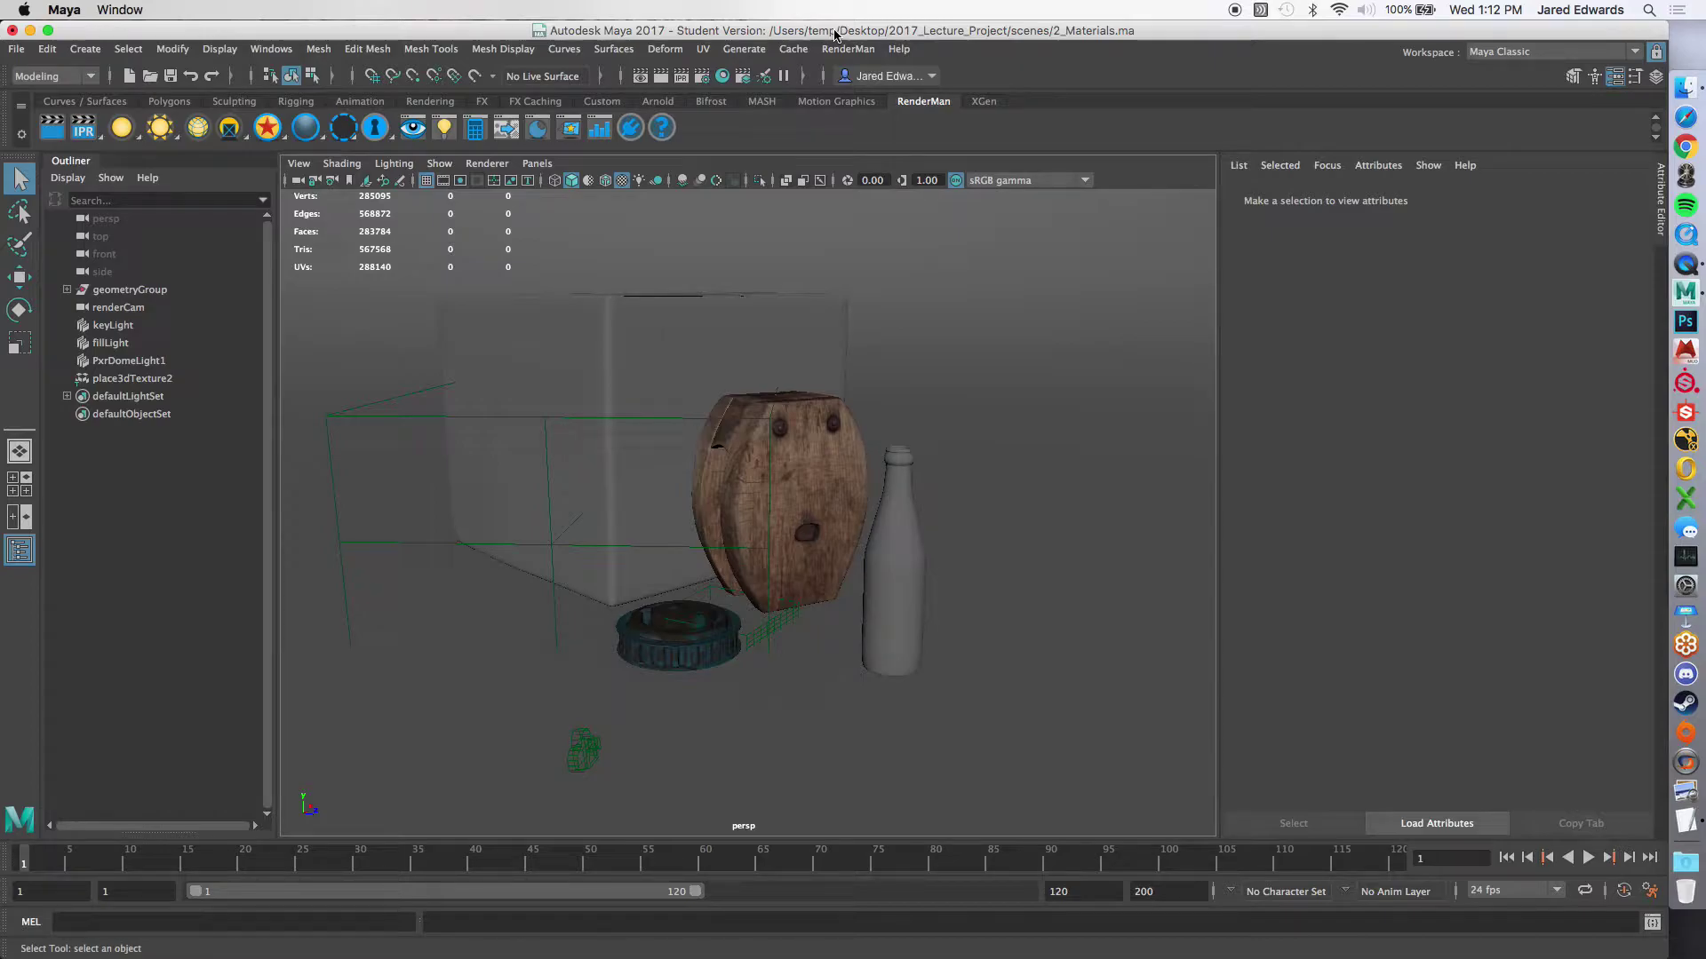
Step: Switch to the blank TextEdit document, enlarge its window over the Maya scene, and write "Beauty Render" as the first line
click(1685, 820)
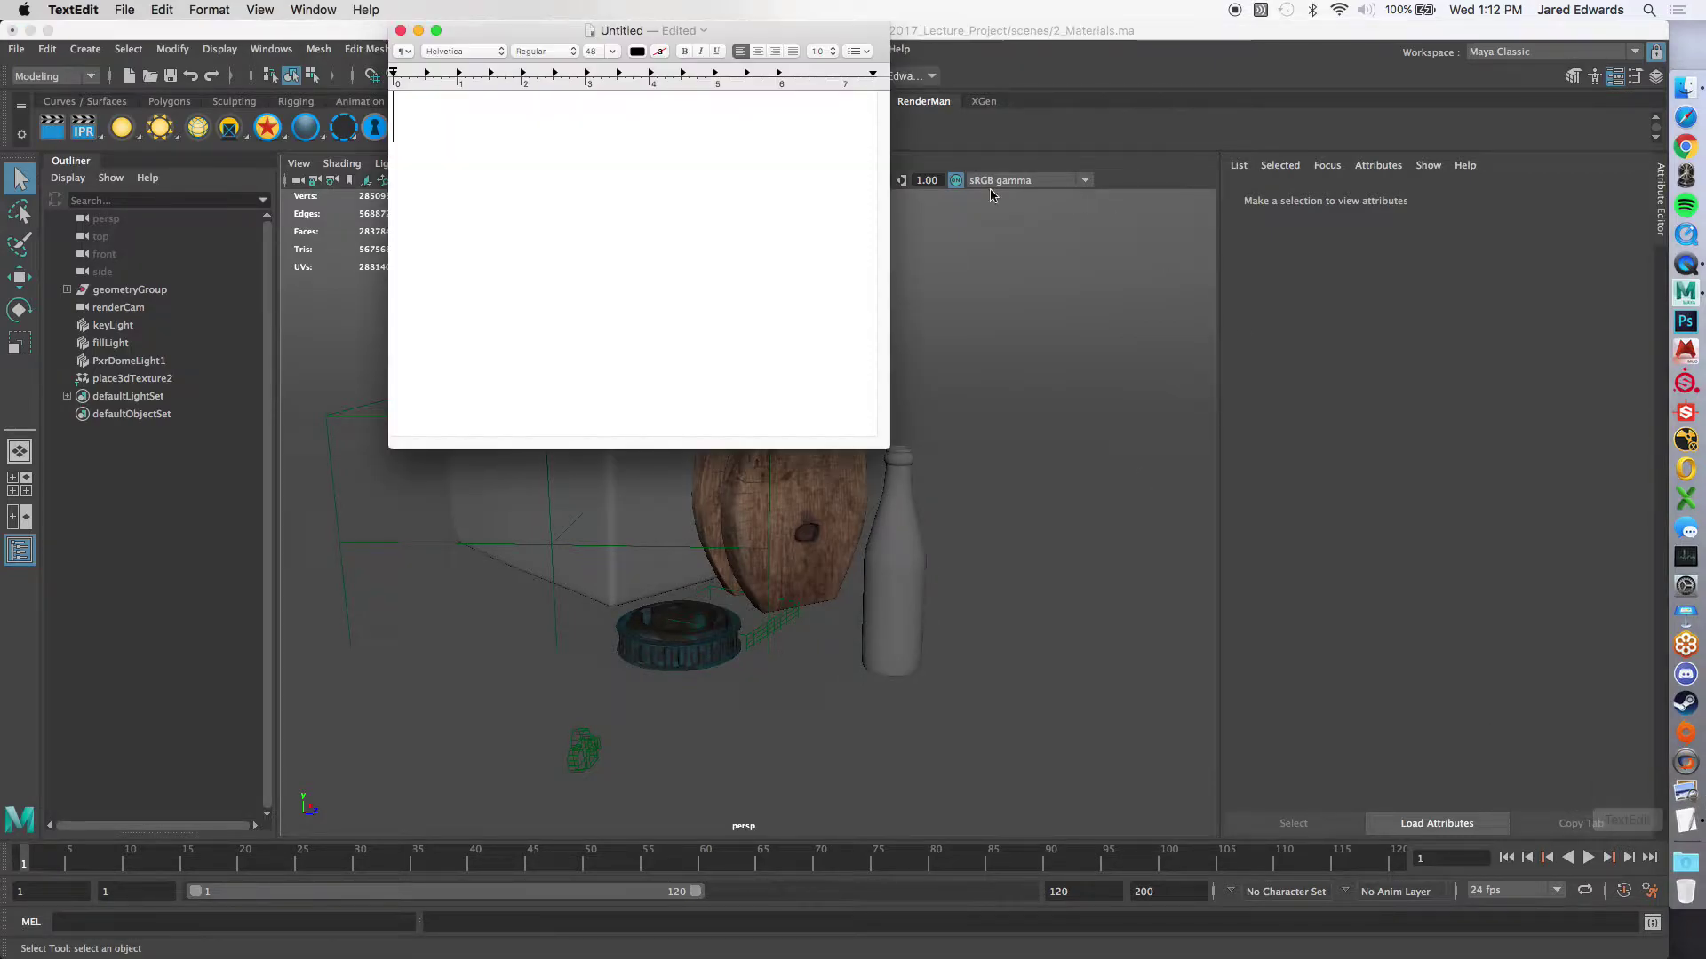
drag(679, 31, 653, 112)
drag(864, 531, 1233, 698)
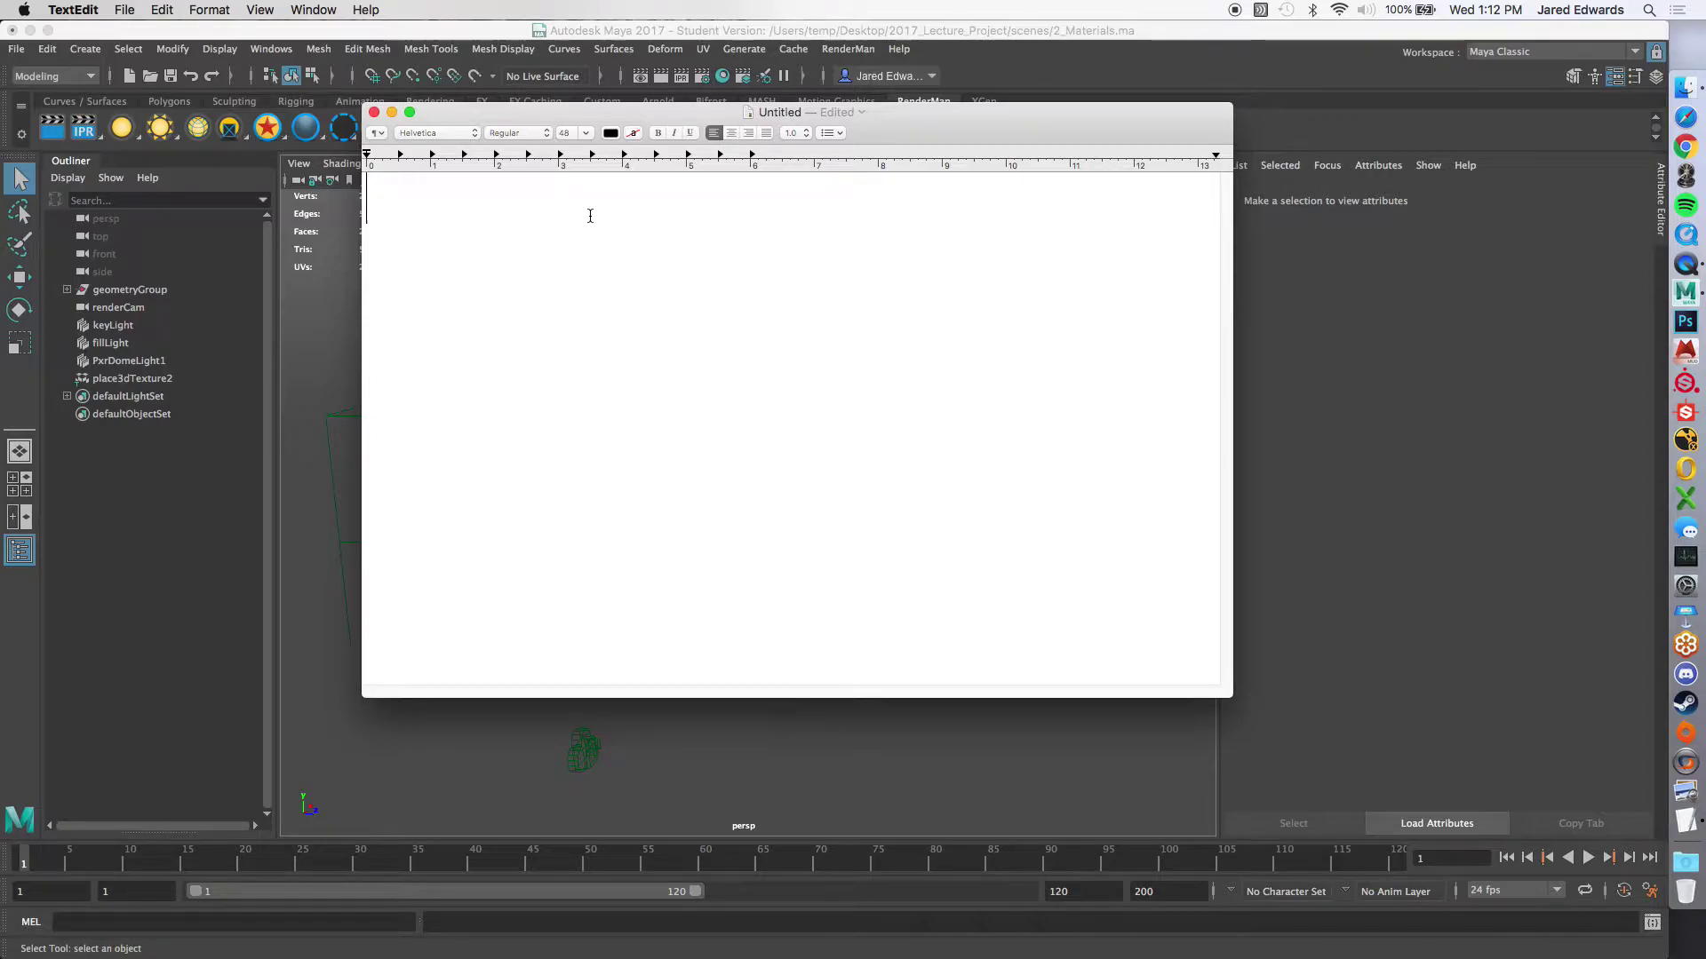
text(Beauty )
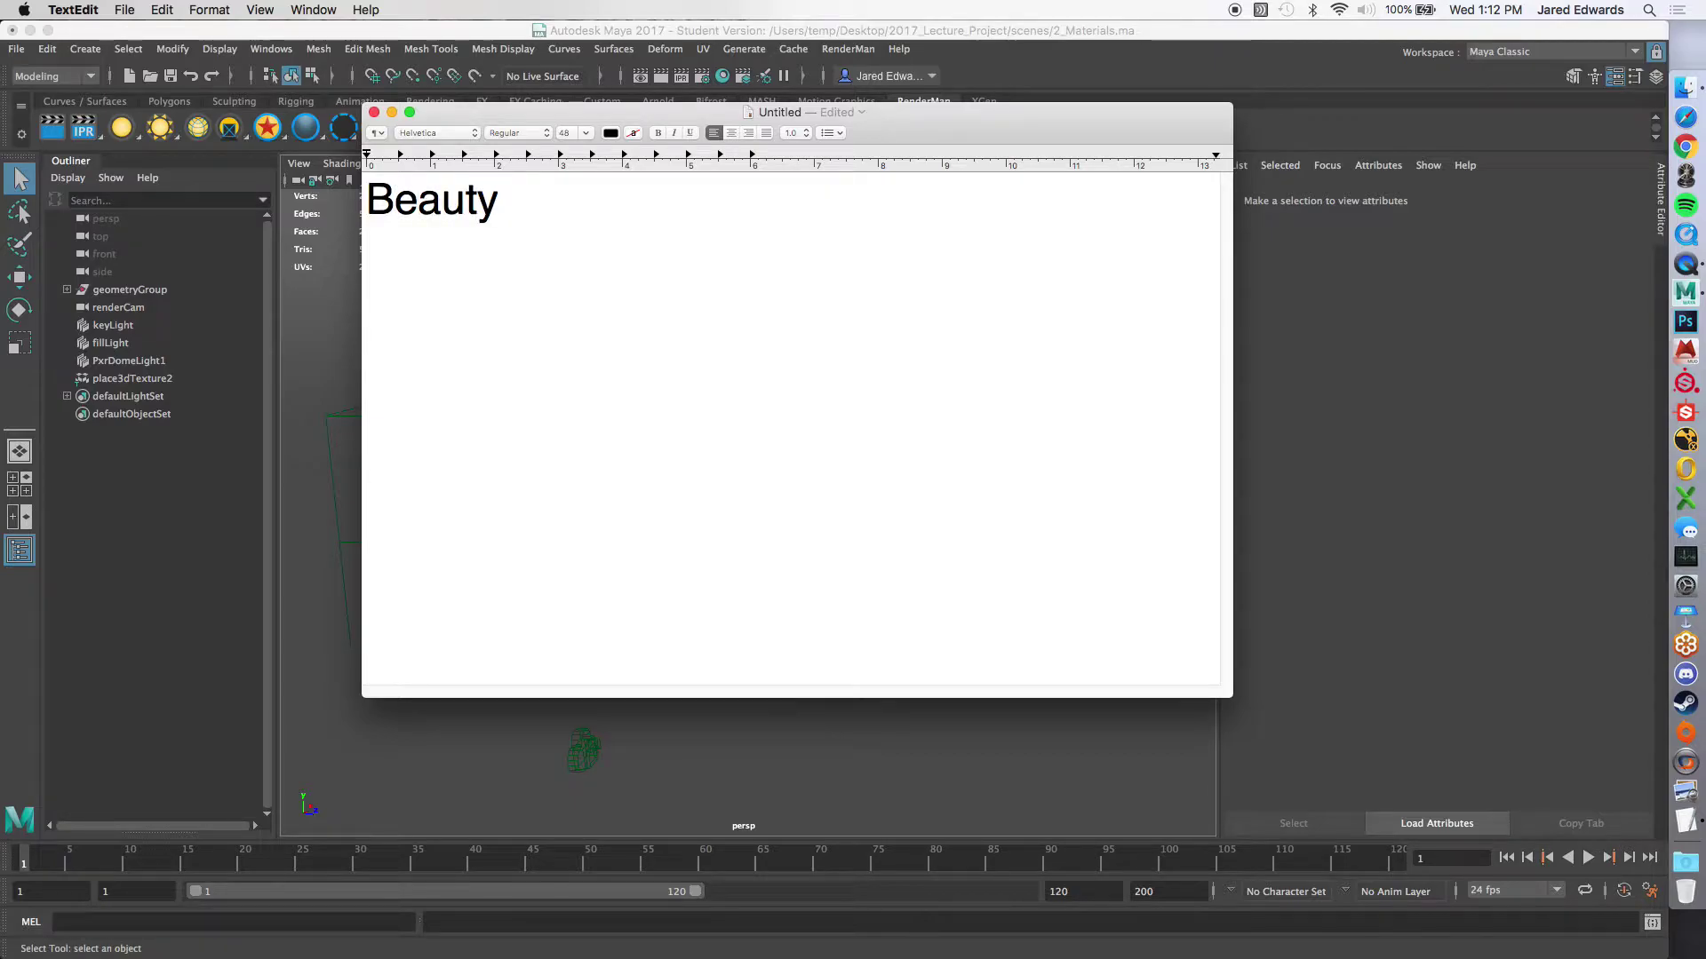
text(Render)
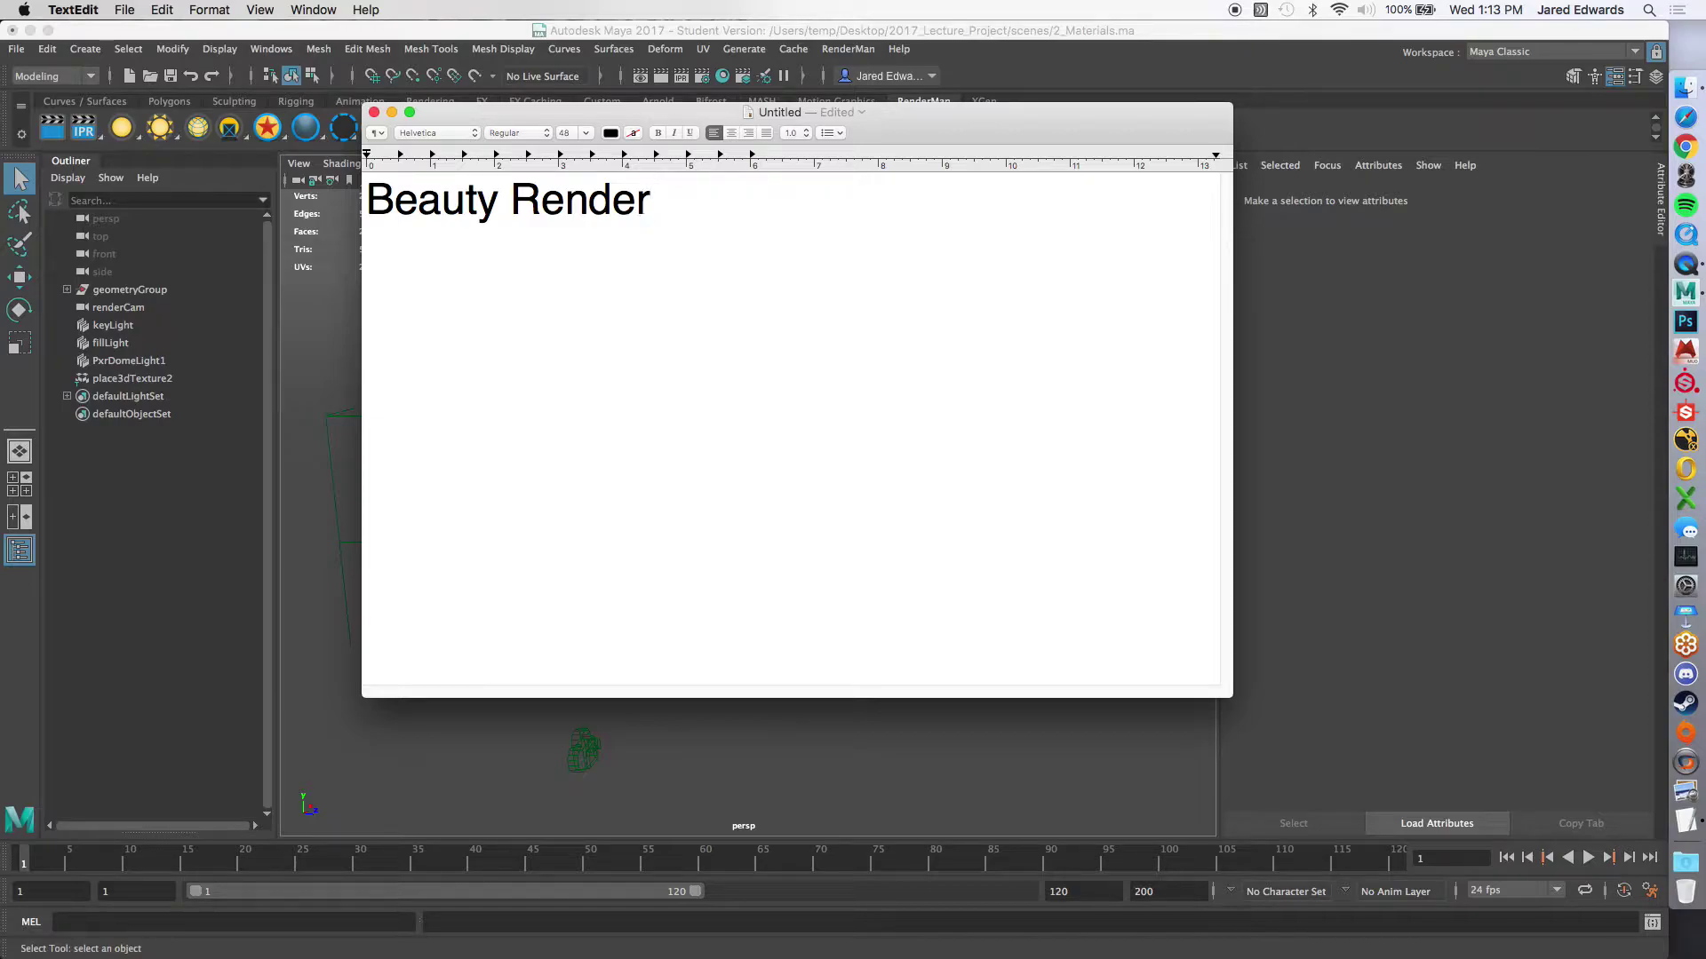
triple_click(721, 200)
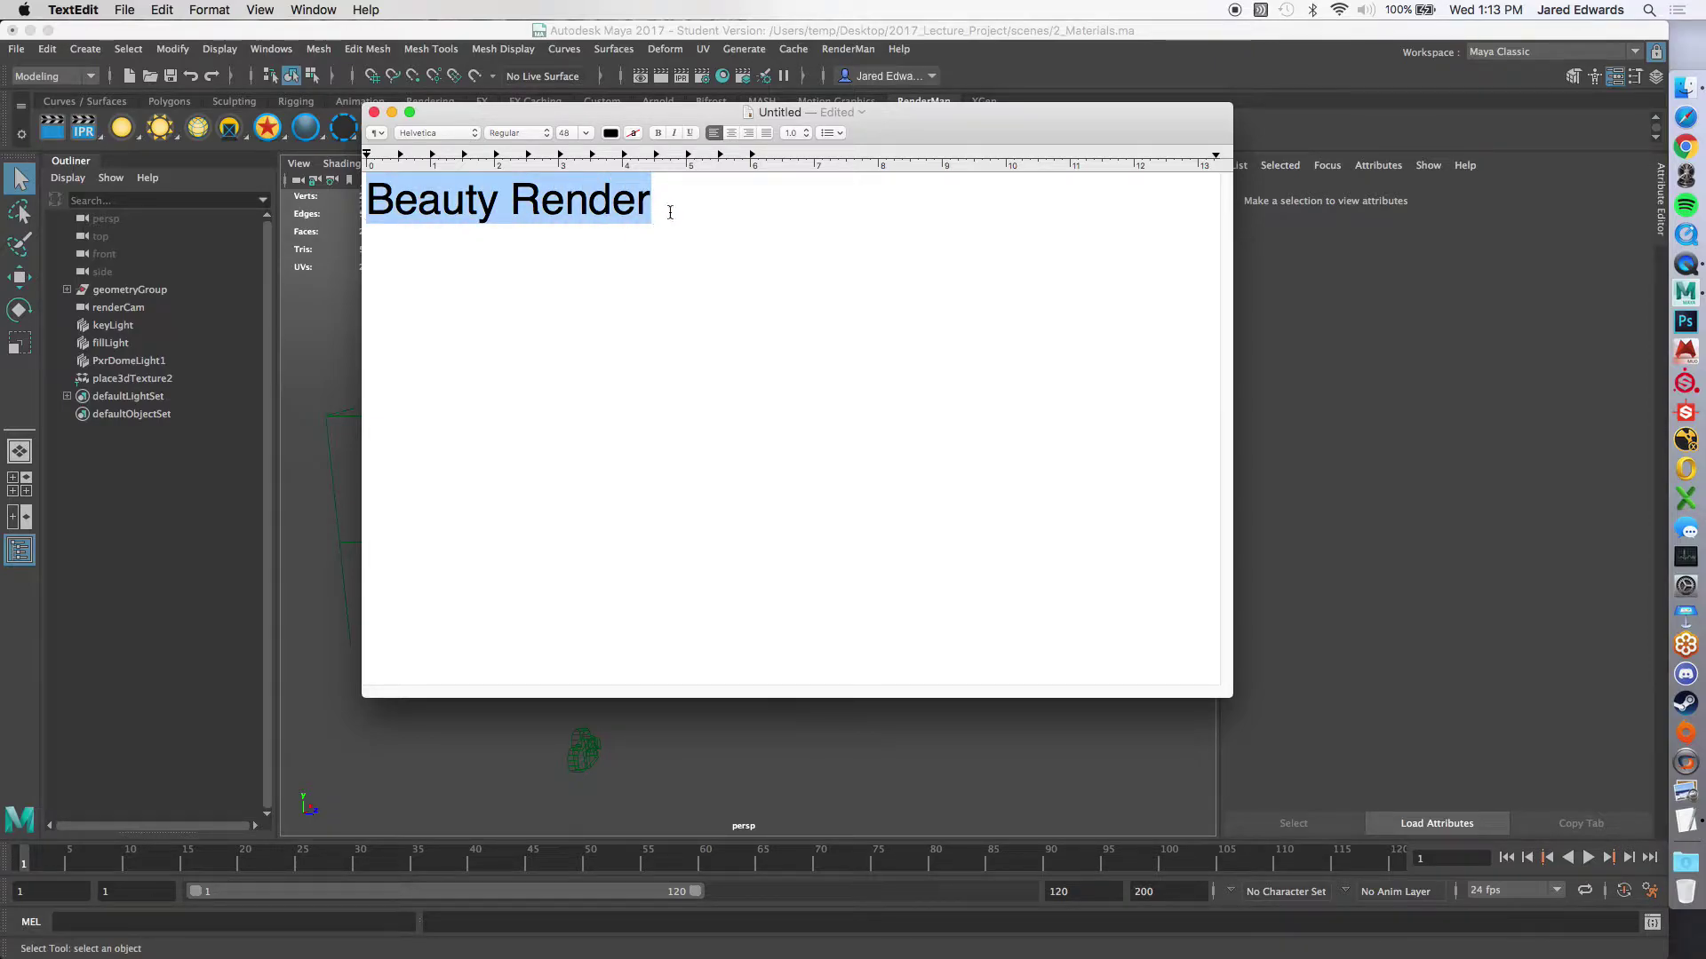
click(669, 212)
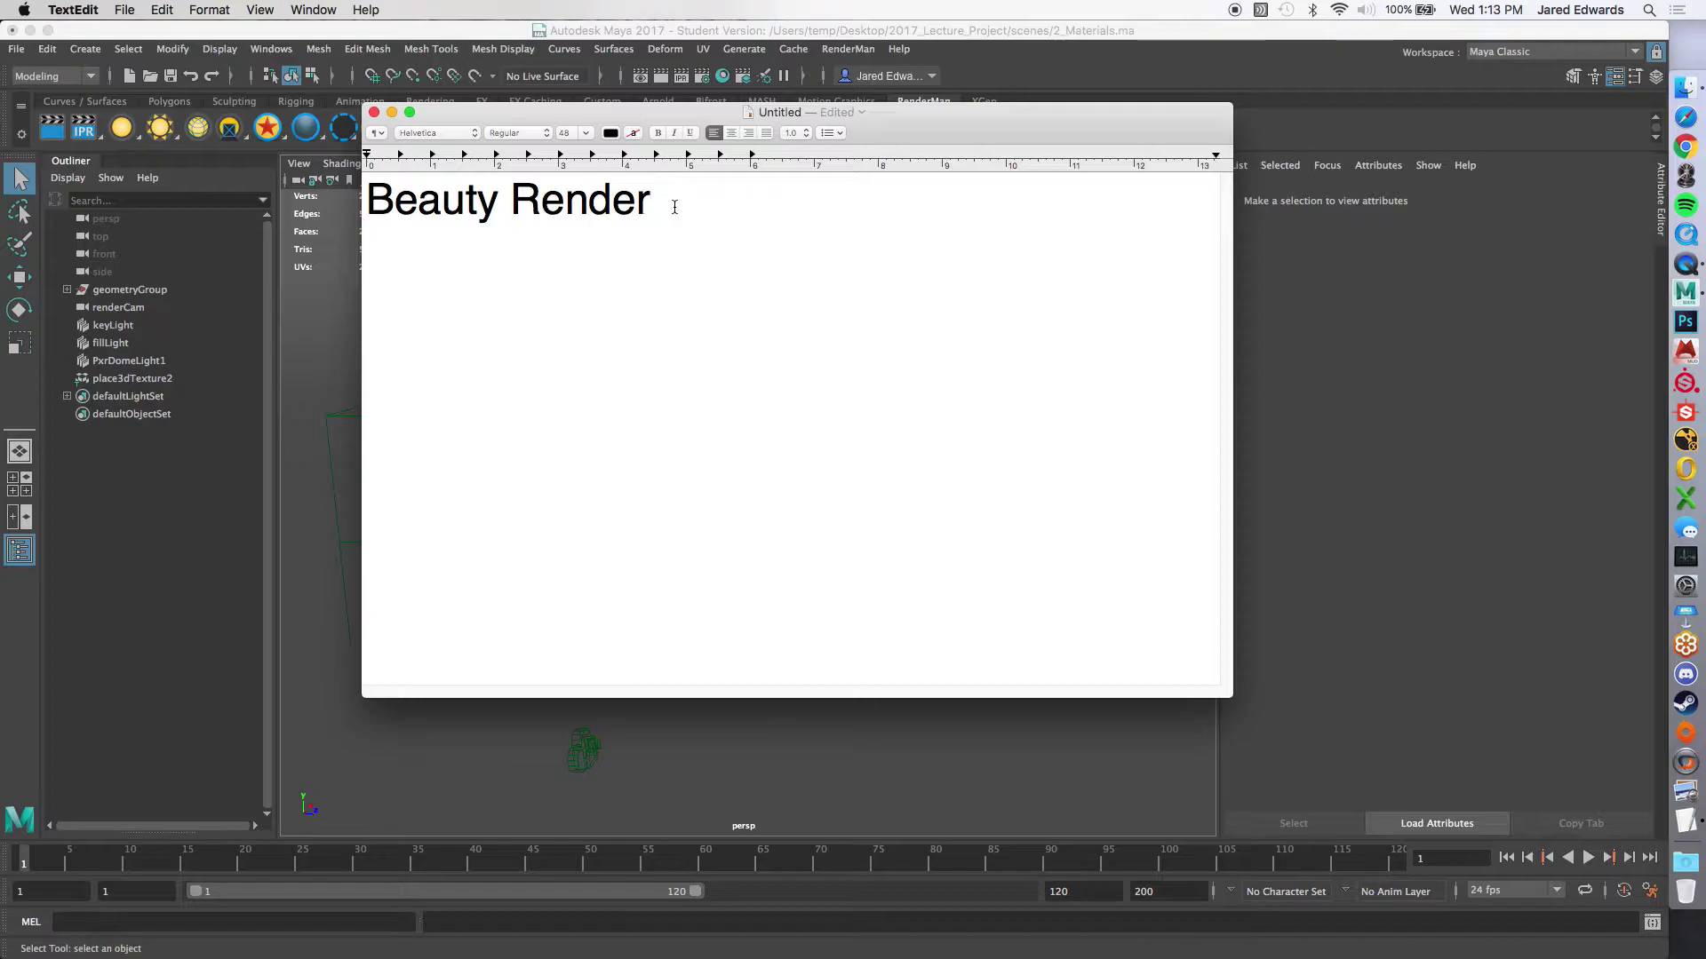
Step: Add the lines "Lights / Shadows" and "Materials" below "Beauty Render", with a blank line before each
key(Return)
key(Return)
text(Lights / Shadows)
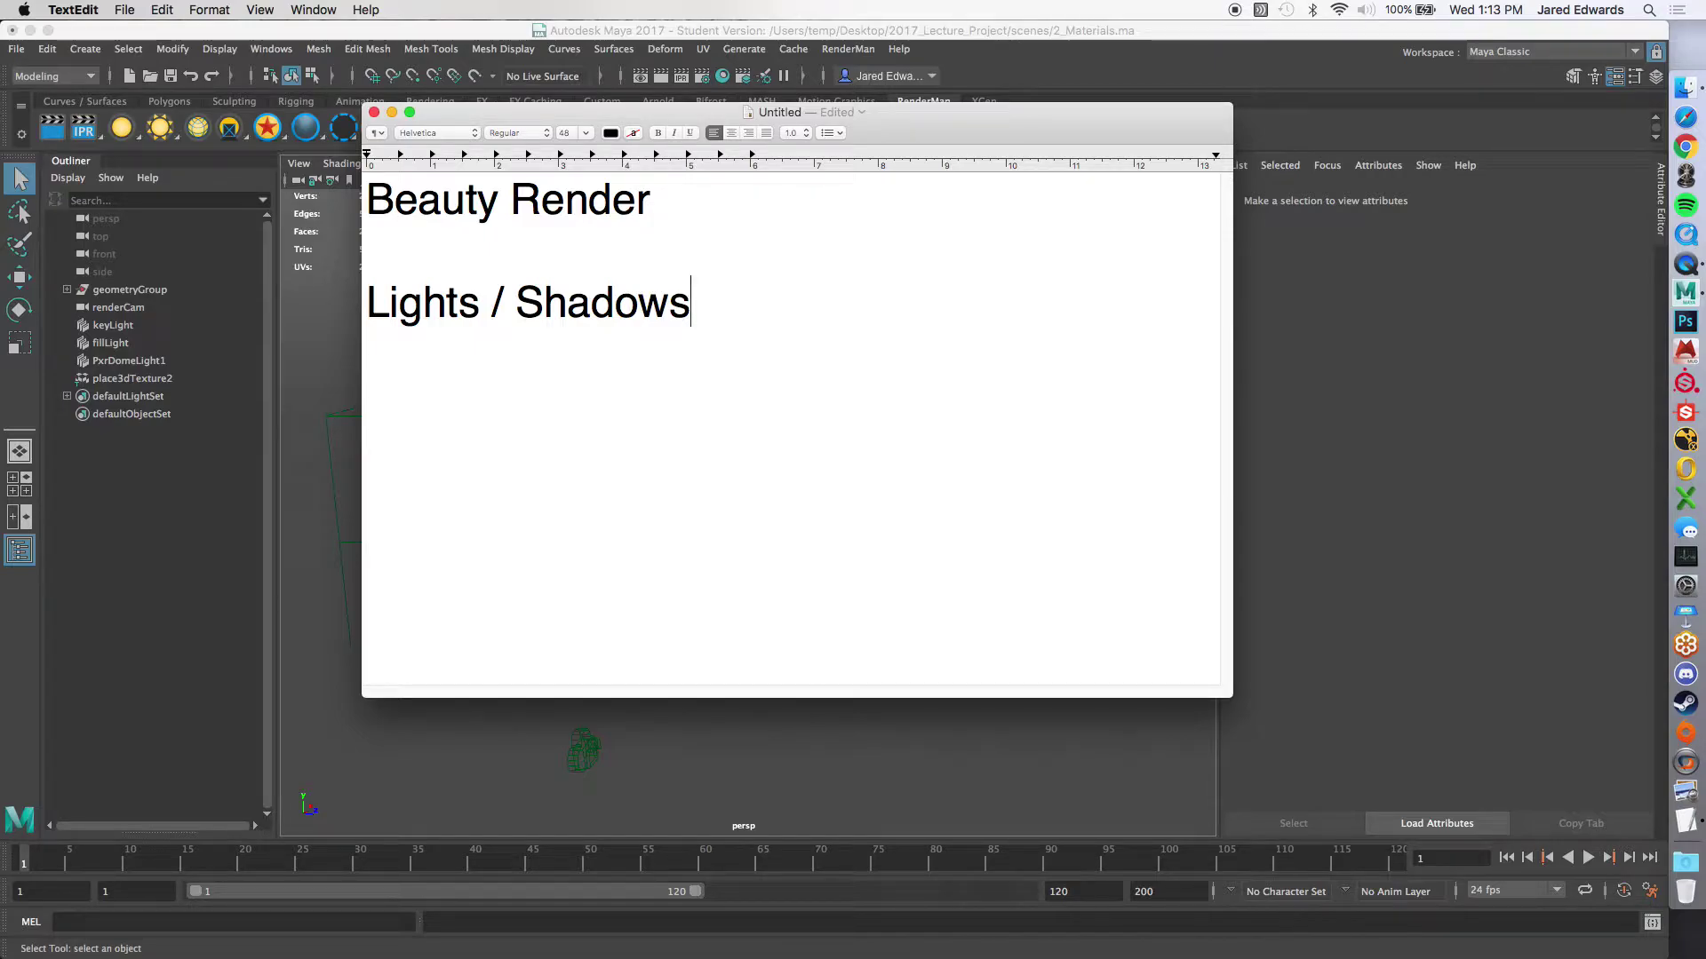
key(Return)
key(Return)
text(Materials)
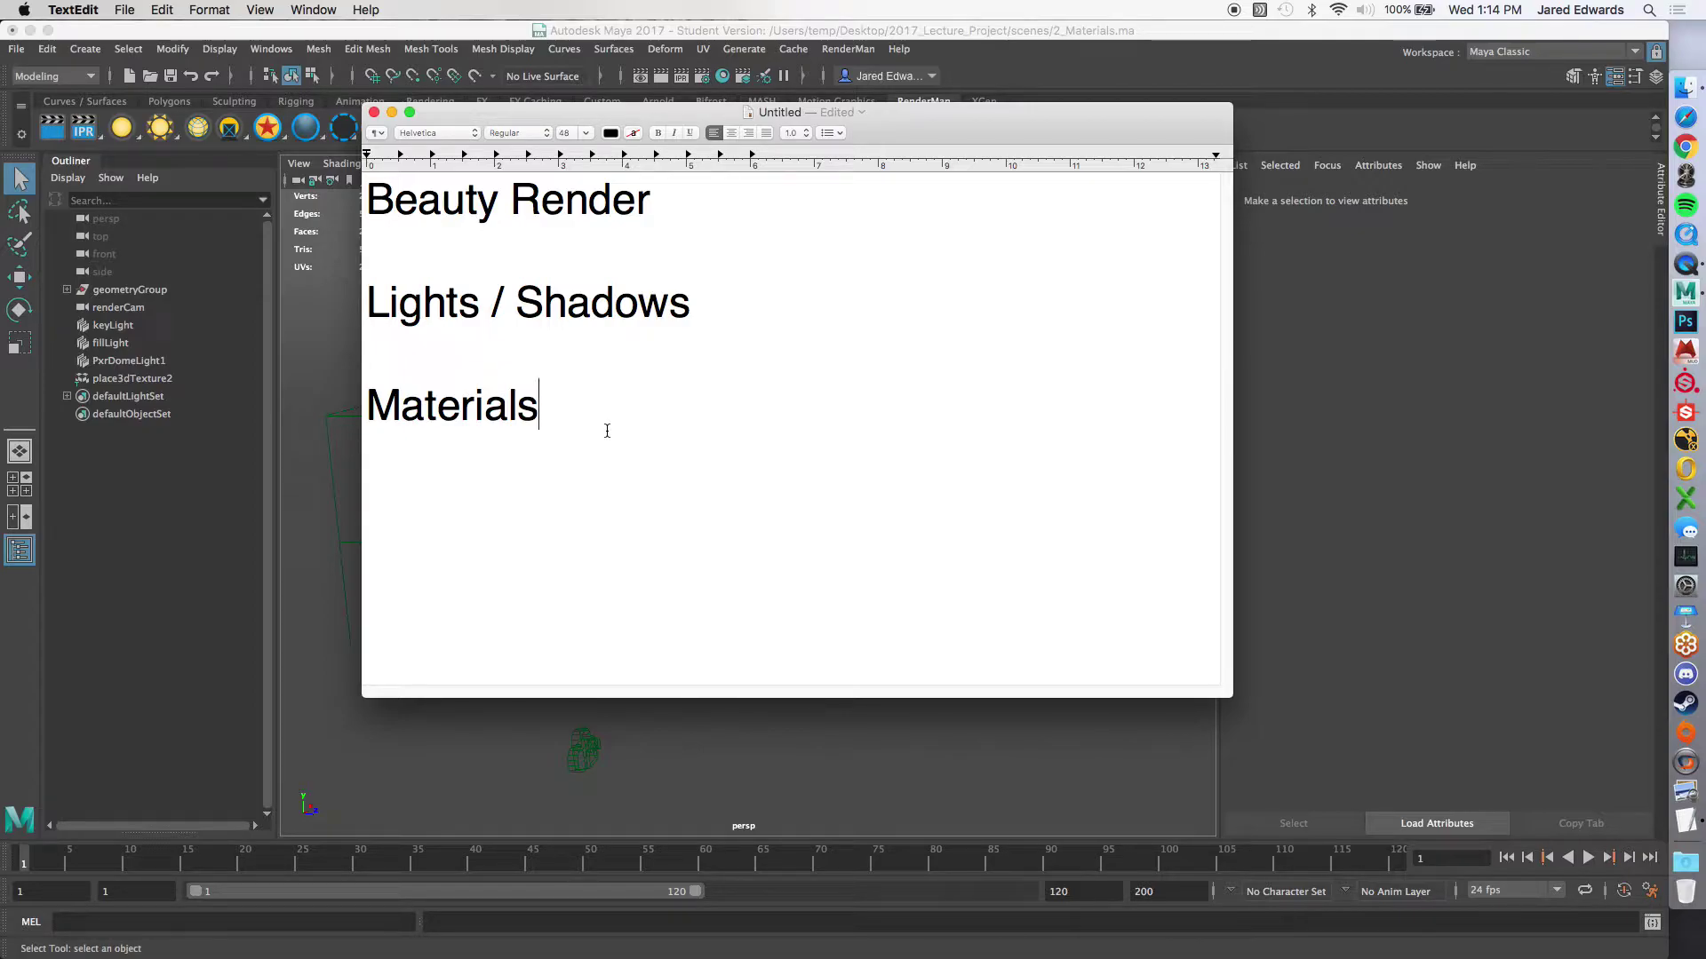
Step: Highlight the "Lights / Shadows" line and the "Materials" line in turn to review them
drag(697, 302, 369, 300)
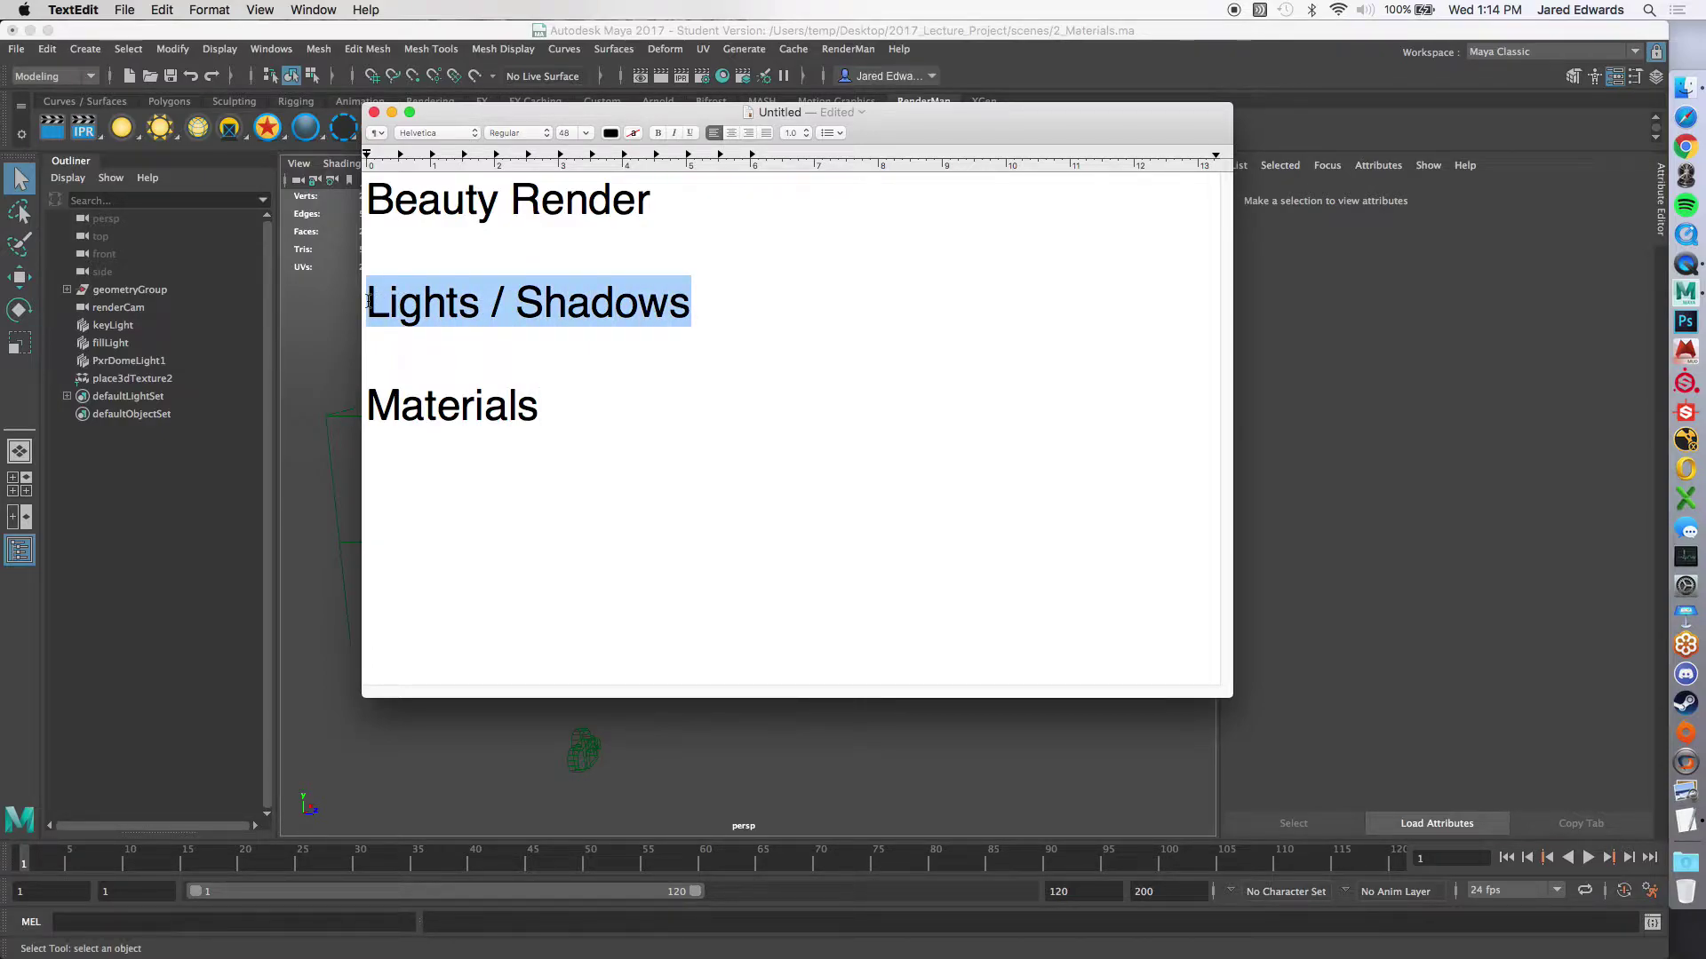
click(469, 300)
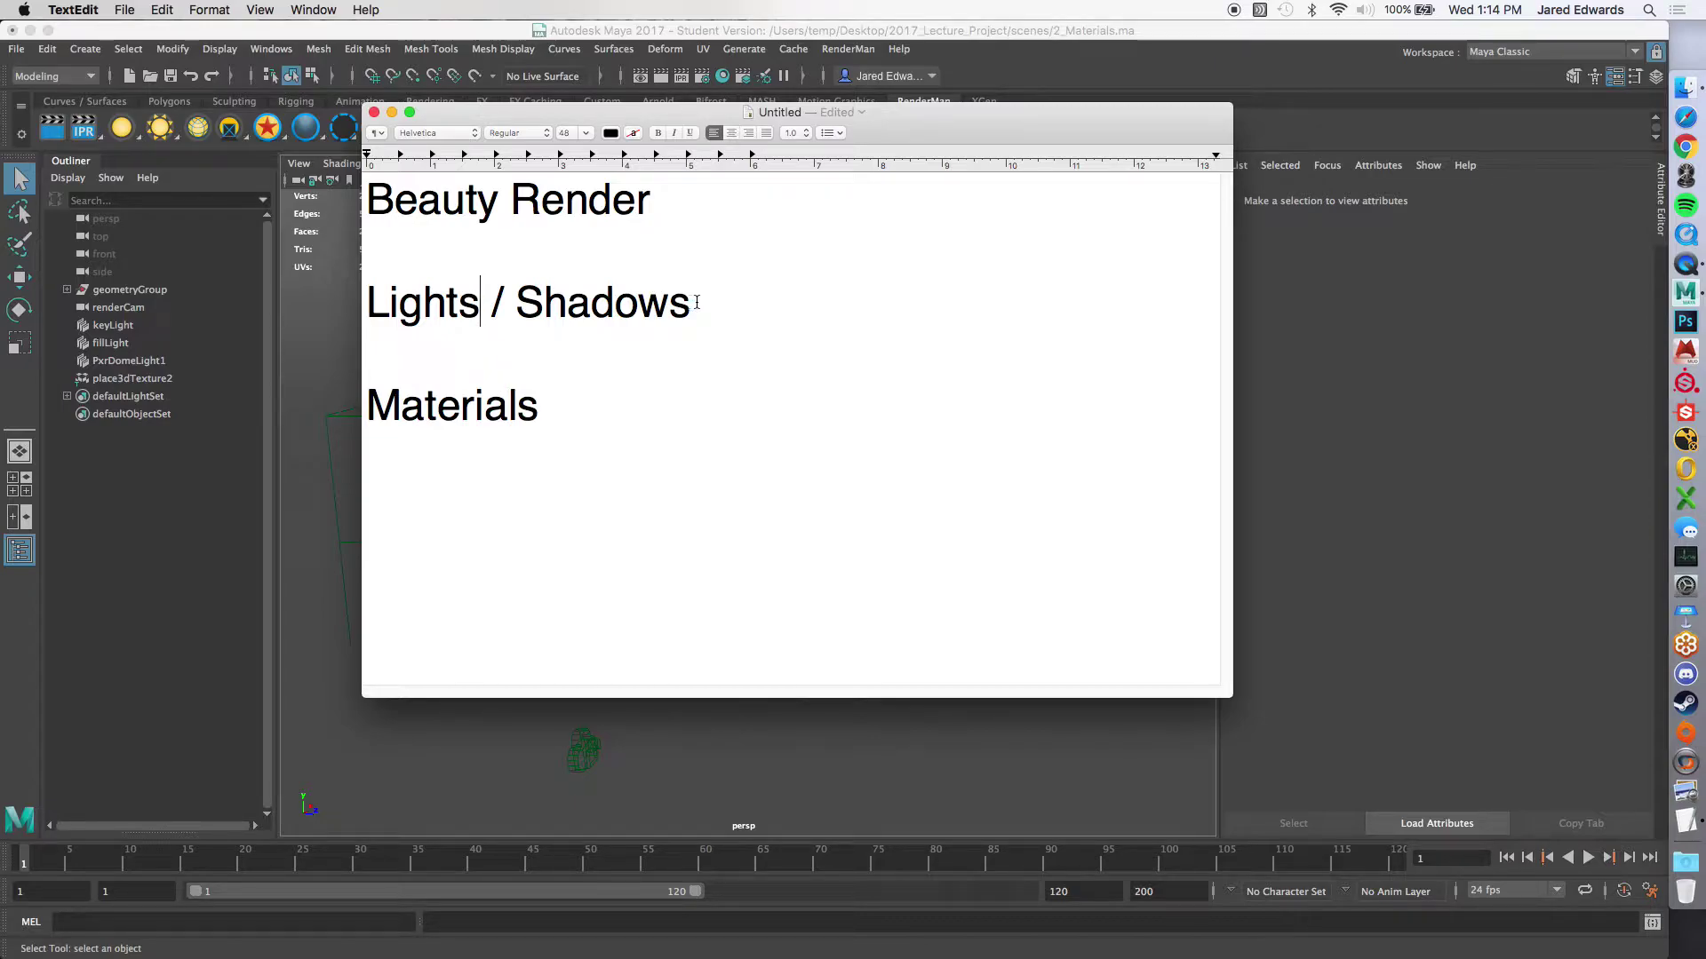
drag(696, 302, 348, 295)
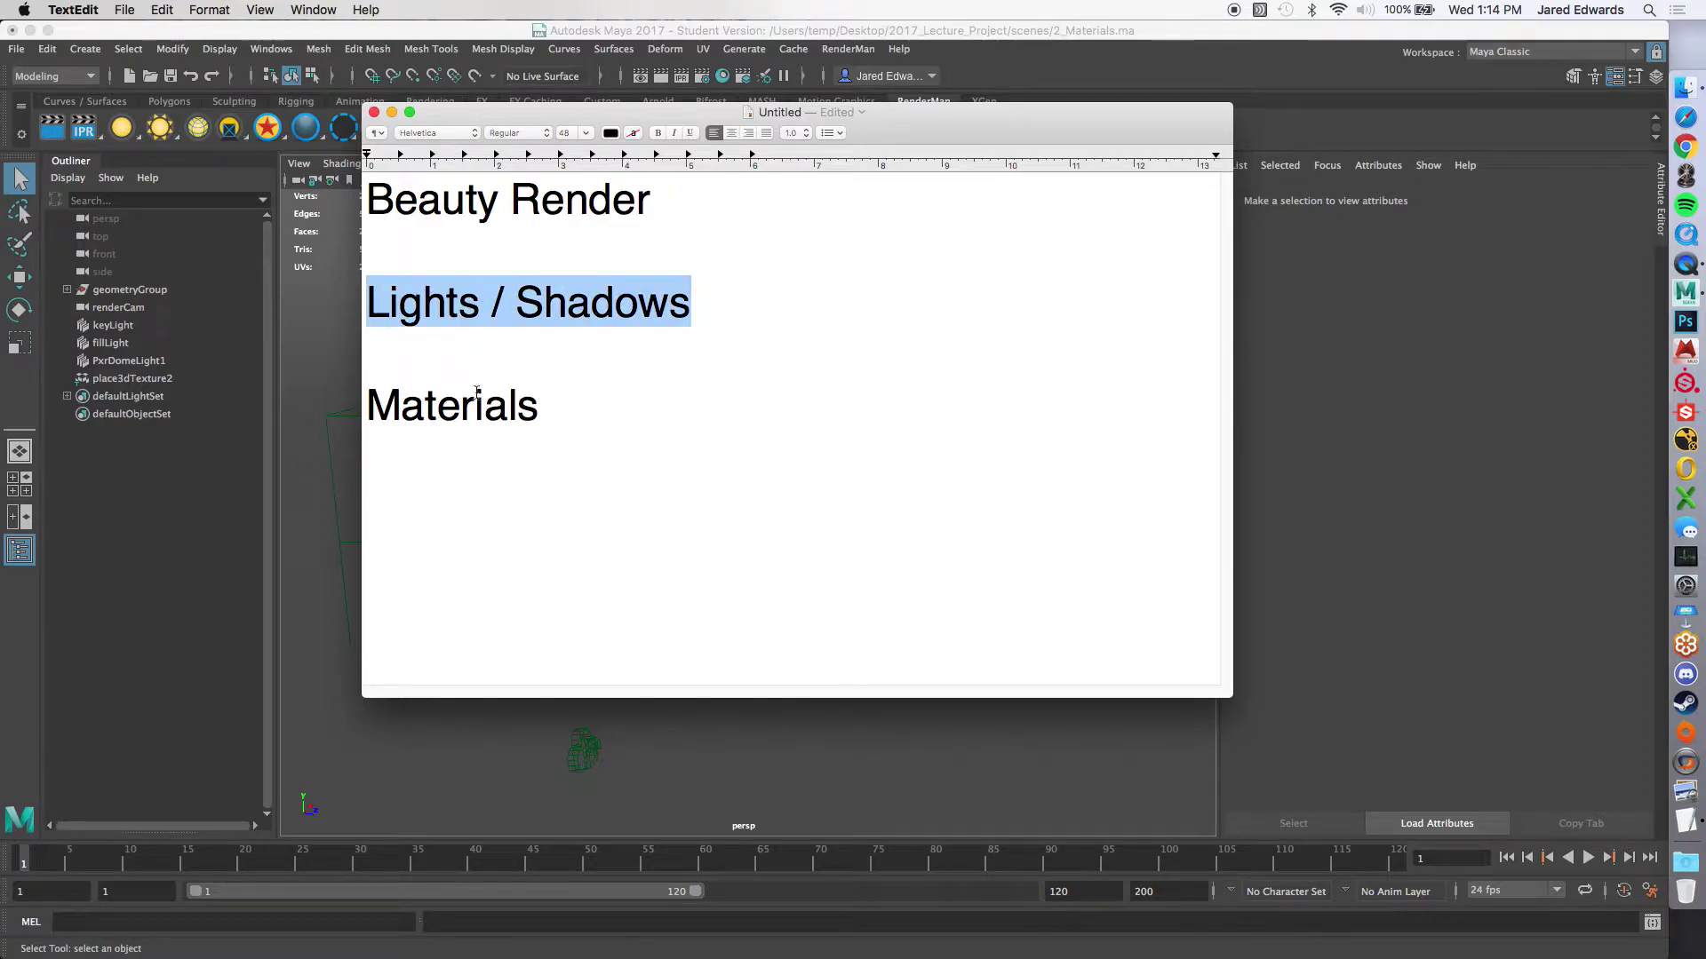
click(555, 404)
drag(555, 403, 367, 401)
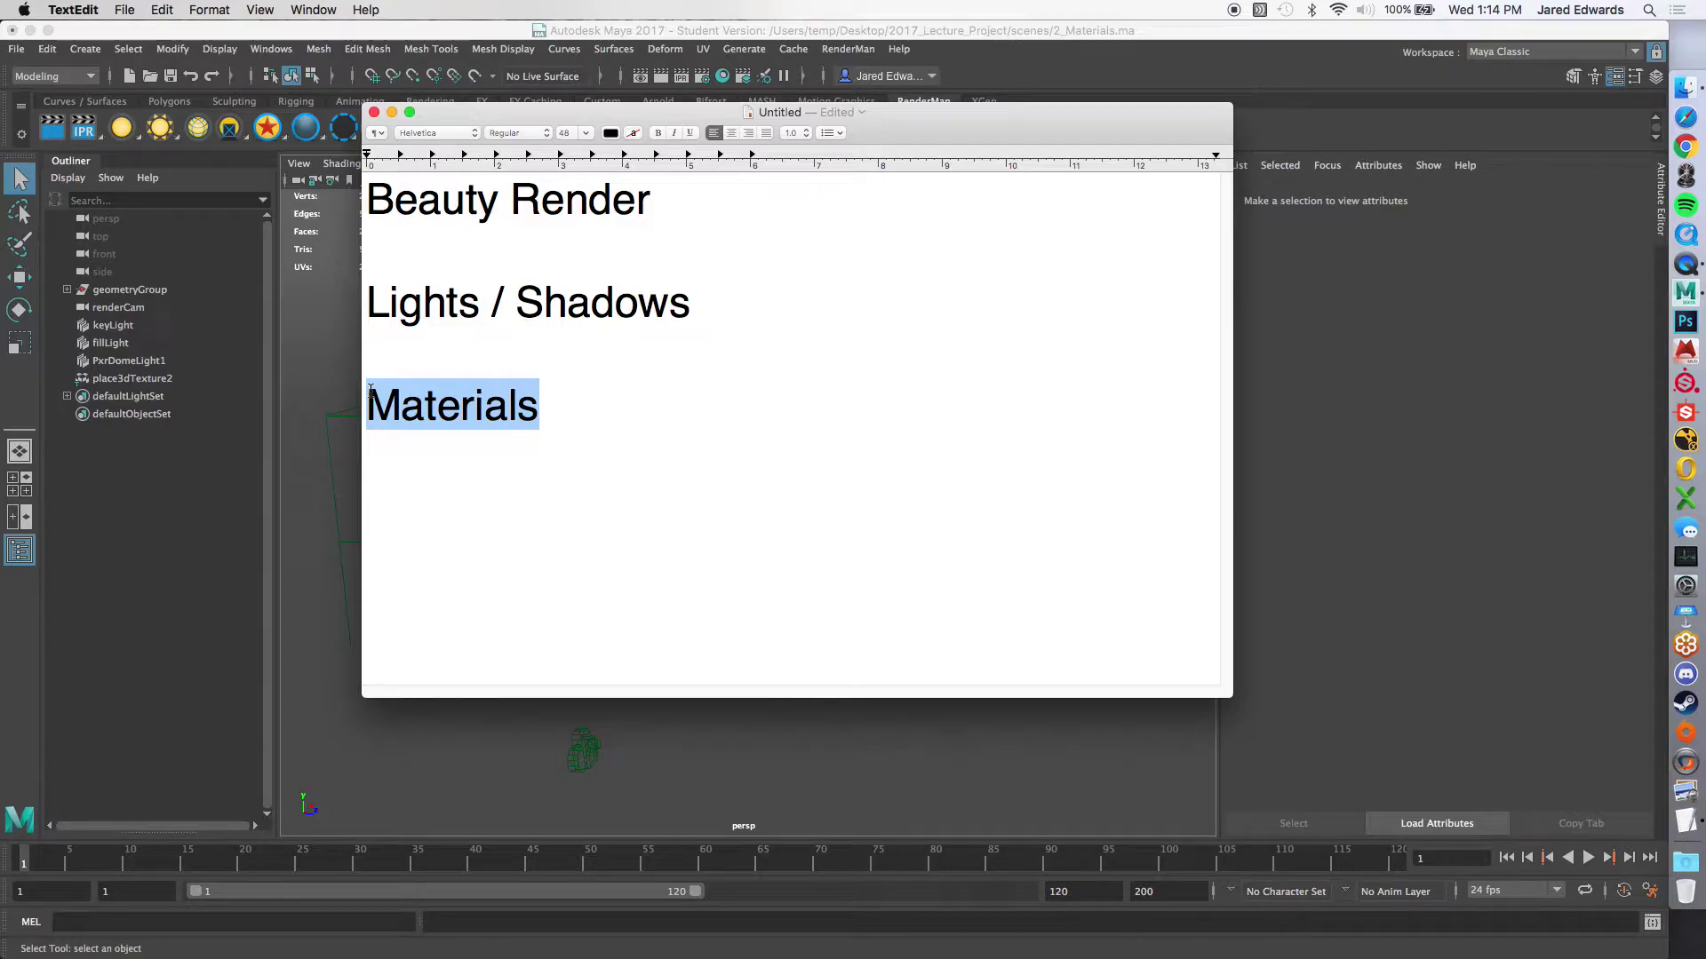
click(643, 407)
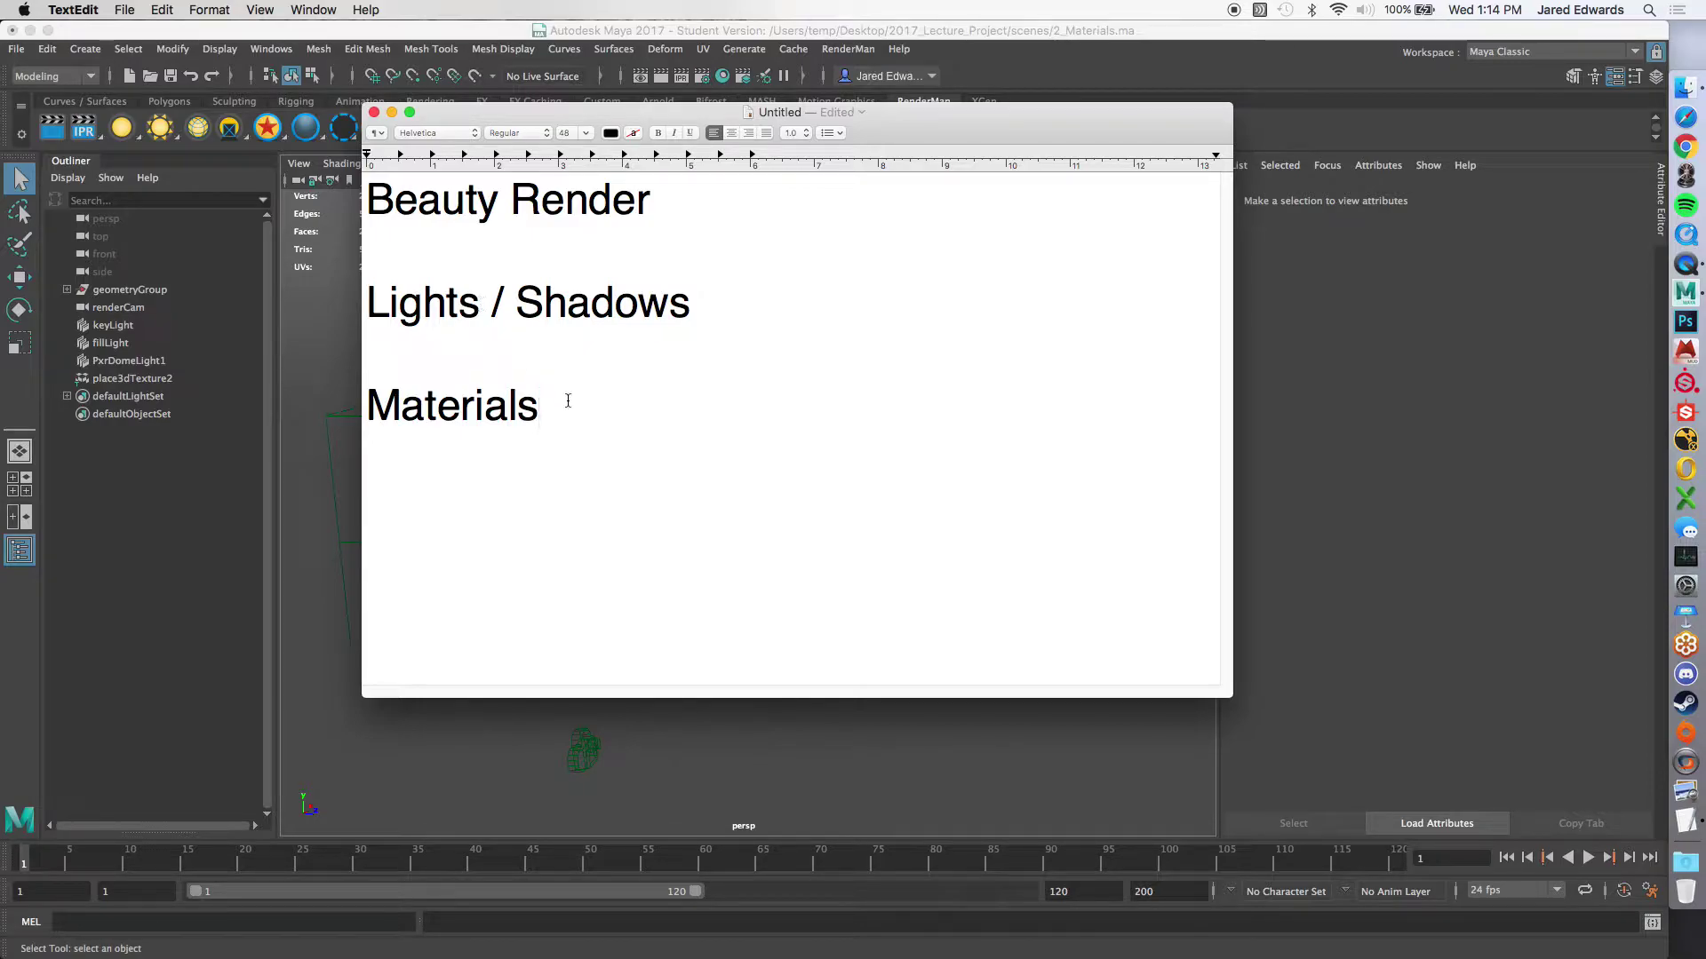
drag(568, 396, 399, 405)
drag(563, 408, 320, 400)
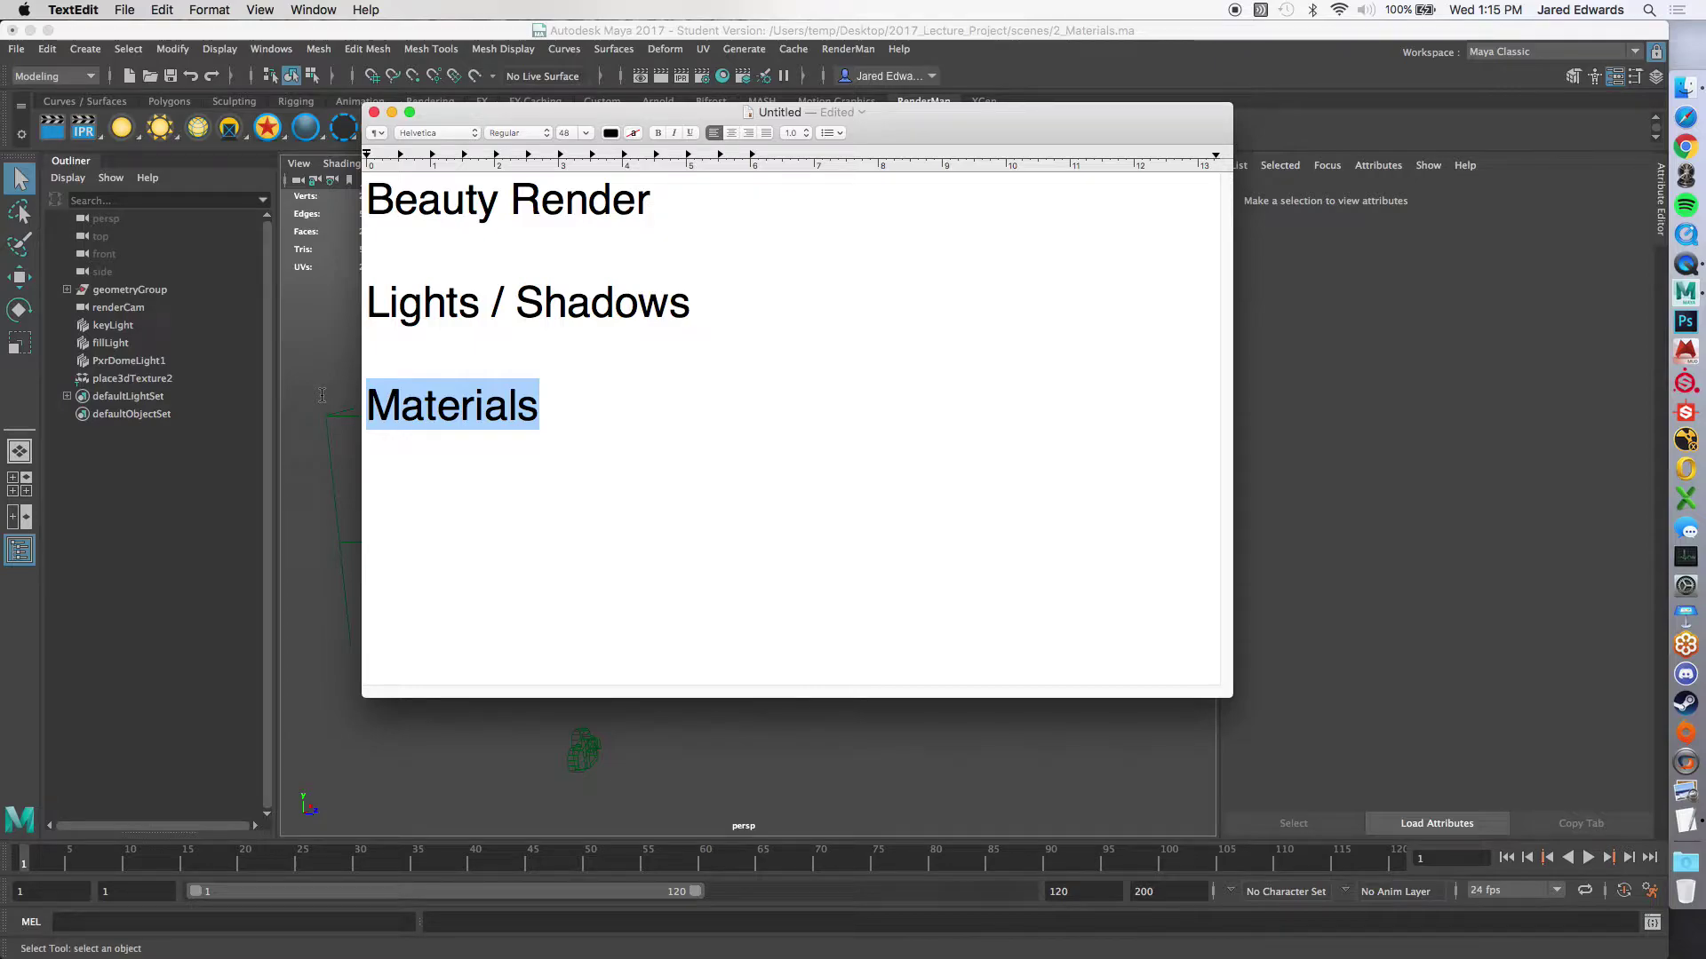
Step: Add the line "Objects / Alphas" below "Materials", leaving a blank line between them
key(Right)
key(Return)
key(Return)
text(Objects / Alphas)
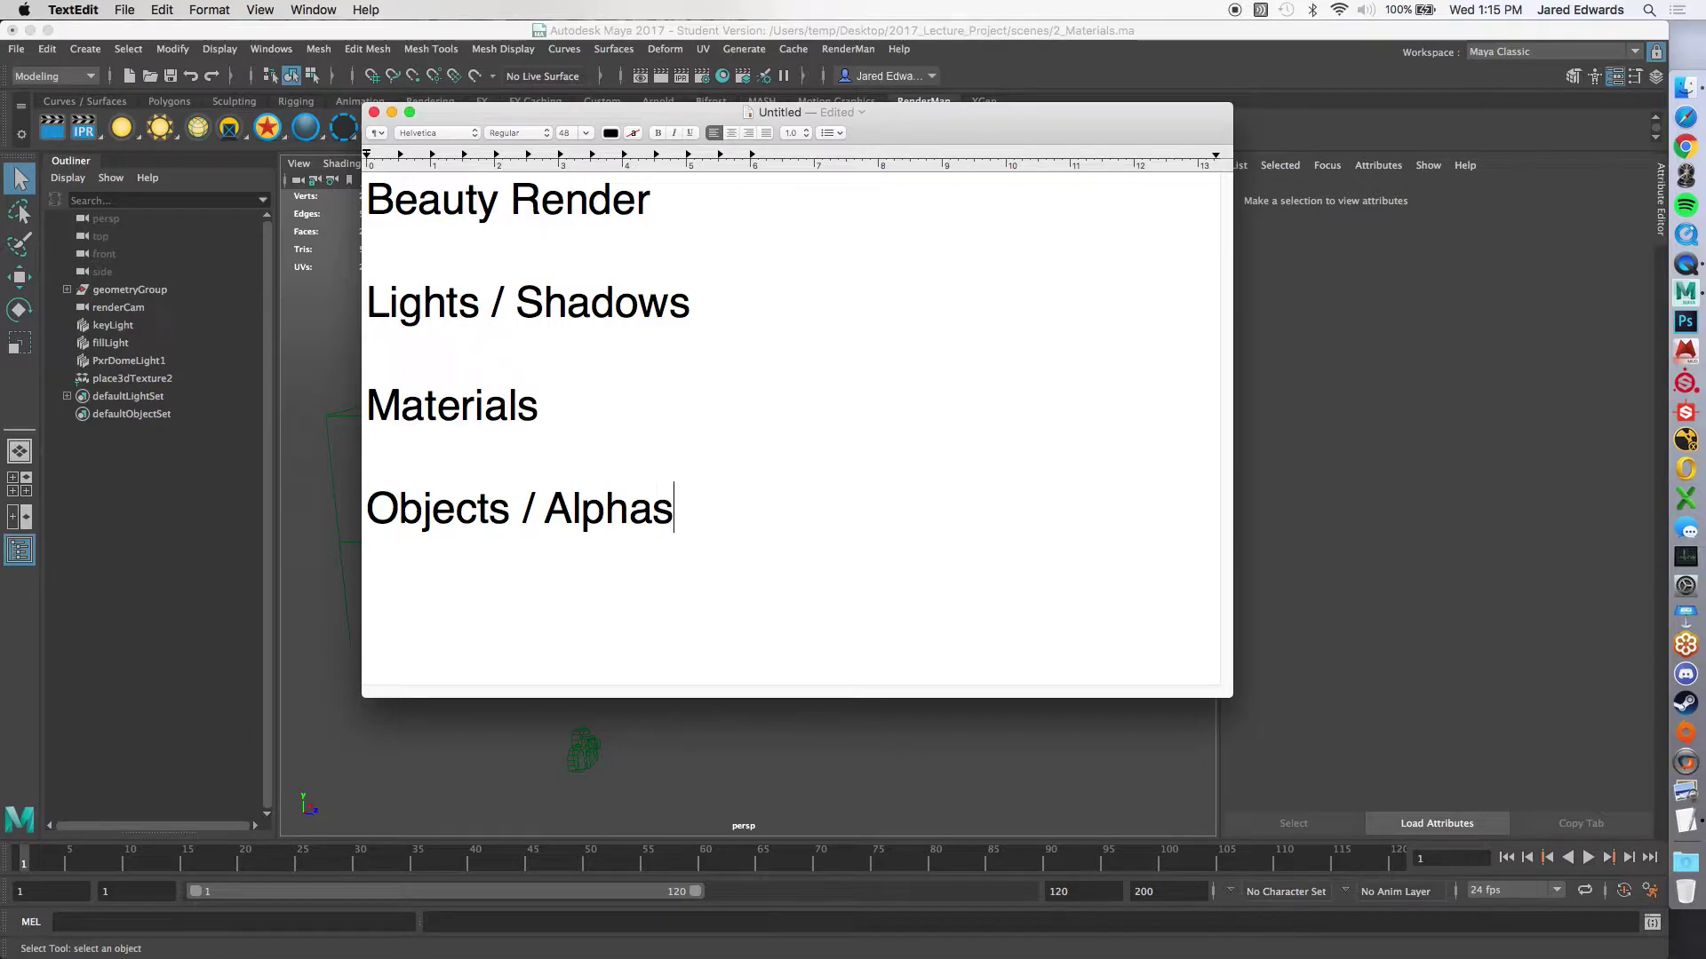
Step: Highlight the "Objects / Alphas" line and return to the "Lights / Shadows" line to review both categories
triple_click(717, 315)
triple_click(634, 406)
drag(675, 509, 327, 515)
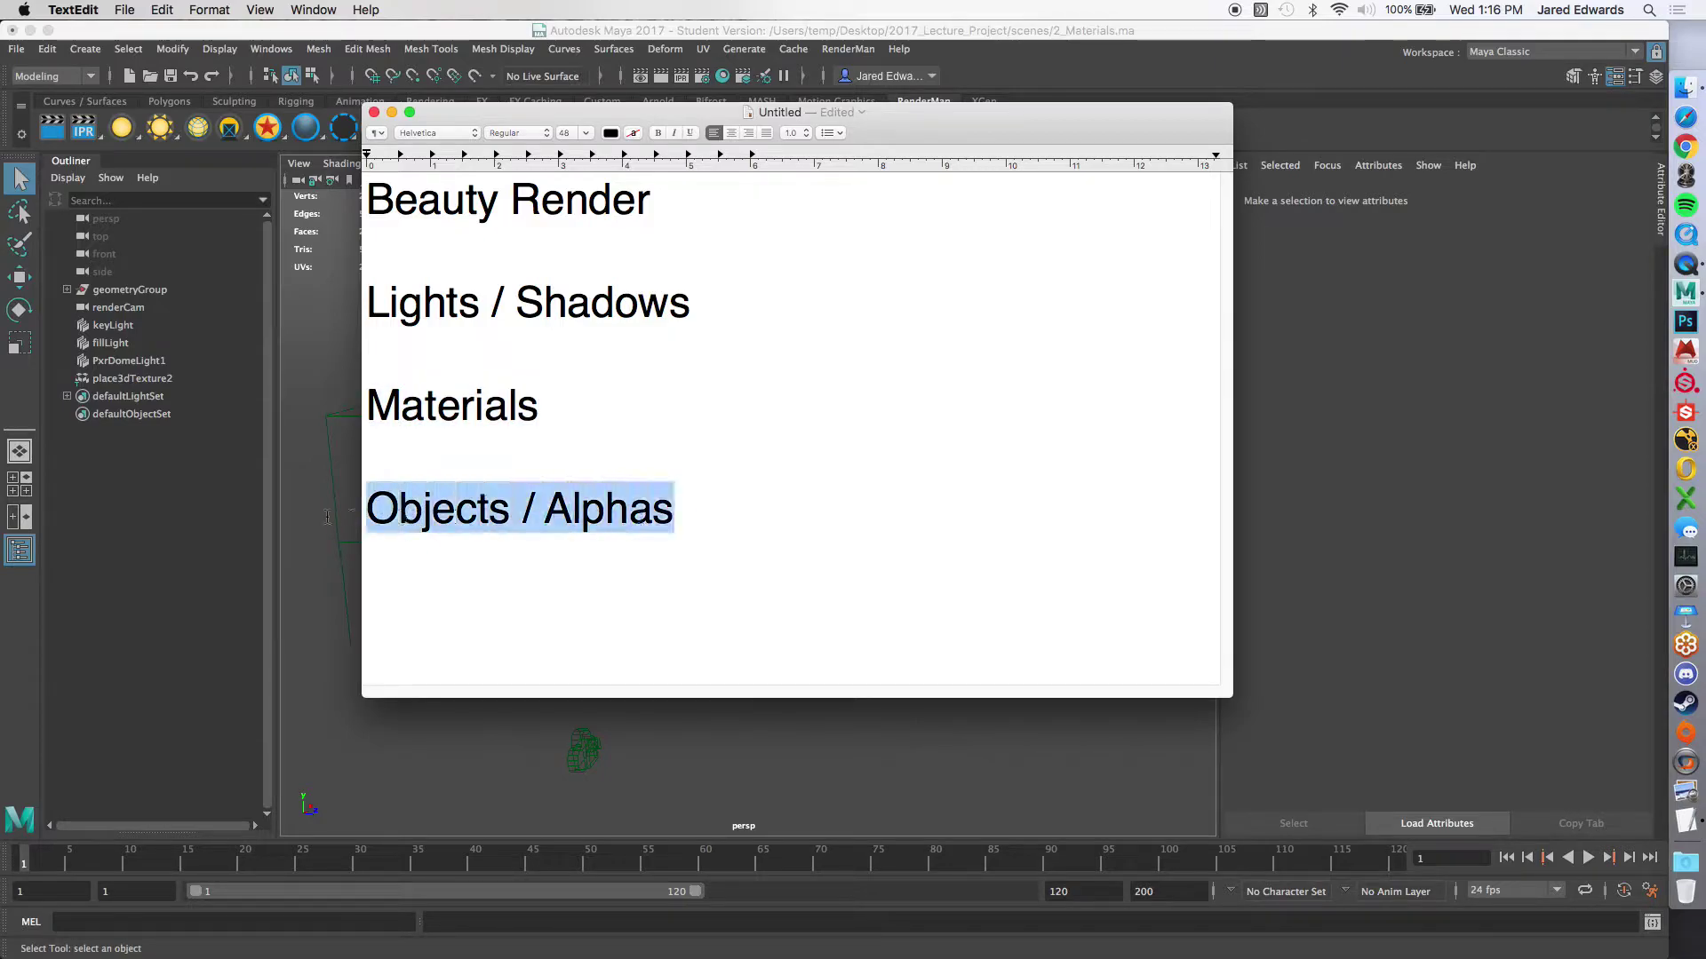
click(722, 303)
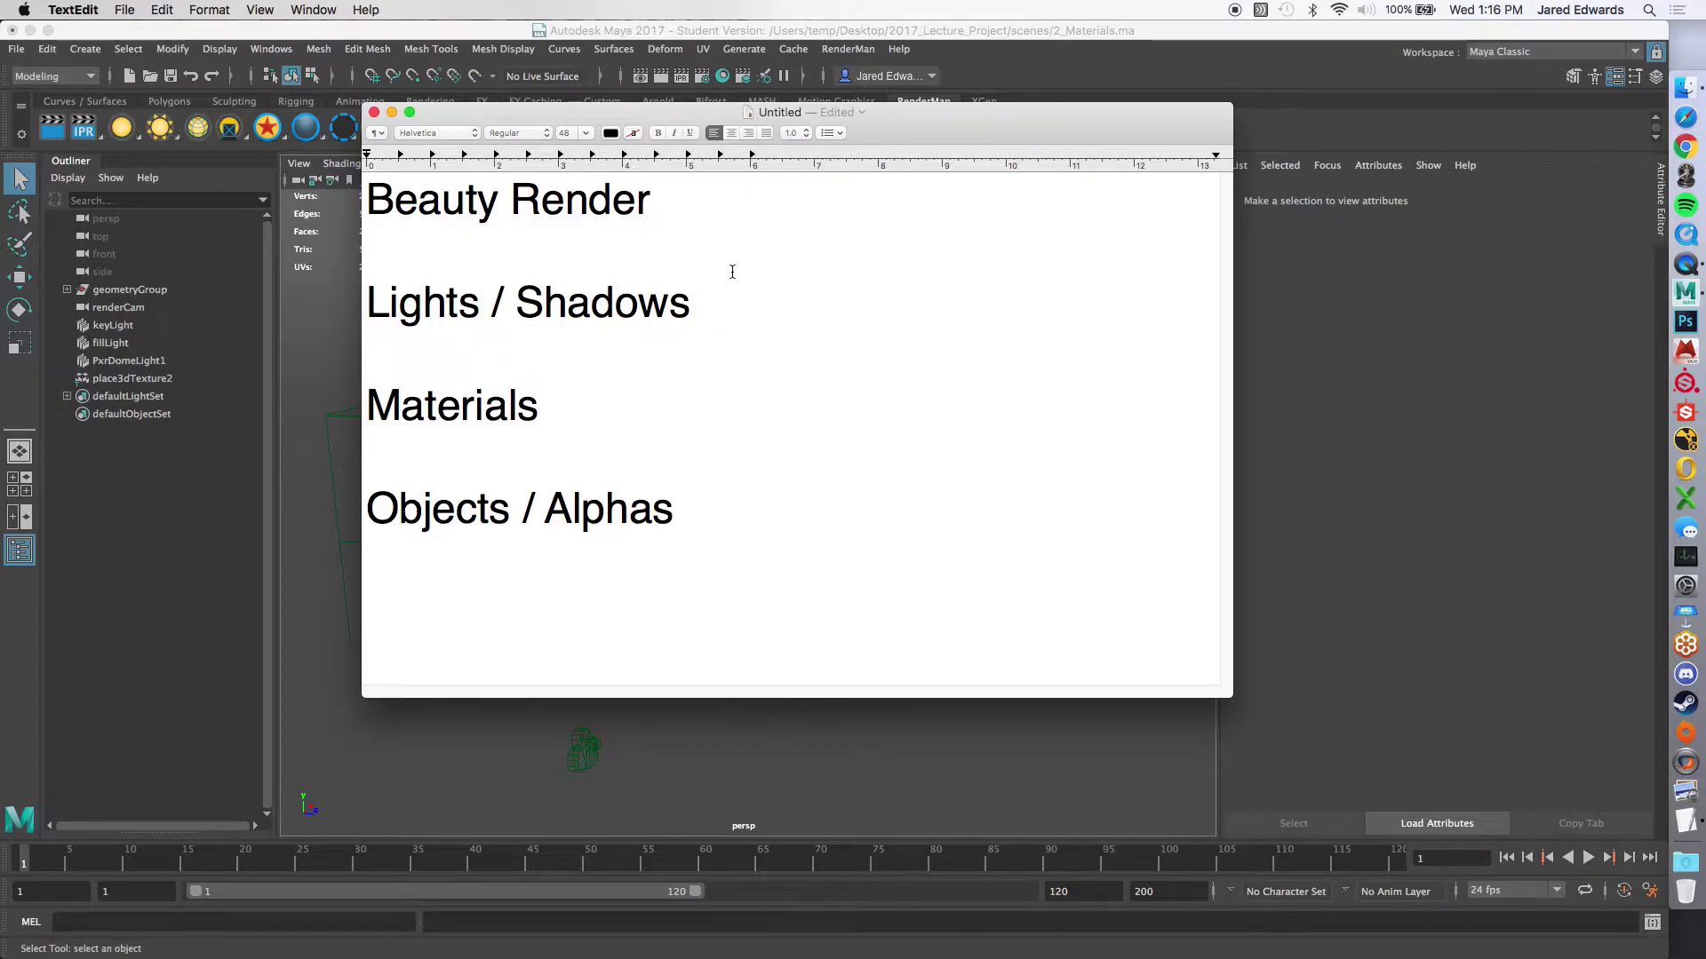
drag(703, 301, 366, 303)
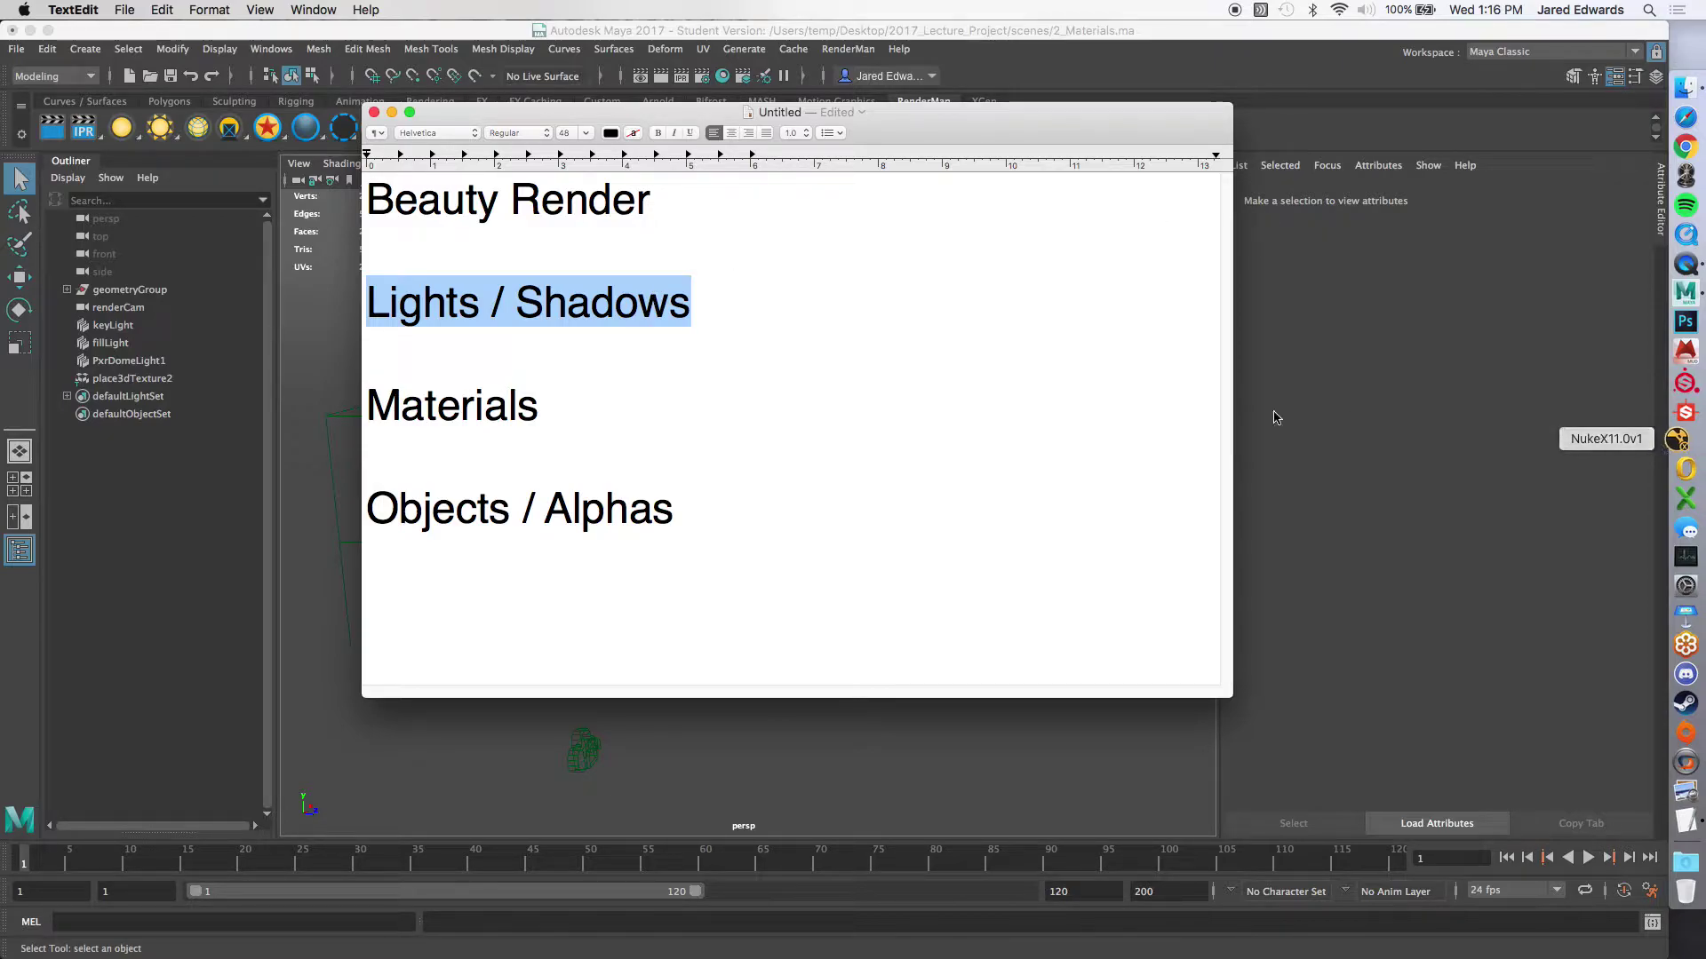
Step: Switch to NukeX without restoring the autosaved script and load glassReference.exr from the 4_Layered_Glass folder in 2017_Project_Examples into the node graph
click(1685, 440)
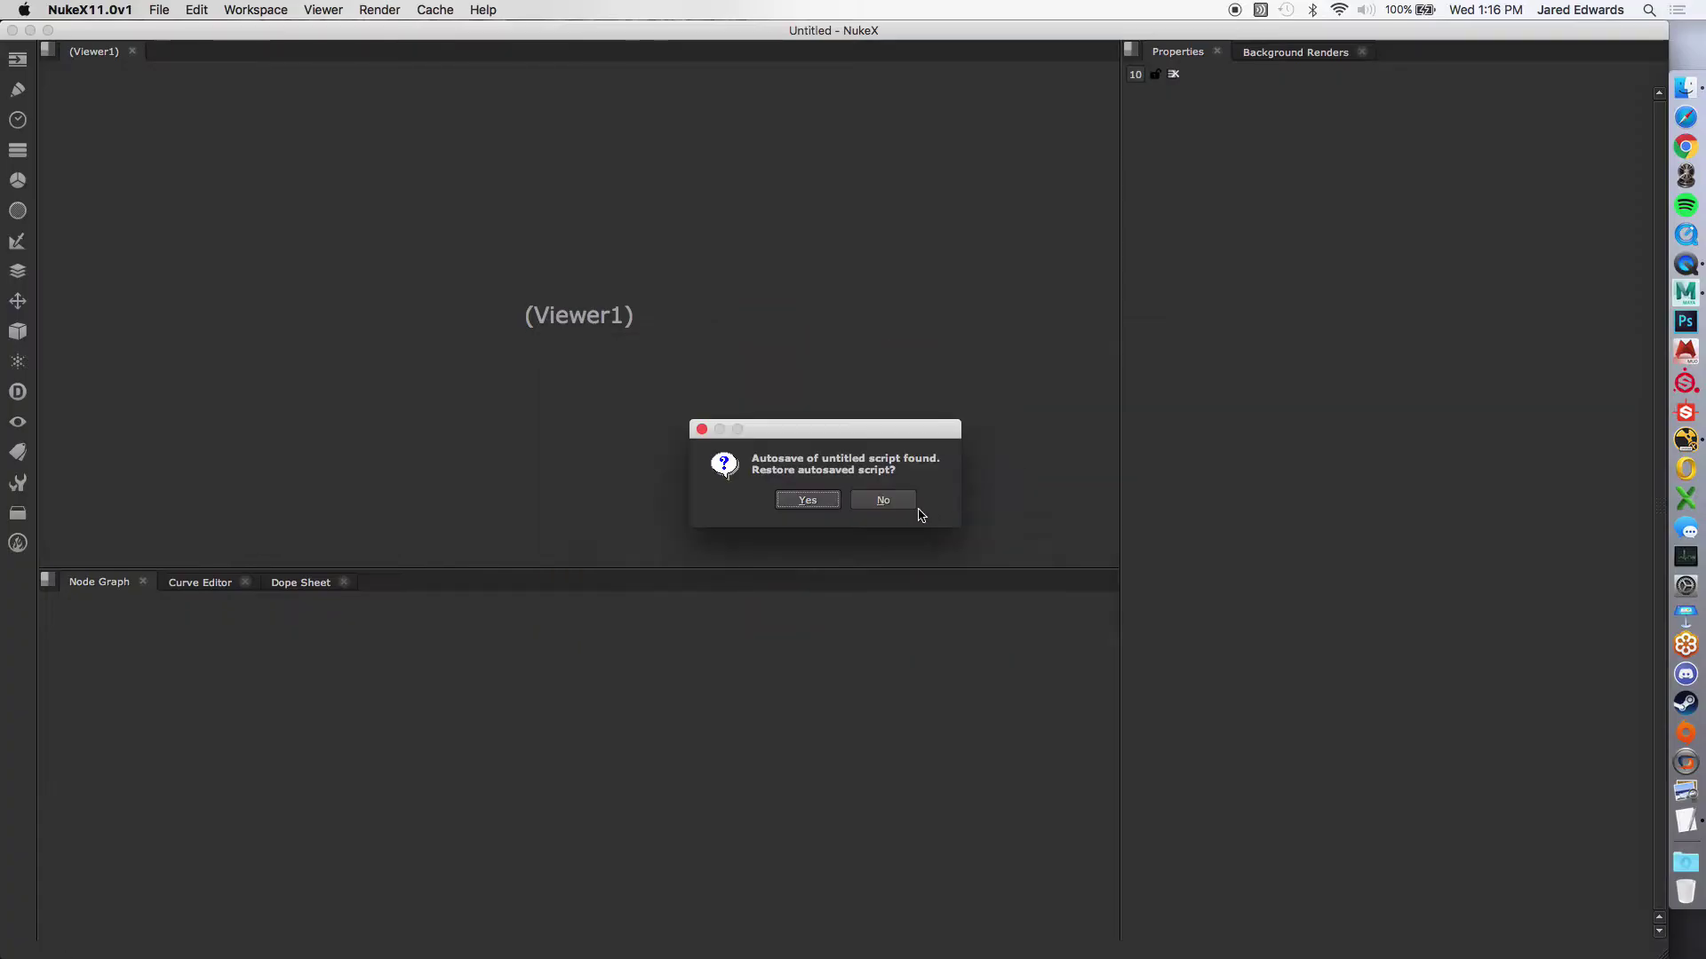
click(888, 499)
click(1685, 87)
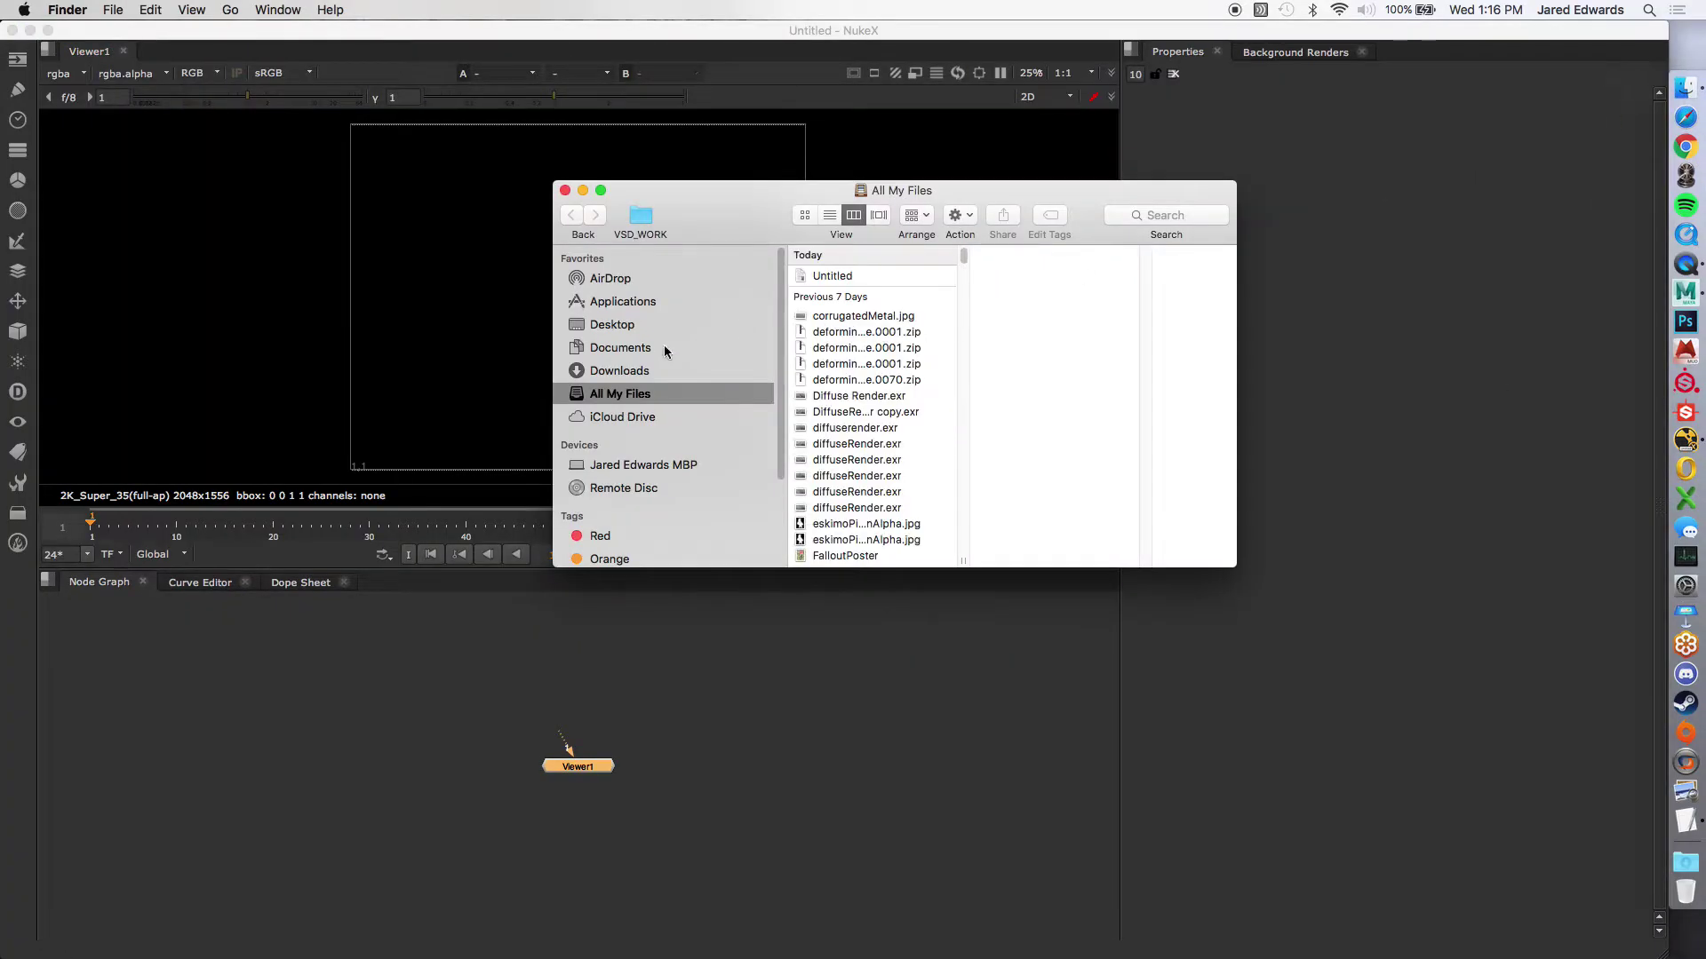
click(666, 348)
click(890, 541)
click(1038, 318)
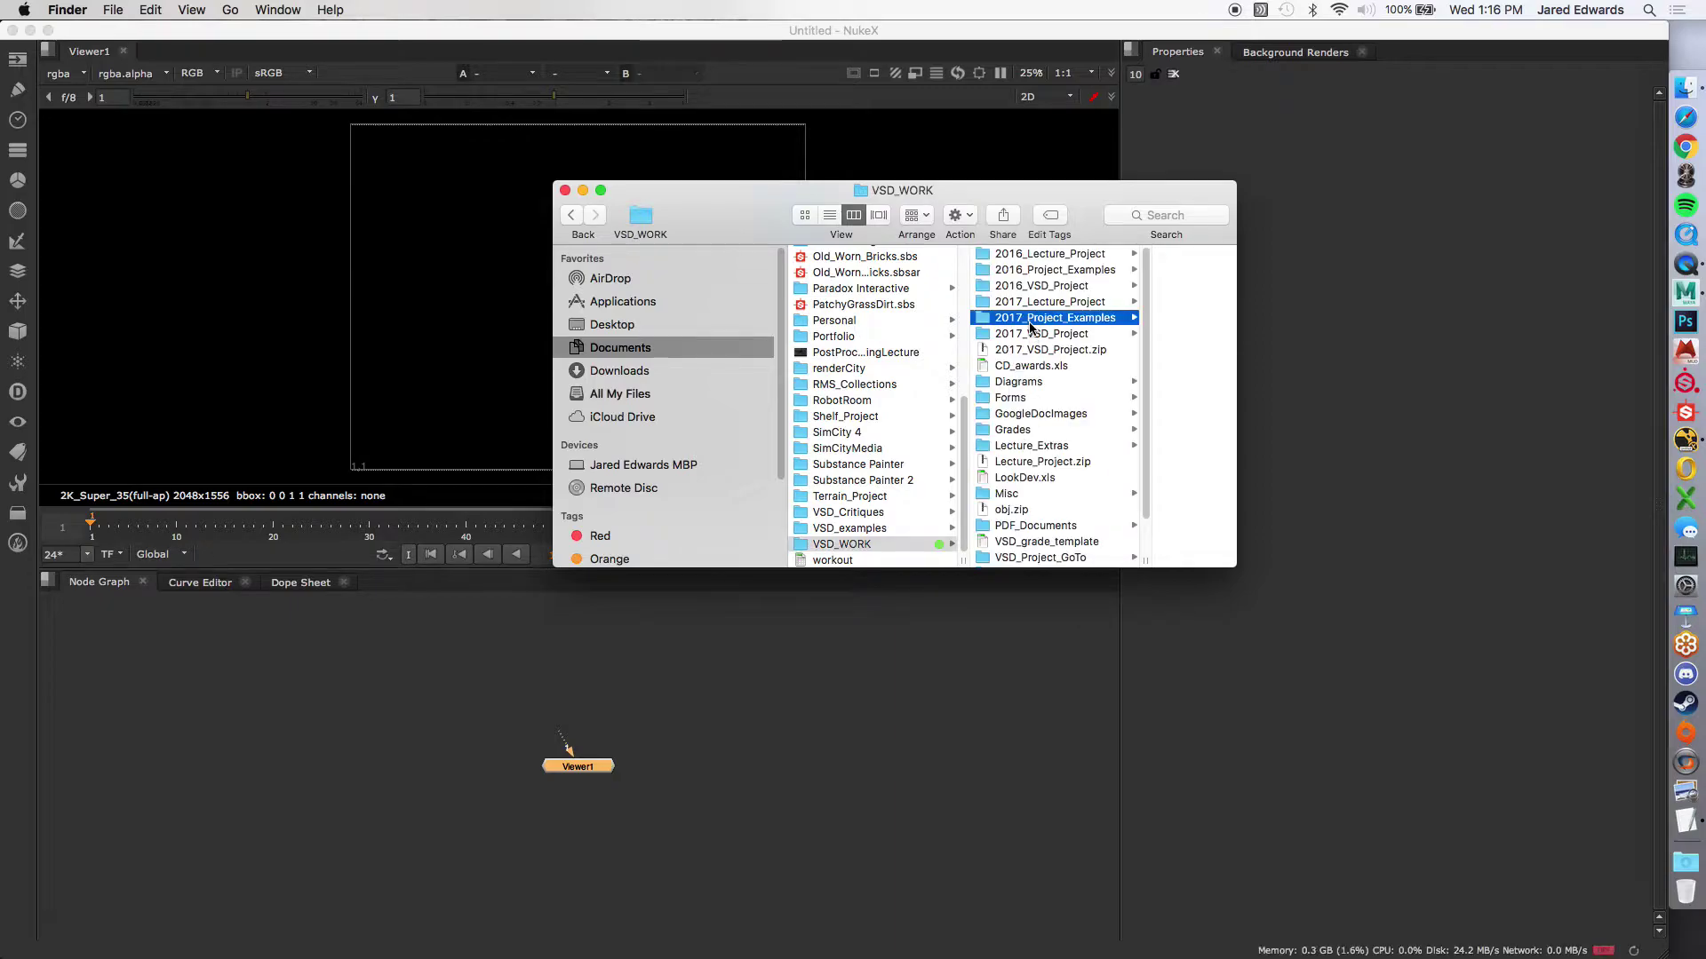
click(1099, 365)
click(1099, 353)
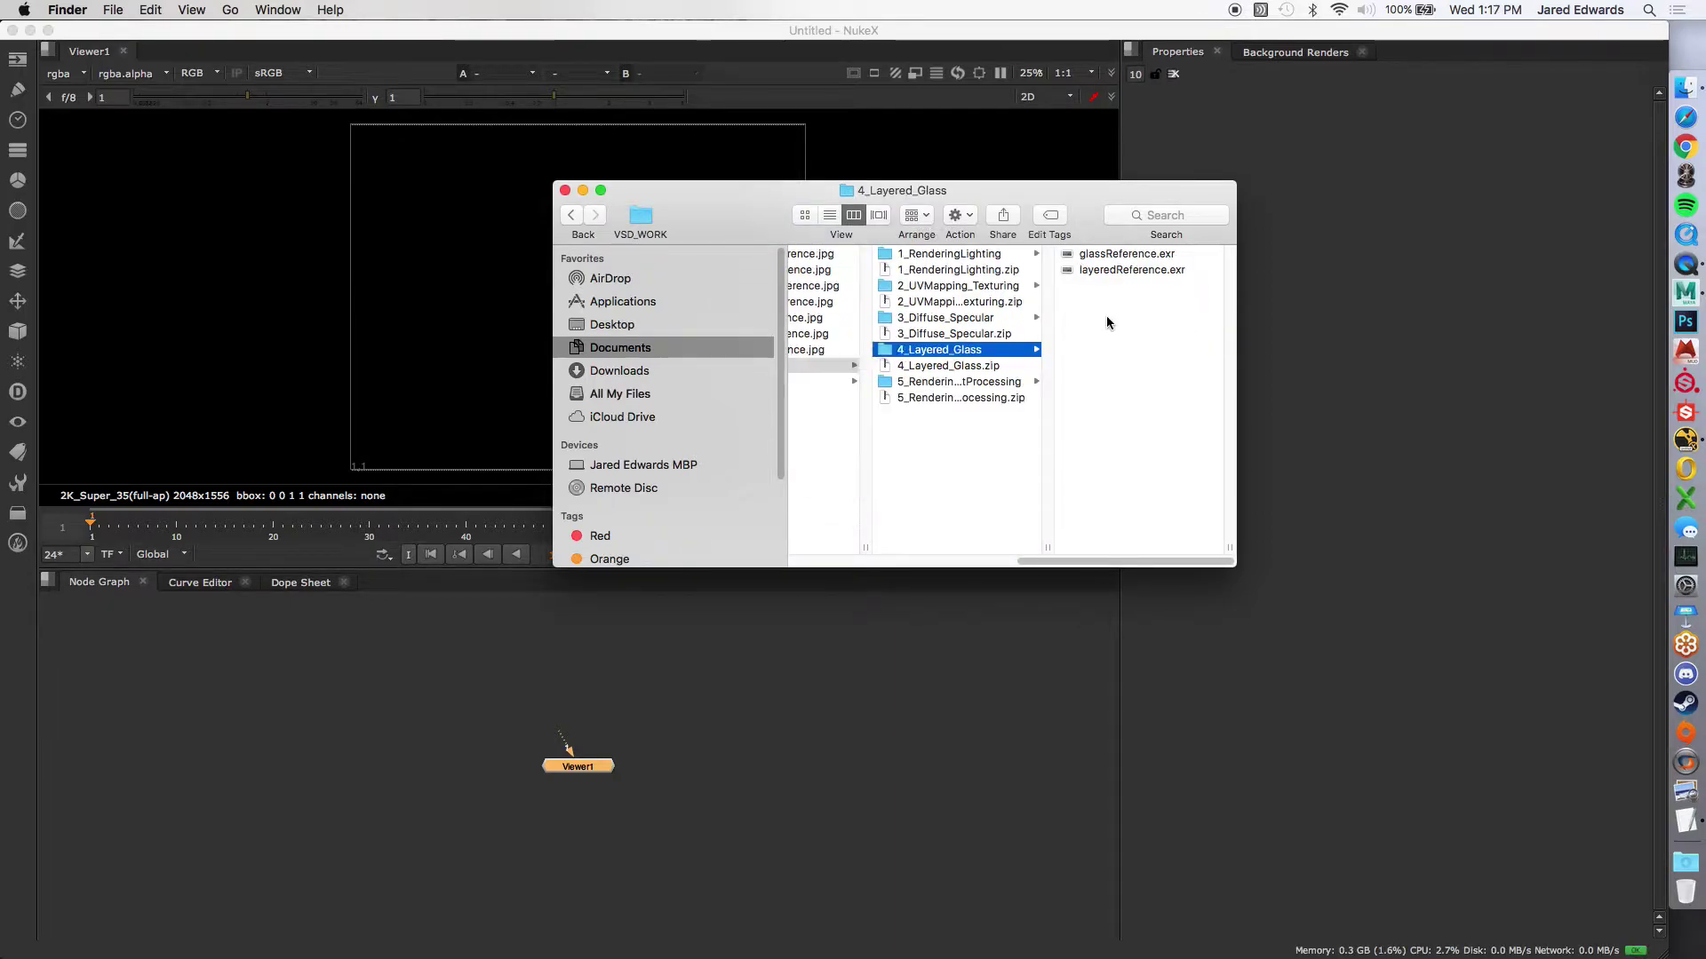
drag(1108, 271, 719, 653)
Step: Examine the glassReference.exr render in the viewer and spread its read node and the Viewer1 node further apart
scroll(641, 348, up, 6)
middle_drag(860, 244, 460, 335)
middle_drag(1057, 156, 348, 410)
scroll(497, 368, down, 4)
middle_drag(622, 293, 707, 294)
scroll(638, 320, up, 2)
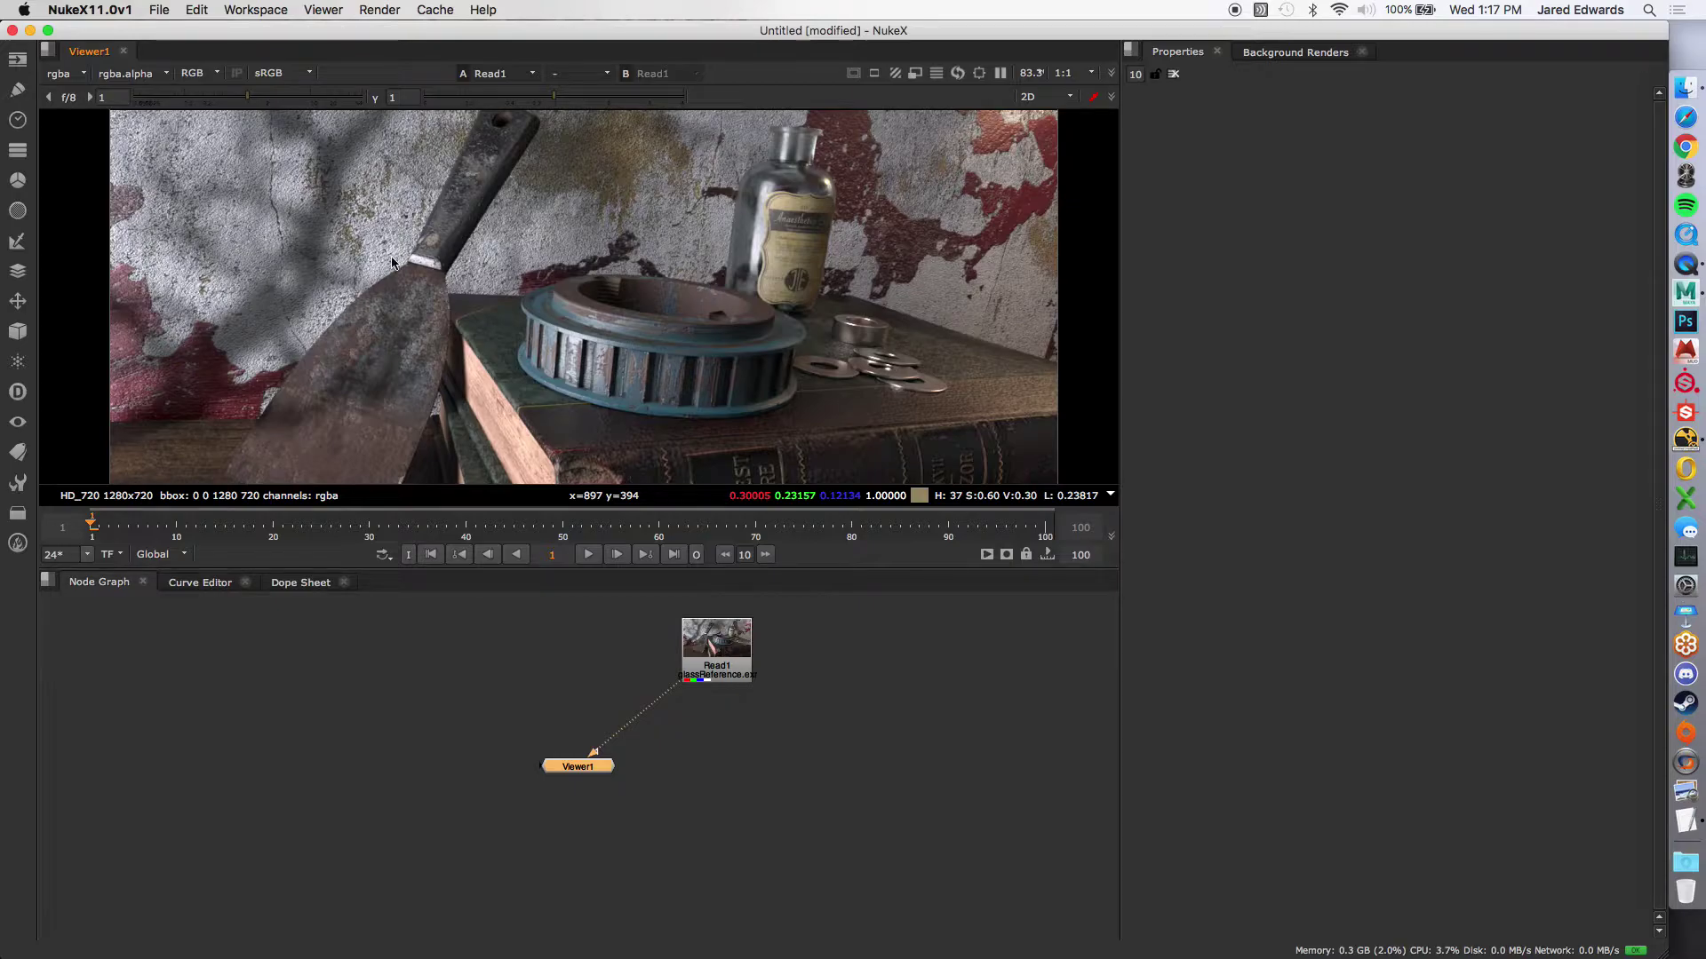
drag(716, 644, 738, 660)
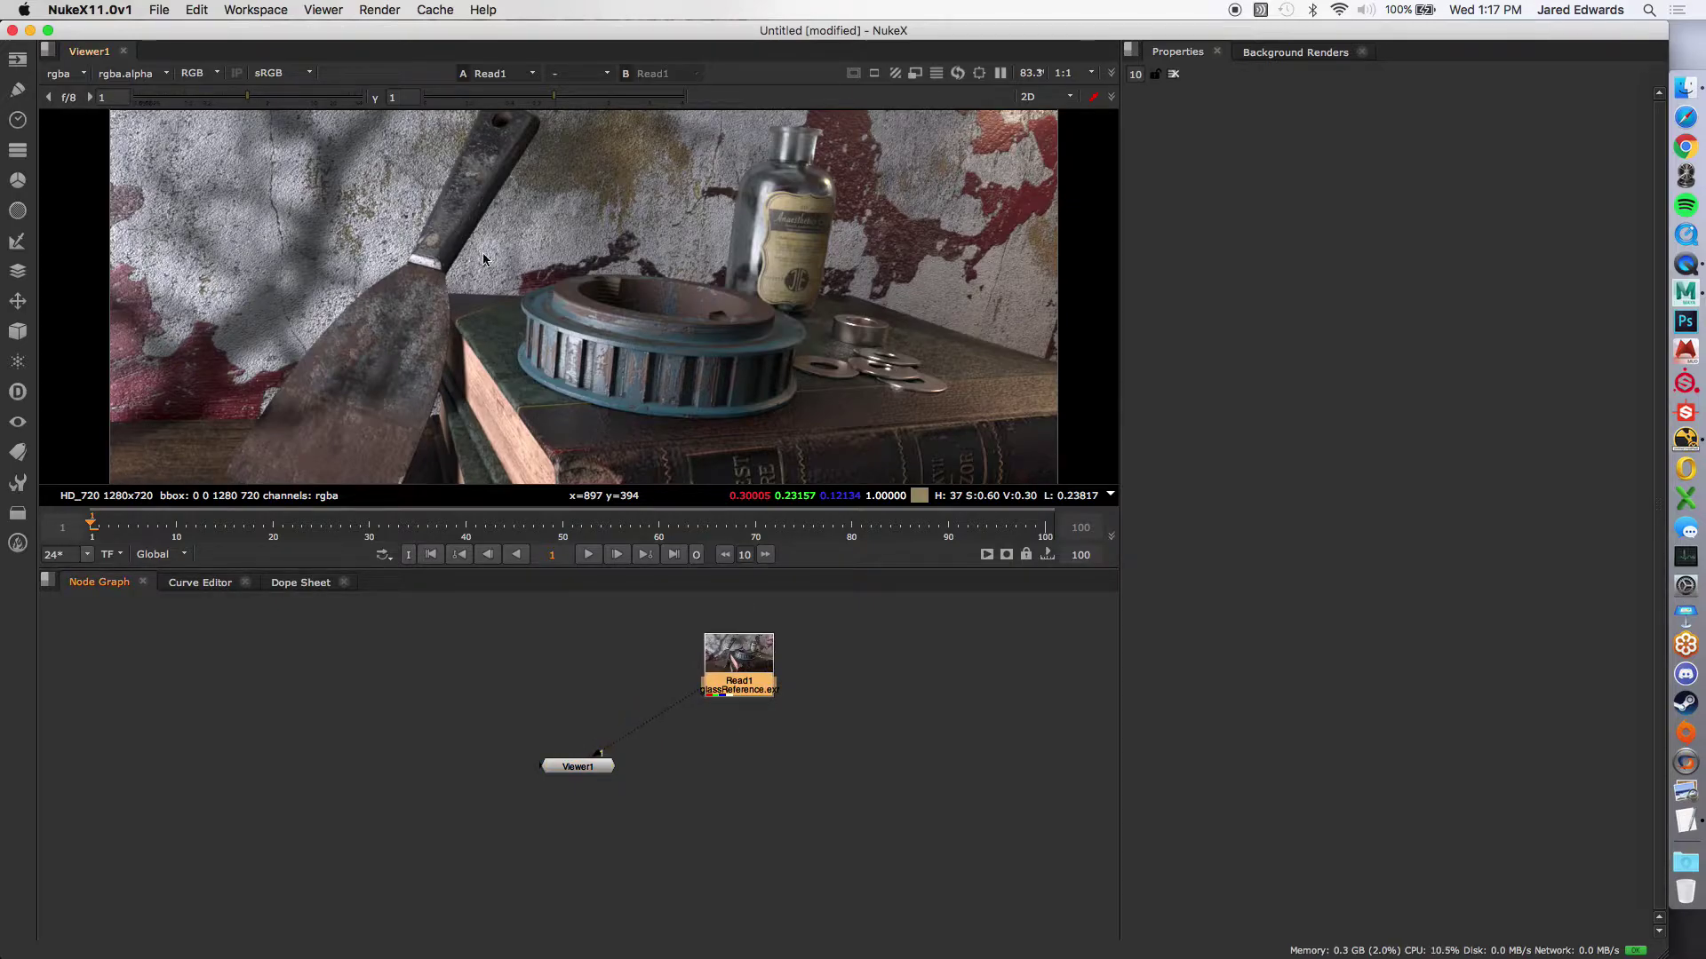
click(590, 770)
drag(590, 776, 543, 845)
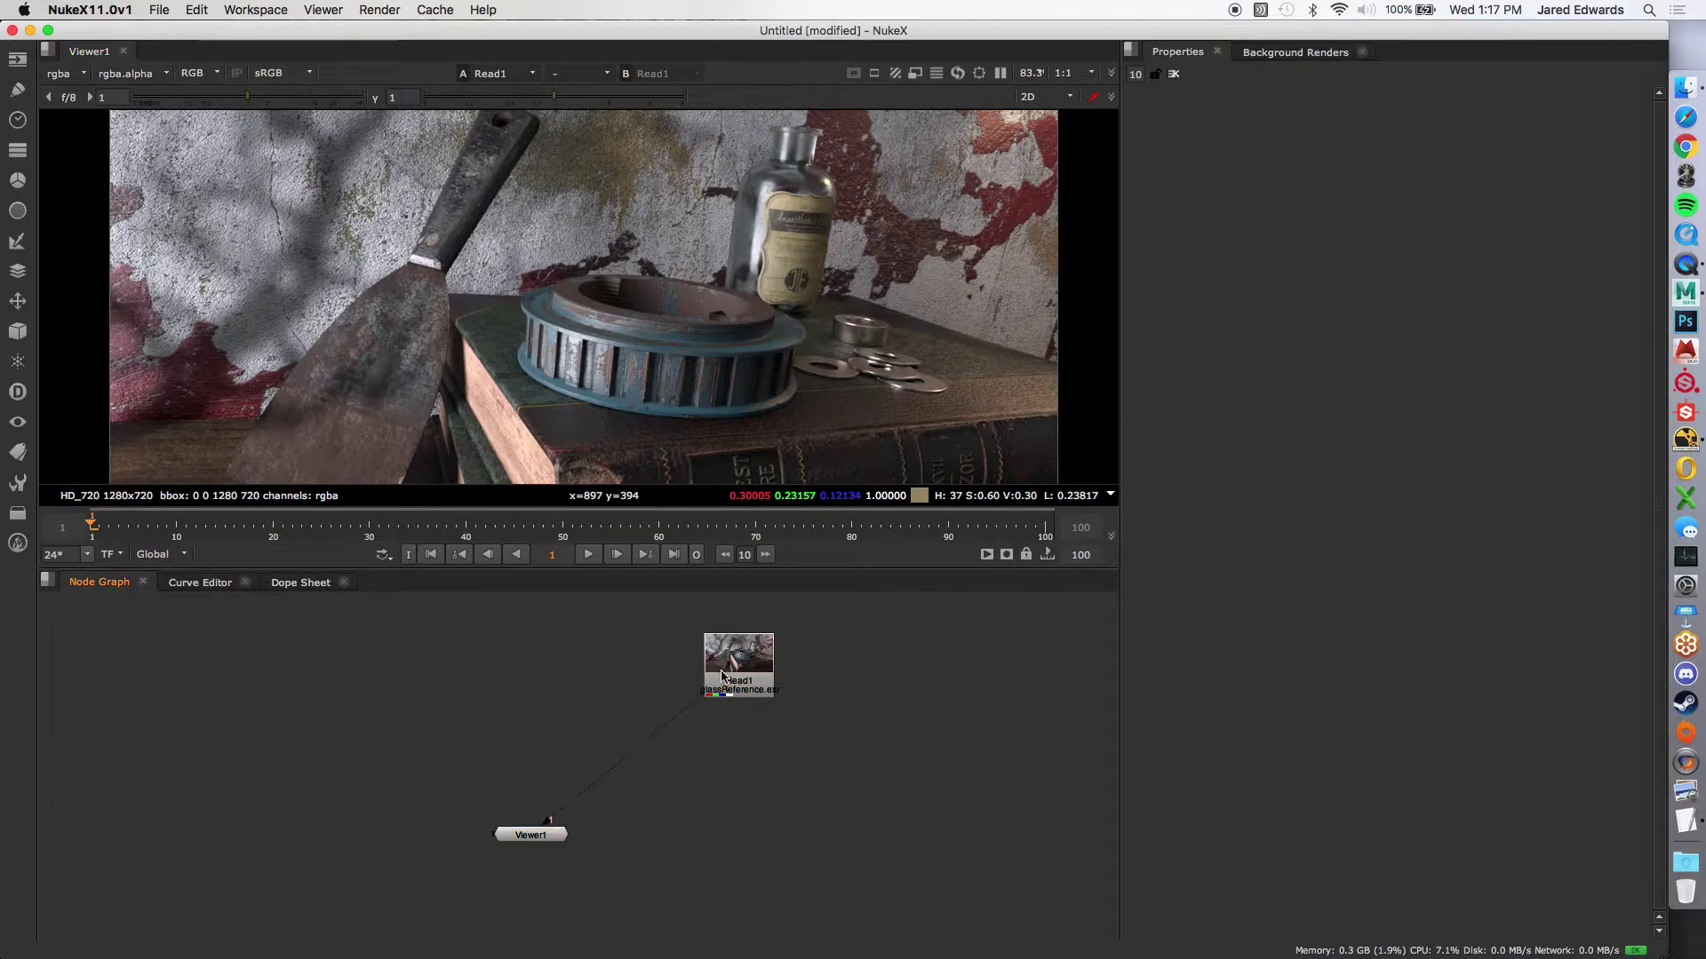
drag(736, 662, 711, 671)
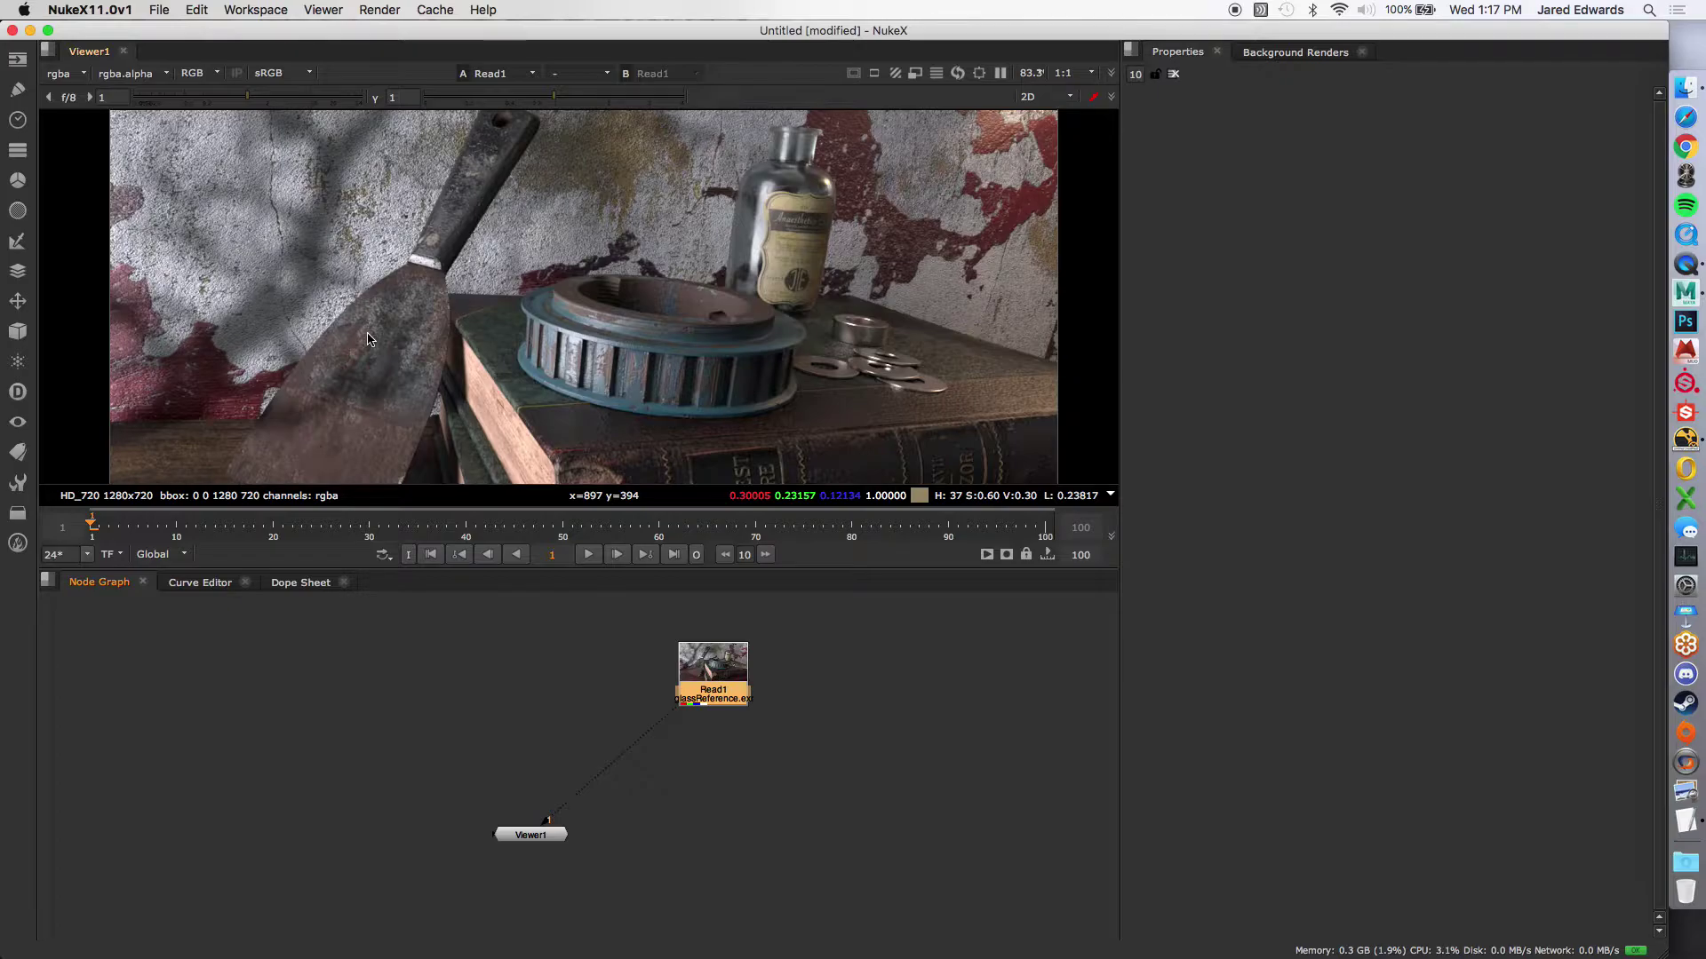
Step: Switch to Maya and select the key light in the scene to examine the light setup
click(1685, 293)
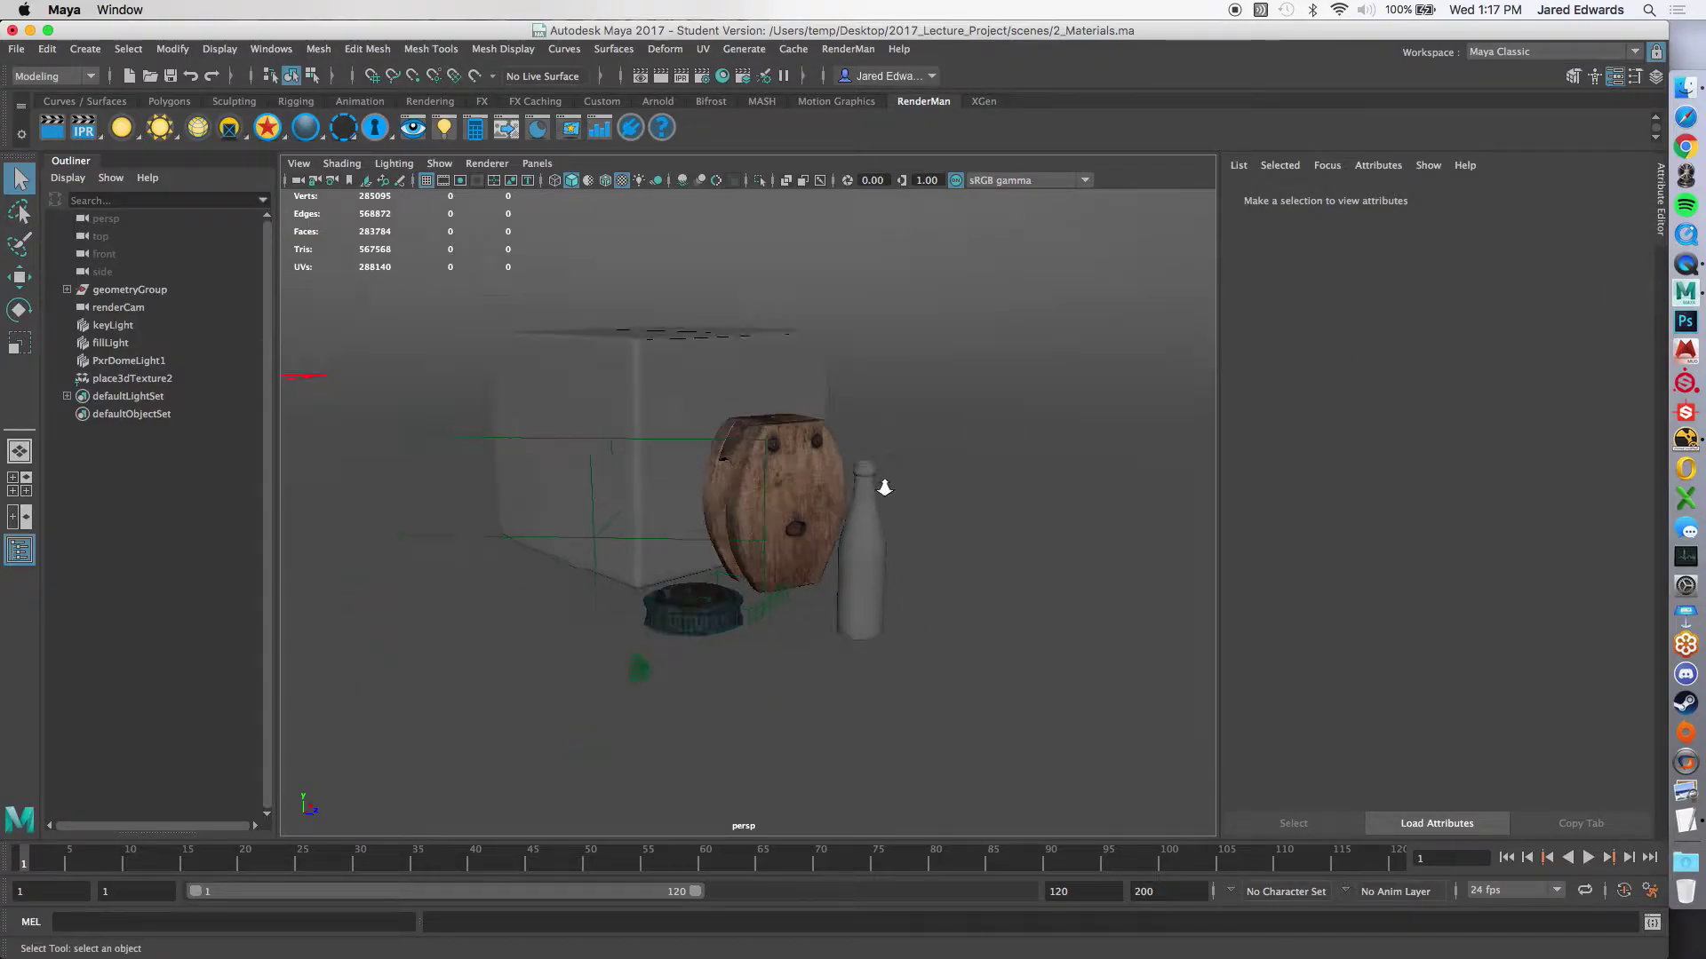
scroll(885, 488, down, 10)
alt+drag(885, 488, 883, 483)
click(642, 525)
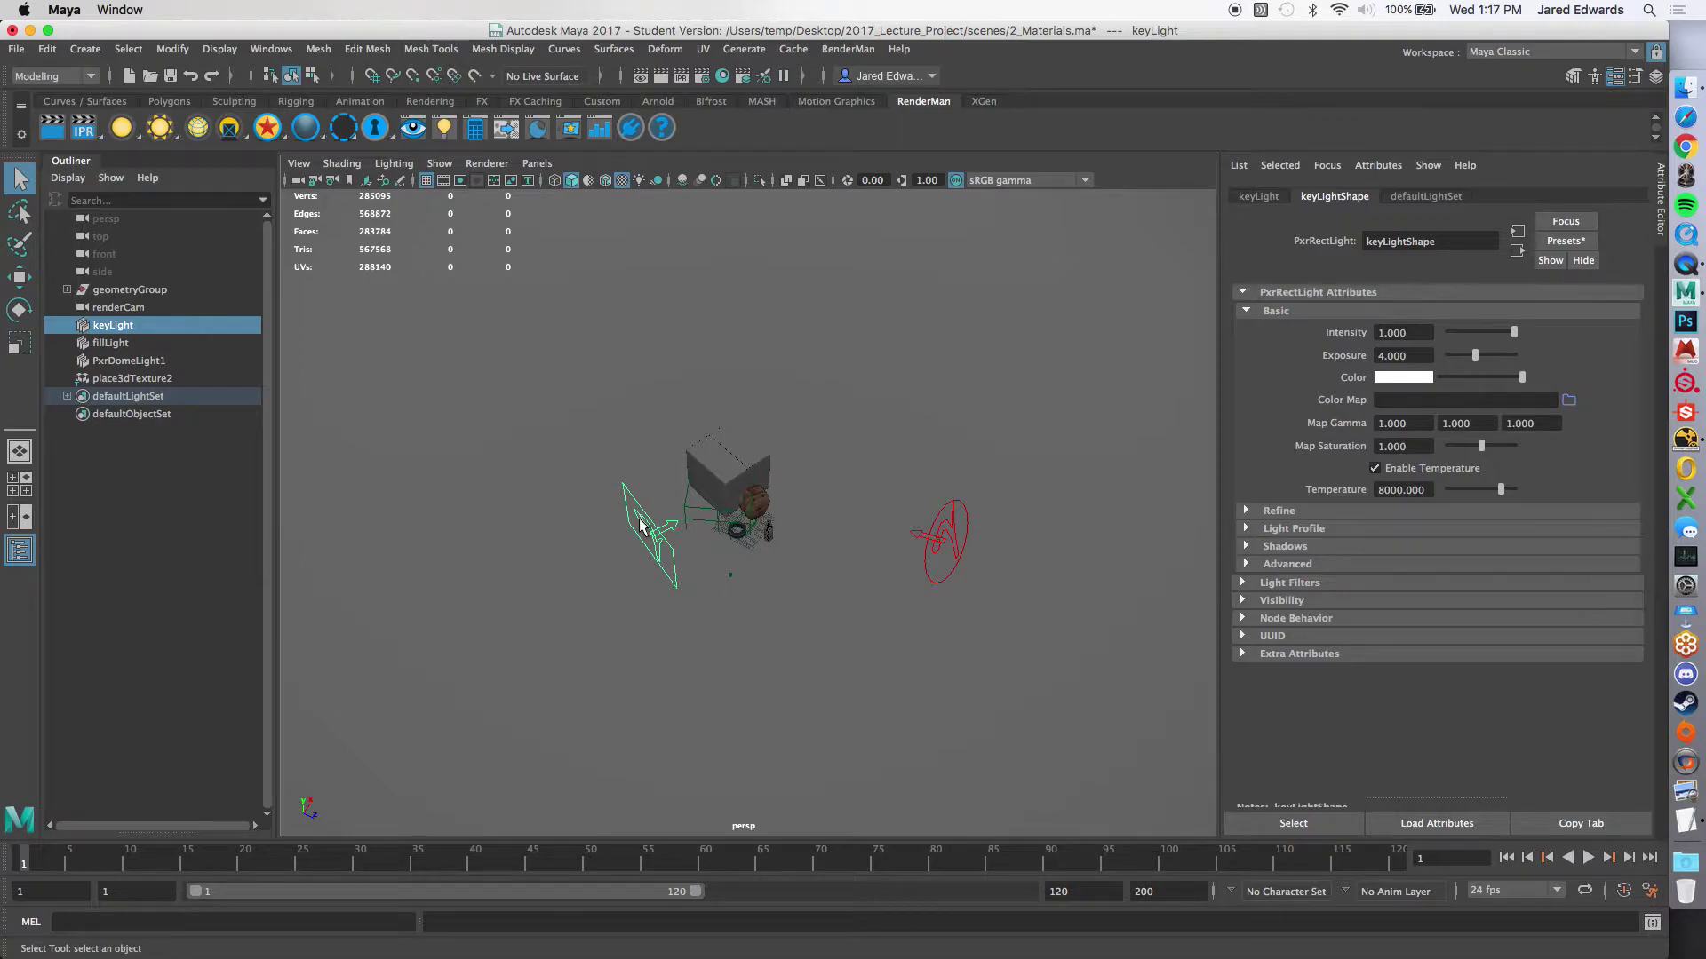
Step: Back in NukeX, import domeLightReference.exr, fillLightReference.exr and keyLightReference.exr from the 5_Rendering_PostProcessing folder and spread out their read nodes
click(1684, 87)
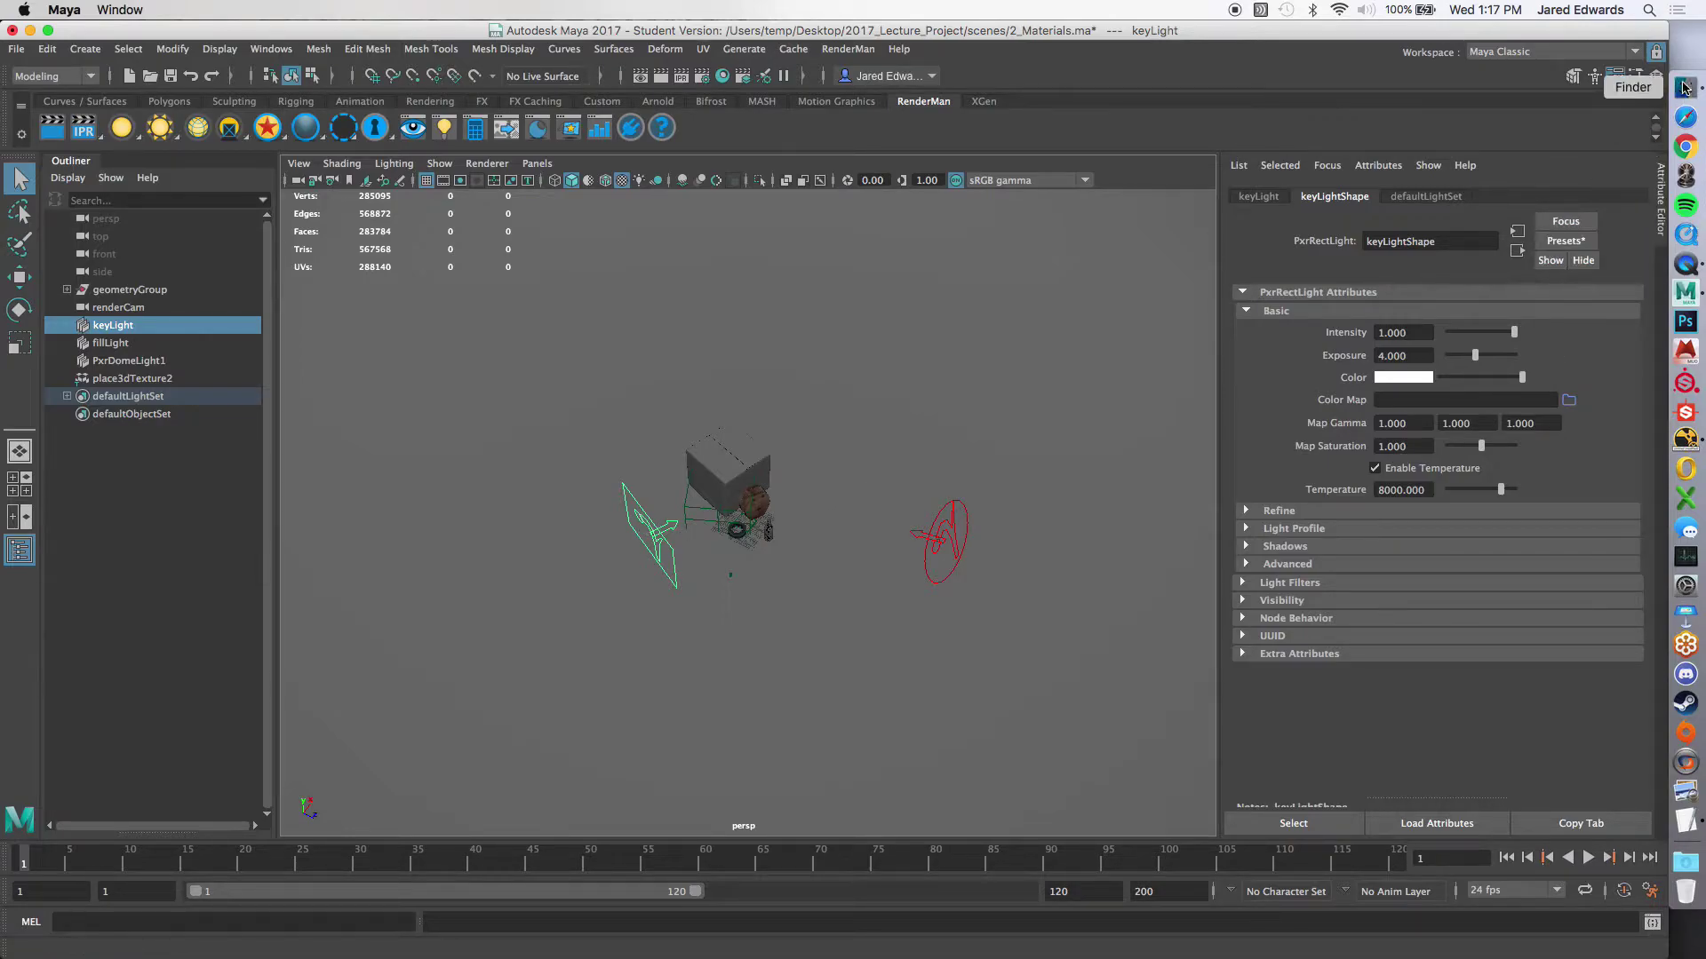
click(1684, 439)
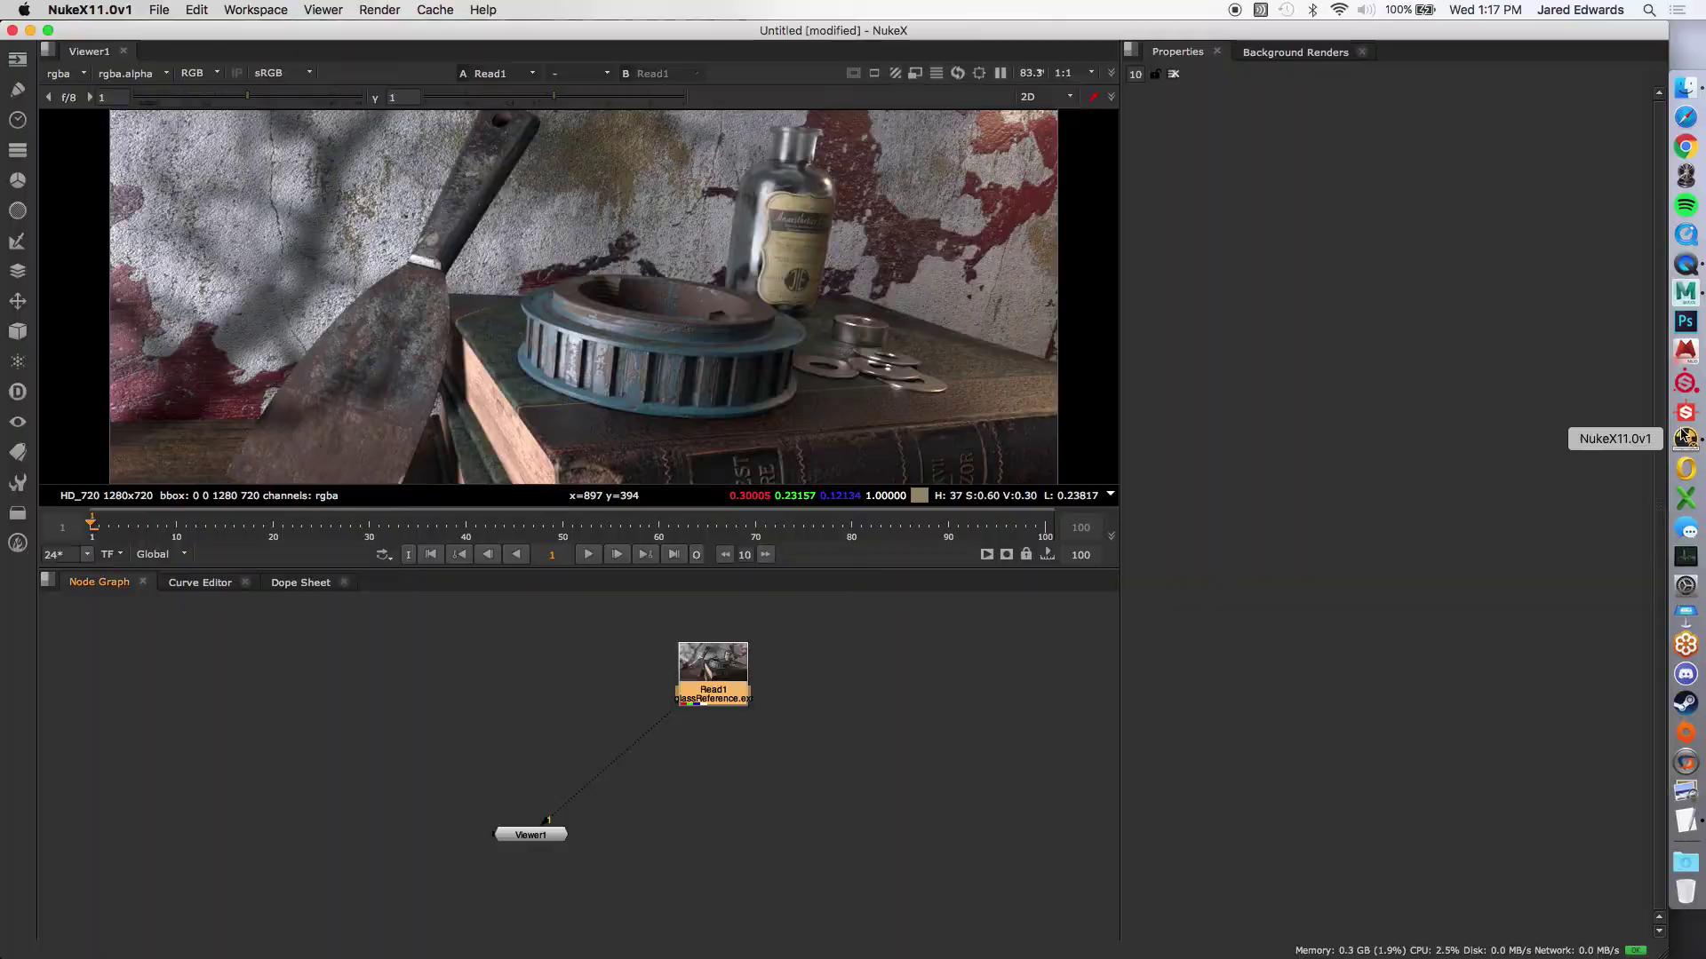
click(1685, 87)
click(960, 382)
click(1100, 255)
super+click(946, 269)
super+click(949, 302)
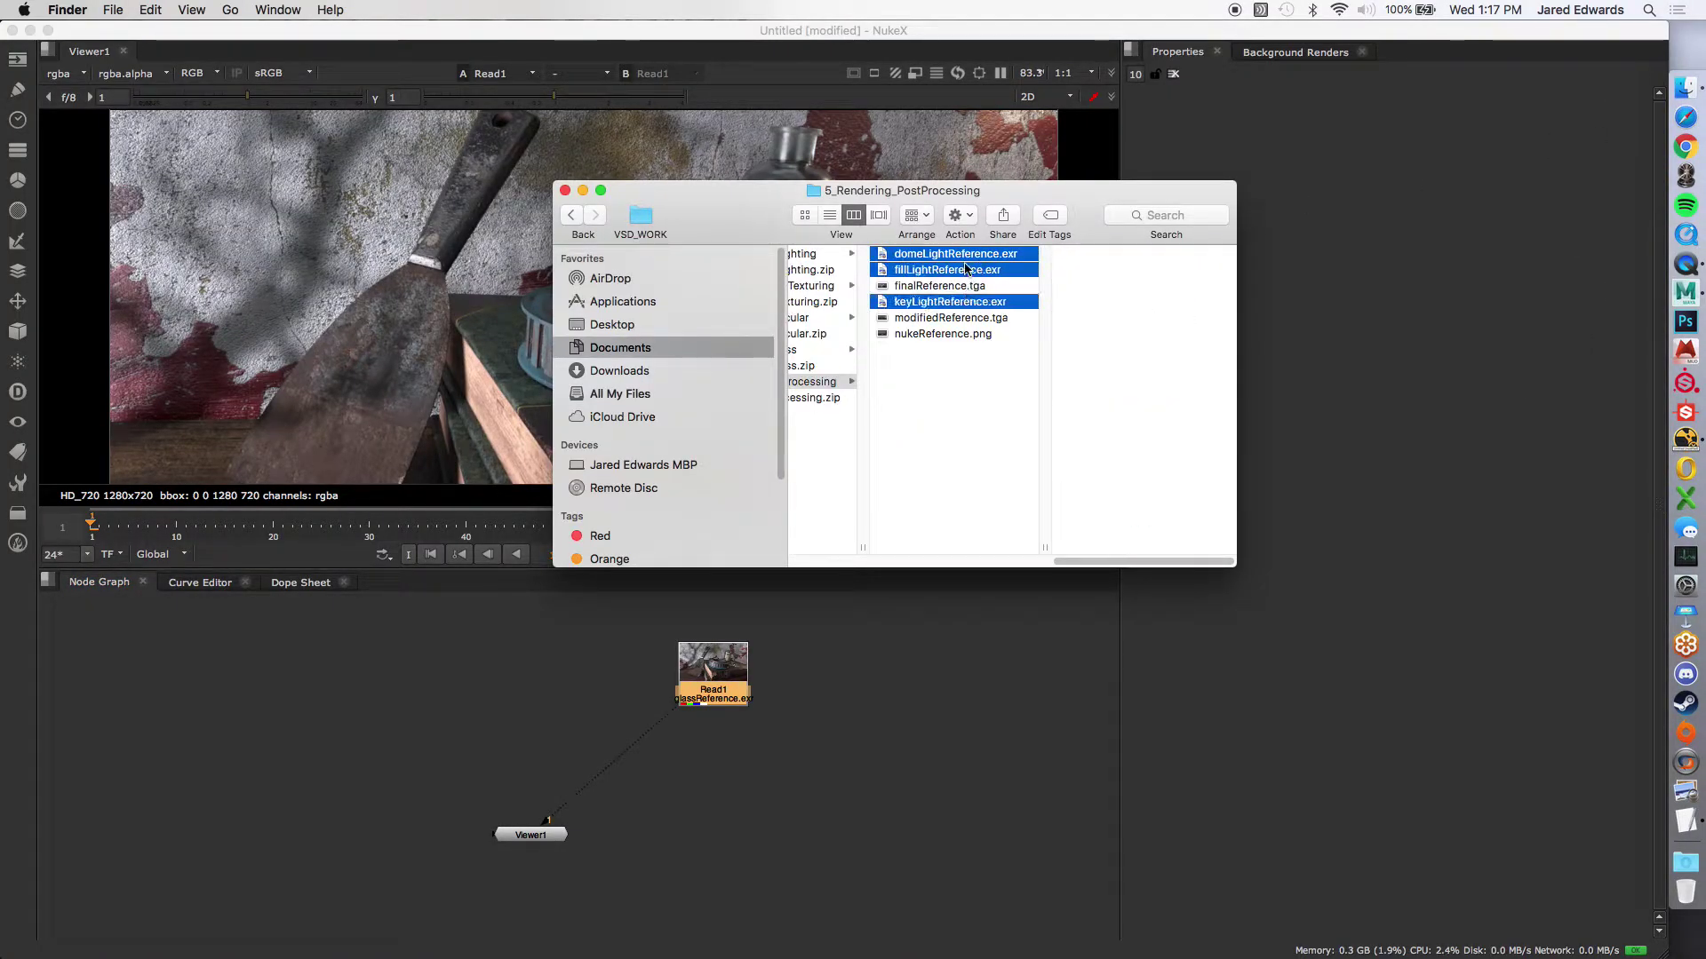
drag(947, 730, 832, 804)
drag(908, 721, 928, 811)
drag(887, 701, 883, 710)
Step: Connect the viewer to the keyLightReference.exr node and display its beauty layer
scroll(885, 714, up, 2)
click(825, 799)
click(456, 836)
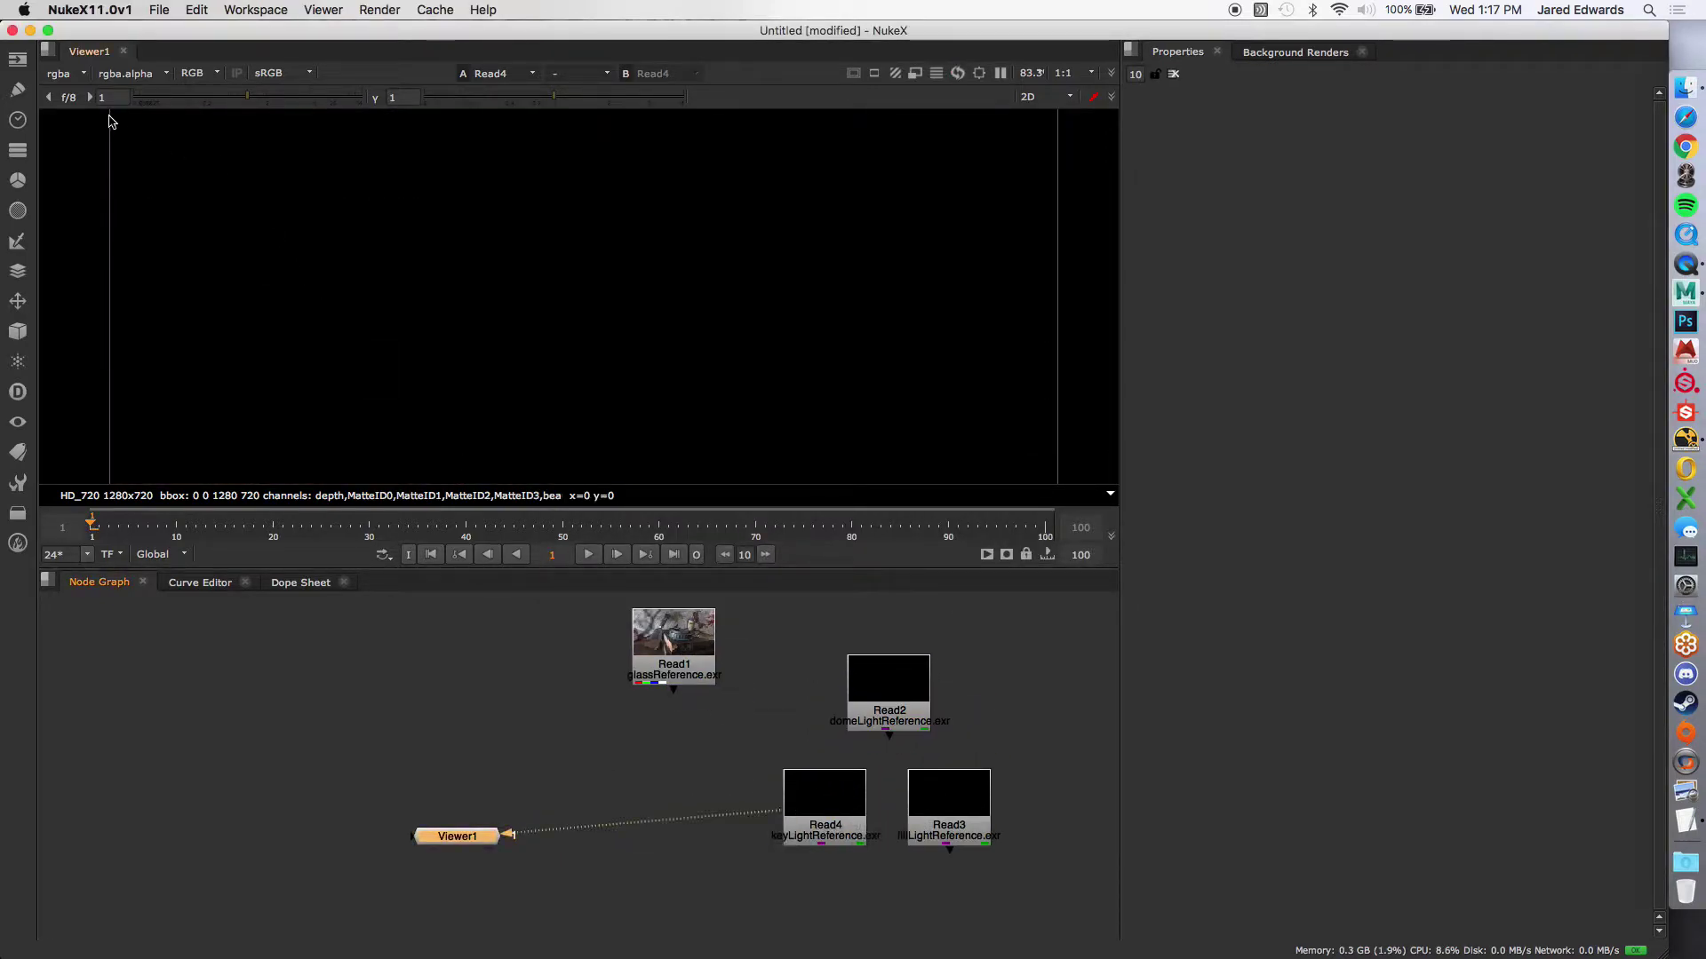
click(55, 74)
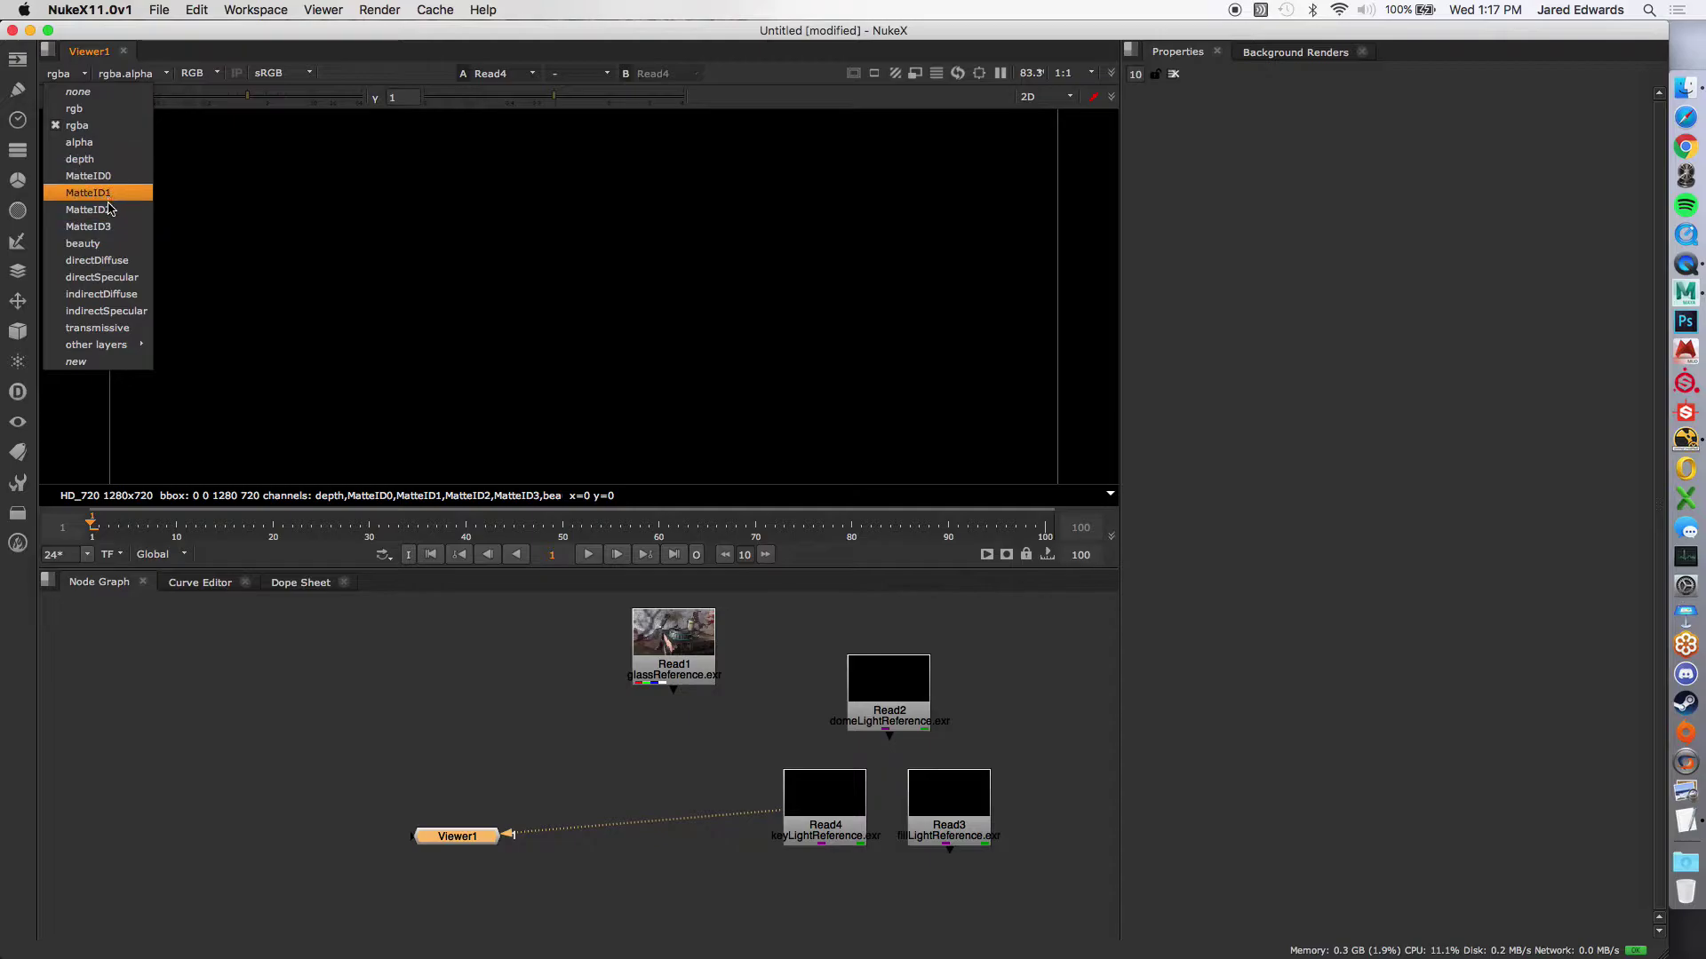
click(104, 244)
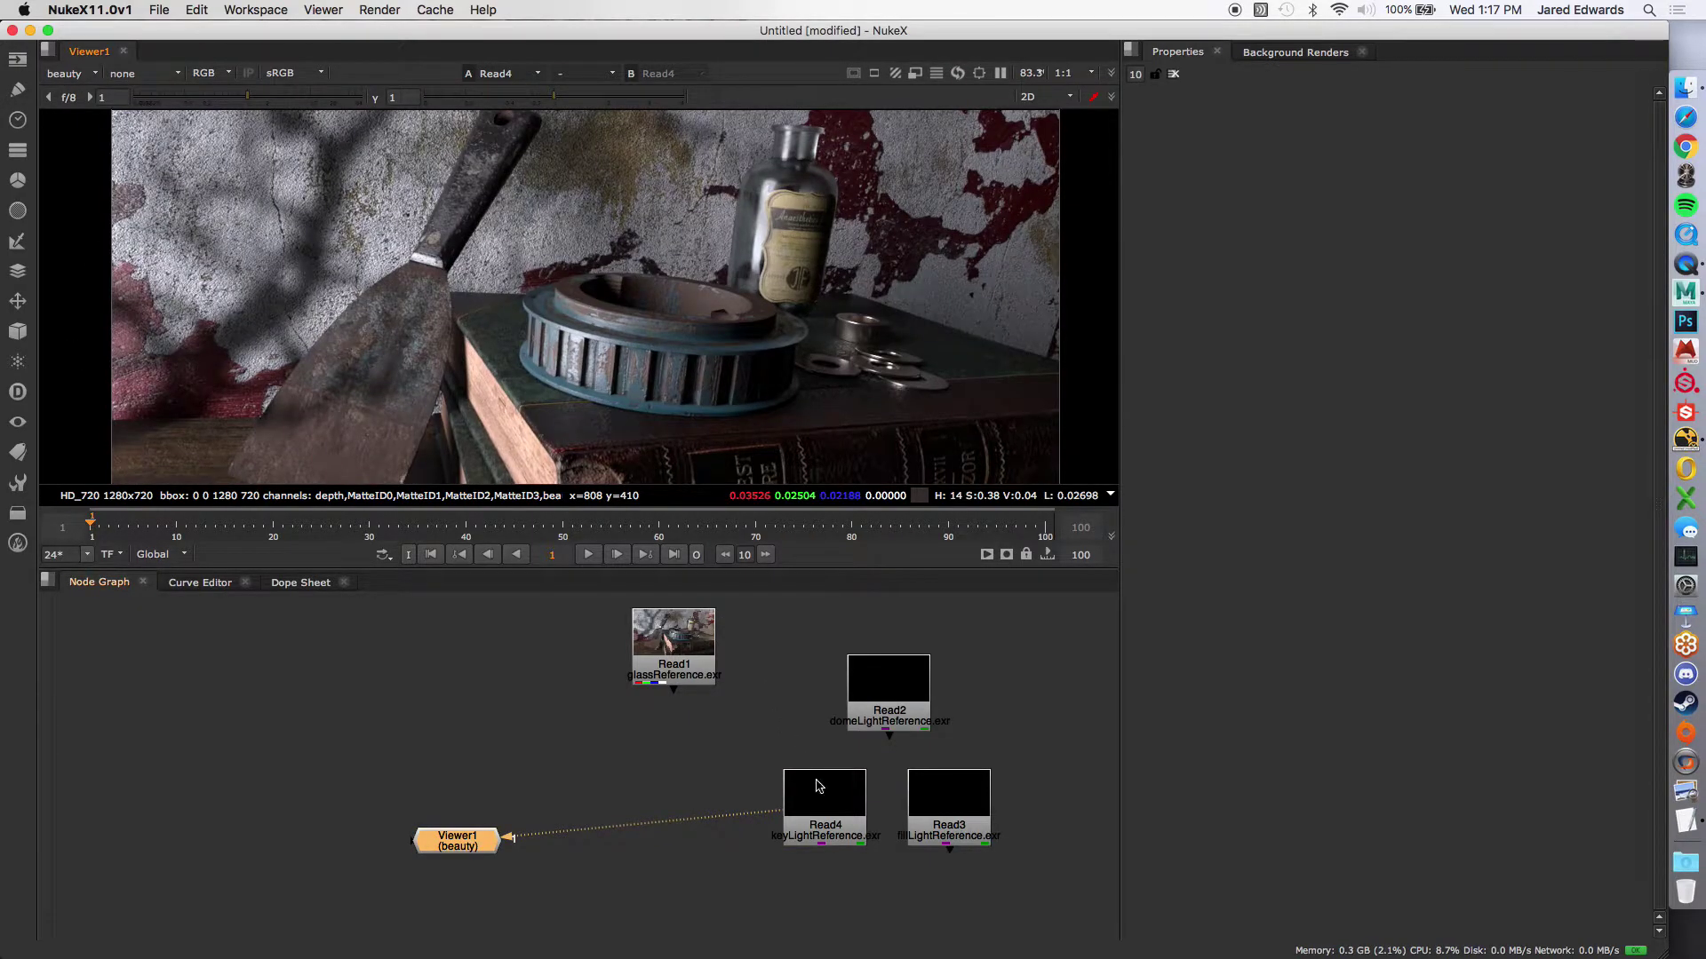
Step: Connect the viewer's first input to the glassReference.exr node and open that node's properties
click(675, 667)
key(1)
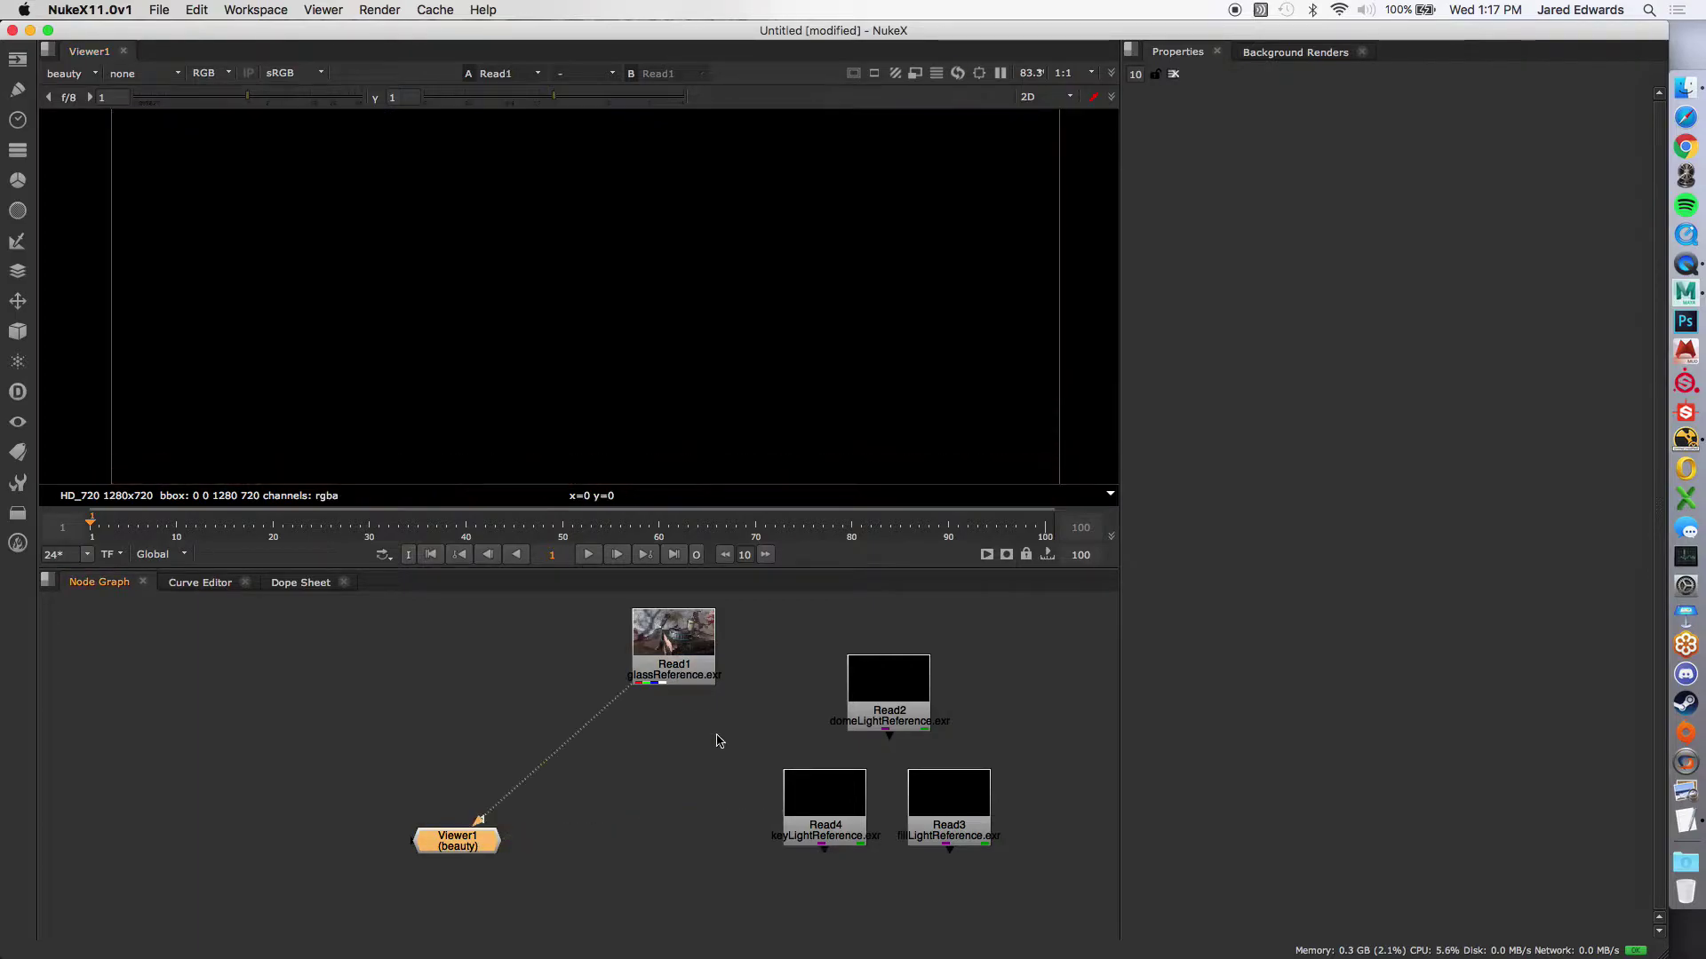
click(794, 809)
double_click(680, 633)
Step: Add a Shuffle node below keyLightReference.exr and set its first input layer to beauty
click(808, 799)
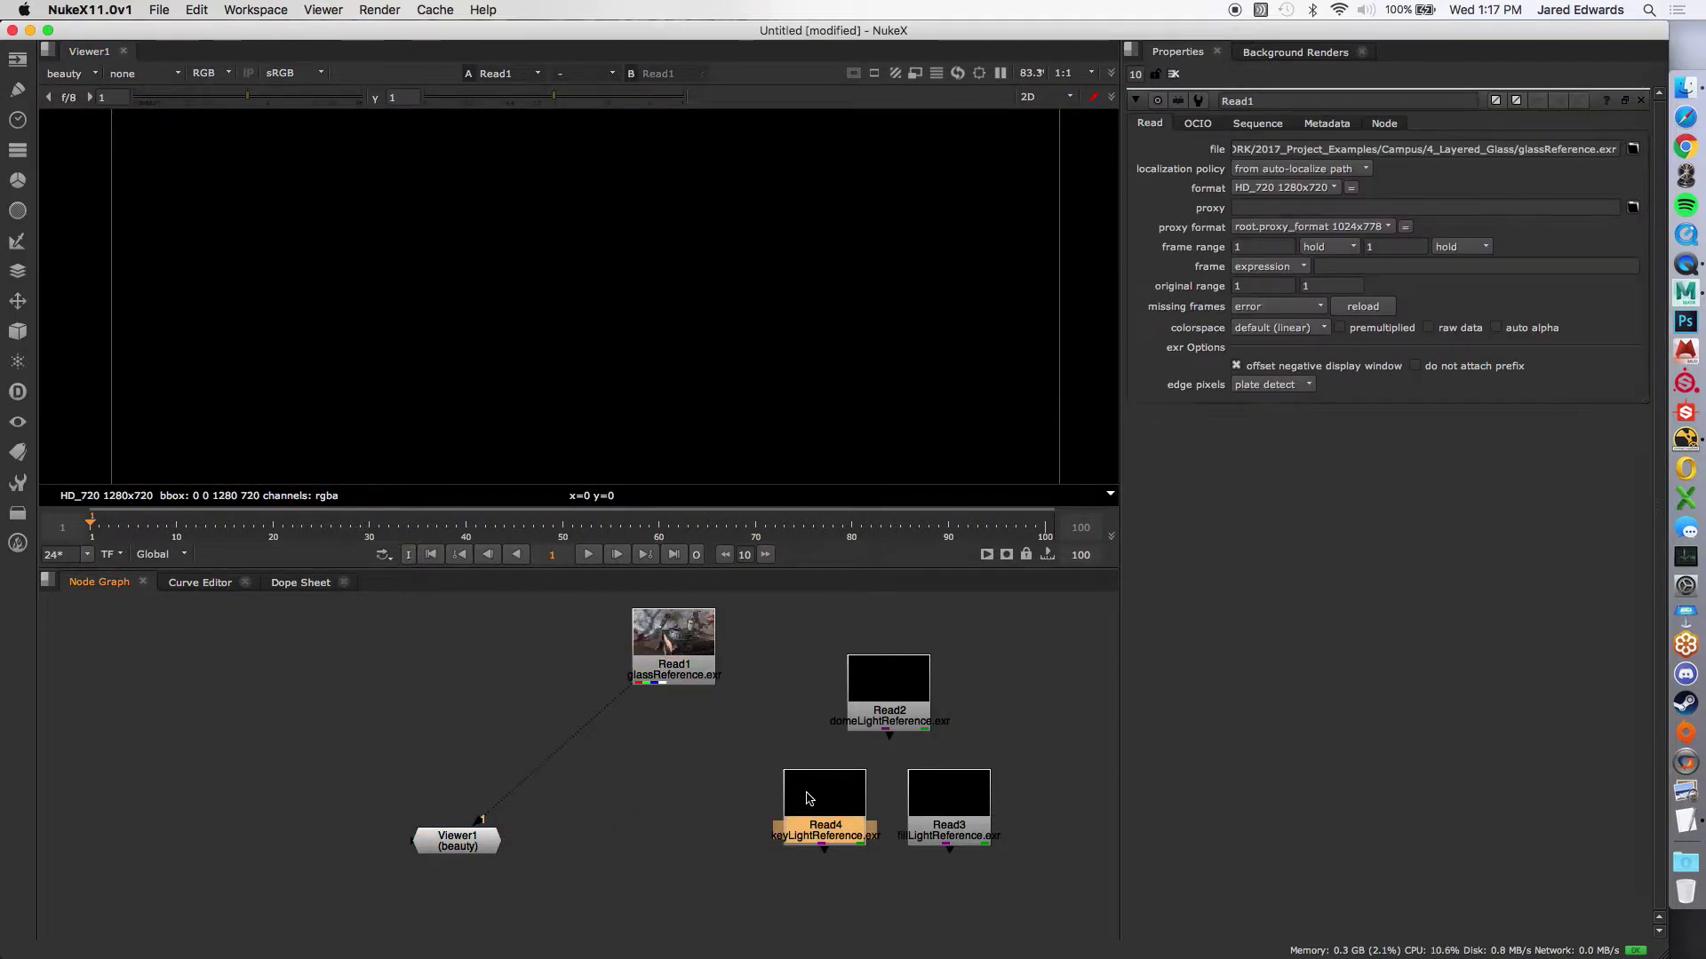
key(space)
key(space)
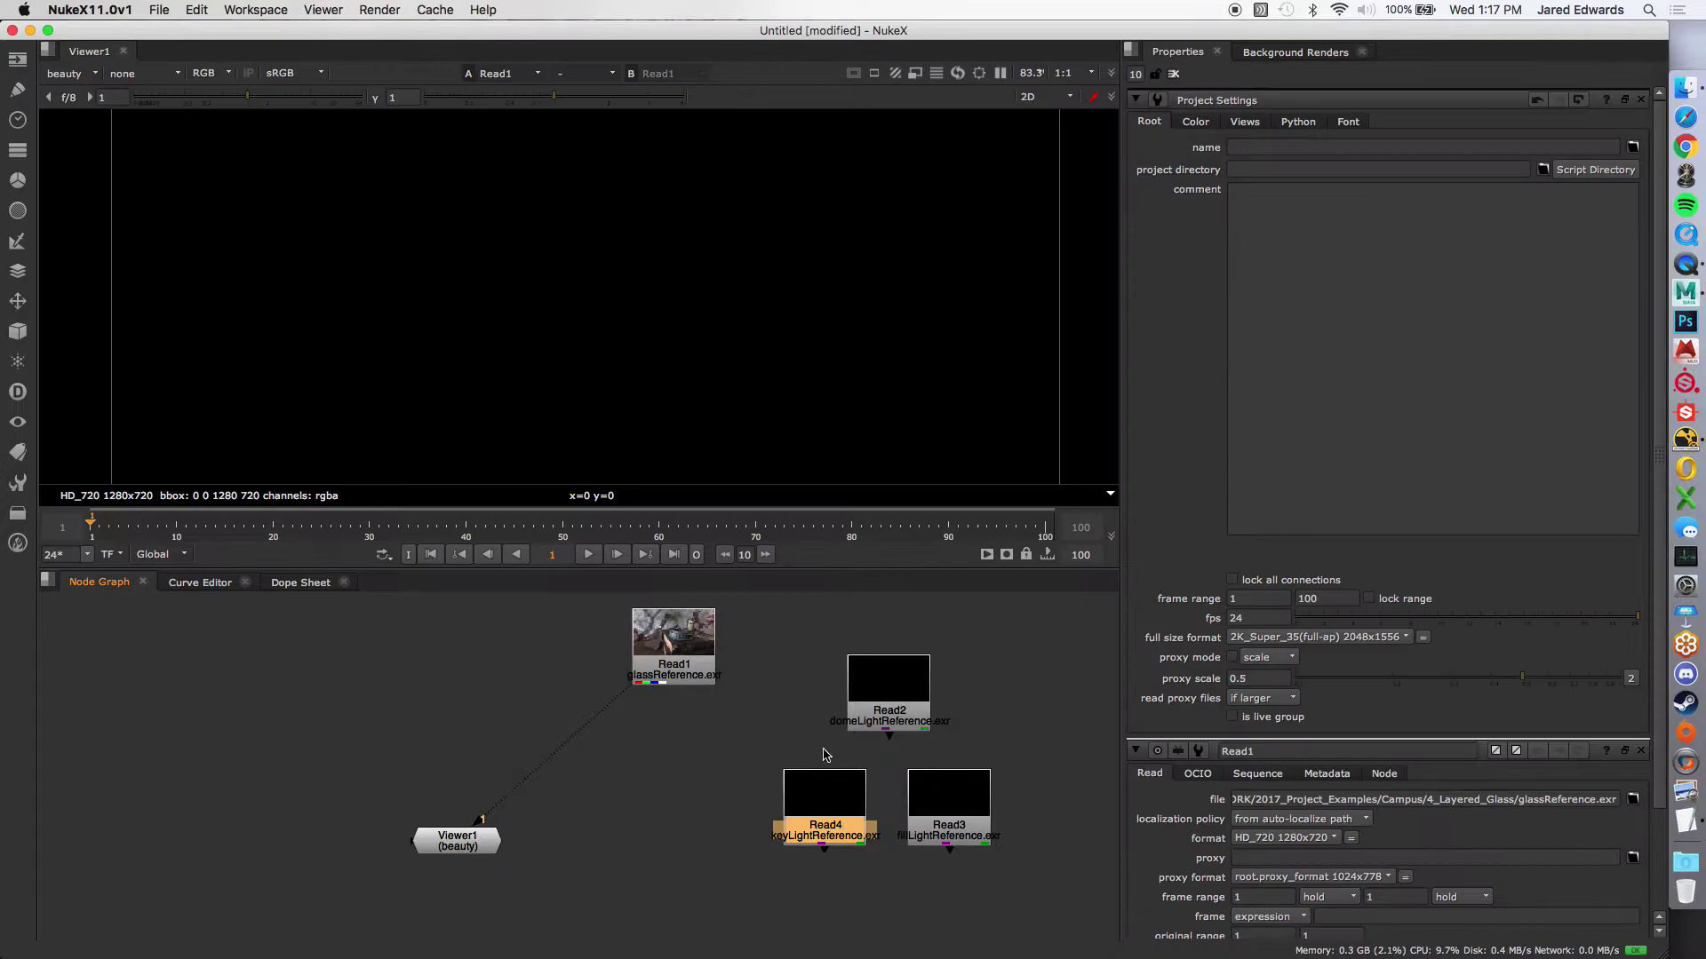
key(Tab)
text(shuf)
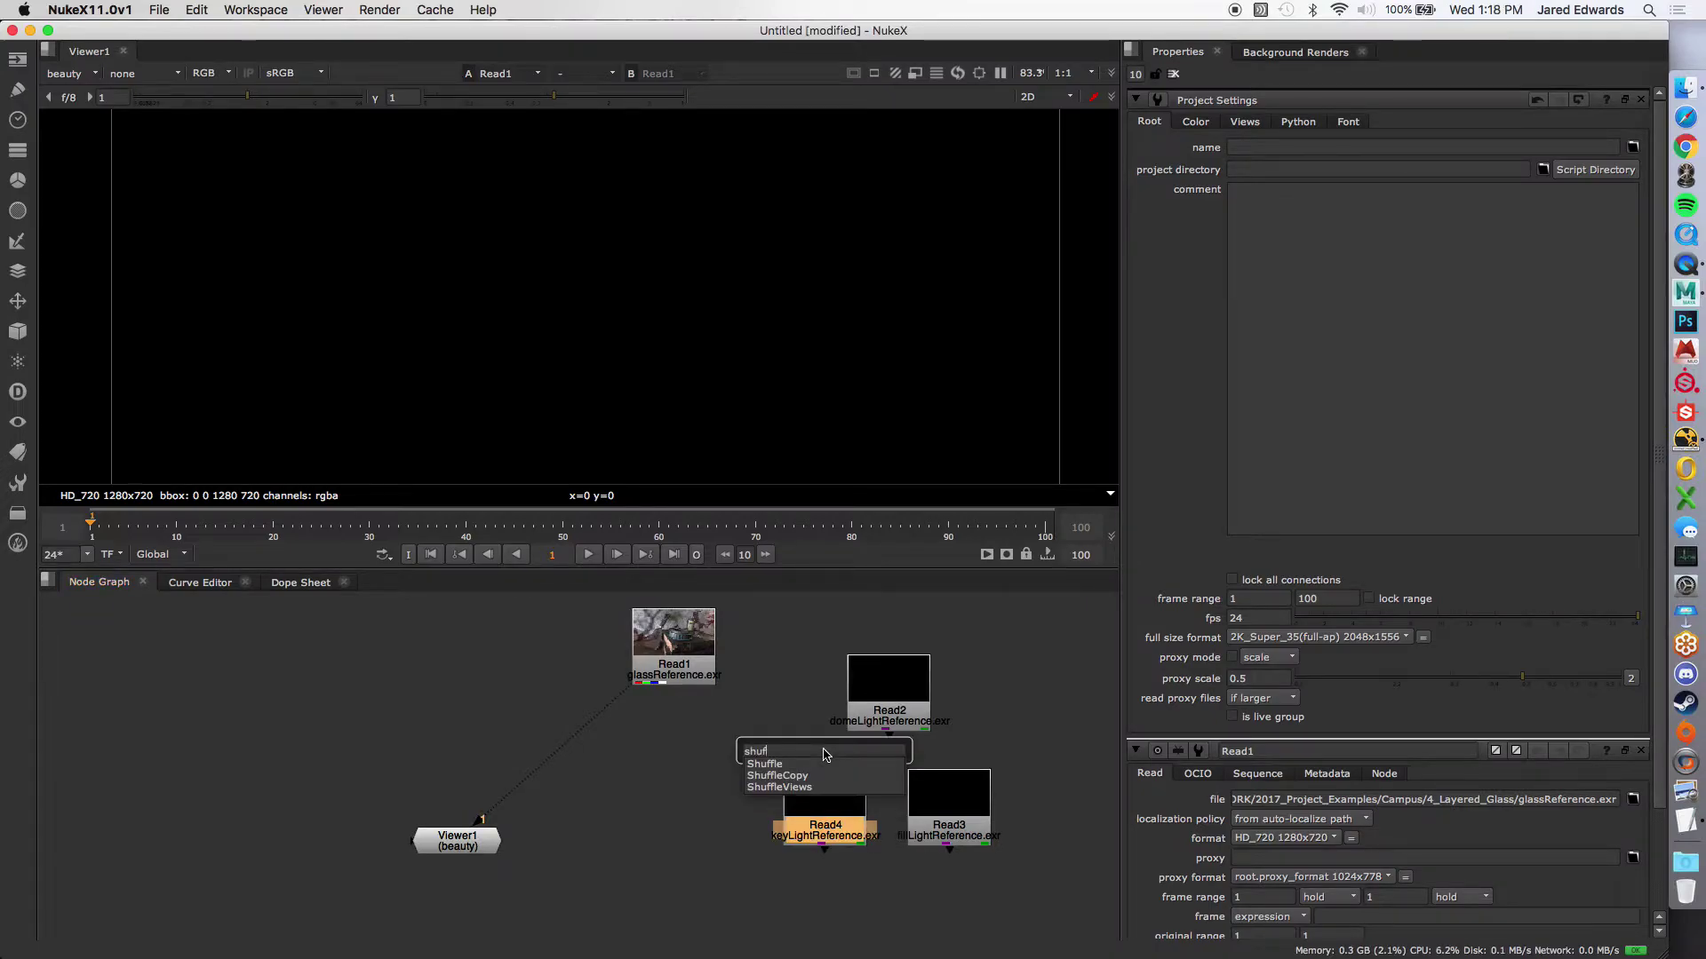
key(Return)
click(1184, 156)
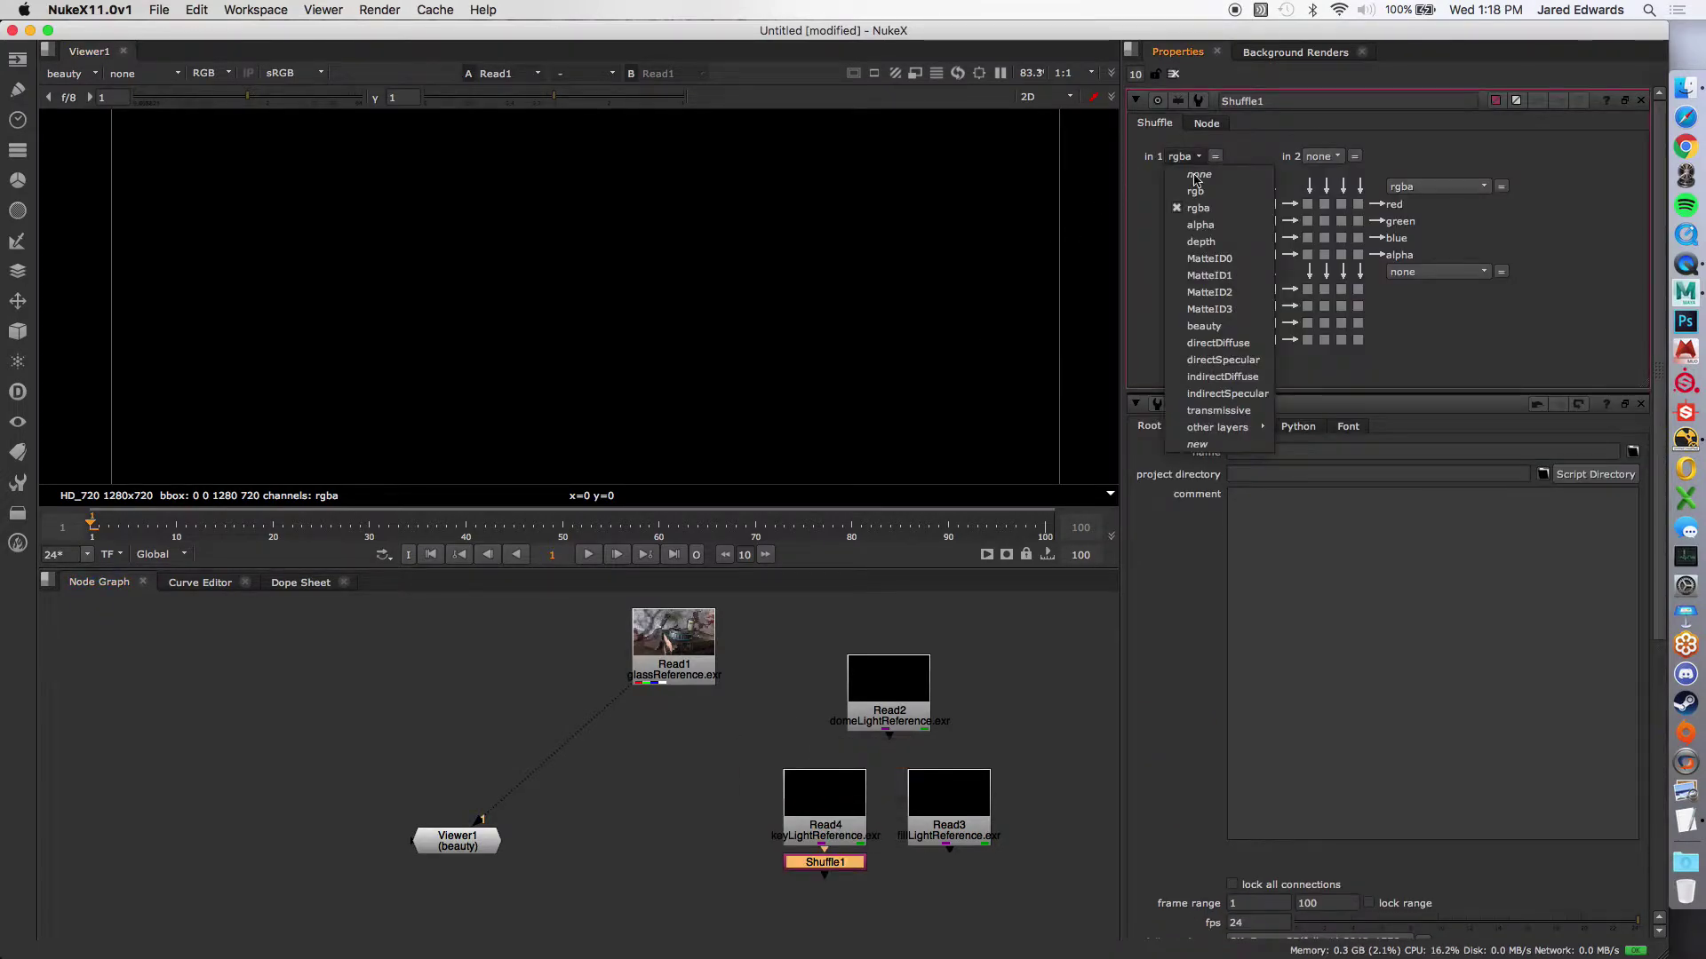
click(1224, 326)
Step: Connect the key light's Shuffle node to the viewer's second input and set the viewer layer to rgba
key(2)
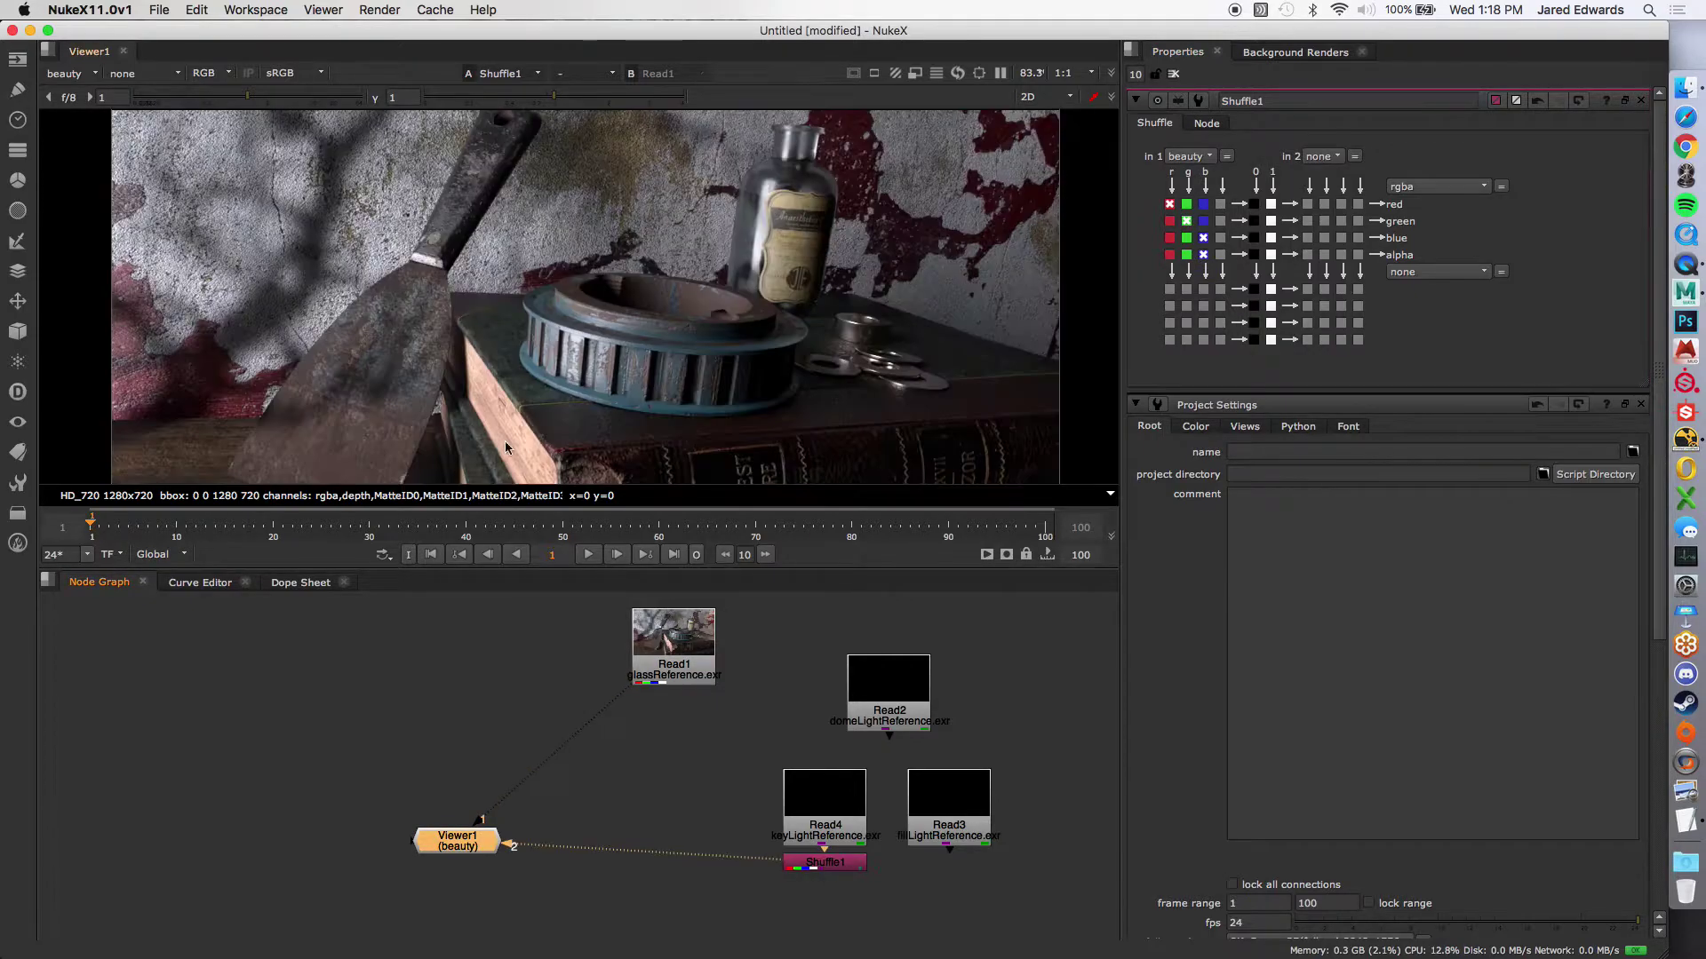
click(89, 75)
click(57, 117)
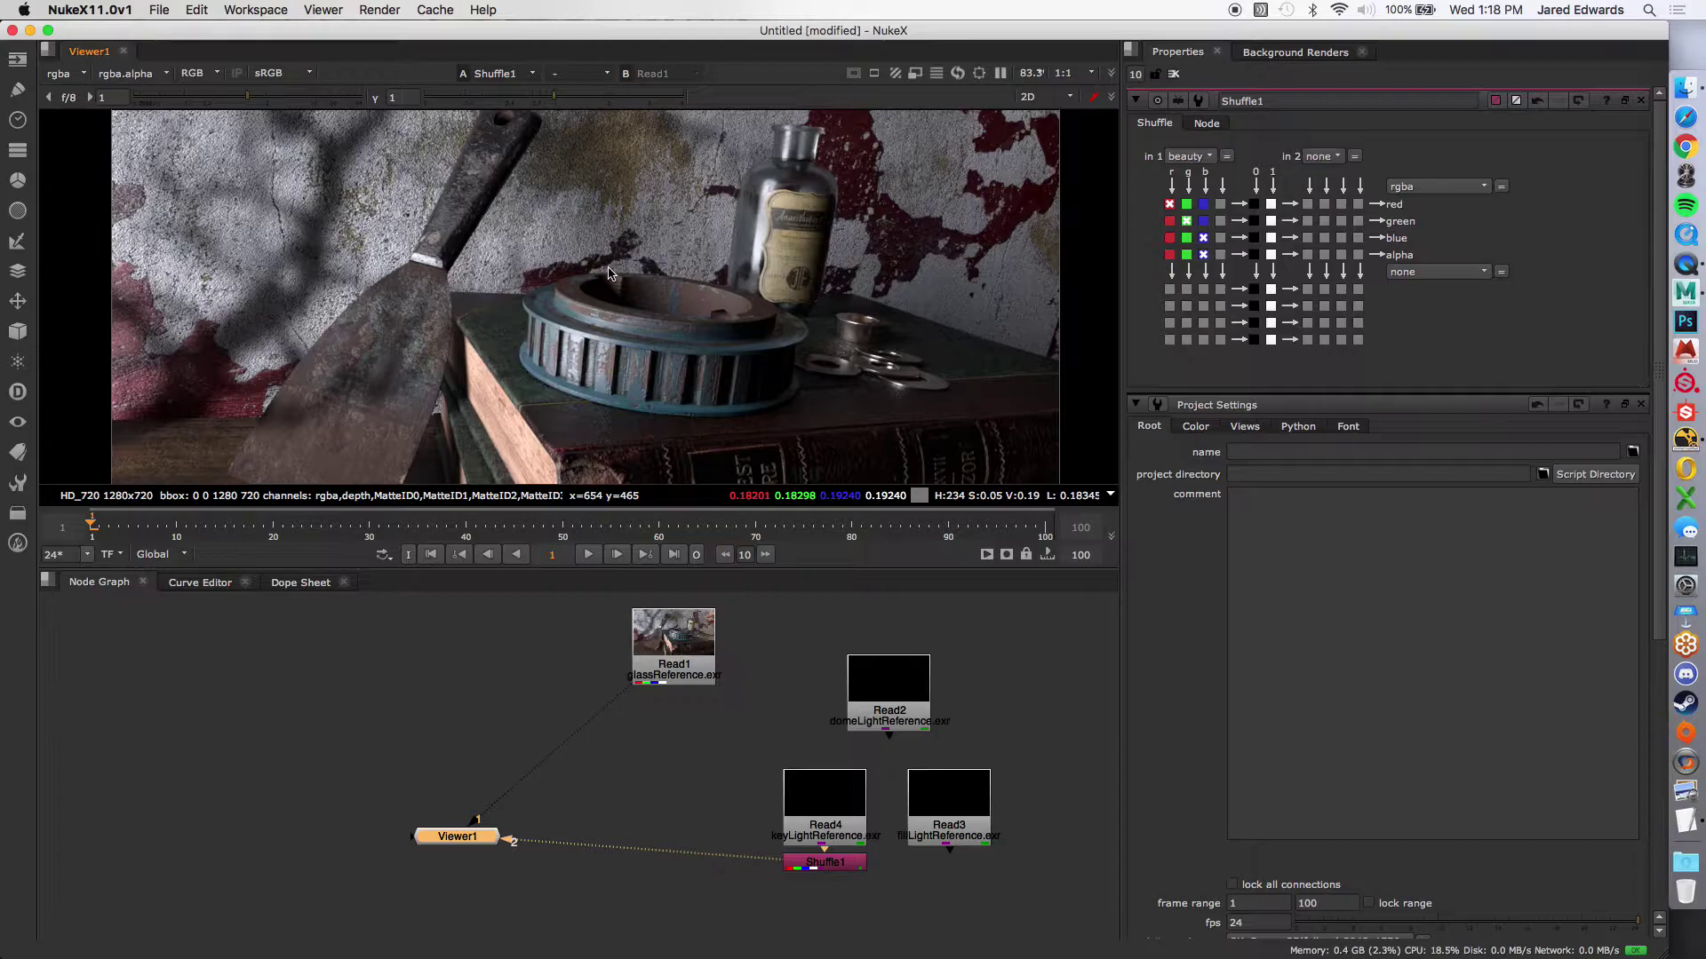
Step: Compare the full glassReference.exr render with the key light render by alternating between the two viewer inputs
scroll(609, 272, down, 3)
key(1)
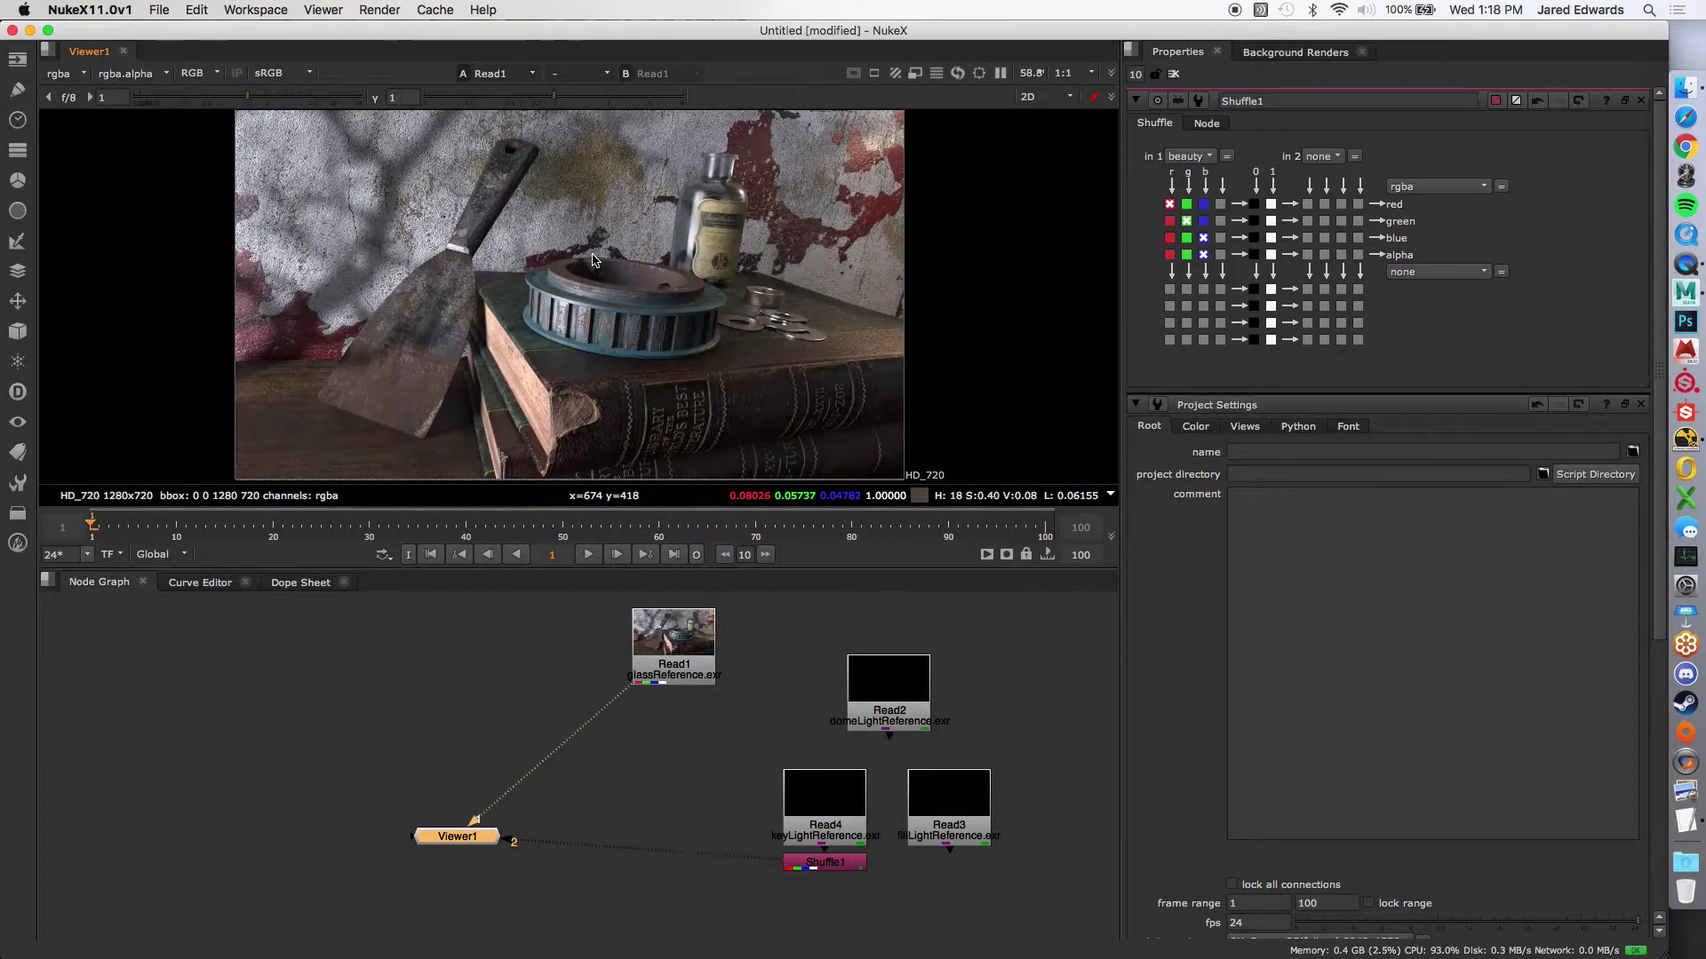
middle_drag(594, 260, 608, 262)
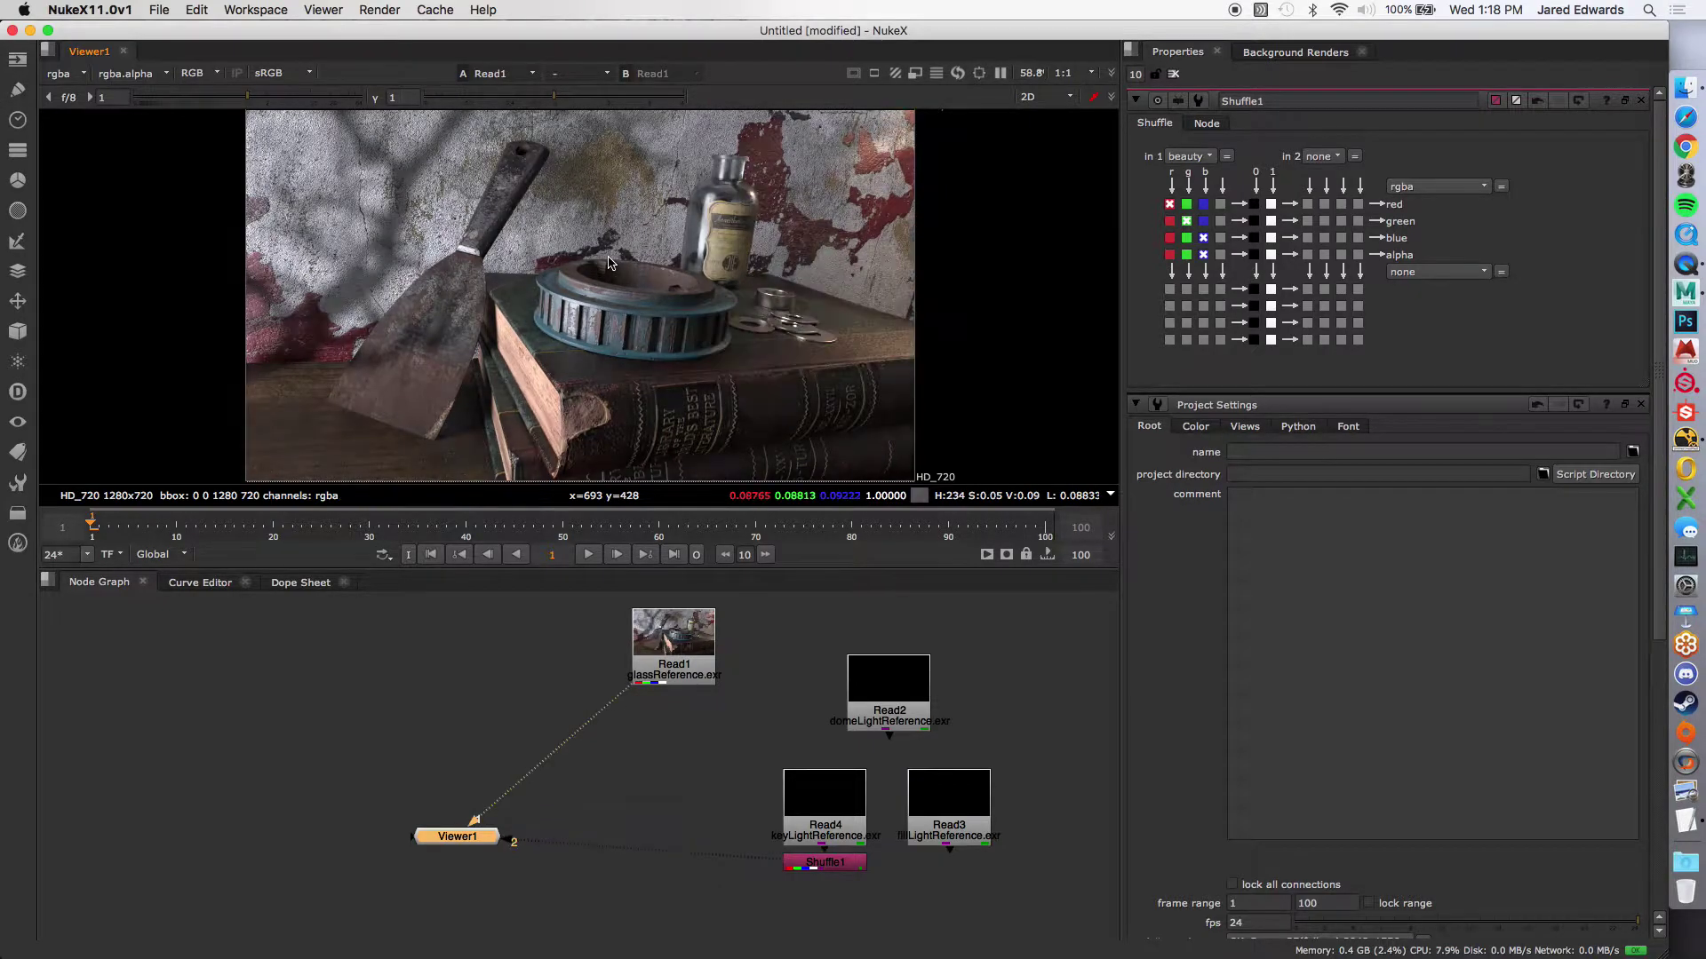
key(2)
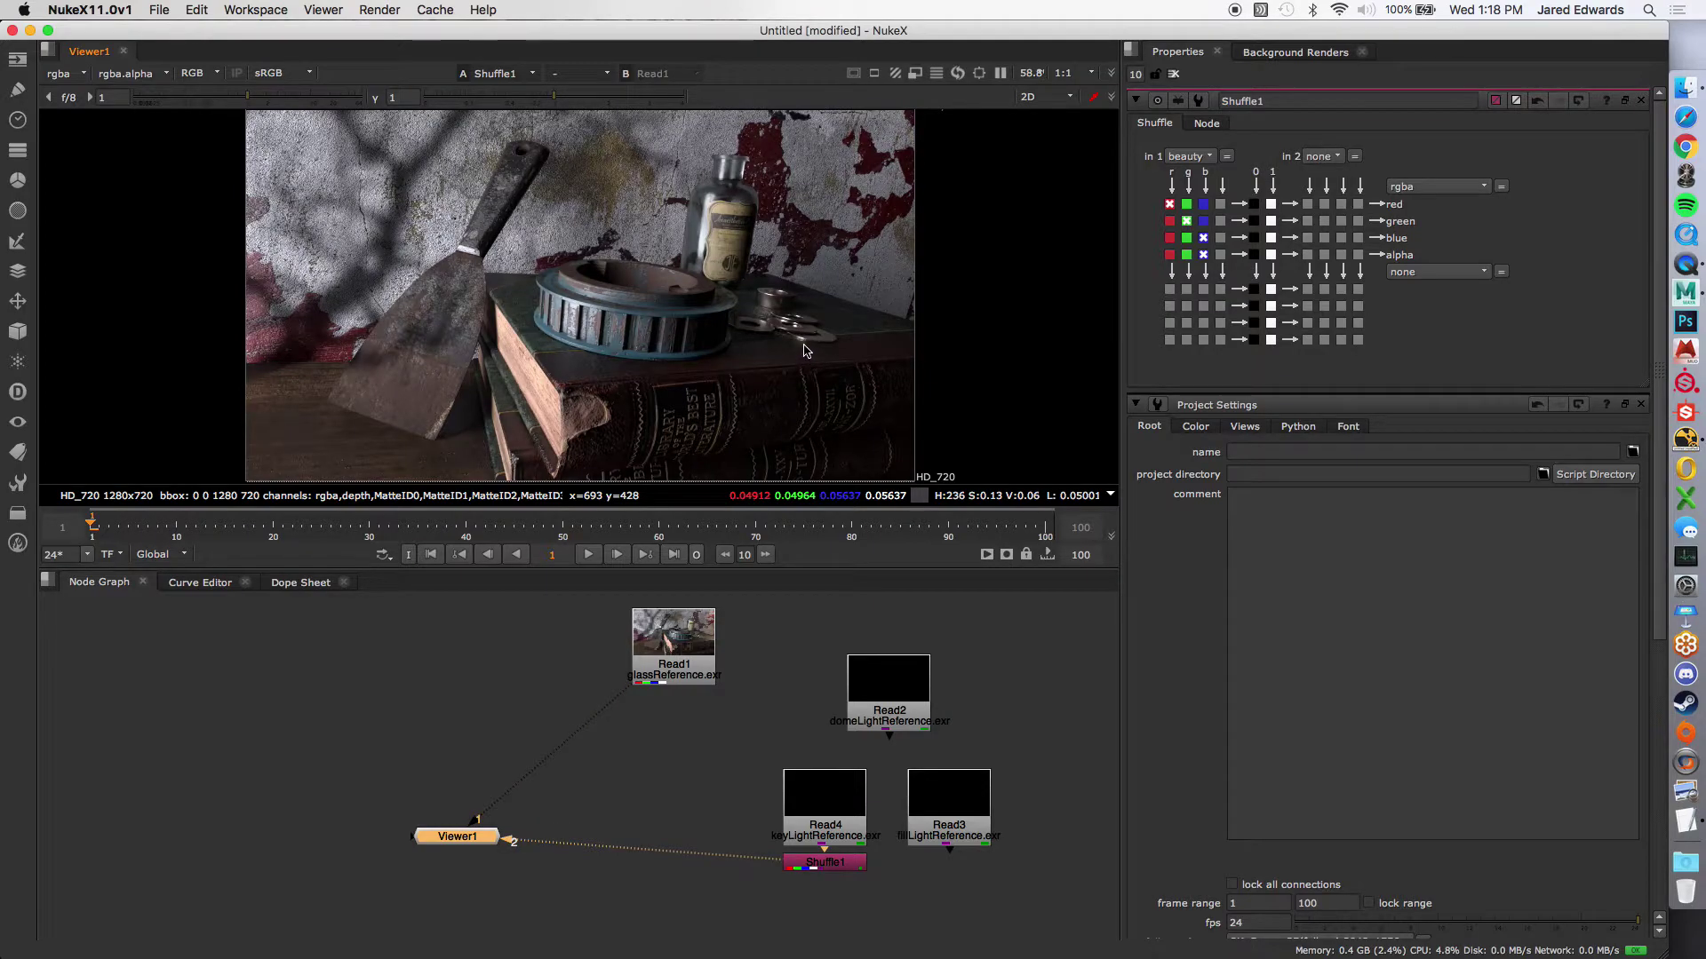
key(1)
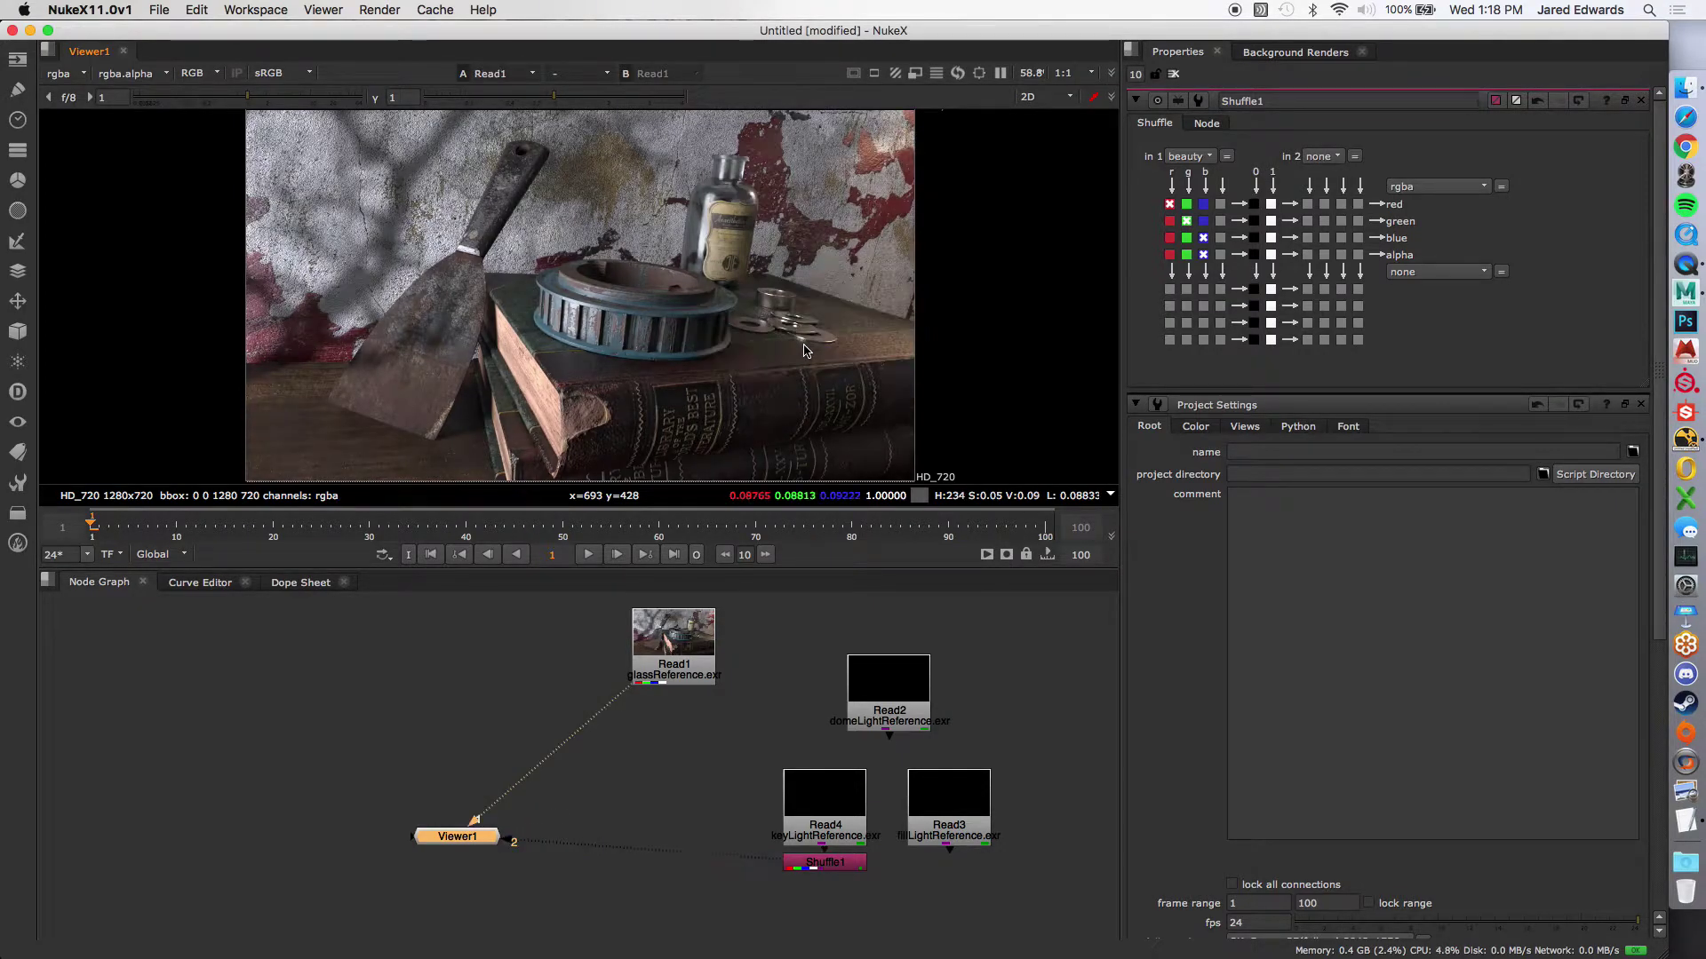
key(2)
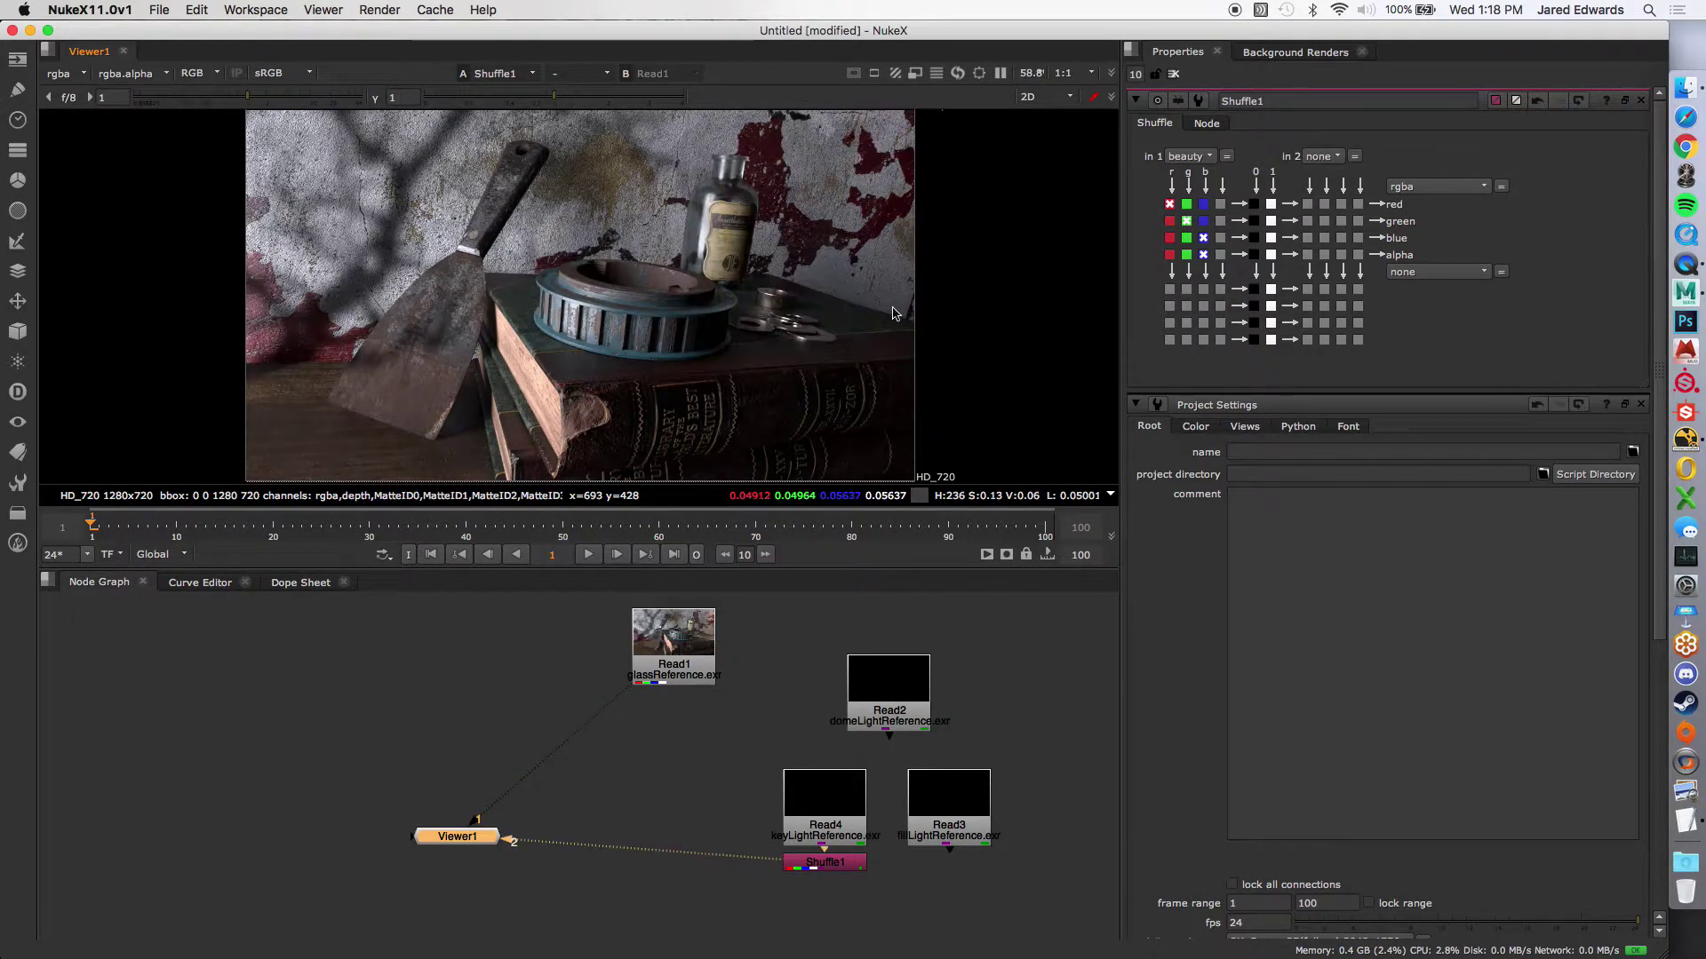
key(1)
key(2)
key(1)
key(2)
key(1)
key(2)
key(1)
key(2)
key(1)
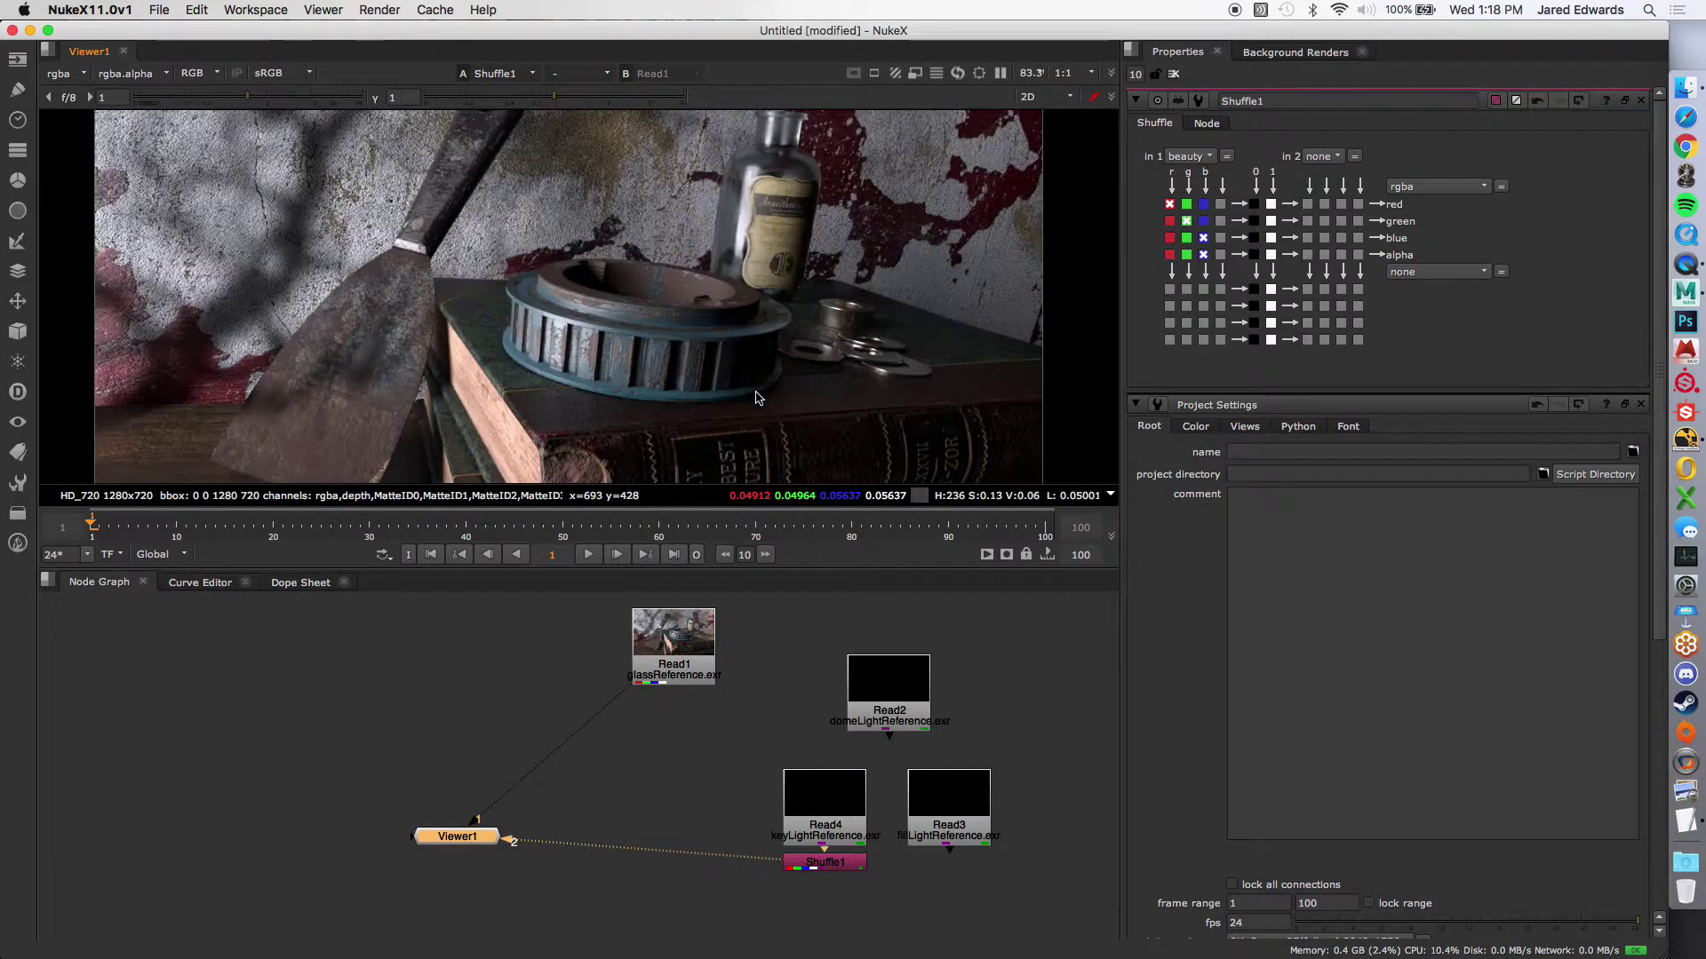
key(2)
key(1)
Step: Clone the key light's Shuffle node twice and attach the copies to domeLightReference.exr and fillLightReference.exr
scroll(895, 771, up, 1)
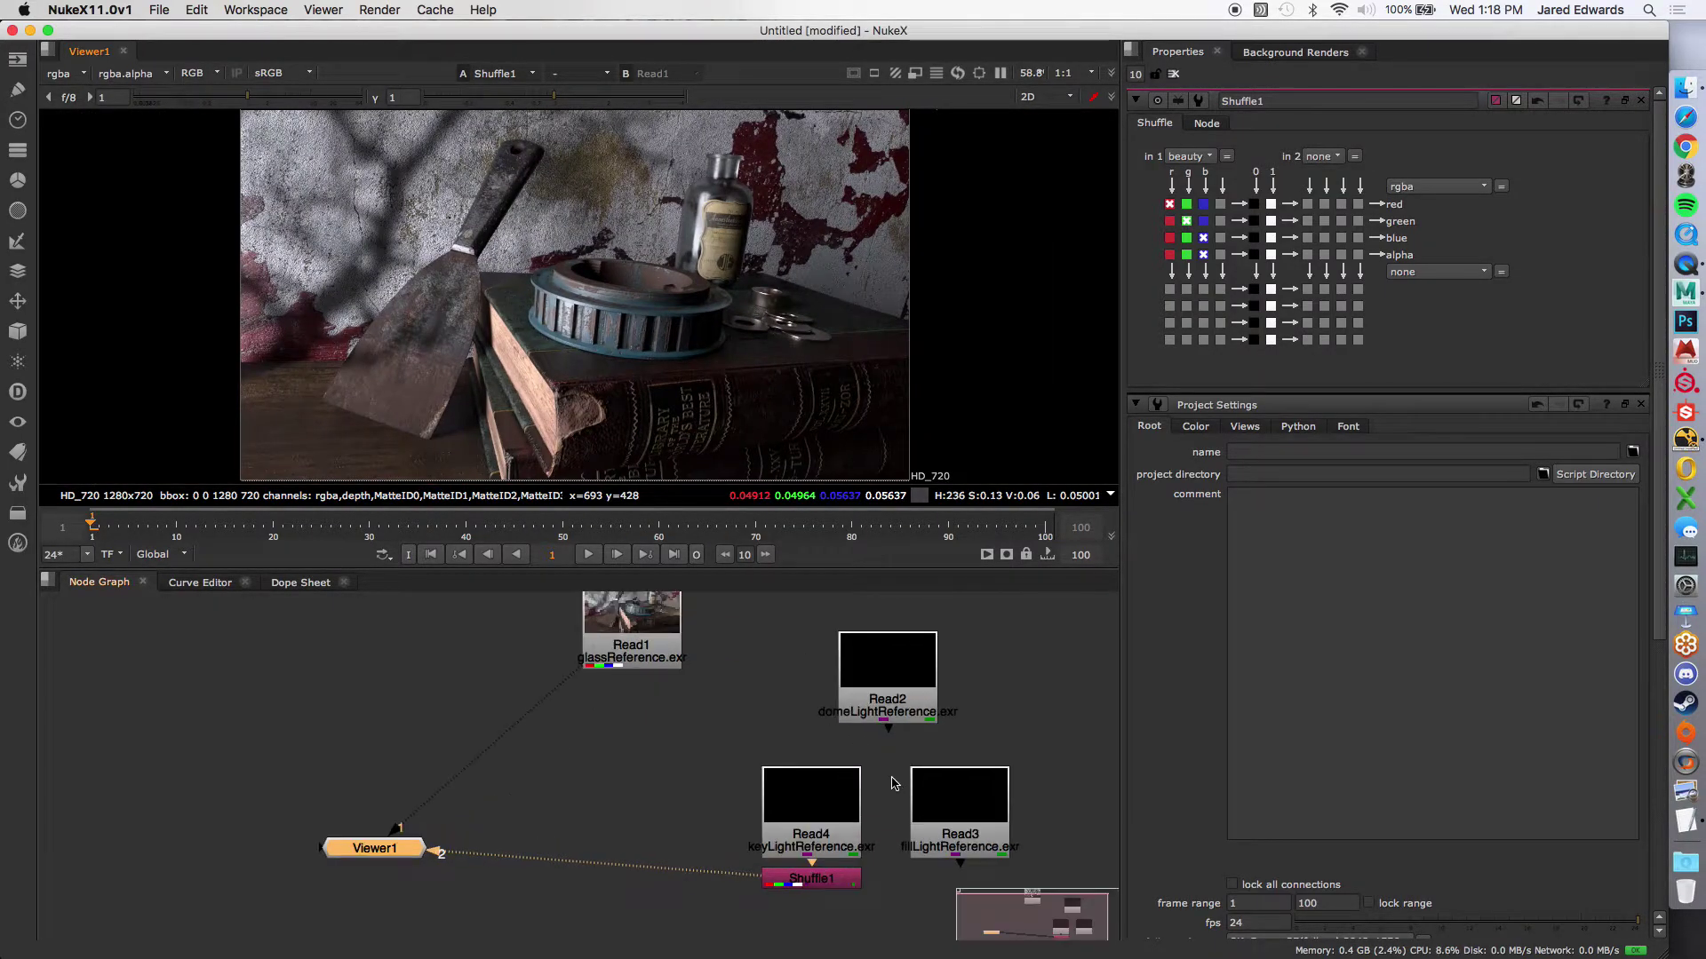
drag(900, 695, 956, 684)
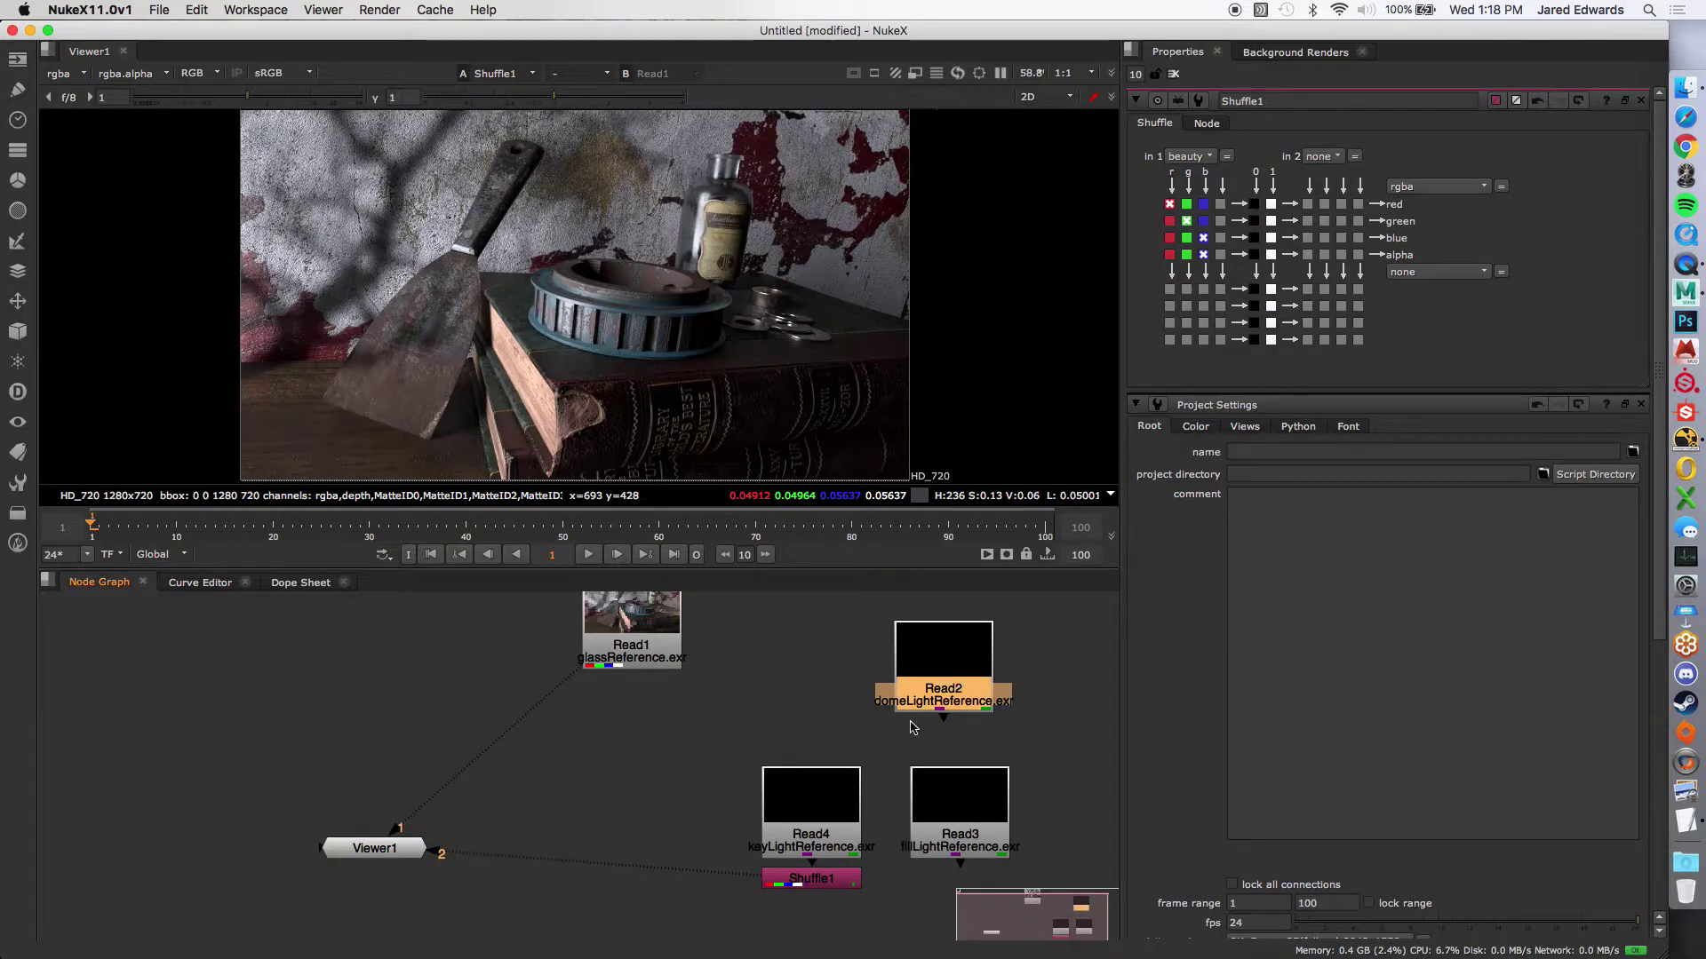
click(825, 886)
key(alt+c)
drag(850, 890, 969, 699)
drag(1035, 758, 1059, 927)
key(alt+c)
middle_drag(1079, 838, 919, 731)
drag(874, 785, 797, 730)
middle_drag(662, 753, 682, 823)
Step: View the shuffled key light, dome light and fill light renders one after another in the viewer
key(1)
click(674, 835)
key(1)
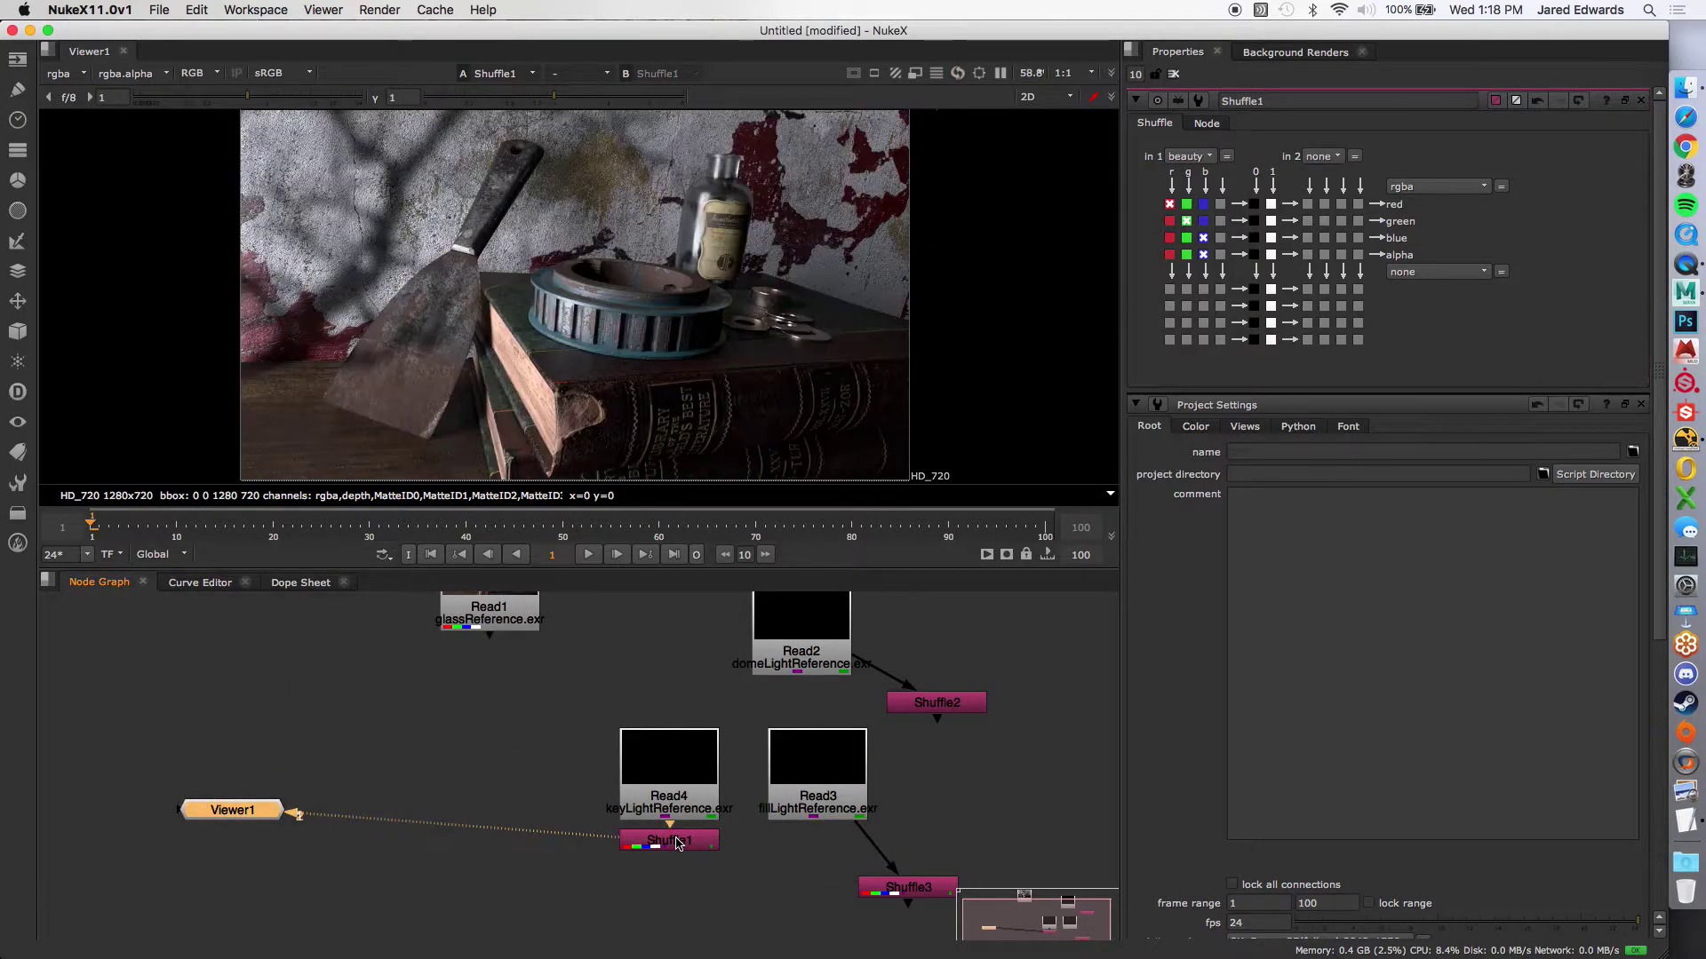
click(934, 703)
key(1)
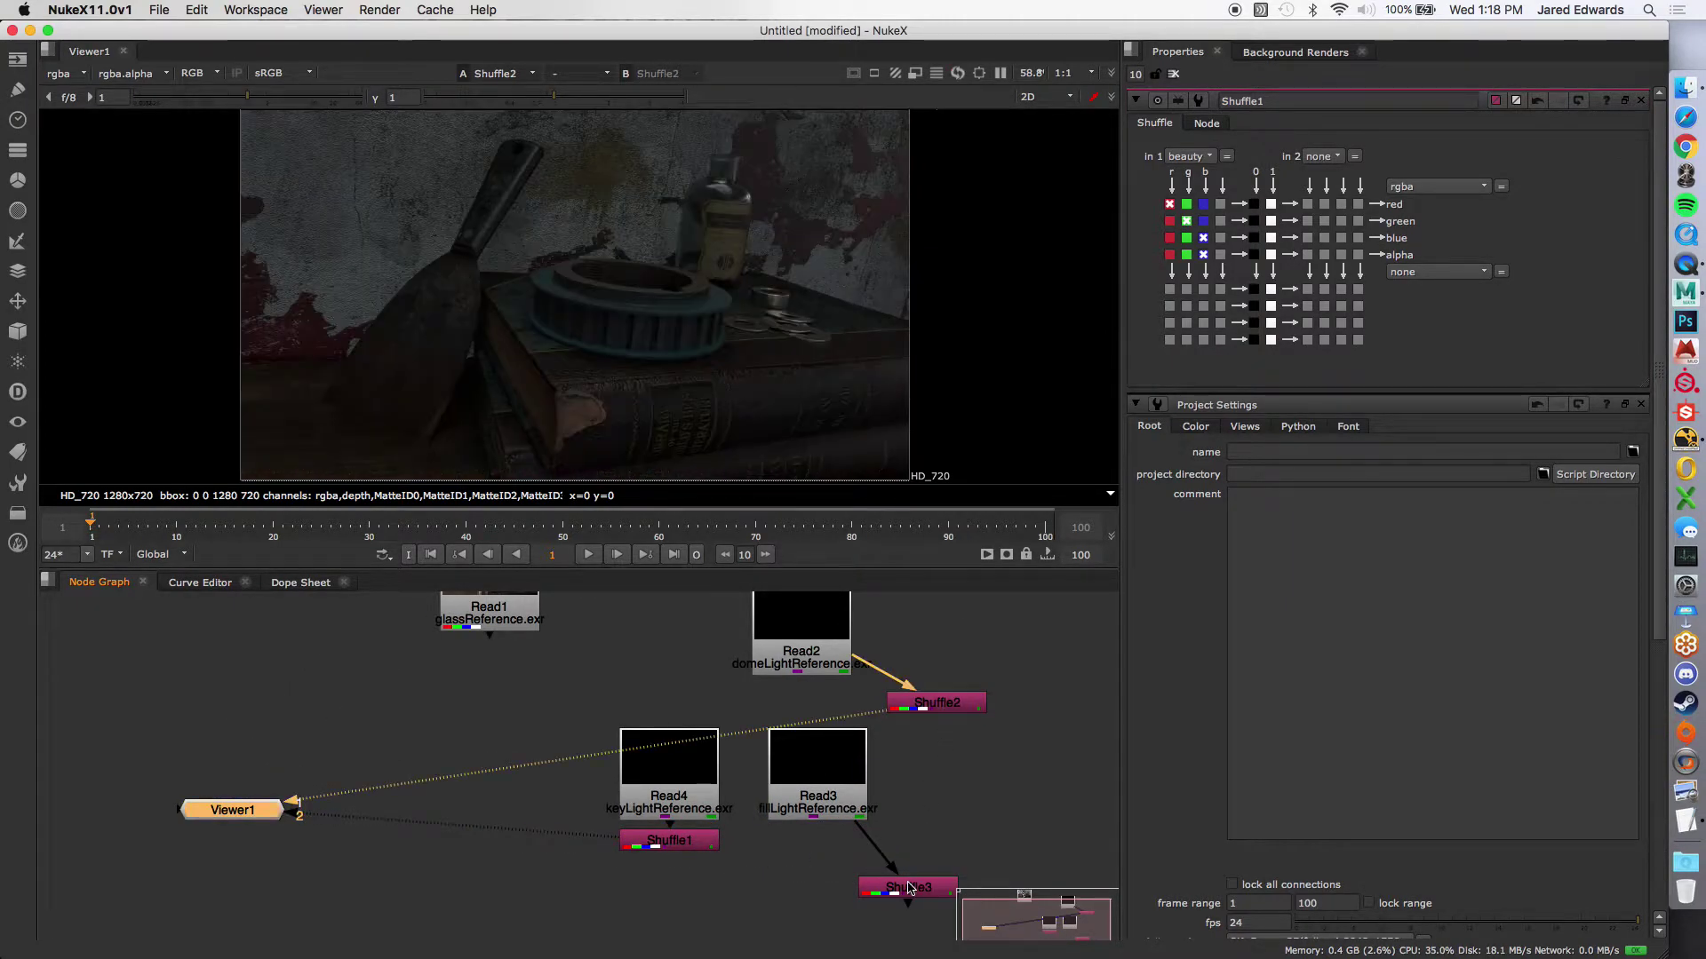
click(916, 892)
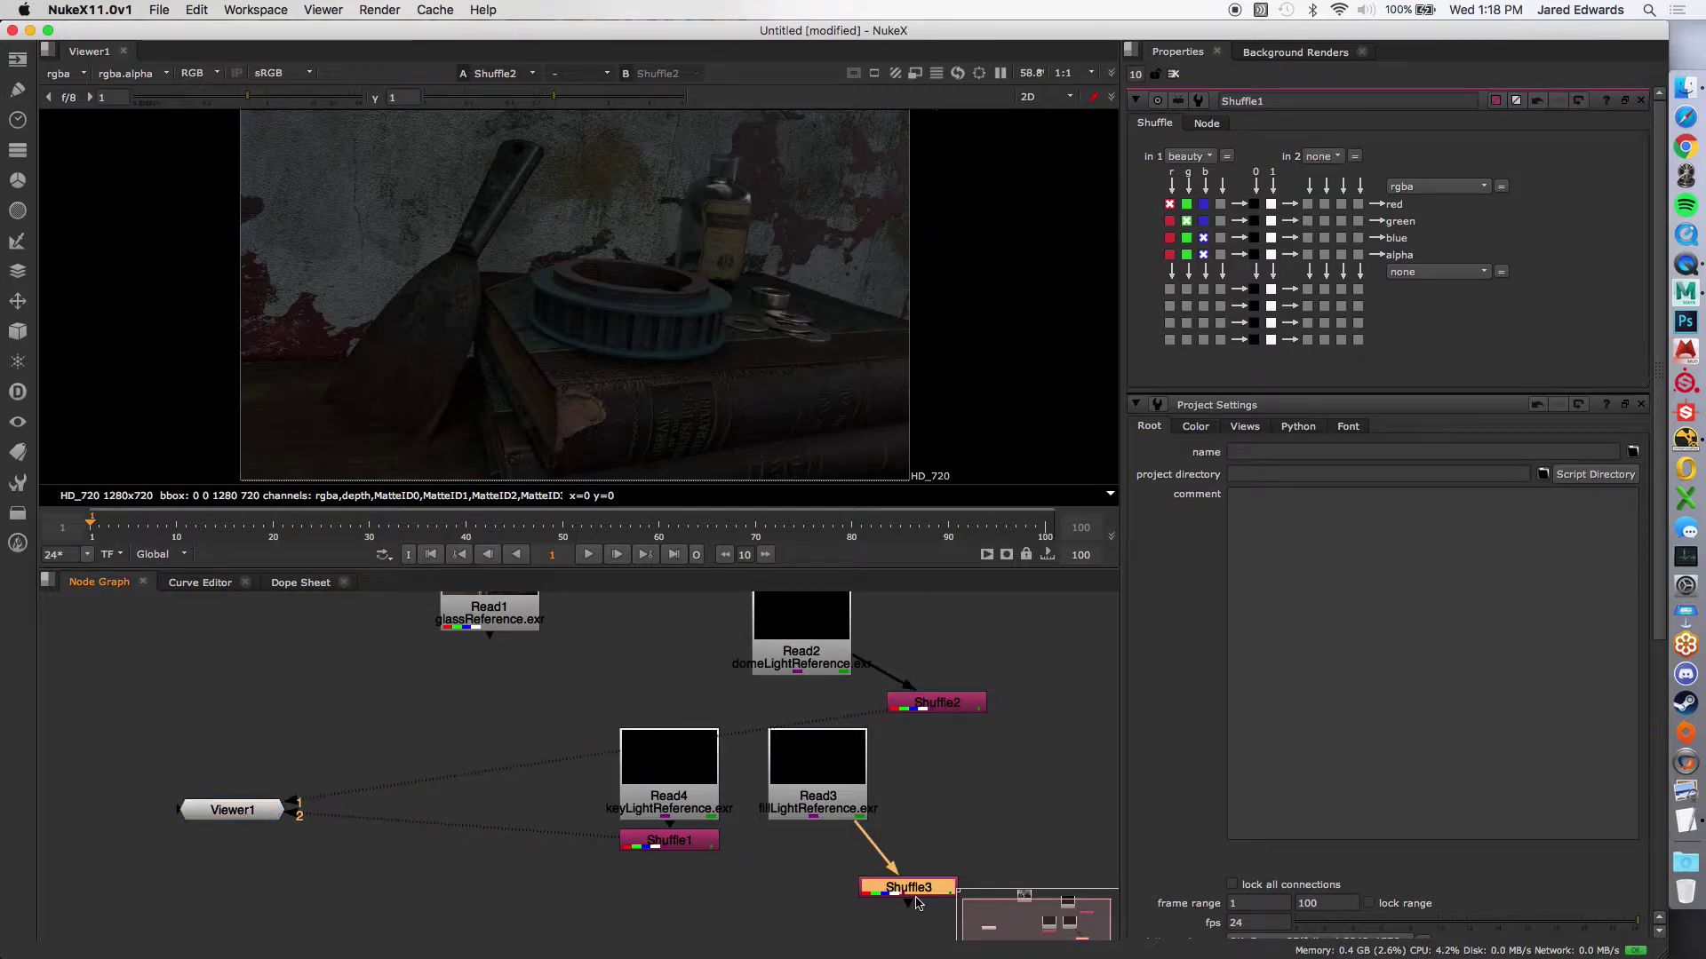
key(1)
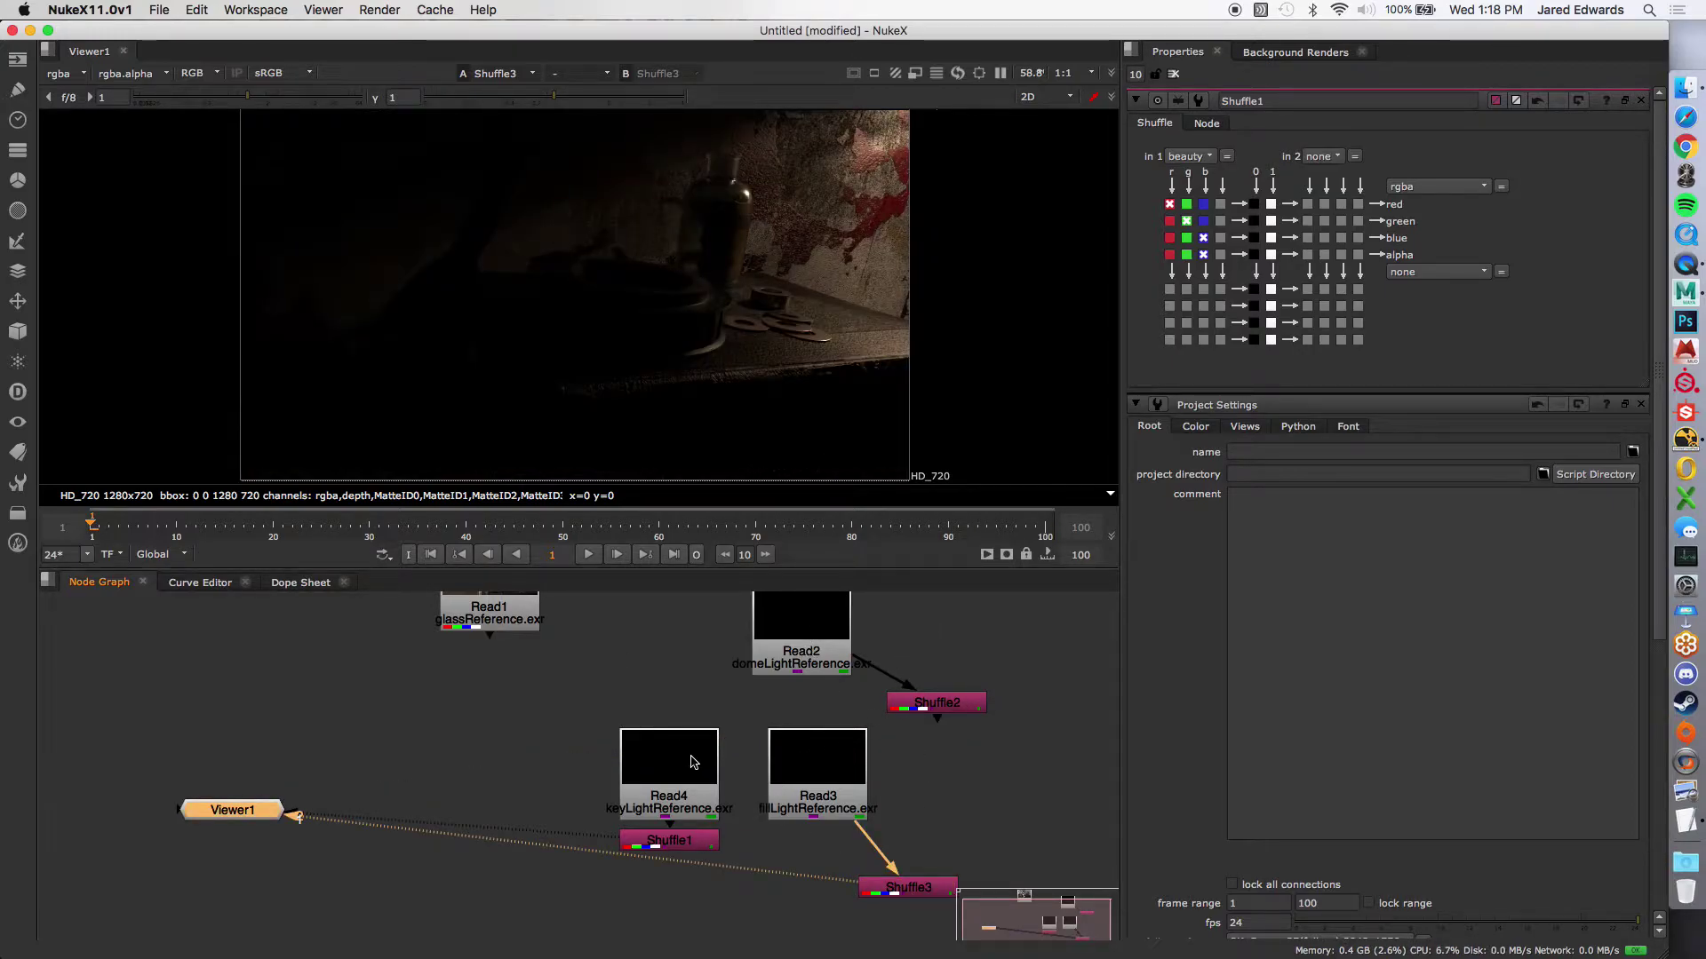
Step: Switch to Maya and examine the key, fill and dome lights around the scene in the perspective view
click(1686, 293)
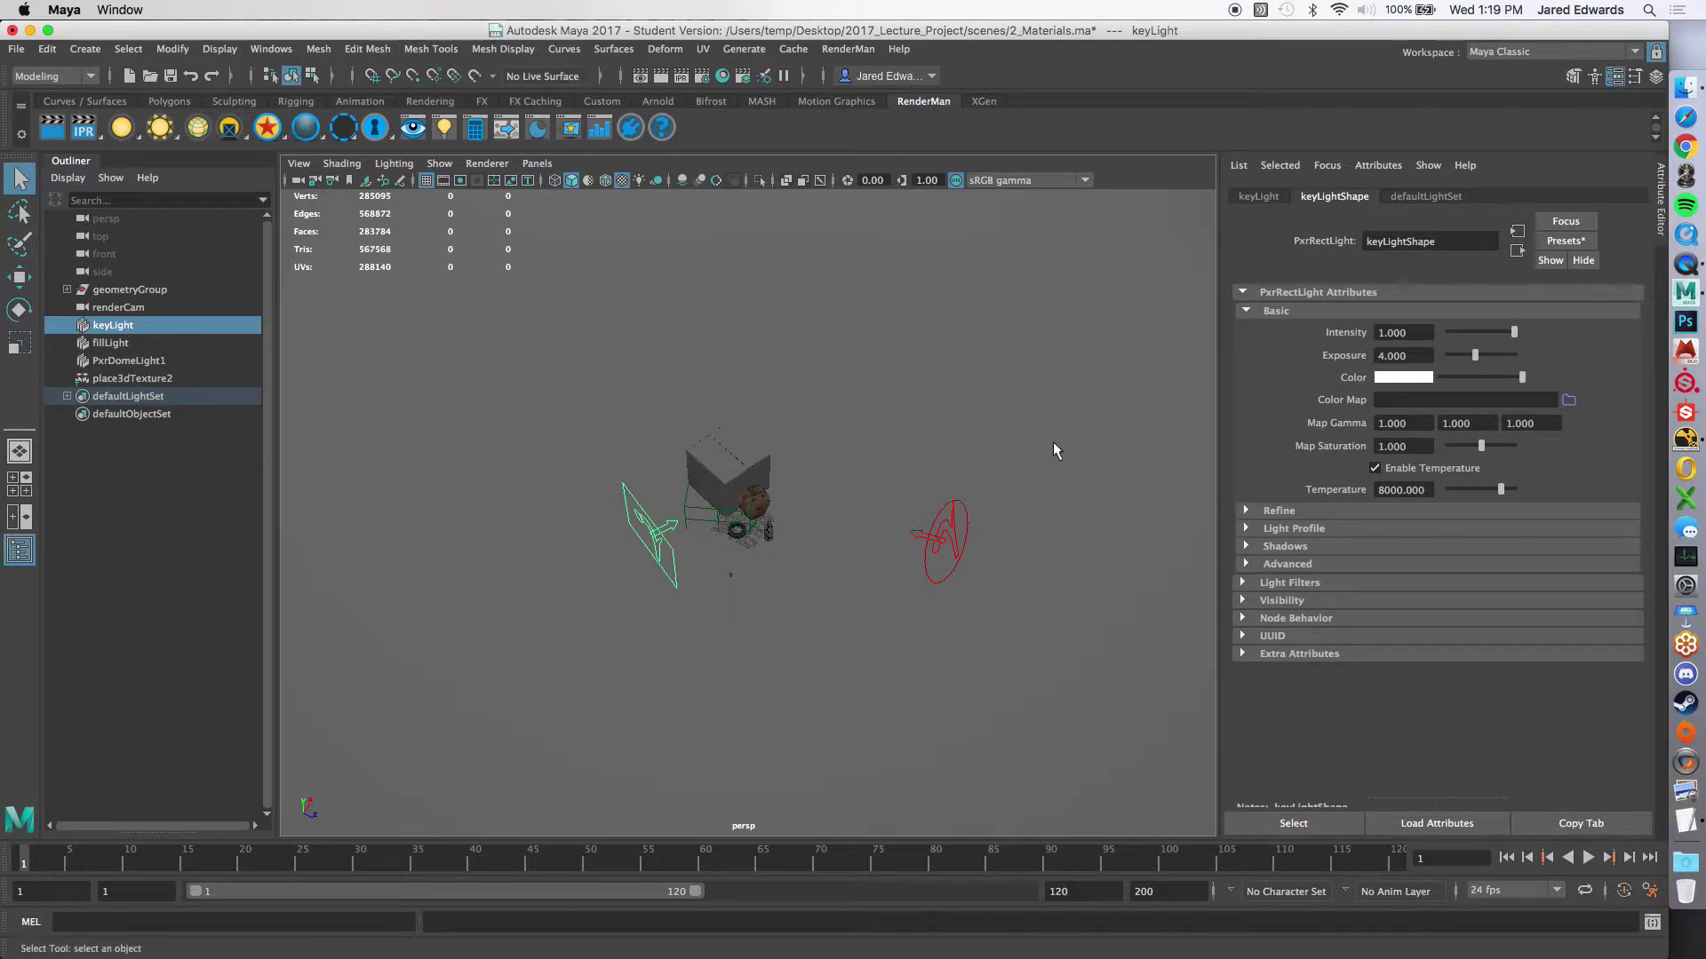
scroll(843, 597, up, 2)
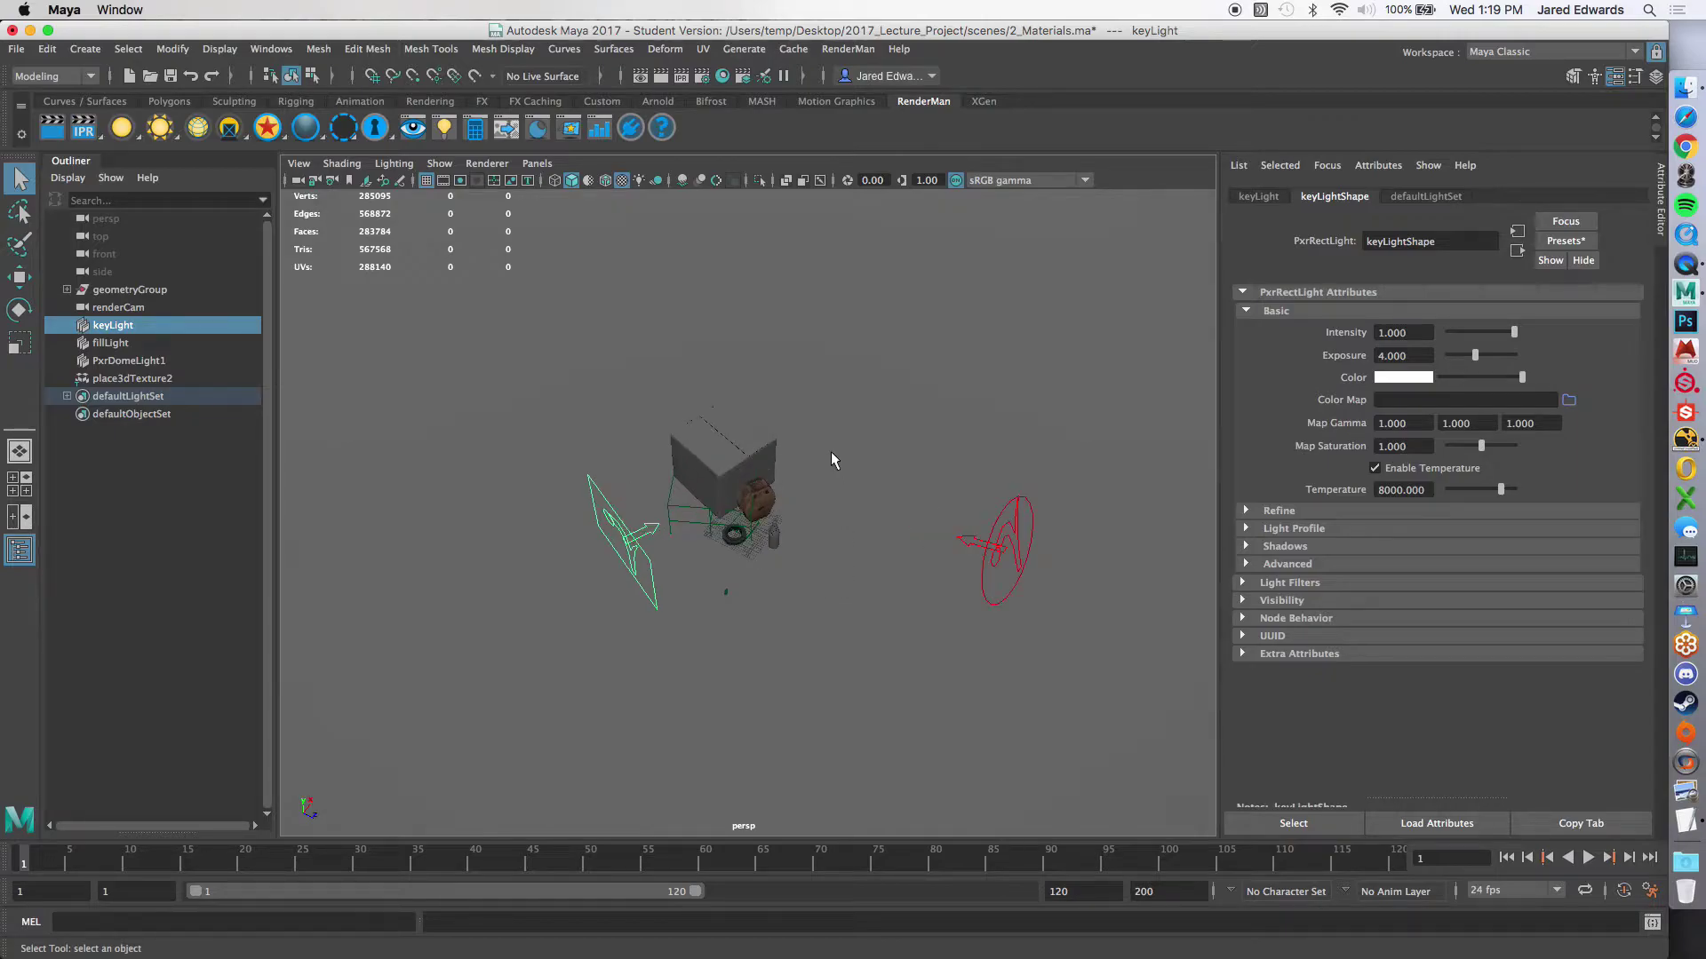
scroll(830, 451, down, 10)
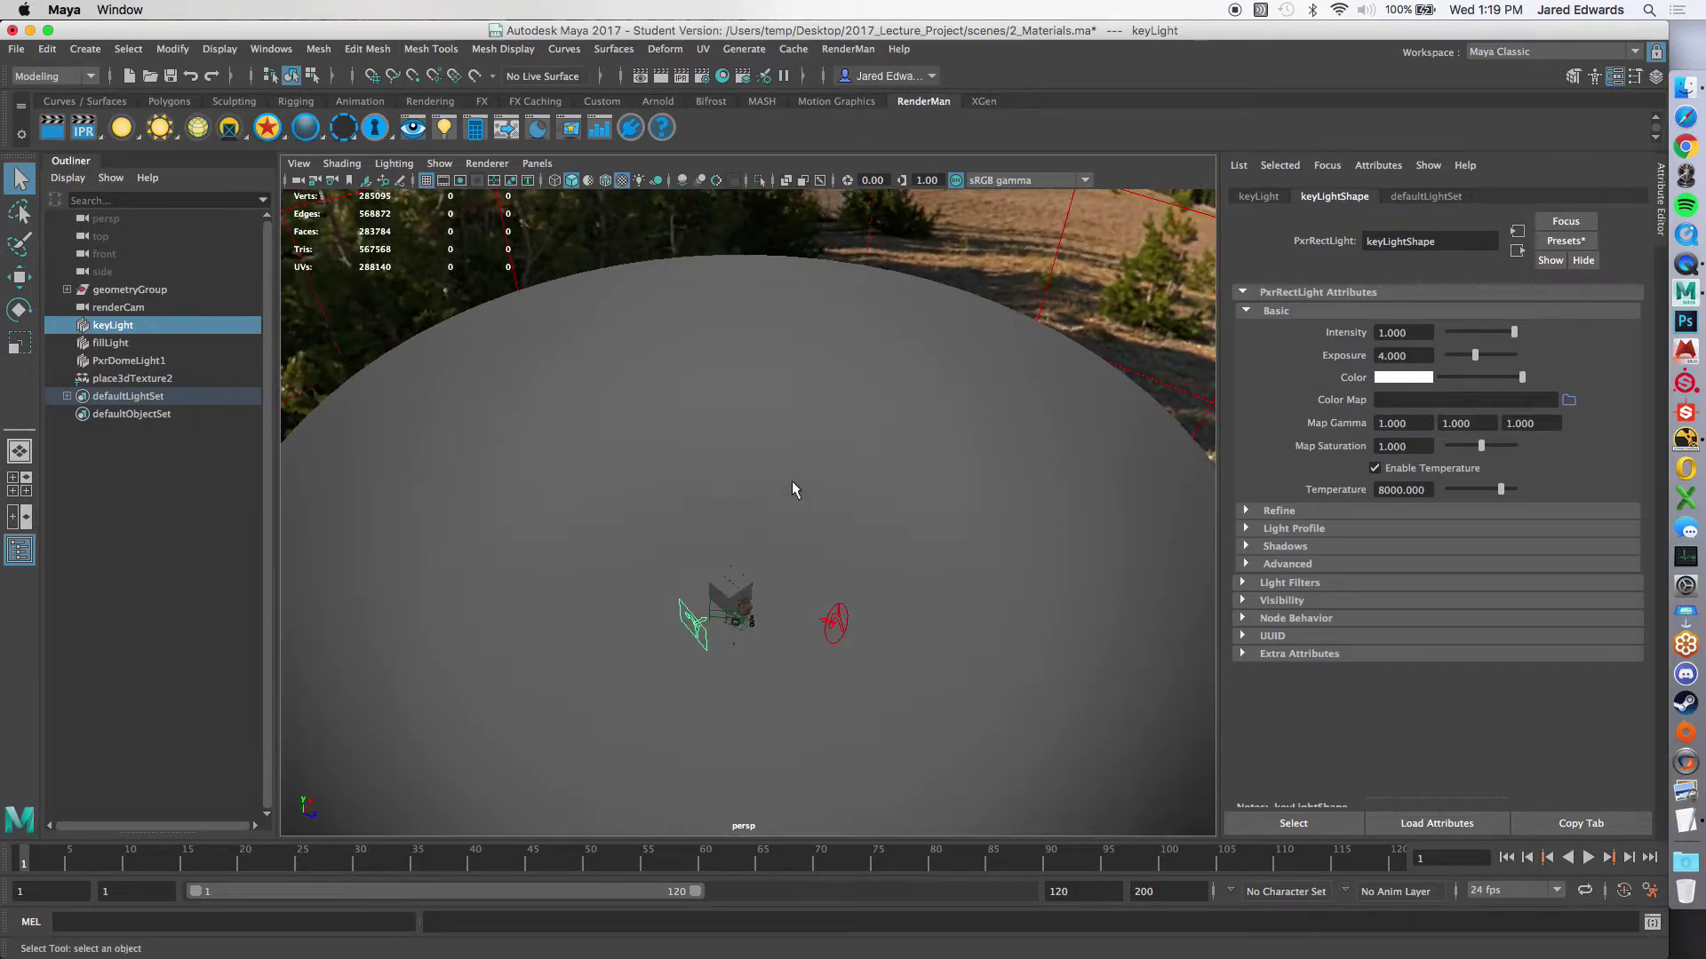
Step: Open the Render Setup window and reposition it over the viewport
click(743, 76)
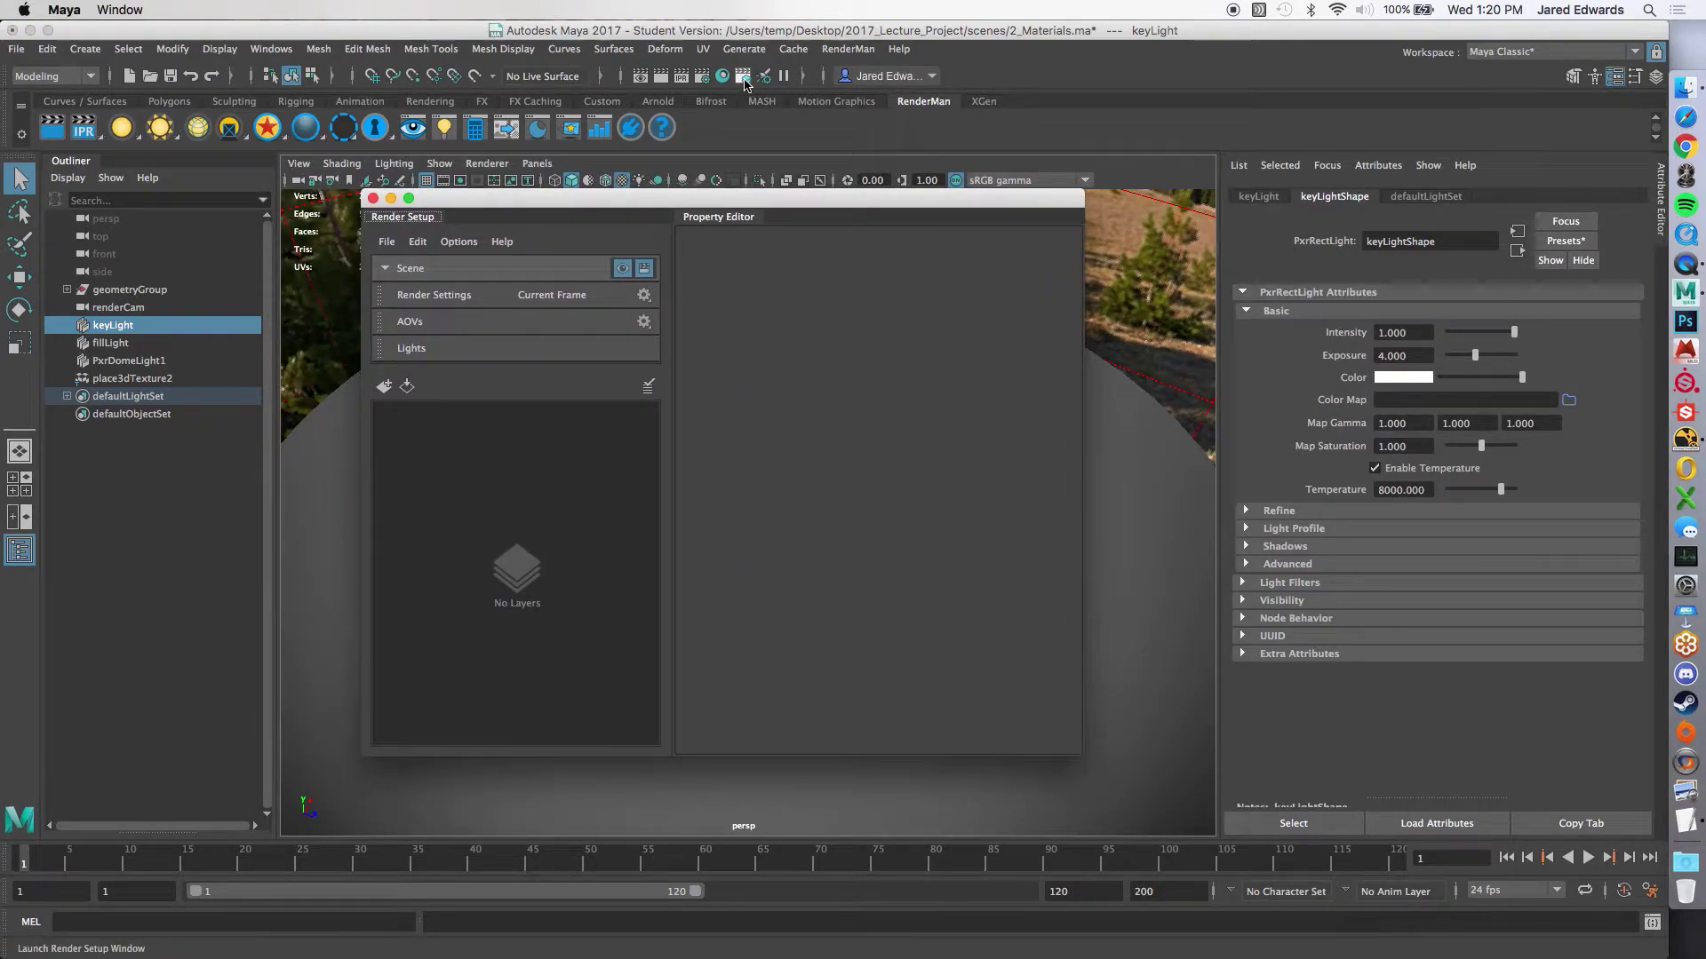
click(750, 37)
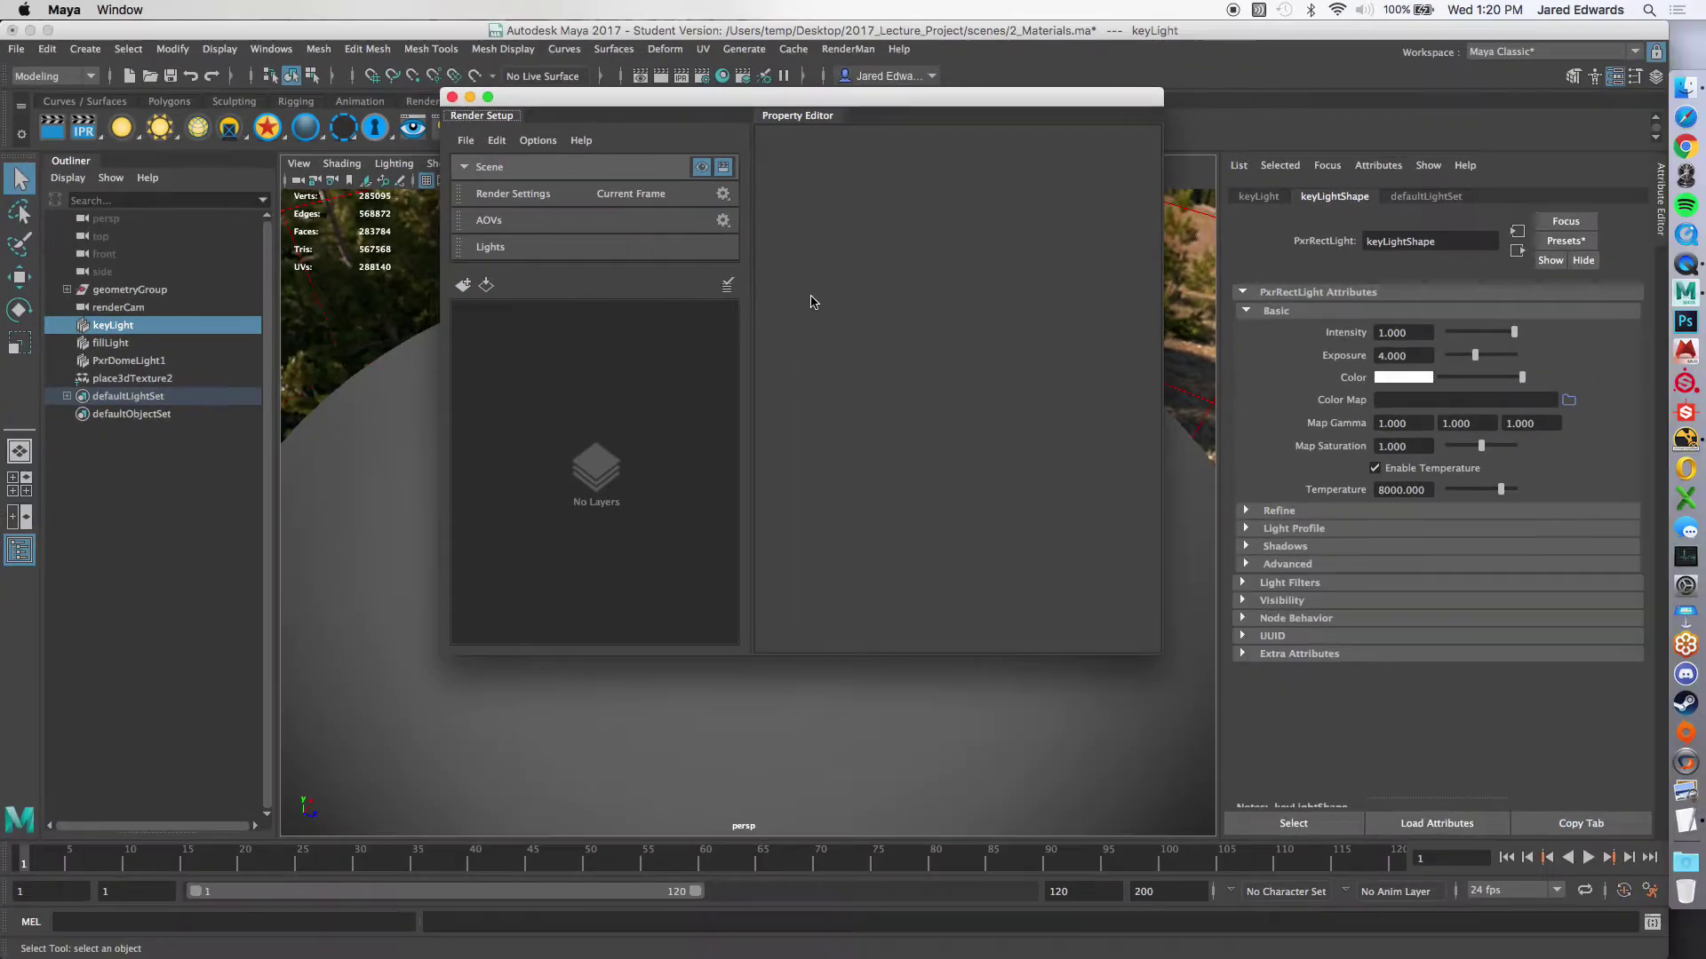
drag(825, 100, 860, 138)
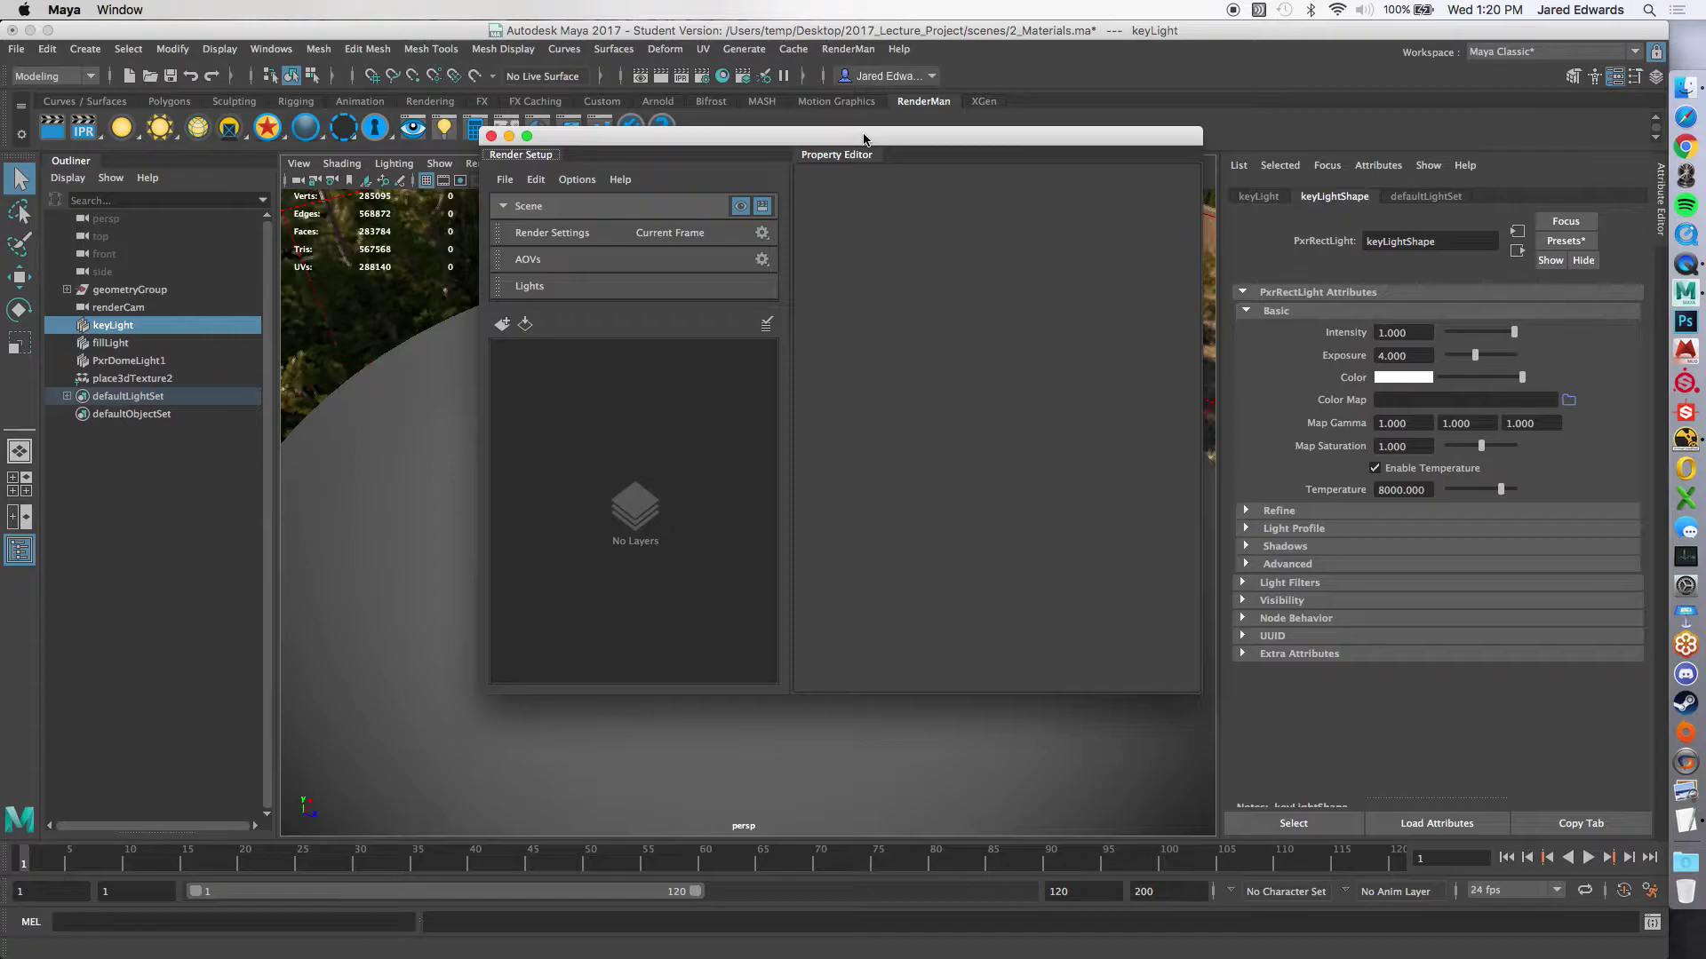
drag(863, 137, 807, 209)
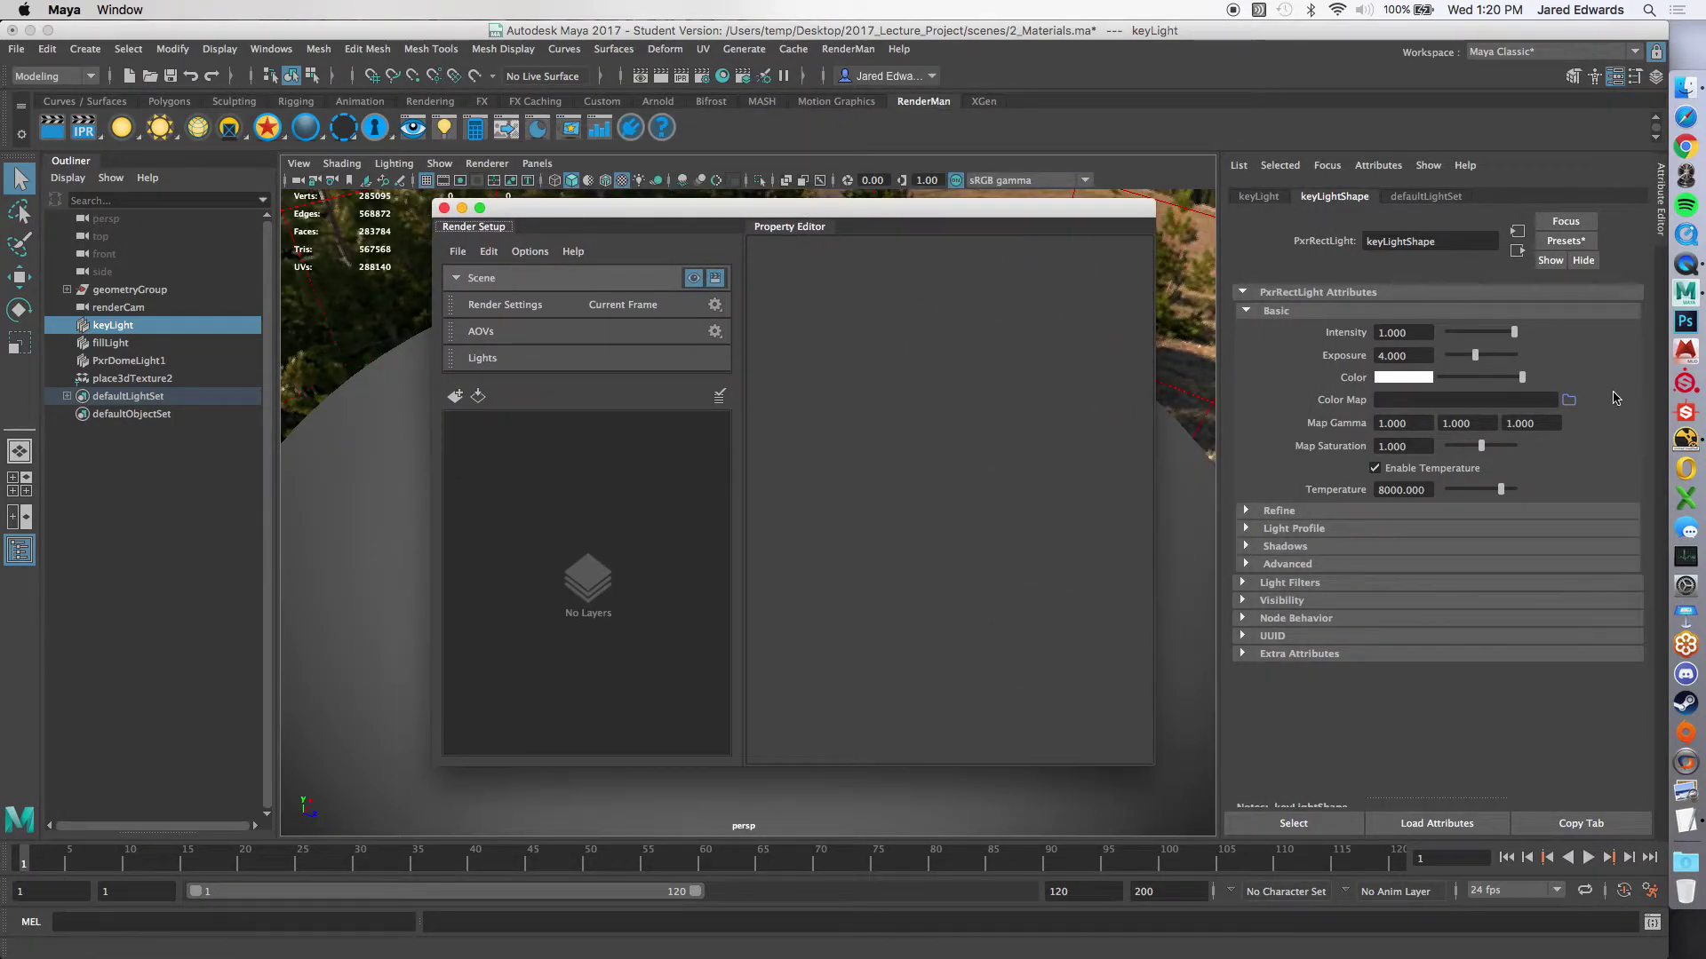
Step: Switch to the TextEdit outline and start a bulleted list on a new line under Lights / Shadows
click(1697, 819)
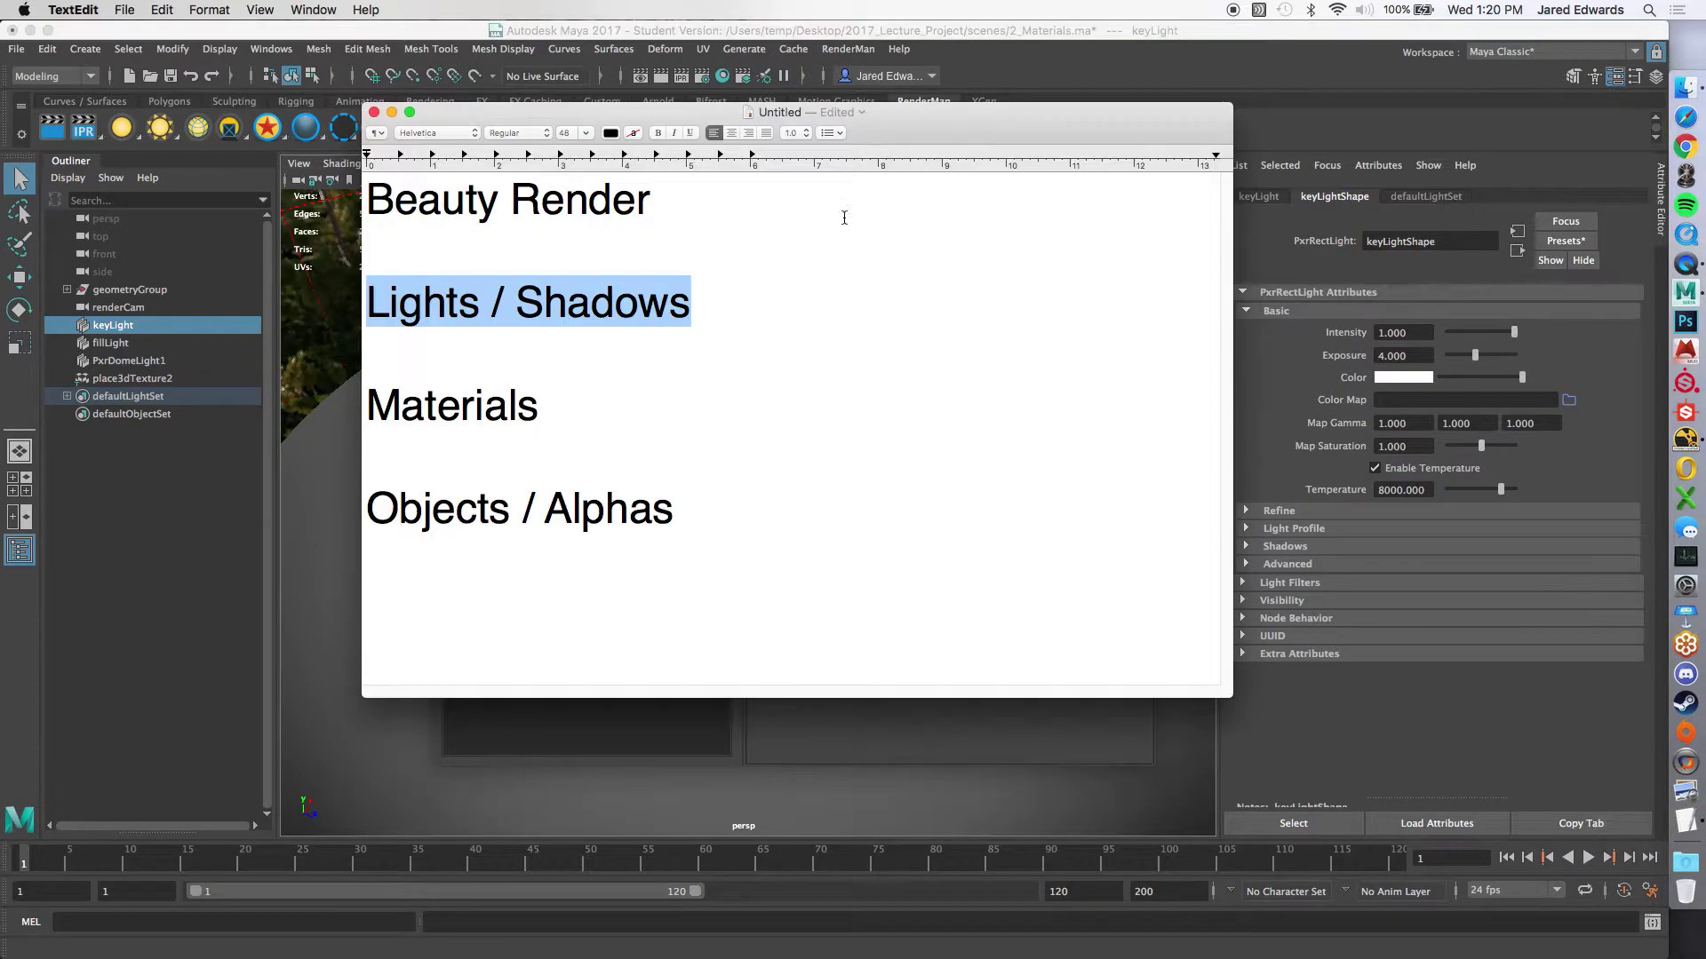
click(751, 290)
key(Return)
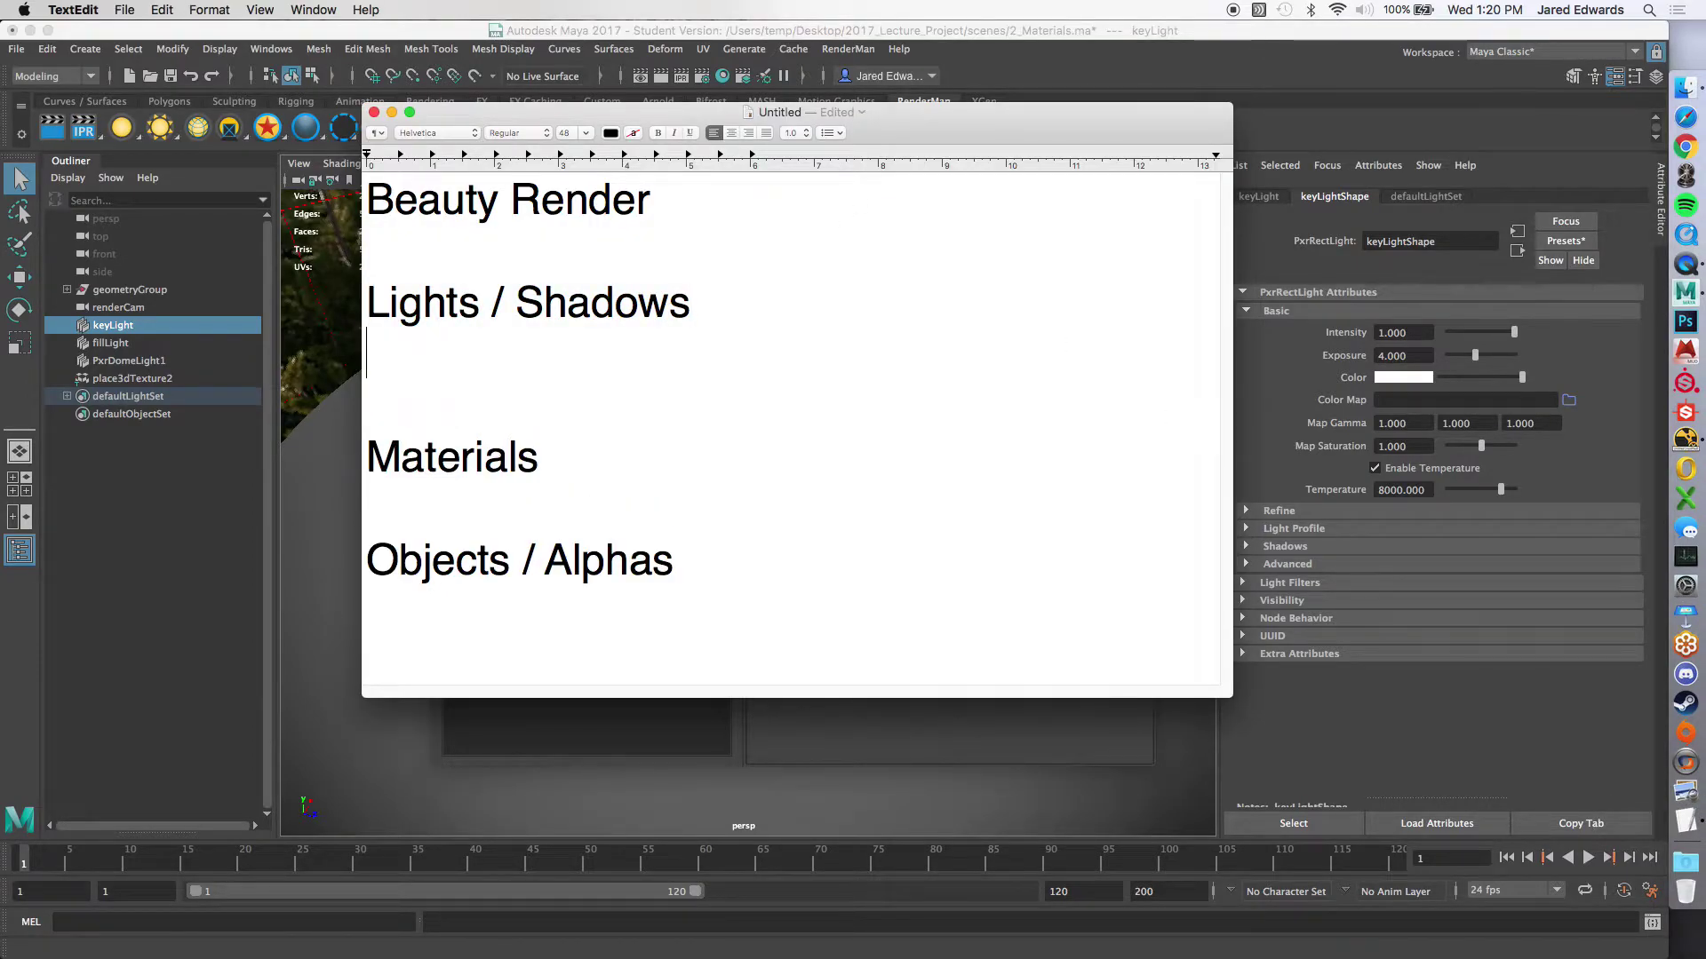
click(831, 132)
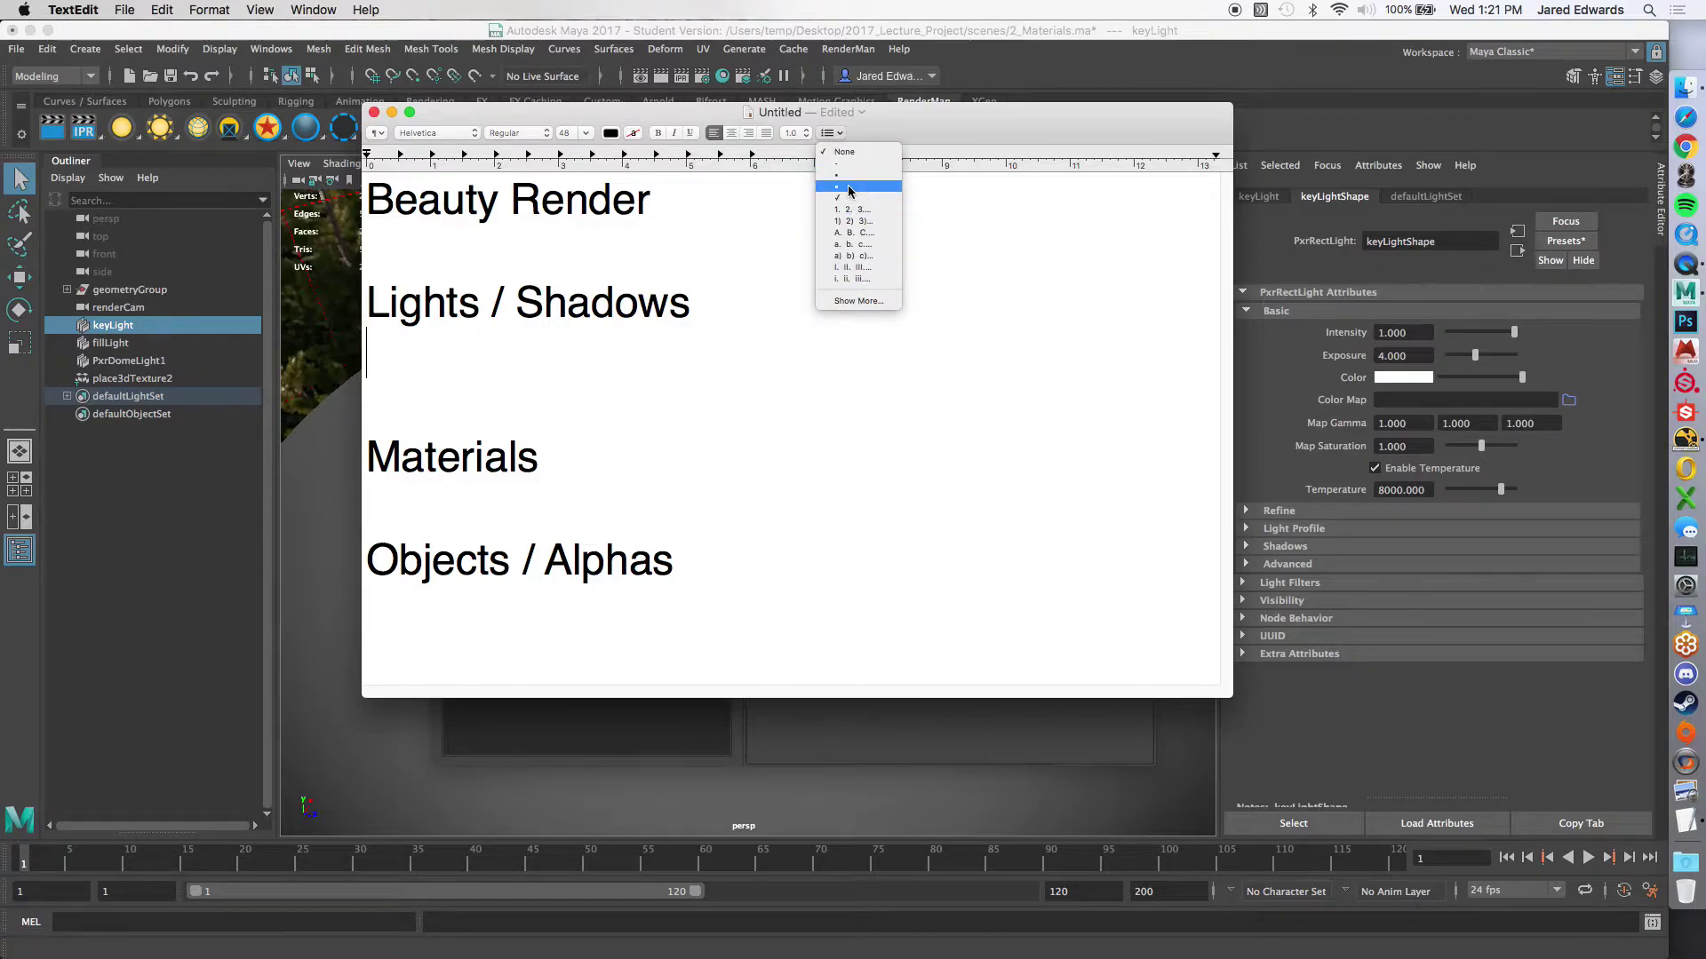
click(851, 185)
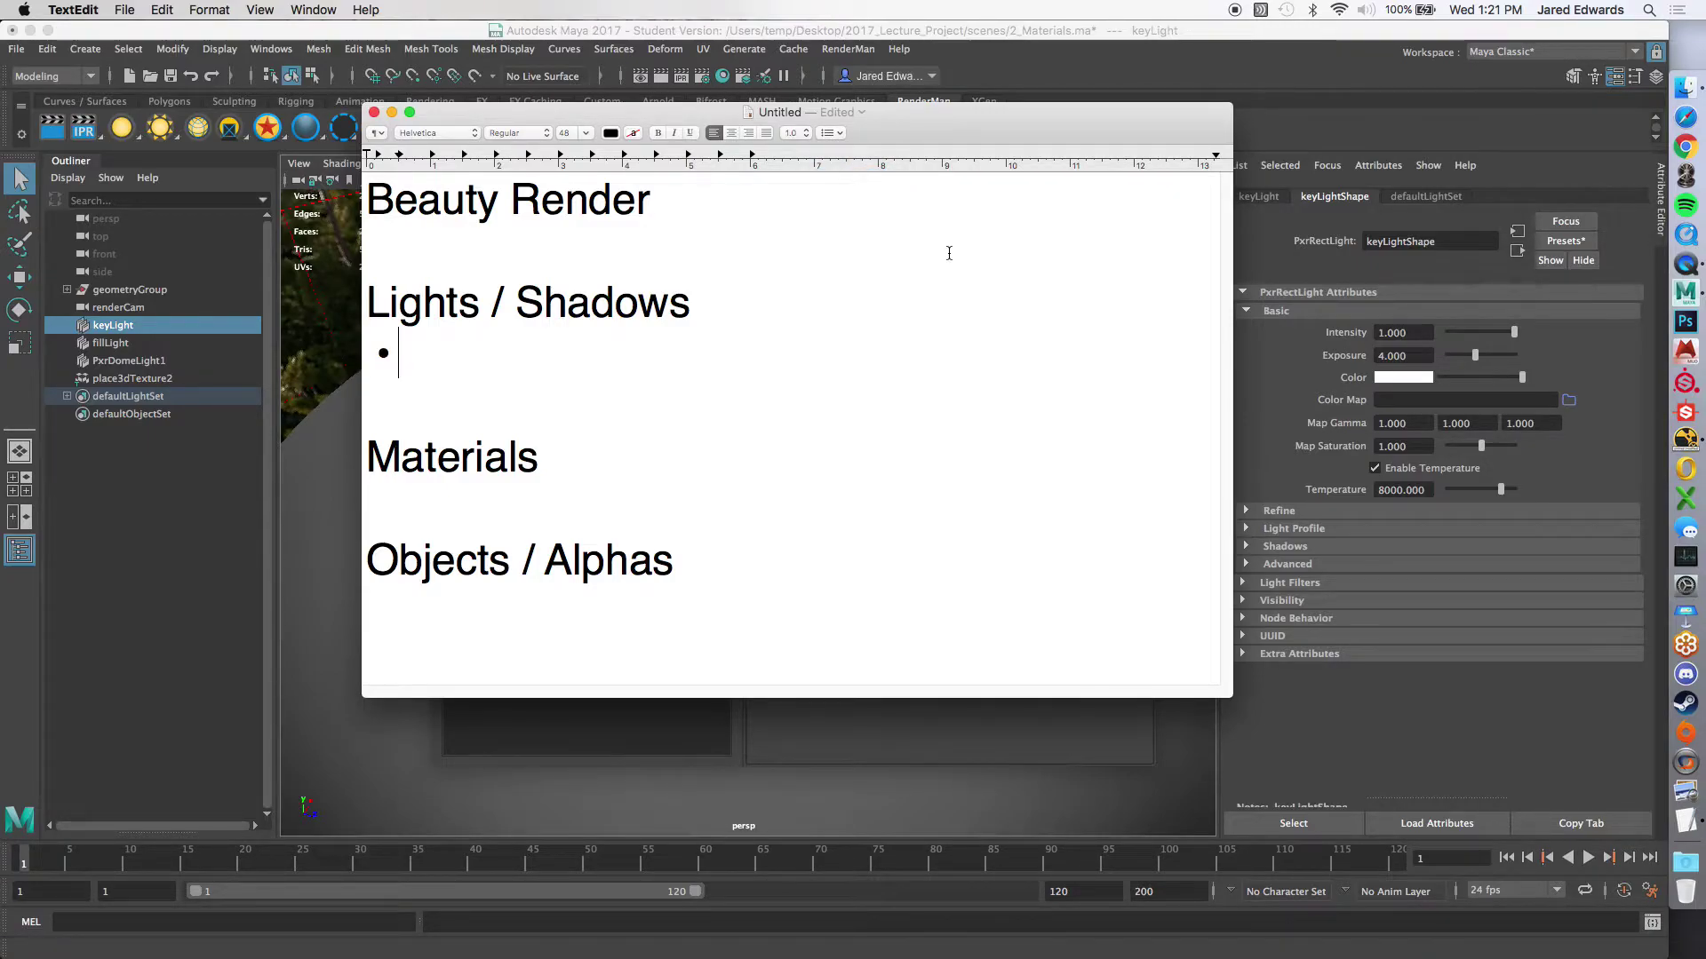
Step: Enter the bullets Key Light, Fill Light and Dome Light under Lights / Shadows
text(Key Light)
key(Return)
text(Fill Light)
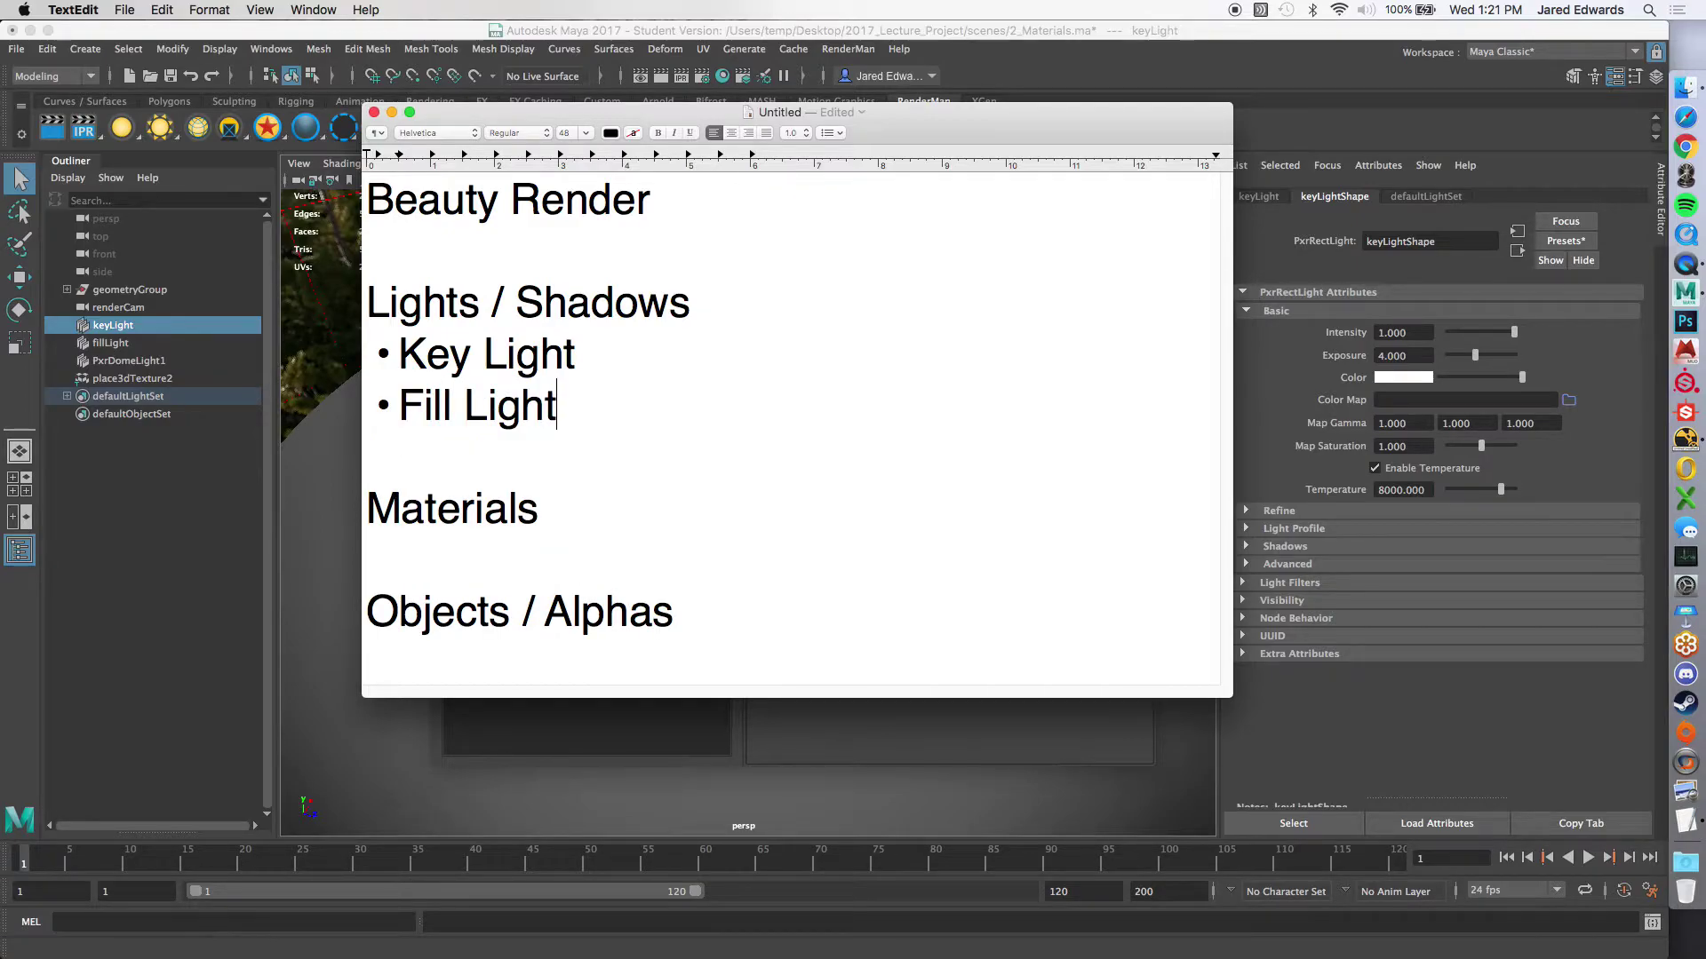
key(Return)
text(Dome Lighgt)
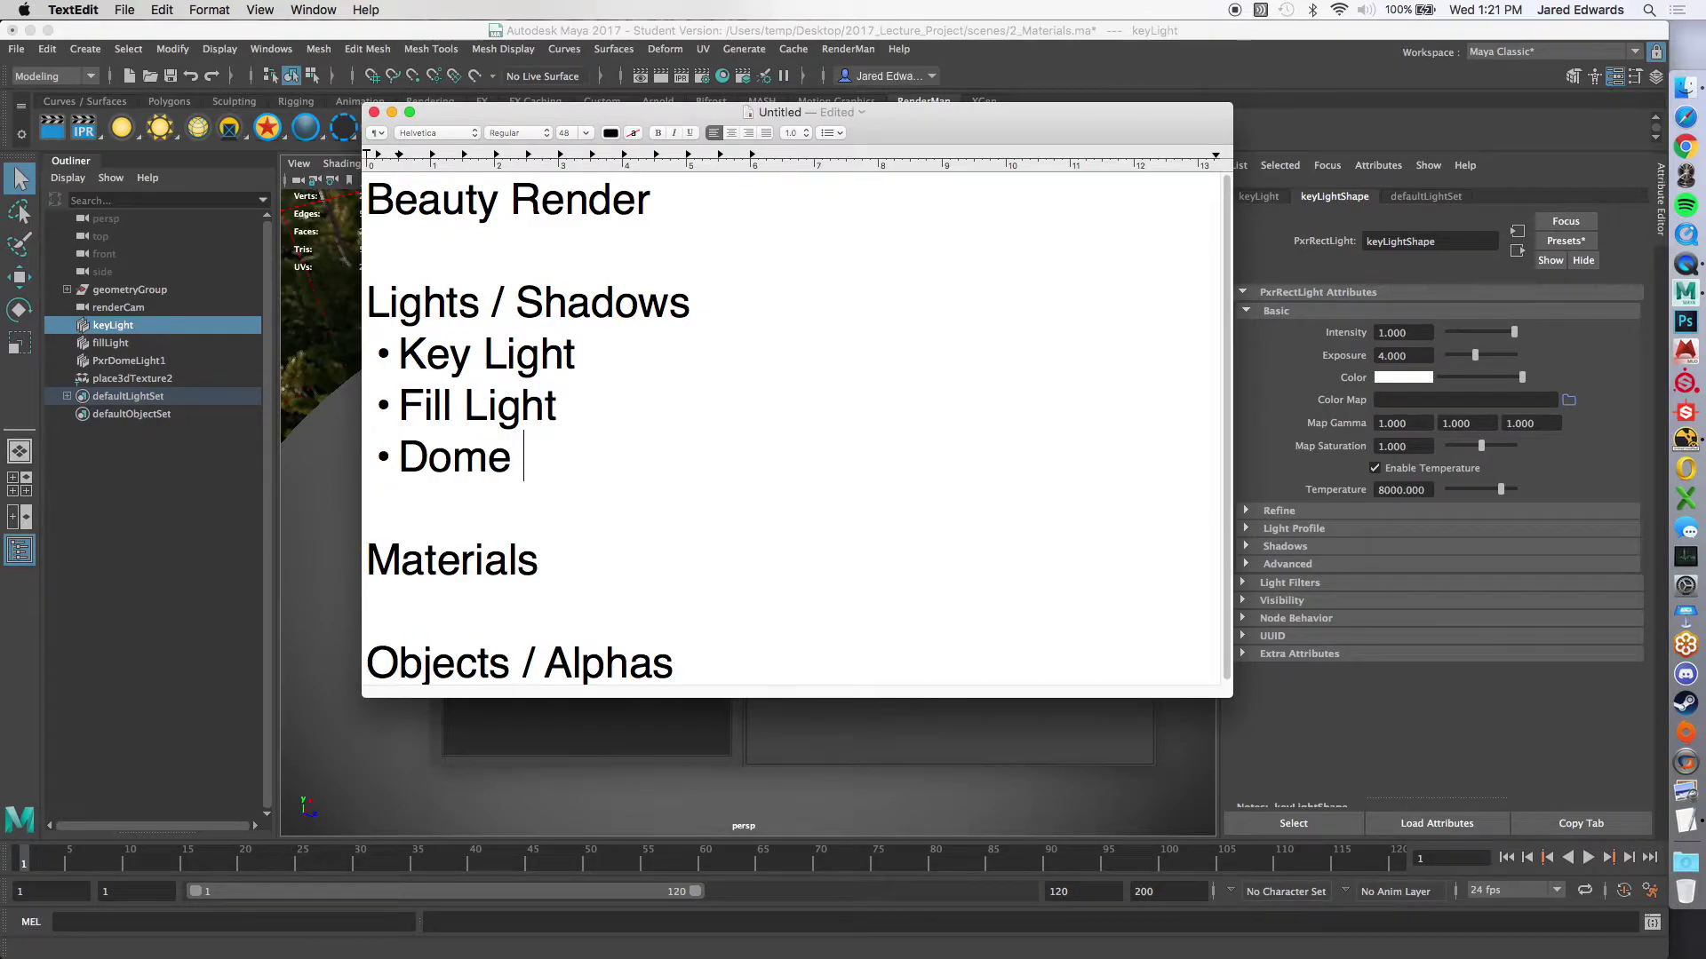
key(BackSpace)
key(BackSpace)
text(h)
key(BackSpace)
text(t)
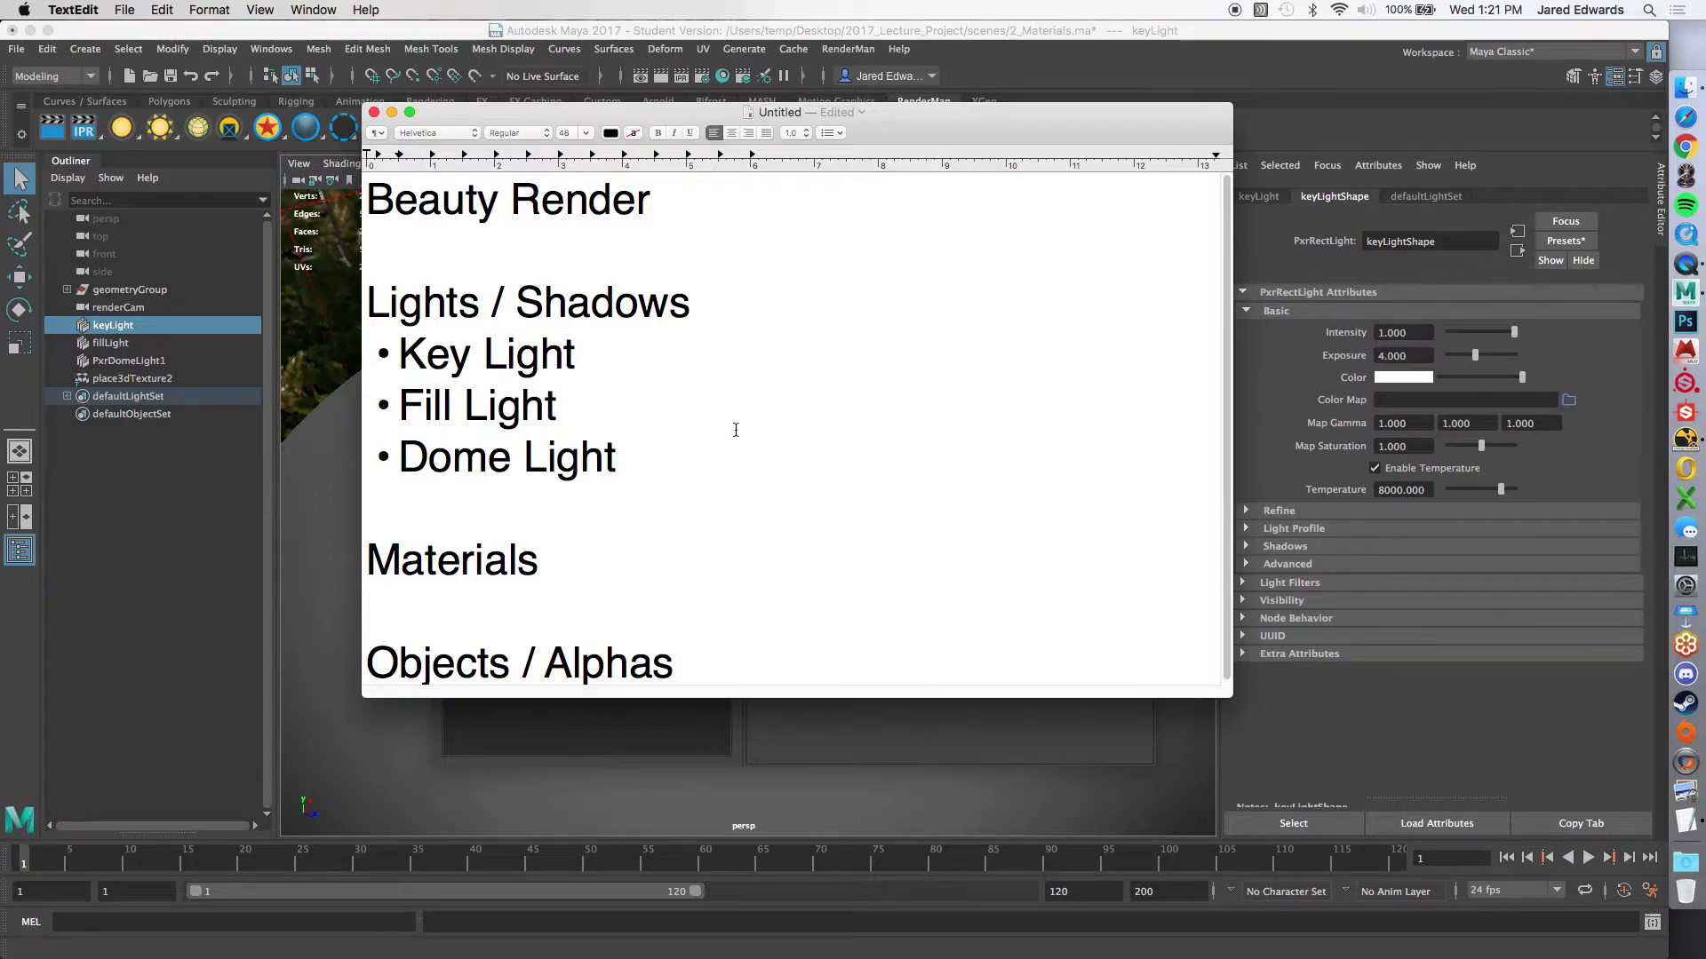
Step: Switch back to Maya and move the Render Setup window clear of the Outliner
key(super+Tab)
mouse_move(854, 212)
mouse_down()
mouse_move(840, 206)
mouse_move(877, 184)
mouse_move(836, 190)
mouse_up()
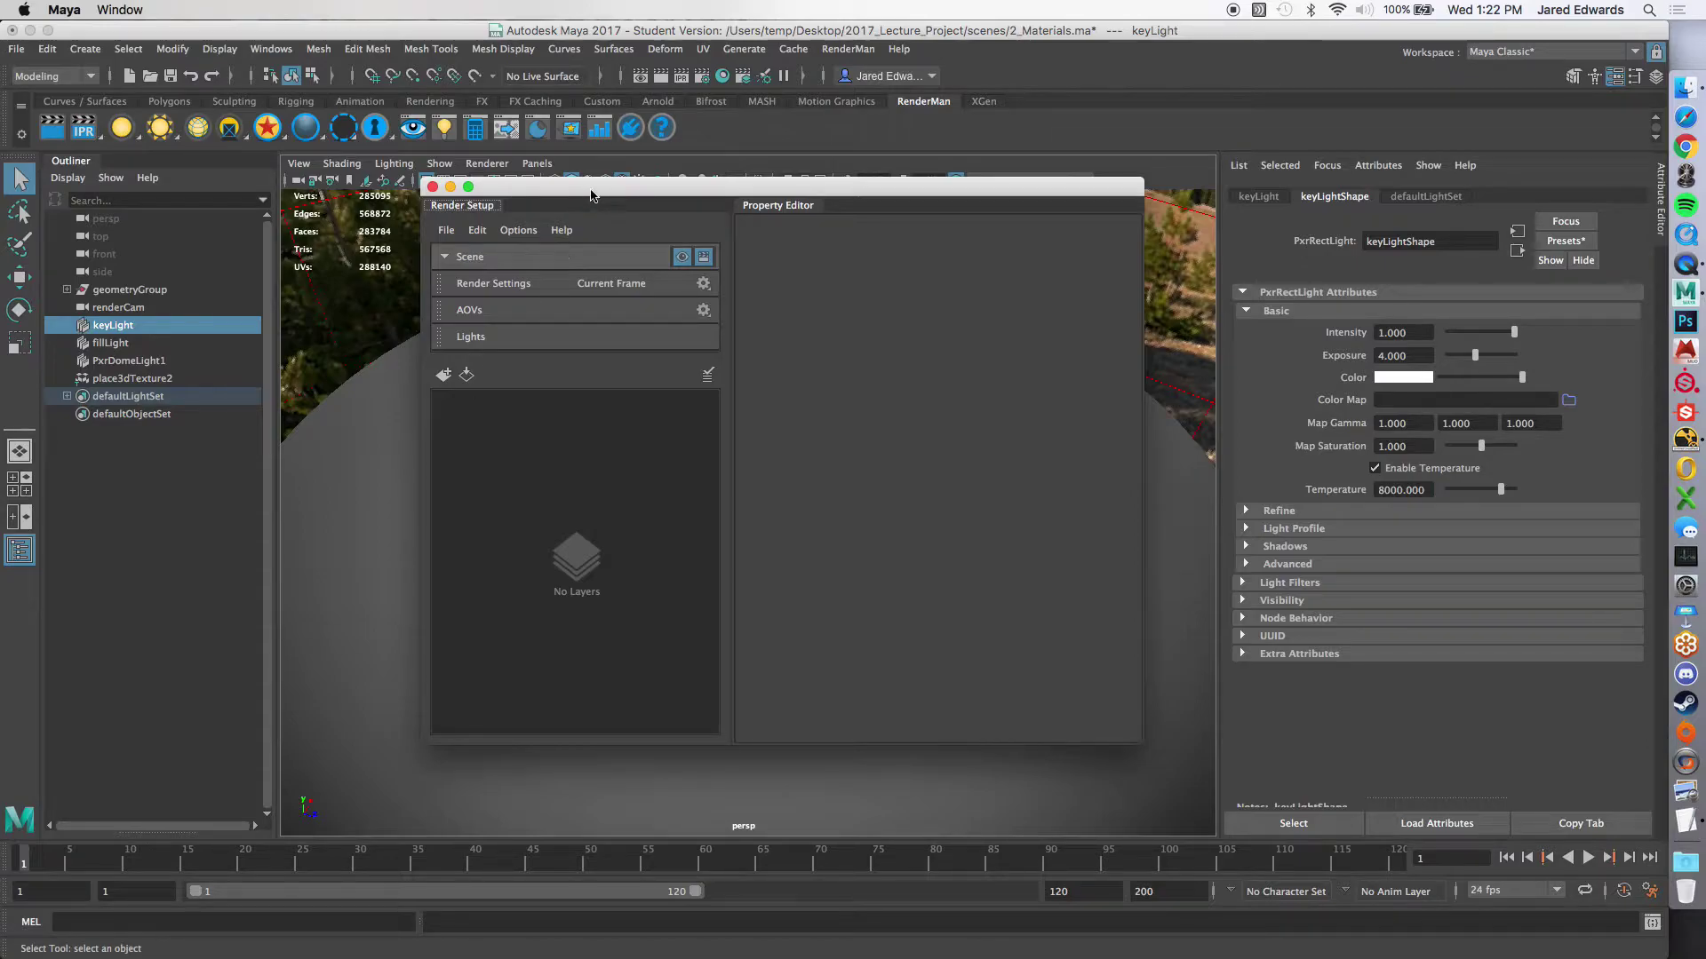
drag(632, 184, 849, 164)
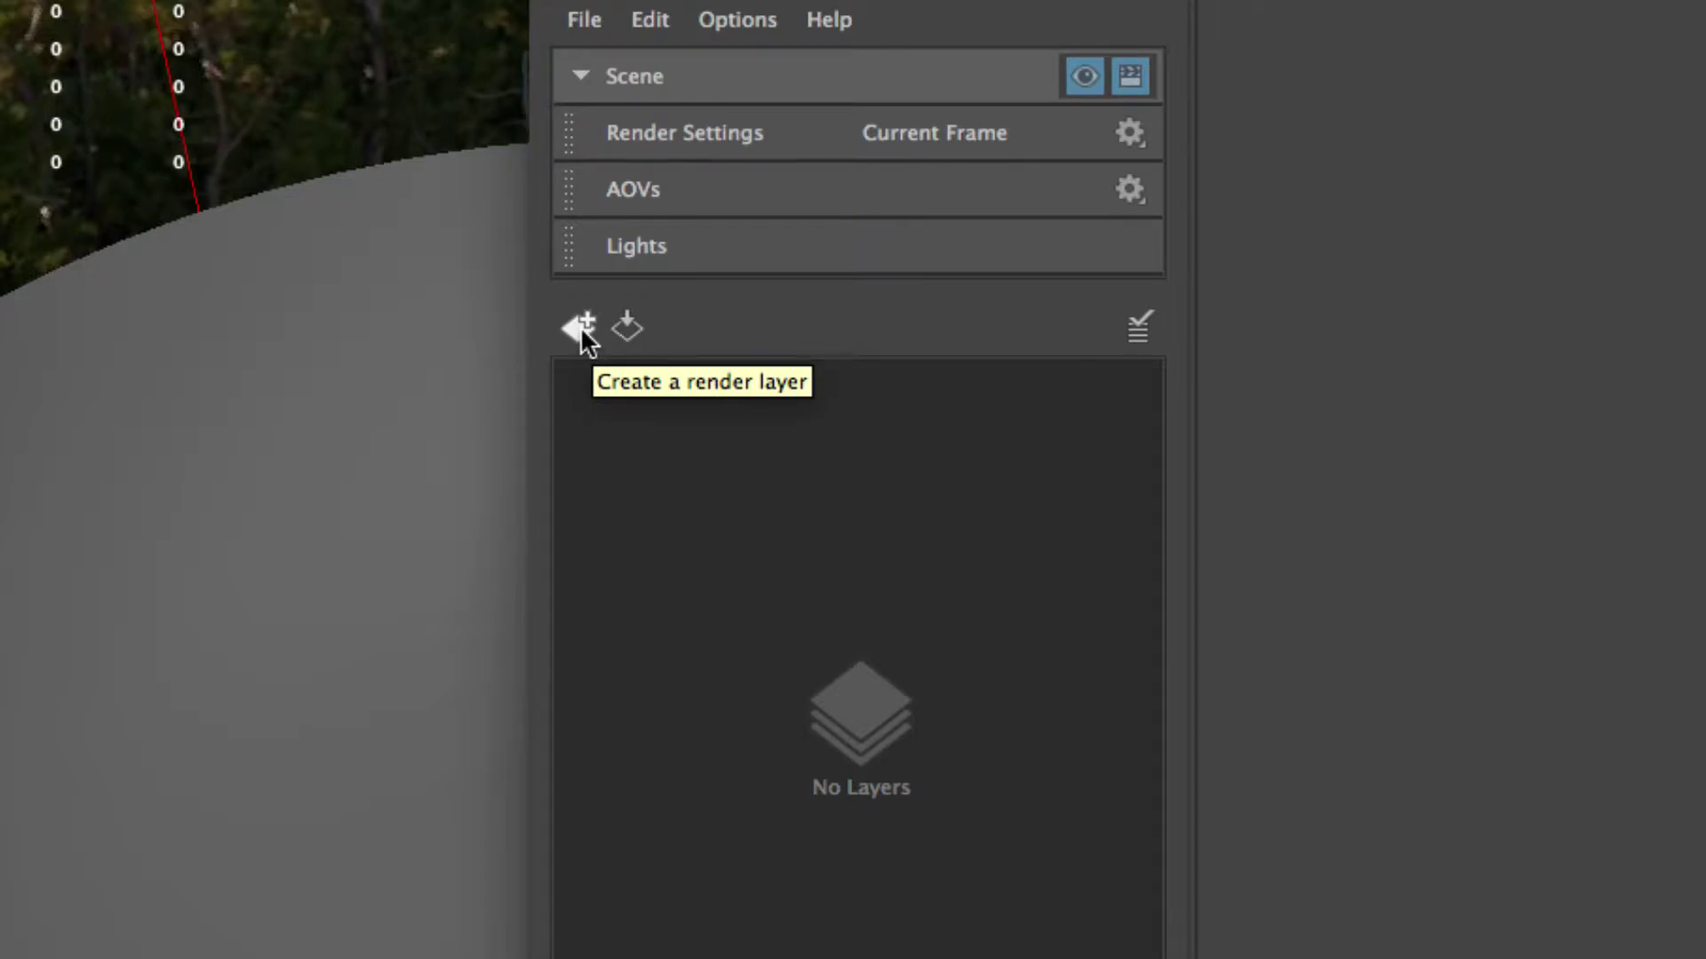
Step: Create a render layer in Render Setup, select it, and move the window away from the middle of the viewport
click(582, 329)
click(772, 473)
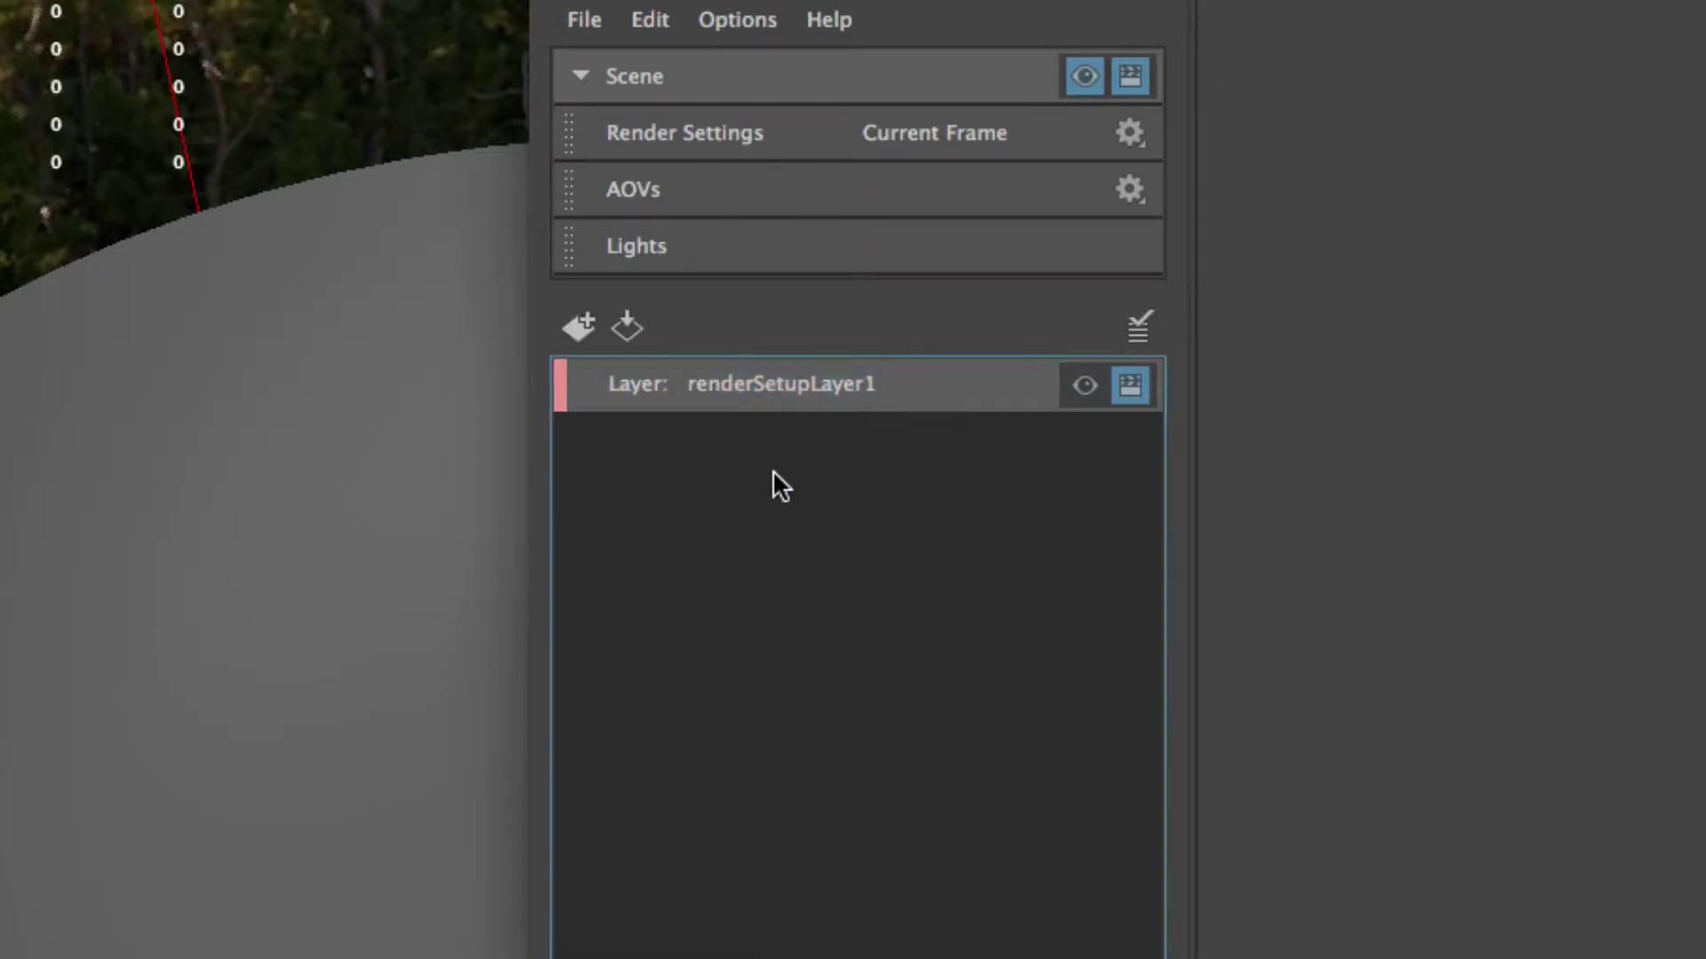
click(783, 397)
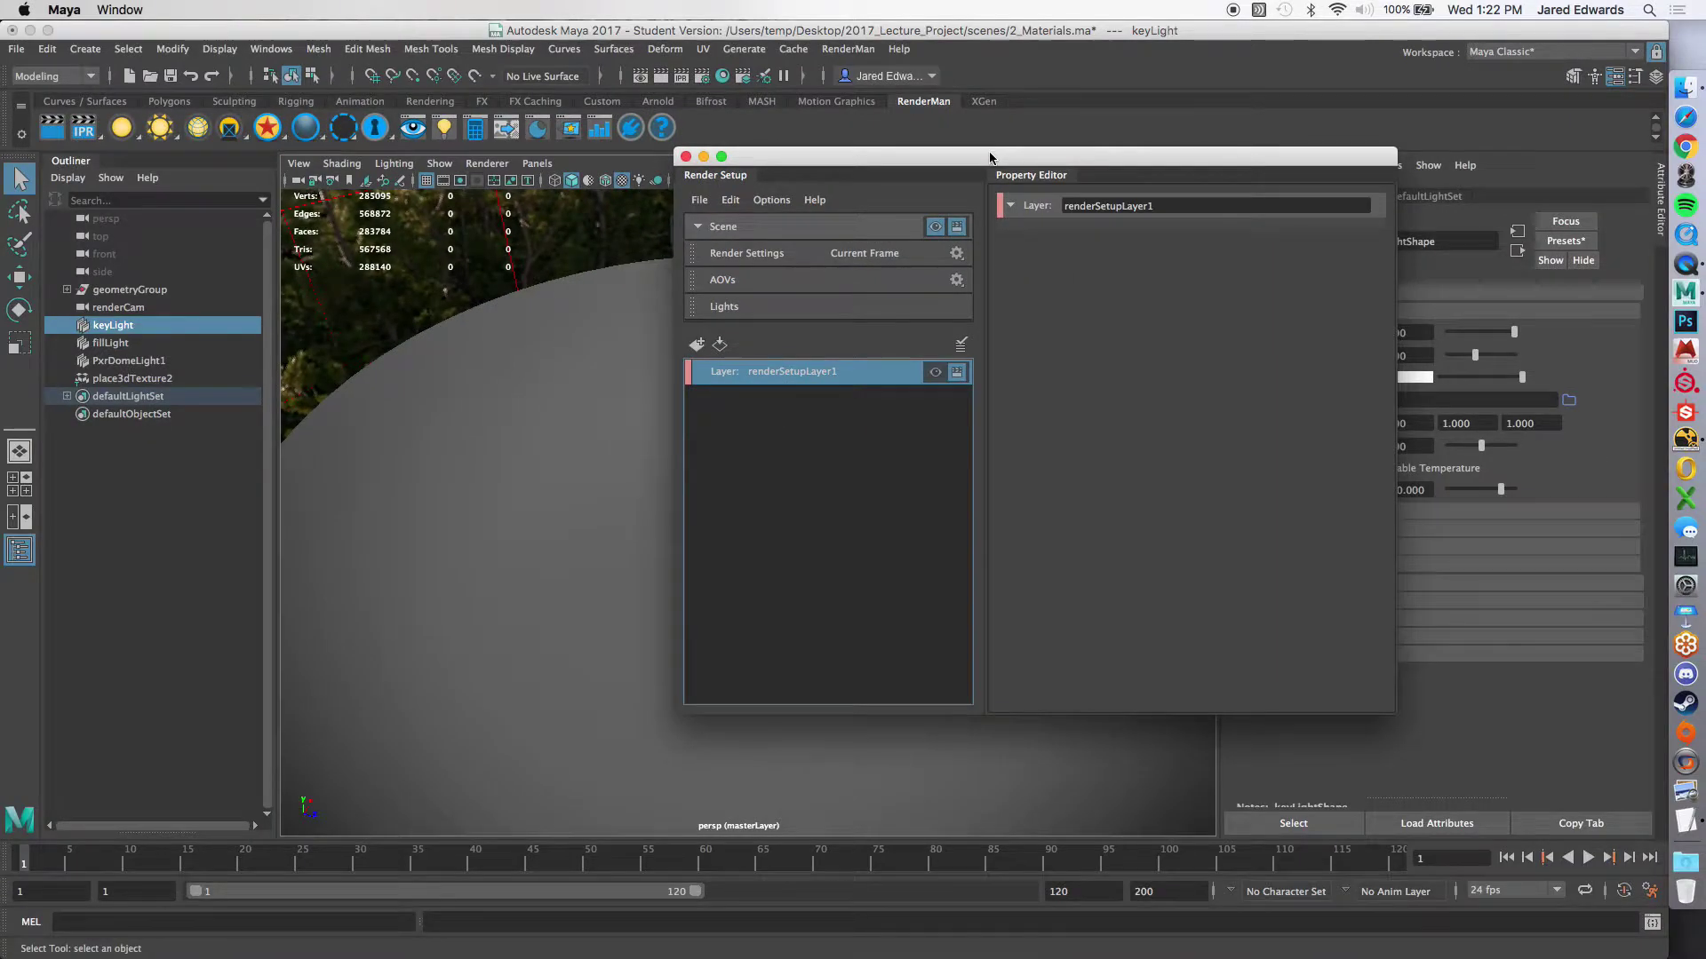
drag(984, 160, 1326, 77)
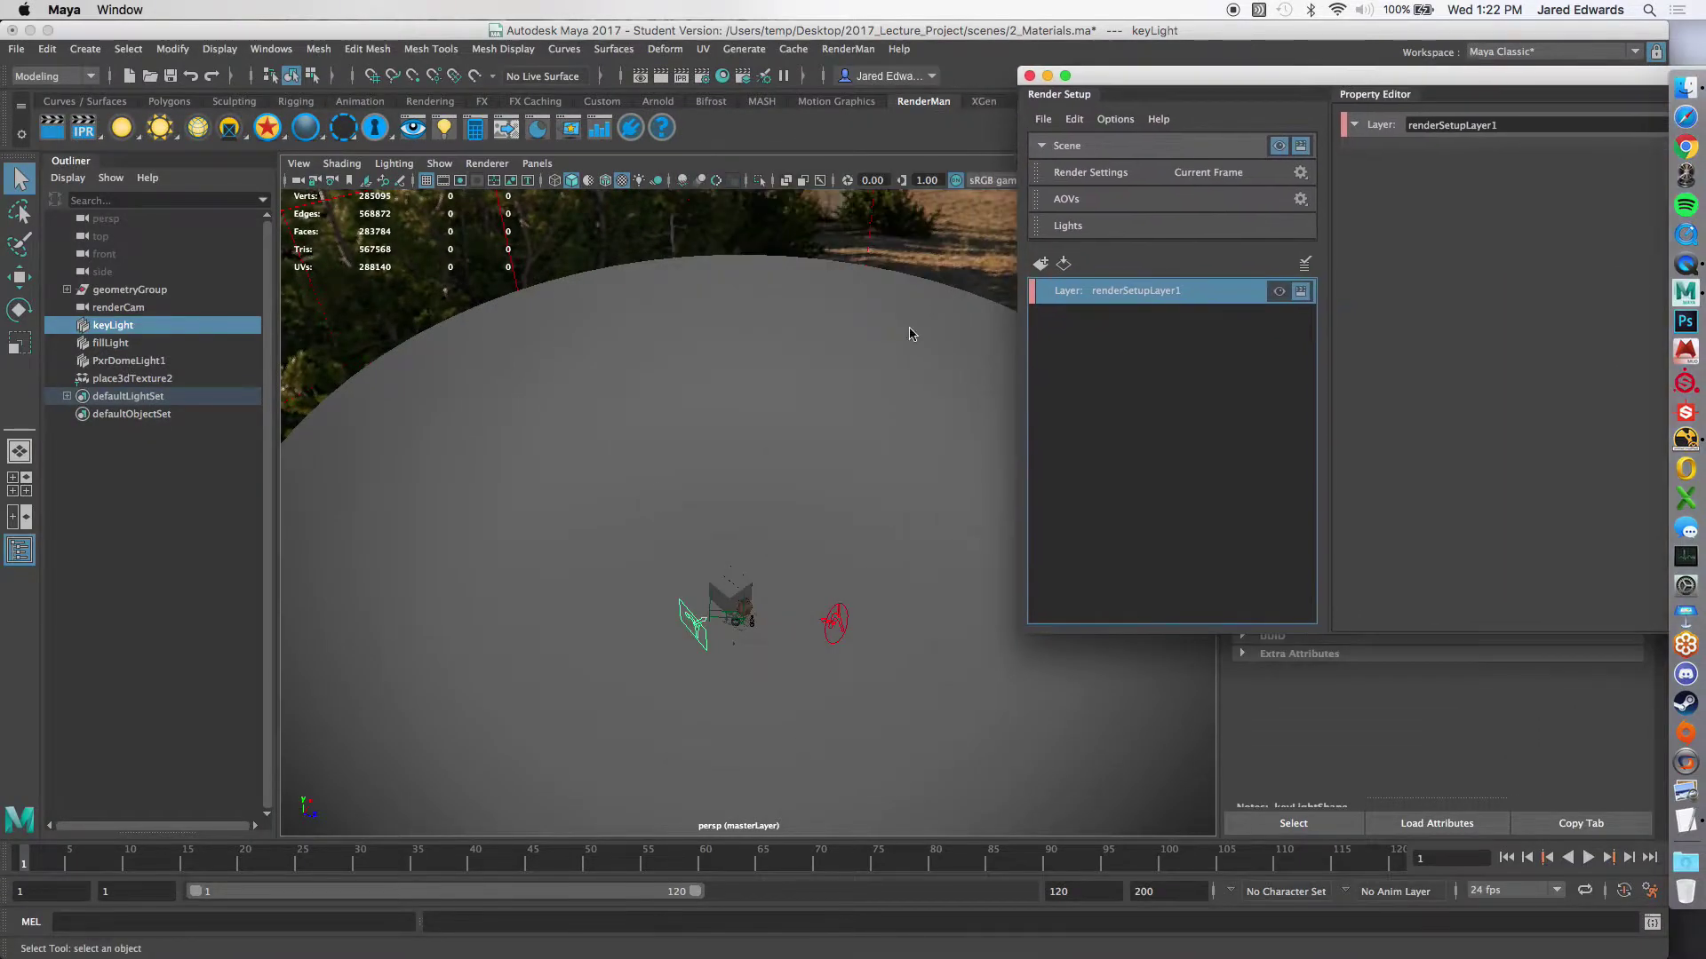
Step: Make renderSetupLayer1 the visible layer and compare it with the master scene in the viewport
alt+right_drag(811, 426, 859, 480)
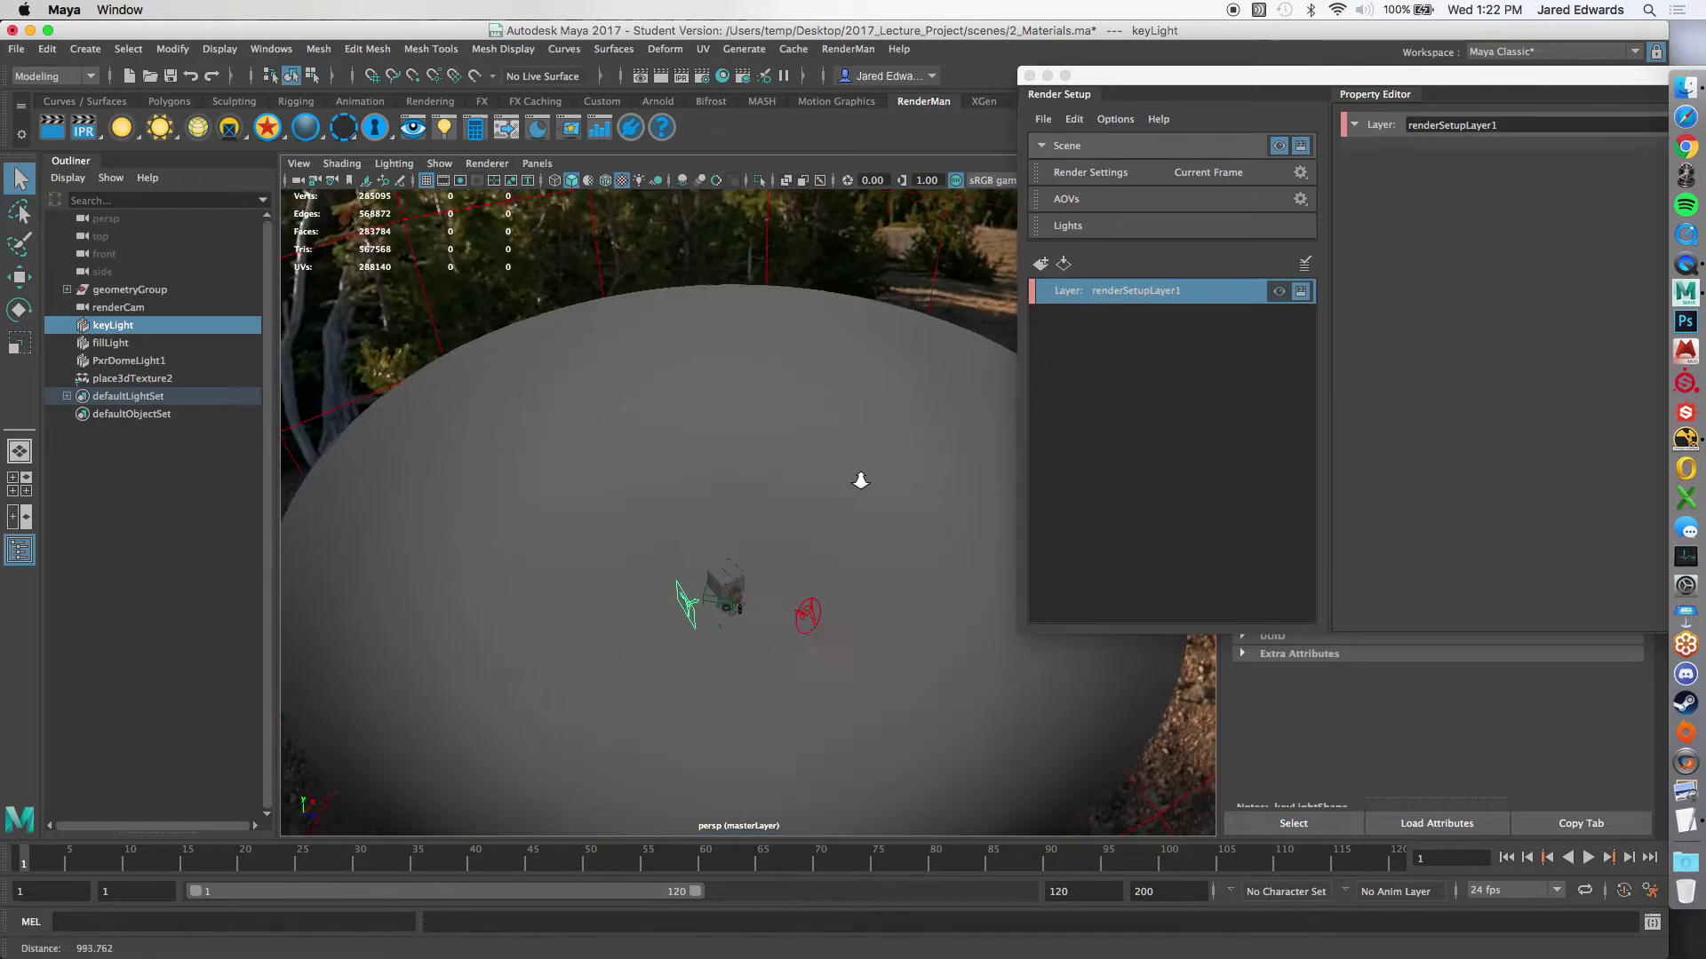
alt+drag(859, 481, 781, 362)
click(750, 296)
alt+drag(749, 296, 868, 345)
click(1155, 160)
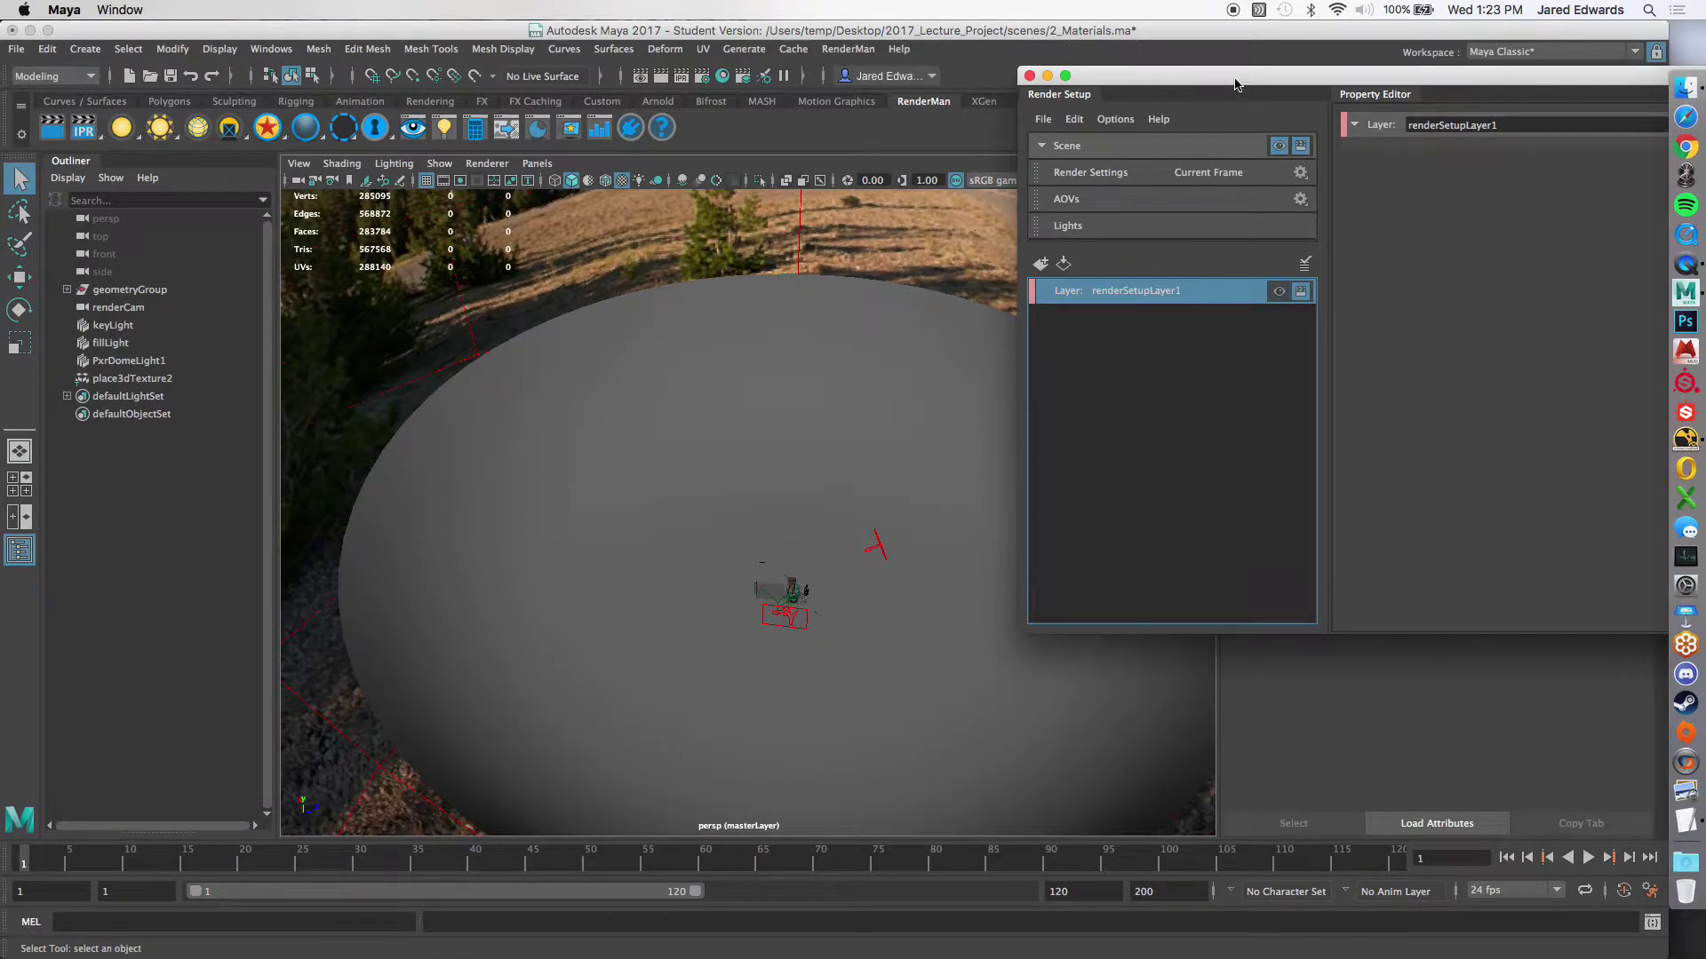
drag(1163, 89, 1267, 57)
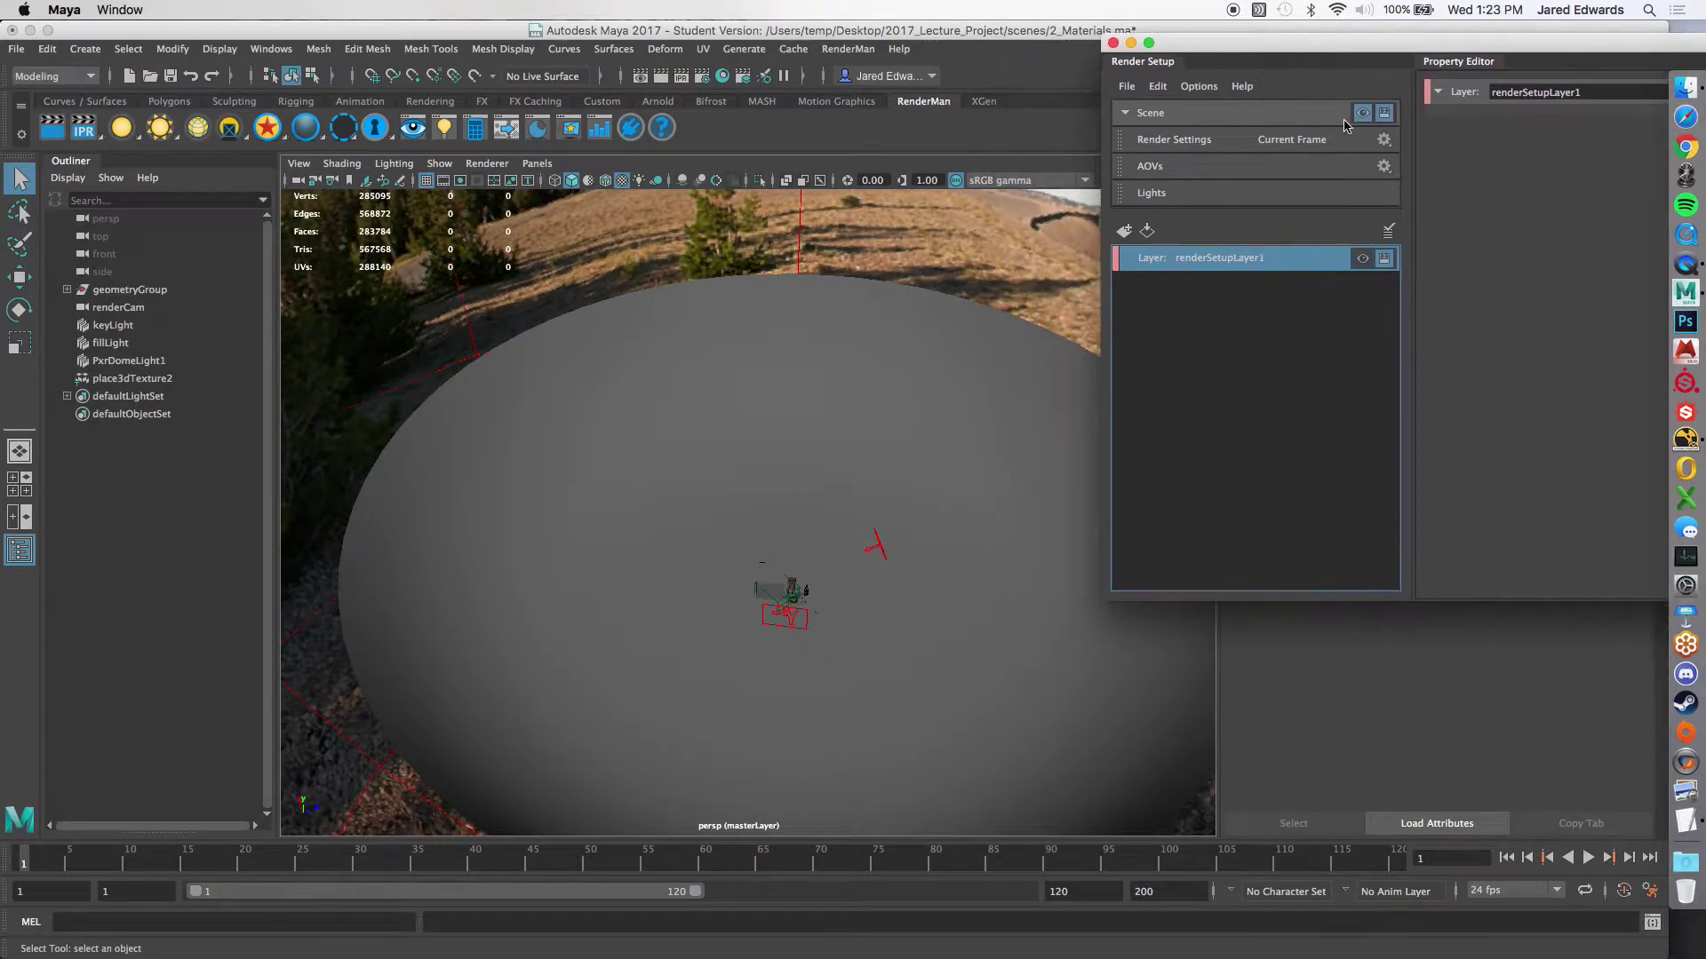
click(1363, 259)
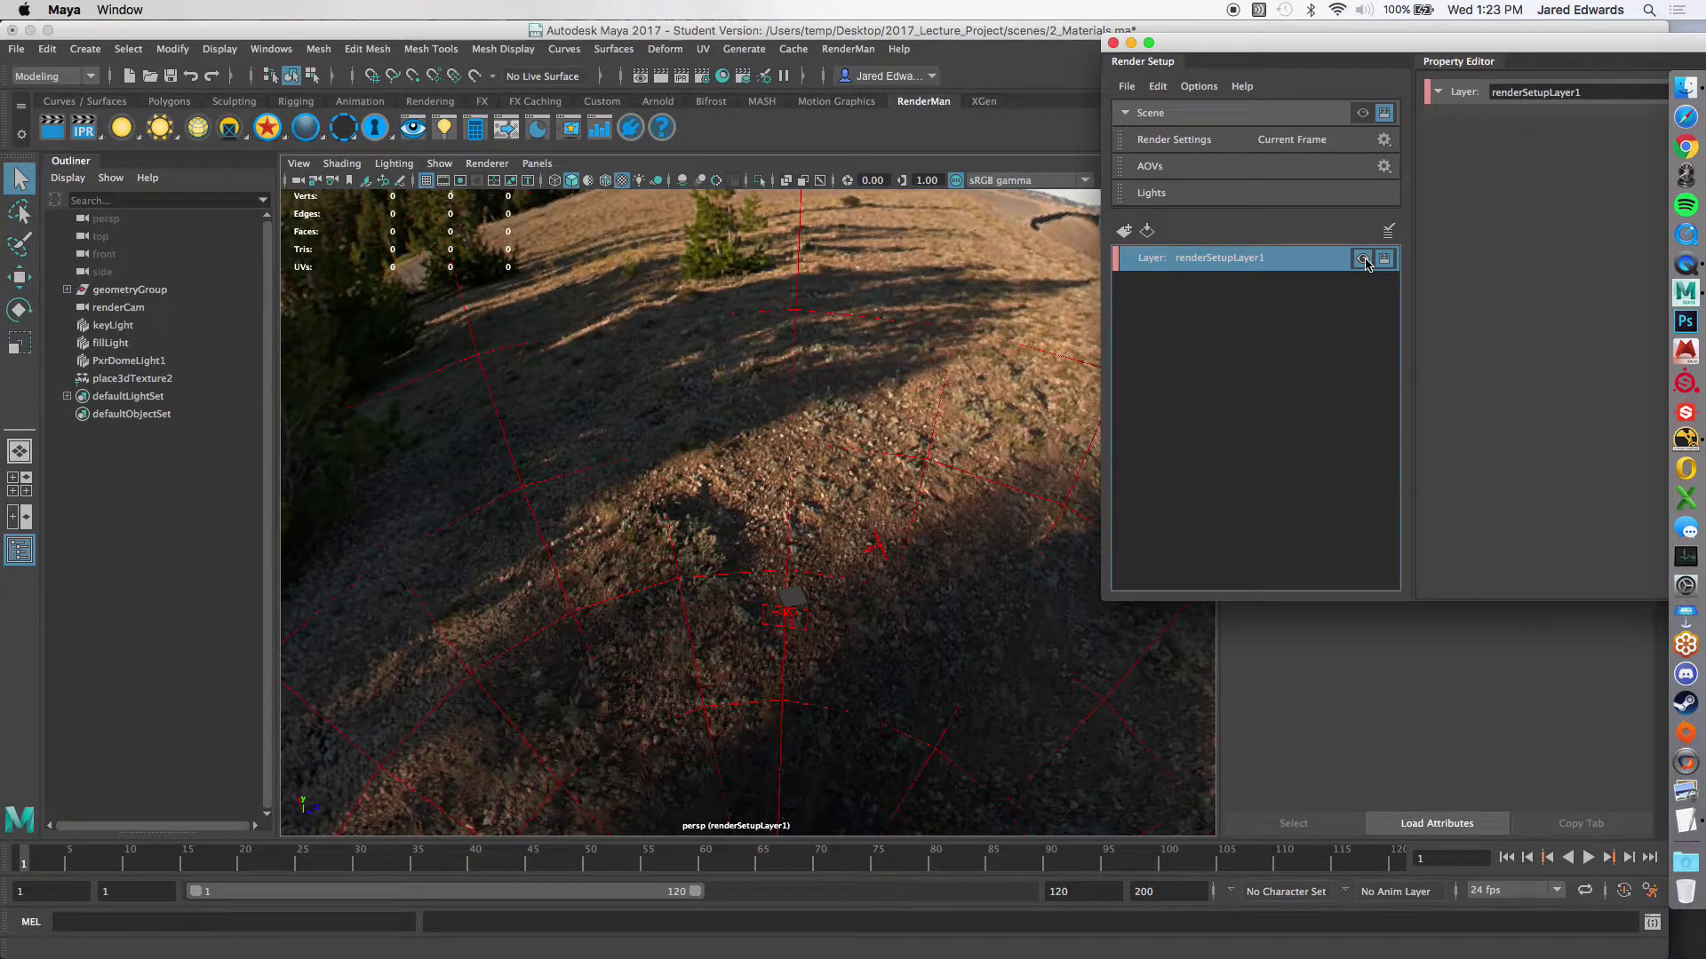
alt+drag(895, 609, 930, 576)
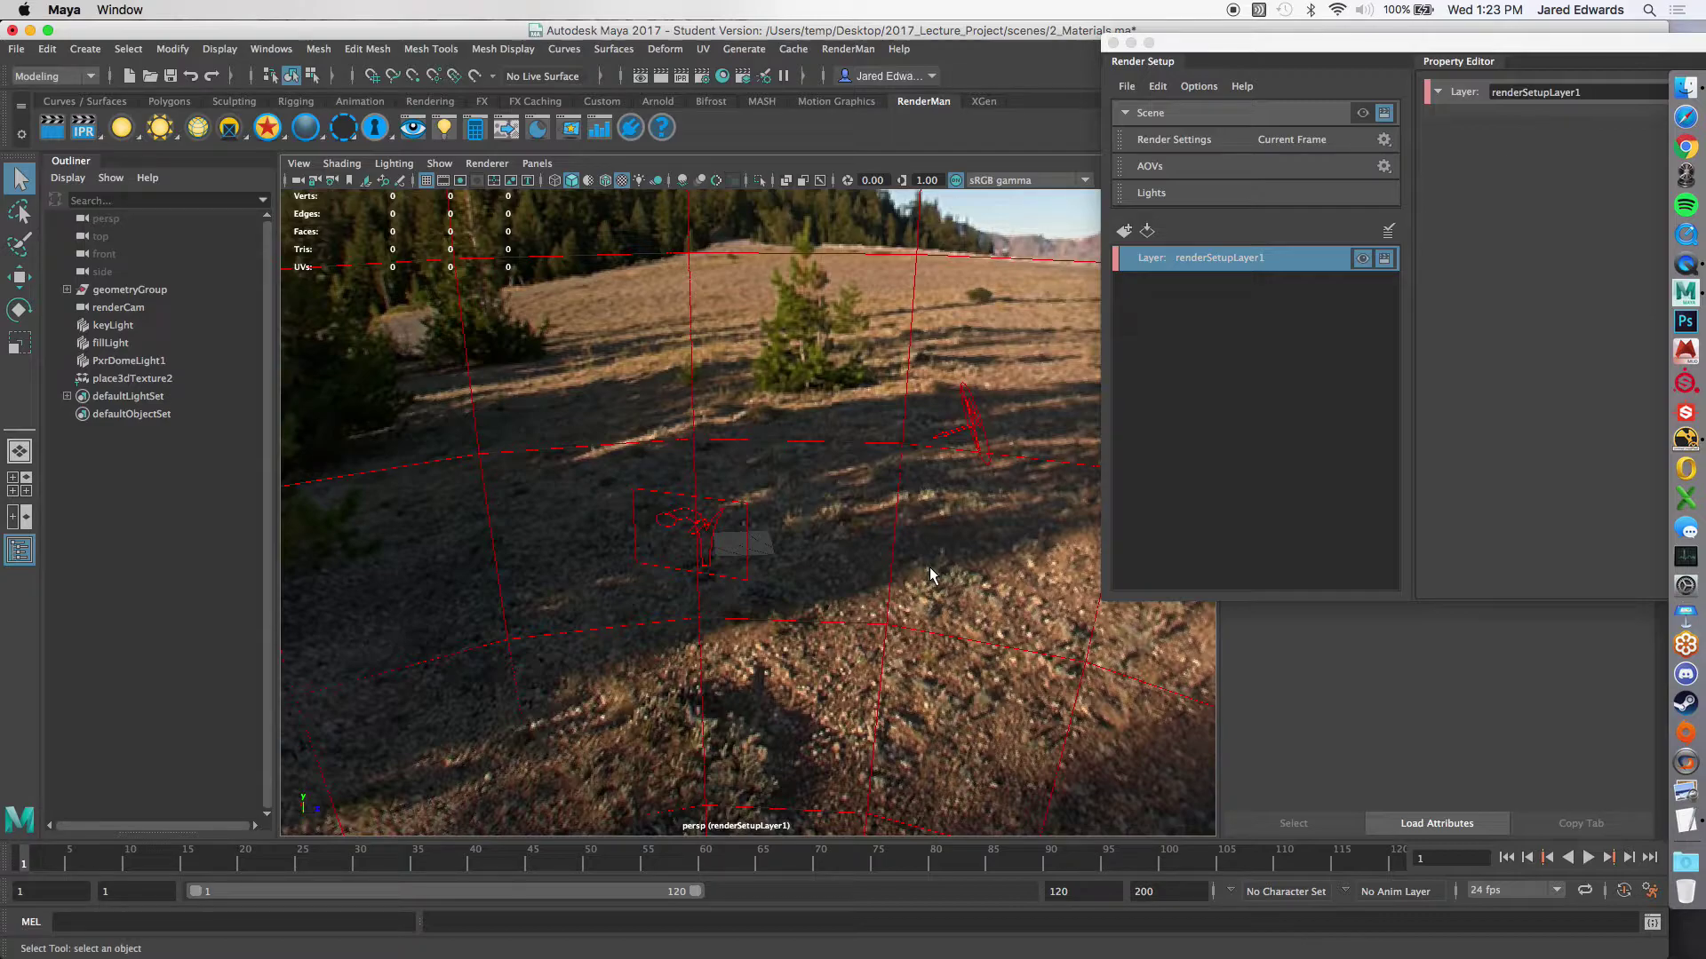
click(1360, 115)
click(1362, 259)
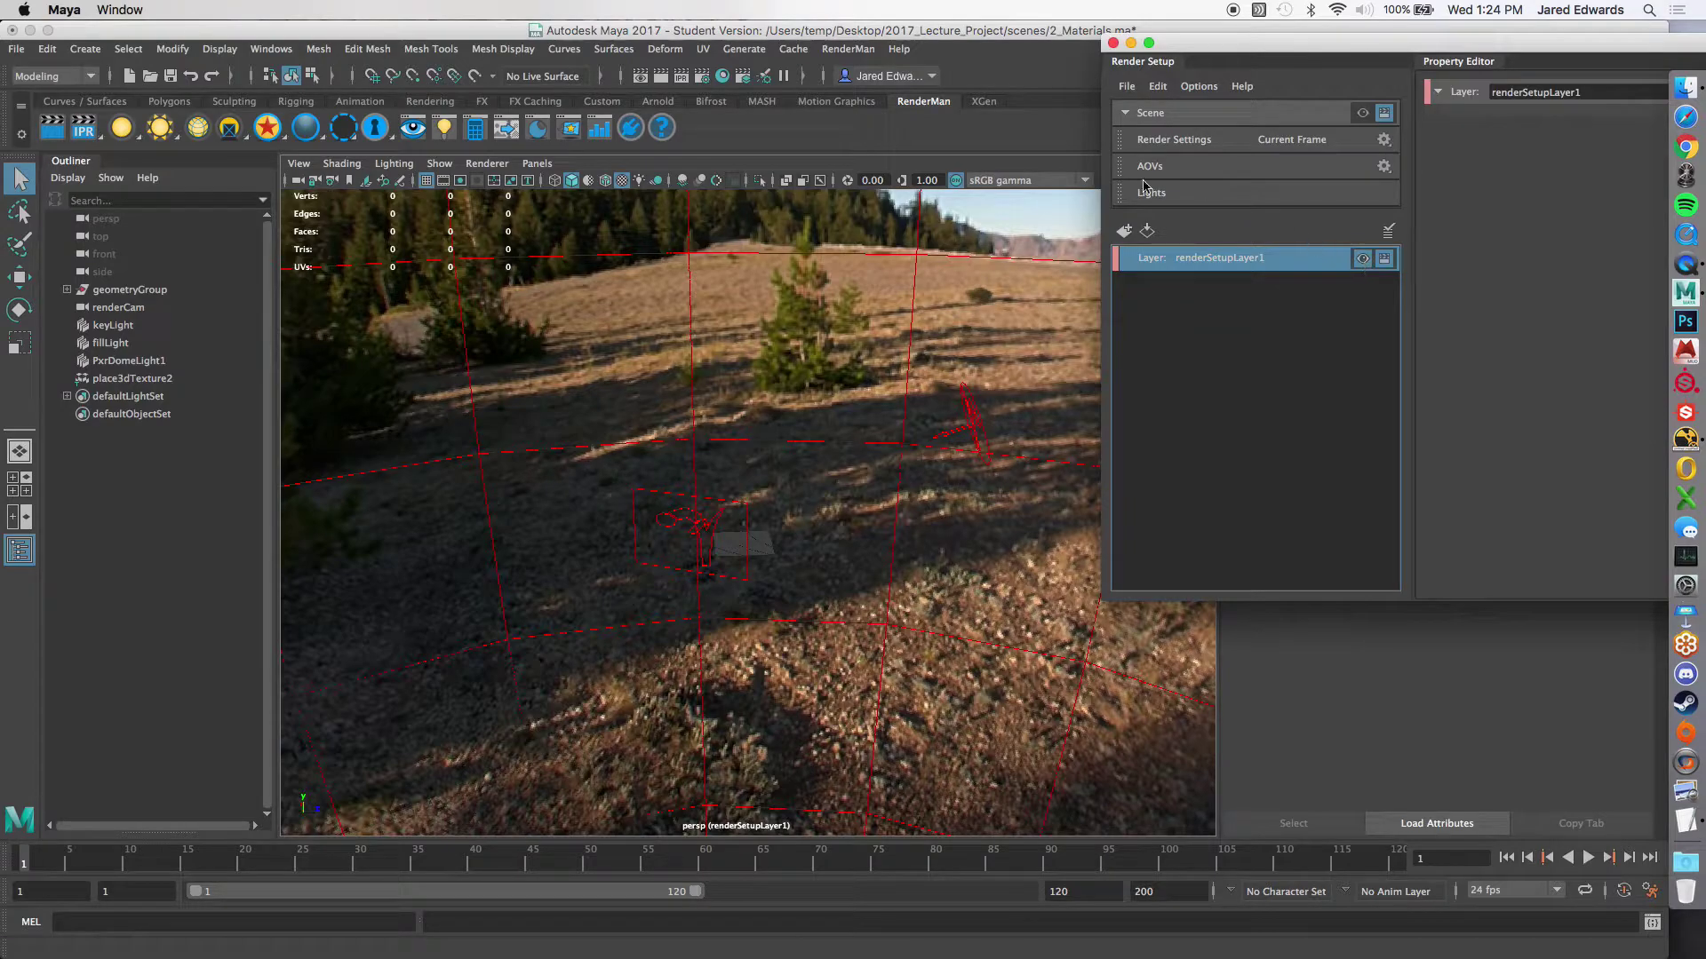
Step: Look through the renderCam camera in the viewport
click(536, 164)
mouse_move(675, 181)
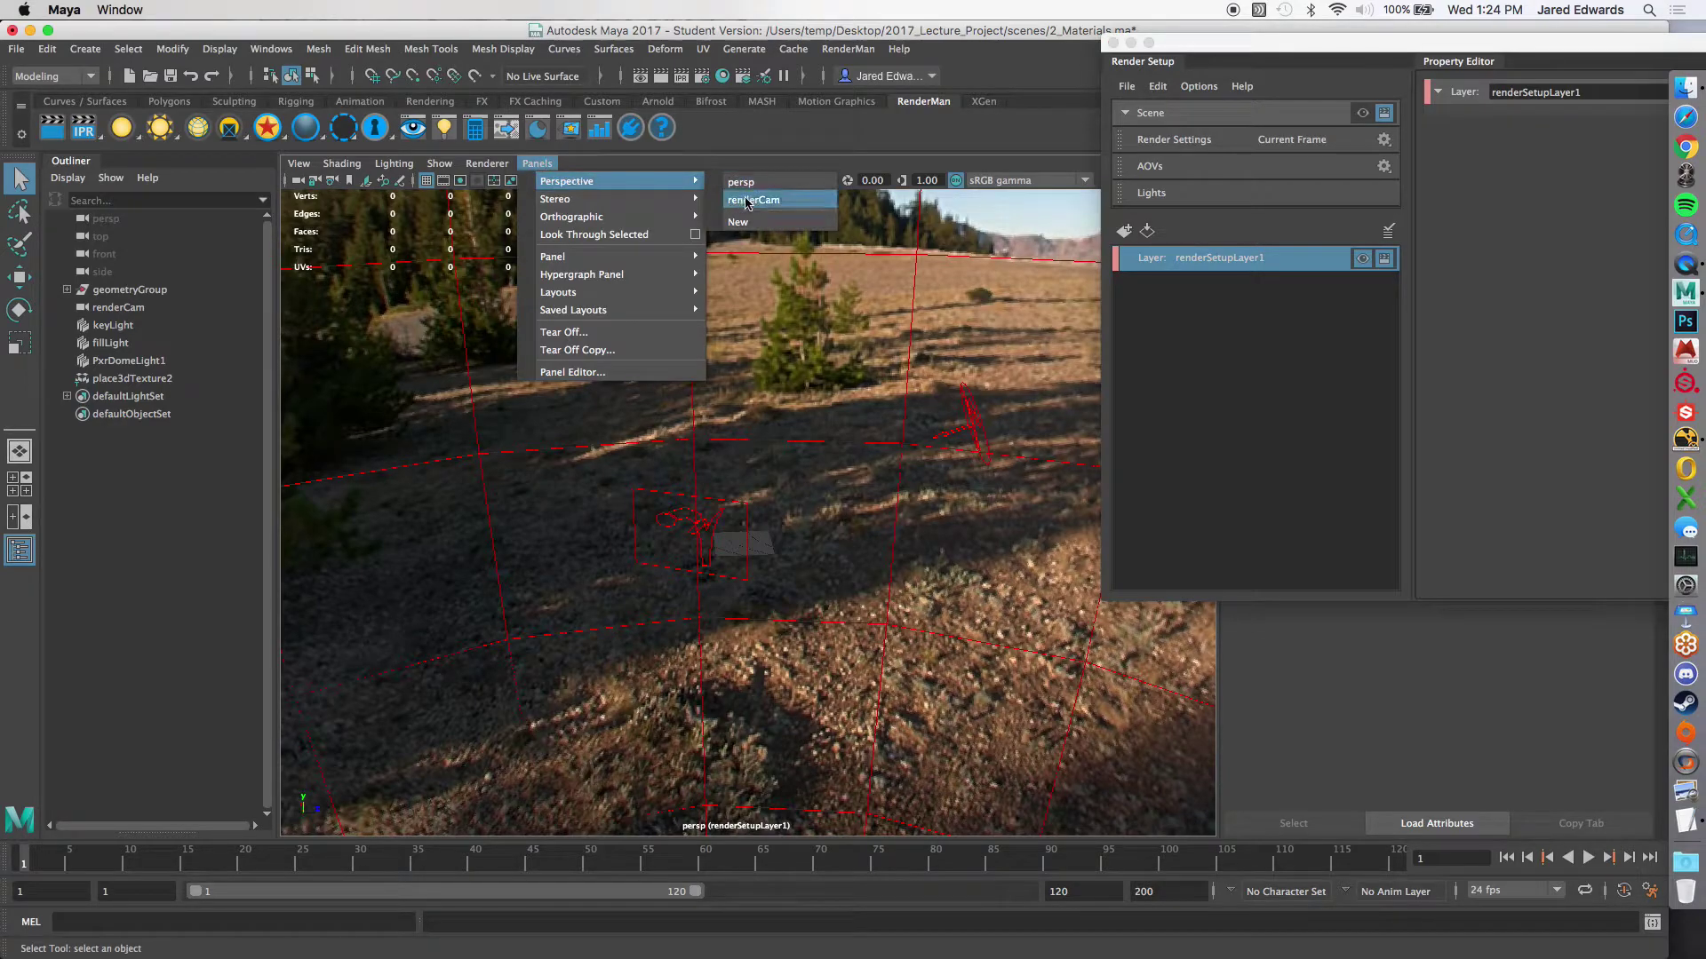
click(752, 200)
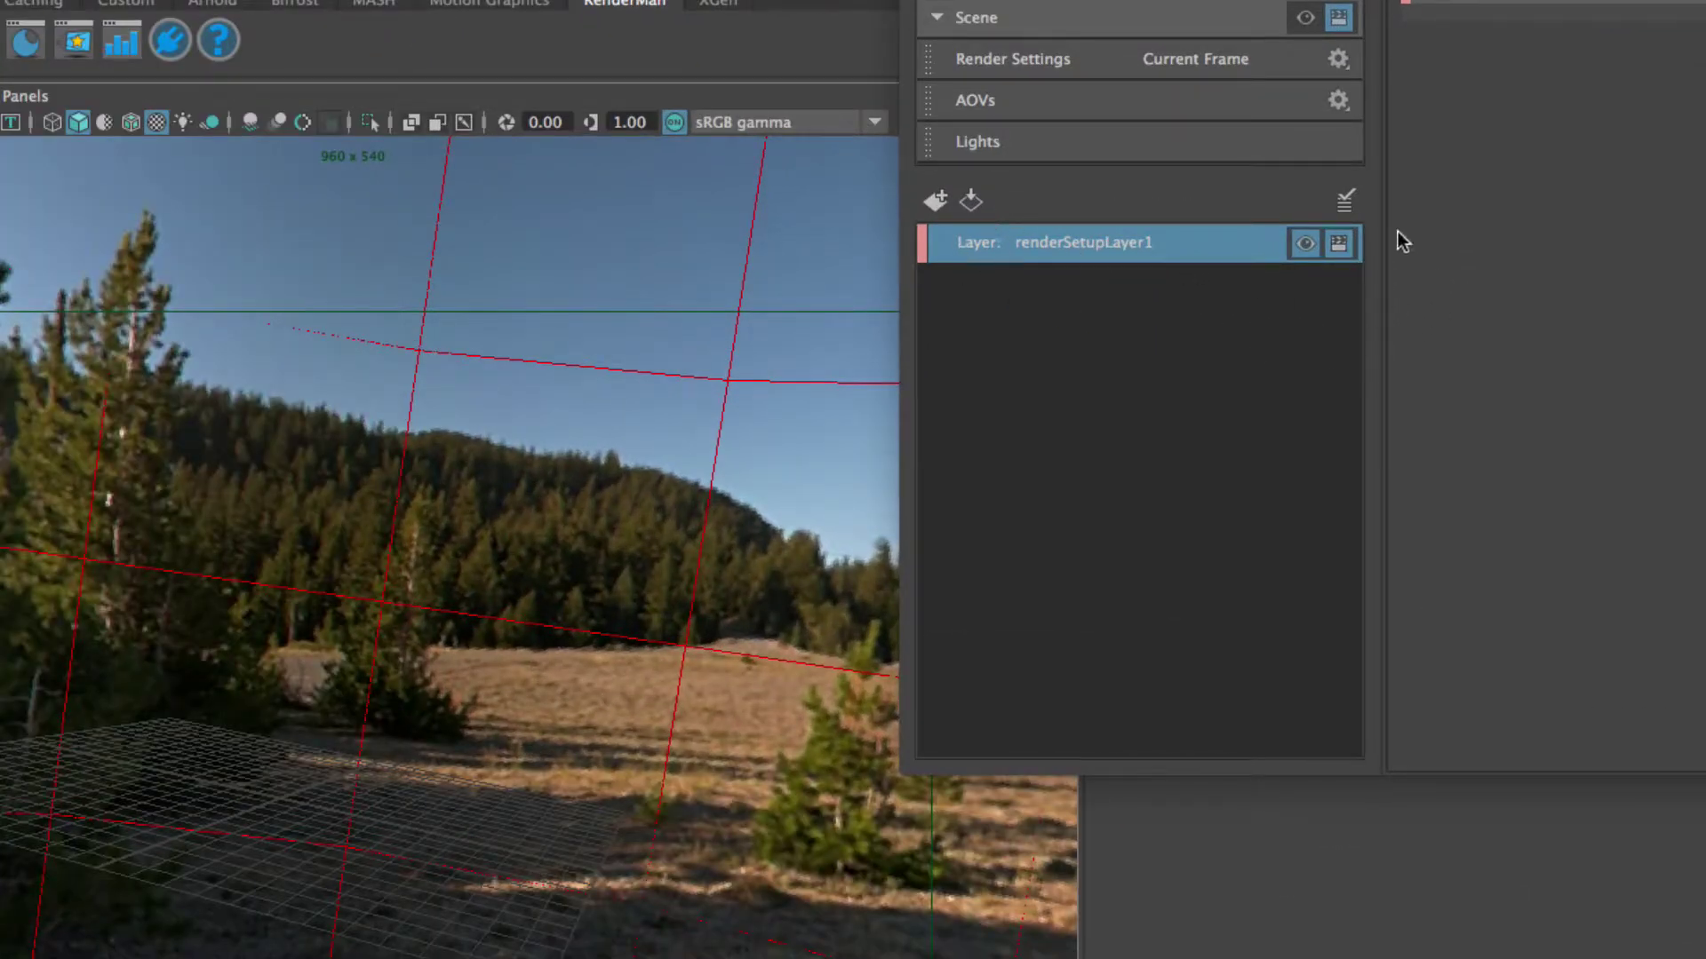
click(1060, 314)
click(1077, 241)
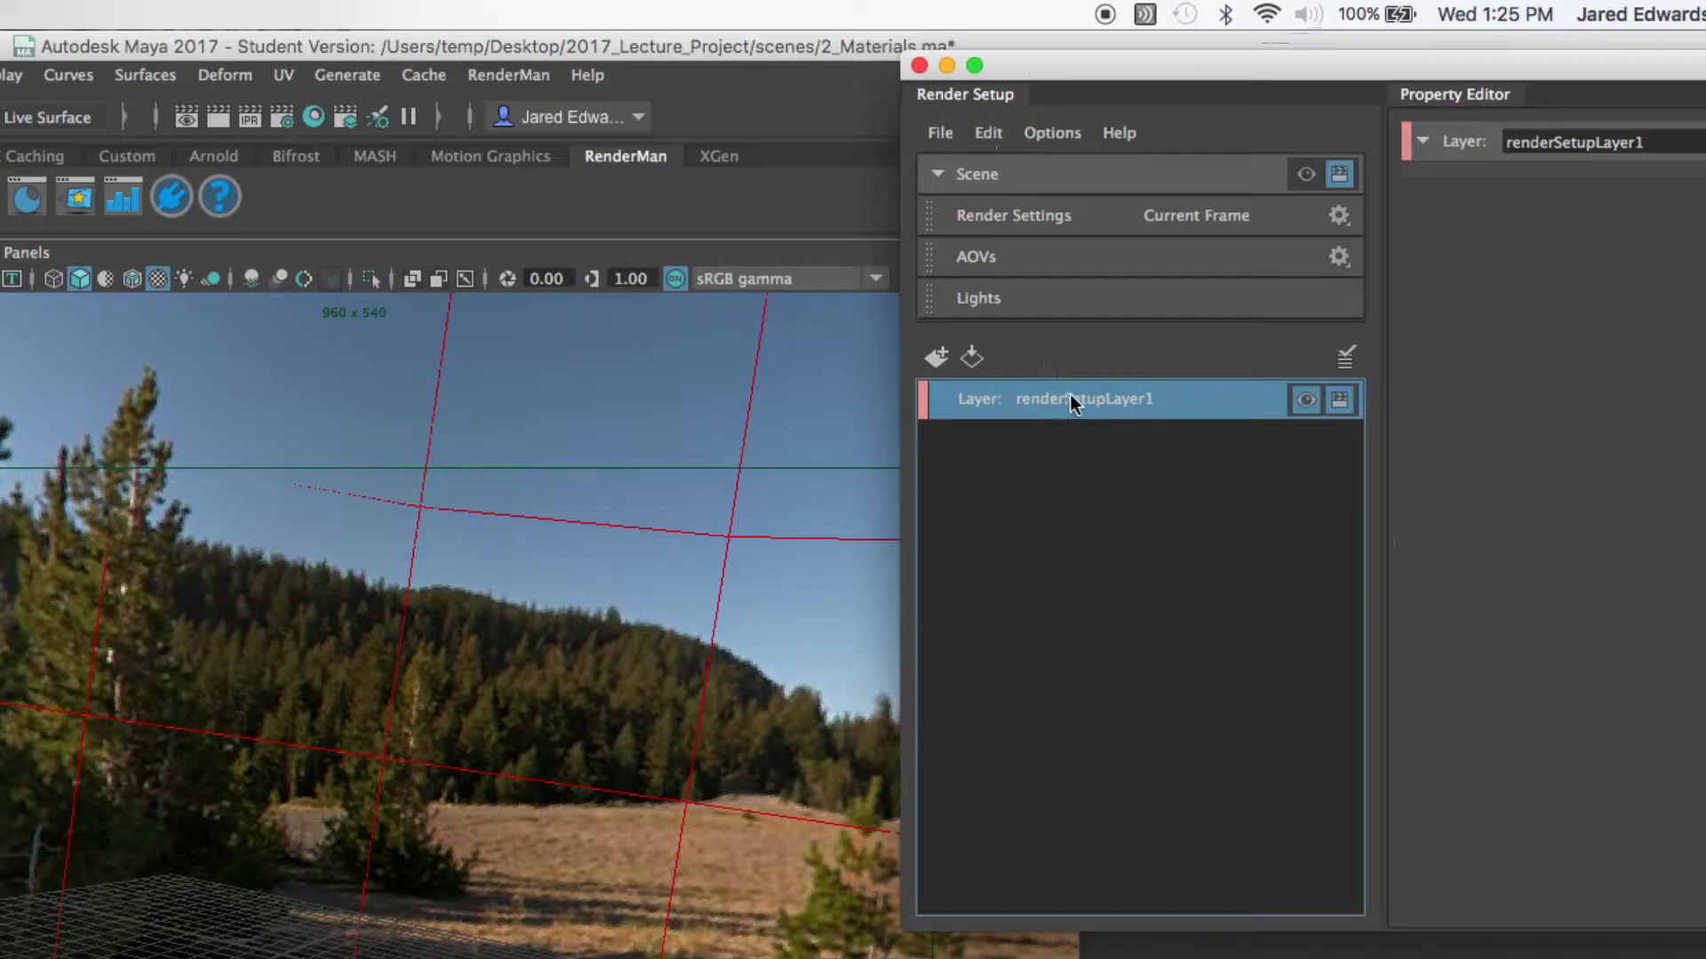
click(1033, 133)
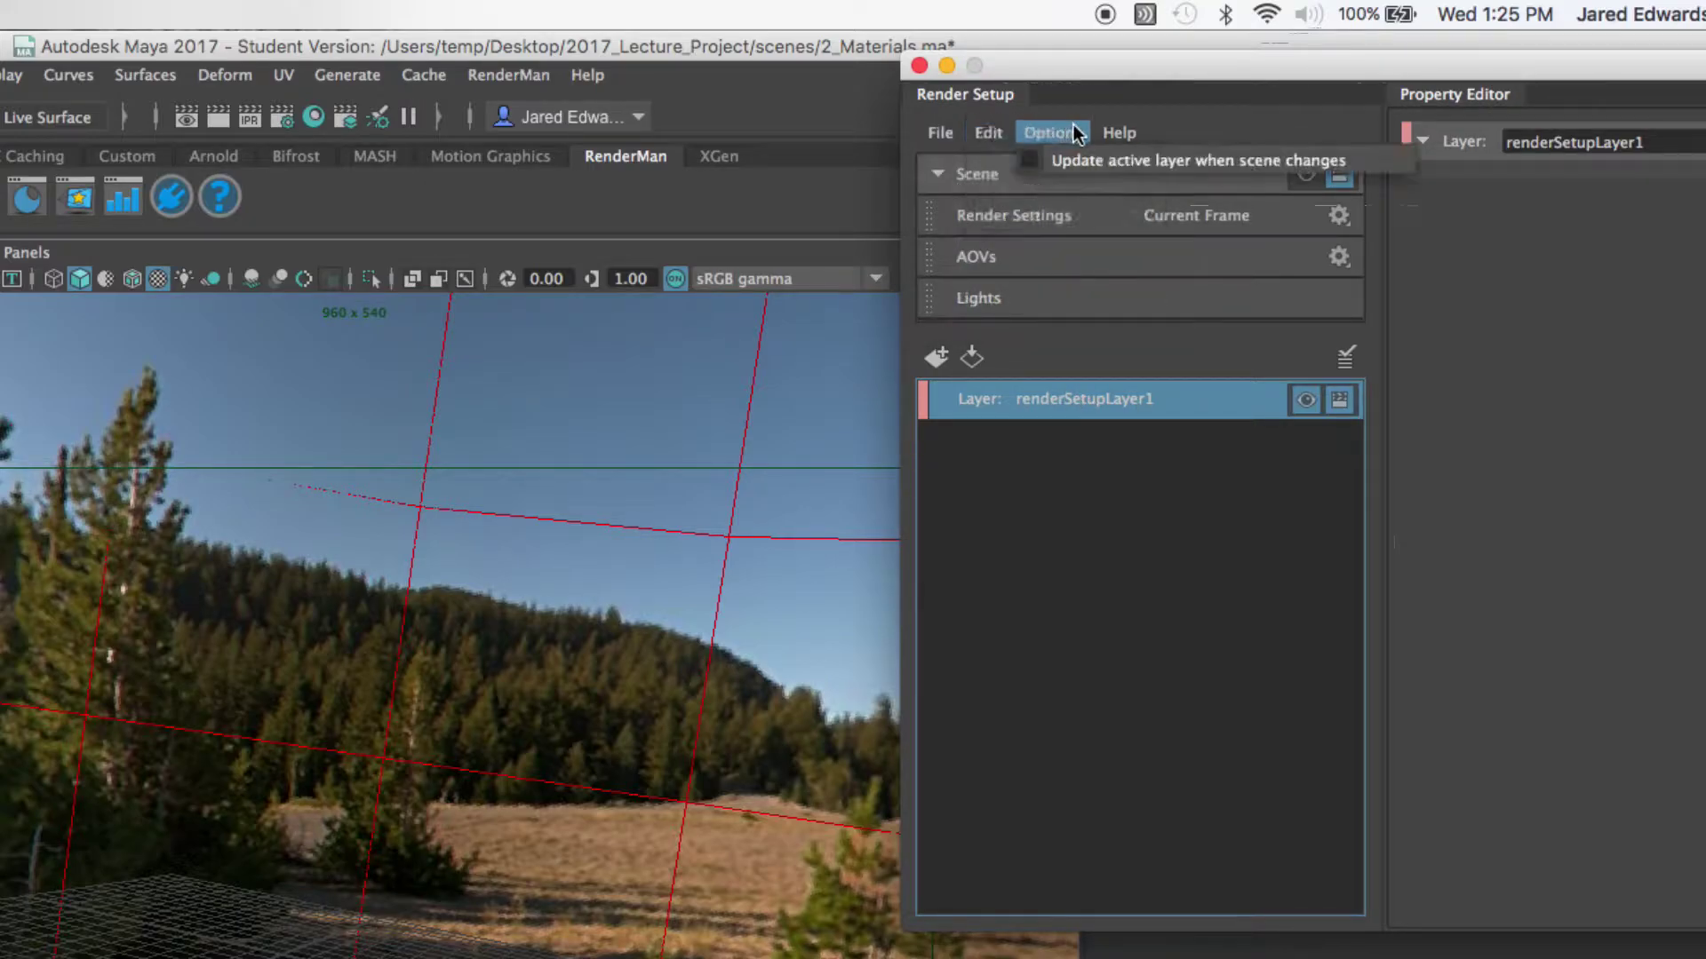
click(1138, 129)
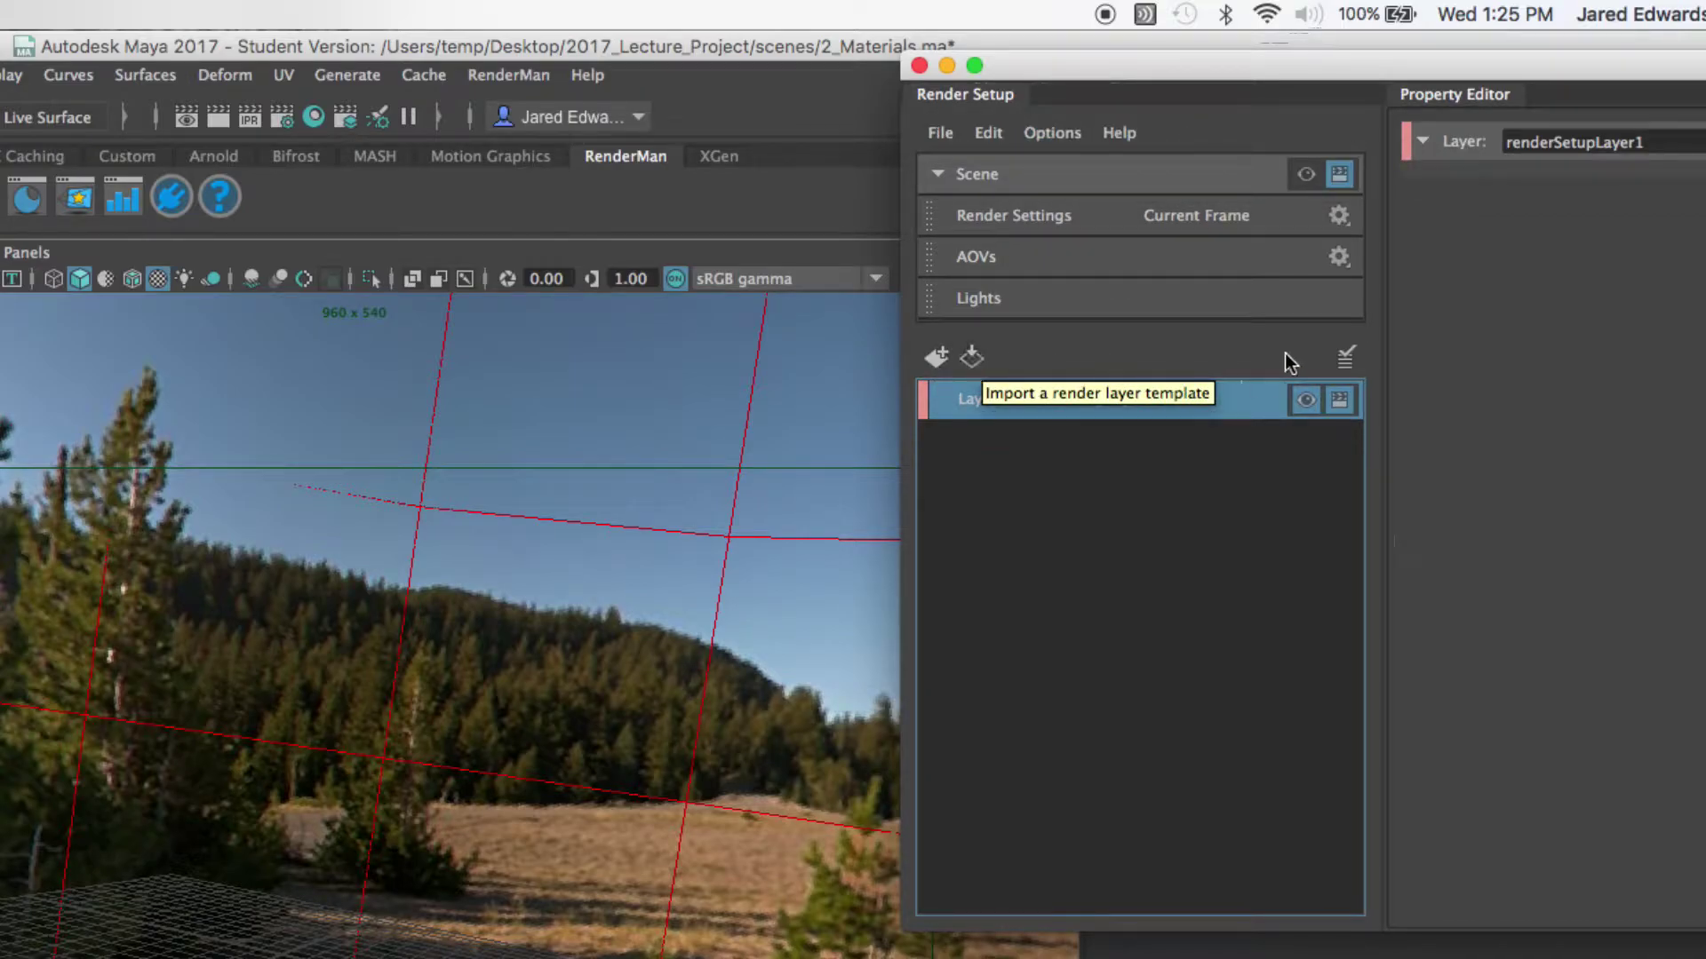
Step: Create a collection inside renderSetupLayer1, keeping its default name collection1
click(1041, 436)
click(1058, 403)
right_click(1058, 402)
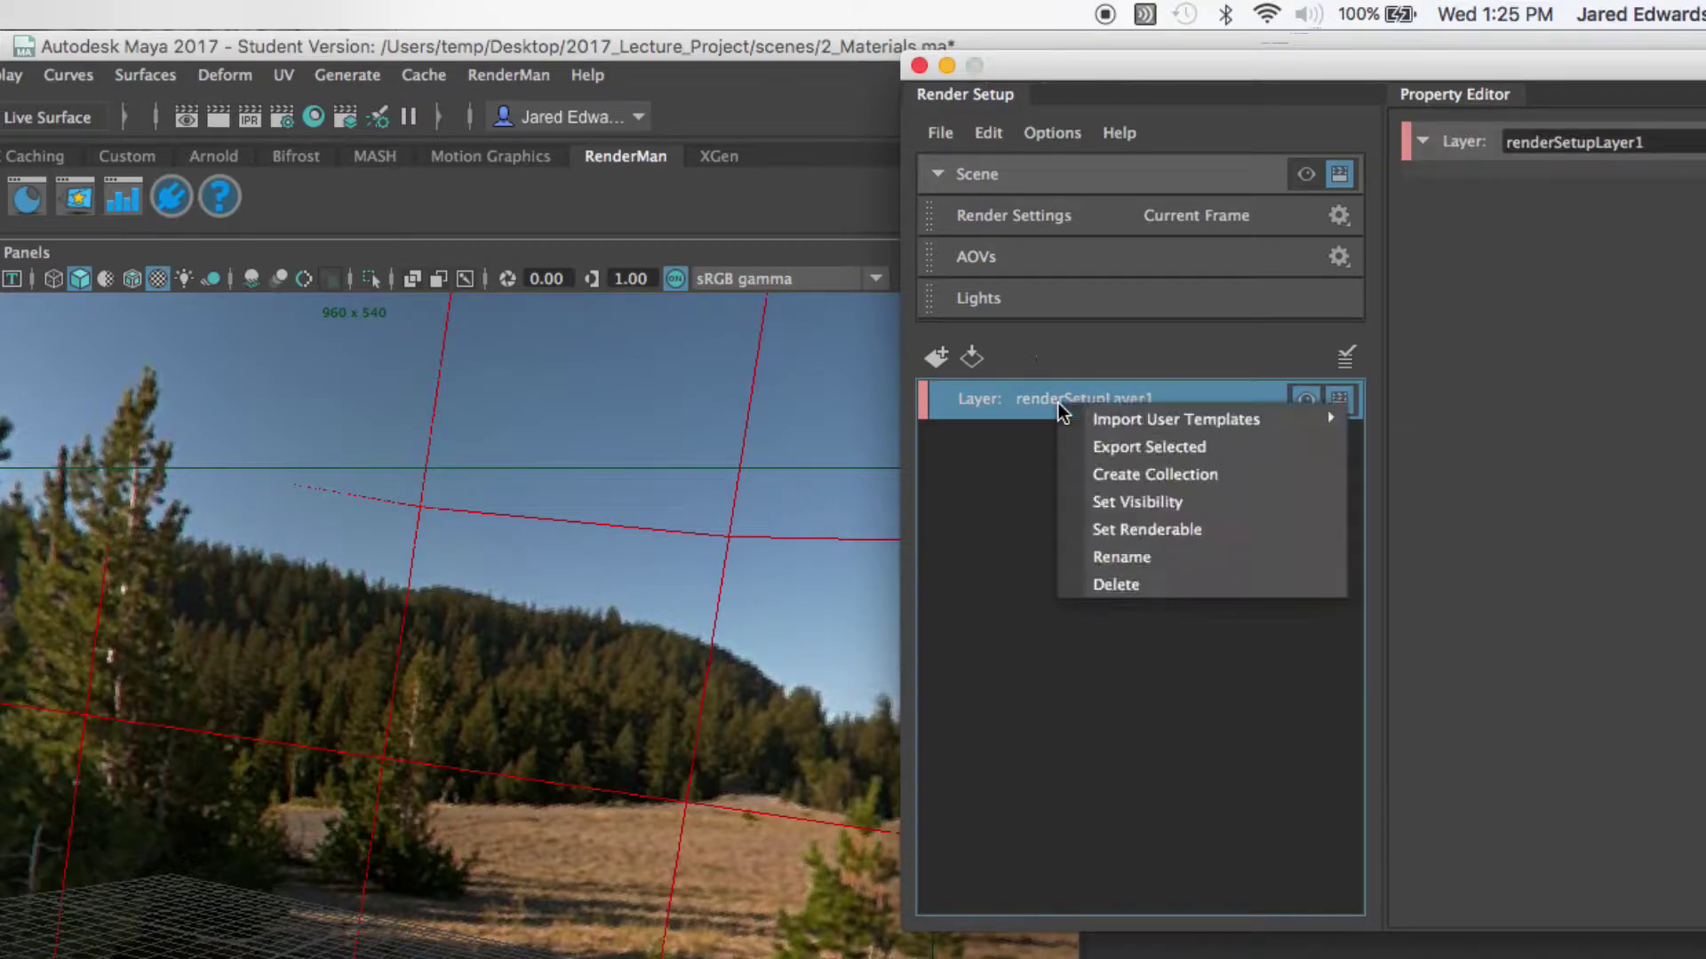
mouse_move(1101, 415)
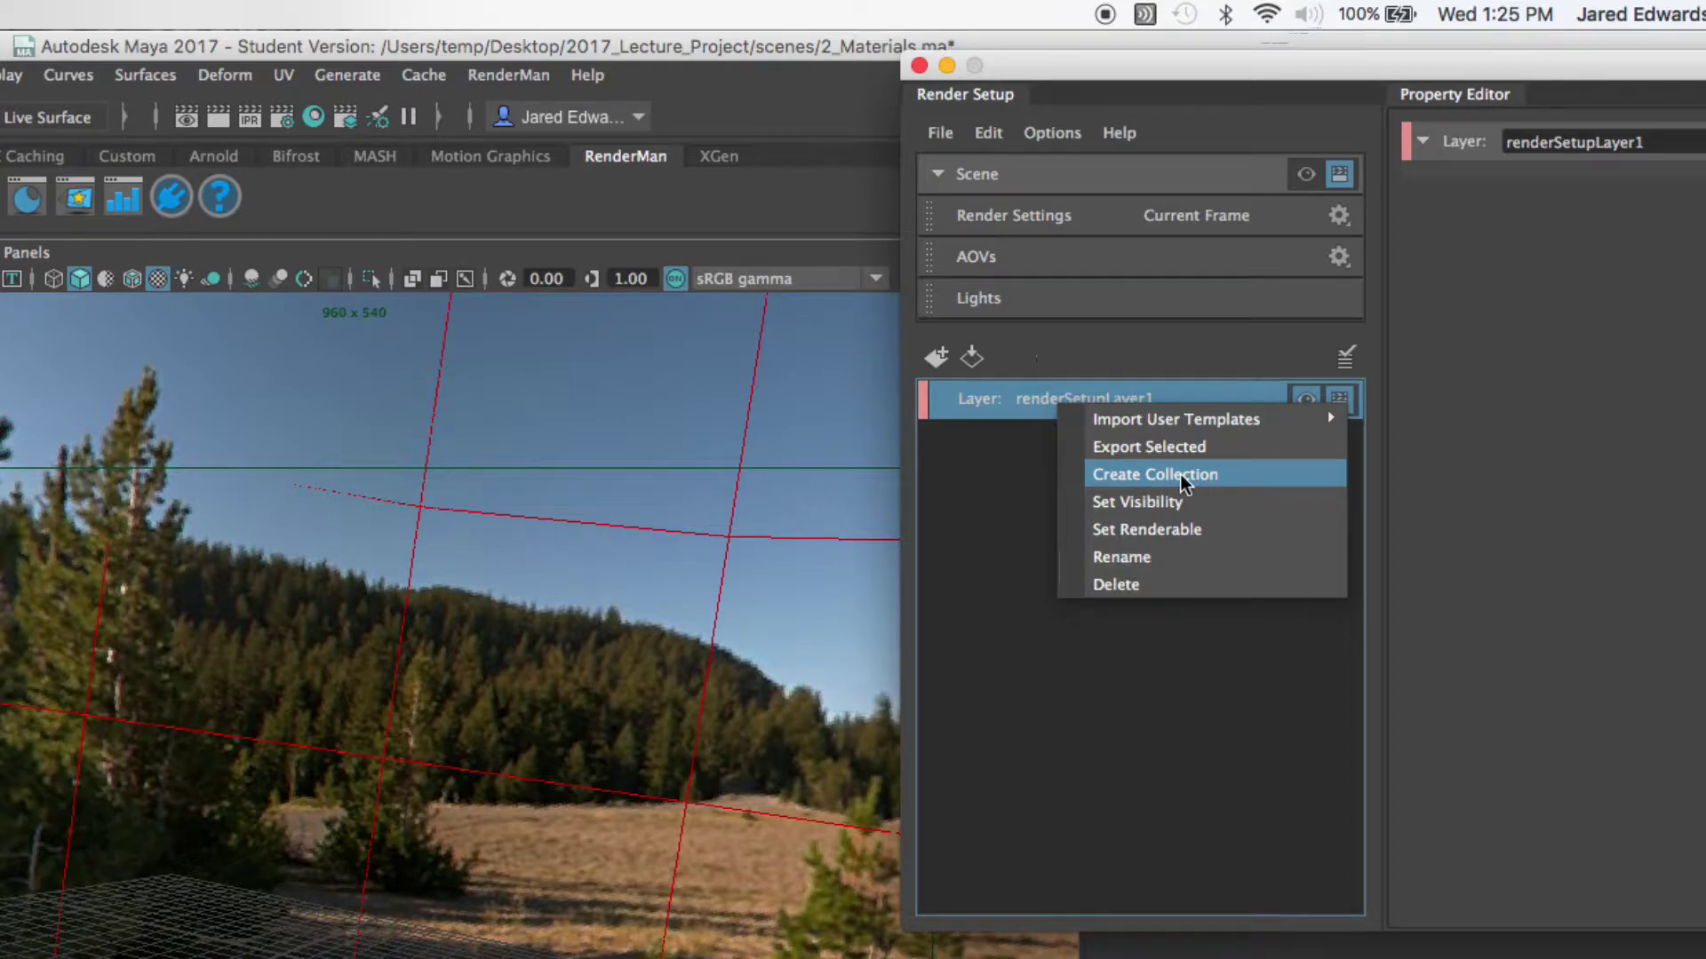
click(1069, 406)
right_click(1082, 399)
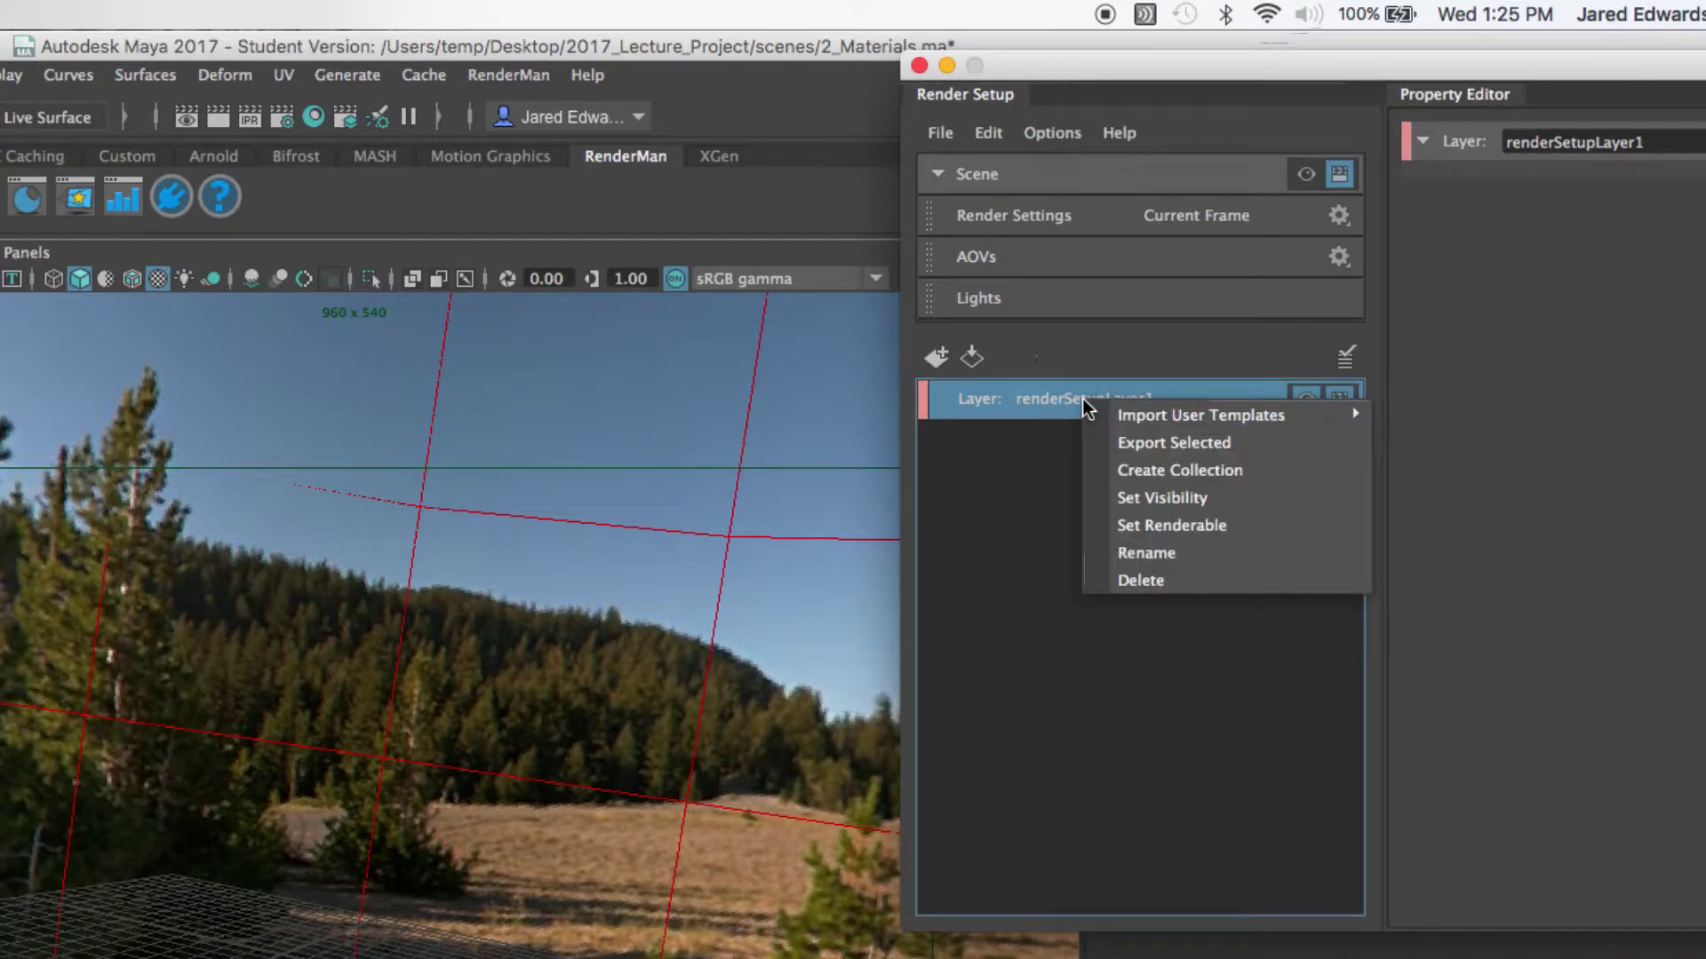
click(1148, 473)
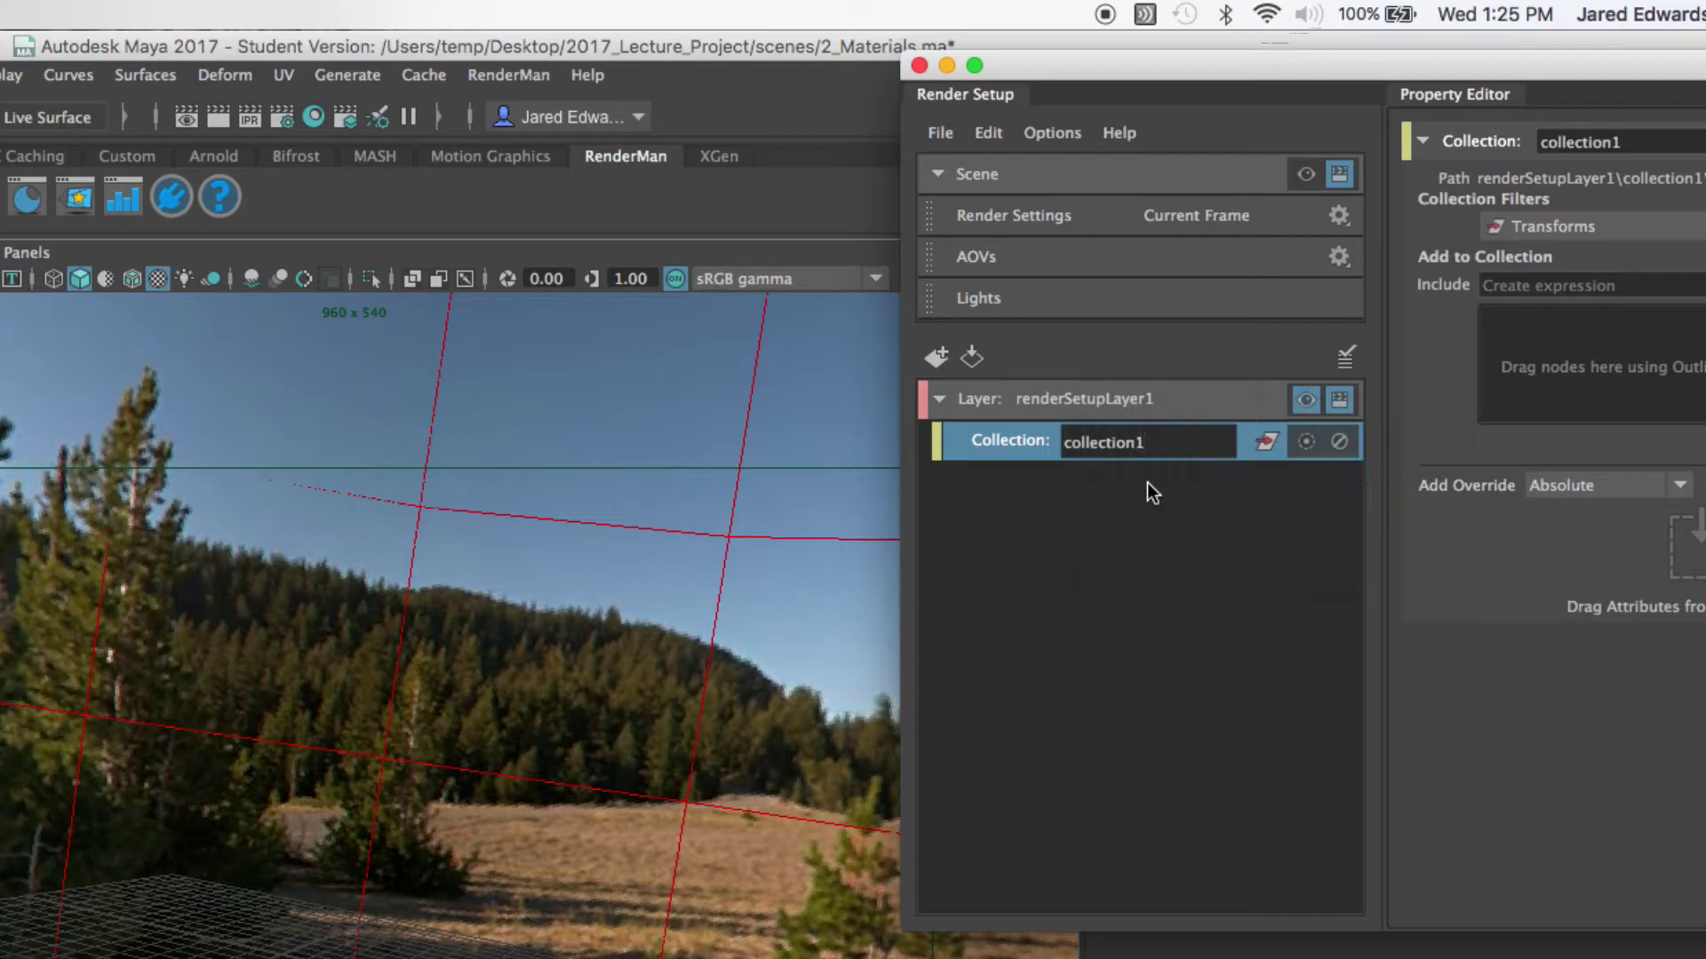
click(1145, 482)
Step: Examine how the collection sits under renderSetupLayer1 by selecting each one and repeatedly collapsing and expanding the layer
click(1111, 398)
click(1115, 437)
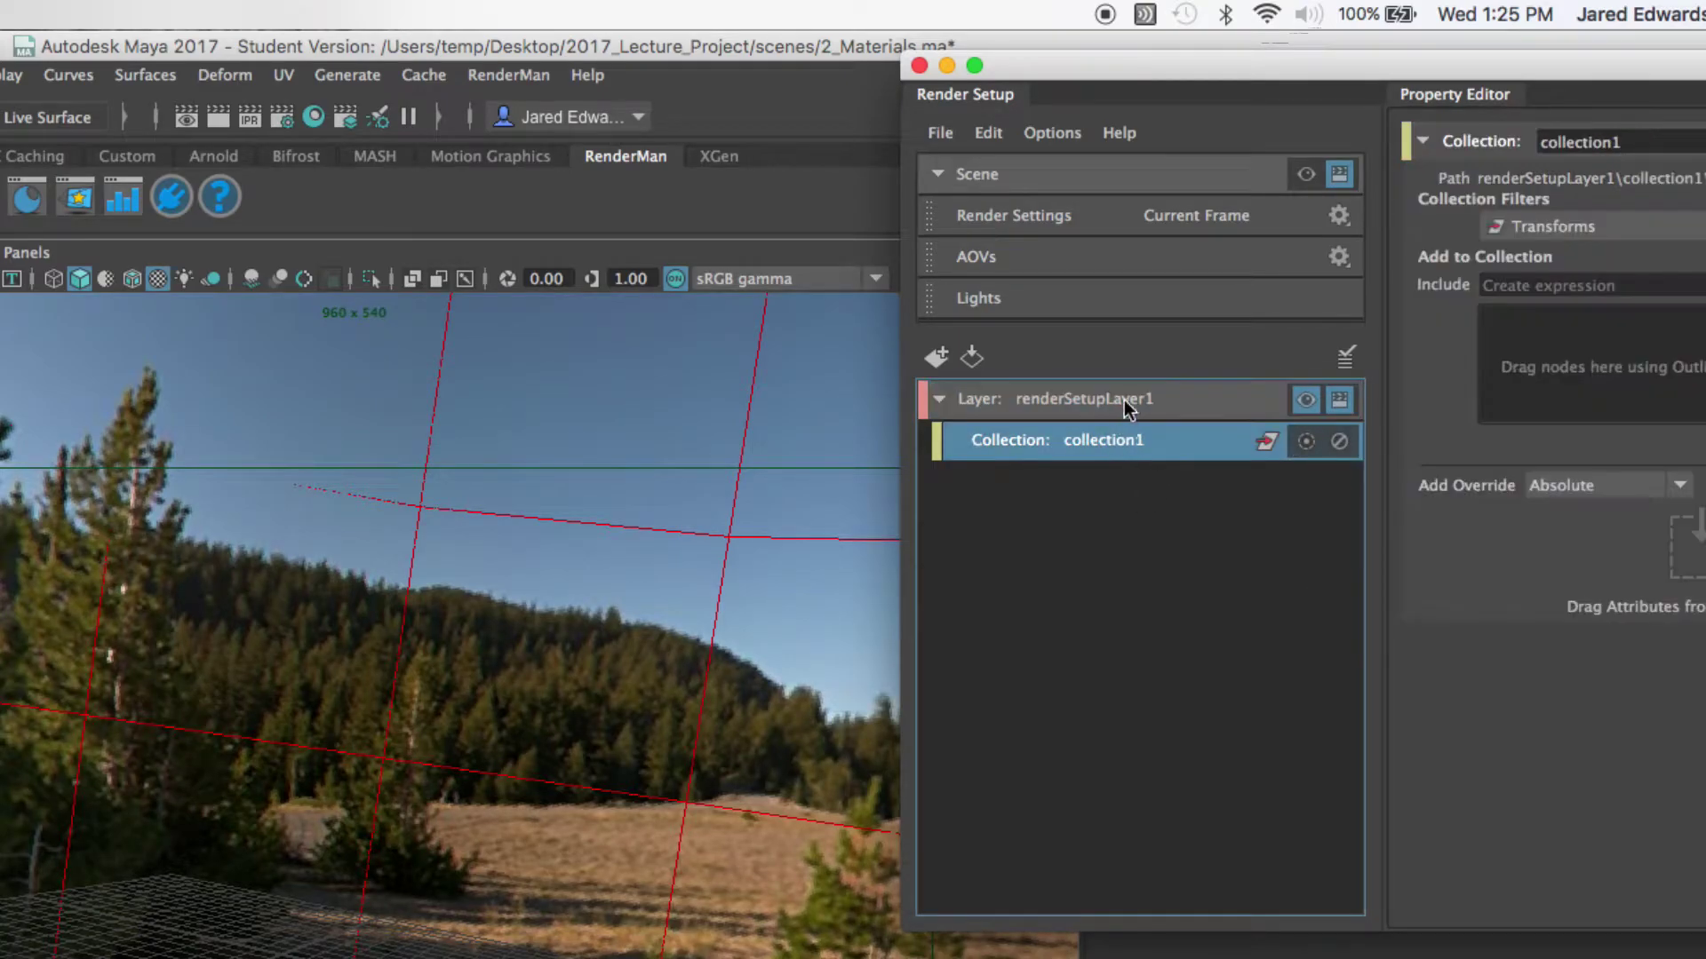
click(1118, 408)
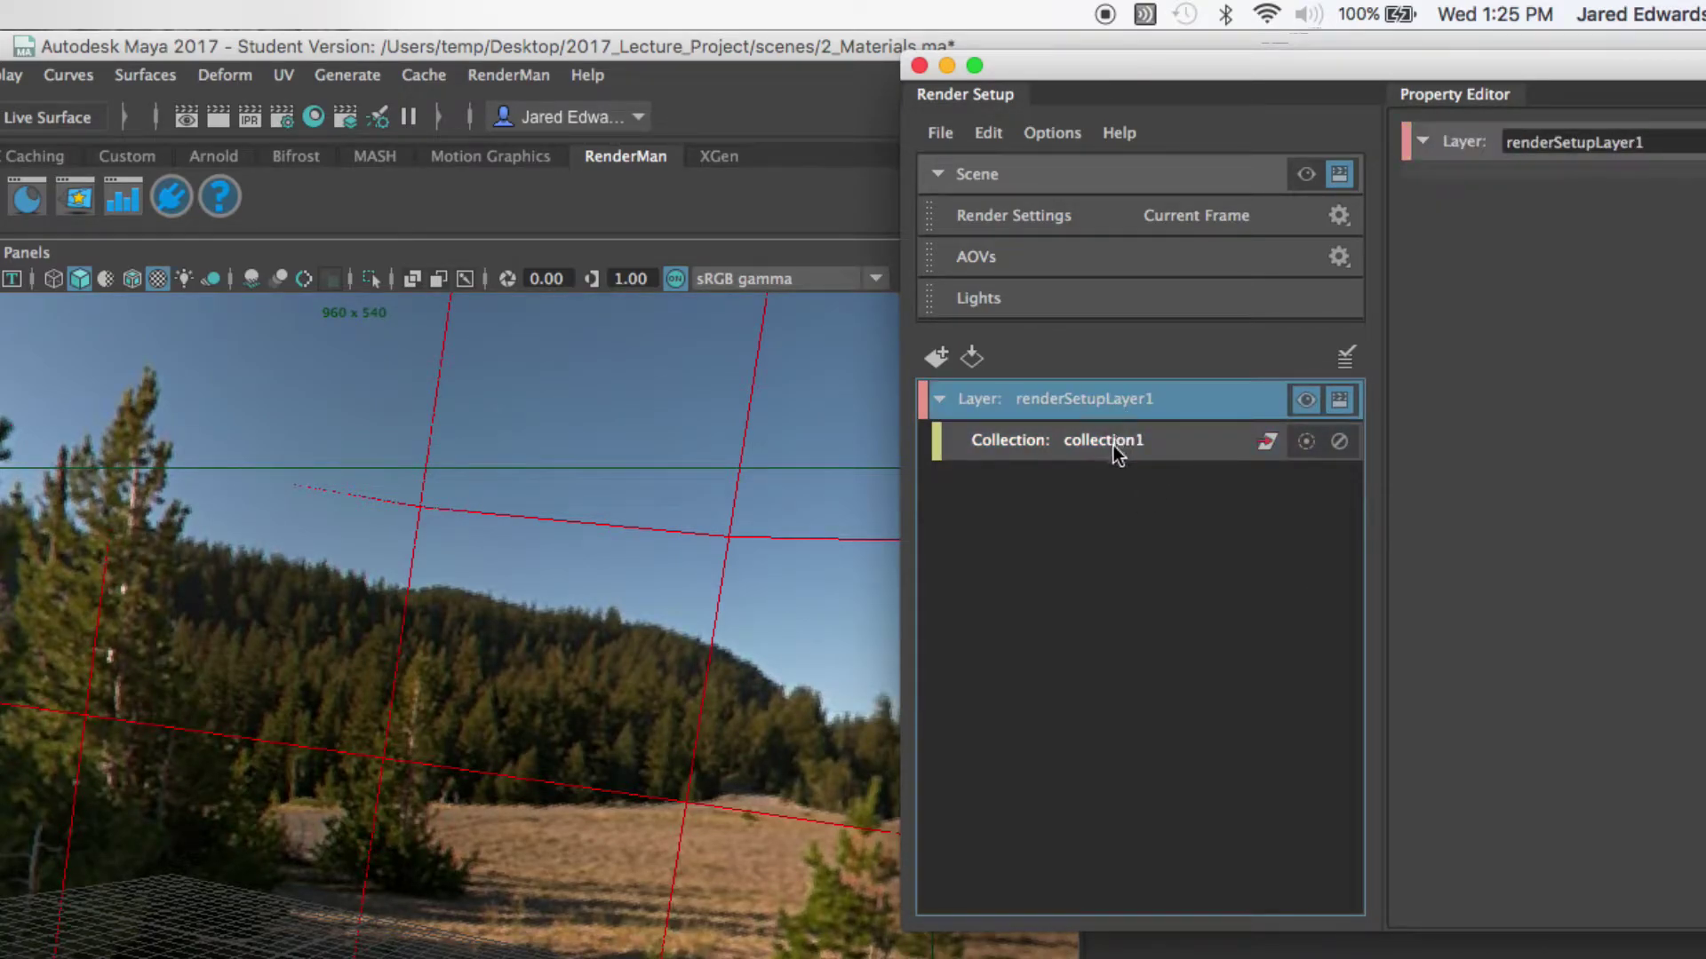
click(1112, 441)
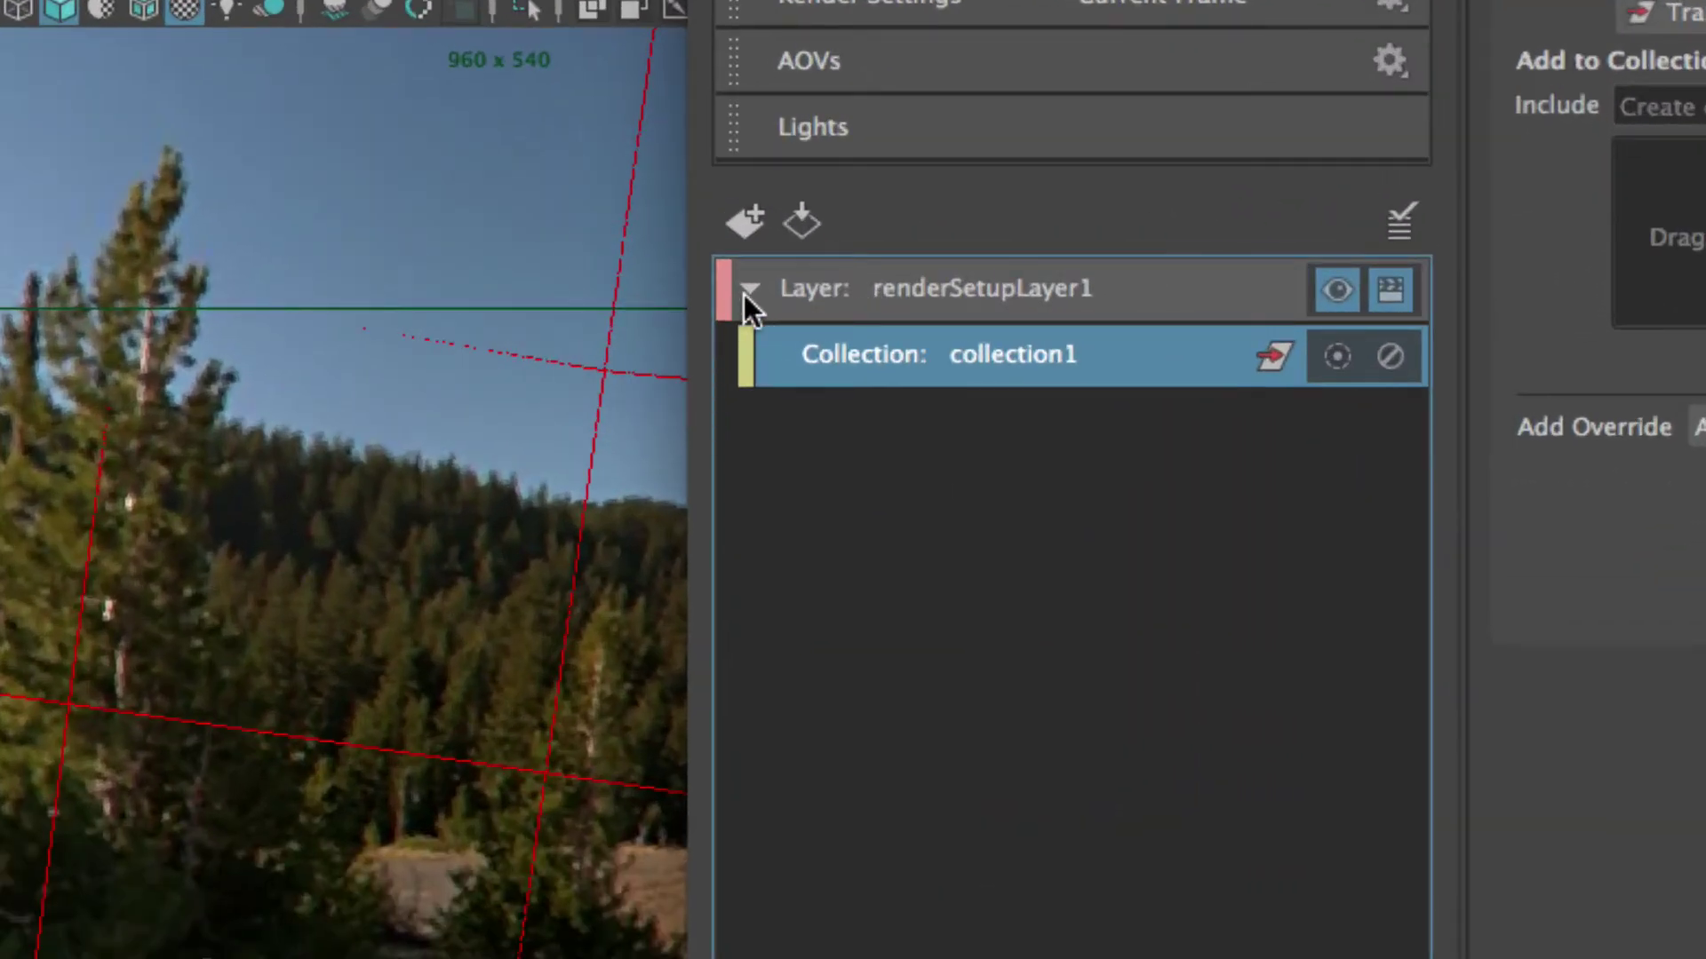
click(748, 292)
click(748, 291)
click(748, 292)
click(748, 291)
click(748, 292)
click(748, 291)
click(748, 291)
click(748, 291)
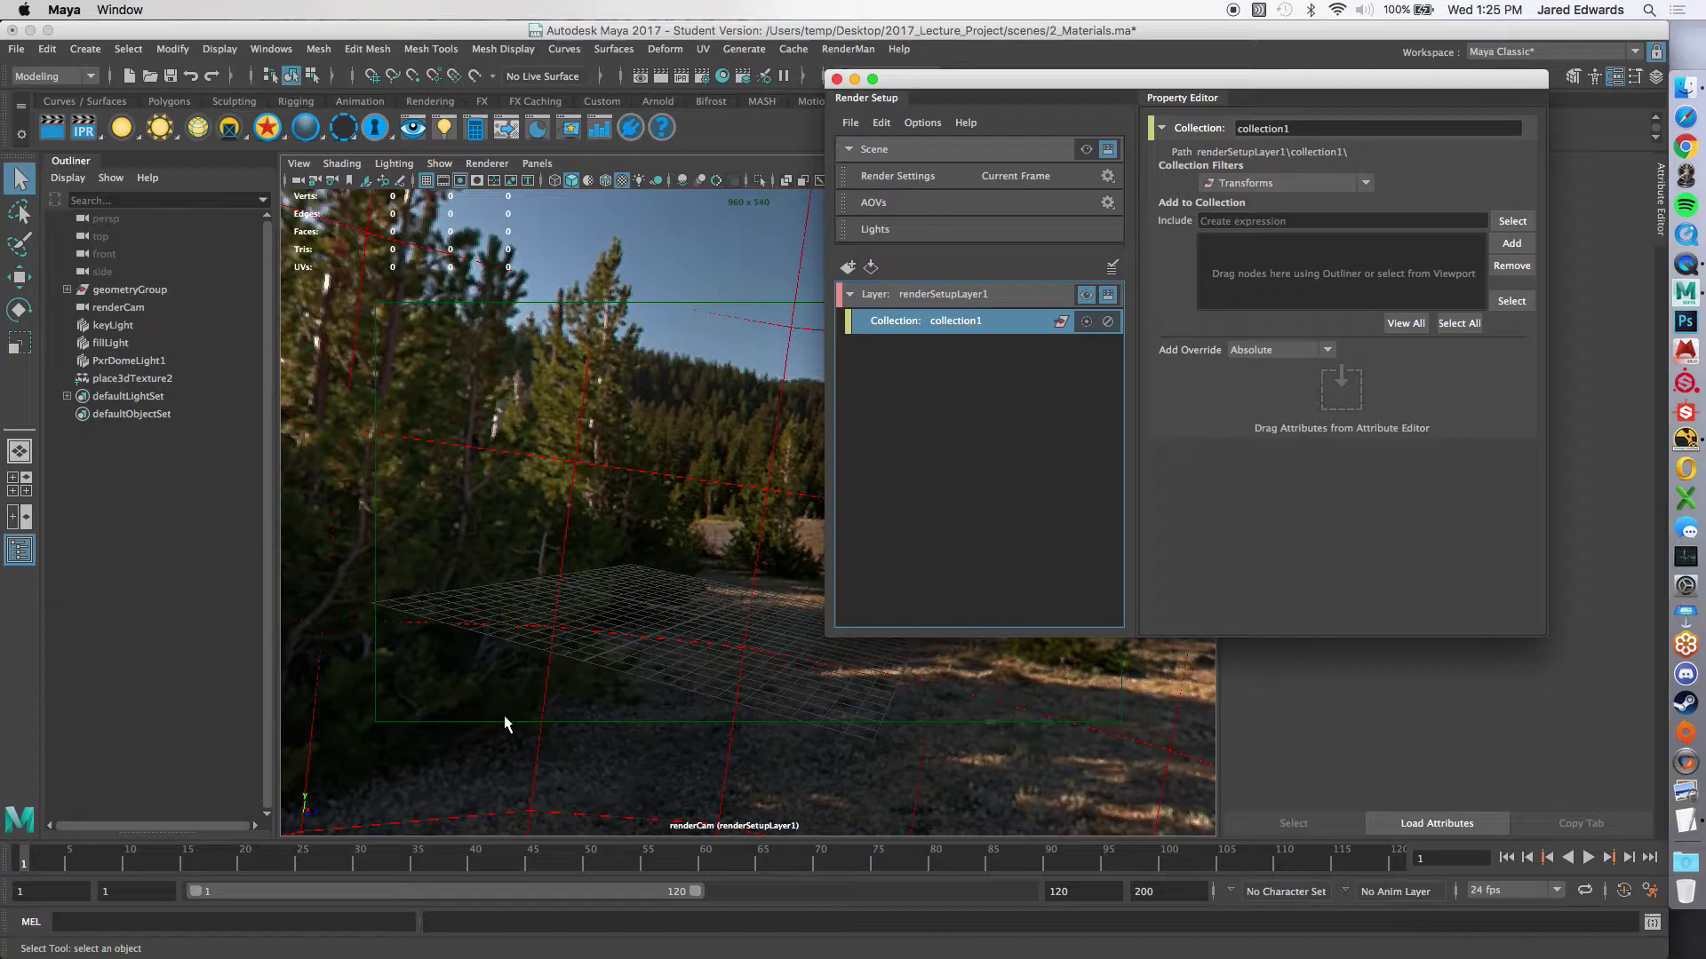
click(878, 425)
click(962, 327)
click(922, 298)
right_click(922, 299)
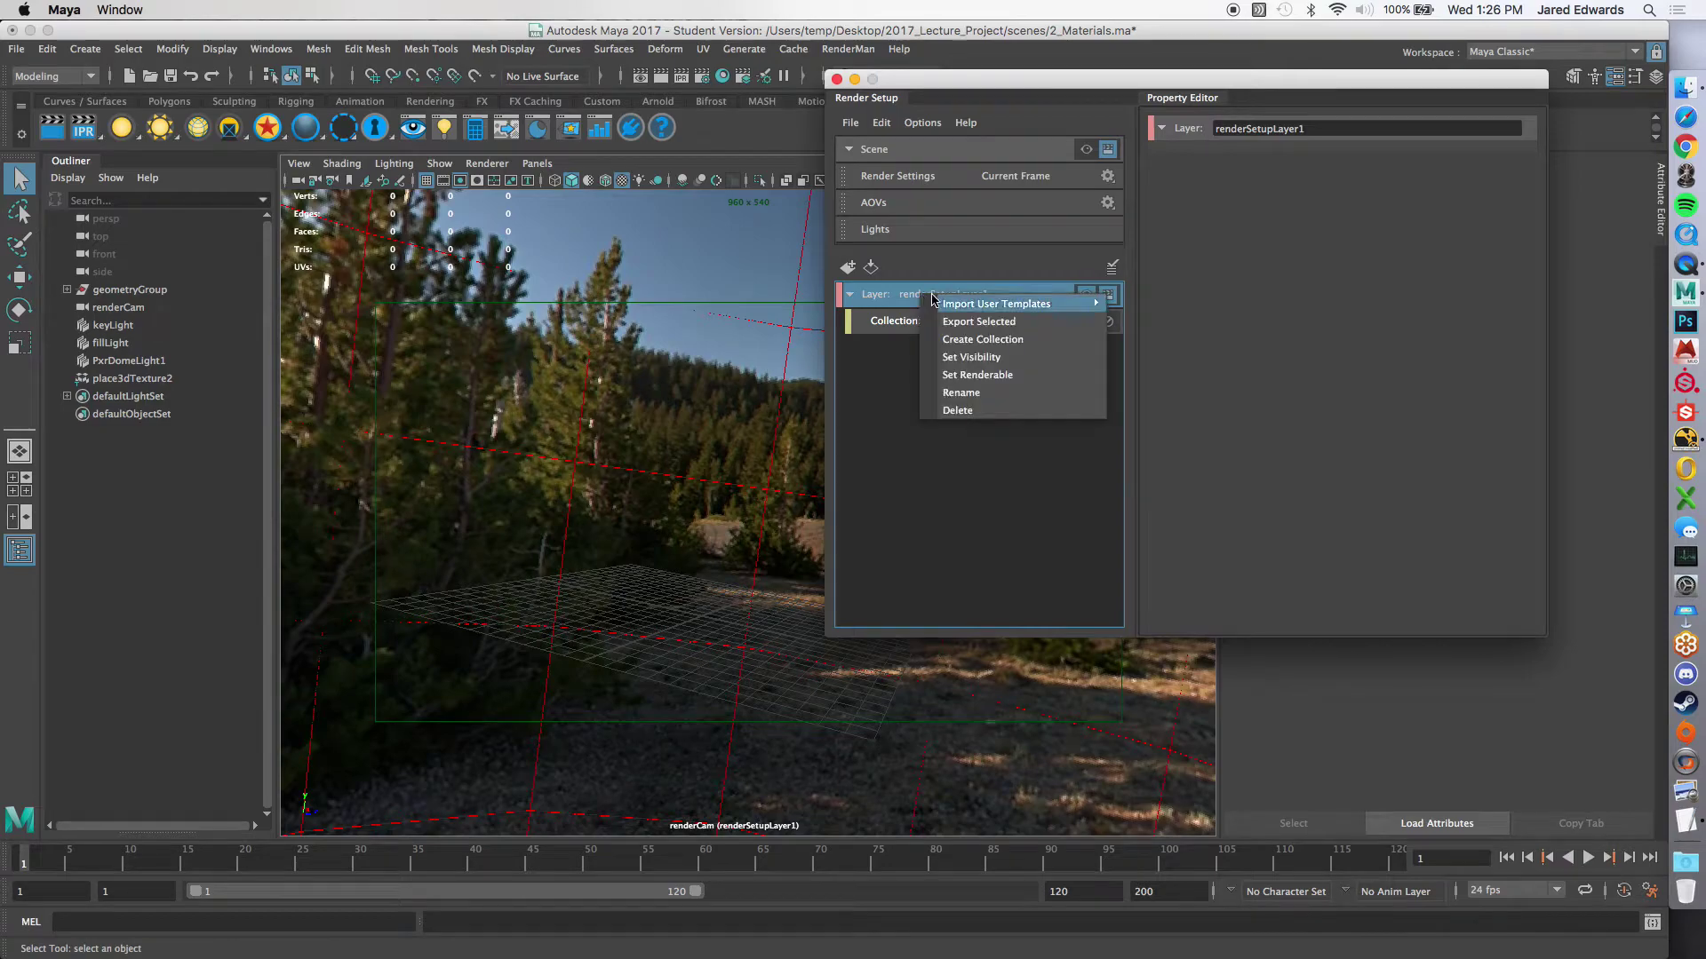
click(962, 329)
click(962, 330)
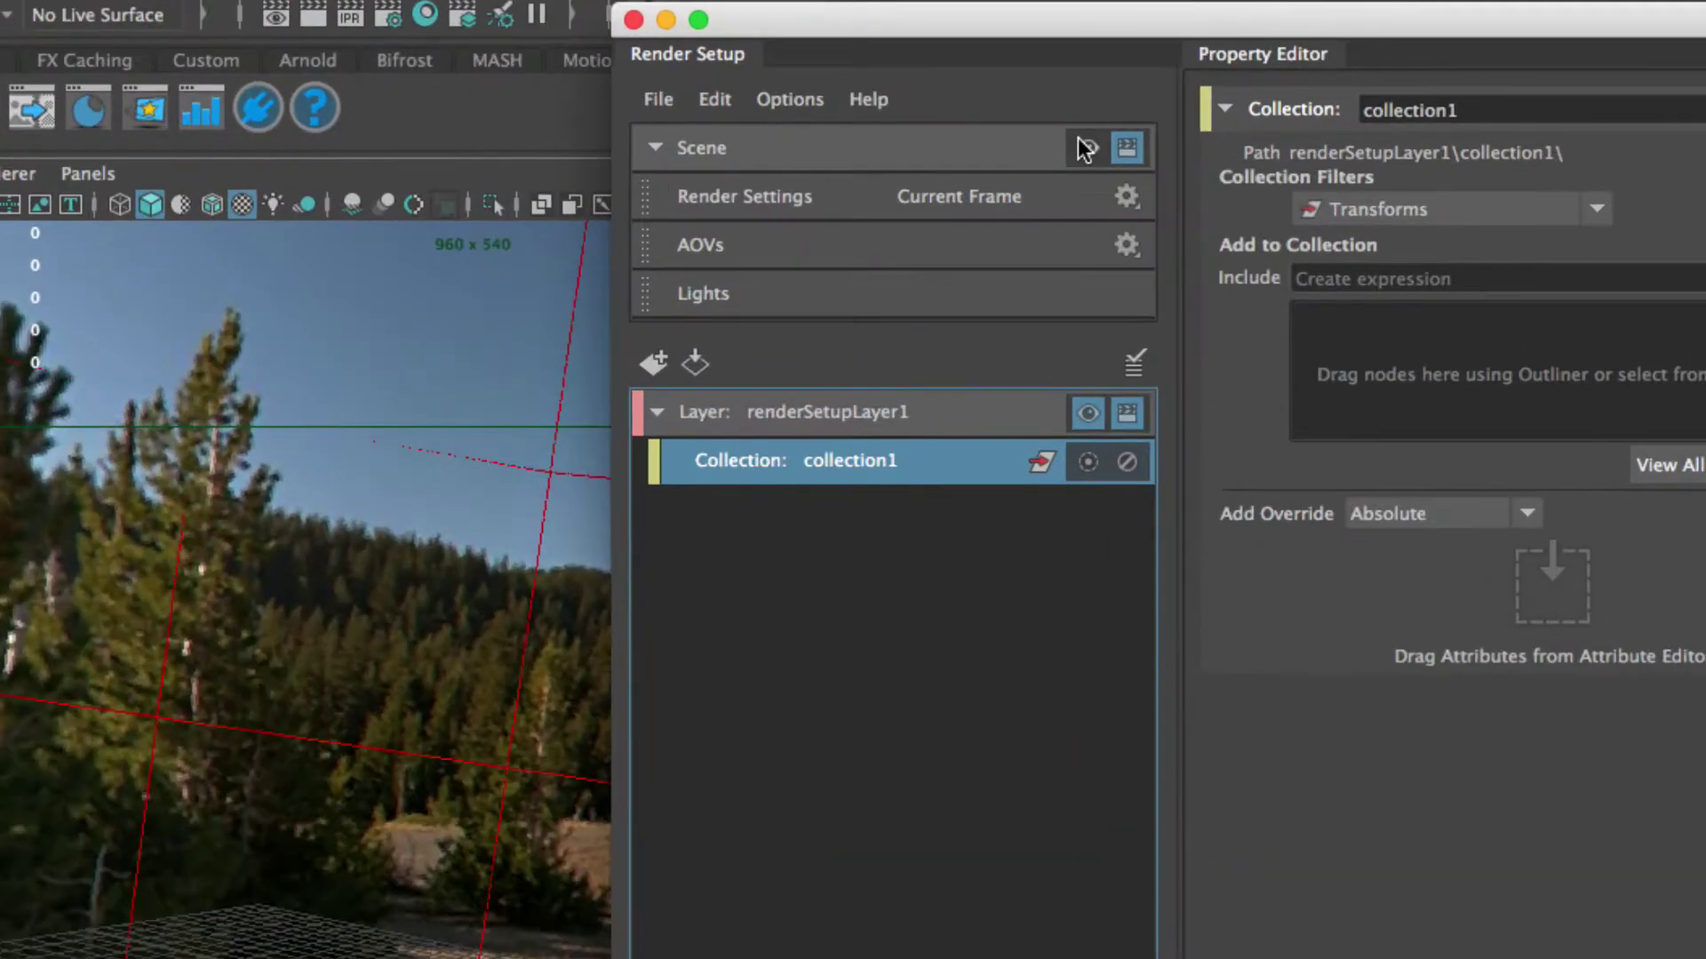
Step: Make the master scene visible and select the box, wood piece, pulley and bottle in the viewport
click(1084, 150)
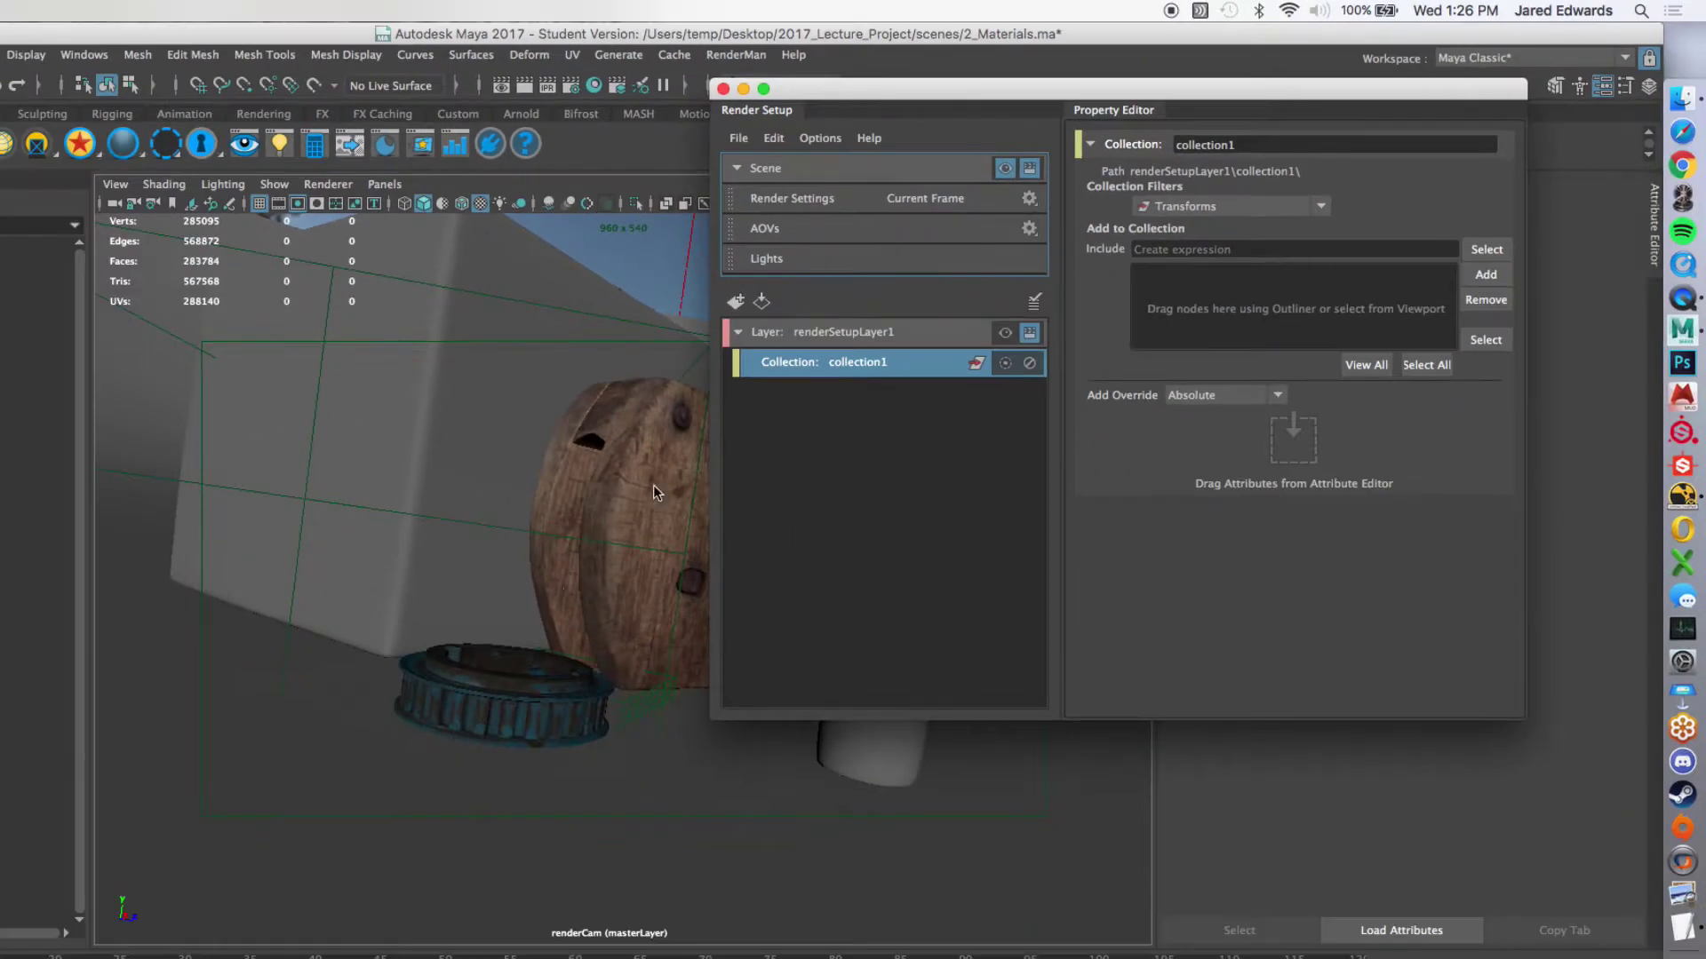
click(446, 729)
shift+click(512, 433)
shift+click(502, 693)
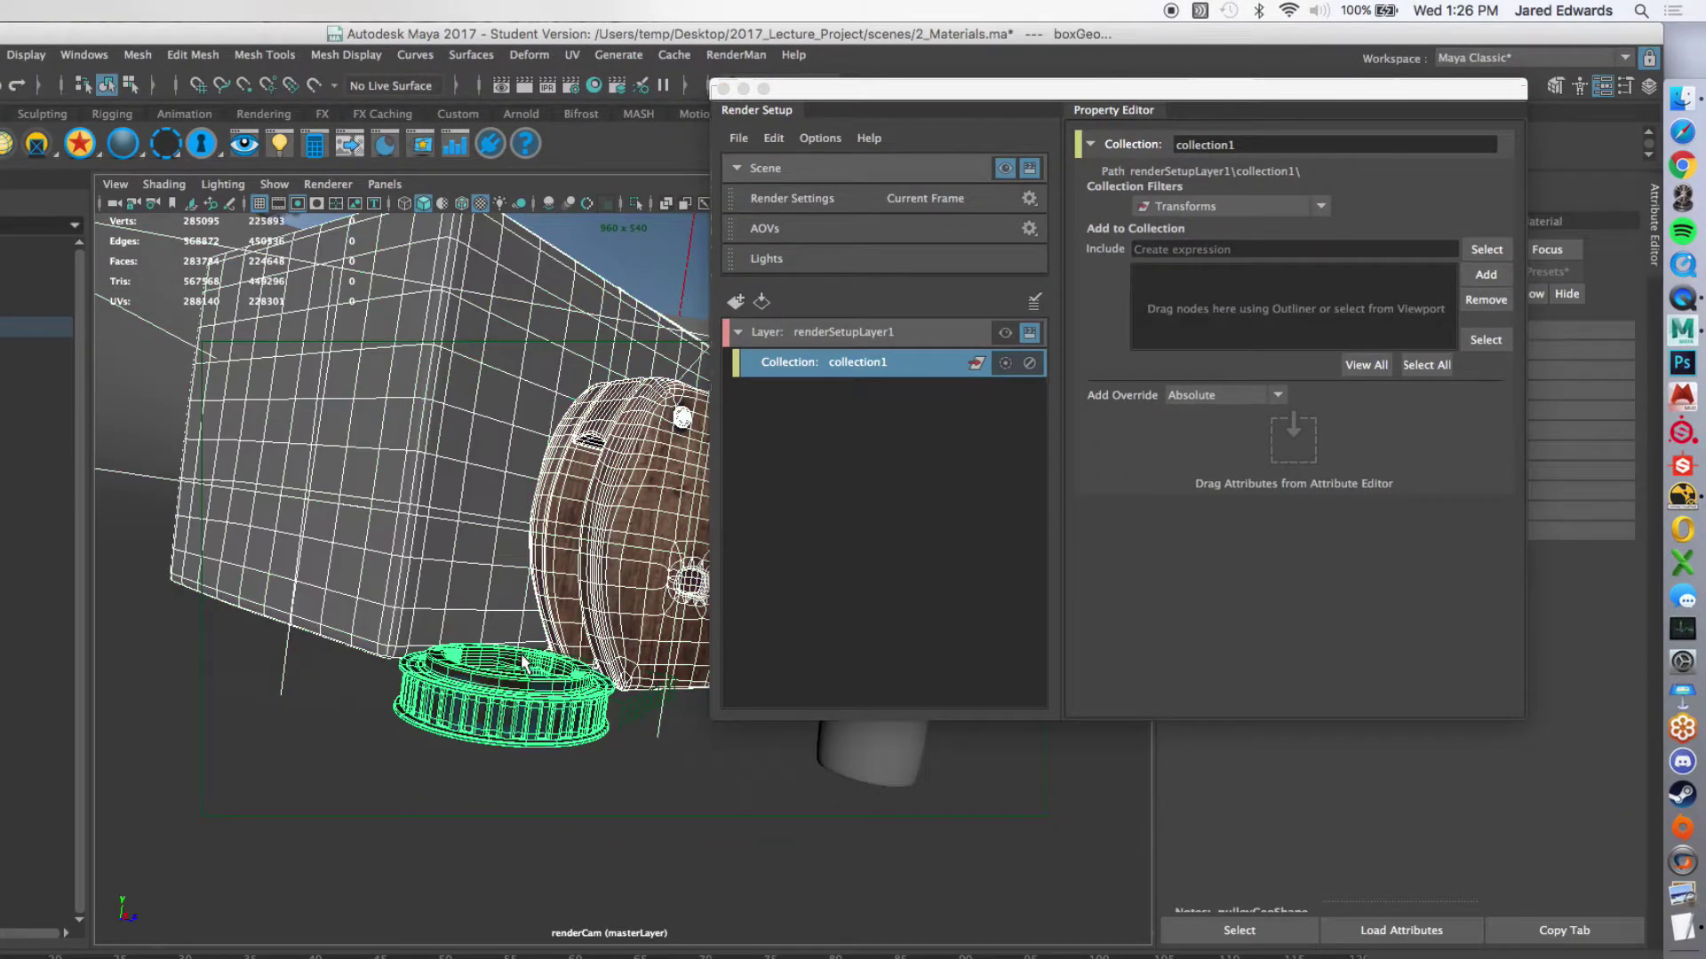
shift+click(859, 745)
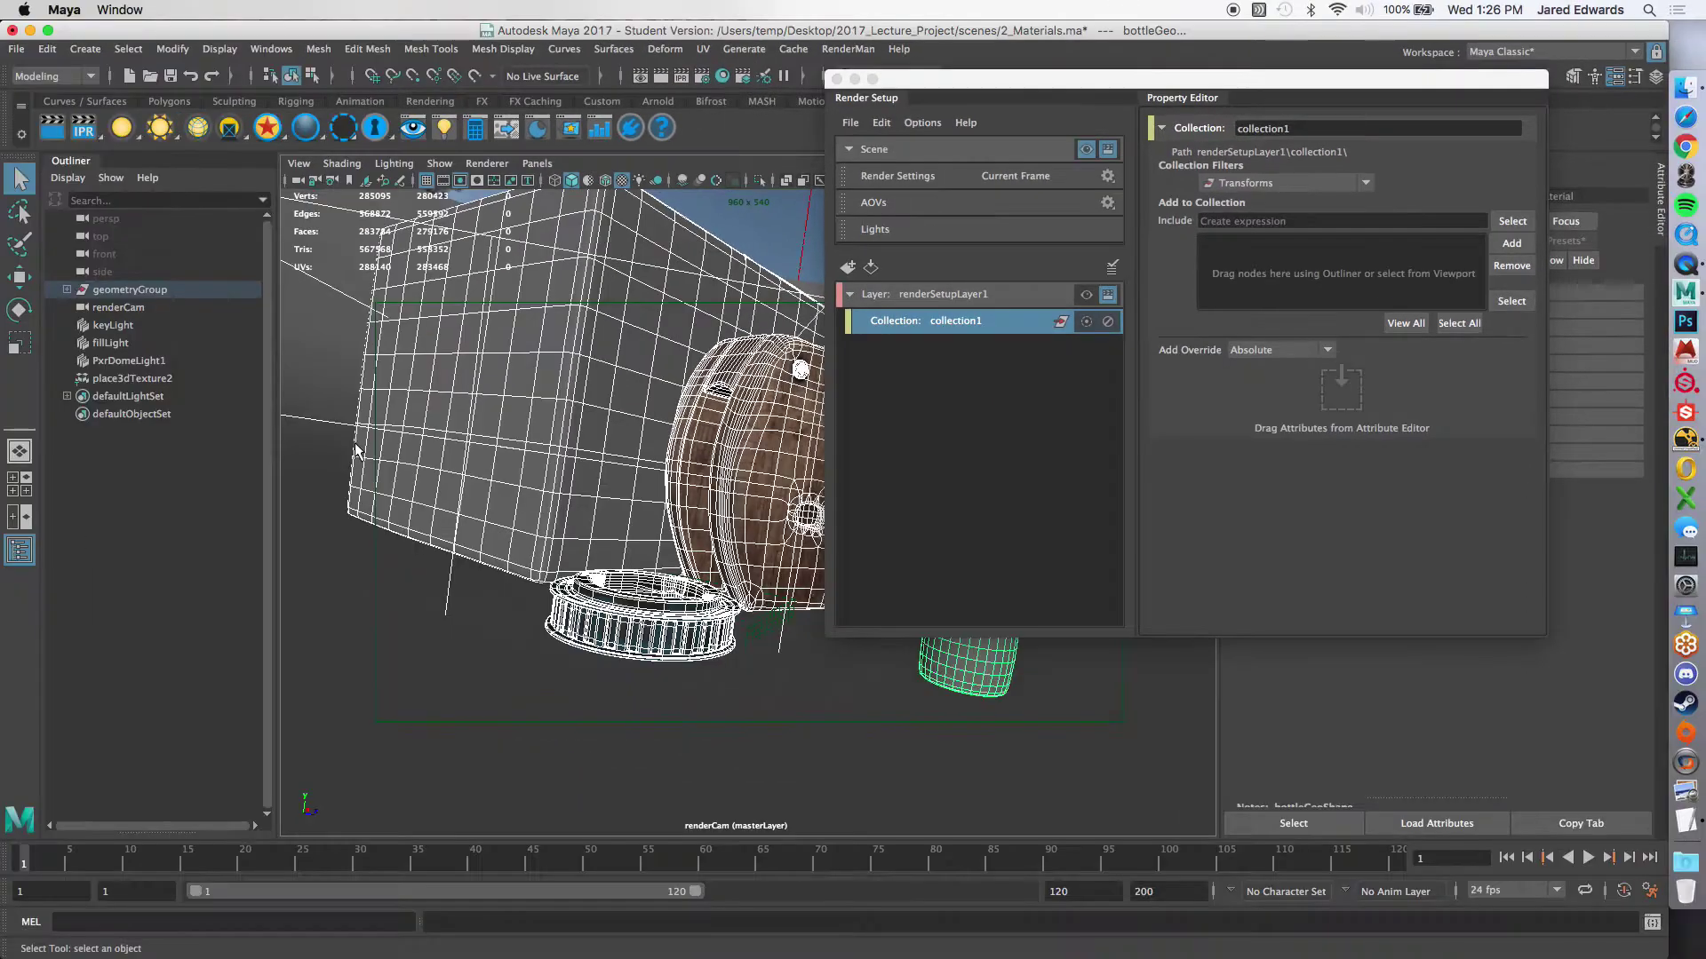
Step: Expand geometryGroup in the Outliner and select groundGeo, bottleGeo, boxGeo, woodGeo and pulleyGeo
click(131, 290)
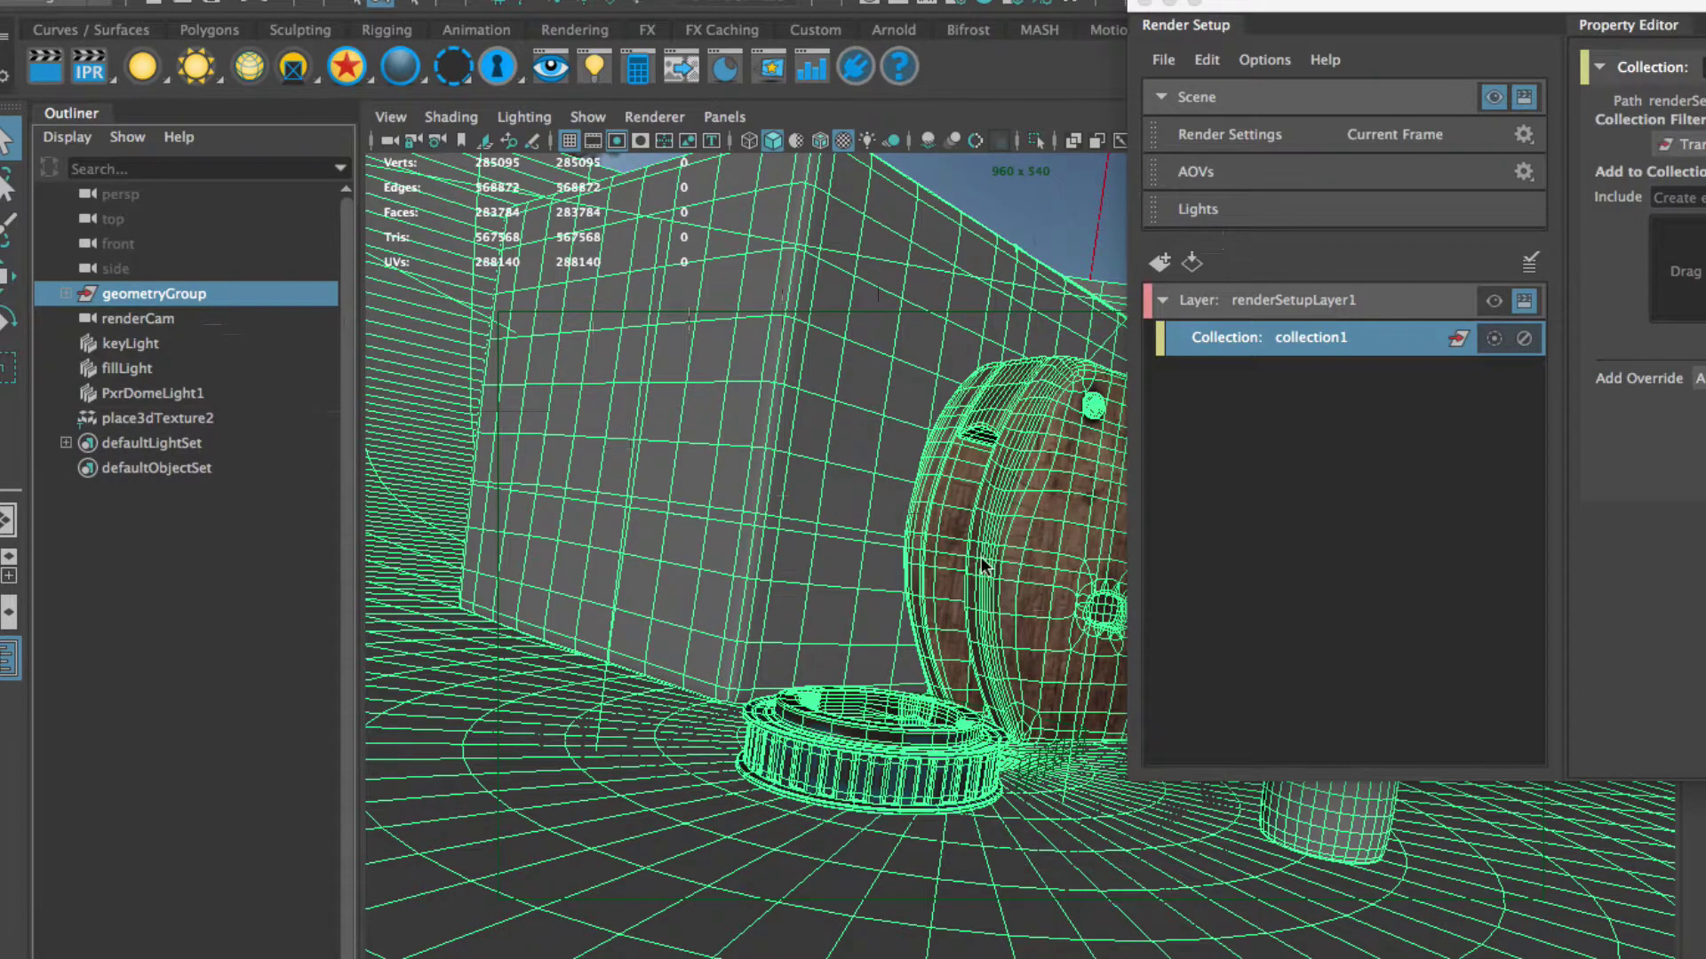
click(66, 293)
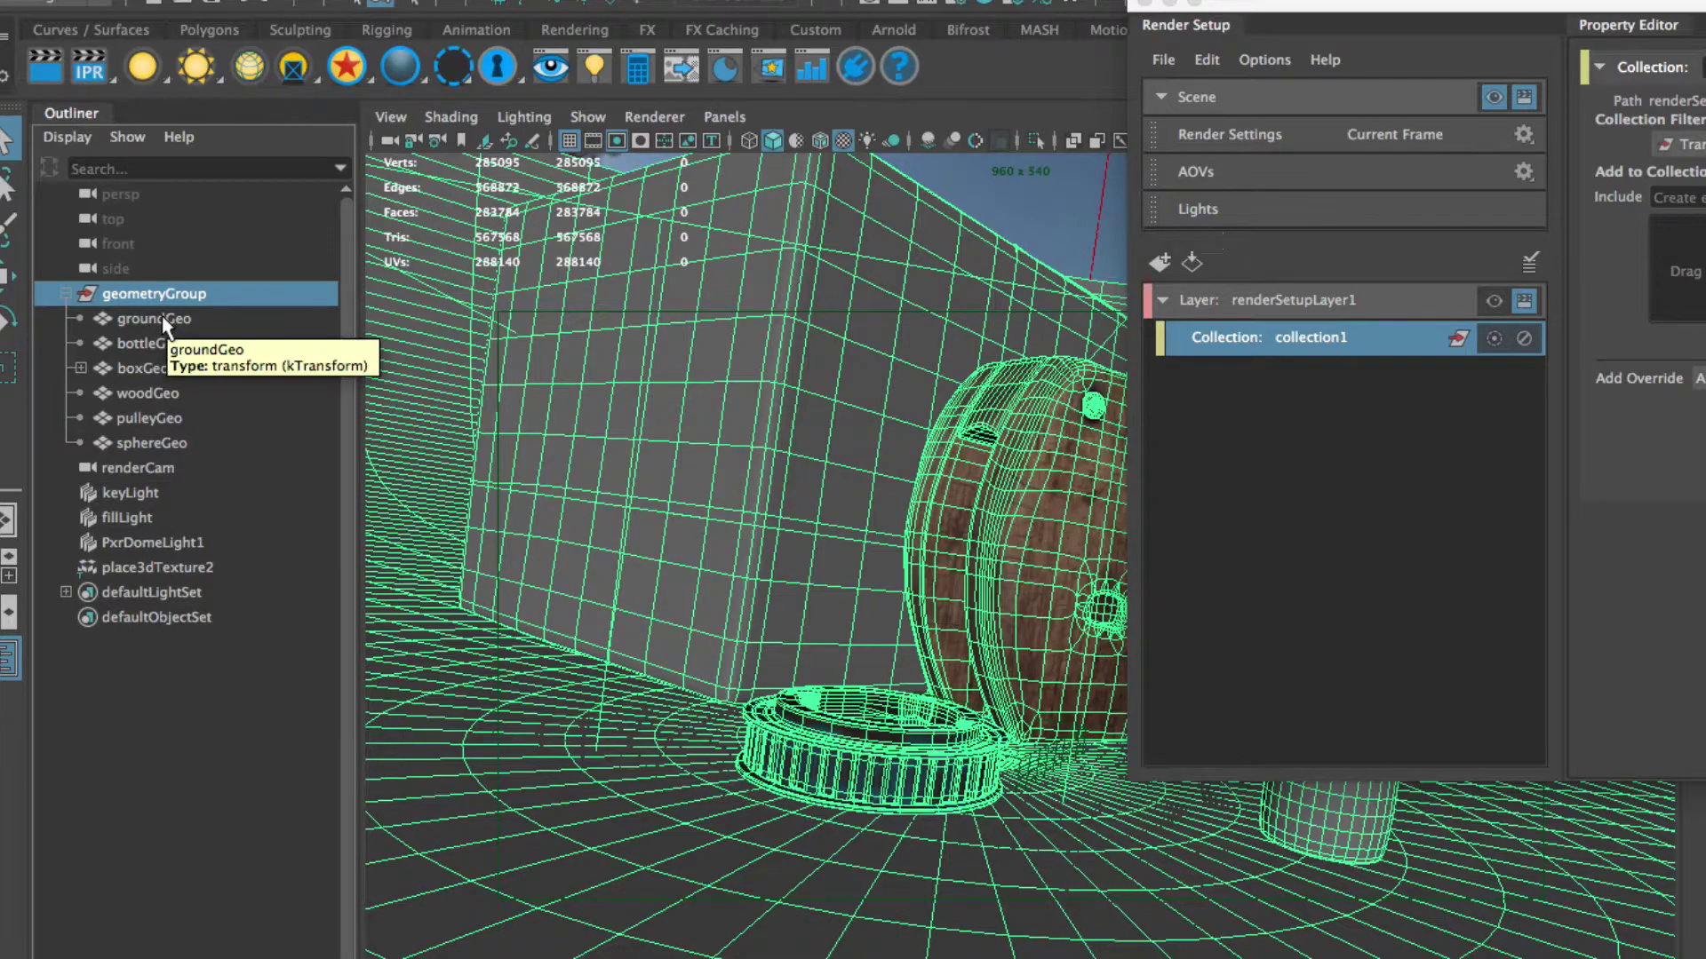
click(162, 316)
shift+click(151, 343)
shift+click(159, 370)
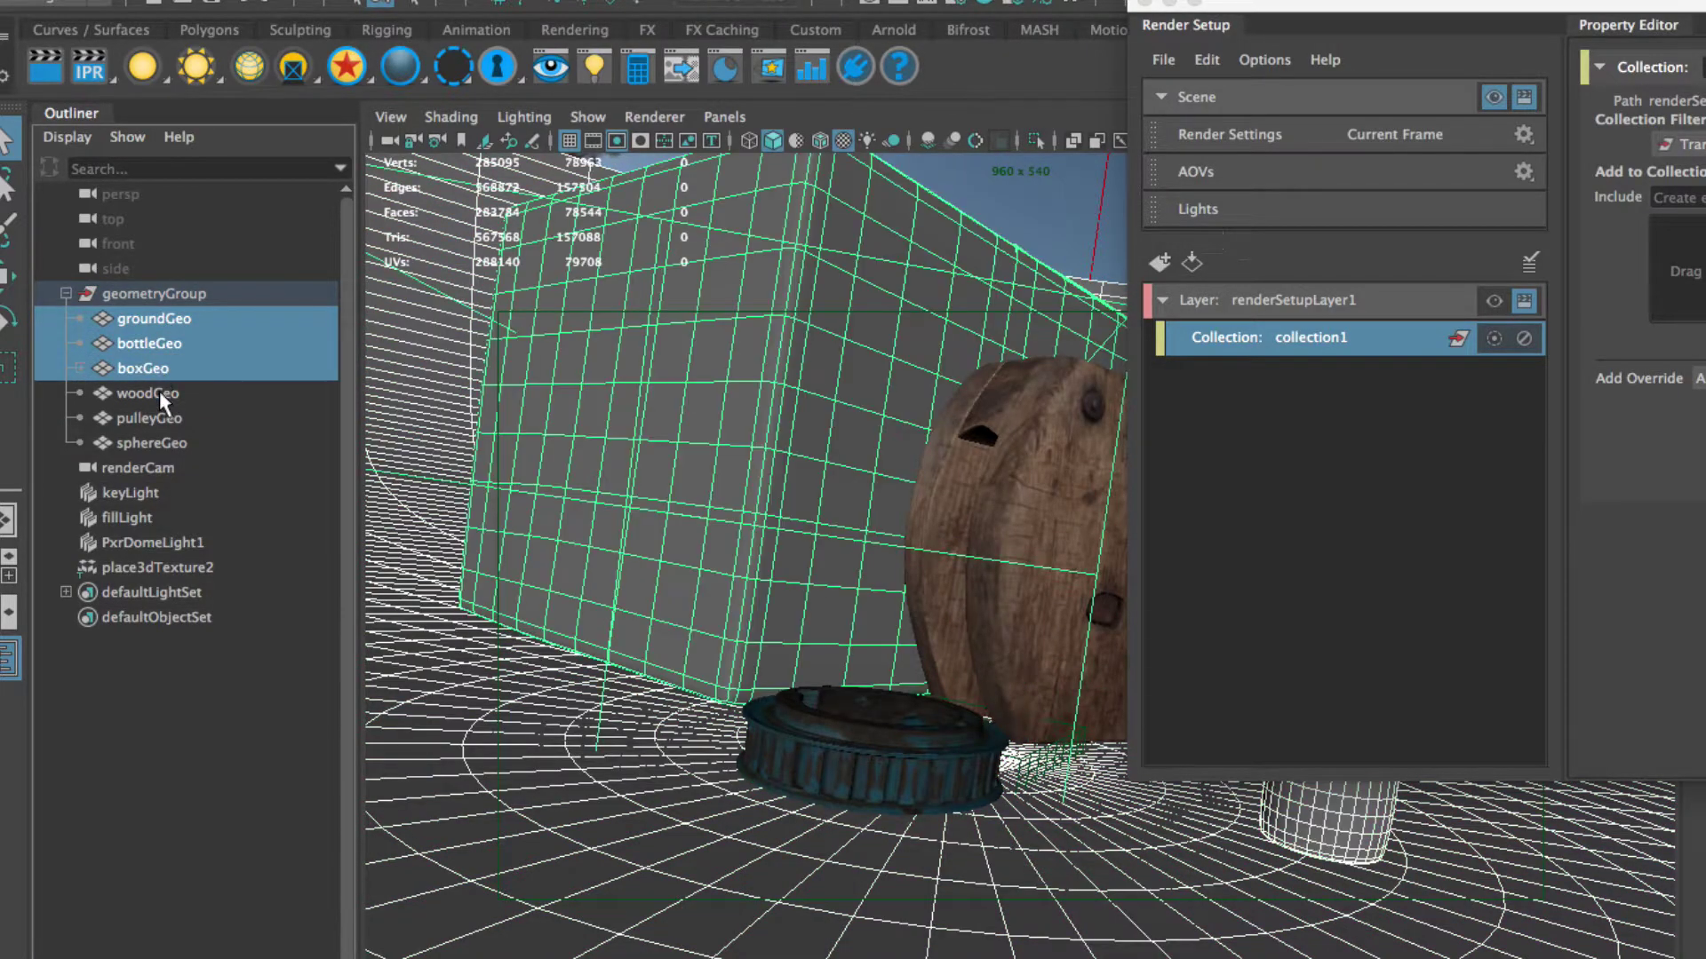
shift+click(158, 393)
shift+click(158, 415)
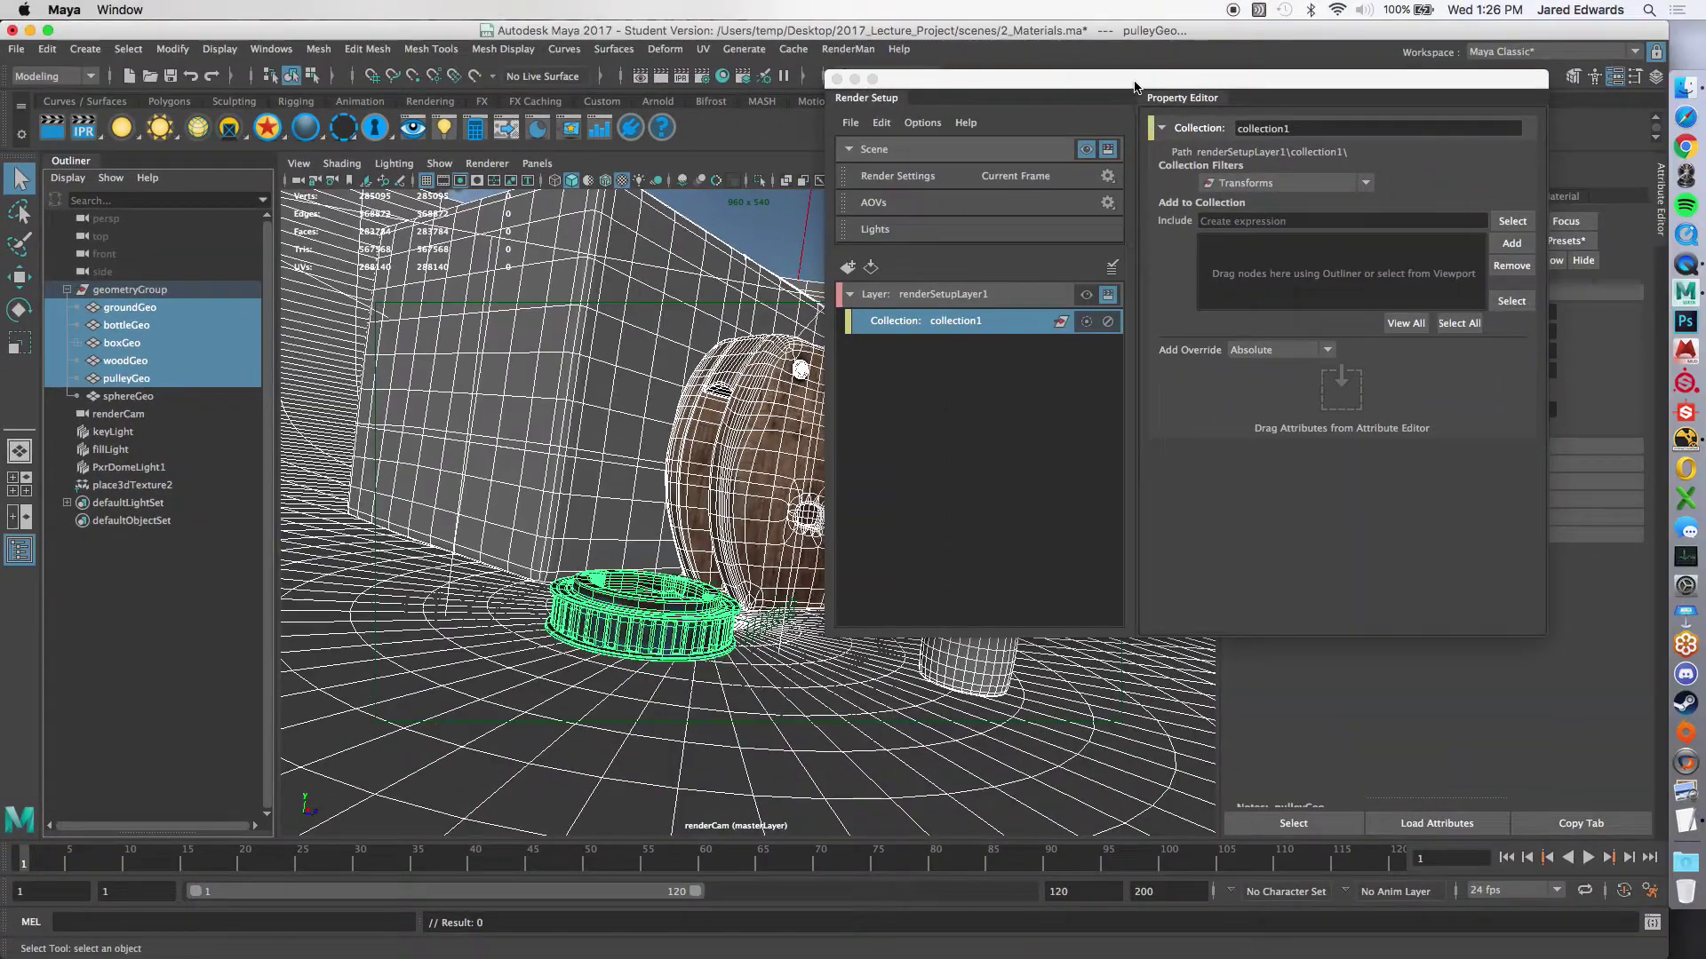
Step: Add the five selected geometry objects to collection1 and move the Render Setup window off the viewport's centre
drag(1569, 27, 1705, 40)
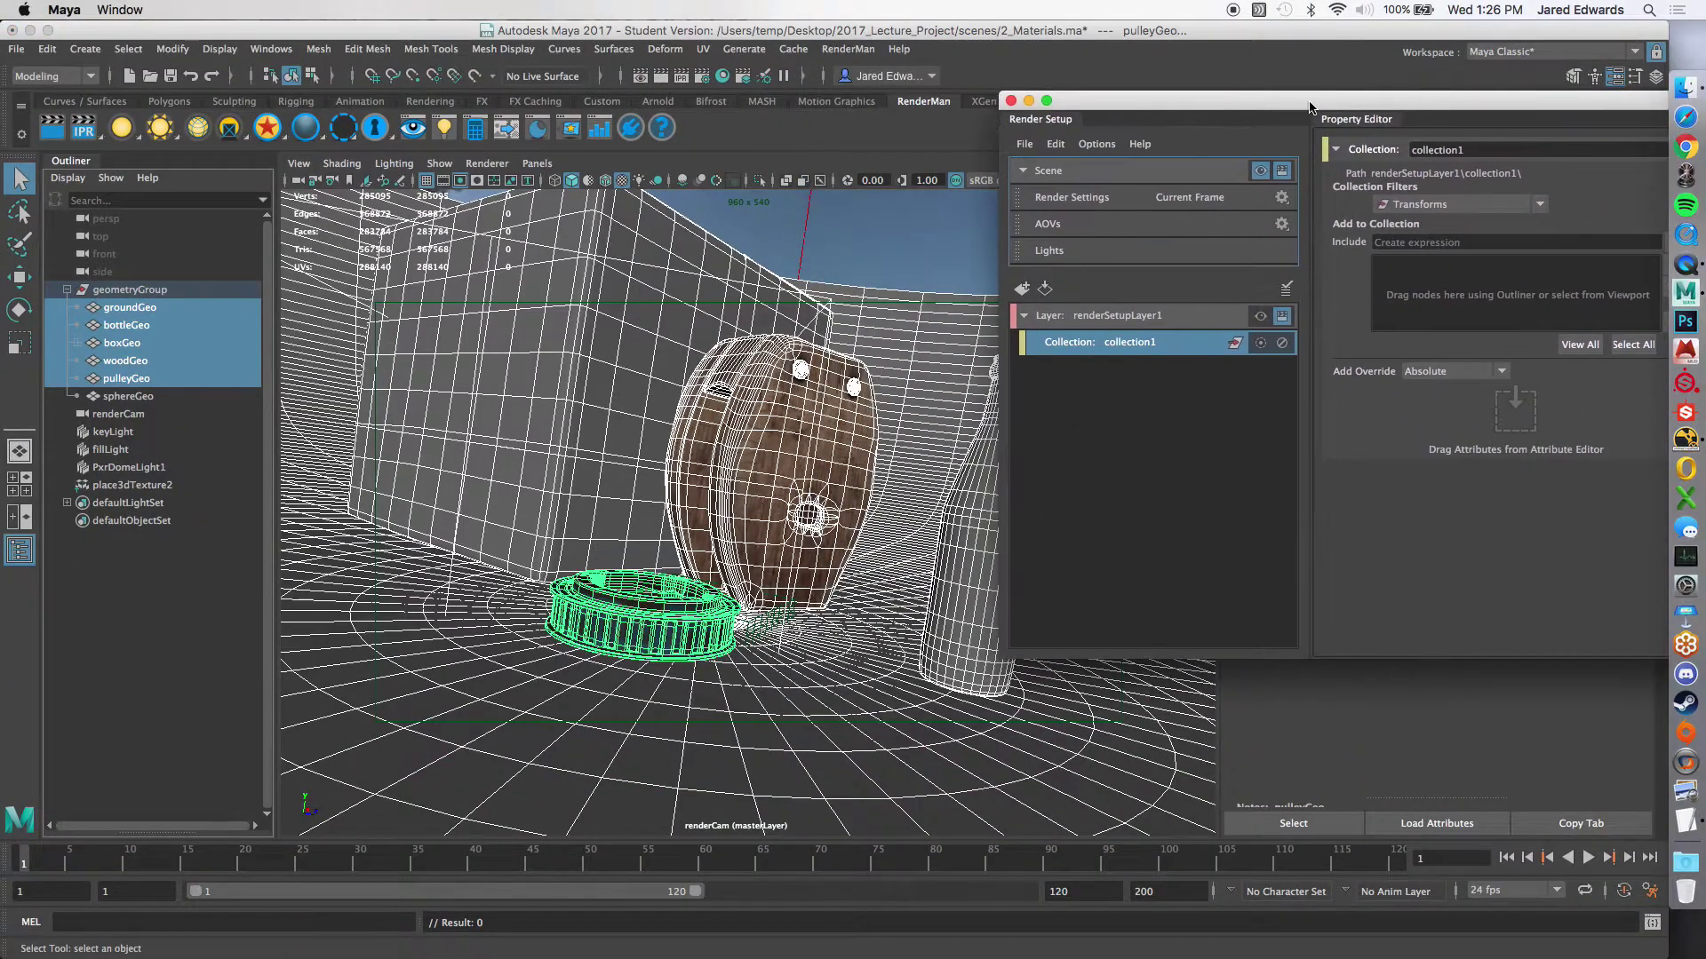
drag(1310, 108, 902, 139)
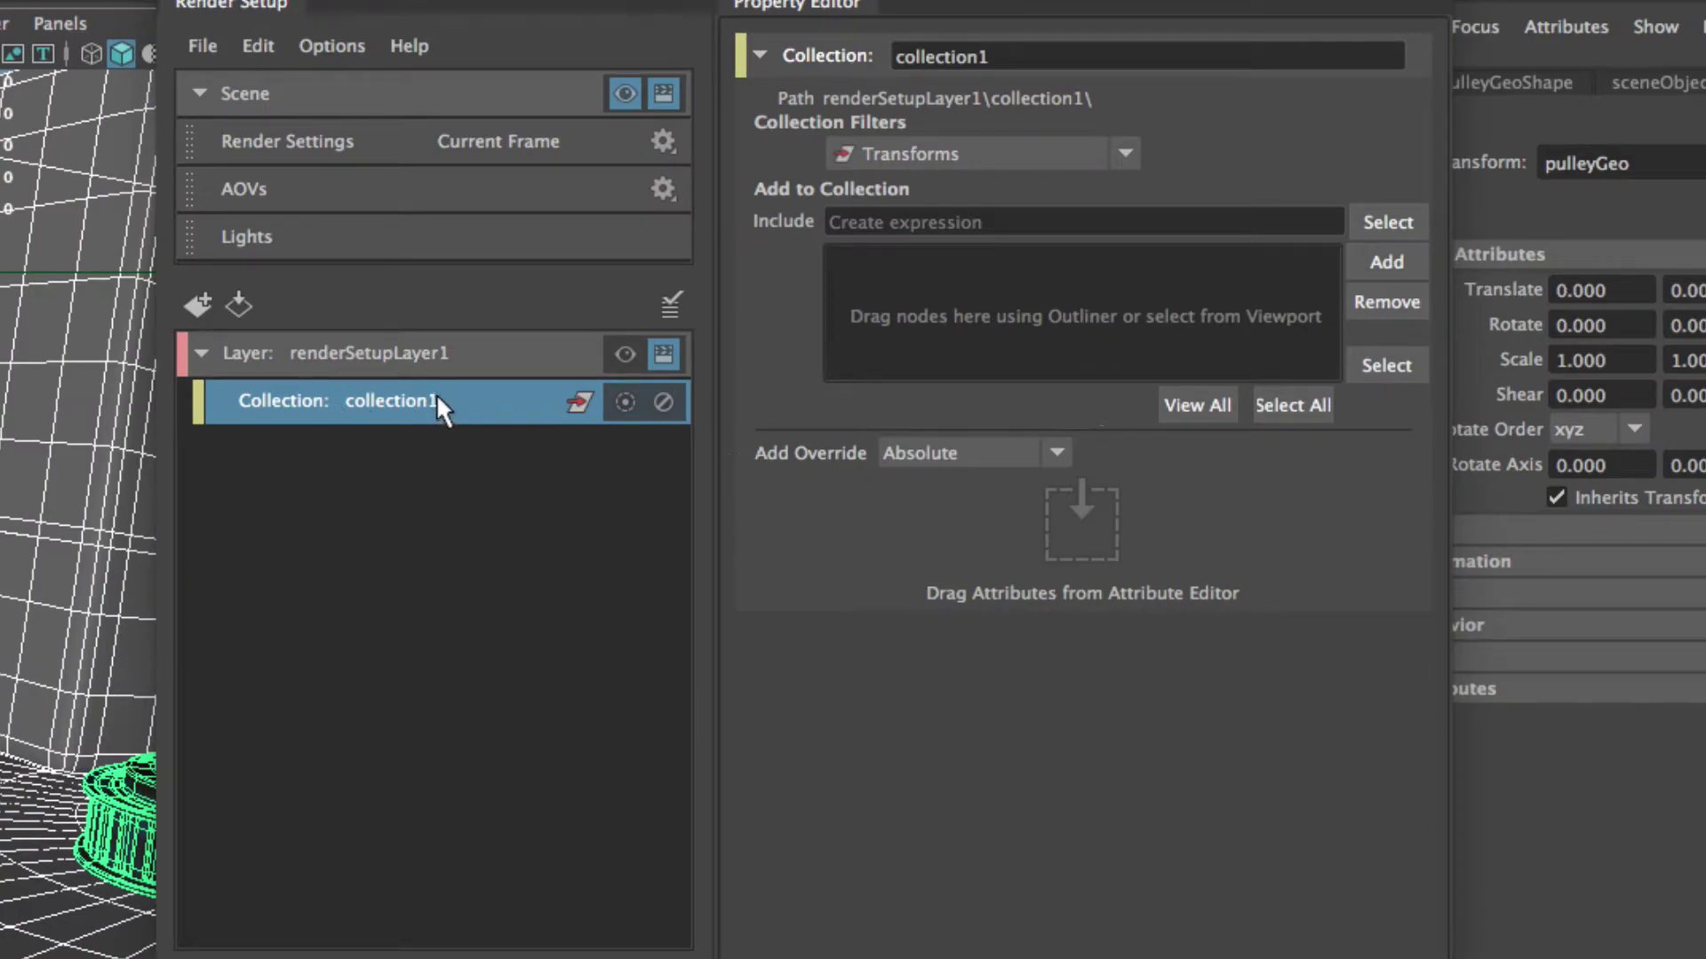
click(1384, 262)
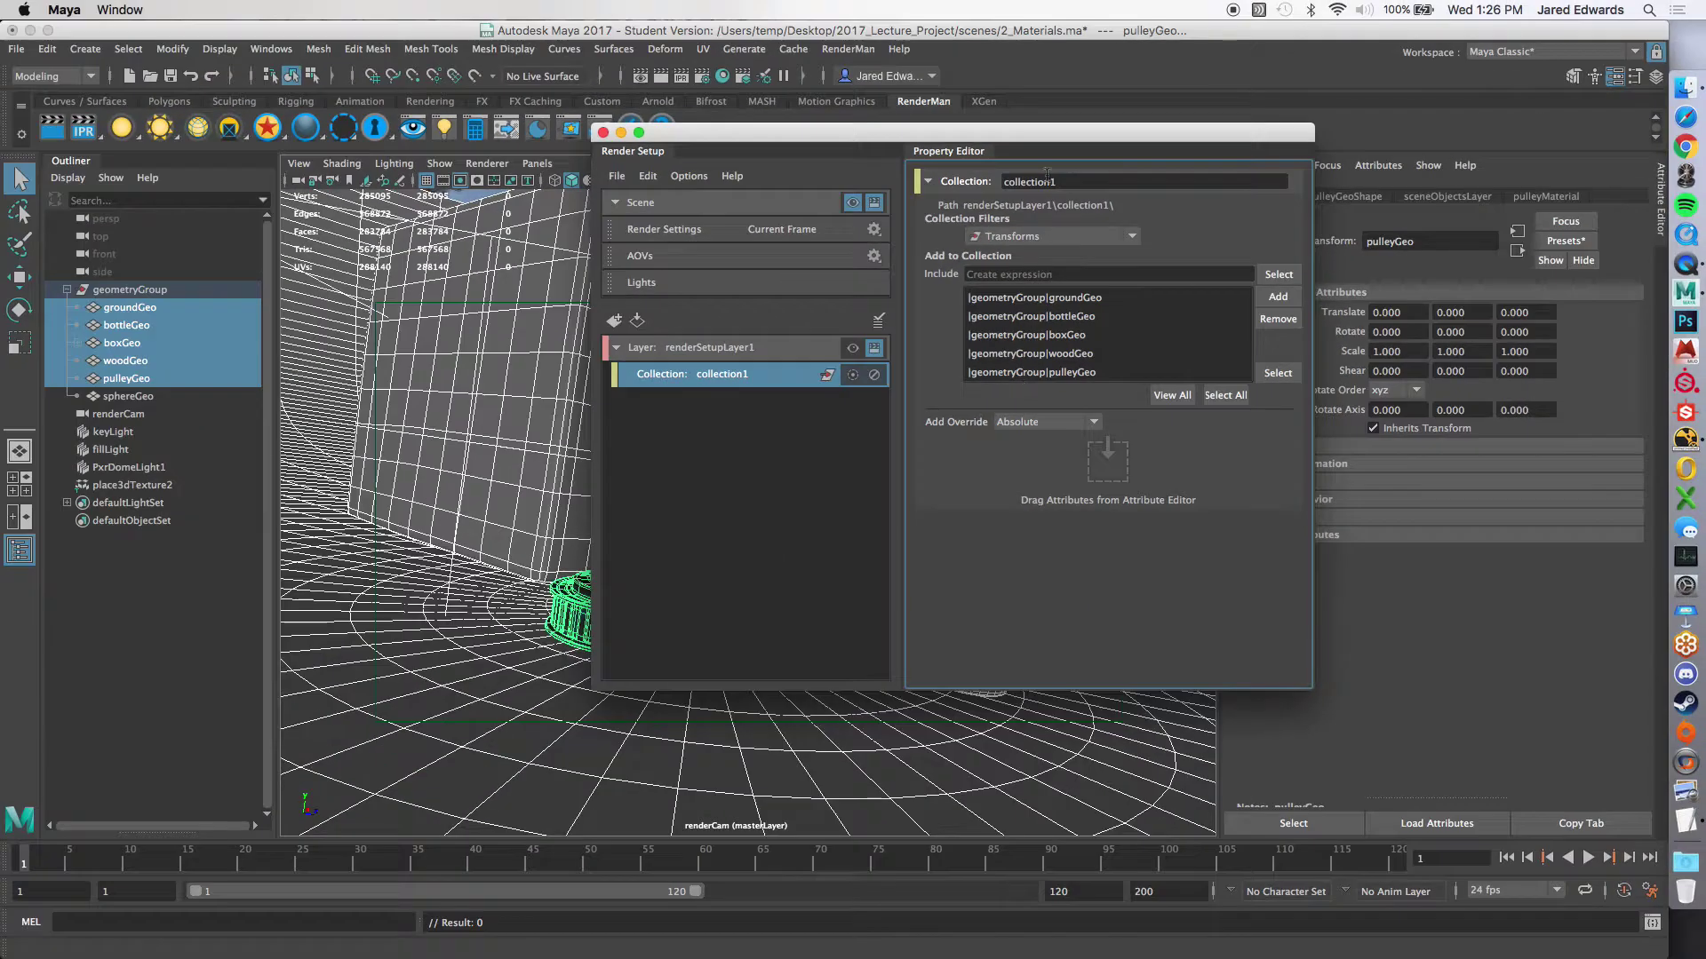
drag(1040, 141, 1435, 126)
click(1229, 418)
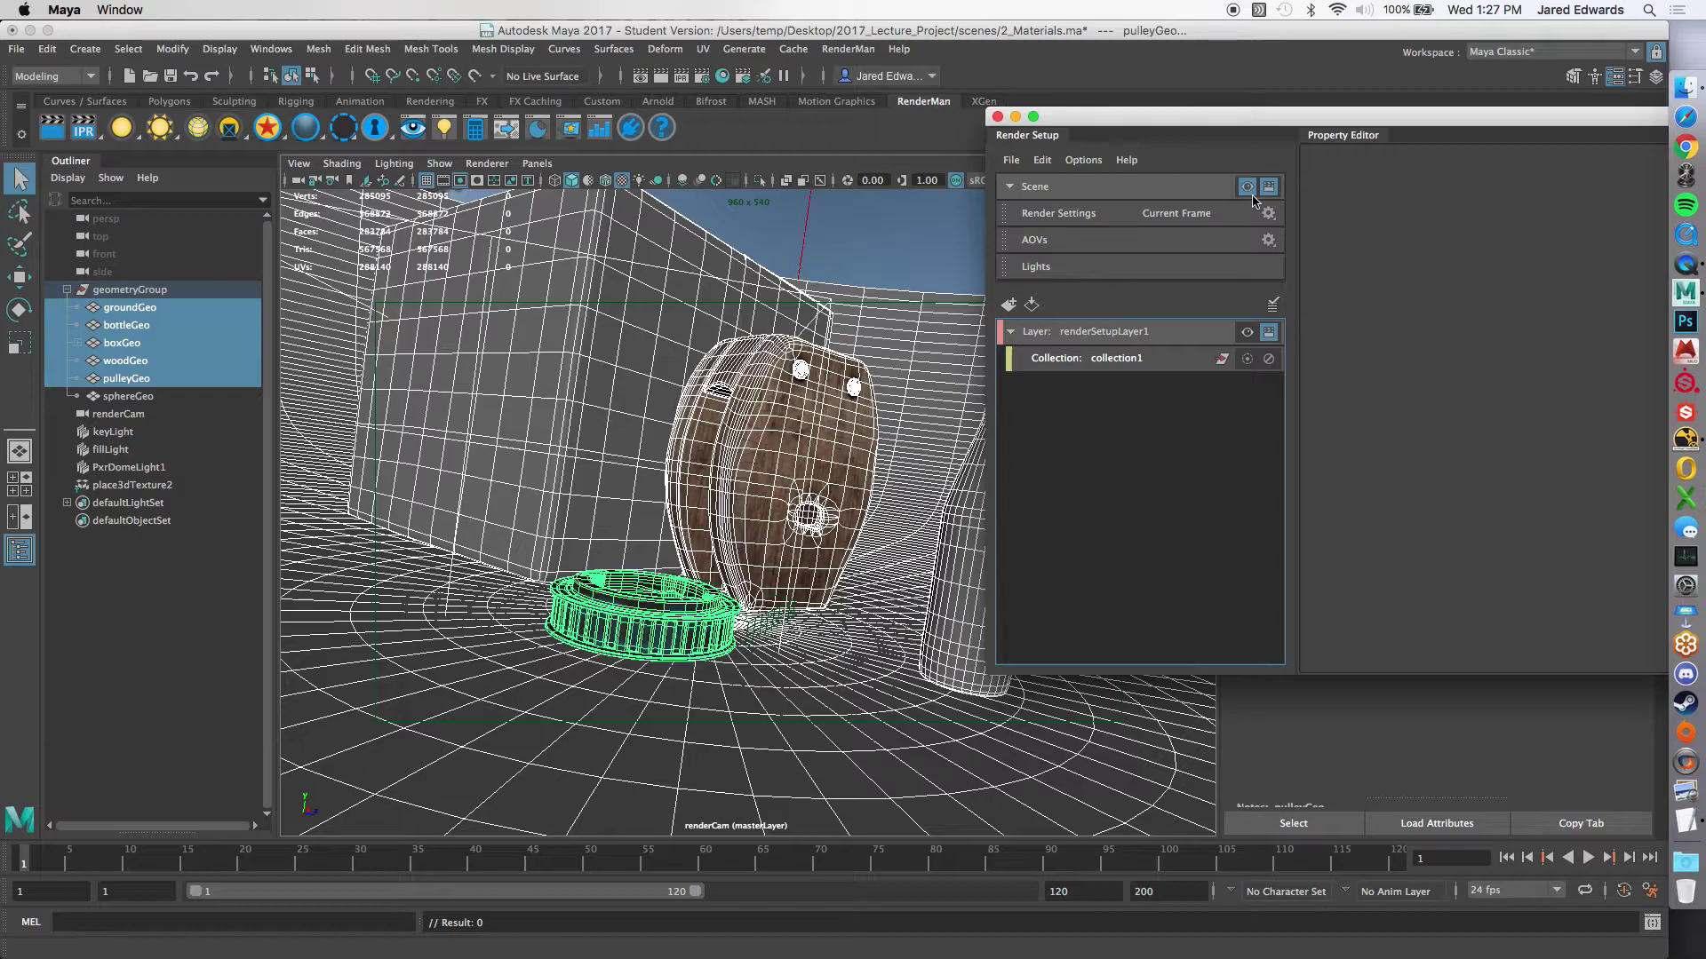
Step: Deselect the geometry, make renderSetupLayer1 visible and switch the viewport to the persp camera
click(875, 237)
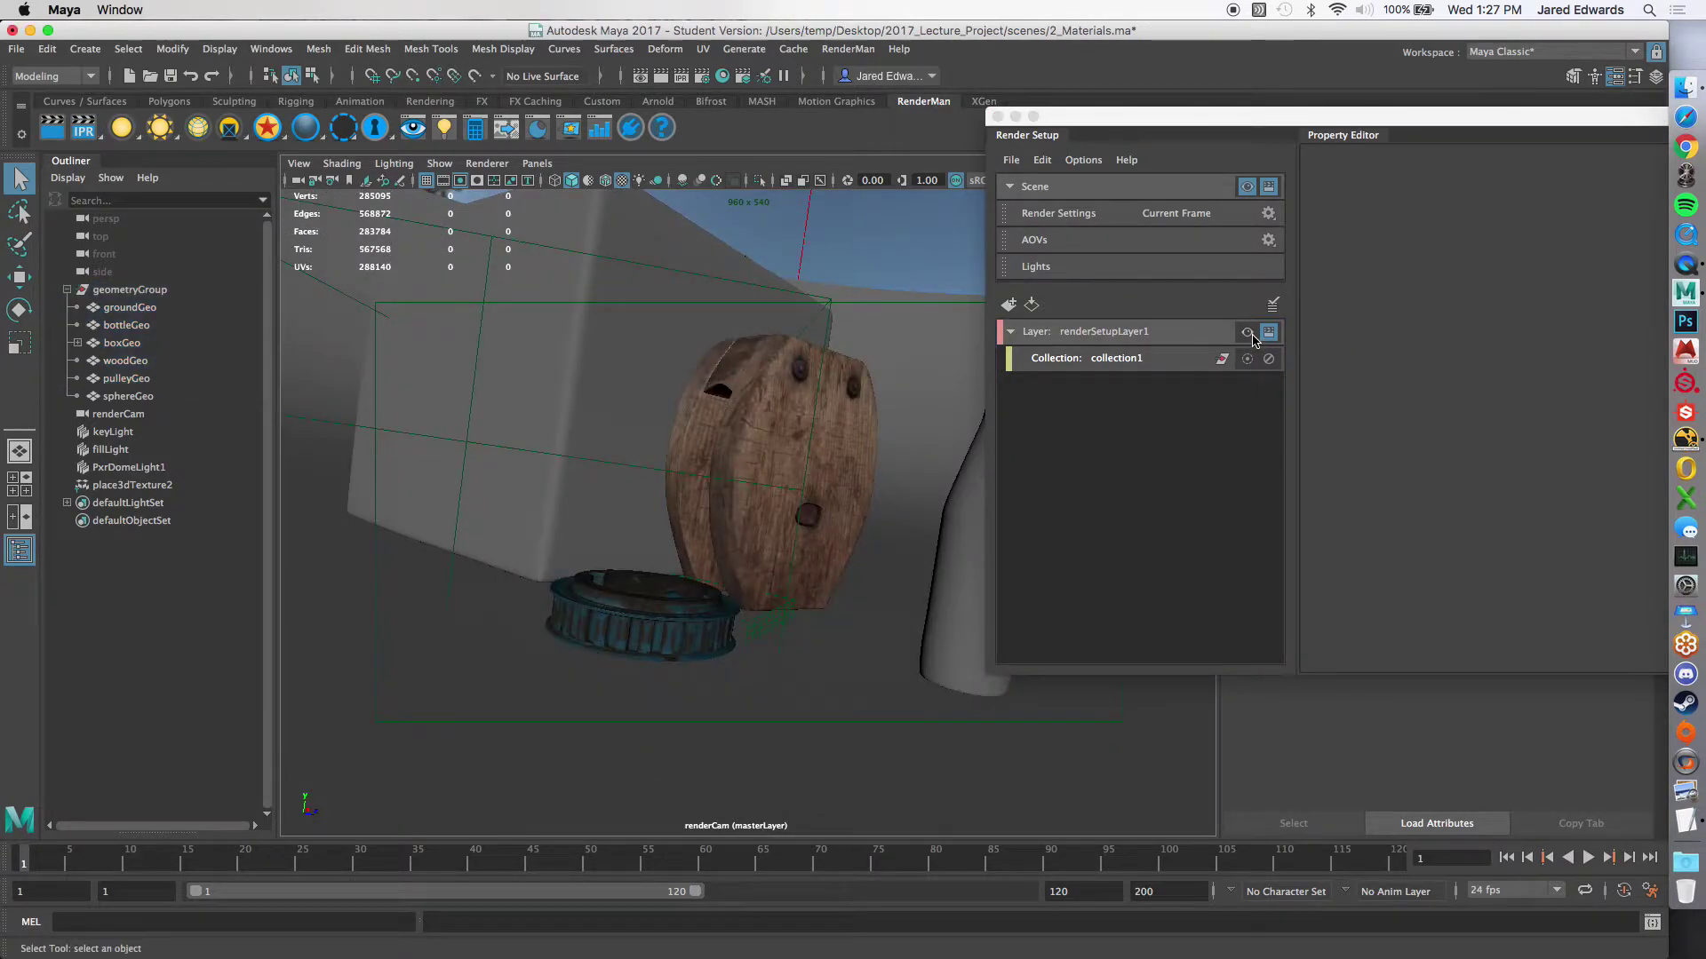
click(1251, 336)
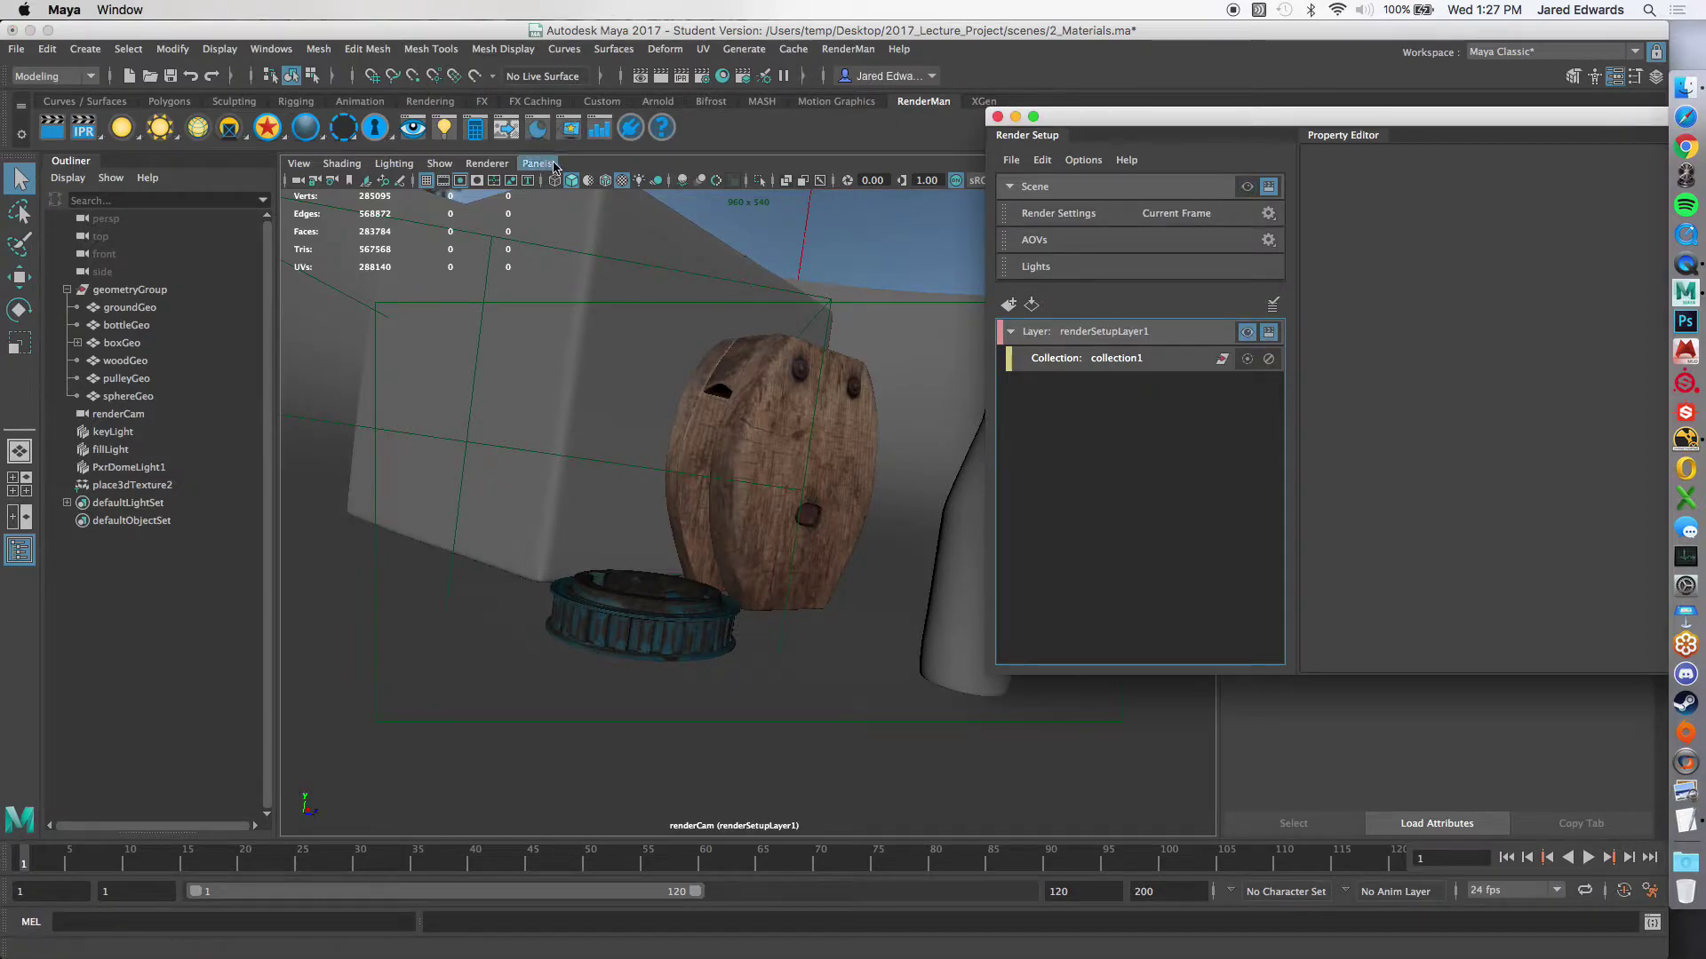
click(537, 163)
mouse_move(622, 186)
click(764, 184)
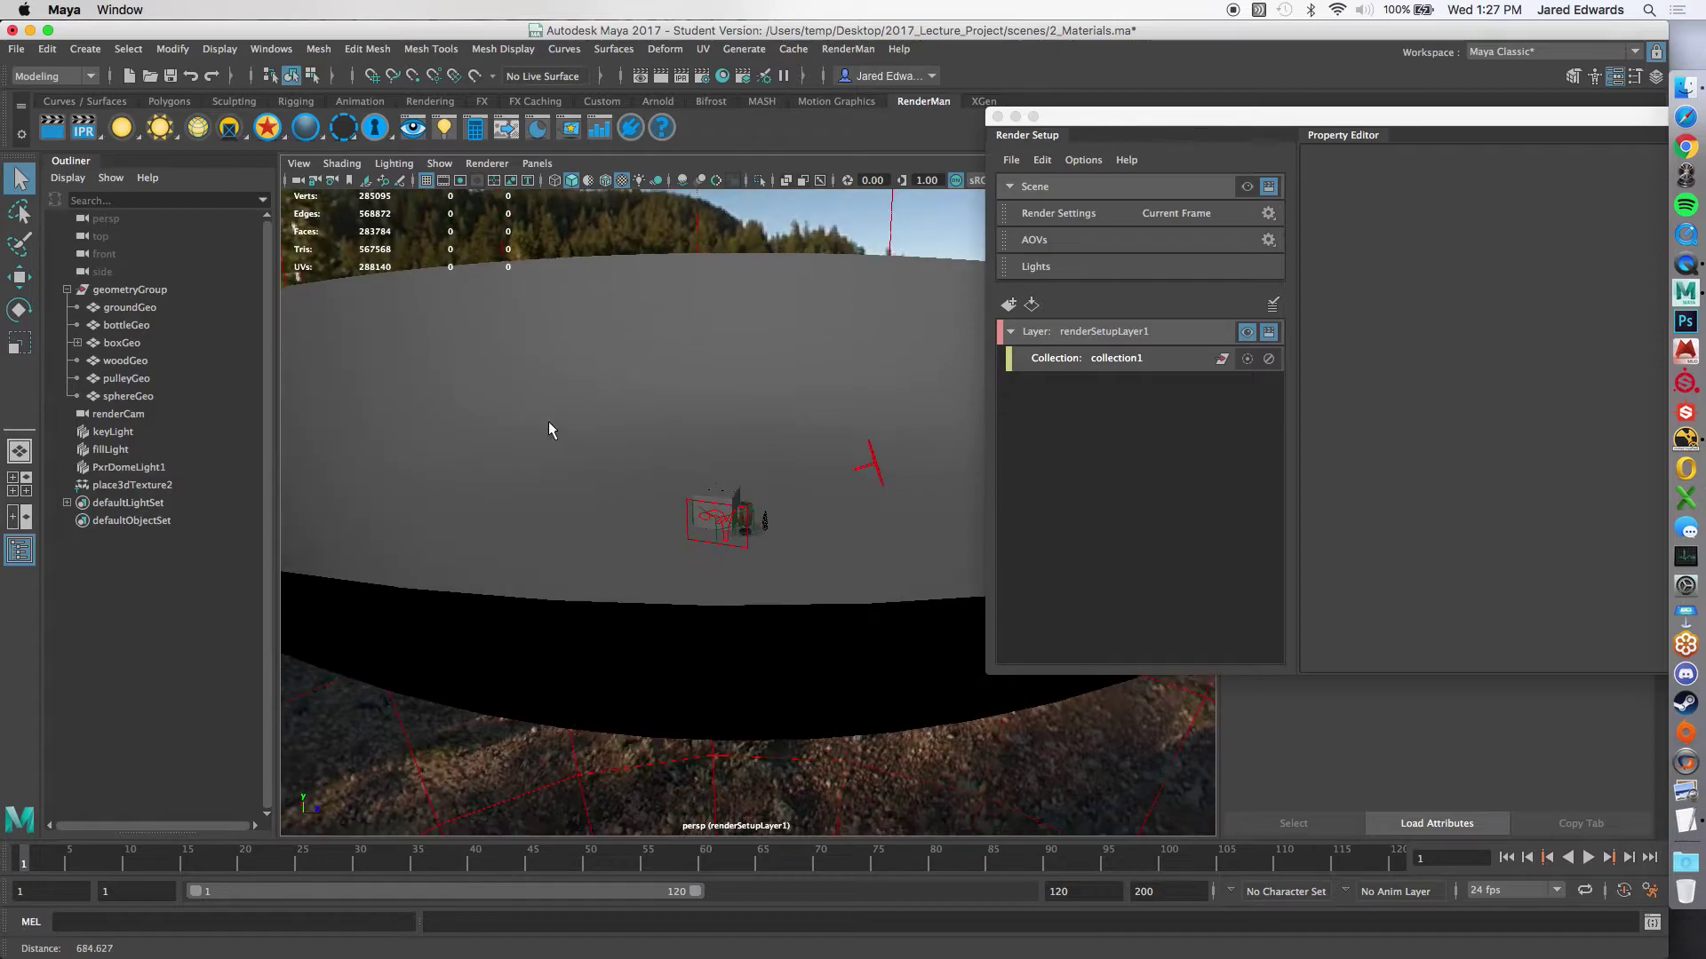
Step: Compare the master scene with renderSetupLayer1 in the perspective view by alternating which one is visible
click(1247, 188)
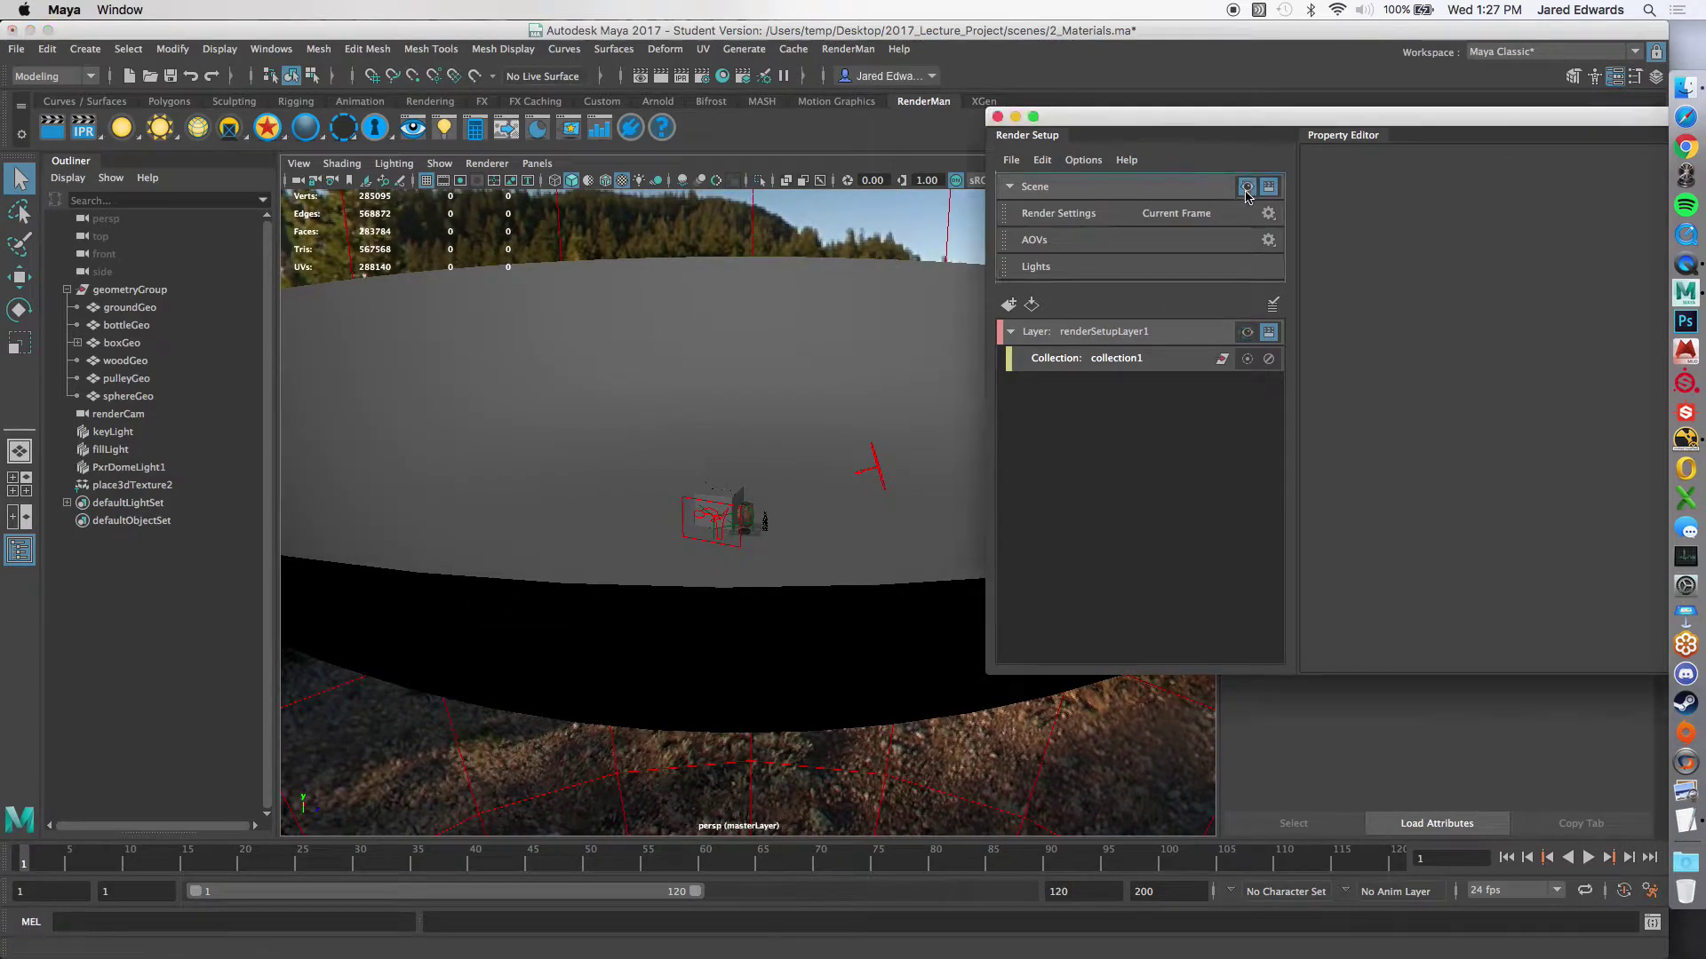
click(1248, 331)
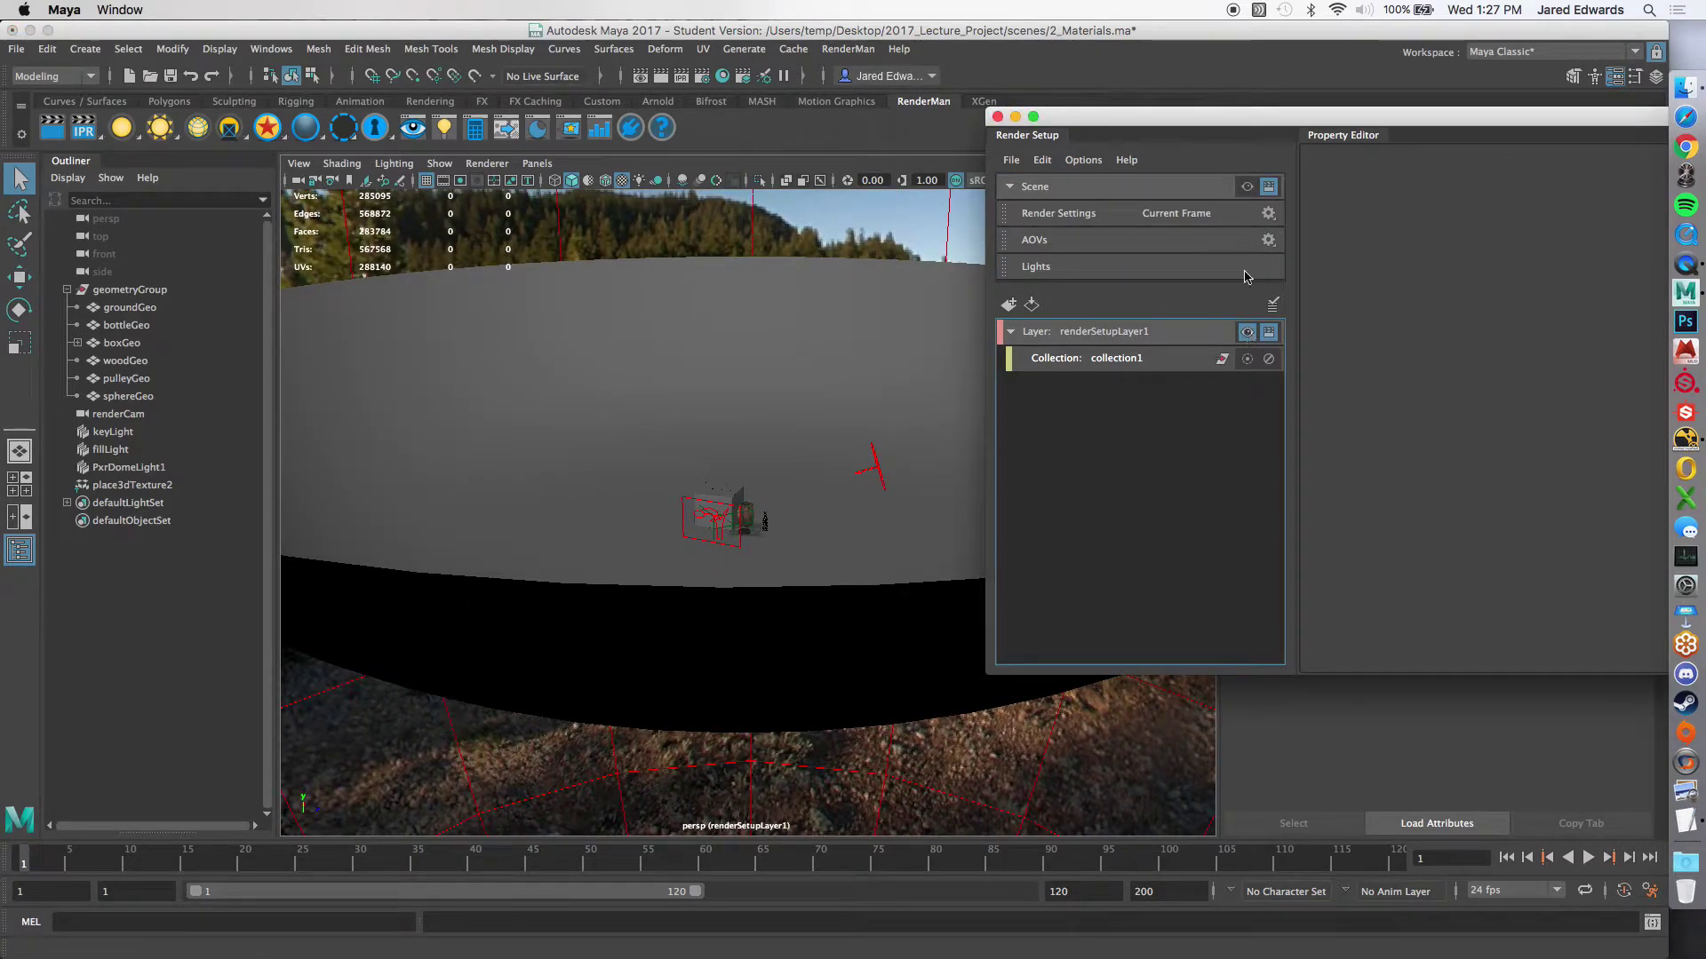
click(1248, 187)
click(1246, 332)
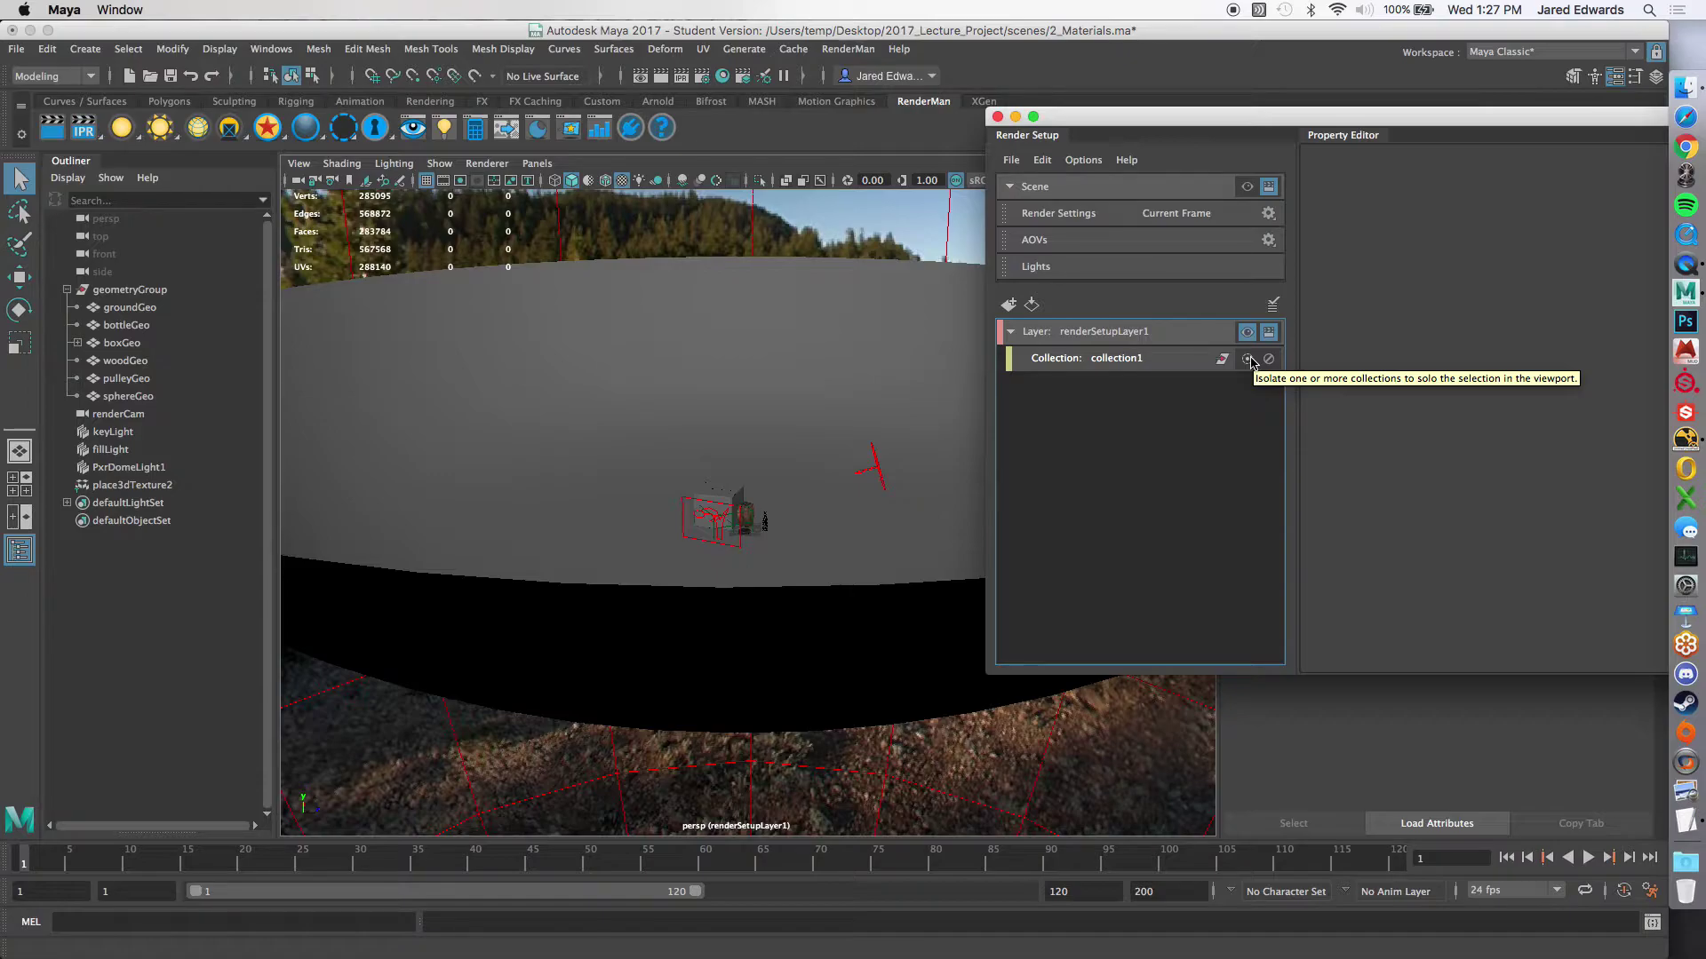
Step: Examine the properties of collection1 and renderSetupLayer1, including the layer's Create Collection option
drag(1244, 116, 875, 144)
click(751, 392)
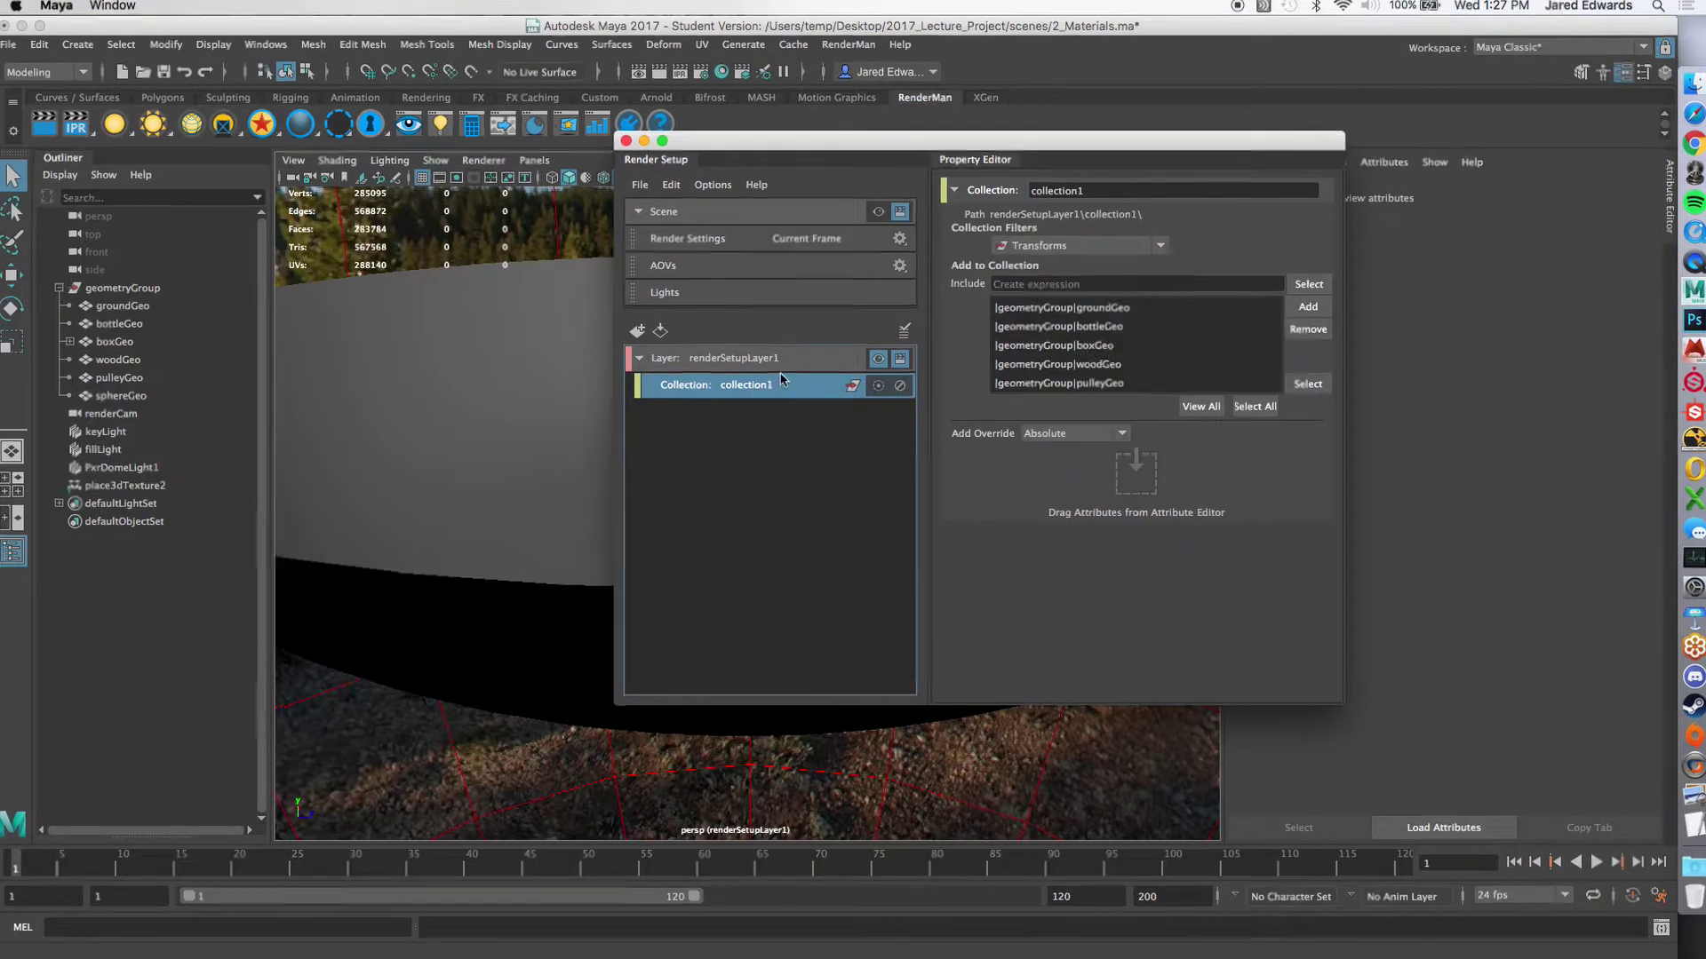
click(723, 356)
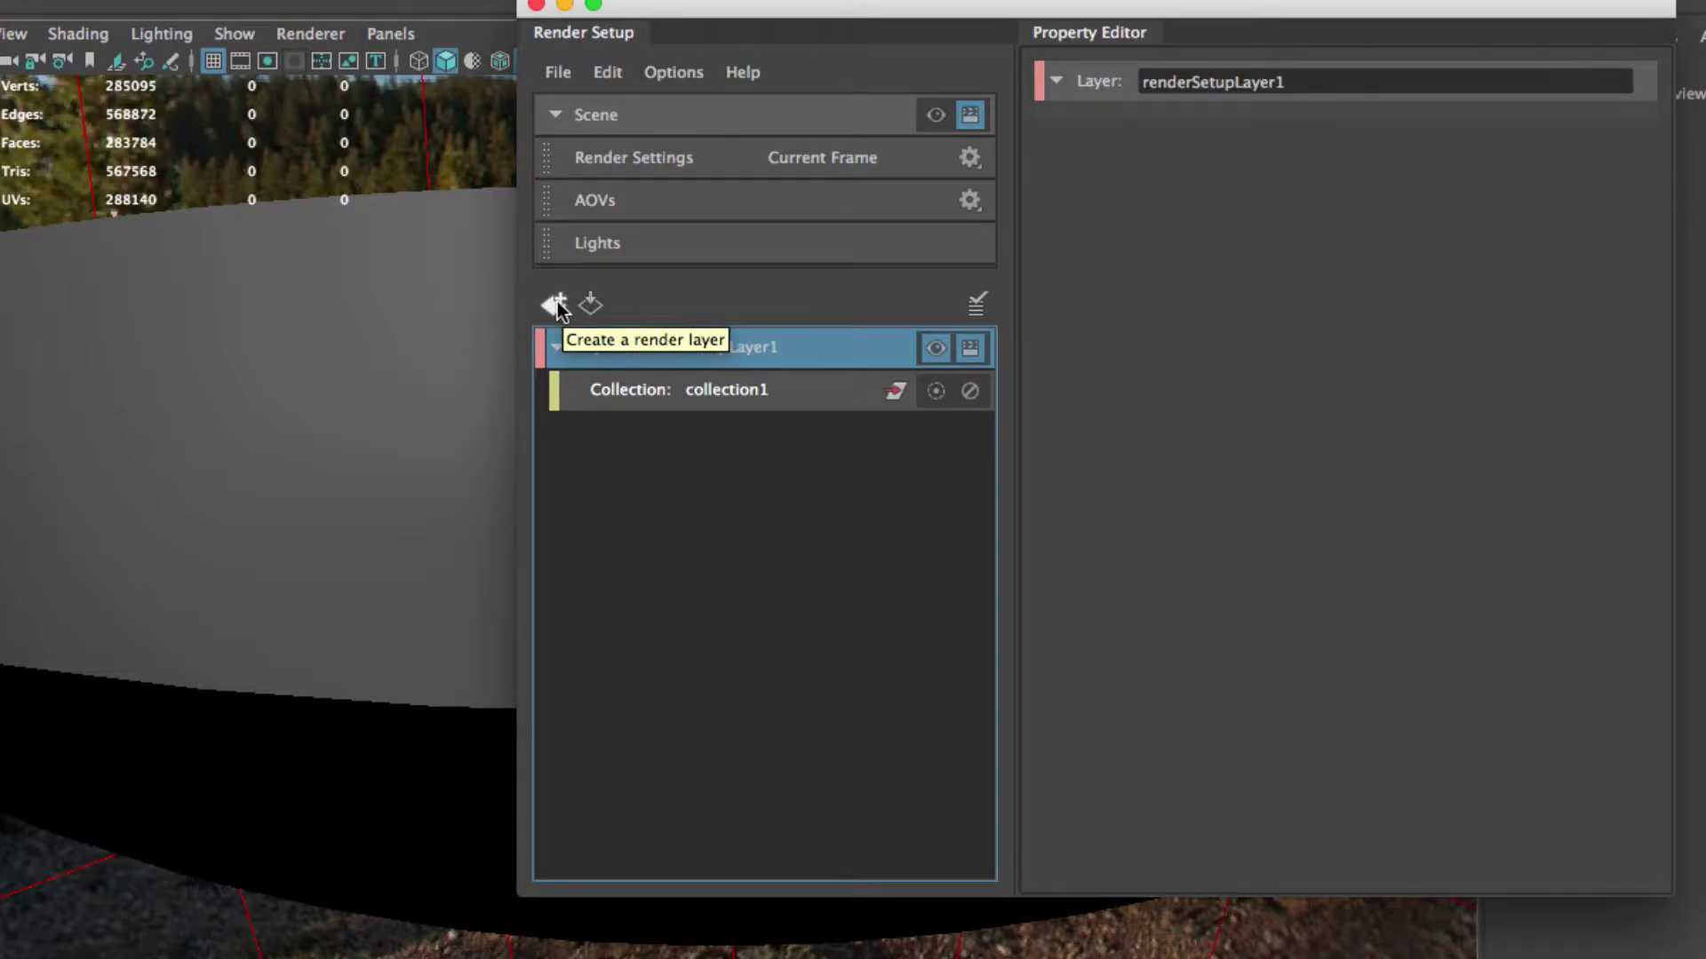
right_click(716, 352)
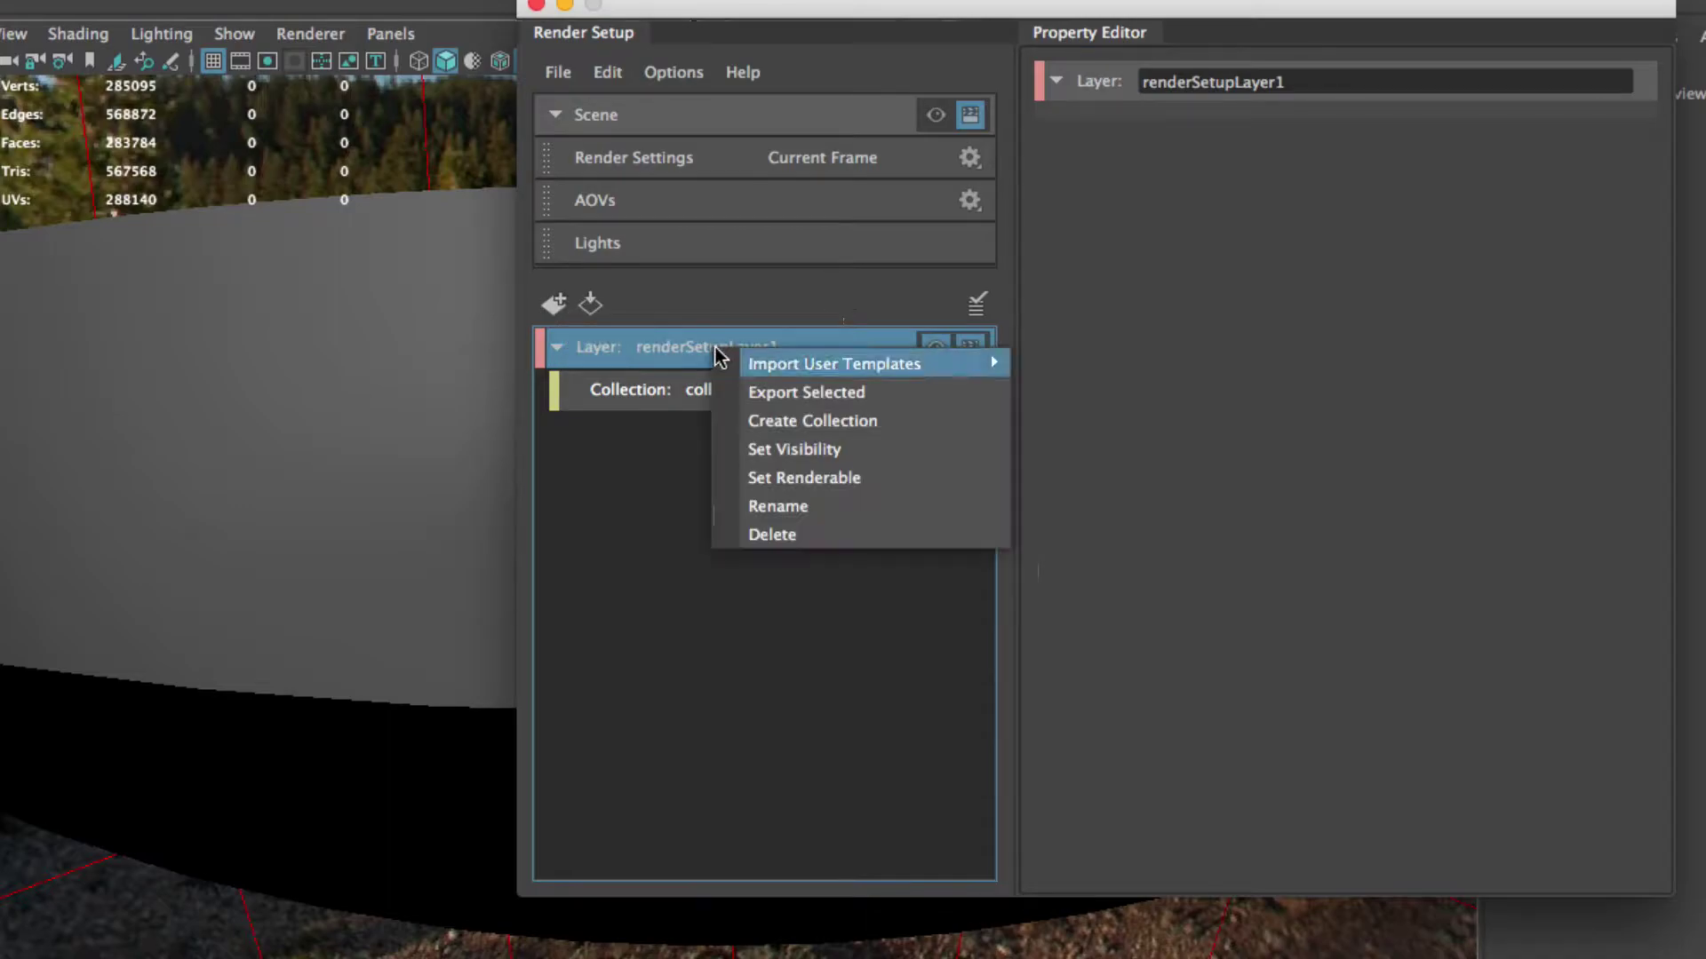
click(773, 425)
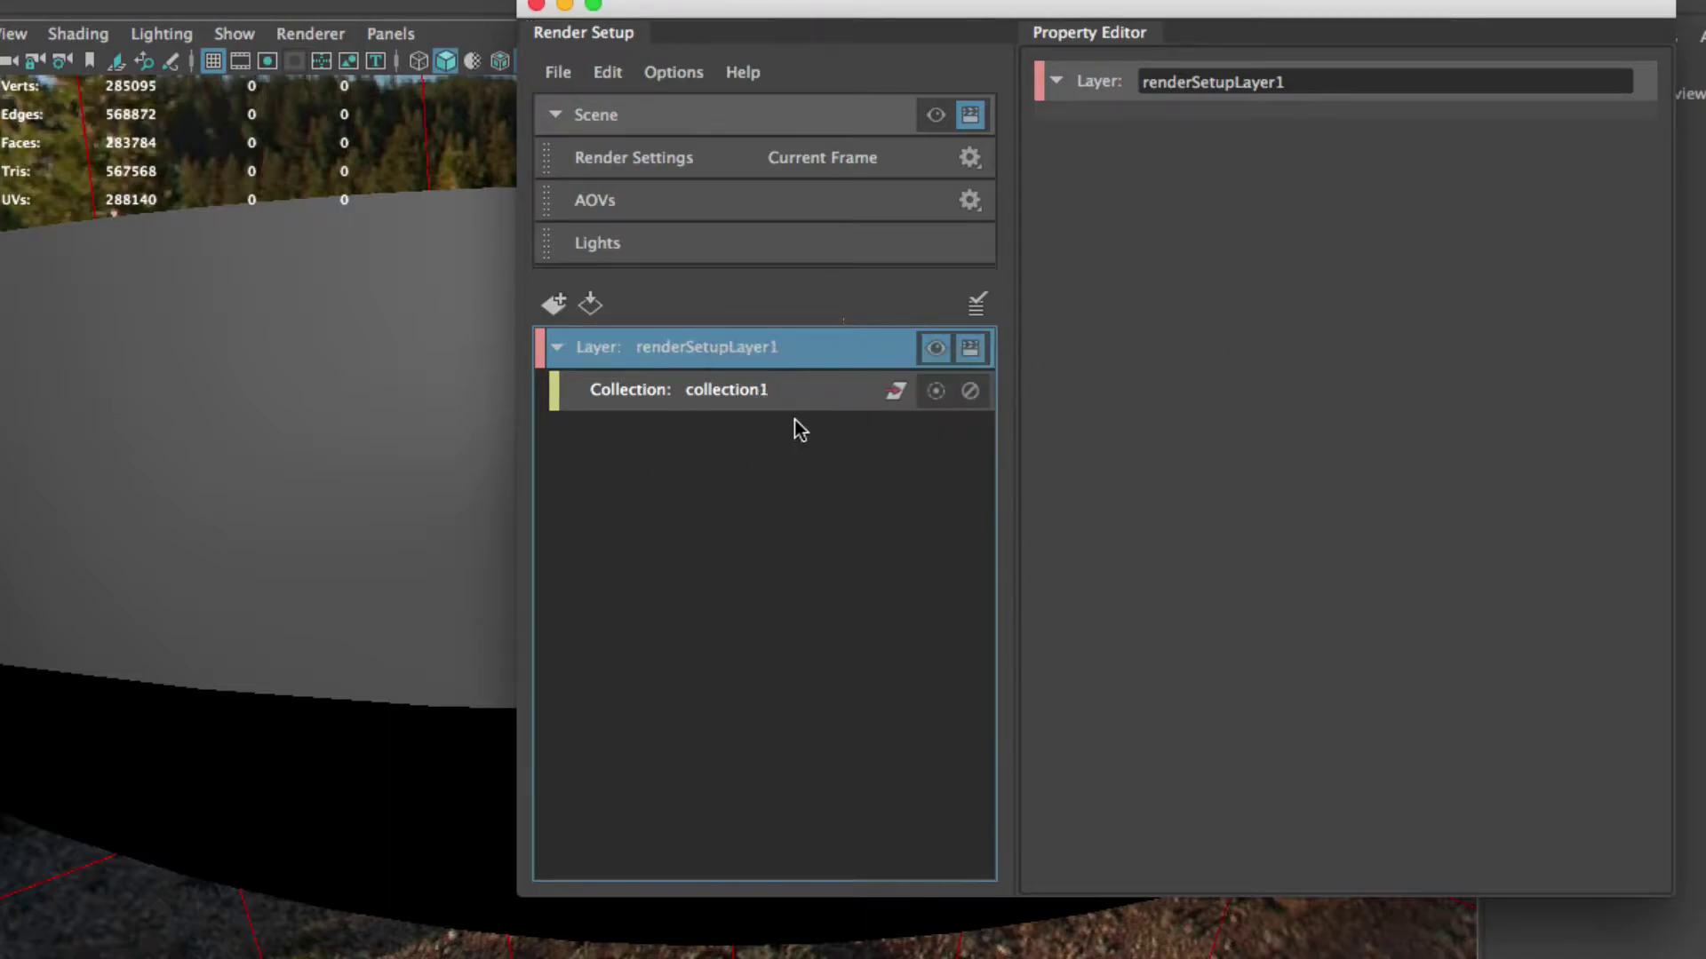
click(771, 395)
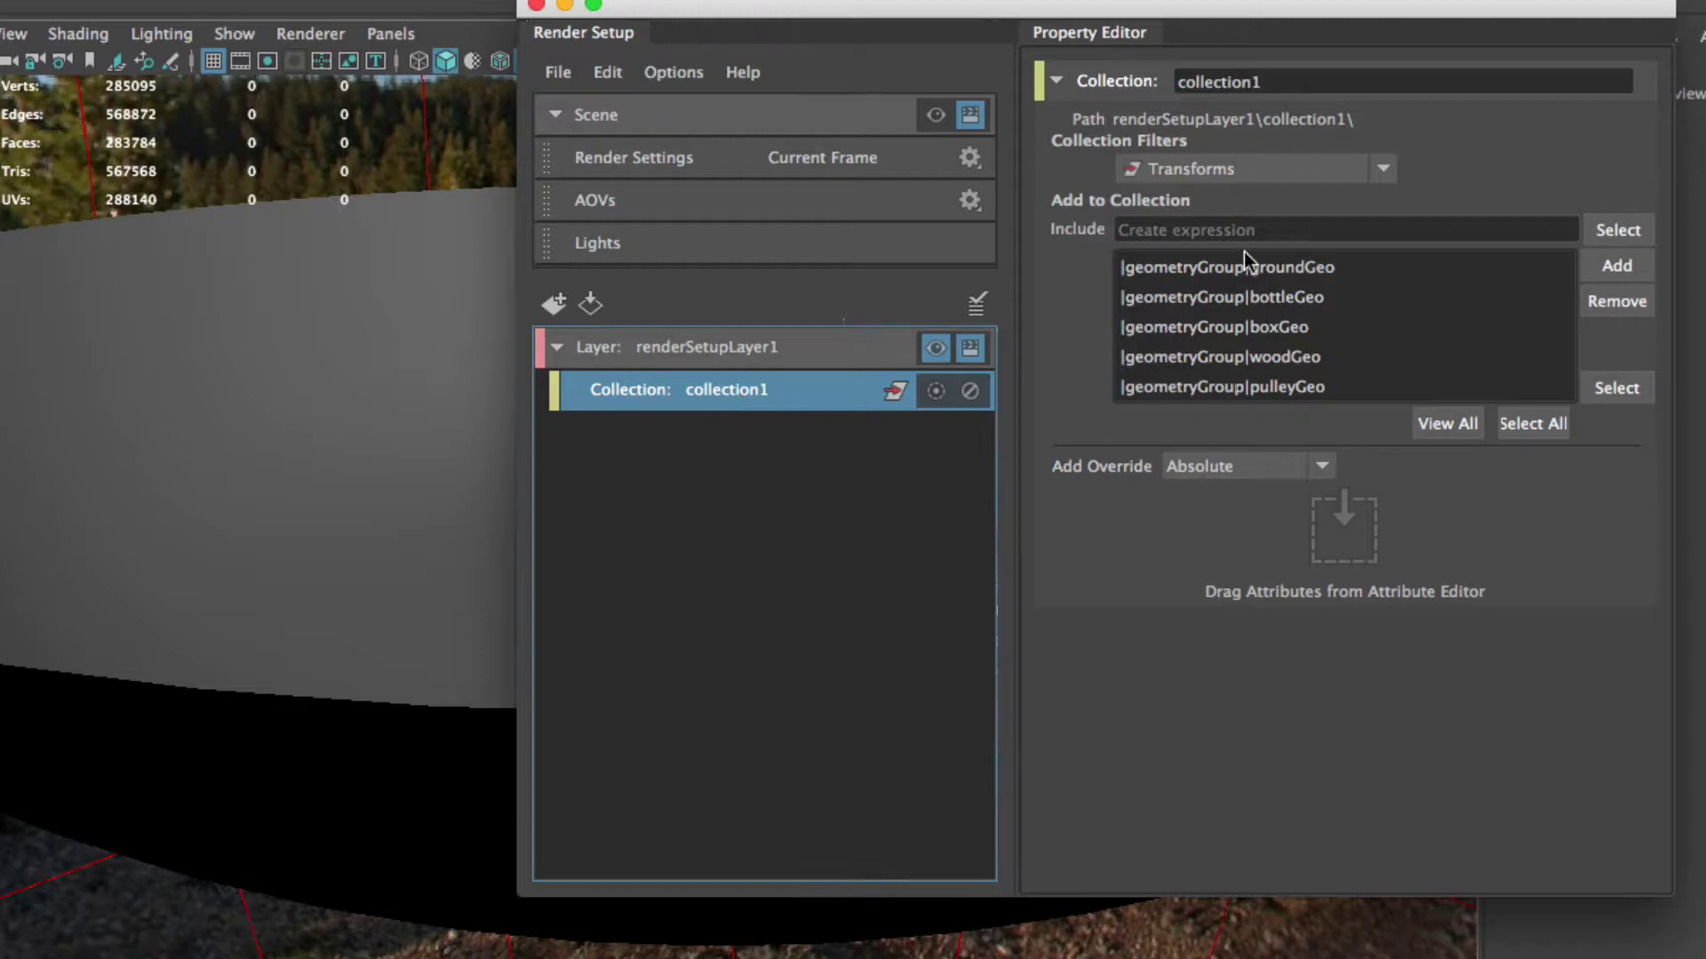
click(769, 439)
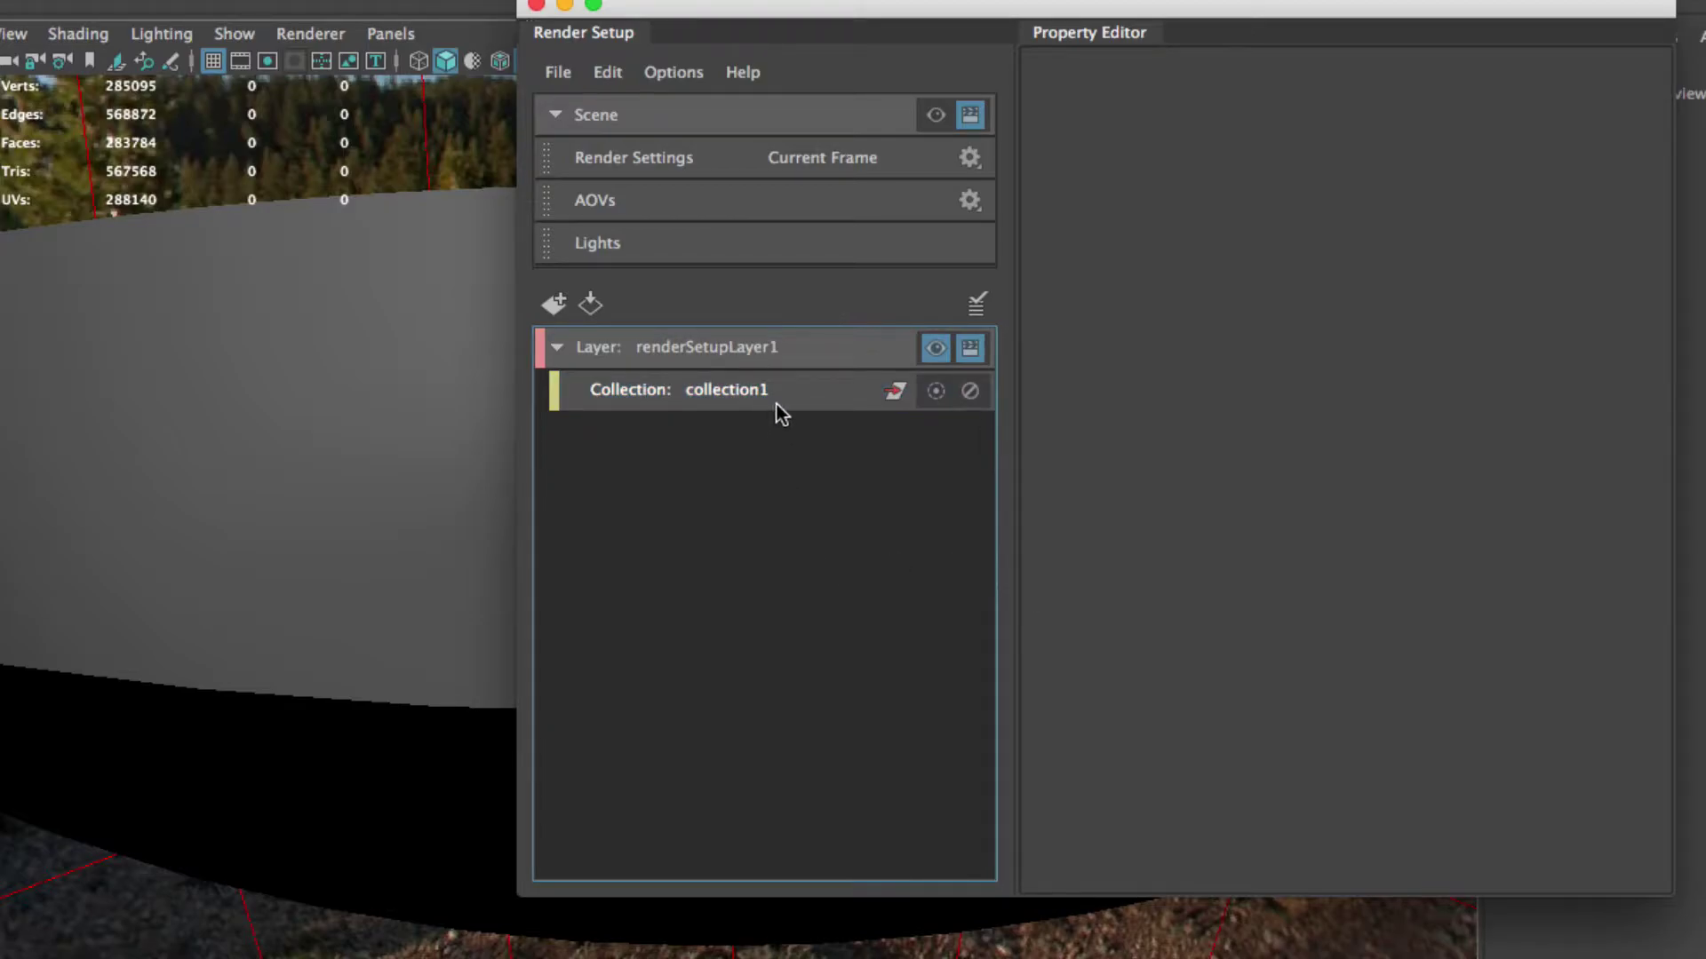
Step: Rename collection1 as geometryCollection and keep it selected
click(740, 403)
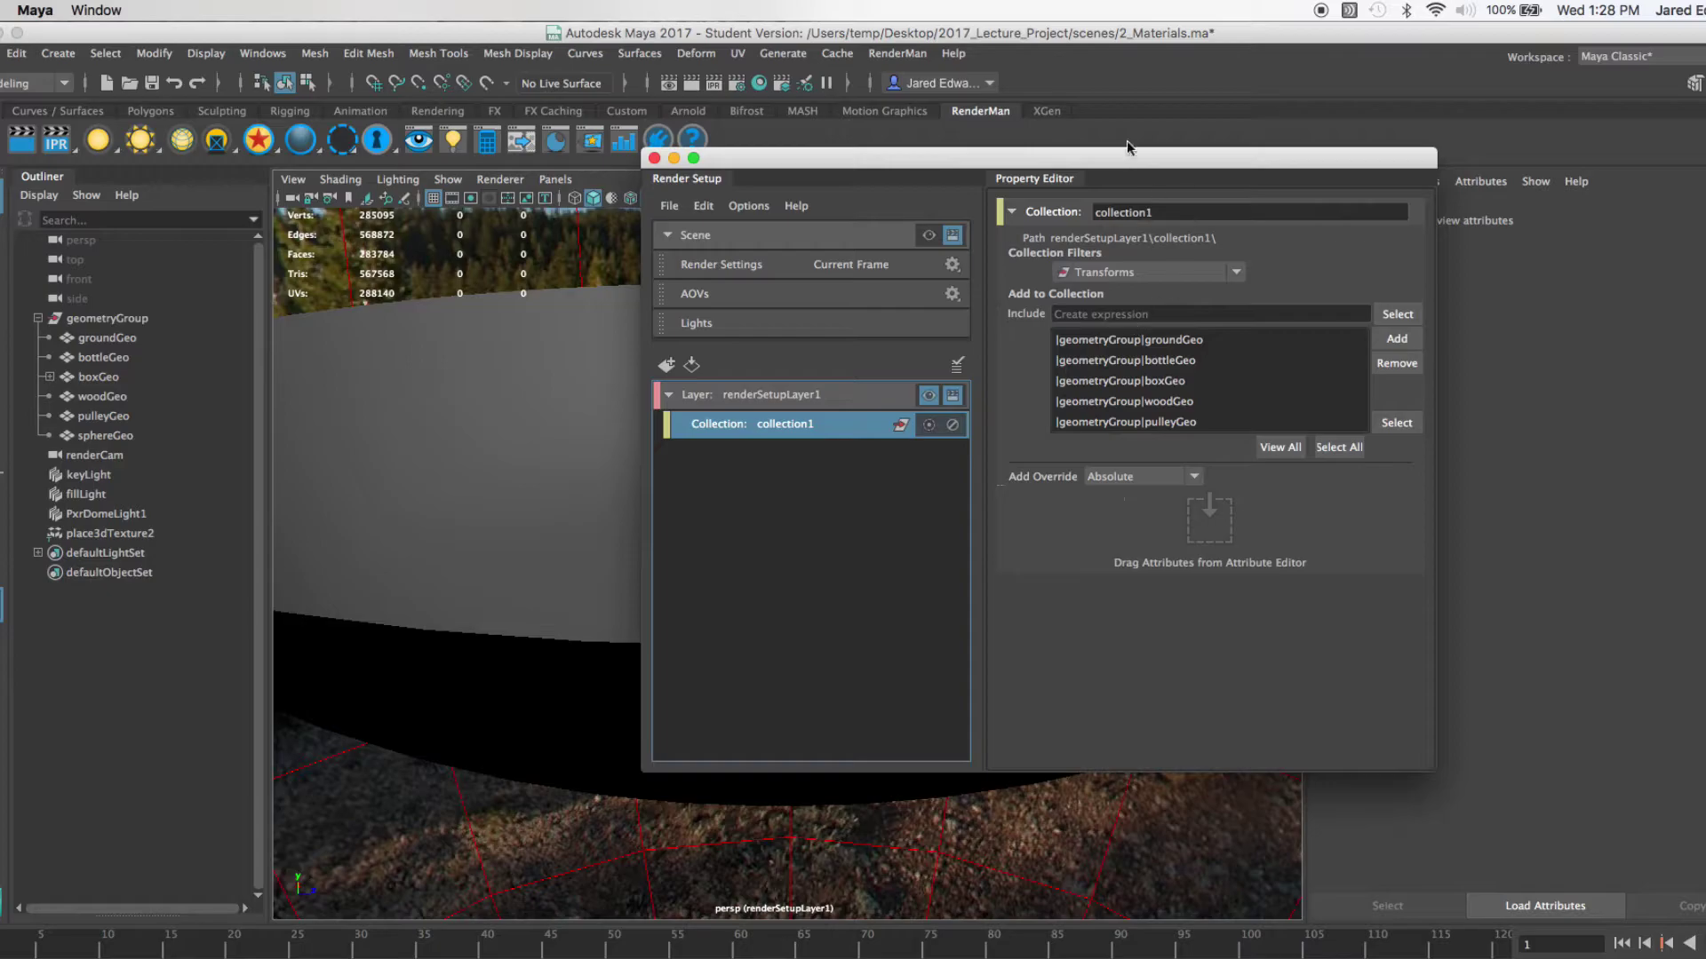
drag(1098, 160, 1087, 163)
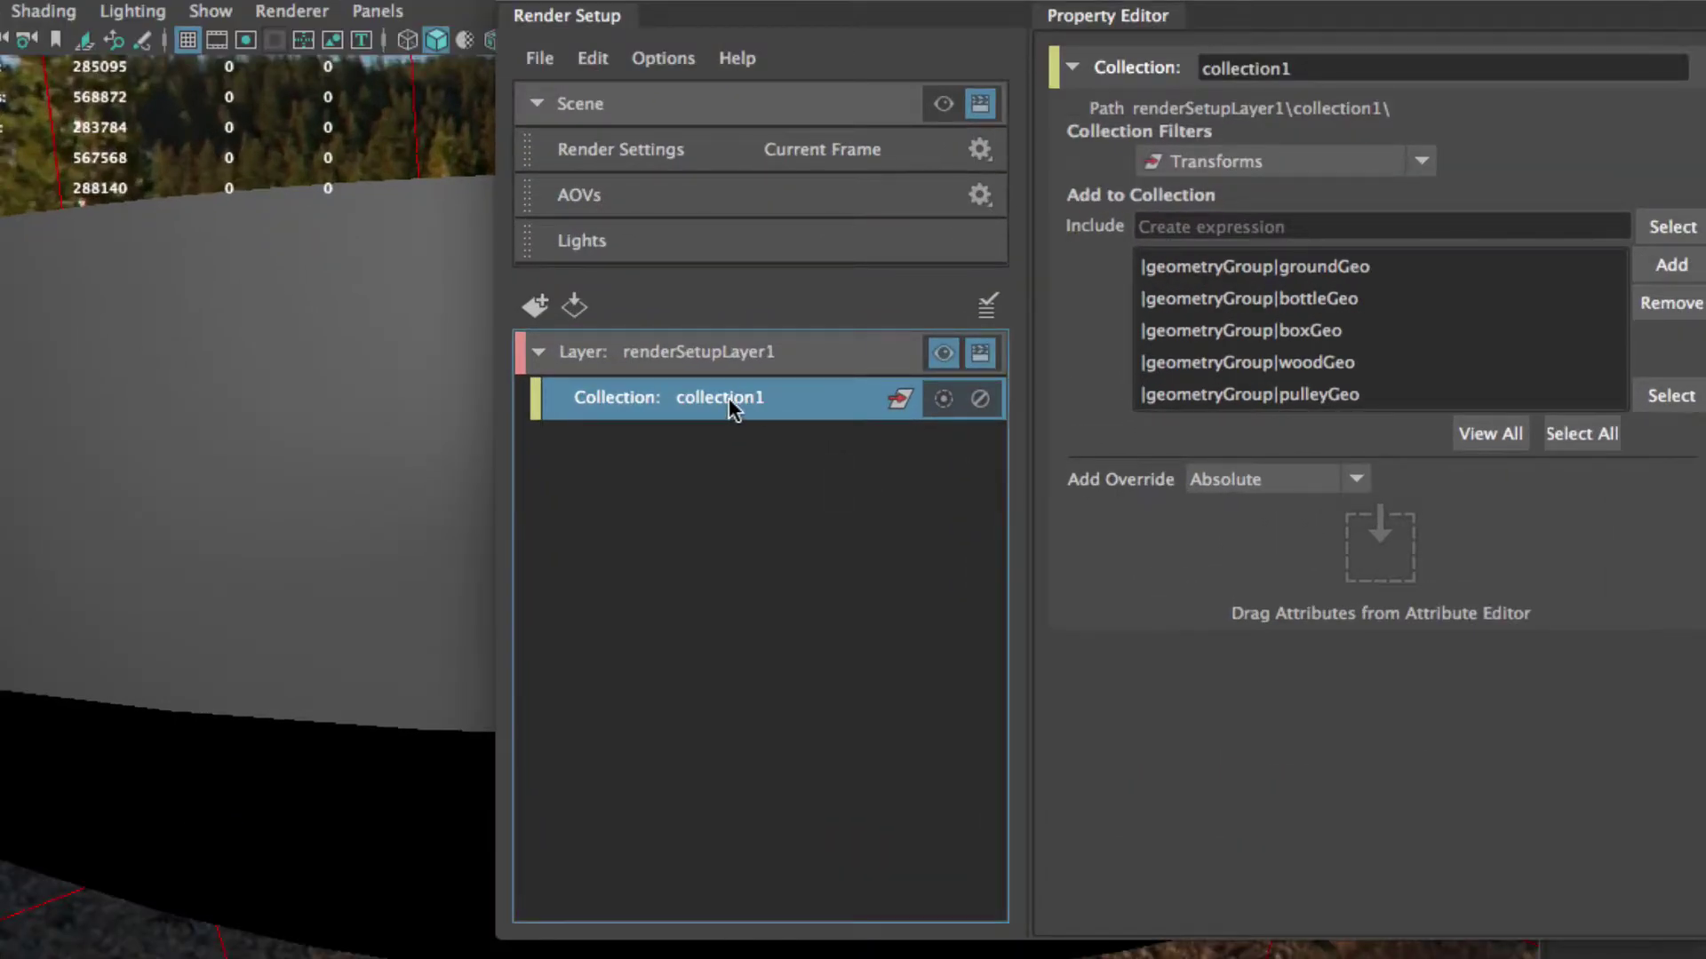
double_click(728, 397)
text(geometryCollection)
key(Return)
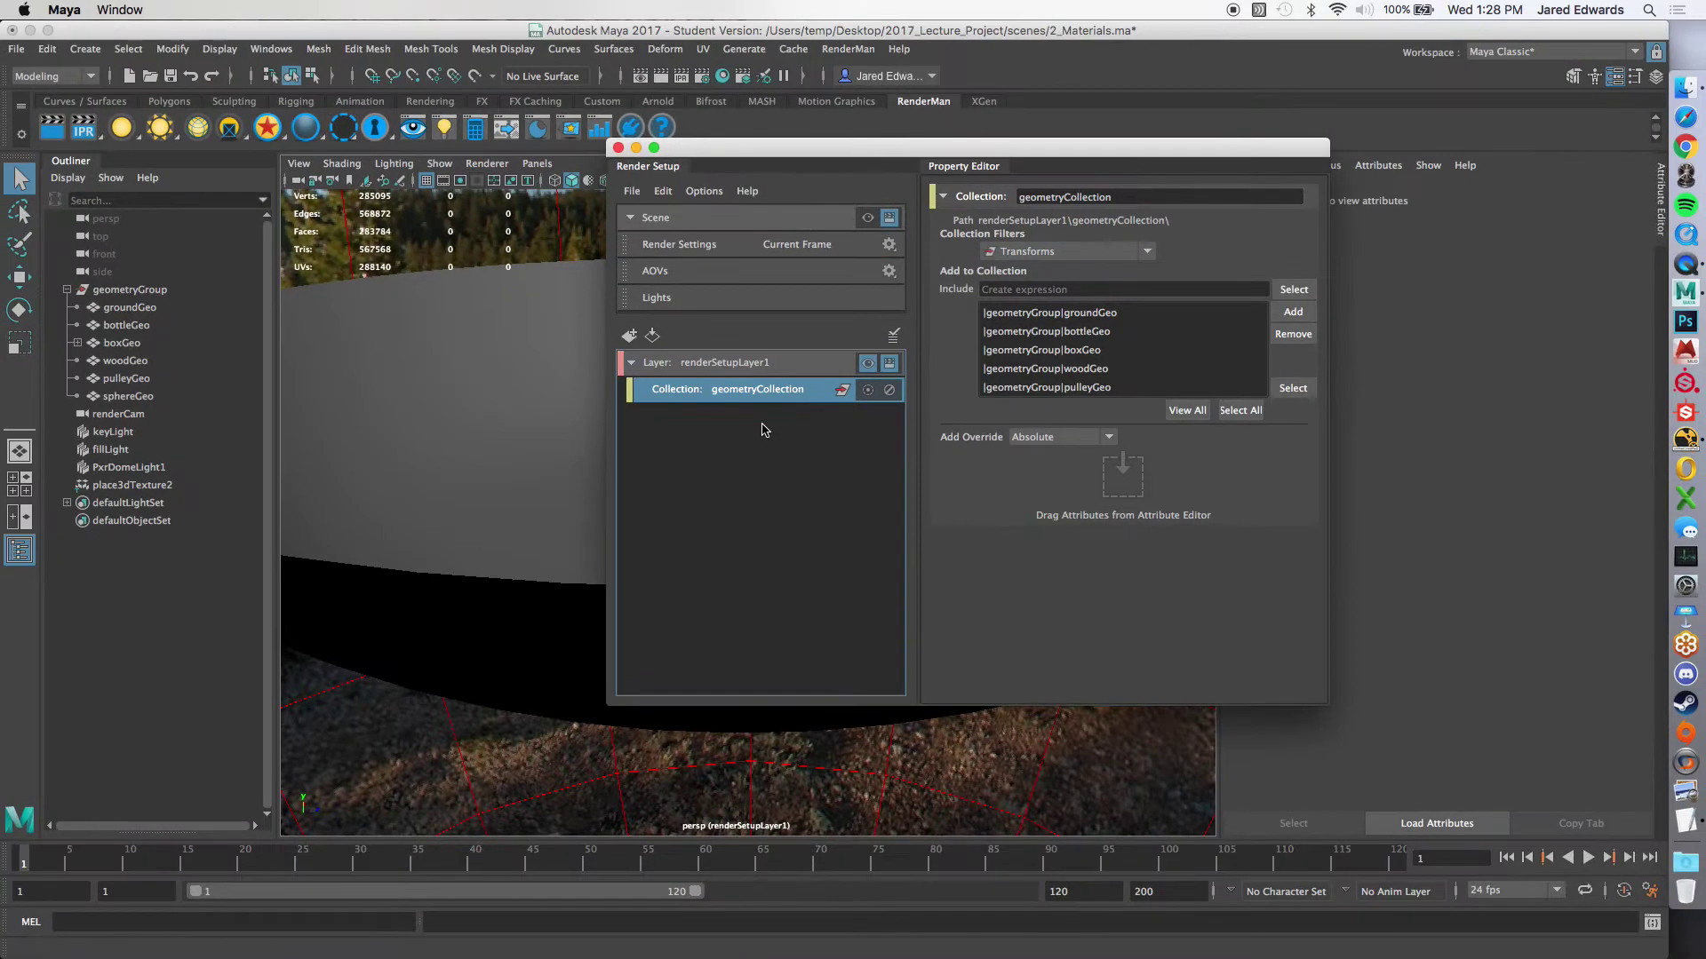
click(777, 424)
click(764, 397)
Step: Switch to the TextEdit notes and highlight the Key Light, Fill Light and Dome Light entries
drag(900, 155, 1100, 556)
click(1685, 819)
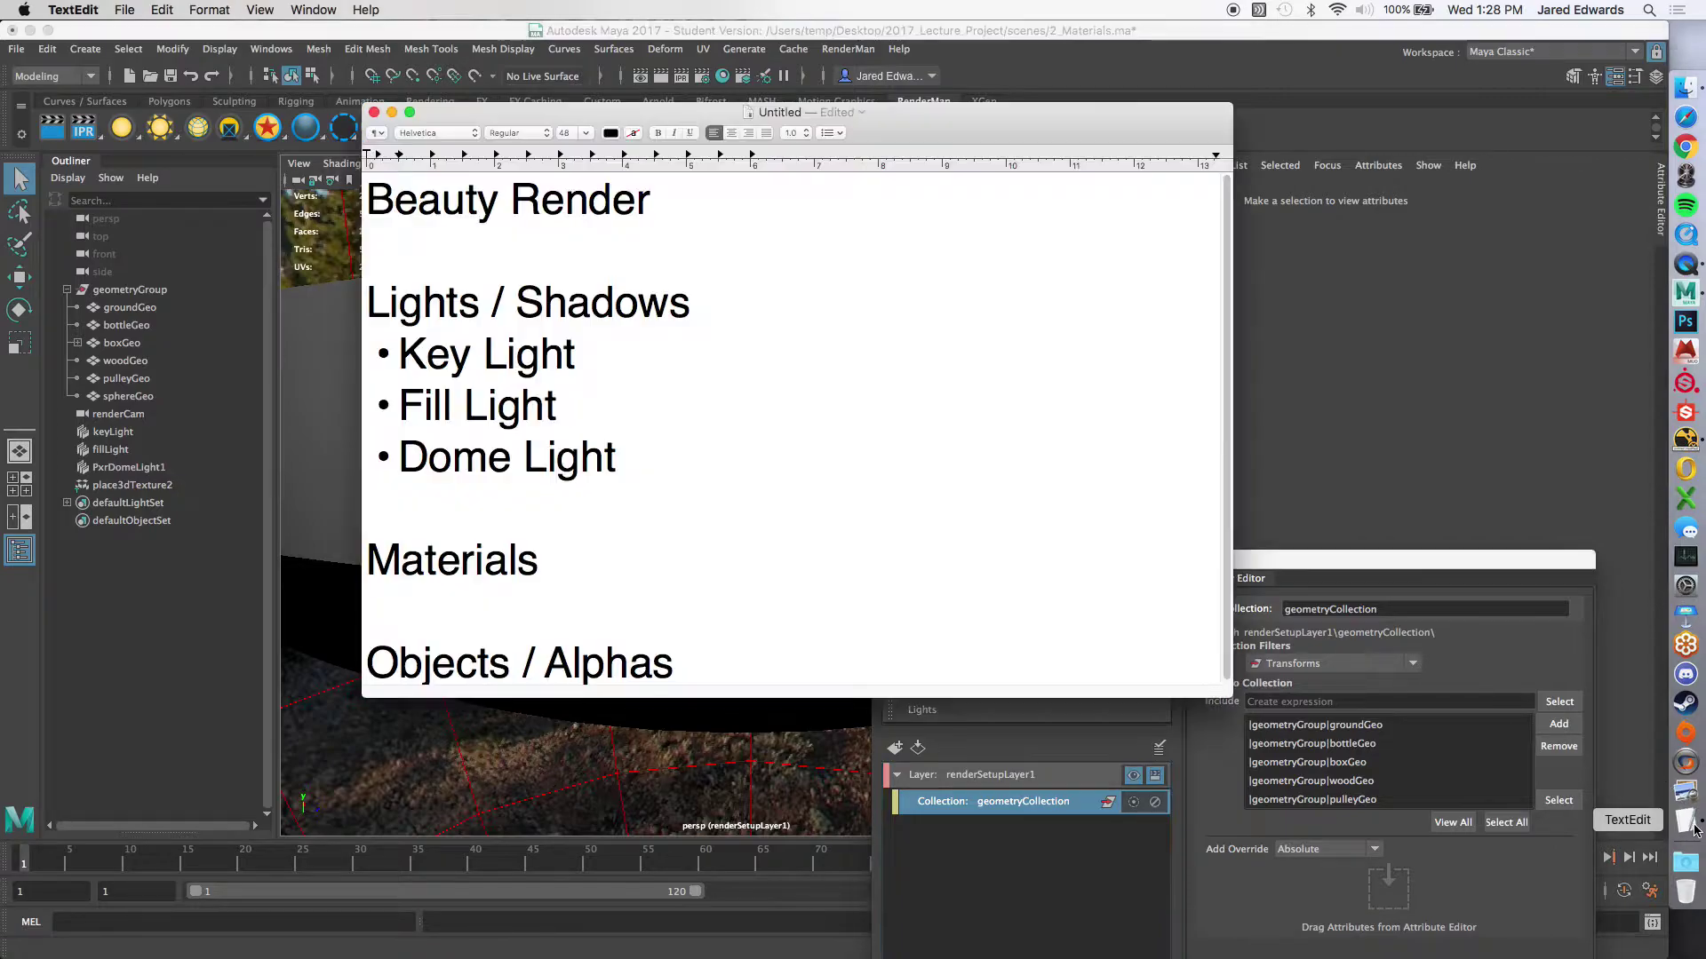
drag(668, 442, 327, 369)
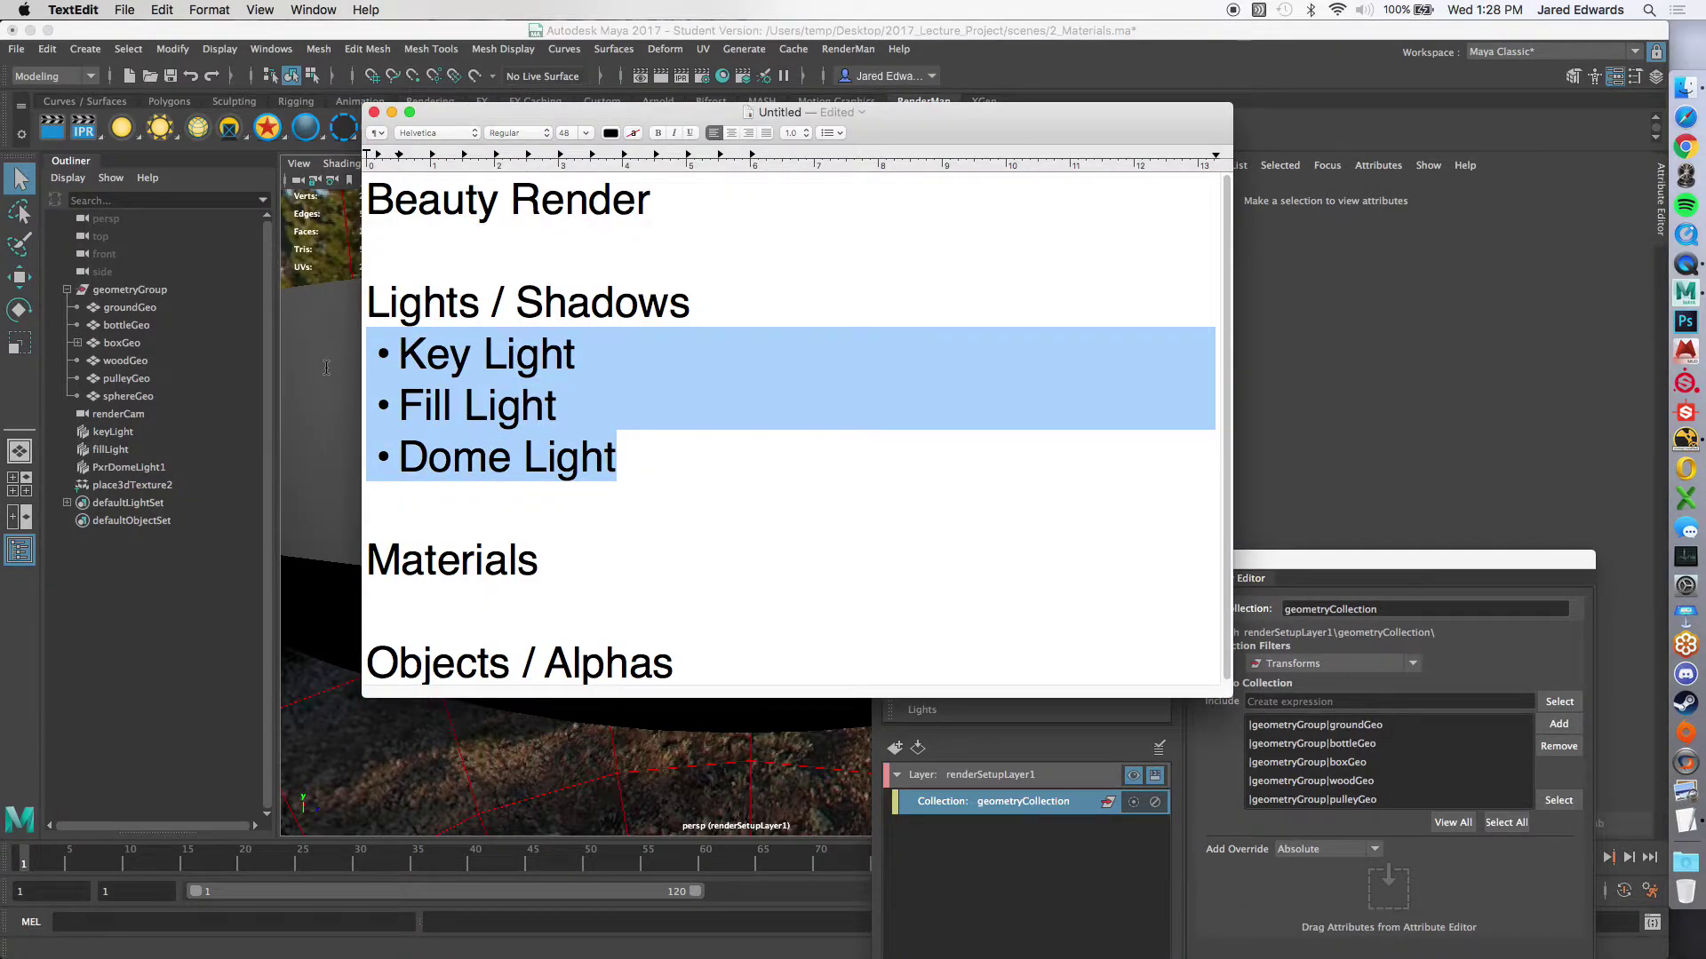
Step: Return to Maya and check renderSetupLayer1 against the master scene by alternating their visibility
key(super+Tab)
alt+drag(933, 333, 1365, 183)
click(1387, 253)
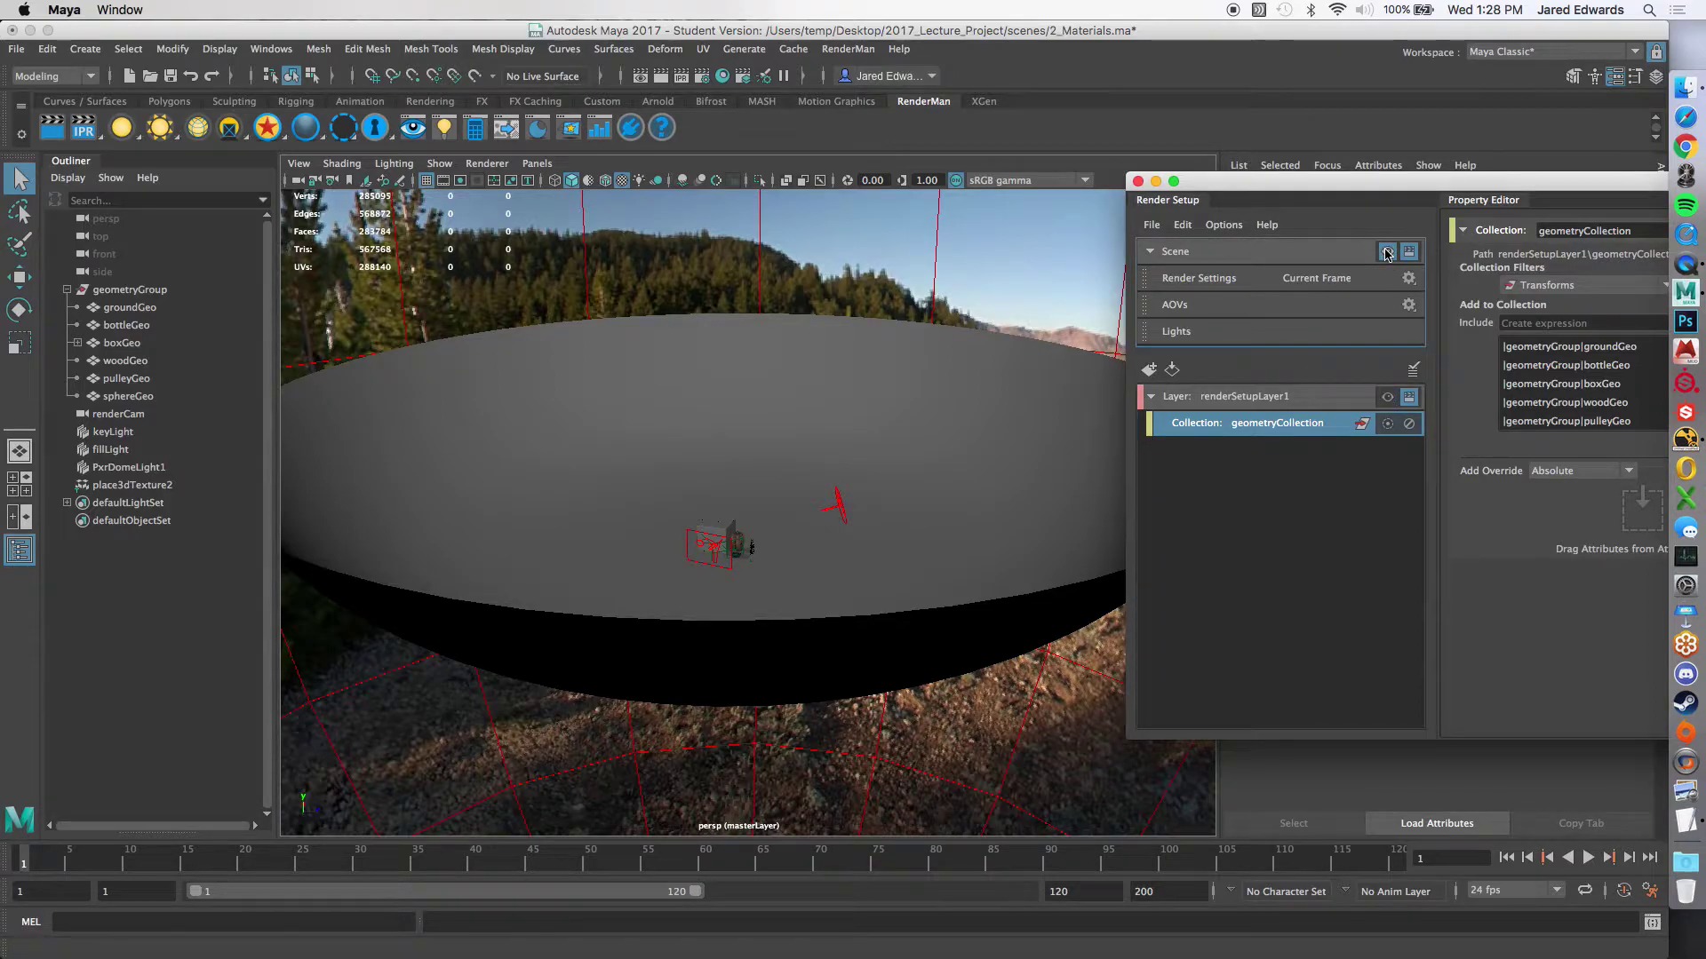
click(1388, 398)
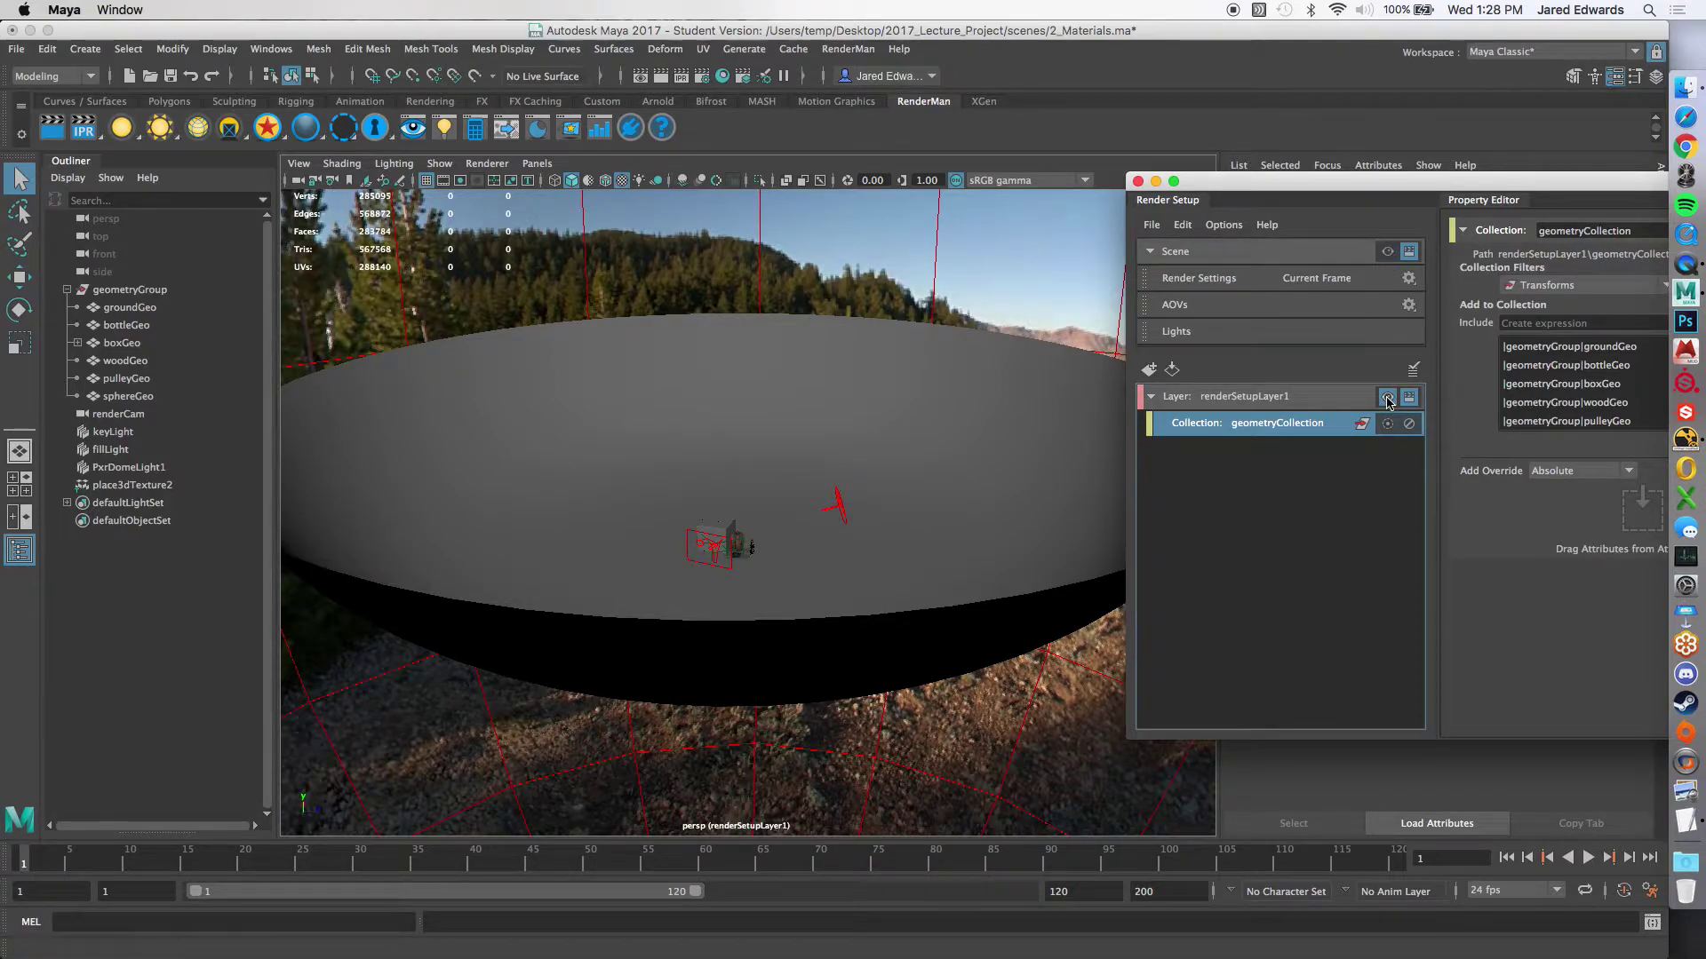
click(1388, 253)
click(1392, 399)
Step: Inspect the key and fill lights in the viewport while renderSetupLayer1 is visible, selecting each light in turn
drag(1342, 182, 1263, 175)
click(836, 503)
click(718, 548)
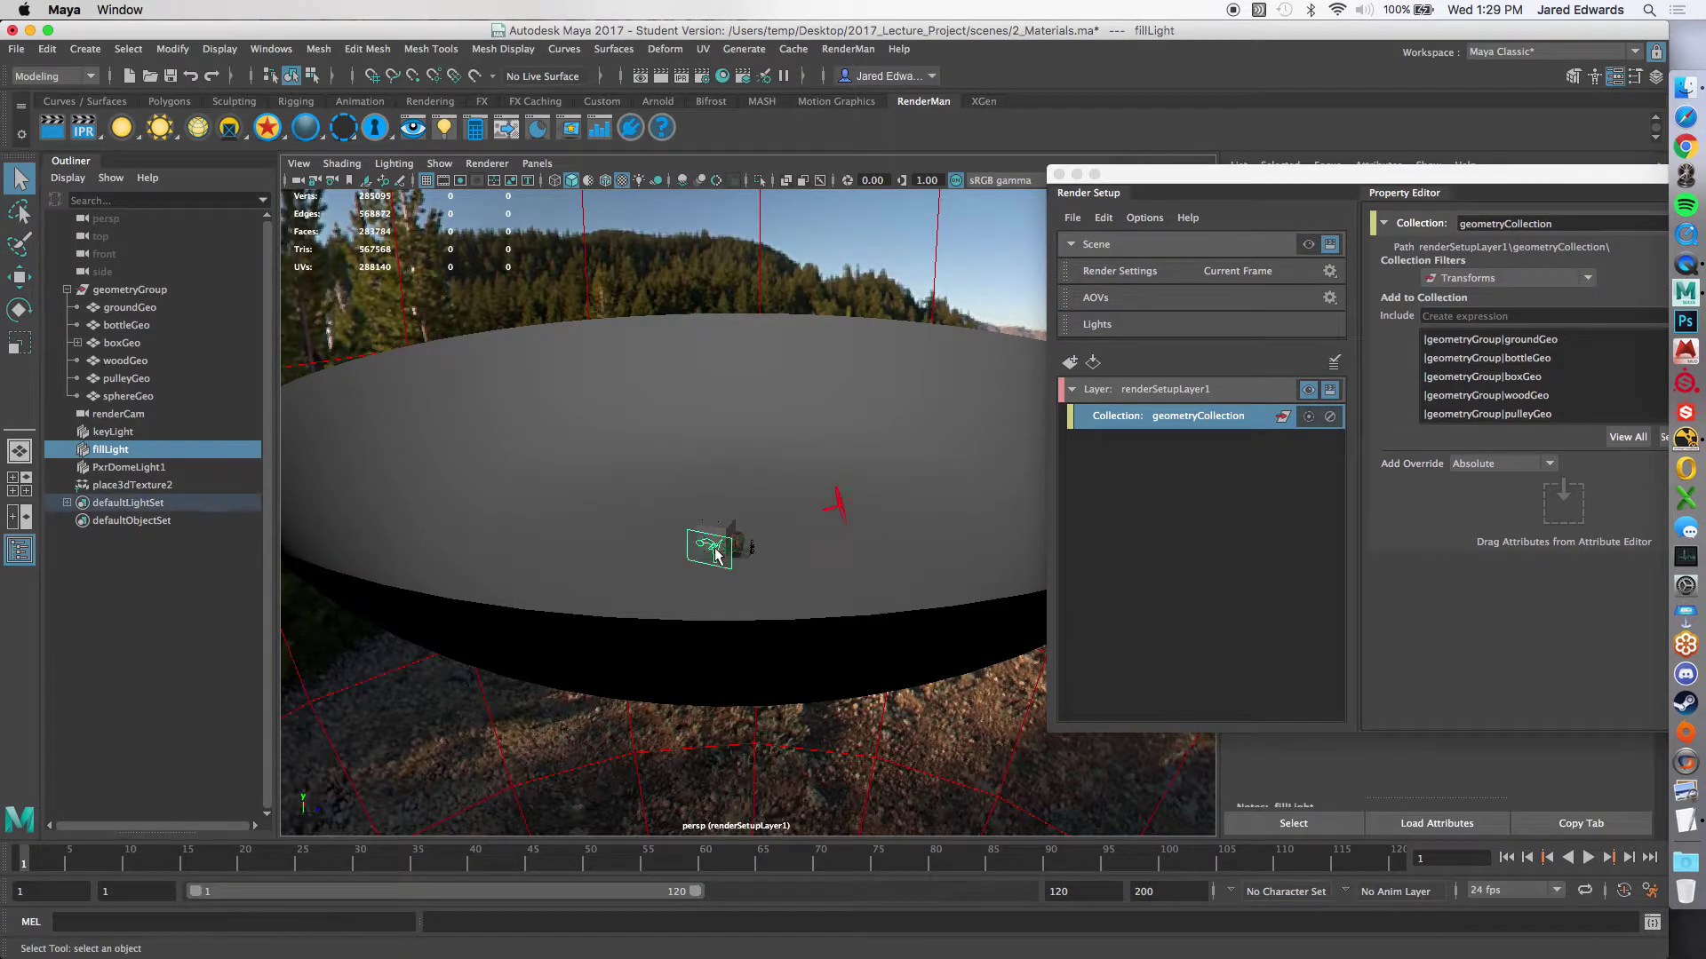
click(836, 507)
click(1162, 544)
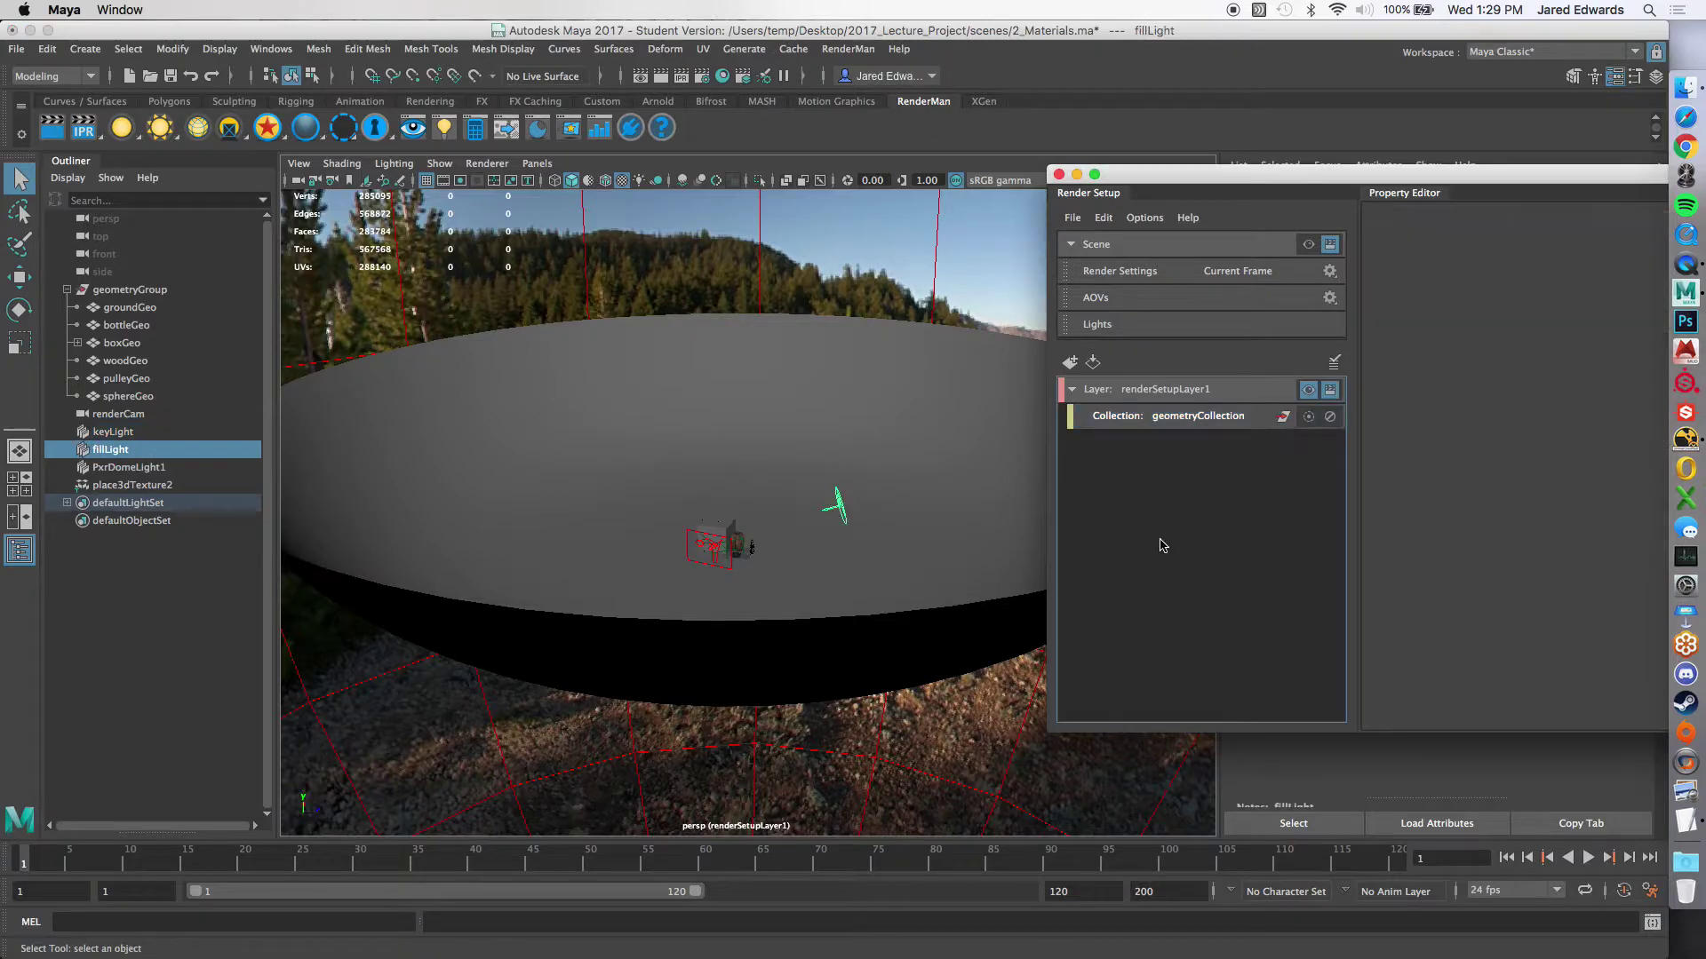
click(848, 518)
alt+right_drag(839, 515, 890, 545)
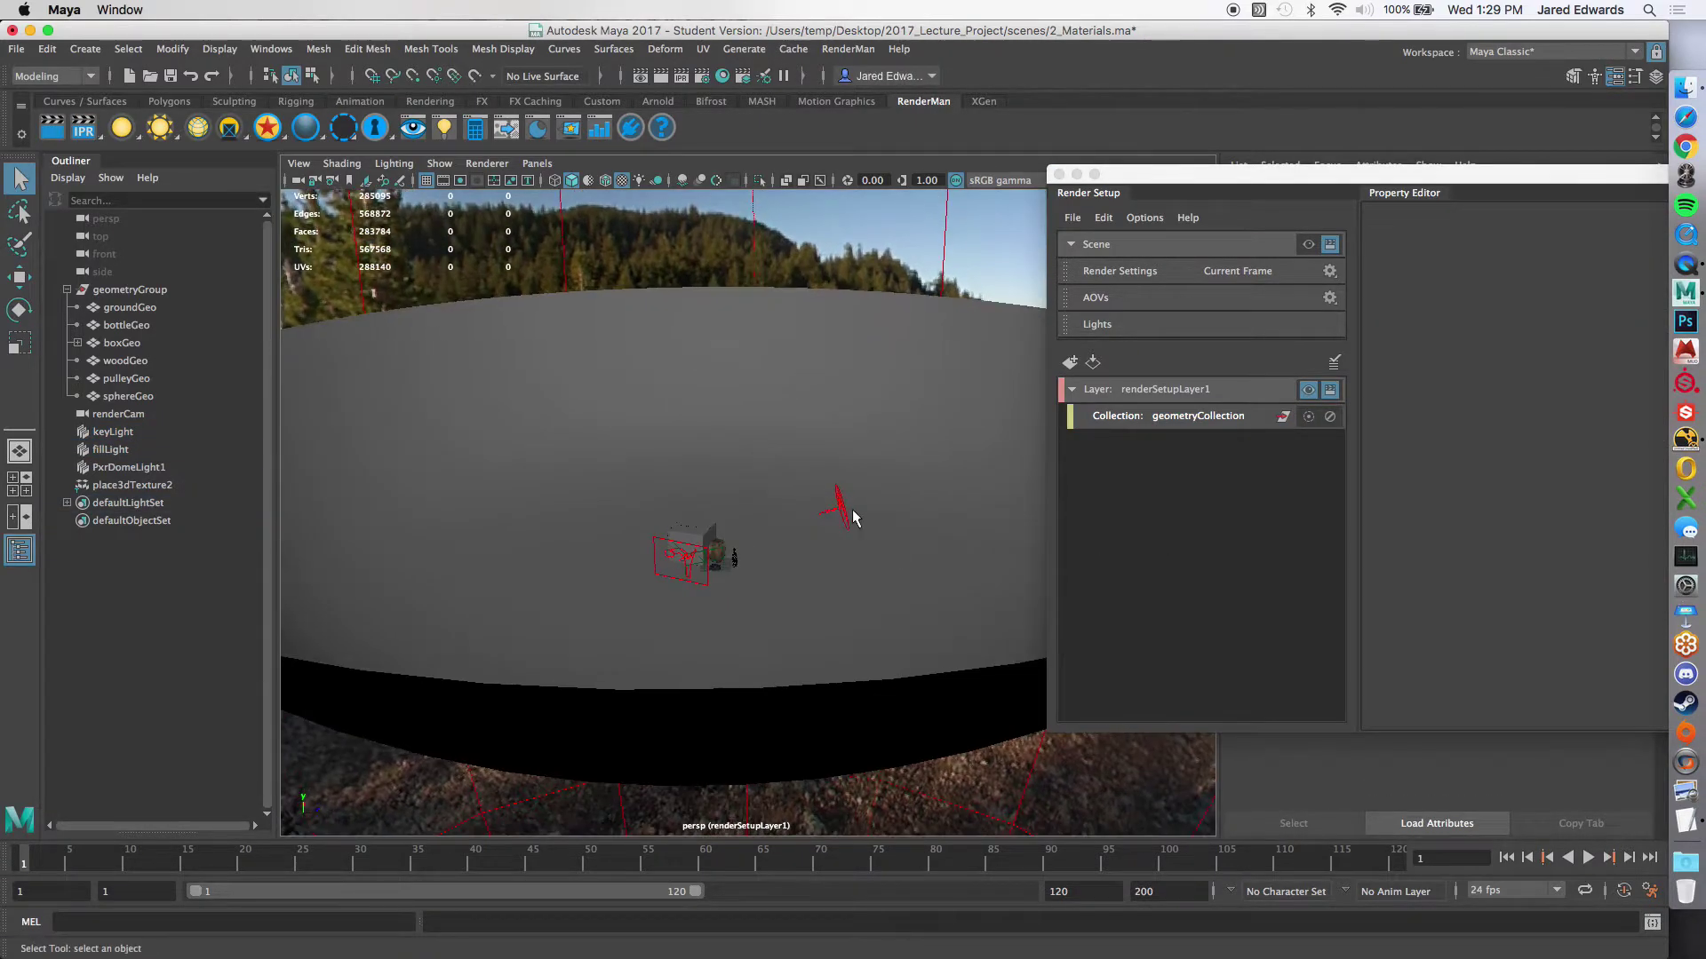
drag(1239, 175, 1149, 179)
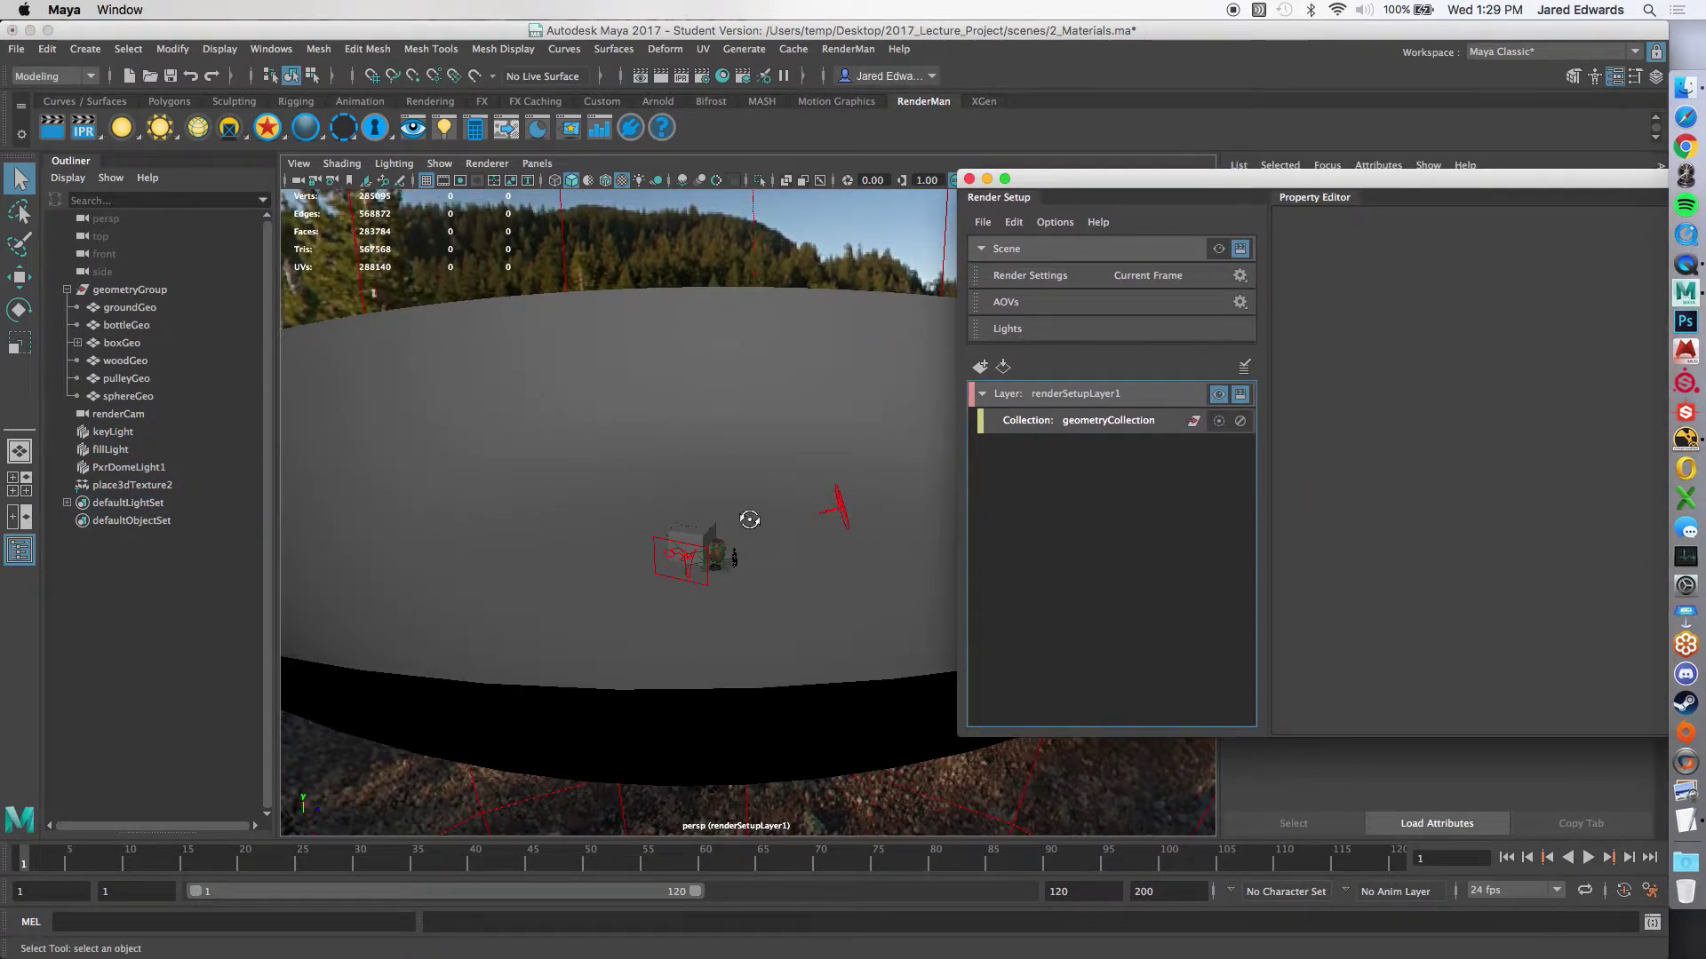
alt+drag(746, 521, 864, 590)
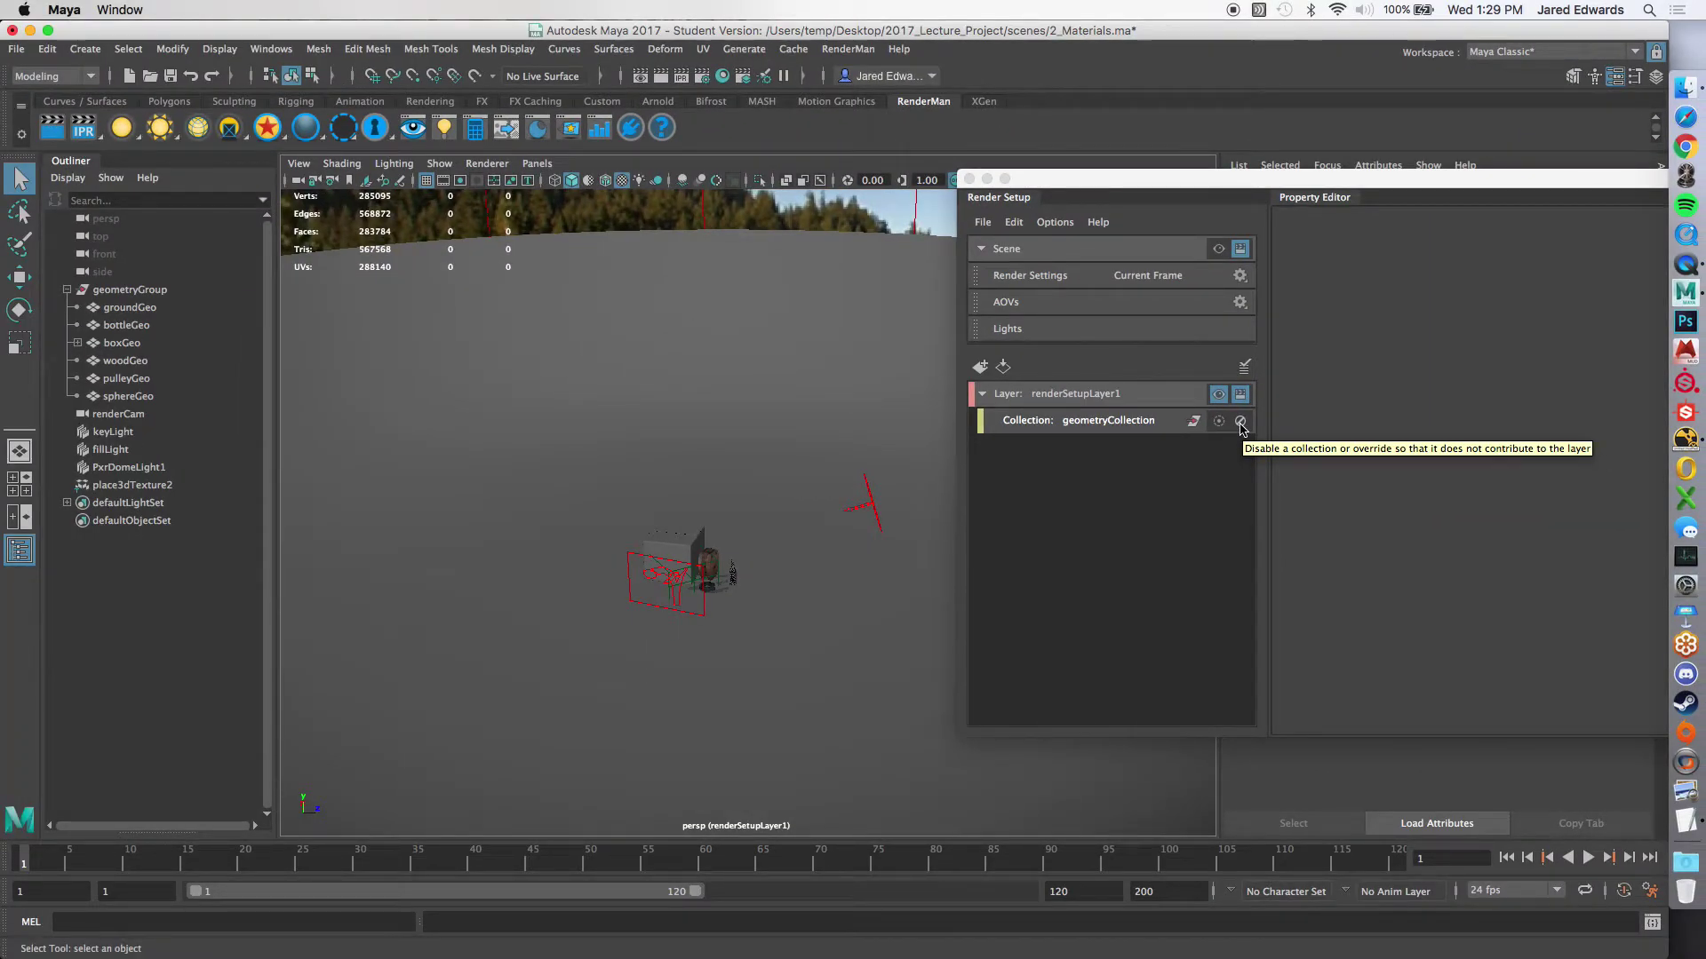
Step: Check what geometryCollection contributes to the layer by disabling and re-enabling it, leaving it enabled
click(1240, 424)
click(1240, 419)
click(1240, 419)
click(1240, 421)
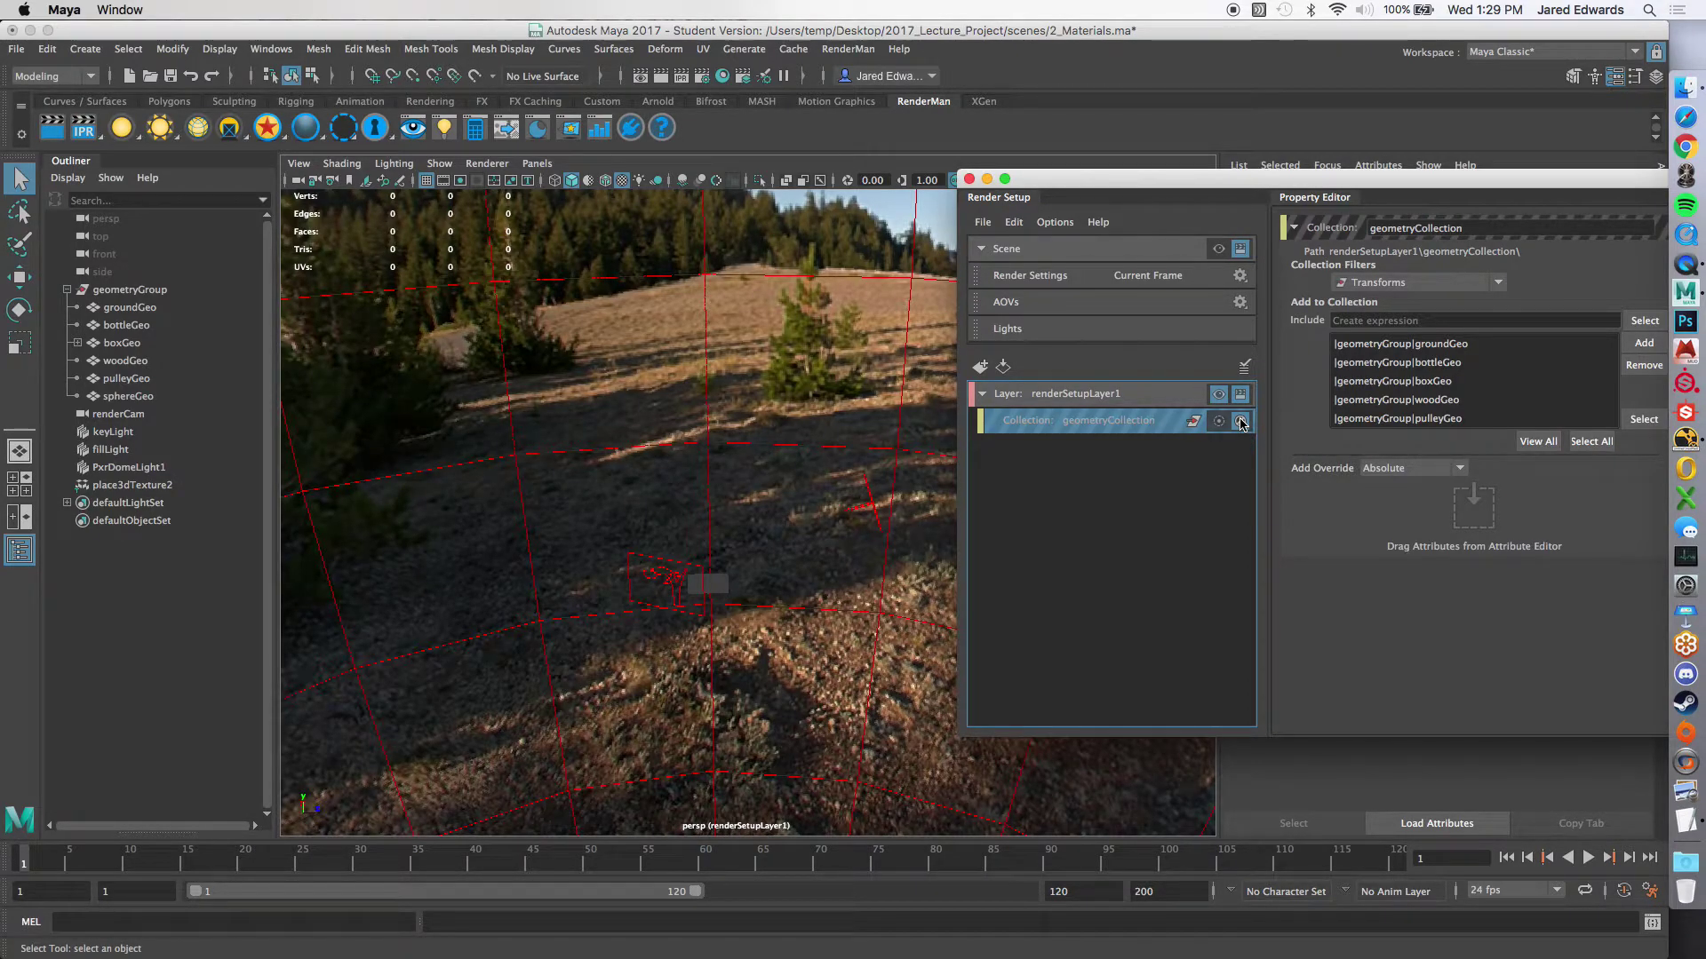
click(1240, 421)
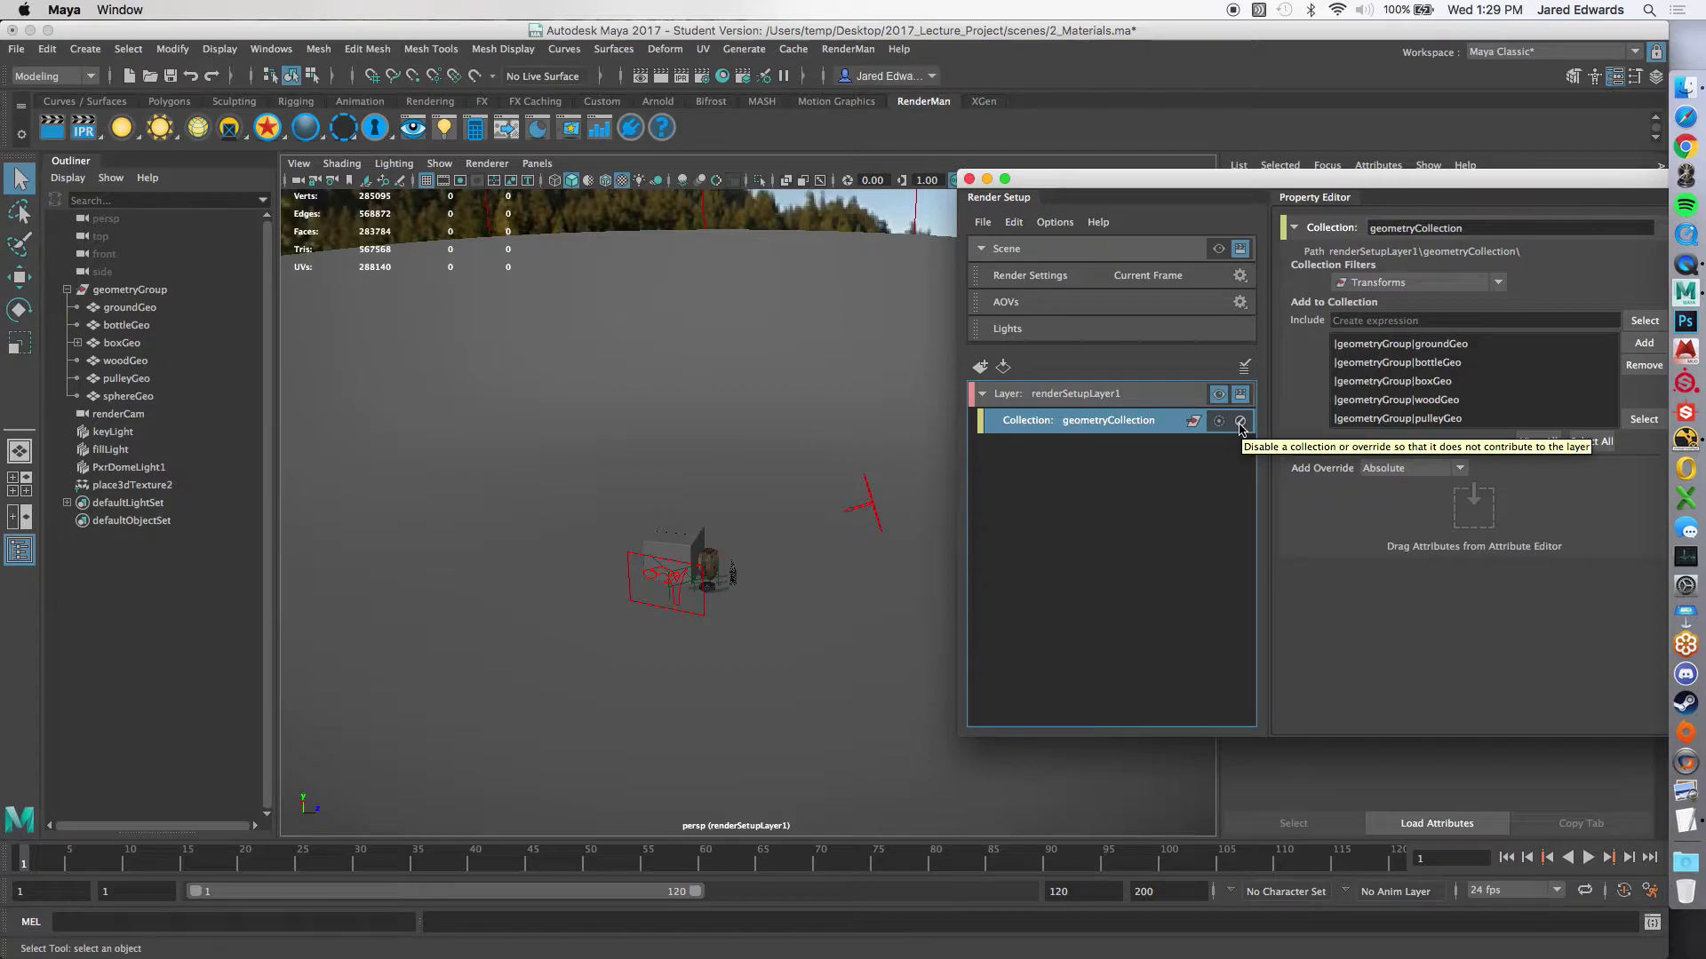
click(1128, 510)
Step: Compare the Property Editor settings of renderSetupLayer1 and geometryCollection by selecting each in turn
drag(1280, 188, 1212, 199)
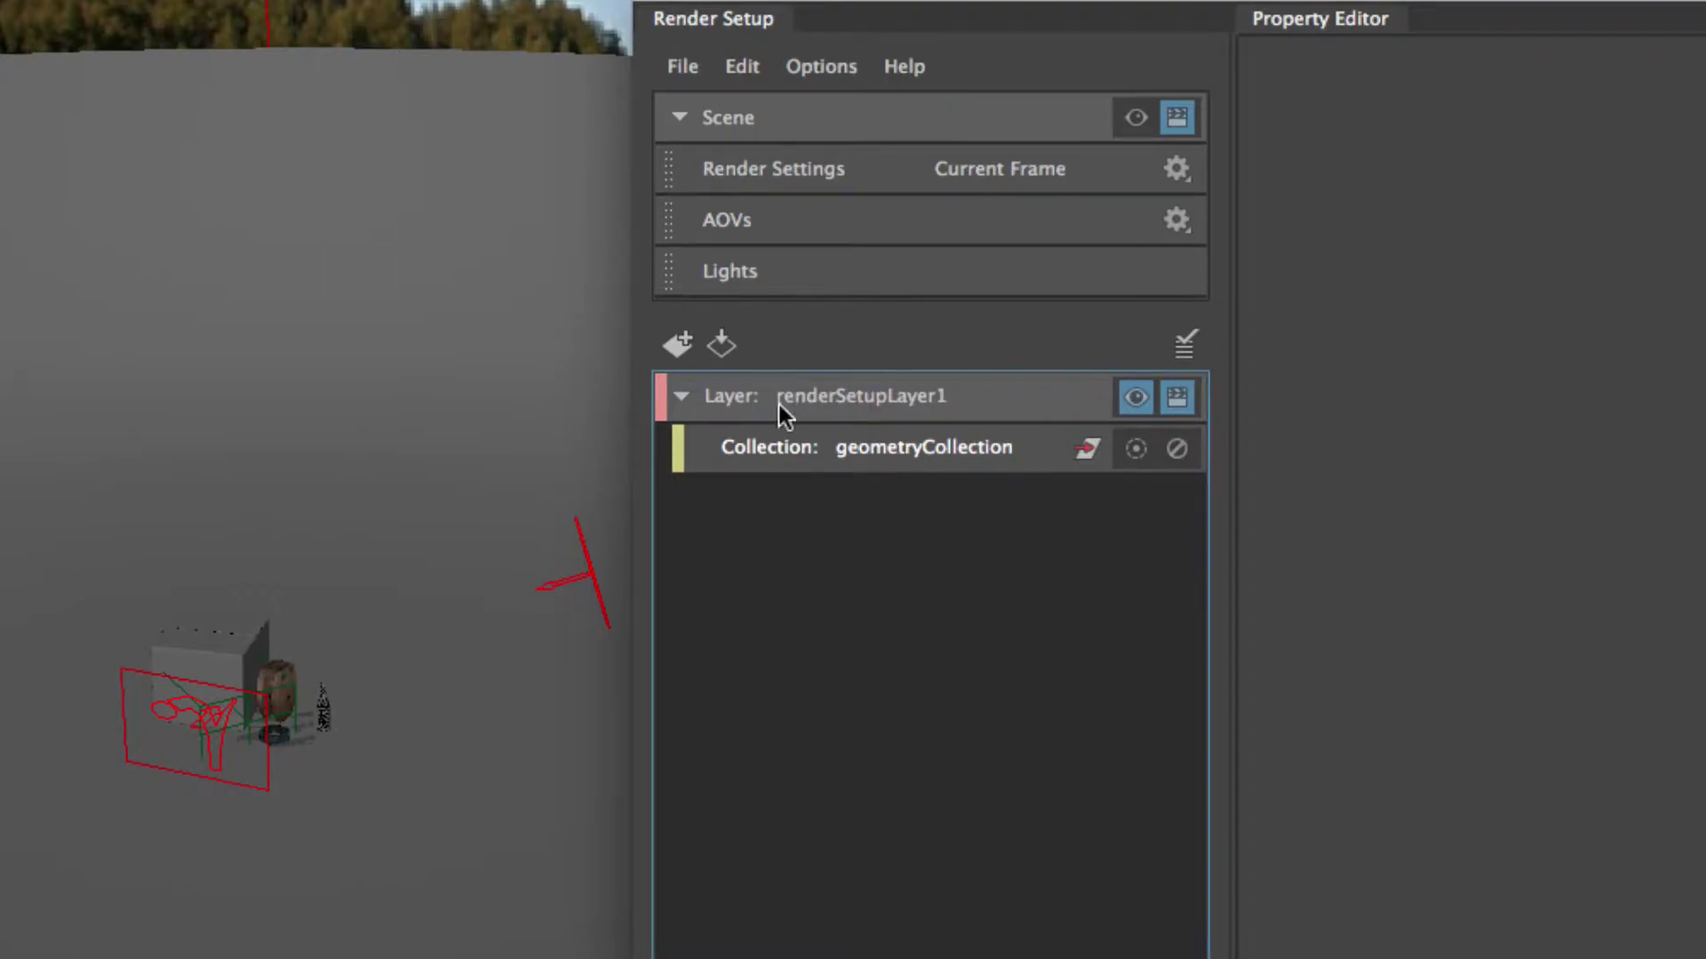
click(916, 408)
click(911, 444)
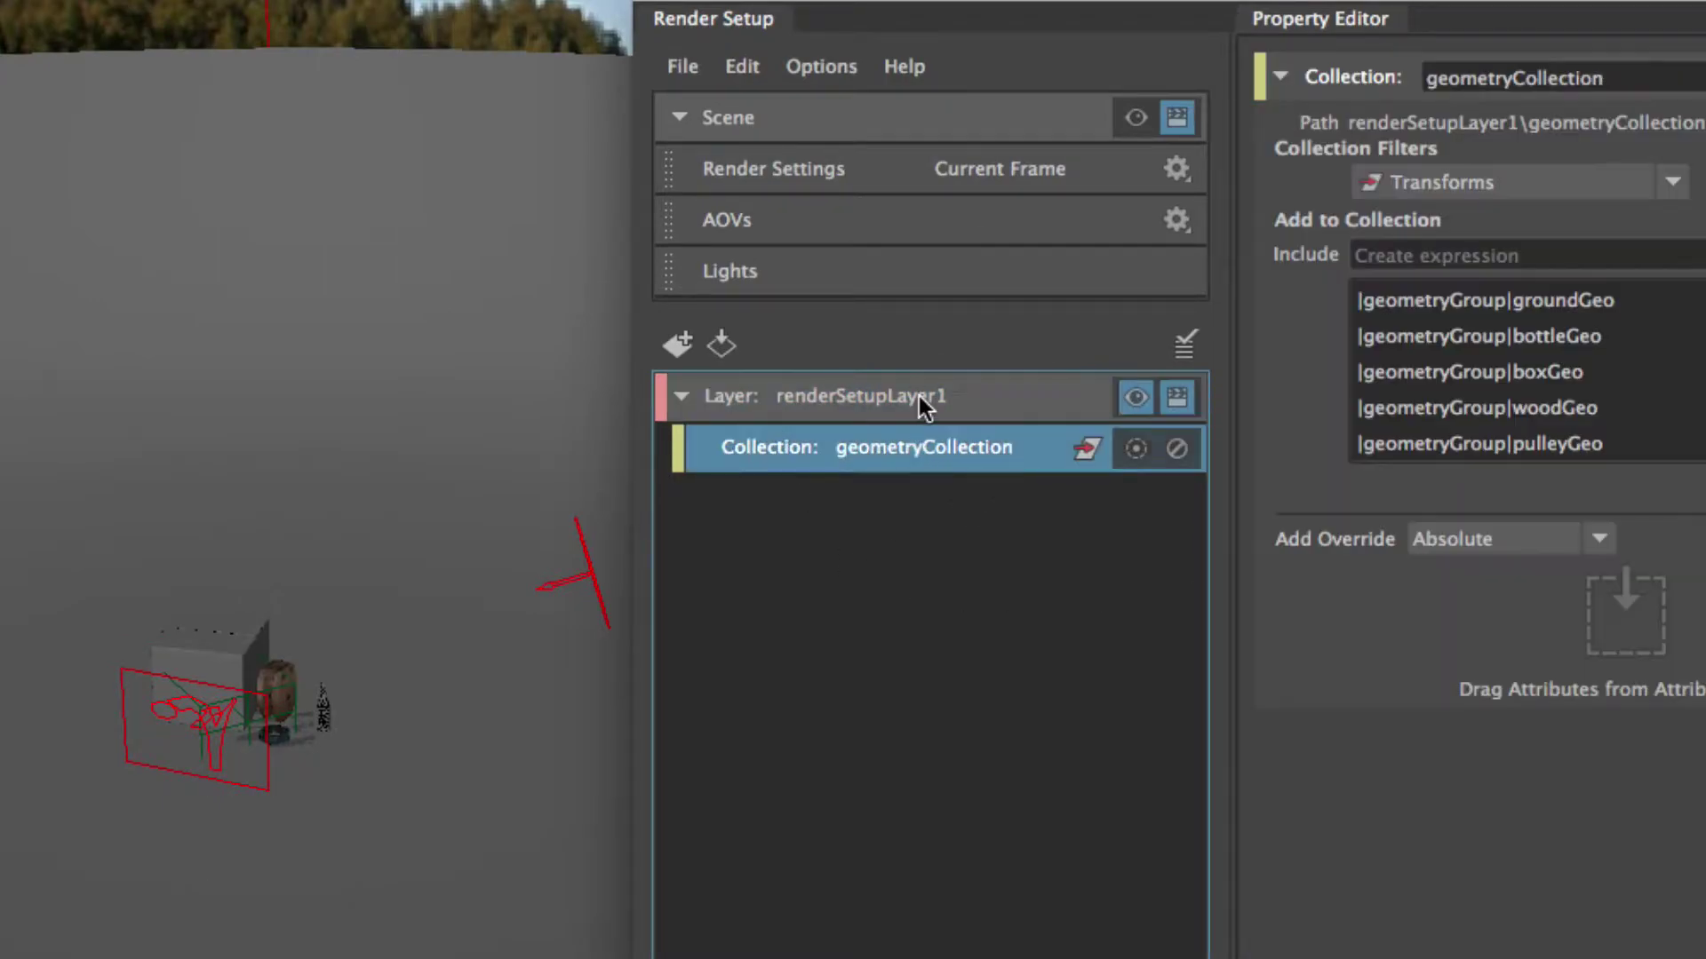
click(915, 407)
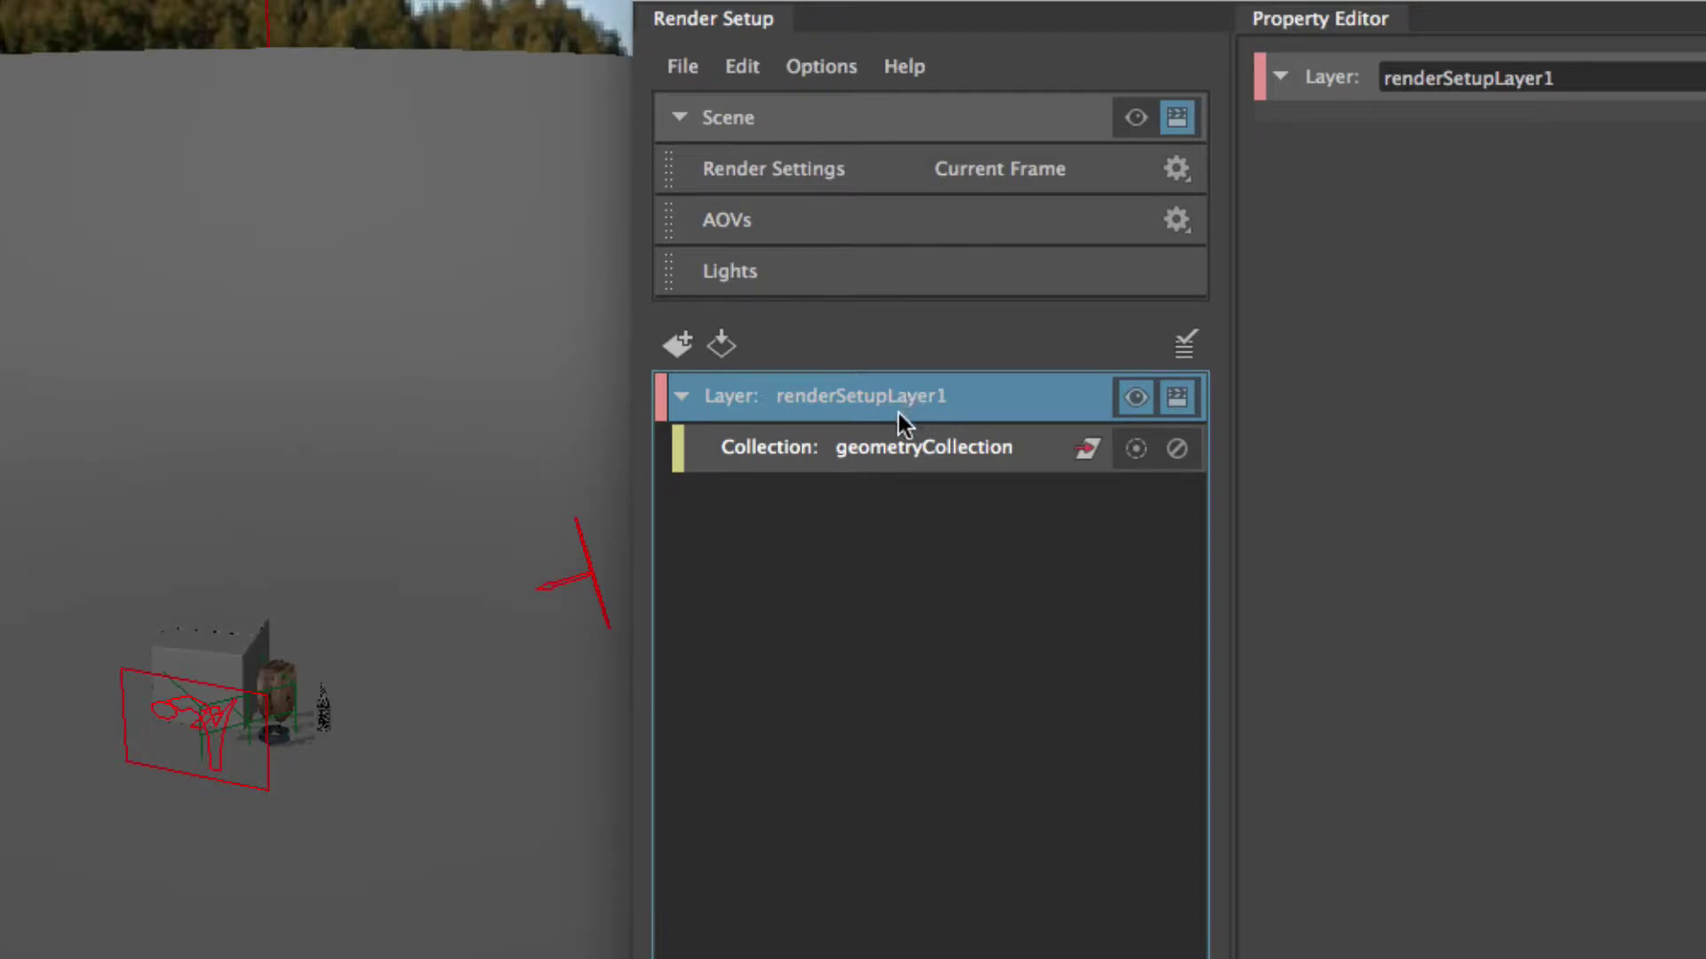
click(898, 446)
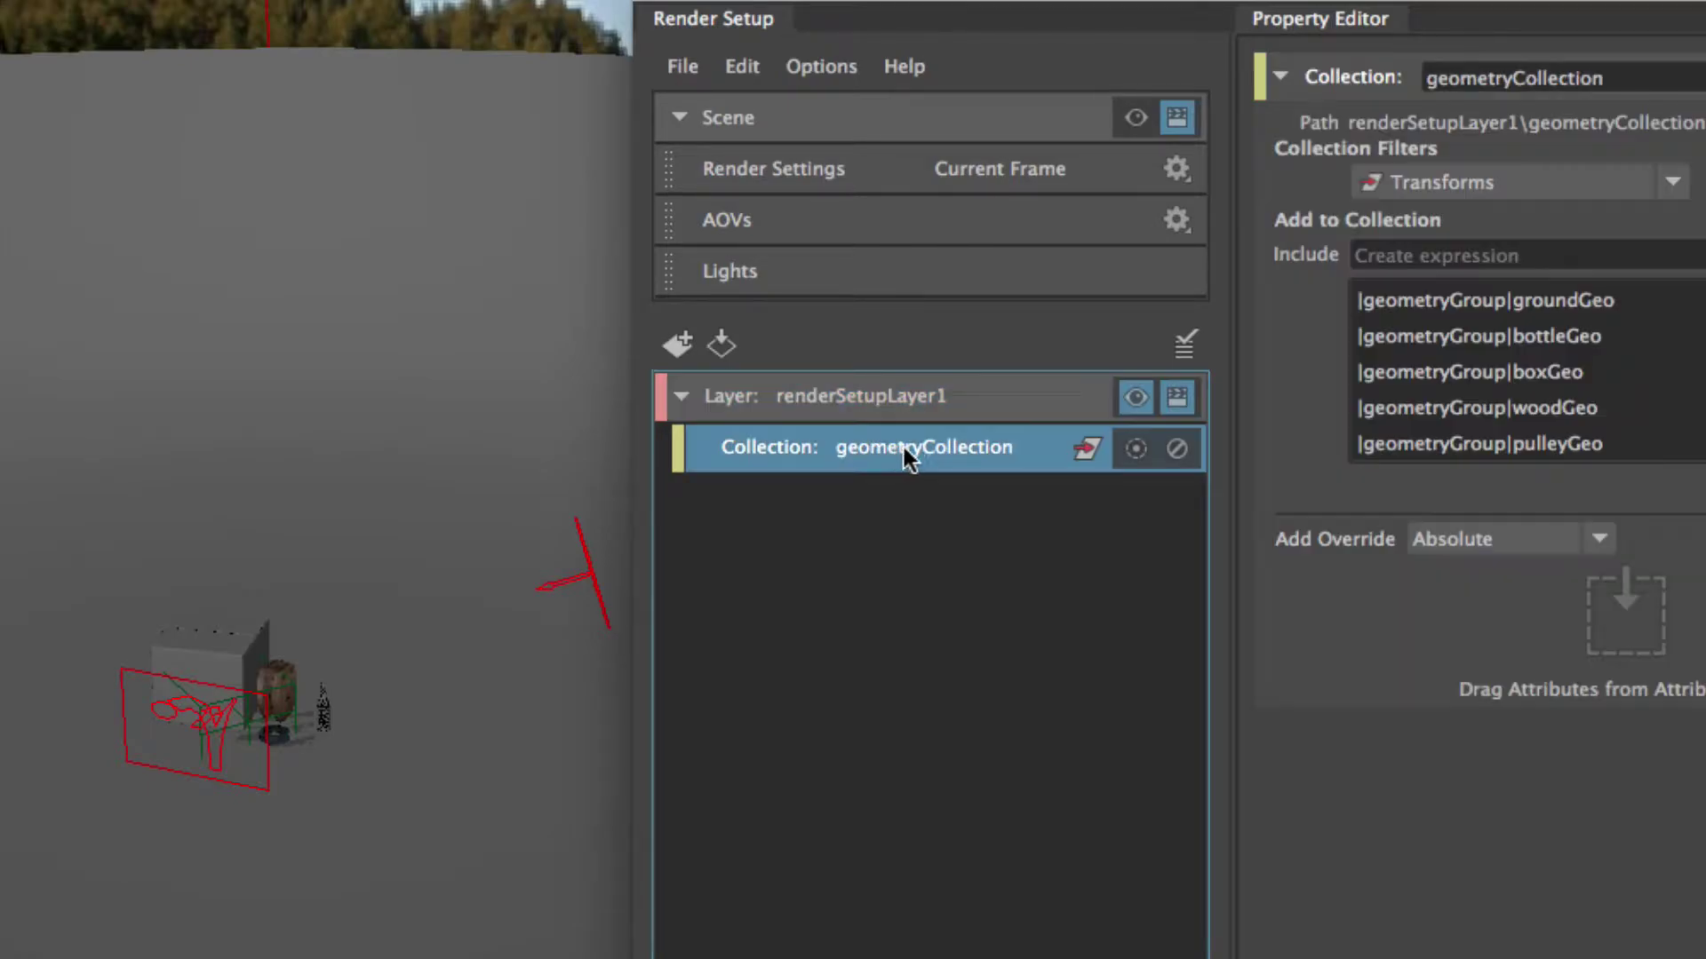
Step: Create a new collection nested inside geometryCollection, and inspect the properties of both collections
right_click(896, 447)
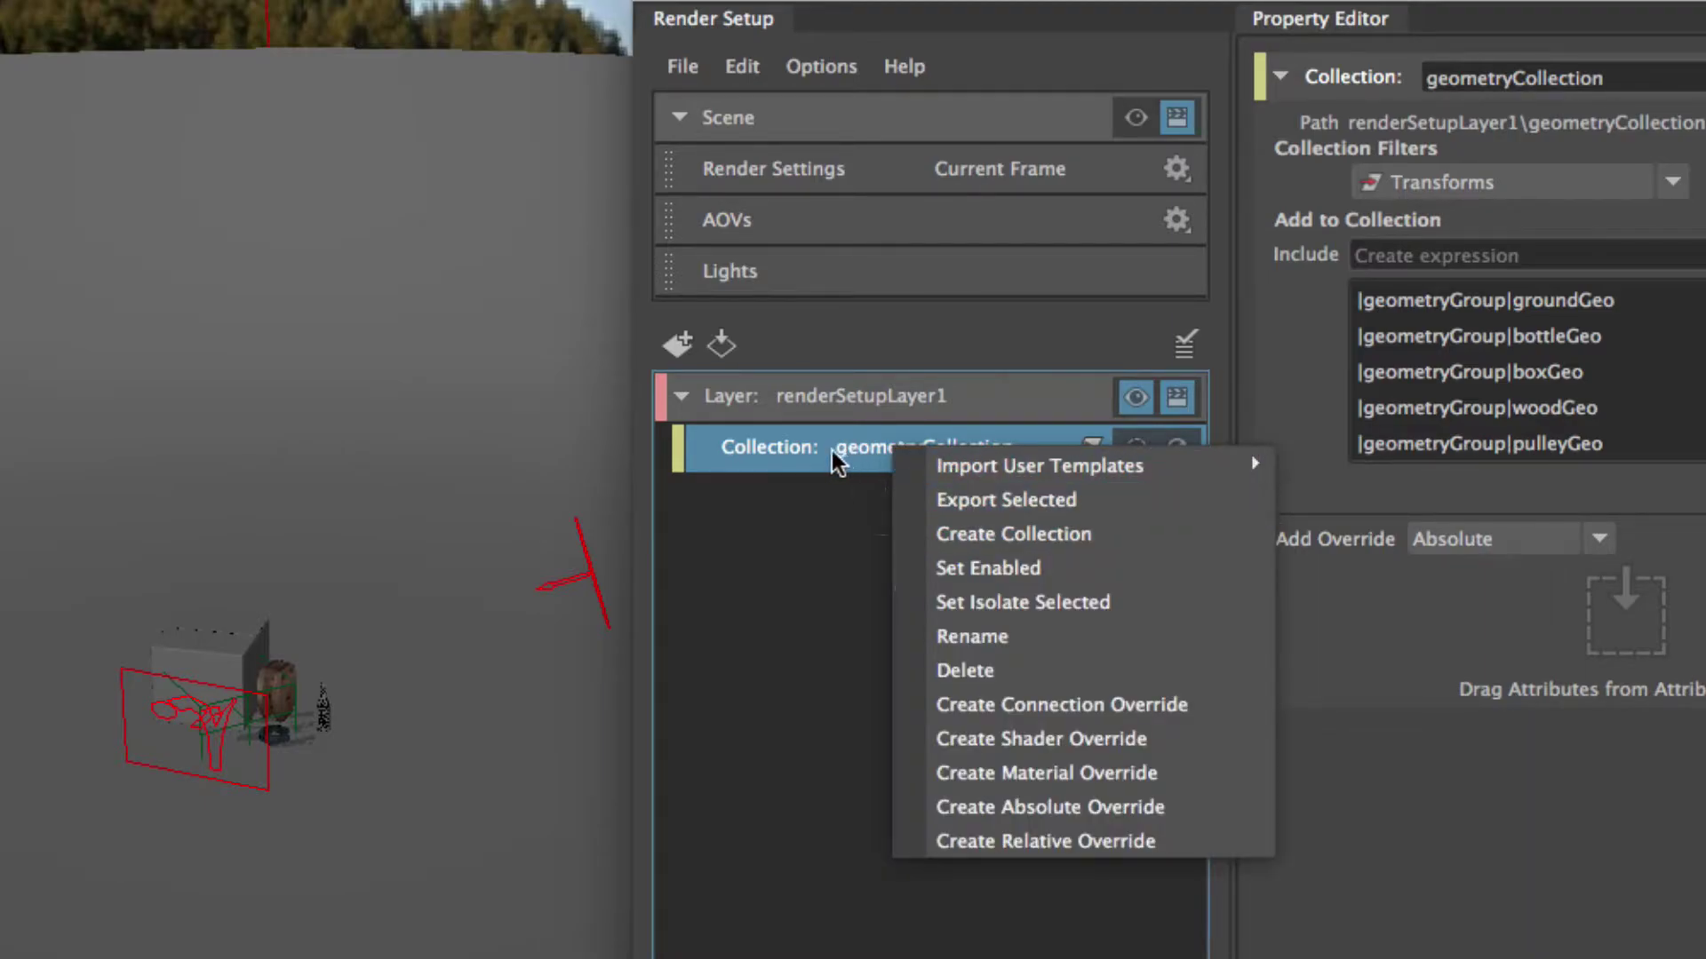
click(961, 518)
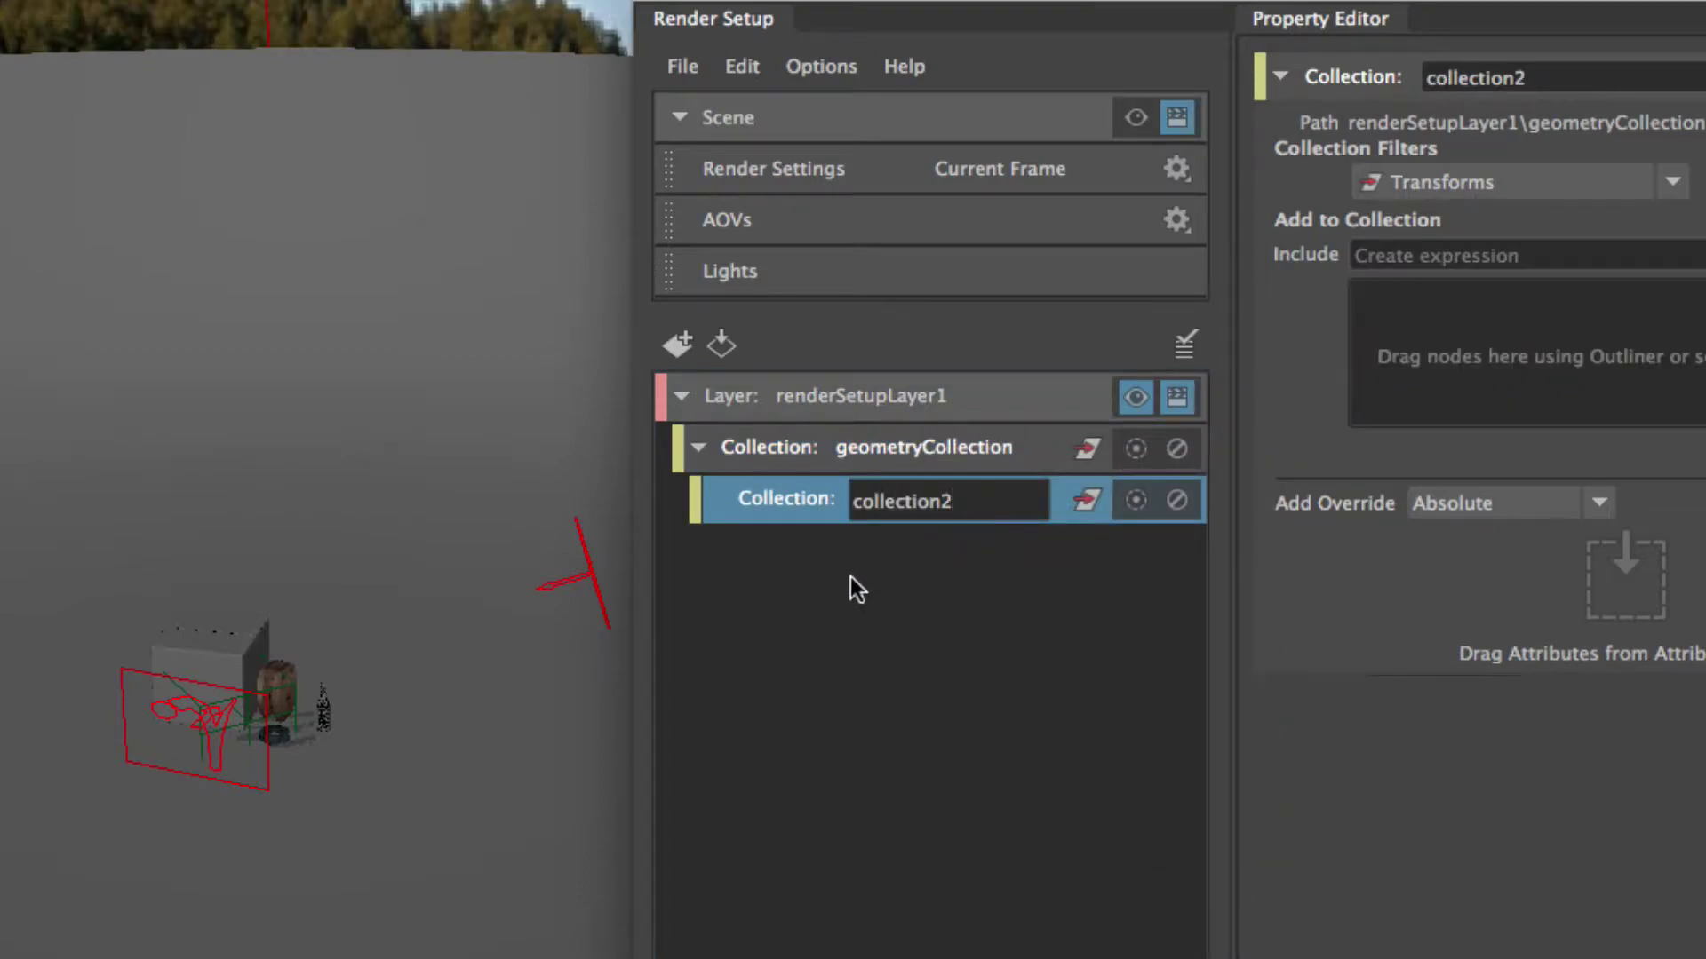
click(775, 547)
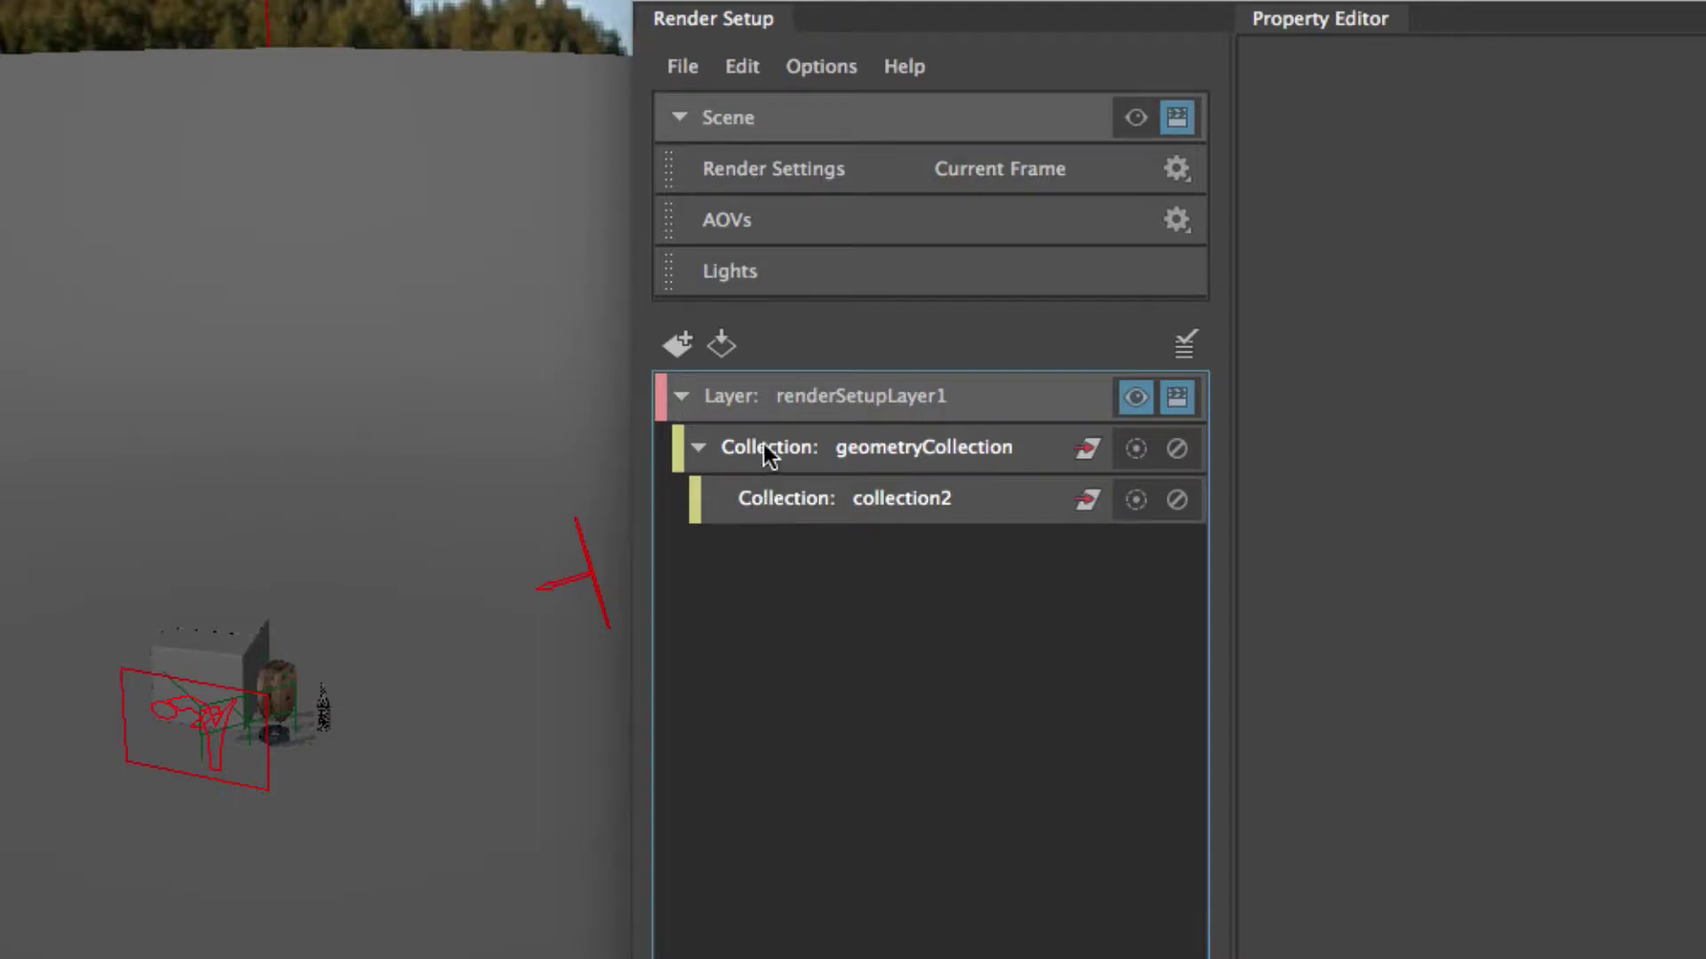
click(874, 498)
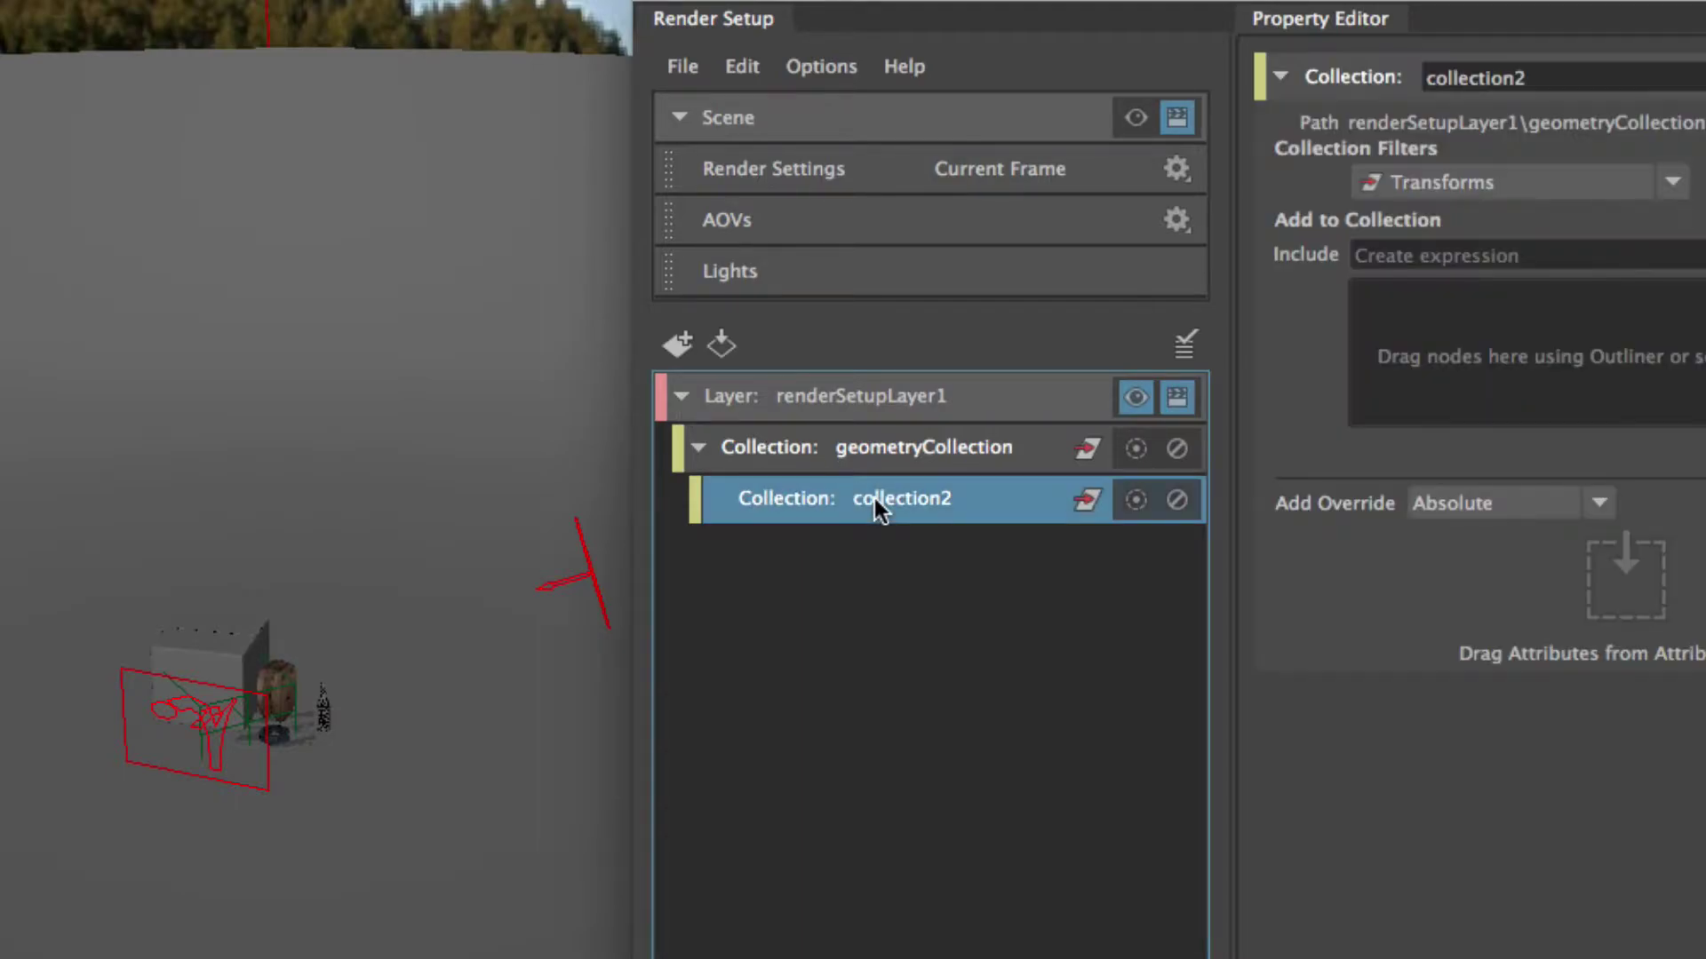
click(894, 450)
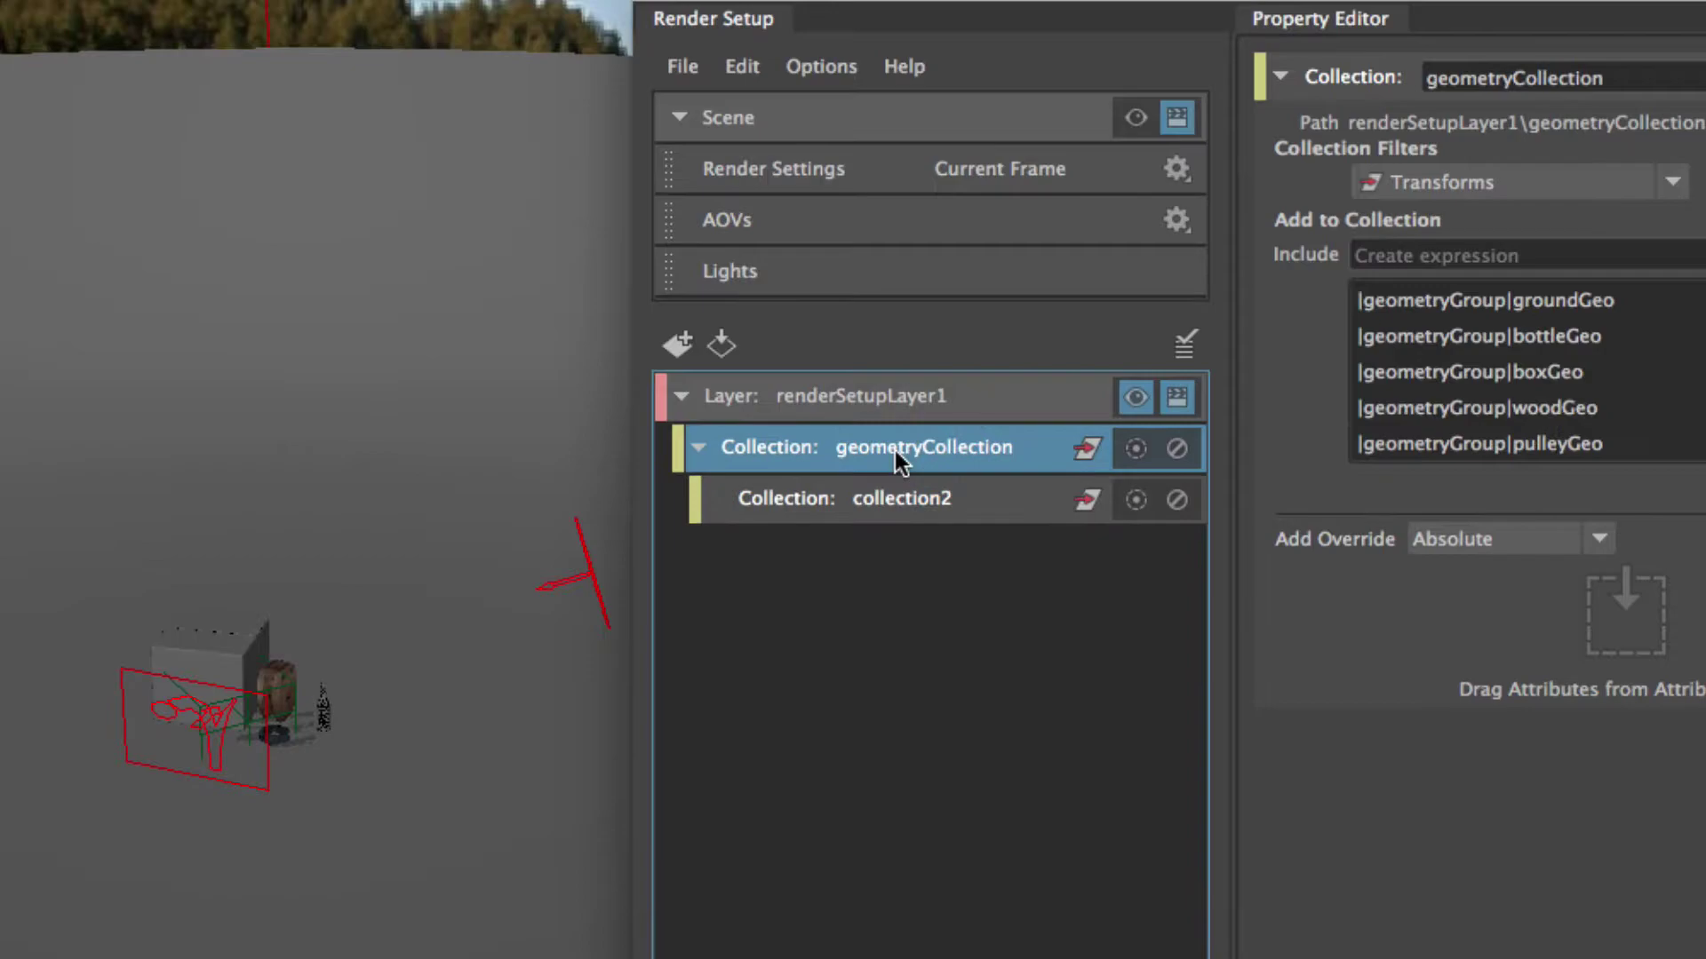
Step: Delete collection2, the collection nested inside geometryCollection
click(879, 498)
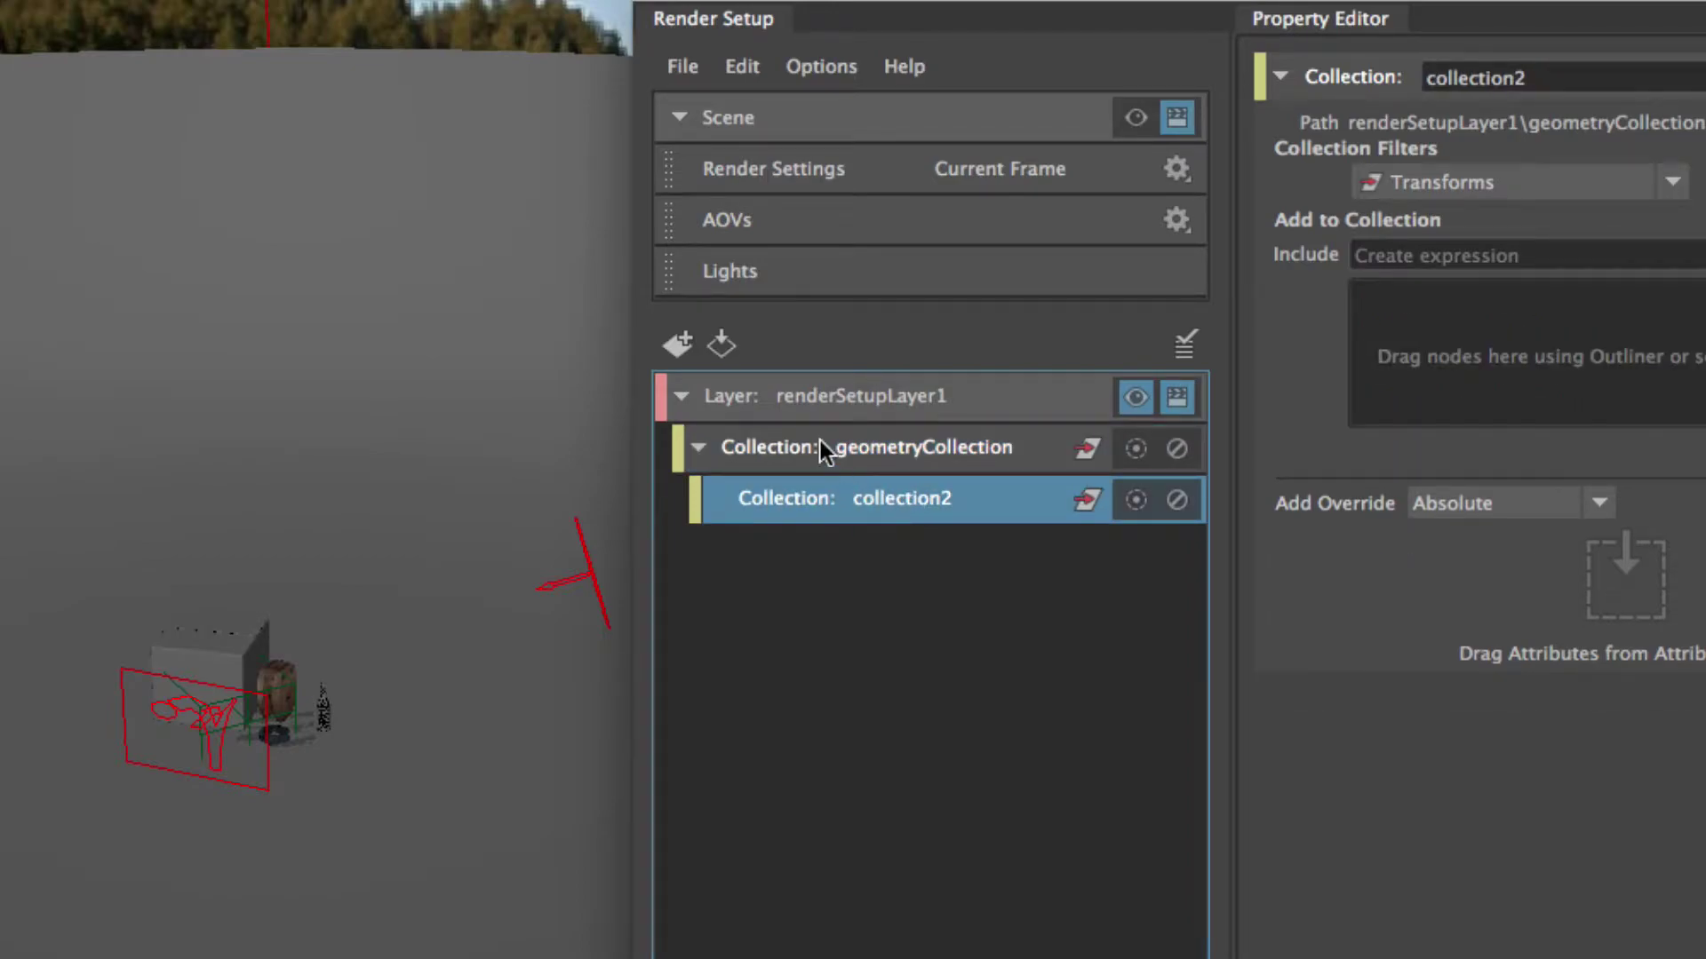
right_click(842, 503)
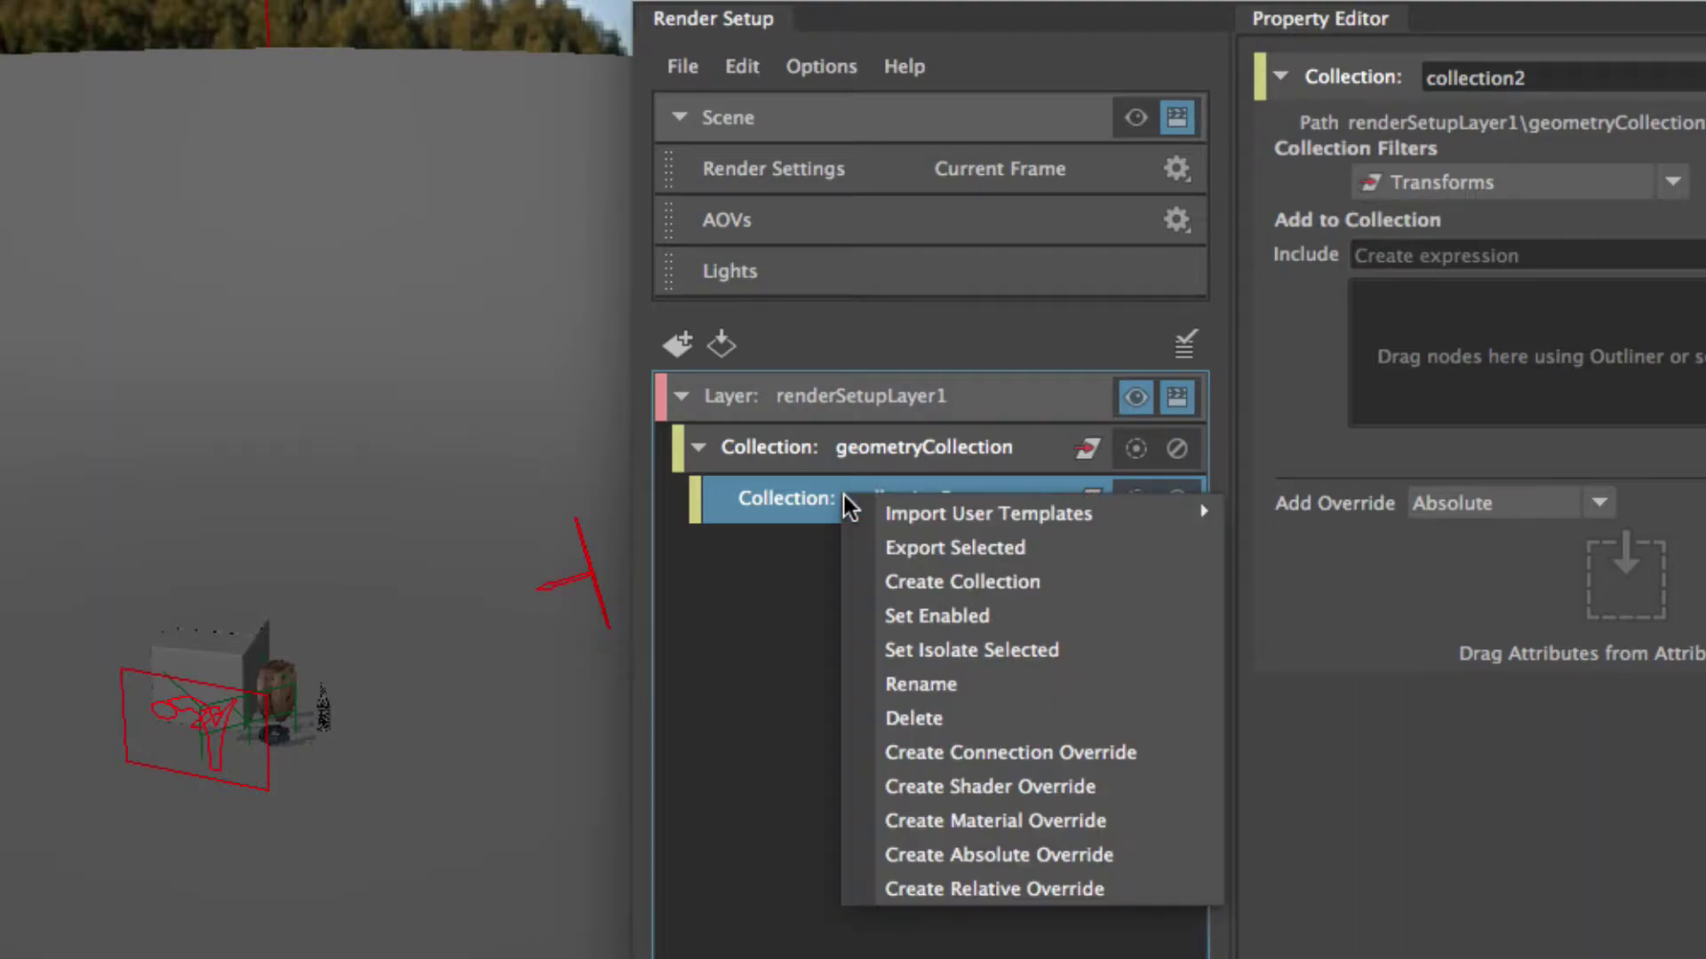
click(958, 718)
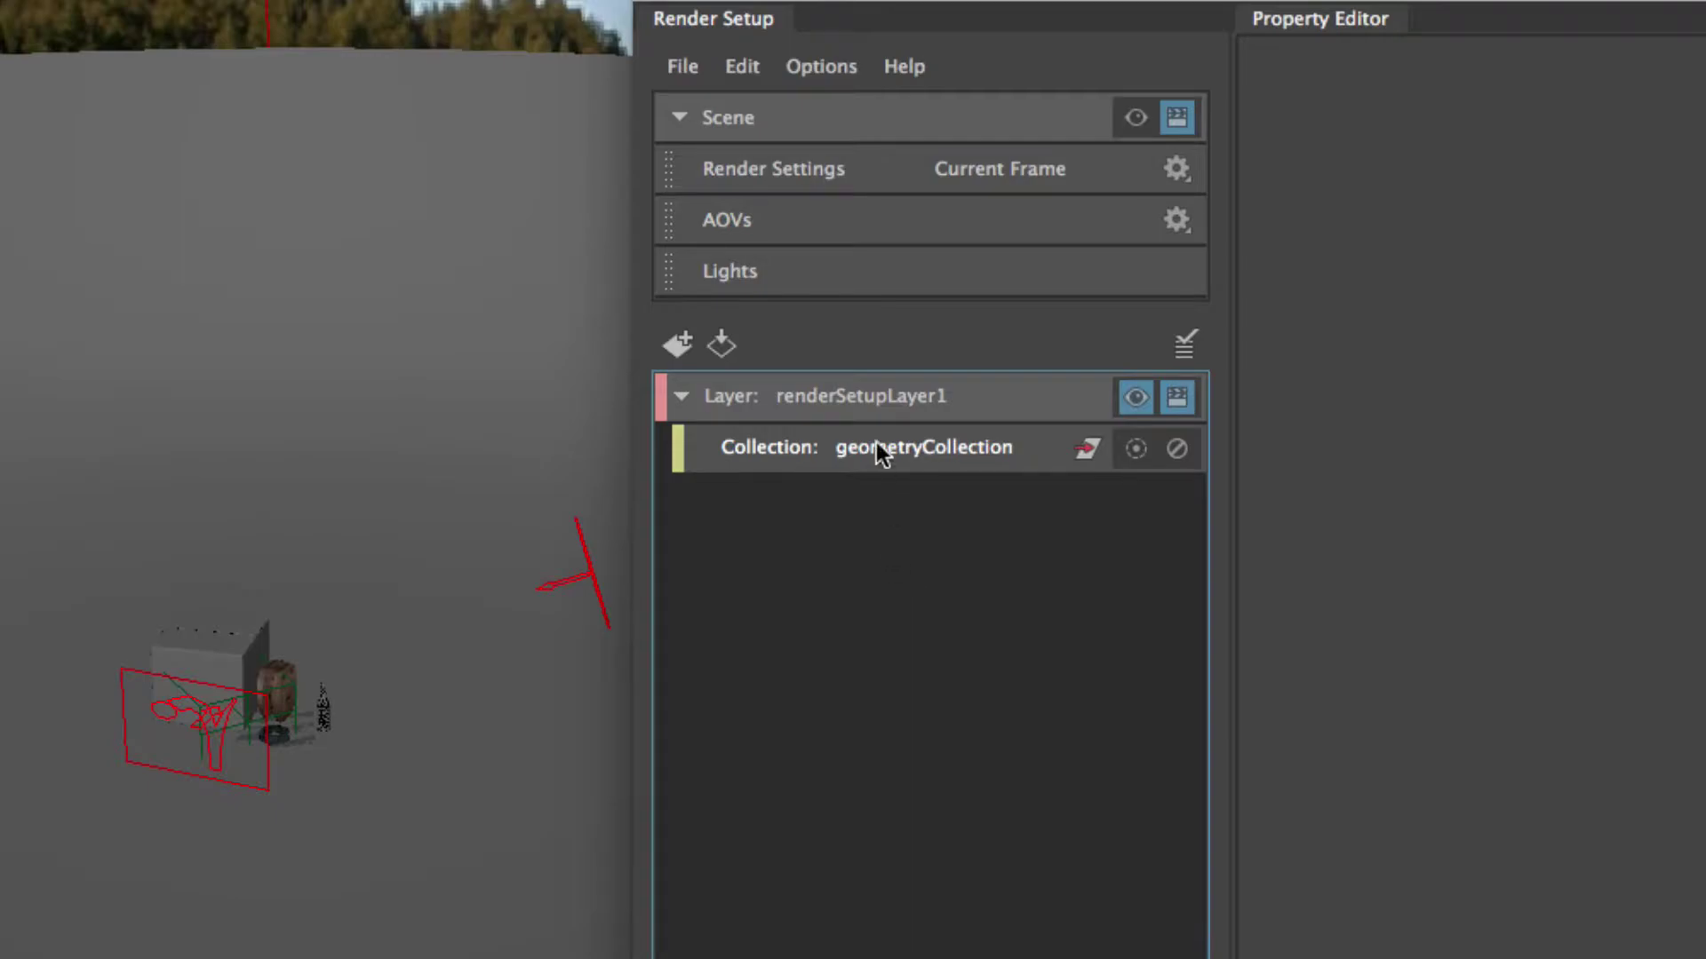
Step: Create a new collection directly under renderSetupLayer1 and name it keyLightCollection
click(812, 395)
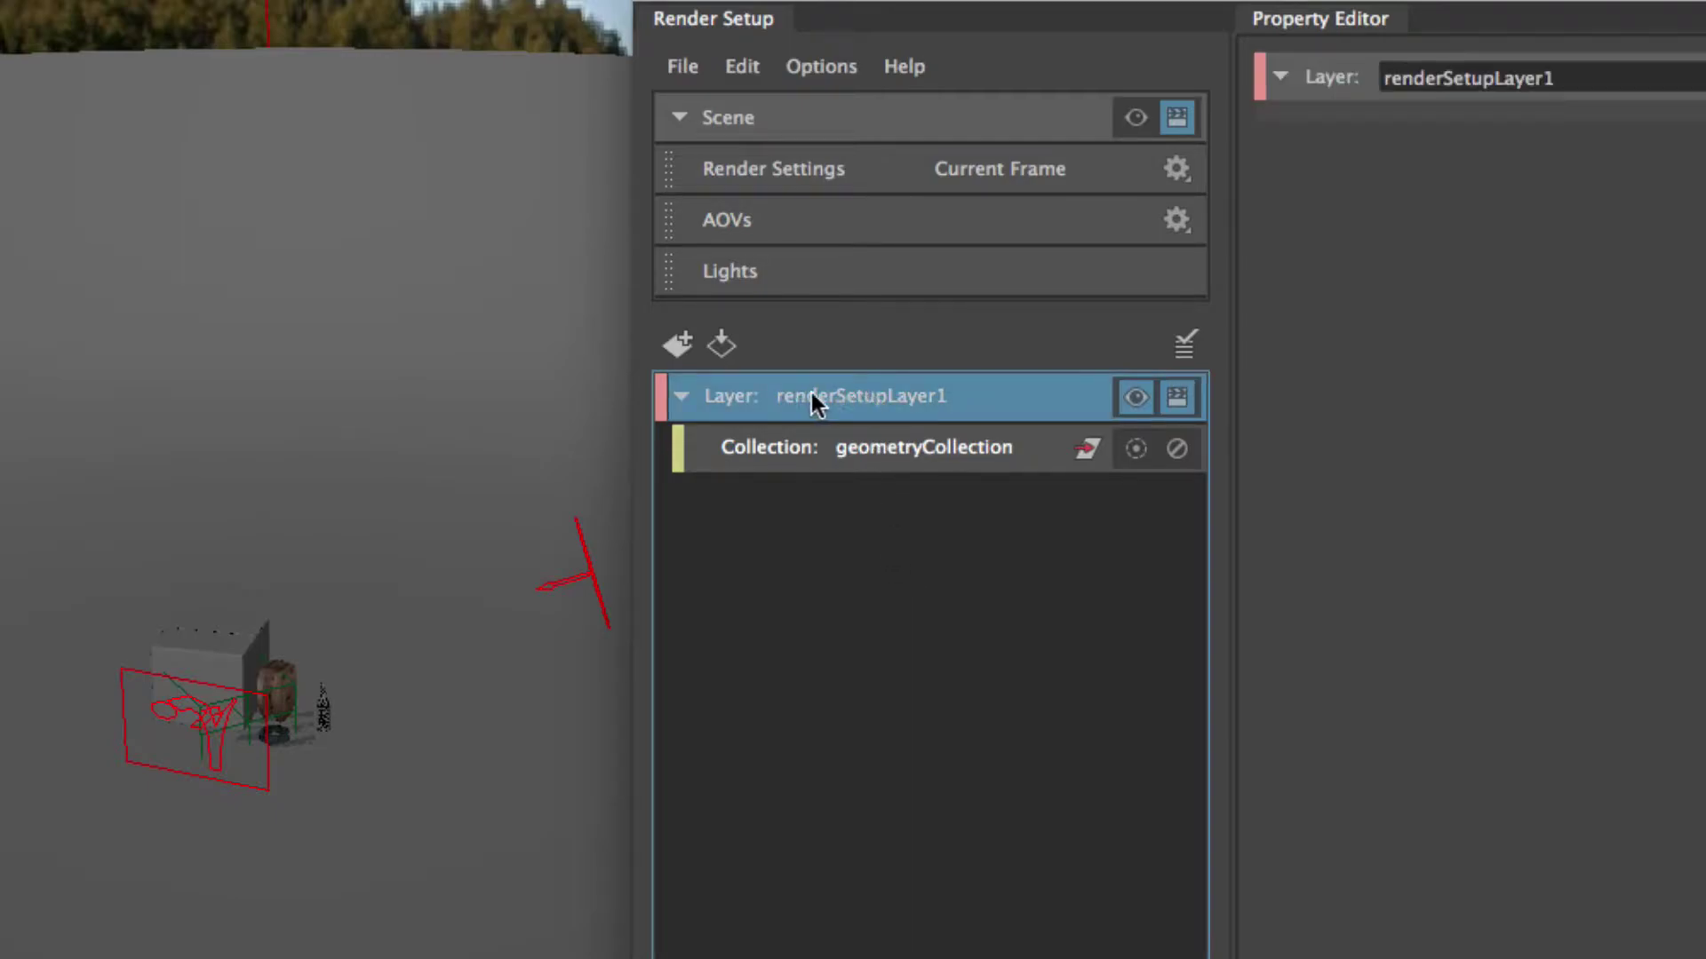
right_click(866, 392)
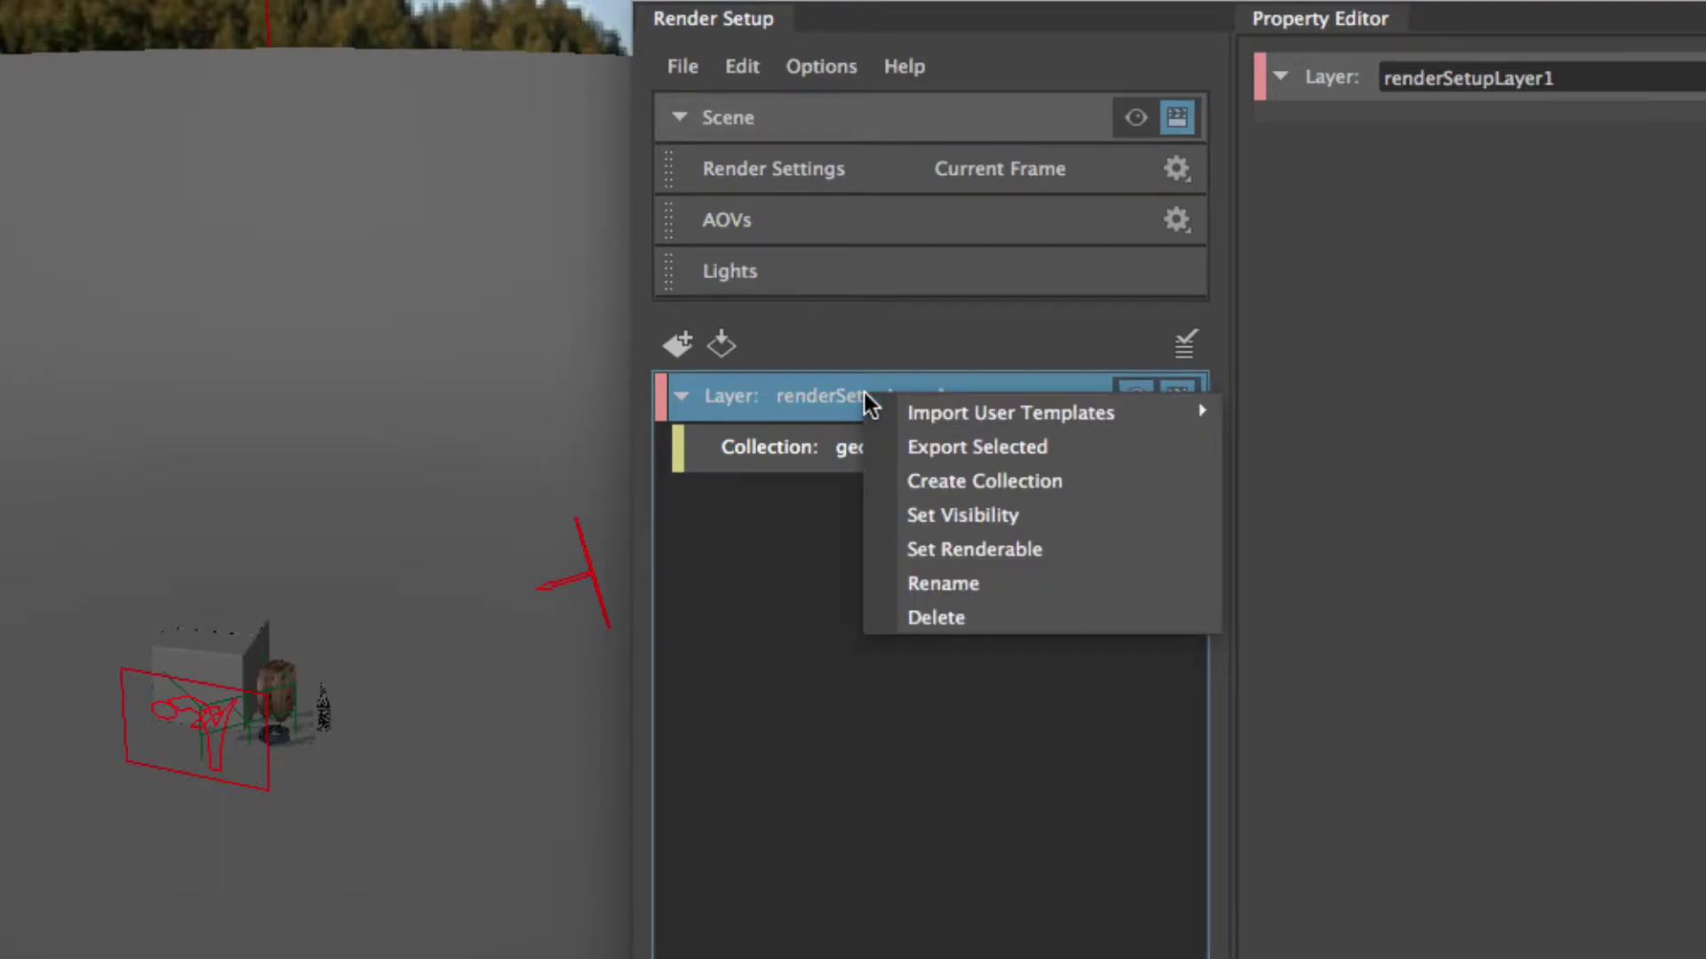
click(954, 481)
click(935, 558)
click(917, 497)
double_click(907, 497)
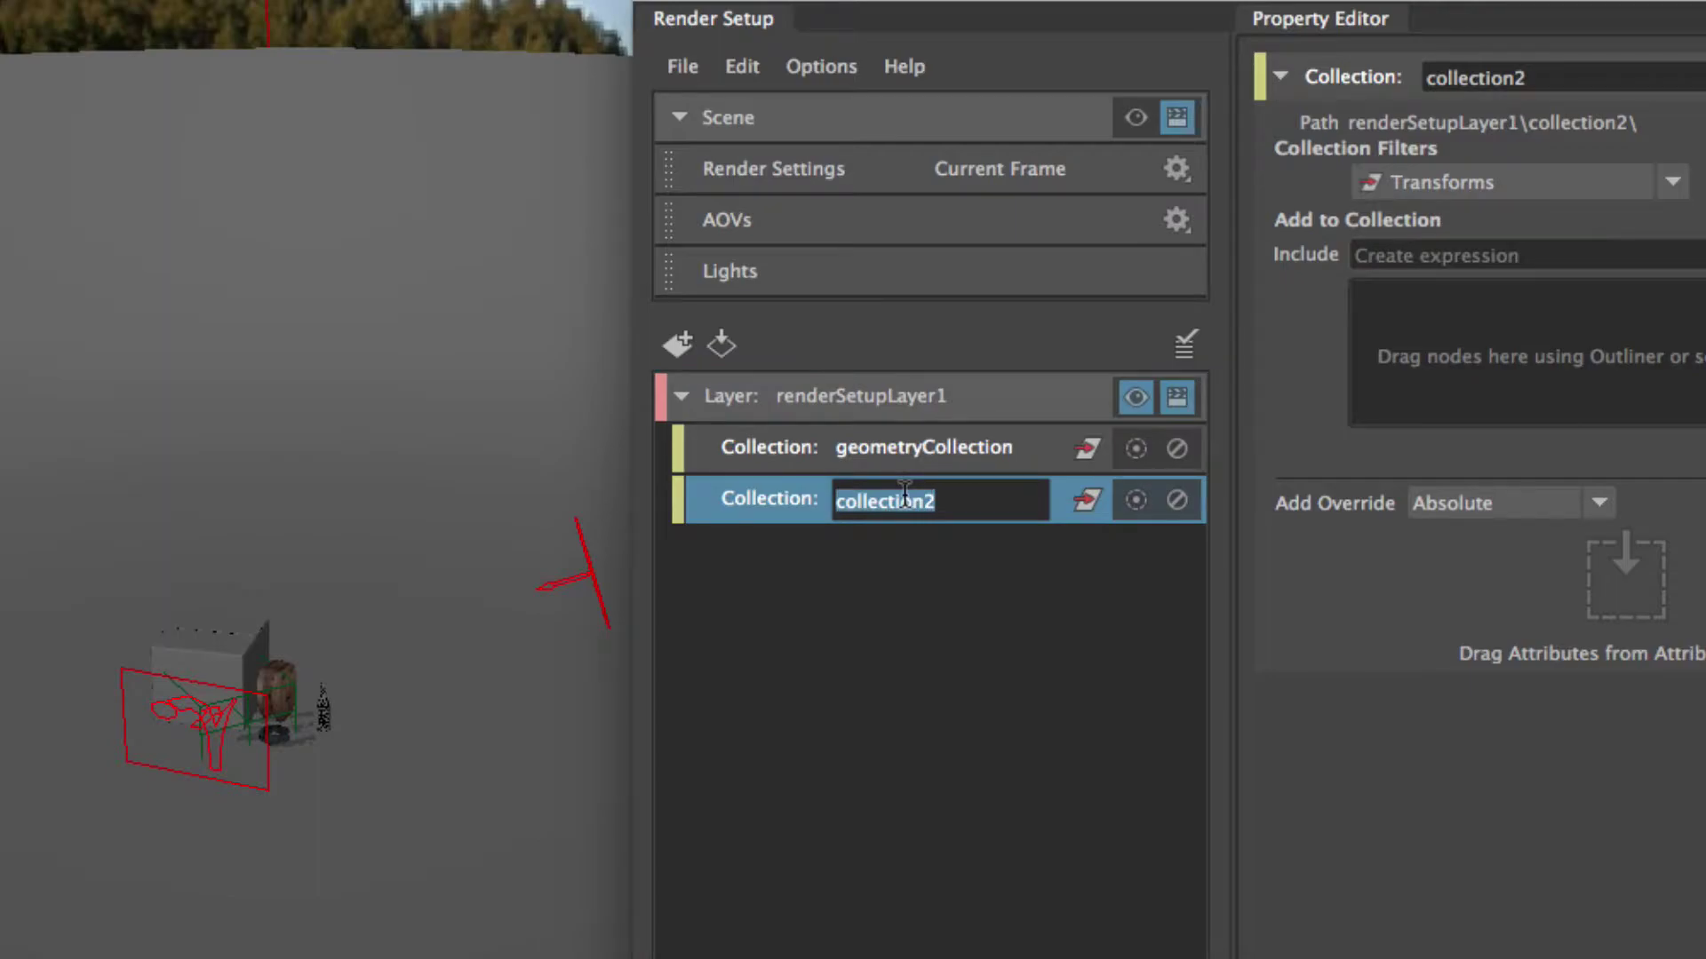
text(keyLightCollection)
key(Return)
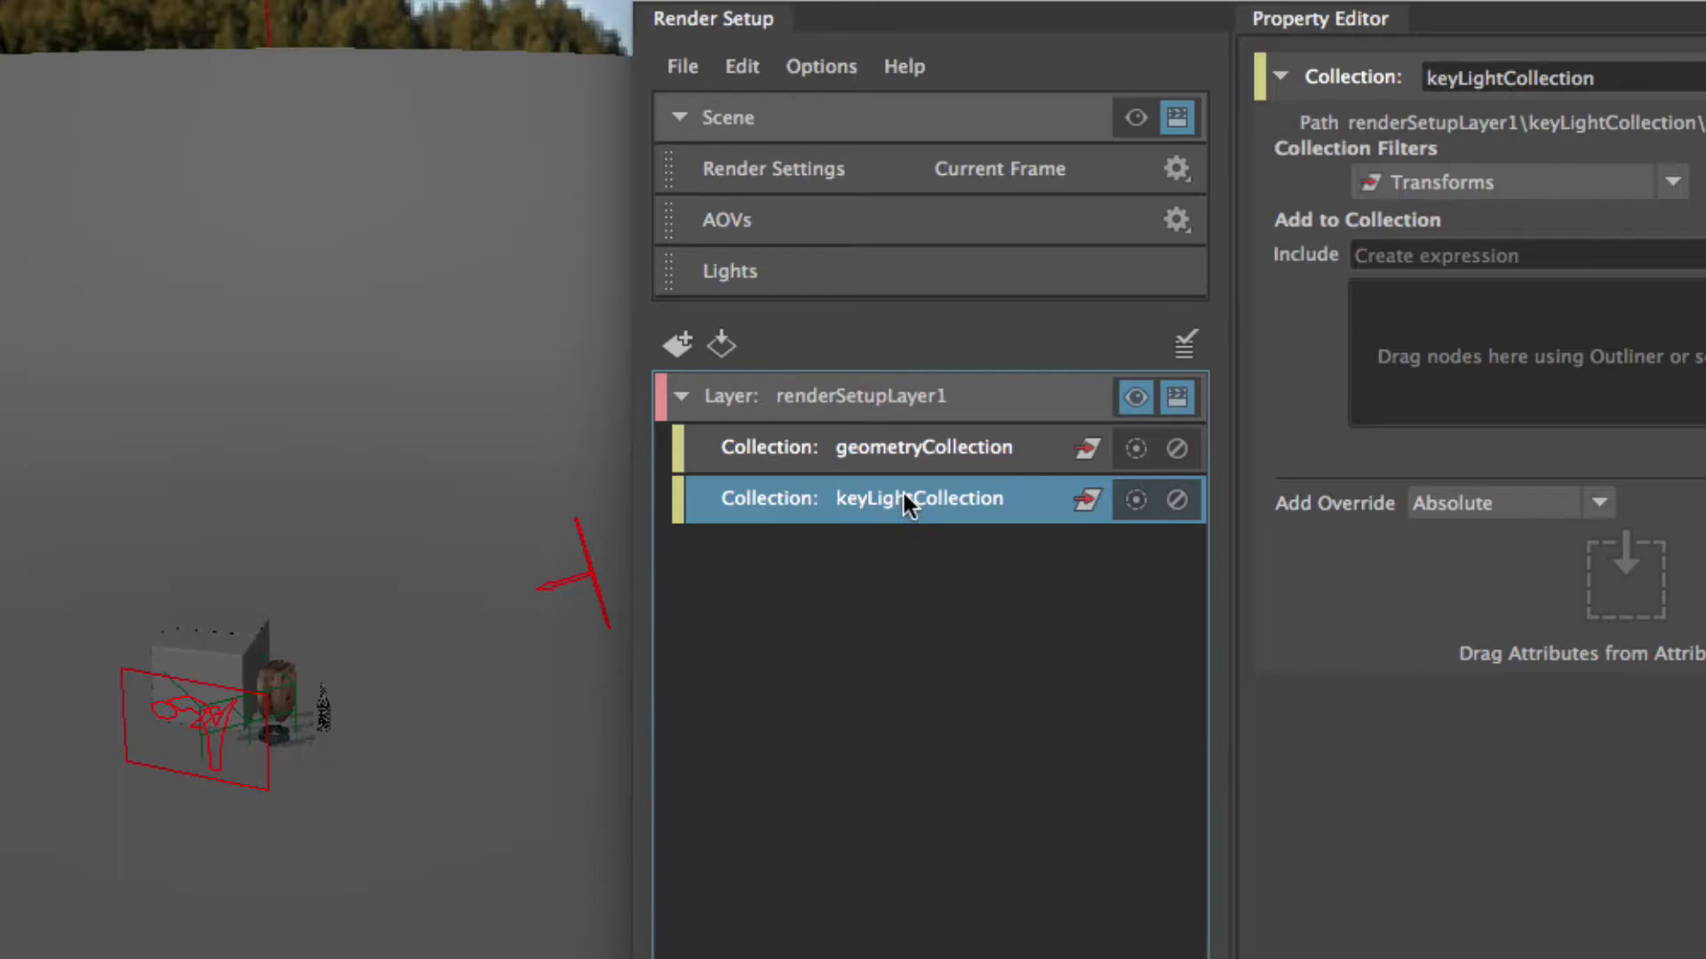
Step: Create two more collections directly under renderSetupLayer1, alongside keyLightCollection
click(861, 395)
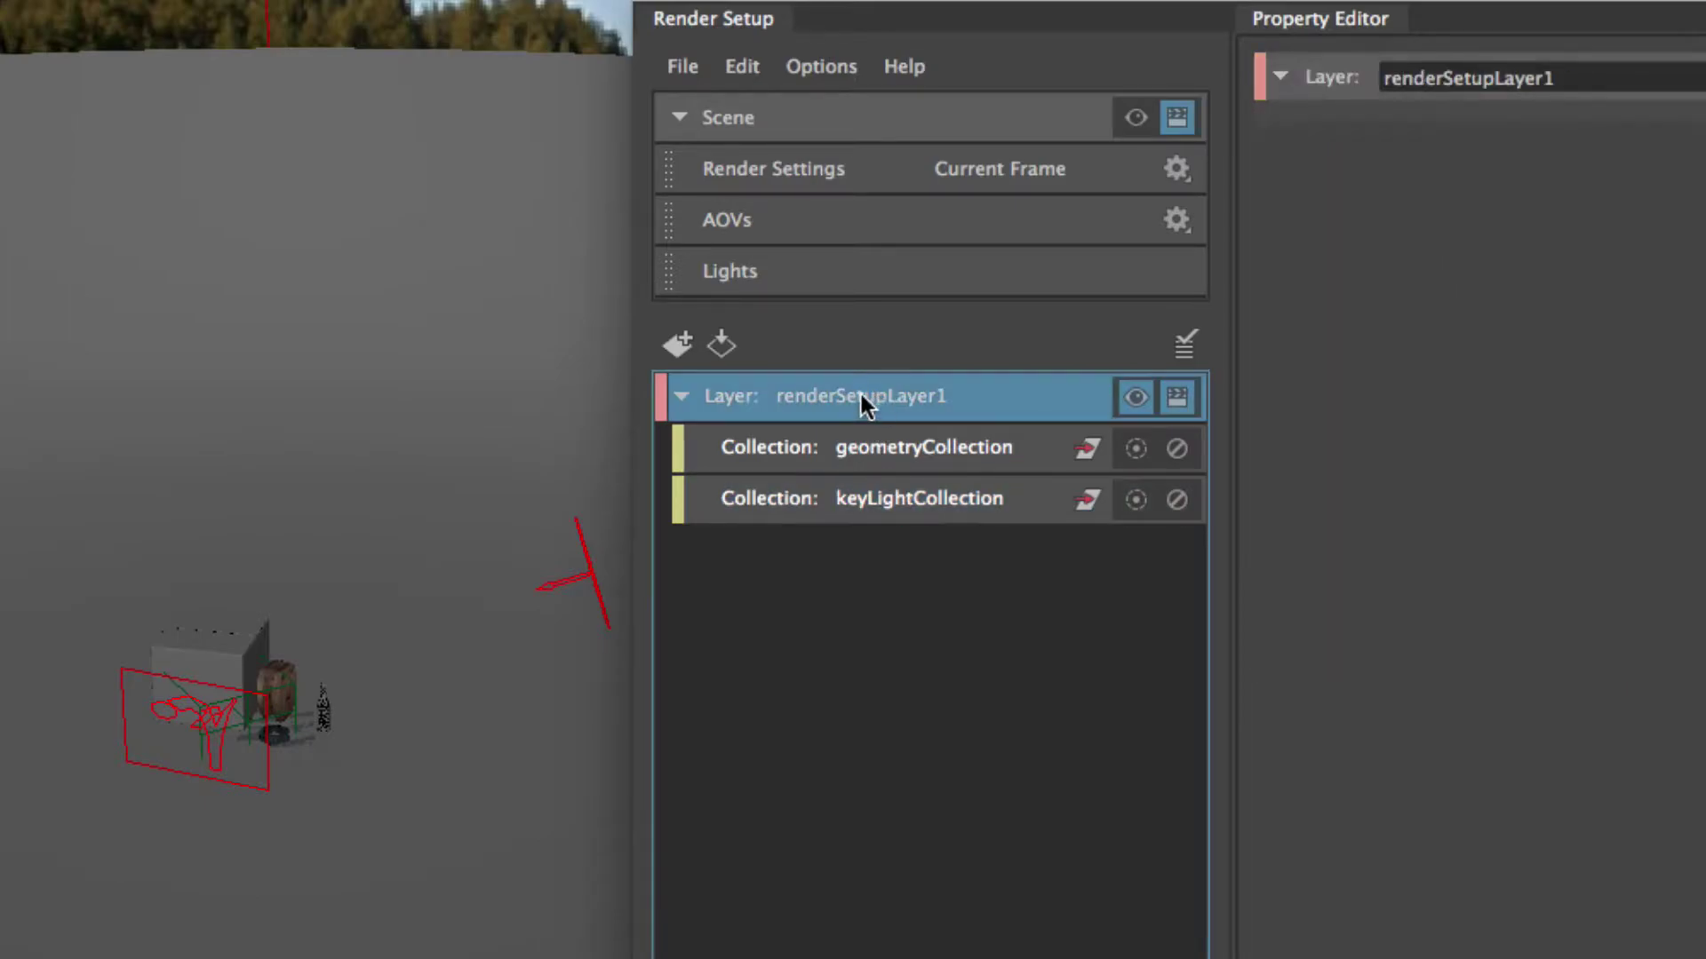
right_click(856, 398)
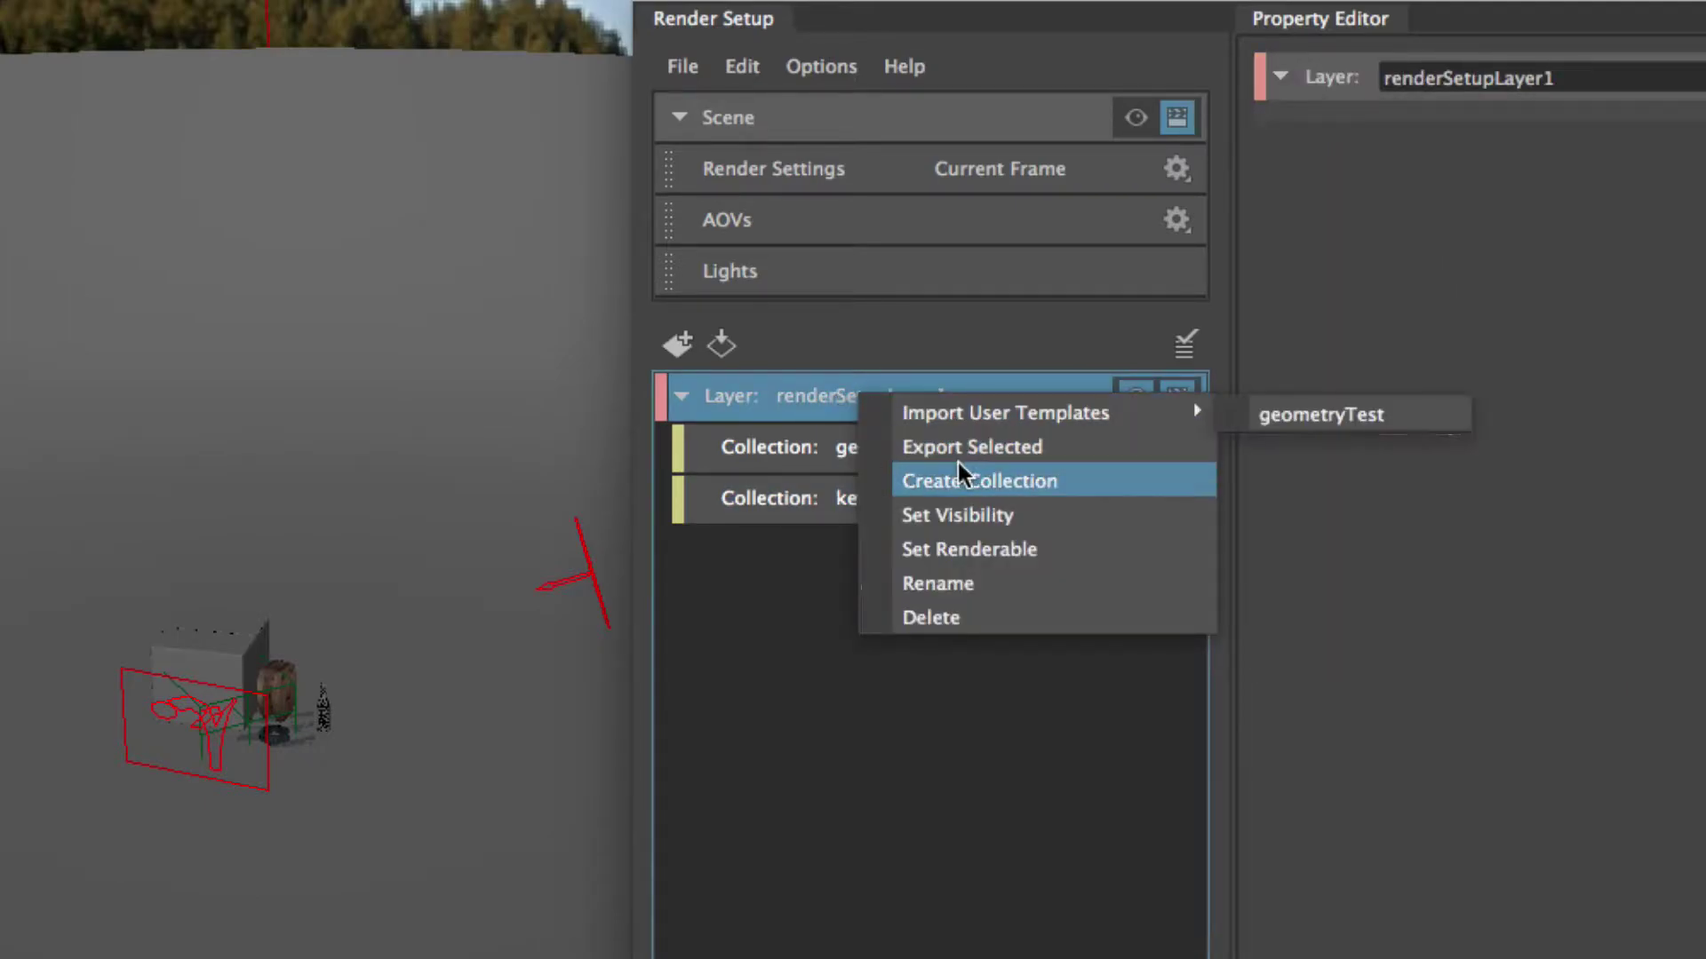
click(956, 470)
click(833, 391)
right_click(849, 390)
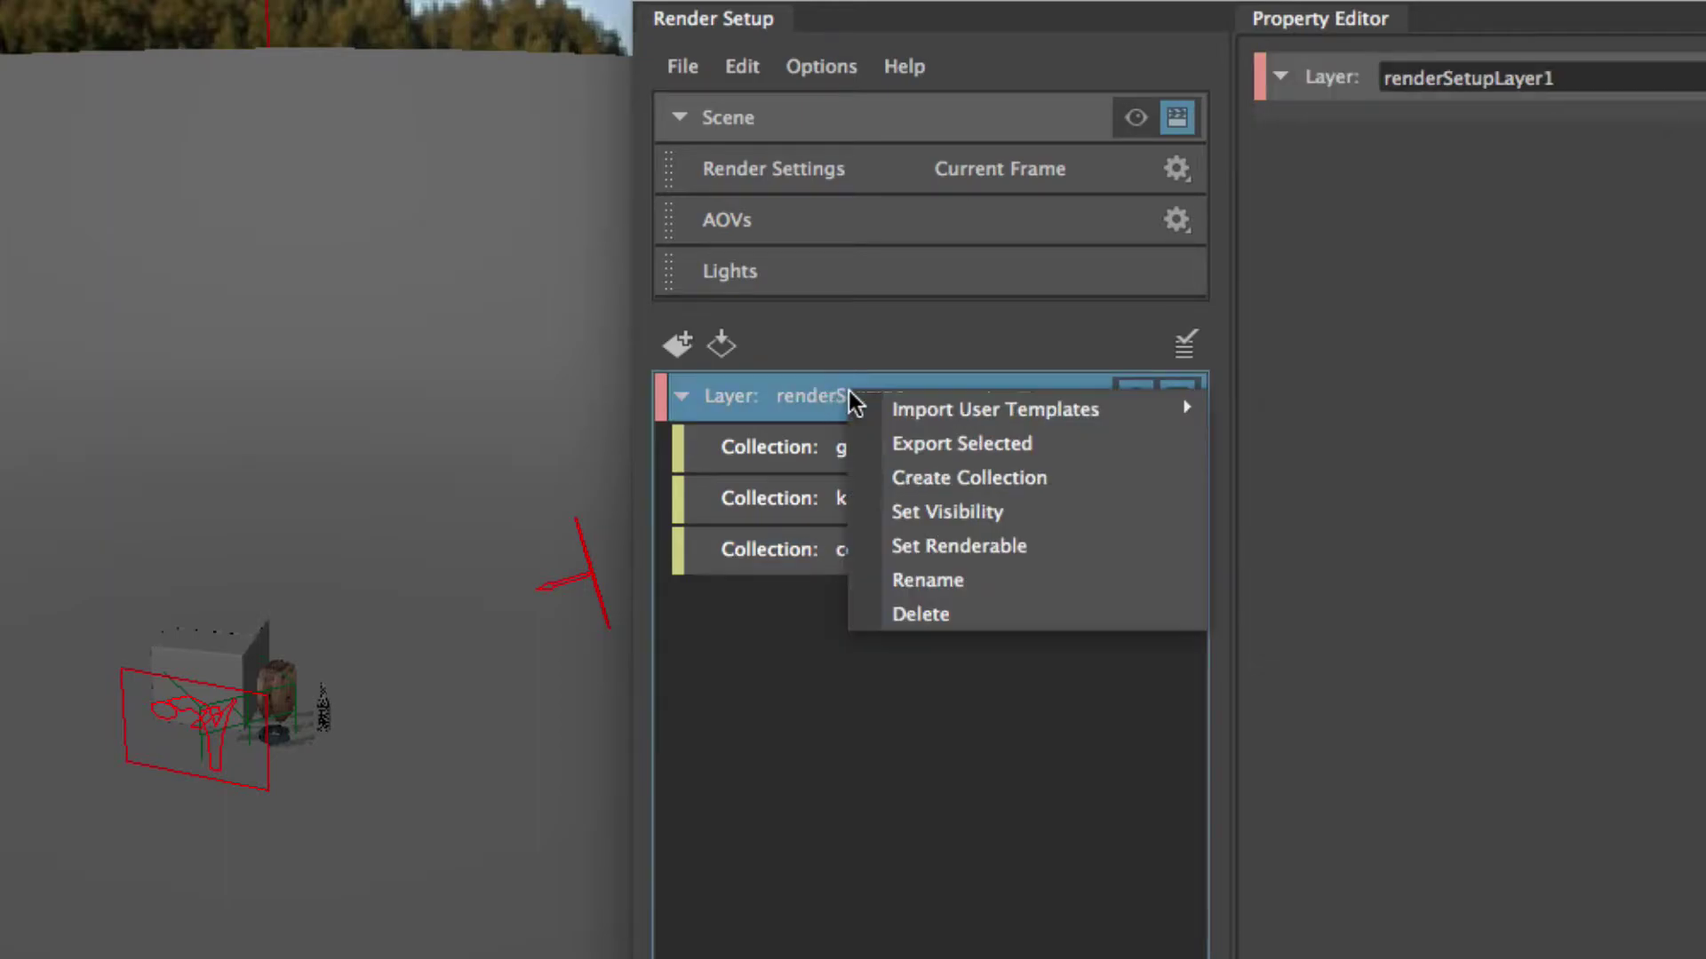
click(934, 485)
click(920, 653)
click(906, 514)
click(906, 551)
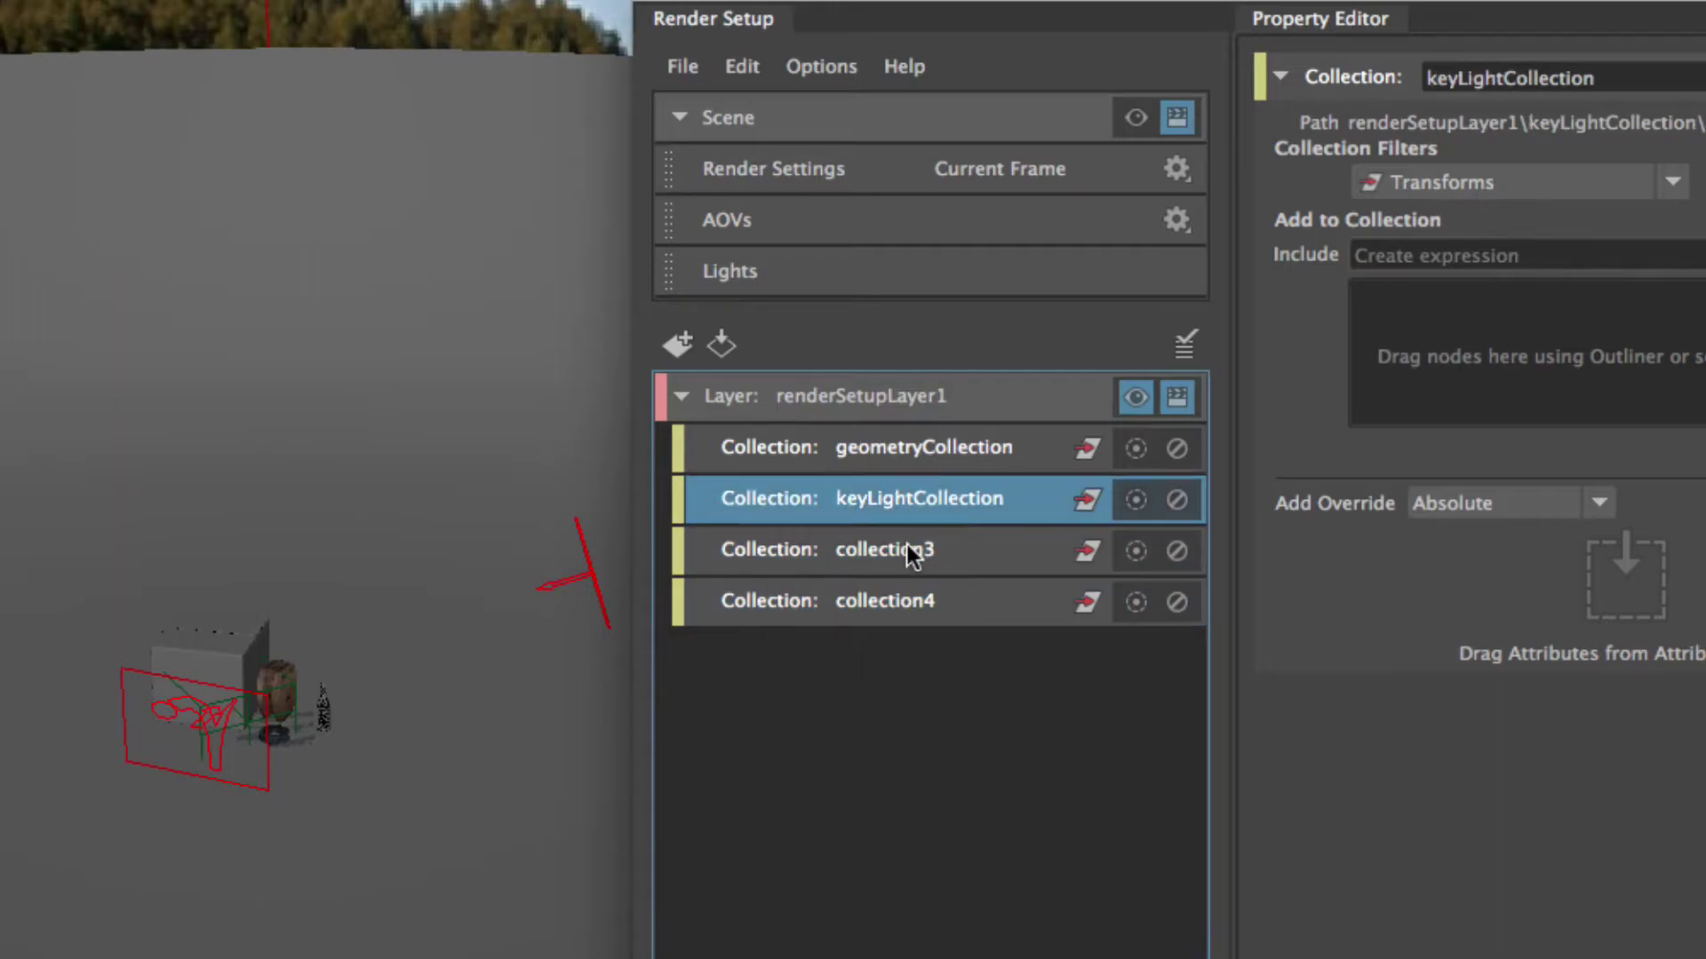
Step: Rename collection3 as warmLightCollection and collection4 as domeLightCollection
double_click(908, 549)
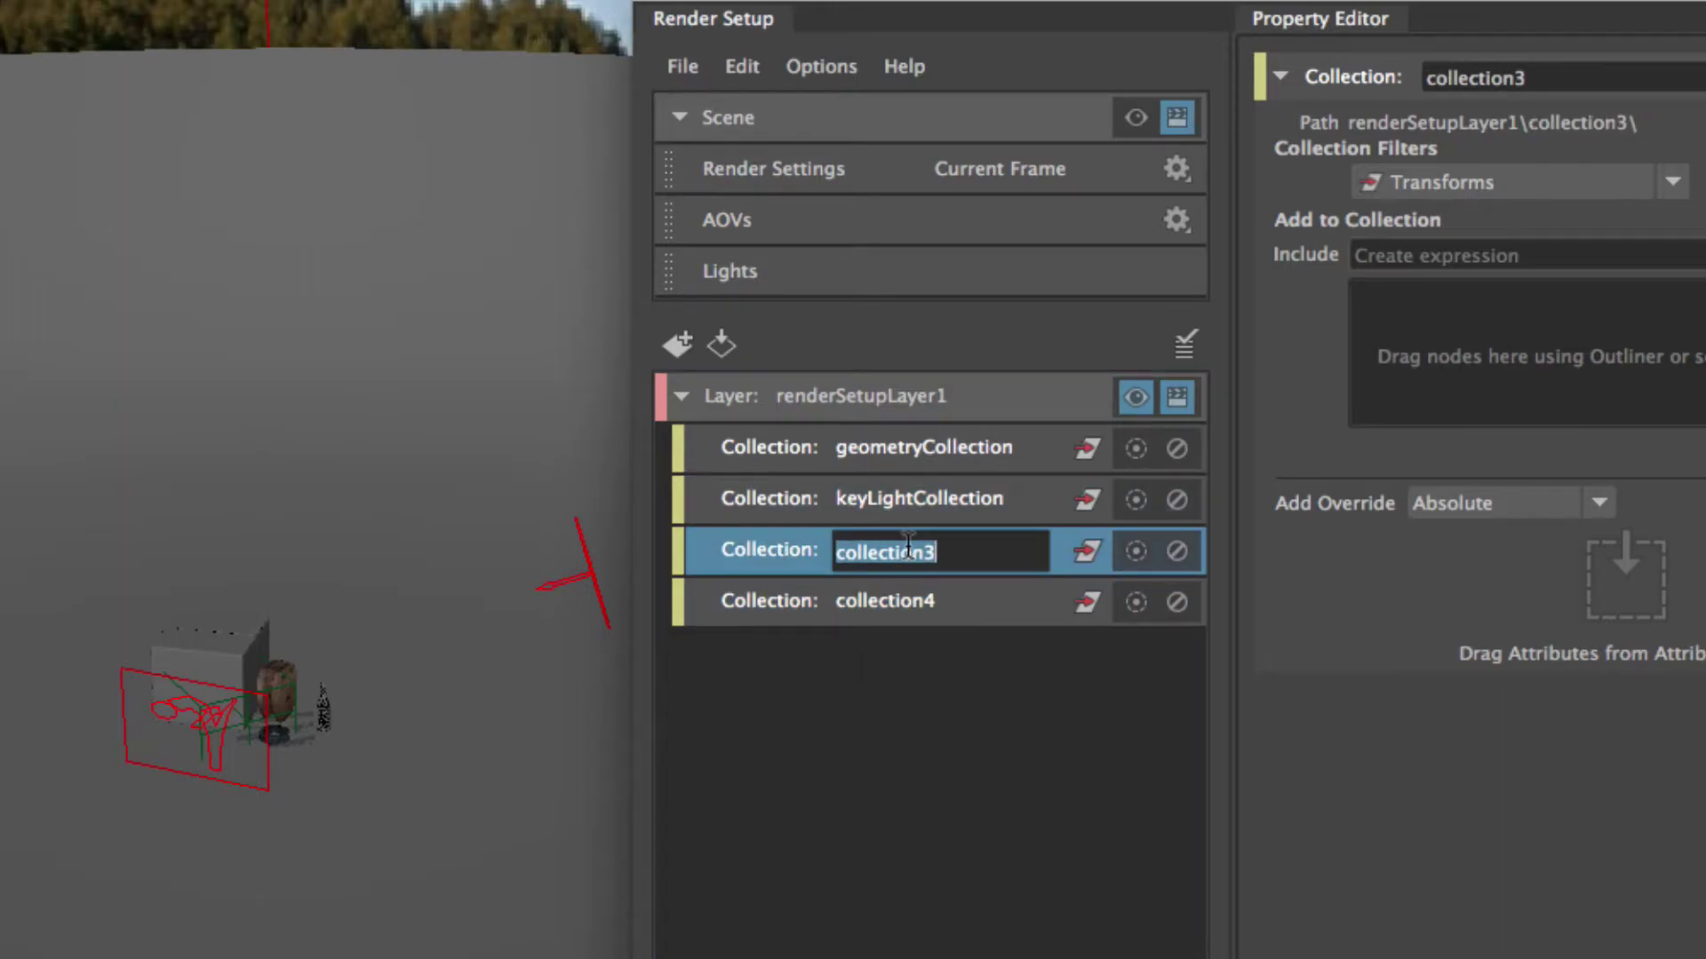
text(warmL)
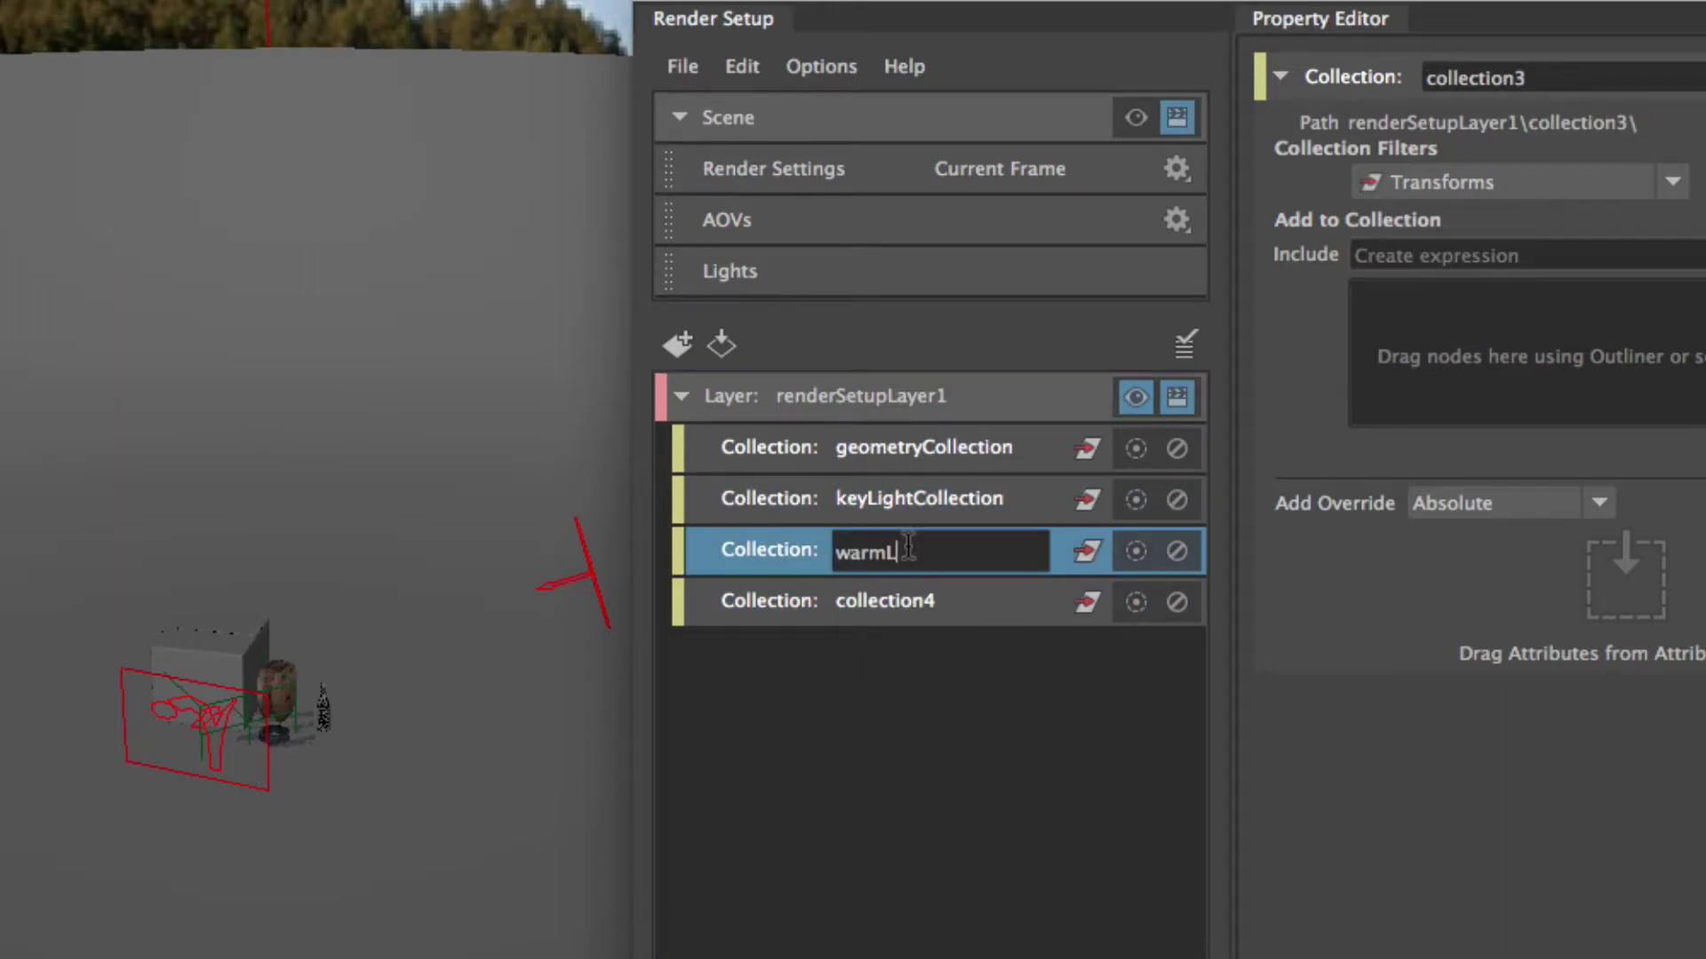
text(ightCollection)
key(Return)
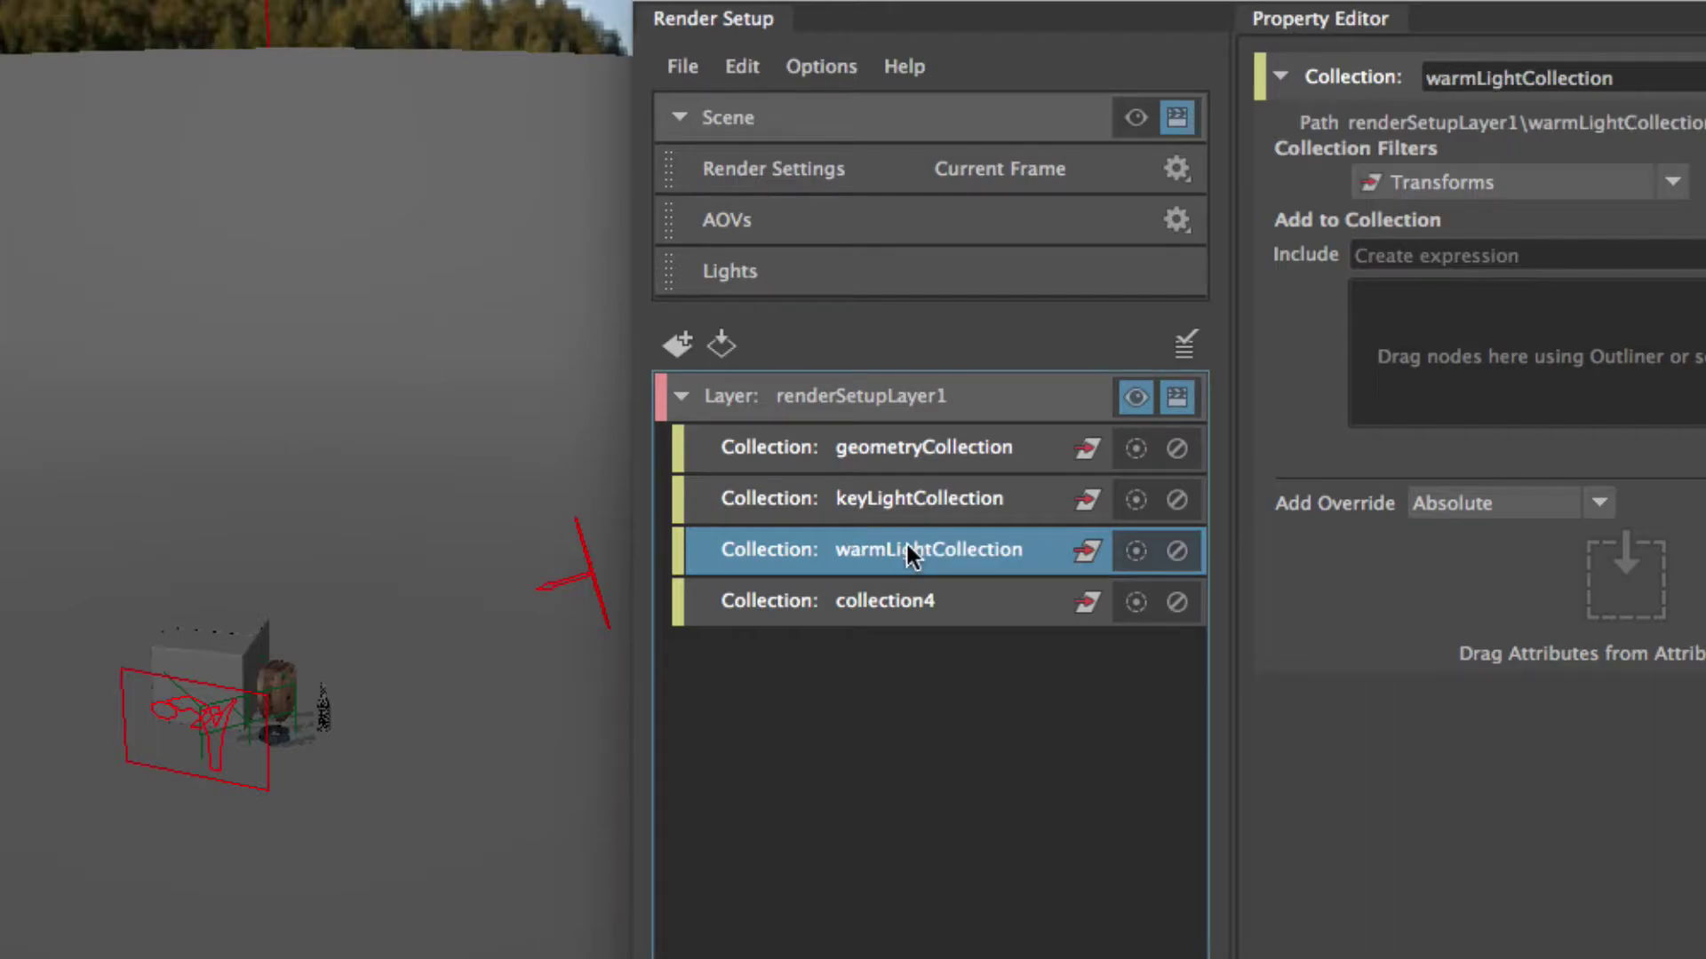
double_click(911, 600)
text(domeLightColle)
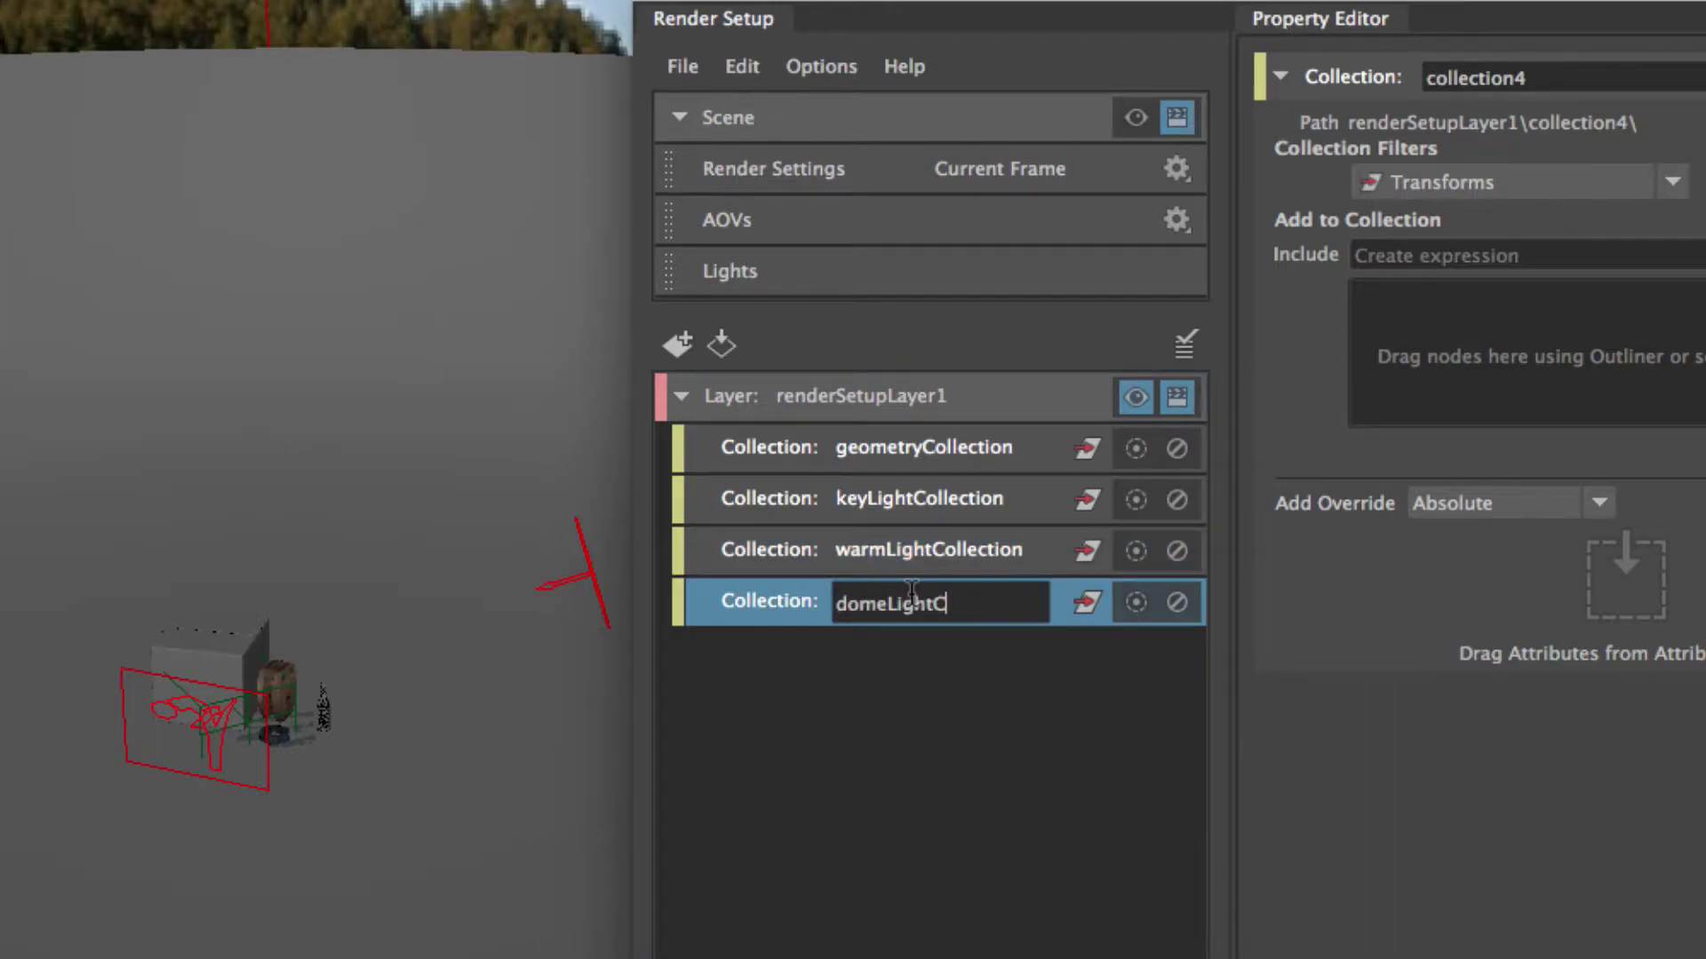
text(ction)
key(Return)
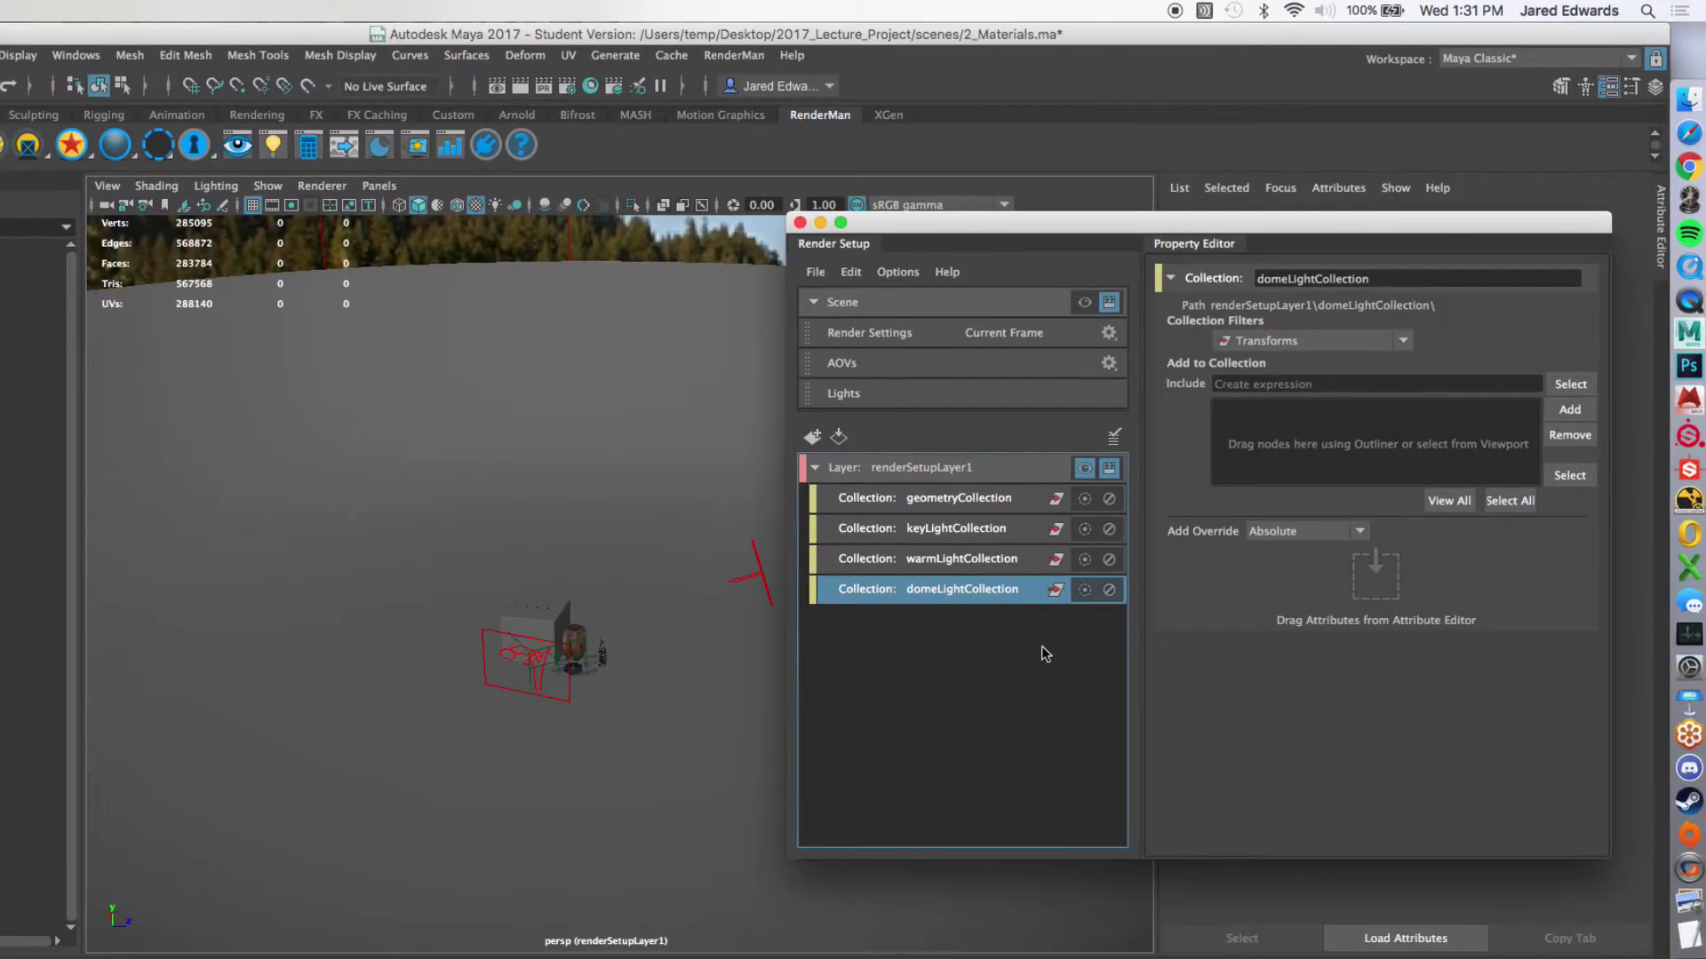
Step: Compare the contents of geometryCollection with the three light collections by selecting each one in turn
click(977, 498)
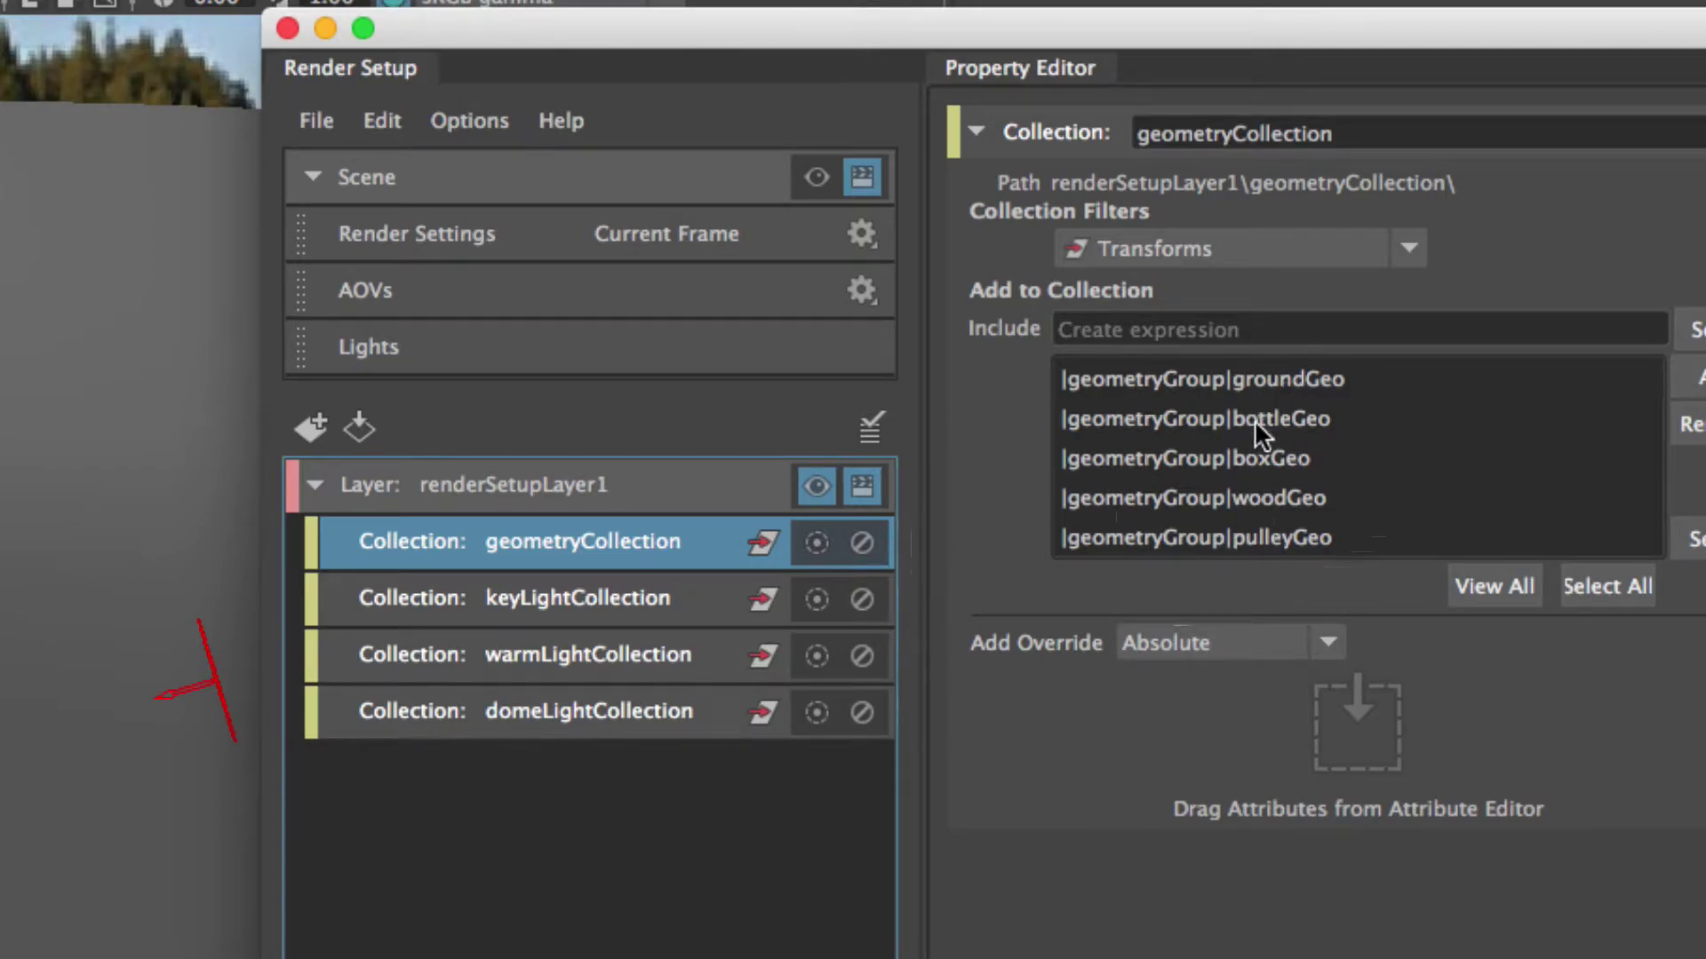
click(634, 590)
click(622, 642)
click(616, 680)
click(616, 662)
click(616, 602)
click(609, 662)
click(608, 701)
click(621, 653)
Step: Add the key light in the viewport to keyLightCollection
click(632, 604)
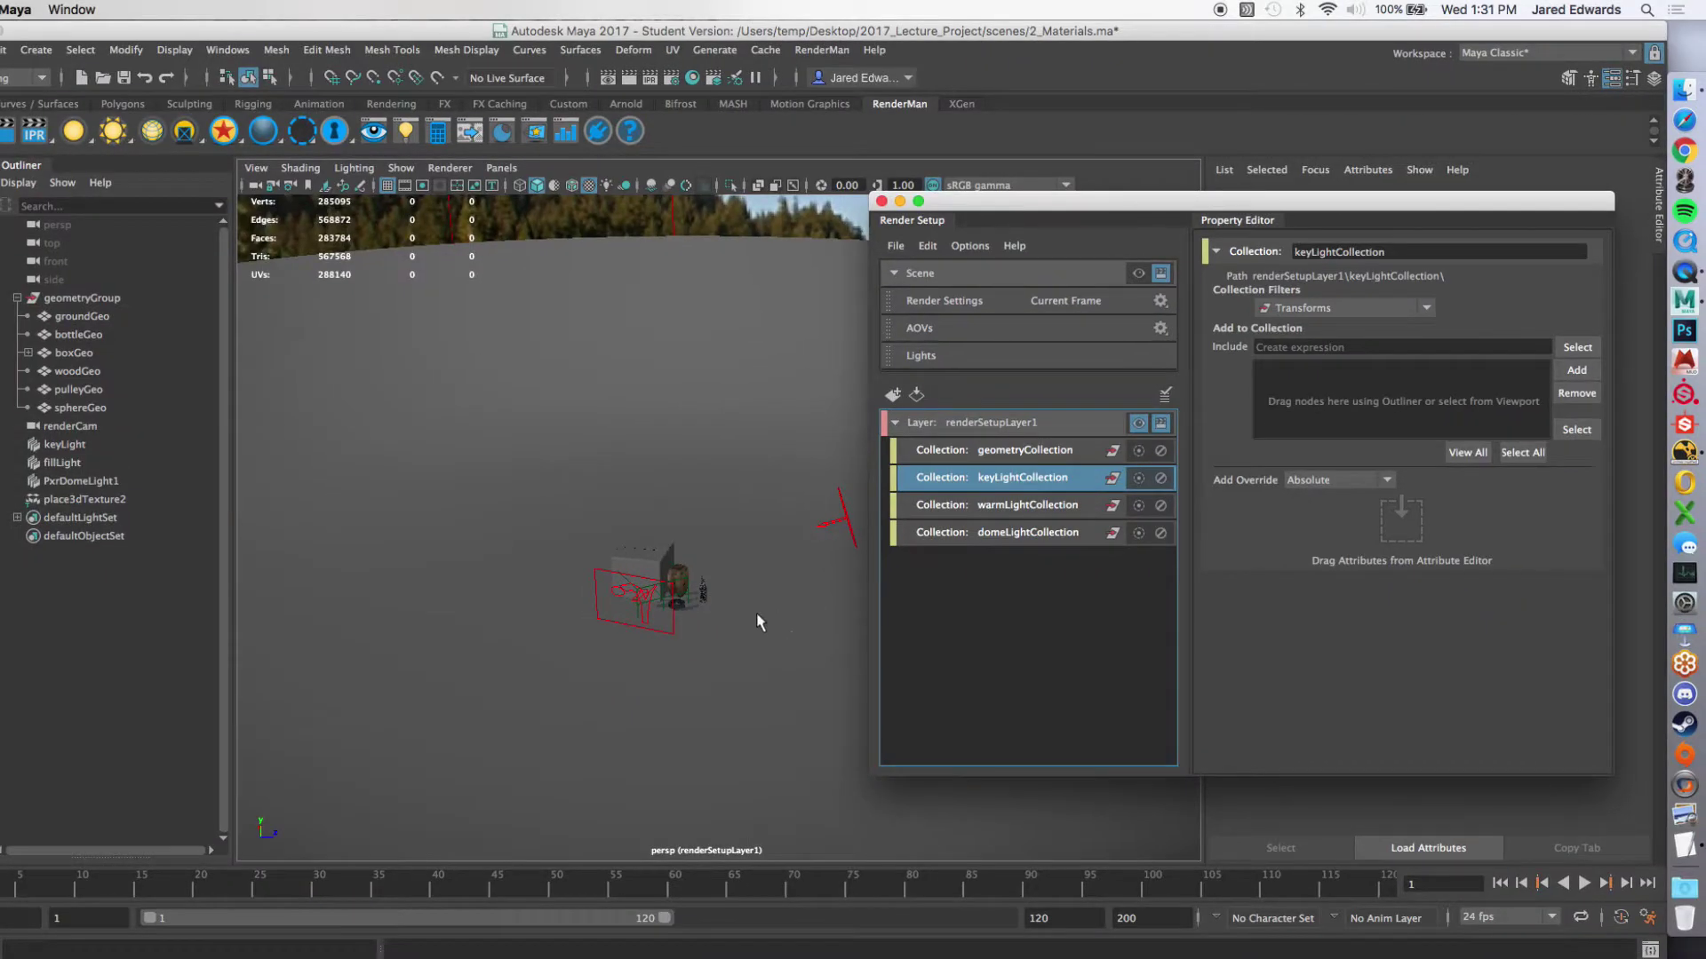
alt+drag(756, 593, 623, 622)
scroll(621, 623, up, 3)
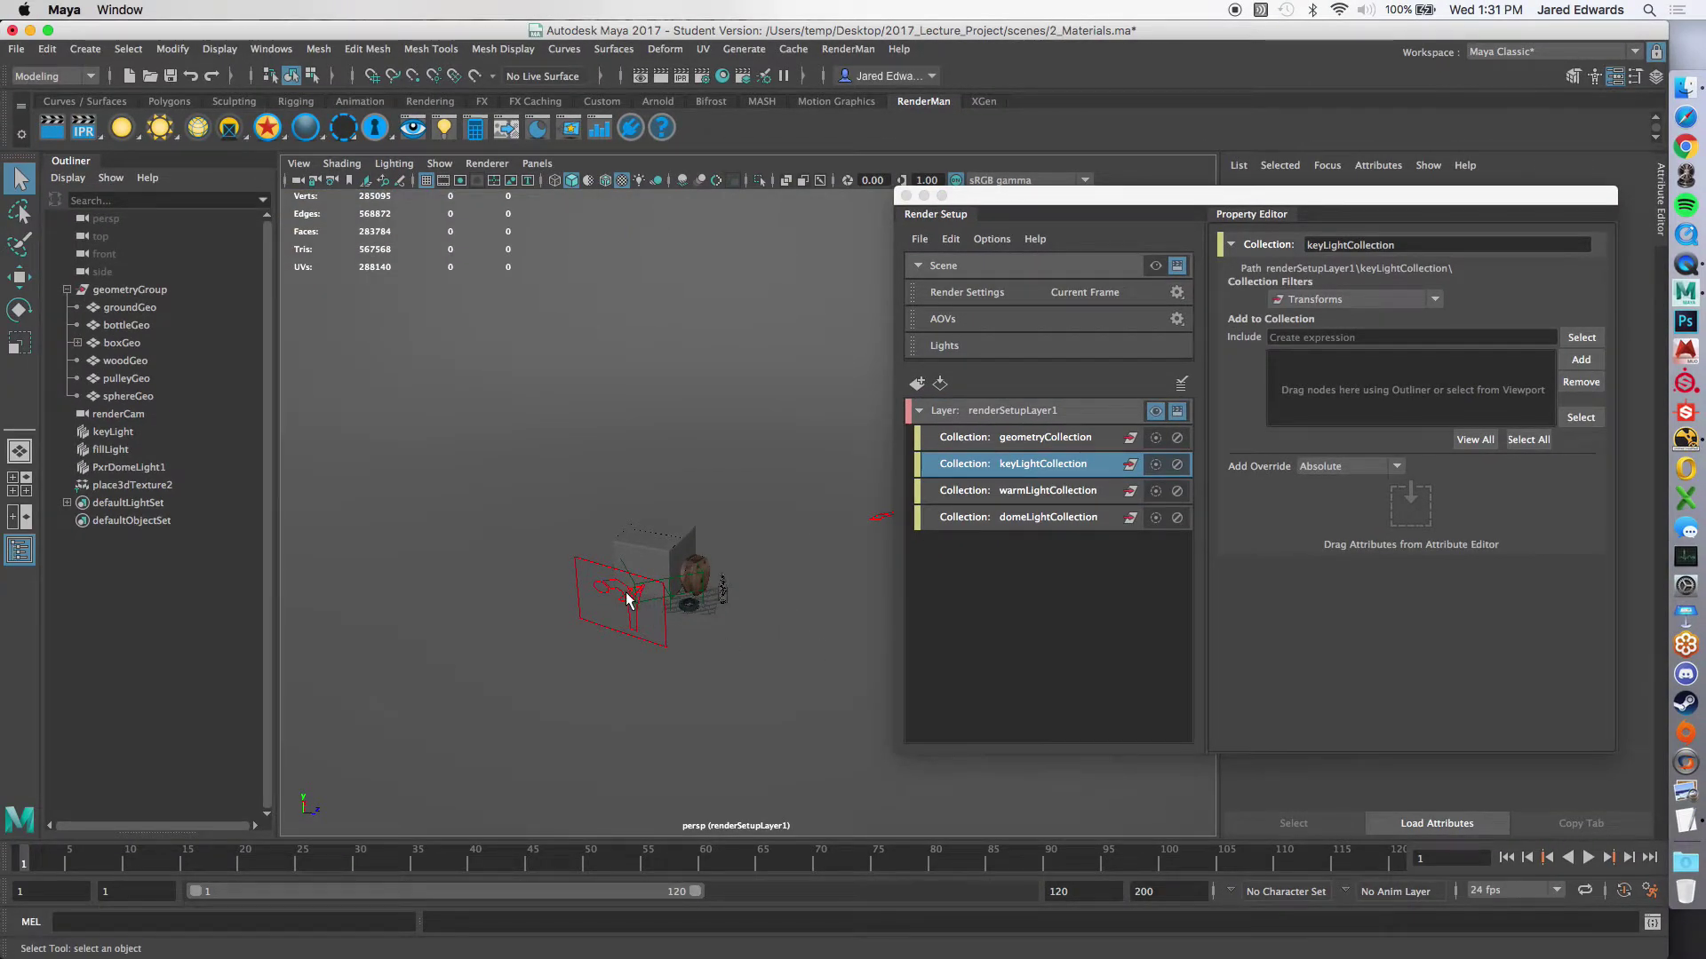
click(627, 601)
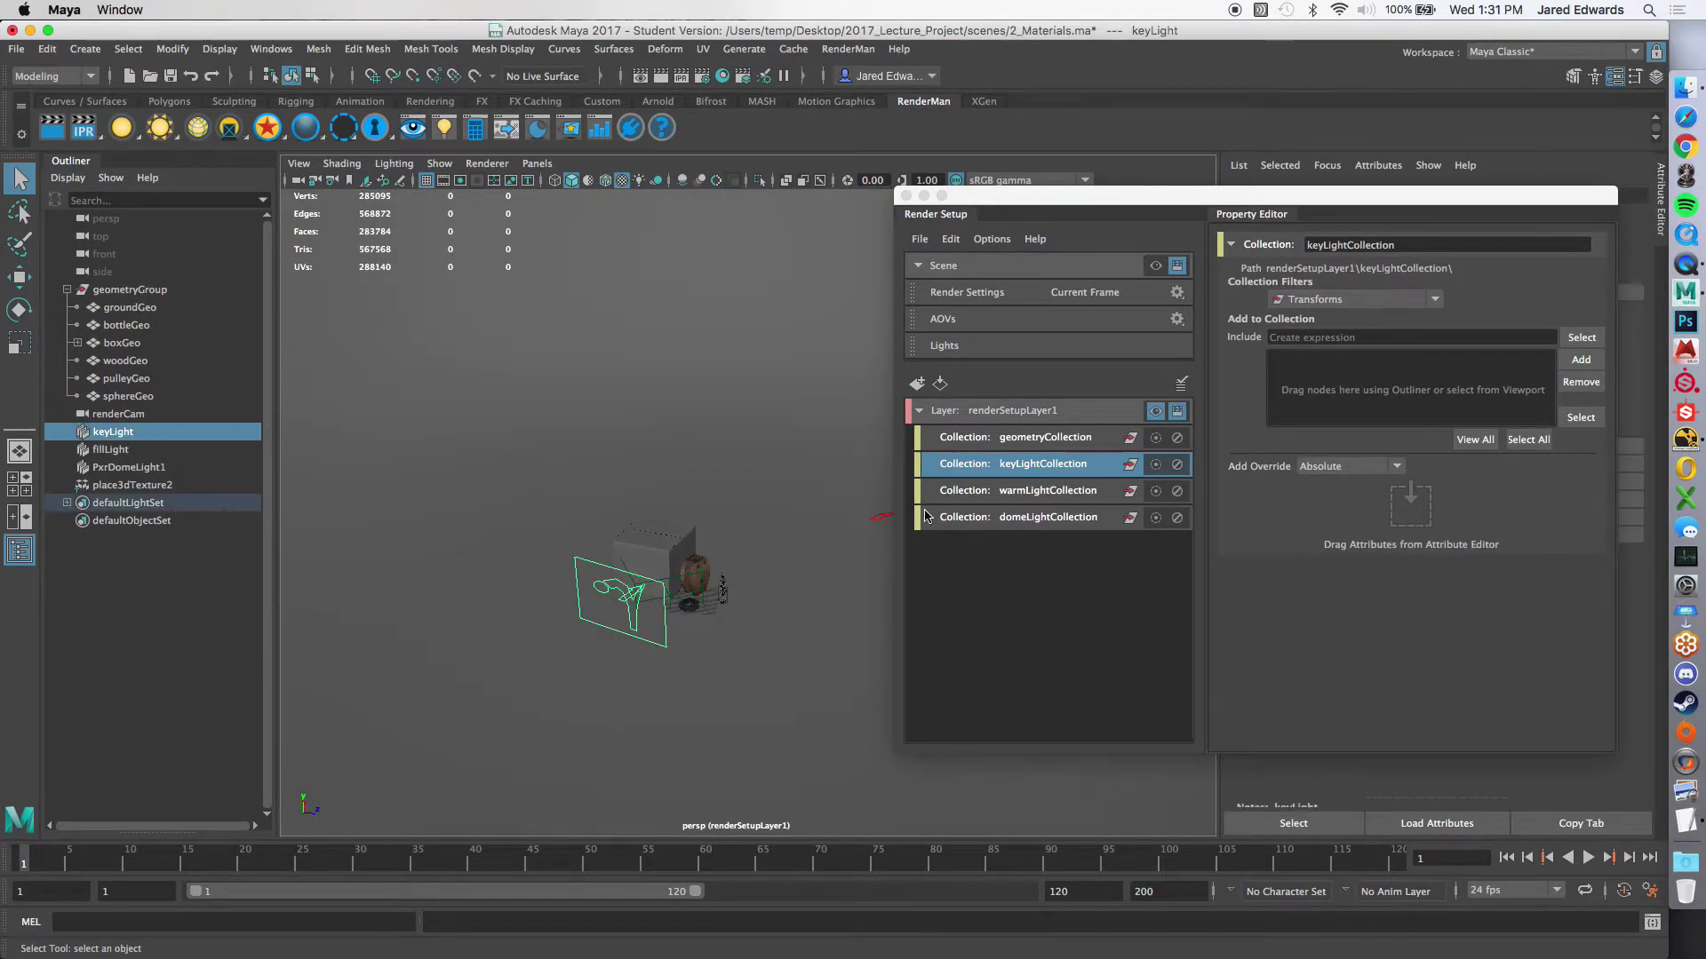
click(1585, 362)
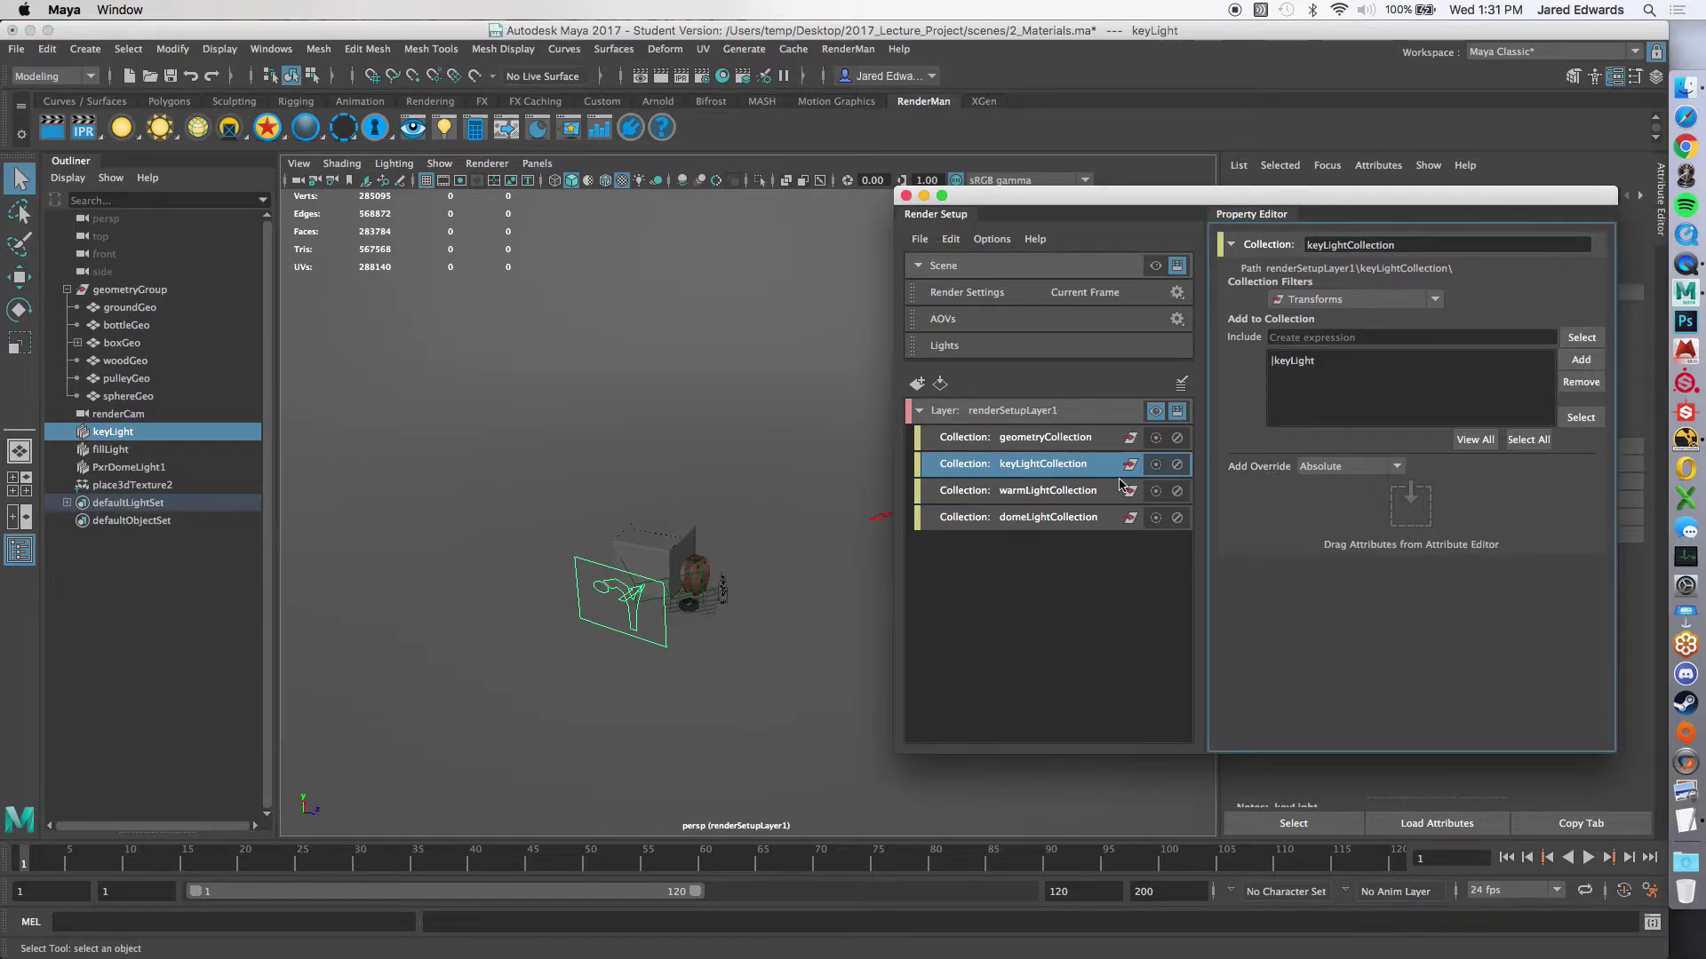
Step: Rename warmLightCollection as fillLightCollection to match the light's name in the scene
click(1053, 493)
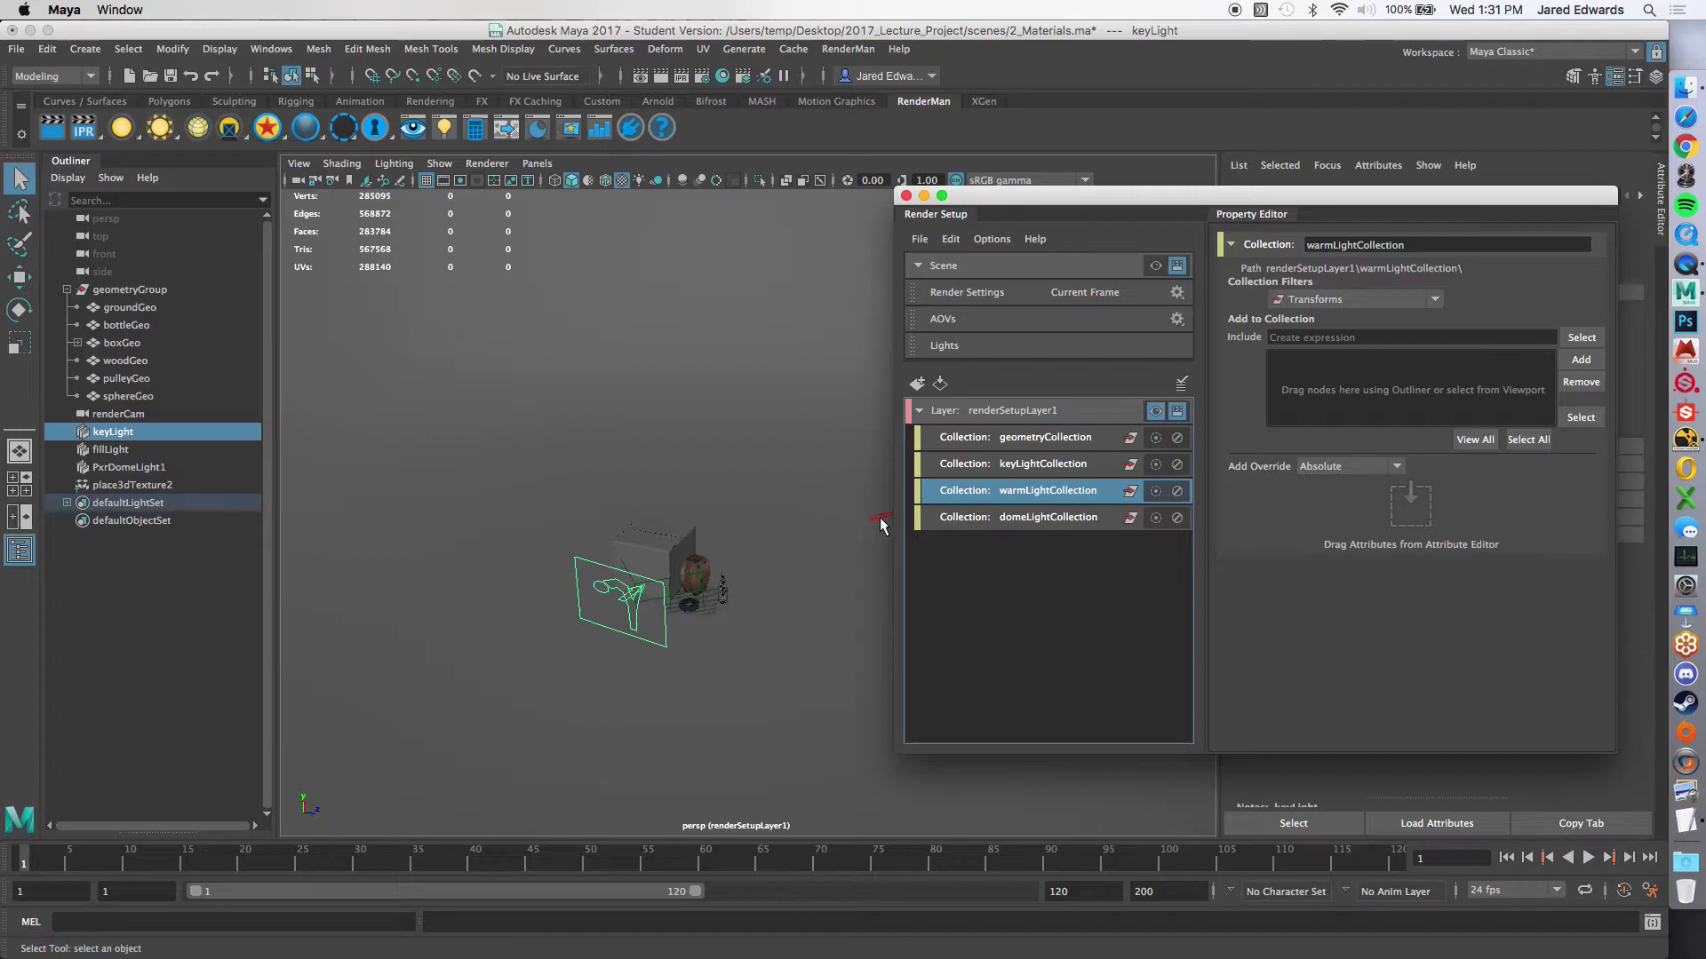
double_click(1011, 490)
click(1011, 491)
key(BackSpace)
key(BackSpace)
key(BackSpace)
key(BackSpace)
text(fill)
key(Return)
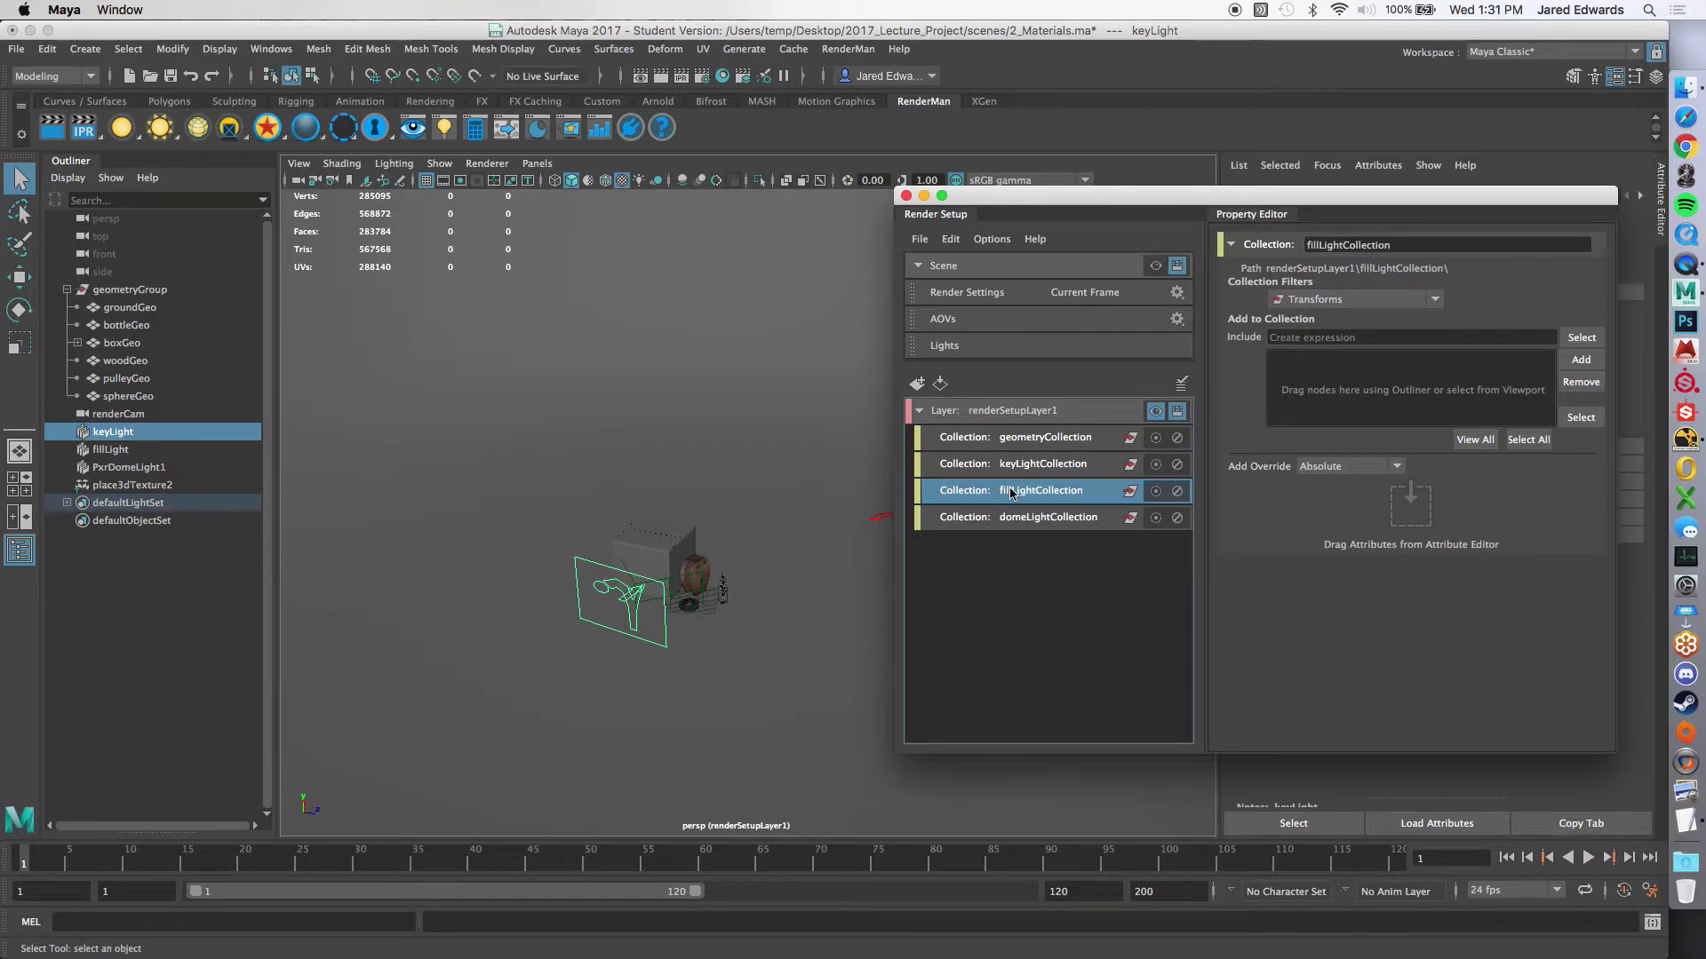
Step: Add the fill light to fillLightCollection and PxrDomeLight1 to domeLightCollection
click(888, 523)
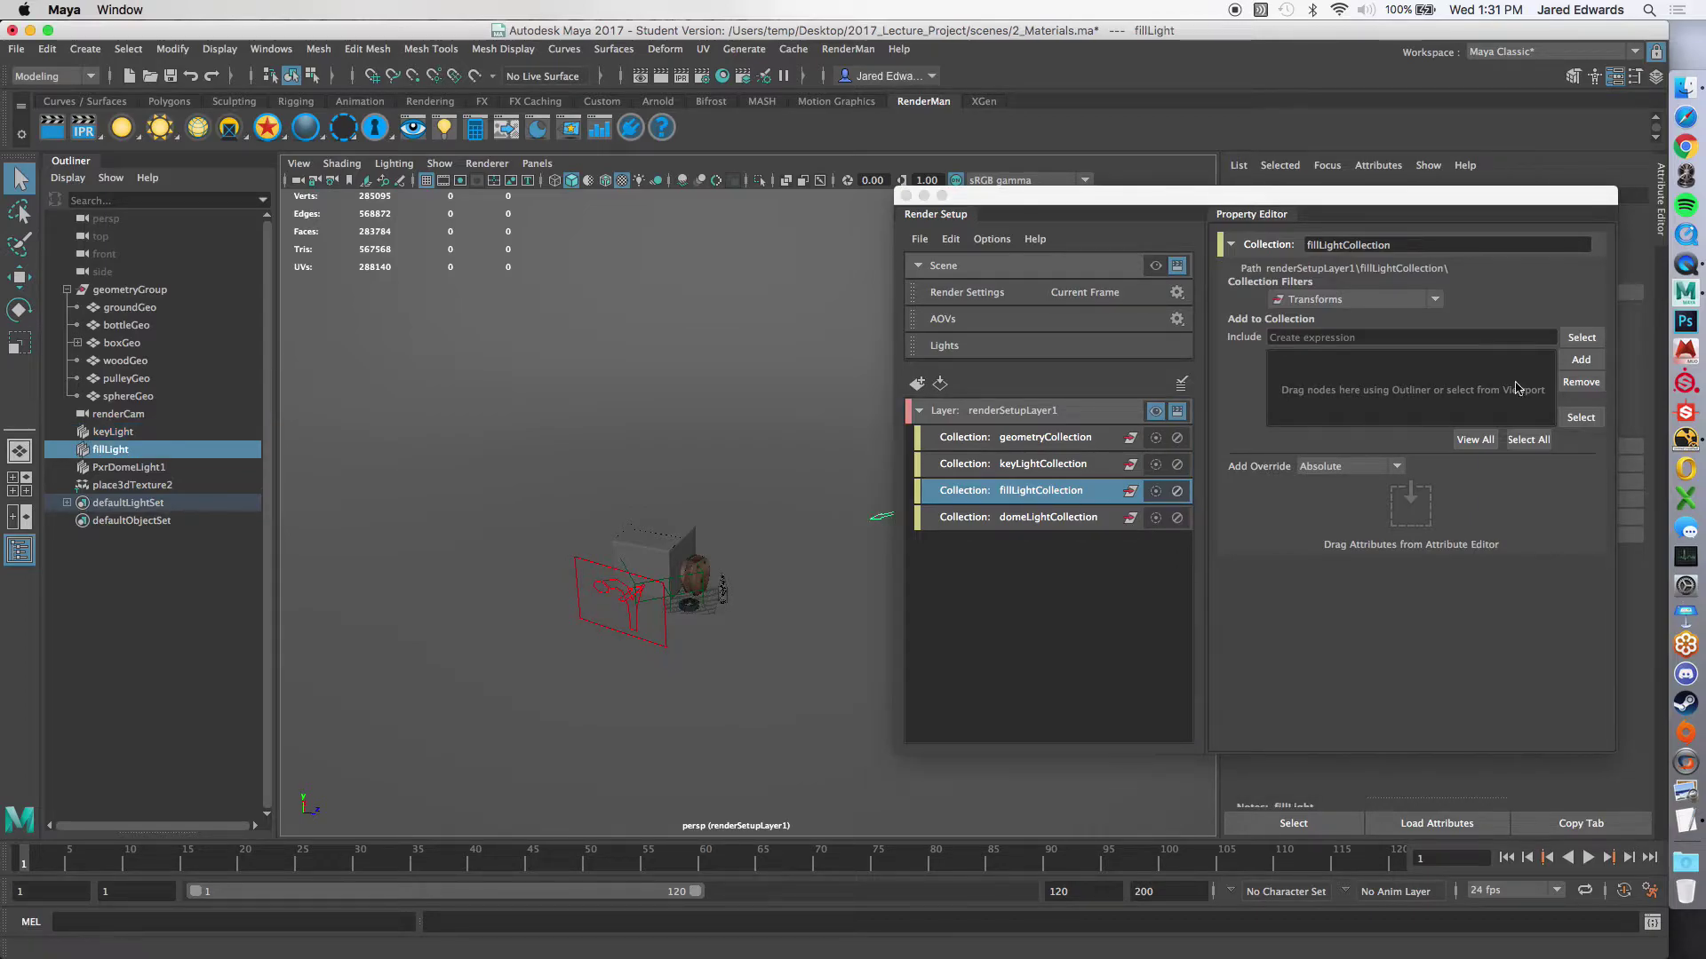
click(1588, 360)
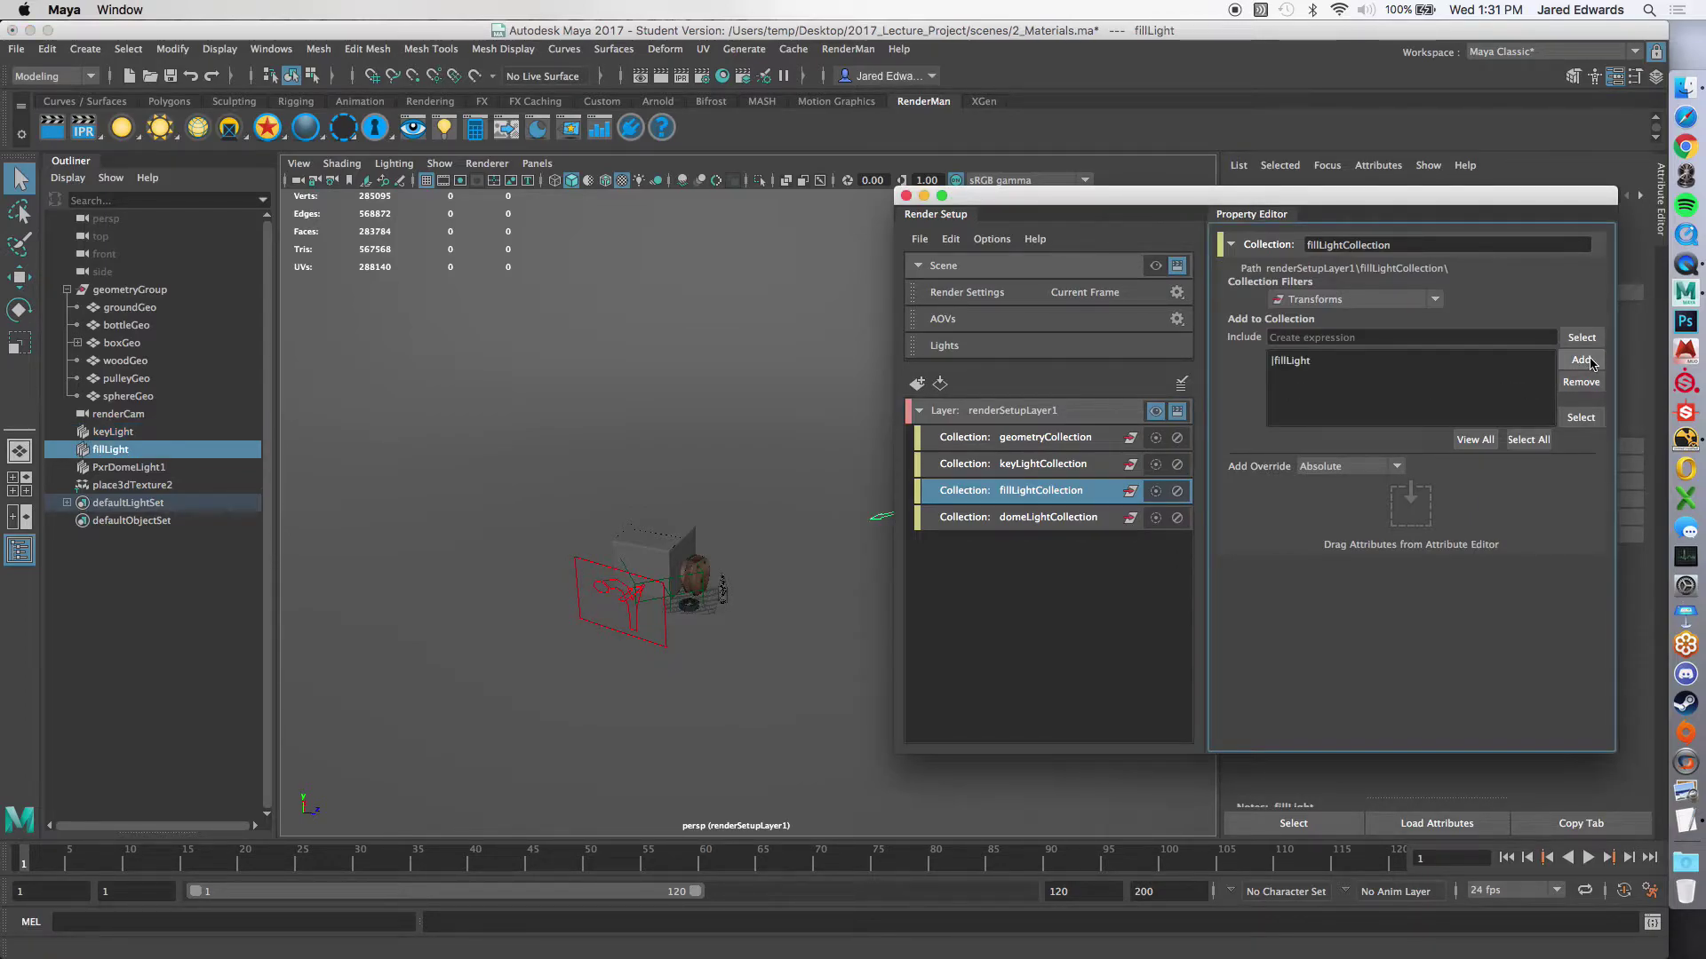
click(1051, 523)
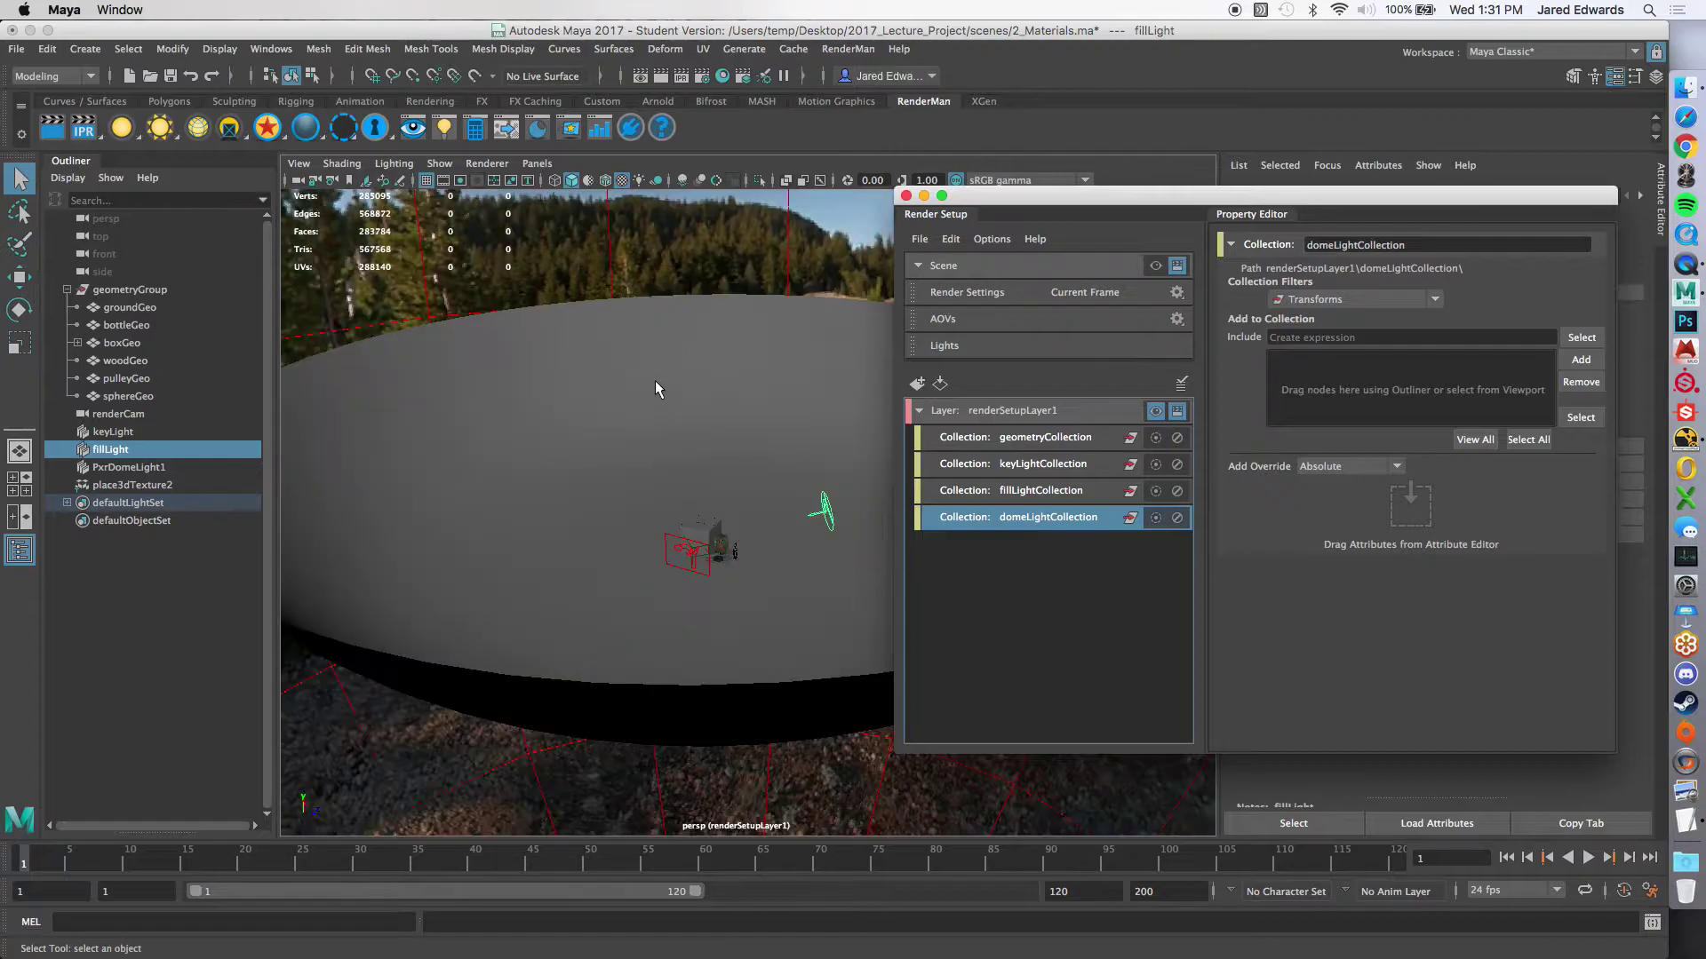
drag(808, 230, 713, 242)
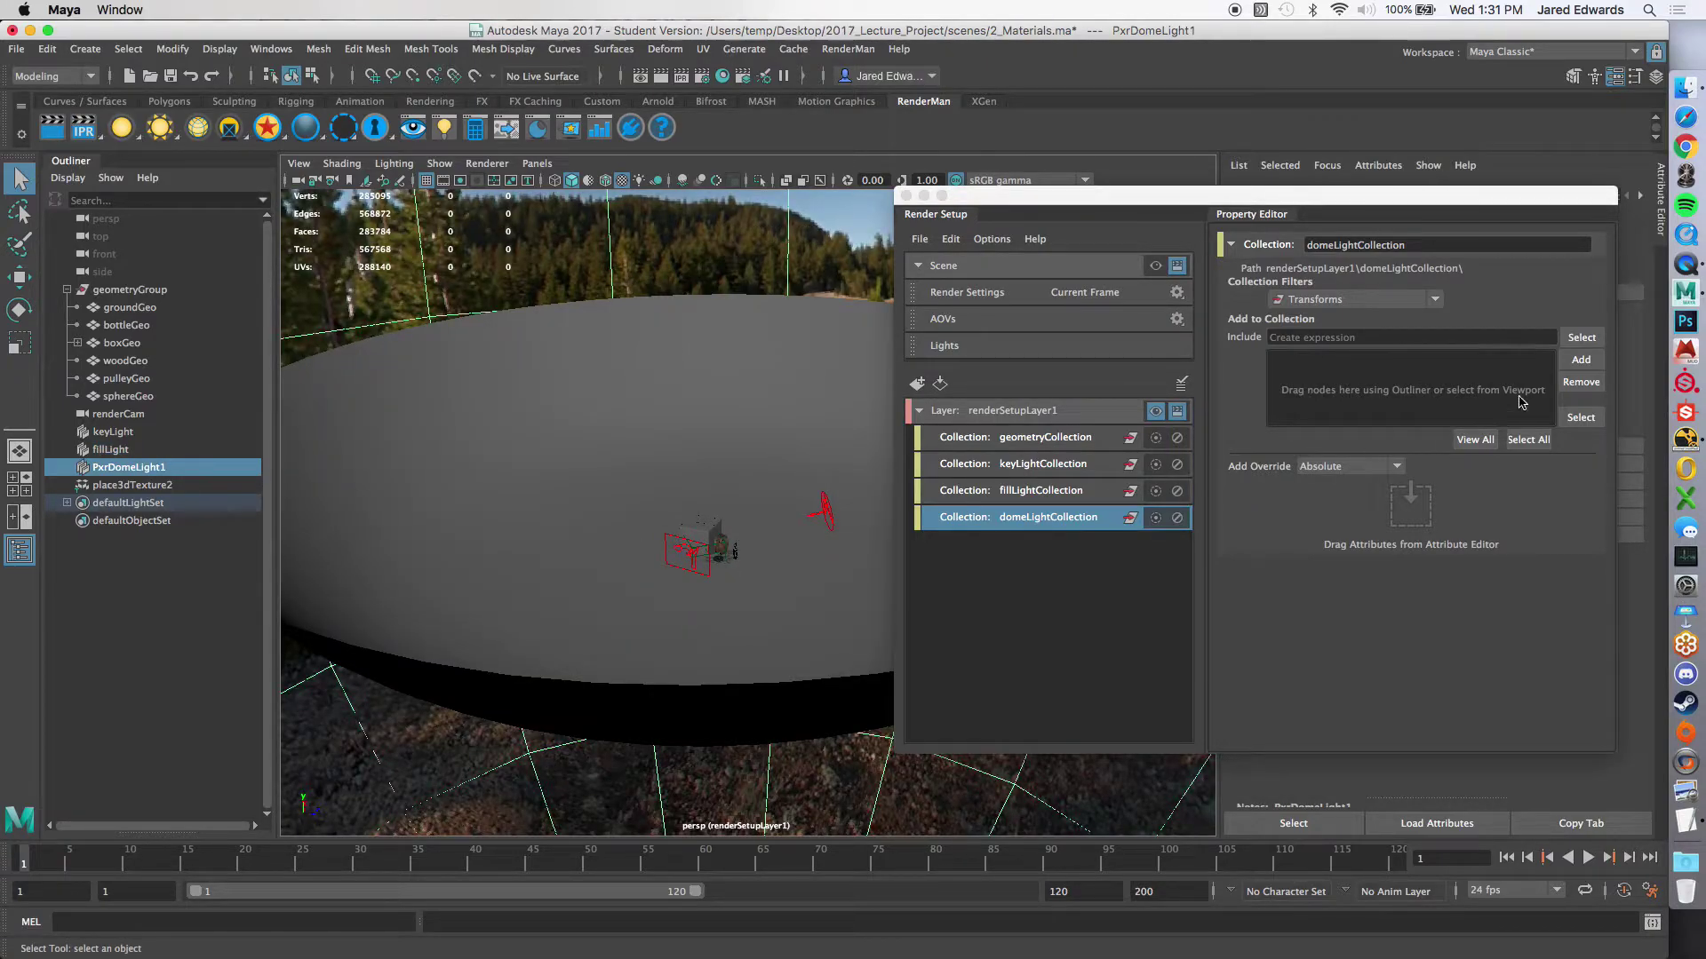
click(1581, 360)
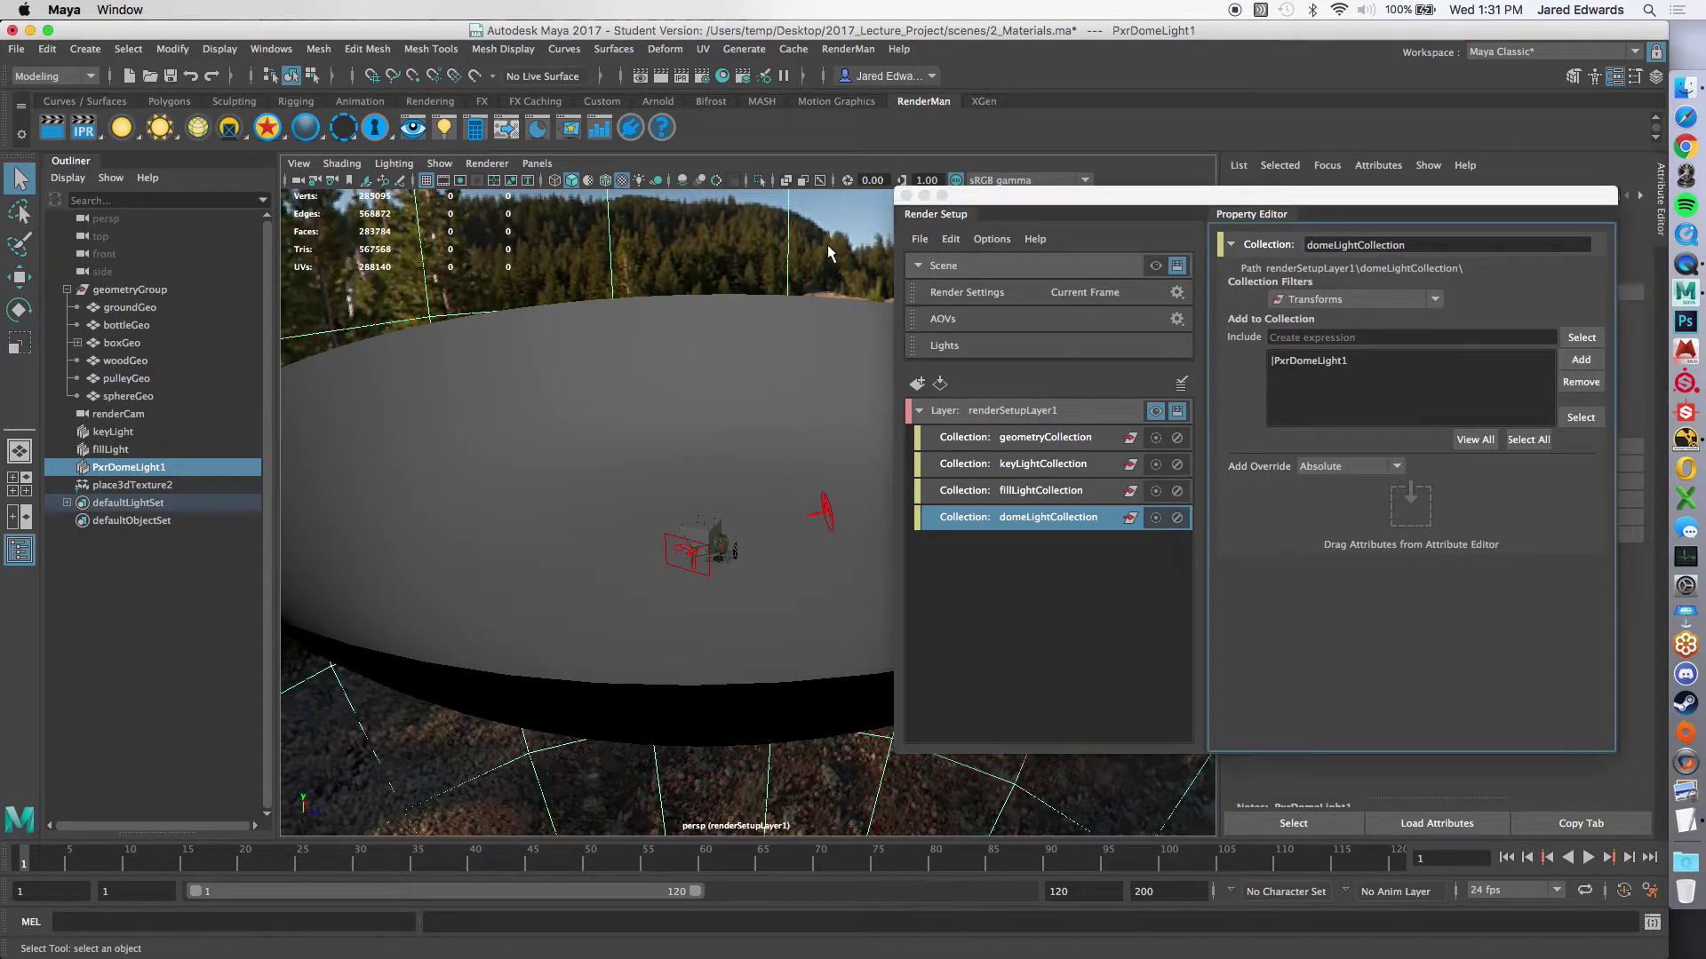
Step: Review which light each of the key, fill and dome light collections includes, and clear the selection
click(1039, 493)
click(1037, 466)
click(1037, 494)
click(1038, 517)
click(1039, 493)
click(1046, 467)
click(1041, 494)
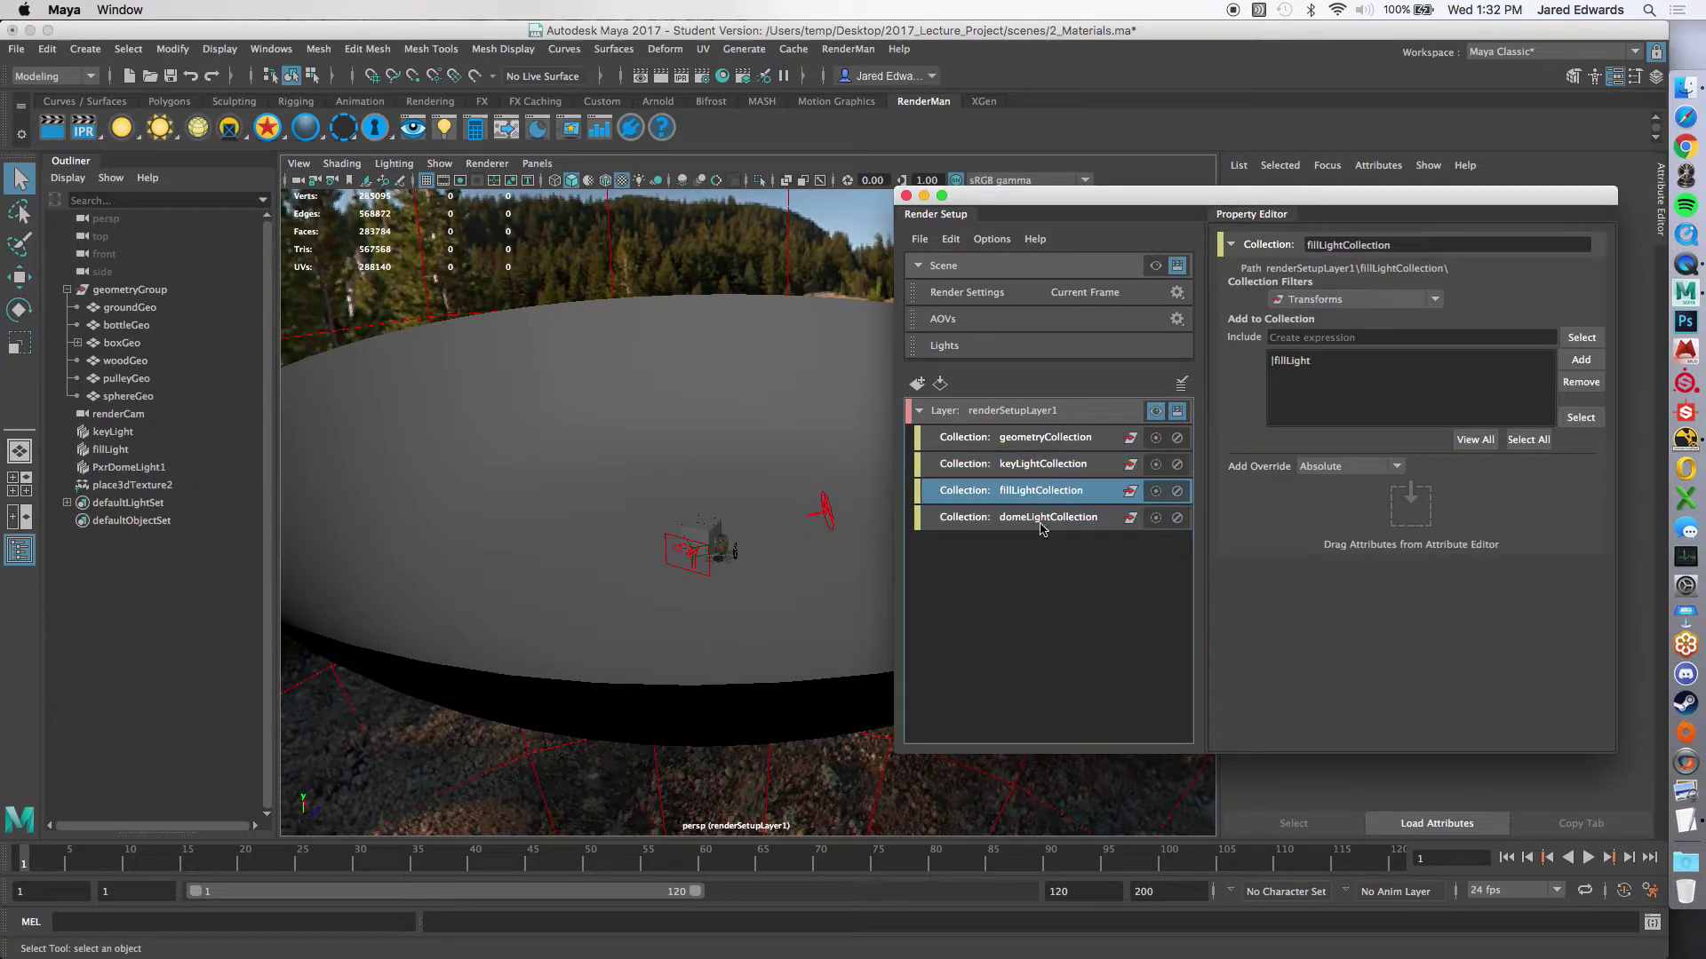
click(1042, 520)
click(1080, 602)
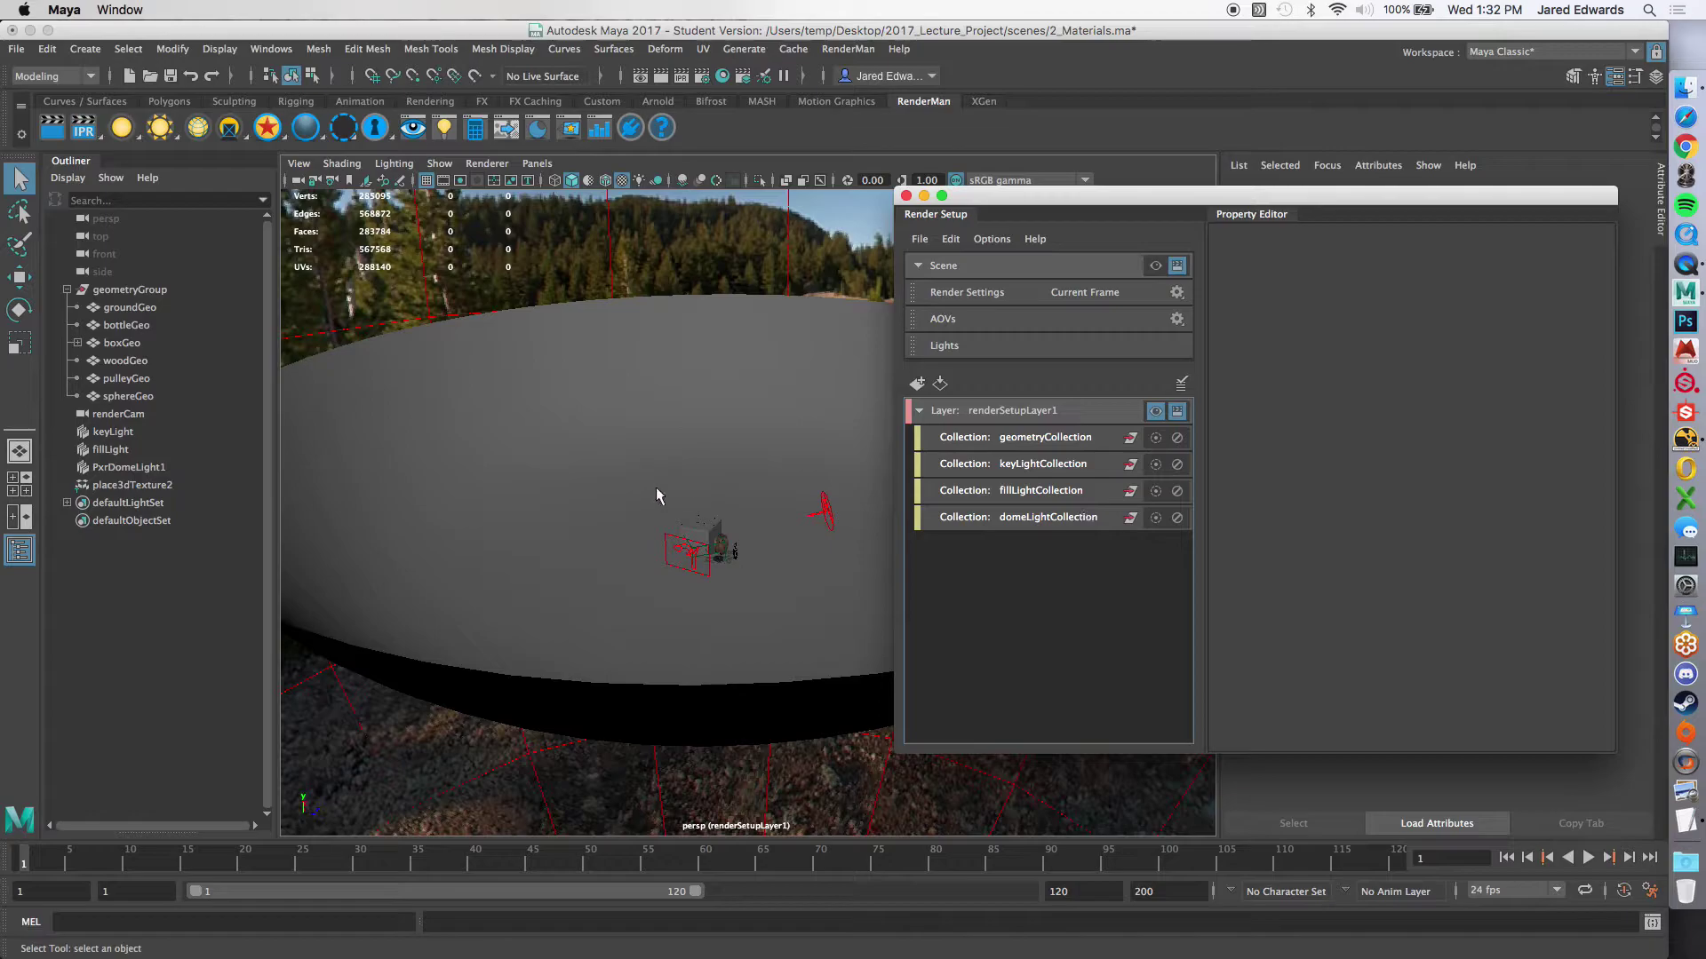
Step: Check how fillLightCollection and domeLightCollection affect the viewport by disabling and re-enabling both, and select renderSetupLayer1
scroll(705, 521, up, 3)
alt+drag(706, 523, 738, 566)
scroll(738, 565, up, 5)
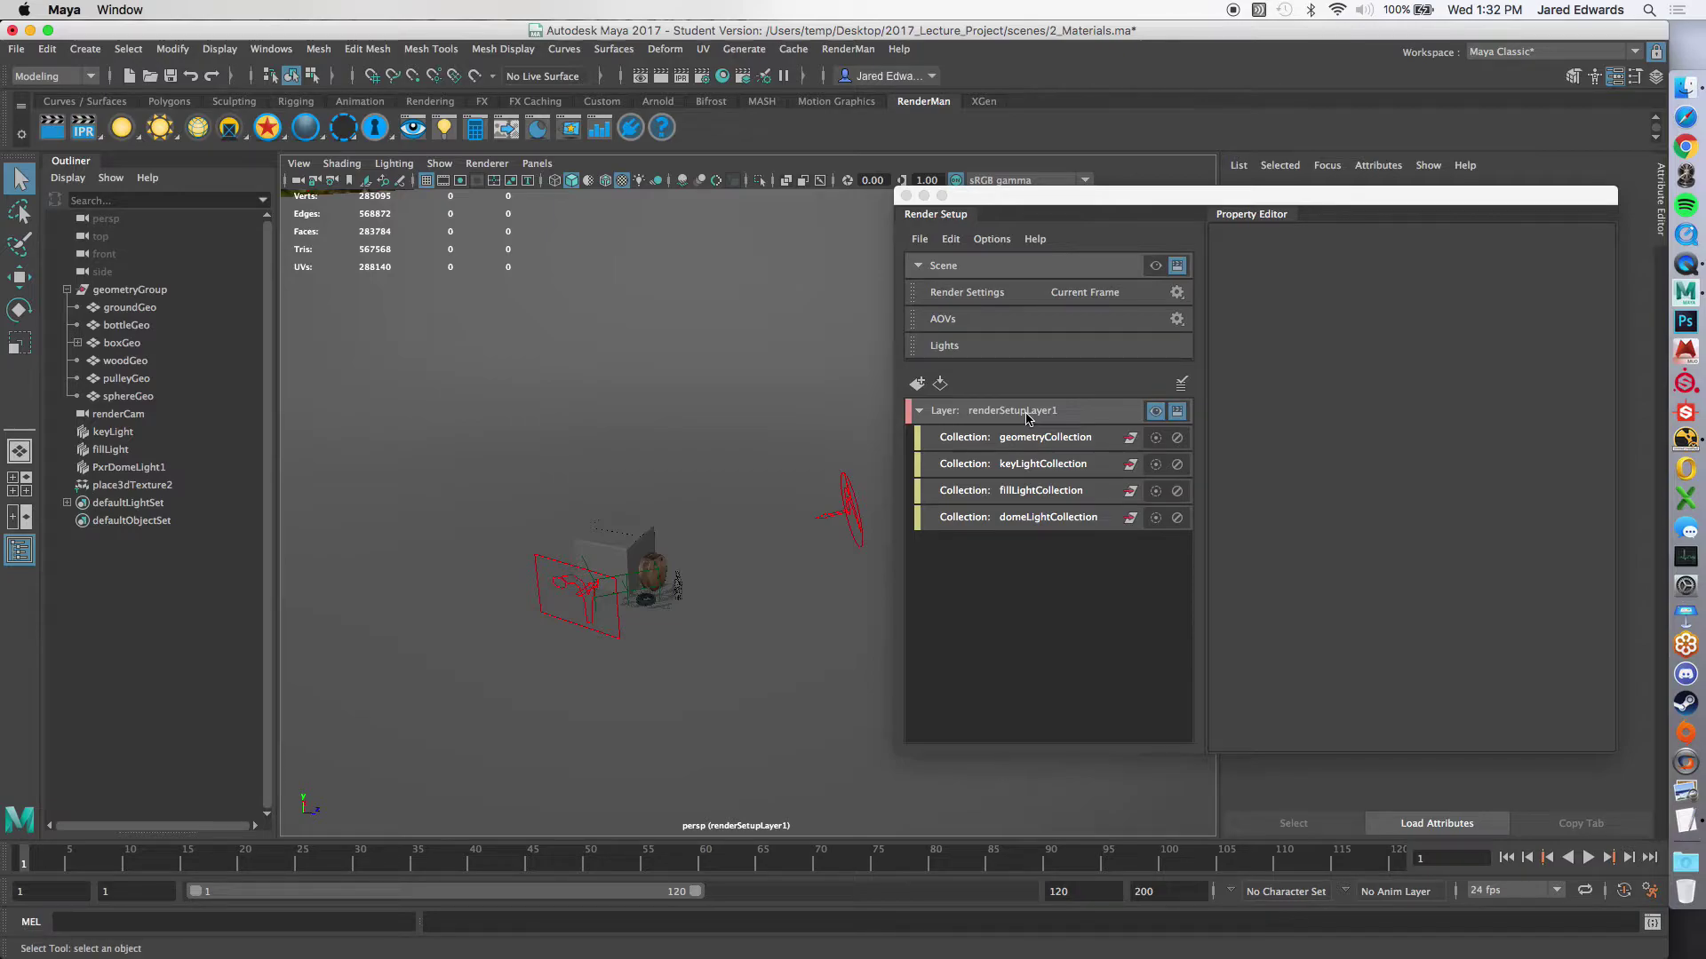
click(1177, 491)
click(1177, 520)
click(1177, 520)
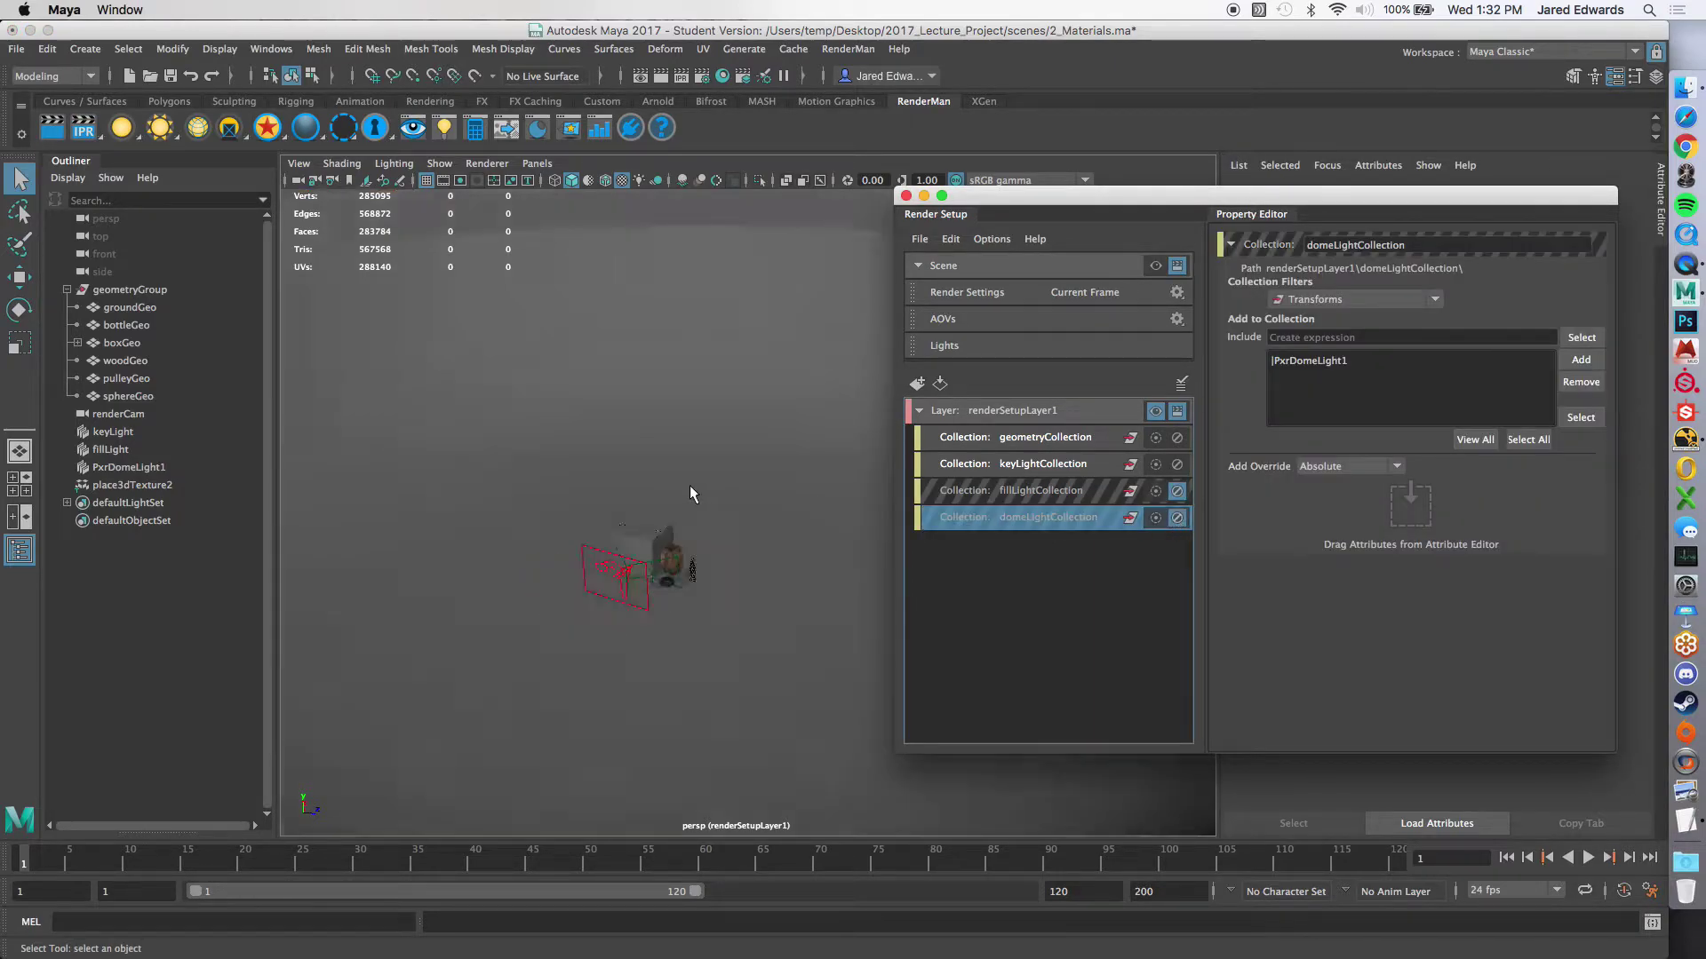
scroll(689, 485, down, 3)
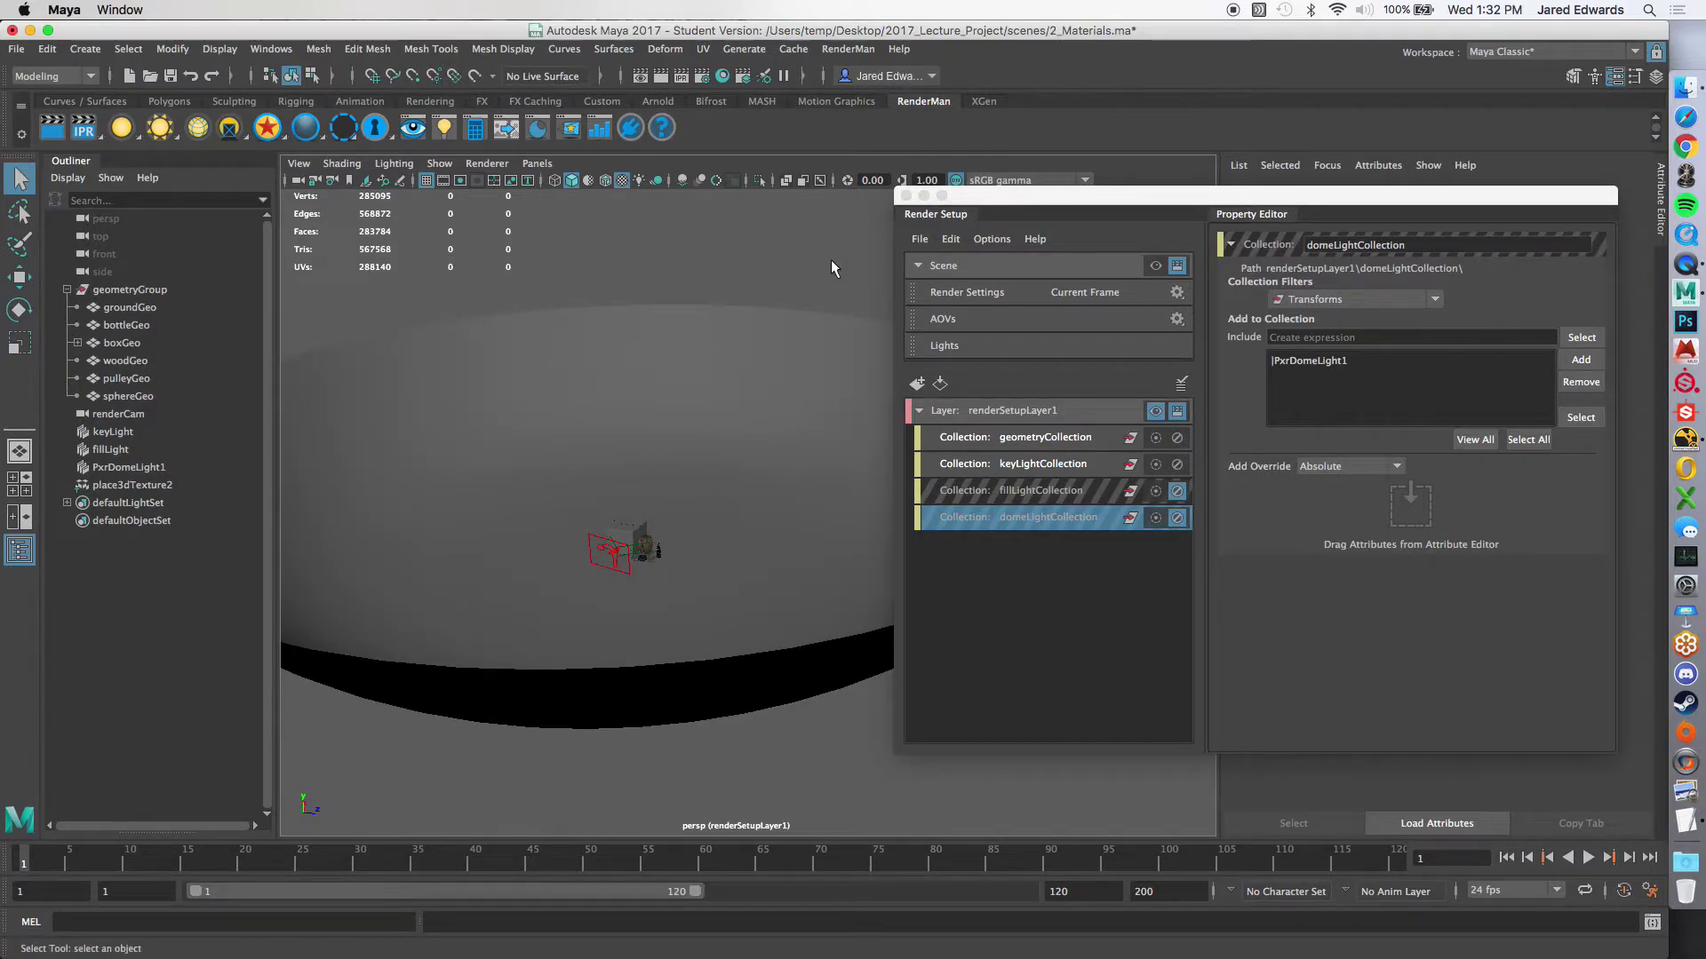
click(1177, 517)
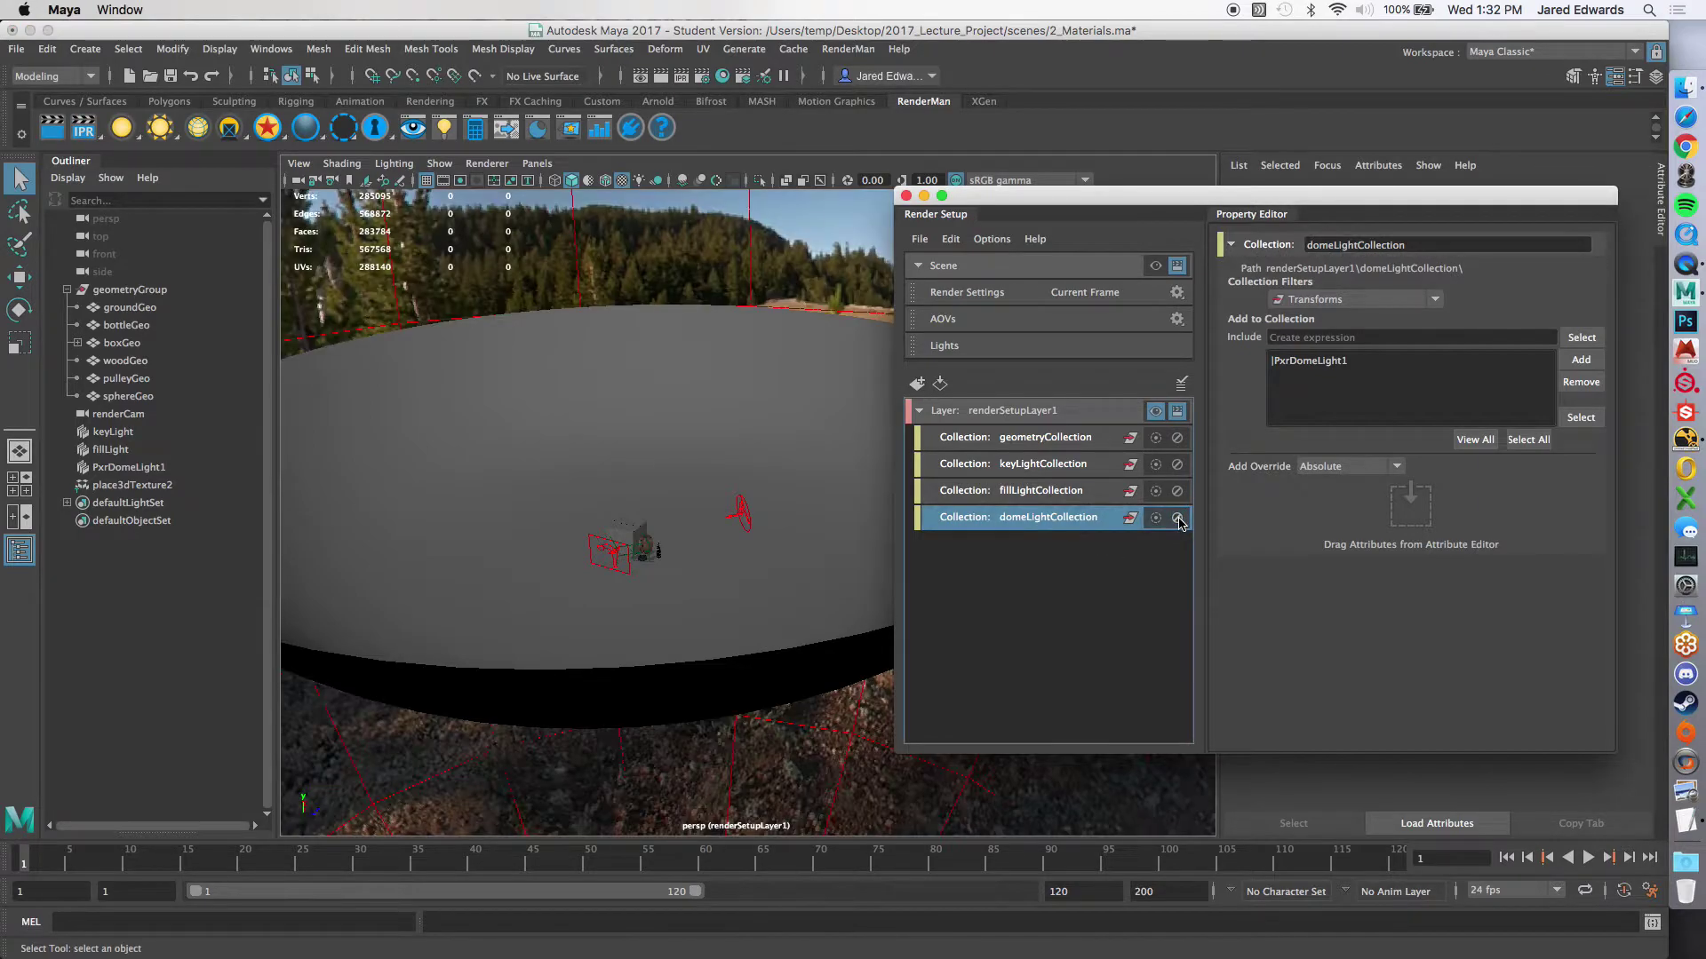
click(1013, 414)
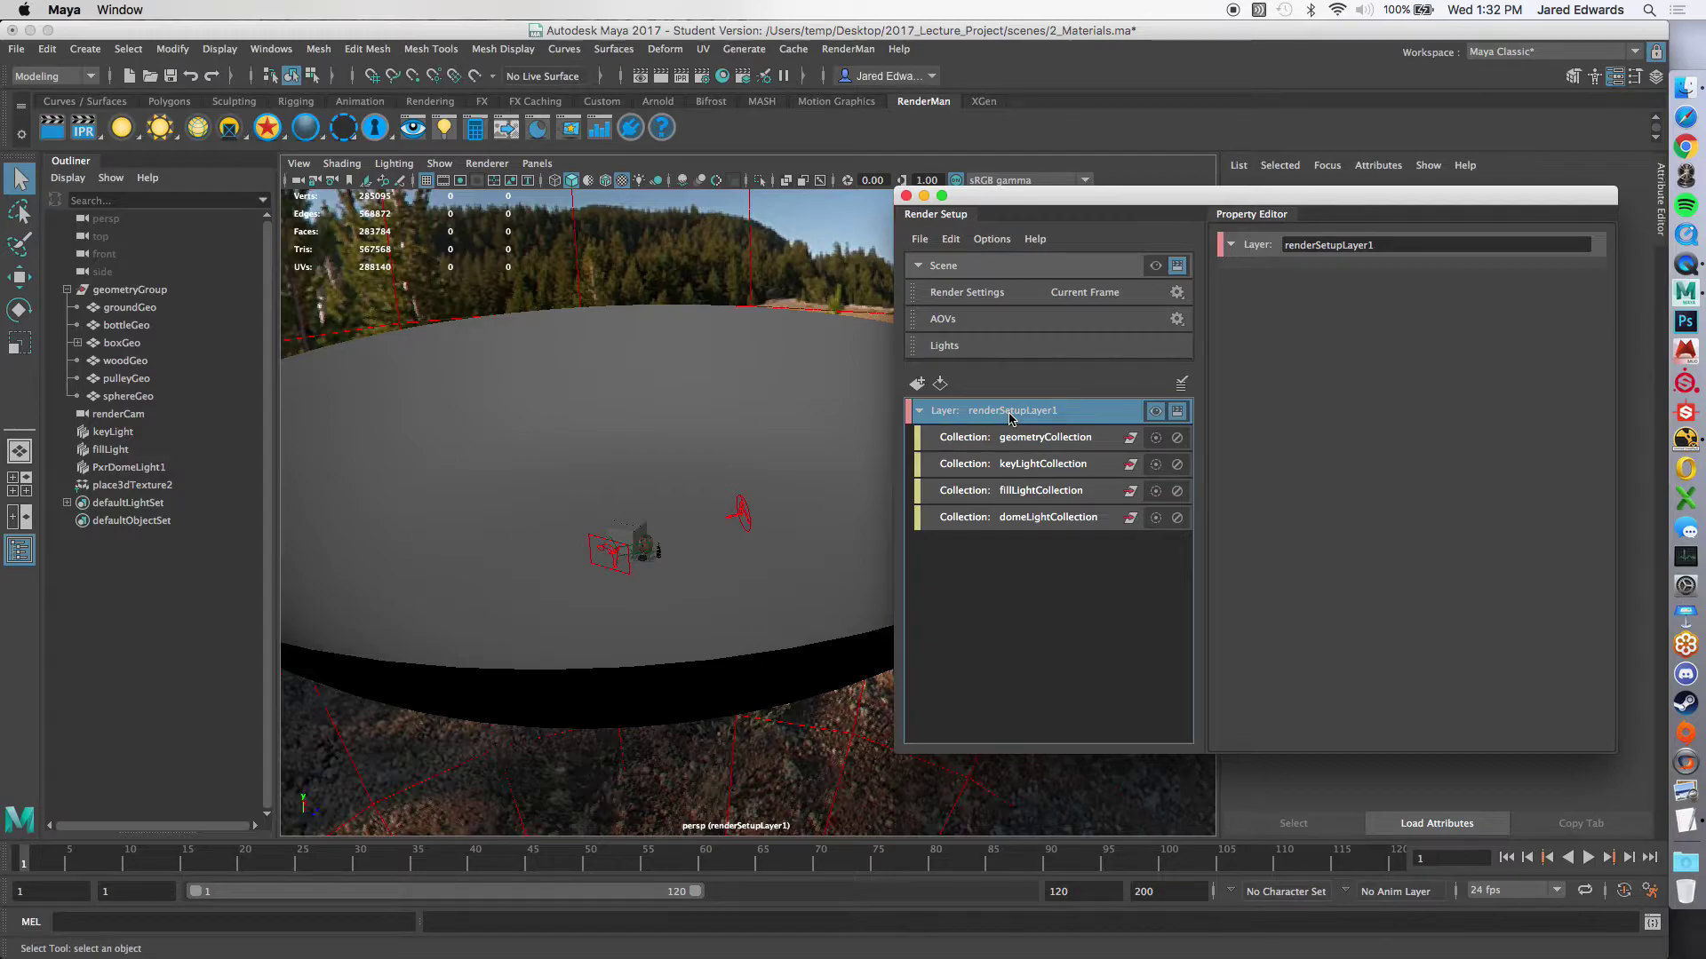
Step: Rename renderSetupLayer1 as keyLightLayer and disable its fillLightCollection and domeLightCollection
double_click(1010, 413)
text(keyLightLayer)
key(Return)
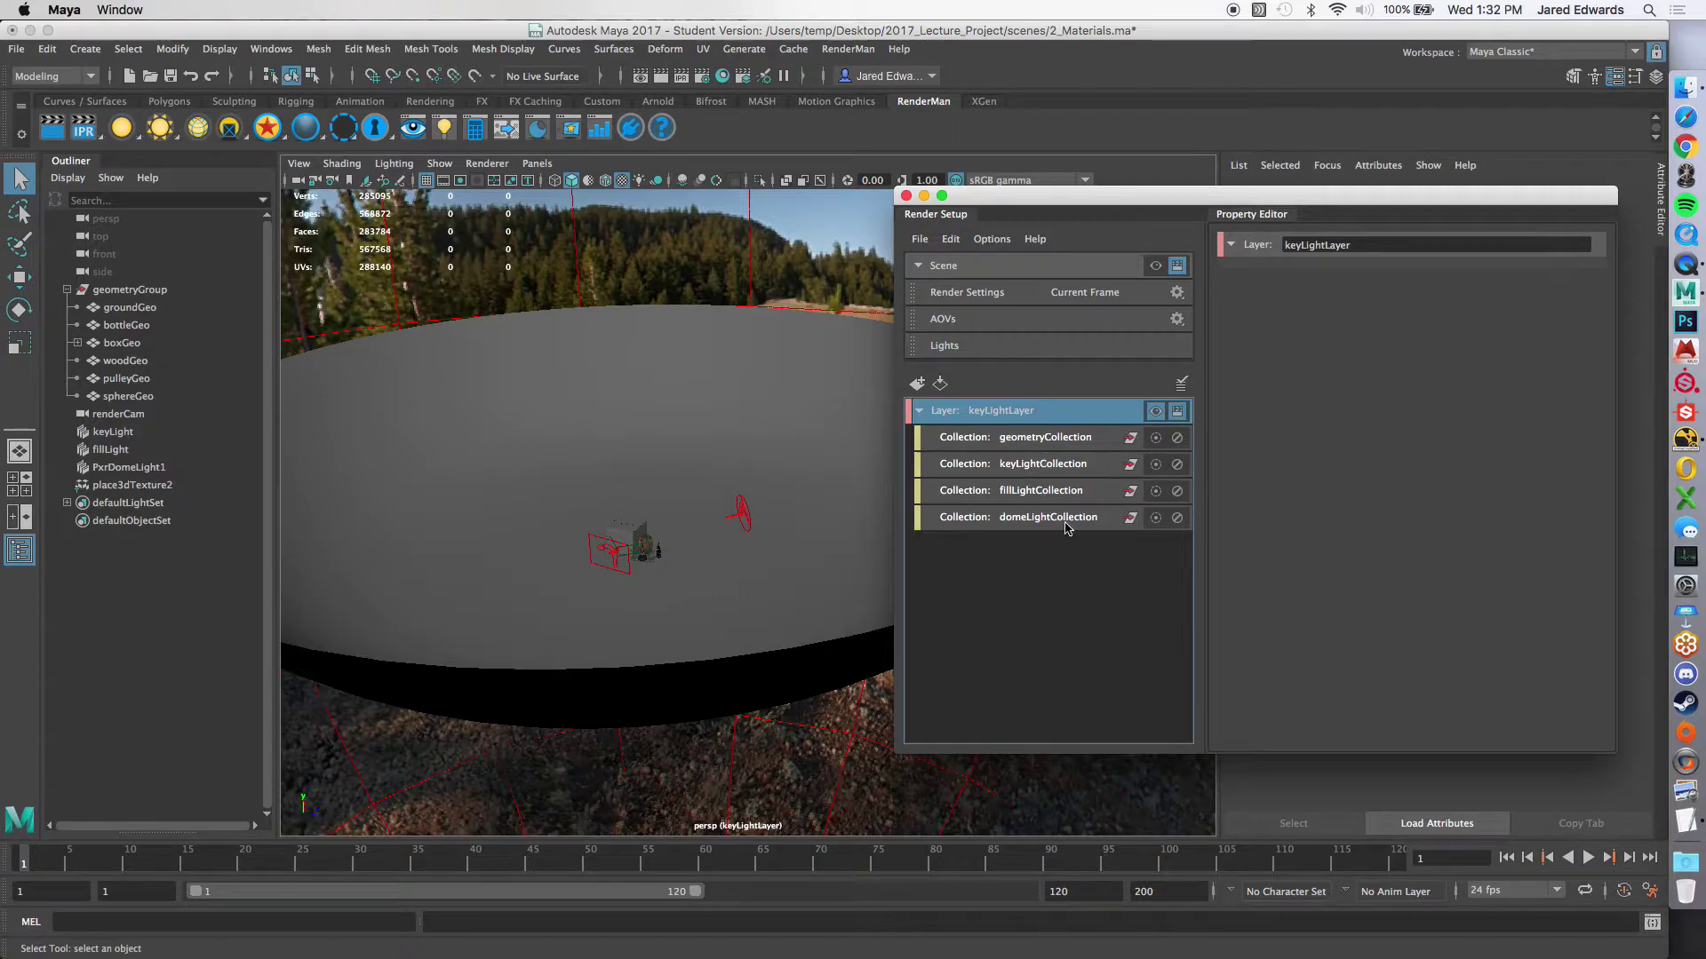
click(1177, 491)
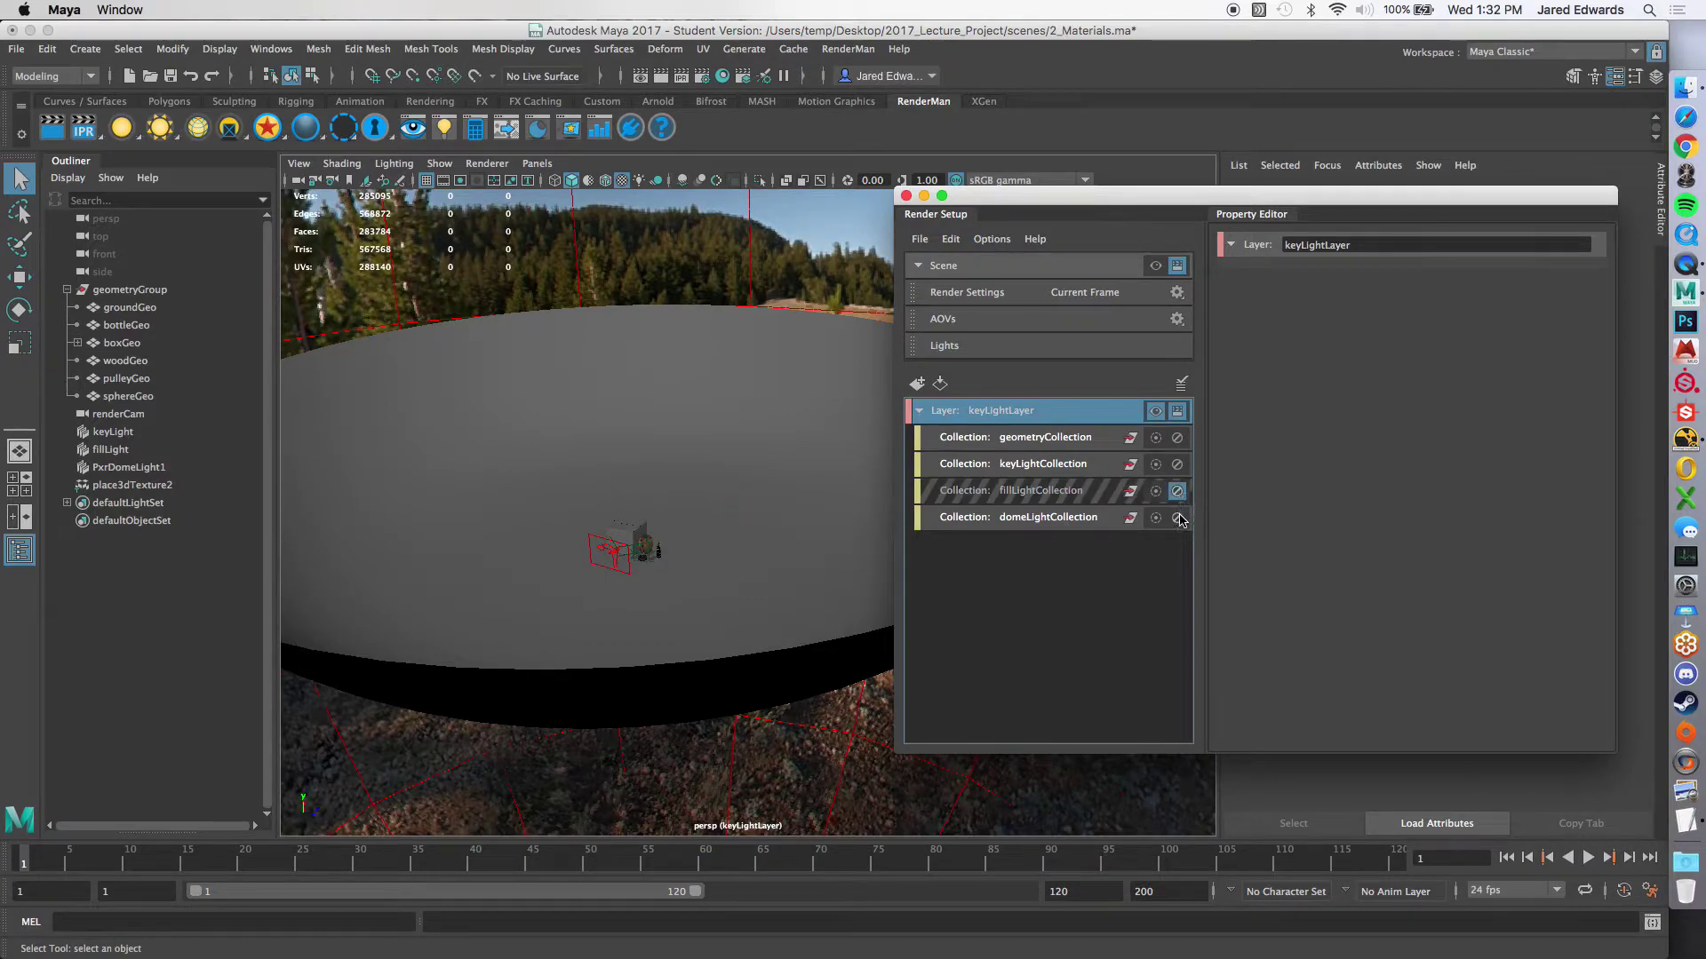
click(1177, 517)
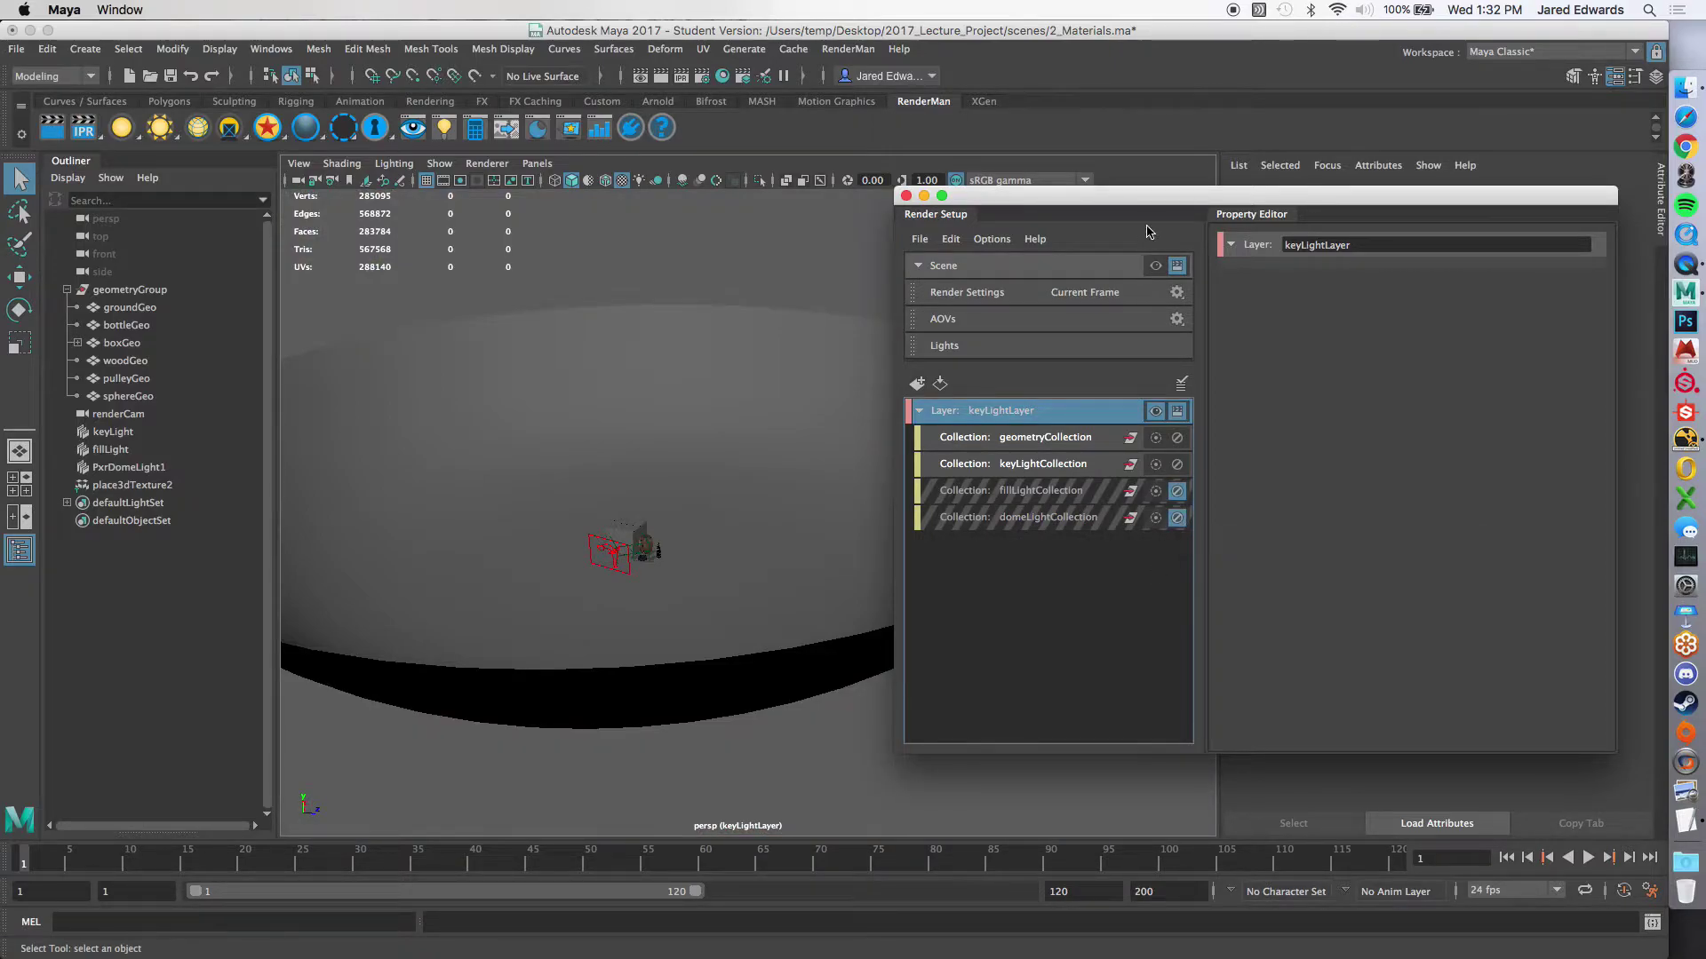
drag(1157, 200, 1111, 225)
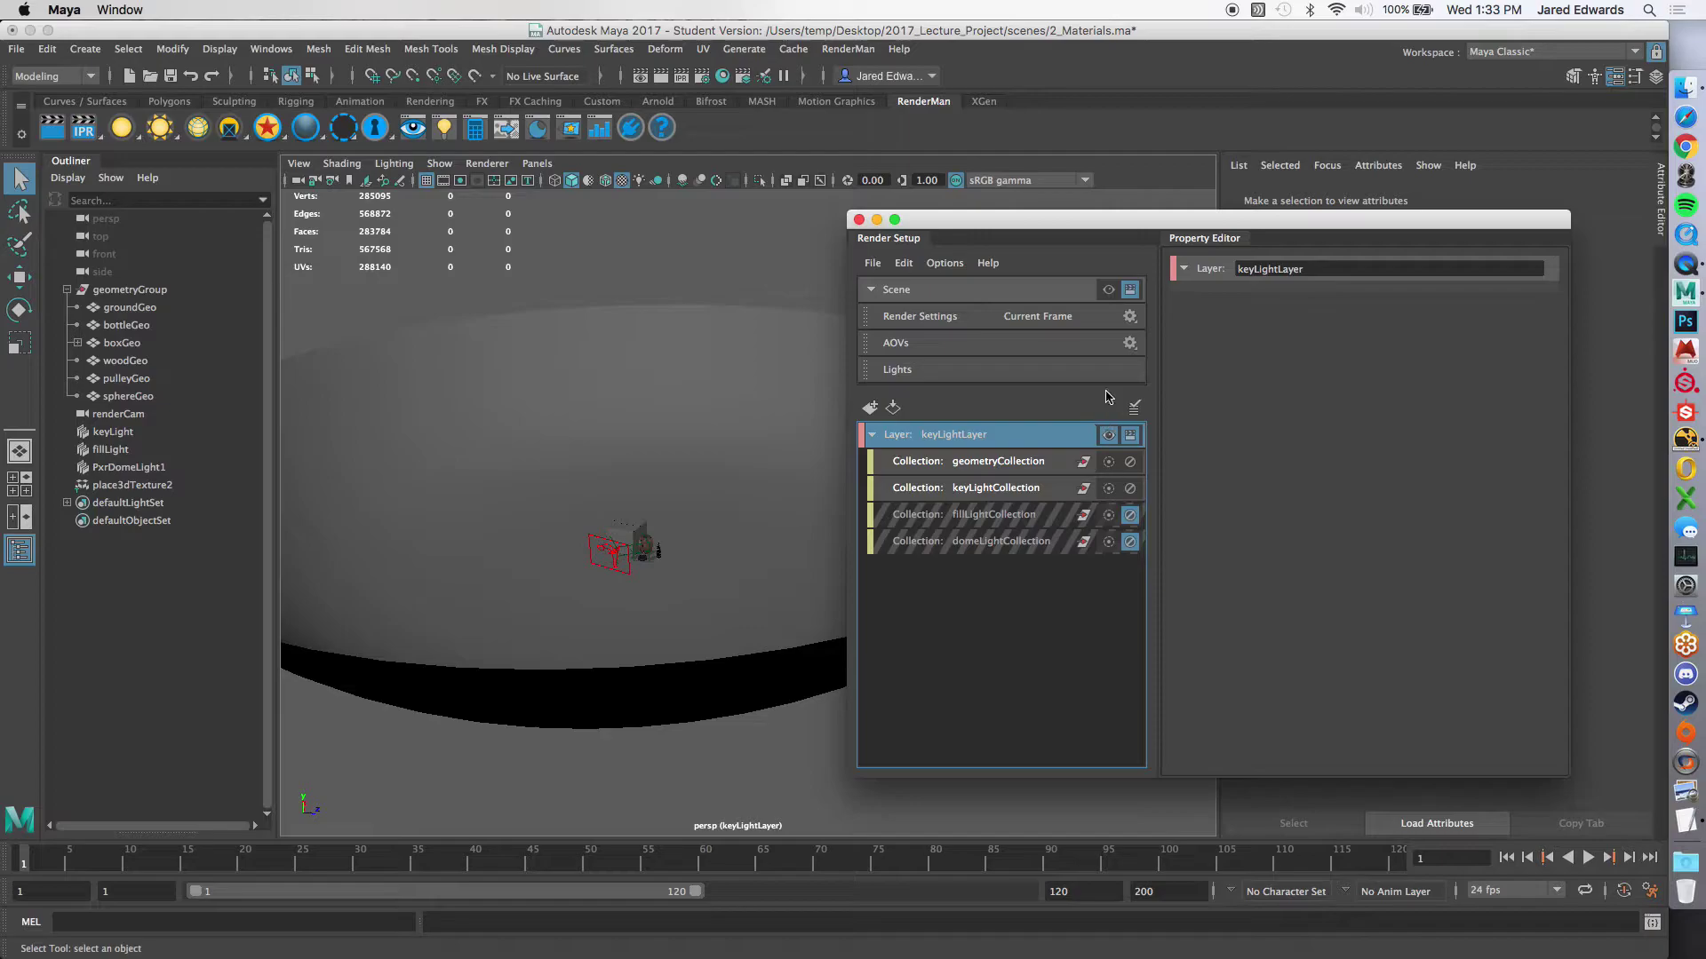
Step: Compare the master scene with keyLightLayer in the viewport by alternating the visible layer, ending on the master scene
click(1108, 291)
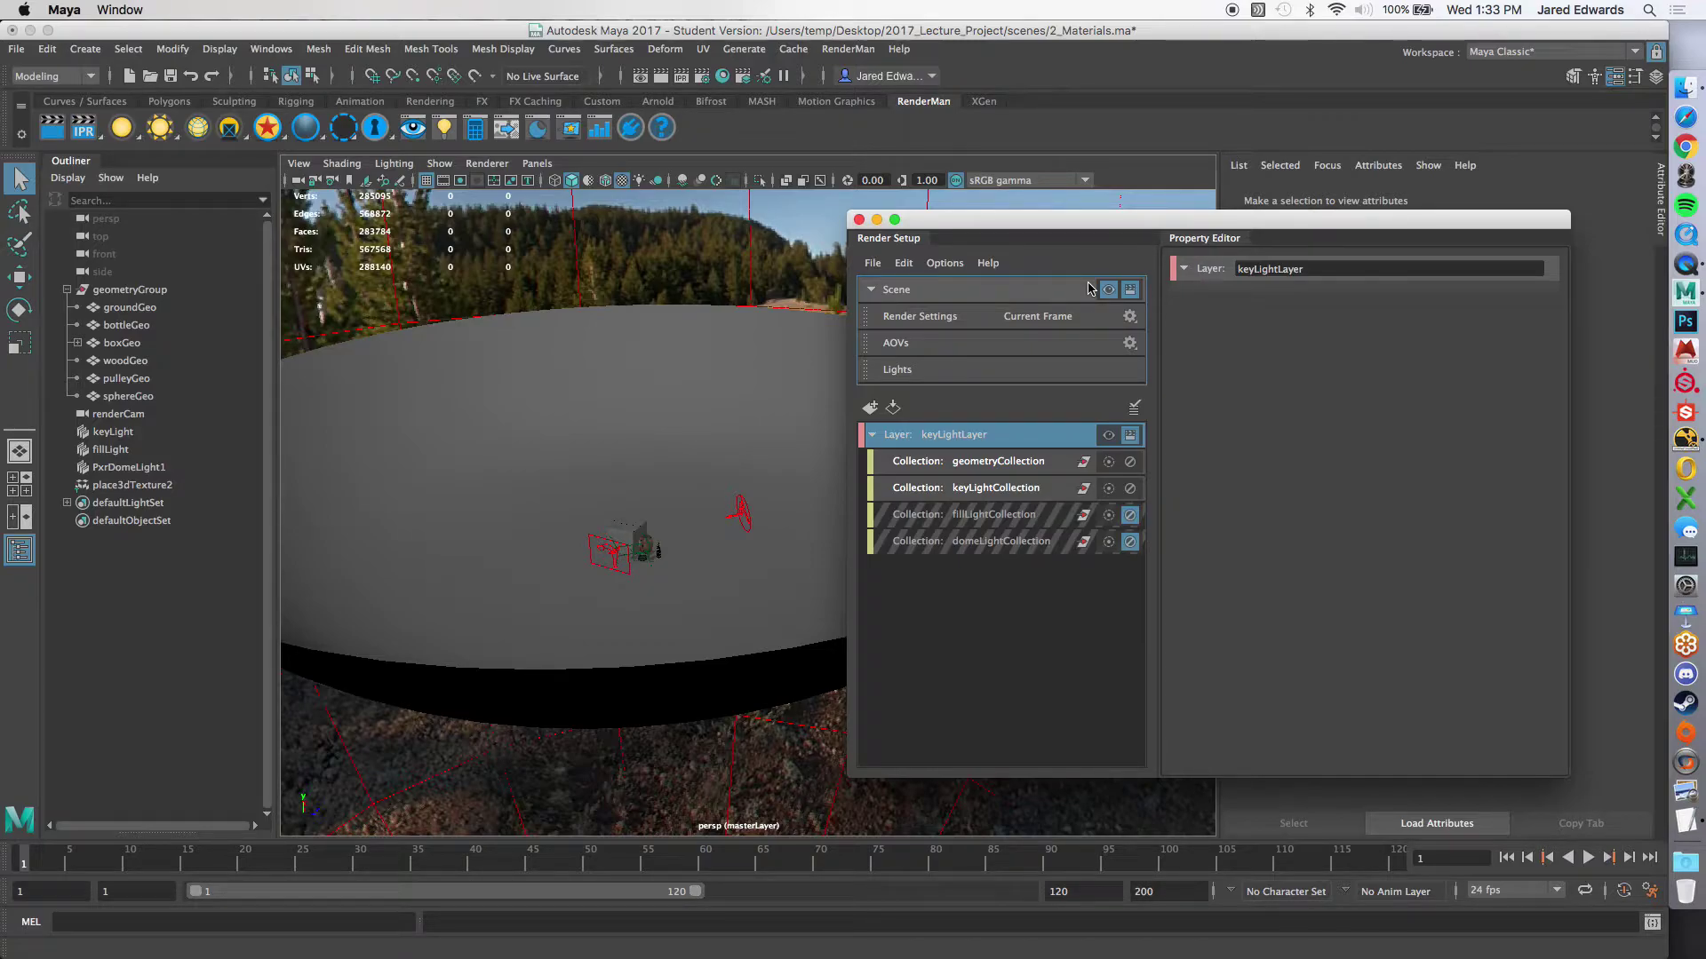
drag(1150, 224, 1126, 246)
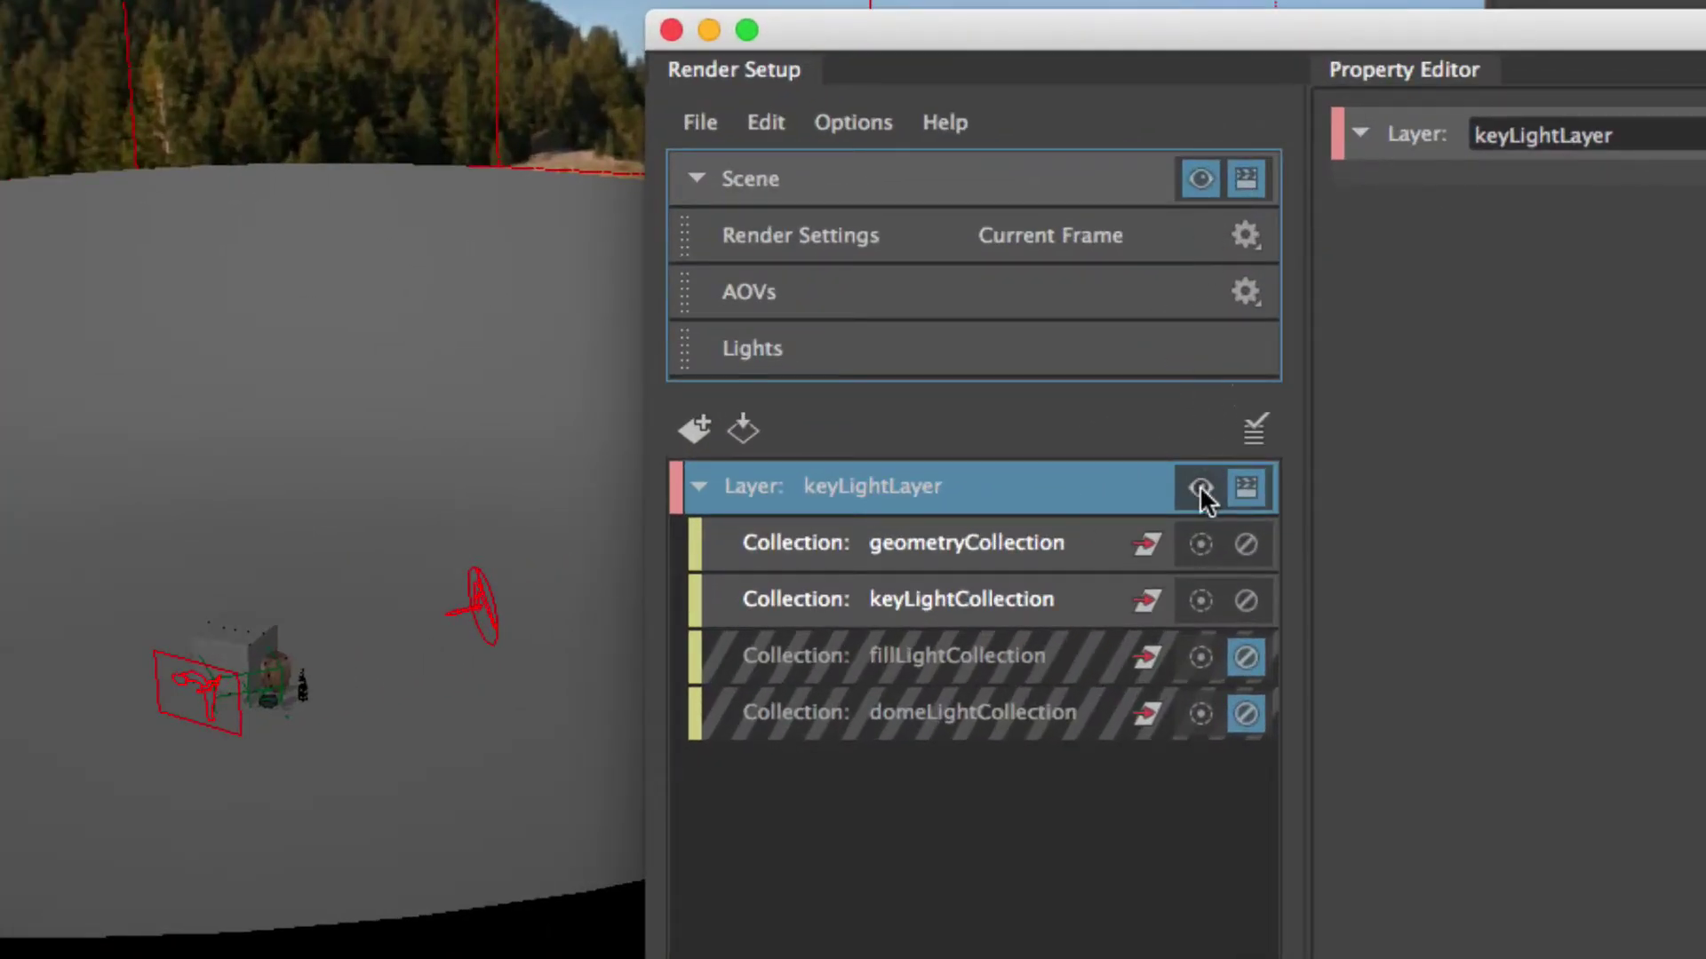
click(1200, 489)
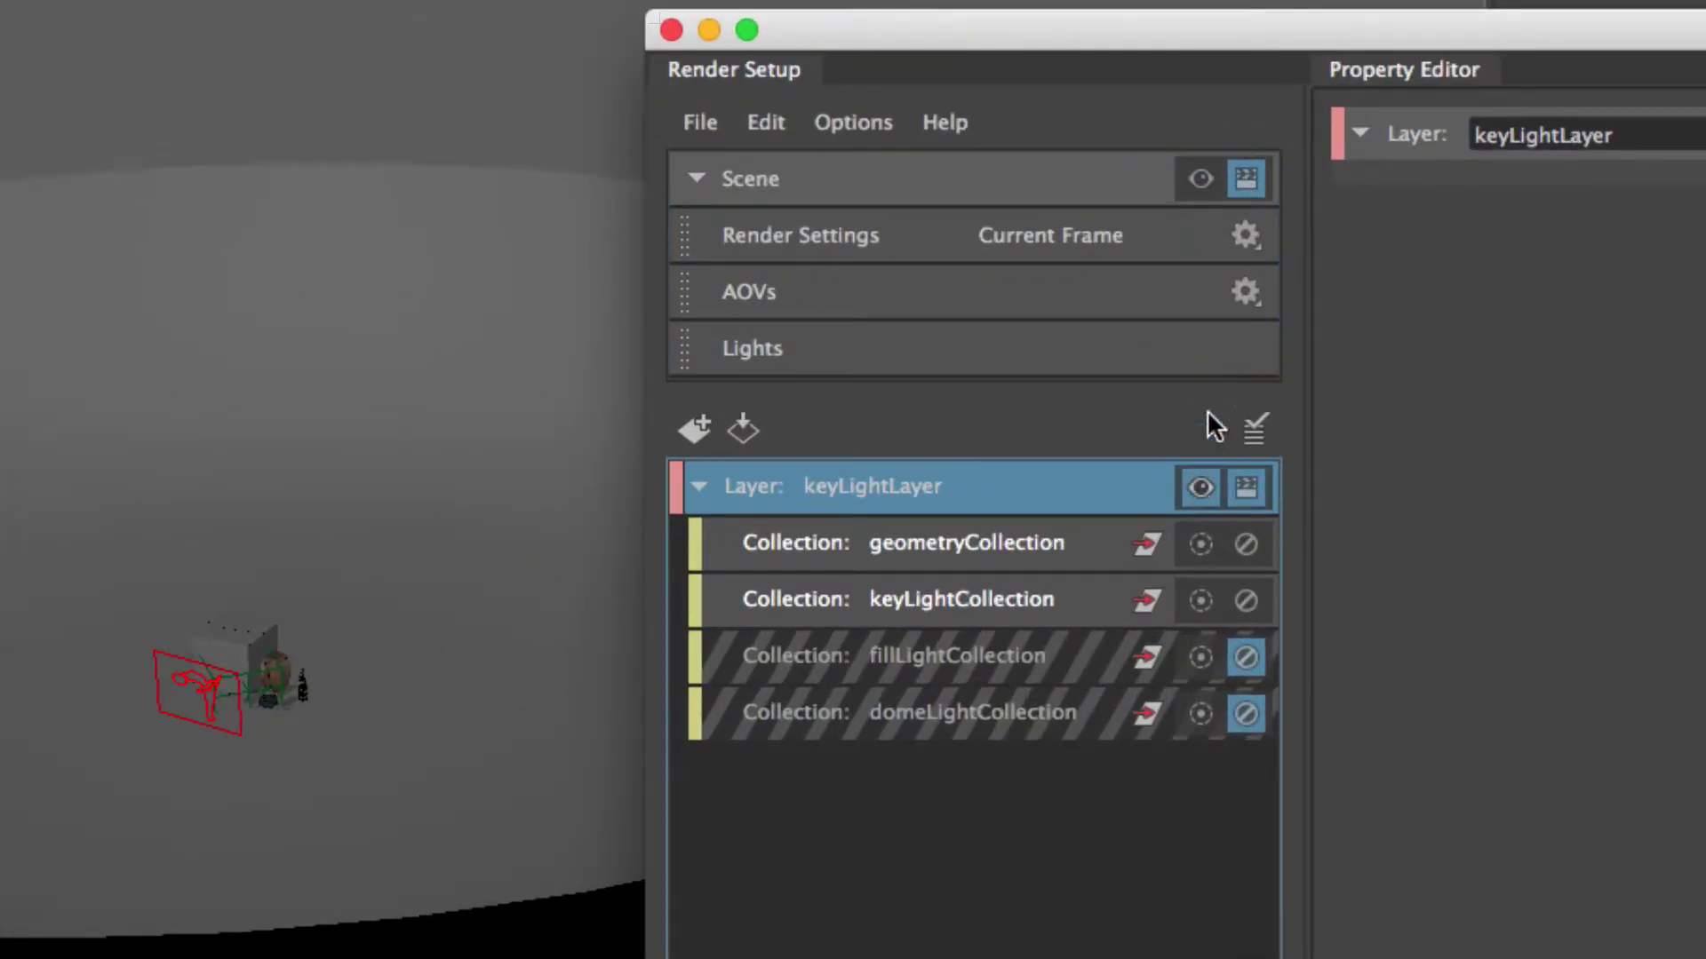
click(1203, 179)
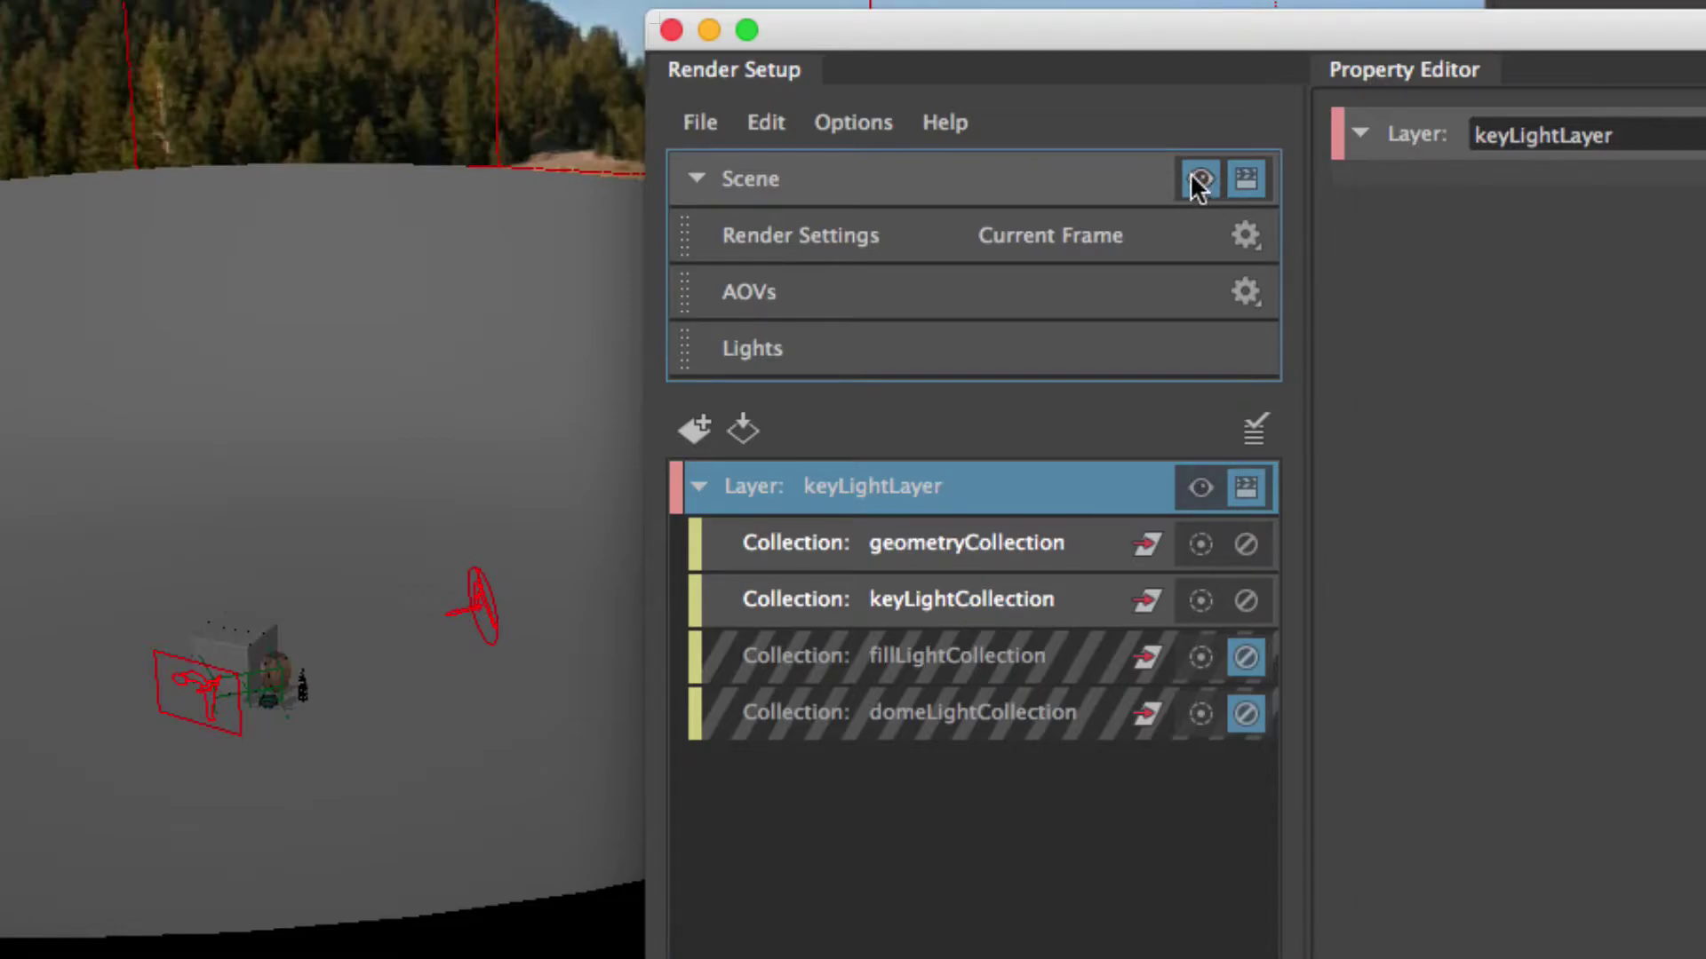
click(1198, 490)
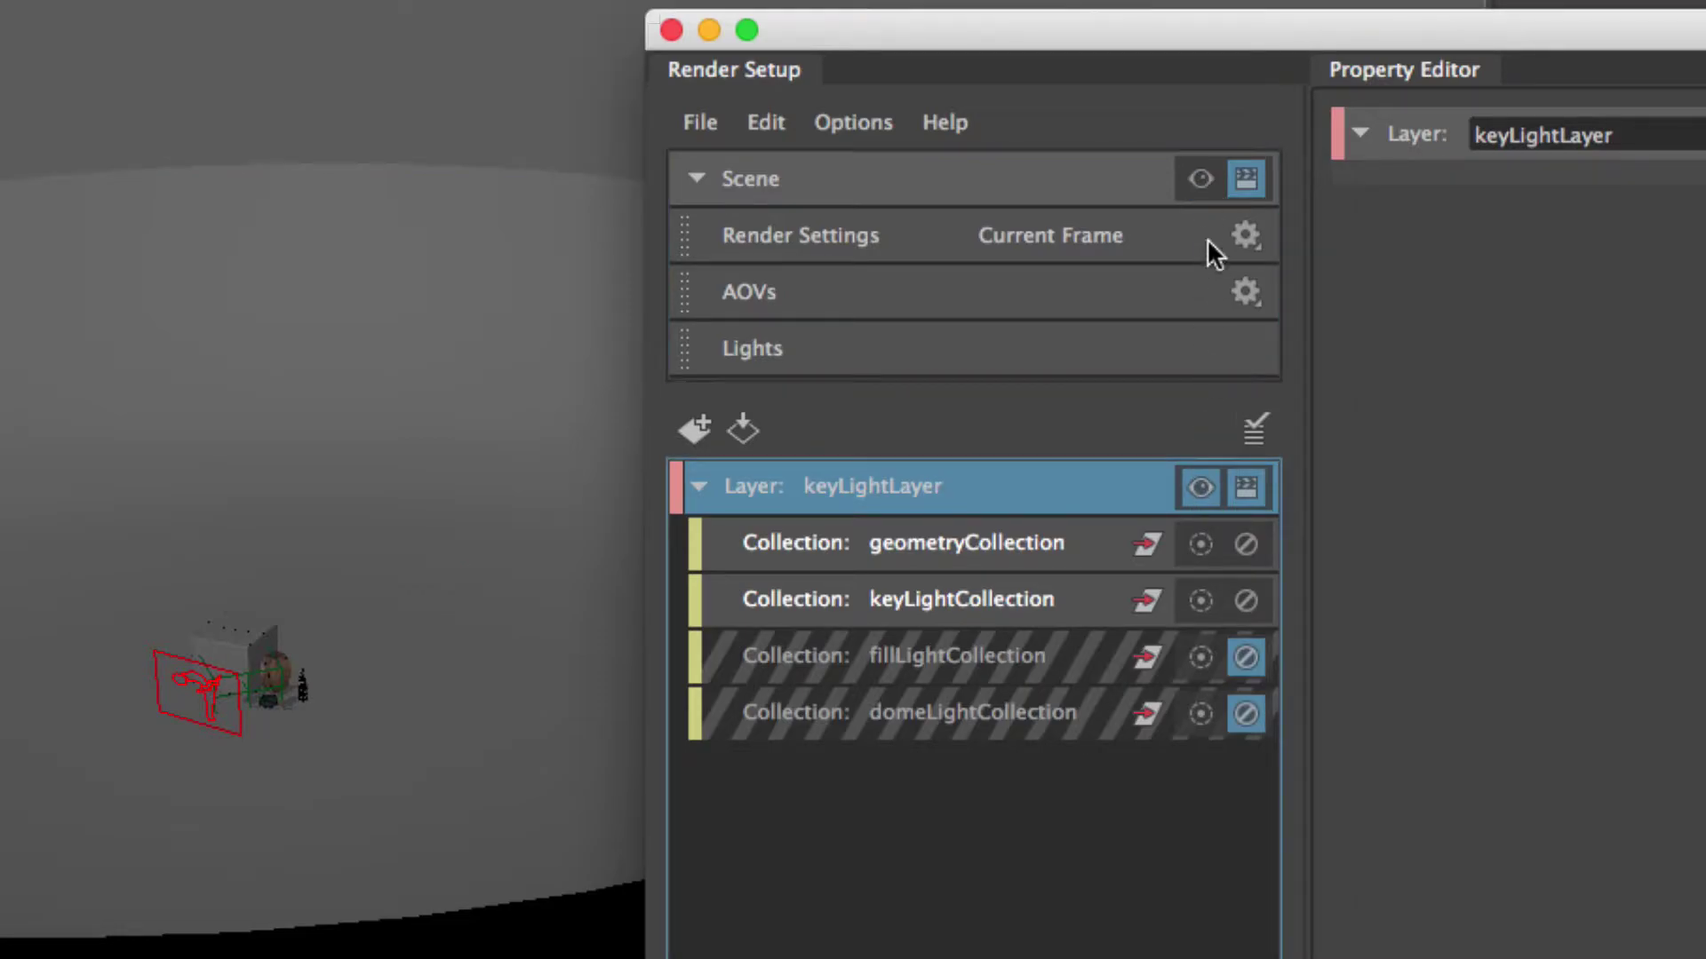
click(1199, 180)
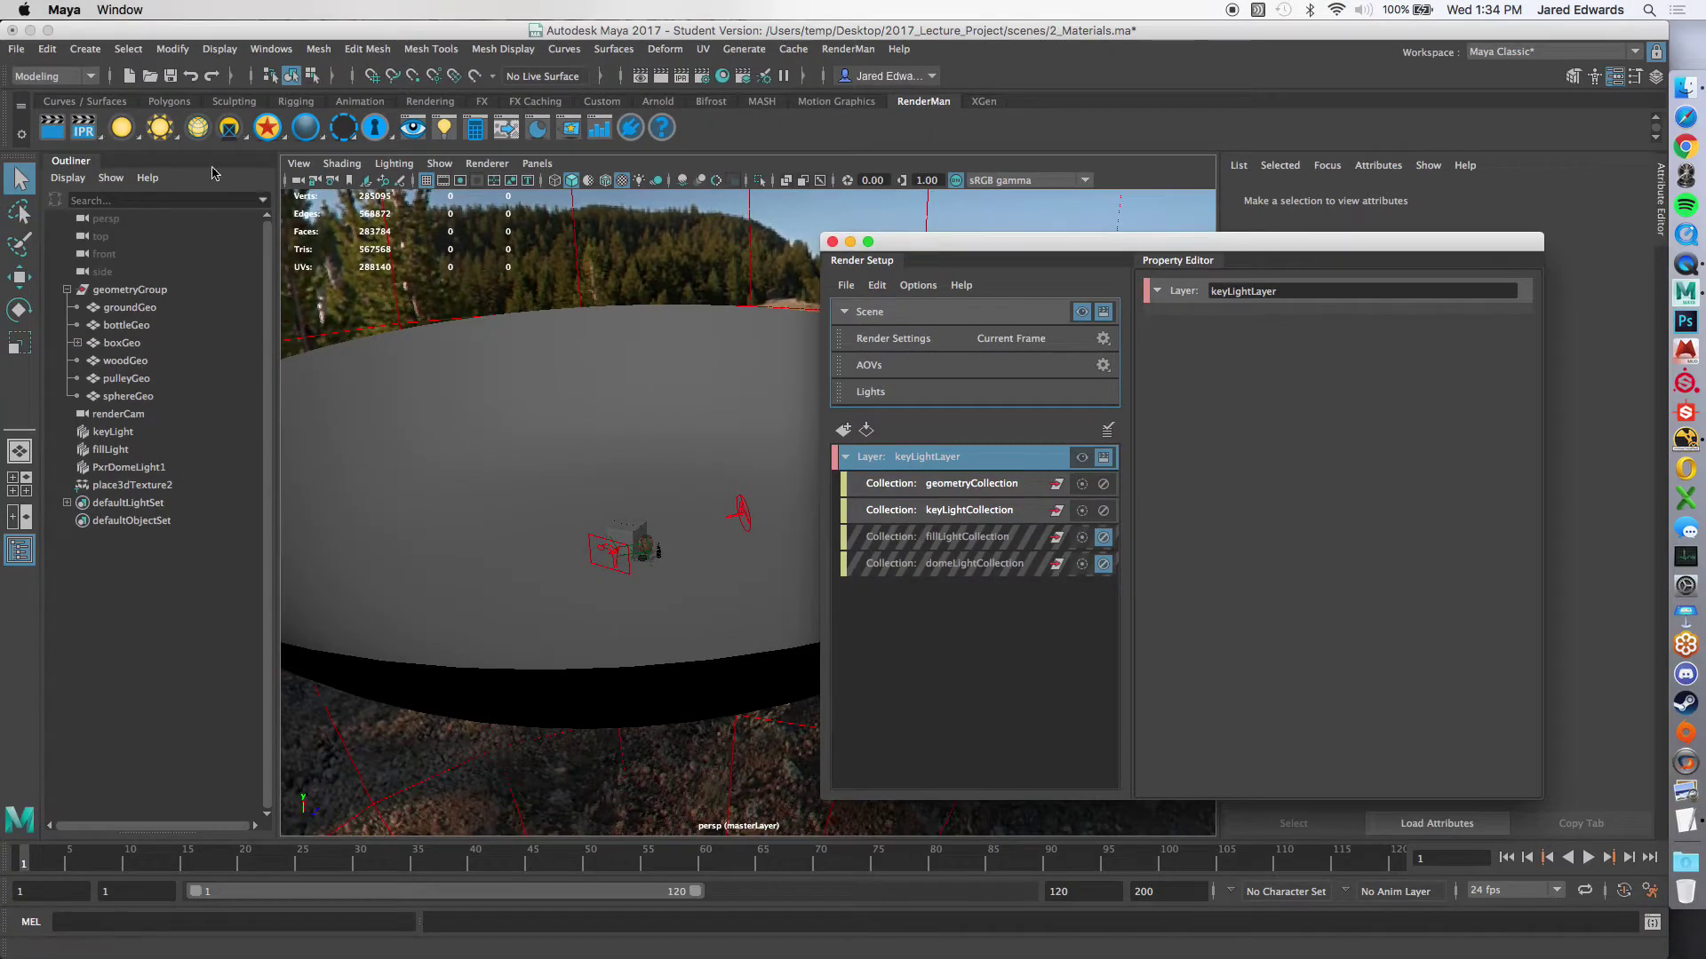
Step: Start an IPR render of the master scene through renderCam and bring the image viewer into view
right_click(93, 131)
mouse_move(142, 162)
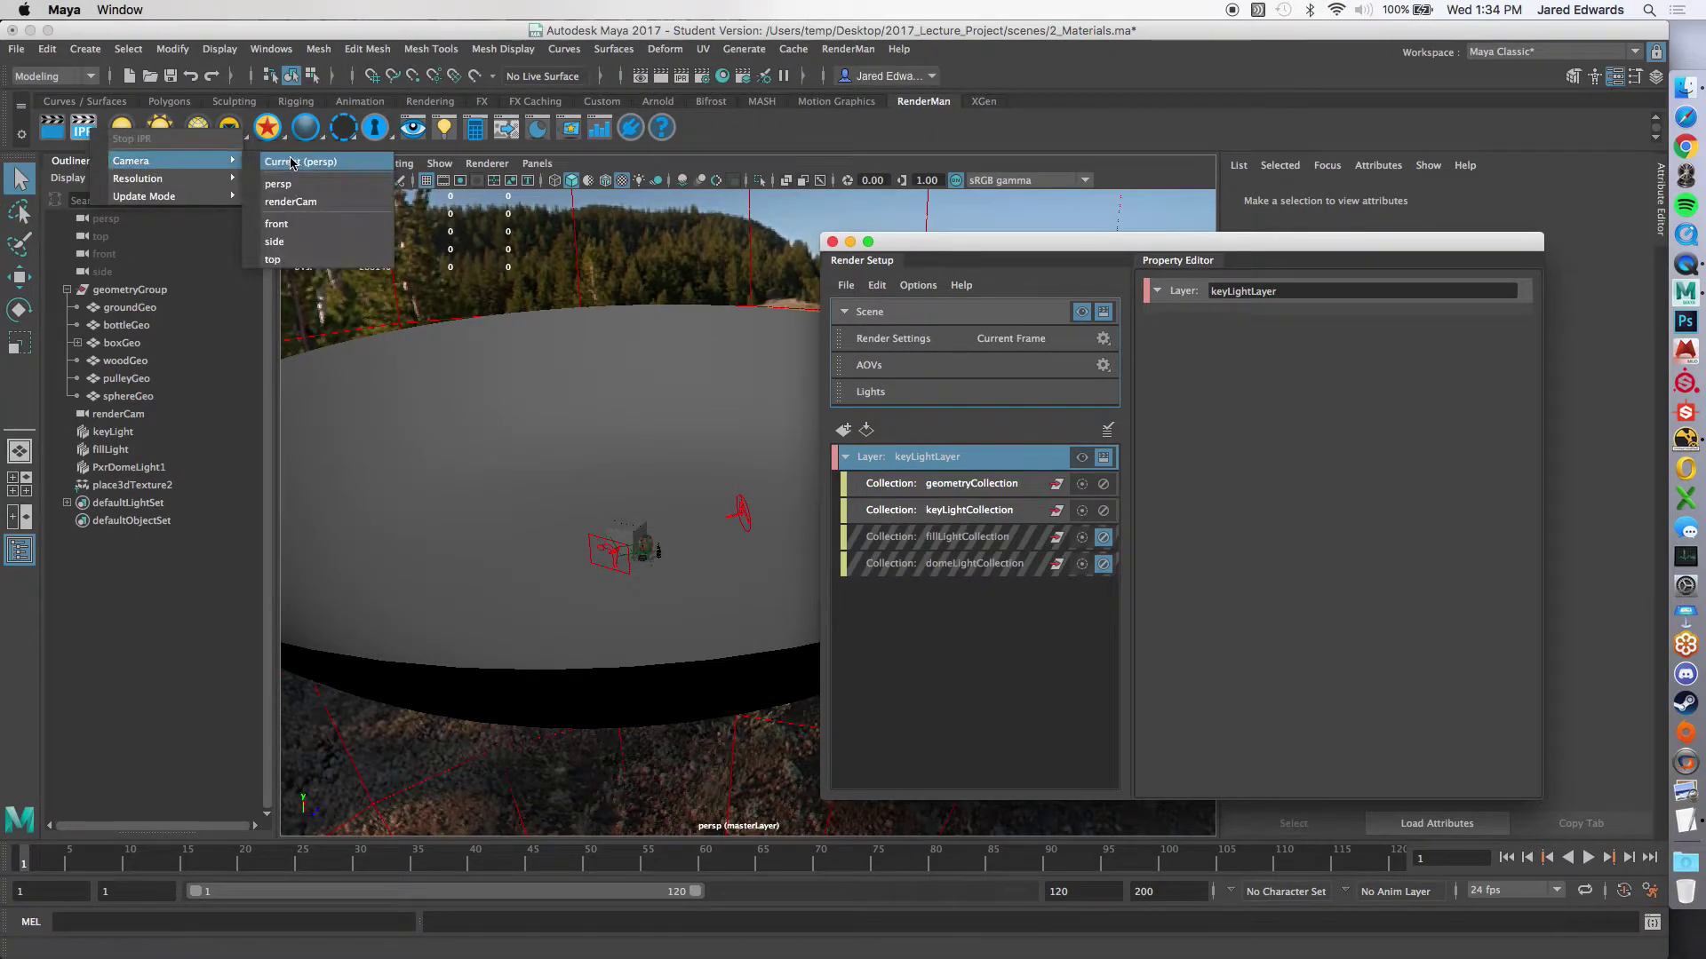
click(299, 203)
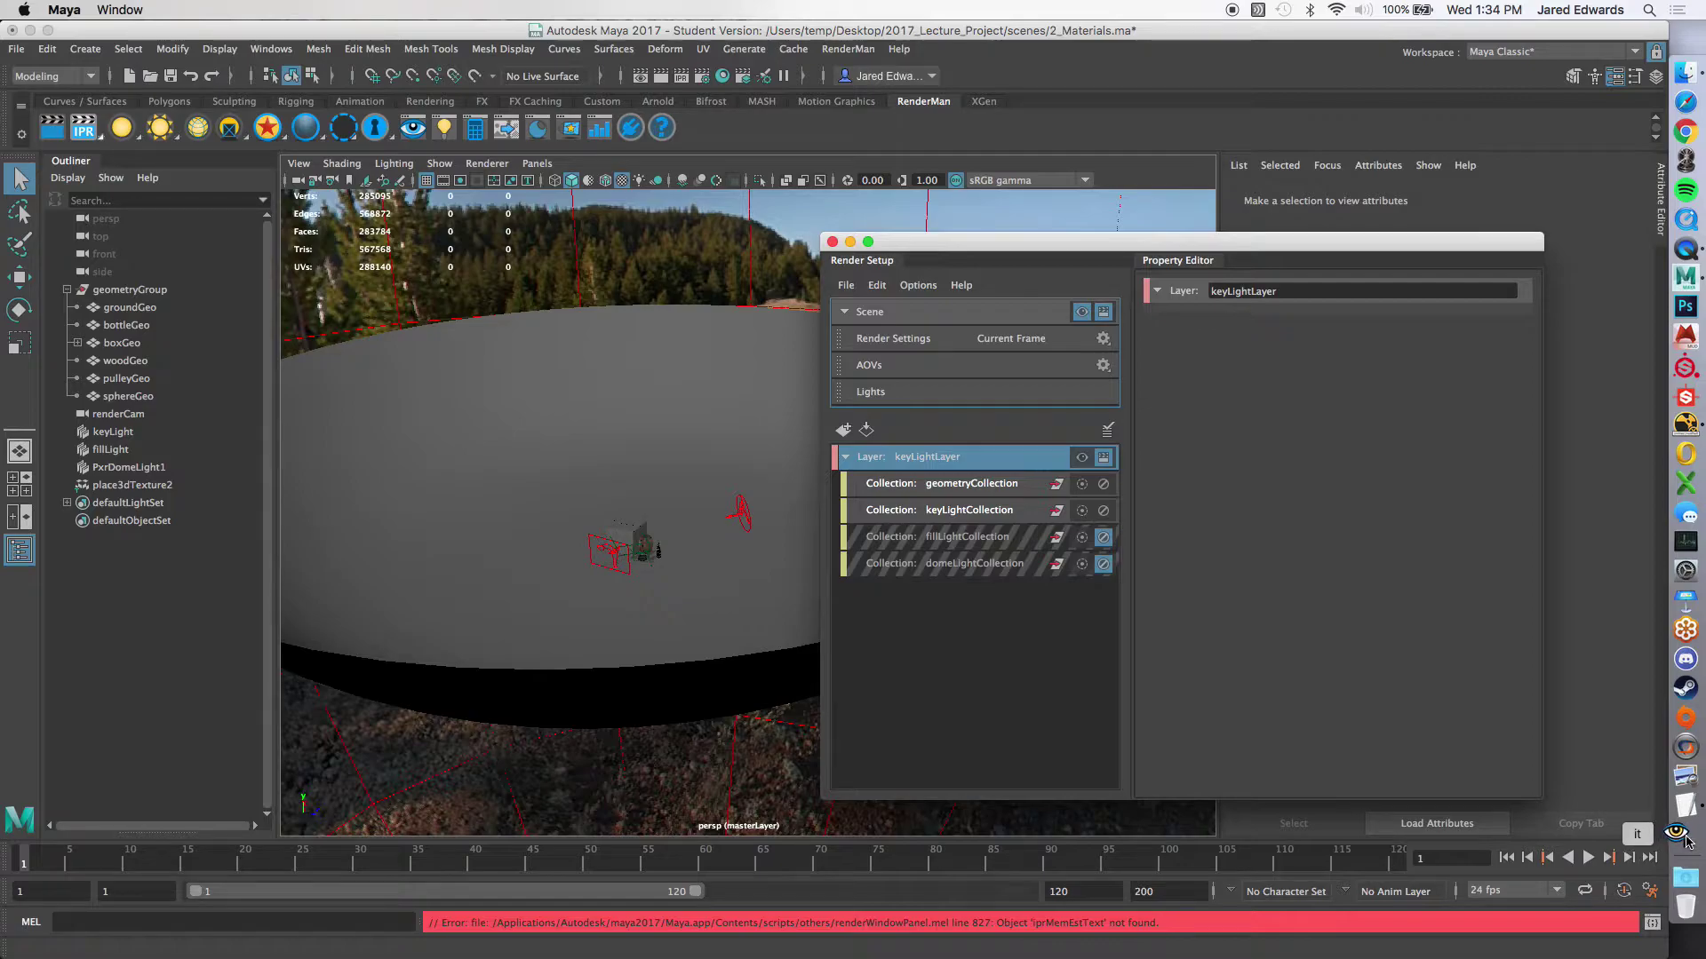
click(1685, 835)
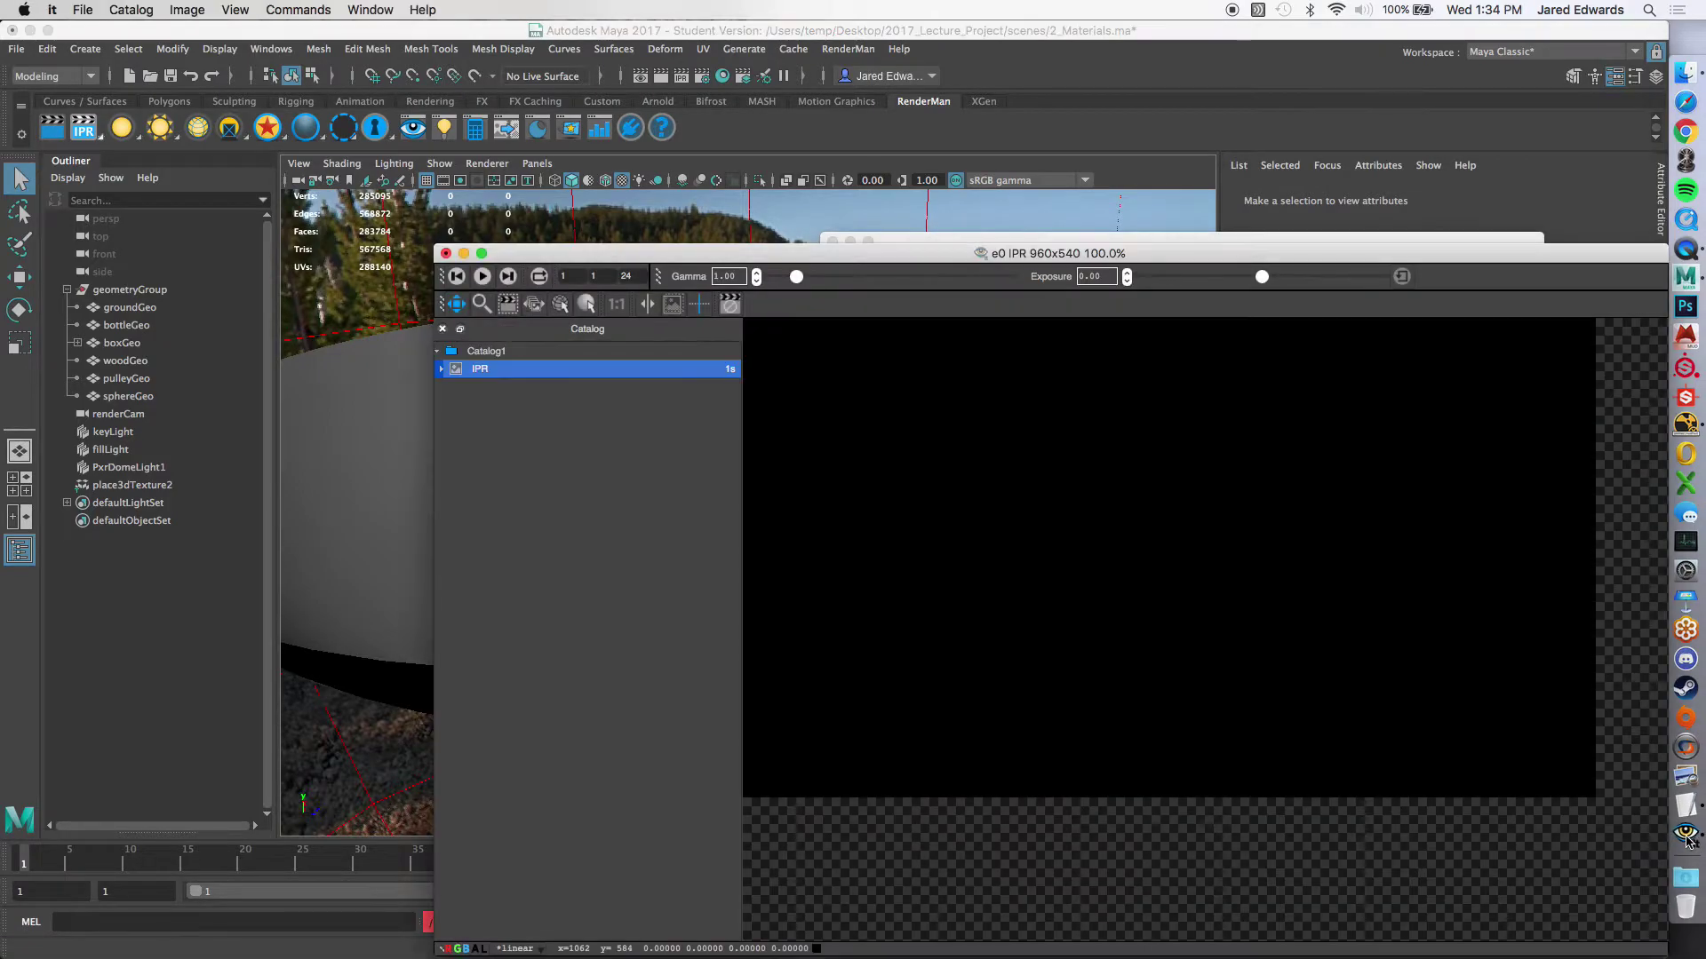
drag(1151, 259, 902, 72)
scroll(900, 346, down, 1)
drag(901, 357, 931, 402)
scroll(947, 404, up, 1)
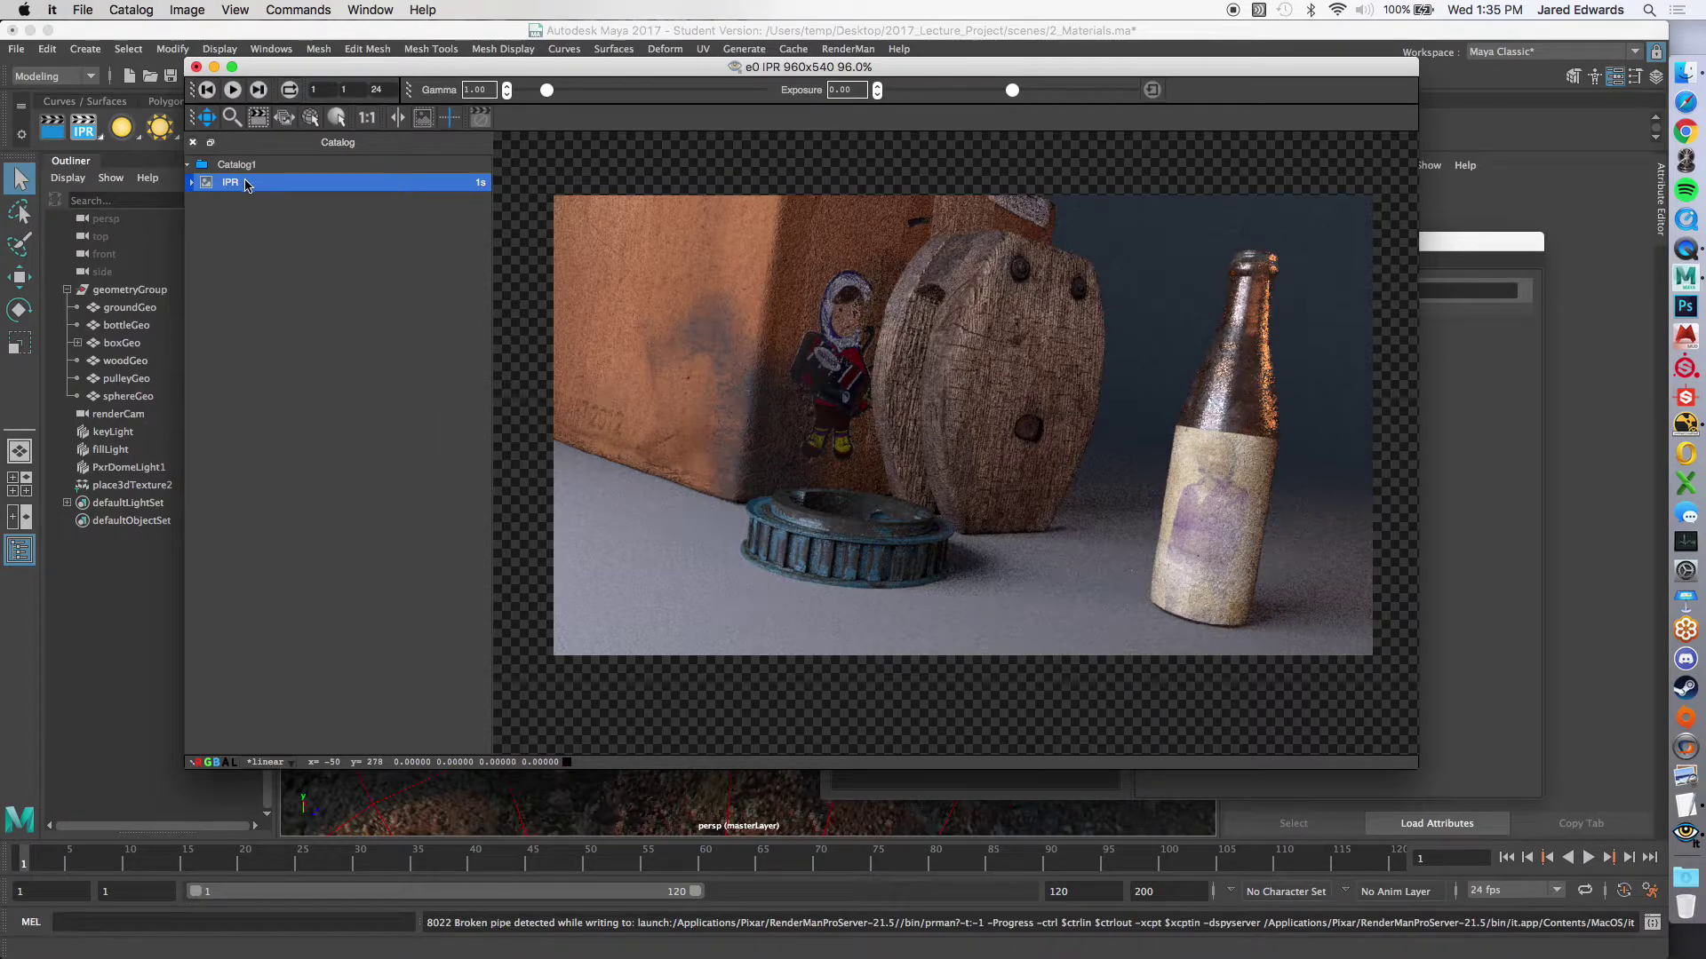
Step: Make keyLightLayer the visible layer and start a second IPR render of it through renderCam
drag(668, 69, 669, 809)
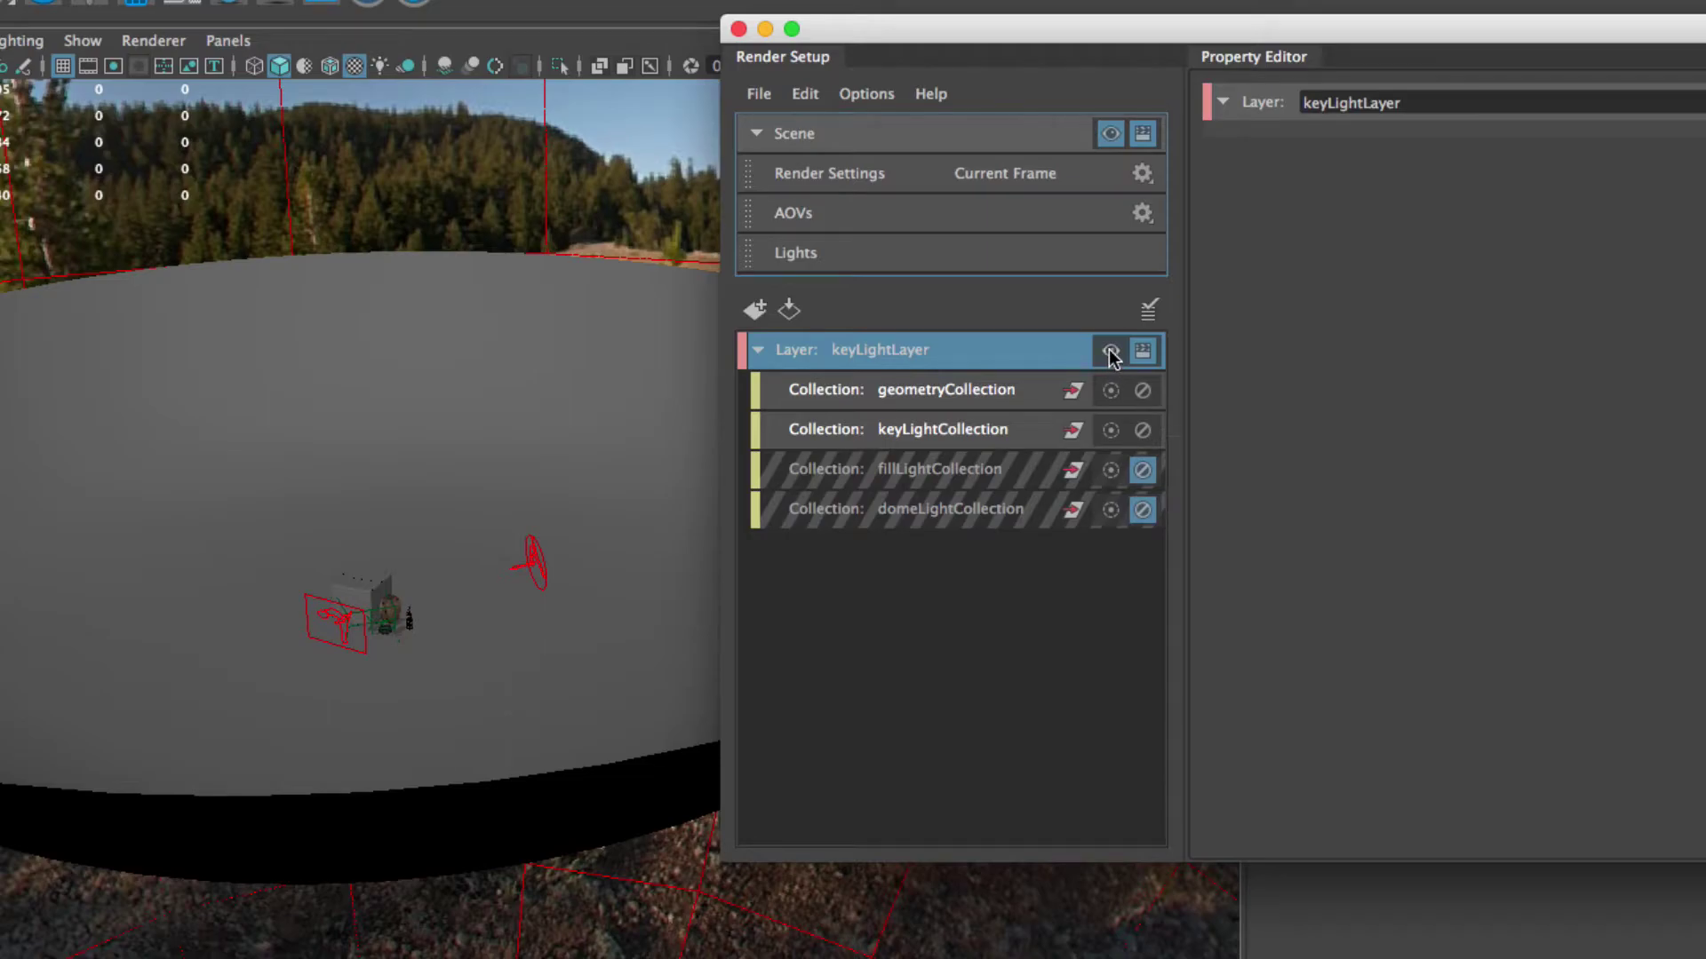
click(1110, 352)
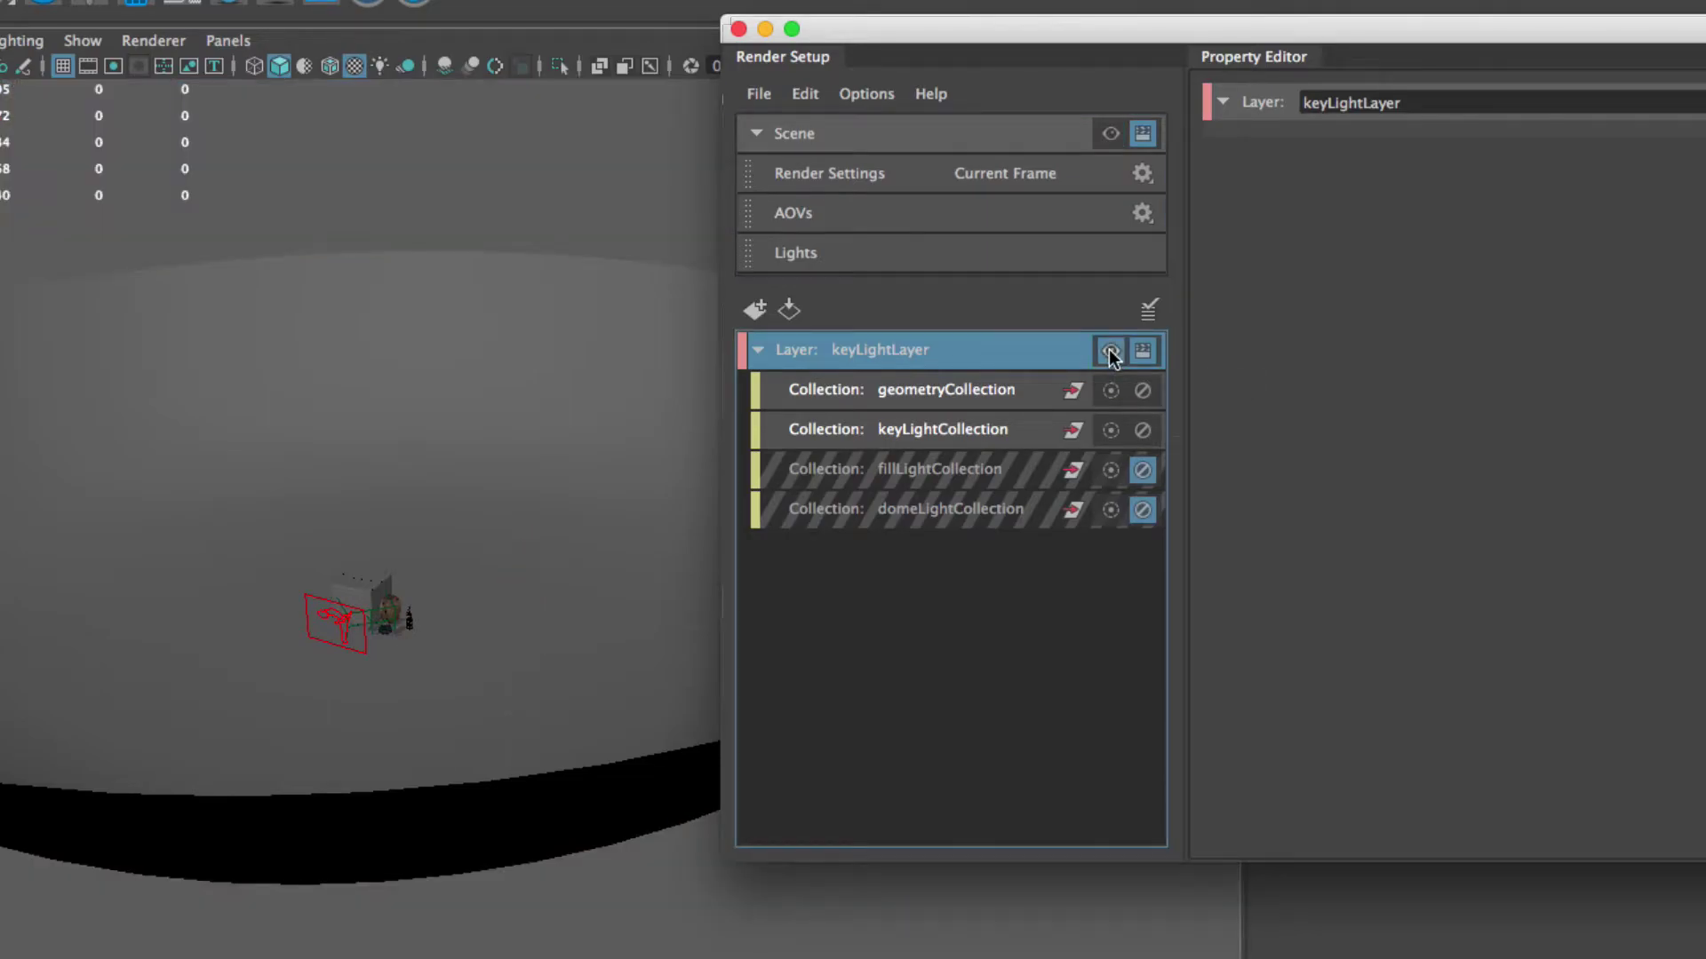
click(1143, 470)
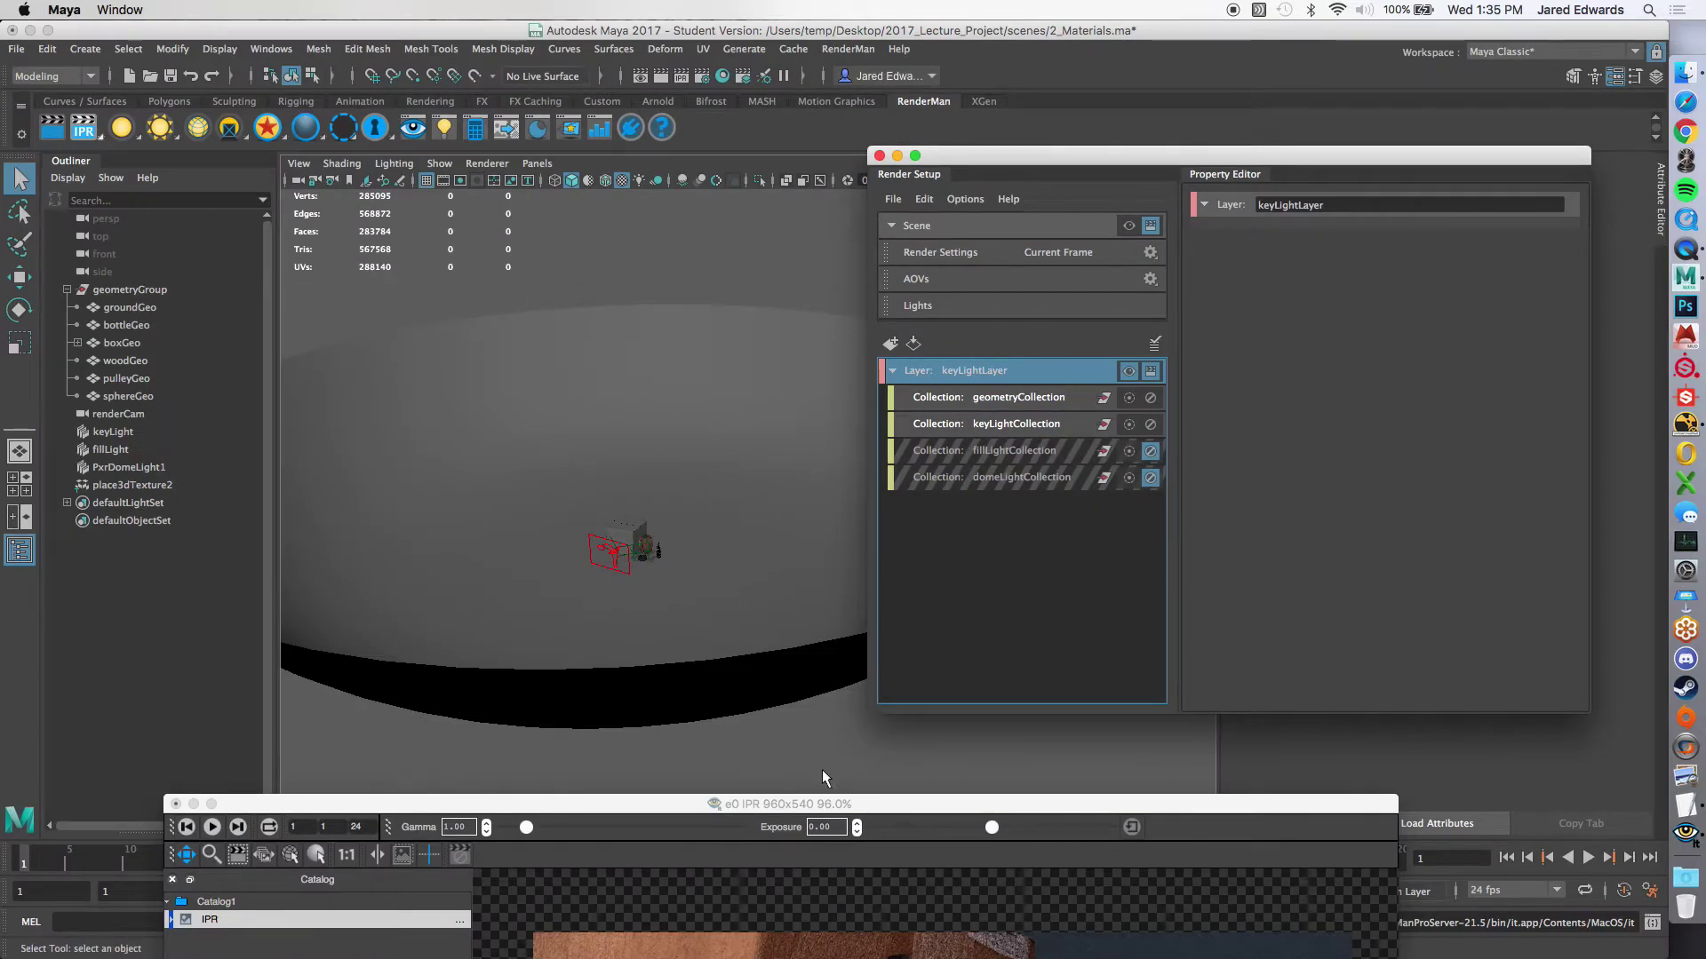
drag(845, 802, 1052, 224)
right_click(88, 125)
mouse_move(133, 154)
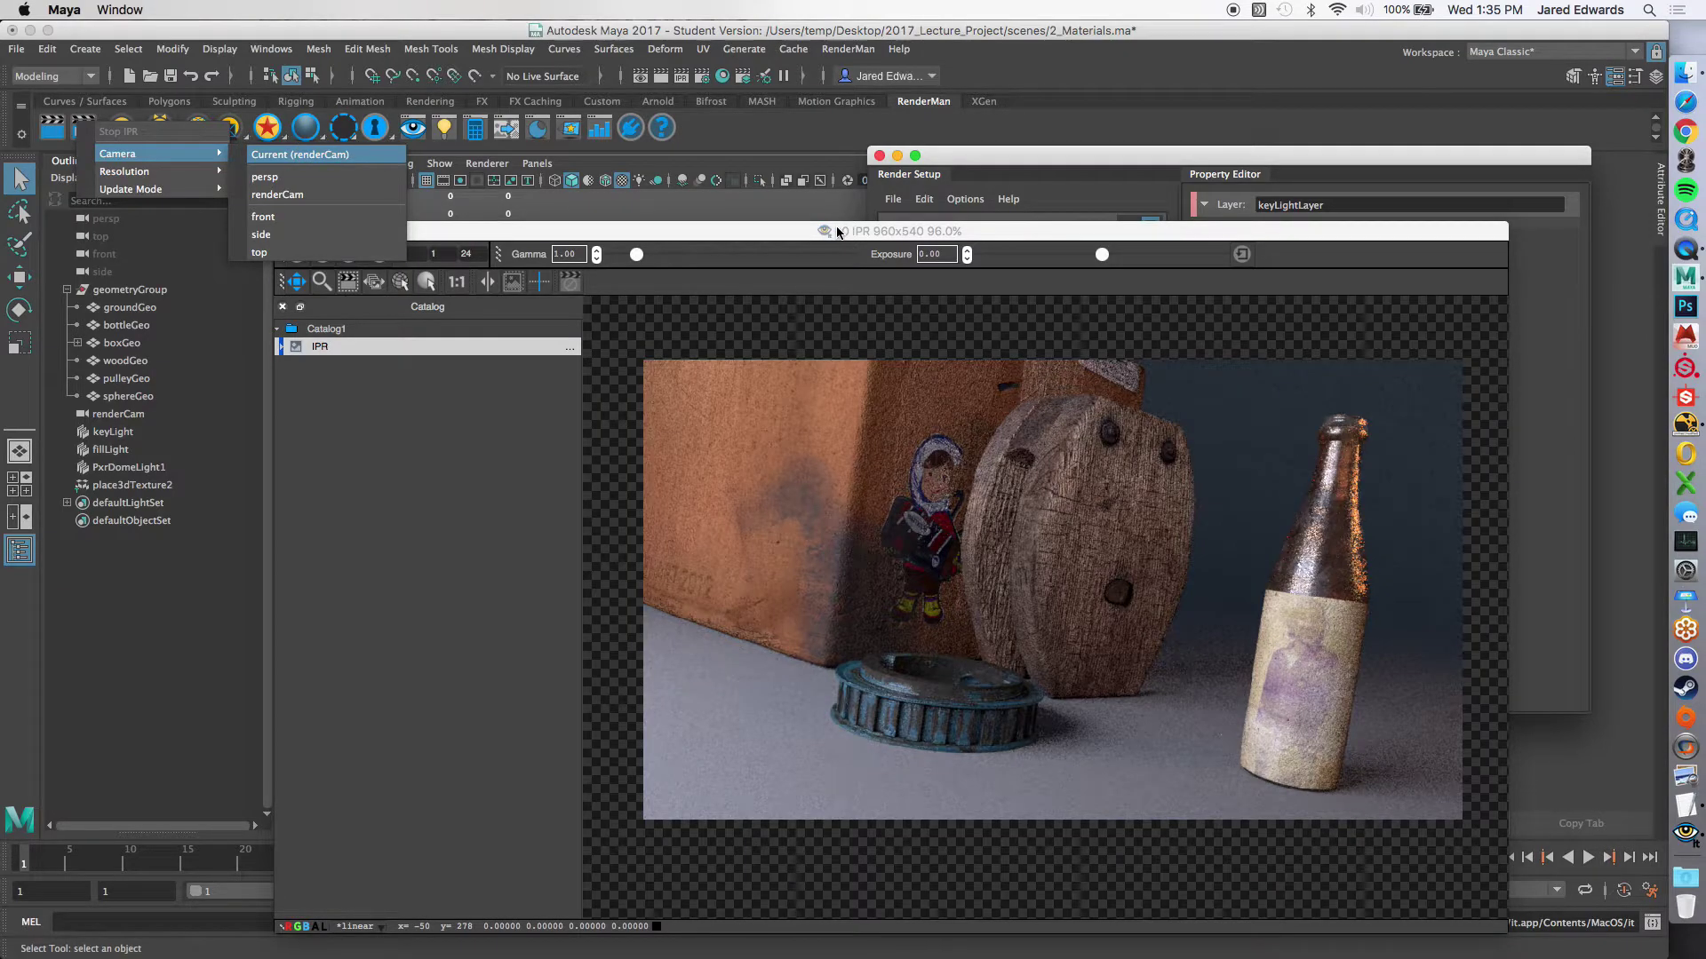
drag(835, 233, 783, 117)
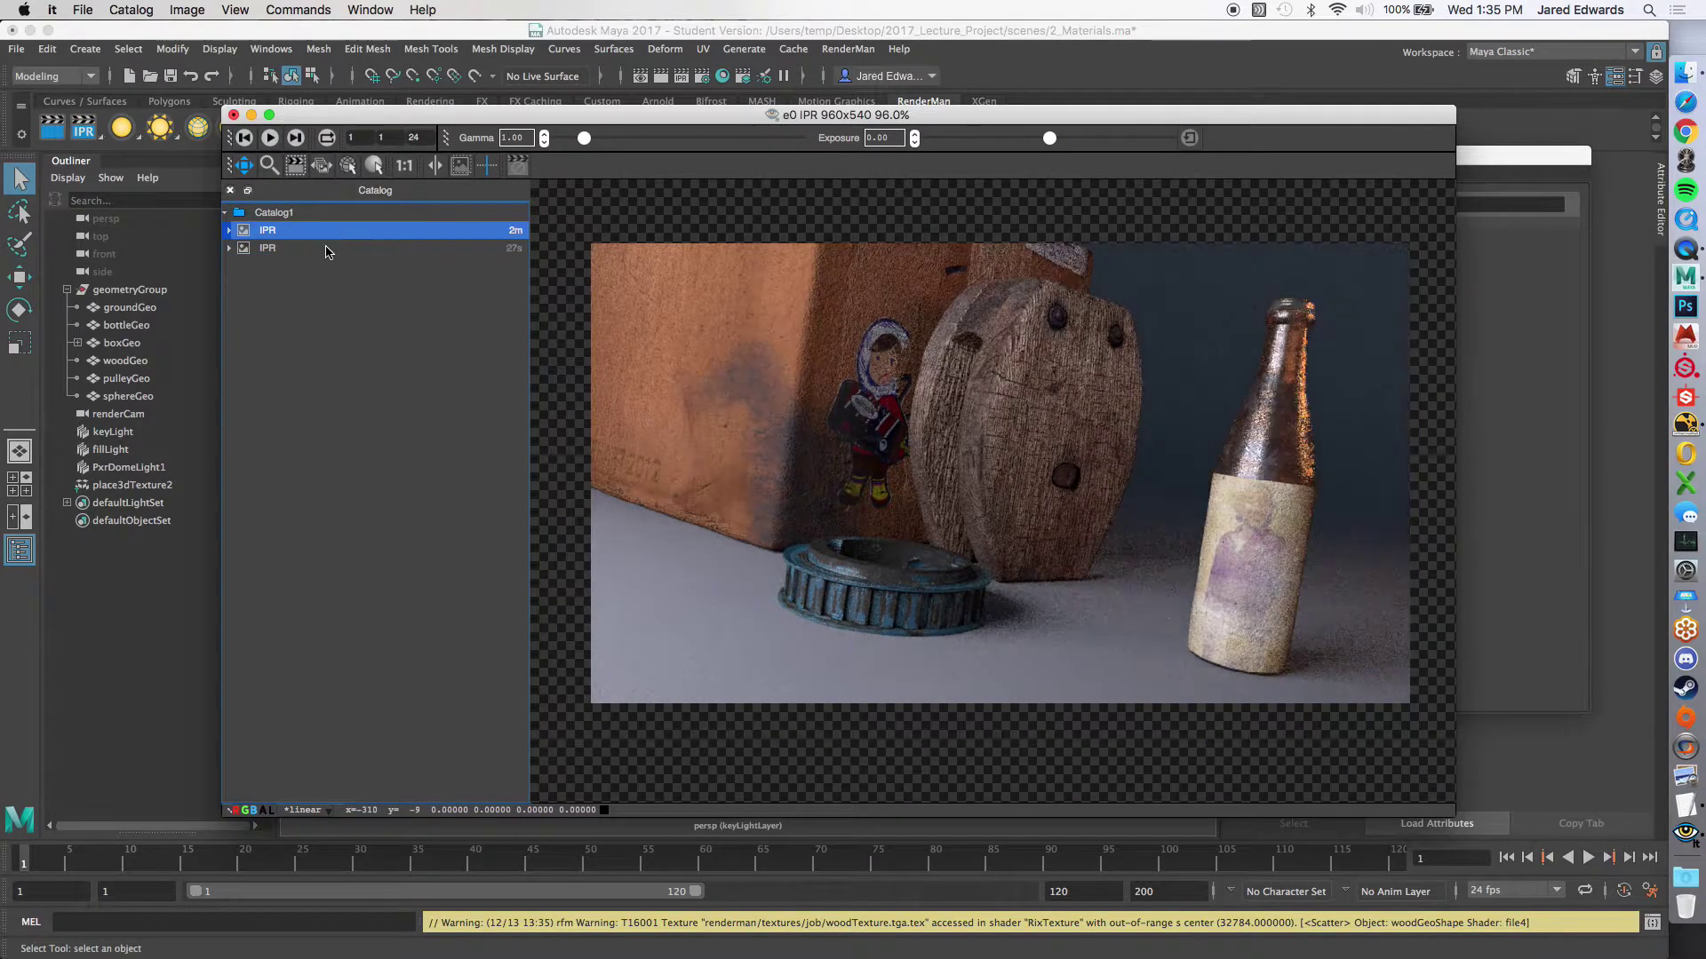
Step: Compare the master scene render with the keyLightLayer render by alternating between the two IPR images
click(329, 233)
click(330, 245)
click(331, 232)
click(330, 246)
click(333, 236)
click(330, 251)
click(332, 232)
click(331, 252)
click(331, 233)
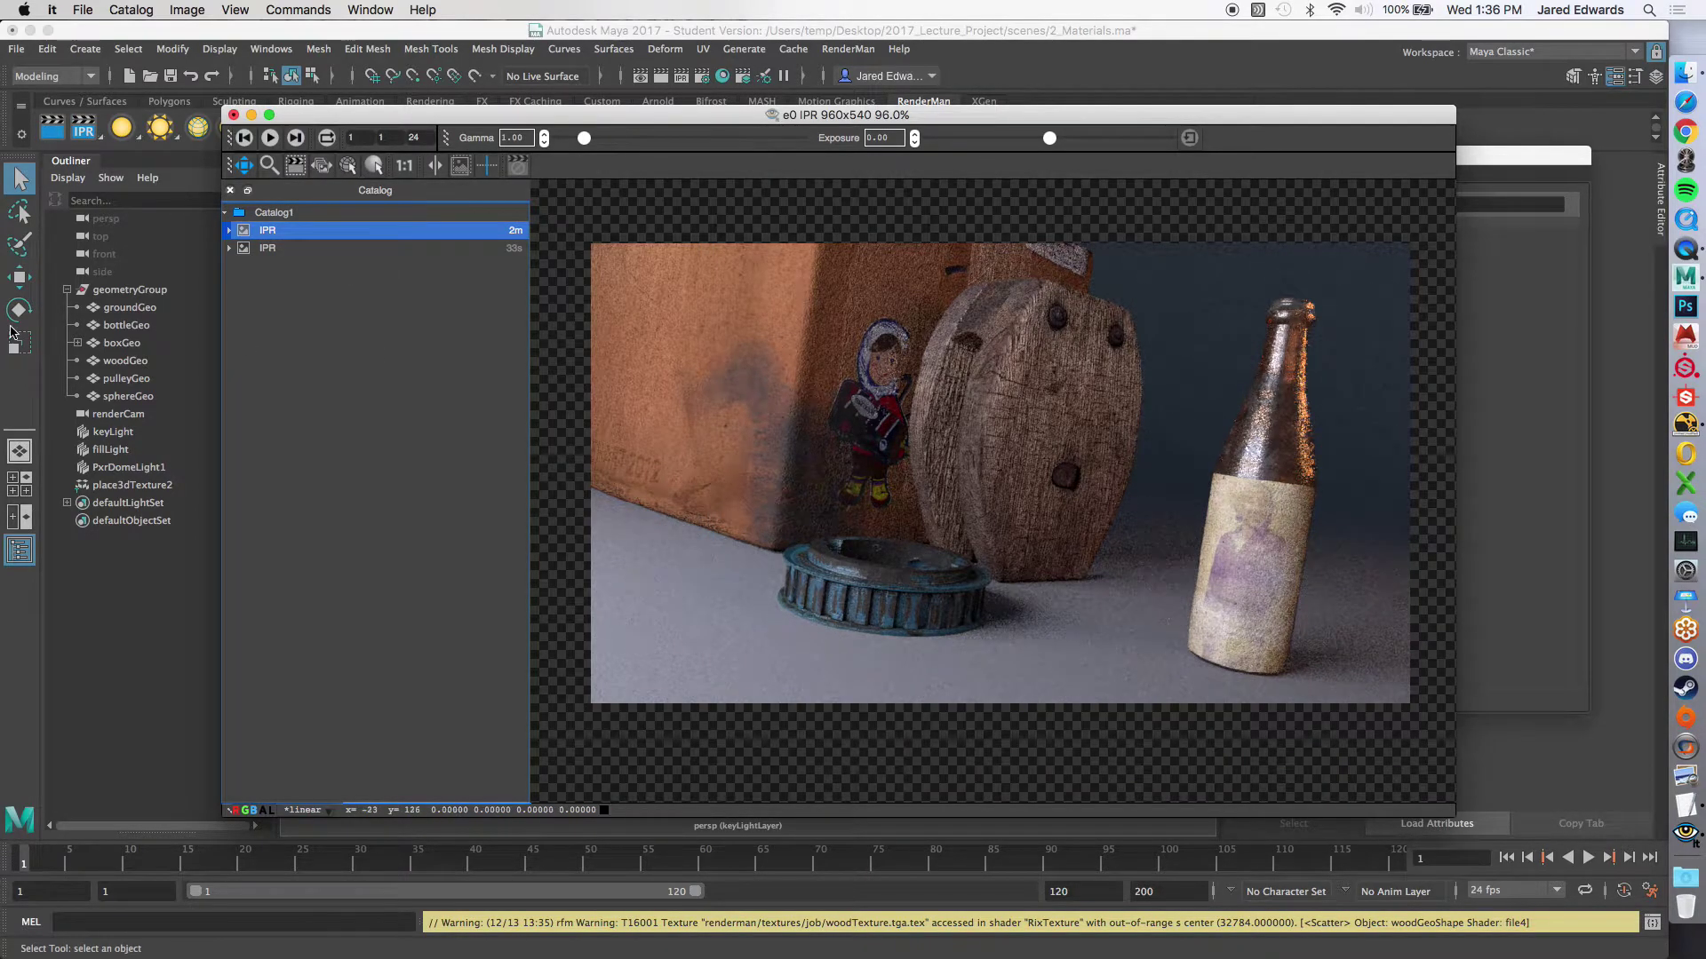
click(364, 250)
click(372, 233)
mouse_move(365, 249)
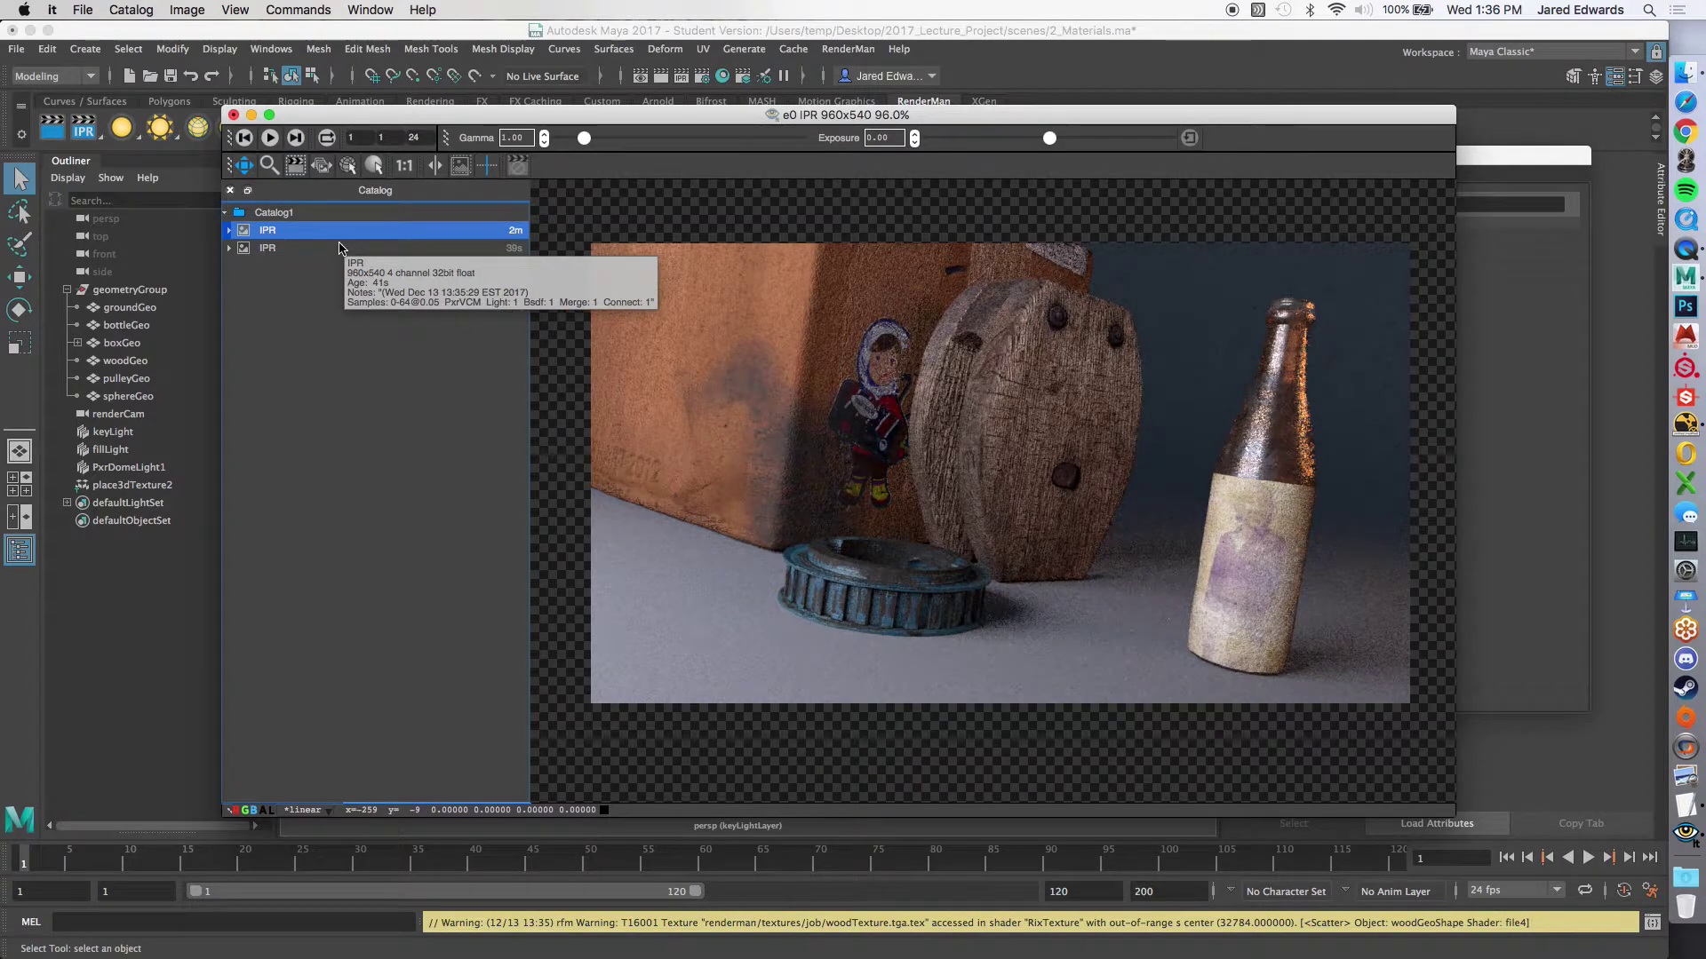
click(343, 249)
click(352, 233)
click(353, 249)
click(352, 233)
click(352, 252)
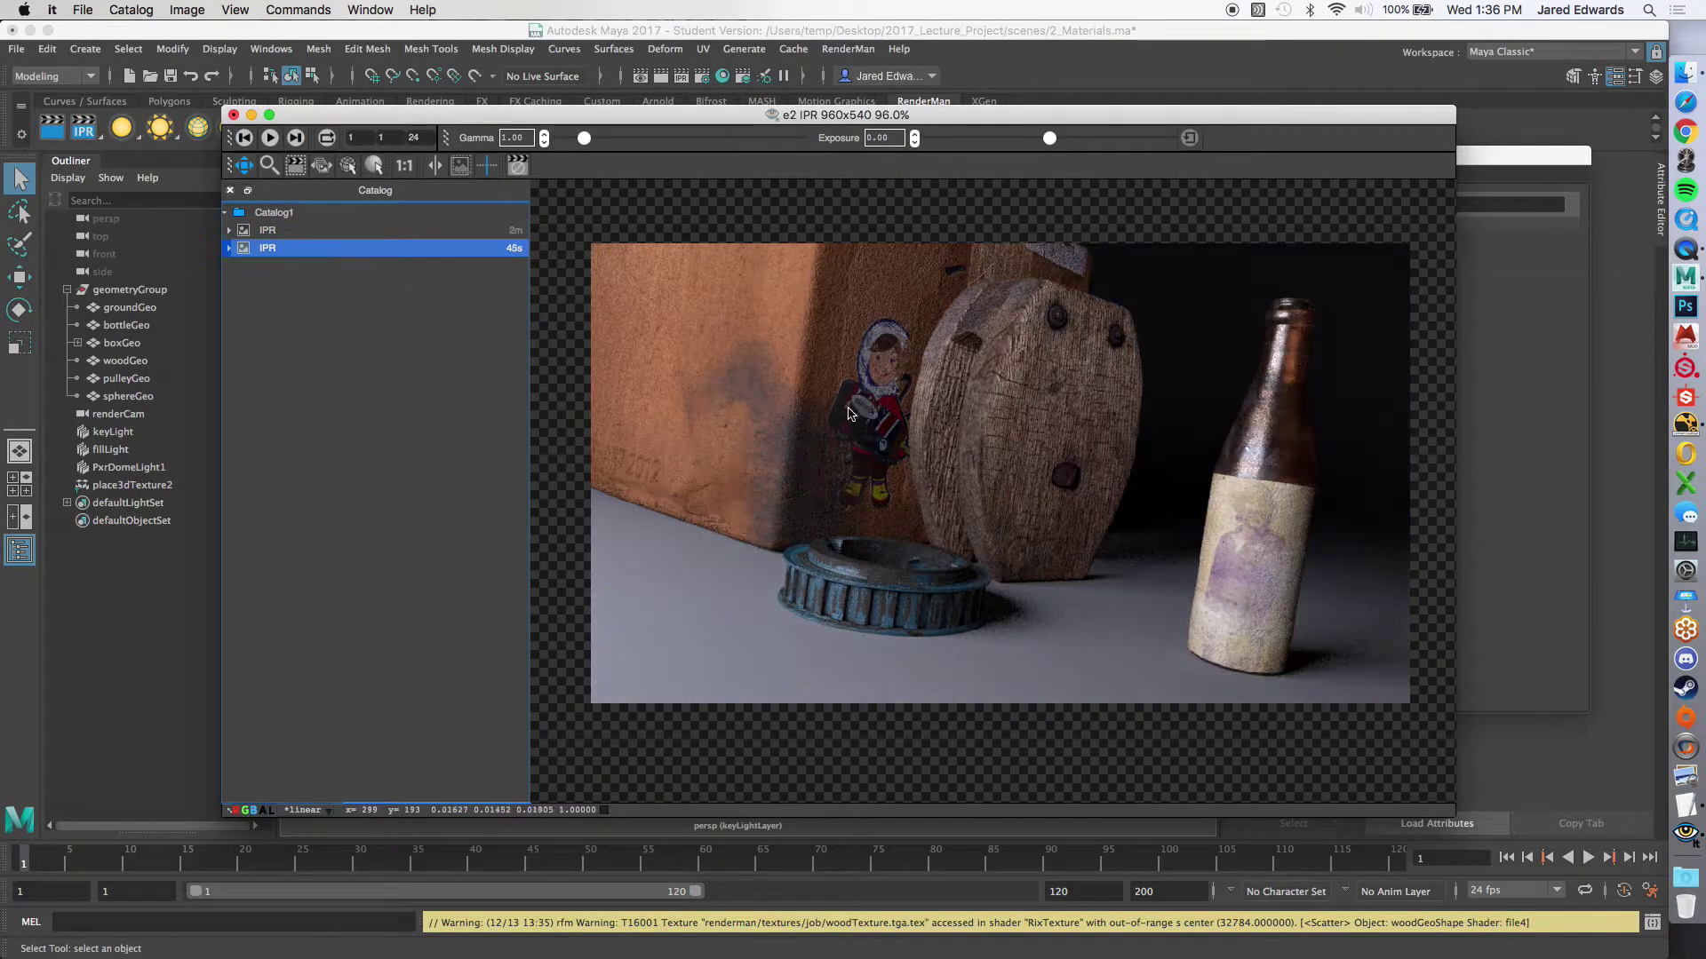
Step: Examine the bottle up close in both IPR renders to compare its highlights with and without the other lights
drag(1317, 413, 984, 421)
scroll(973, 402, up, 10)
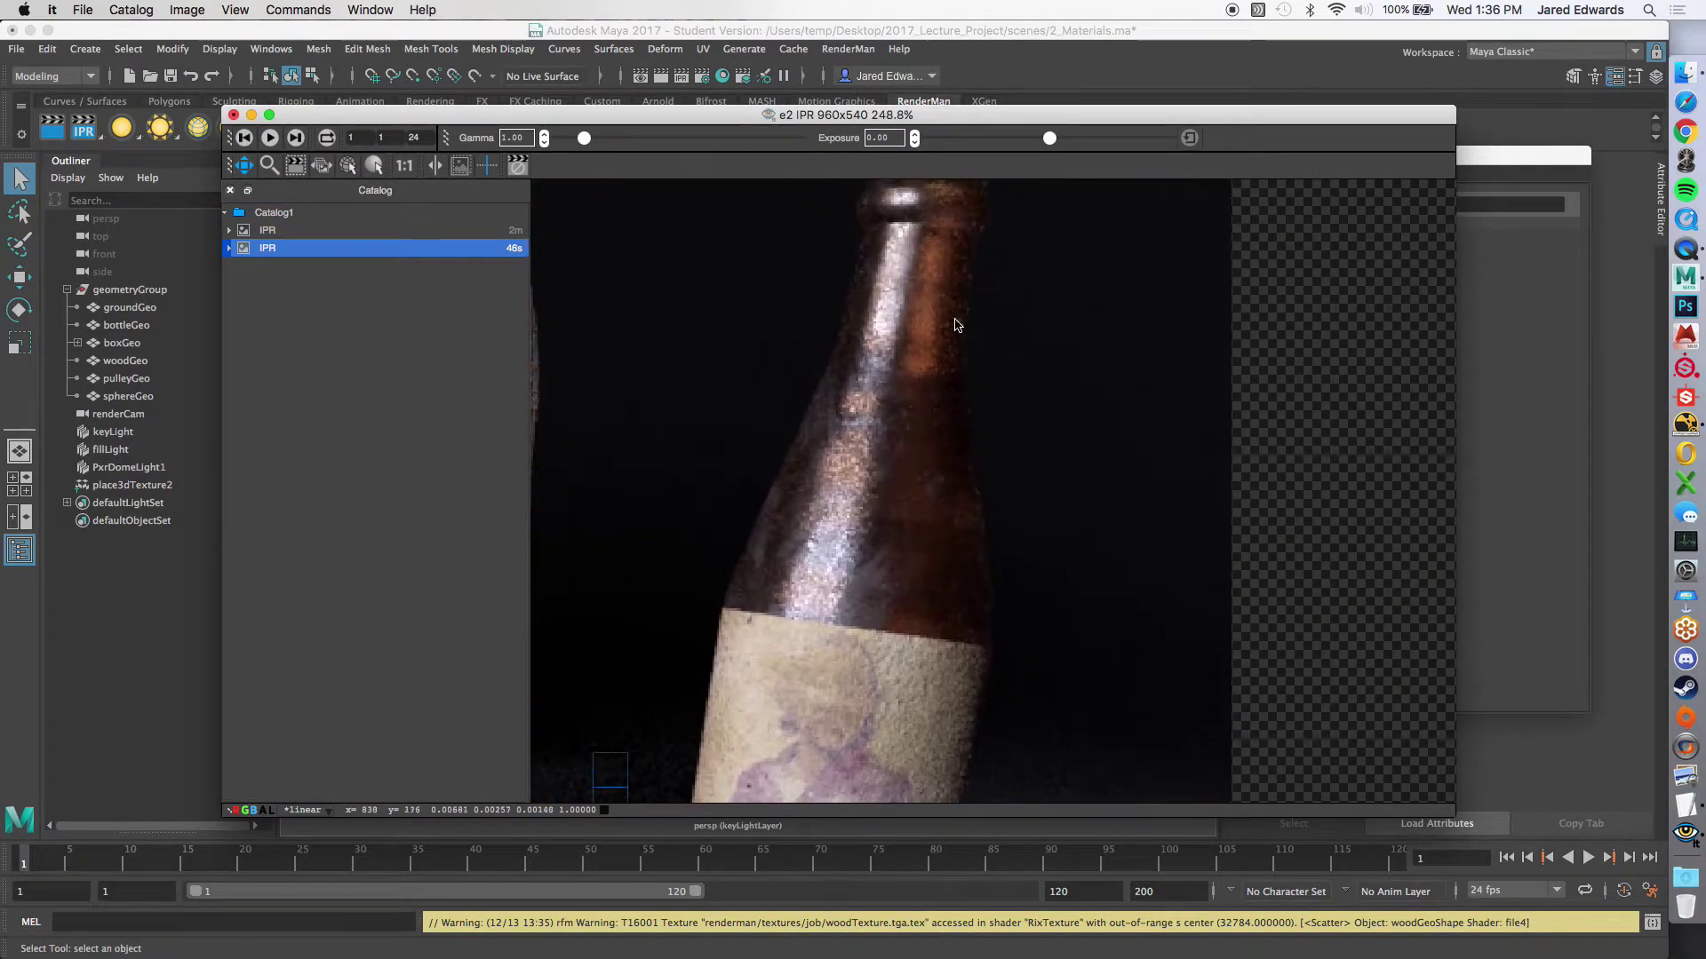
click(383, 232)
click(387, 256)
click(387, 236)
click(378, 254)
click(379, 235)
click(372, 256)
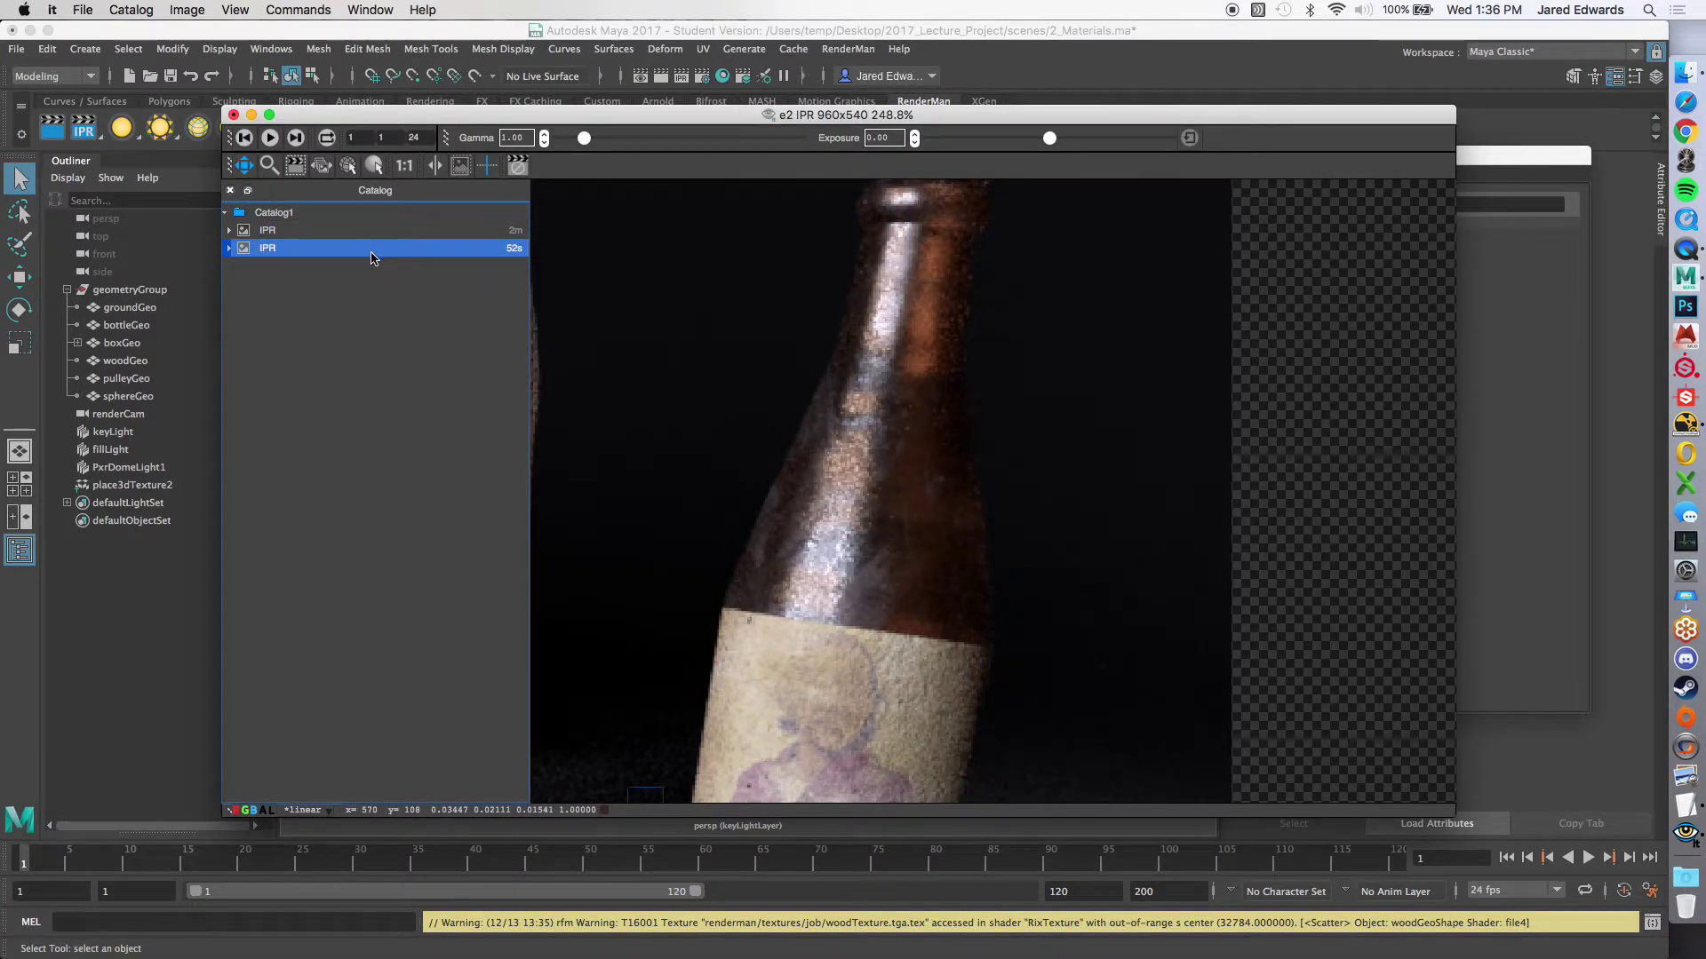
click(367, 236)
click(367, 254)
click(370, 235)
click(369, 254)
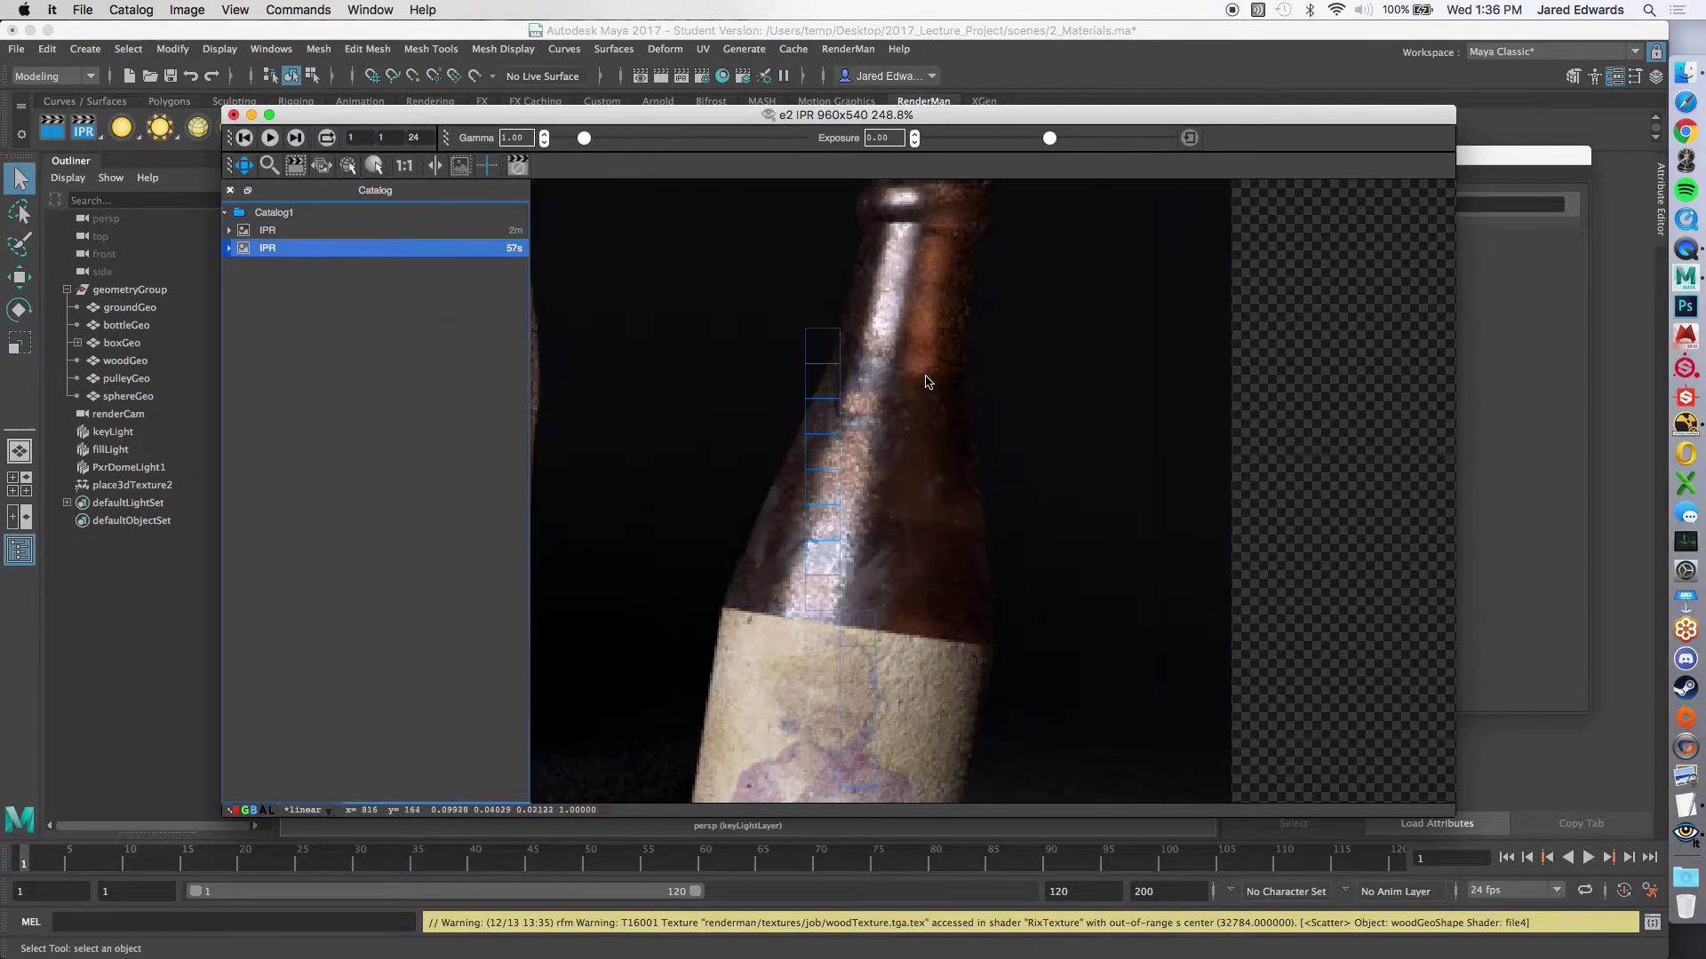
scroll(924, 382, down, 3)
drag(940, 409, 1030, 369)
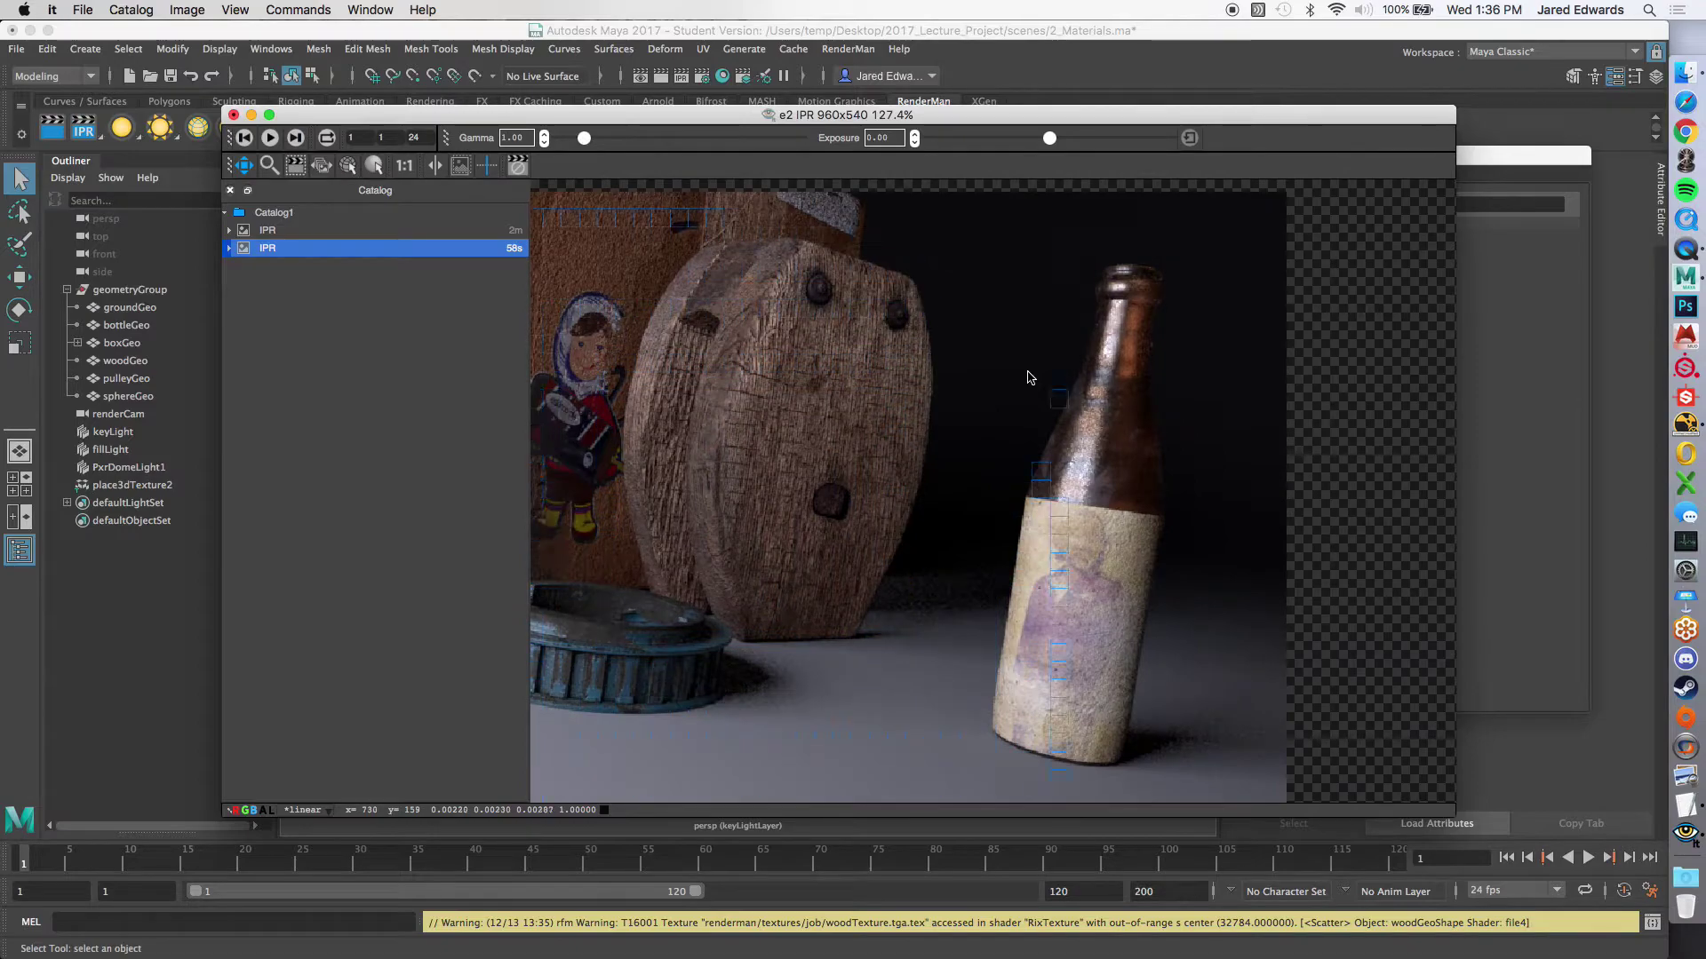
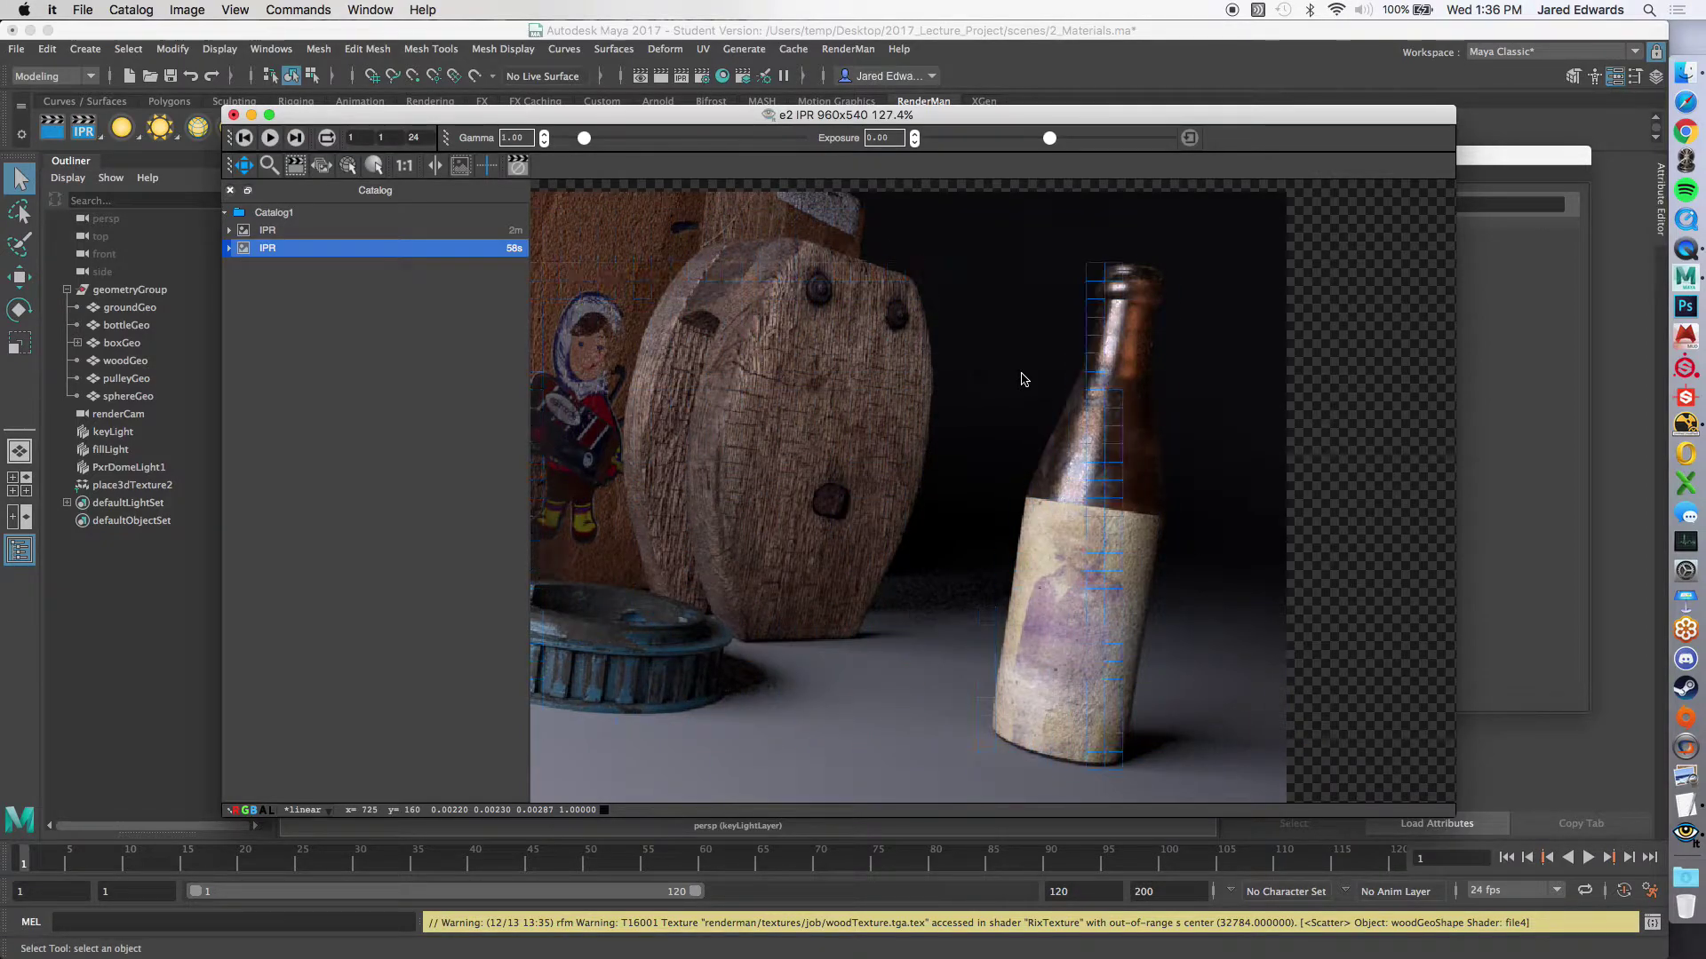
scroll(988, 367, down, 1)
drag(867, 469, 1057, 460)
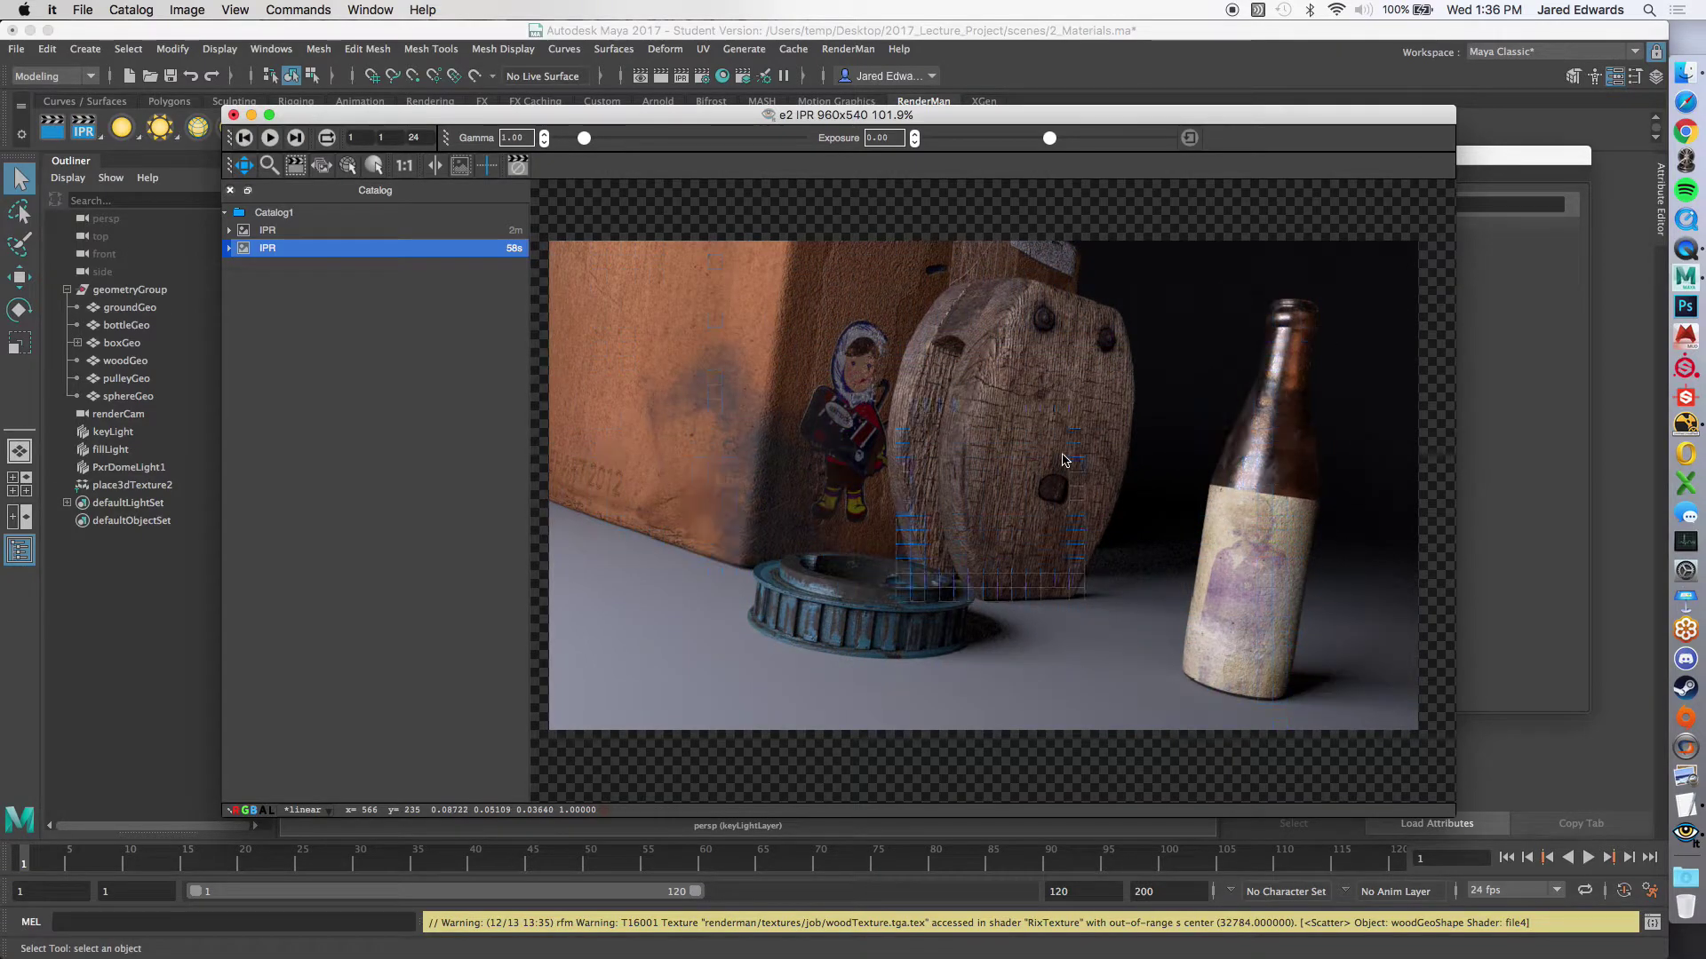
Step: Return to Render Setup, collapse the collections under keyLightLayer and keep the layer selected
drag(1054, 114, 1030, 742)
drag(1314, 164, 1259, 165)
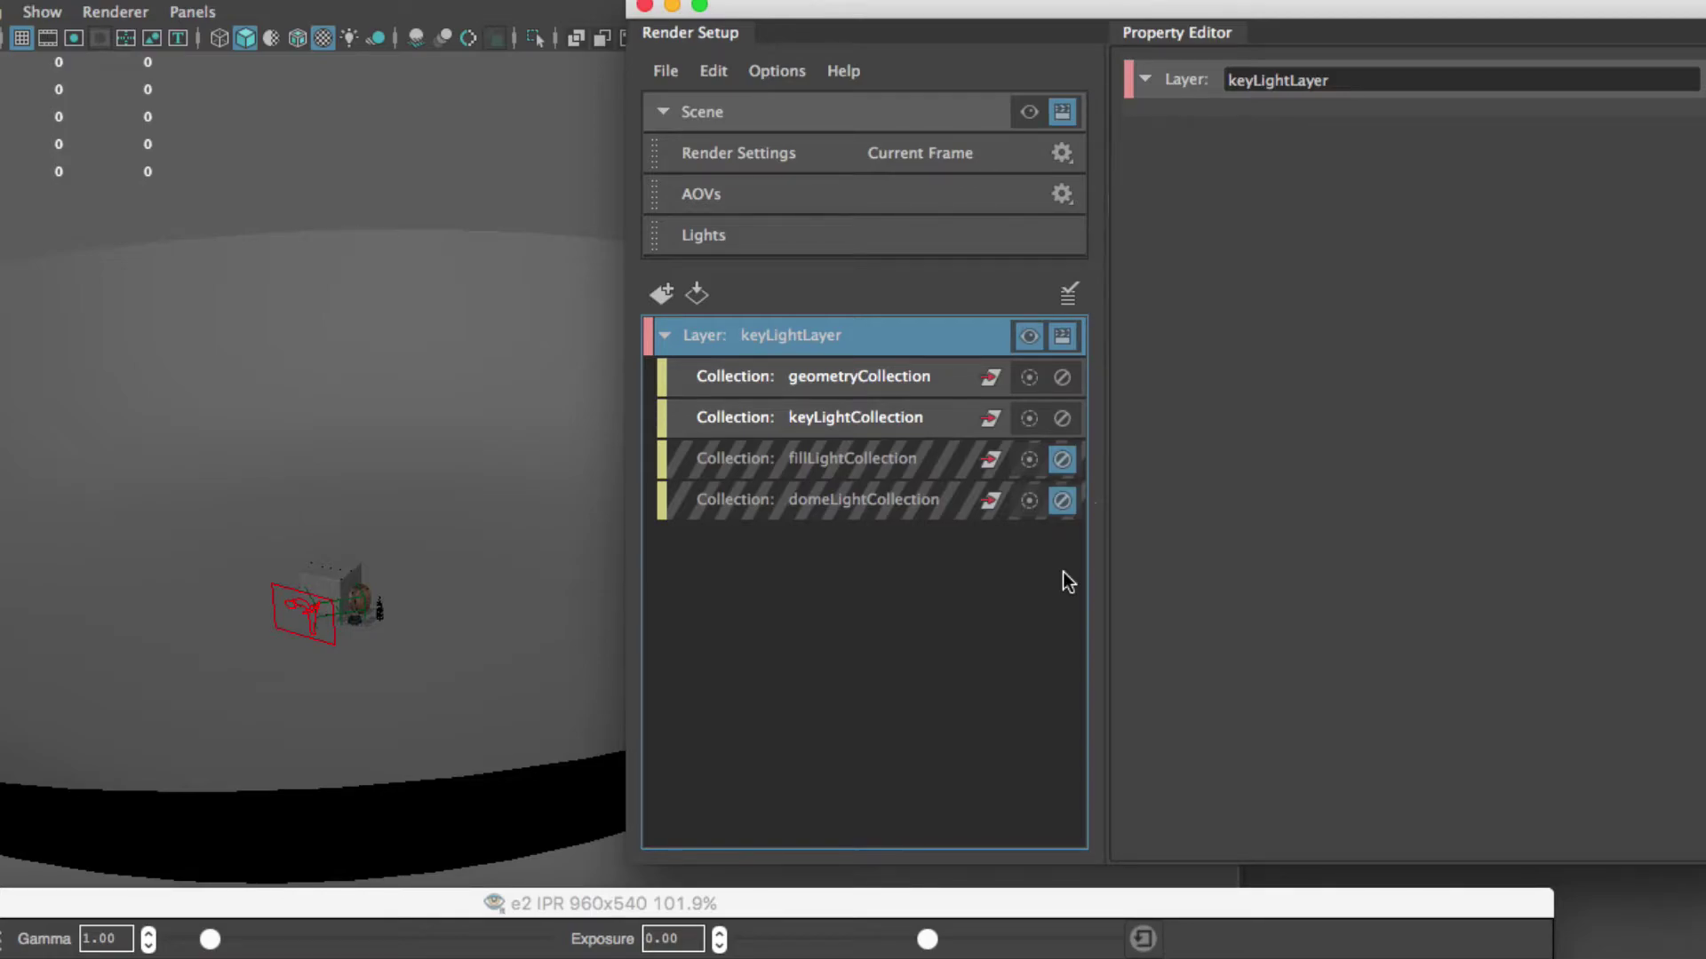
click(665, 335)
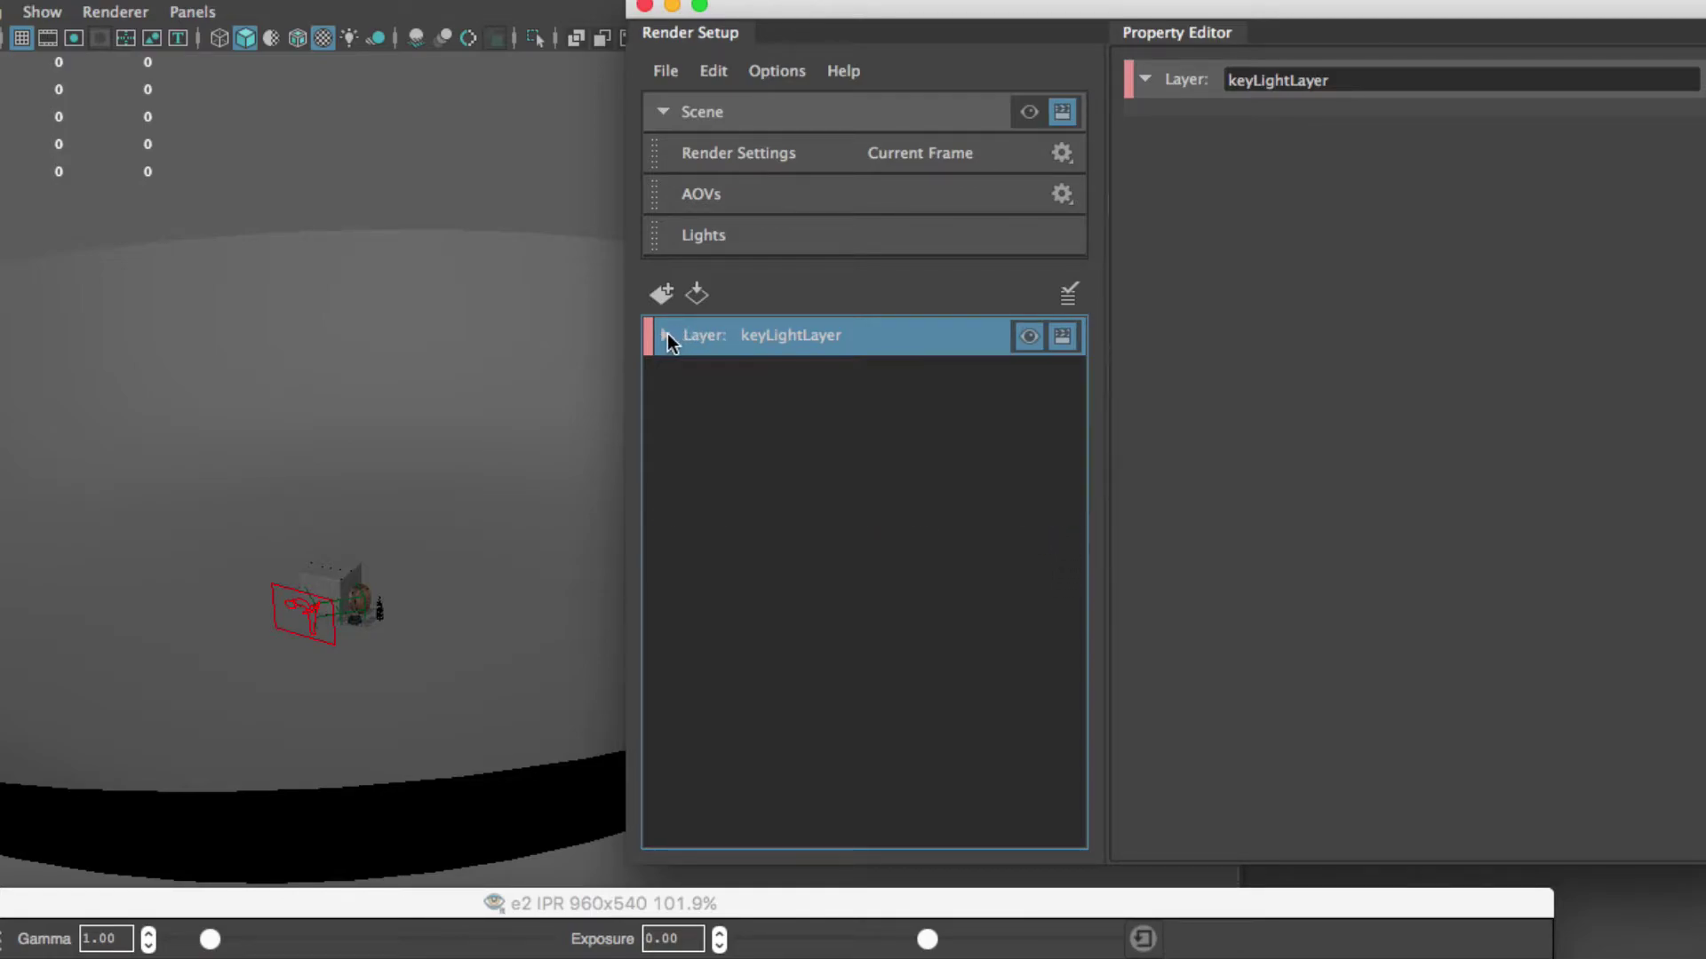
click(845, 456)
click(804, 341)
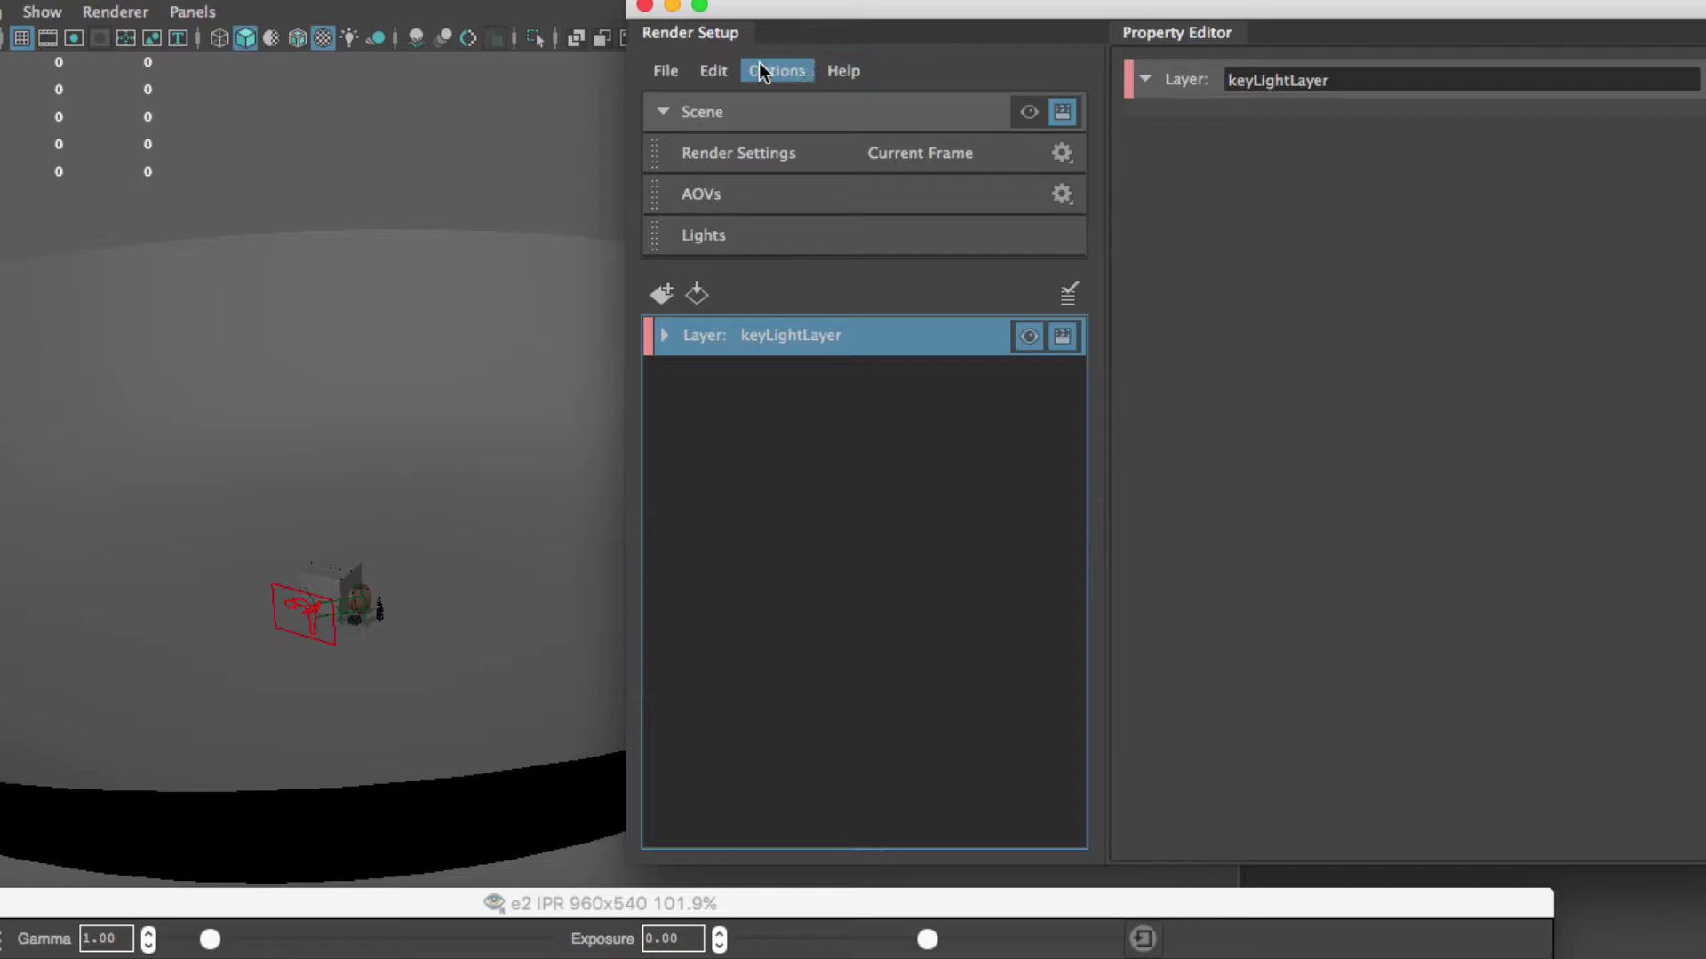
Step: Review the cut, copy and paste commands available for duplicating keyLightLayer
click(695, 69)
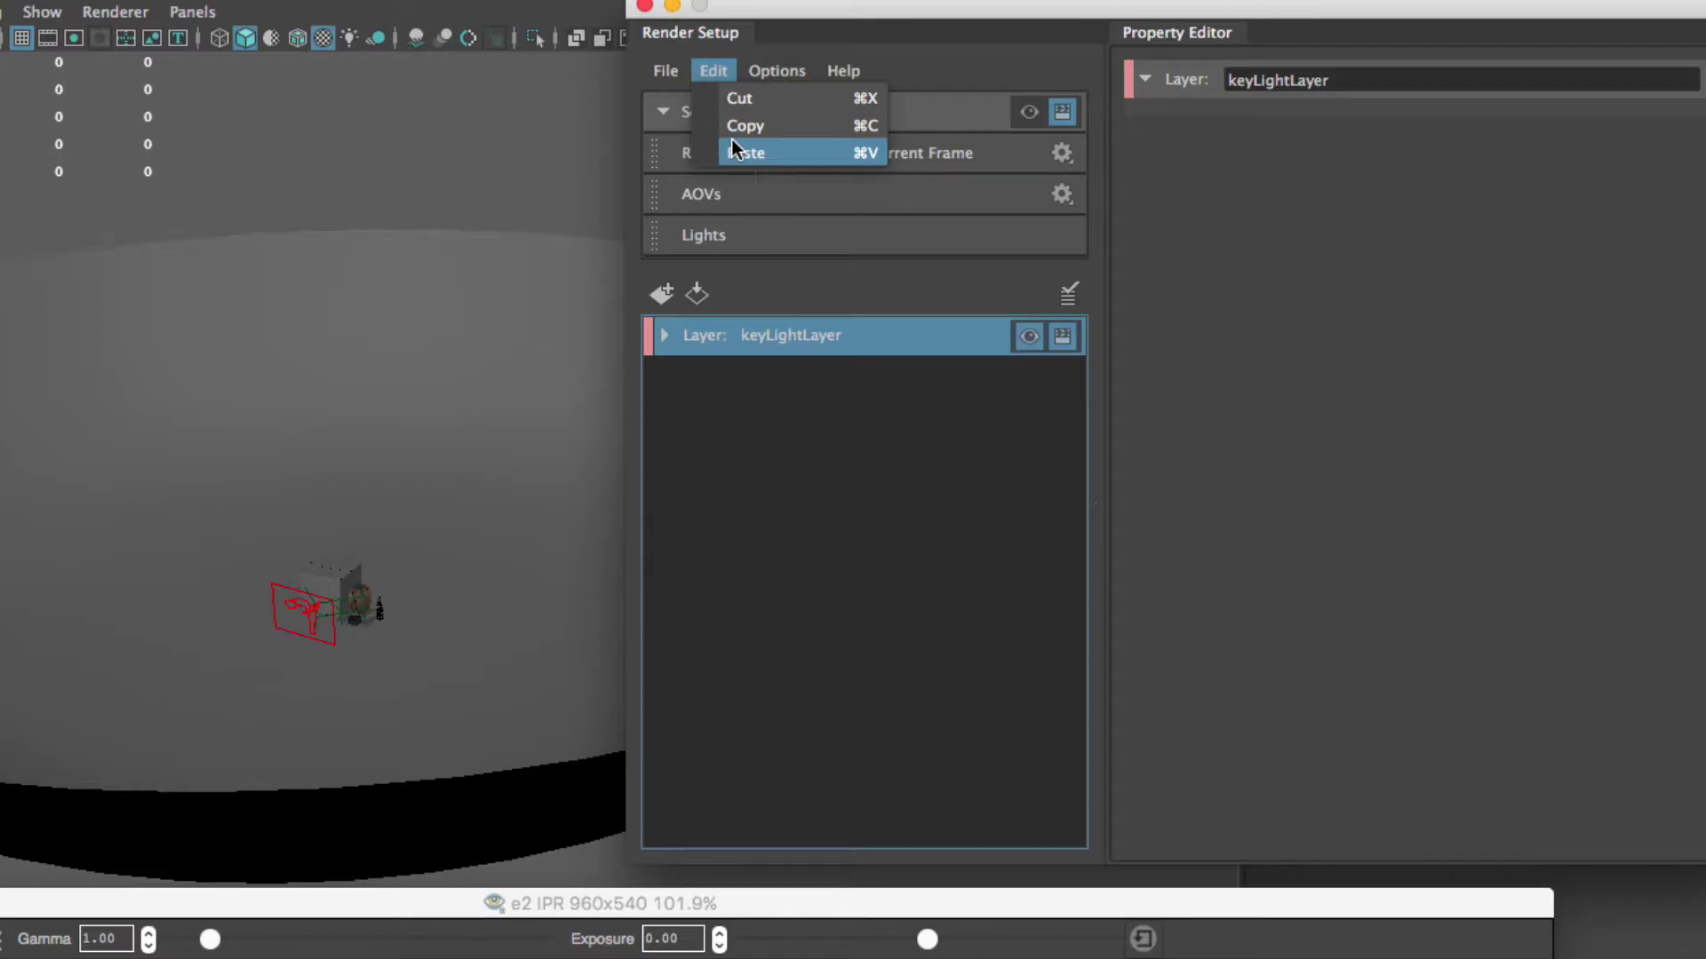
click(723, 73)
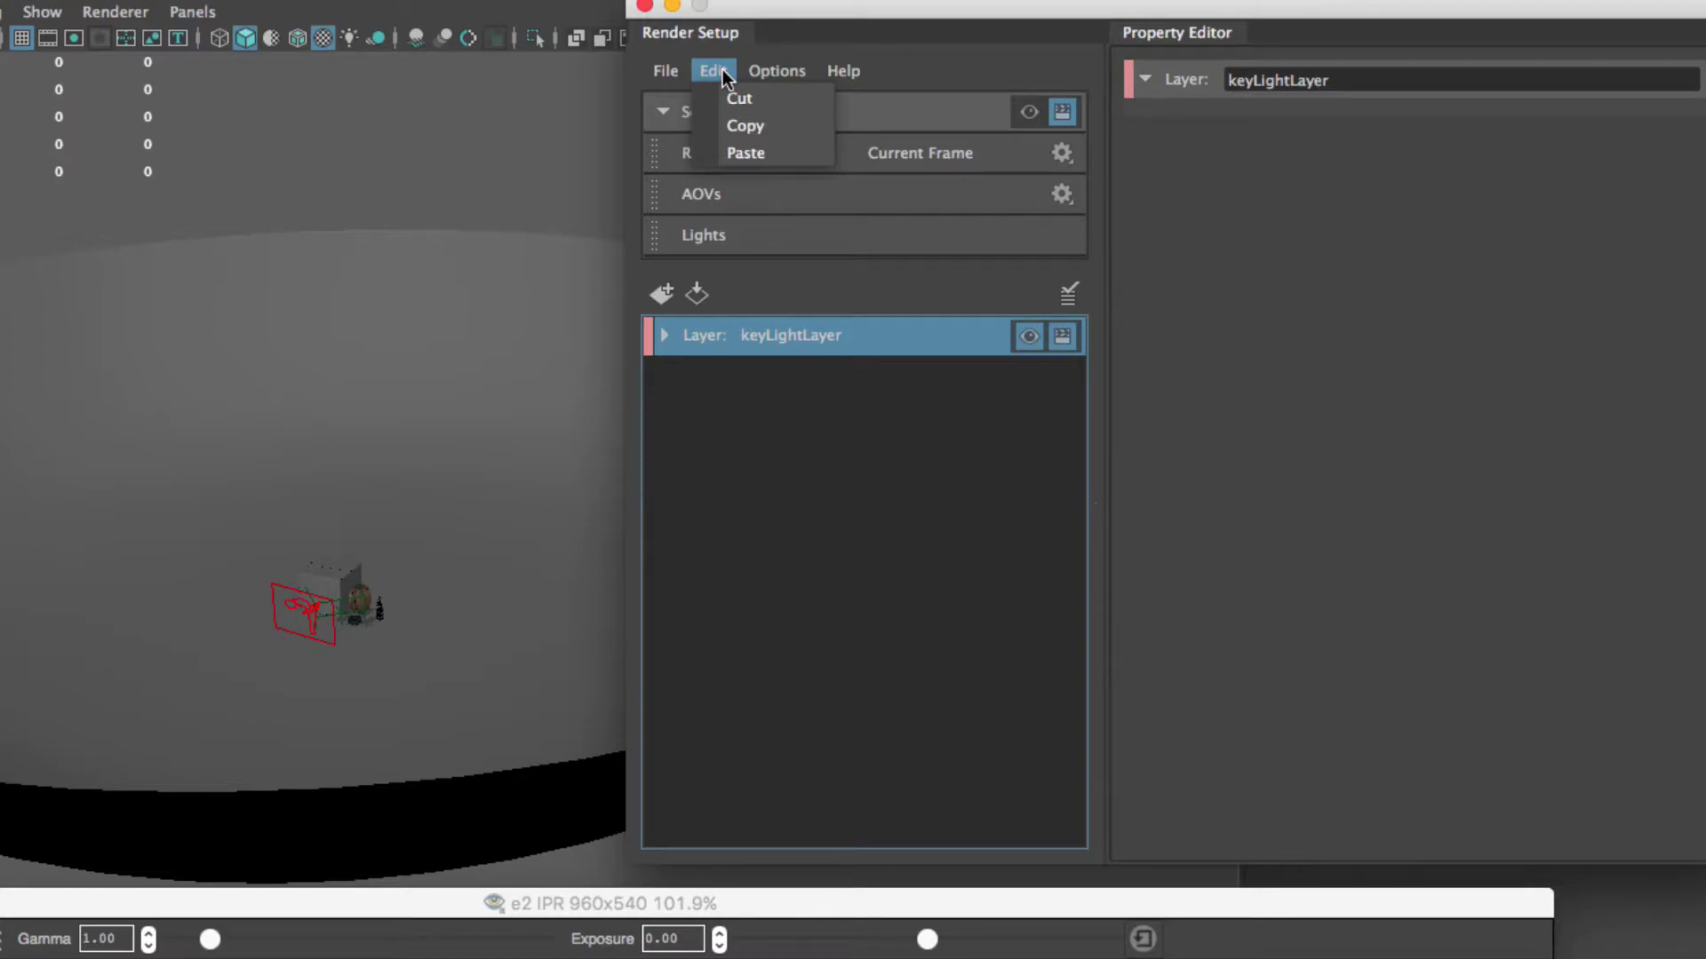
click(722, 71)
click(722, 73)
click(722, 73)
click(722, 73)
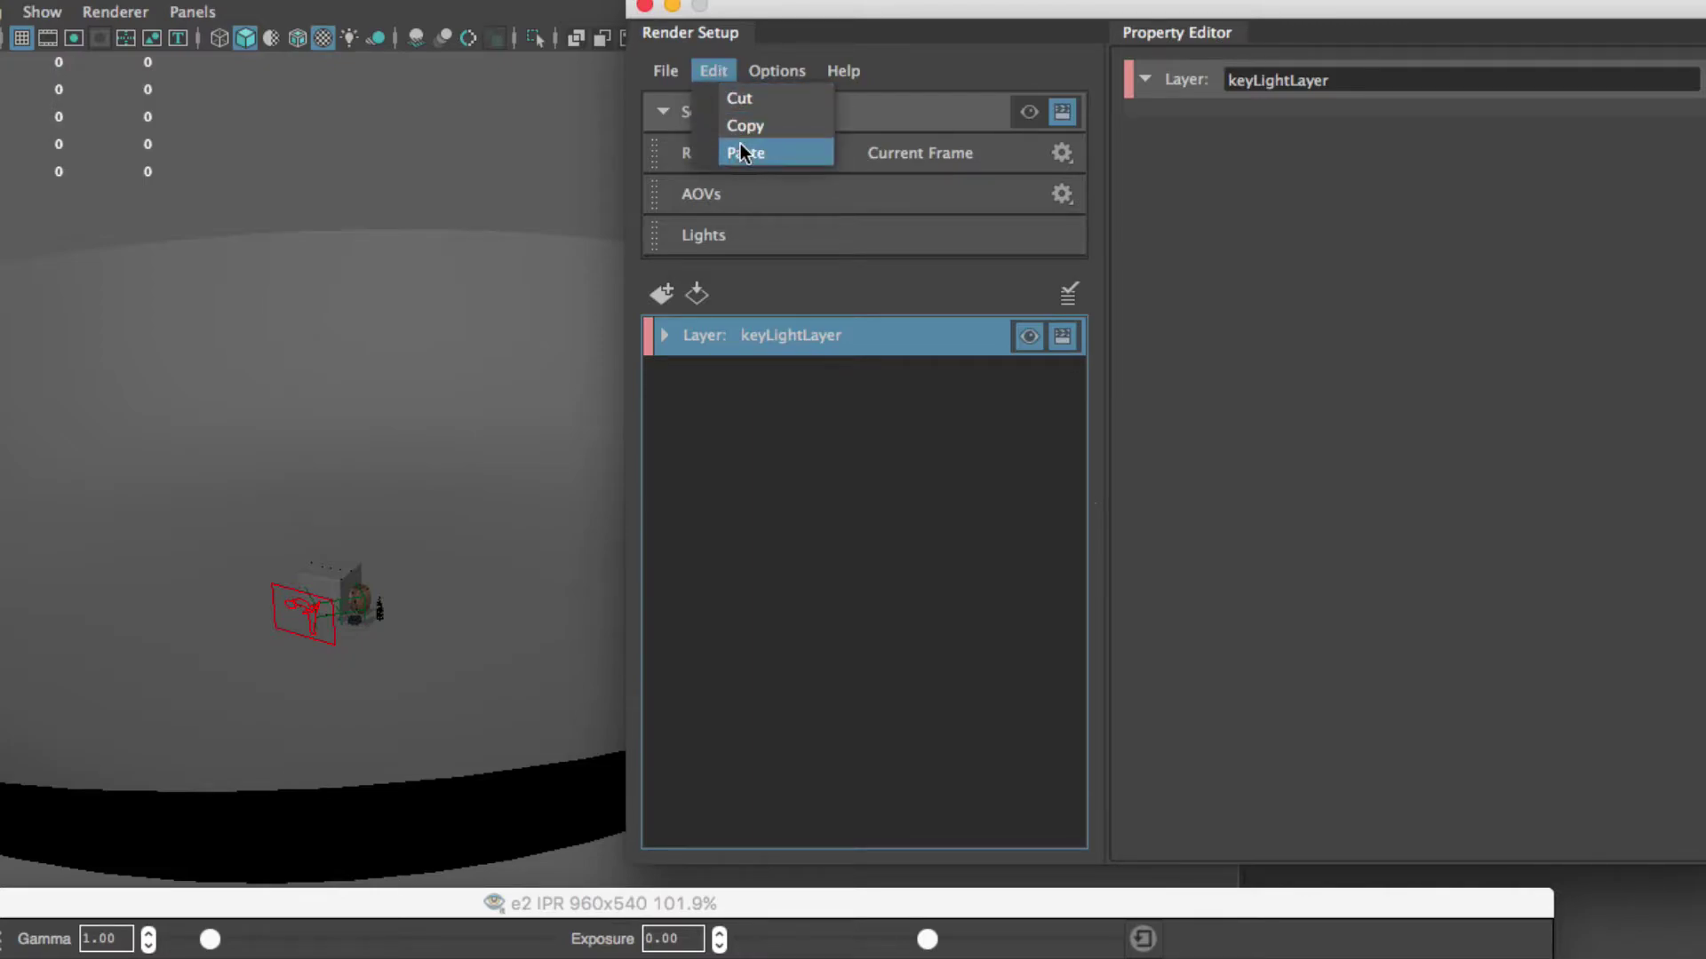
click(849, 455)
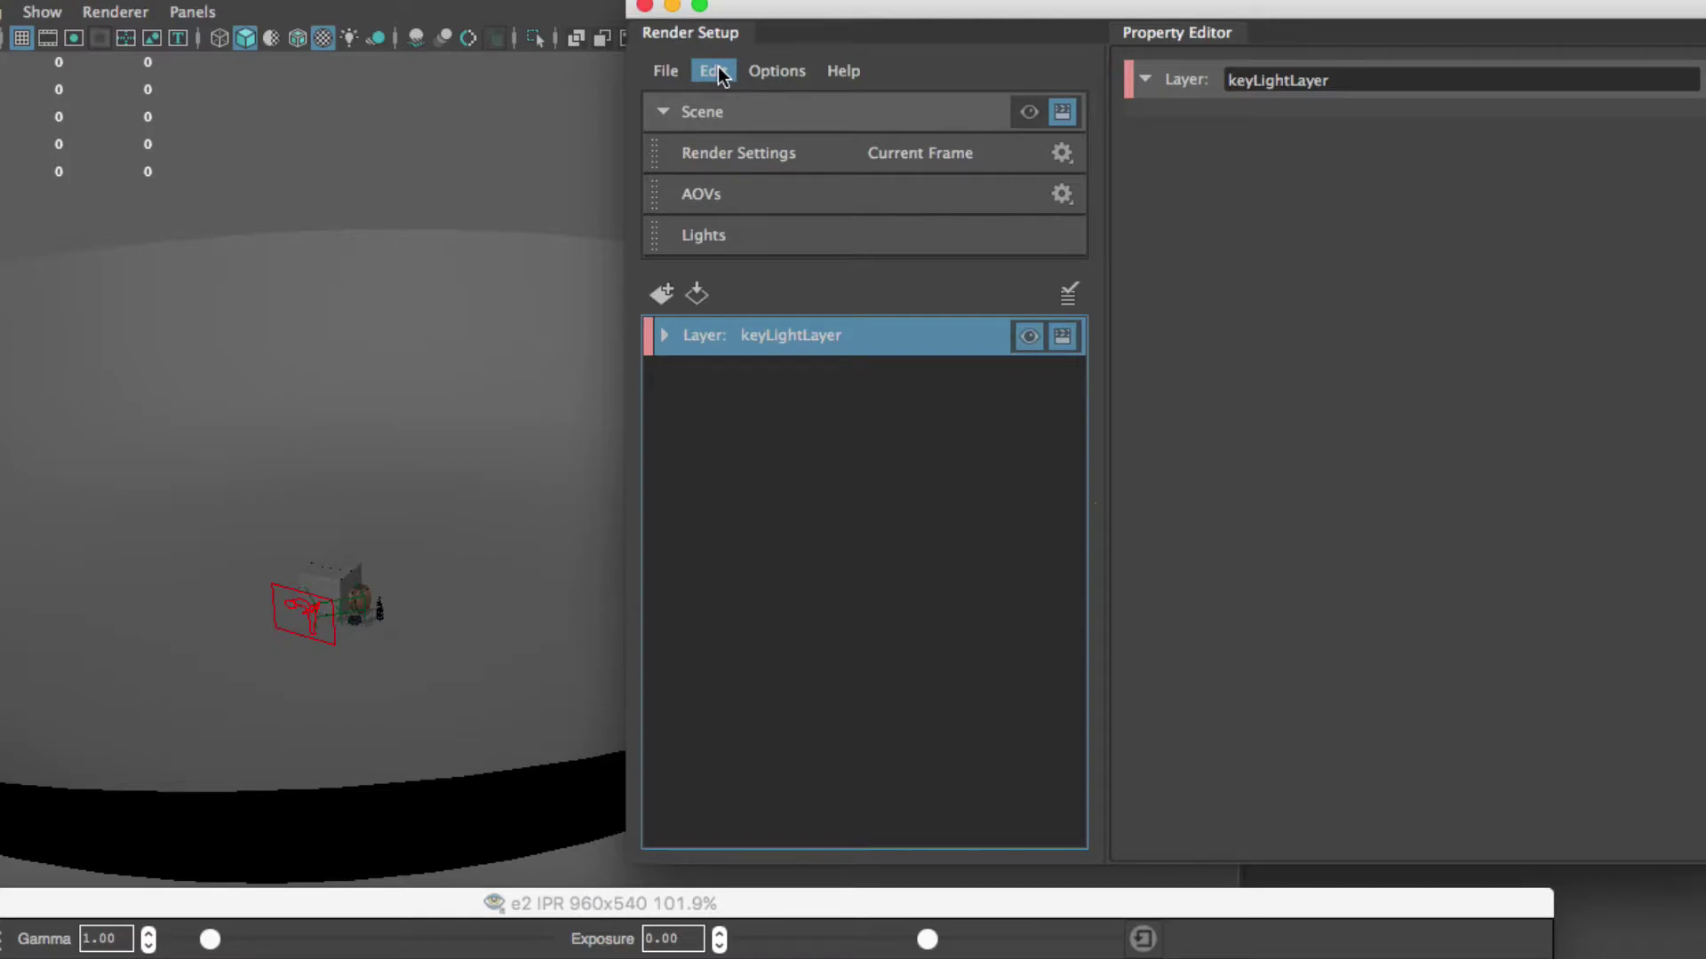
Step: Duplicate keyLightLayer with its collections, and delete the copy
click(818, 366)
click(792, 351)
key(ctrl+d)
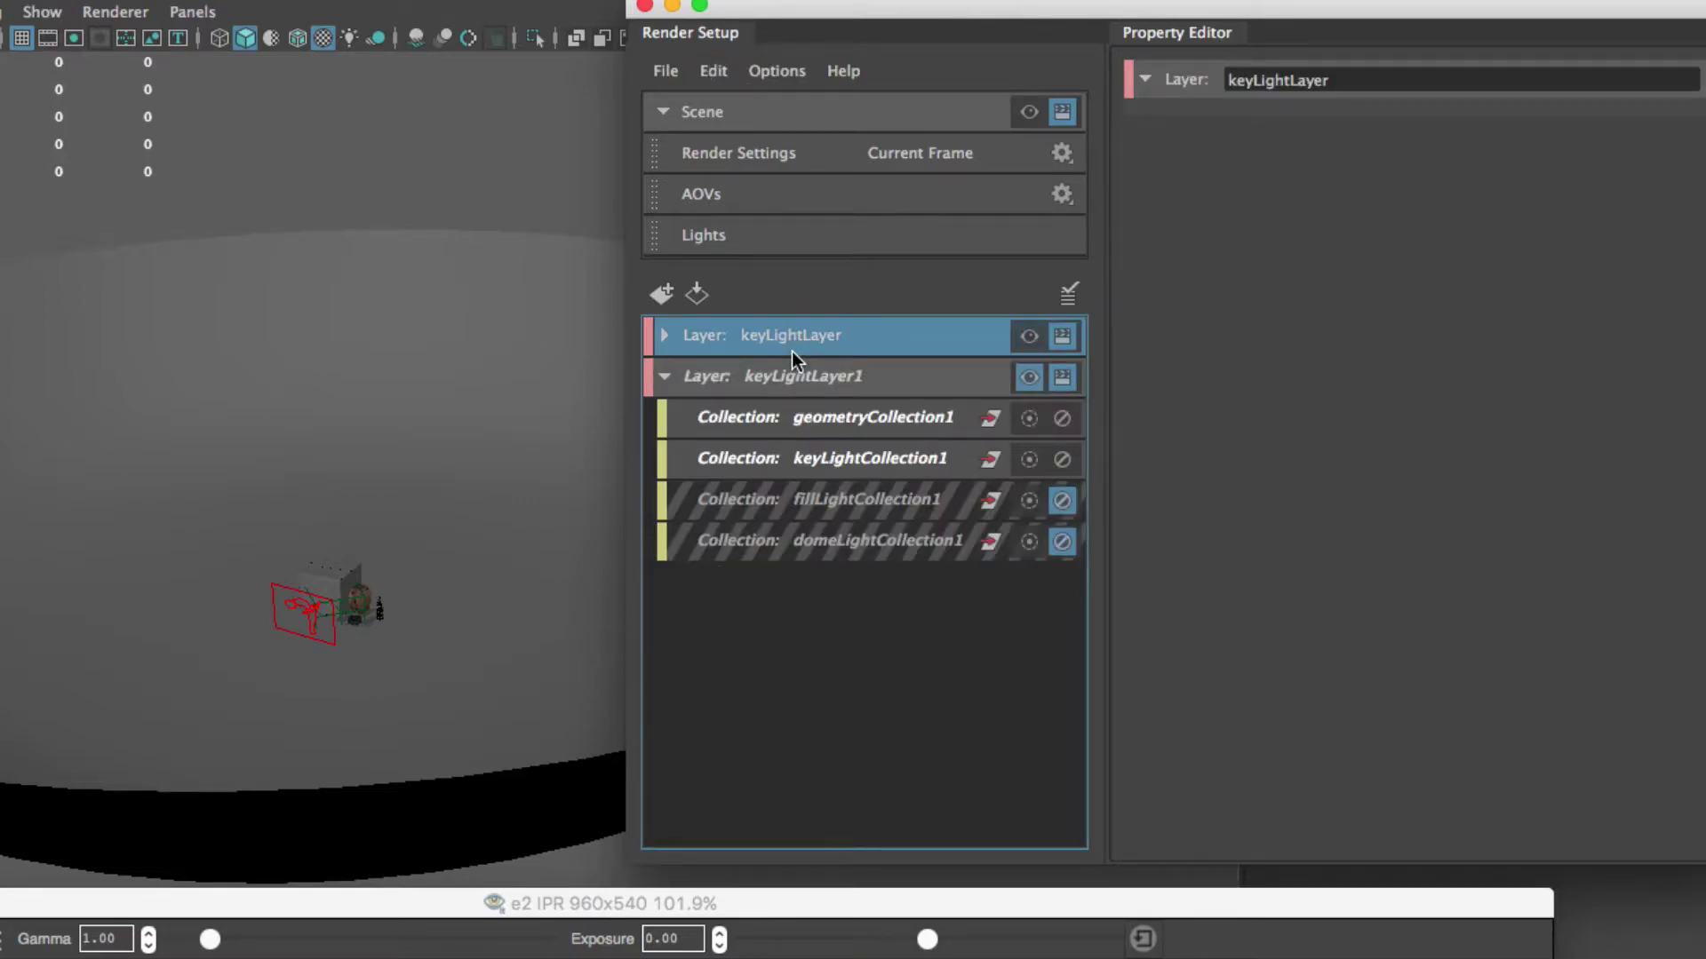
click(910, 583)
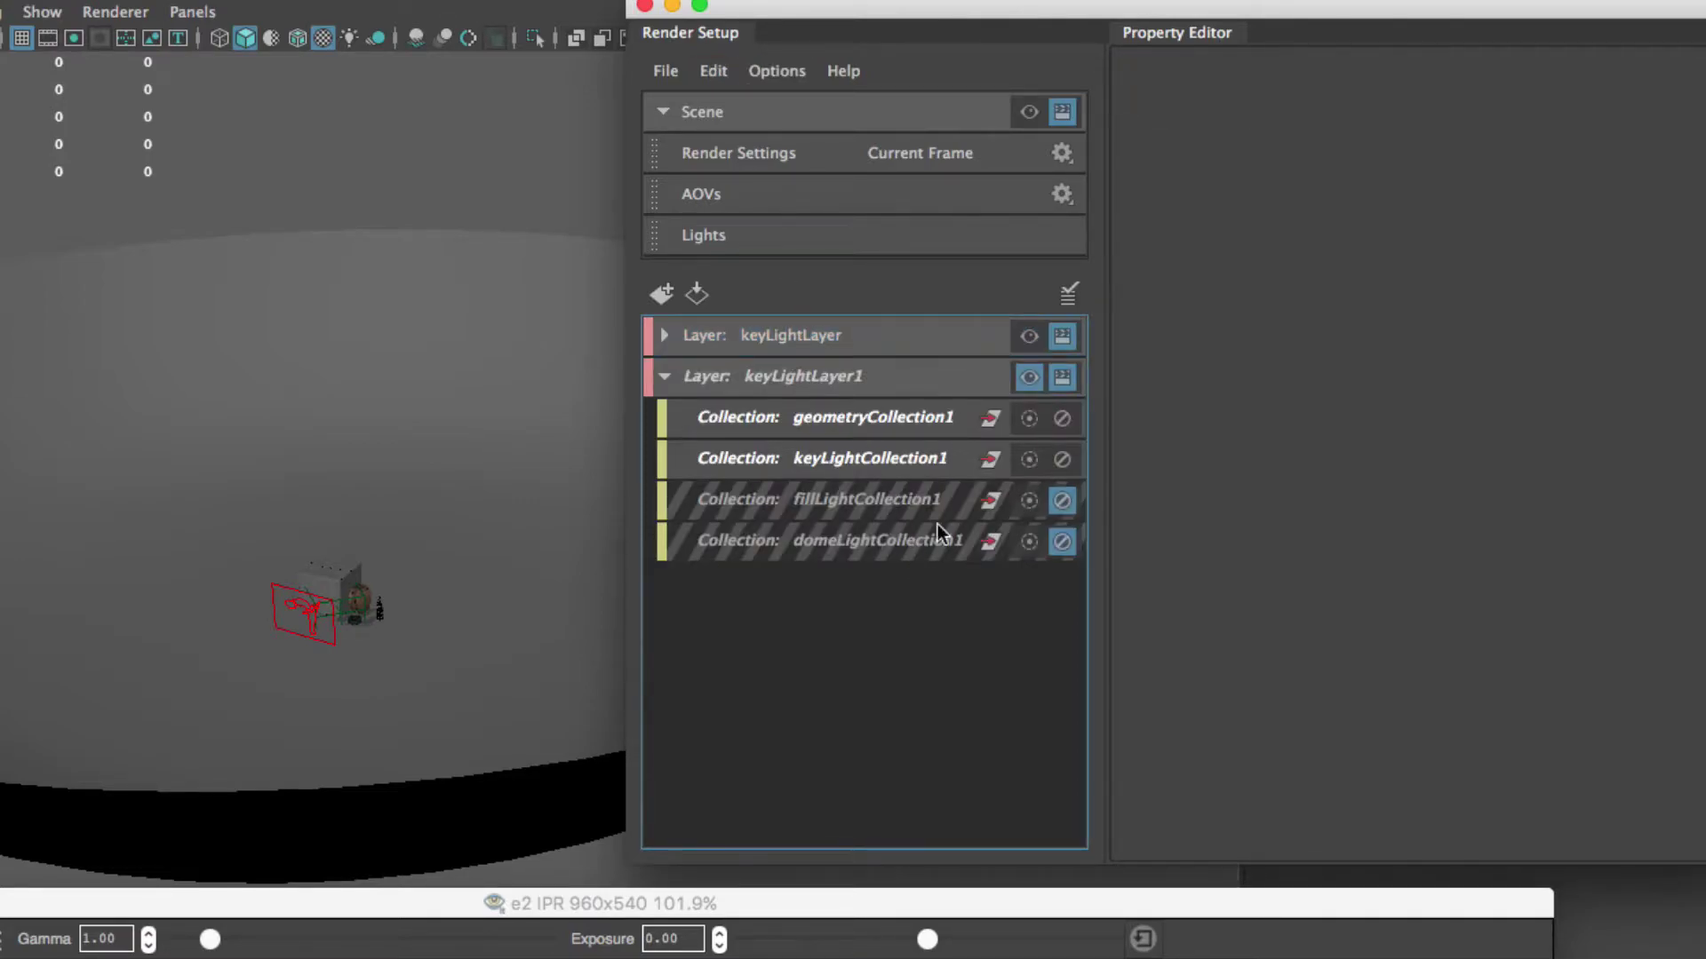
right_click(809, 383)
click(889, 558)
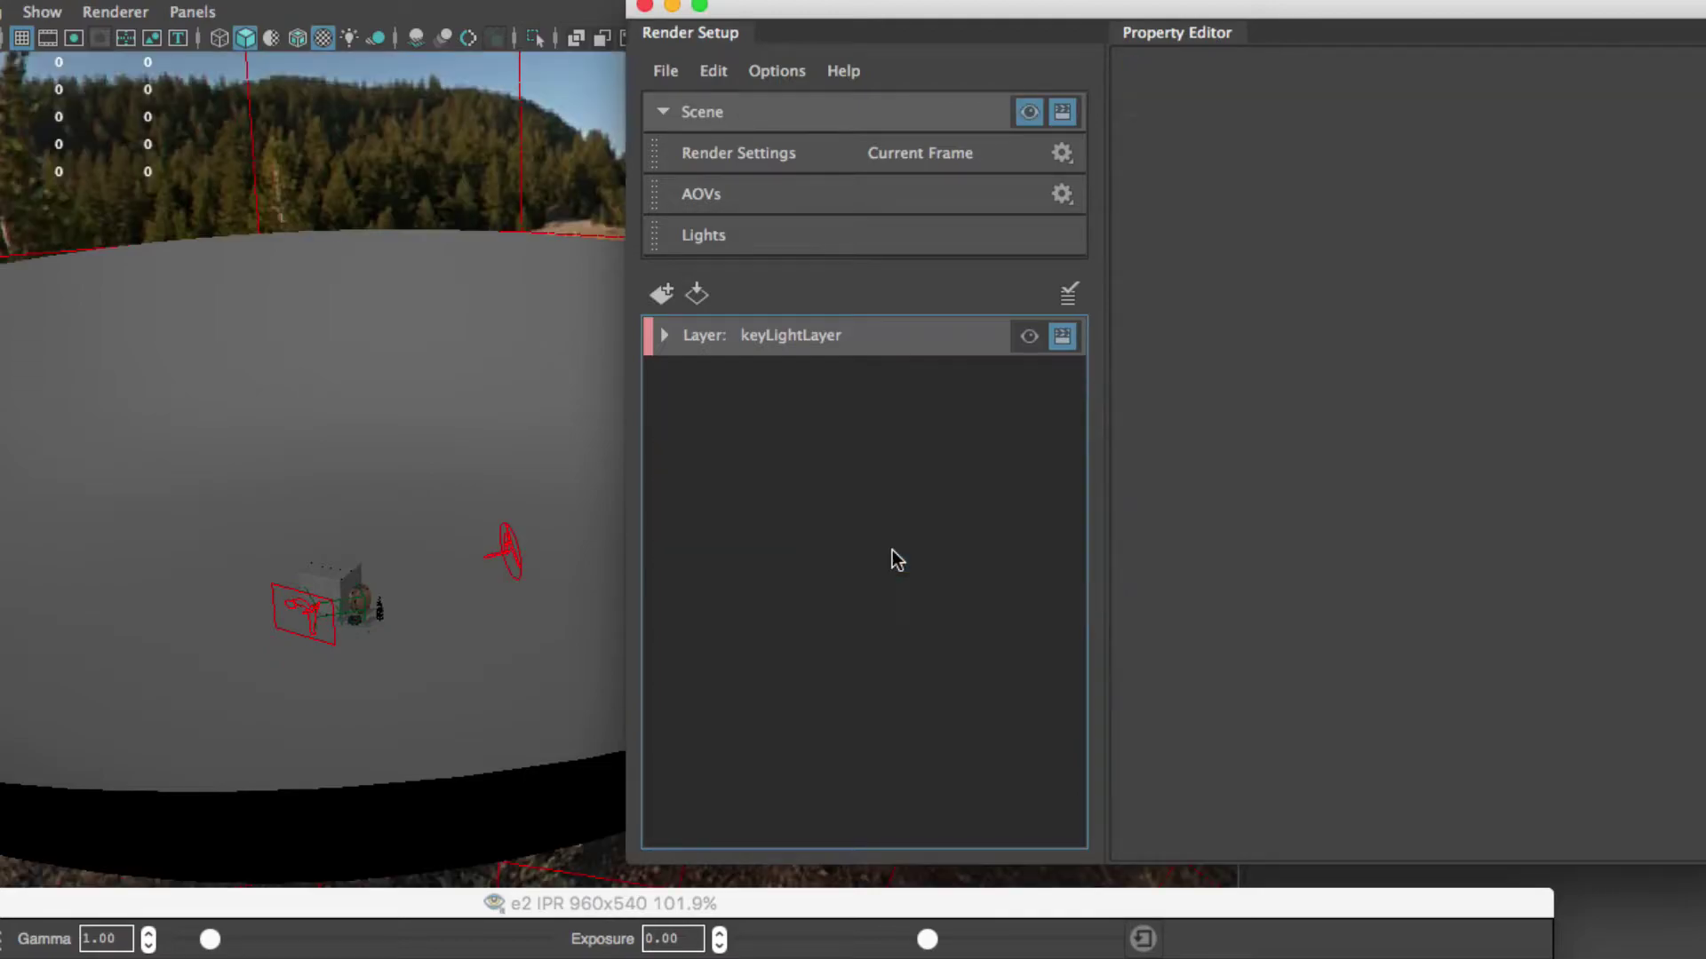
Step: Review the geometry, key, fill and dome light collections under keyLightLayer, leaving the layer collapsed
click(818, 339)
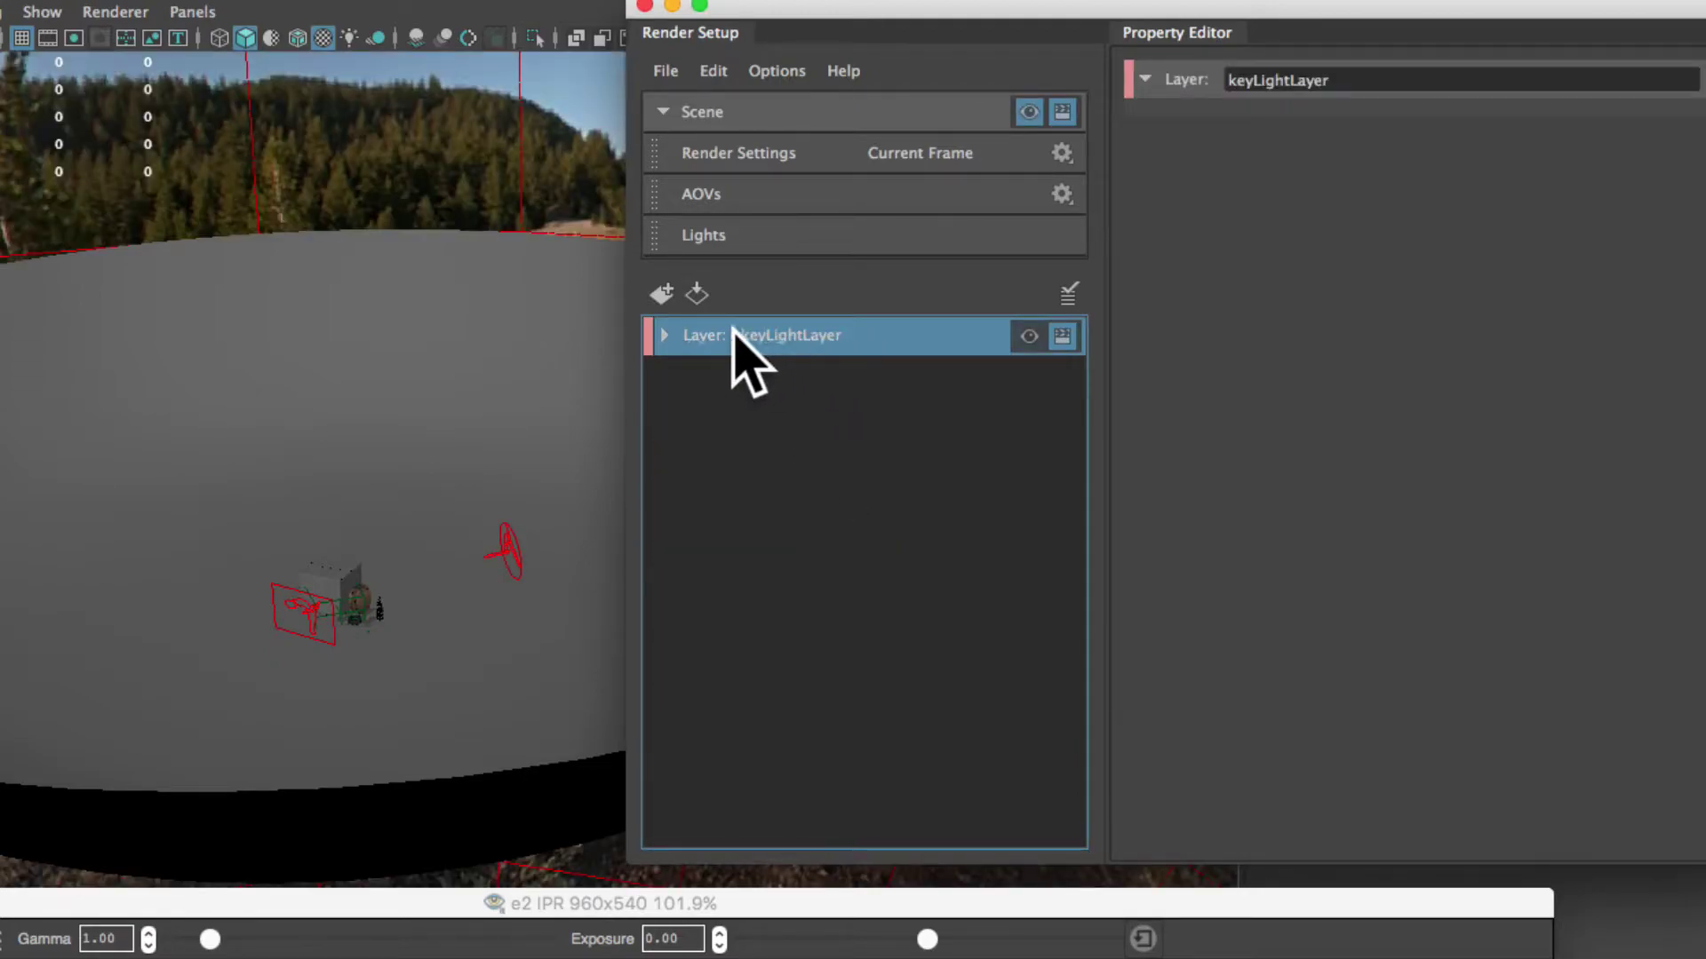
click(723, 71)
click(803, 392)
click(665, 336)
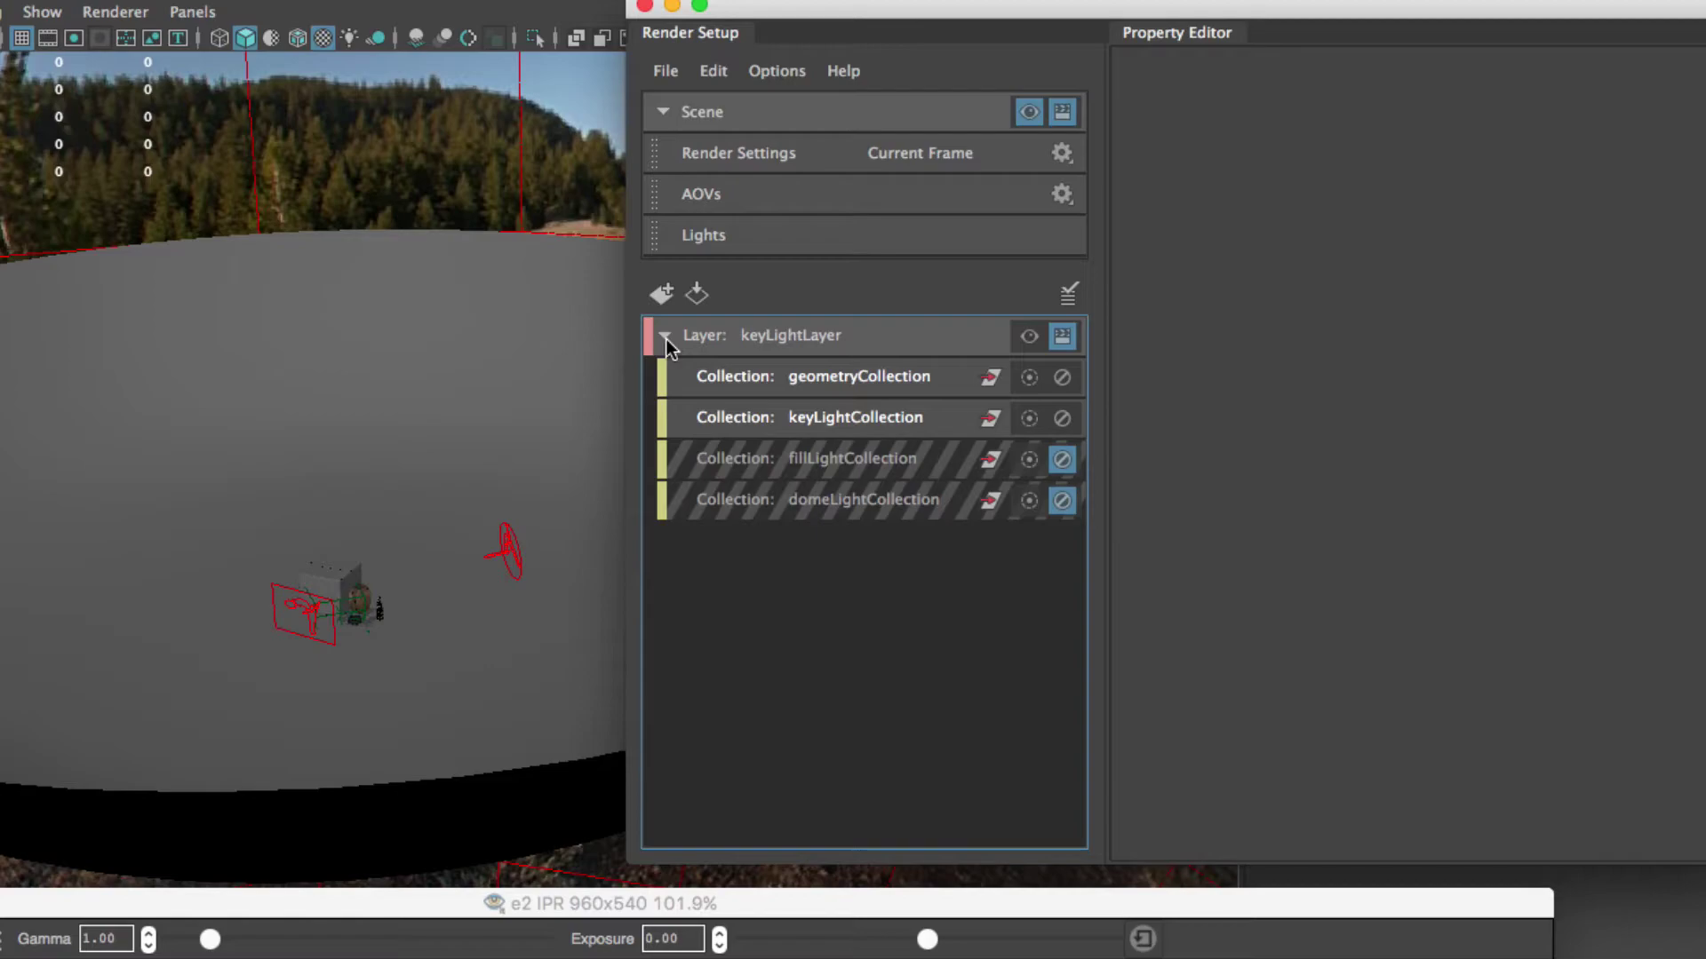
click(818, 340)
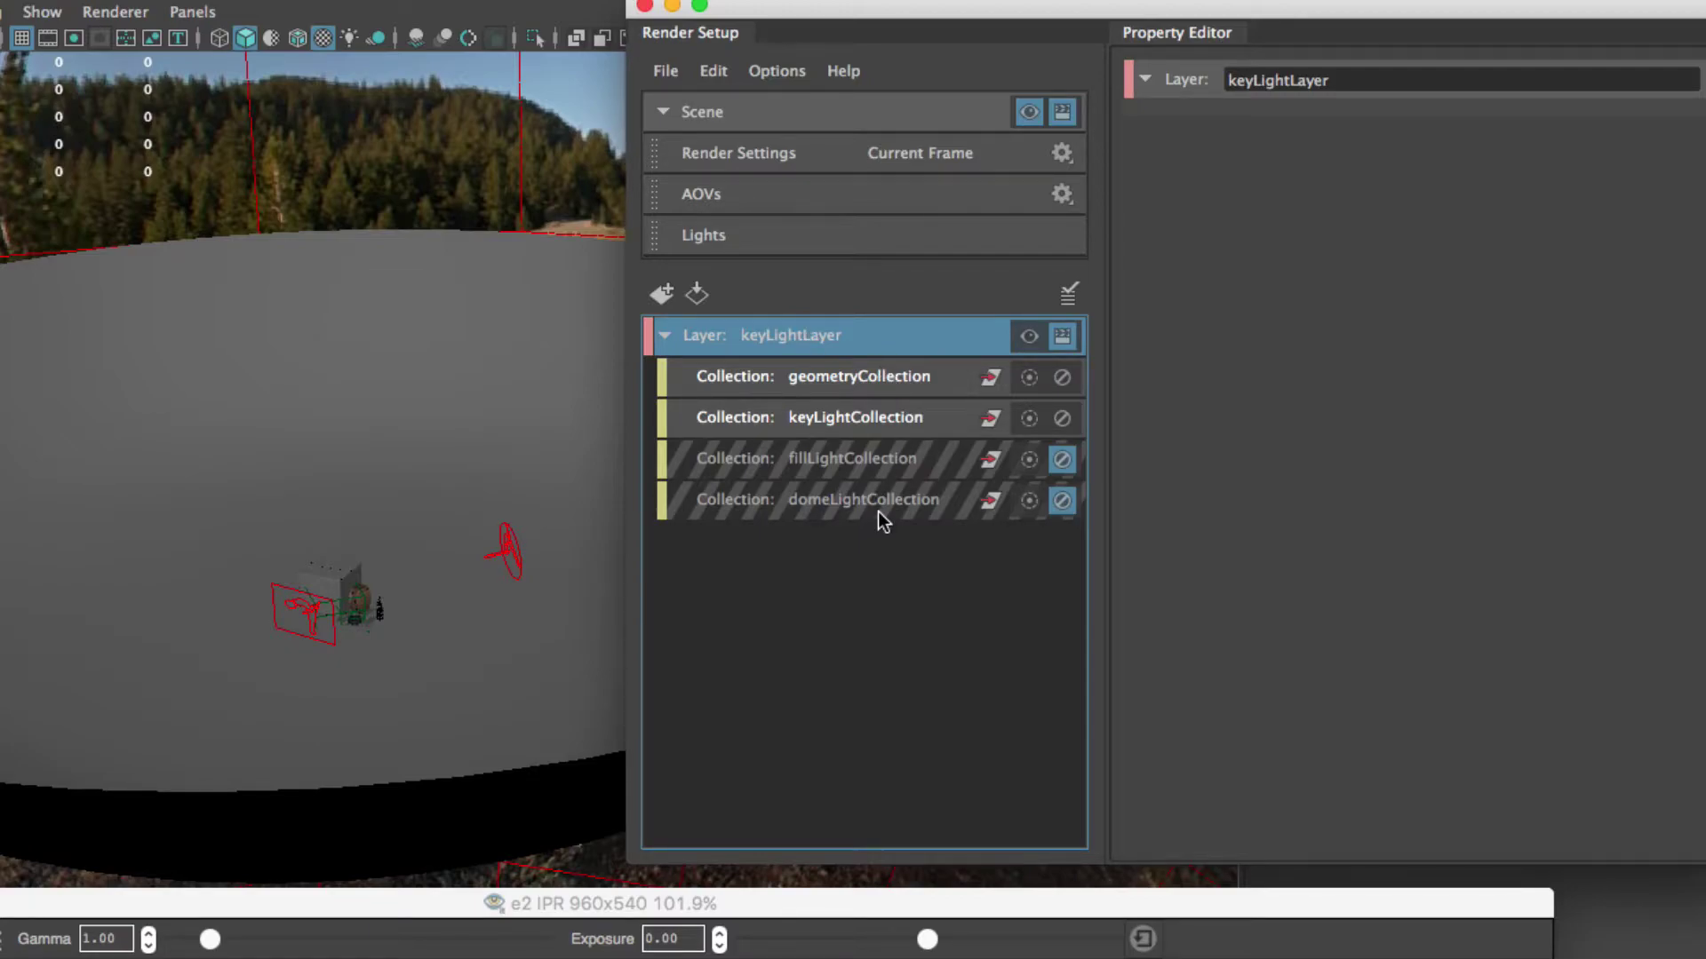
click(666, 335)
click(808, 485)
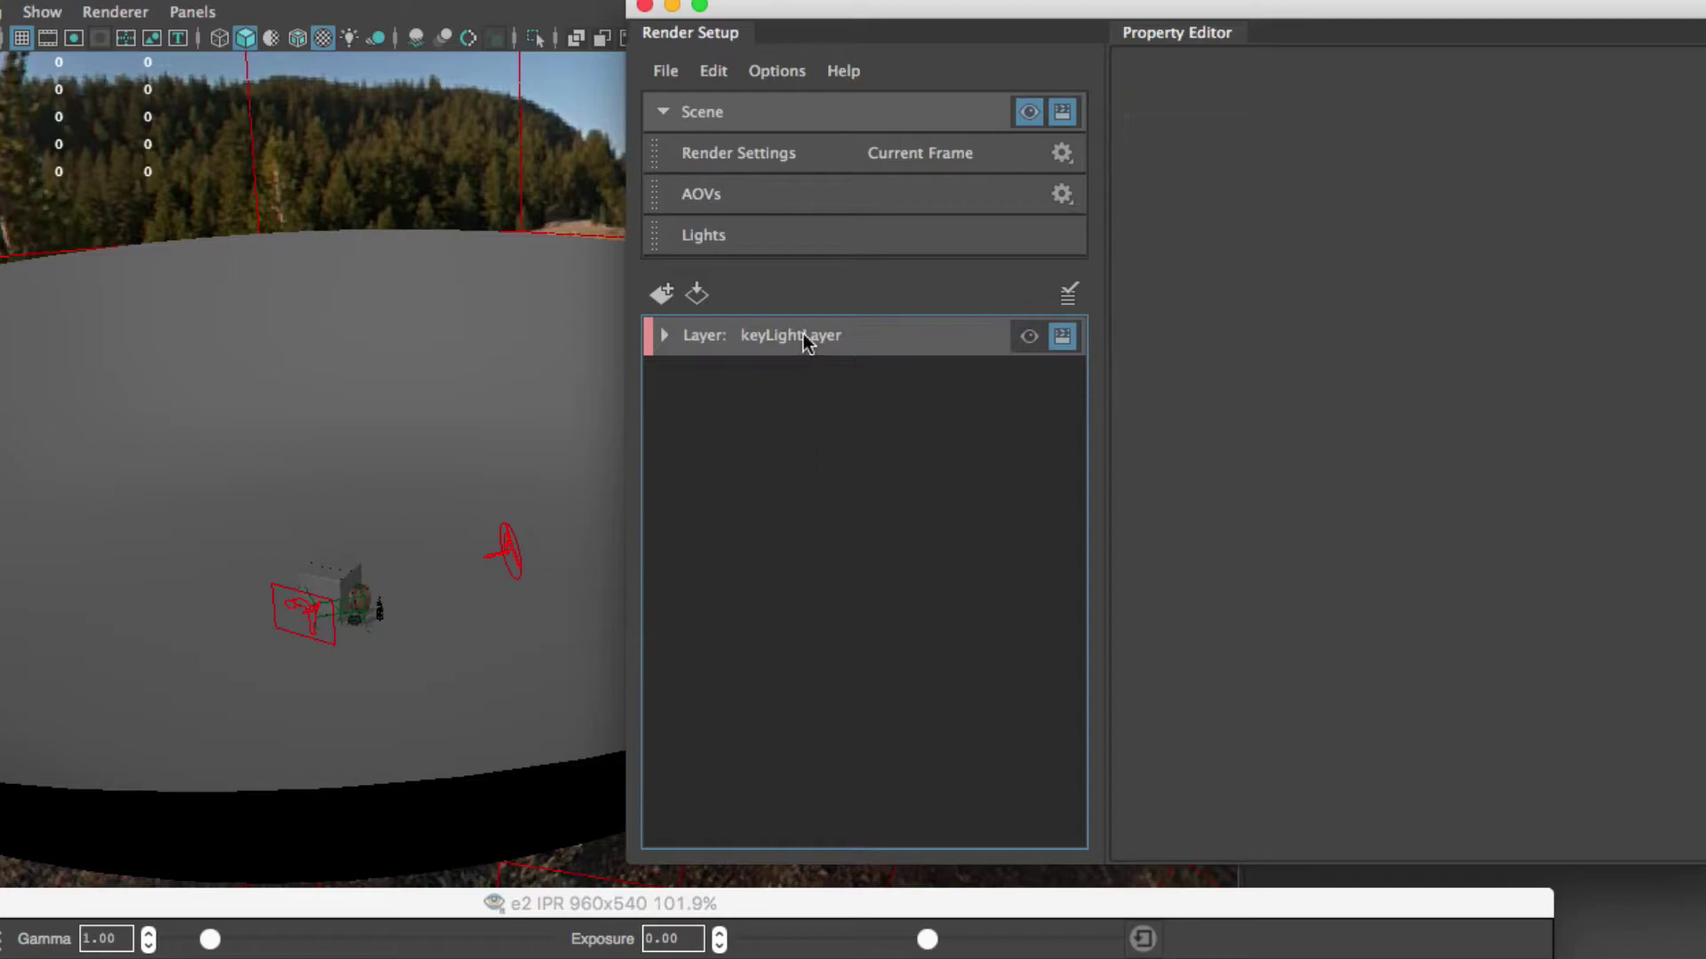
click(662, 336)
click(664, 336)
click(665, 336)
click(665, 336)
click(664, 335)
click(665, 335)
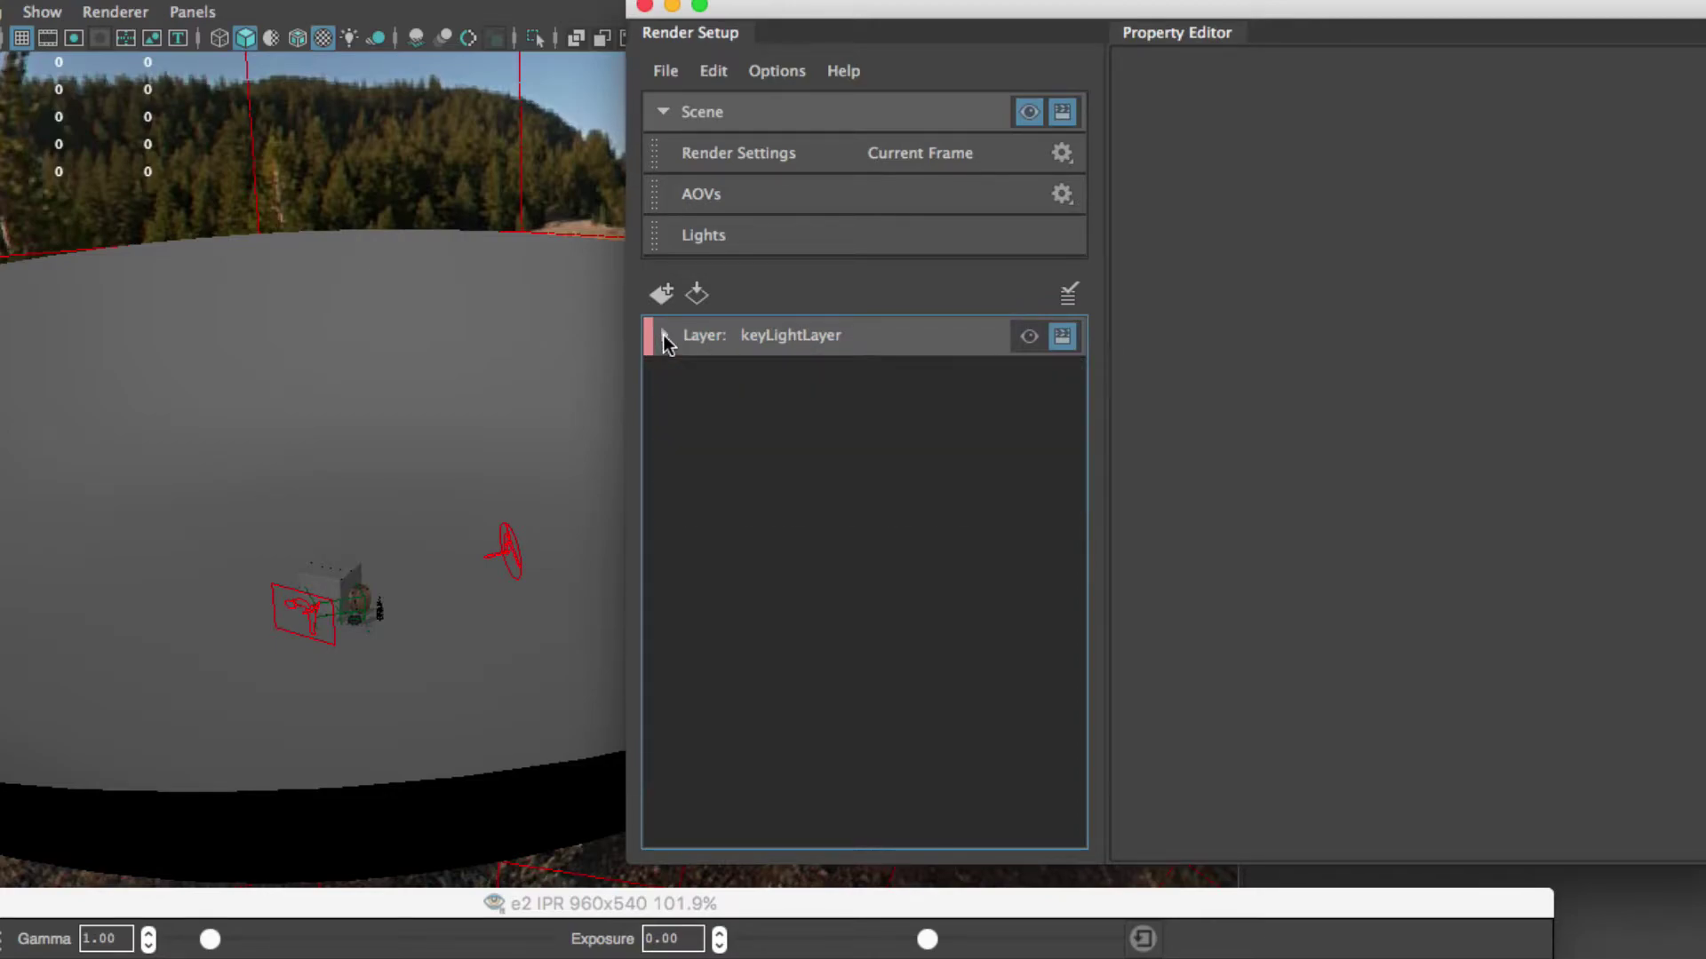
Step: Copy keyLightLayer and paste it twice, collapsing each pasted layer
click(787, 335)
click(713, 71)
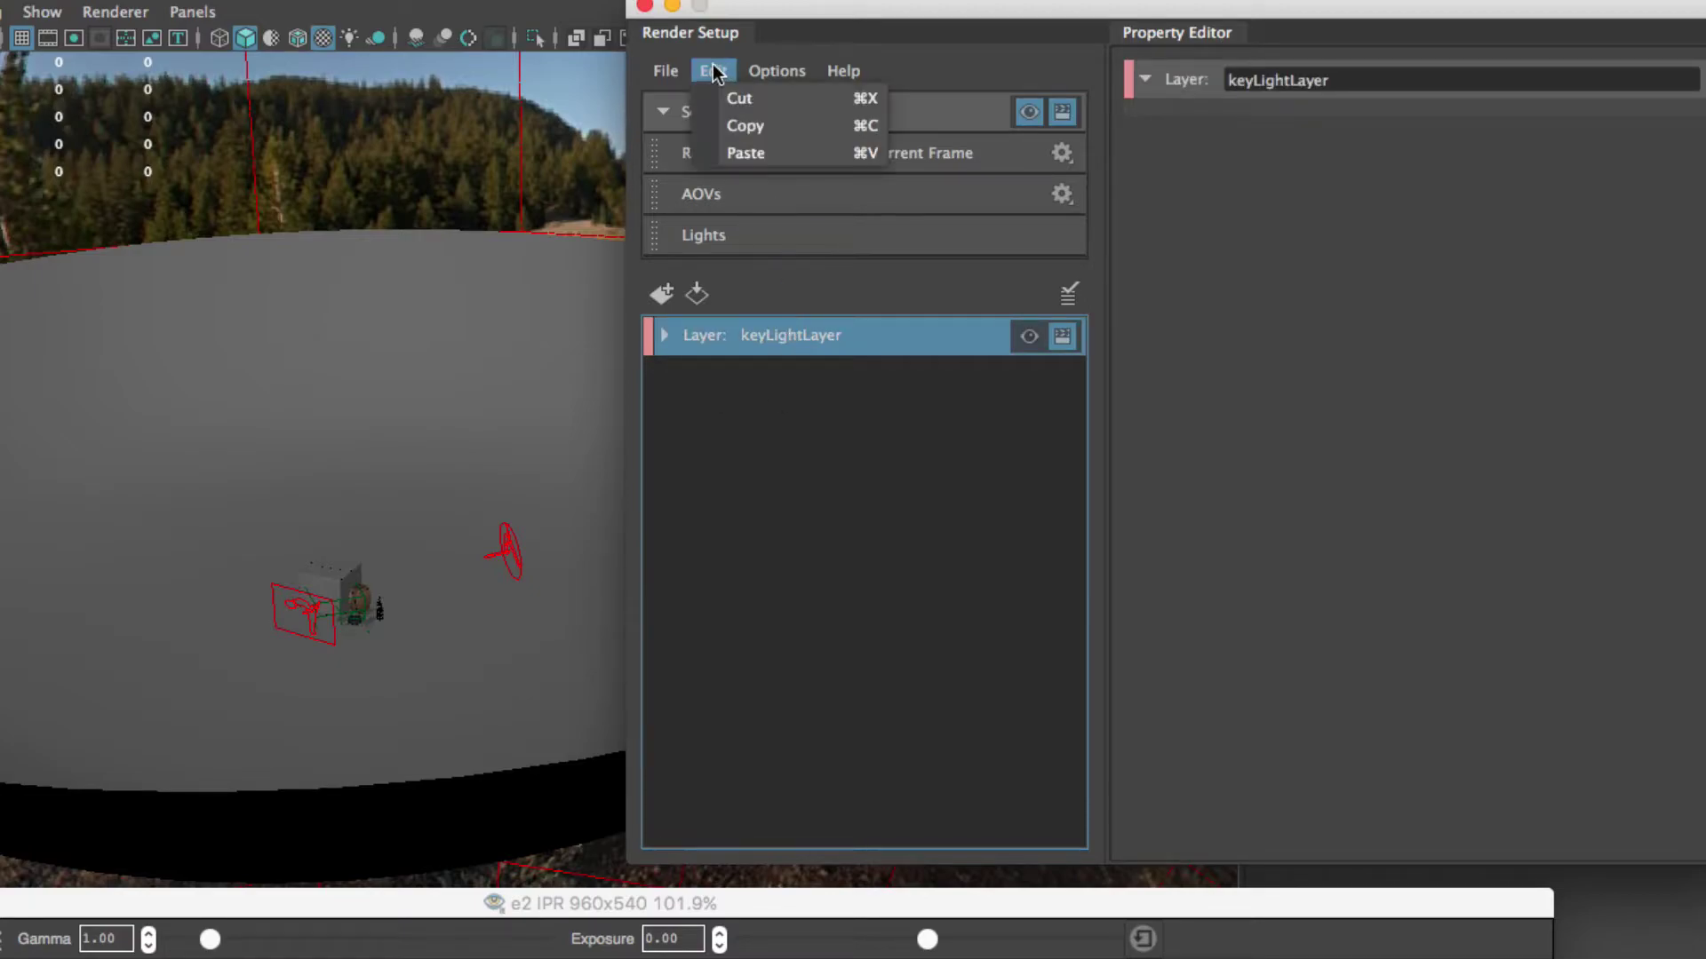
click(941, 55)
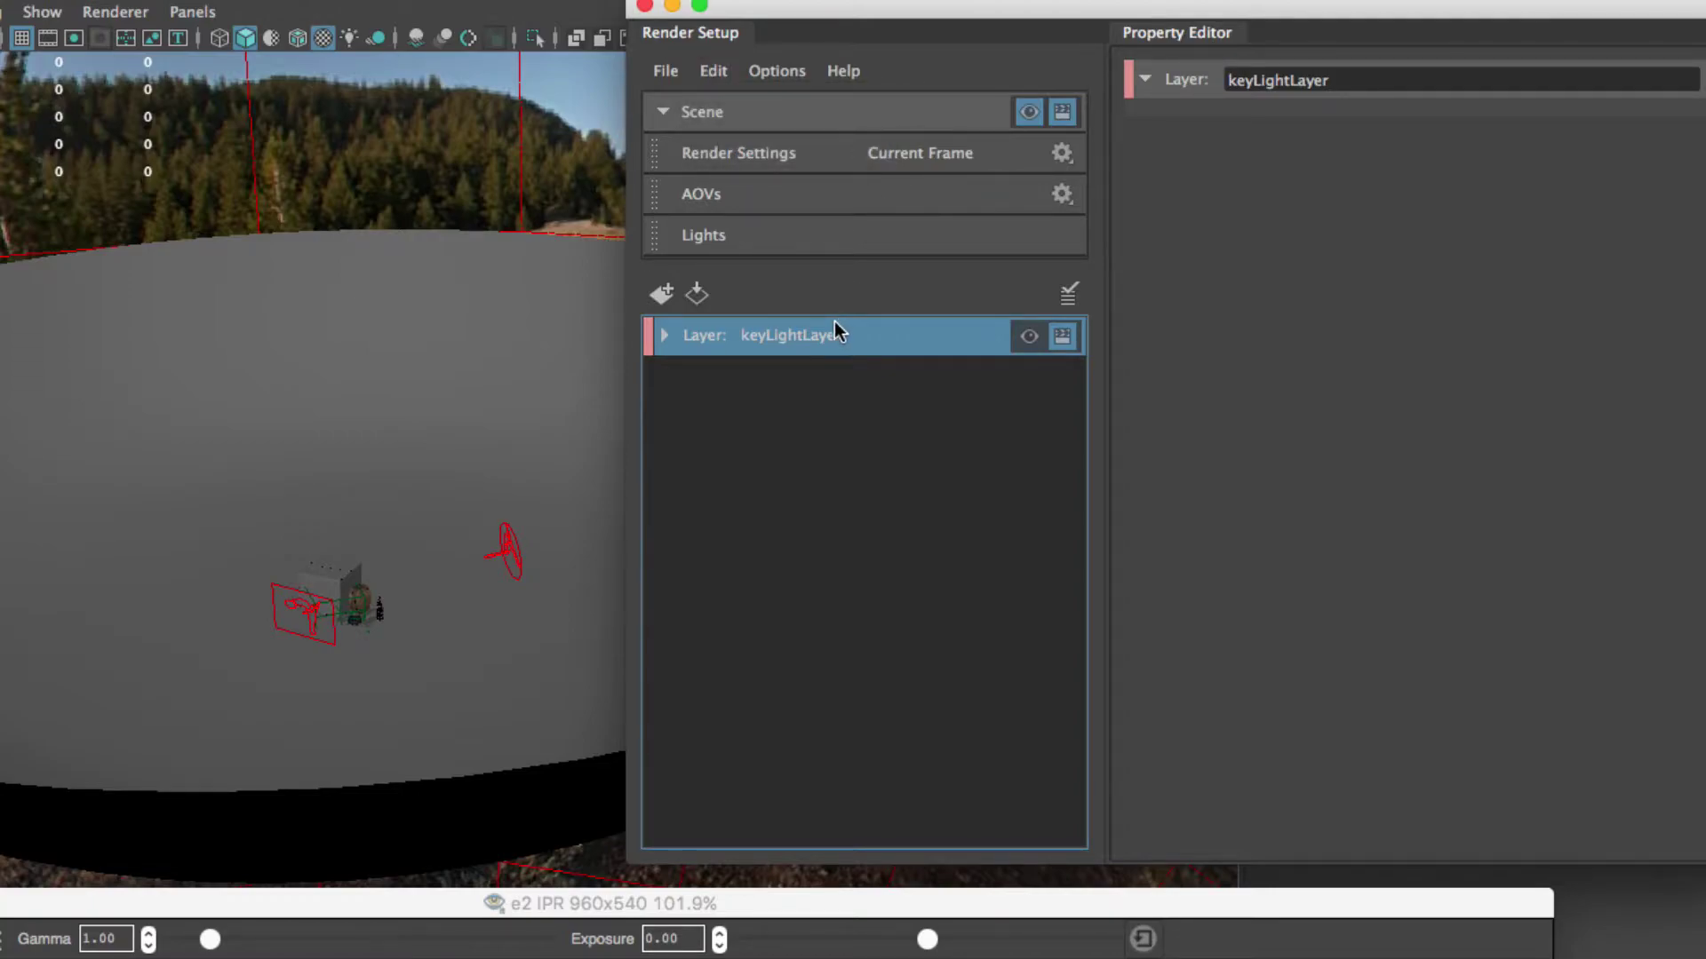
key(super+v)
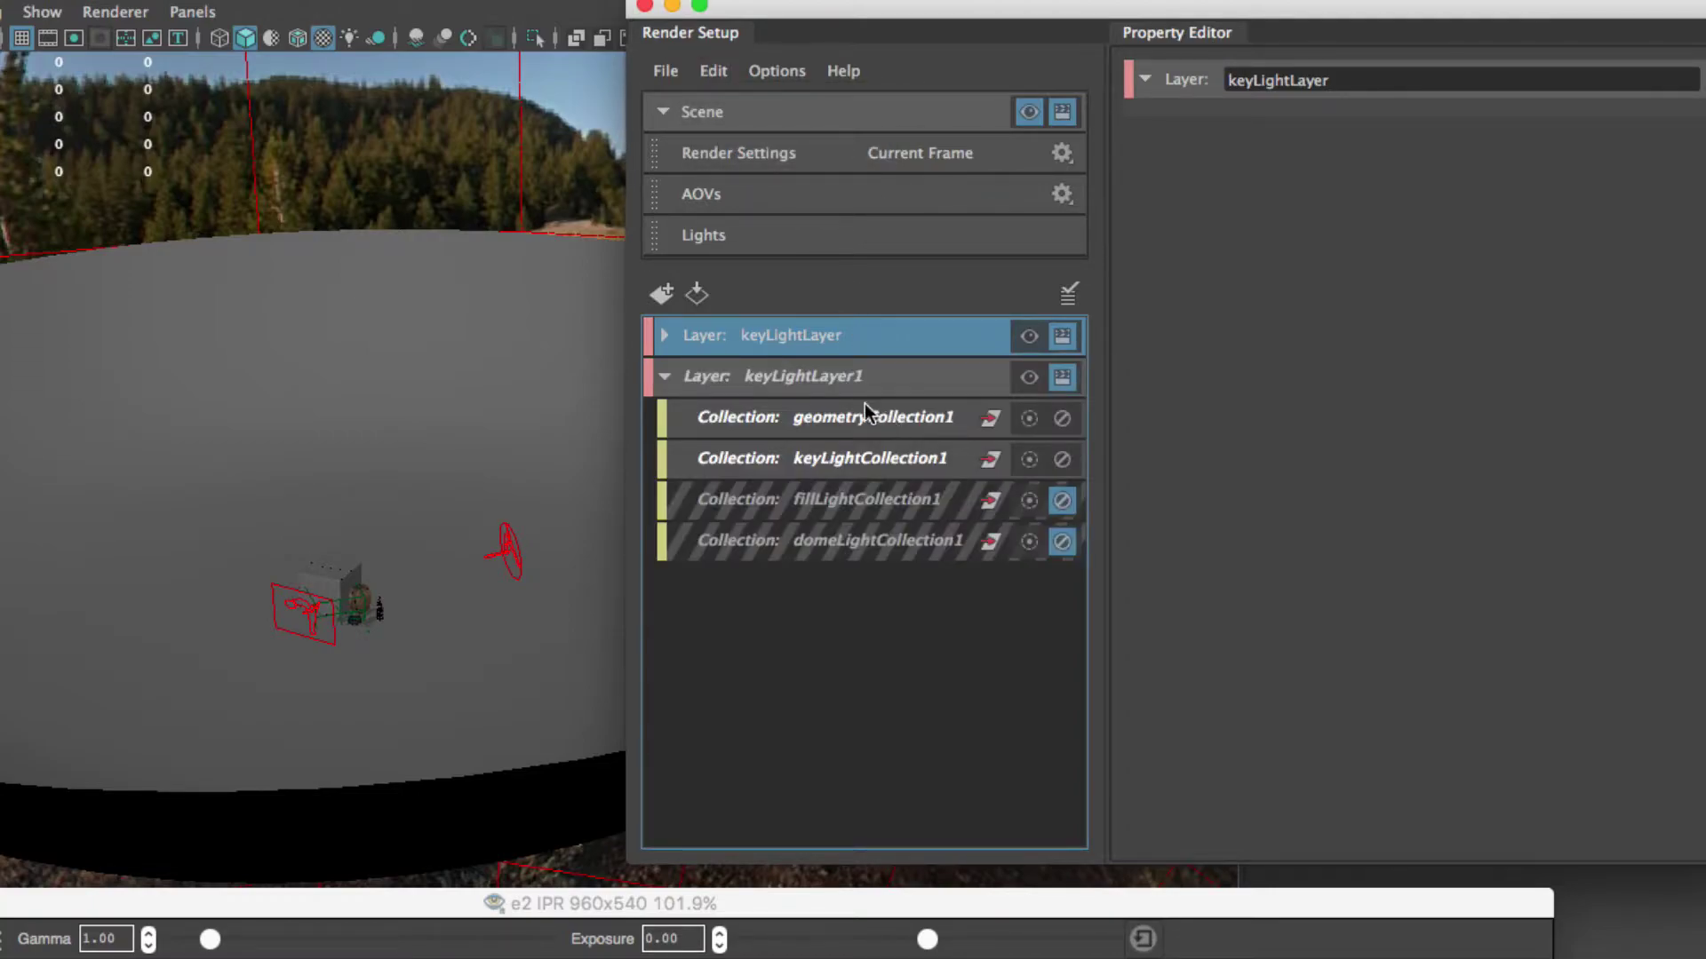
click(662, 376)
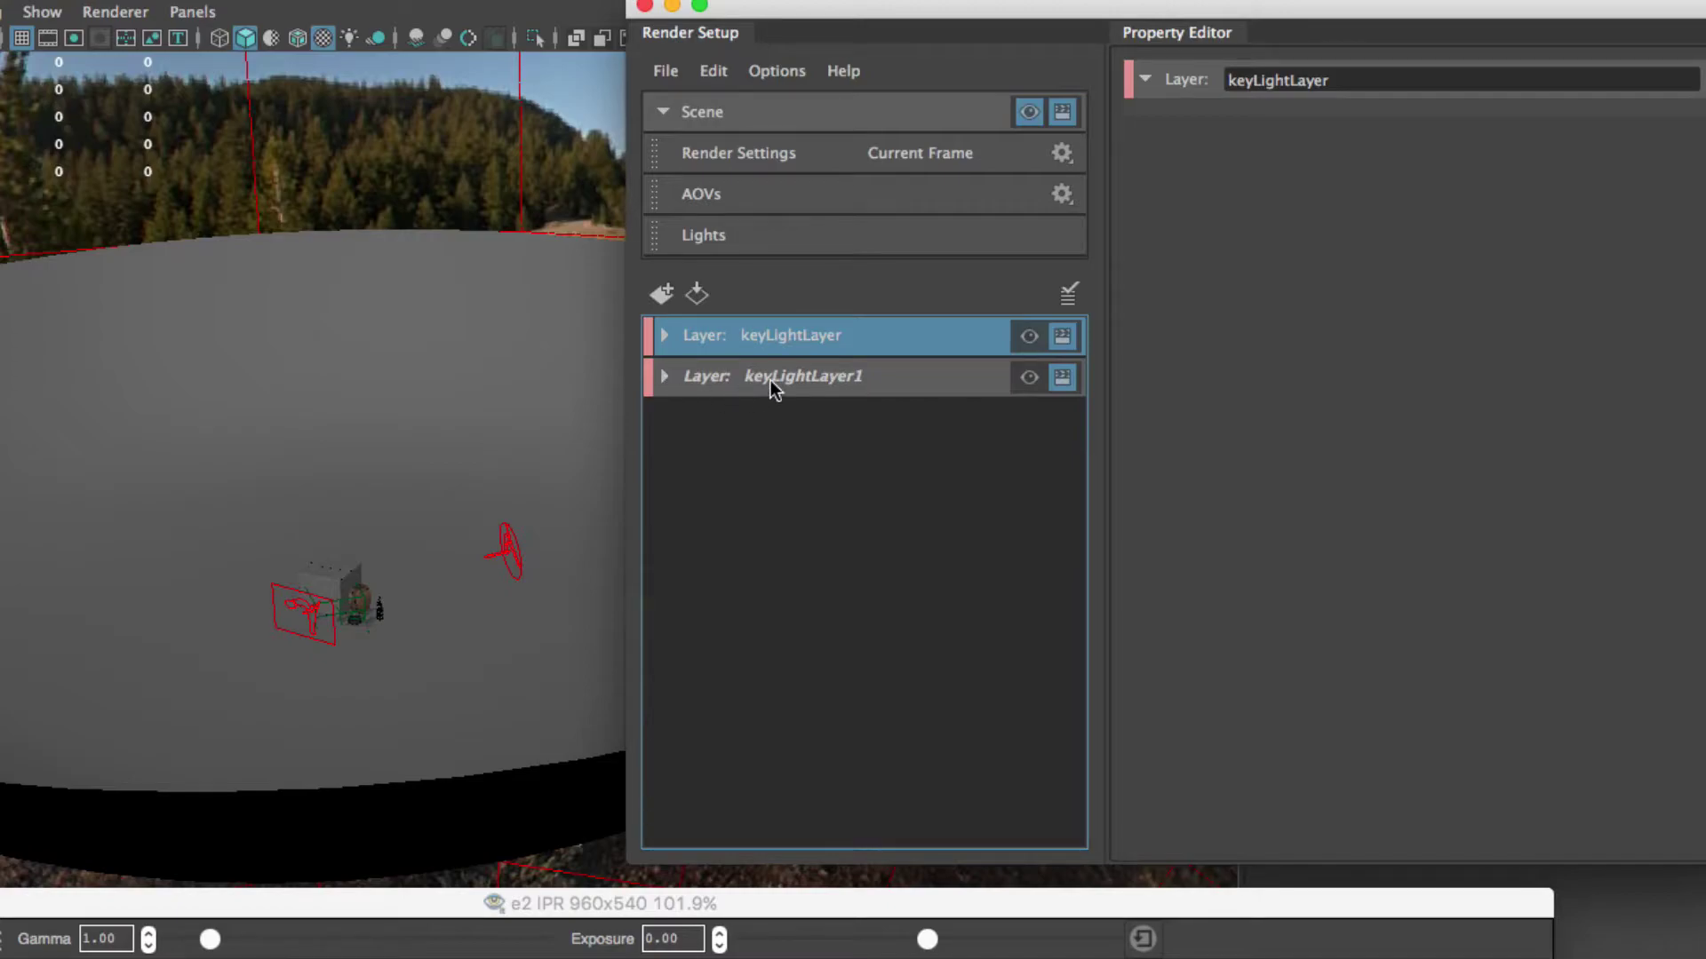
key(super+v)
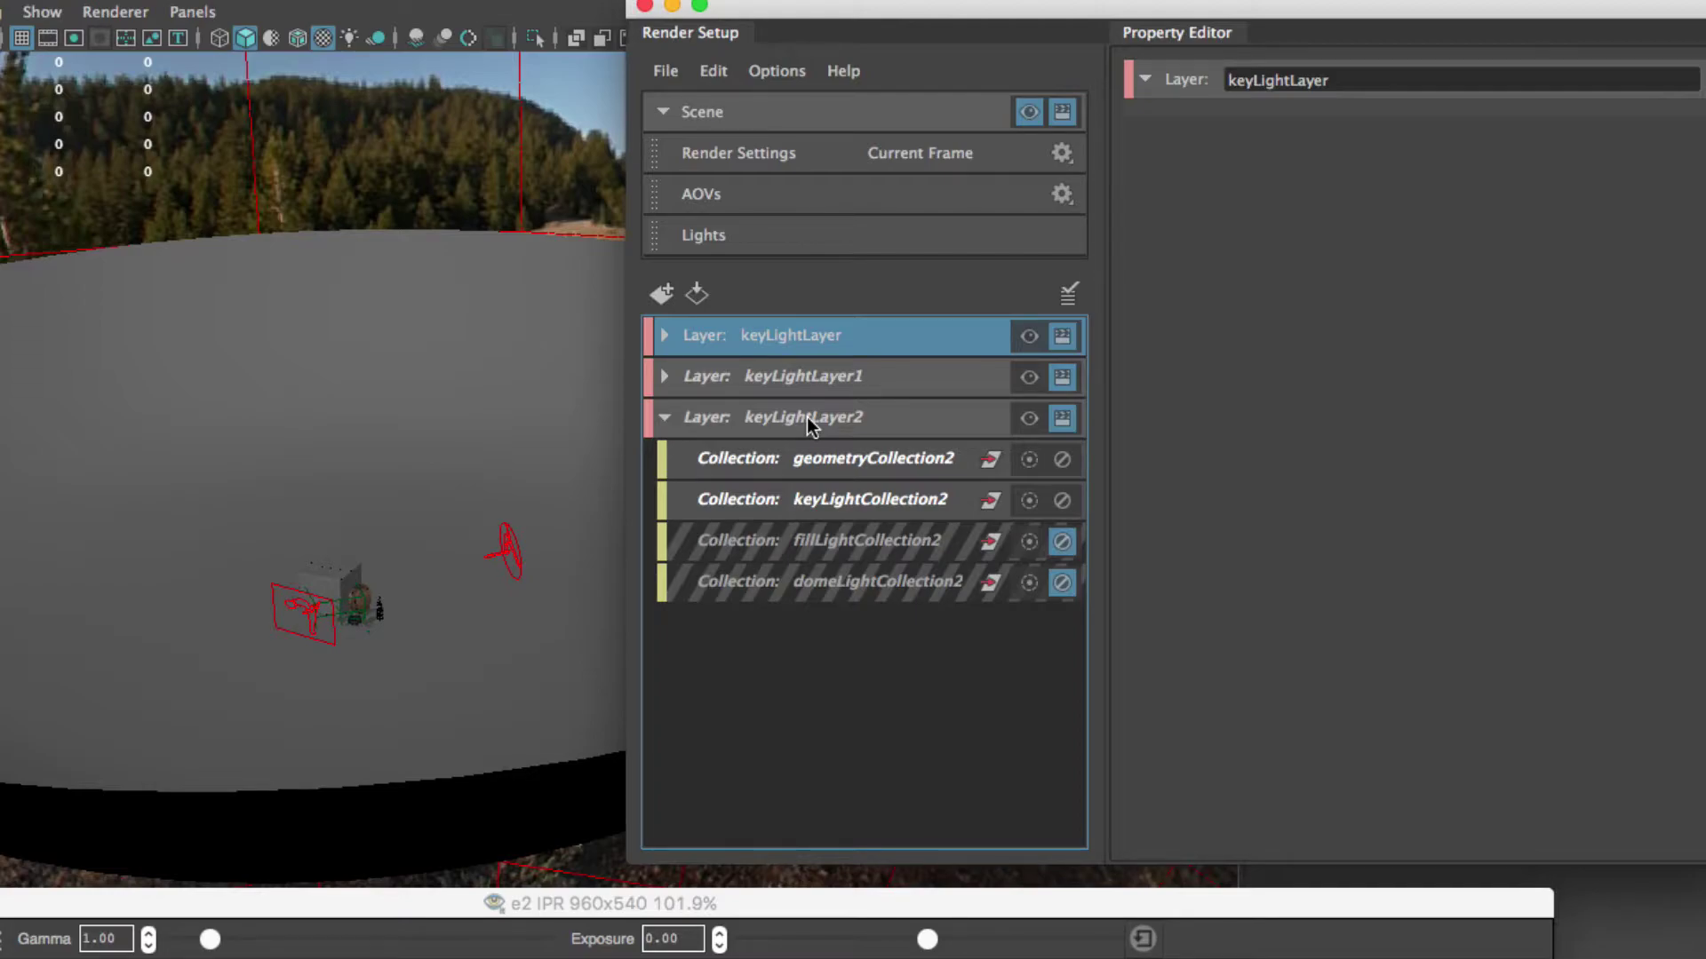
click(660, 417)
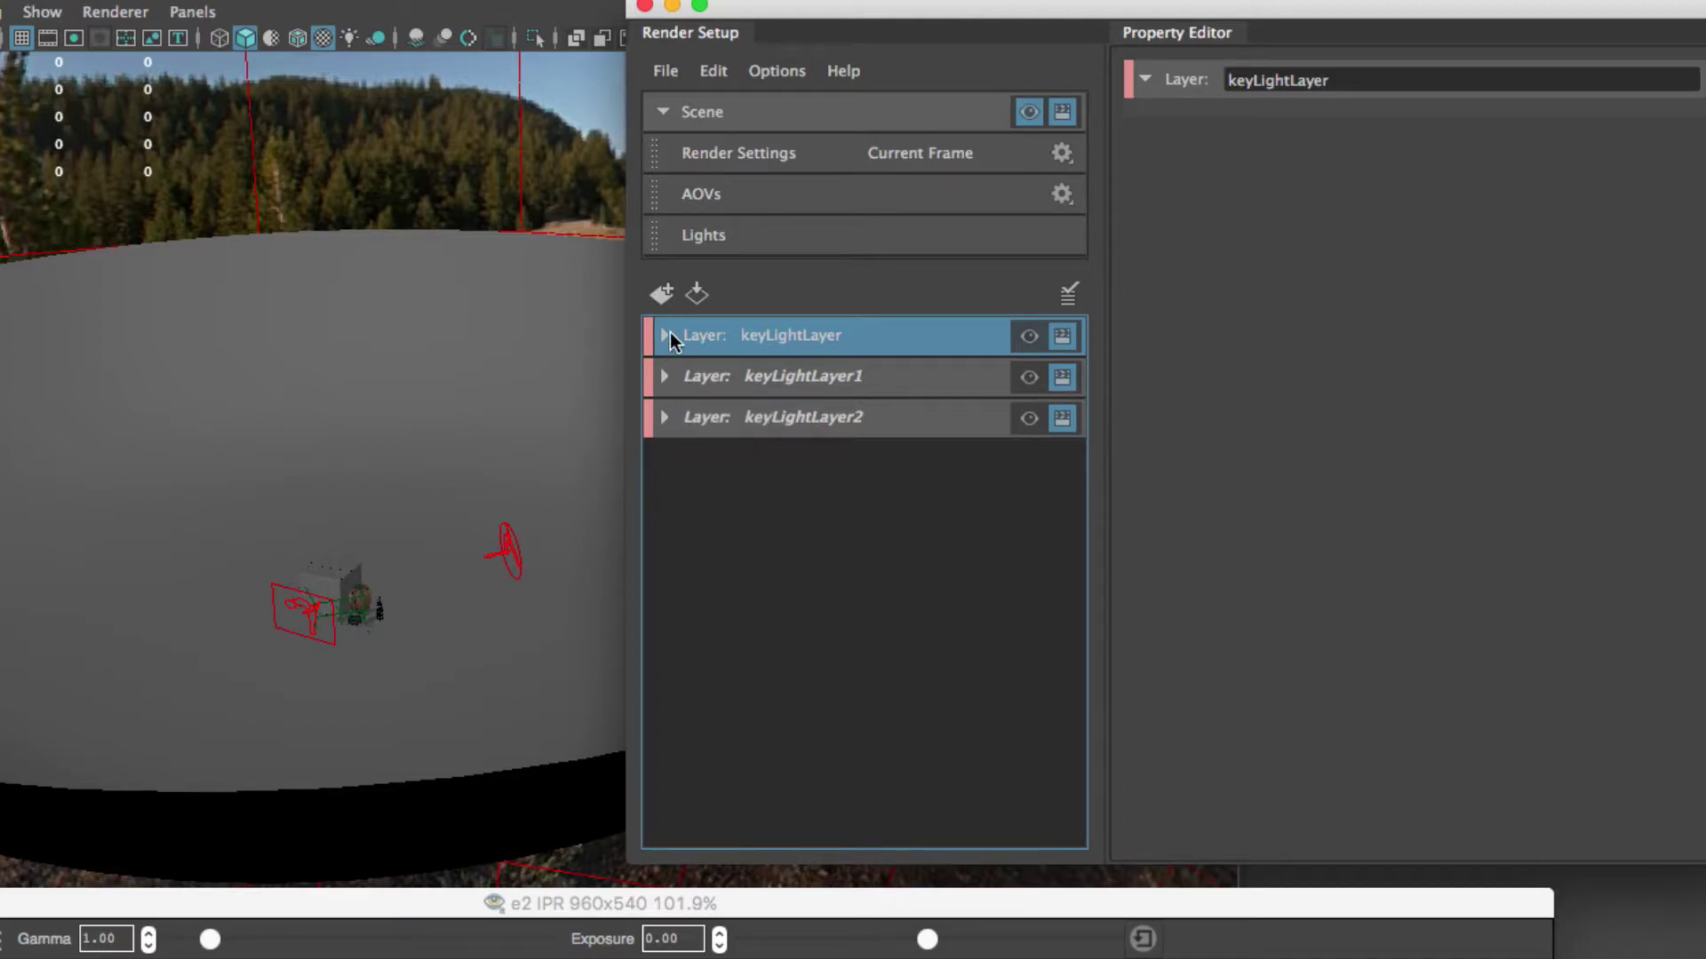
Step: Expand keyLightLayer and its first copy, and rename that copy as fillLightLayer
click(667, 335)
click(664, 541)
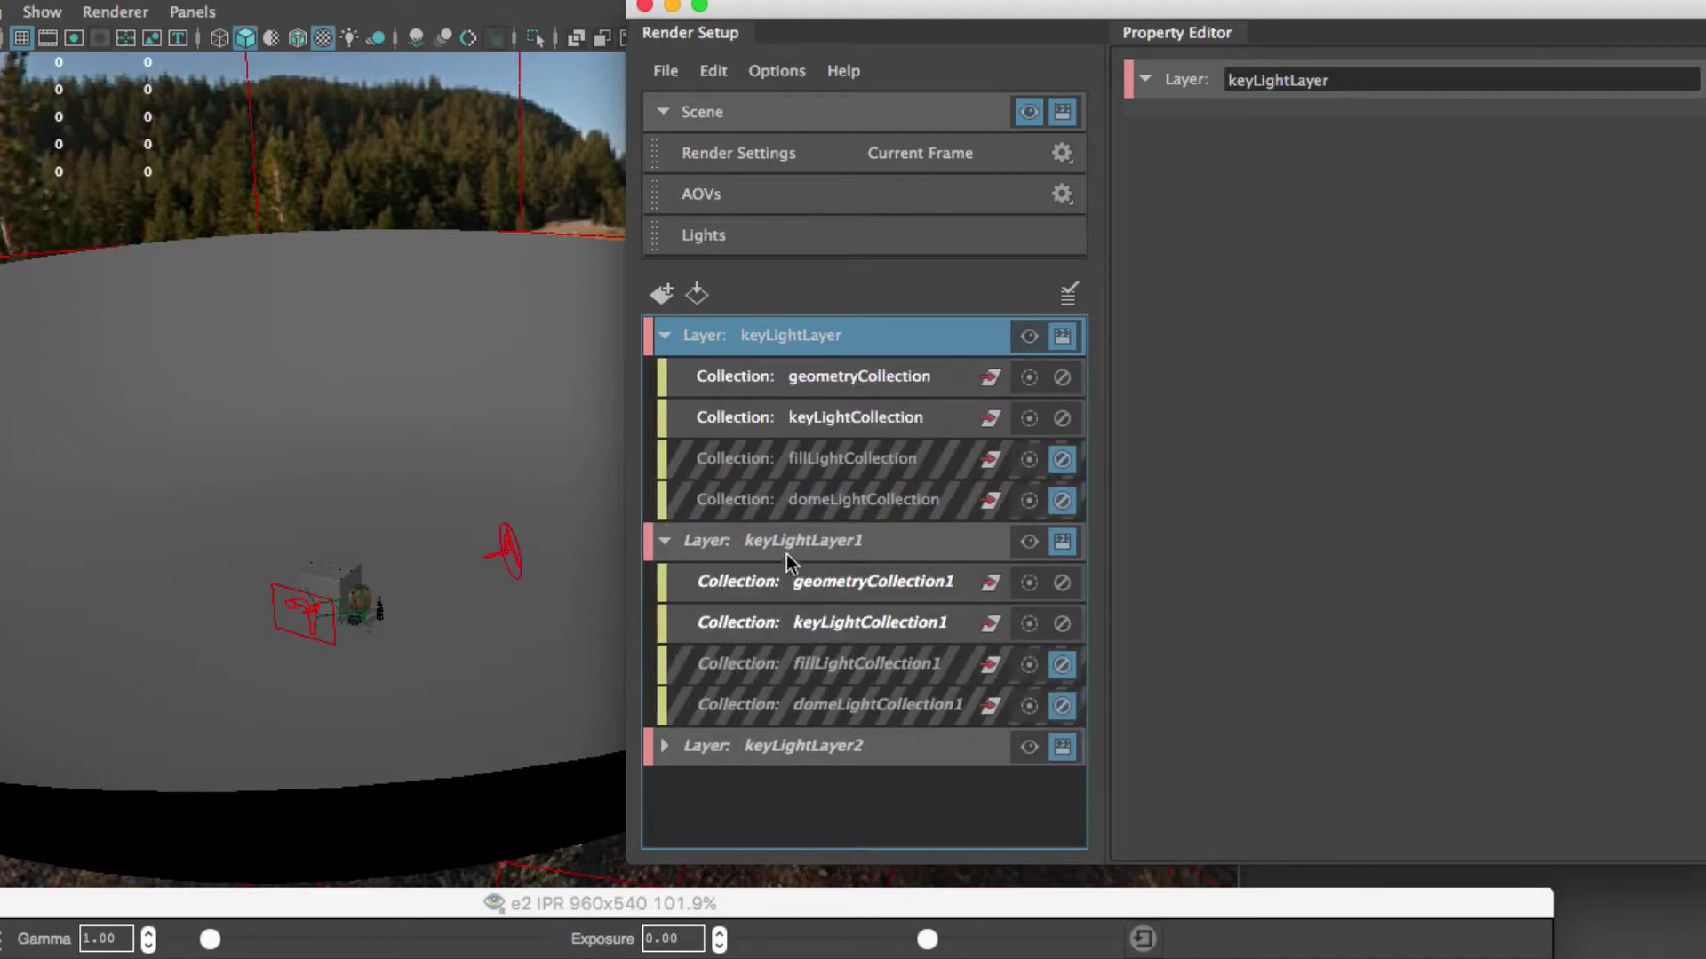
click(812, 544)
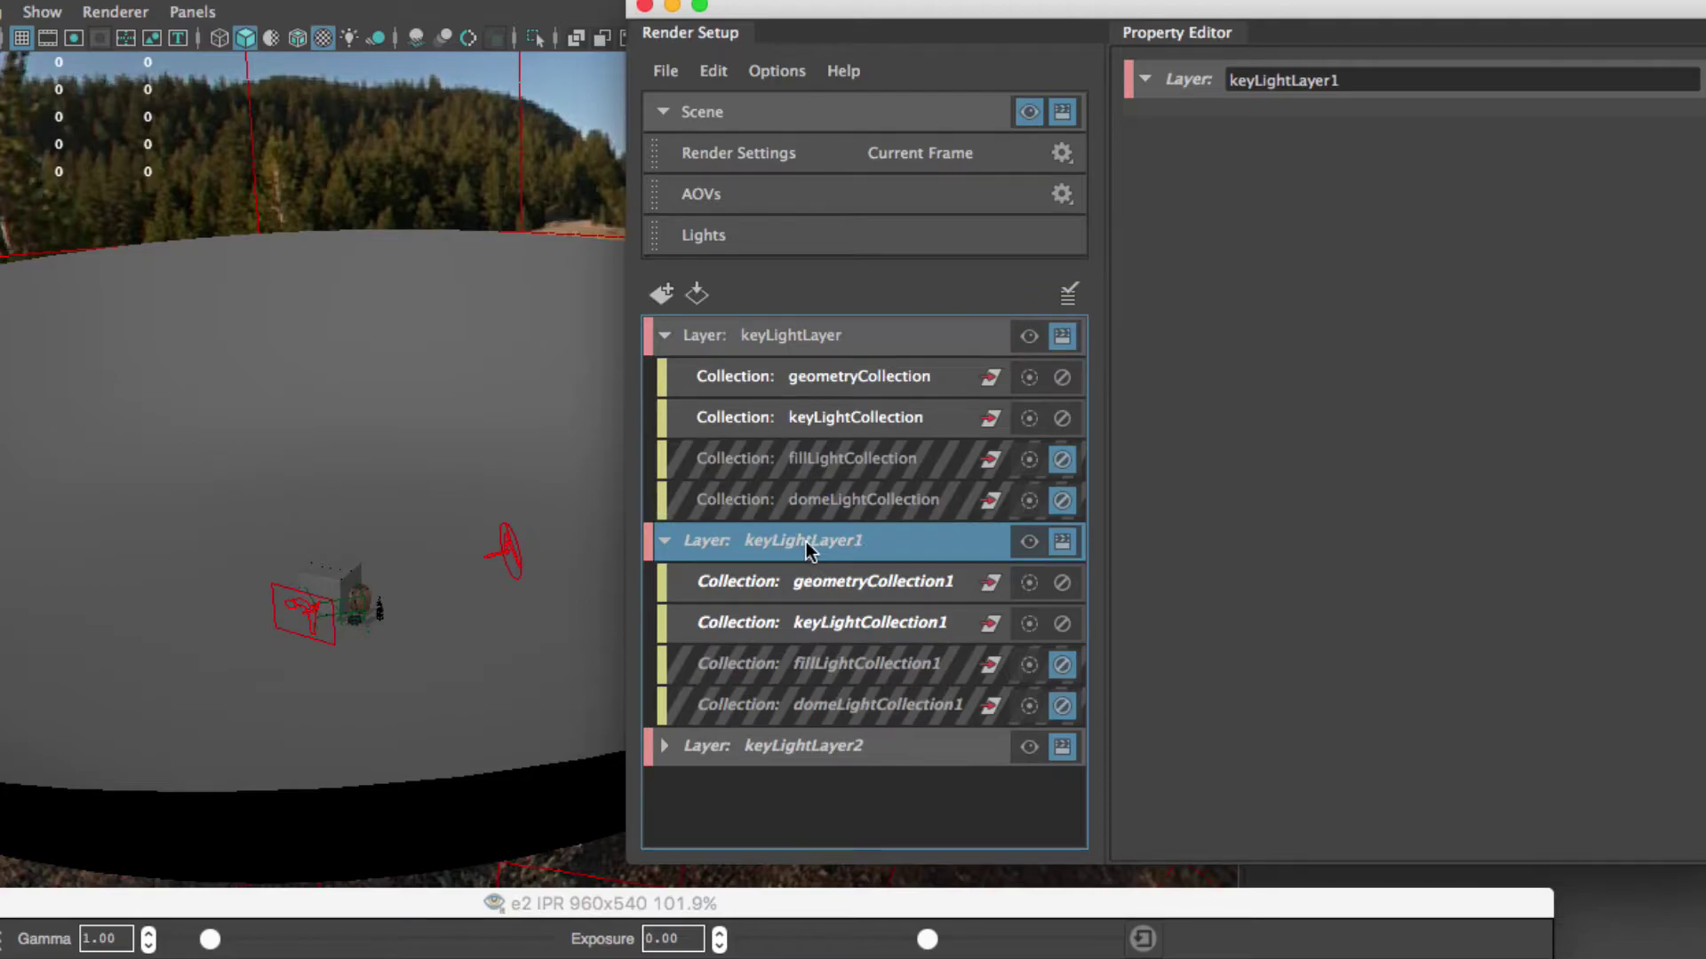
double_click(807, 544)
key(Right)
key(BackSpace)
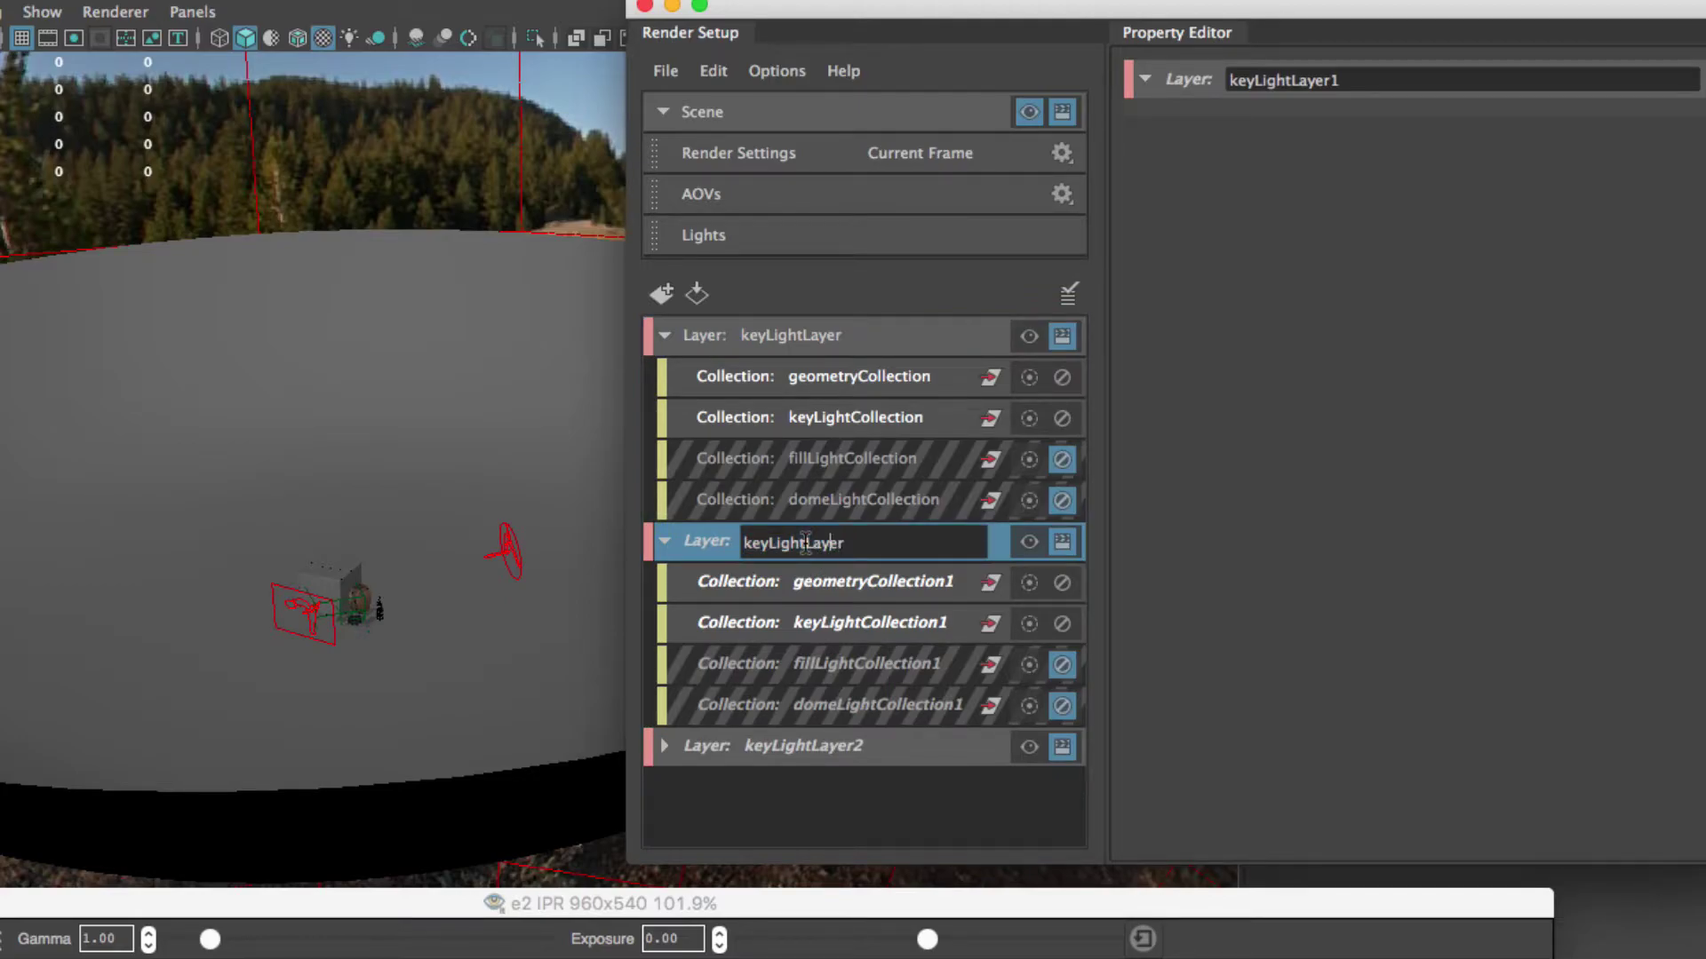
key(Left)
key(Left)
key(Left)
key(Left)
key(Left)
key(Left)
key(Left)
key(shift+Home)
text(fill)
key(Return)
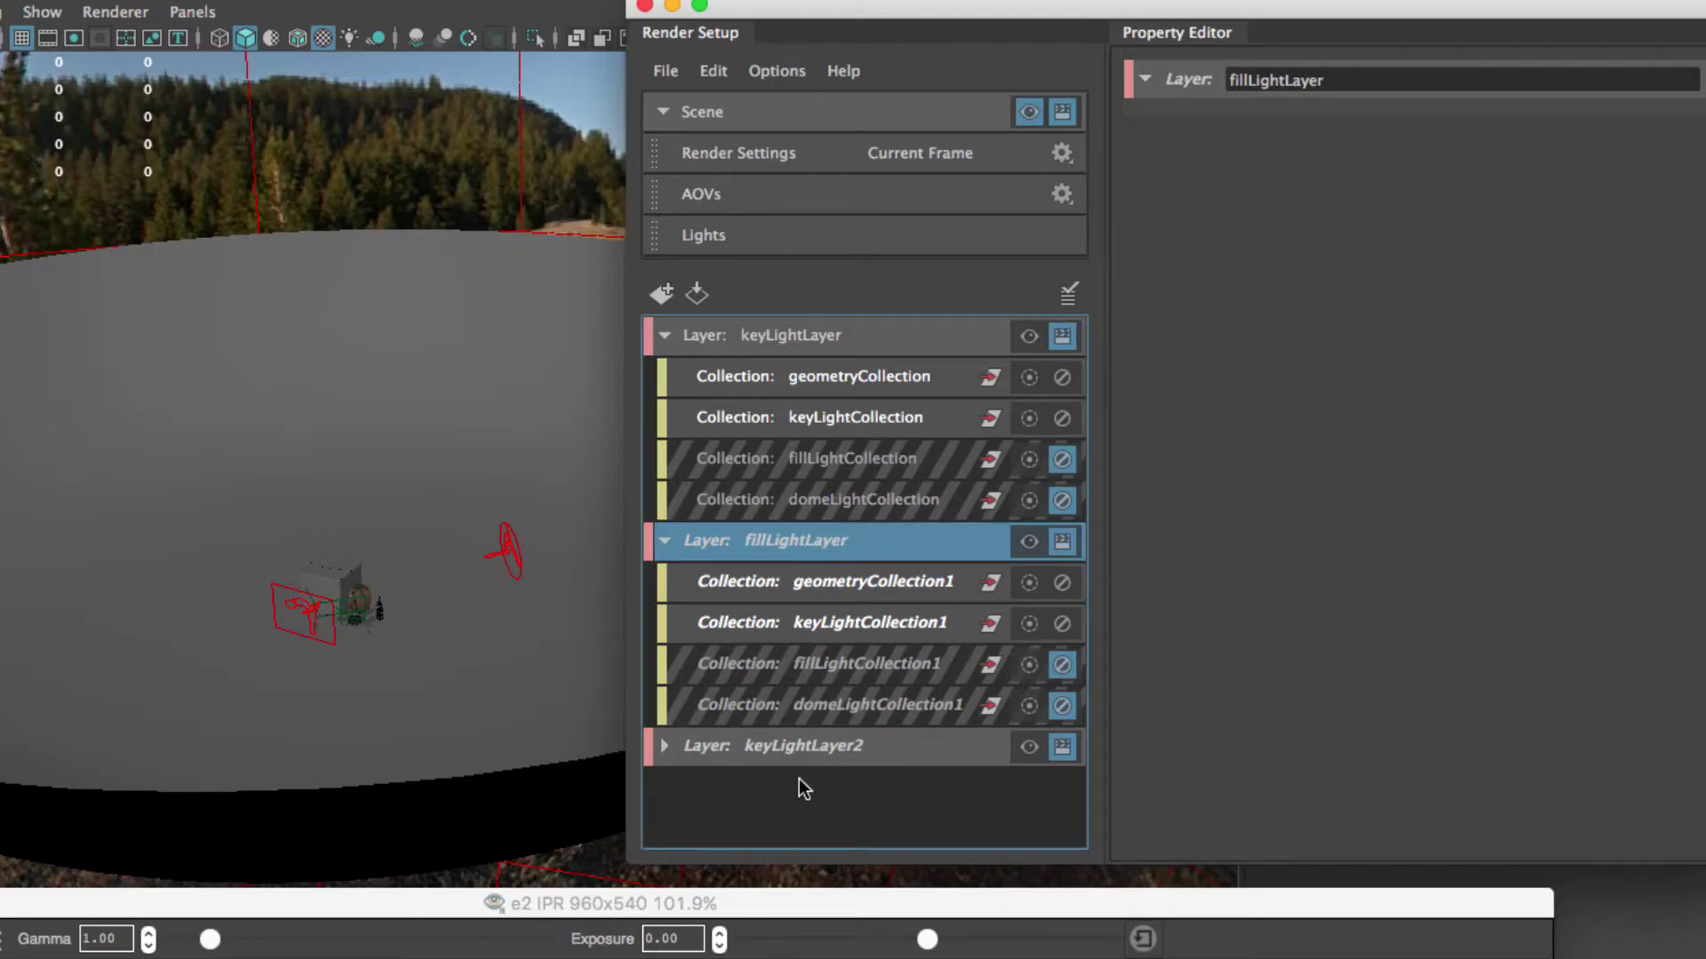
Step: Rename the second copied layer as domeLightLayer
double_click(801, 748)
key(Right)
key(BackSpace)
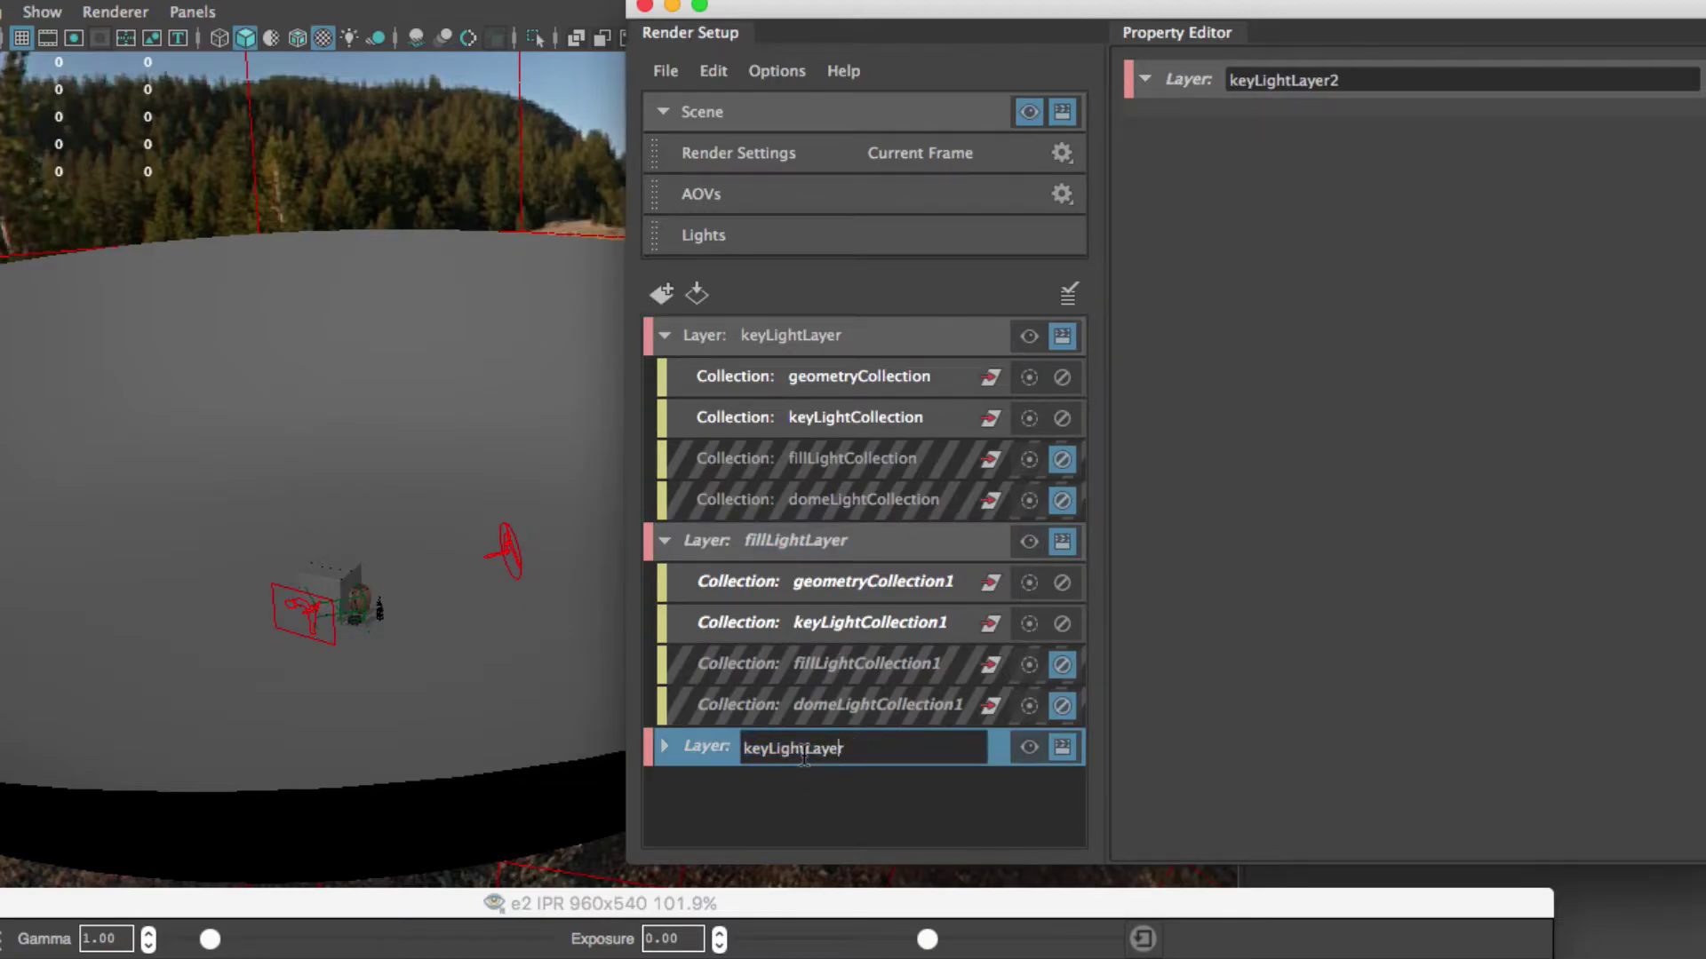
key(Left)
key(shift+Left)
key(shift+Left)
key(shift+Left)
text(dome)
key(Return)
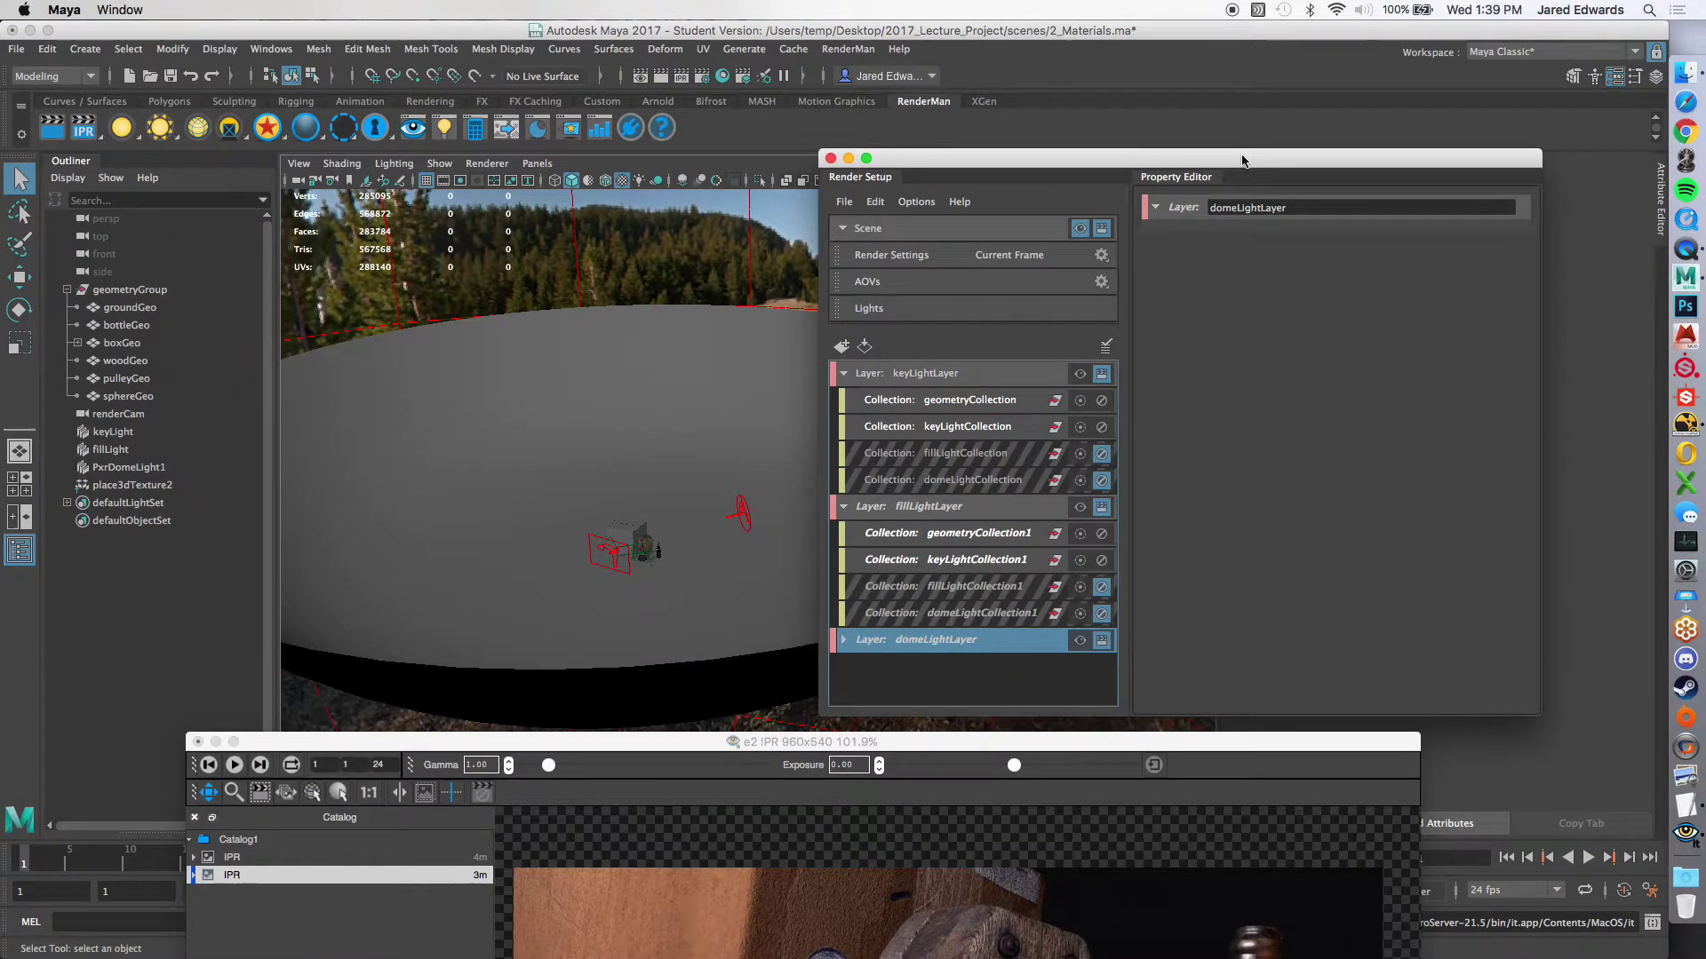
Step: Move the Render Setup window clear of the viewport, make each light layer visible in turn and review domeLightLayer's collections
drag(1241, 159, 1373, 53)
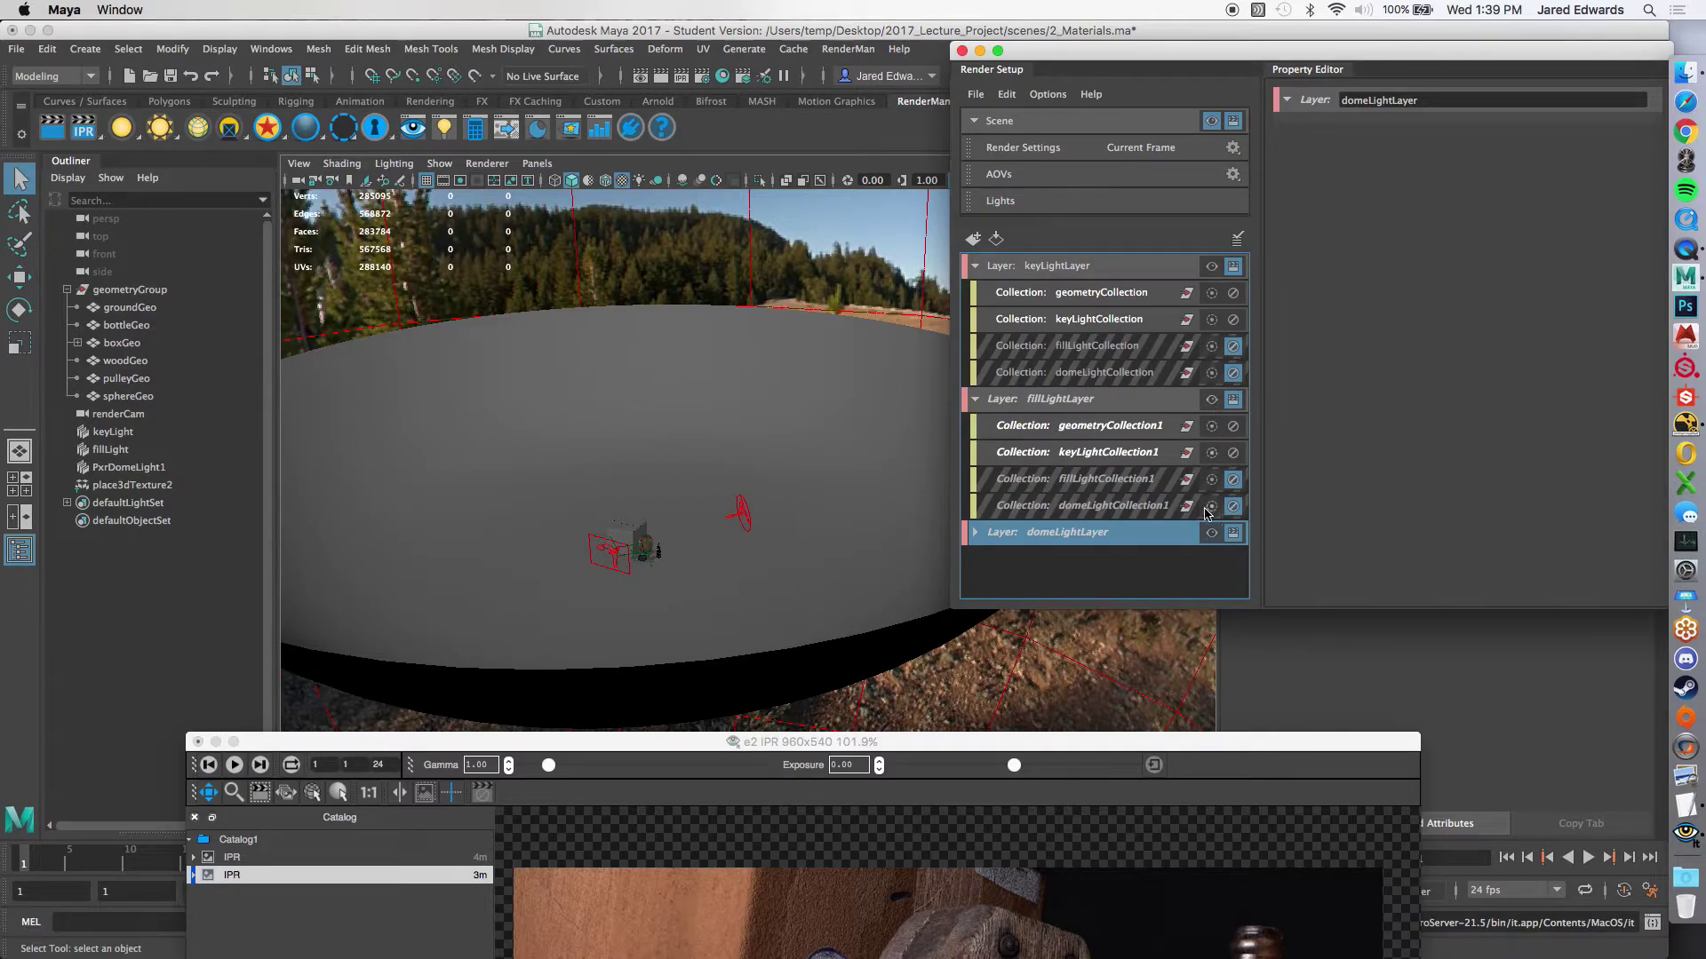
click(1212, 267)
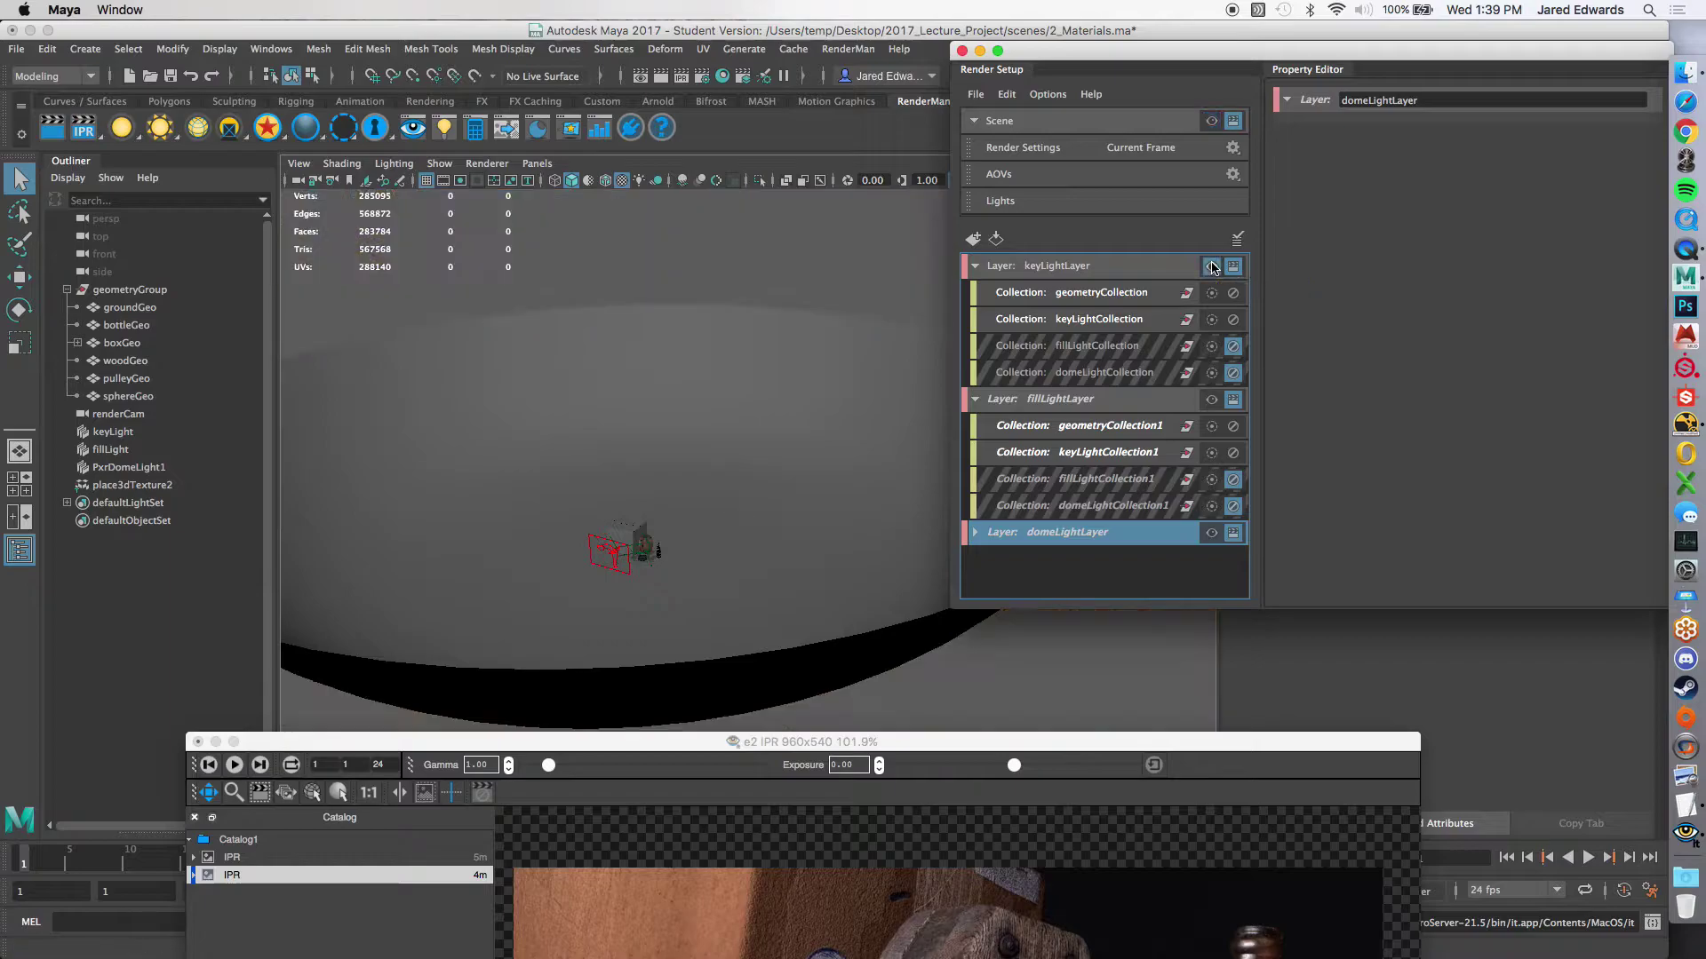
click(1212, 400)
click(1212, 533)
click(976, 532)
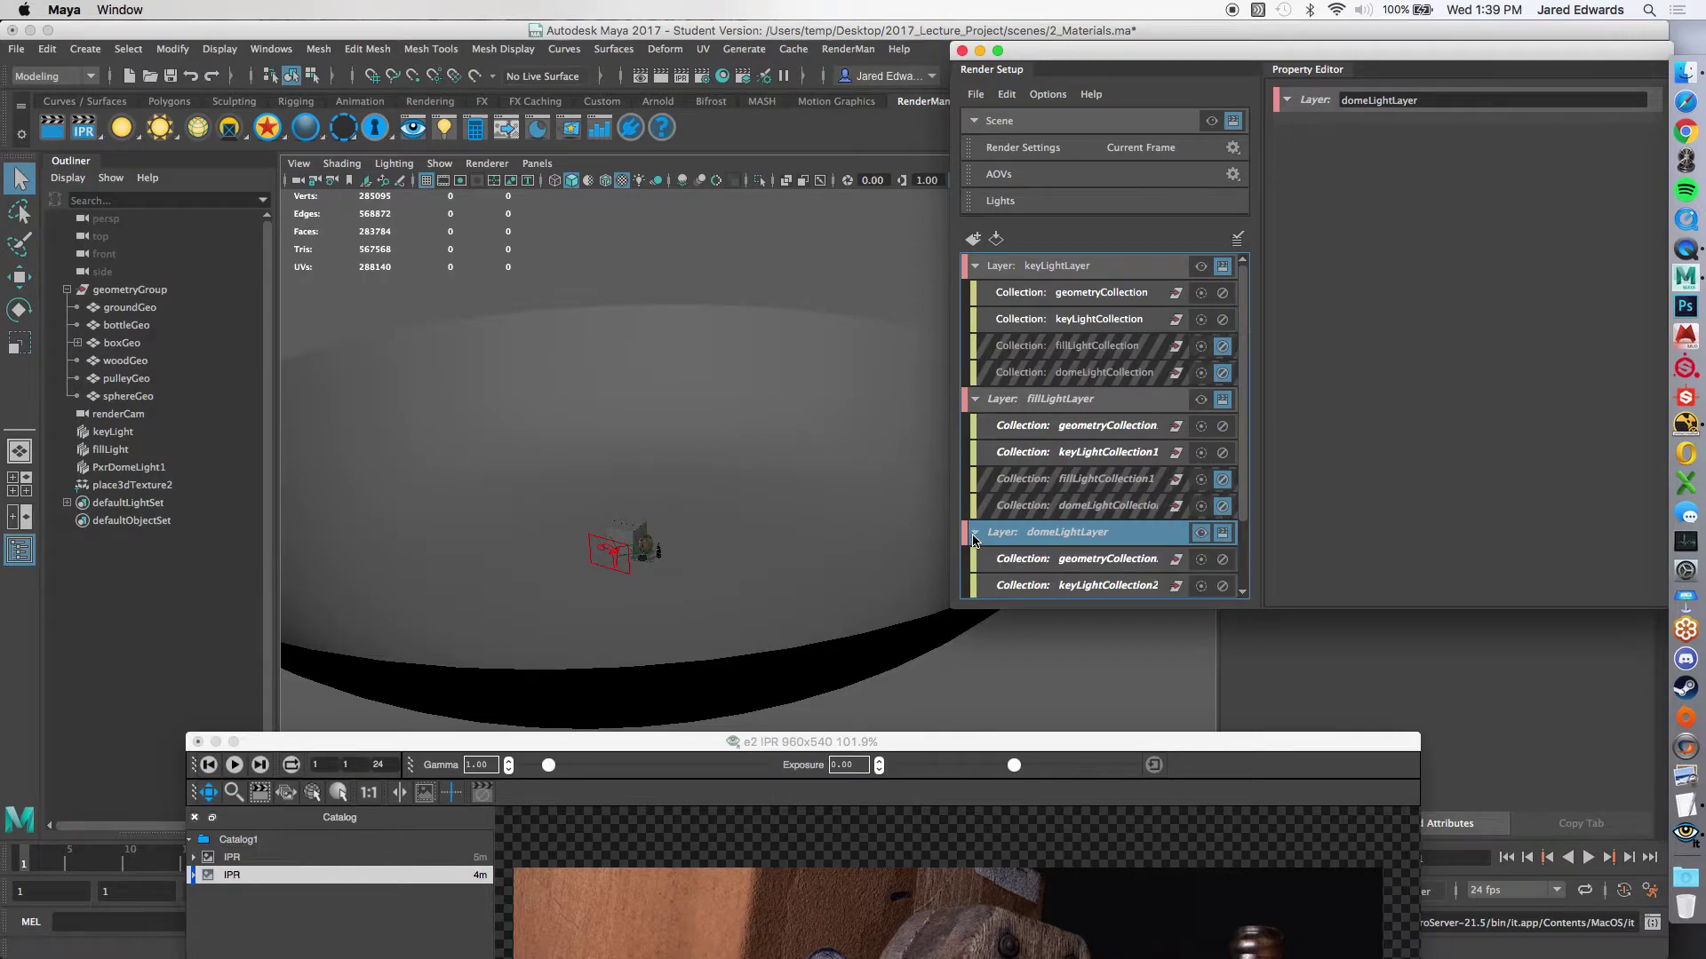
scroll(1118, 517, down, 3)
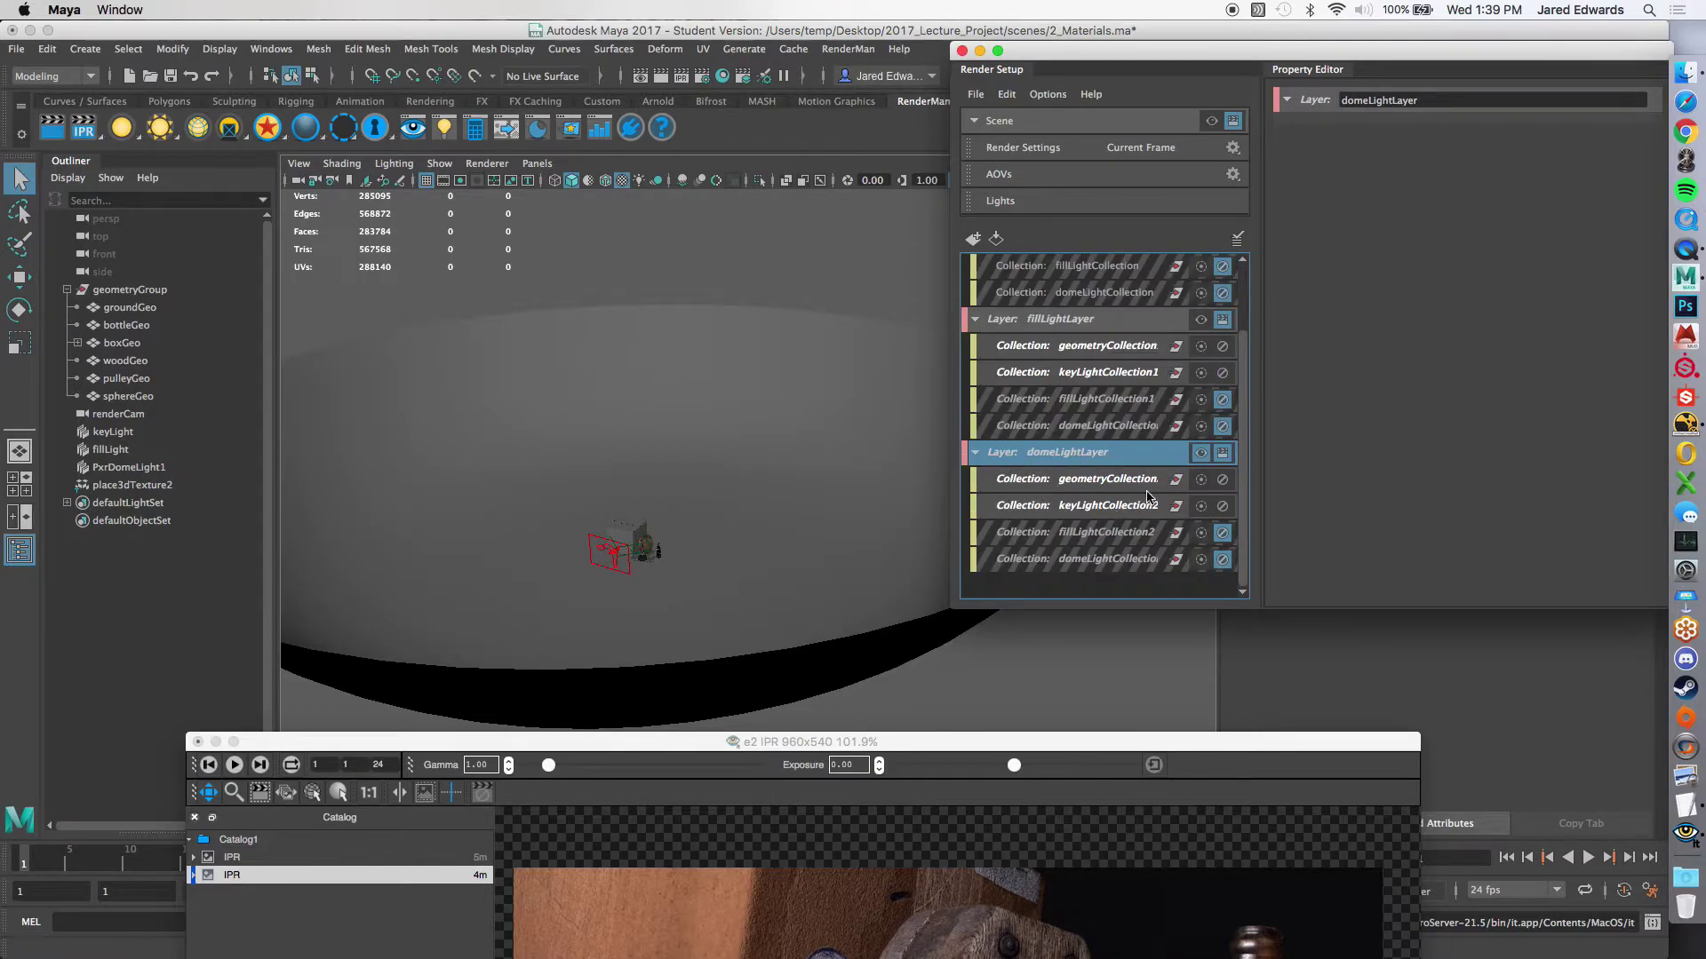
scroll(1129, 494, up, 3)
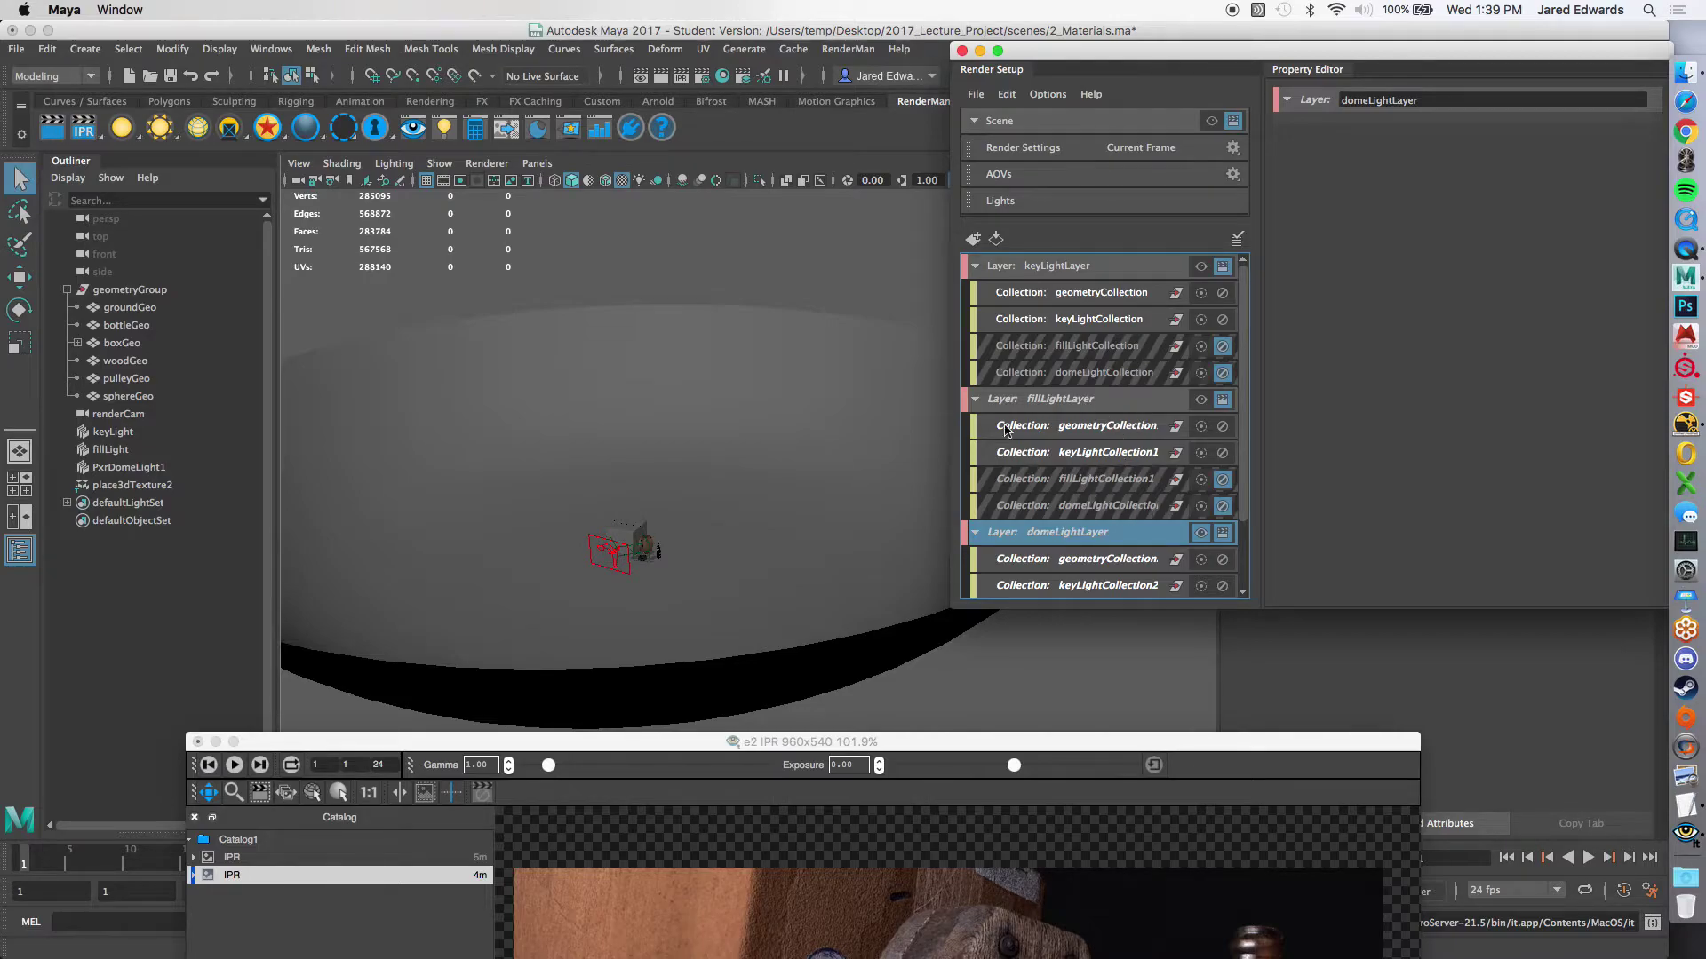
Step: Make fillLightLayer visible, disabling its key light collection and enabling its fill light collection
click(1223, 453)
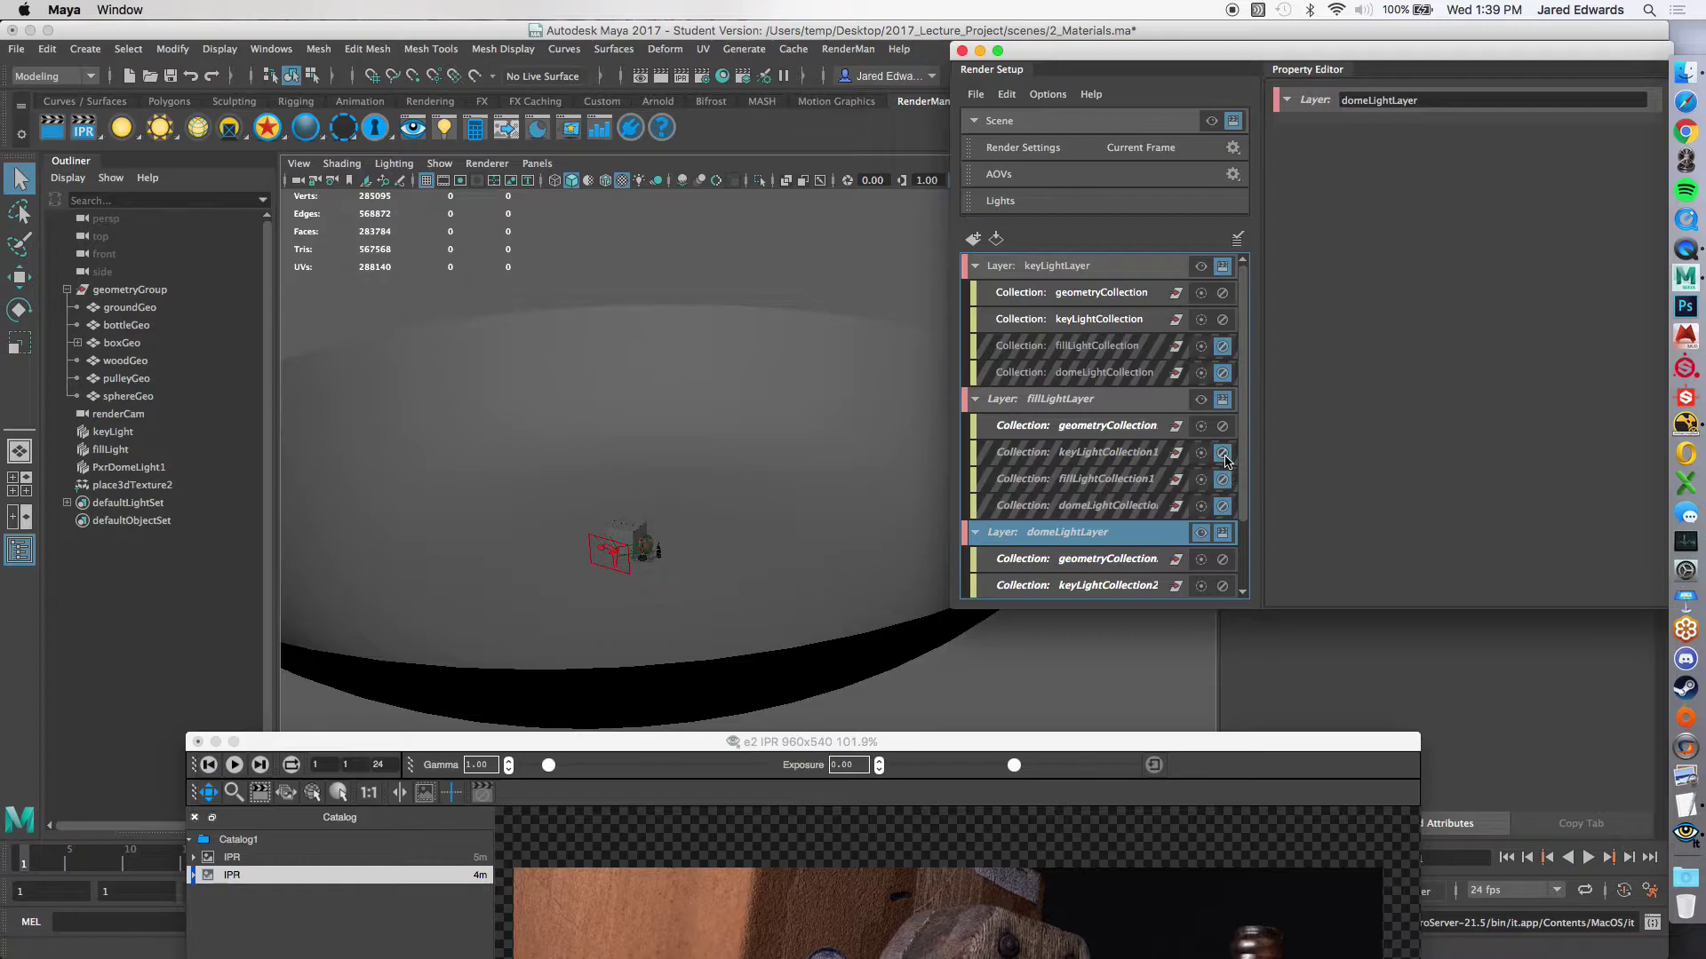
click(1200, 400)
click(1223, 455)
click(1222, 454)
click(1223, 480)
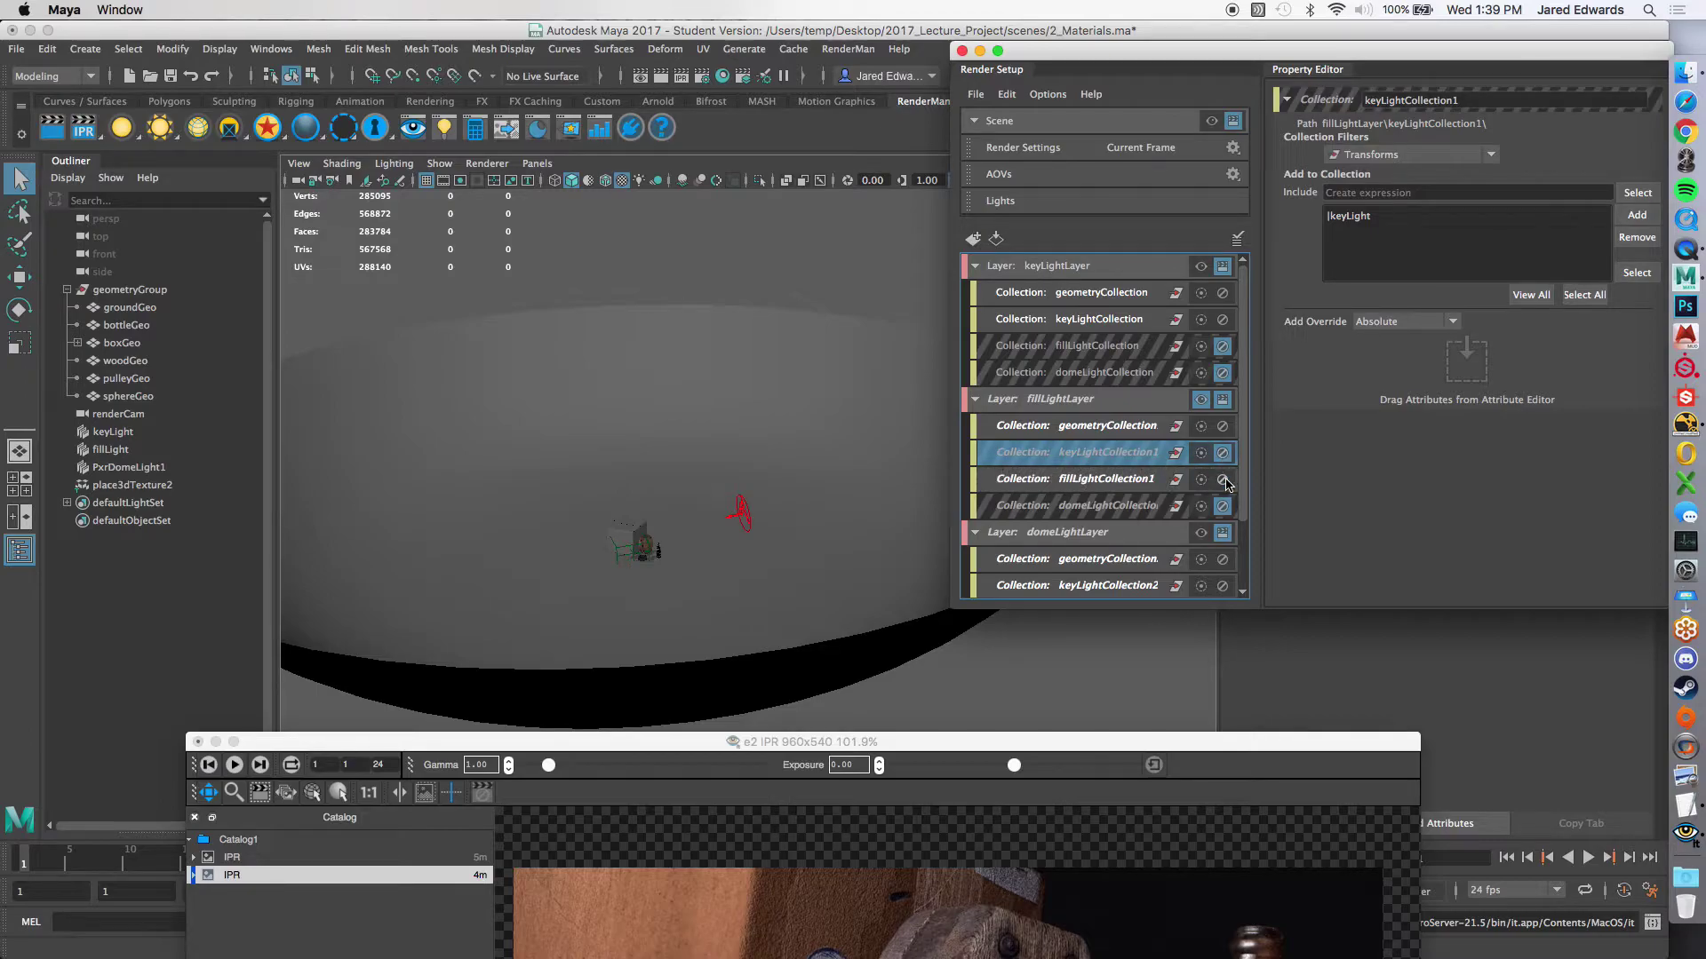
Step: Make domeLightLayer visible, disabling its key light collection and enabling its dome light collection
scroll(1226, 483, down, 3)
click(1141, 454)
click(1199, 453)
click(1225, 506)
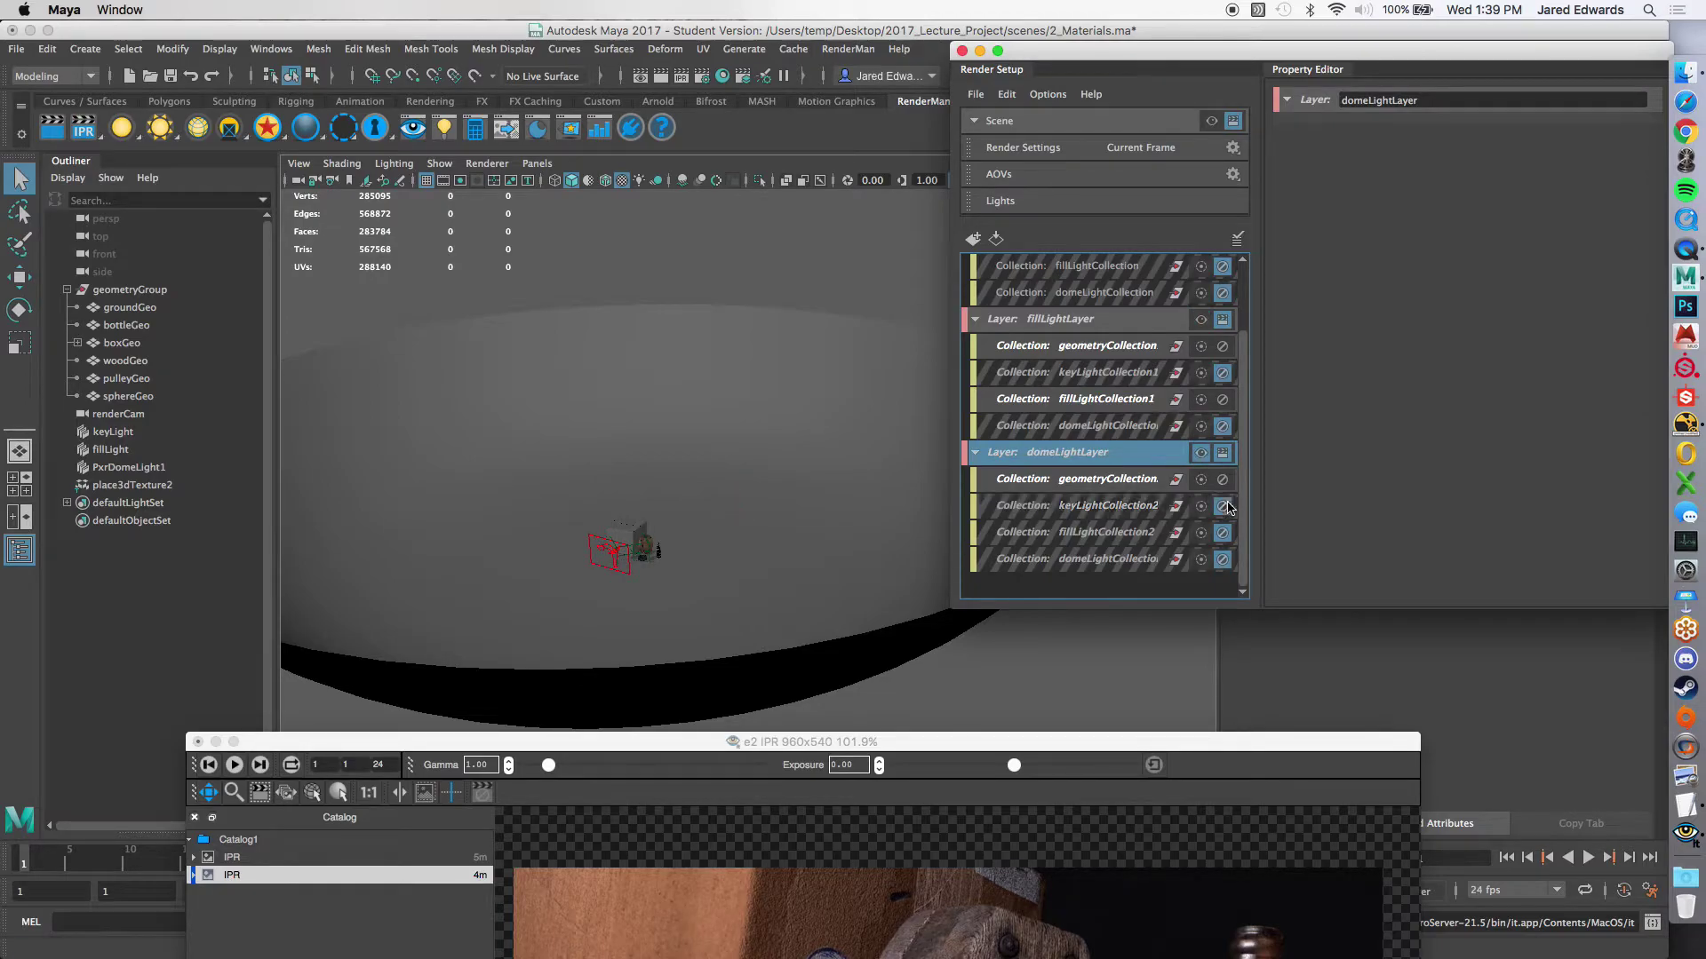
click(1223, 559)
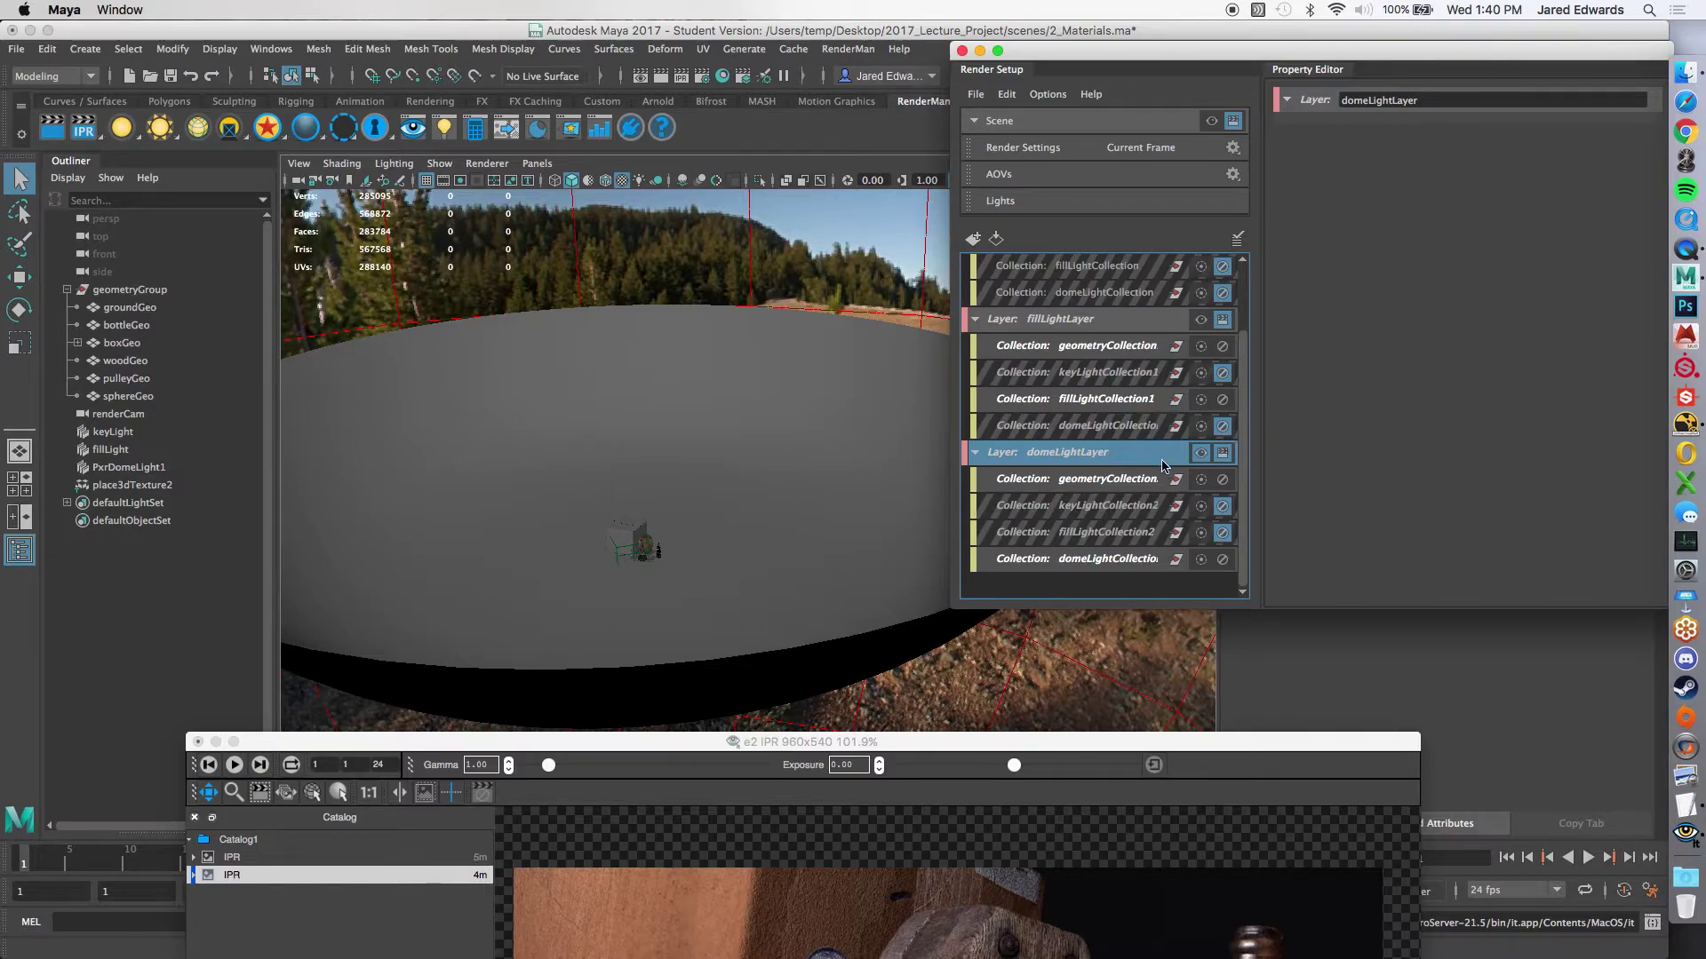
Step: Switch visibility to fillLightLayer and collapse all three light layers
click(1202, 322)
click(1202, 319)
scroll(1125, 356, up, 3)
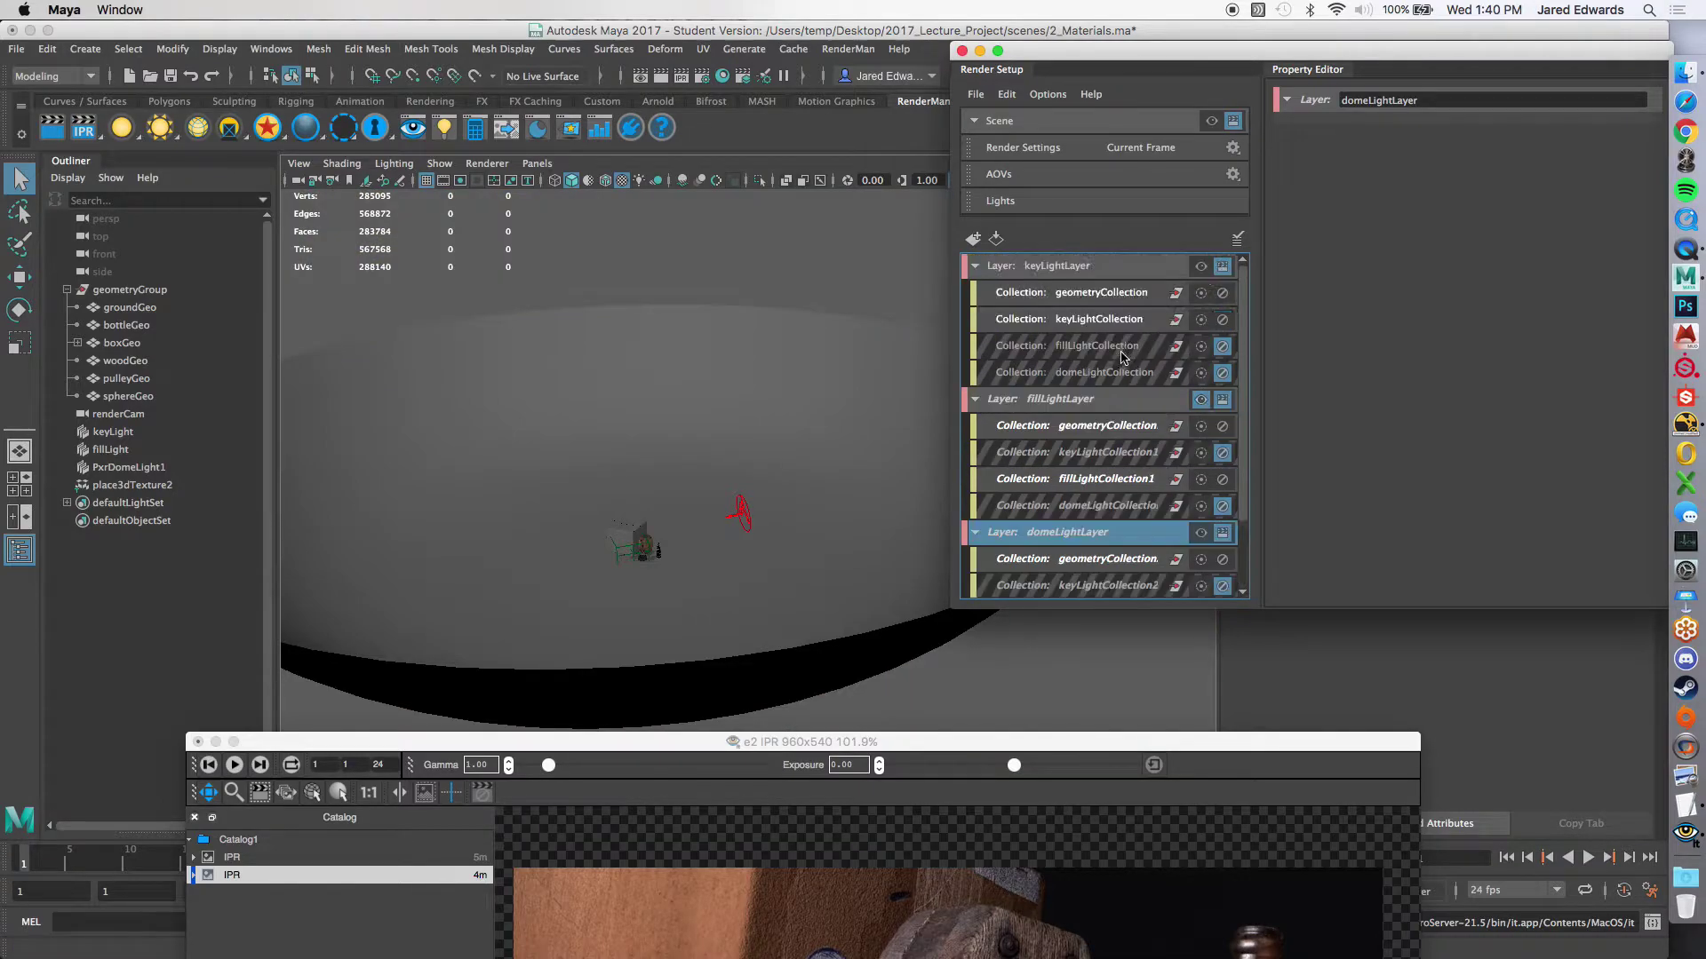
click(975, 266)
click(975, 292)
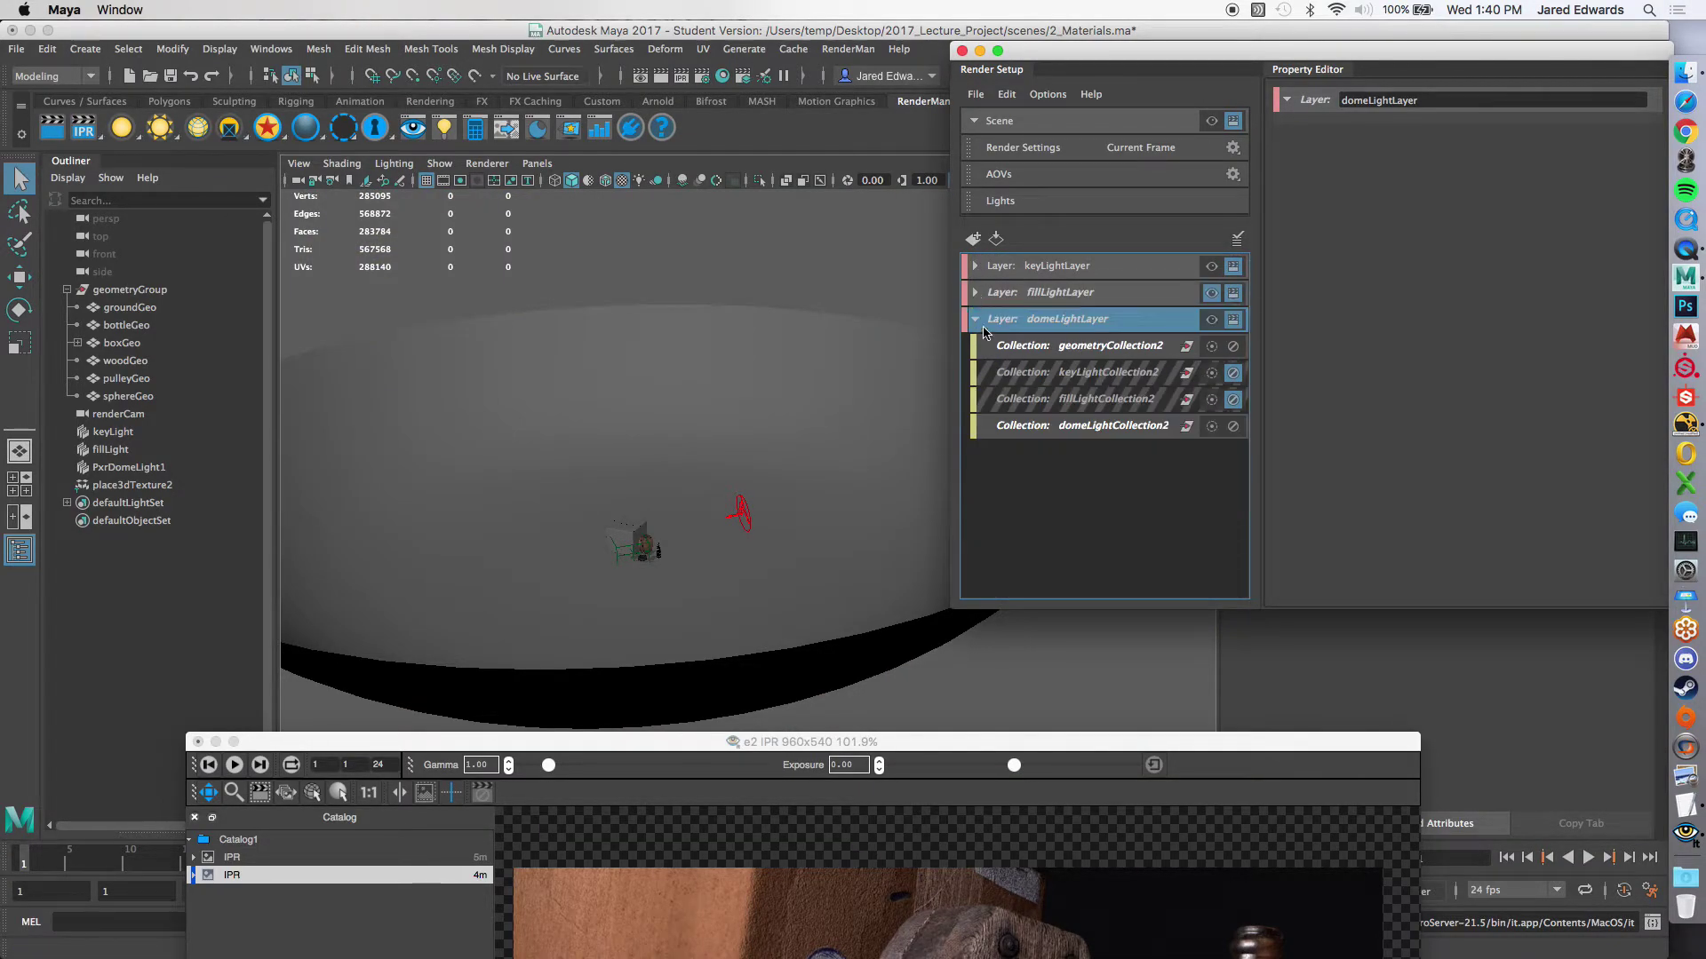
click(974, 319)
Step: Switch visibility between keyLightLayer, fillLightLayer and domeLightLayer to check which light each one shows in the viewport
click(1214, 276)
click(1212, 269)
click(1211, 293)
click(1210, 321)
click(1210, 293)
click(1212, 266)
click(1210, 270)
click(1211, 294)
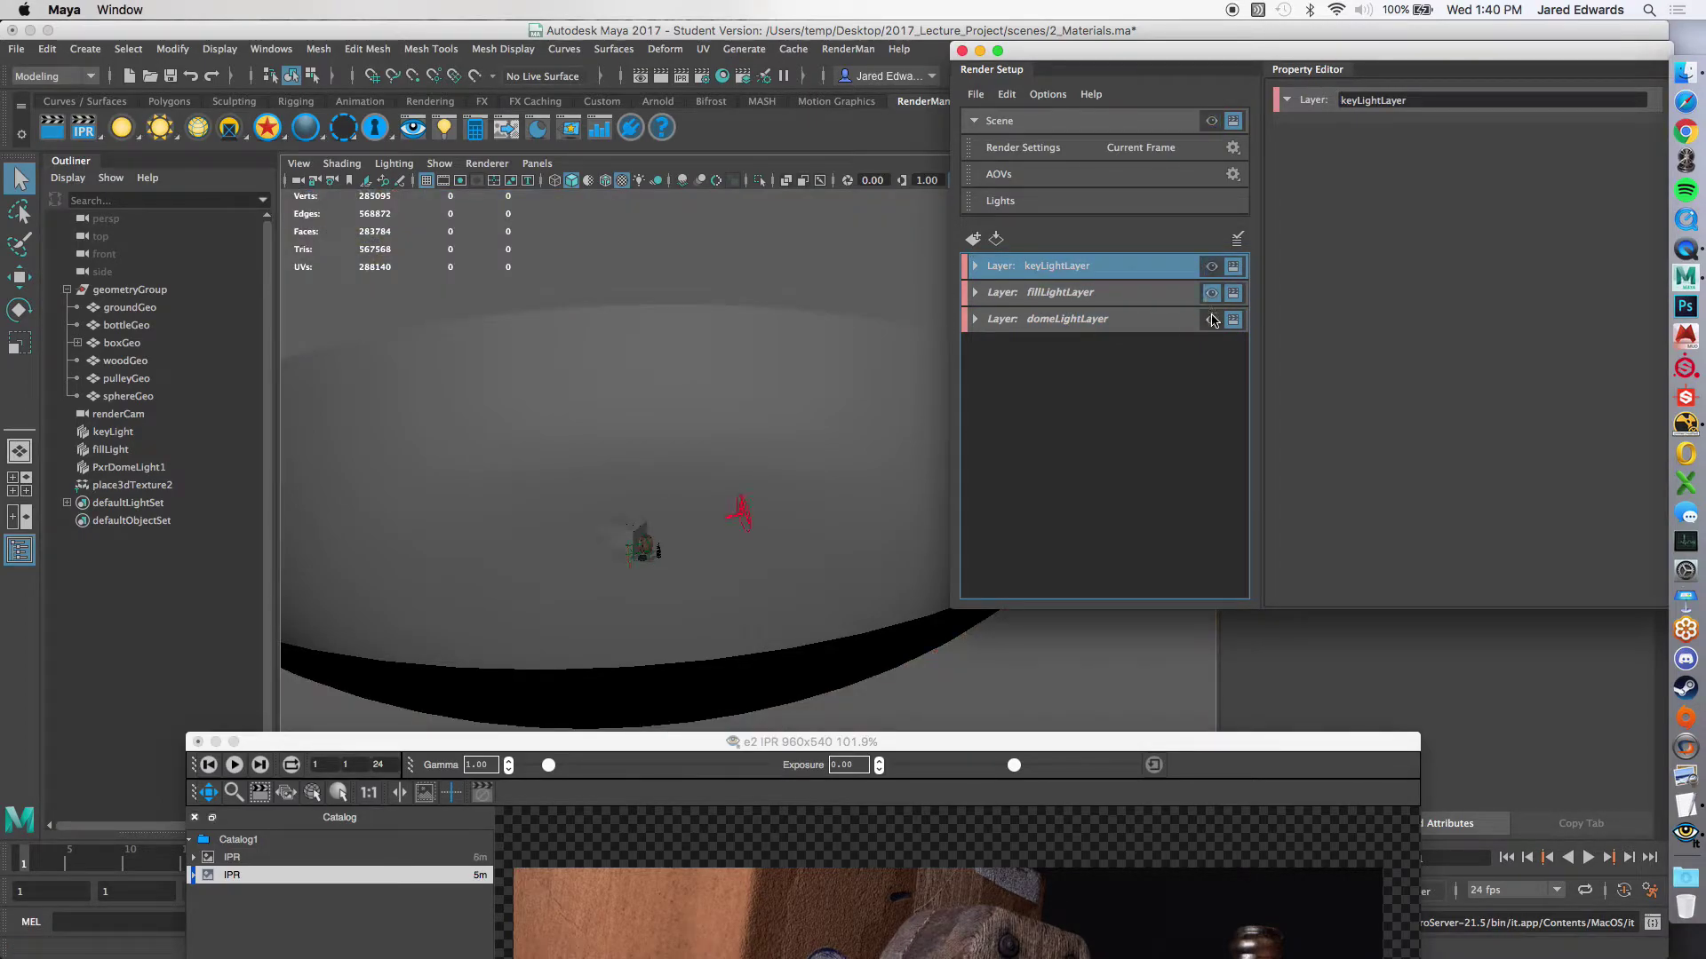
click(1213, 320)
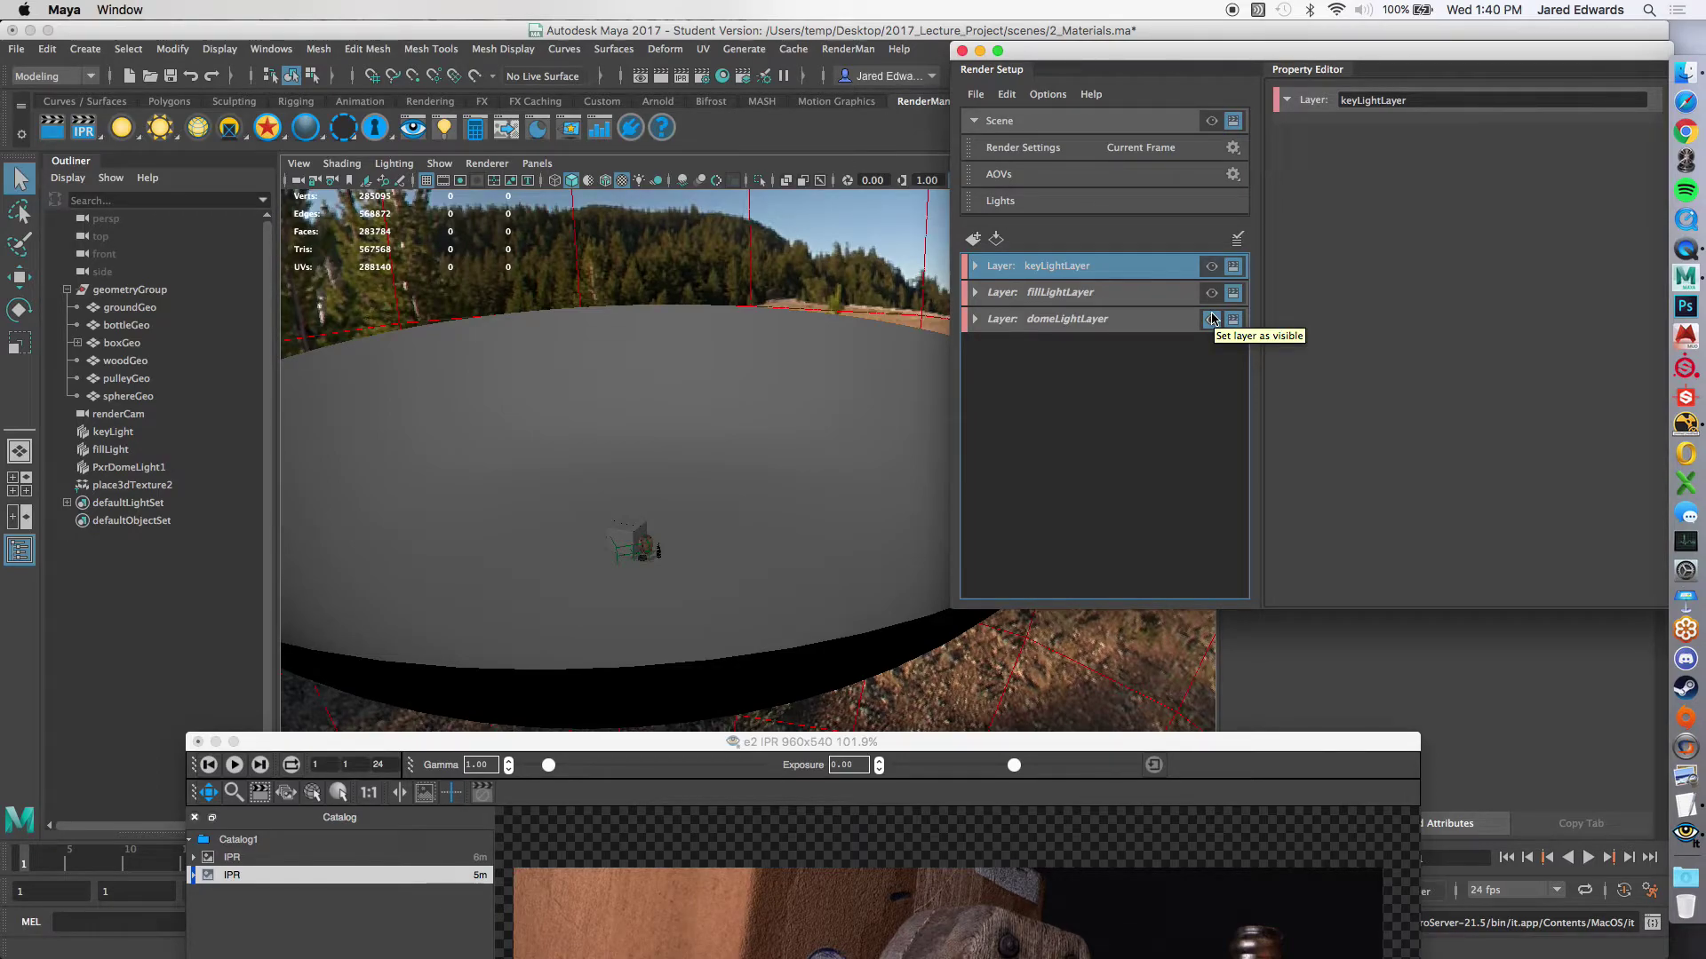
click(1212, 294)
click(1211, 267)
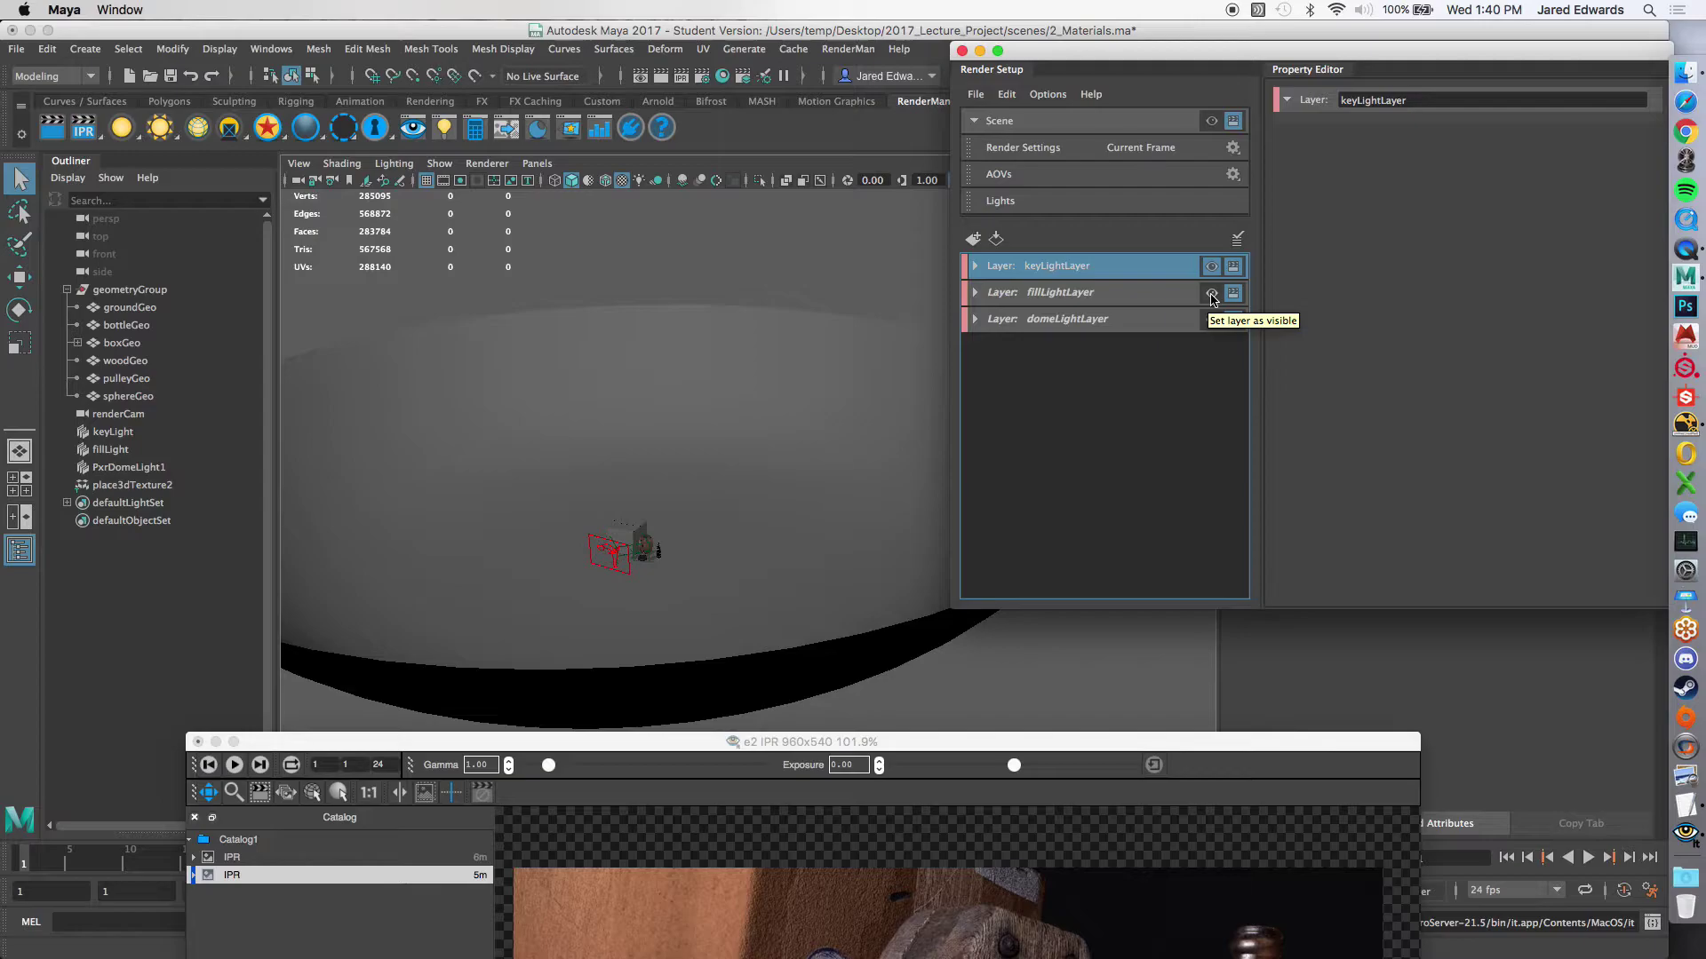
click(1212, 295)
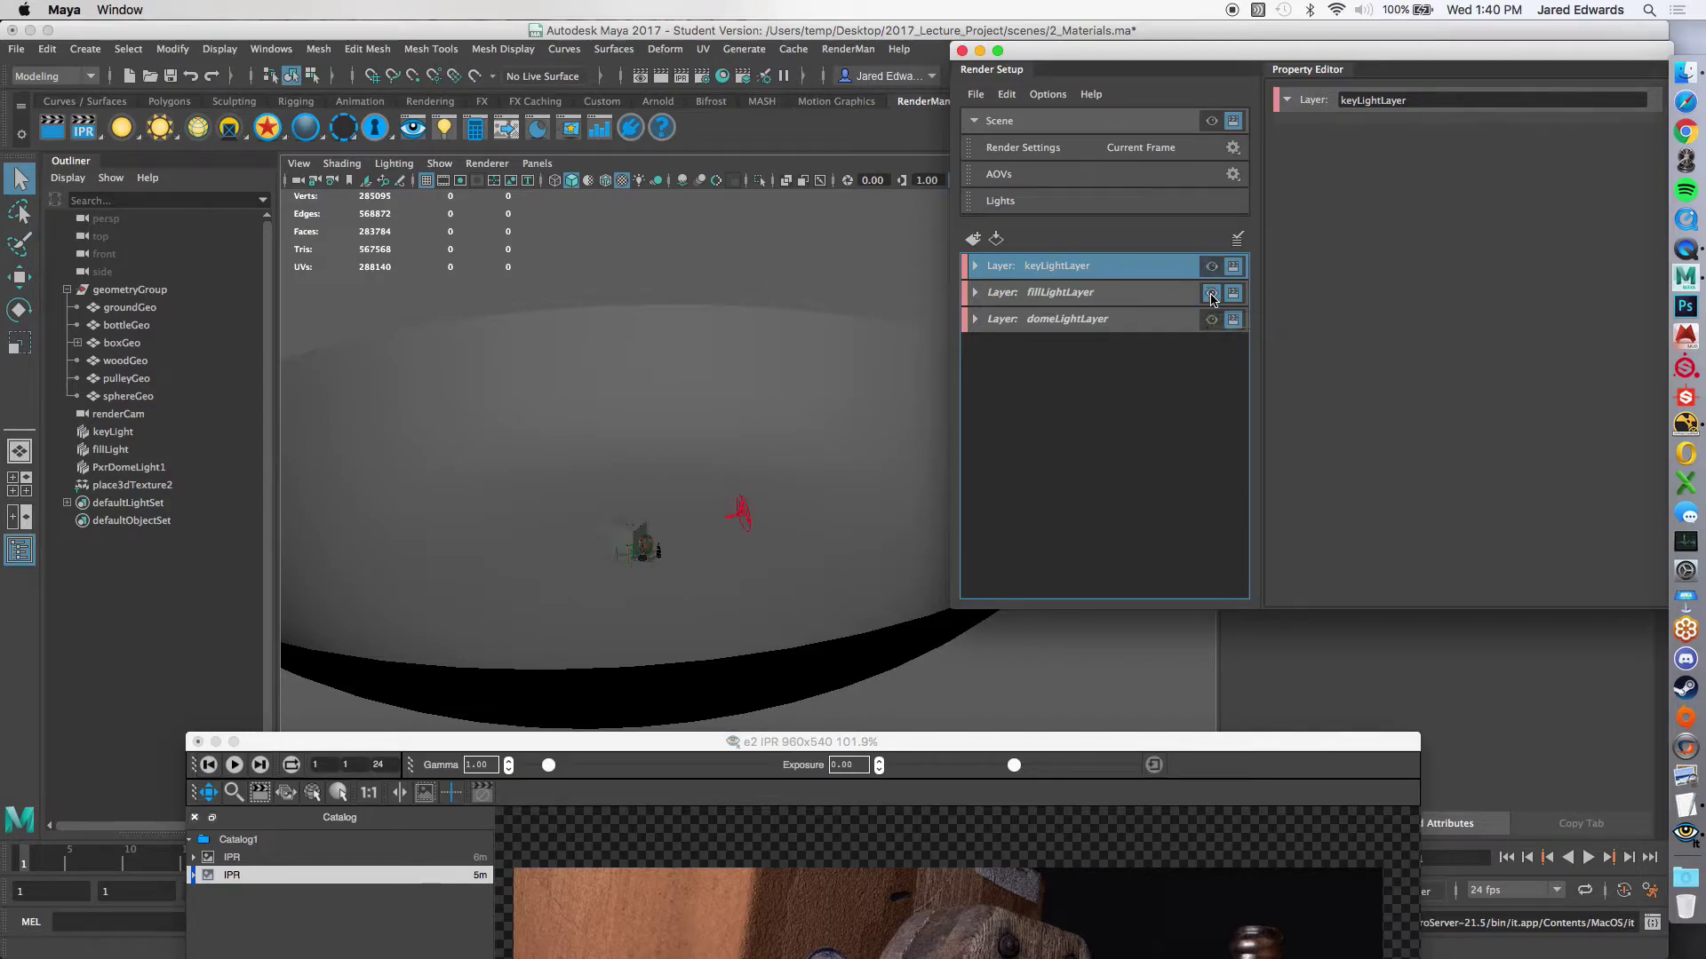
Step: Select fillLightLayer and inspect which of its collections are enabled
click(1111, 300)
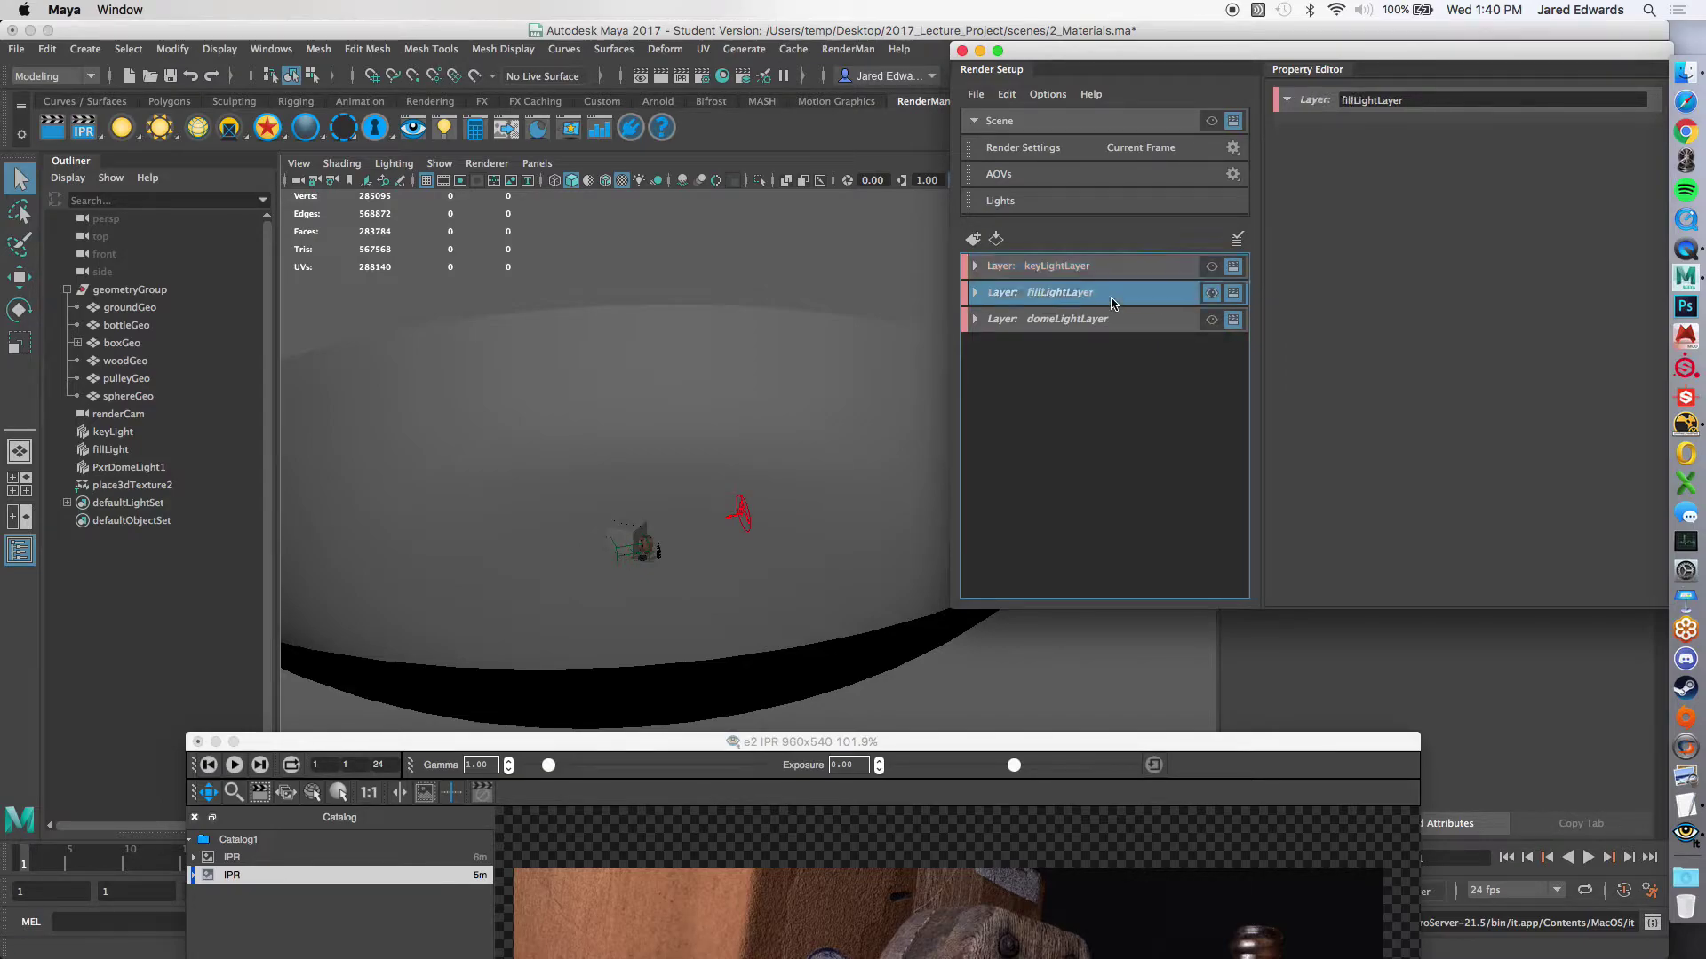
click(975, 293)
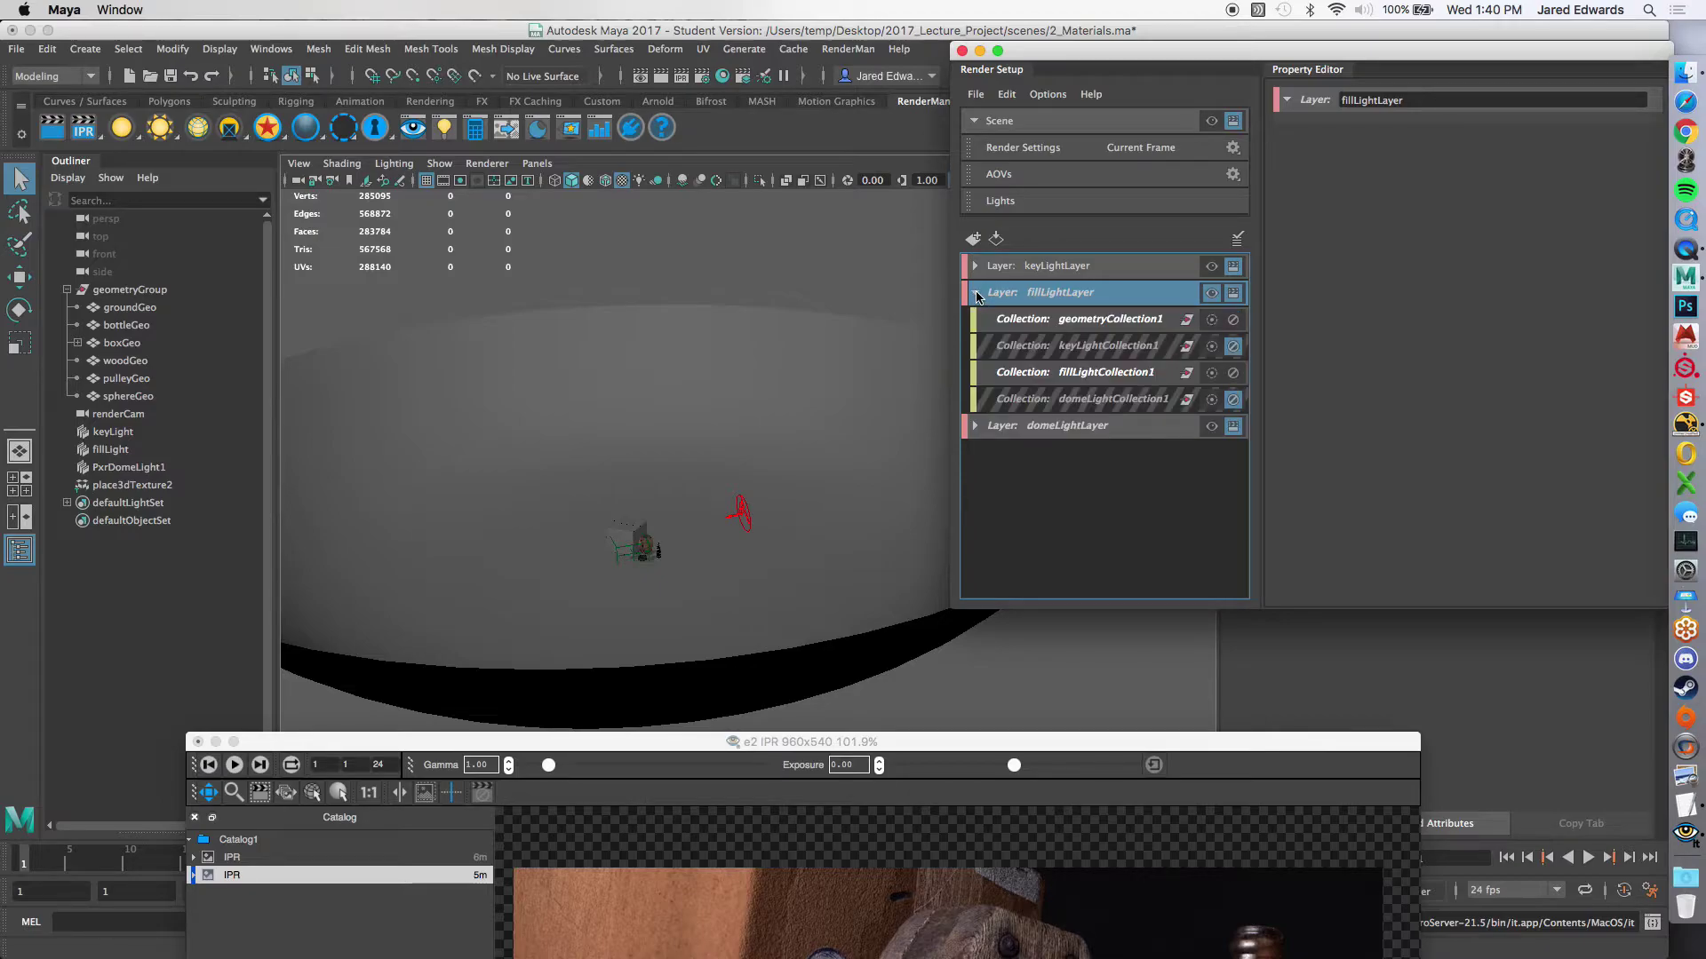
click(975, 293)
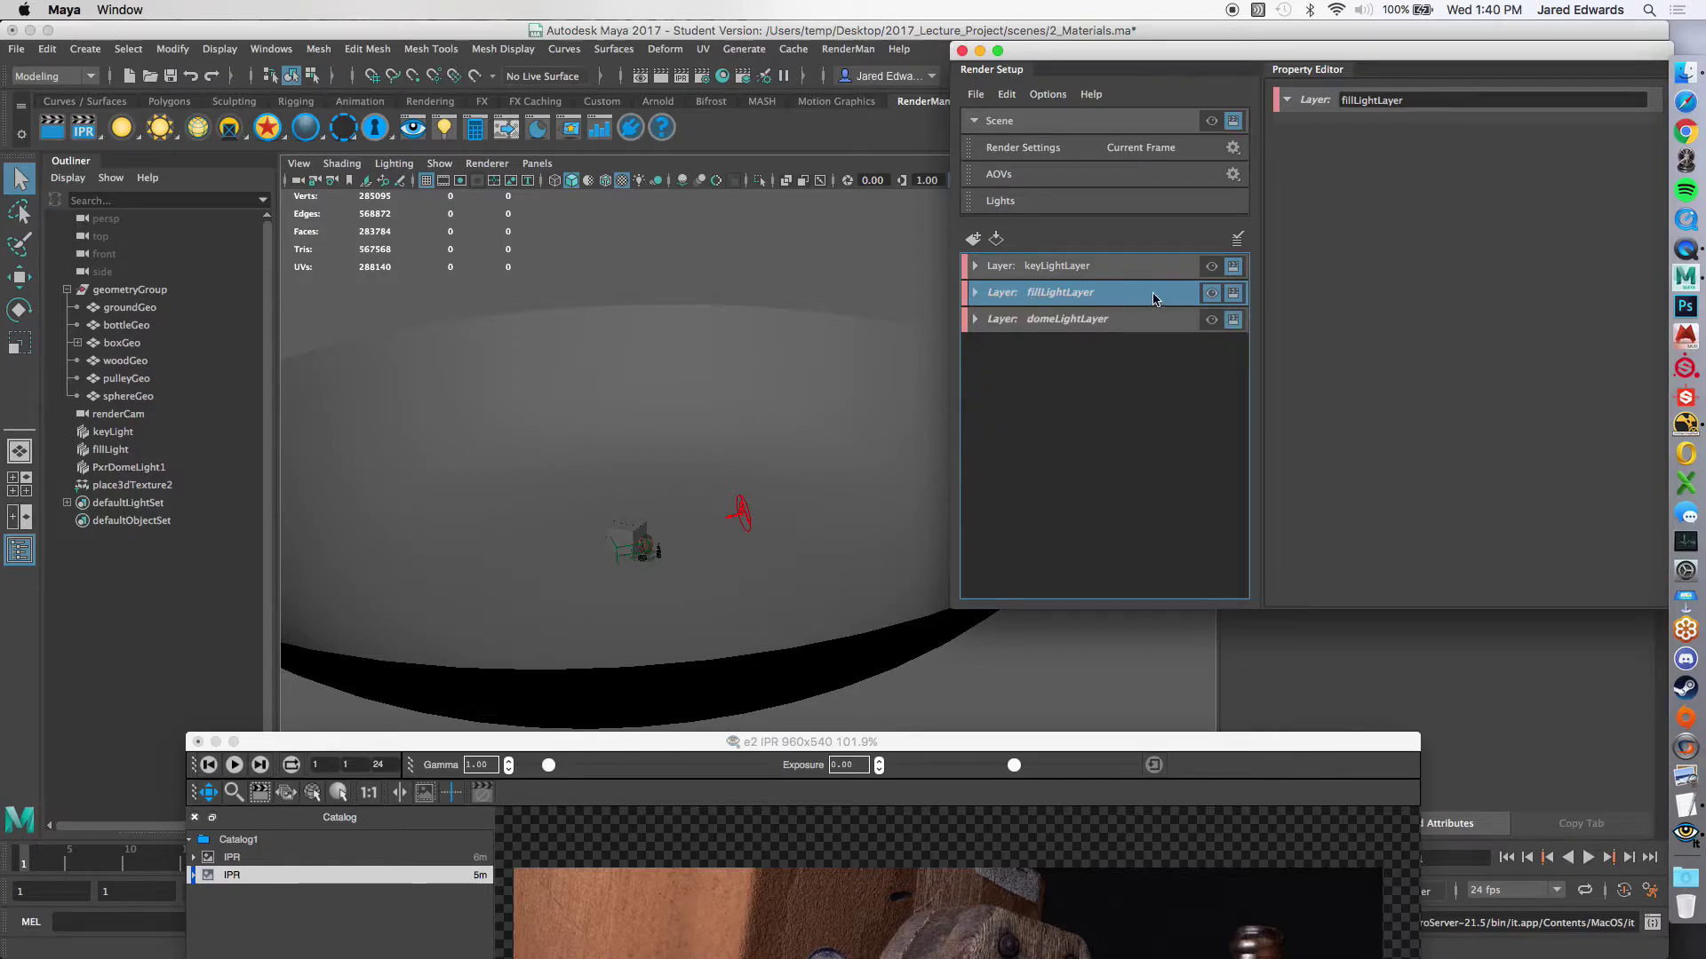
Step: Start an IPR render of fillLightLayer through the current camera, renderCam, with the render viewer moved clear of the render controls
drag(1132, 739, 1199, 357)
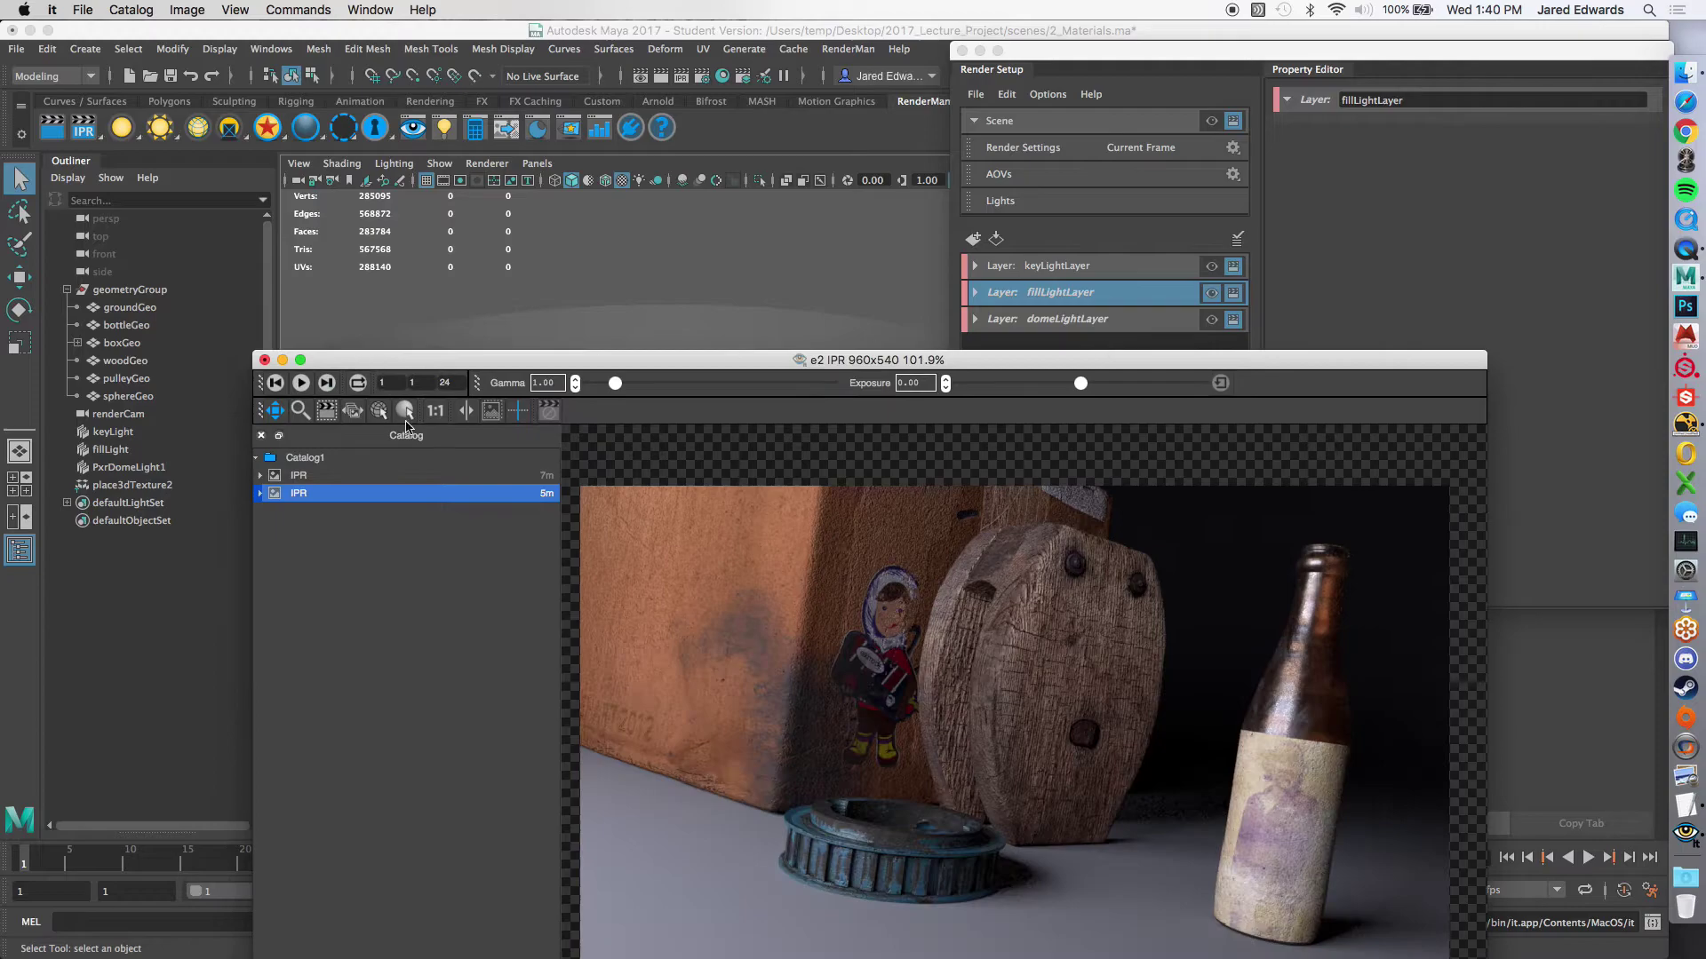
drag(622, 366, 644, 210)
right_click(83, 130)
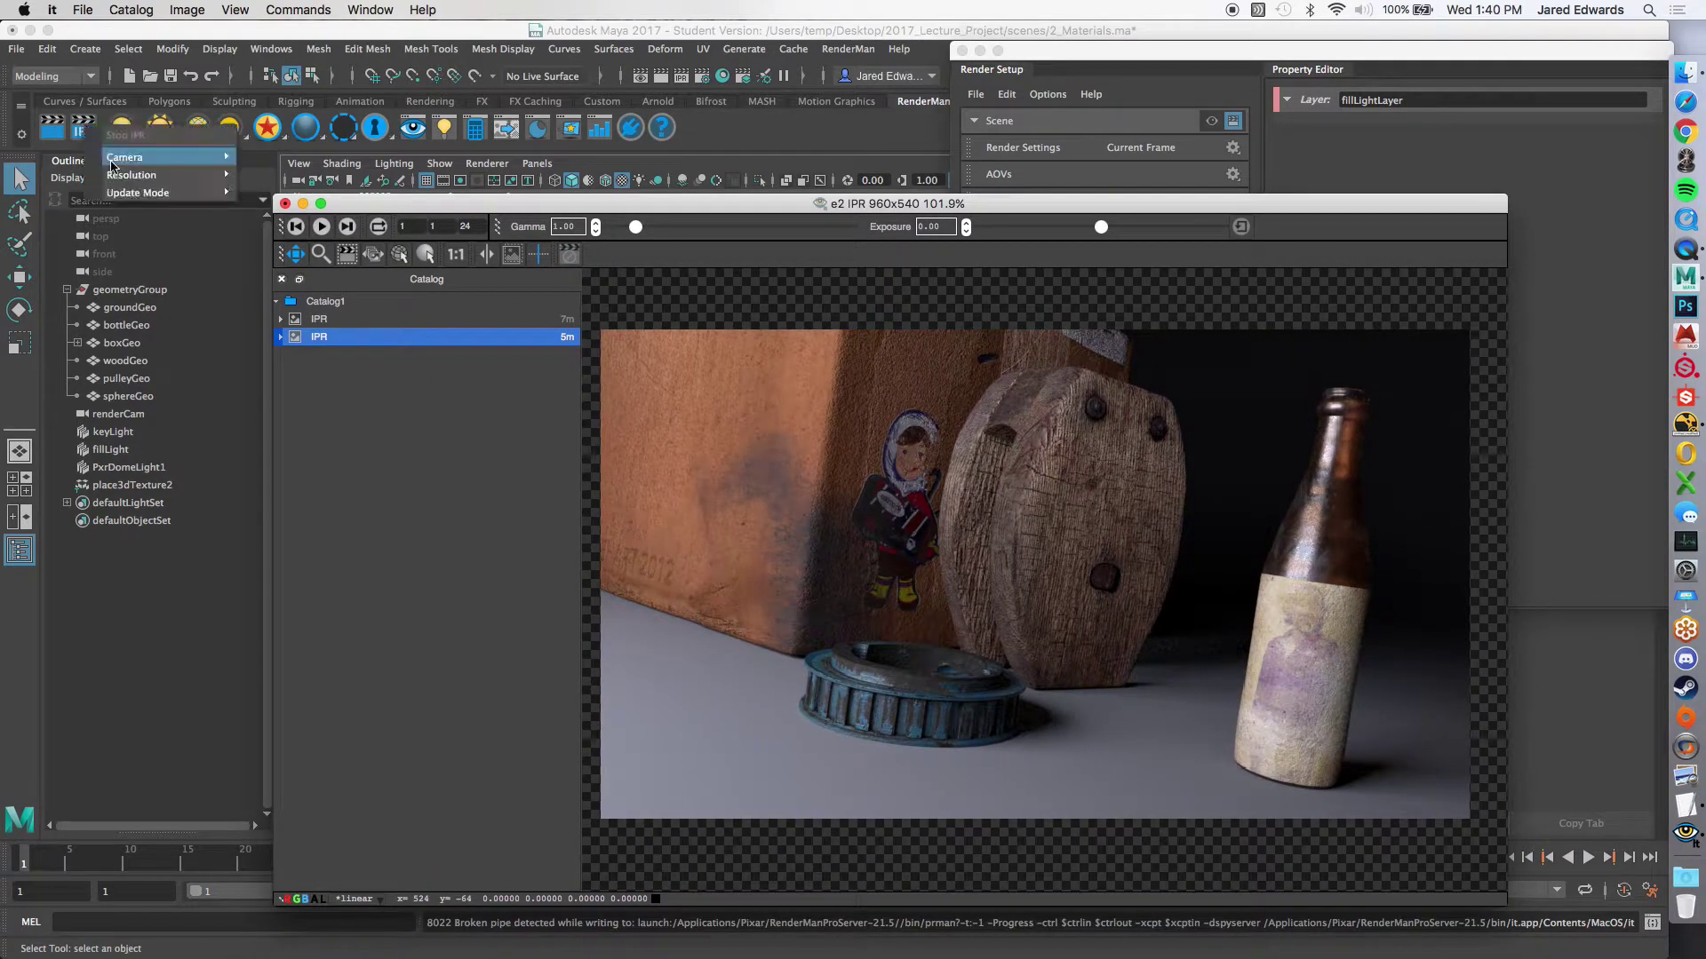
mouse_move(129, 158)
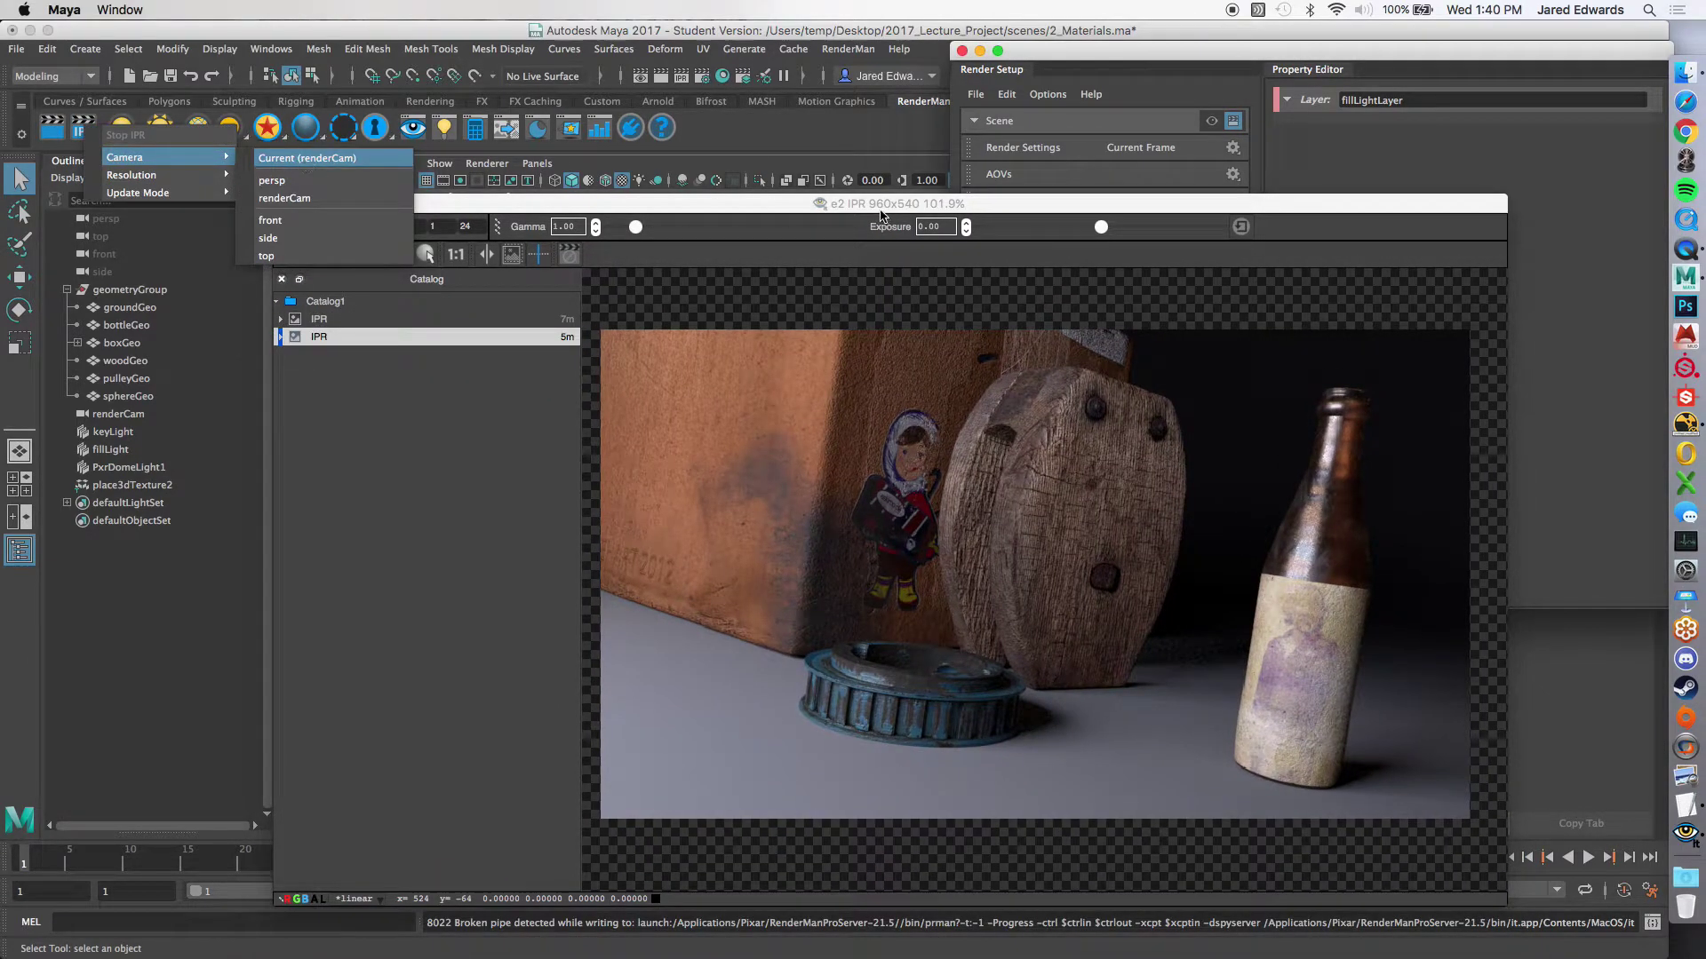
drag(880, 207, 848, 197)
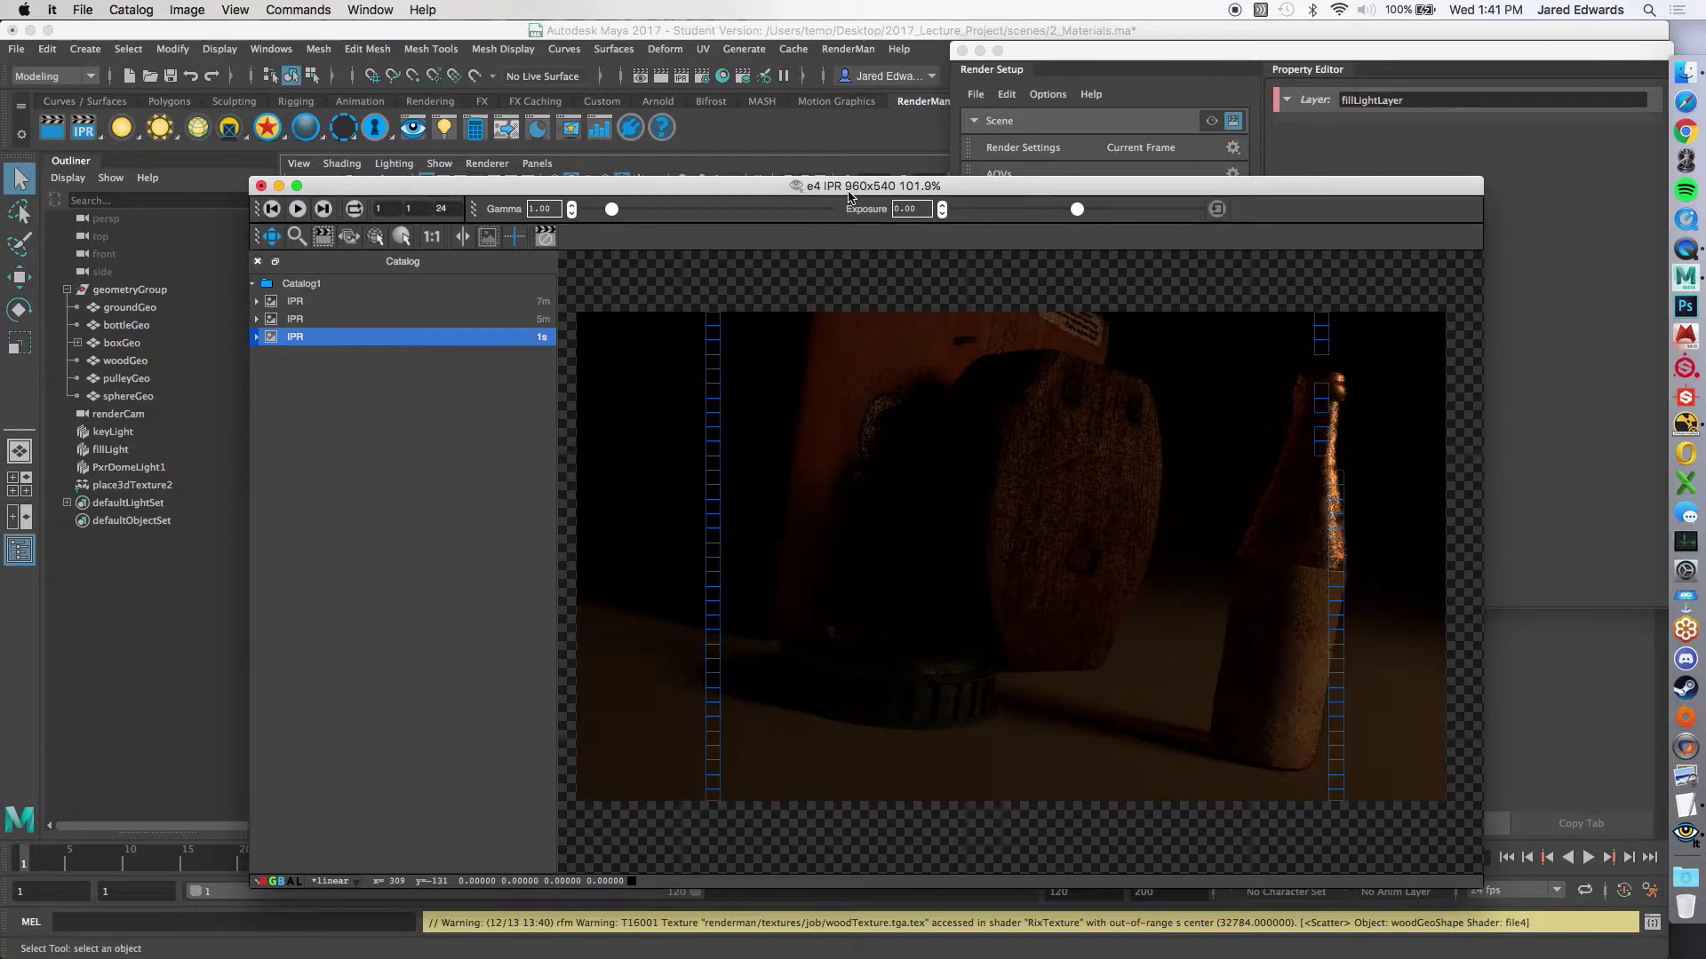
drag(849, 193, 851, 144)
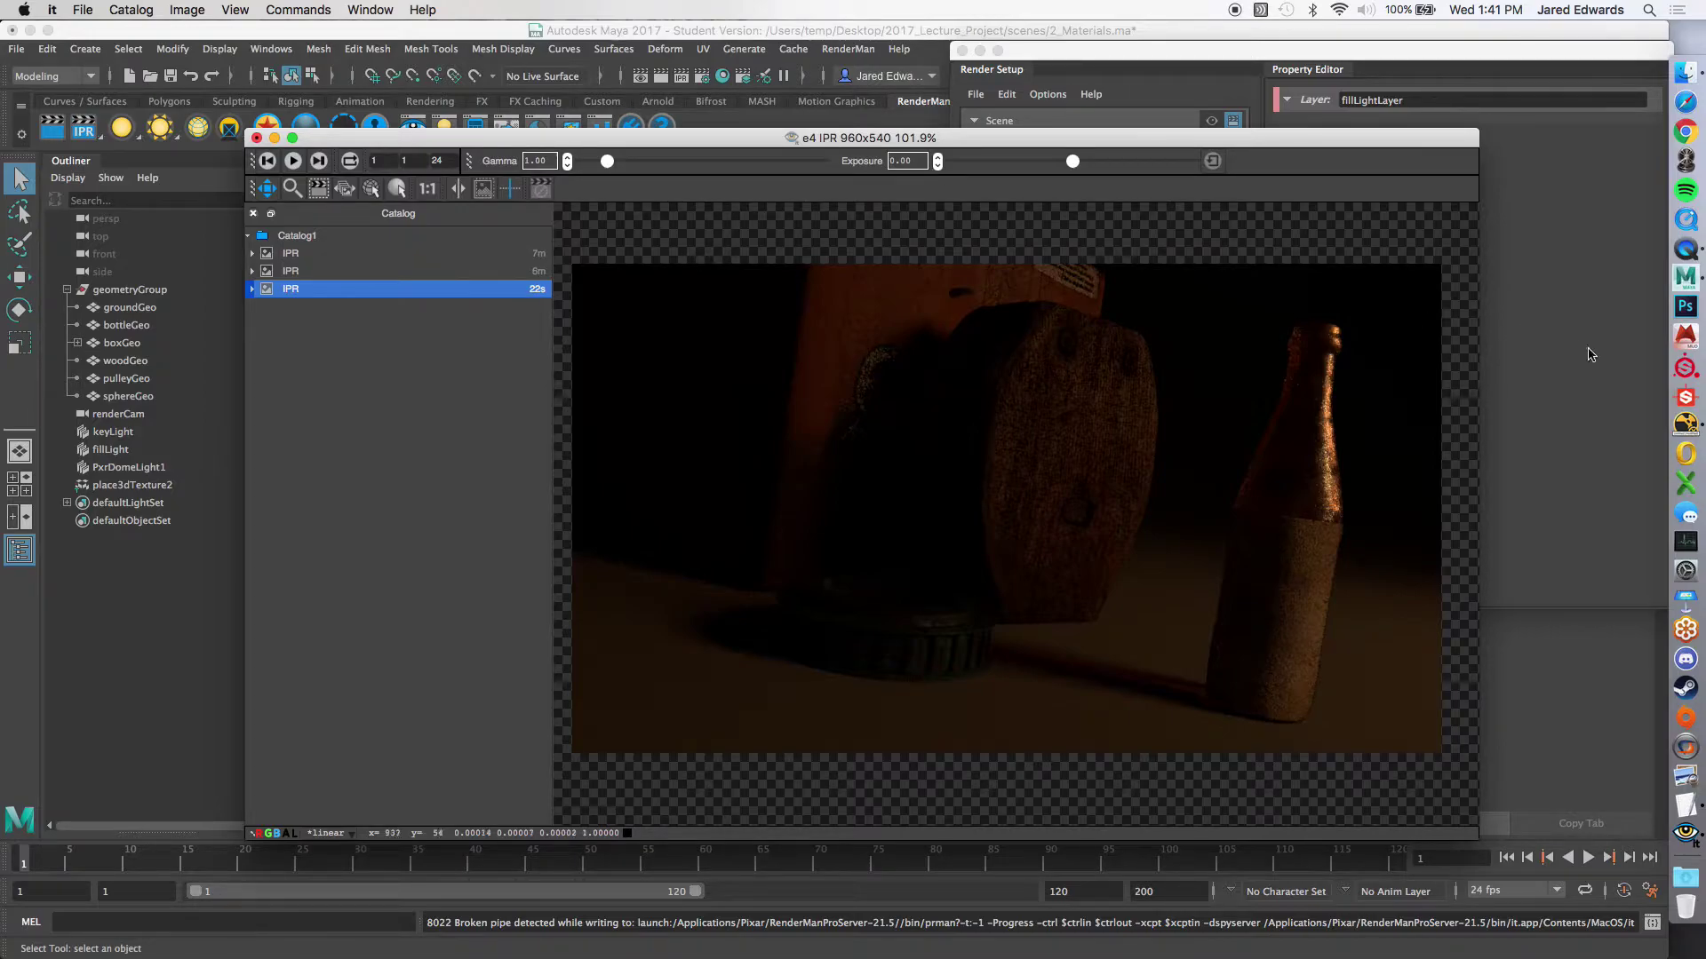
Step: Switch to NukeX, minimize the render viewer and frame the fill light reference from Shuffle3 in Viewer1
click(1685, 424)
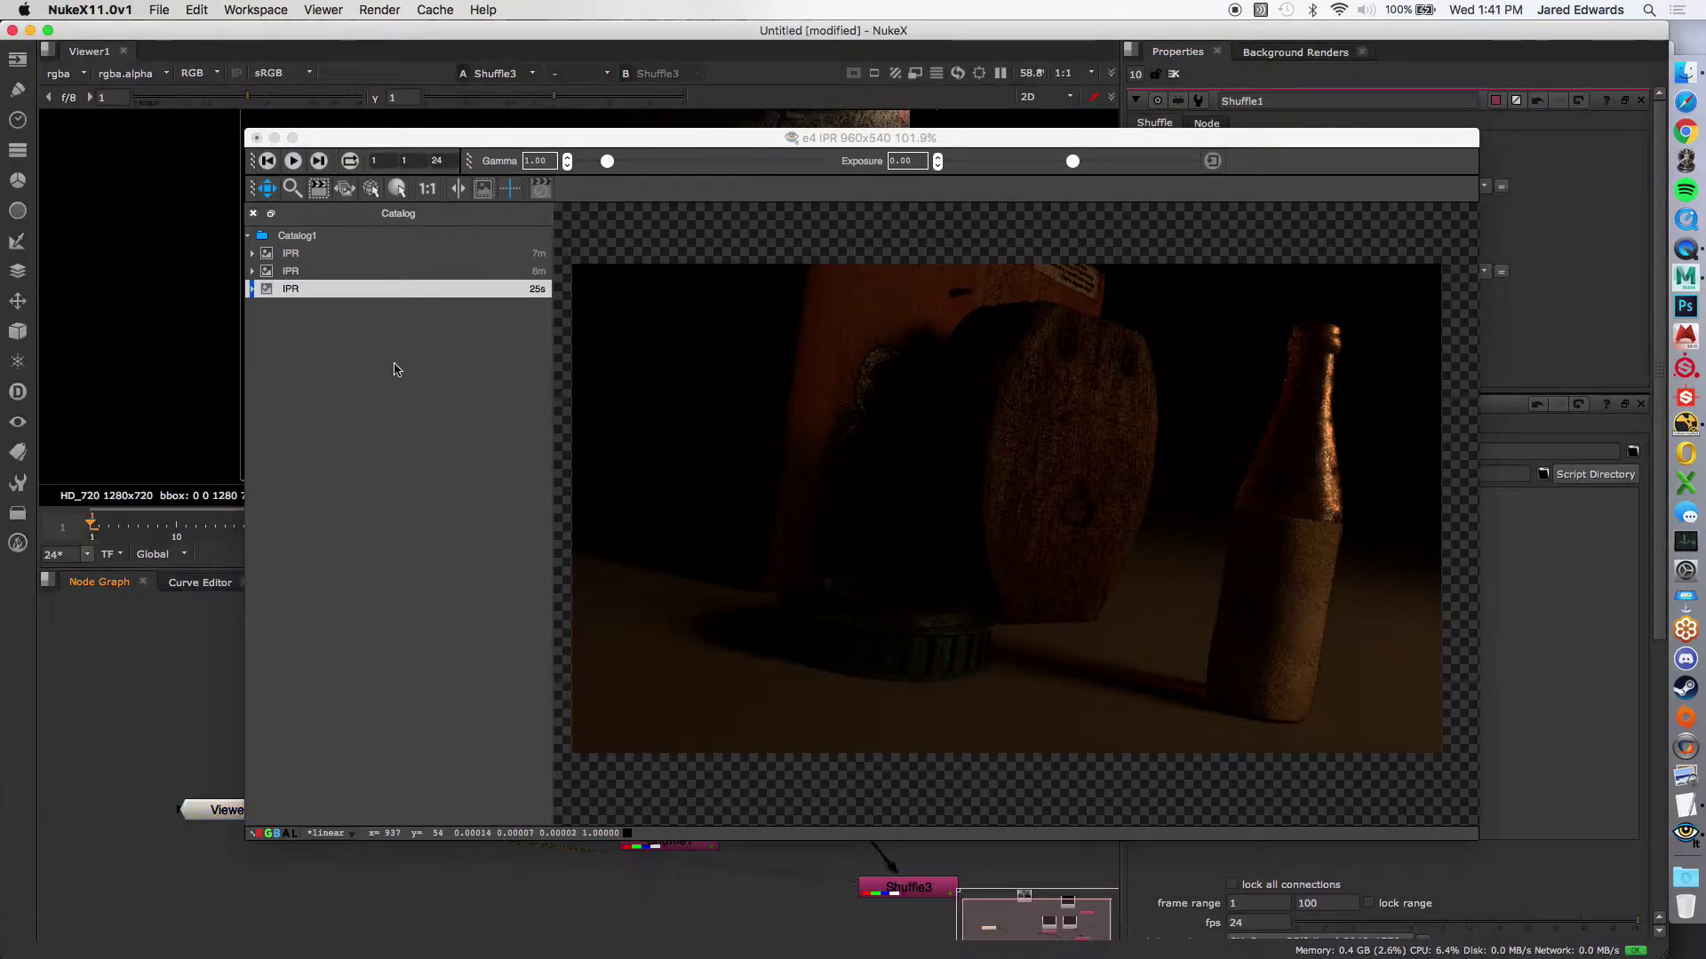
click(274, 138)
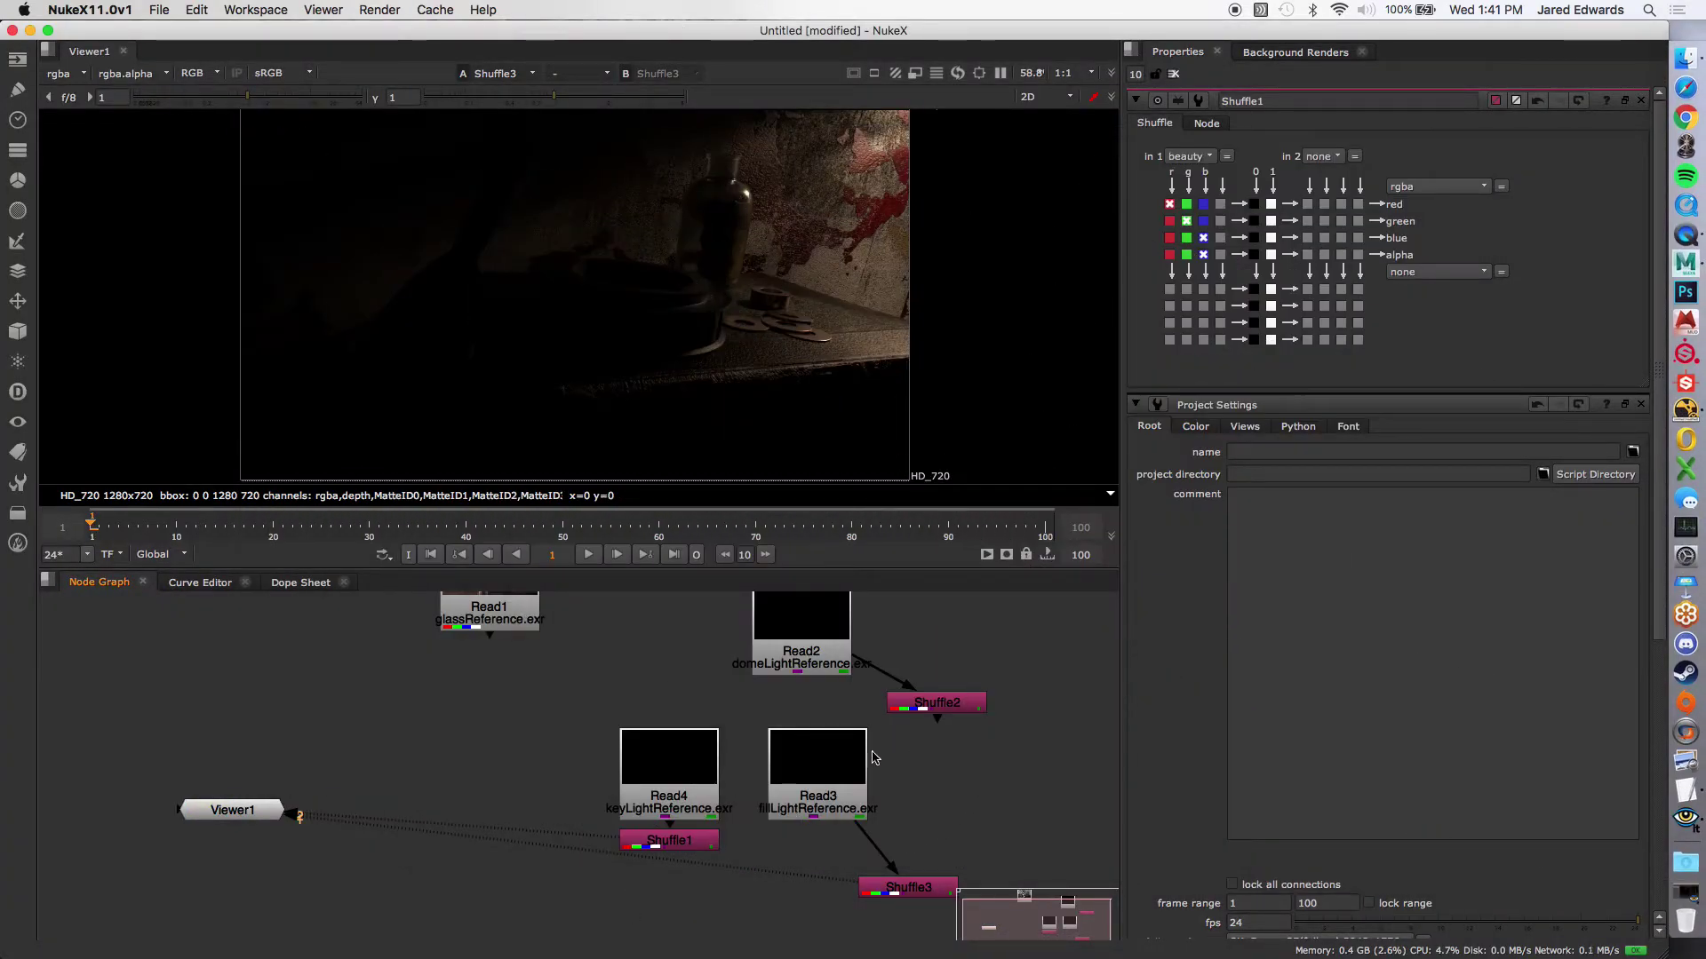
click(906, 888)
click(232, 810)
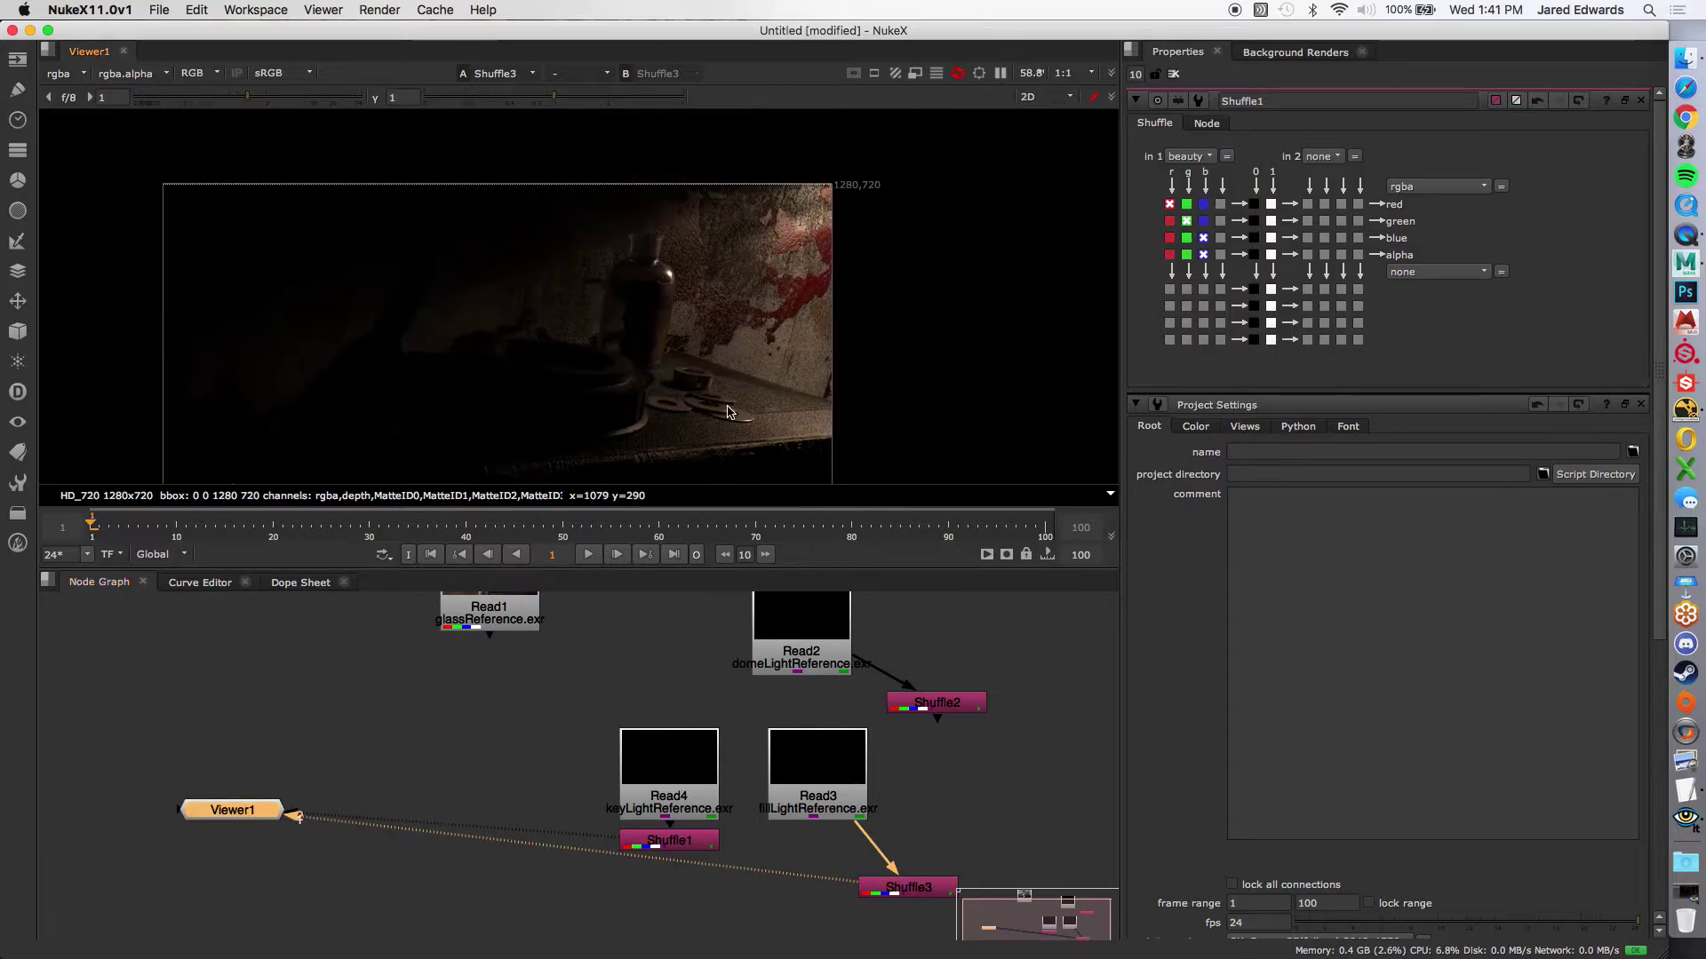
key(f)
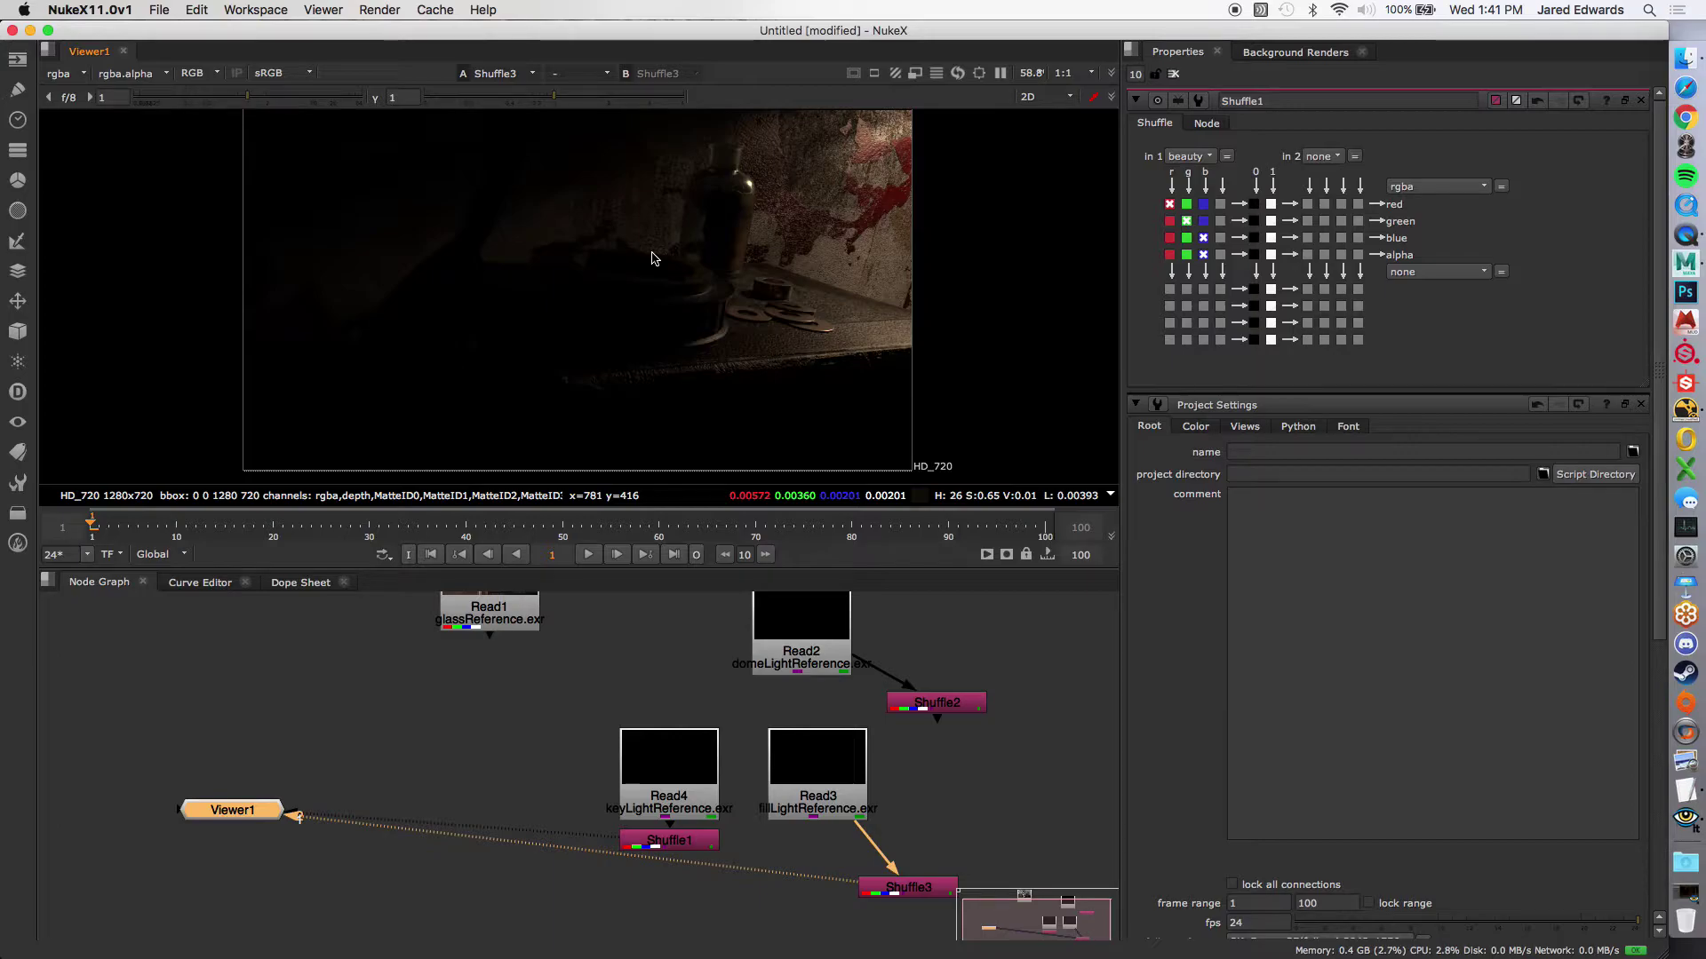
drag(553, 100, 527, 101)
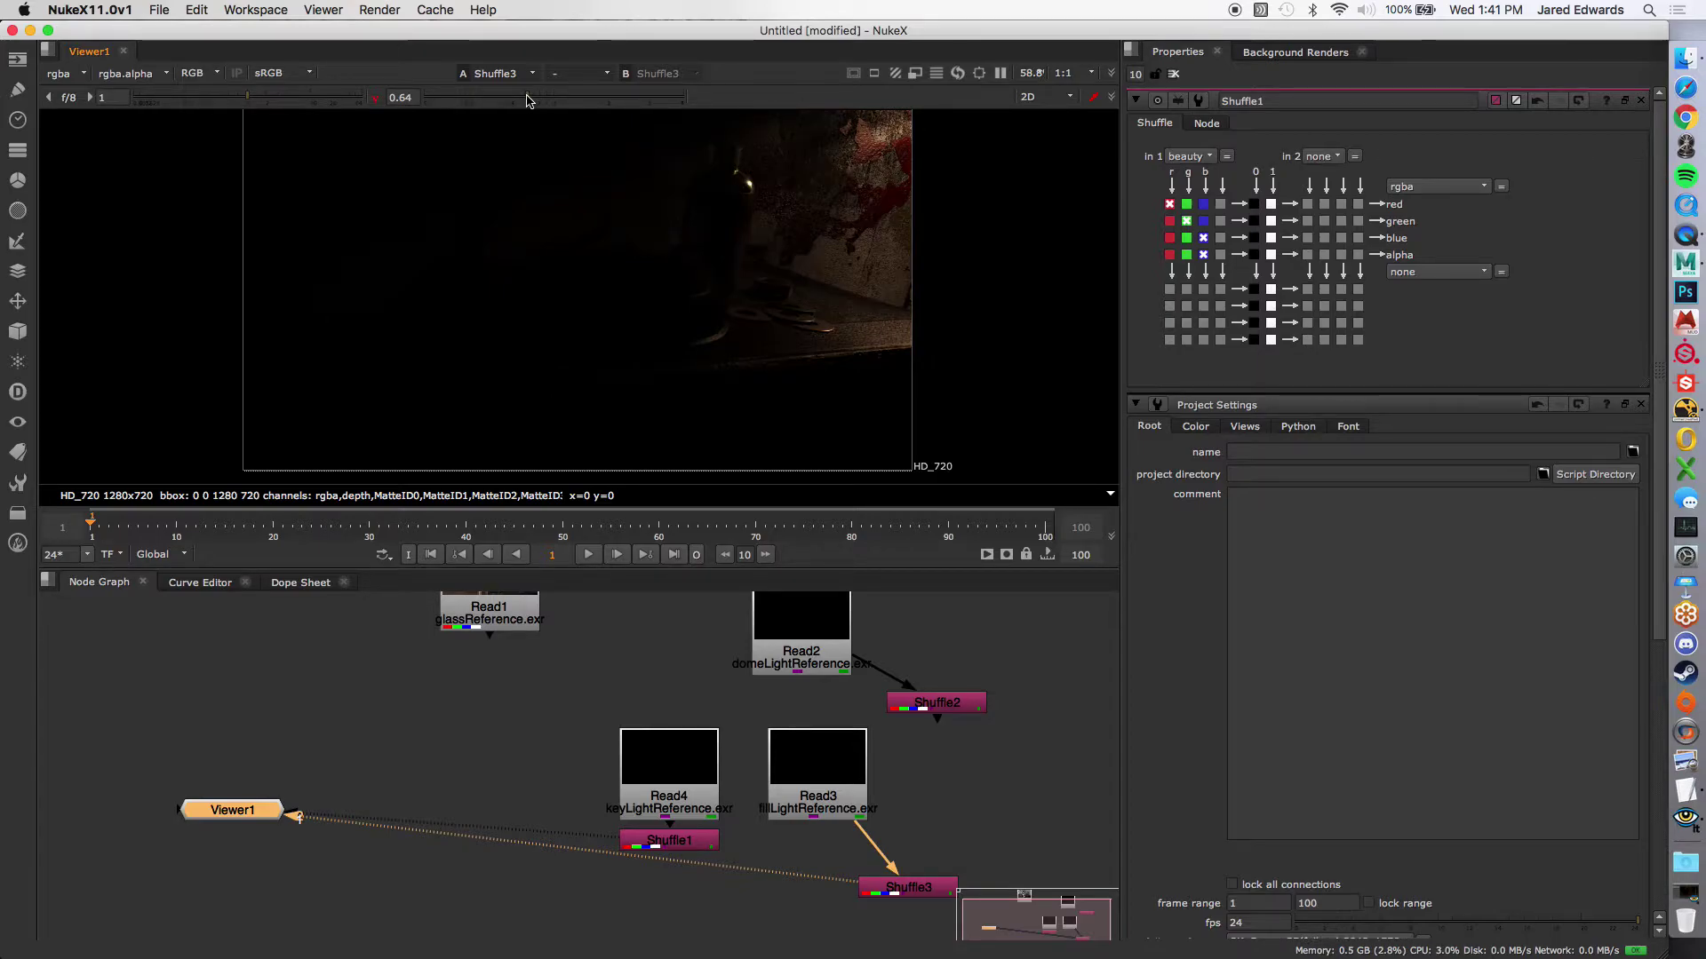
key(super+z)
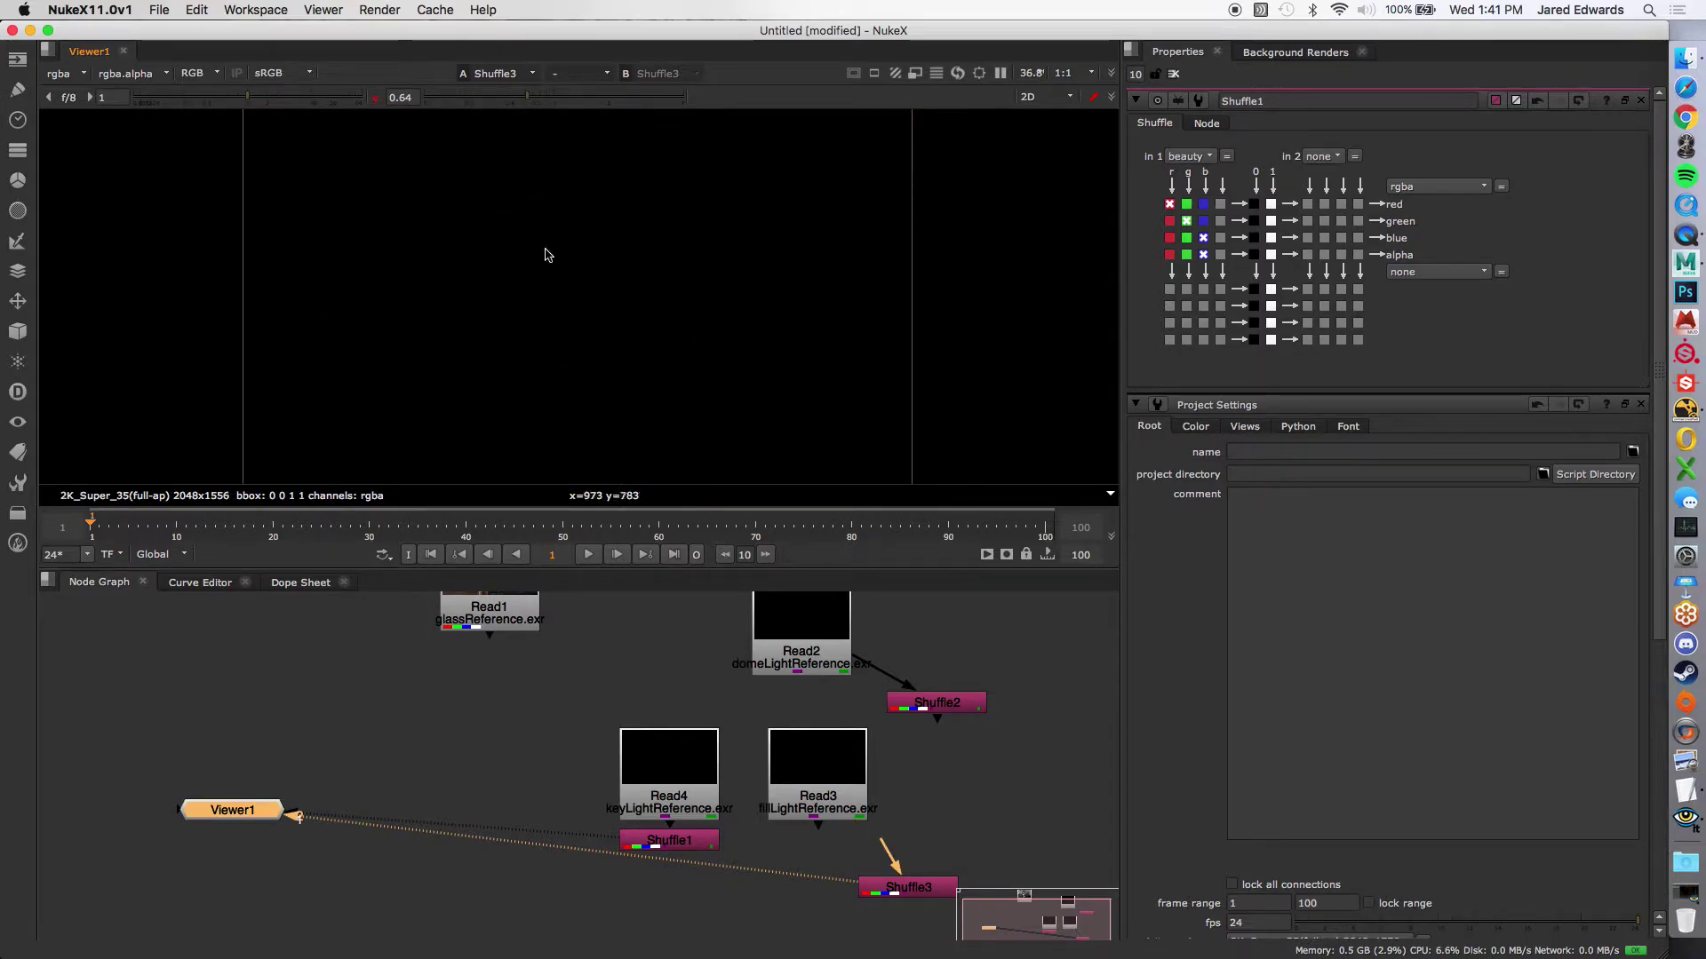
double_click(409, 98)
text(1)
click(977, 771)
drag(892, 854, 819, 814)
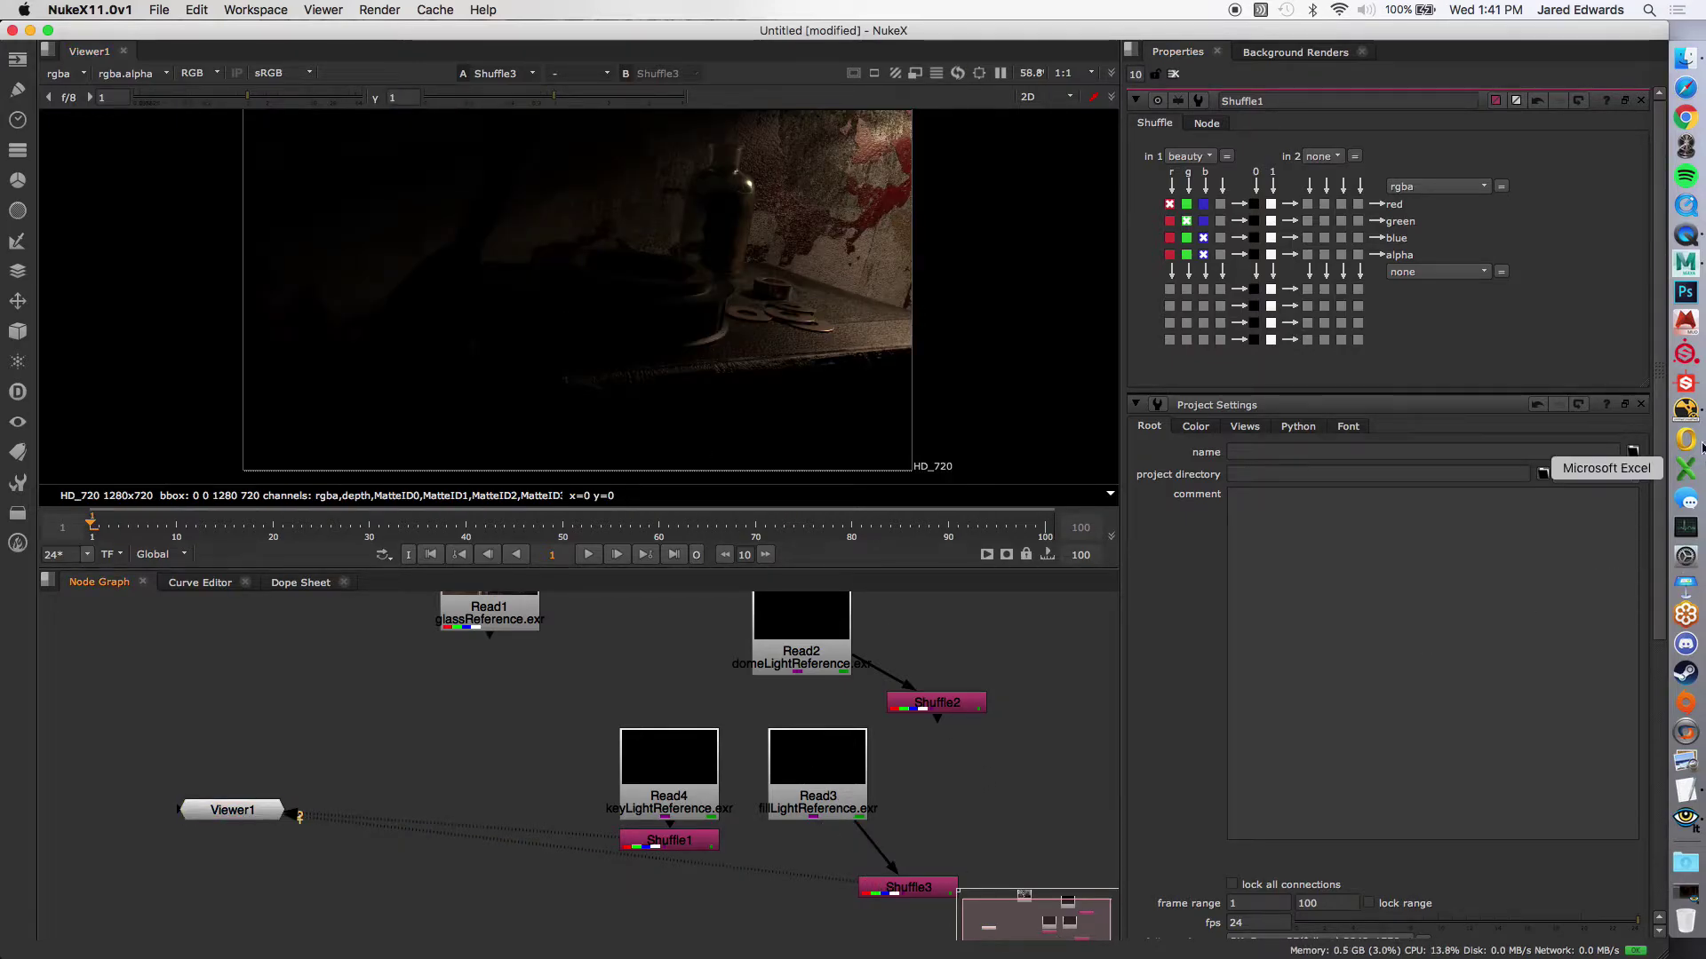
Step: Switch back to Maya, make domeLightLayer visible and start an IPR render of it through renderCam
click(1687, 265)
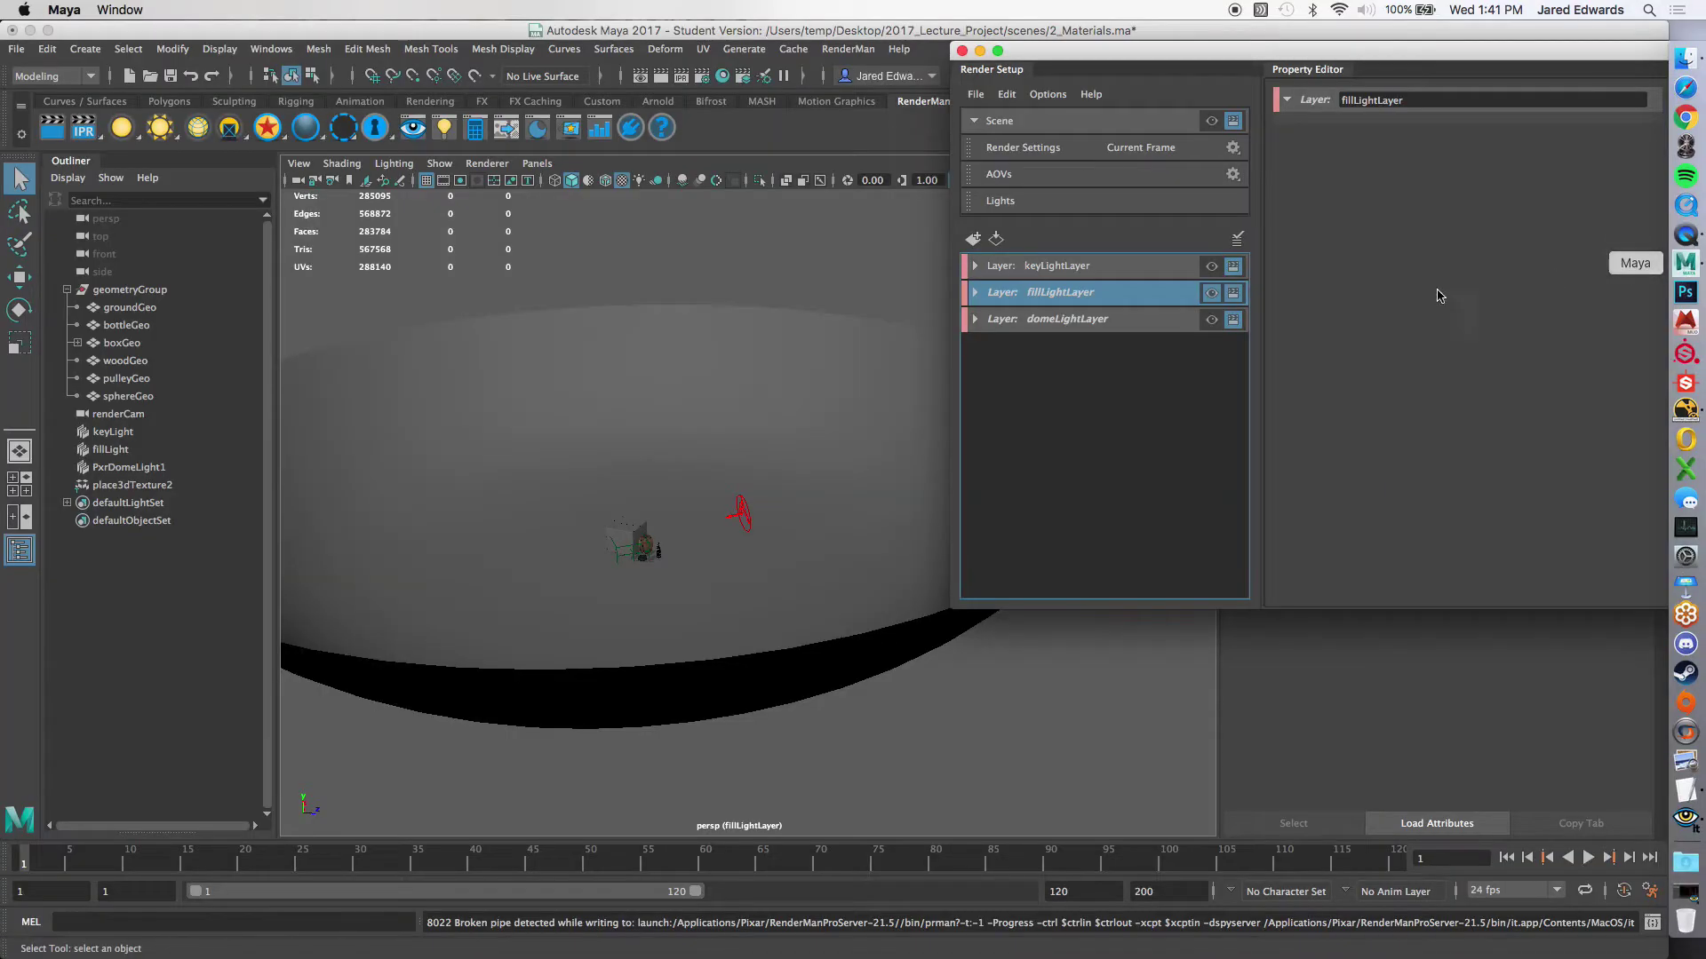
click(1210, 319)
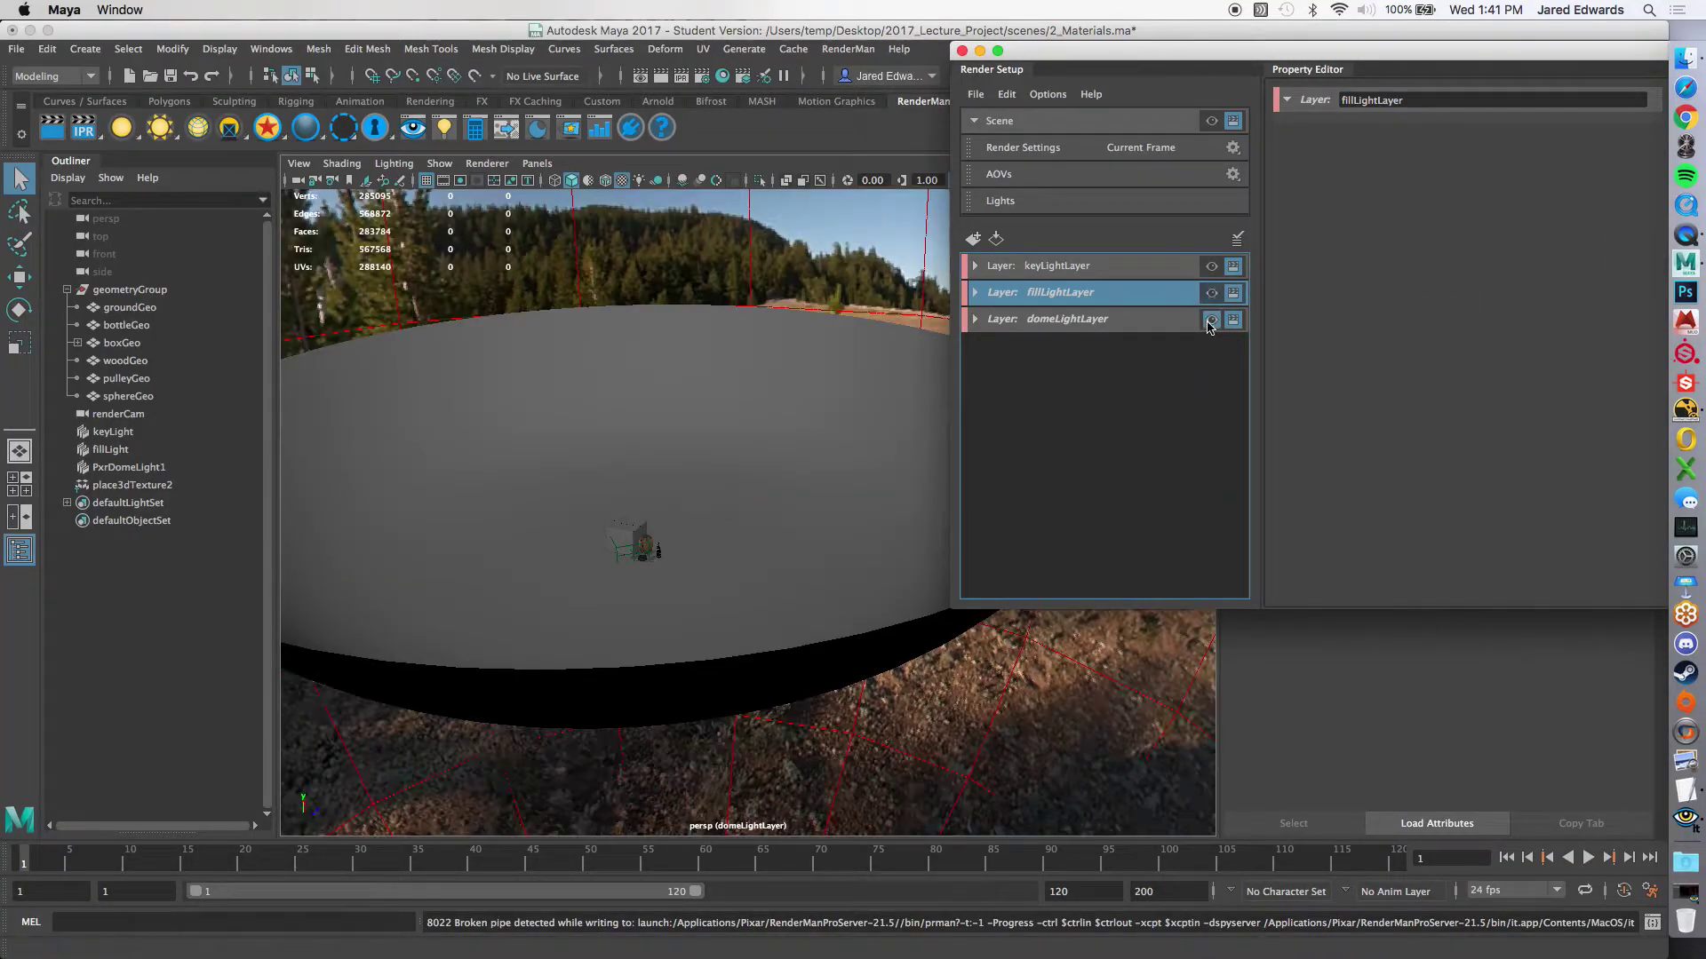
click(1690, 823)
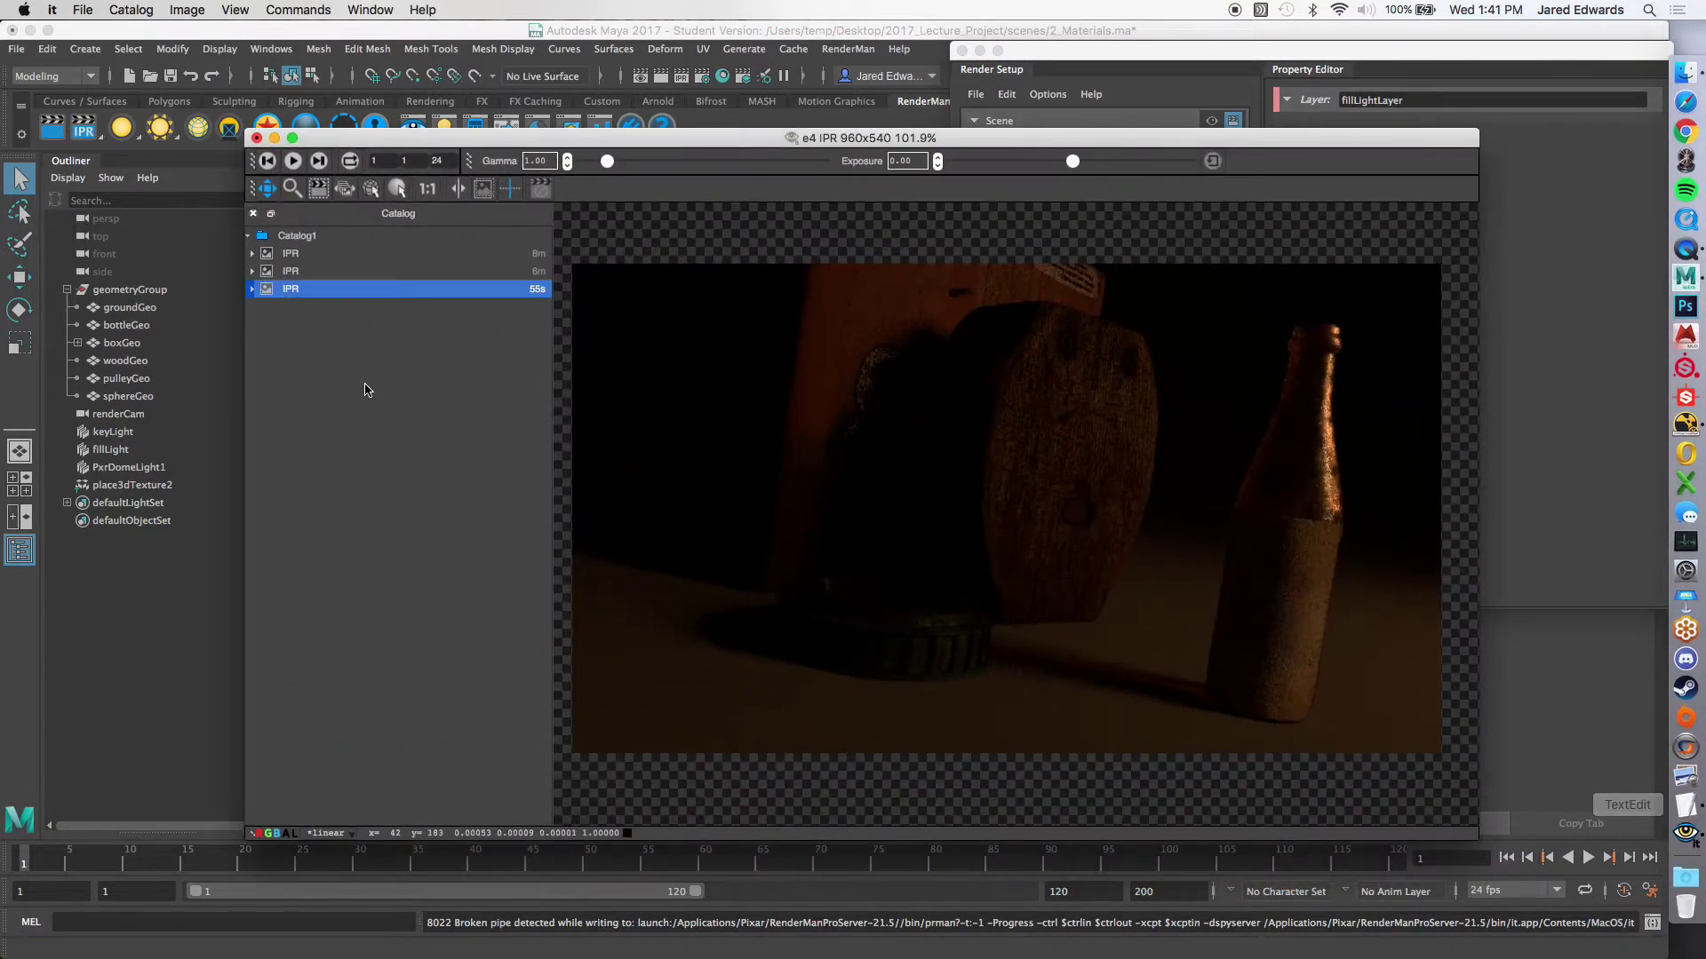
click(105, 113)
right_click(96, 129)
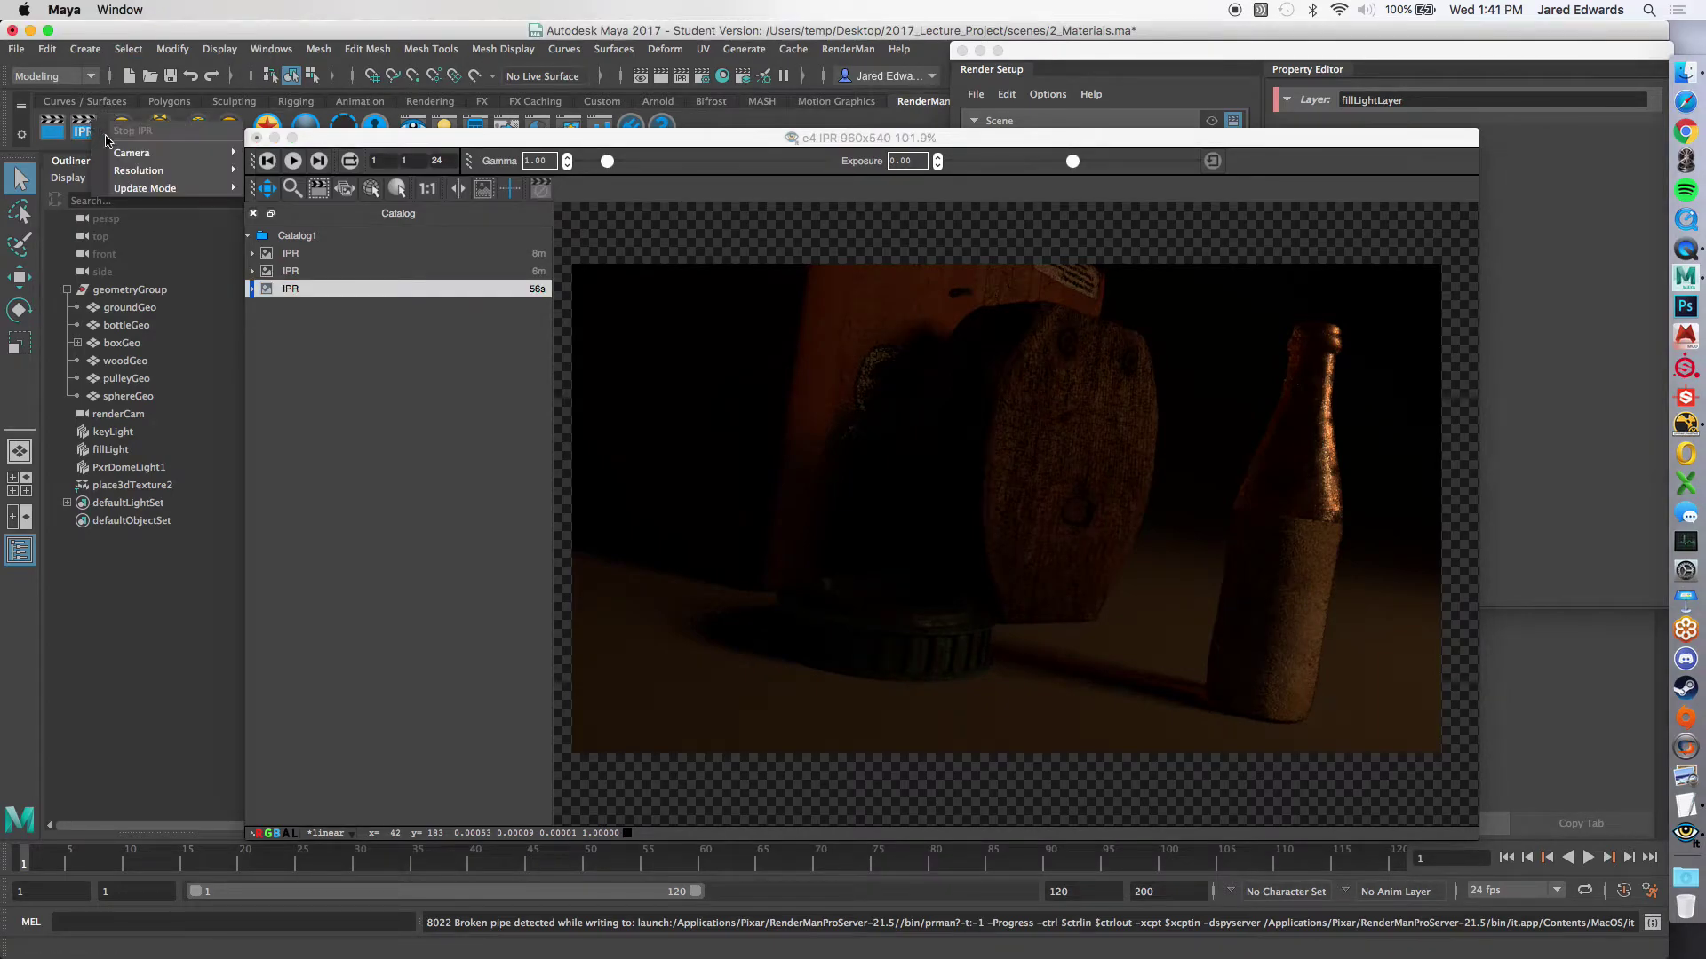
mouse_move(133, 152)
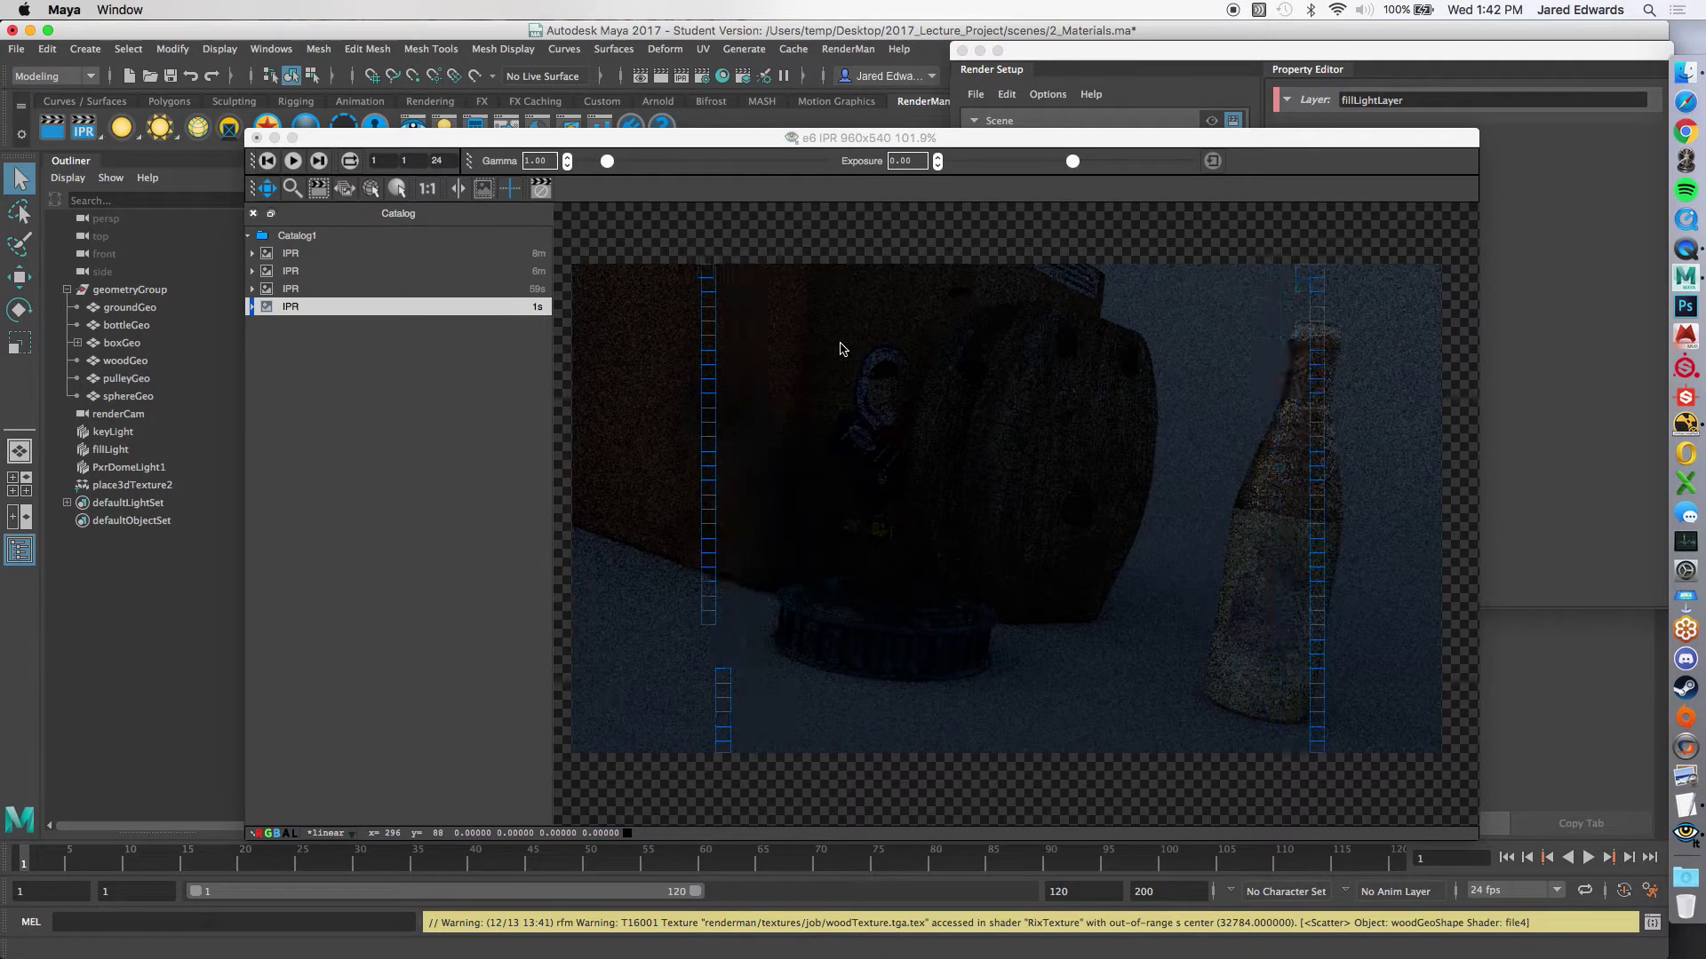
Step: Compare the four IPR renders in the catalog by displaying them one after another, including the full beauty and single-light versions
click(974, 149)
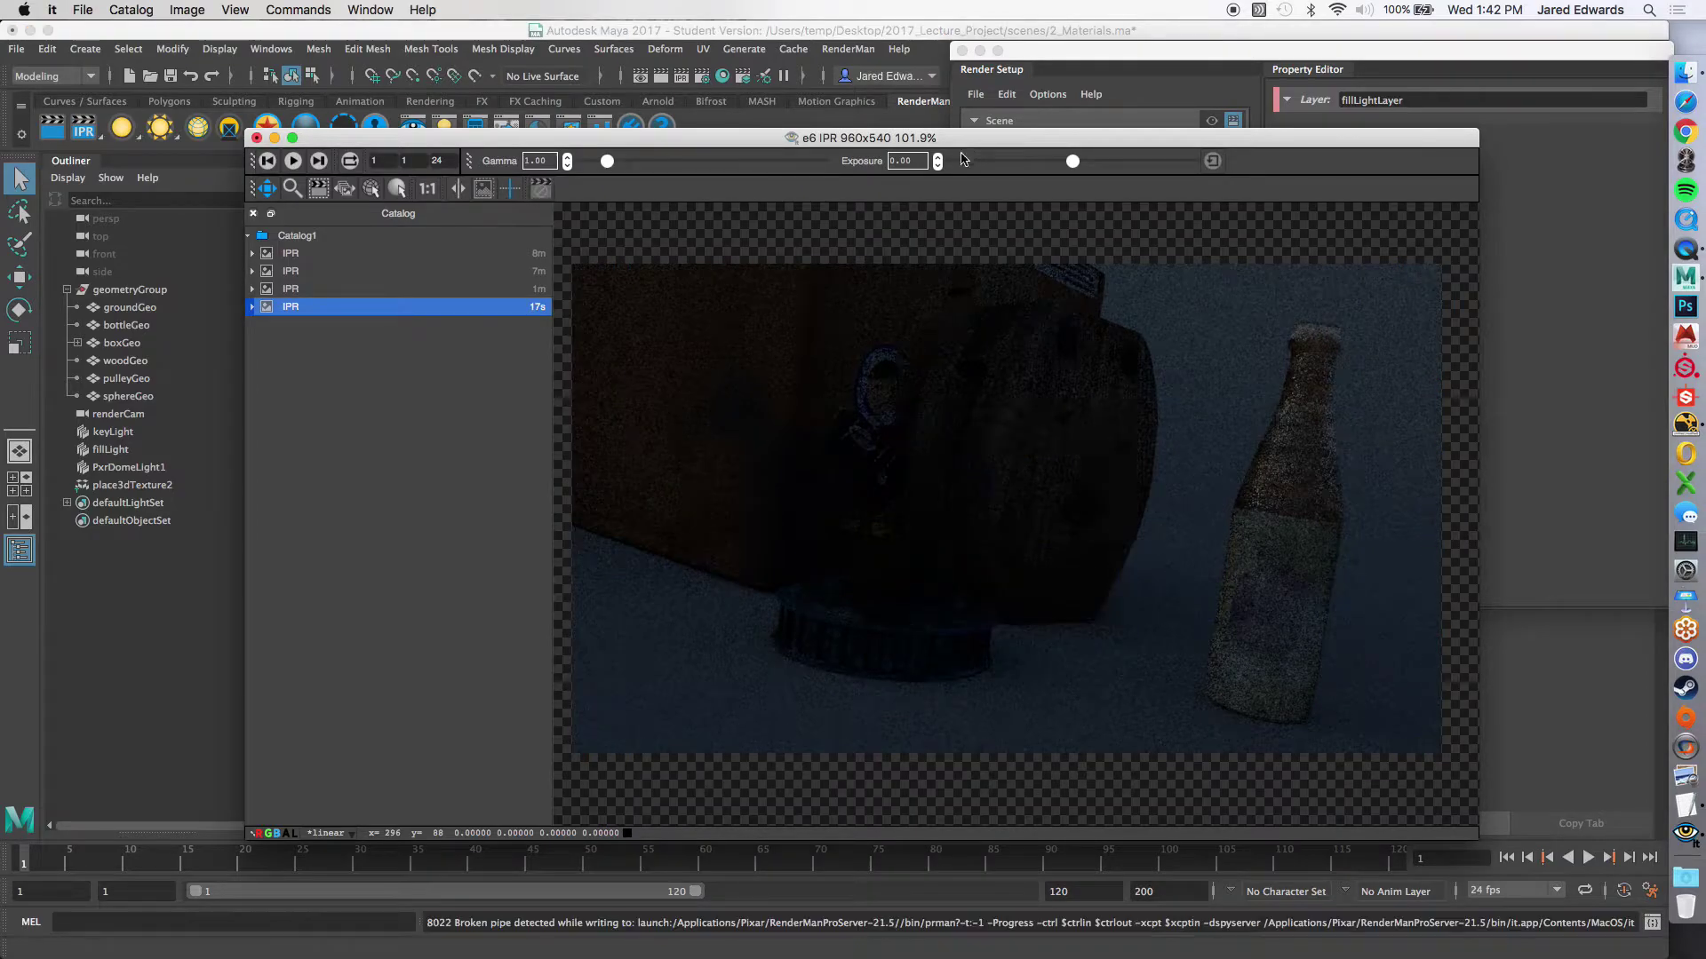
click(359, 289)
click(360, 272)
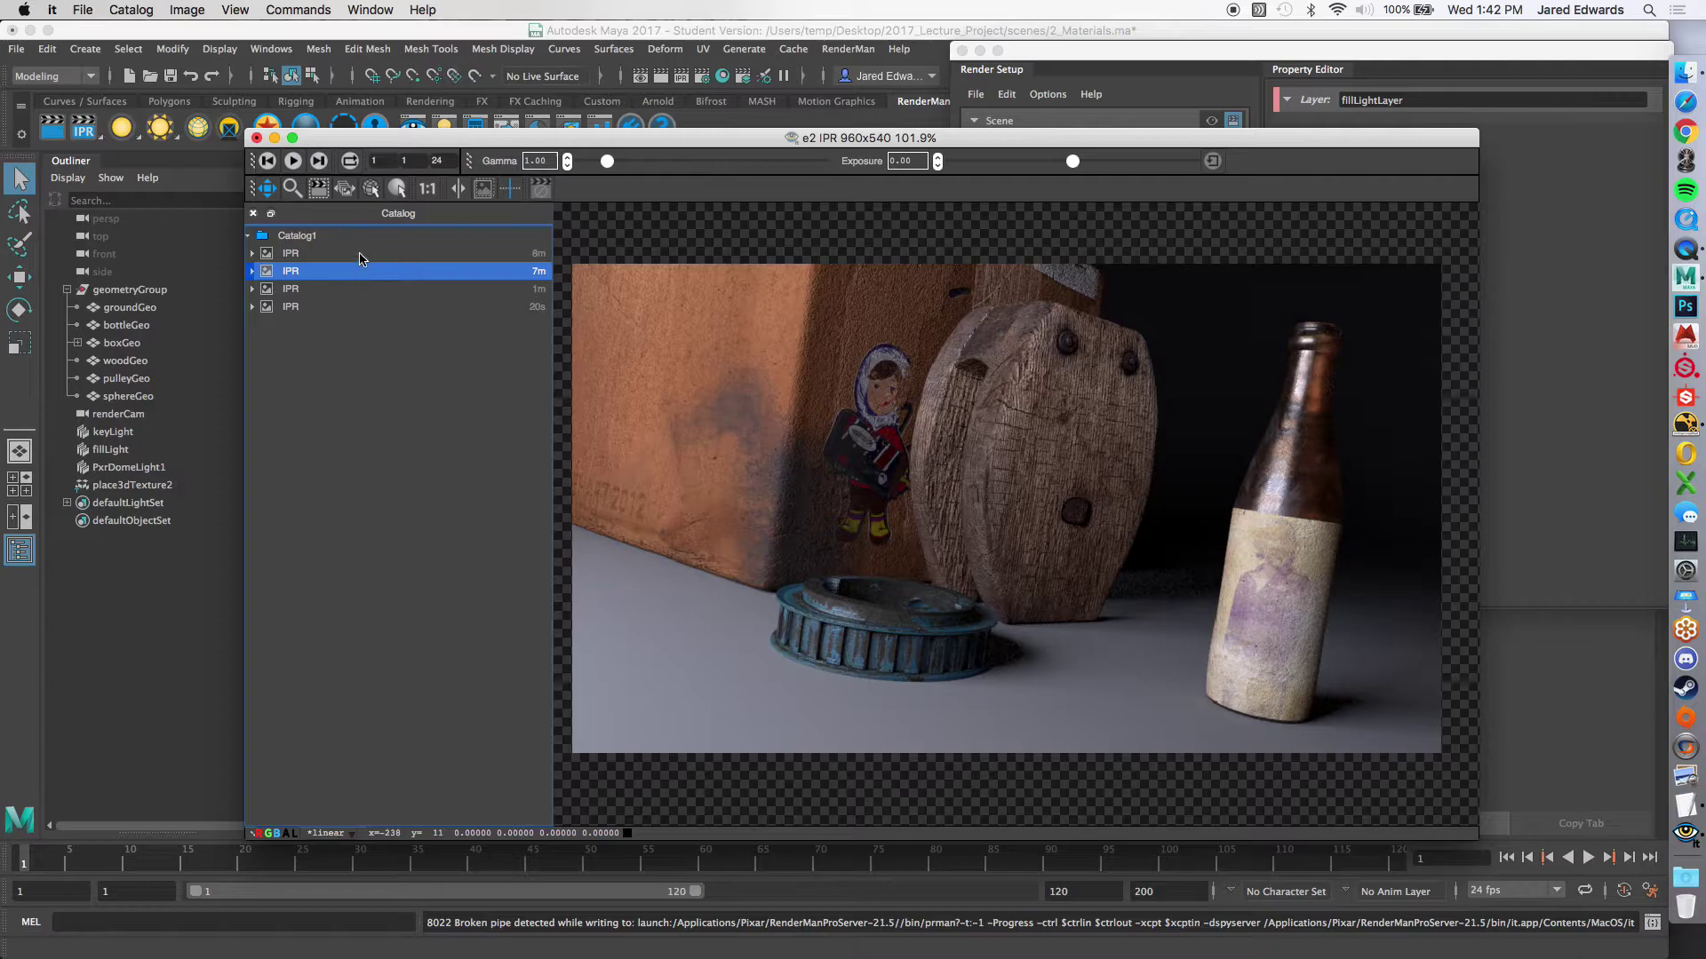
click(360, 255)
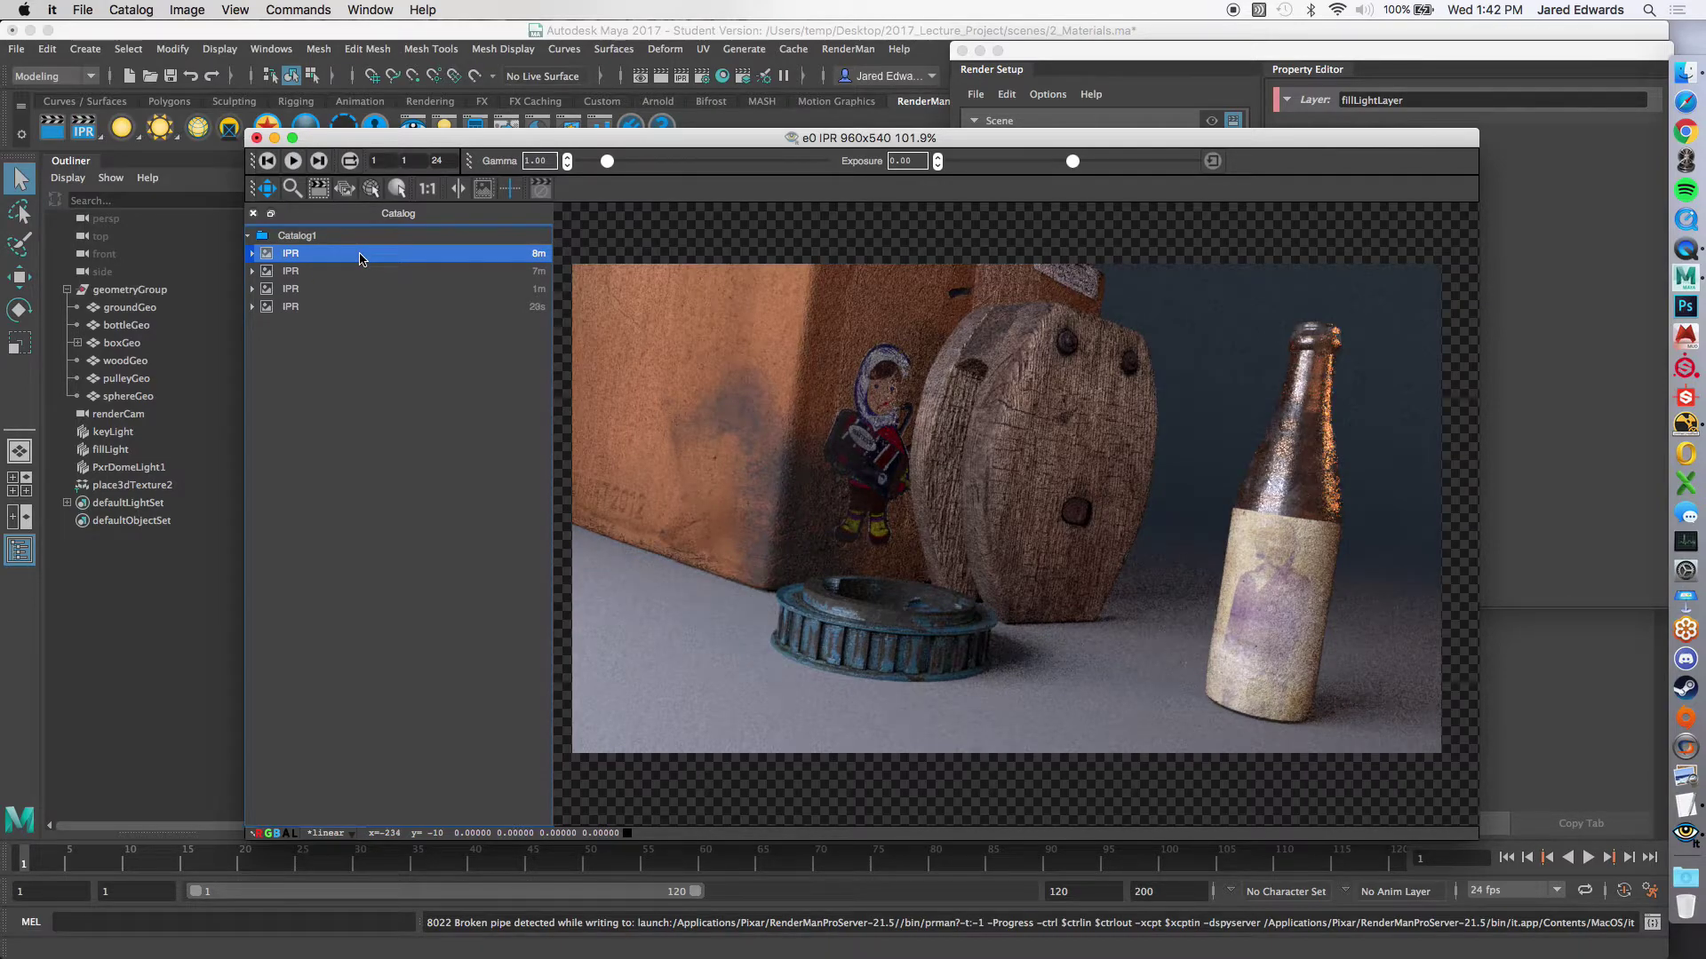
click(369, 272)
click(369, 257)
click(371, 272)
click(371, 257)
click(373, 273)
click(382, 256)
click(380, 274)
click(380, 291)
click(377, 308)
click(382, 291)
click(387, 274)
click(398, 256)
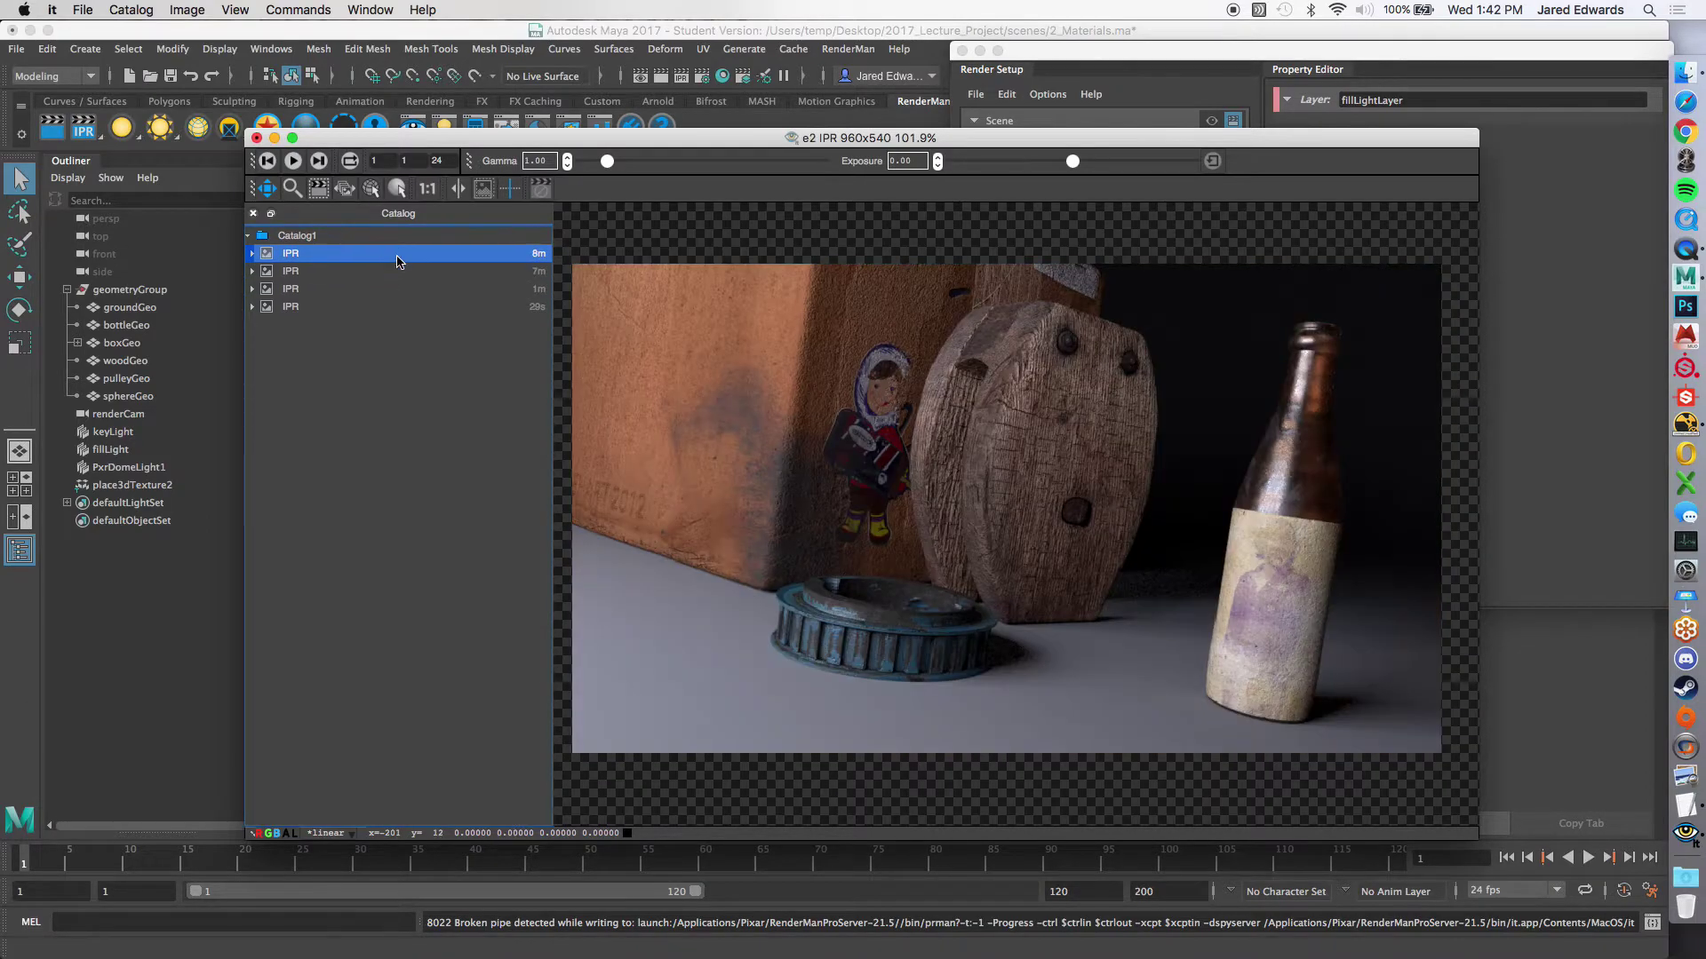
Step: Move the render viewer down, switch to the TextEdit notes and review the three lights listed under Lights / Shadows
drag(1111, 147, 1107, 726)
click(1685, 804)
click(837, 320)
click(772, 405)
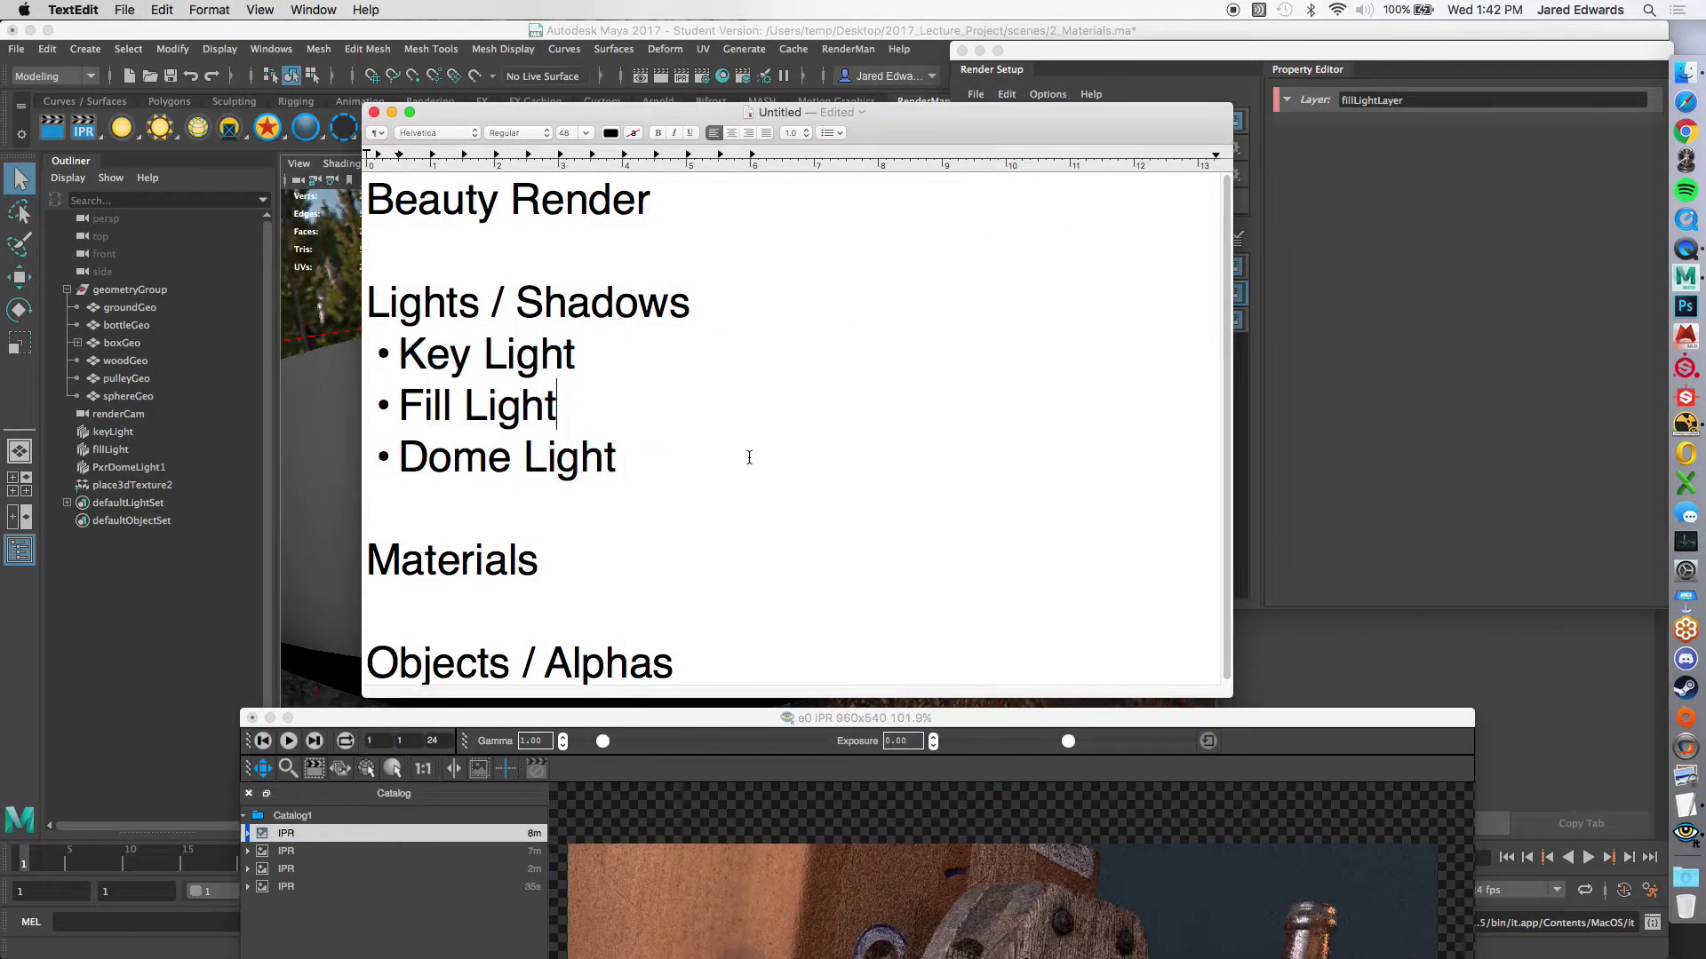
drag(749, 457, 296, 313)
click(719, 463)
key(super+h)
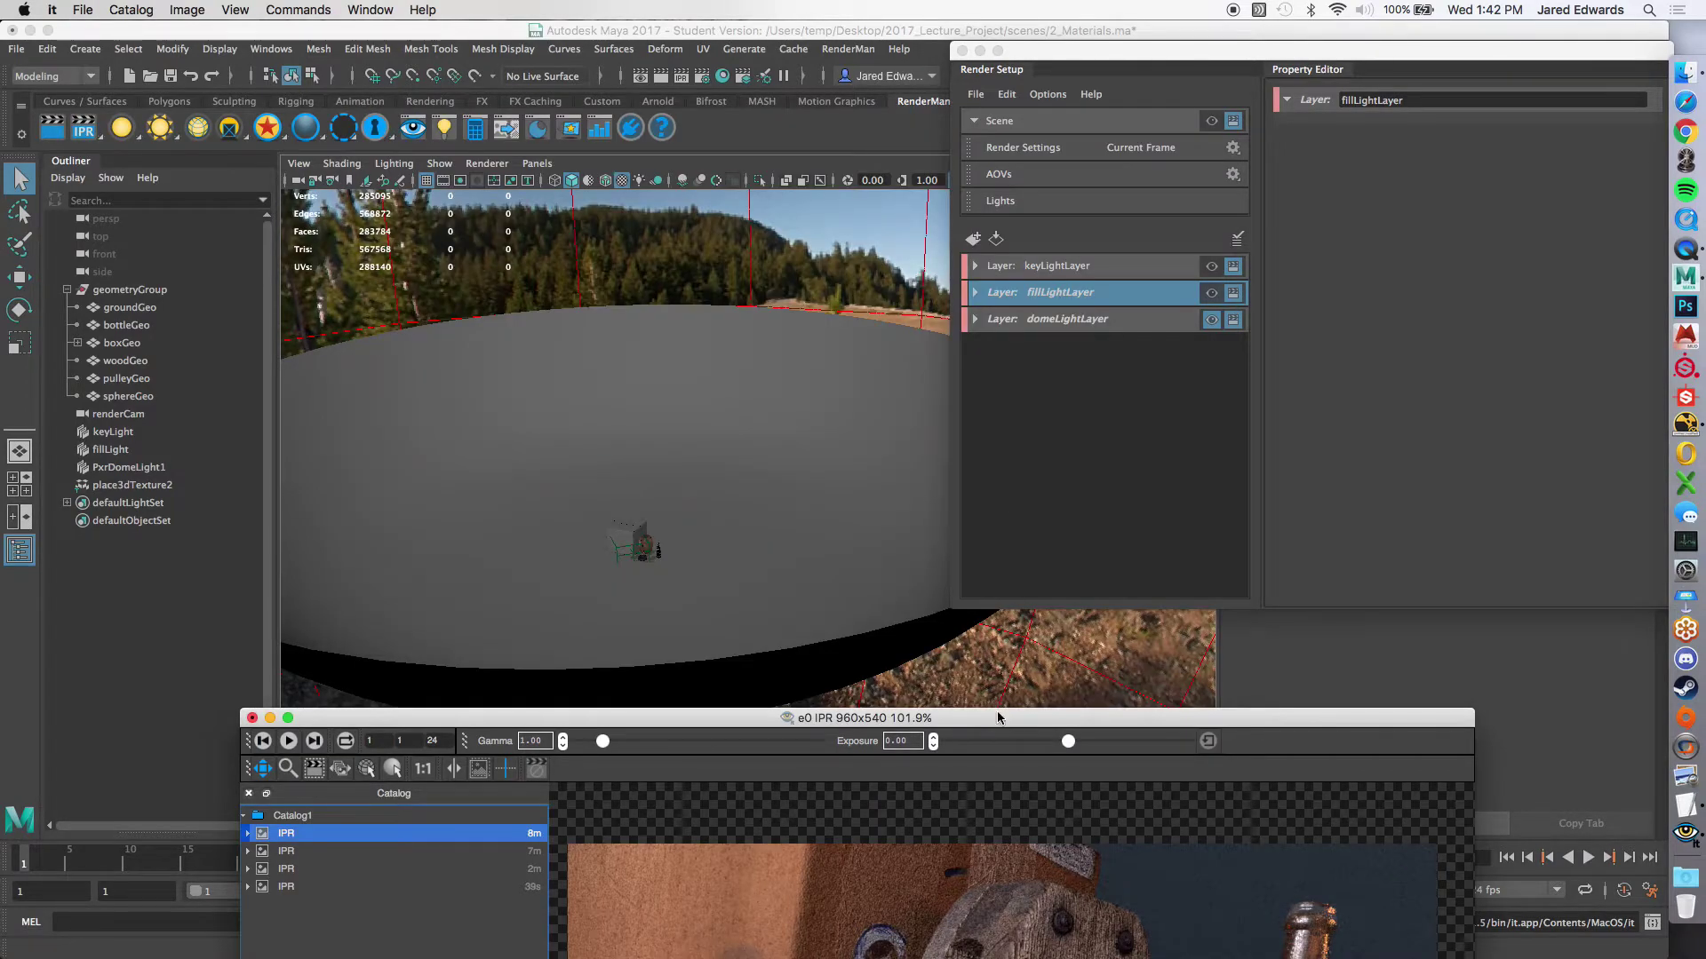
Step: Bring the TextEdit notes back over the Maya scene and highlight the Key Light line
click(1685, 804)
drag(957, 124, 971, 110)
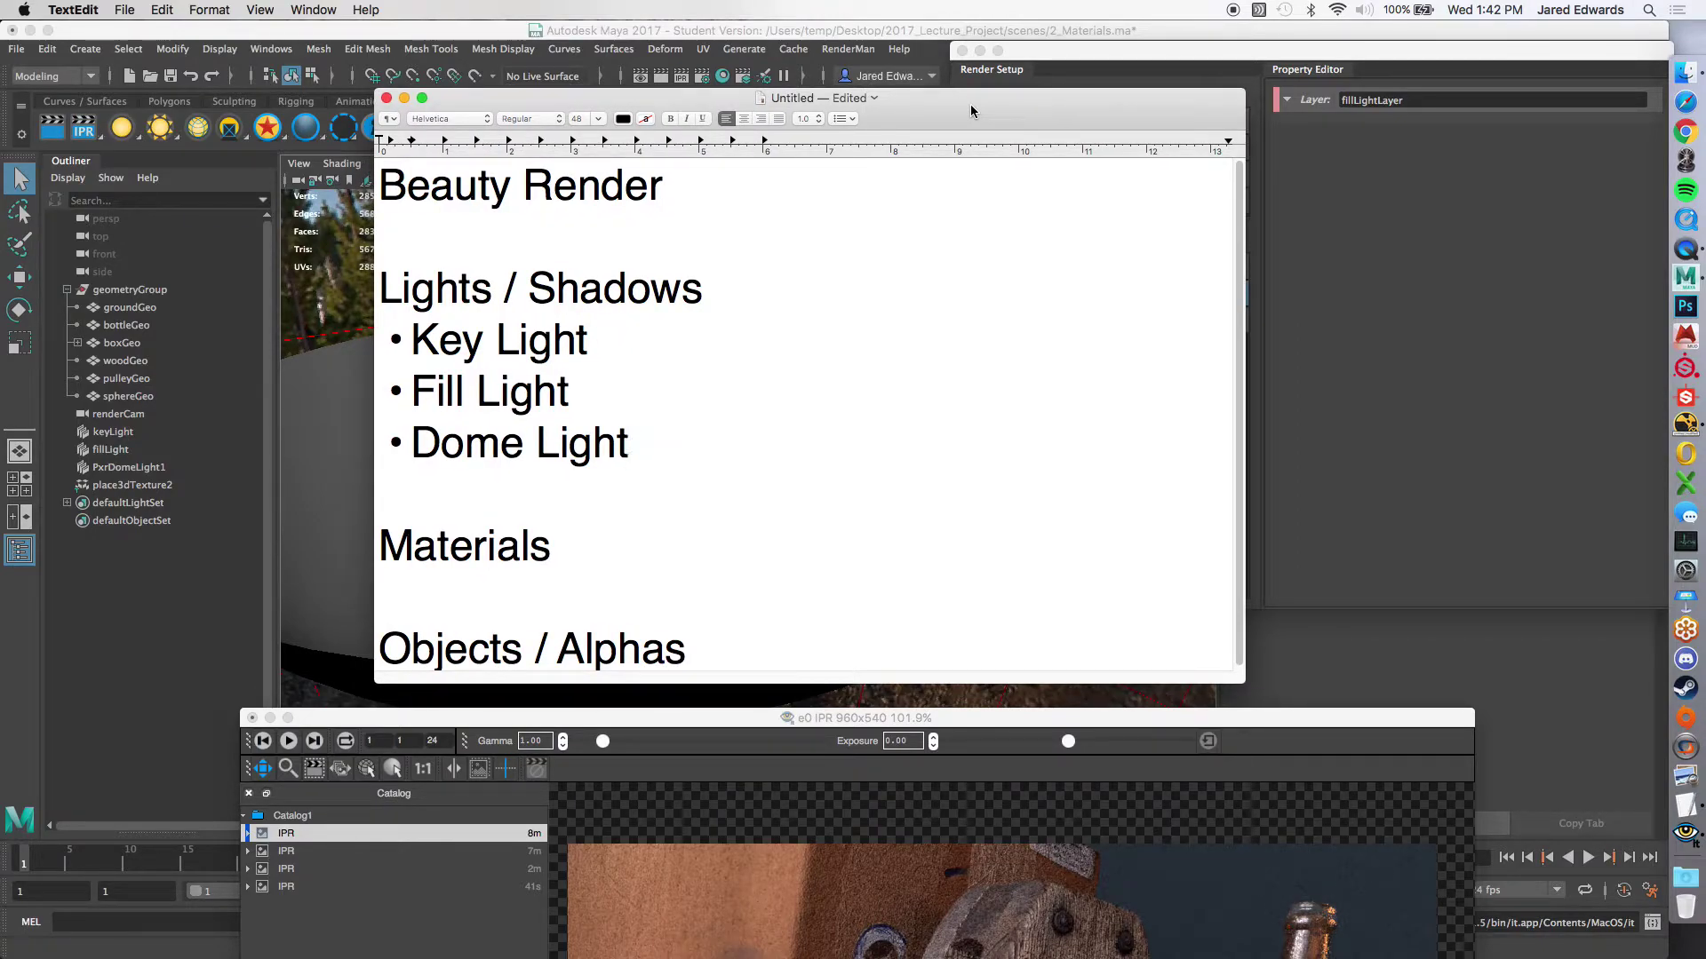
key(super+h)
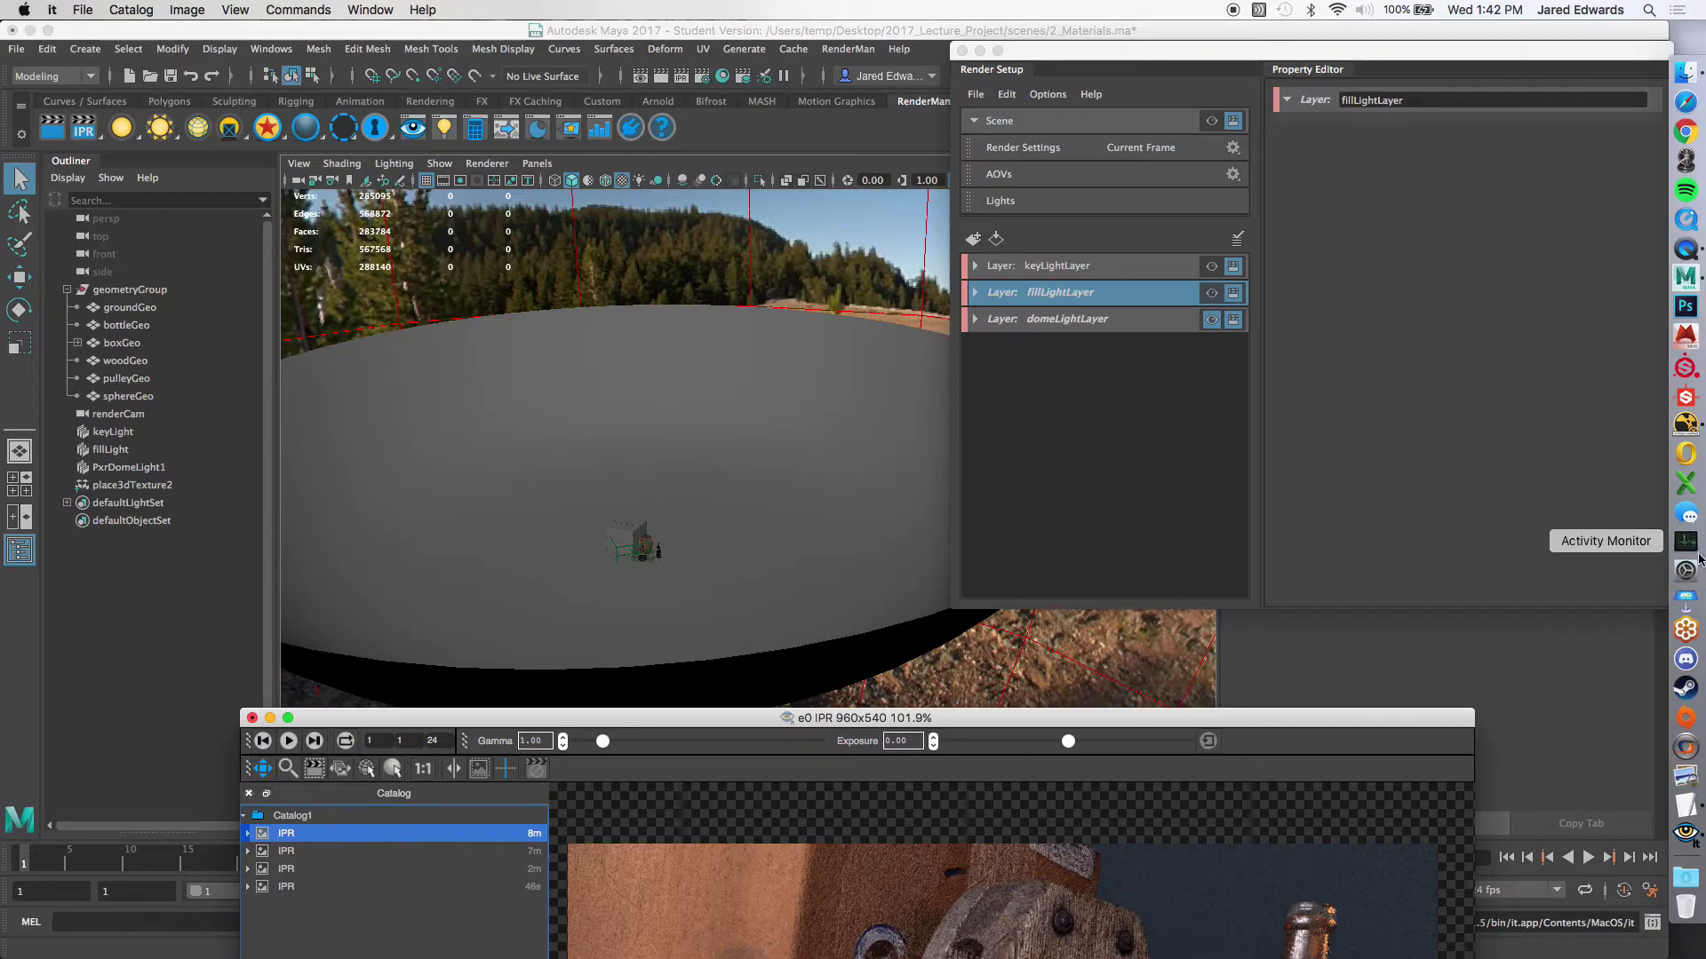
click(1685, 805)
drag(959, 117, 960, 108)
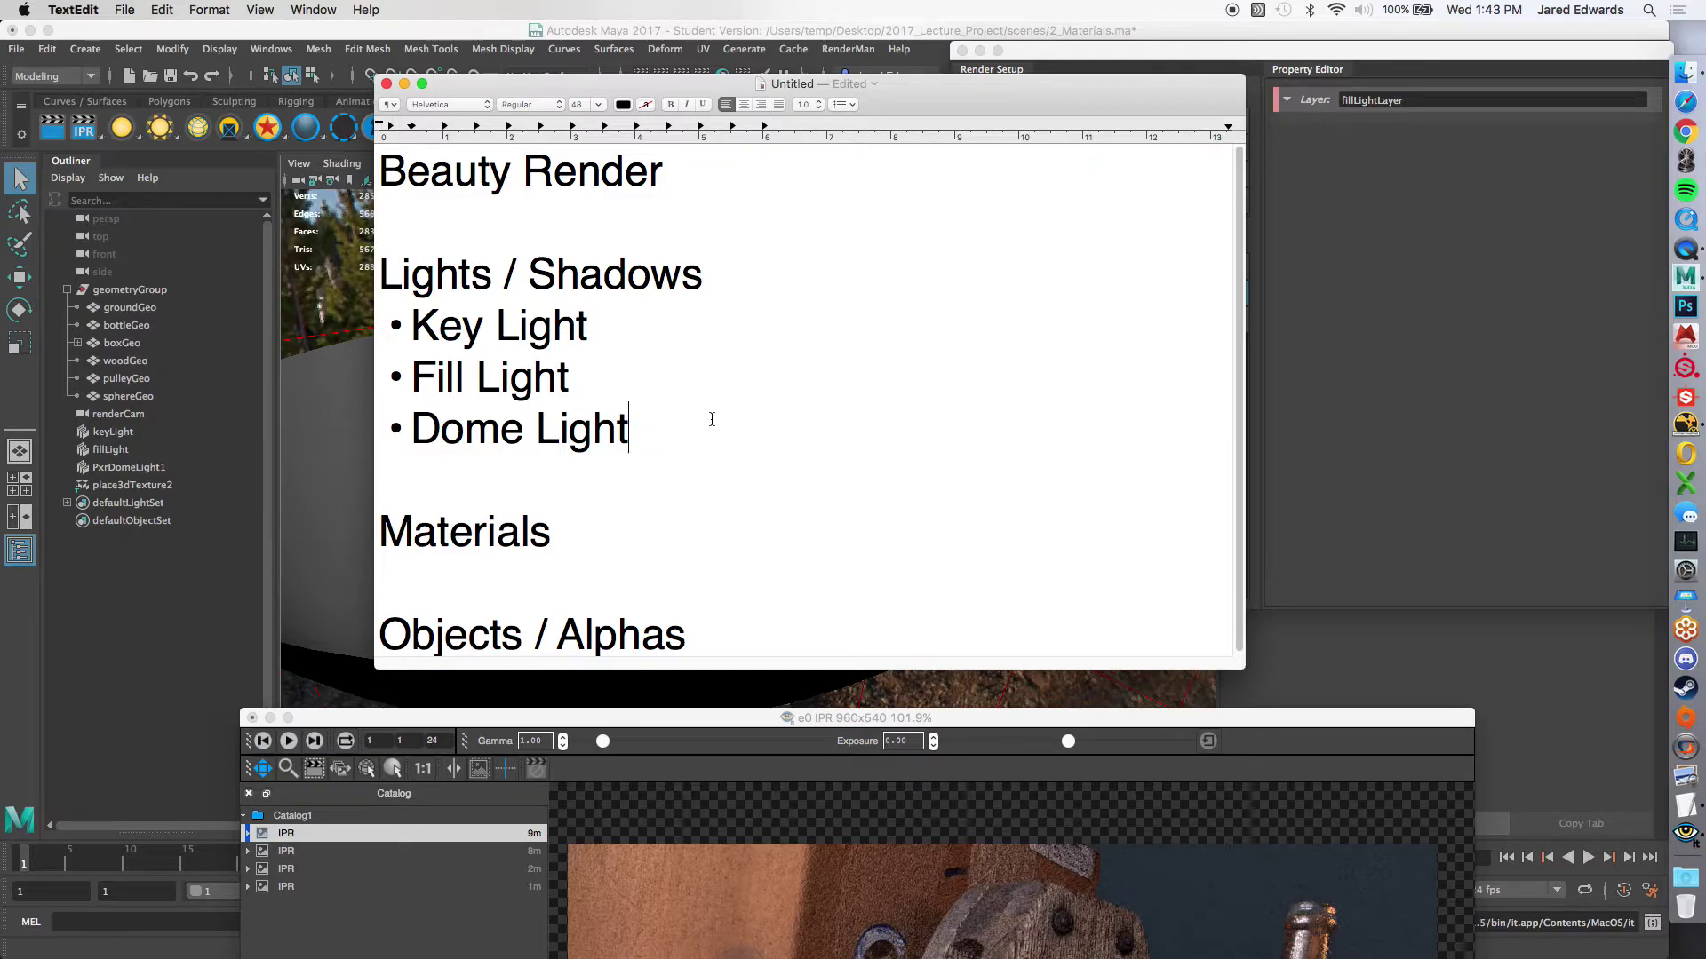
triple_click(657, 323)
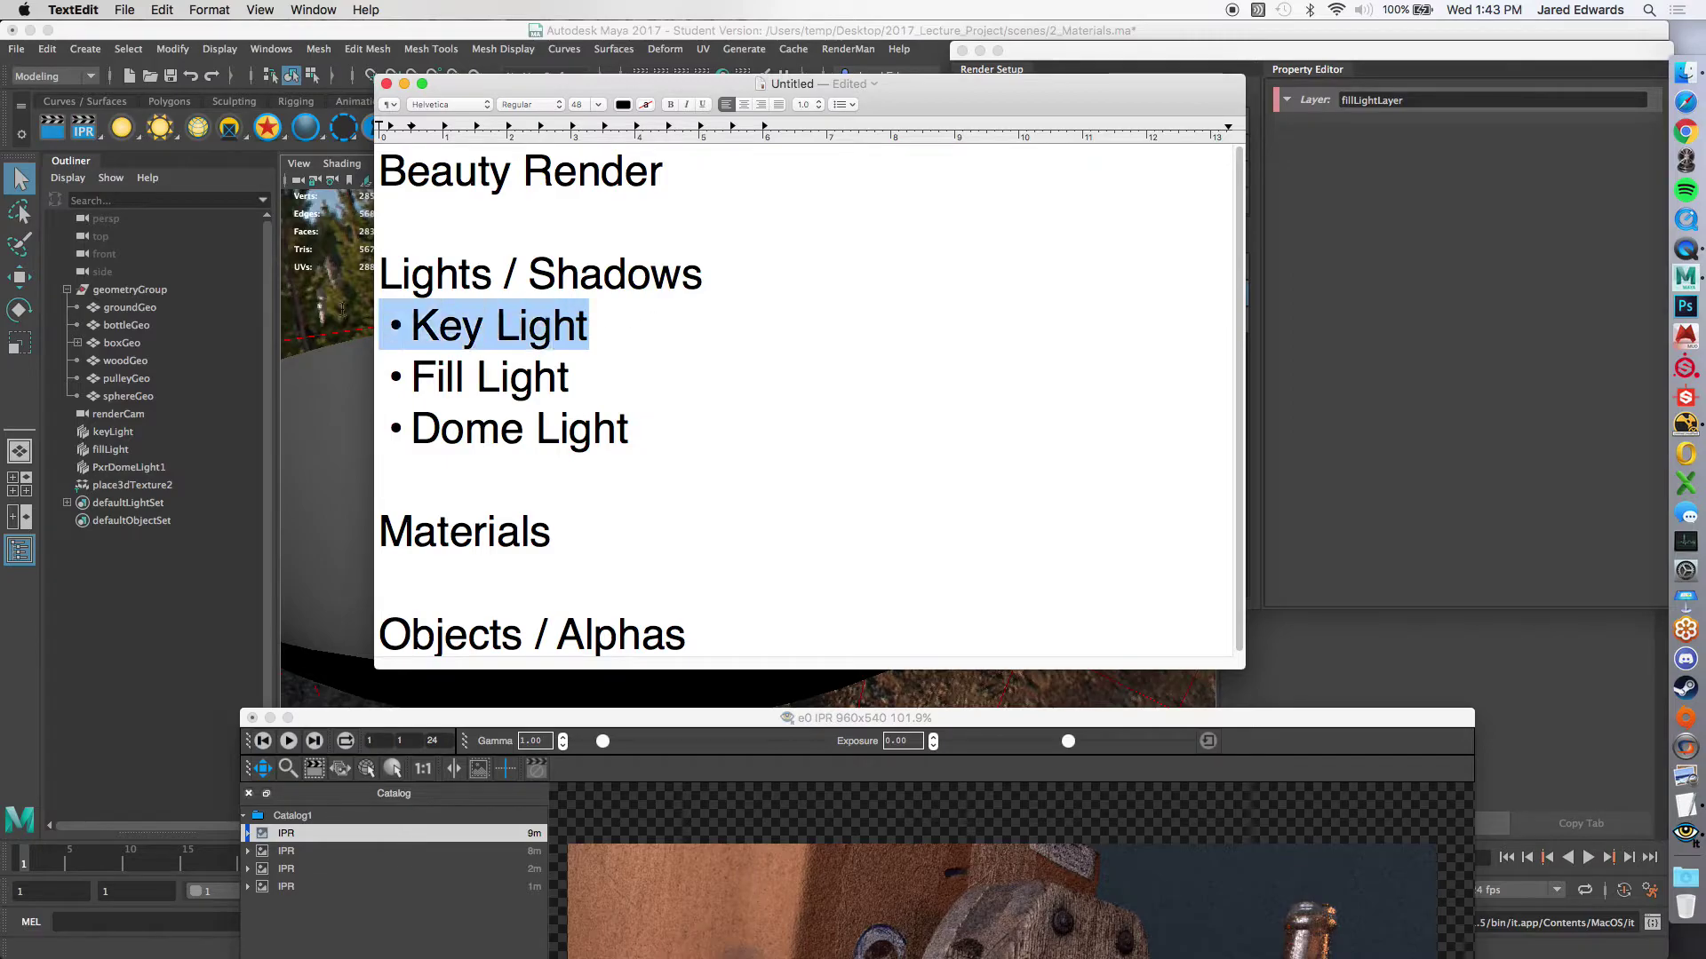
Step: Start a round-bulleted list under Materials in the notes with diffuse as its first item
click(565, 532)
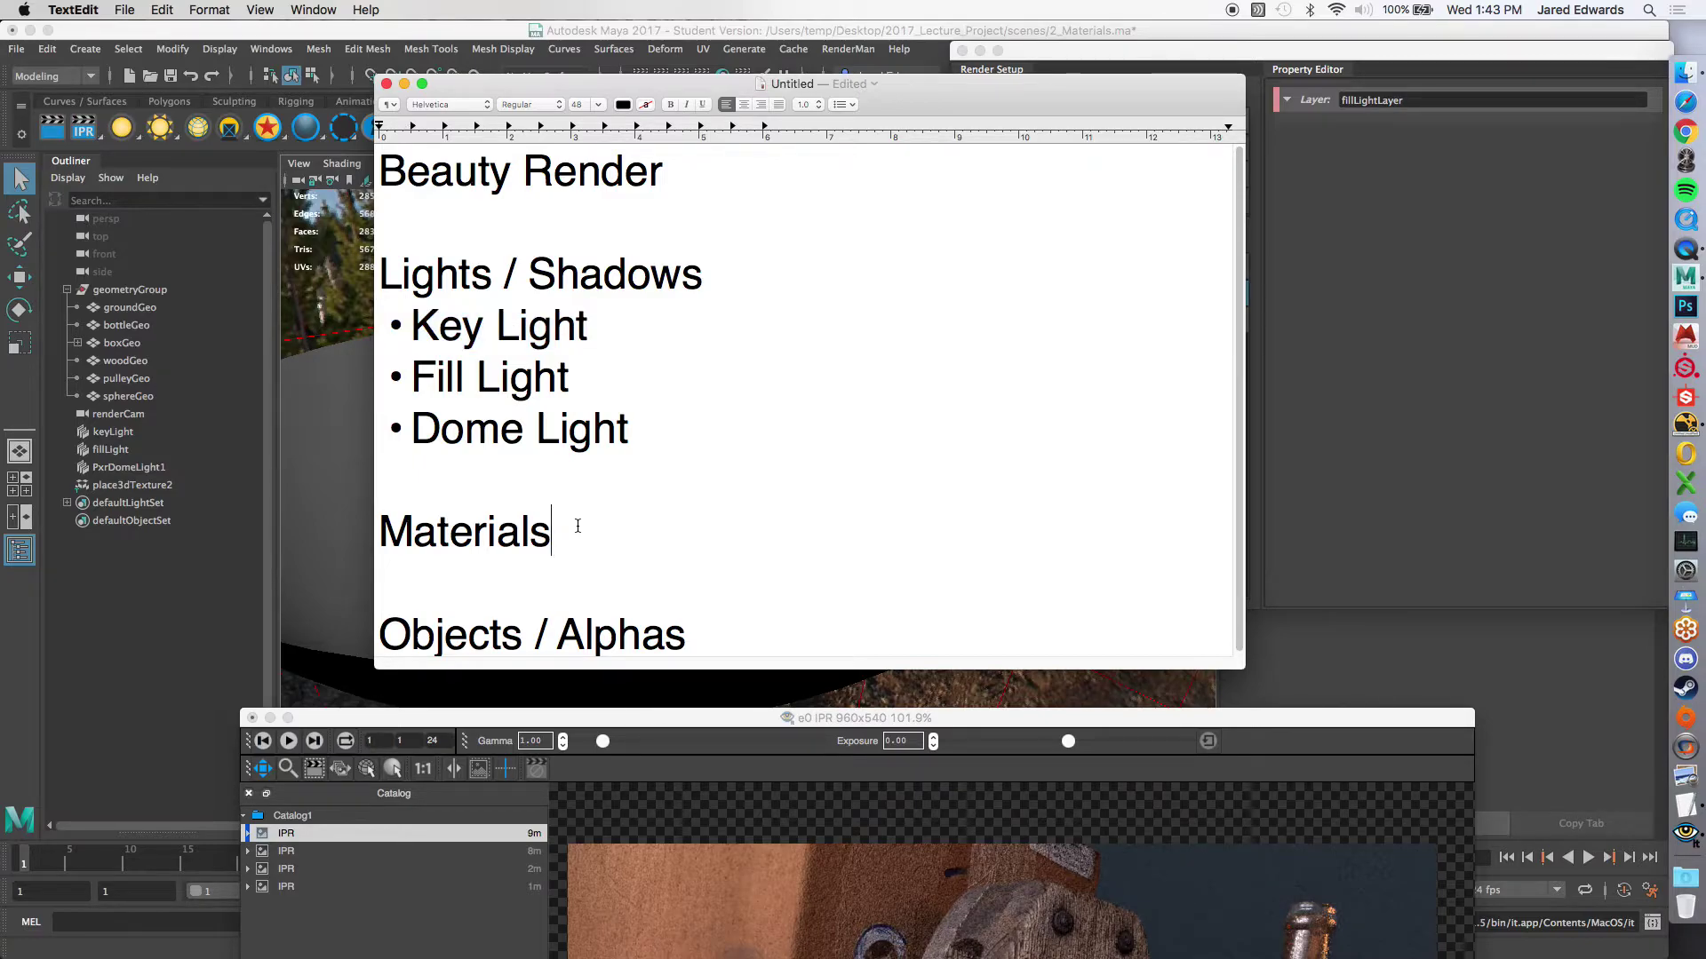
key(Return)
text(s)
key(BackSpace)
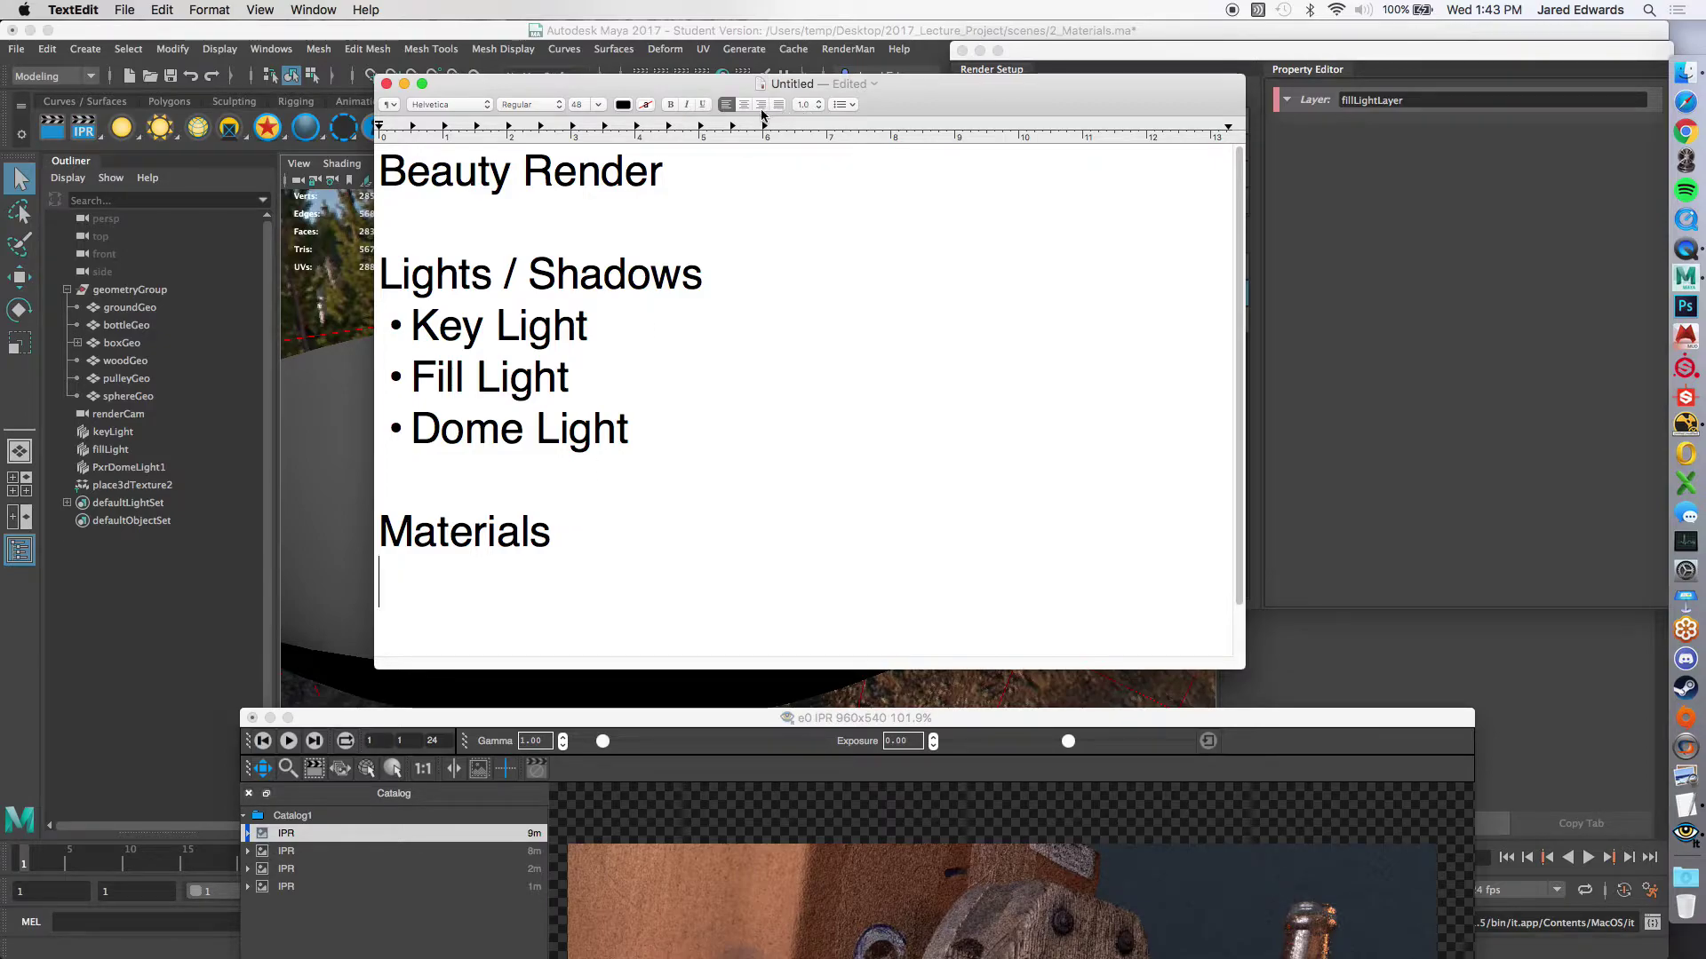
click(841, 105)
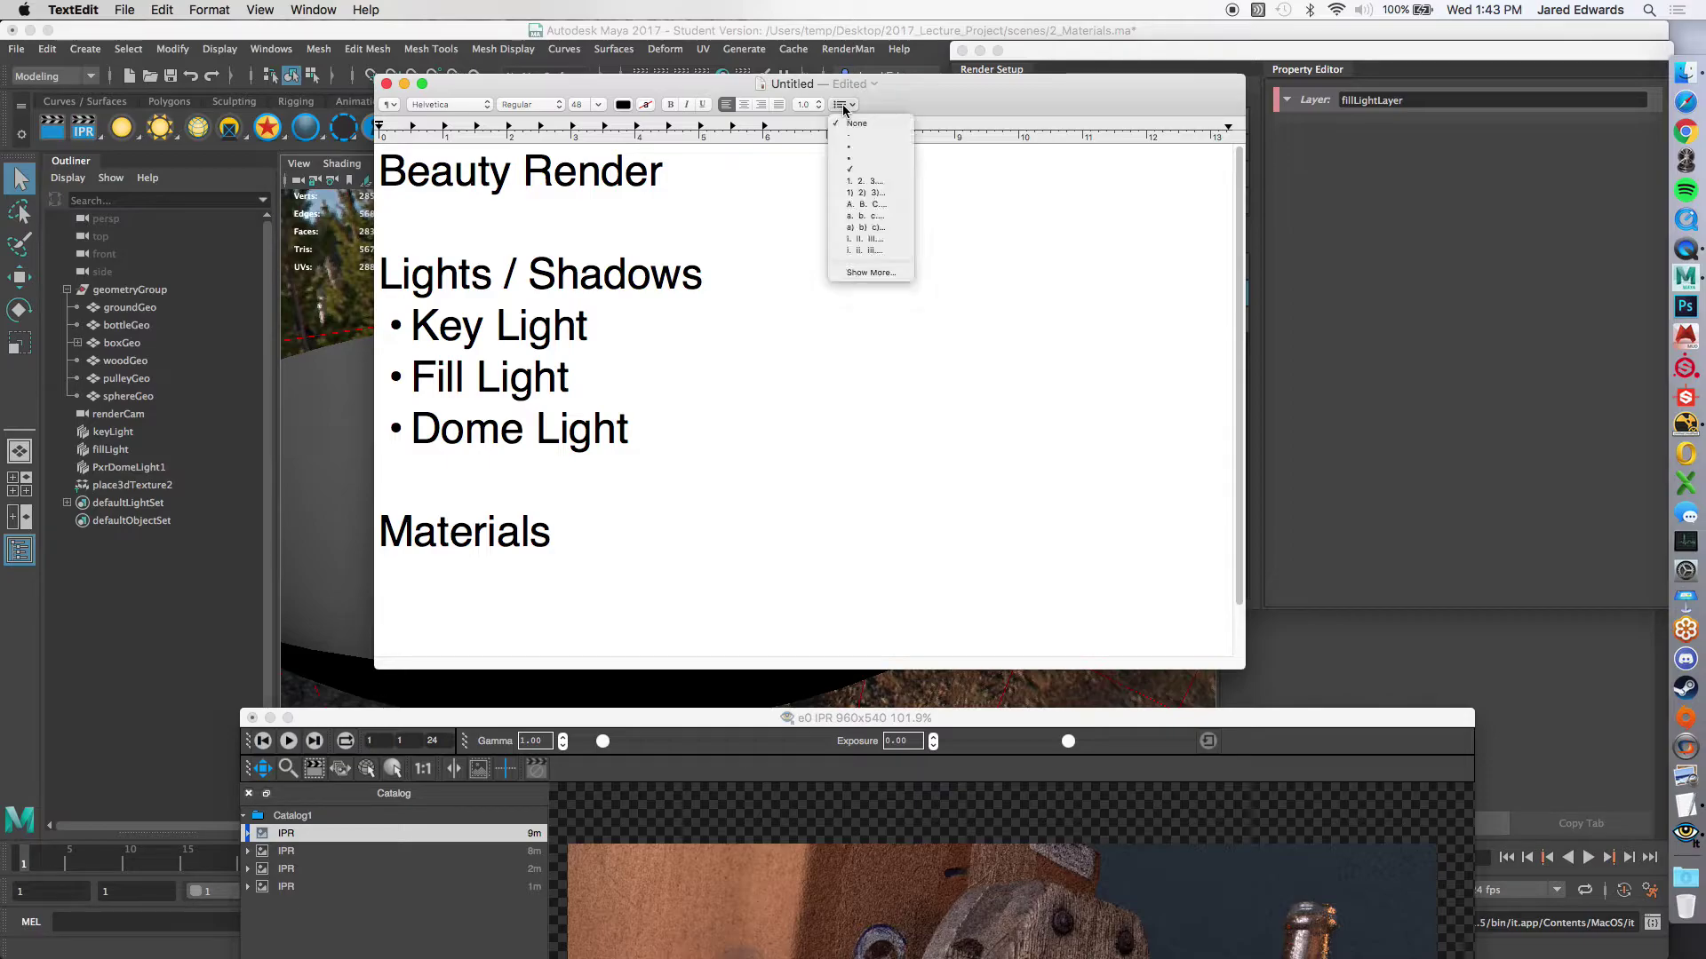
click(850, 145)
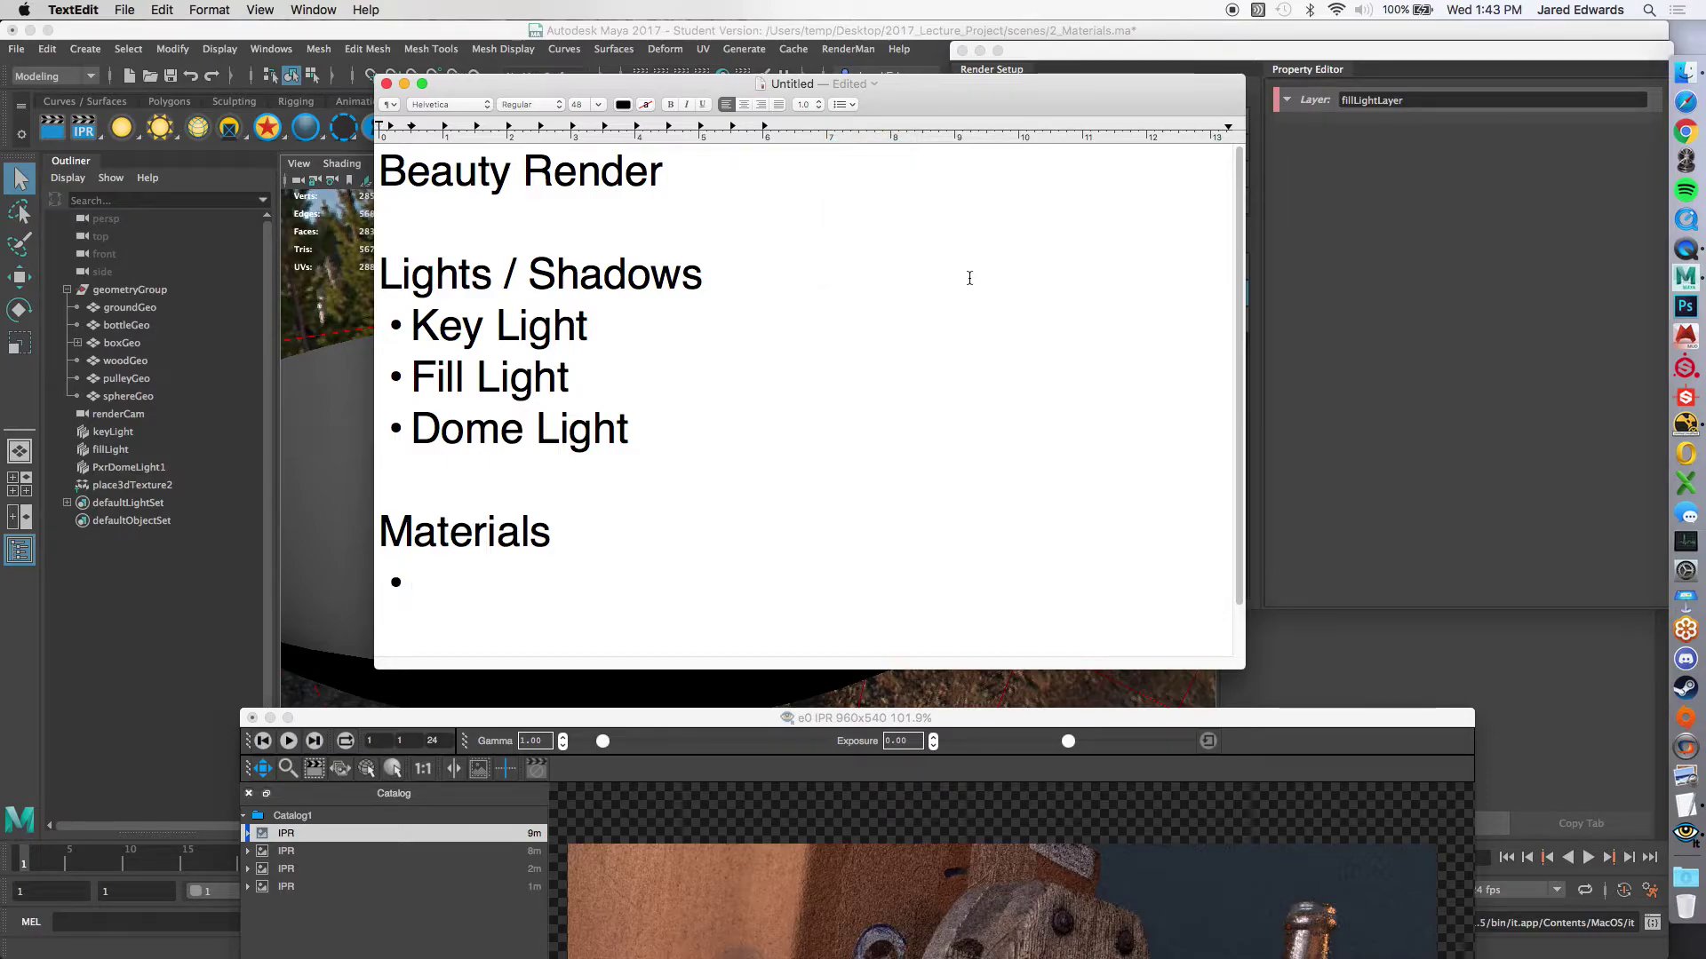
text(diffuse)
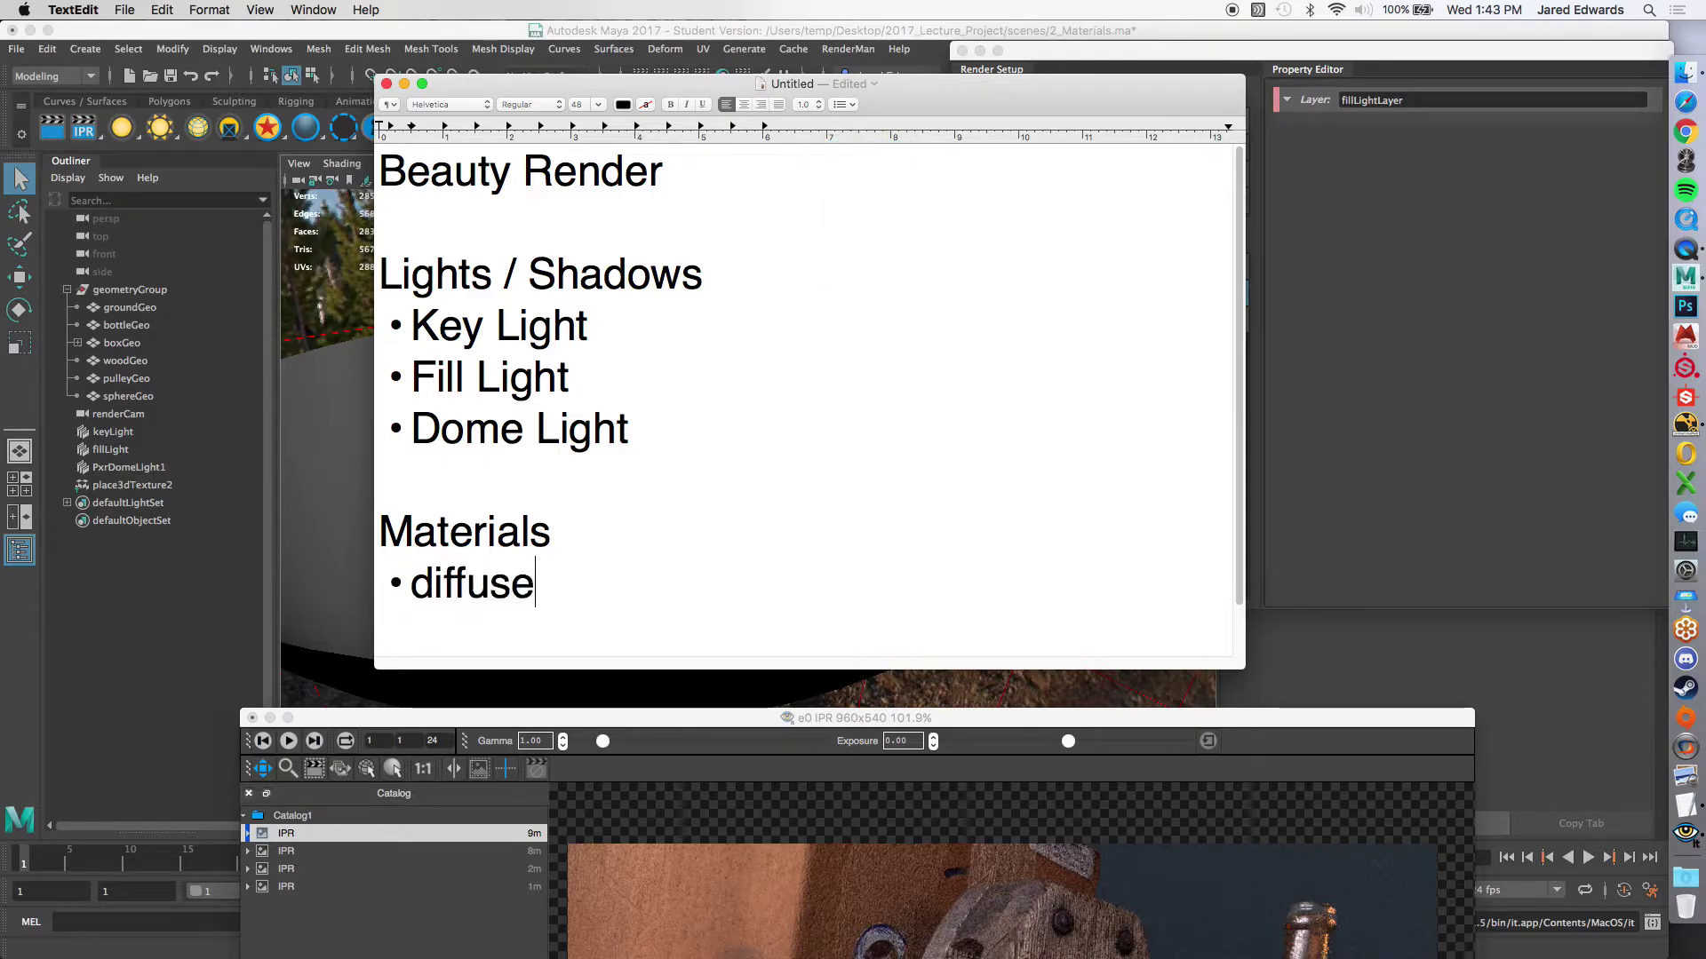
Step: Add specular as the second Materials bullet and begin a third one reading "glass ("
key(Return)
text(s)
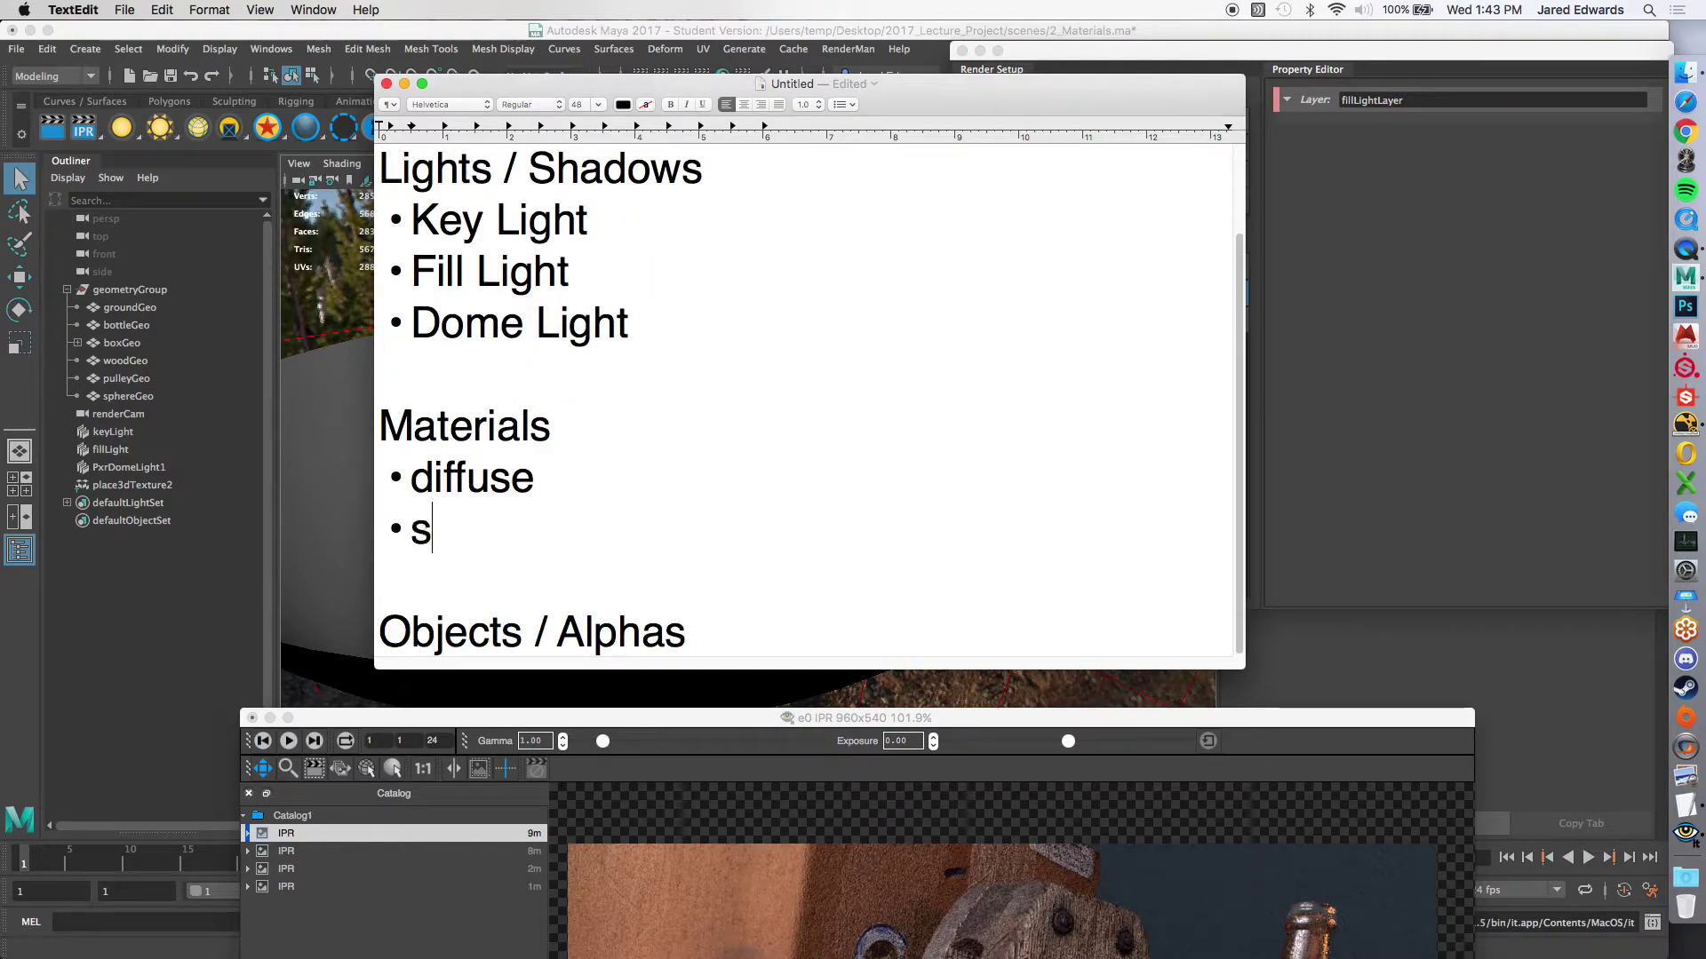
text(pecular)
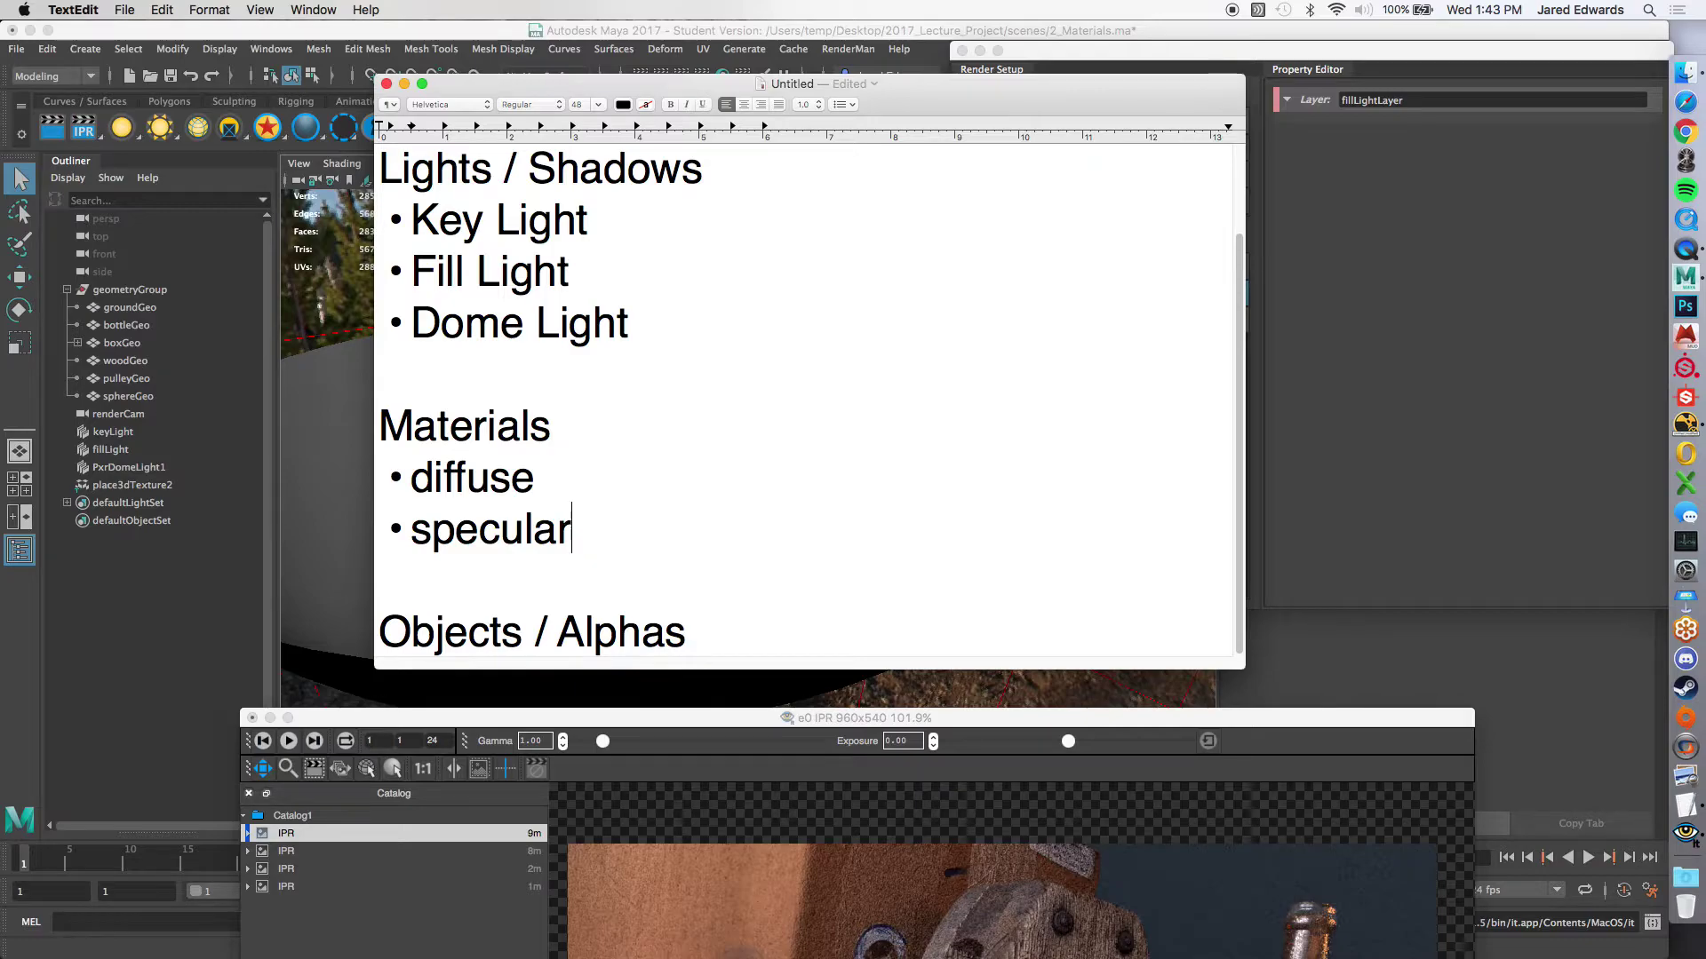
key(Return)
text(glass ()
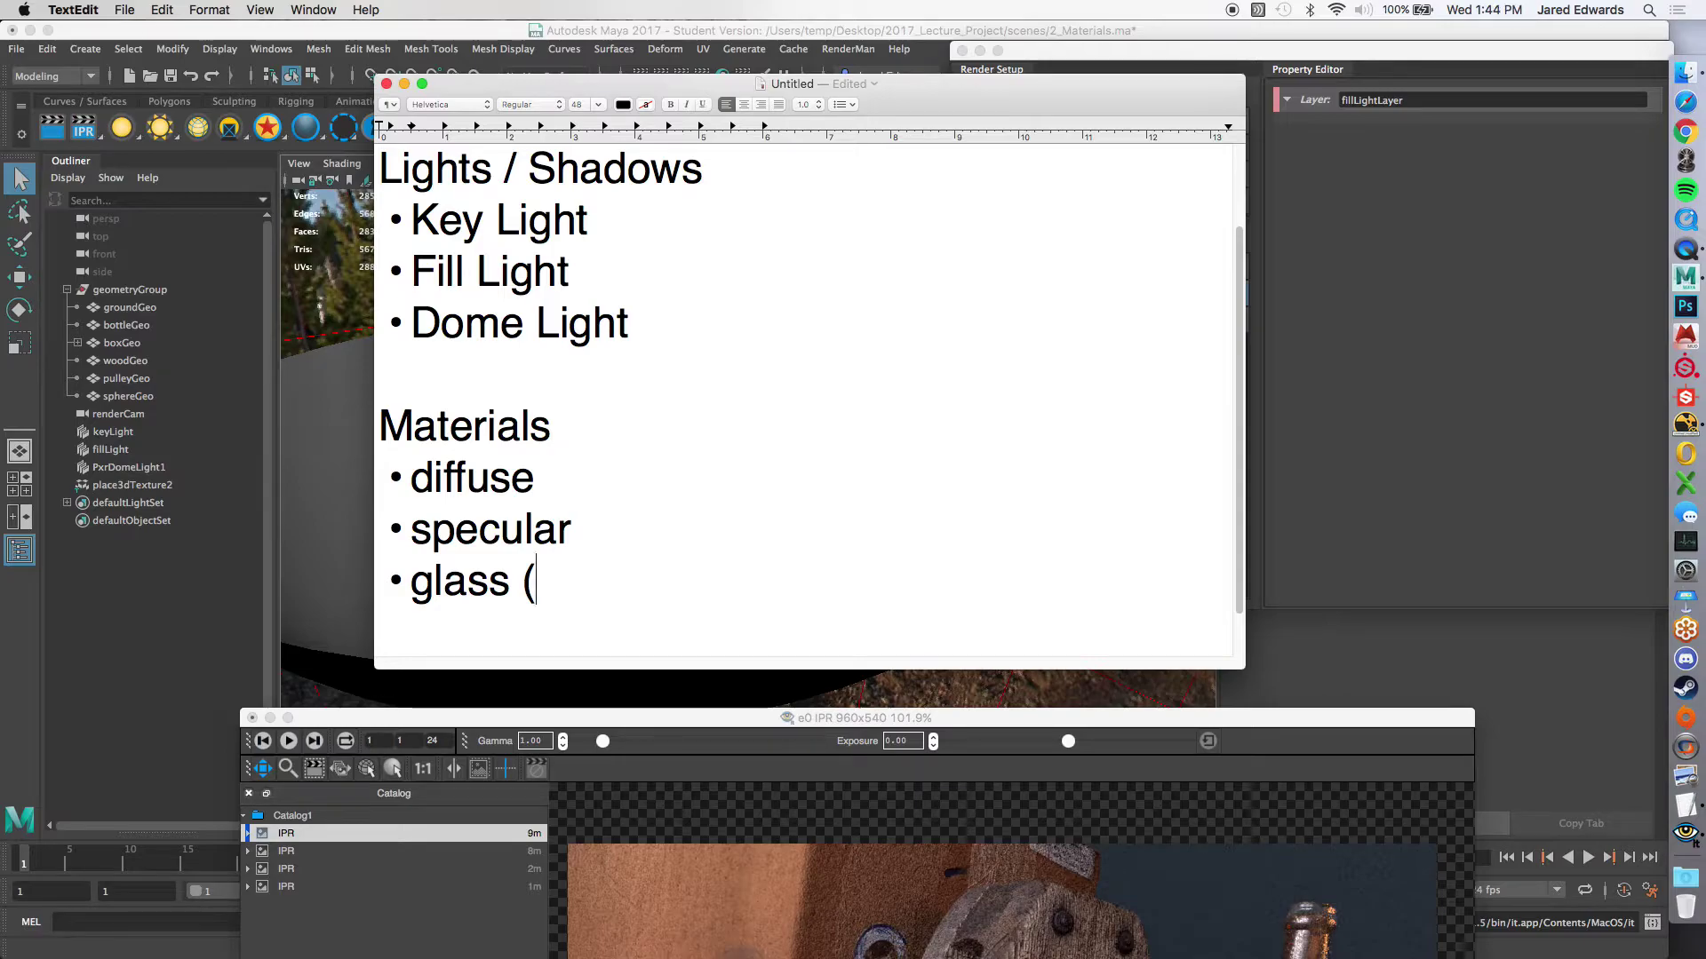
Step: Complete the glass bullet under Materials as "glass (transmission)" and append "(reflection)" to the specular bullet
text(transmission))
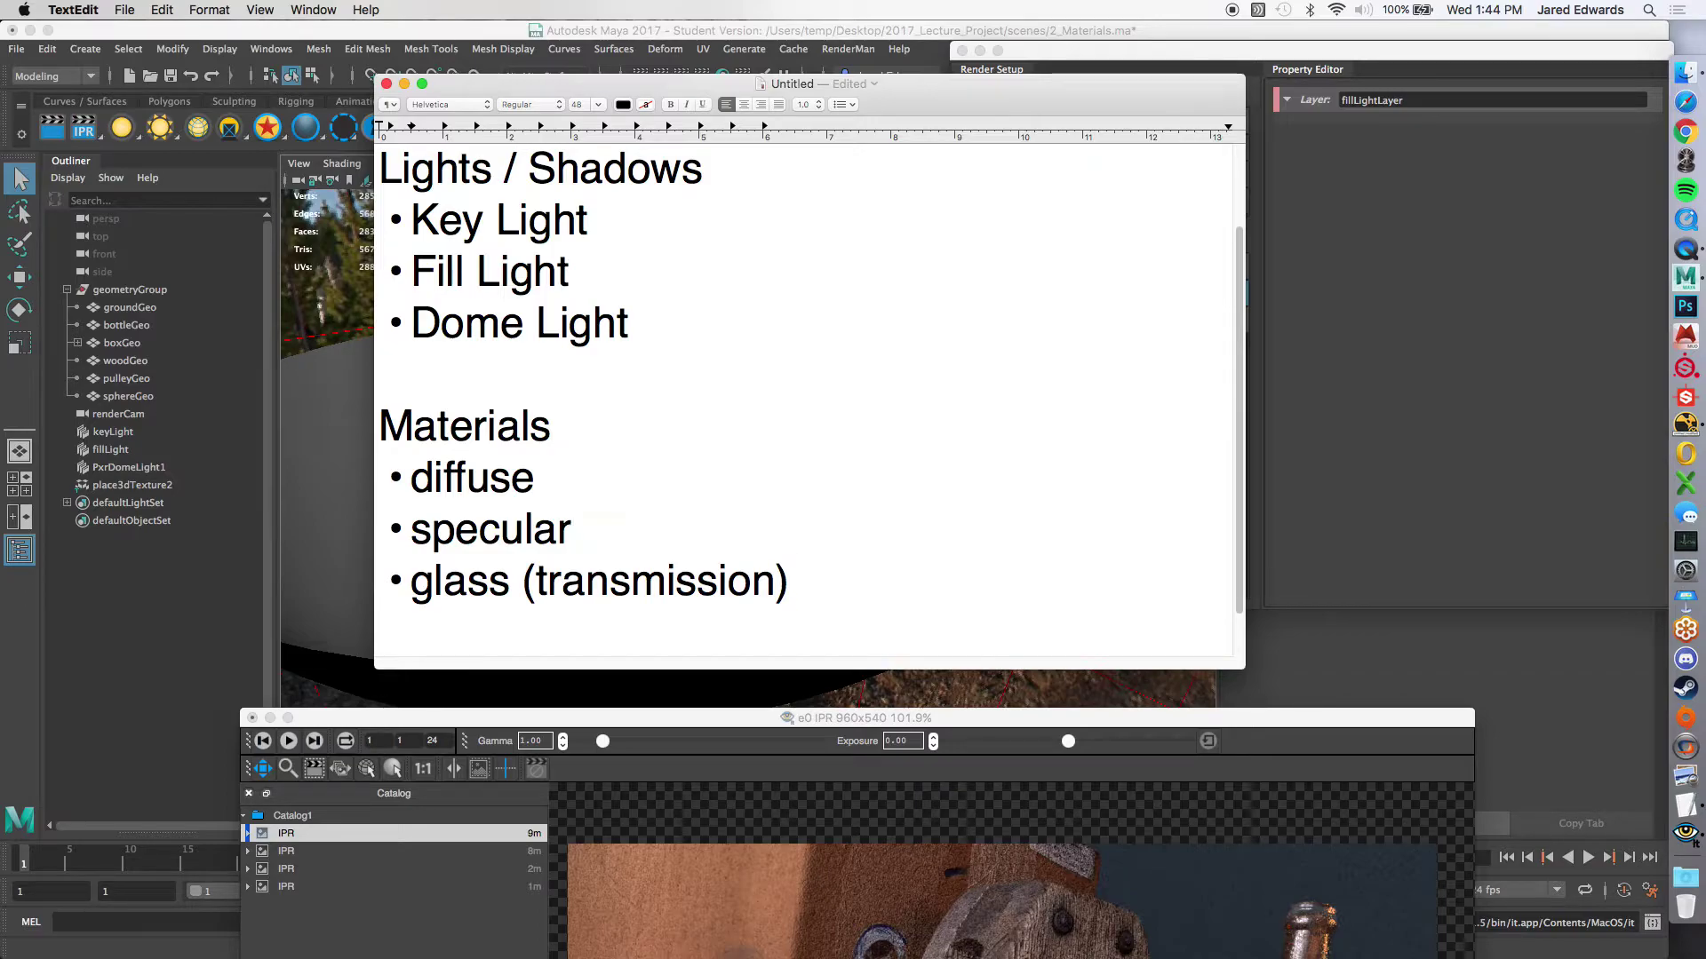
text((reflection))
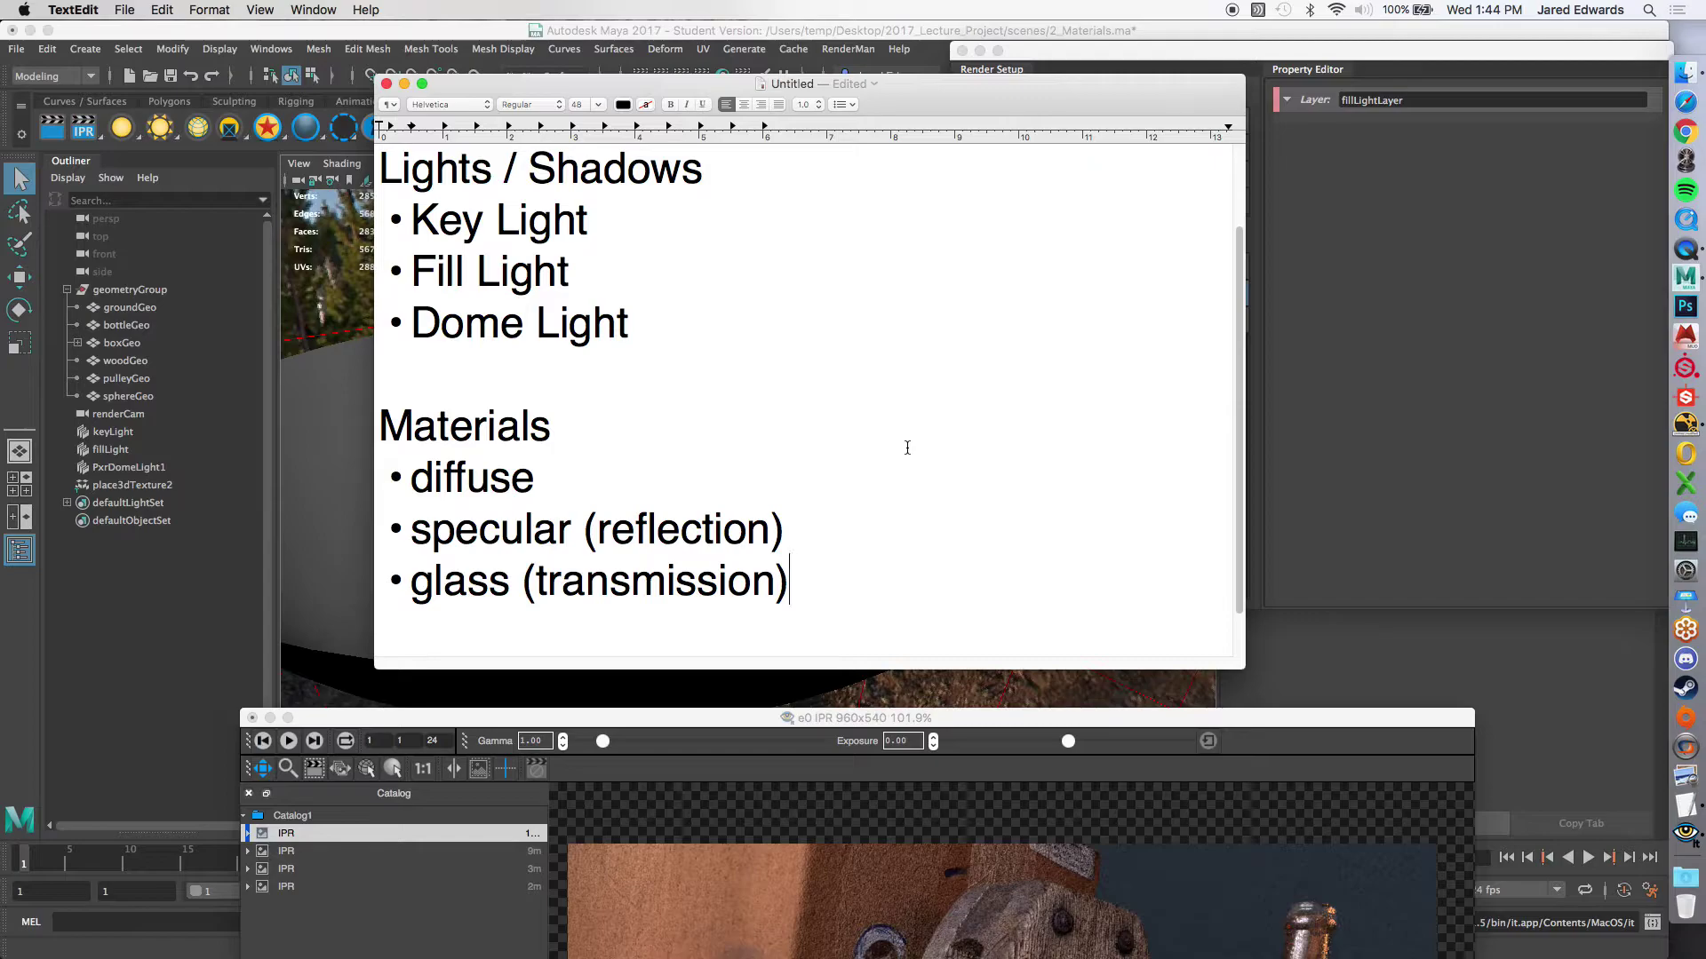
Step: Add the bullets "scatter", "occlusion" and "irr" below glass in the Materials list
key(Return)
scroll(964, 429, down, 3)
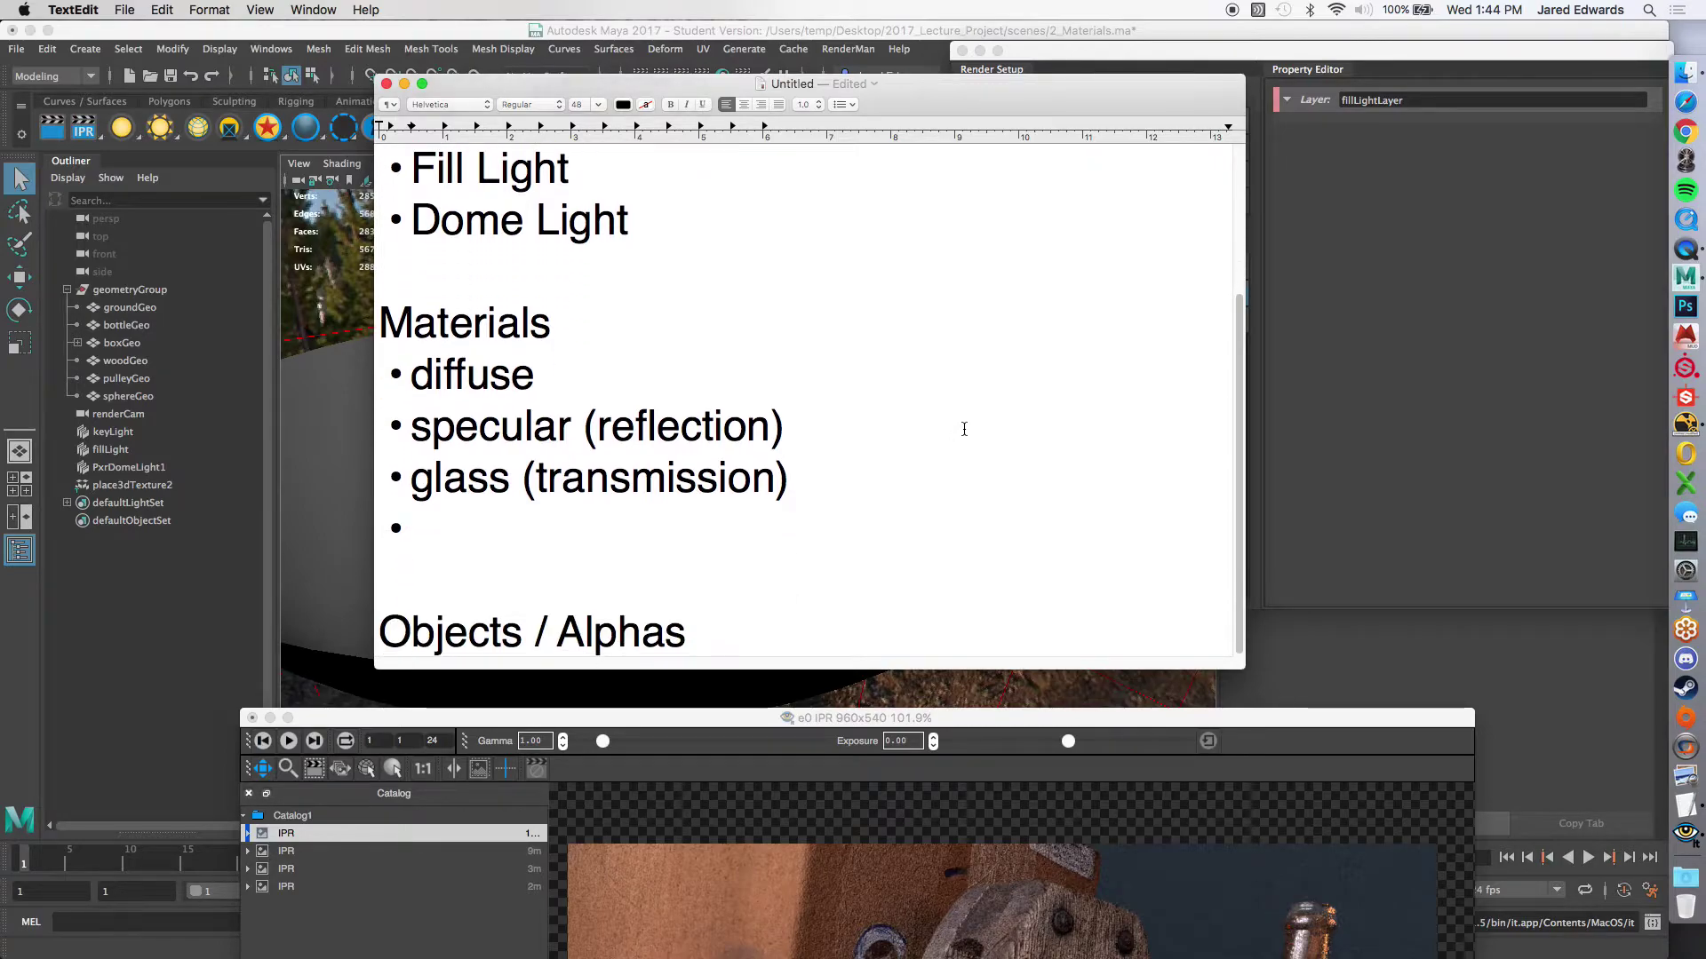
text(scatter)
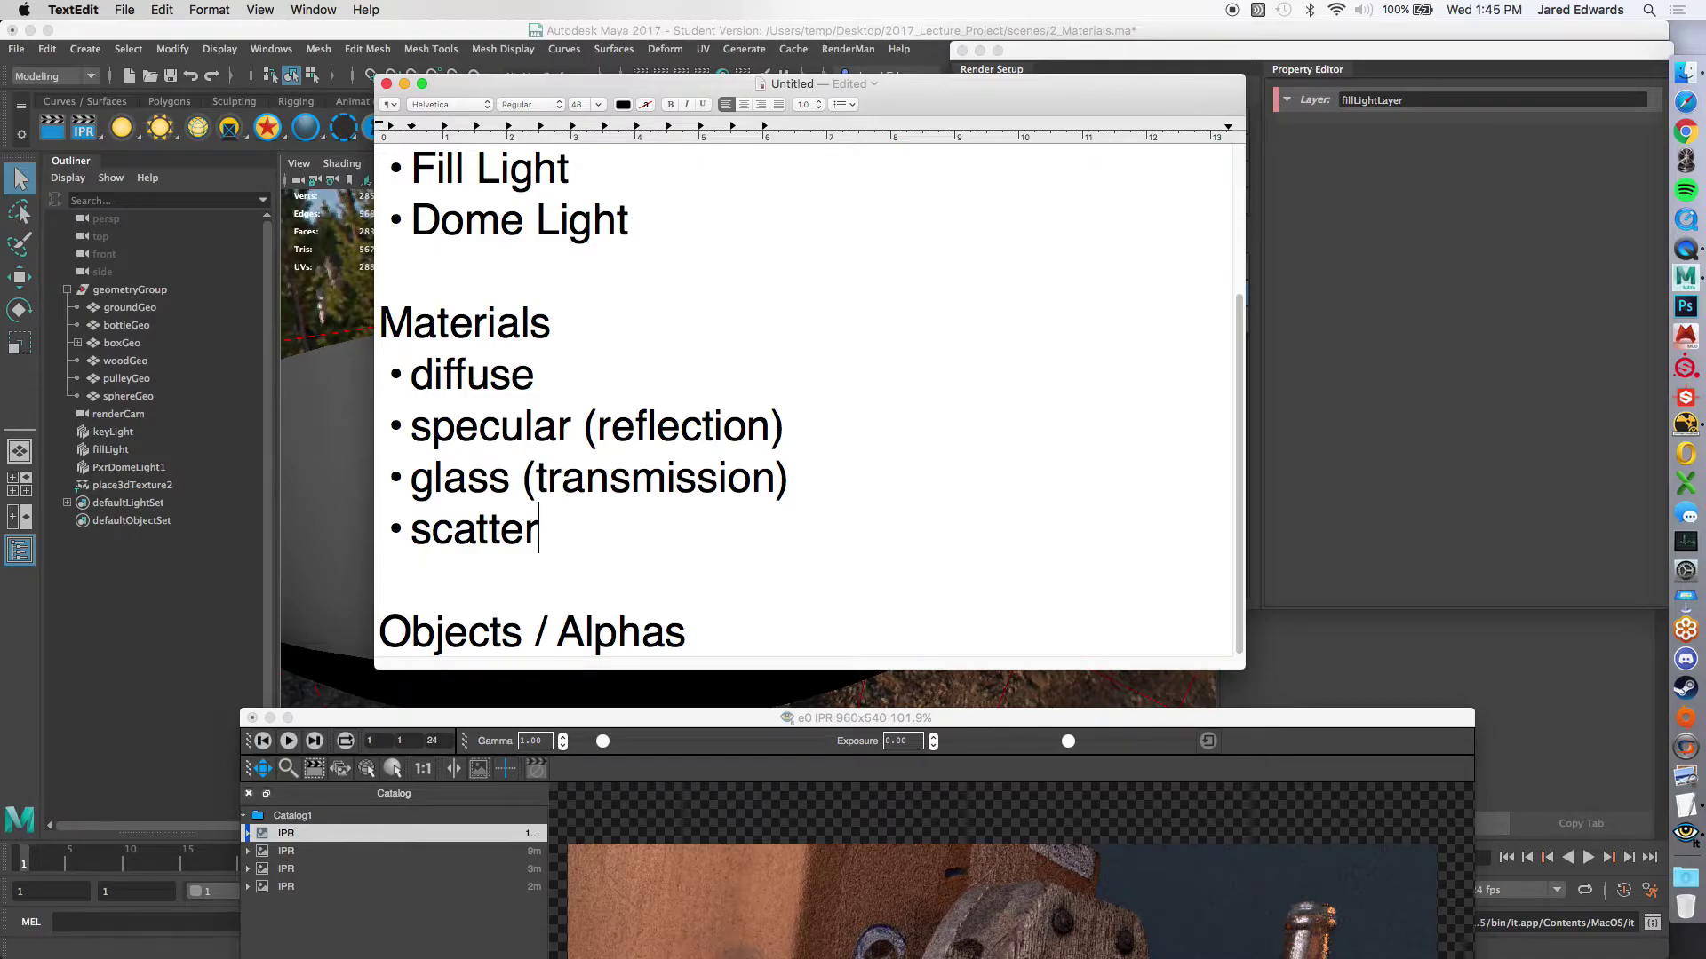
key(Return)
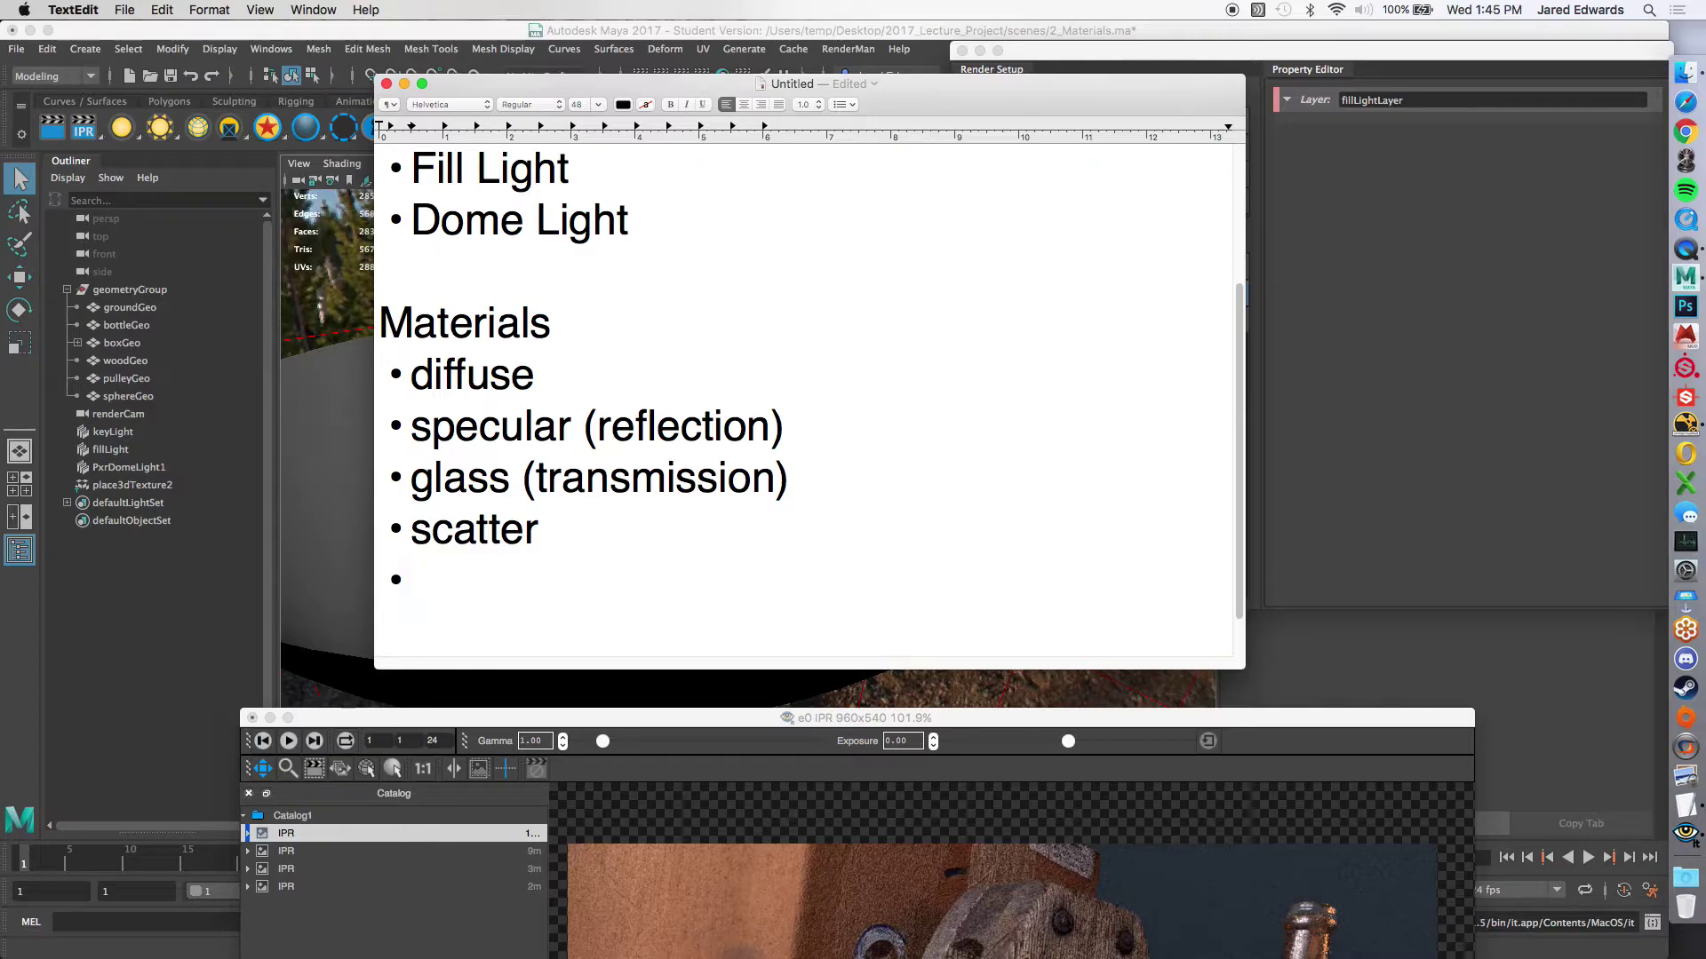
text(occlusion)
key(Return)
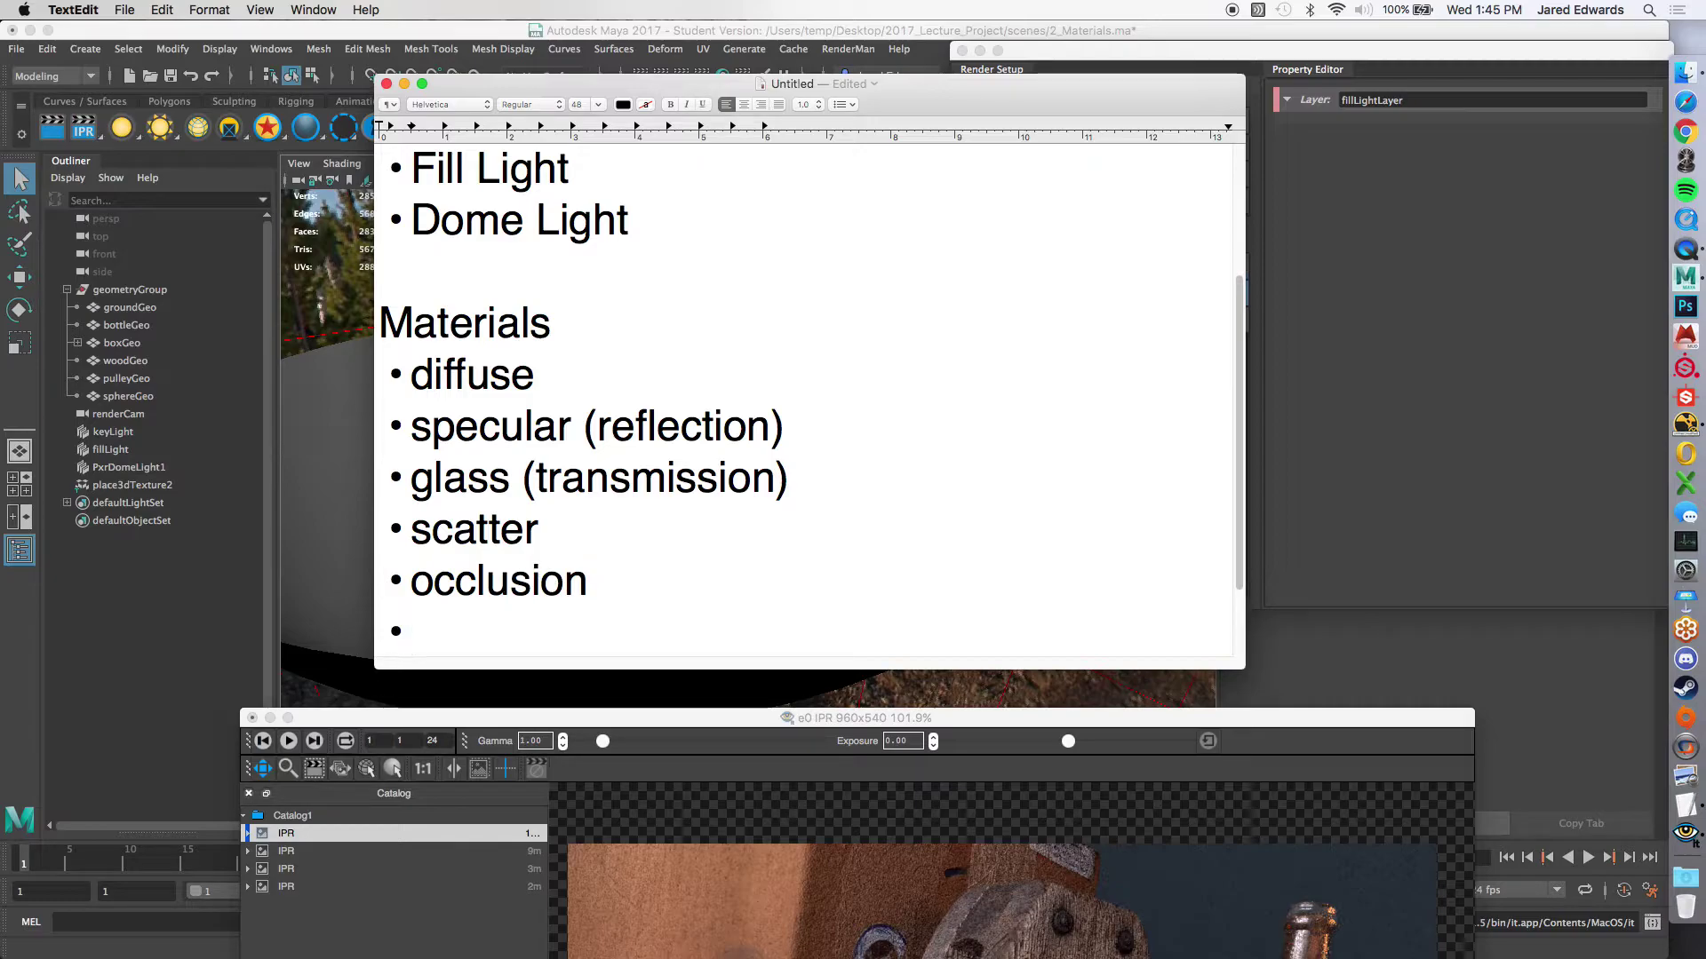
text(irr)
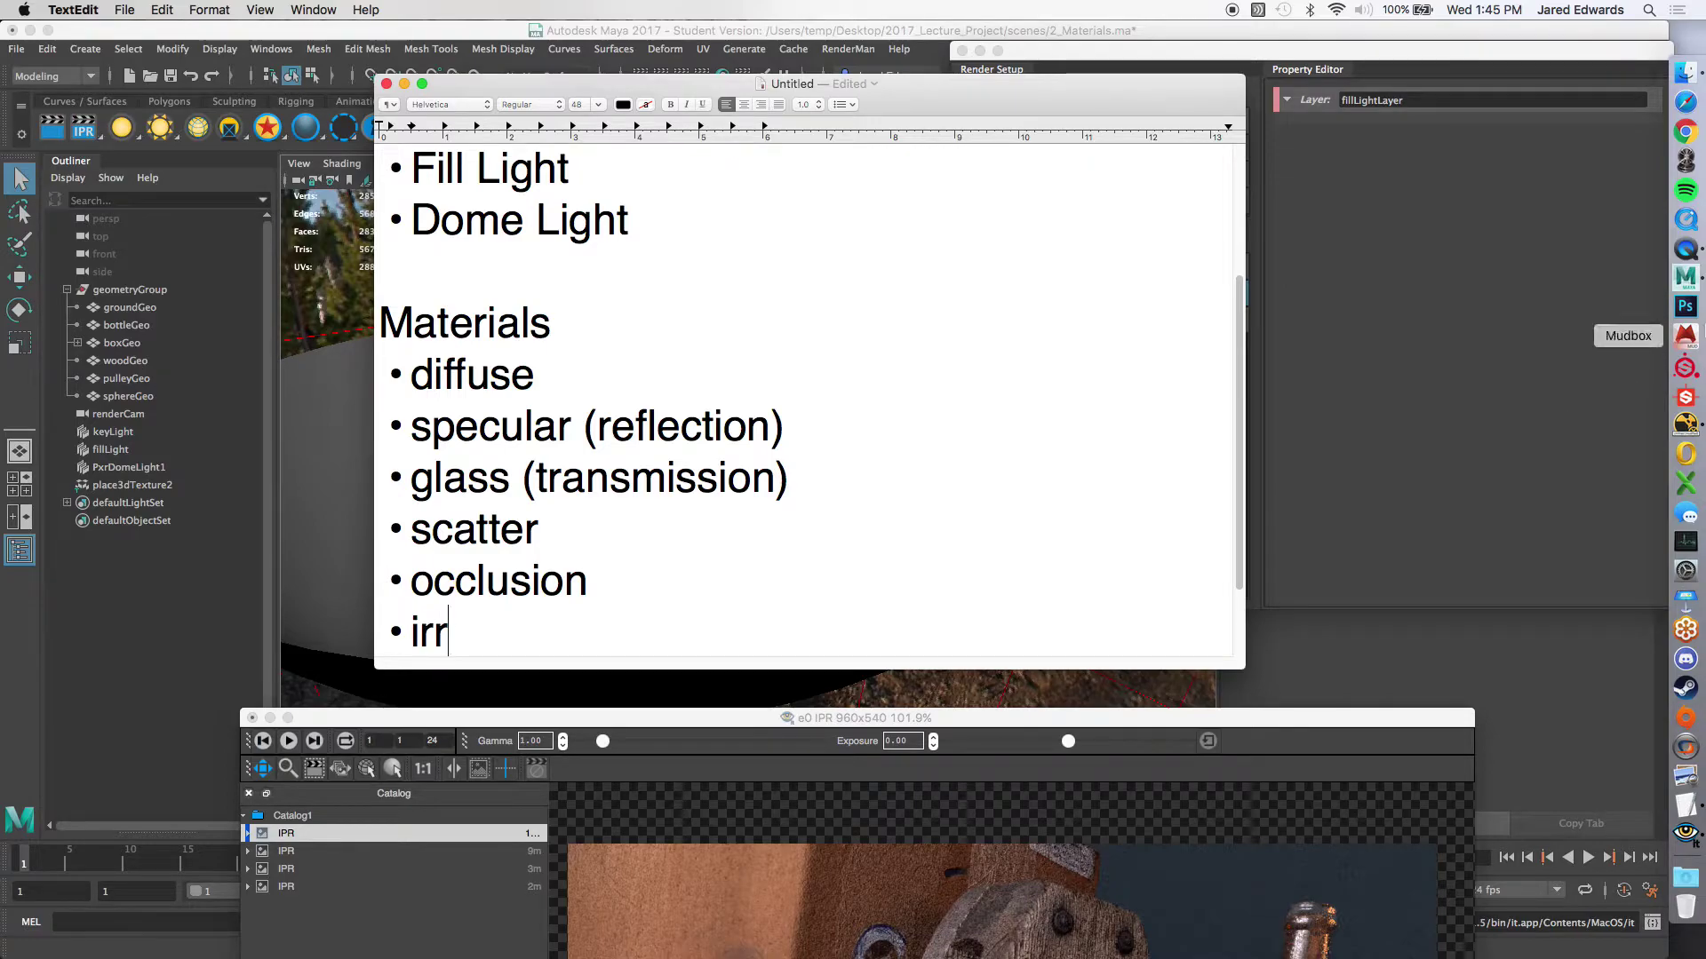
click(1685, 278)
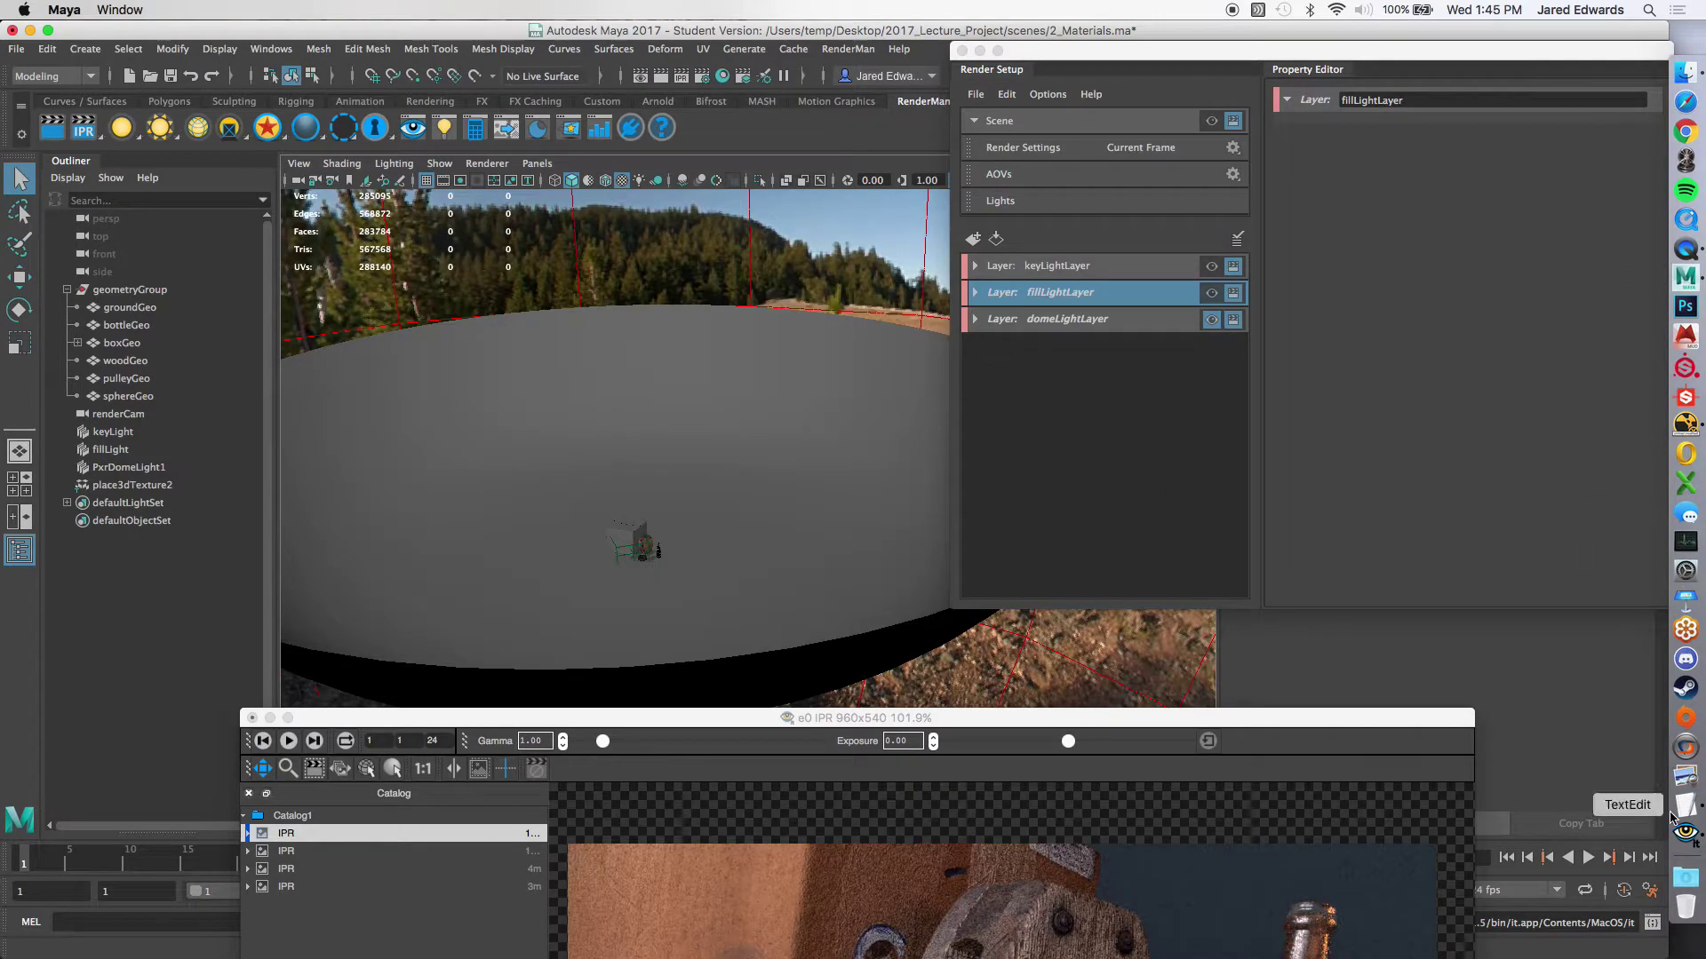
click(1685, 806)
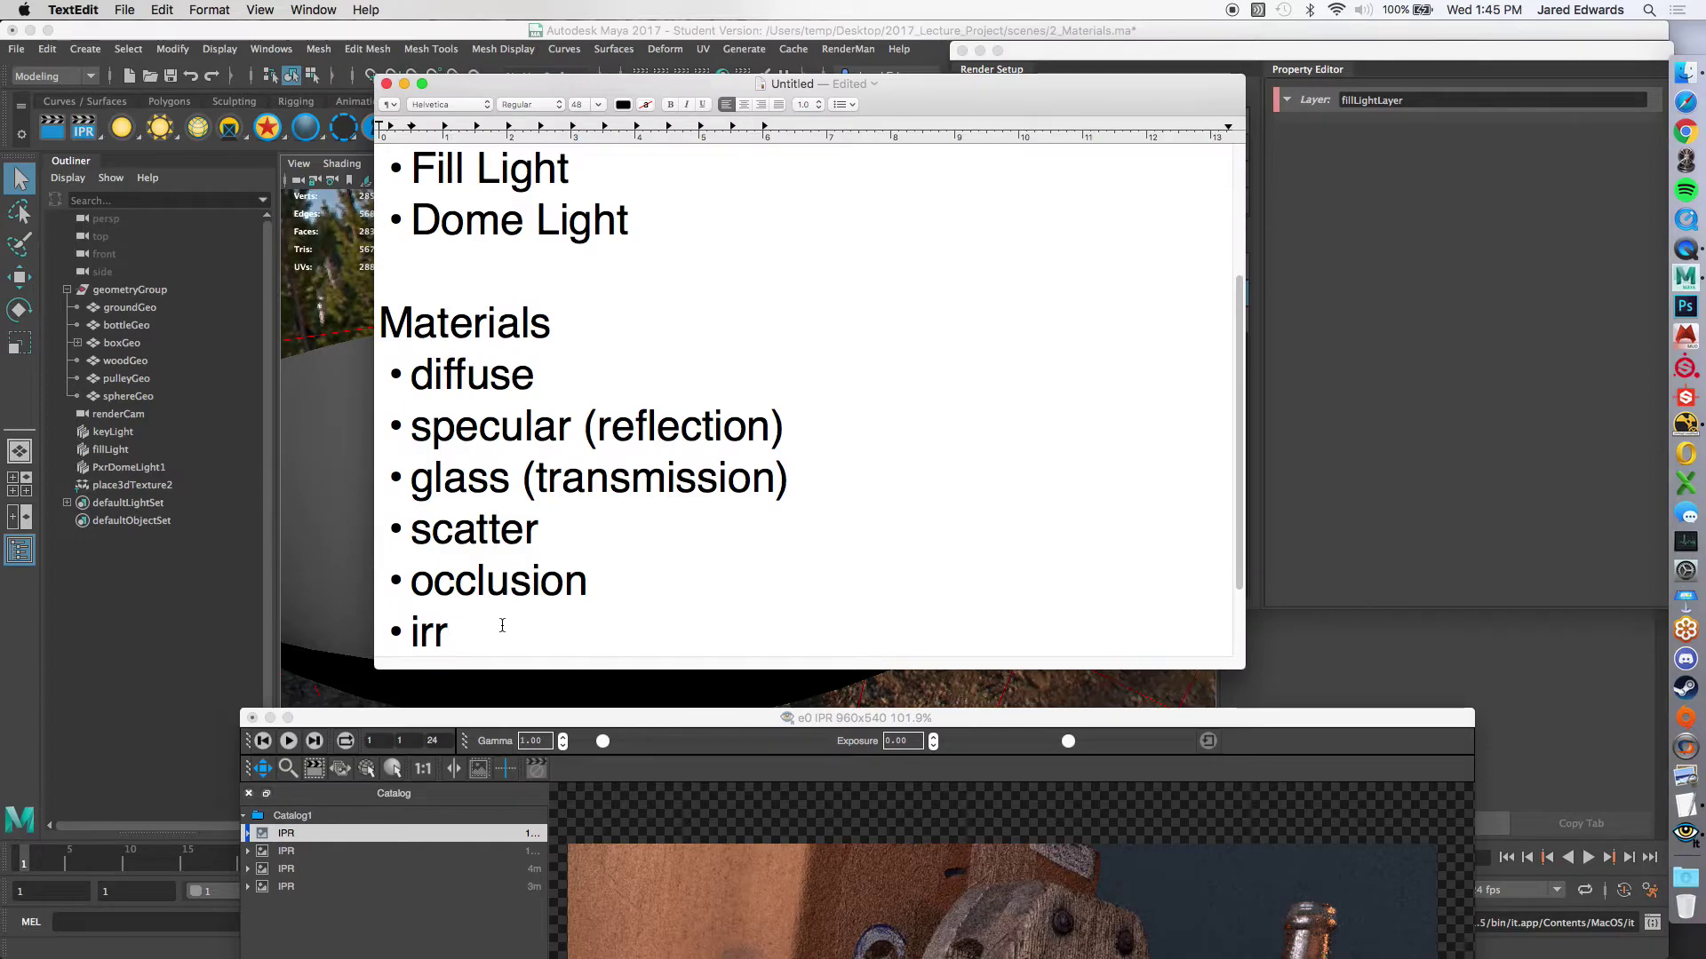
Step: Delete the "irr", "occlusion" and "scatter" bullets from the end of the Materials list
key(BackSpace)
key(BackSpace)
key(BackSpace)
key(BackSpace)
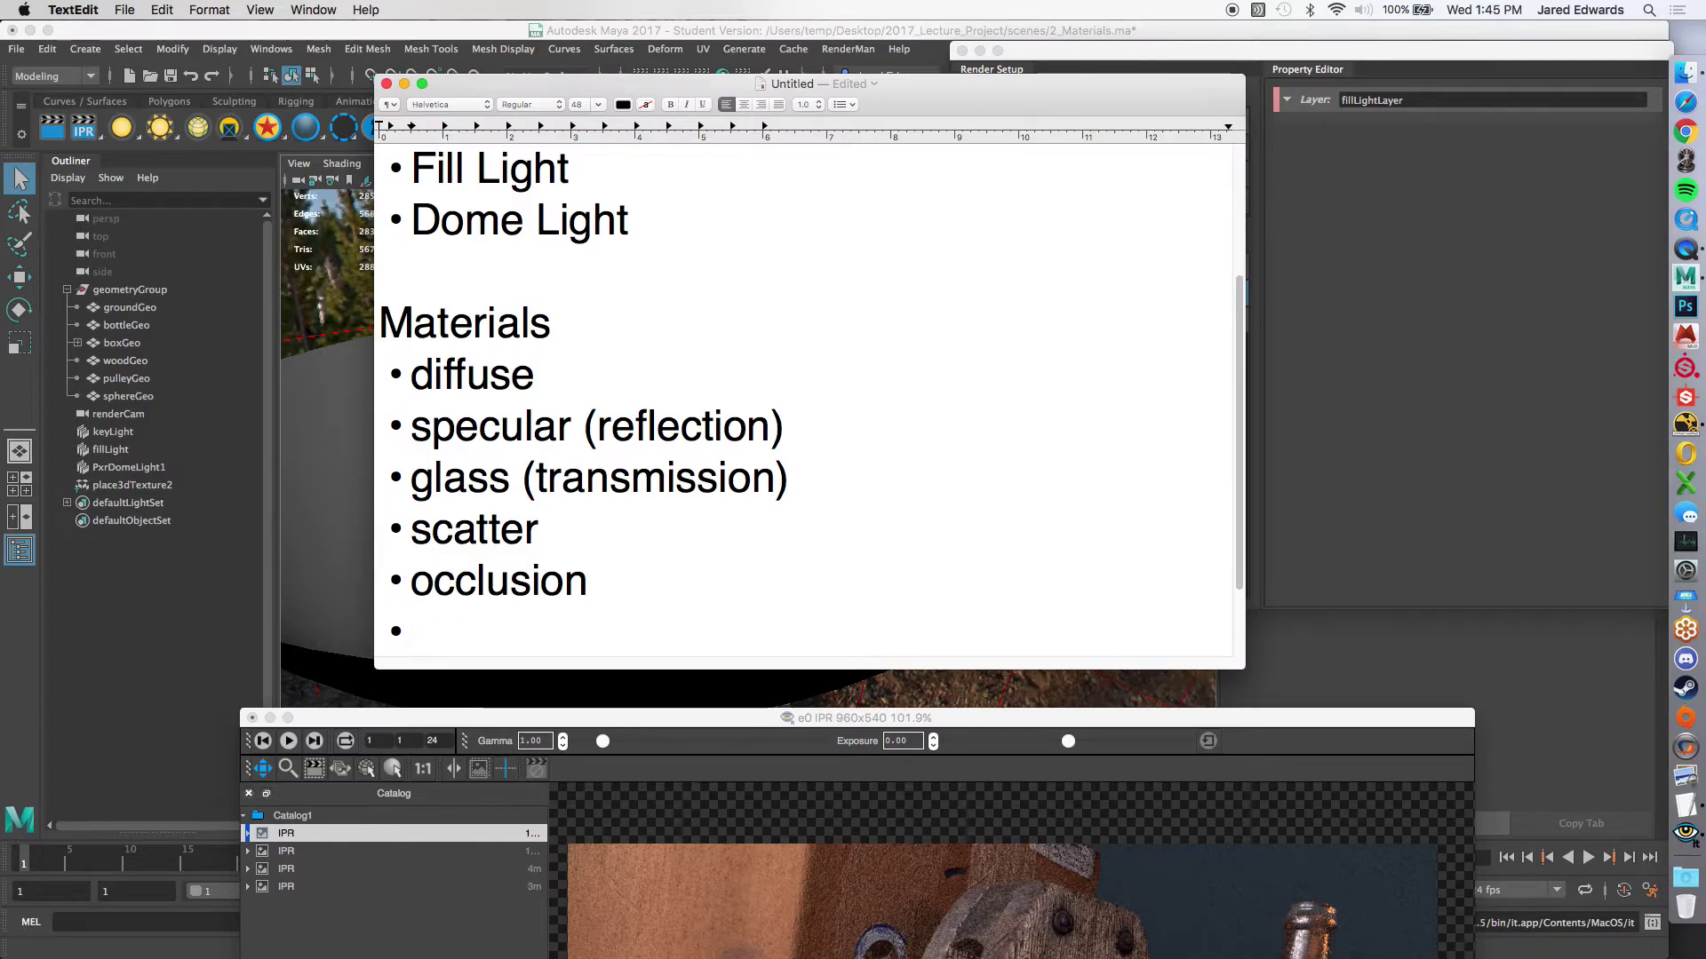
key(BackSpace)
drag(789, 480, 337, 385)
drag(590, 579, 365, 535)
click(554, 551)
drag(628, 570, 391, 531)
key(BackSpace)
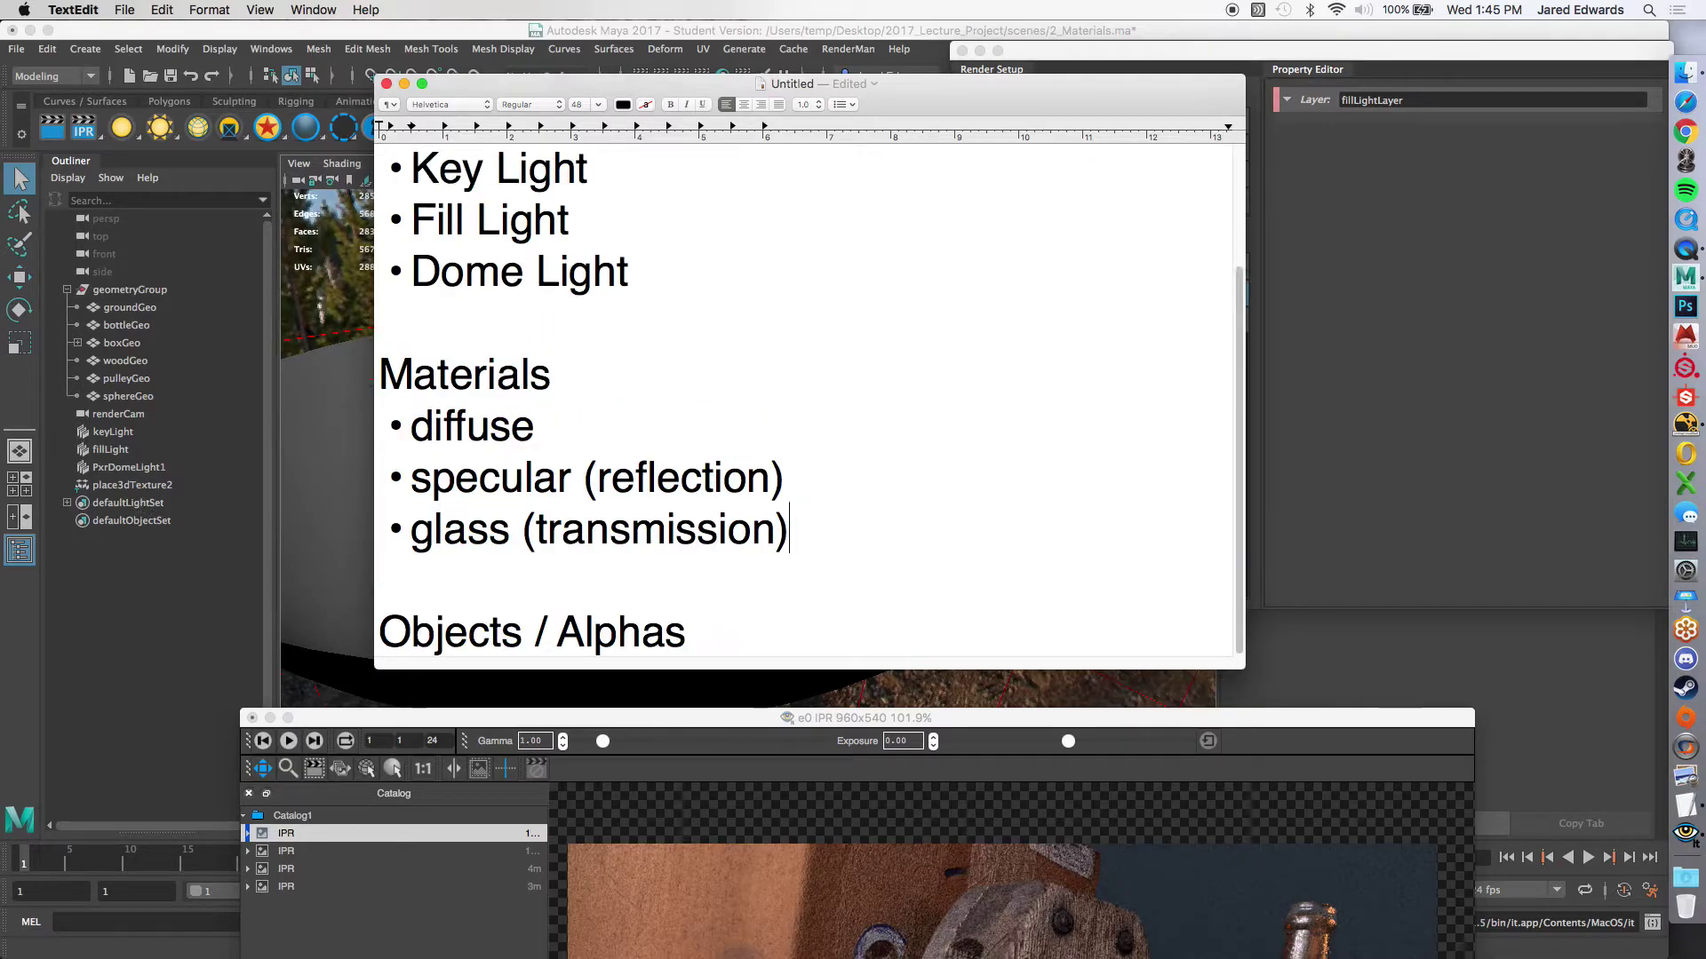
Step: Switch to Maya and select keyLightLayer in the Render Setup
click(533, 429)
click(523, 479)
key(super+Tab)
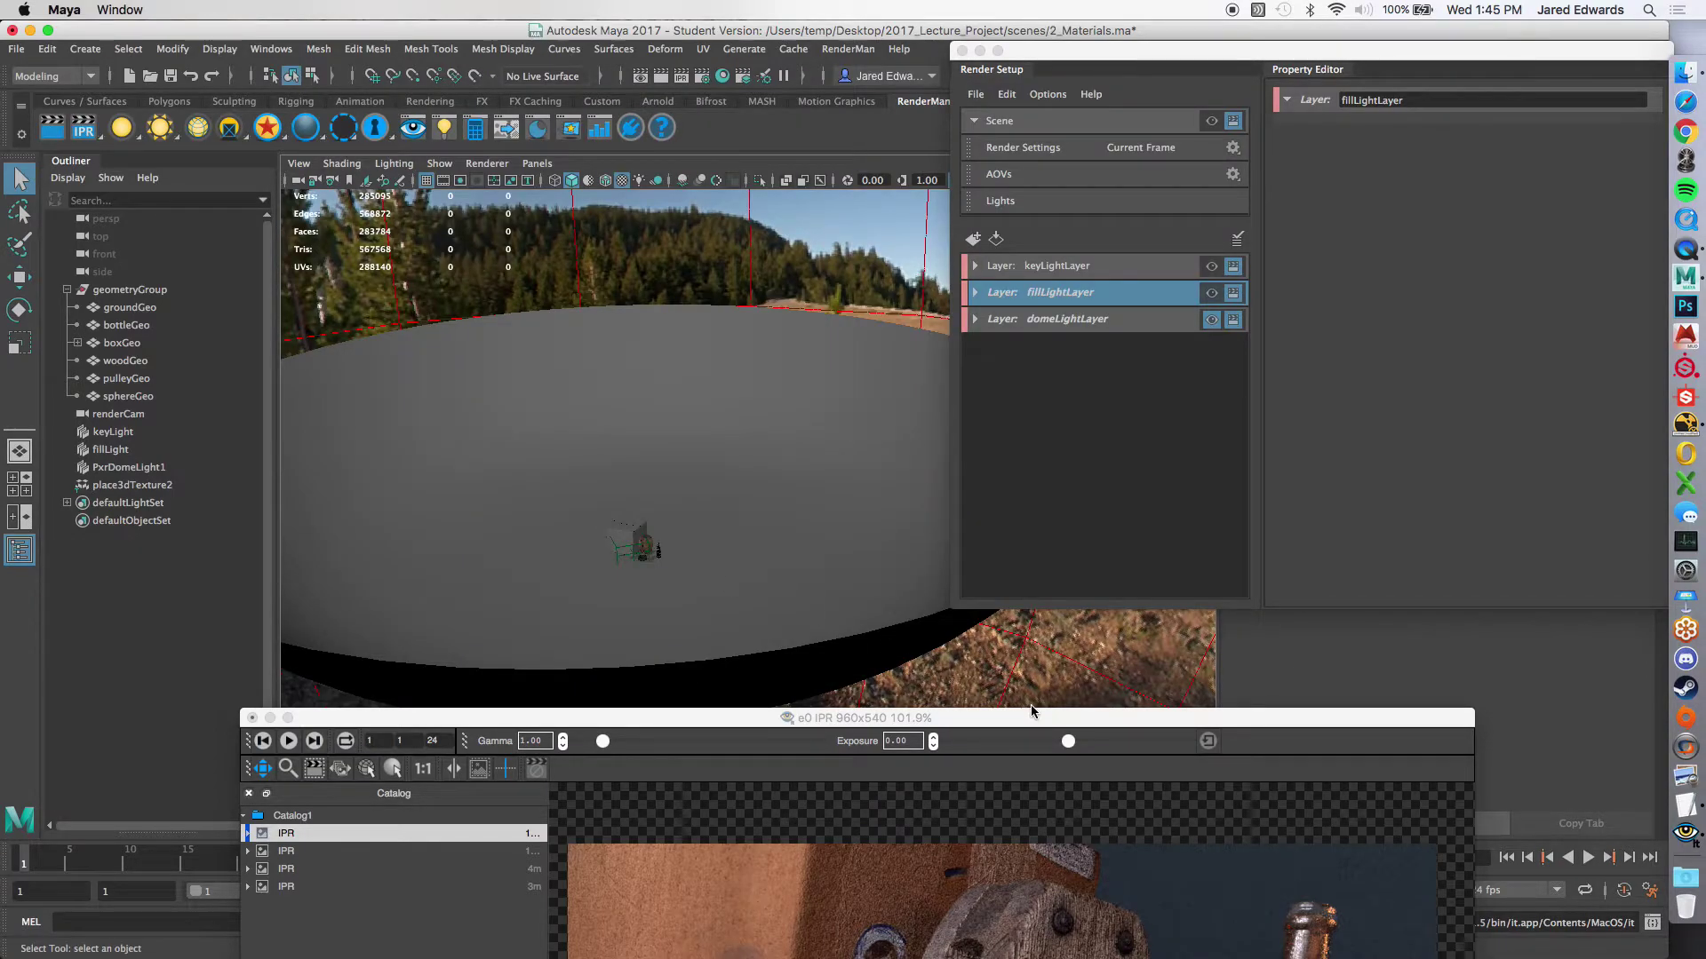
click(1059, 269)
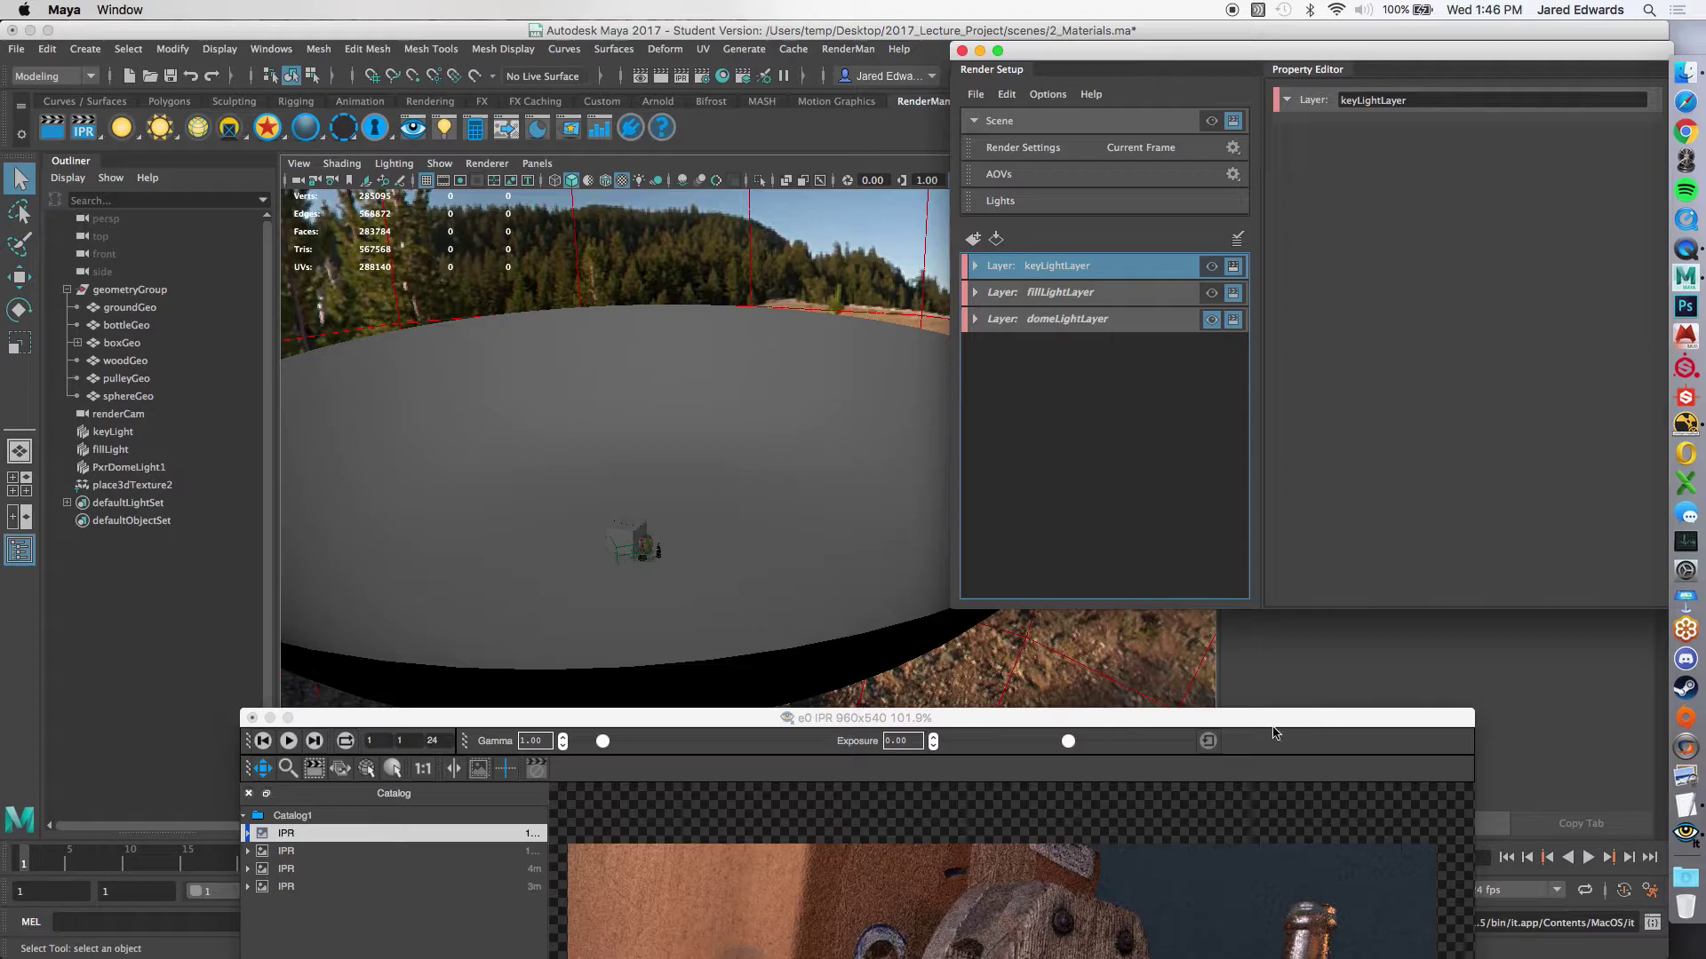
Step: Bring the IPR render window fully into view and compare the catalogued IPR renders
drag(1206, 718, 1143, 251)
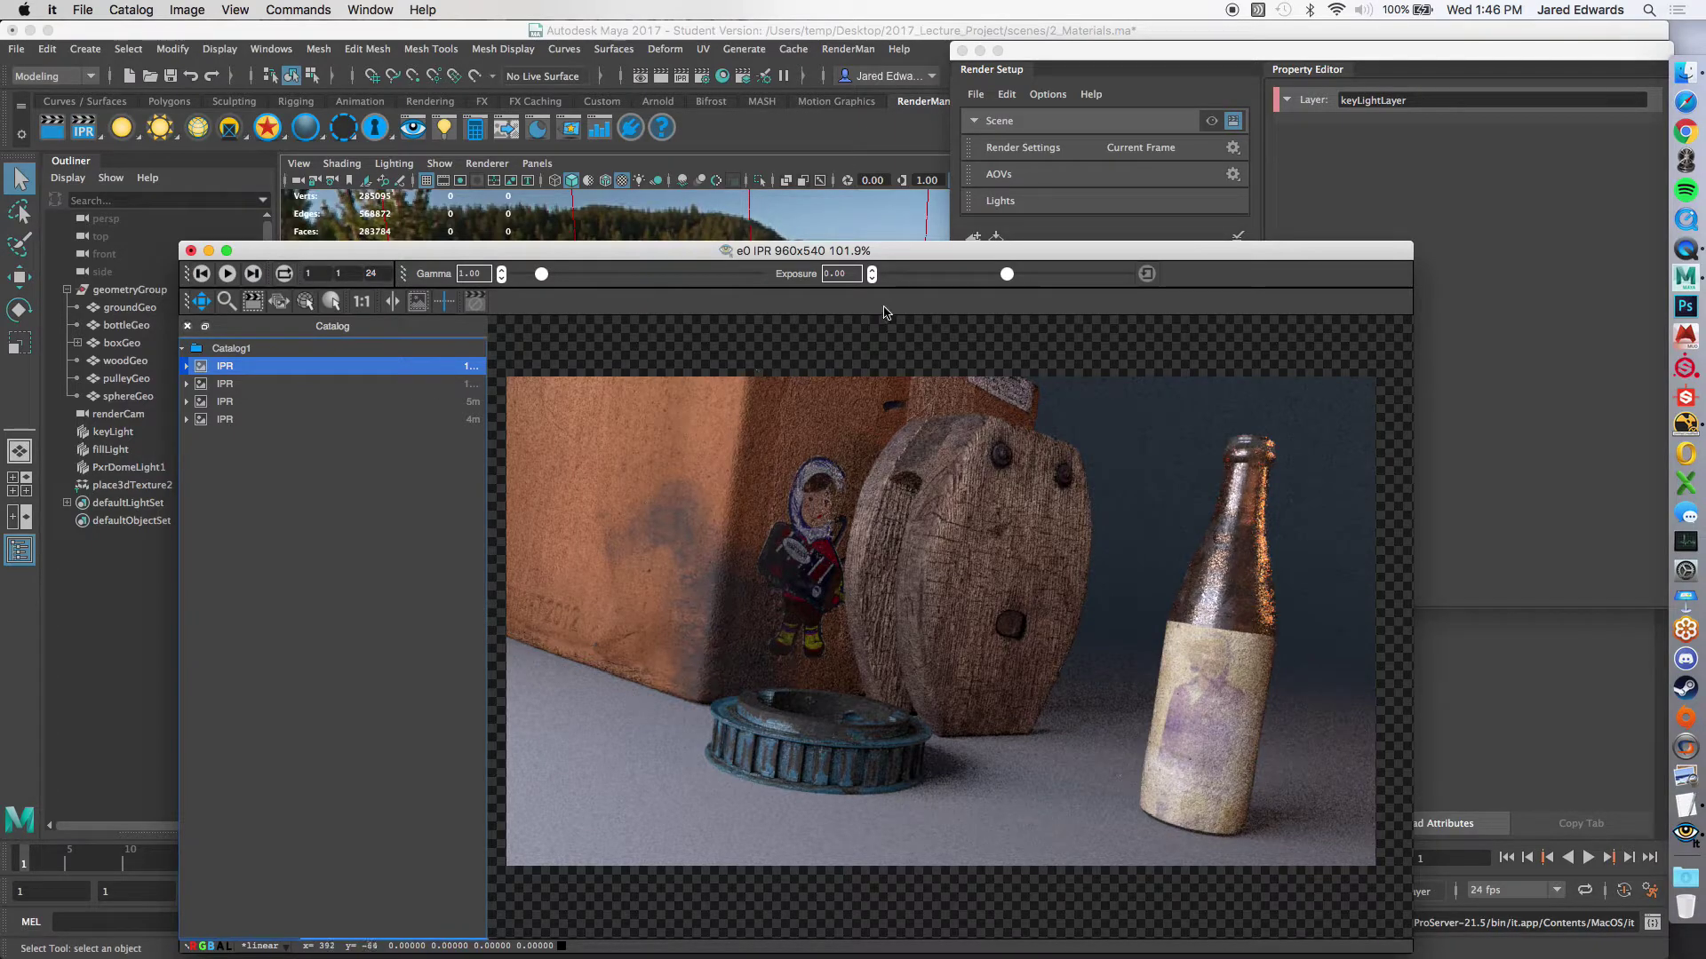
drag(910, 256, 973, 424)
click(1101, 70)
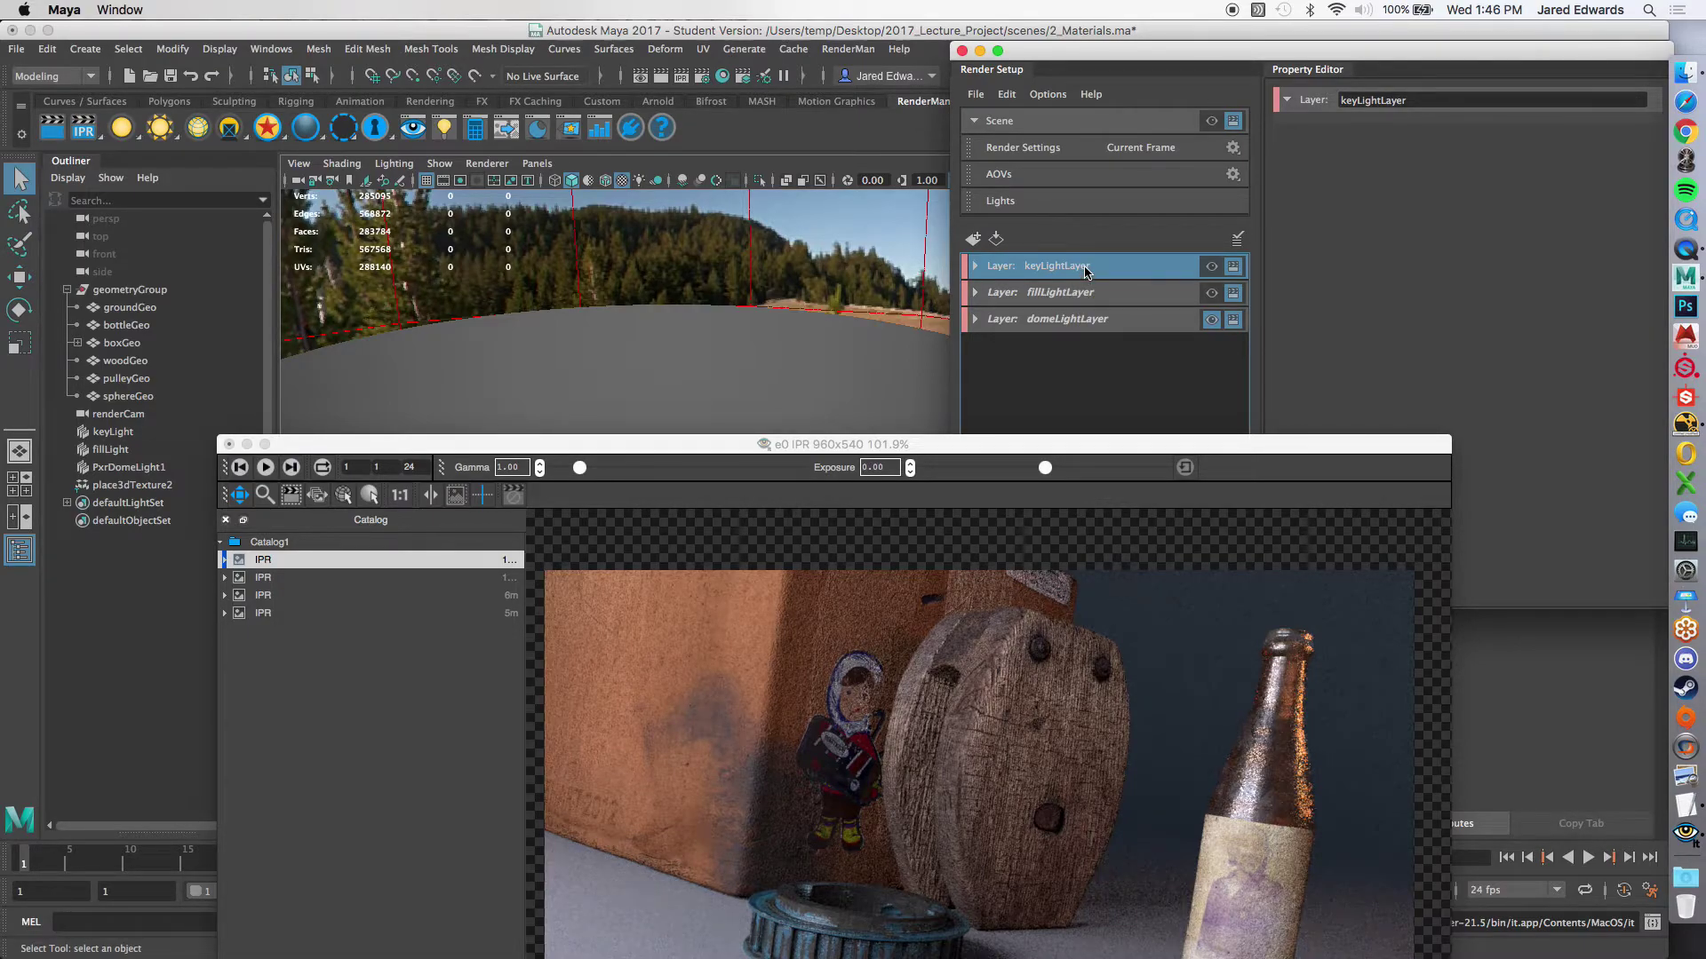
drag(949, 453, 915, 145)
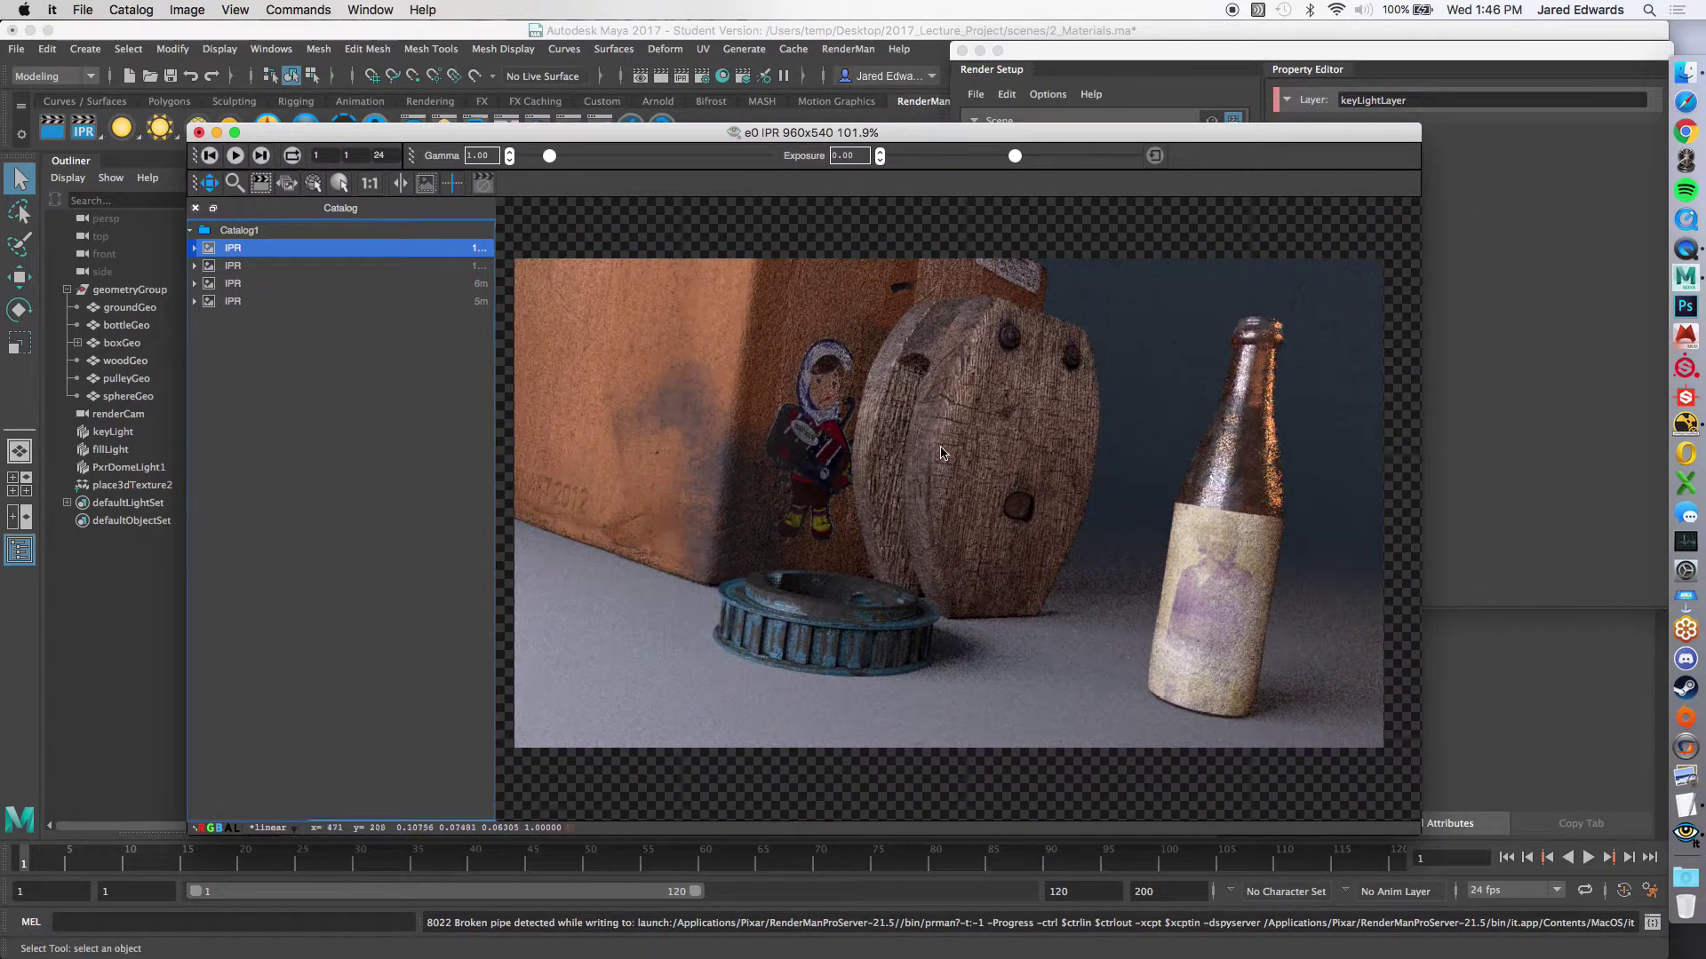
click(268, 267)
click(270, 283)
click(271, 301)
click(271, 286)
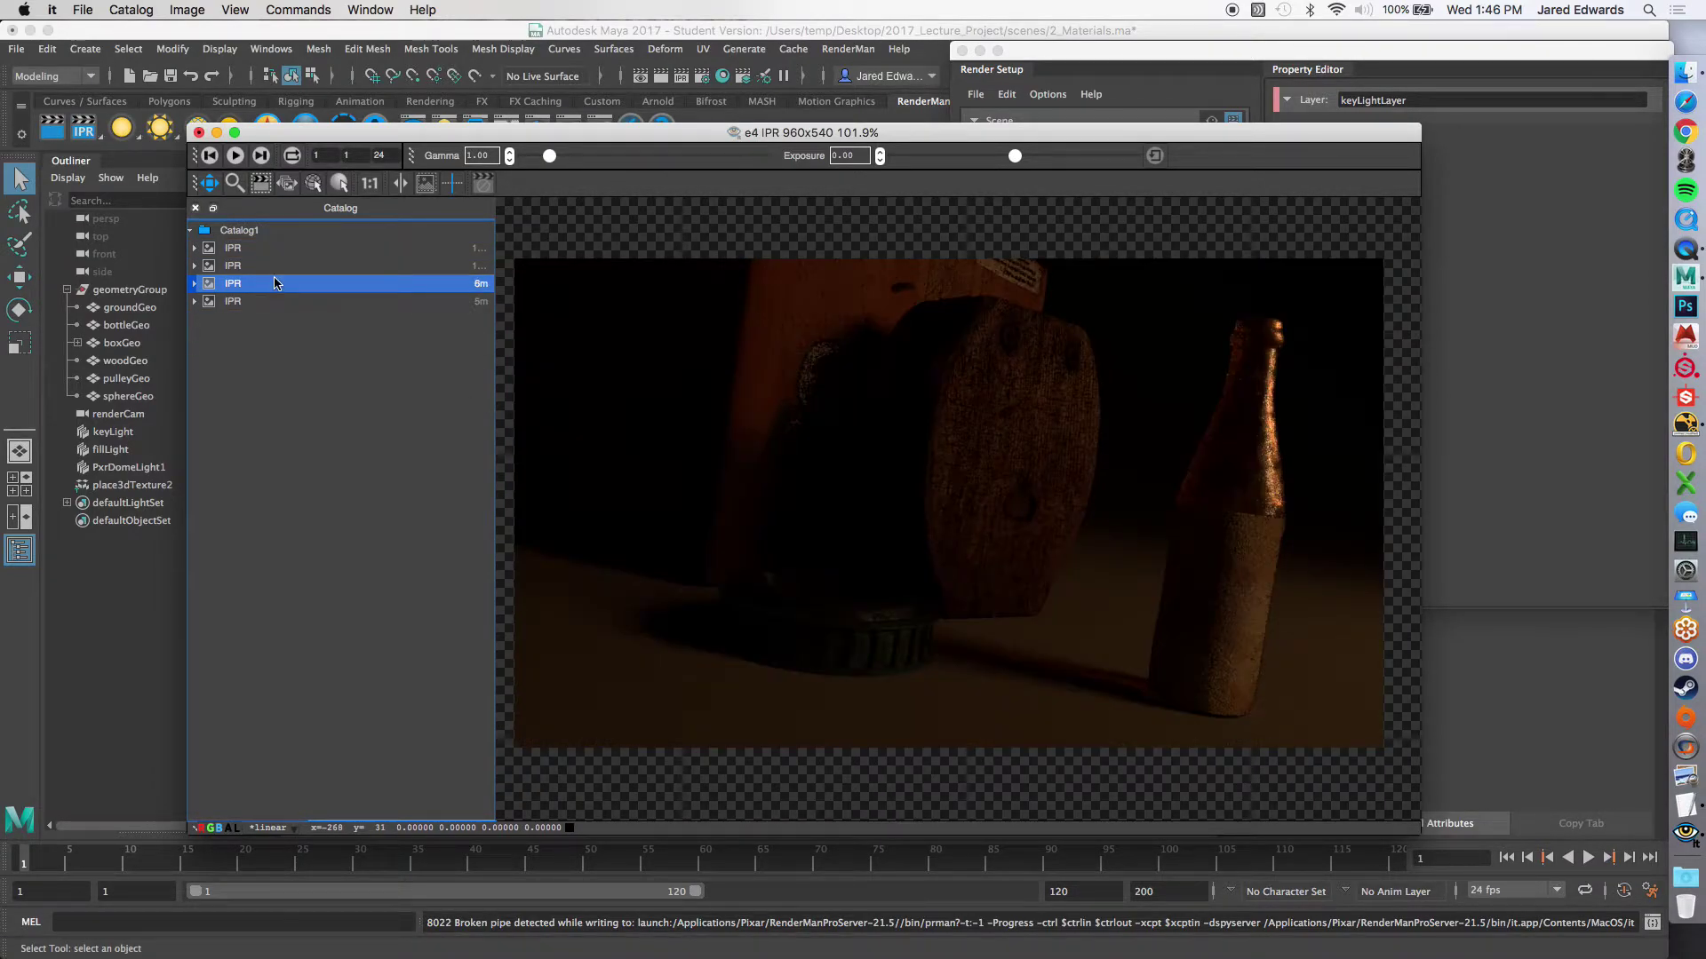
click(276, 269)
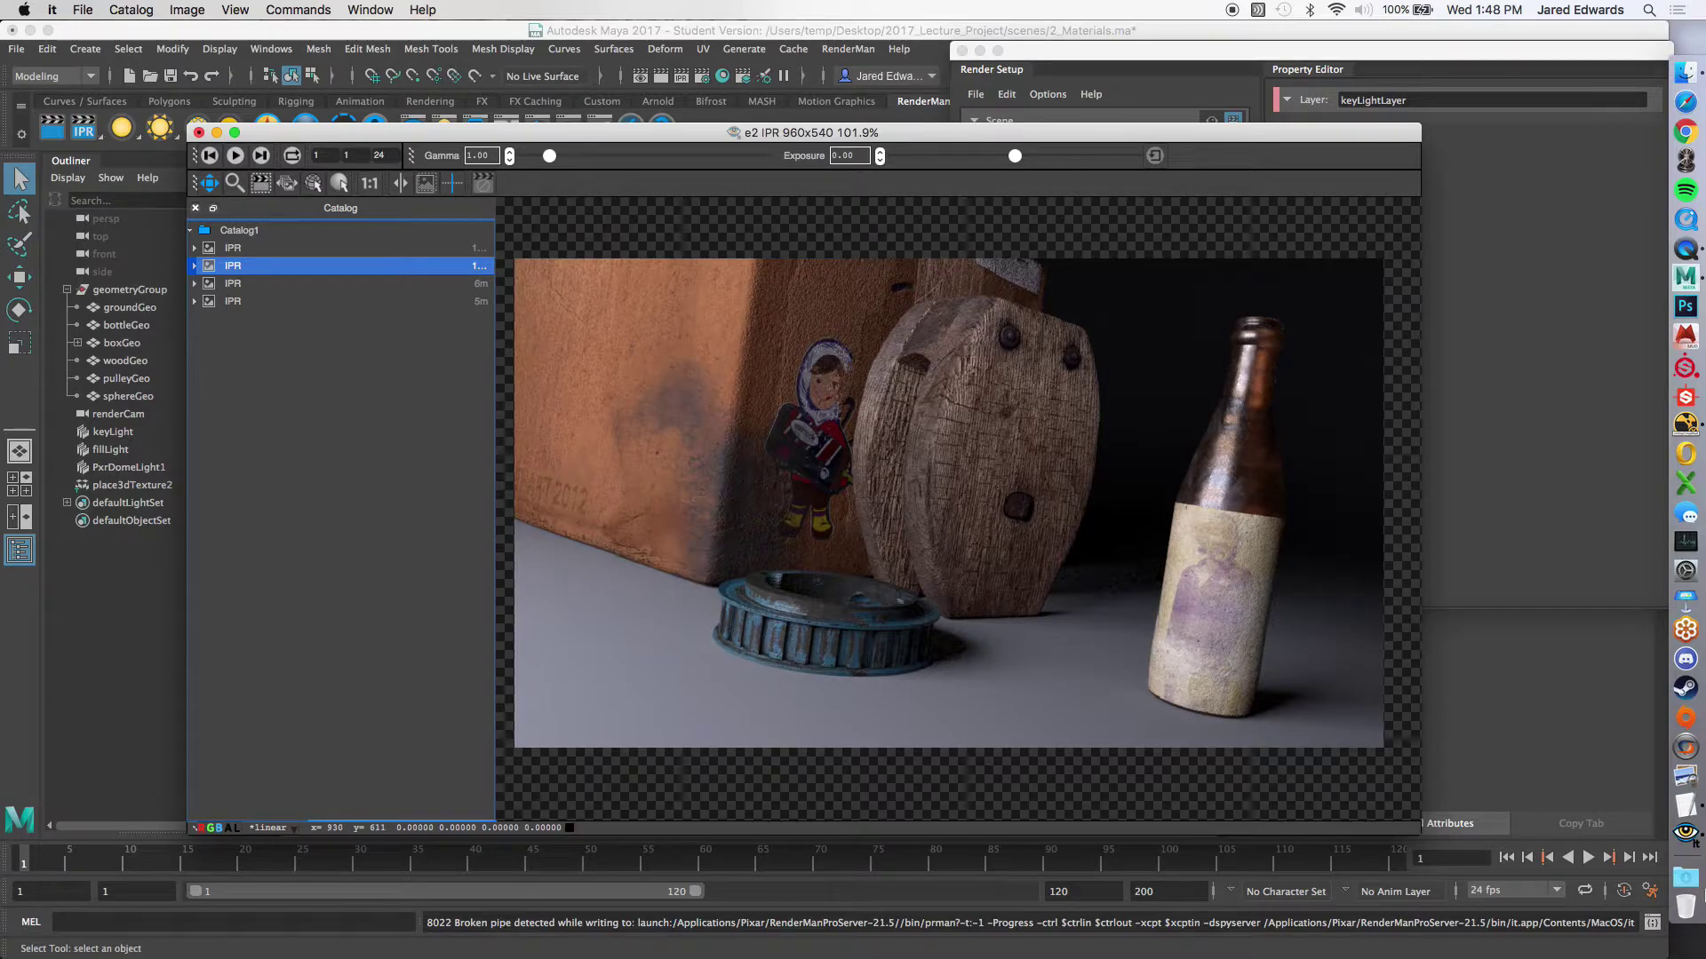
Step: Switch to NukeX, minimize the IPR render window, and view the beauty layer of keyLightReference.exr
click(1685, 424)
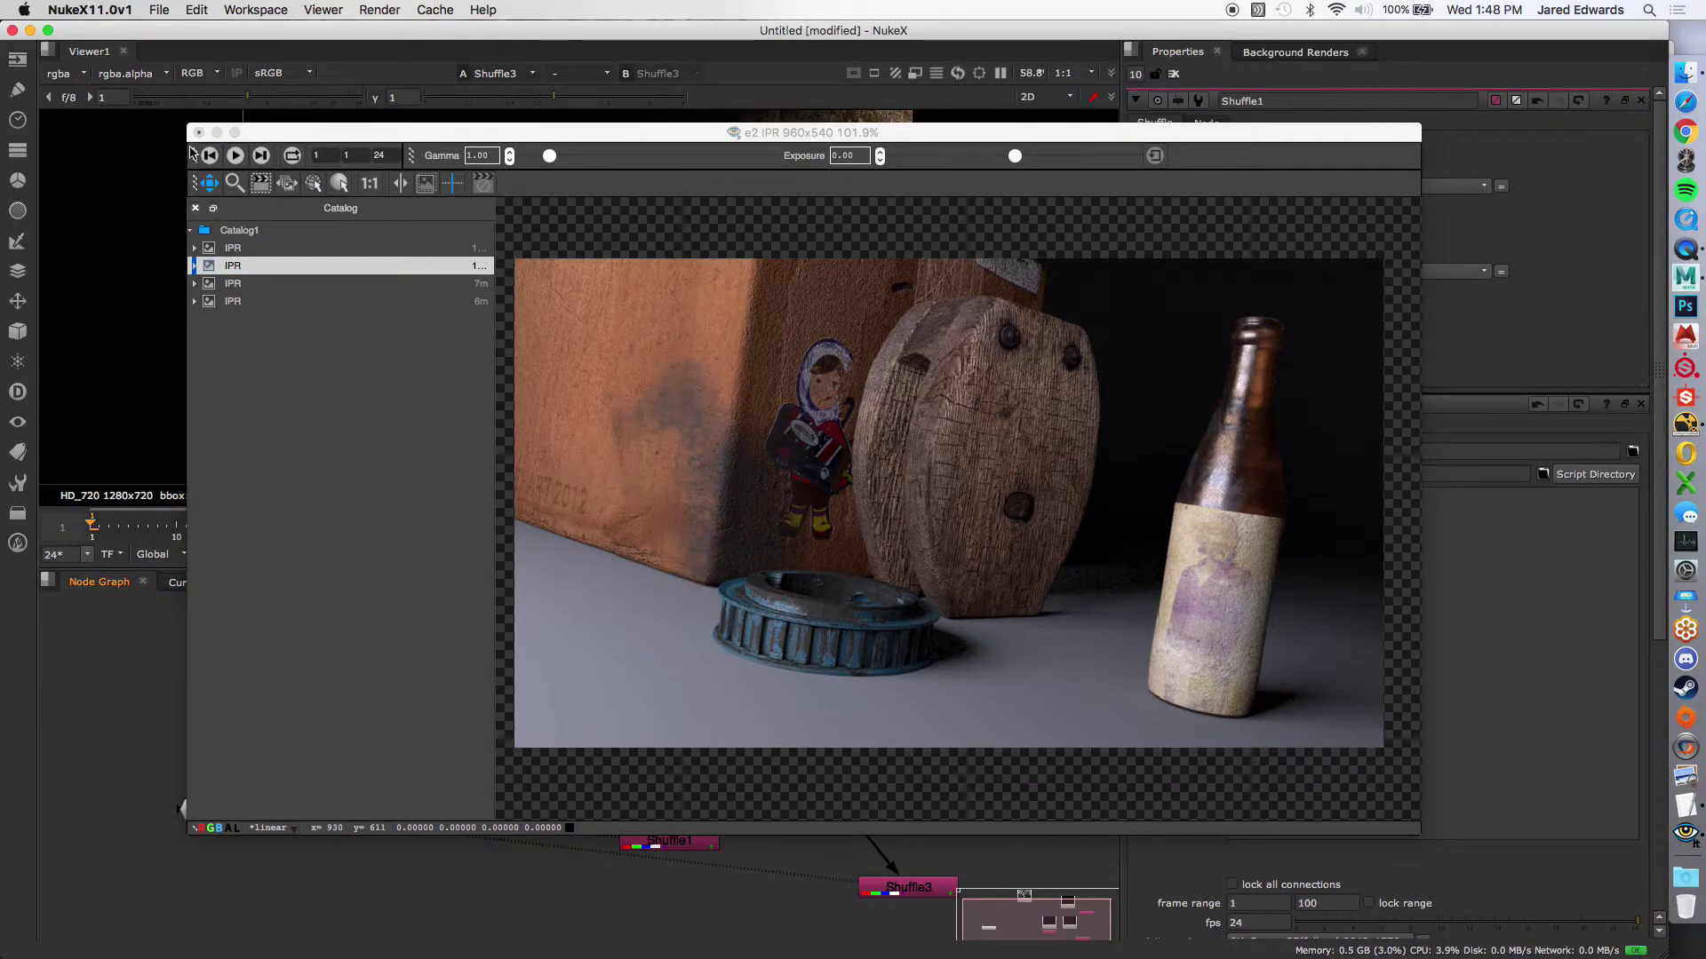
click(217, 132)
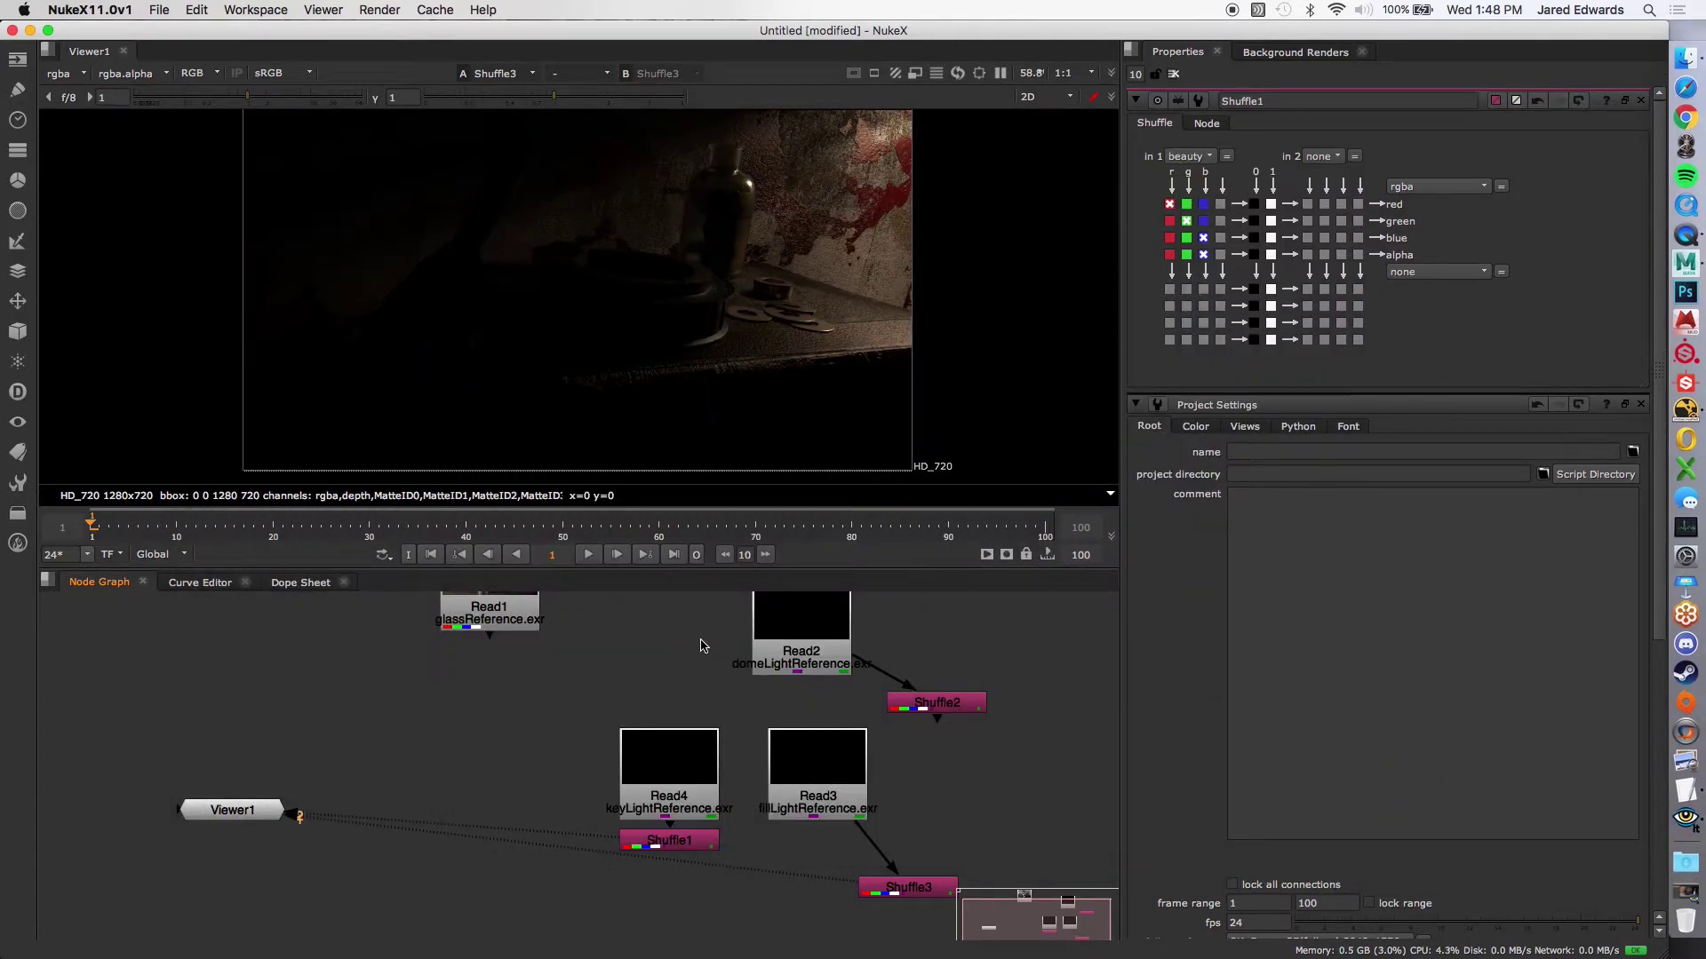
scroll(697, 648, down, 2)
key(1)
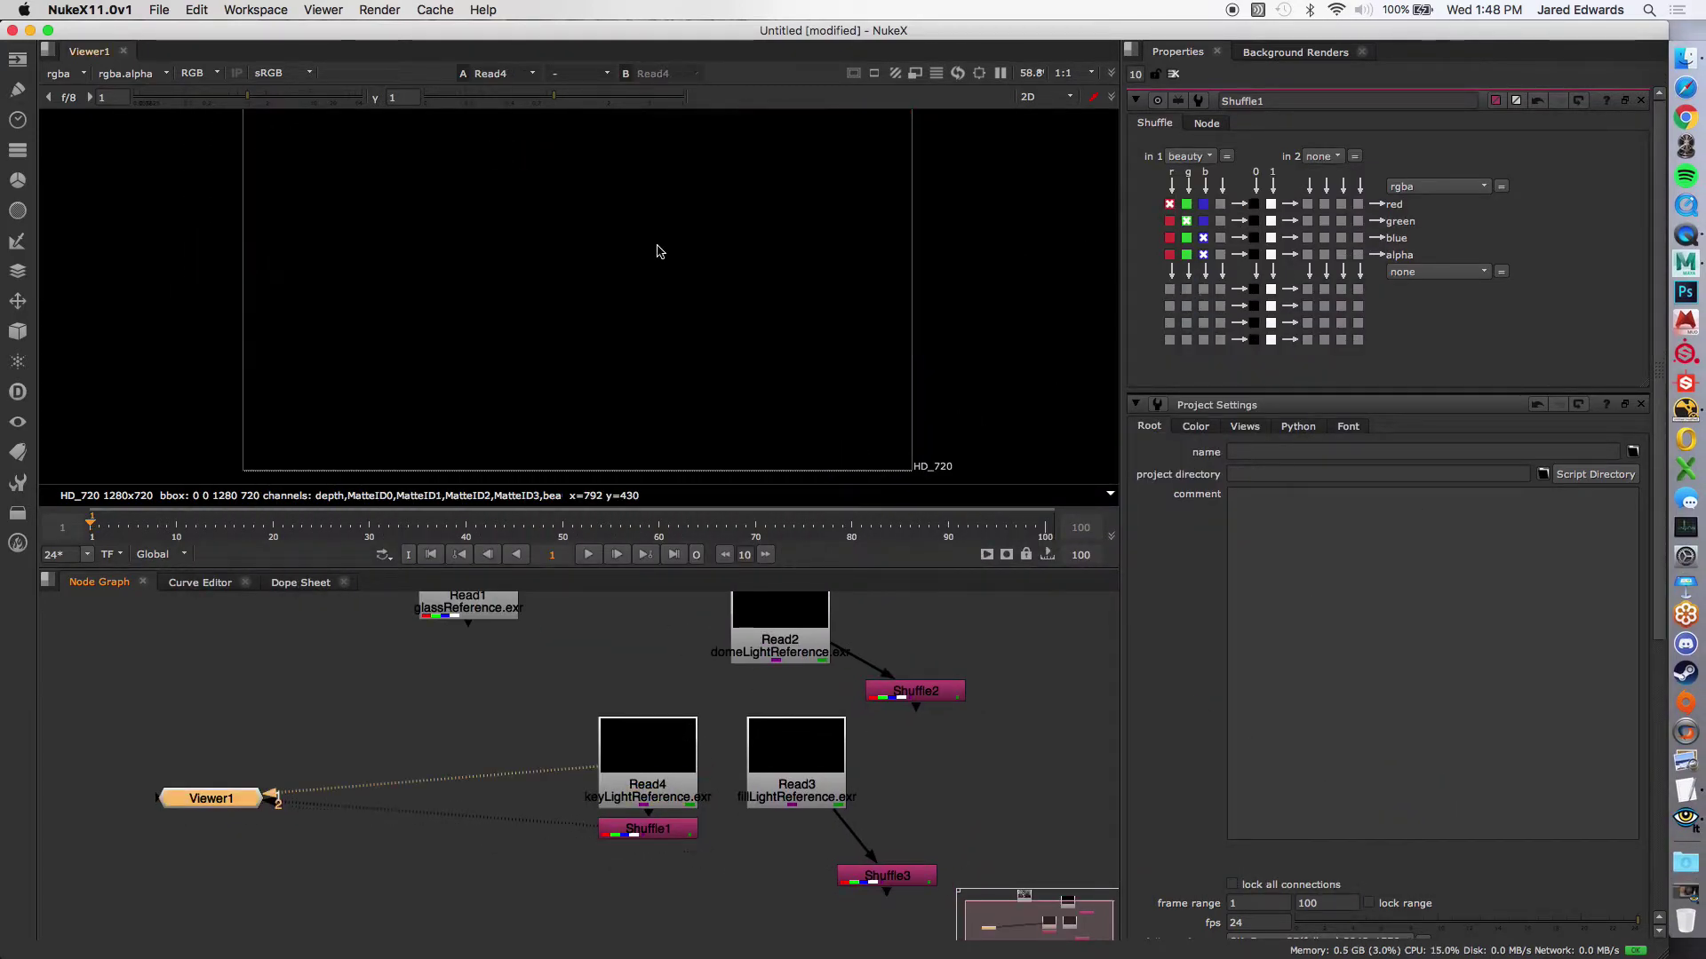
click(61, 73)
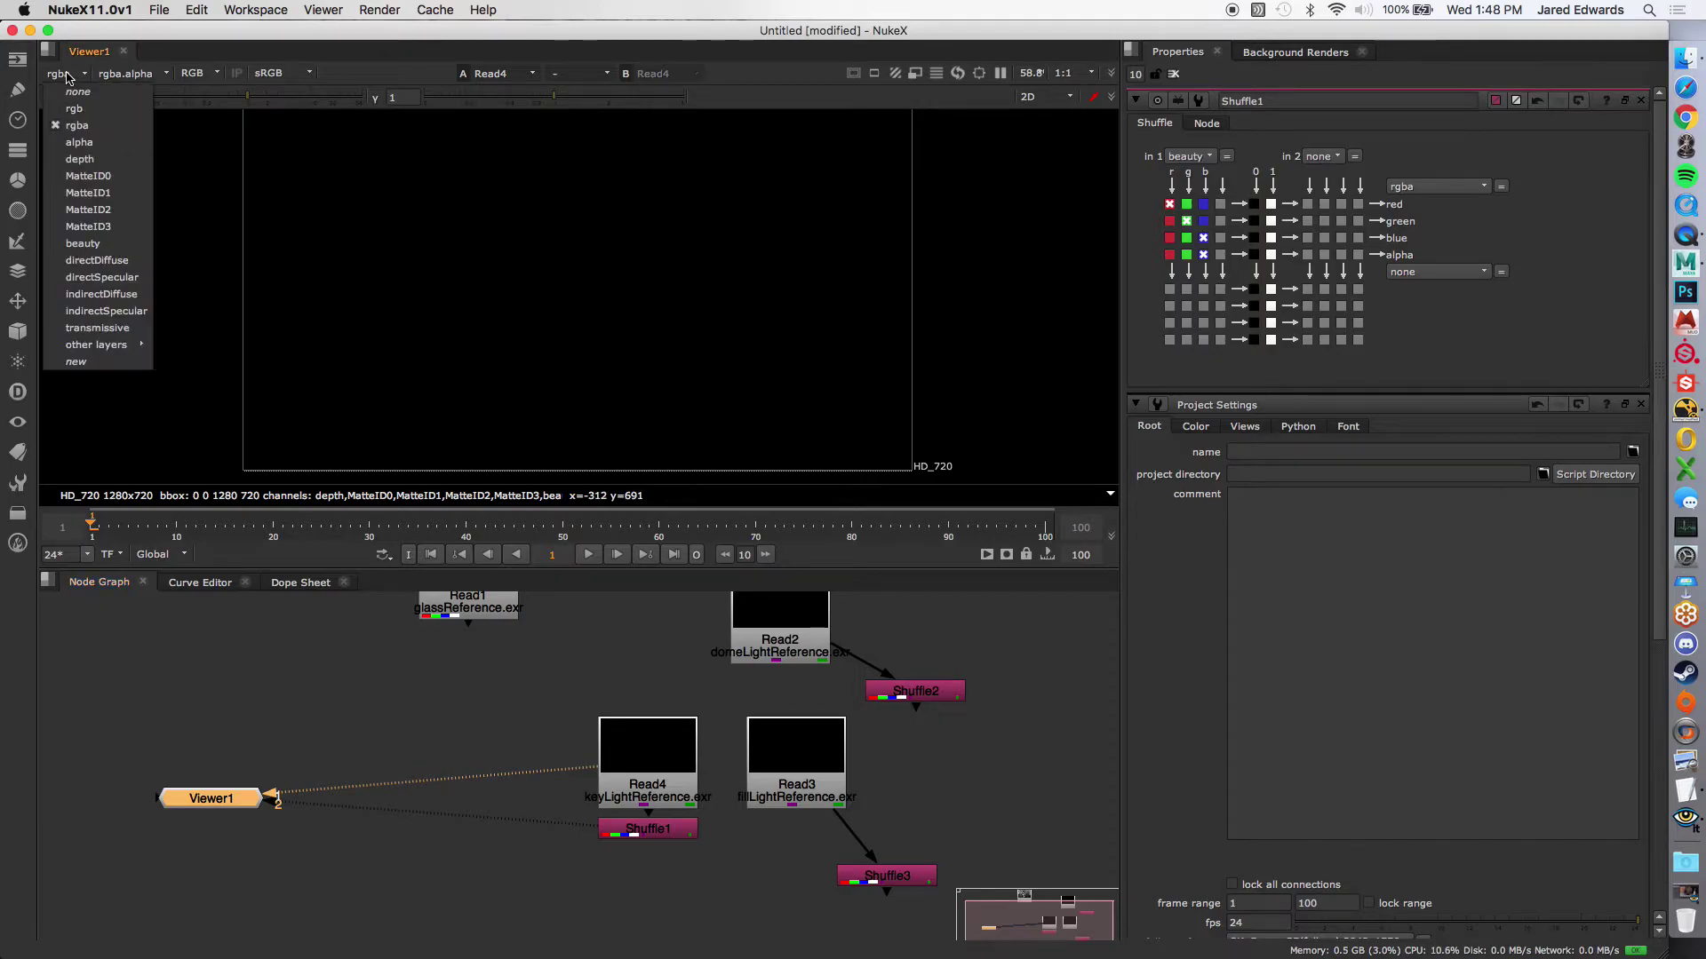
click(89, 243)
scroll(585, 274, up, 3)
middle_drag(584, 273, 571, 327)
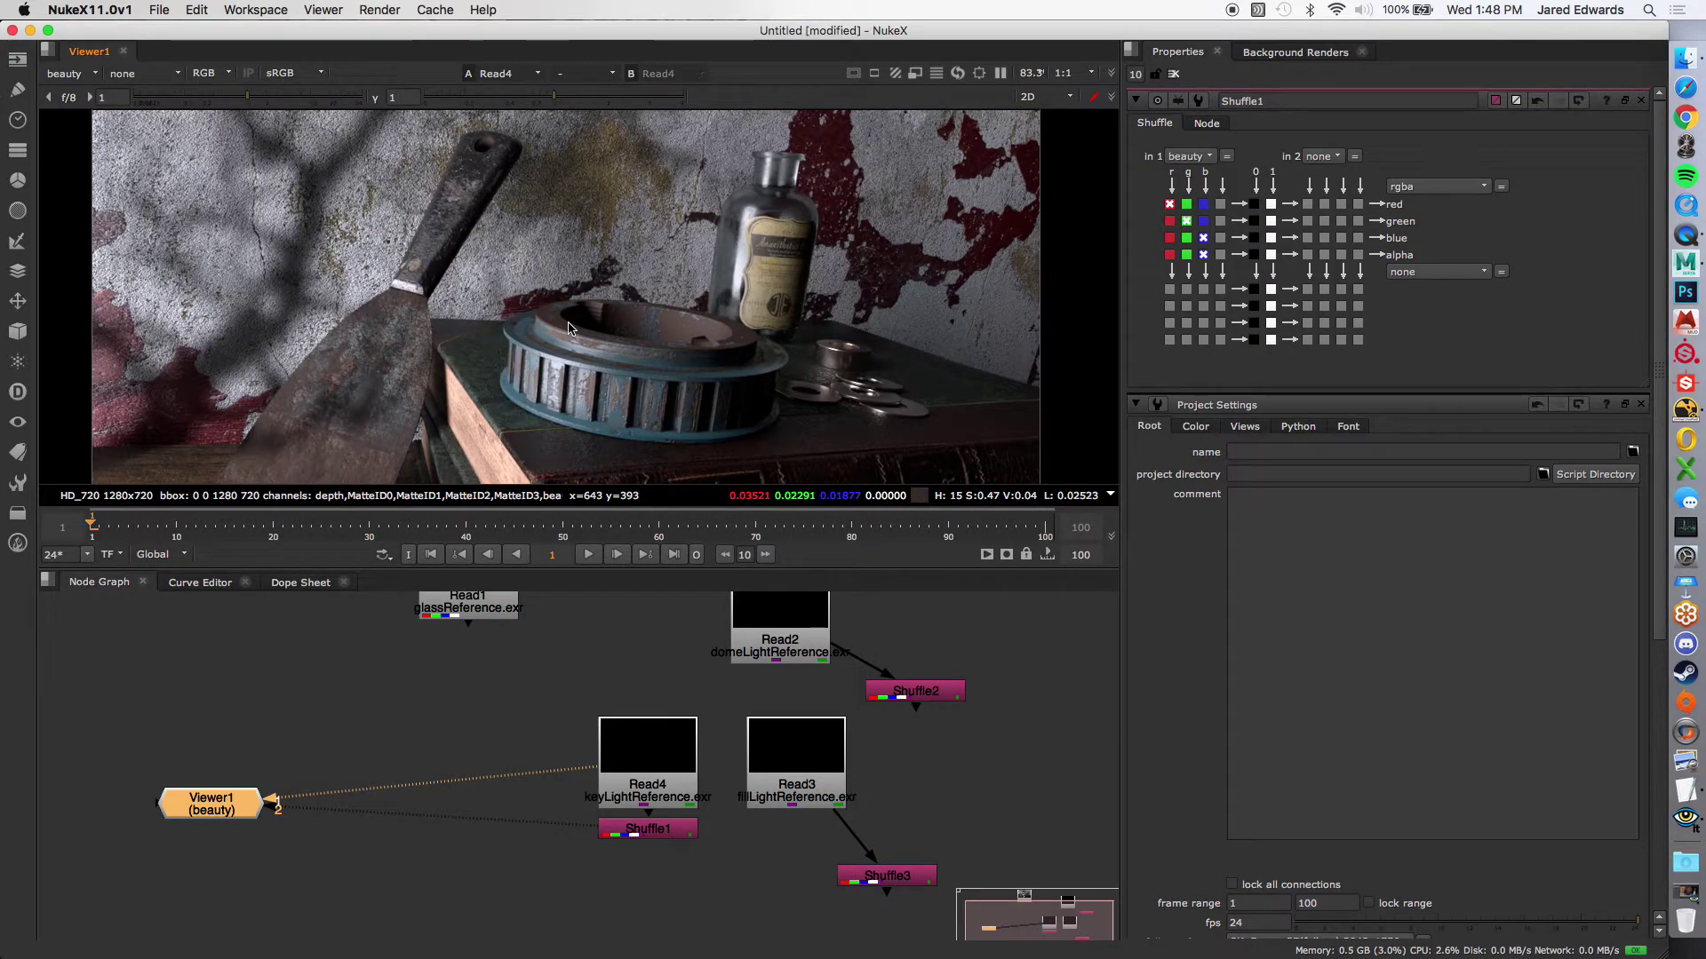
Step: View the directDiffuse layer of the key light render and examine the bottle area
click(69, 73)
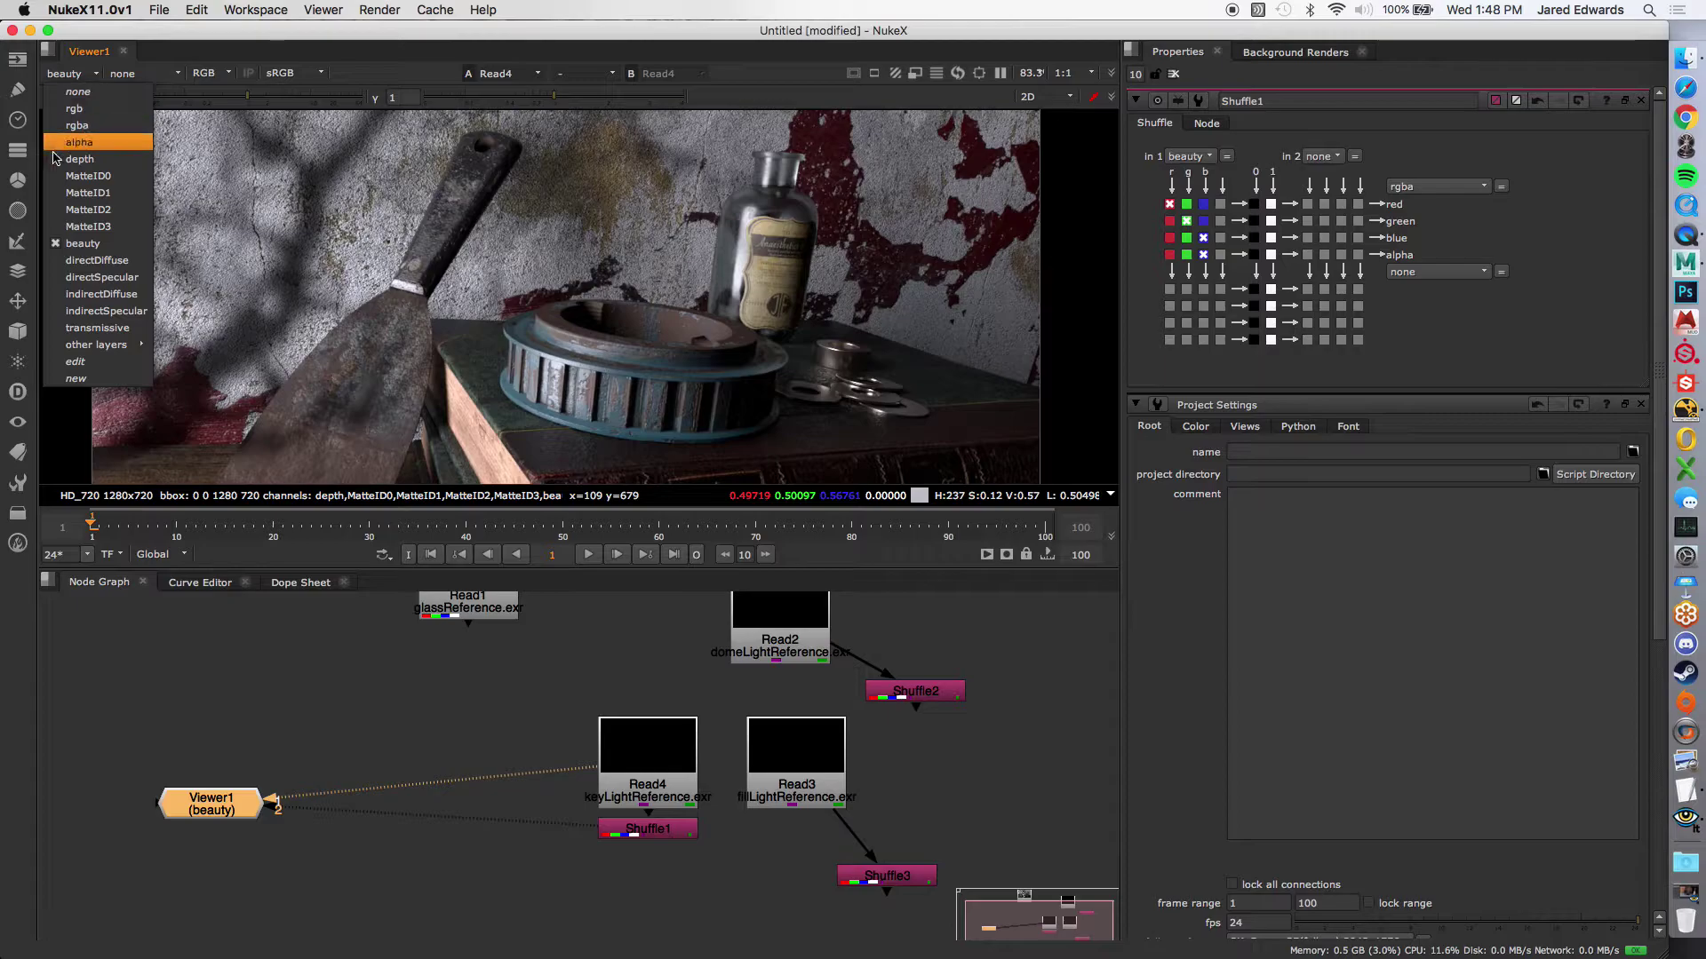
click(96, 261)
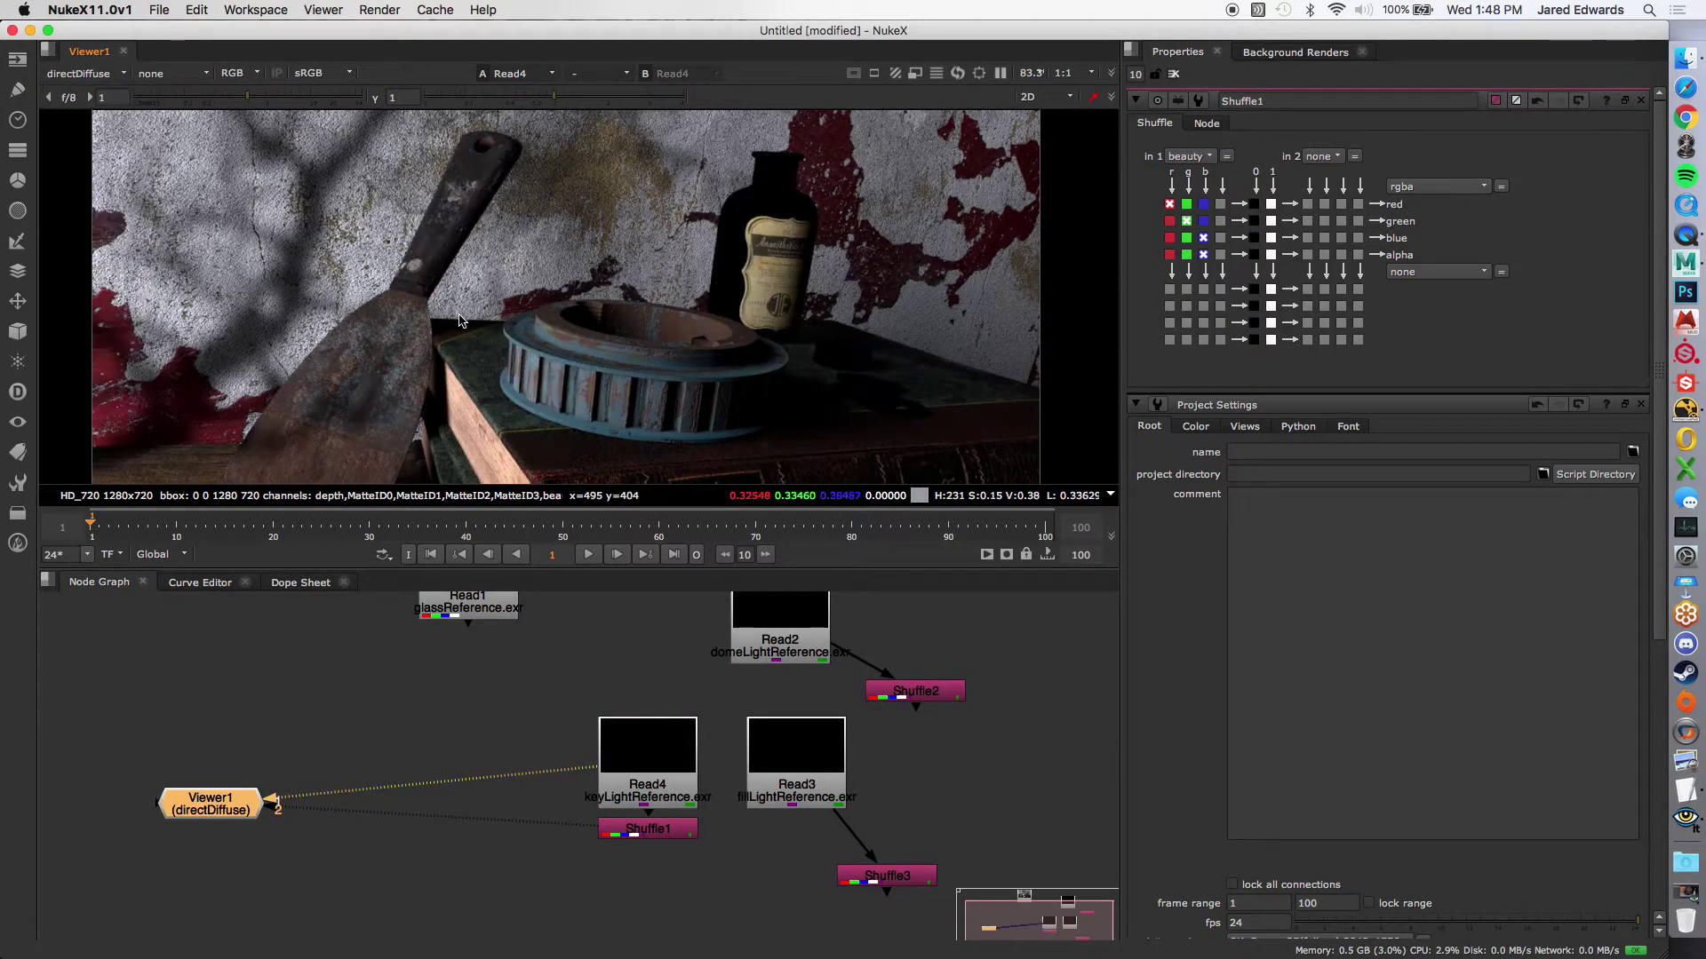
middle_drag(446, 318, 420, 363)
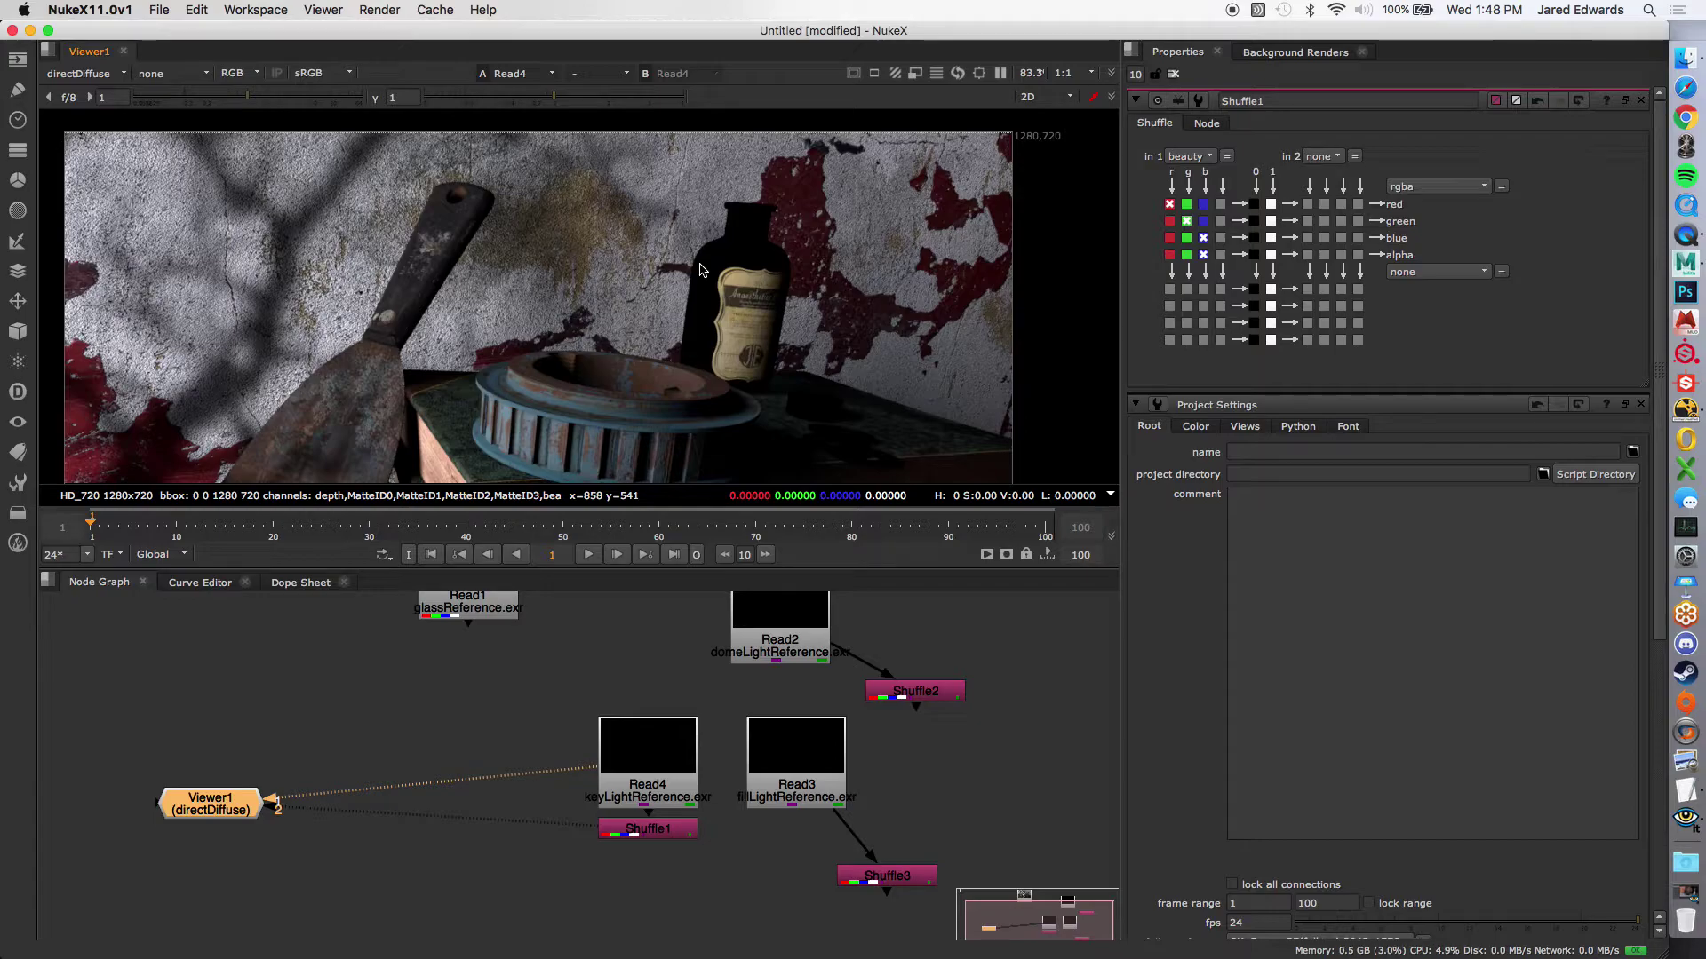
ctrl+drag(724, 275, 754, 343)
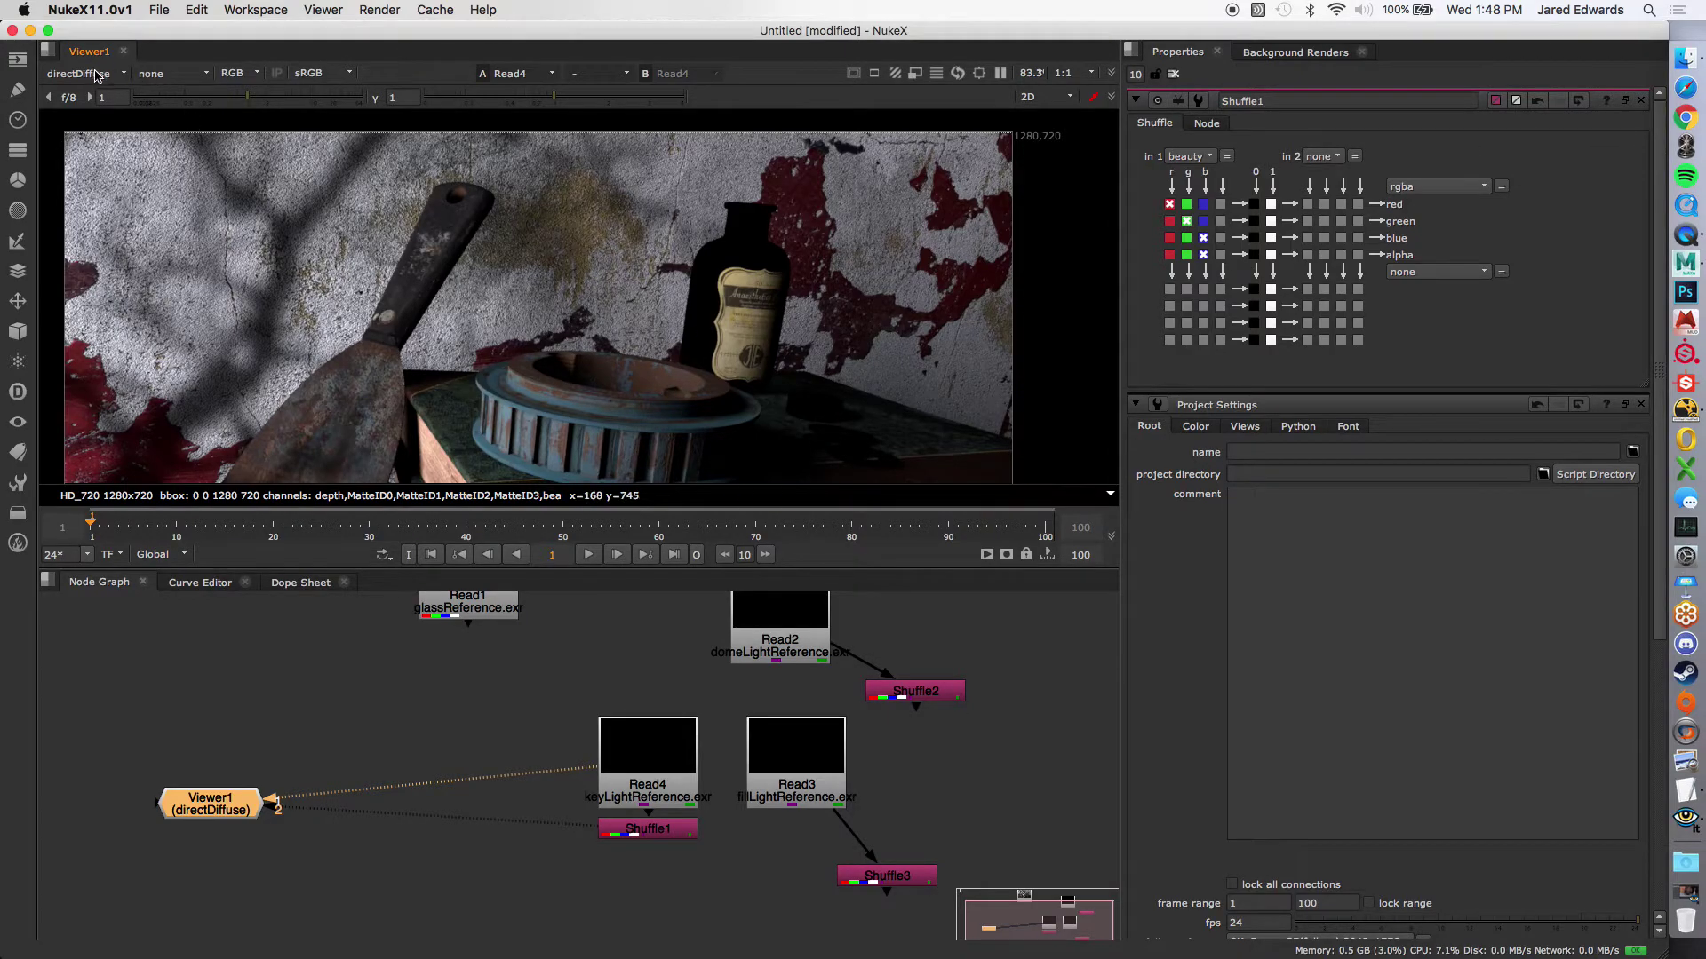
Step: View the directSpecular layer of the key light render and examine the reflections across the image
click(98, 75)
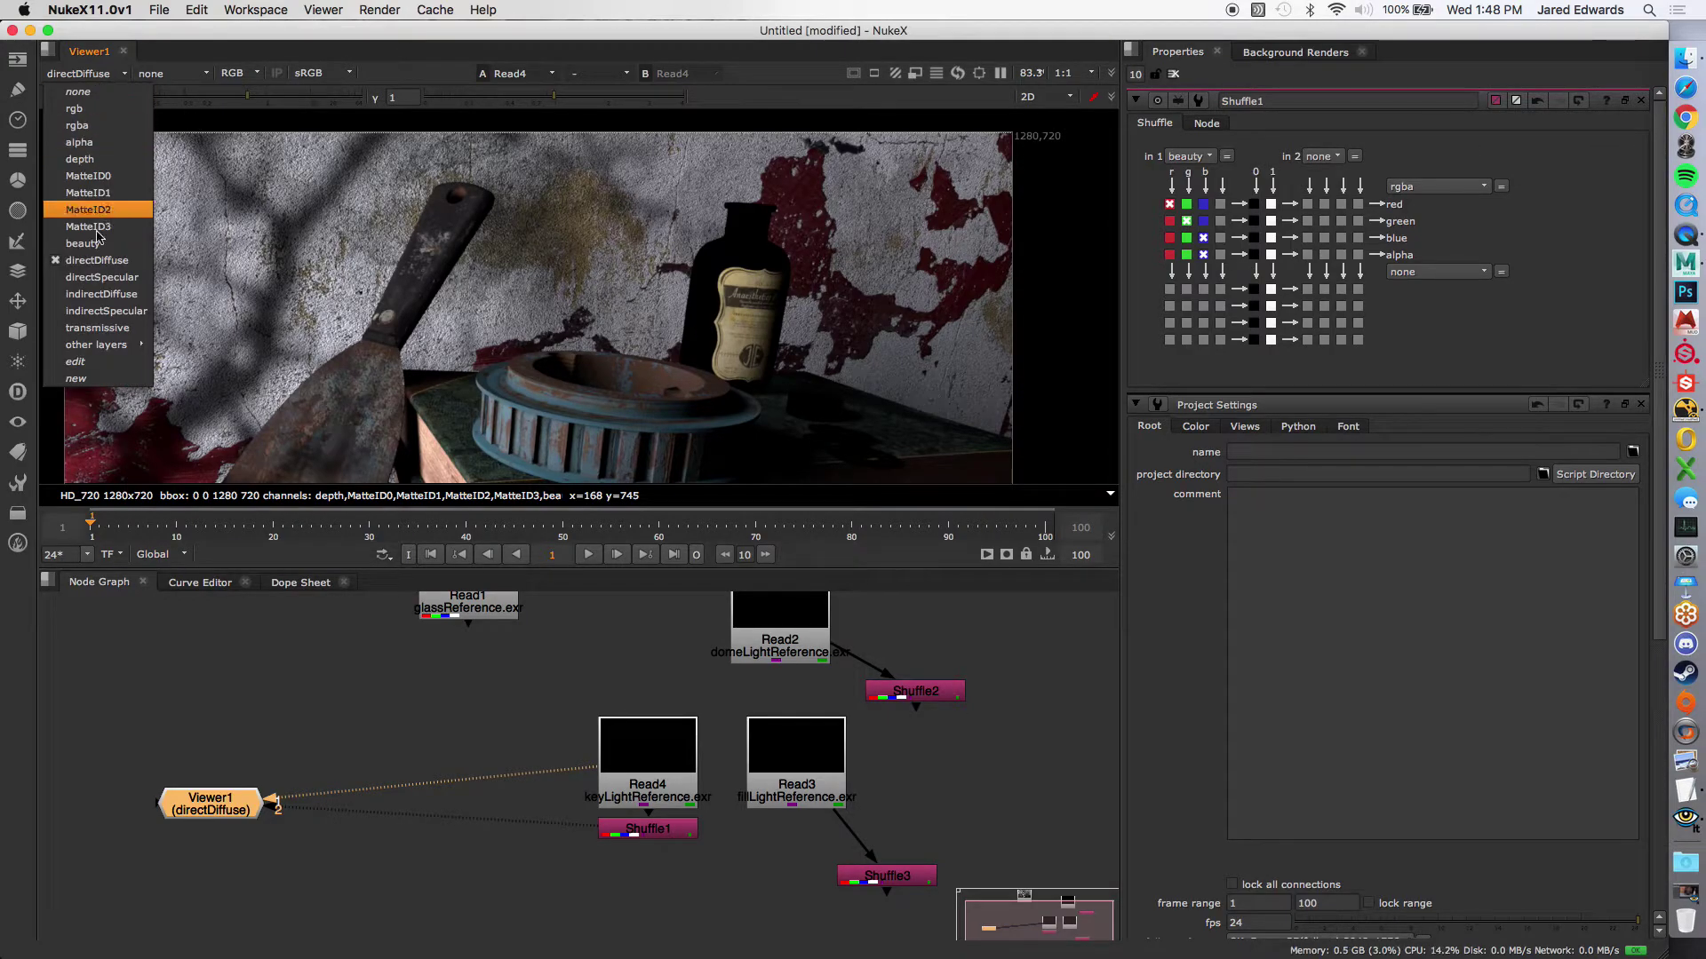
click(102, 278)
scroll(384, 187, down, 5)
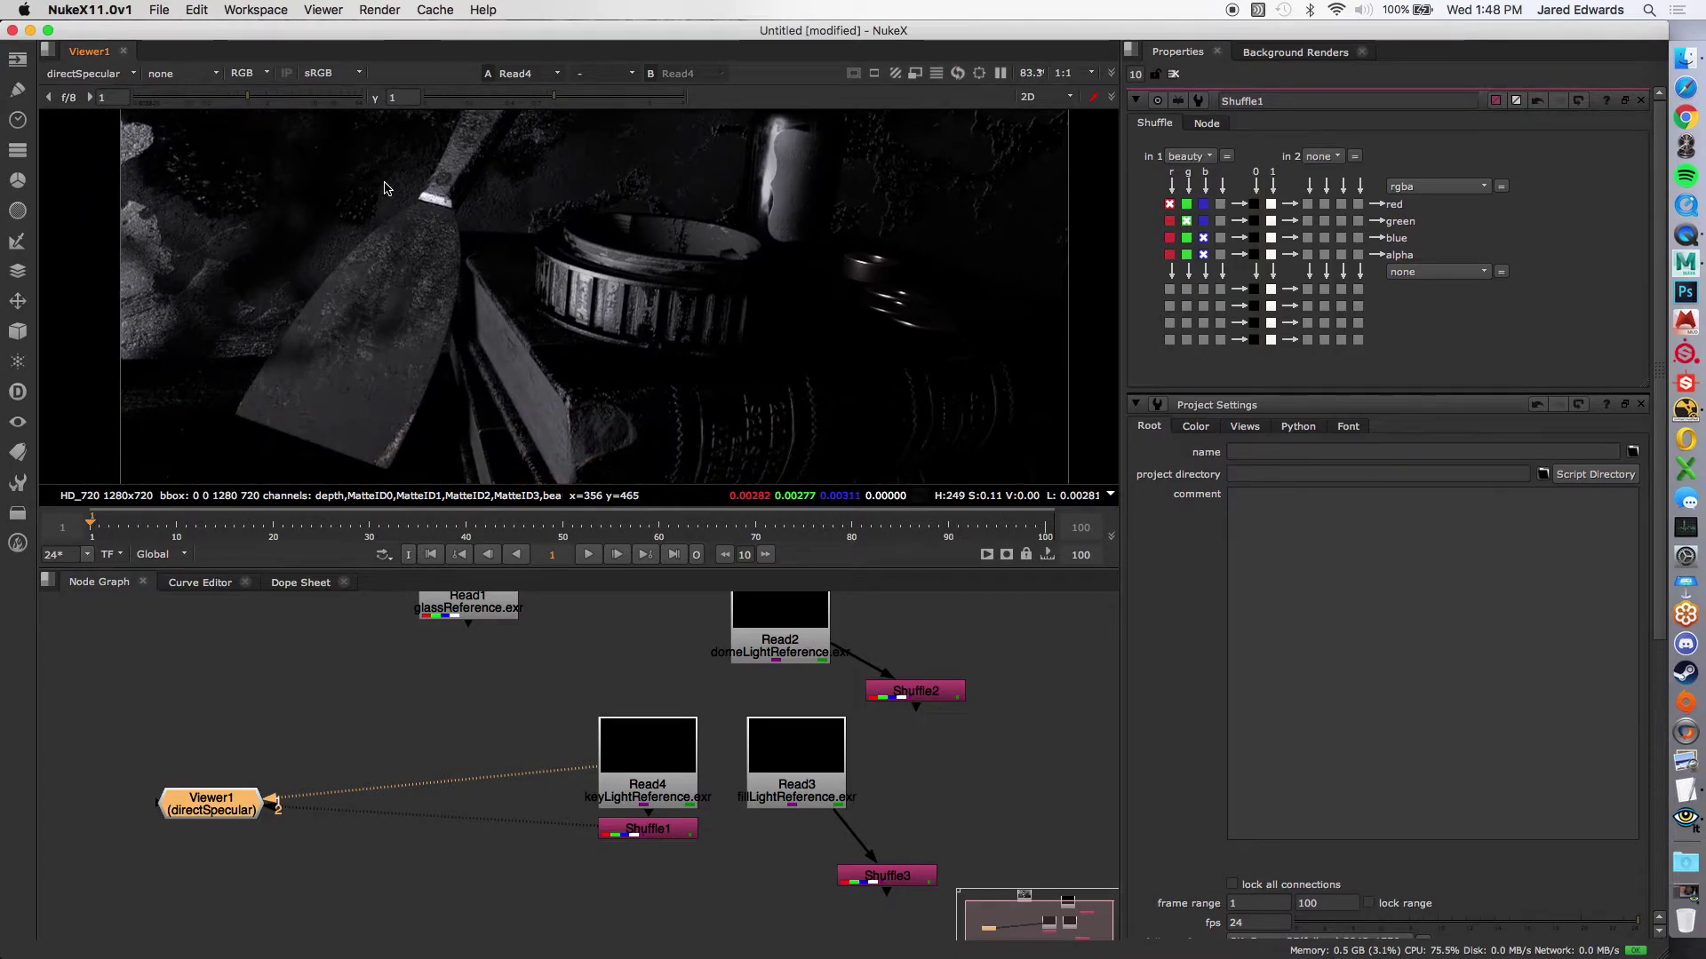
scroll(383, 188, right, 5)
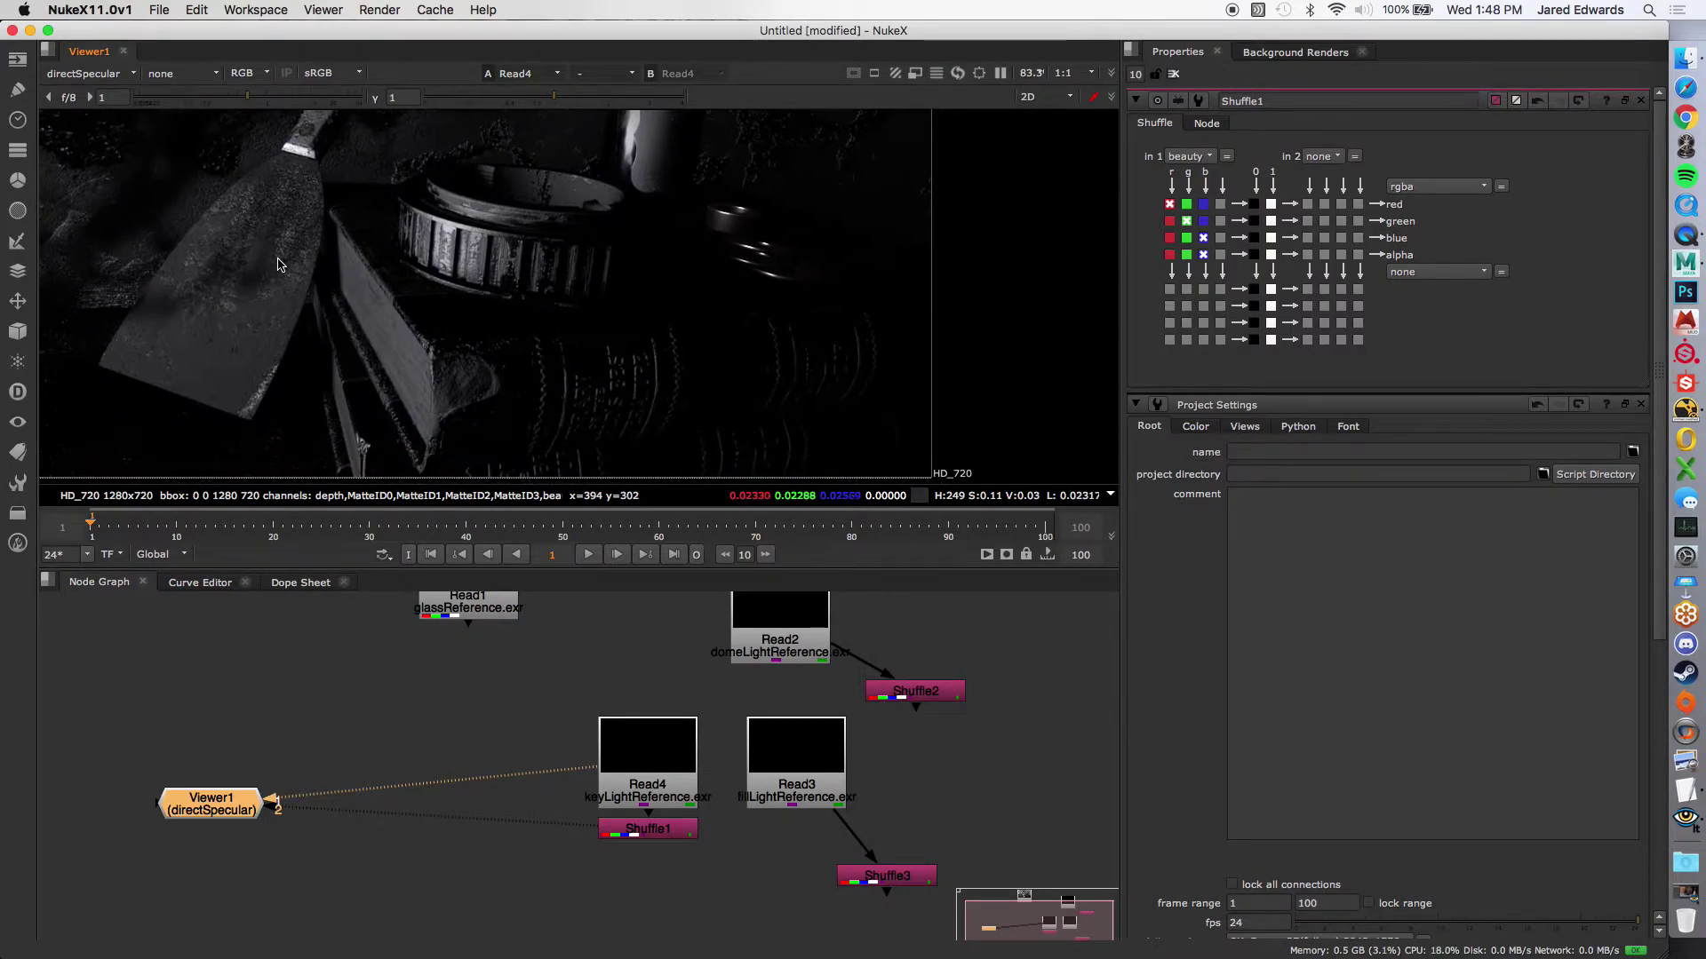
scroll(356, 293, up, 3)
scroll(499, 352, left, 8)
middle_drag(500, 351, 351, 373)
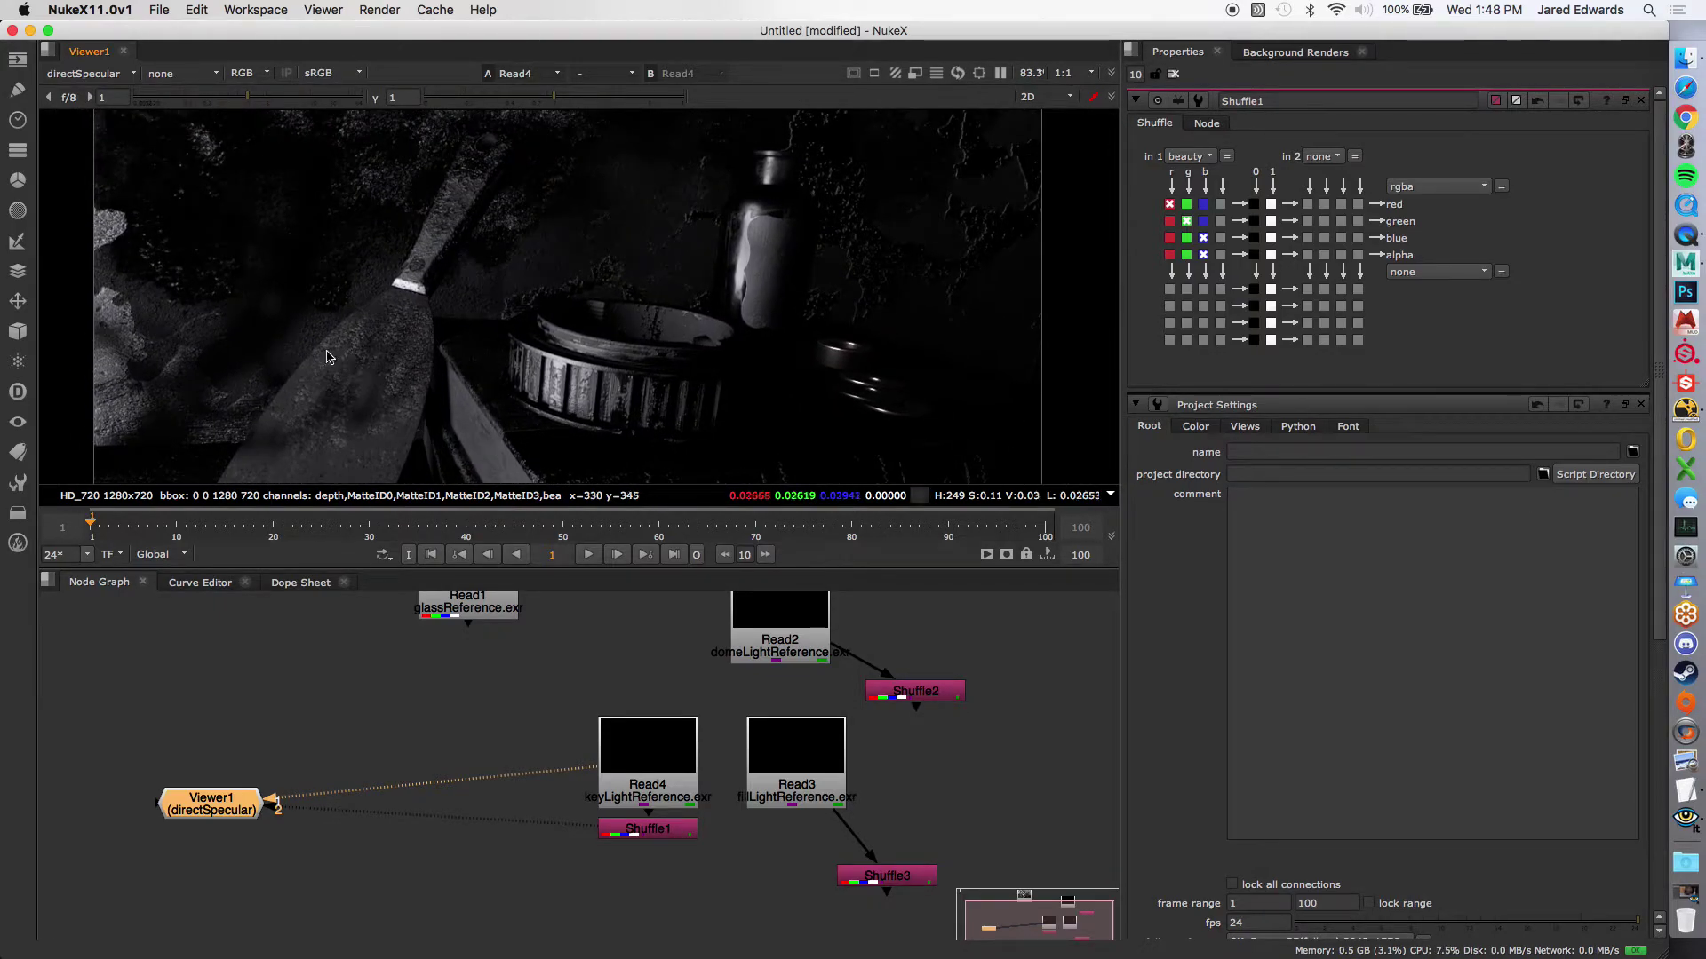
Step: View the indirectDiffuse layer of the key light render and return to the directDiffuse layer
click(89, 73)
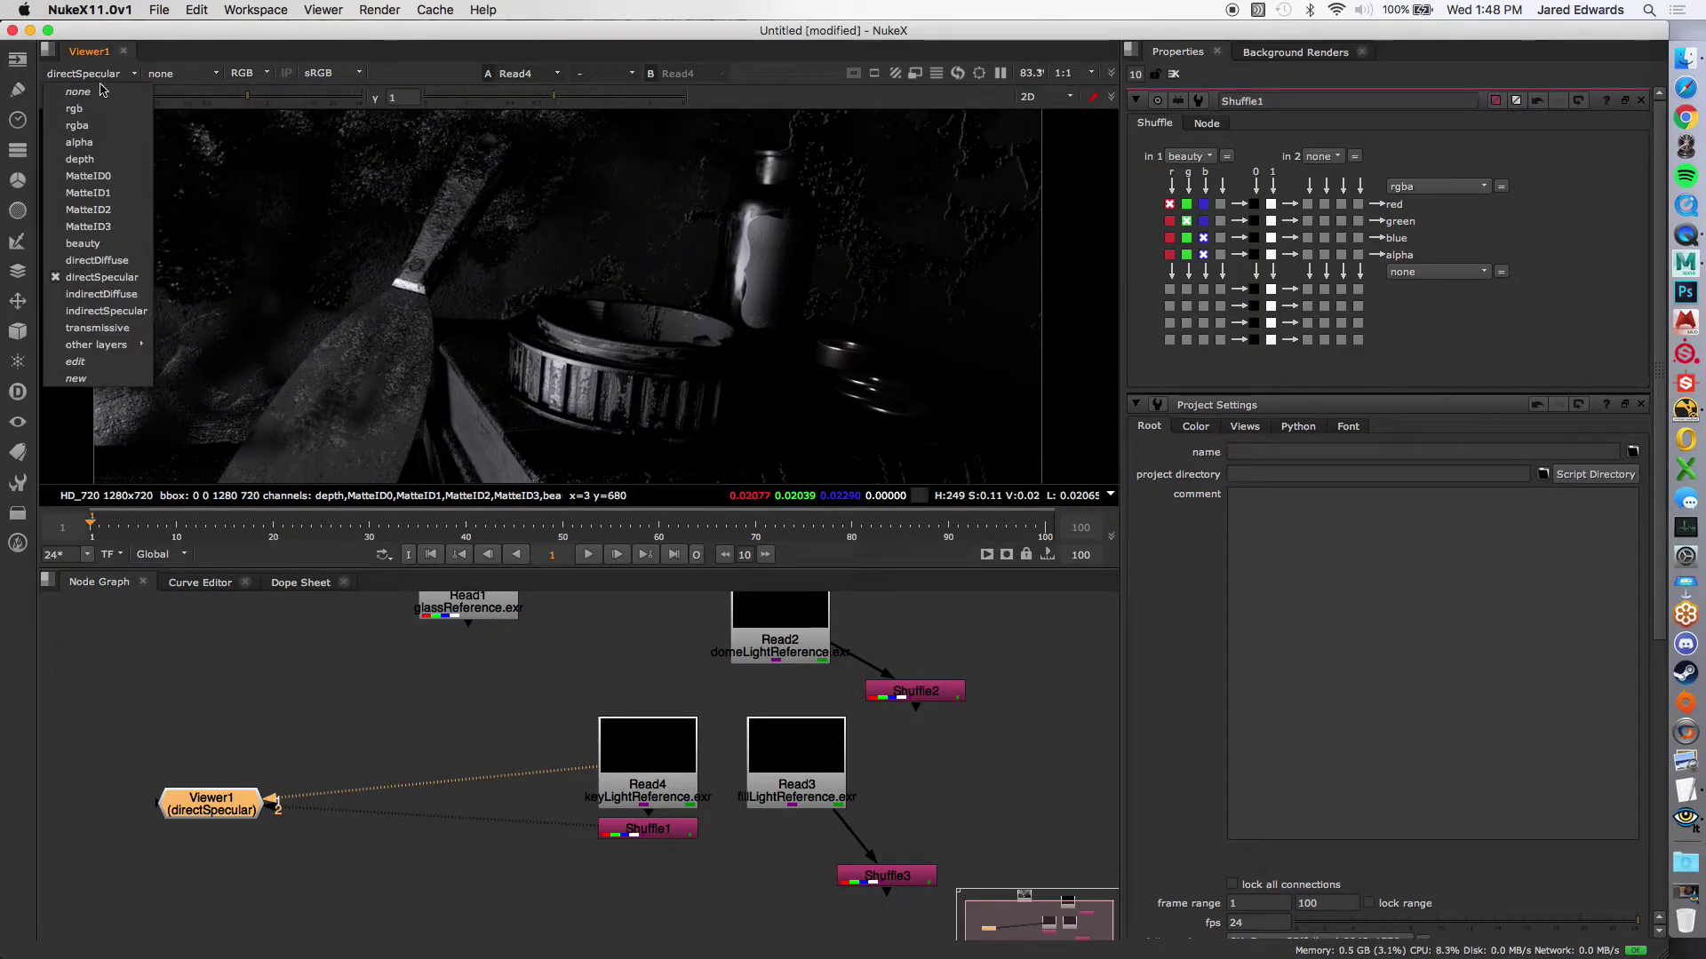
click(129, 294)
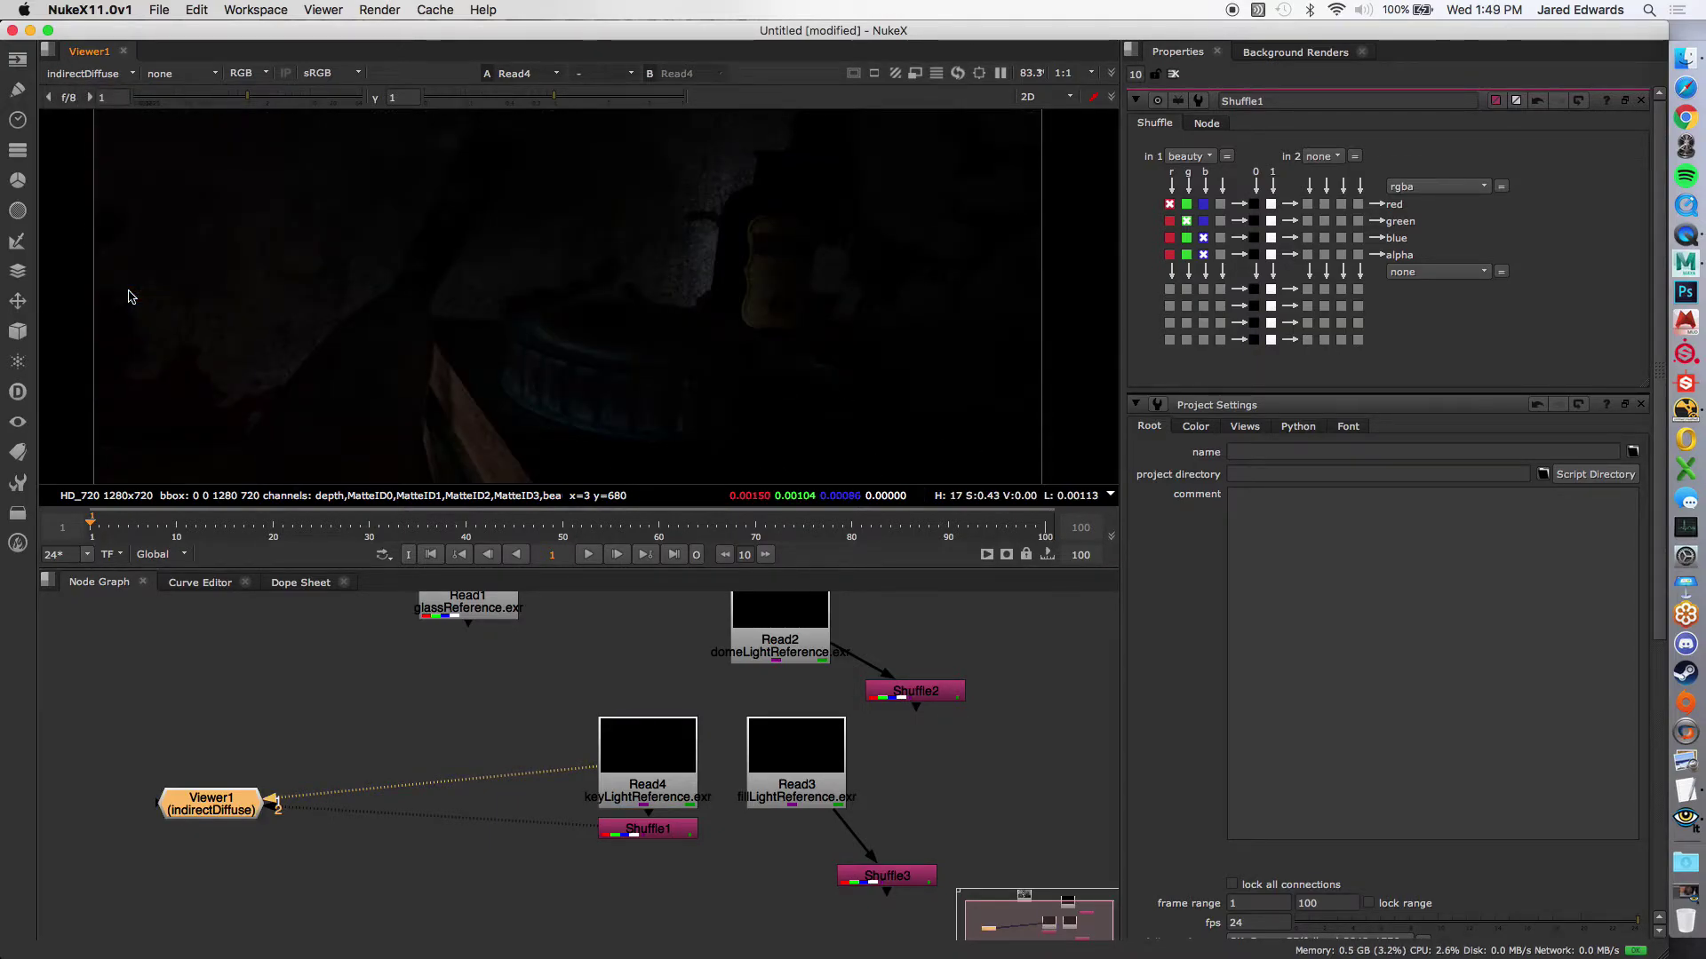
click(116, 74)
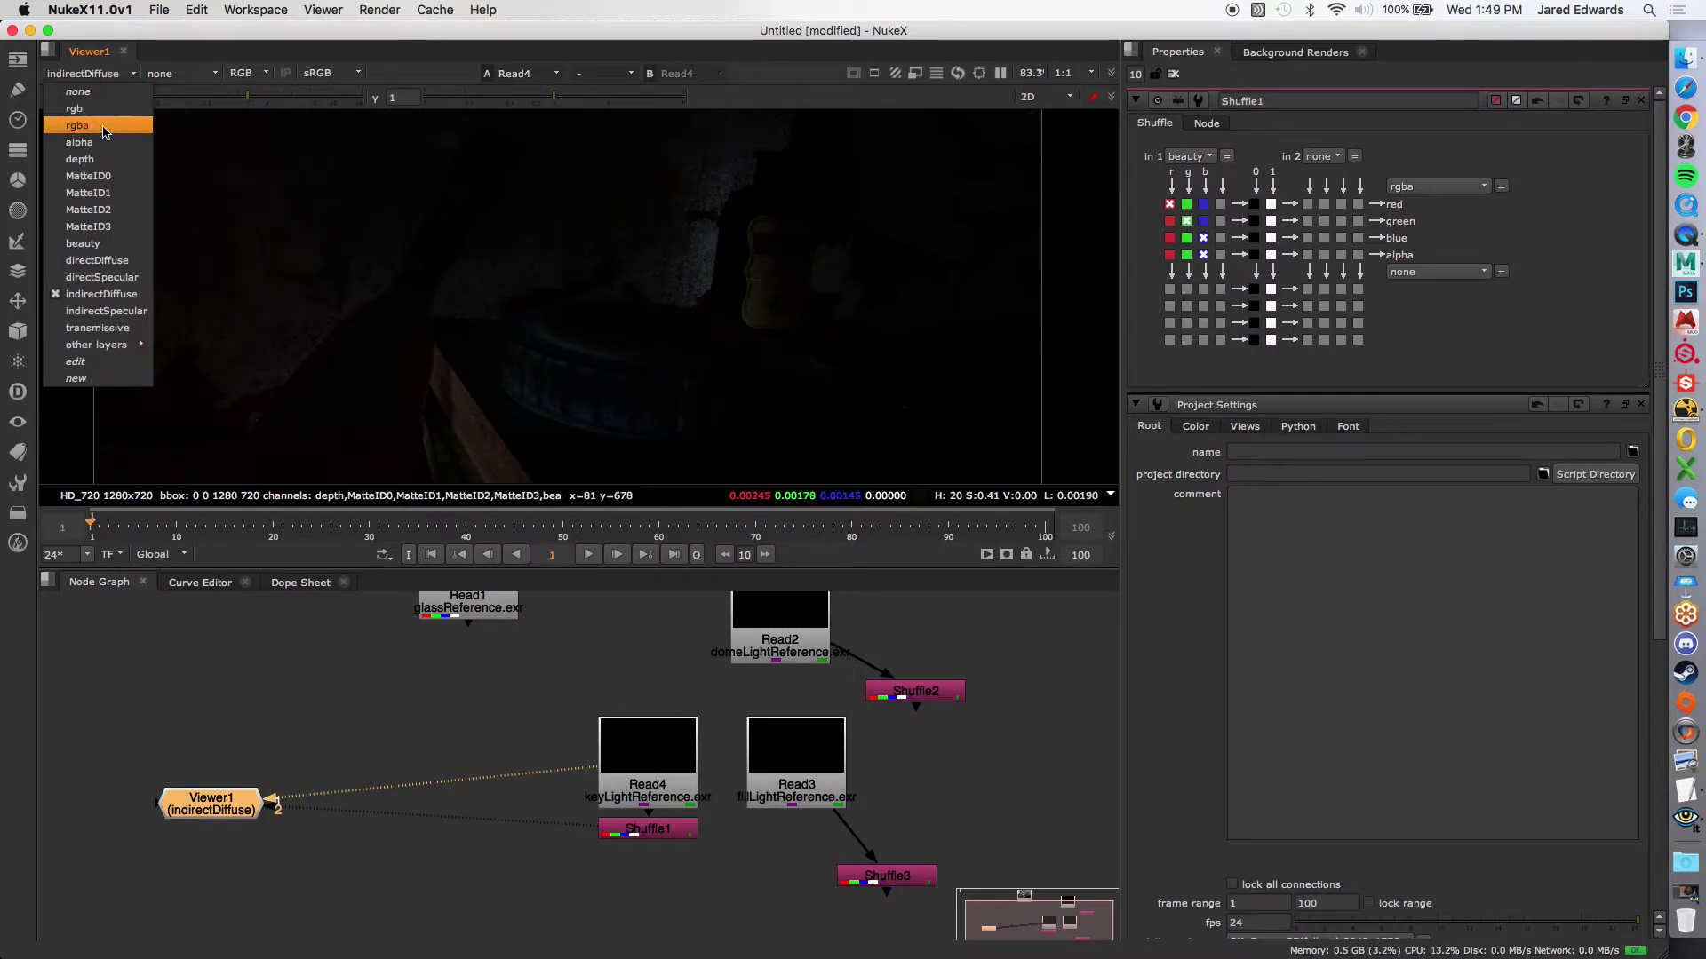
click(111, 263)
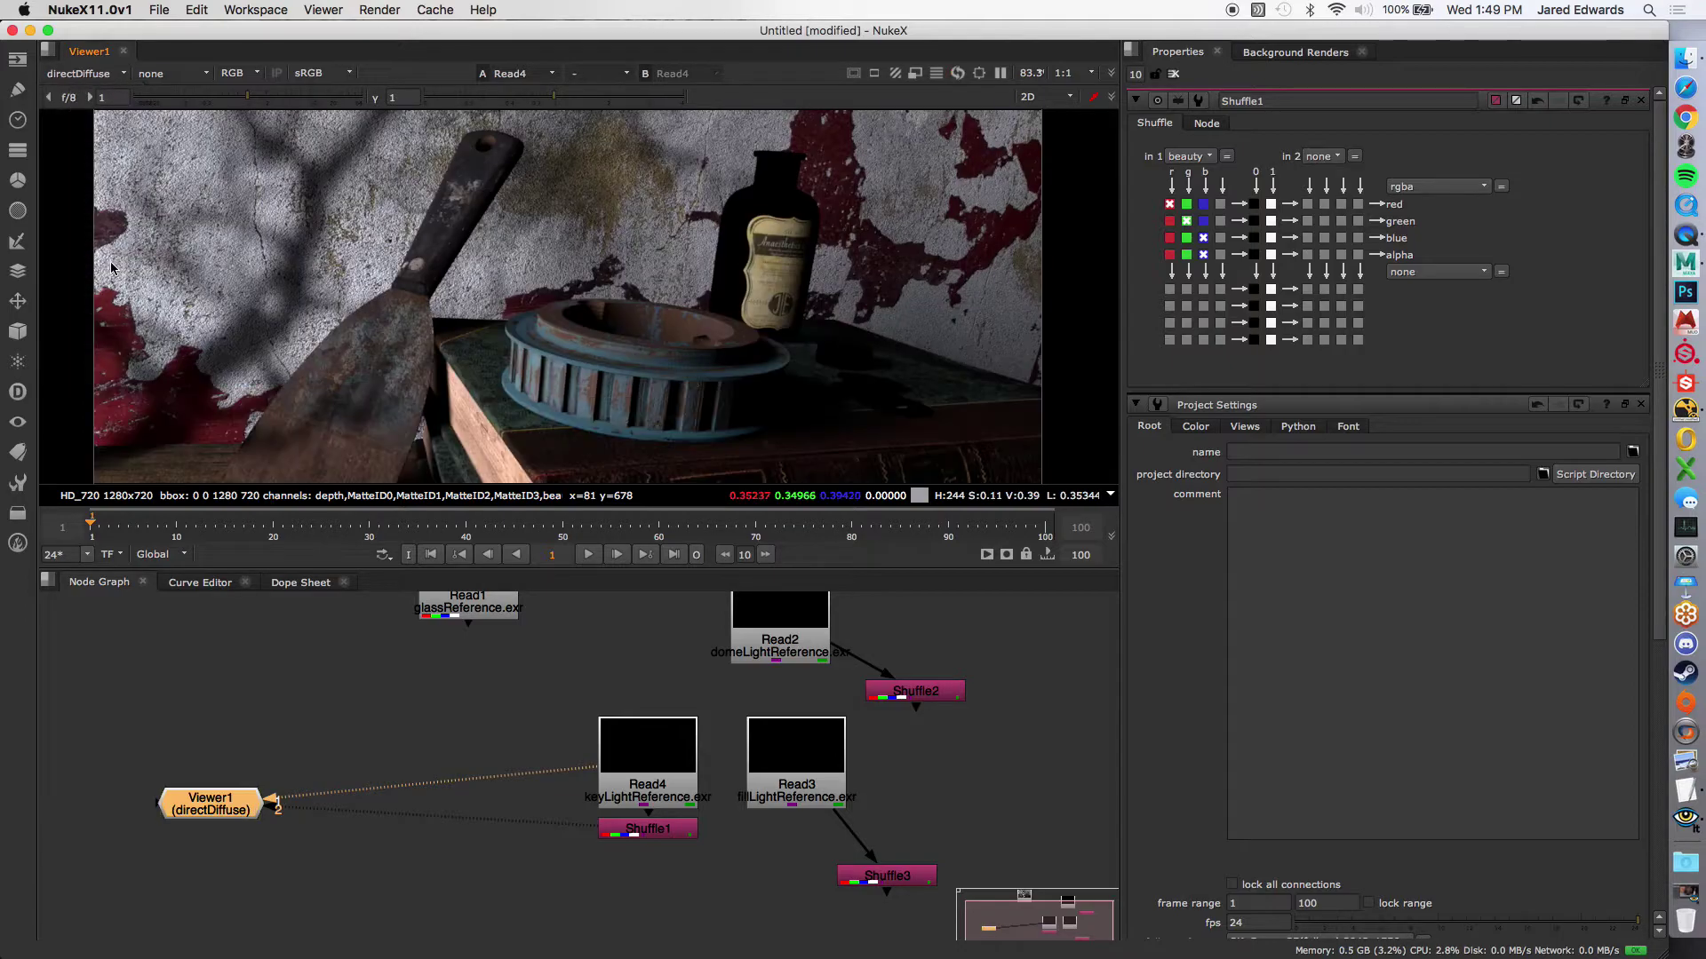
Step: Compare the indirectDiffuse and directDiffuse layers of the key light render, examining the metal ring and books in directDiffuse
click(93, 74)
click(108, 294)
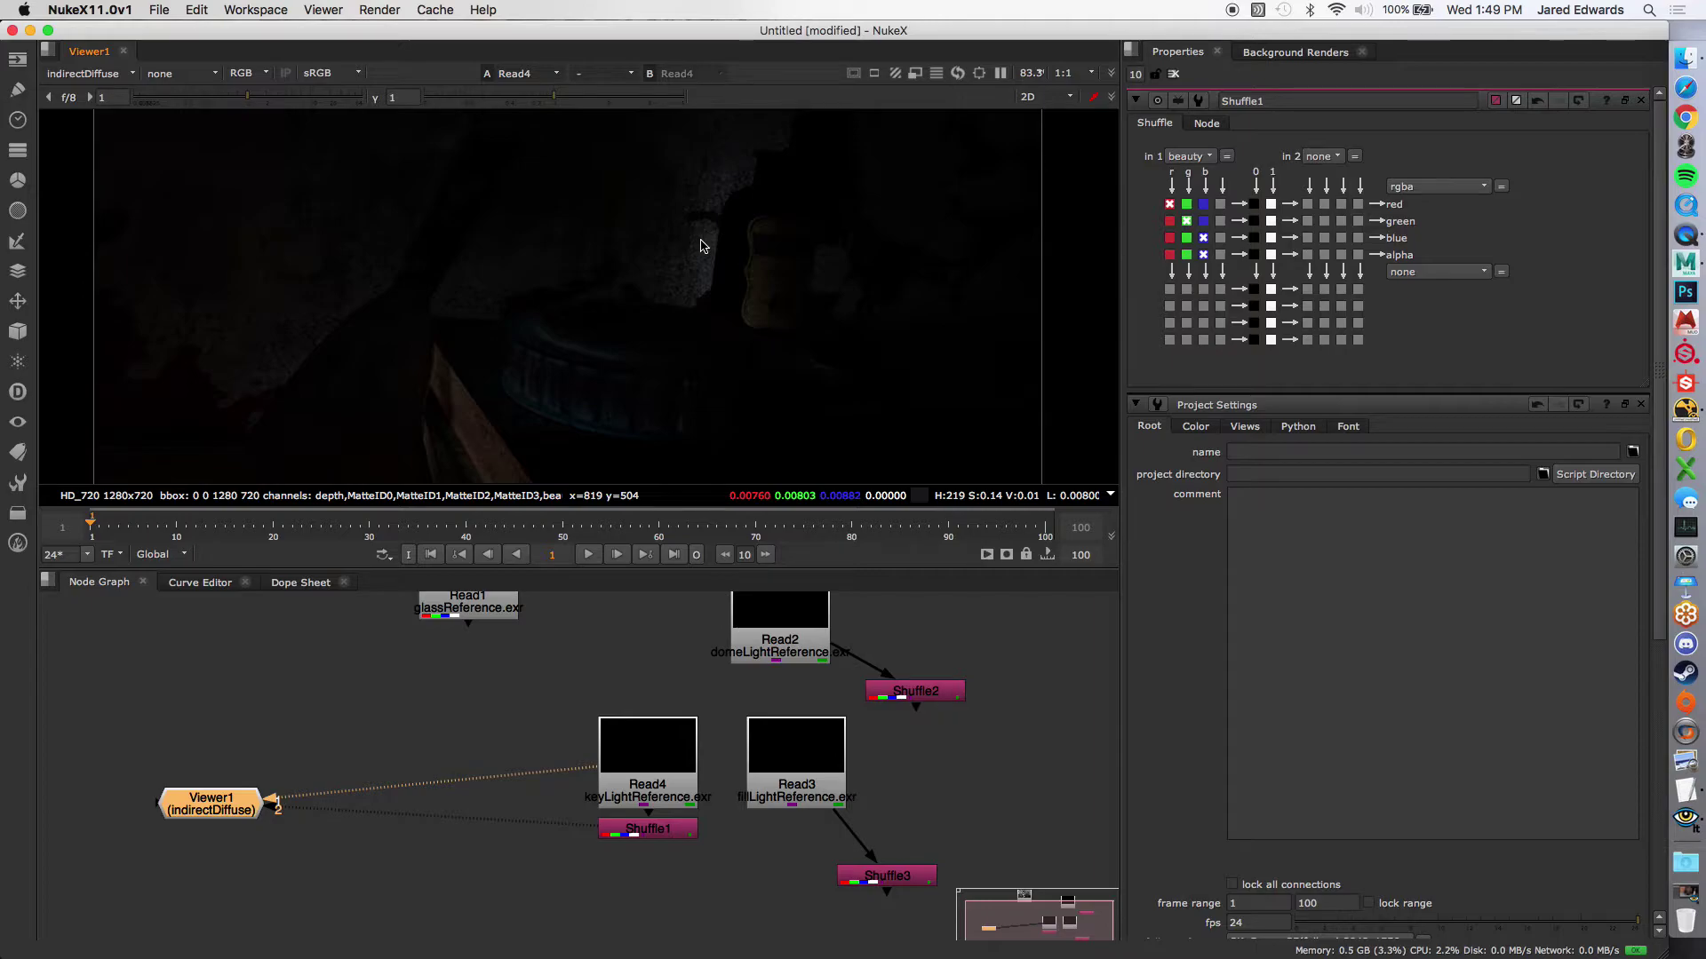
click(88, 74)
click(108, 260)
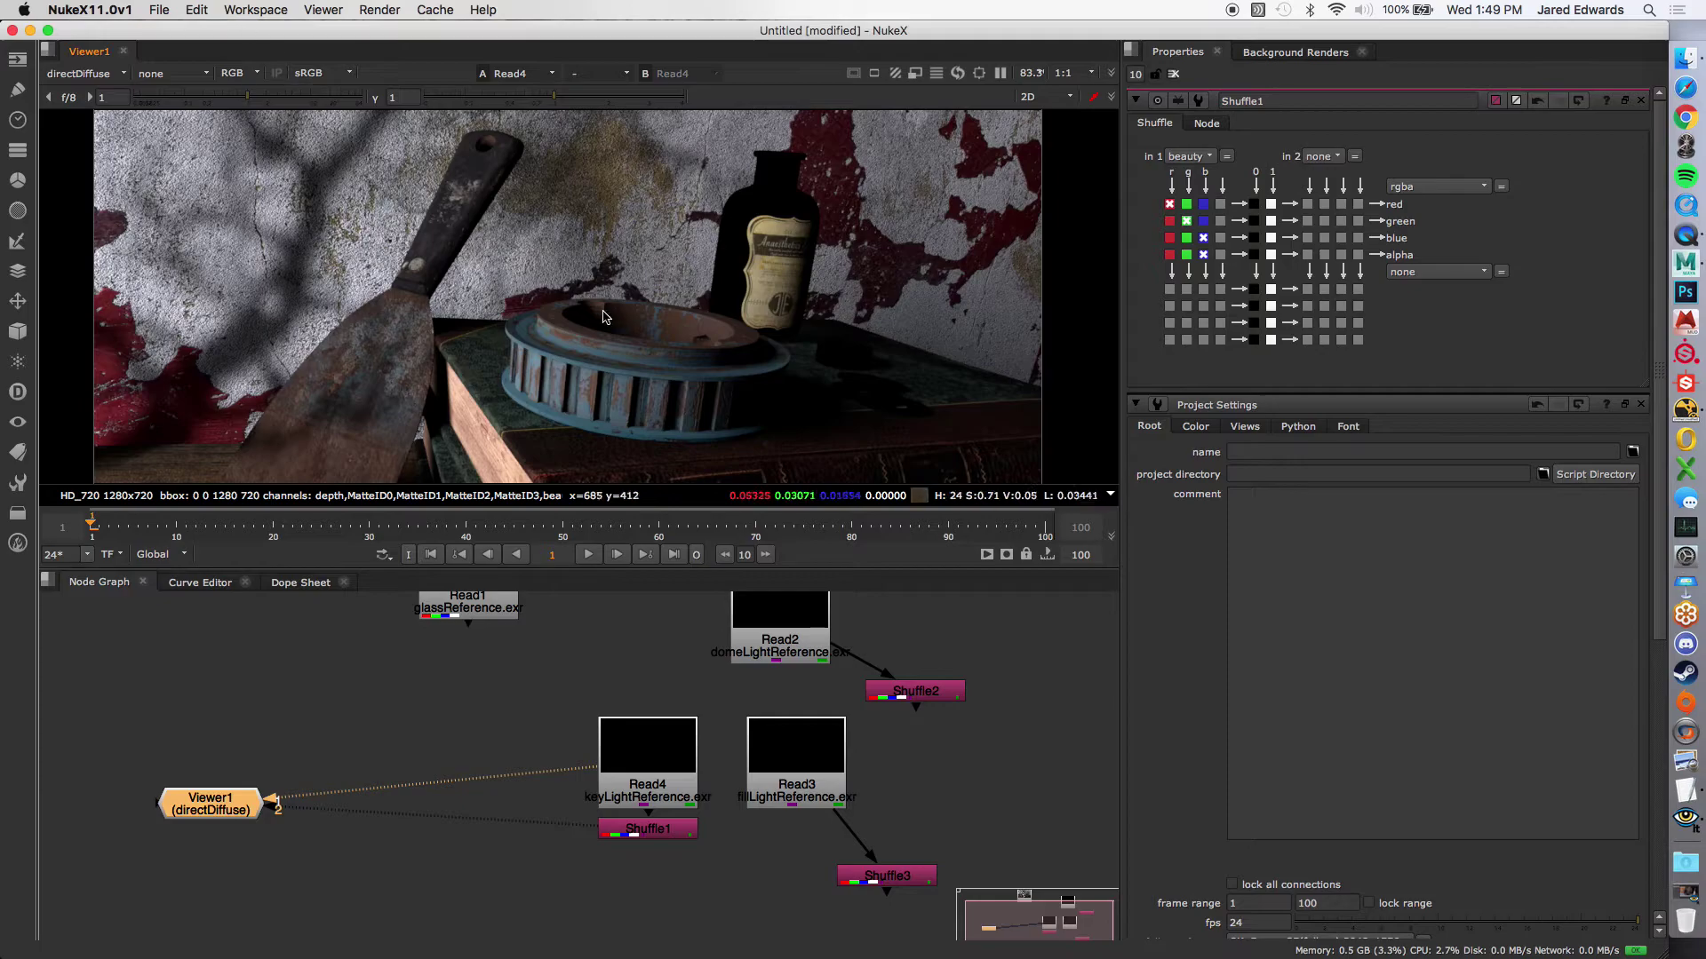
scroll(696, 274, up, 5)
scroll(672, 372, down, 4)
scroll(469, 328, up, 3)
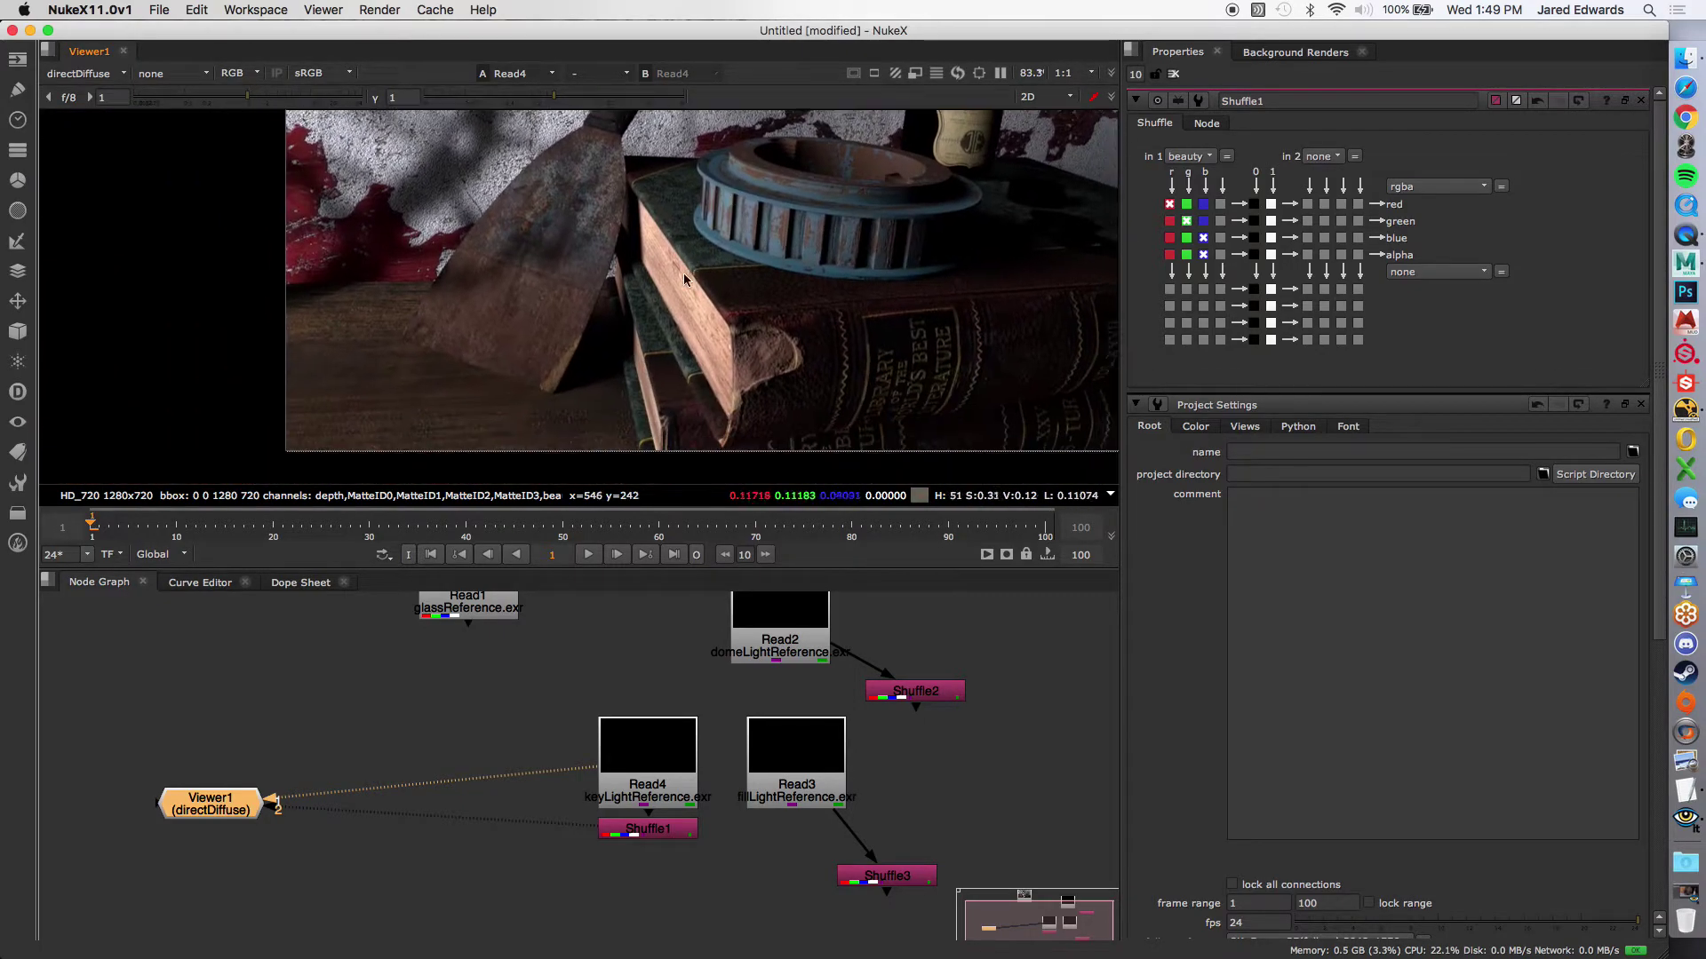
scroll(469, 329, down, 4)
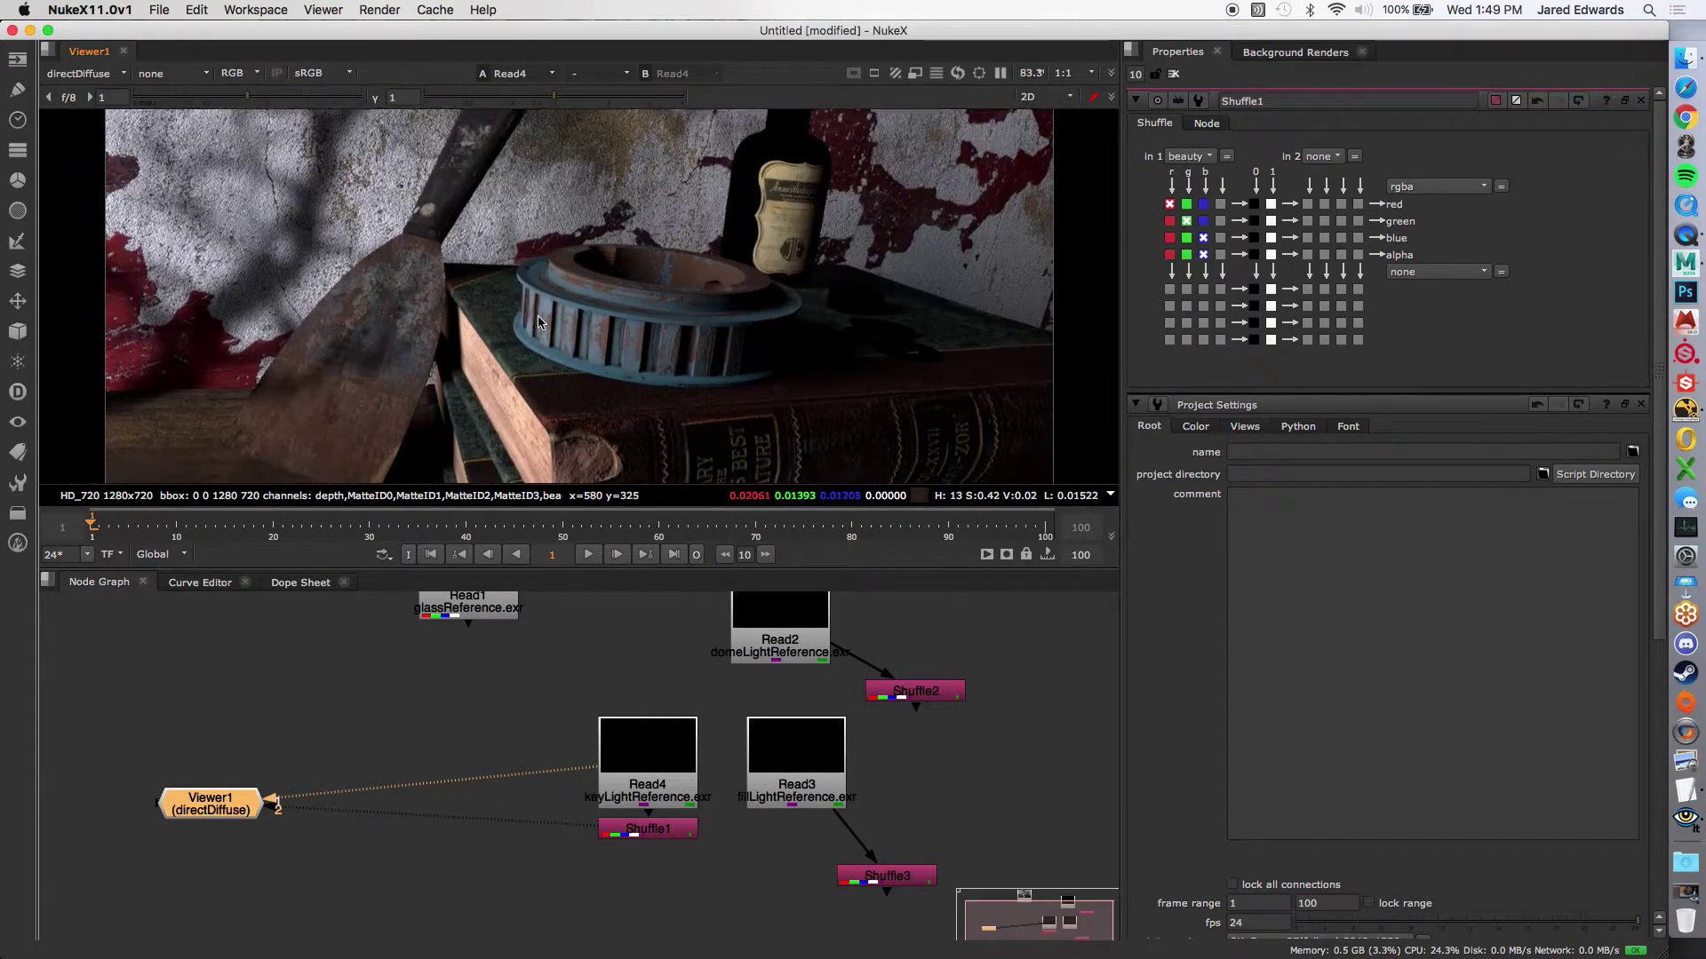
Step: View the indirectDiffuse layer of the key light render with the viewer gain raised to 9
click(85, 73)
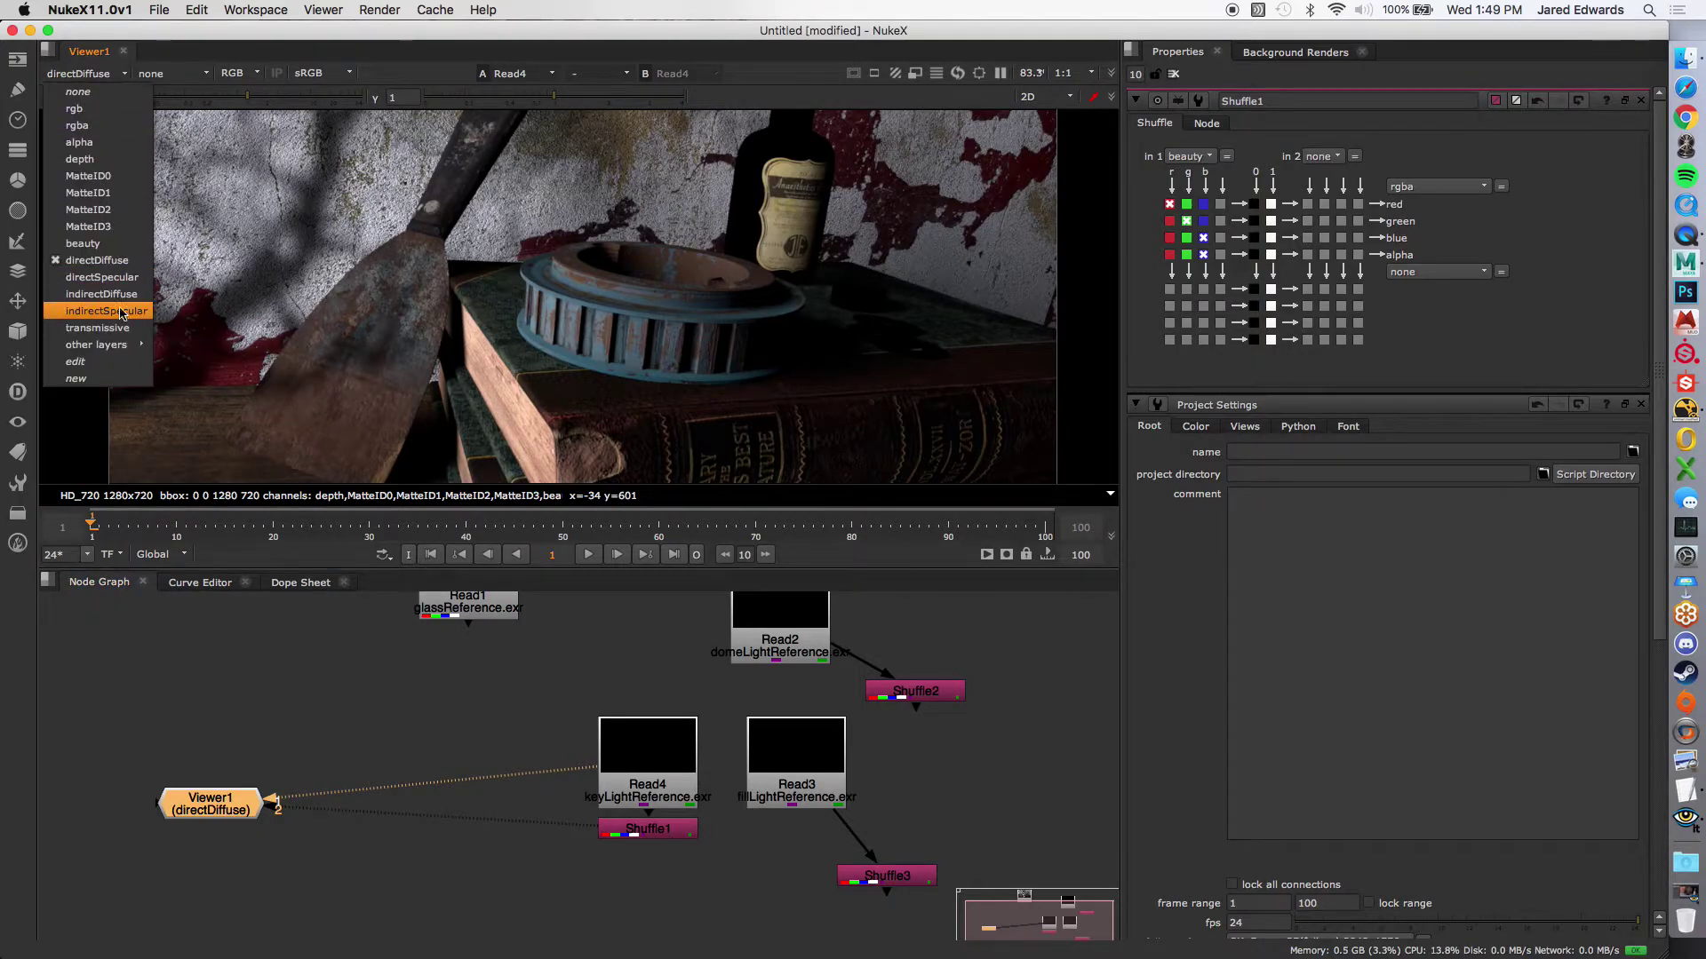
click(124, 300)
middle_drag(666, 268, 648, 283)
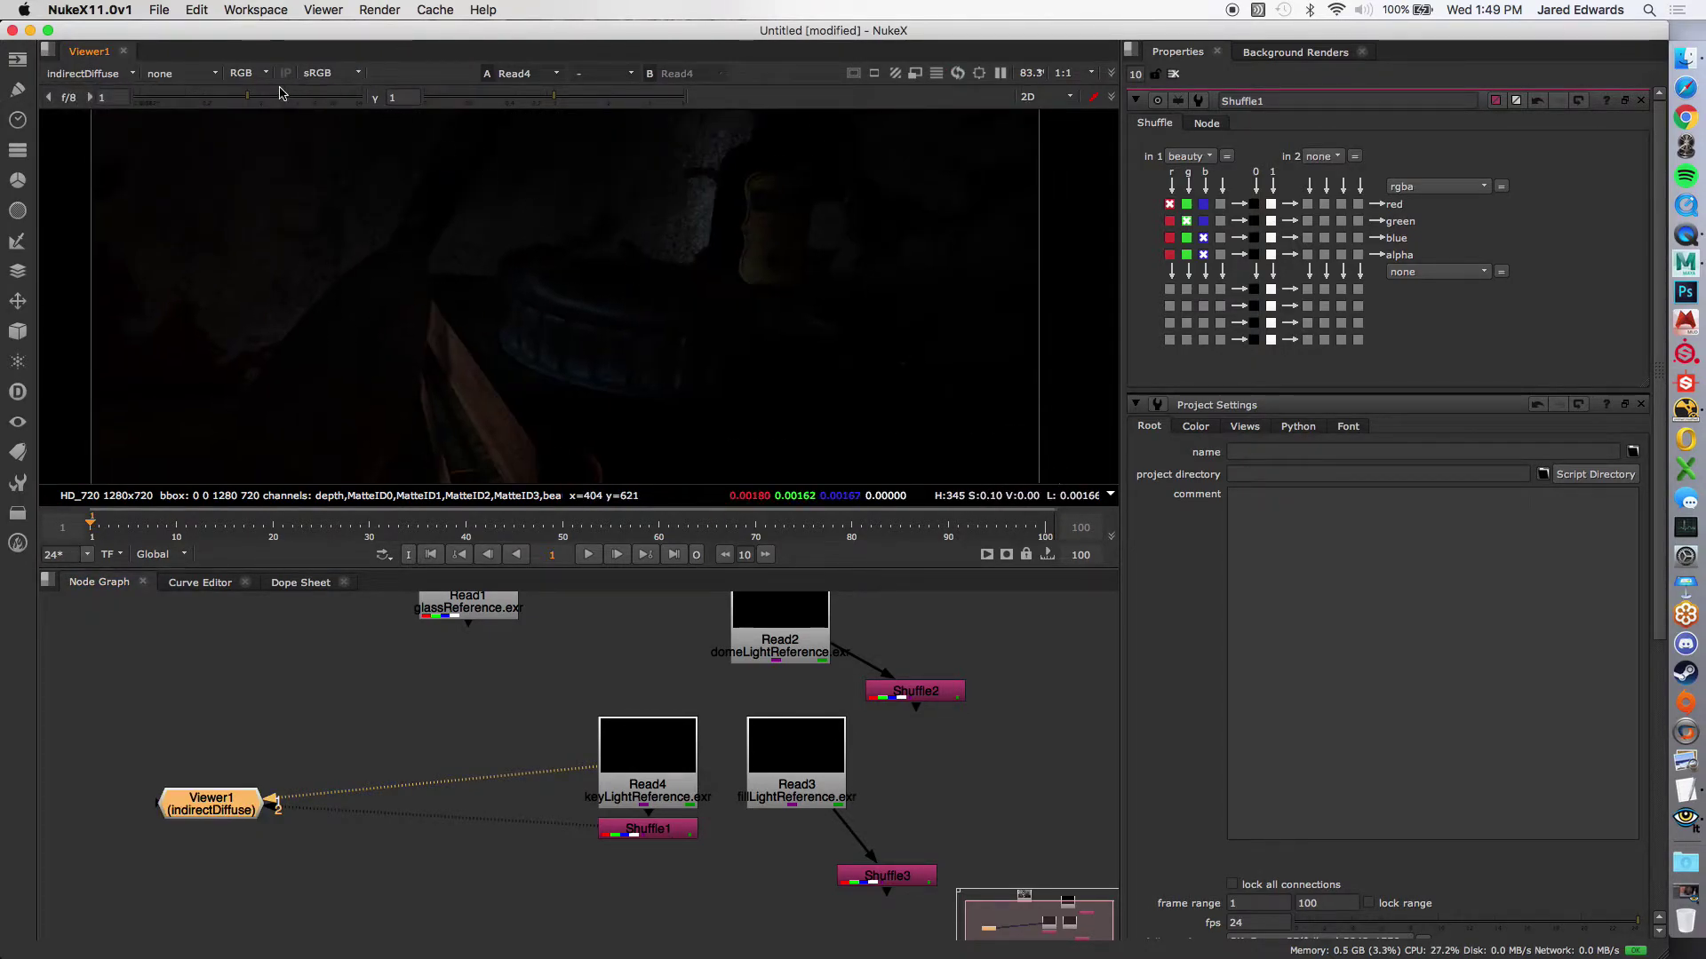
drag(252, 98, 308, 95)
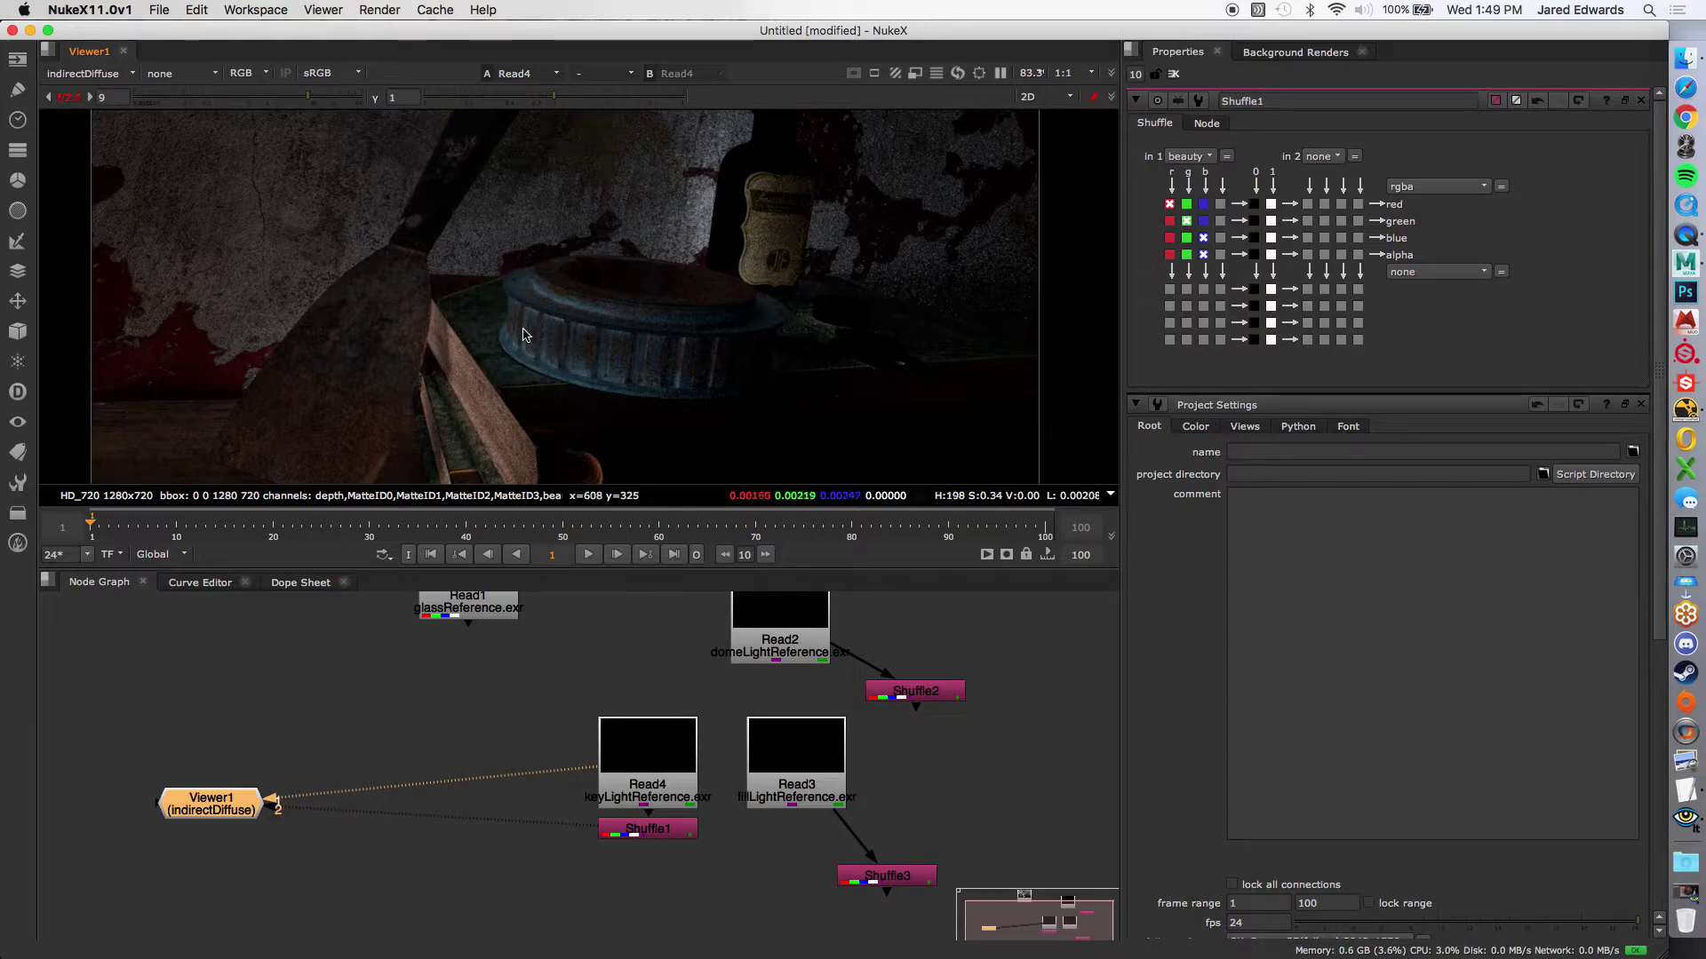
Step: Reset the viewer gain to 1 and examine the book edges in the indirectDiffuse layer
double_click(114, 97)
text(1)
key(Return)
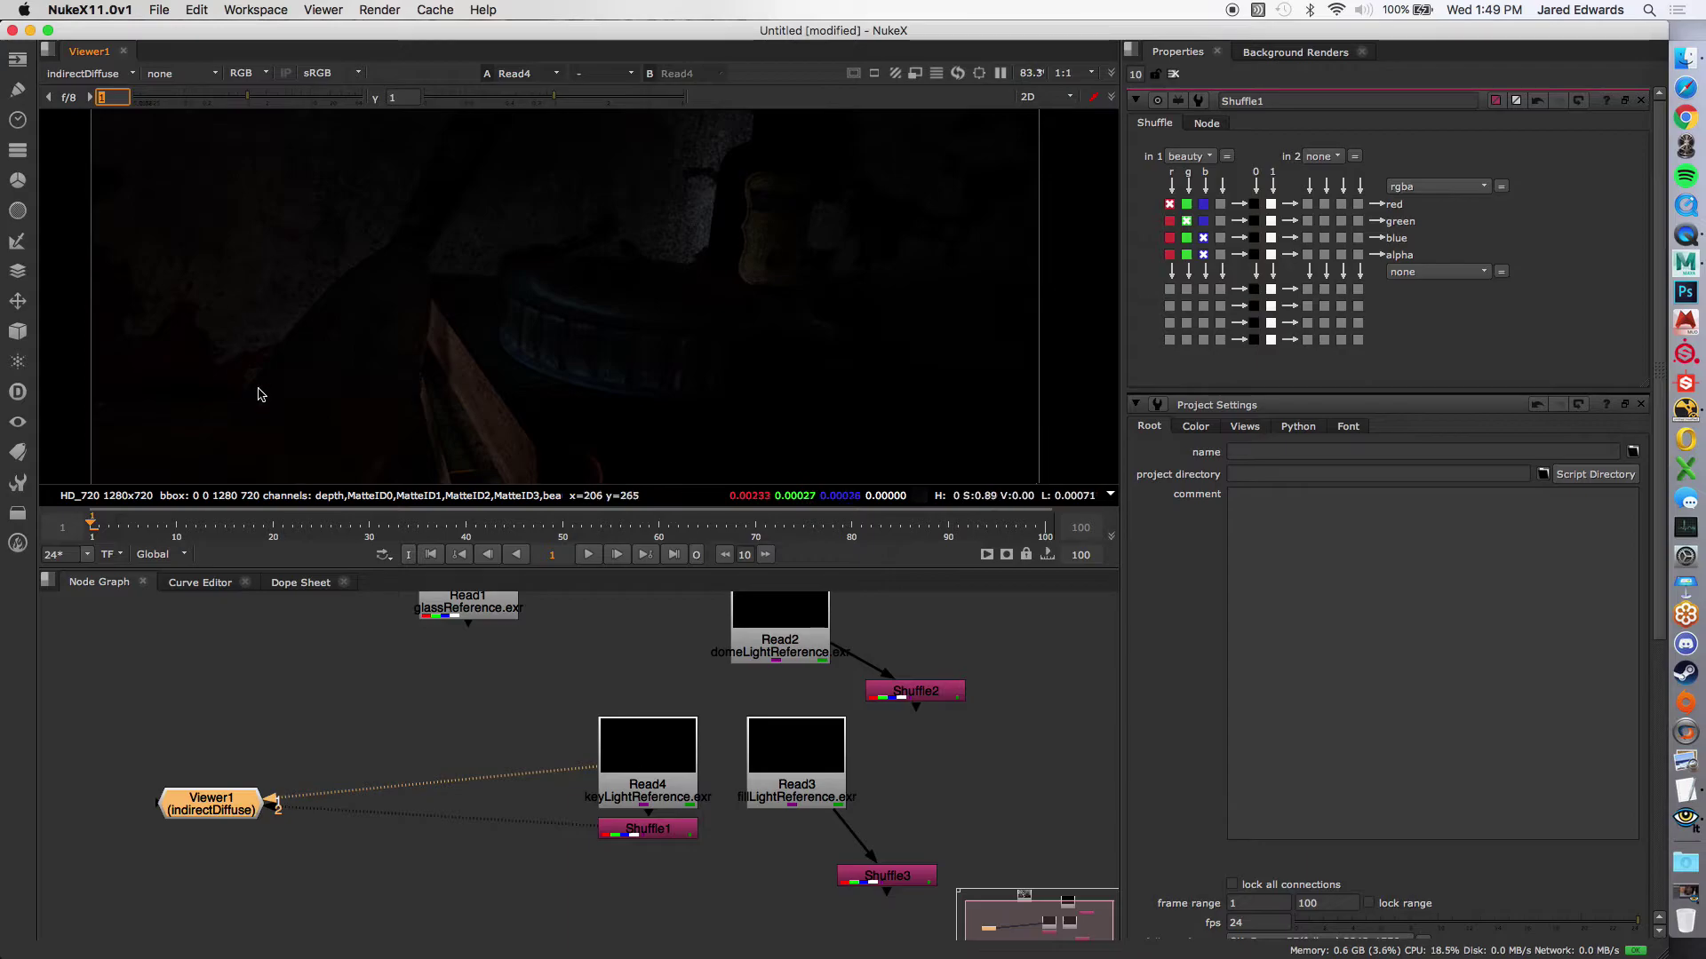
scroll(556, 313, up, 5)
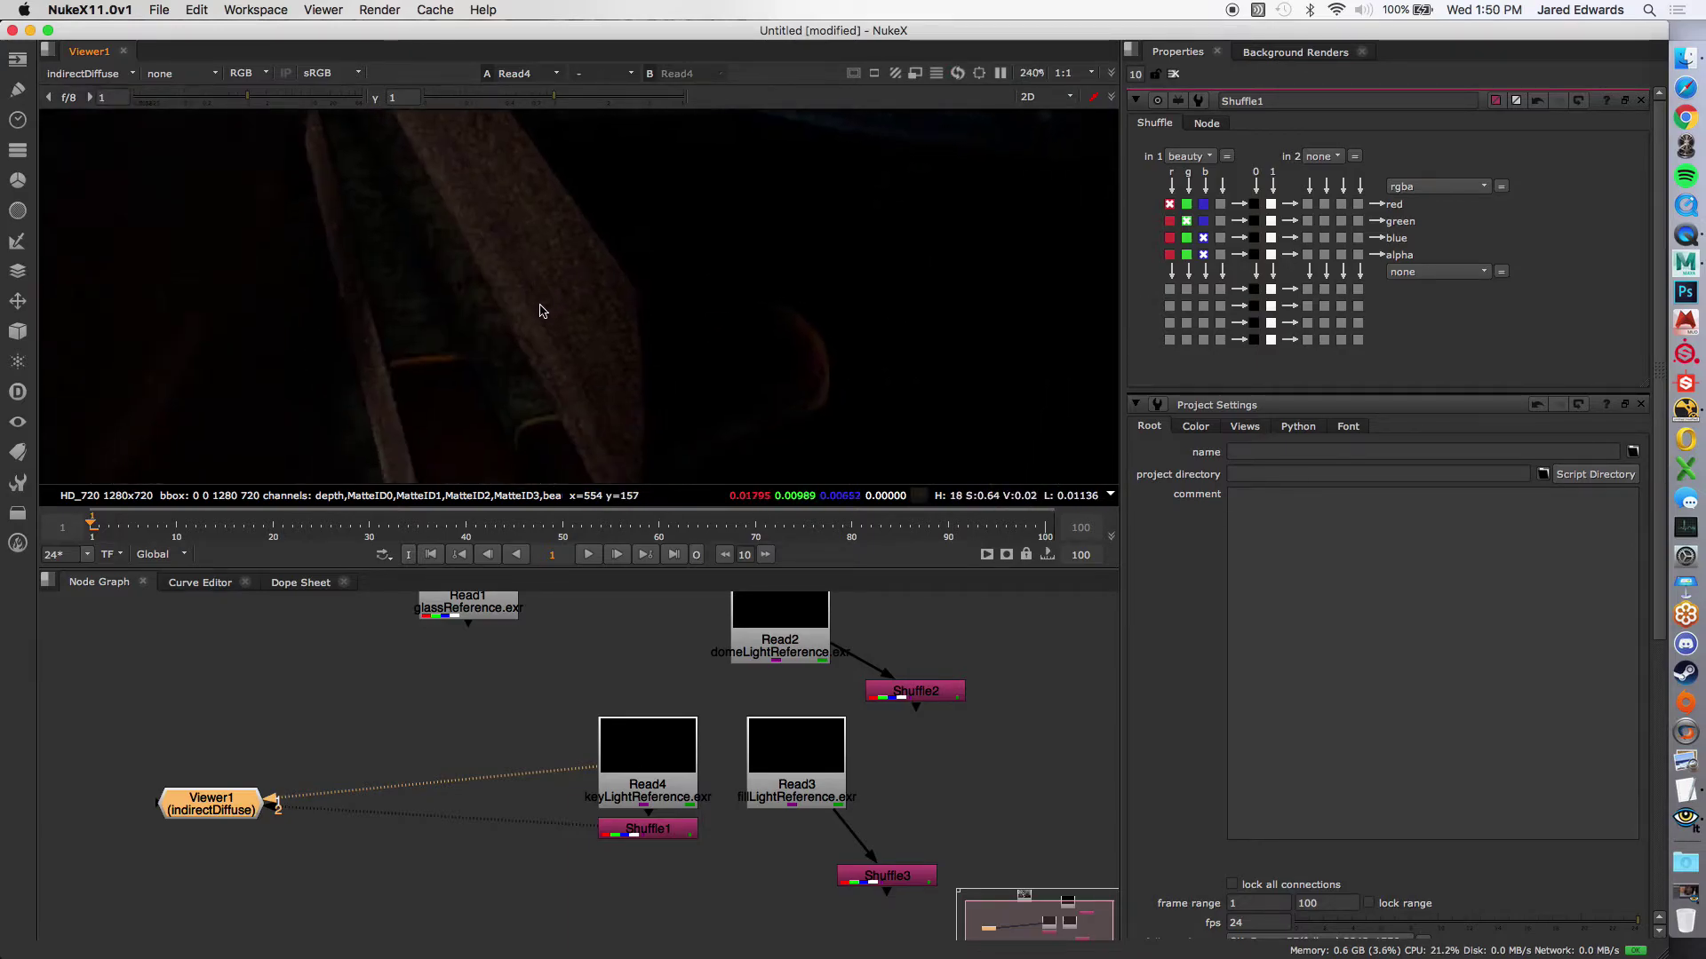
scroll(524, 272, down, 8)
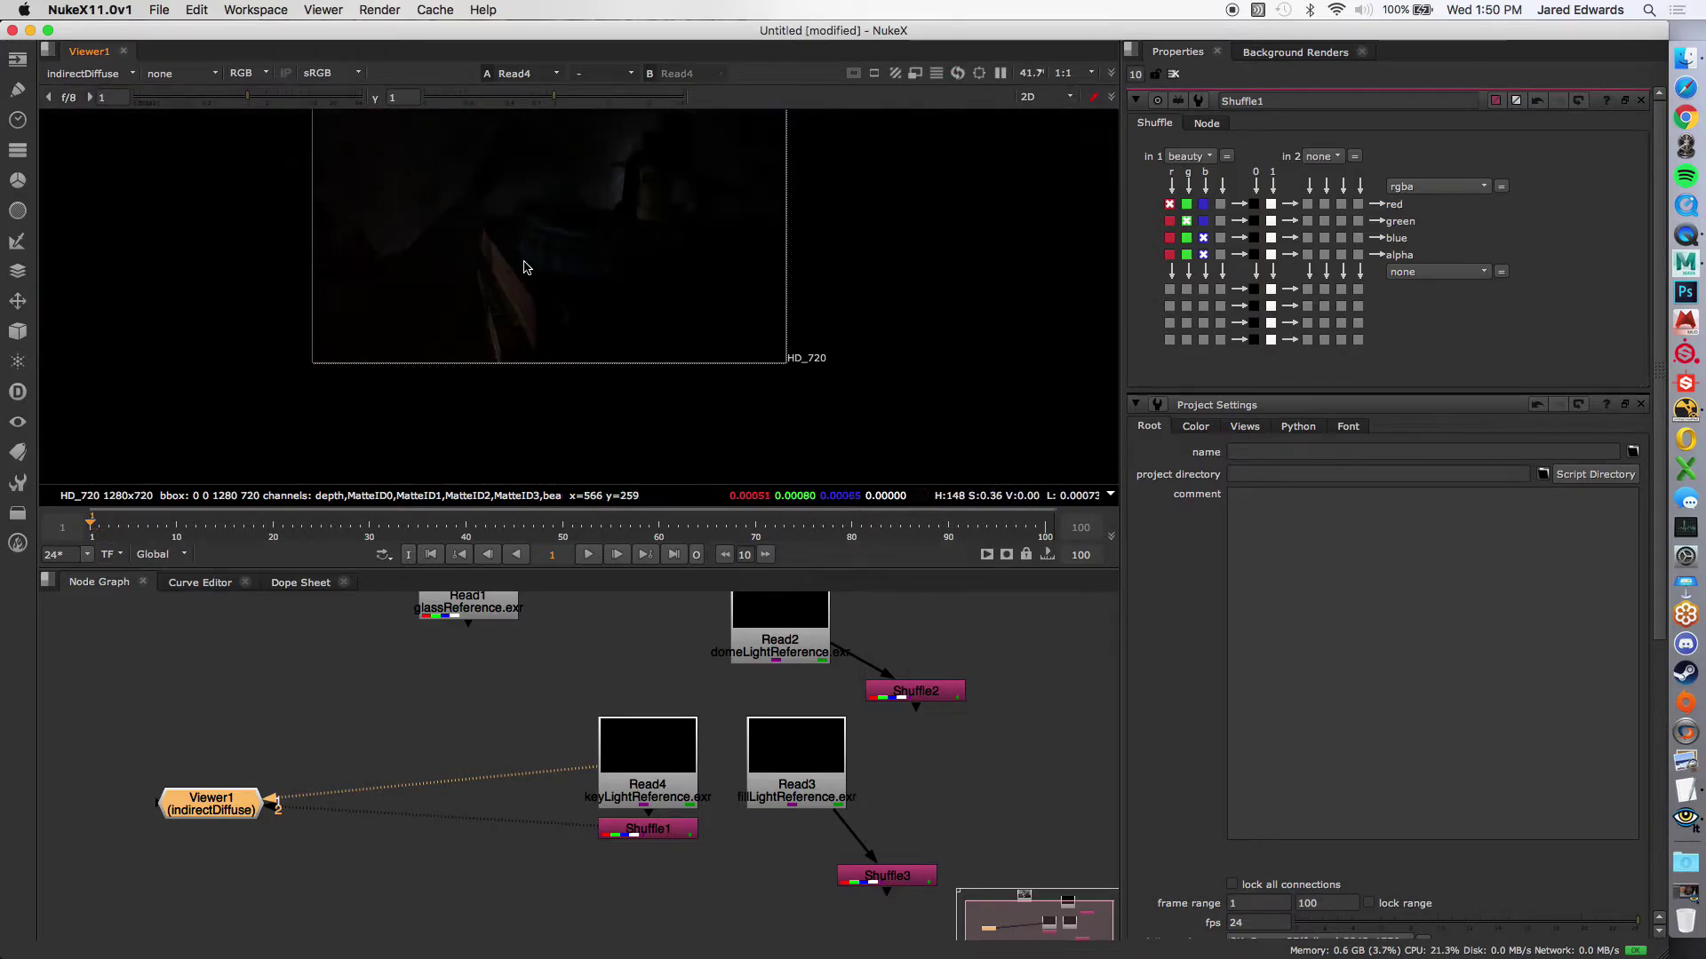
scroll(525, 272, up, 3)
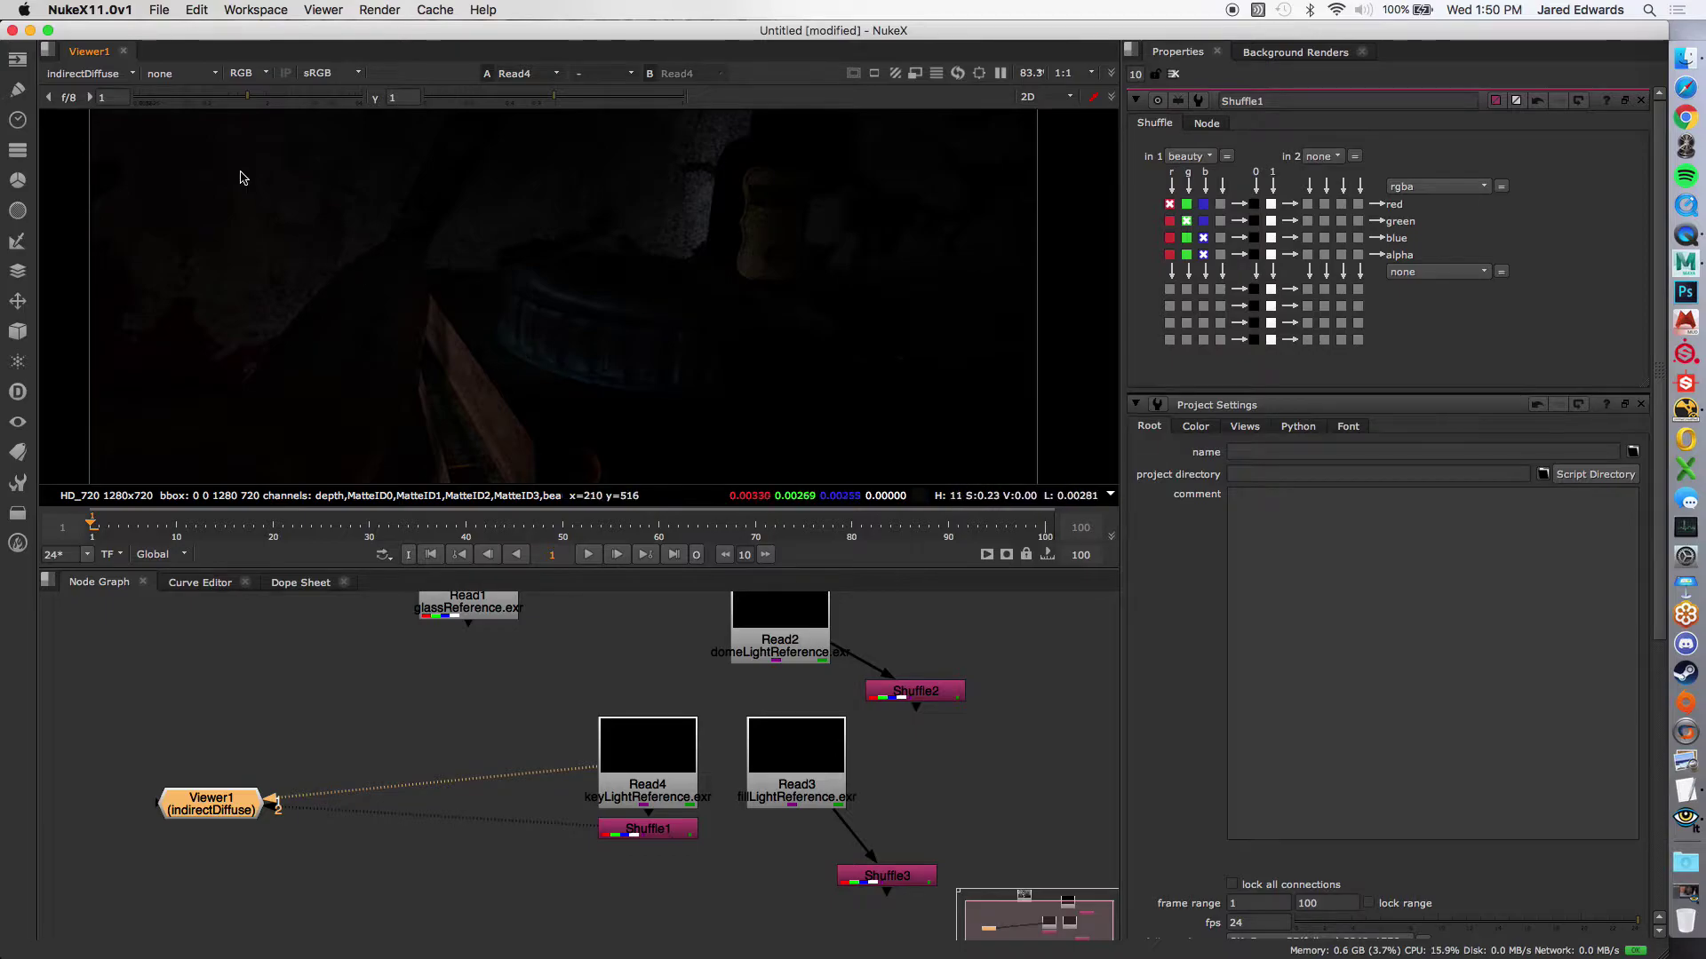
Step: Compare the directSpecular and indirectSpecular layers of the key light render, examining the tabletop and scraper area in indirectSpecular
click(129, 74)
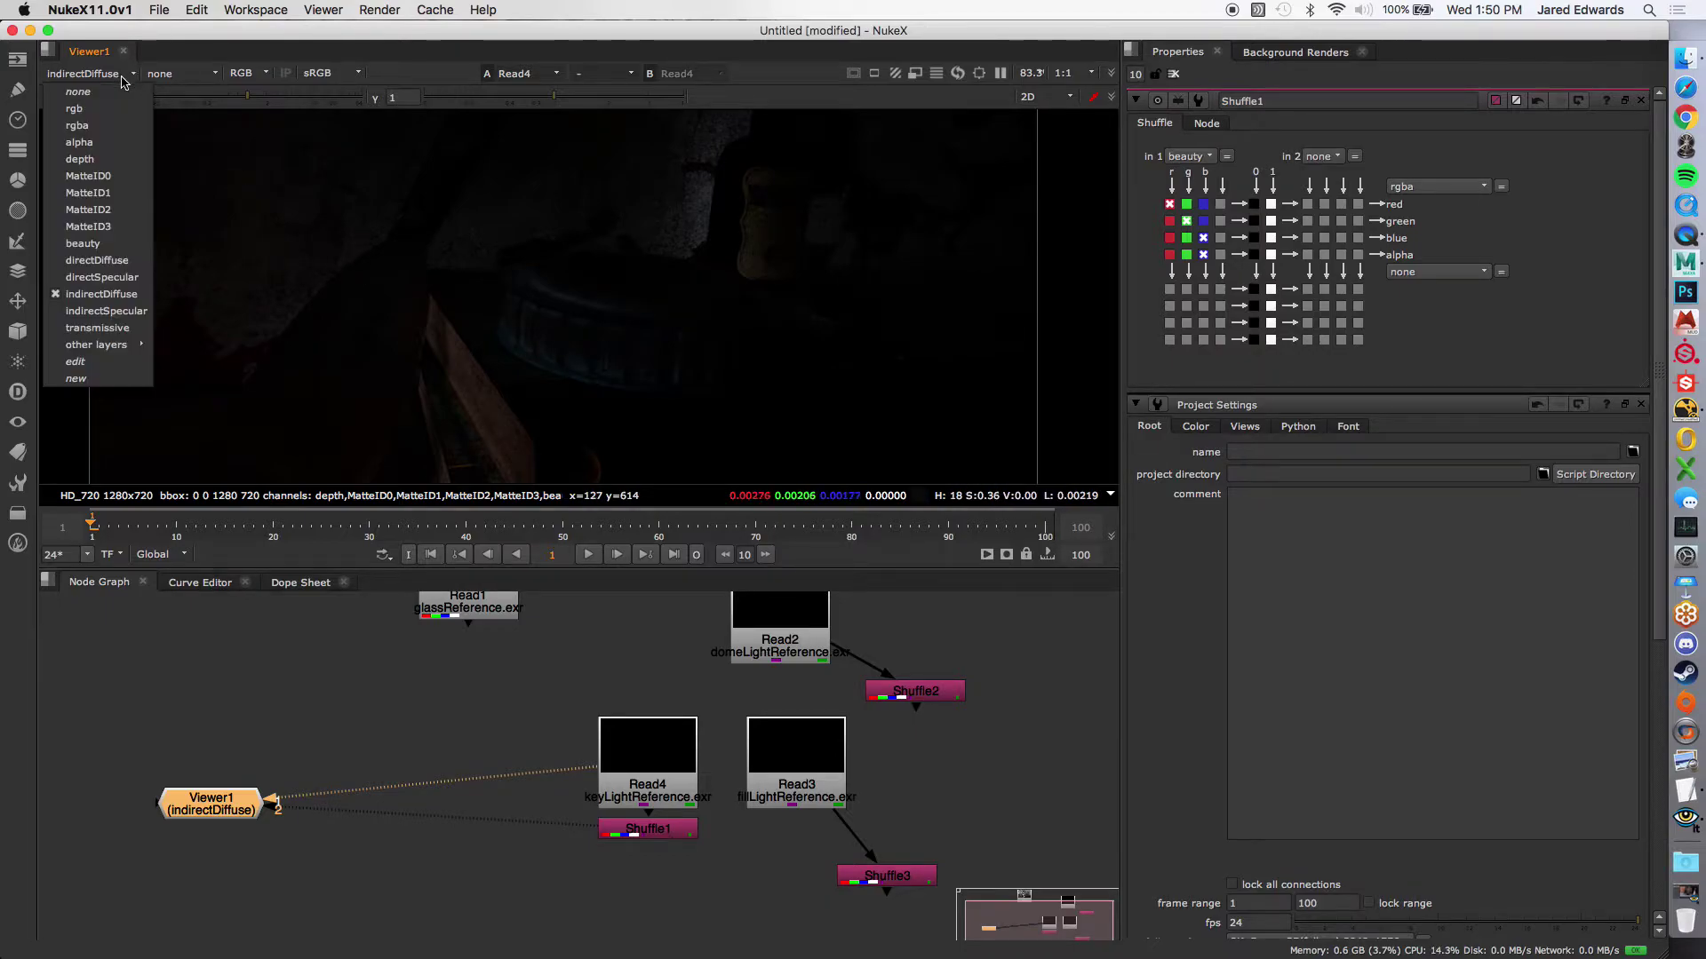
click(127, 277)
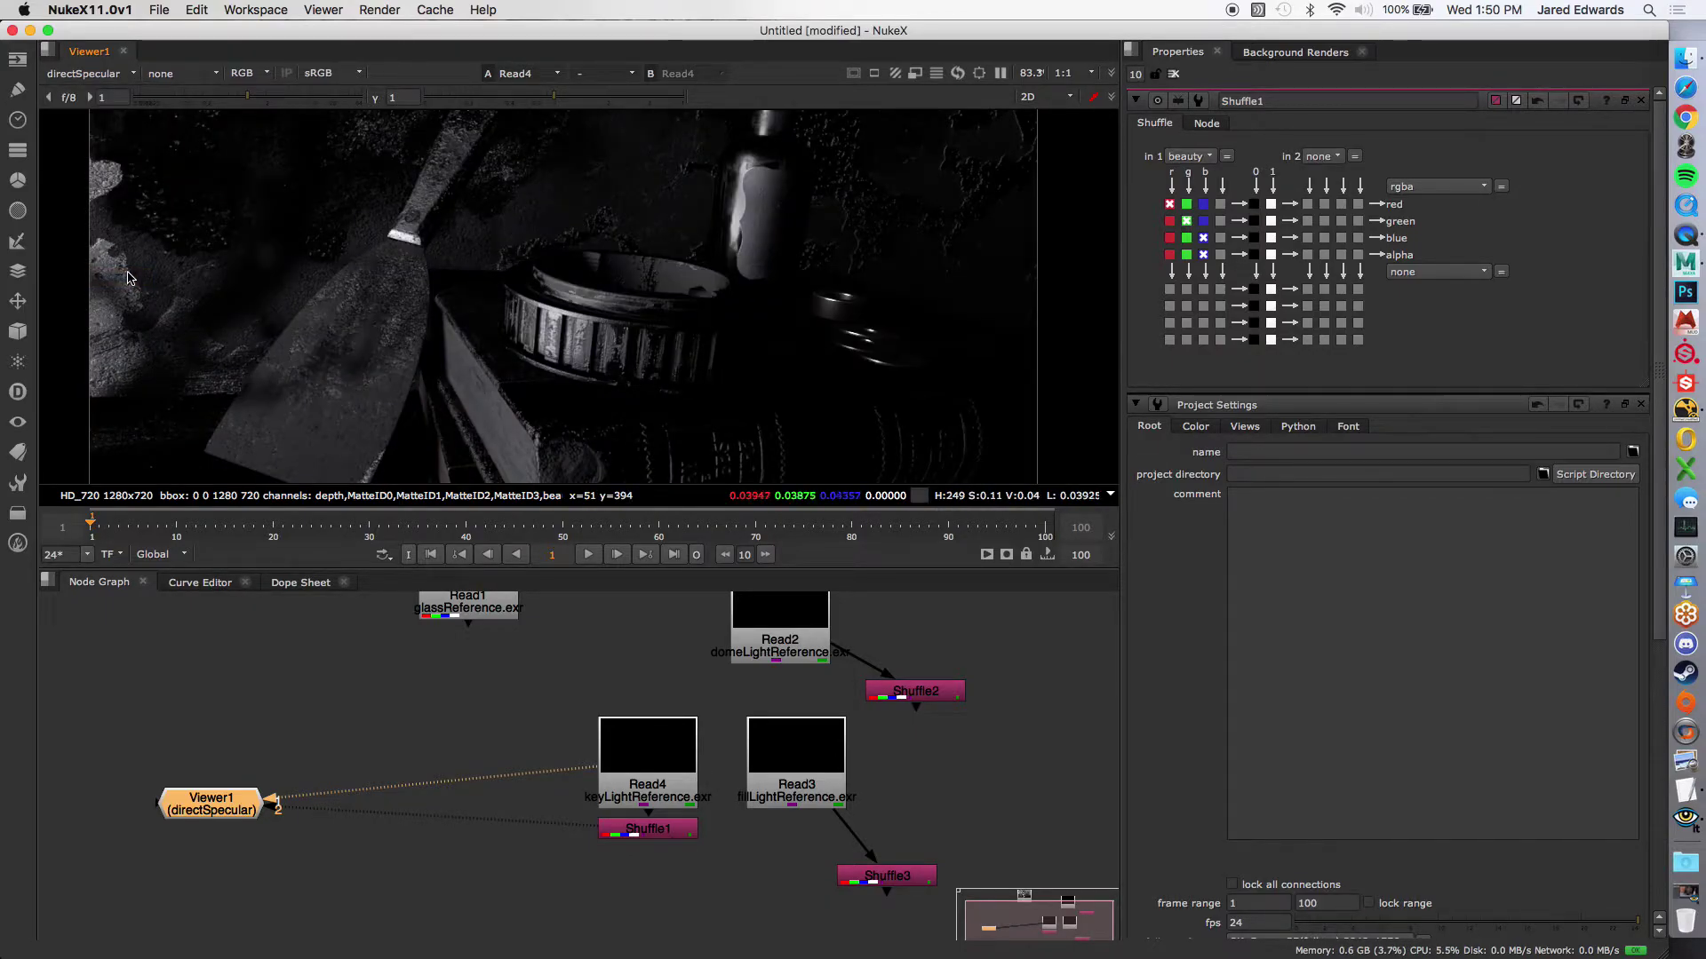
click(129, 74)
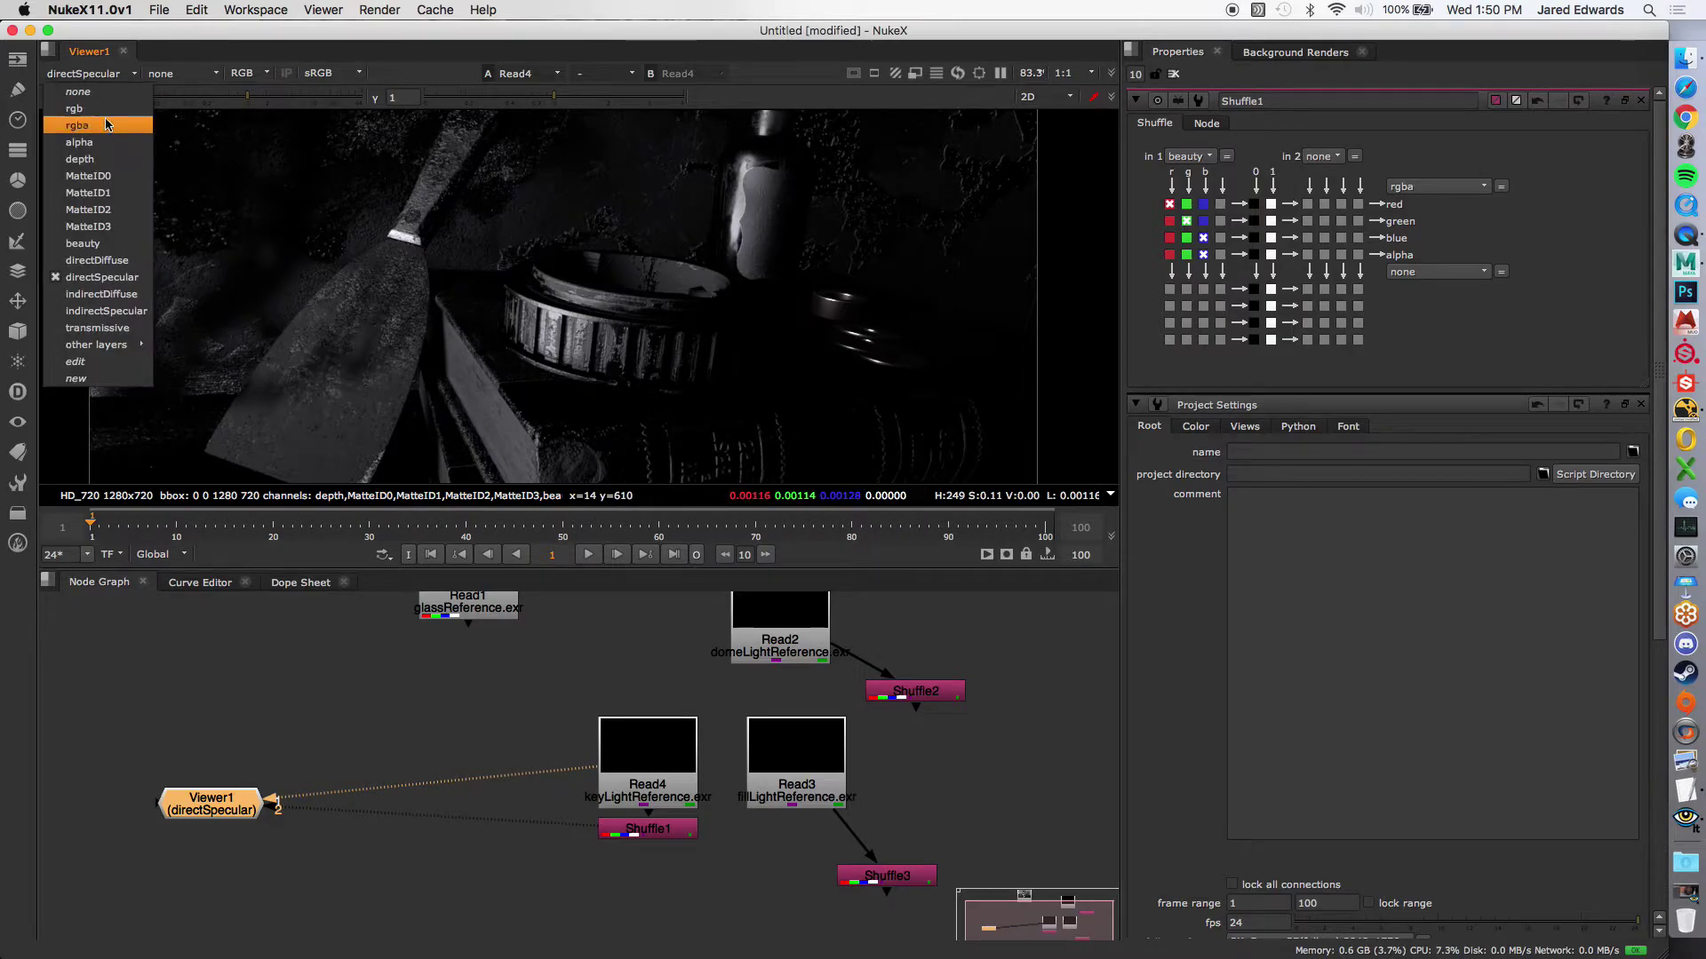
click(139, 320)
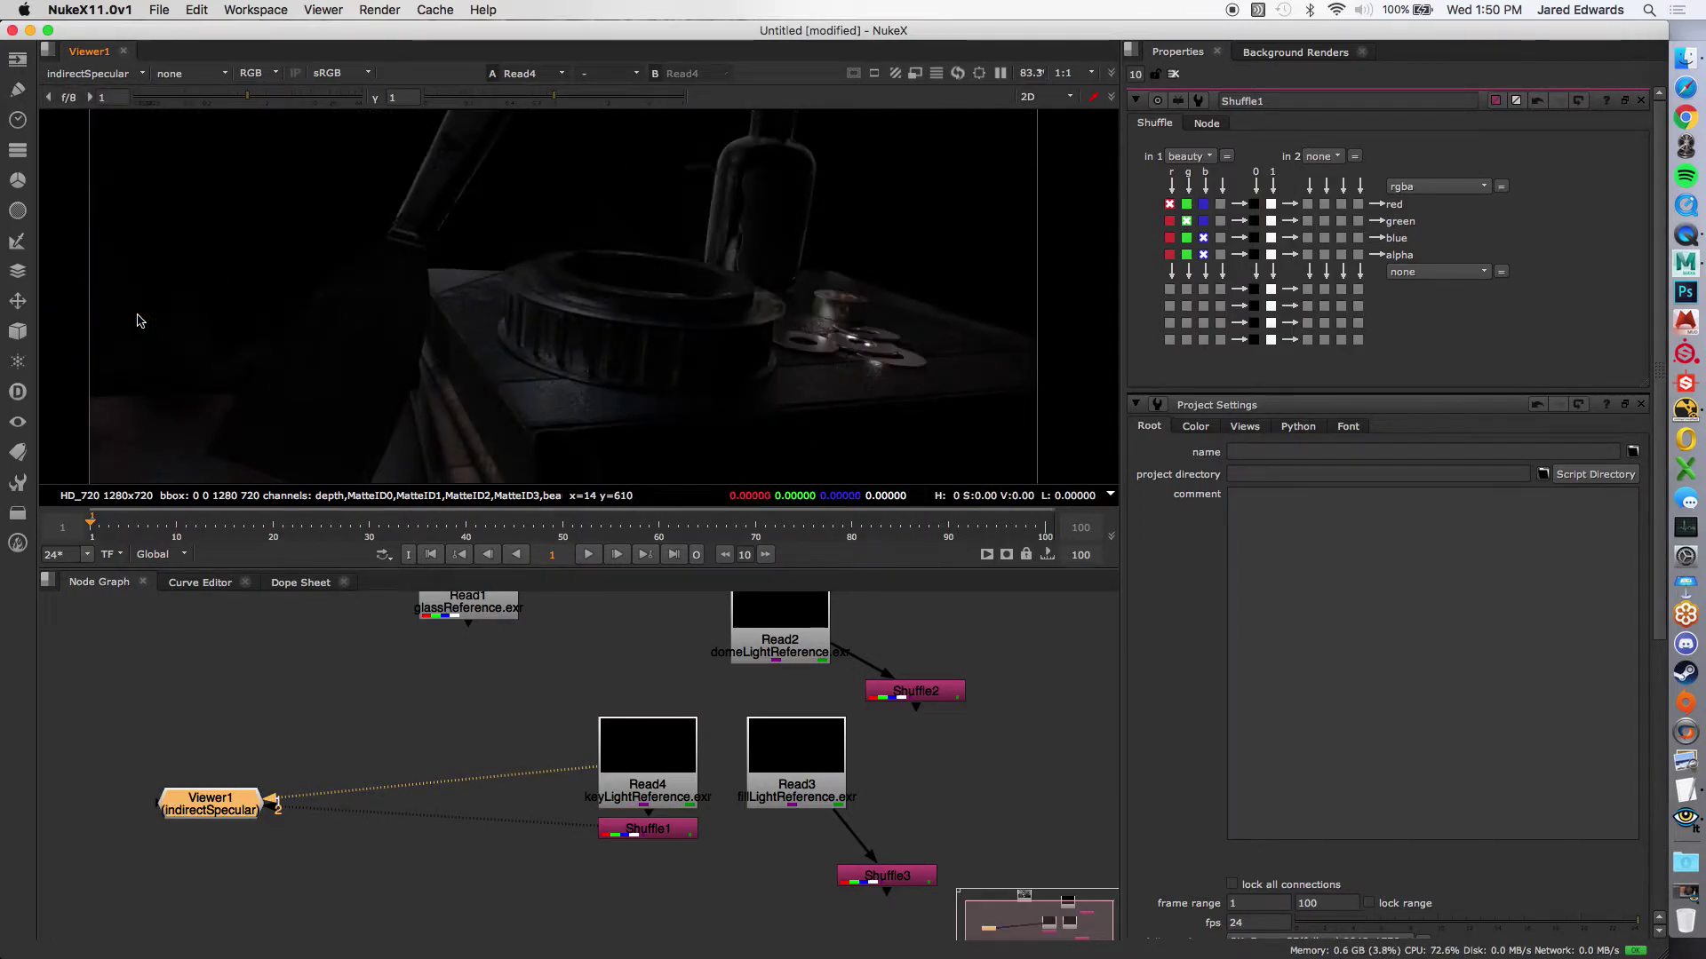
click(93, 73)
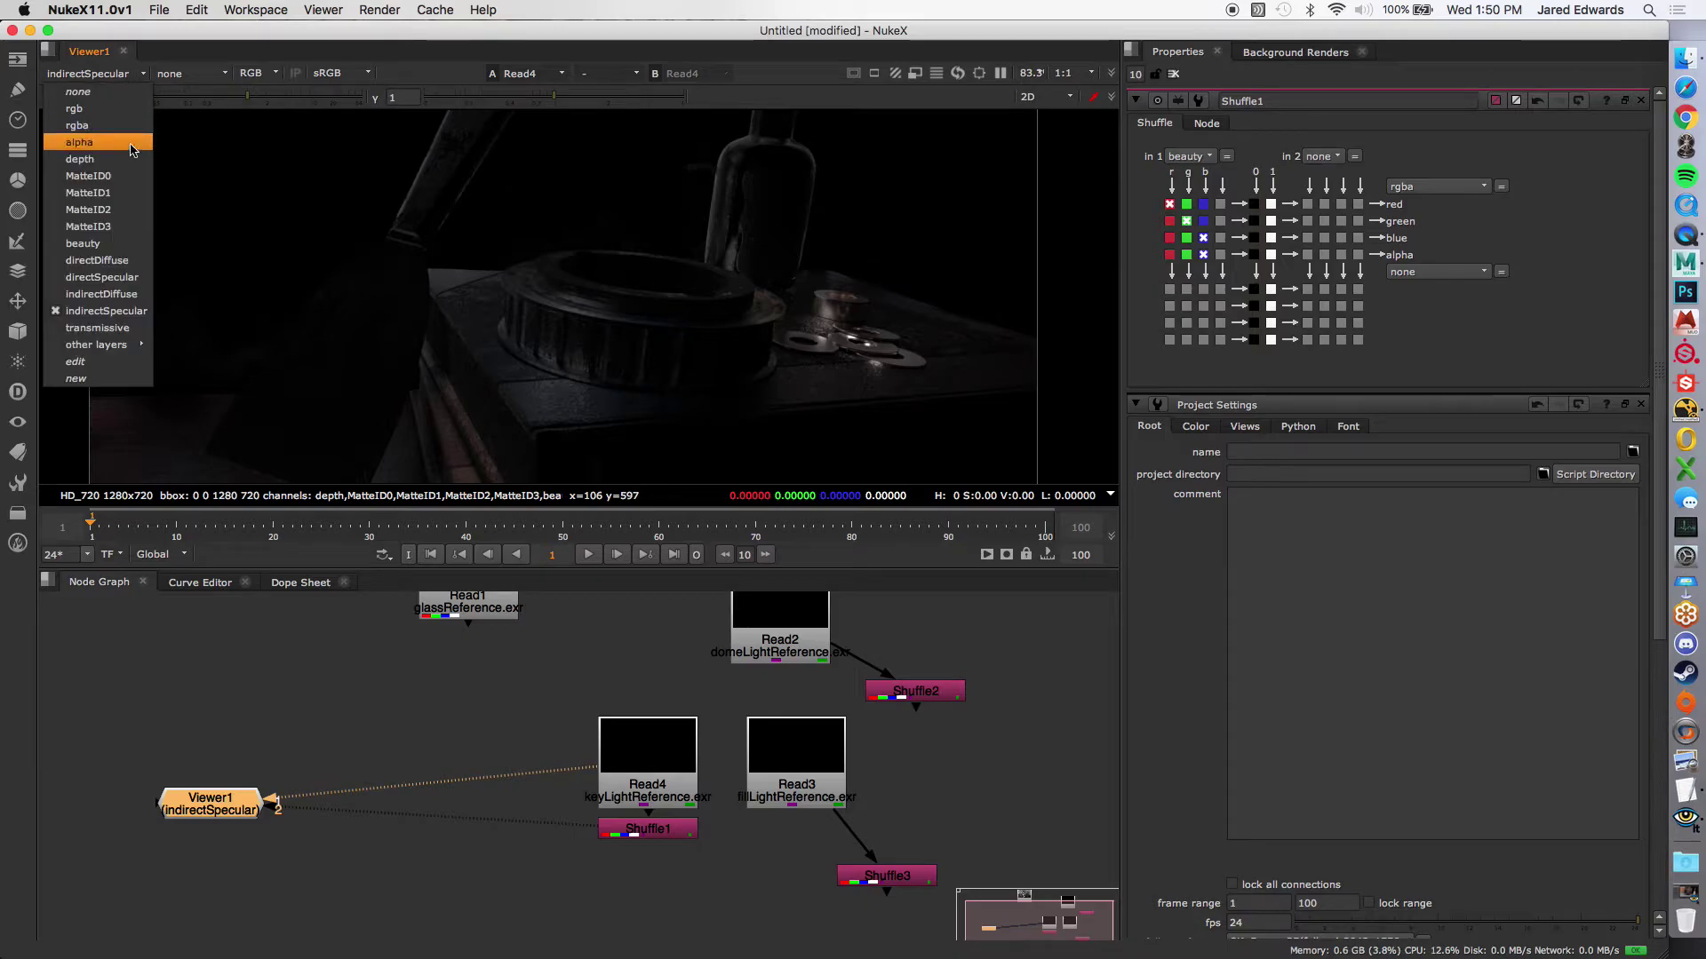
click(131, 277)
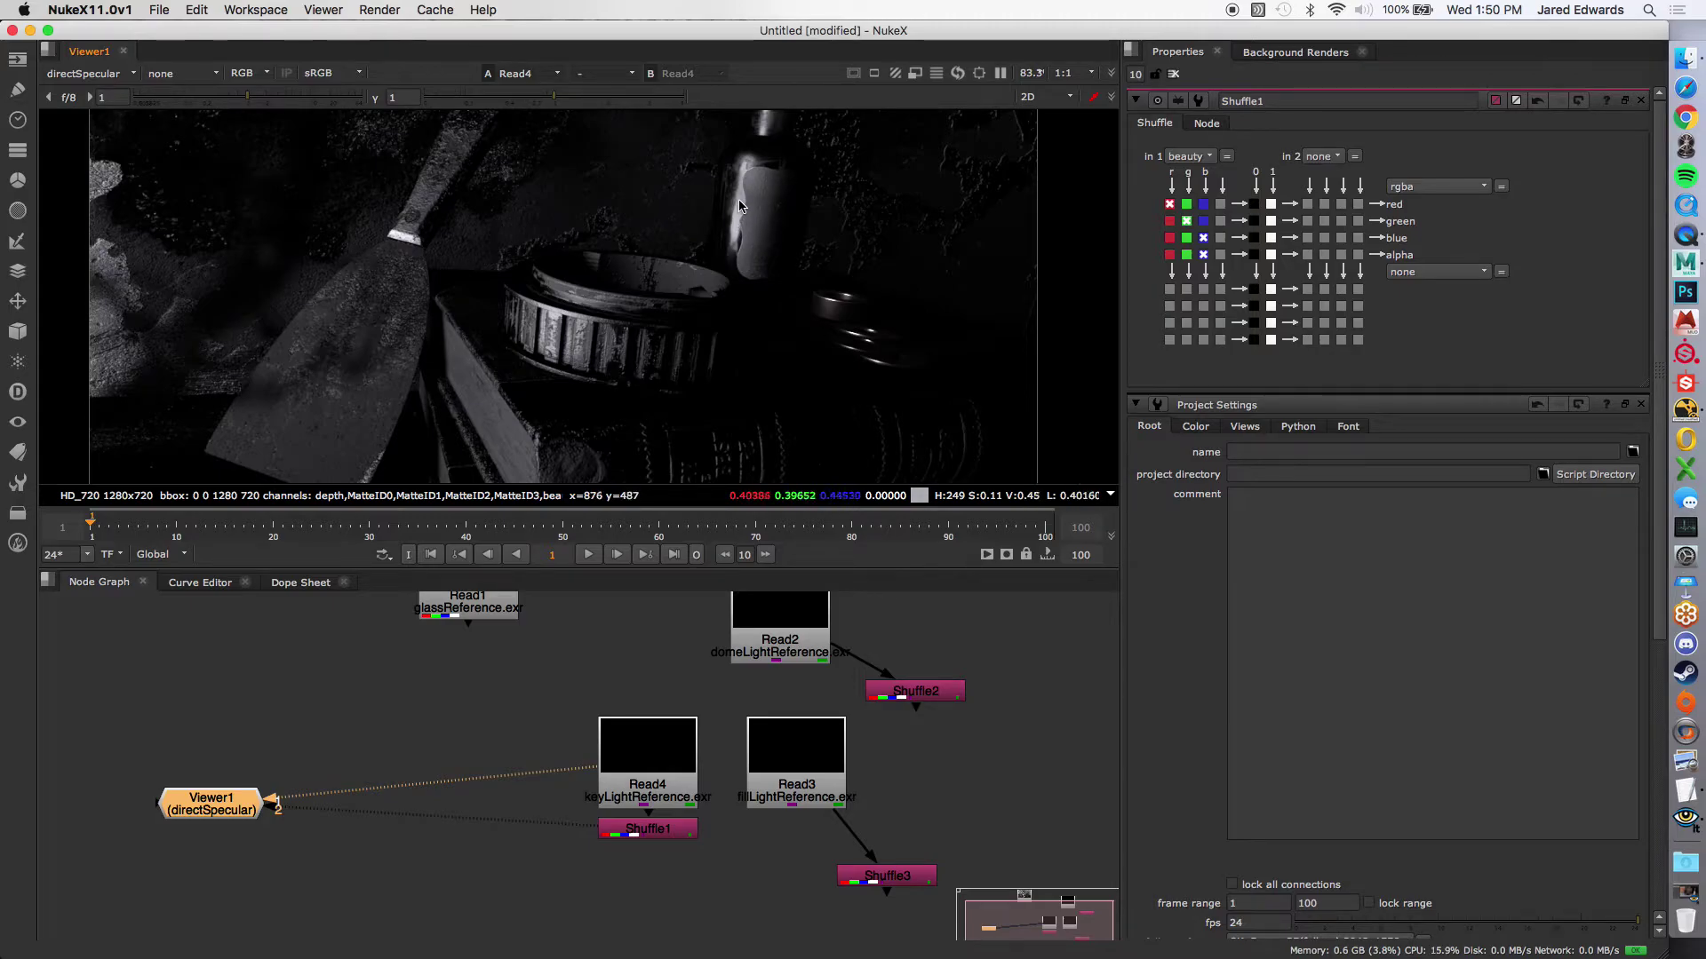
click(89, 73)
click(124, 311)
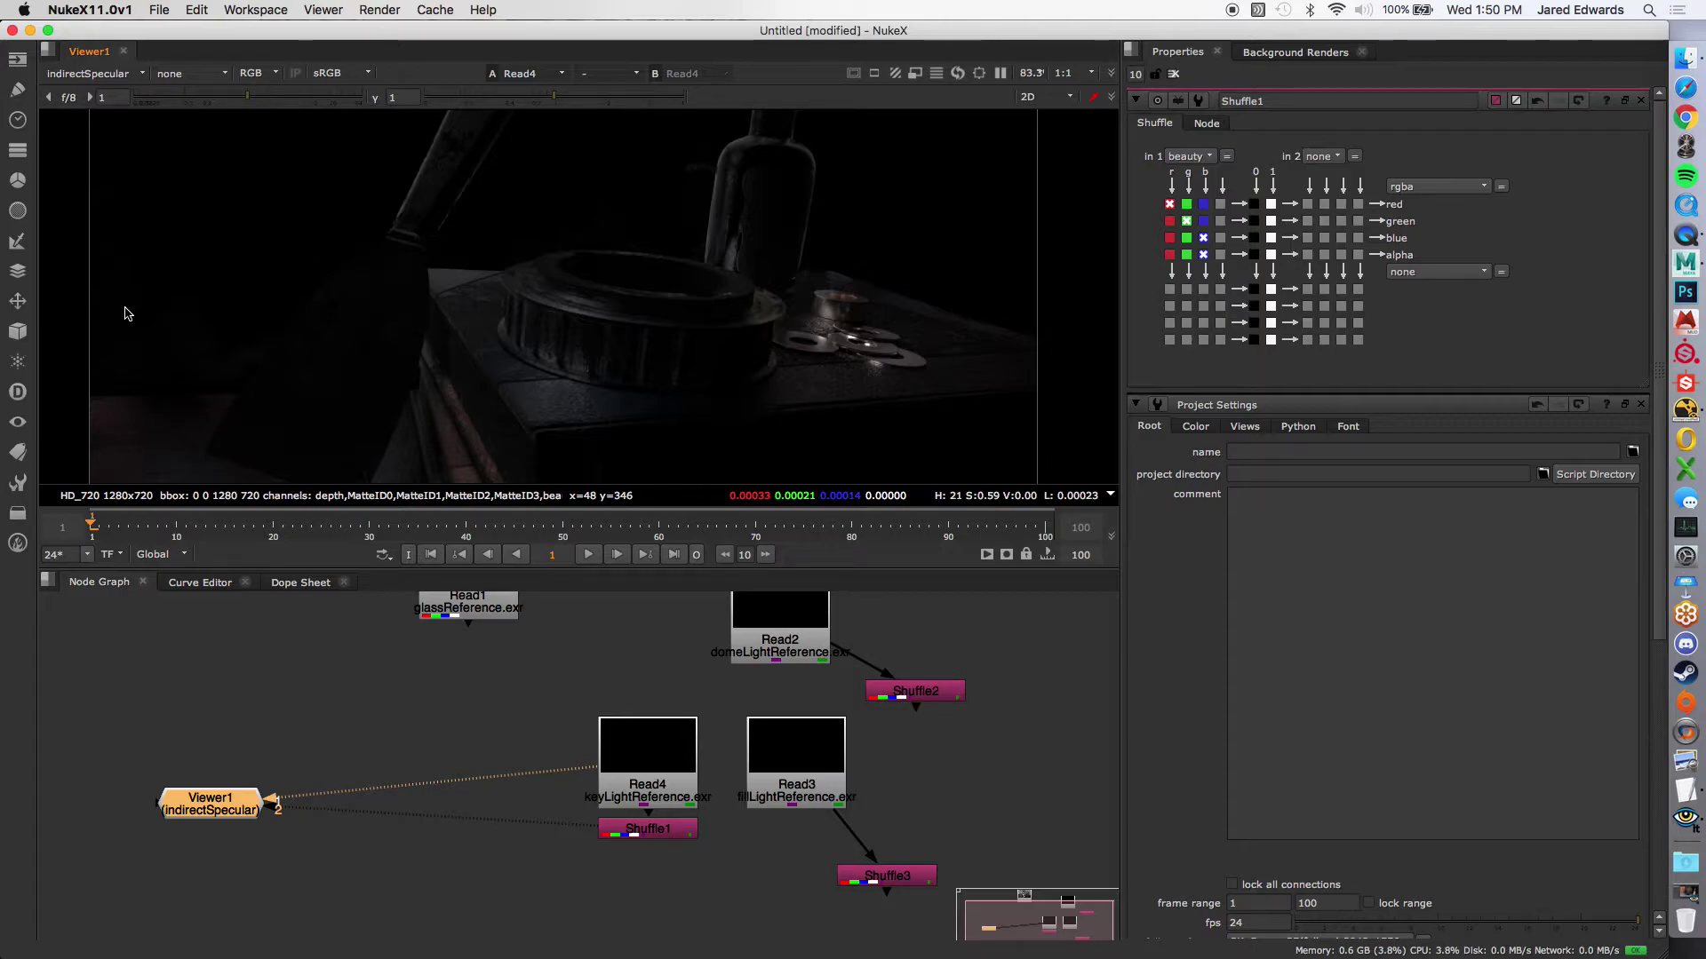
scroll(365, 358, up, 5)
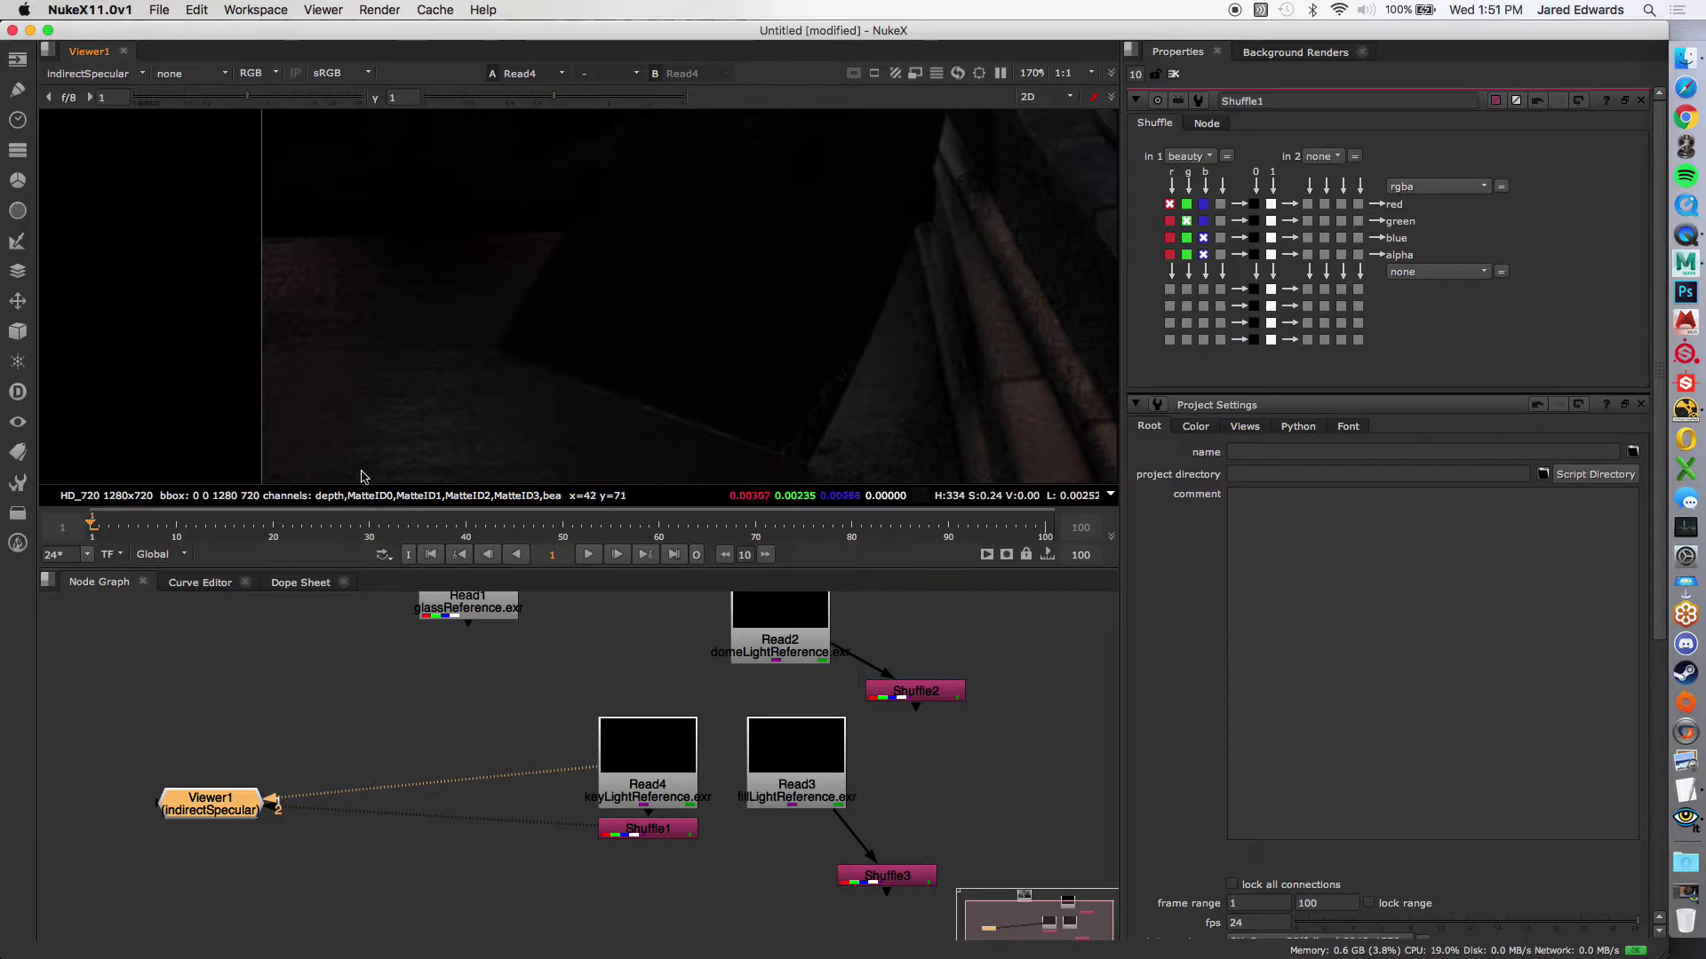
Step: View the beauty layer of the key light render and examine the scraper and surrounding objects
click(93, 73)
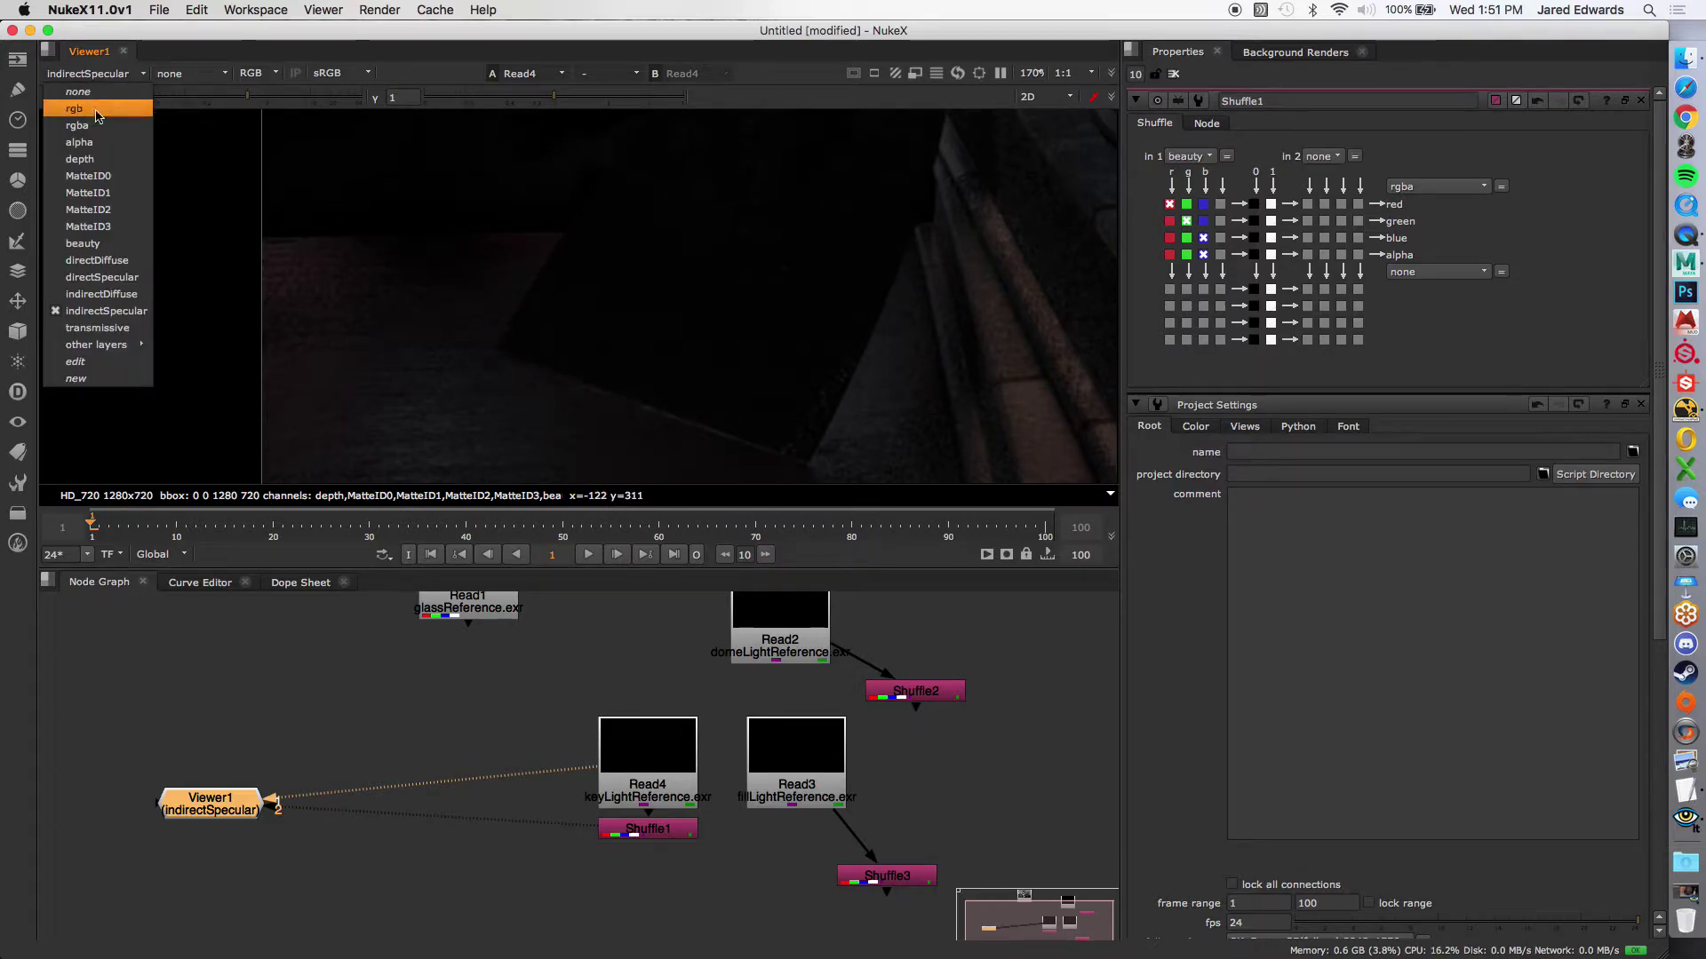
click(84, 243)
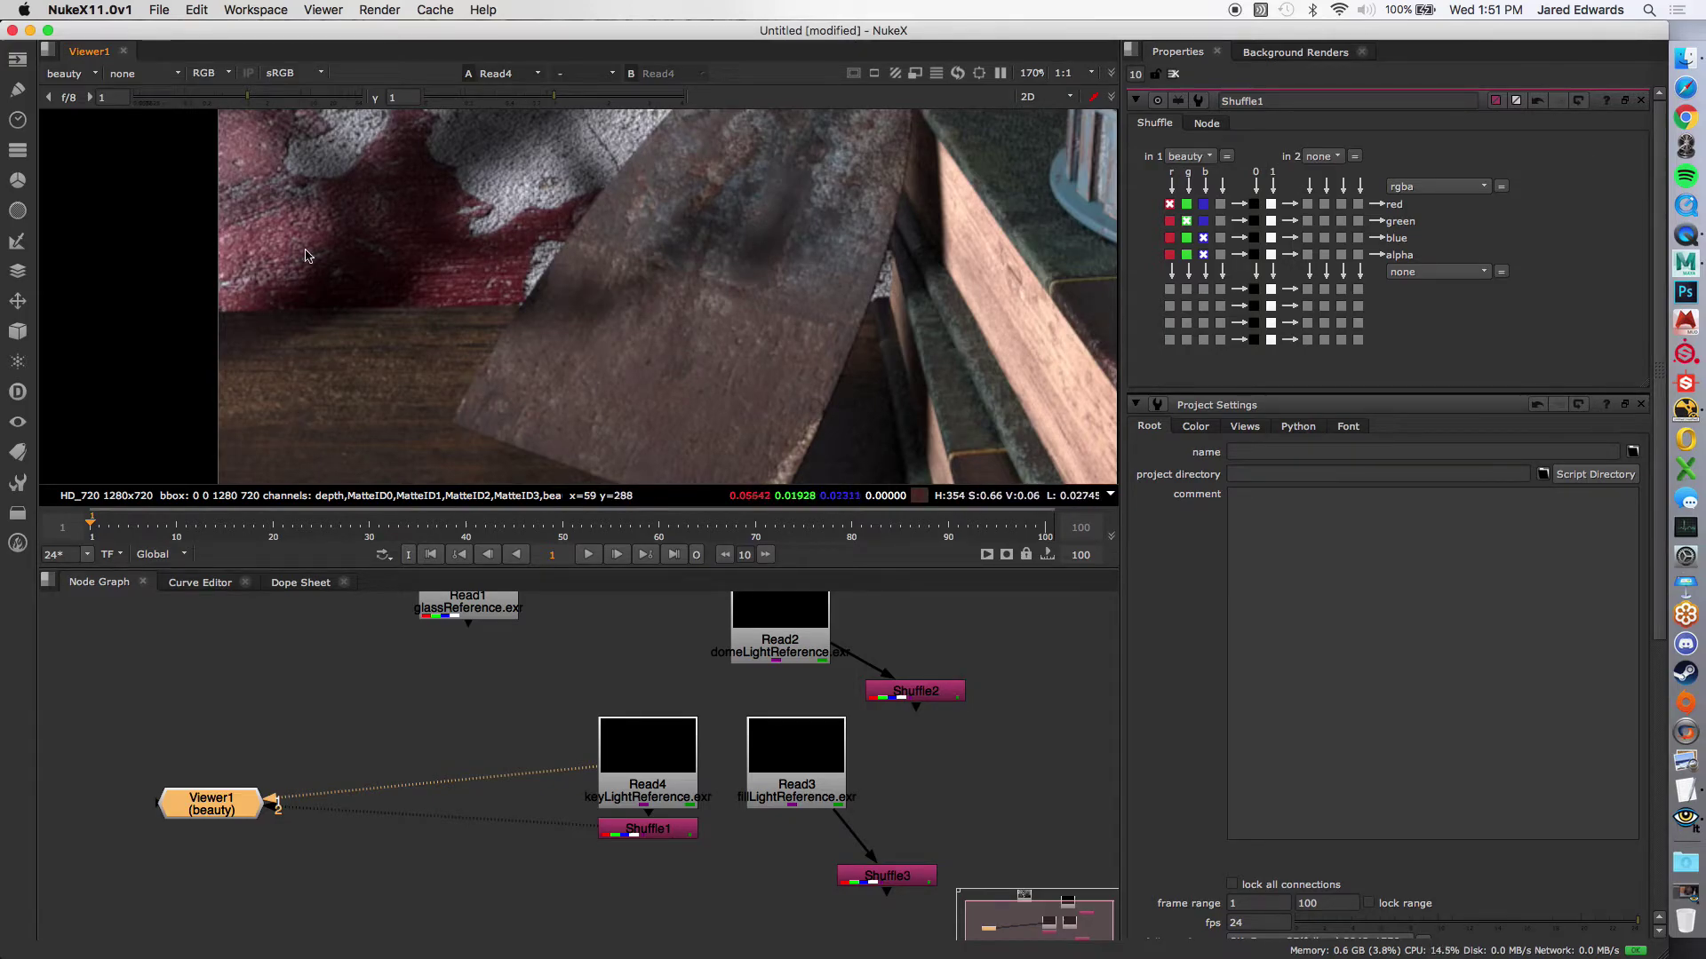
scroll(102, 151, down, 5)
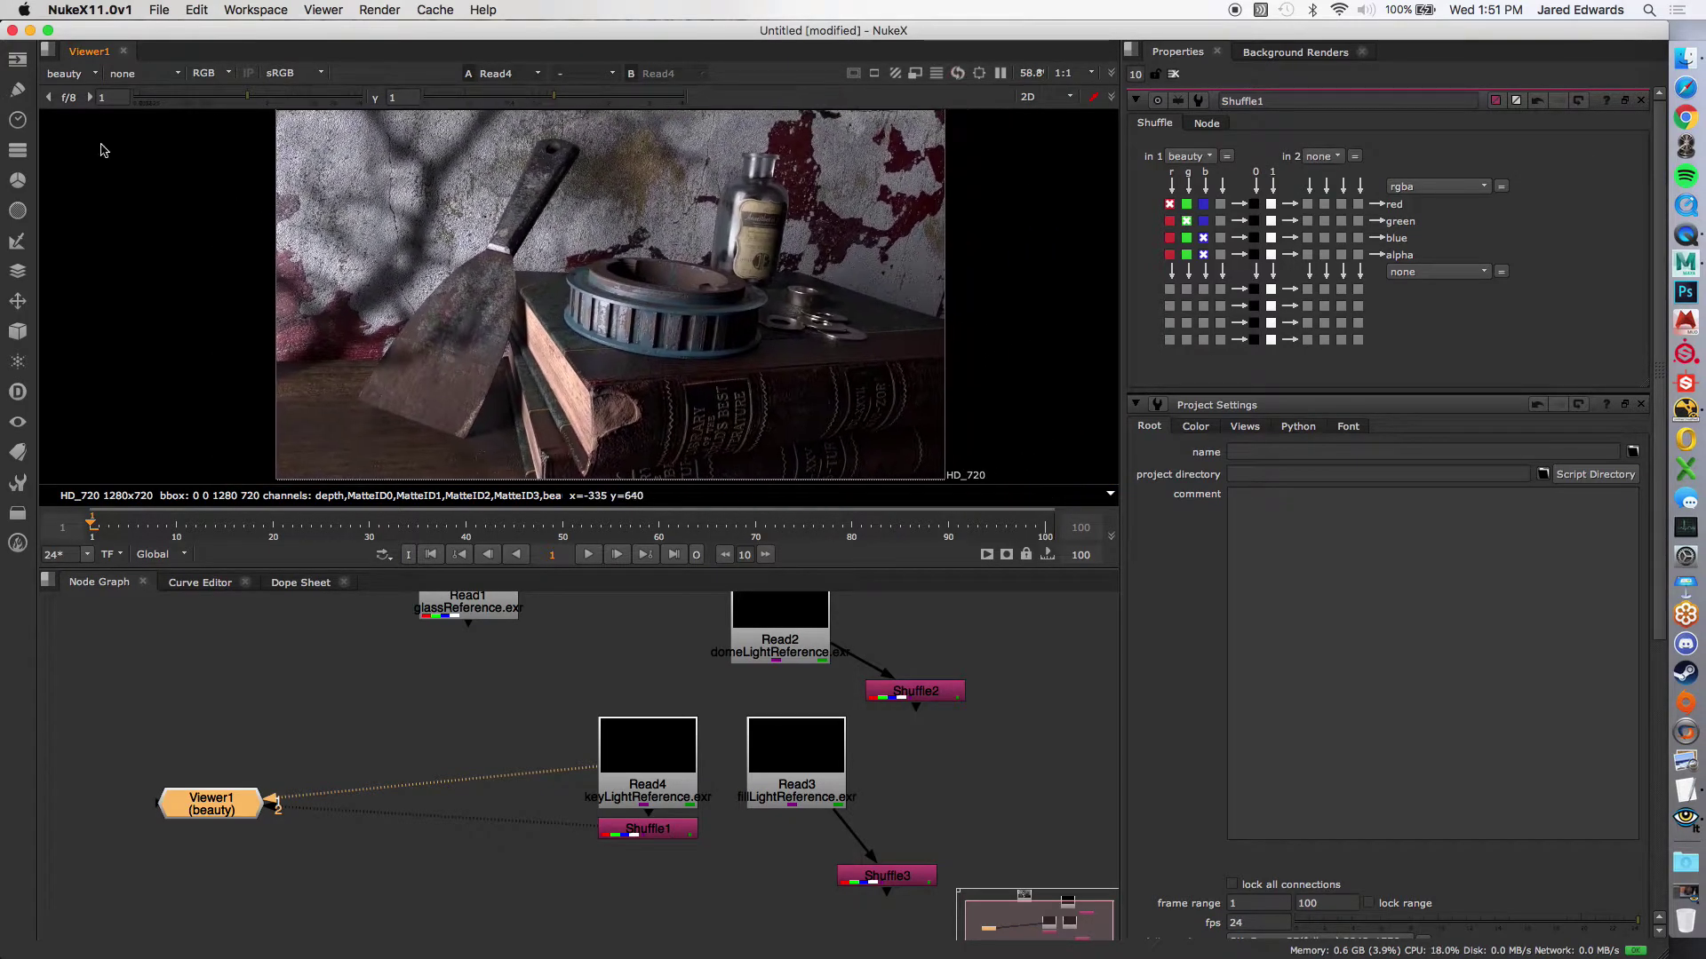
click(71, 73)
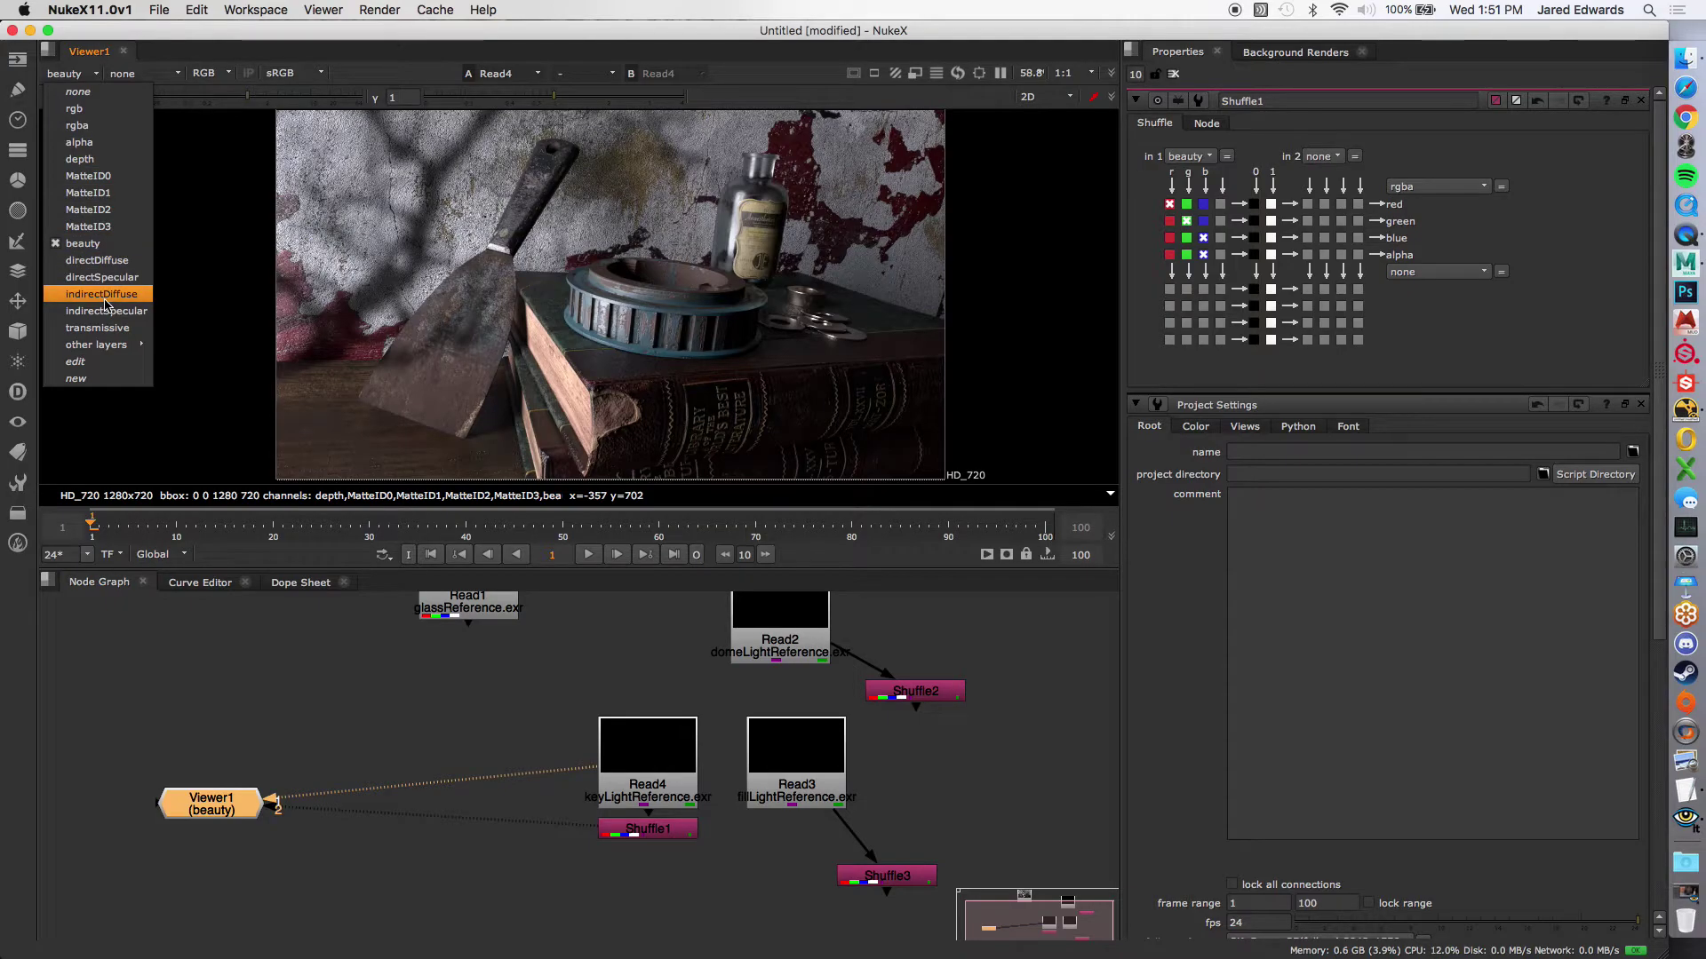
scroll(542, 240, up, 3)
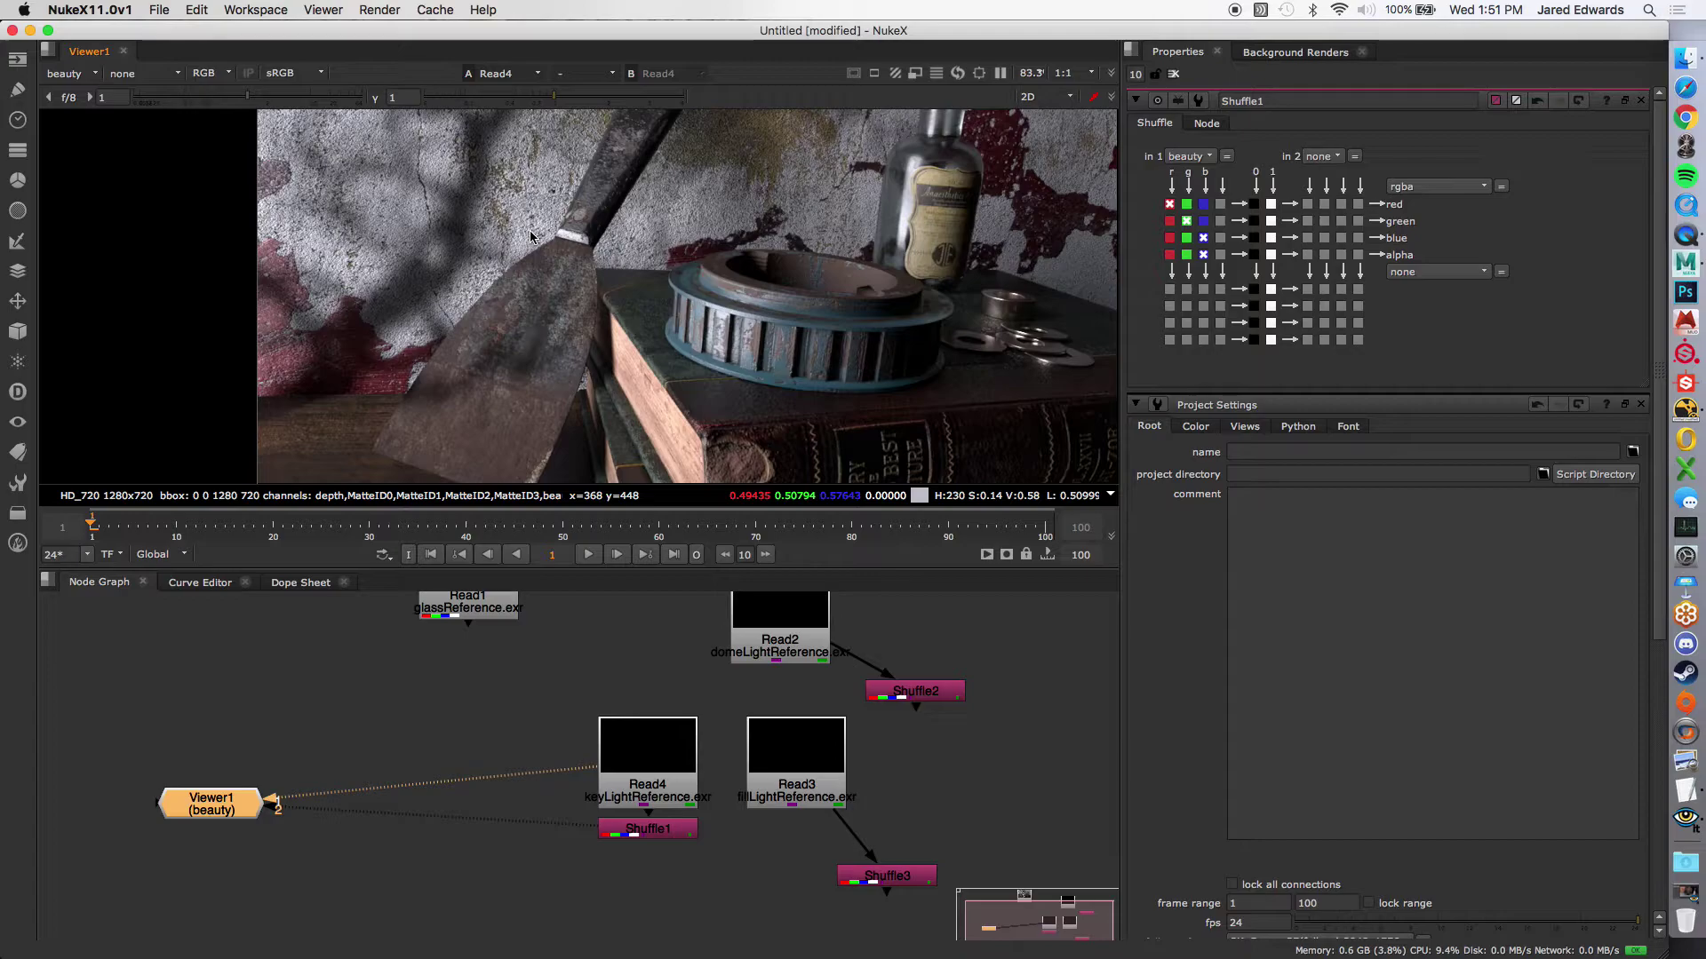
Step: Return to the indirectSpecular layer and examine the scraper handle, bottle and washers
click(71, 73)
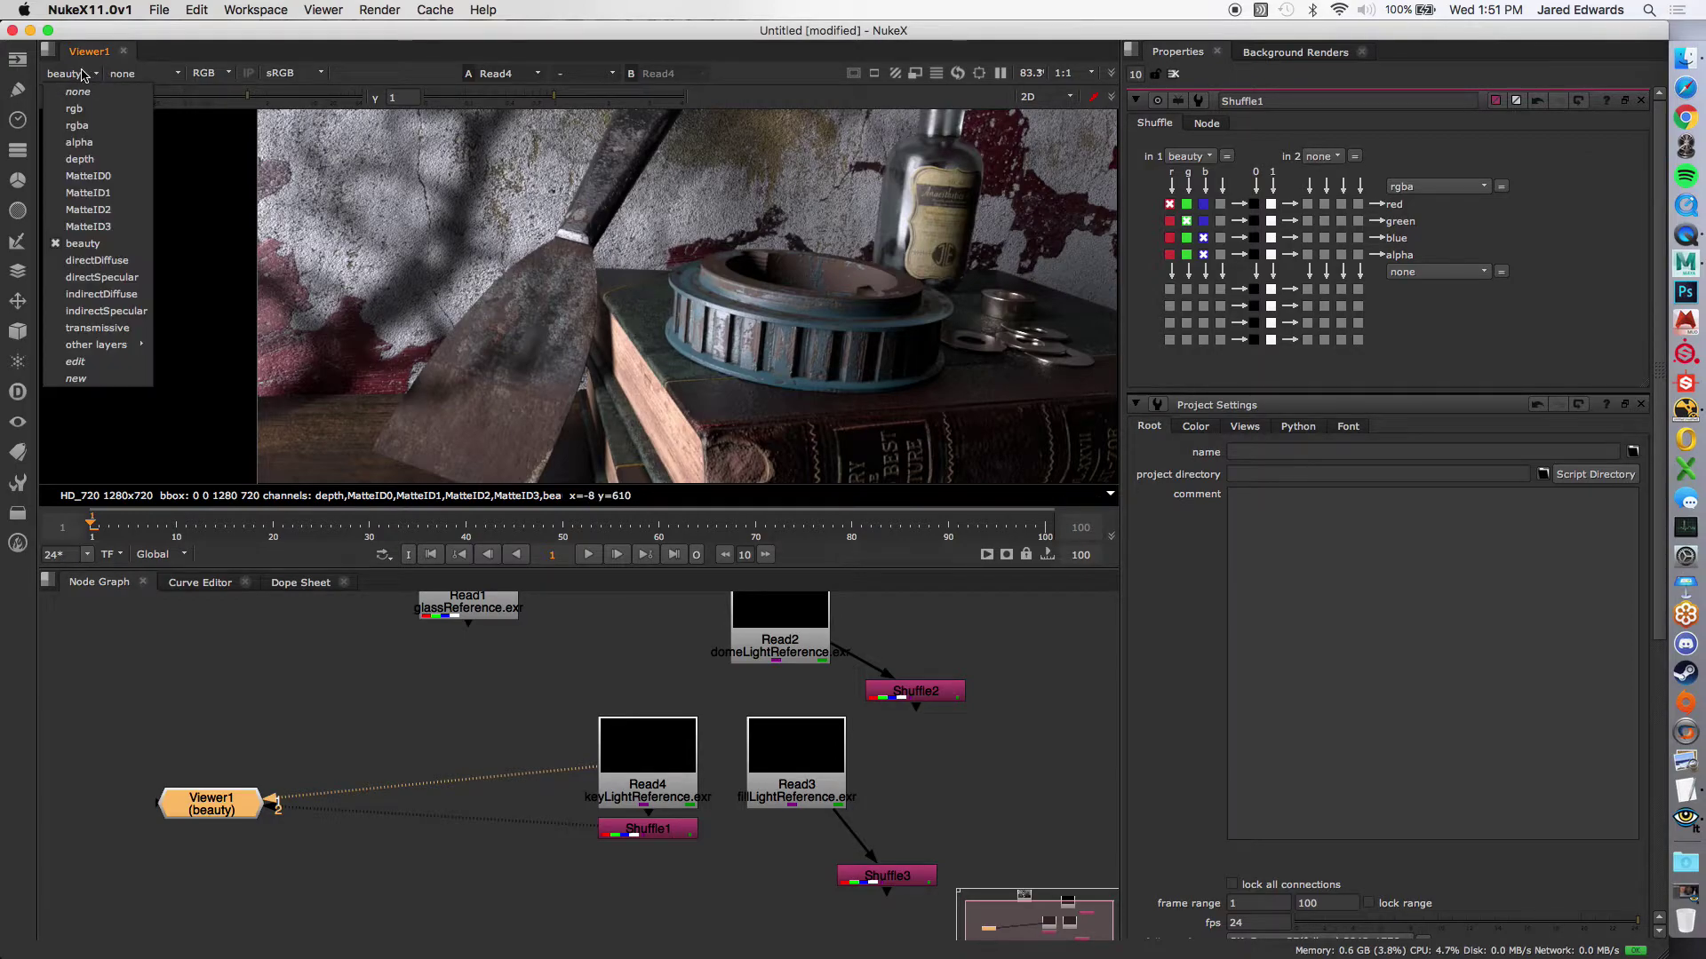
click(93, 311)
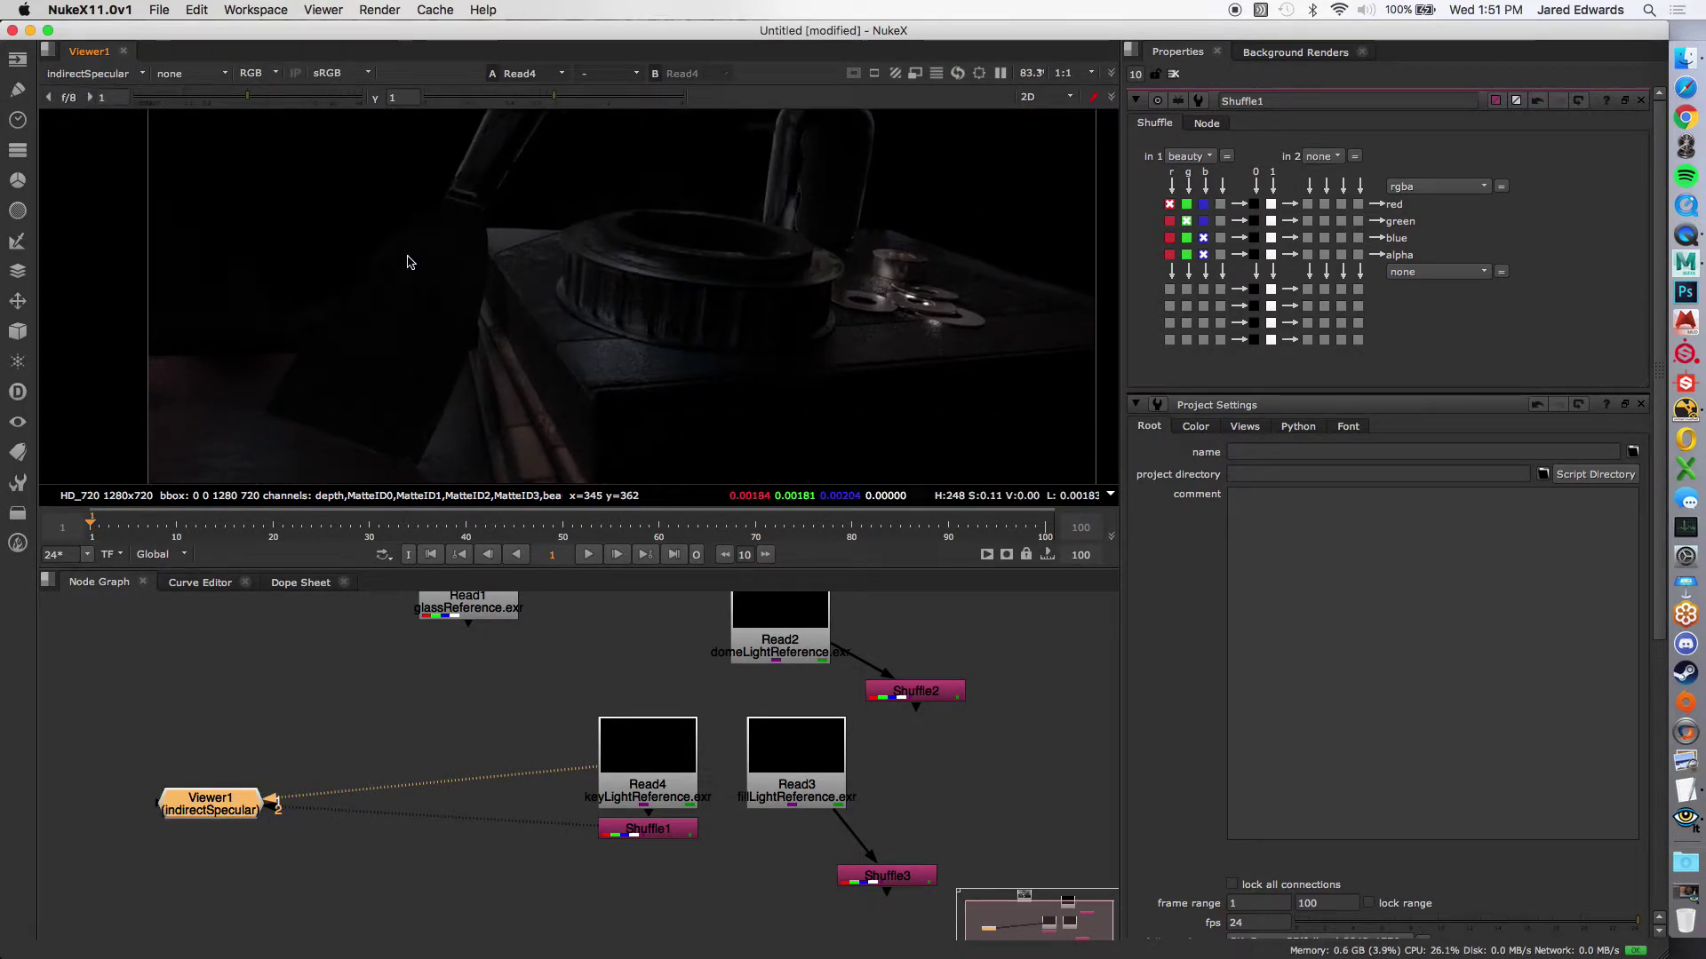
middle_drag(410, 262, 364, 259)
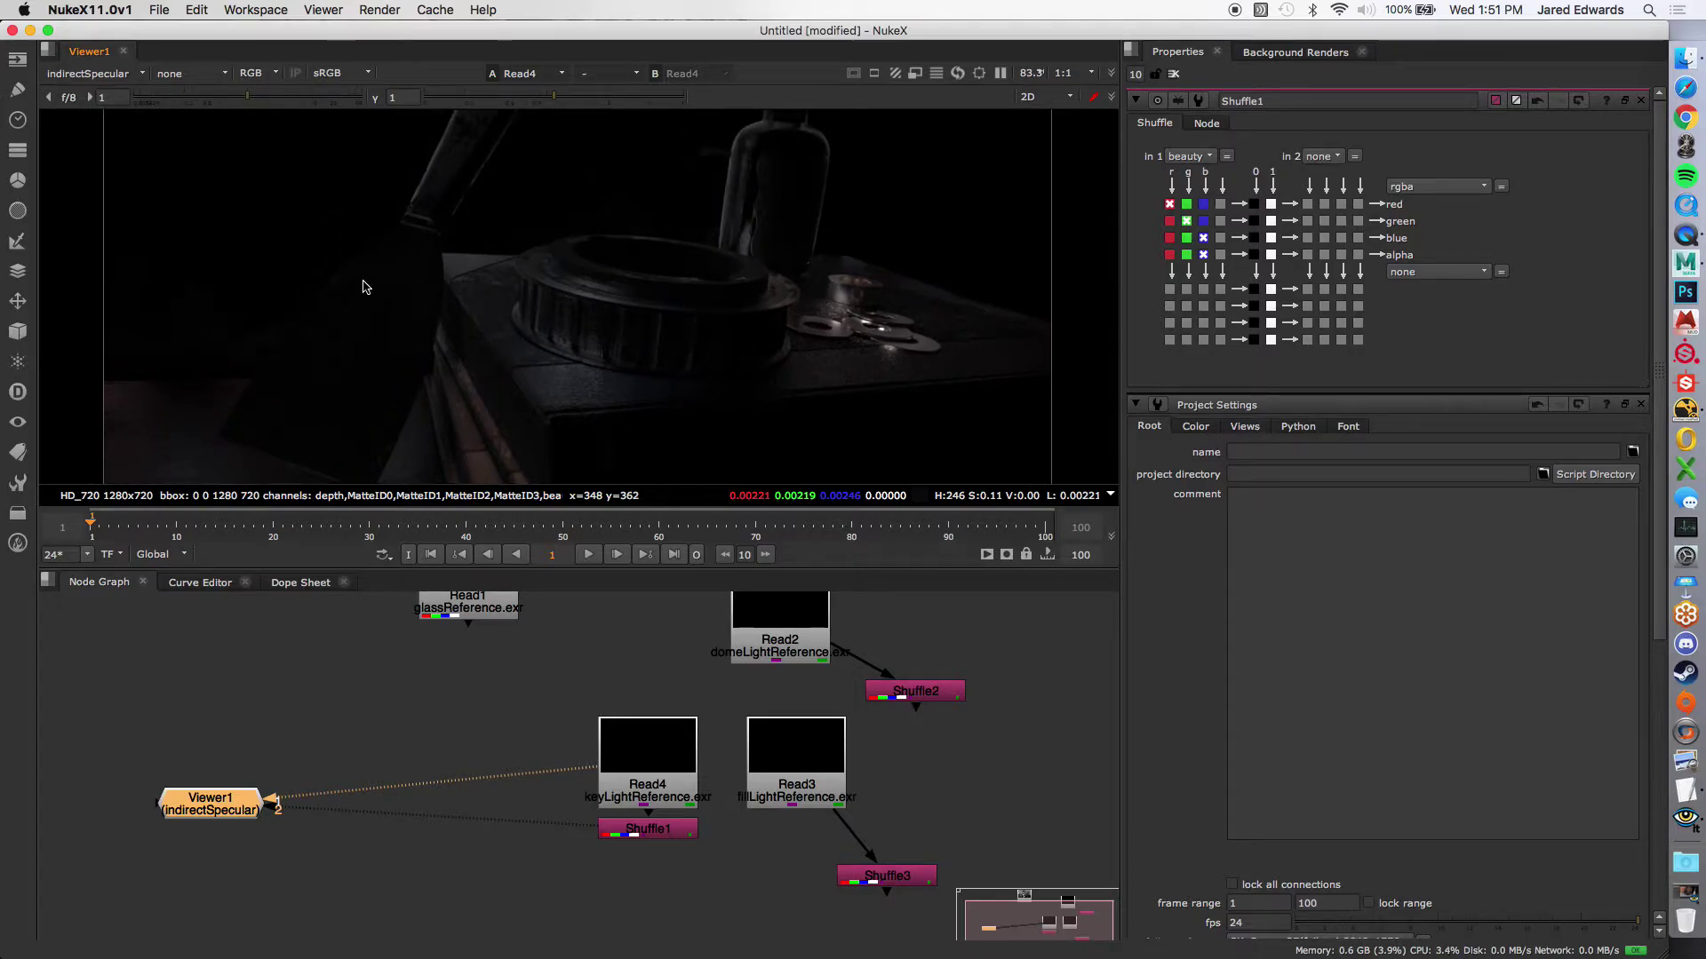
middle_drag(362, 287, 352, 308)
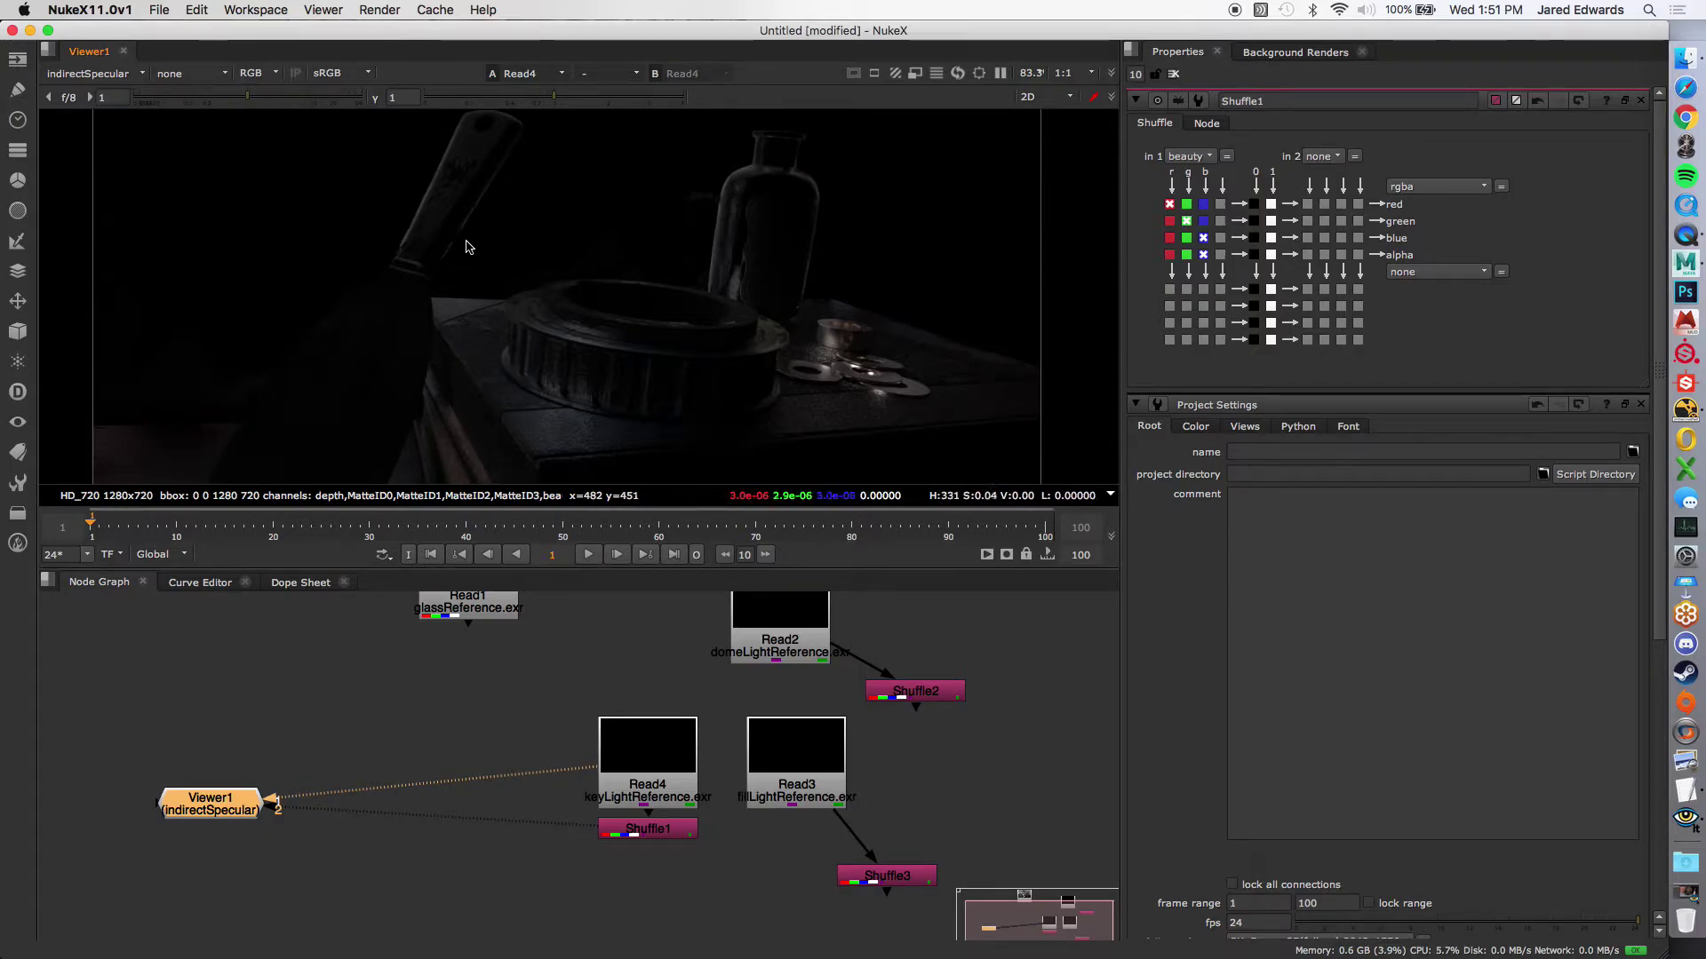
scroll(461, 355, down, 3)
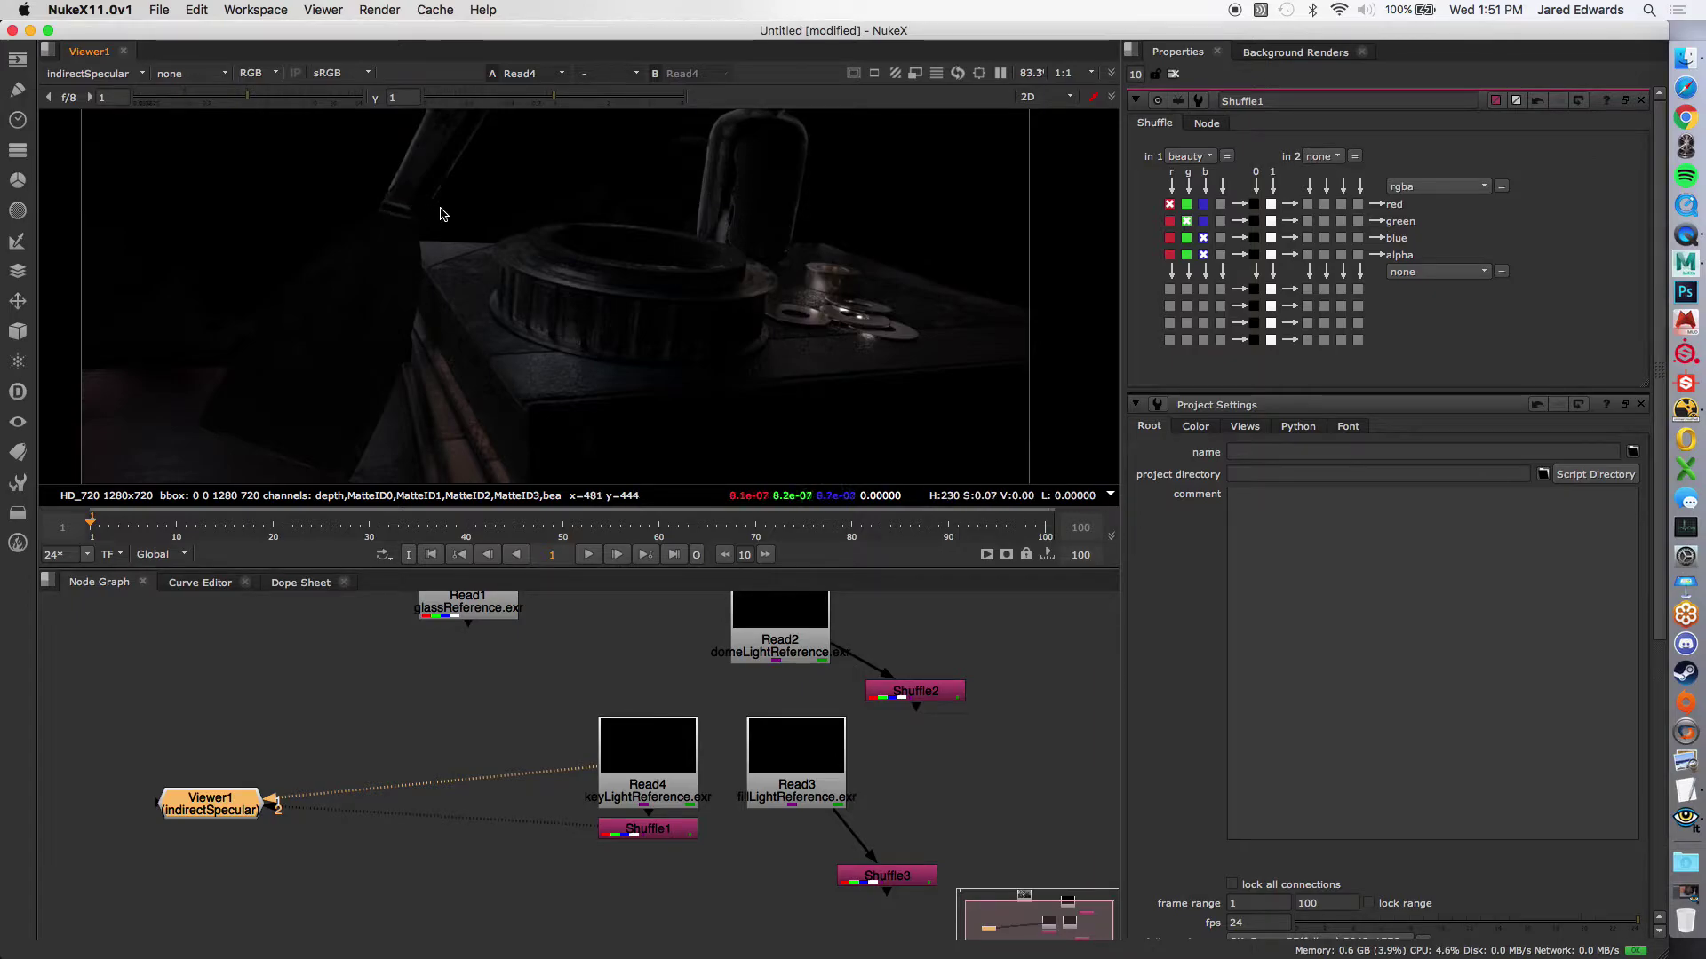
Step: Compare the transmissive, directDiffuse and indirectDiffuse layers of the key light render
click(108, 80)
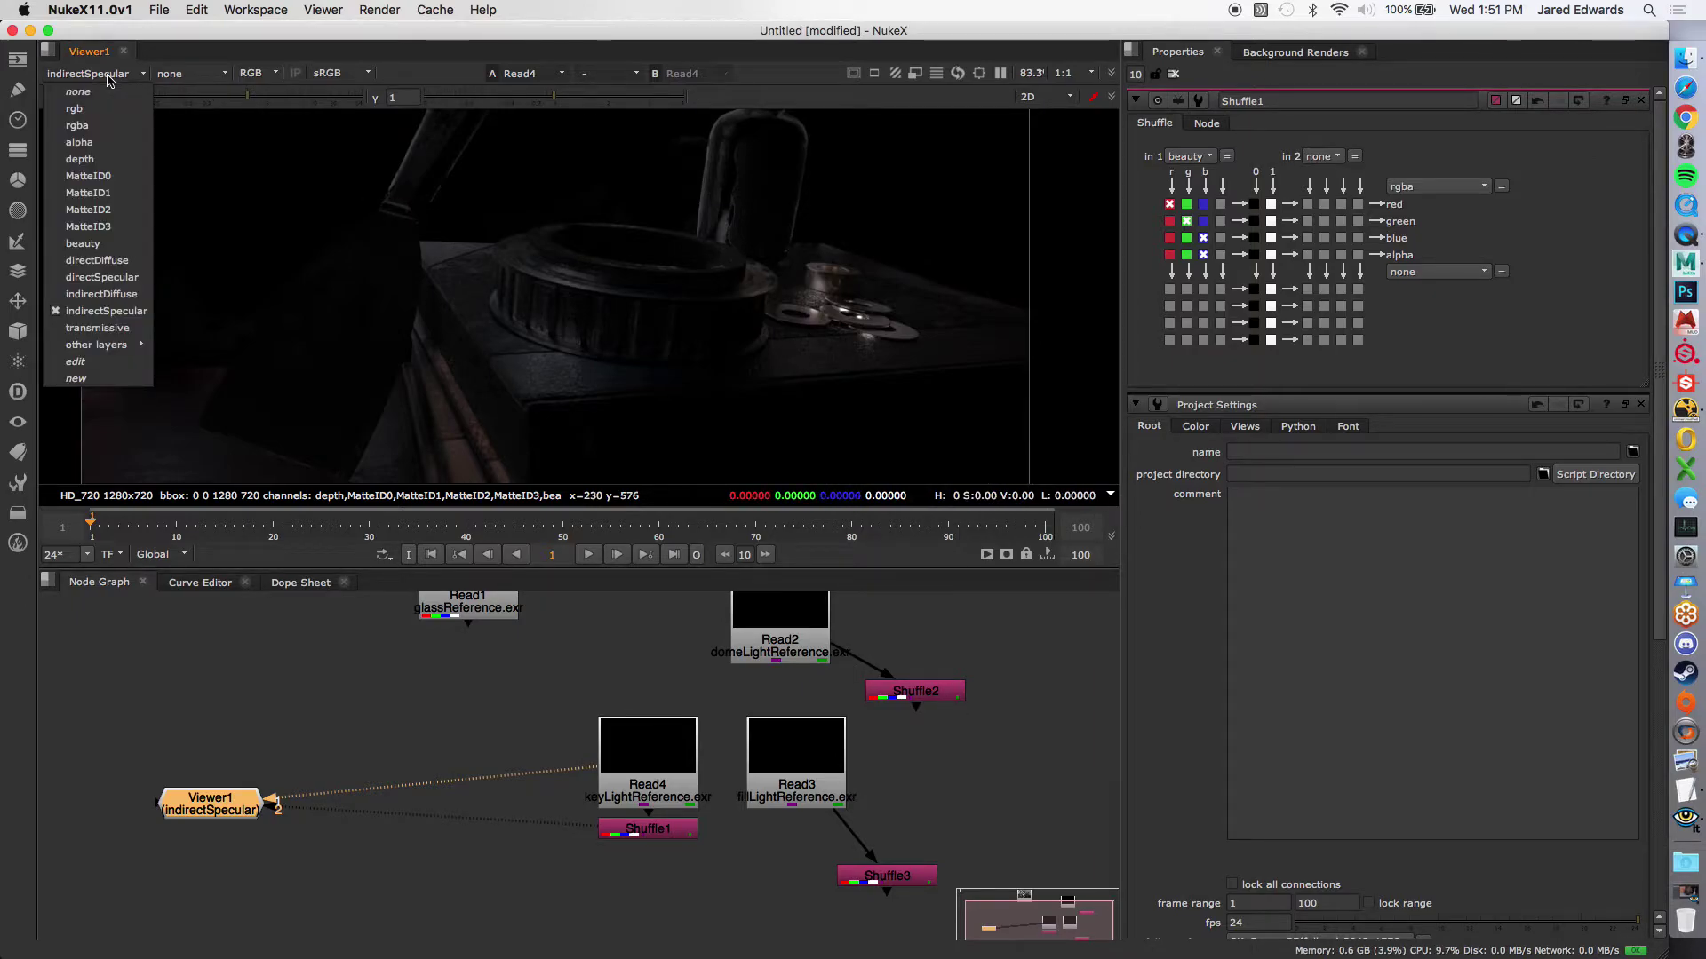
click(138, 328)
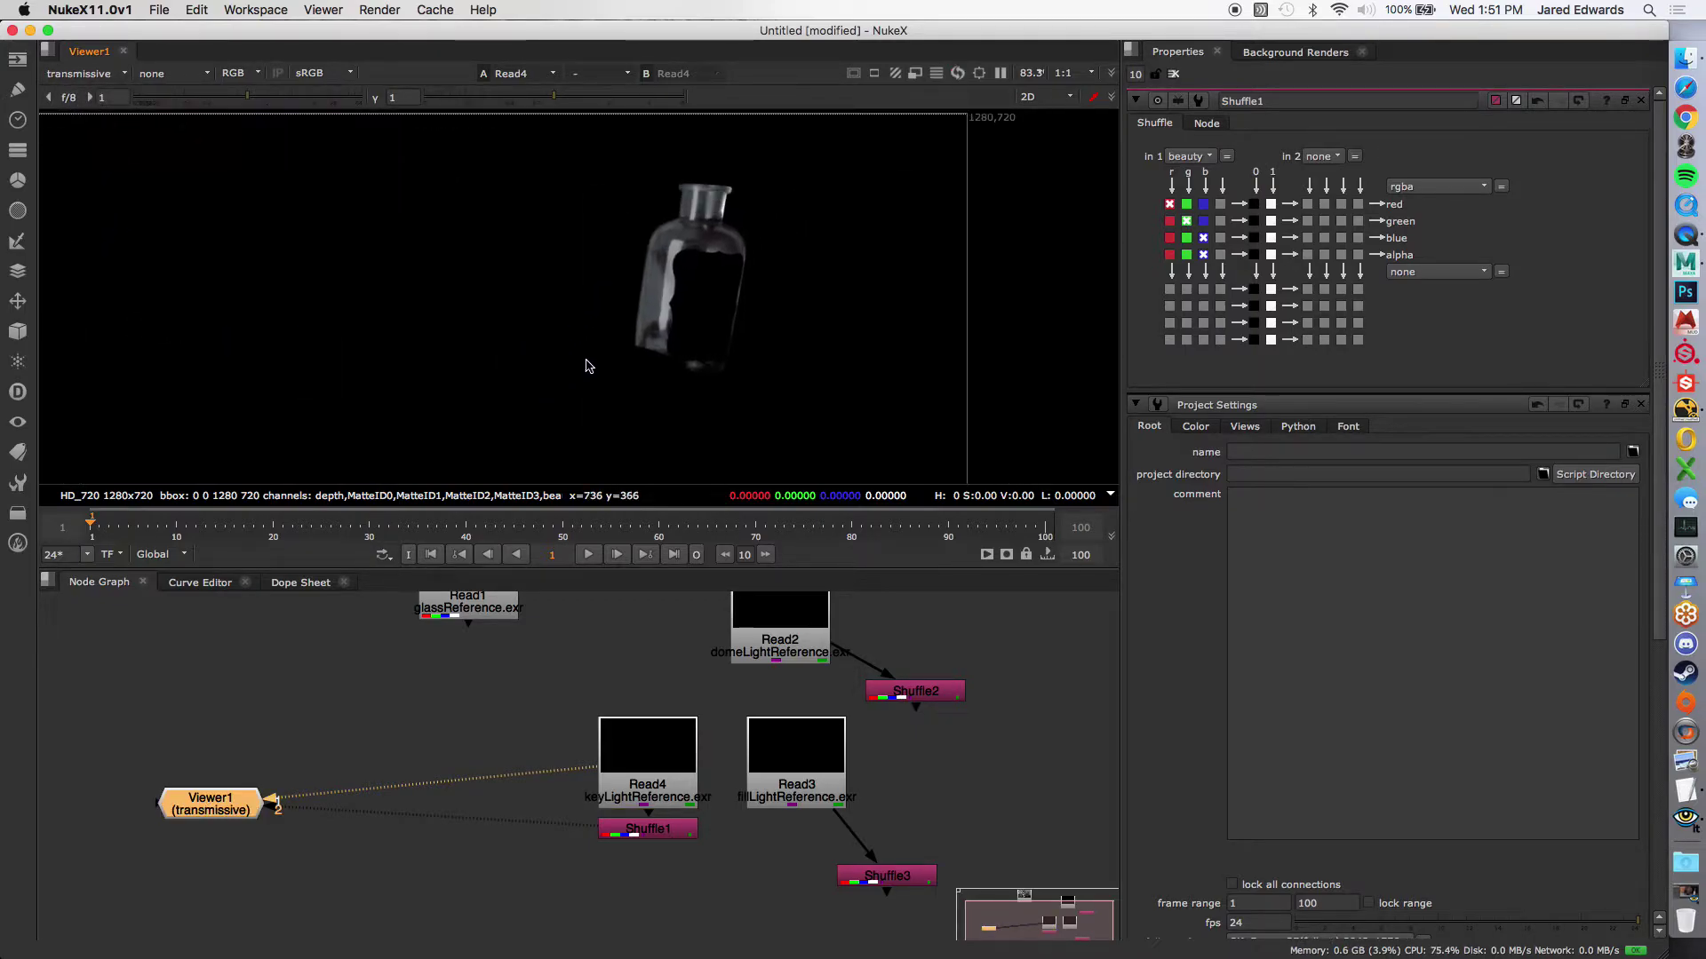
click(88, 77)
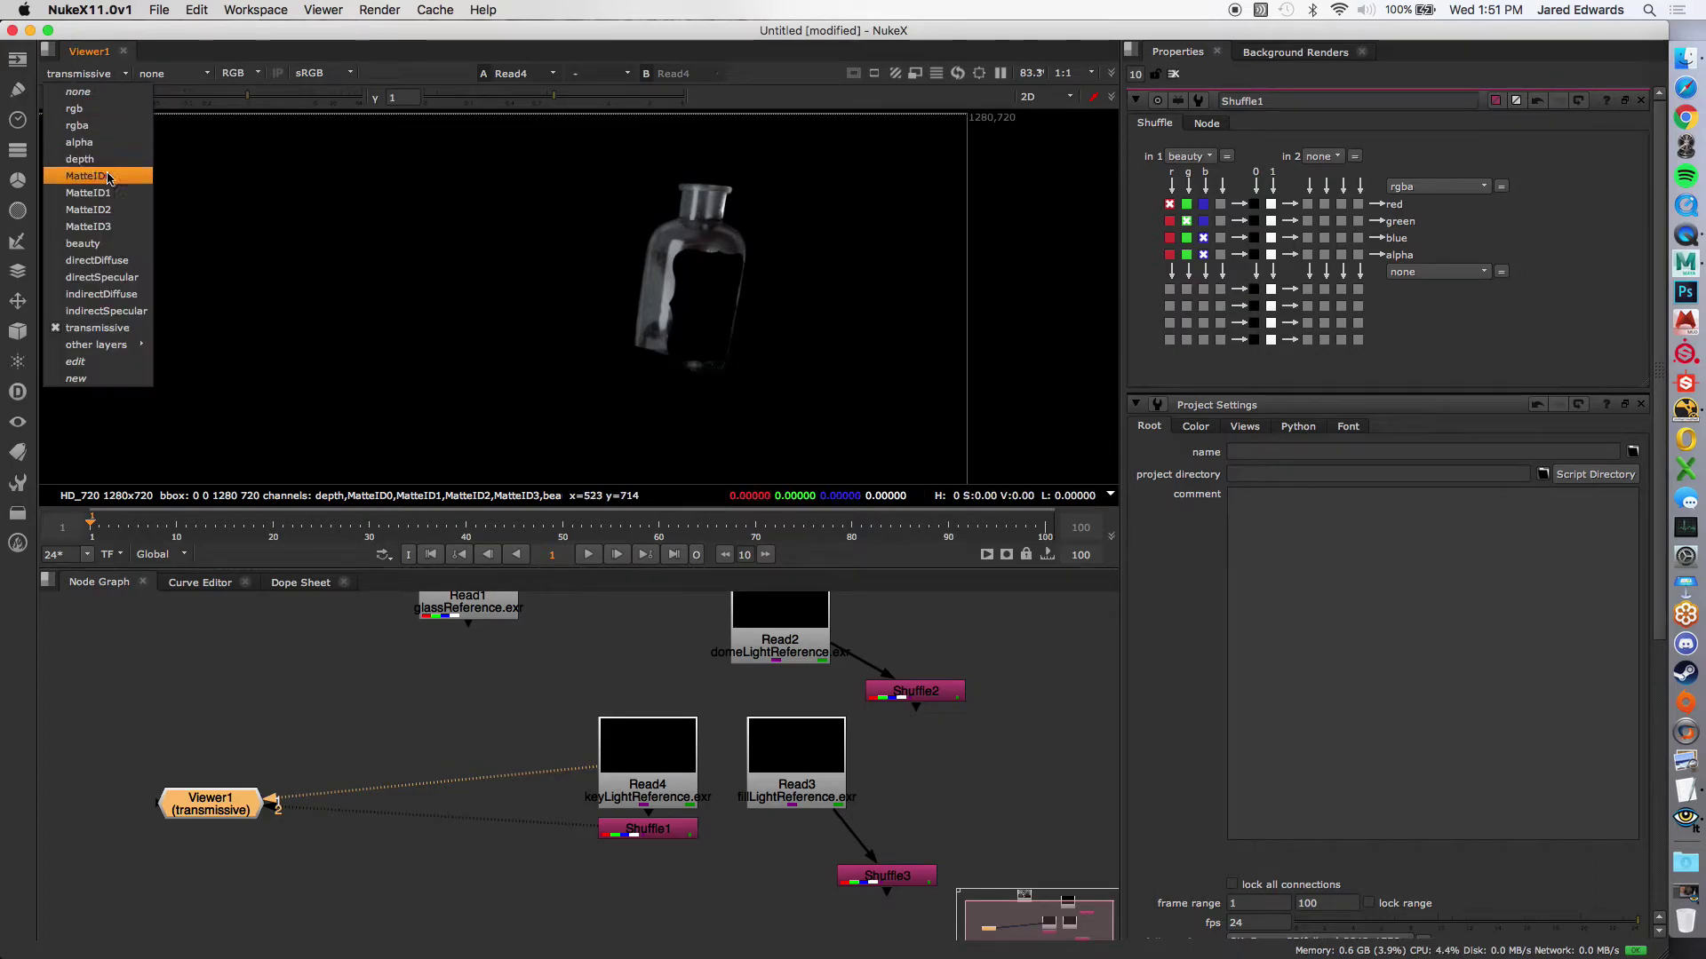
click(117, 260)
click(98, 78)
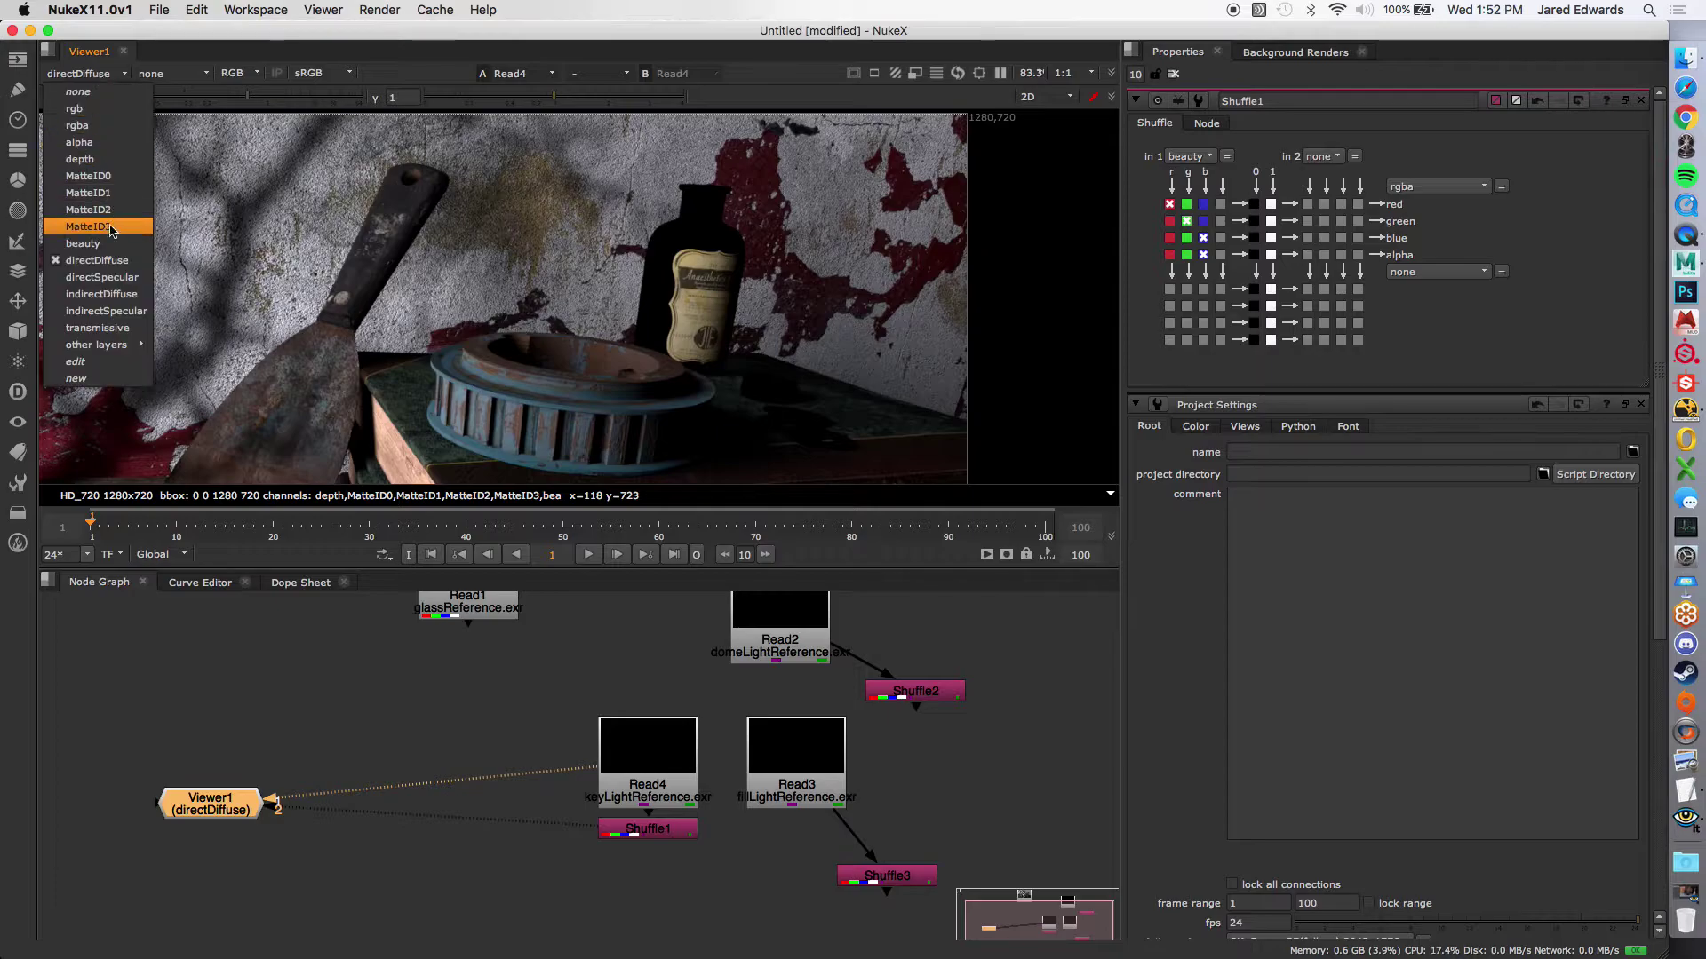
click(108, 282)
Step: Review the directSpecular, indirectSpecular and transmissive layers of the key light render, ending on its beauty layer
click(89, 75)
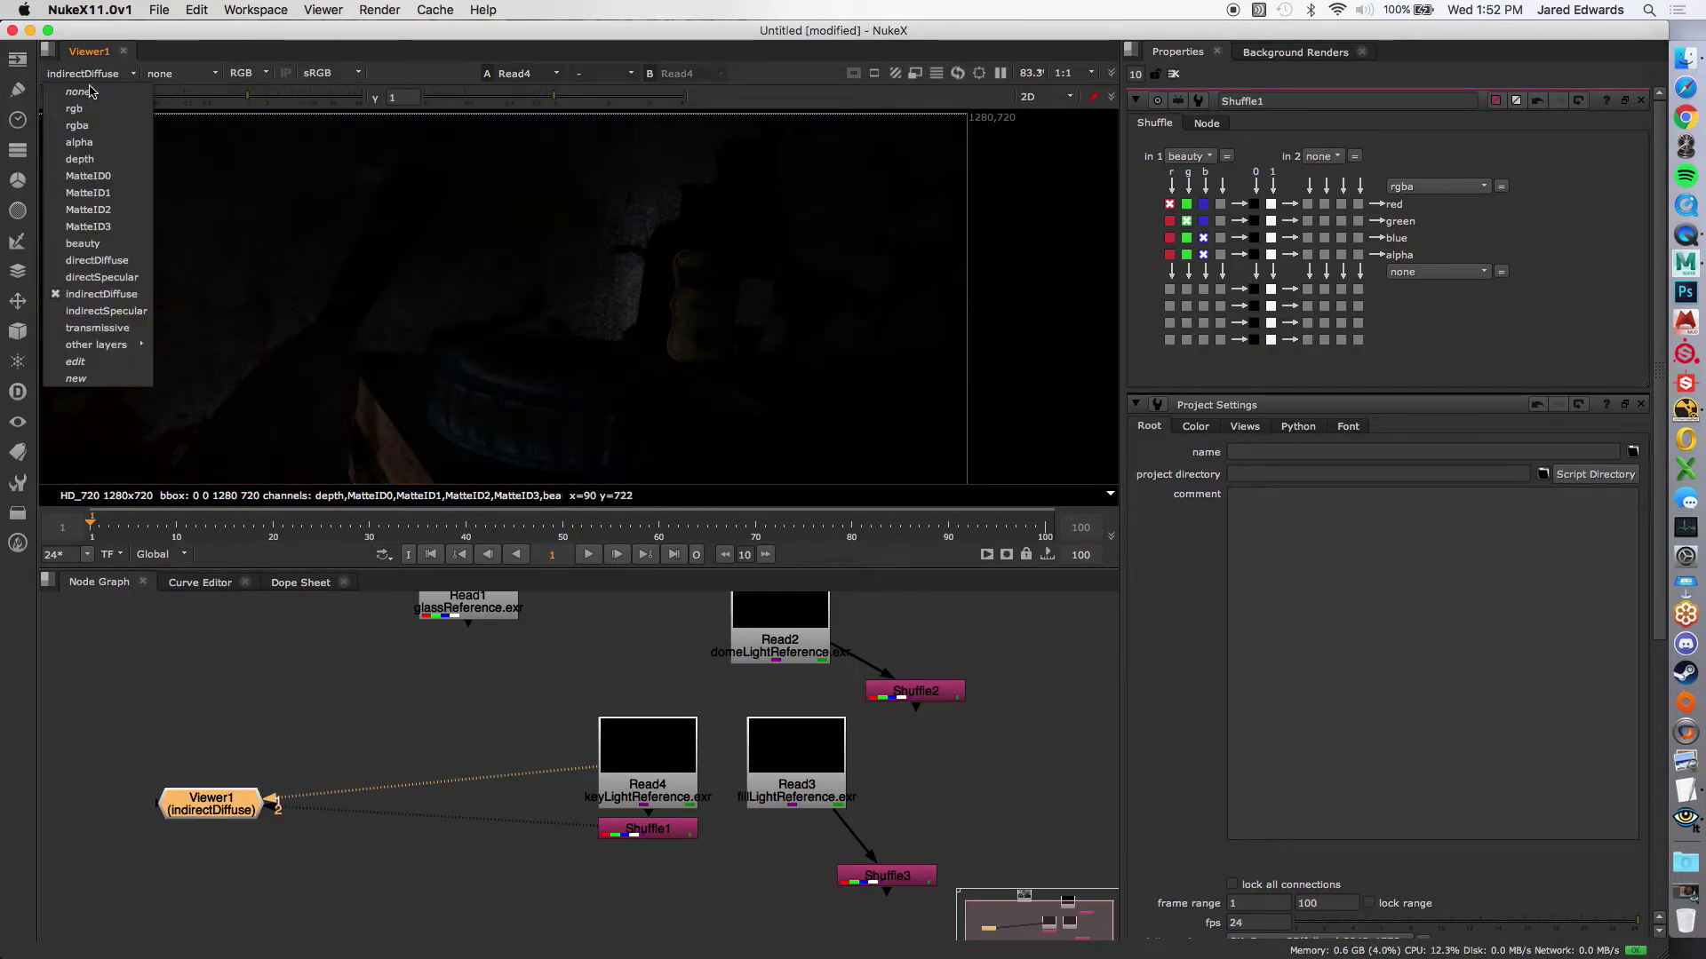
click(98, 271)
click(89, 75)
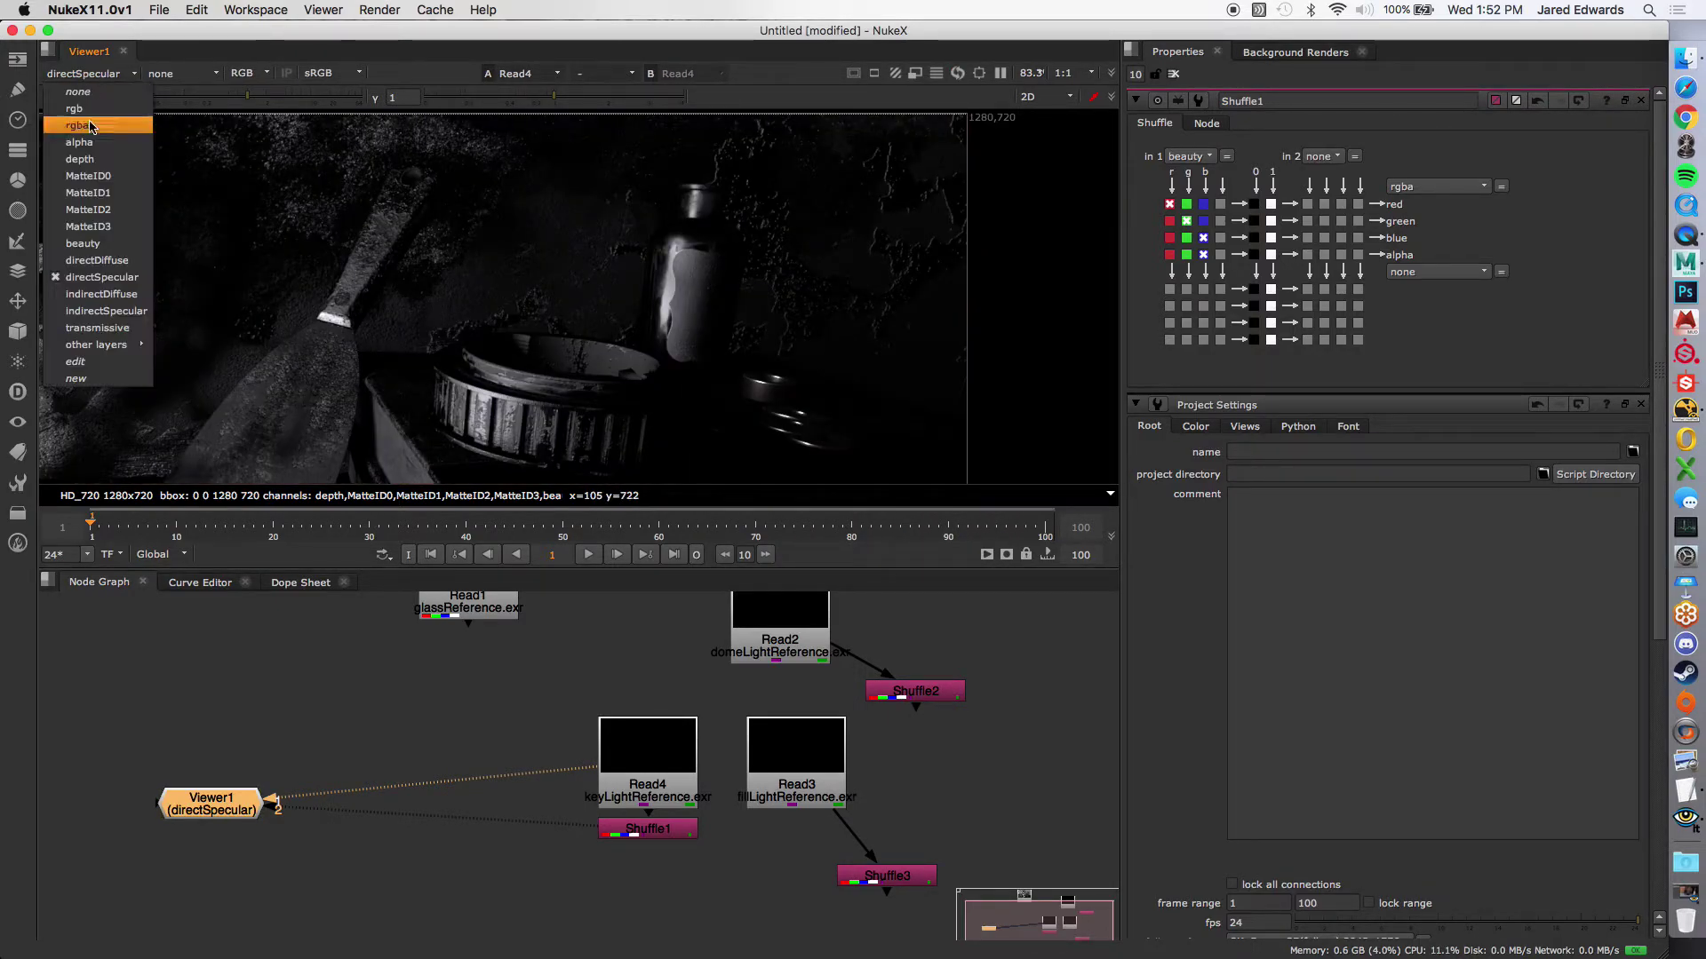
click(102, 294)
click(88, 74)
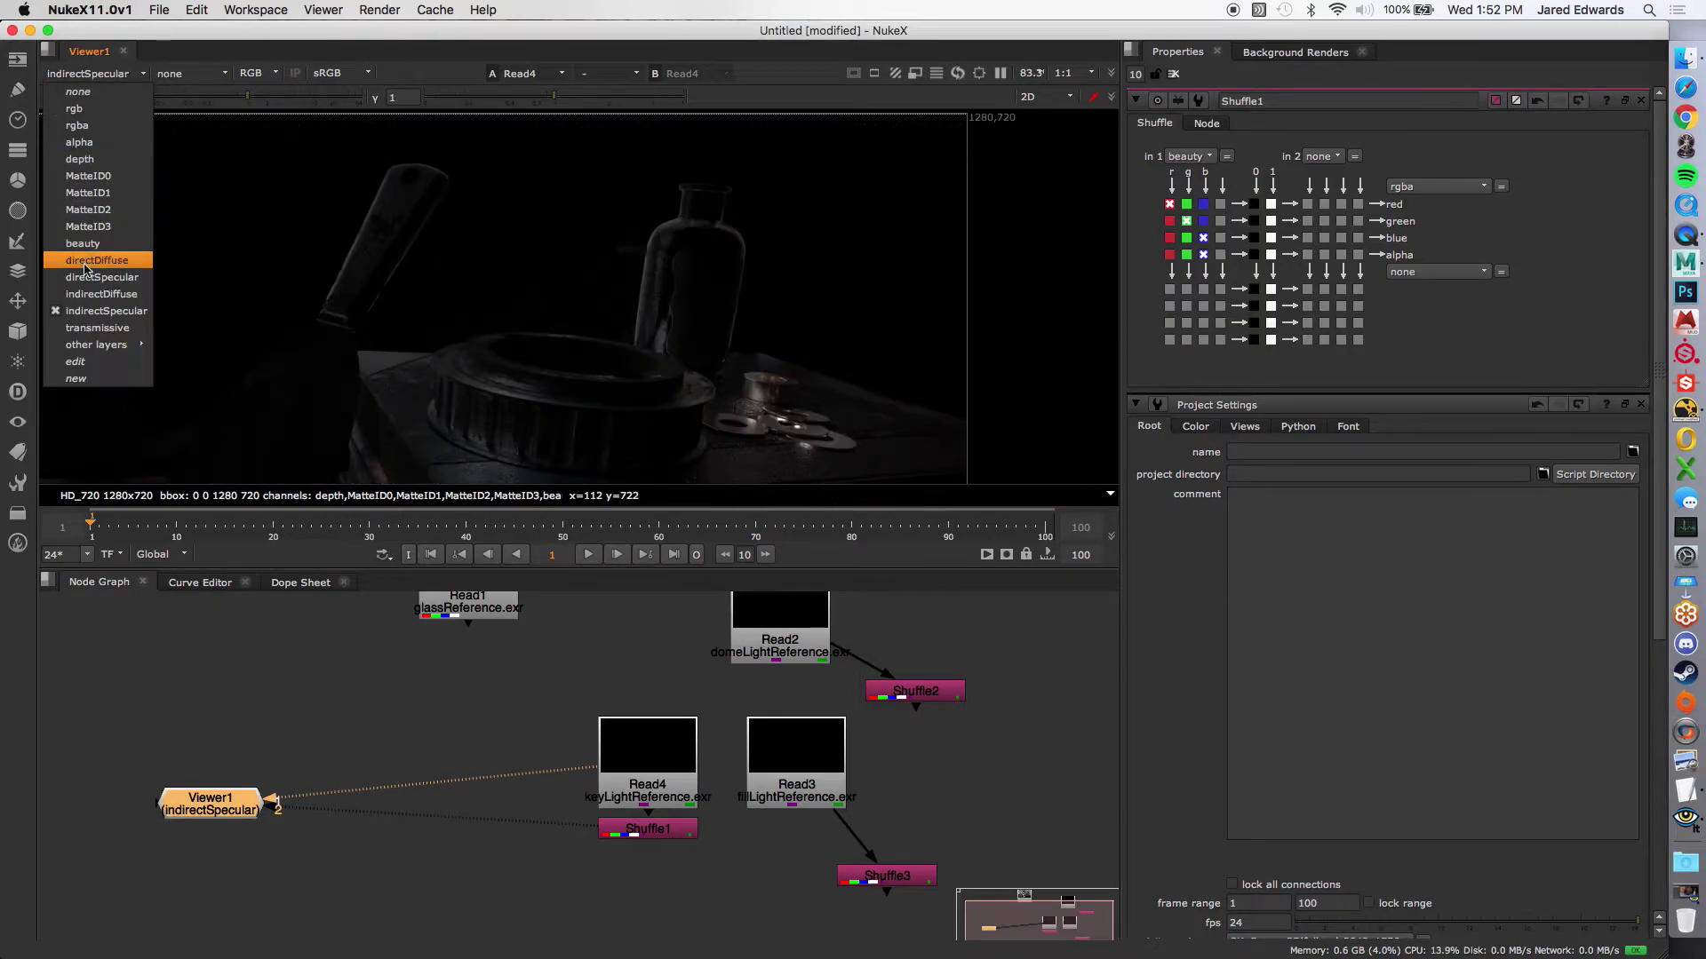
click(96, 327)
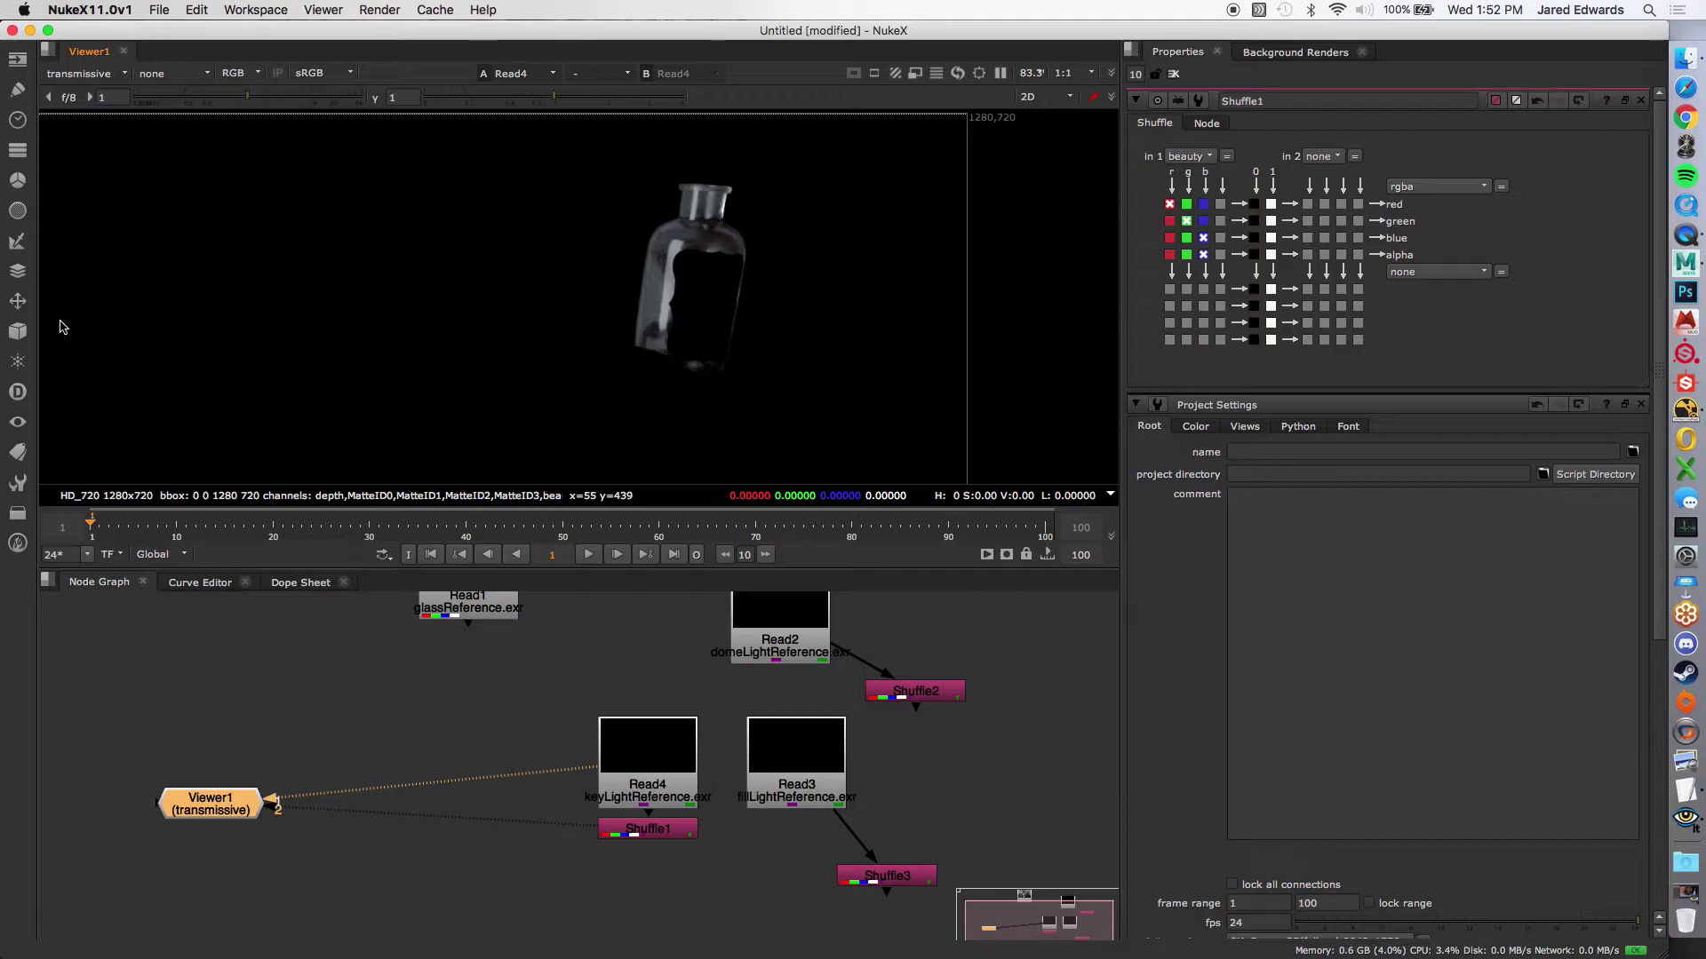
click(86, 73)
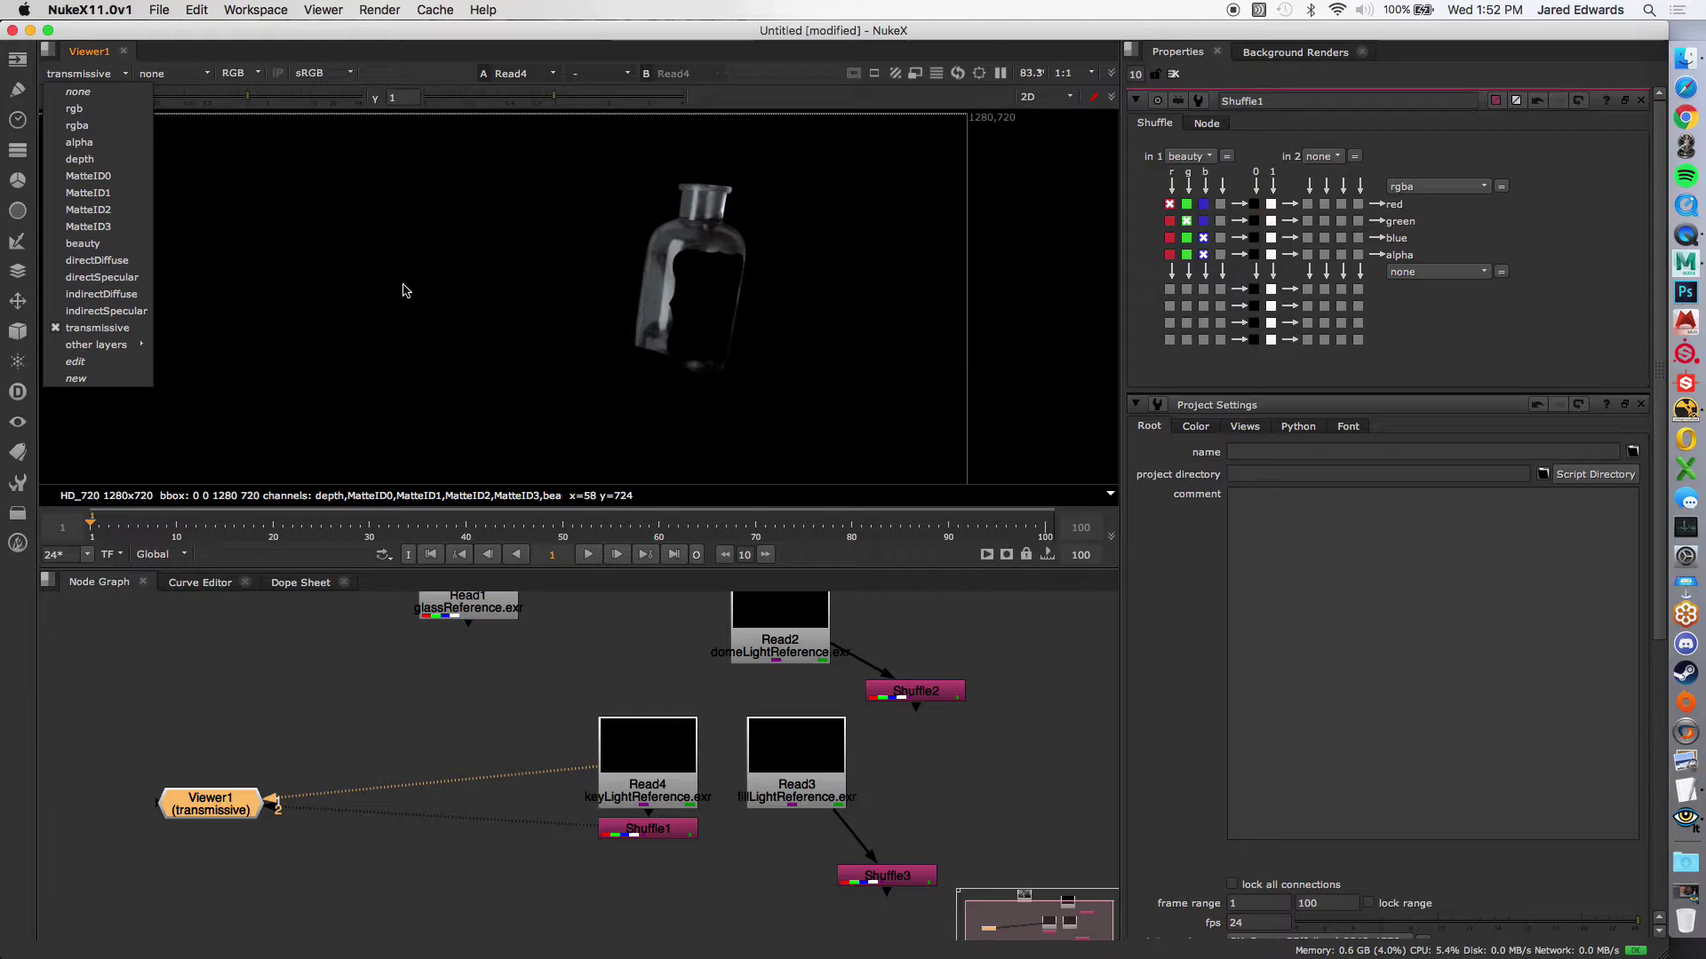
click(82, 244)
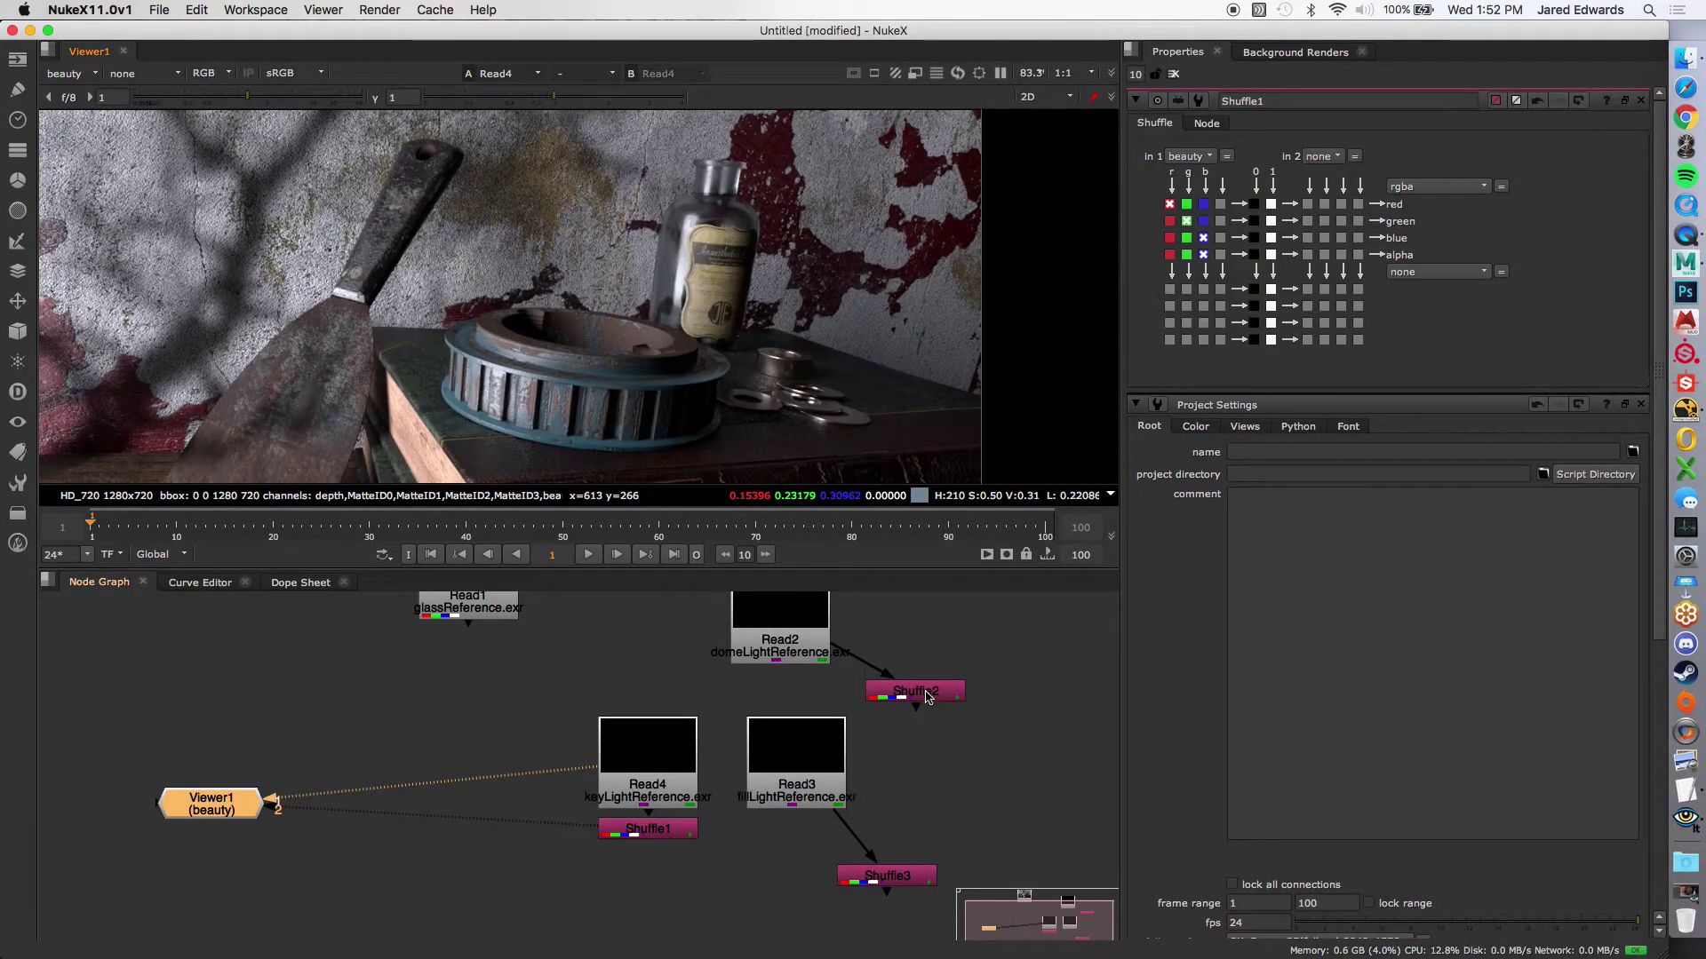
Step: View the beauty of the dome light through Shuffle2, followed by the fill light through Shuffle3
click(926, 697)
key(1)
middle_drag(864, 855, 829, 837)
click(853, 858)
key(1)
Step: Compare the directDiffuse, indirectDiffuse and directSpecular layers of the fill light render, ending on its beauty layer
click(72, 73)
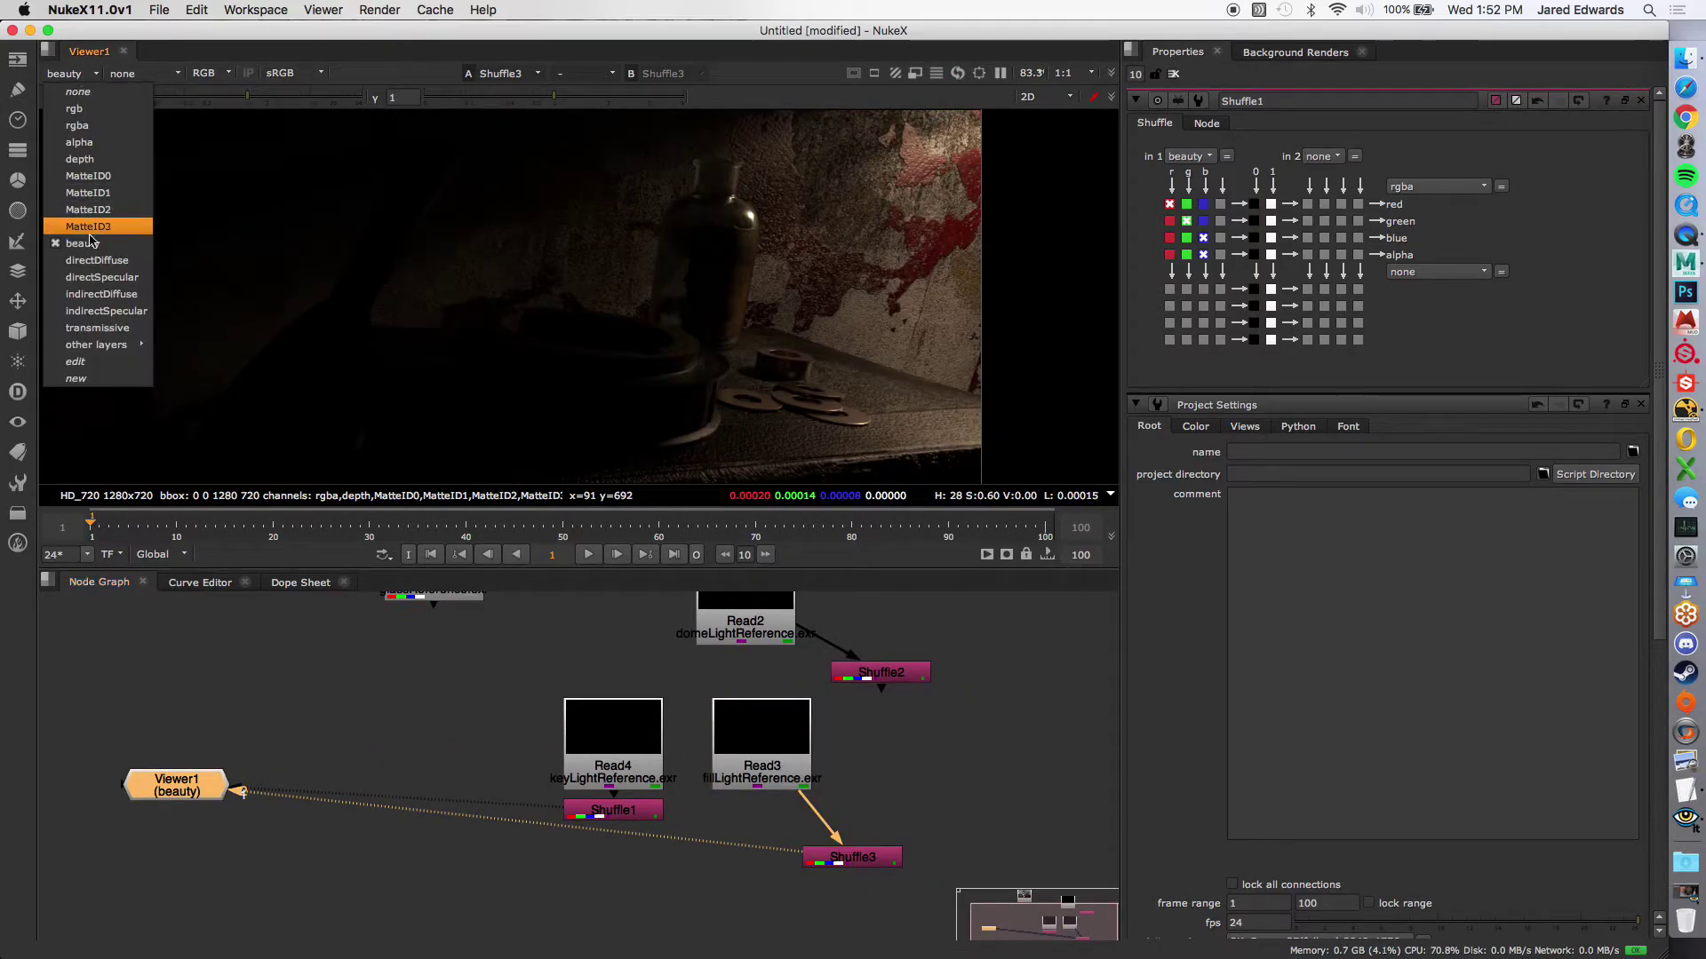
click(96, 260)
click(82, 73)
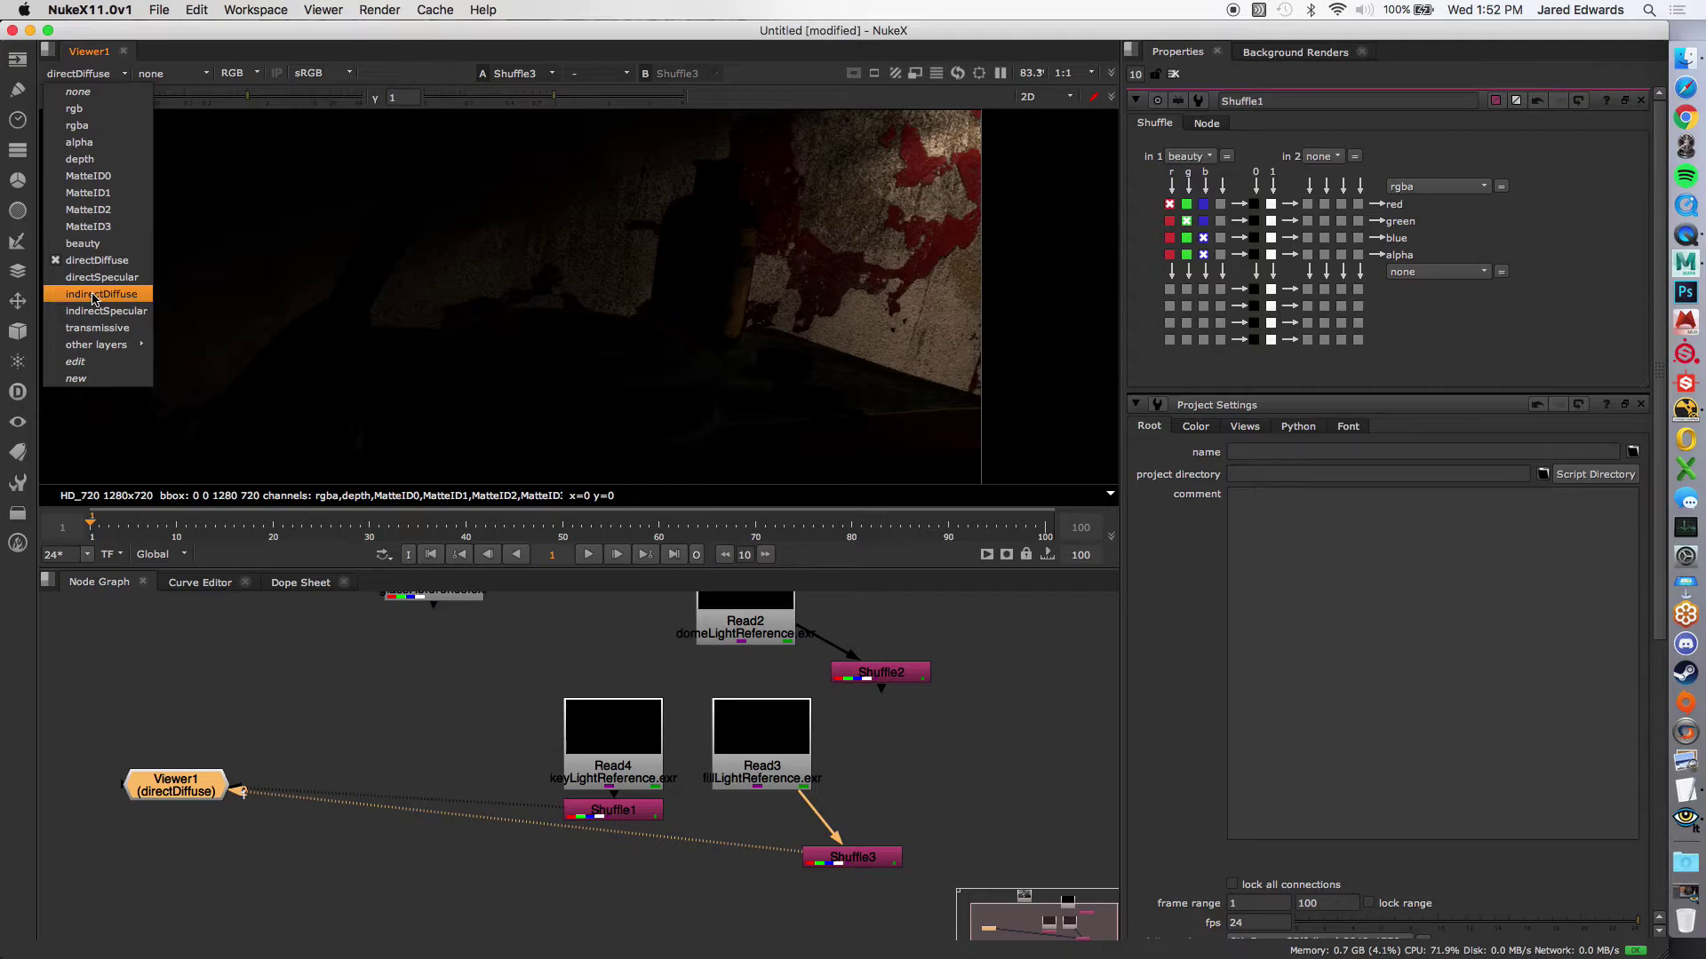
click(94, 294)
click(81, 72)
click(101, 277)
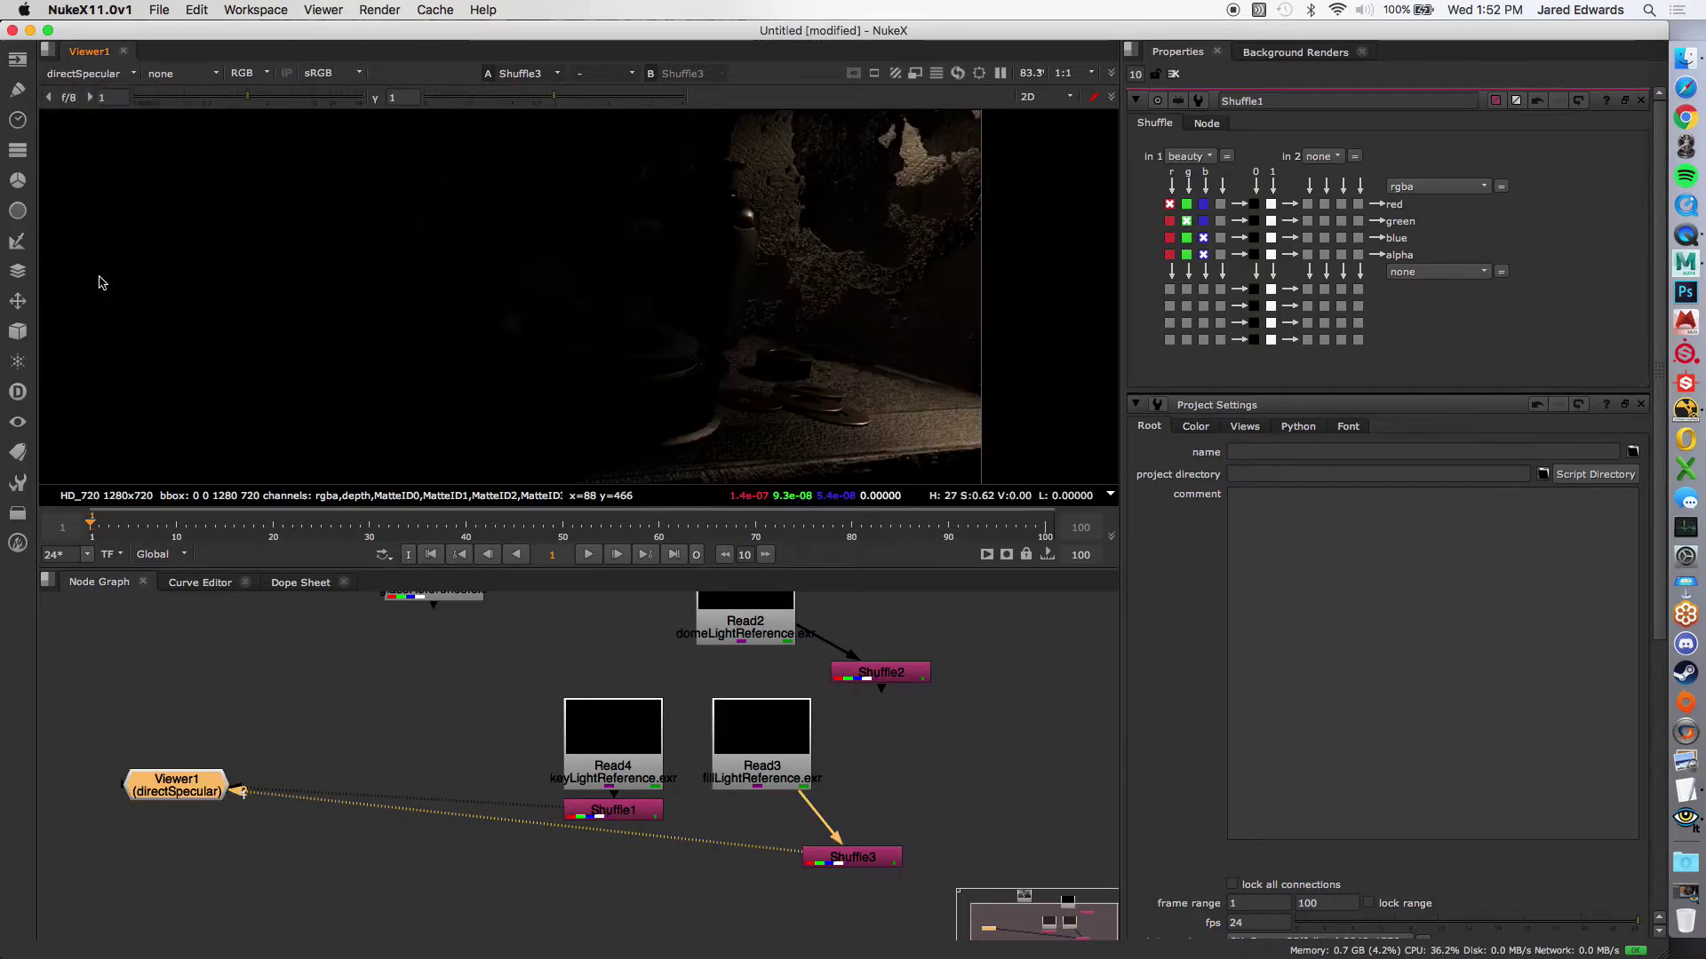
click(92, 74)
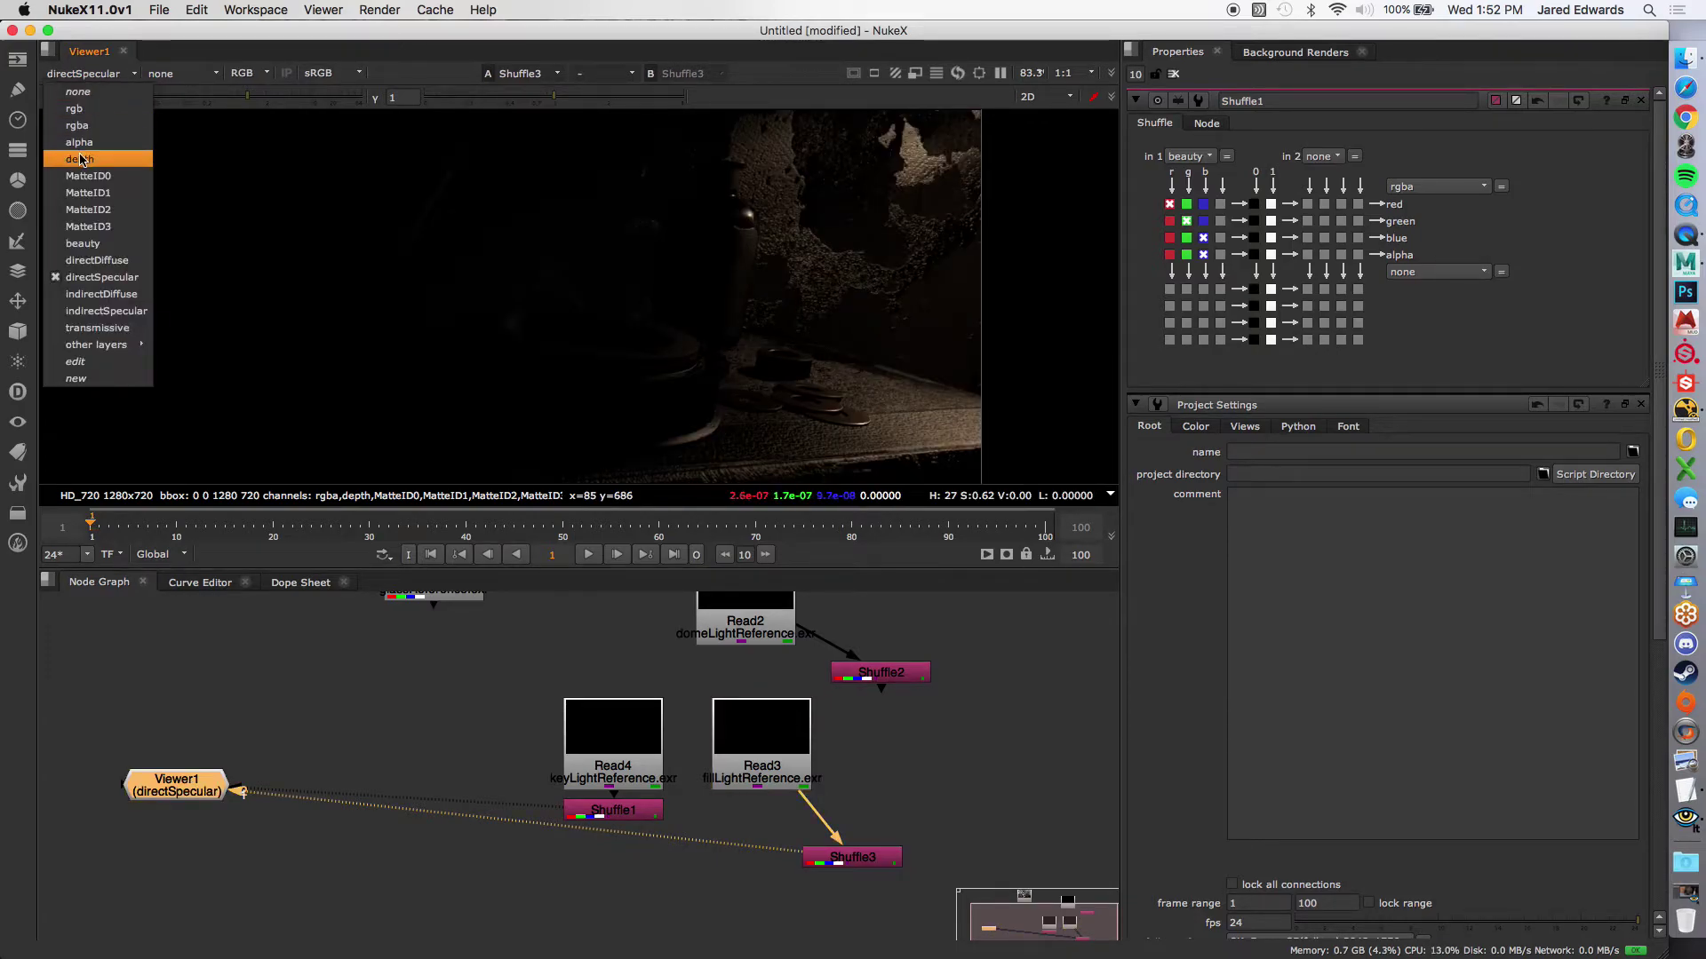
click(82, 244)
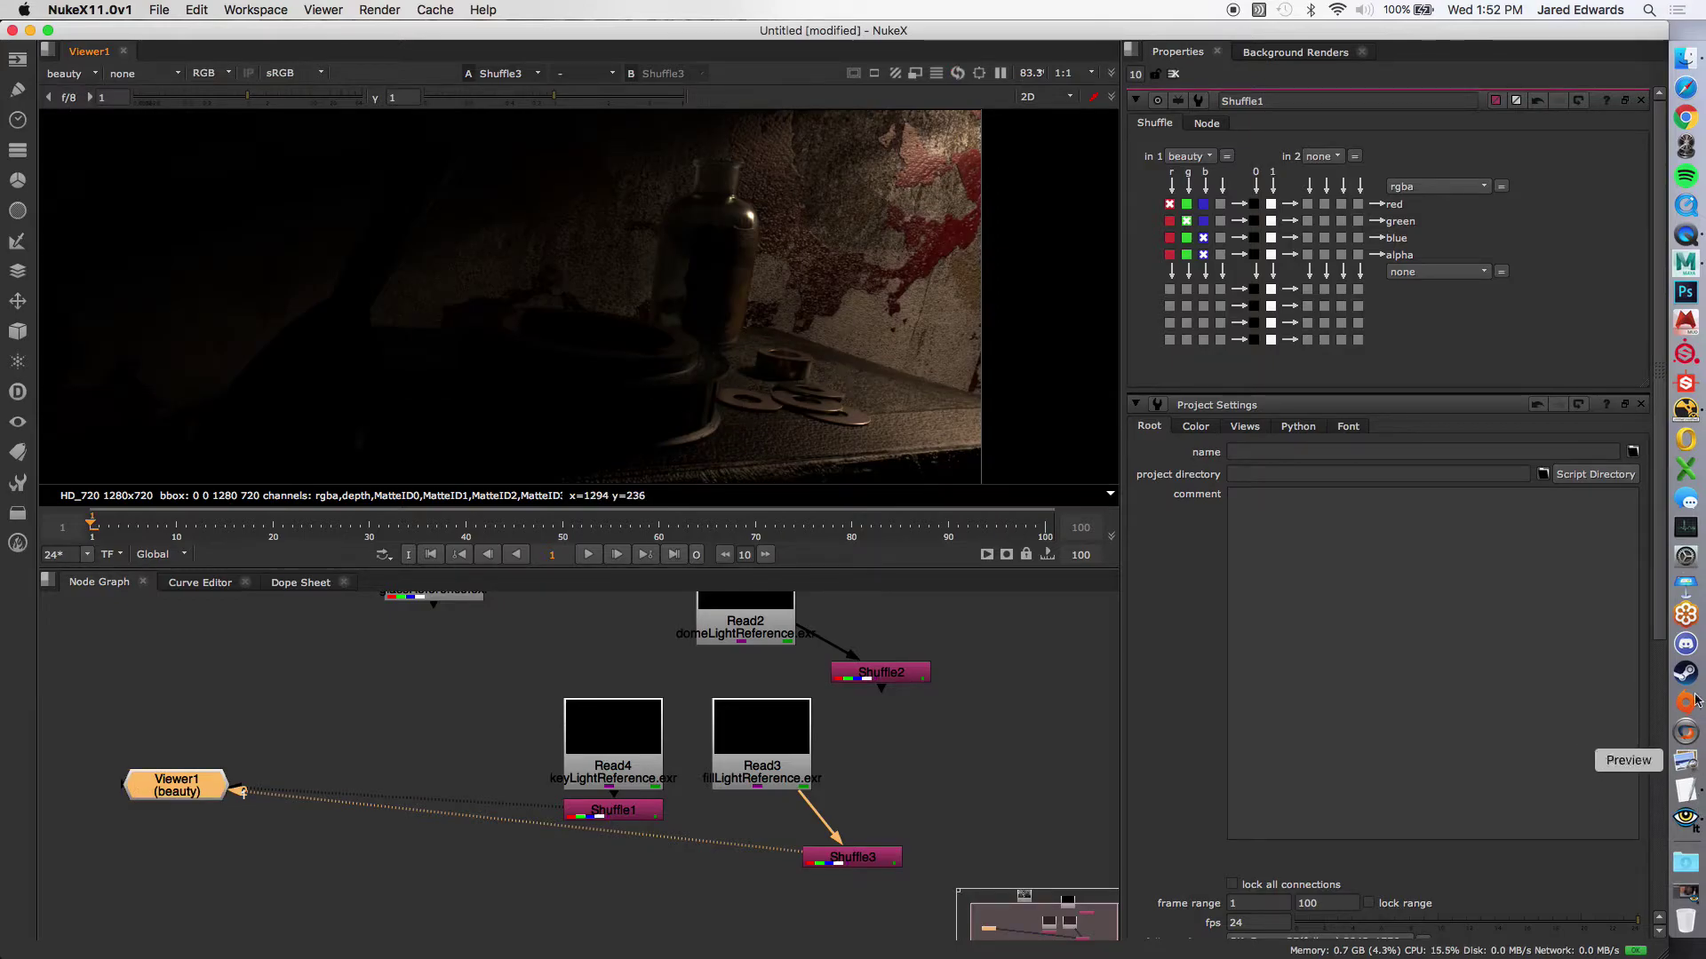
Step: Switch to Maya, move the Render Setup window clear of the main toolbar and save the scene
click(1681, 263)
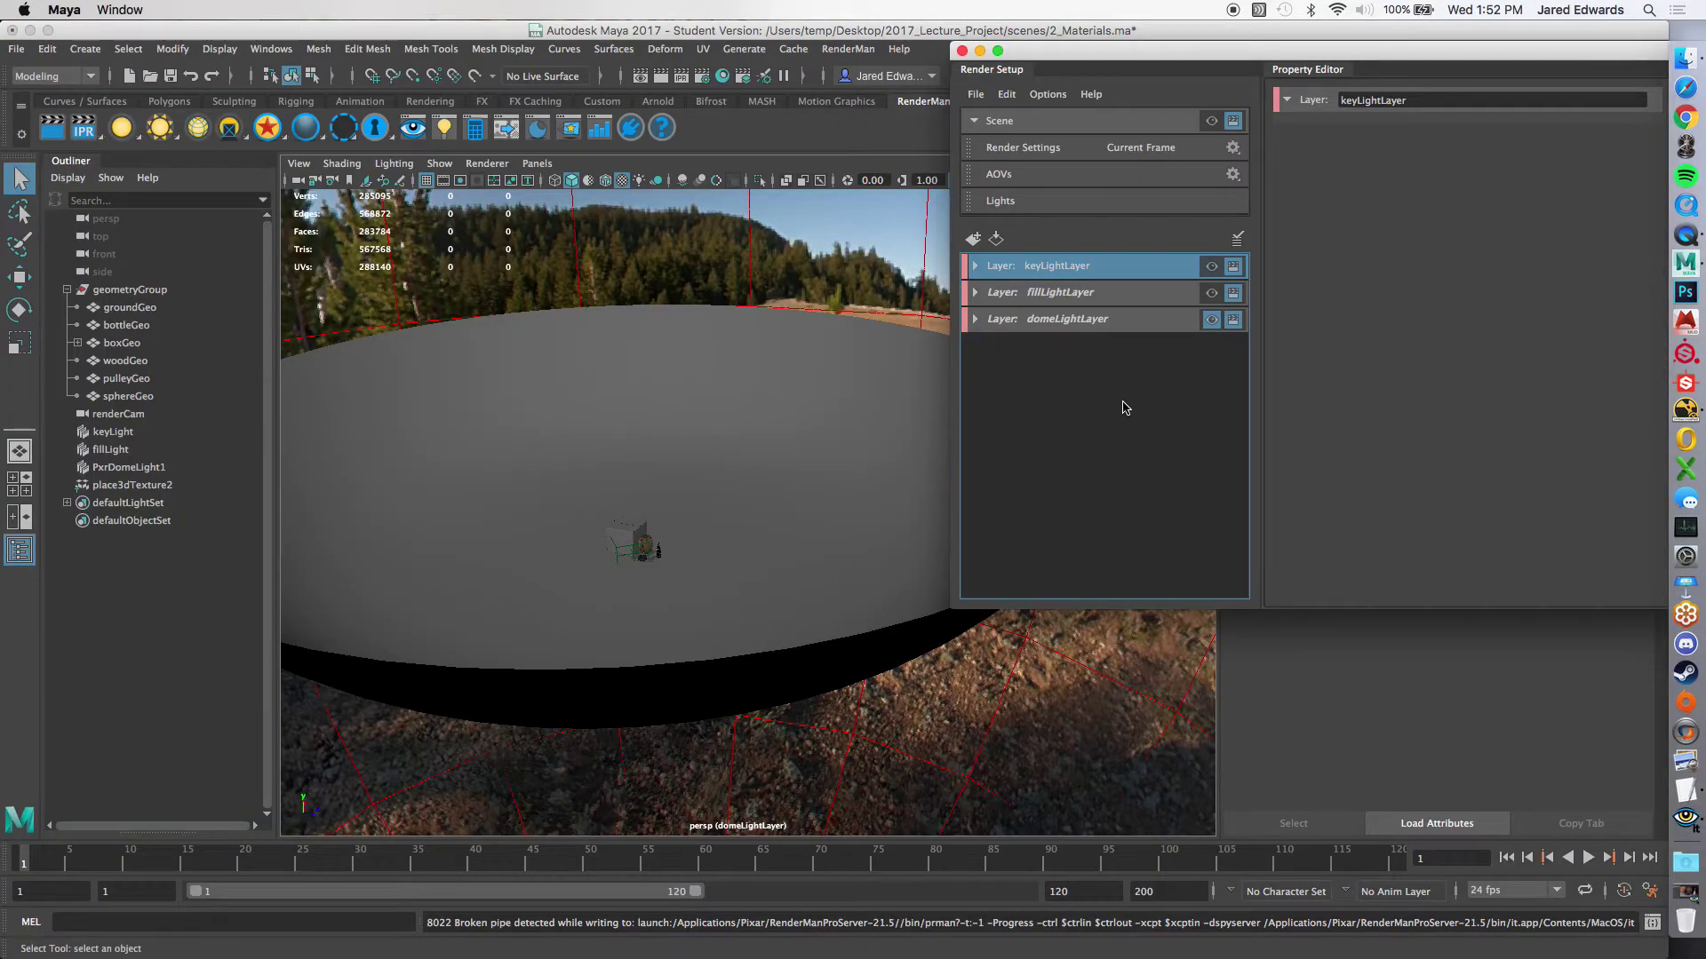
drag(1190, 57, 595, 225)
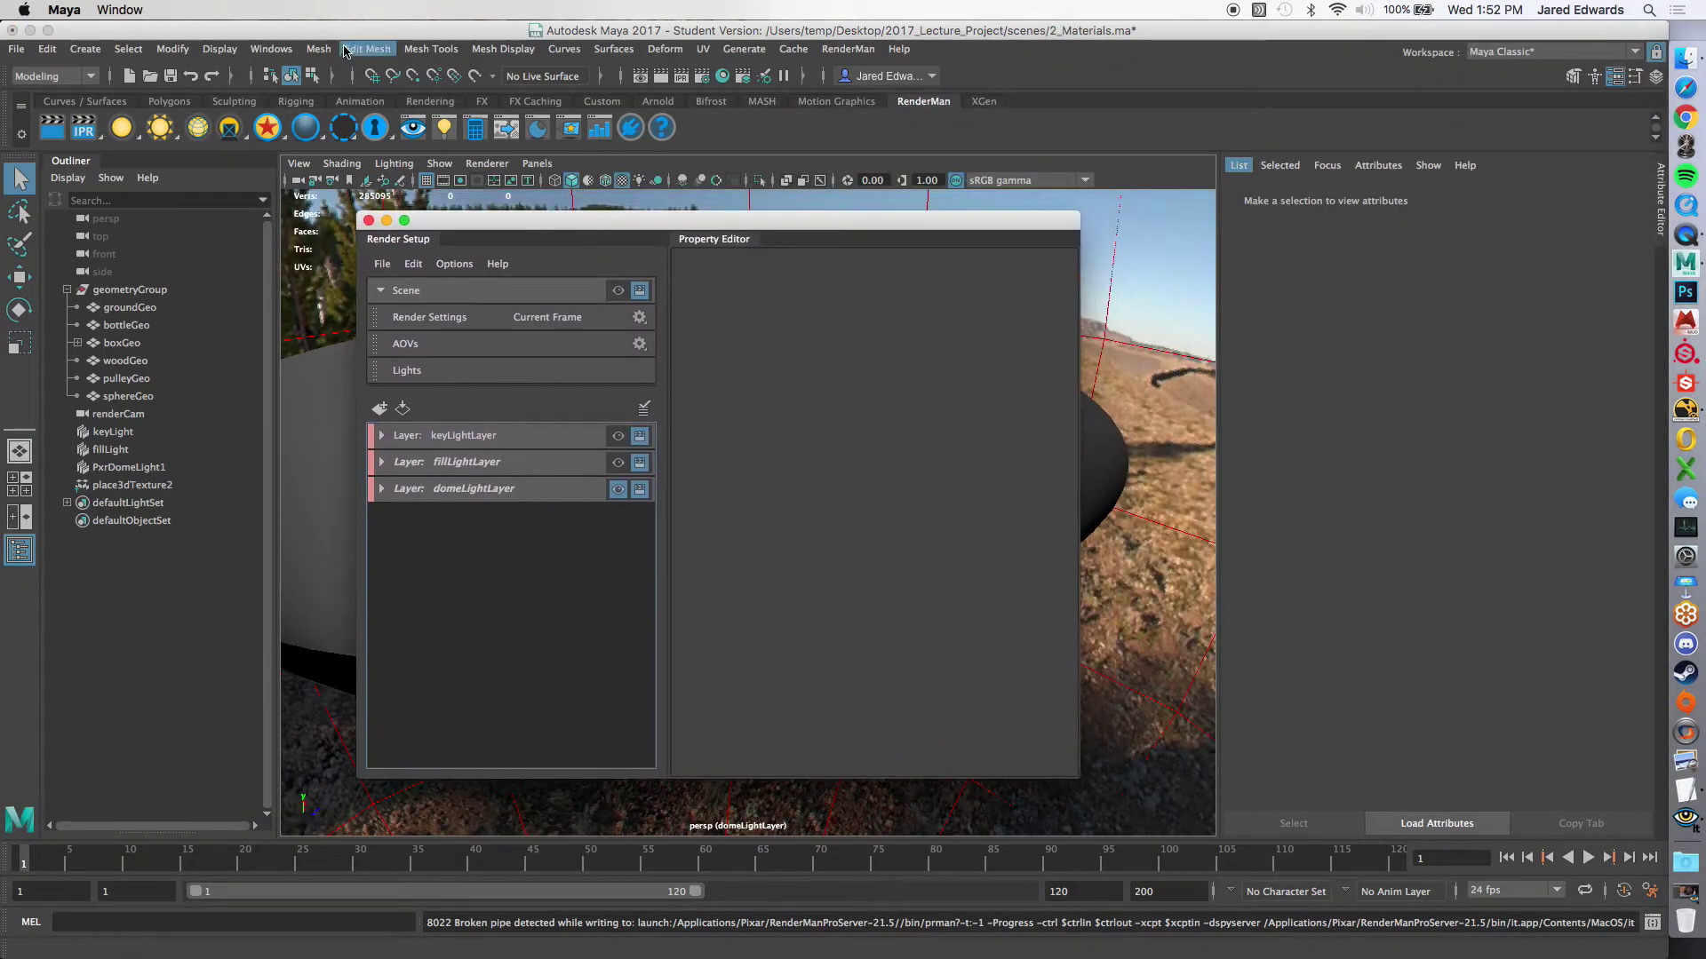
click(177, 79)
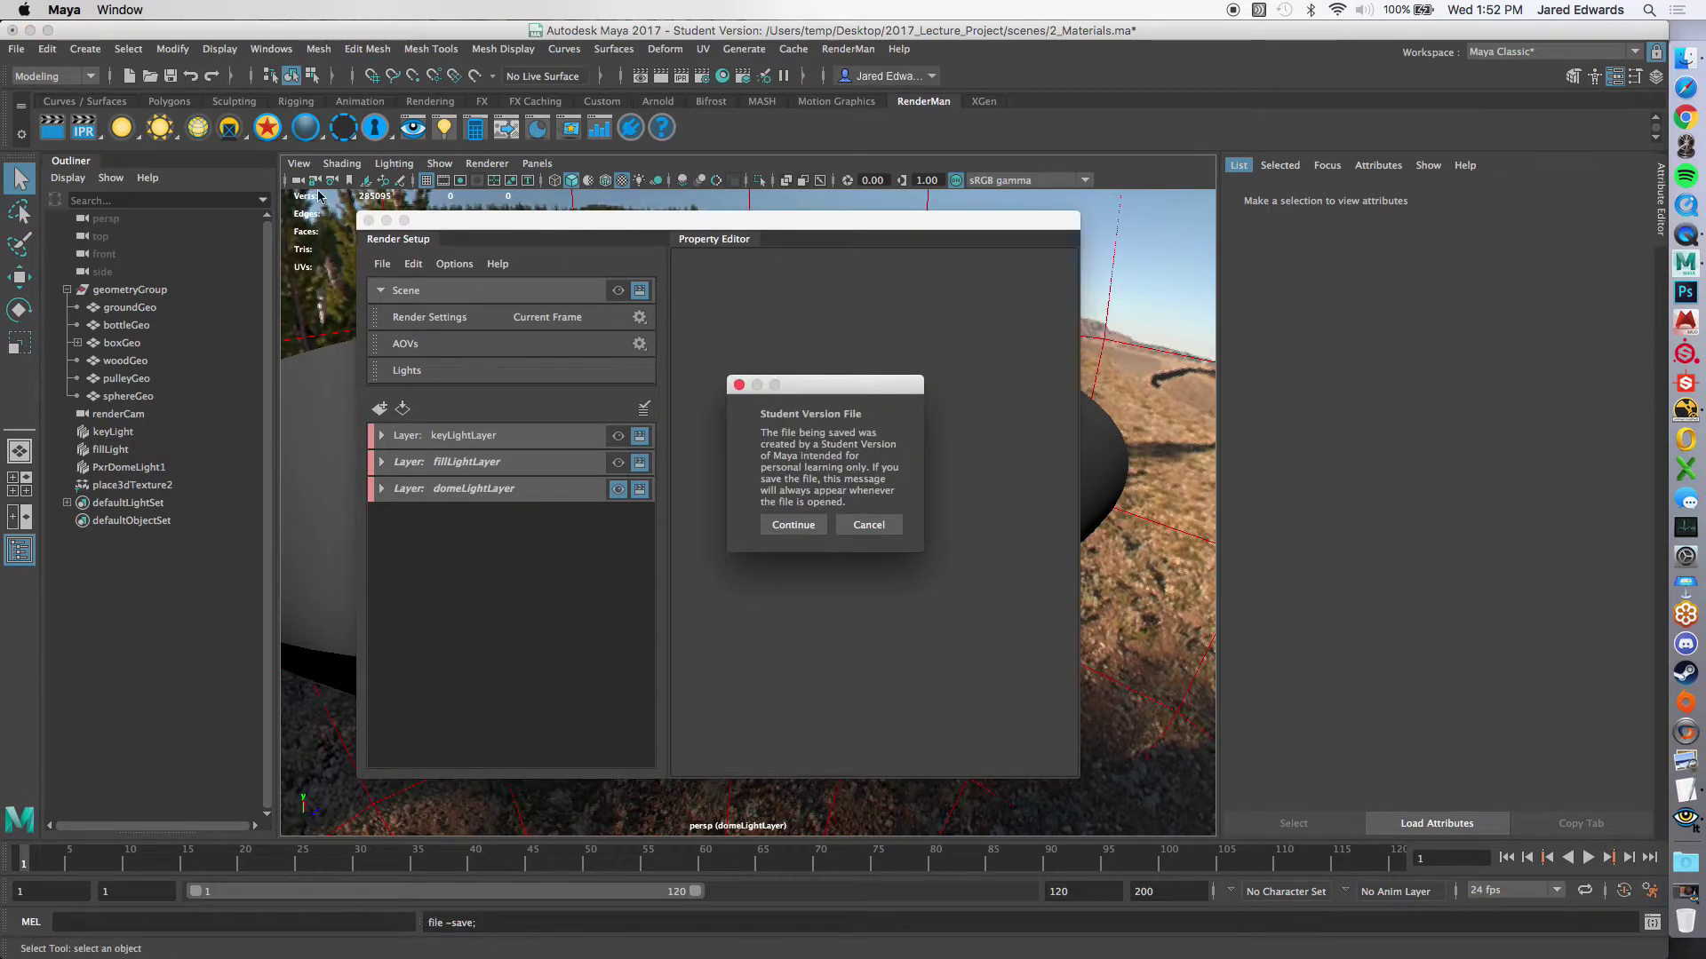
click(793, 526)
click(817, 227)
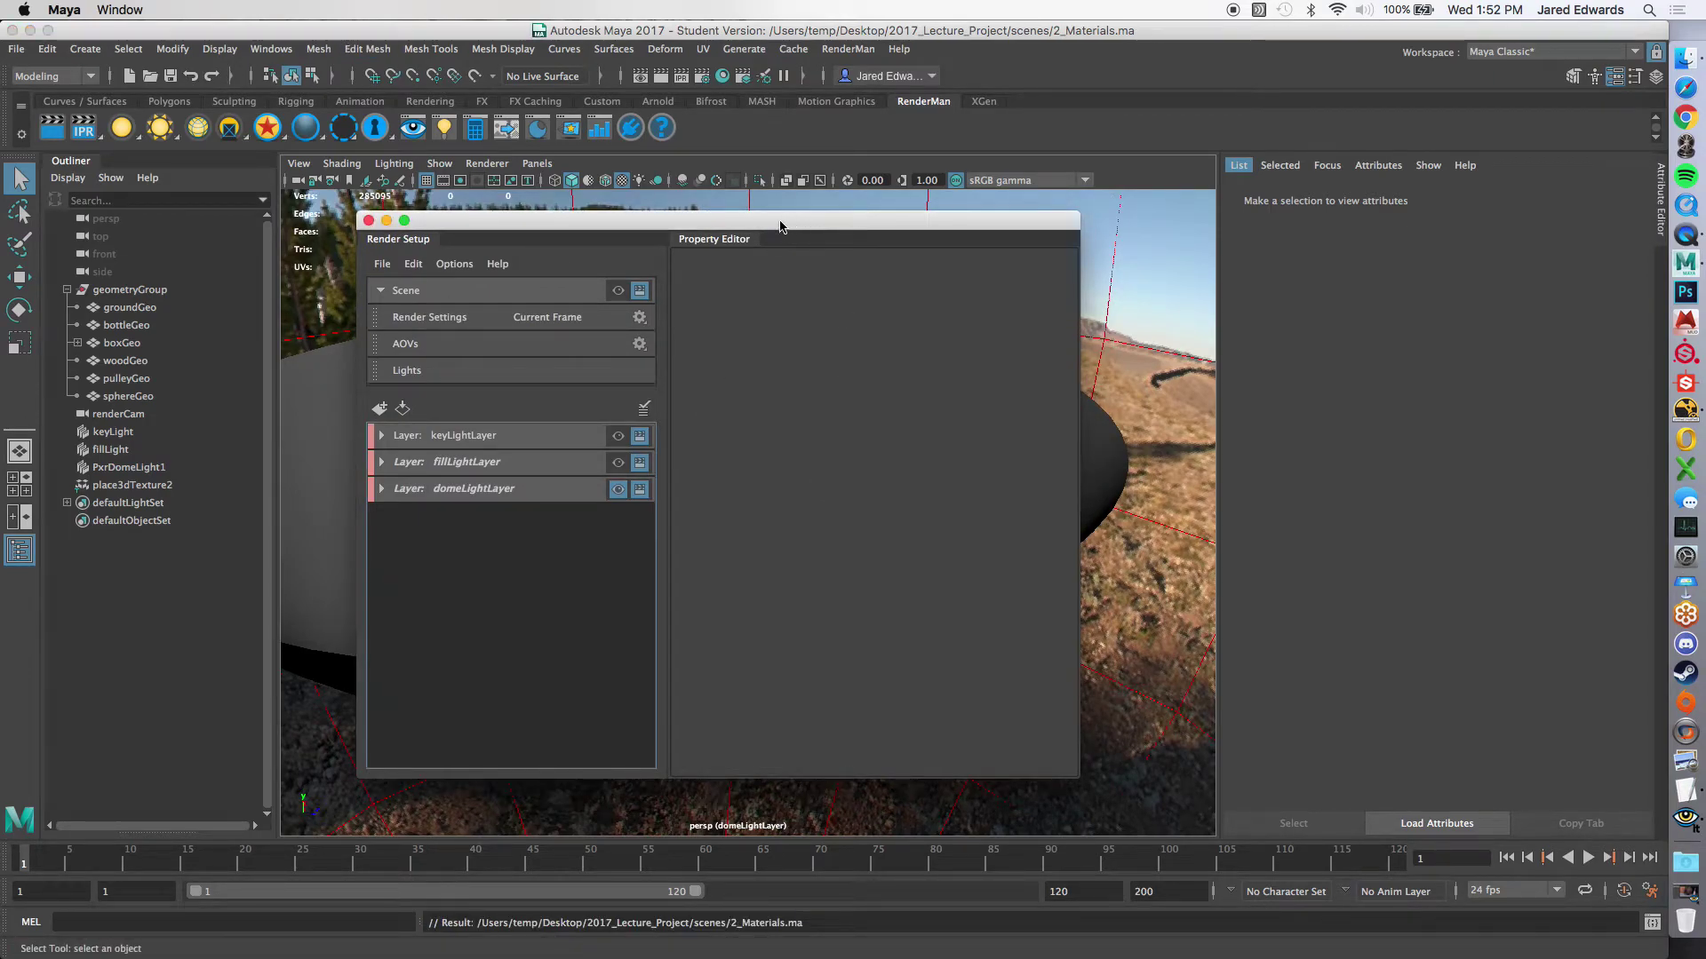
Step: Open the render settings beside the Render Setup window and show the output passes for domeLightLayer
click(700, 78)
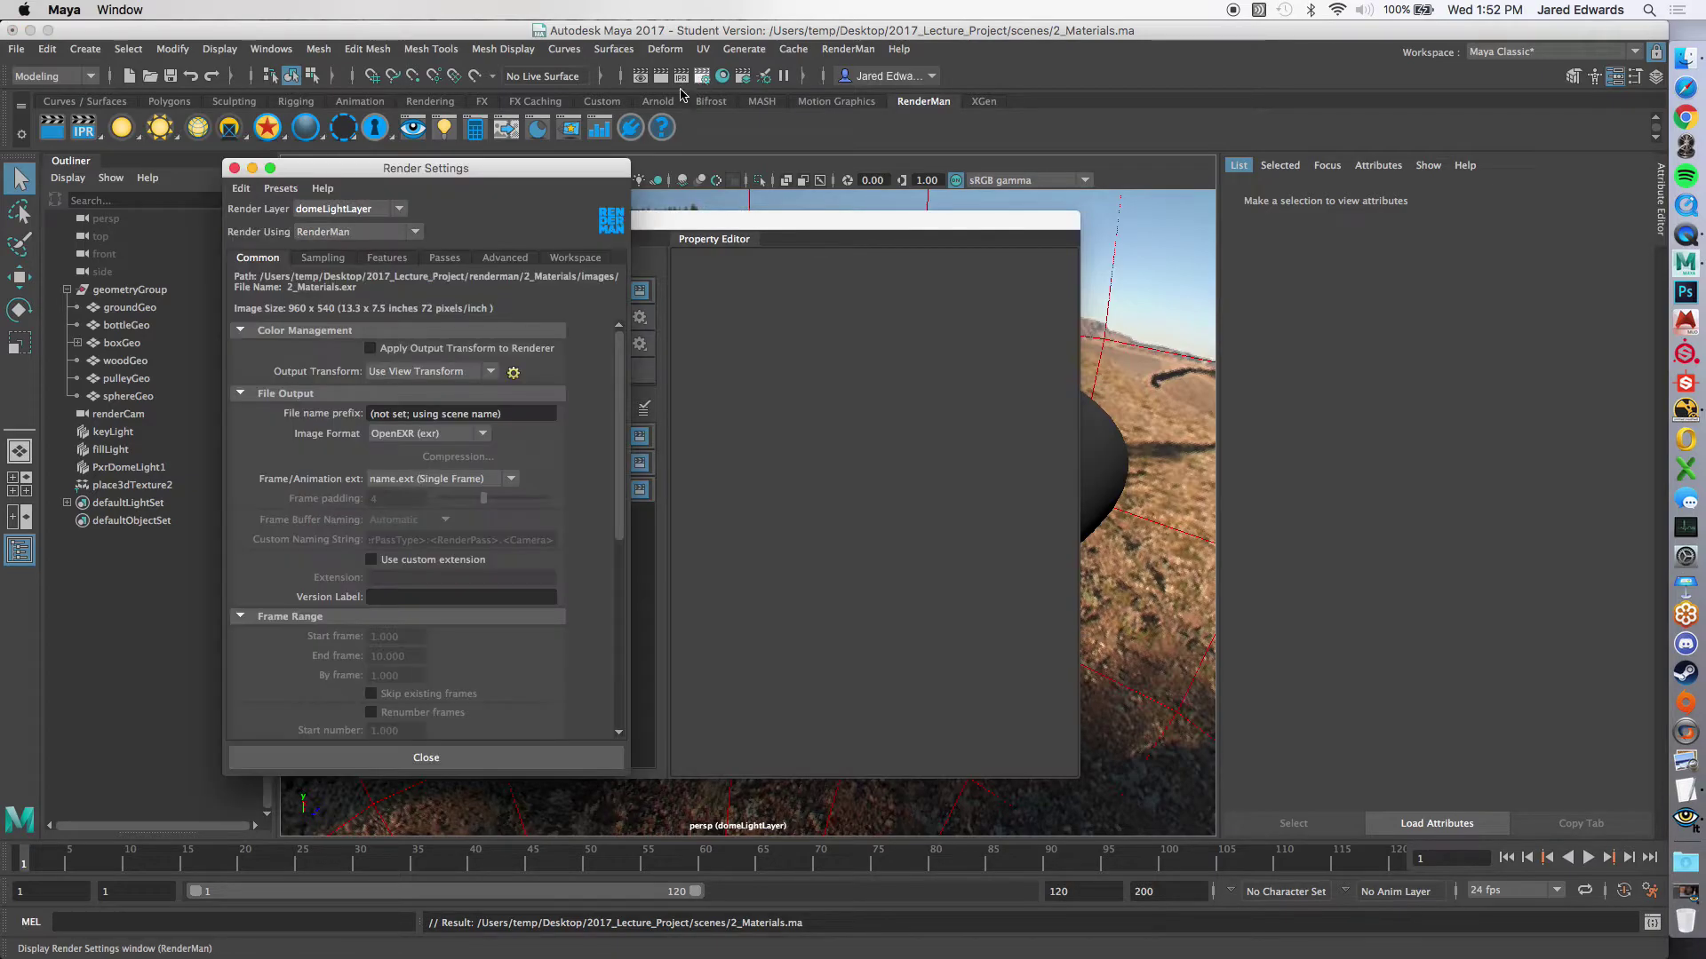
drag(533, 170, 1138, 195)
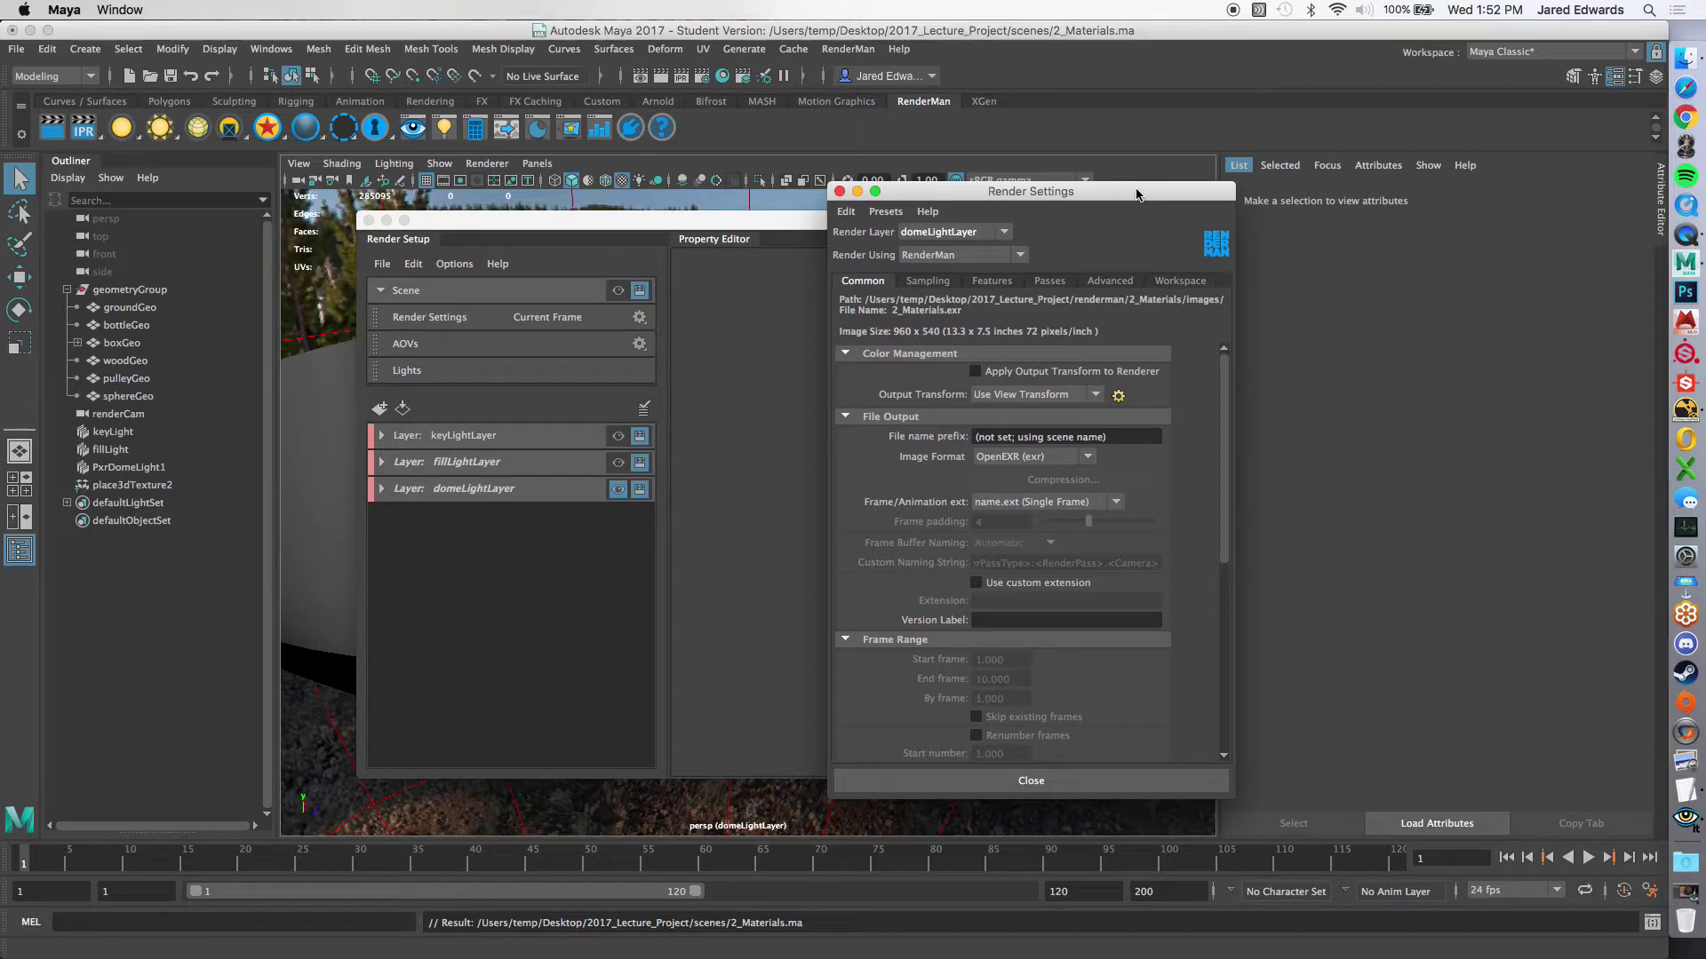
drag(1091, 201, 1085, 200)
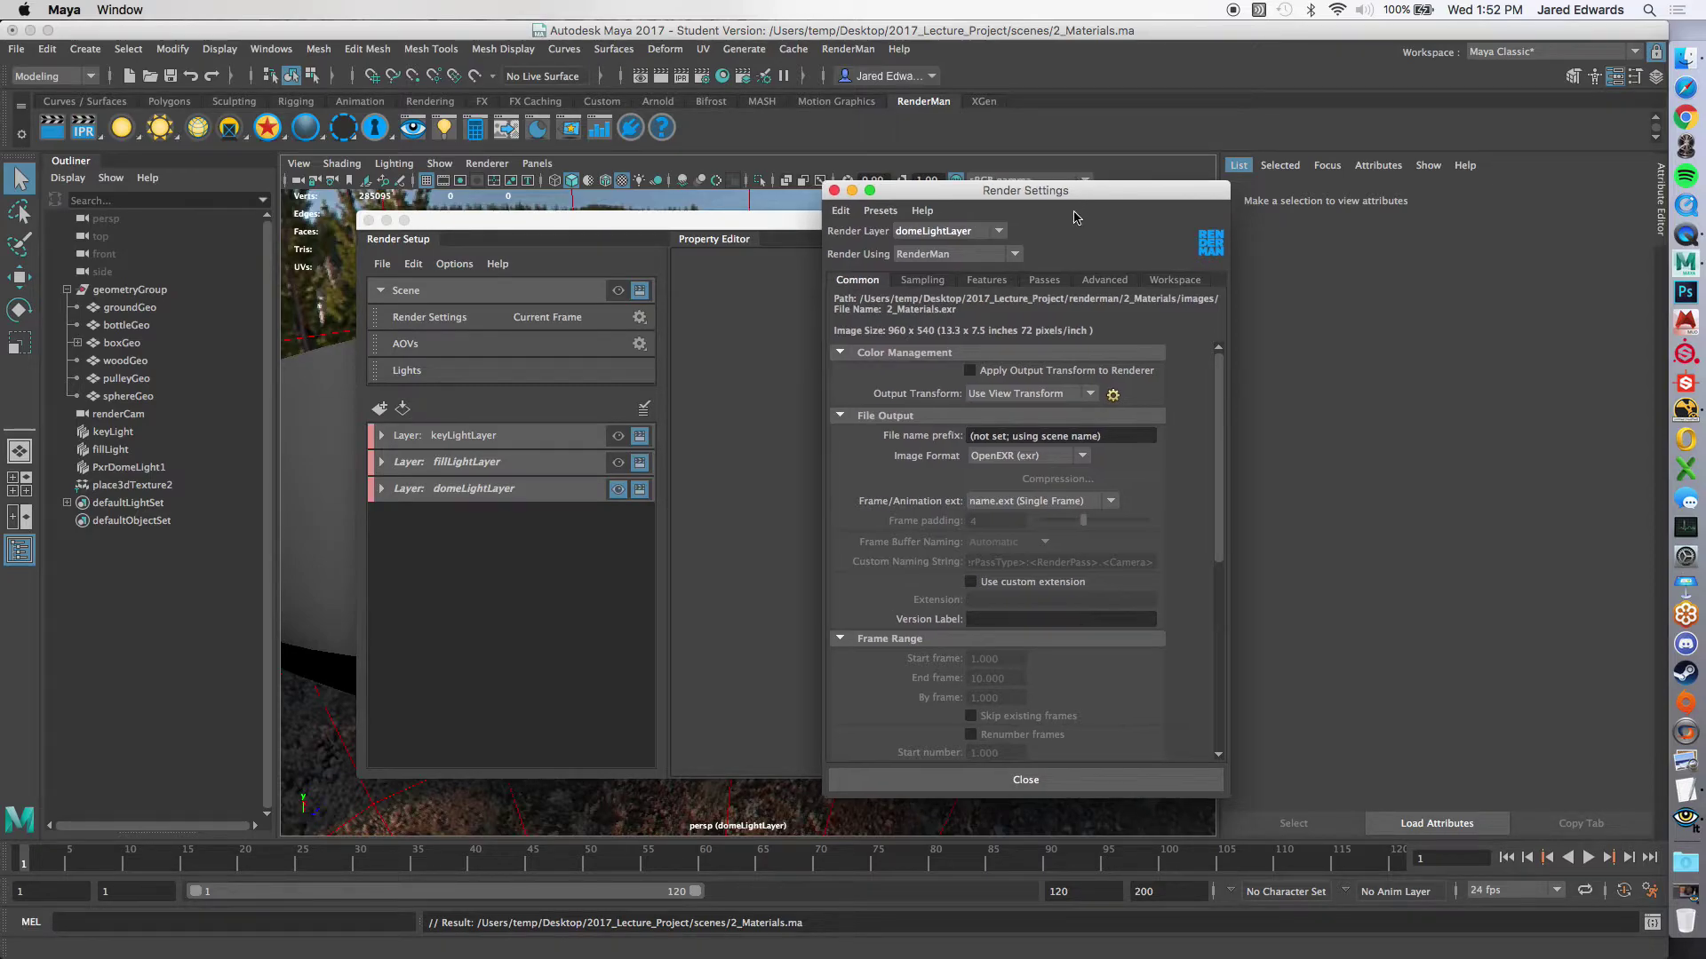
click(1045, 281)
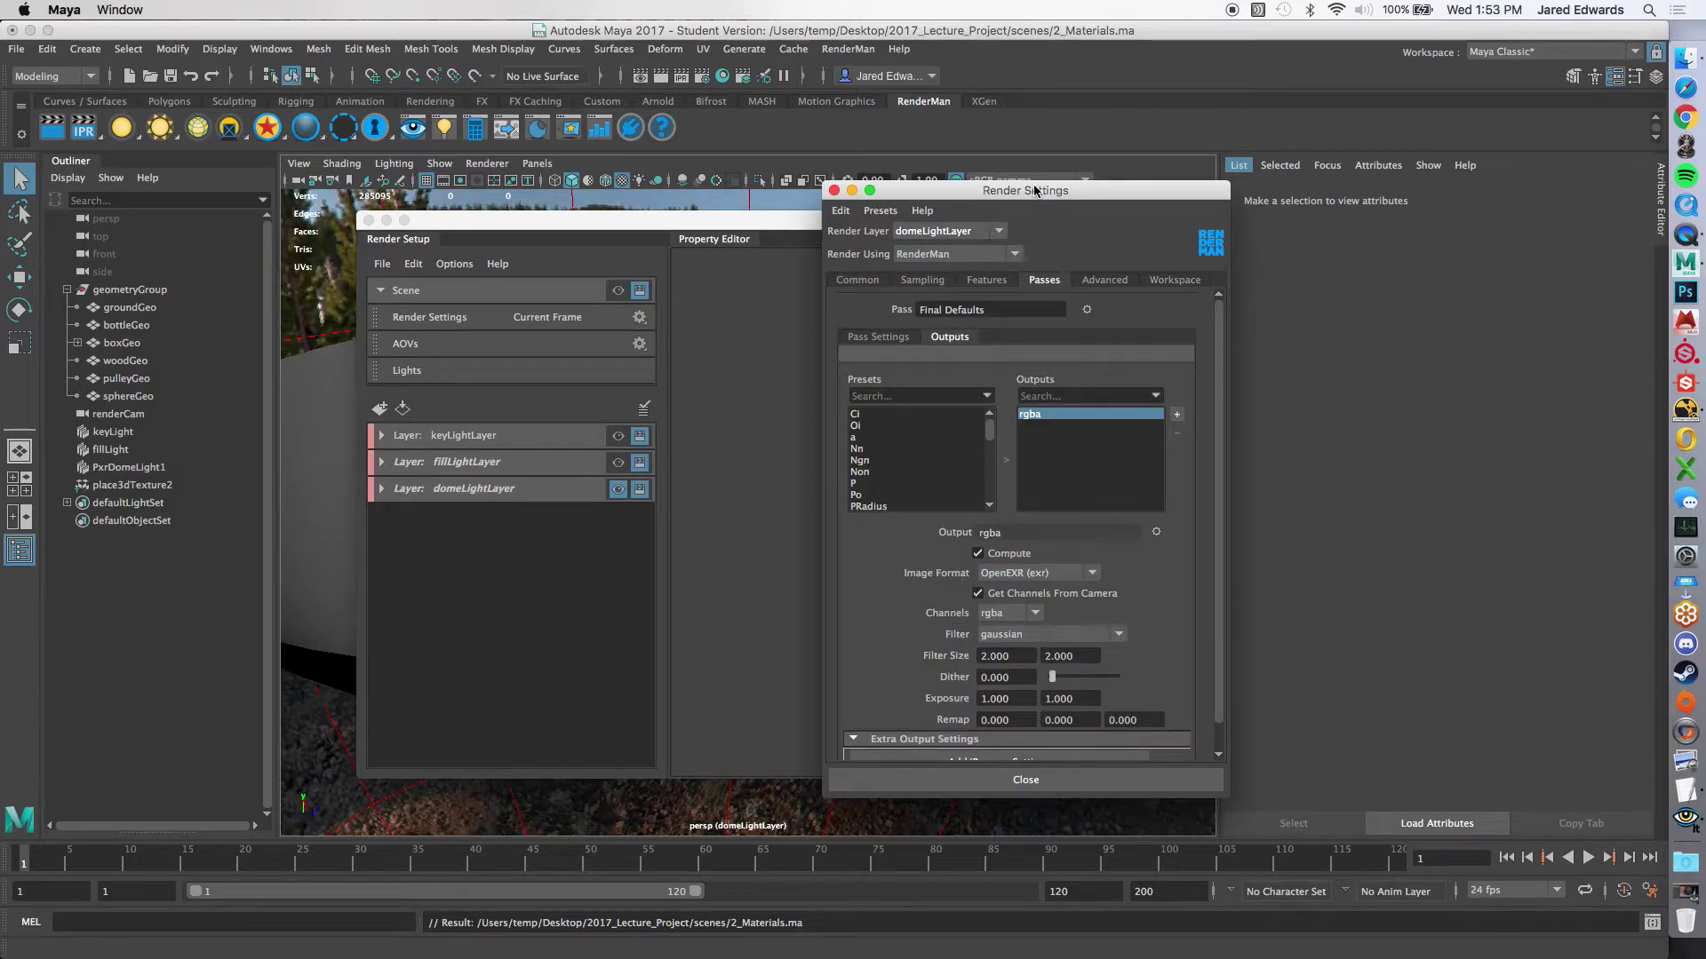
drag(1034, 190, 1011, 181)
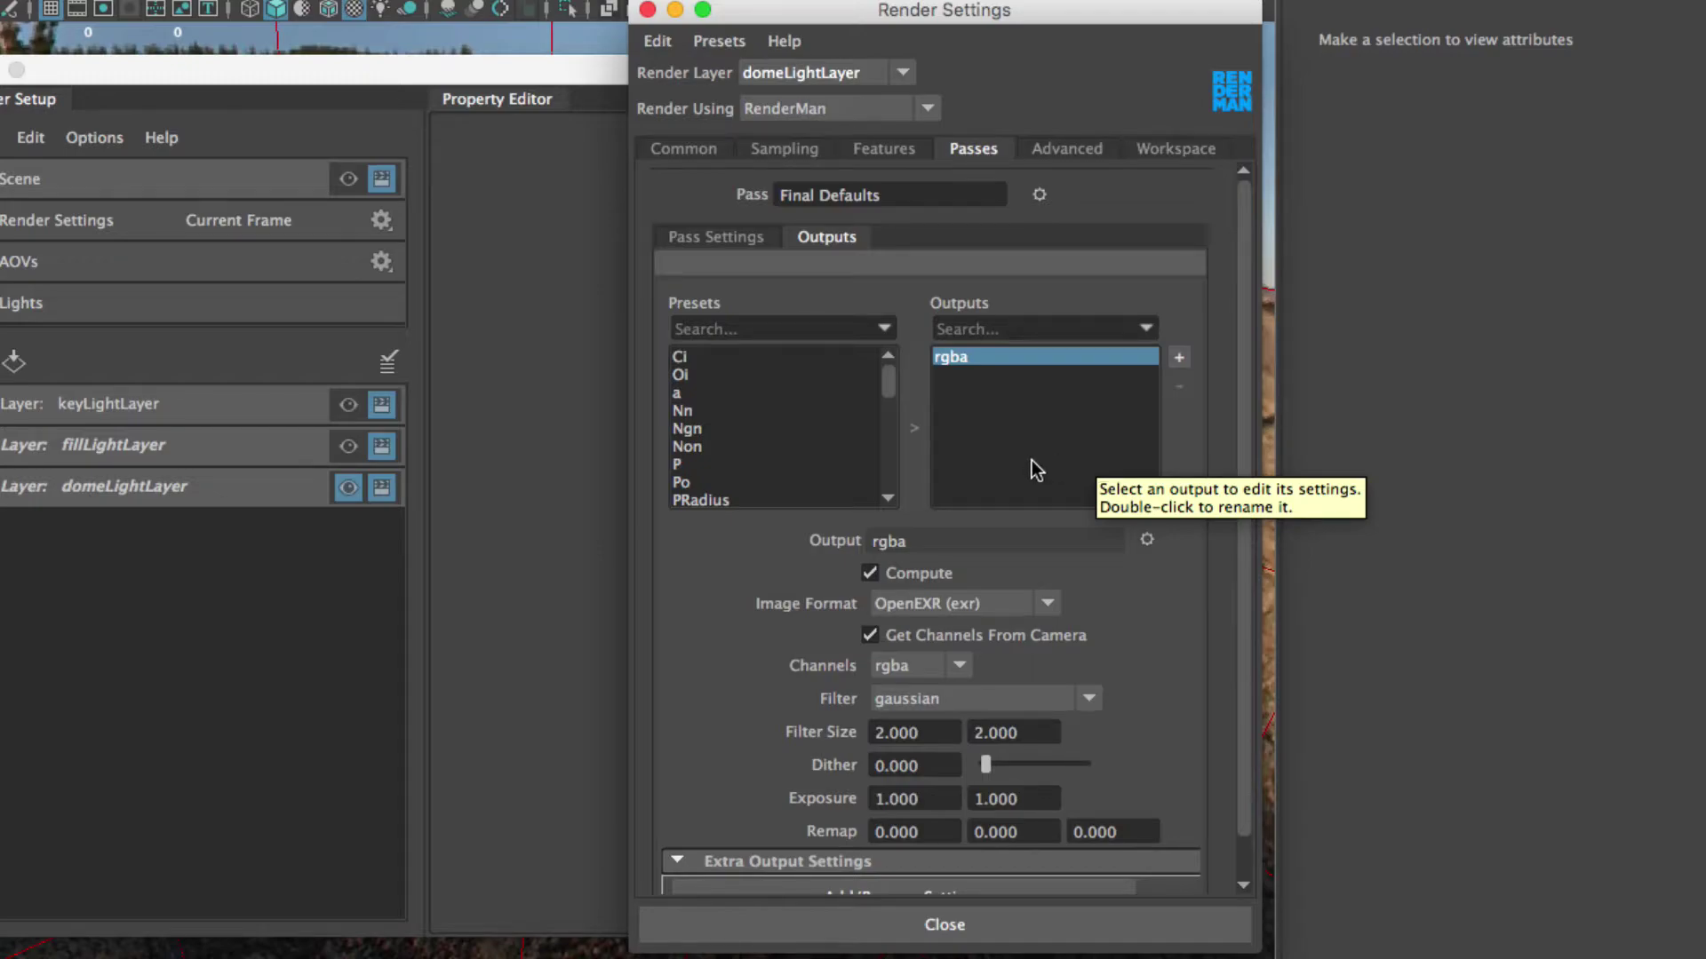
Step: Look at the rgba output and examine the available output presets from Ci to directSpecularUnoccluded
click(966, 364)
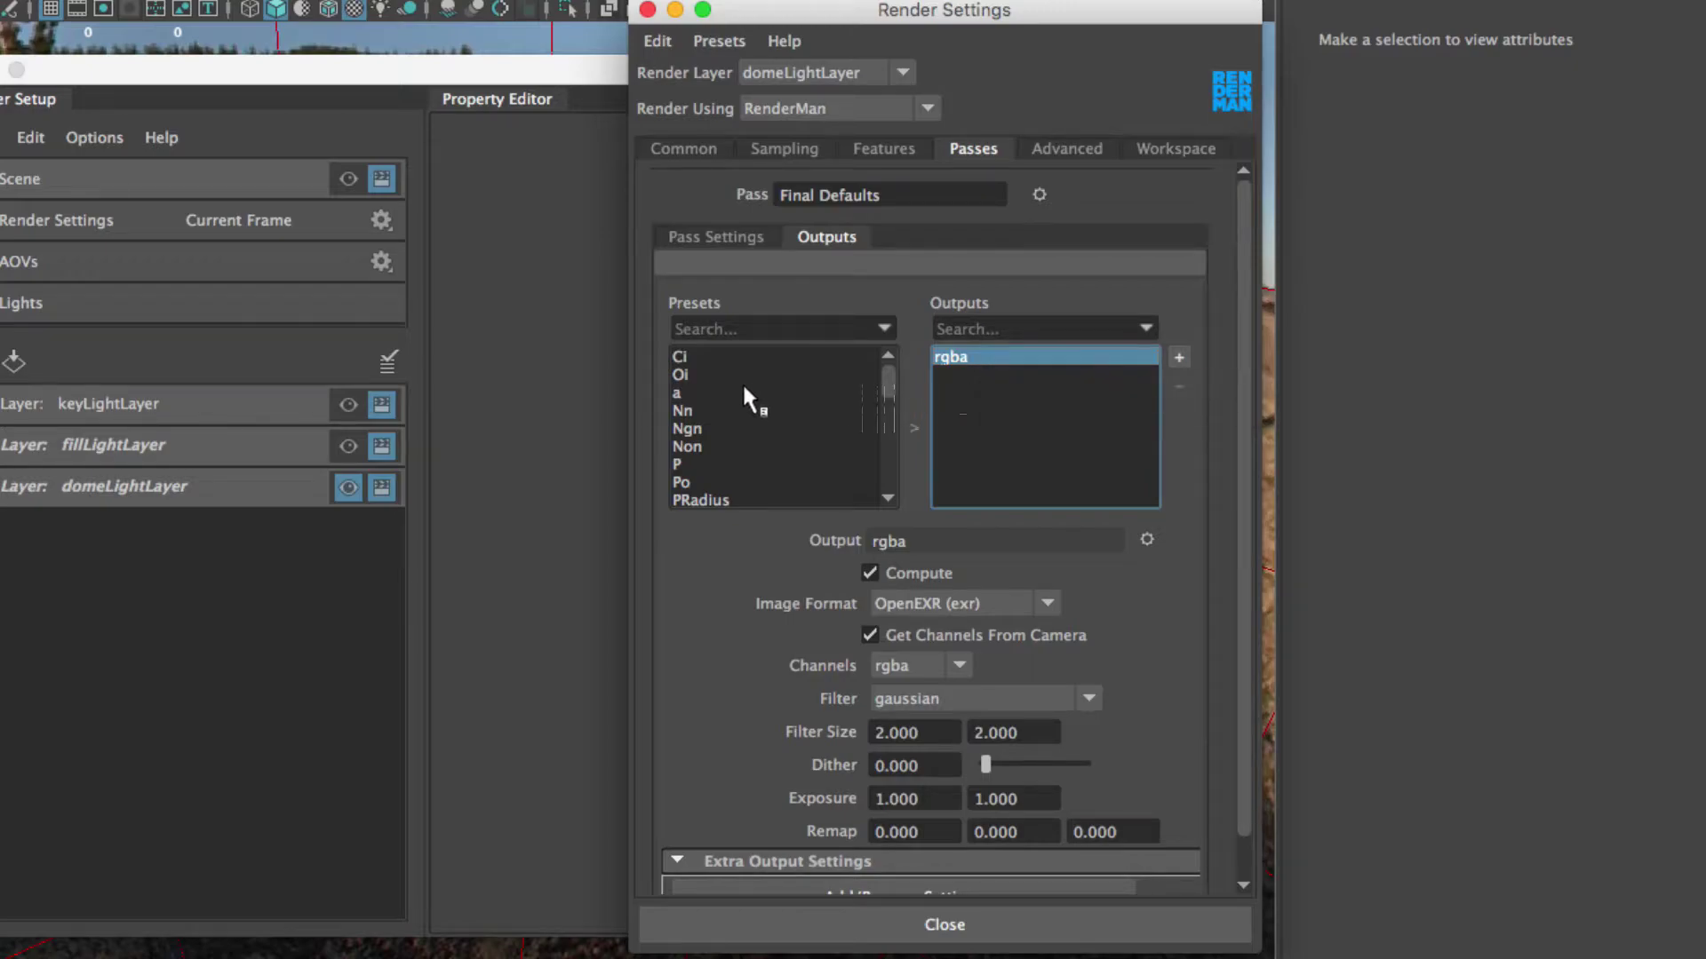
drag(891, 376, 832, 387)
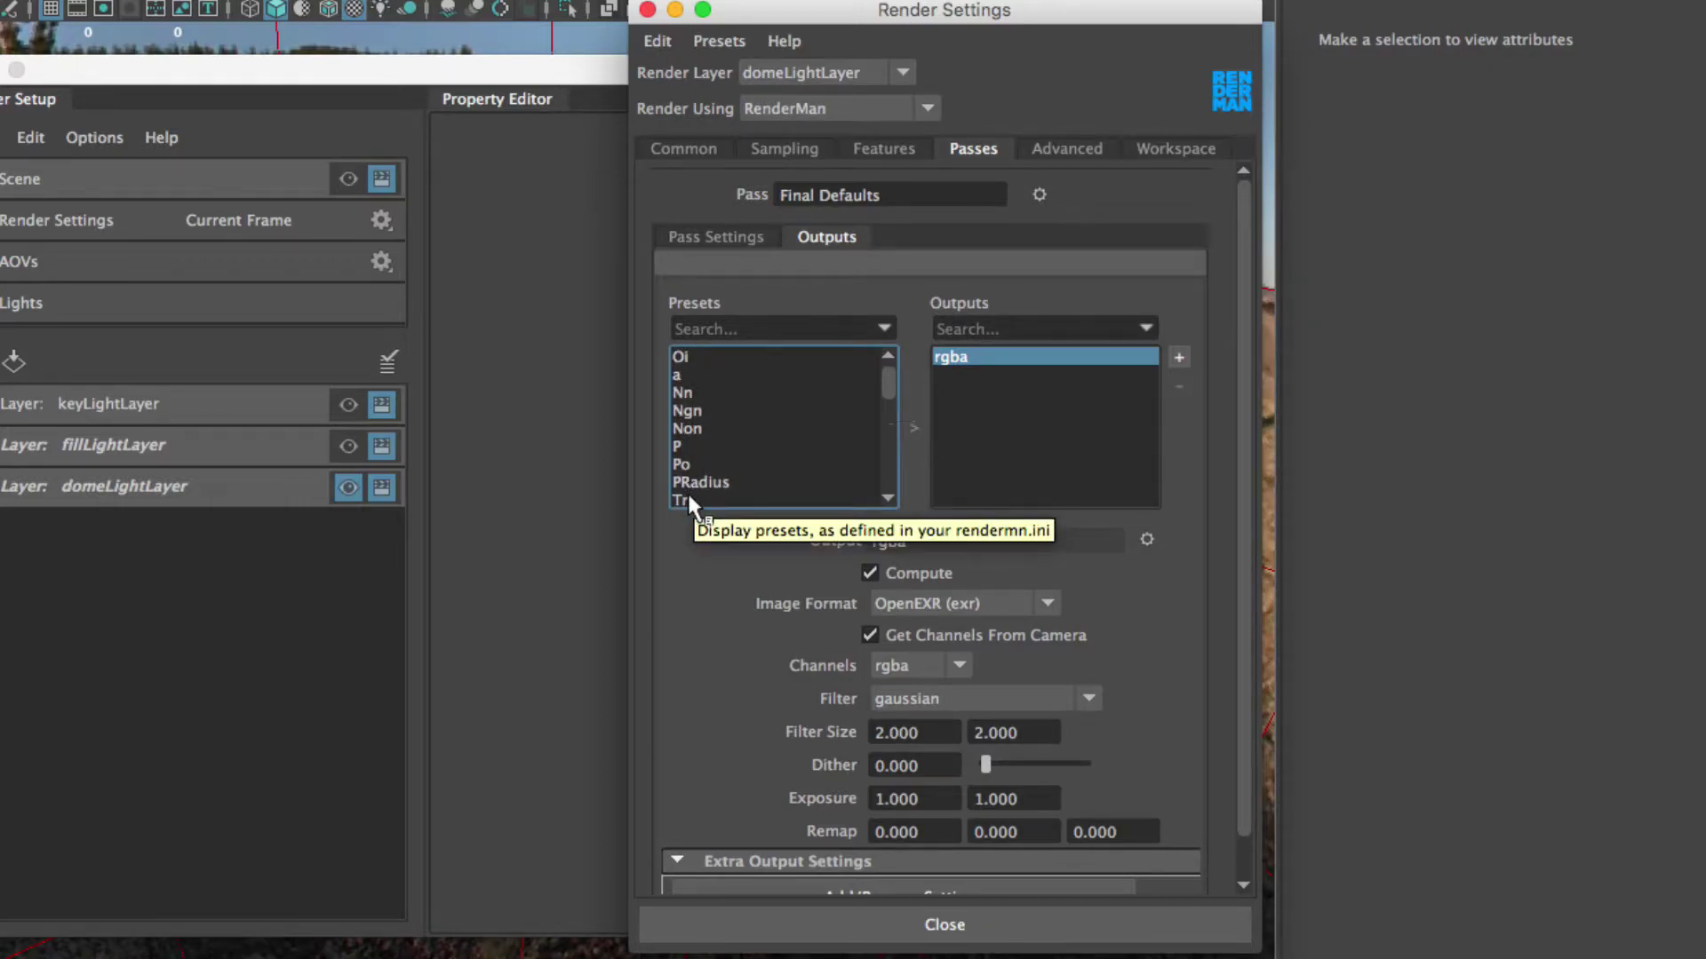
drag(886, 377, 884, 388)
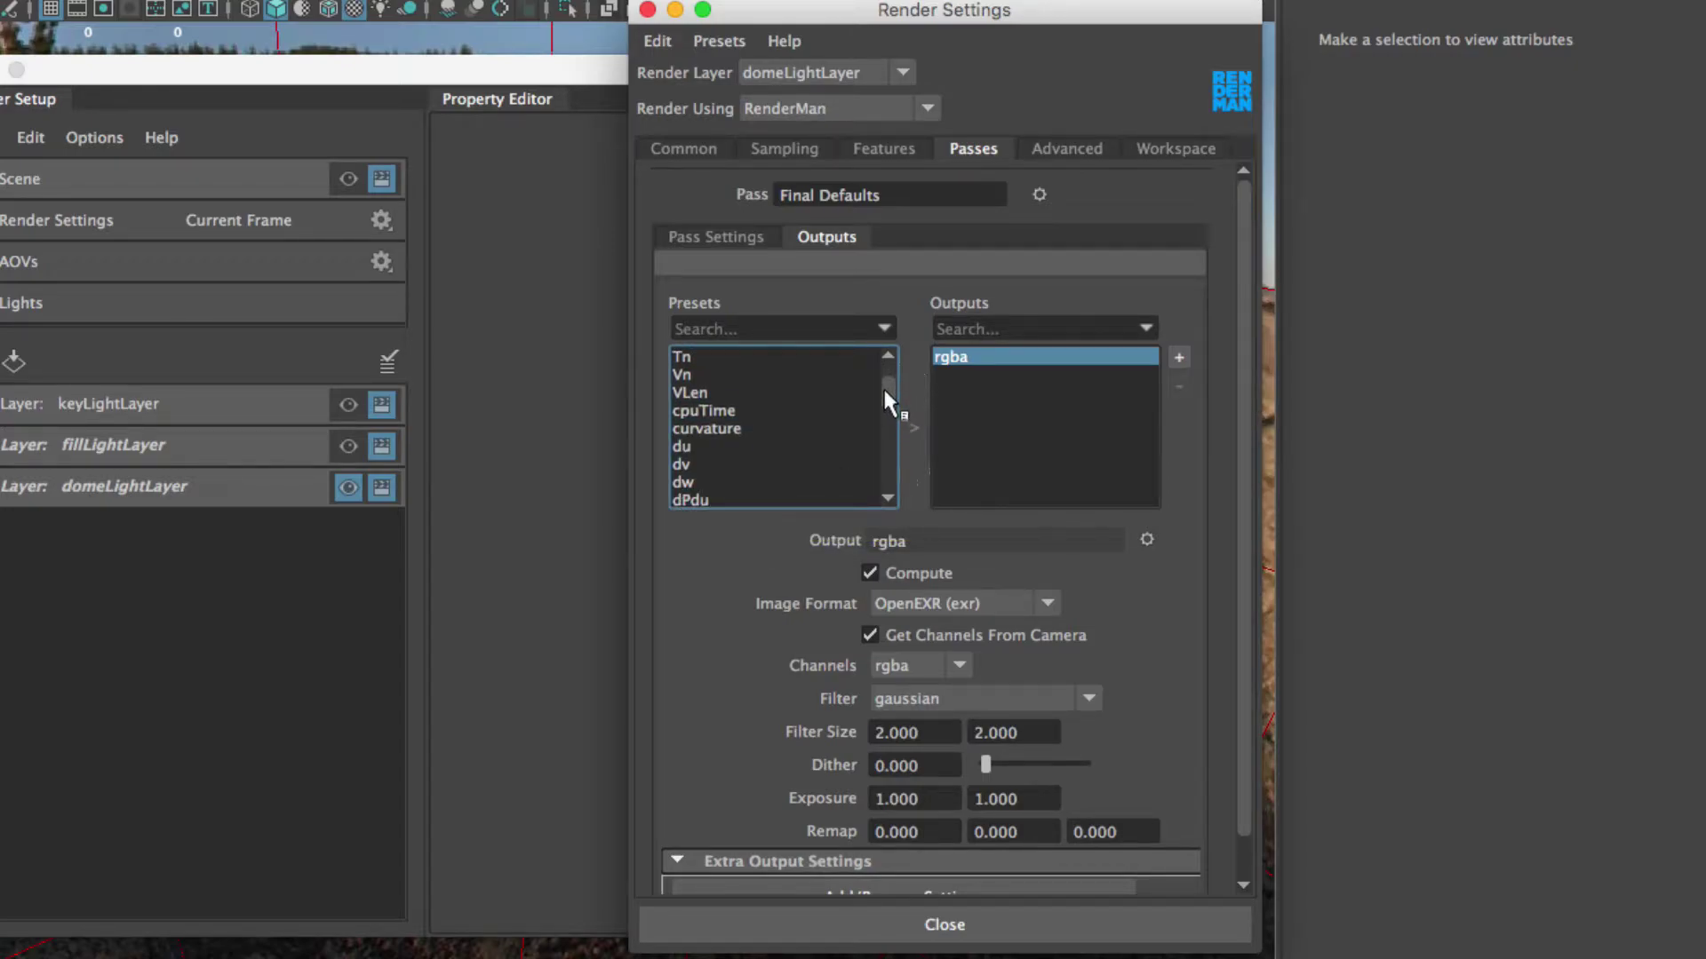
drag(884, 390, 884, 404)
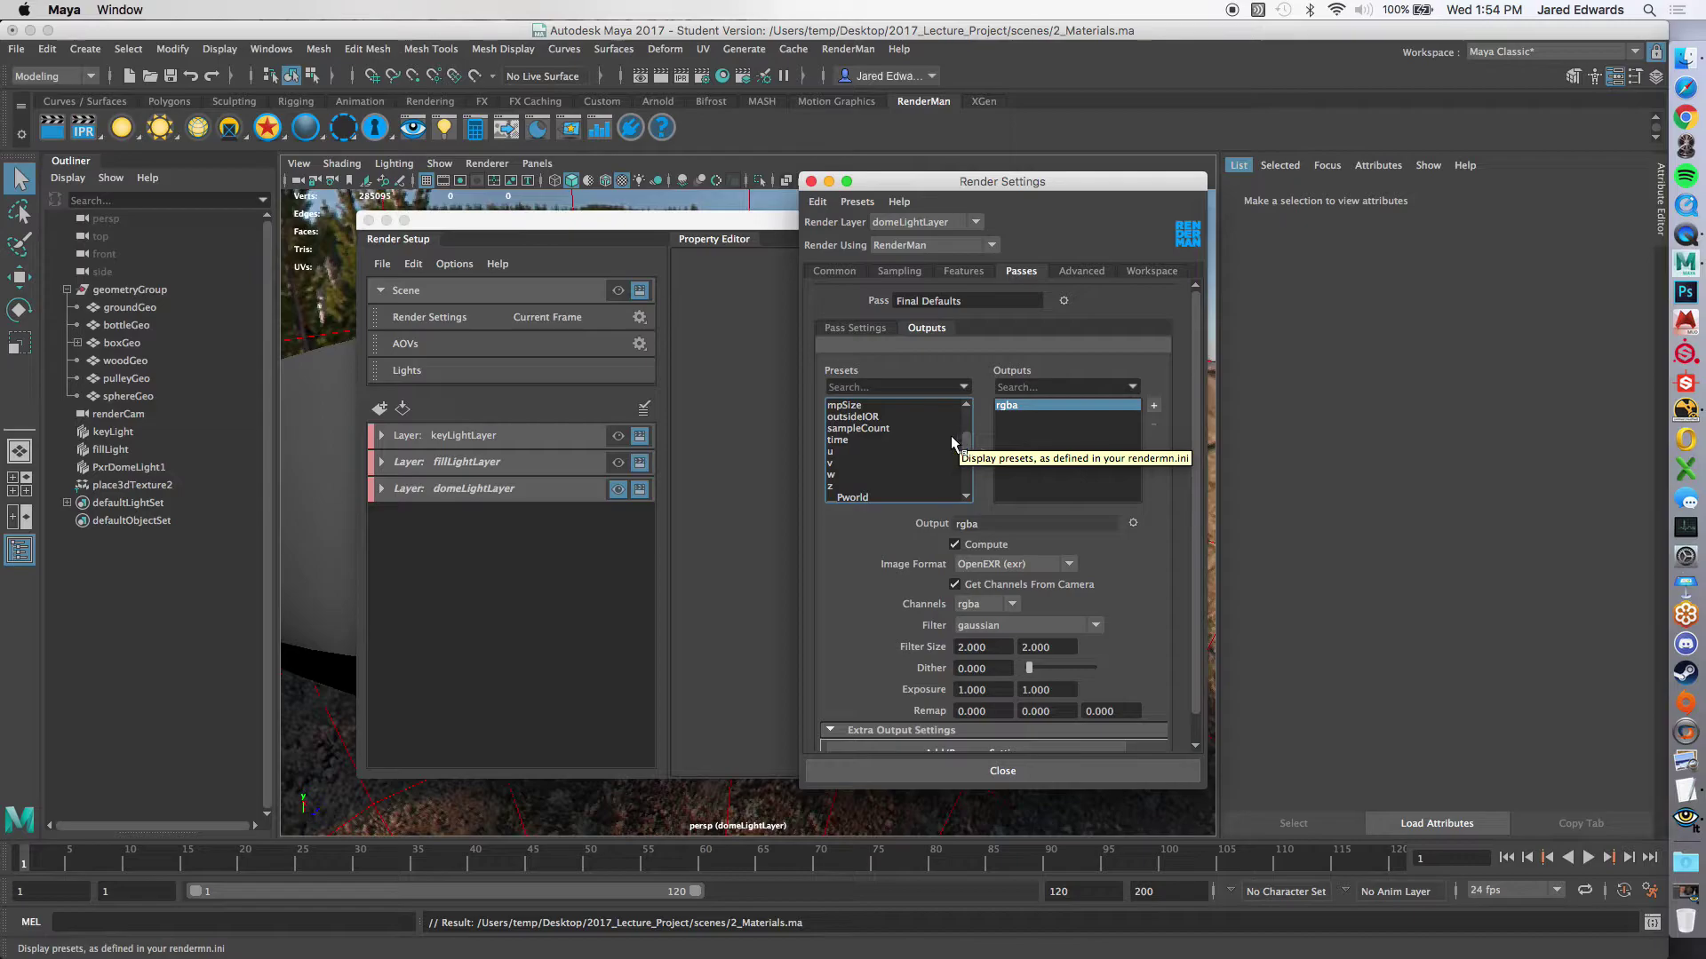
mouse_move(966, 441)
mouse_down()
mouse_move(969, 414)
mouse_move(967, 446)
mouse_up()
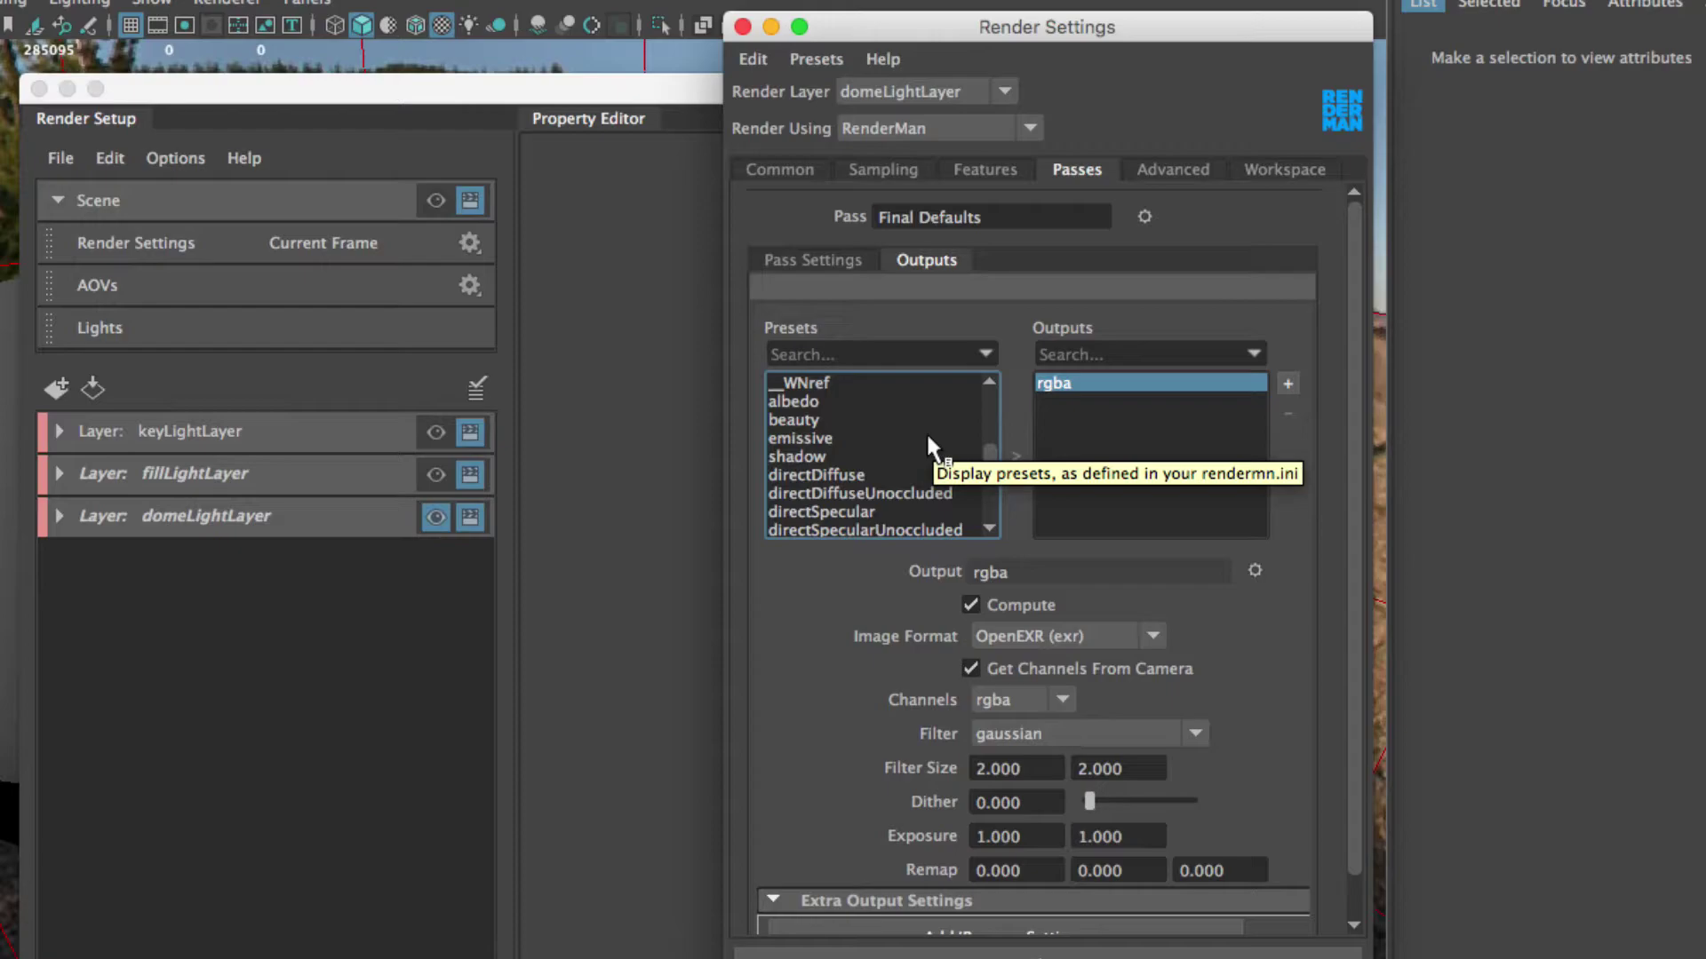
scroll(987, 455, down, 2)
scroll(988, 451, up, 3)
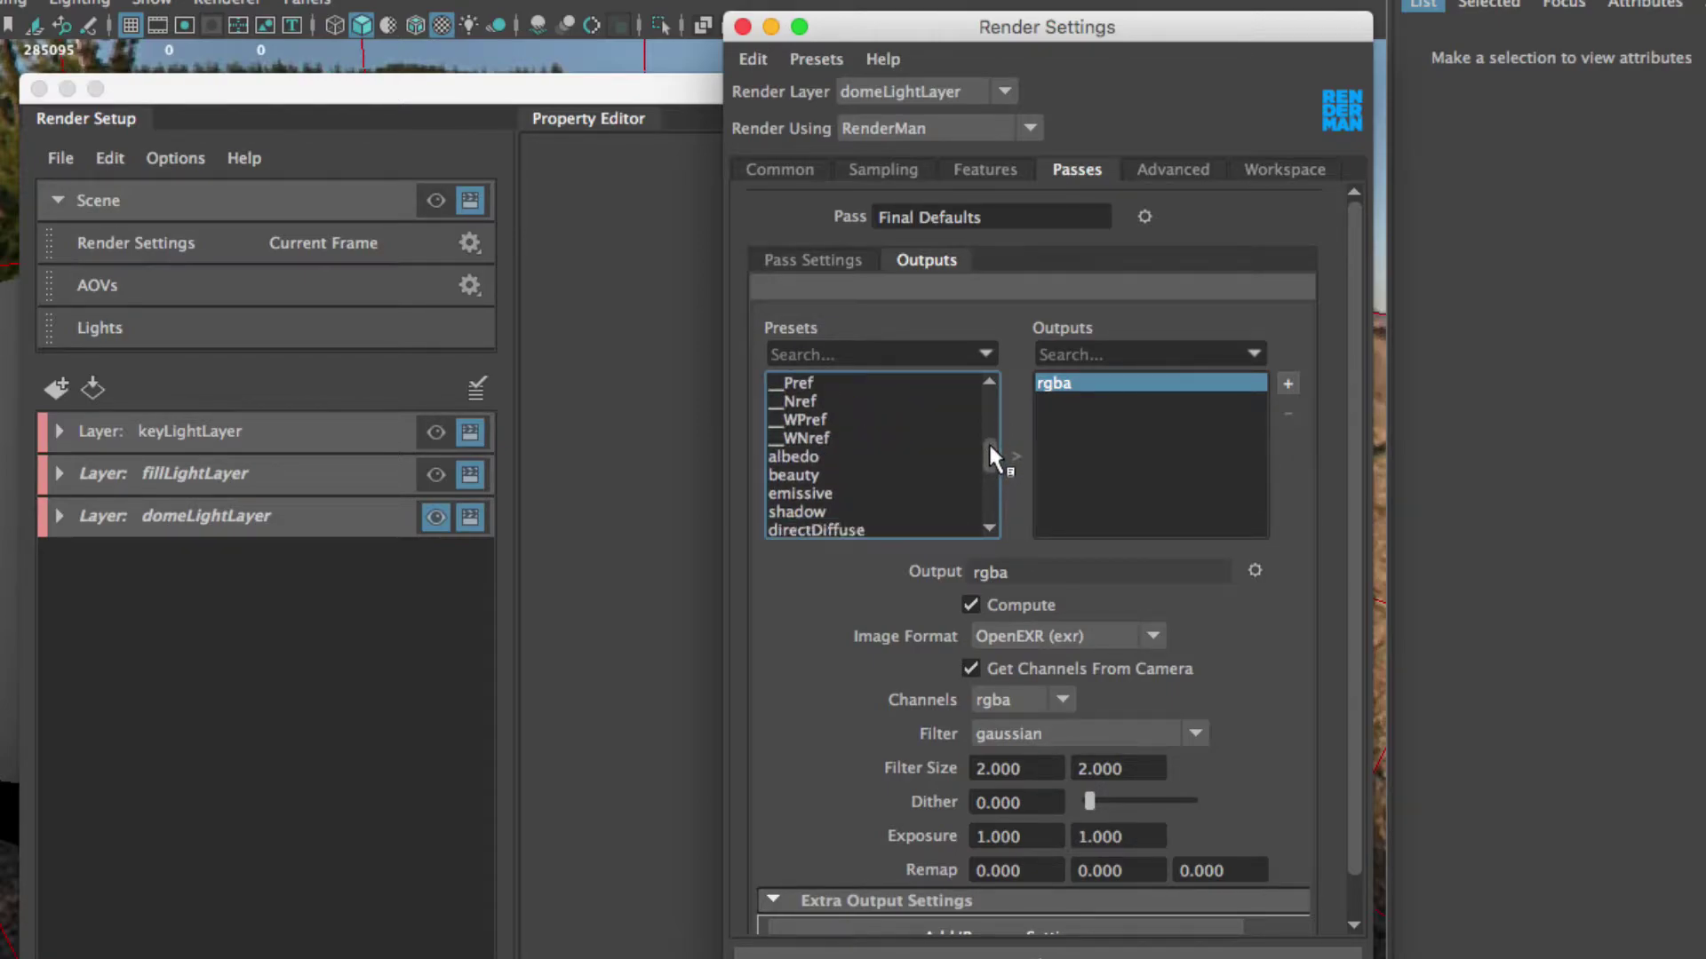
Step: Highlight the beauty, emissive, indirectSpecular and transmissive presets one after another in the list of available outputs
click(810, 475)
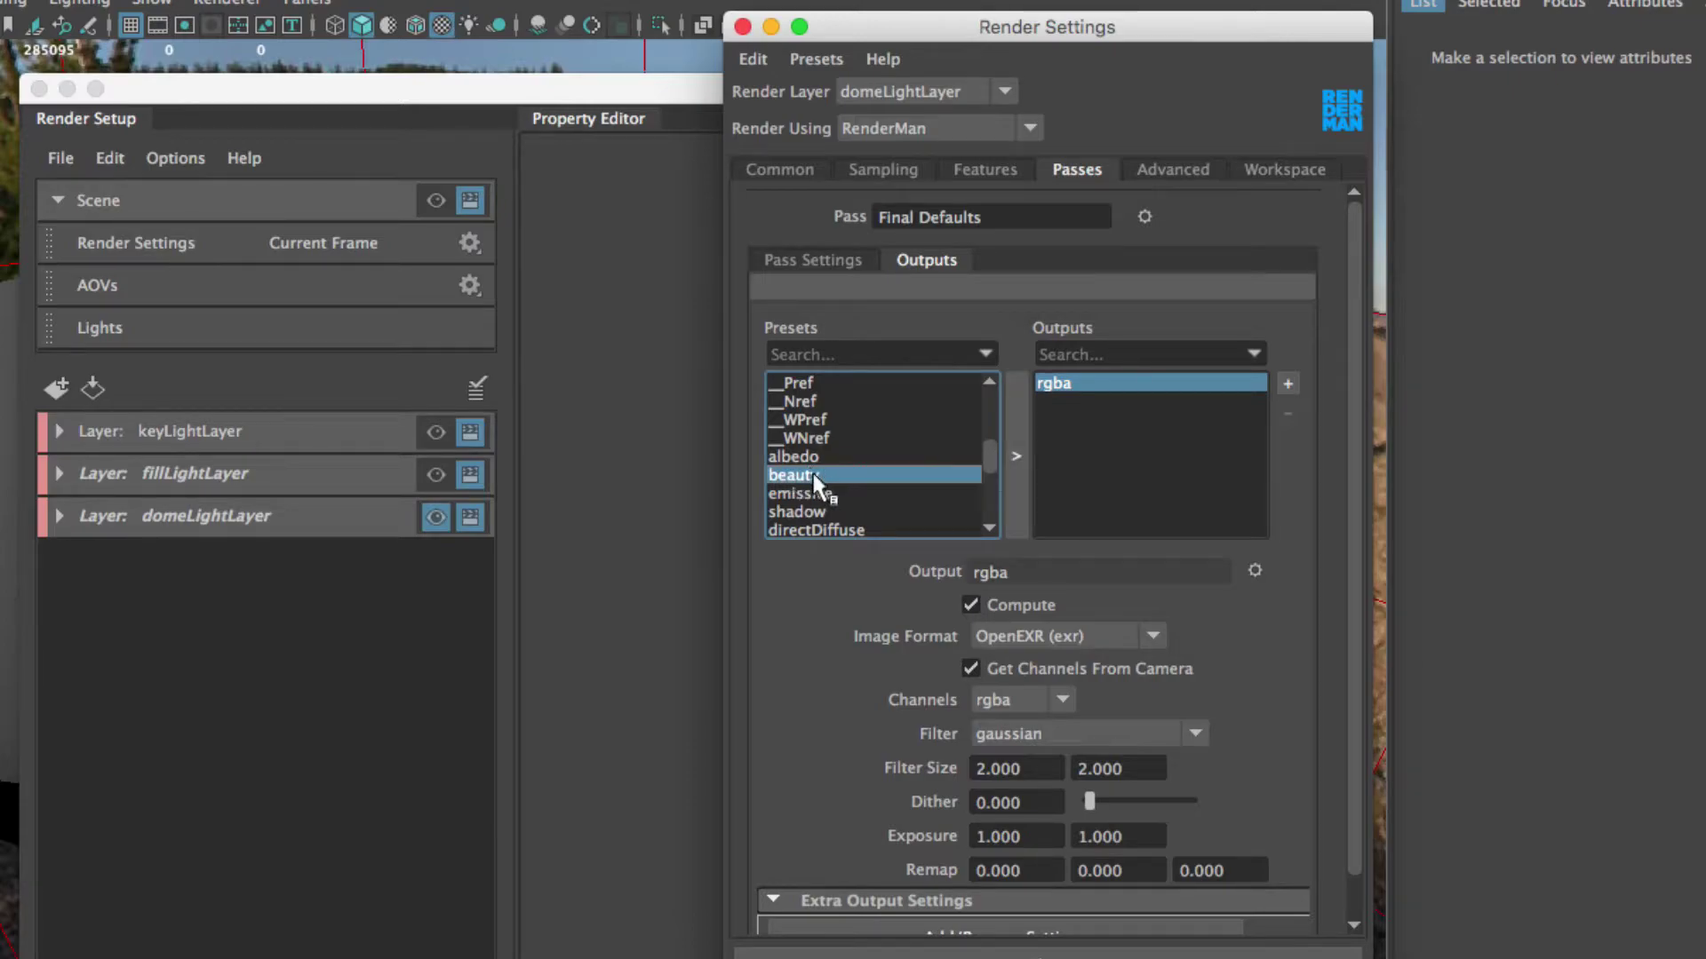
click(828, 493)
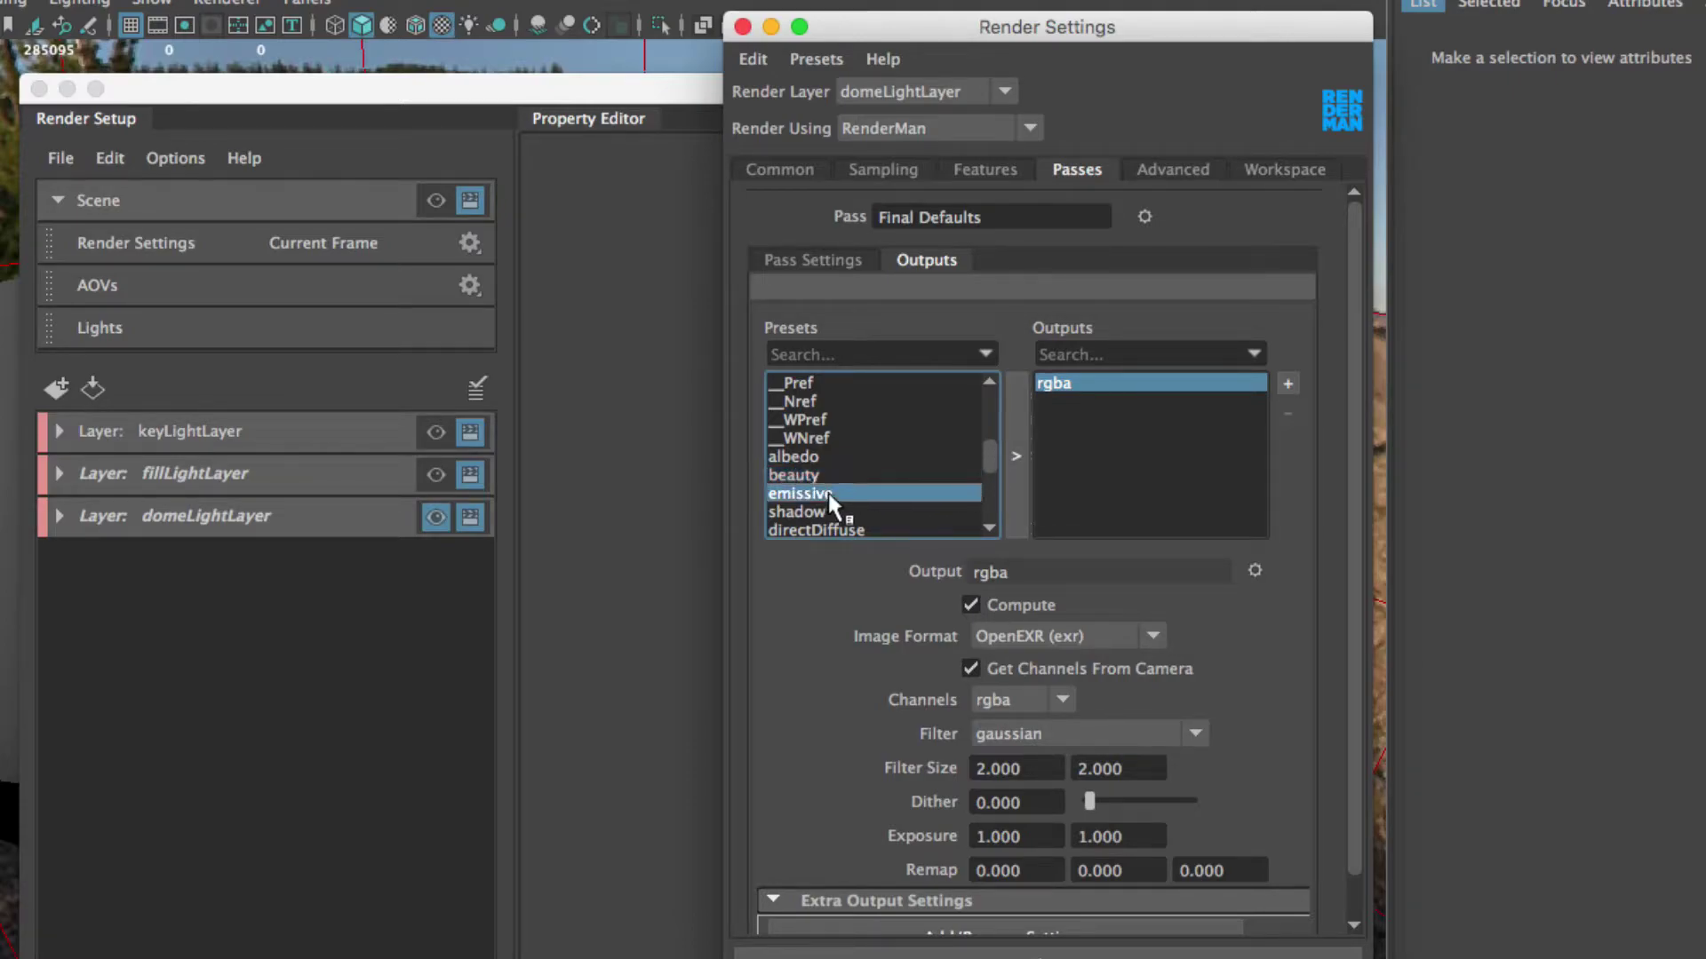
scroll(993, 462, down, 5)
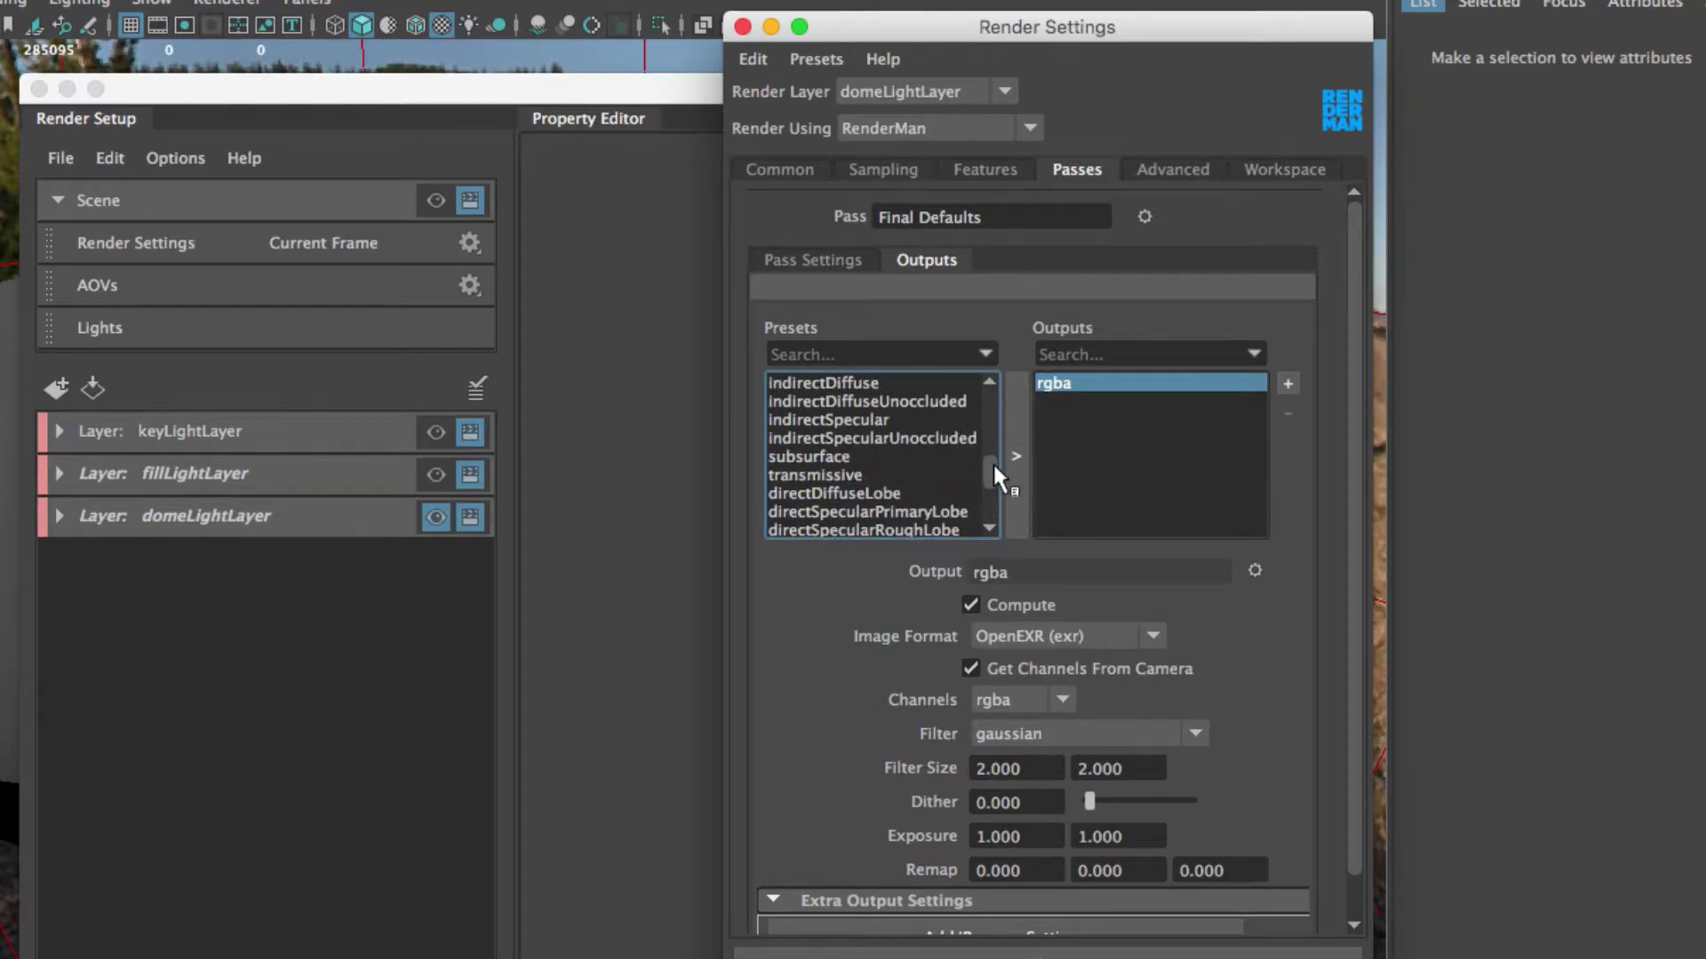
click(835, 423)
click(835, 473)
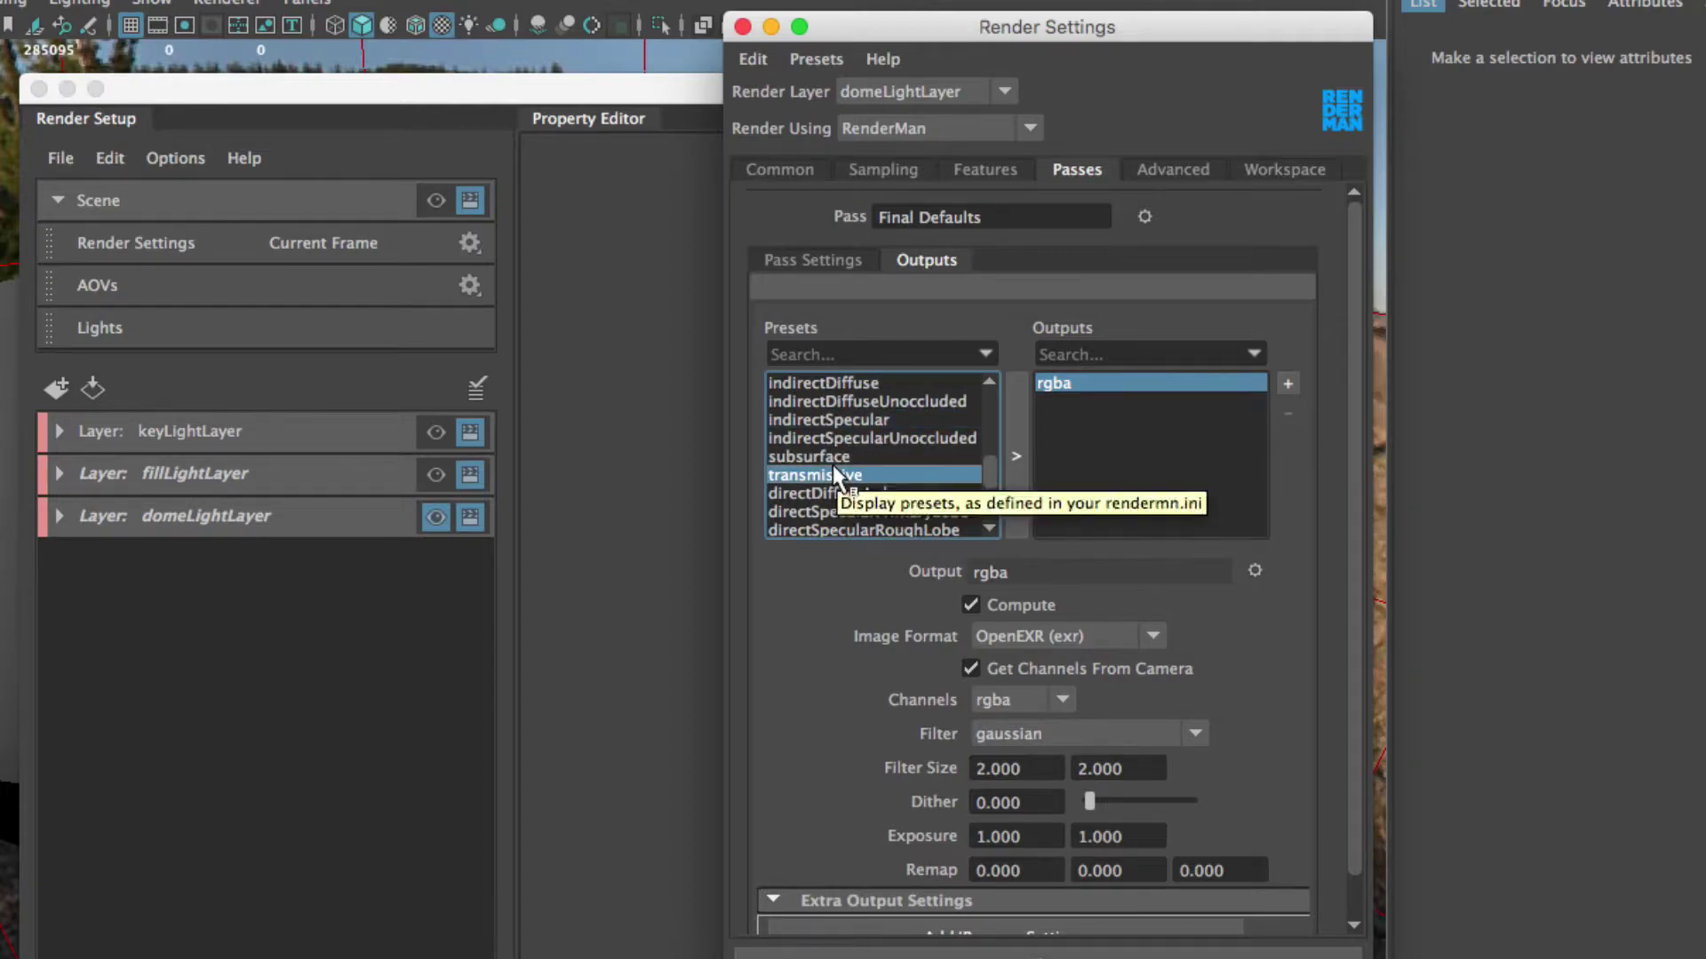
Step: Examine the direct and indirect diffuse and specular lobe presets in the list of available outputs
drag(989, 461, 988, 470)
click(839, 419)
scroll(851, 445, up, 3)
scroll(857, 460, up, 4)
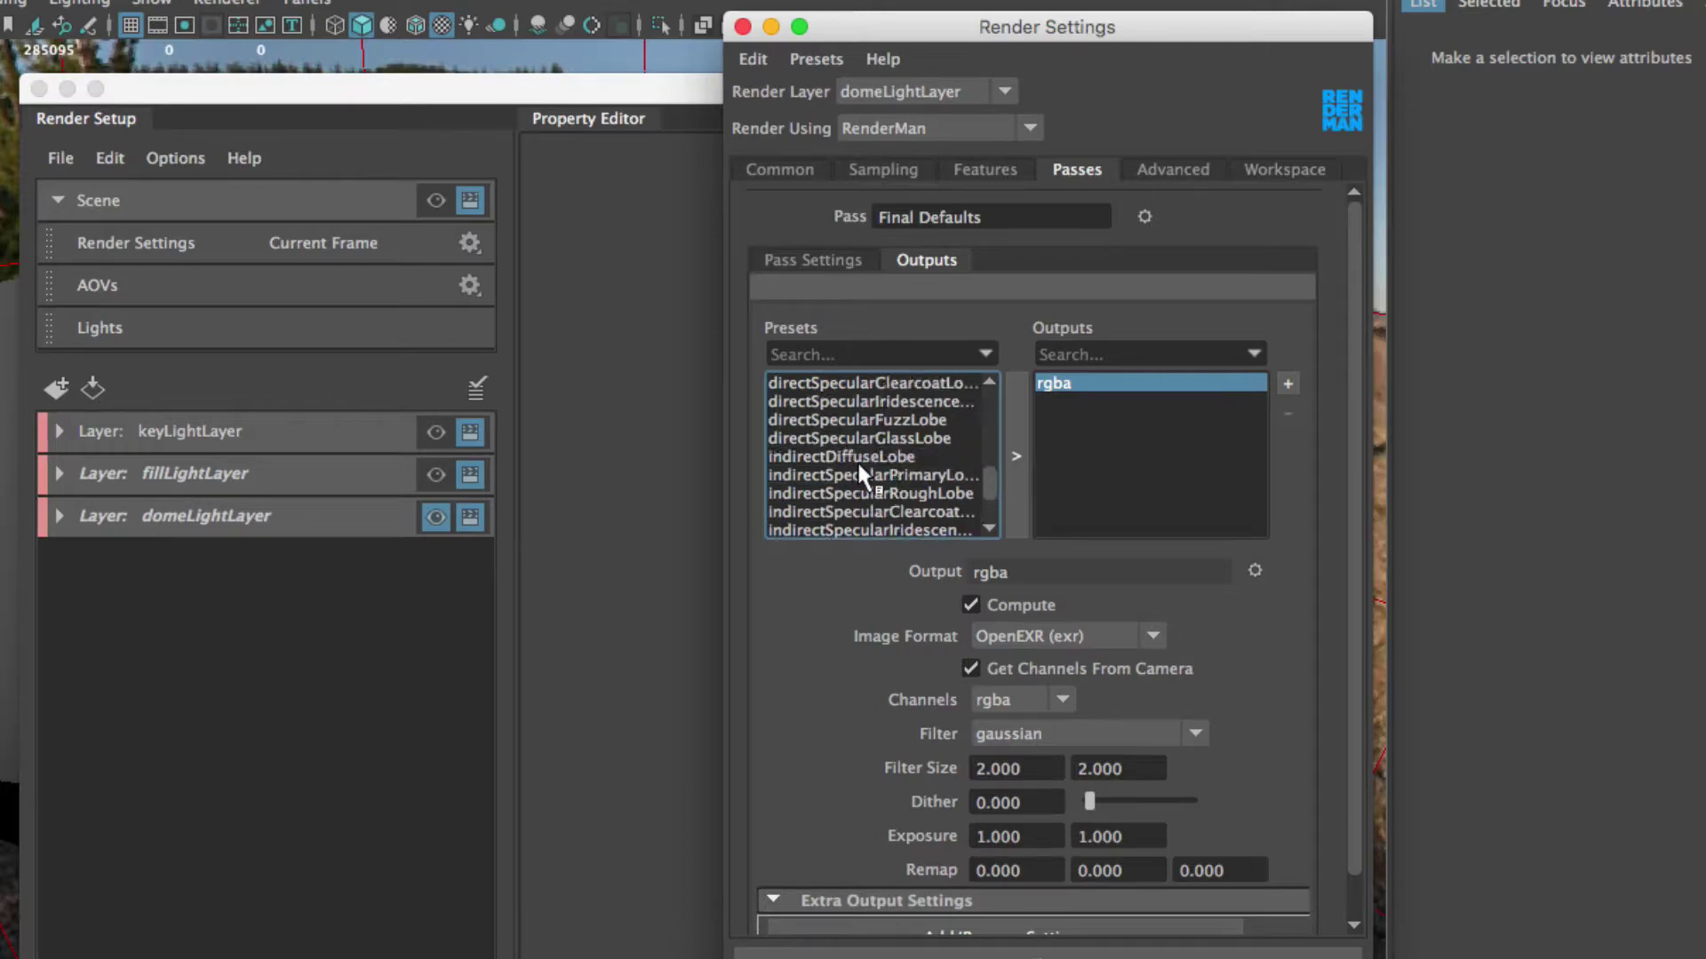
Step: Add the directDiffuse preset to the outputs of the Final Defaults pass
click(835, 457)
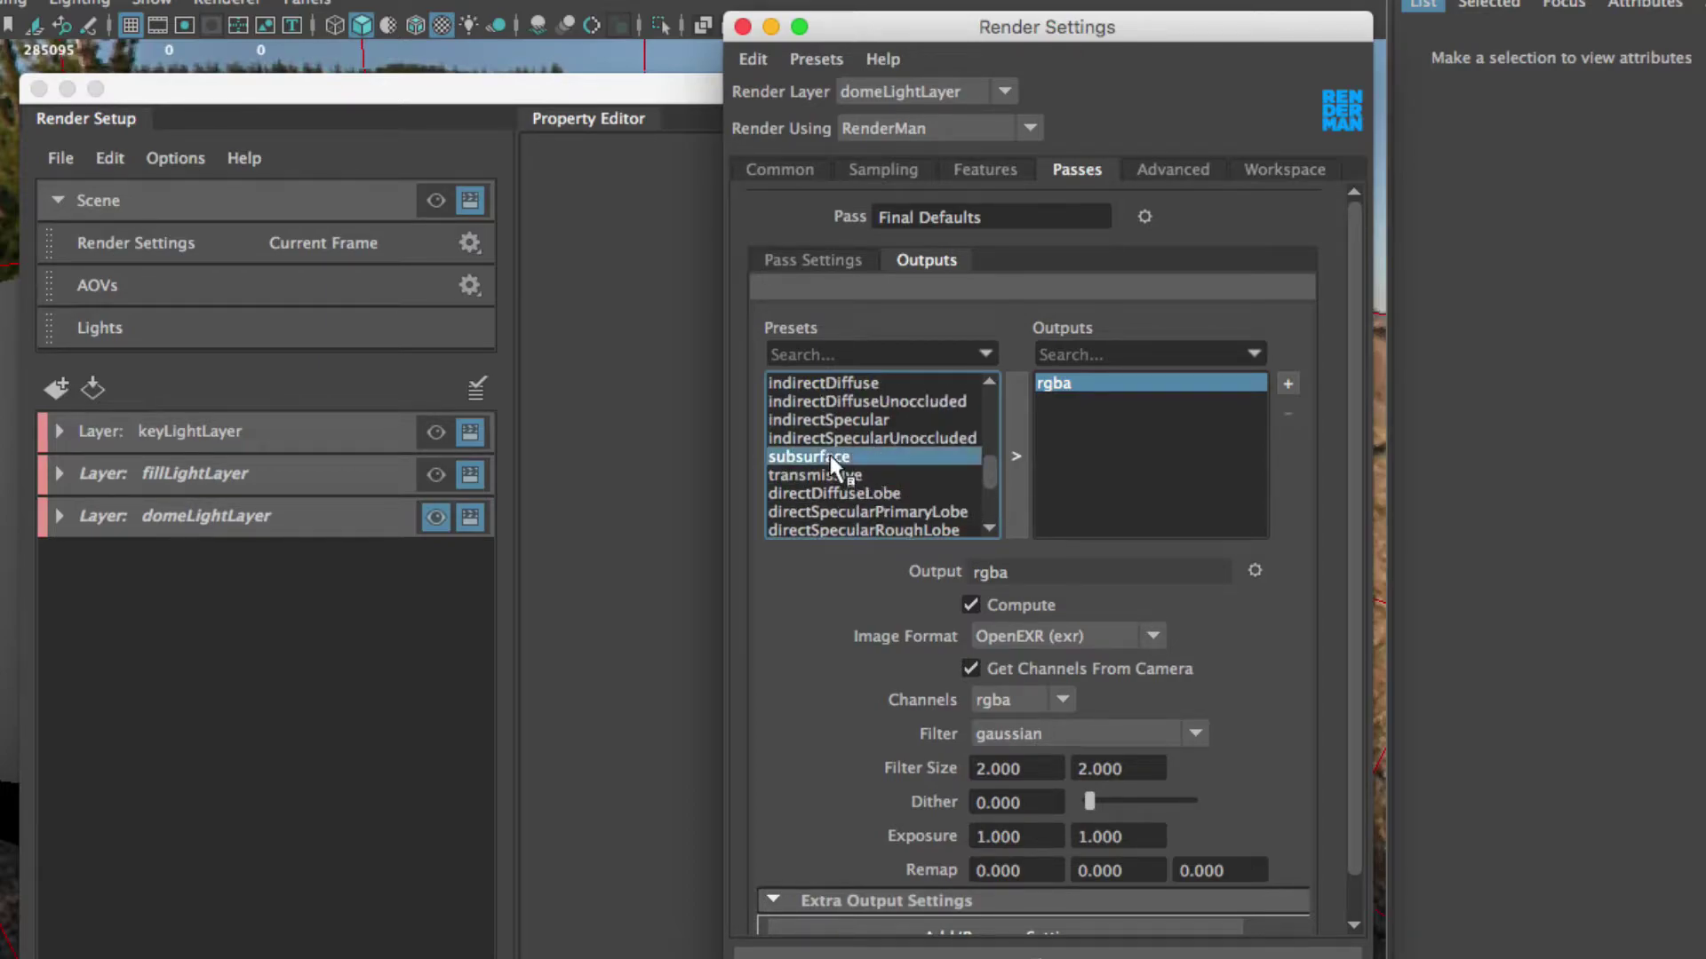
scroll(835, 464, up, 2)
scroll(835, 464, up, 1)
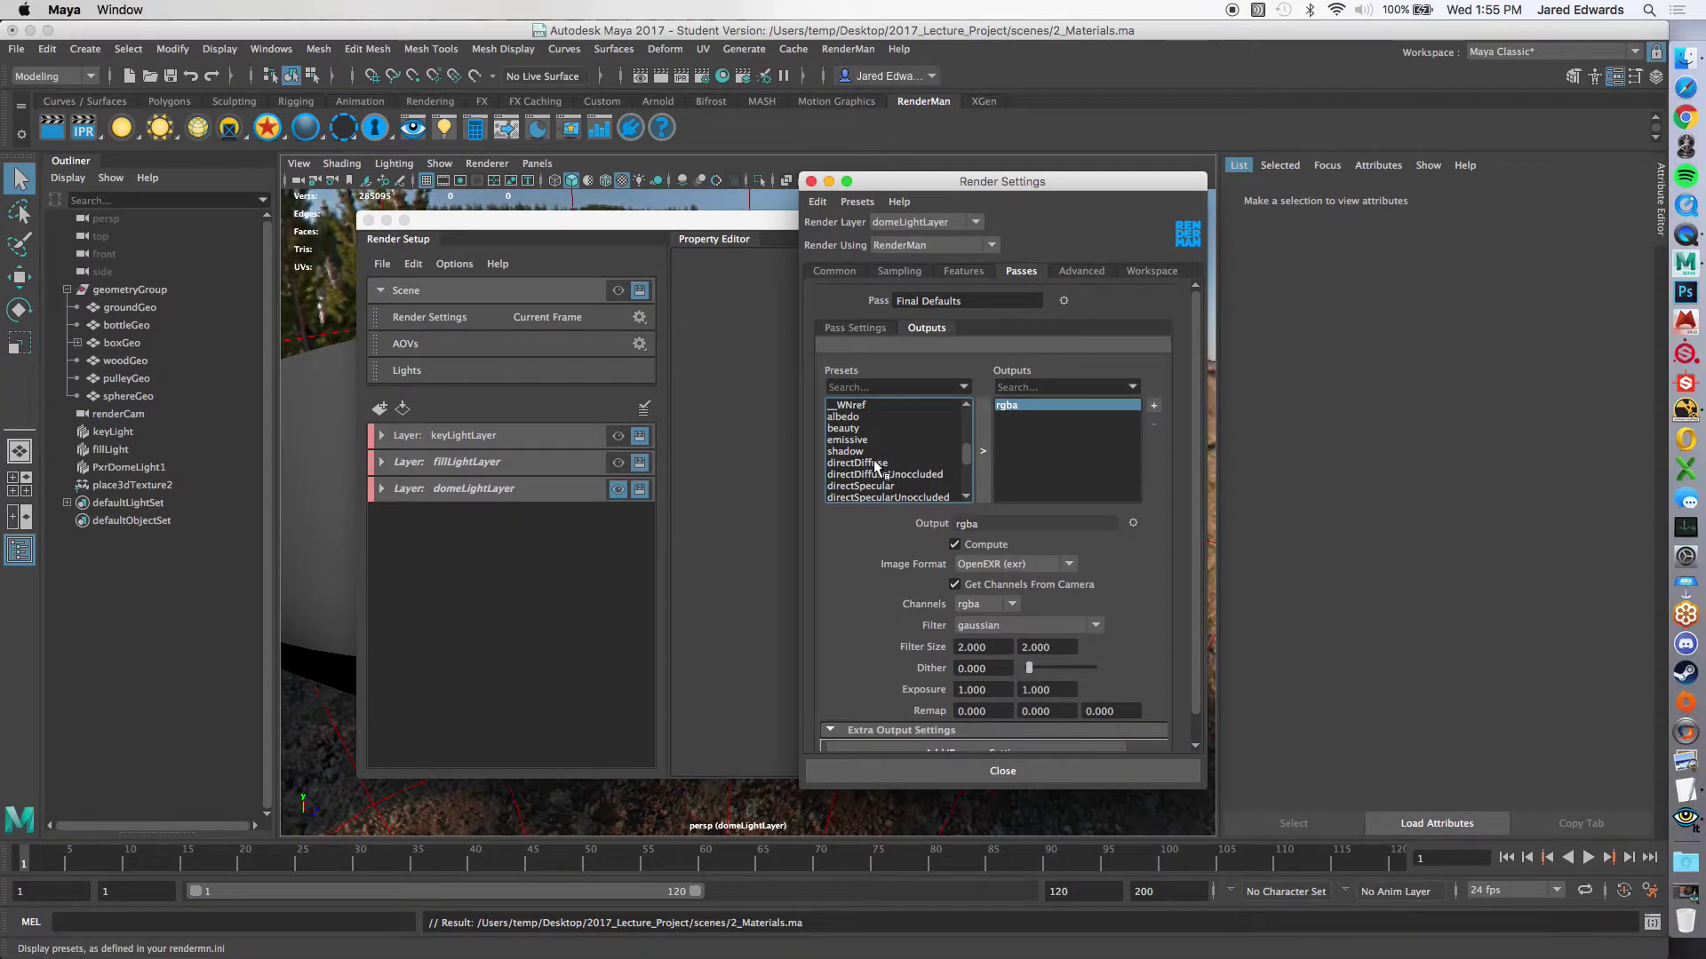
click(849, 472)
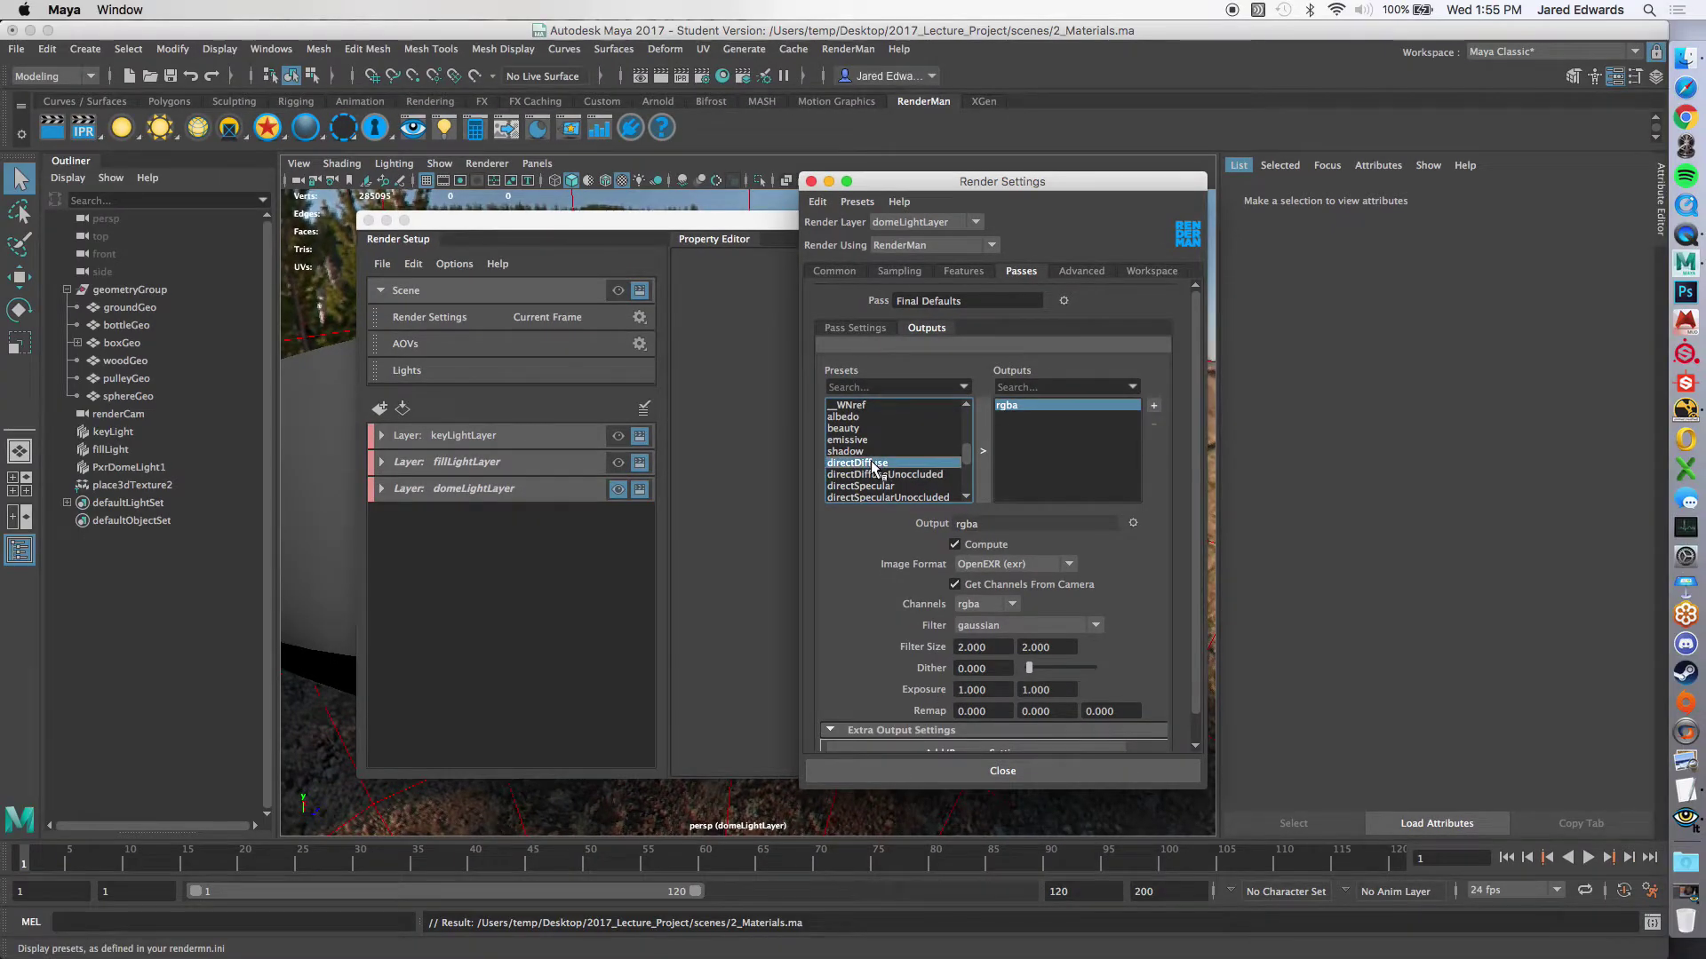
click(984, 453)
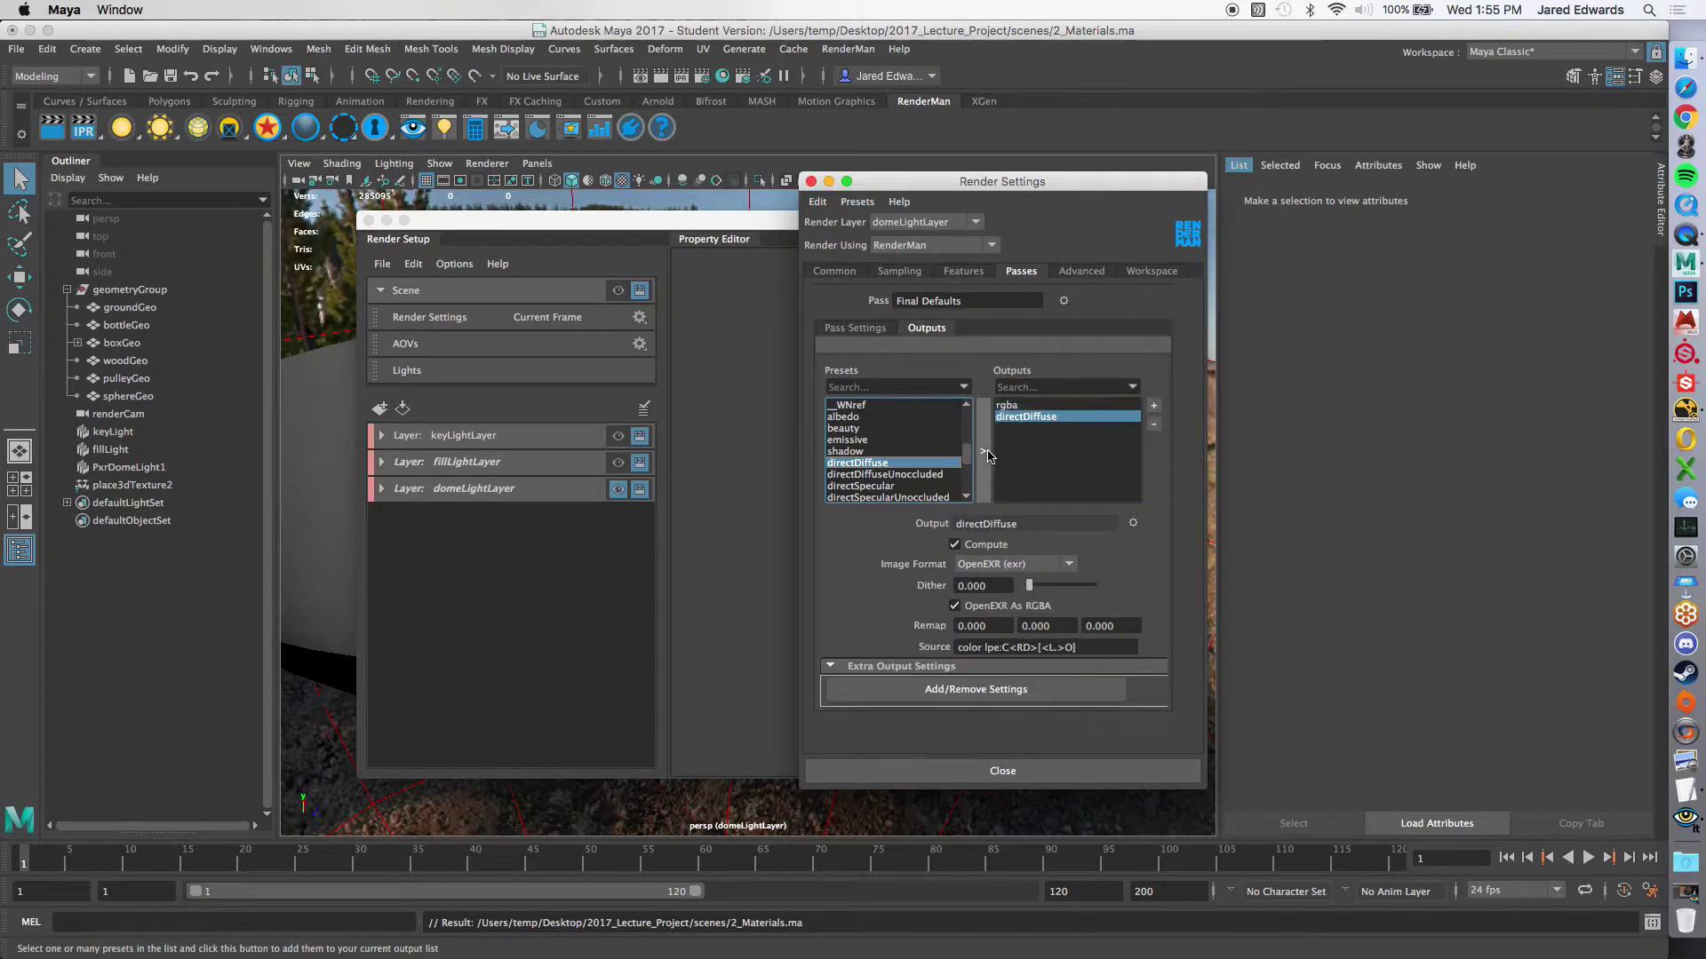
click(1021, 420)
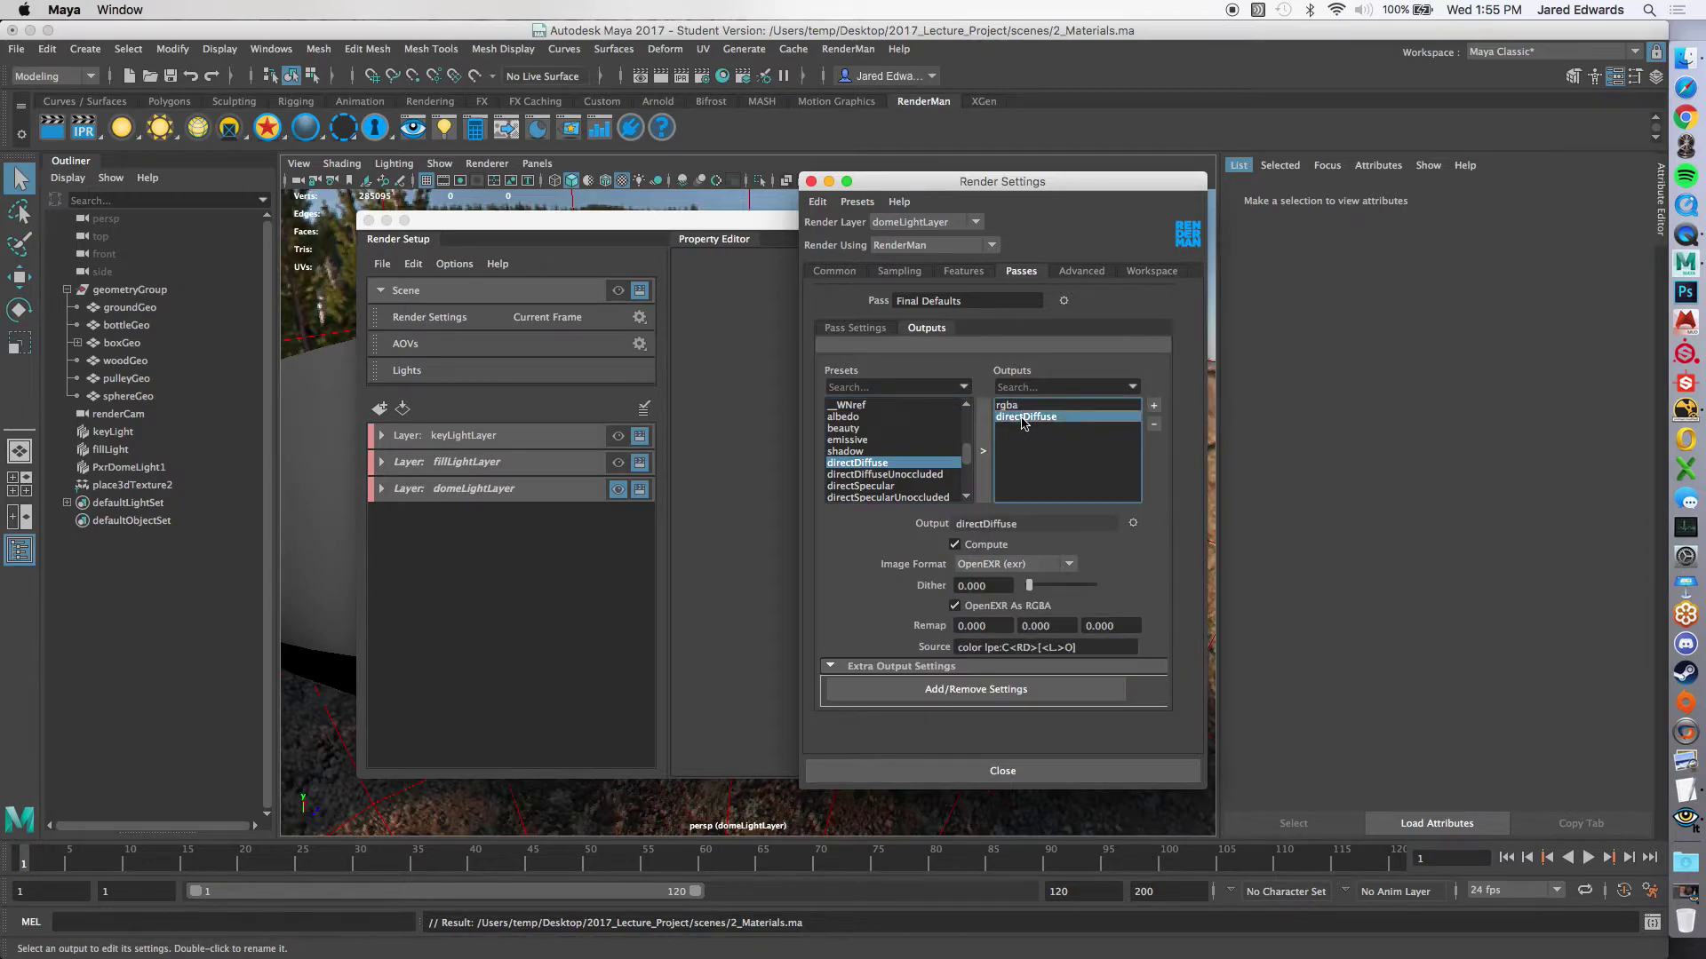
Step: Add the directSpecular and indirectDiffuse presets together to the pass outputs
click(885, 486)
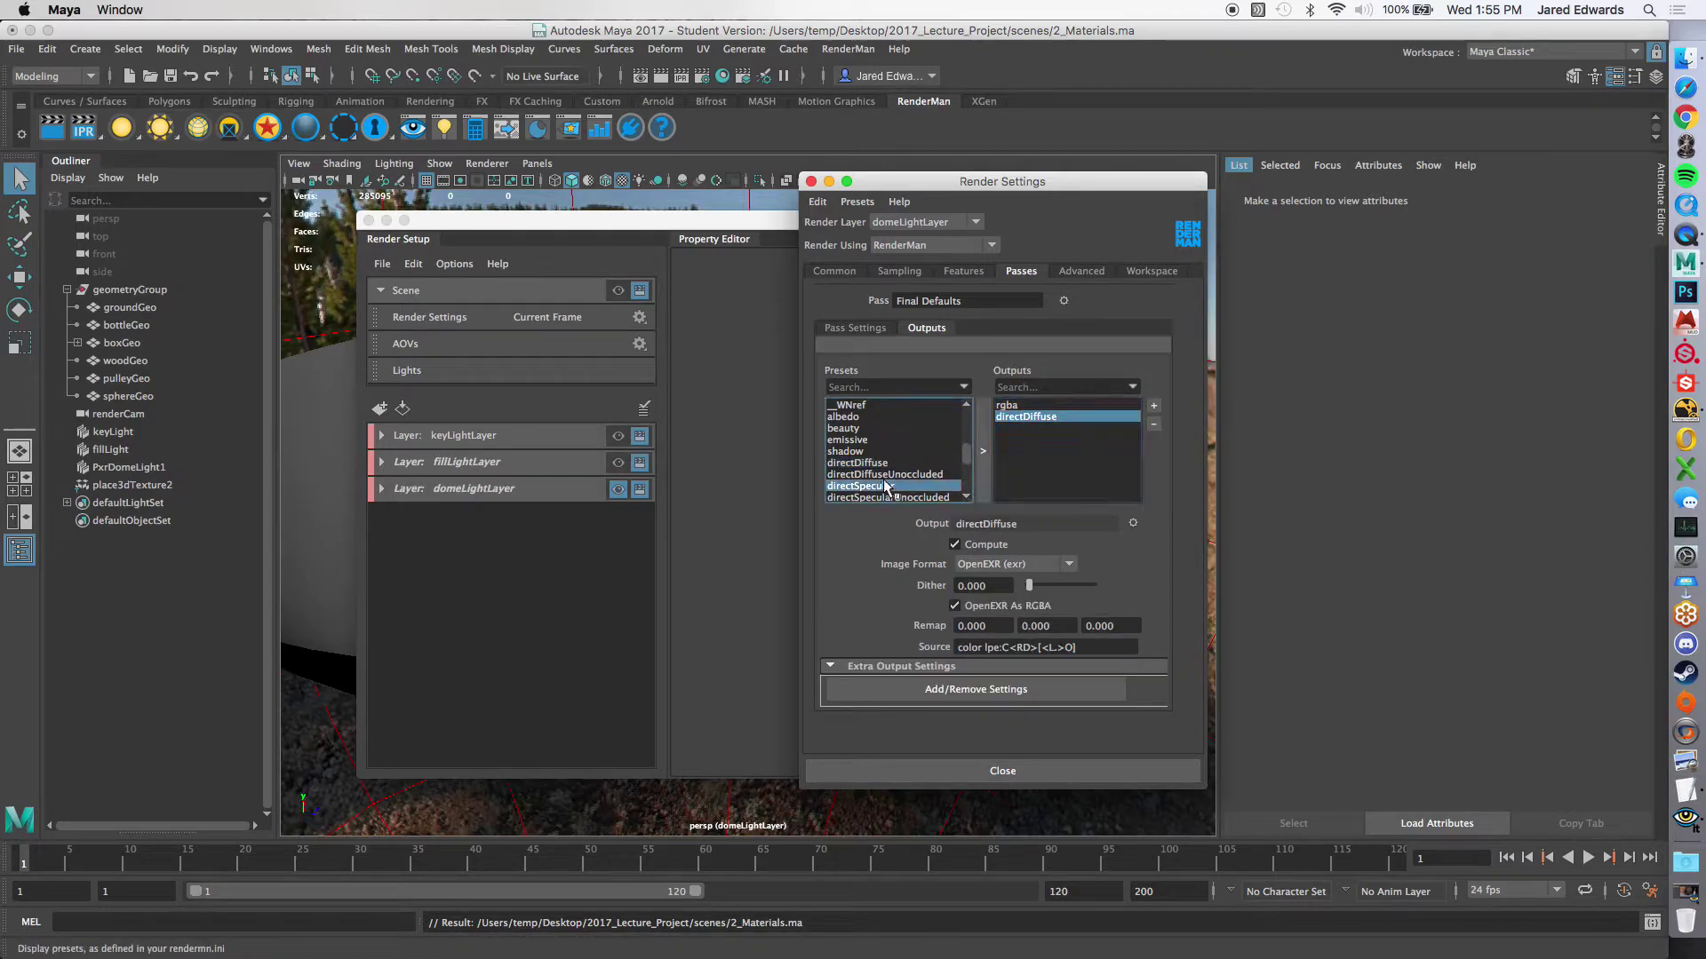
scroll(885, 486, down, 1)
super+click(869, 476)
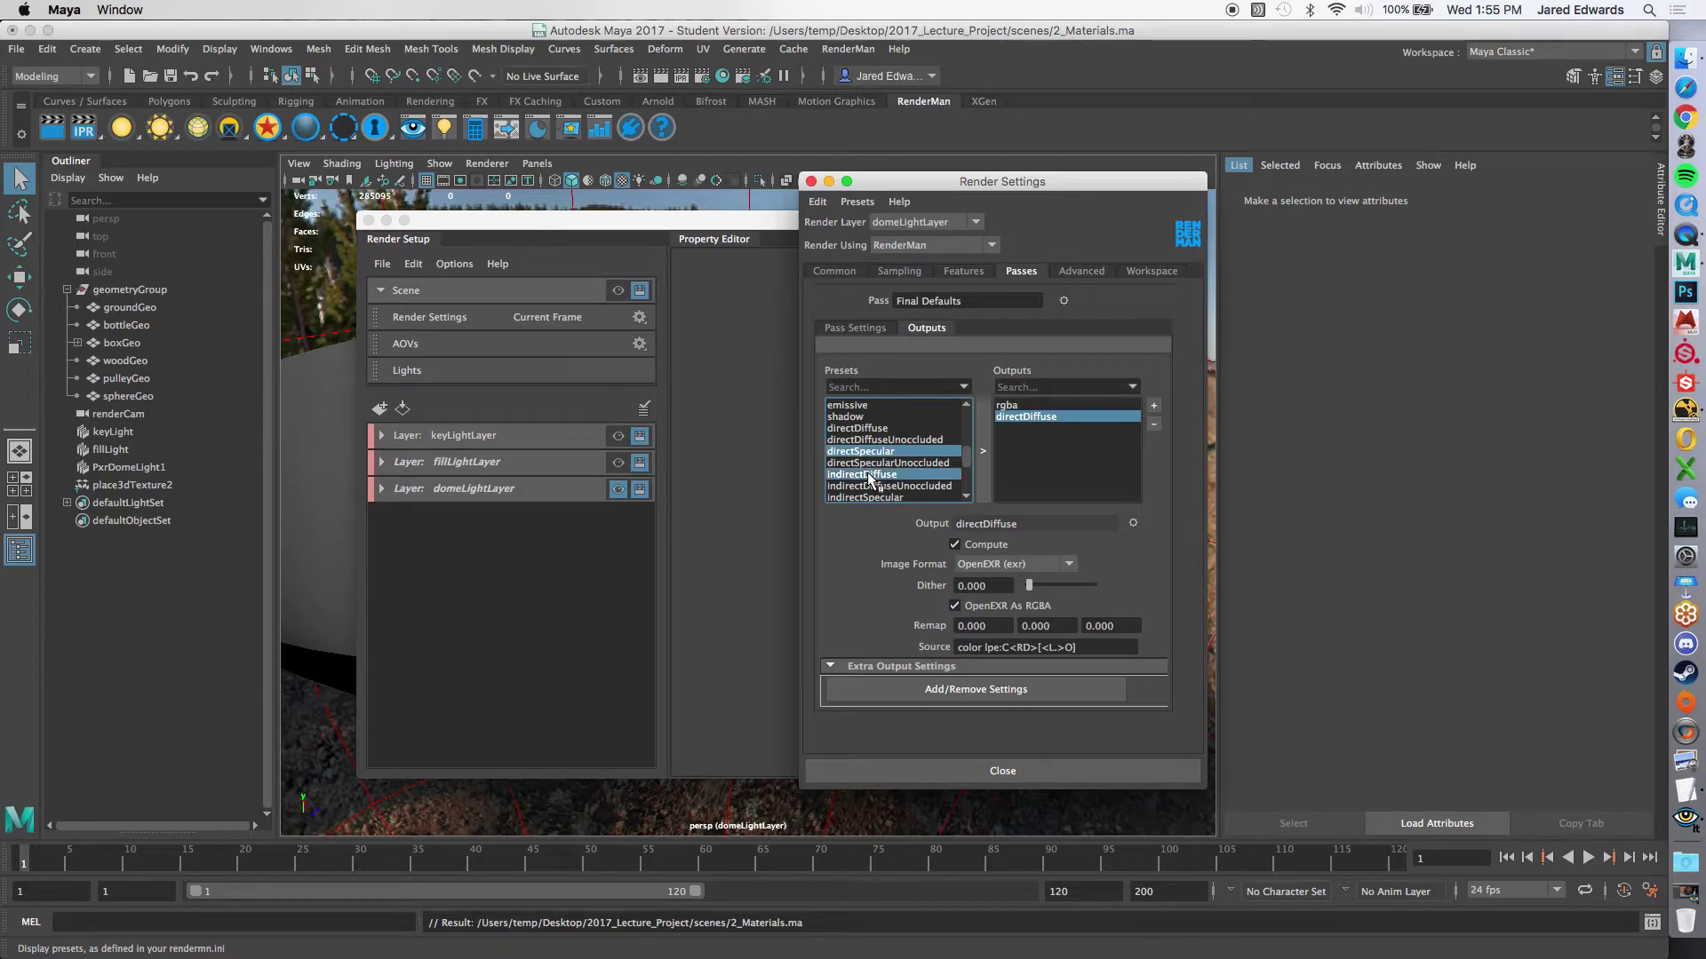
click(984, 452)
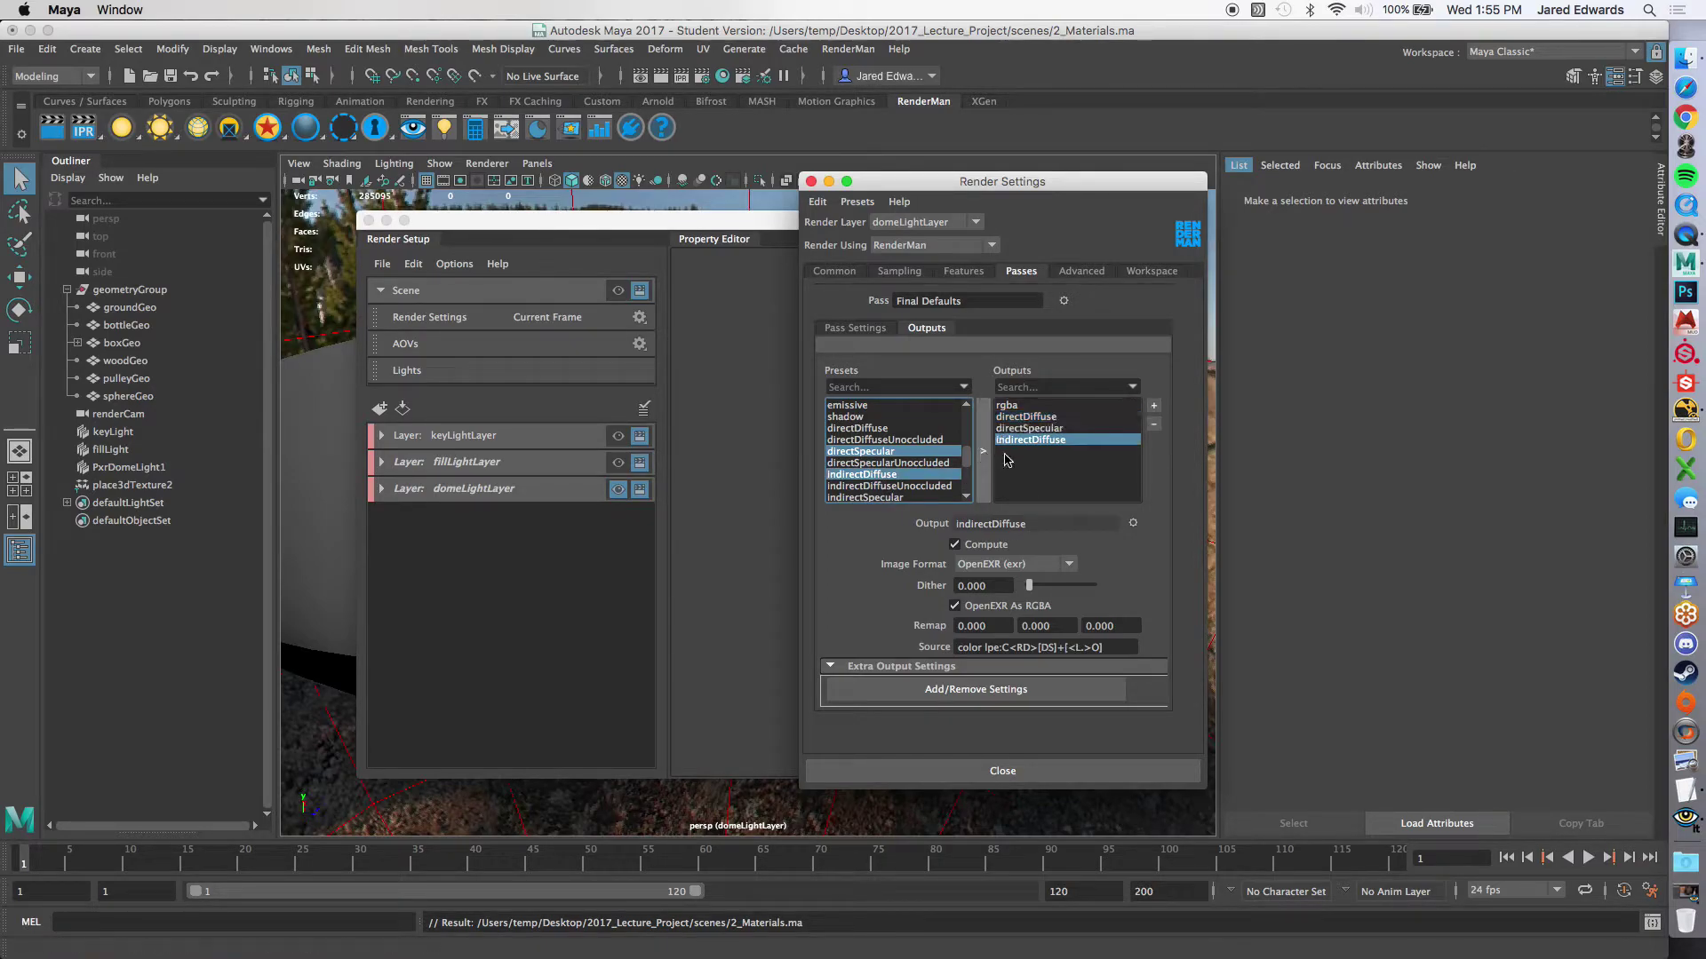
click(1066, 465)
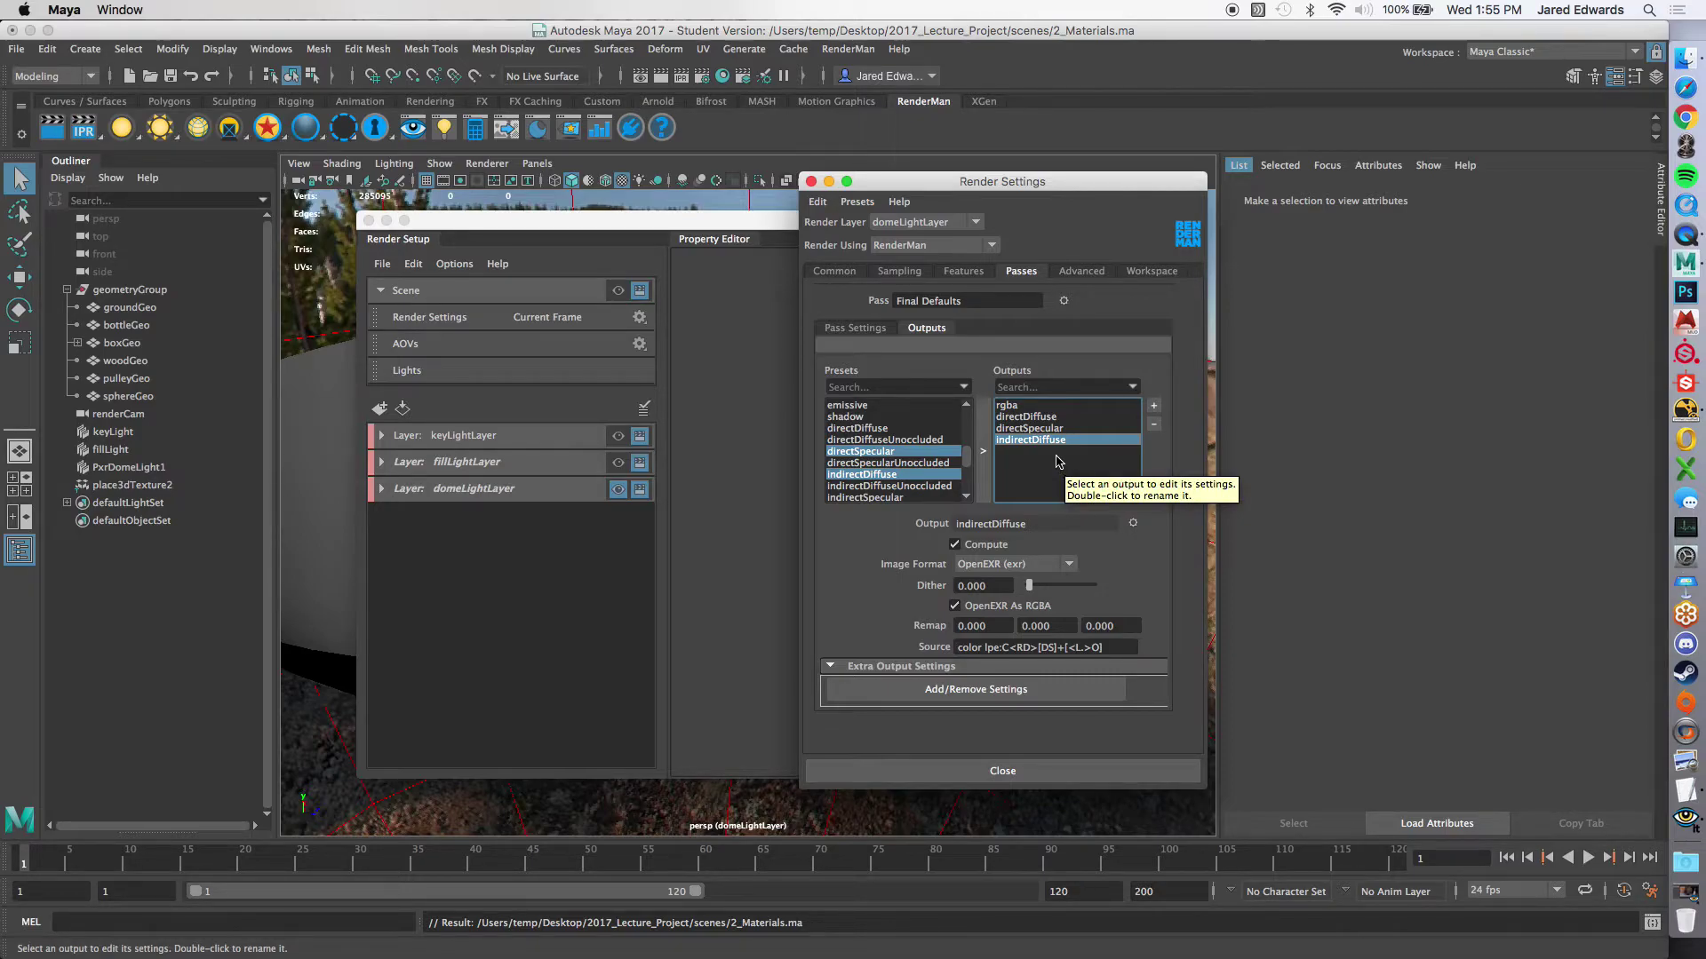
Step: Look at the settings of the rgba, directDiffuse, directSpecular and indirectDiffuse outputs one after another
click(1045, 406)
click(1044, 416)
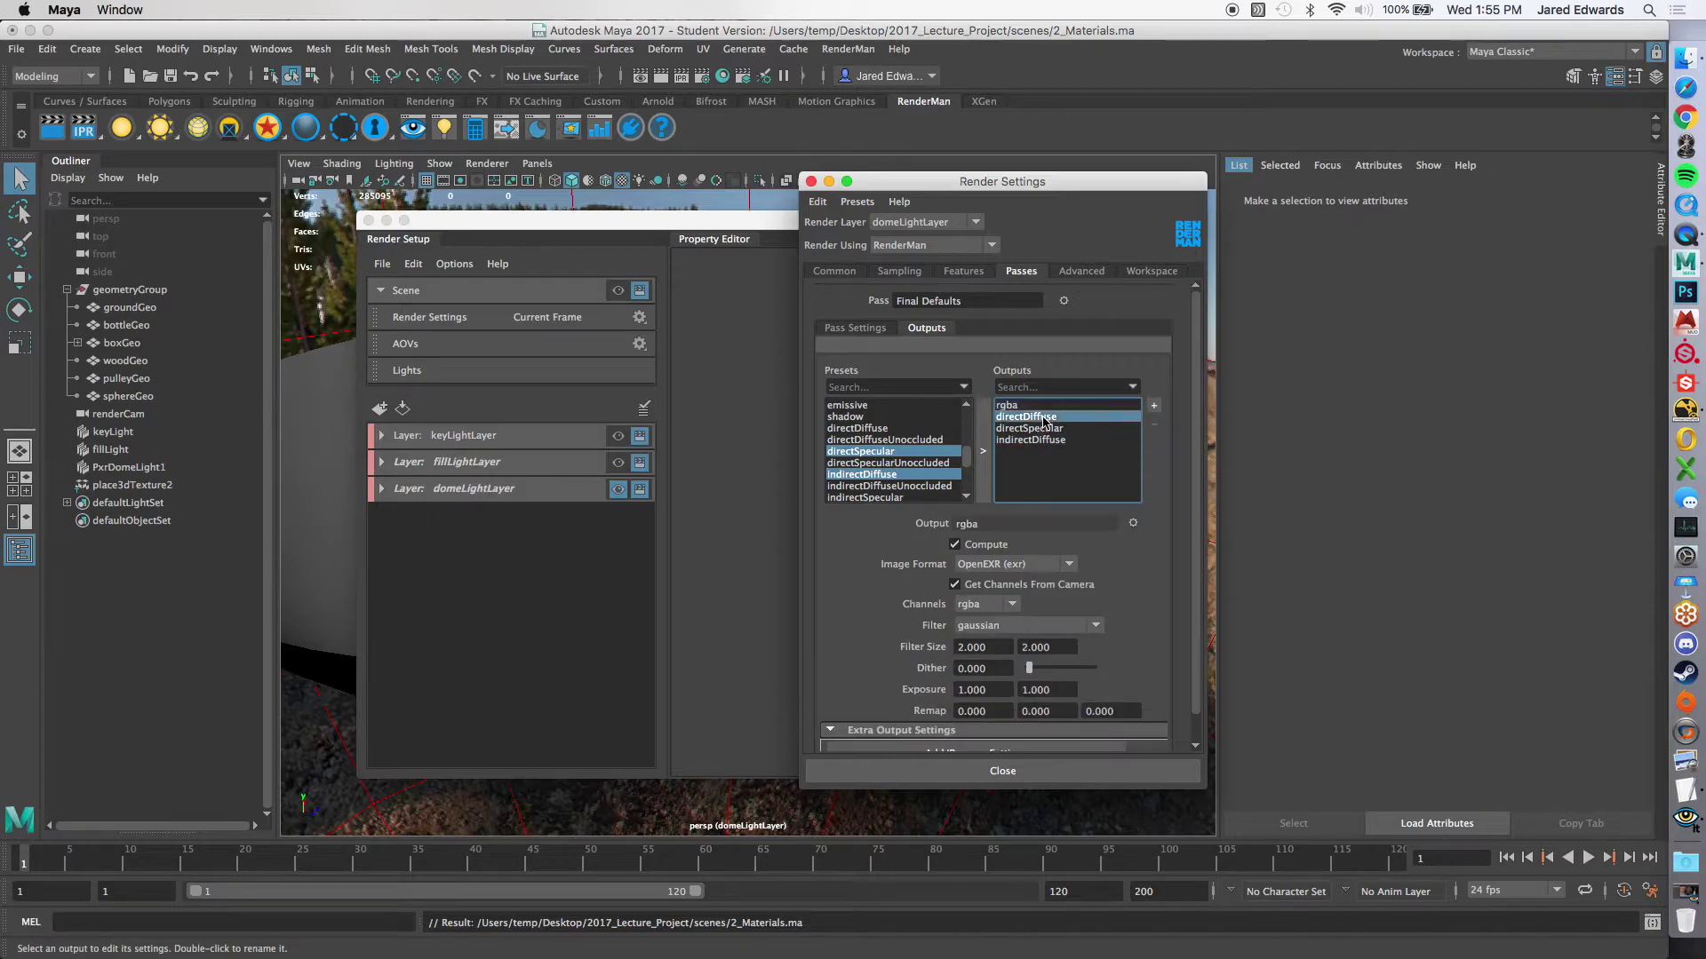
click(1045, 430)
click(1043, 440)
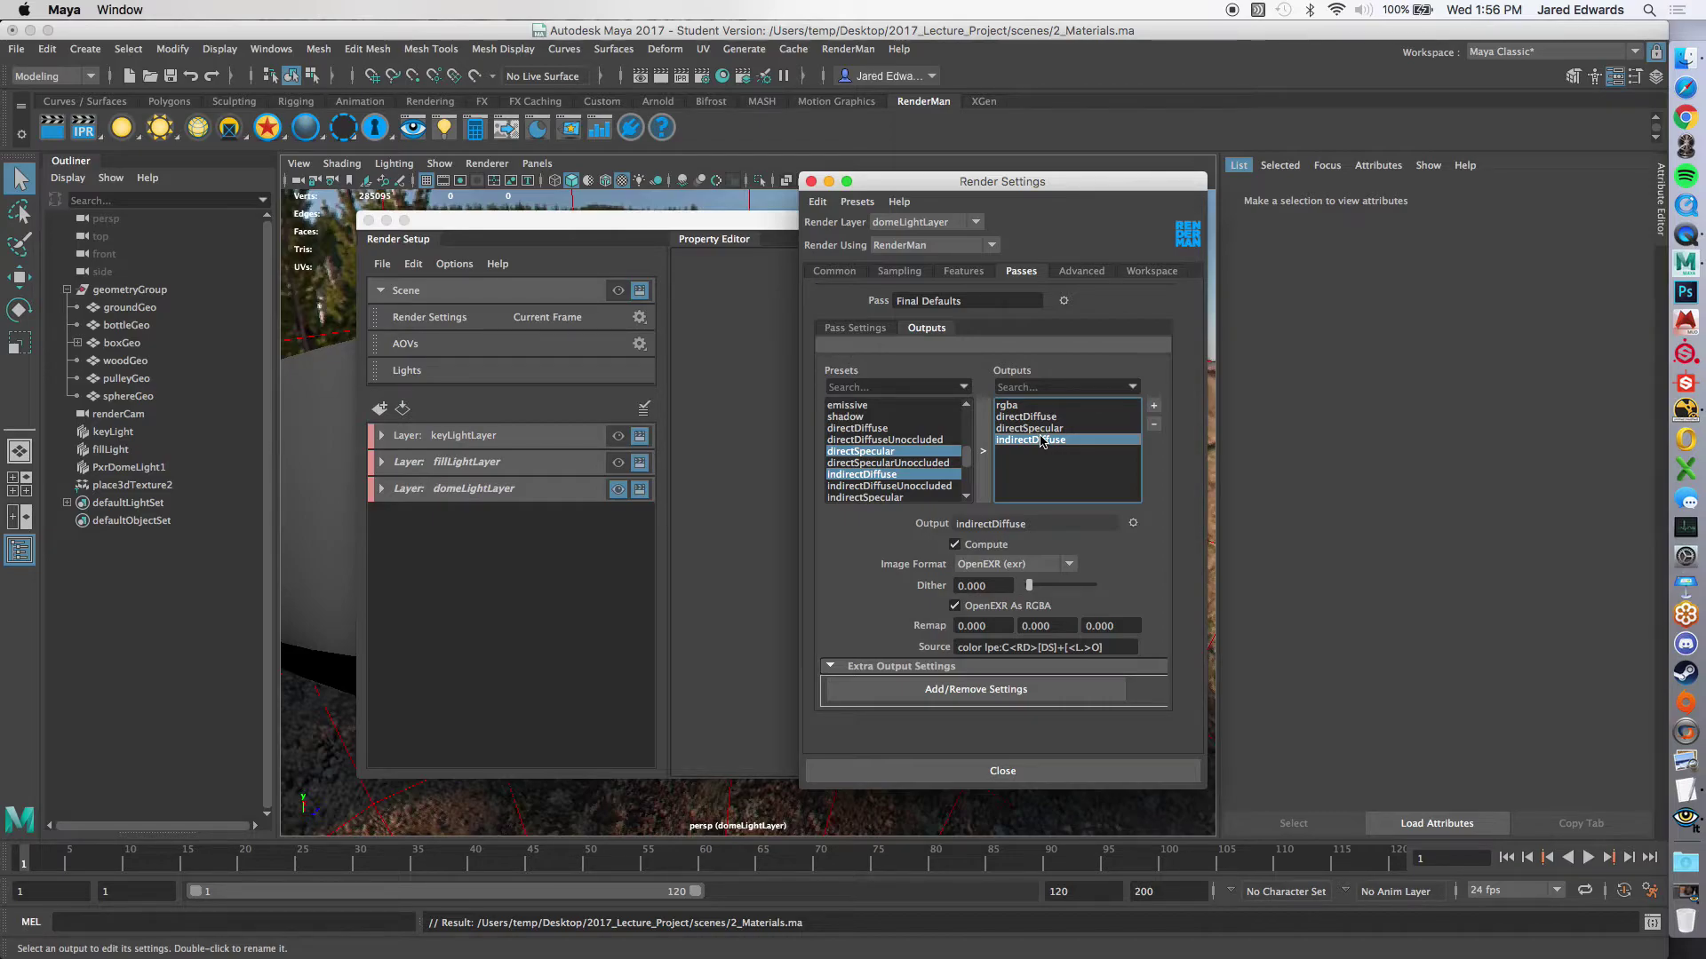
Step: Delete the directDiffuse, directSpecular and indirectDiffuse outputs so that only rgba is left
click(1039, 417)
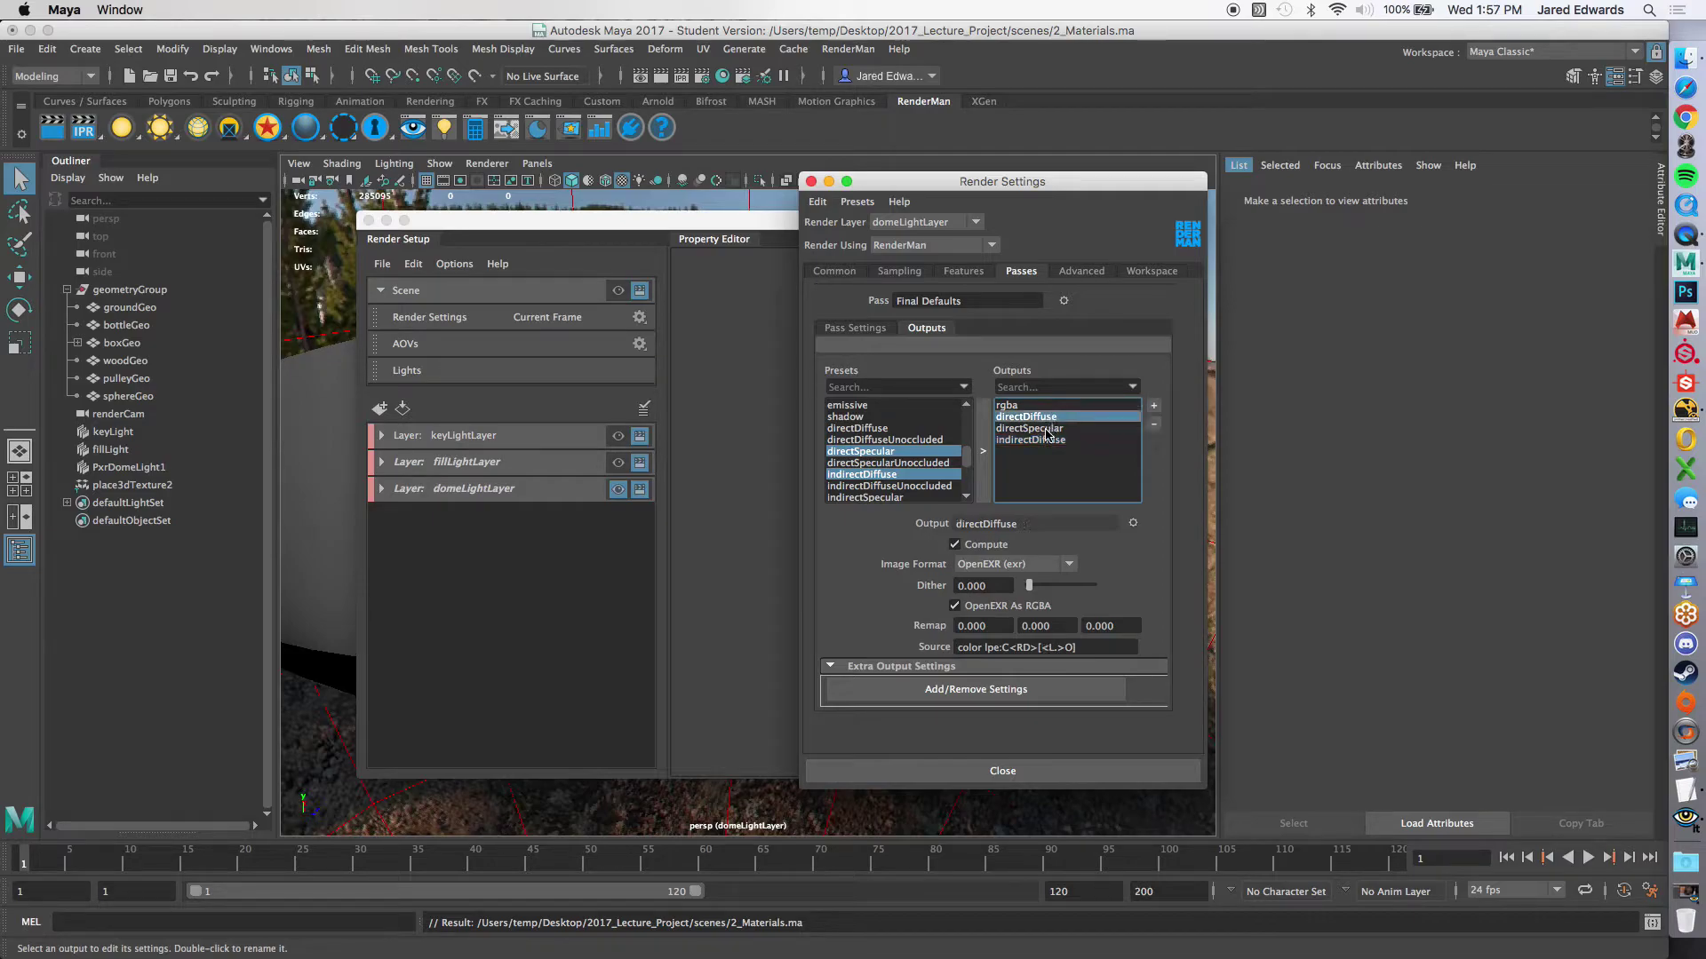
click(1056, 419)
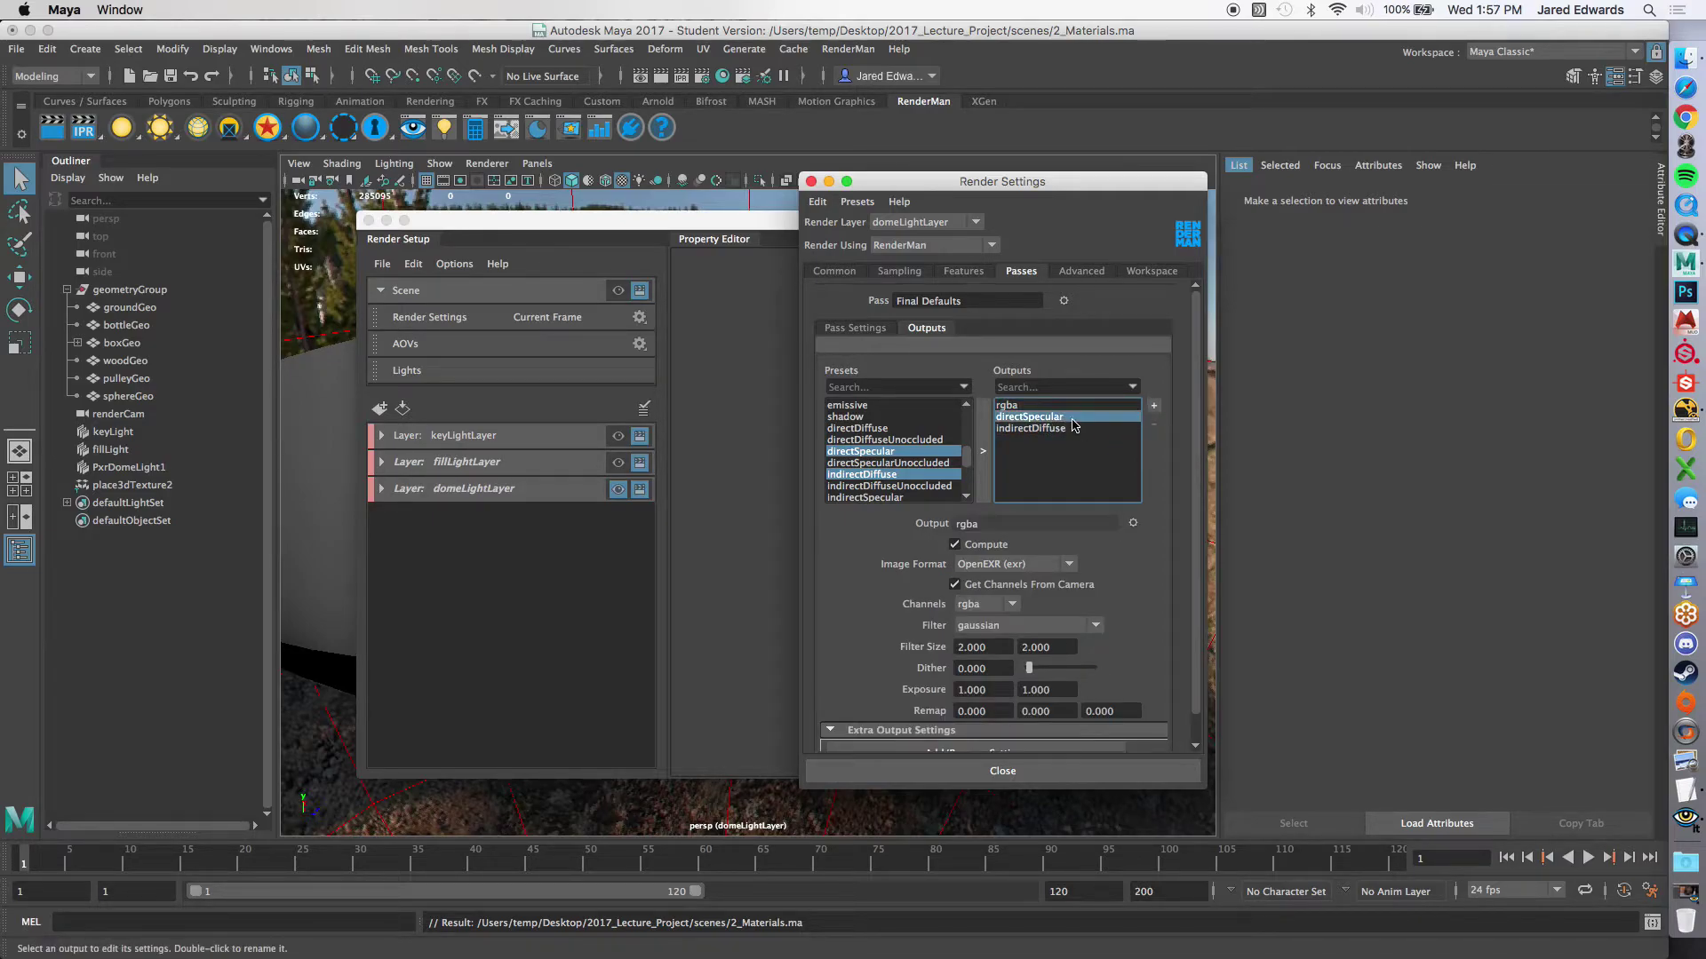
click(1154, 425)
click(1052, 419)
click(1153, 425)
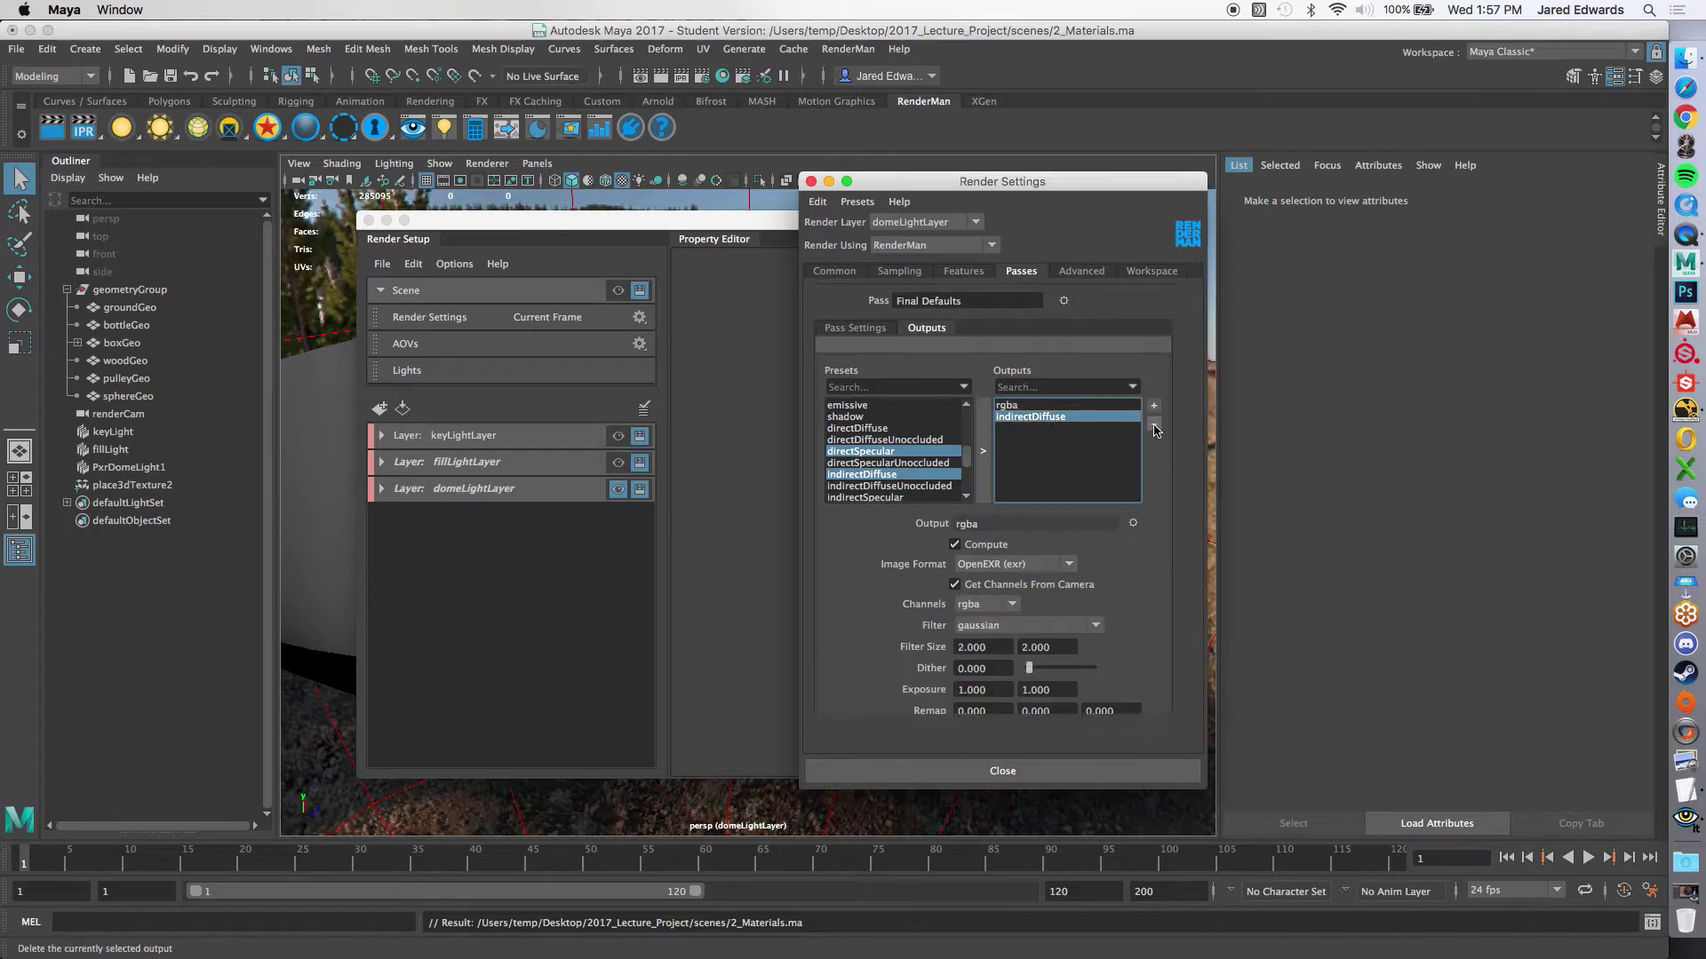
click(889, 439)
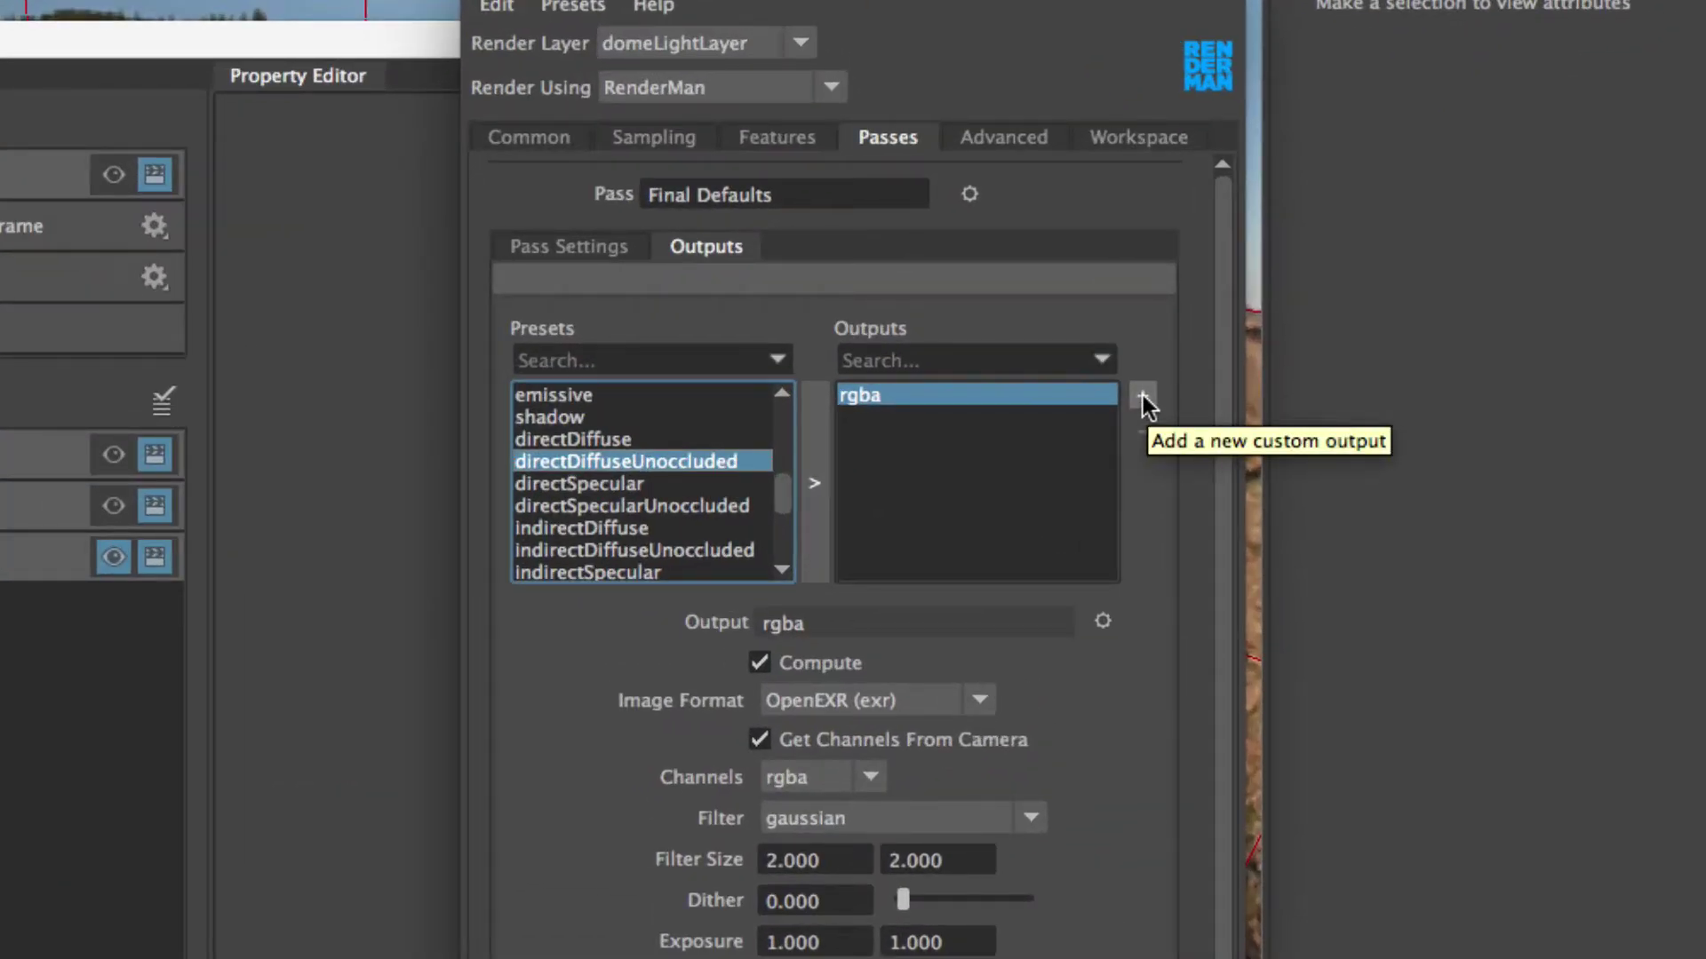
Step: Start a new custom RenderMan output and give it the beauty, directDiffuse and indirectDiffuse channels
click(1142, 397)
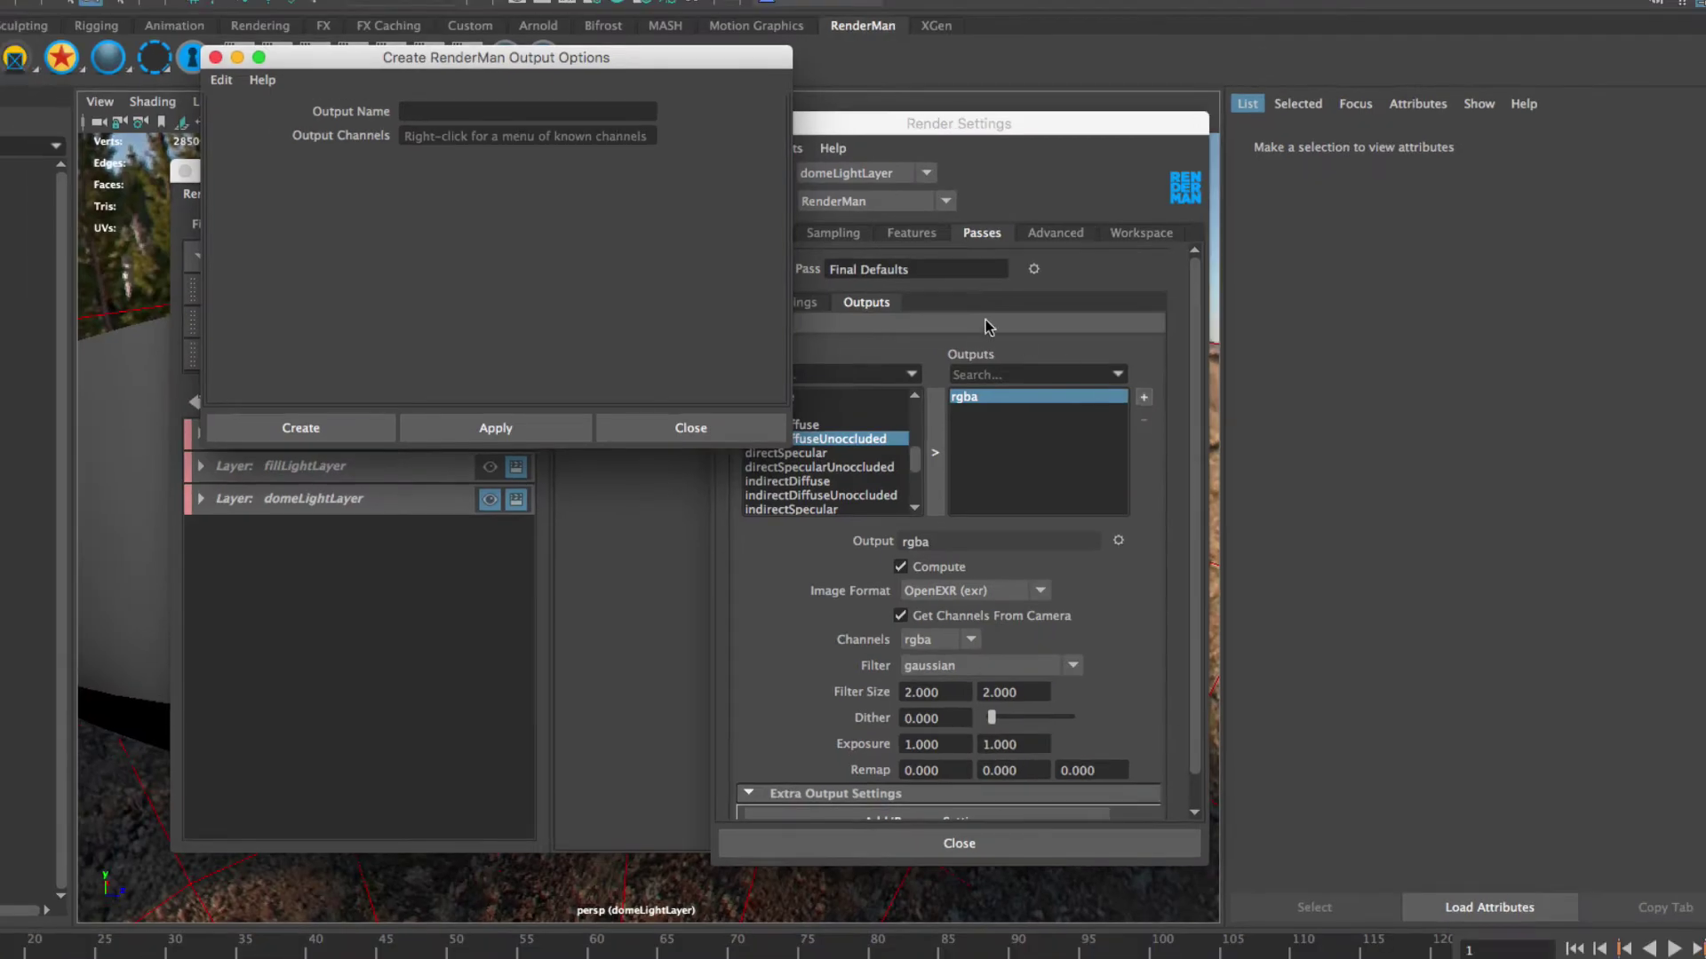
drag(722, 60, 896, 162)
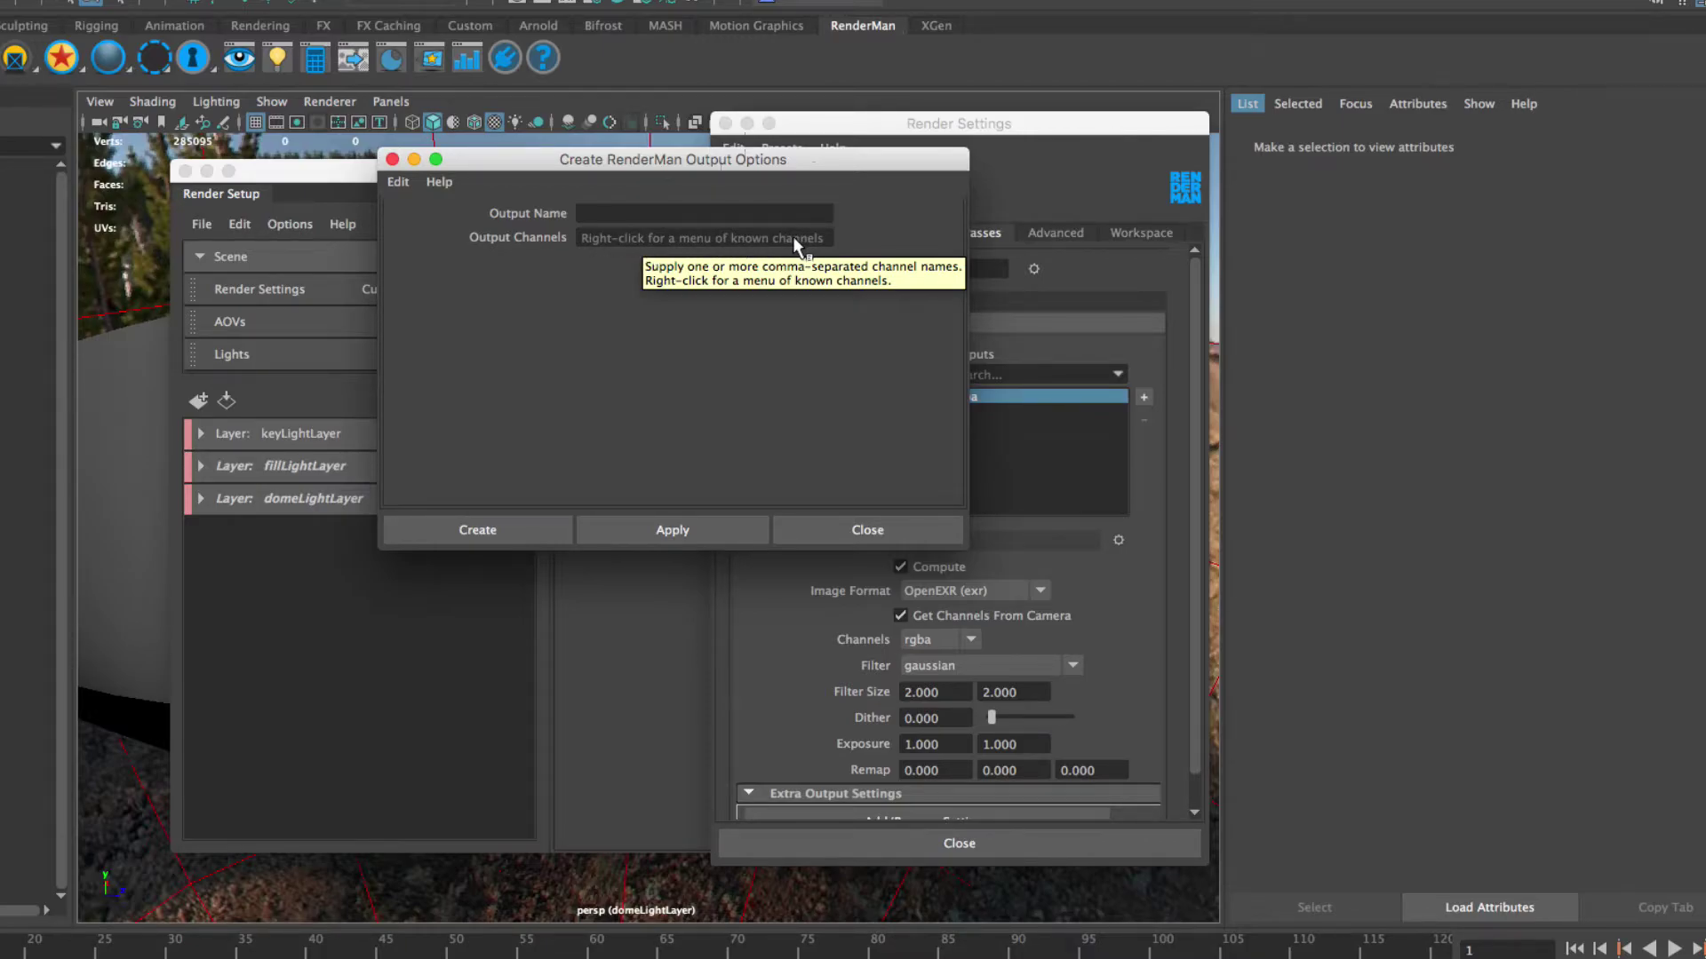
right_click(677, 242)
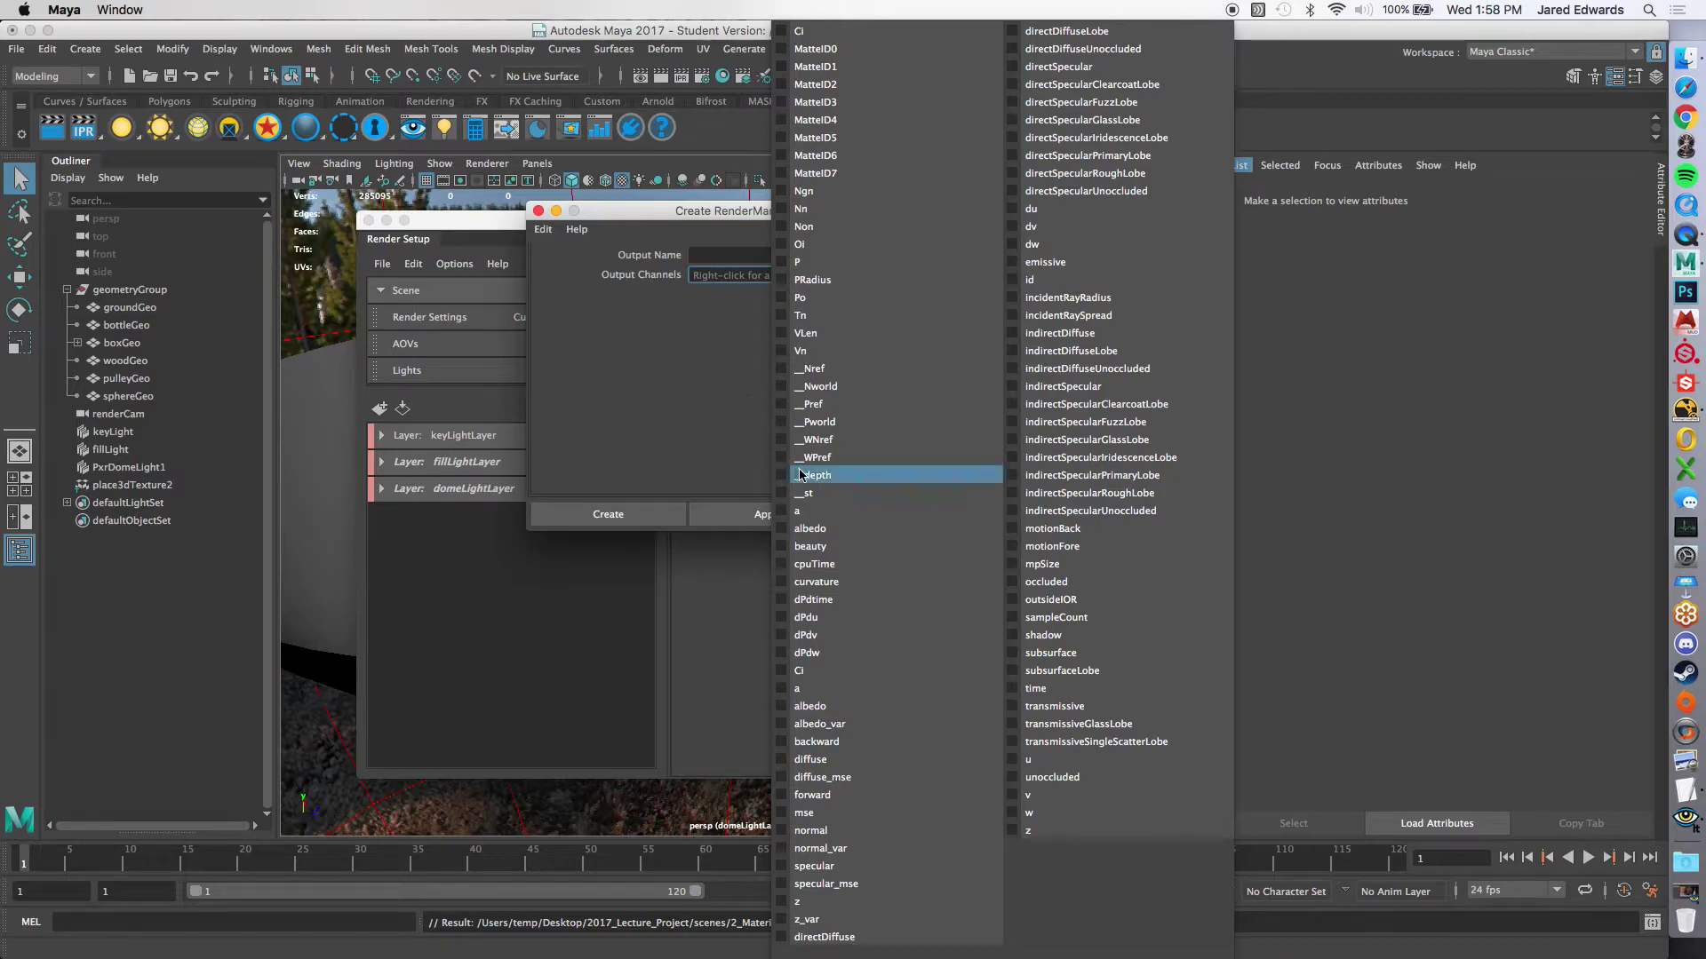
click(835, 548)
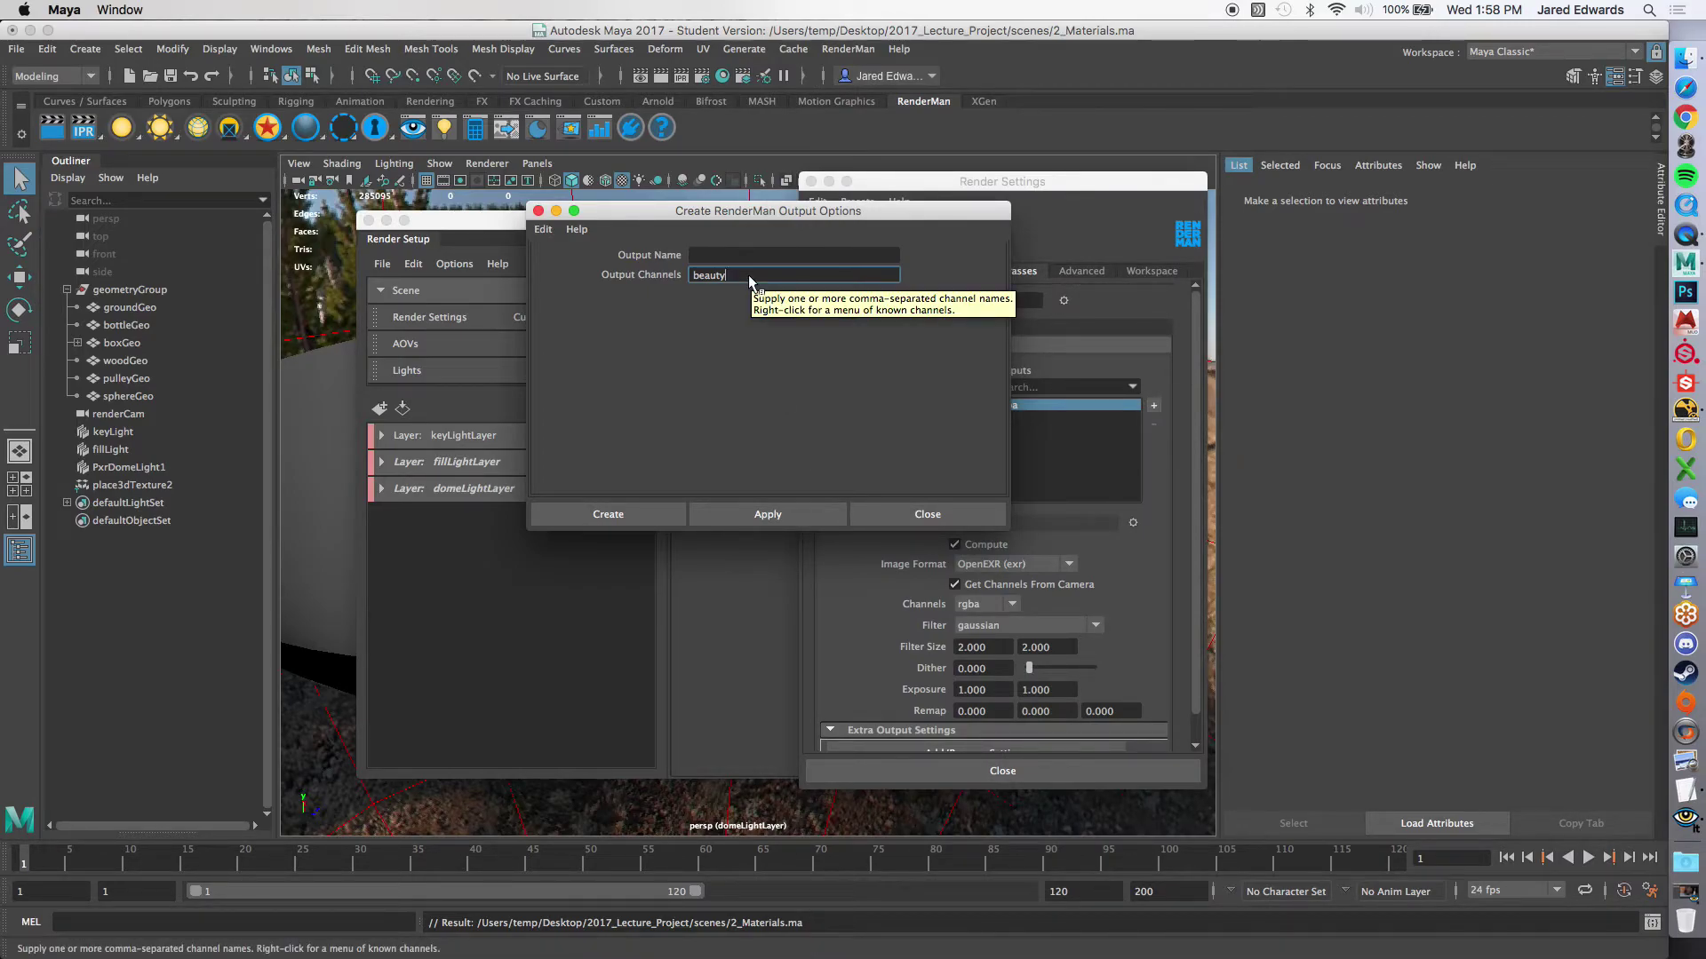
right_click(747, 275)
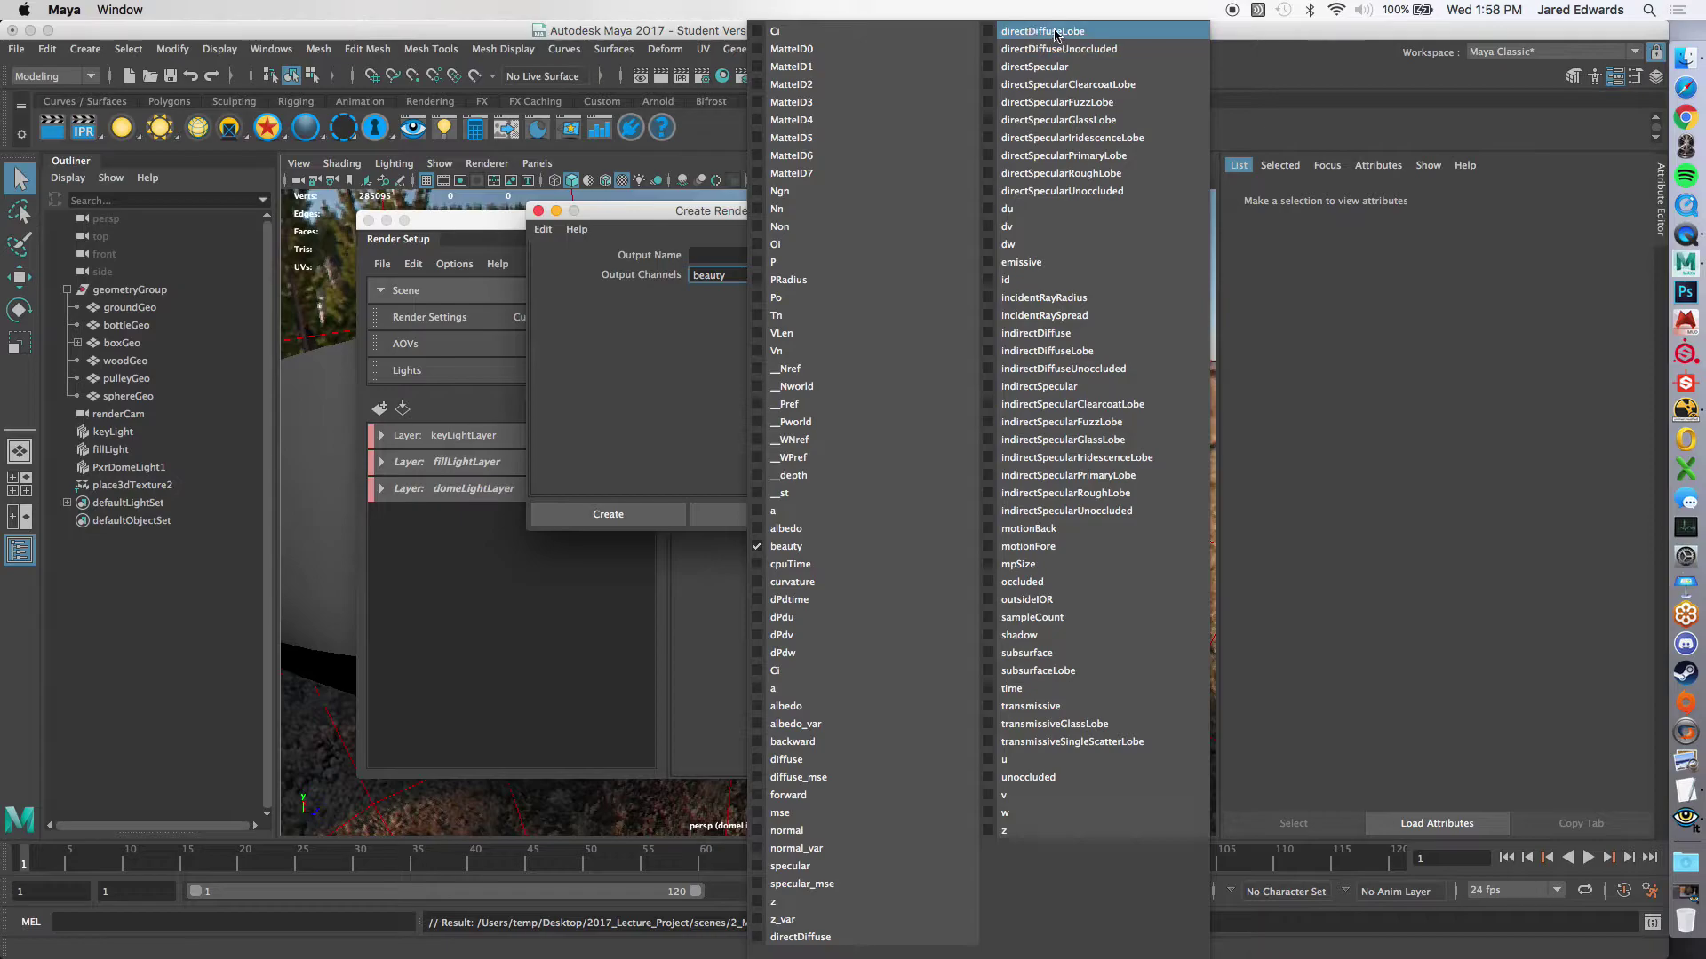
click(826, 938)
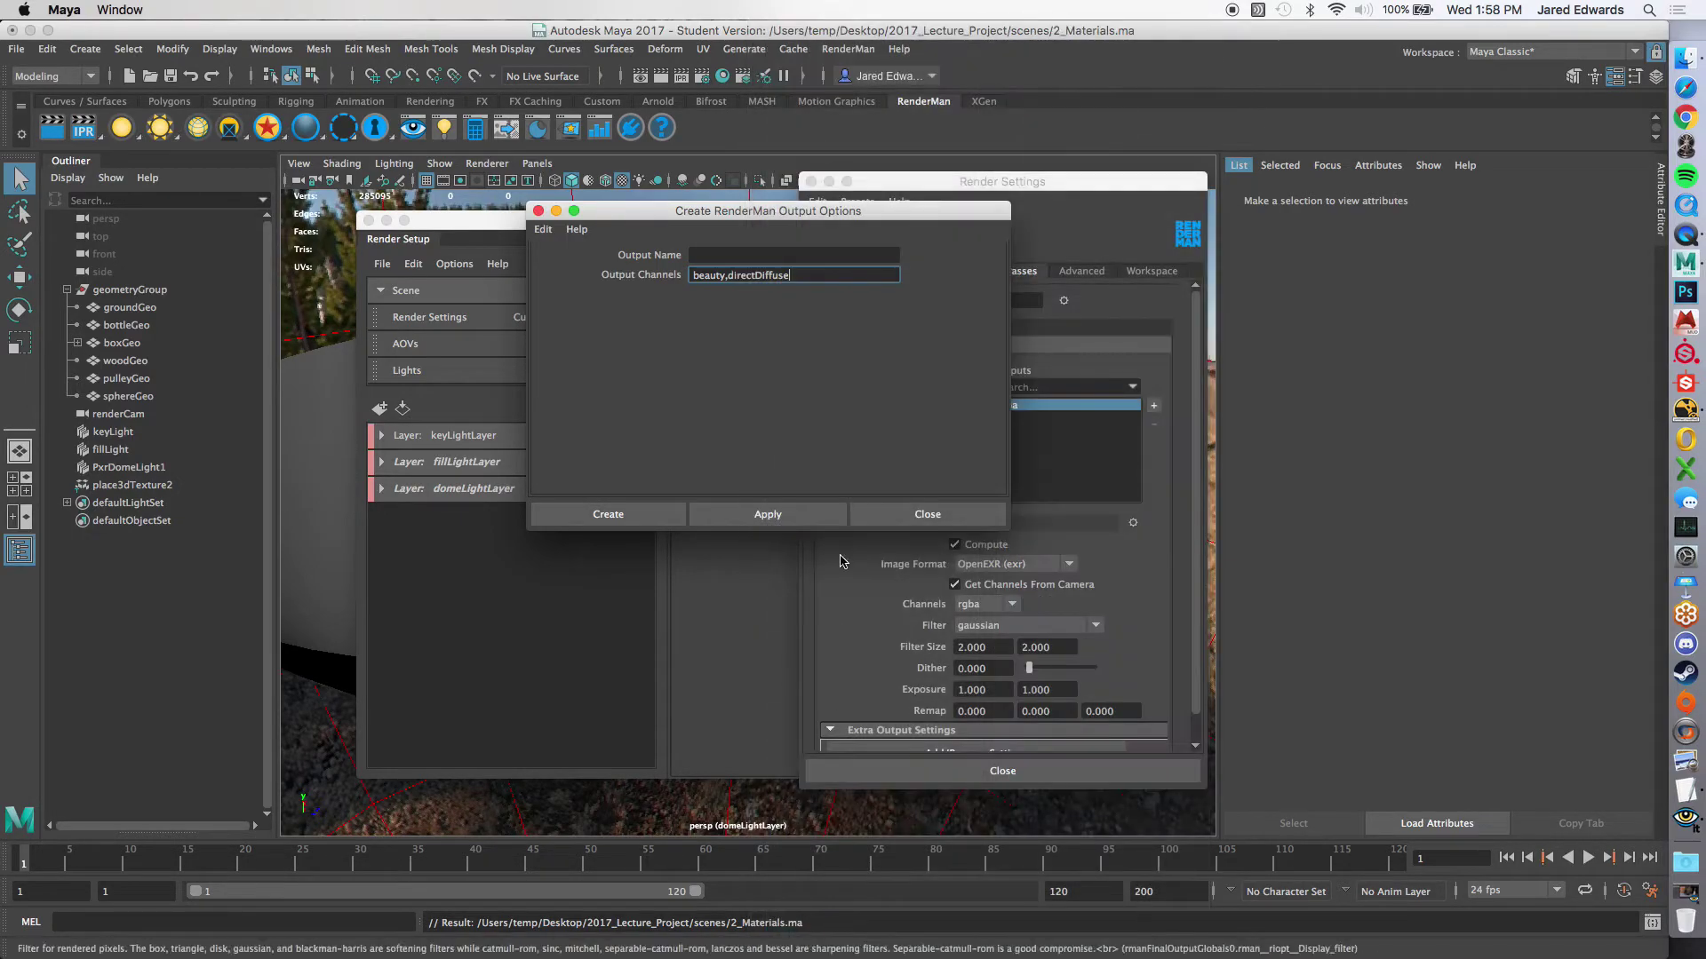
click(828, 270)
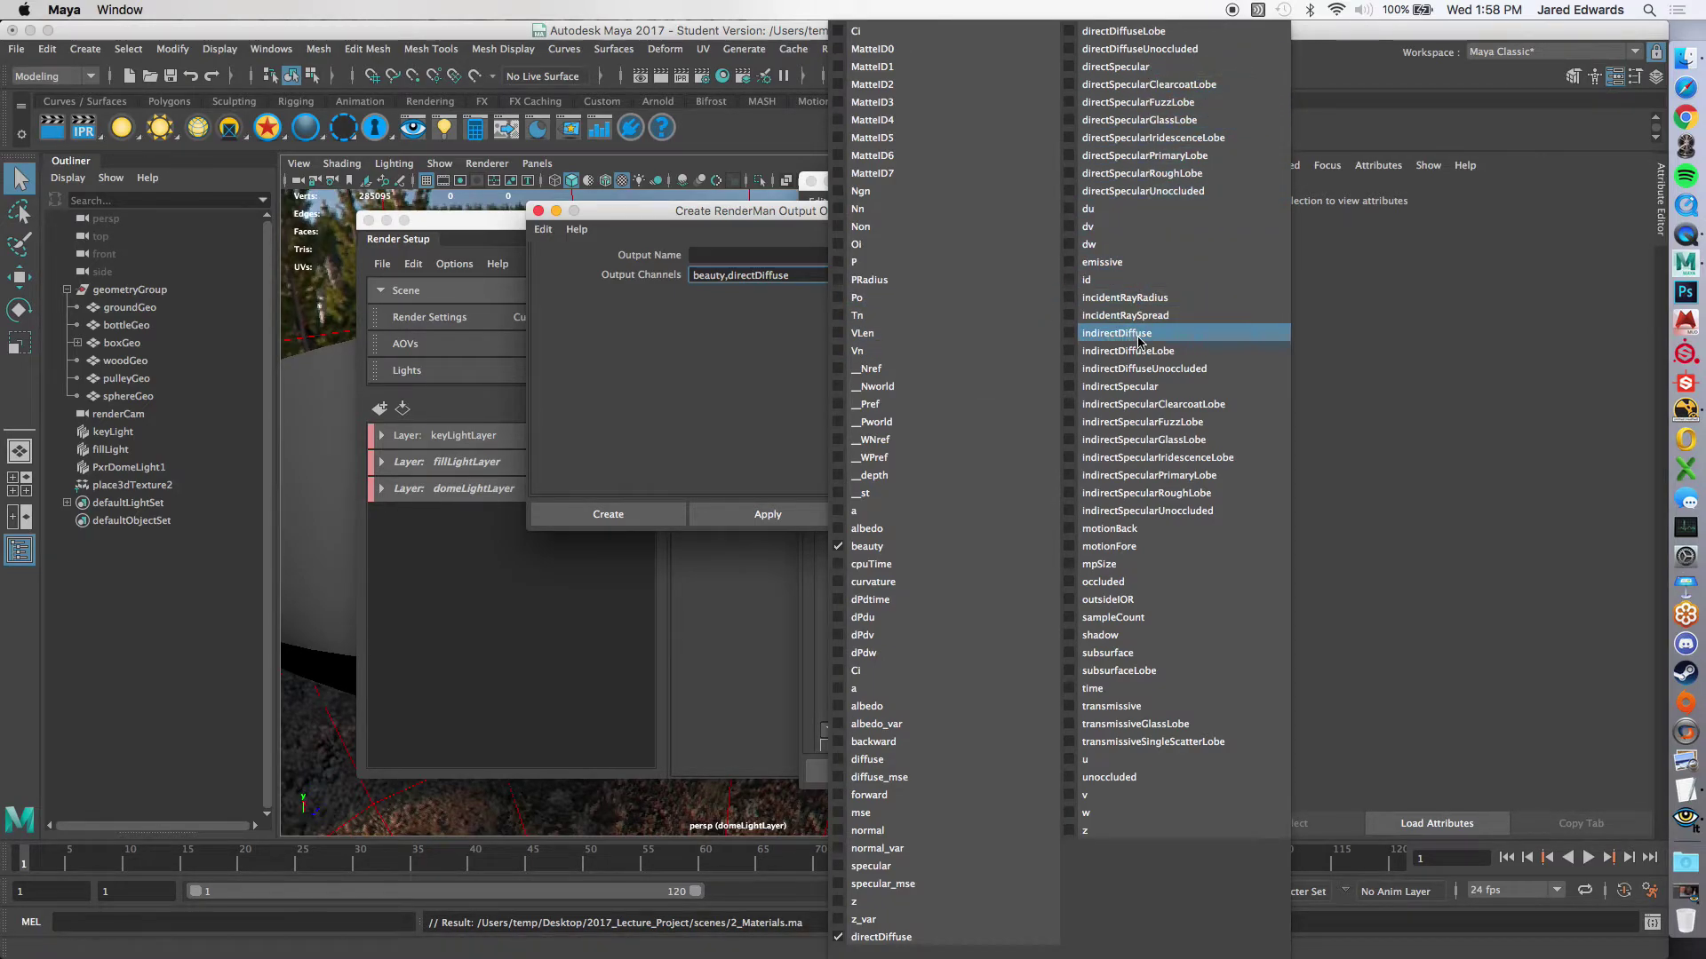
click(1138, 336)
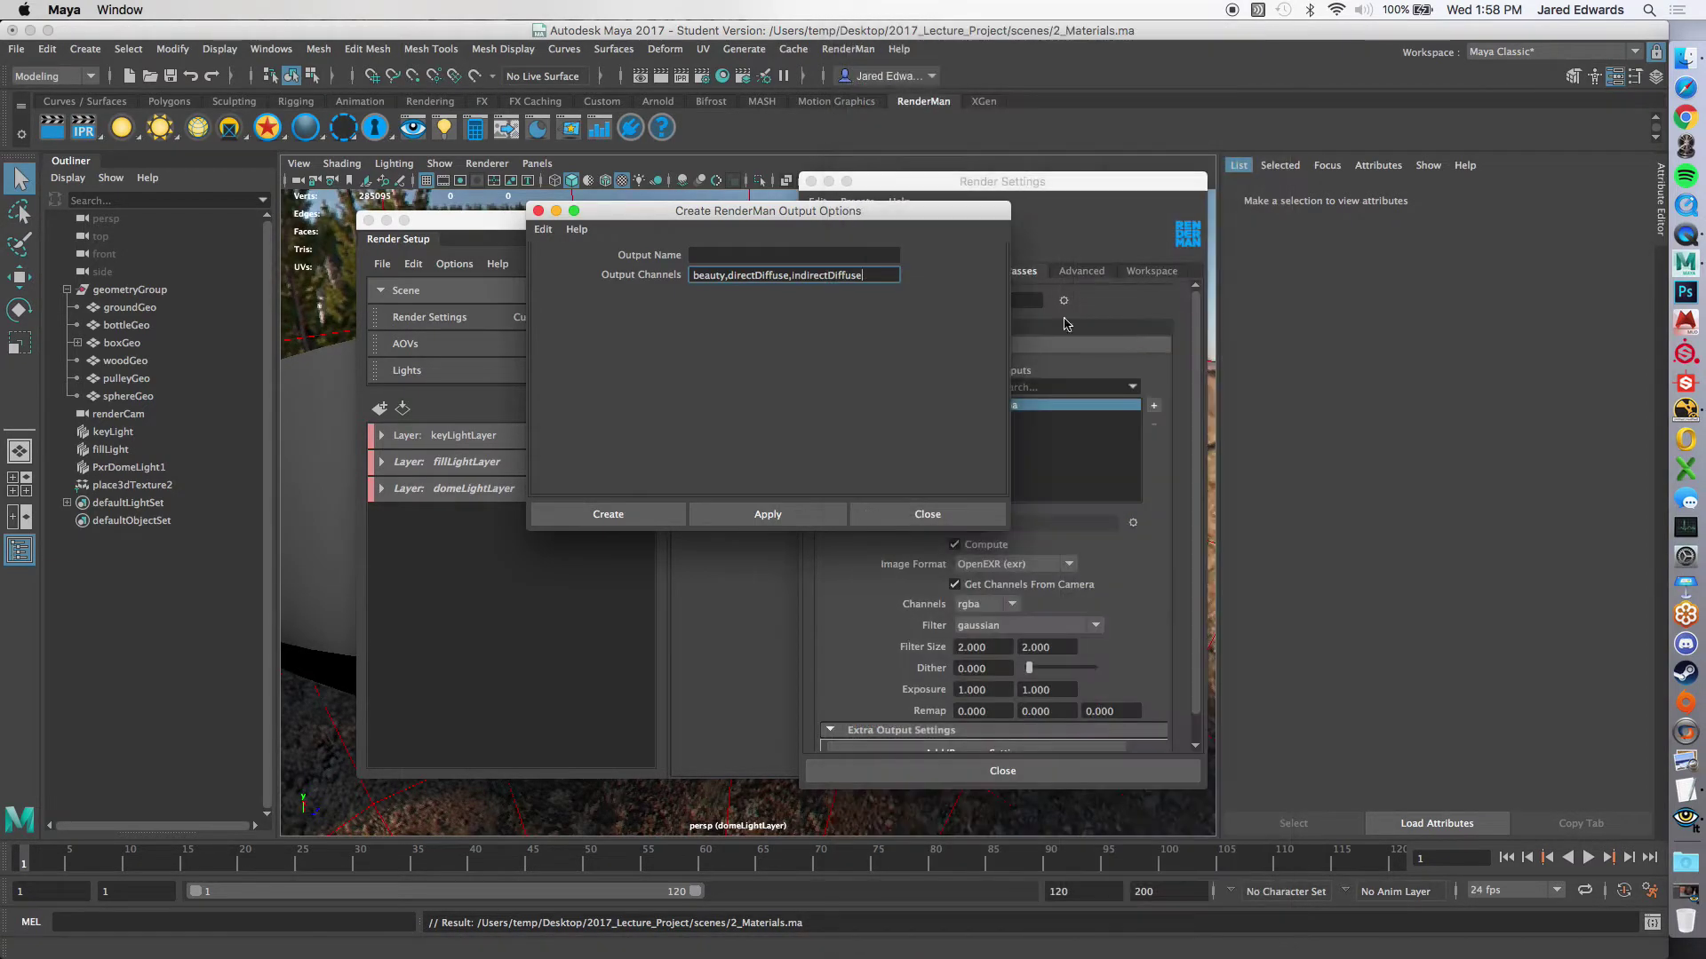
Step: Add the directSpecular, indirectSpecular and transmissive channels to the custom output
right_click(878, 280)
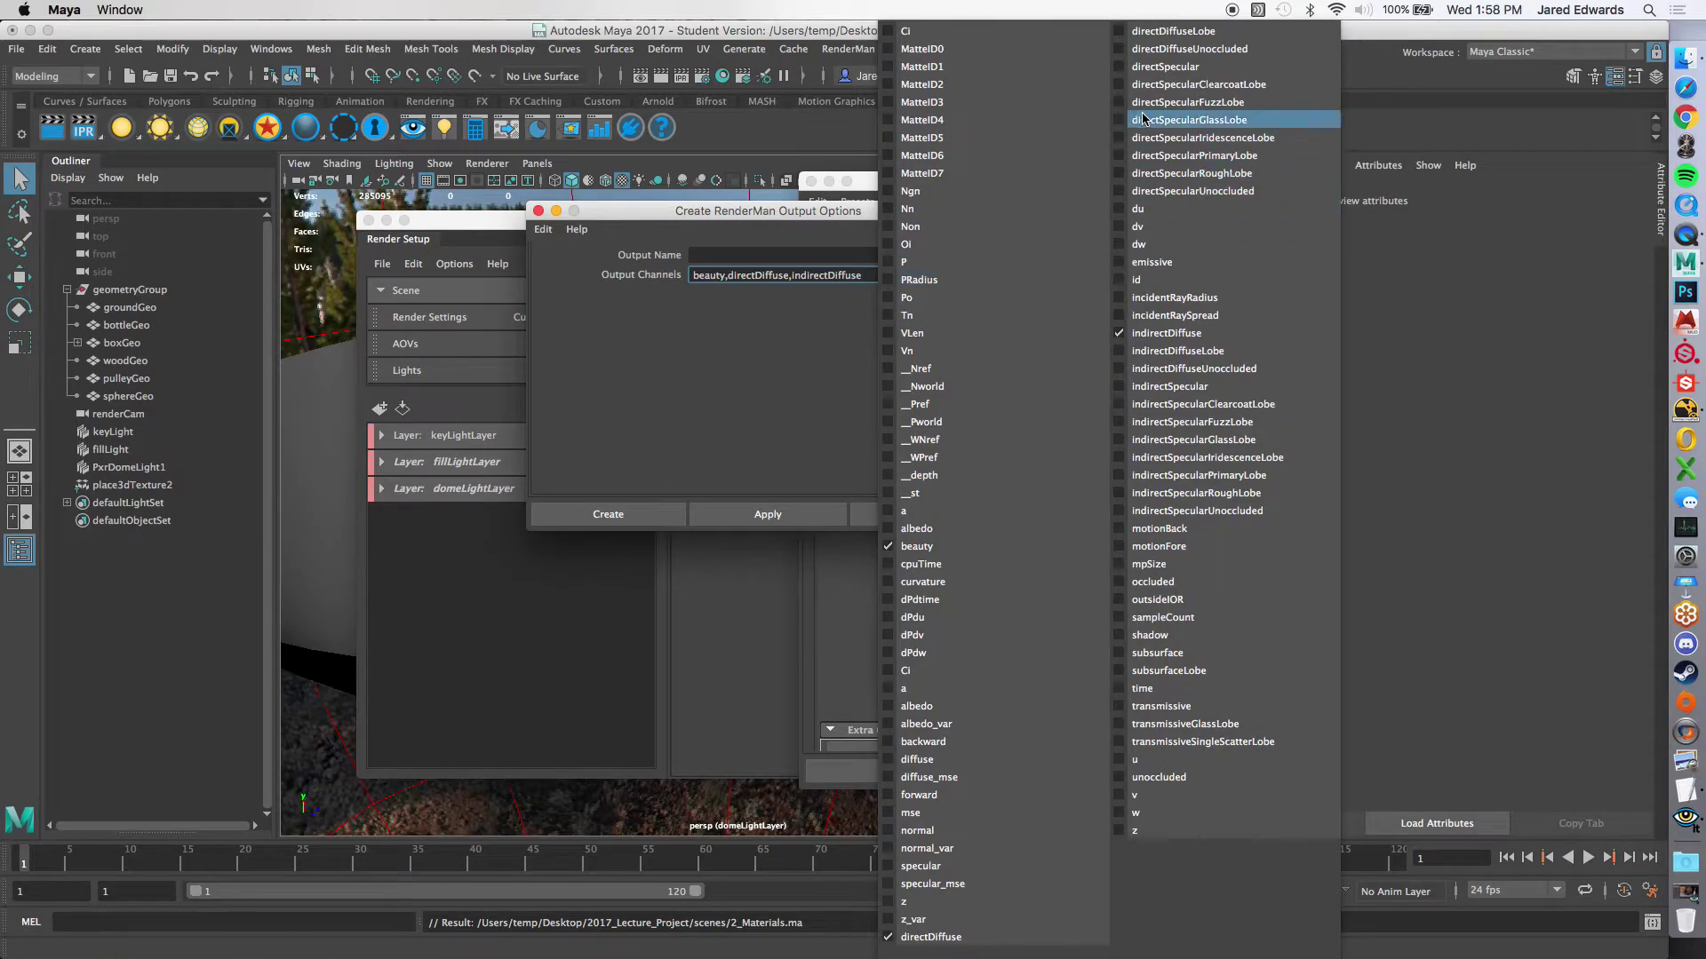
click(1165, 67)
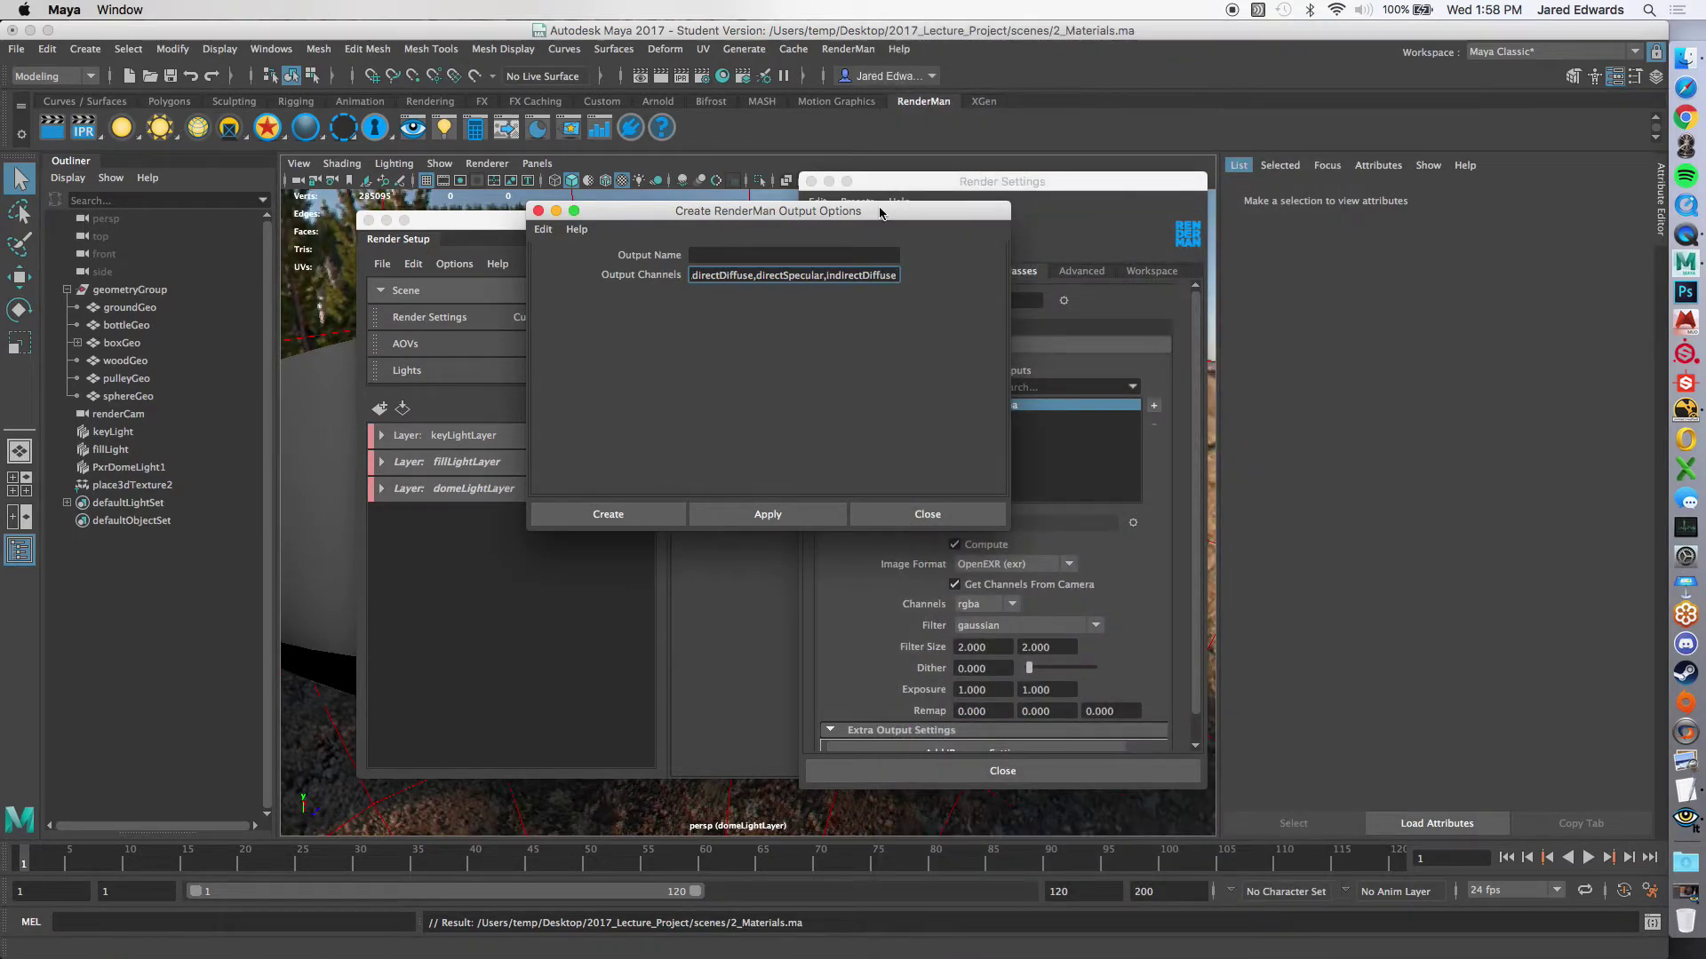
right_click(882, 278)
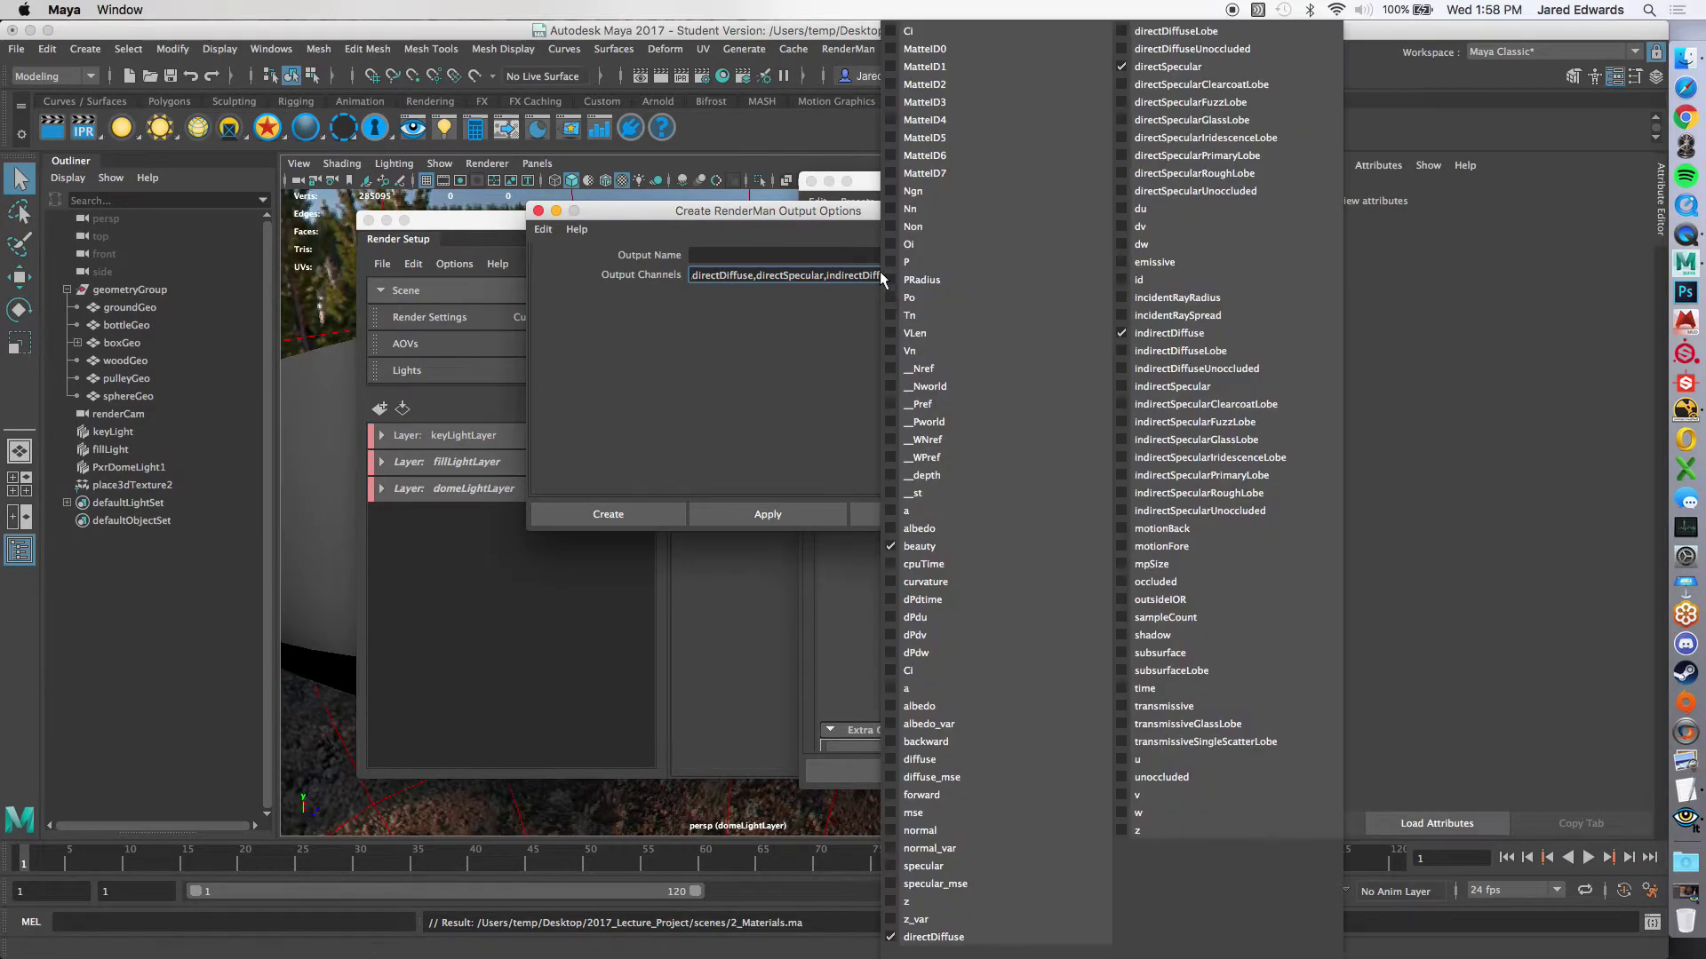
click(1172, 386)
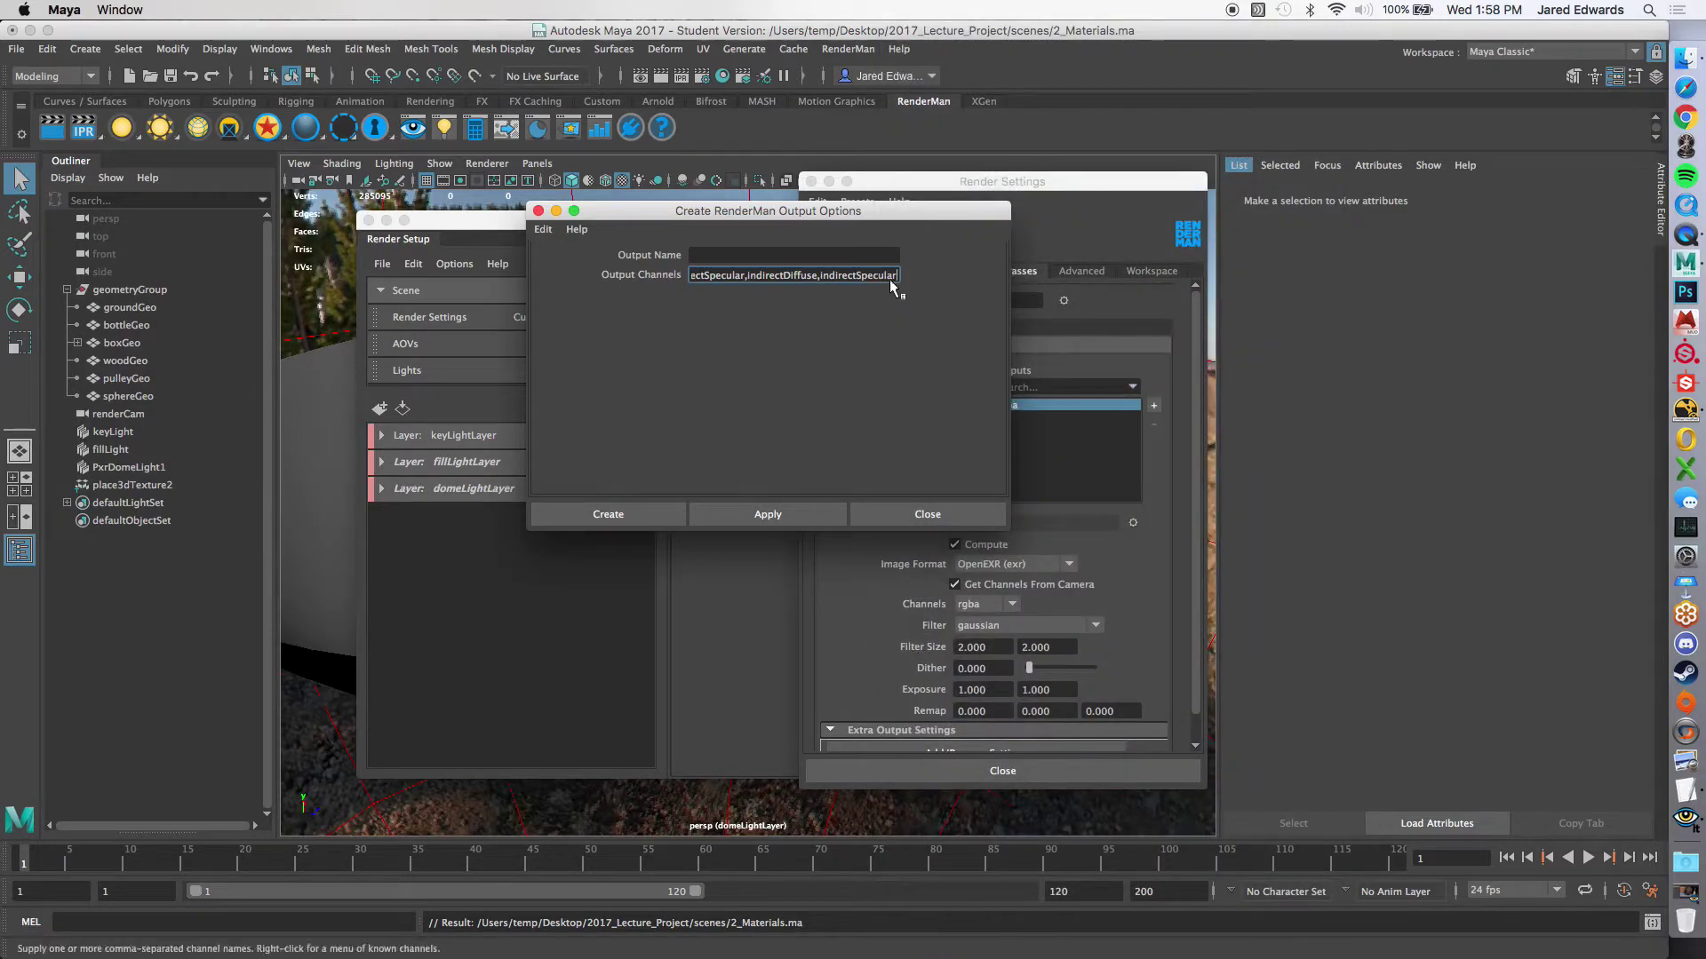
right_click(887, 277)
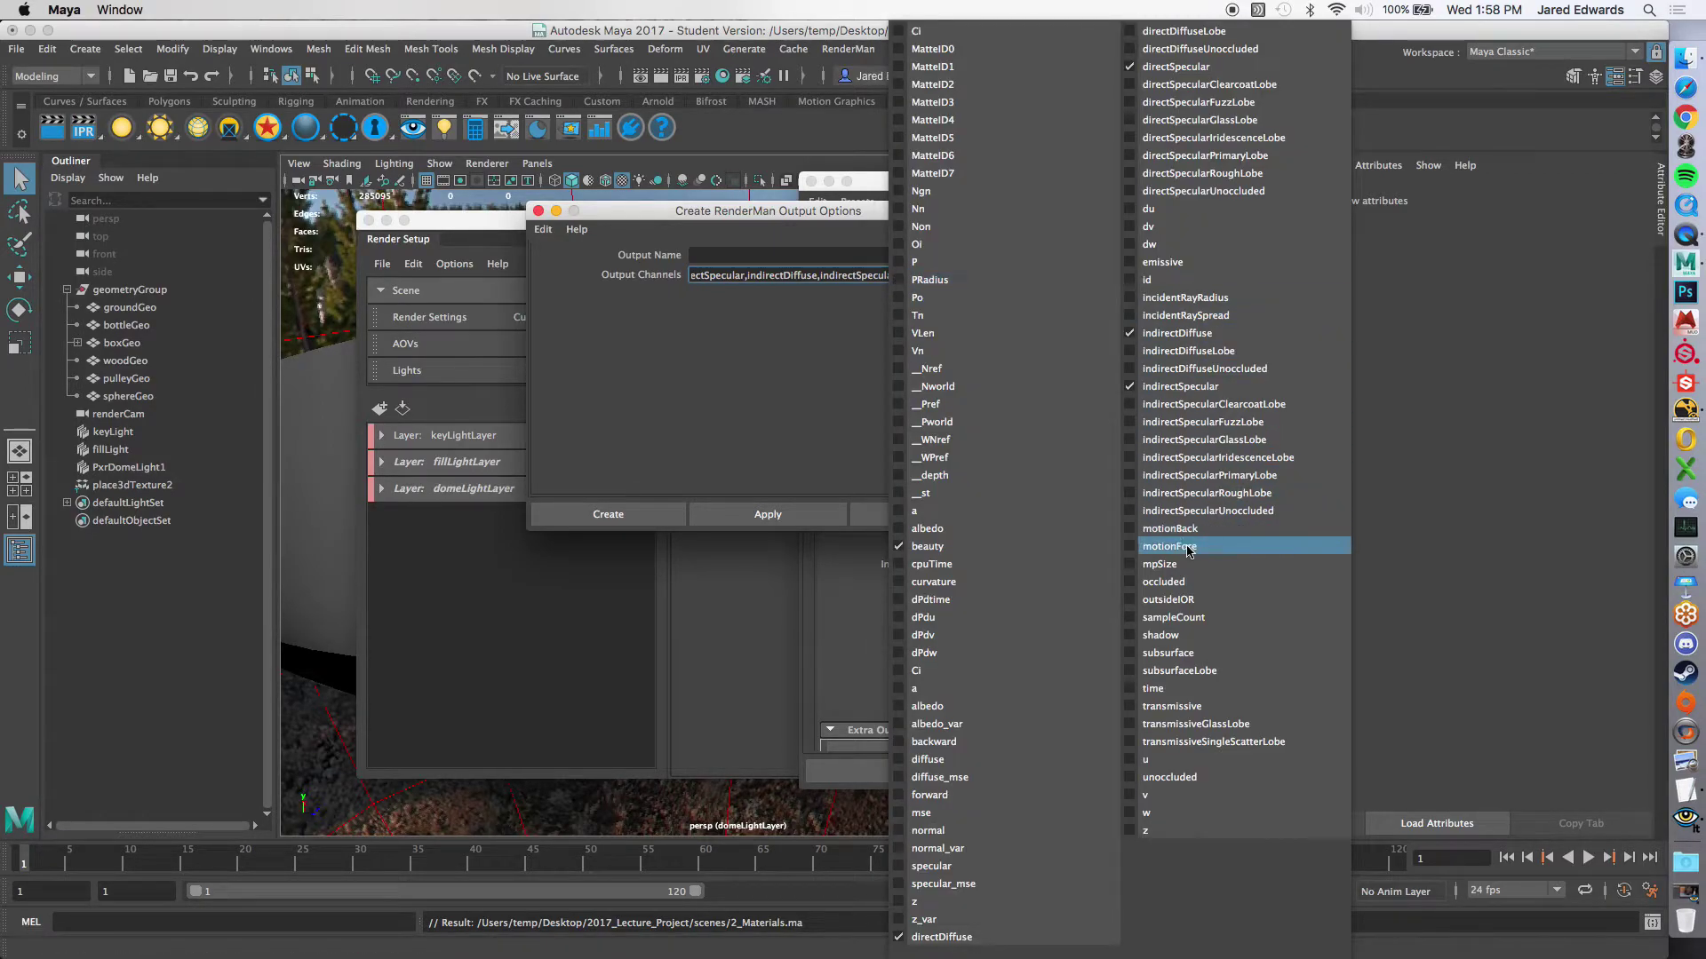
click(1173, 706)
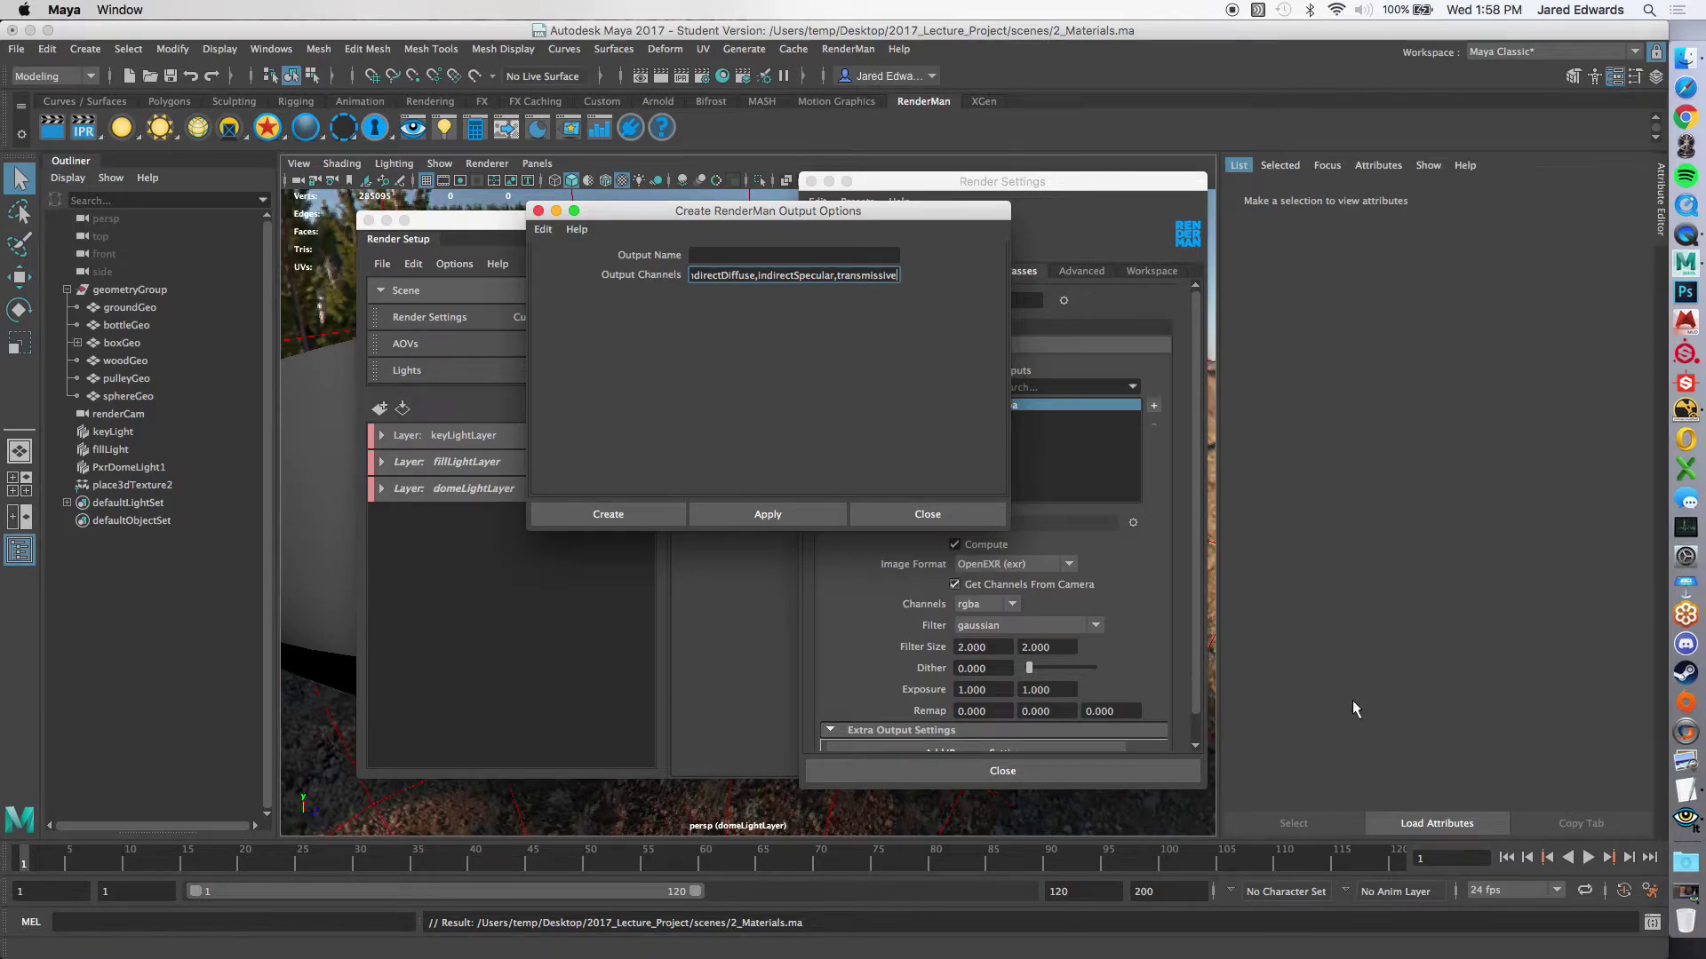
Step: Switch to the TextEdit notes and replace the bullets under Materials with beauty, direct diffuse and indirect diffuse
click(1685, 788)
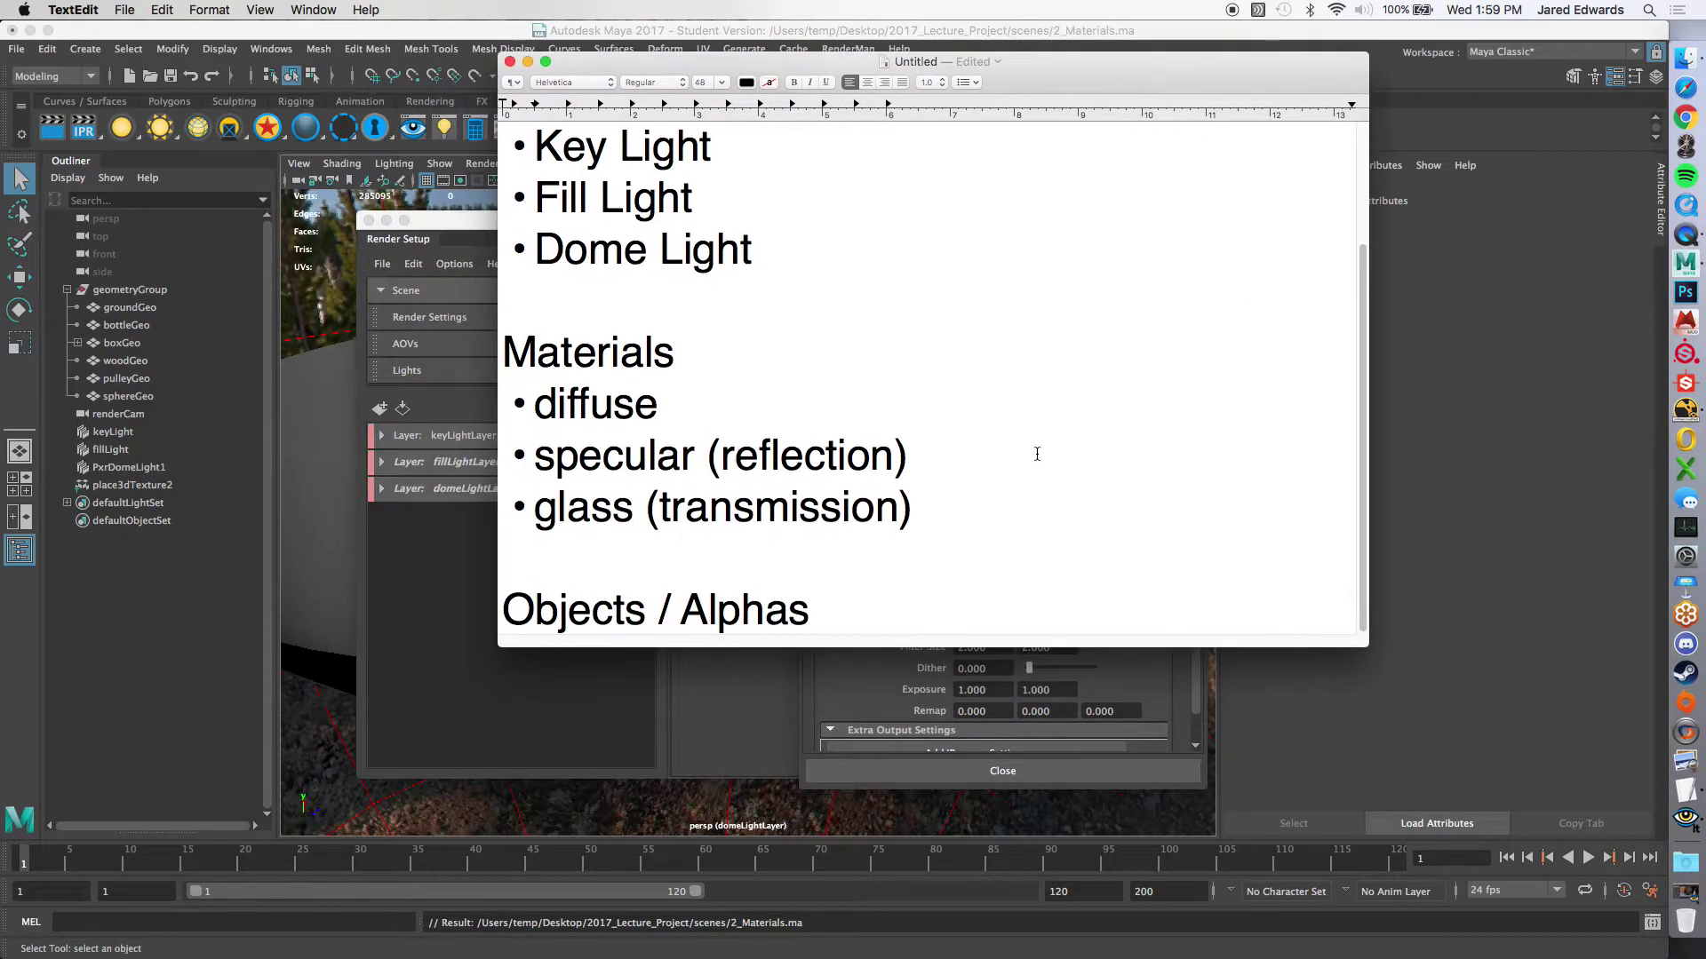
drag(905, 496, 544, 409)
text(beauty)
key(Return)
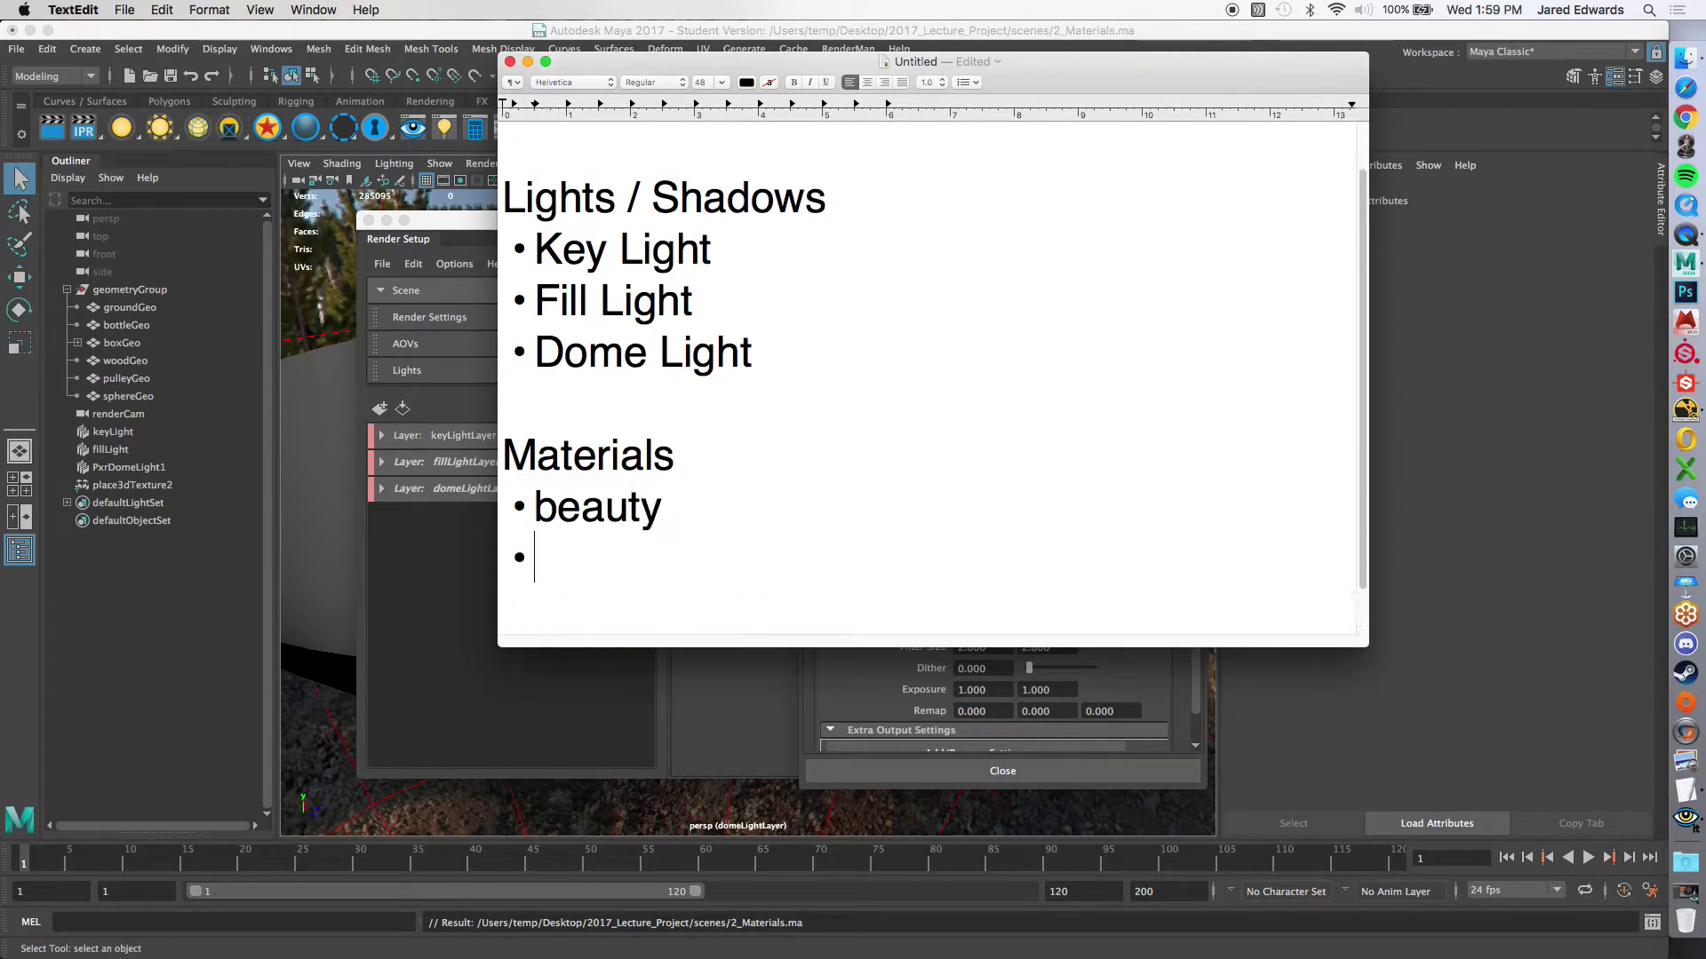
text(direct diffuse)
key(Return)
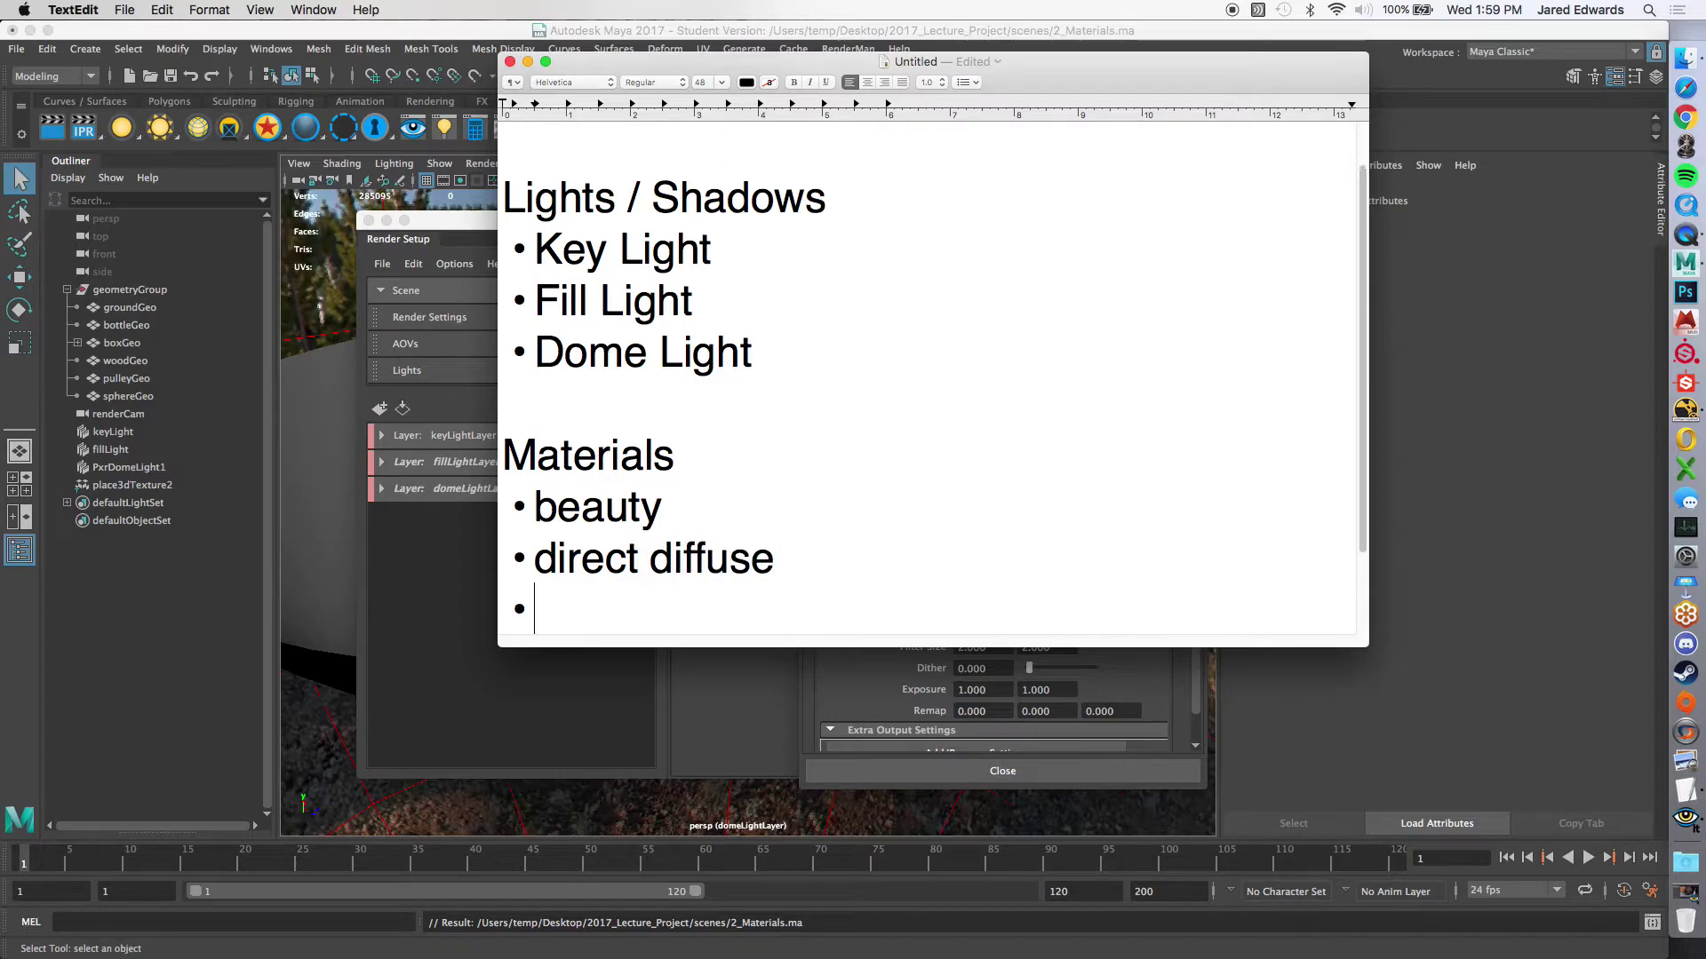
text(indirect diffuse)
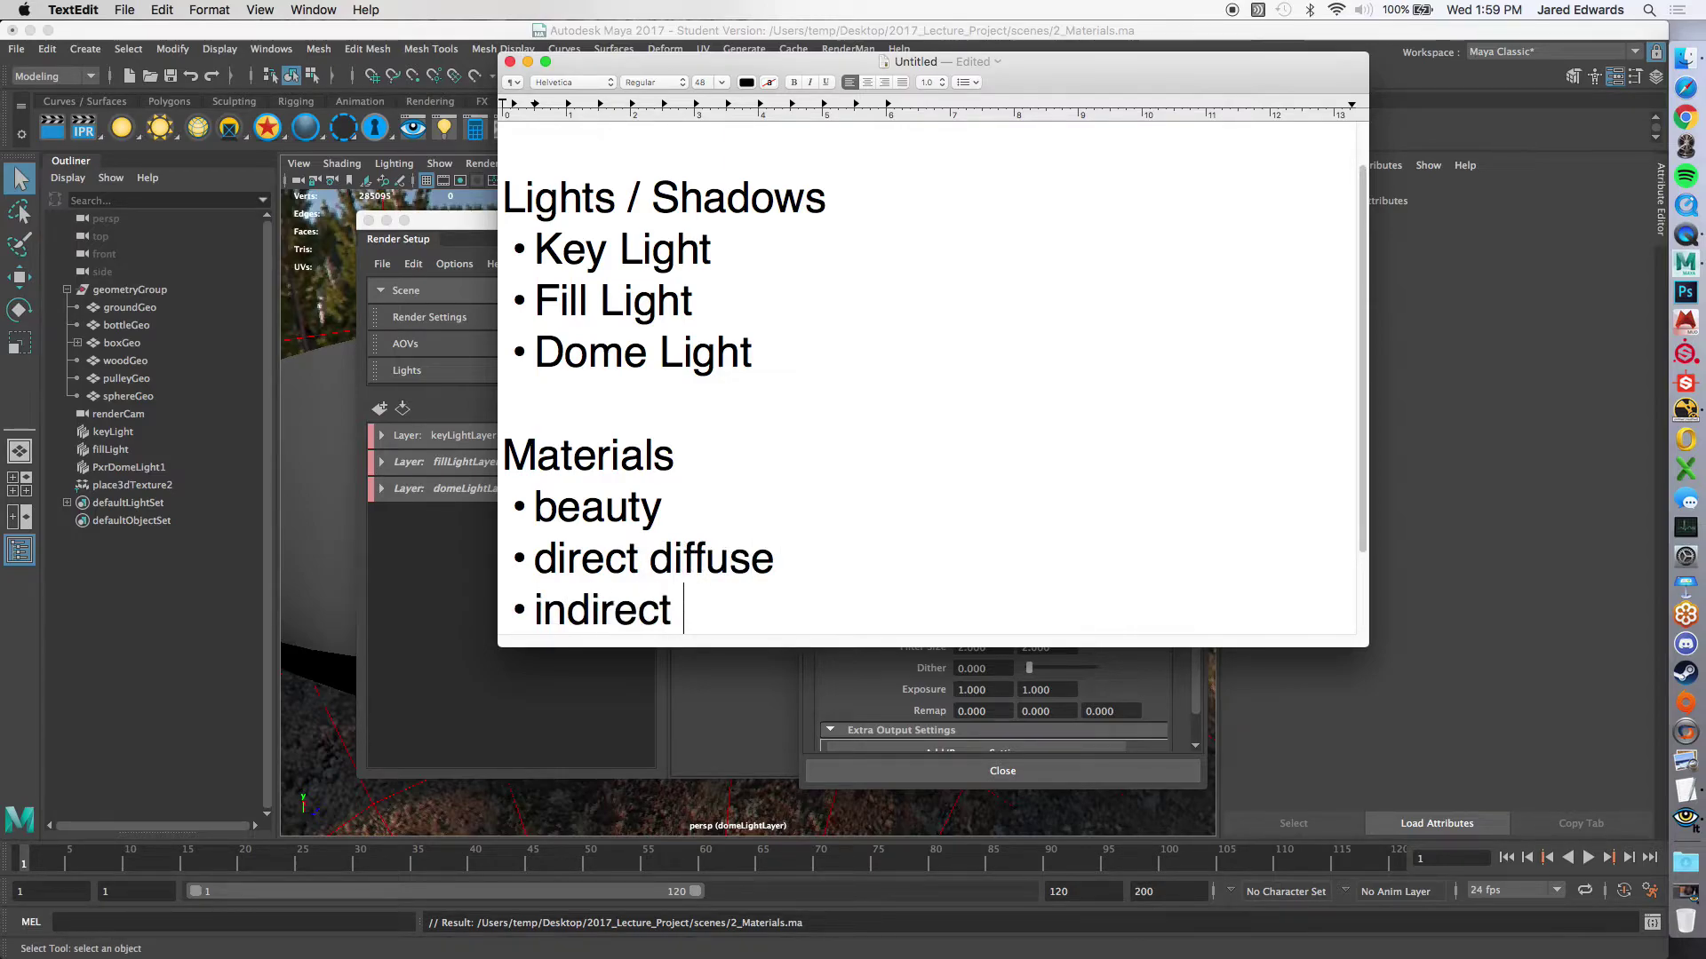
Step: Add direct specular and indirect specular as further bullets to the Materials list
key(Return)
text(direct specular)
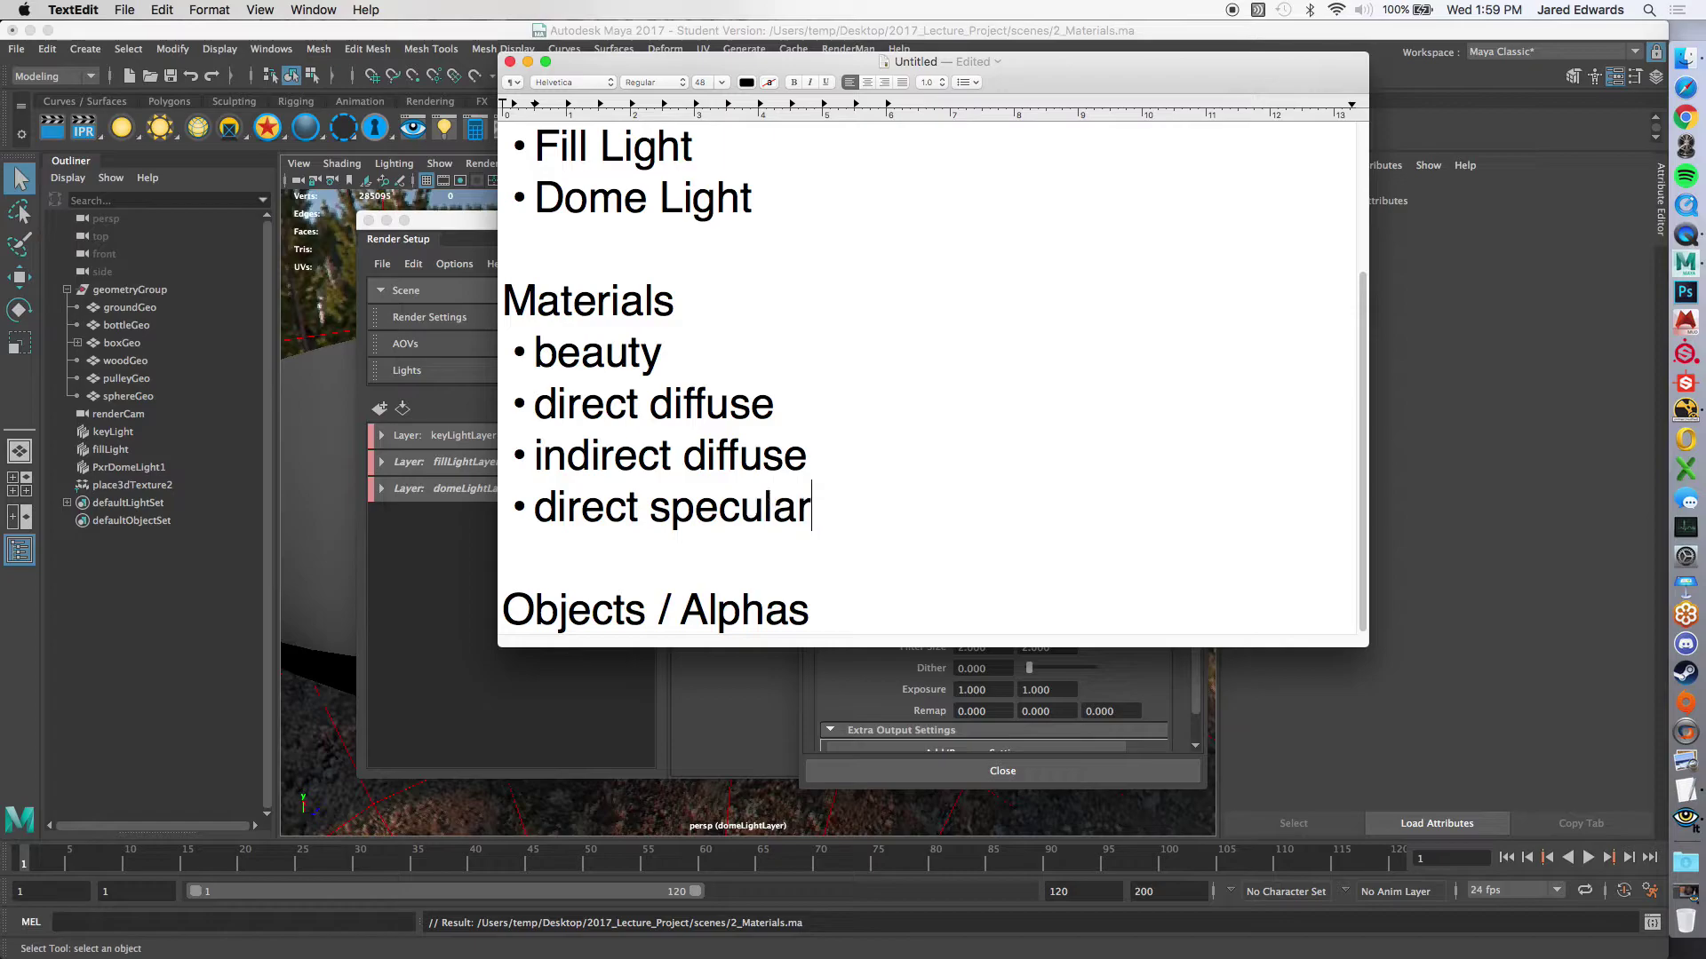
key(Return)
text(indirect specular)
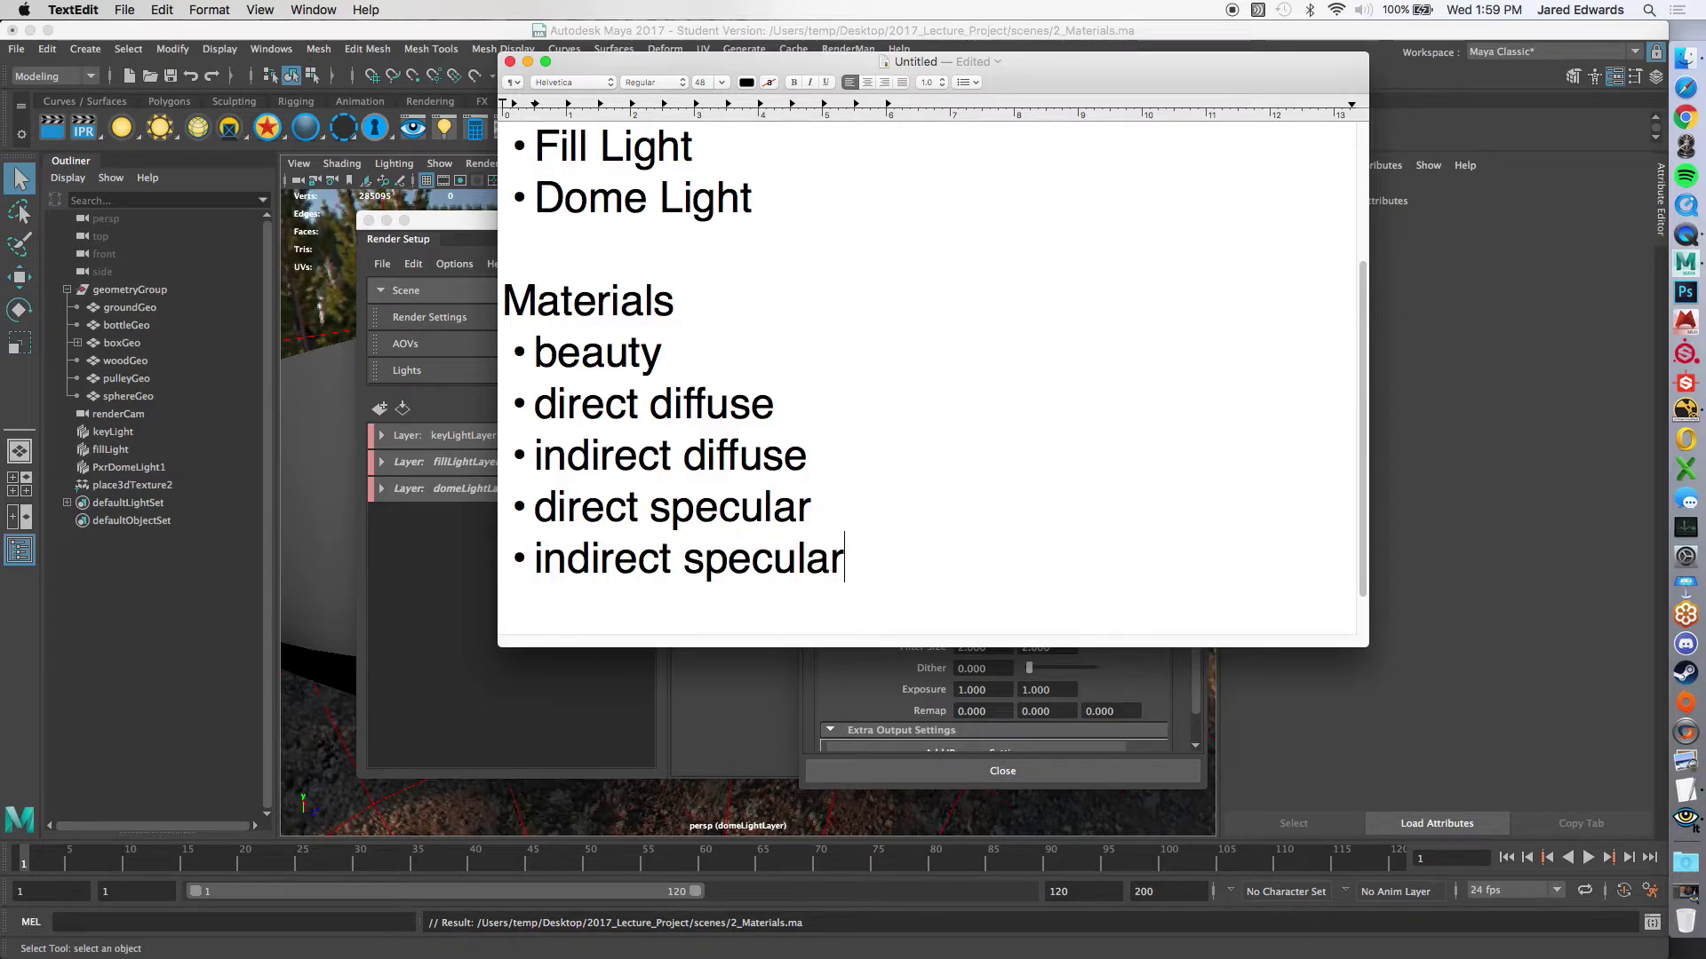
Step: Add transmissive as the last bullet under Materials in the notes
key(Return)
text(transmissive)
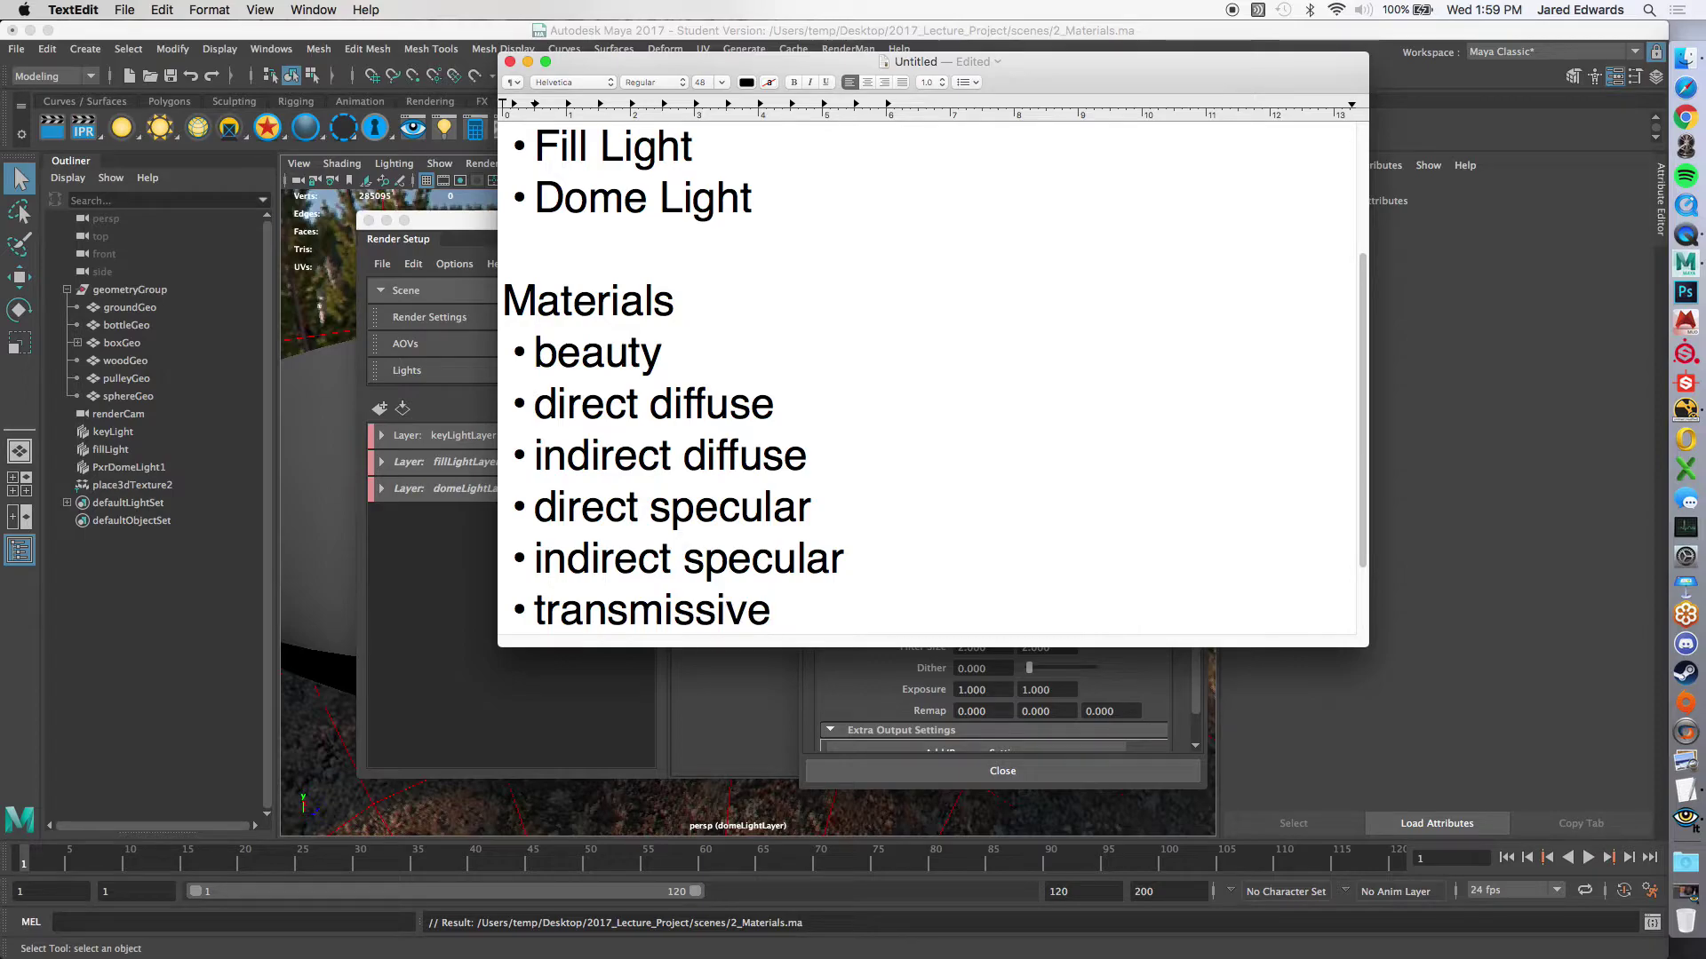
scroll(1015, 319, down, 3)
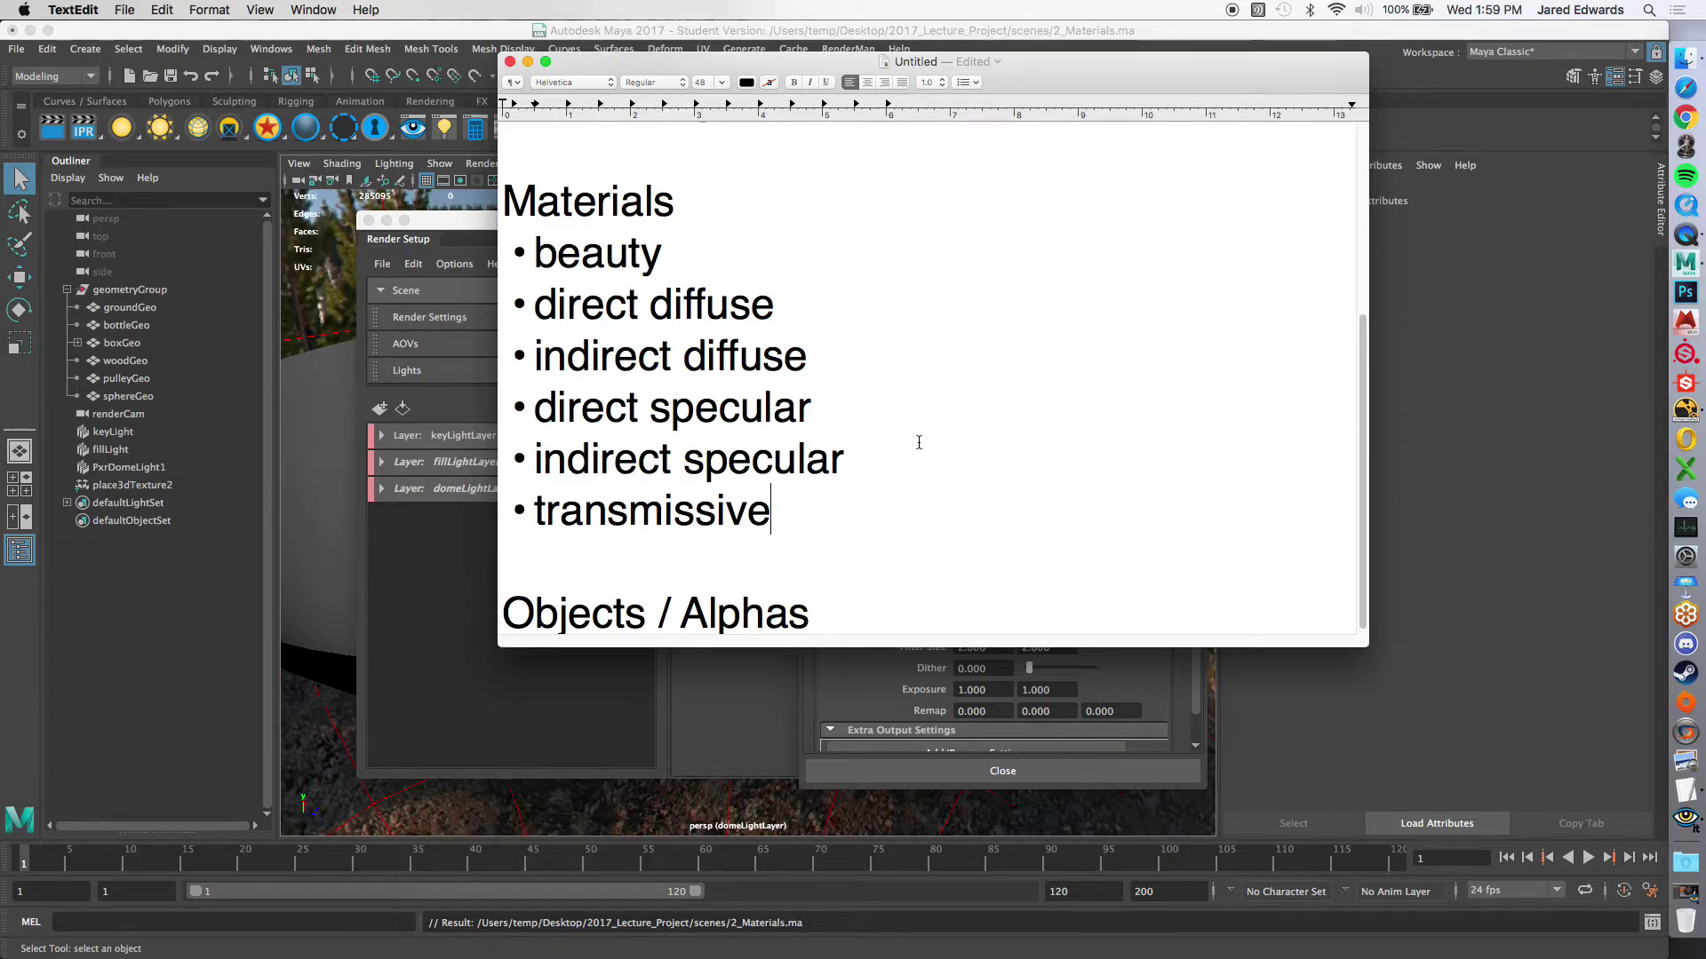
scroll(894, 441, down, 1)
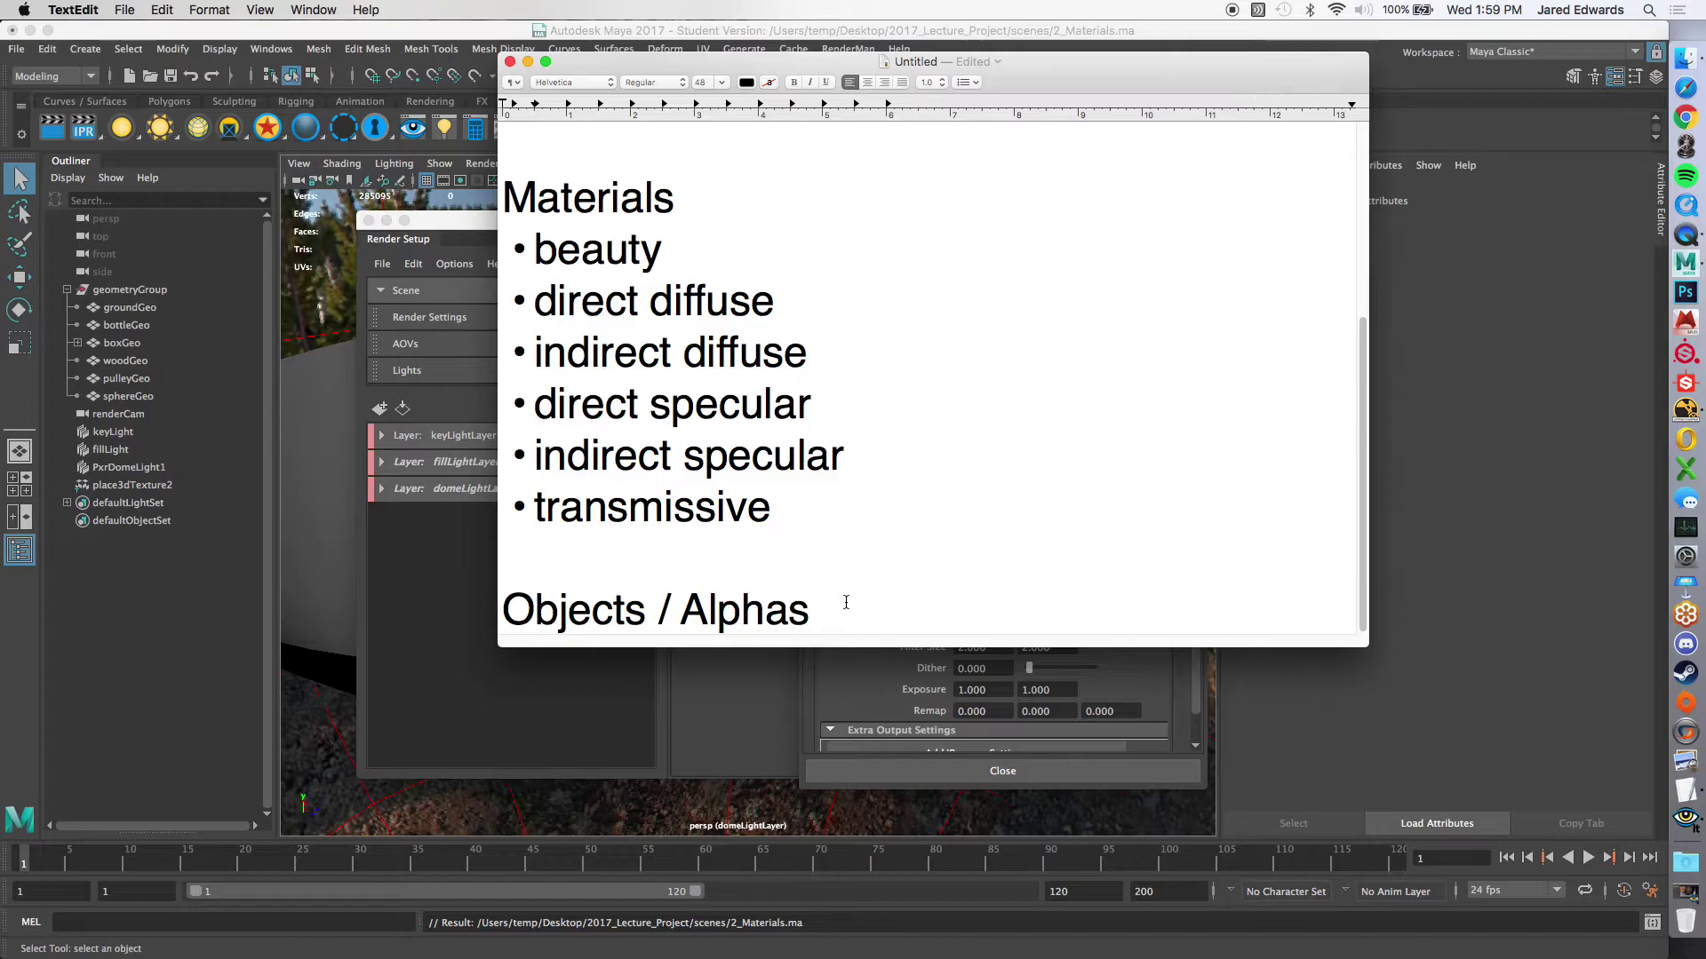
drag(848, 606, 471, 595)
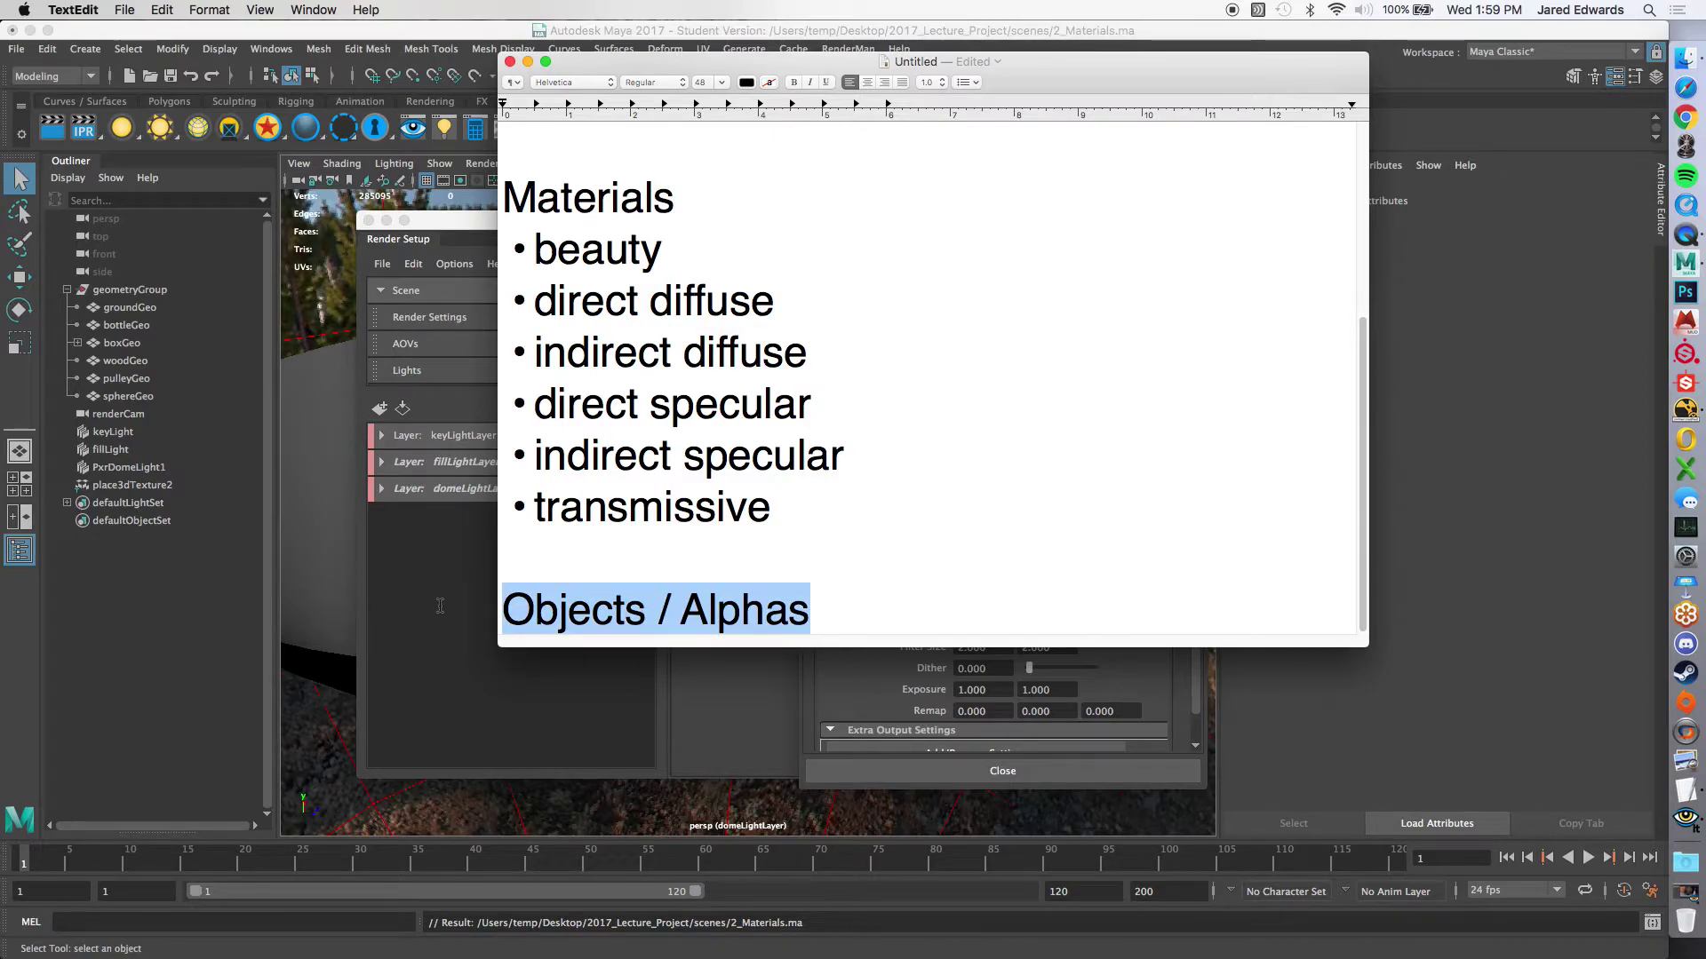
click(876, 513)
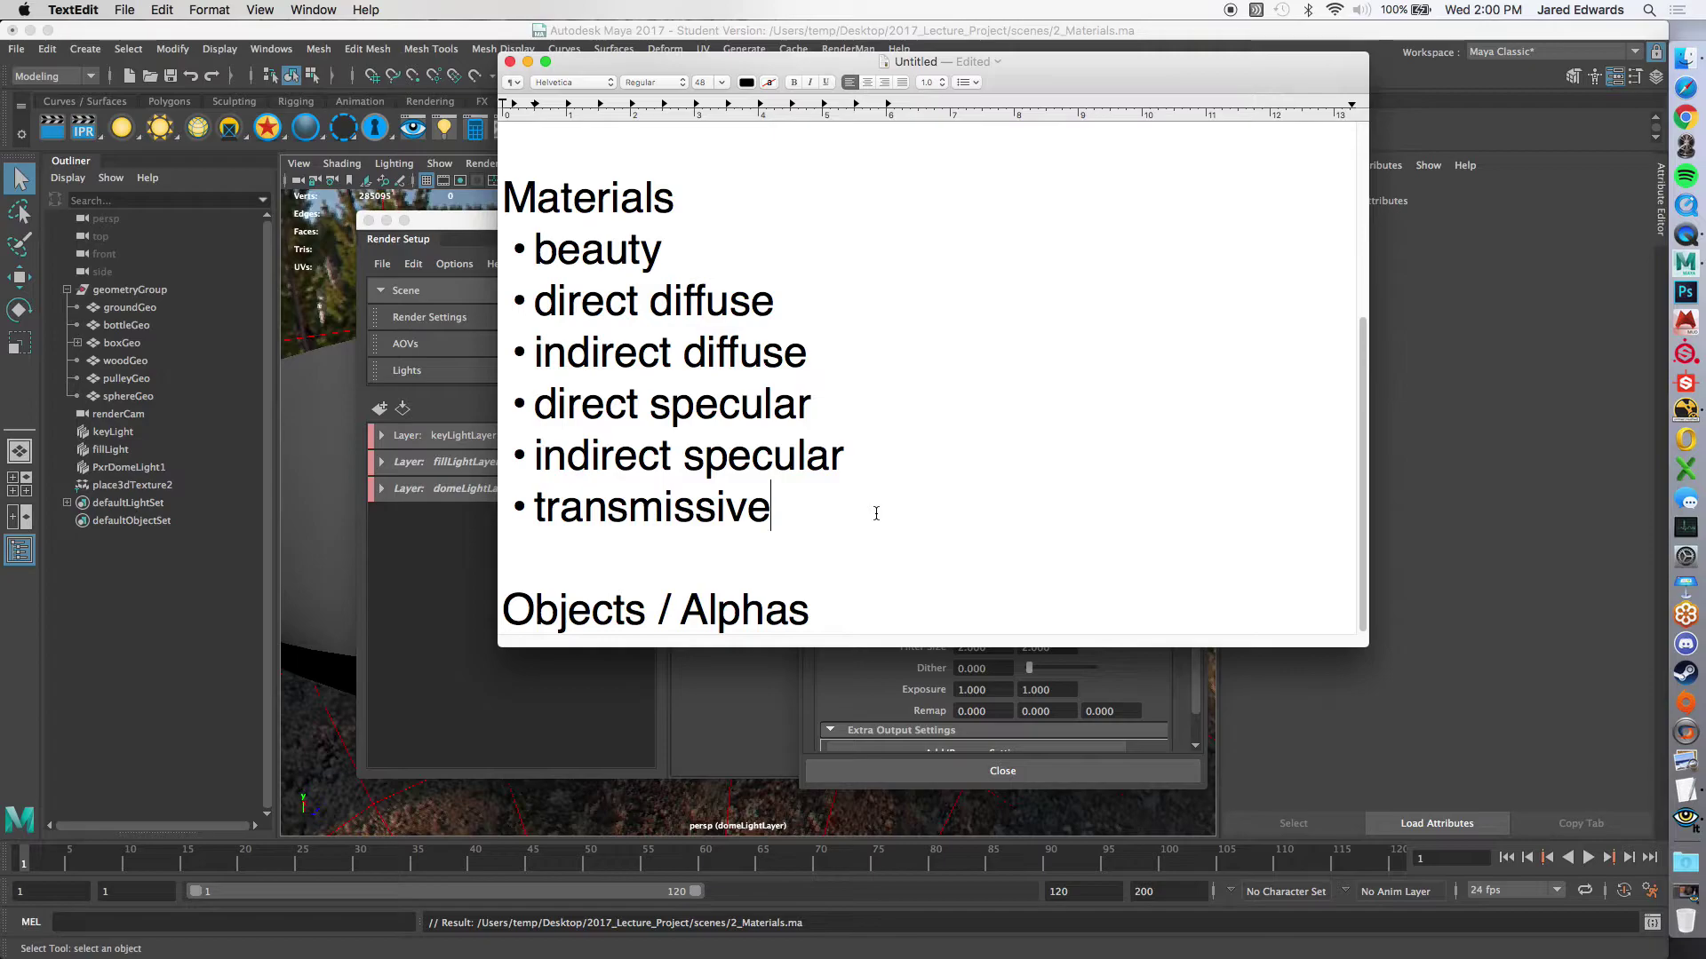
Step: Switch to Chrome, load the Full Sail online portal and open the CGA366-L class
click(1684, 115)
click(509, 103)
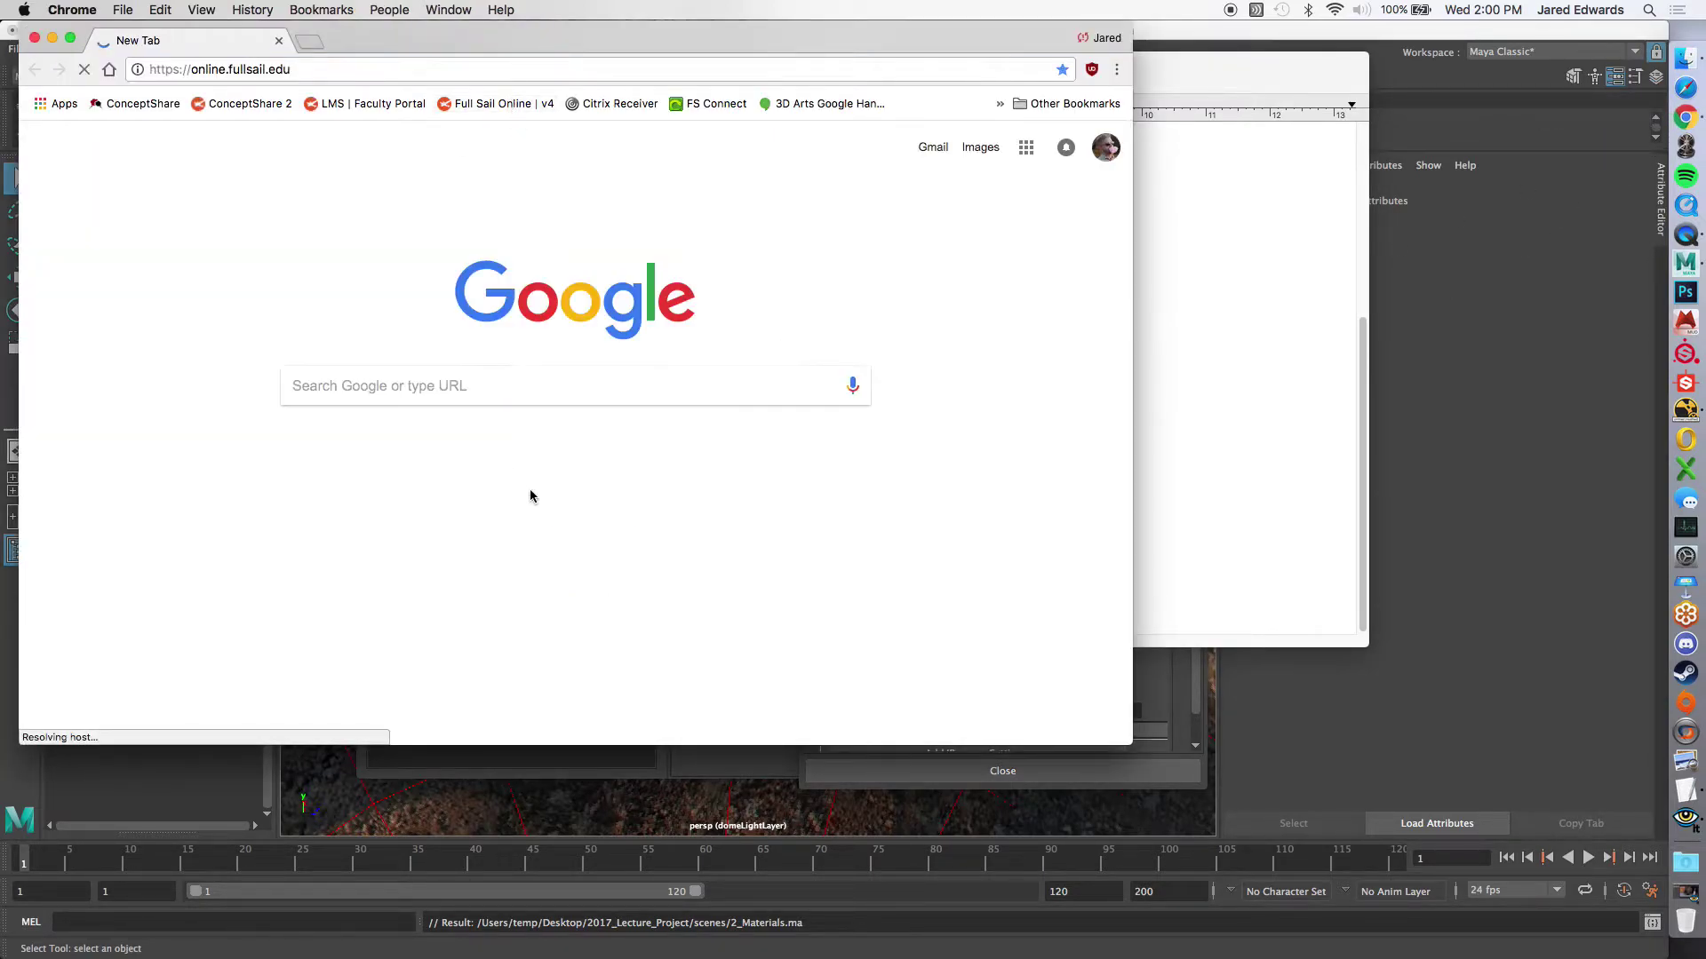
click(553, 417)
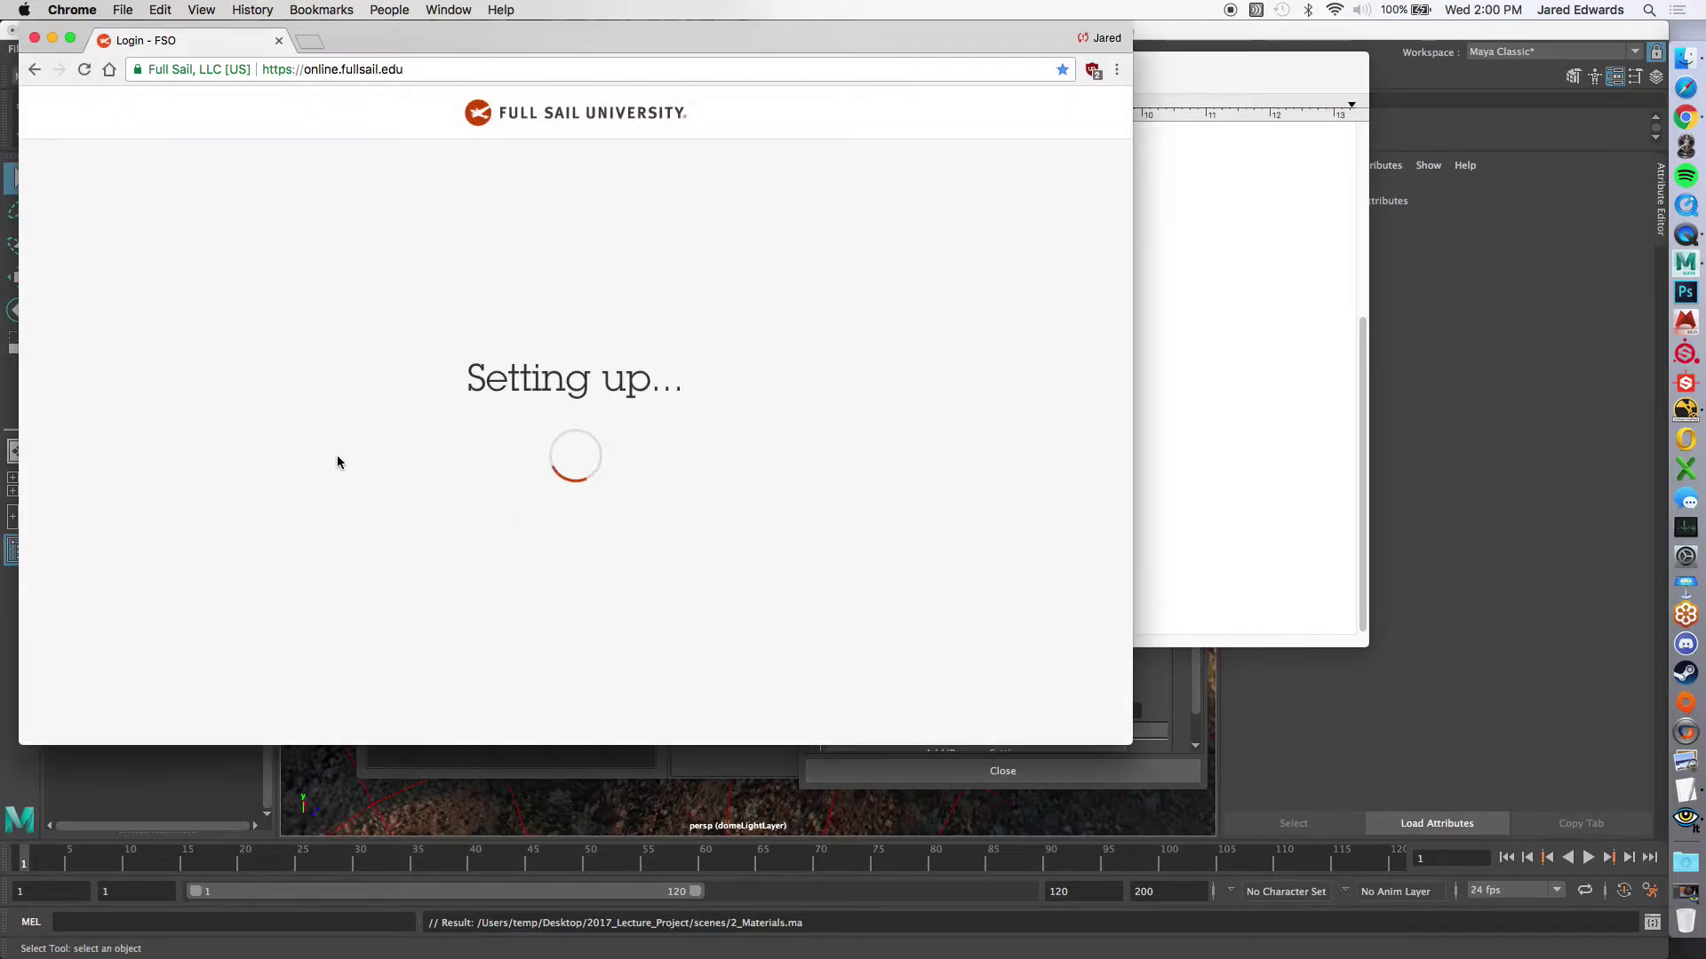
scroll(293, 511, down, 1)
click(343, 487)
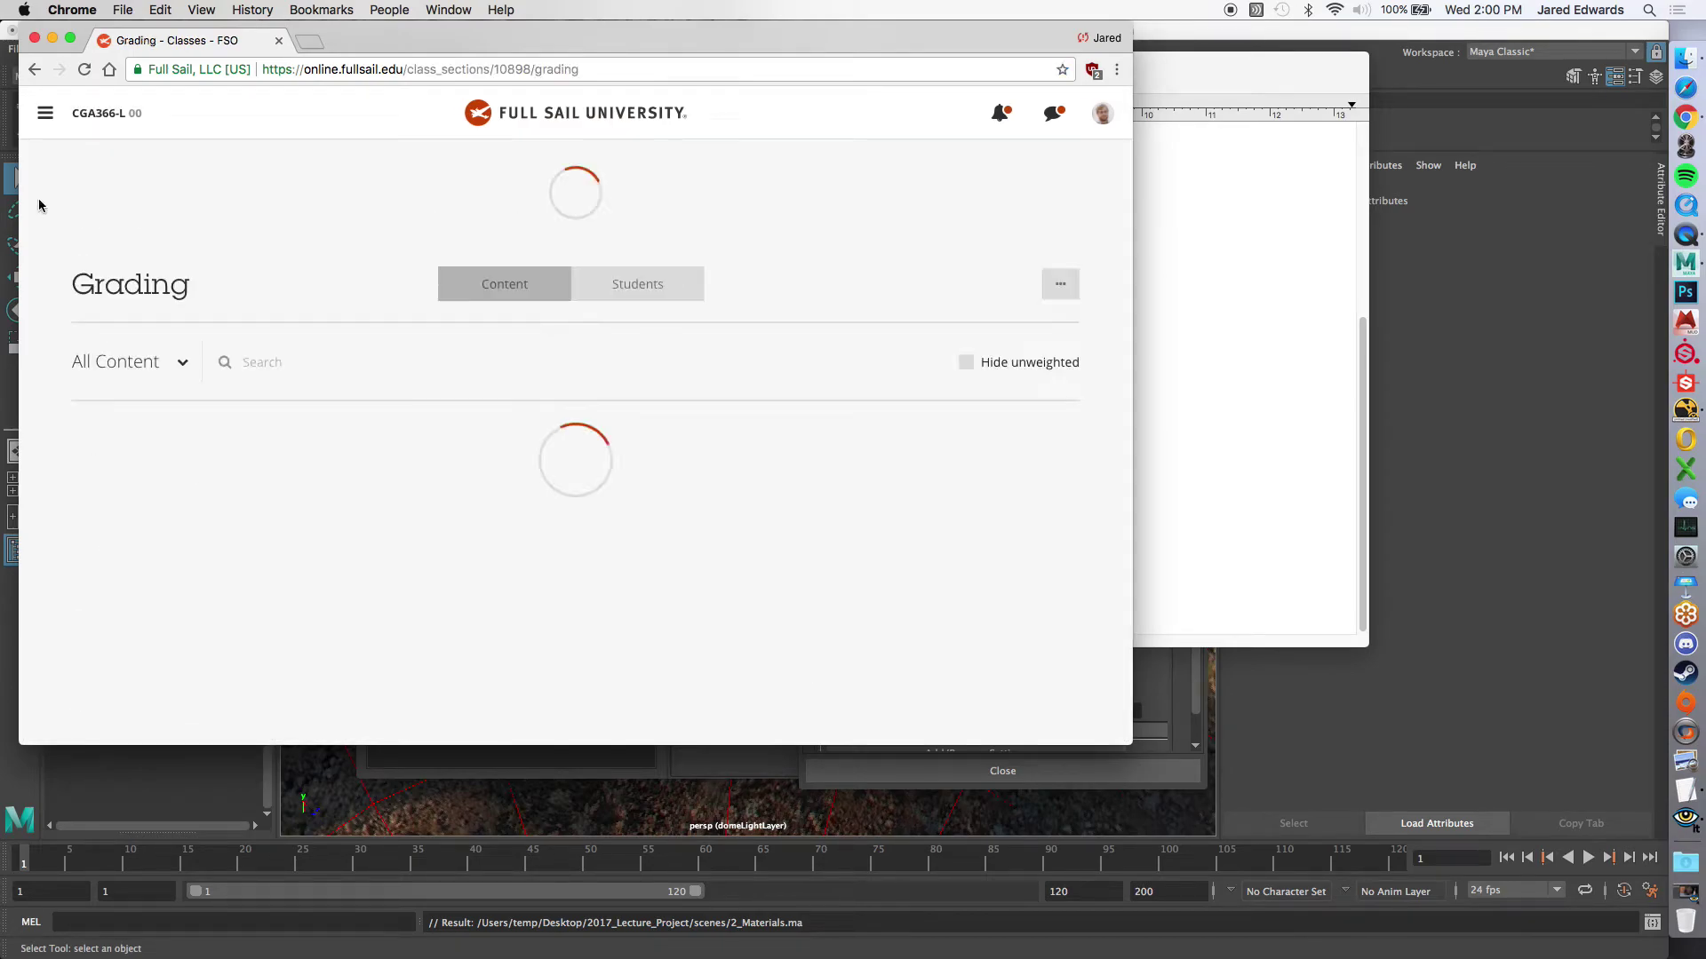
Step: From the class activities, open the Week 4 competency on Rendering & Post Processing
click(46, 113)
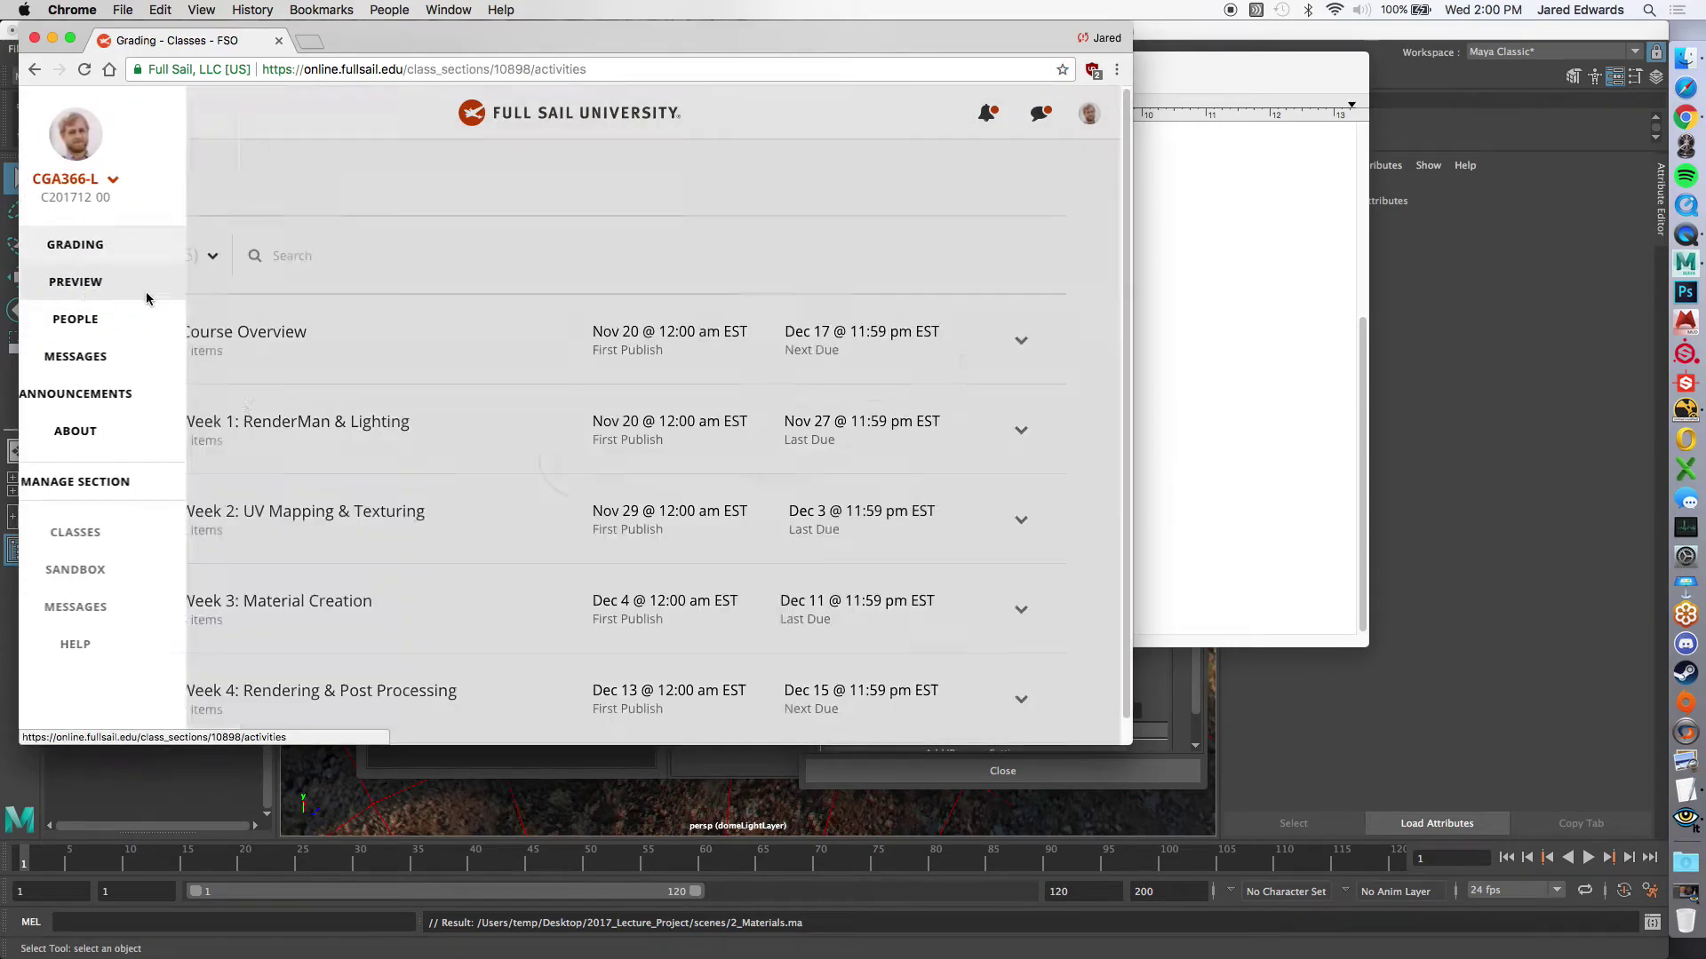
click(147, 296)
scroll(328, 604, down, 1)
click(337, 666)
click(506, 457)
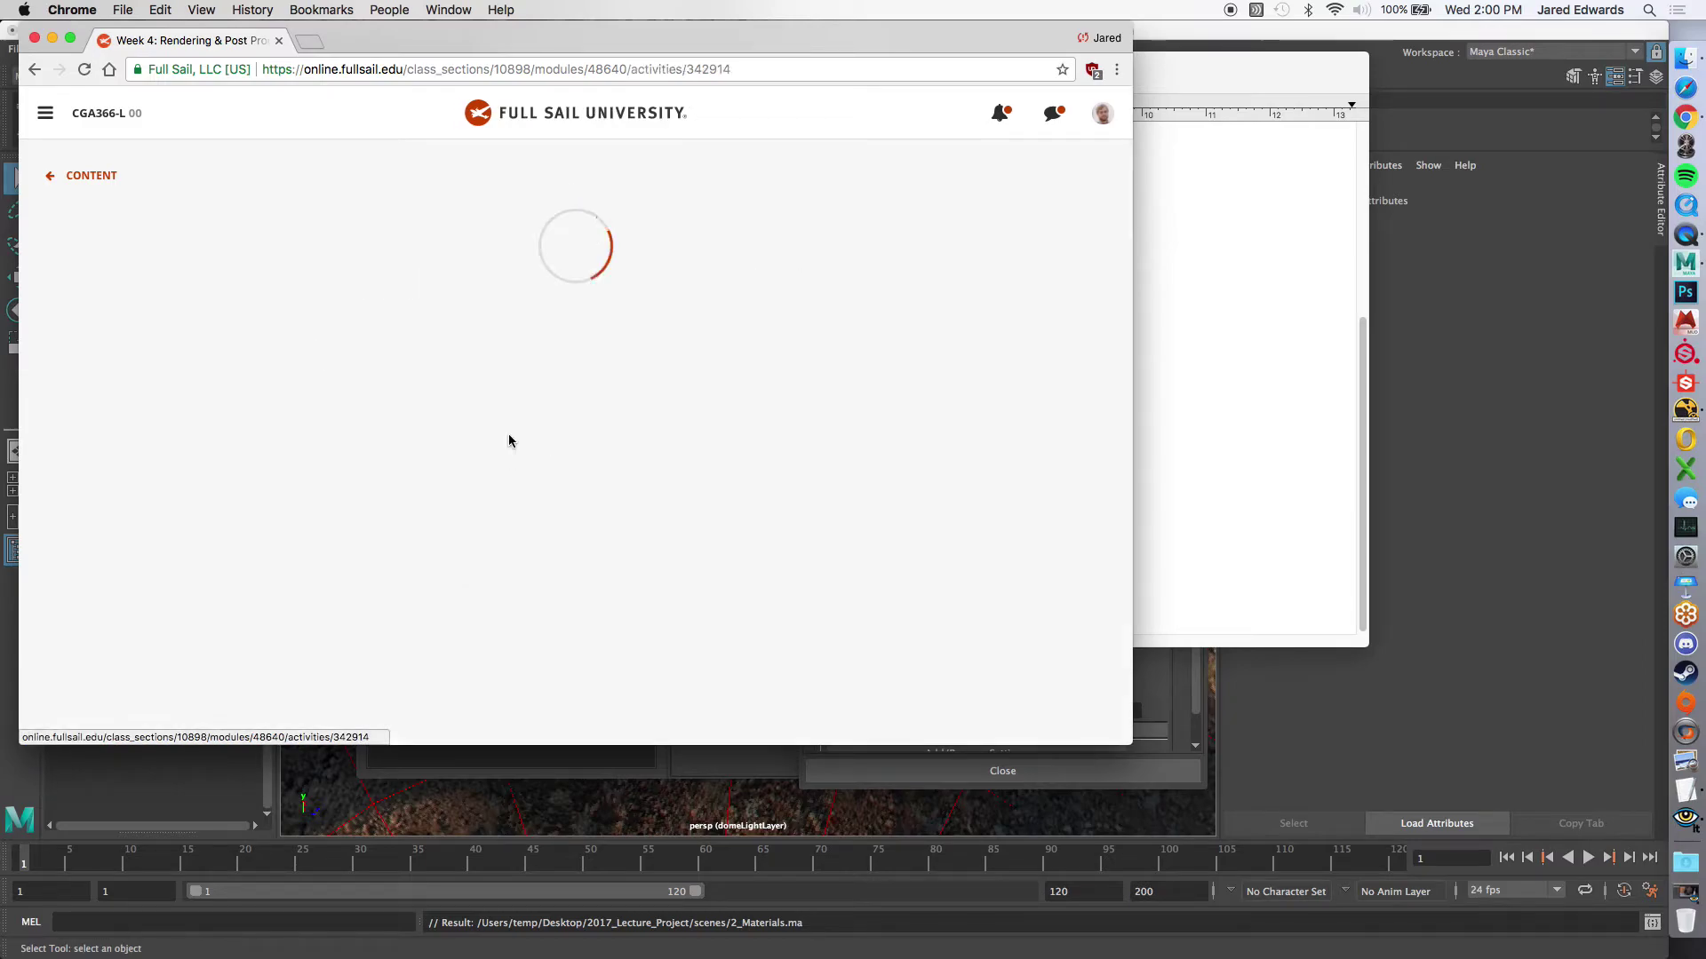
Step: Open the Rendering documentation from the Week 4 page, enlarge the browser window and read through to the list of passes
scroll(213, 483, down, 8)
scroll(212, 482, down, 5)
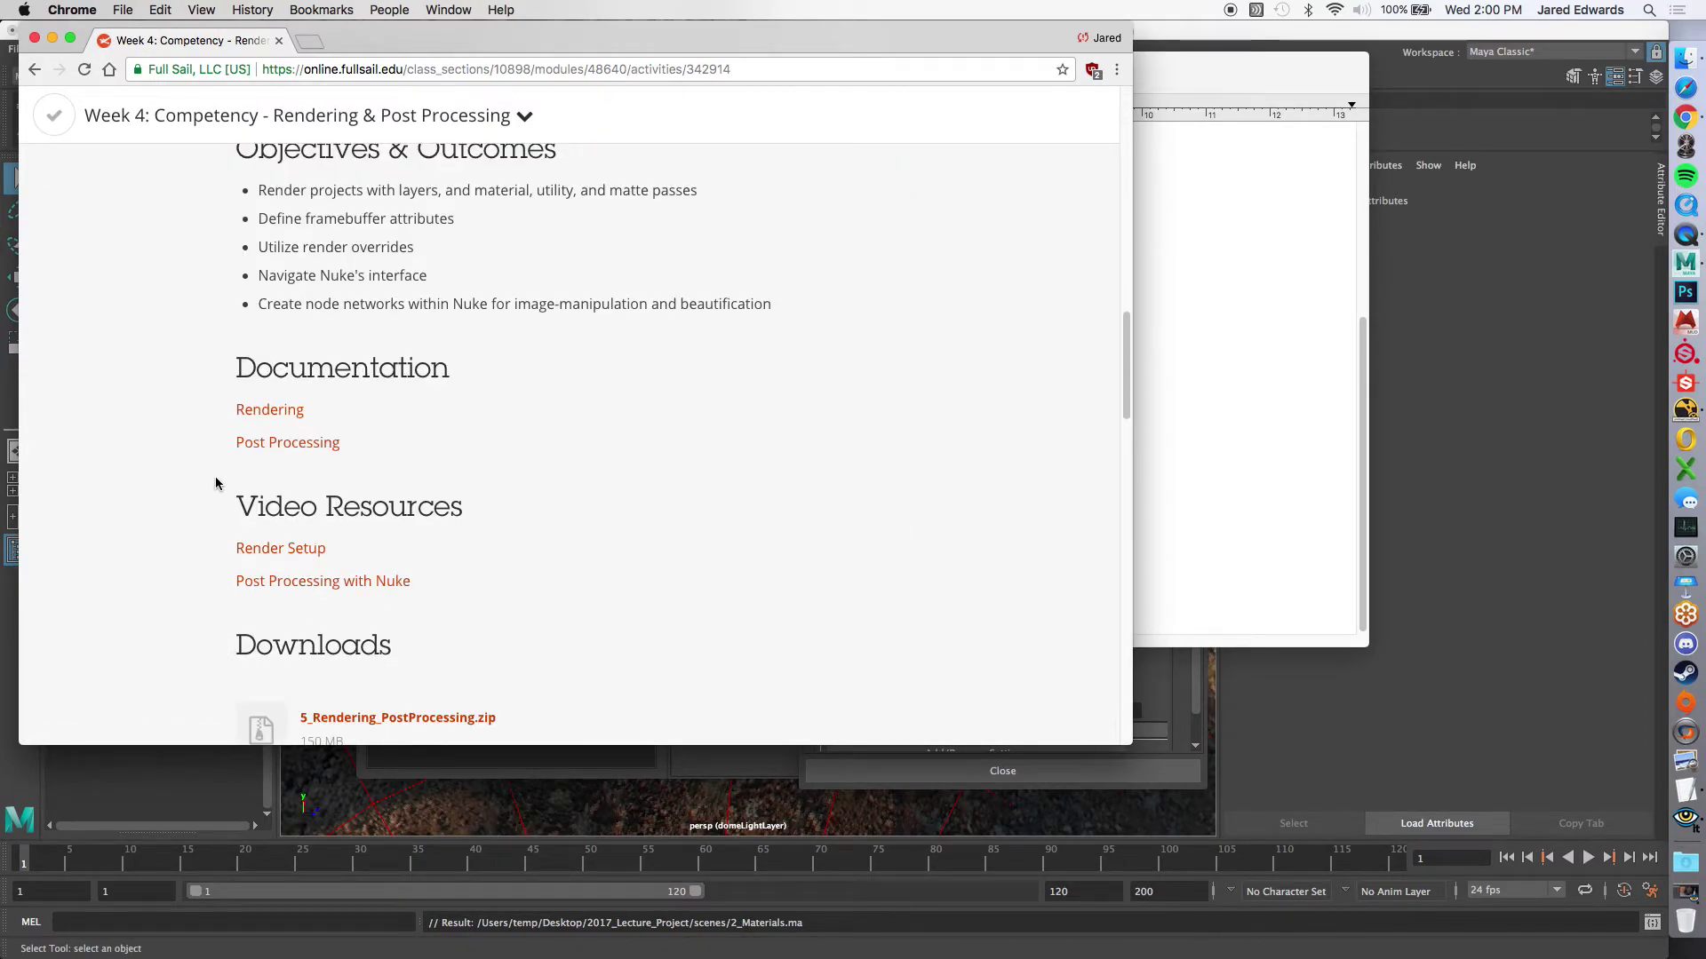
click(281, 414)
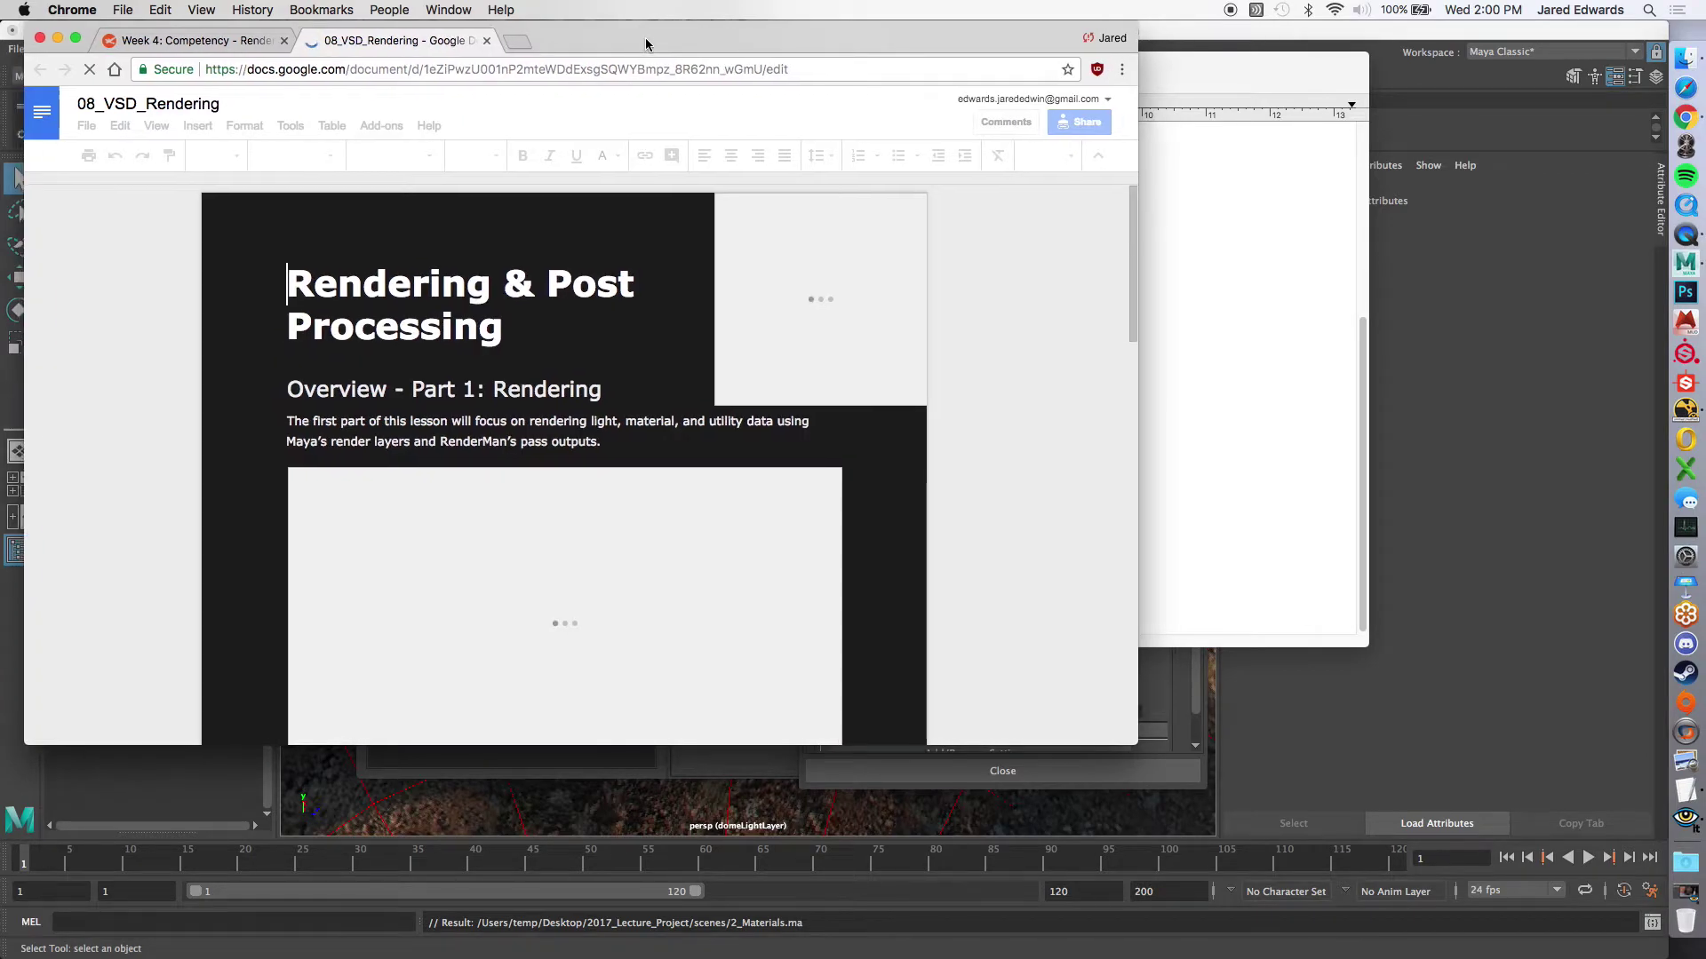
drag(640, 44, 671, 46)
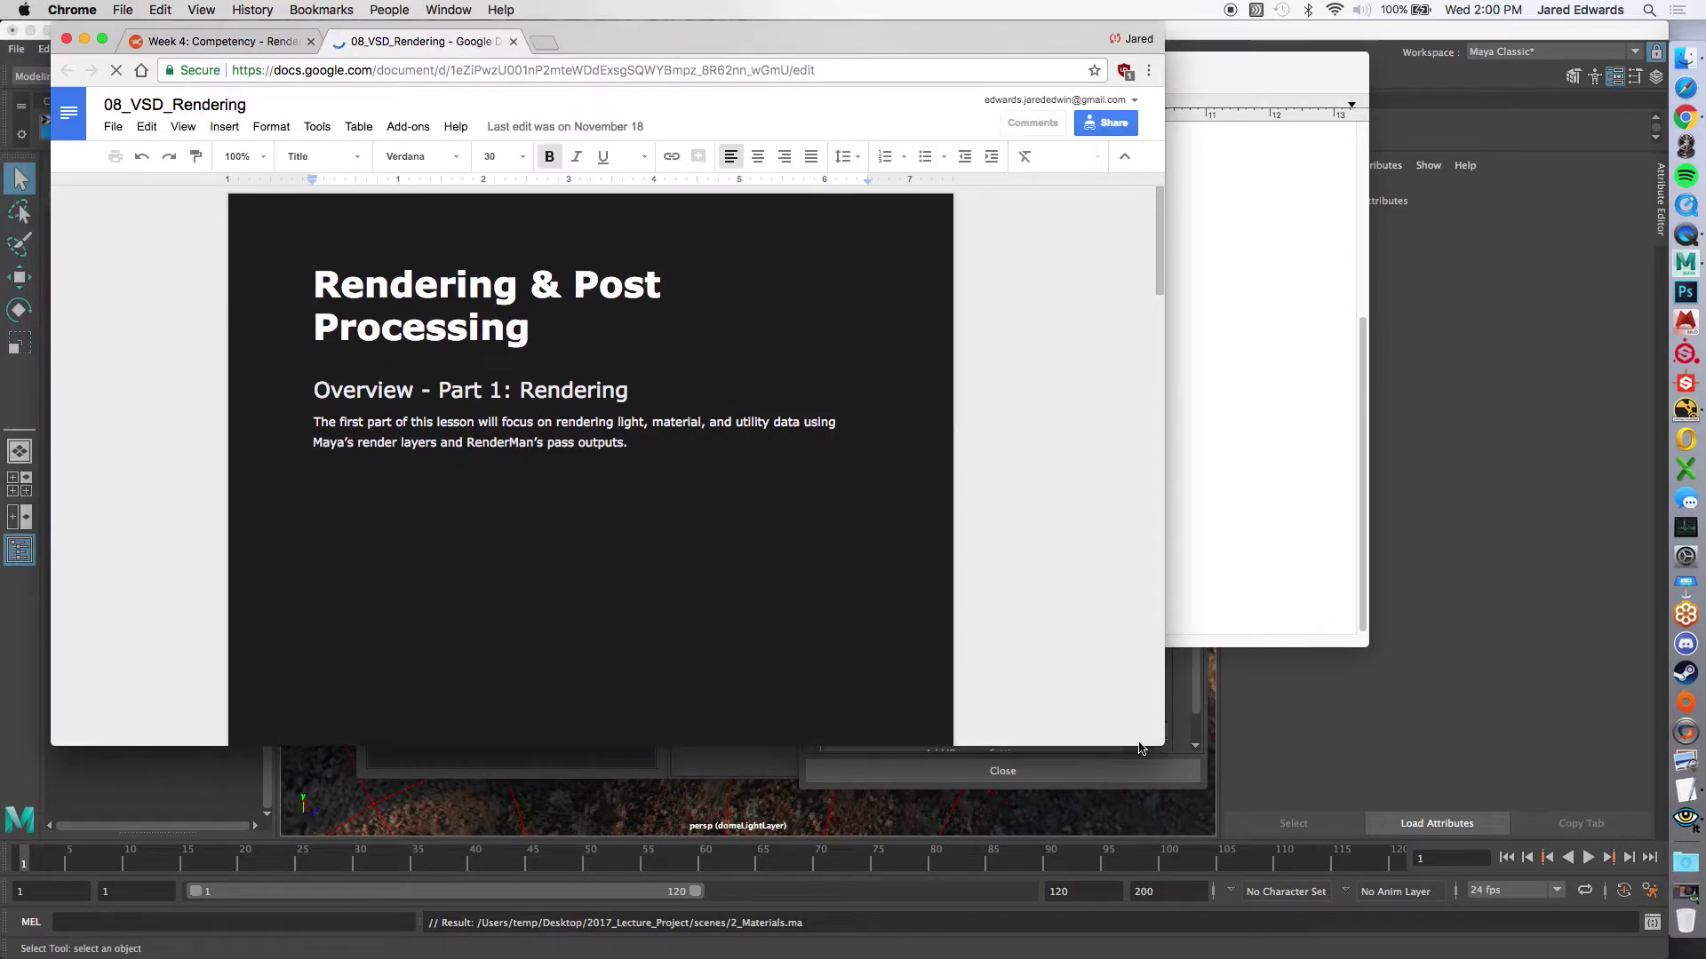
drag(1162, 747, 1316, 795)
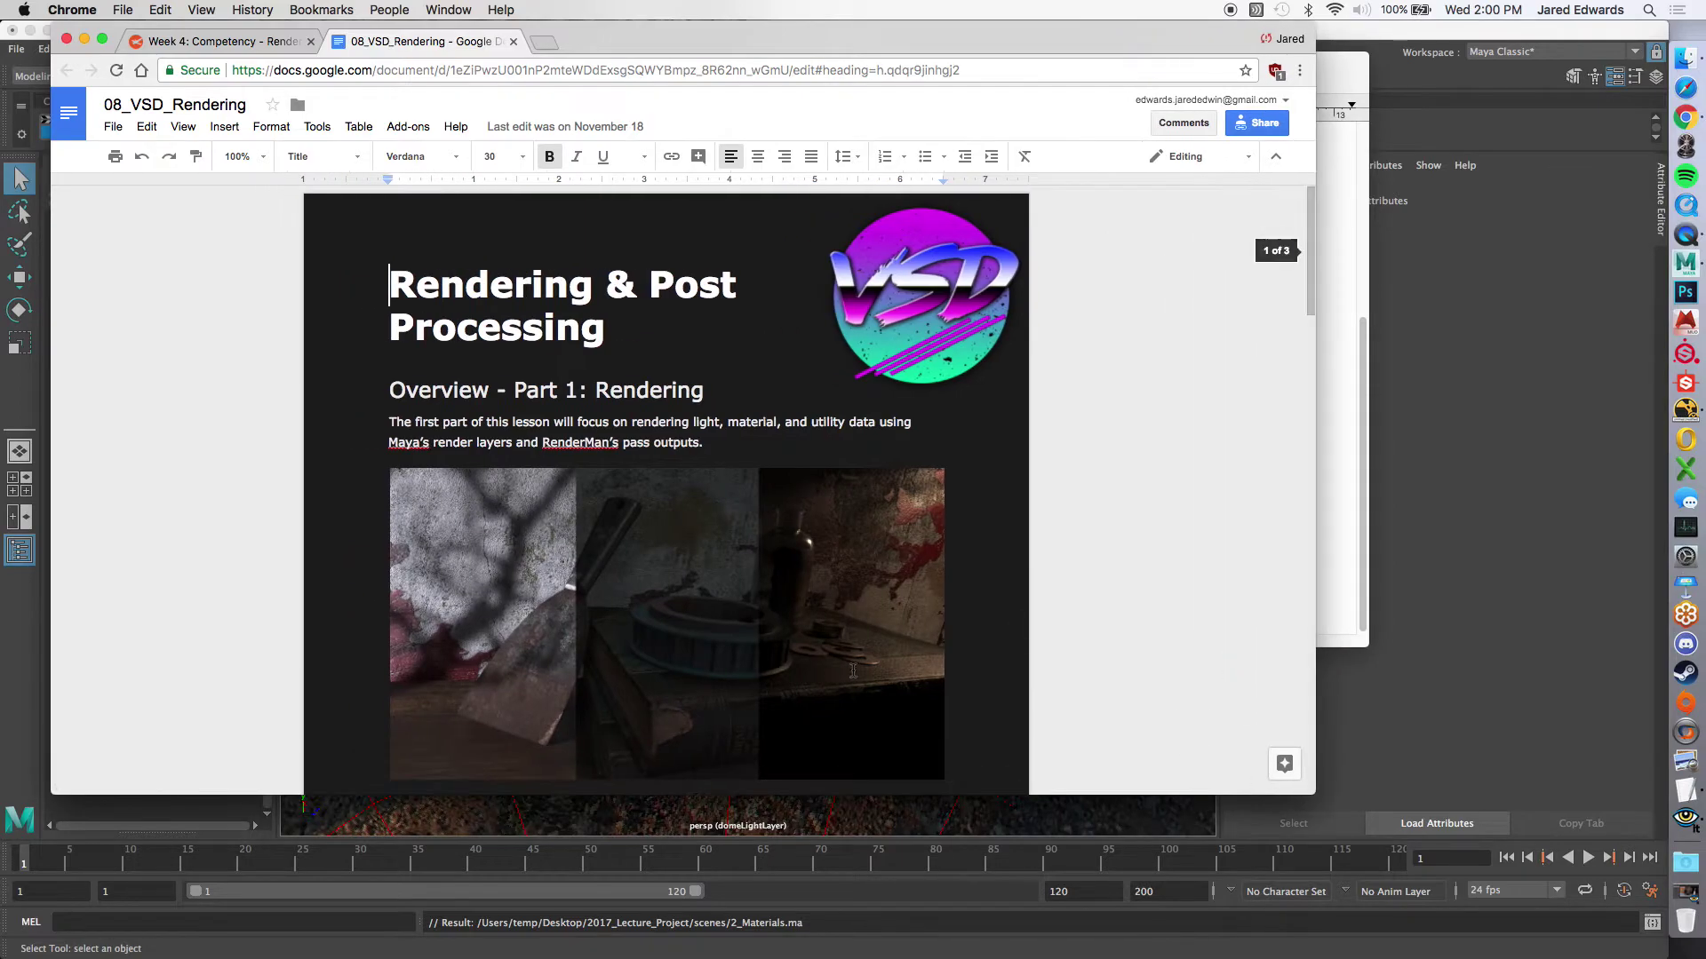
scroll(320, 531, down, 10)
scroll(322, 507, down, 8)
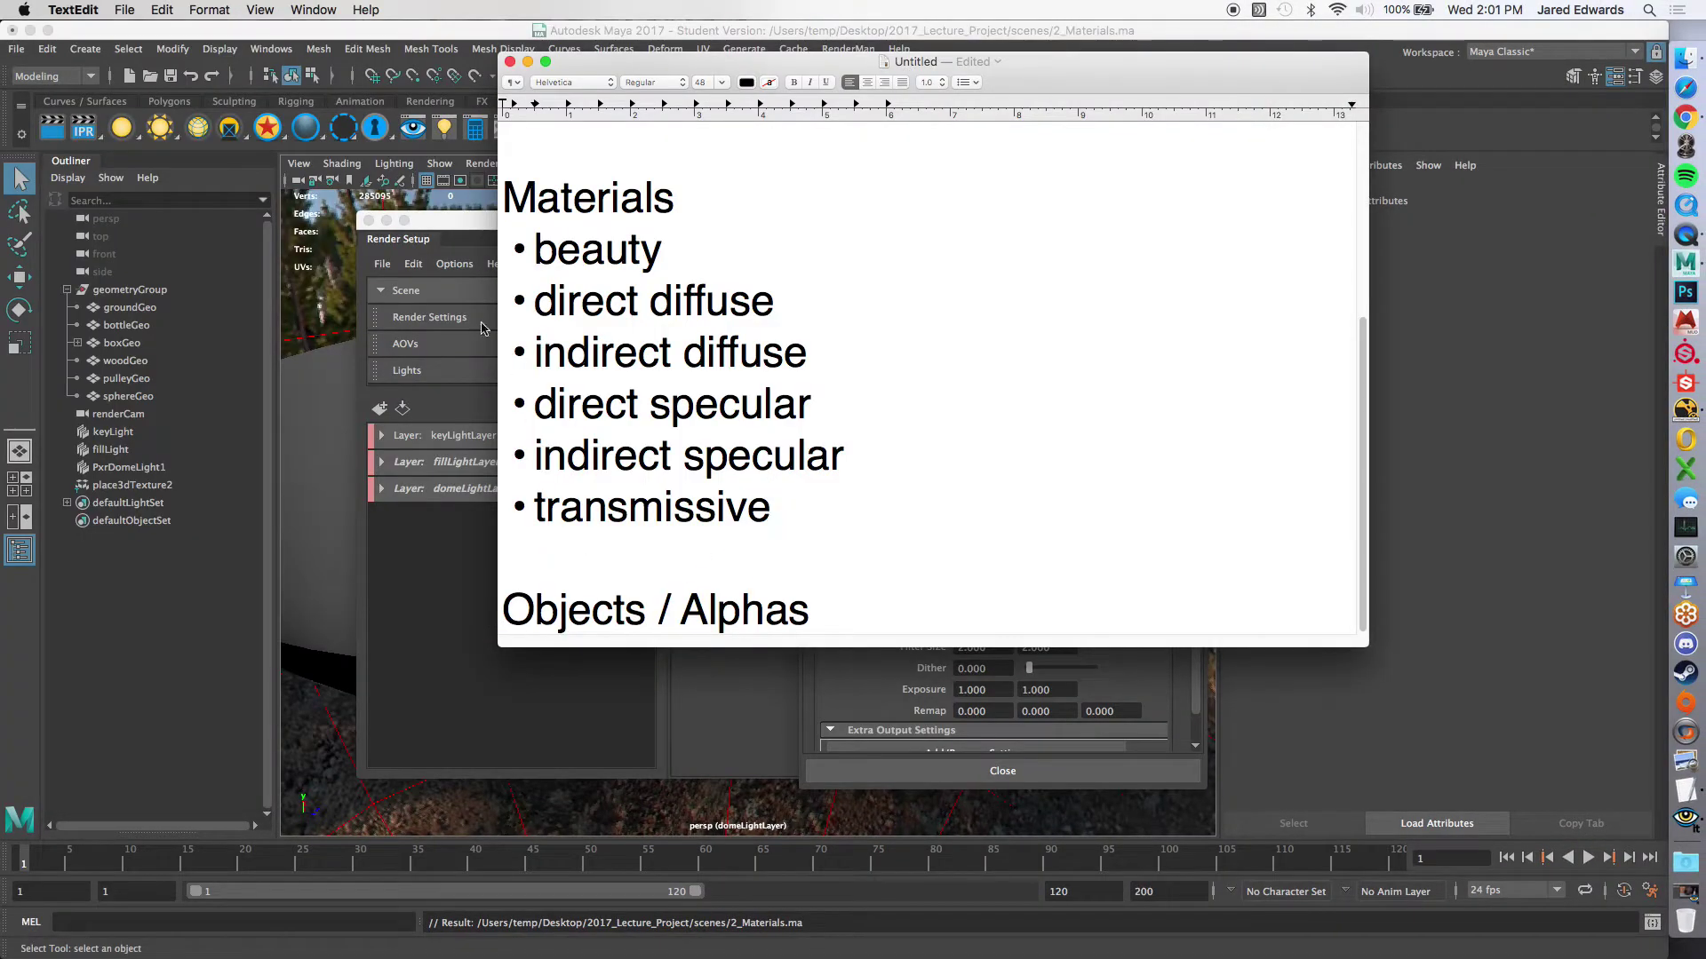
Step: Switch back to Maya and move the Render Setup window out of the way of the Create RenderMan Output Options dialog
click(480, 229)
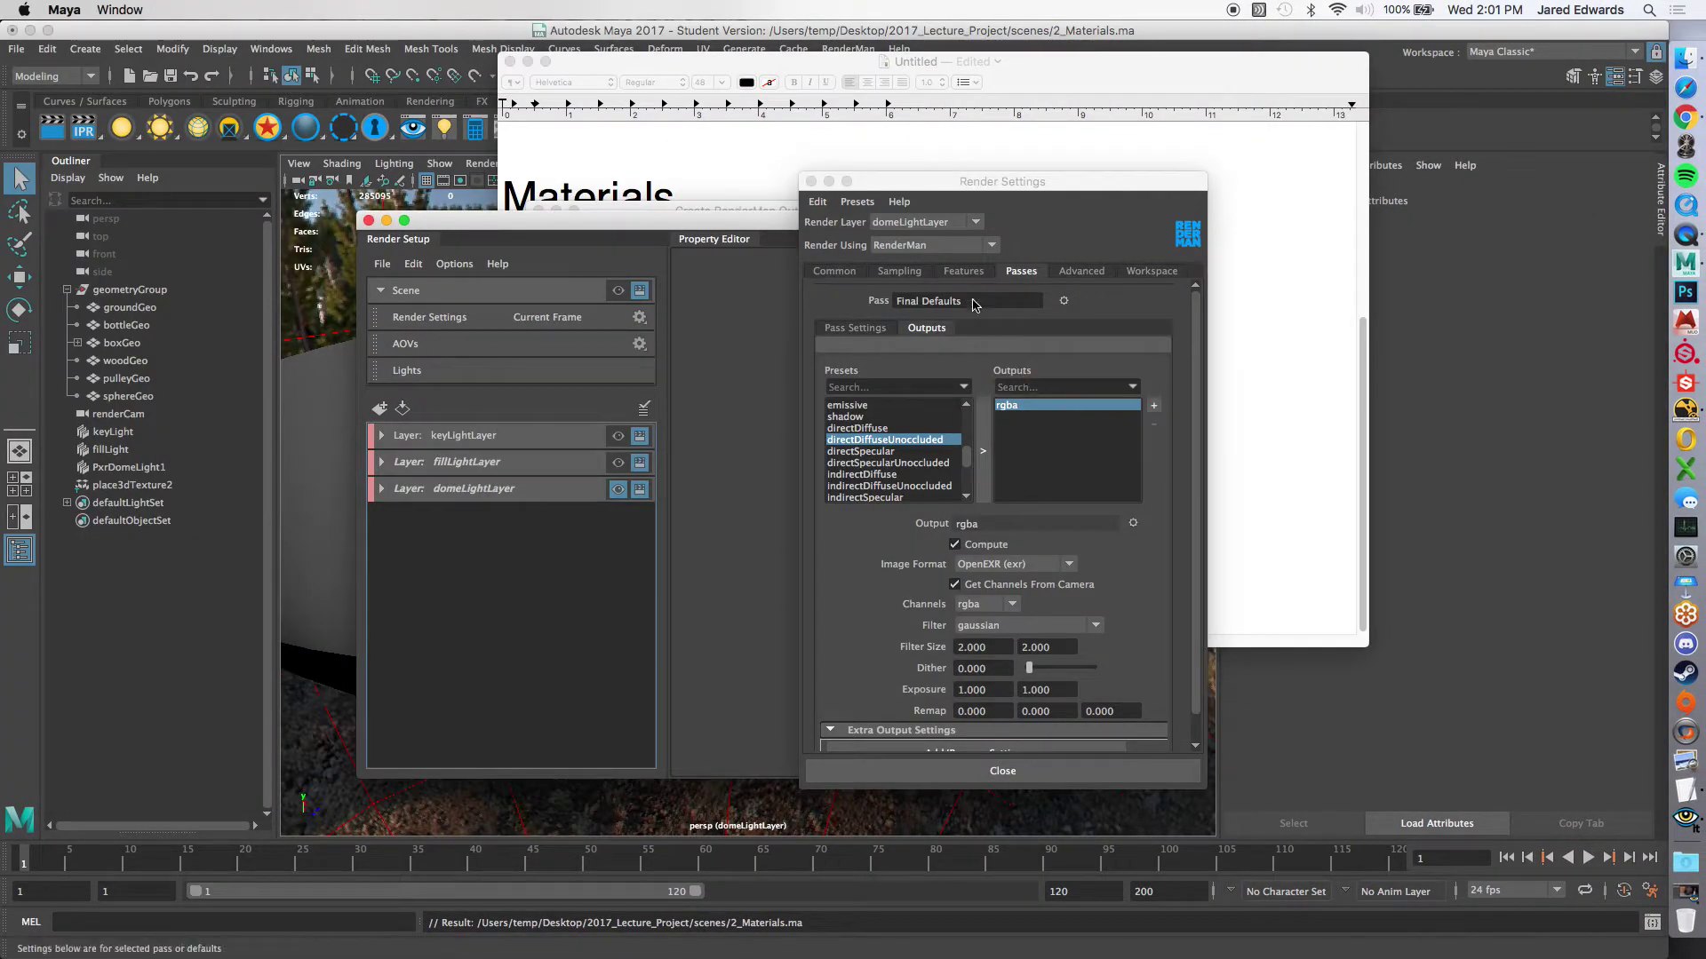
drag(742, 224, 665, 459)
drag(725, 219, 674, 215)
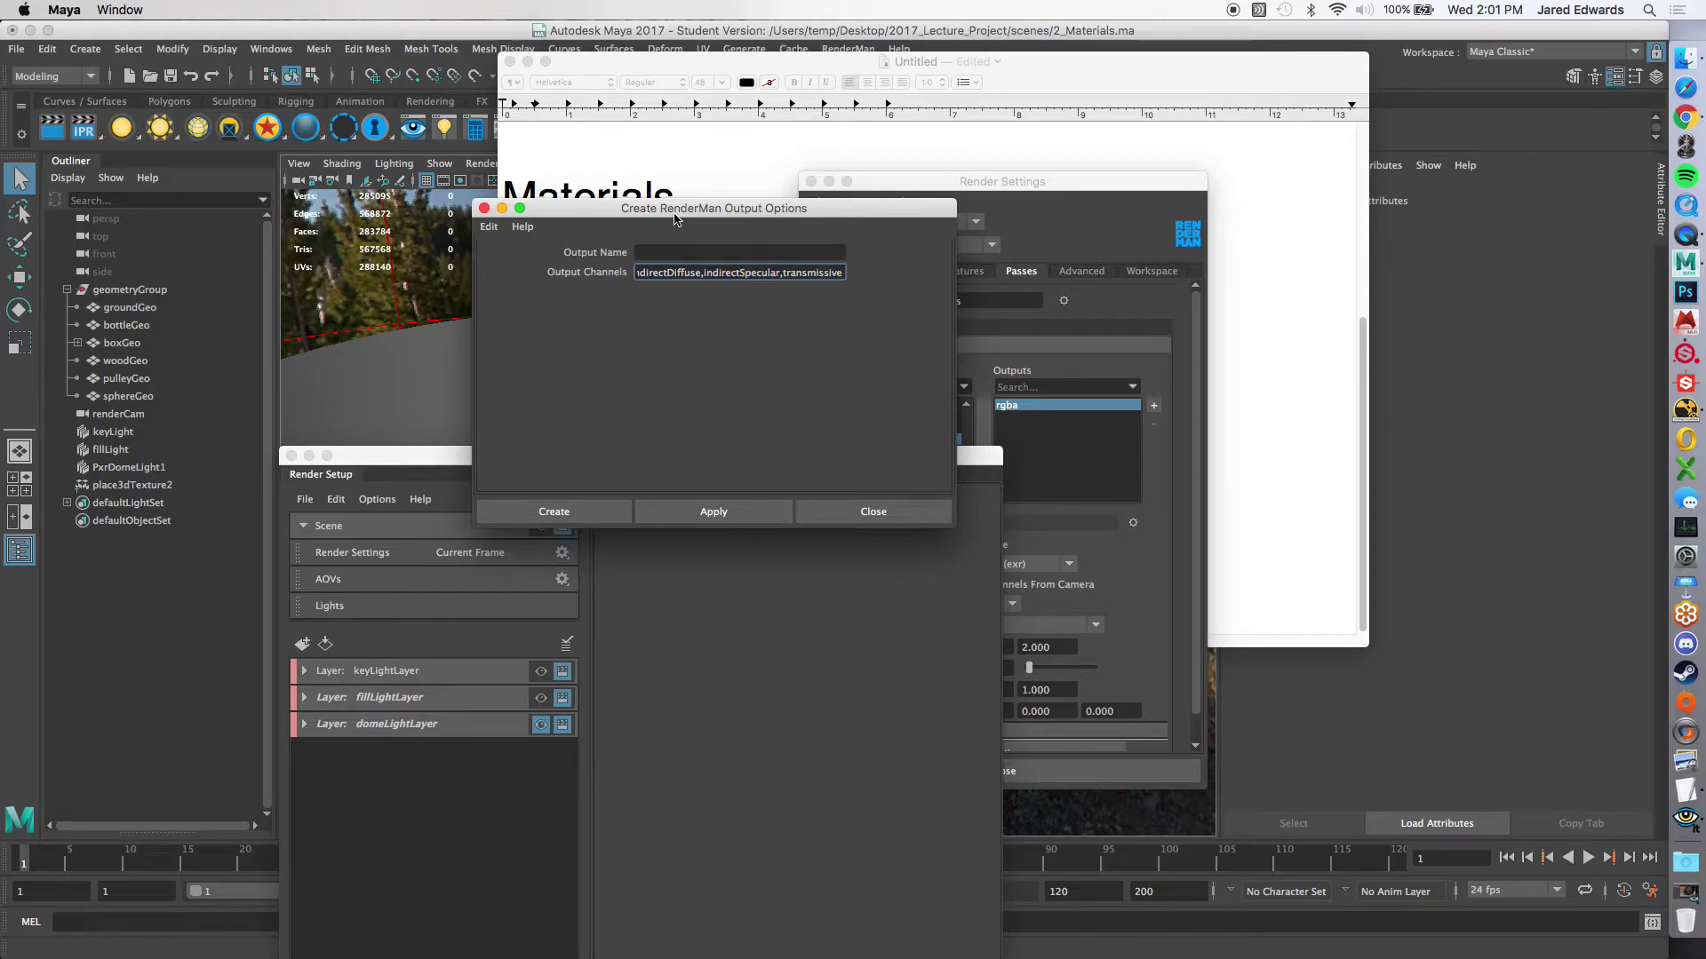
Step: Add the MatteID0, MatteID1, MatteID2 and MatteID3 channels to the custom RenderMan output
right_click(832, 278)
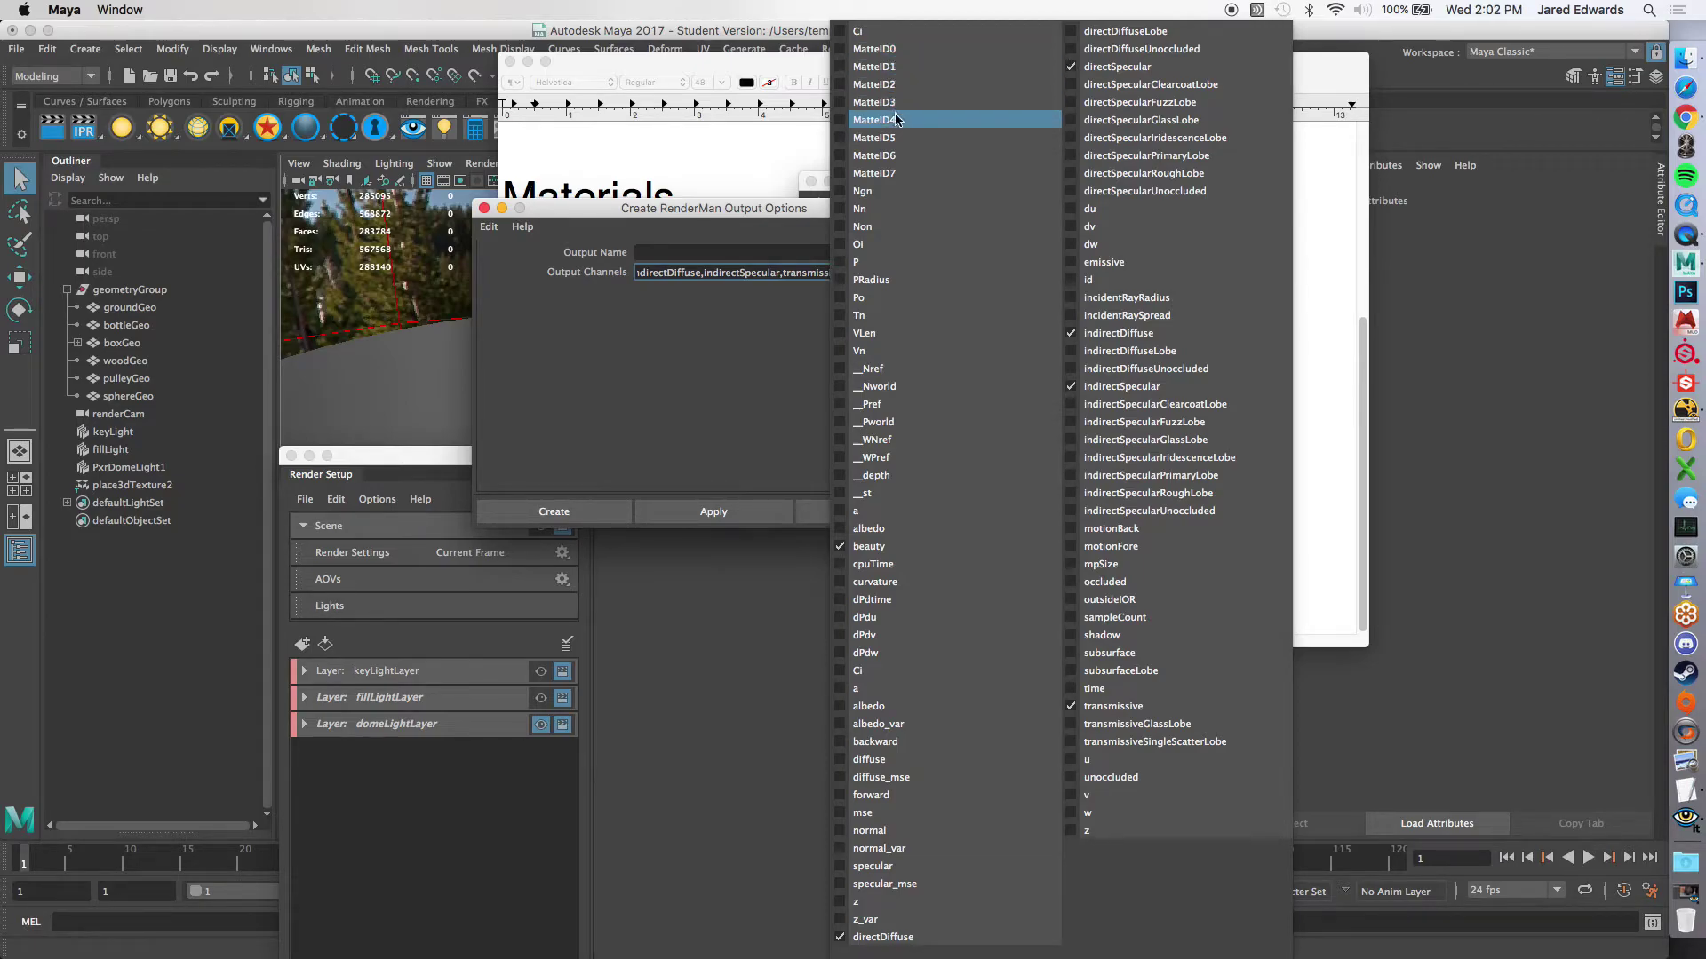
click(892, 53)
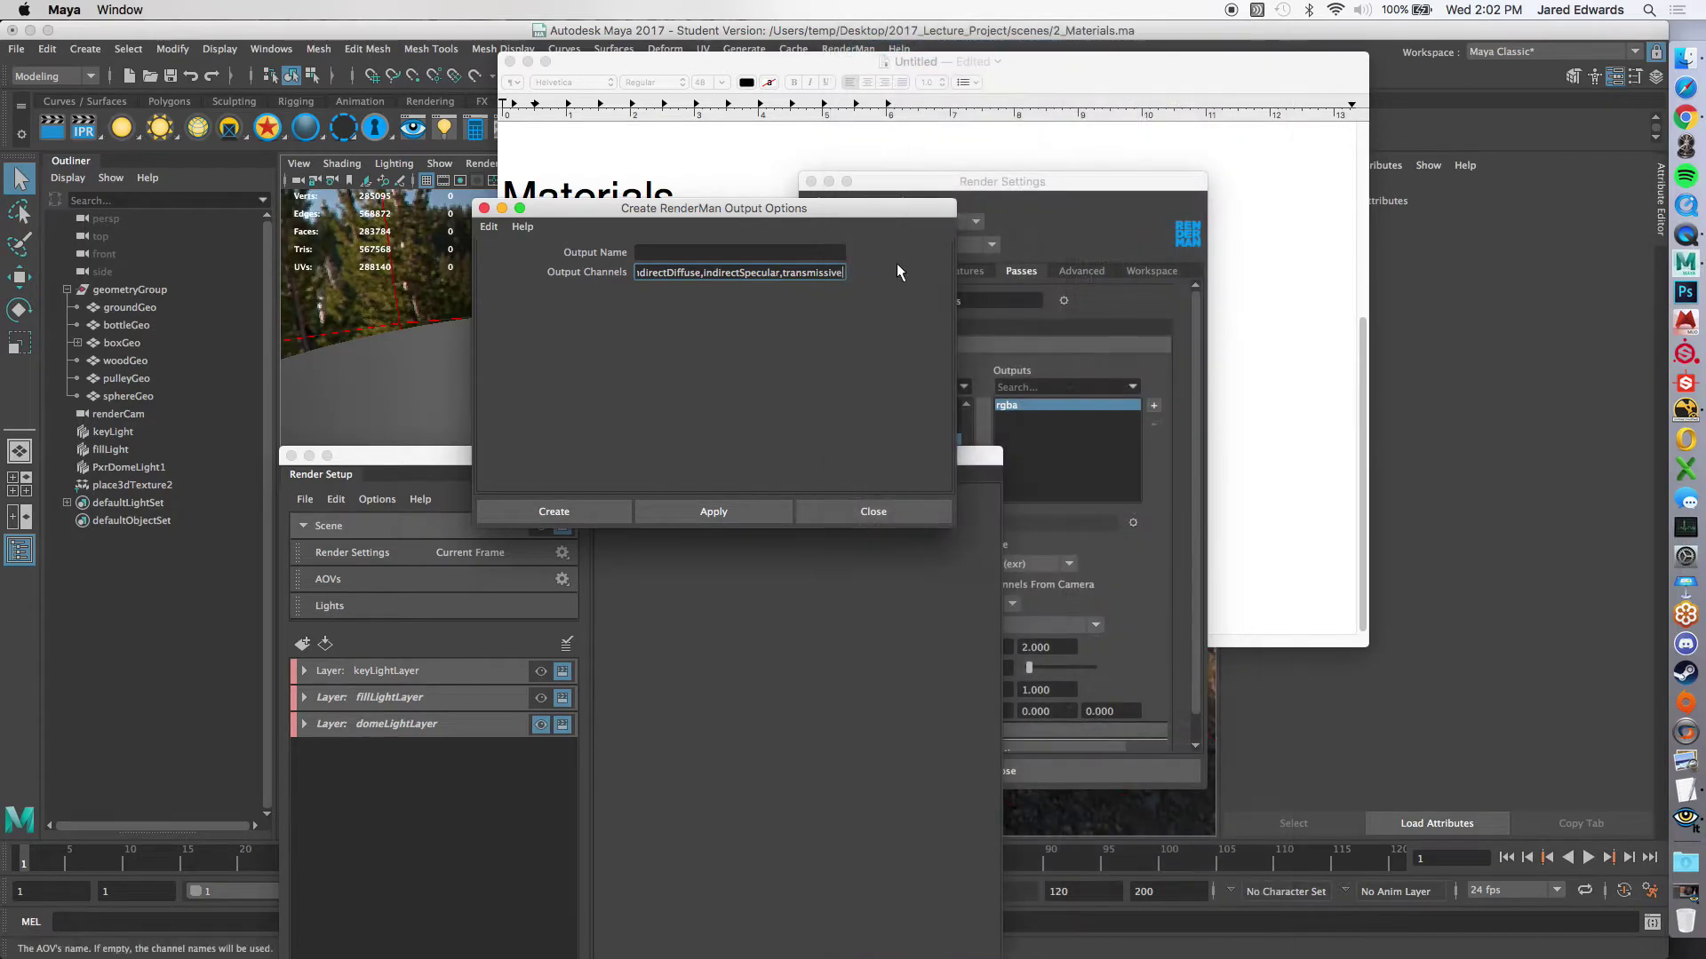
click(824, 270)
click(879, 68)
click(844, 270)
click(884, 92)
click(838, 272)
click(883, 105)
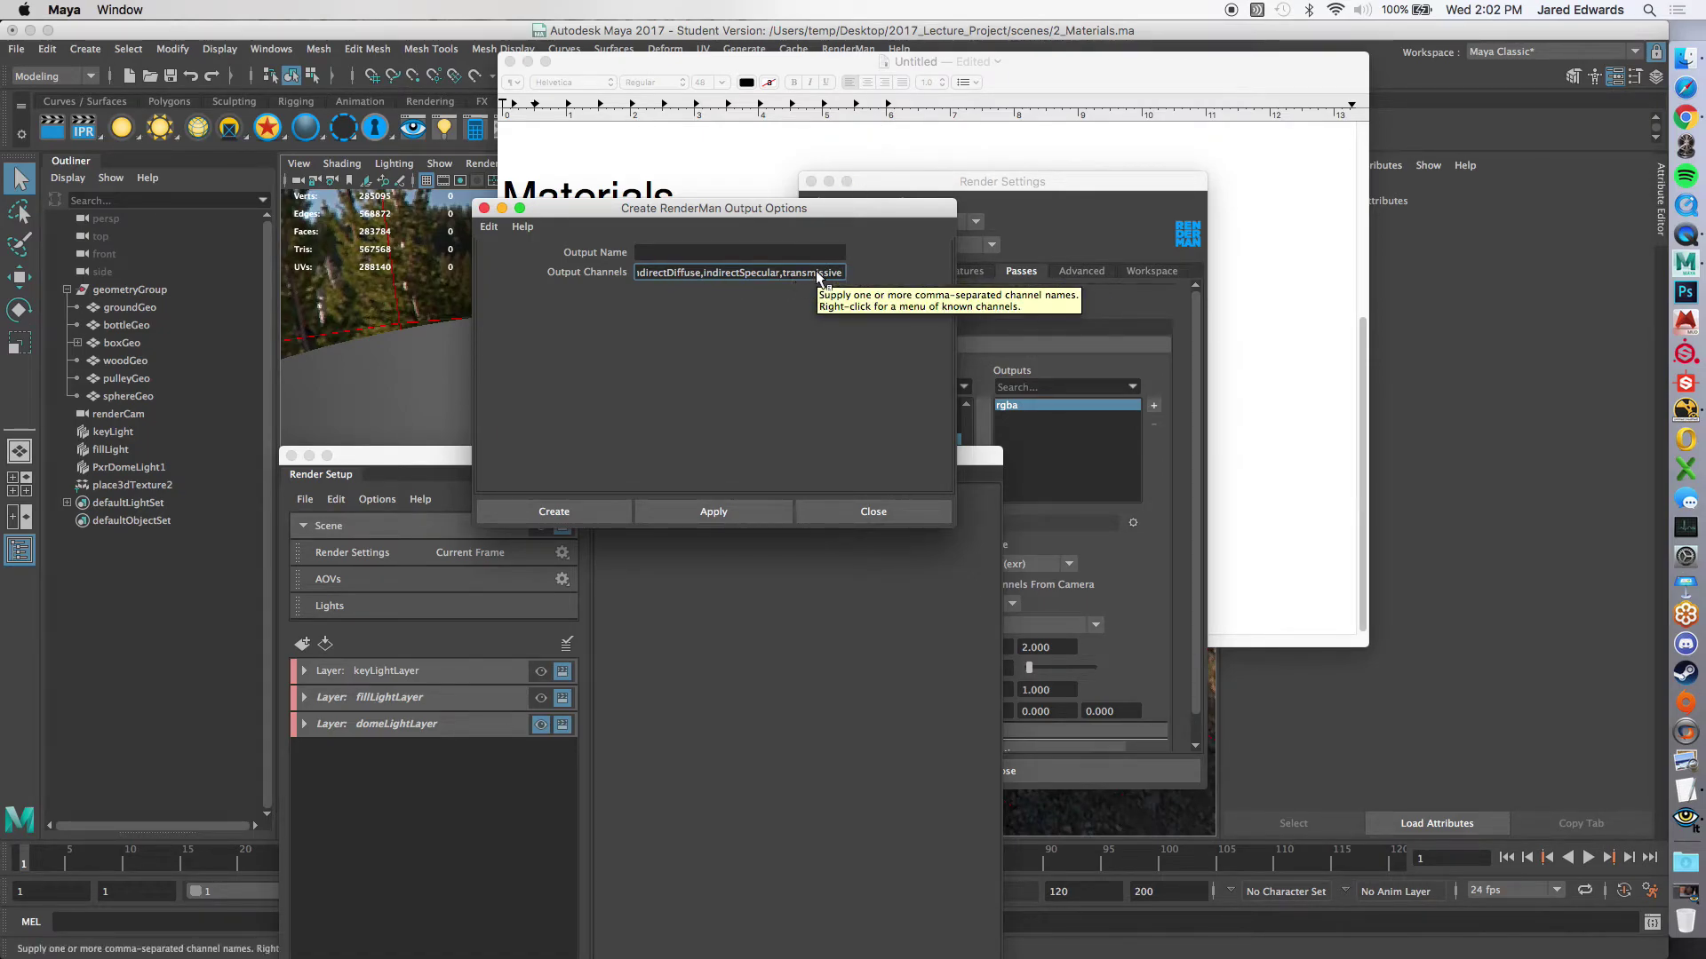
Step: Check the pass list in the Chrome document for the z depth channel, then create the custom multichannel output in Maya
click(1681, 120)
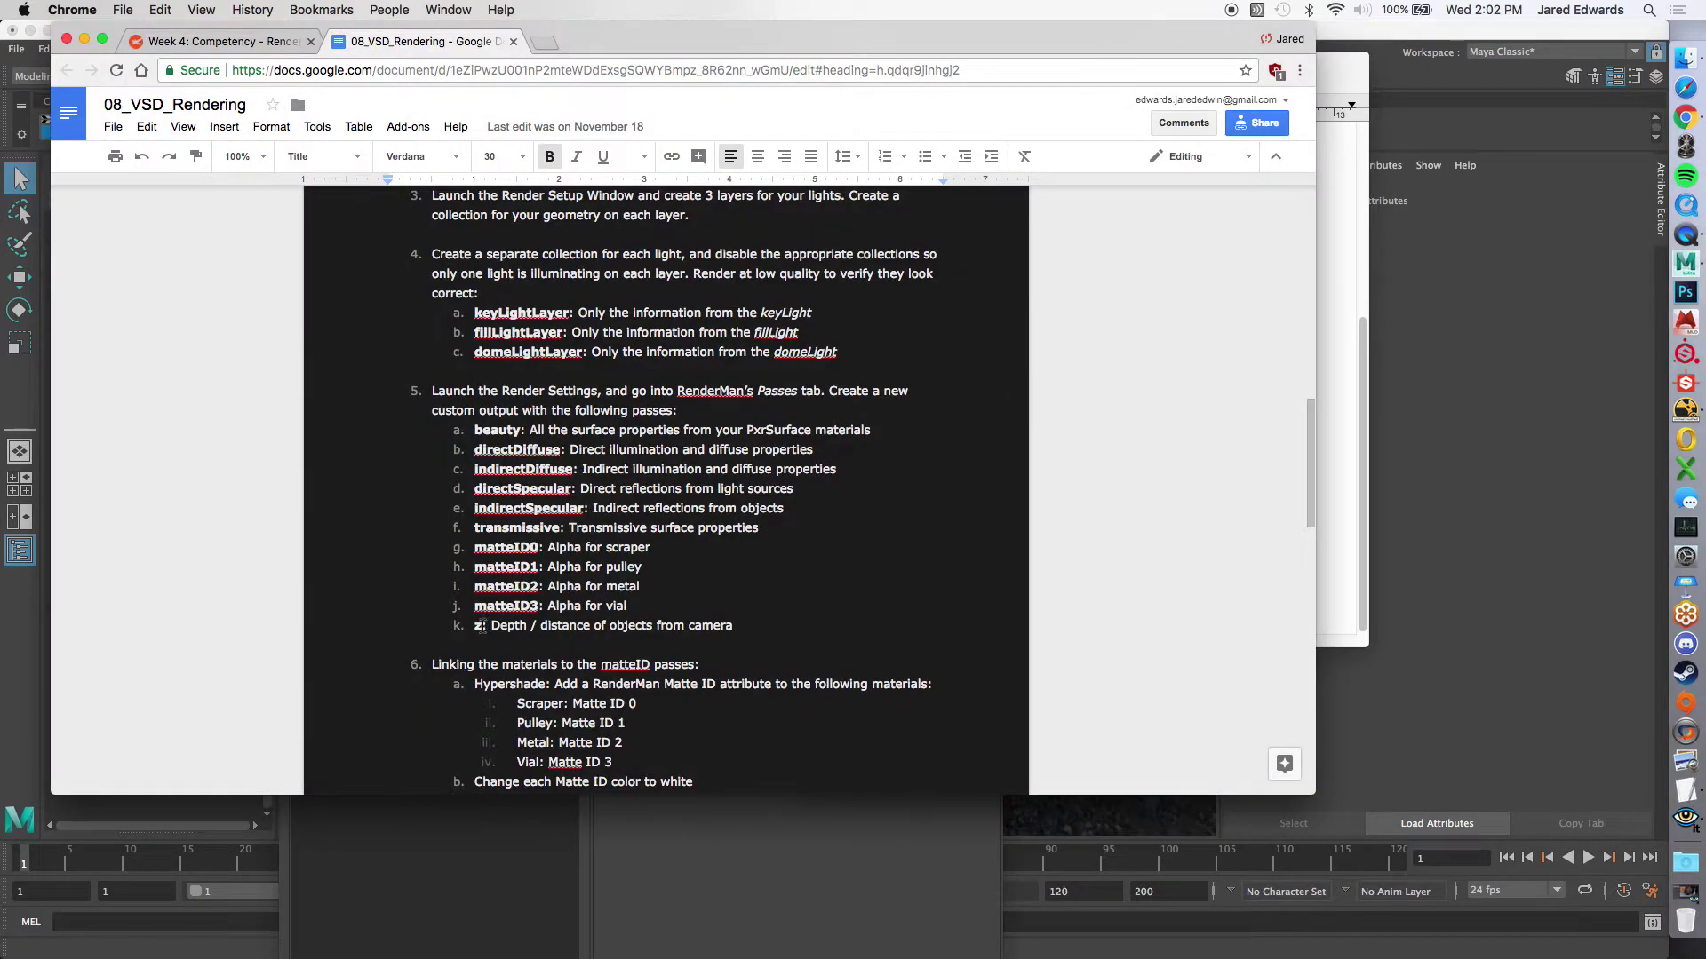
key(super+Tab)
right_click(828, 272)
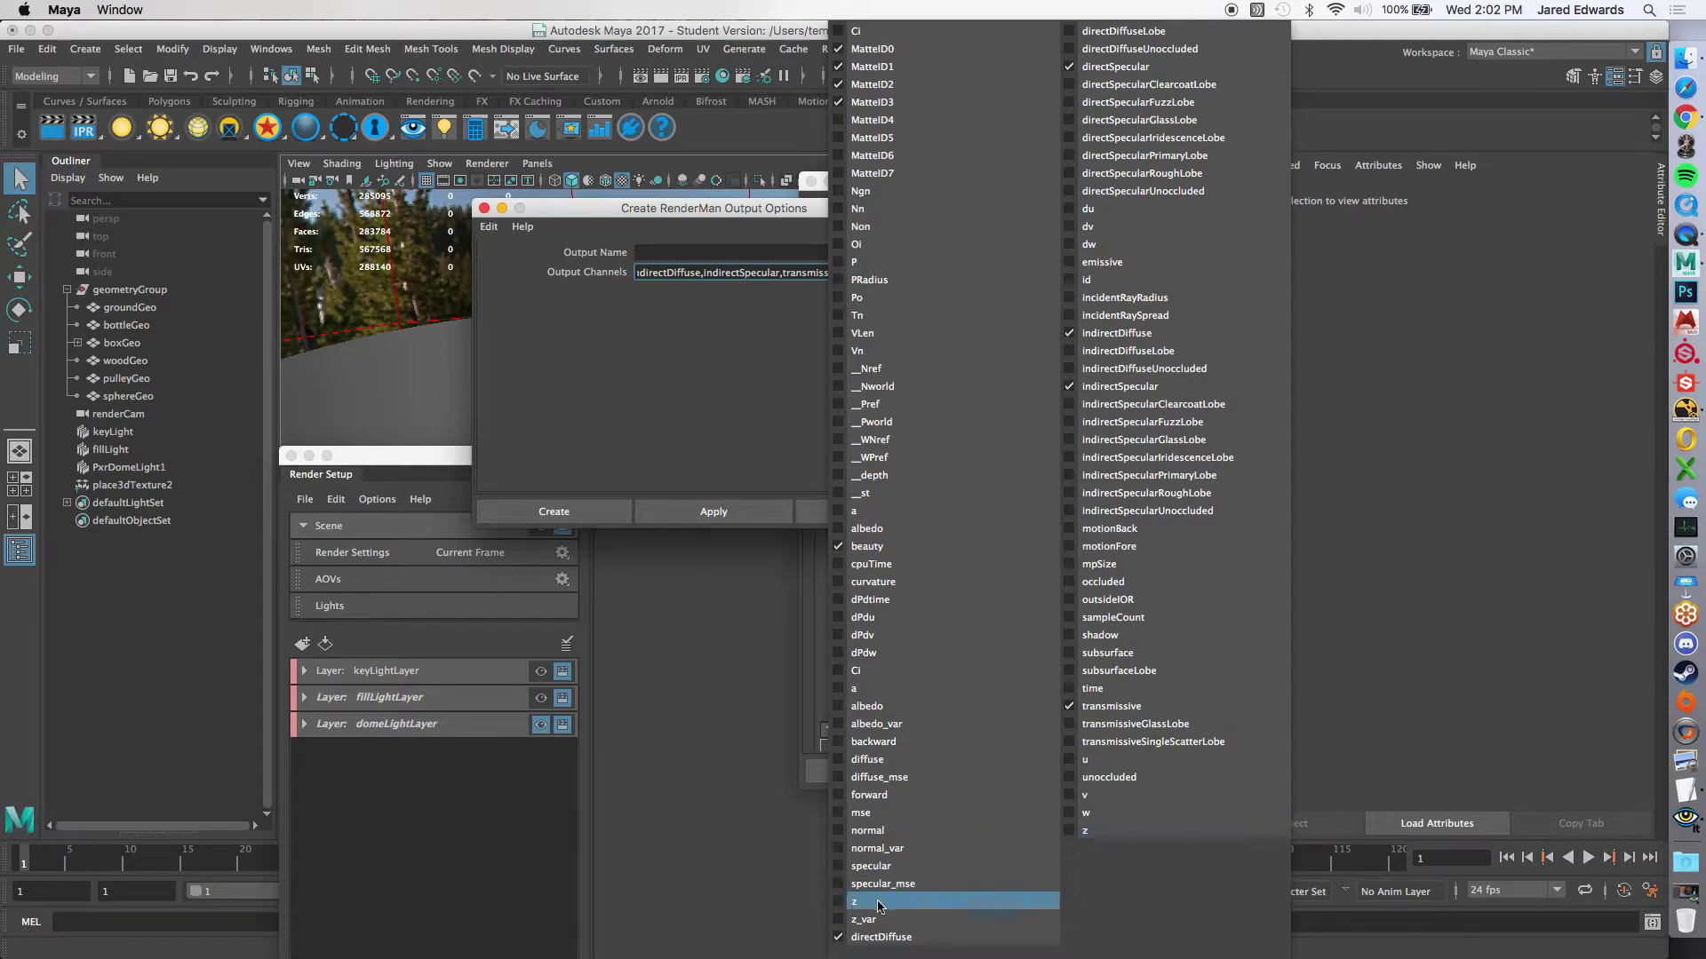
key(Escape)
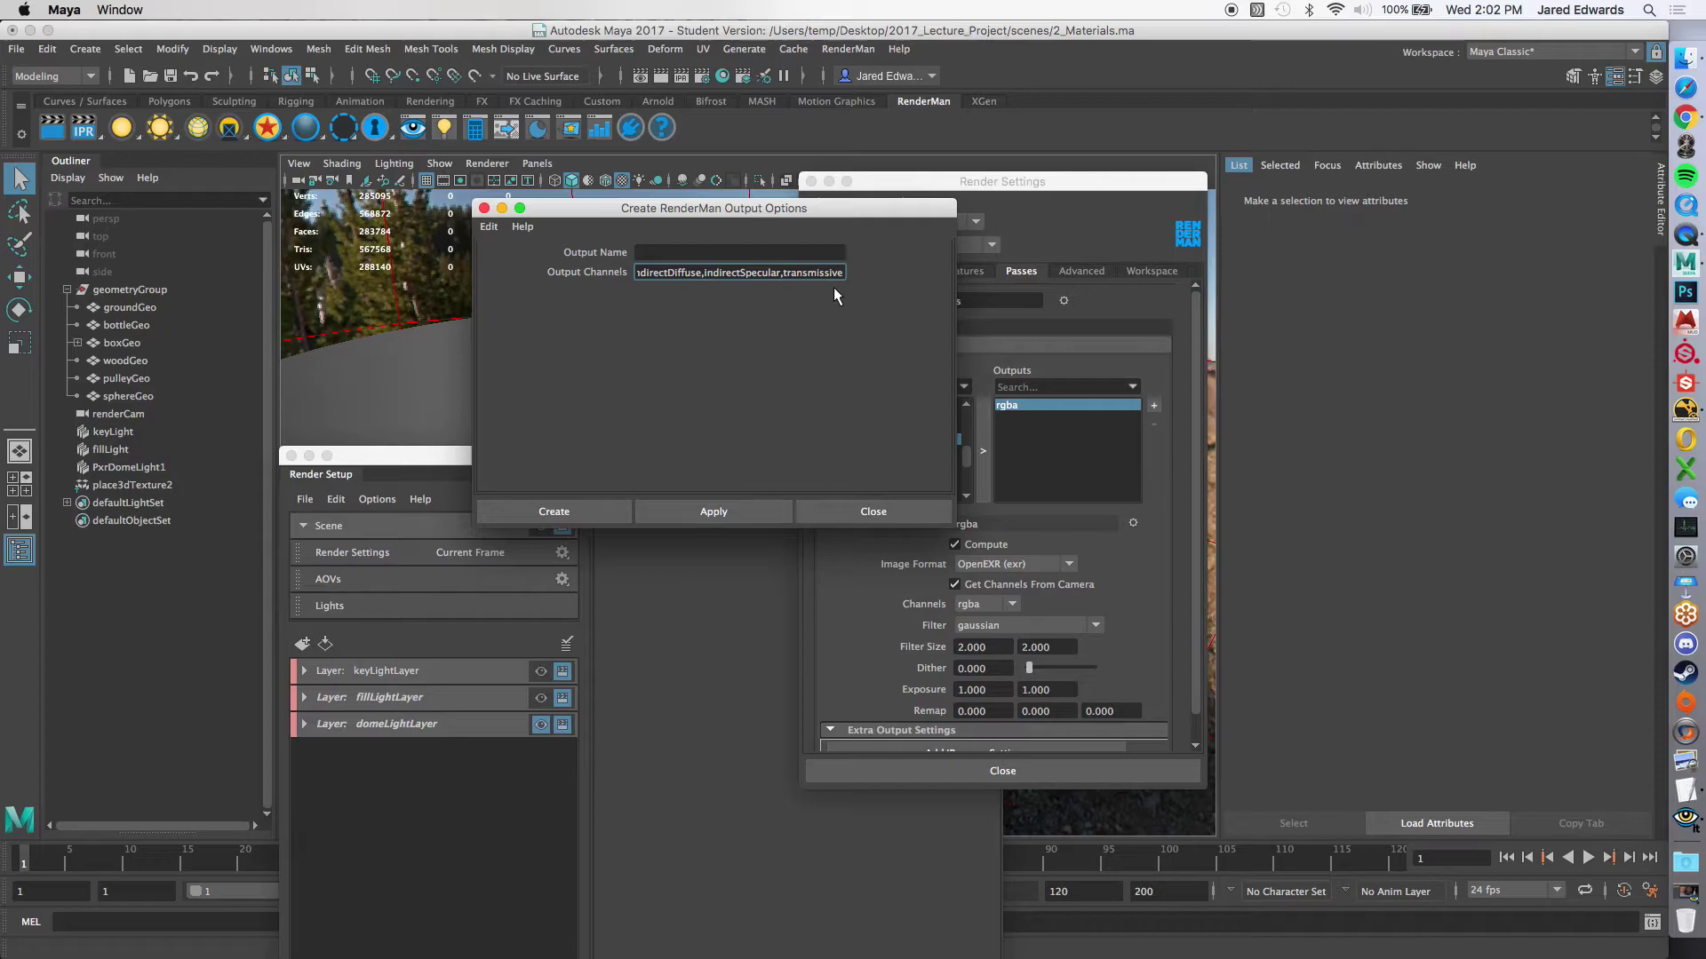
click(570, 510)
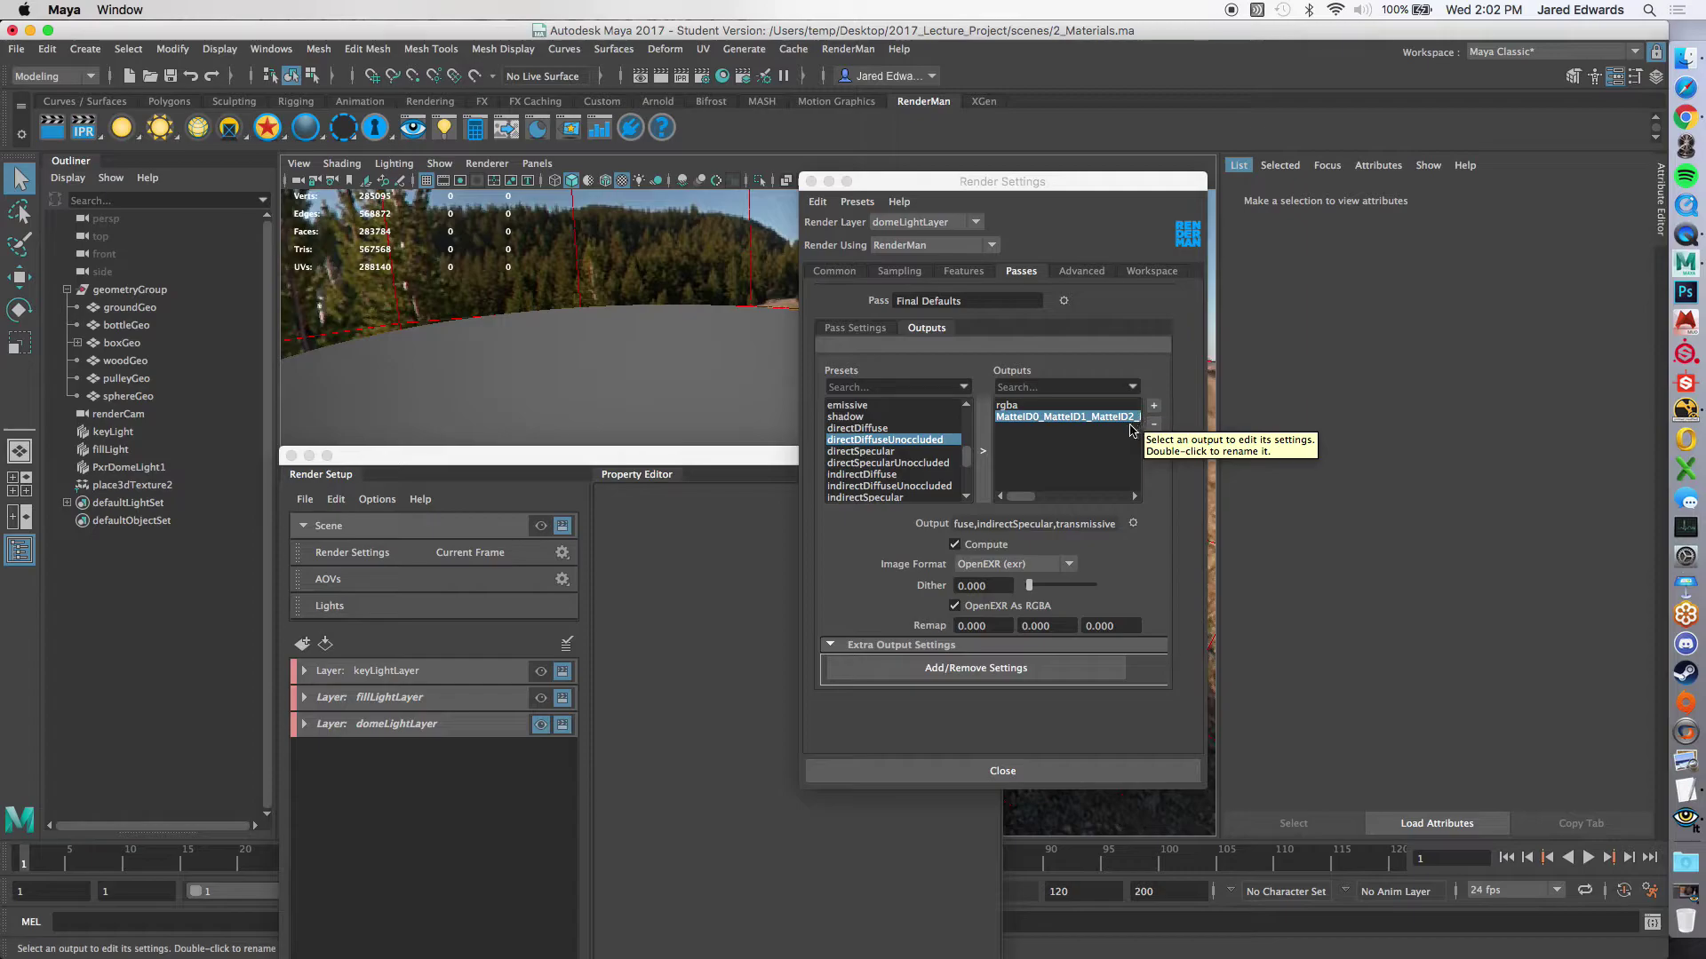
Step: Switch to NukeX, view Shuffle1 from the key light reference and display its MatteID0 layer
click(1685, 410)
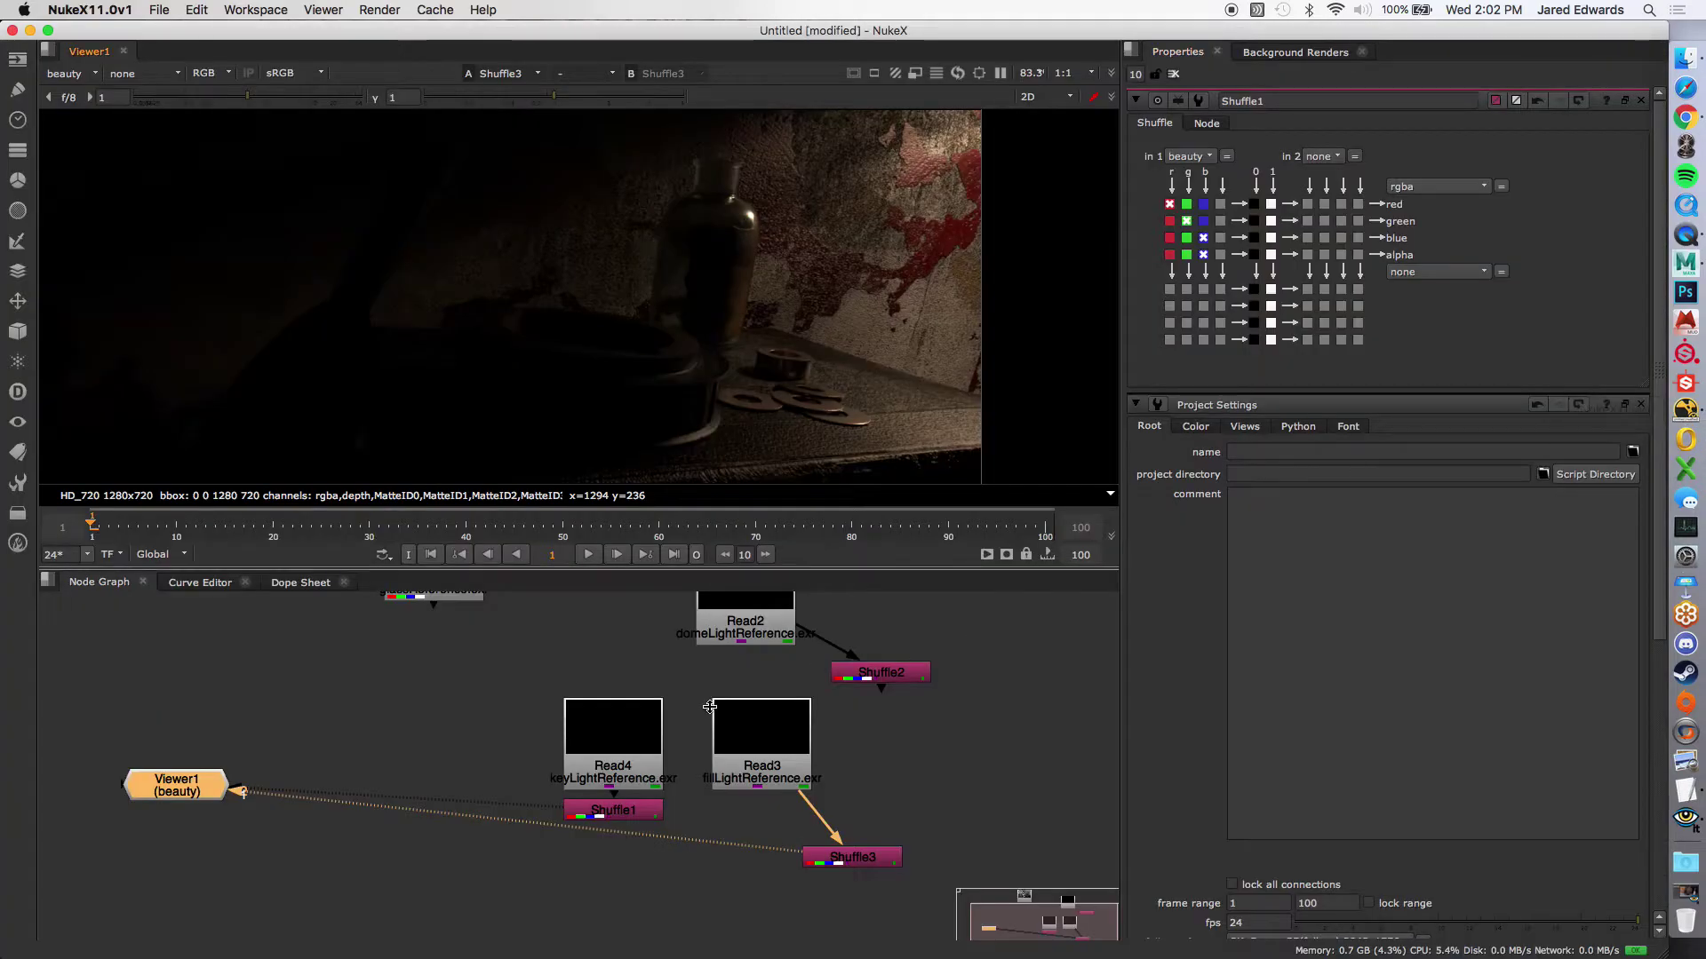
click(624, 812)
key(1)
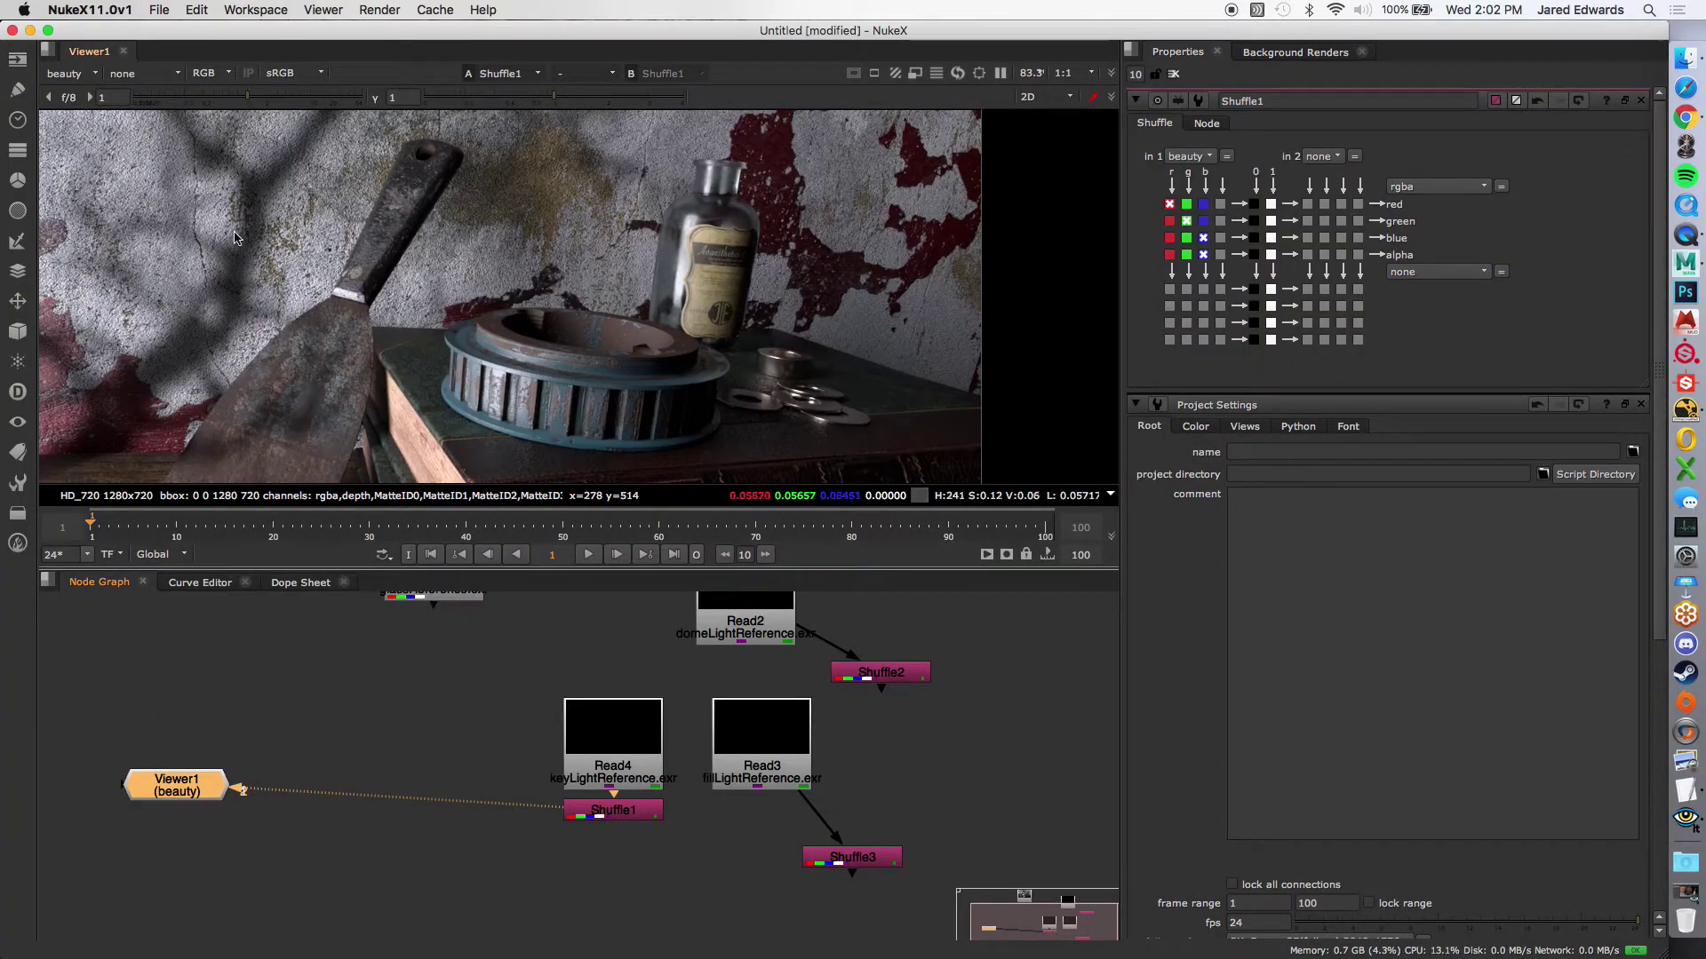
click(71, 72)
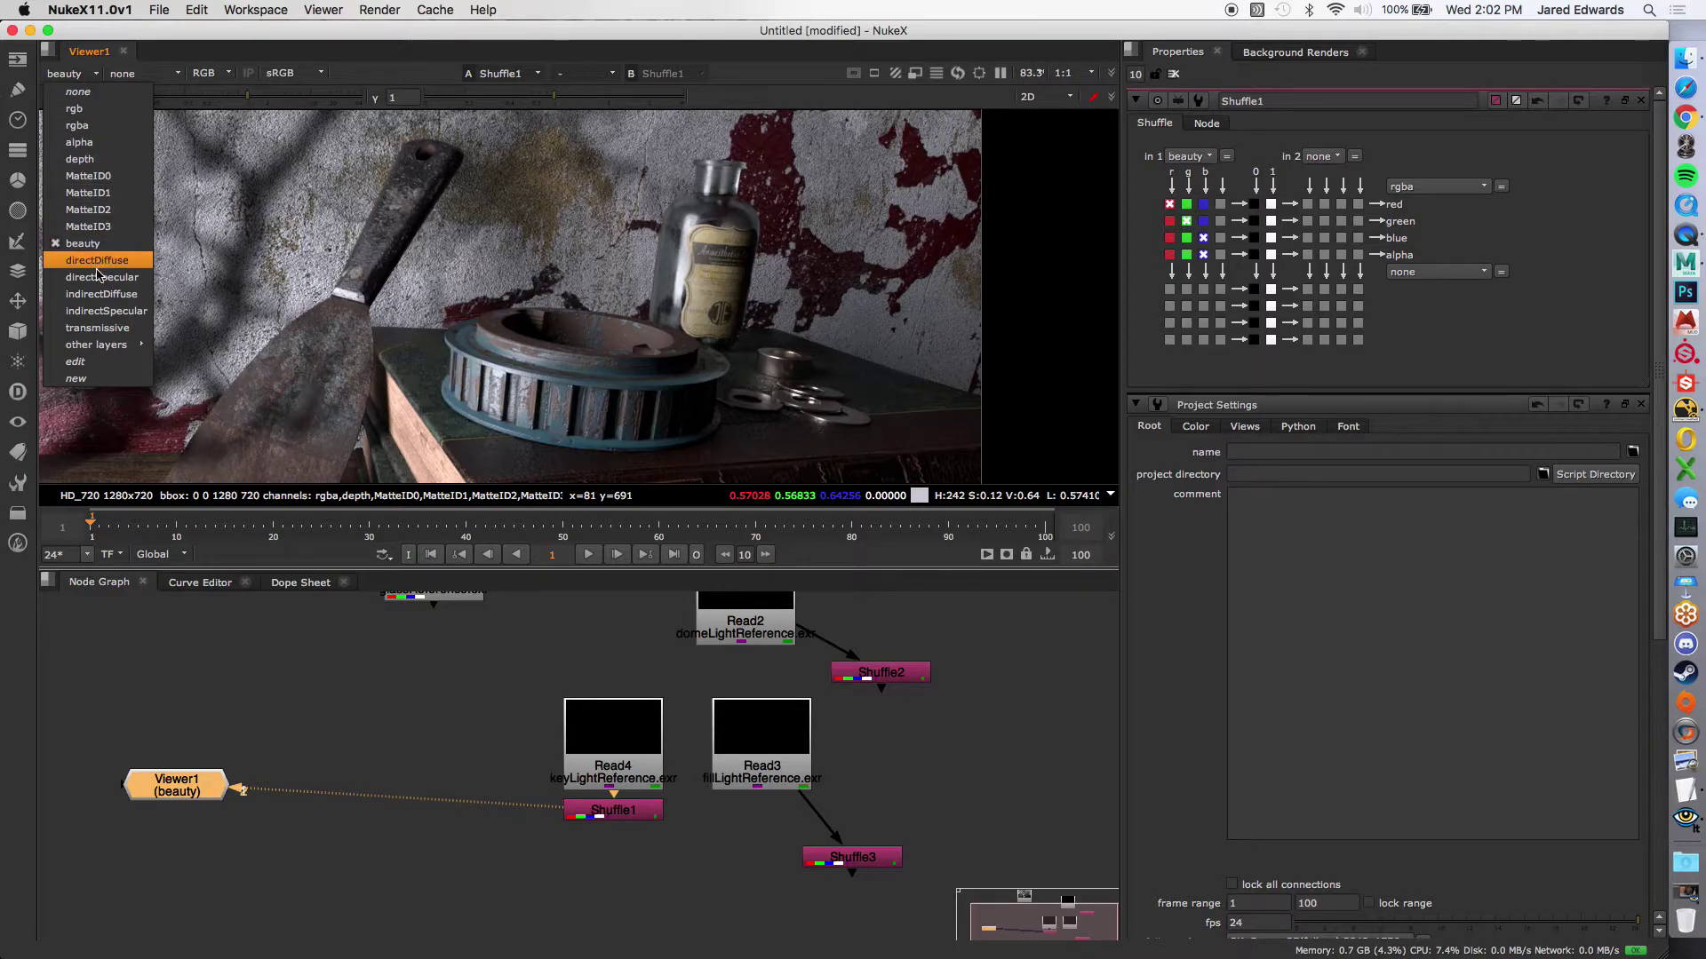
click(111, 177)
scroll(345, 270, down, 3)
middle_drag(352, 289, 369, 268)
Step: Display the MatteID1, MatteID2 and MatteID3 layers in turn in the viewer
click(93, 74)
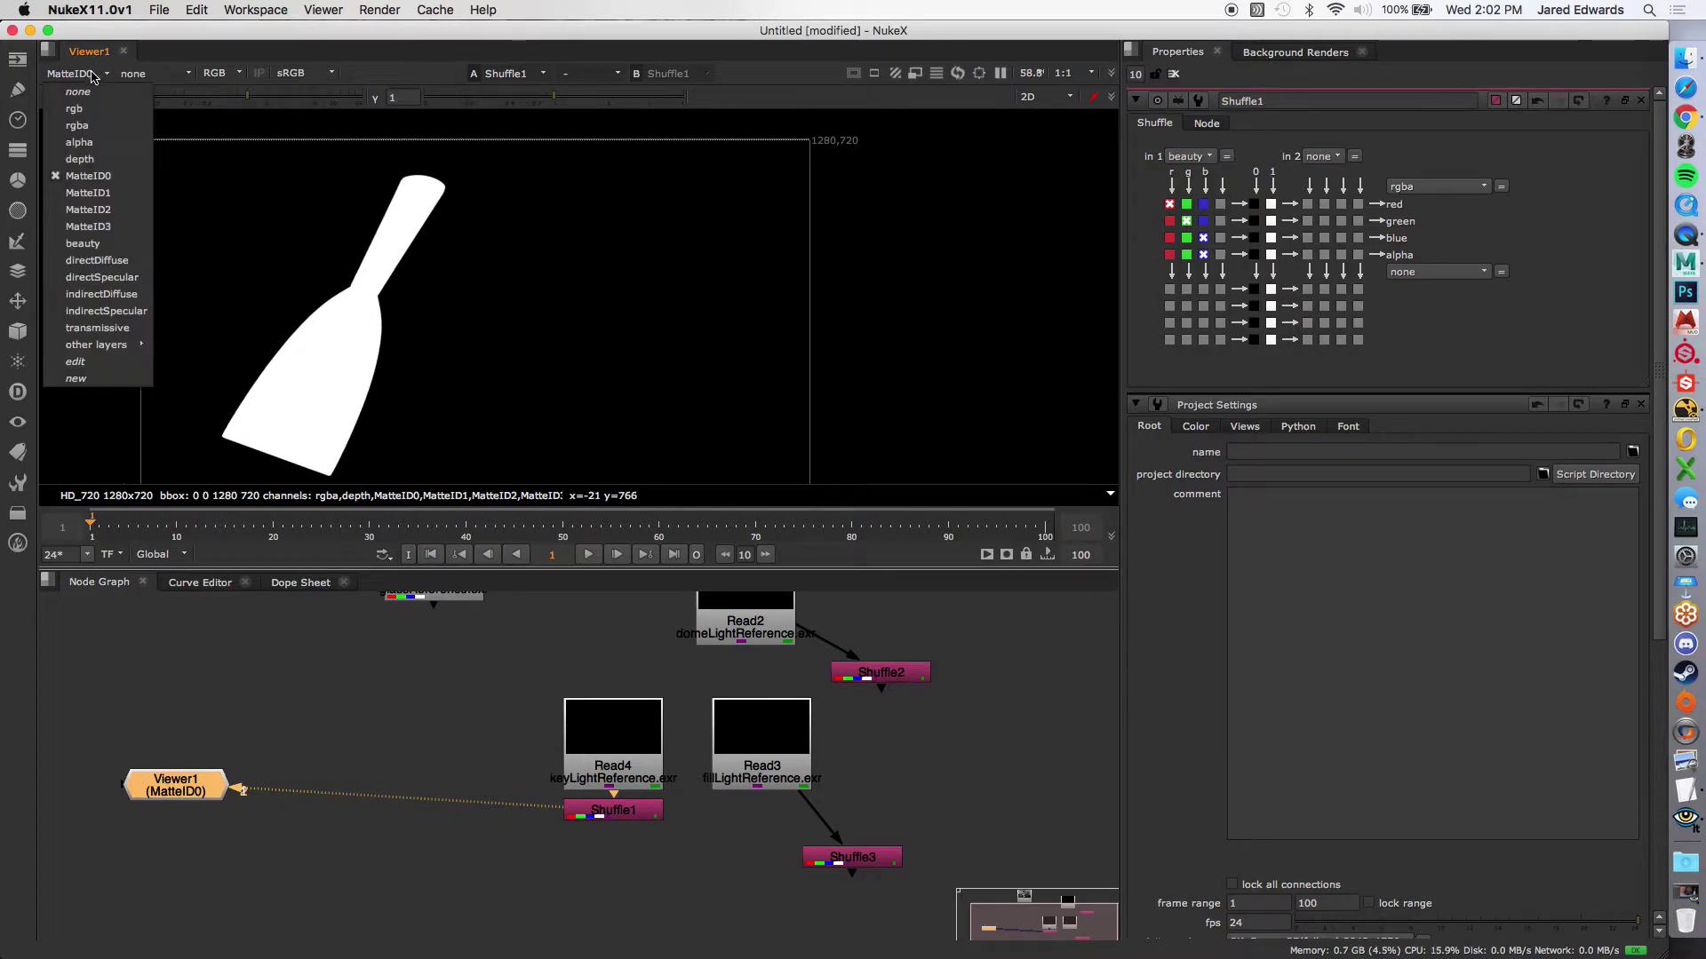
click(114, 193)
click(78, 74)
click(89, 210)
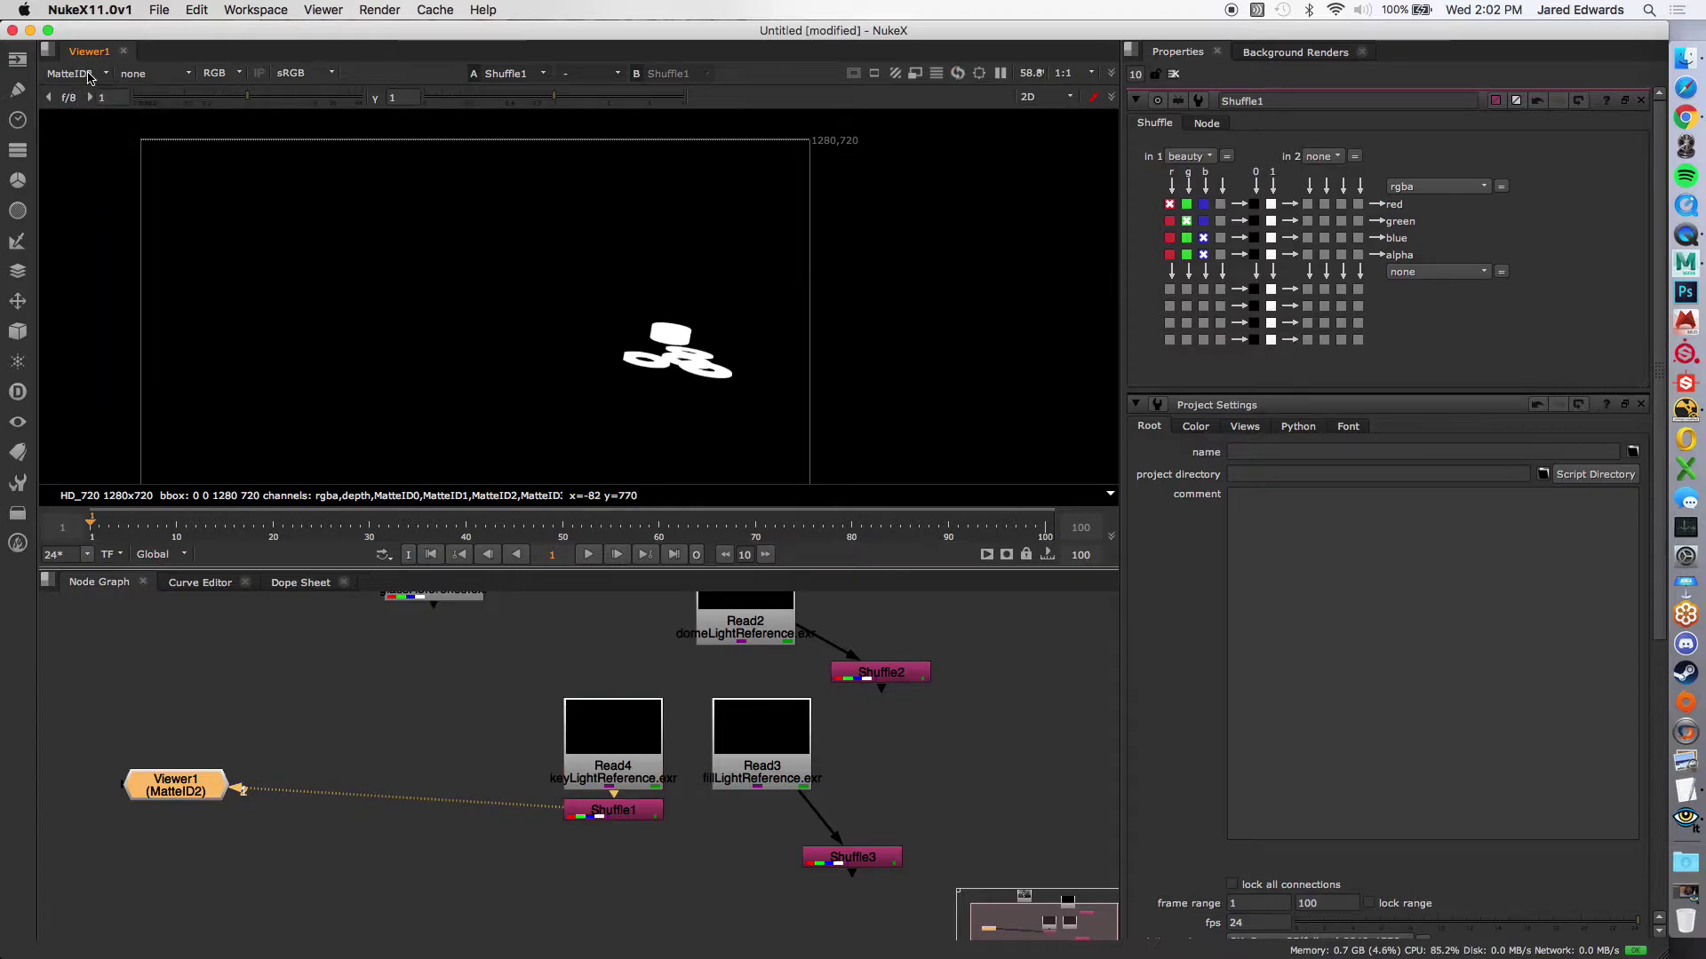
click(89, 75)
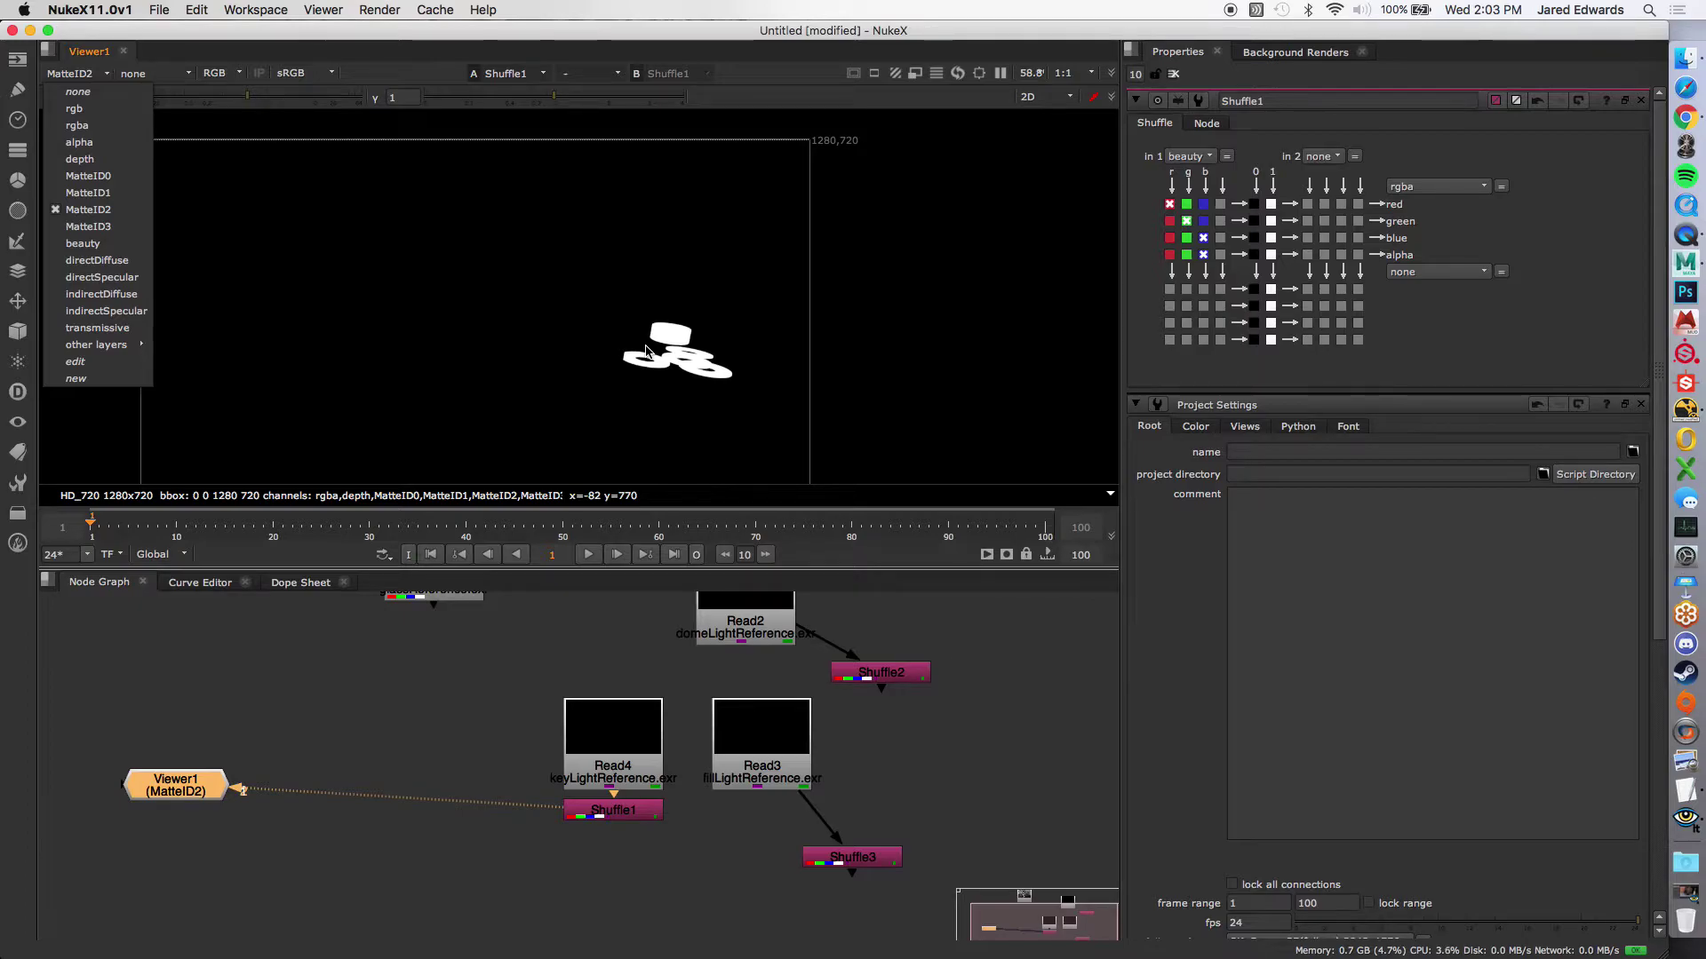
click(116, 226)
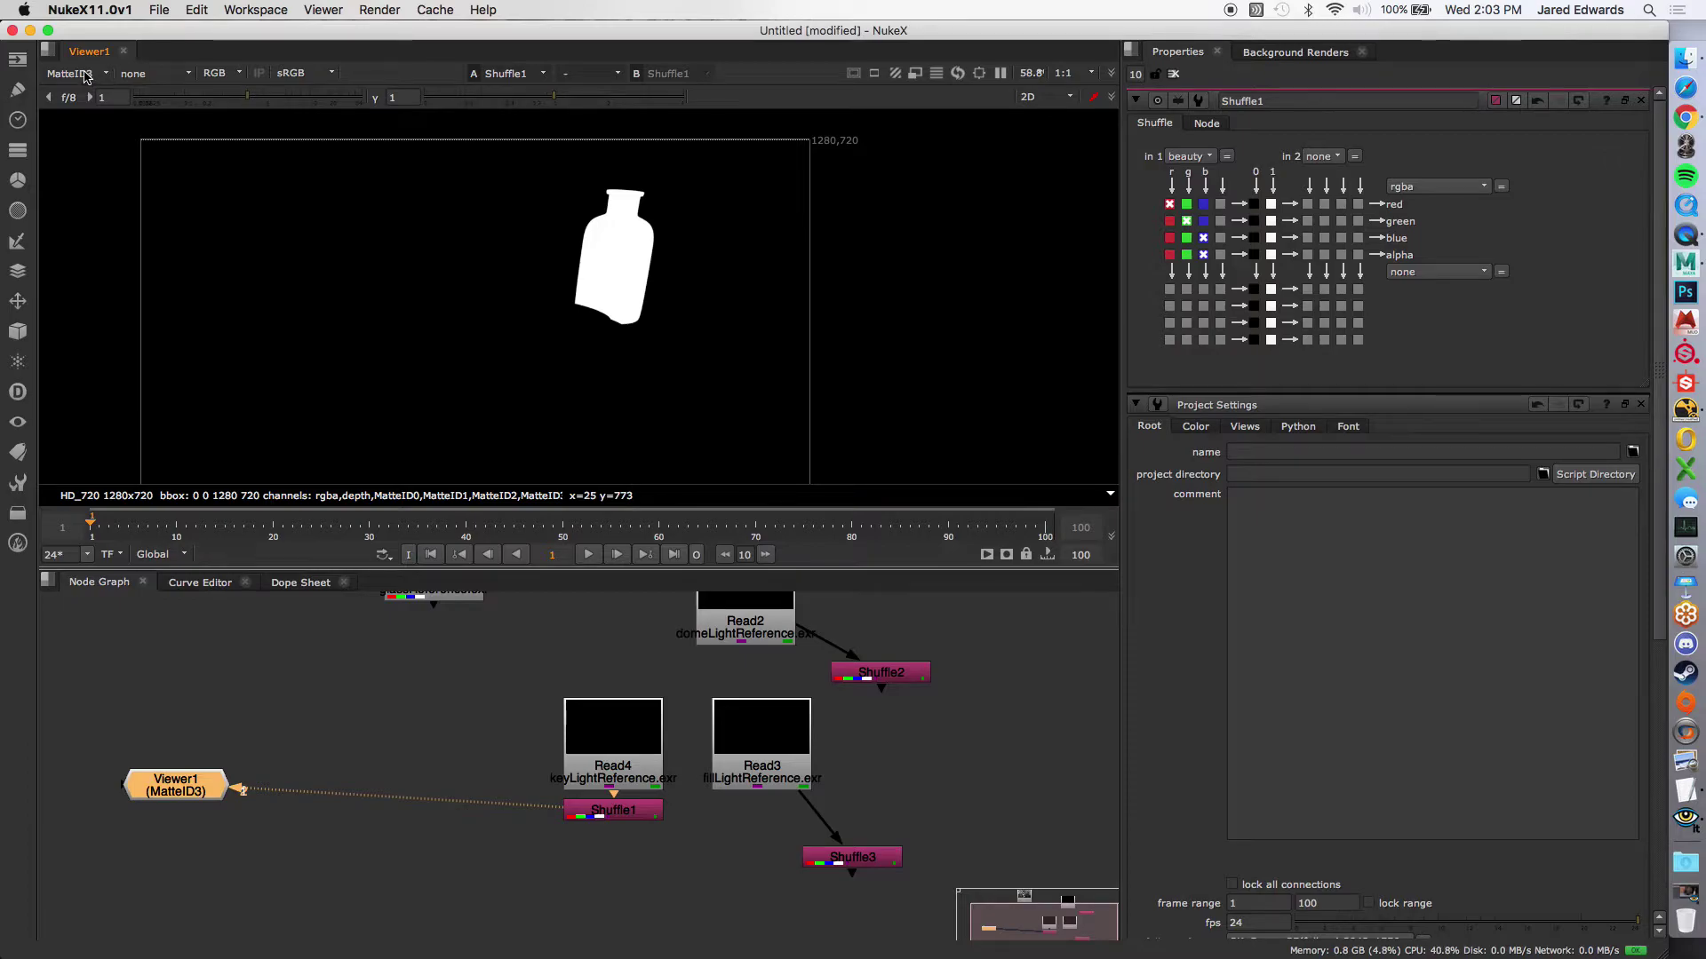
Step: Display the depth layer of the key light reference in the viewer
click(85, 74)
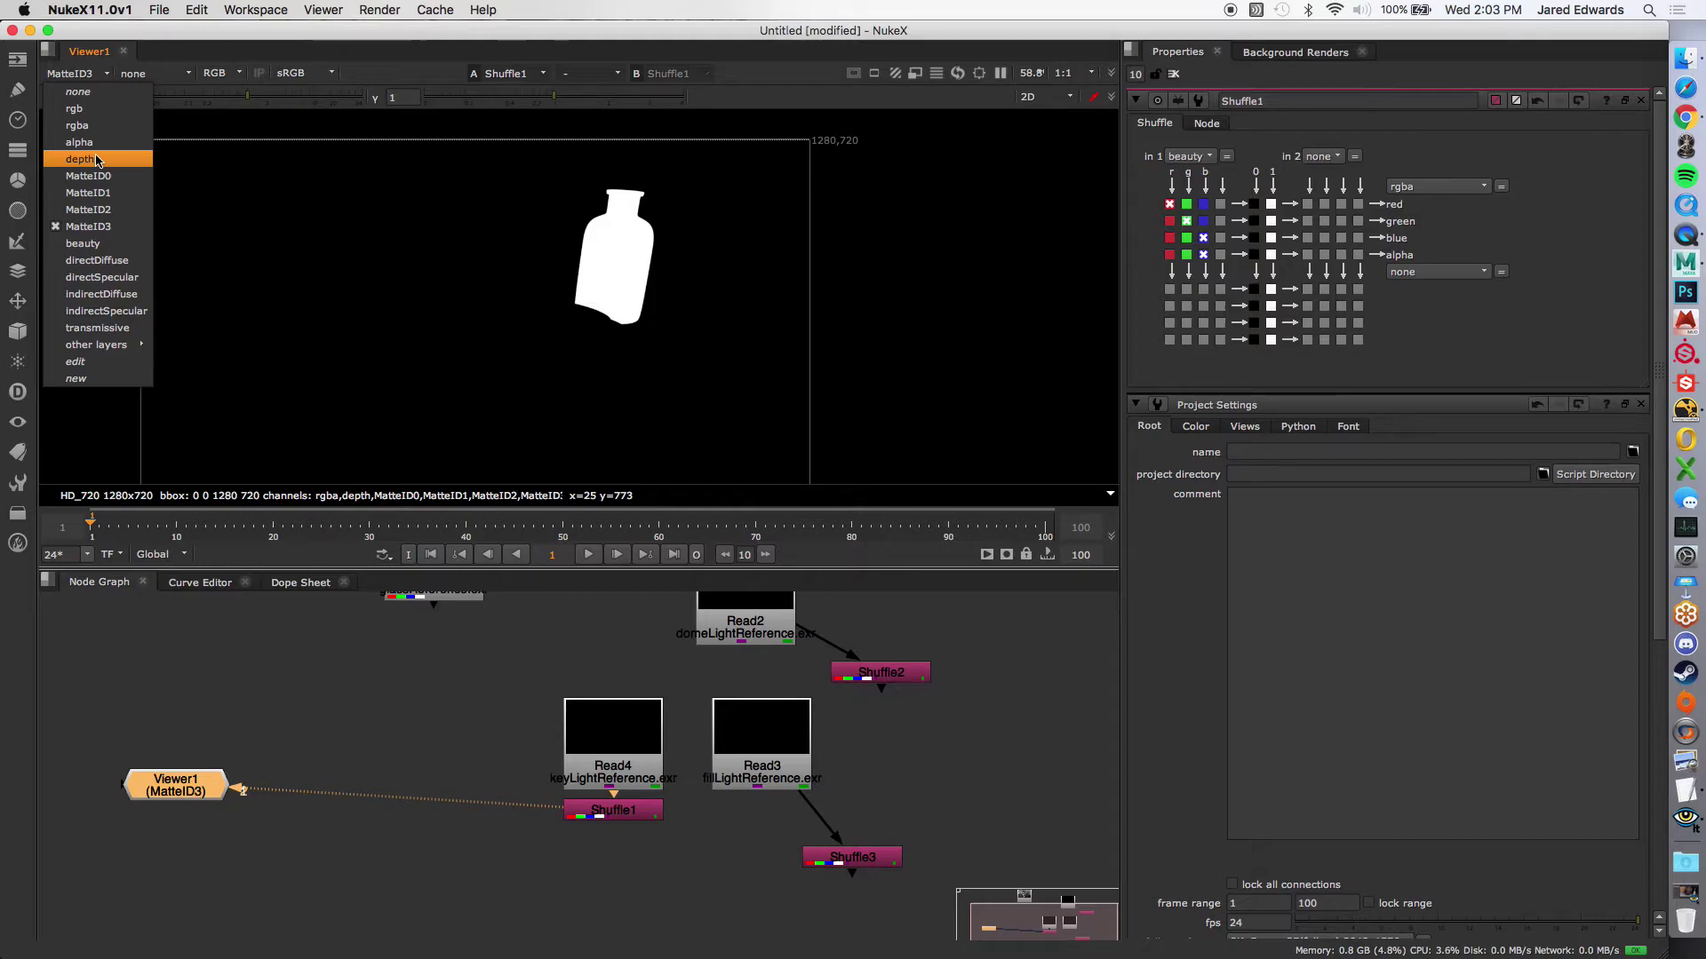
click(96, 159)
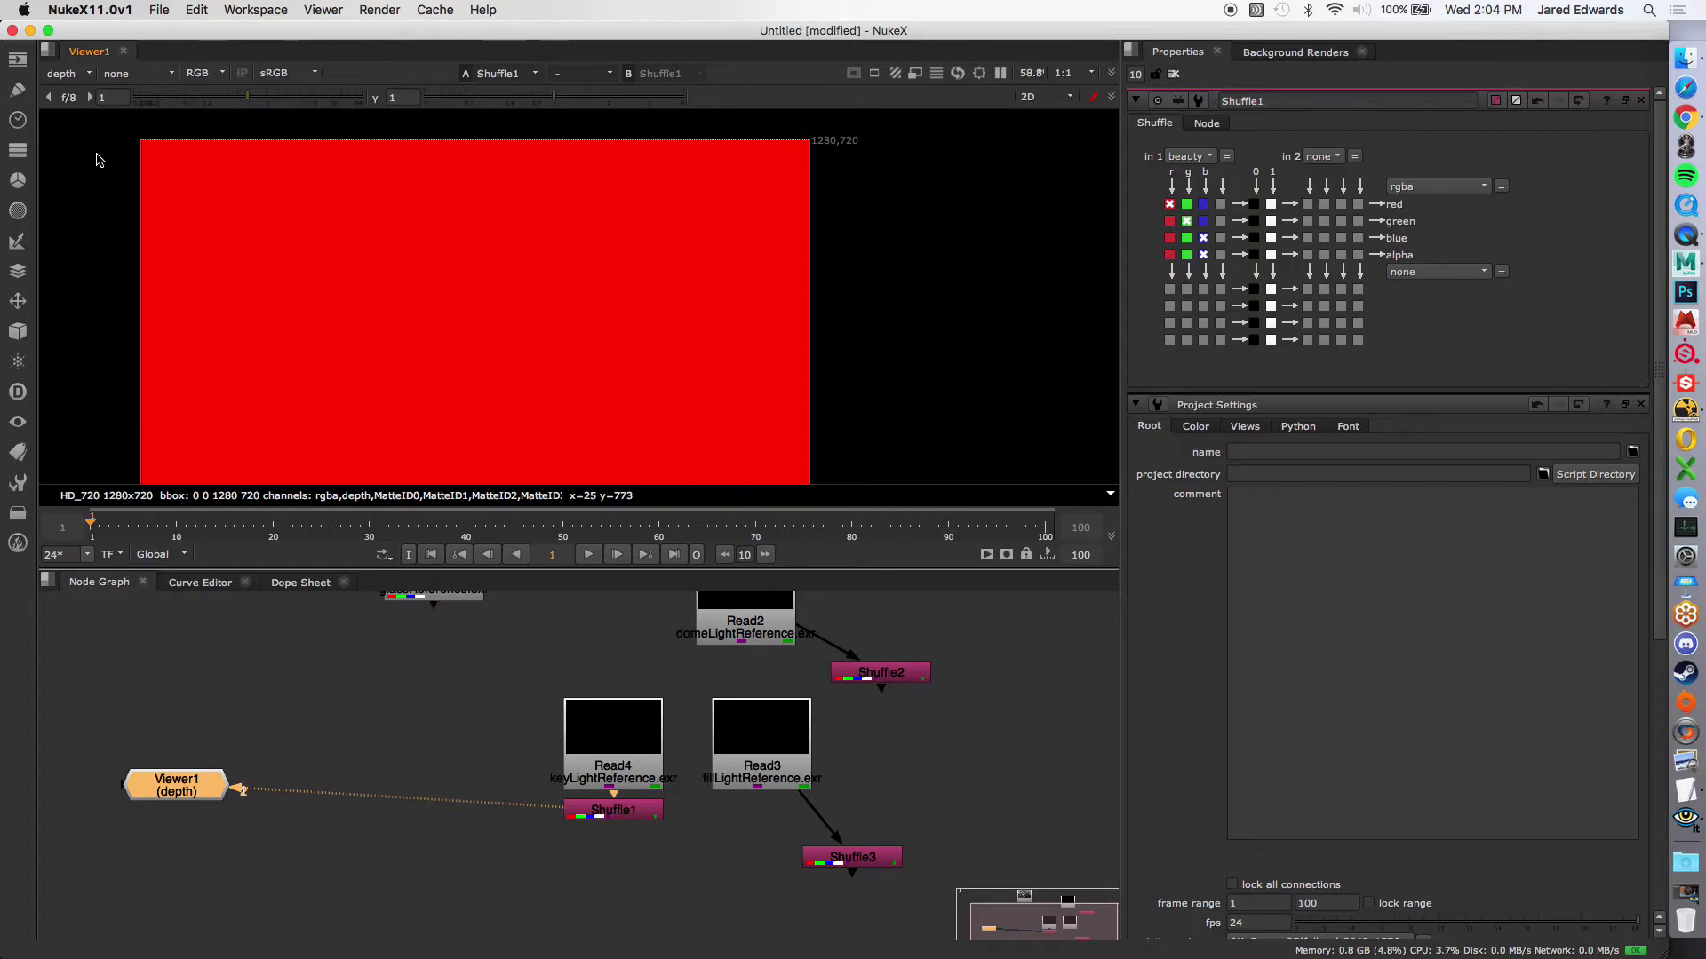
middle_drag(97, 199, 145, 142)
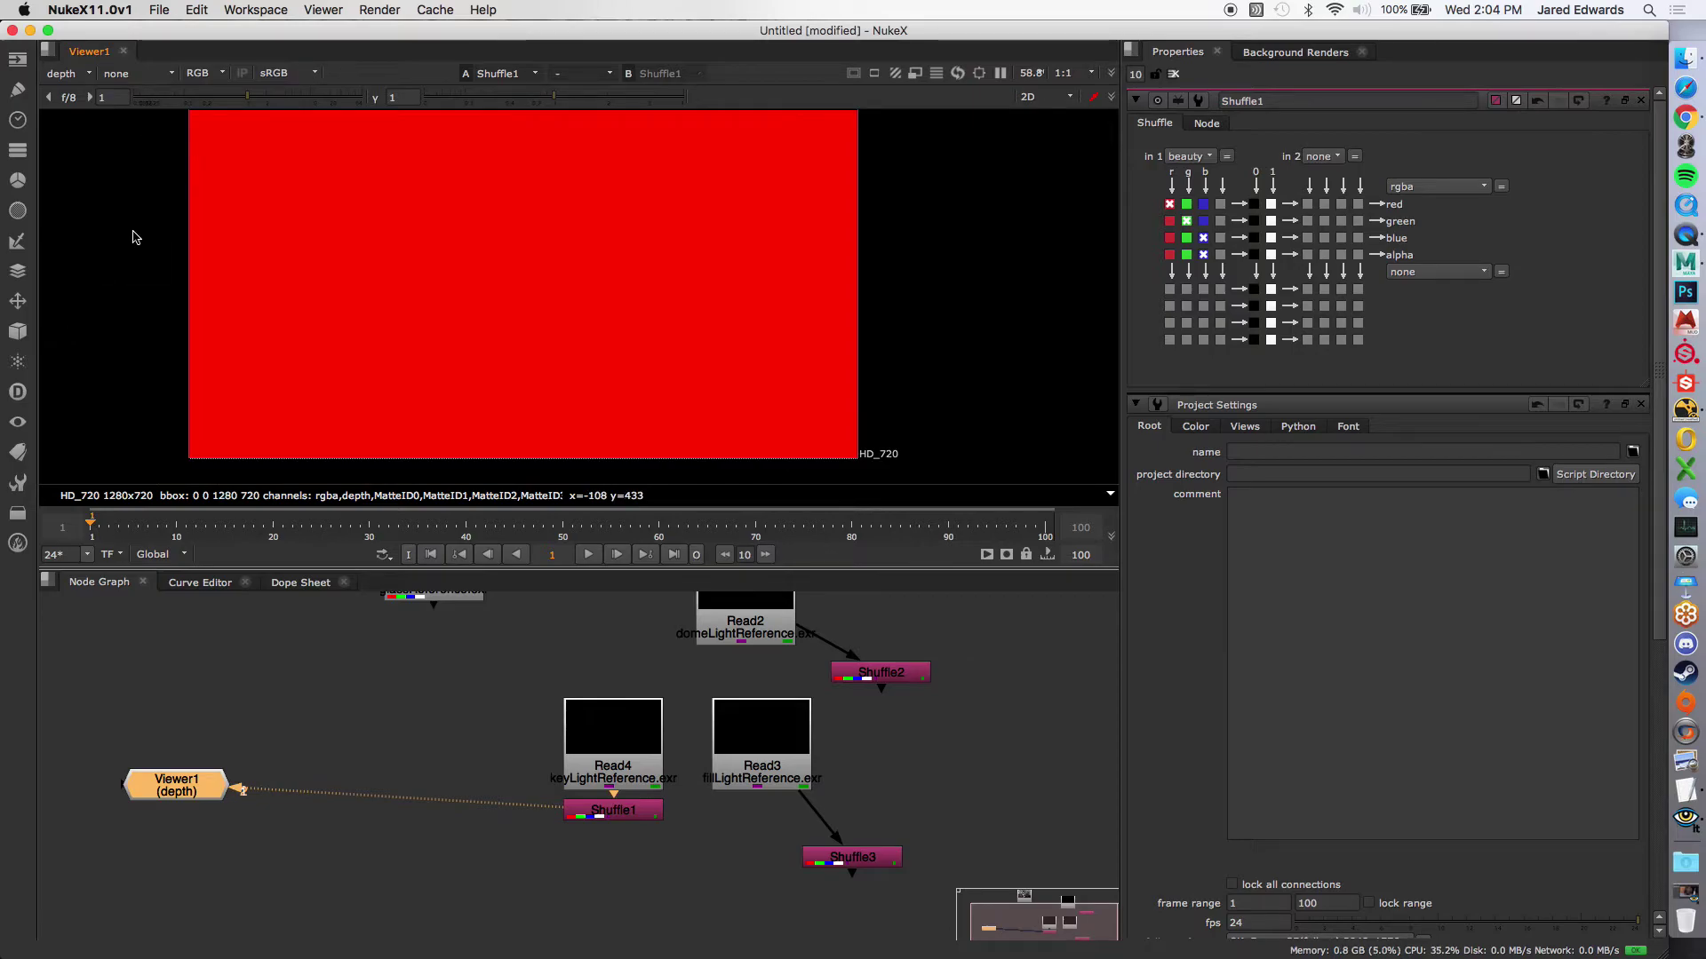
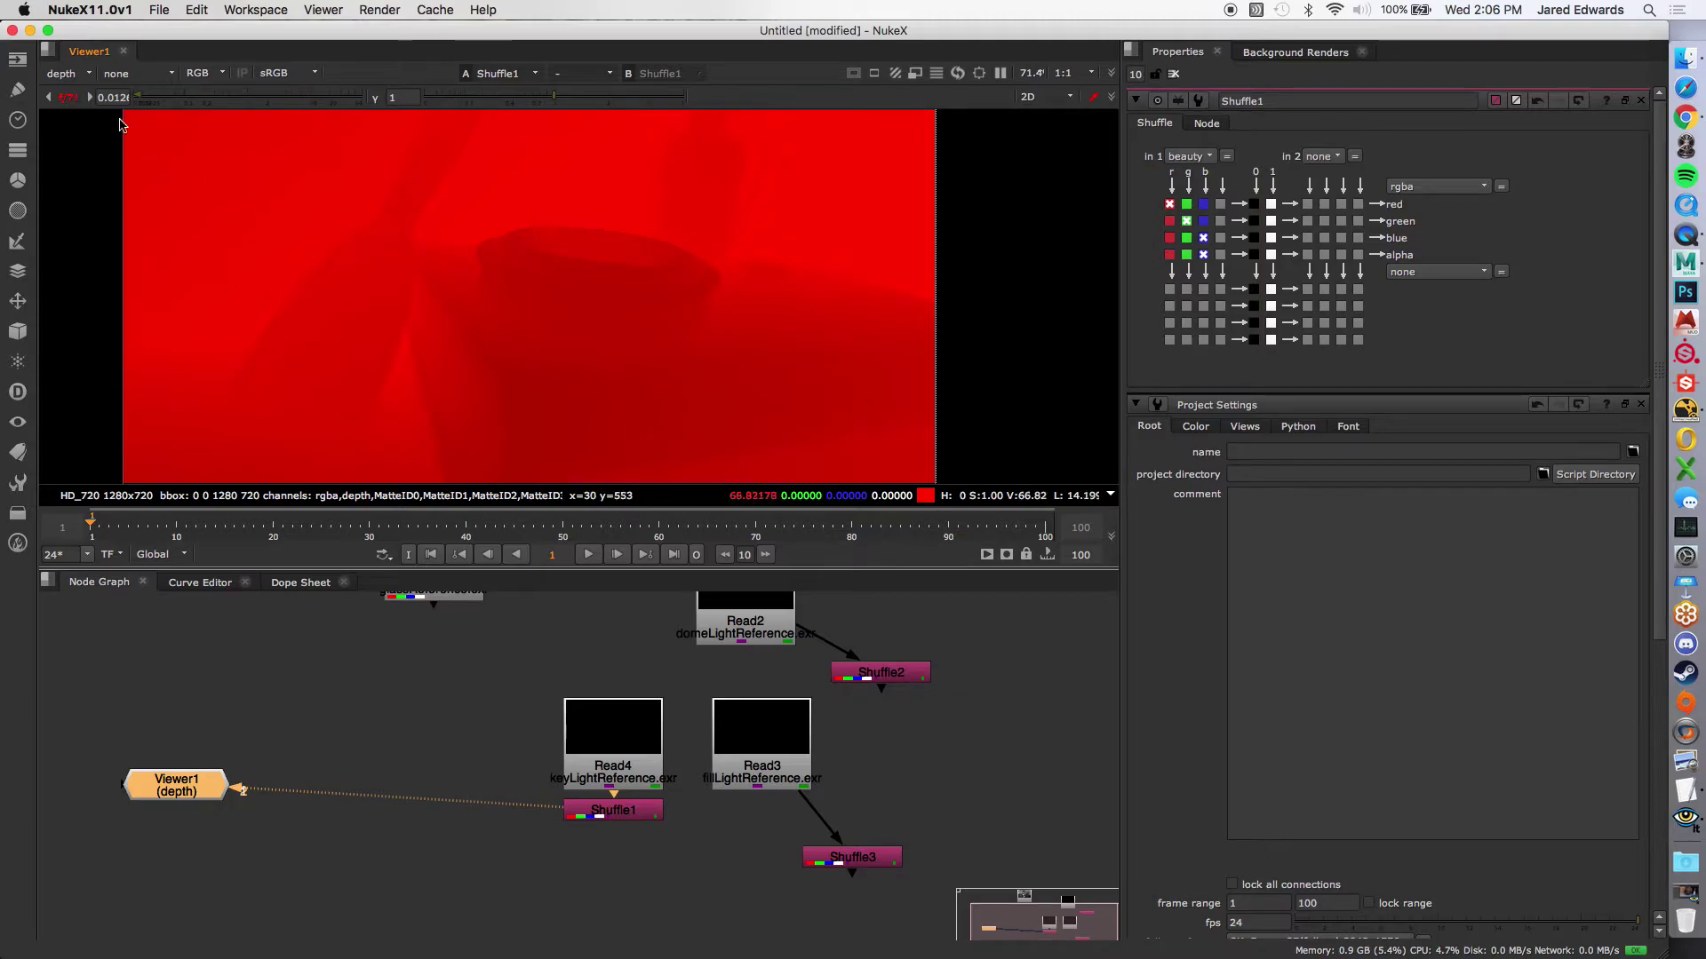
Step: Reset the viewer gain to 1 while the depth layer is displayed
double_click(110, 97)
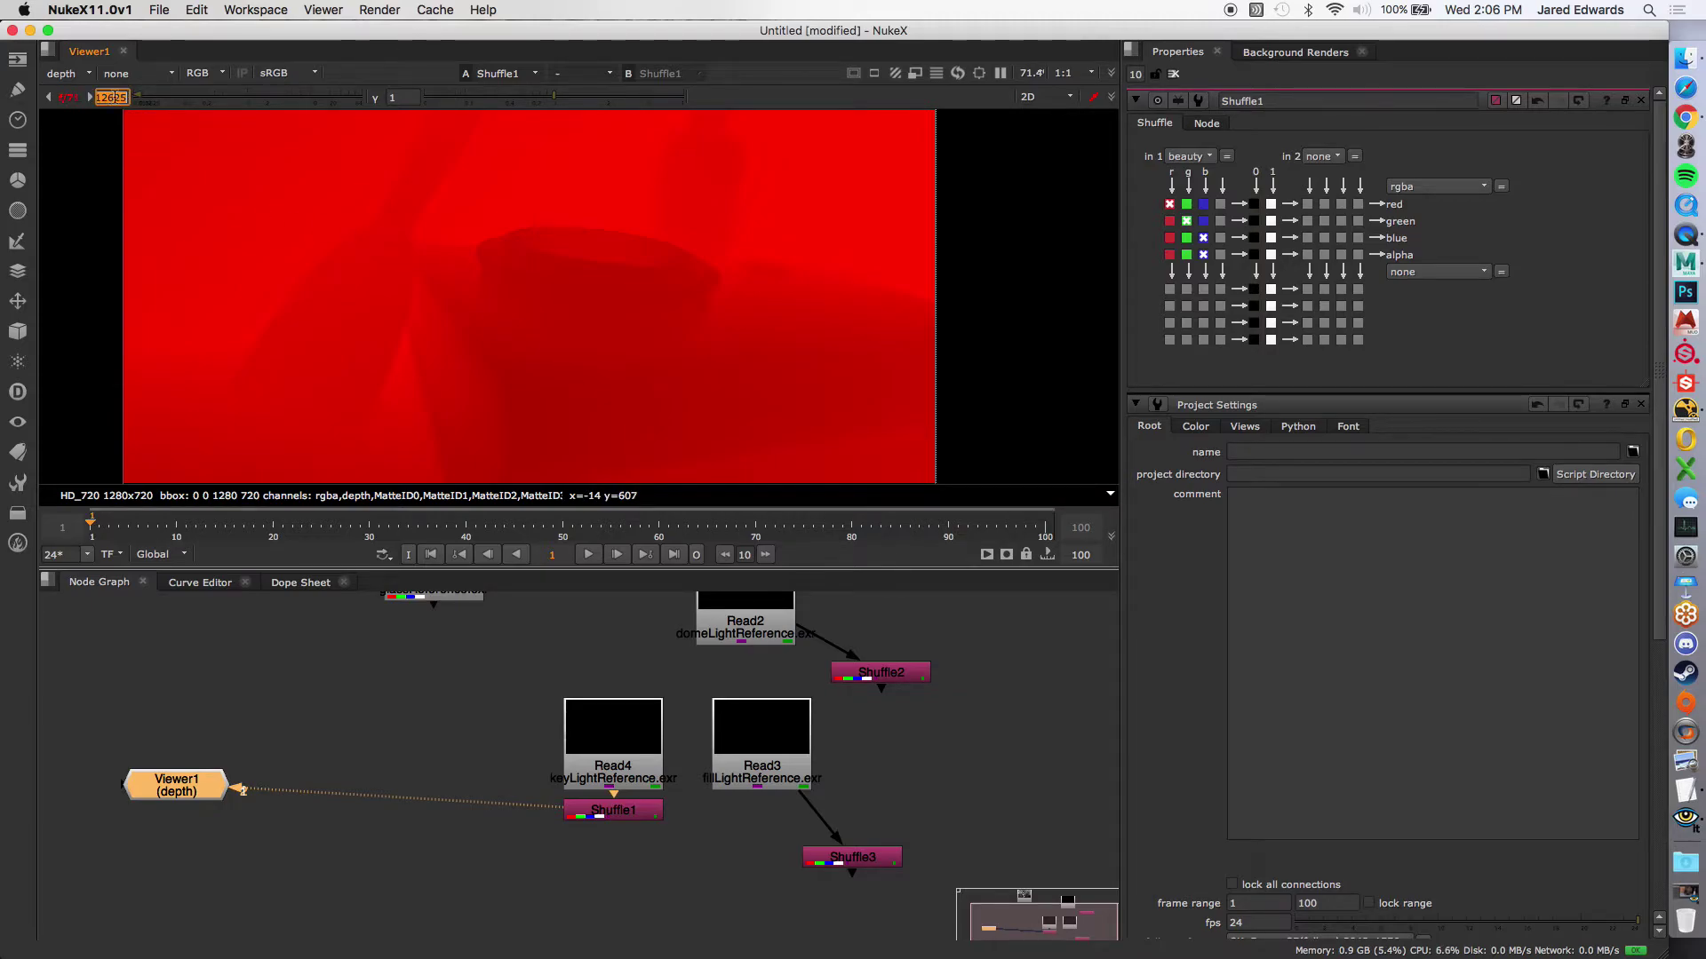
text(1)
key(Return)
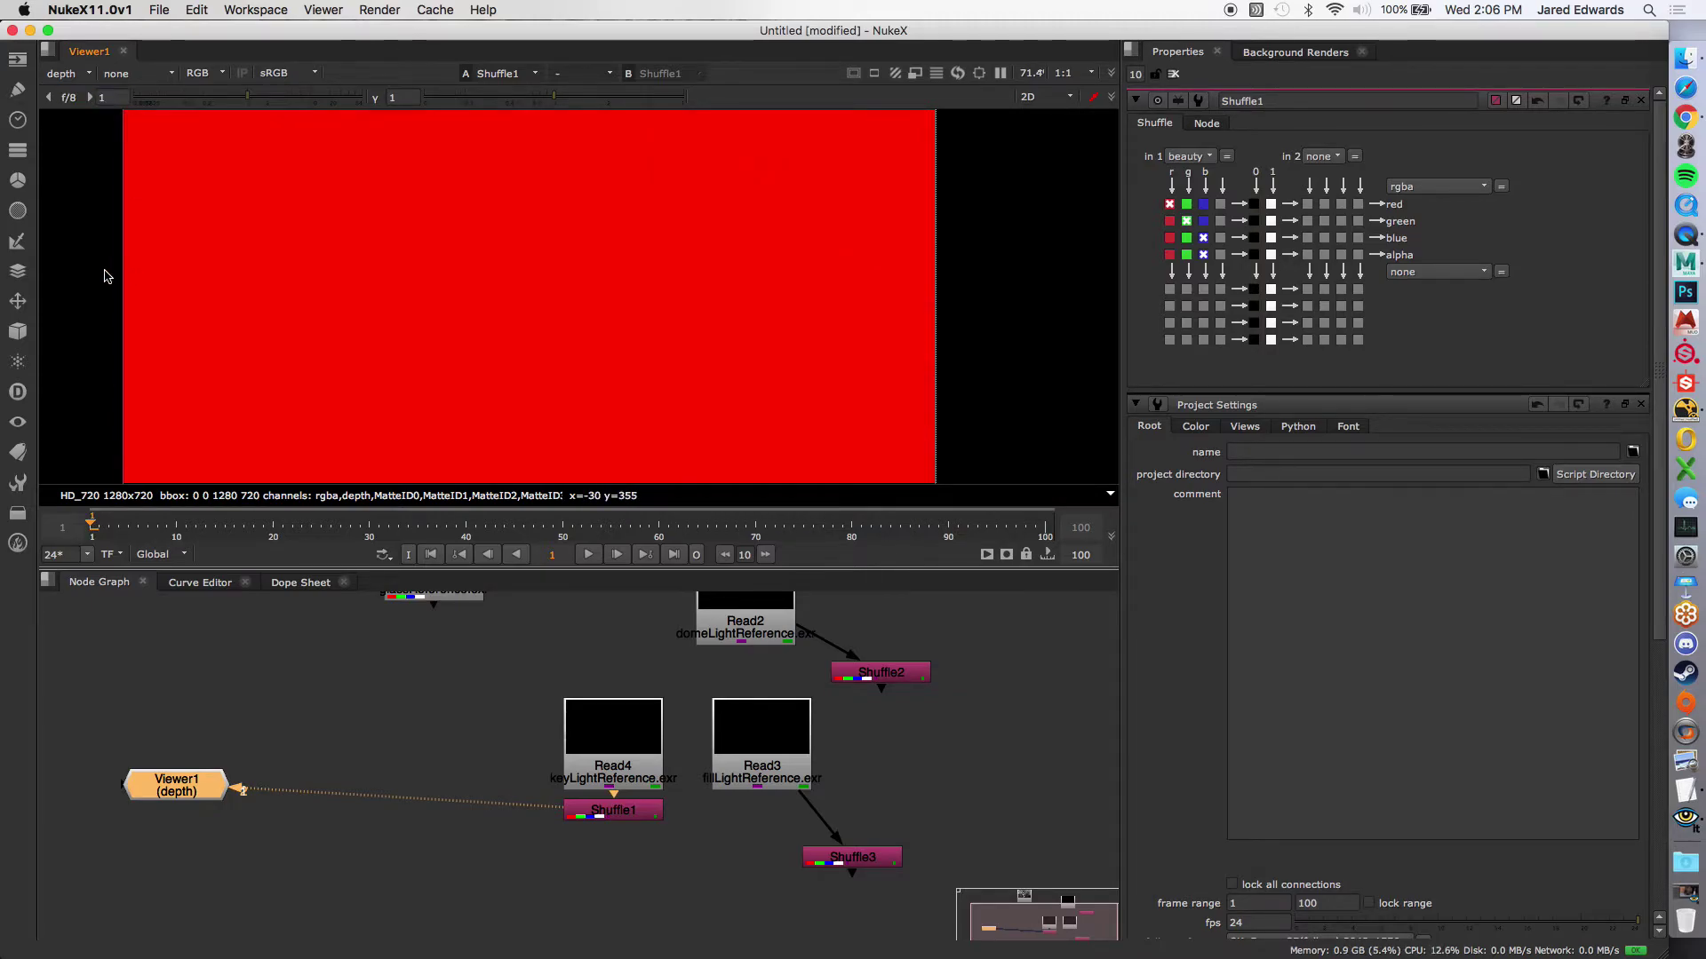
Step: Switch to Maya and close the Render Settings and Render Setup windows
click(1683, 263)
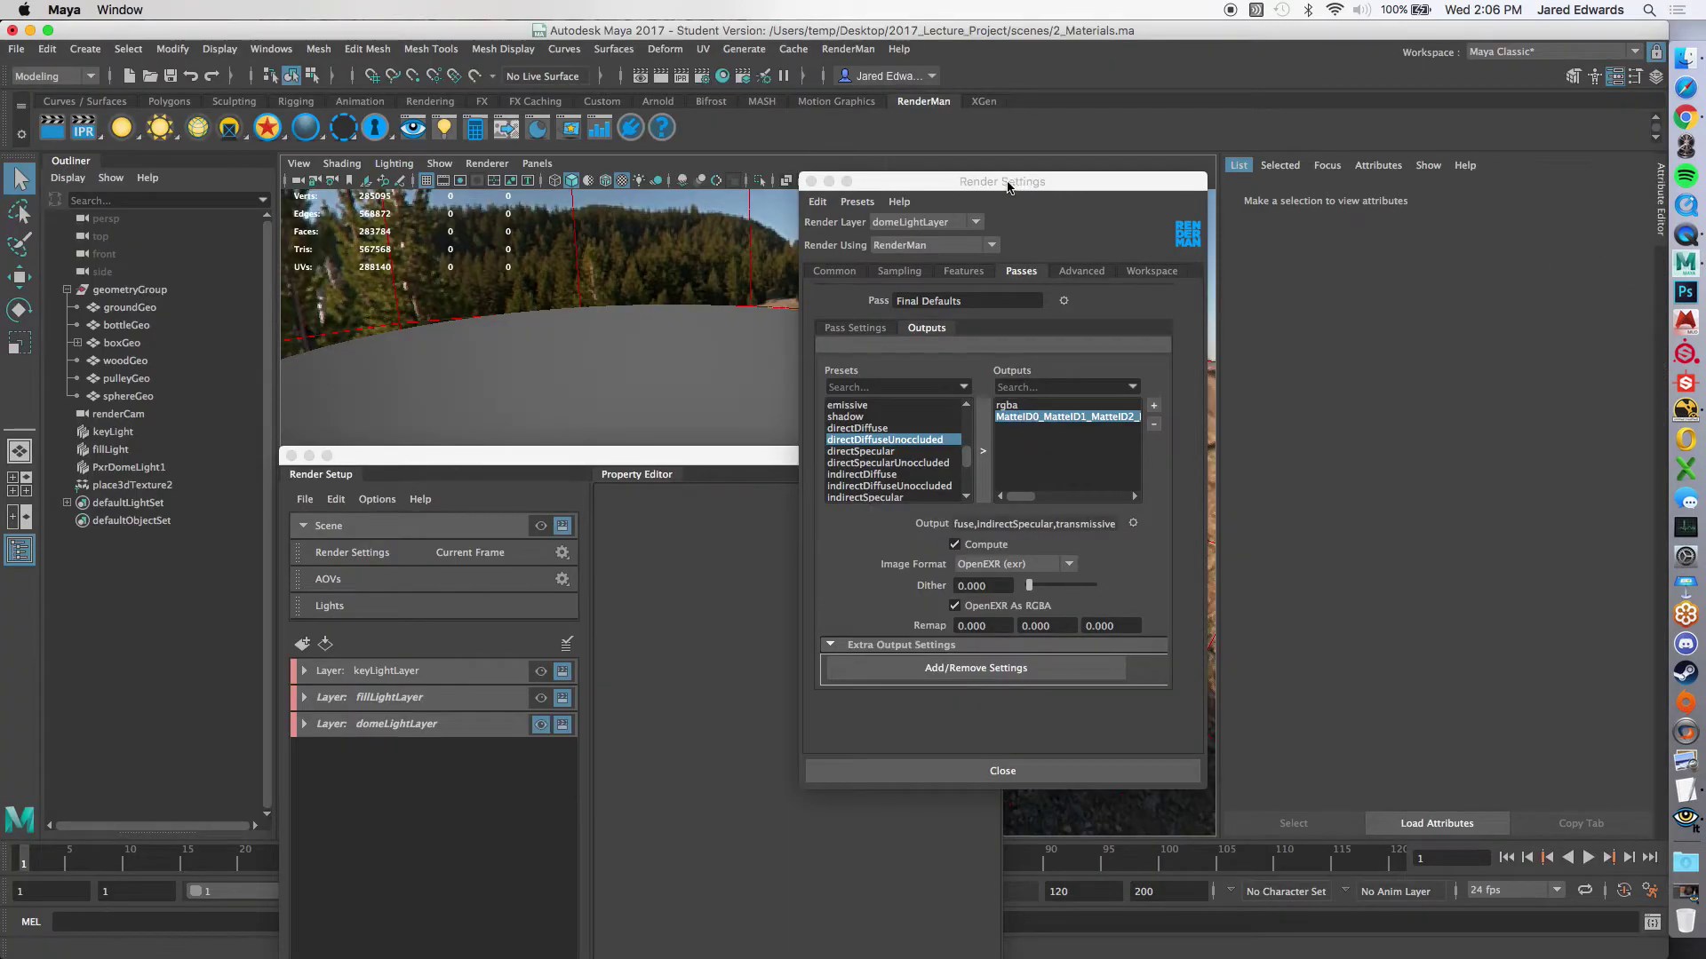
click(1006, 186)
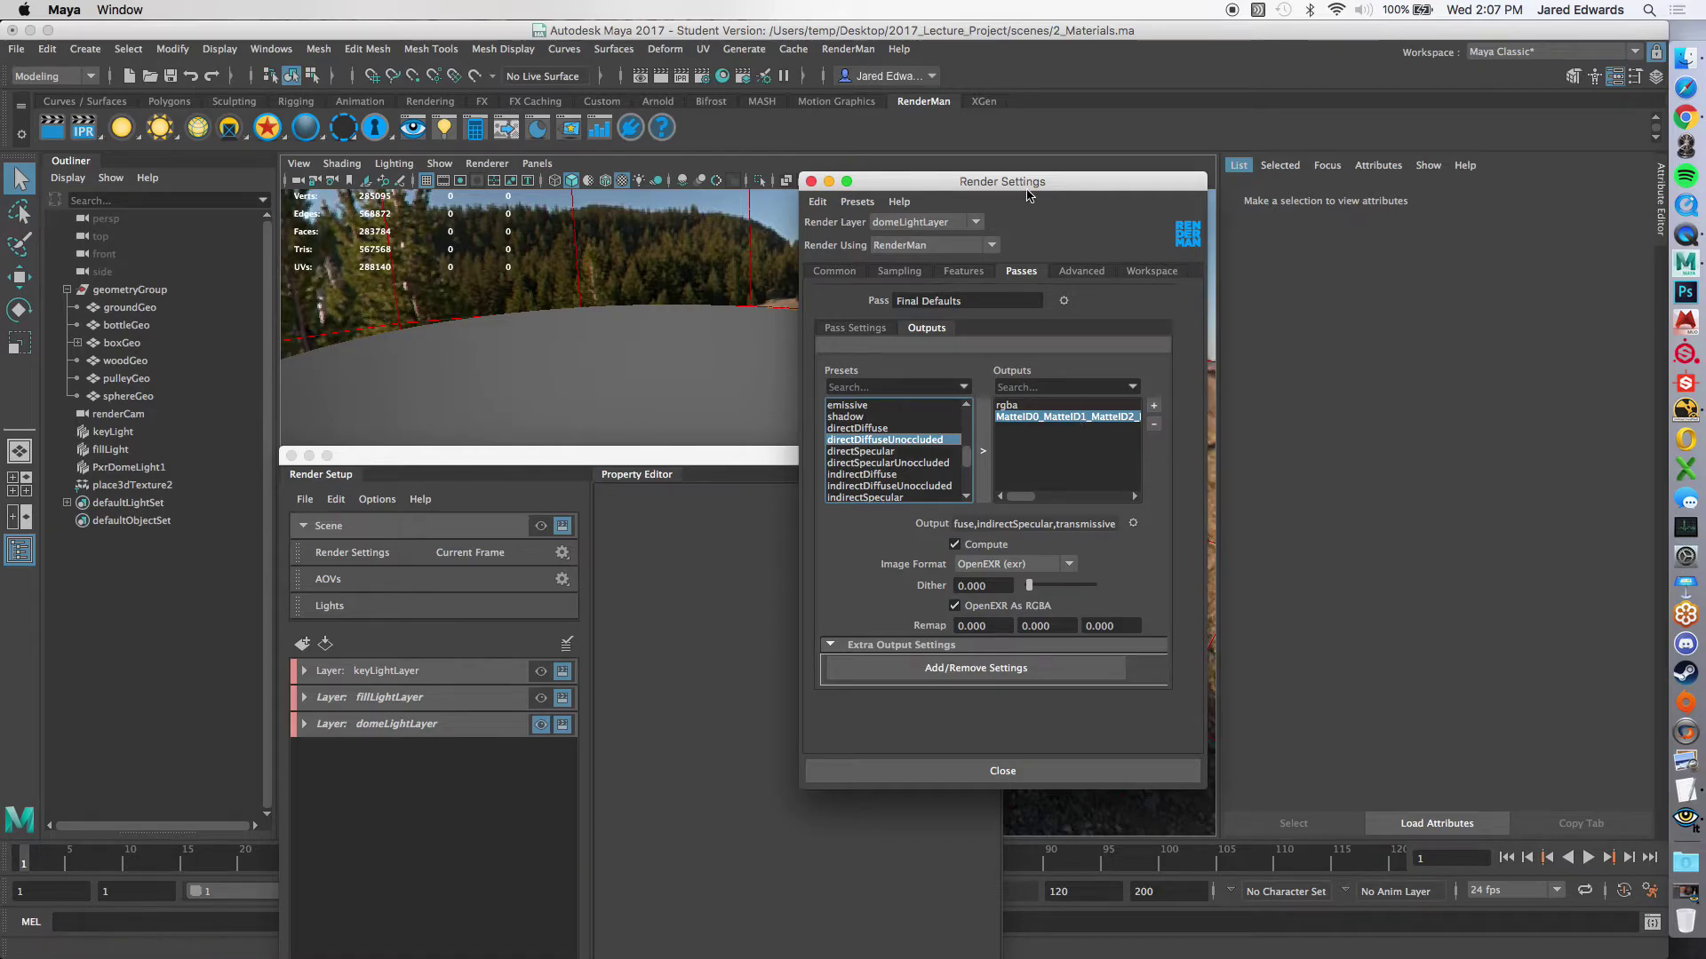
drag(1027, 182, 1269, 174)
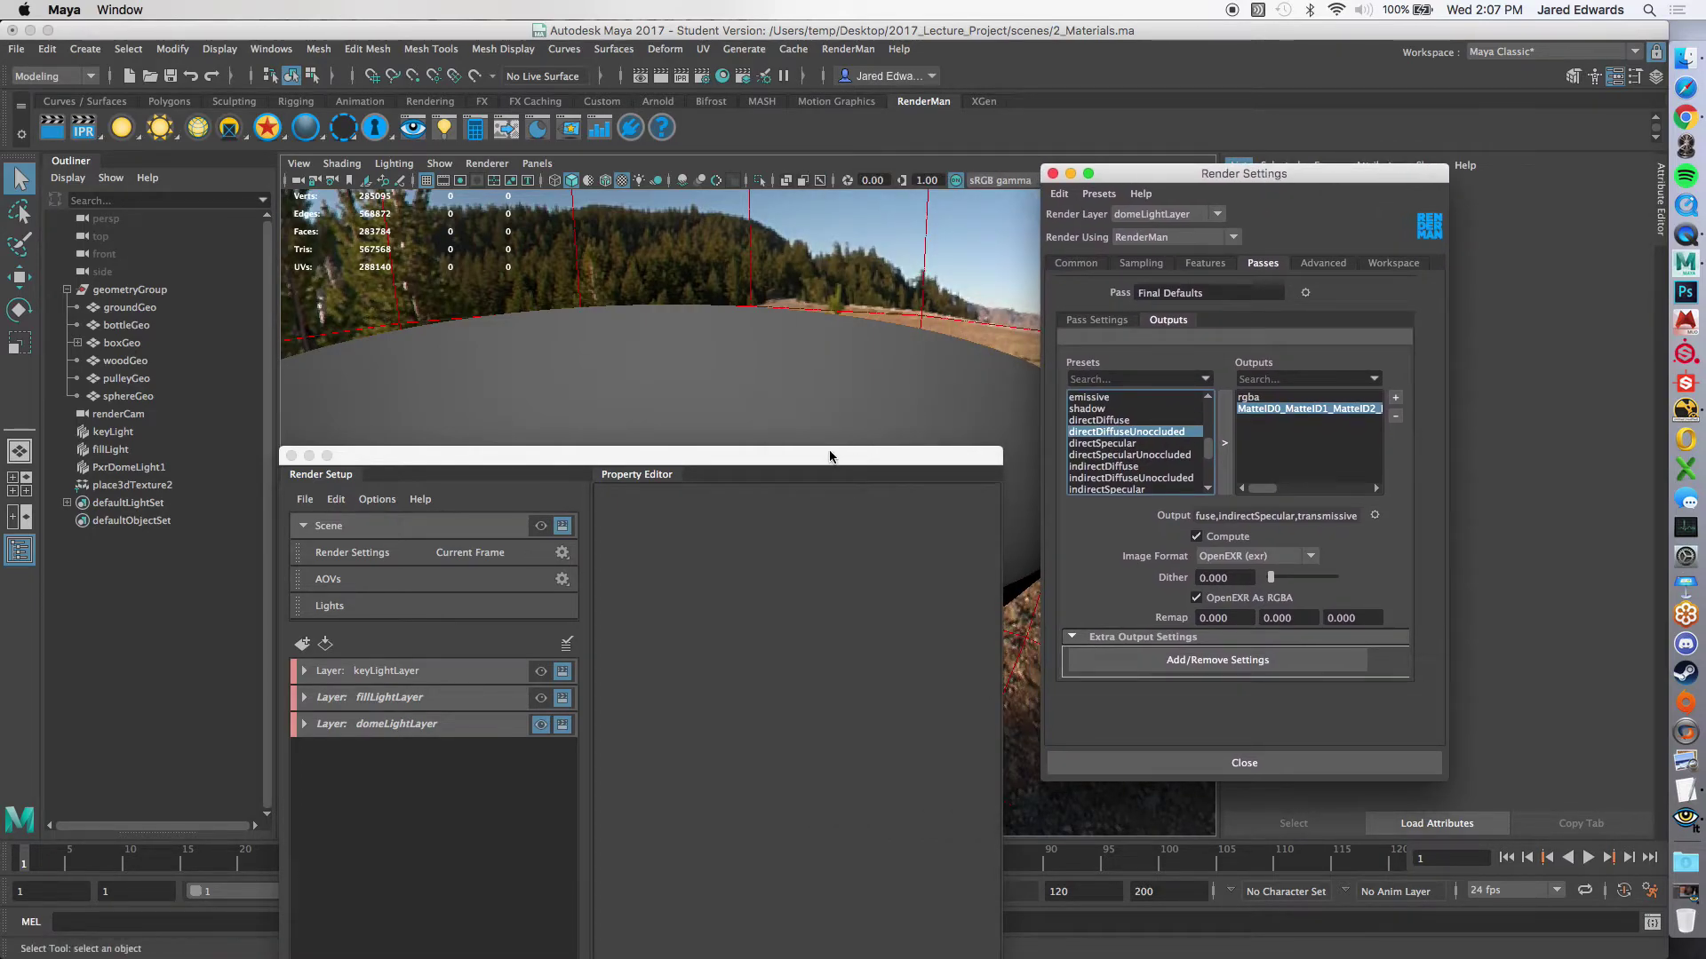
drag(666, 457, 788, 218)
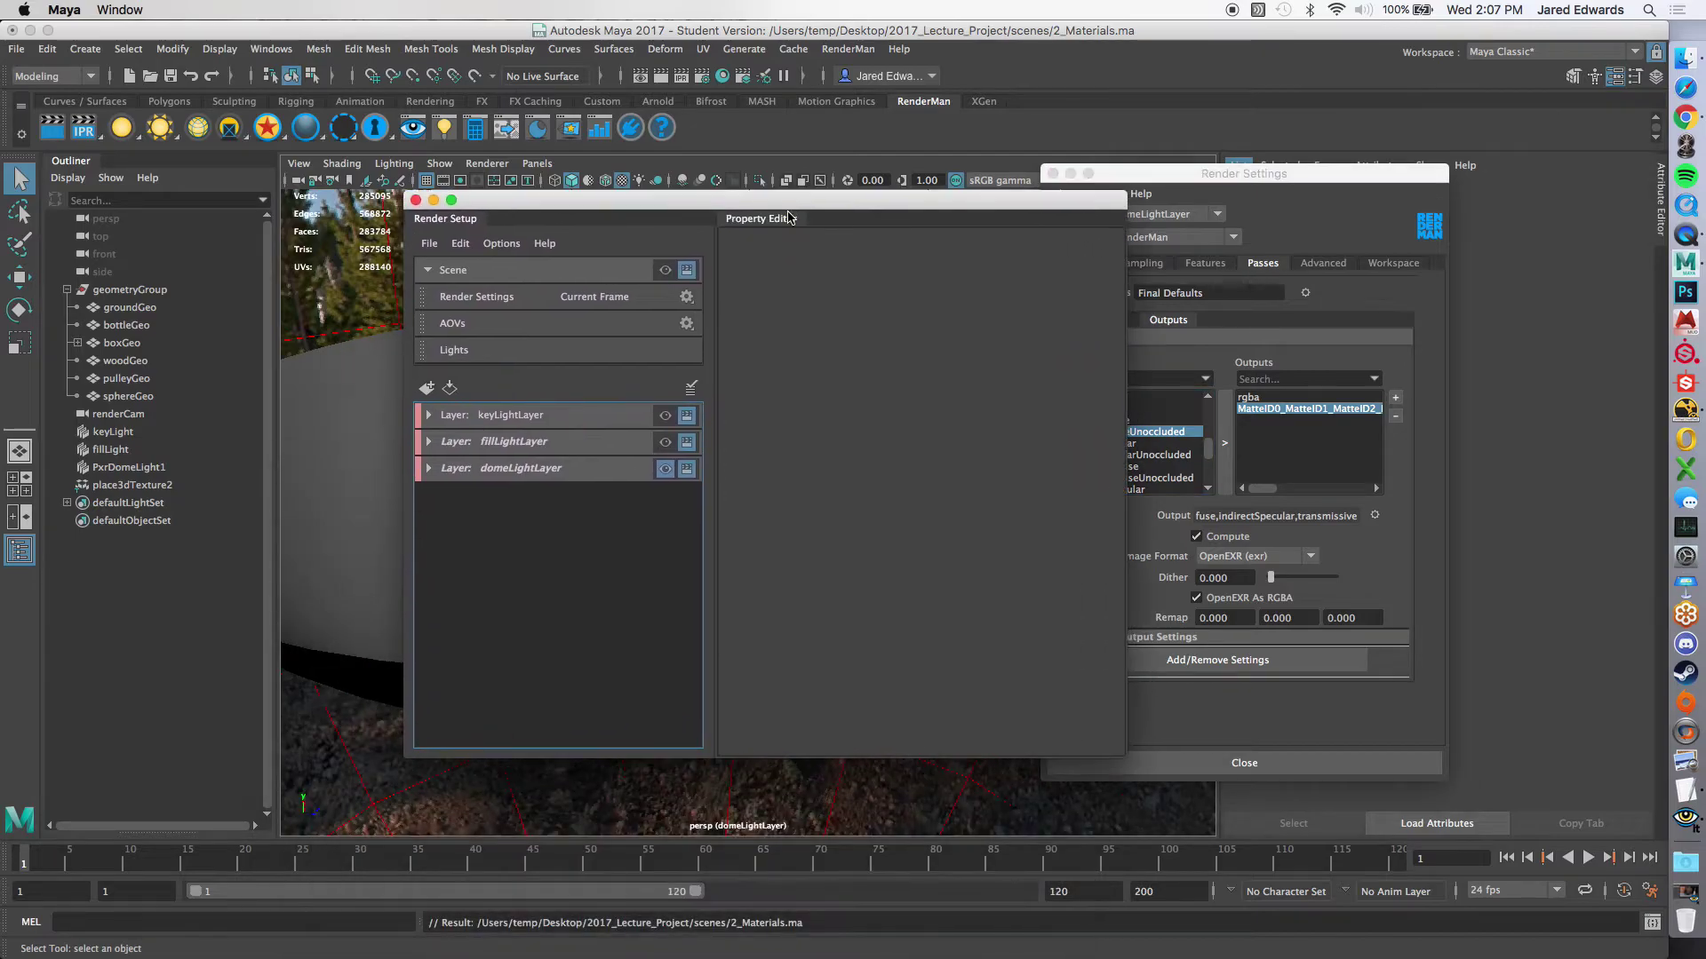
click(1248, 762)
click(416, 200)
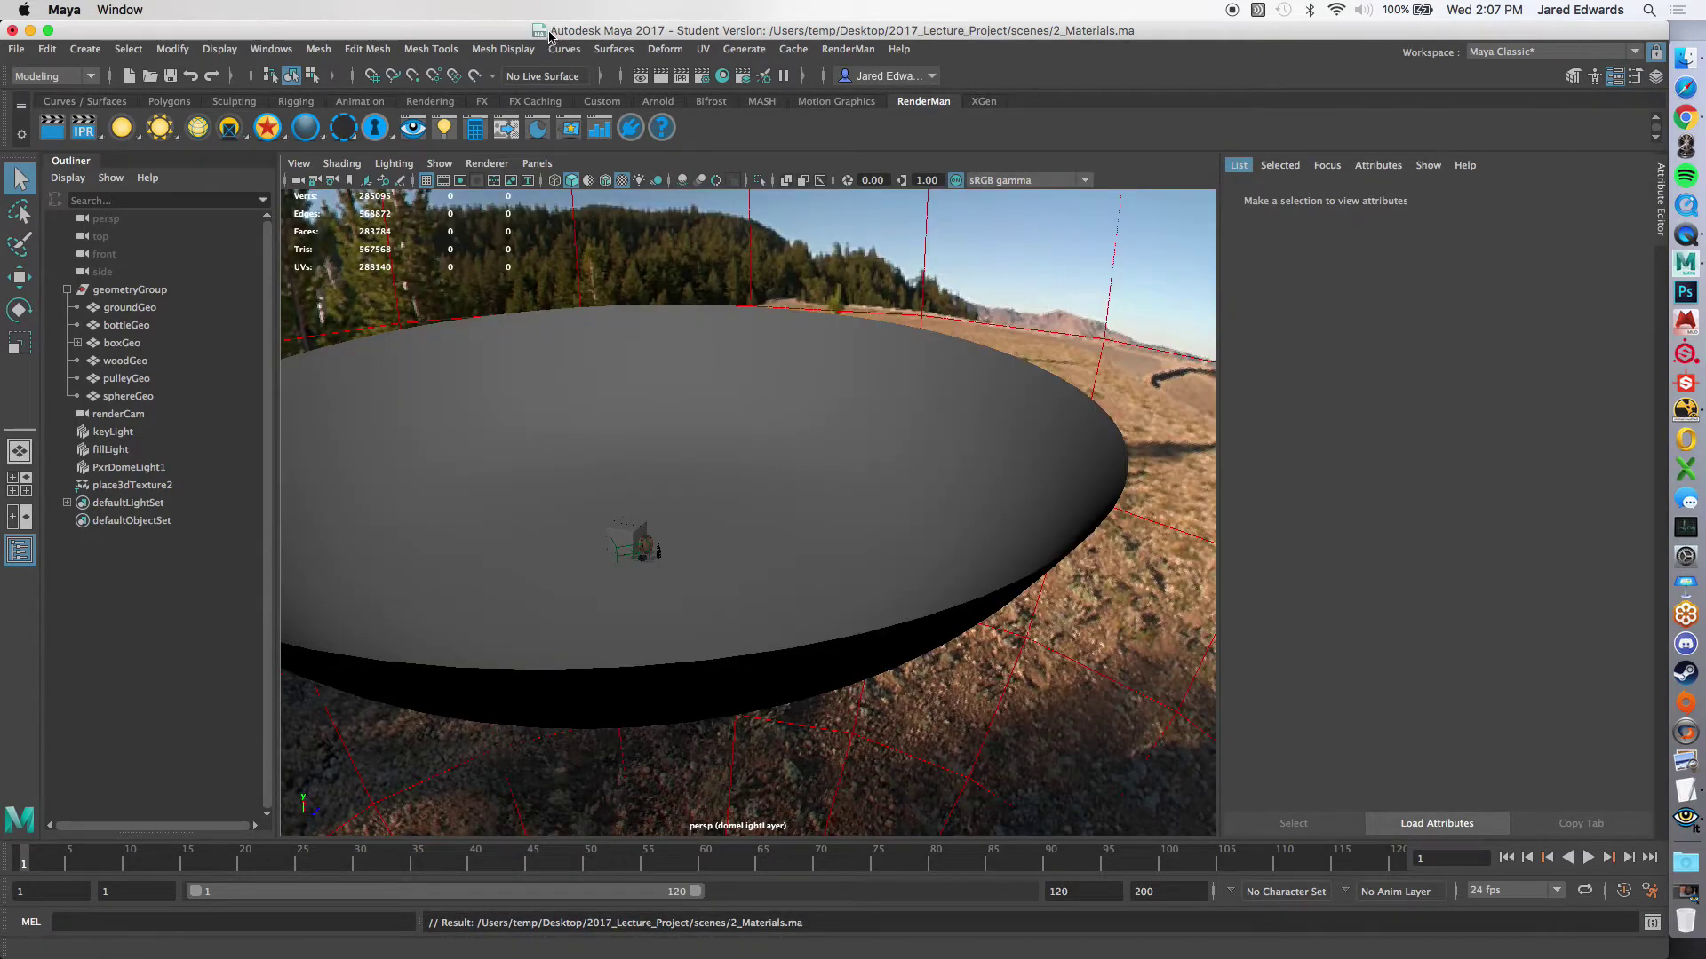
Step: Open the Hypershade and add a new graph tab named matteID
click(723, 83)
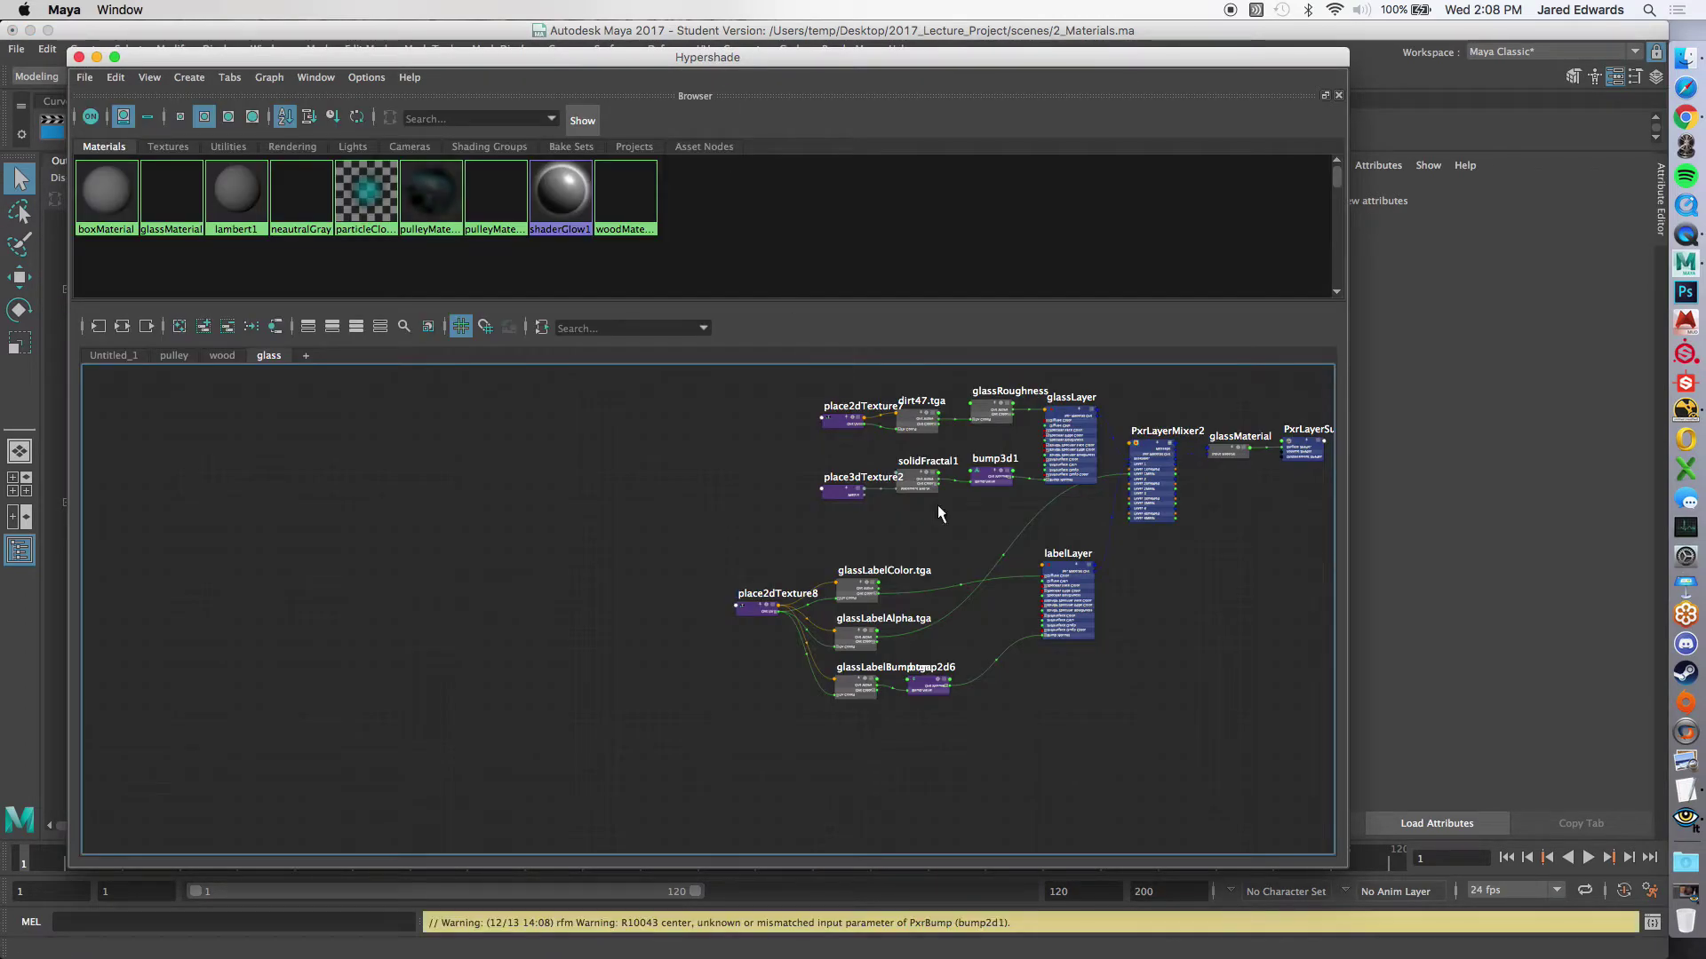
alt+middle_drag(1073, 547, 887, 571)
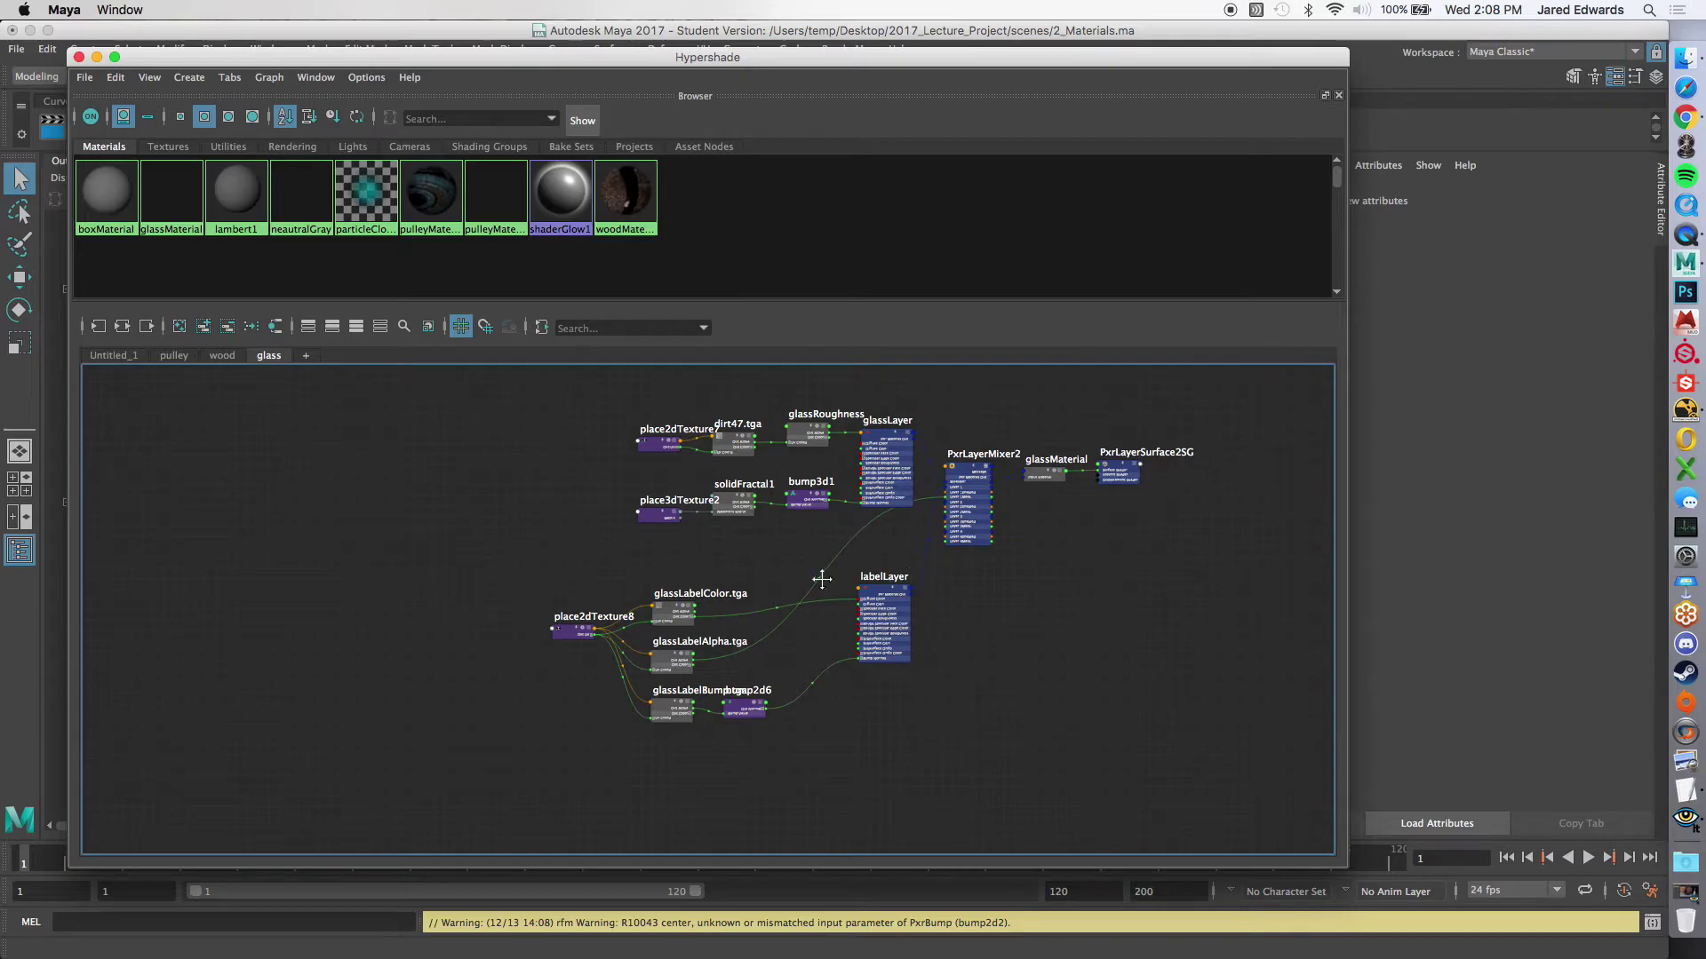
alt+right_drag(821, 579, 924, 618)
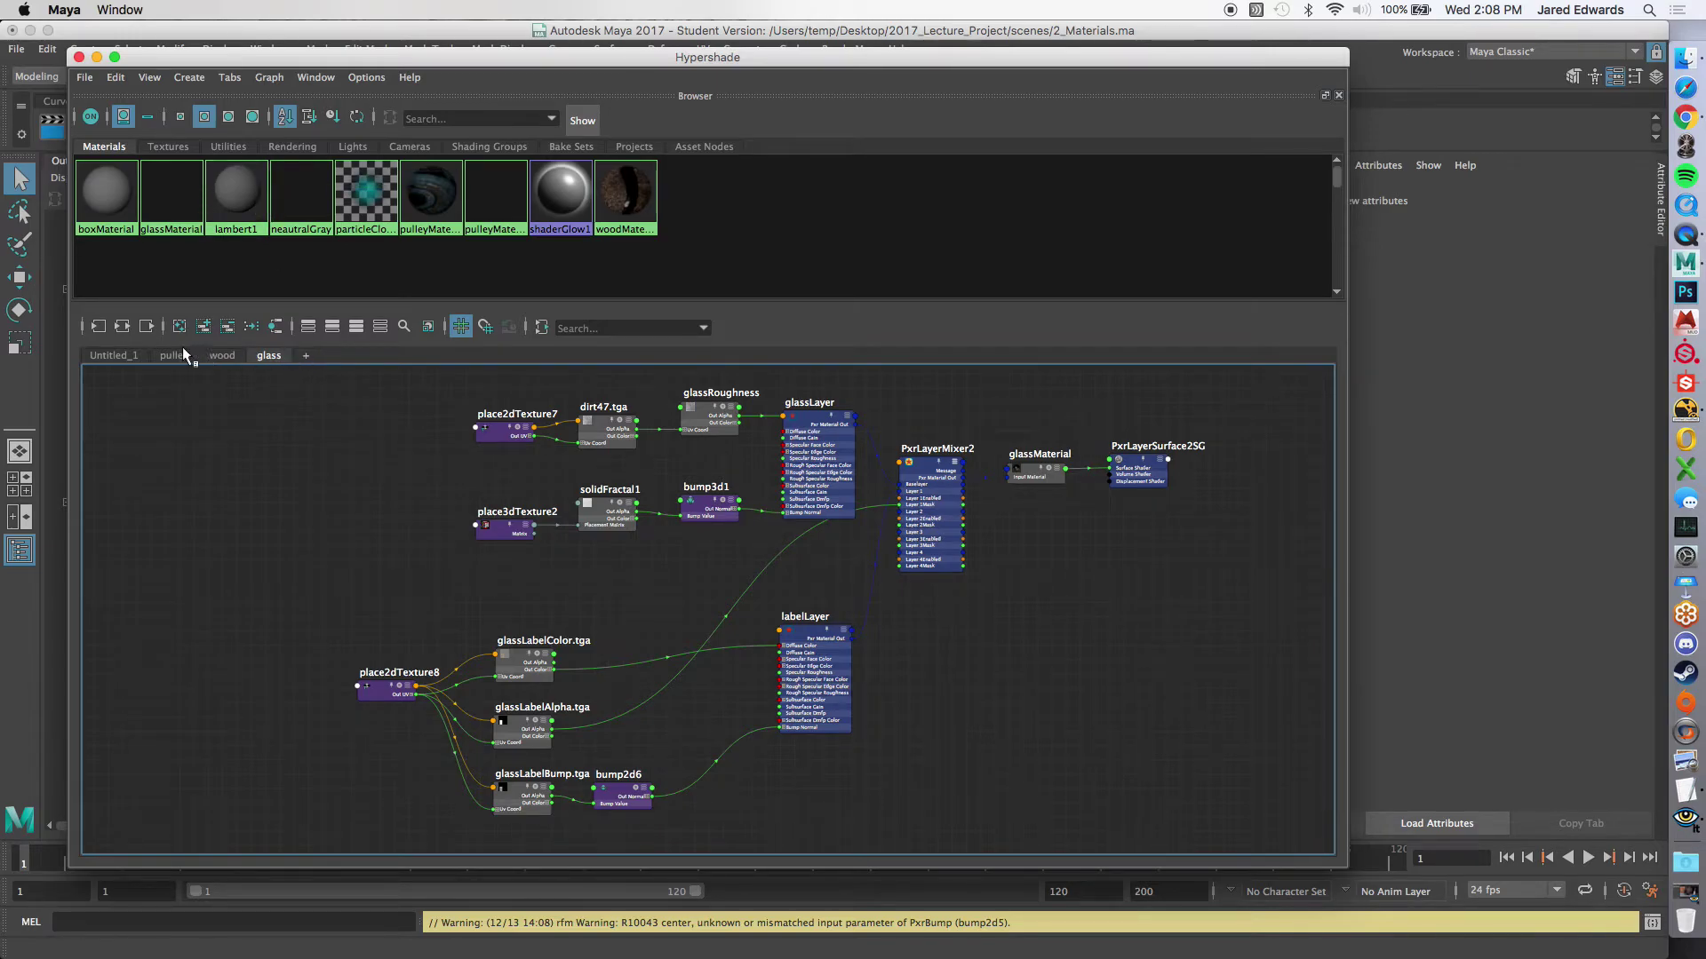
click(305, 357)
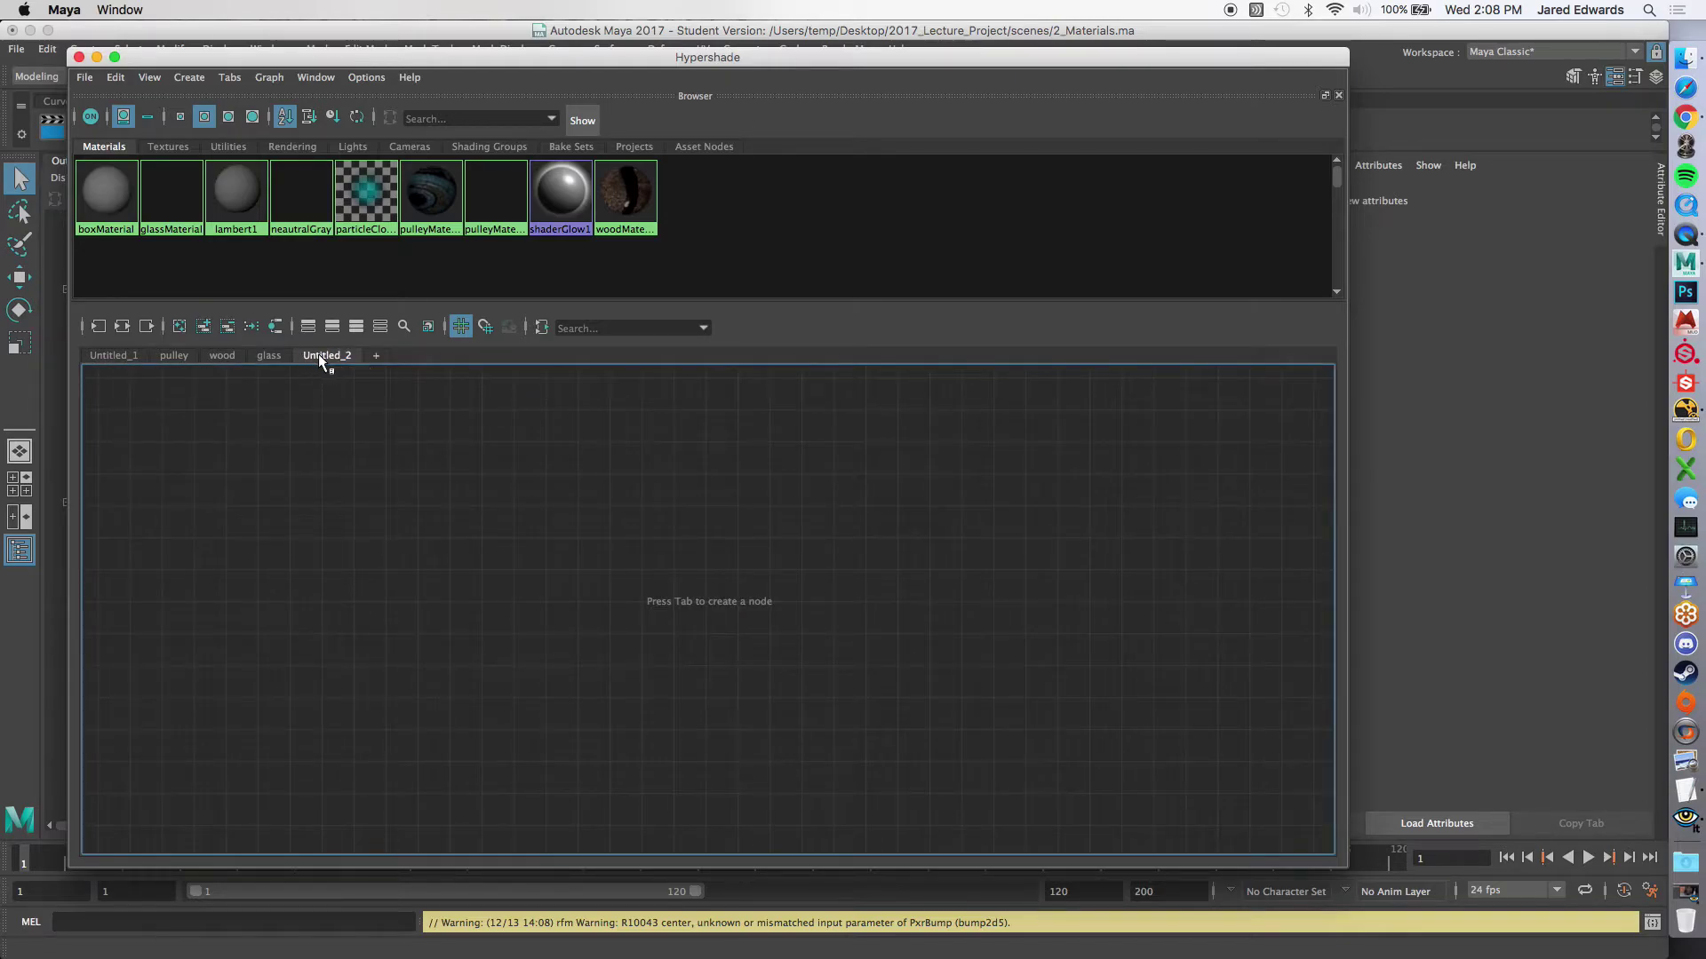
double_click(319, 357)
text(matteID)
key(Return)
Step: Look through the existing glass, wood and pulley material graphs, then return to the empty matteID graph
click(268, 354)
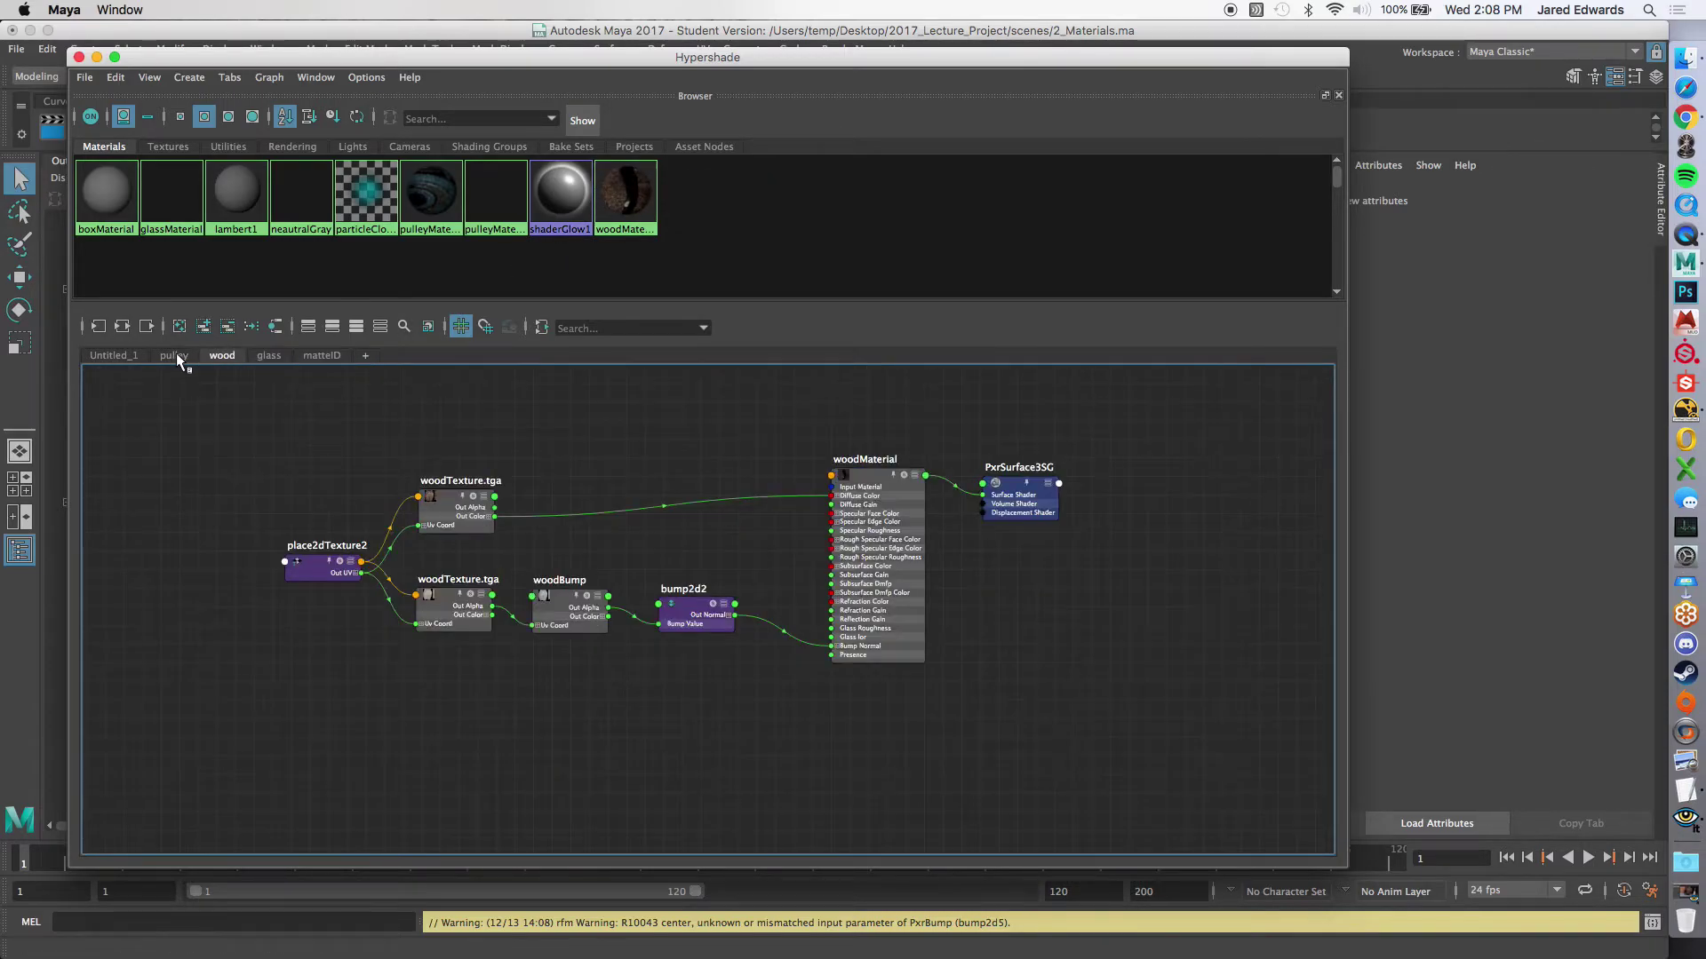
click(175, 354)
click(266, 355)
click(323, 355)
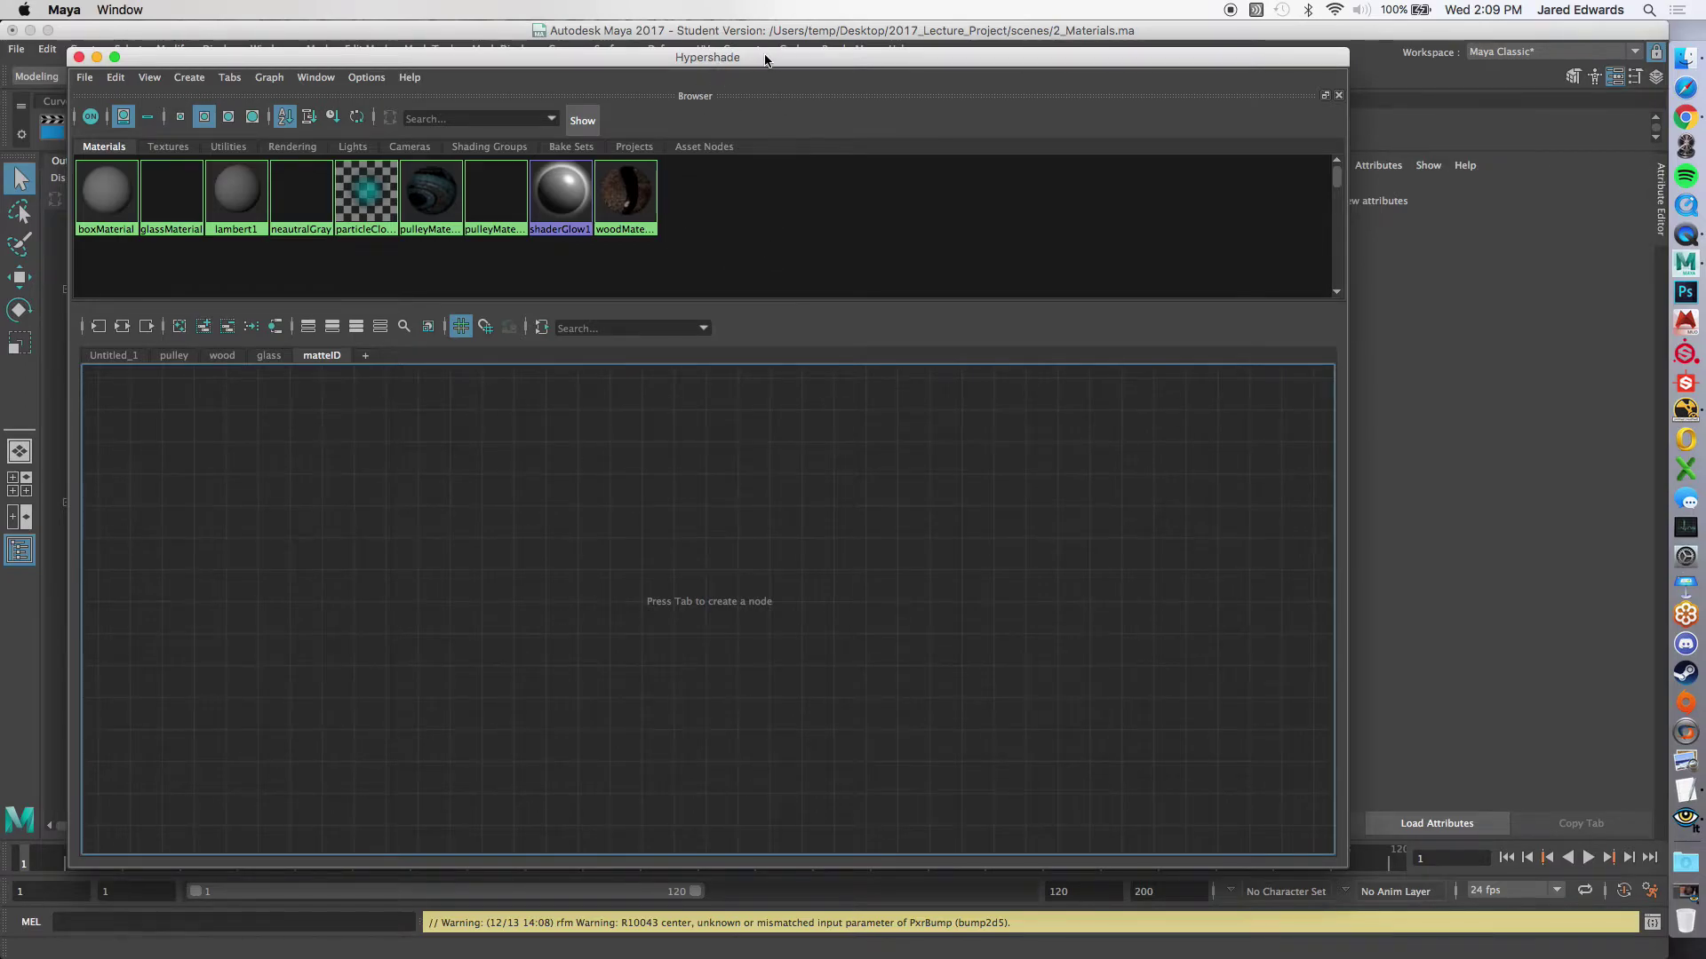
Step: Uncover the viewport, bring the scene objects into close view and select the pulley, wood block, box and bottle in turn
drag(773, 57, 873, 633)
alt+right_click(656, 443)
alt+right_drag(655, 443, 903, 551)
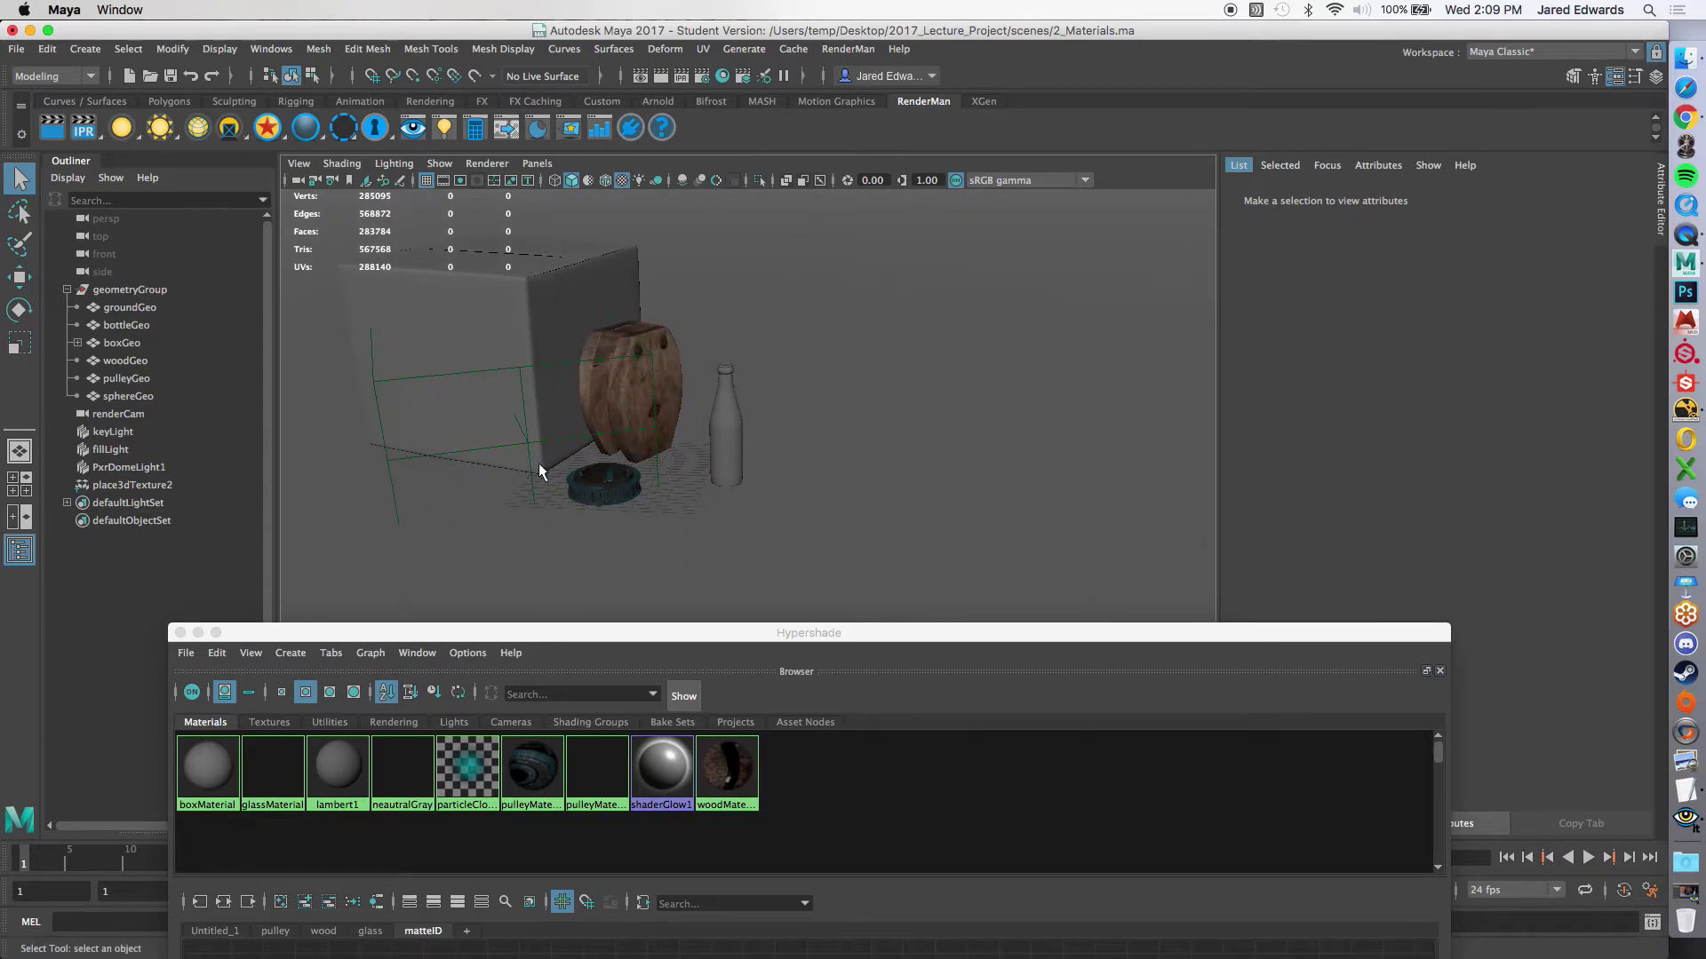
alt+drag(598, 341, 728, 420)
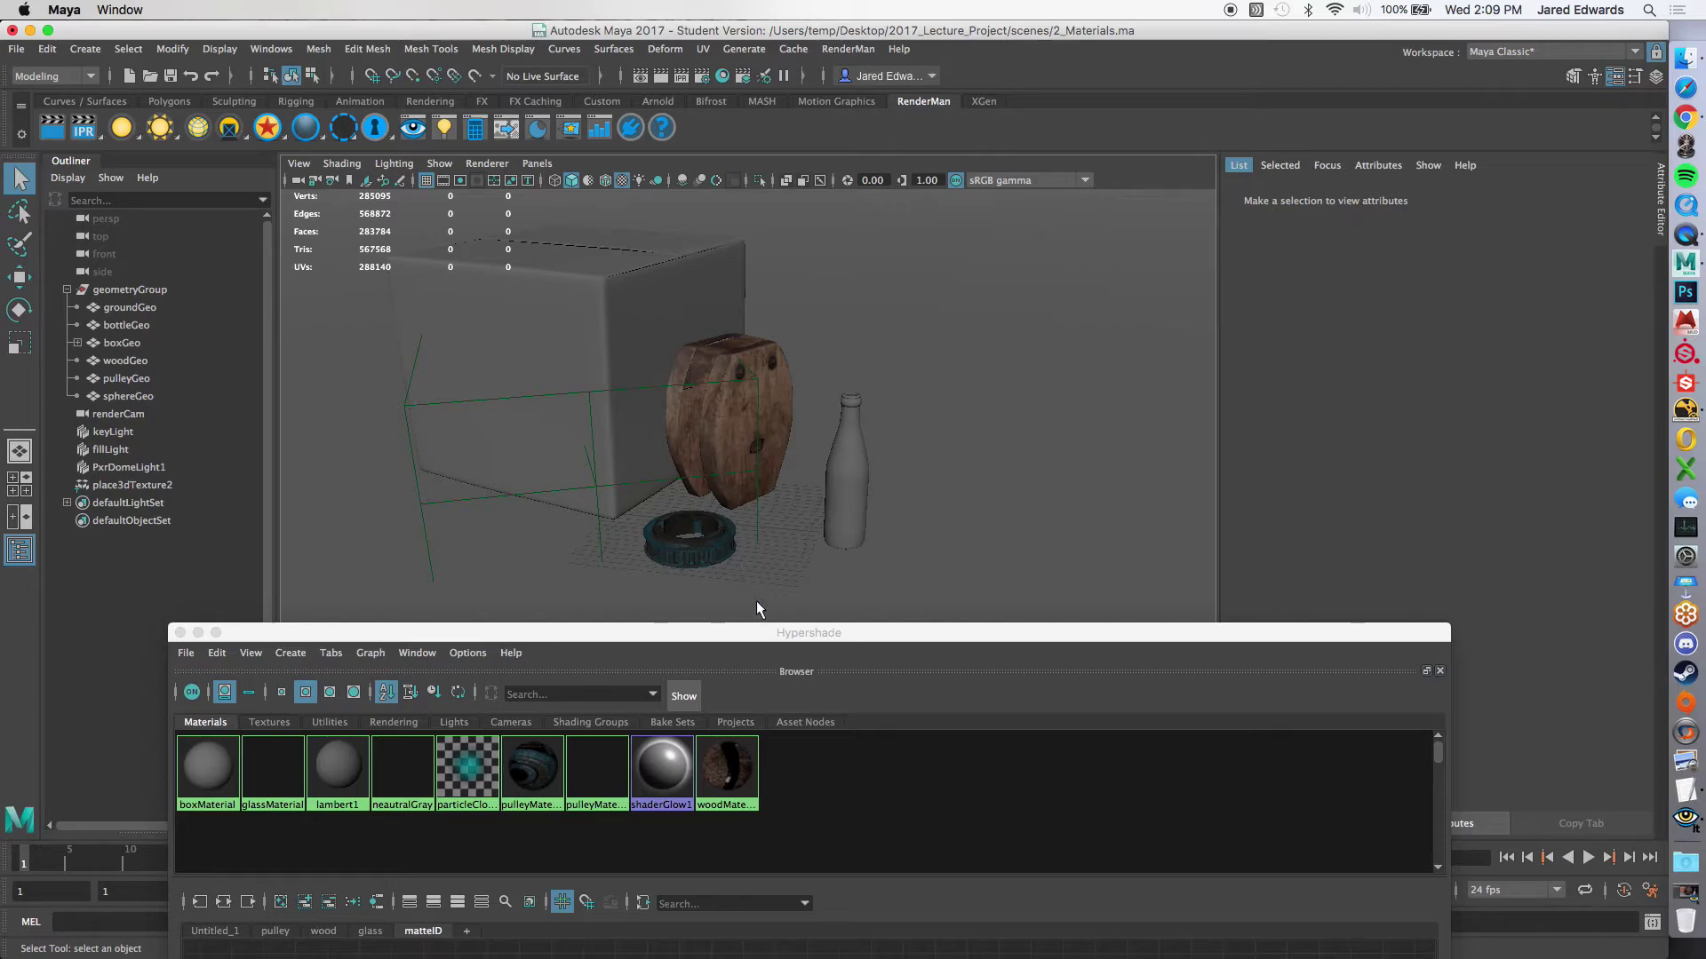
click(697, 542)
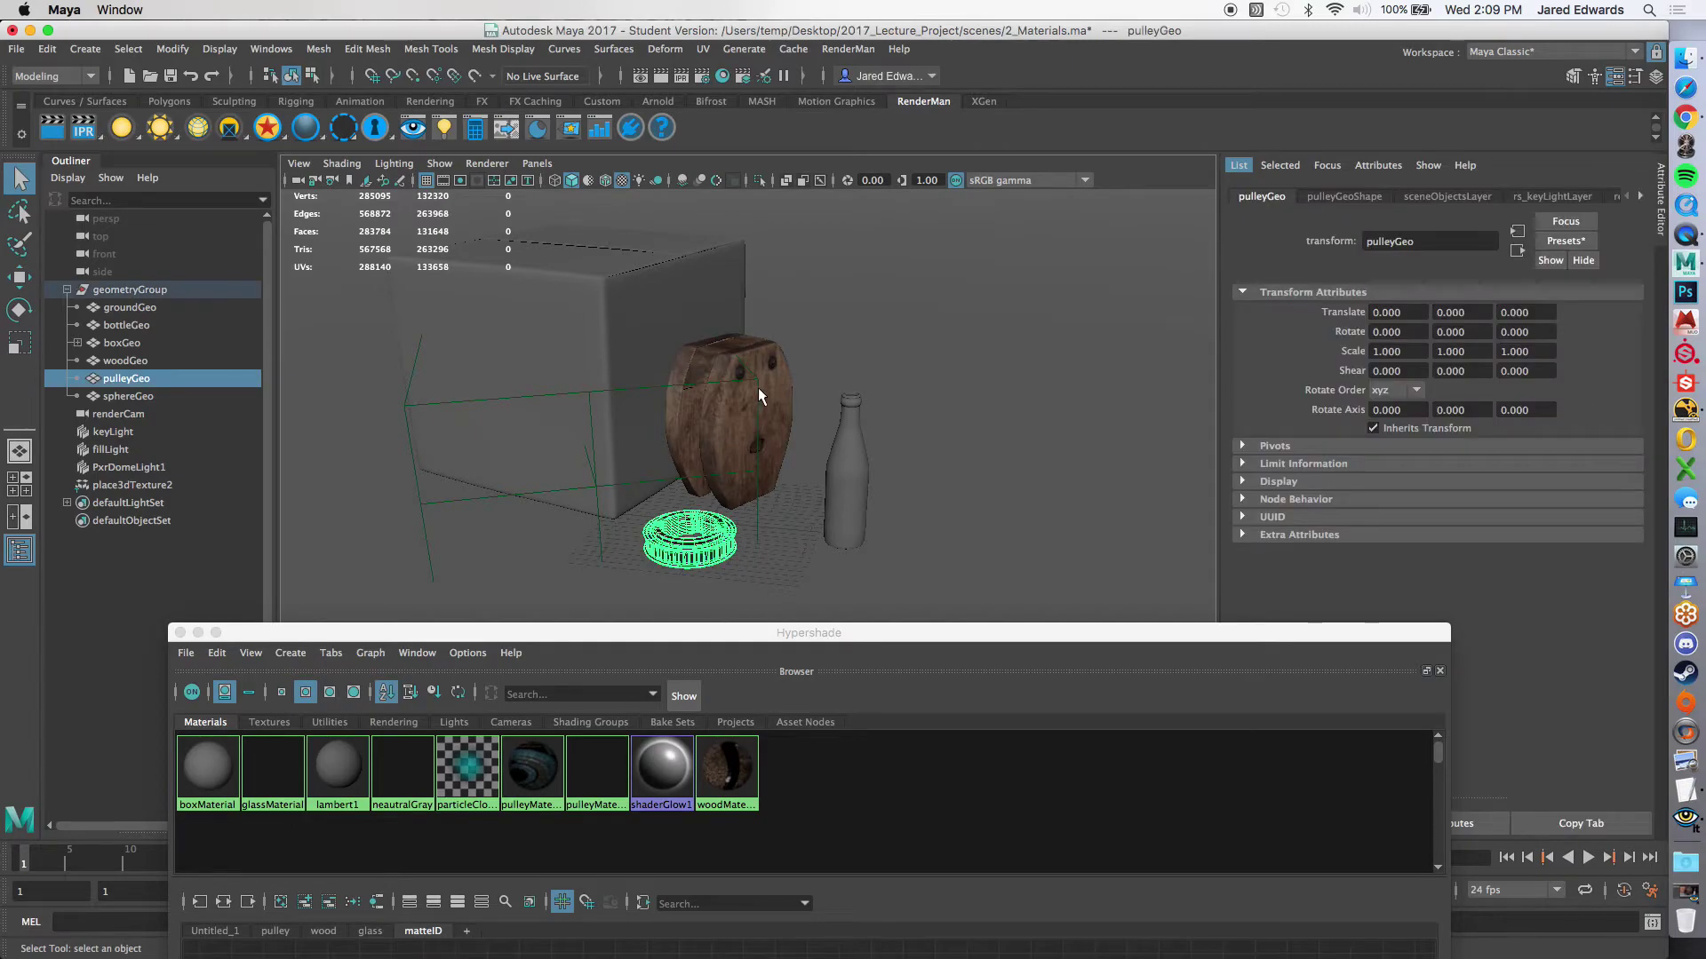
click(767, 368)
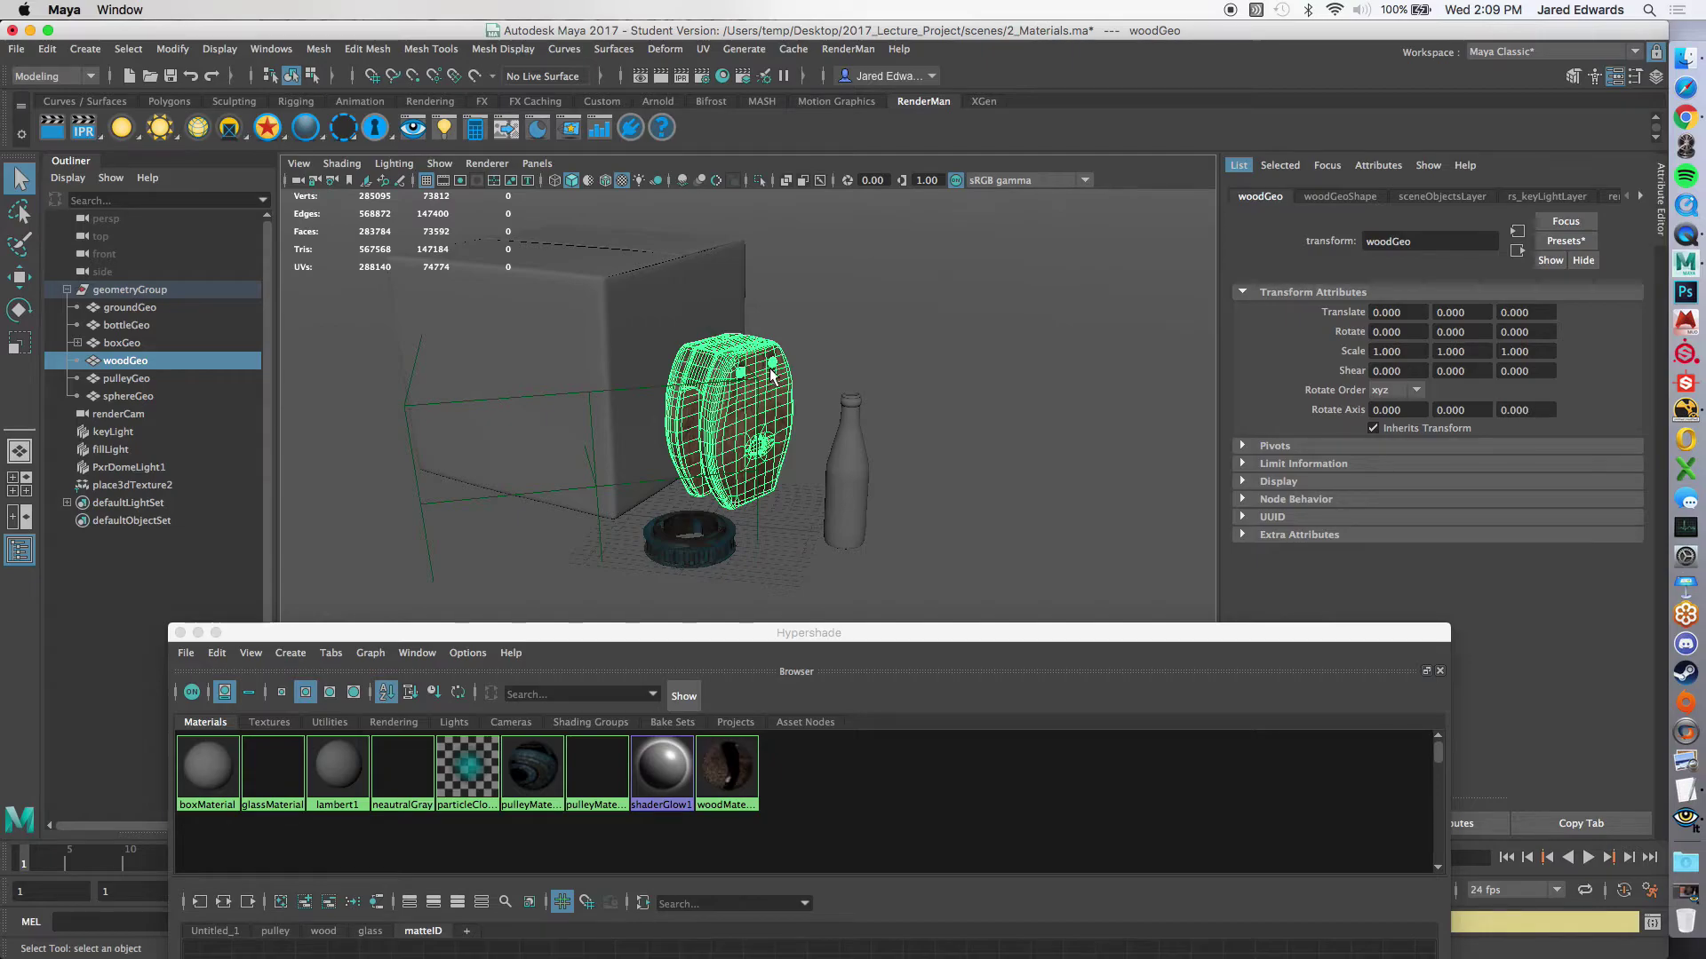
click(677, 311)
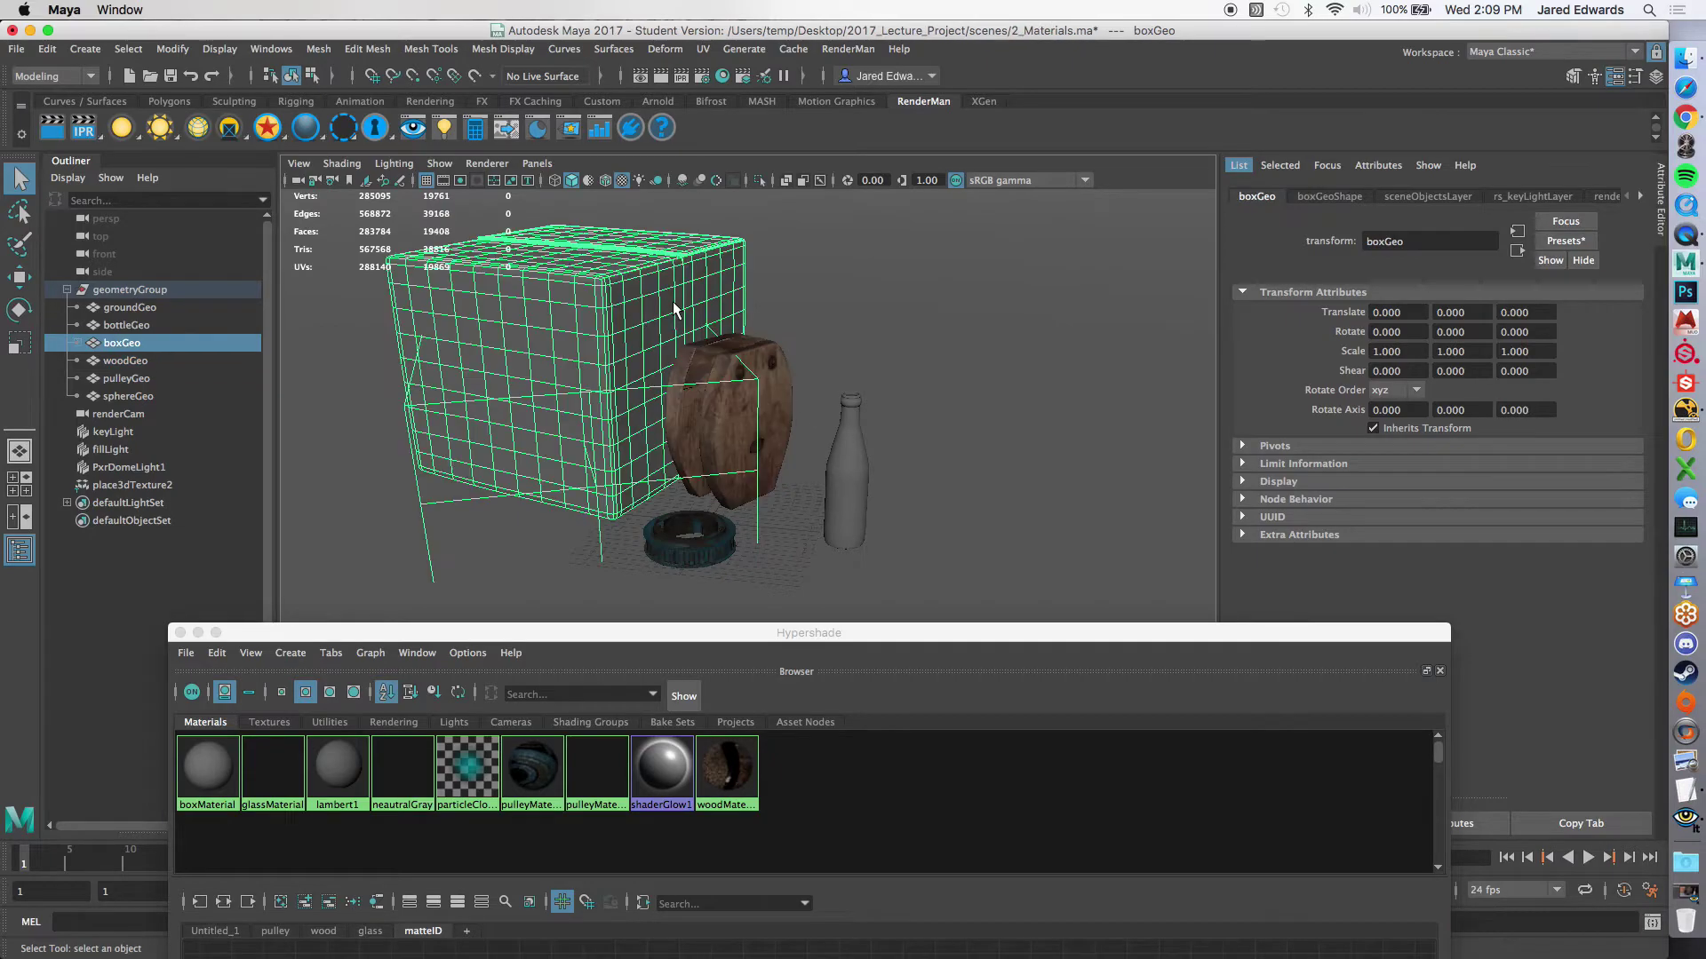
click(860, 462)
Step: Select pulleyGeo in the viewport and graph its full material network in the matteID tab
drag(852, 641, 927, 206)
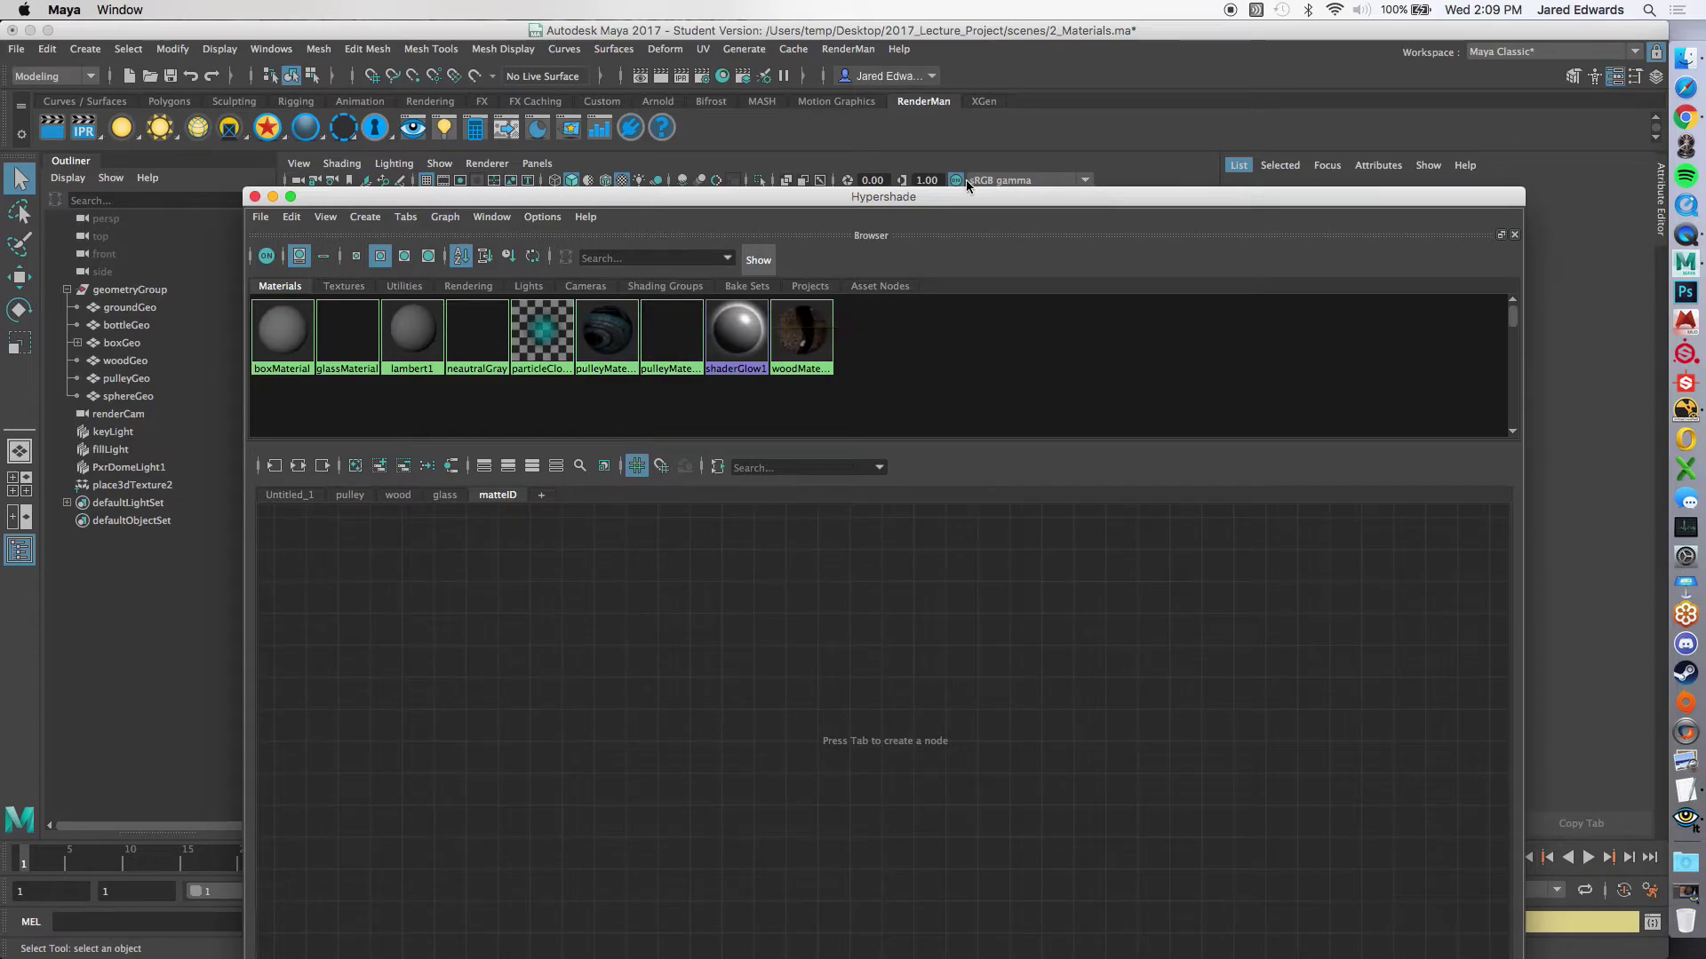
drag(924, 197, 912, 762)
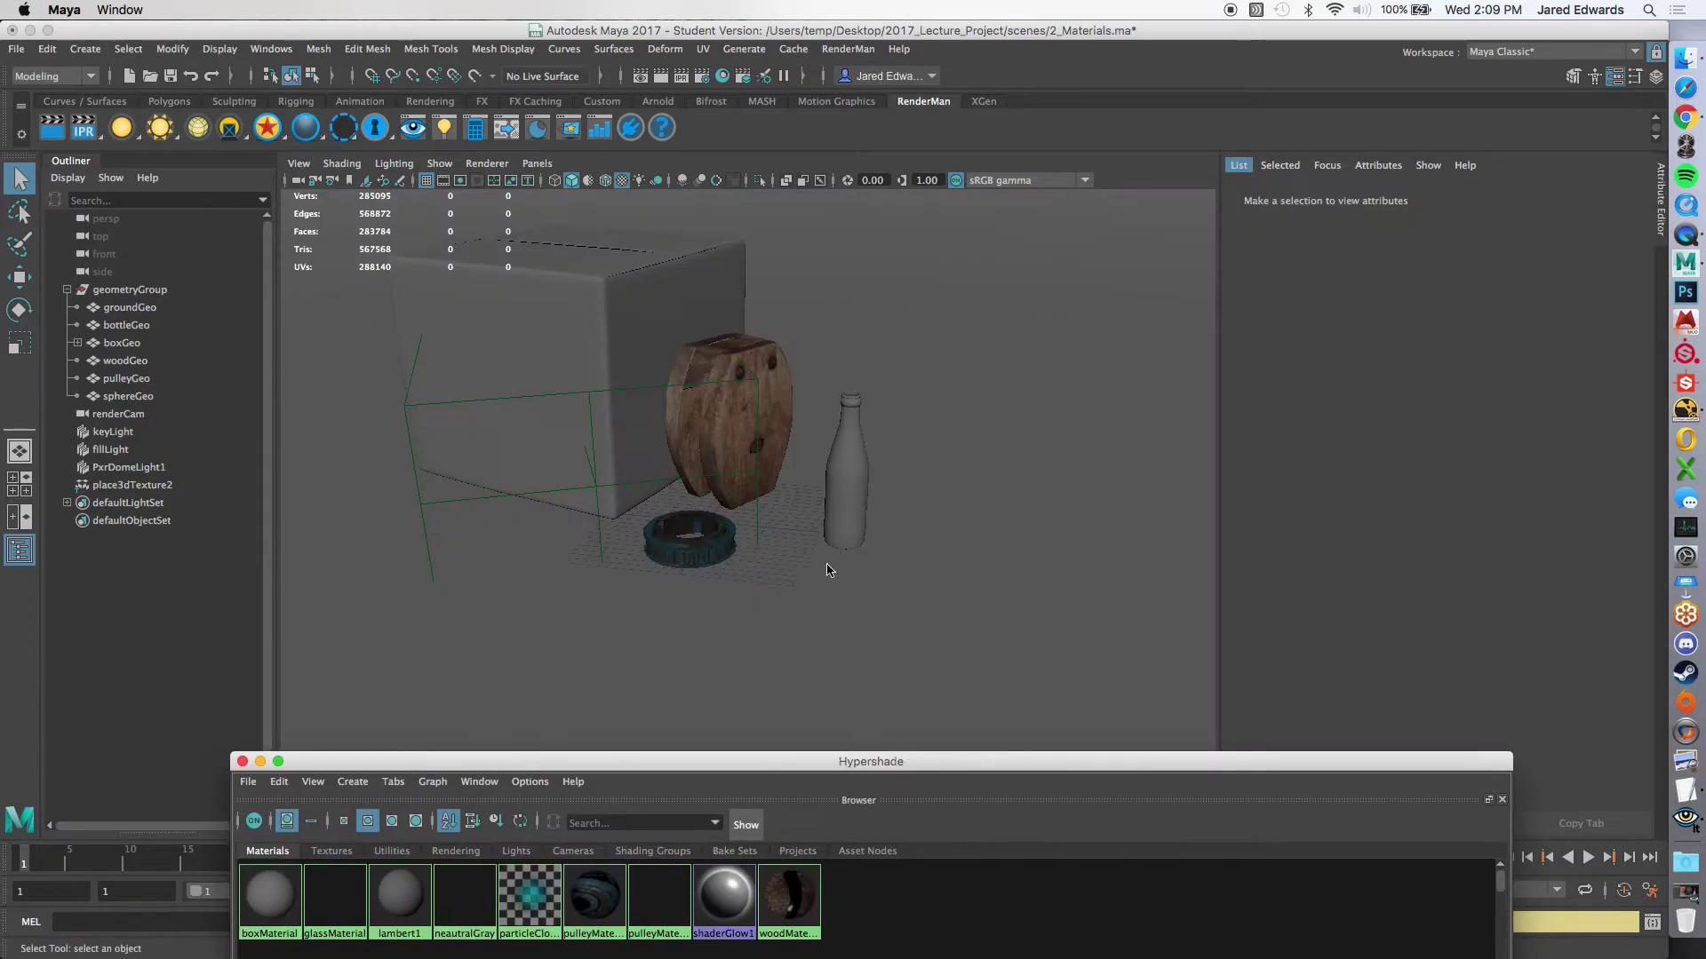
click(723, 531)
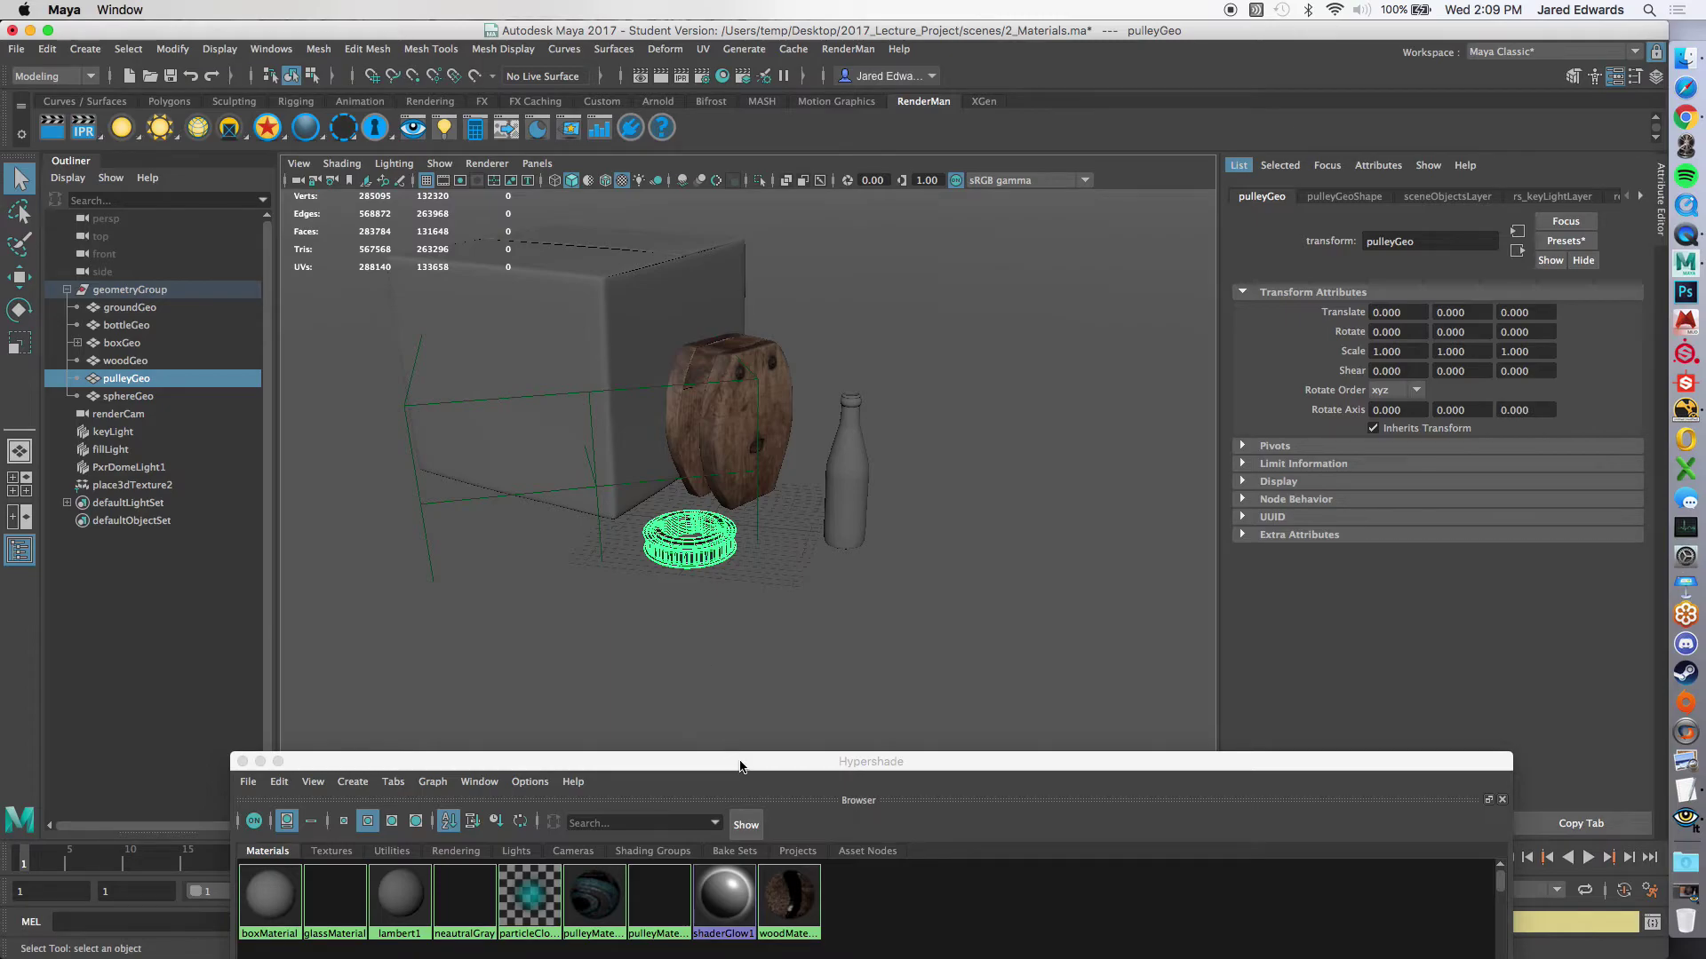
drag(739, 762, 755, 144)
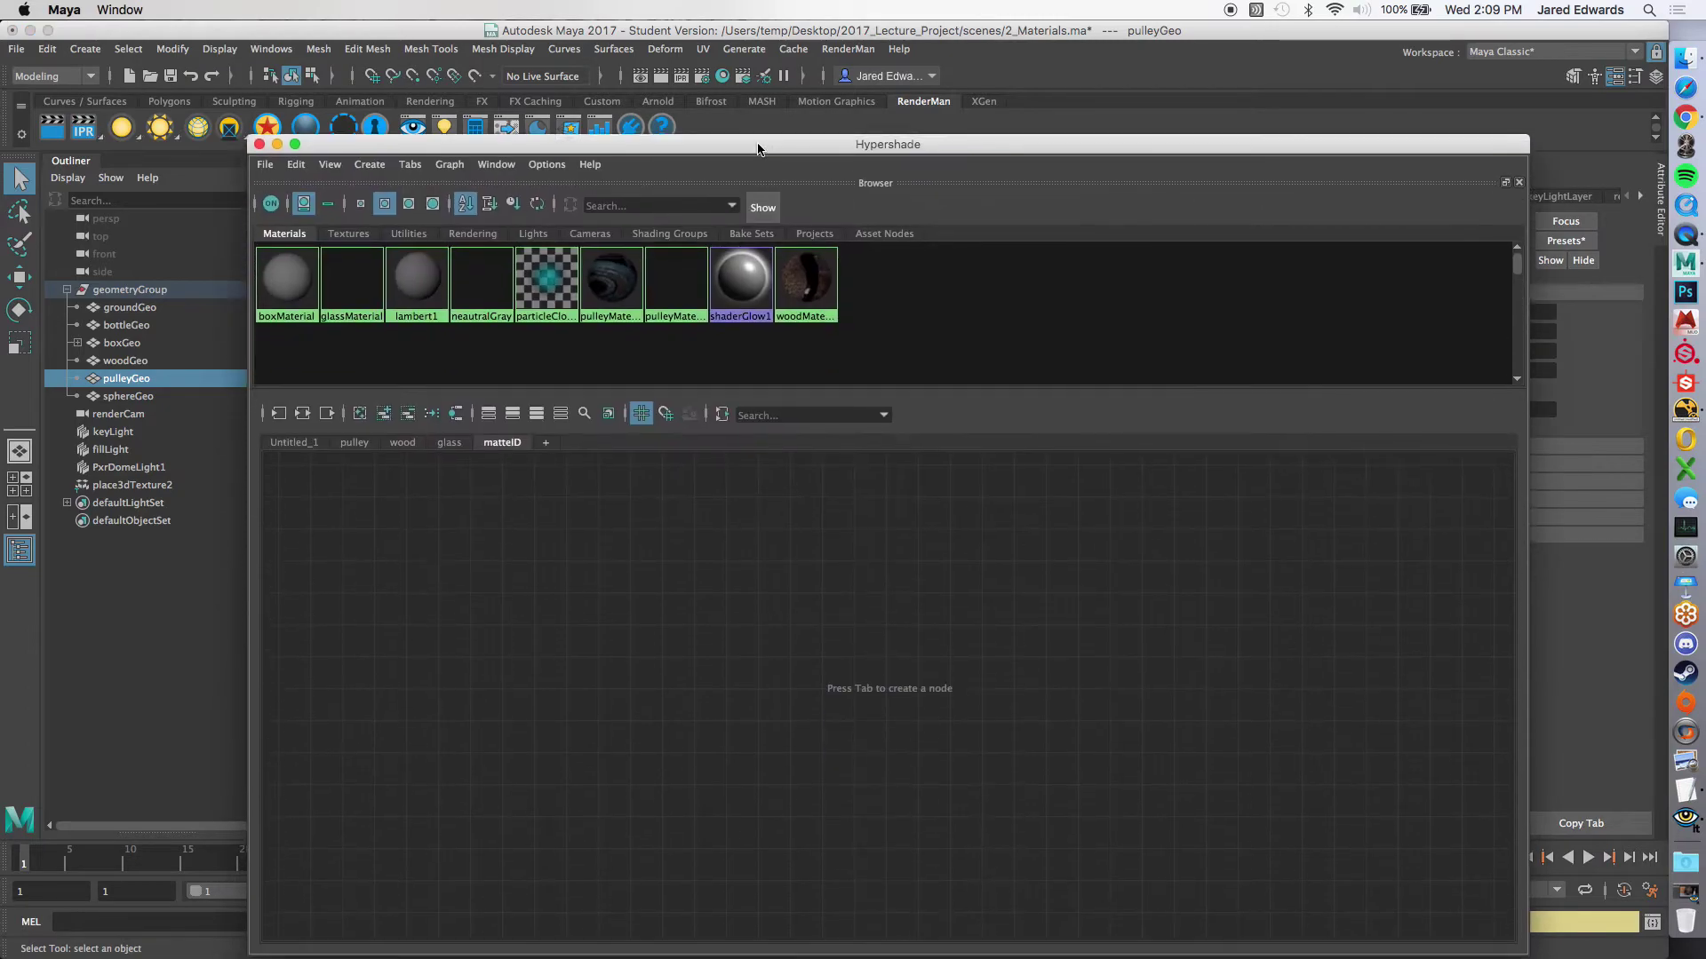
click(457, 415)
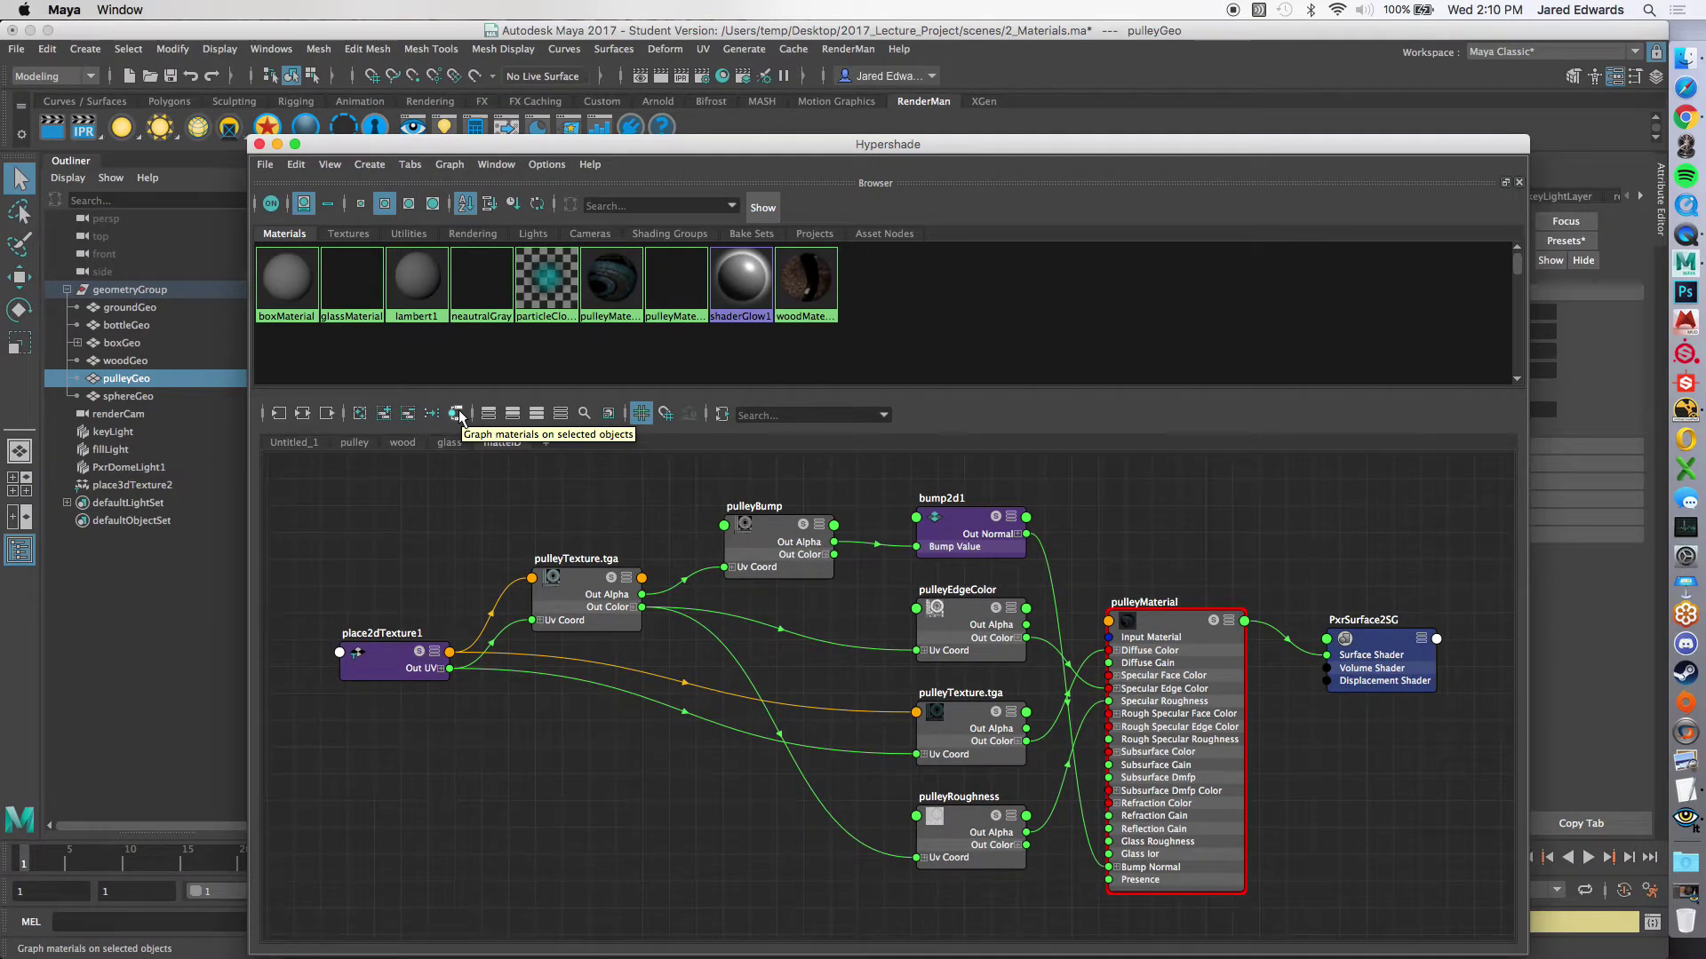
click(297, 165)
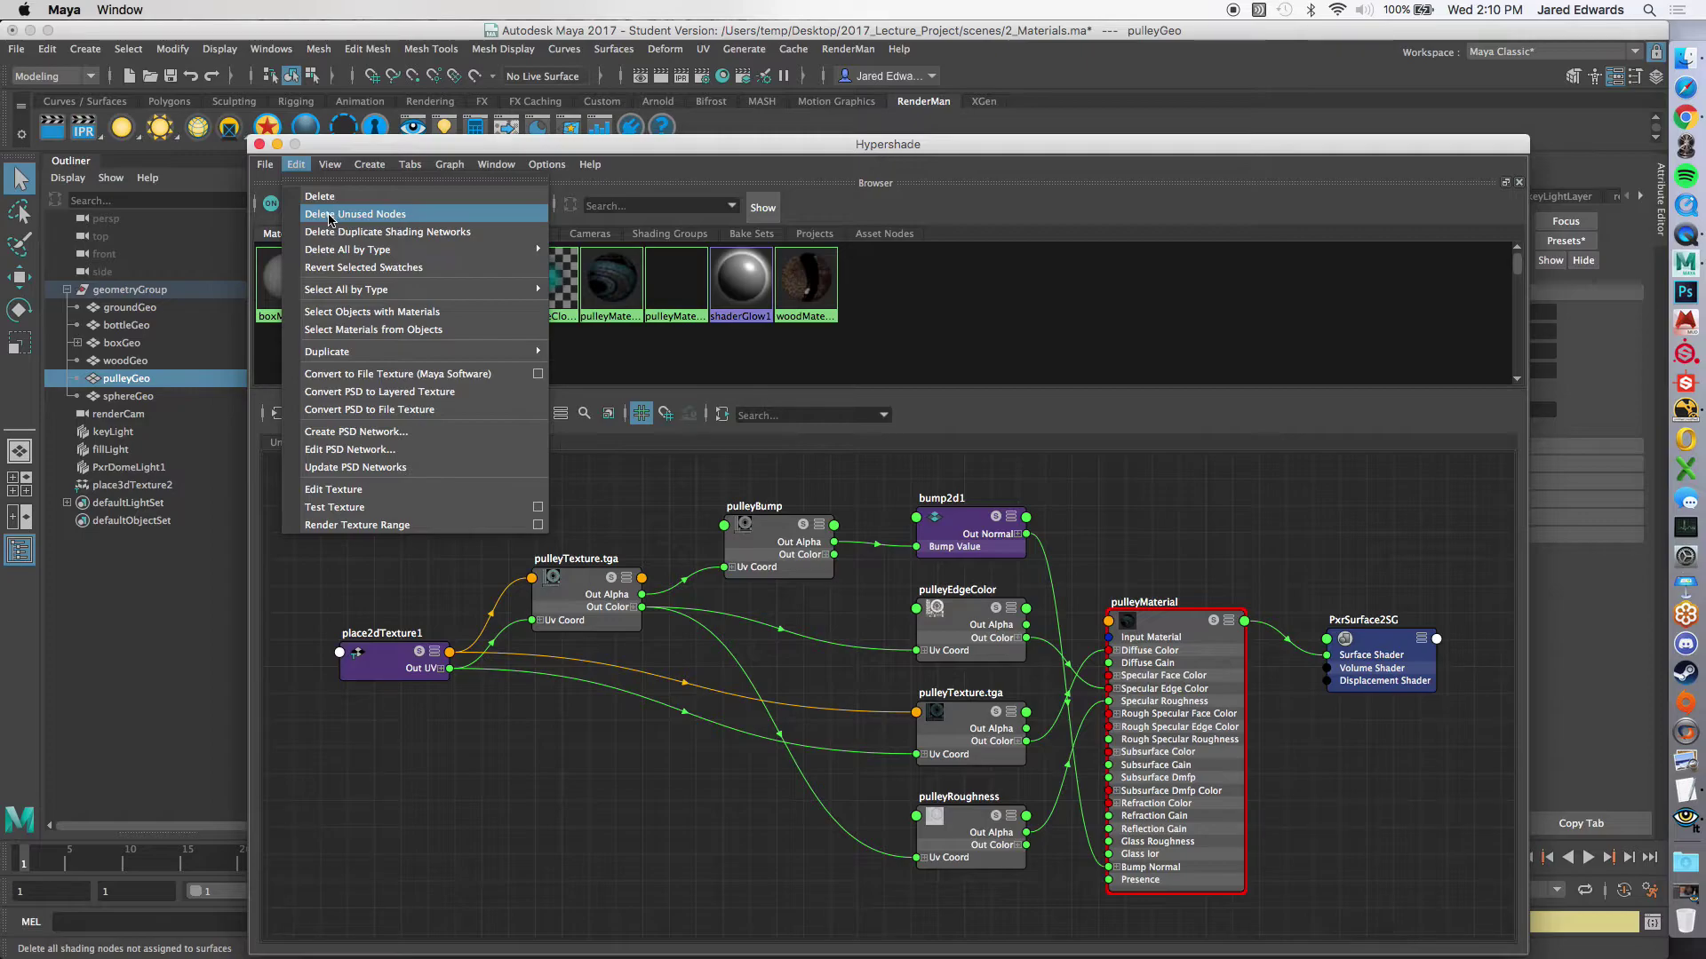
click(1123, 425)
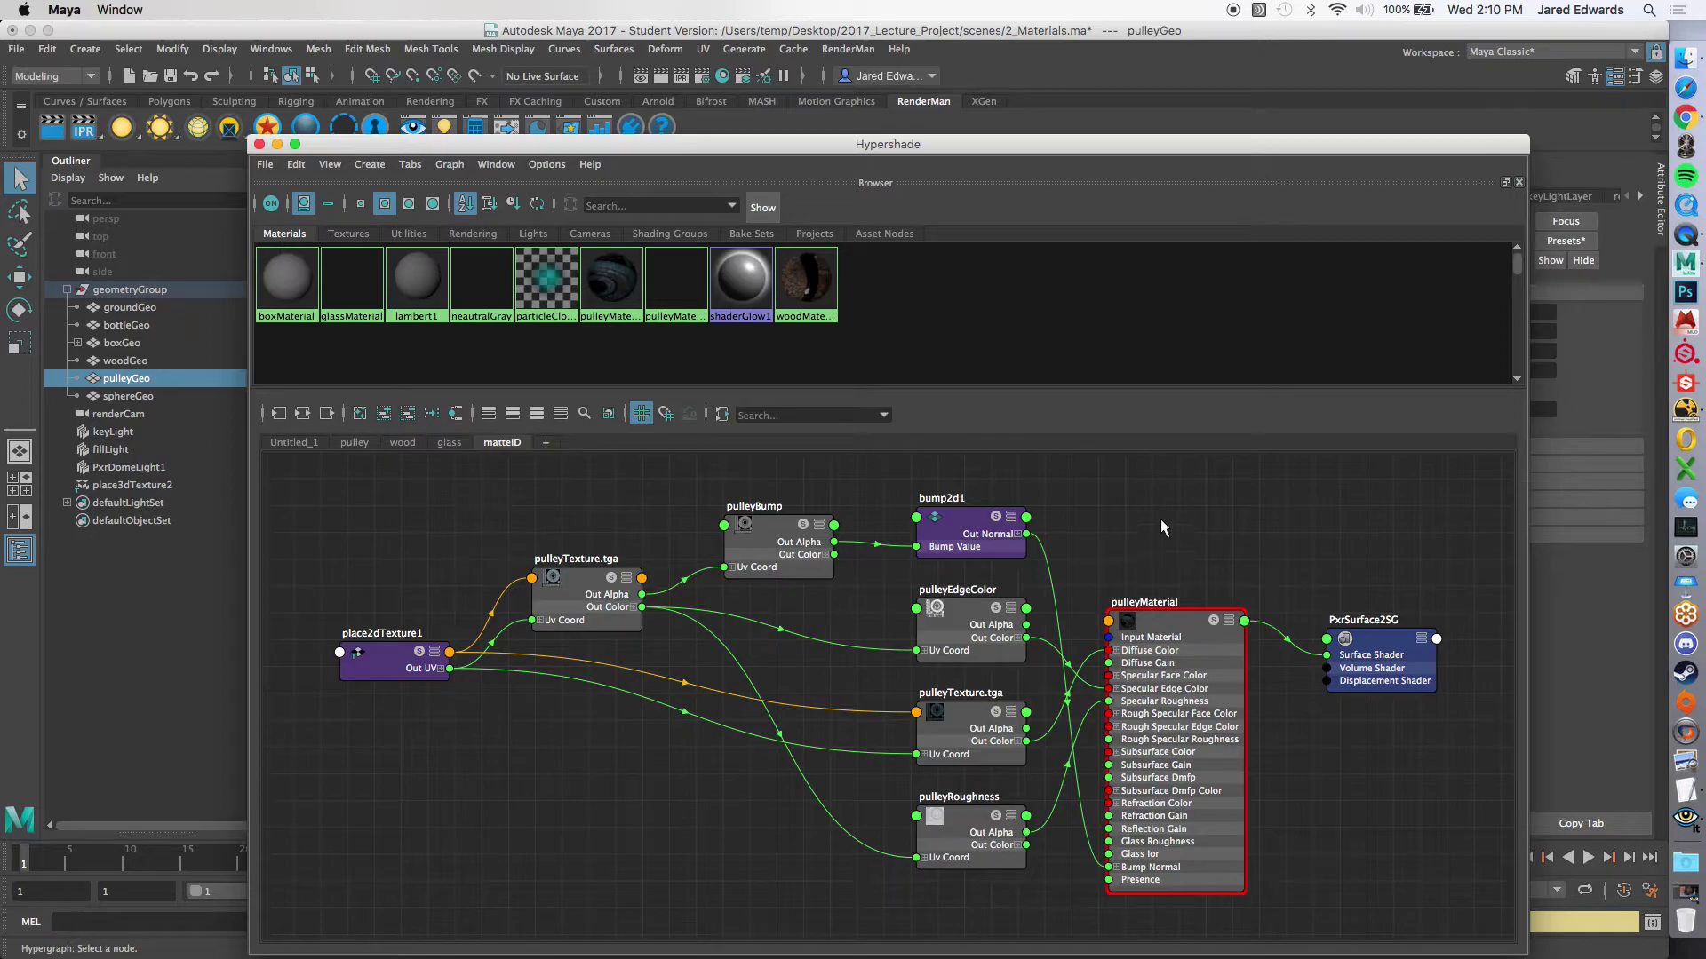
Step: Add only the pulleyMaterial node to the empty matteID graph and place it near the upper middle
click(487, 442)
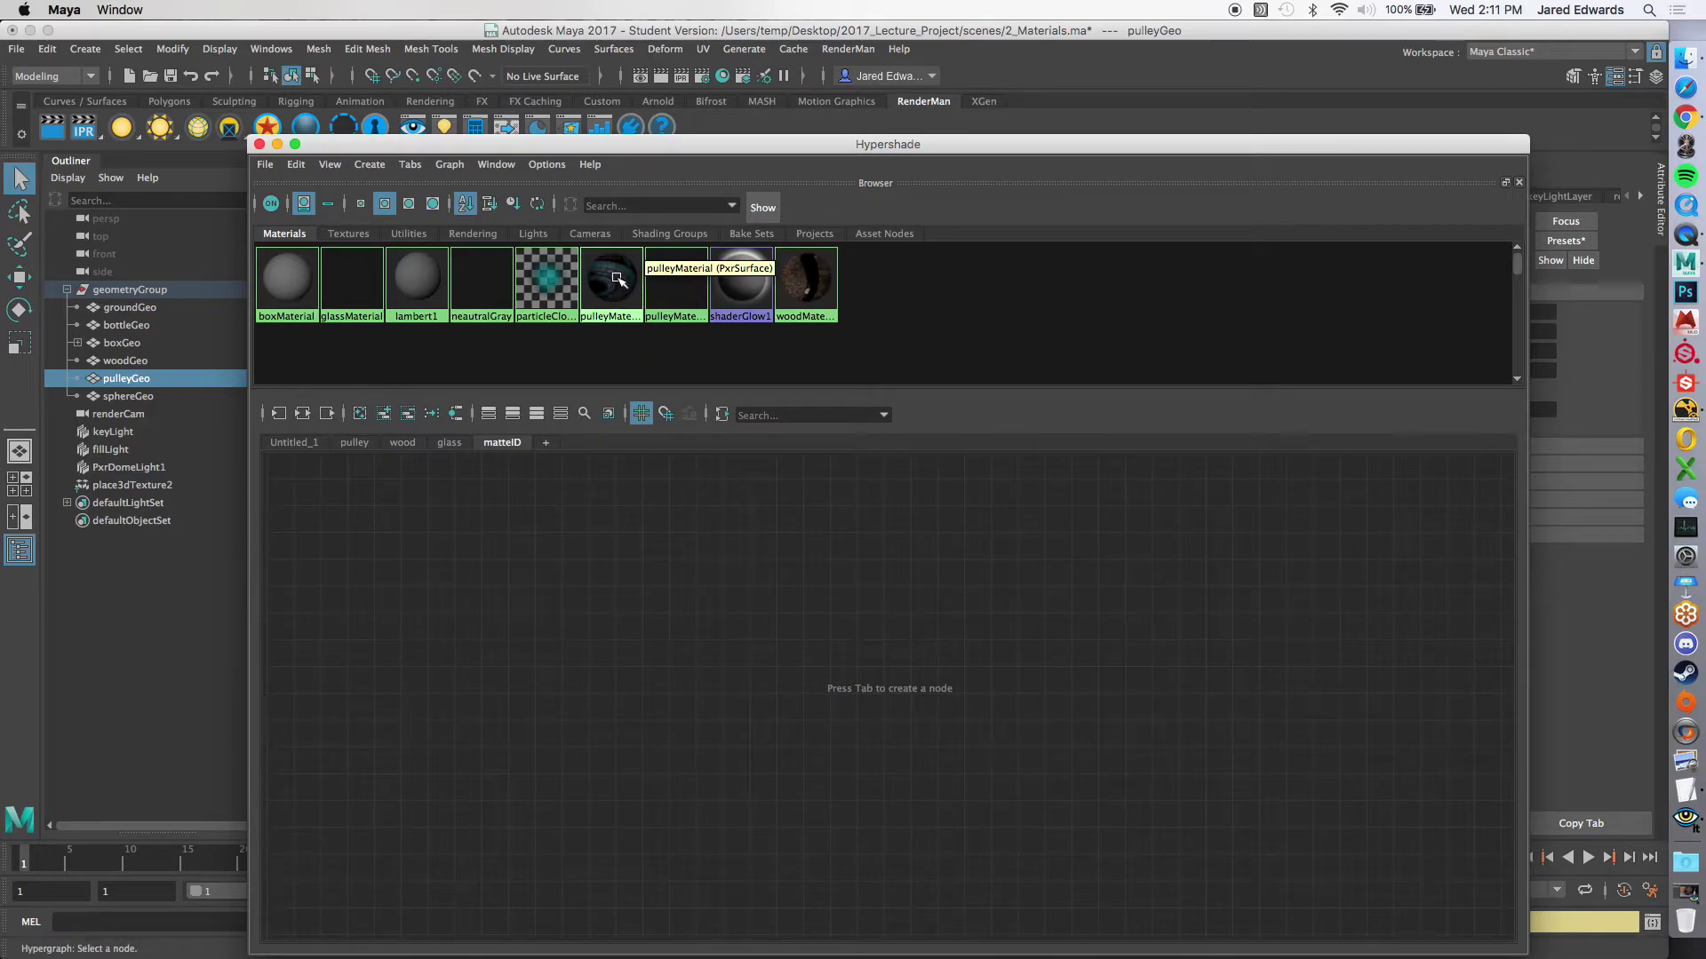
middle_drag(615, 281, 773, 575)
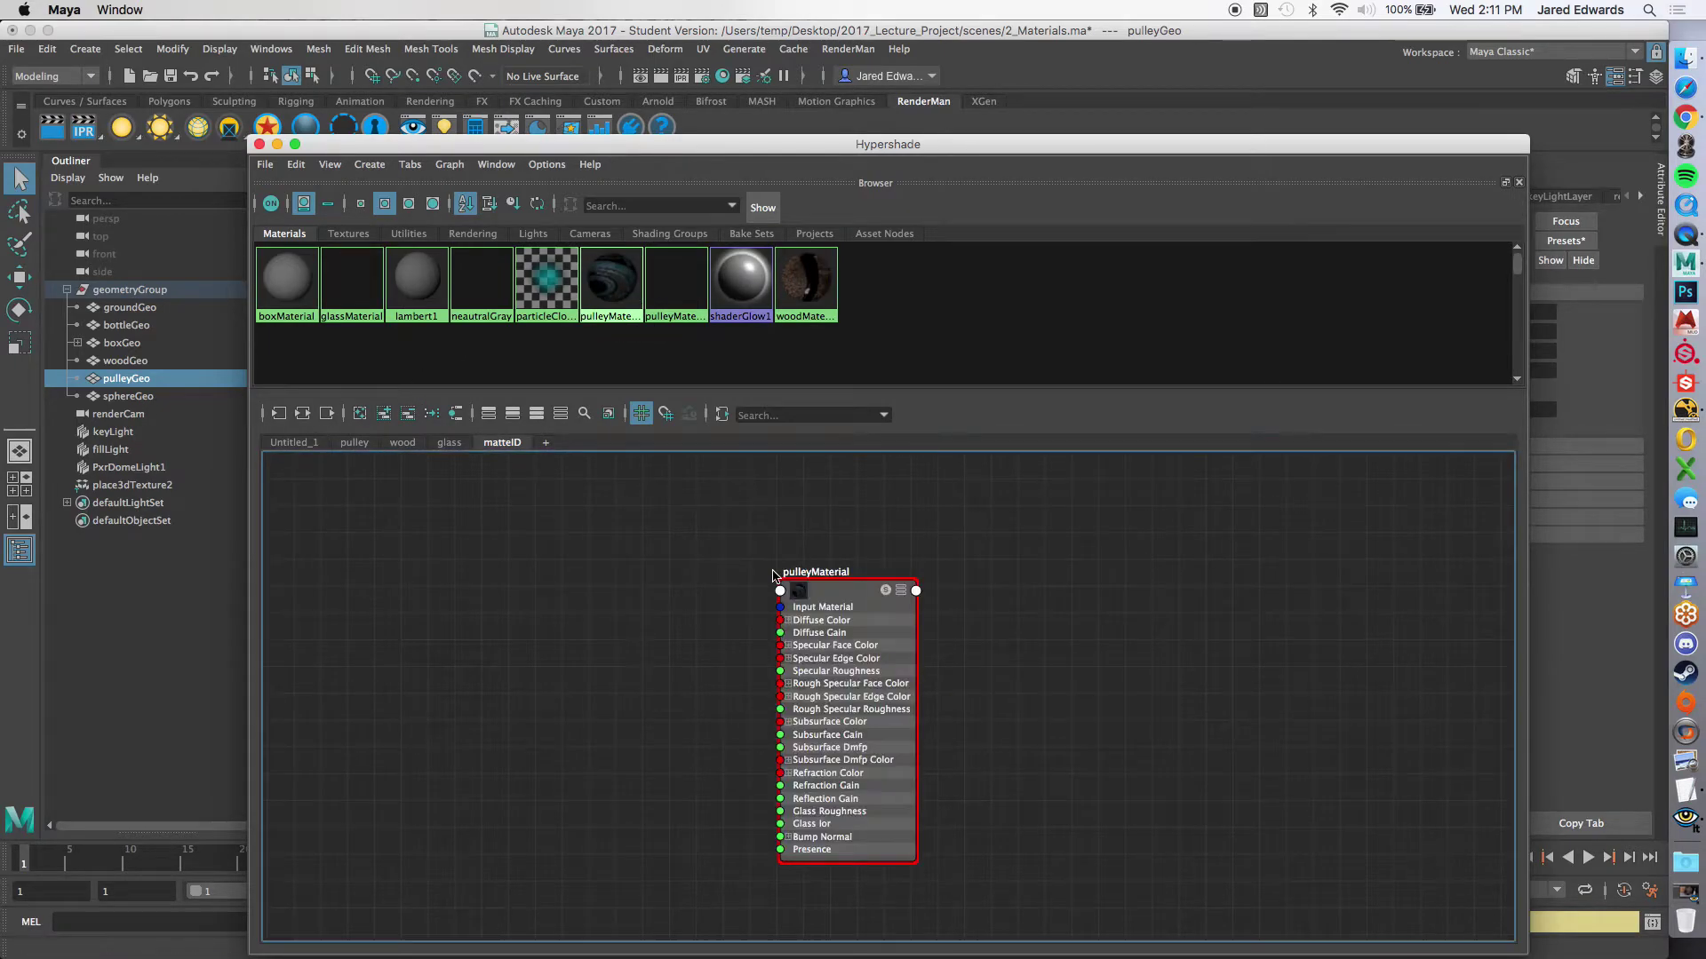
drag(842, 586, 848, 581)
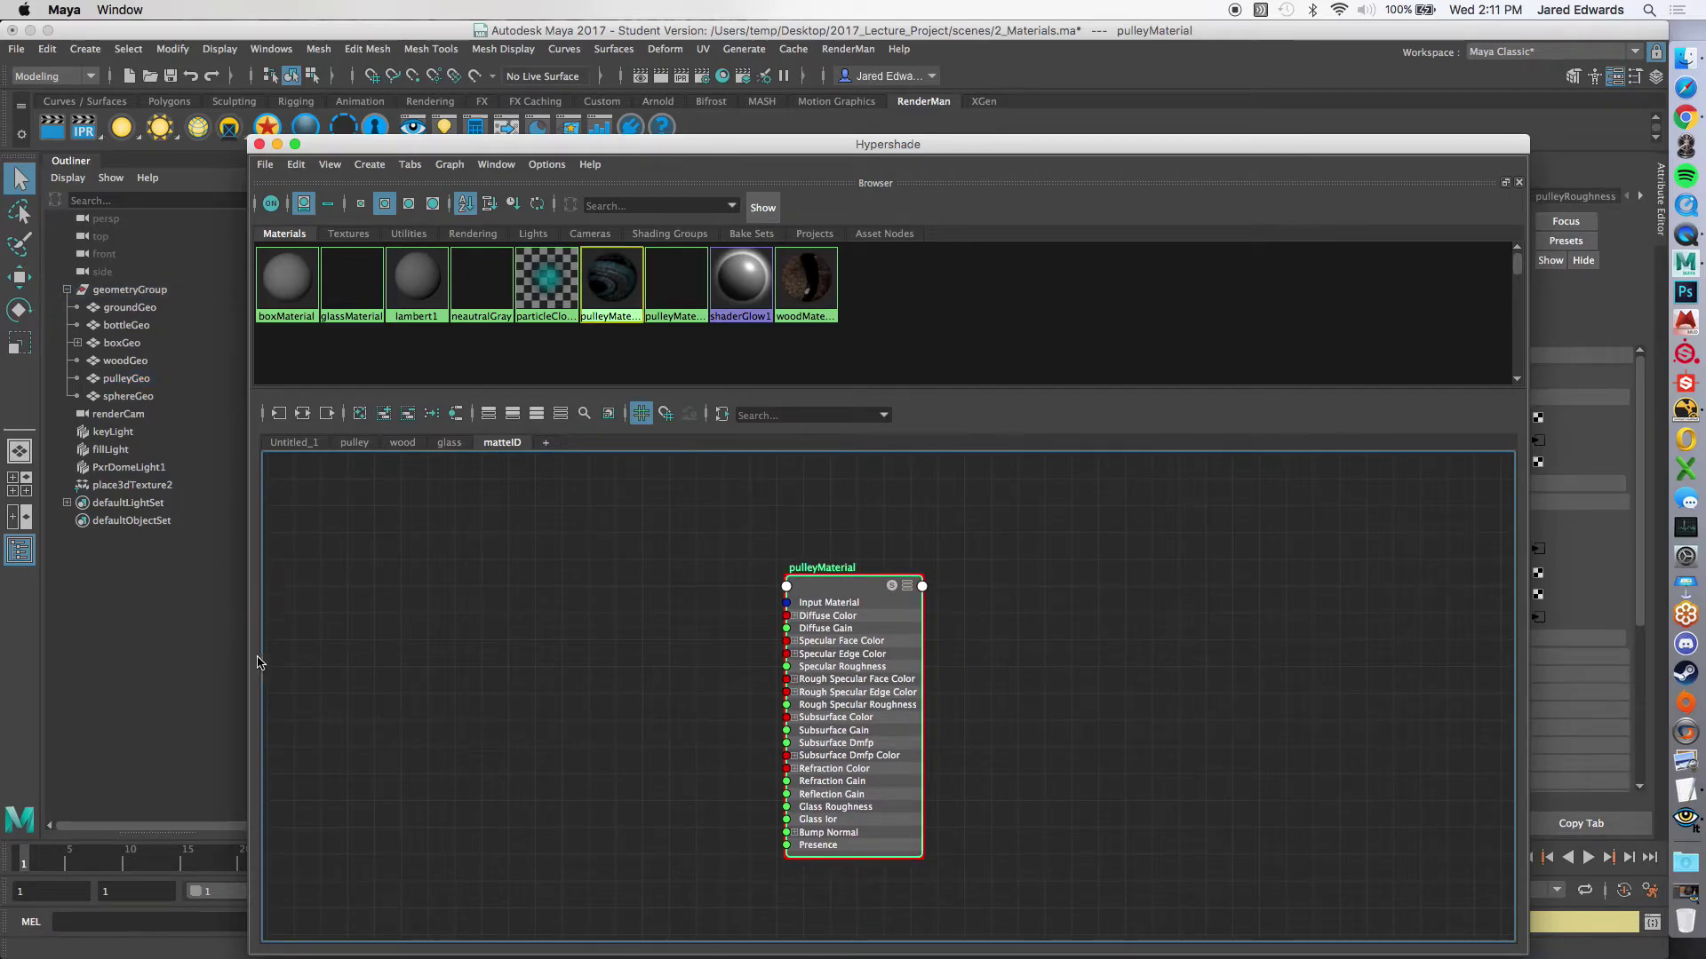
drag(832, 604, 832, 540)
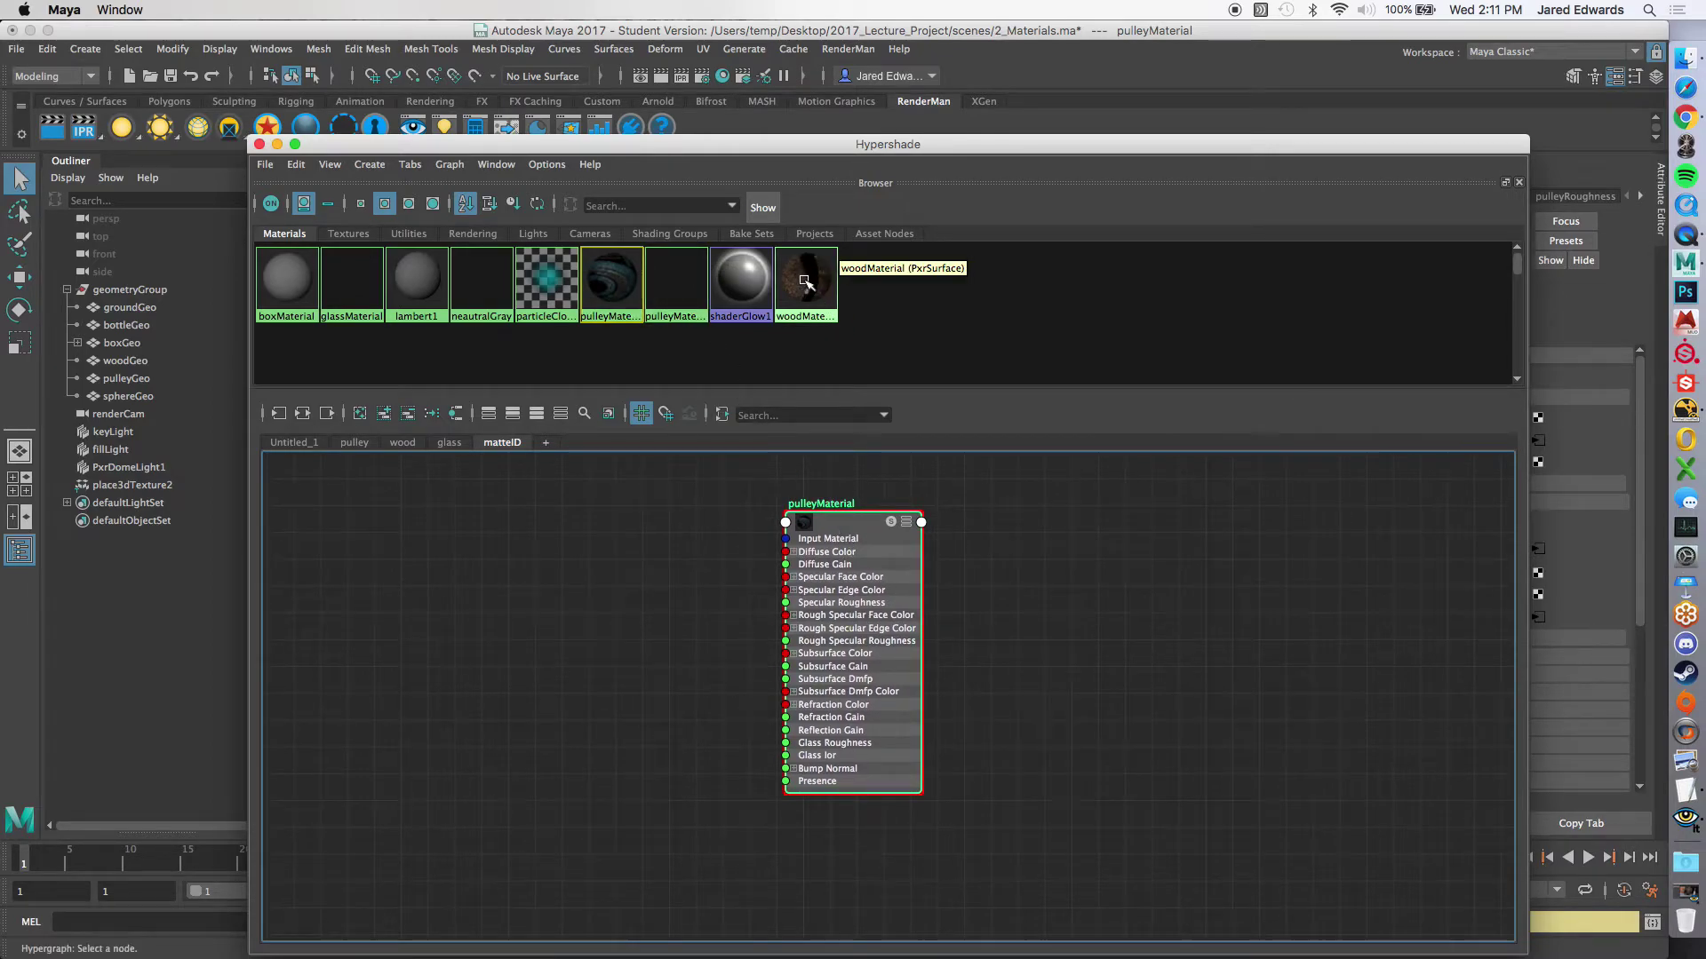
Step: Add woodMaterial to the matteID graph and place it directly below pulleyMaterial
drag(807, 282, 1069, 631)
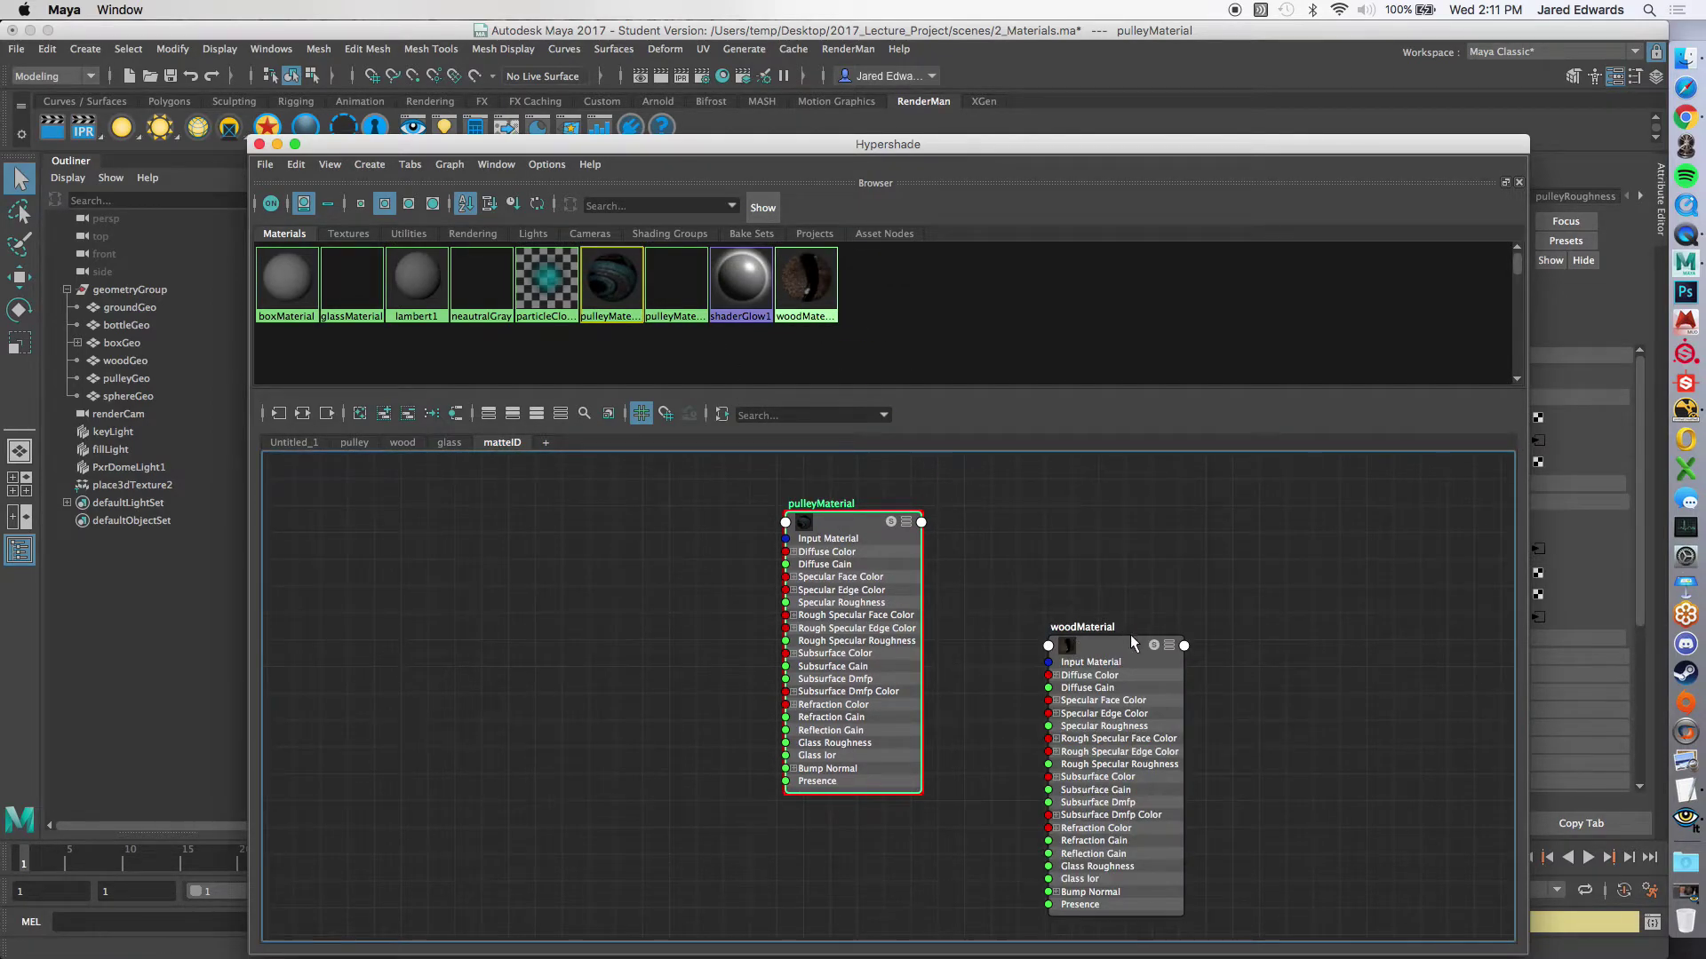
alt+right_drag(1234, 595, 1077, 595)
drag(1084, 622, 938, 752)
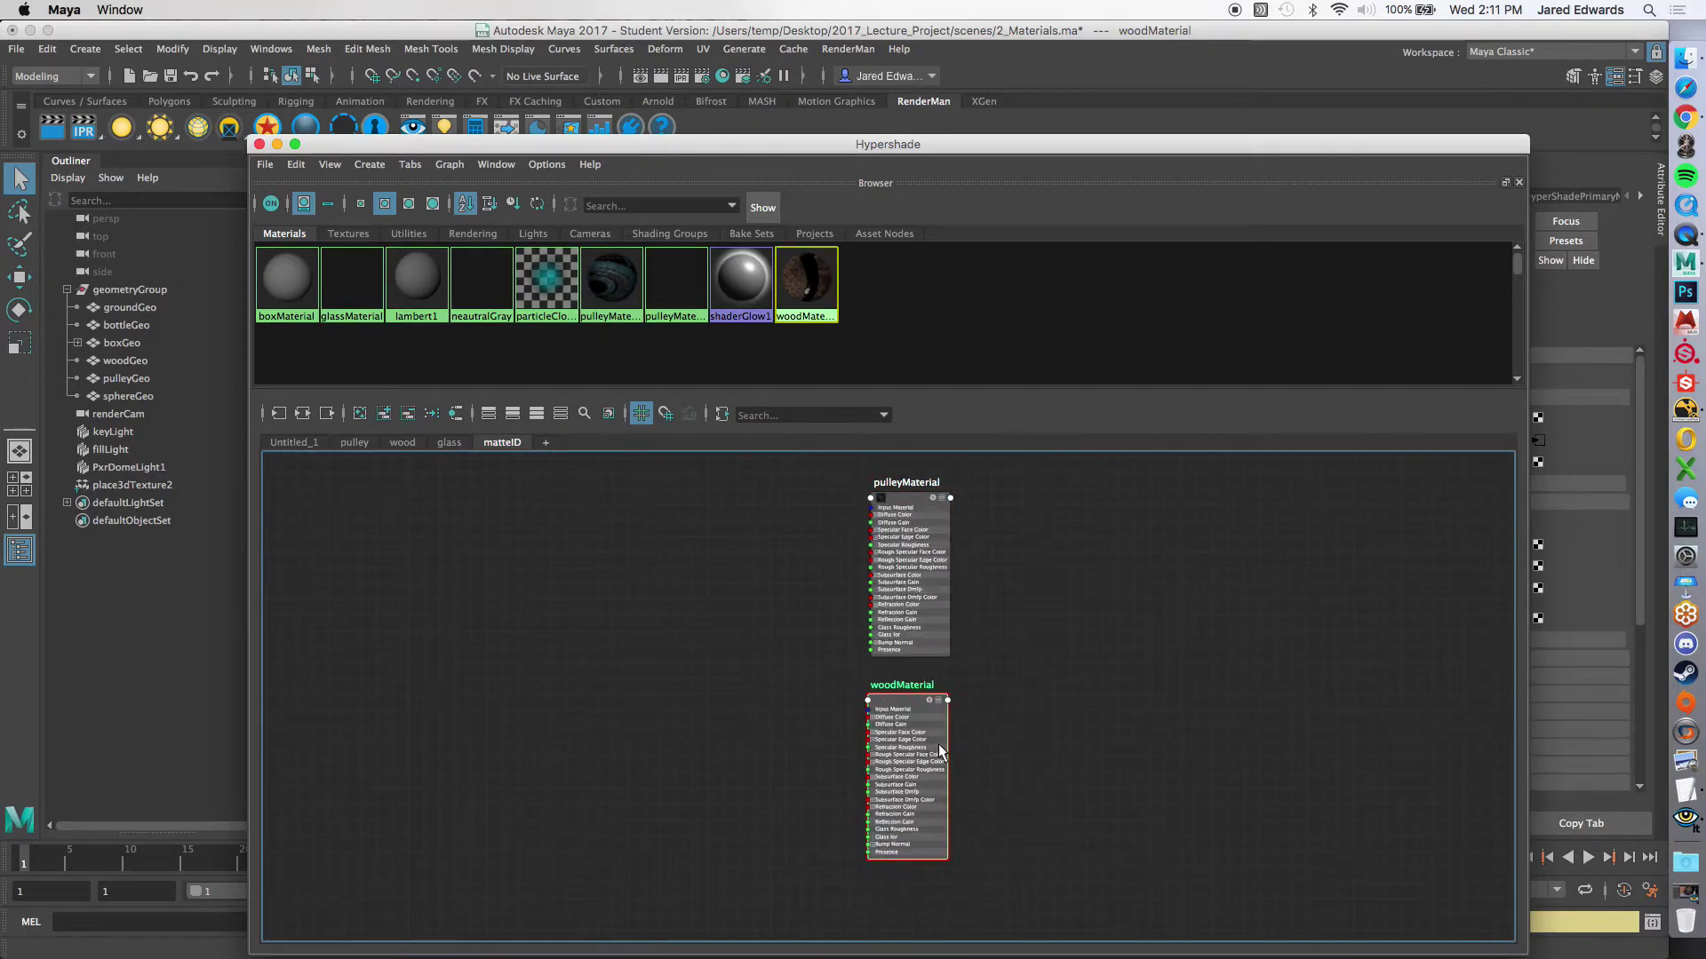
click(1077, 579)
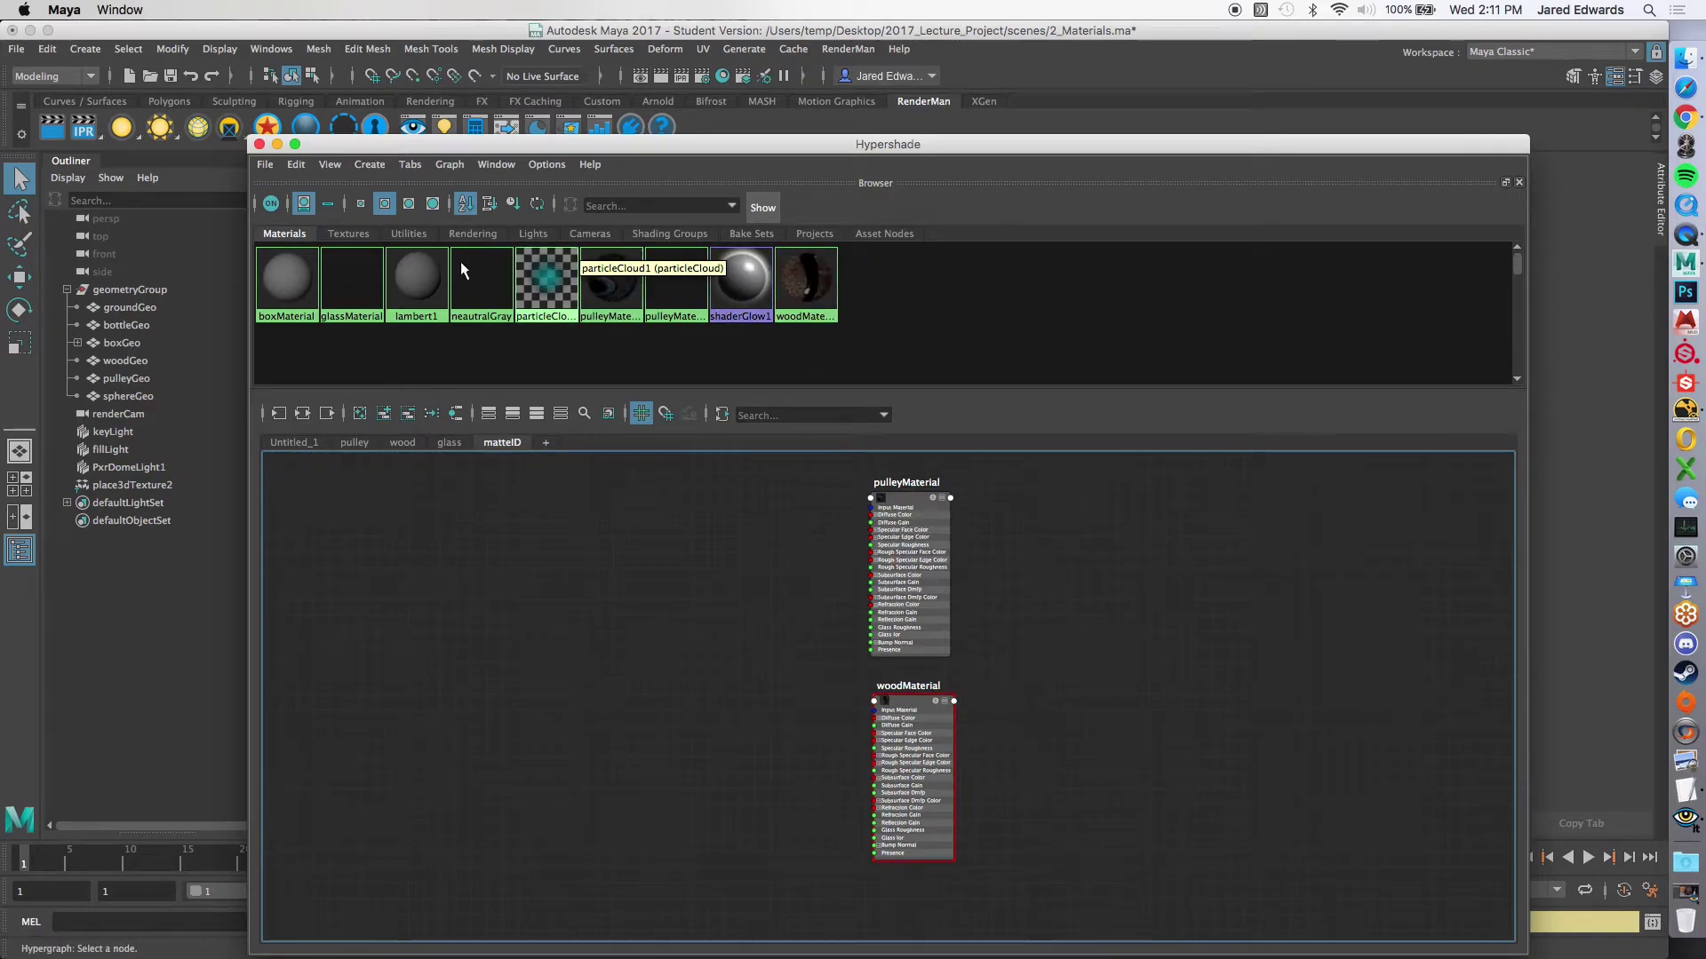
Step: Add boxMaterial to the matteID graph and place it below woodMaterial
drag(286, 278, 897, 896)
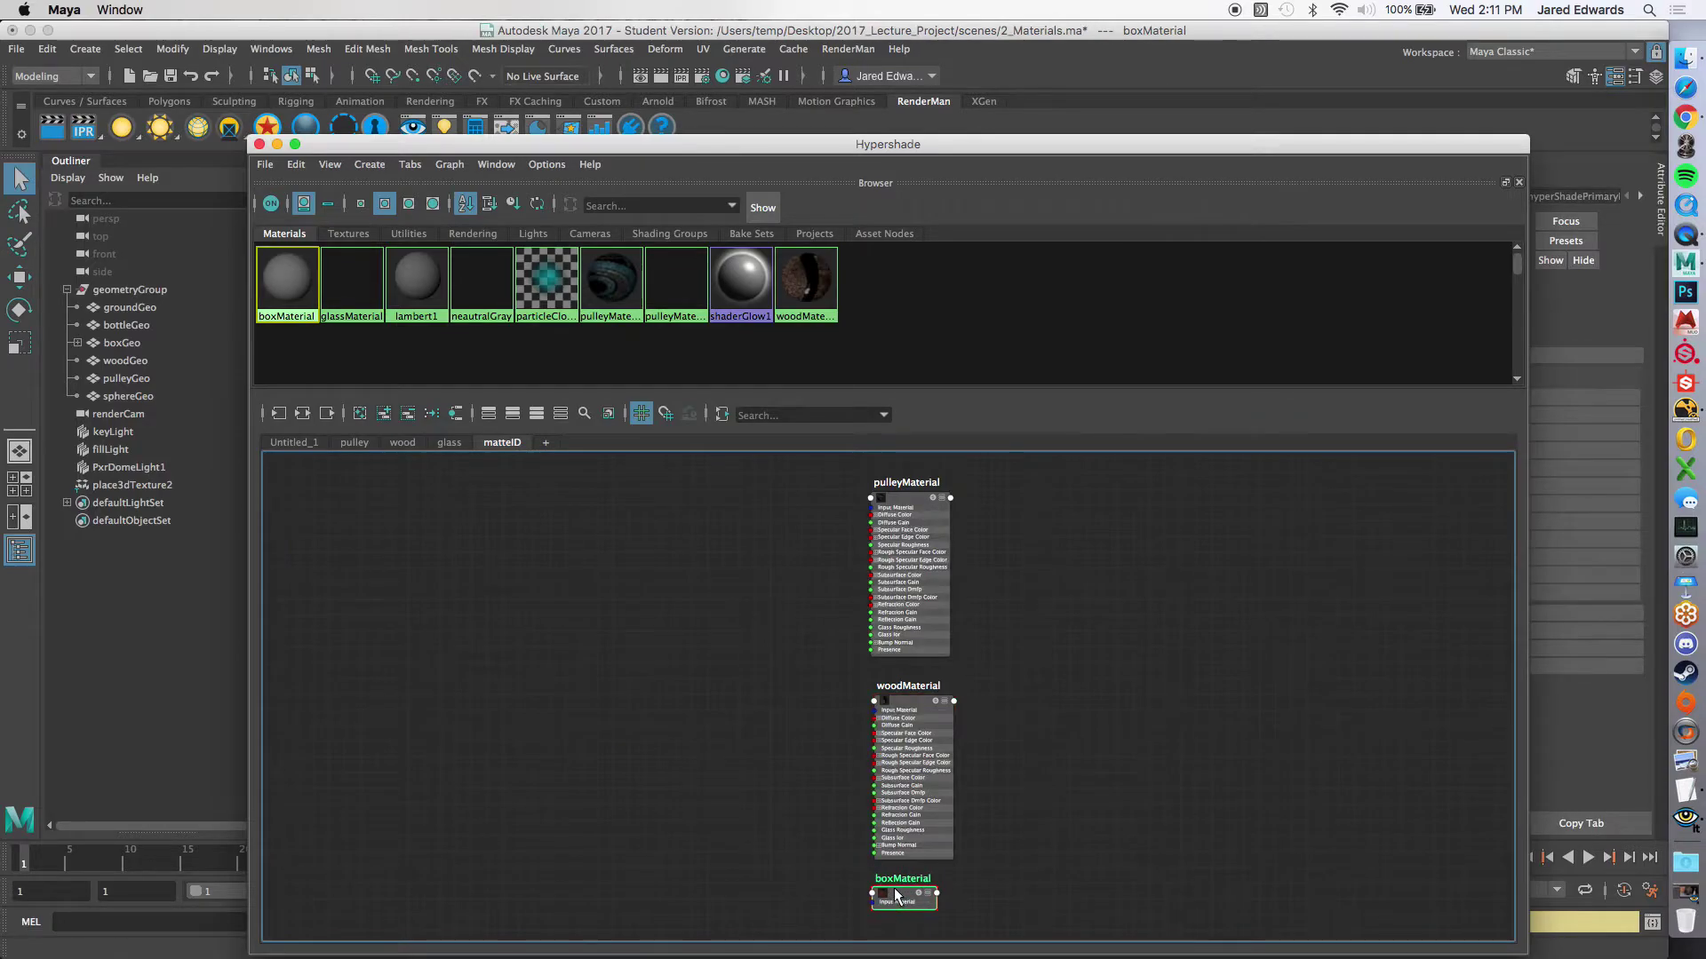
key(f)
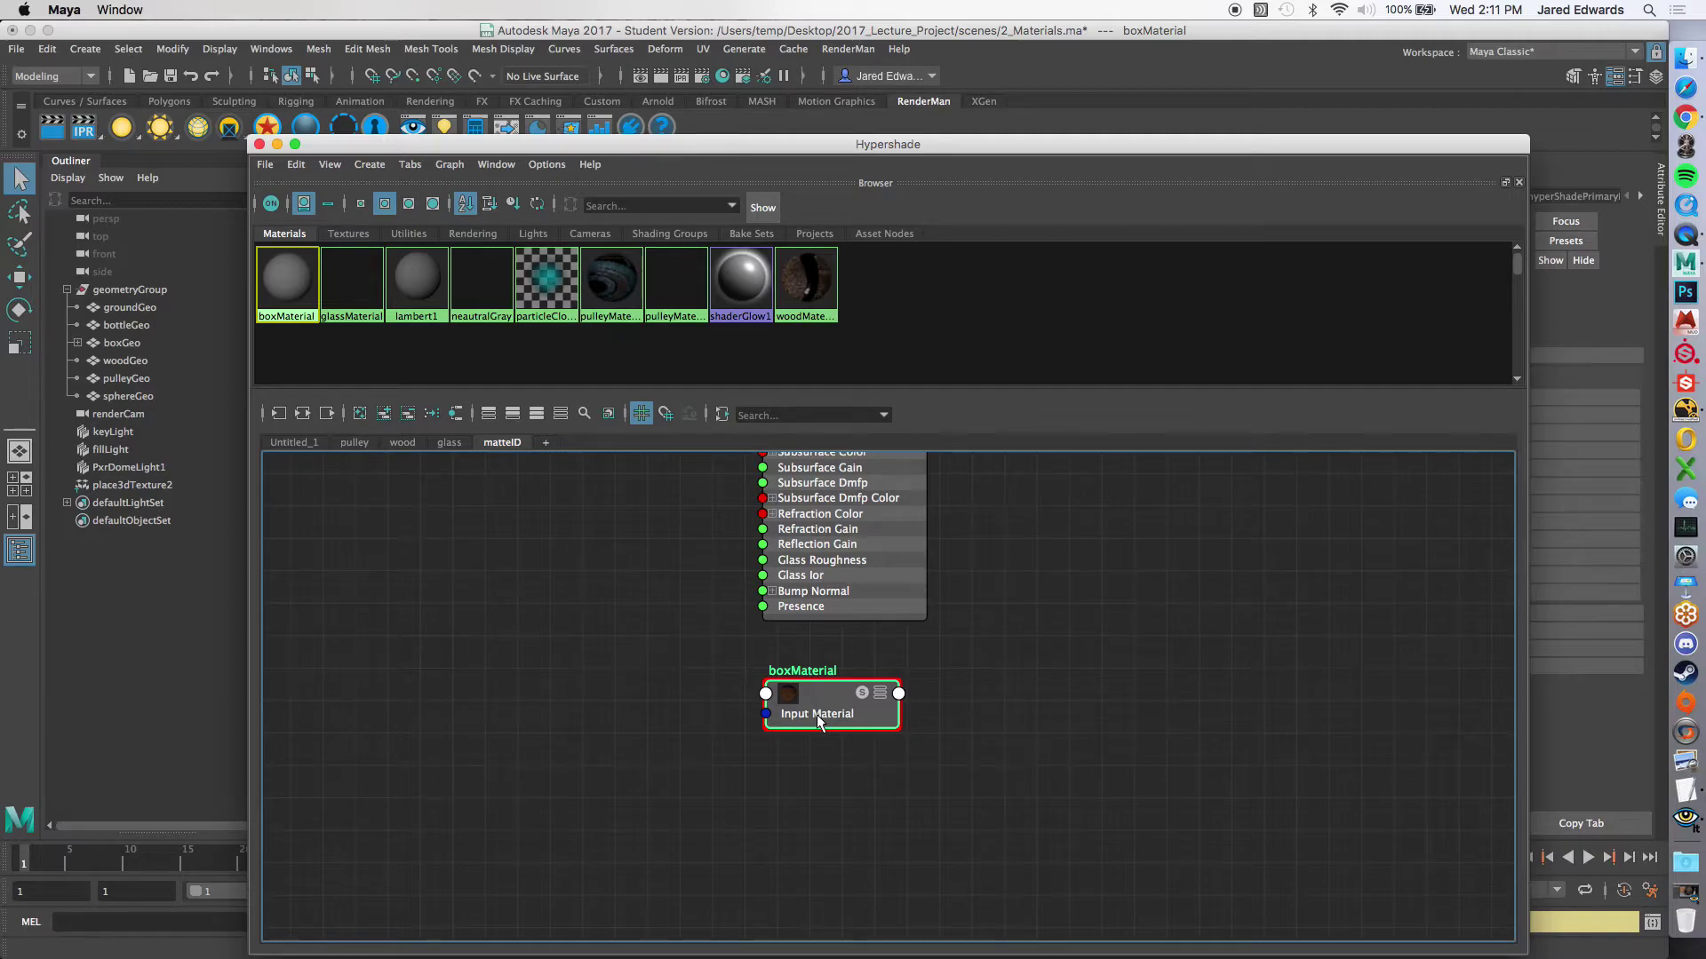
mouse_move(817, 714)
mouse_down()
mouse_move(797, 744)
mouse_move(814, 739)
mouse_up()
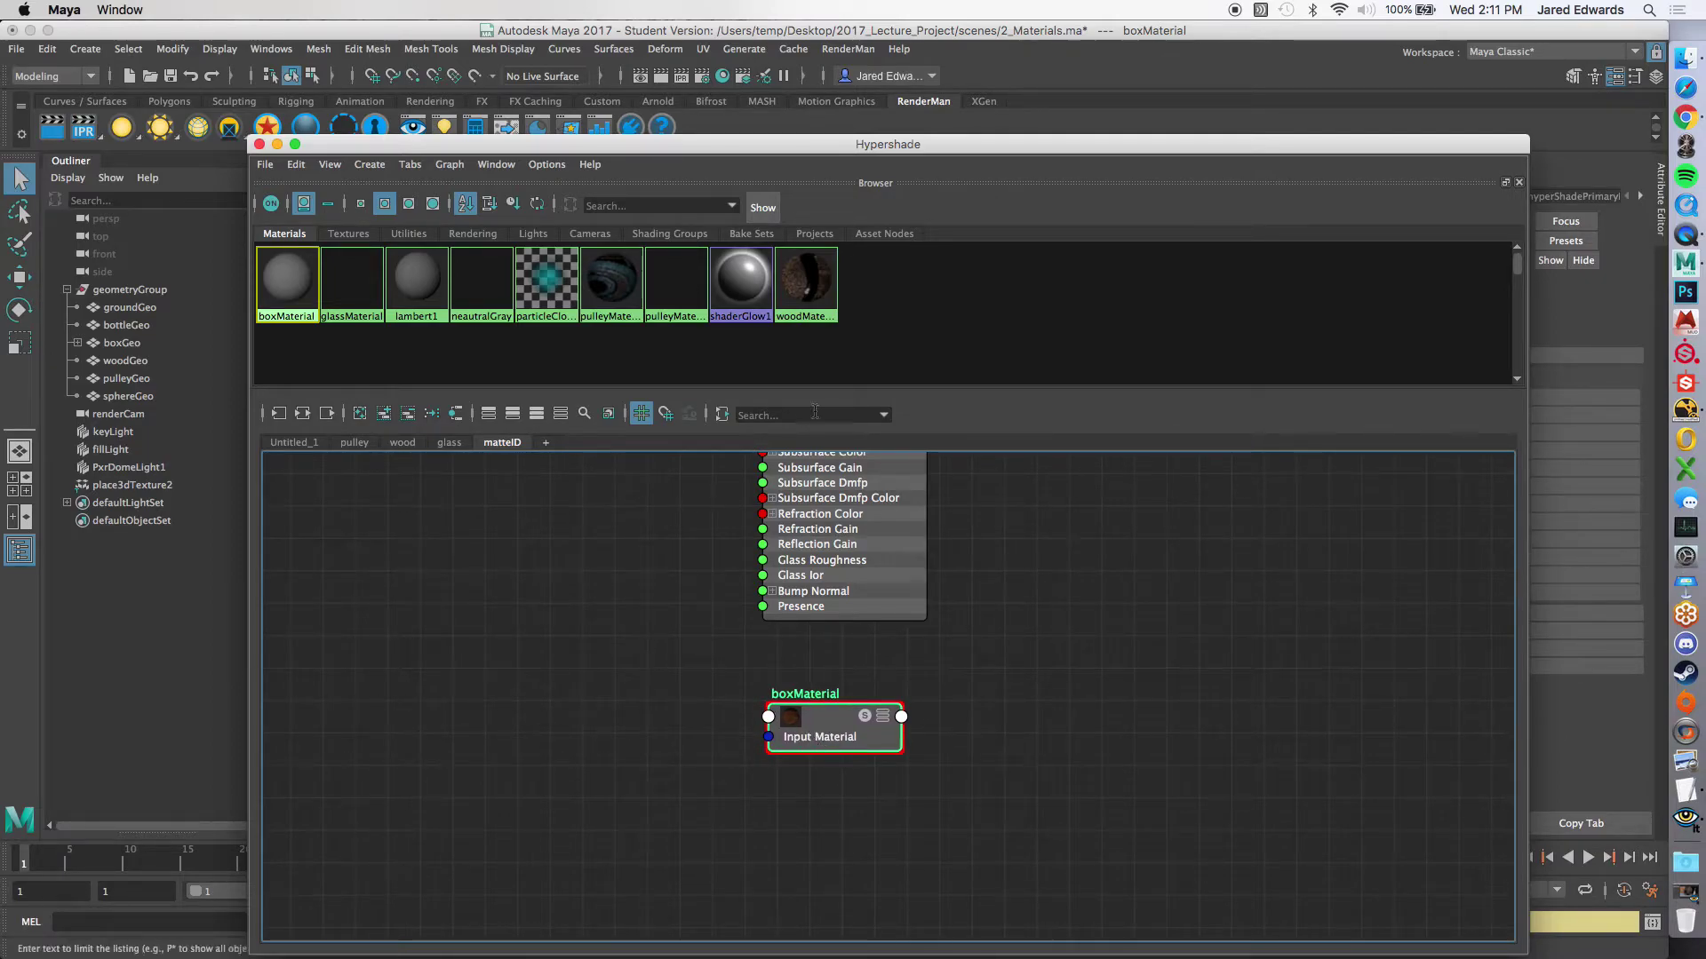
Step: Add glassMaterial to the matteID graph and place it directly below boxMaterial
drag(367, 293, 835, 857)
key(a)
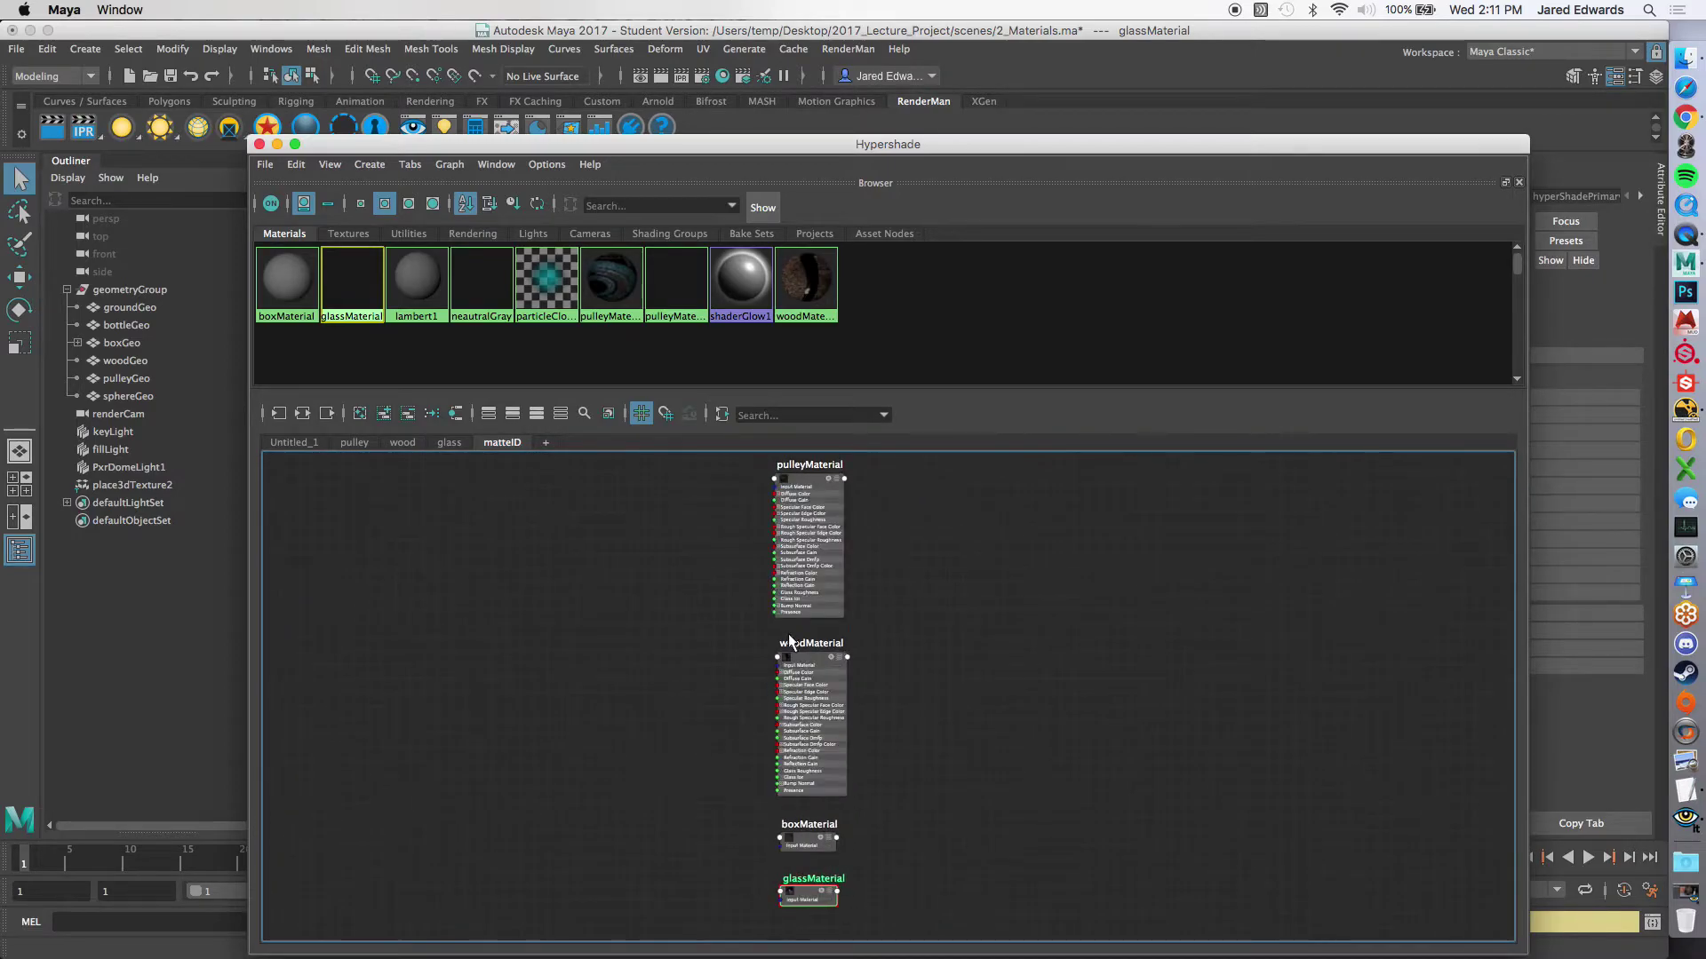
drag(744, 688, 799, 546)
click(804, 827)
click(809, 891)
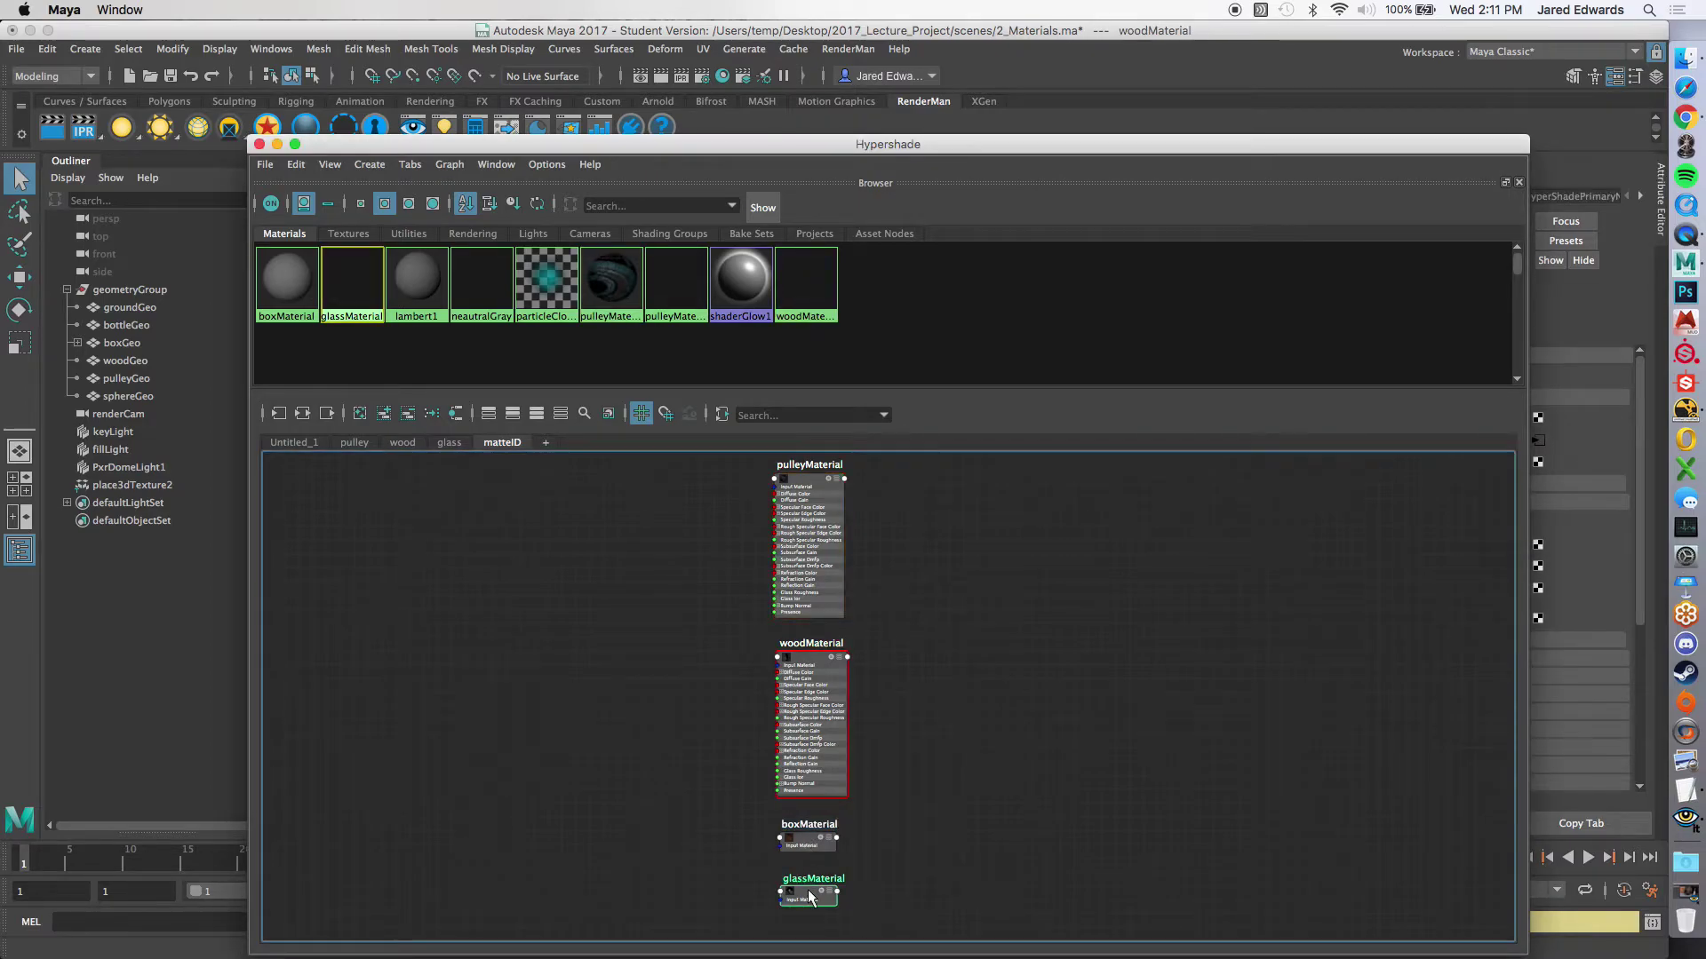
click(805, 836)
click(812, 724)
click(821, 591)
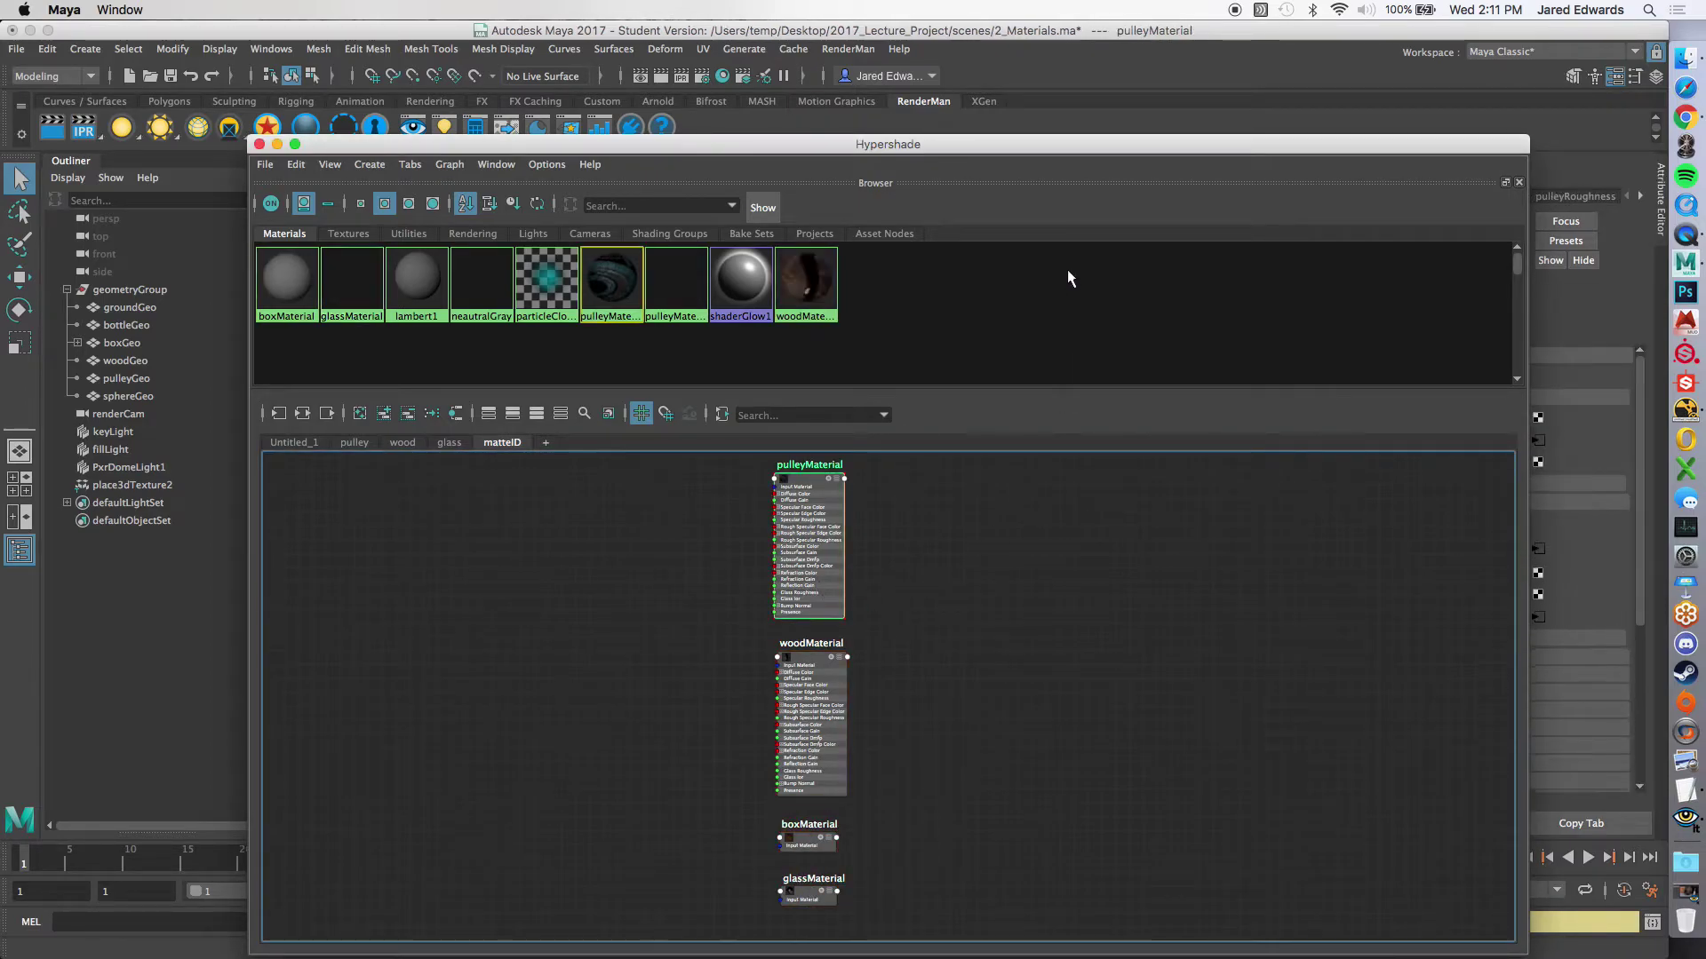
Step: Move the Hypershade window aside to uncover the Attribute Editor and bring up pulleyMaterial's attributes
drag(1074, 152, 1036, 146)
drag(859, 114, 806, 105)
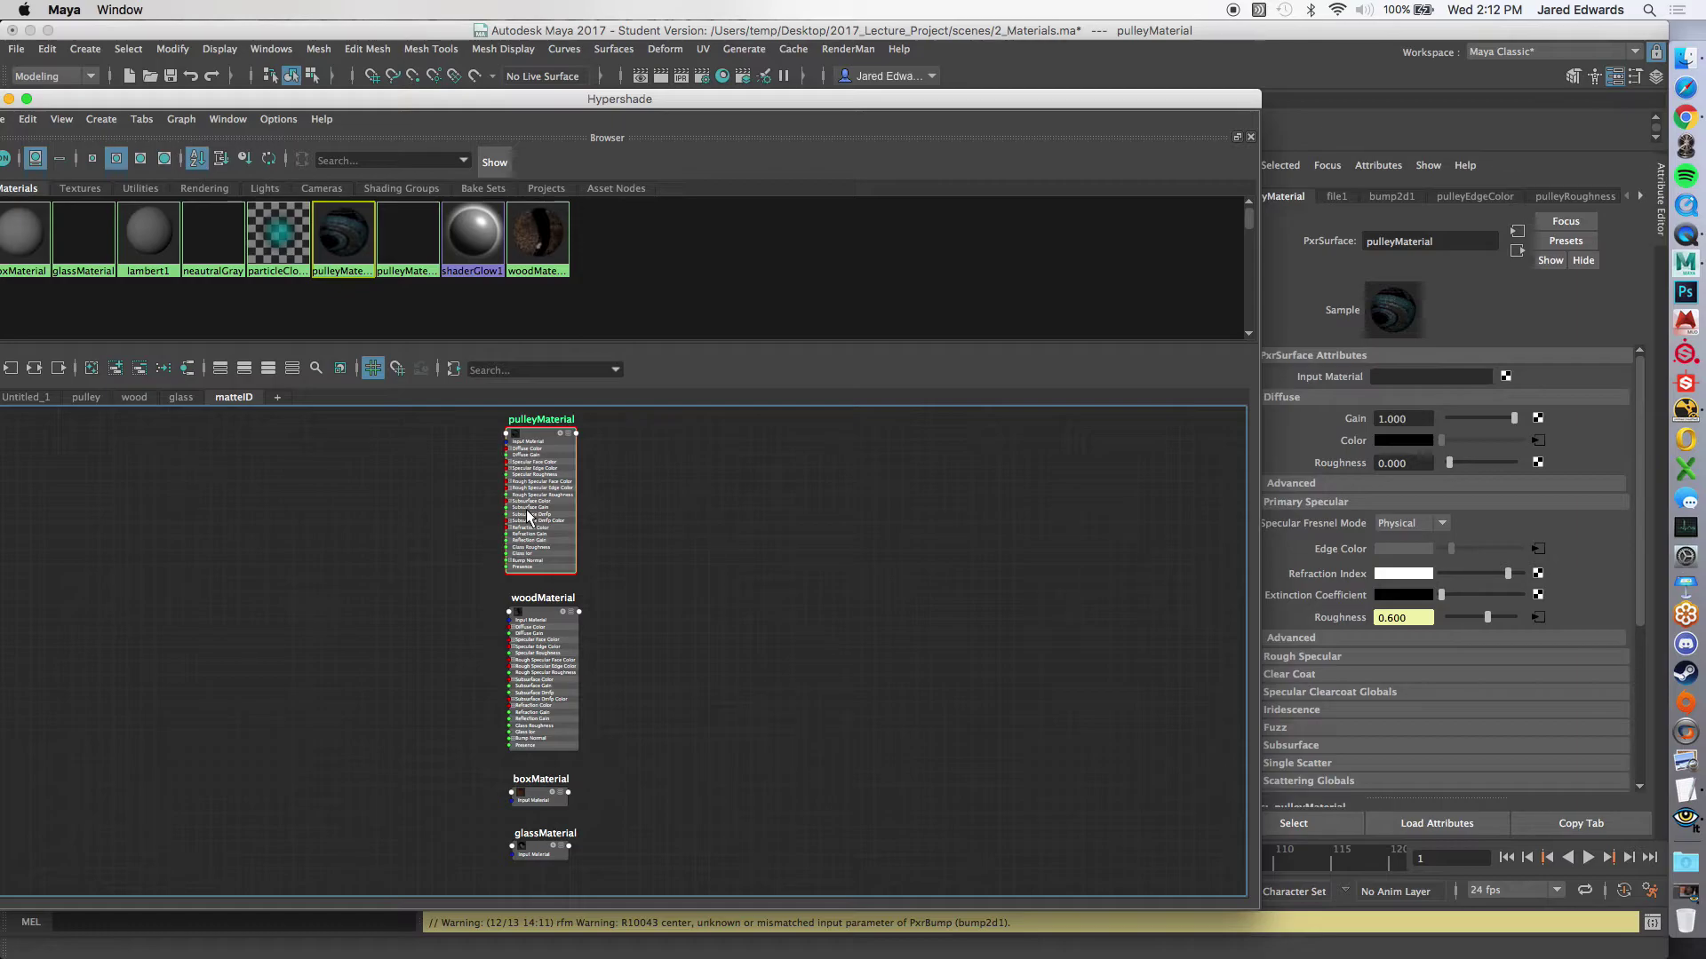
drag(675, 490, 520, 848)
click(700, 660)
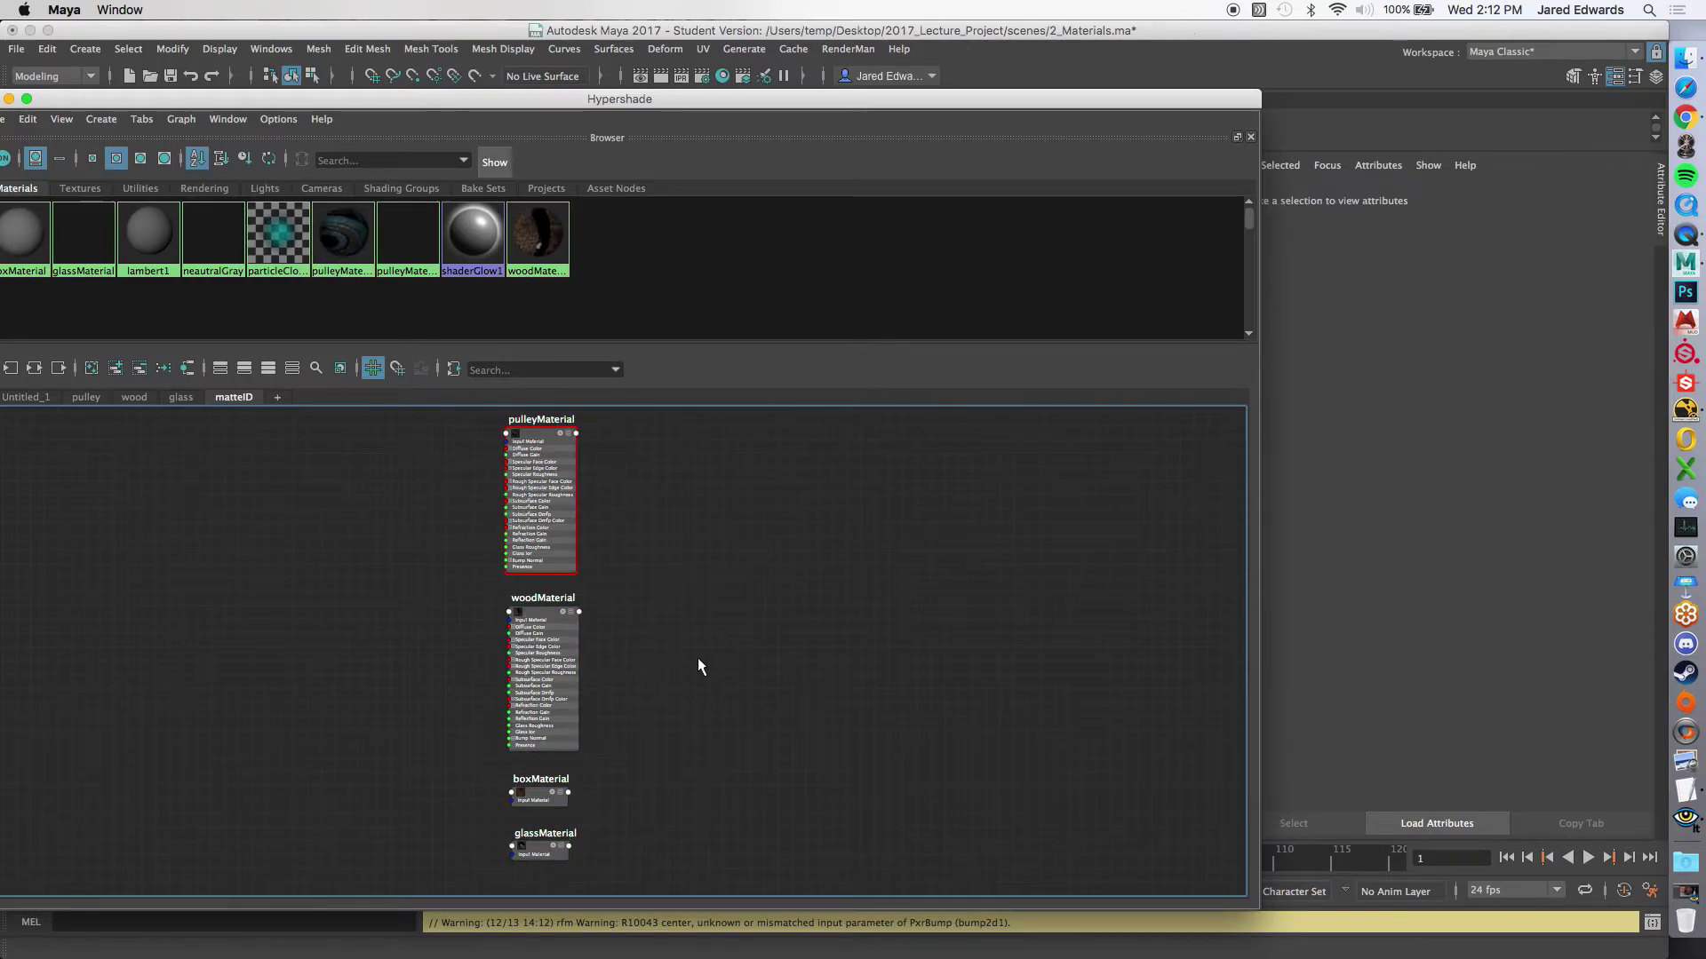
click(544, 475)
drag(986, 114, 874, 133)
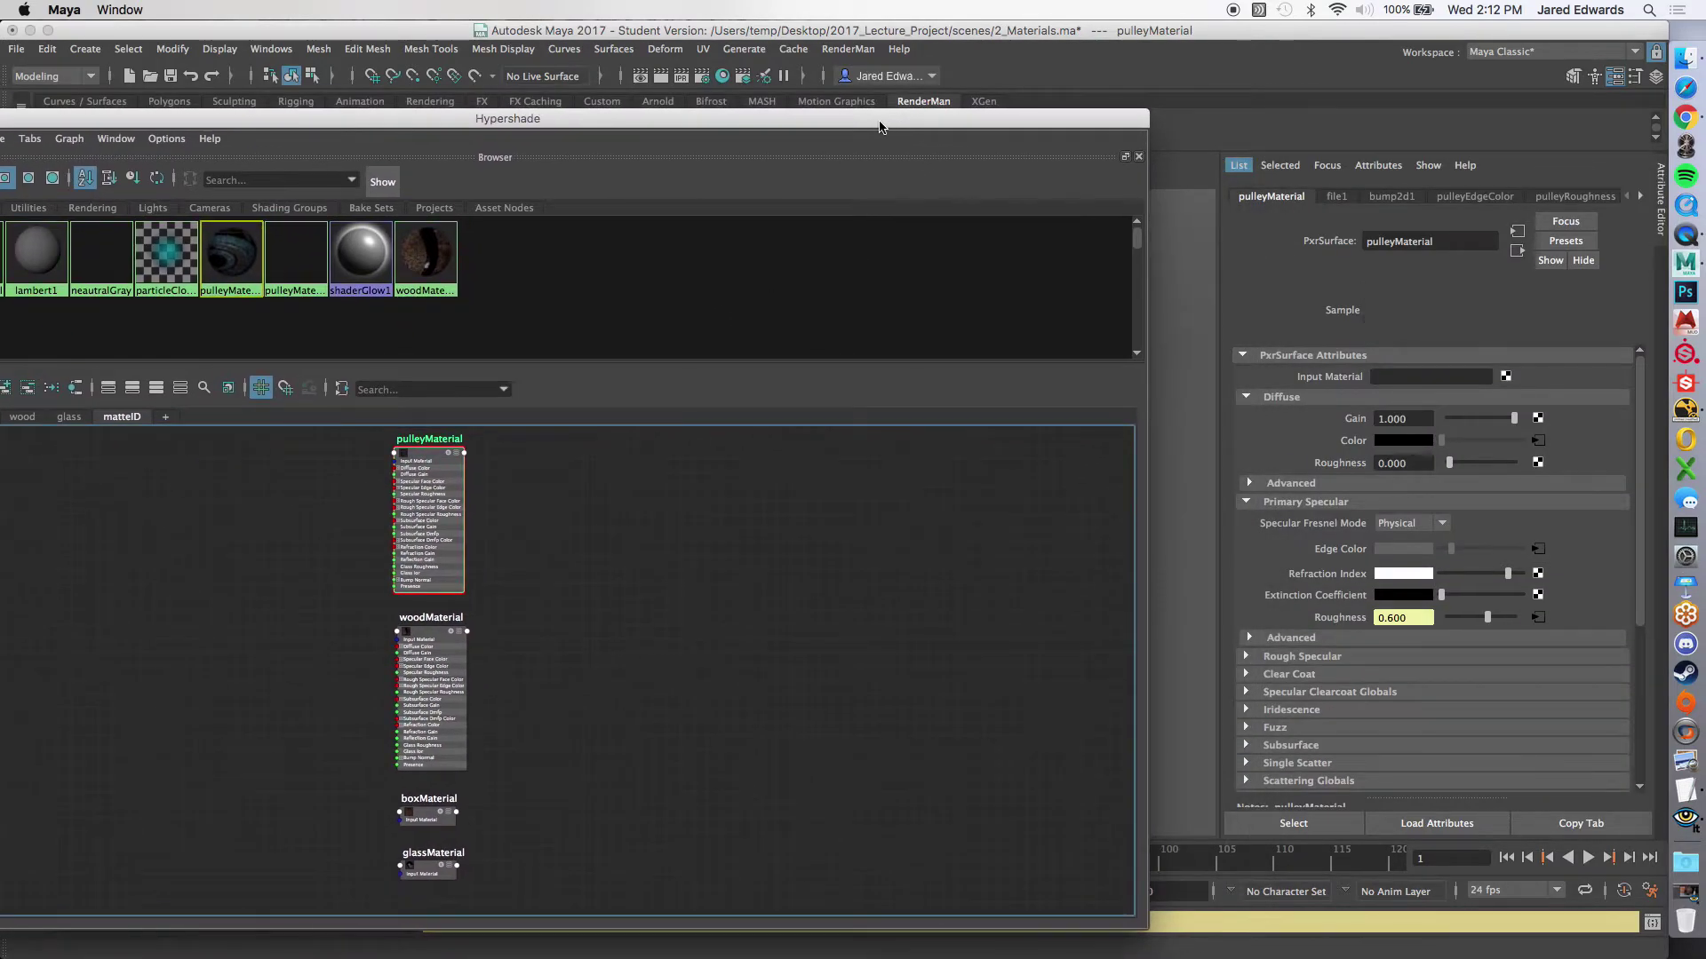
drag(1640, 524, 1633, 423)
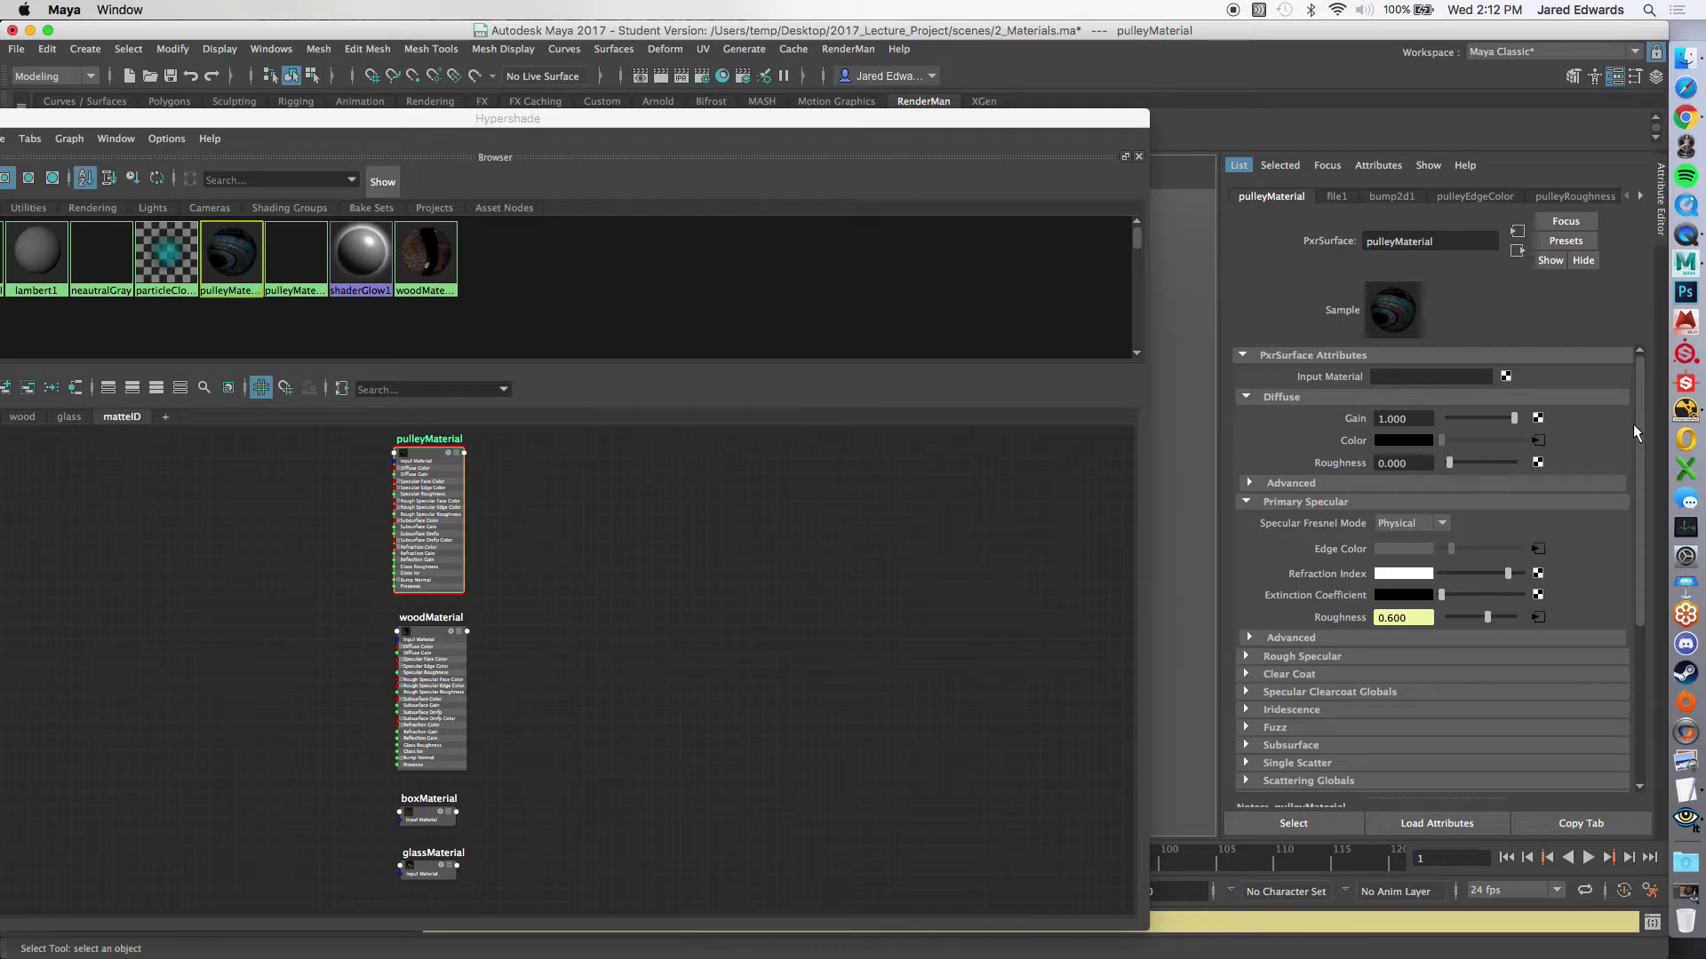
click(736, 587)
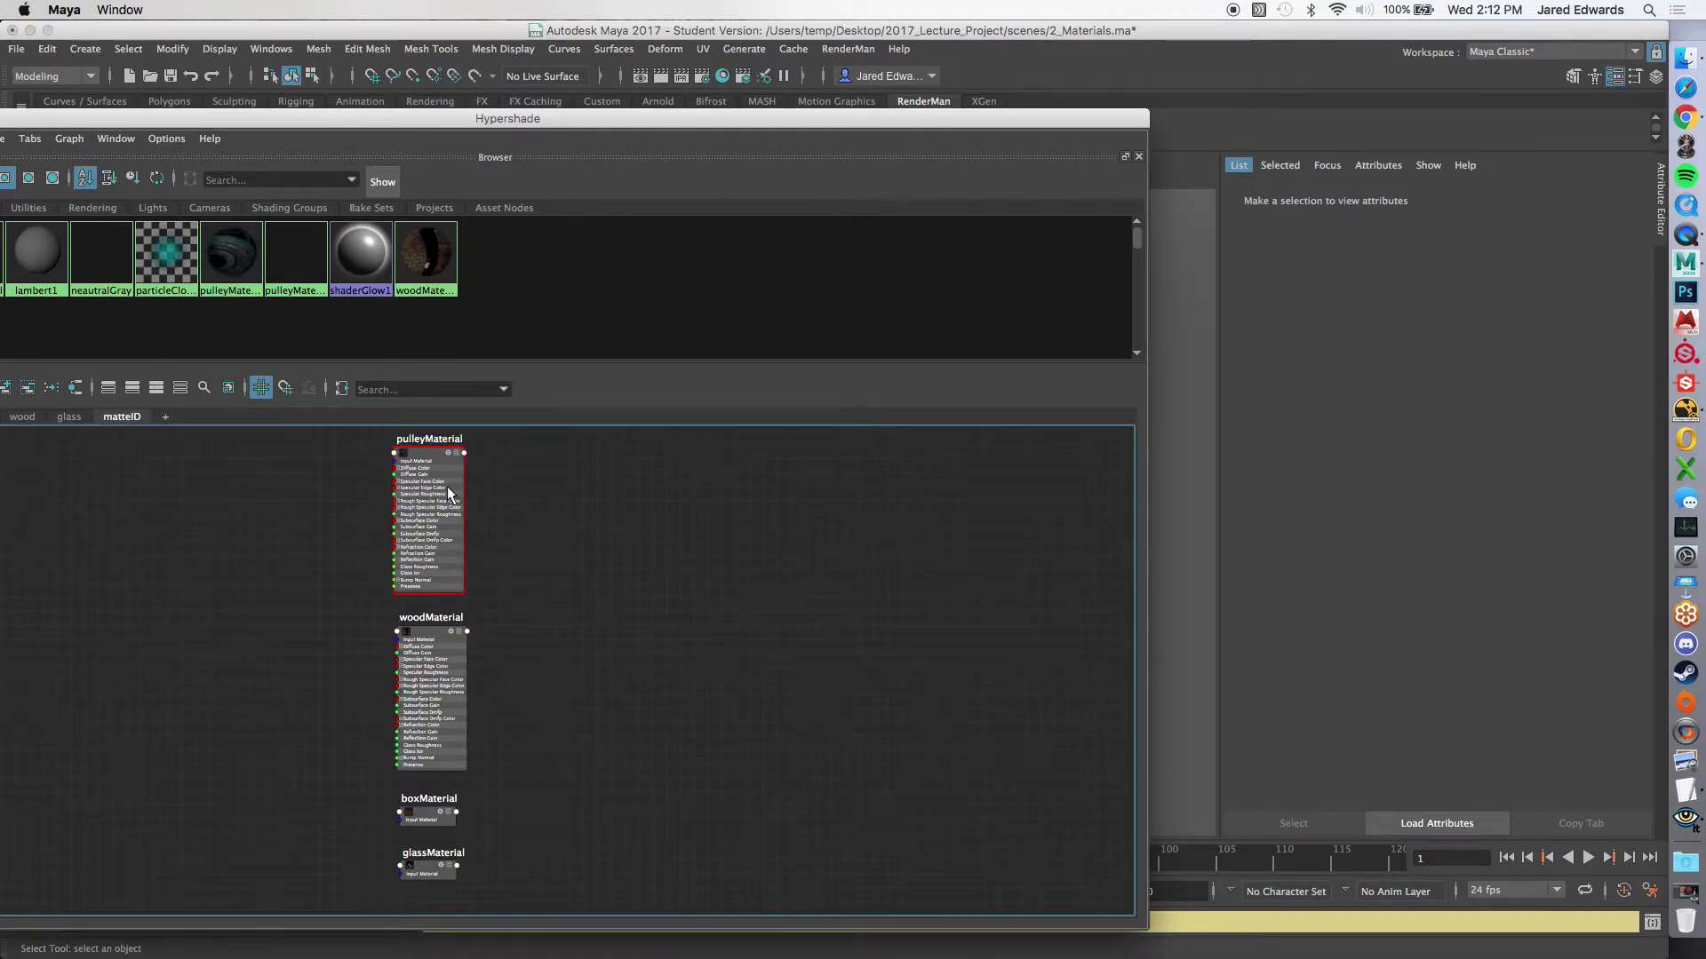
Step: Add the optional RenderMan attribute Matte ID 0 to pulleyMaterial and close the Add/Remove Attributes dialog
click(448, 491)
click(1378, 166)
mouse_move(1392, 240)
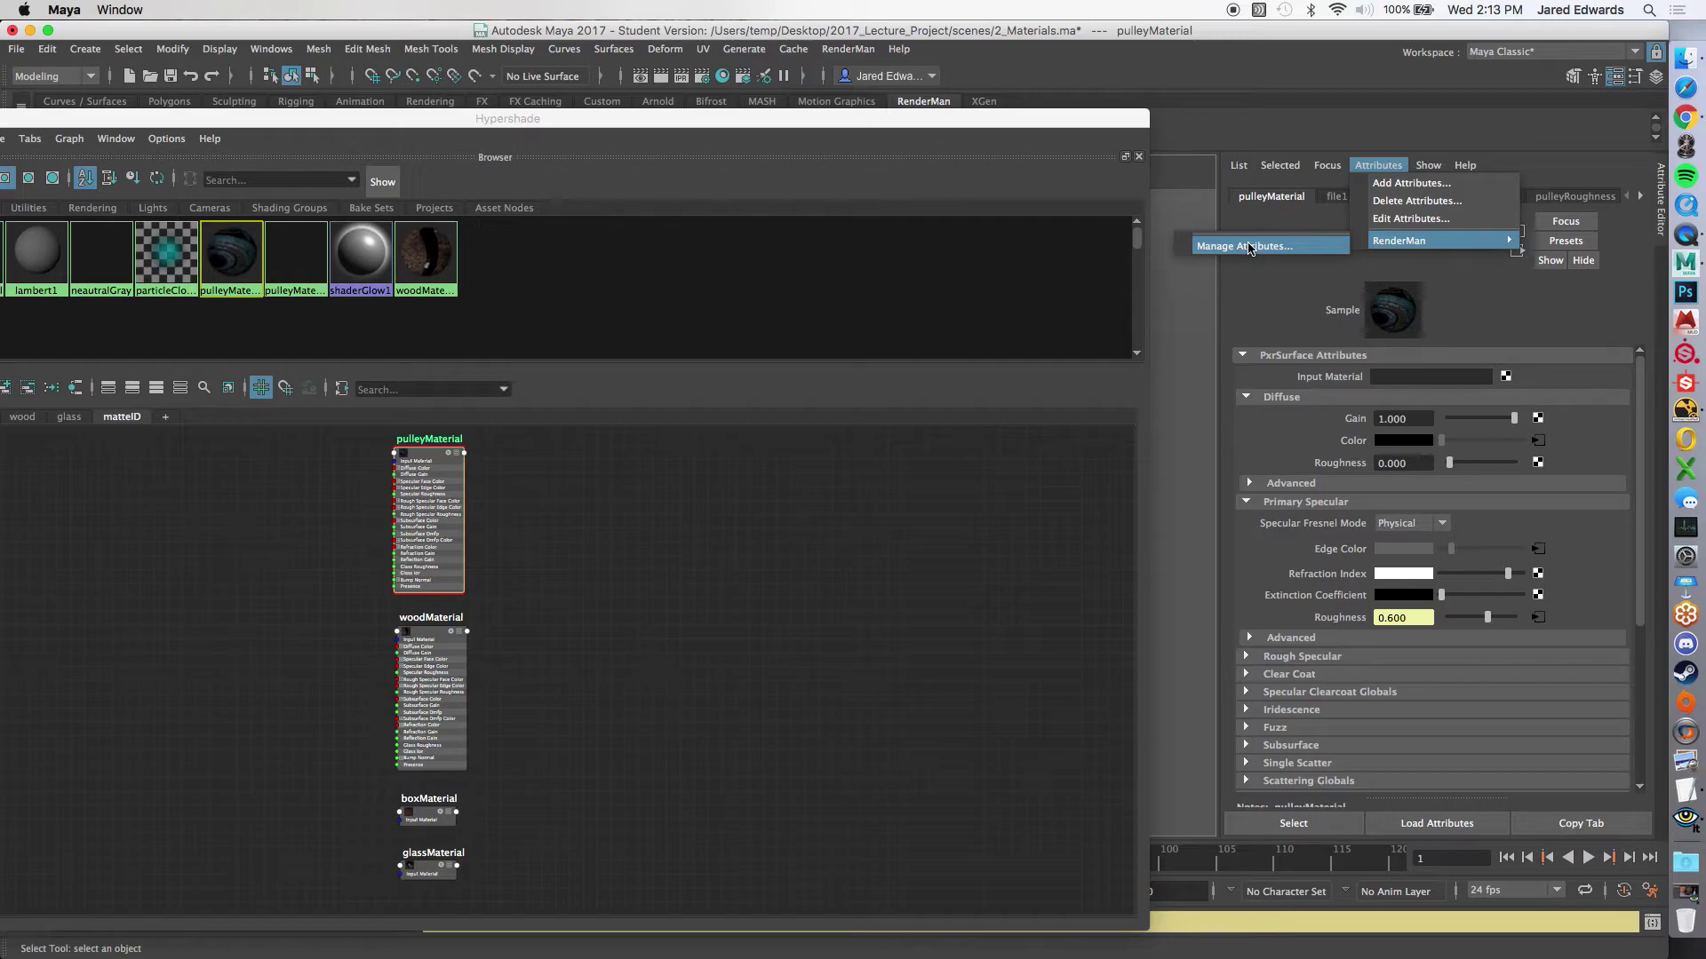
click(1248, 246)
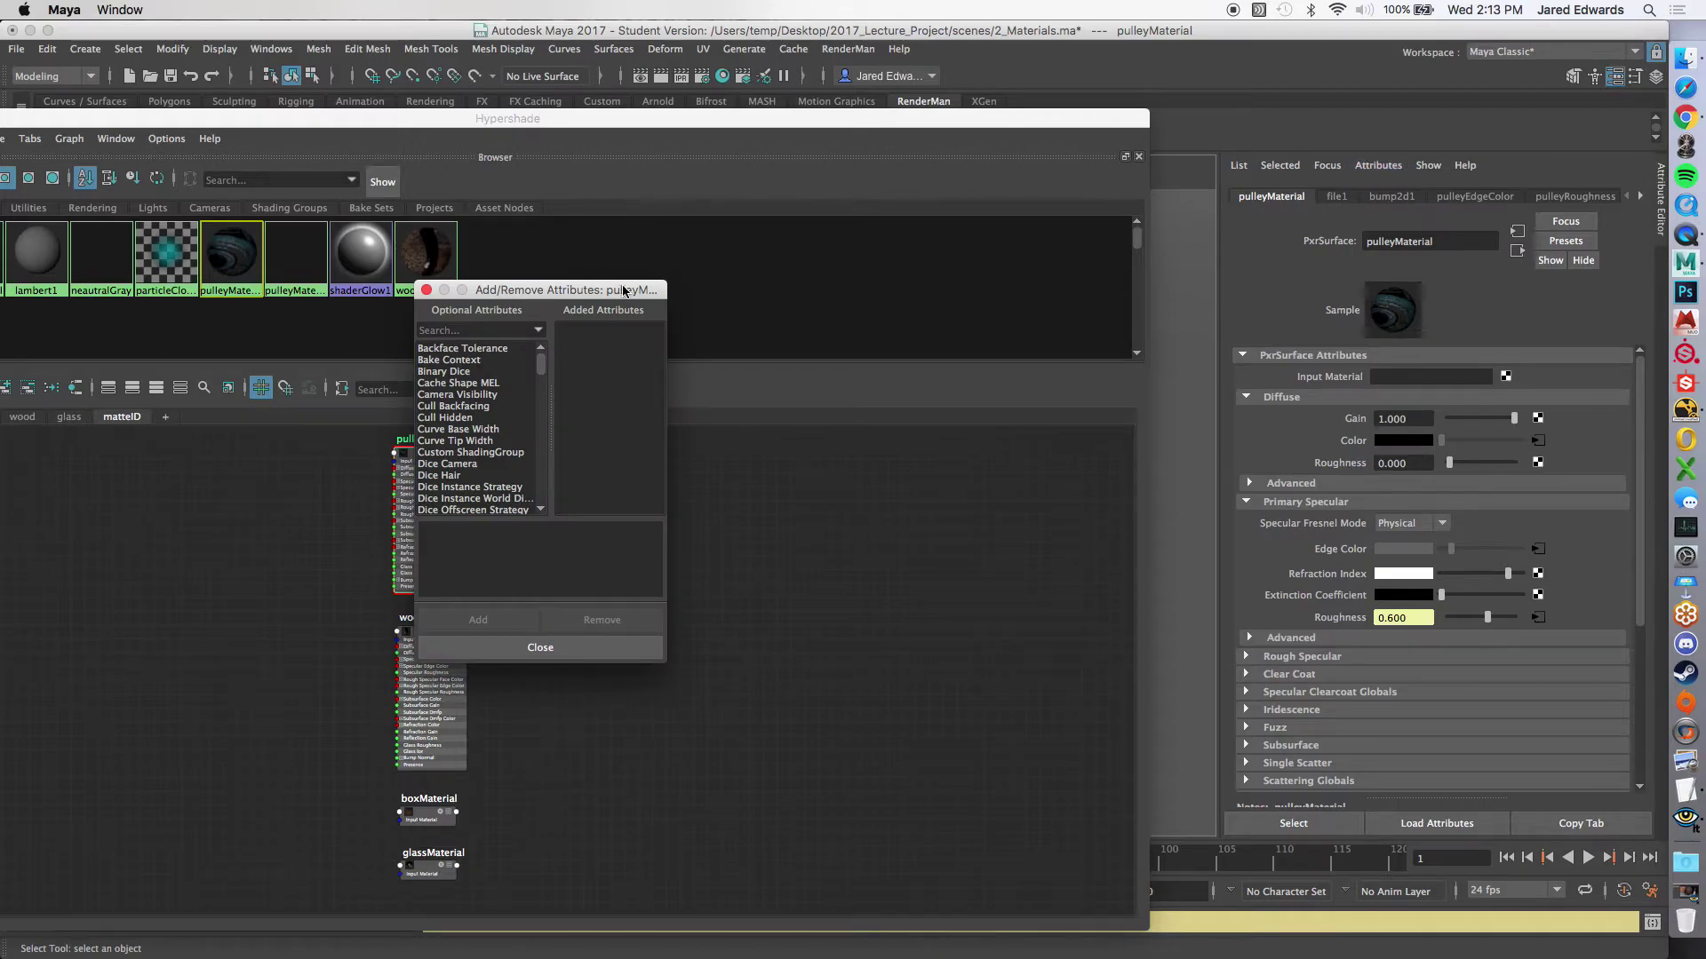
drag(626, 291, 929, 291)
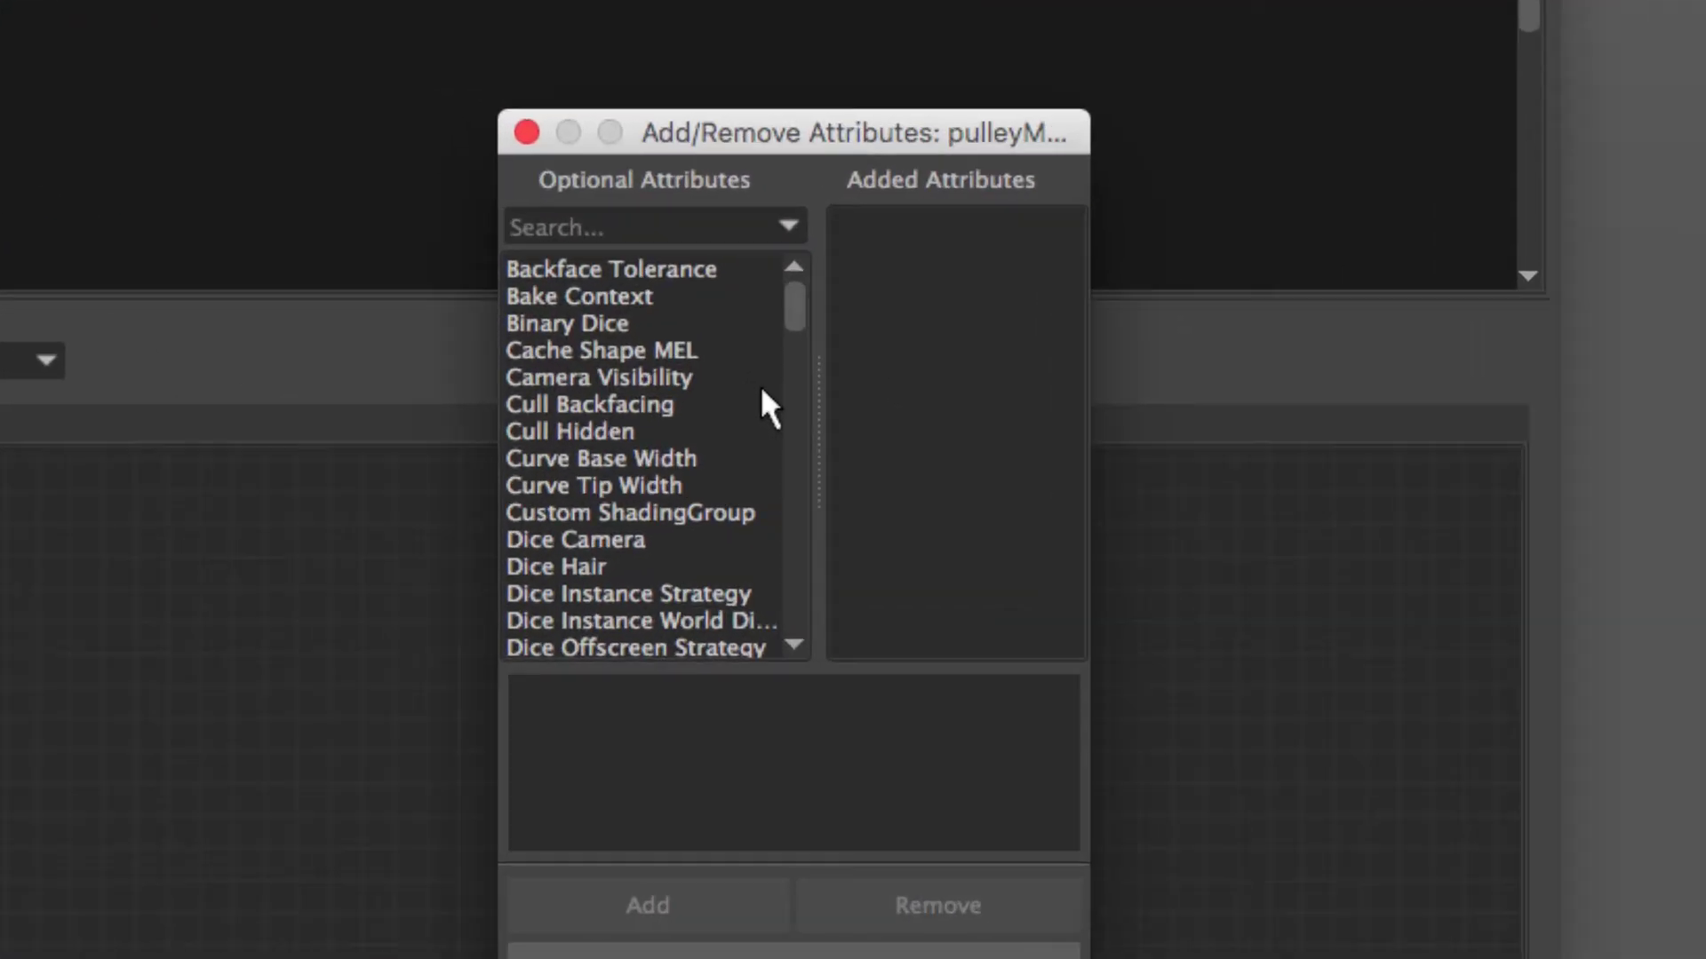
drag(793, 304, 791, 477)
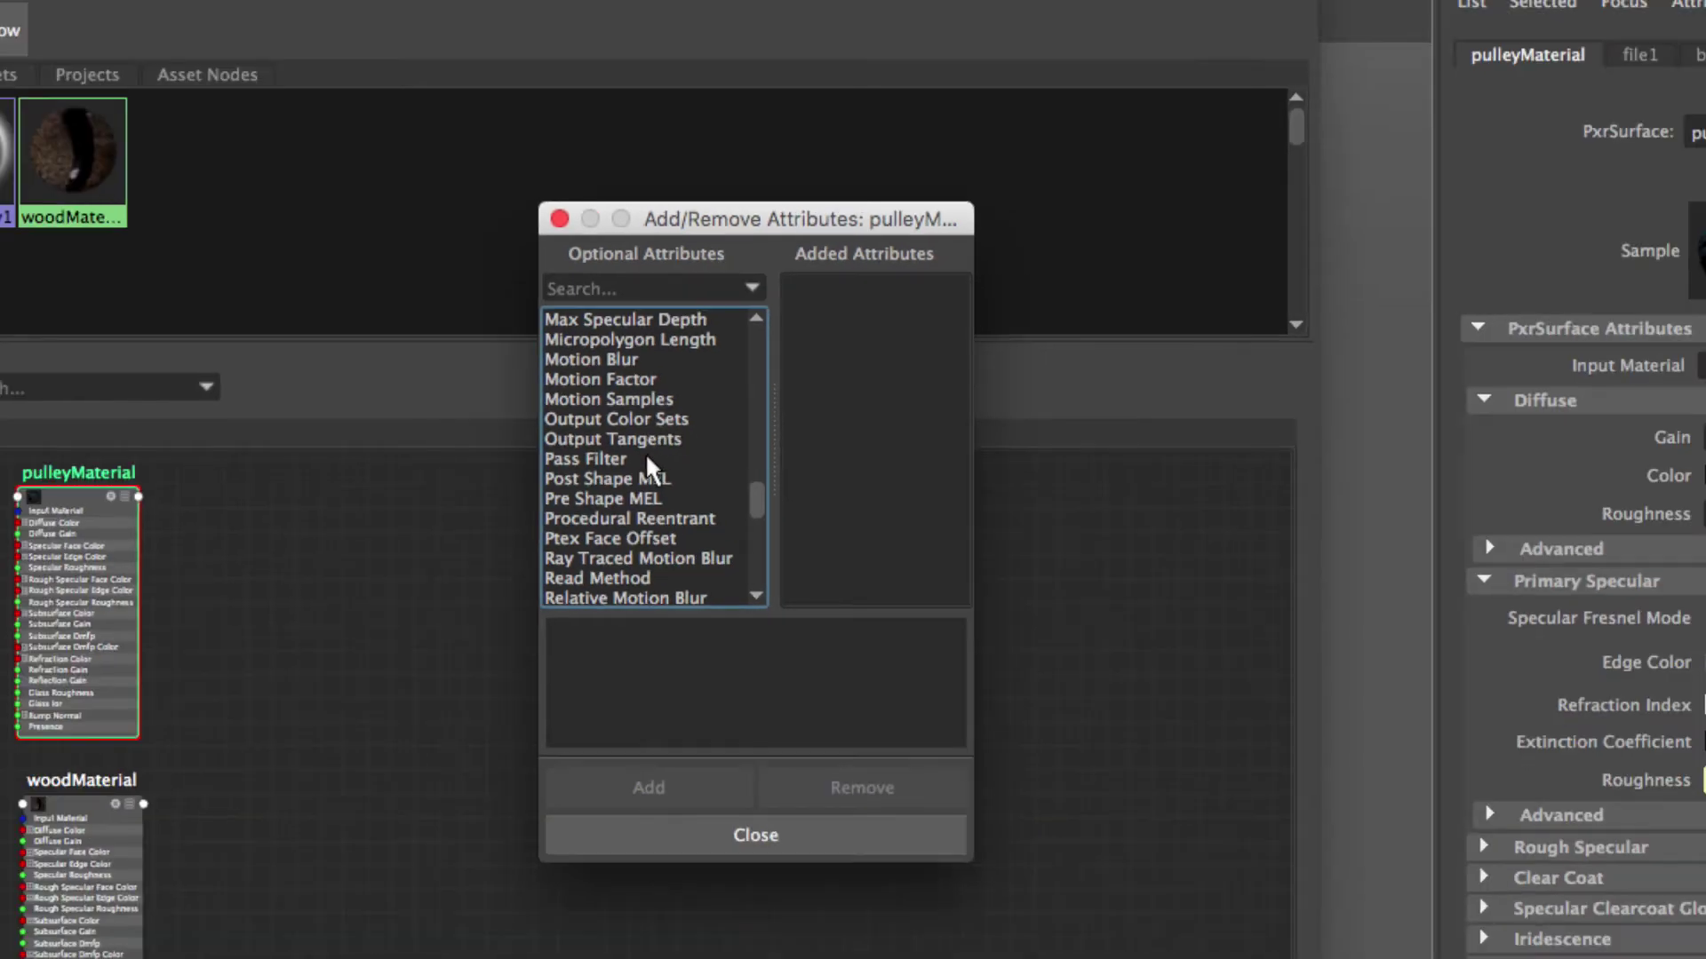
drag(751, 485, 755, 446)
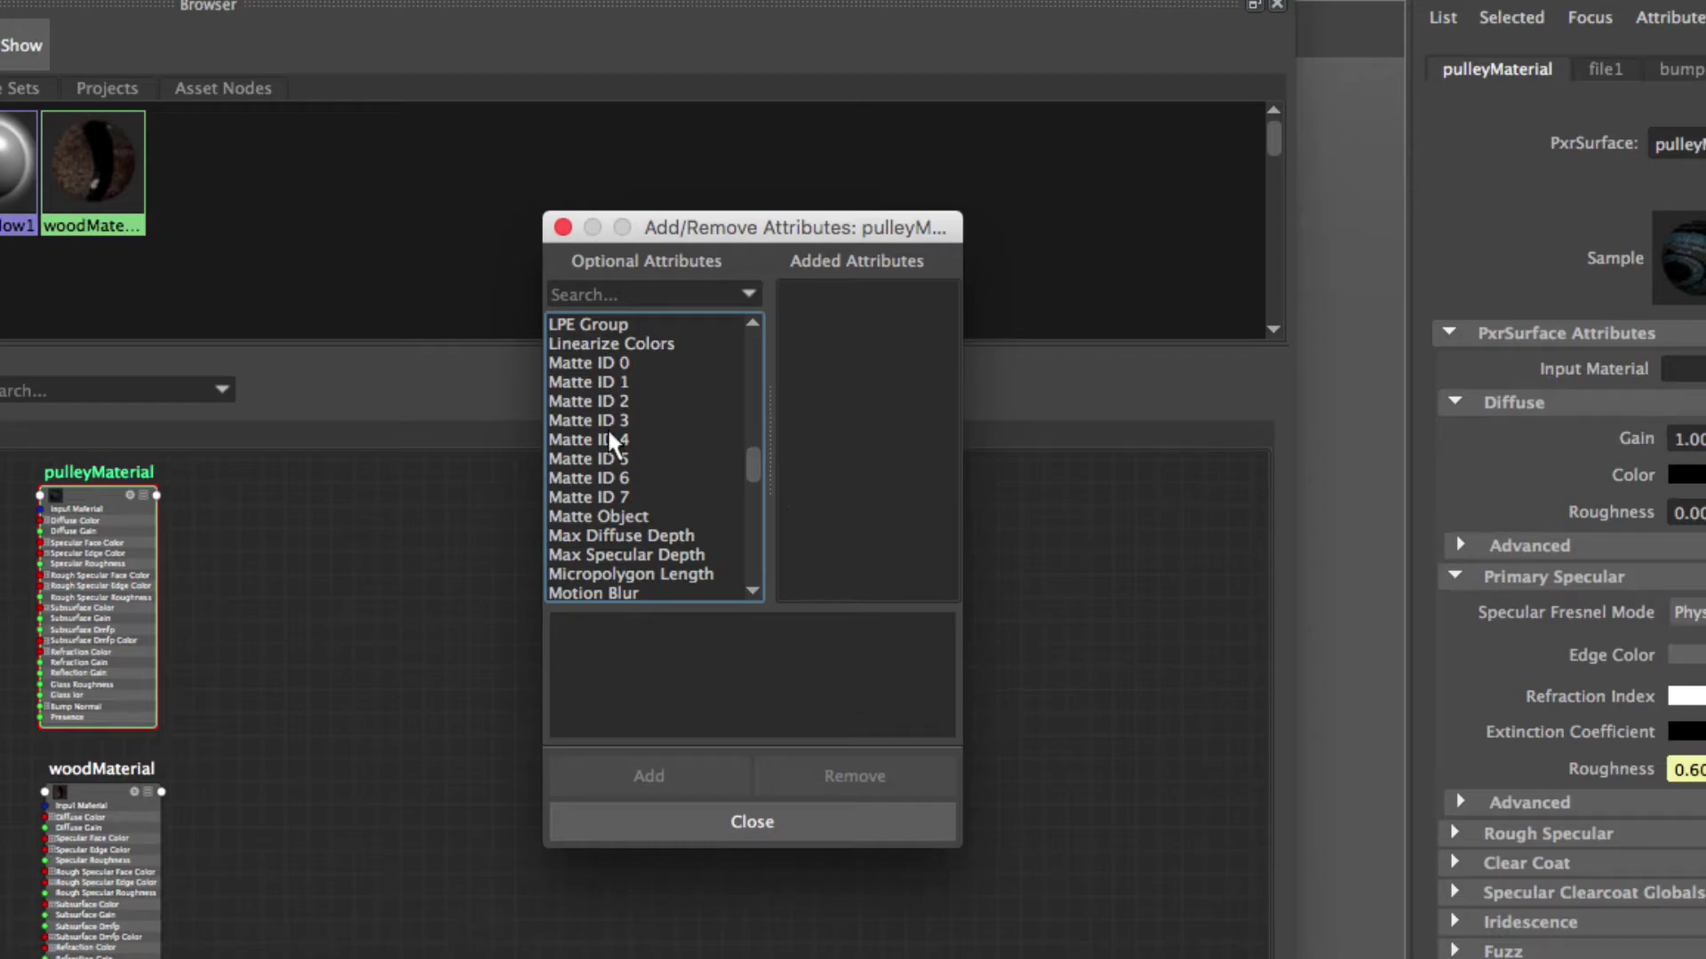
click(597, 361)
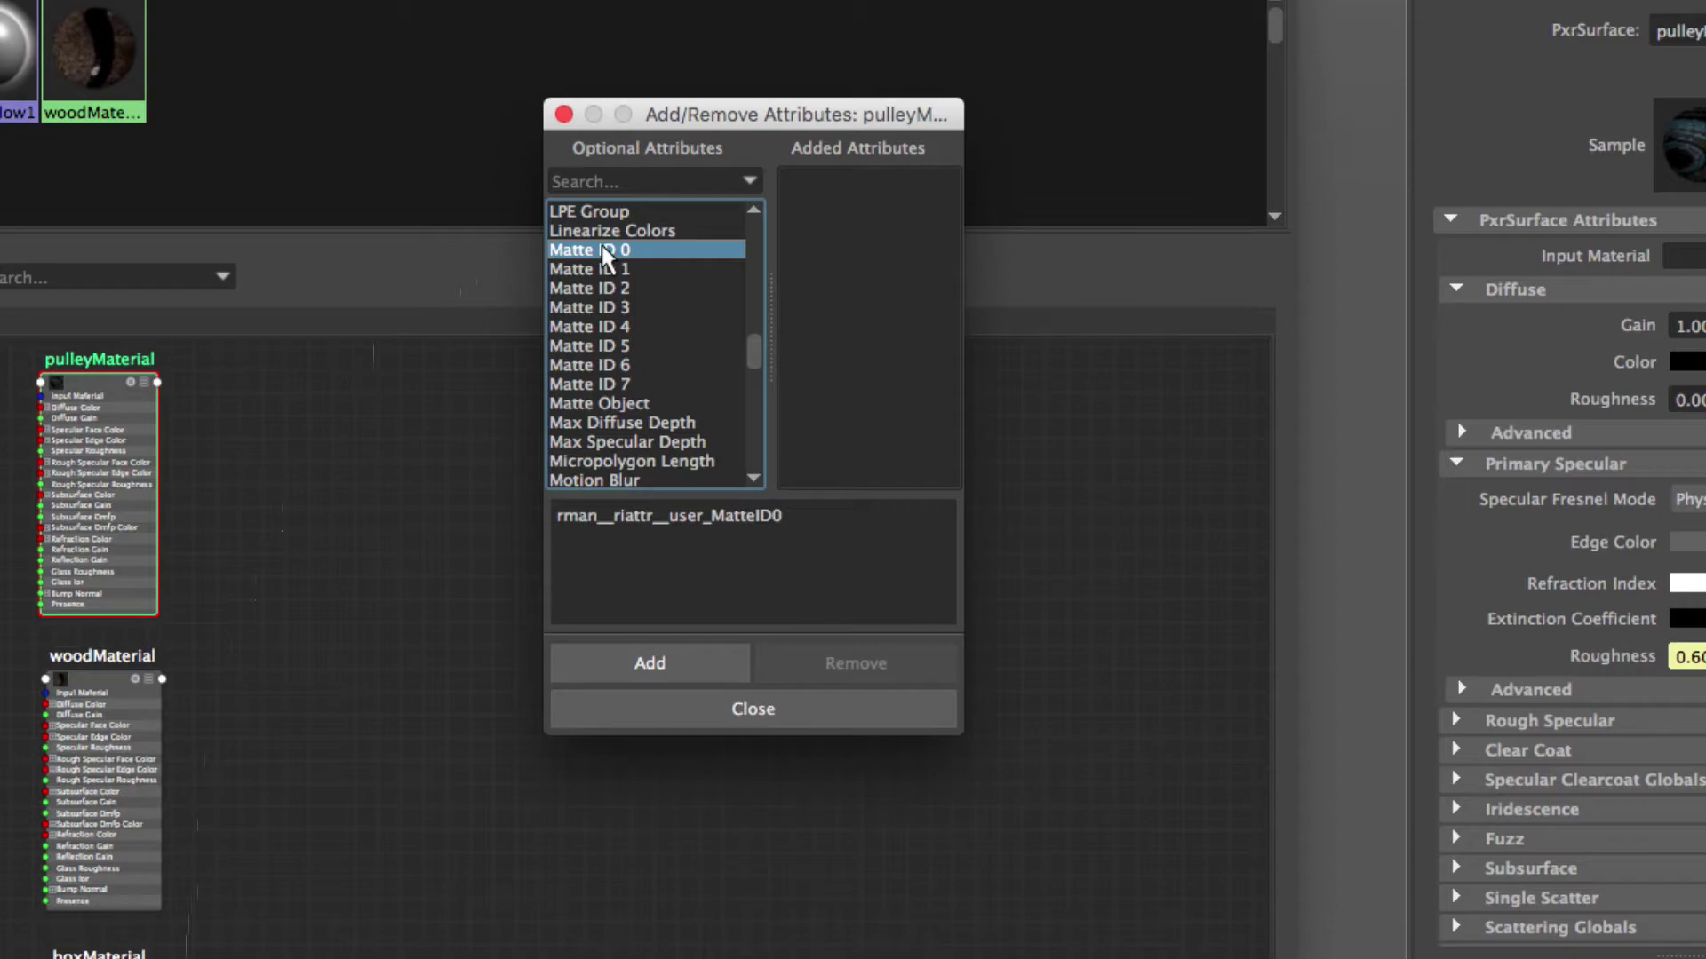
click(652, 664)
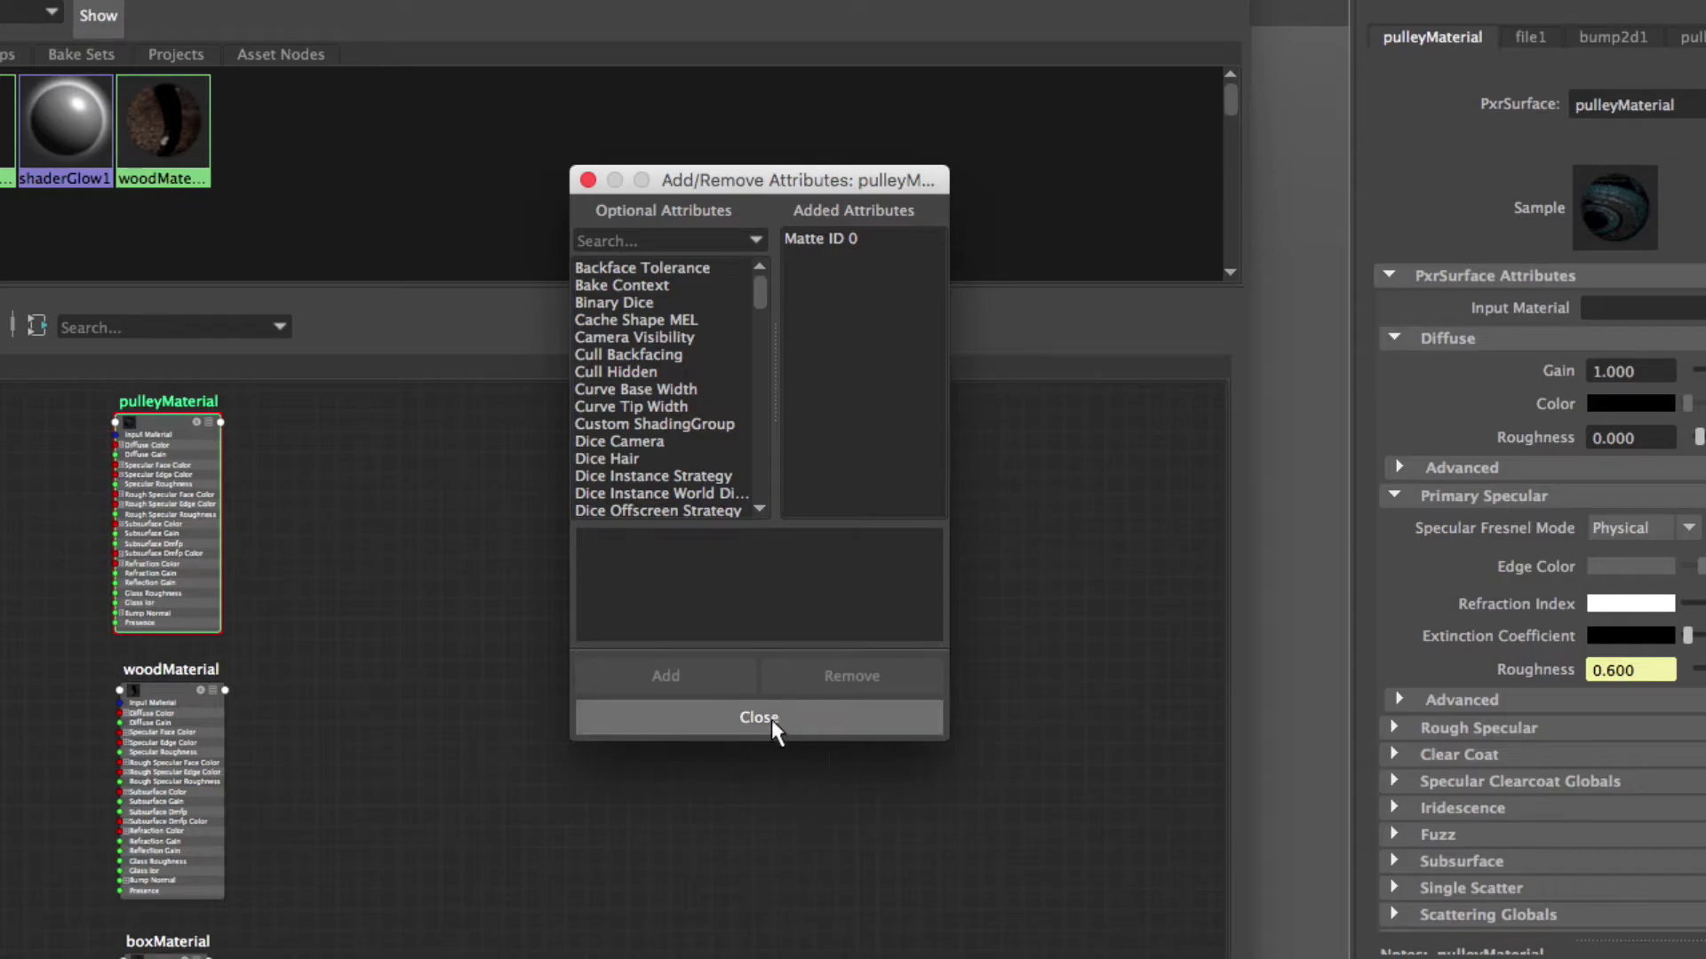
click(773, 716)
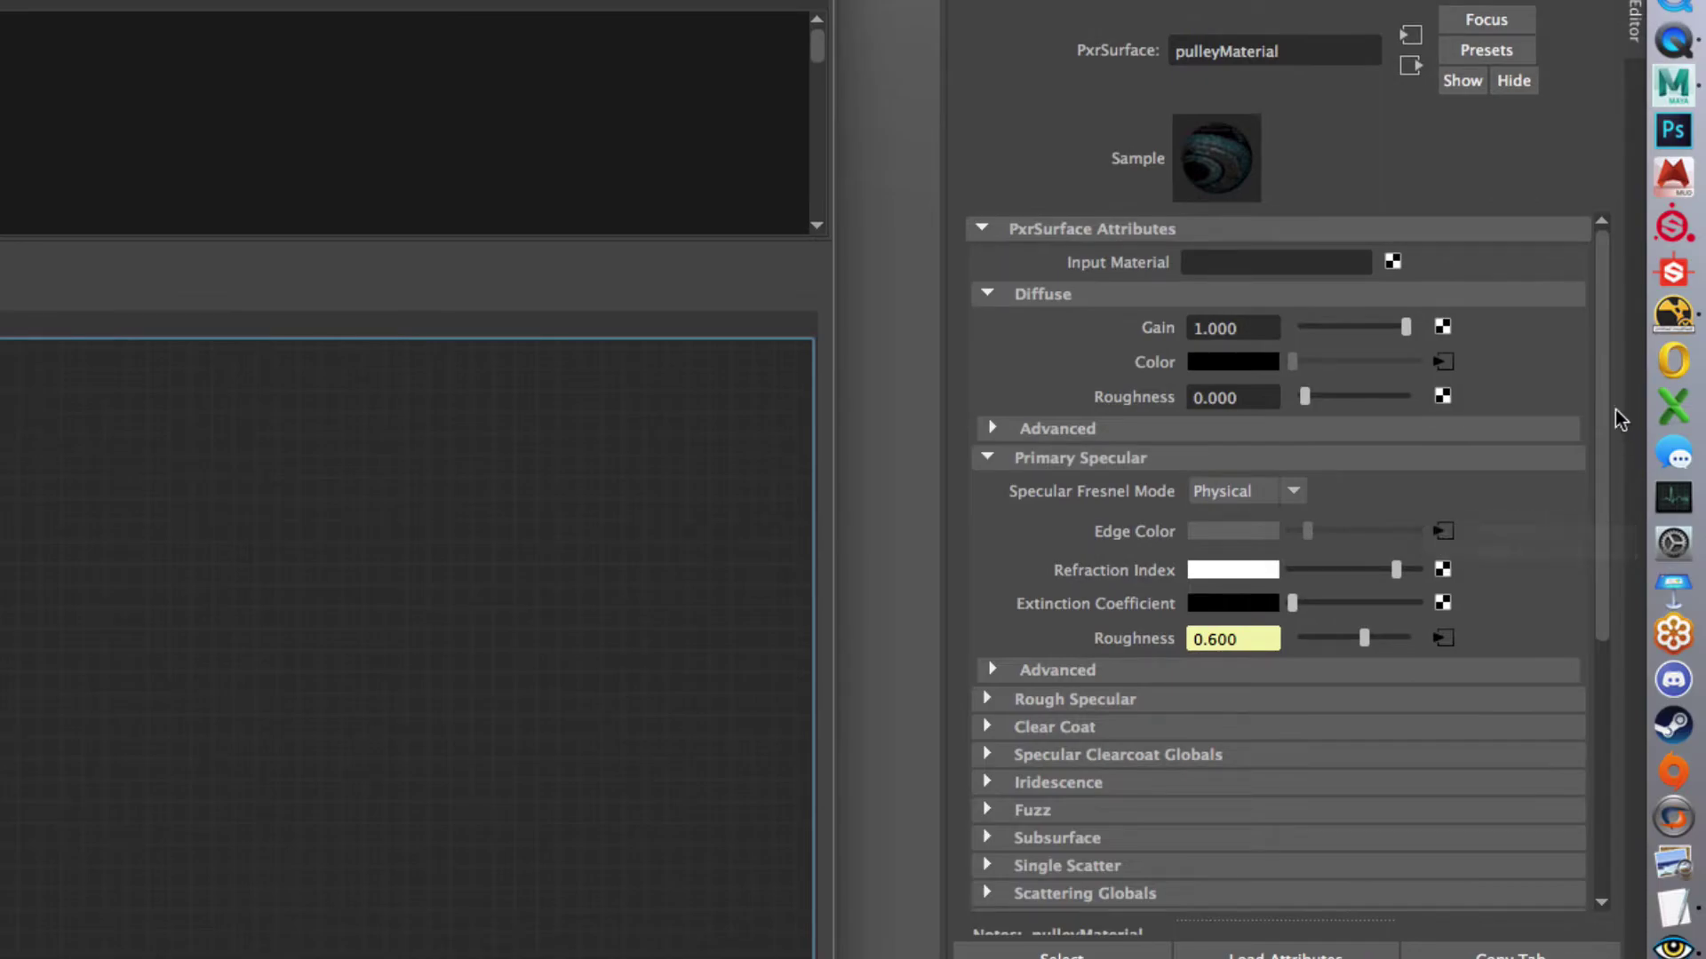
Step: Expand the RenderMan section at the end of pulleyMaterial's attributes to reach its Matte ID 0 setting
drag(1601, 371, 1606, 646)
click(1048, 894)
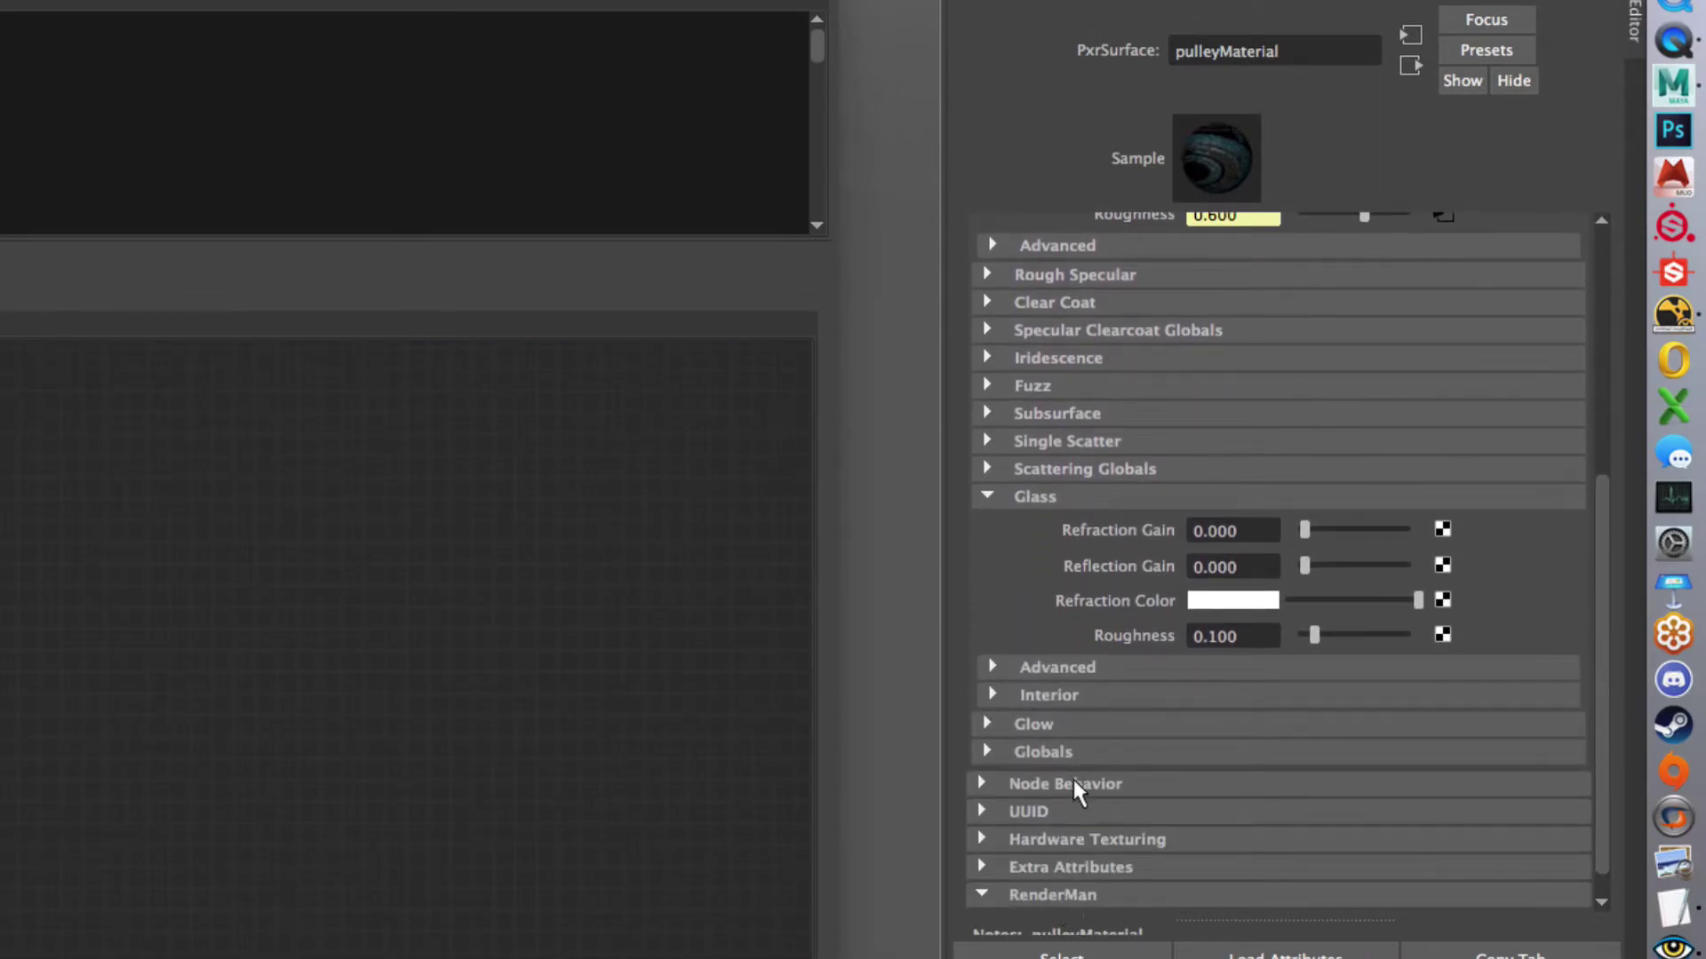
scroll(1074, 894, down, 1)
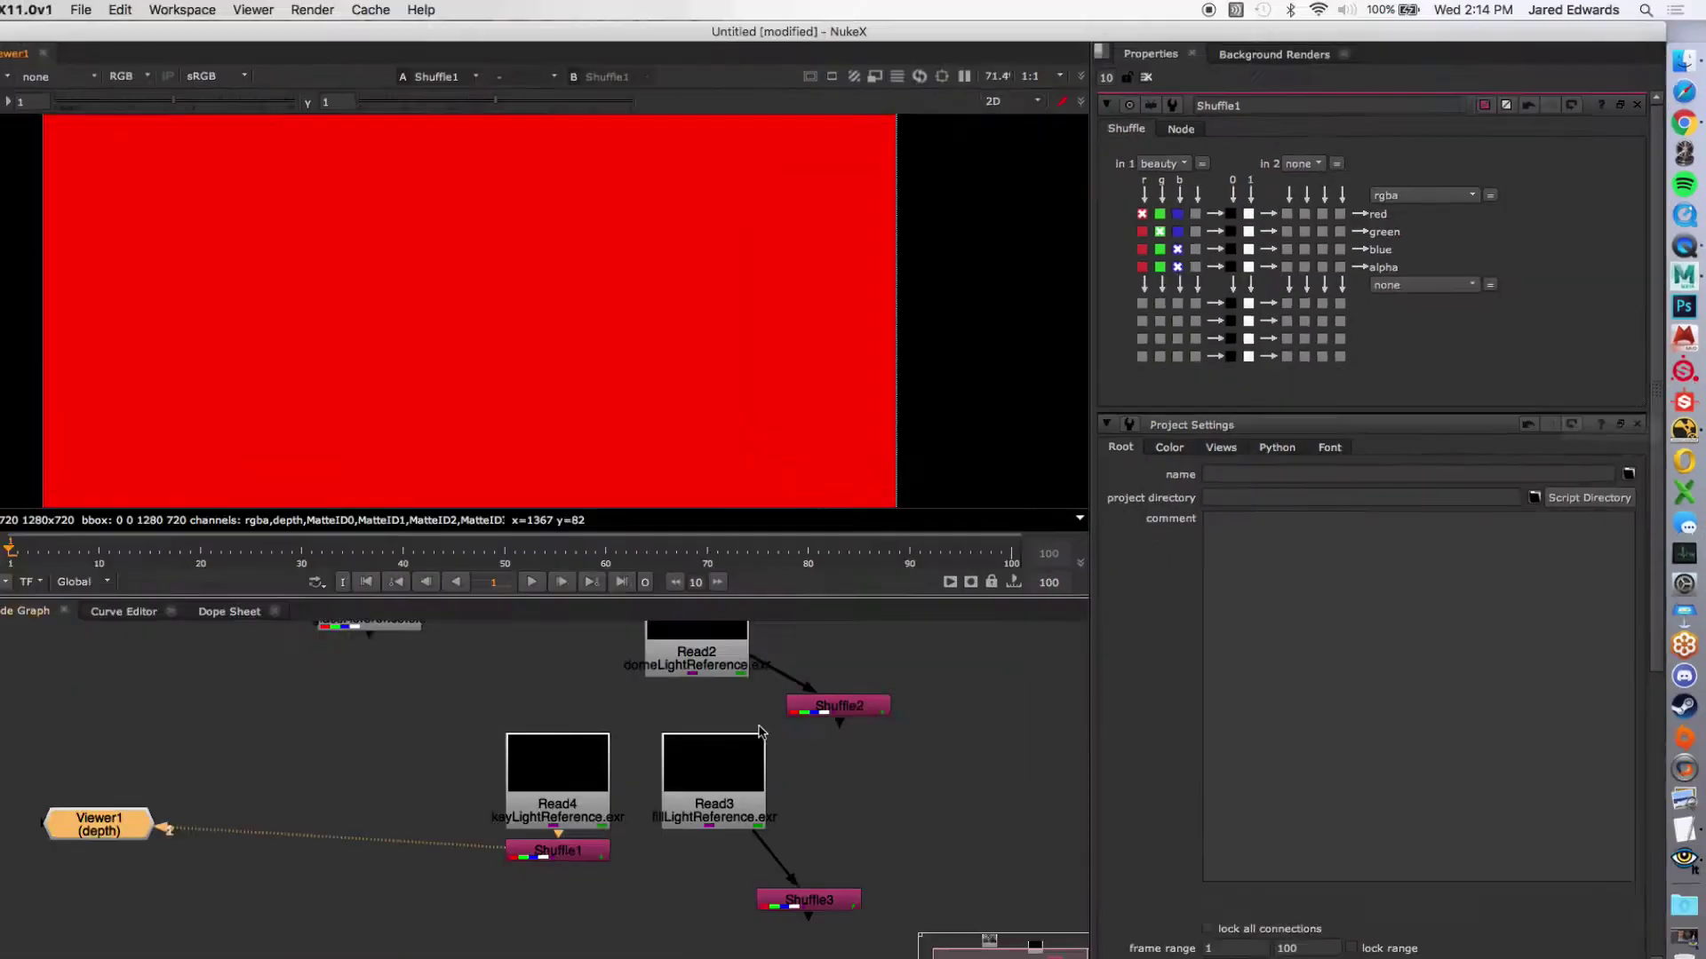
Step: In NukeX, display the MatteID0 layer of the reference render in Viewer1
click(5, 76)
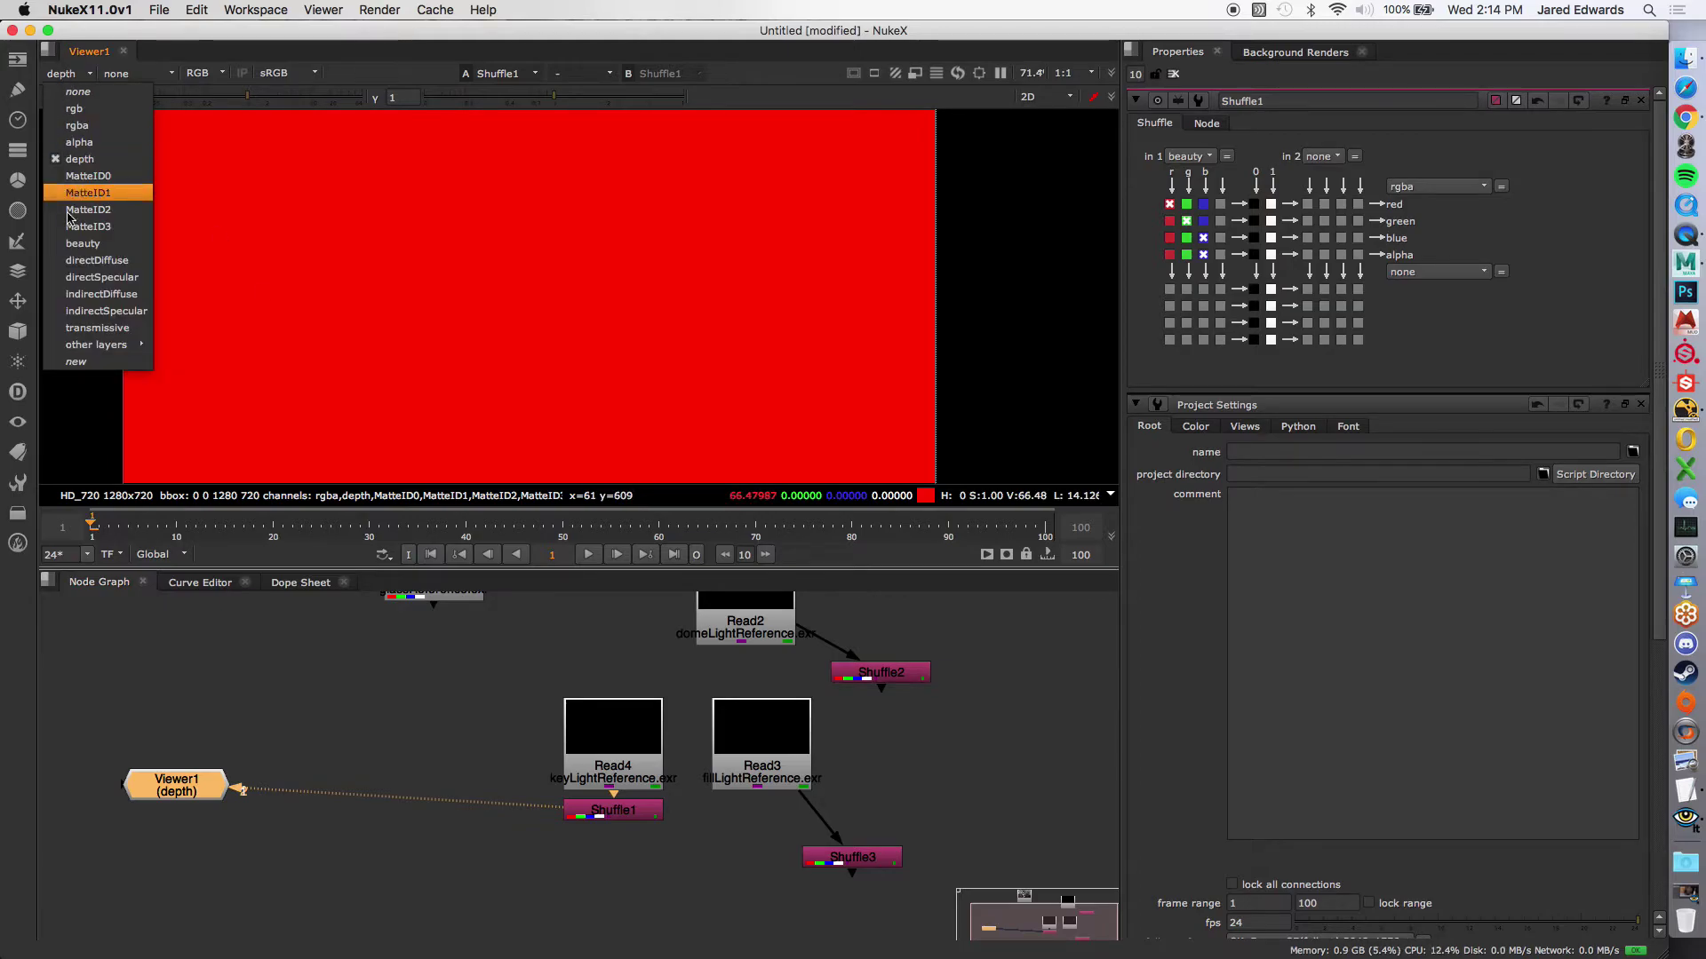
click(89, 176)
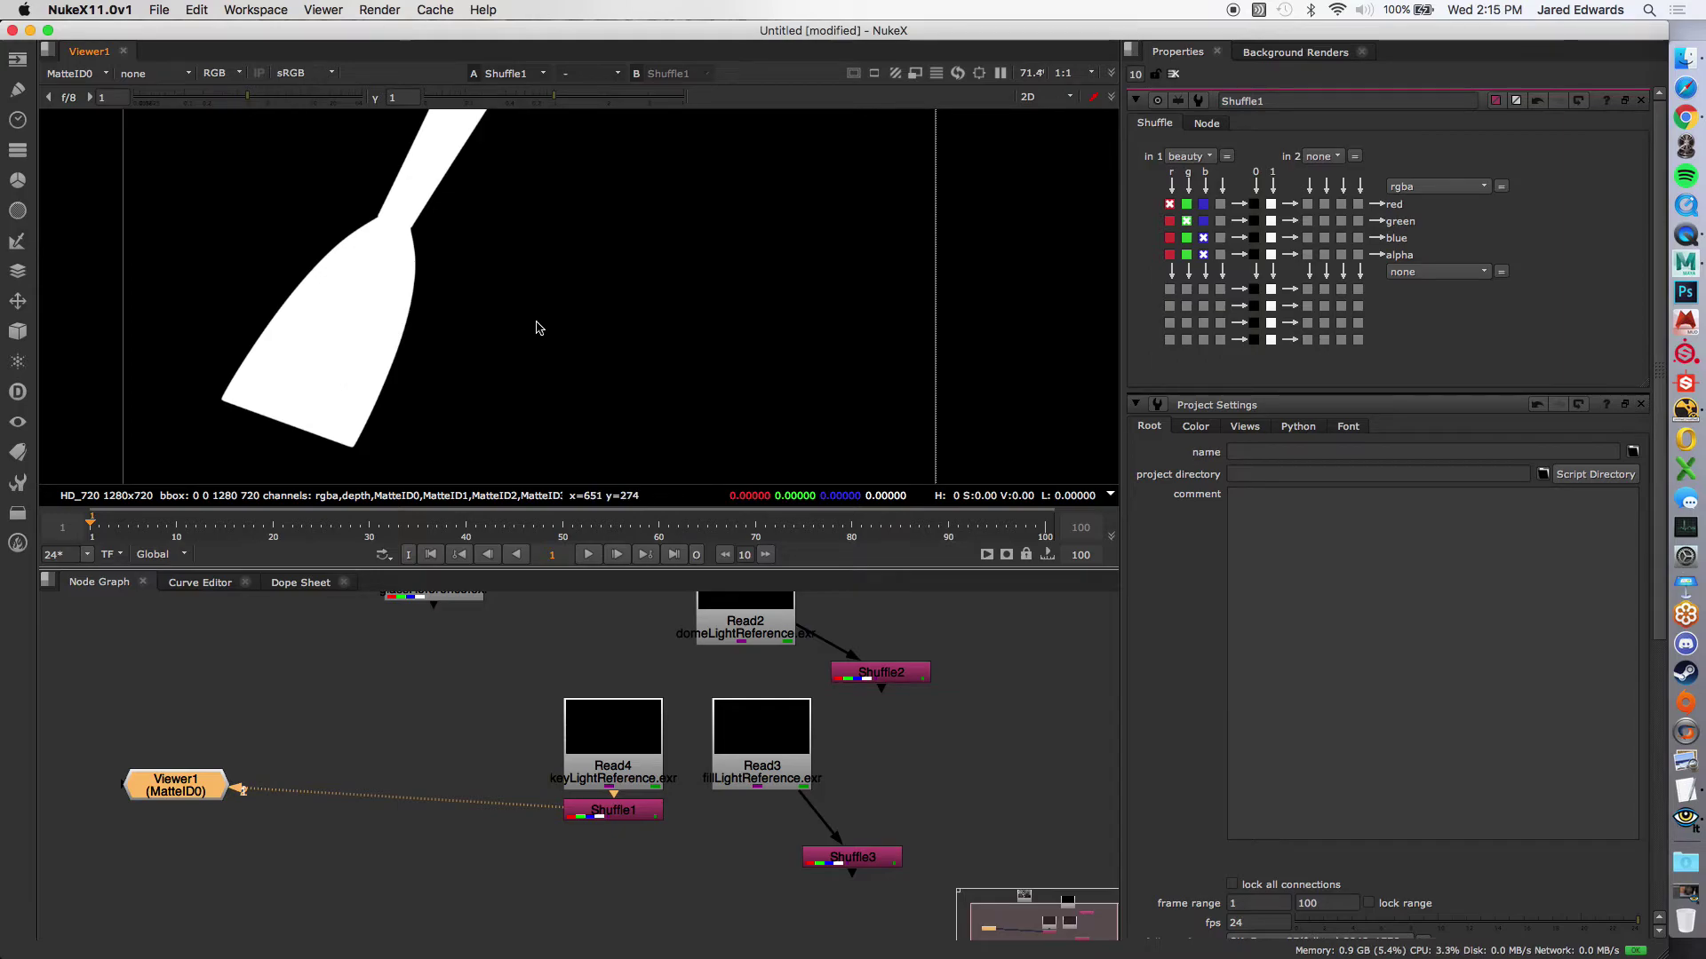
Step: Switch back to Maya and set pulleyMaterial's Matte ID 0 color to white
click(1687, 270)
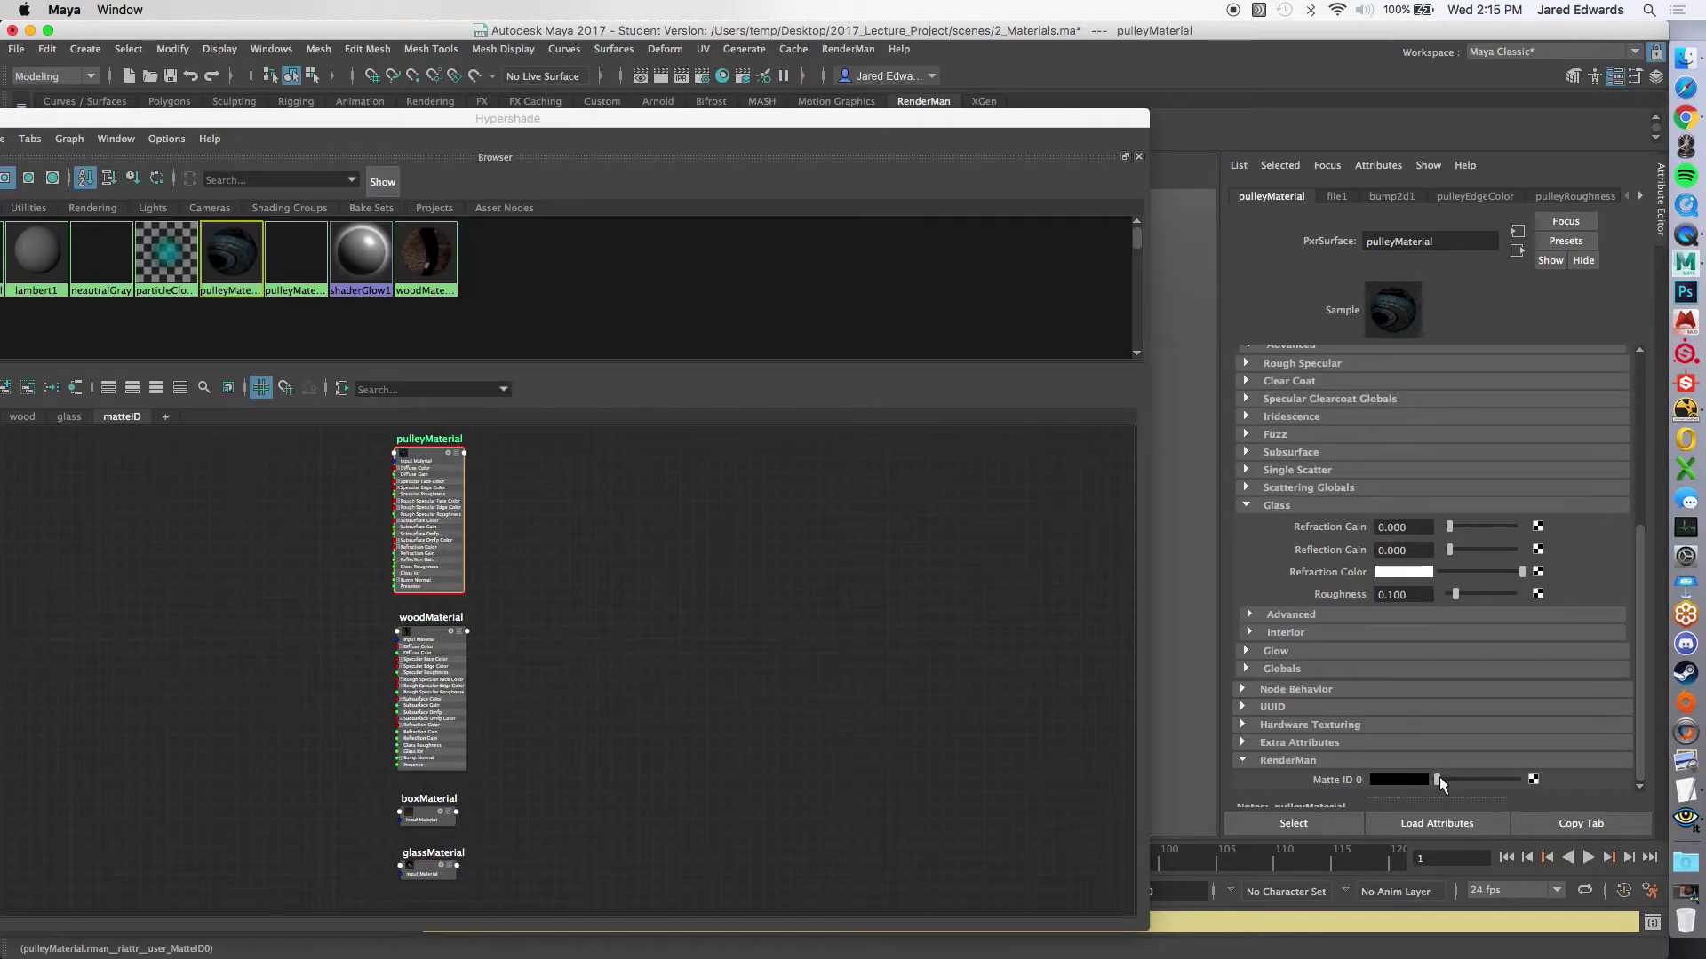
drag(1439, 779, 1597, 781)
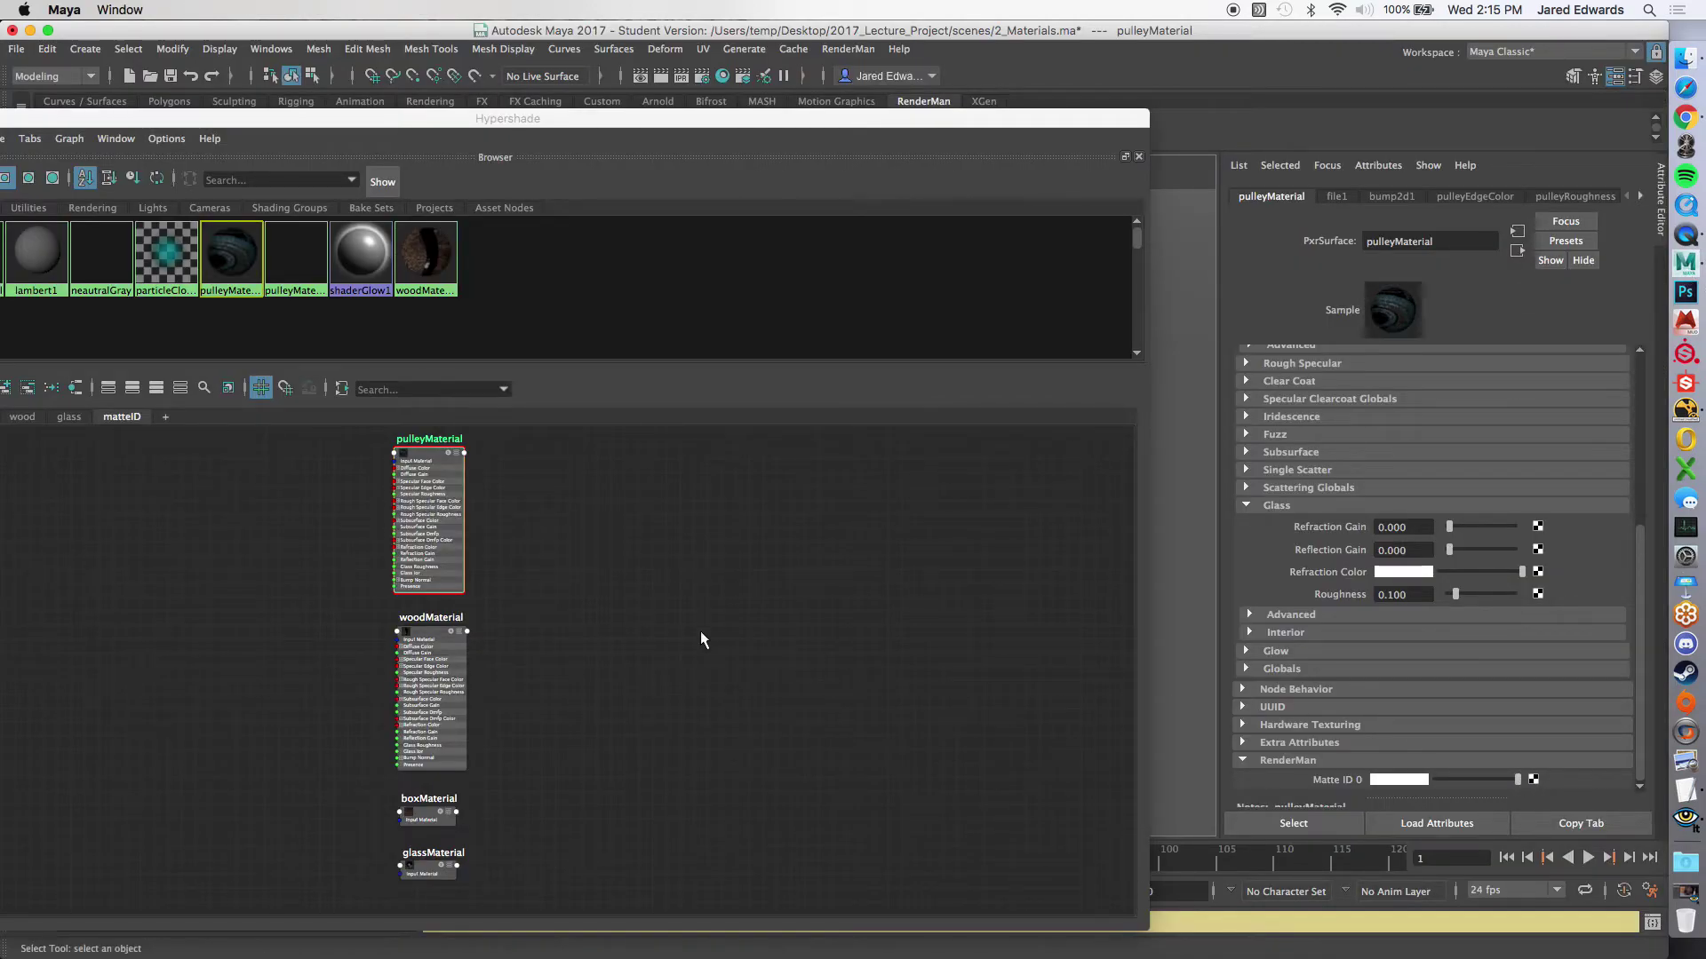
Step: Add the optional RenderMan attribute Matte ID 1 to woodMaterial and close the attribute dialog
click(444, 643)
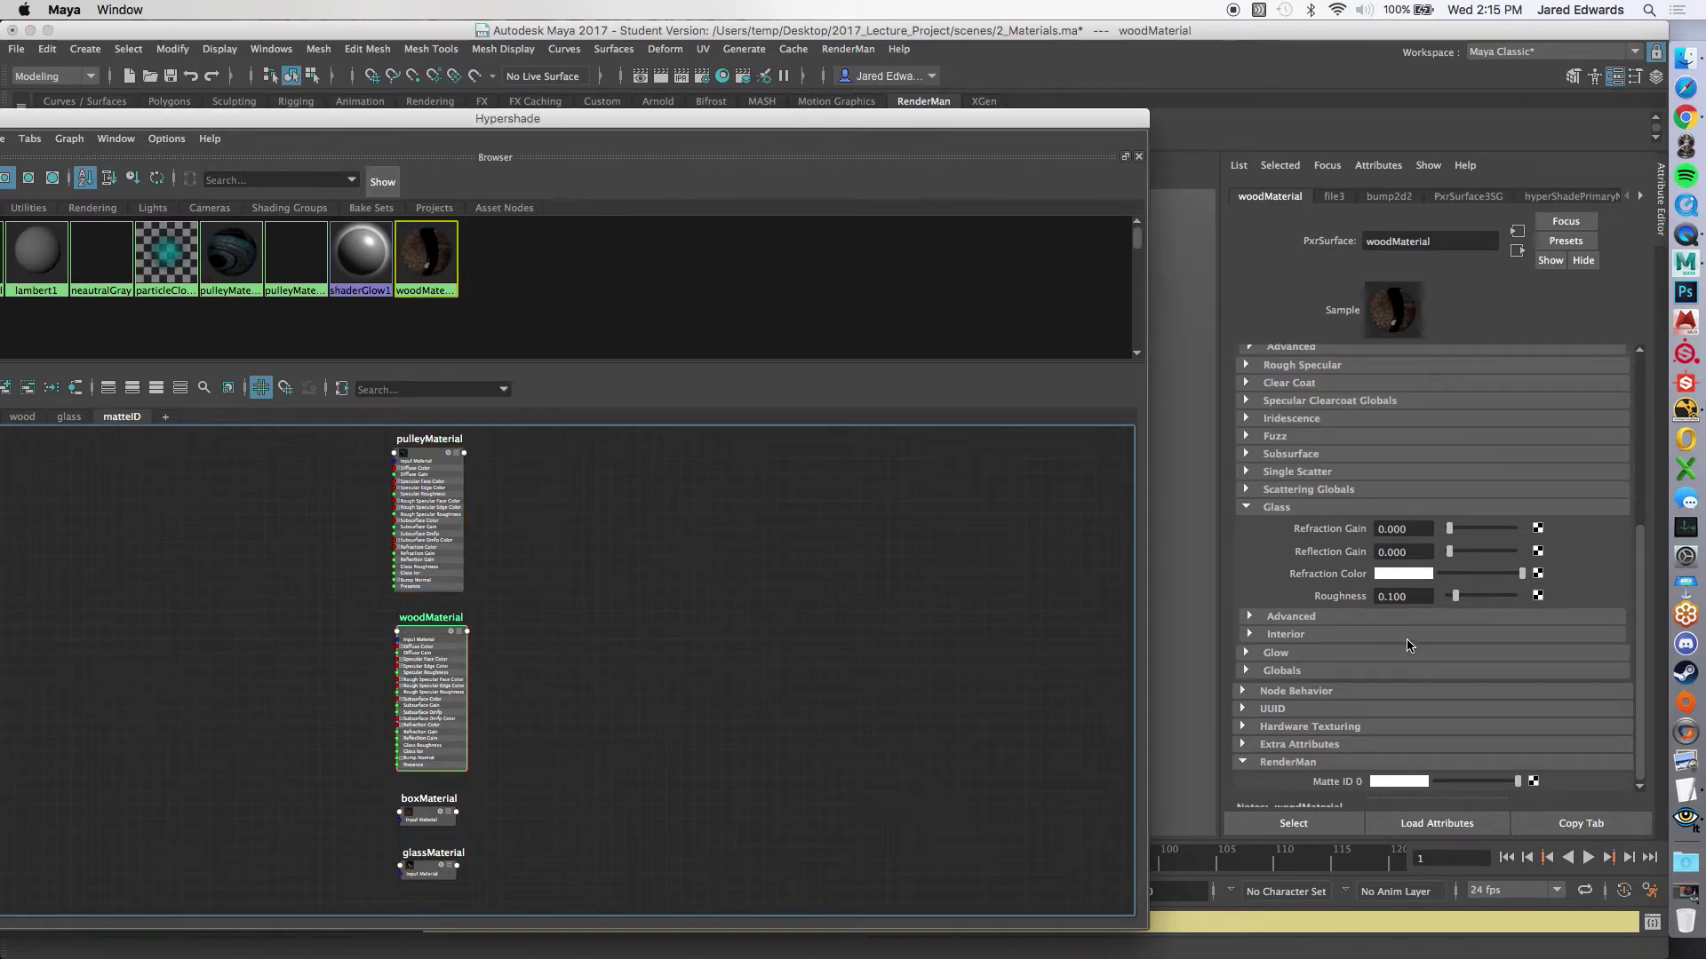
scroll(1407, 646, up, 2)
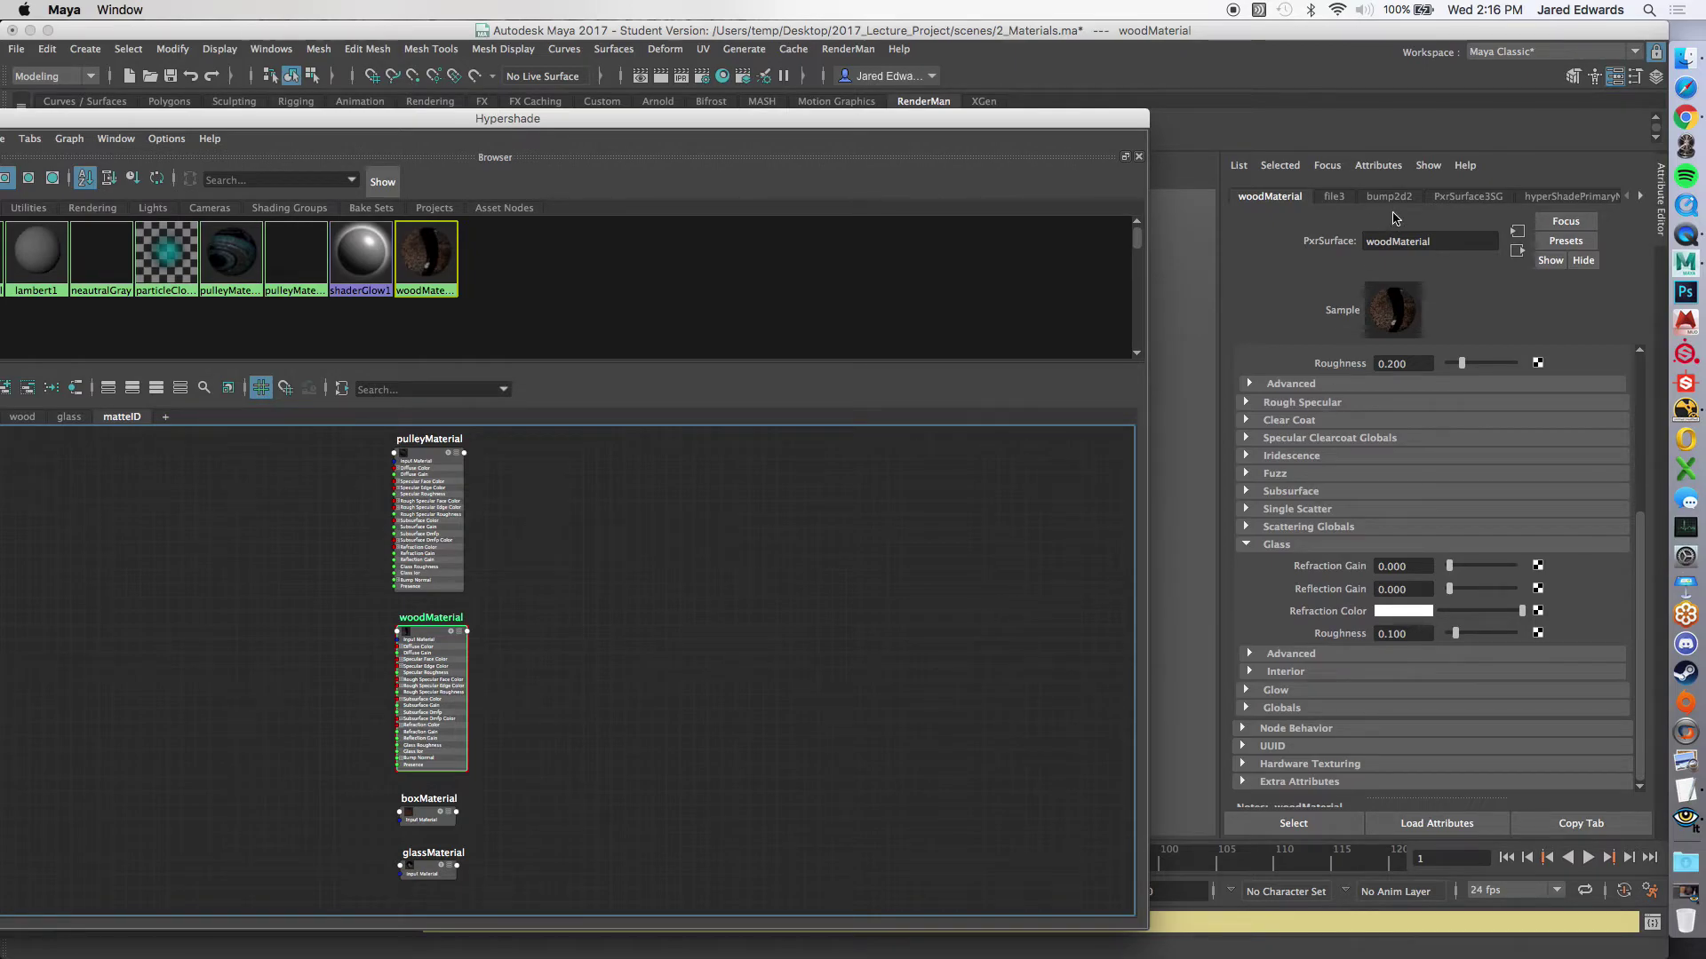
click(1378, 165)
mouse_move(1413, 241)
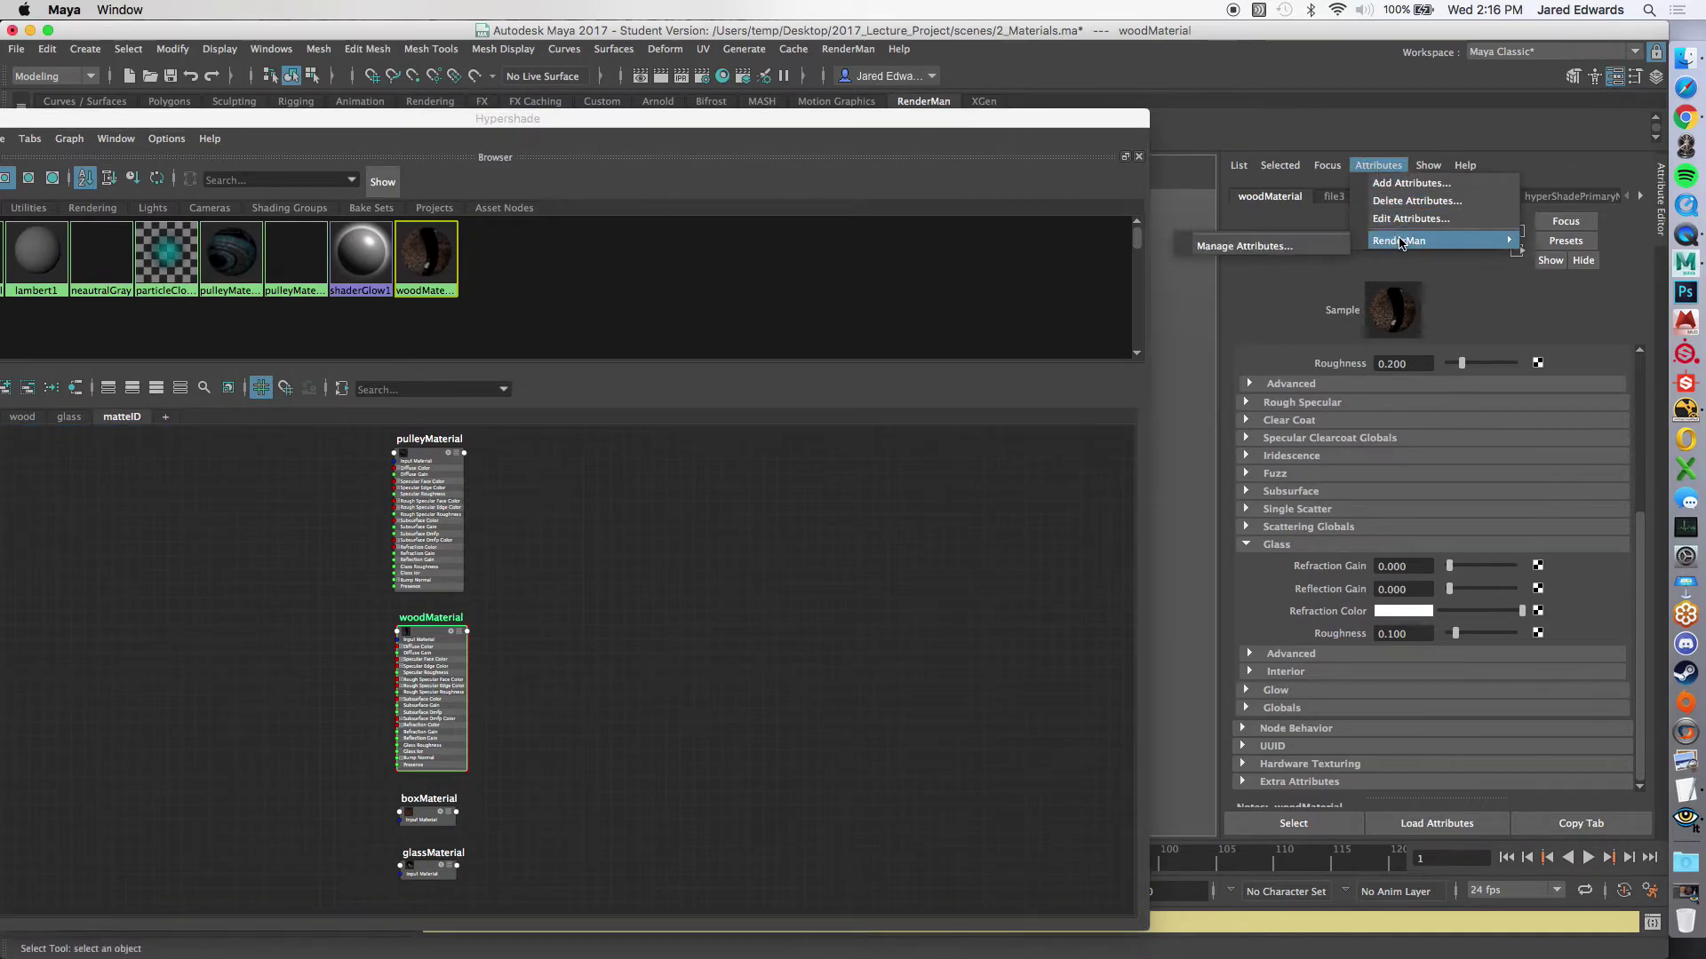
click(1256, 248)
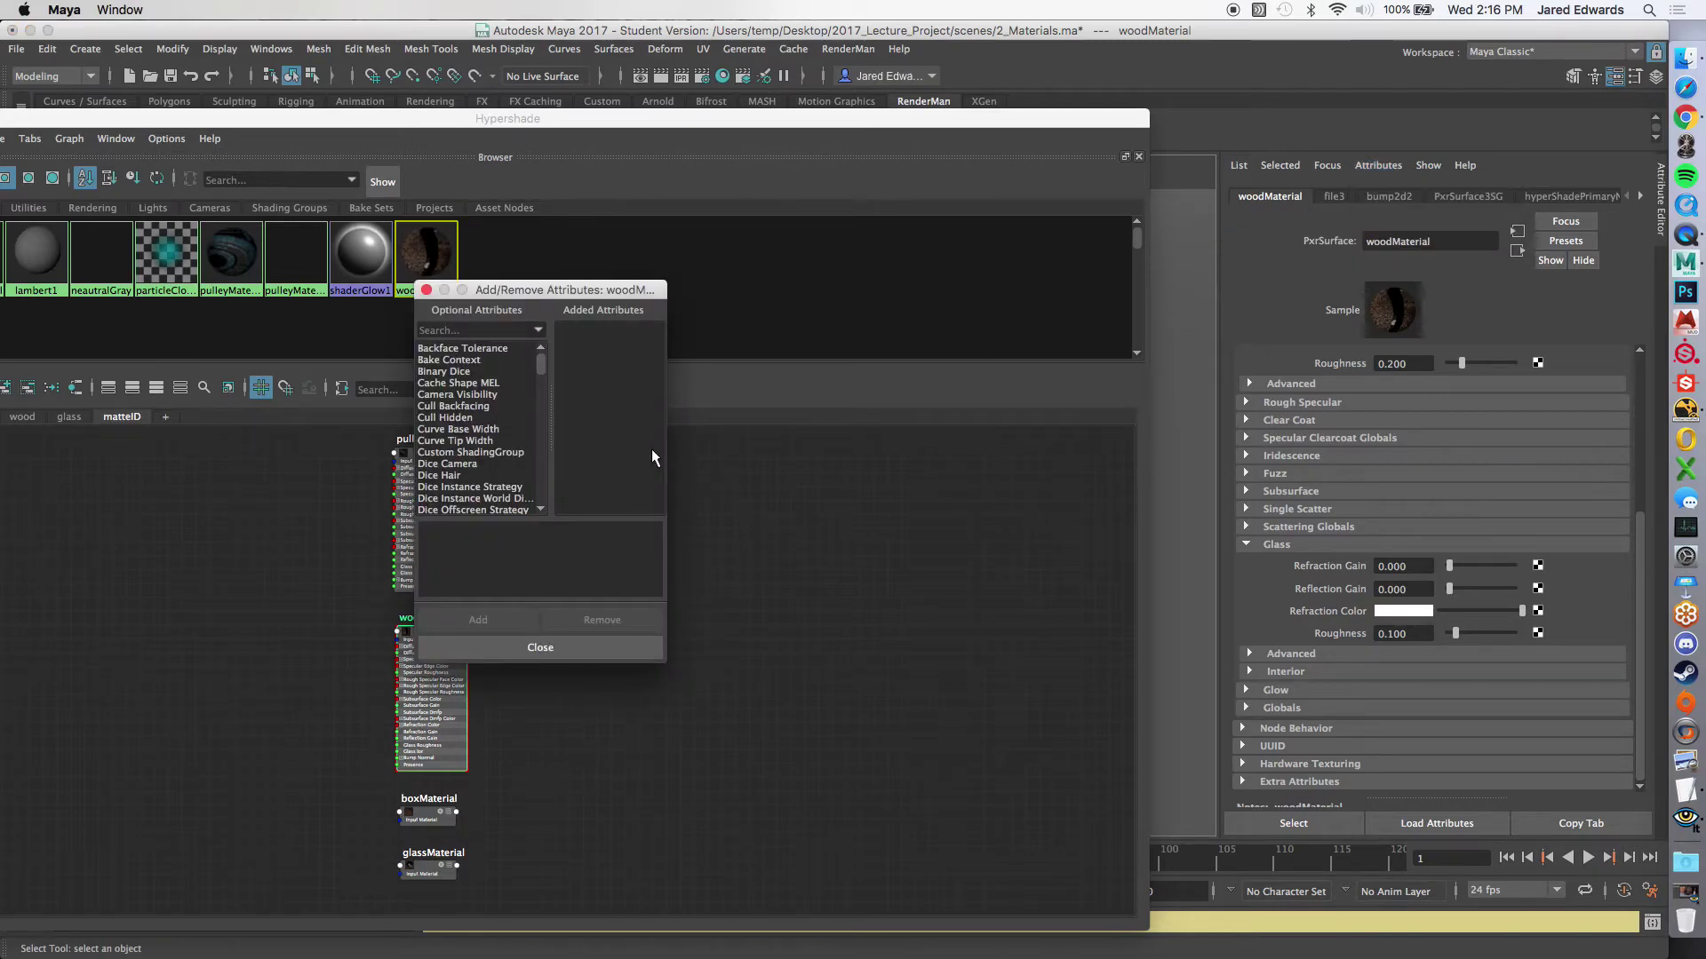
scroll(489, 436, down, 5)
scroll(480, 426, down, 6)
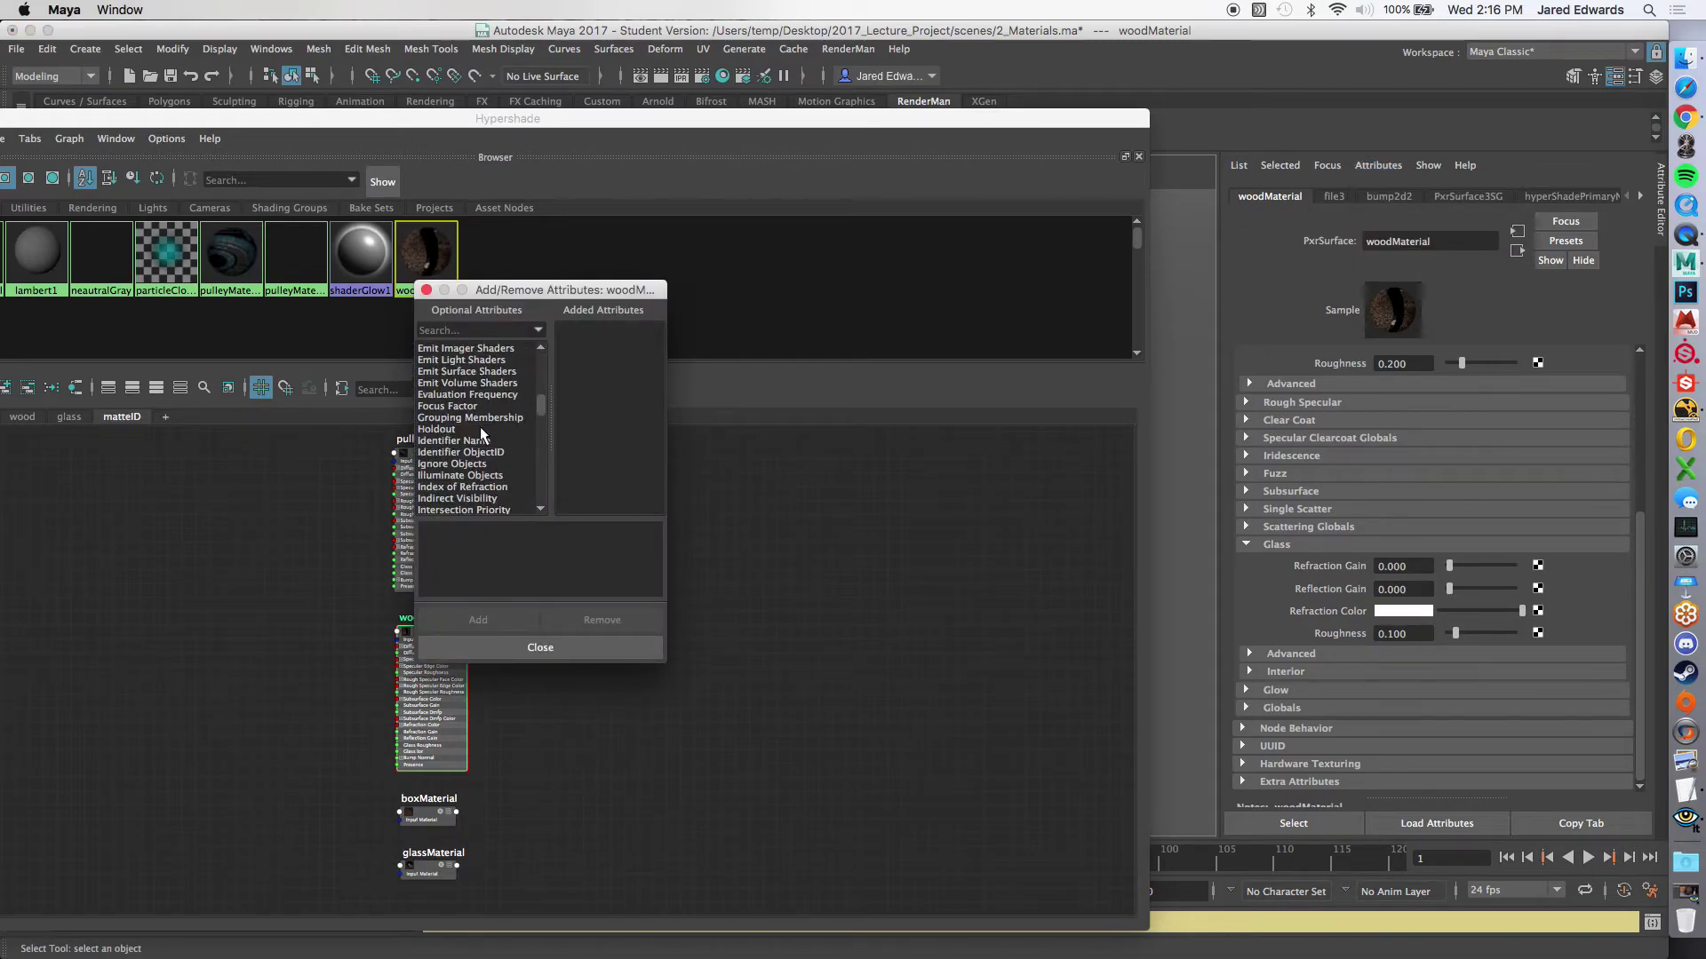
click(461, 463)
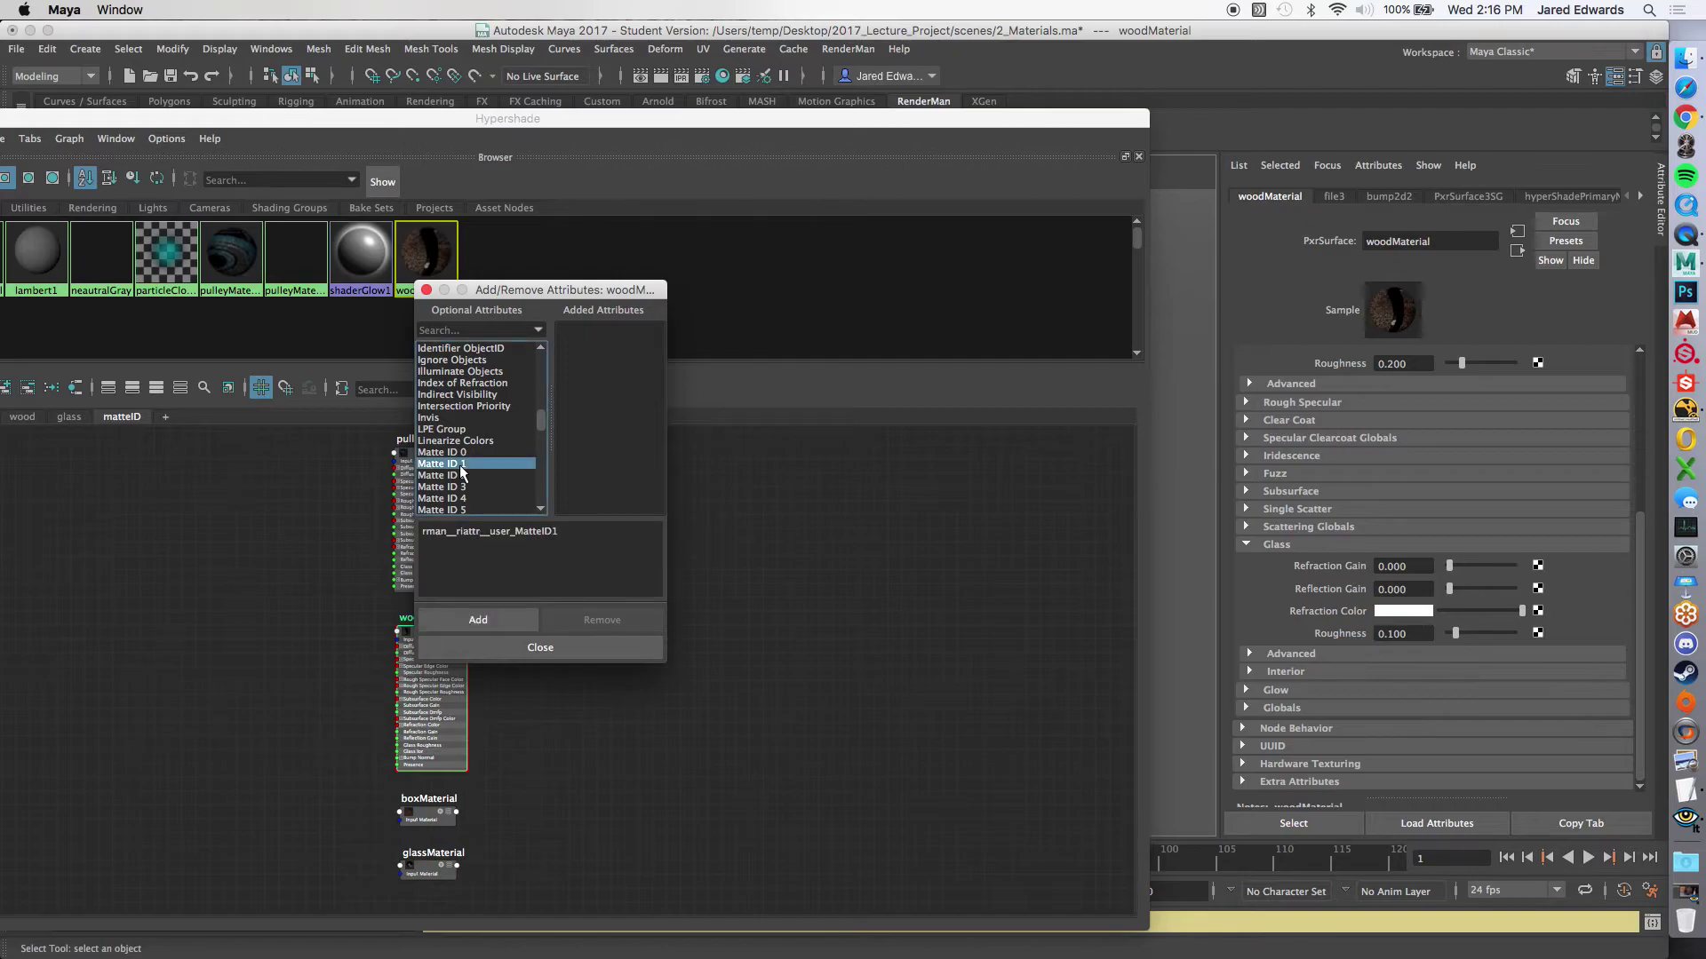
click(487, 617)
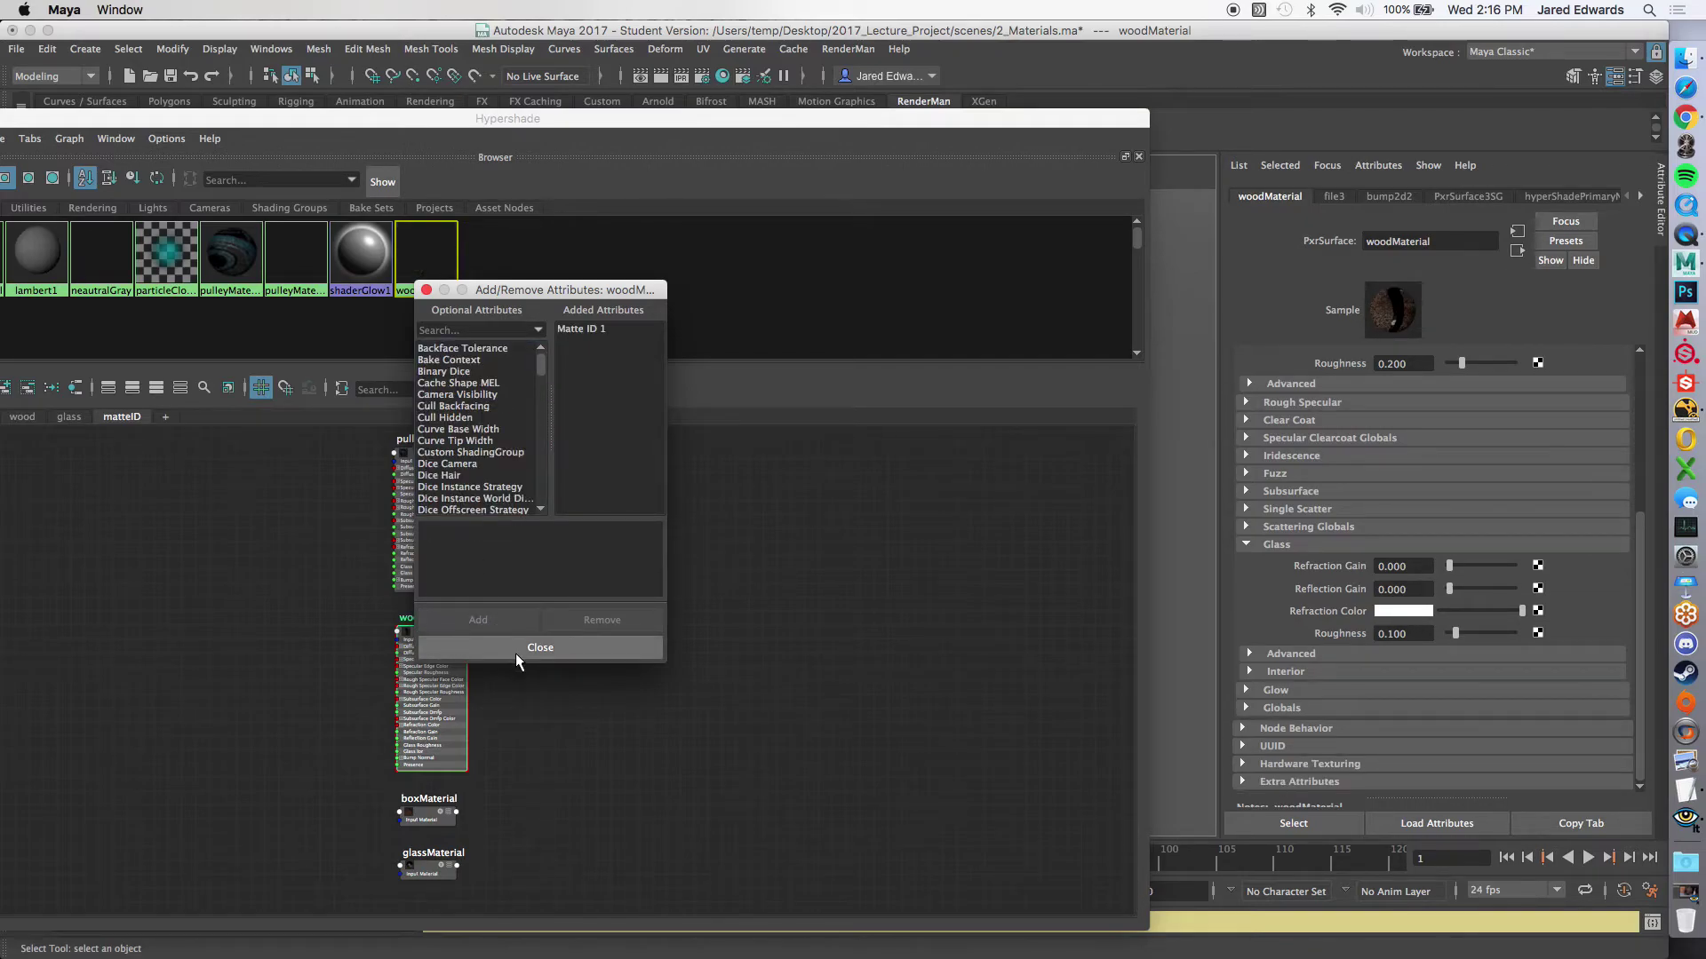
click(515, 650)
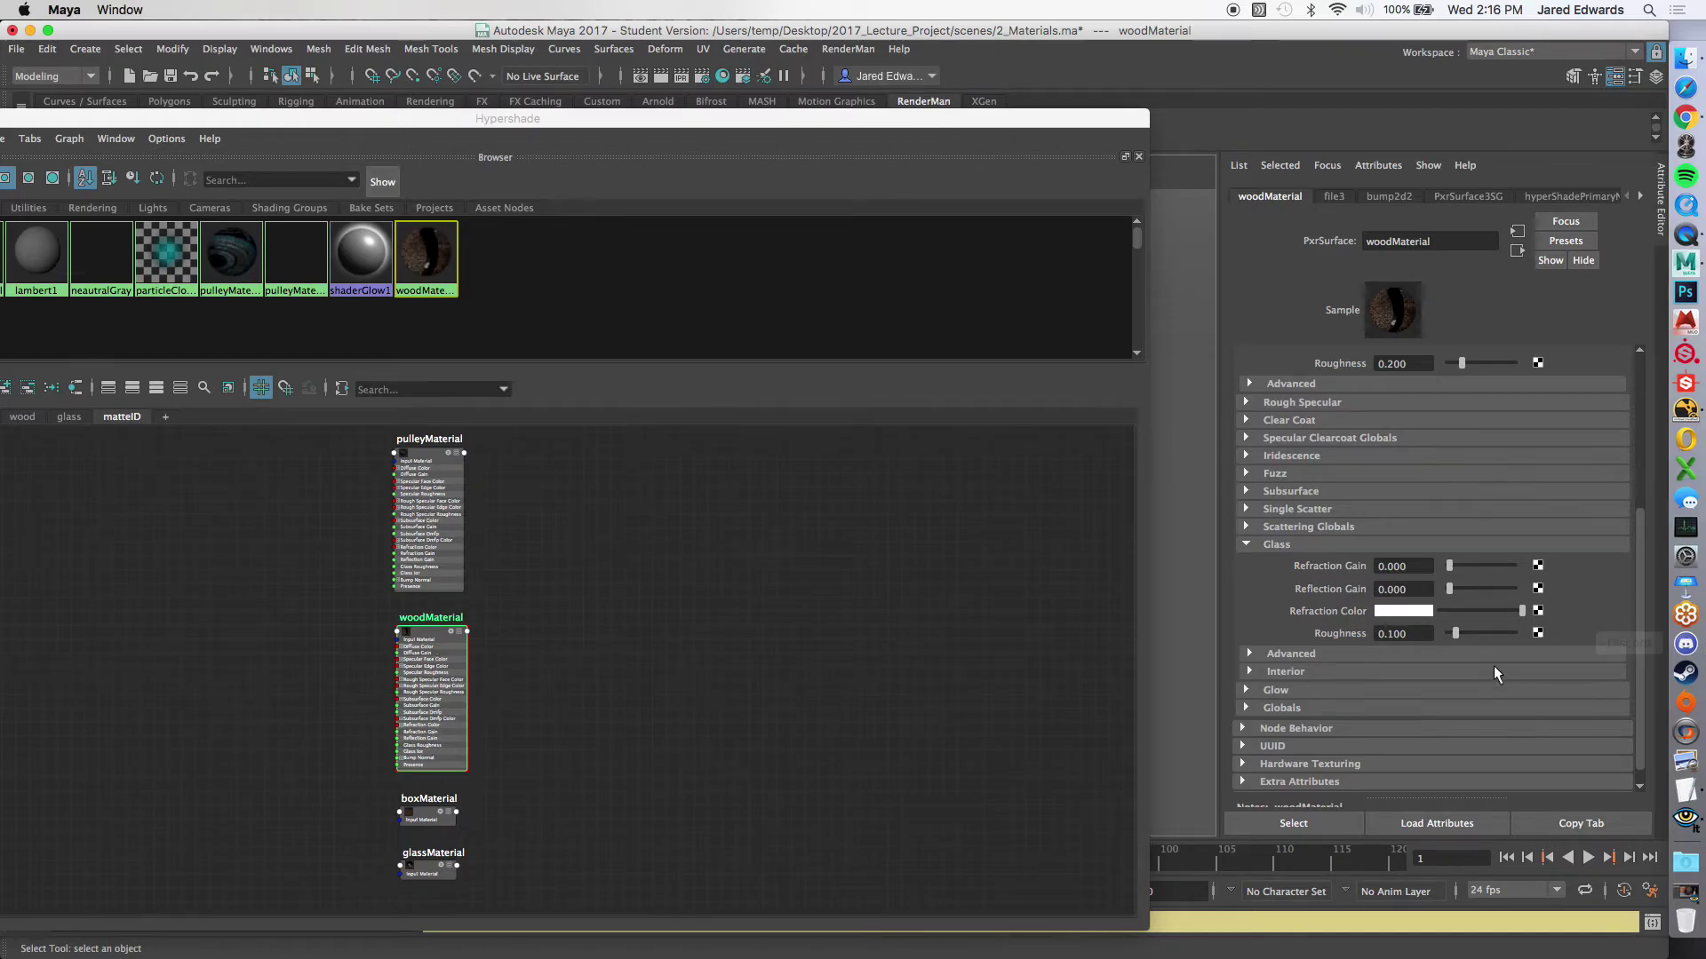
Step: Expand woodMaterial's RenderMan attributes and set its Matte ID 1 color to white
scroll(1494, 664, down, 1)
click(1297, 780)
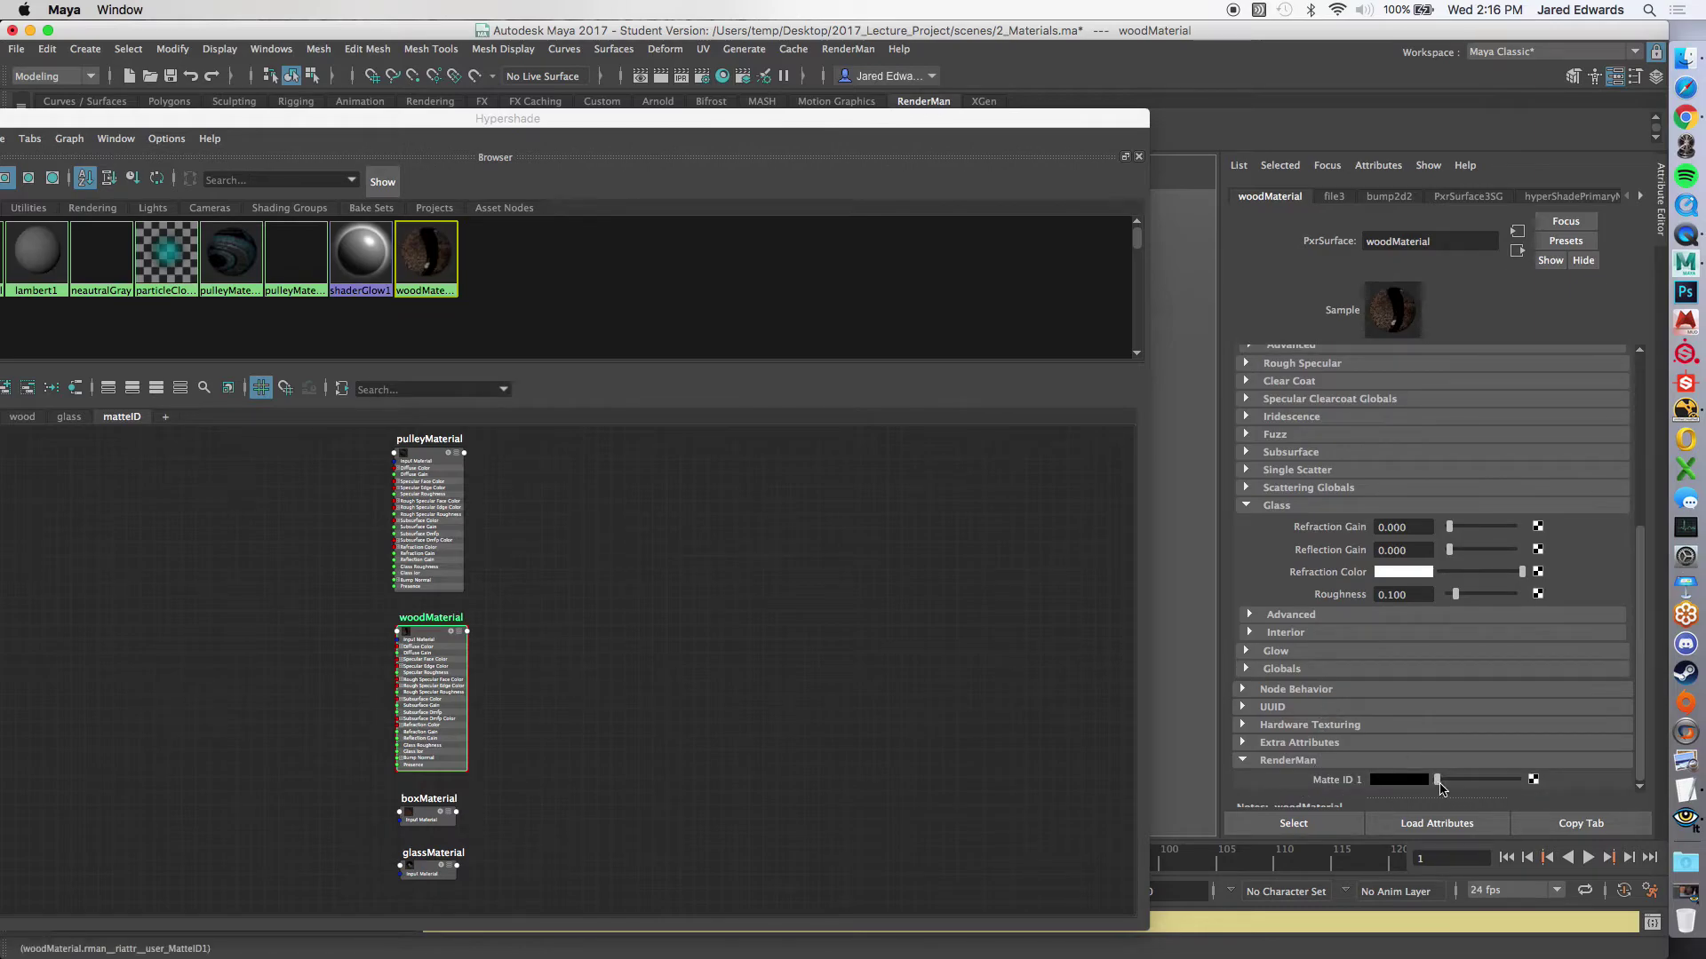
drag(1439, 784, 1517, 780)
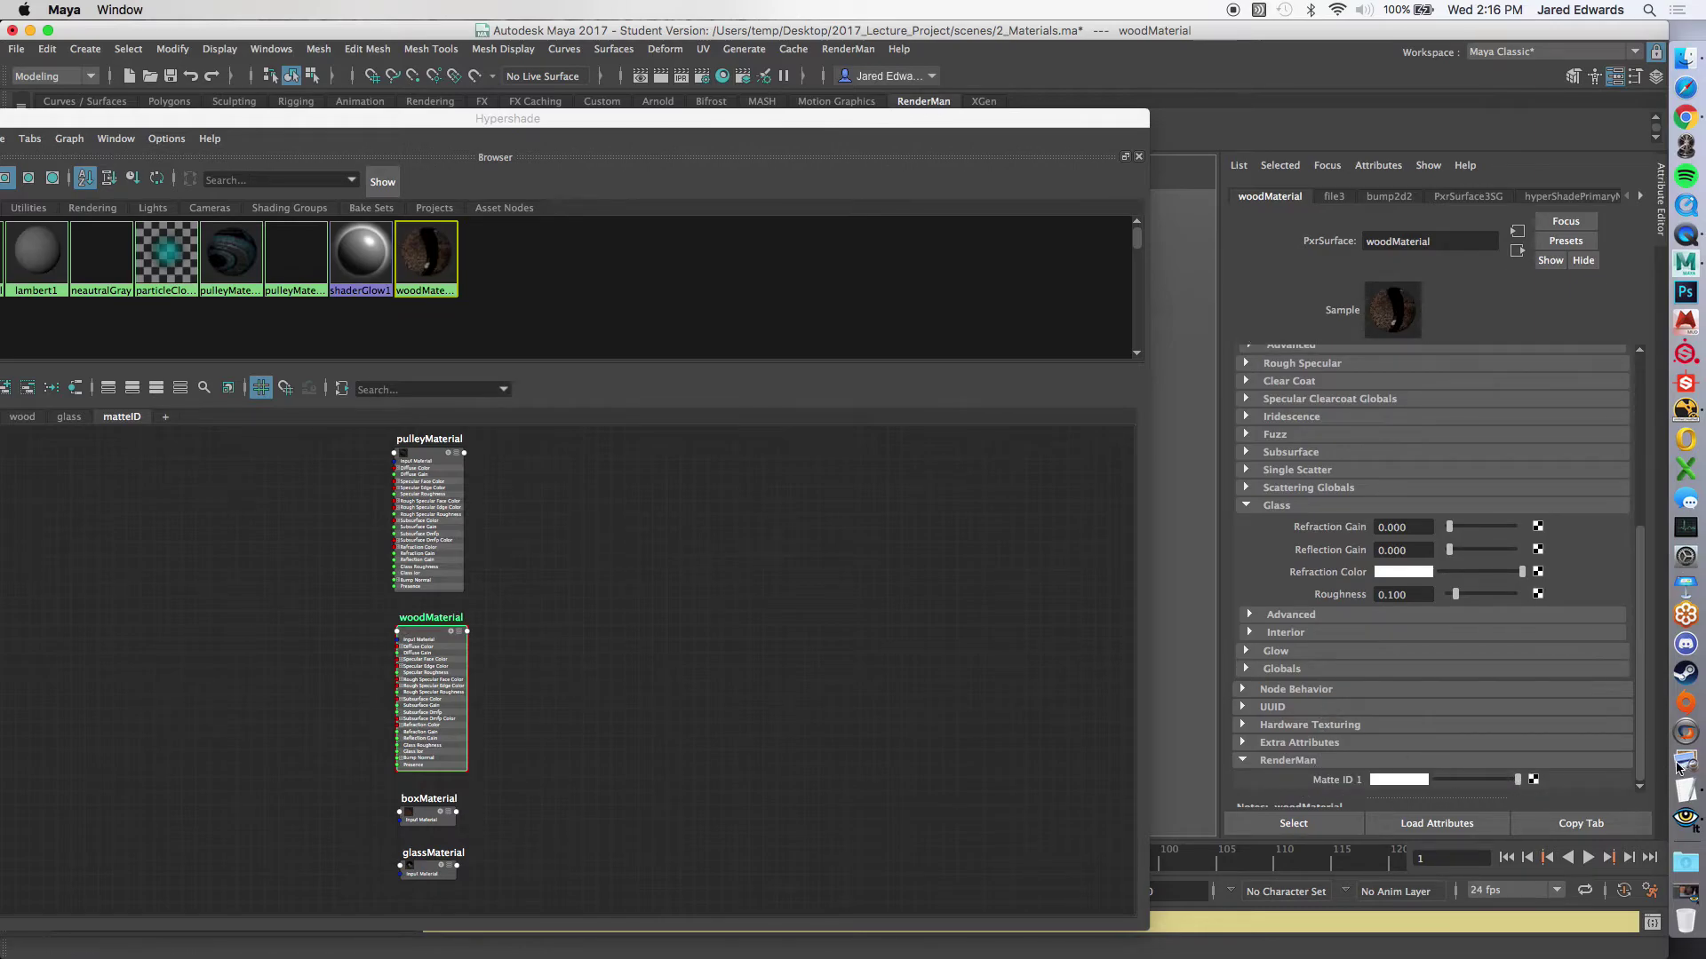
Step: Add the optional RenderMan attribute Matte ID 2 to boxMaterial and set its color to white
click(431, 815)
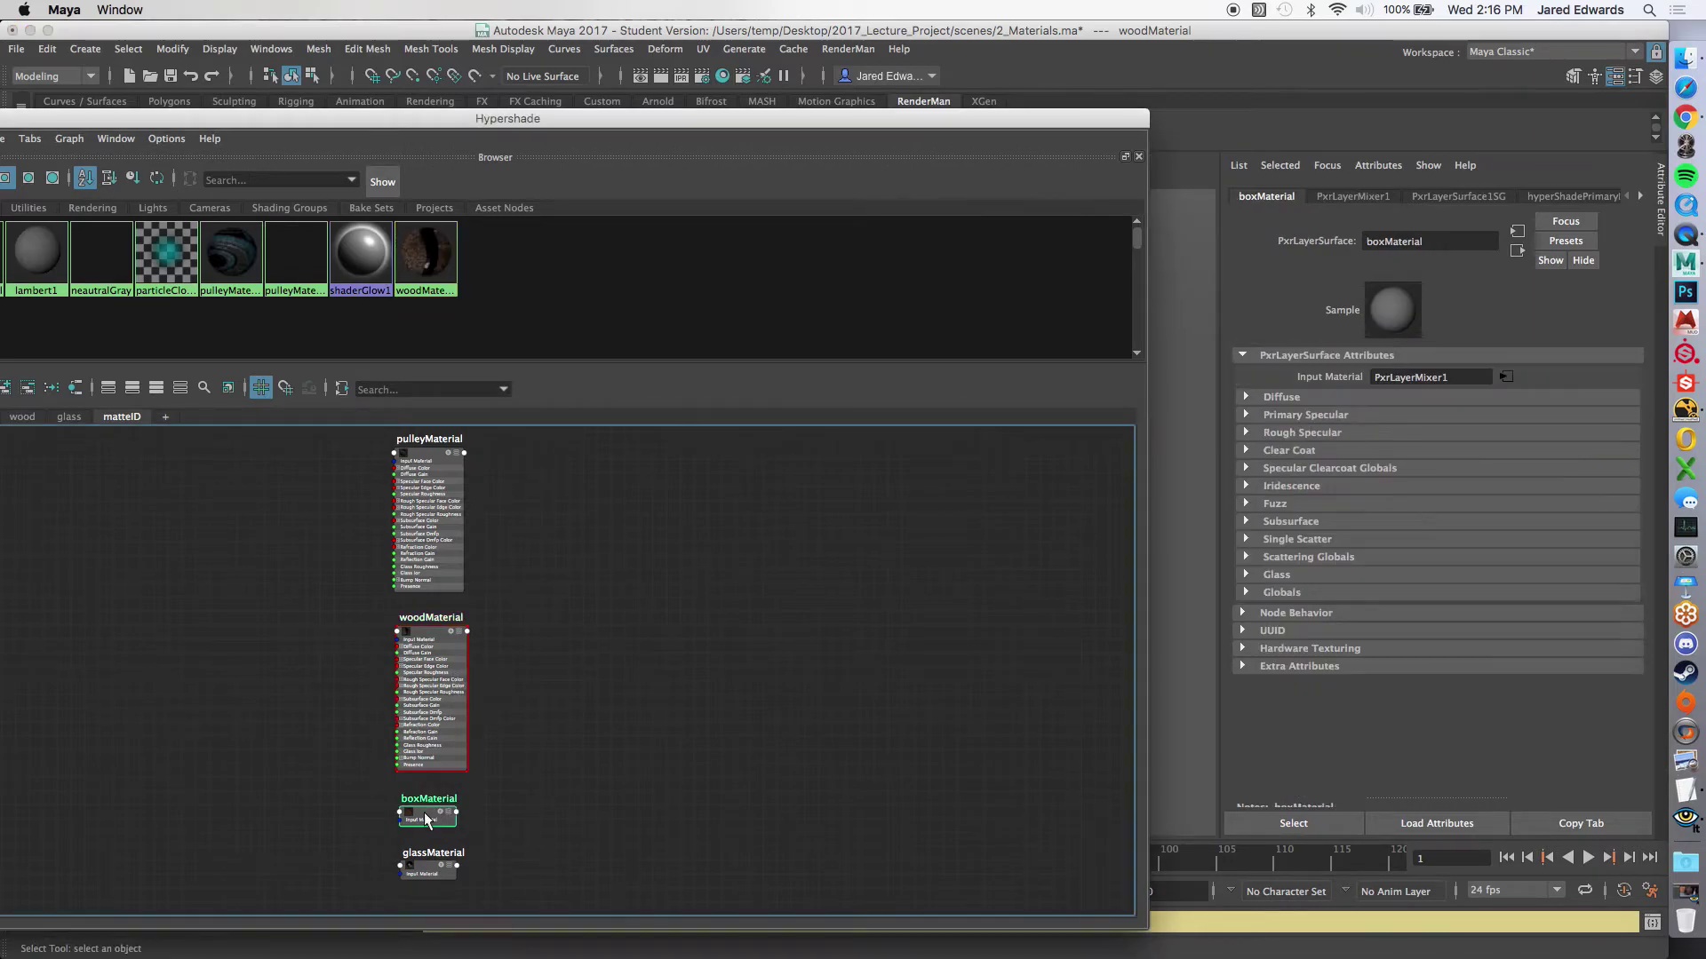
click(1376, 166)
mouse_move(1403, 240)
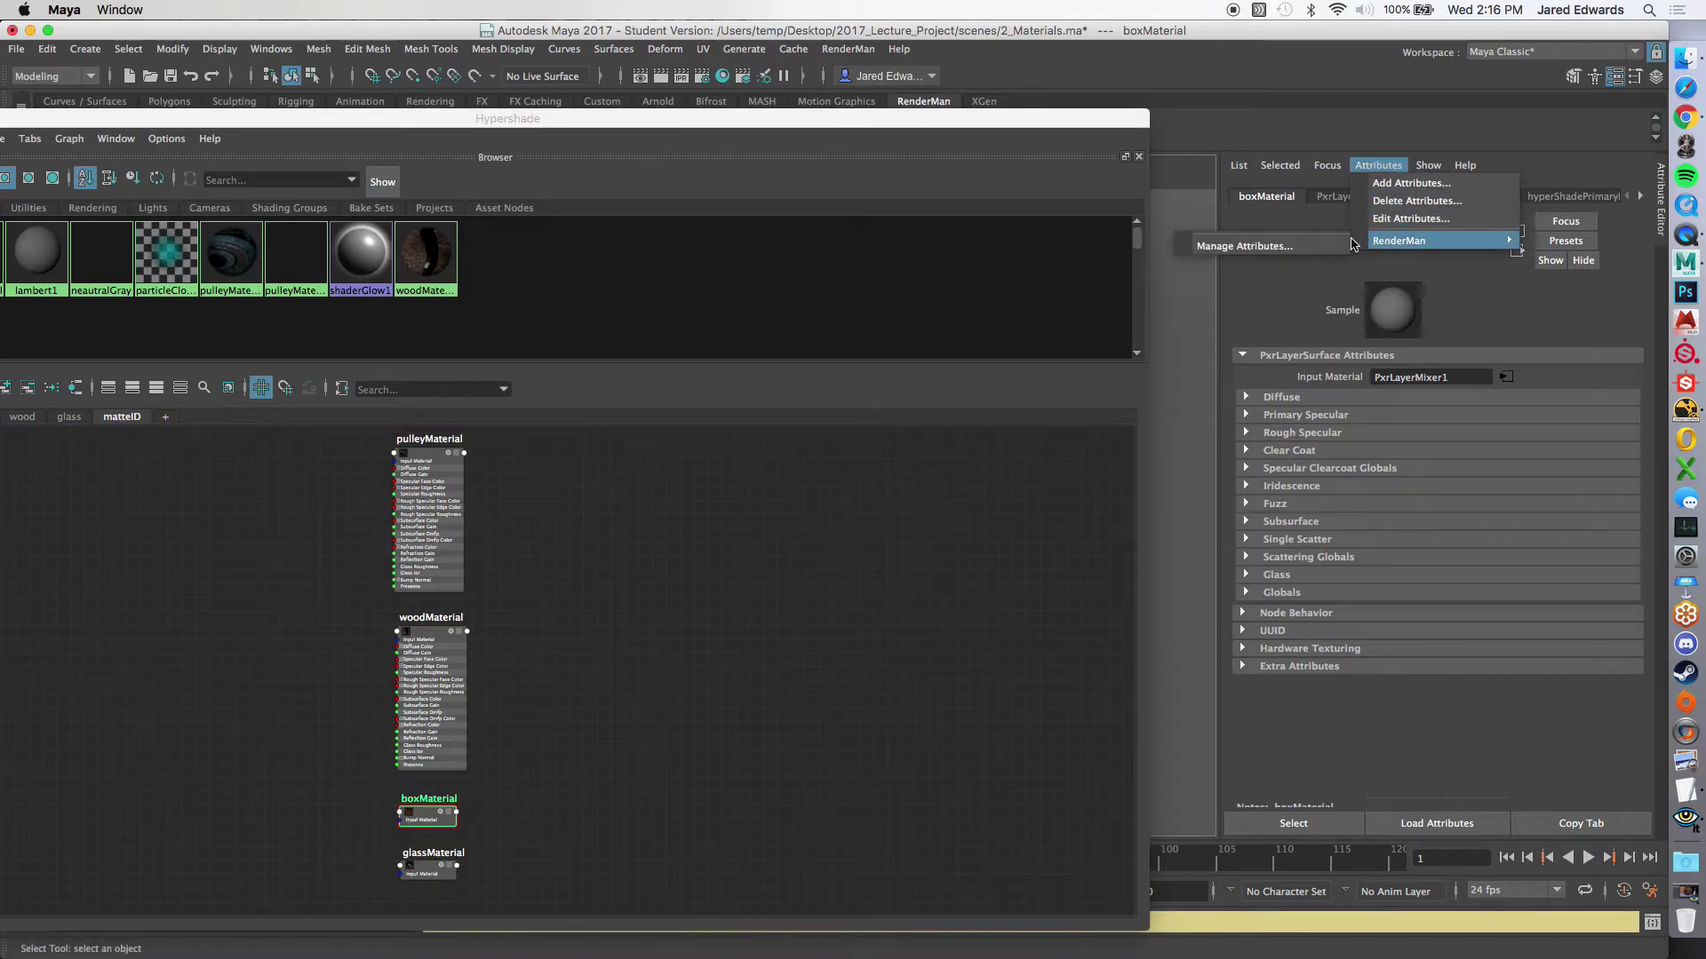
click(1255, 248)
scroll(495, 423, down, 10)
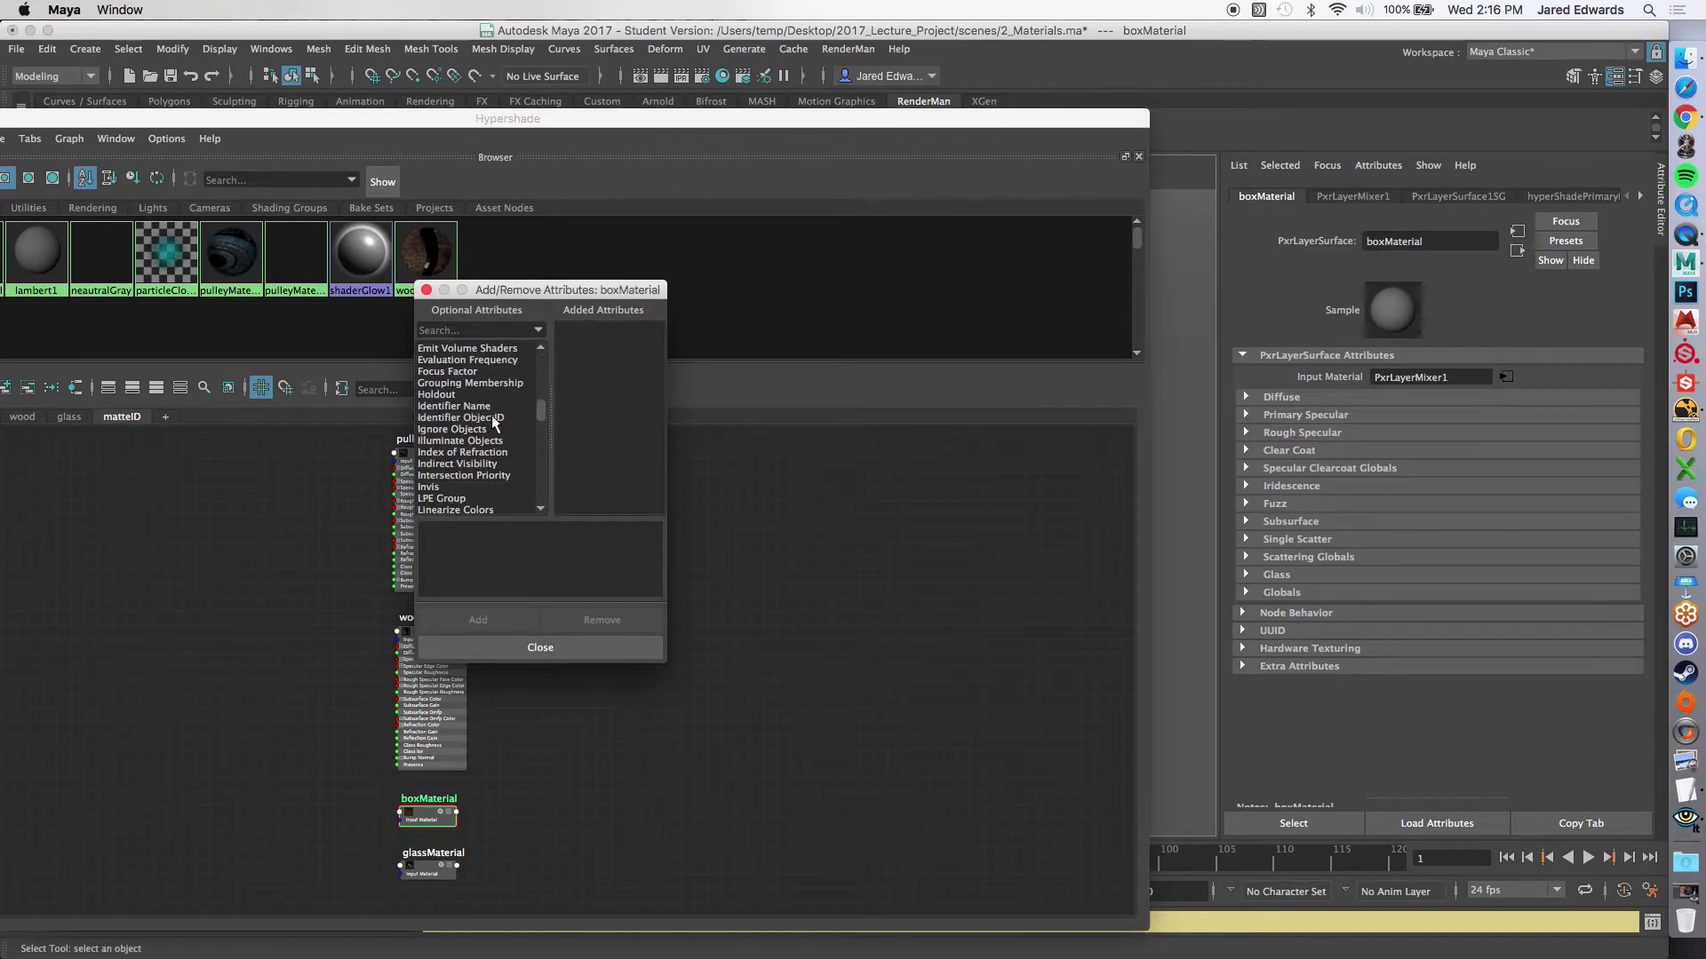
scroll(495, 423, down, 4)
click(457, 406)
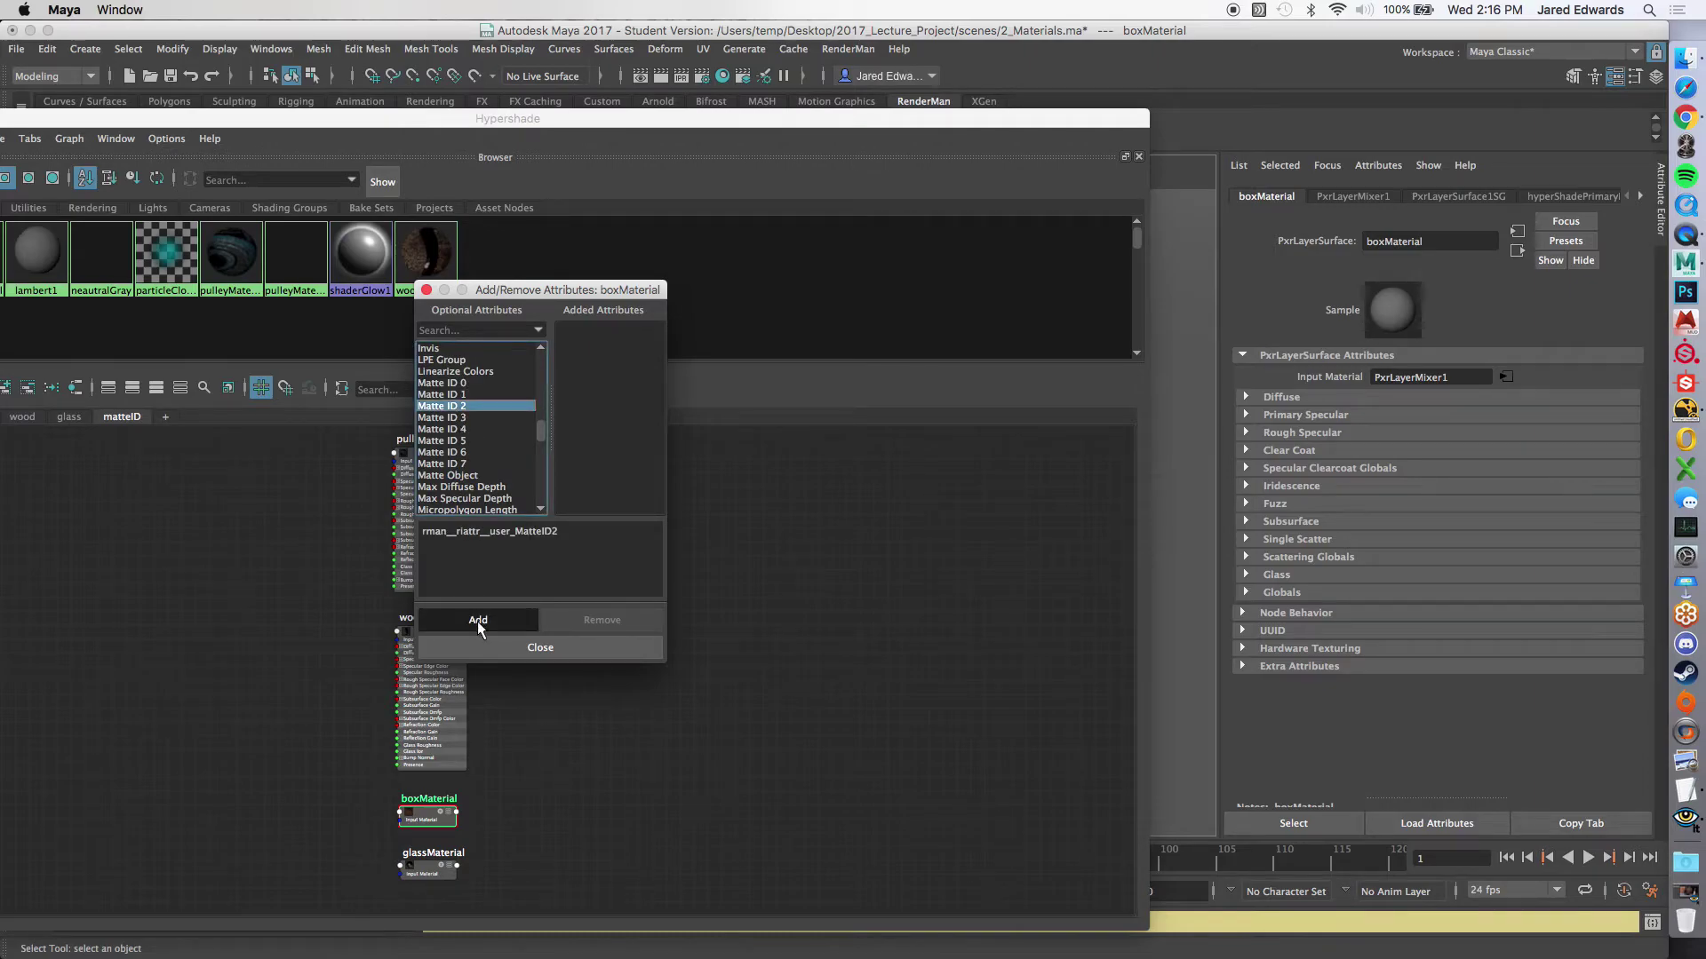
click(477, 621)
click(529, 650)
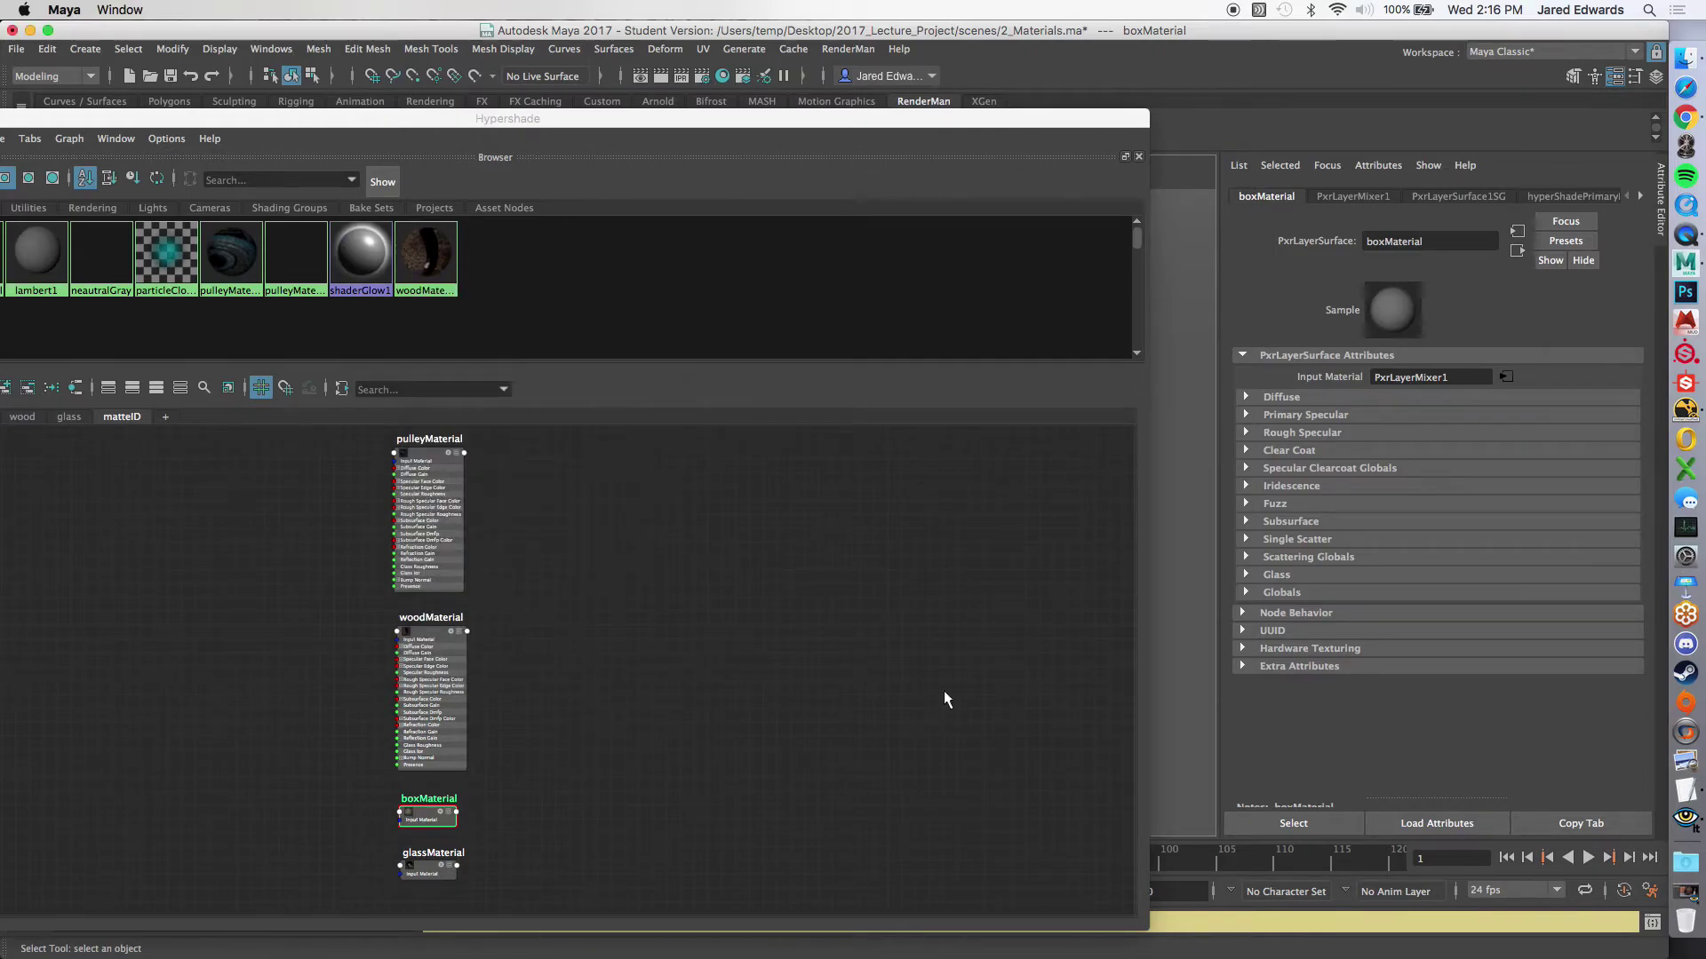
click(1305, 684)
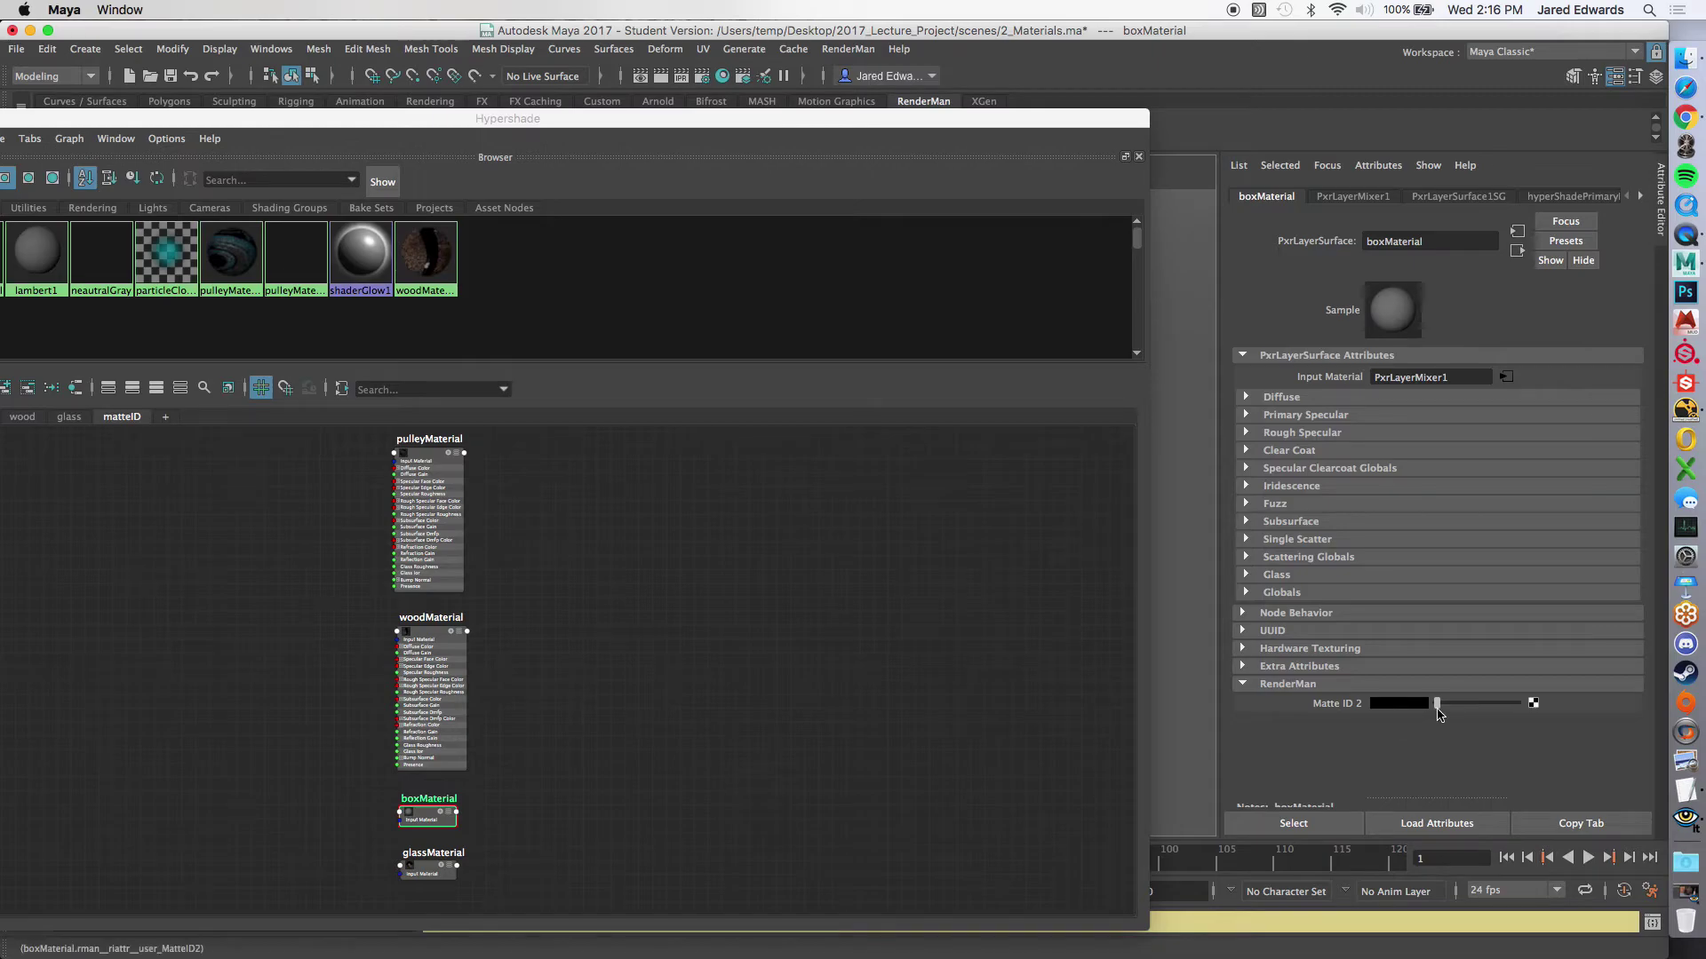
drag(1438, 707, 1537, 702)
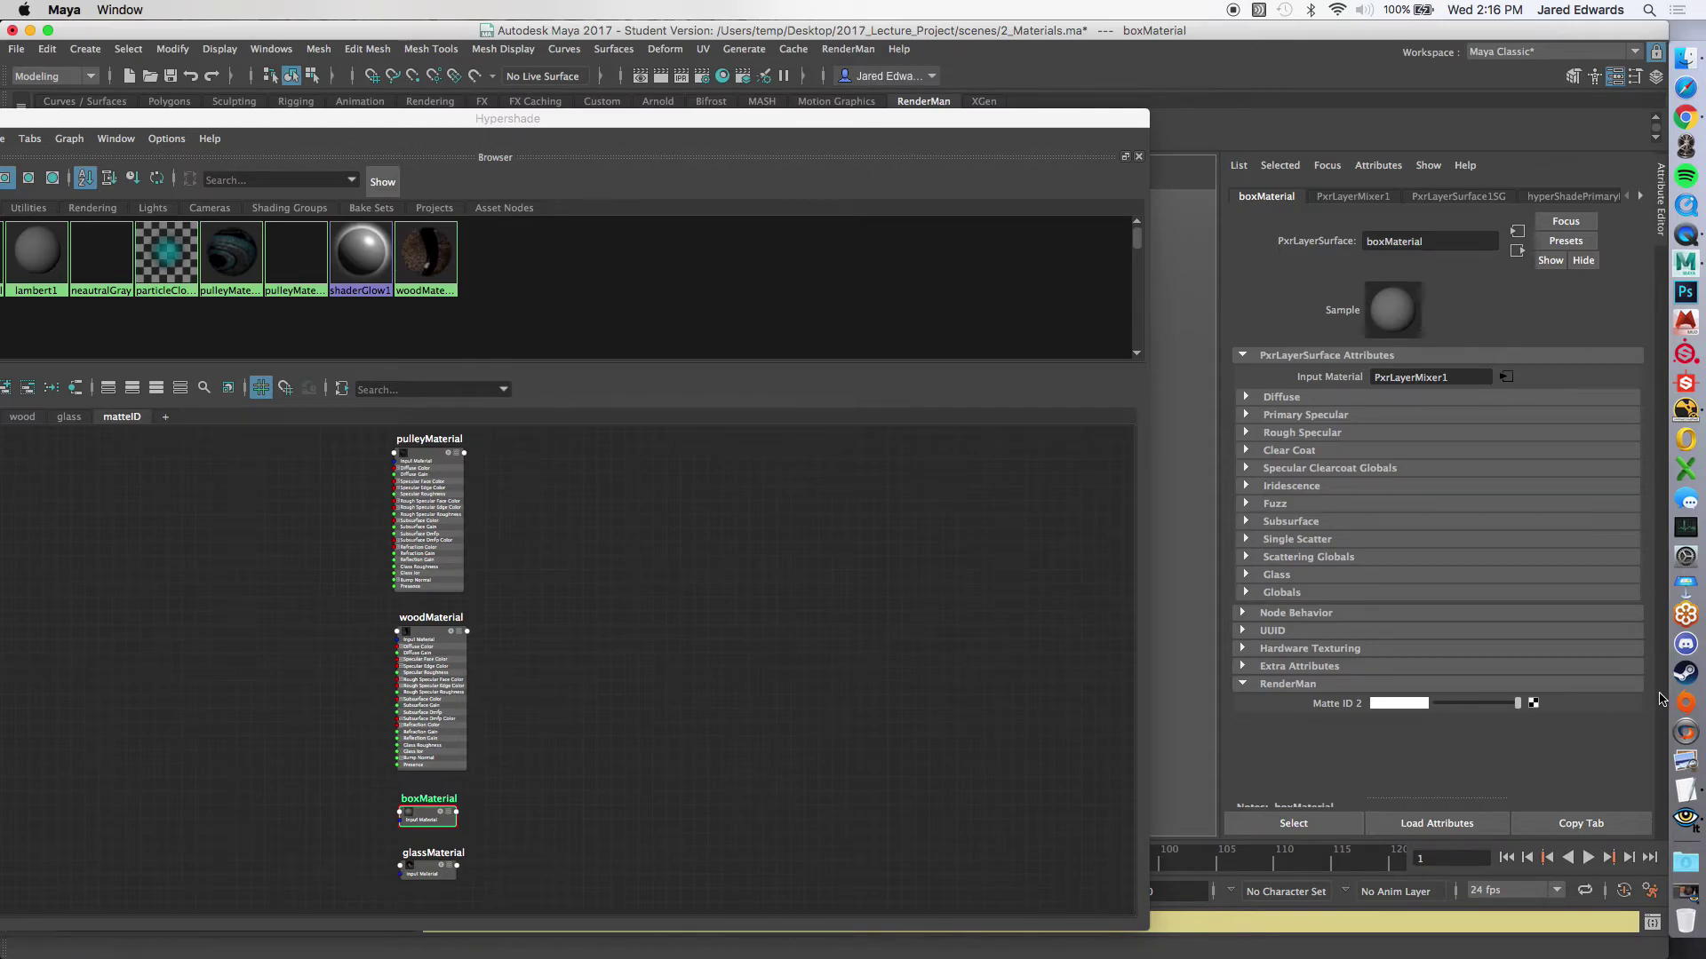
Step: Add the optional RenderMan attribute Matte ID 3 to glassMaterial and set its color to white
click(429, 882)
click(1378, 166)
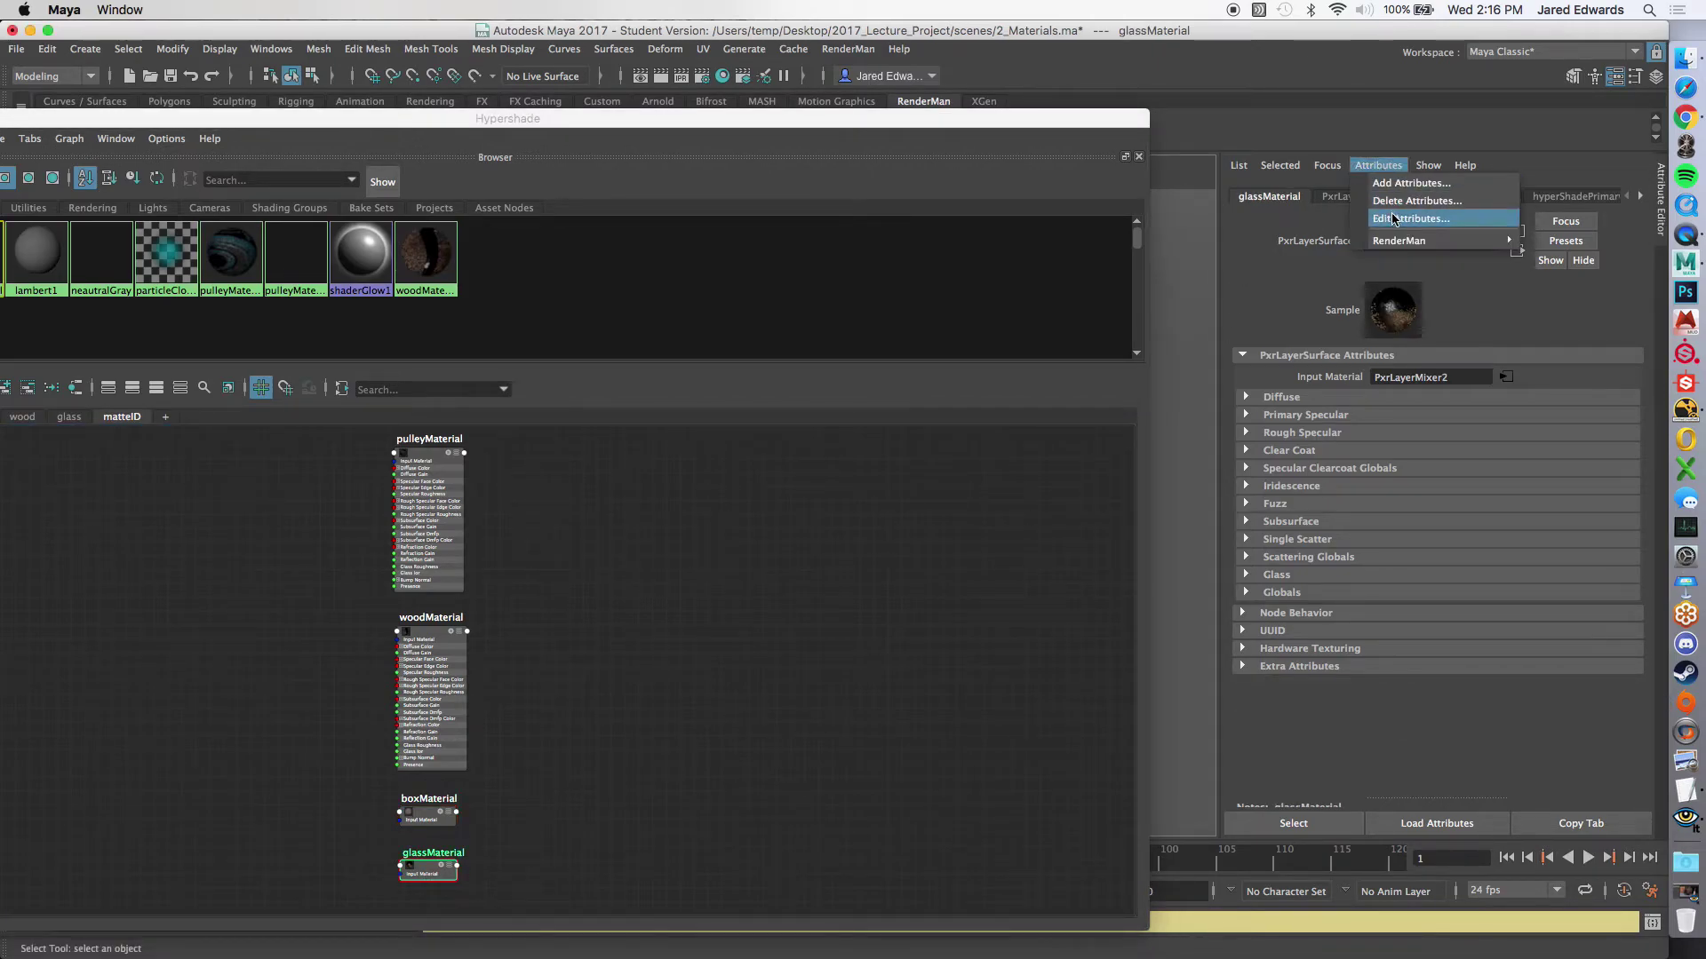
mouse_move(1412, 241)
click(1279, 248)
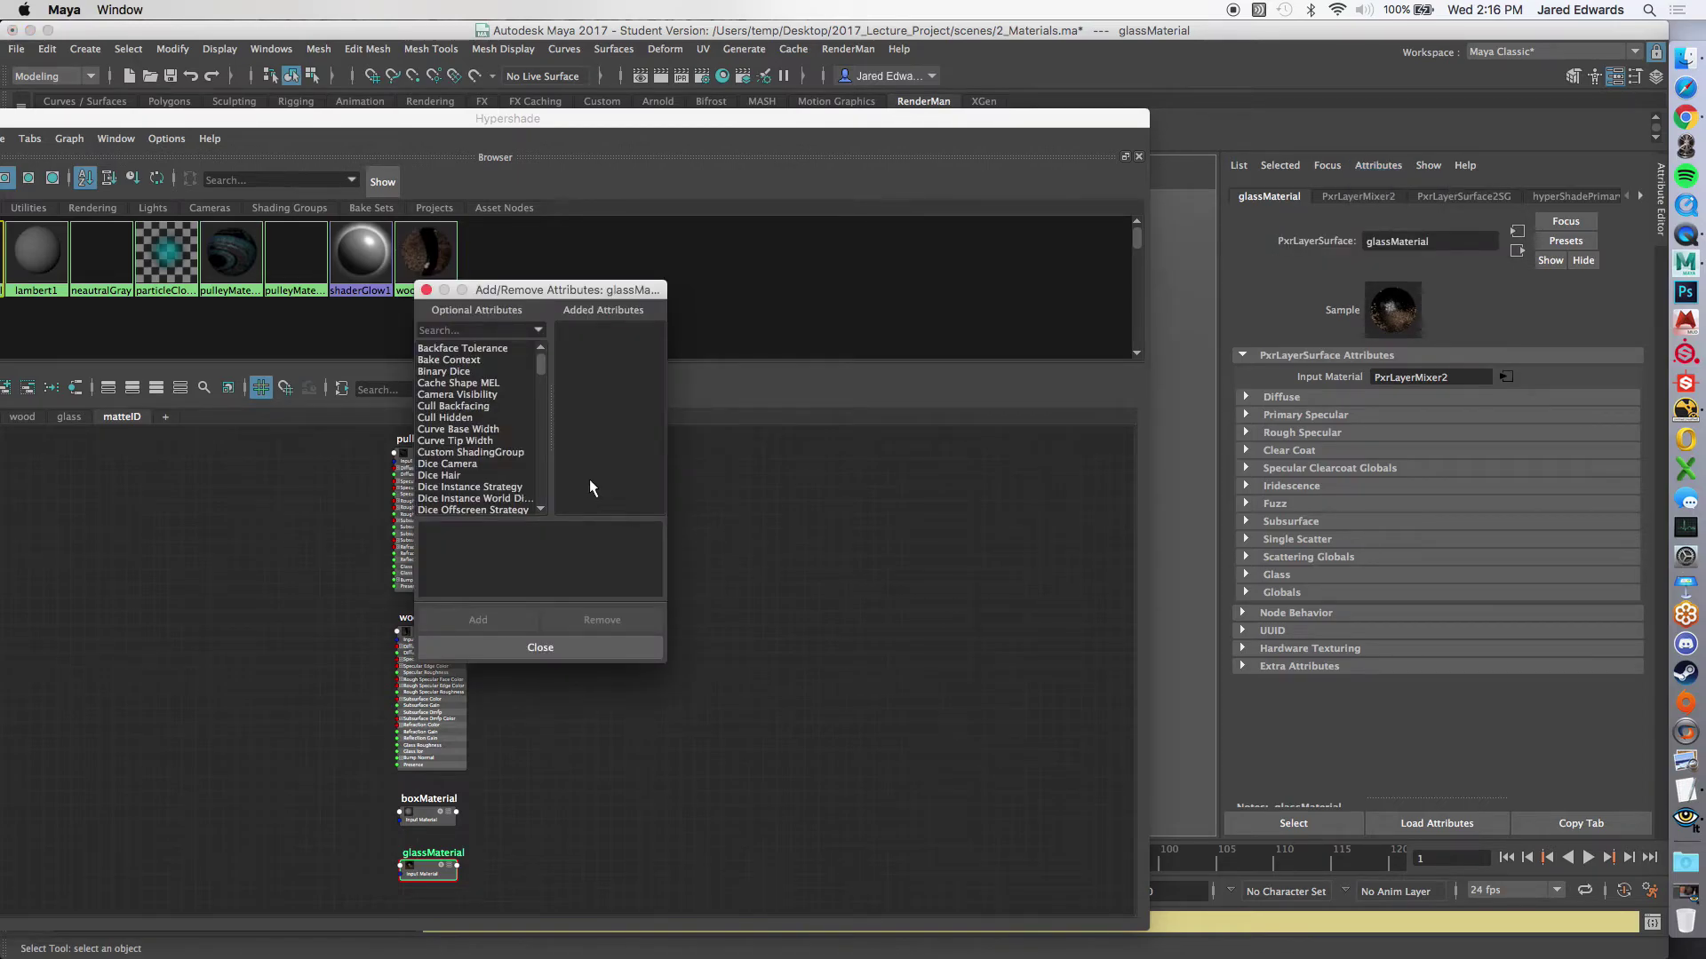
scroll(470, 447, down, 15)
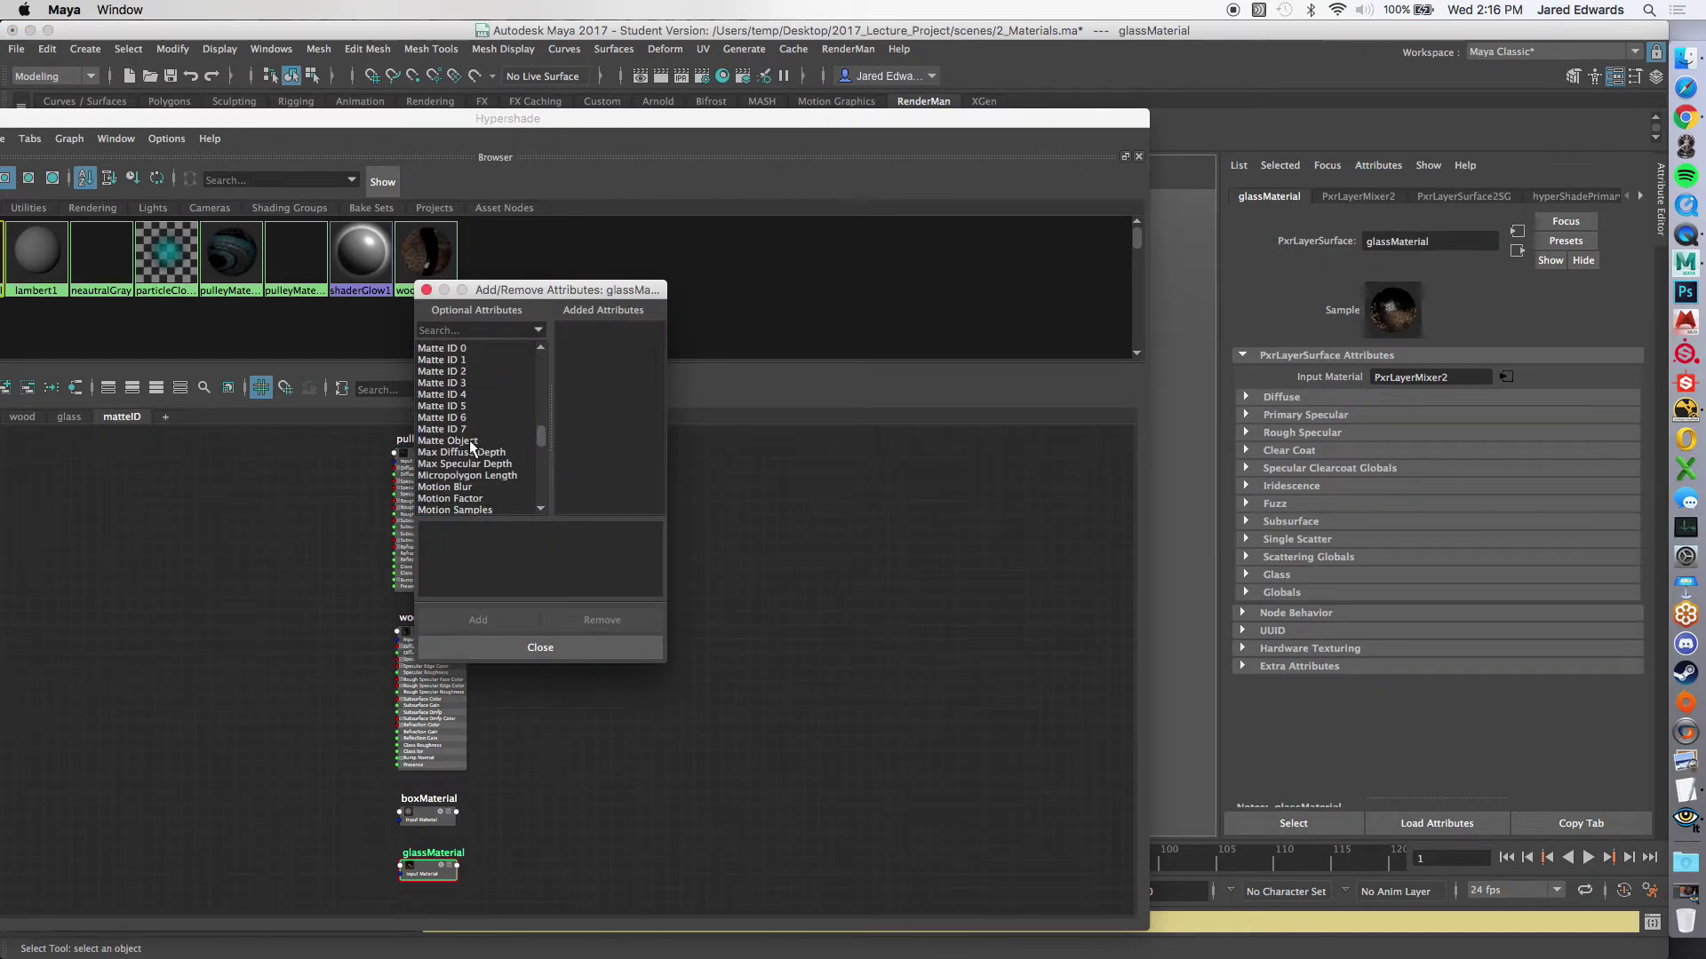
click(458, 383)
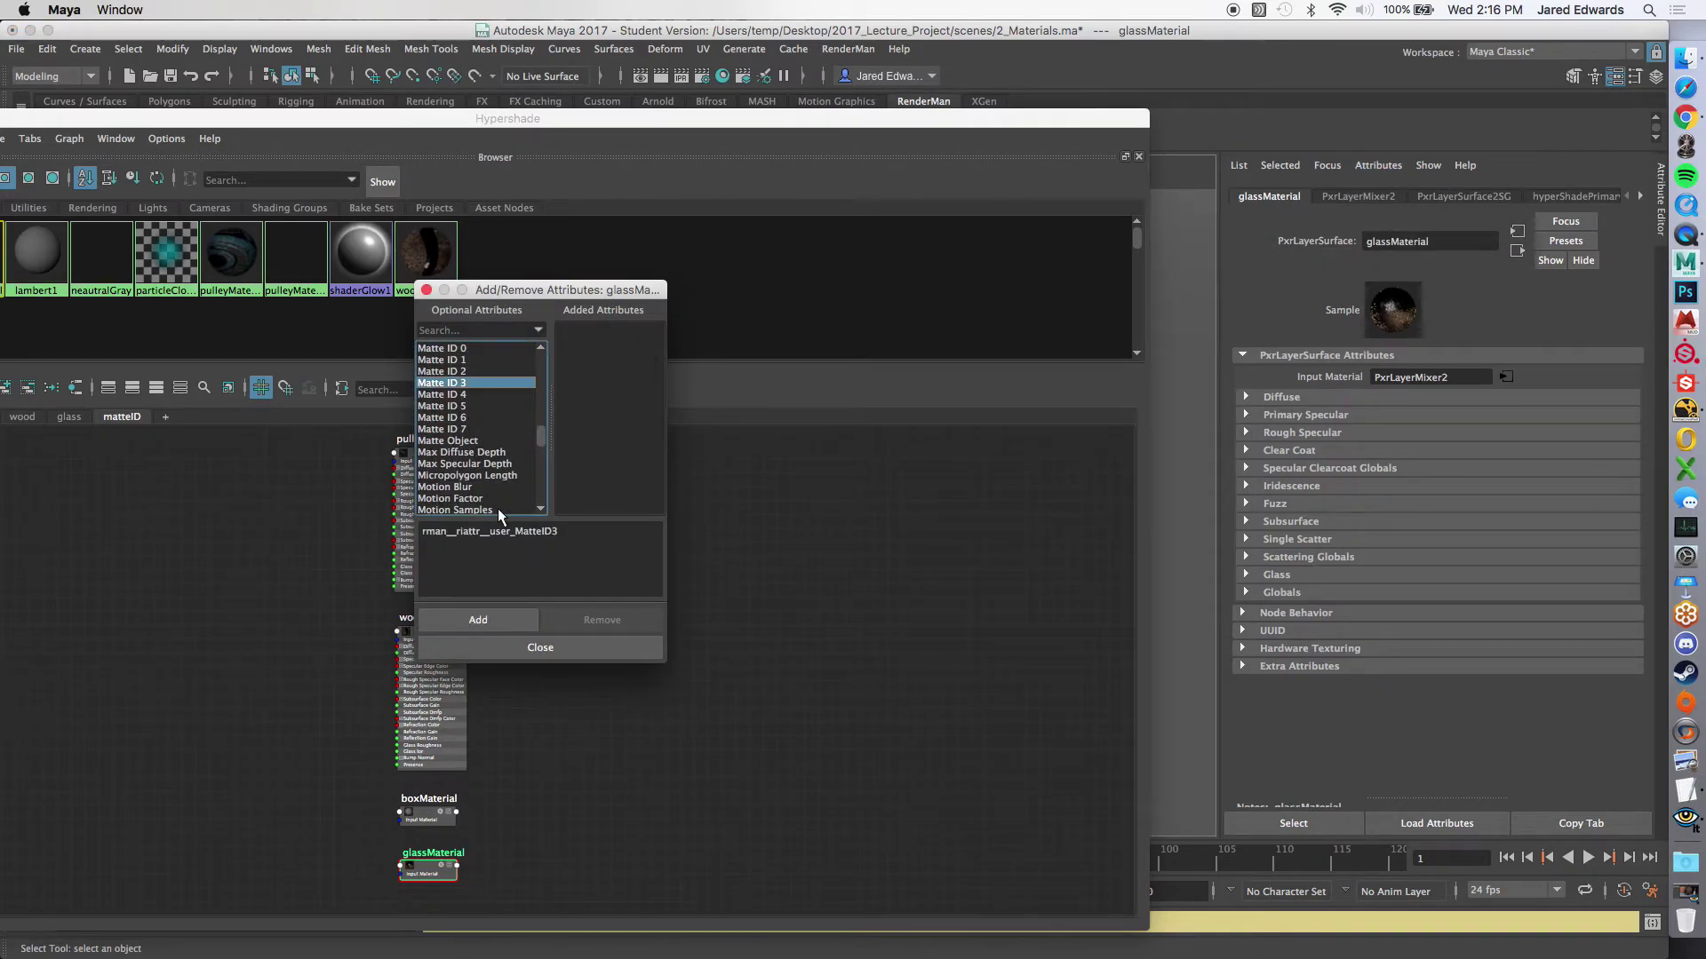
click(488, 619)
click(538, 647)
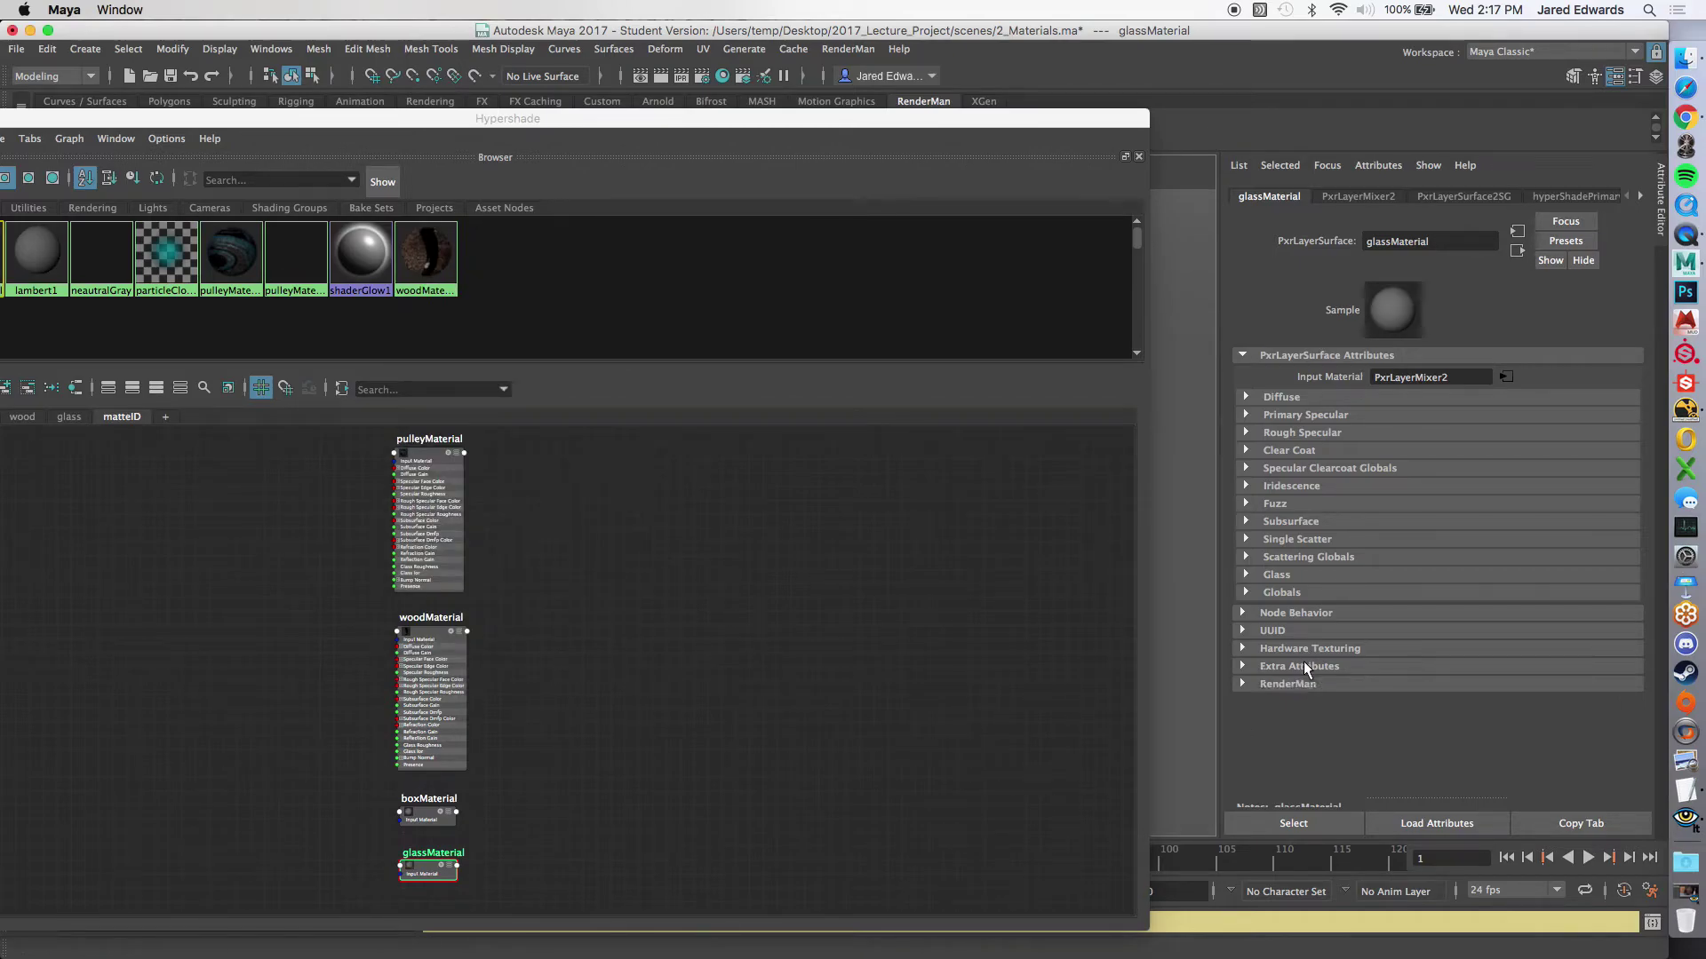
click(1303, 682)
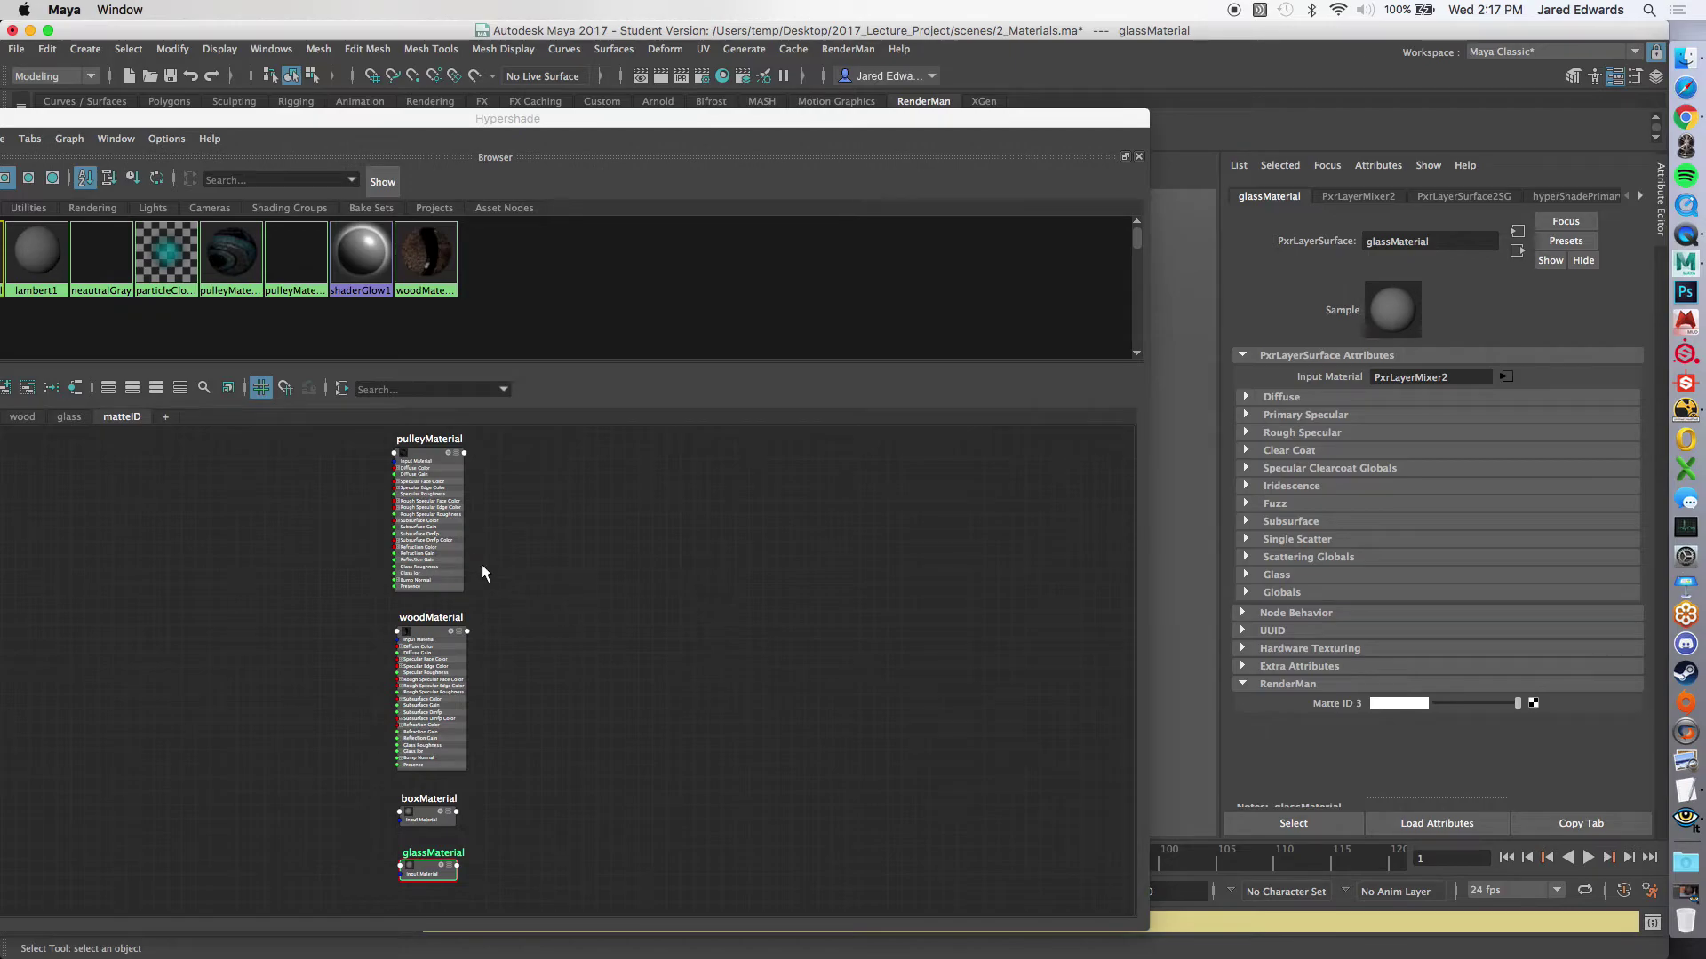
Step: Check the RenderMan Matte ID attributes of pulleyMaterial and woodMaterial in the matteID graph
scroll(475, 556, up, 2)
click(515, 603)
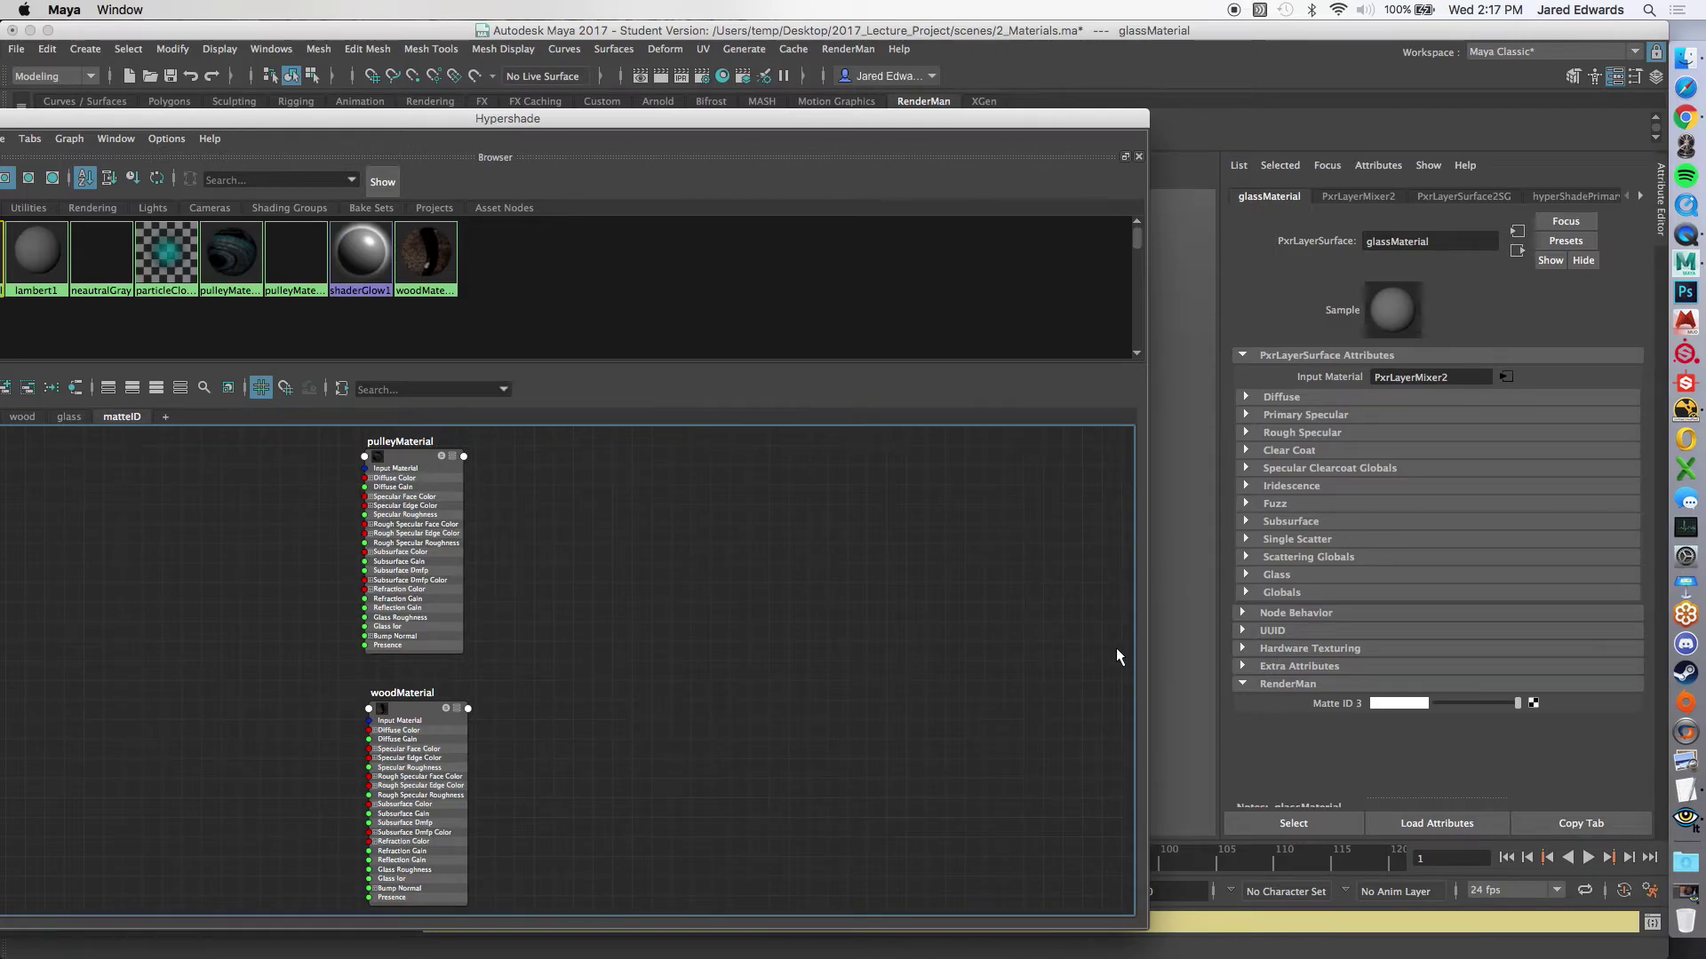
click(417, 466)
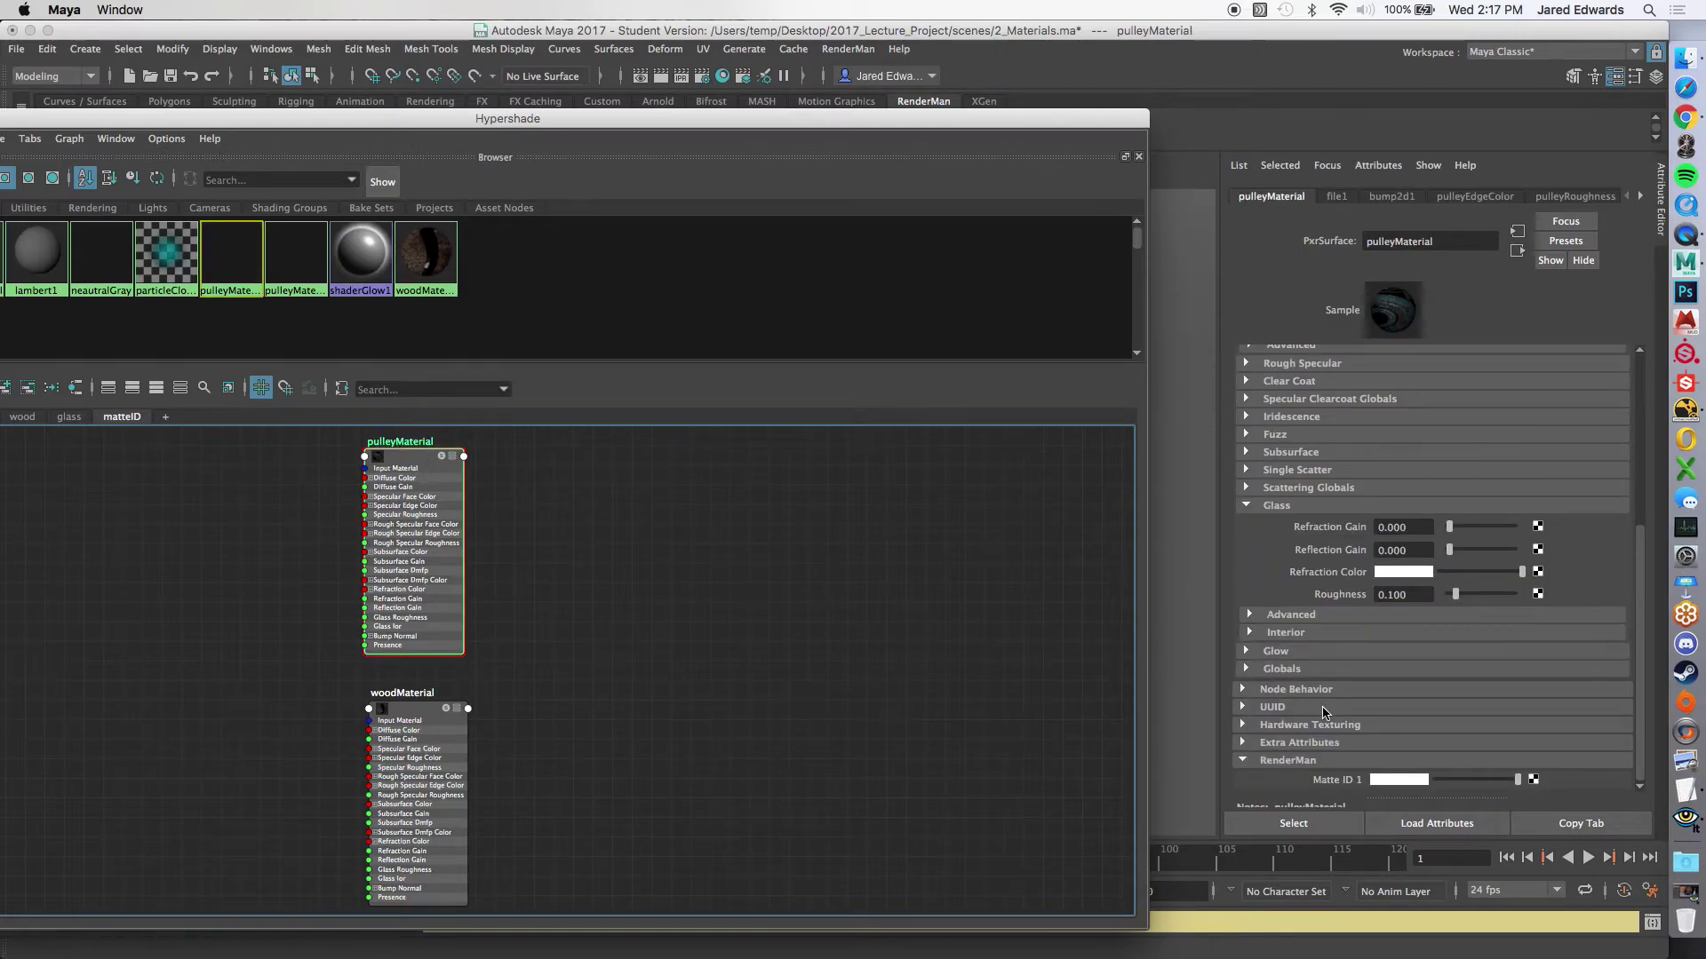
click(425, 729)
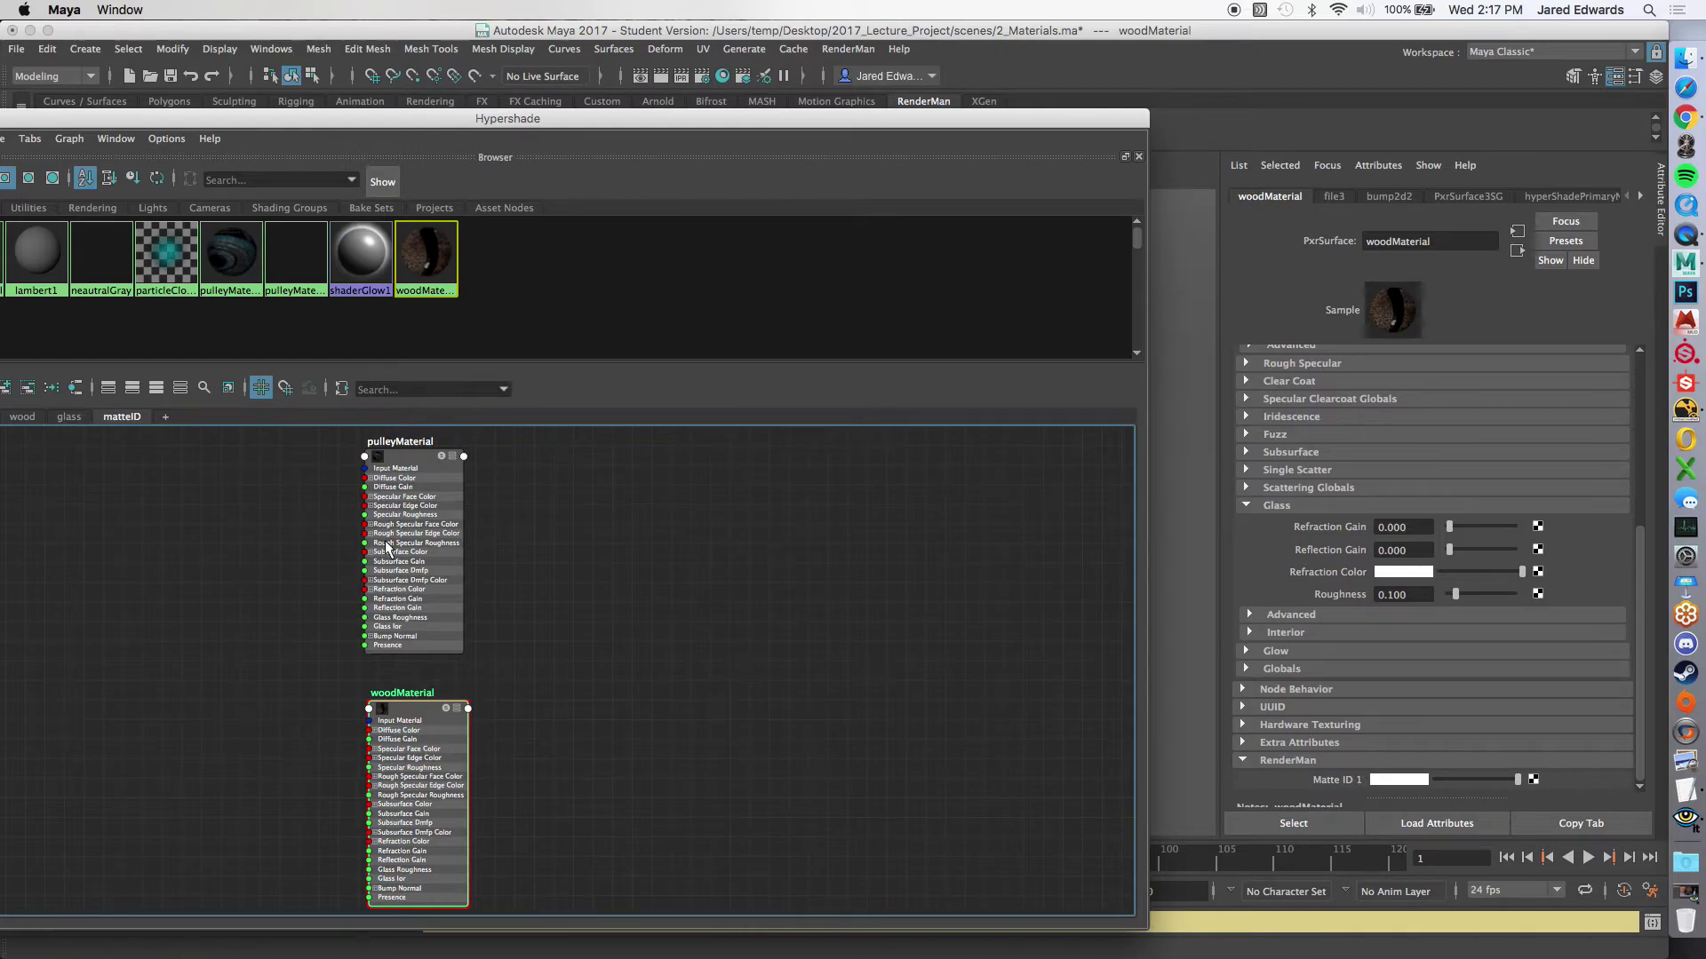
scroll(437, 842, down, 3)
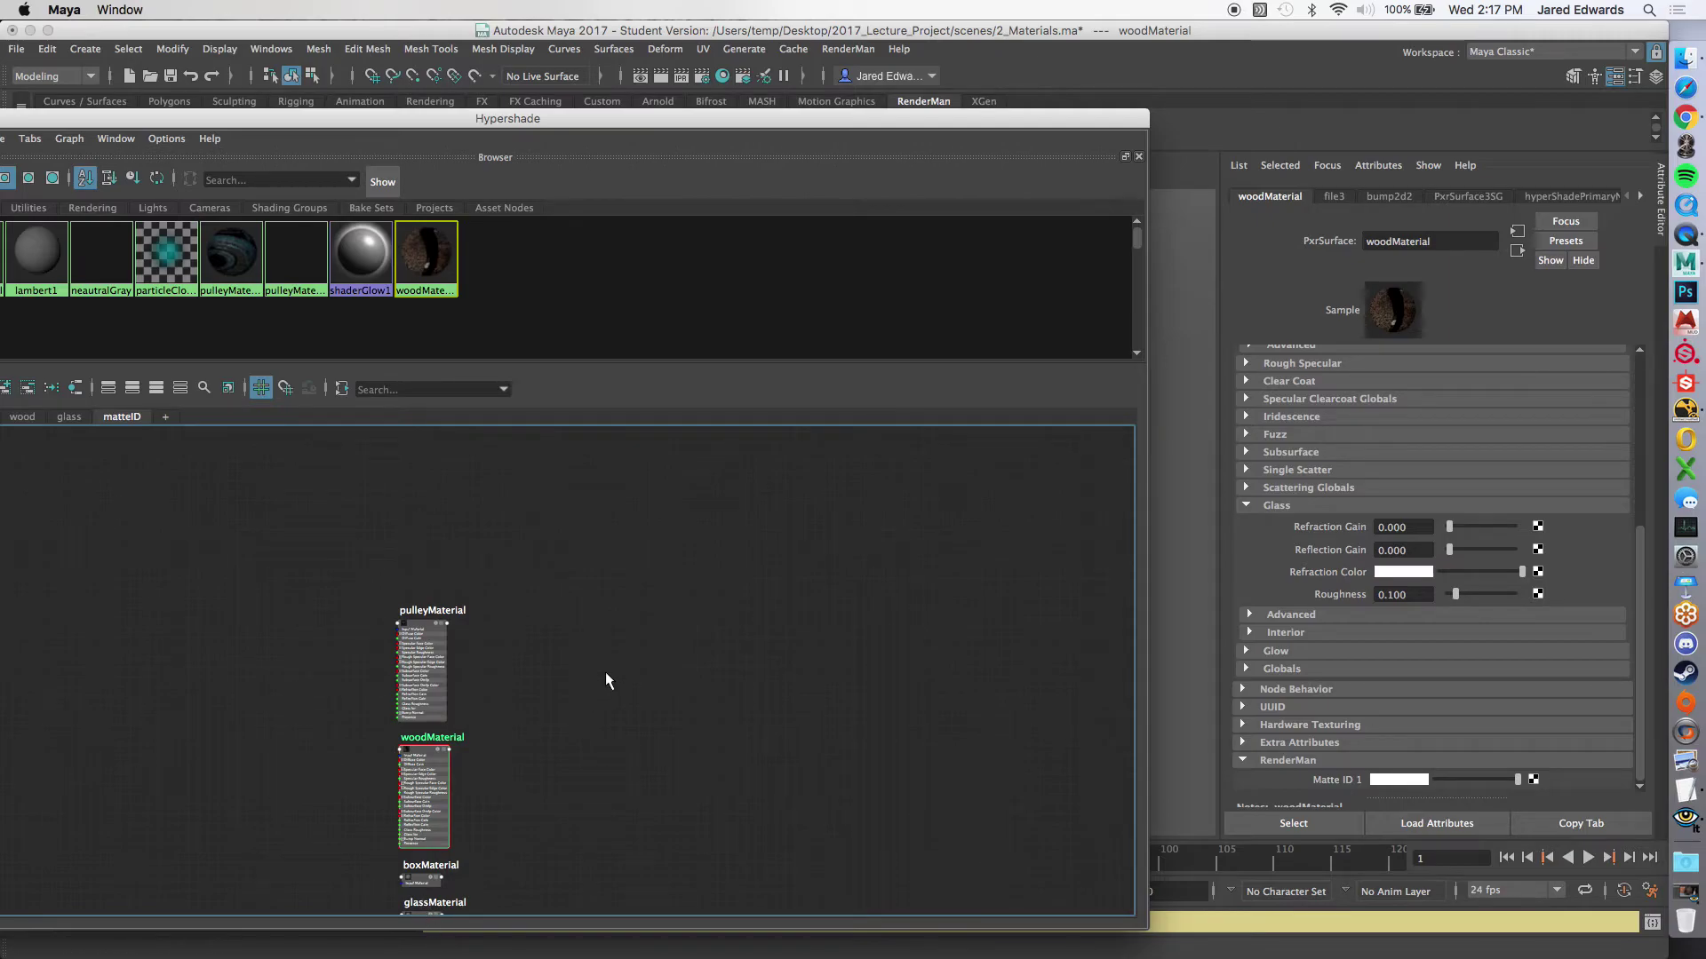
scroll(537, 716, down, 3)
alt+middle_drag(537, 716, 798, 543)
scroll(690, 558, up, 5)
scroll(797, 543, down, 2)
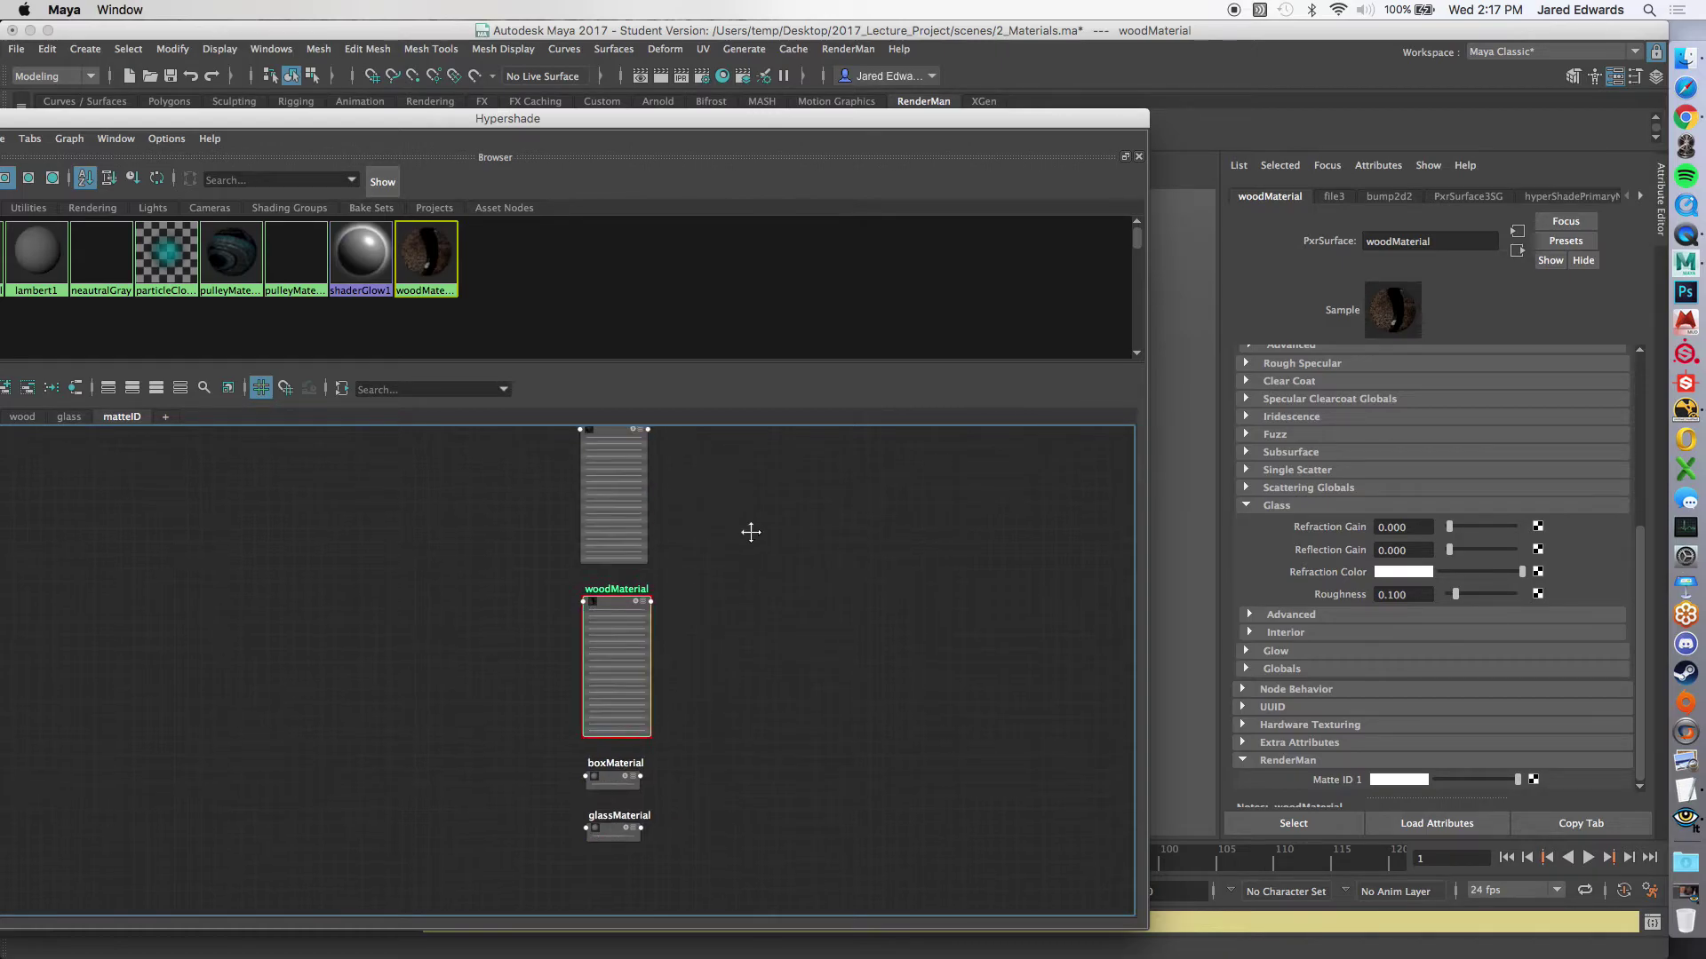
alt+middle_drag(753, 537, 774, 566)
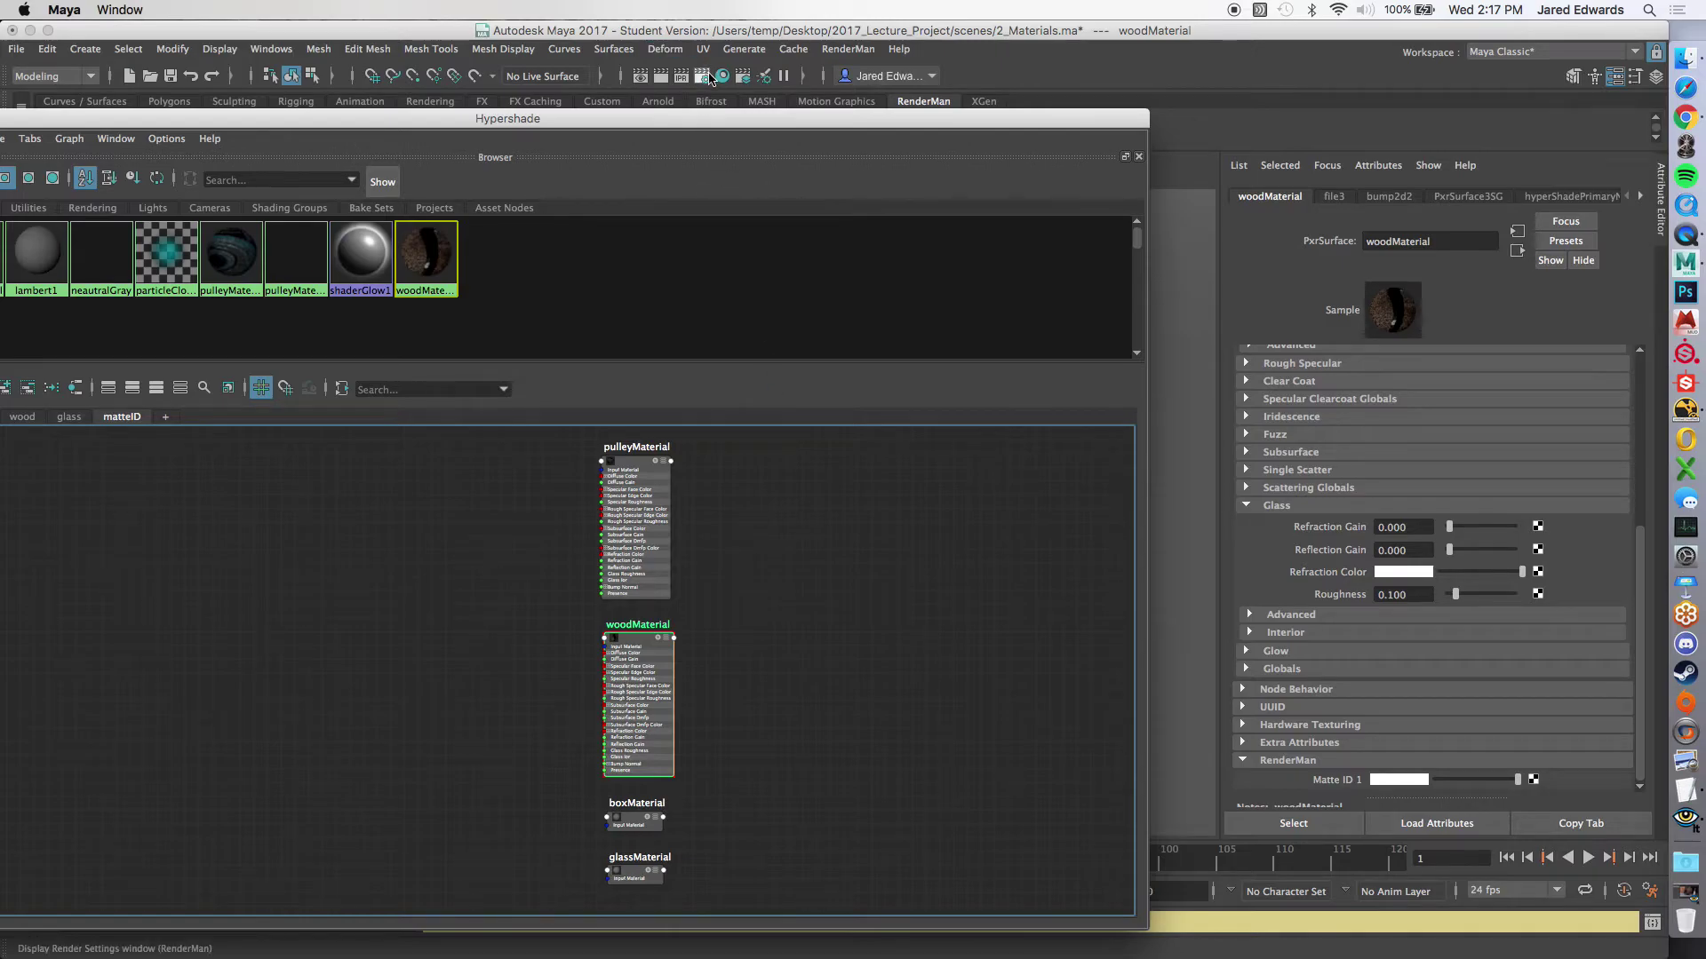
Step: Review the Matte ID output of the Final Defaults pass in the render settings, close them and bring the Hypershade back into view
click(711, 78)
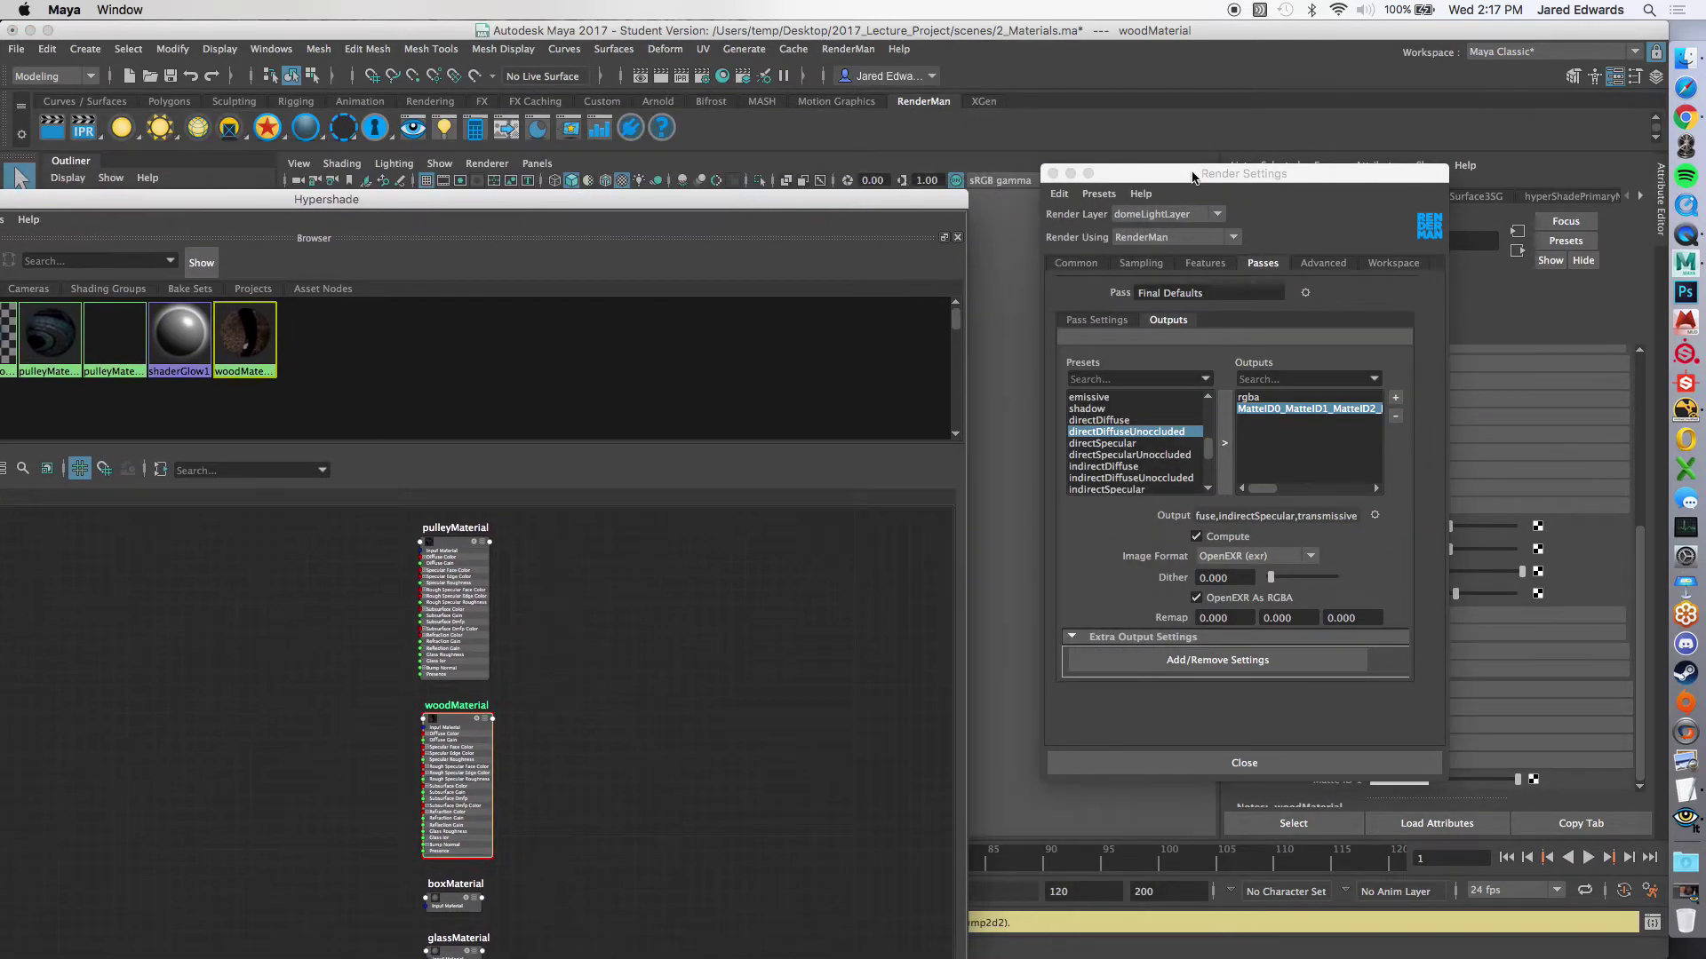
drag(1193, 177, 884, 167)
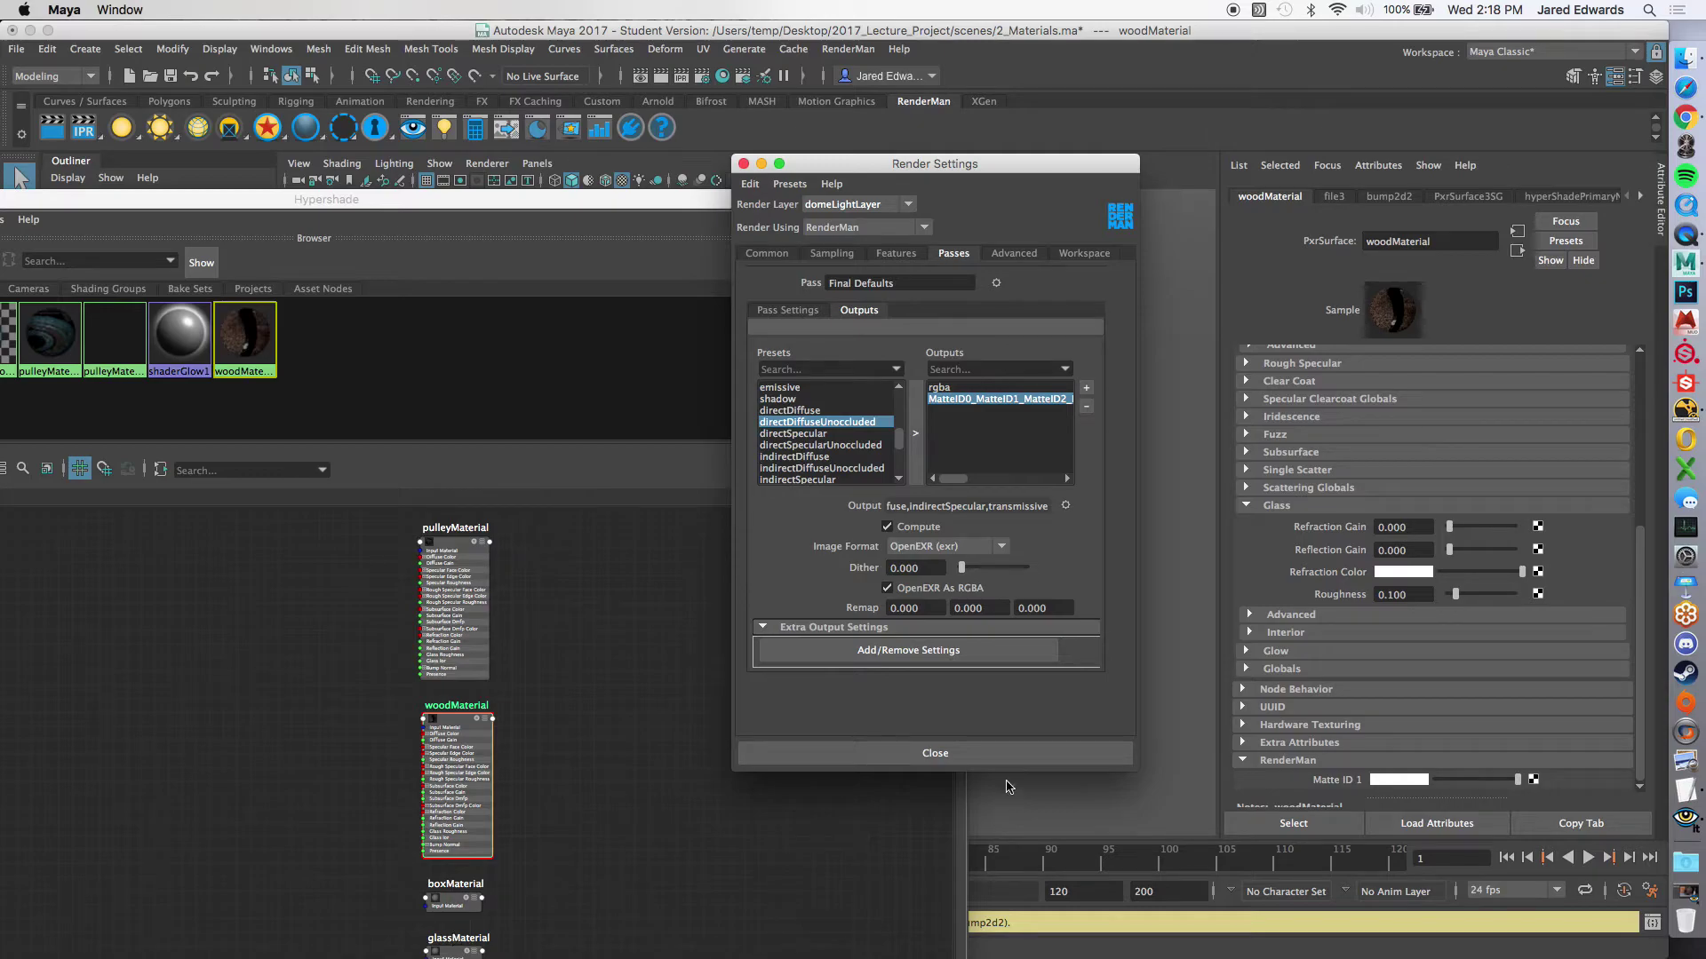
click(935, 753)
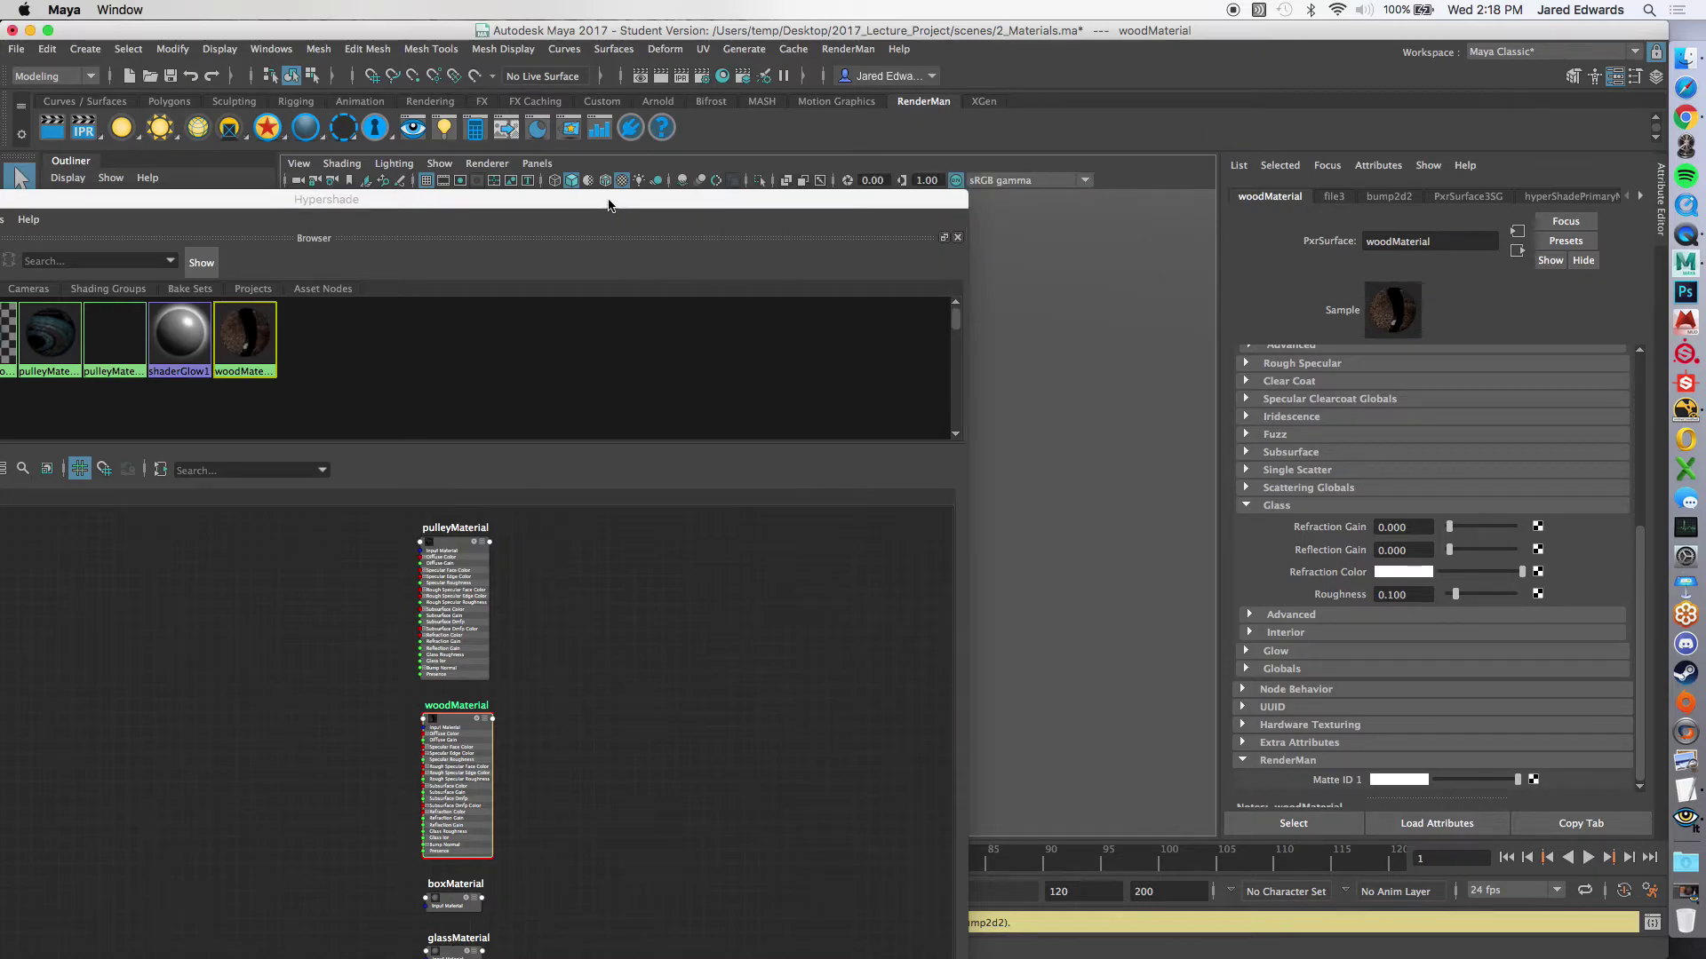
drag(604, 201, 854, 126)
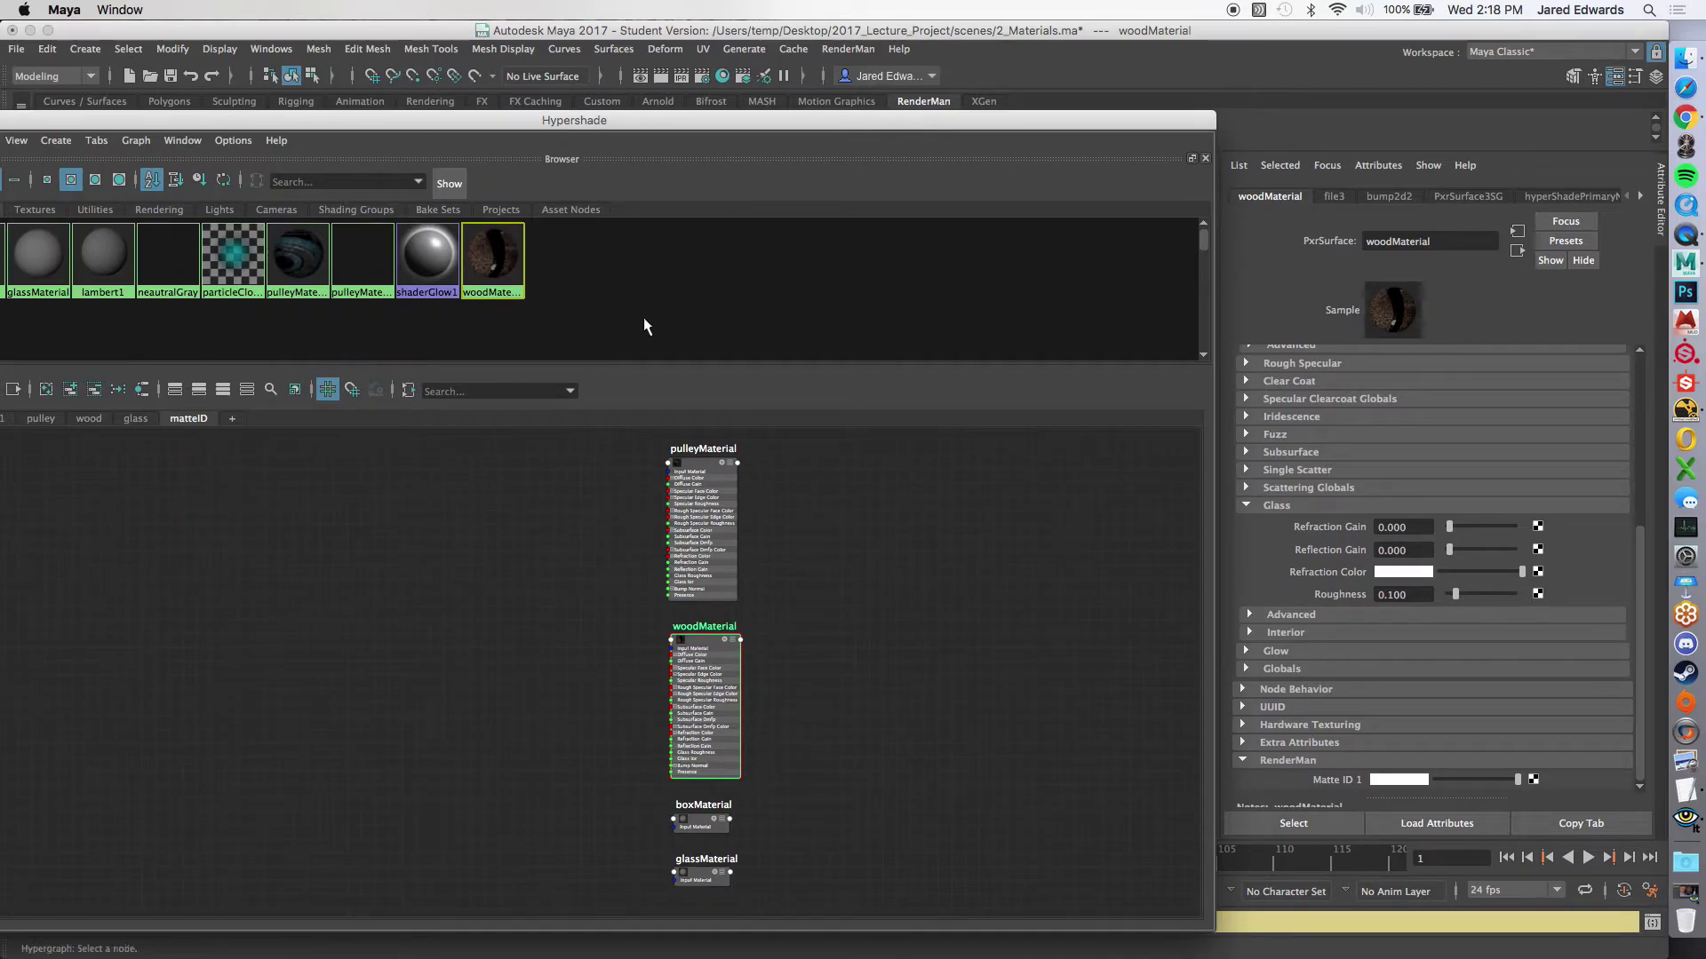
Step: Look for PxrMatteID among the RenderMan pattern nodes in the node creation window and close that window
click(494, 509)
alt+middle_drag(468, 541, 546, 525)
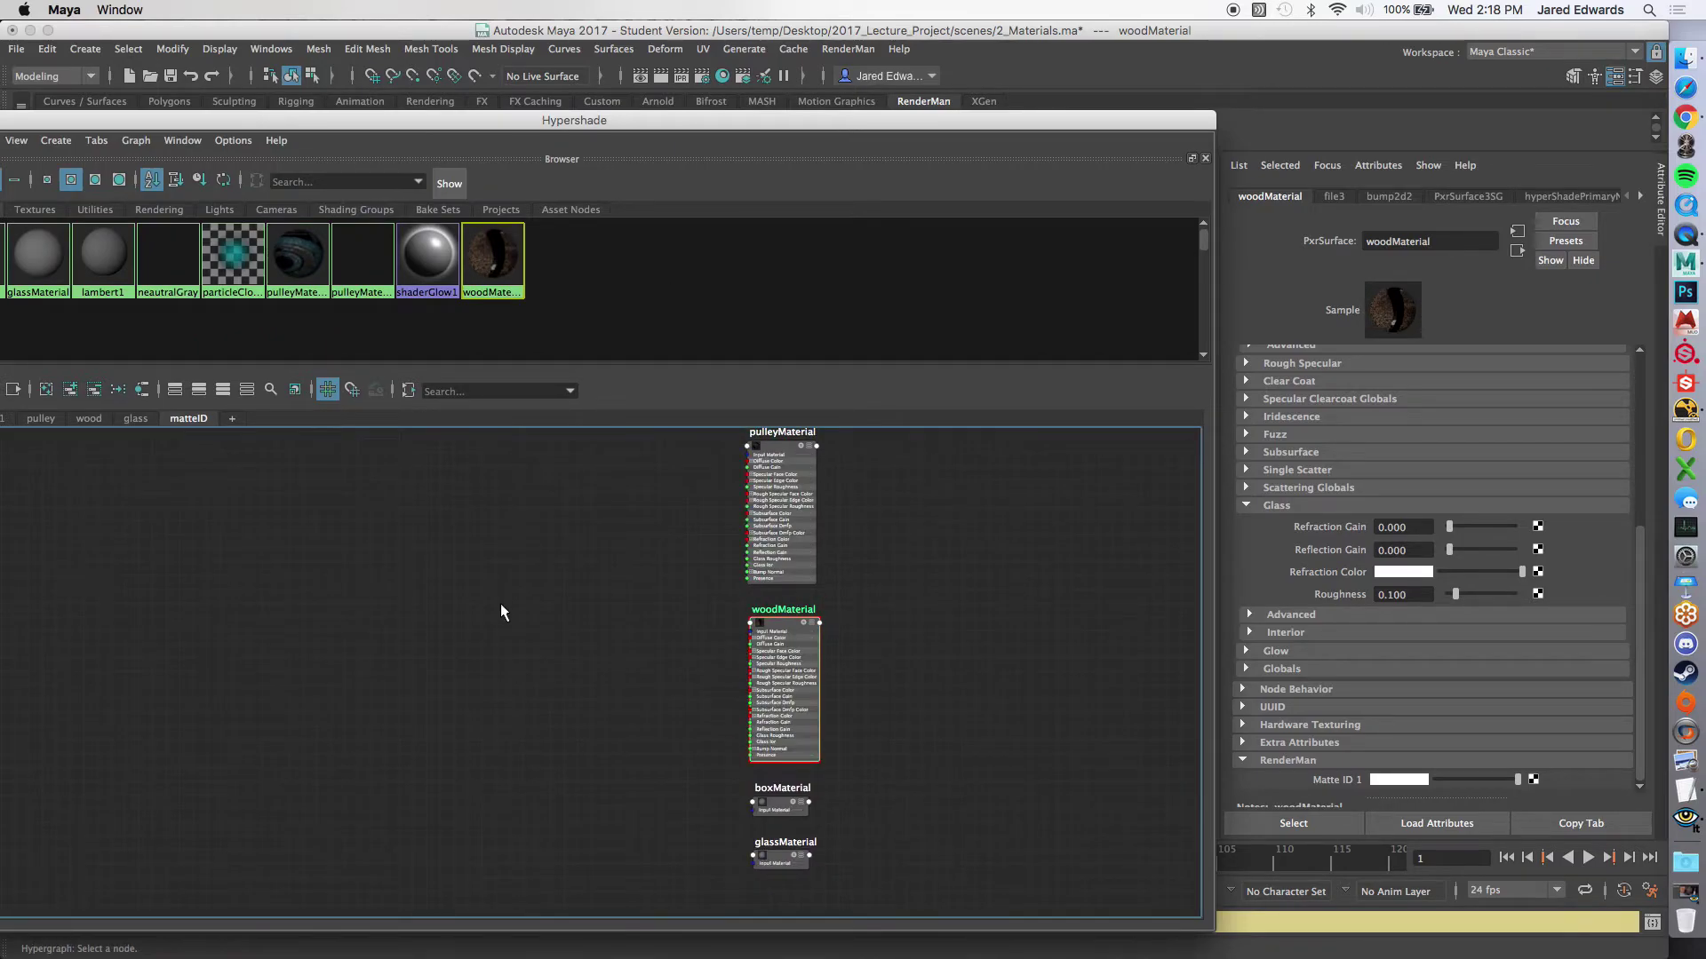
right_drag(457, 607, 469, 552)
drag(433, 170, 463, 379)
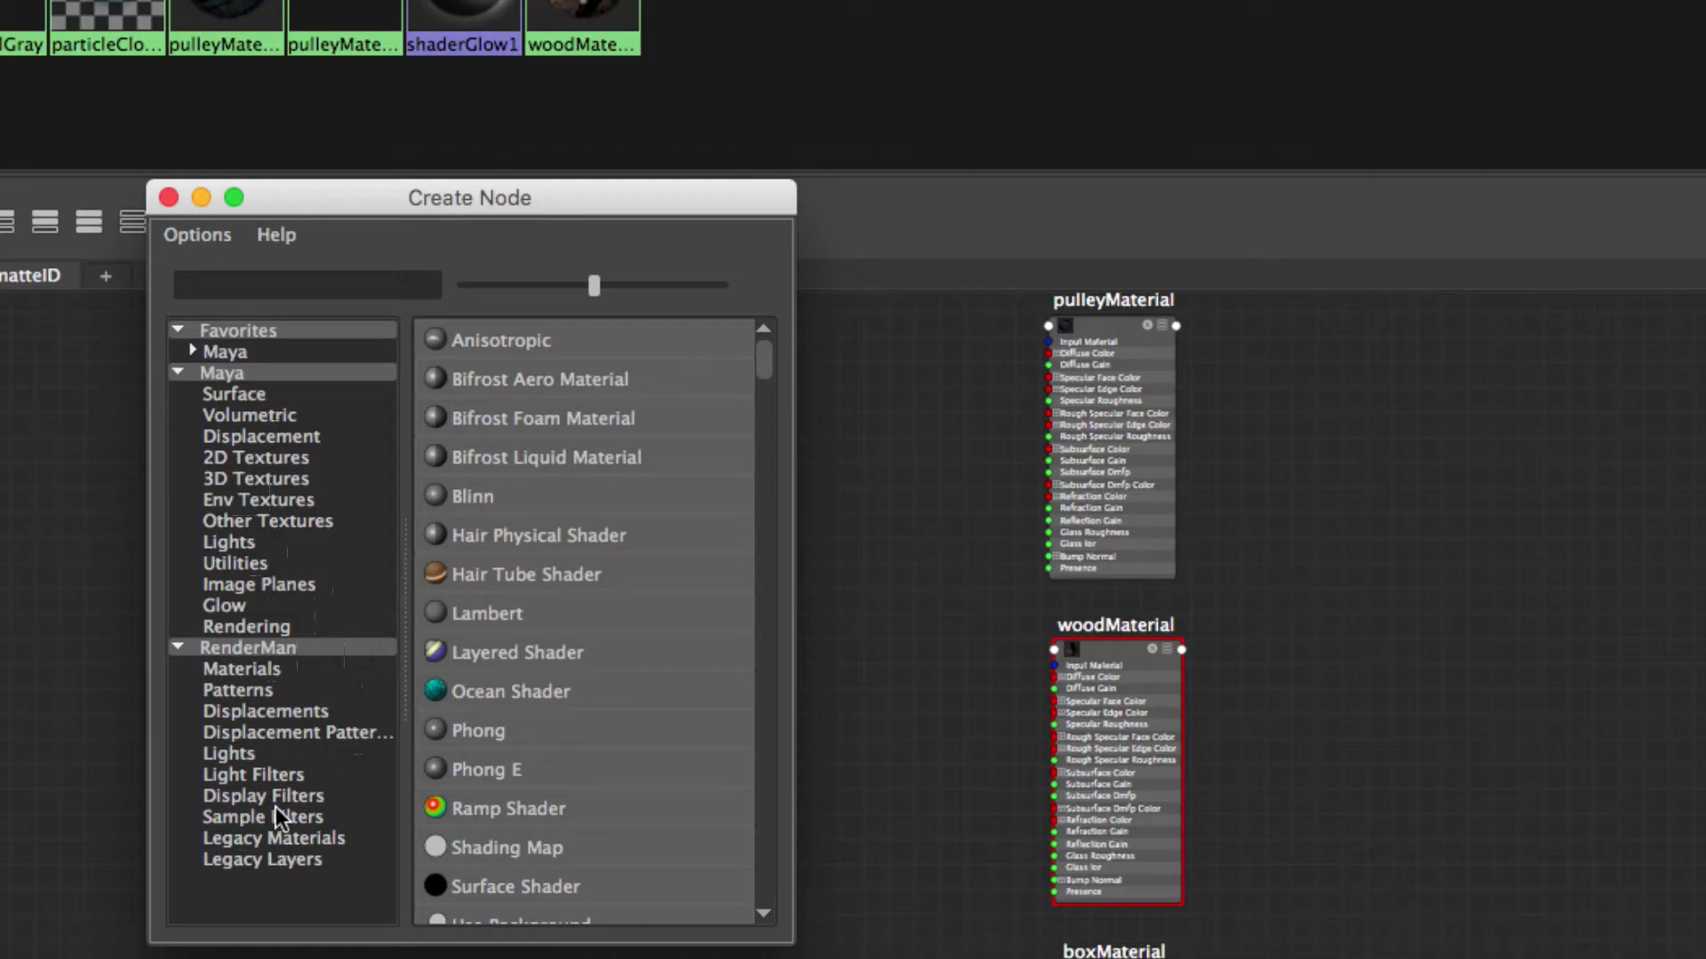
click(260, 685)
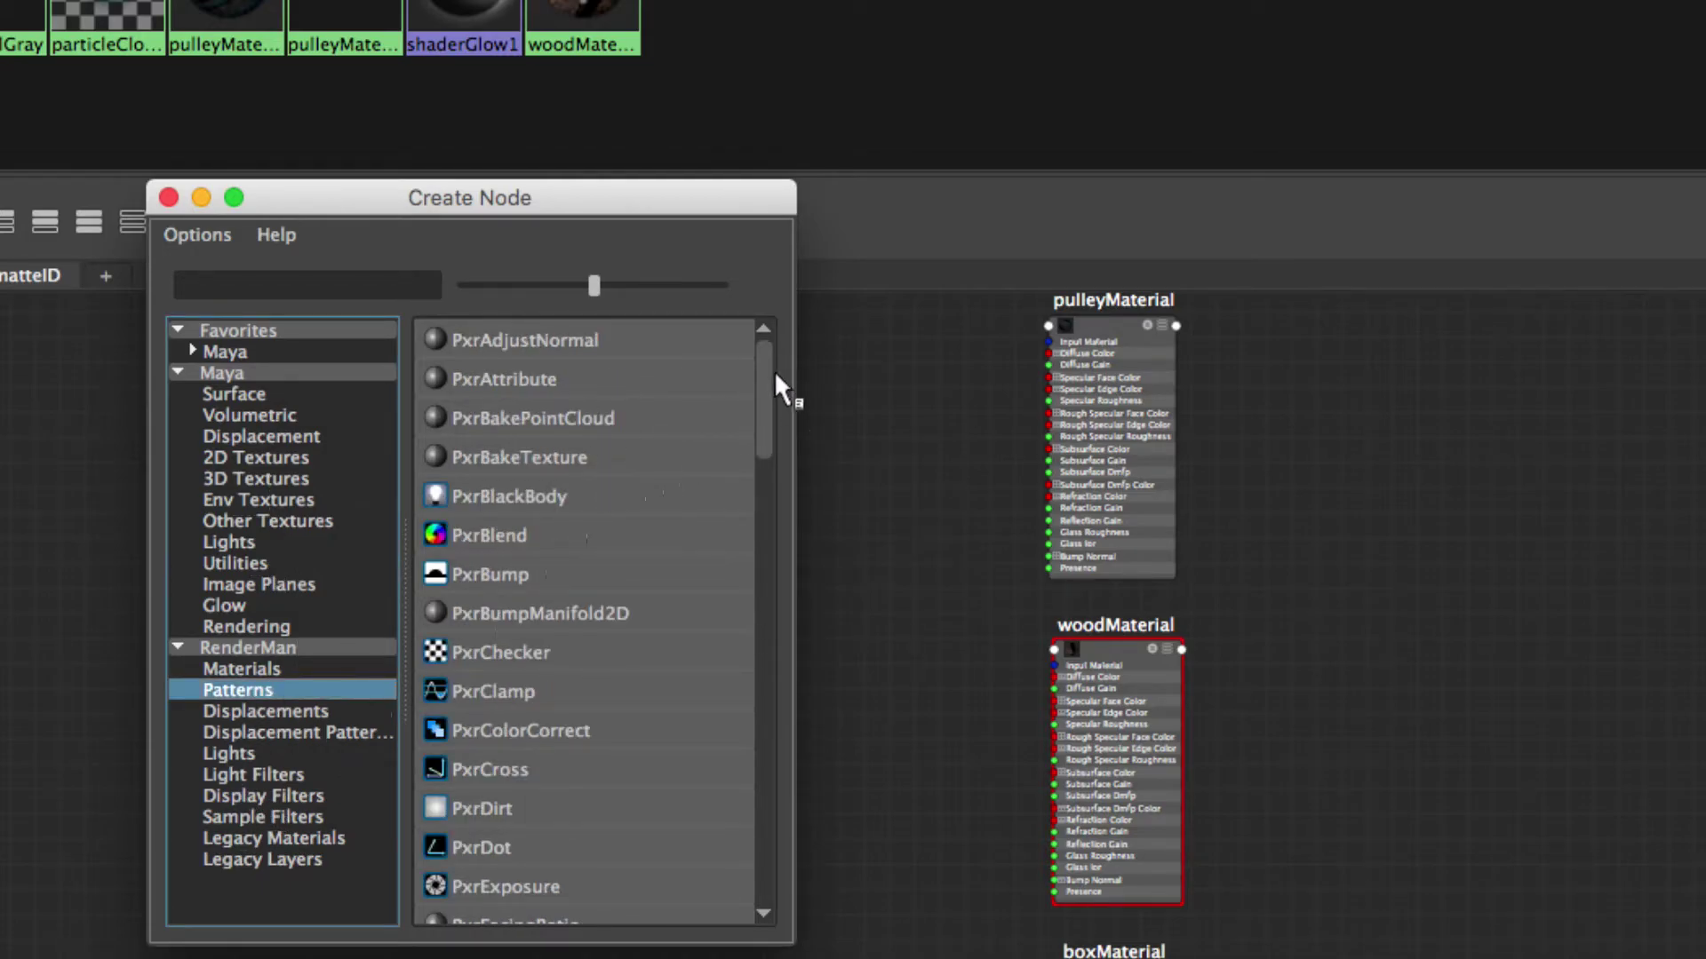
drag(768, 372, 766, 572)
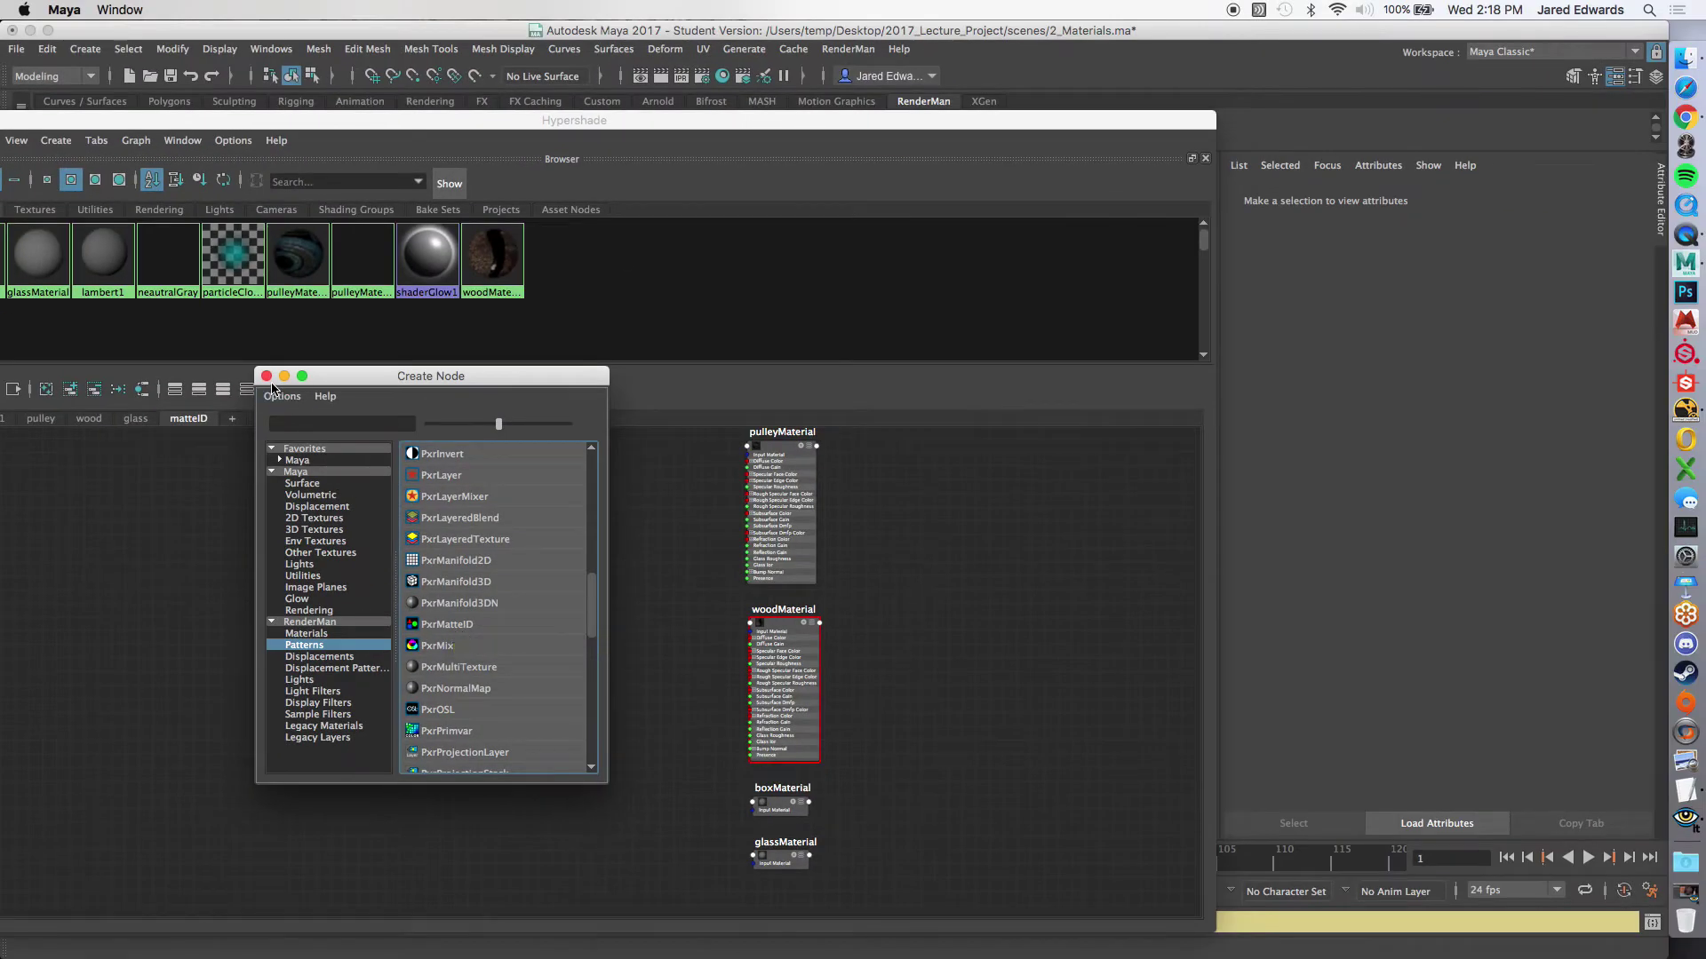
click(266, 376)
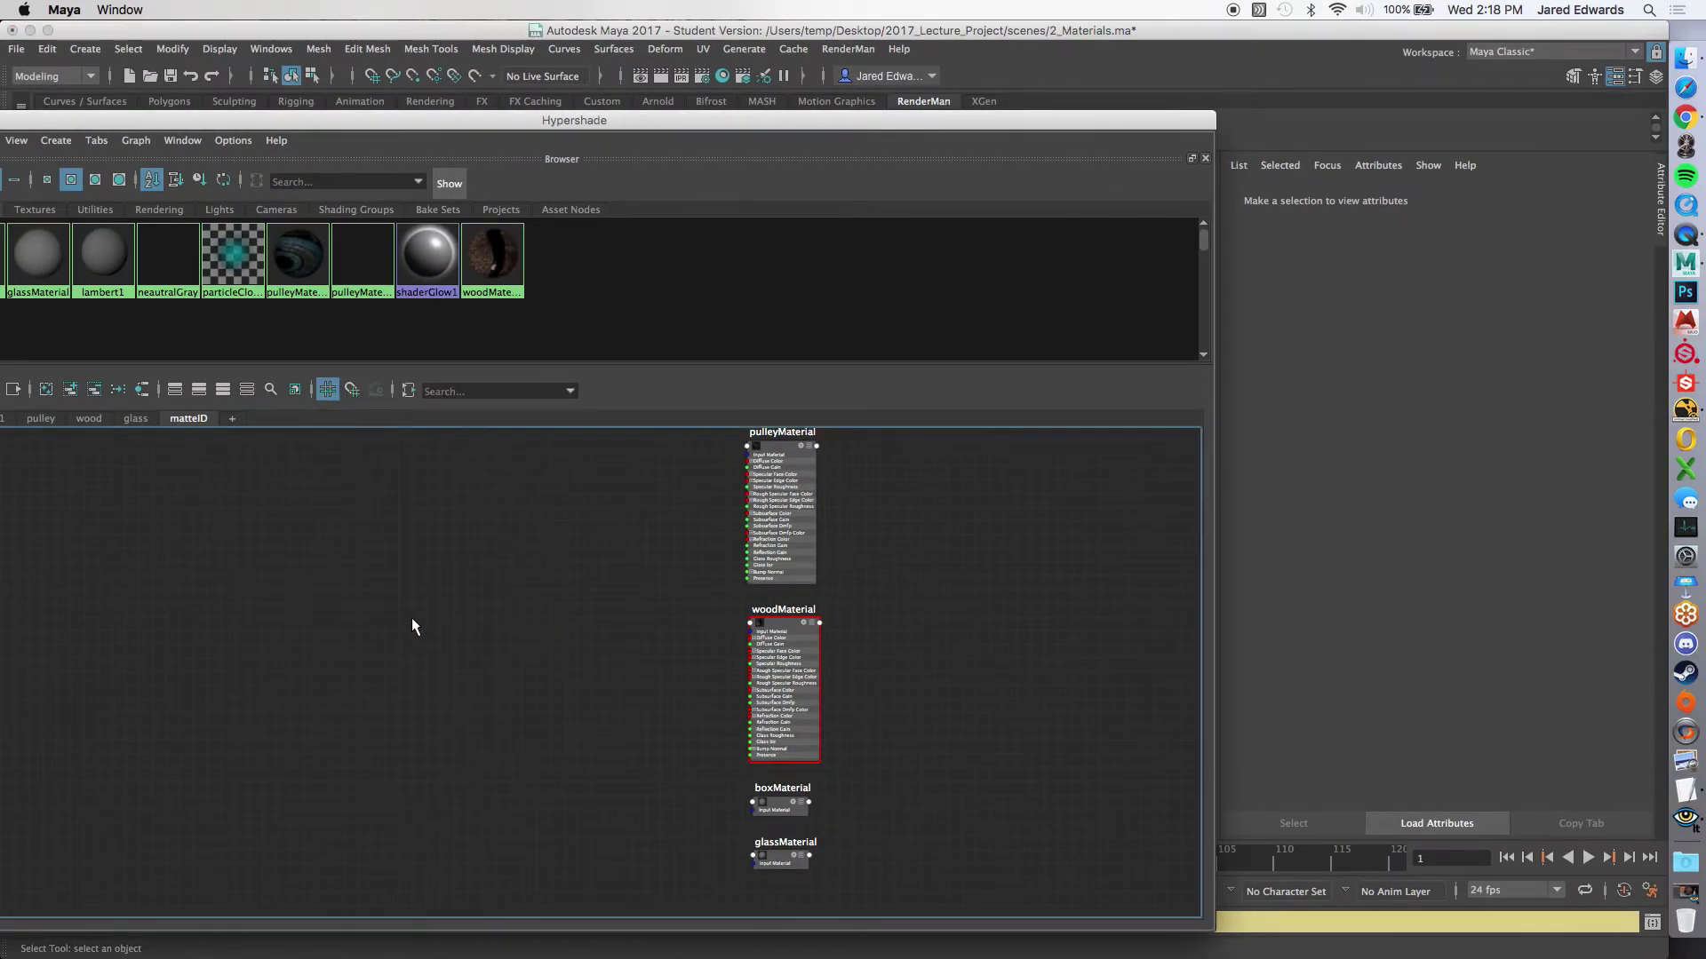
Step: Create a PxrMatteID node in the matteID graph
key(Tab)
text(pxr)
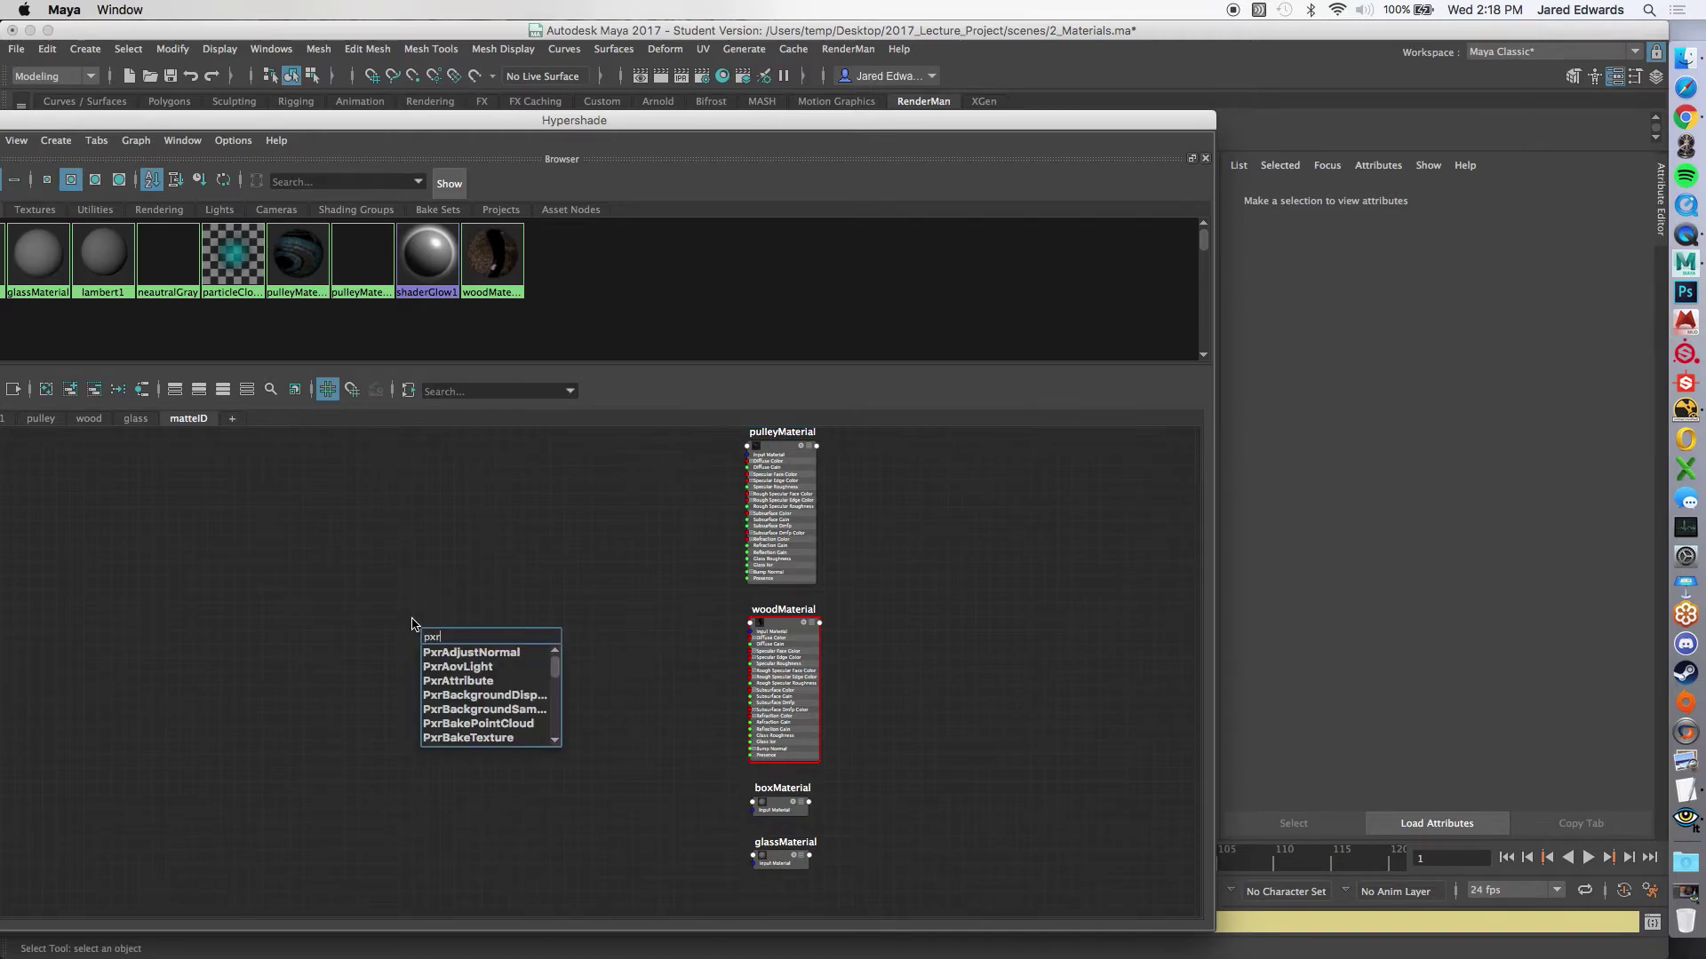
text(matte)
key(Return)
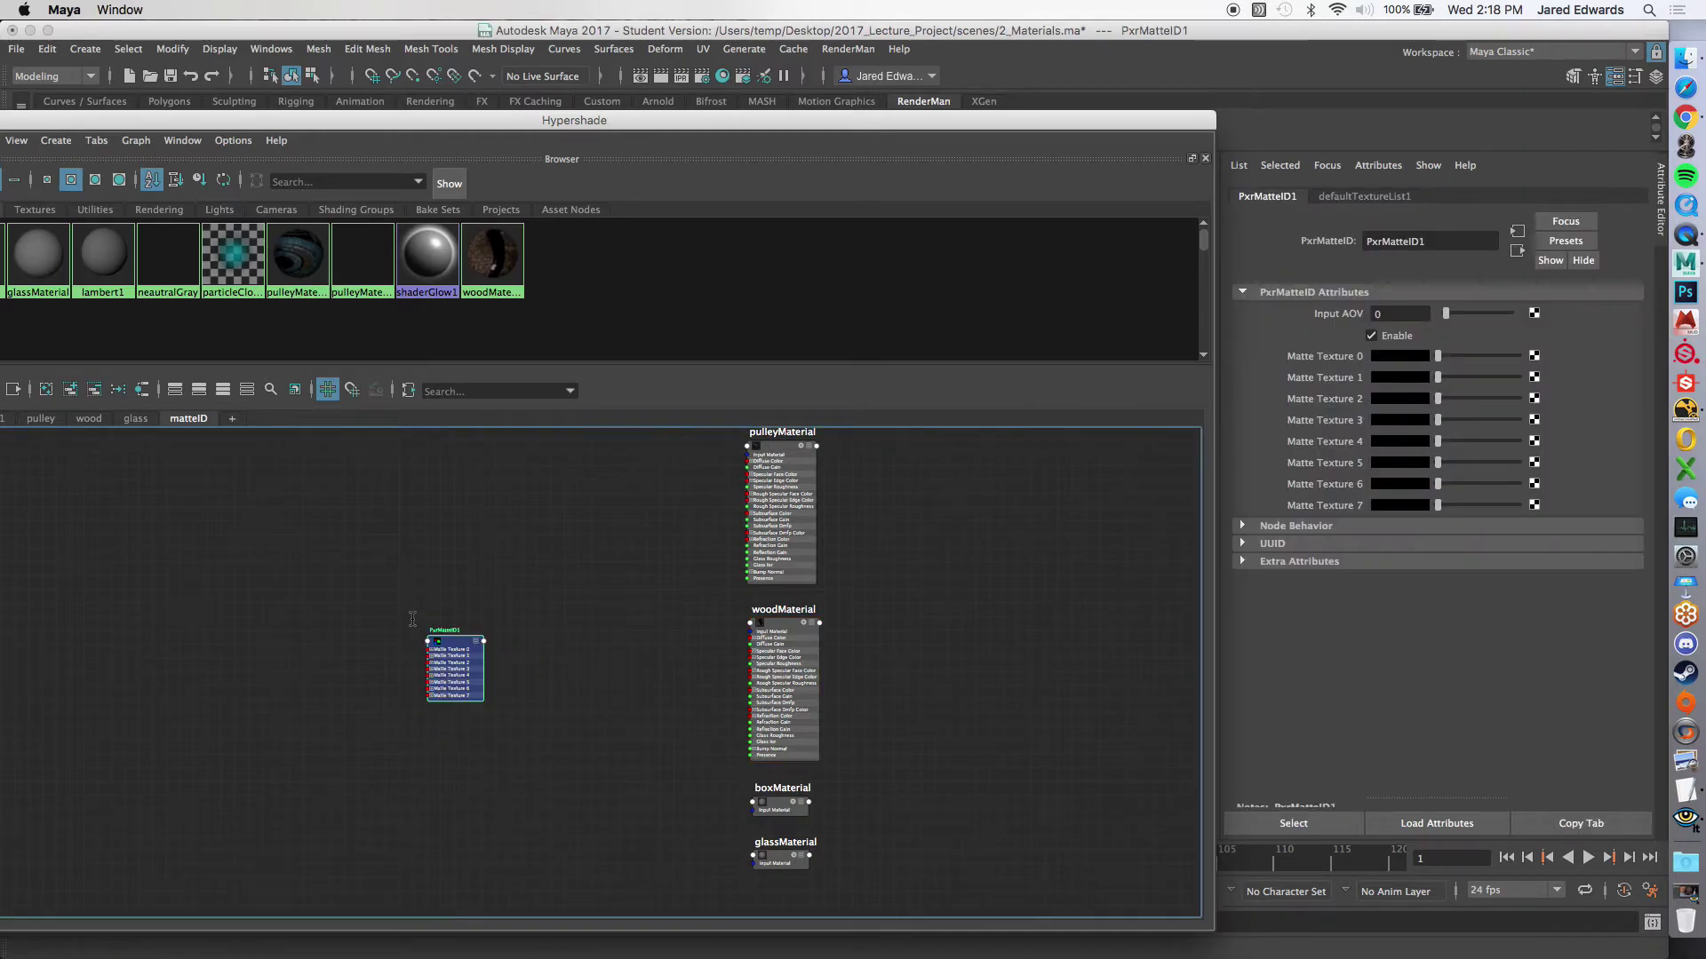
Step: Place the new PxrMatteID node in the open space beside pulleyMaterial in the matteID graph
scroll(440, 711, up, 5)
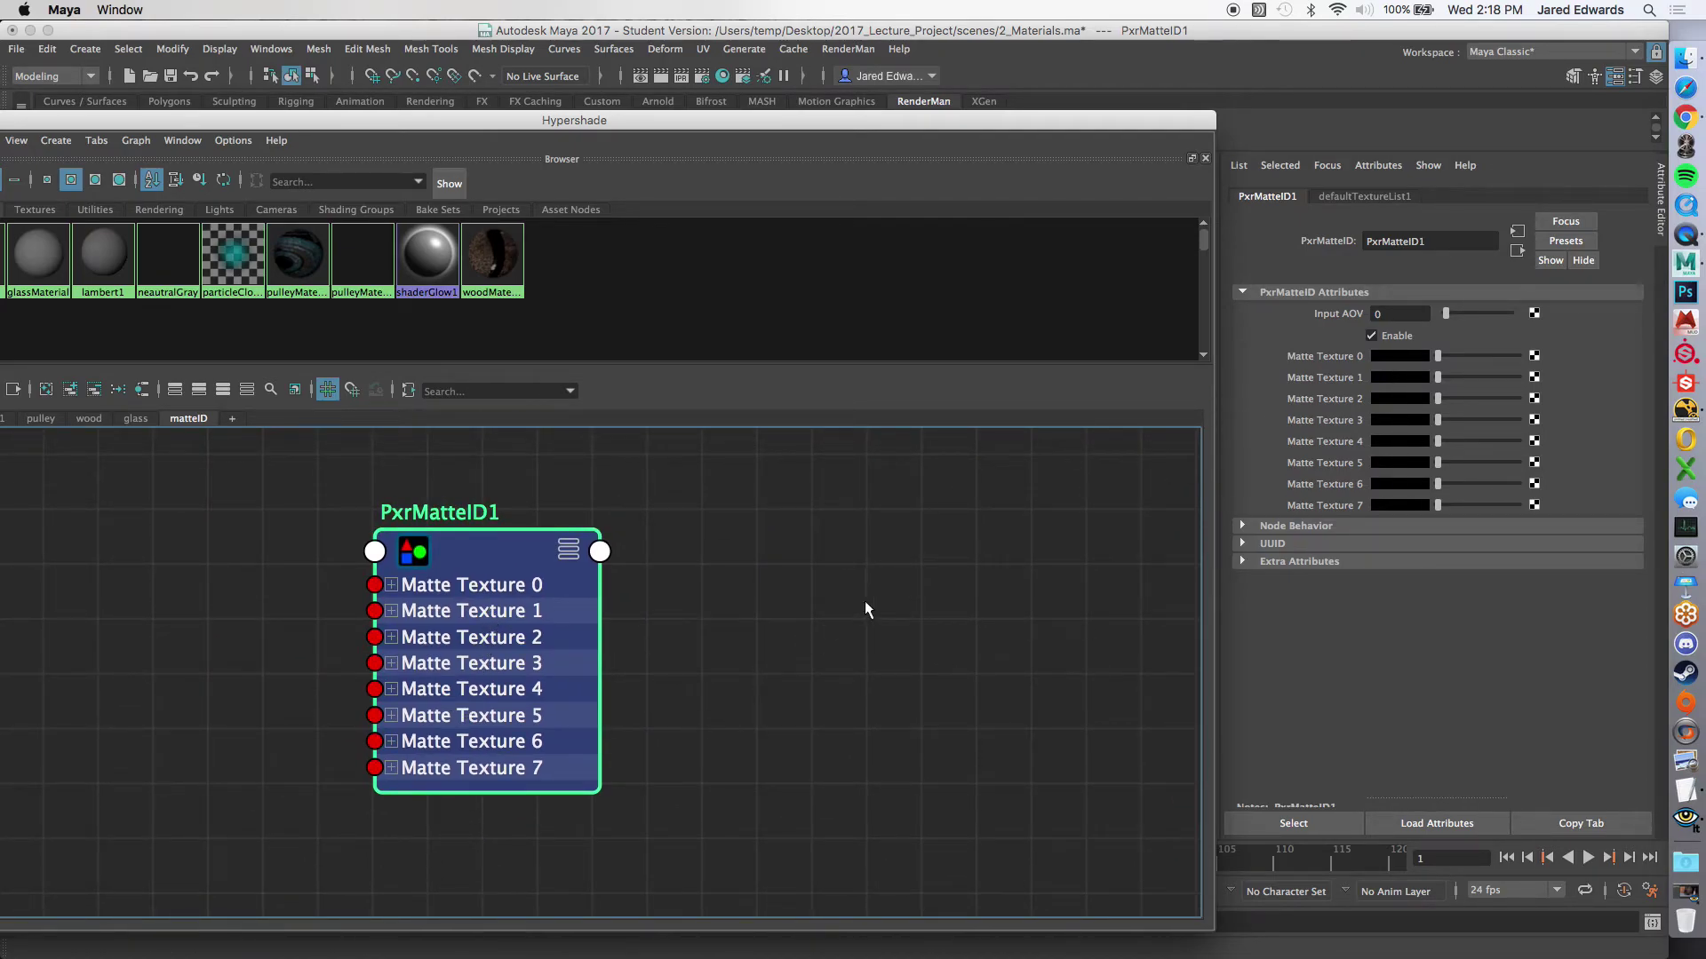
scroll(799, 582, down, 3)
alt+middle_drag(731, 563, 417, 675)
drag(356, 702, 619, 516)
alt+middle_drag(618, 516, 467, 659)
drag(435, 668, 436, 557)
alt+middle_drag(435, 557, 403, 632)
scroll(427, 695, up, 1)
scroll(427, 690, up, 4)
alt+middle_drag(517, 654, 454, 664)
scroll(476, 654, down, 2)
scroll(492, 695, up, 1)
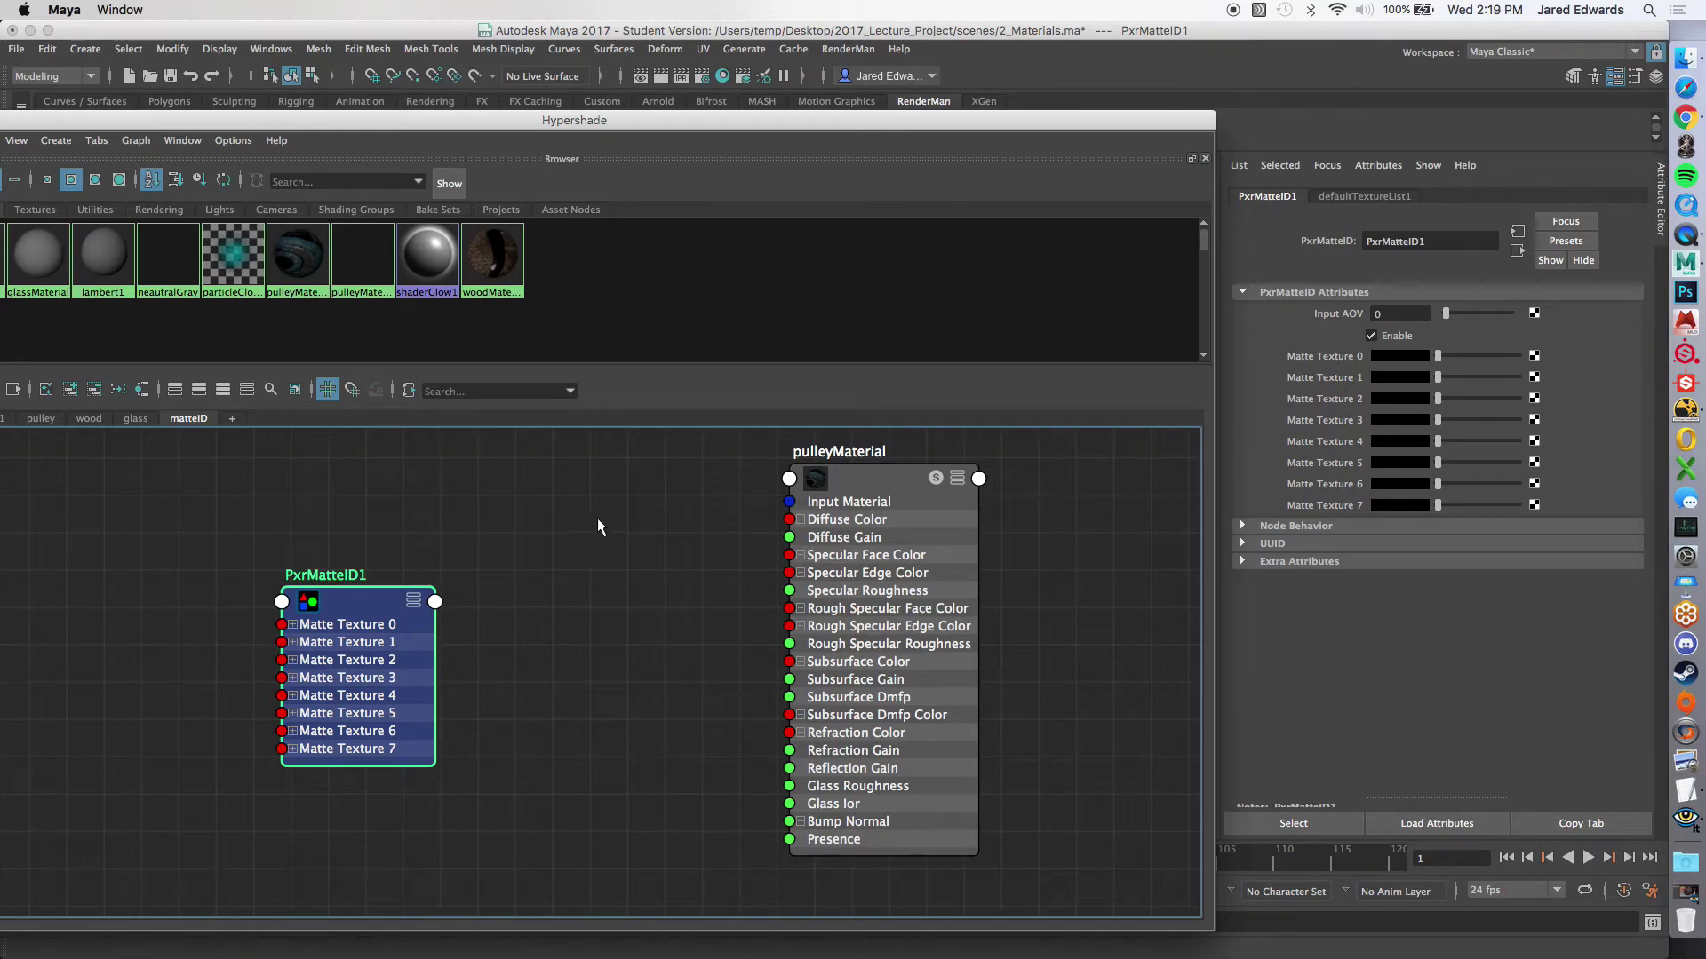
drag(368, 640, 352, 629)
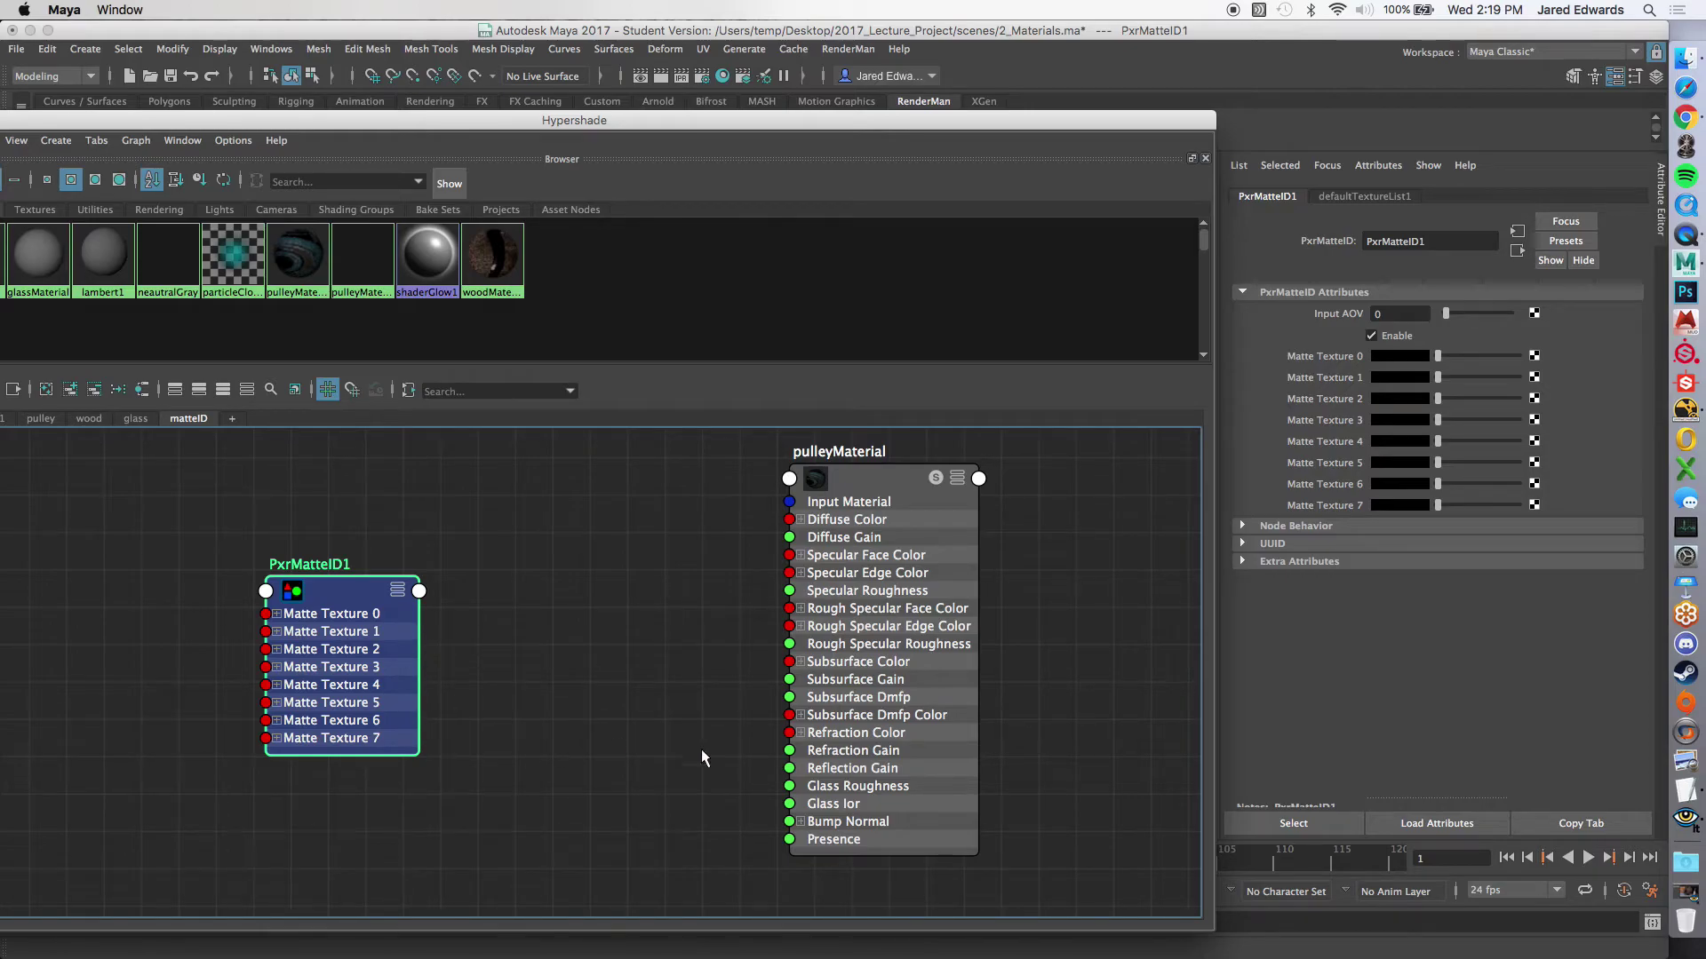
alt+middle_drag(433, 673, 496, 637)
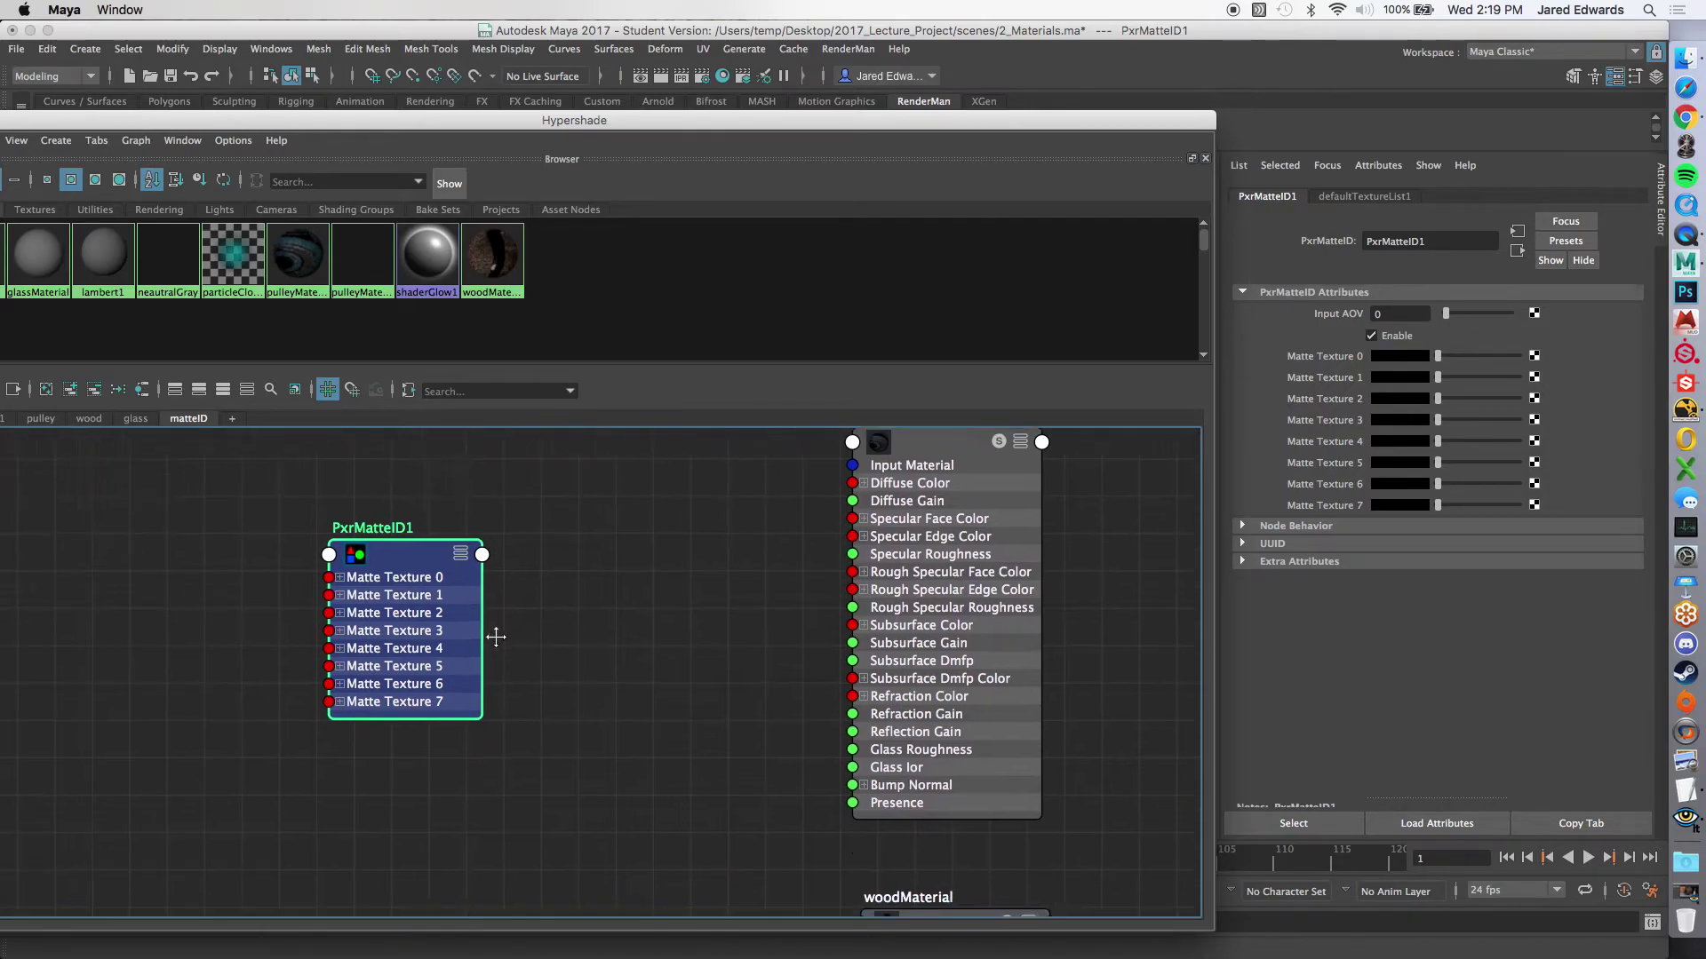
alt+right_drag(496, 637, 605, 682)
alt+middle_drag(605, 682, 700, 698)
drag(557, 552, 572, 707)
alt+middle_drag(571, 577, 578, 626)
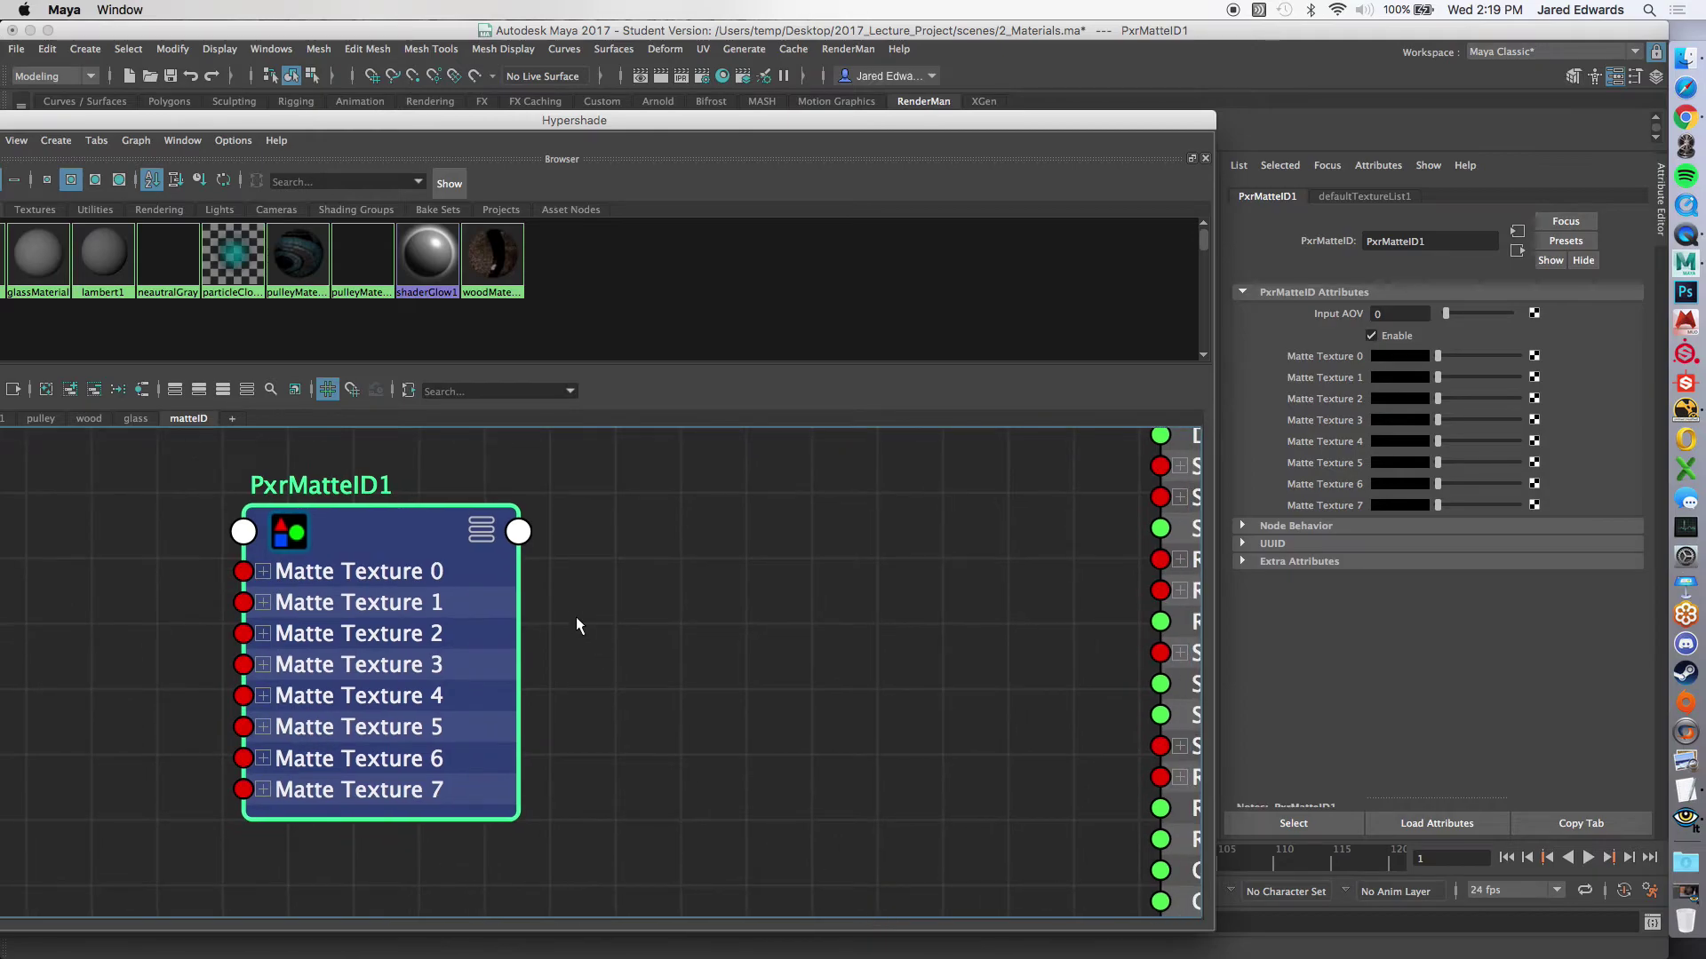
Step: Check which output attributes the PxrMatteID node offers for connection, without connecting any of them
click(518, 533)
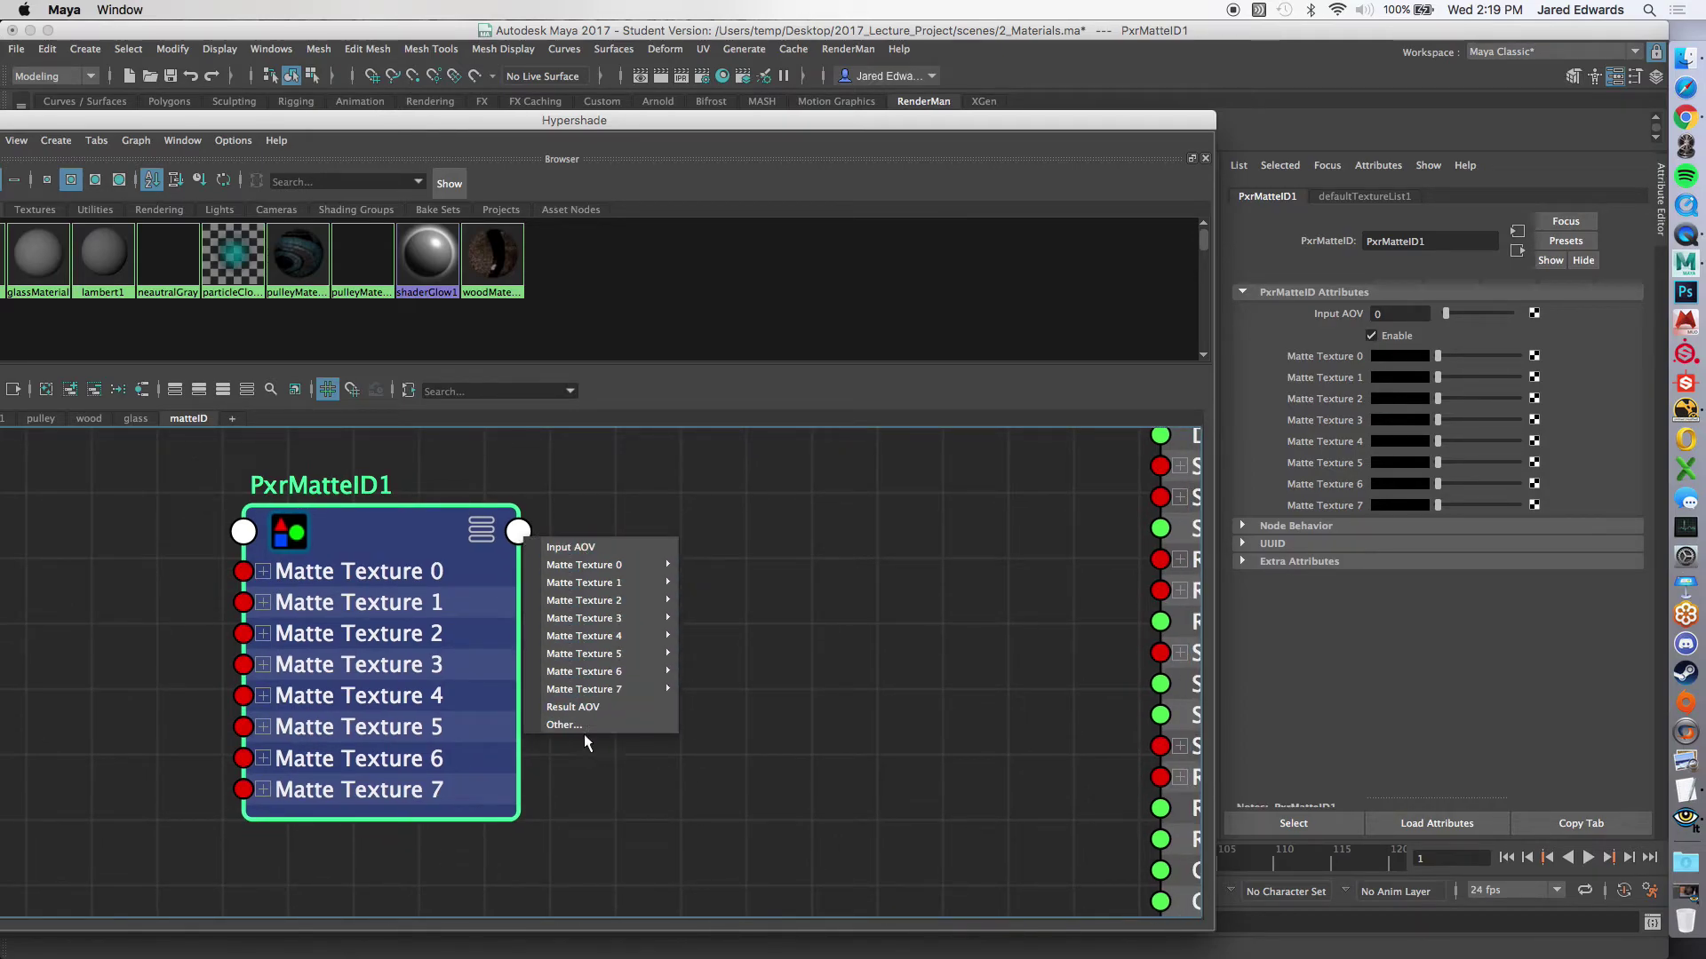
click(770, 827)
alt+middle_drag(542, 569, 533, 566)
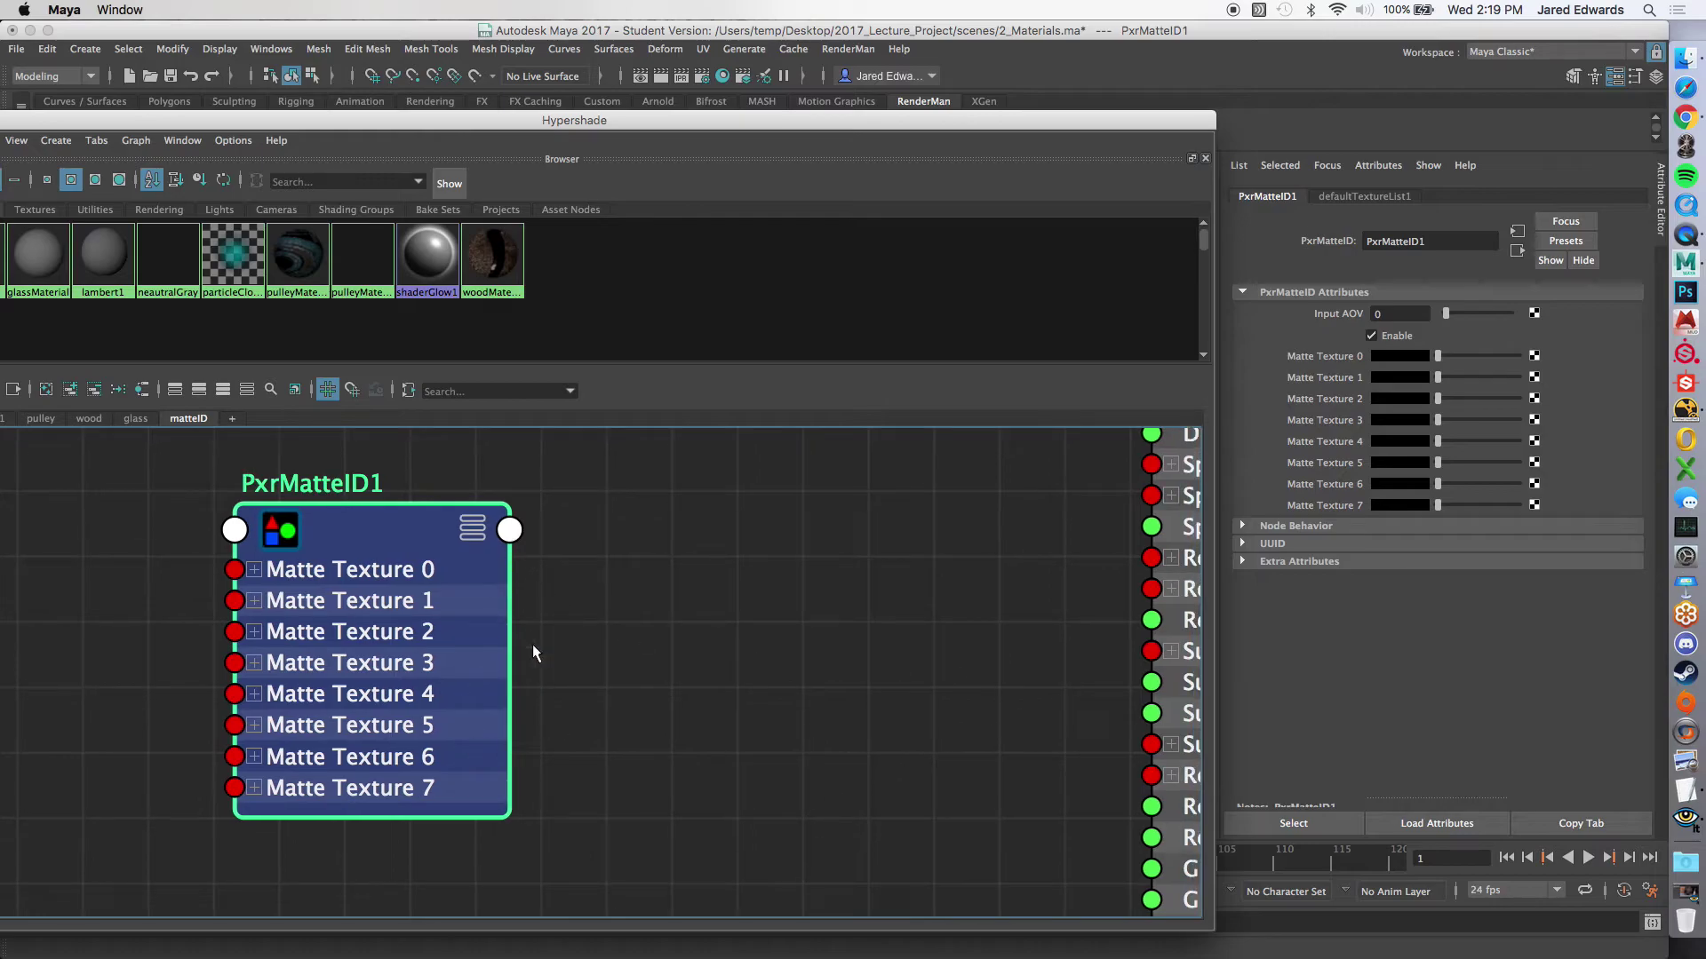
Step: Select pulleyMaterial in the matteID graph and place its node closer to the PxrMatteID node
scroll(886, 675, down, 1)
alt+middle_drag(933, 674, 592, 679)
scroll(555, 667, down, 2)
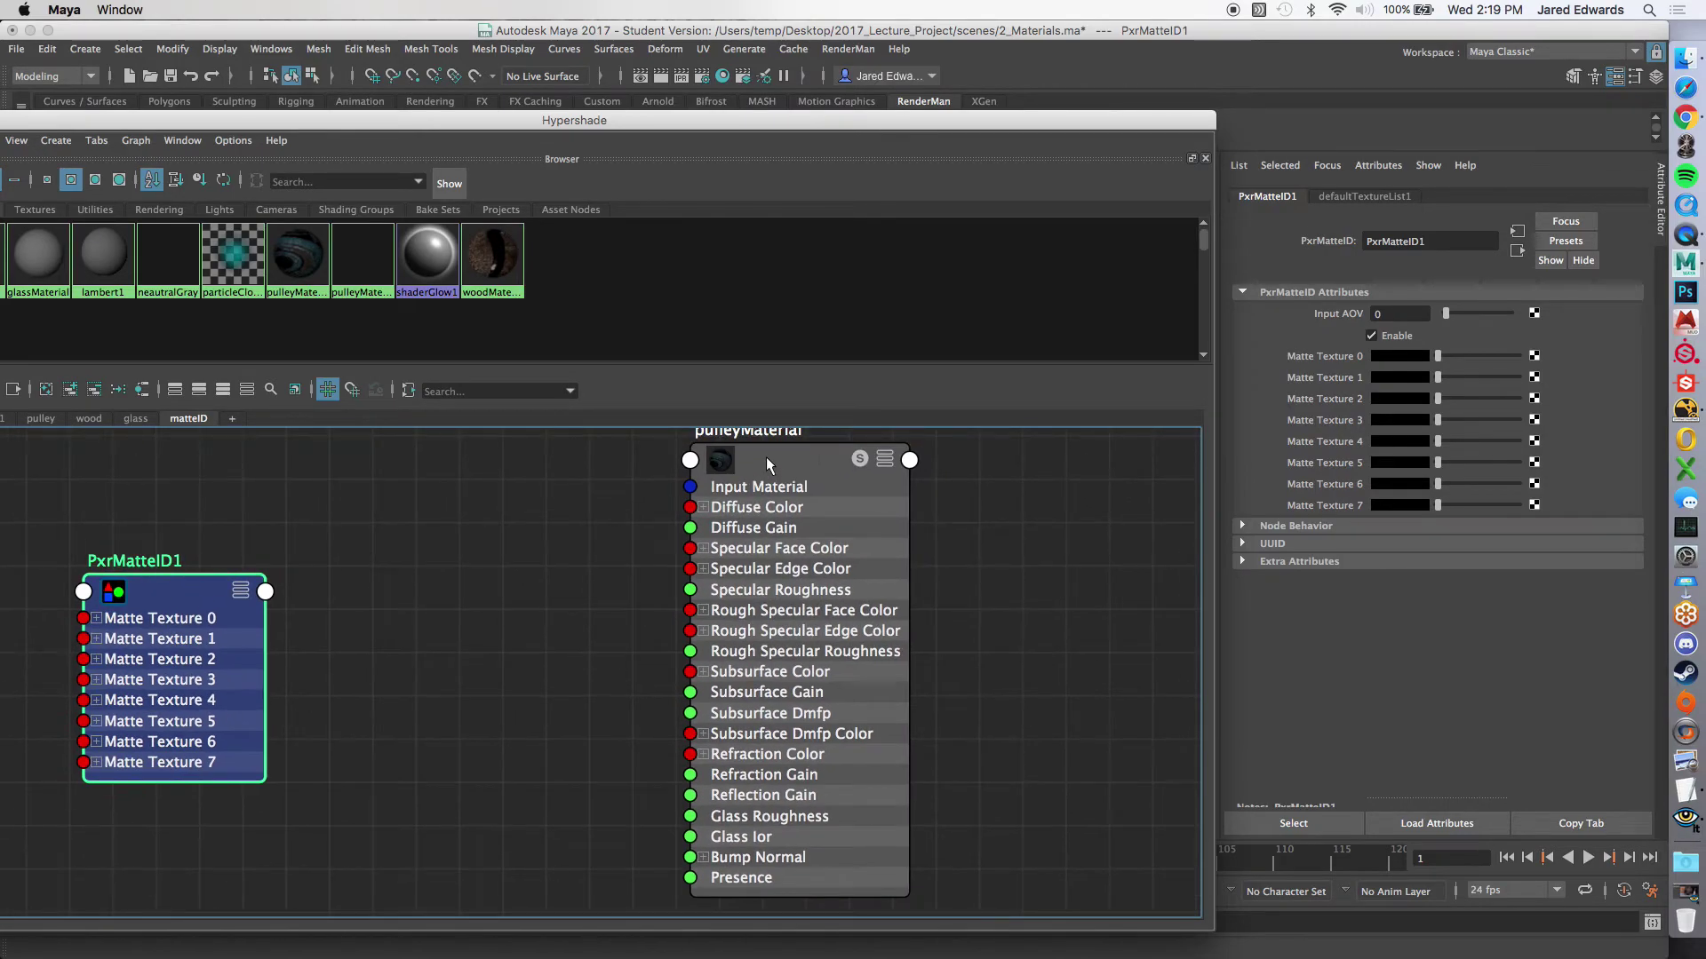
click(770, 461)
scroll(1421, 658, down, 2)
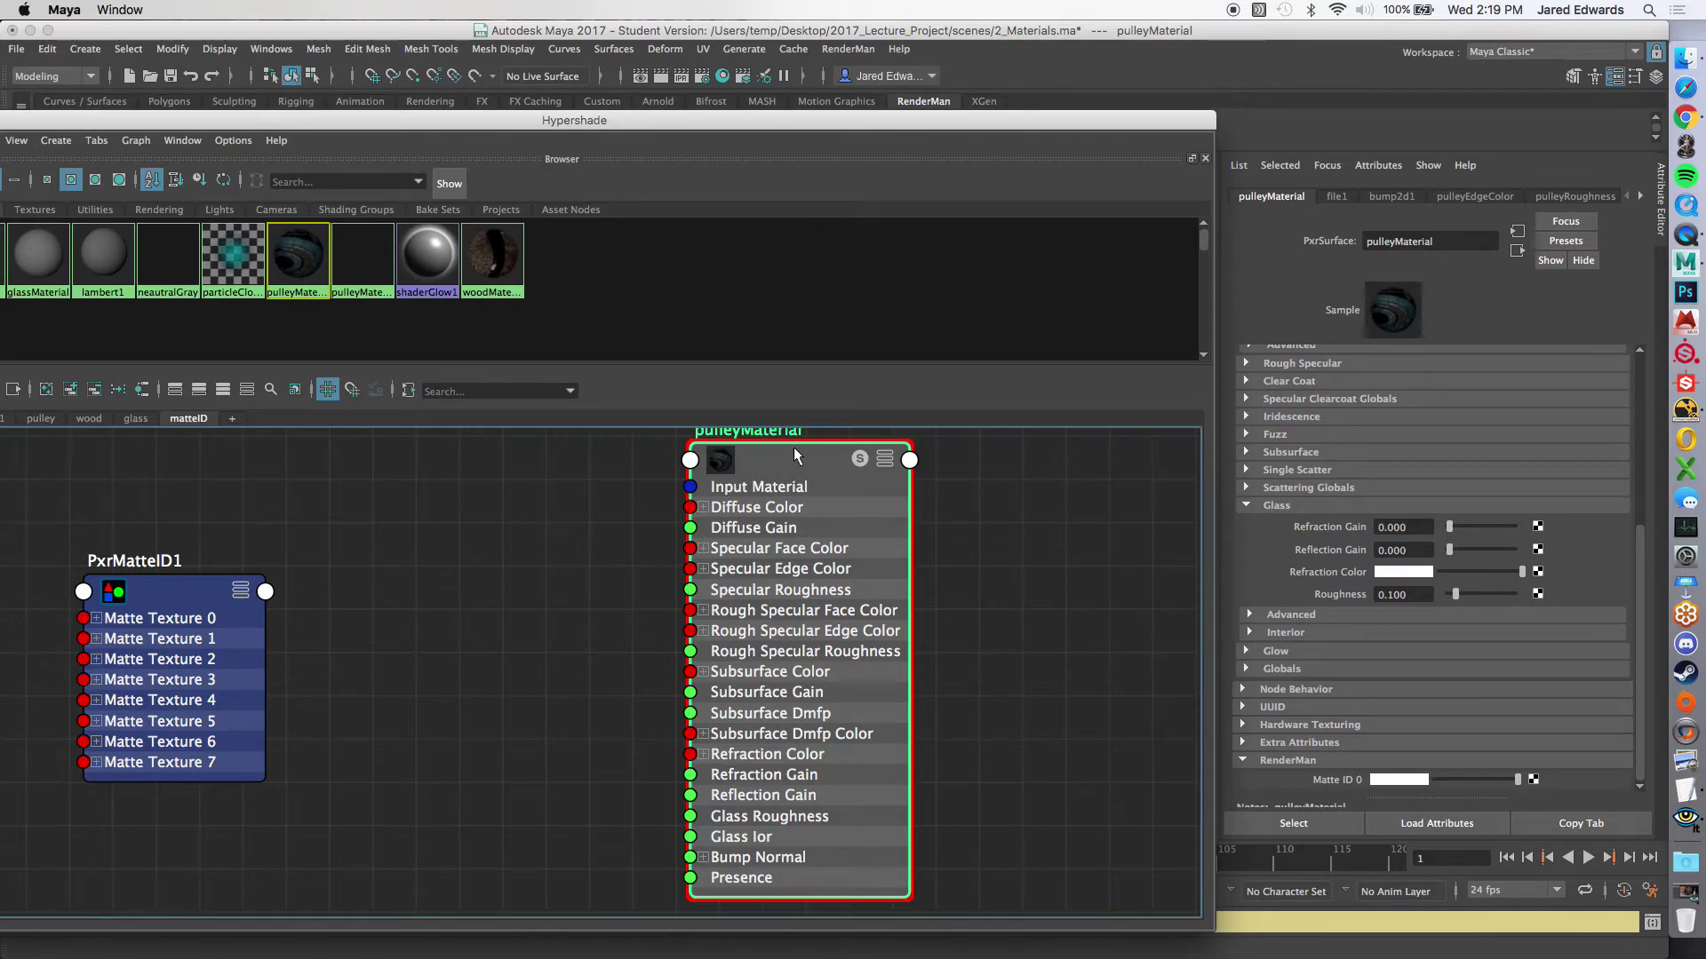
scroll(754, 800, down, 3)
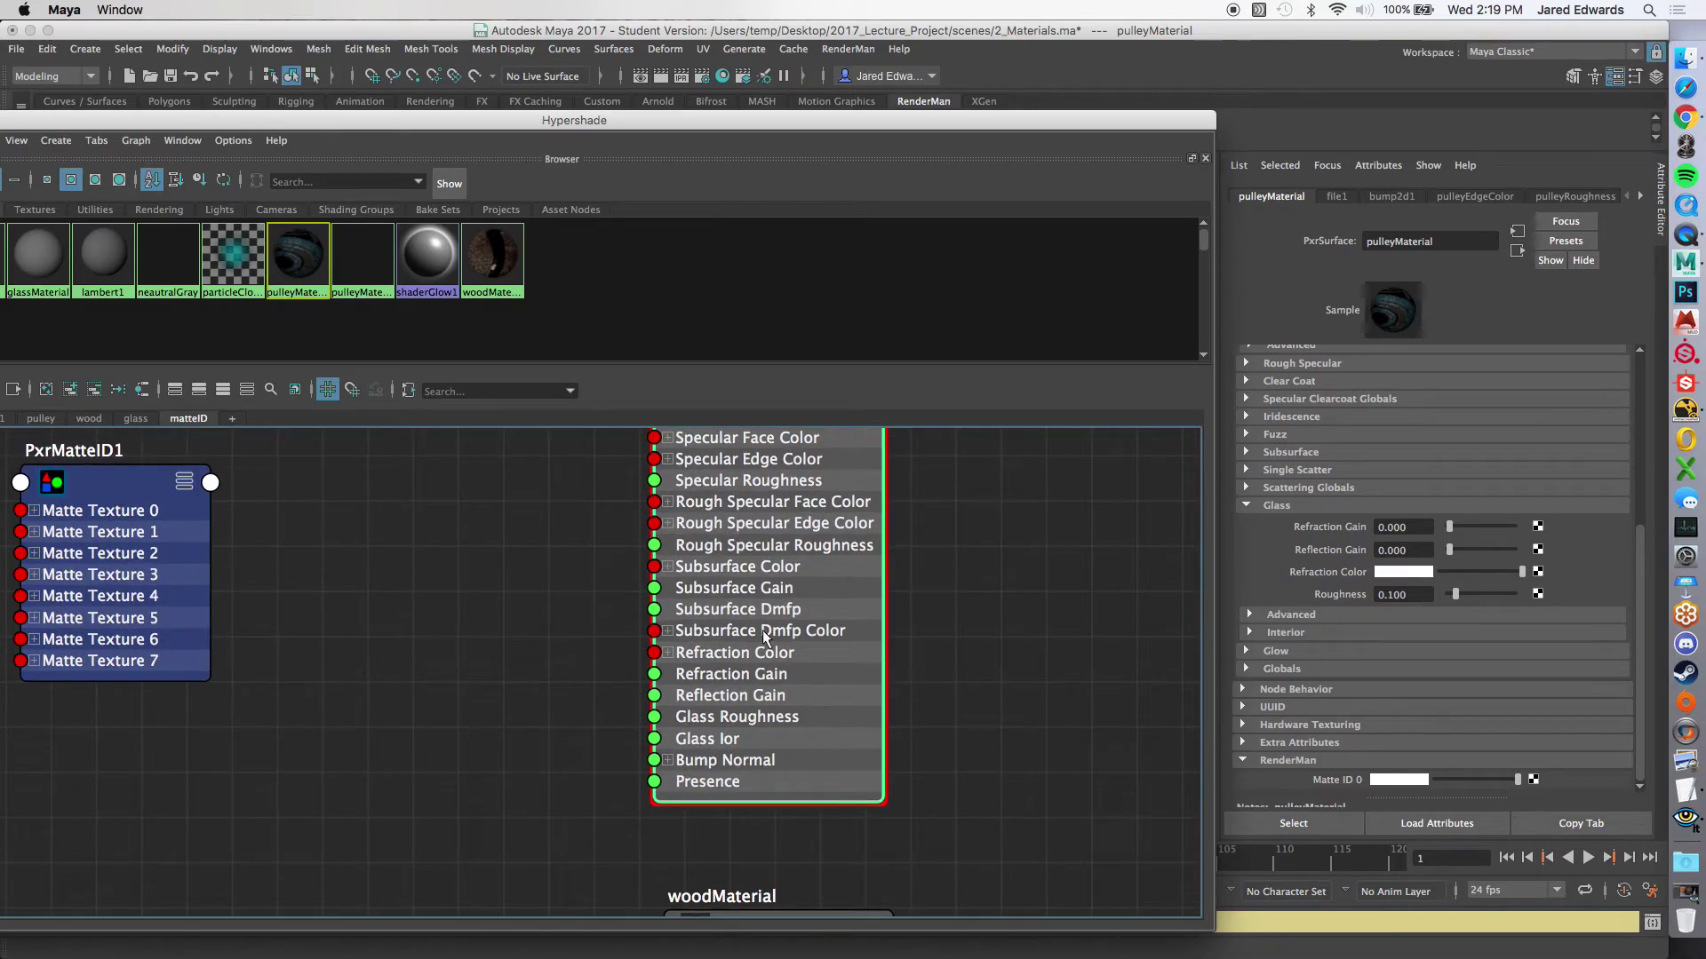
scroll(923, 678, down, 4)
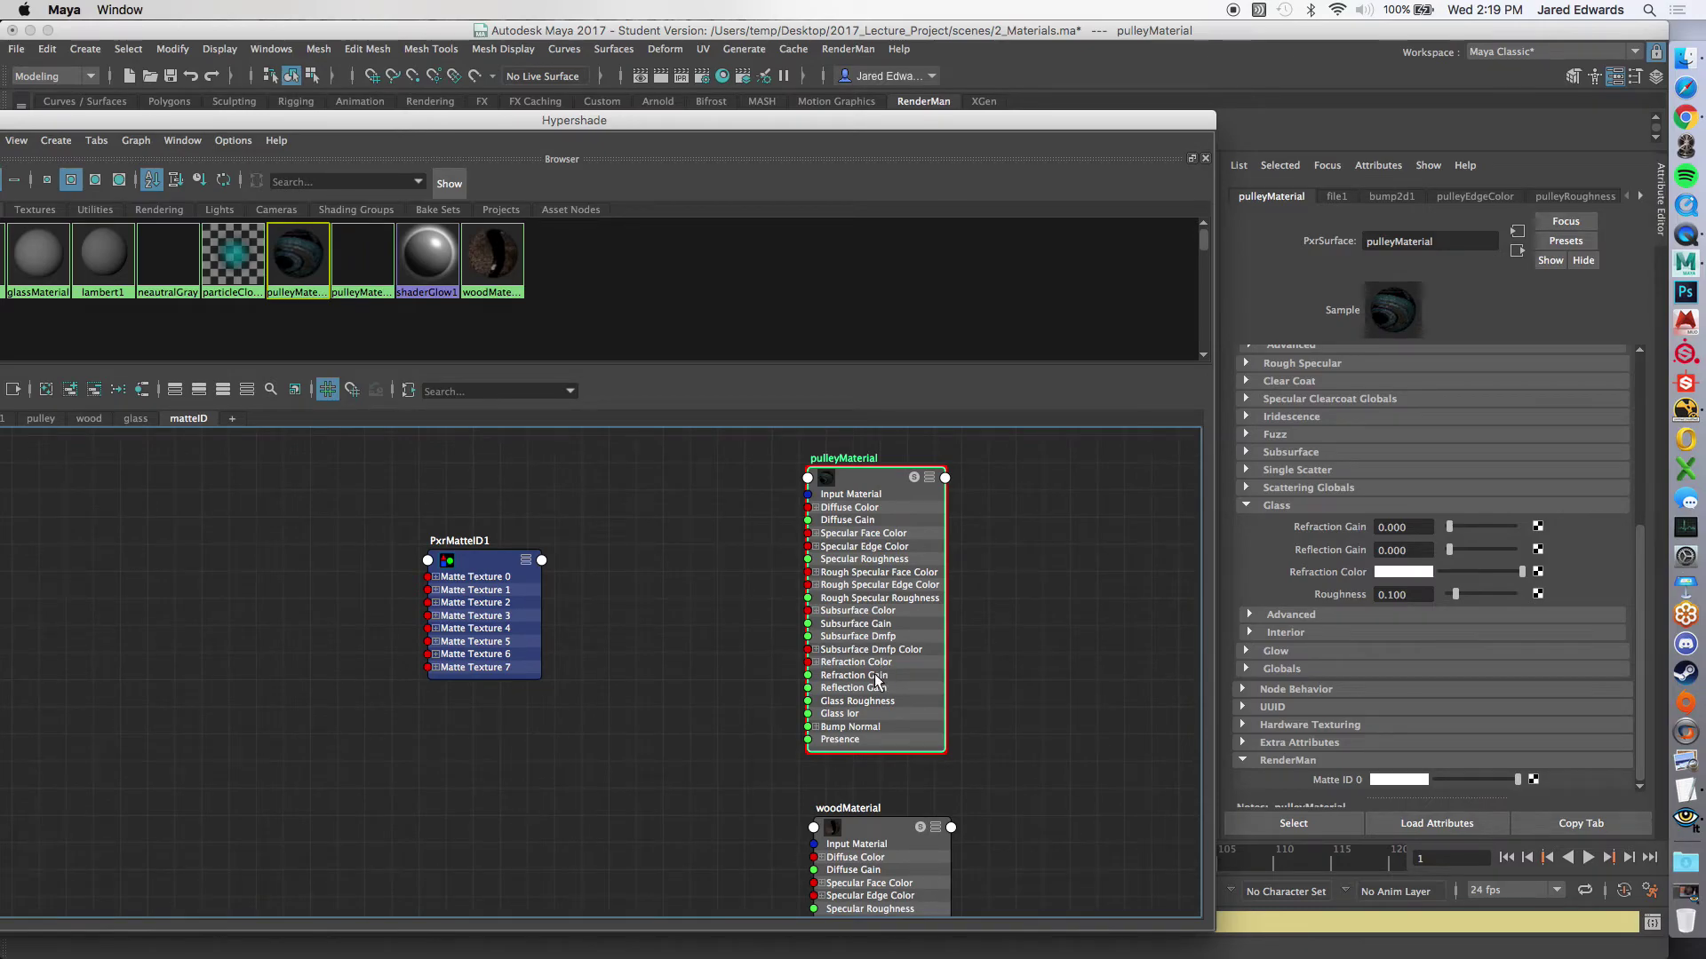
drag(890, 487, 689, 467)
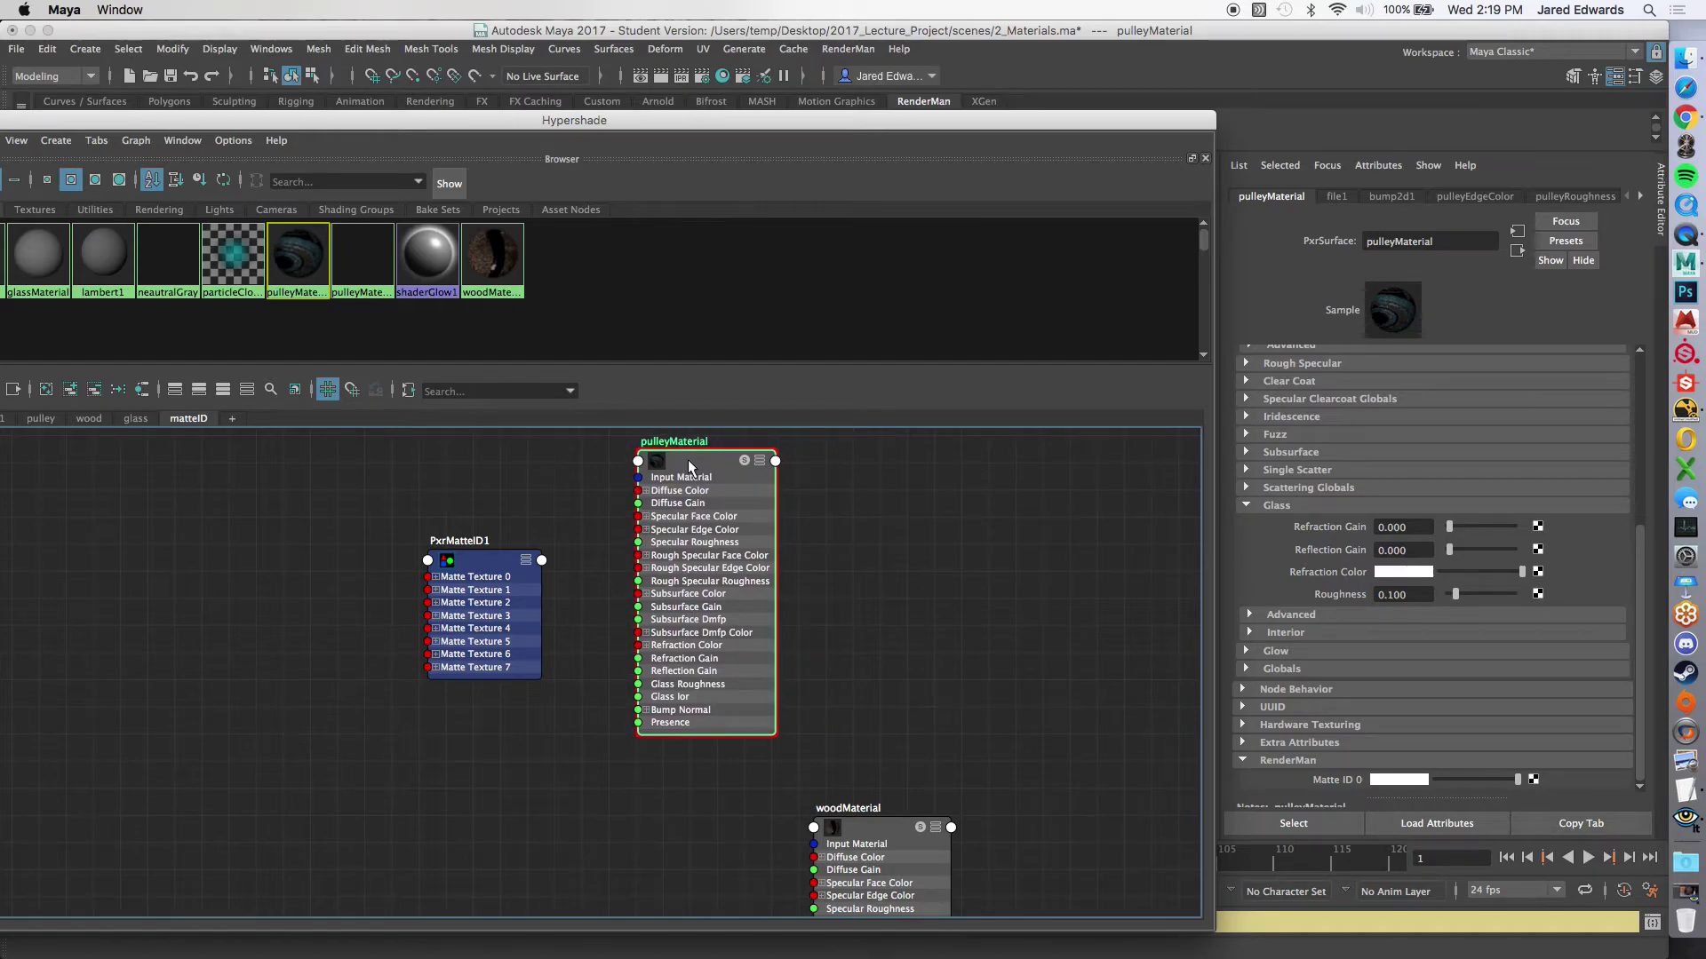
Step: Expand the pulleyMaterial node to show all its attributes and look through the full list of its connection ports
key(3)
alt+middle_drag(786, 677, 790, 617)
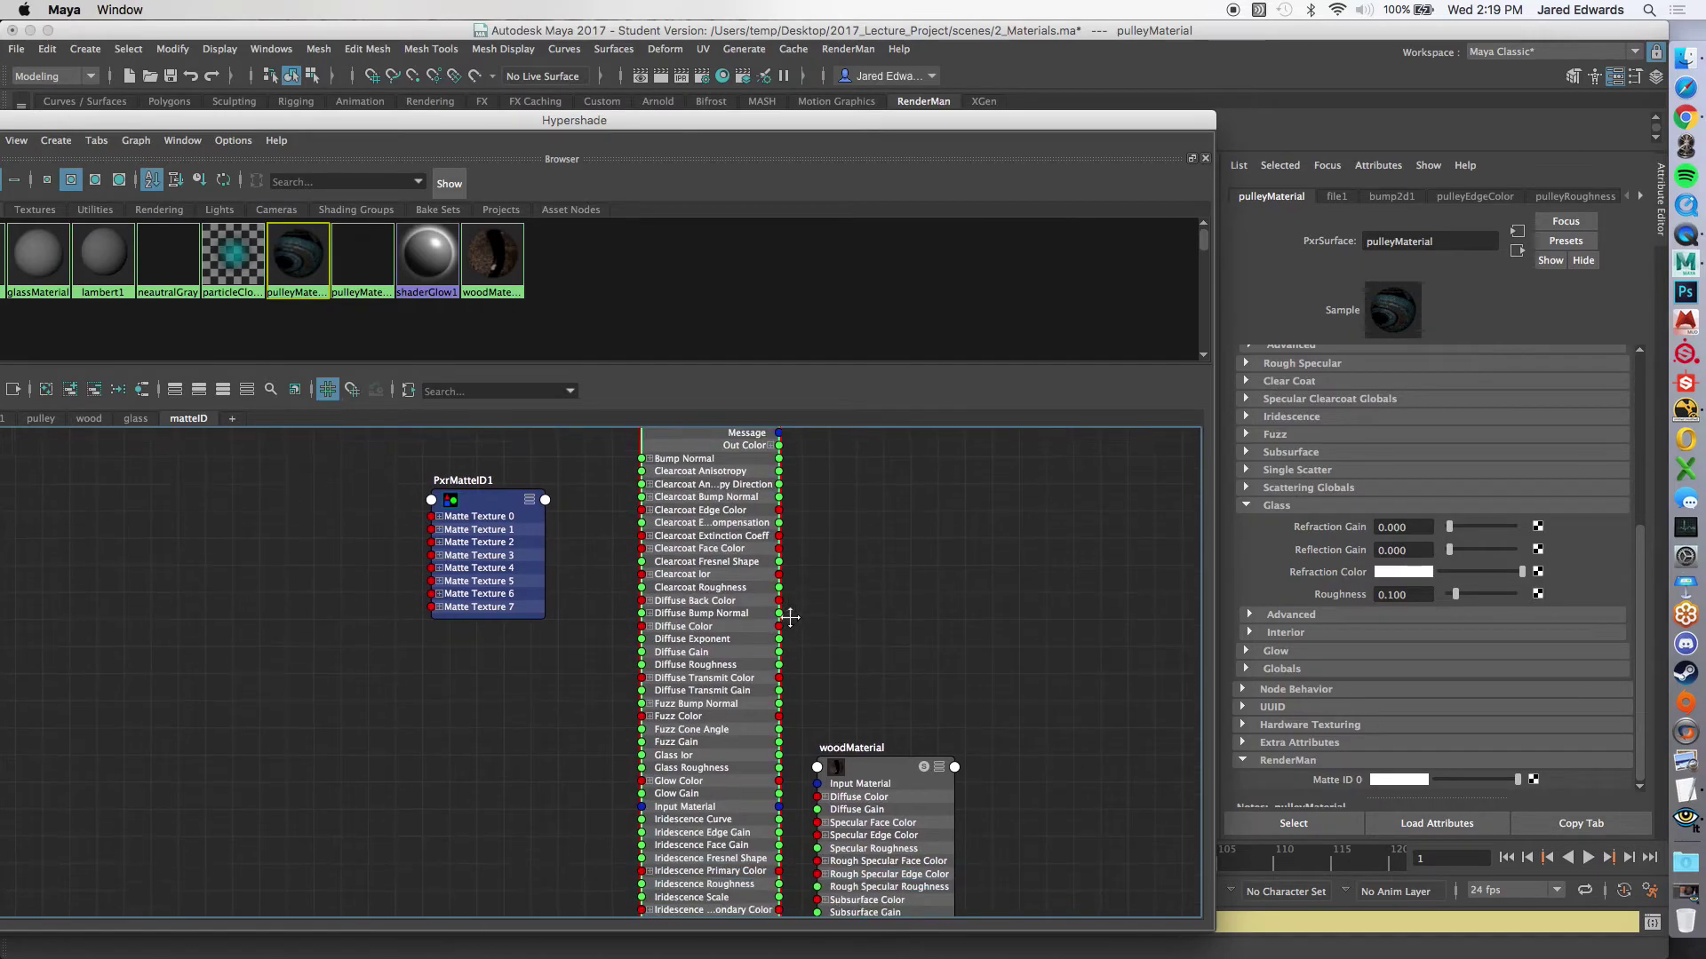
scroll(757, 716, down, 5)
scroll(754, 712, up, 5)
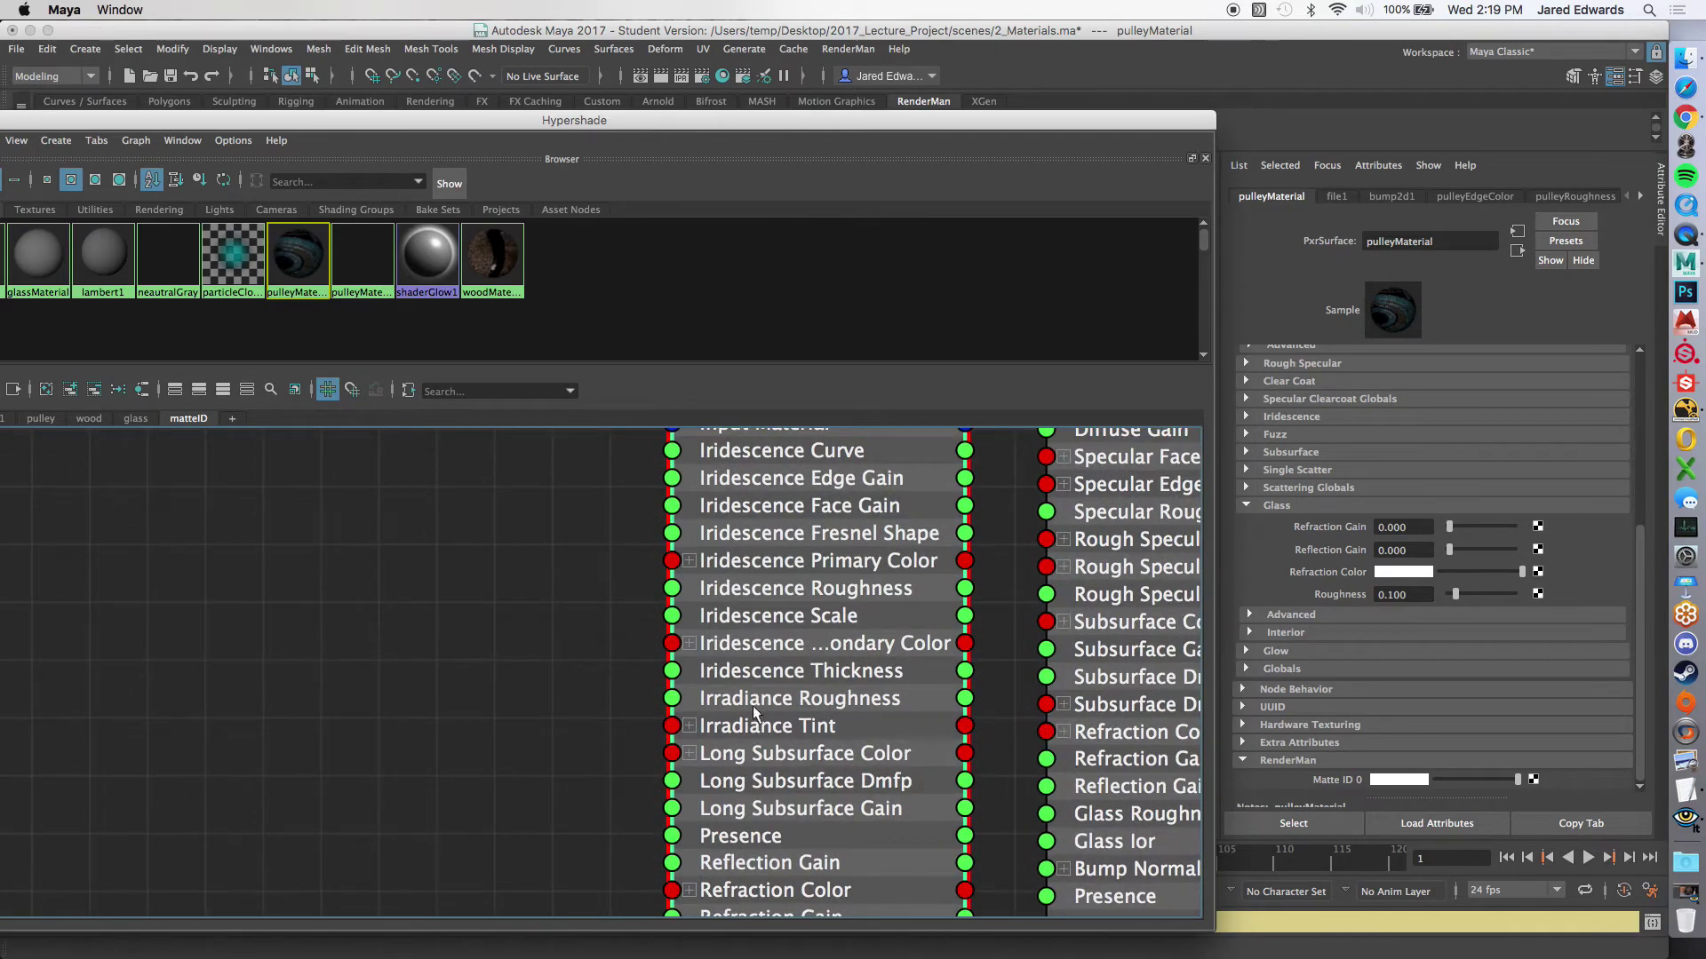
alt+middle_drag(604, 433, 601, 845)
alt+middle_drag(697, 788, 712, 590)
alt+middle_drag(738, 877, 737, 668)
alt+middle_drag(739, 823, 734, 664)
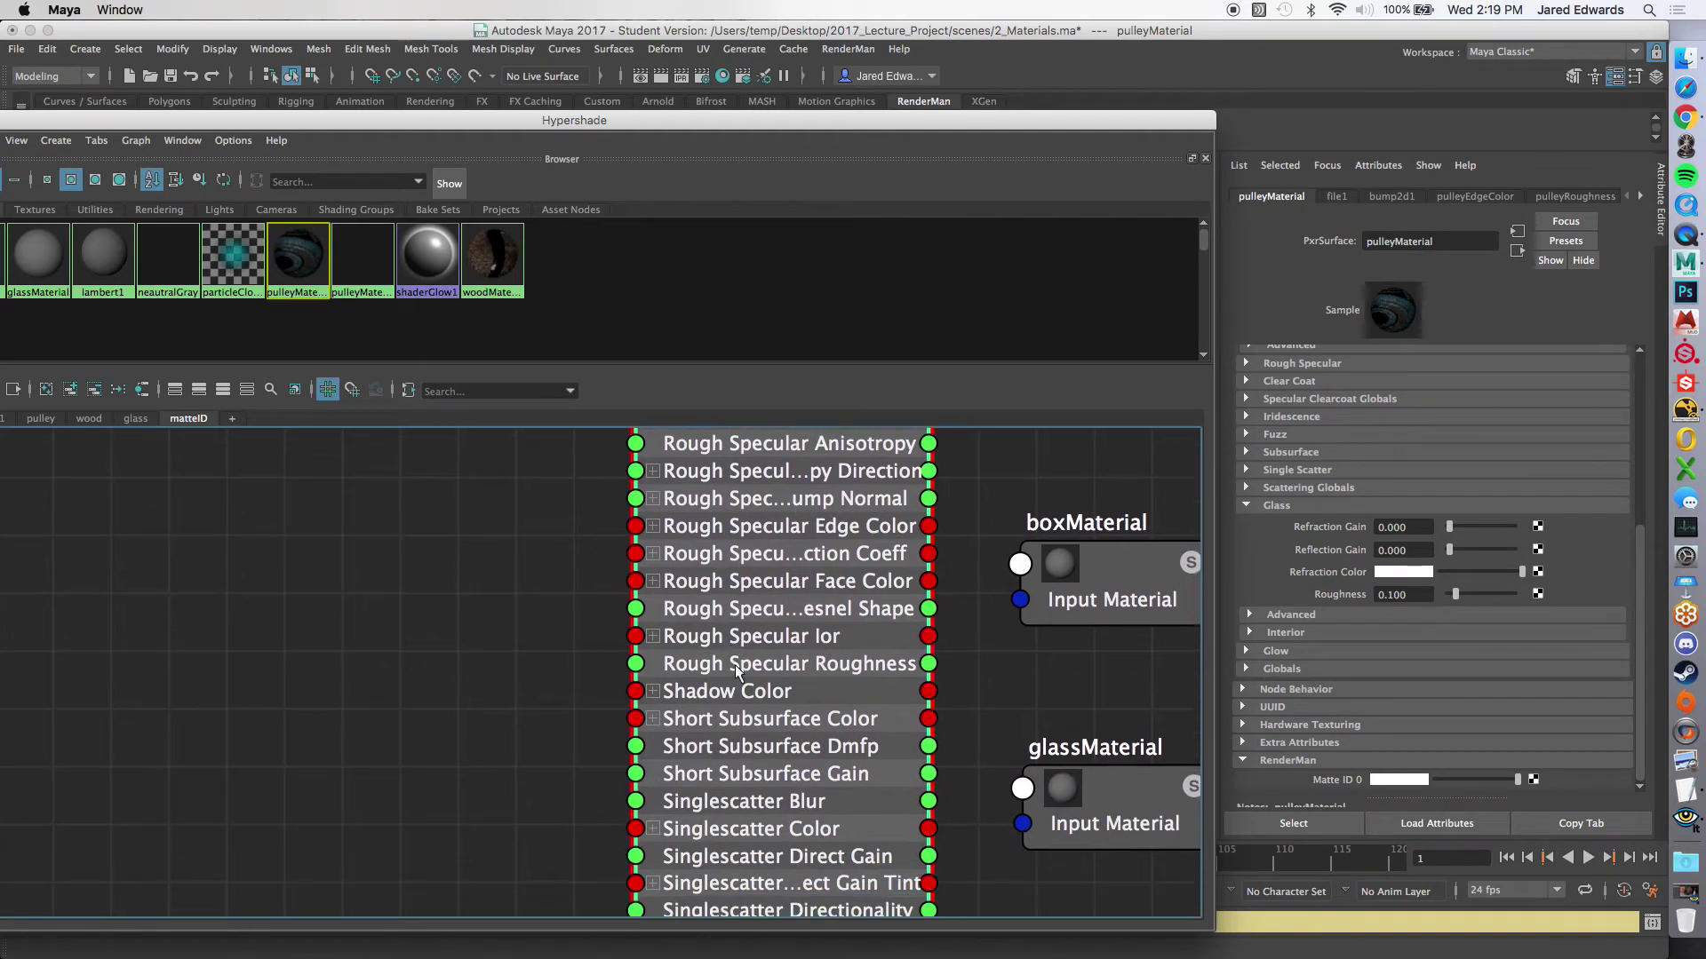
Step: Examine the expanded attribute list of the pulleyMaterial node down to its Utility Pattern input
mouse_move(735, 769)
alt+middle_down()
mouse_move(730, 661)
mouse_move(746, 668)
alt+middle_up()
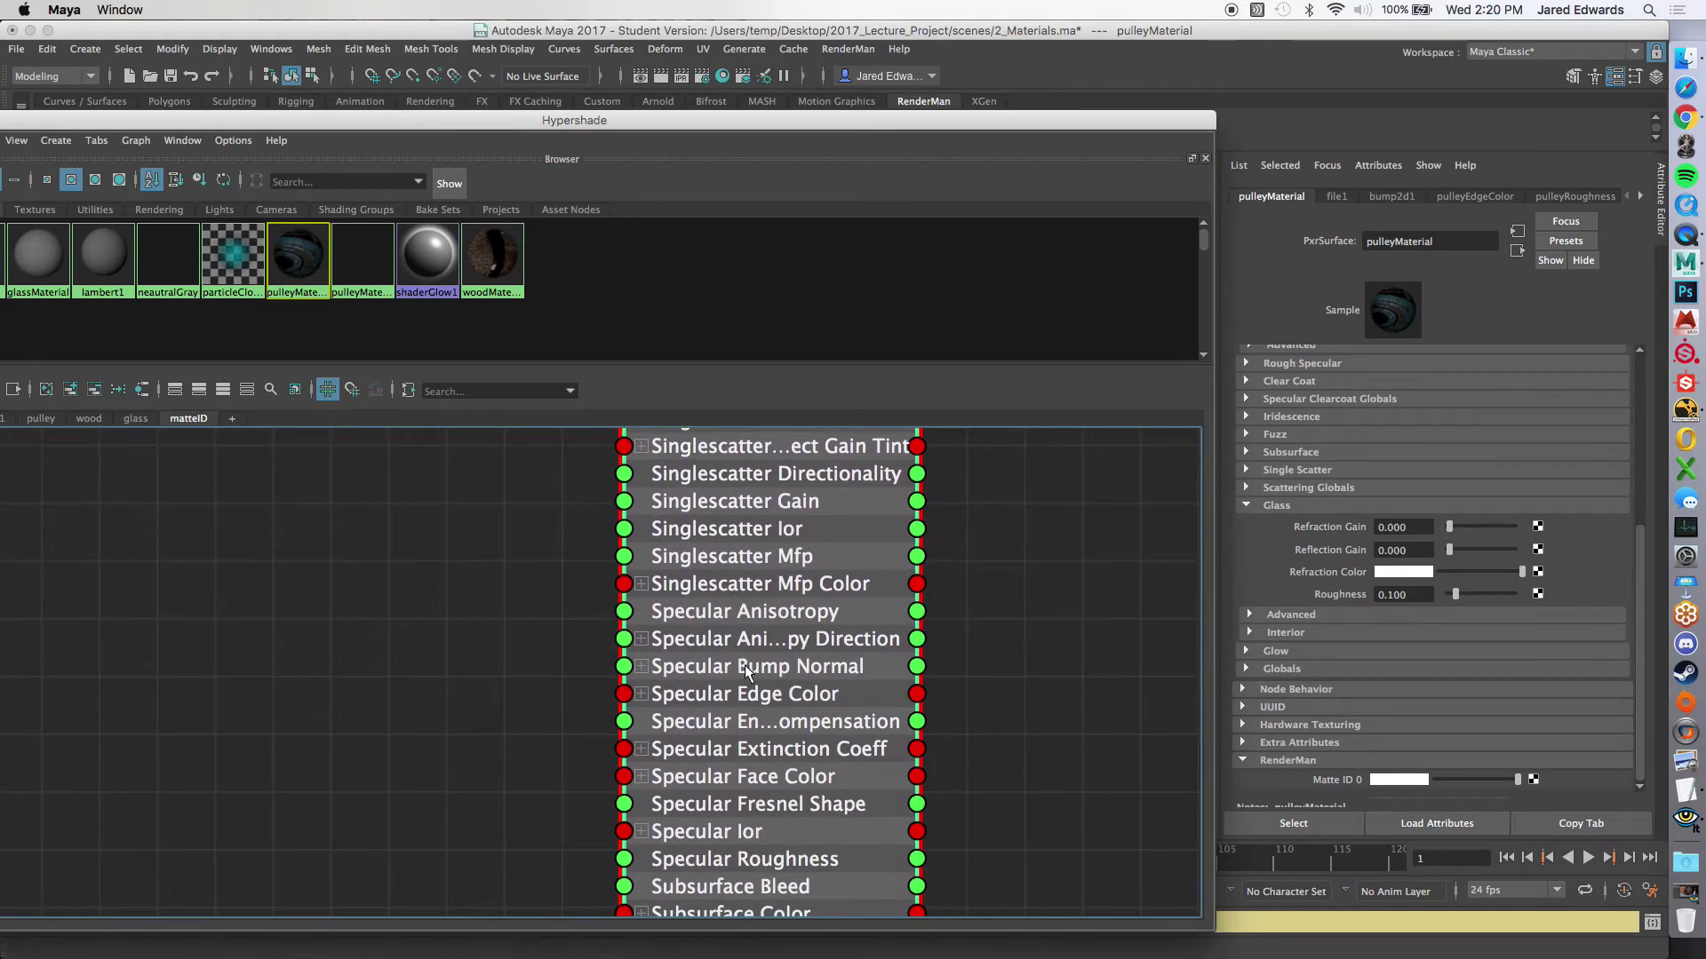
alt+right_drag(746, 671, 800, 657)
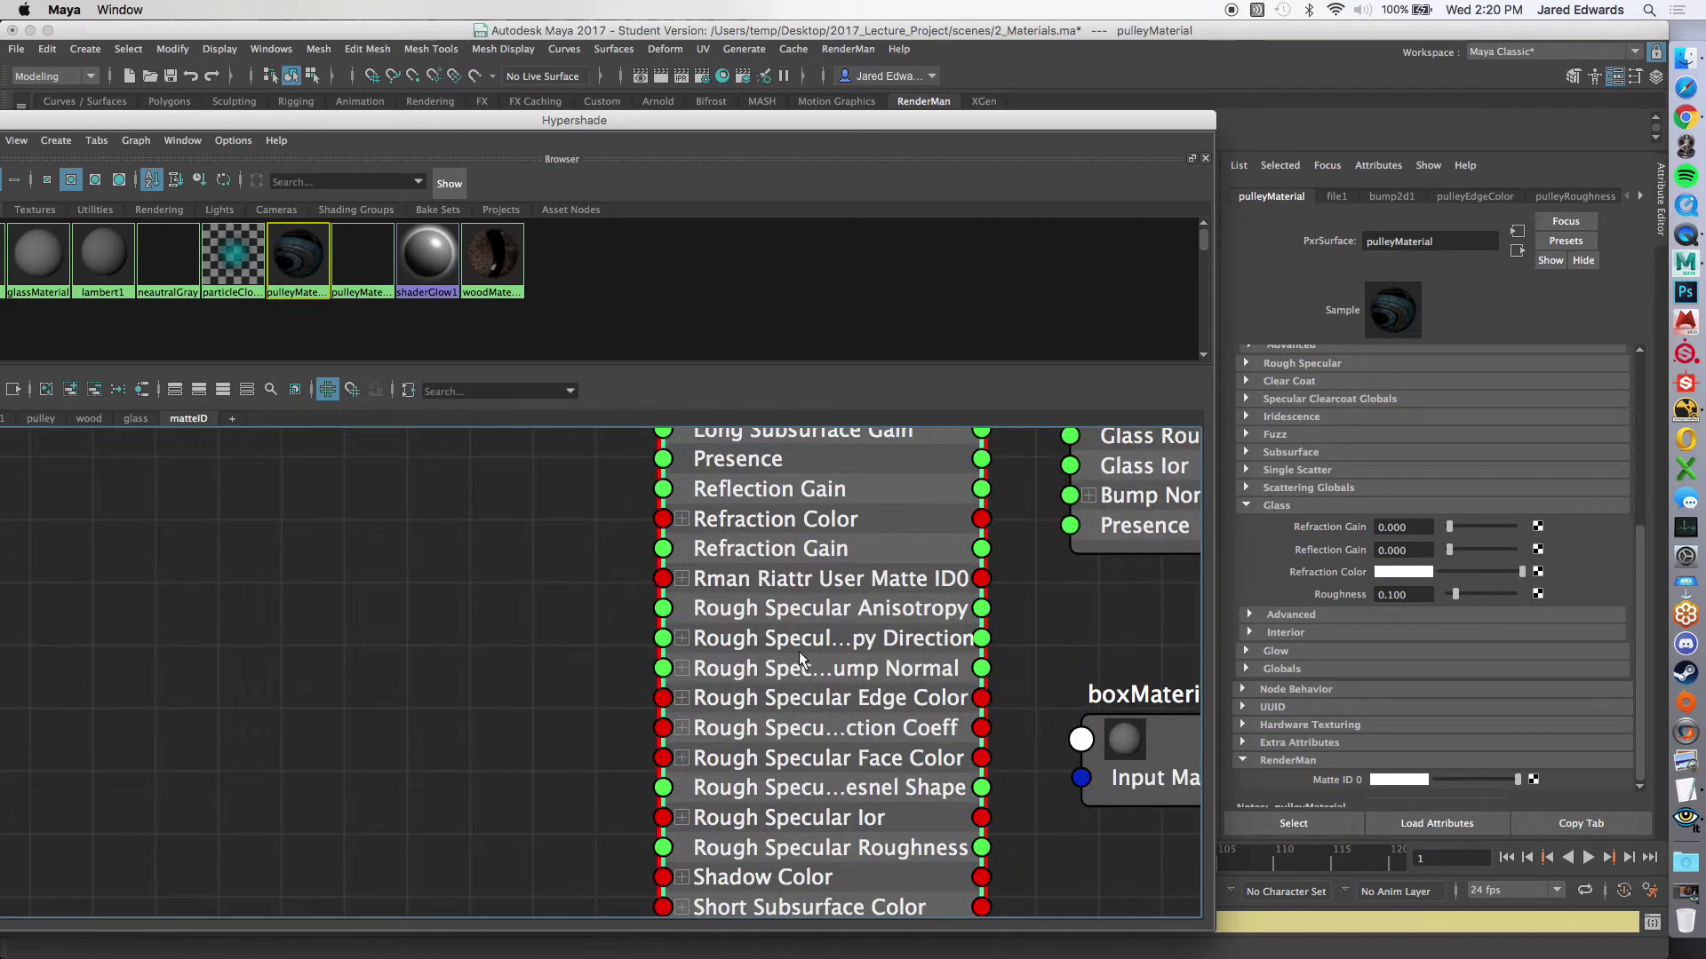
alt+middle_drag(800, 658, 793, 906)
alt+right_drag(648, 731, 675, 731)
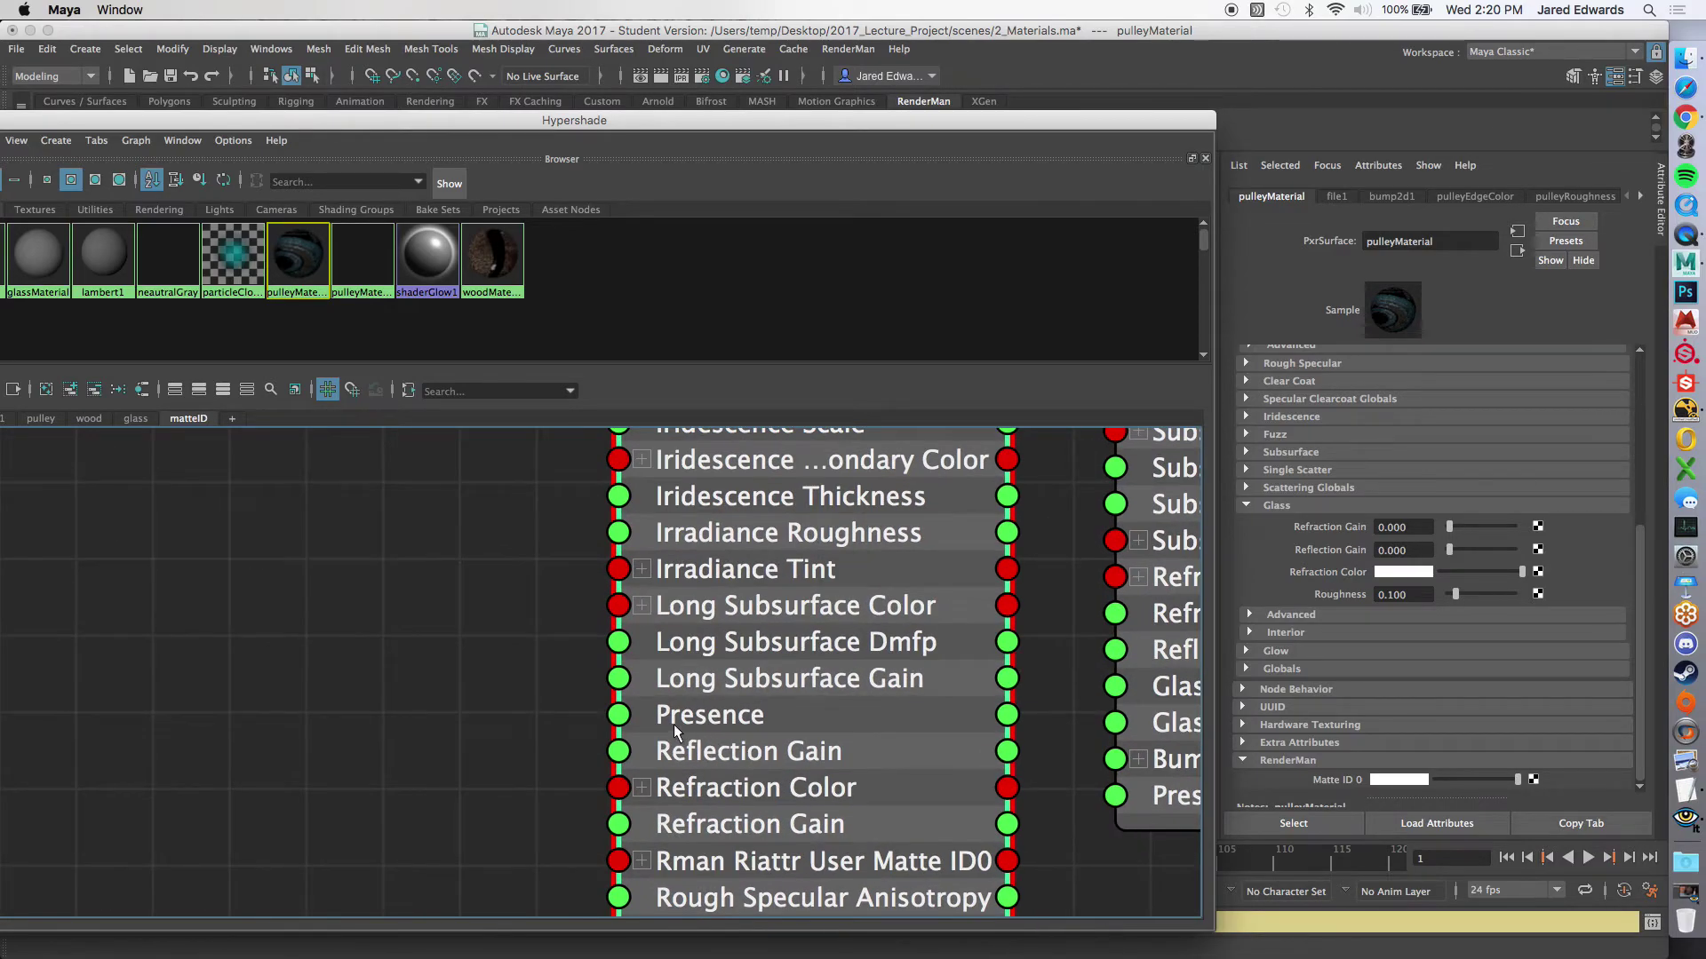
alt+middle_drag(707, 751, 698, 601)
alt+middle_drag(717, 450, 718, 780)
alt+middle_drag(744, 538, 740, 930)
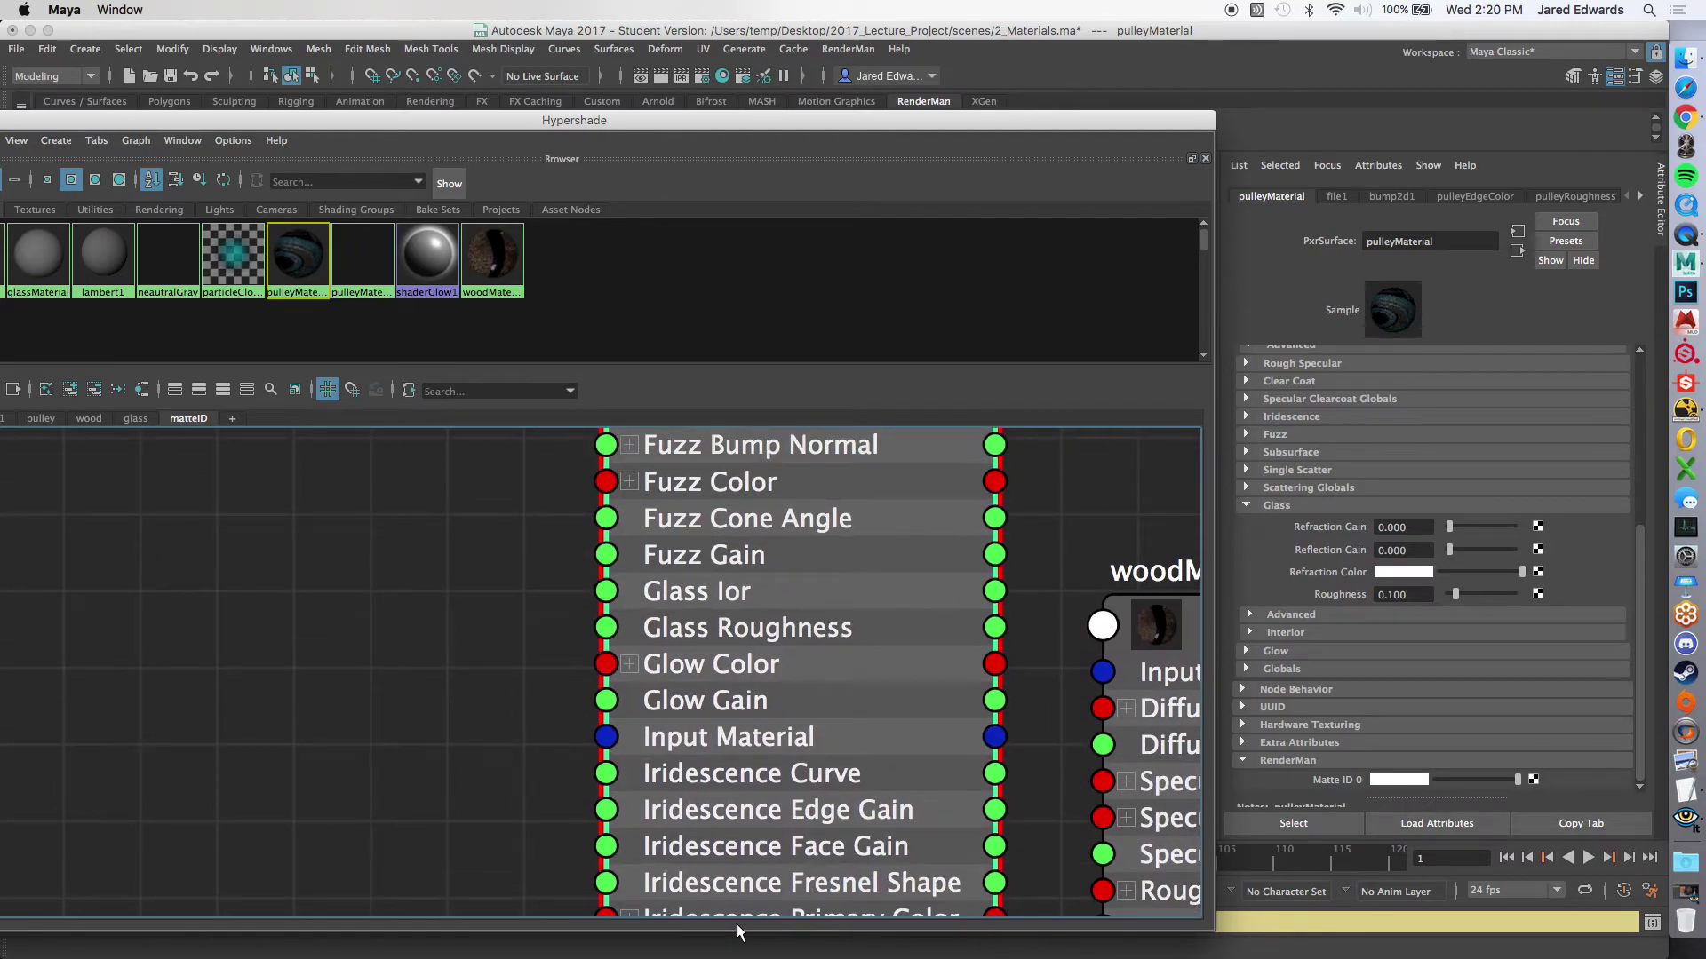
alt+middle_drag(737, 771, 737, 585)
alt+middle_drag(740, 888, 740, 431)
alt+middle_drag(751, 842, 735, 558)
alt+right_drag(762, 703, 594, 709)
alt+middle_drag(732, 897, 705, 553)
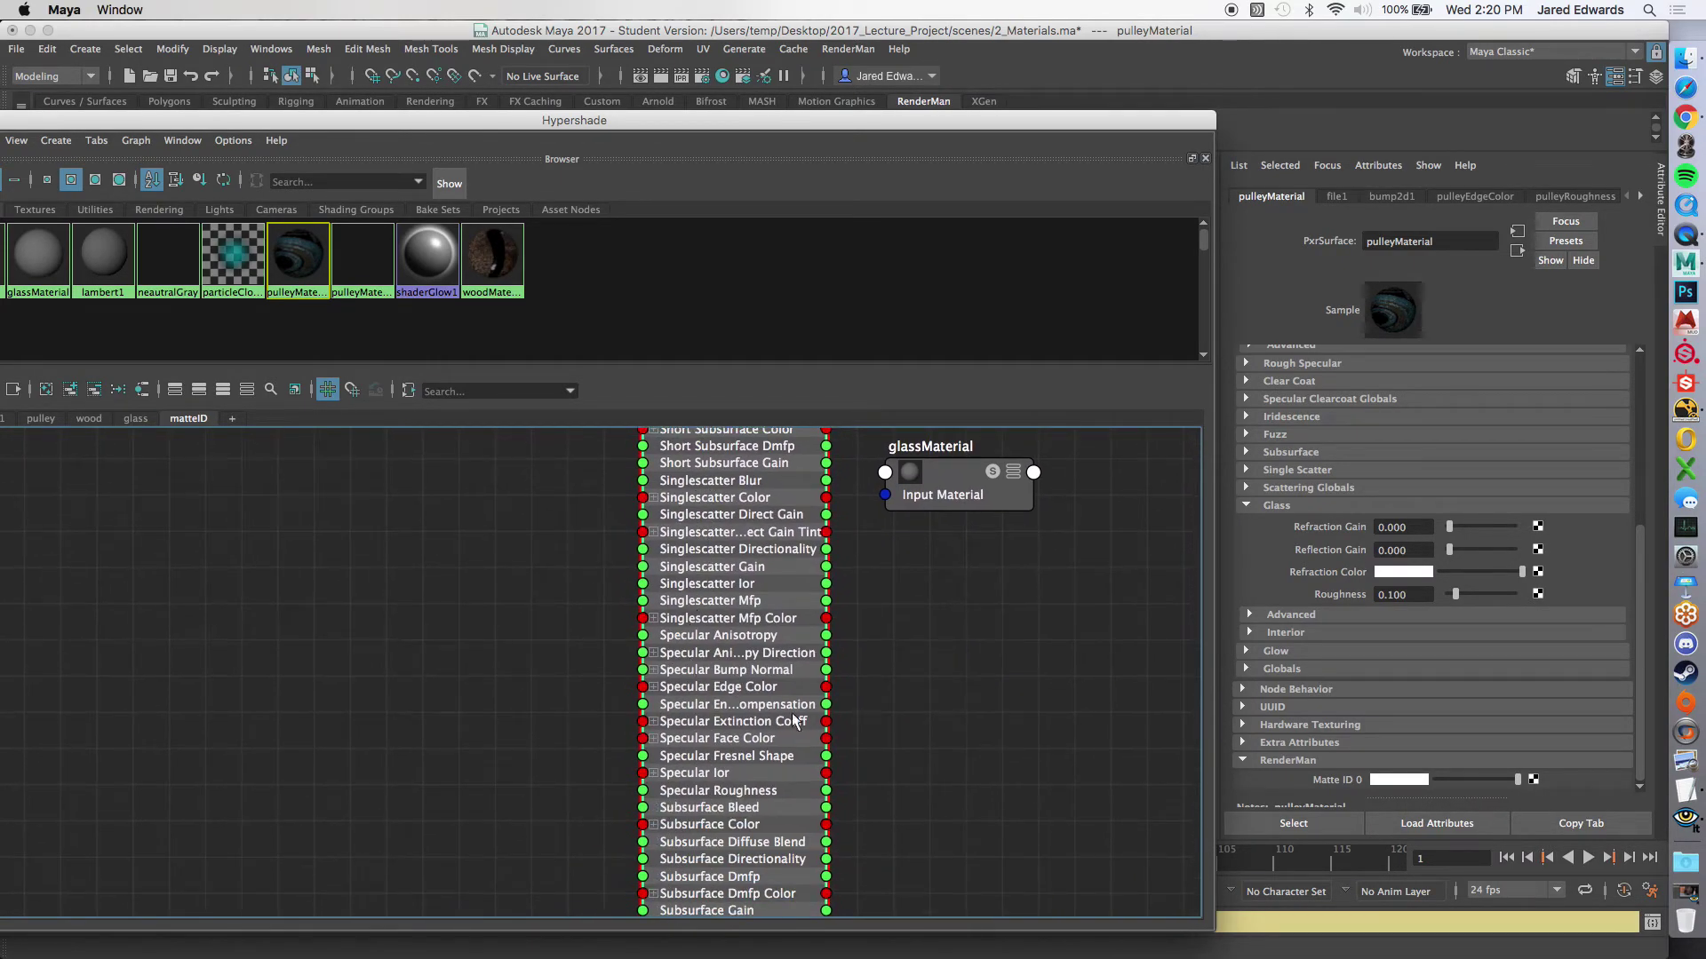
alt+middle_drag(879, 853, 868, 678)
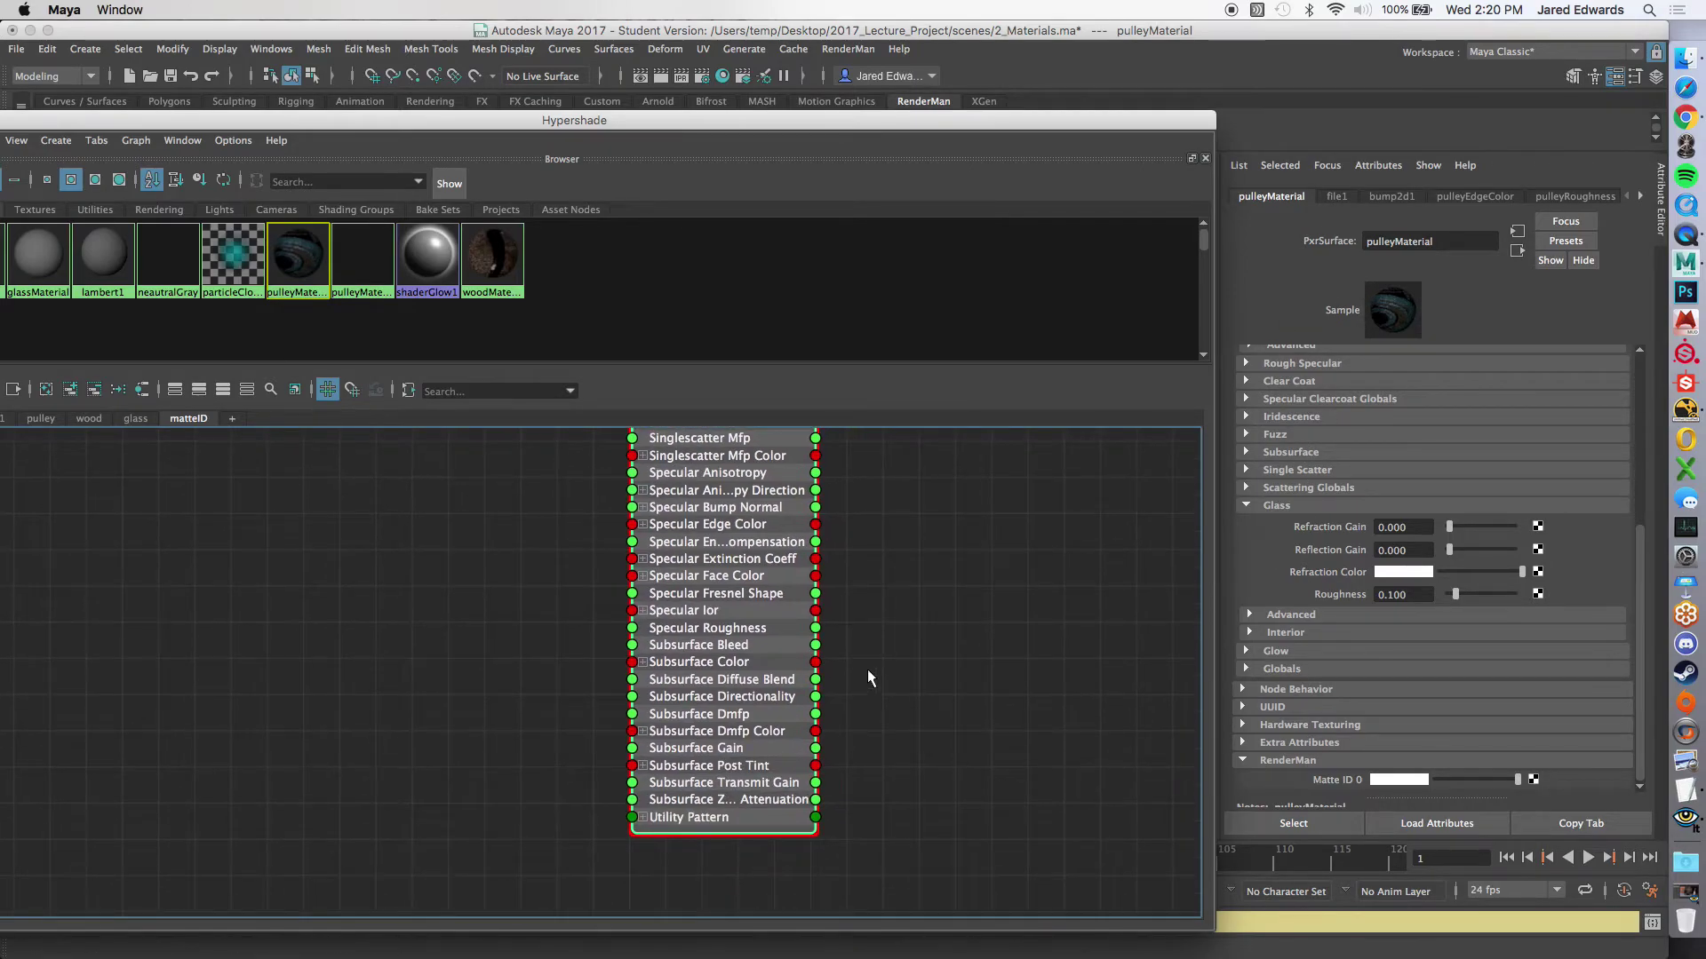
alt+right_drag(868, 677, 986, 786)
alt+middle_drag(986, 786, 1007, 646)
alt+right_drag(1007, 646, 885, 780)
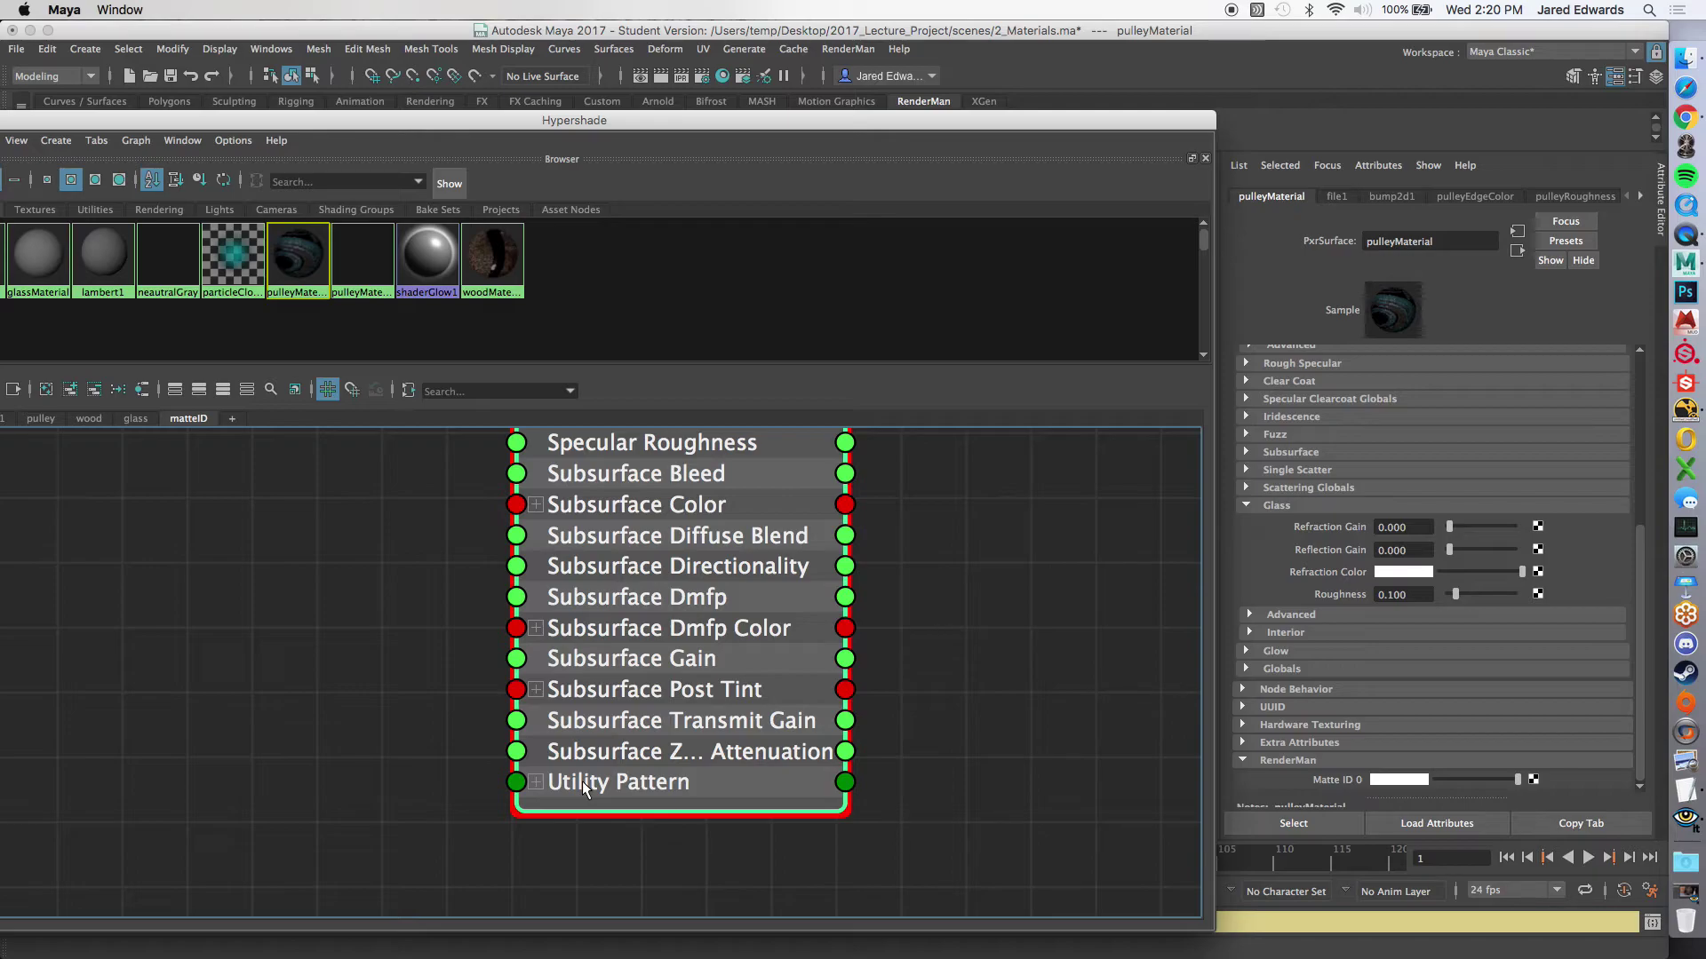
scroll(870, 696, down, 2)
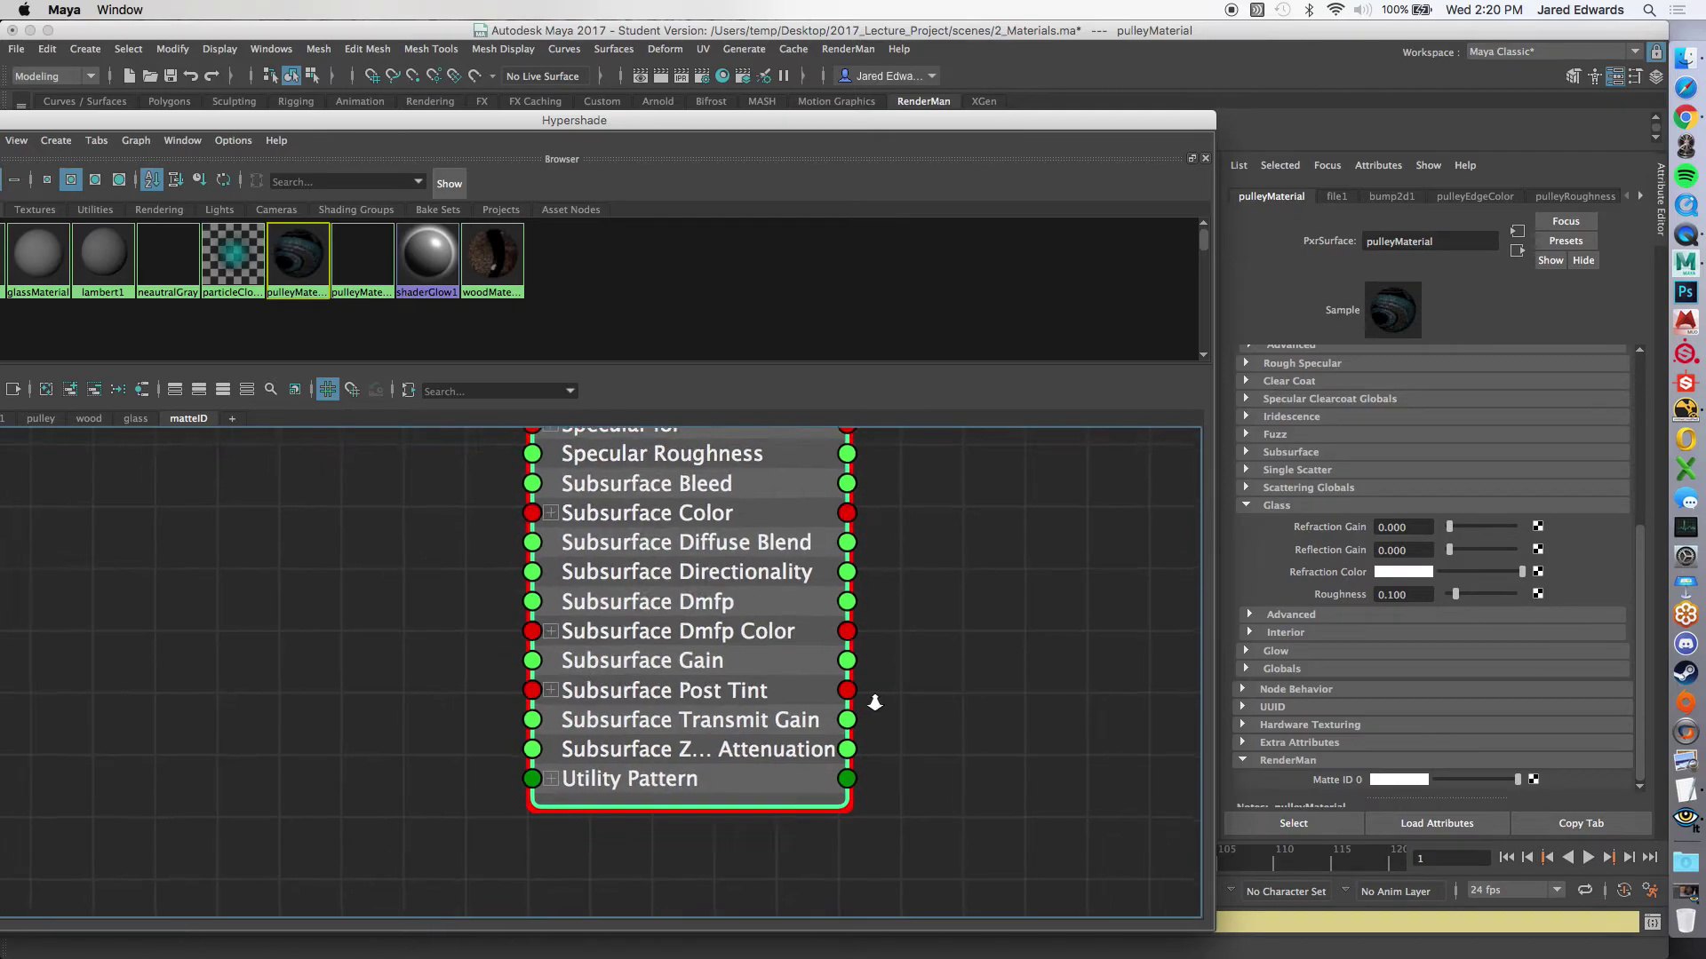
scroll(888, 710, up, 3)
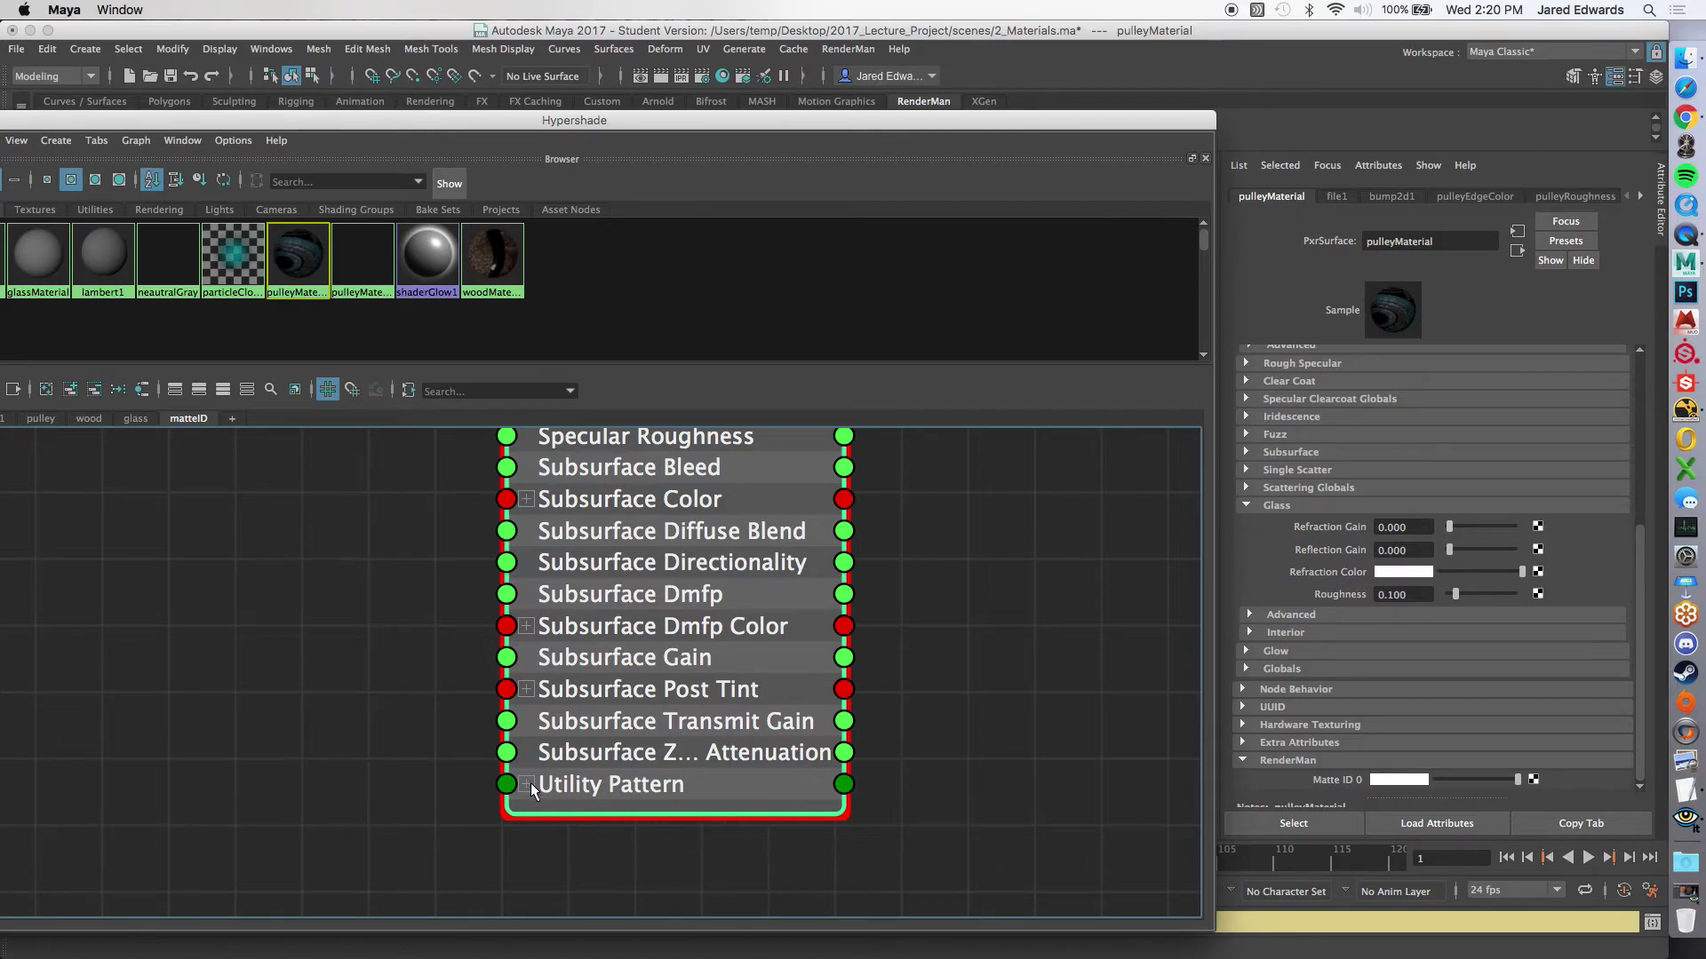
Step: Filter the pulleyMaterial node's attributes by "utility"
alt+right_drag(946, 655, 373, 635)
alt+middle_drag(781, 548, 512, 879)
alt+right_drag(497, 835, 986, 764)
alt+middle_drag(790, 506, 497, 928)
alt+right_drag(775, 771, 544, 782)
alt+middle_drag(792, 872, 731, 665)
alt+middle_drag(684, 780, 673, 422)
alt+right_drag(806, 672, 707, 613)
alt+middle_drag(708, 613, 681, 848)
alt+middle_drag(613, 635, 595, 825)
alt+right_drag(621, 746, 700, 744)
alt+middle_drag(621, 566, 590, 741)
alt+right_drag(590, 737, 826, 724)
alt+middle_drag(671, 556, 667, 704)
alt+right_drag(593, 668, 625, 664)
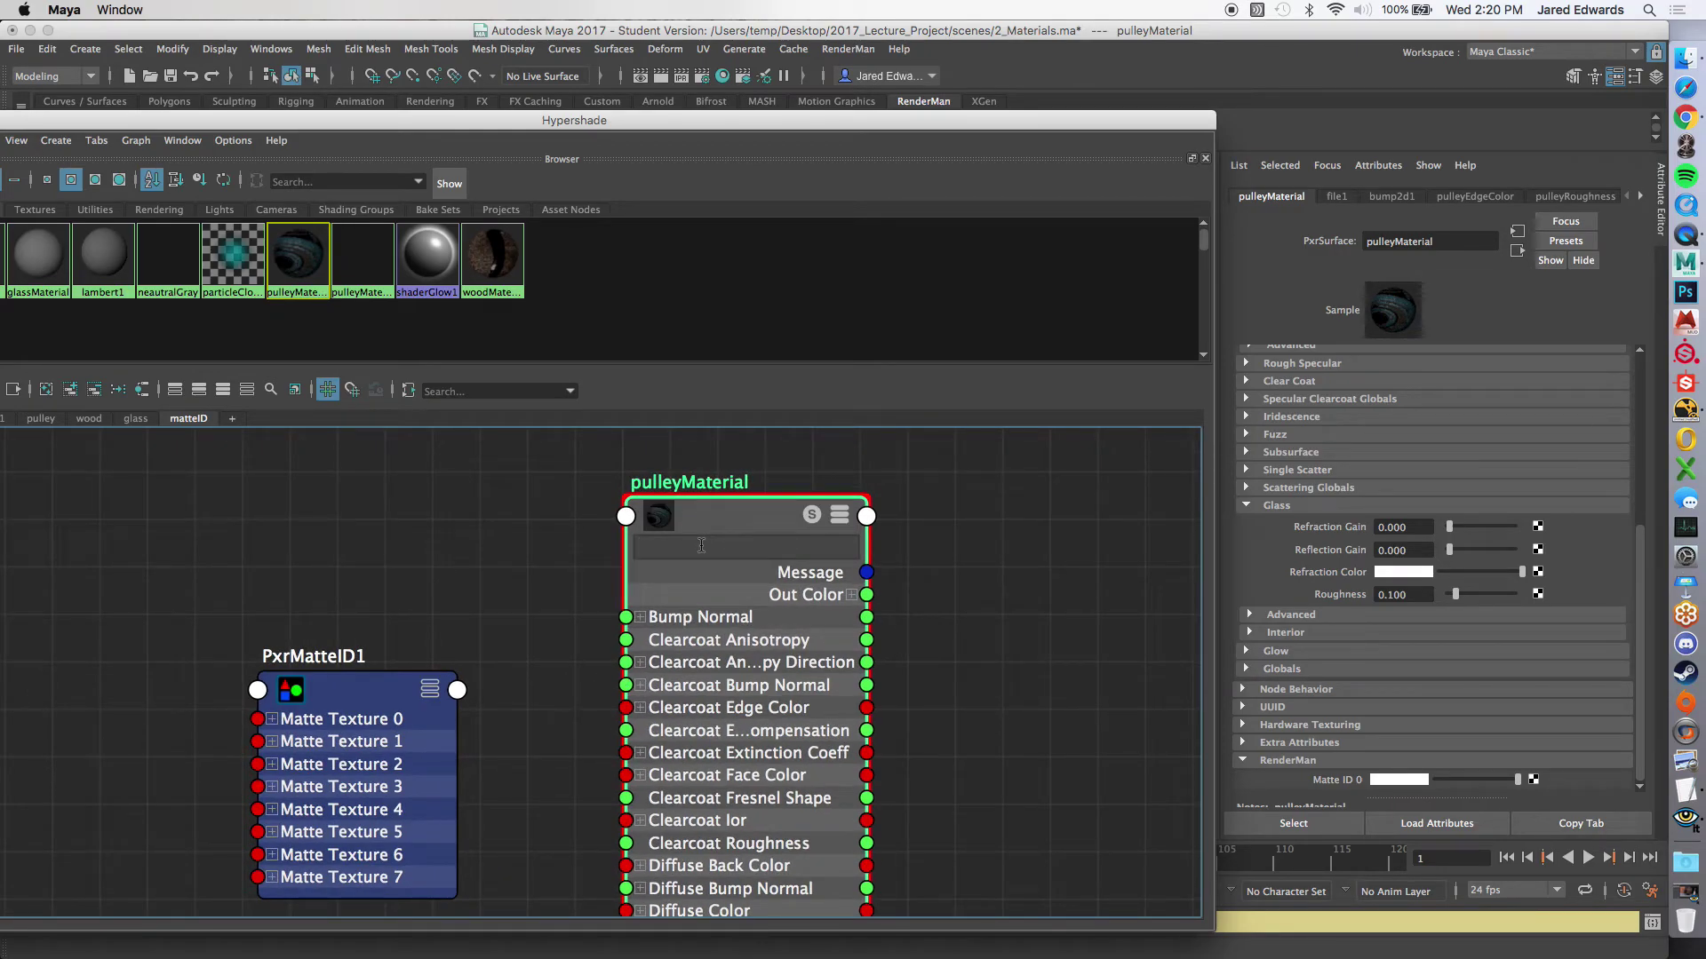
text(utility)
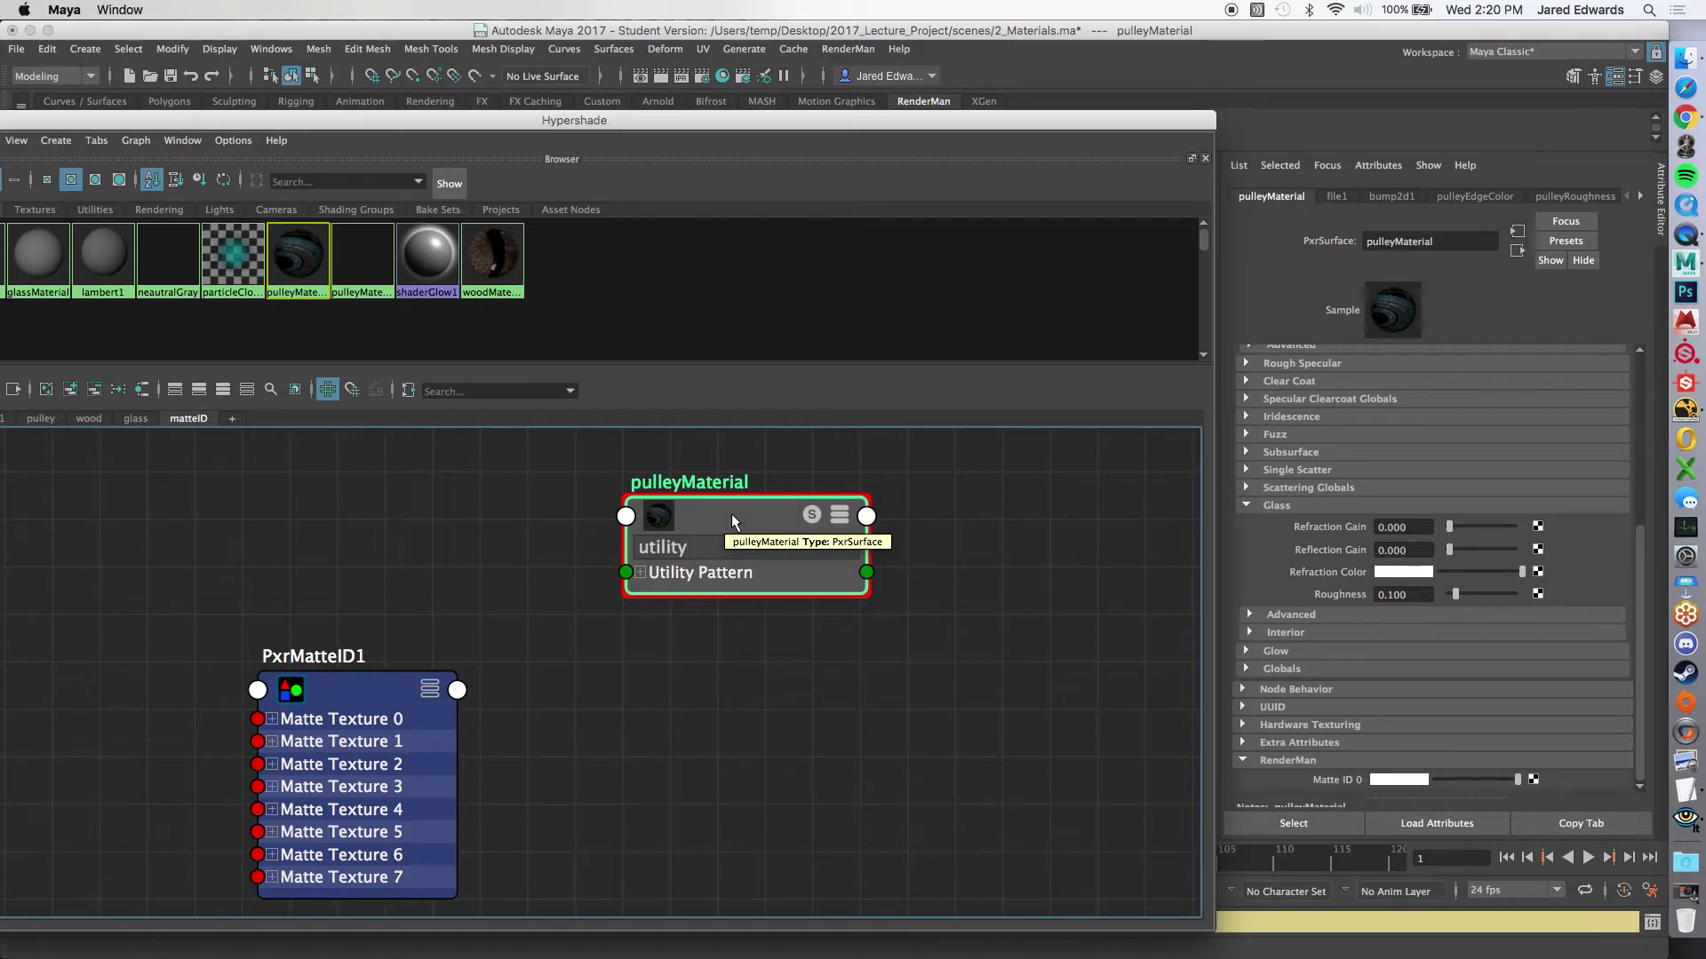
Step: Move the pulleyMaterial node farther from PxrMatteID1 and expand its Utility Pattern attribute to expose Utility Pattern[0]
drag(732, 513, 796, 514)
click(705, 573)
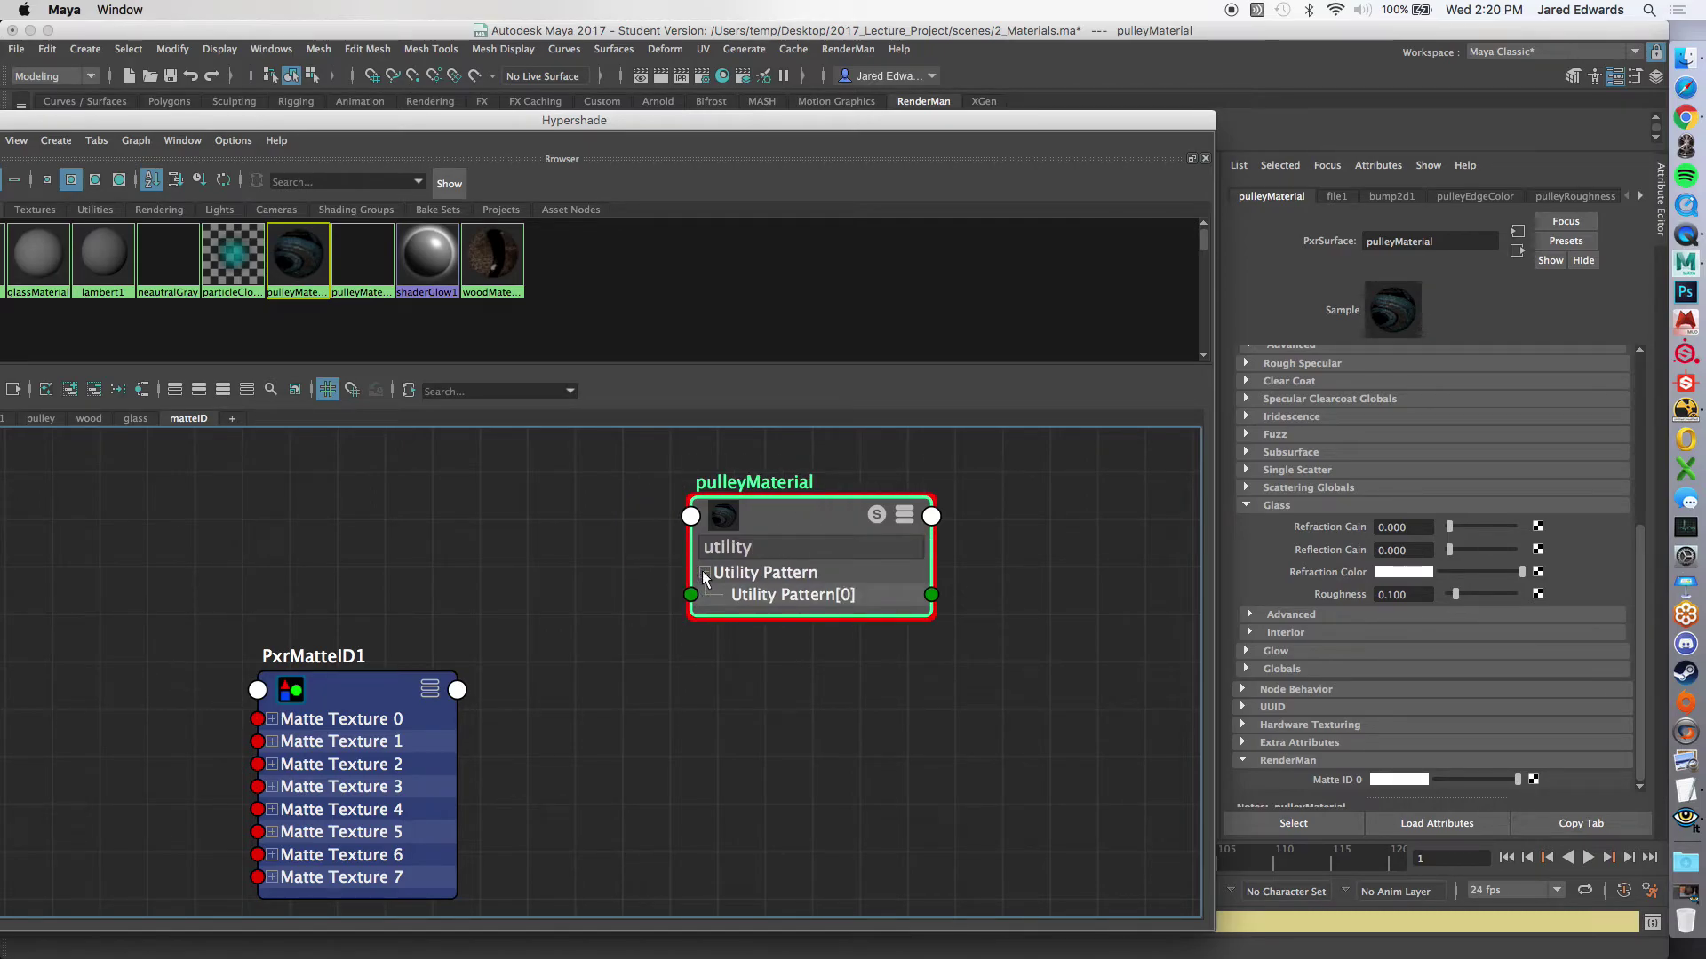
click(704, 573)
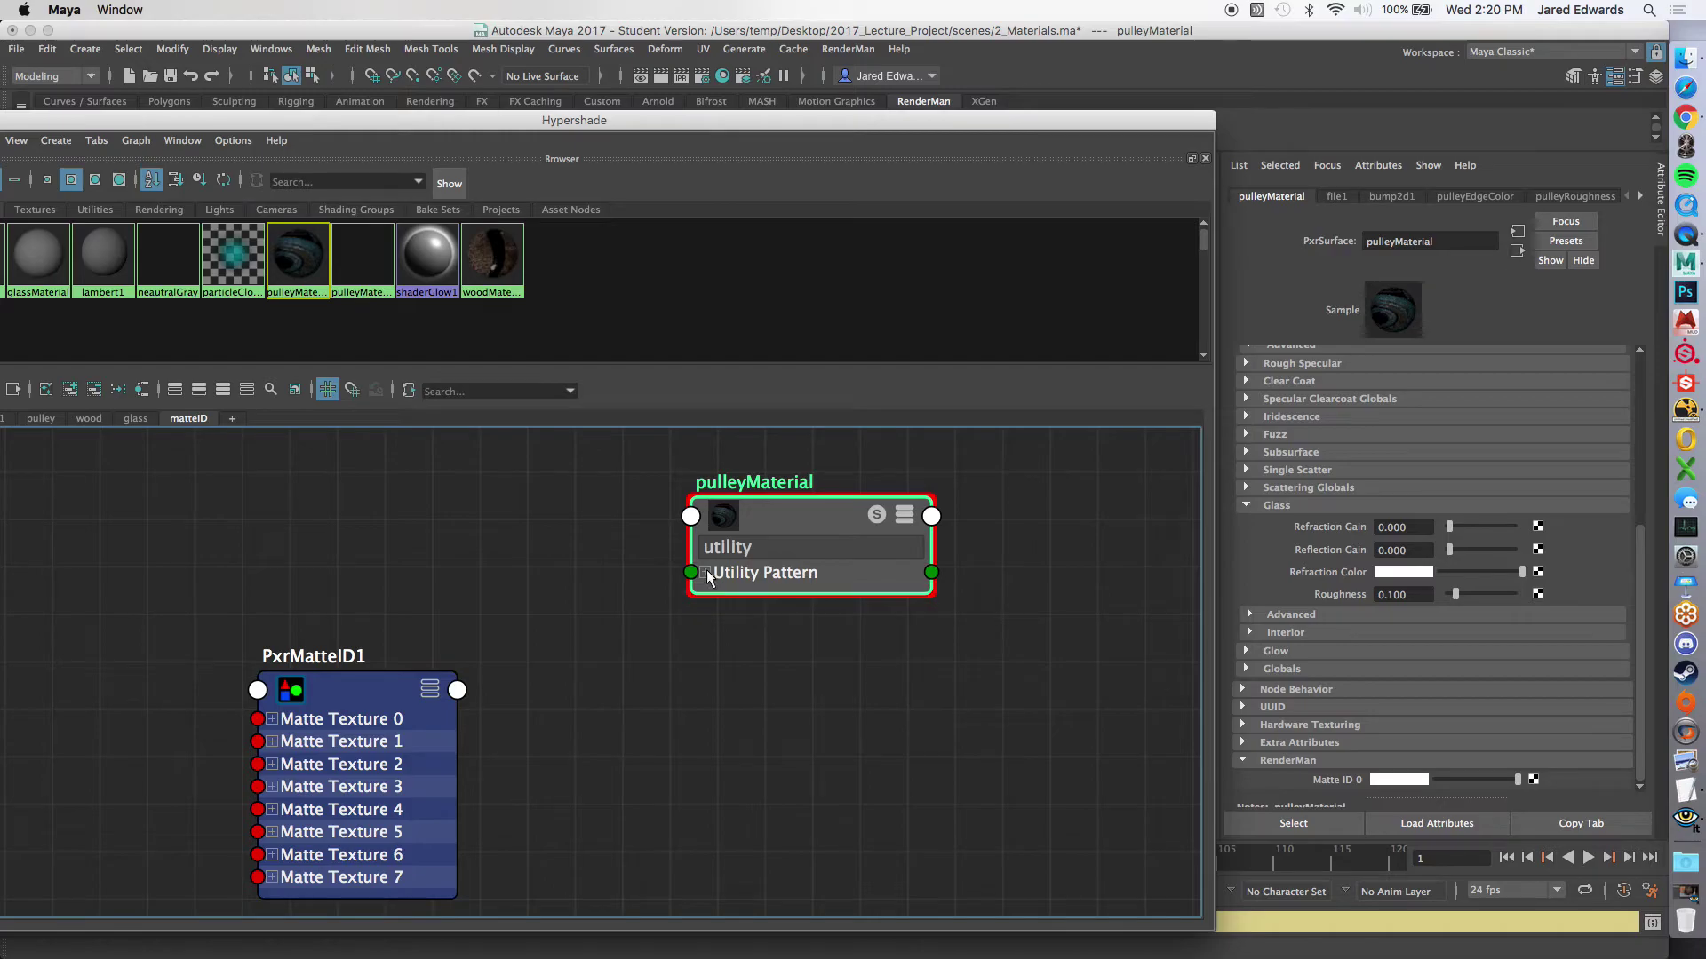
click(704, 572)
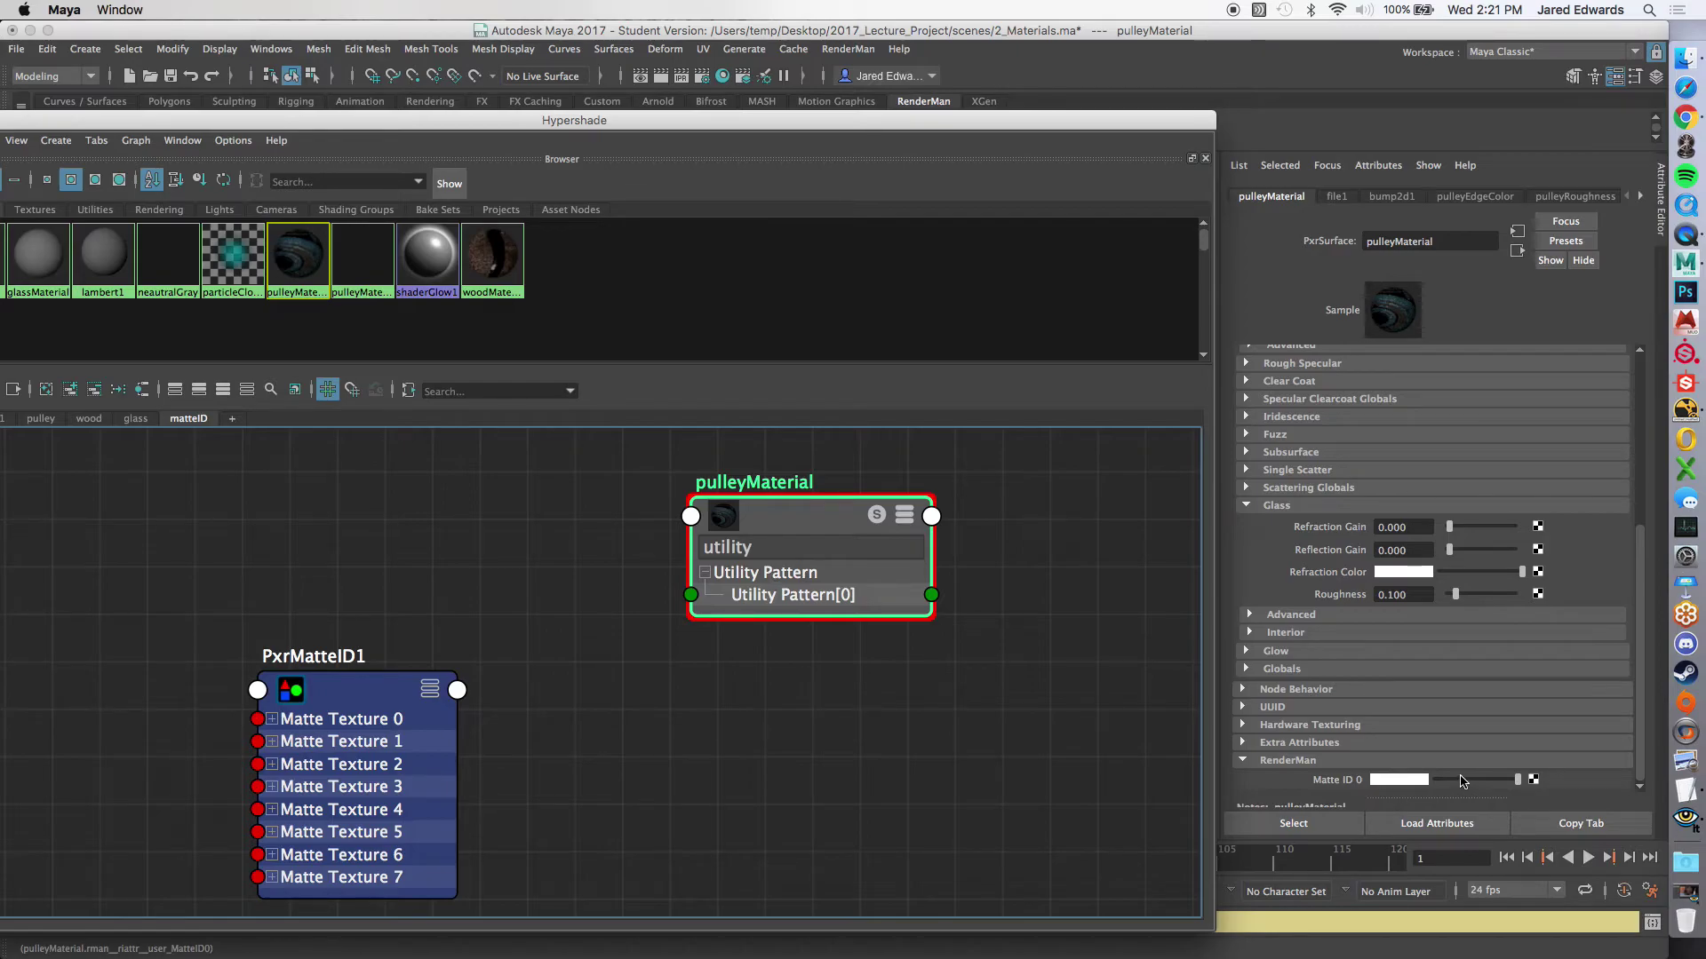
drag(825, 517, 838, 526)
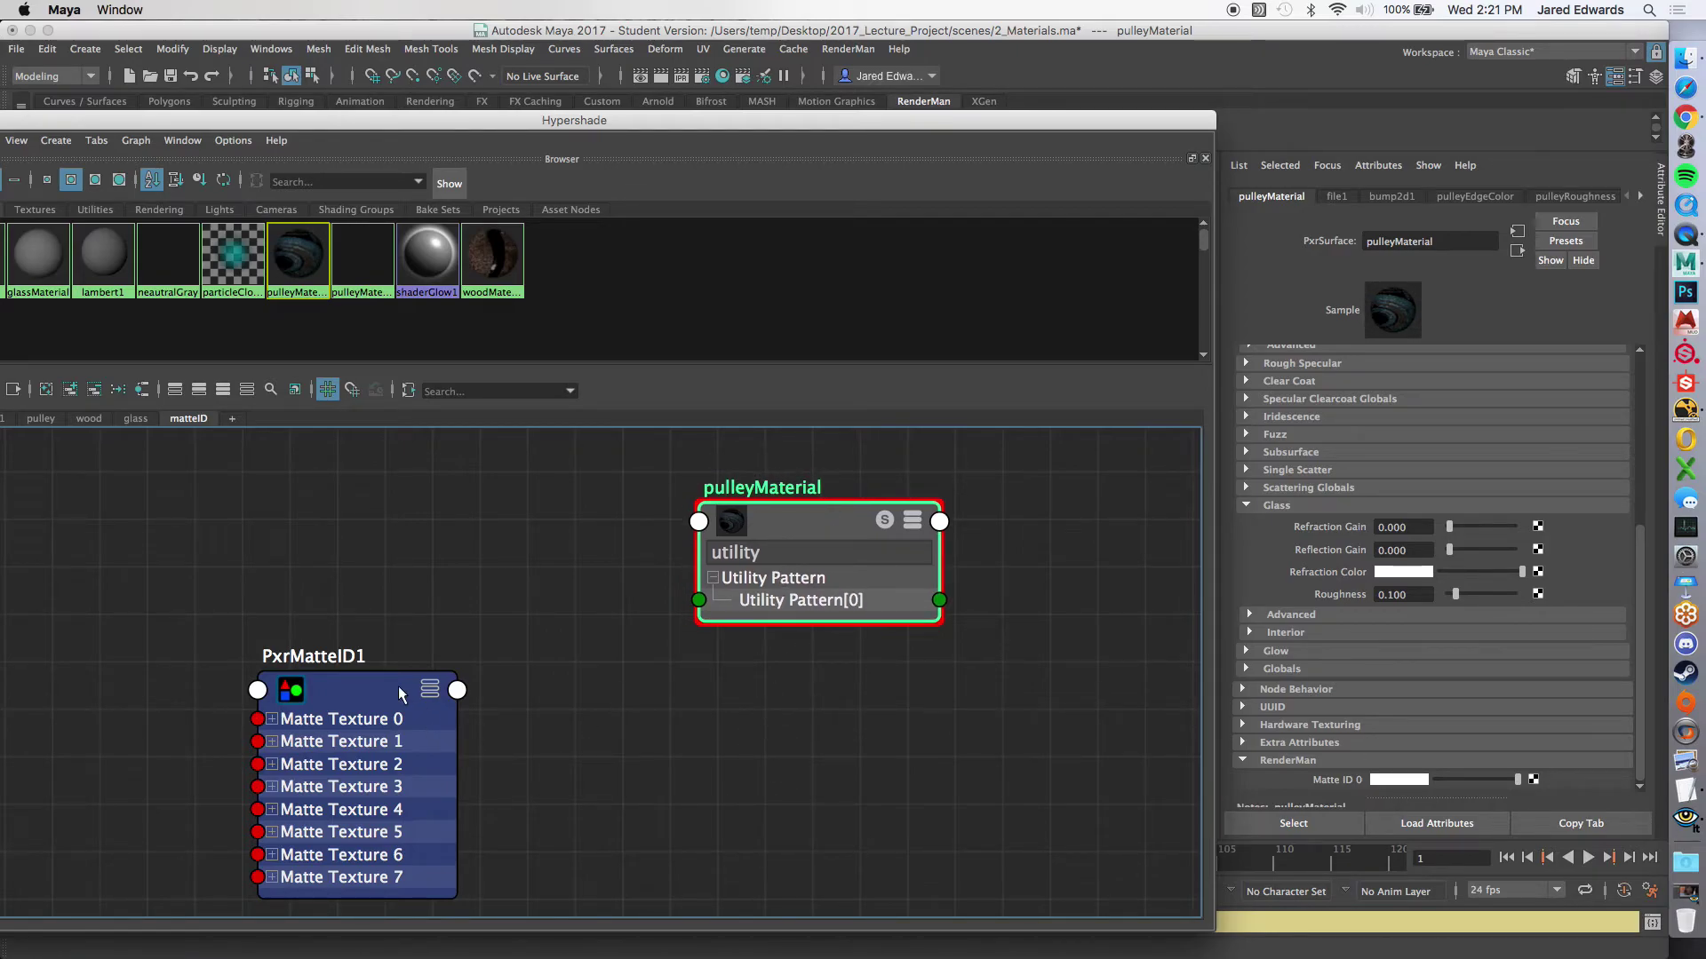
Step: Place the PxrMatteID1 node level with pulleyMaterial and show its full attribute list
click(398, 686)
drag(398, 685, 404, 591)
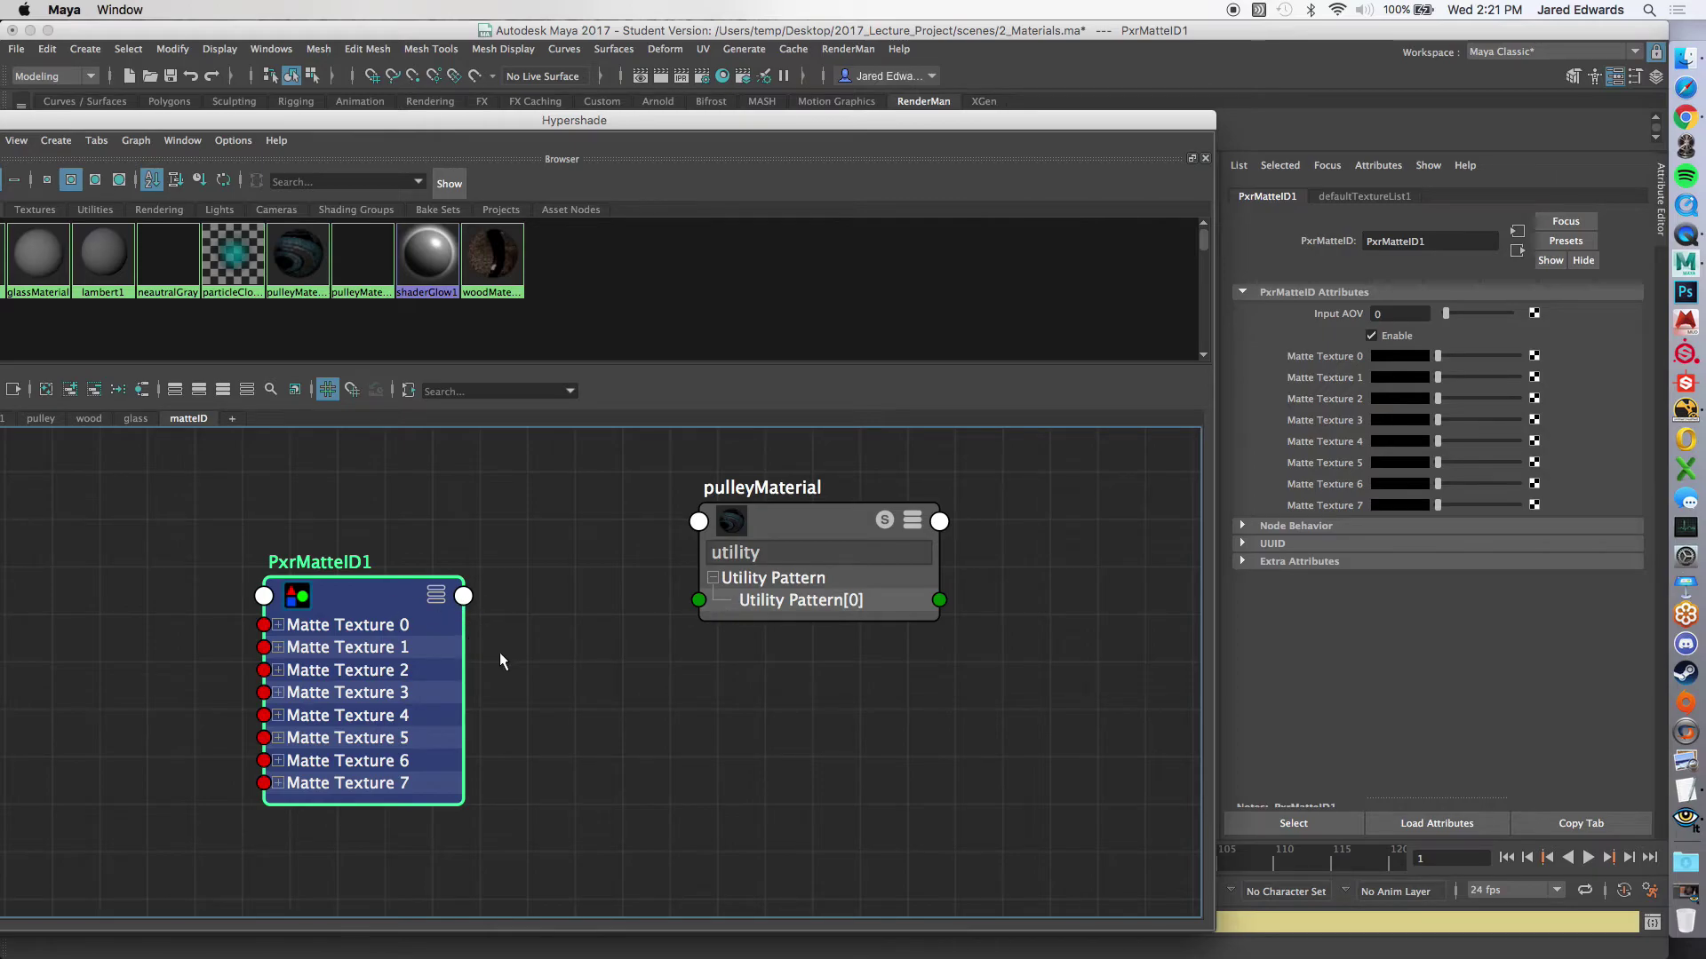
drag(359, 595, 330, 534)
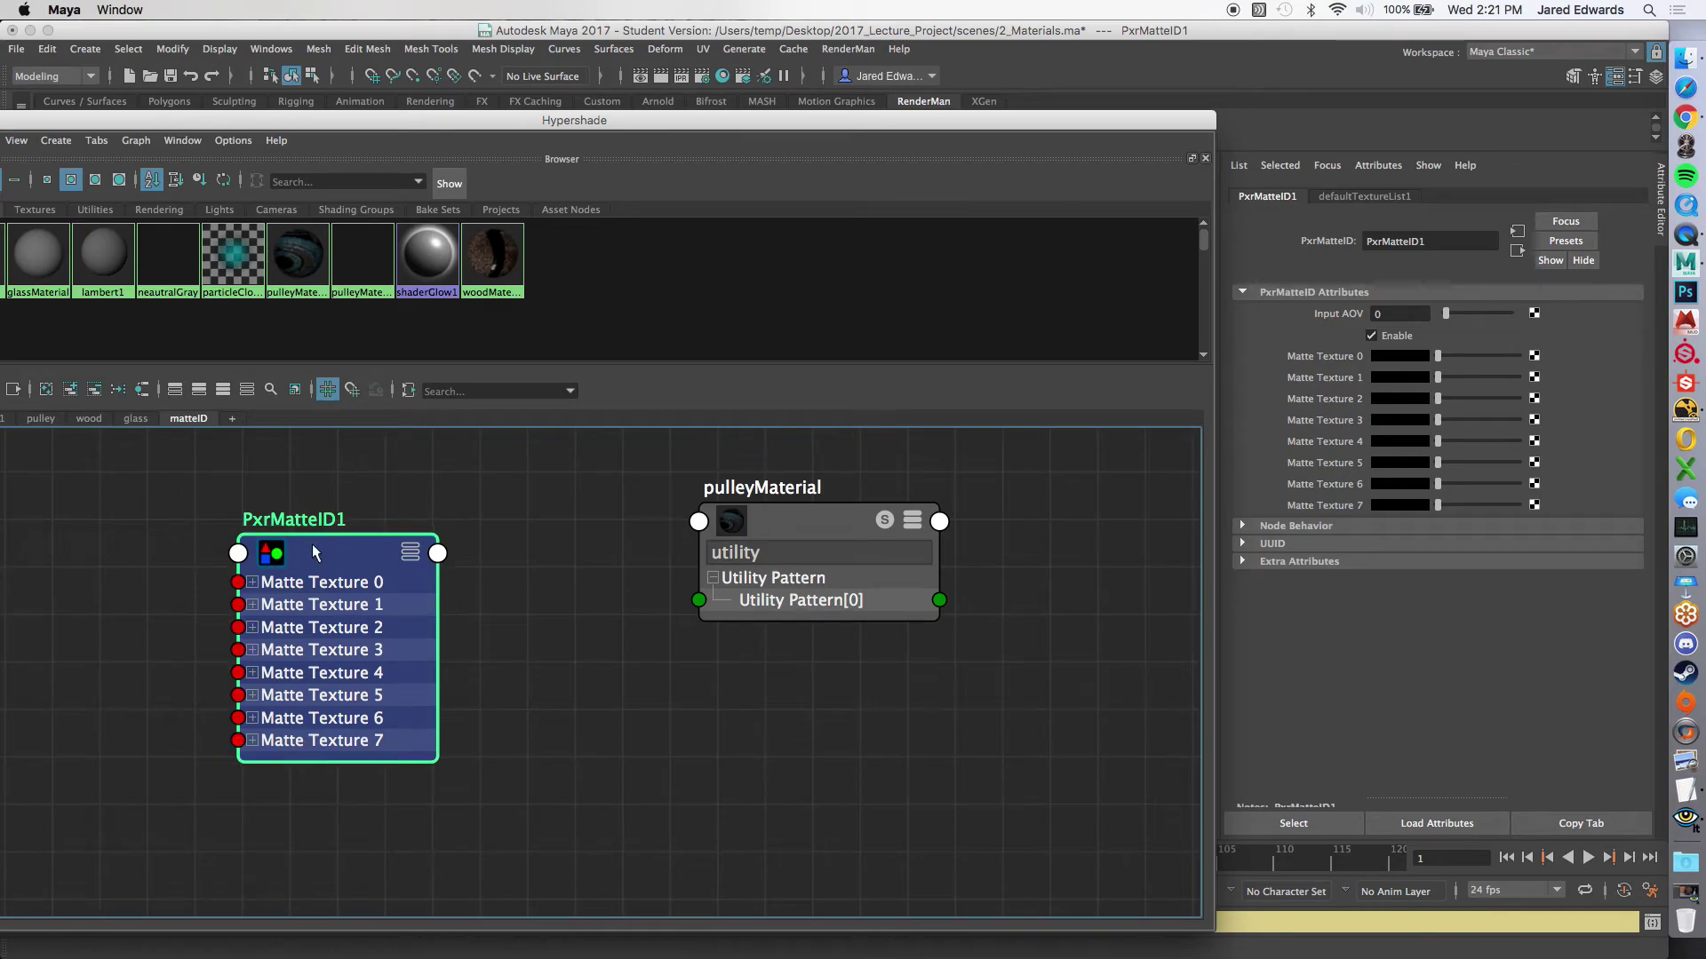
key(3)
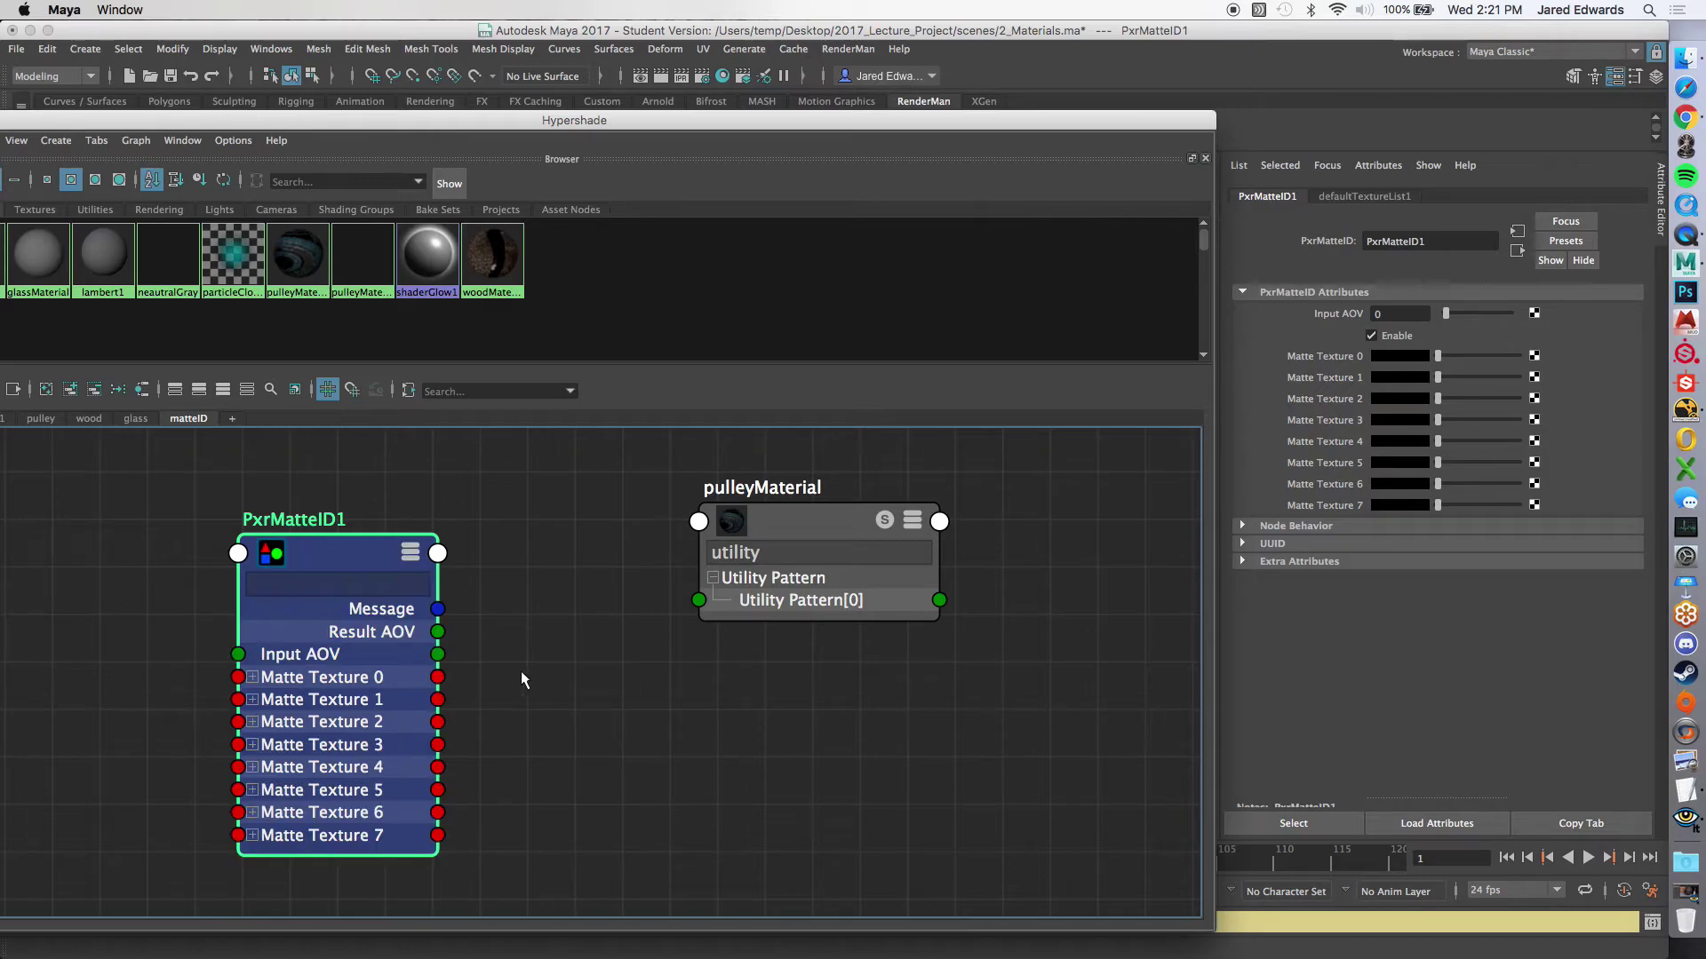
Step: Connect the Result AOV output of PxrMatteID1 to pulleyMaterial's Utility Pattern[0] and collapse the Utility Pattern list
drag(438, 632, 537, 629)
click(334, 547)
drag(439, 634, 696, 599)
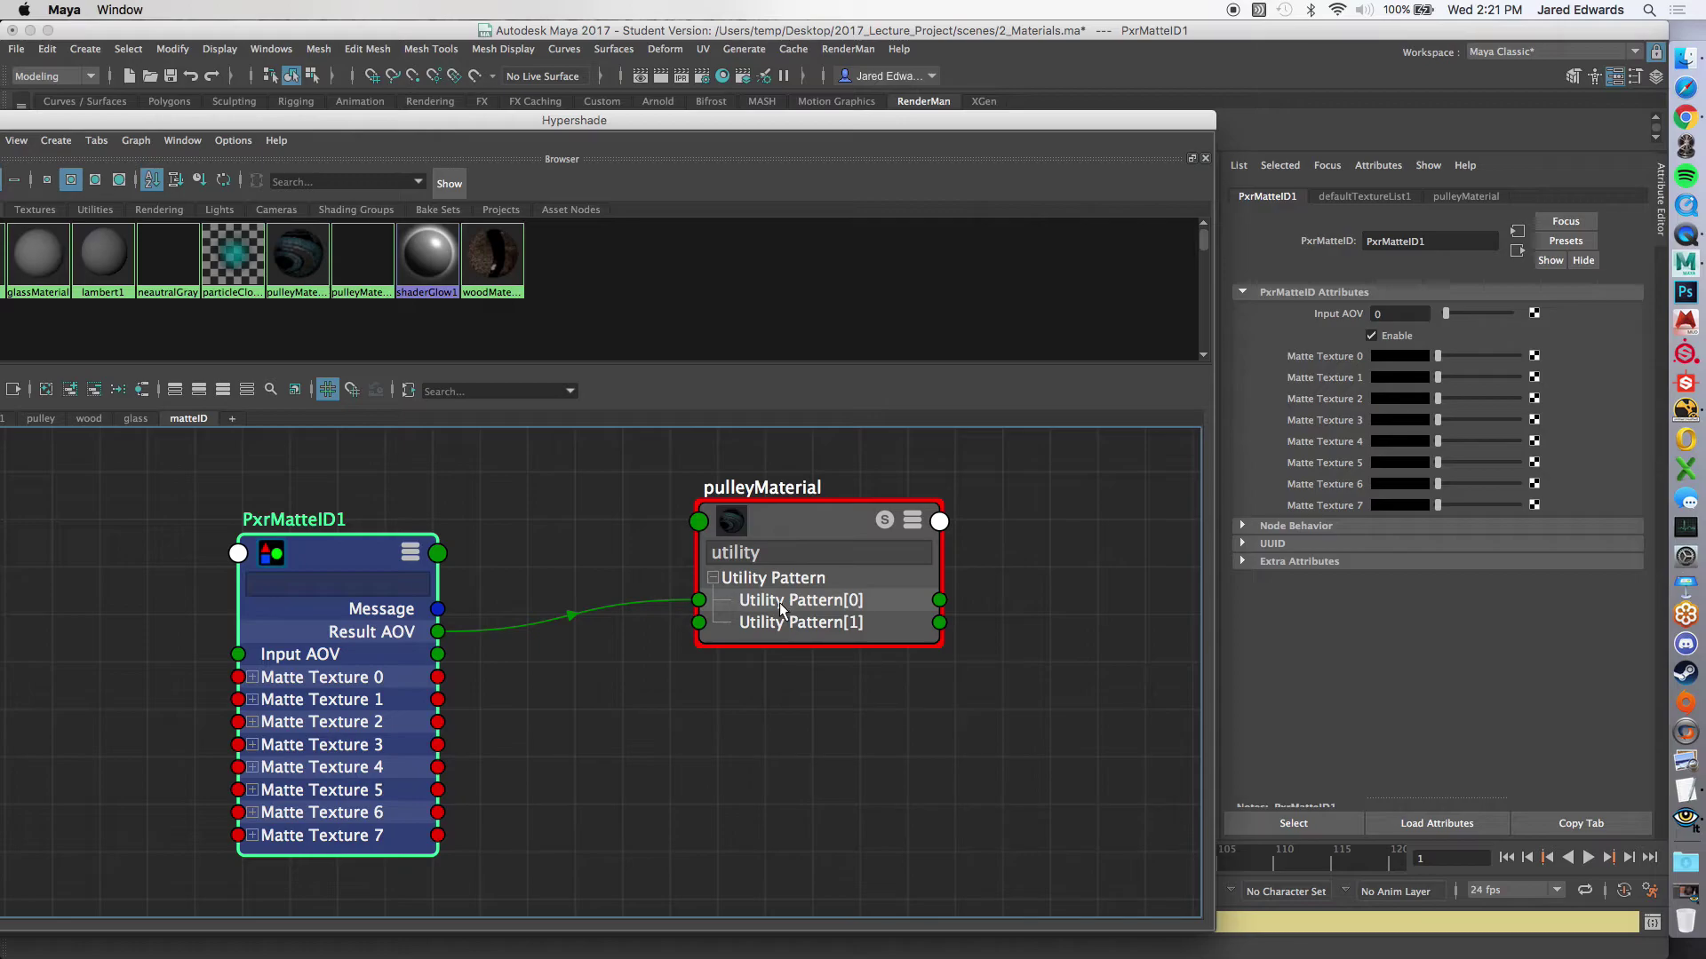
click(715, 579)
Step: Place the woodMaterial node directly below pulleyMaterial and filter its attributes by "utility"
scroll(754, 723, down, 3)
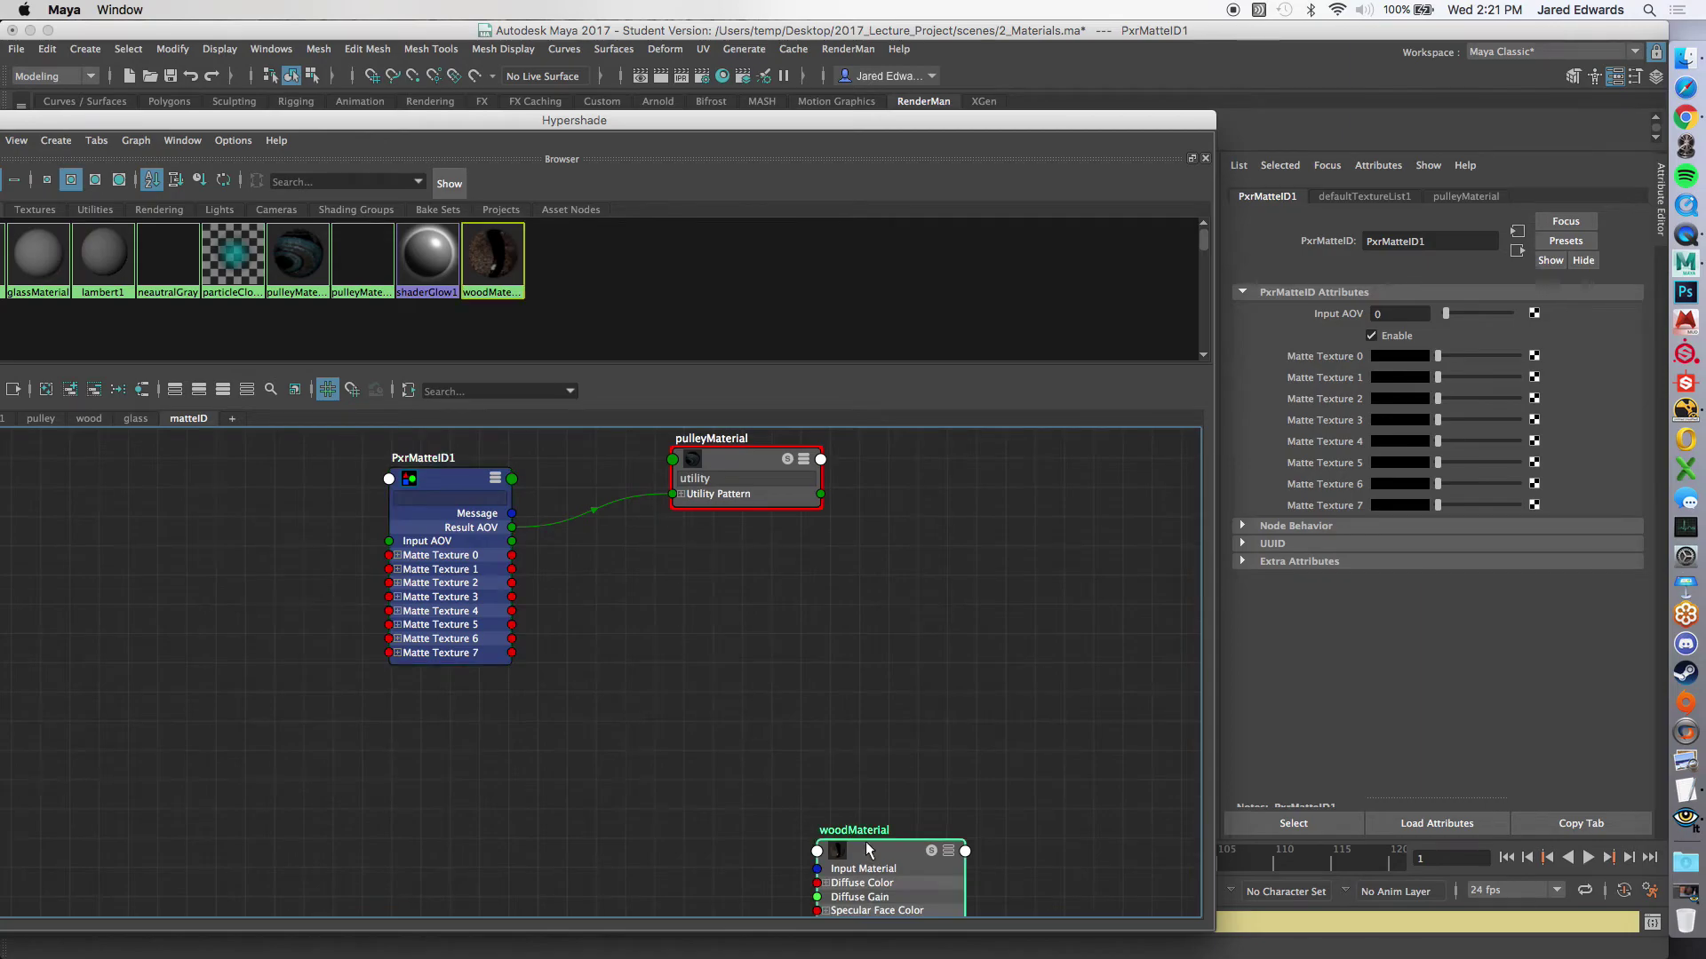
drag(865, 840, 720, 561)
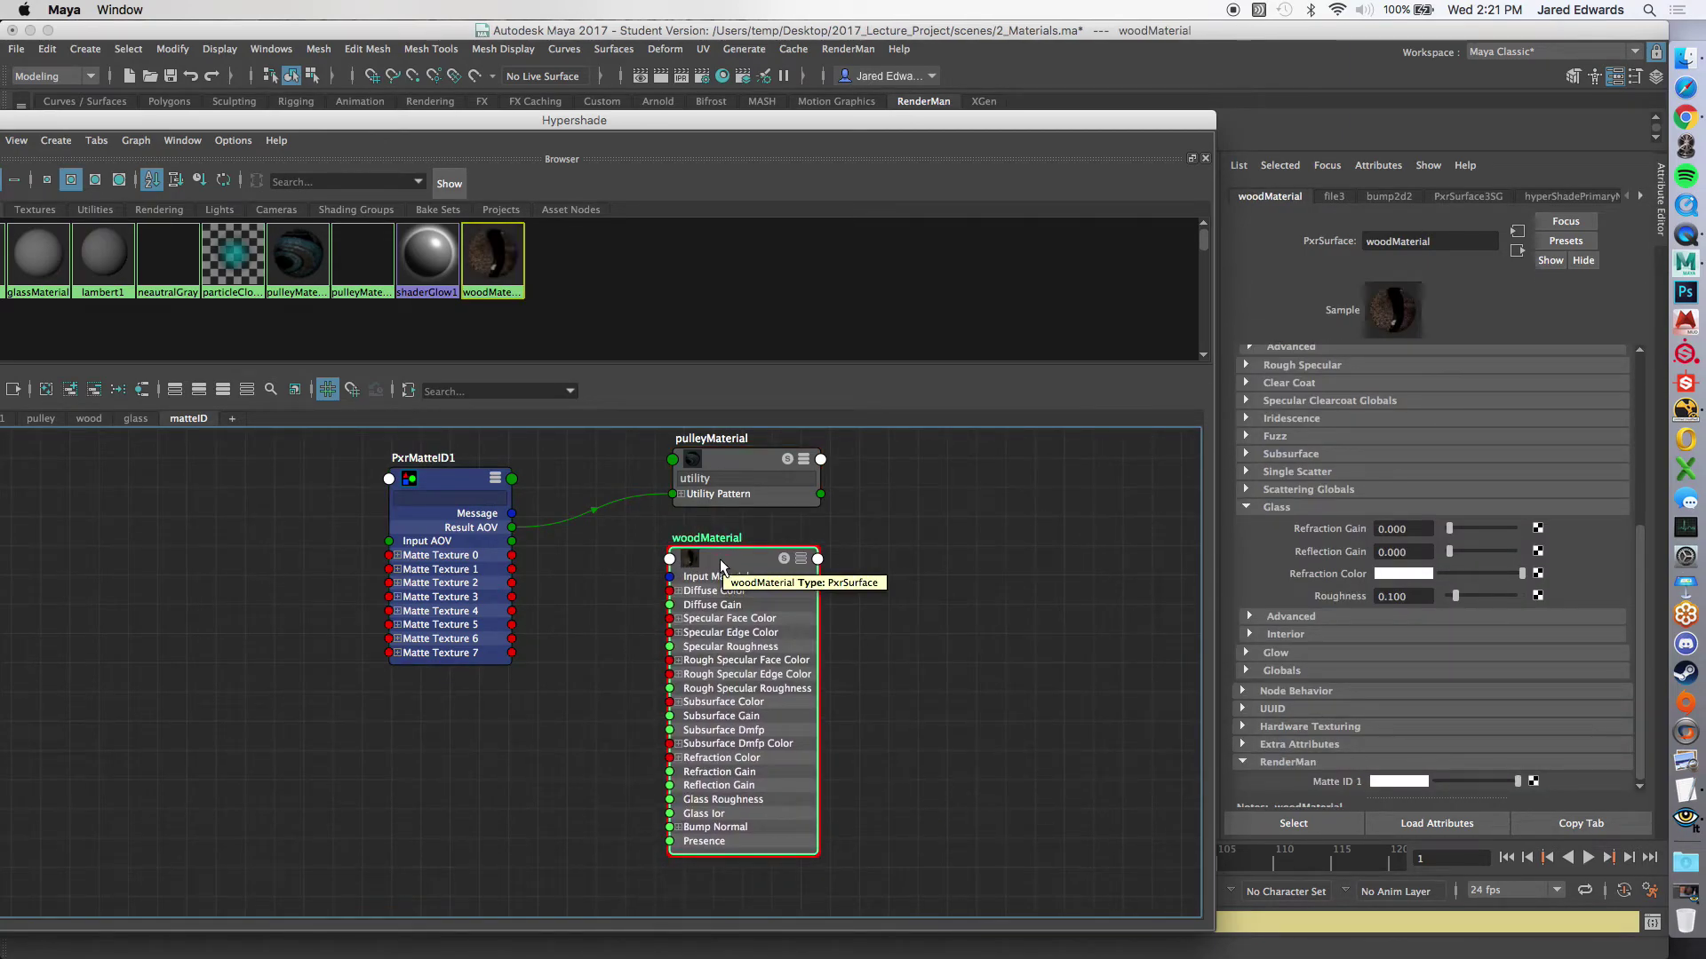
click(720, 577)
text(utility)
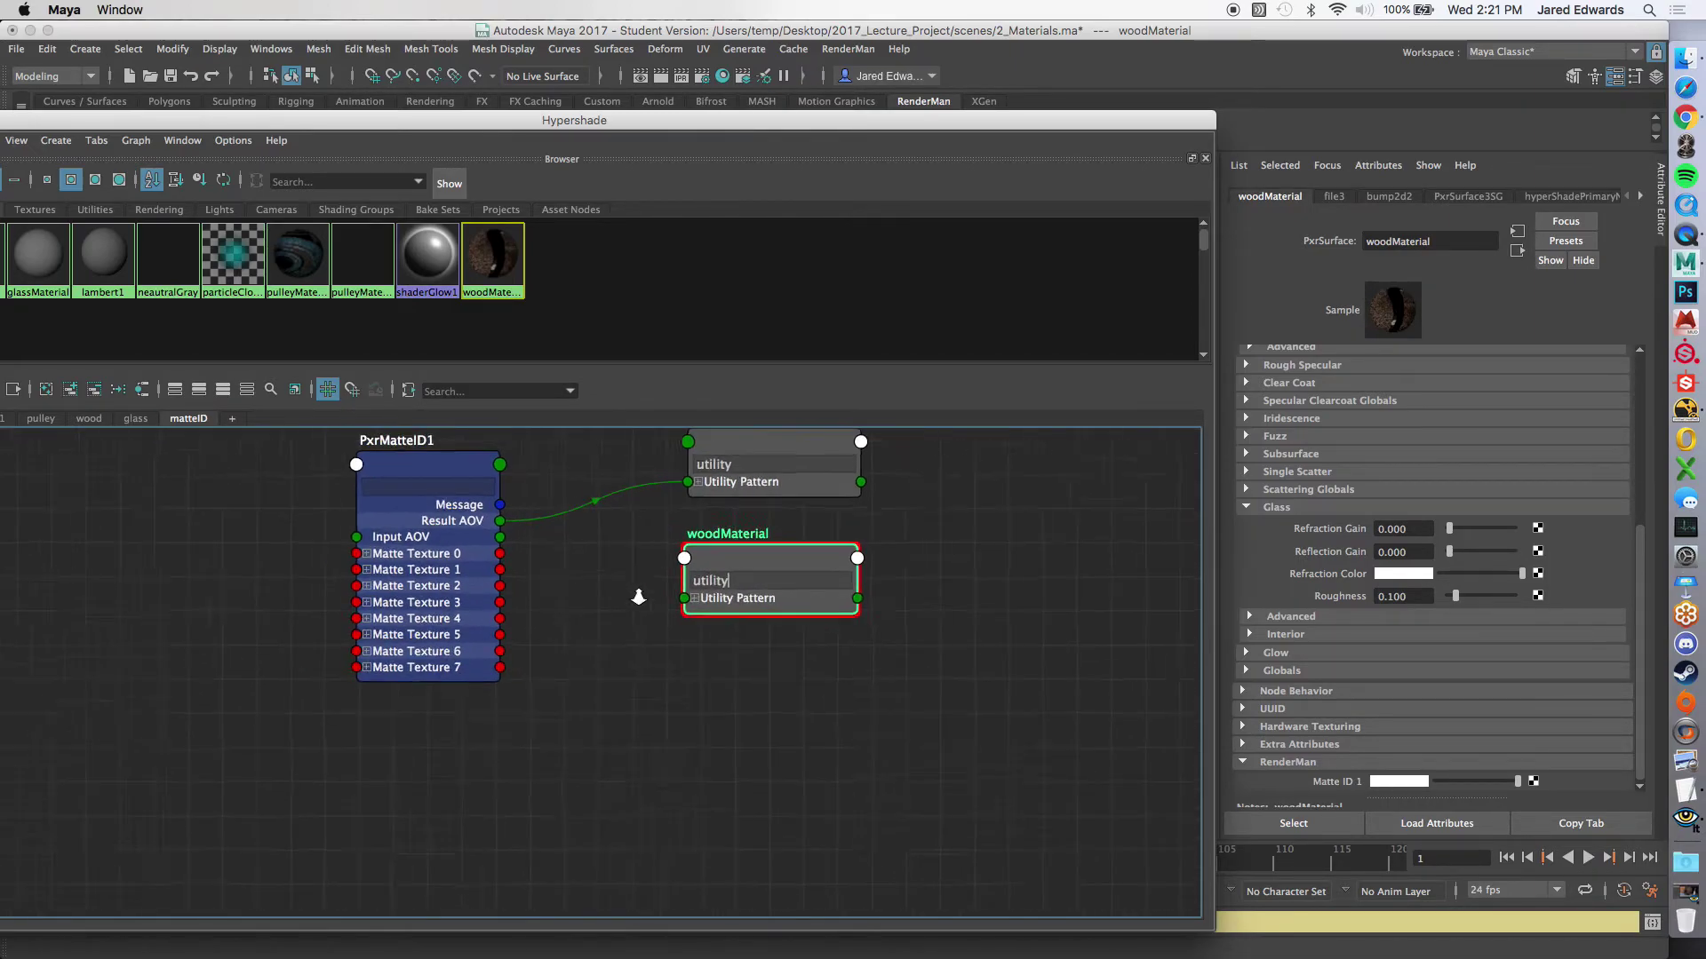
Step: Expand woodMaterial's Utility Pattern attribute and connect the Result AOV output of PxrMatteID1 to Utility Pattern[0]
scroll(620, 565, up, 2)
drag(481, 511, 715, 611)
drag(720, 606, 712, 606)
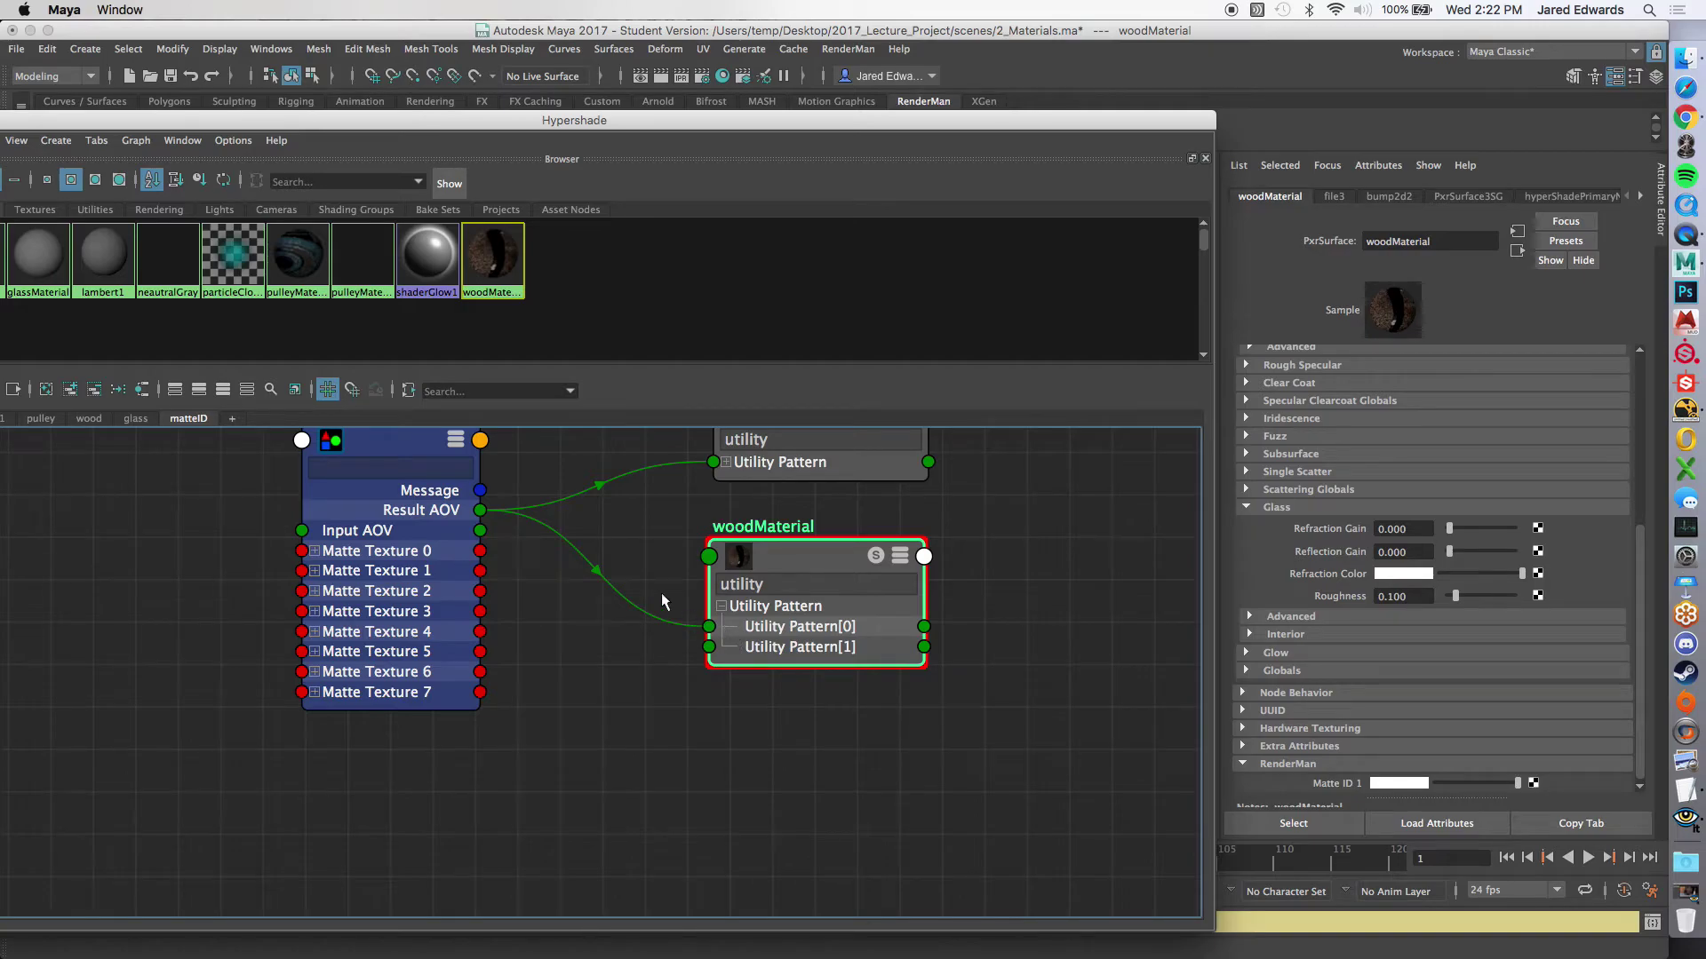
alt+middle_drag(662, 560, 641, 654)
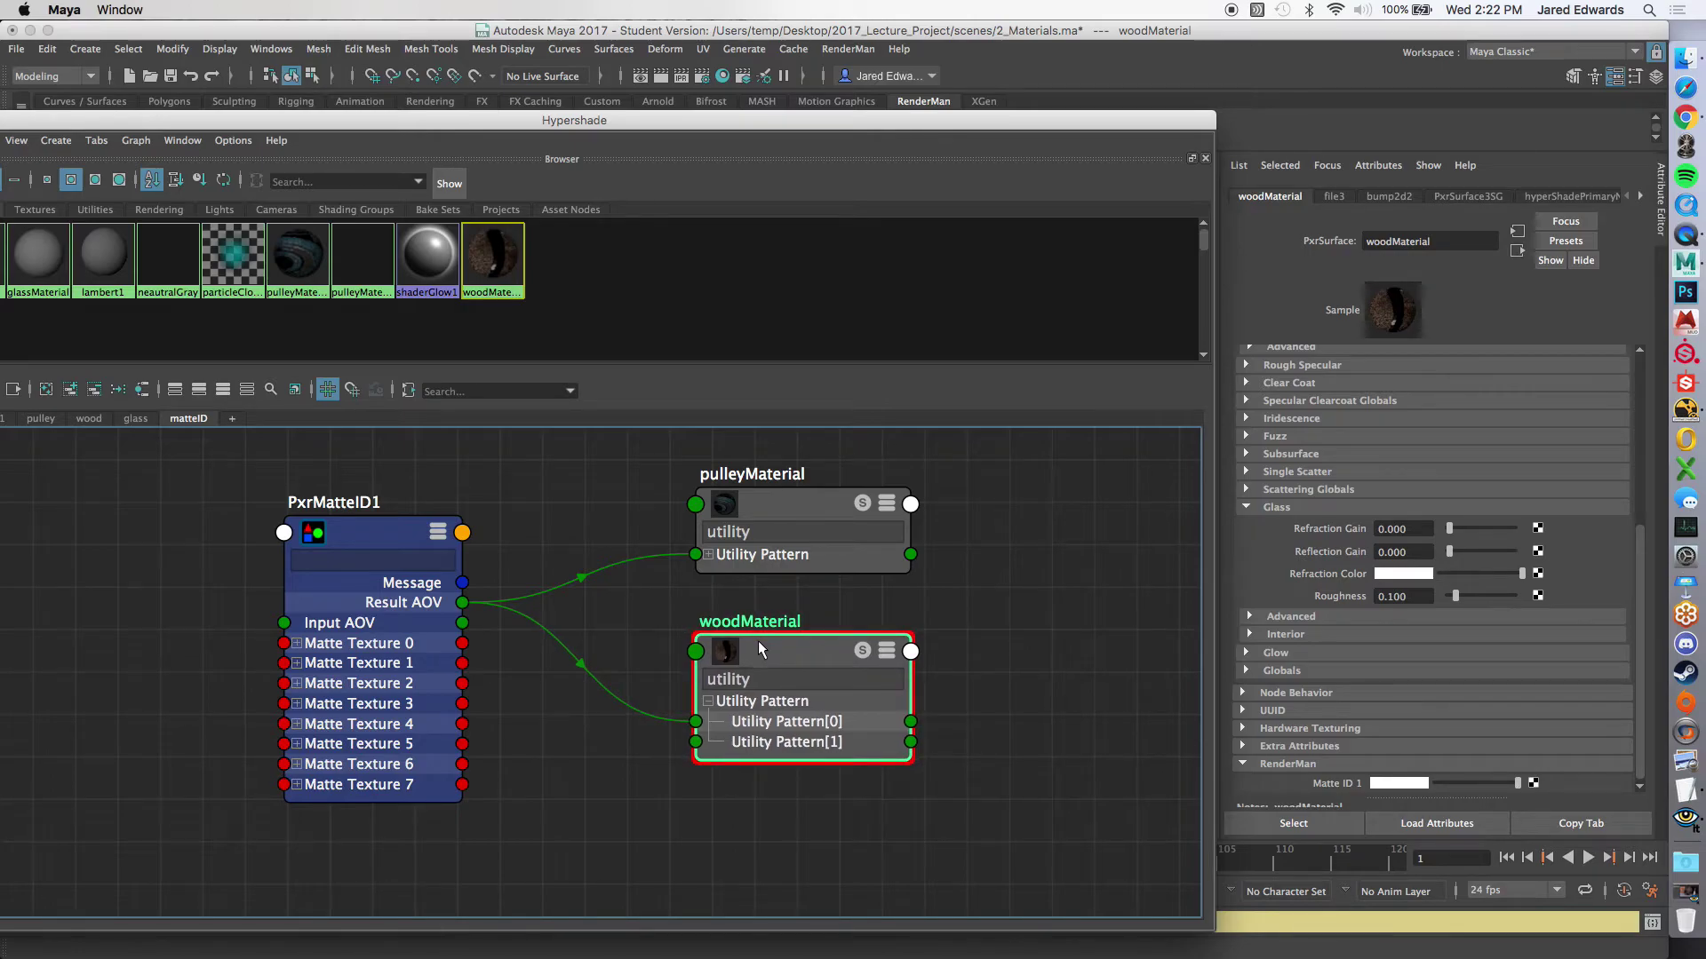
Step: Reduce the attribute display of PxrMatteID1 and collapse the pulleyMaterial and woodMaterial nodes to their headers
scroll(845, 796, down, 3)
scroll(897, 824, up, 2)
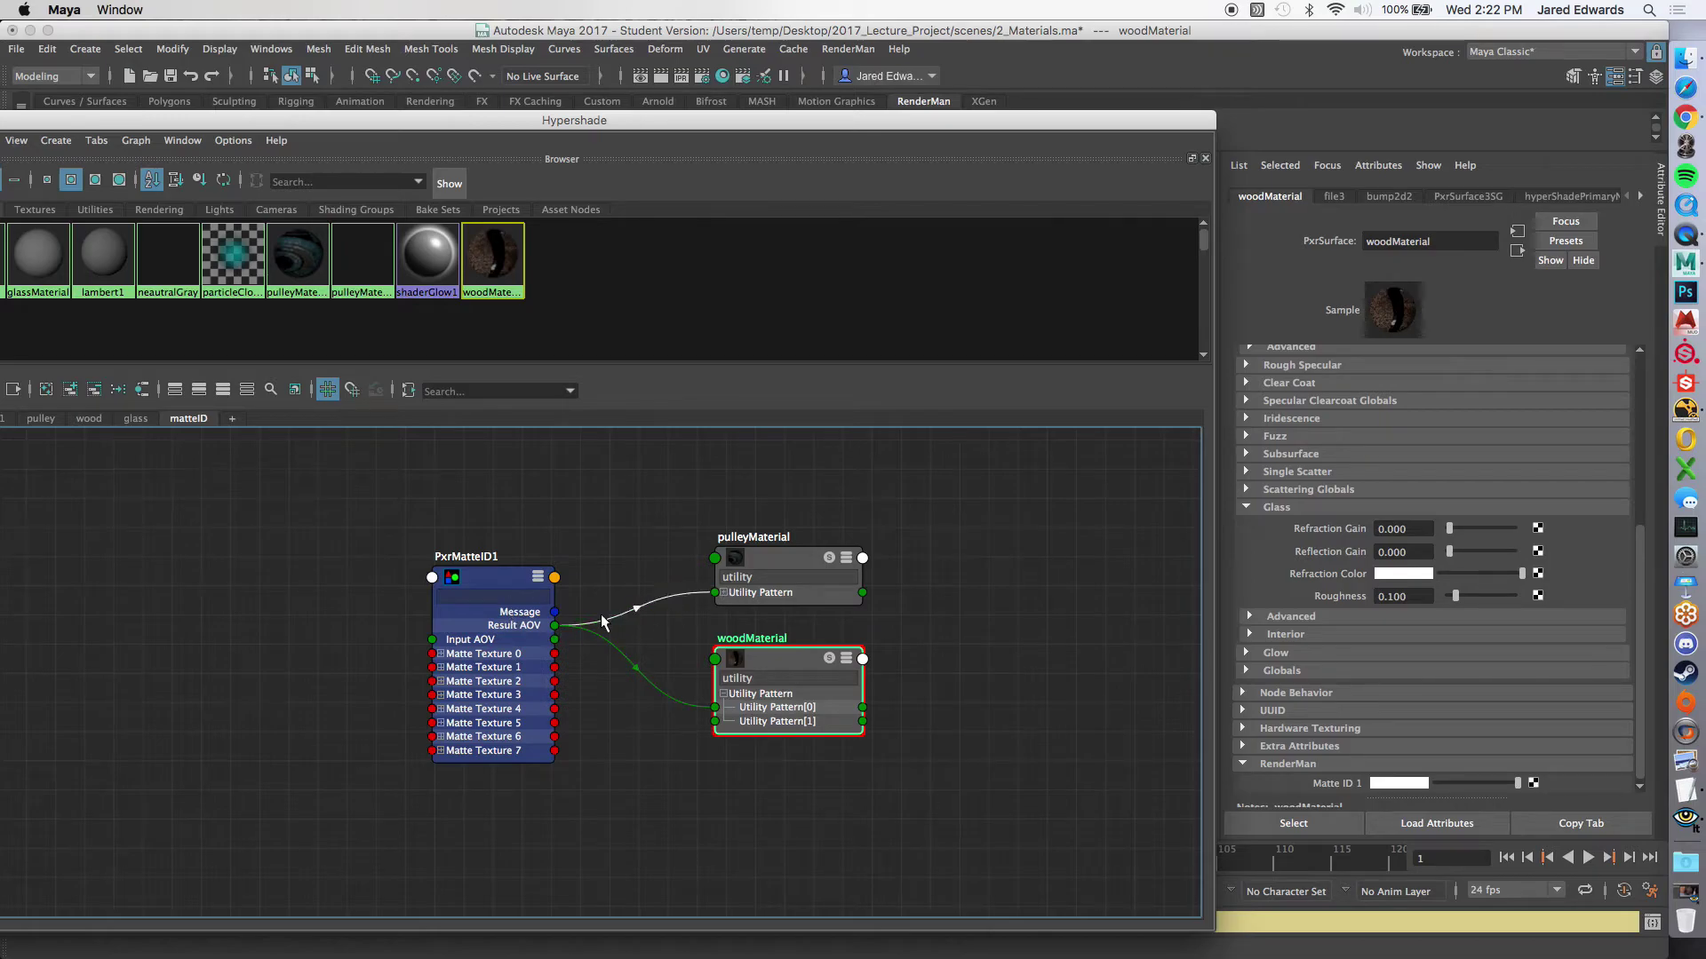
click(494, 585)
key(1)
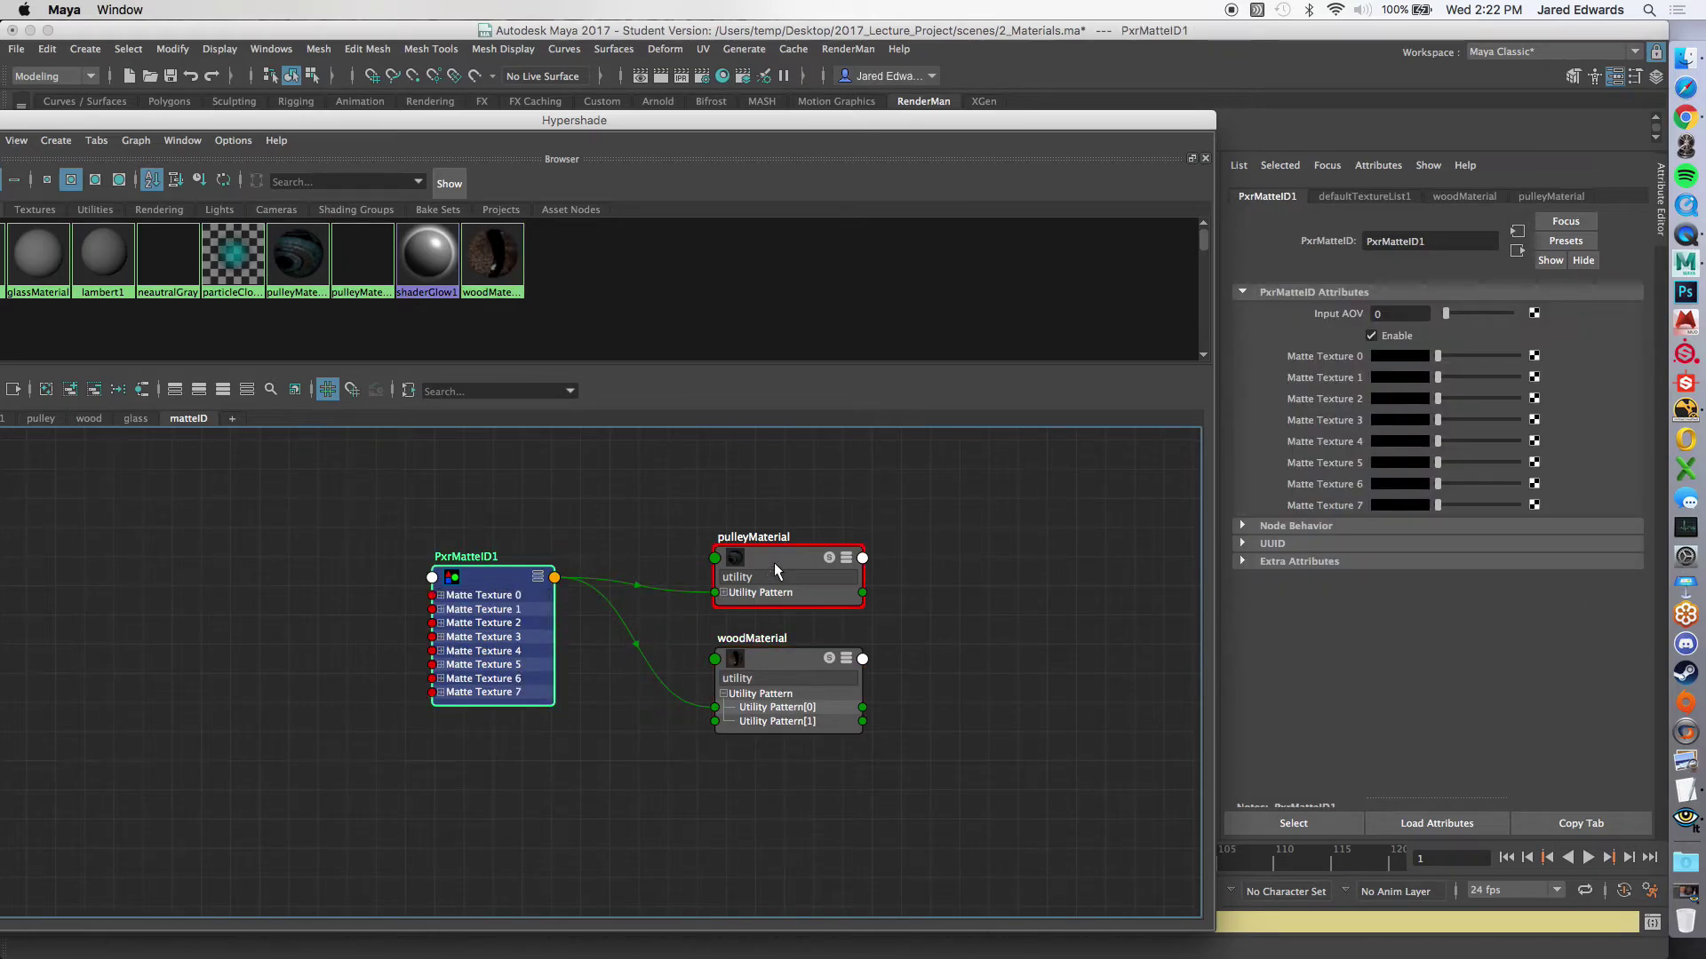
click(785, 557)
key(1)
click(787, 651)
key(1)
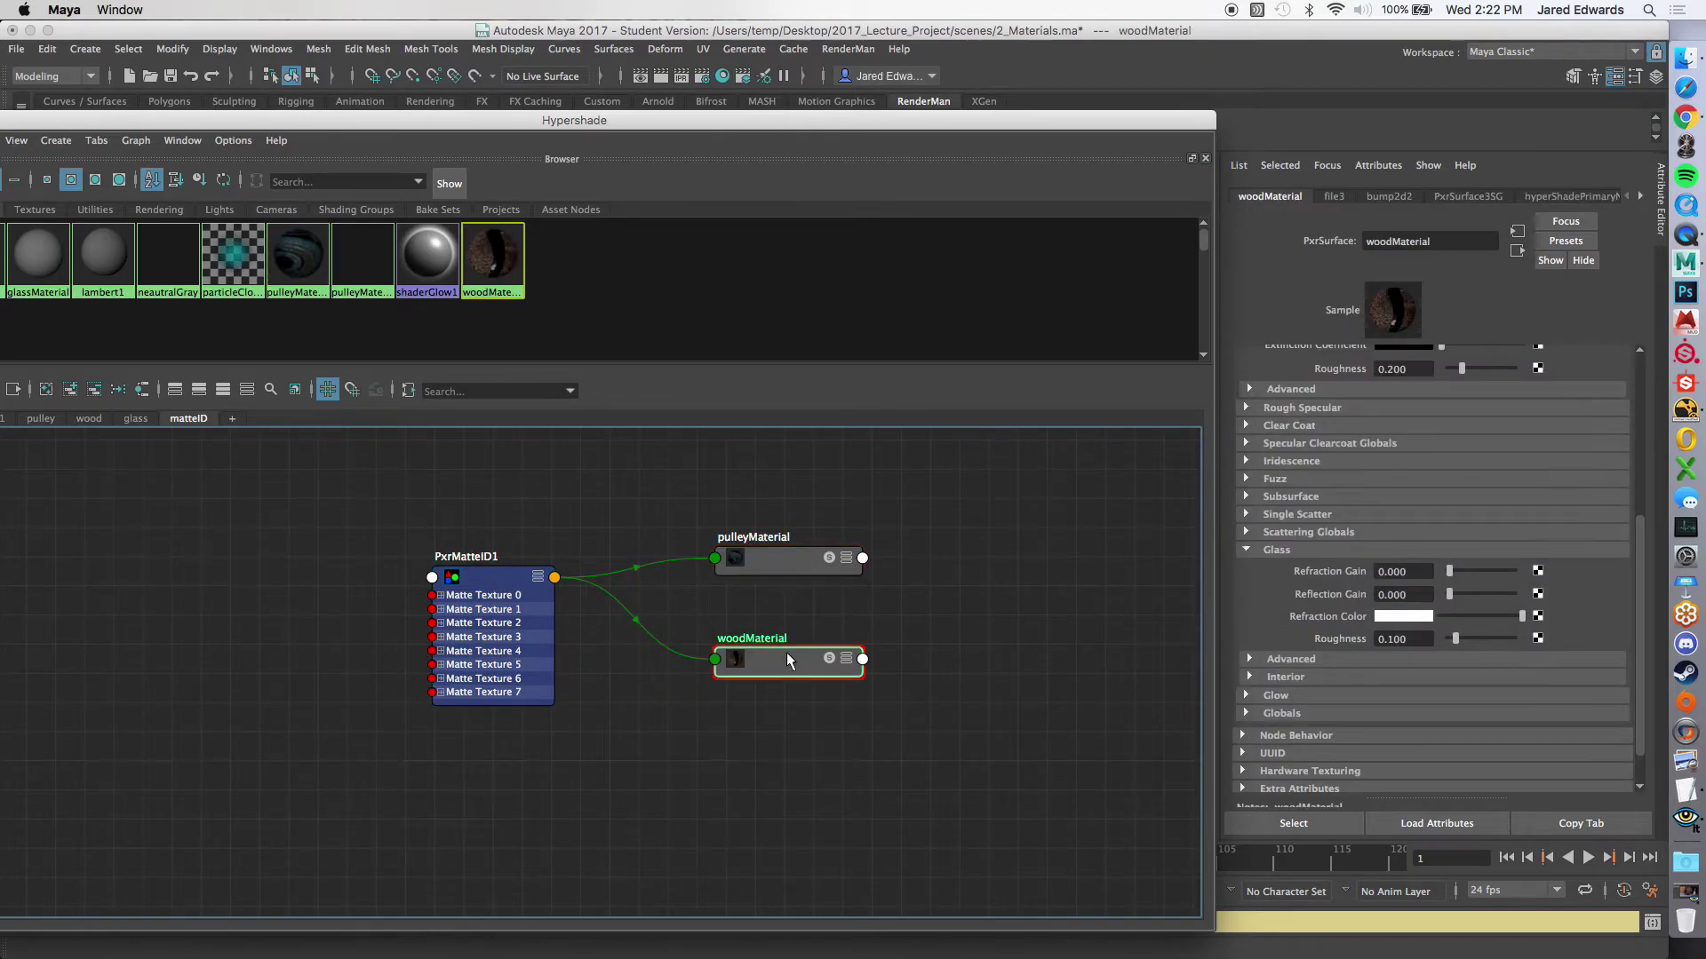
Step: Clear the "utility" filter on pulleyMaterial and move the node up and away from woodMaterial, showing its connectable inputs
click(785, 557)
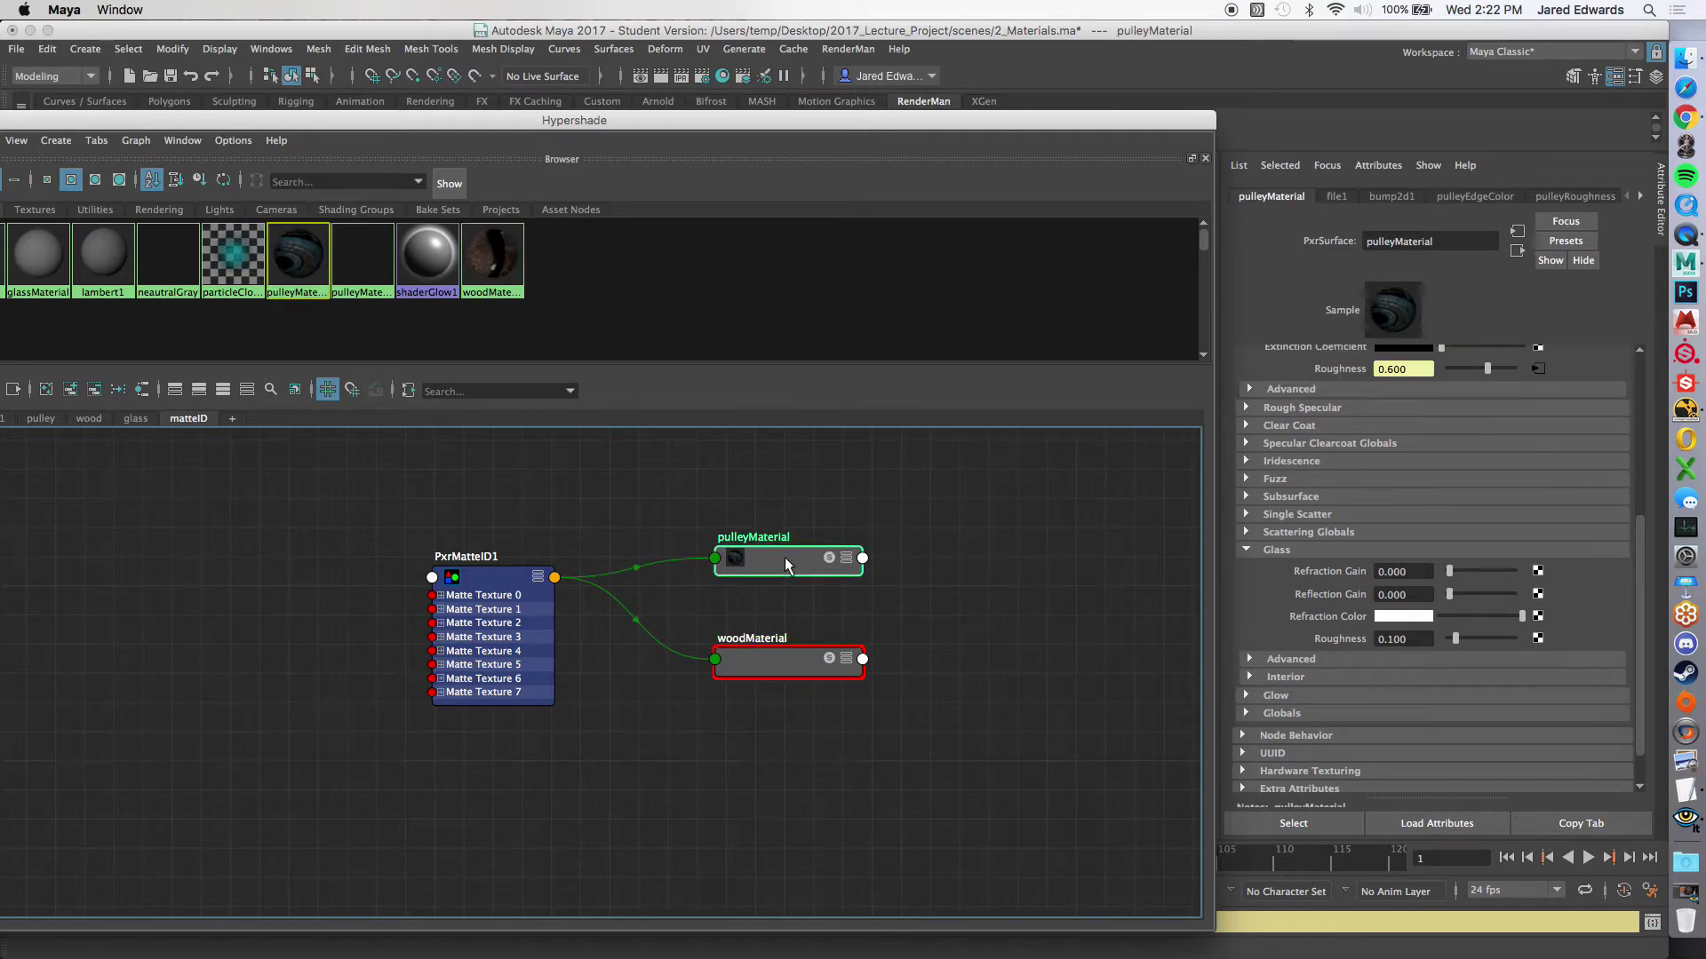
key(2)
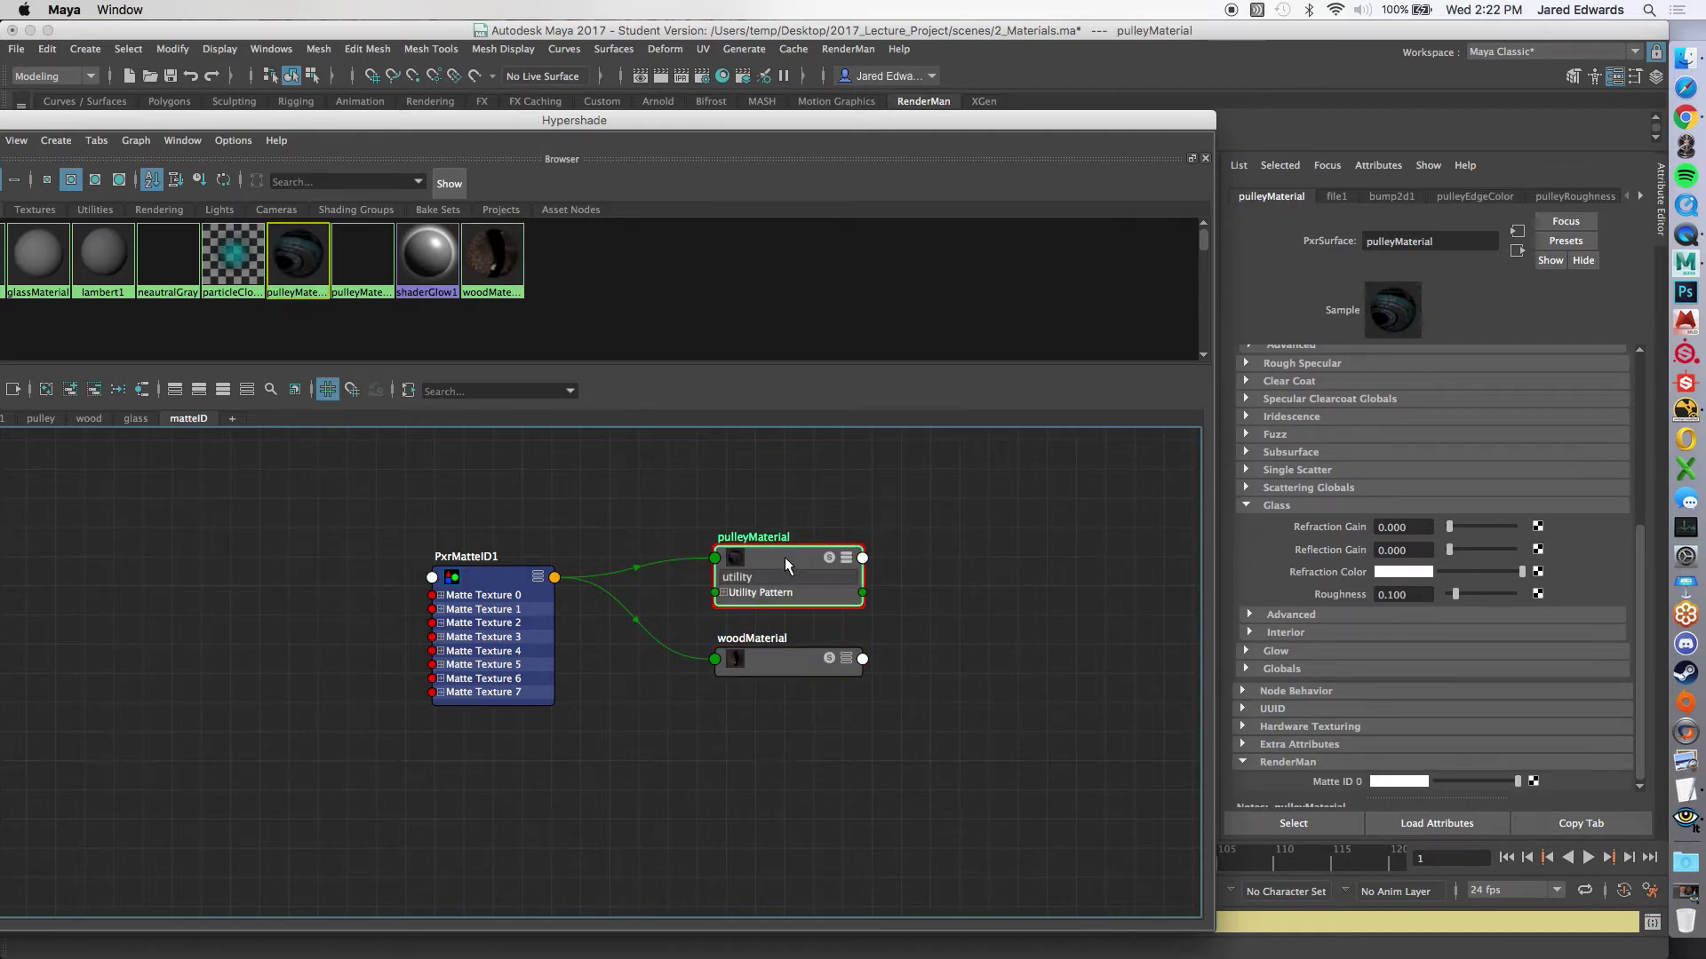
click(763, 578)
key(BackSpace)
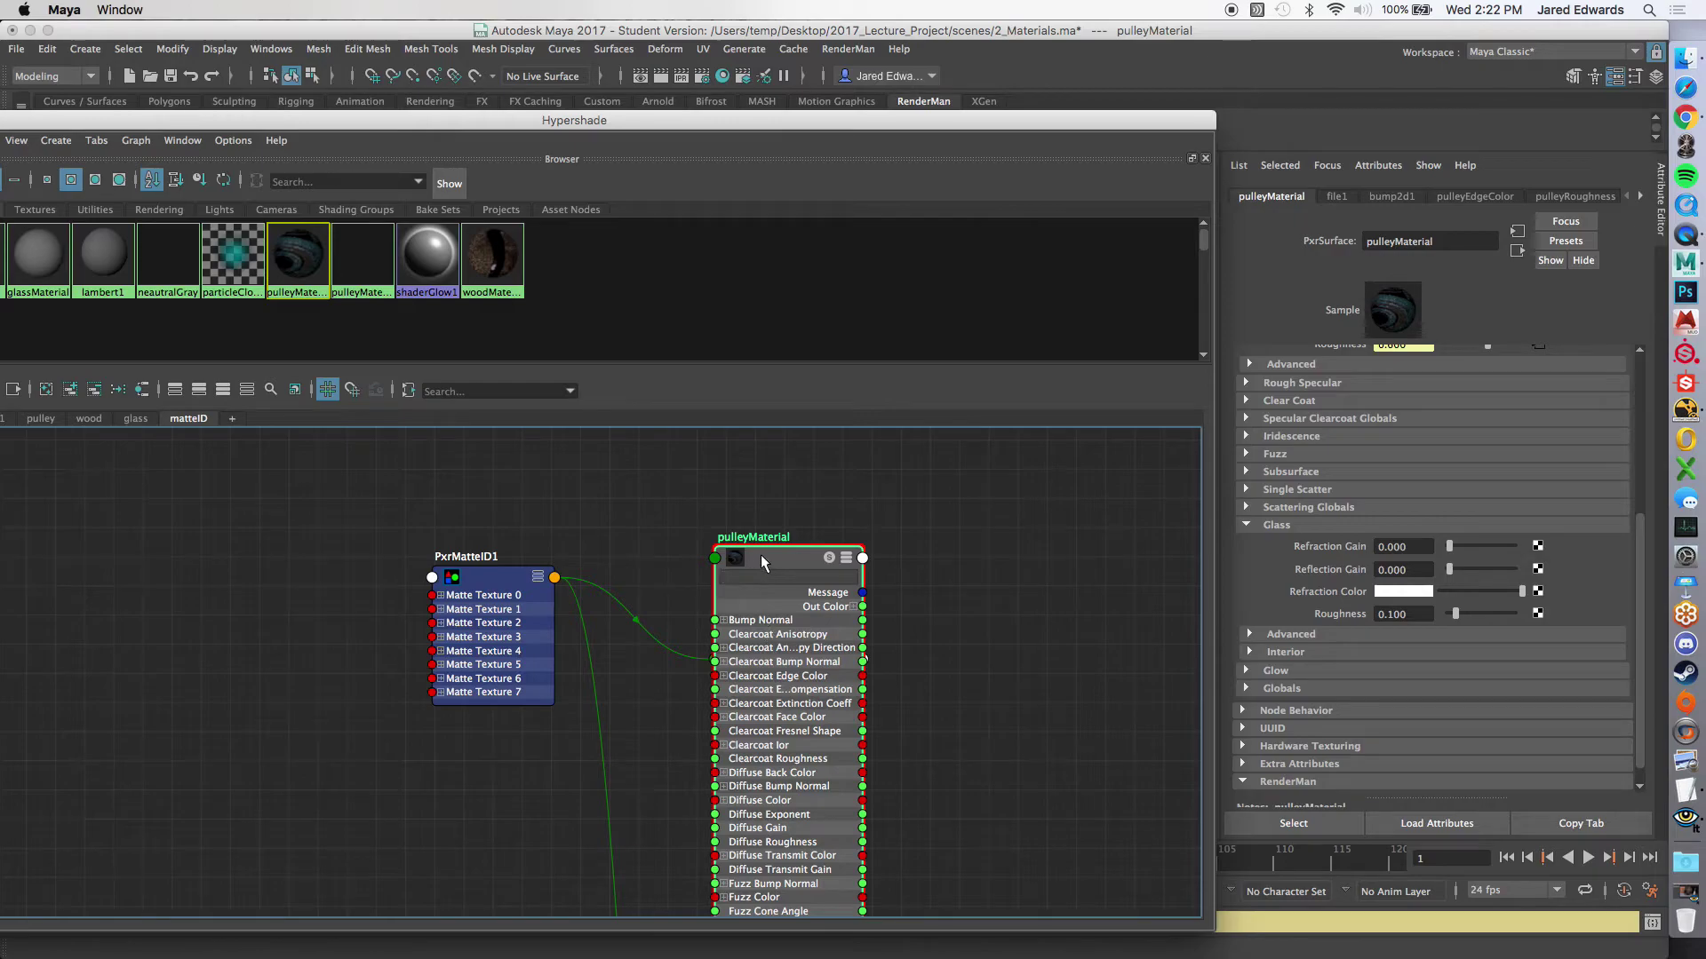
drag(796, 557, 978, 448)
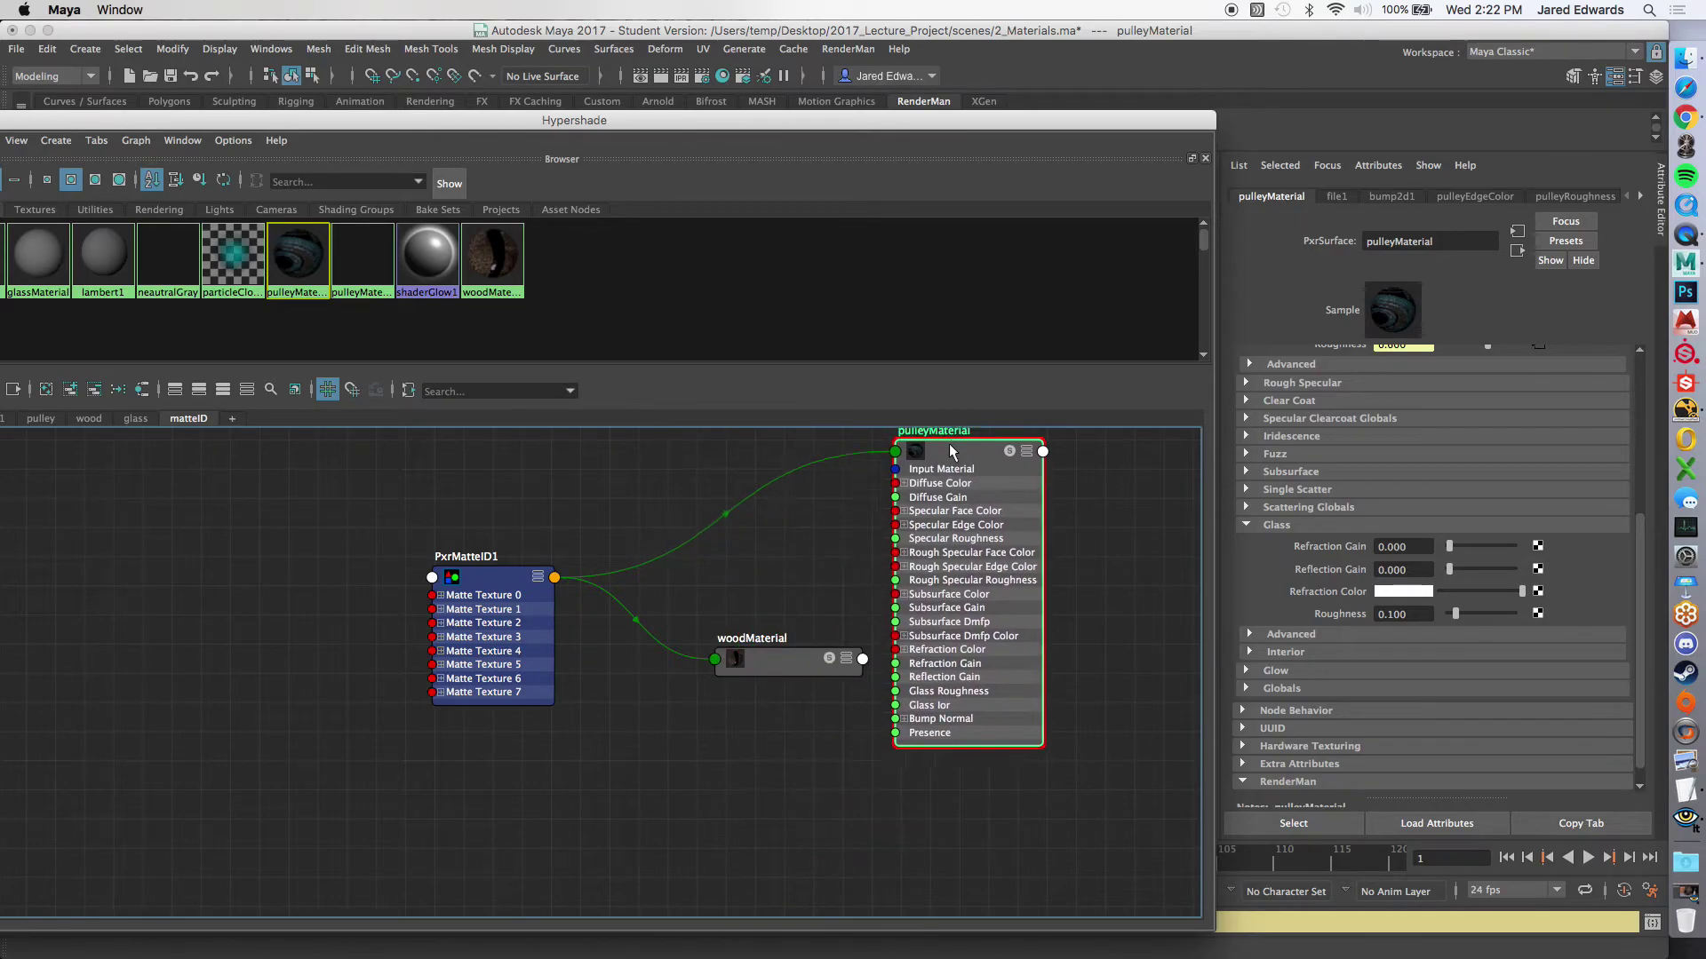
Step: Clear the "utility" filter on woodMaterial and move the node beneath pulleyMaterial
click(790, 659)
key(3)
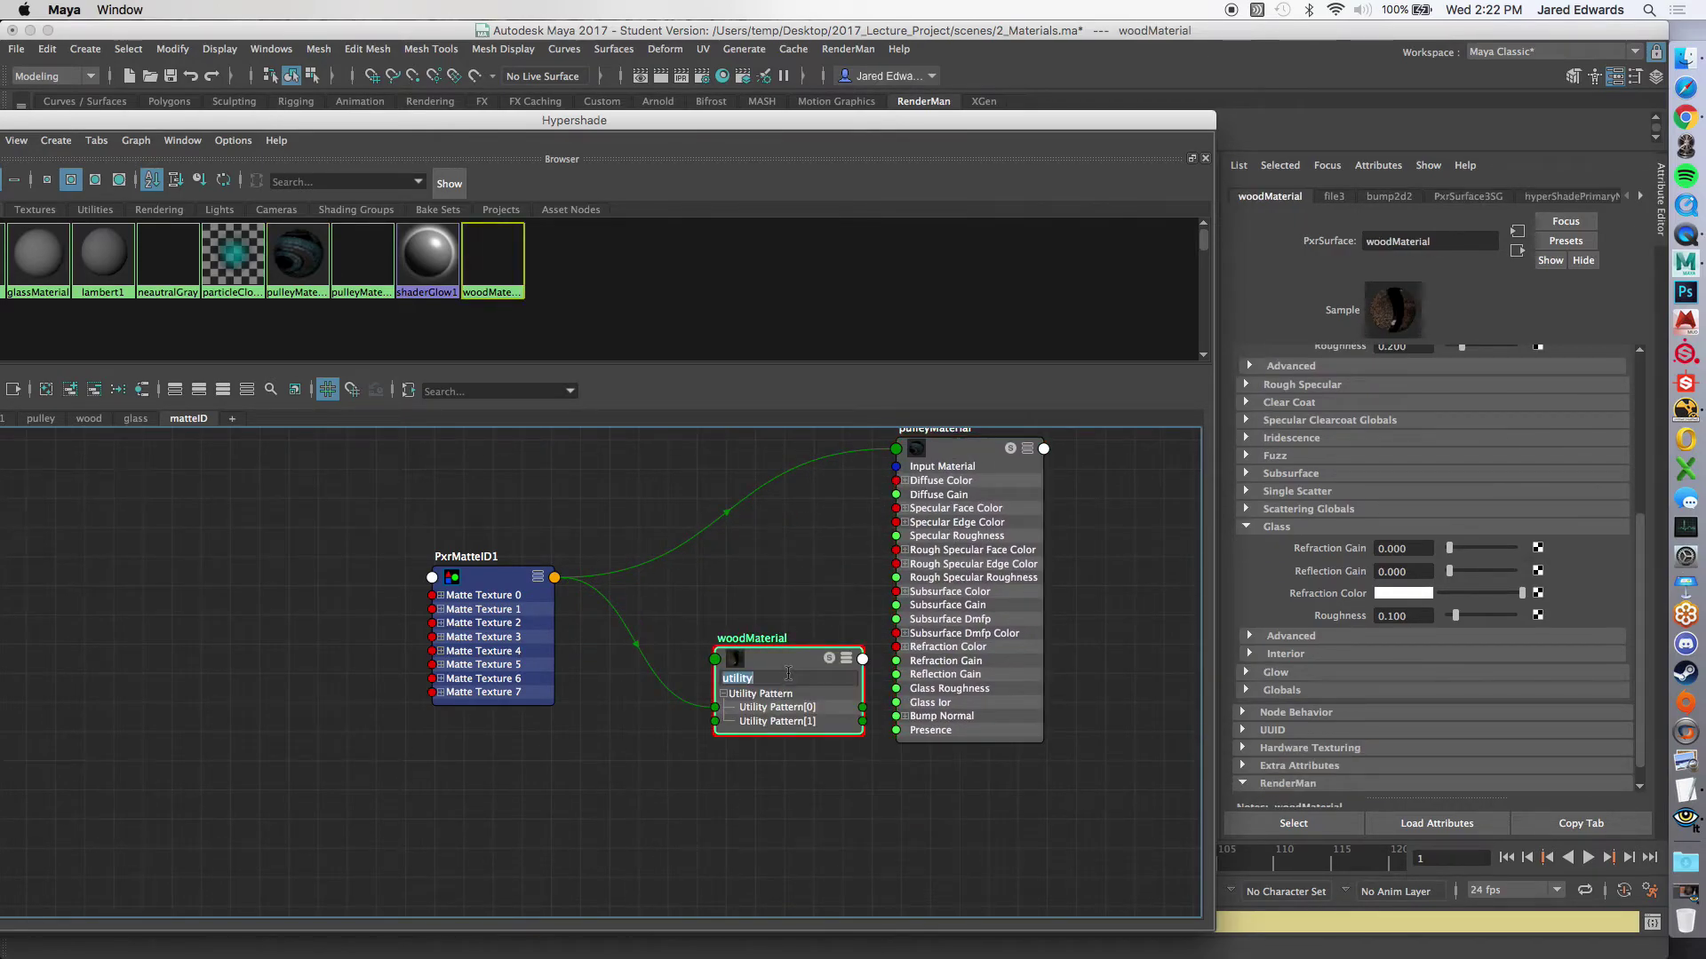
key(BackSpace)
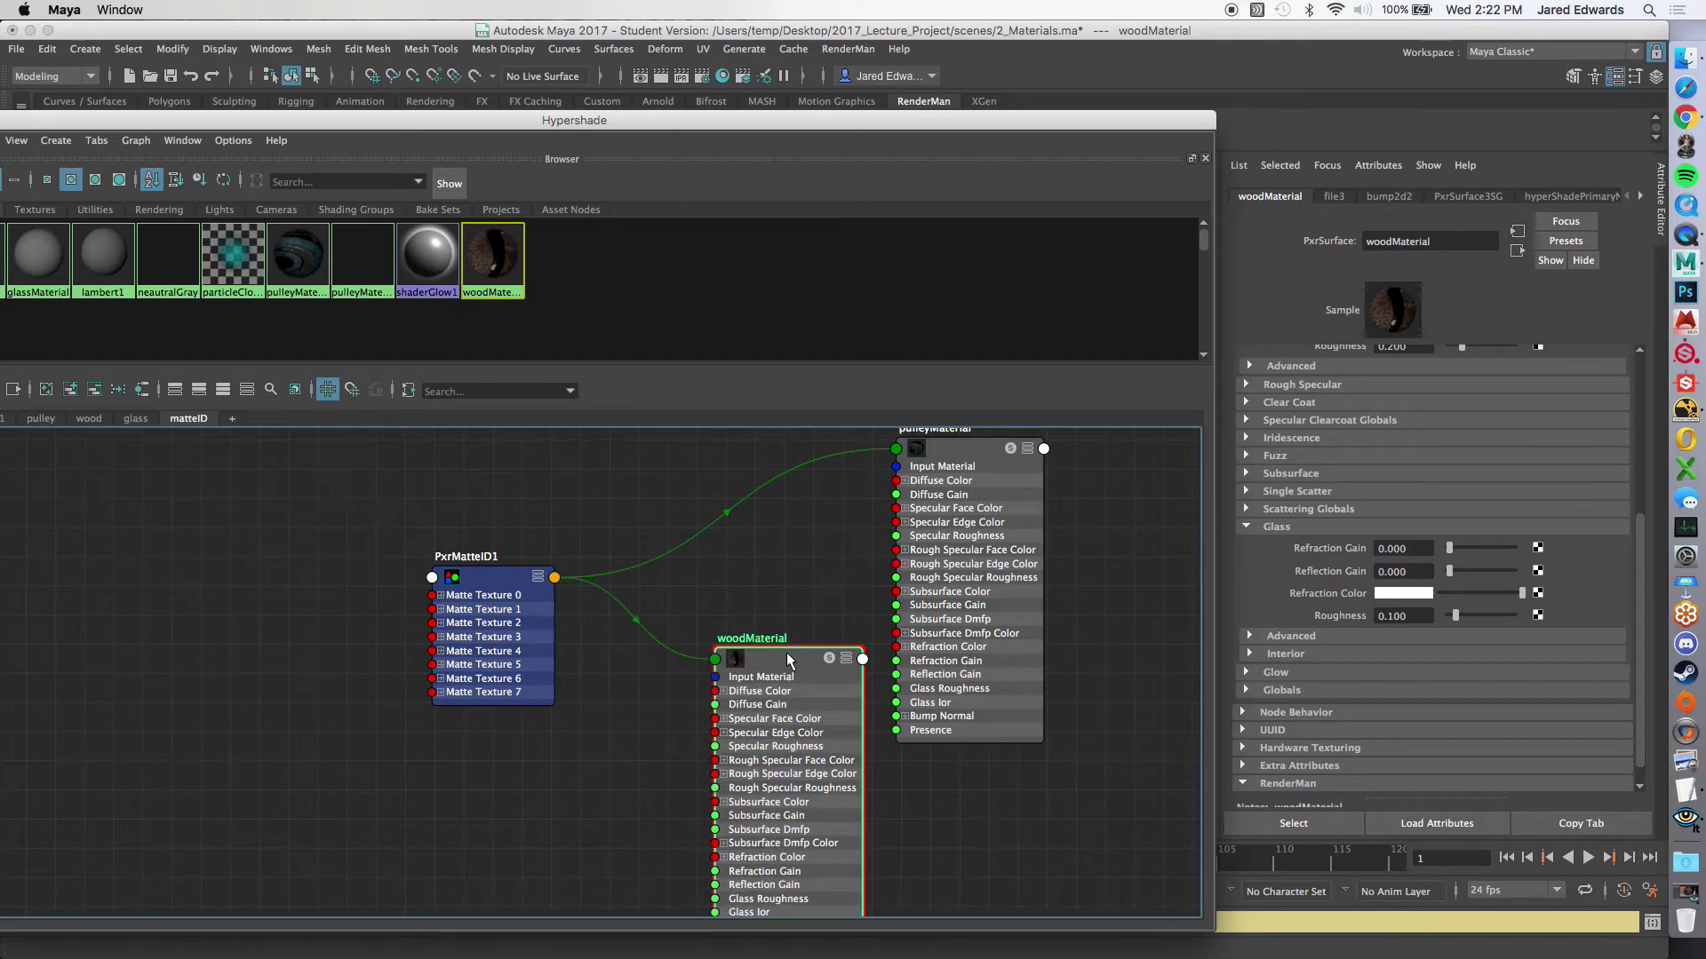
drag(788, 659, 846, 700)
Step: Move the PxrMatteID1 node down beside the boxMaterial and glassMaterial nodes
scroll(813, 627, down, 10)
drag(734, 632, 734, 810)
alt+middle_drag(733, 782, 730, 756)
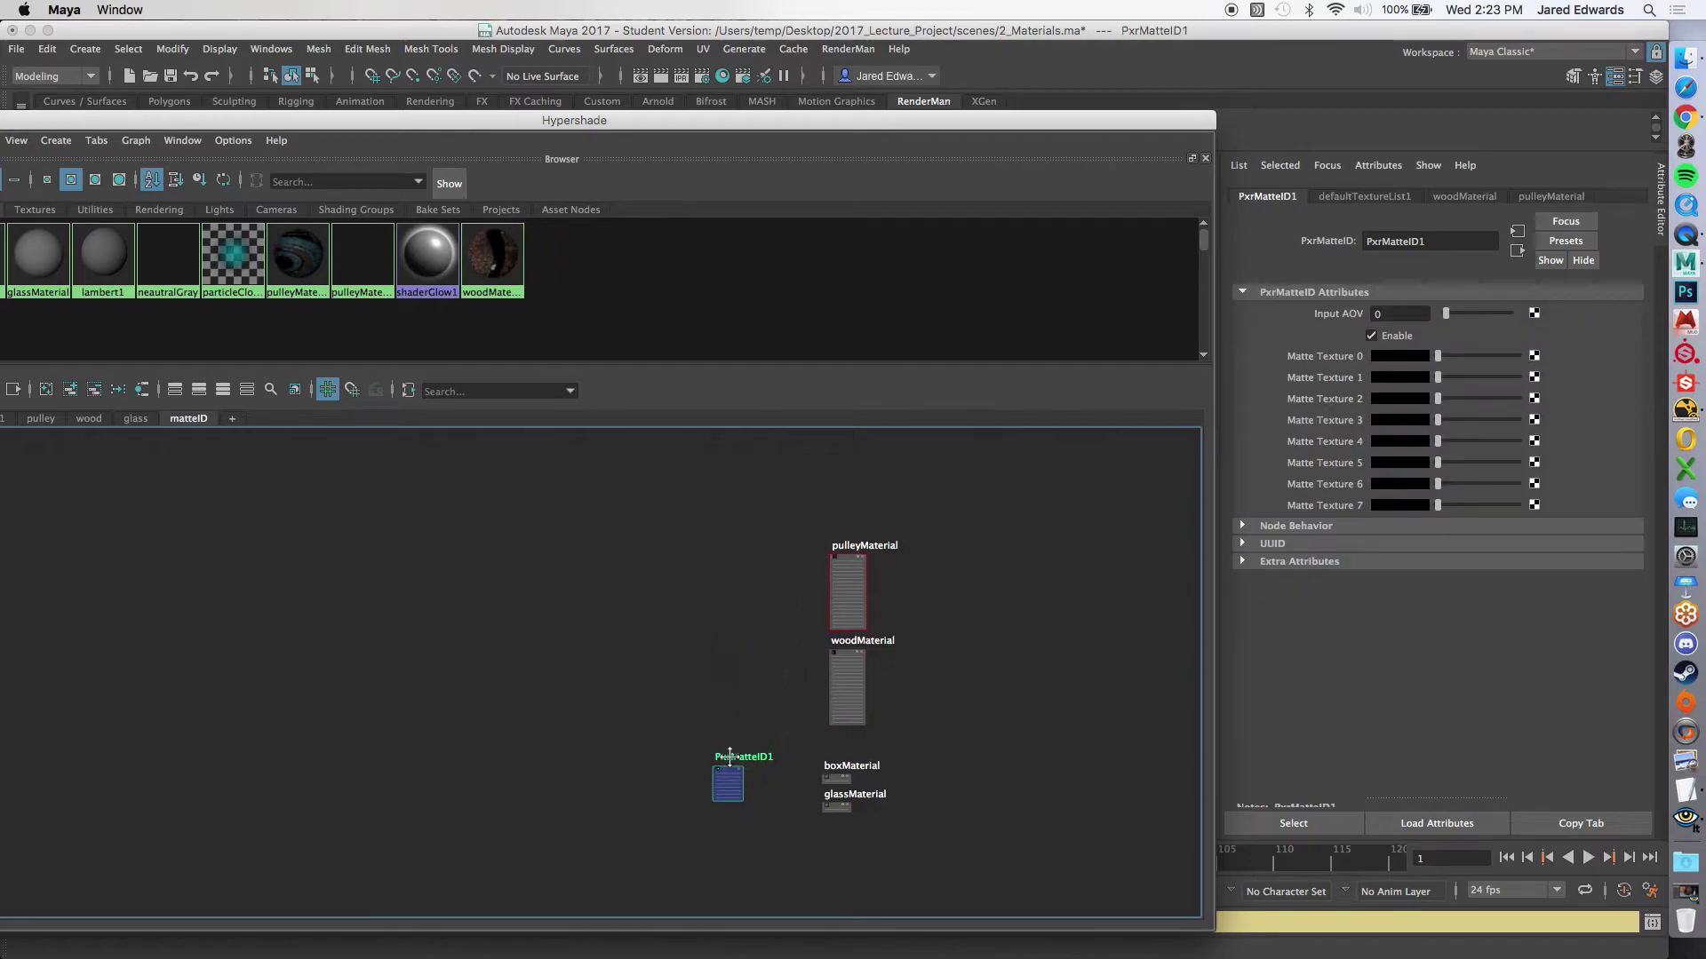
scroll(929, 781, up, 10)
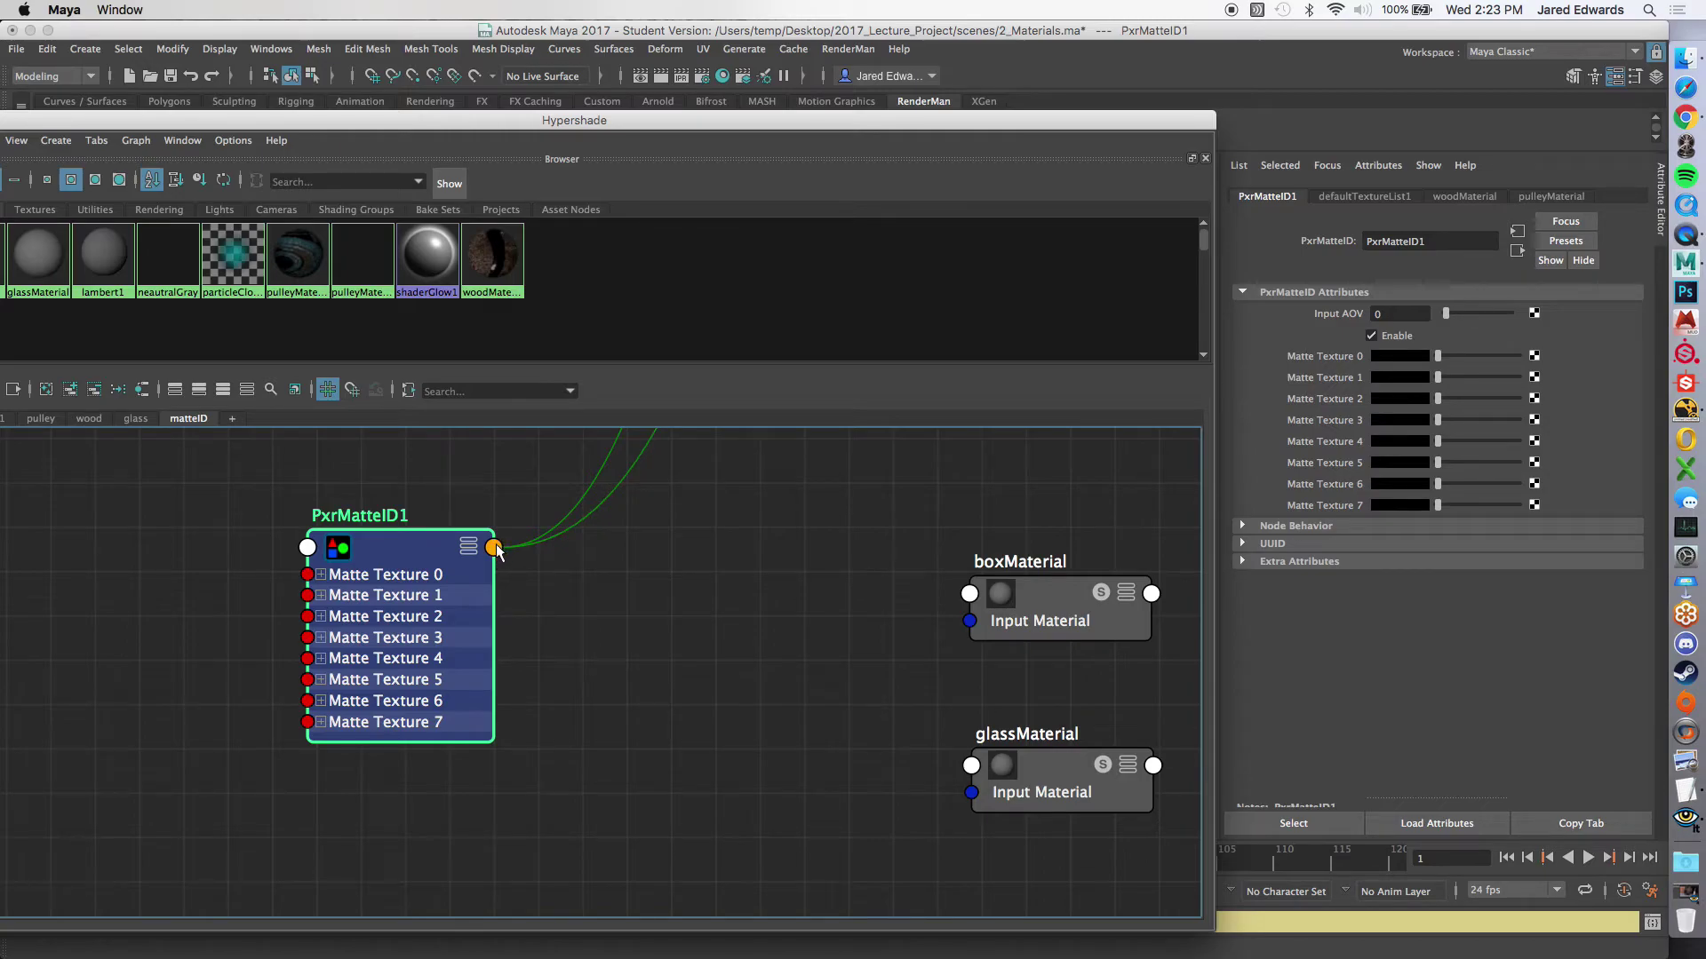
Step: Inspect PxrMatteID1's connectable input and output attributes in its connected-only and full attribute displays
click(494, 549)
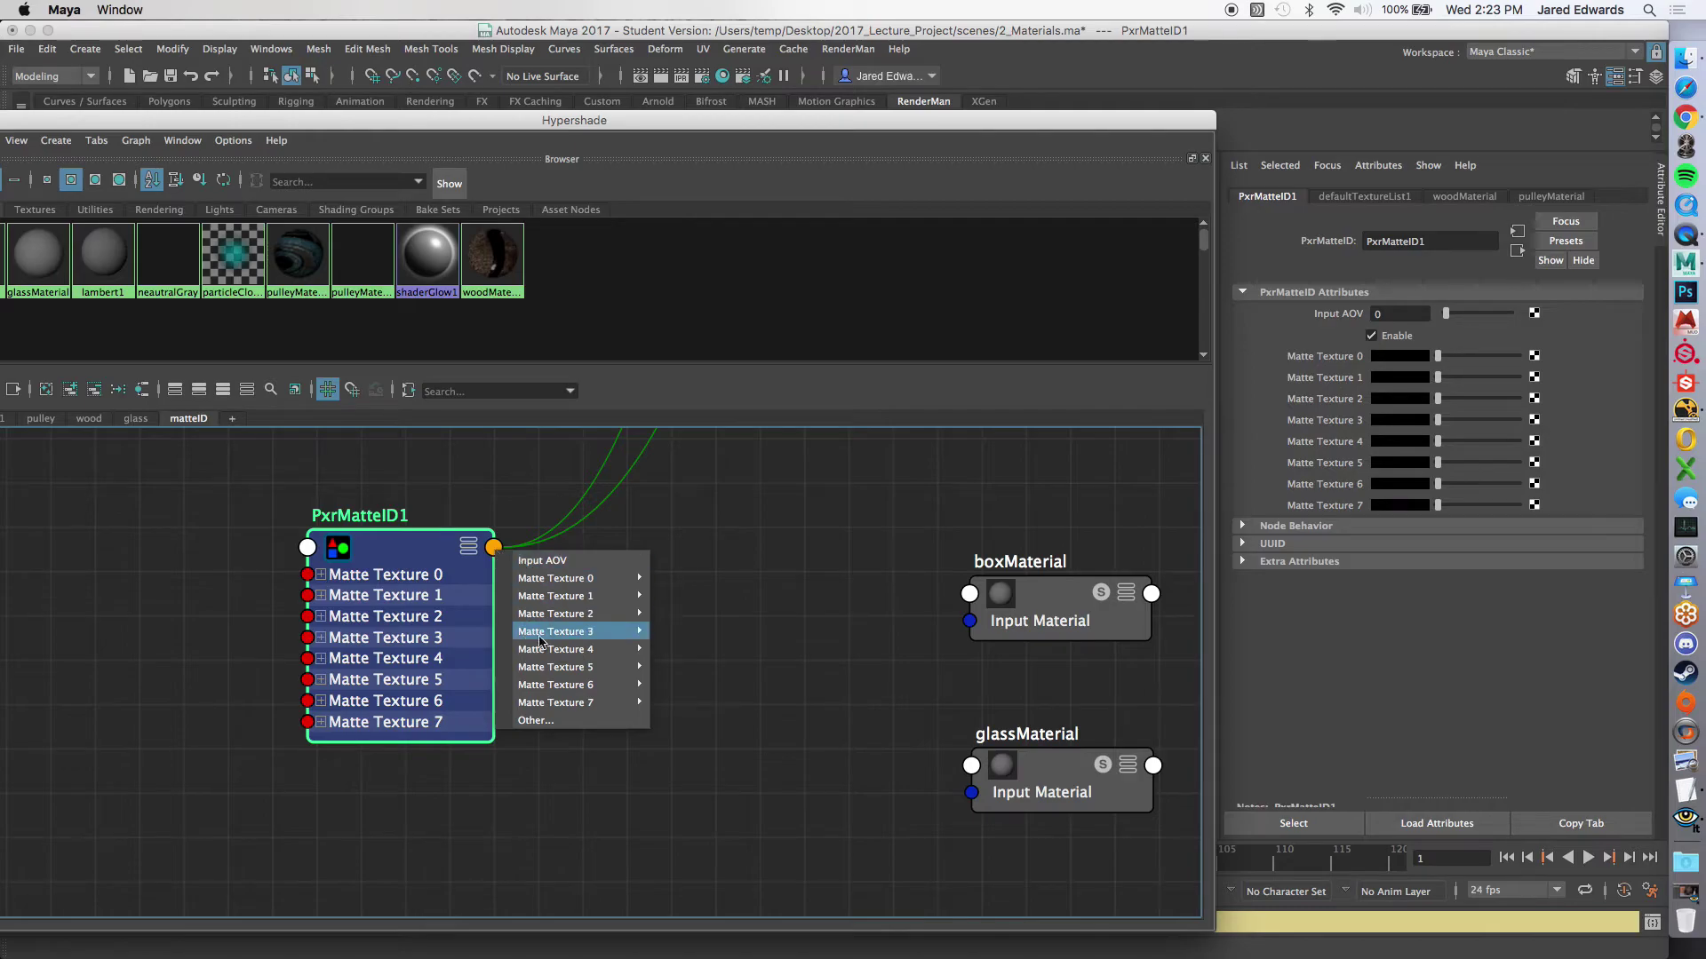
click(308, 547)
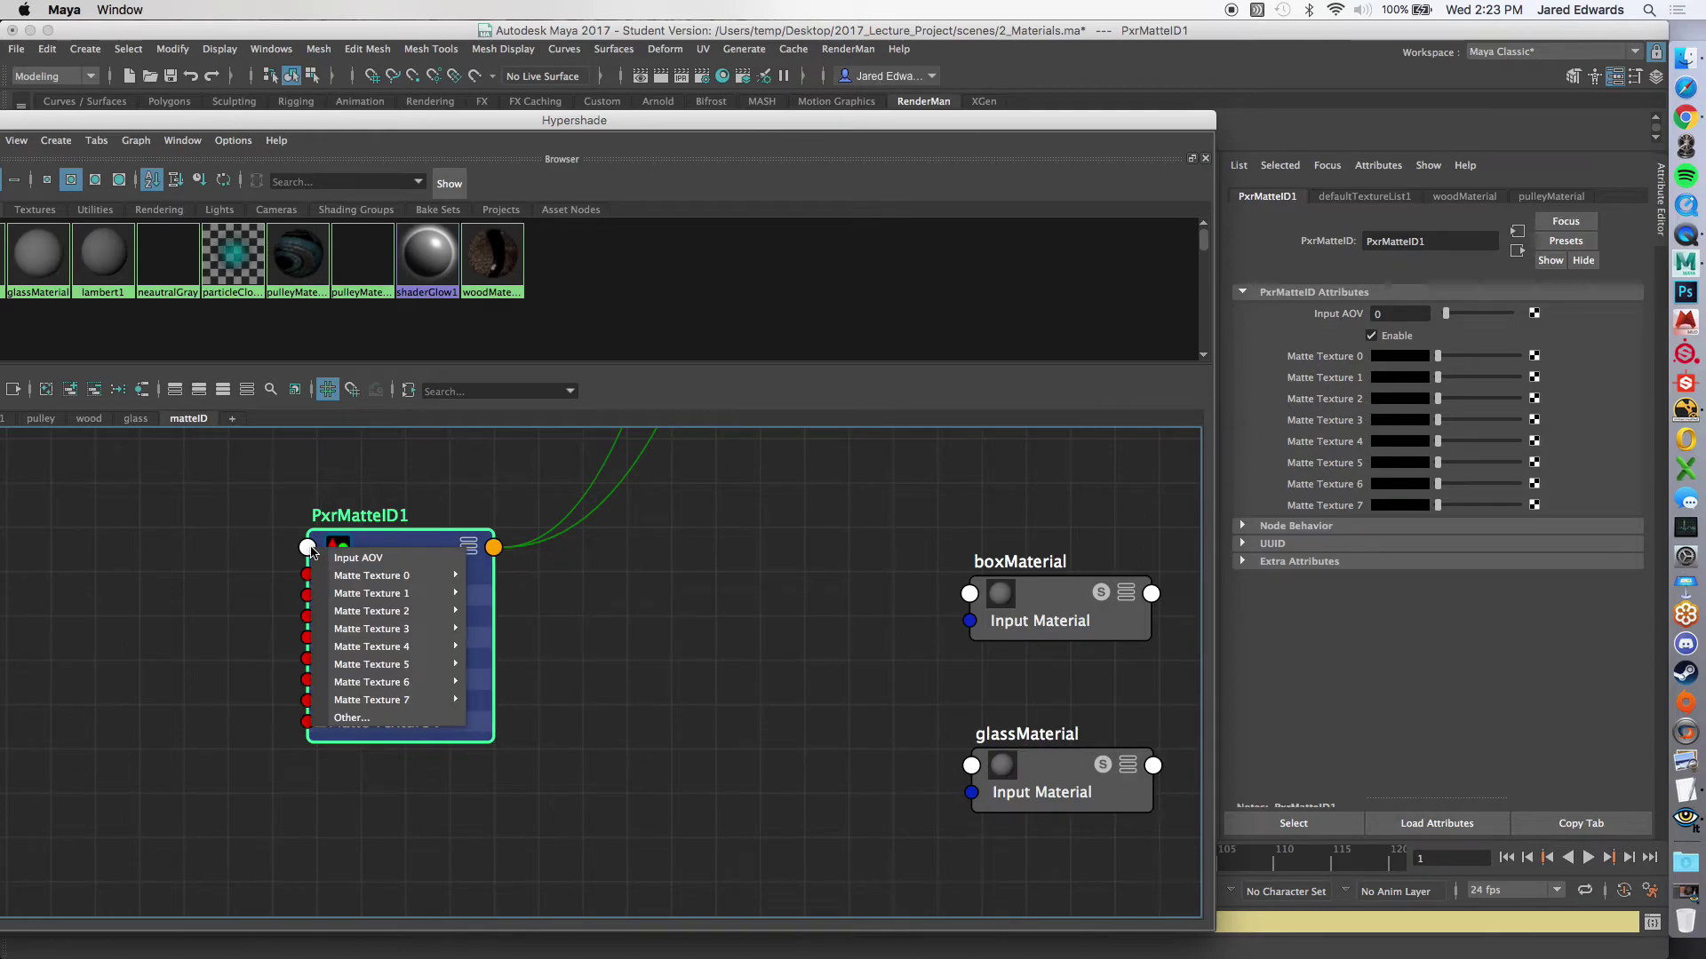
click(311, 550)
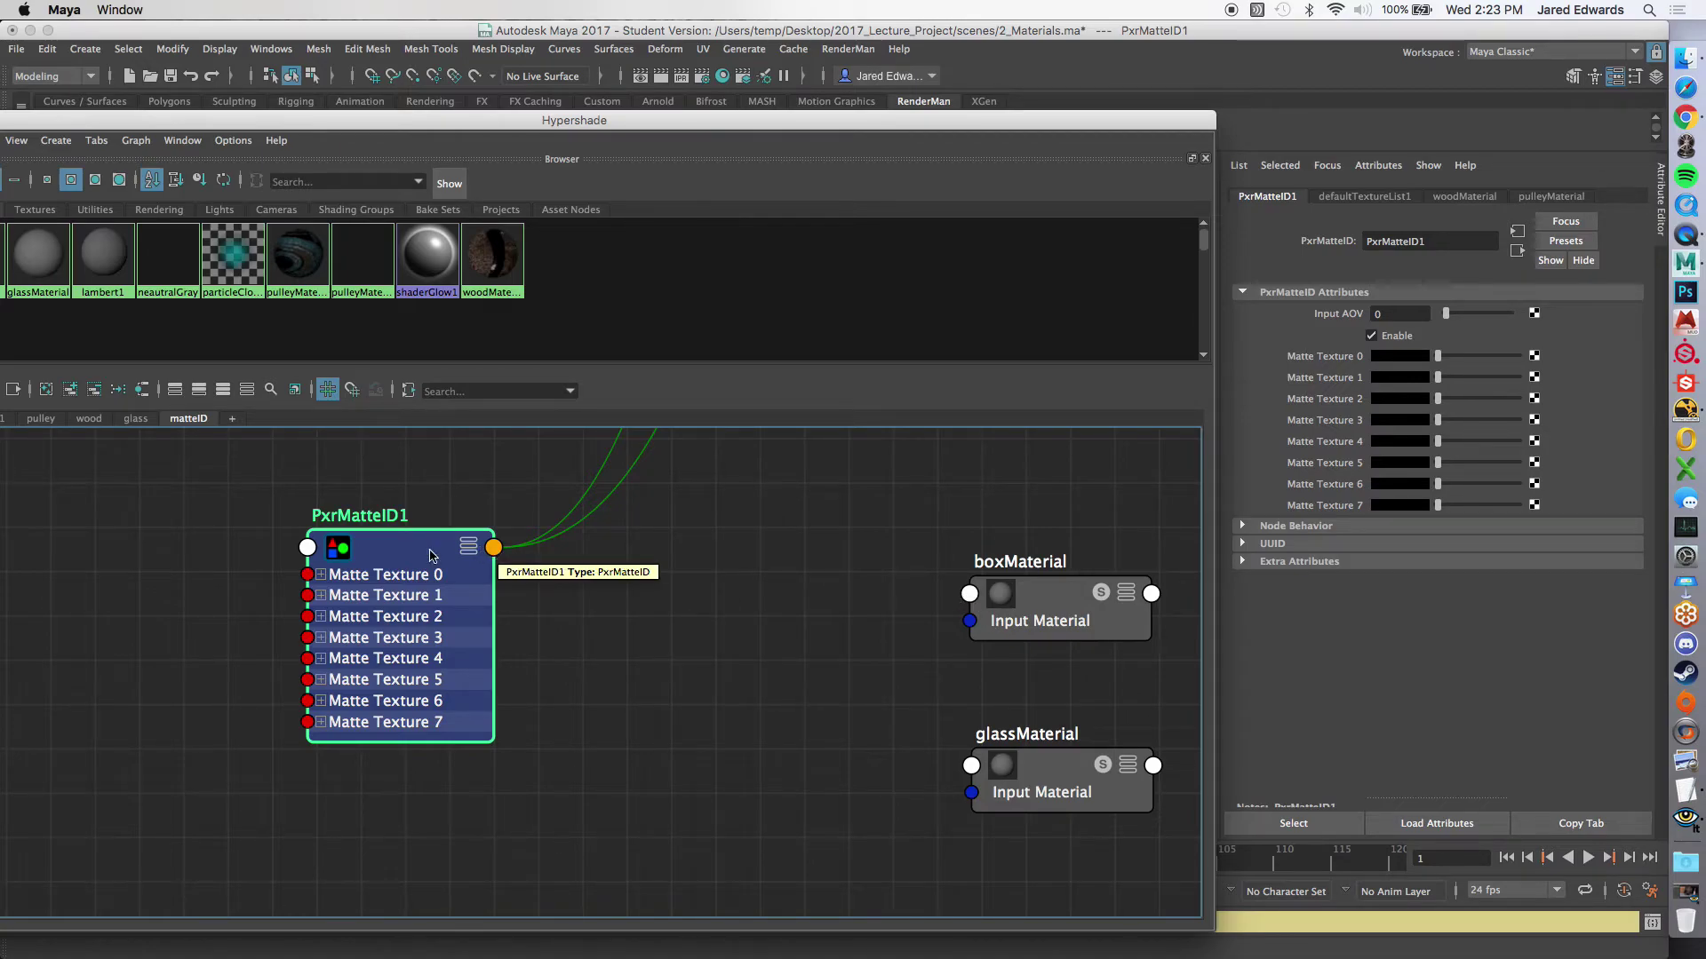
click(304, 551)
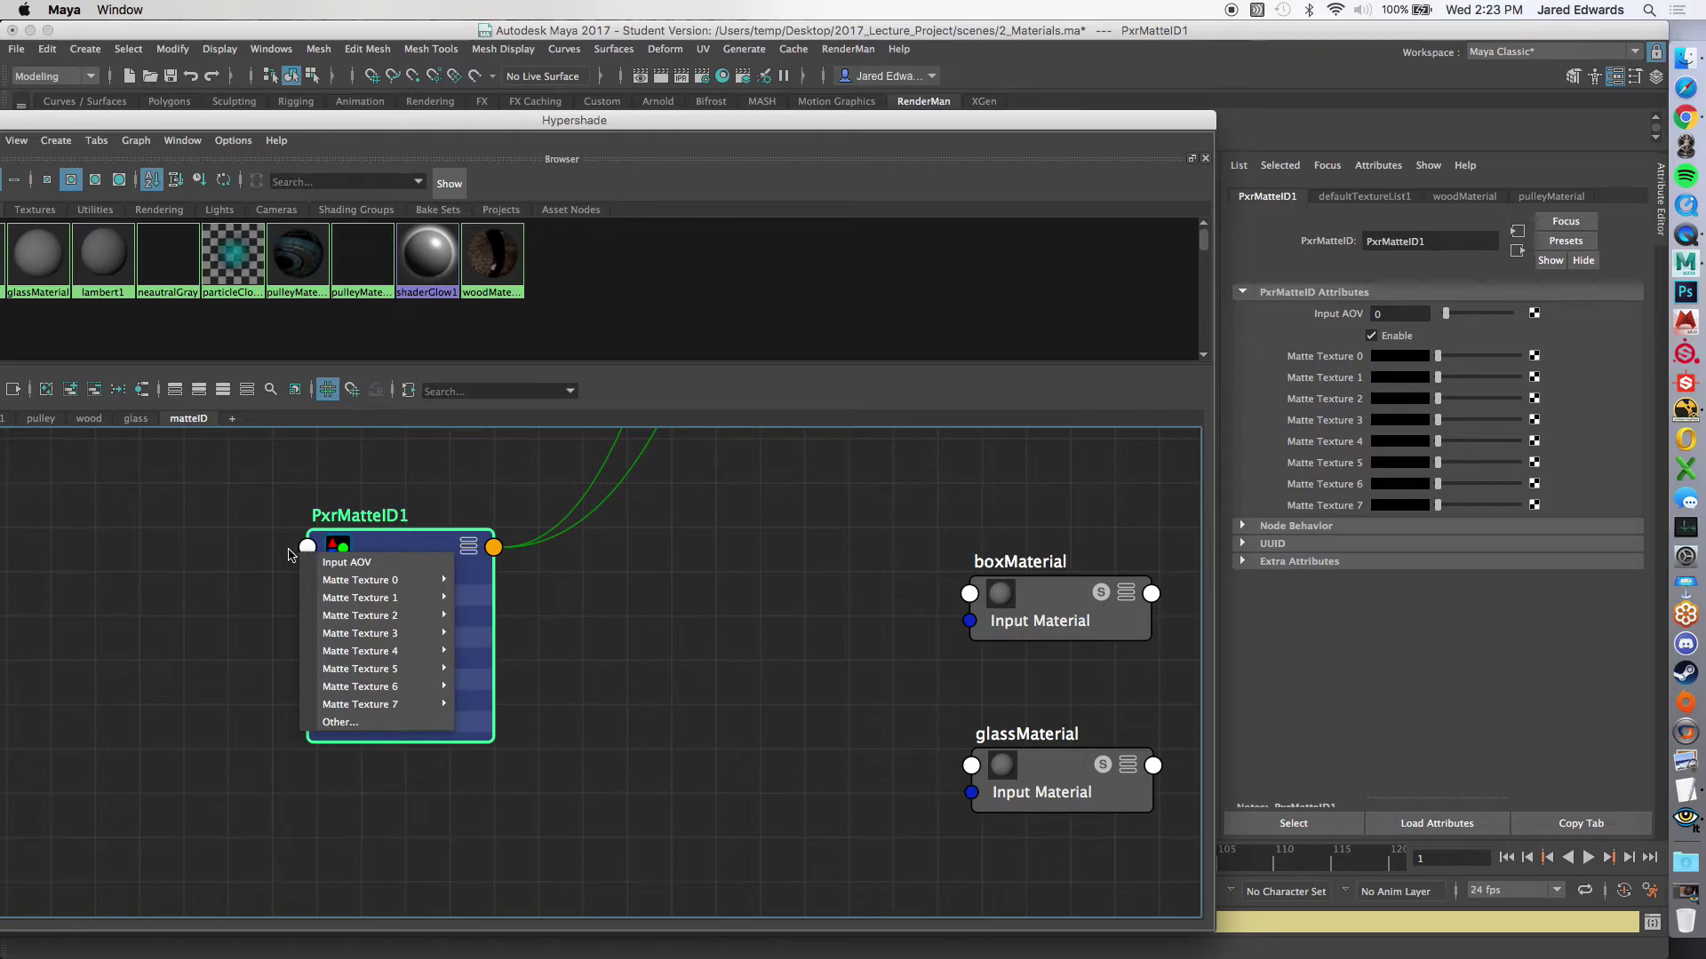
click(365, 600)
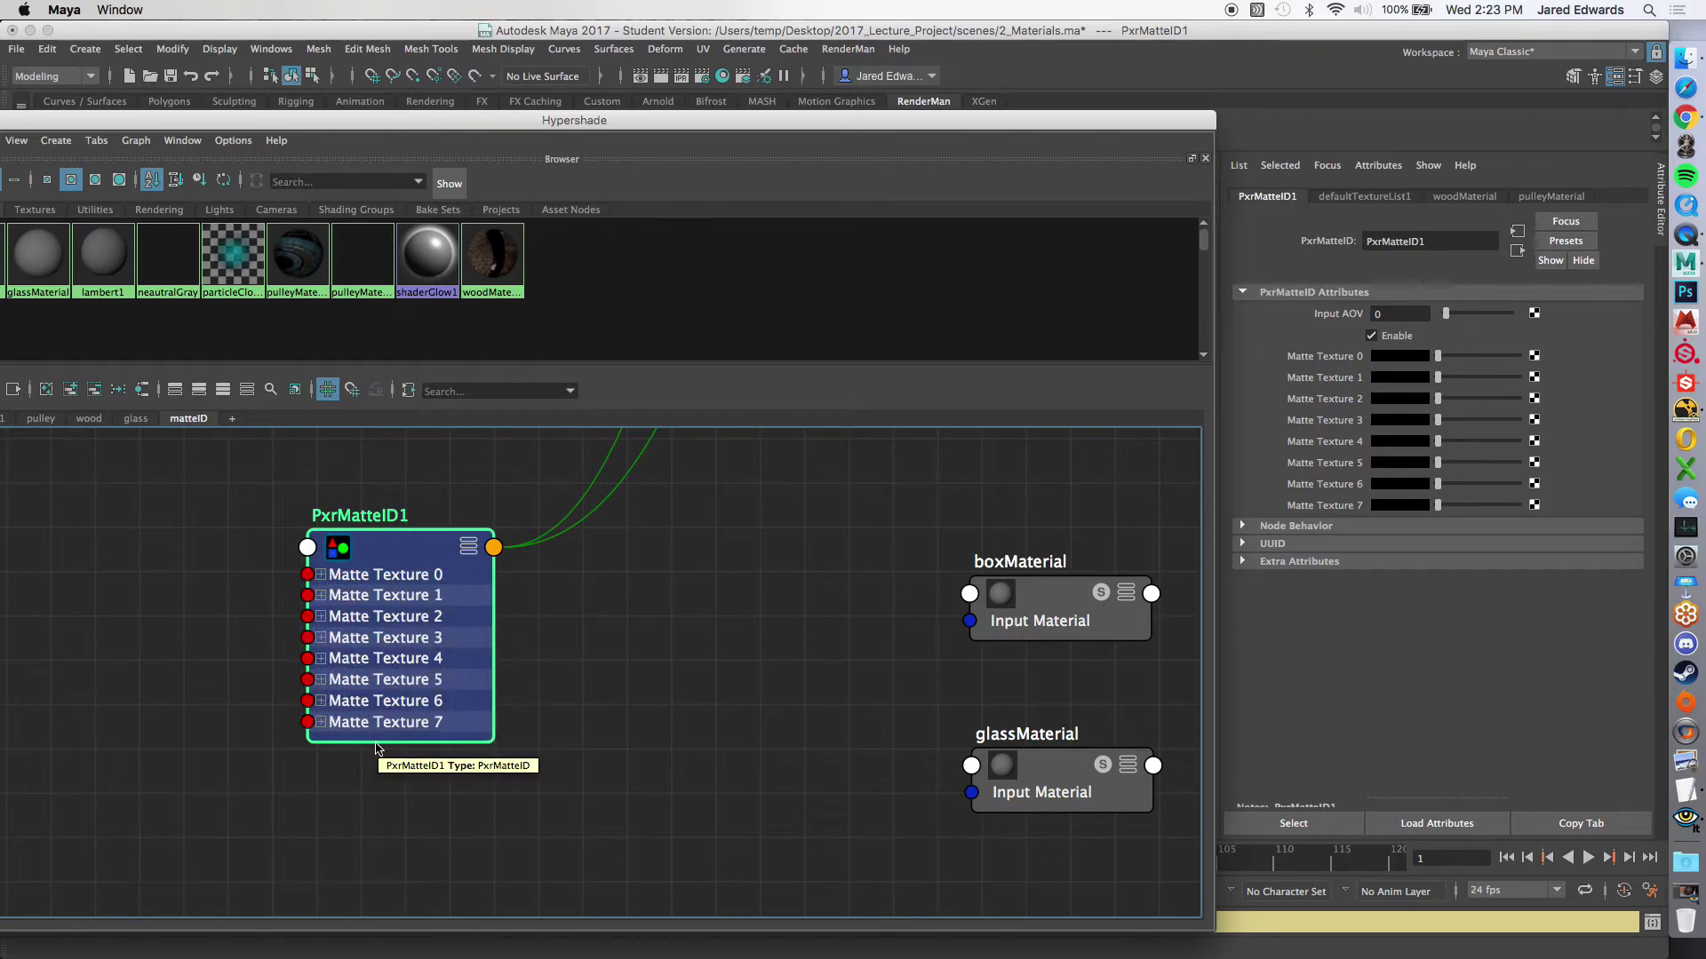
key(3)
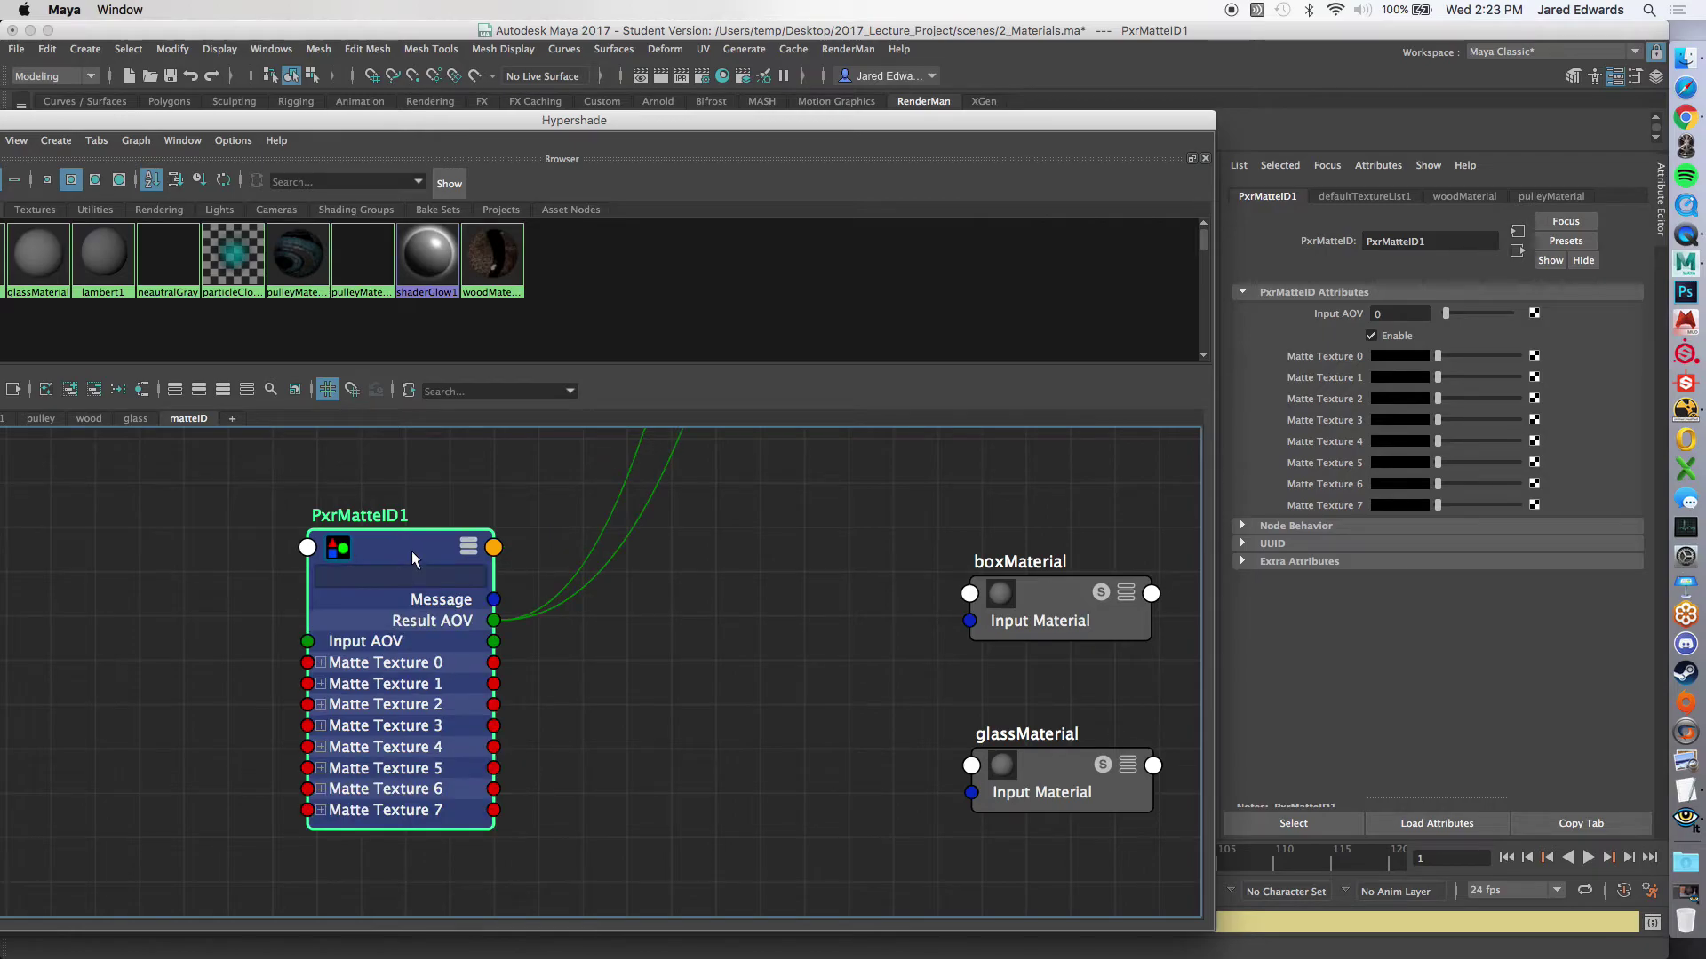
key(4)
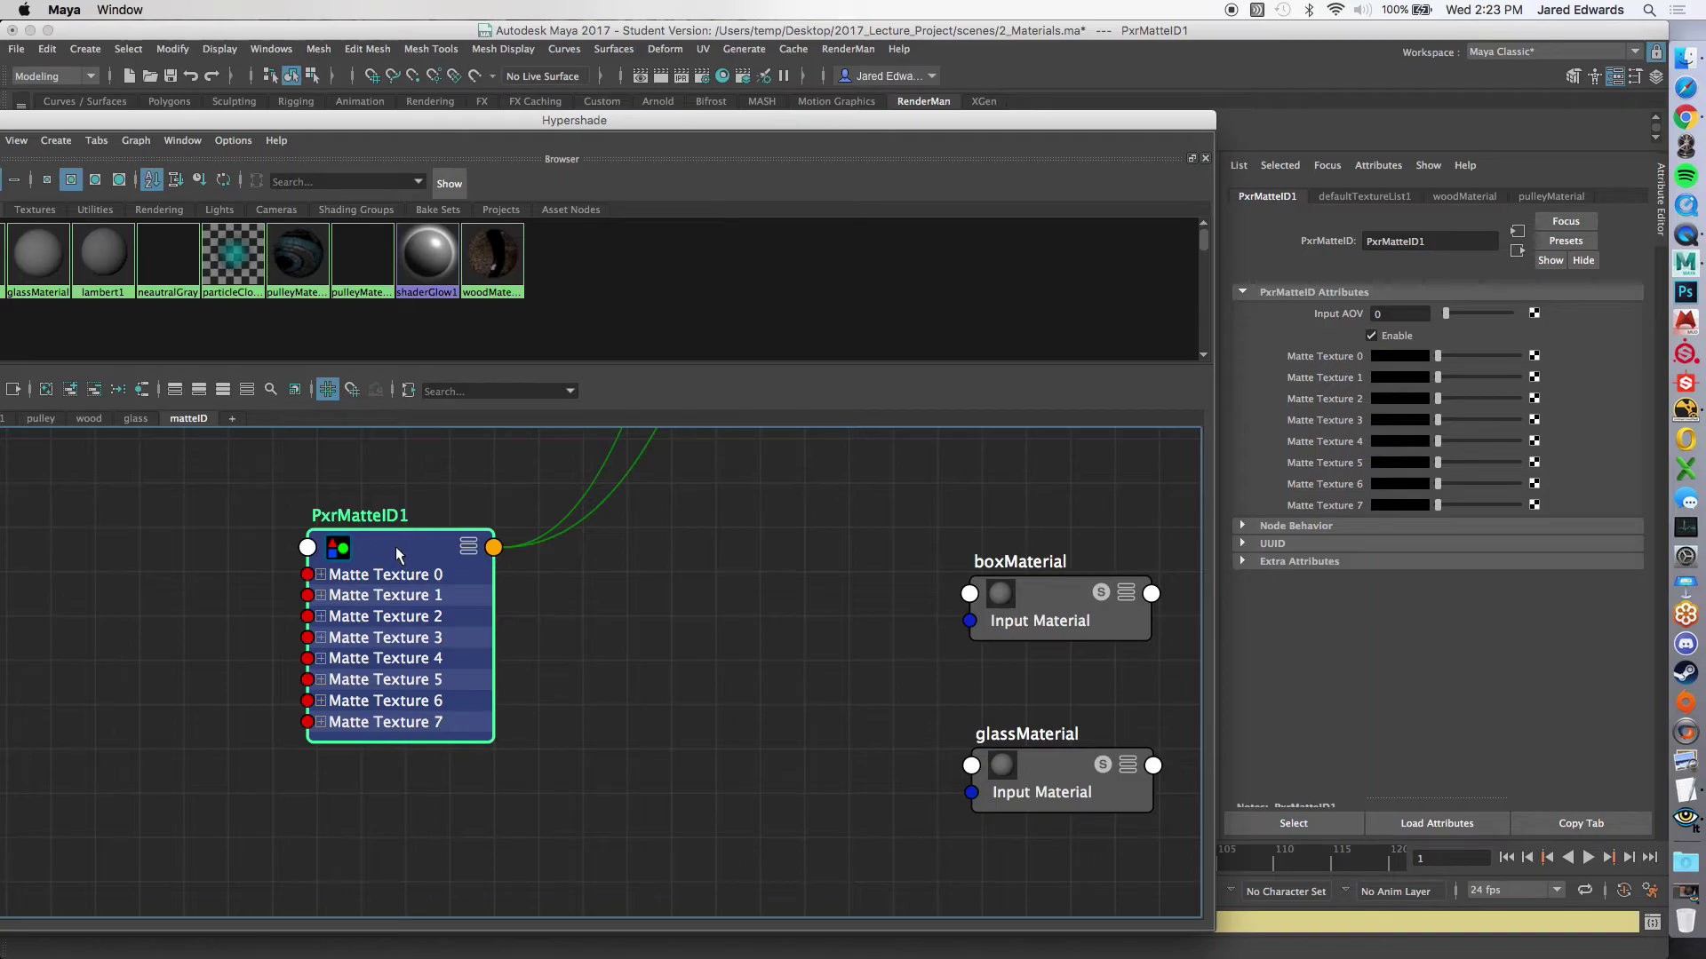
key(3)
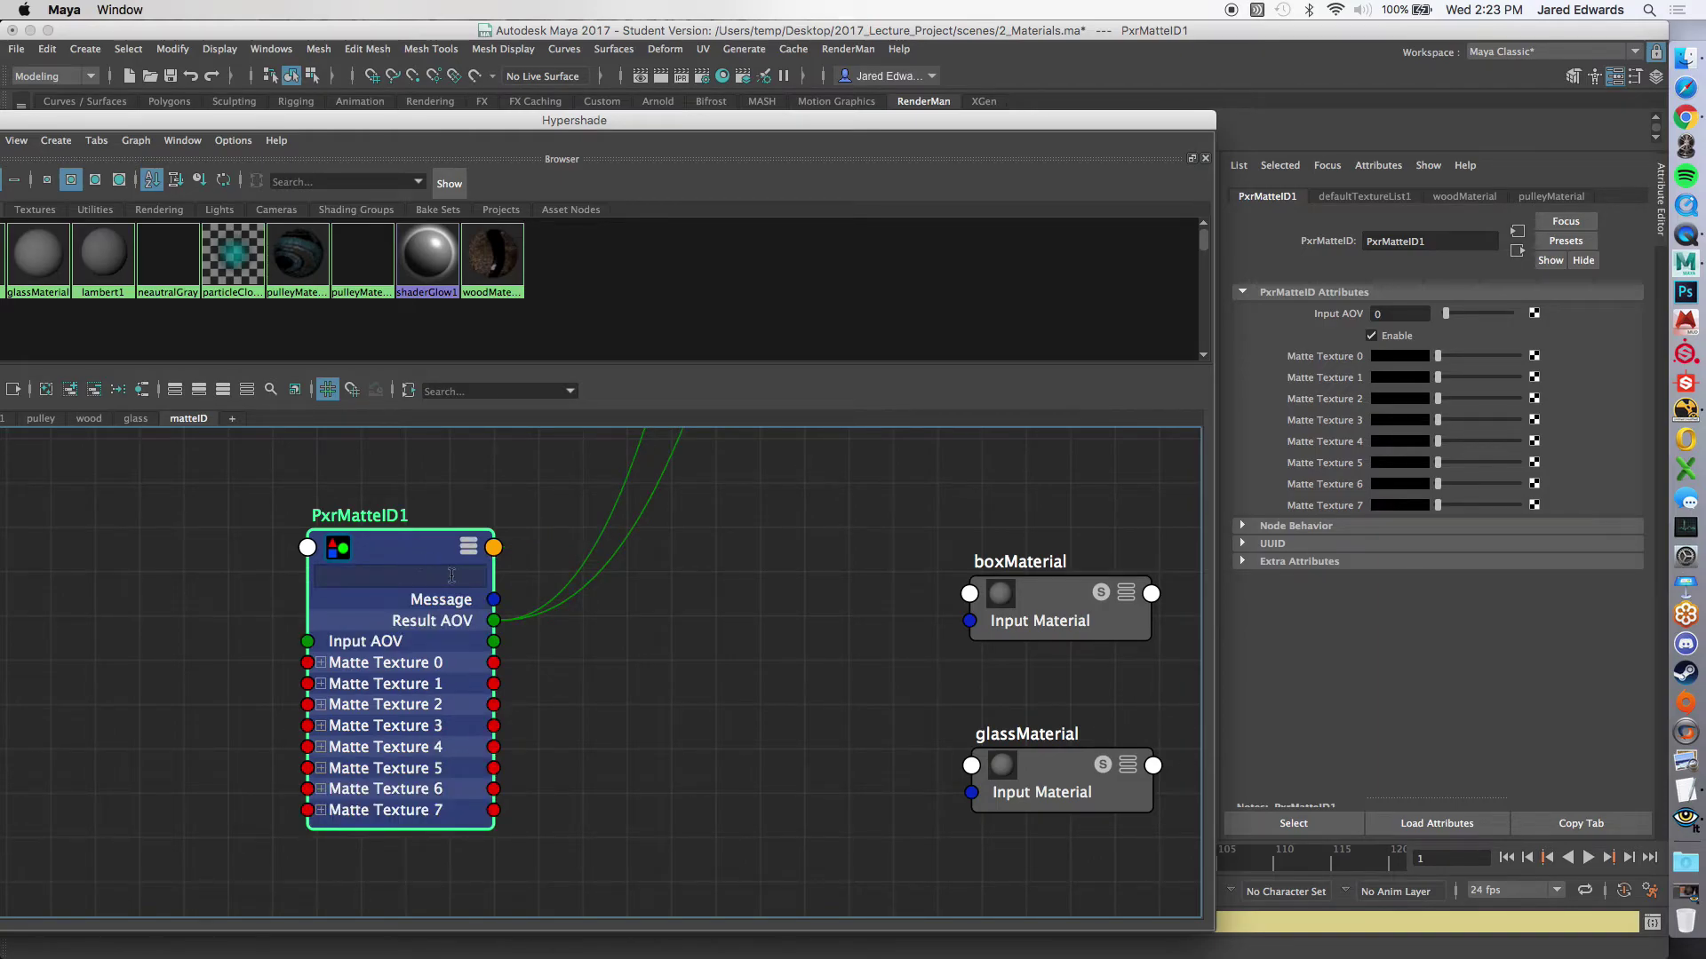
key(4)
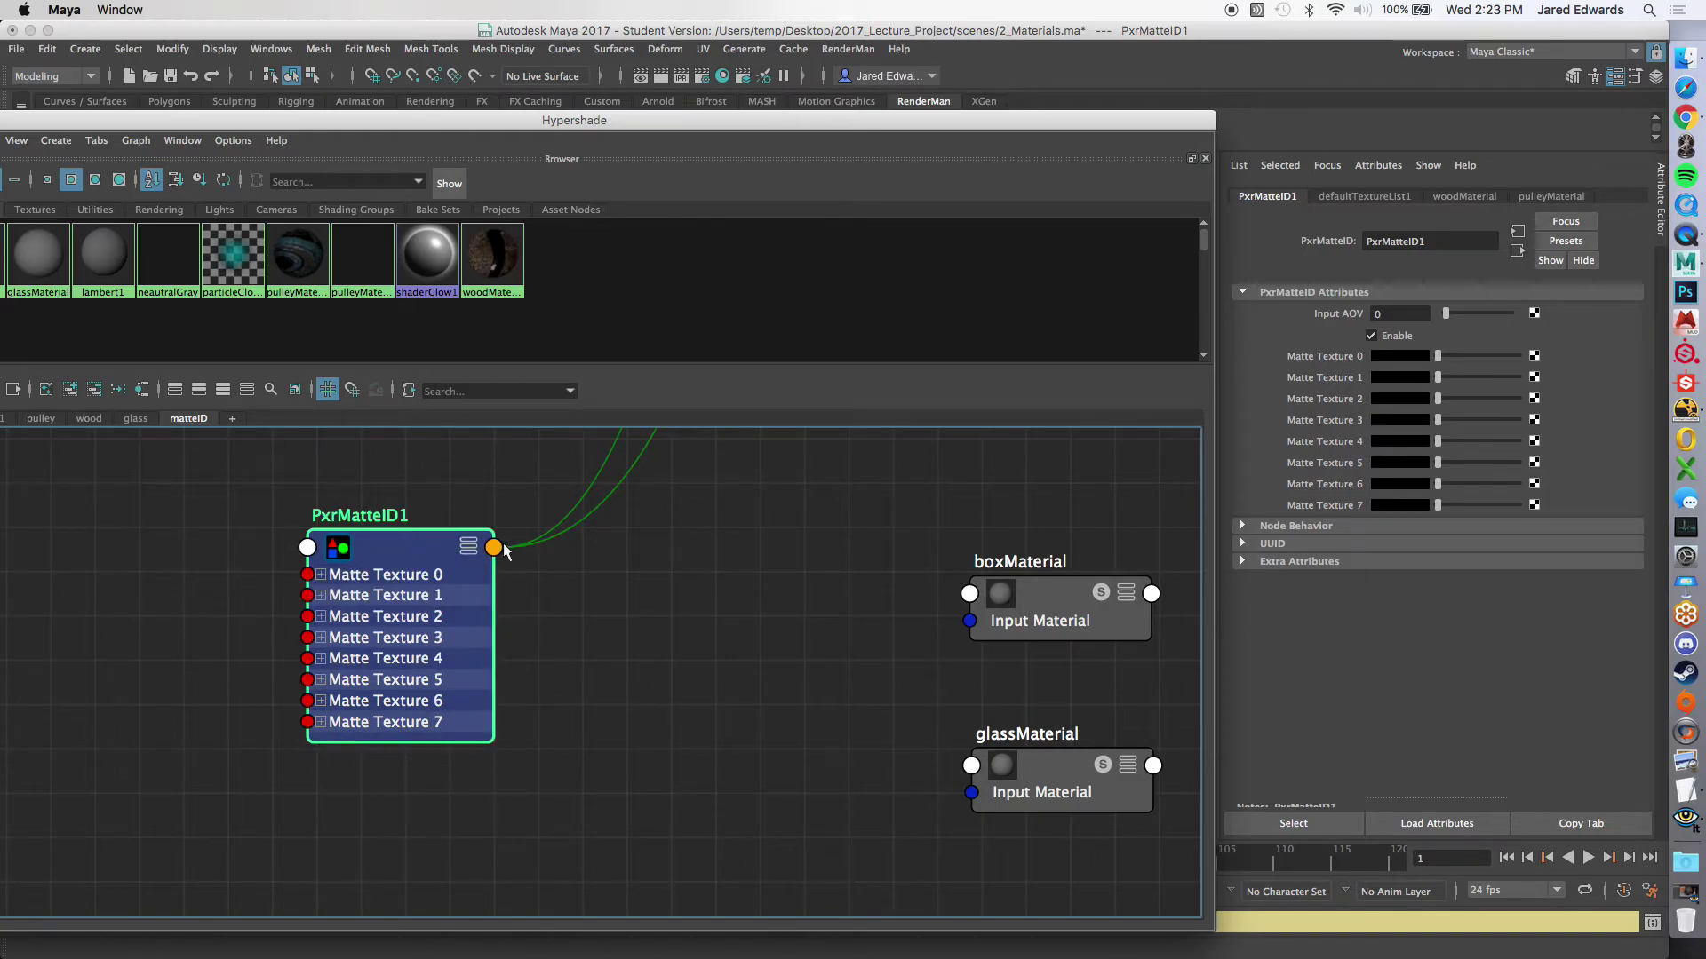
click(494, 551)
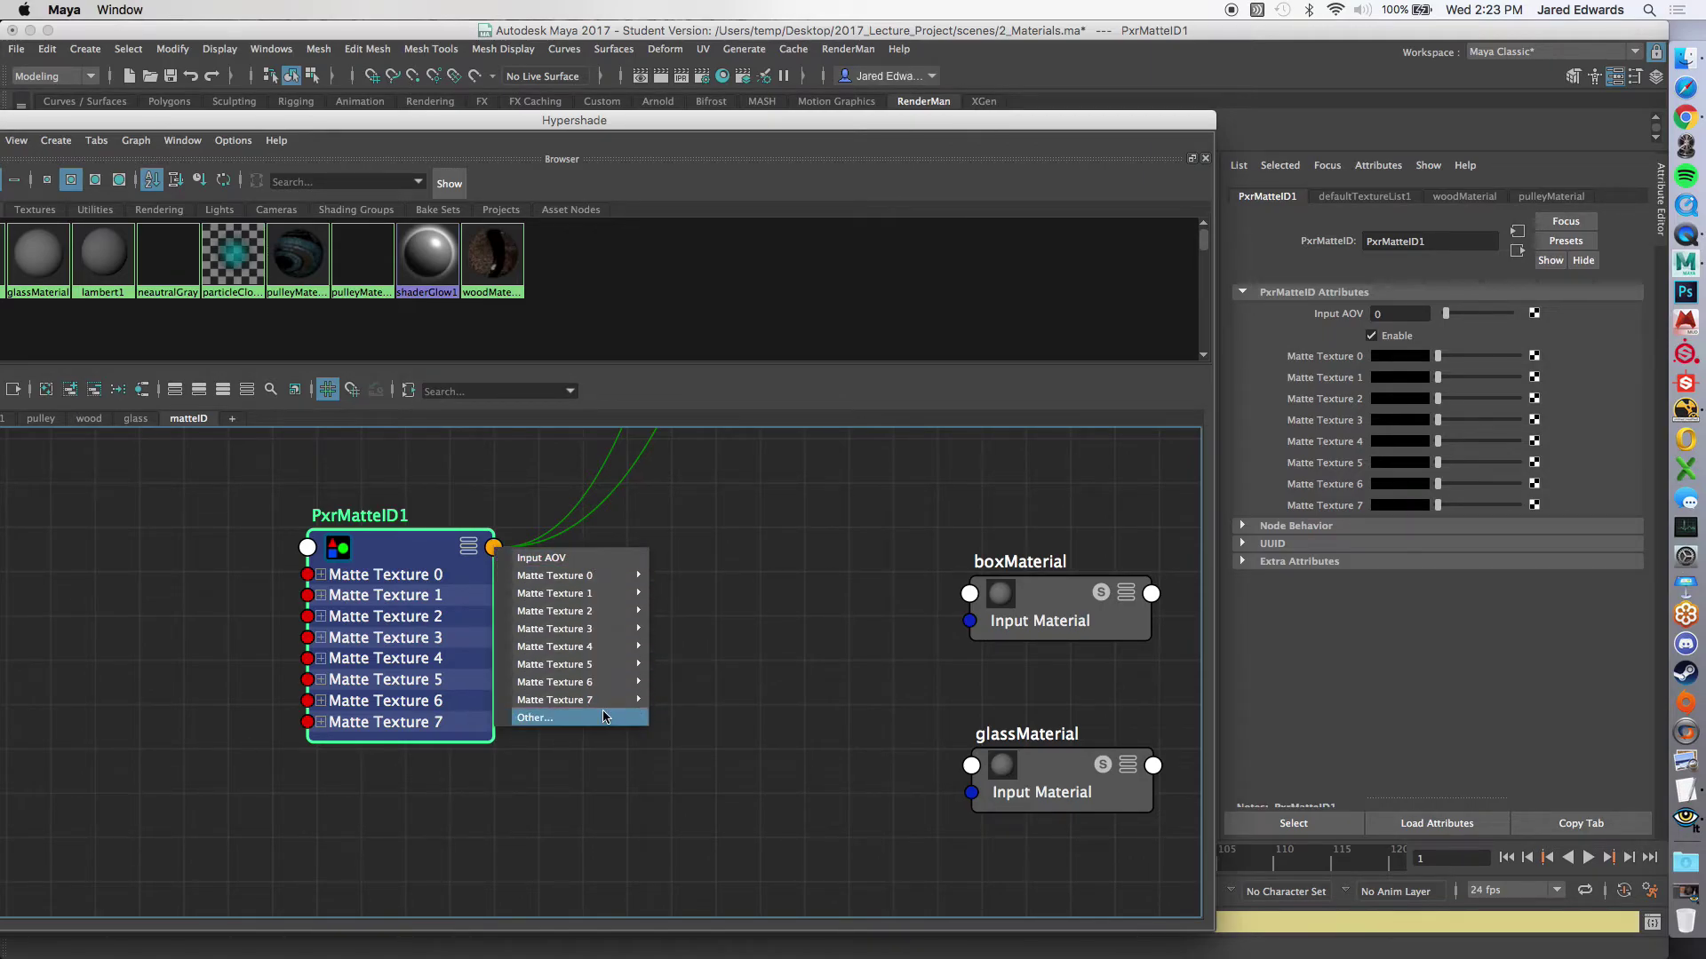
click(596, 777)
Step: Examine the complete output list of PxrMatteID1 and return the node to its reduced attribute display
key(3)
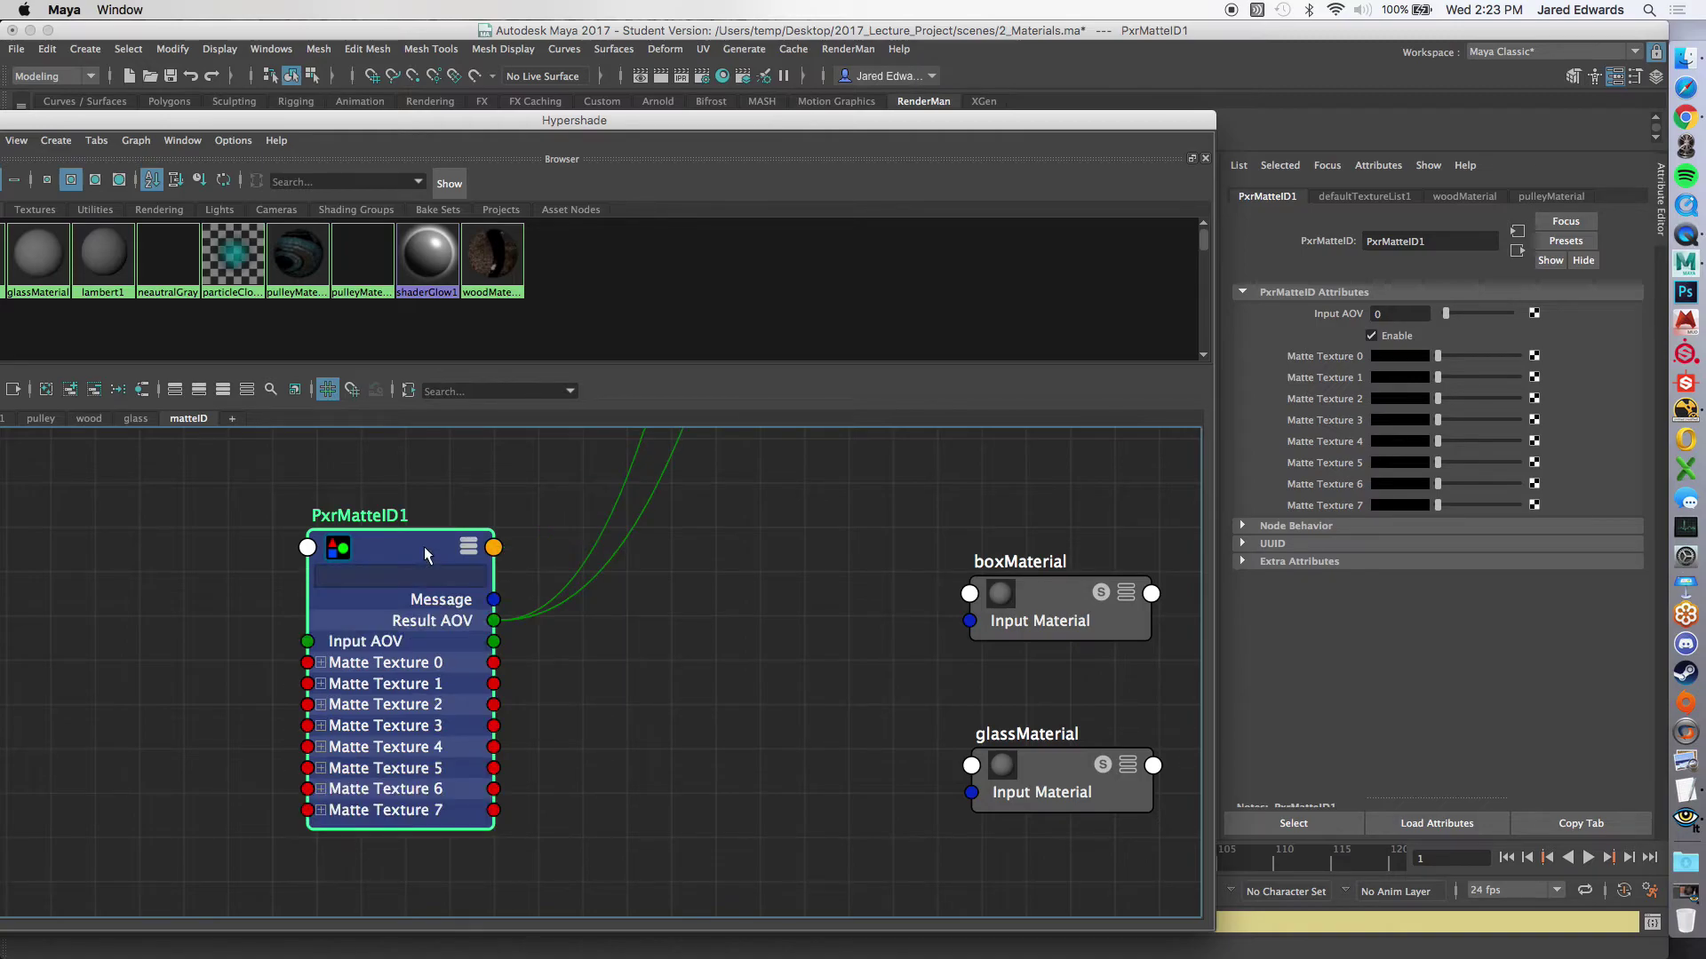
click(494, 548)
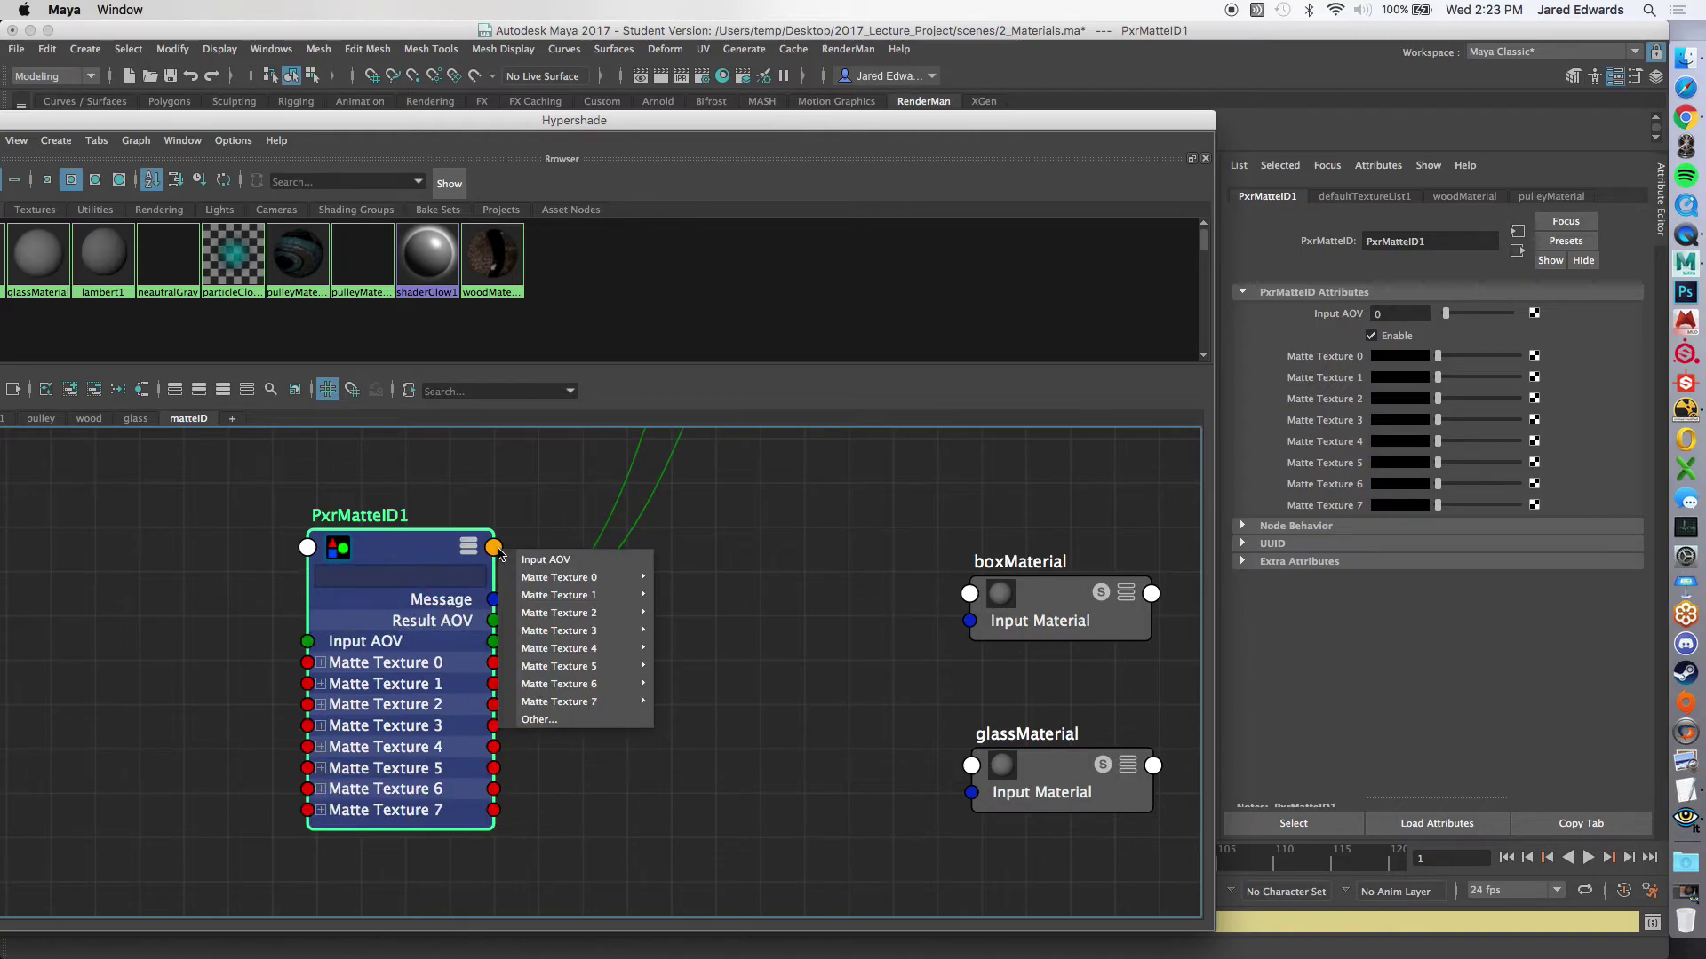
mouse_move(547, 582)
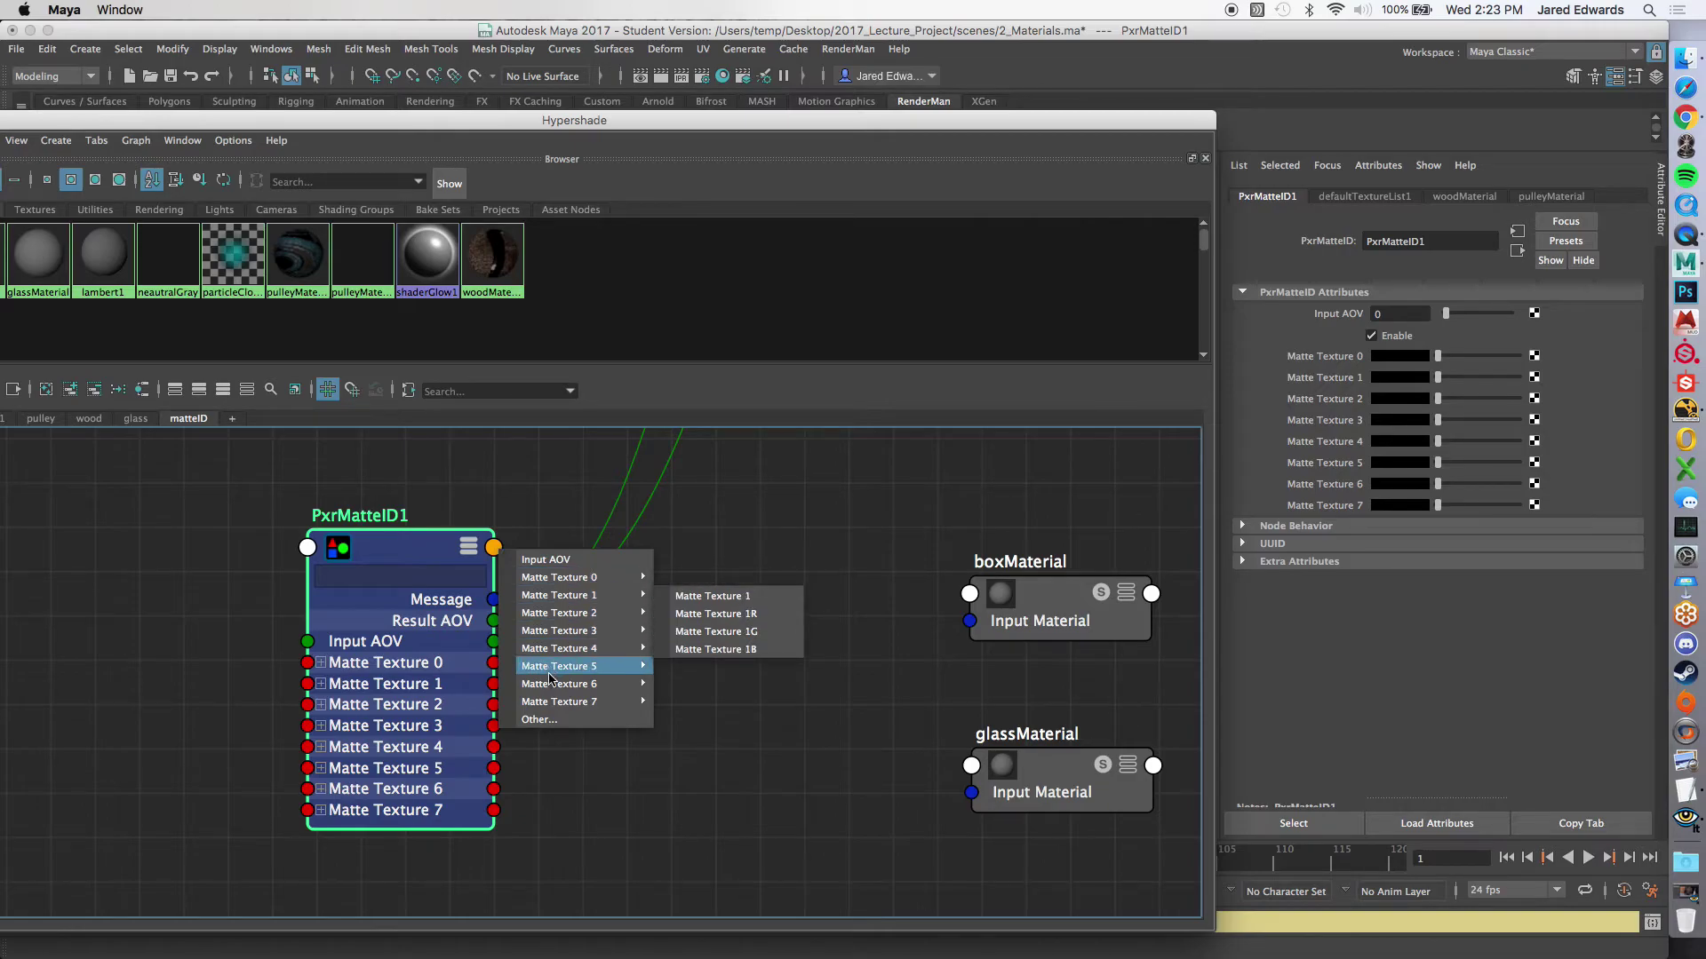
click(553, 720)
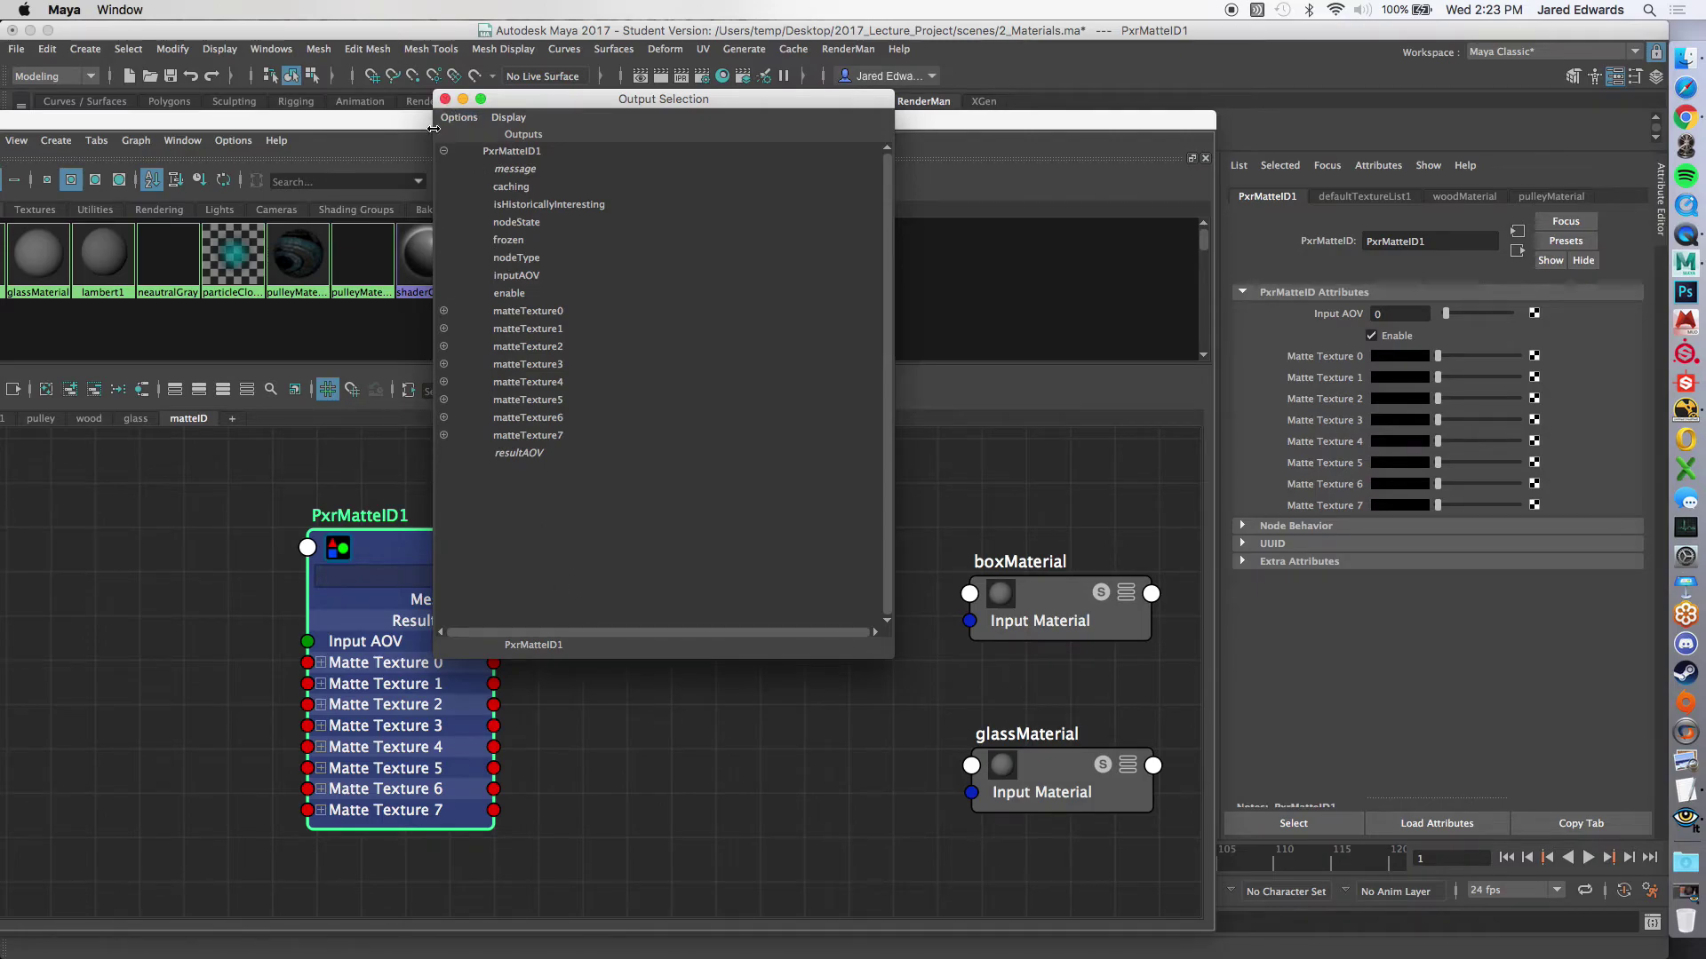
click(445, 99)
key(4)
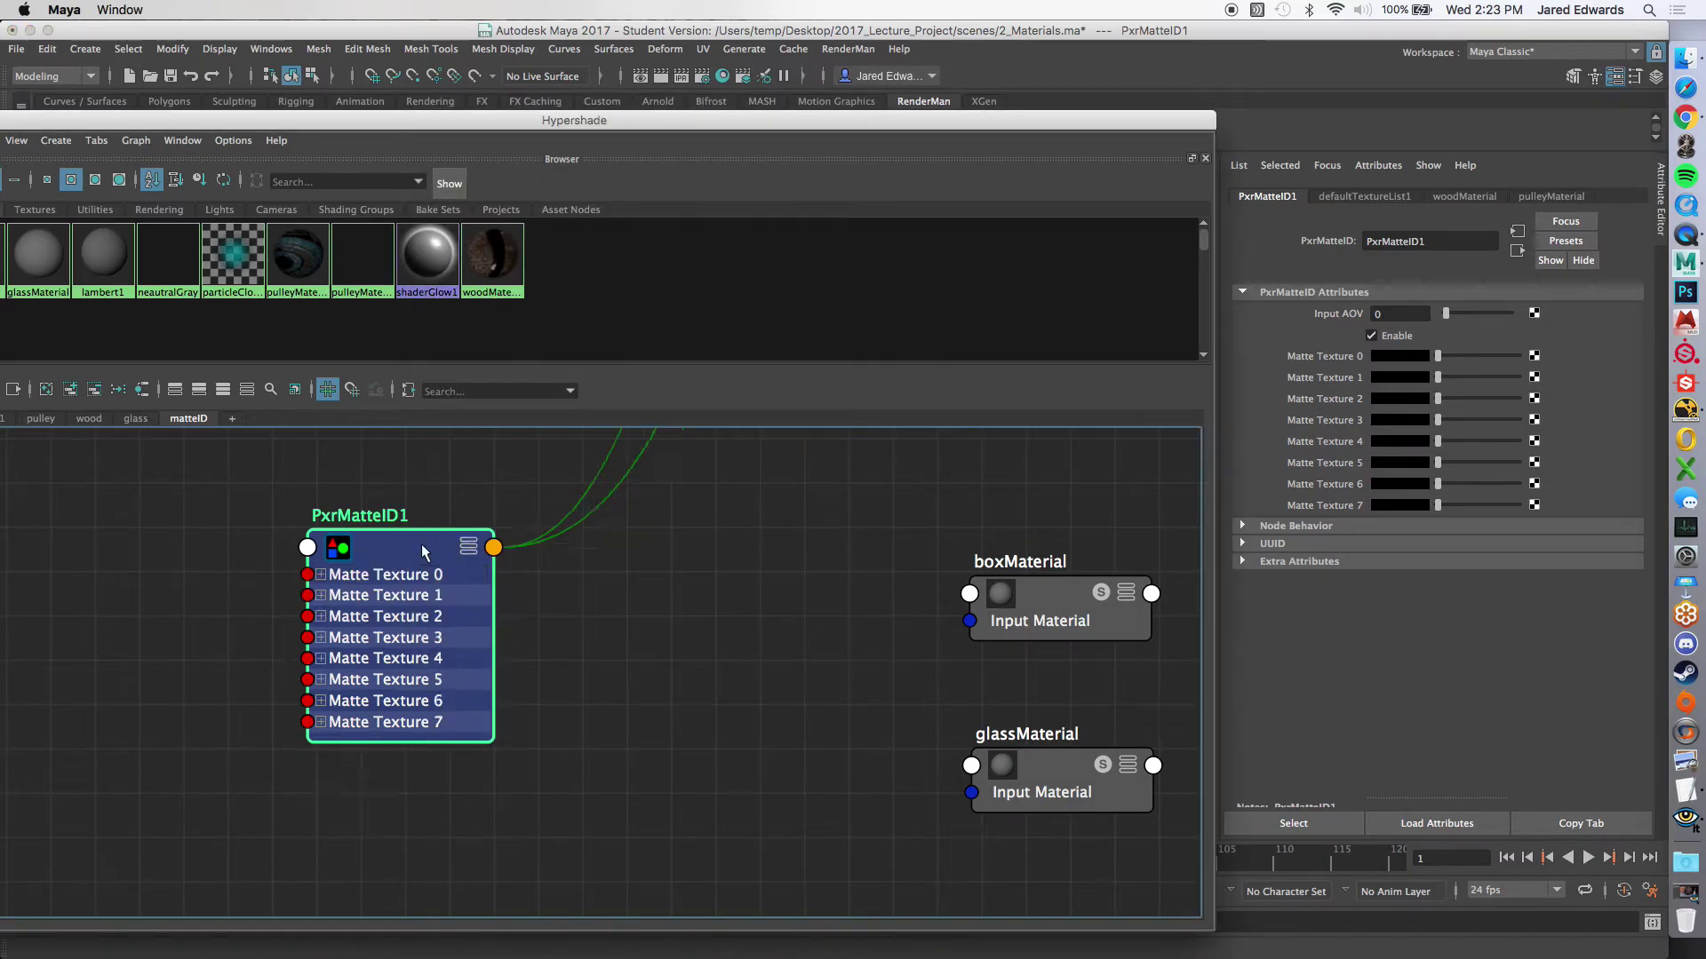
click(494, 547)
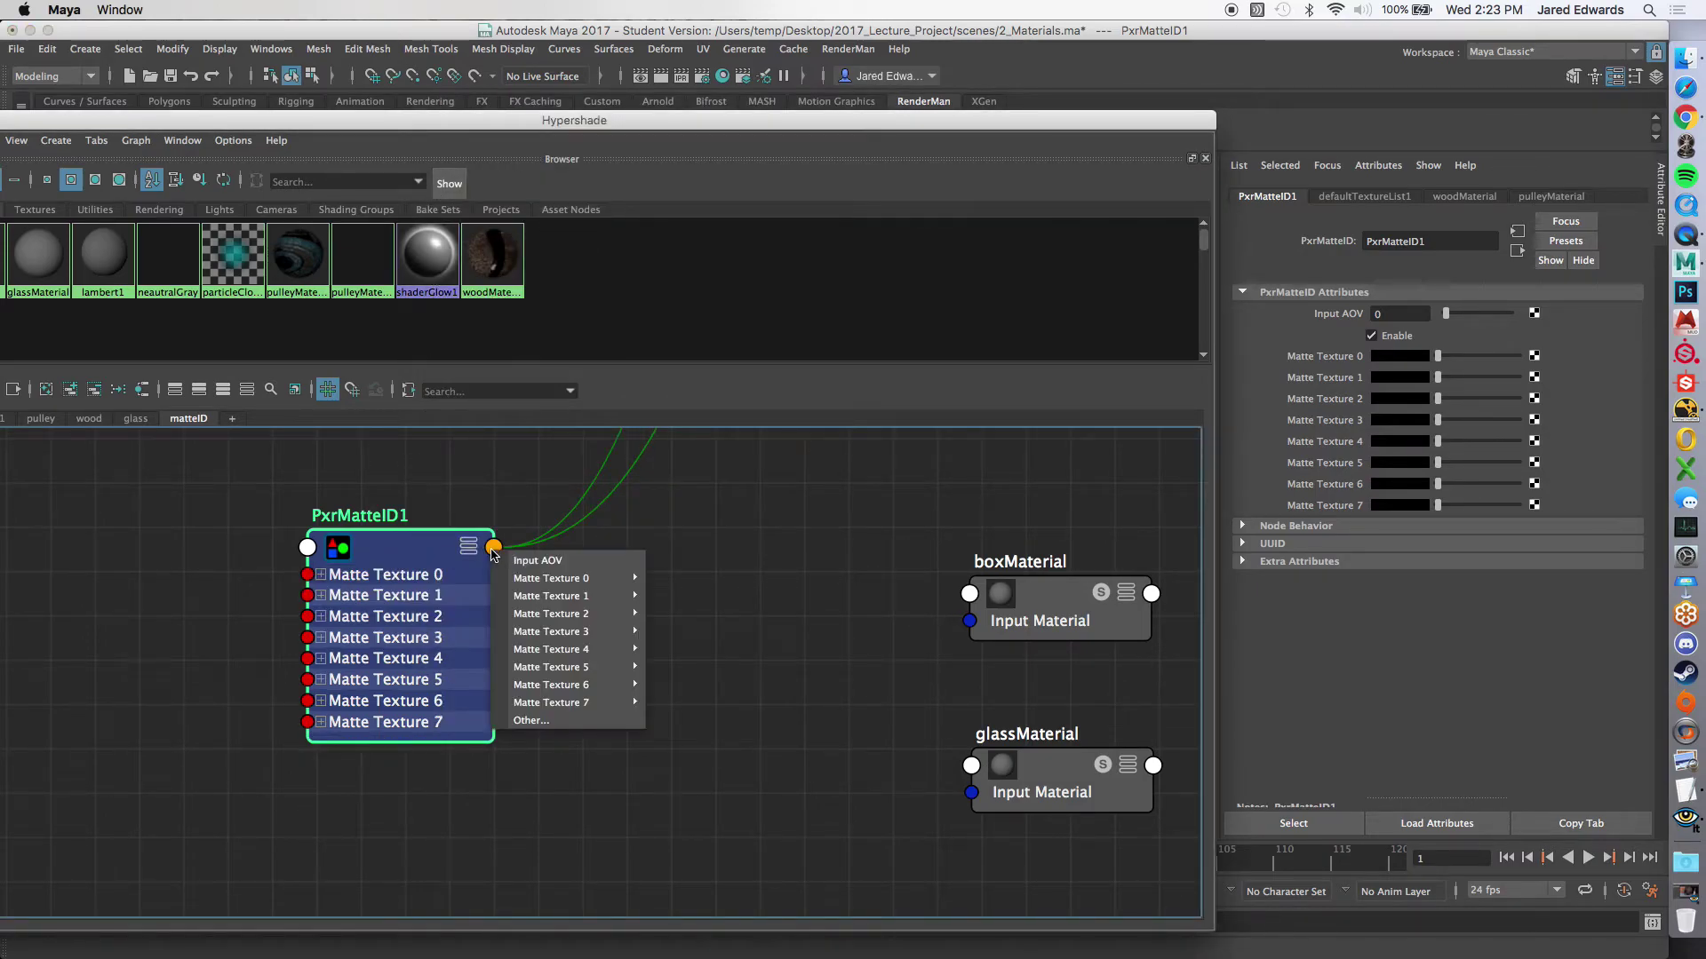
click(569, 721)
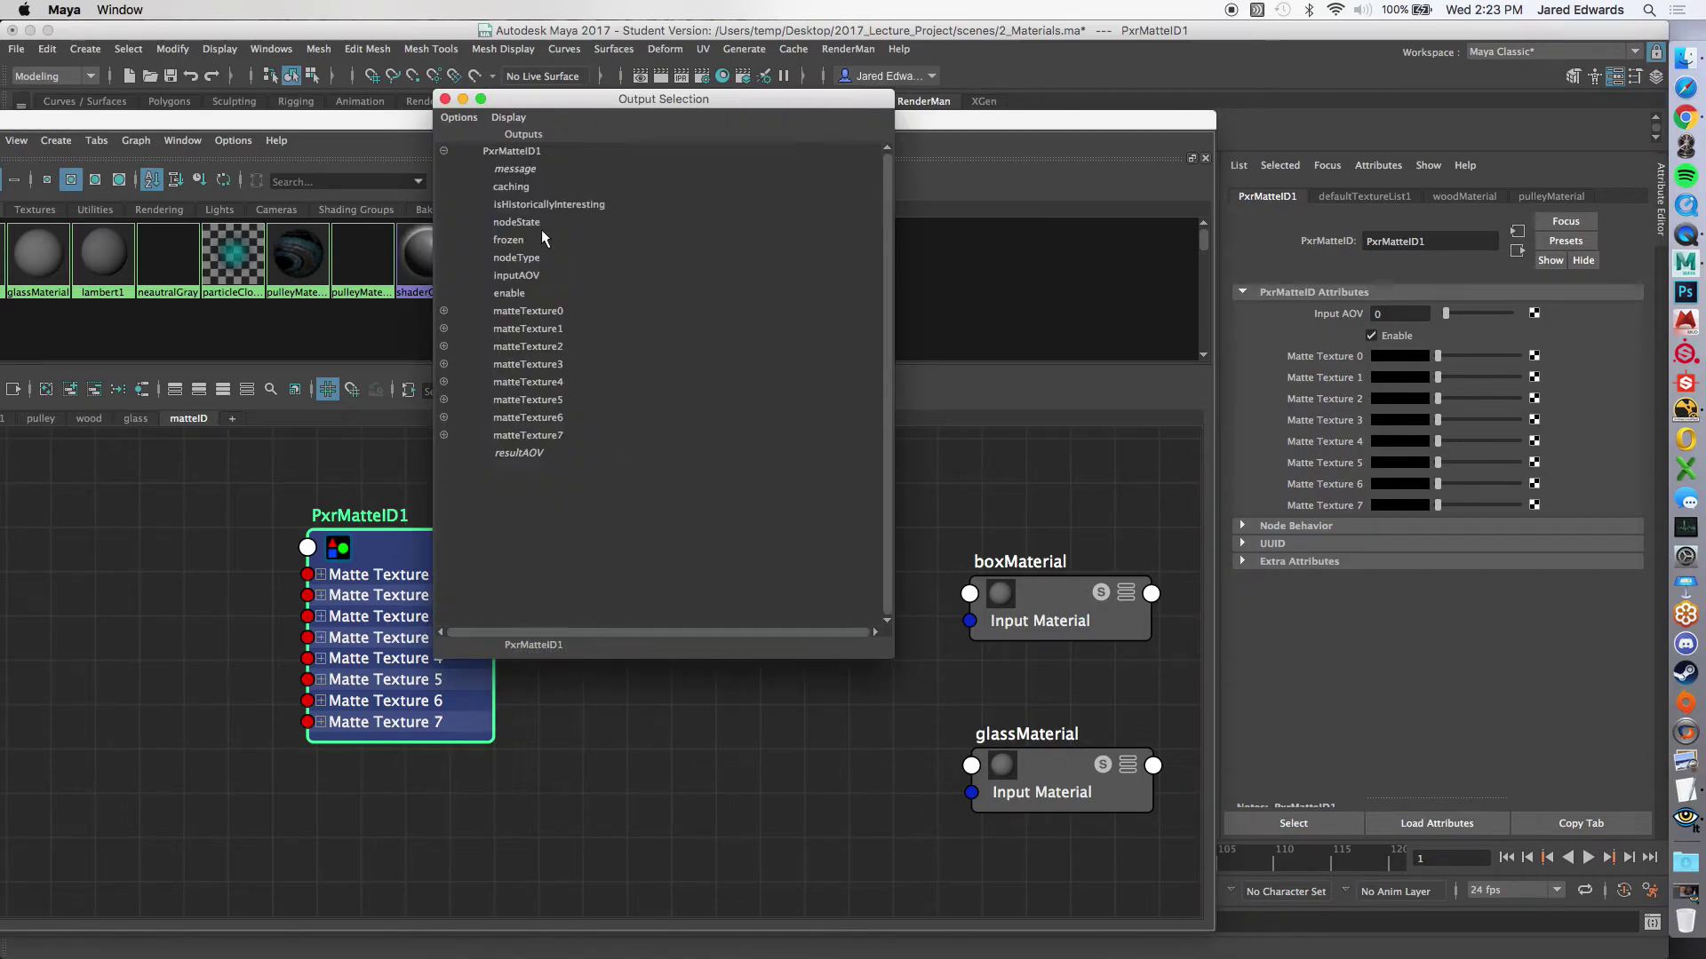
click(530, 453)
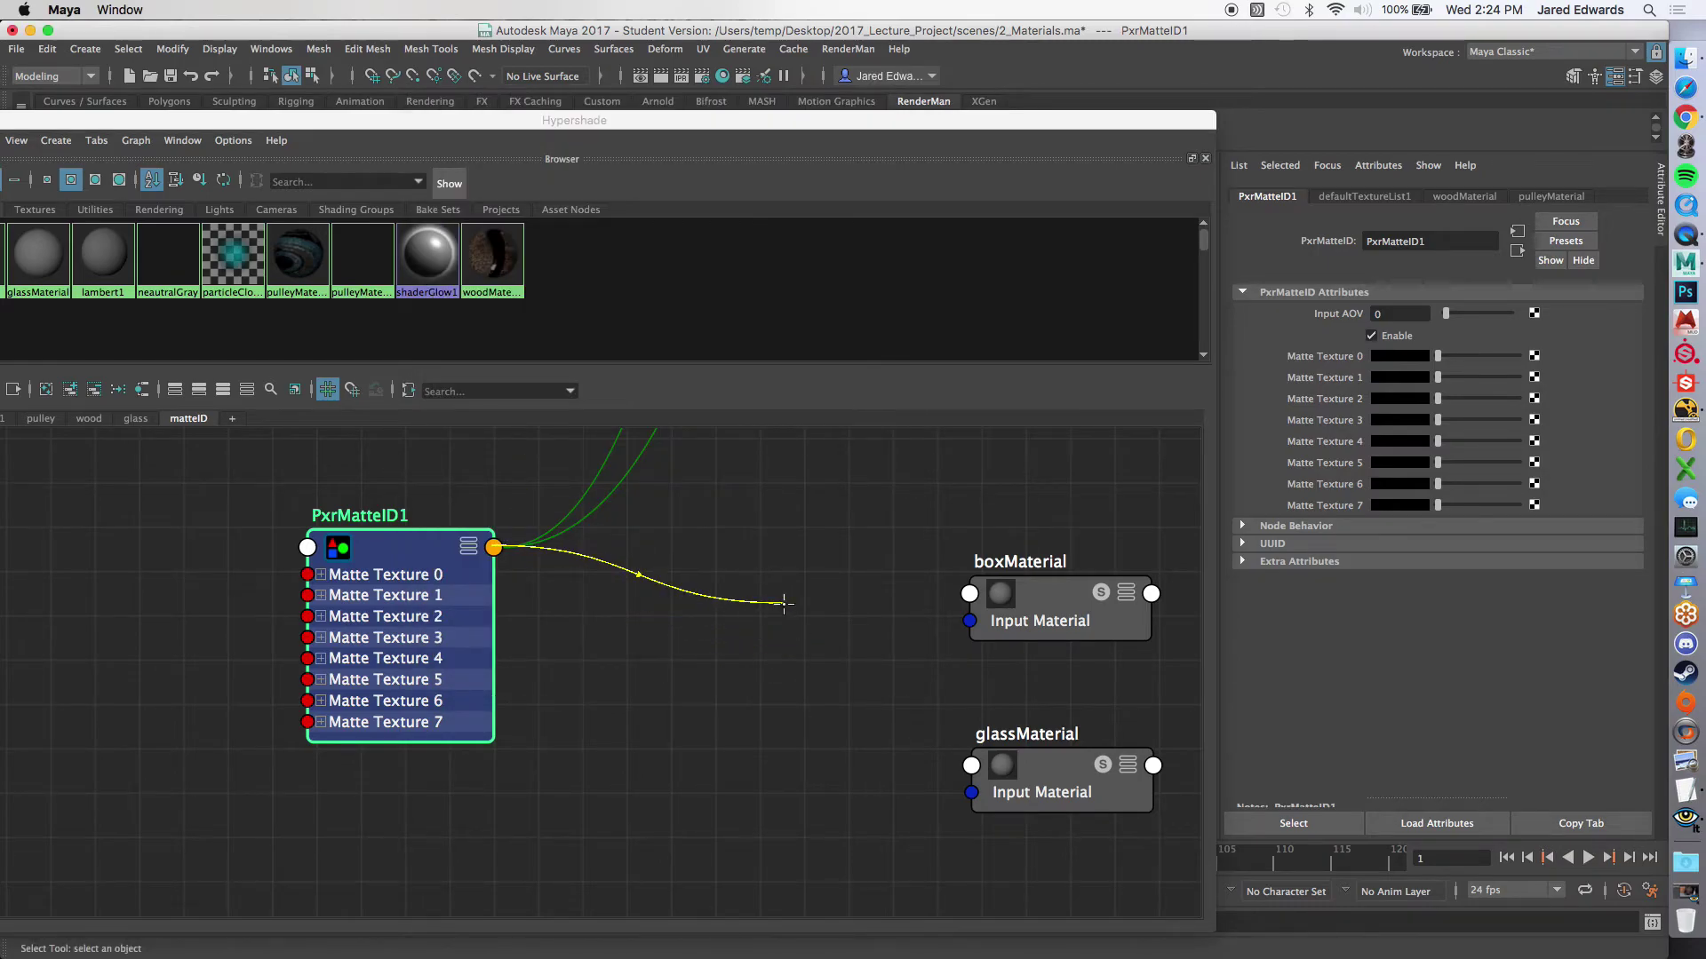
click(842, 637)
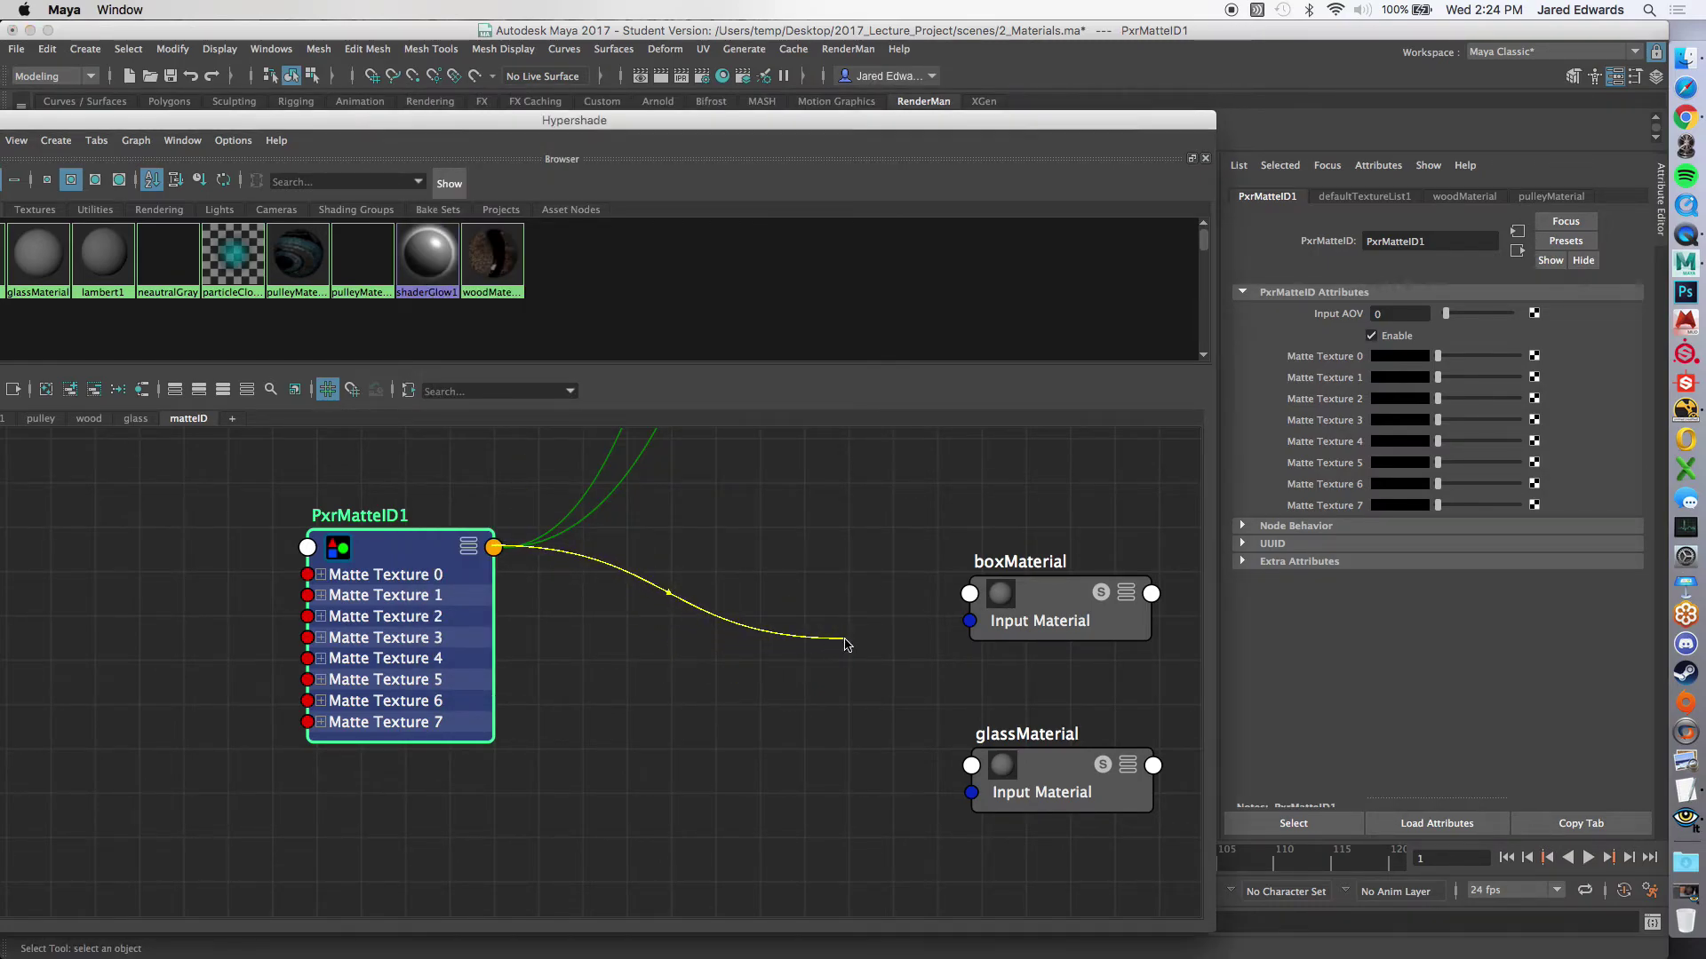
Step: Connect the resultAOV output of PxrMatteID1 to Utility Pattern[0] of boxMaterial
click(493, 546)
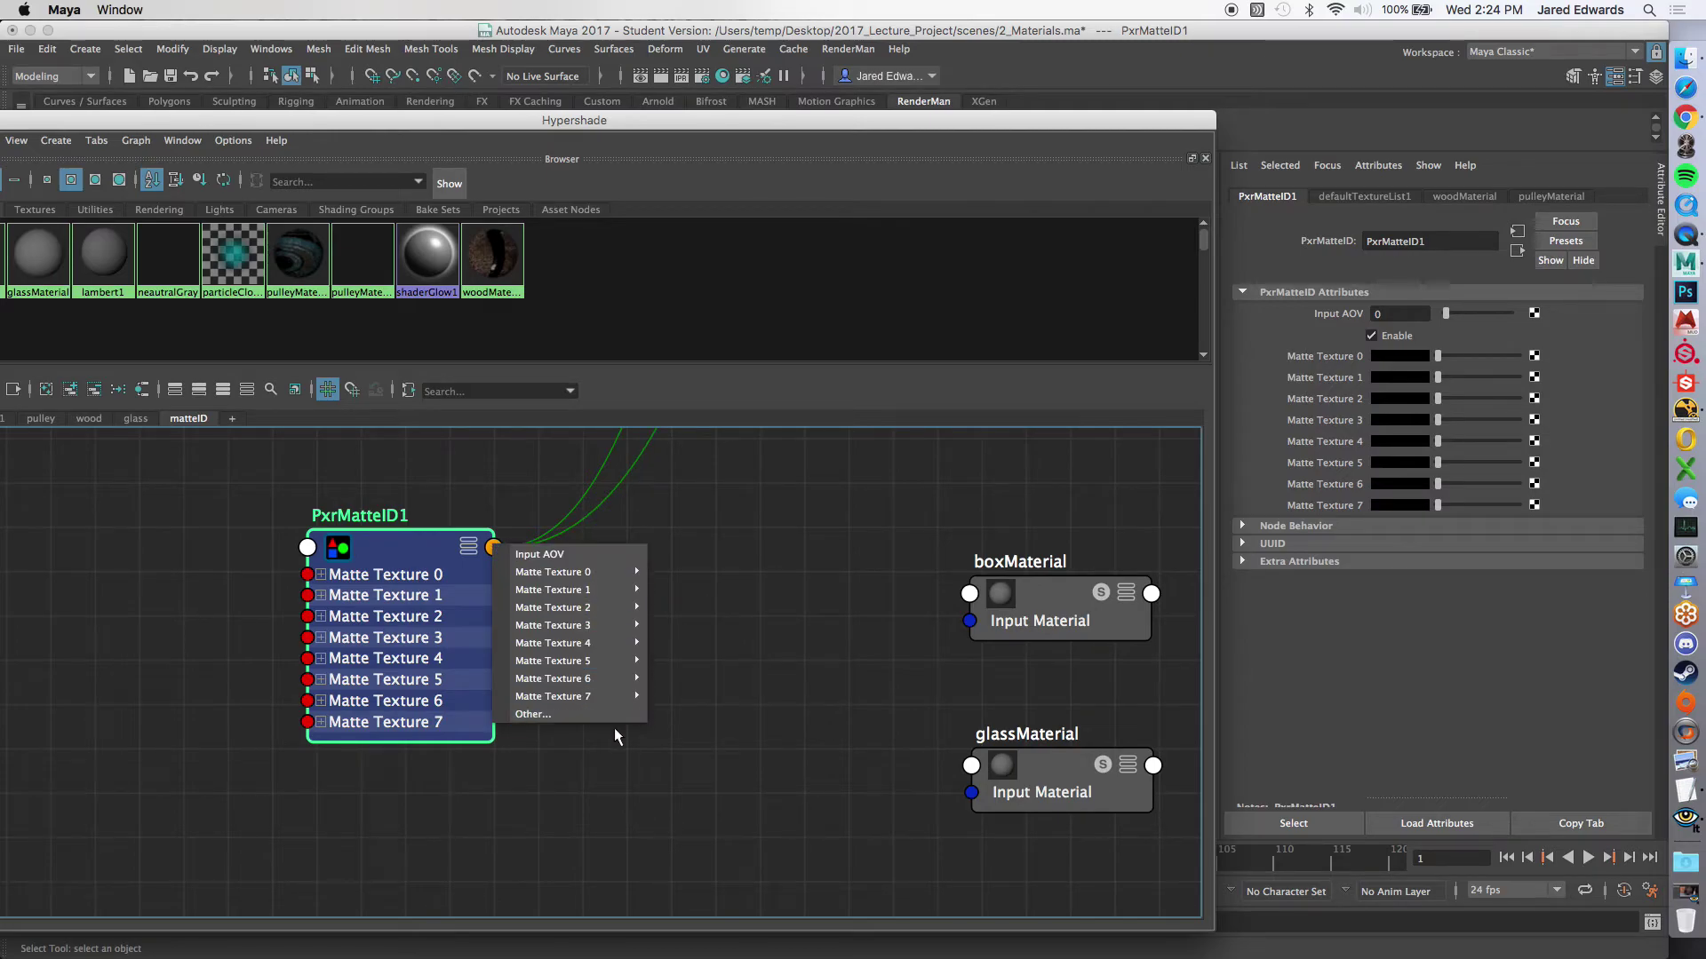
click(560, 724)
click(524, 455)
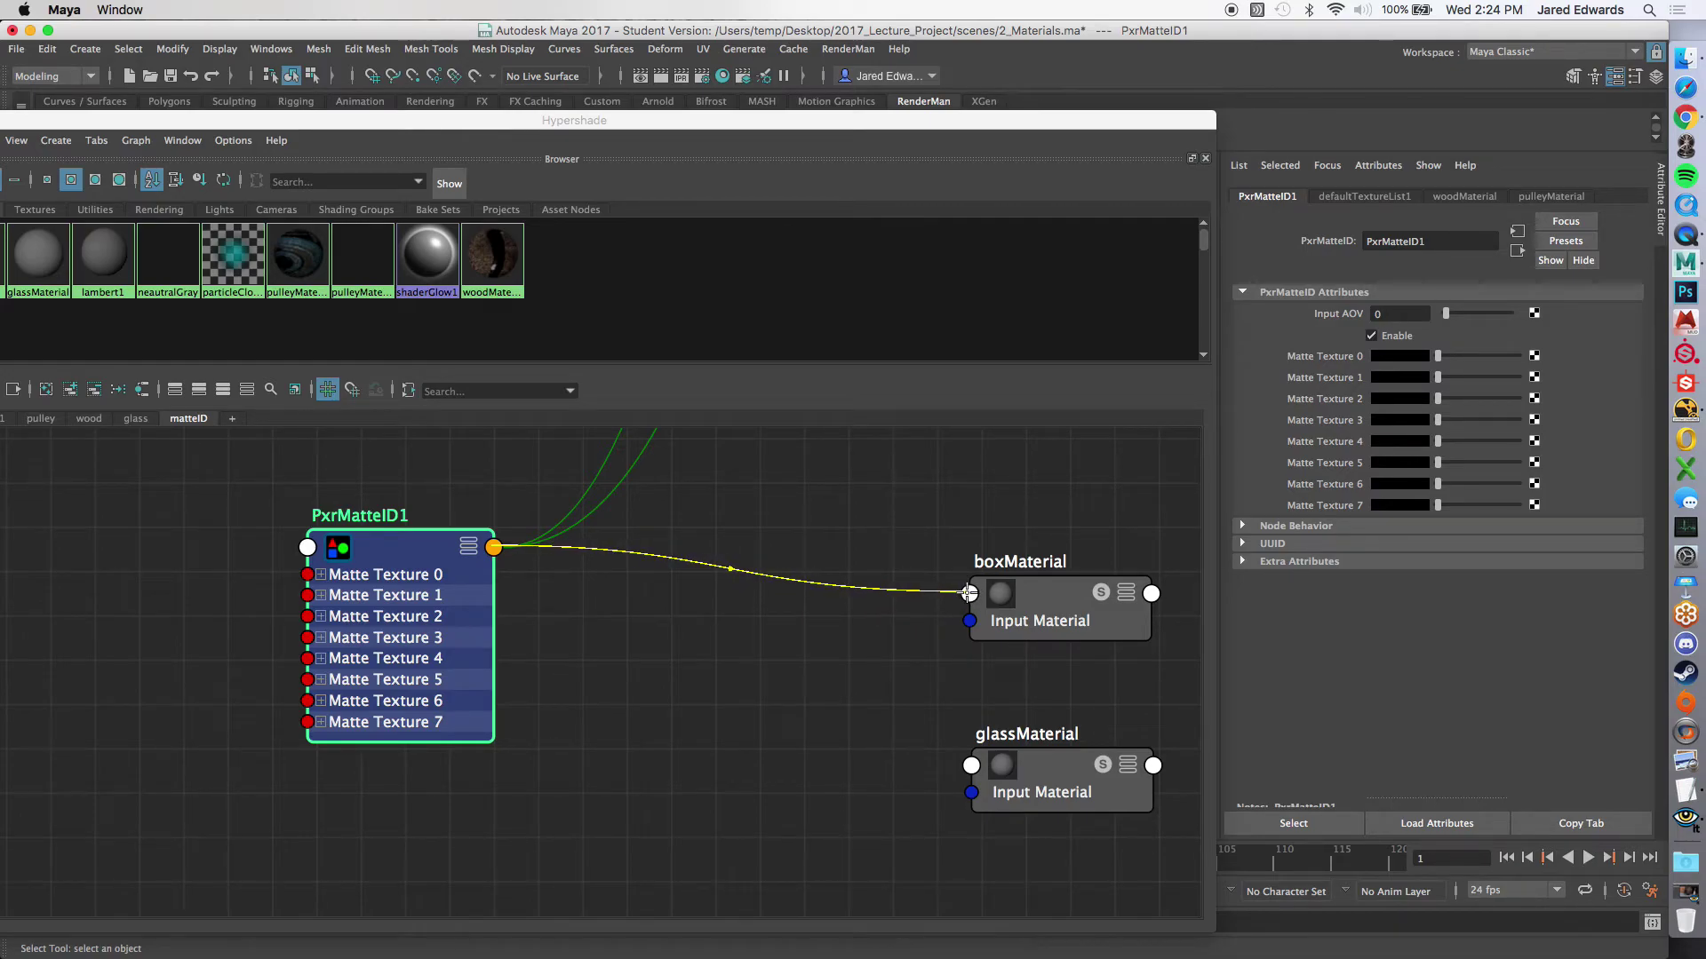
click(969, 593)
mouse_move(1029, 568)
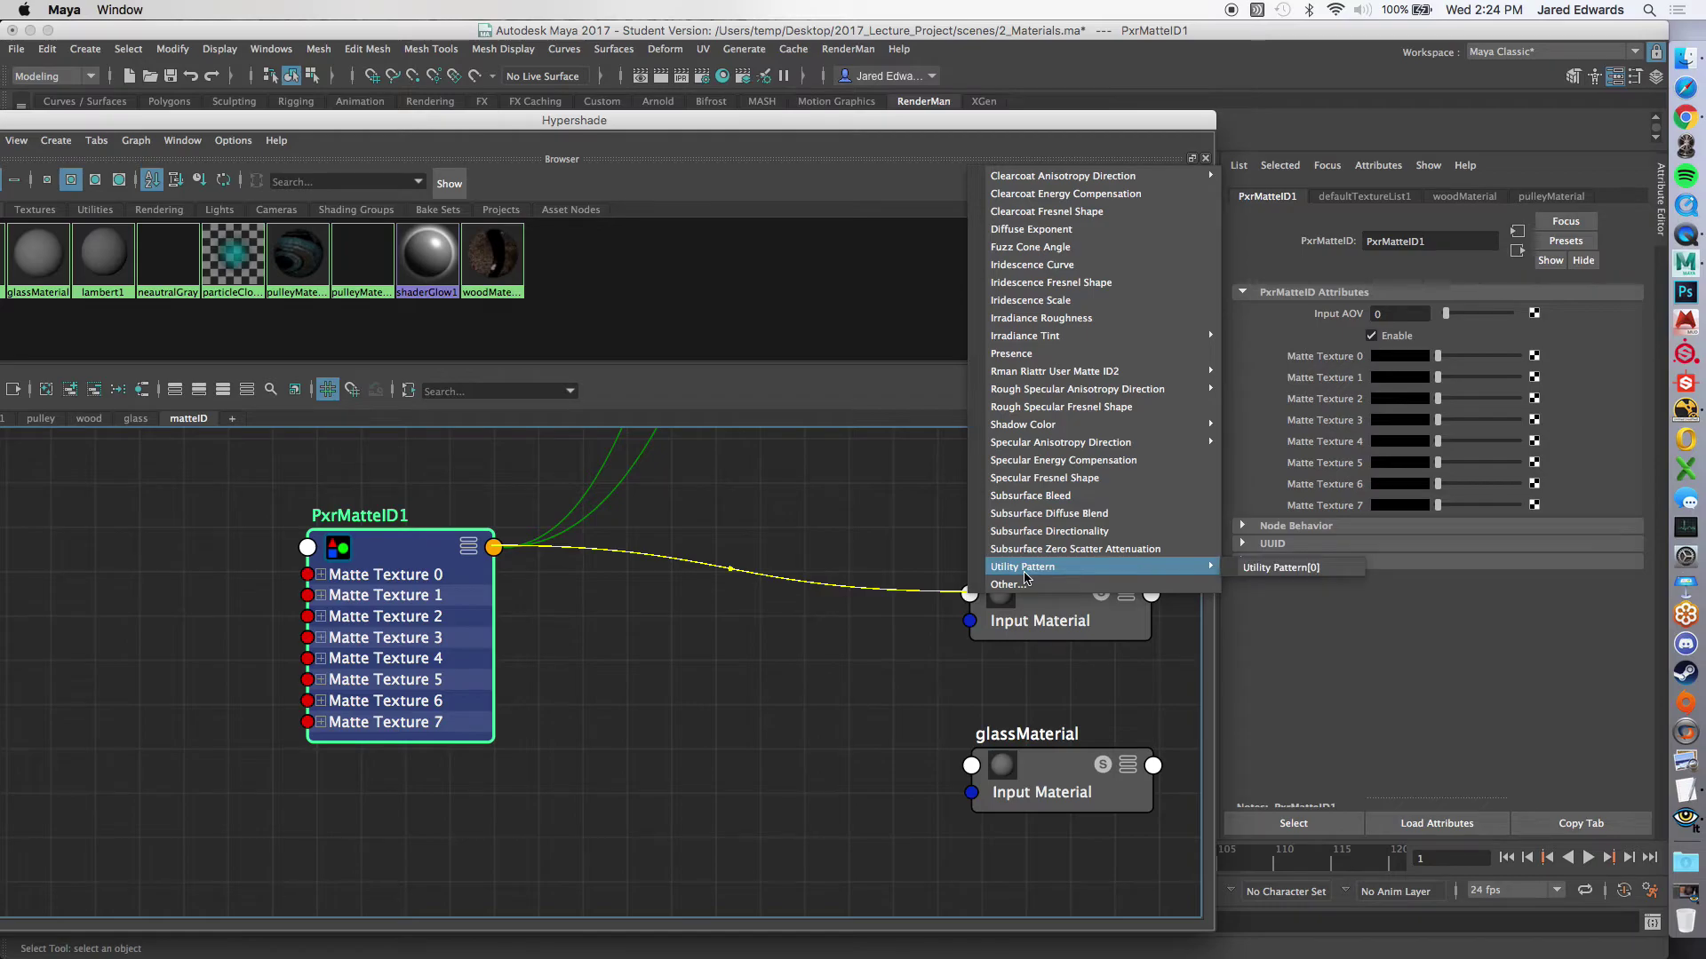
click(1279, 568)
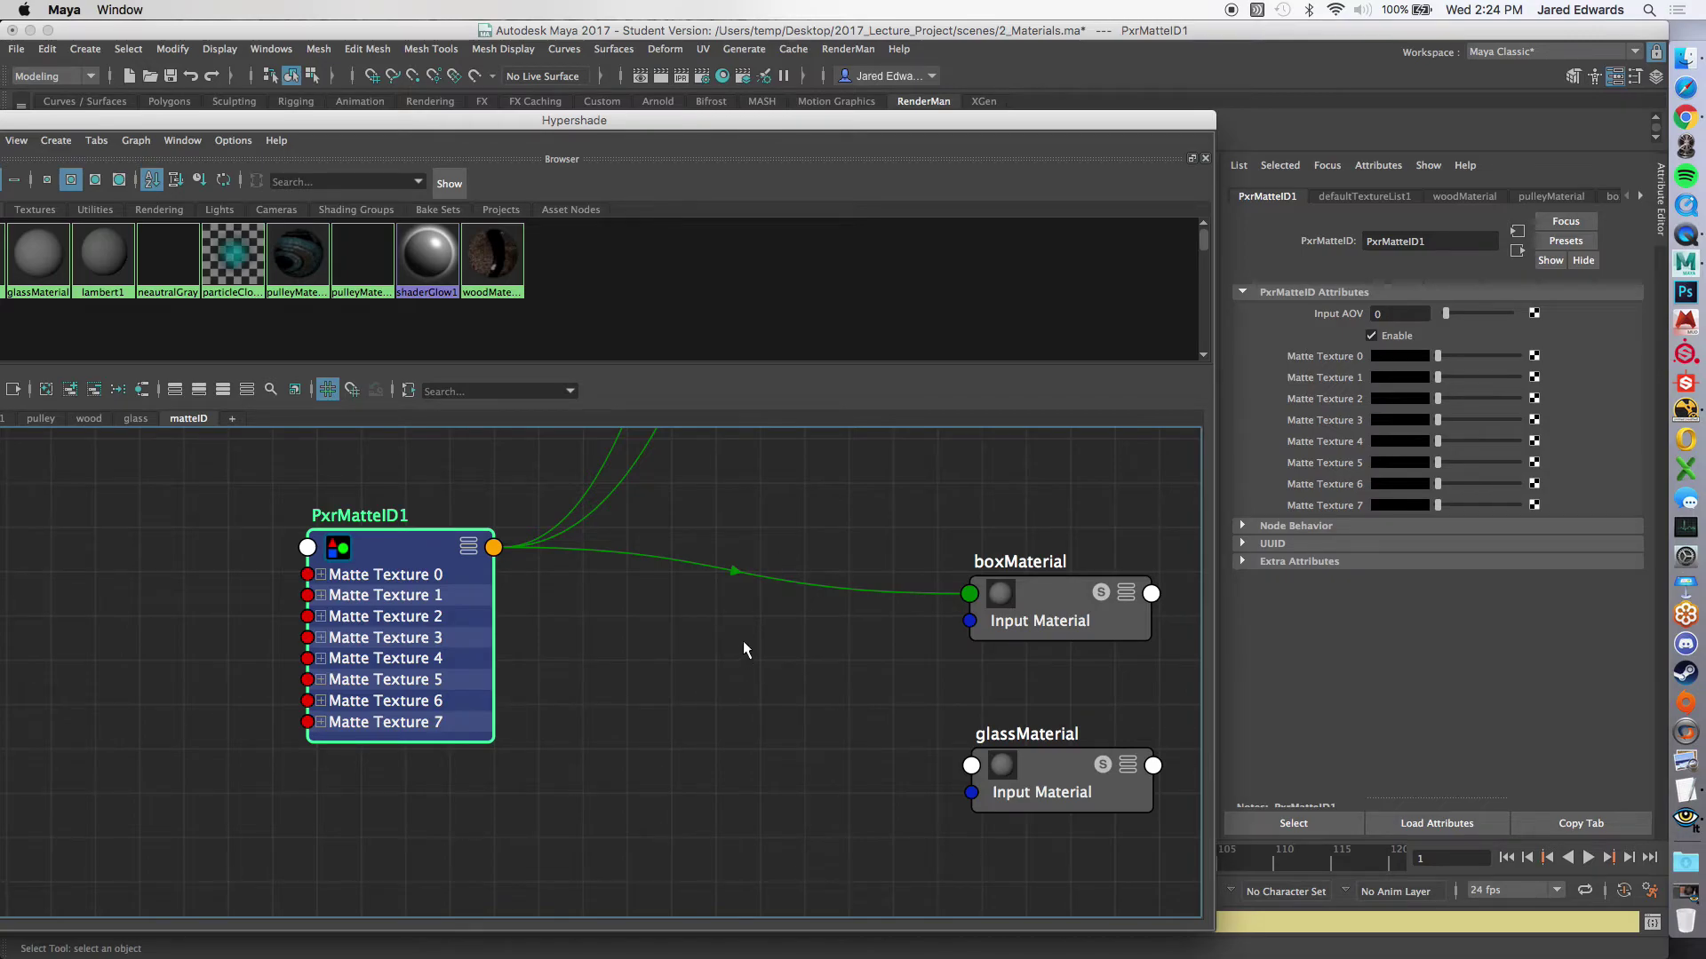
Step: Connect the resultAOV output of PxrMatteID1 to the Utility Pattern input of glassMaterial and clear the selection
alt+middle_drag(742, 646, 586, 632)
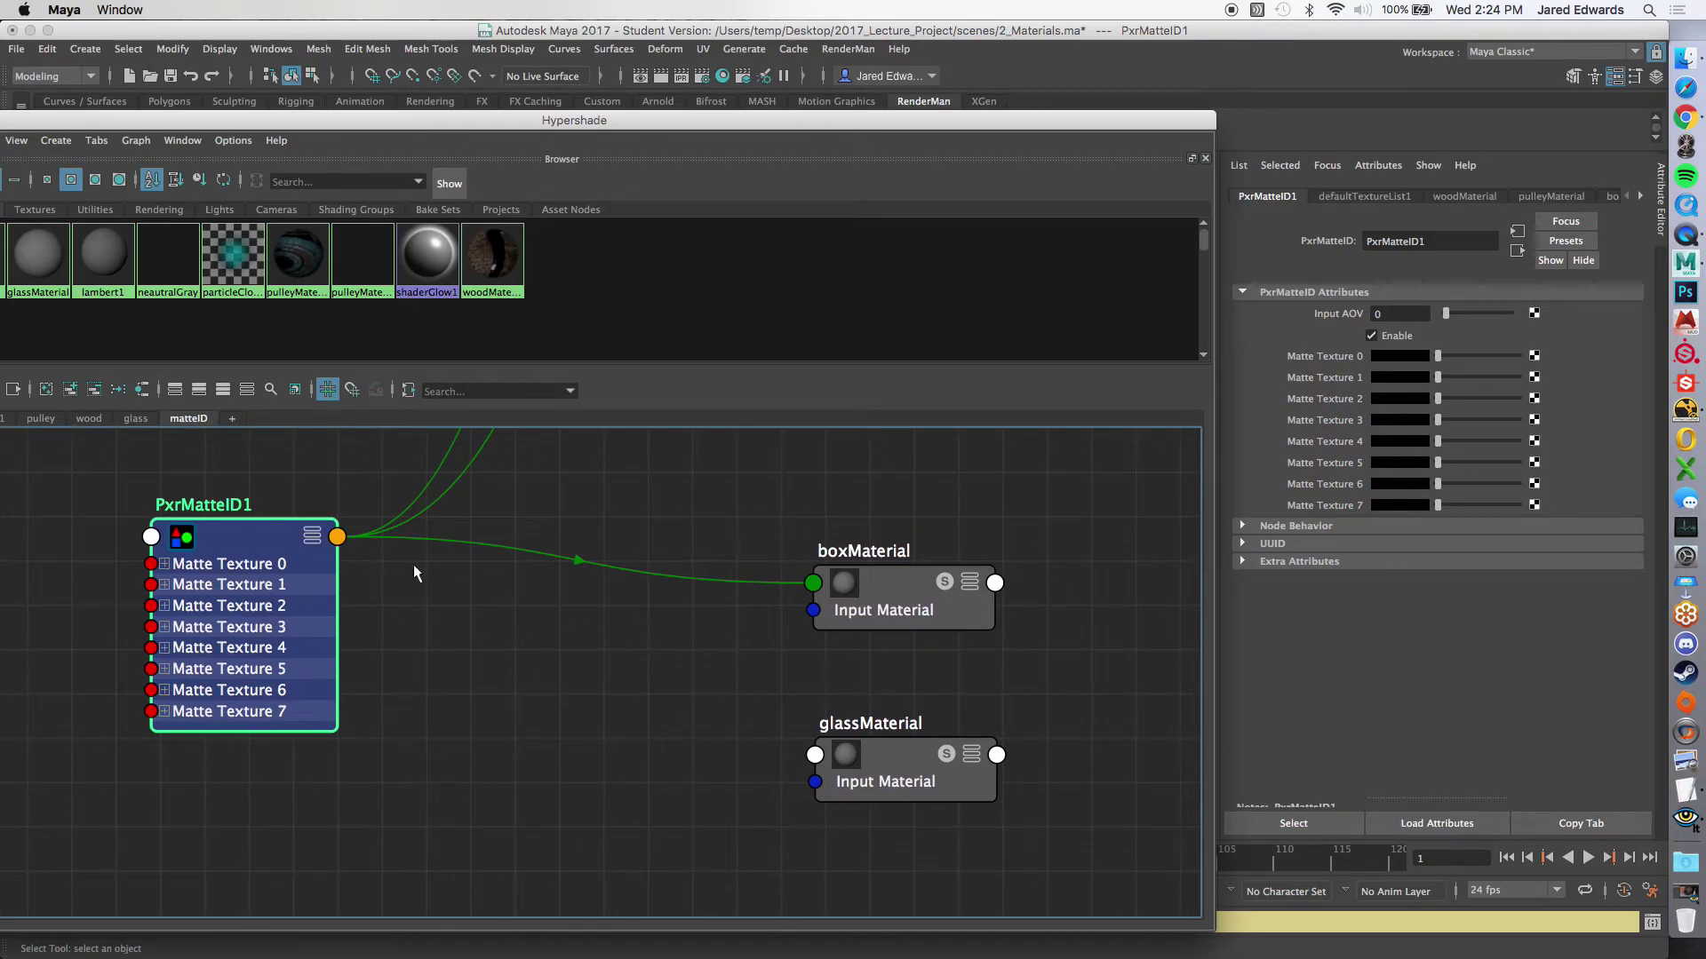
right_click(336, 537)
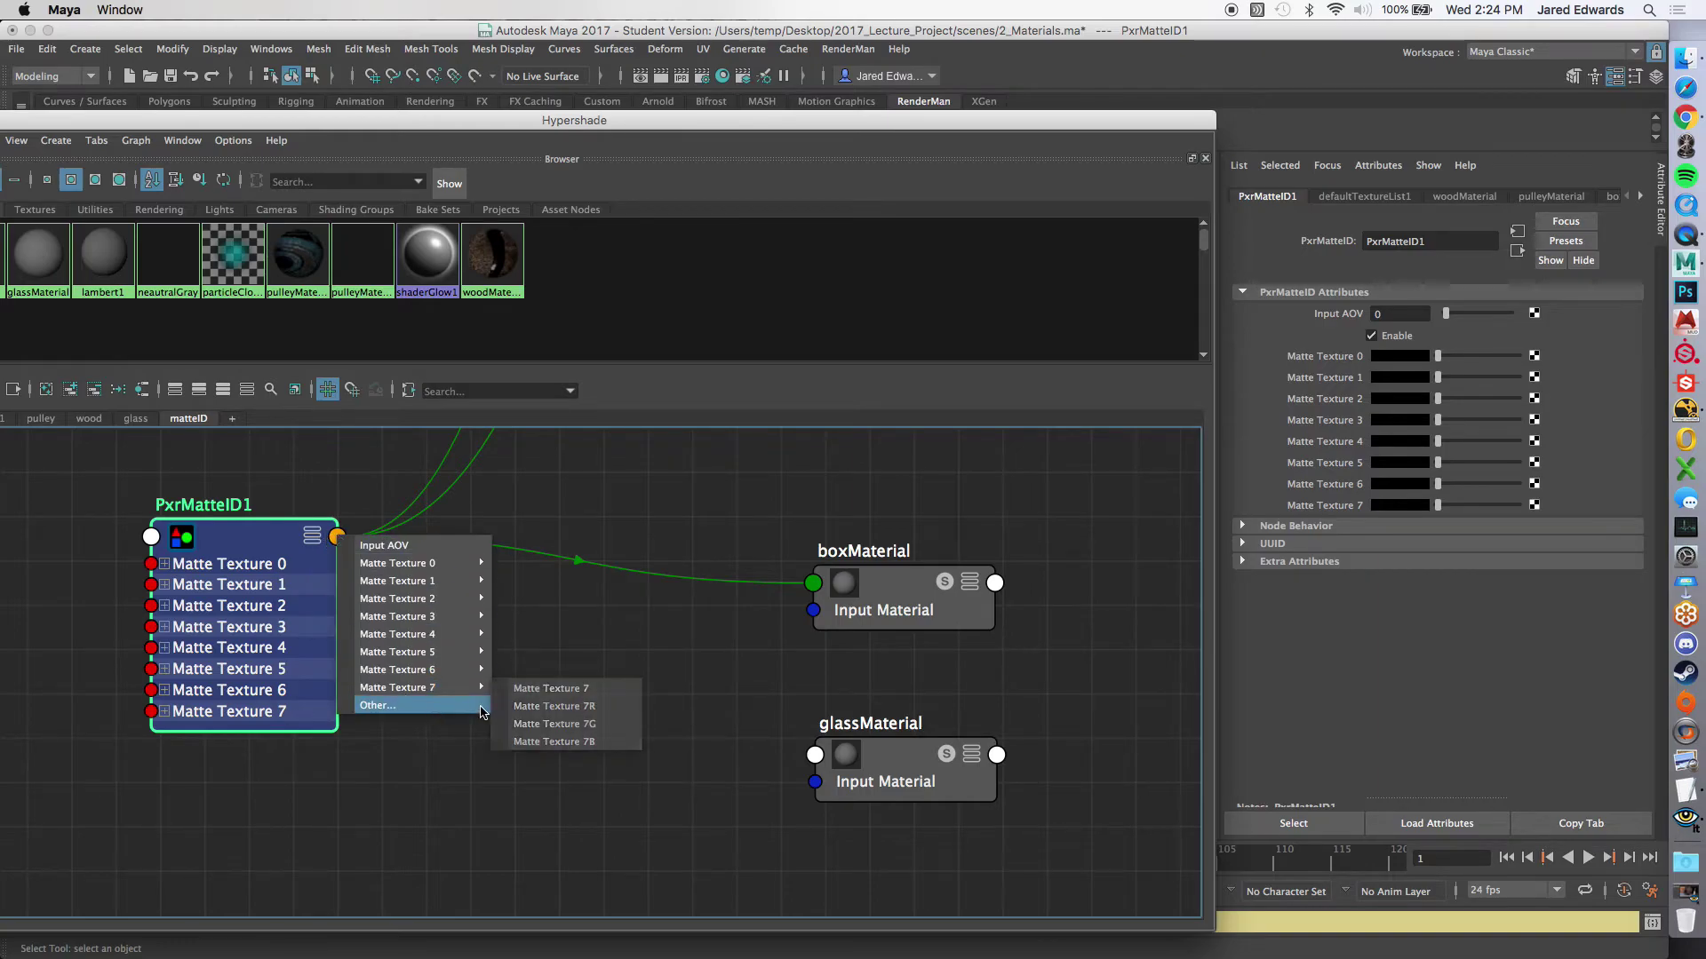
click(377, 706)
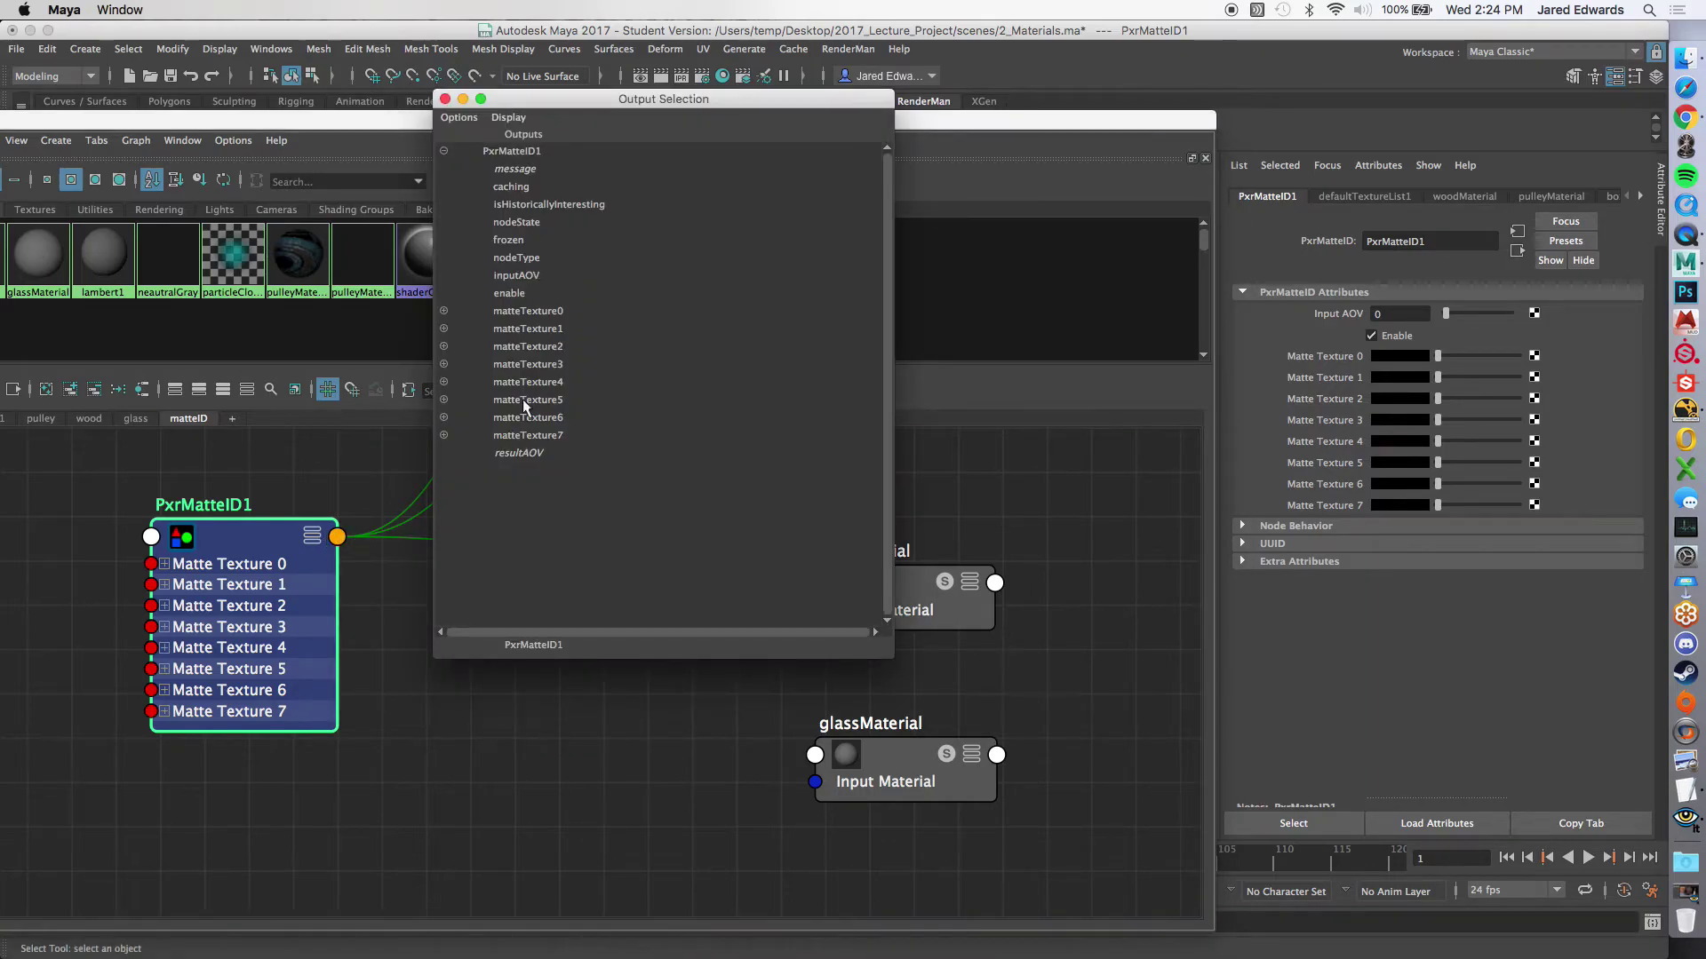
click(525, 452)
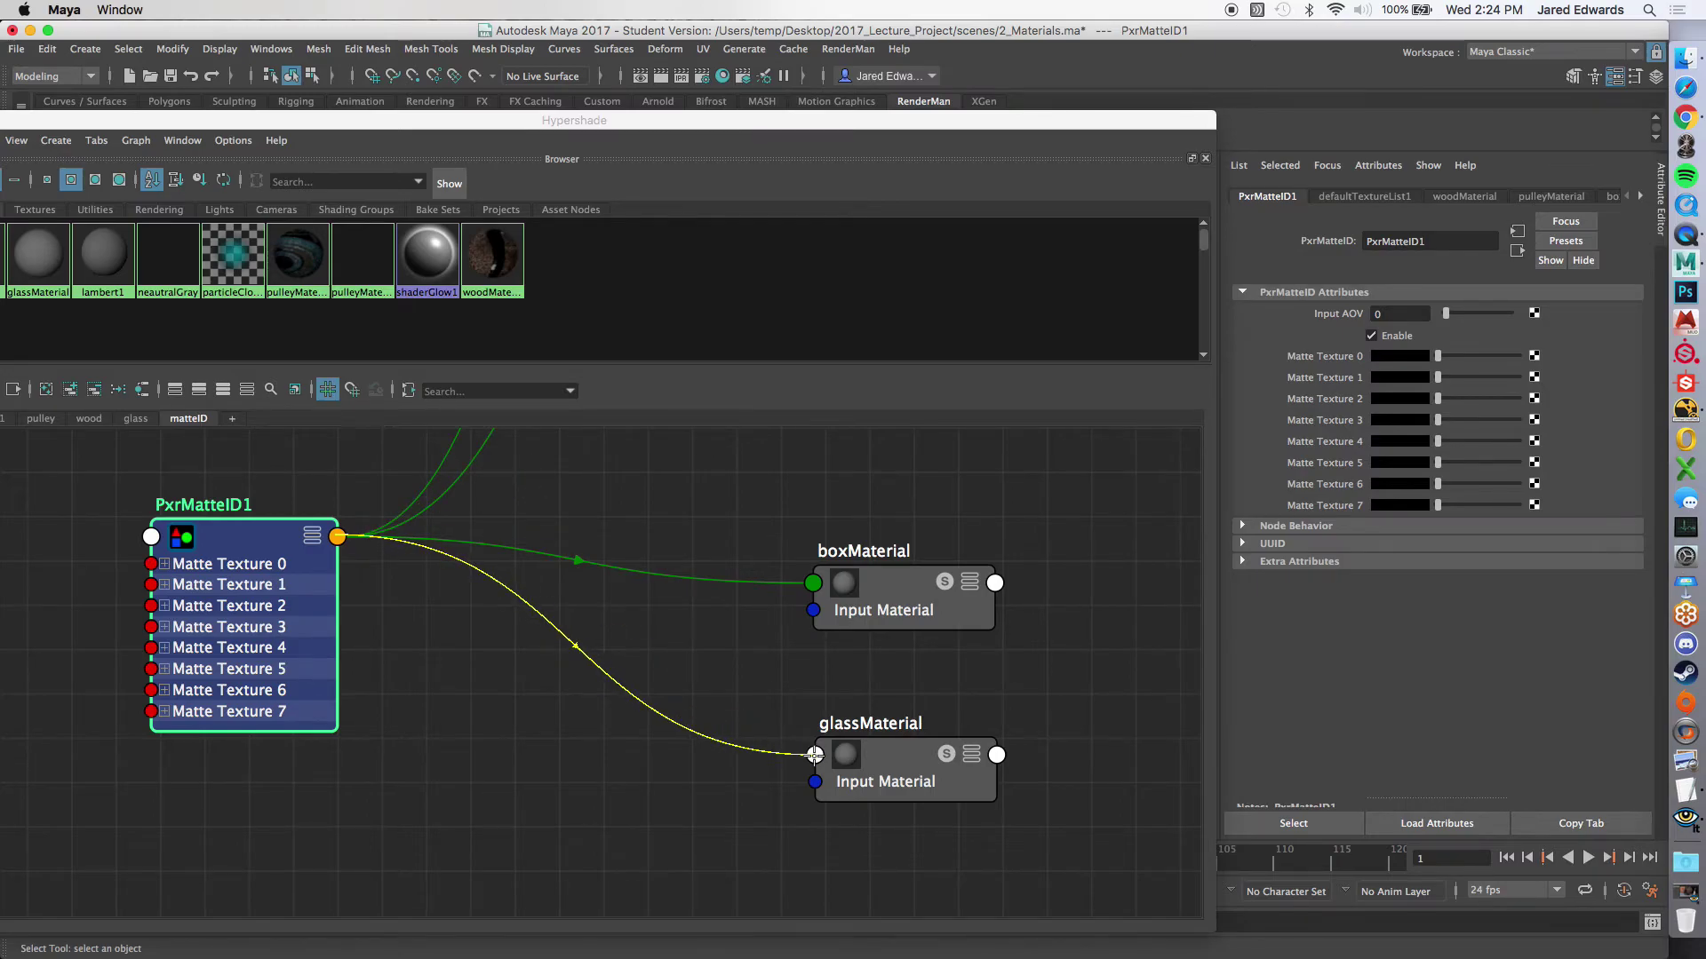
click(815, 754)
mouse_move(975, 739)
click(1108, 741)
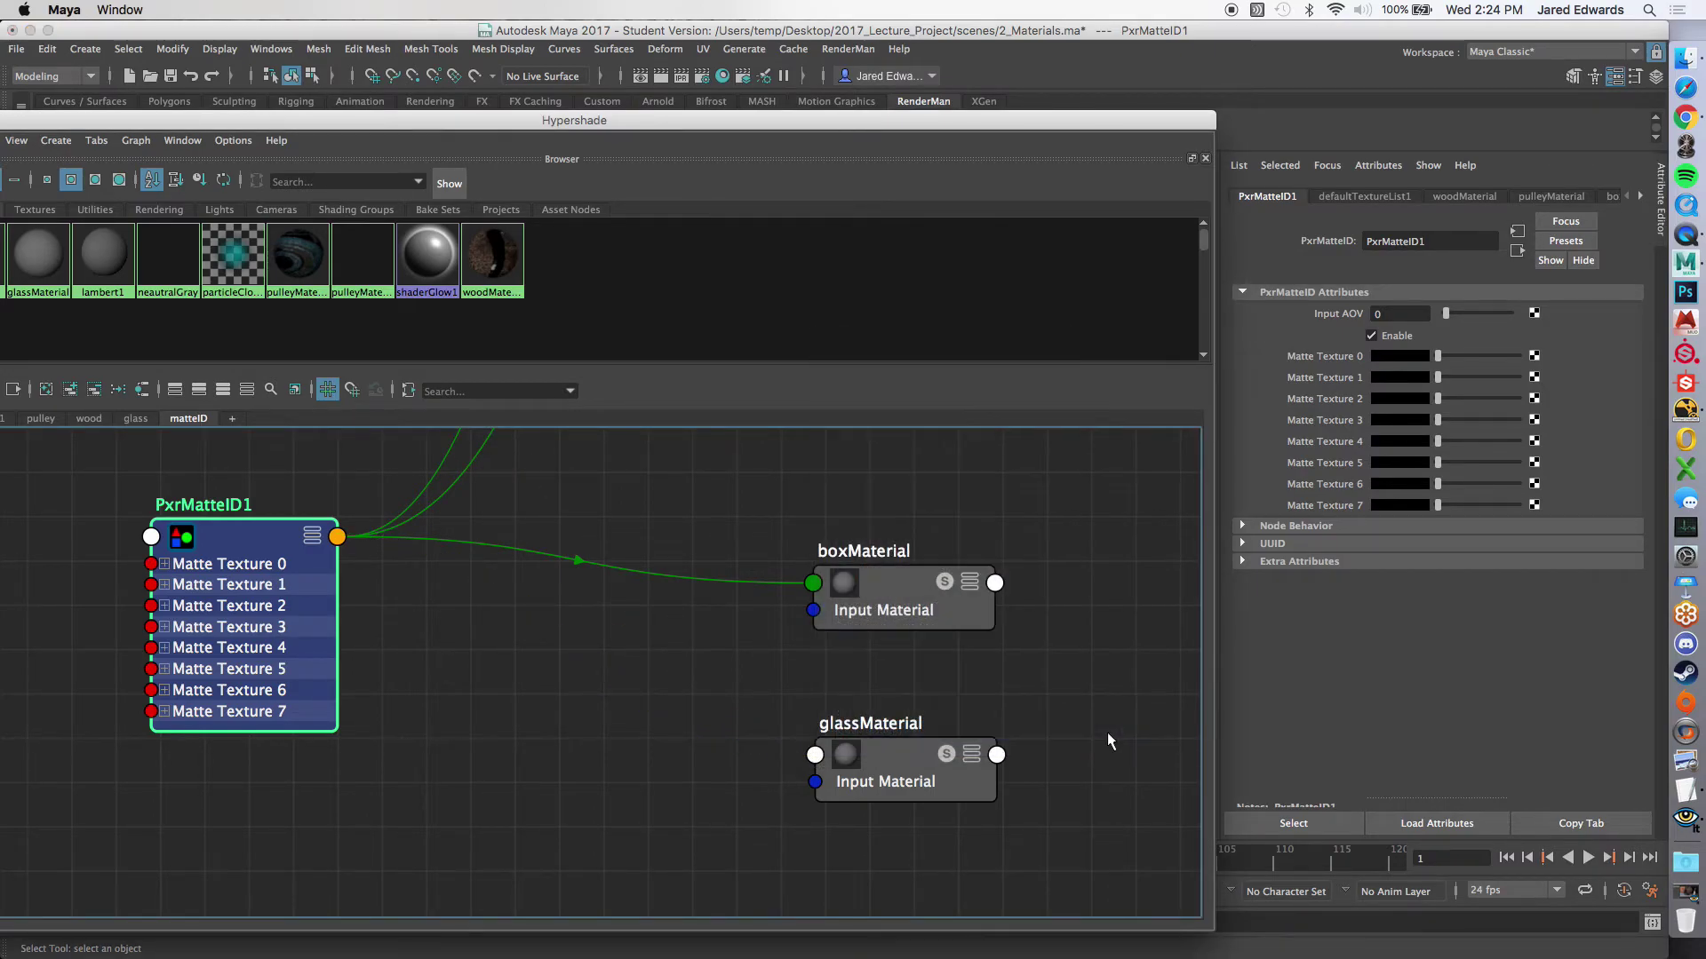
click(638, 770)
Step: Examine PxrMatteID1's Result AOV output in the full attribute display and the glassMaterial inputs available for connecting it
scroll(619, 658, down, 3)
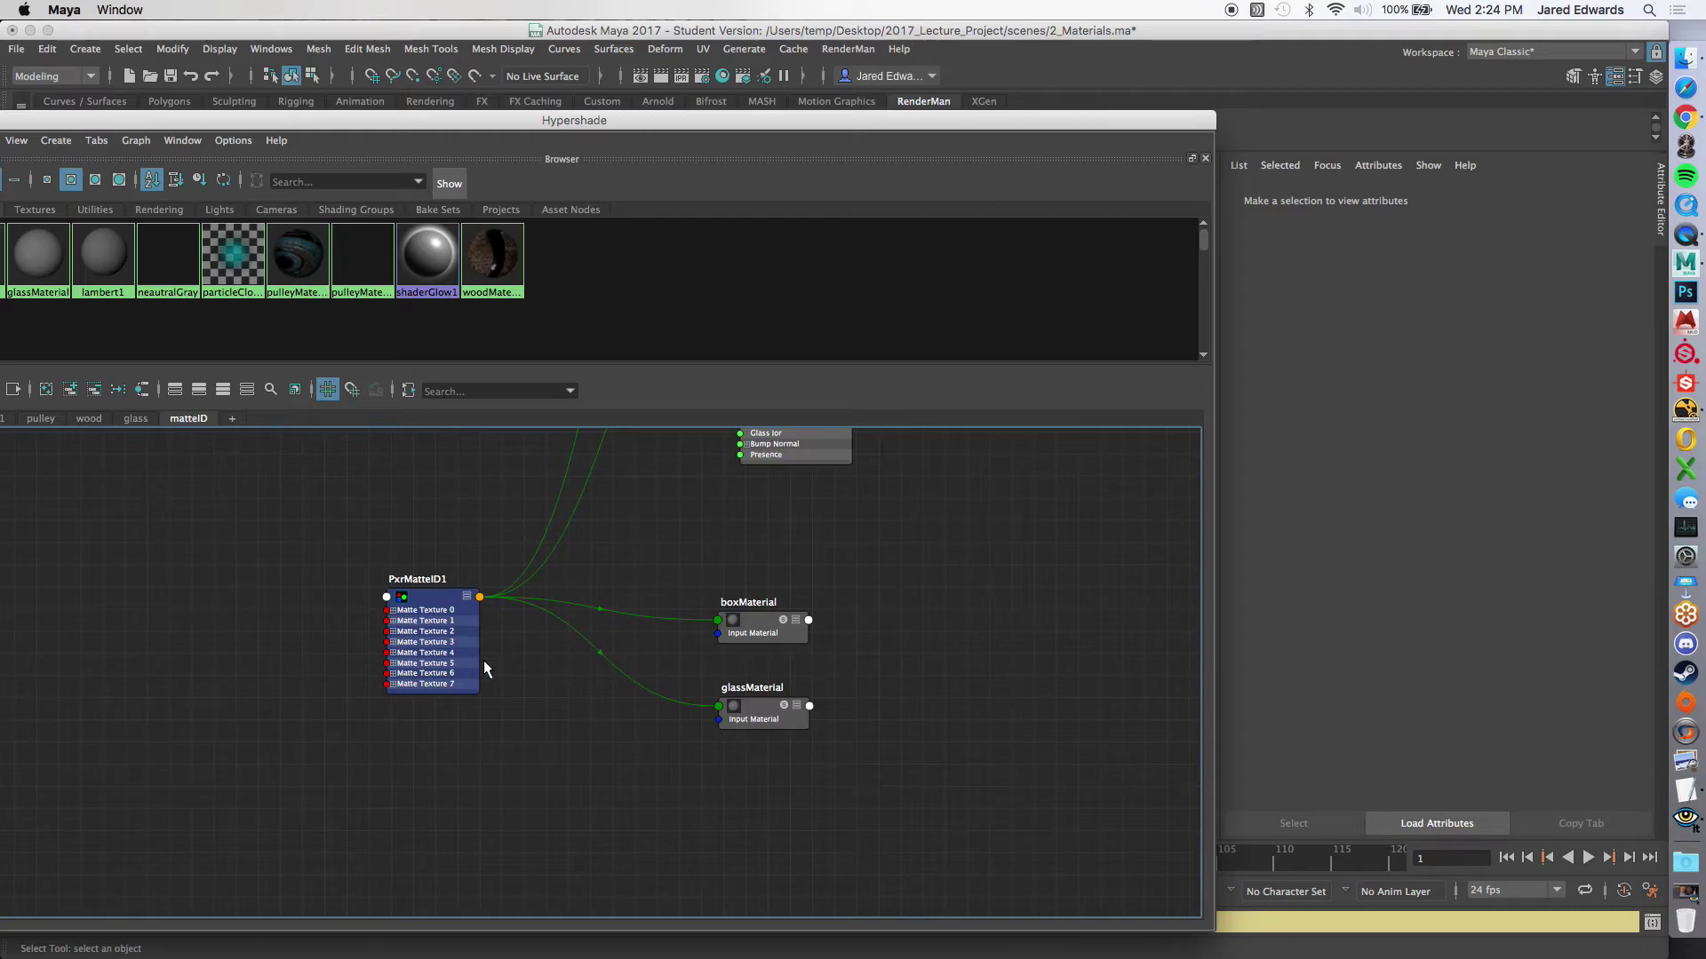
alt+right_drag(422, 608, 587, 676)
alt+middle_drag(633, 634, 566, 648)
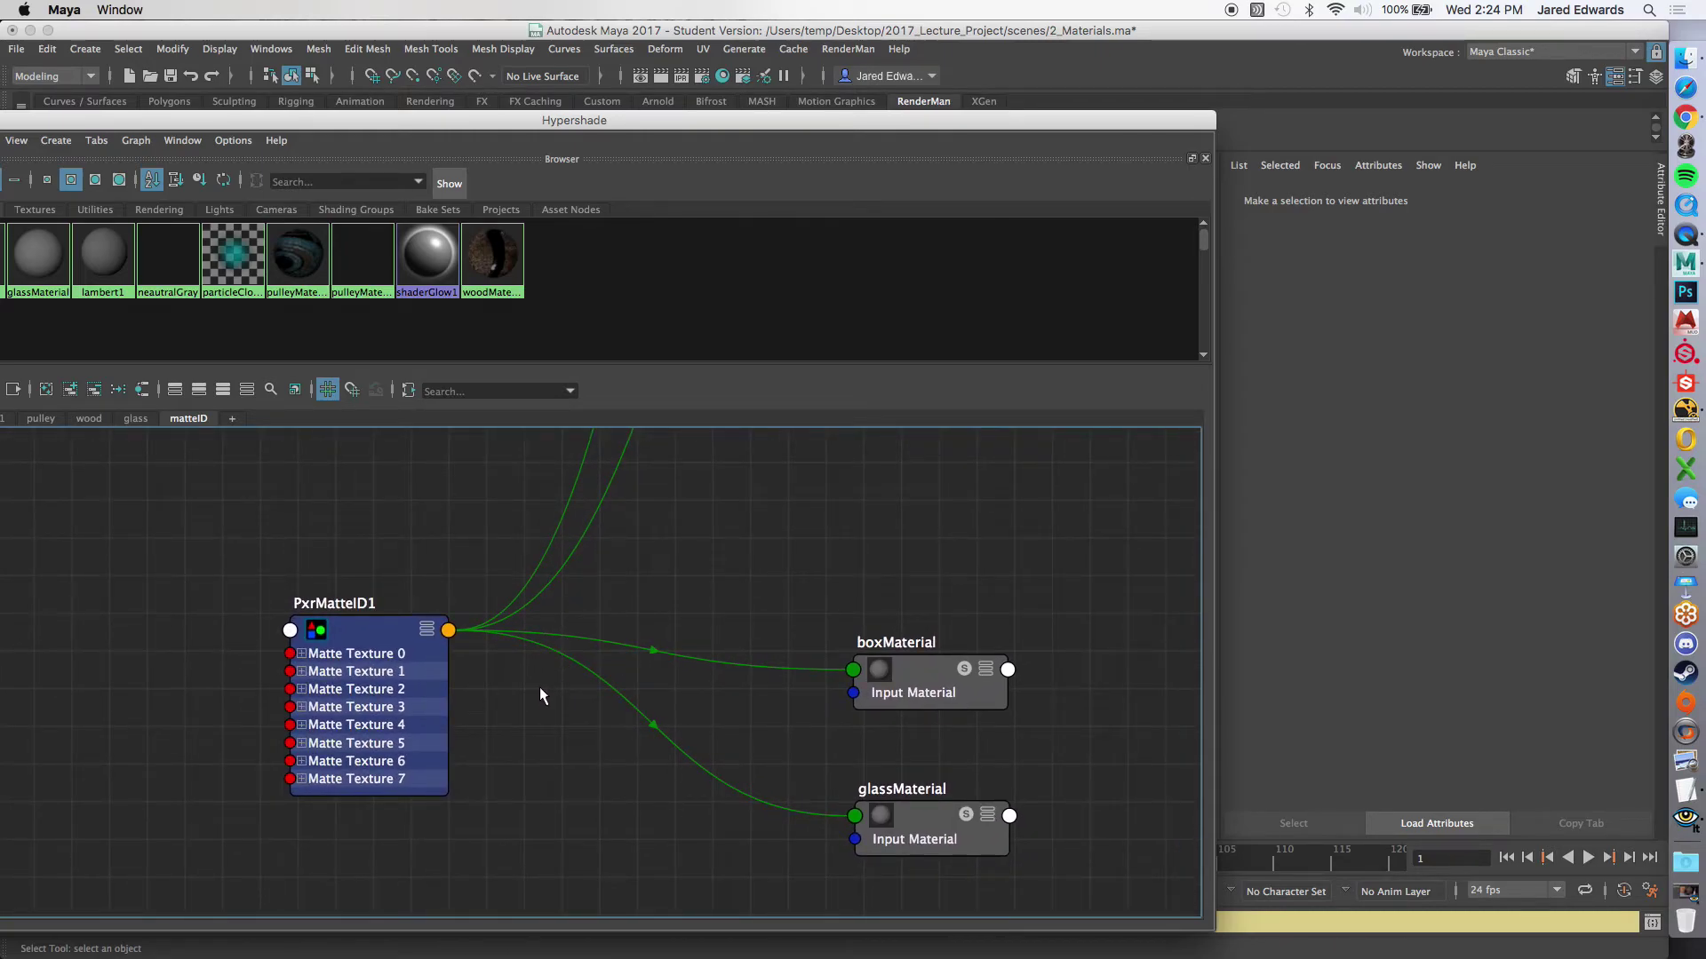
scroll(537, 693, up, 1)
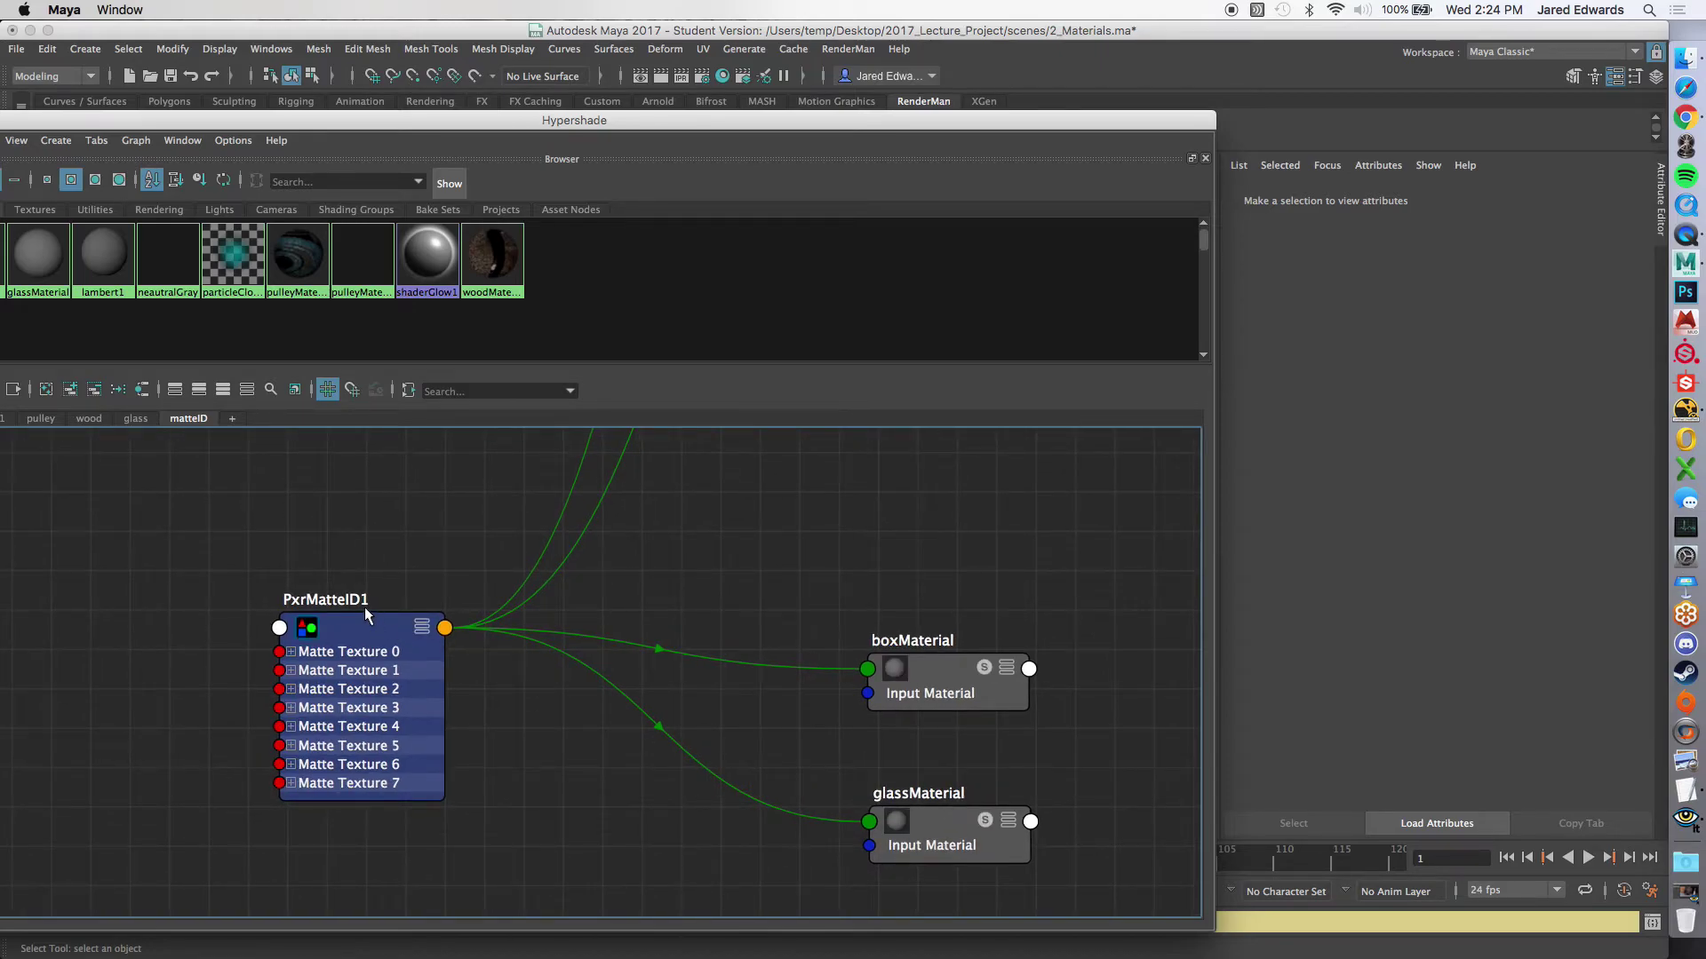
click(368, 632)
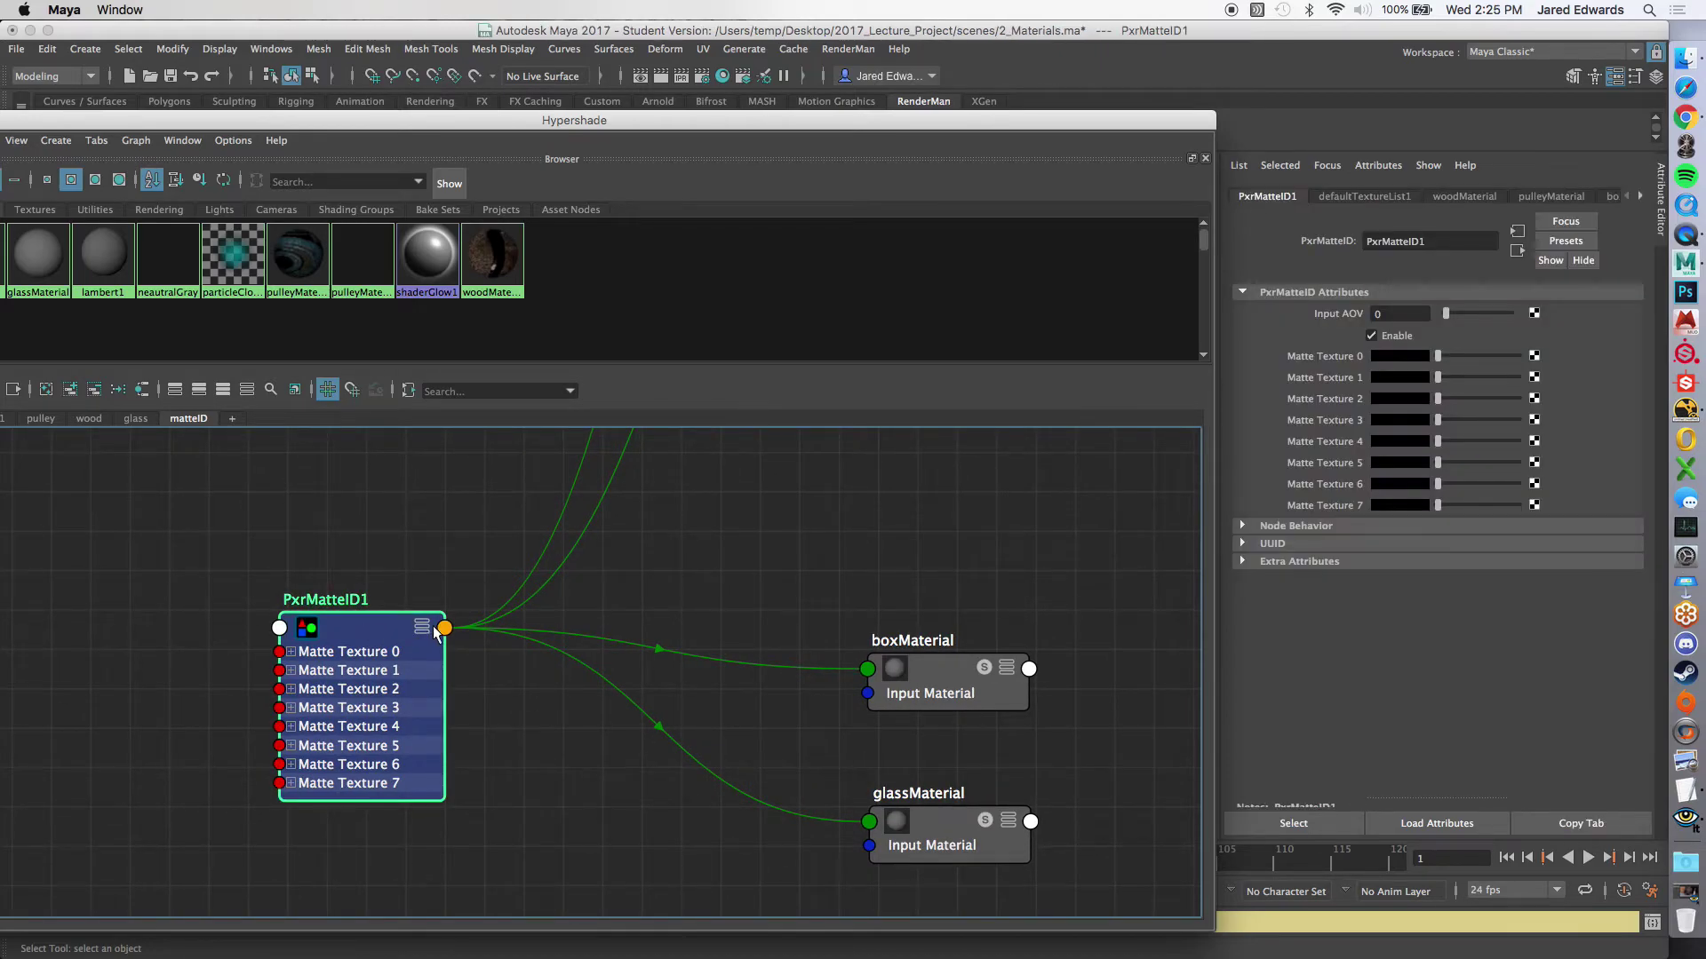
key(3)
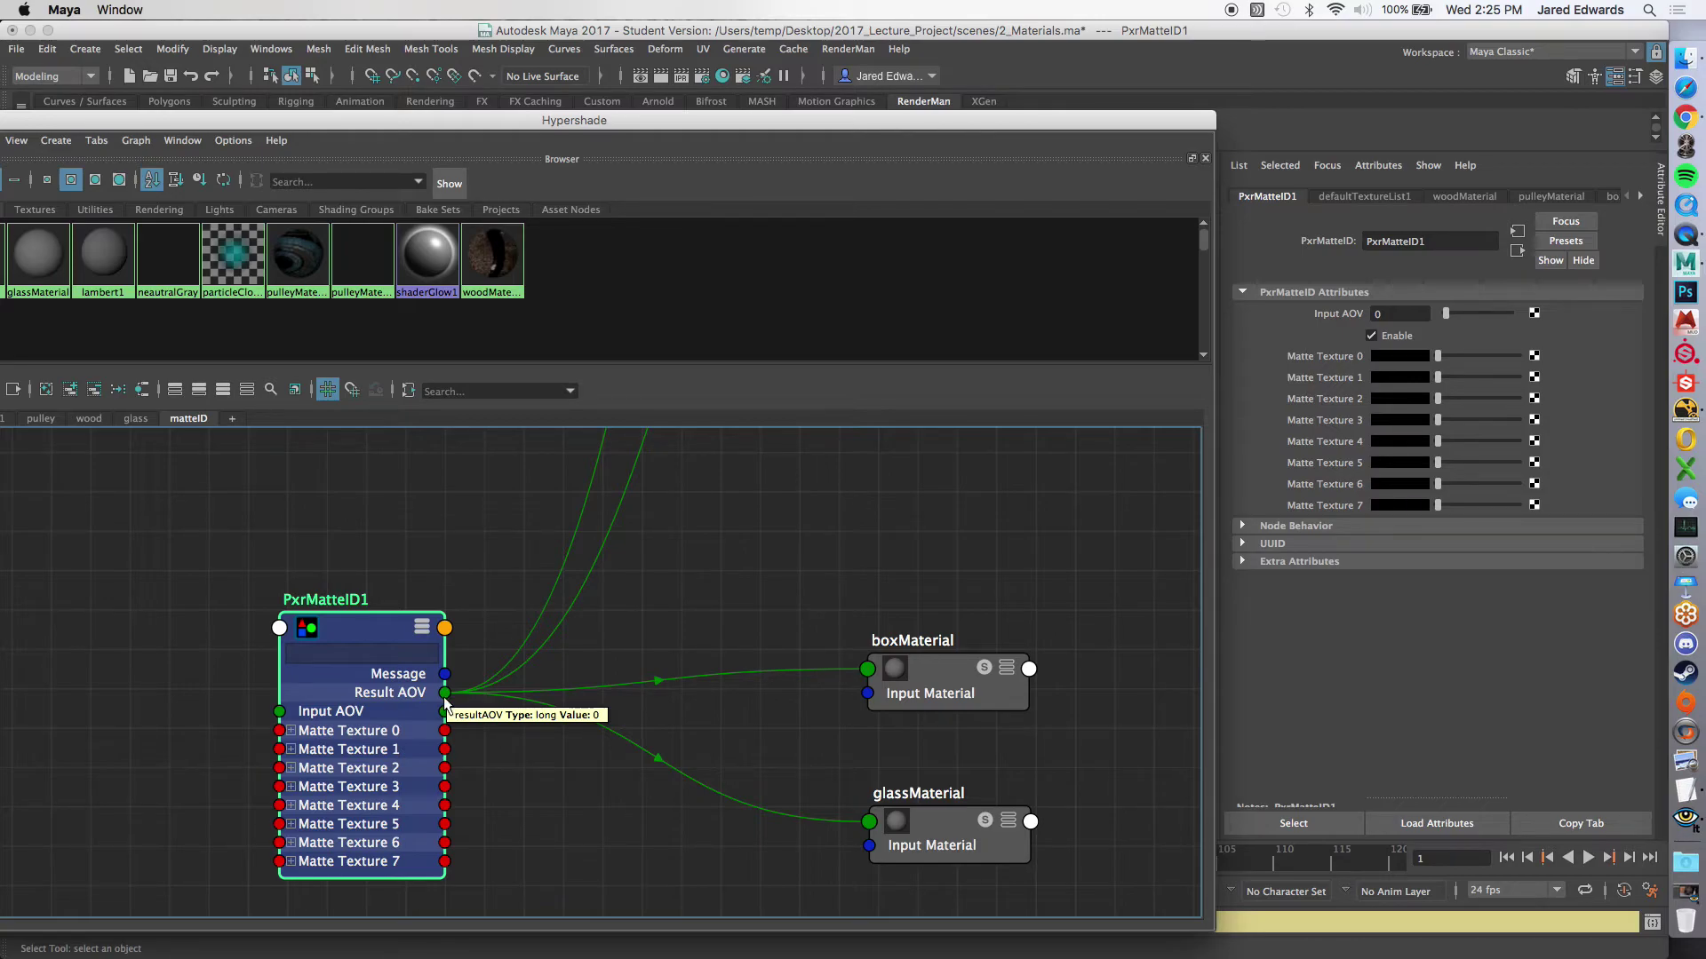
alt+middle_drag(534, 784, 498, 732)
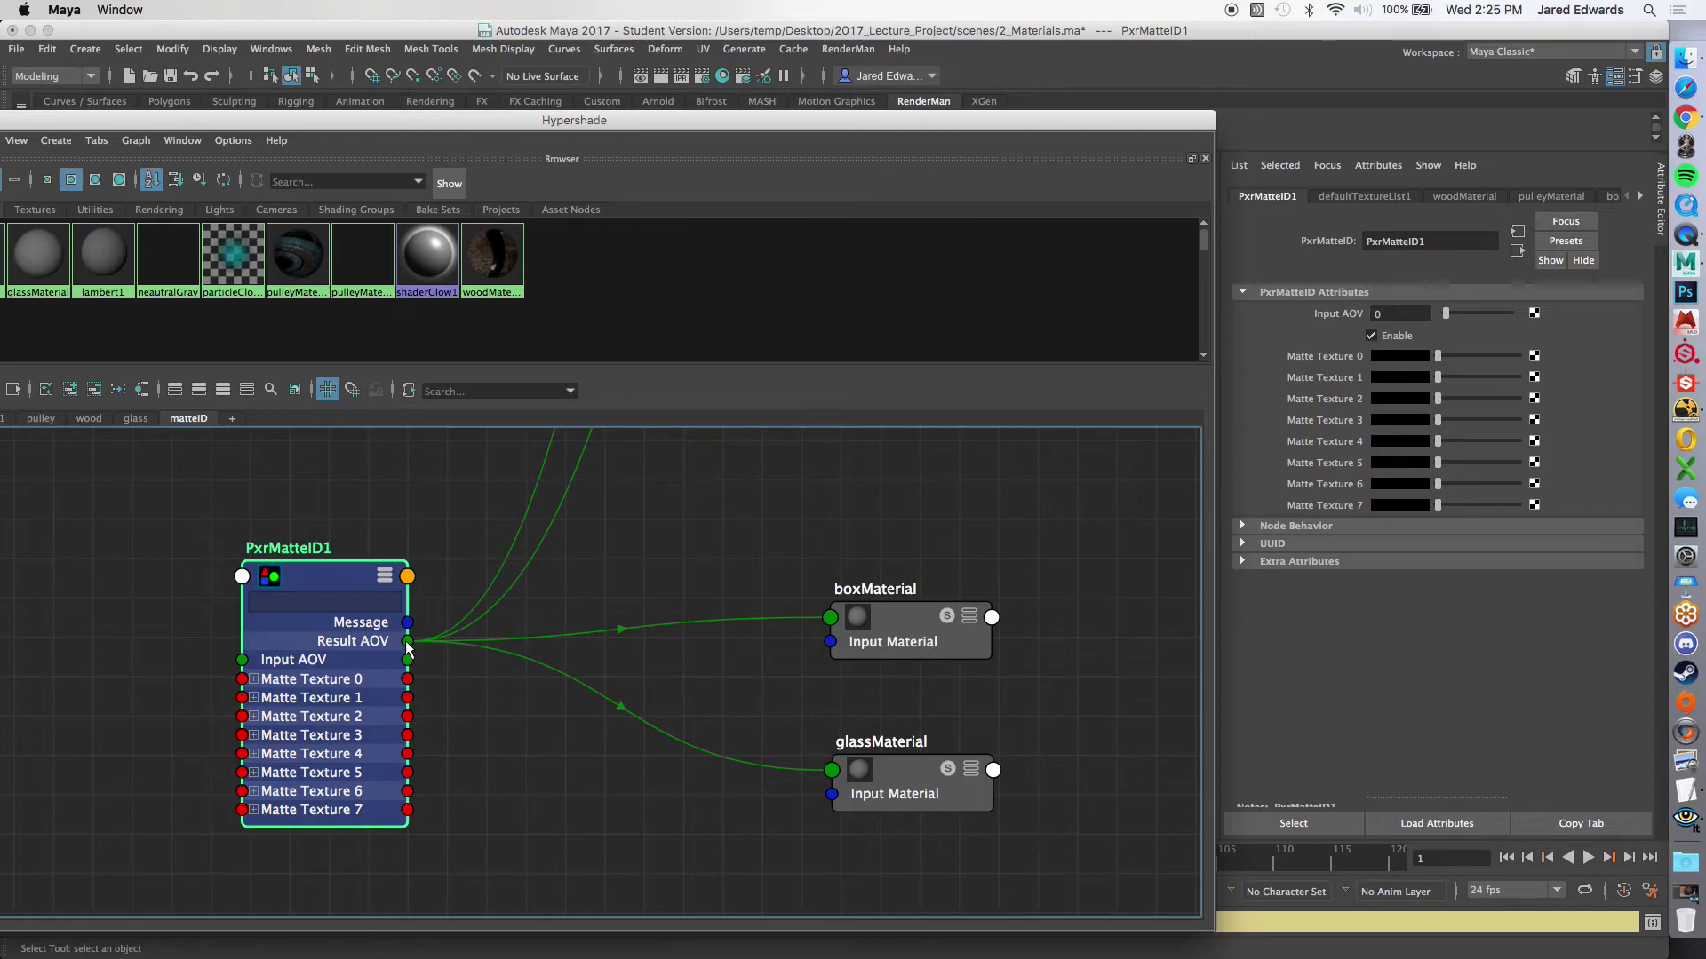
drag(407, 641, 832, 770)
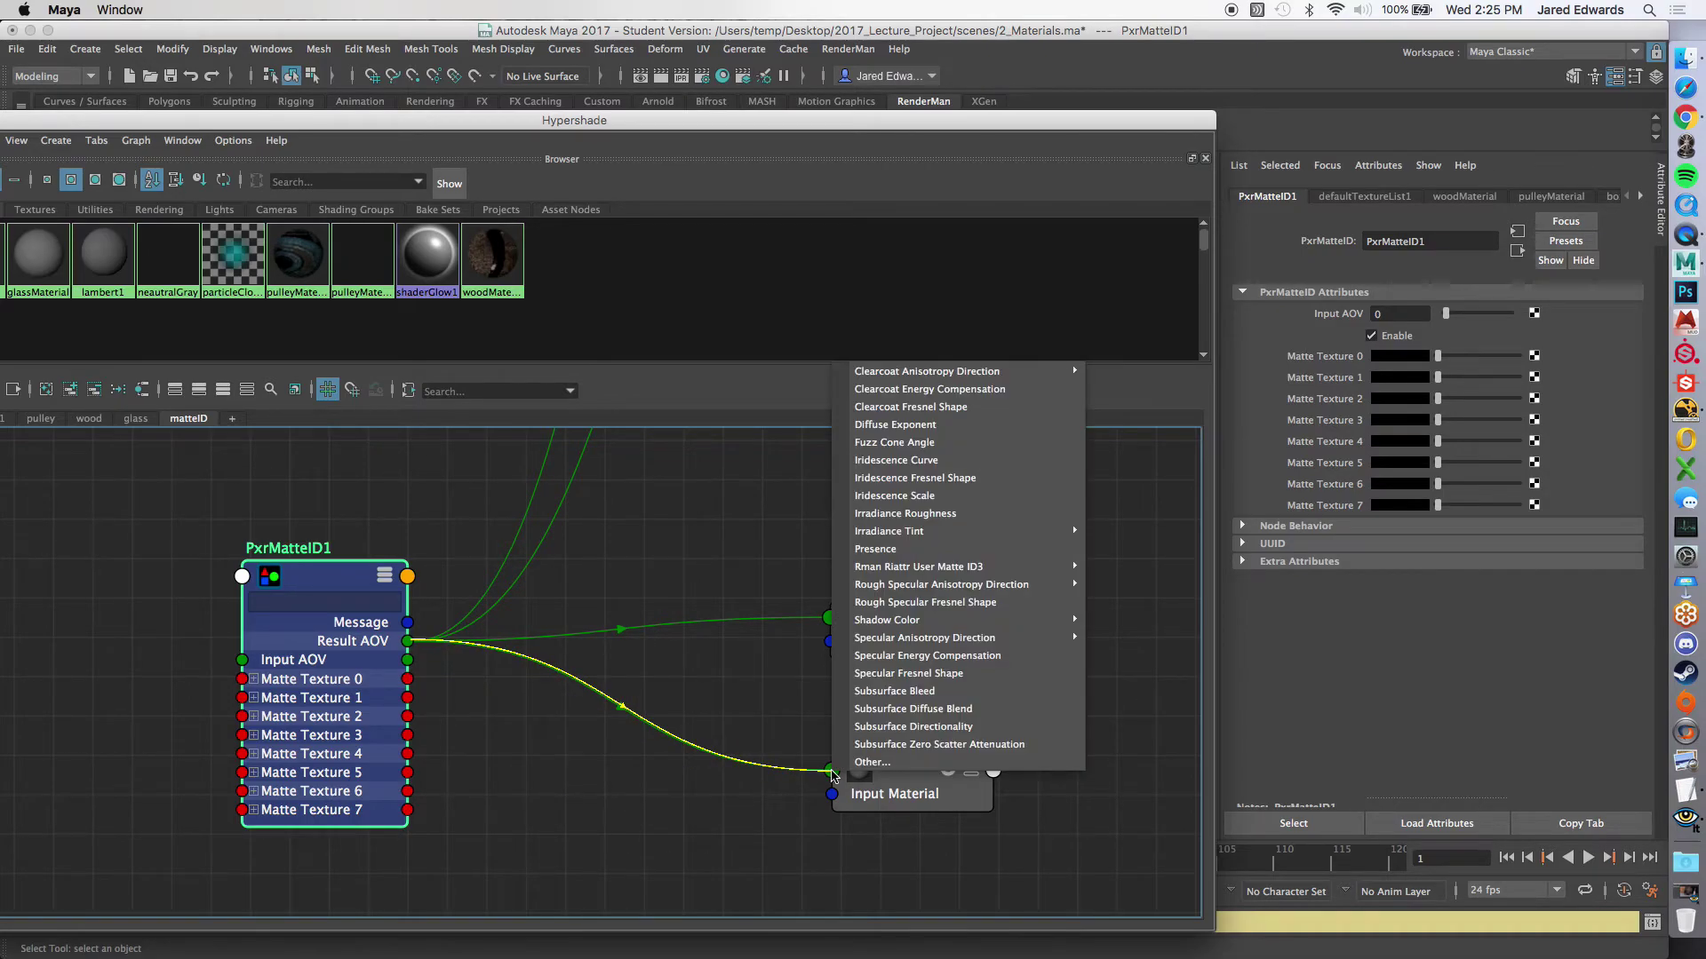
click(514, 808)
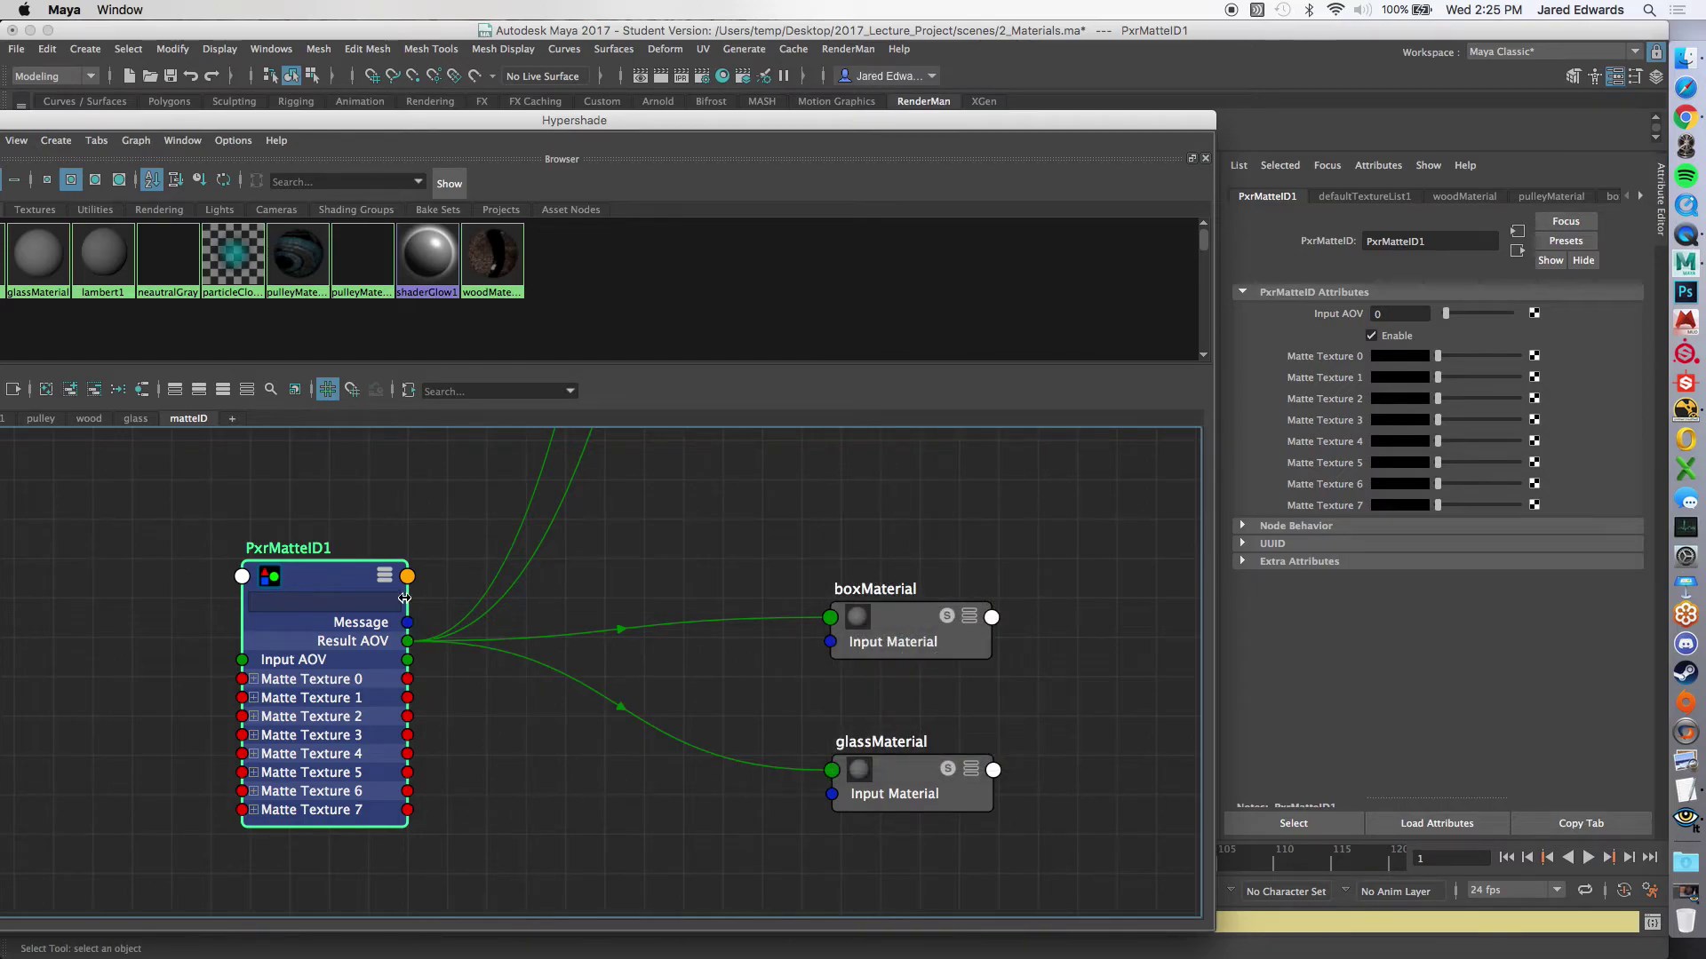
key(4)
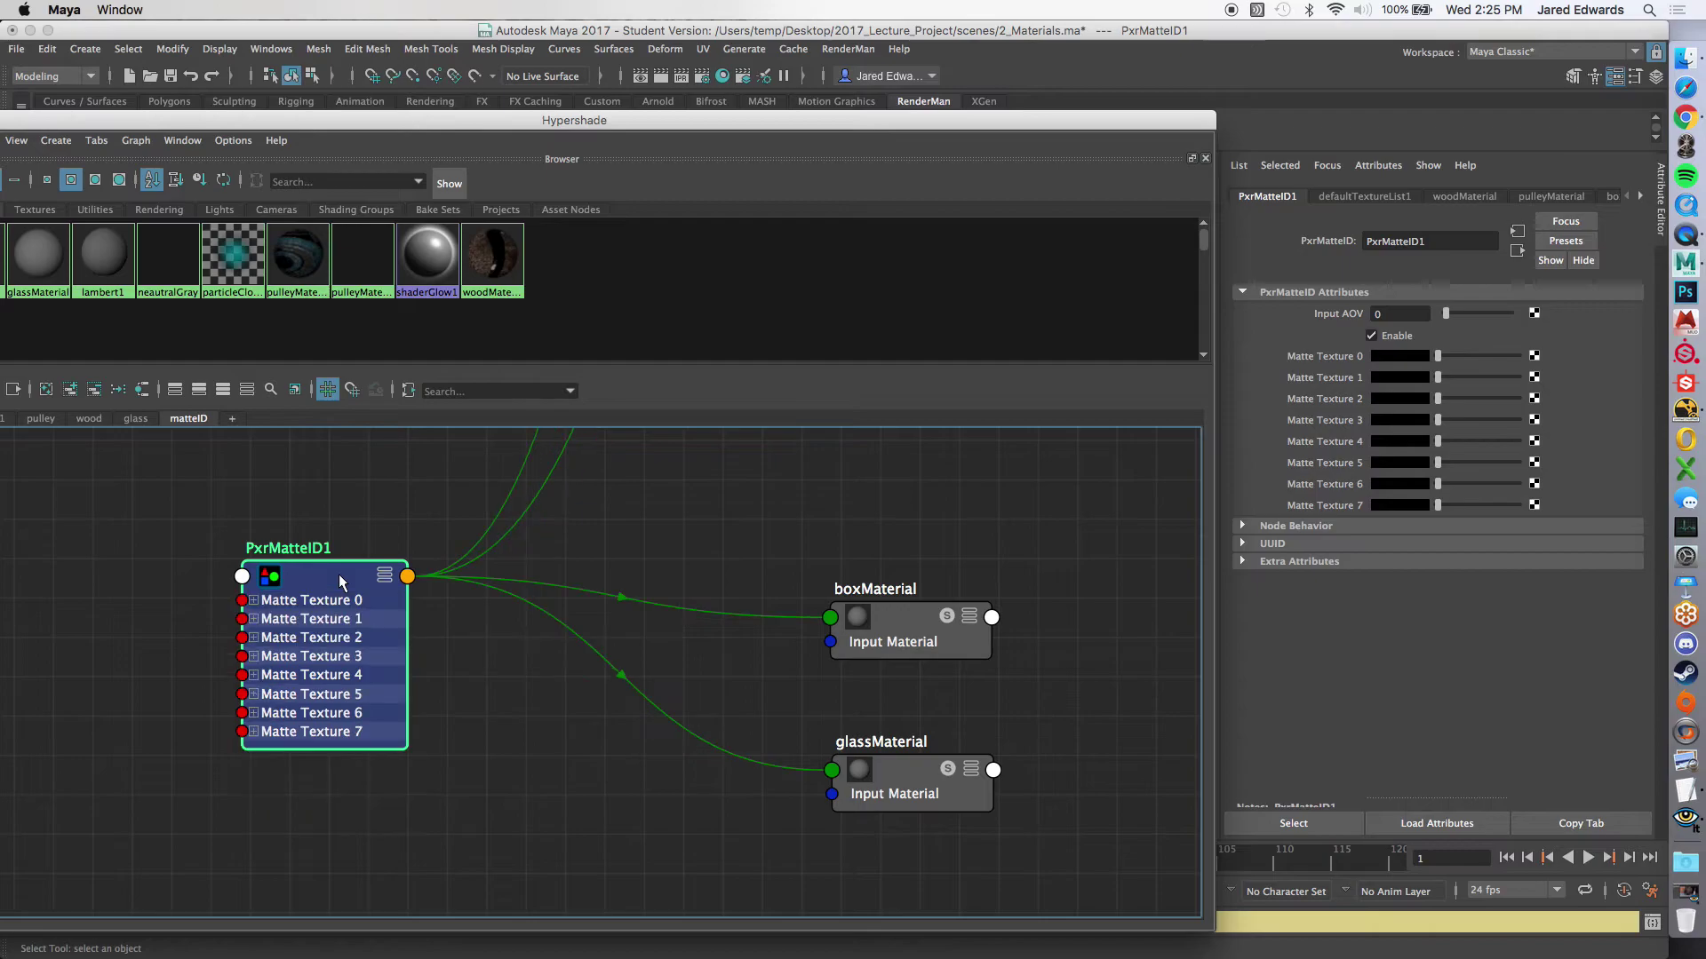
Step: Tidy the matteID graph by aligning boxMaterial and glassMaterial beneath woodMaterial and moving PxrMatteID1 beside the material column
click(439, 686)
scroll(469, 664, down, 4)
alt+middle_drag(464, 690, 427, 746)
drag(379, 811, 364, 619)
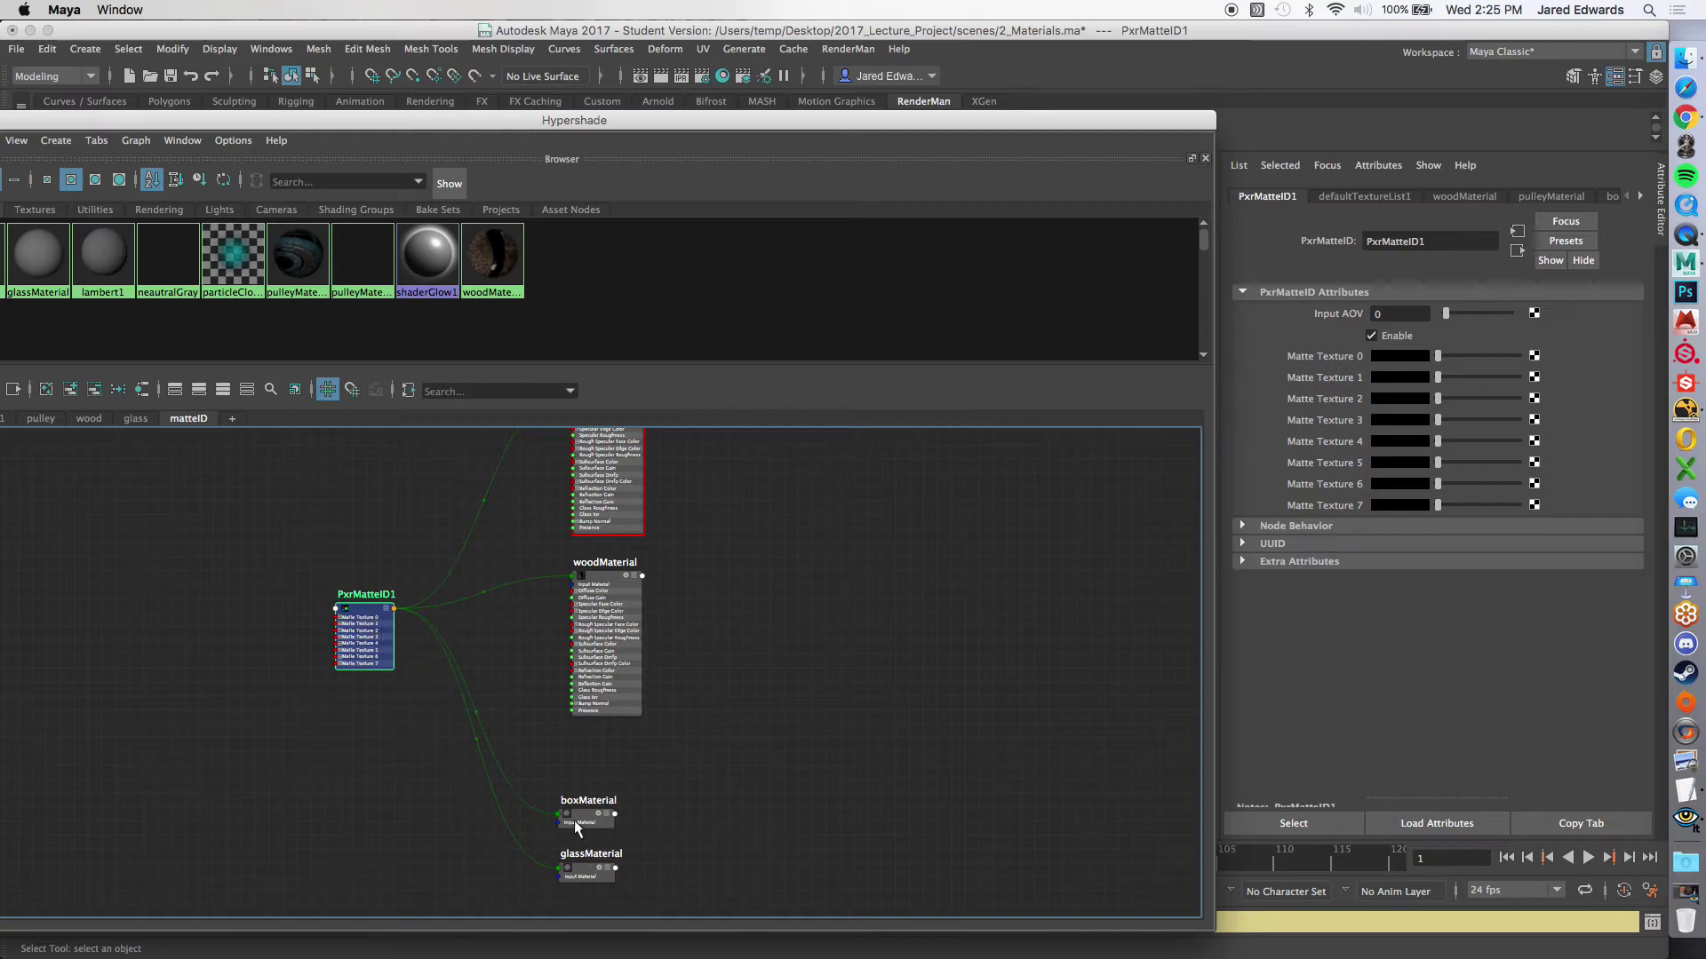
shift+drag(584, 811, 598, 762)
click(685, 743)
click(579, 879)
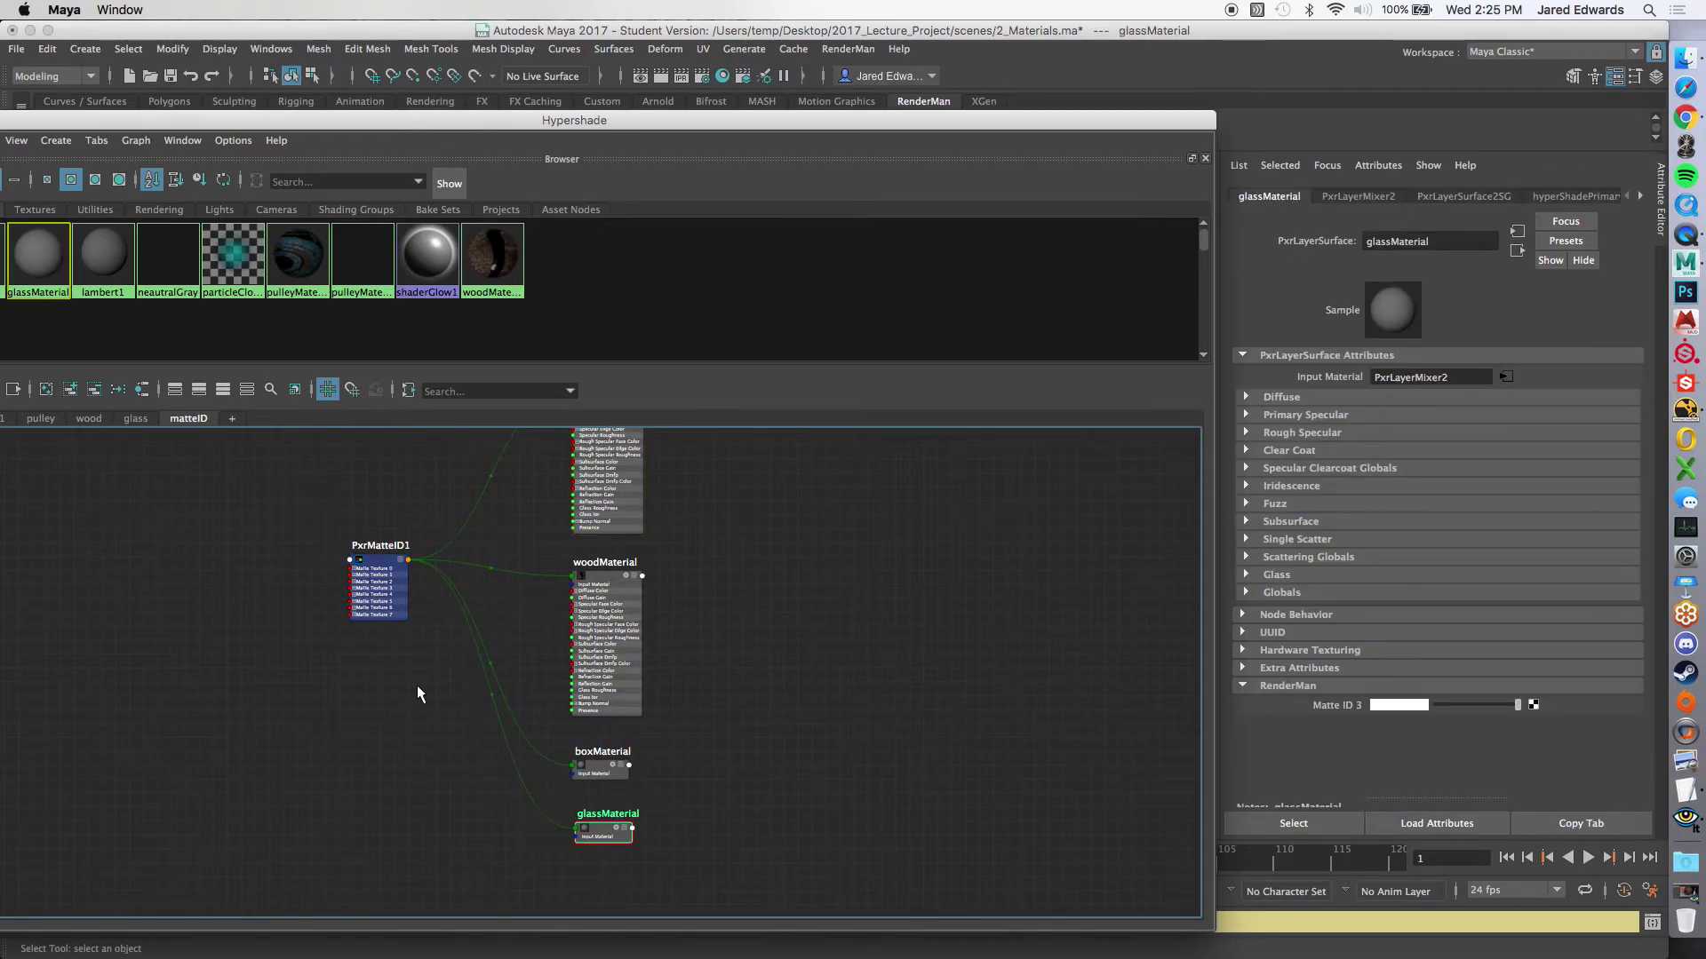
alt+middle_drag(417, 685, 405, 791)
click(407, 791)
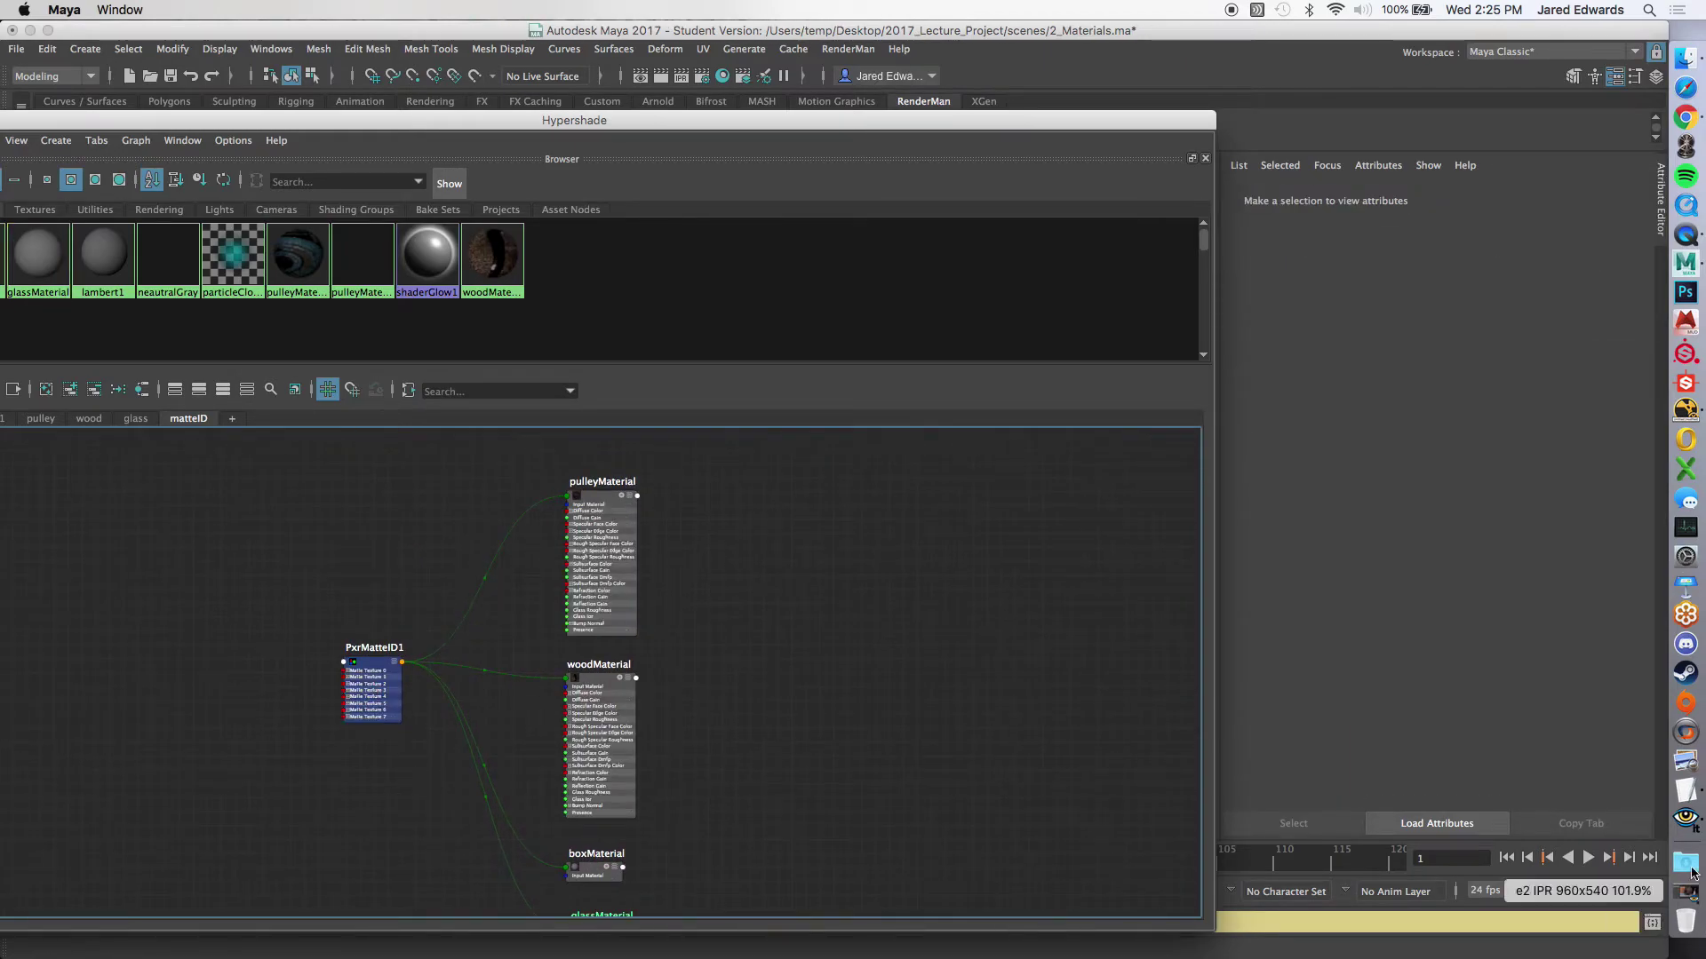
Step: Switch to TextEdit and add a "MatteID" bullet after "transmissive" in the Materials list
click(1685, 790)
drag(1093, 106, 1115, 106)
key(Return)
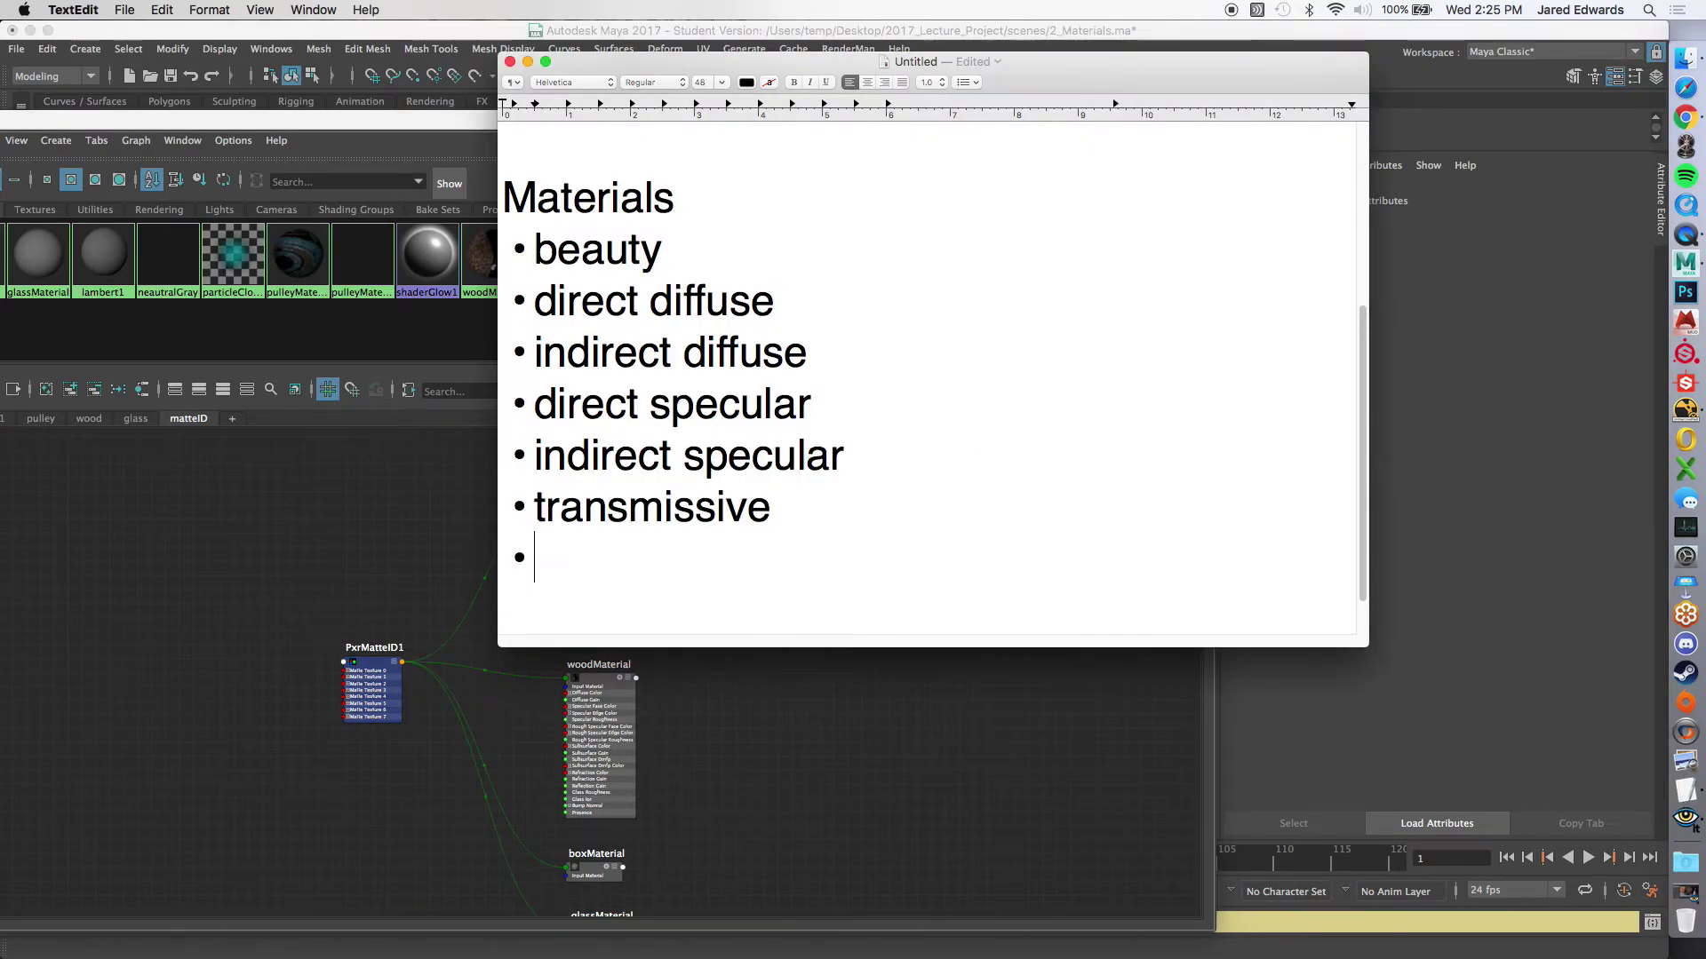
text(MatteID)
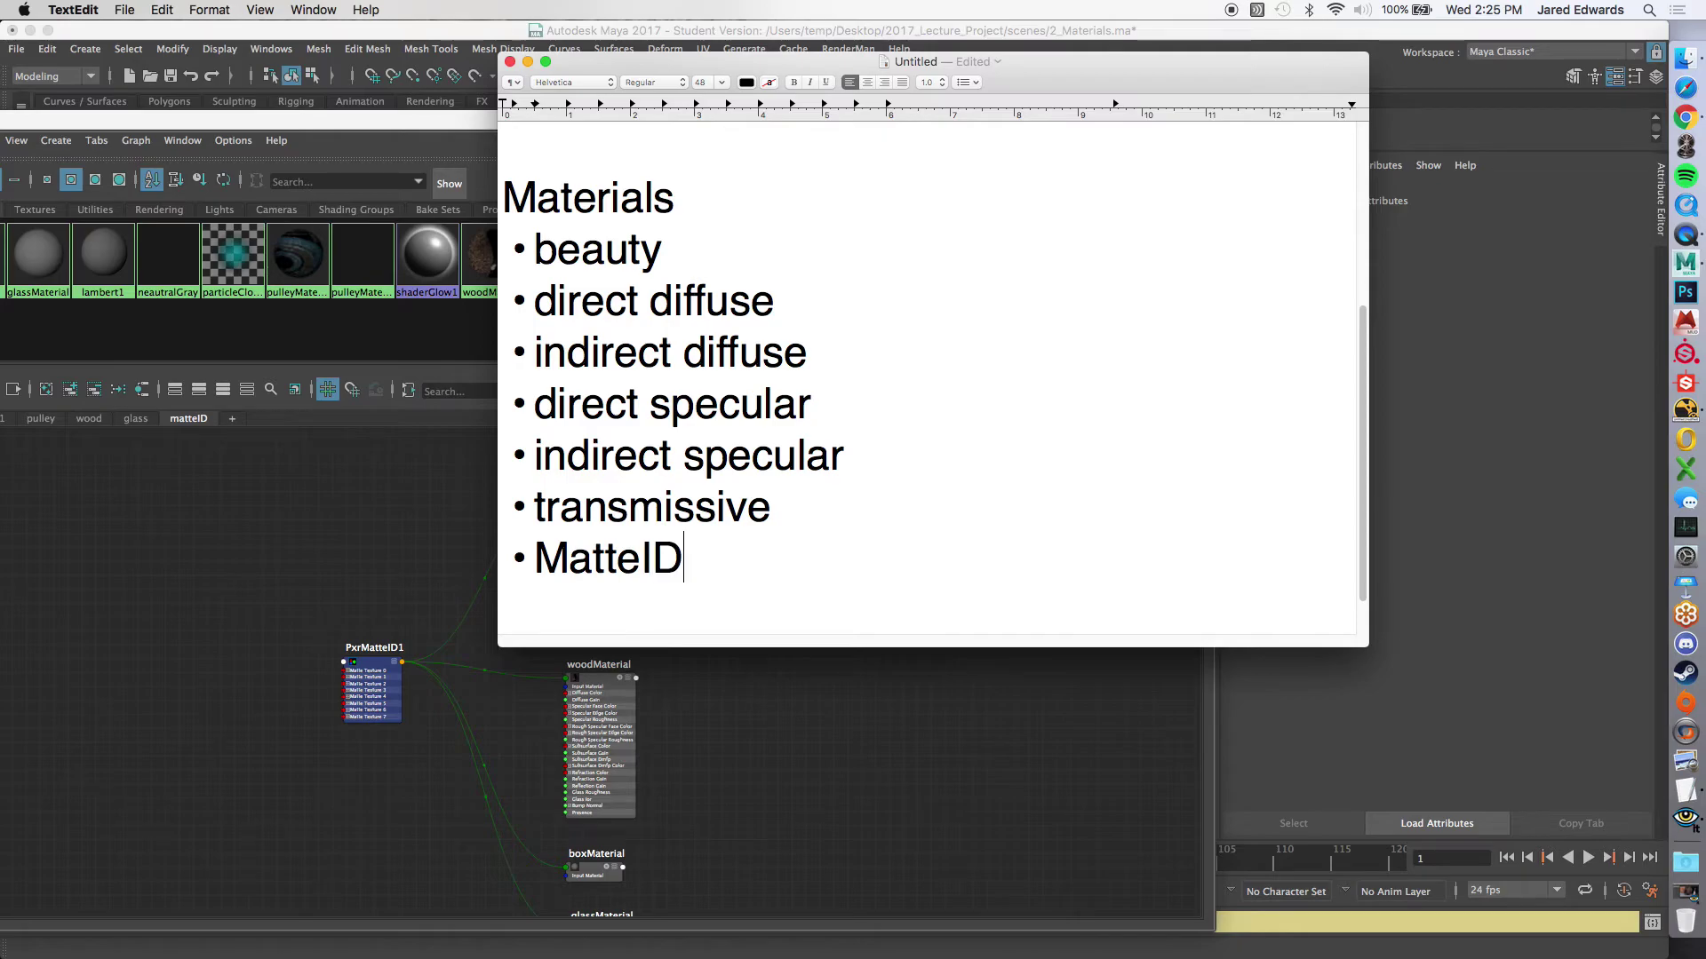
text( ()
text(add in Rend)
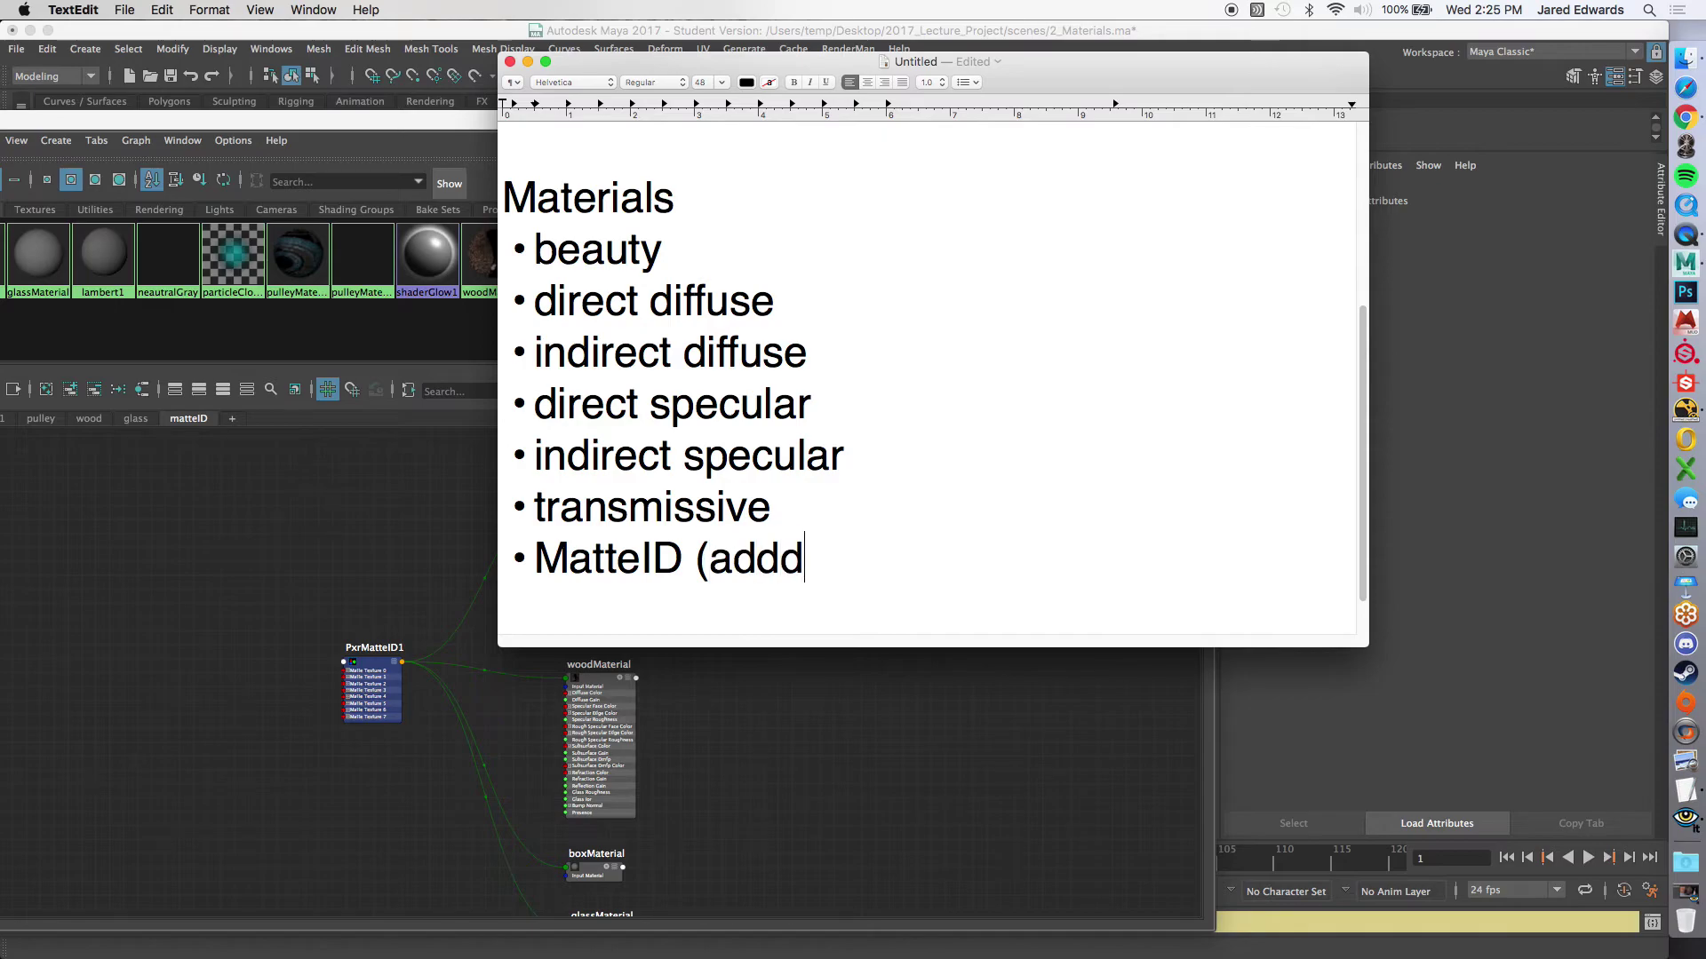
key(BackSpace)
text(in Render Settings)
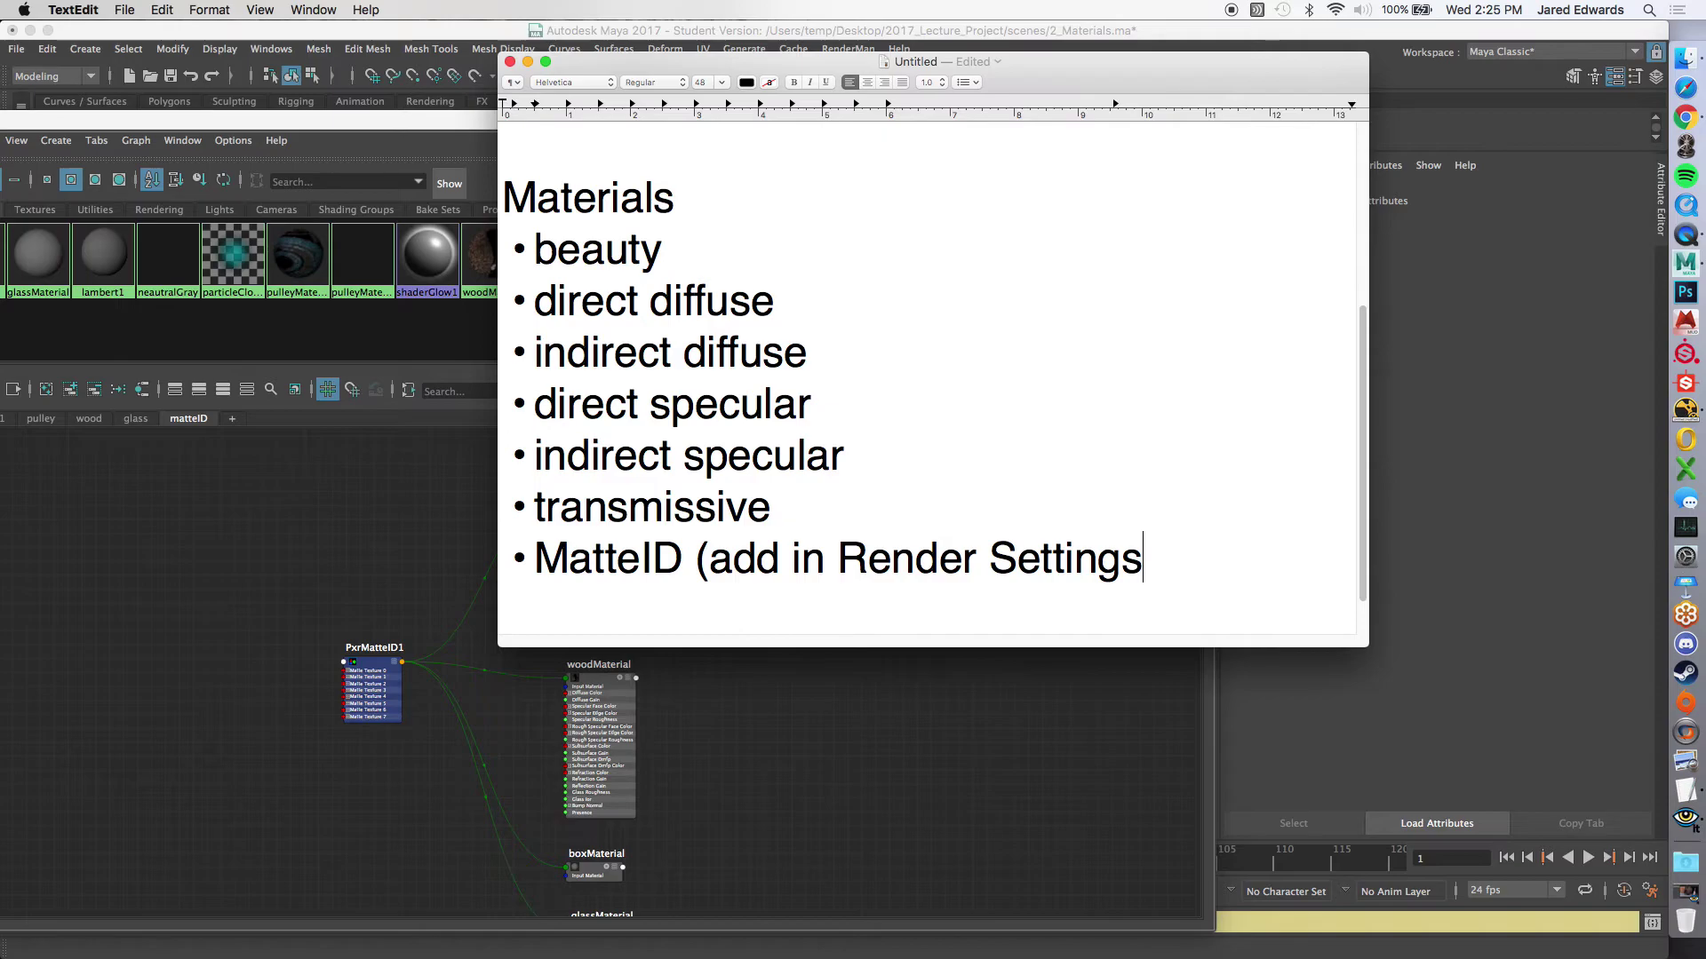
text(,)
key(BackSpace)
shift+click(828, 550)
key(shift+alt+Left)
key(shift+alt+Left)
key(shift+Left)
key(shift+Left)
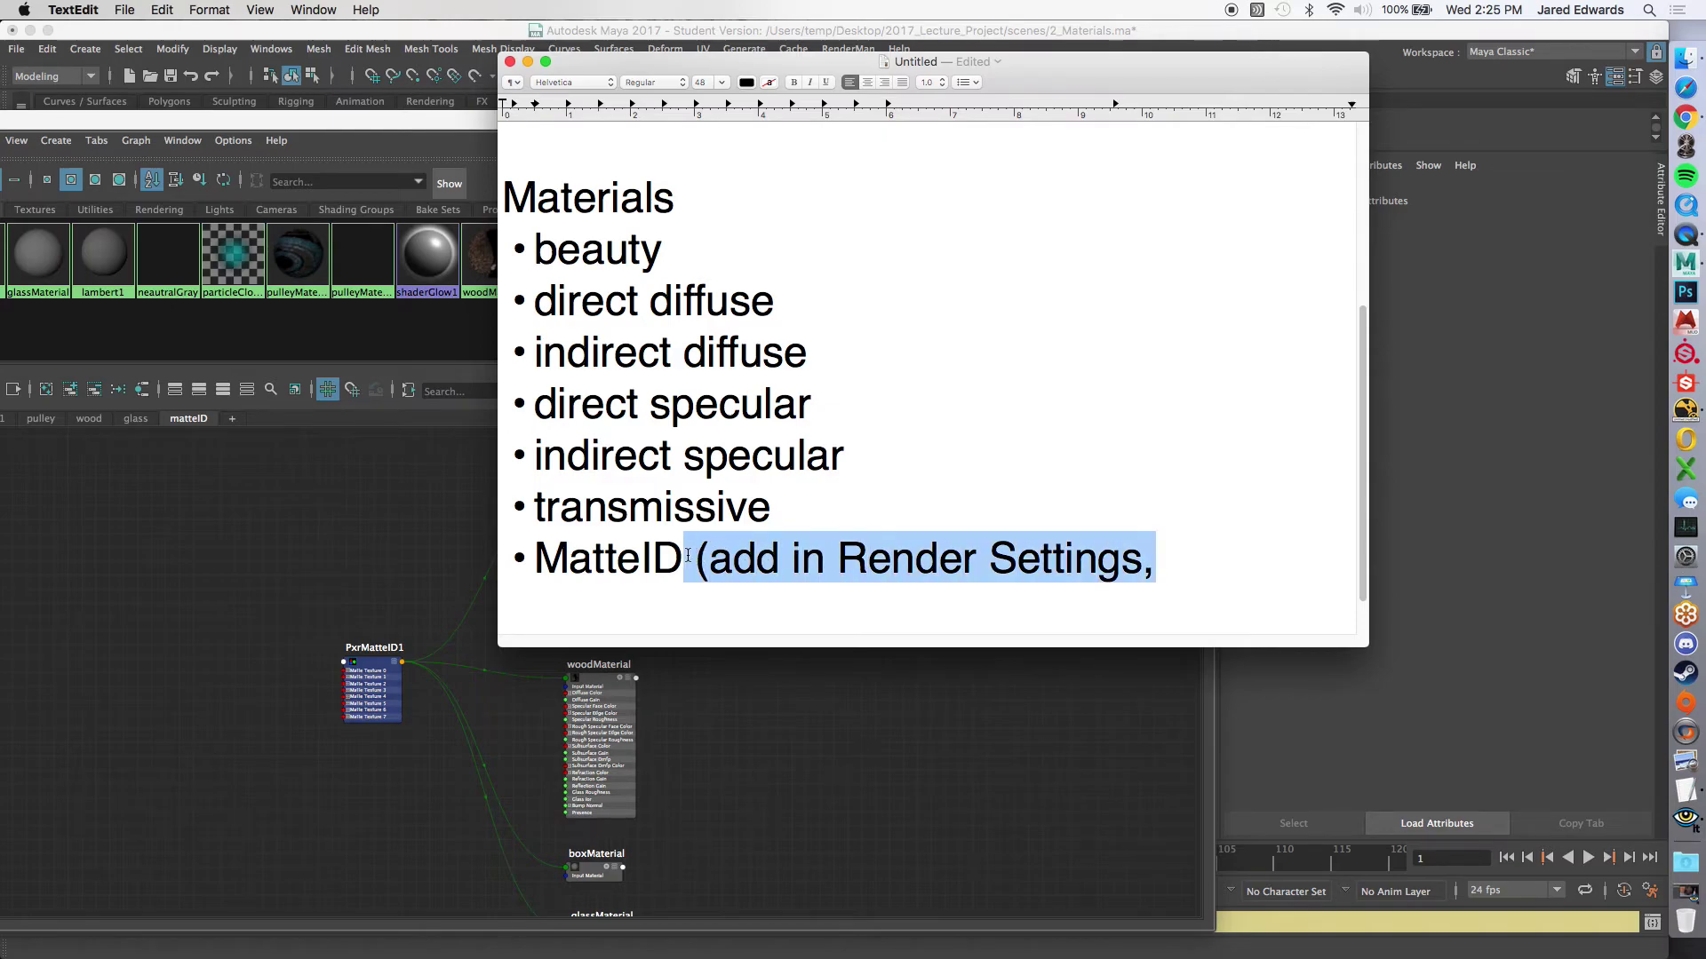
key(shift+Right)
key(BackSpace)
Step: Add the sub-items "add in Render Settings" and "add attribute on Material" beneath the MatteID bullet
key(Return)
key(Tab)
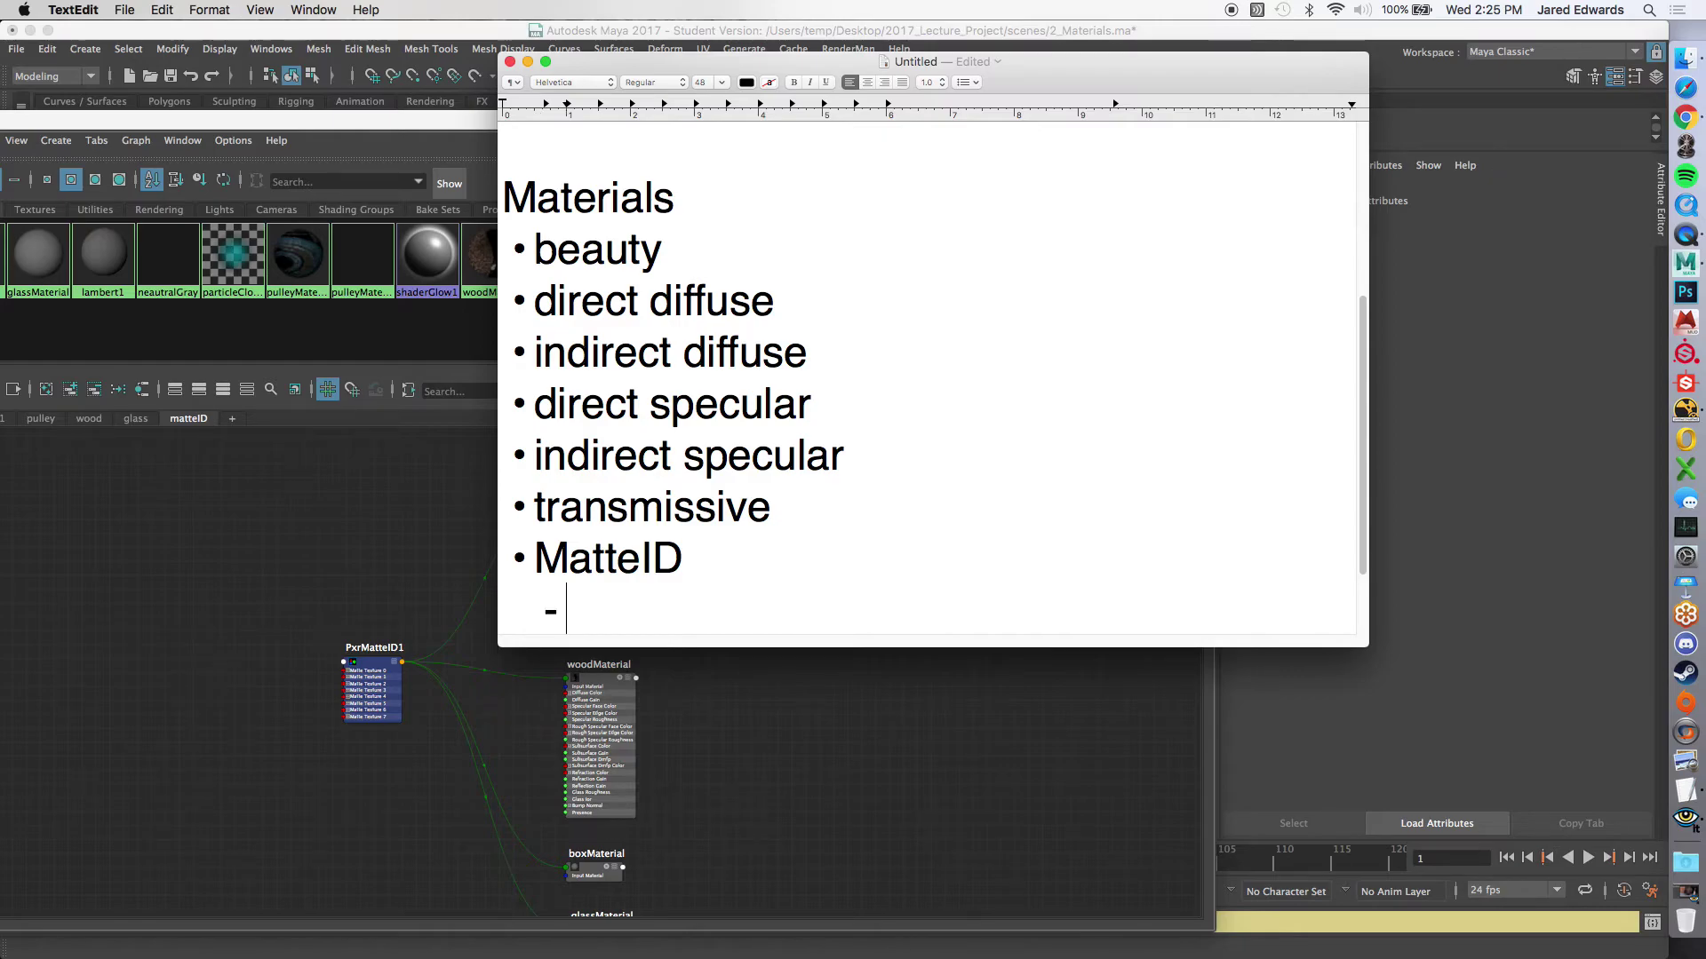
text(add in Render Settings)
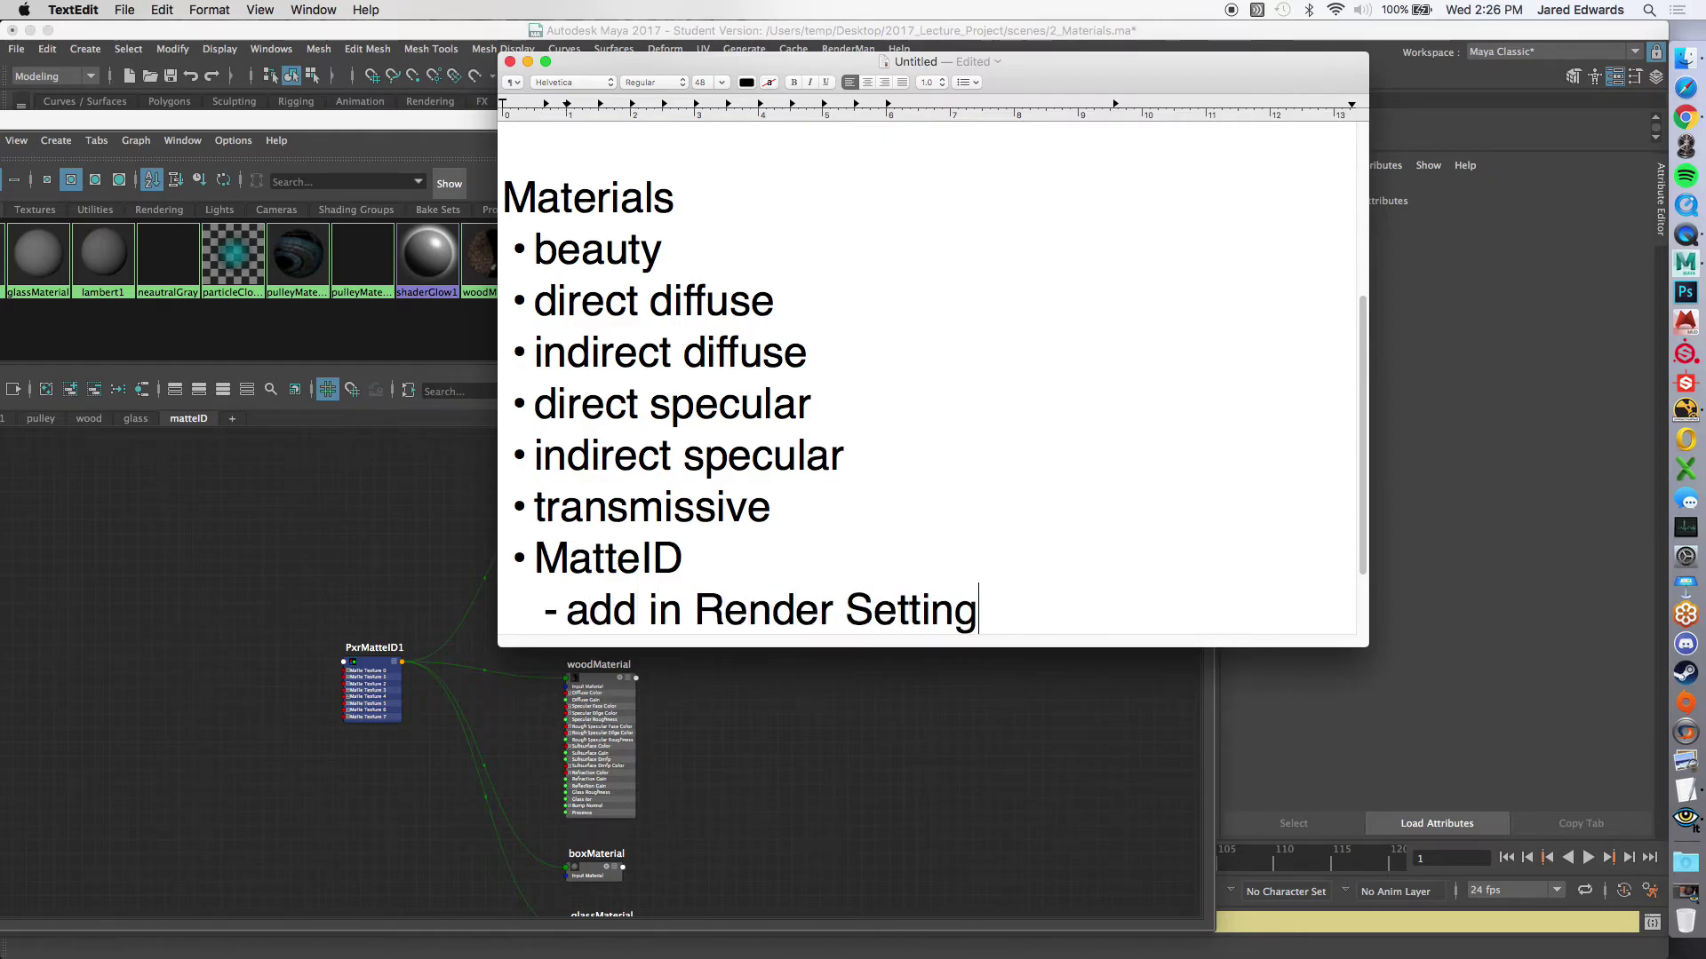
key(Return)
text(add attribute on Material)
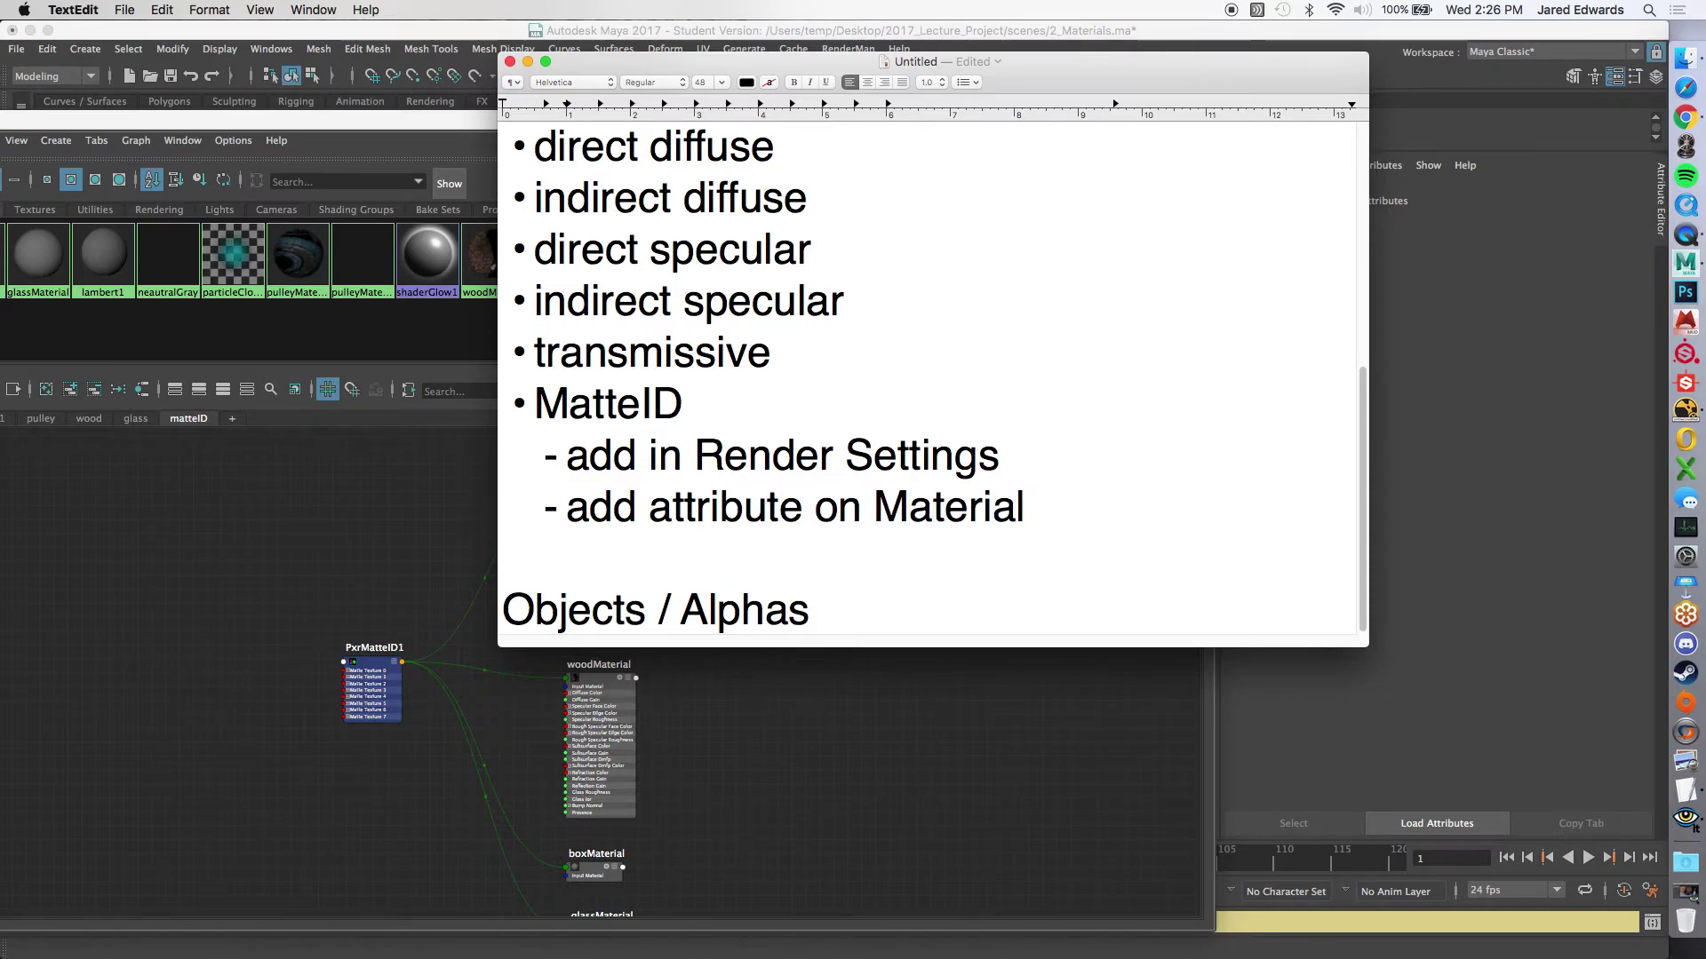
Step: Add a third MatteID sub-item reading "create PxrMatteID"
key(Return)
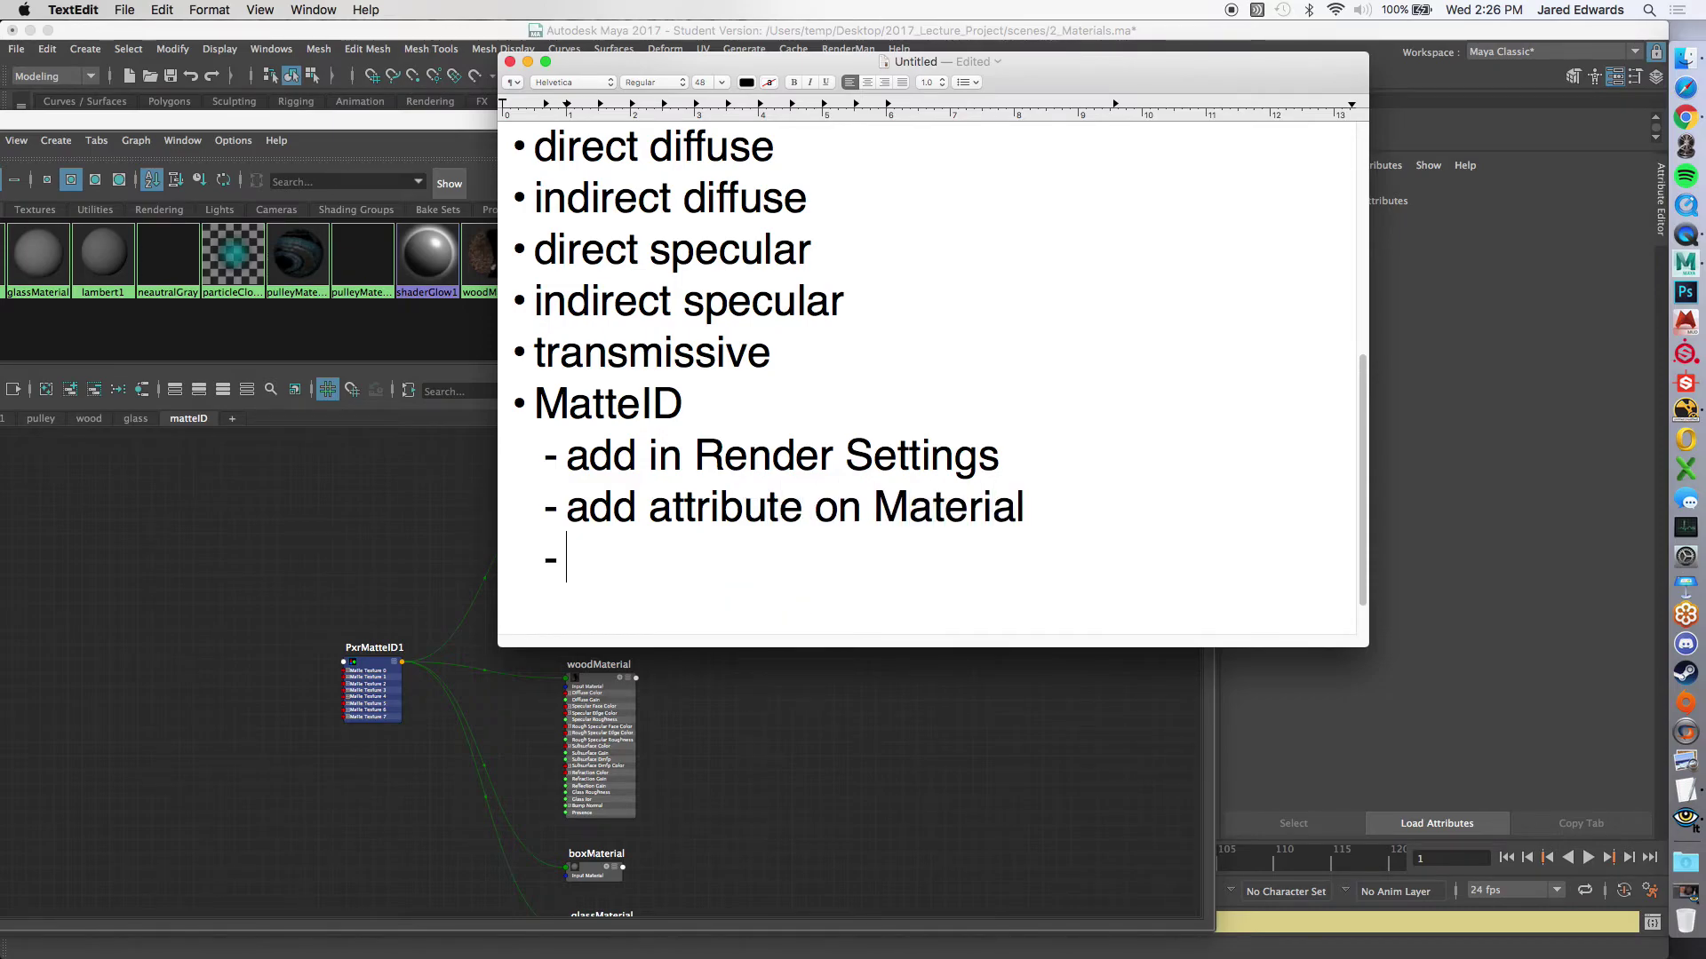
text(create)
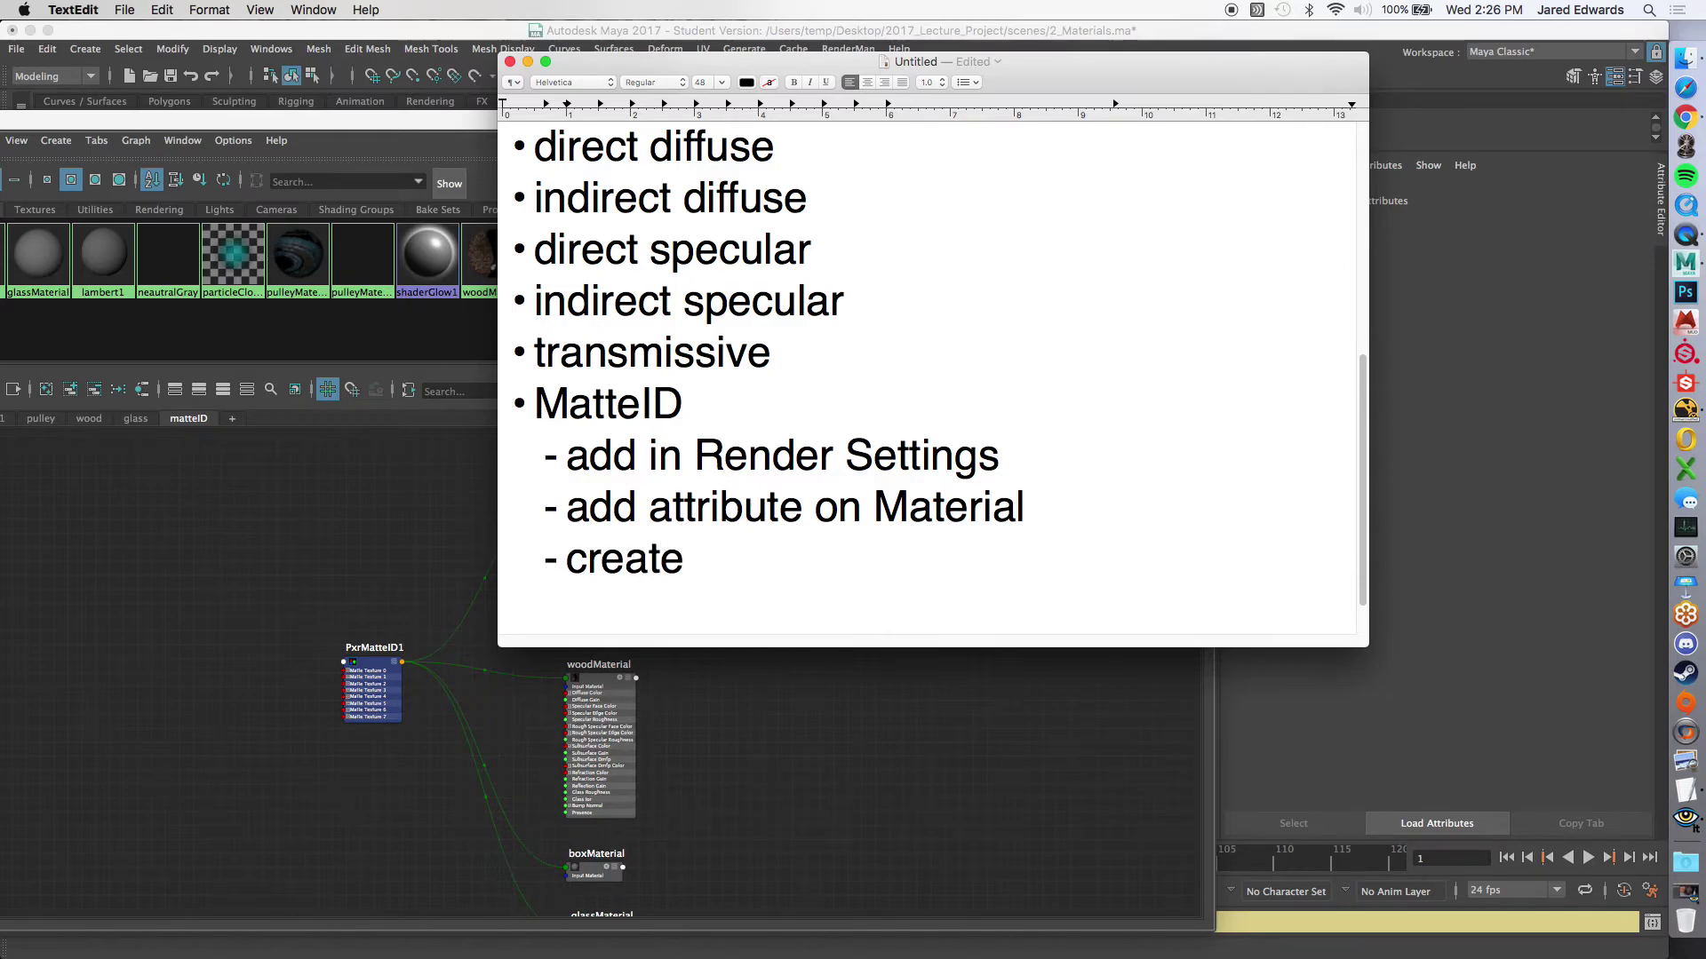
text( PxrMatteID)
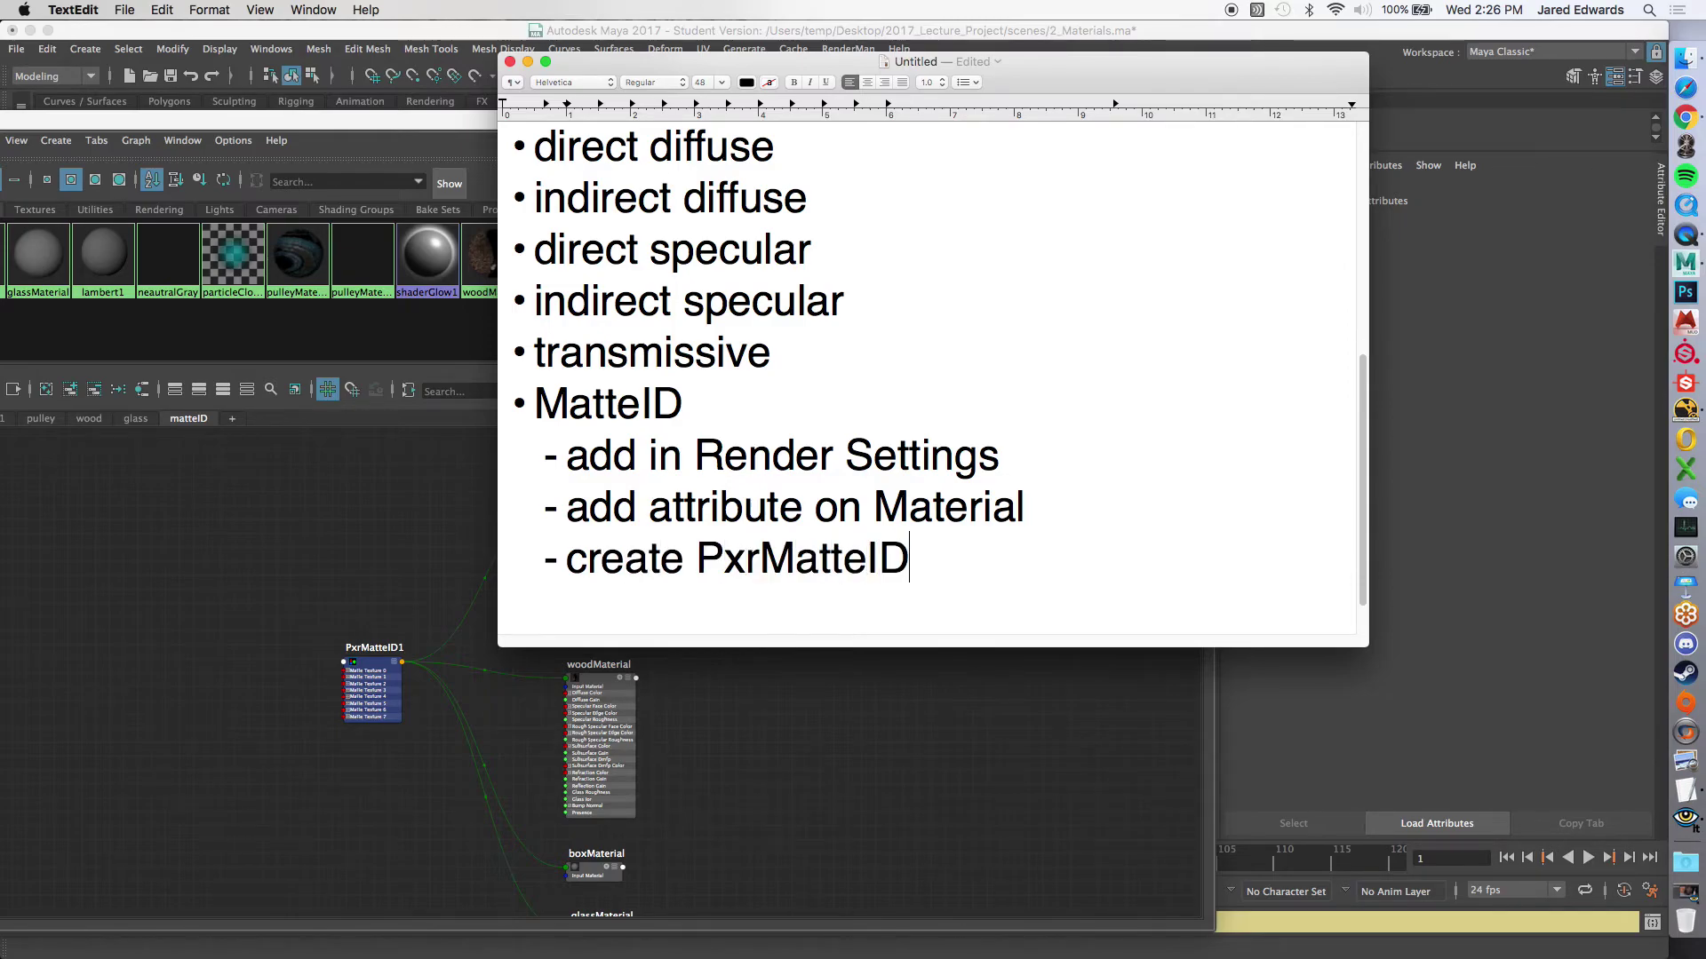
Step: Add a fourth MatteID sub-item reading "connect ResultAOV to Utility Pattern 0", checking the node graph for the wording
key(Return)
text(connect )
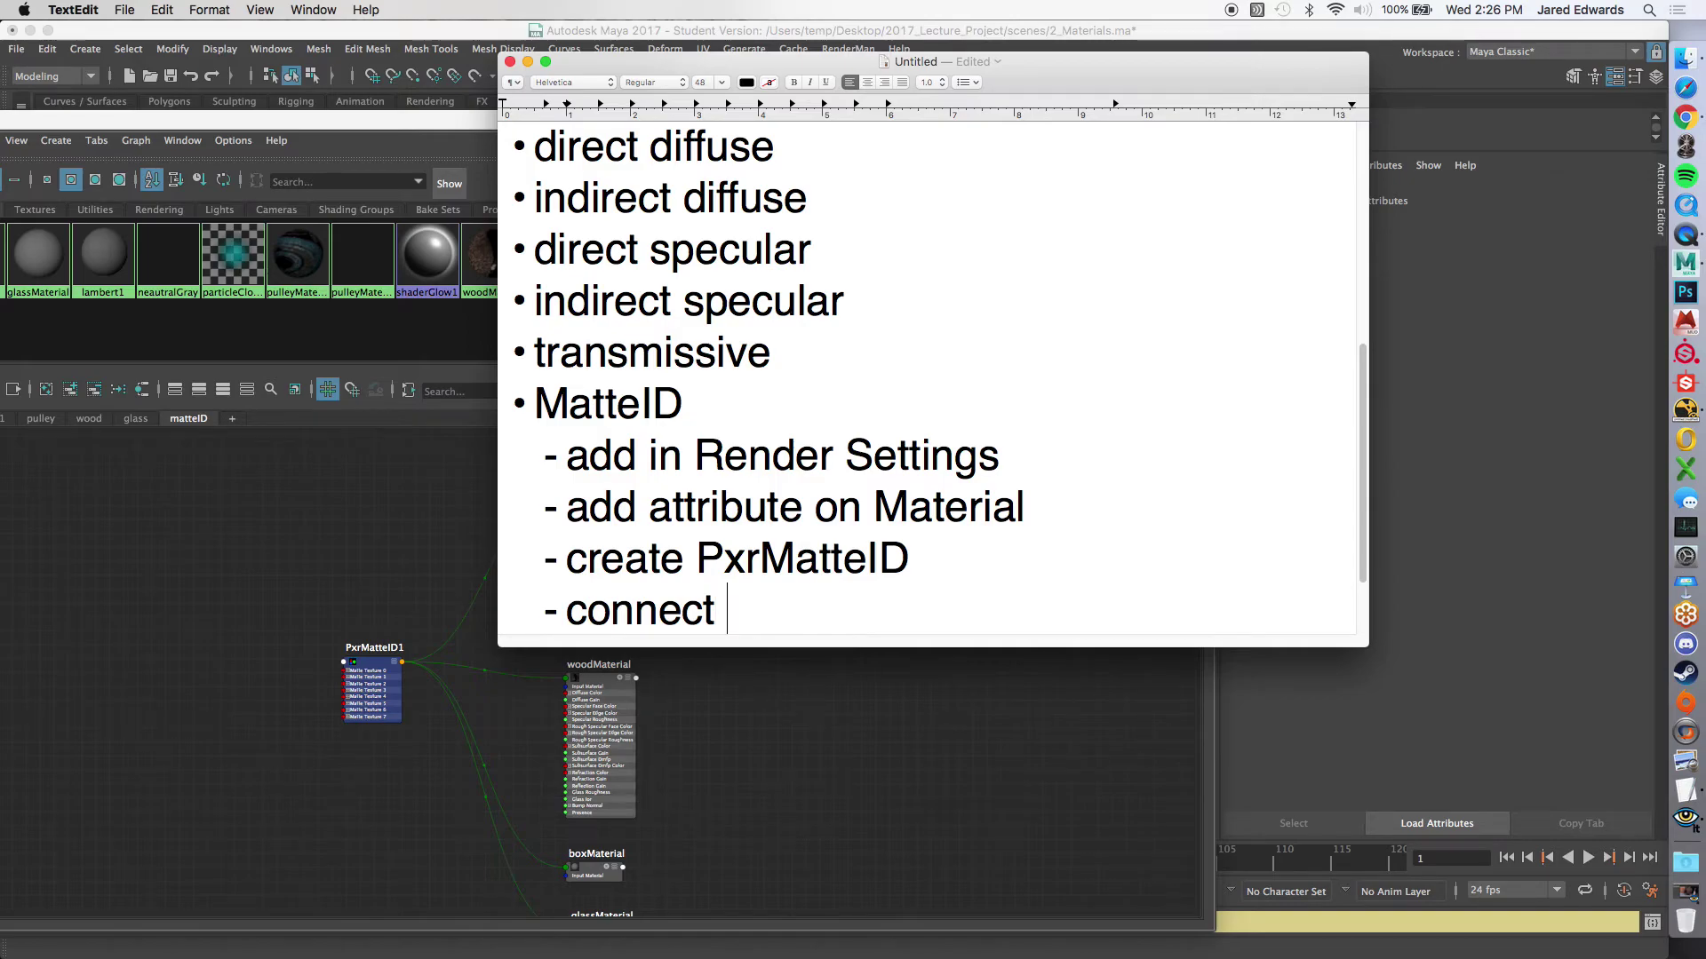
text(ResultAOV)
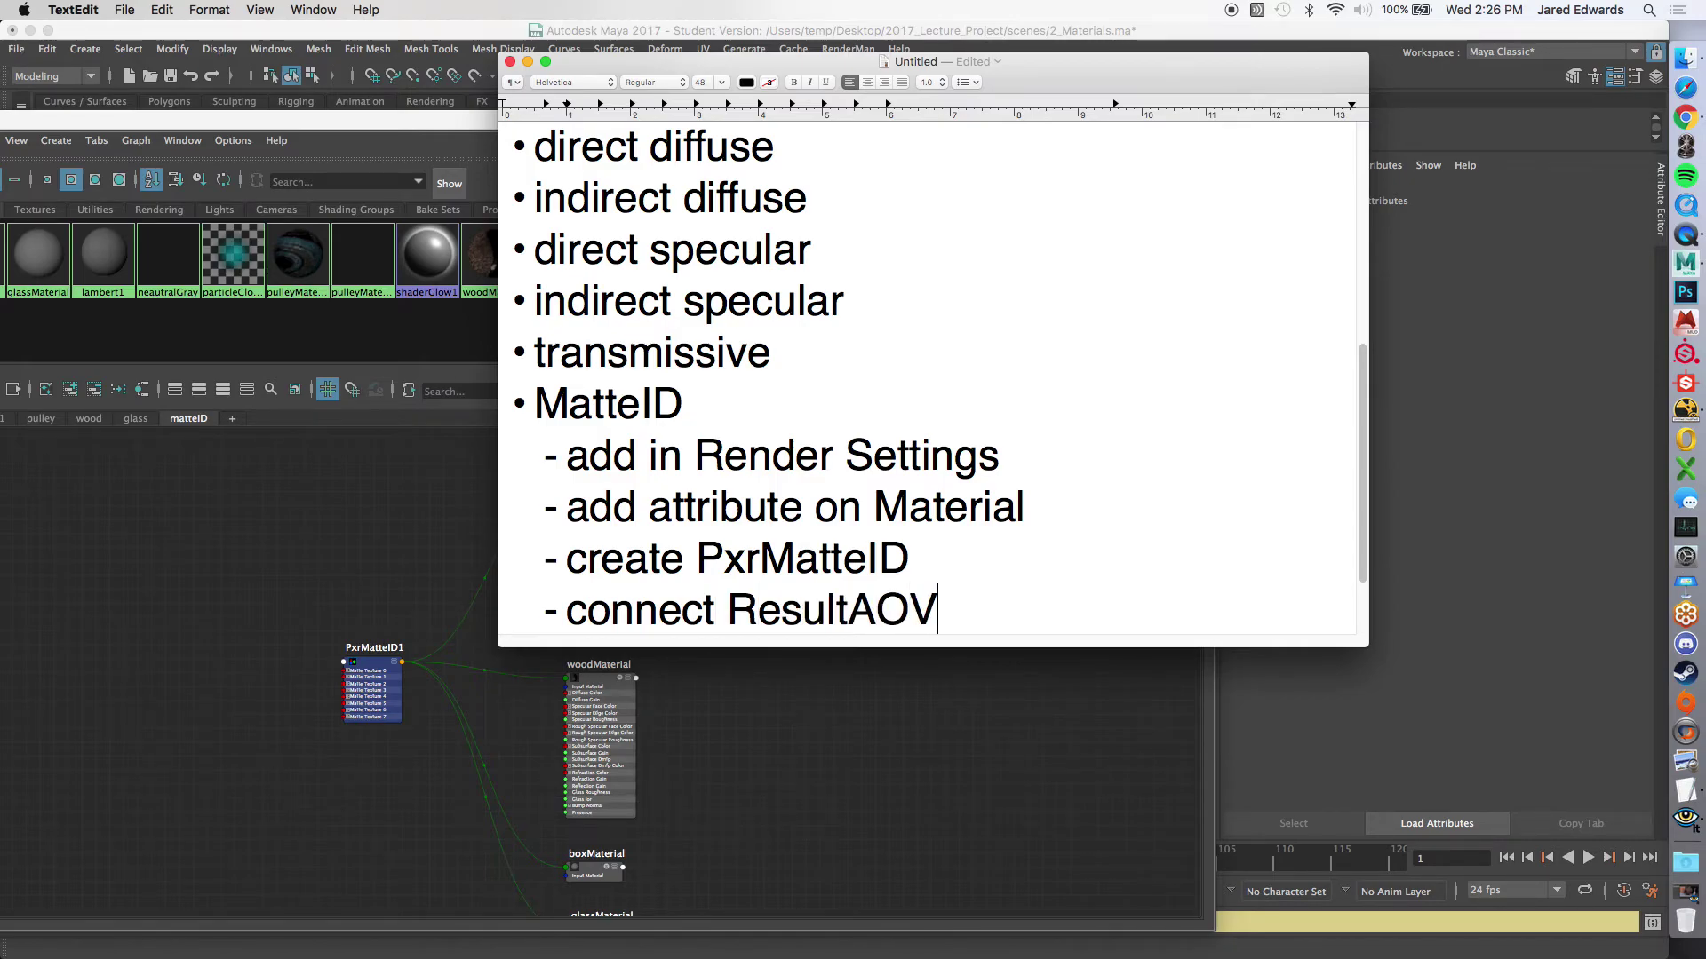
click(350, 746)
click(1687, 793)
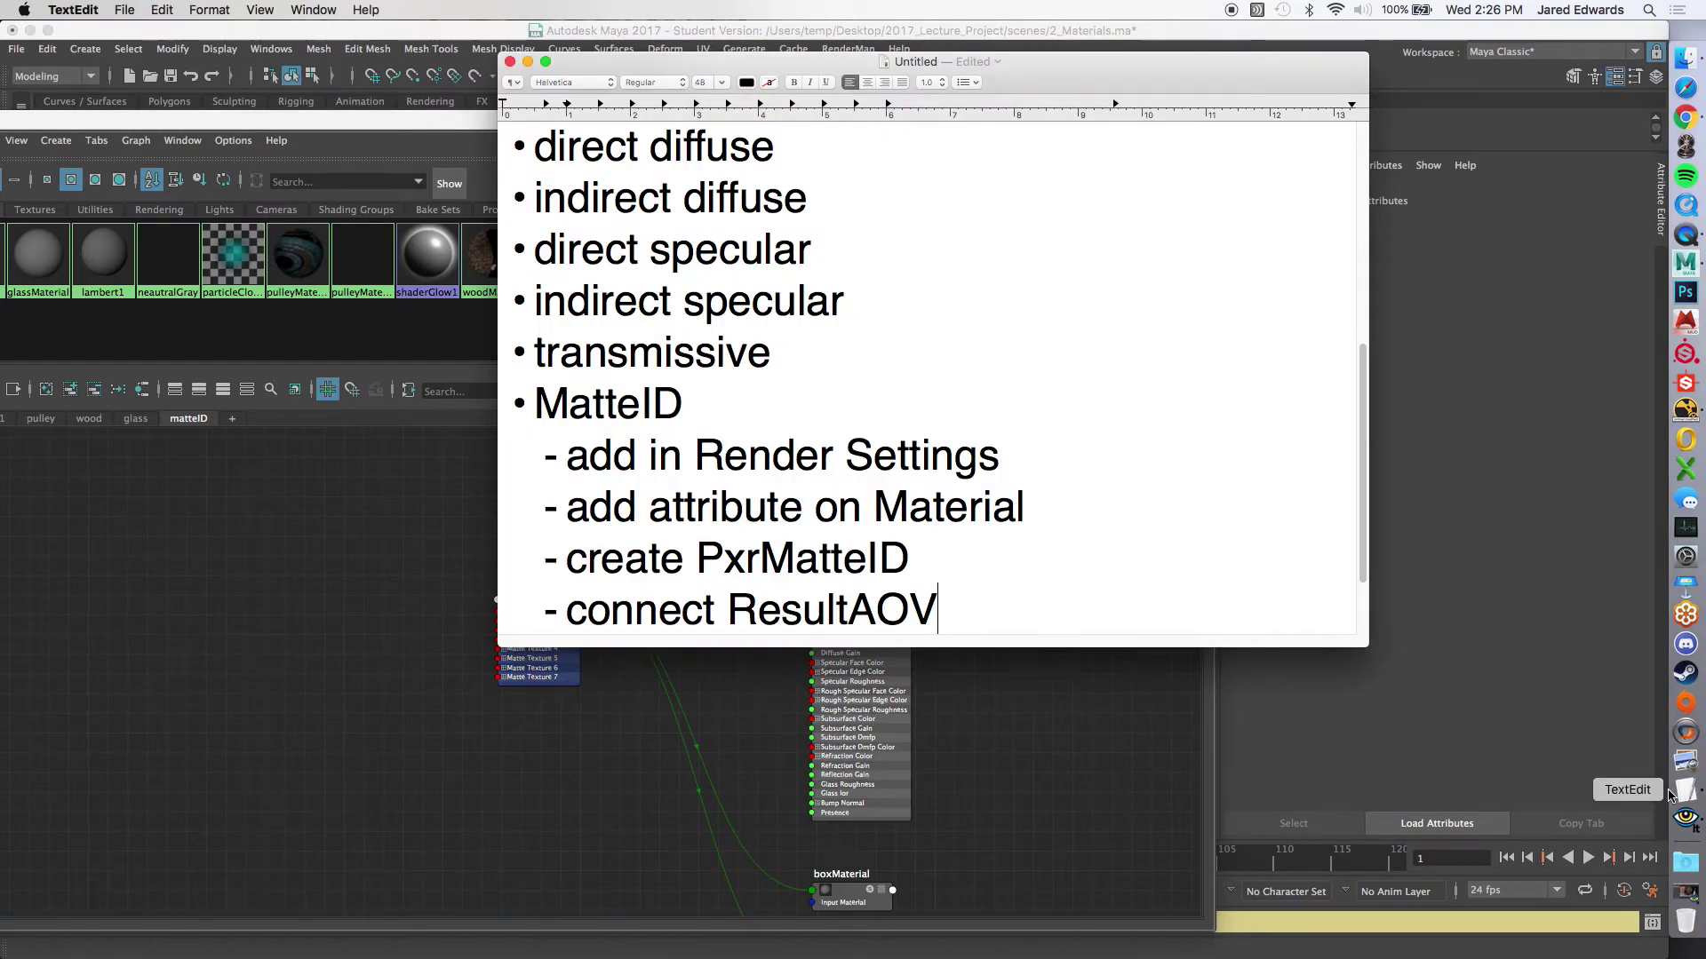
text(to )
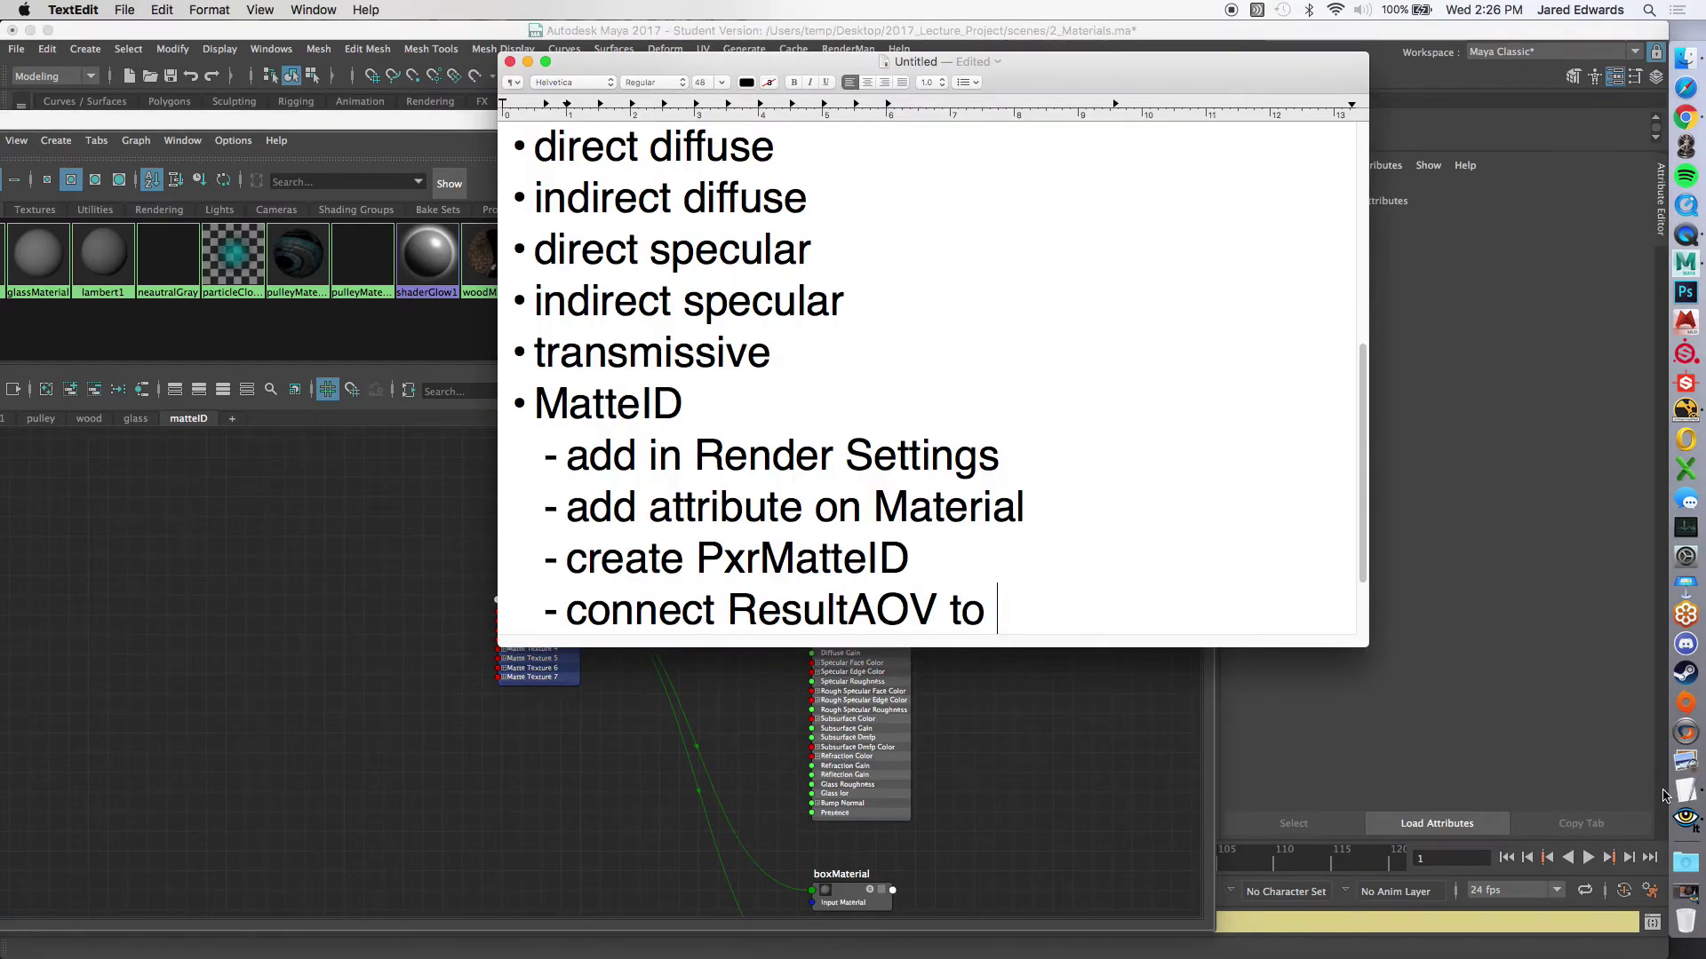
text(Utility )
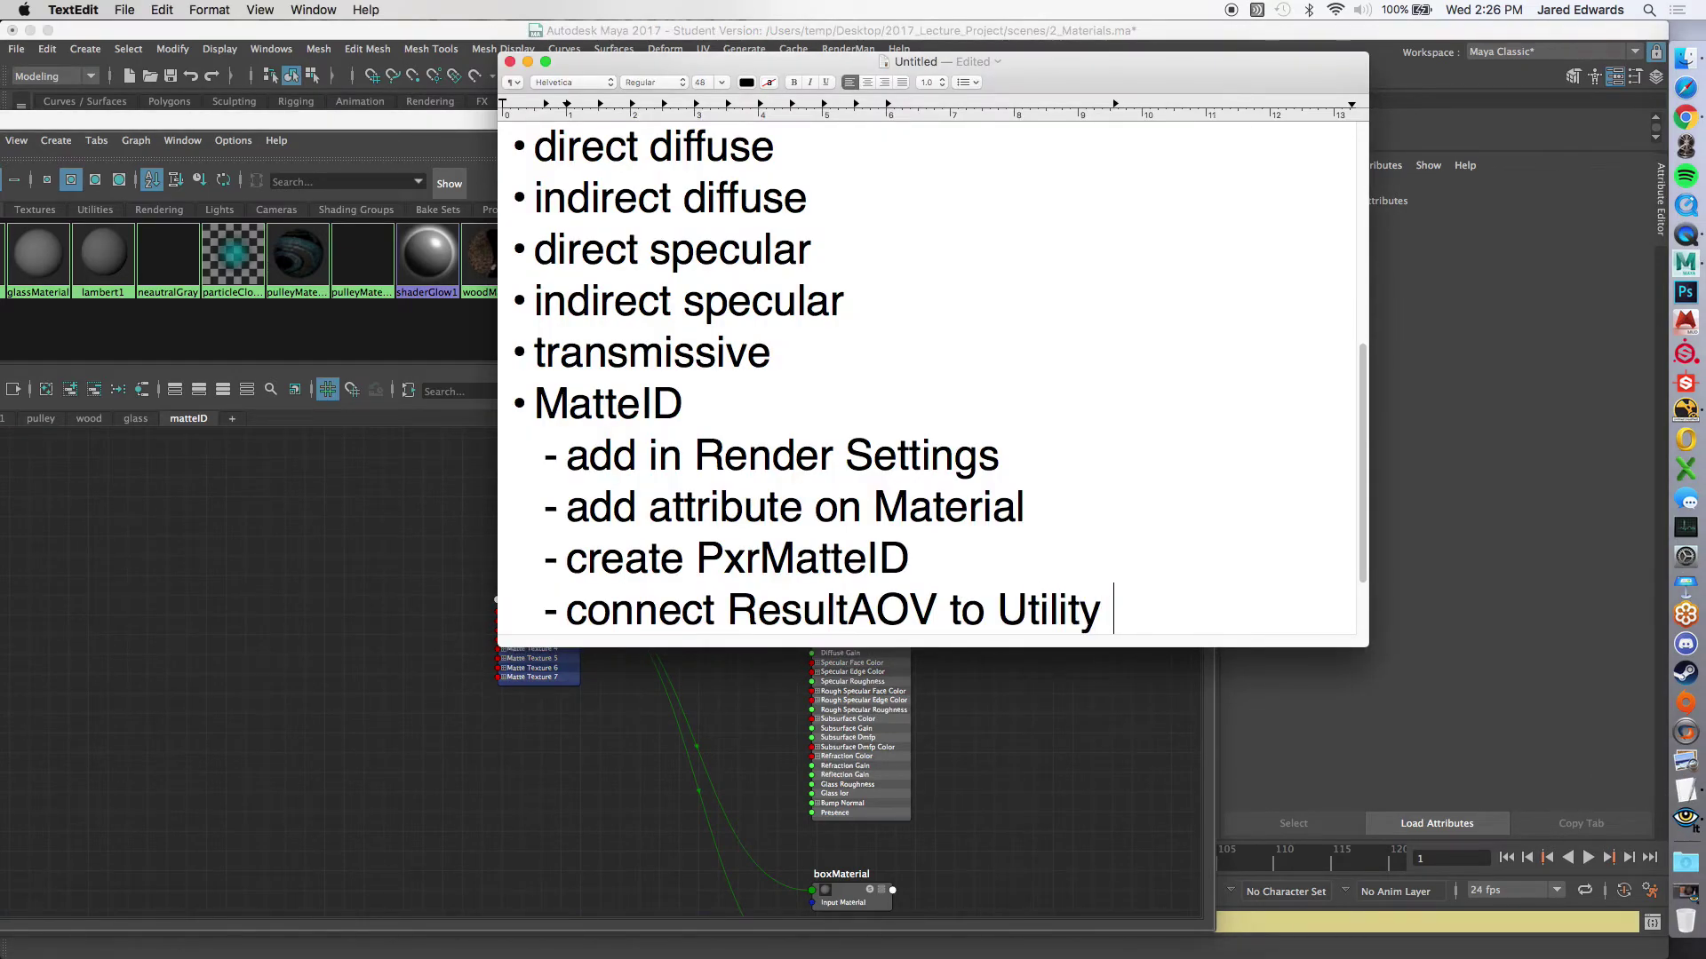
text(Pattern 0)
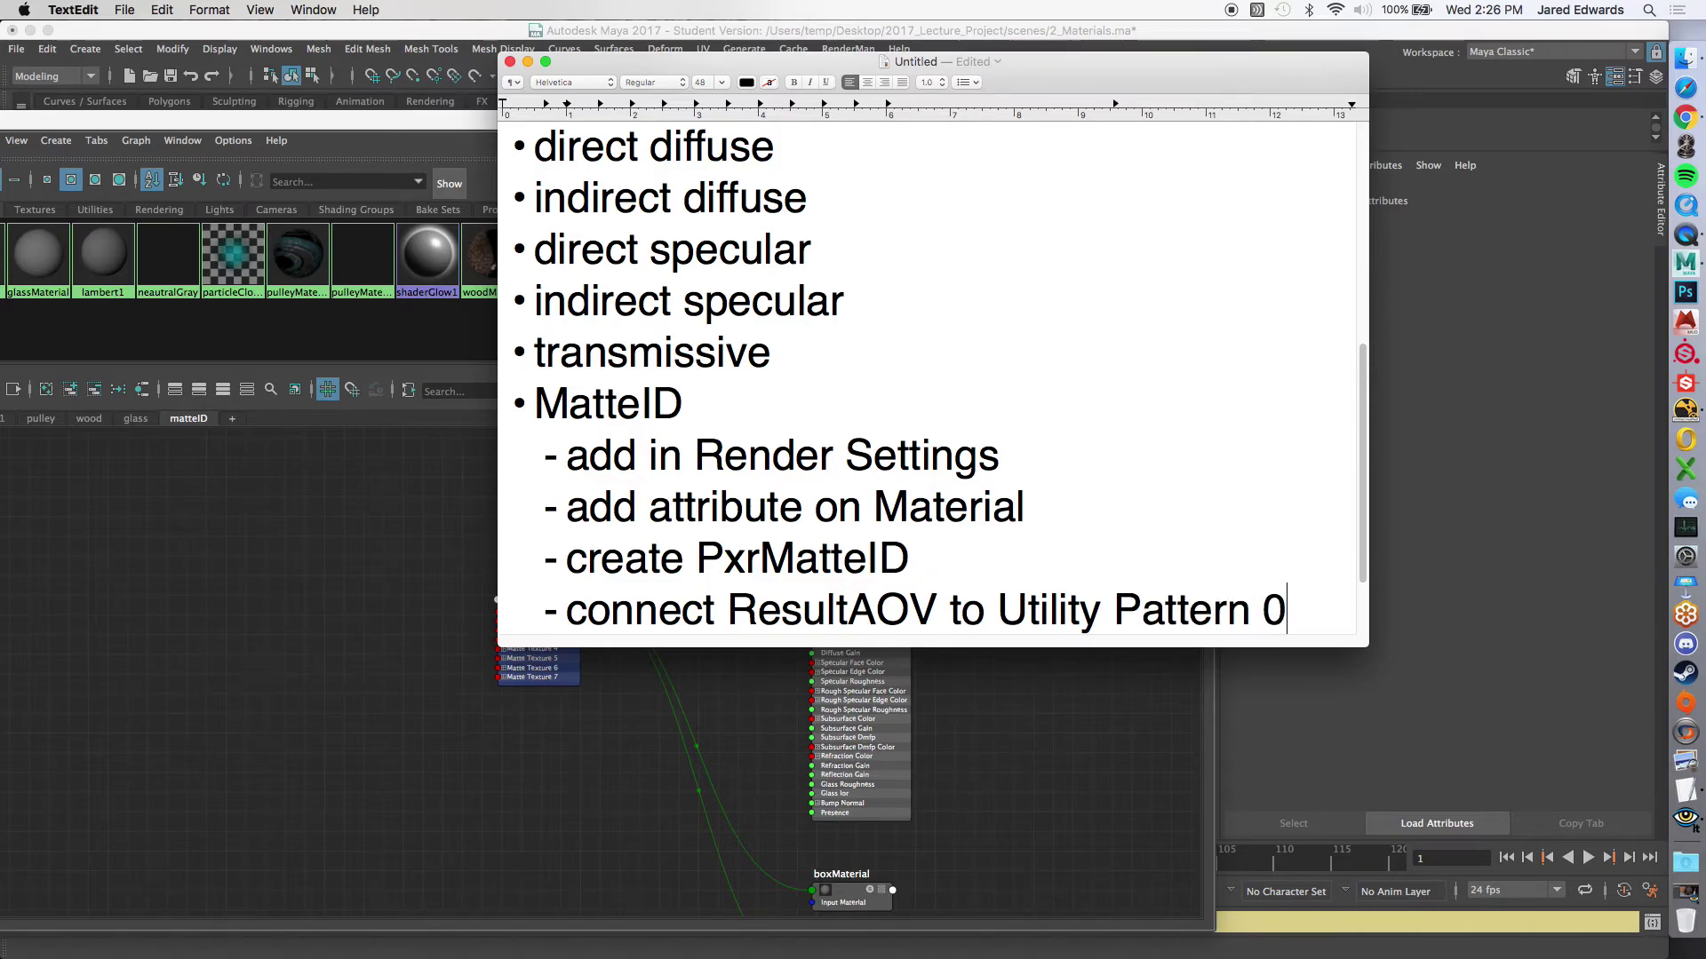
Step: Highlight the four sub-items beneath MatteID, from "add in Render Settings" through "connect ResultAOV to Utility Pattern 0"
scroll(1222, 545, down, 1)
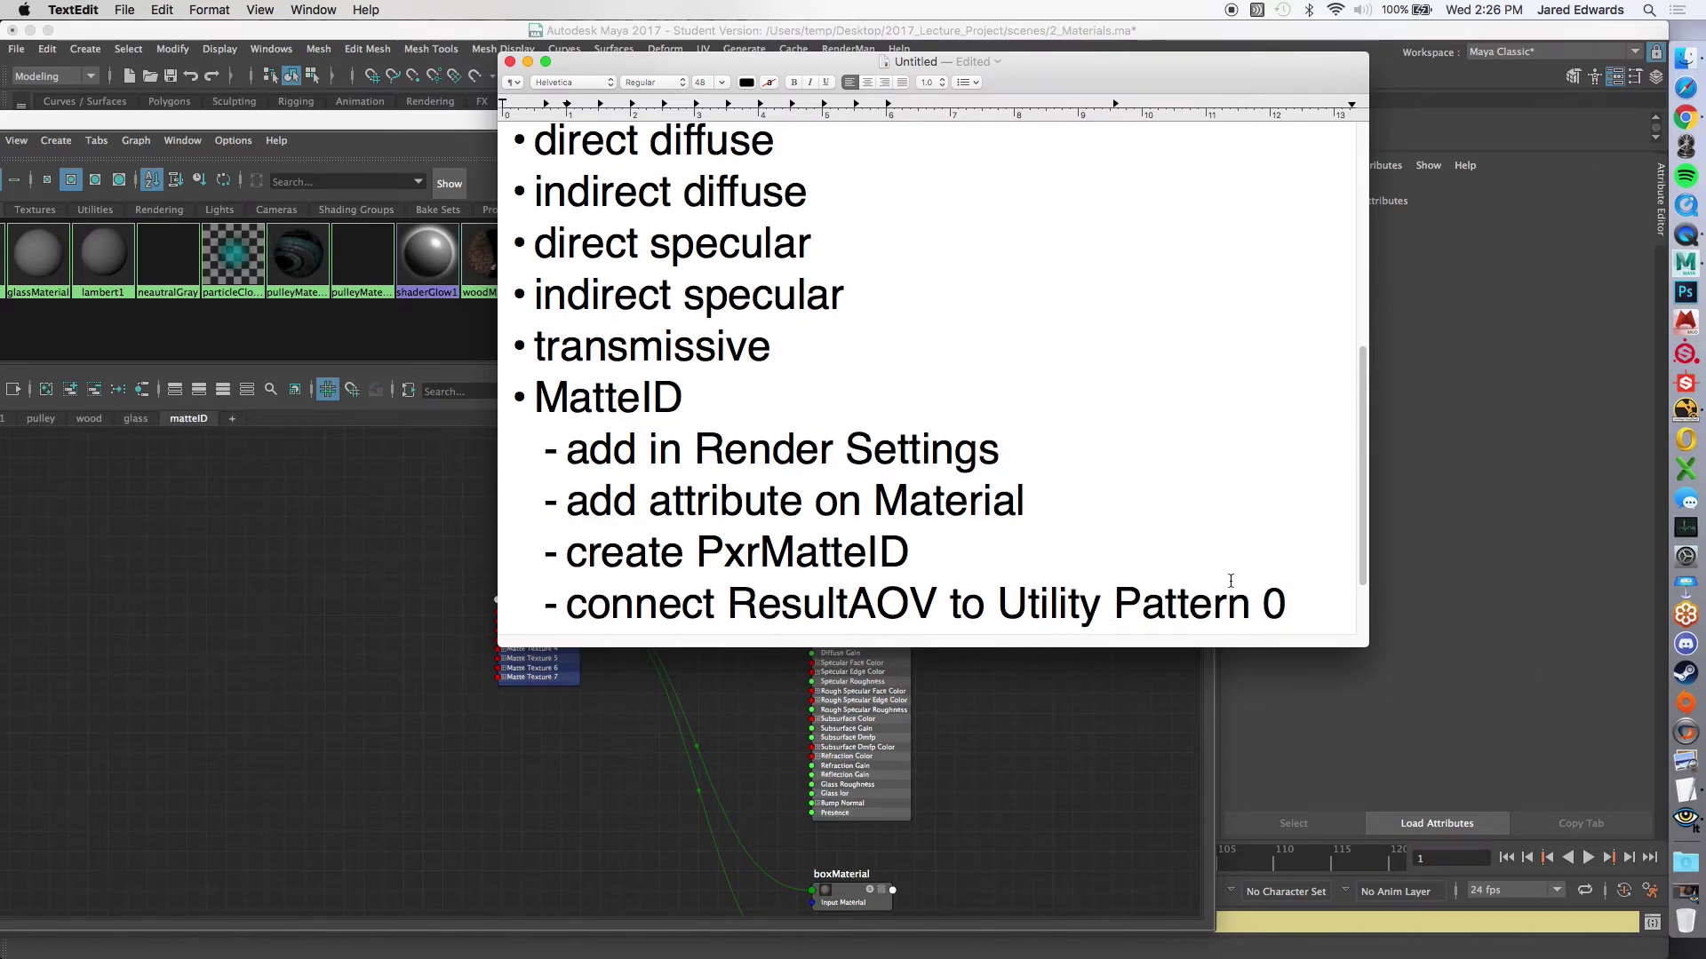
shift+click(1208, 602)
drag(1208, 602, 1334, 424)
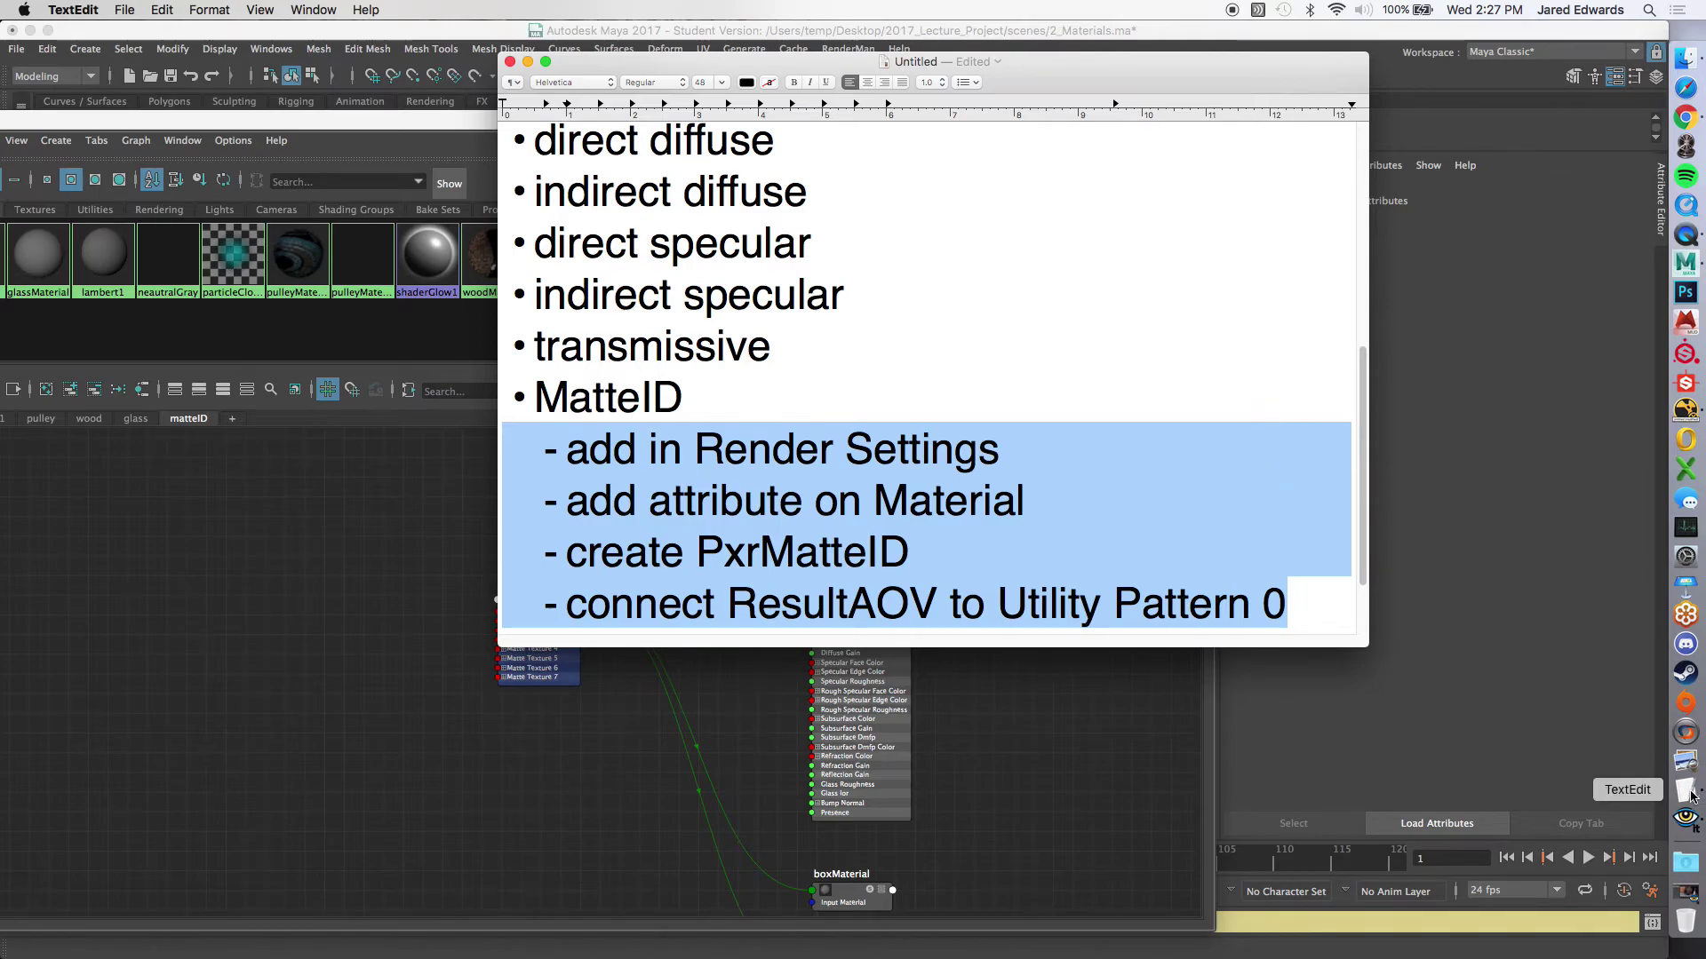
Step: Switch to Chrome, read the 08_VSD_Rendering document's instructions on linking matteID passes and preparing the batch render, and hide the browser
click(1685, 116)
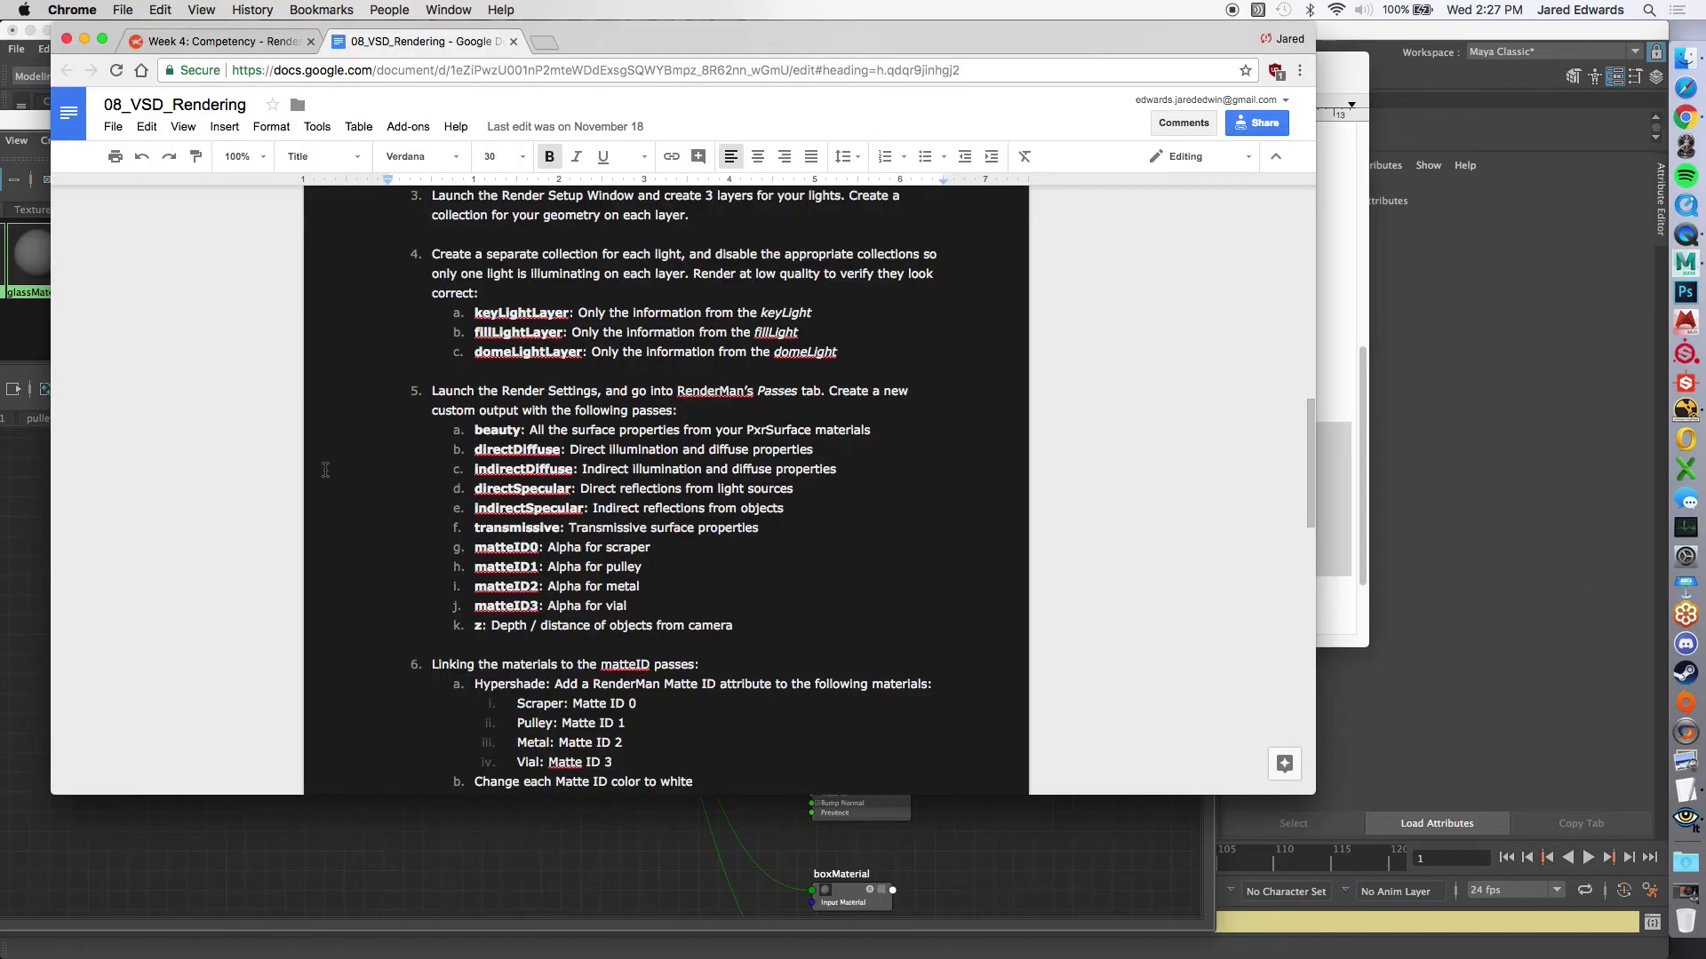
scroll(368, 443, down, 3)
scroll(368, 442, down, 3)
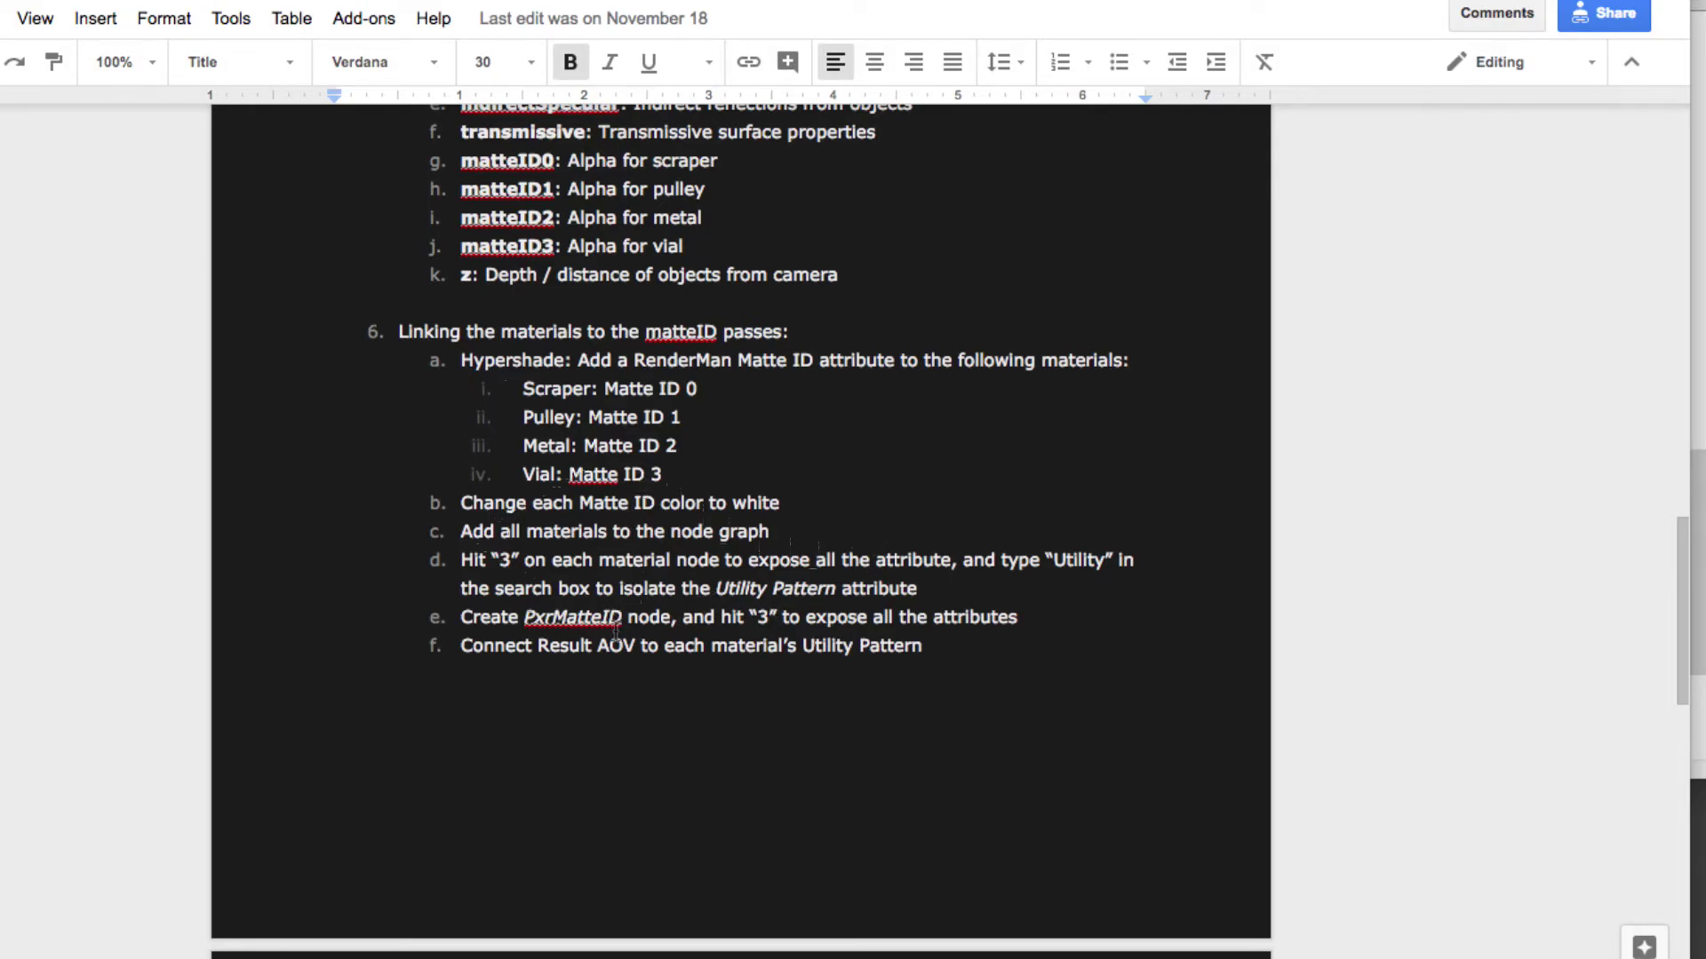
scroll(616, 631, down, 8)
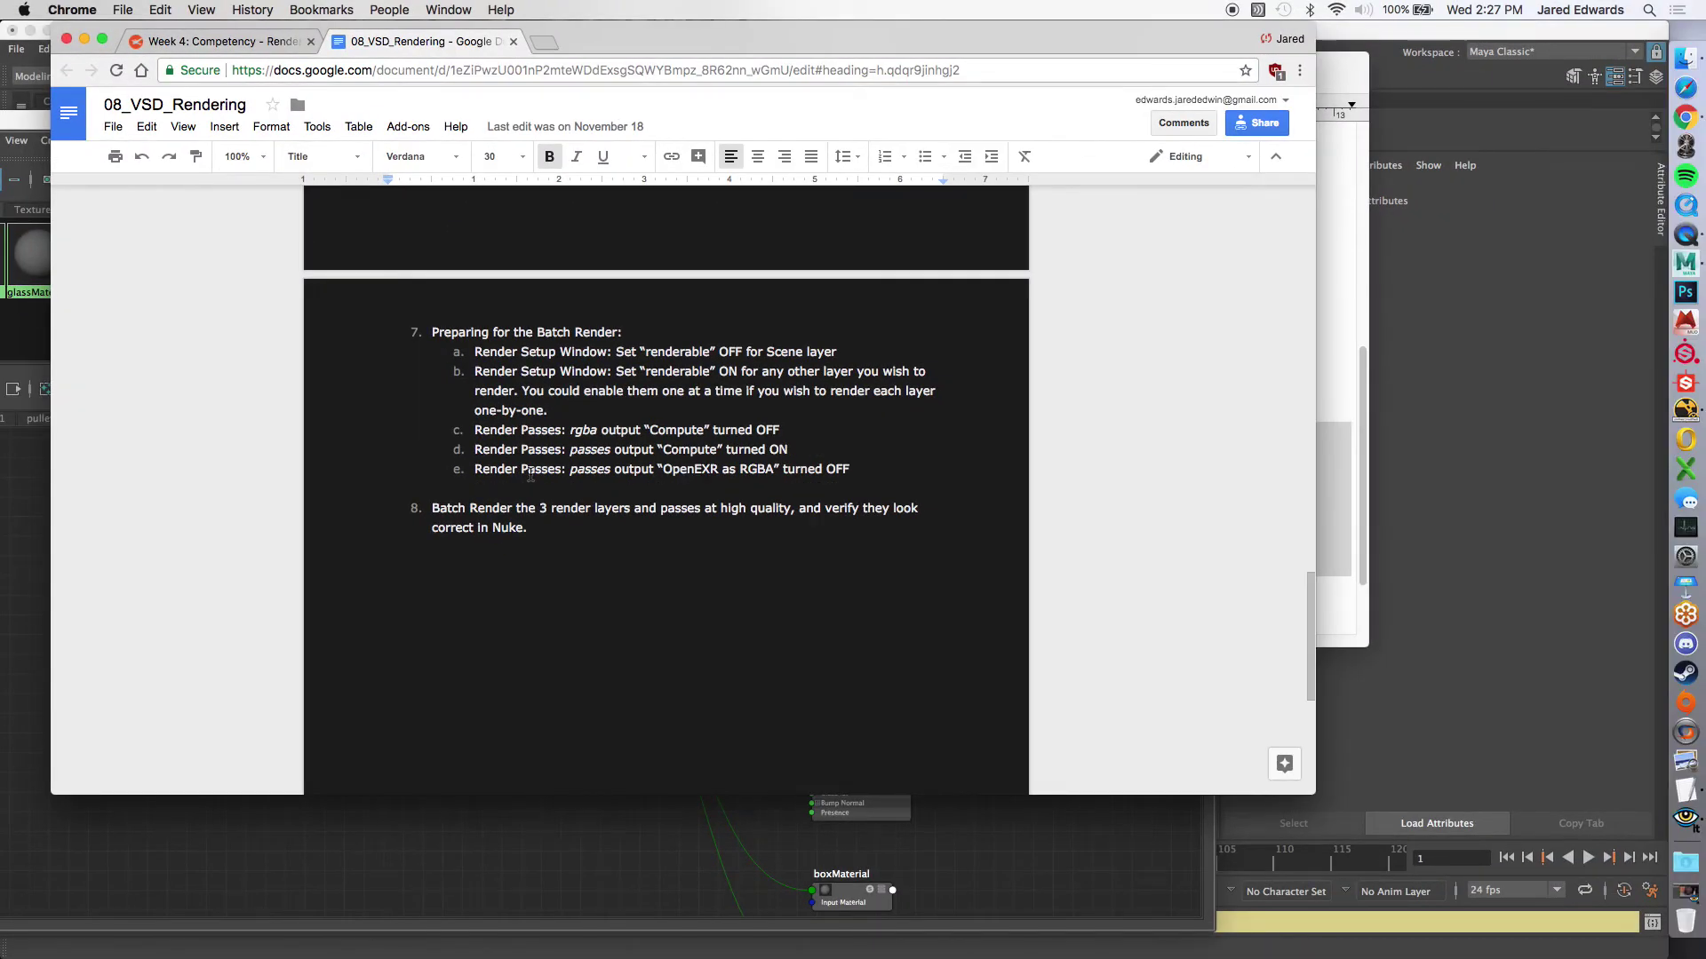
key(super+h)
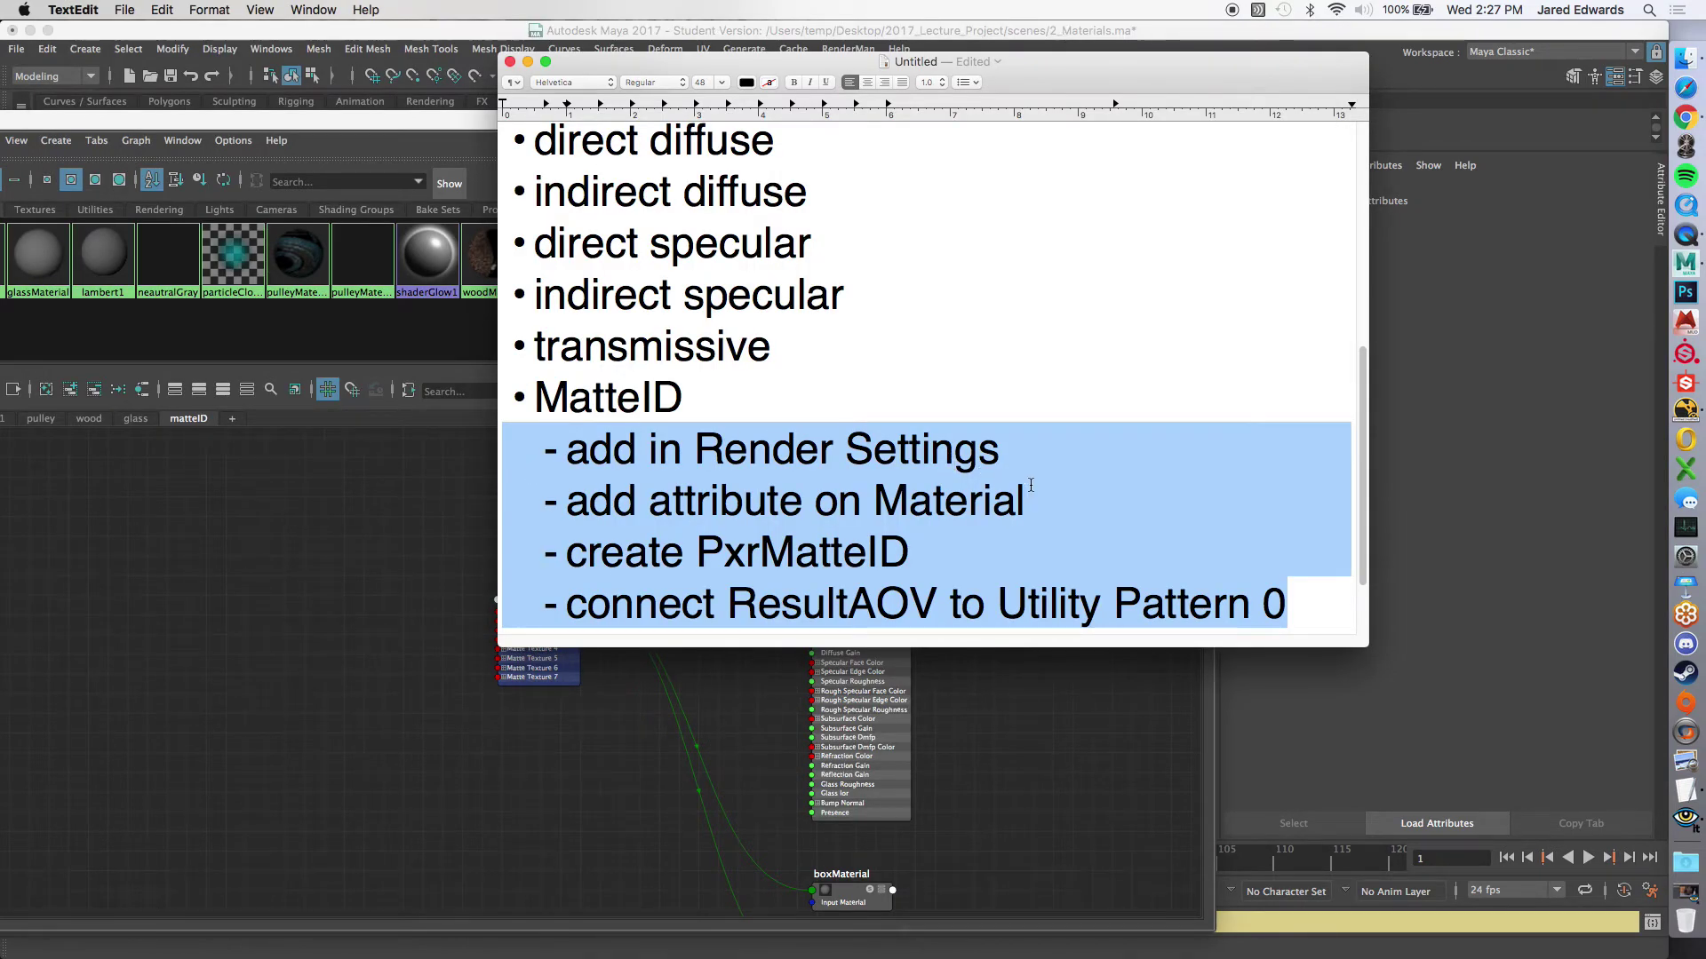
Step: Hide the notes document and move the IPR render window and Hypershade down to clear space below Maya's toolbar
key(super+h)
drag(872, 128, 1153, 129)
click(1683, 818)
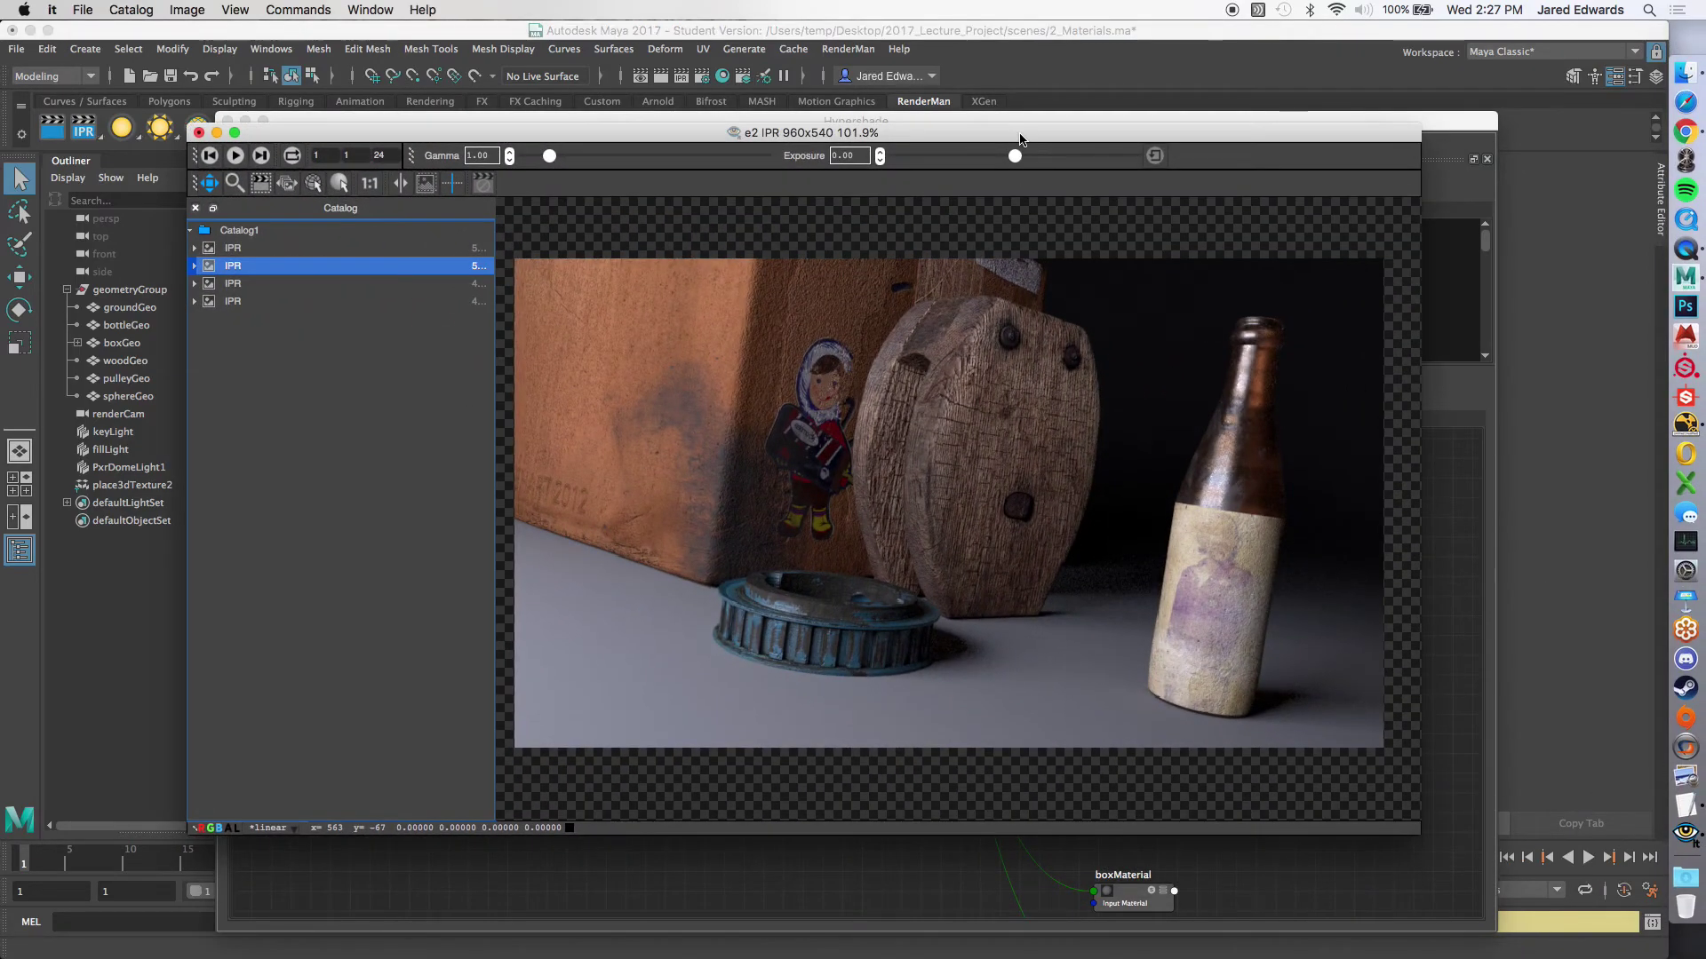
drag(999, 141, 997, 143)
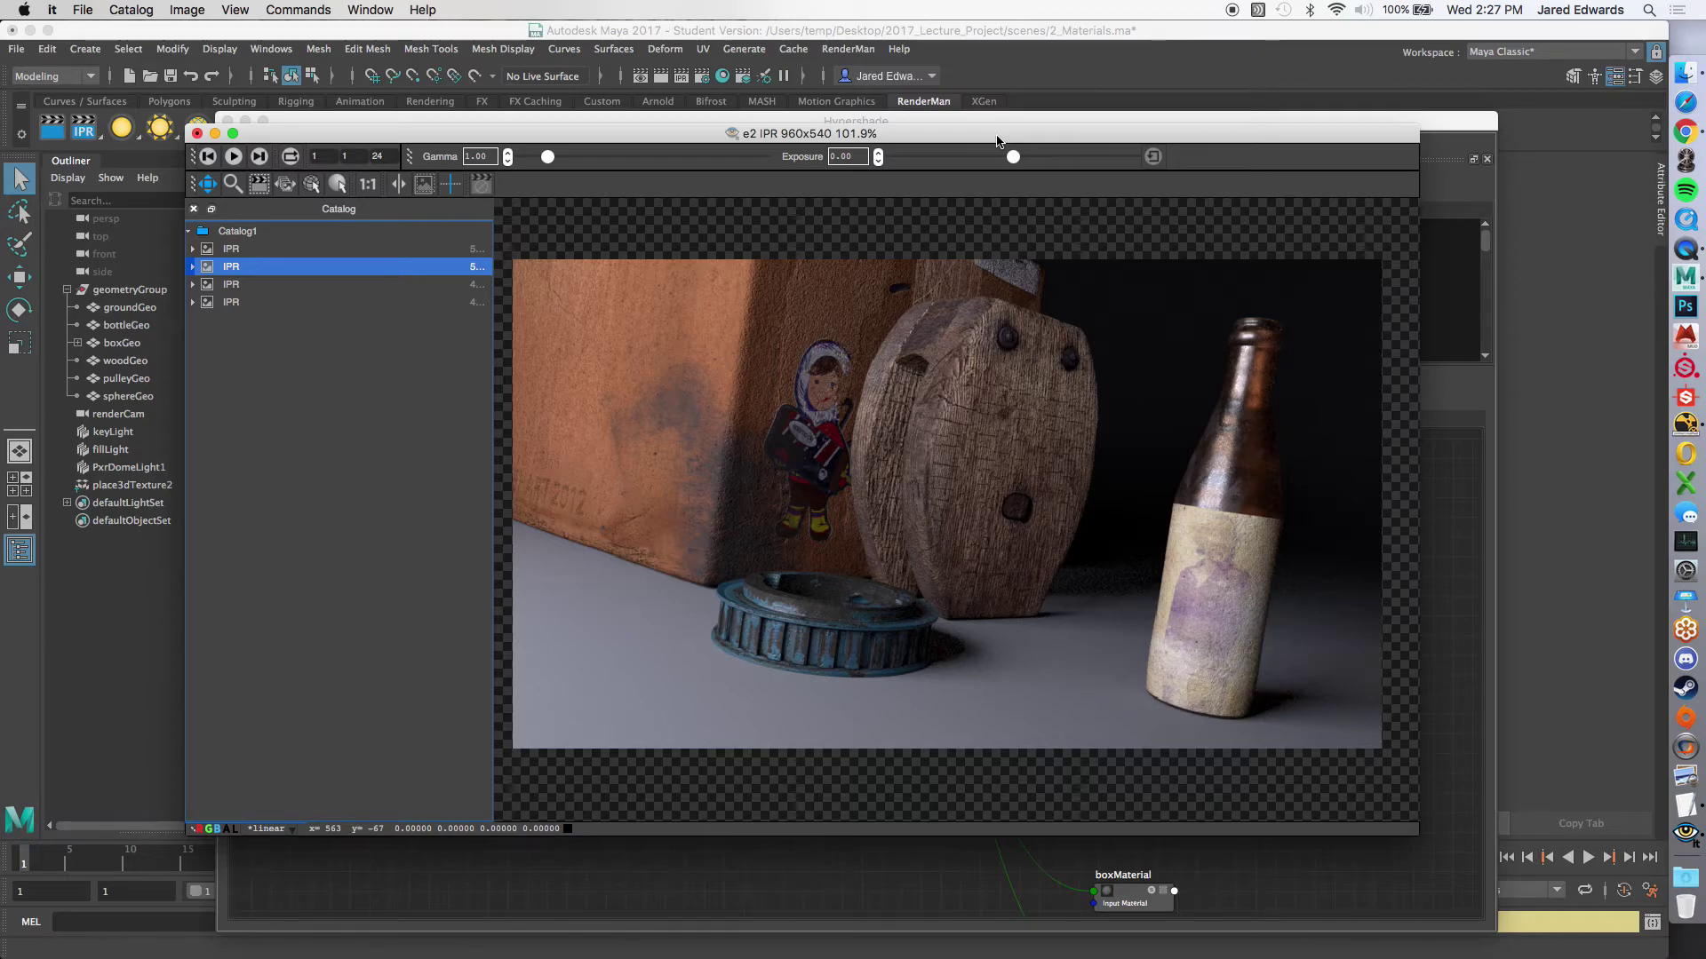
drag(996, 141, 945, 763)
drag(868, 120, 915, 240)
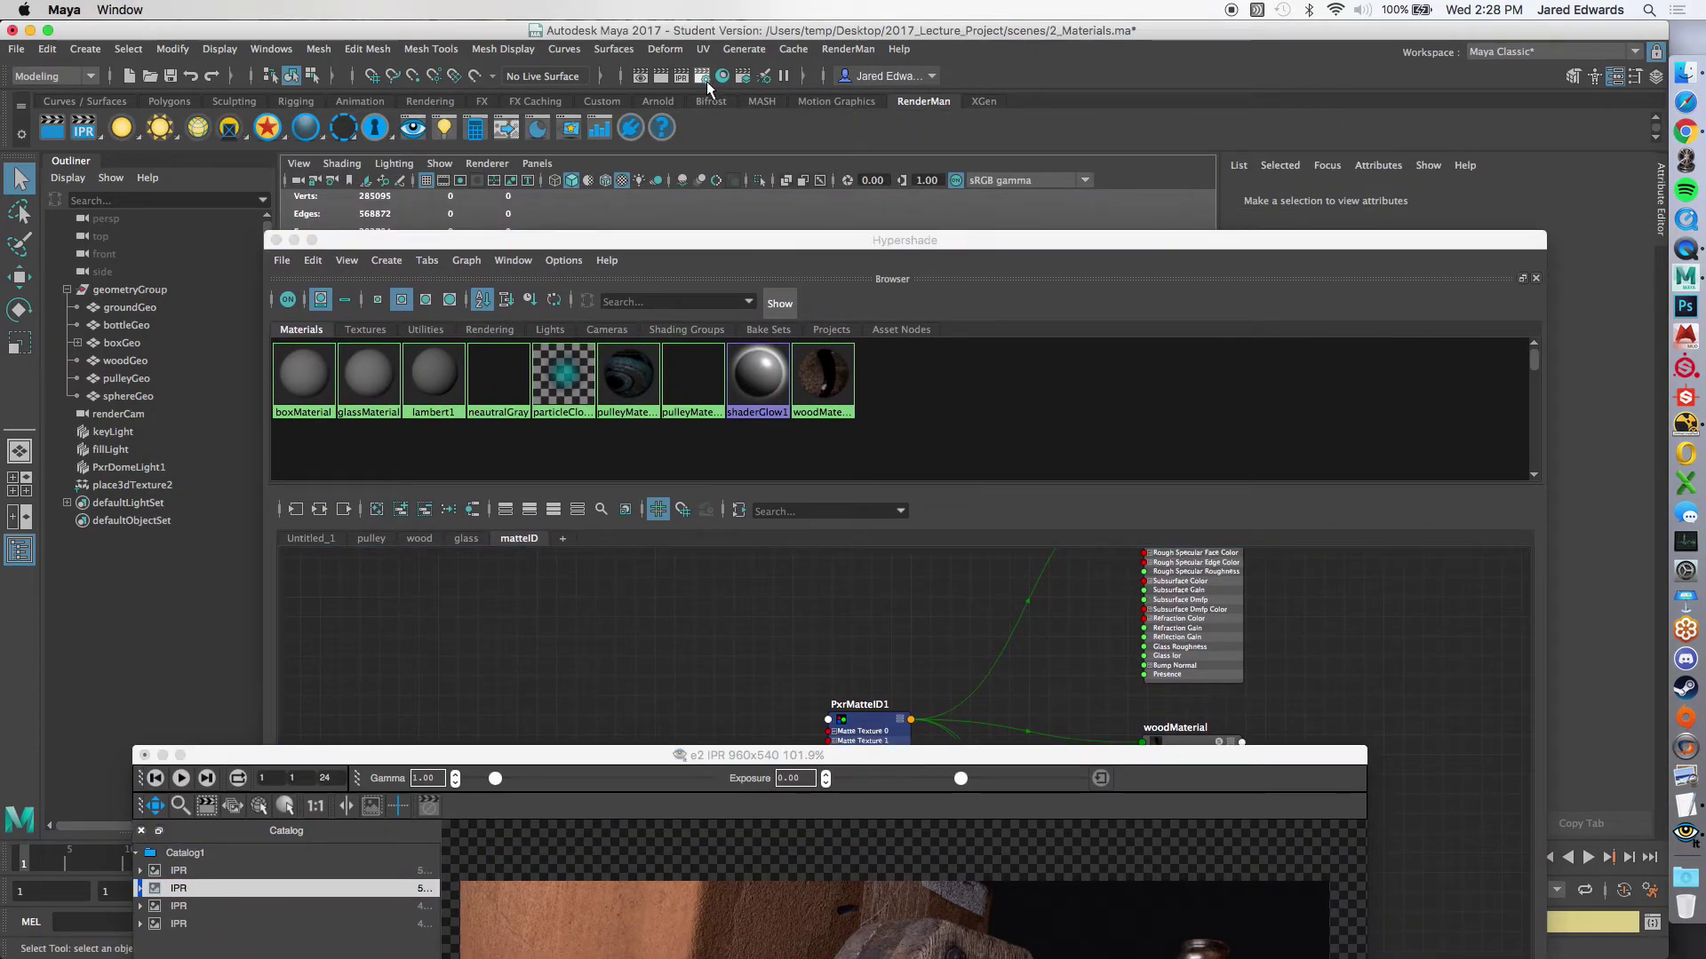
Step: Open Render Settings and Render Setup and arrange the two windows side by side
click(703, 78)
drag(963, 167, 1374, 107)
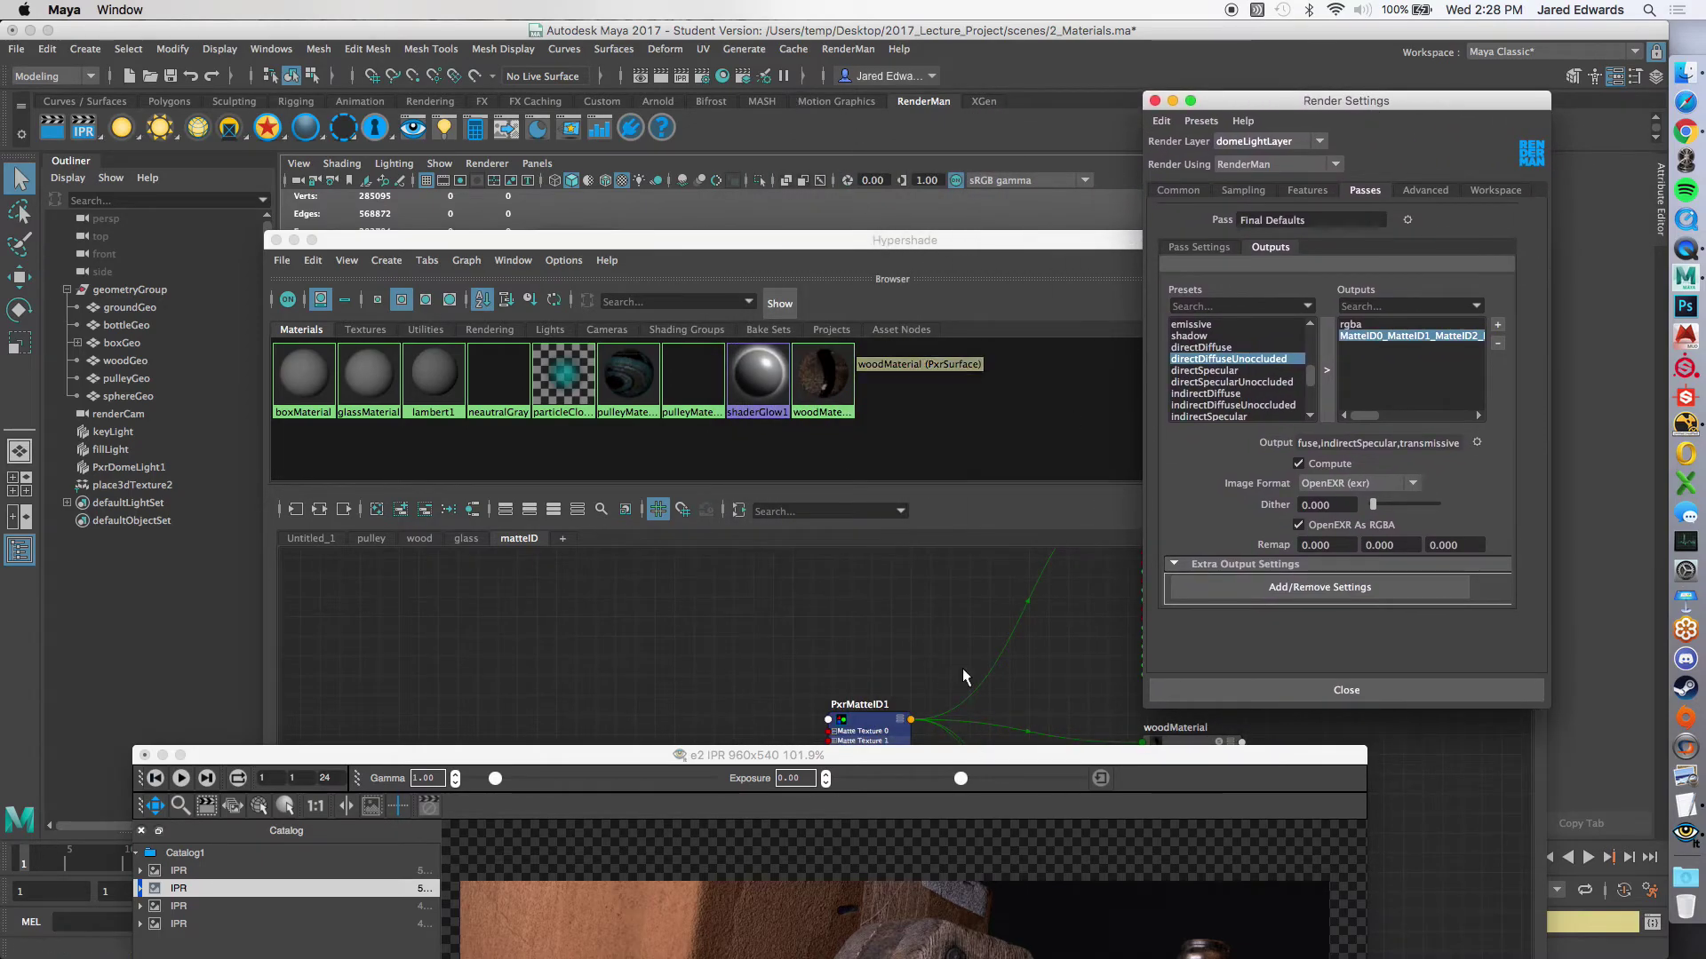
click(743, 76)
drag(940, 188, 919, 97)
drag(1259, 110, 1169, 102)
click(880, 93)
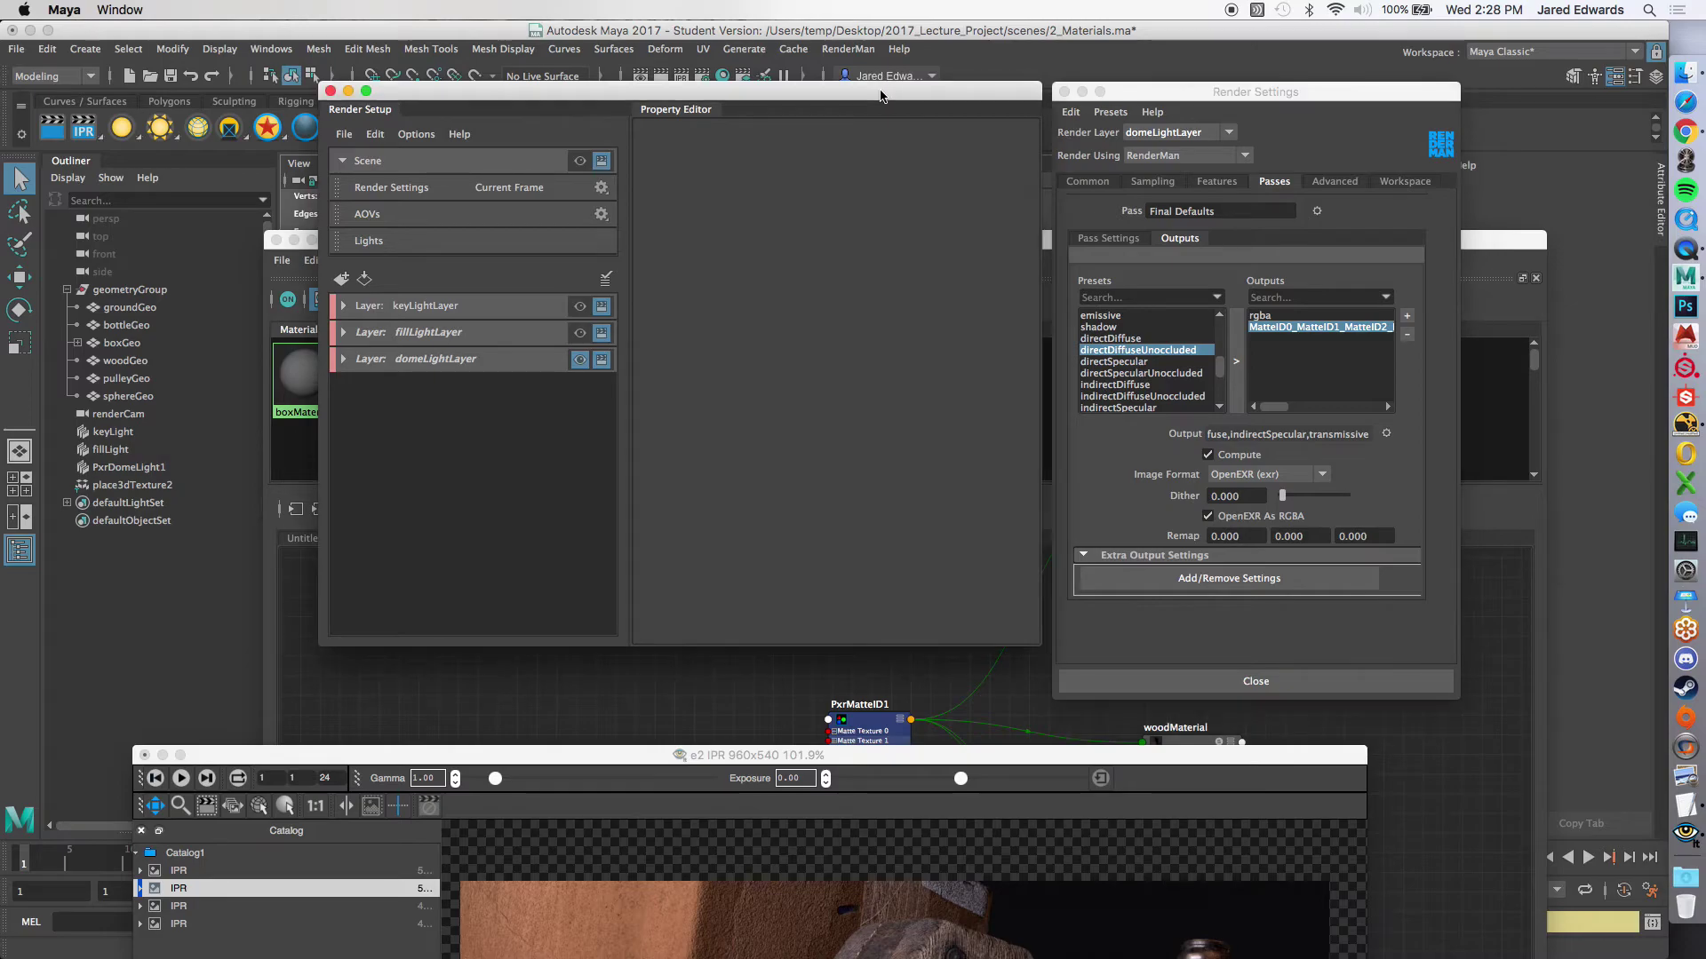
drag(880, 93, 878, 95)
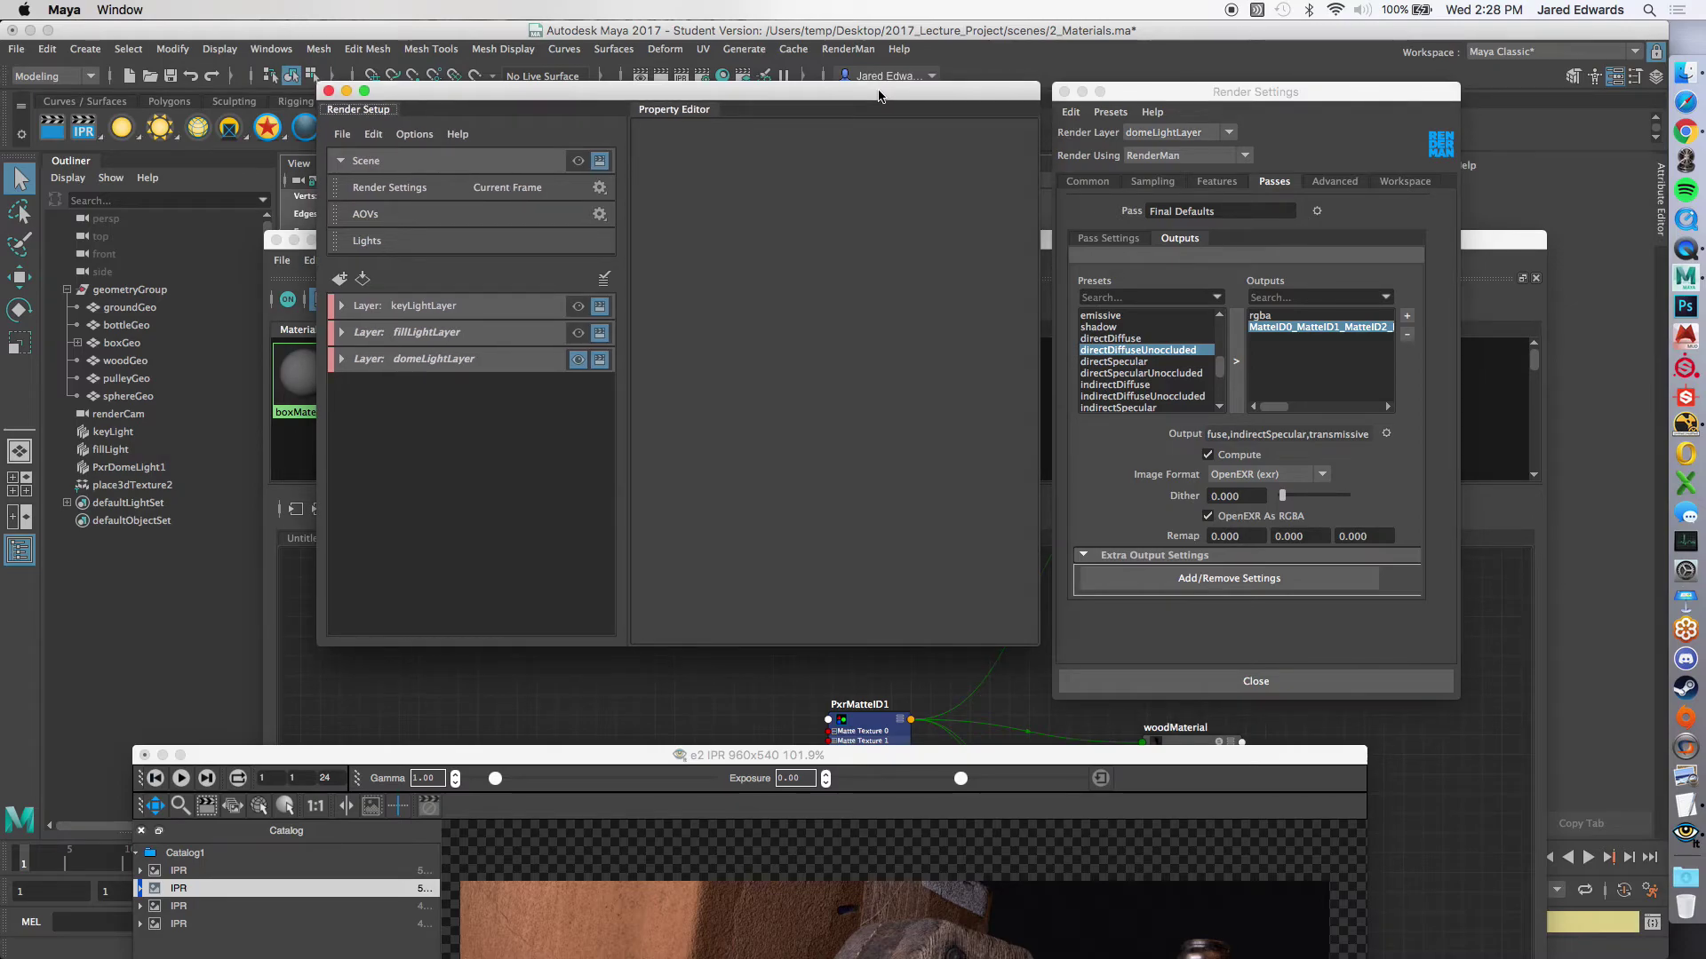
click(1277, 100)
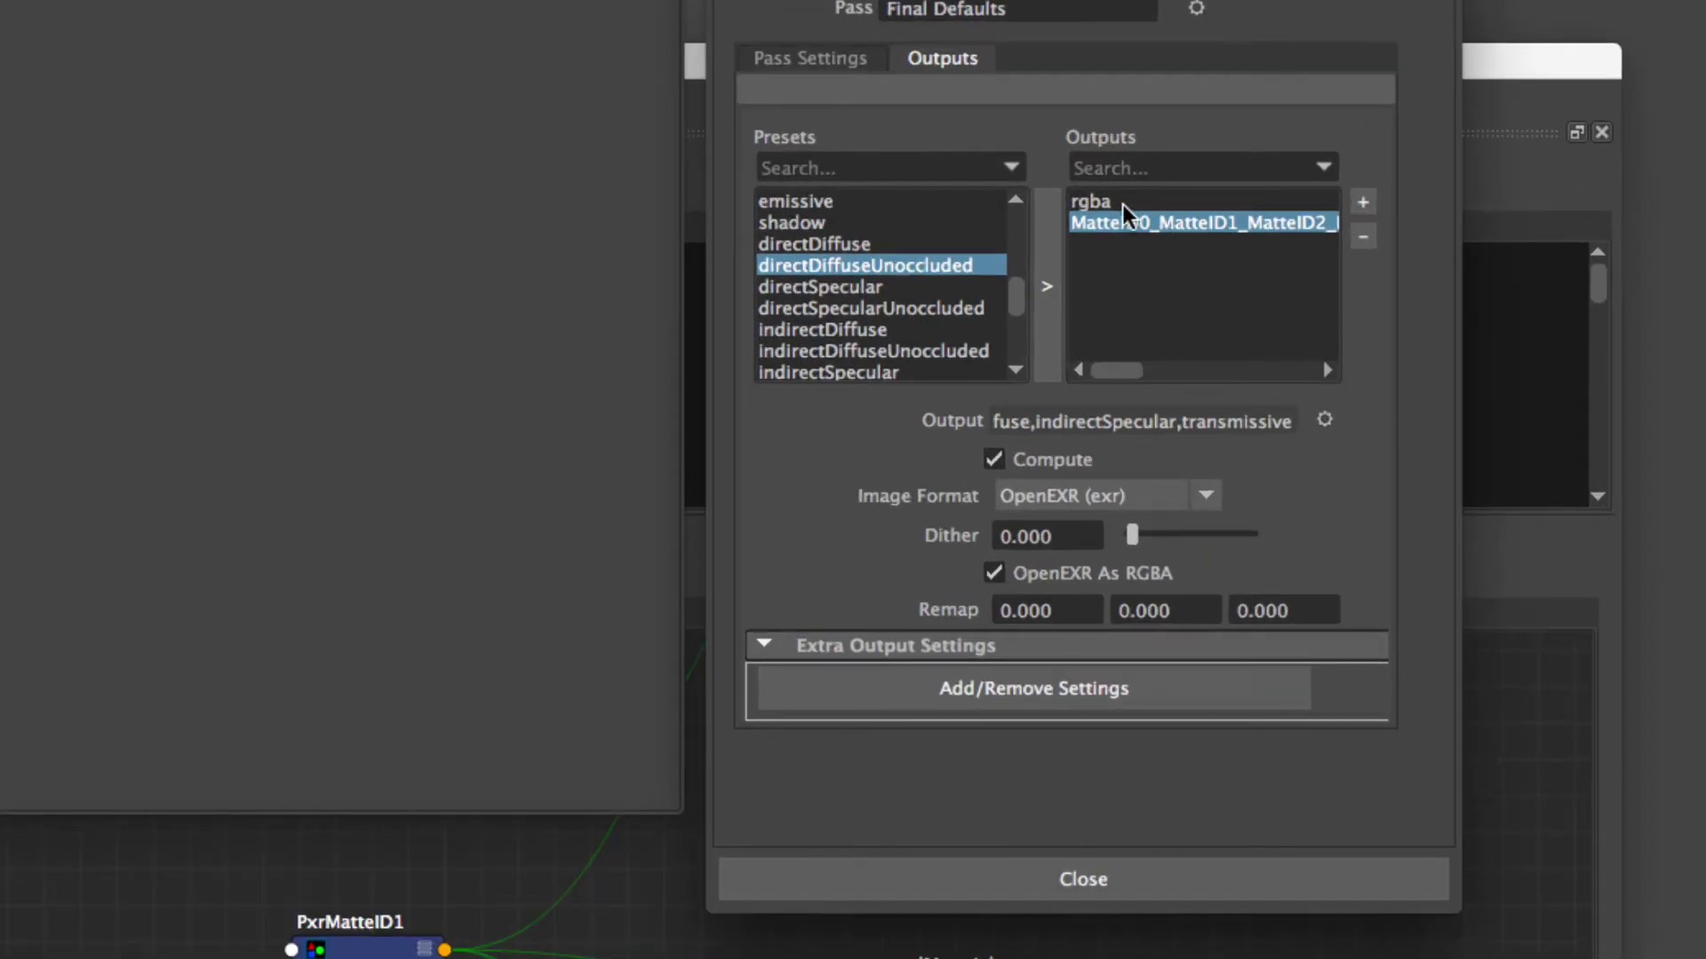
Step: Compare the rgba output with the combined MatteID0_MatteID1_MatteID2 output in the Final Defaults pass of domeLightLayer
click(1268, 316)
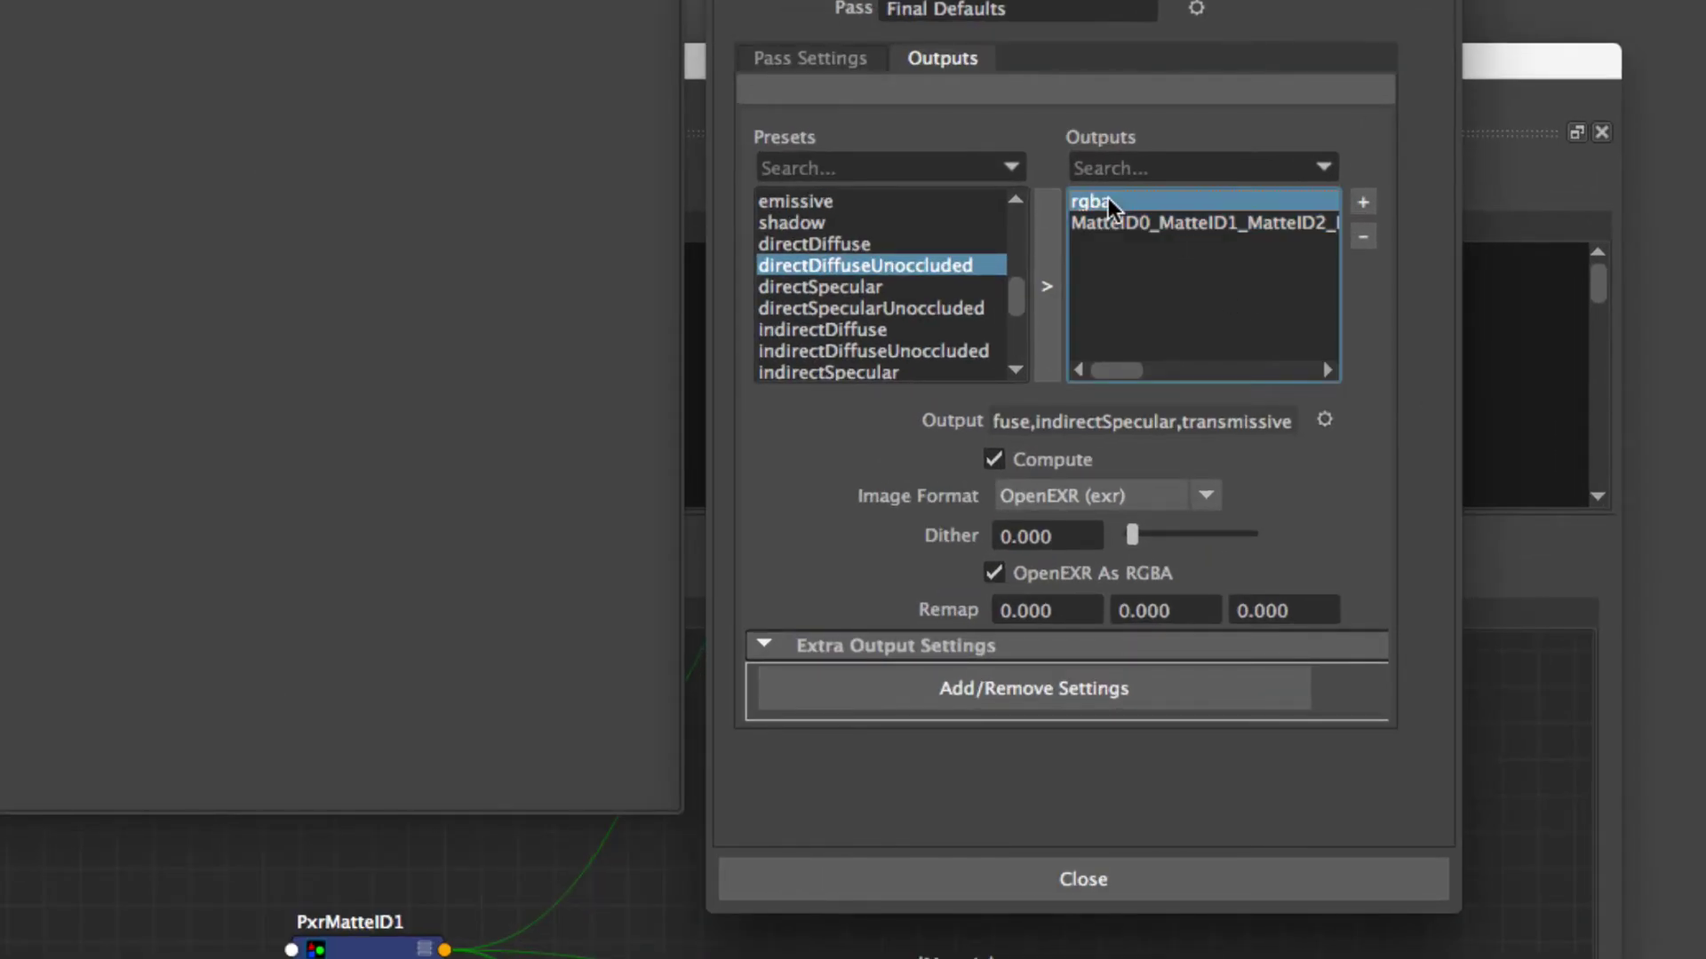
click(1267, 326)
click(1105, 204)
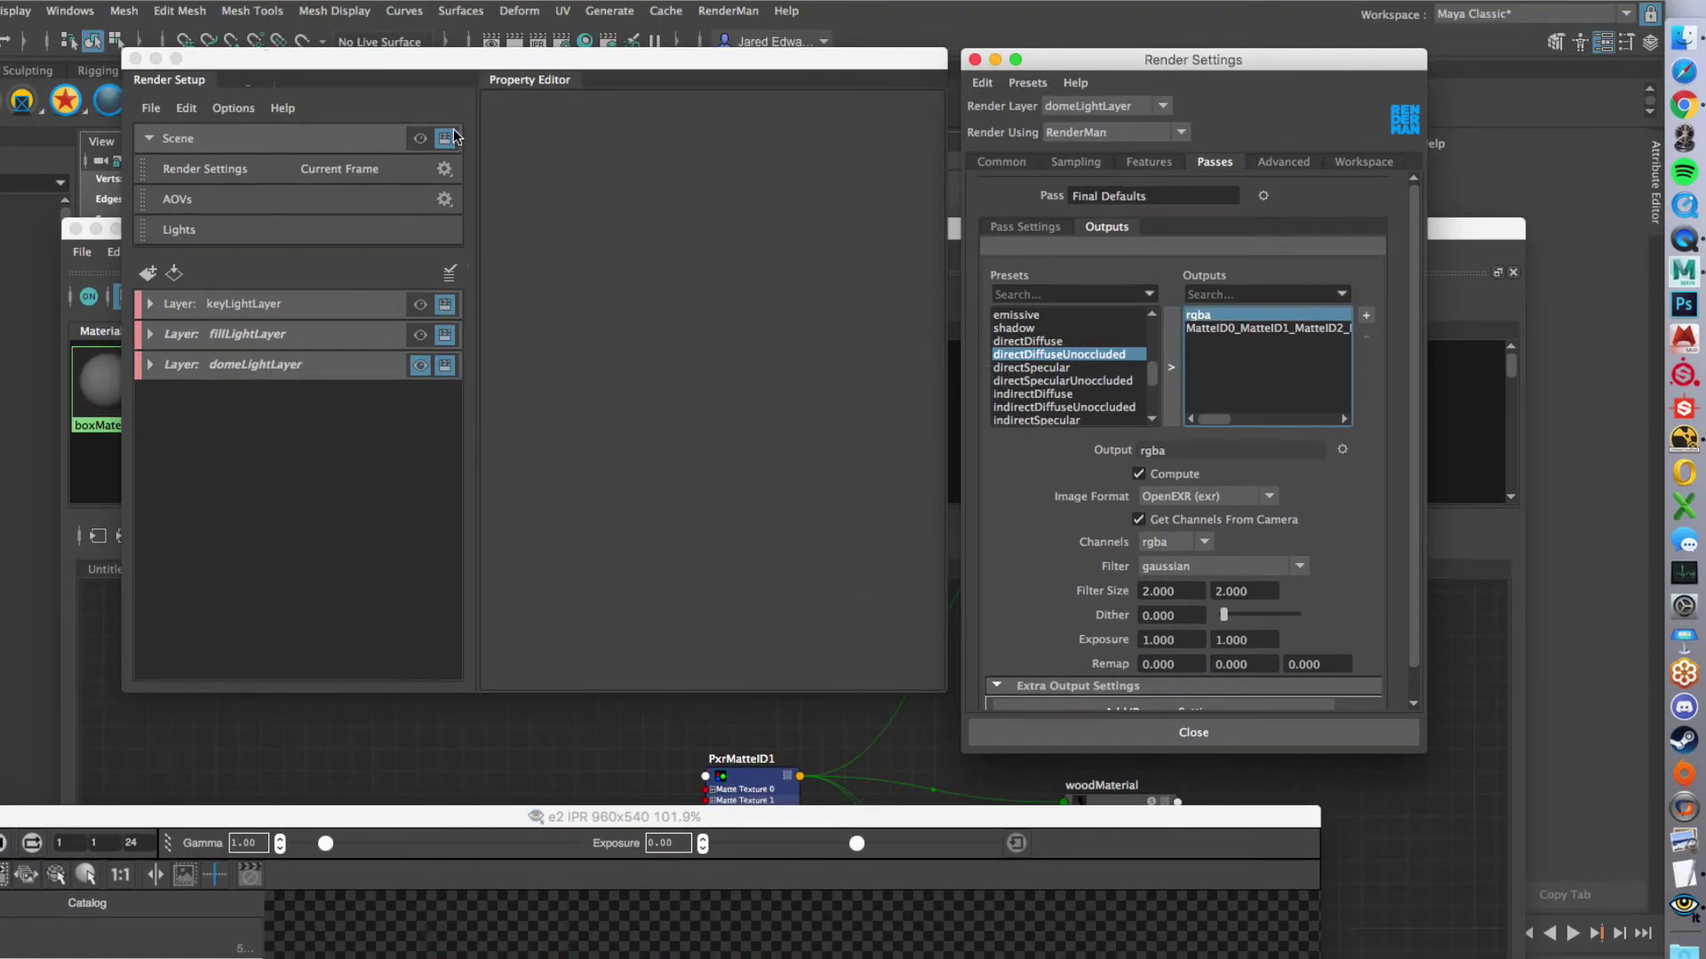
Step: Turn off batch rendering for the master Scene layer, fillLightLayer and domeLightLayer, and make keyLightLayer the visible layer
click(353, 59)
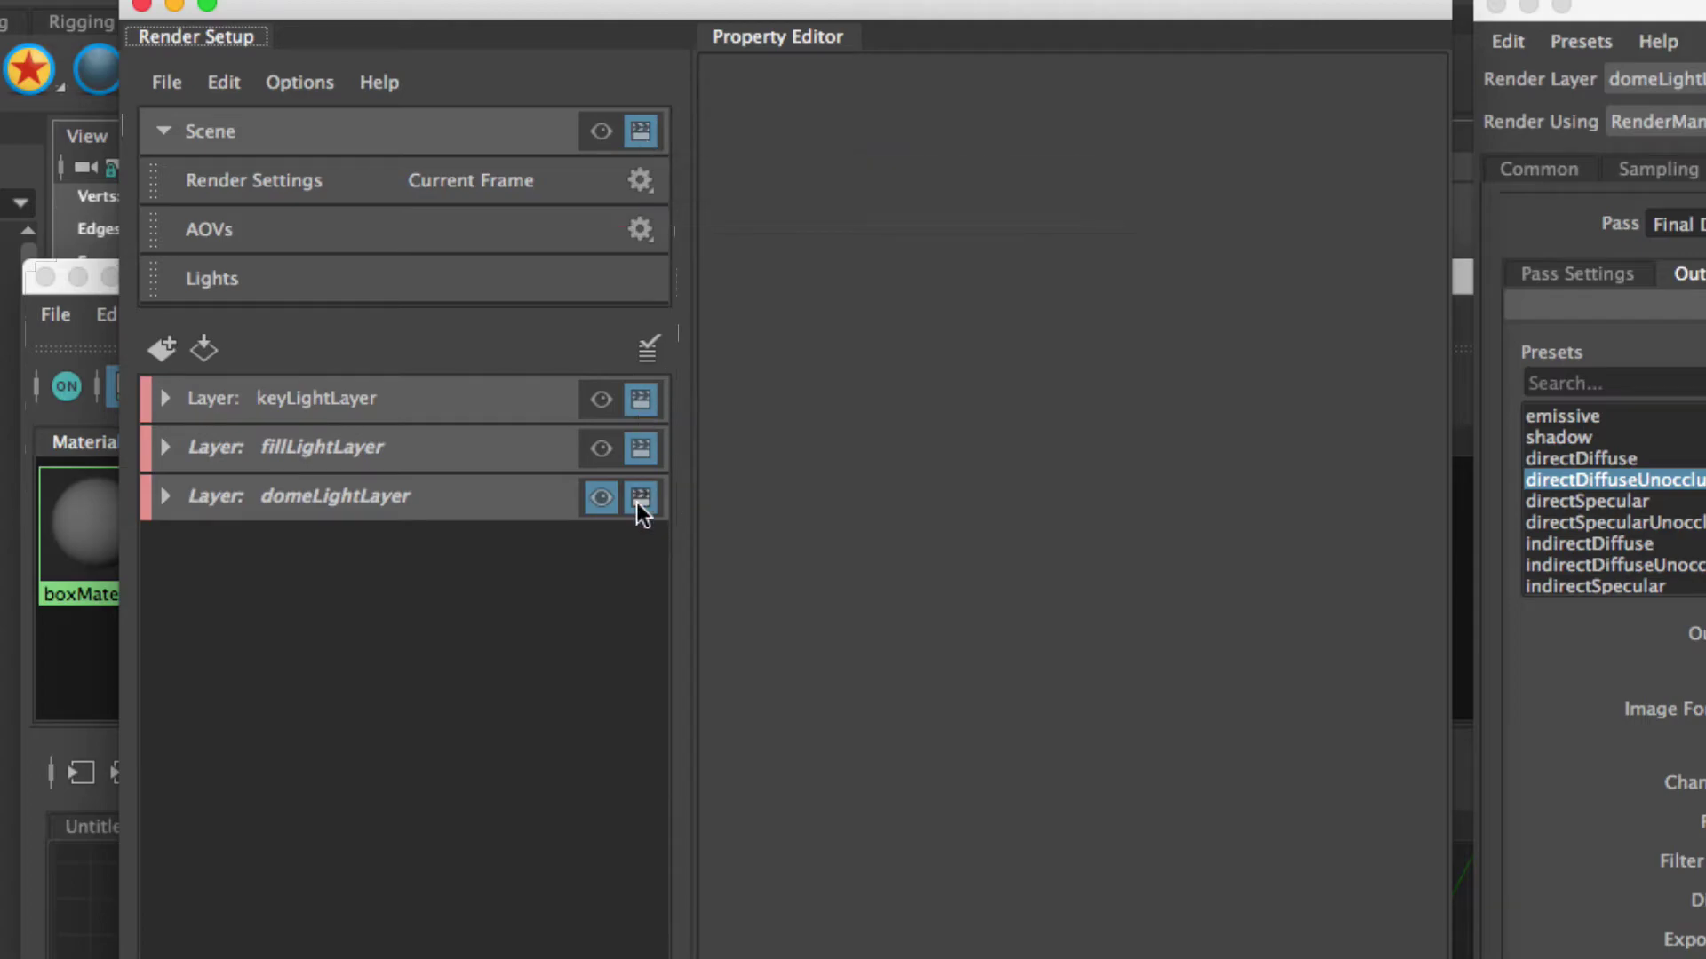
click(640, 131)
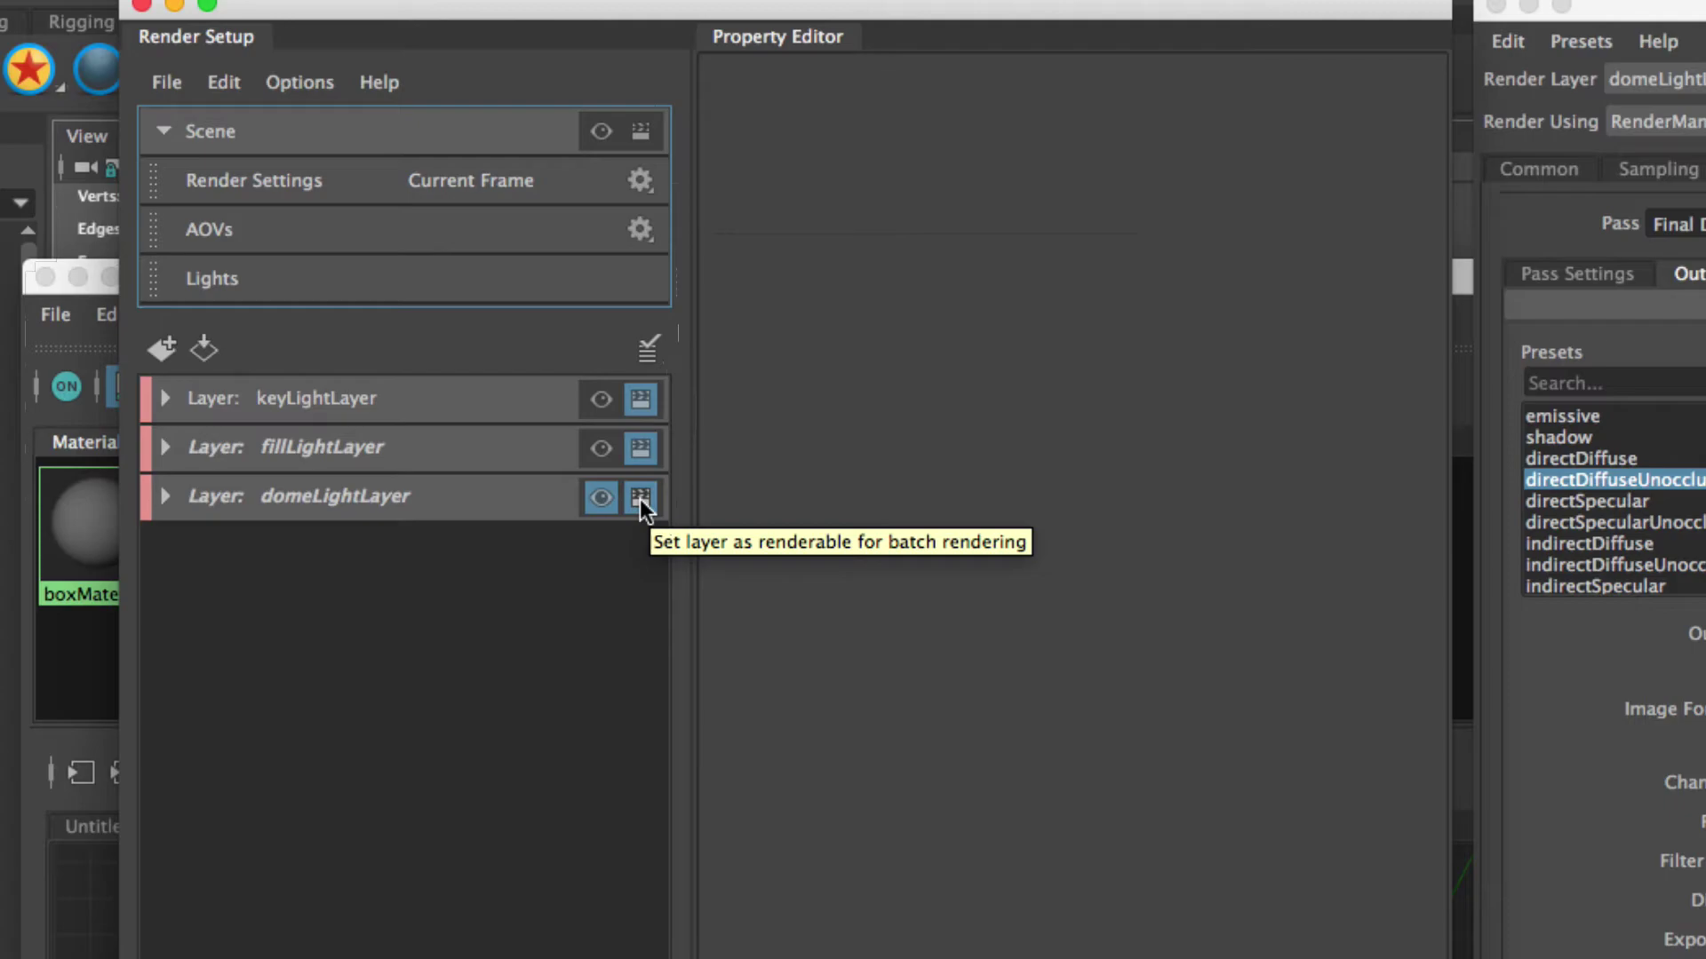
click(641, 447)
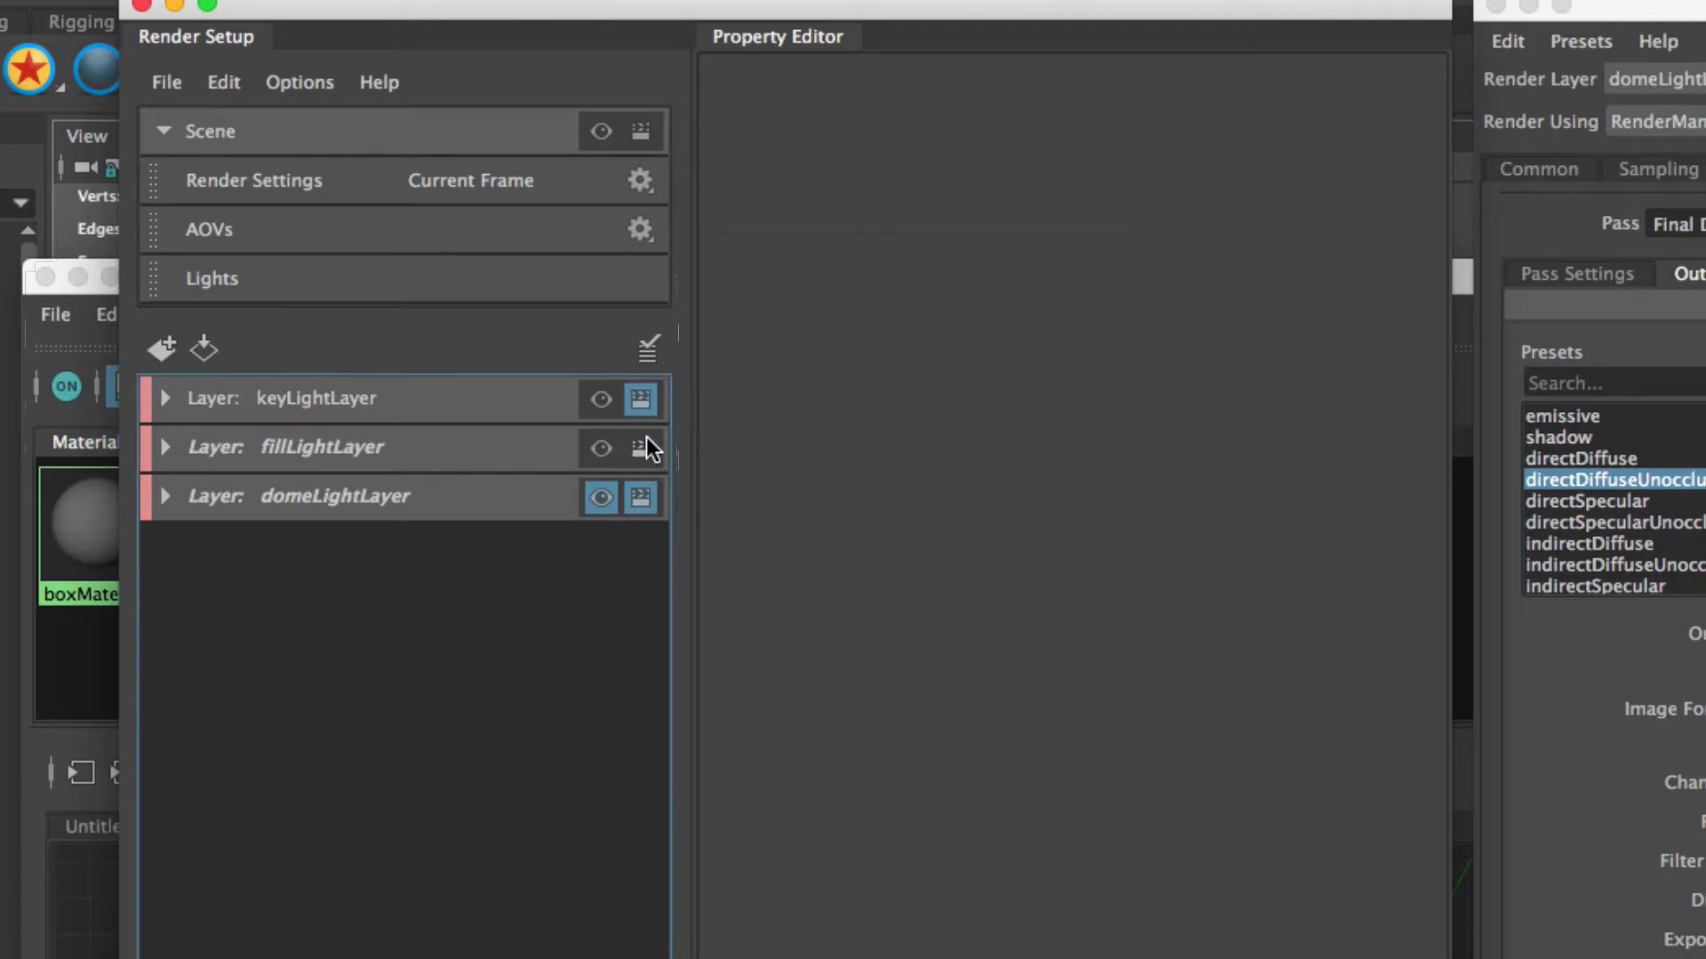
click(601, 402)
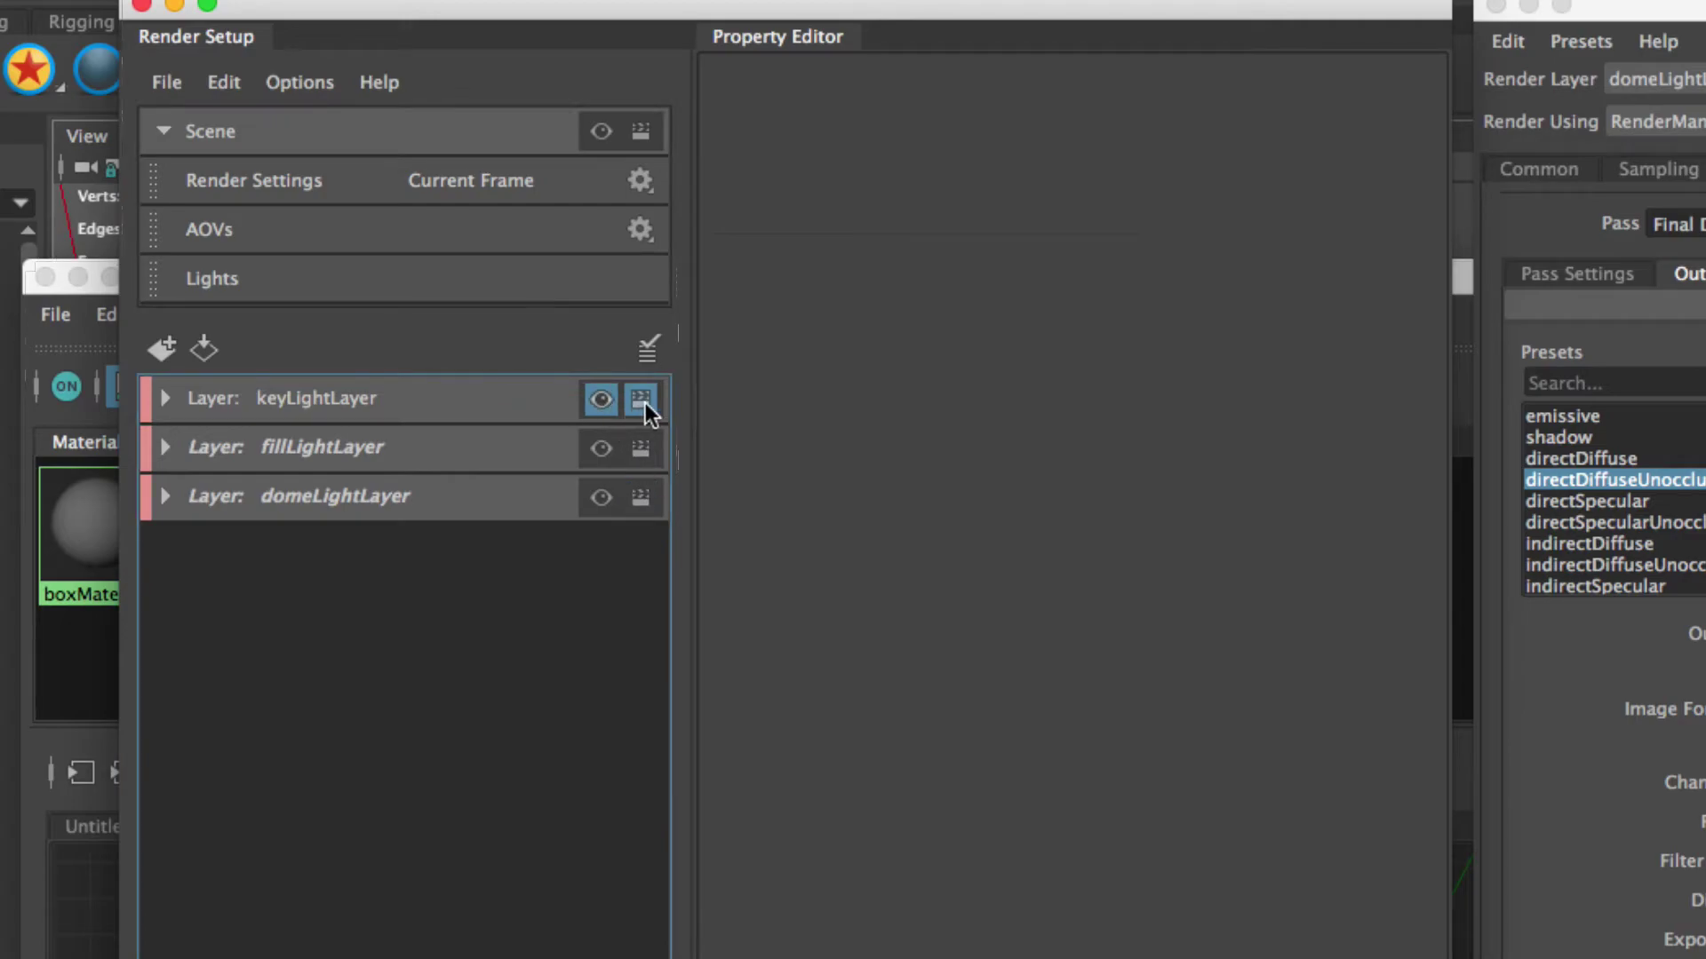
Step: Switch the visible layer among the three light layers and the master Scene, ending on fillLightLayer, with keyLightLayer kept renderable
click(600, 449)
click(600, 498)
click(600, 449)
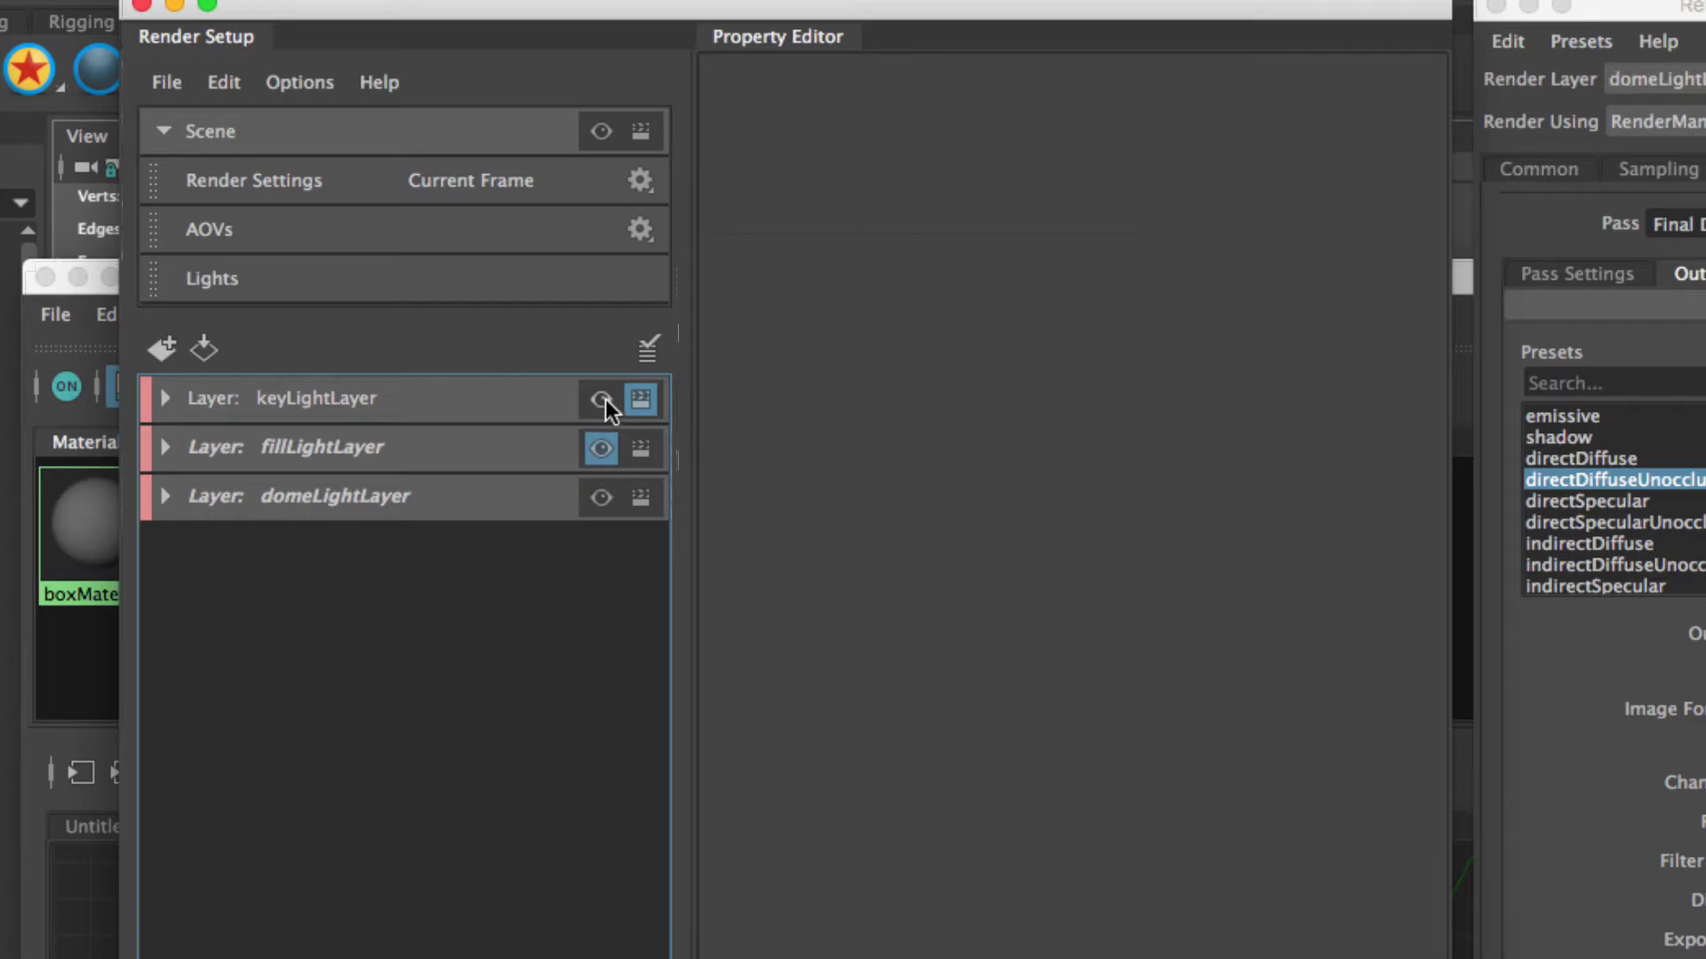
click(640, 401)
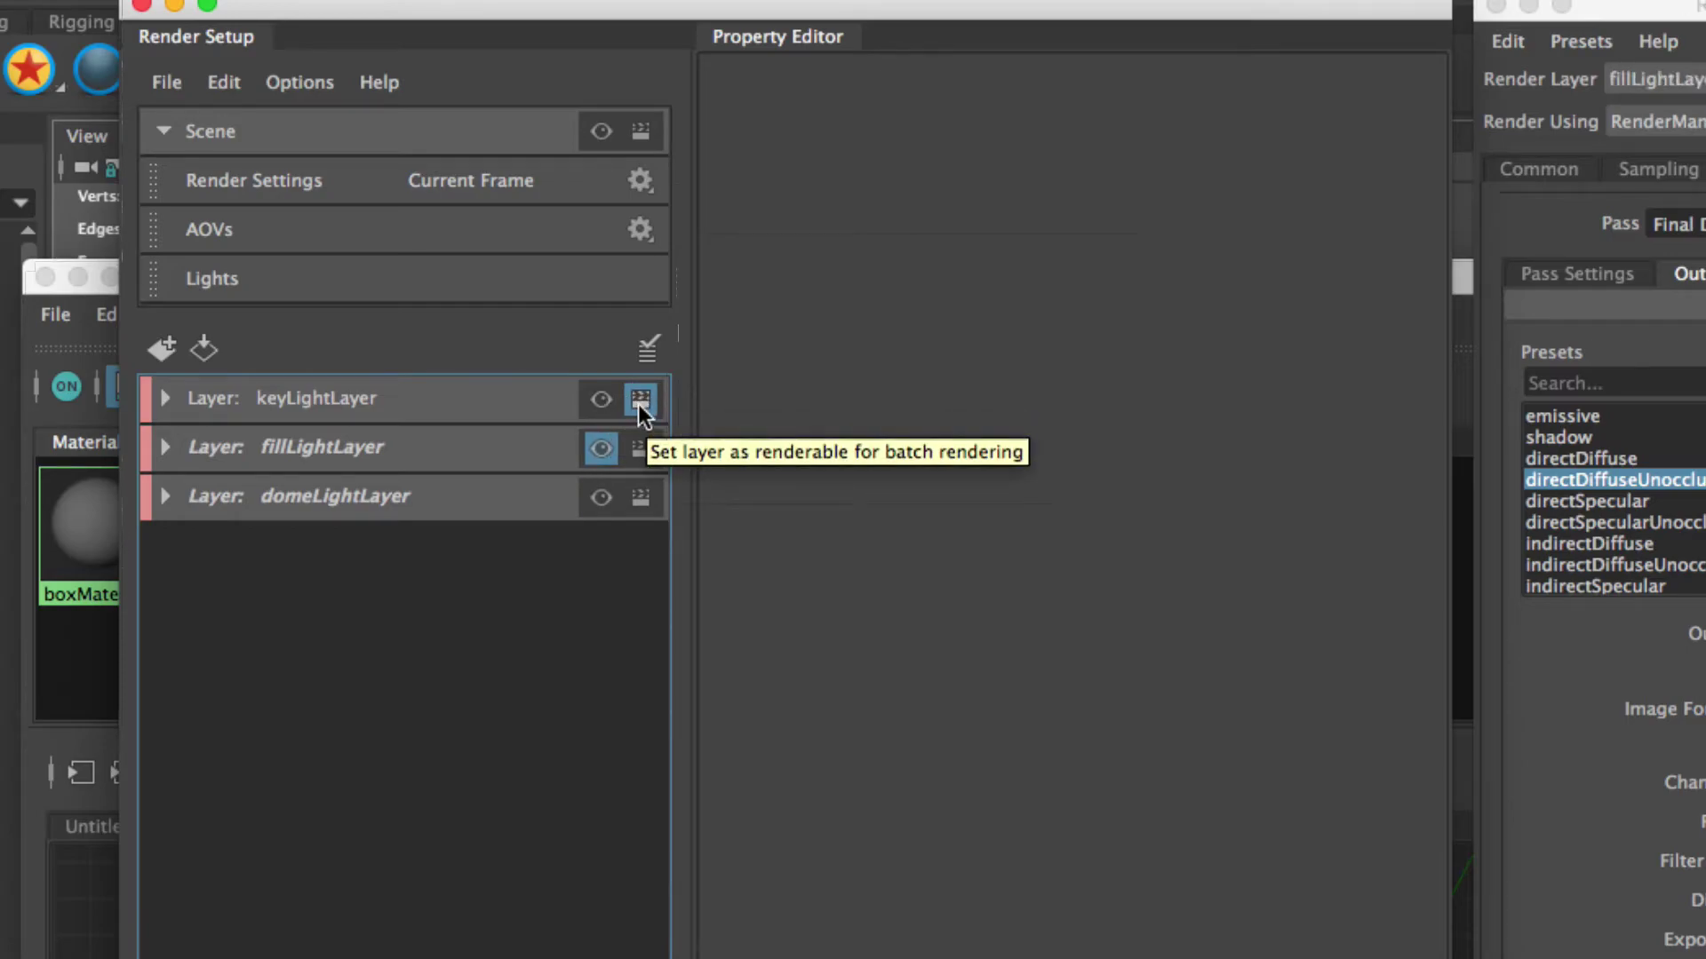
click(640, 401)
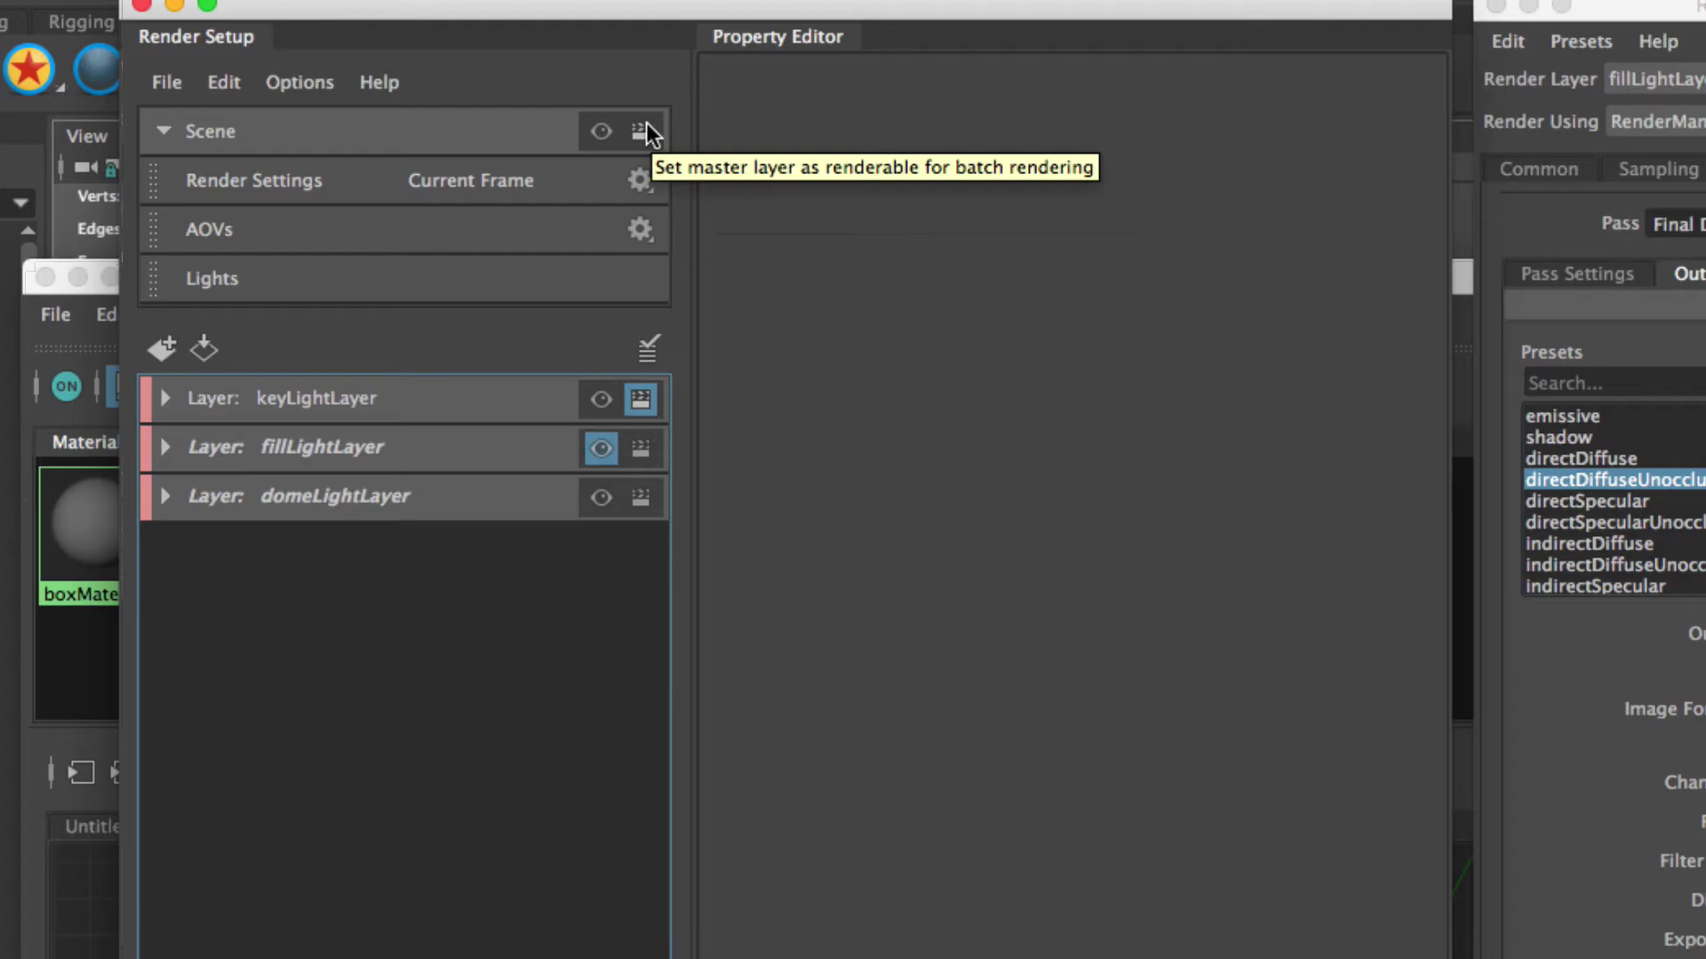
click(603, 130)
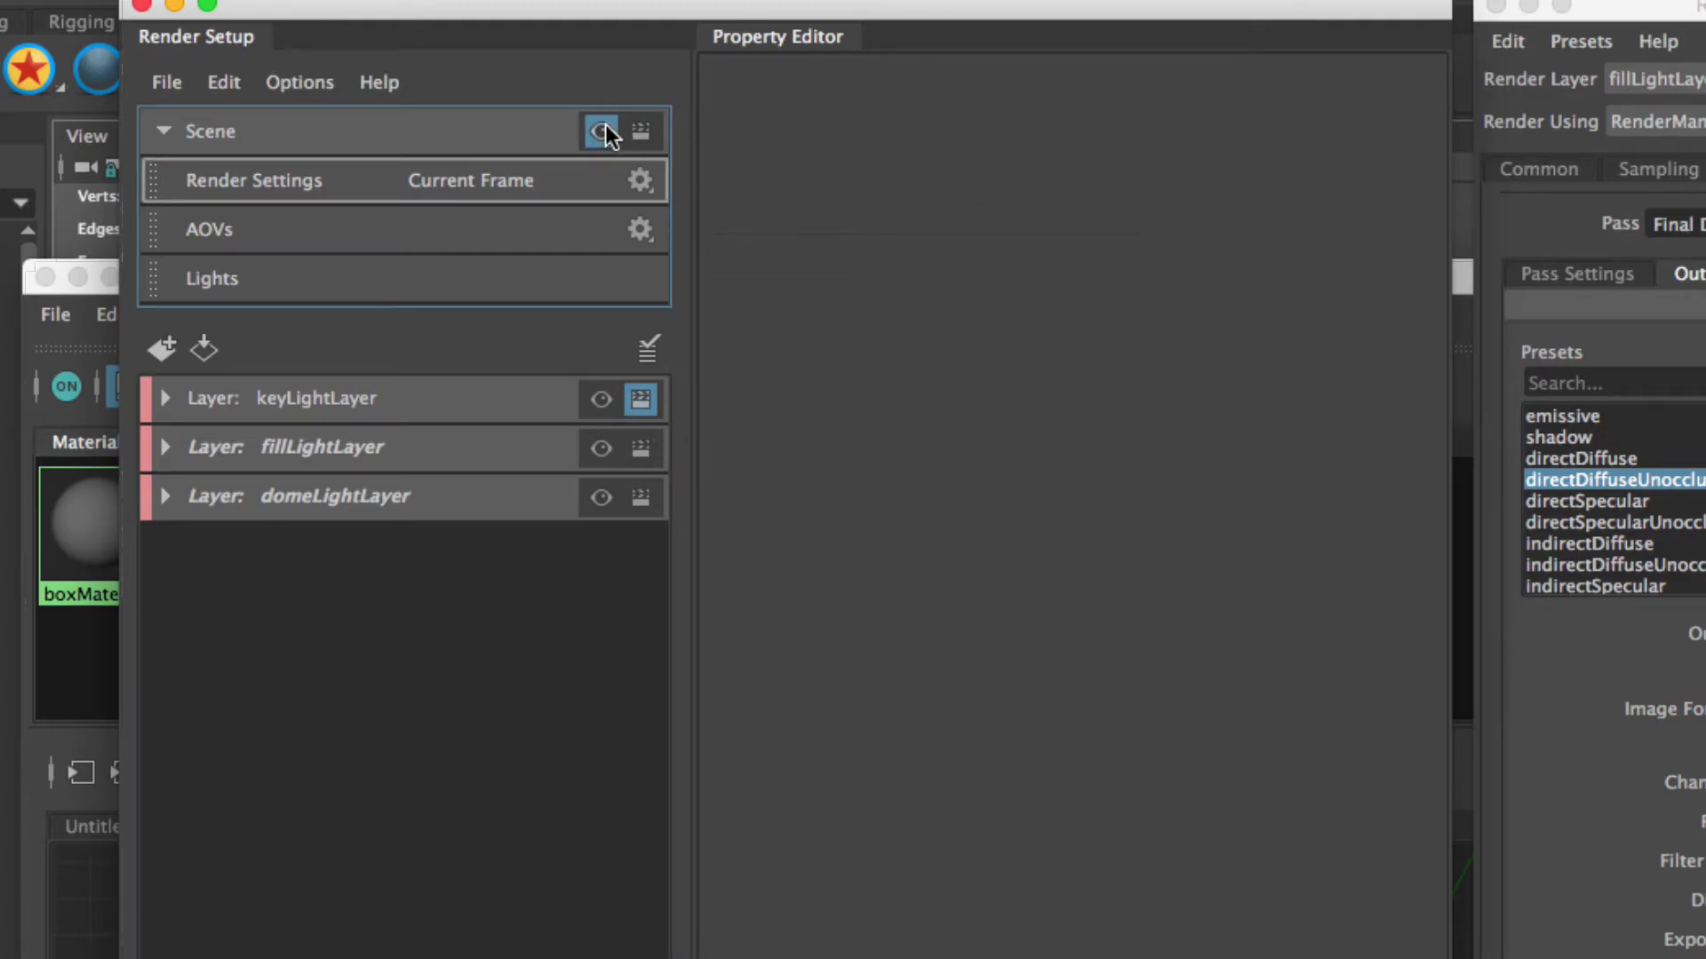
click(600, 398)
click(601, 448)
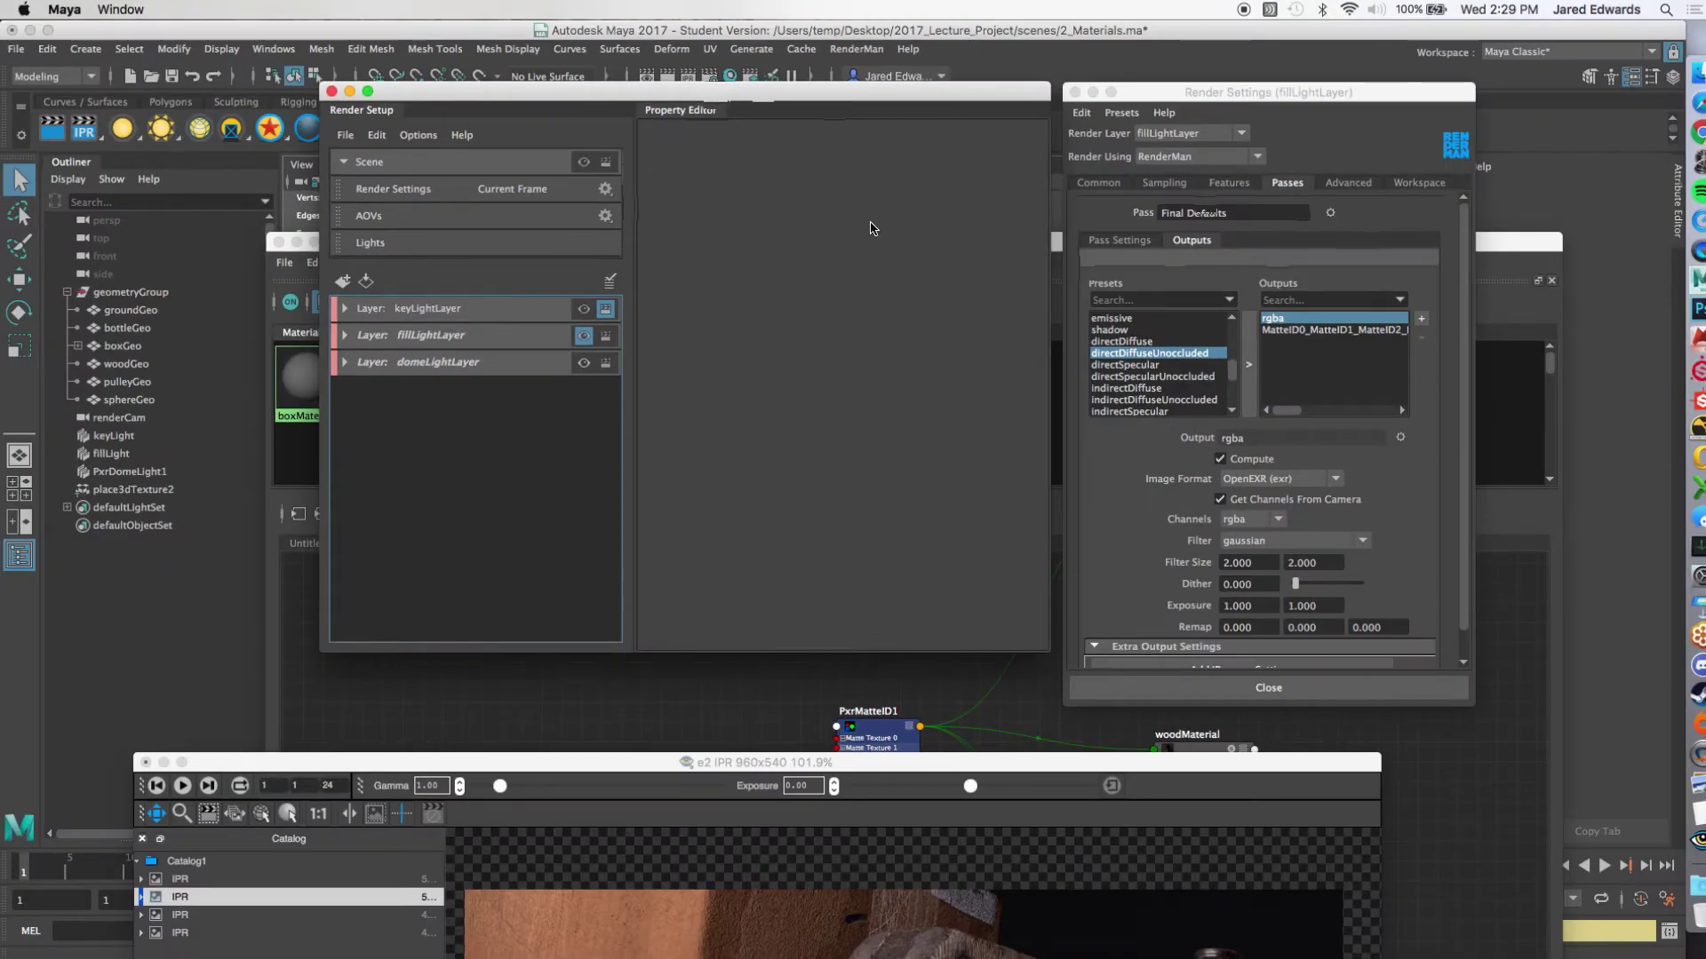
Step: Close Hypershade and place the Render Setup window beside the viewport
drag(760, 91, 1263, 308)
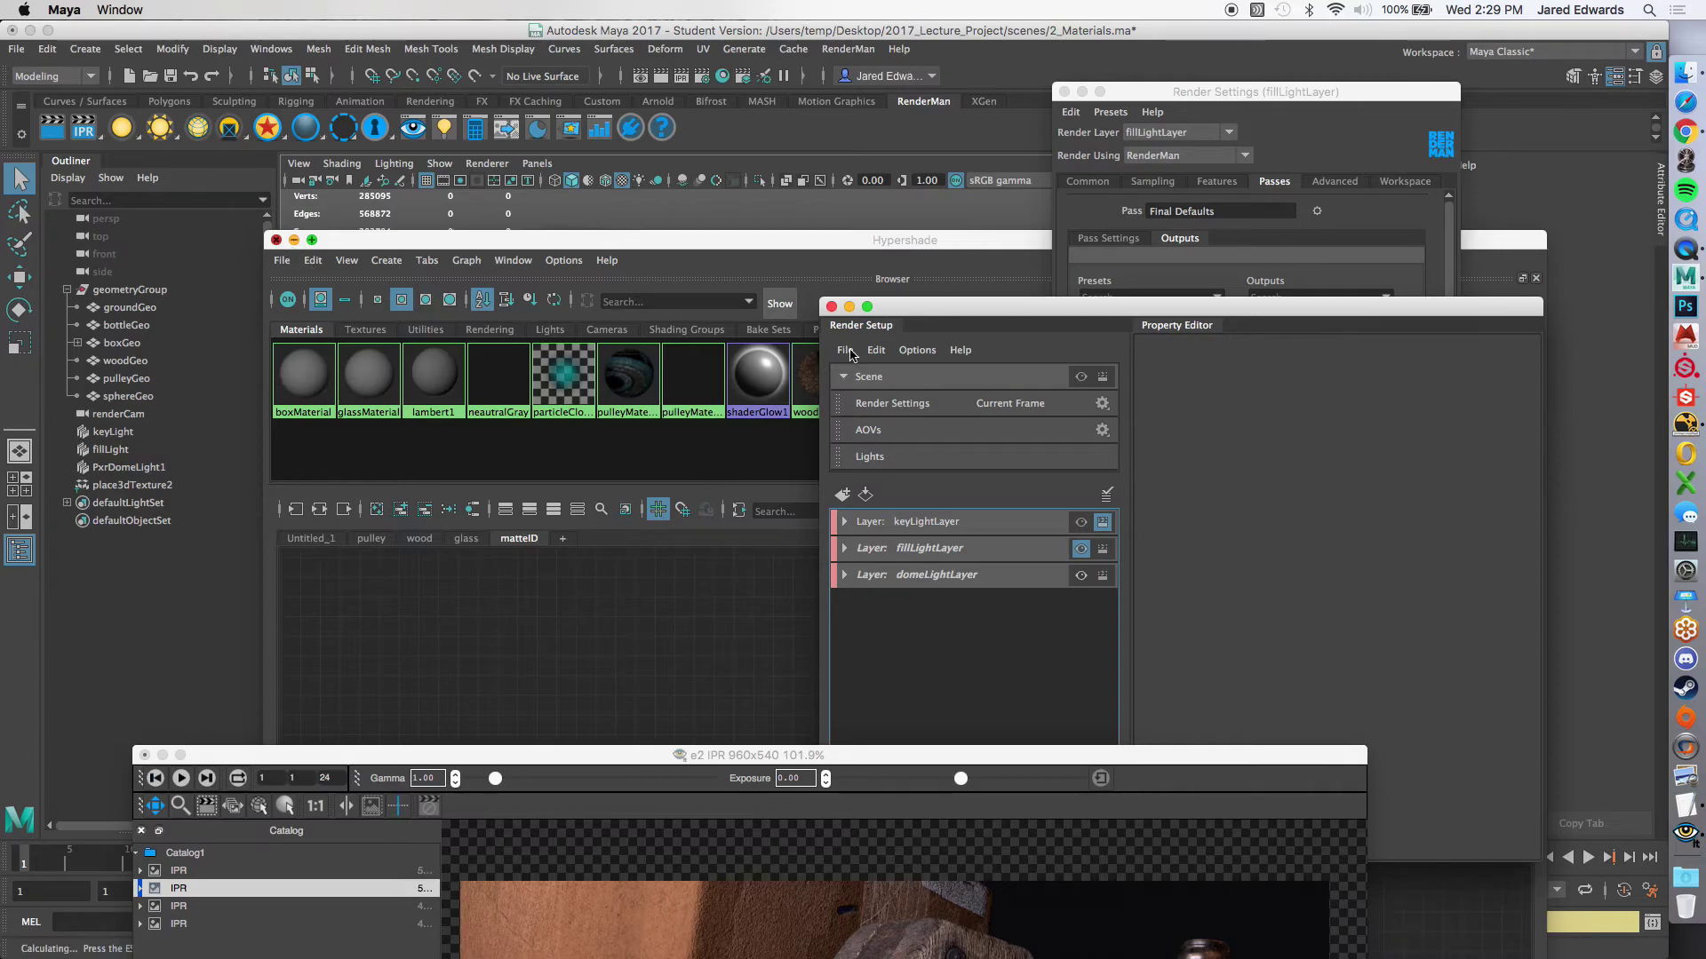
click(276, 239)
drag(995, 310, 1186, 162)
Step: Cycle the visible layer through keyLightLayer, domeLightLayer and fillLightLayer, ending on keyLightLayer, to check each layer's light in the viewport
scroll(761, 418, down, 10)
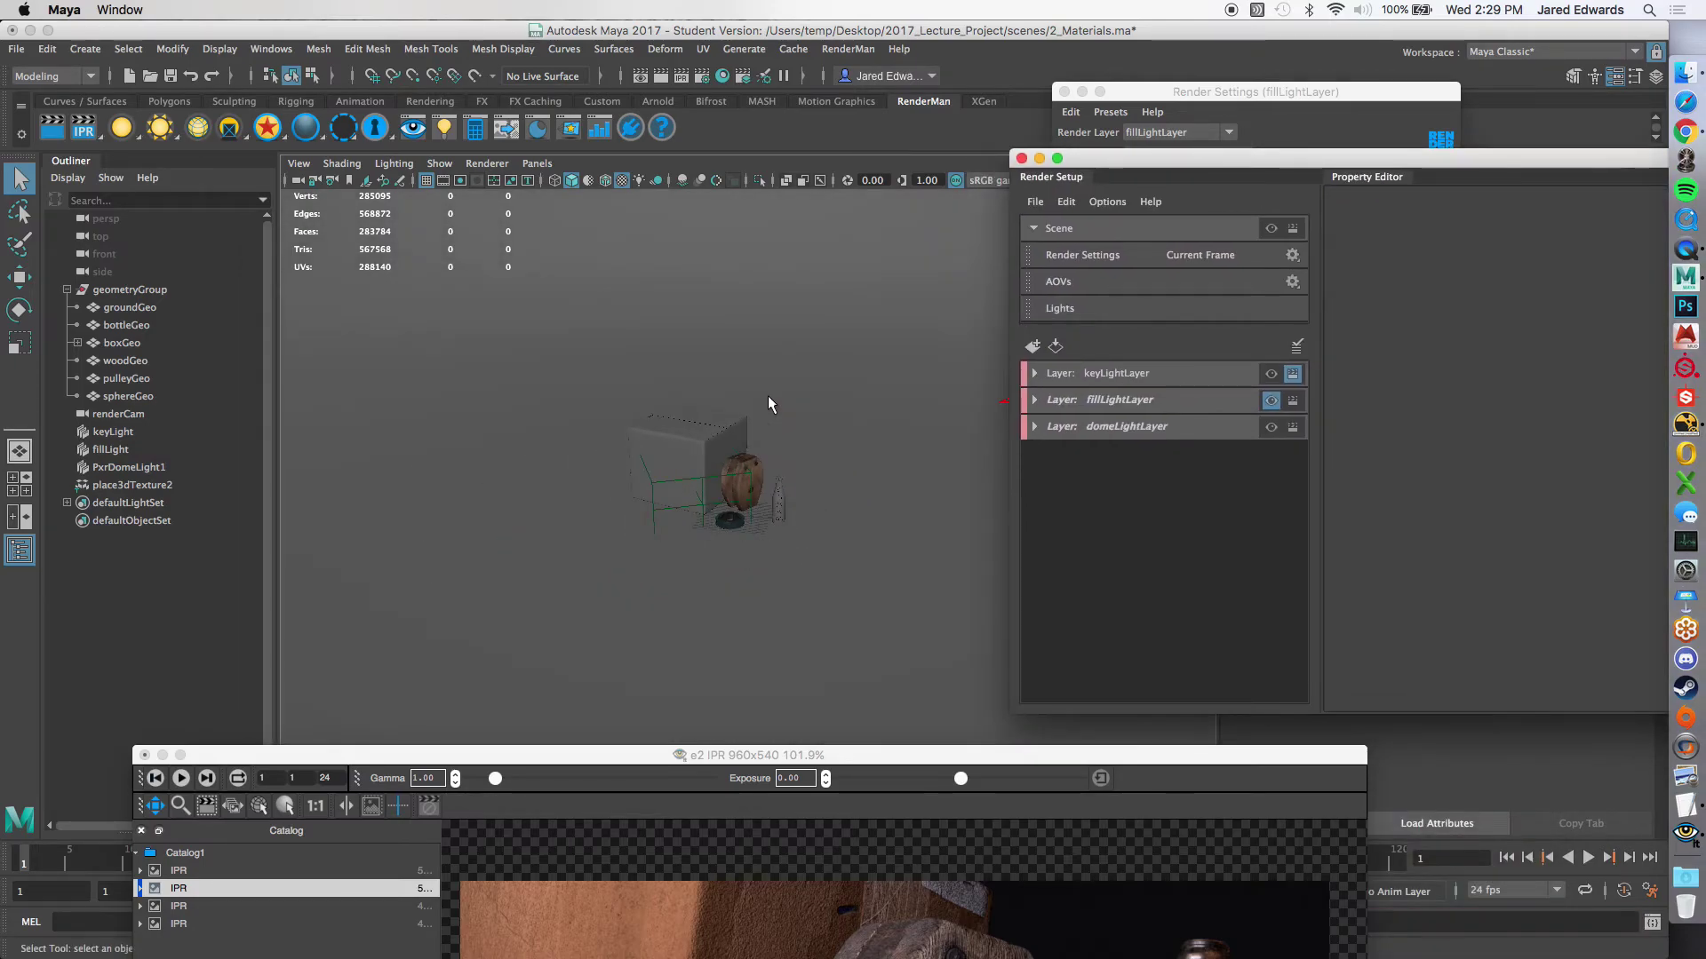
scroll(702, 406, down, 5)
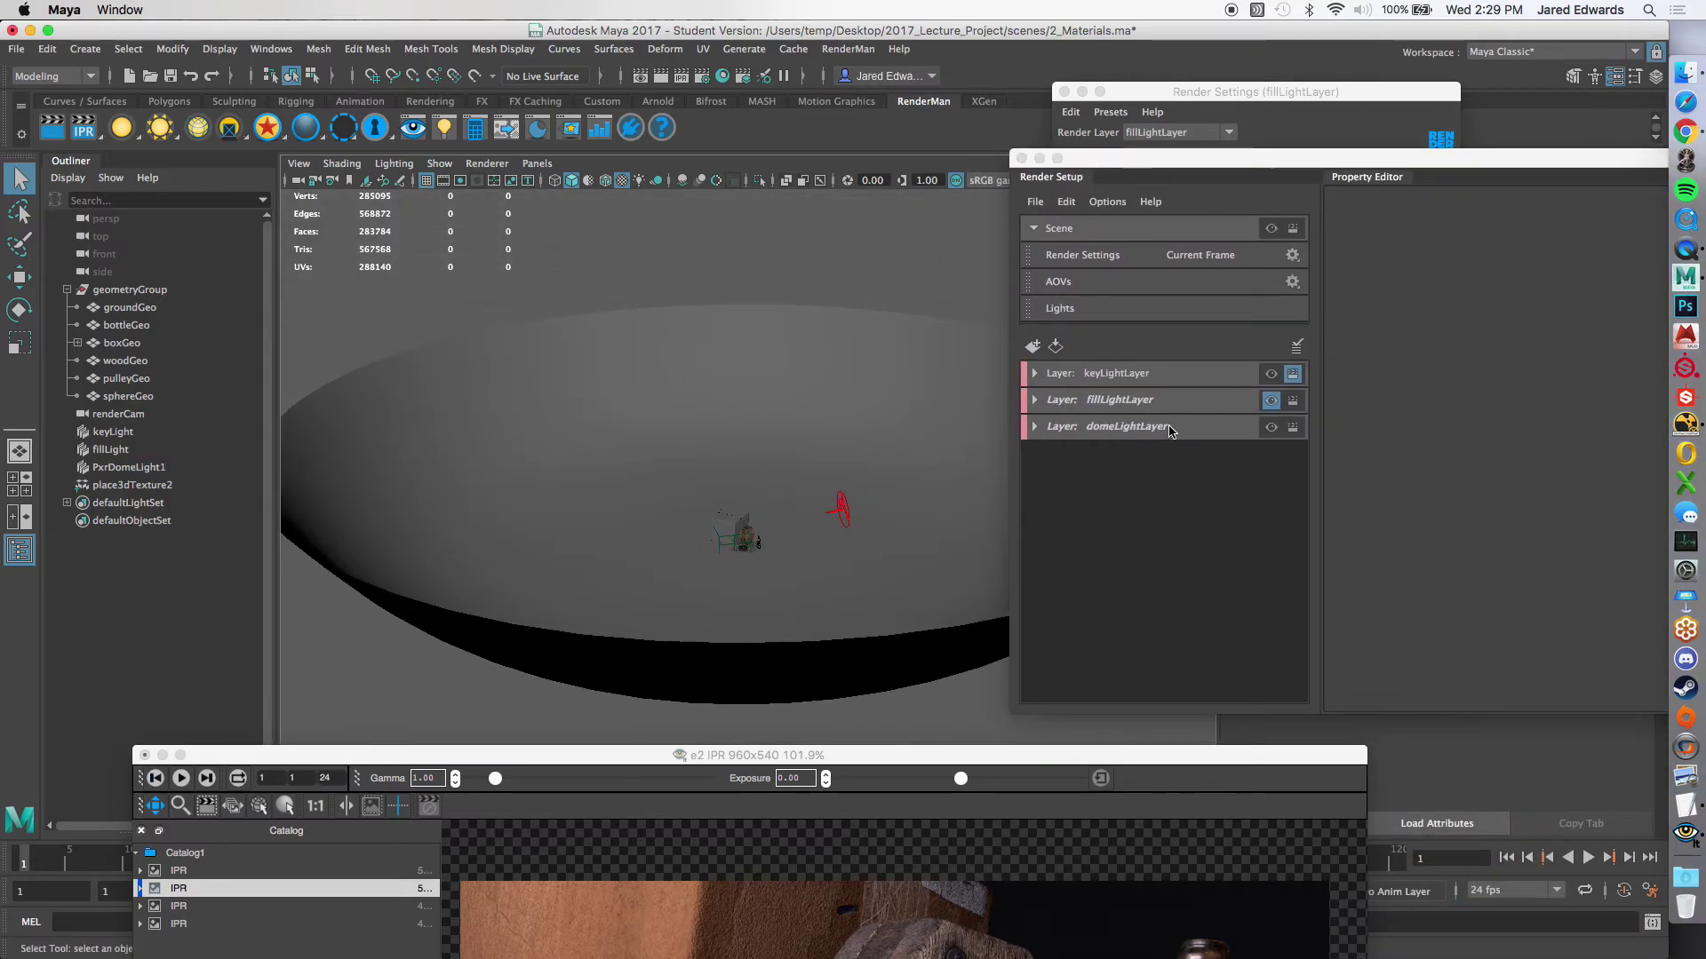
click(1271, 374)
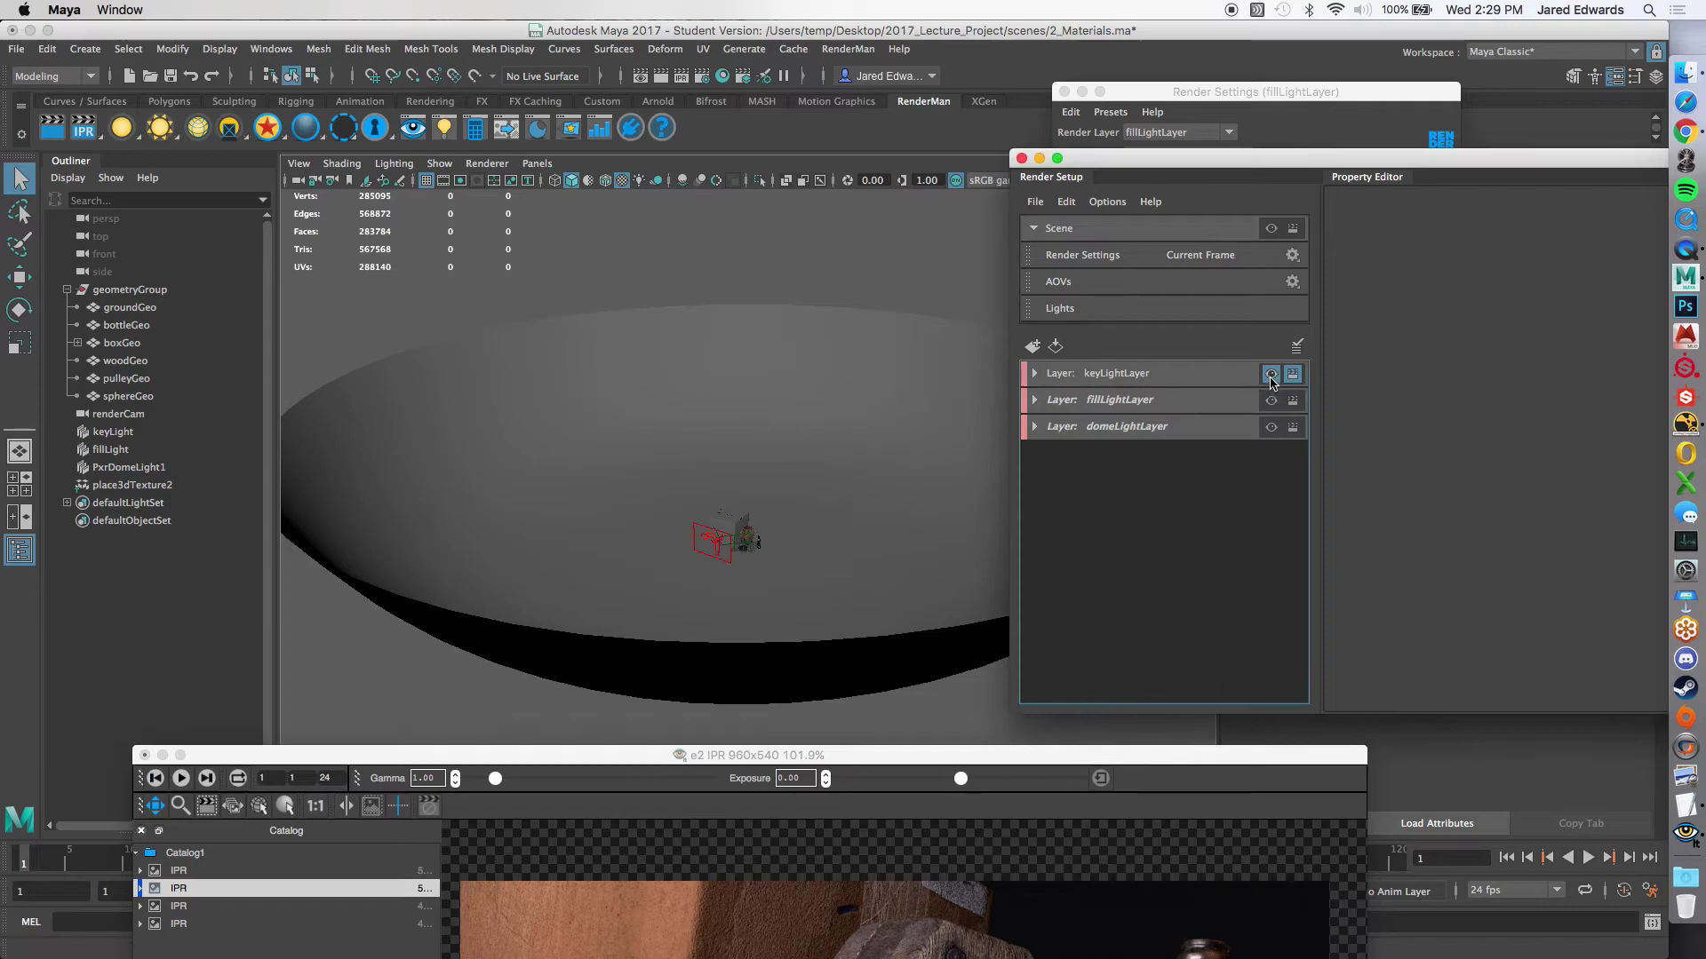
click(1272, 428)
click(1271, 400)
click(1271, 374)
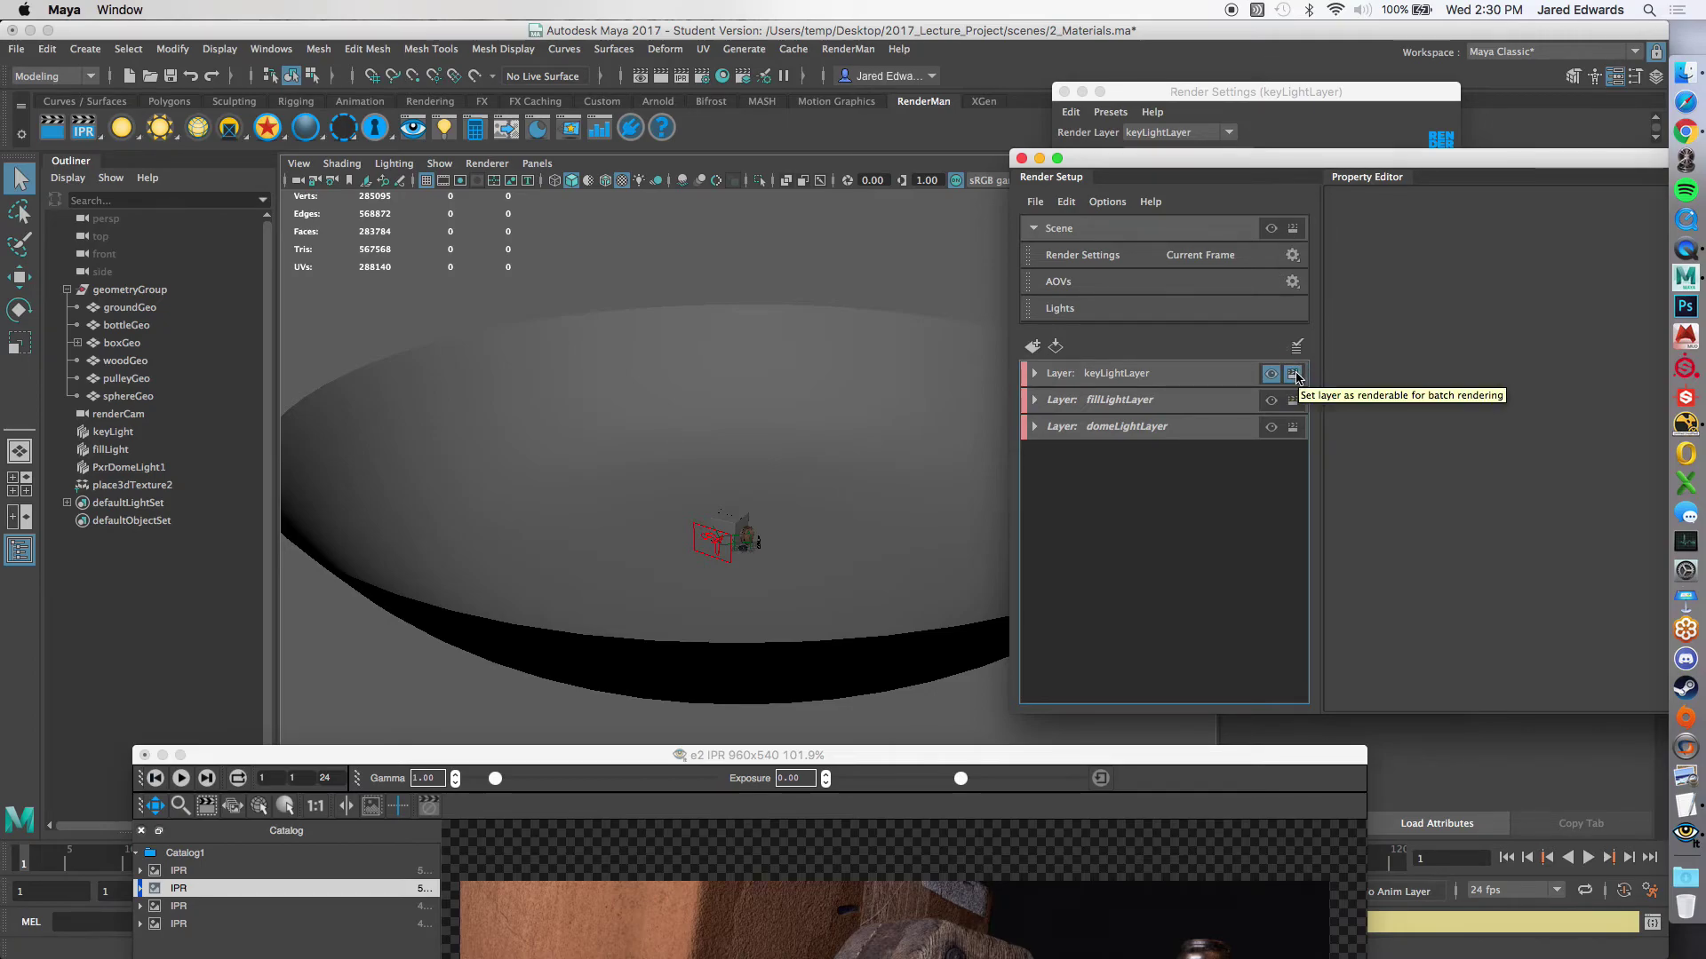
Step: Place Render Setup beside Render Settings and compare the options of the rgba and combined MatteID outputs for keyLightLayer
drag(1401, 163, 655, 114)
drag(1306, 92, 1217, 90)
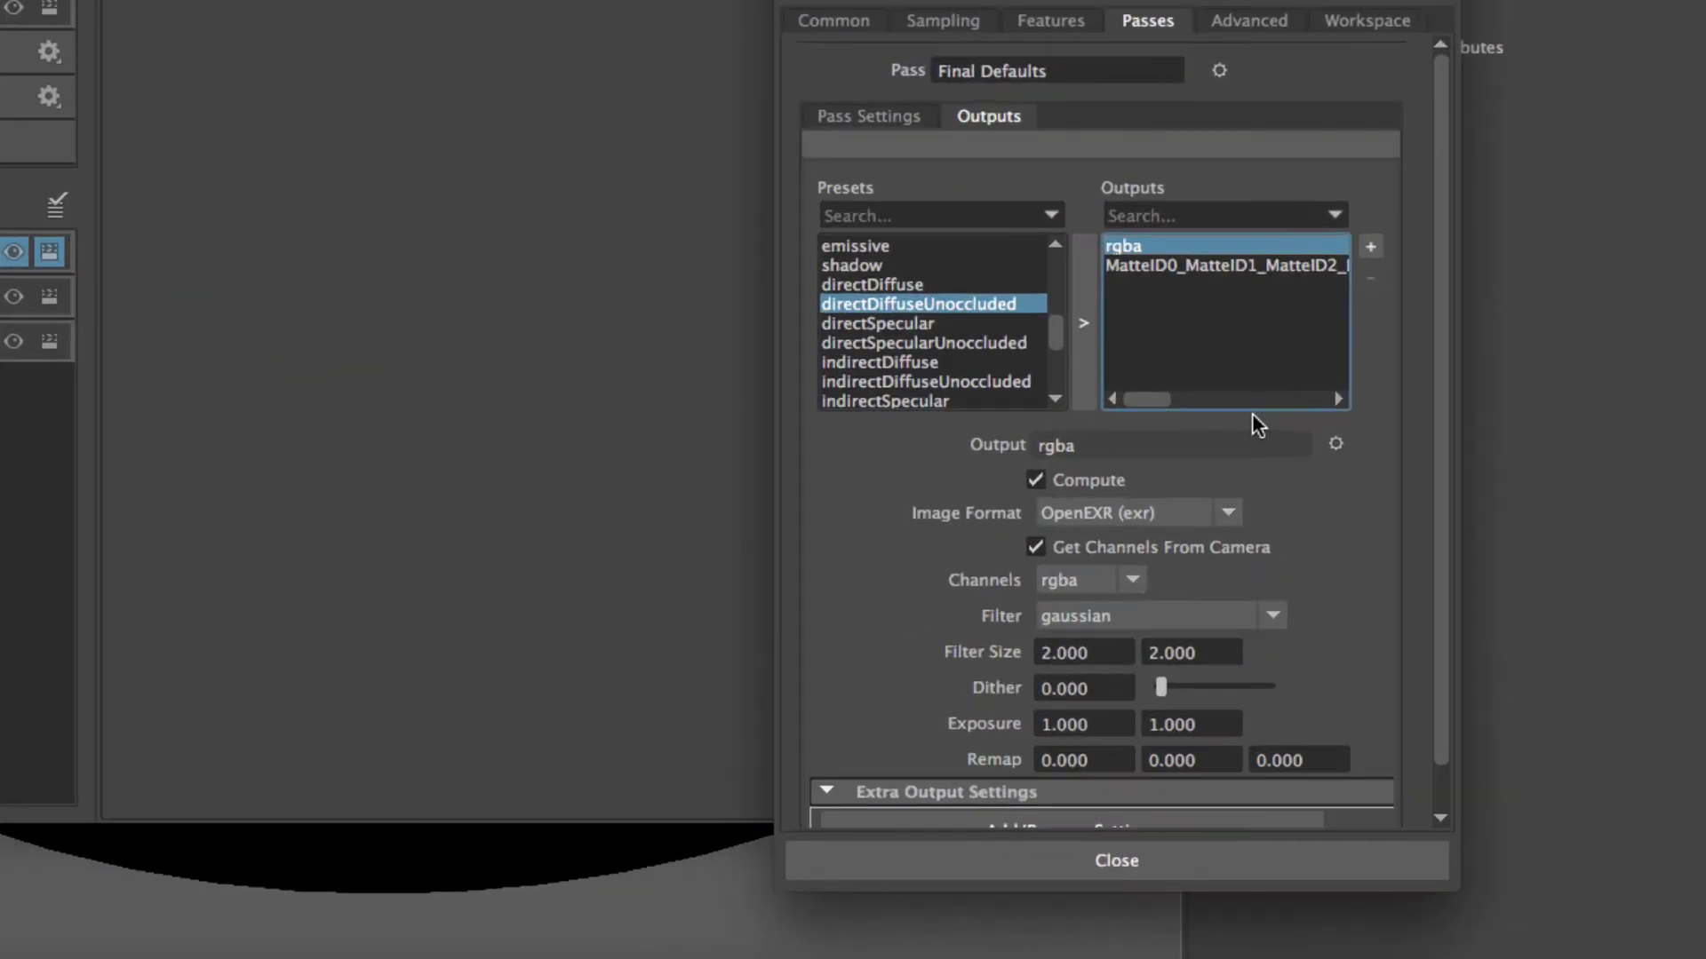
click(1134, 264)
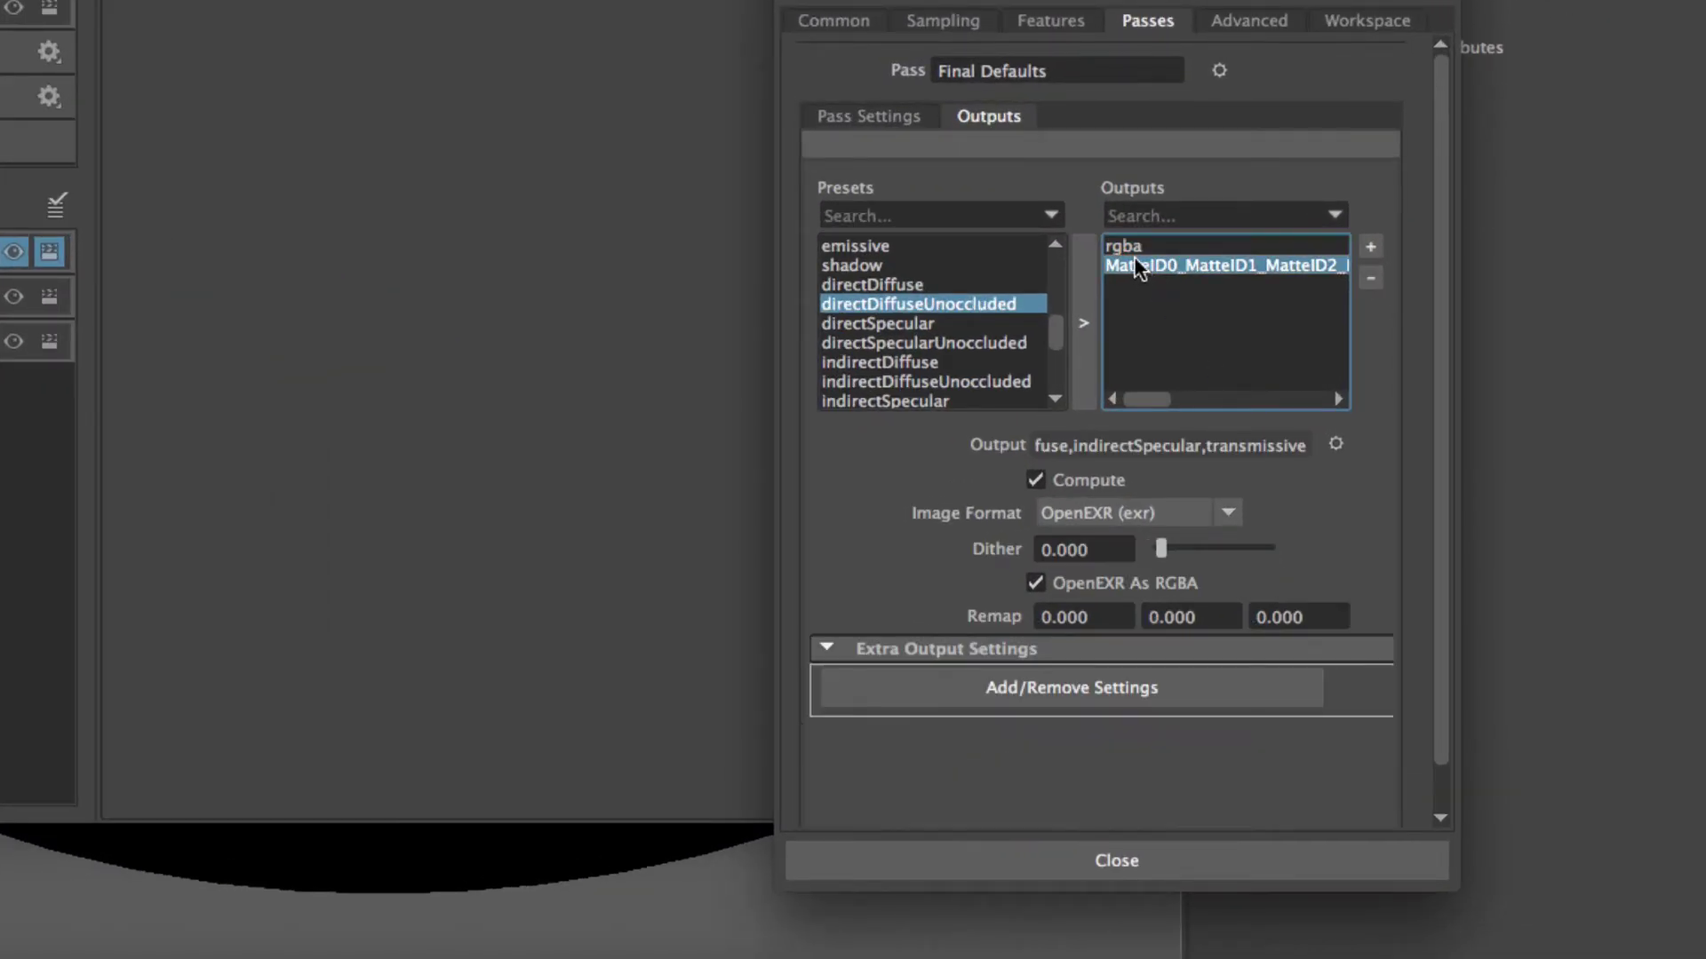
click(1134, 248)
click(1133, 267)
click(1134, 246)
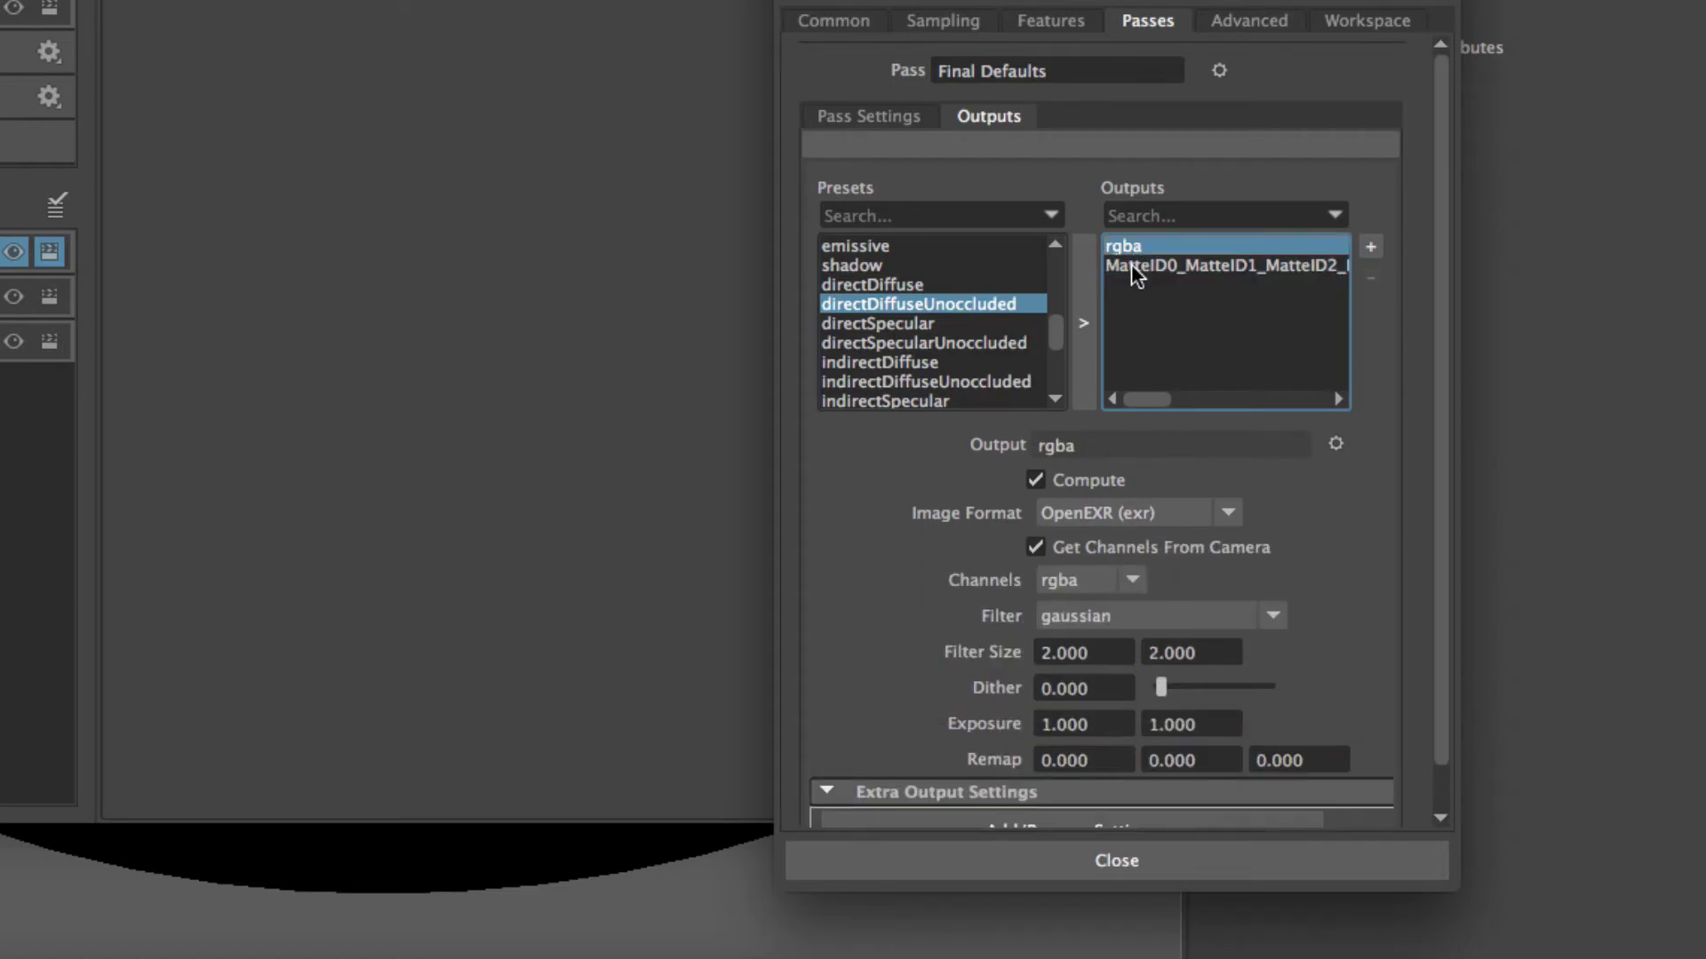
click(1132, 266)
click(1135, 246)
click(1146, 263)
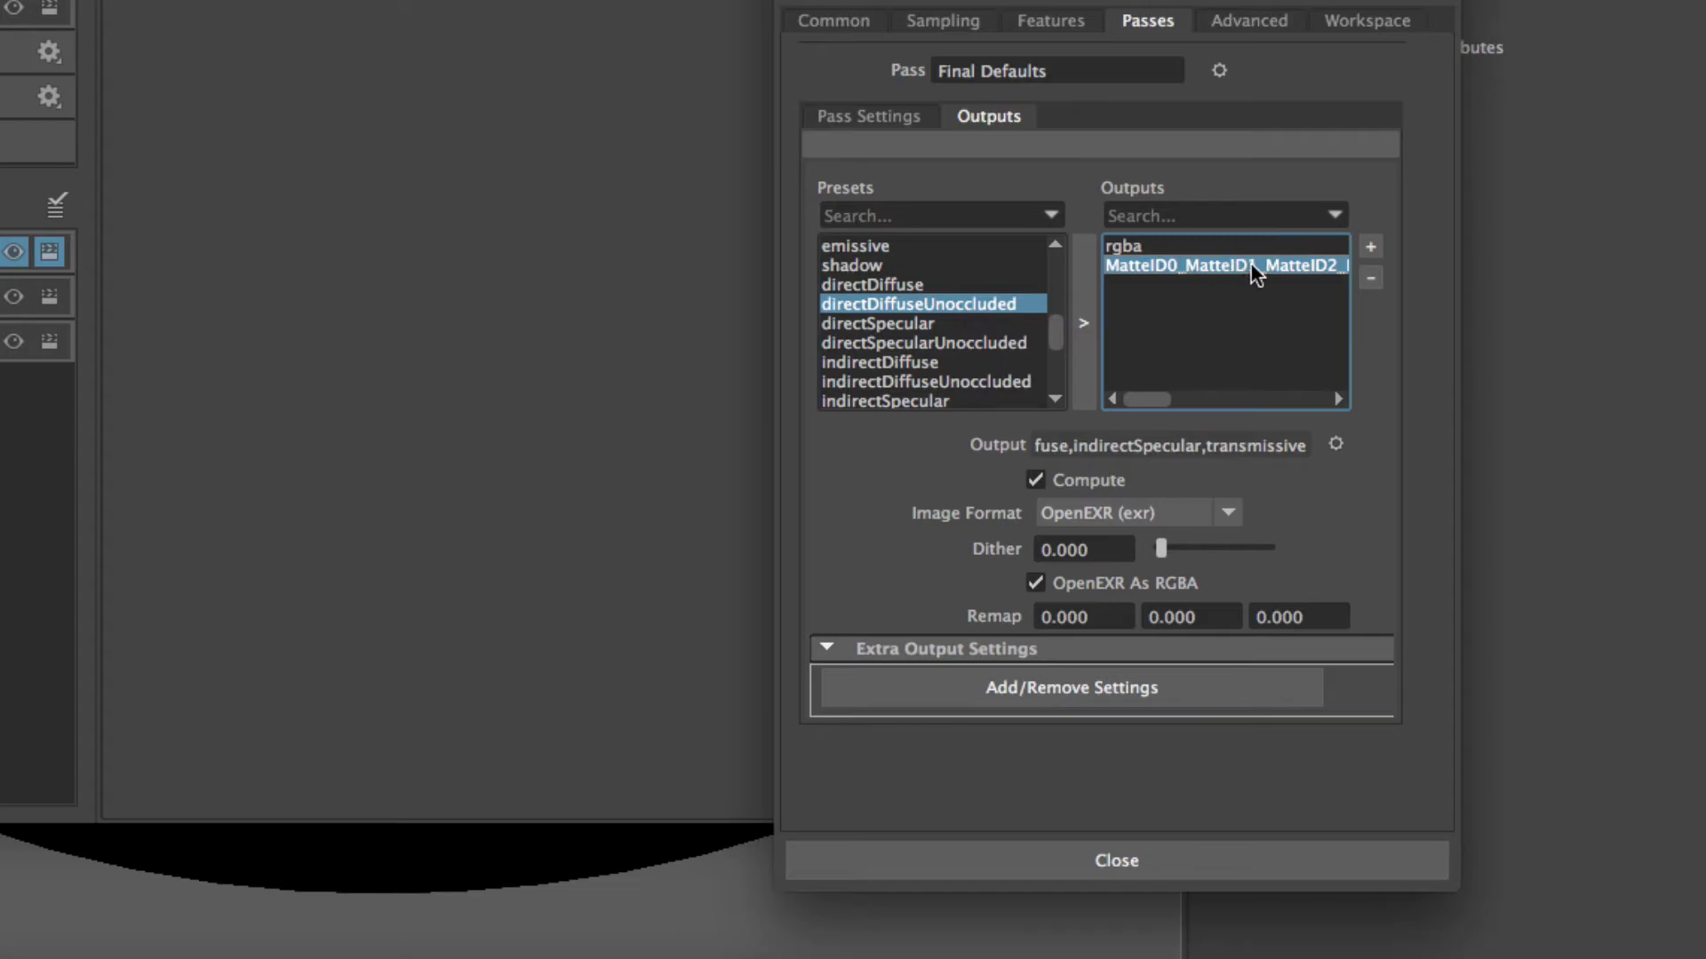
click(1143, 242)
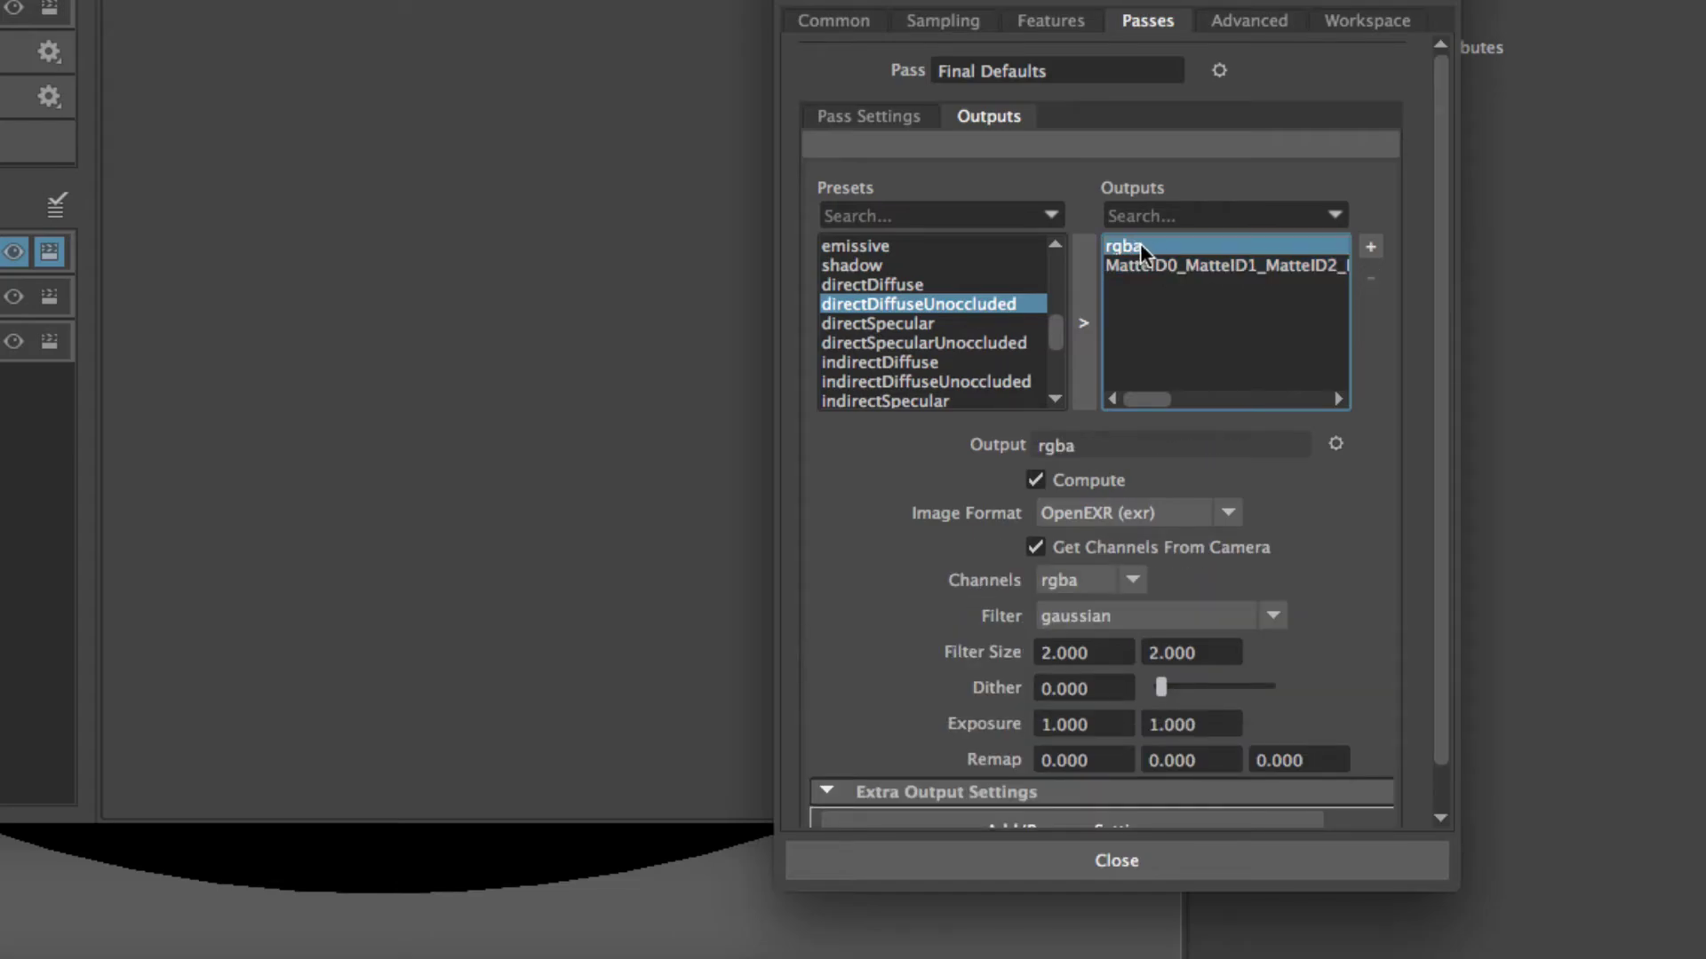
click(1156, 264)
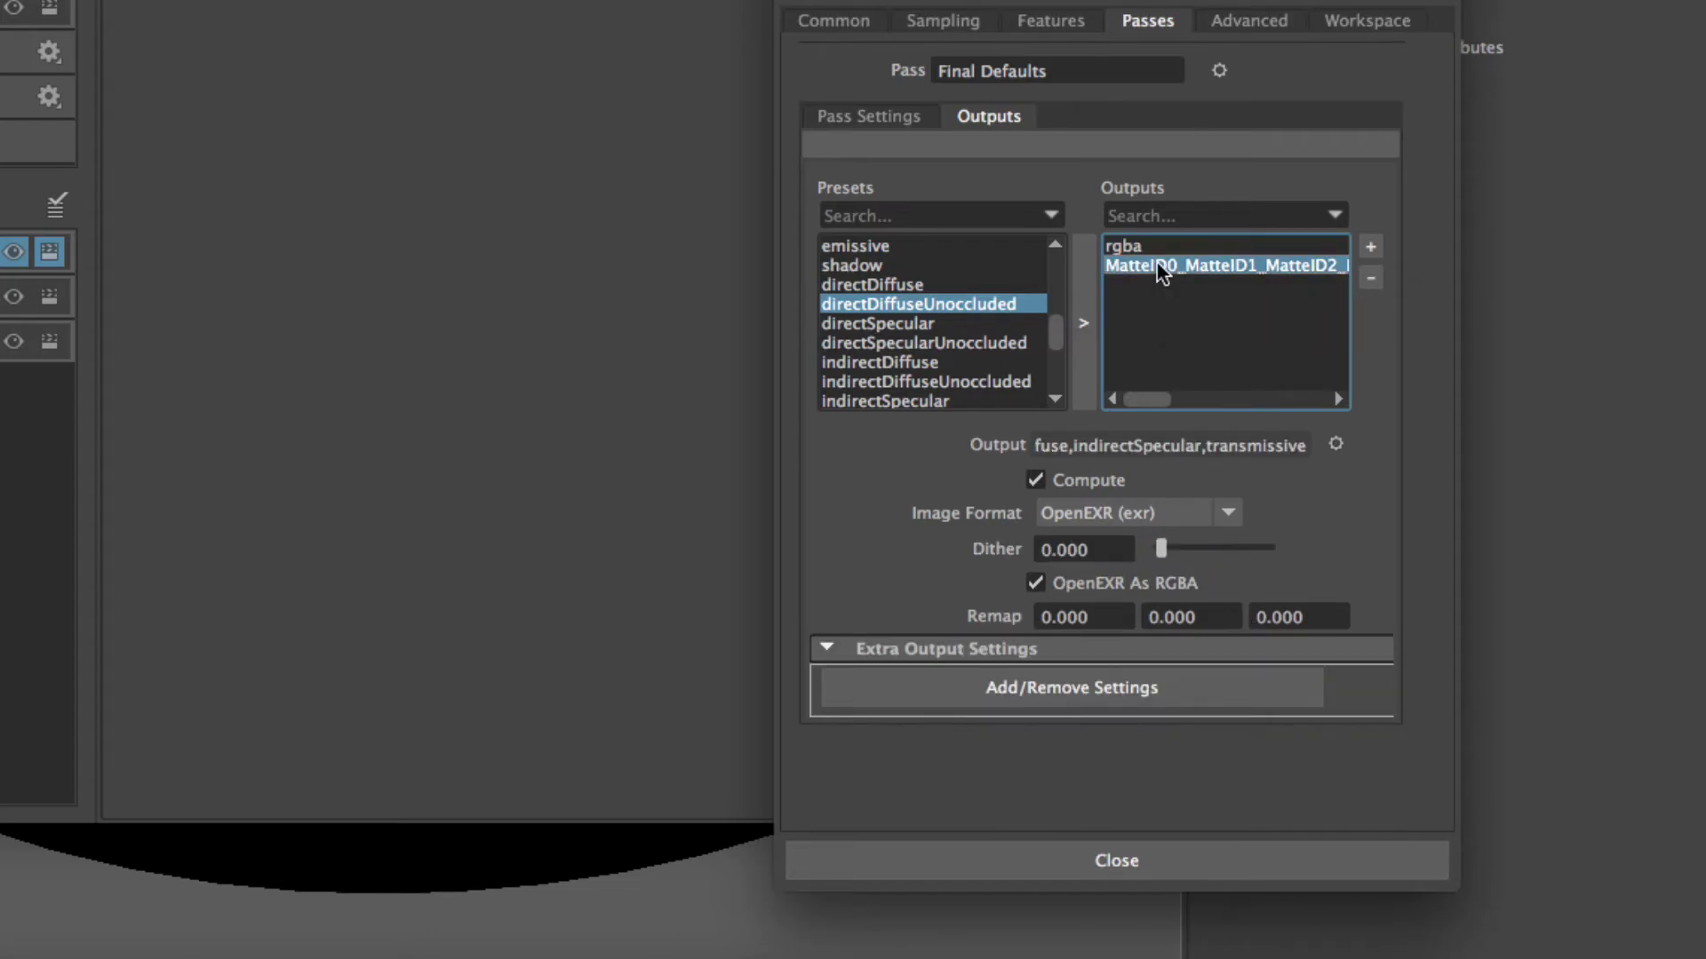
click(1137, 247)
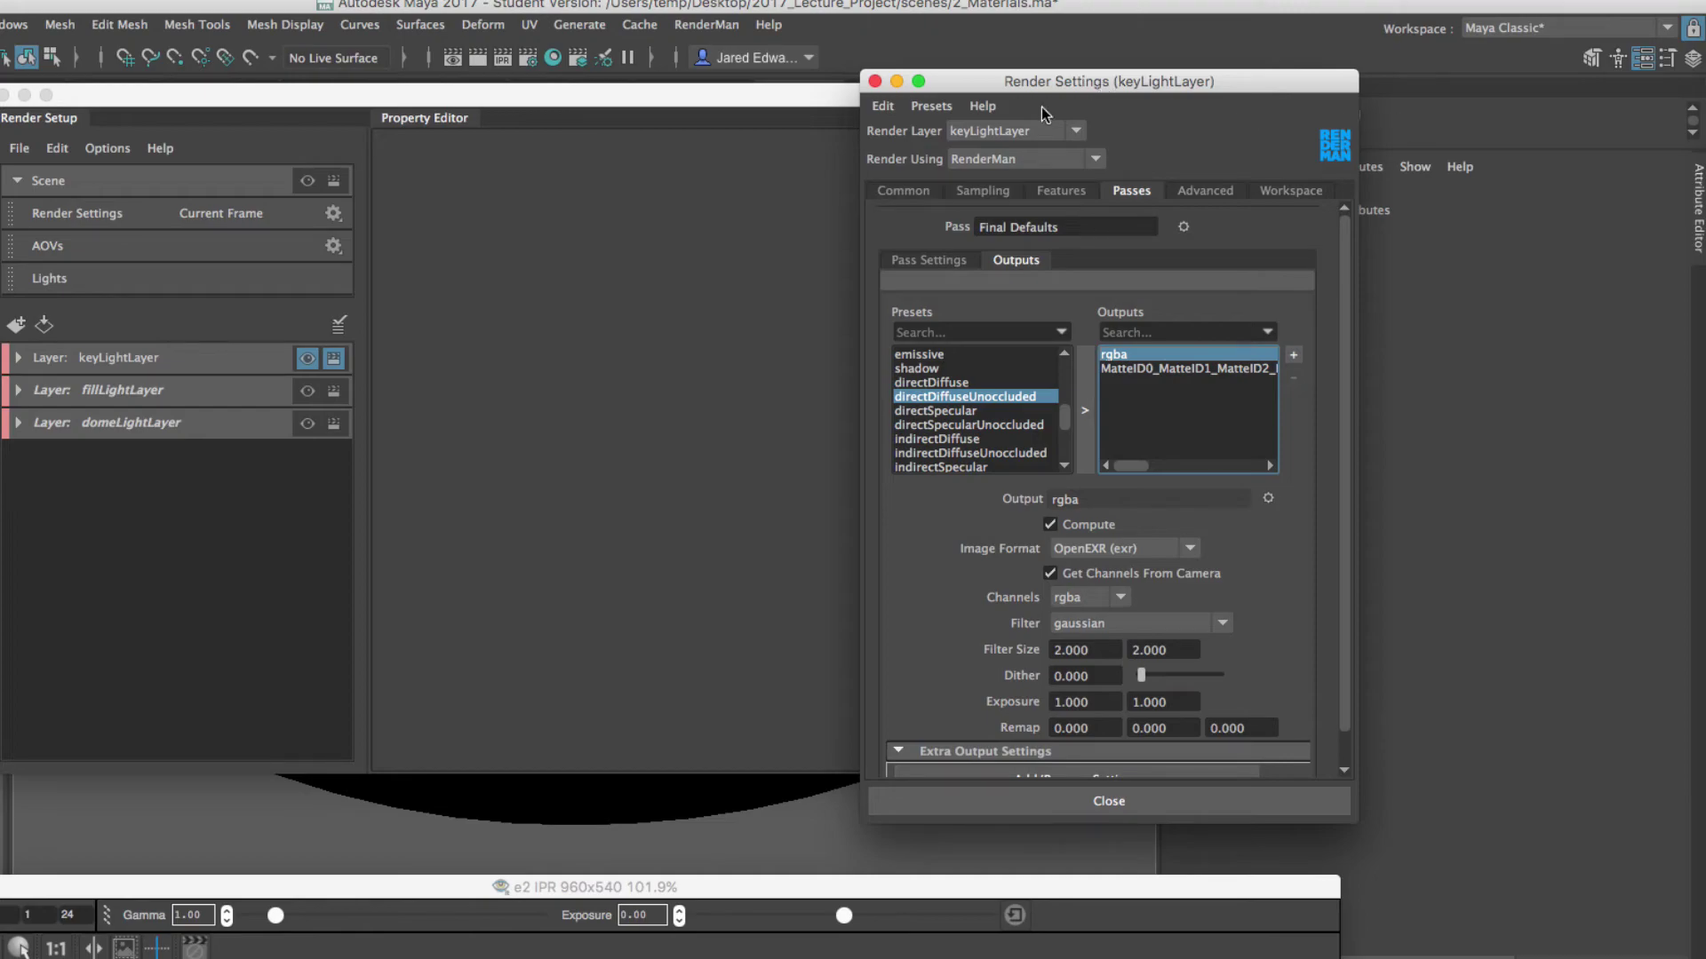
Step: Examine the layer override options for the rgba output's Compute attribute, dismiss them, and make the master Scene layer visible
drag(1106, 86, 1376, 88)
drag(826, 100, 1023, 80)
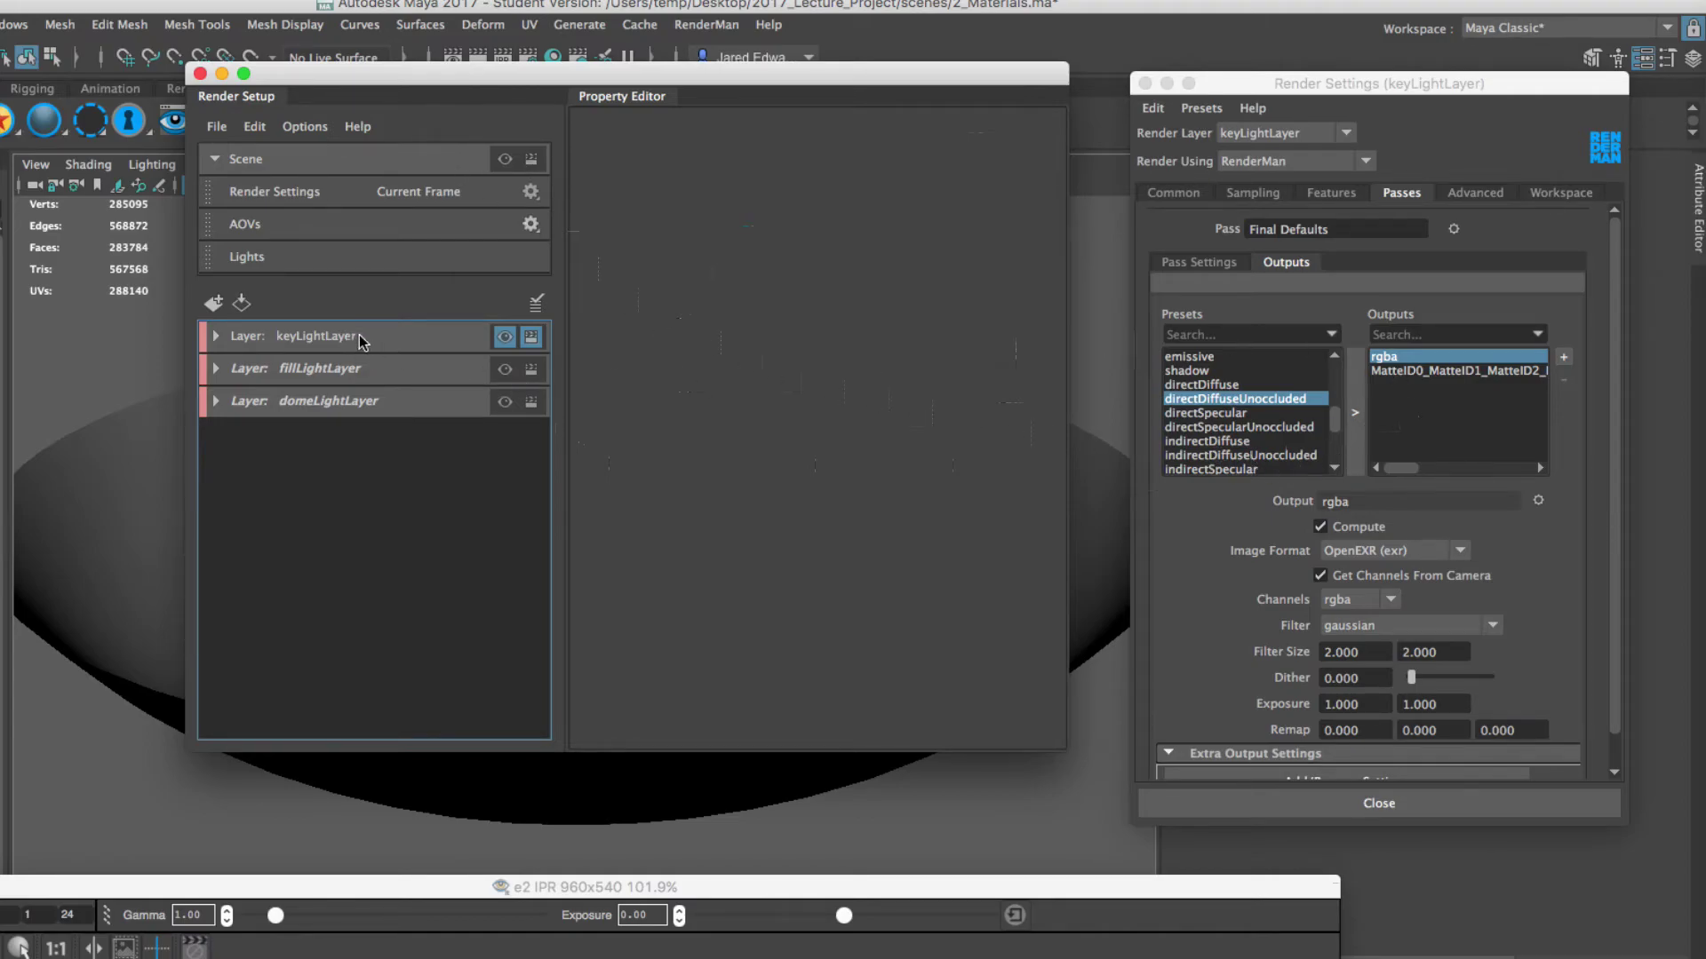
click(1396, 358)
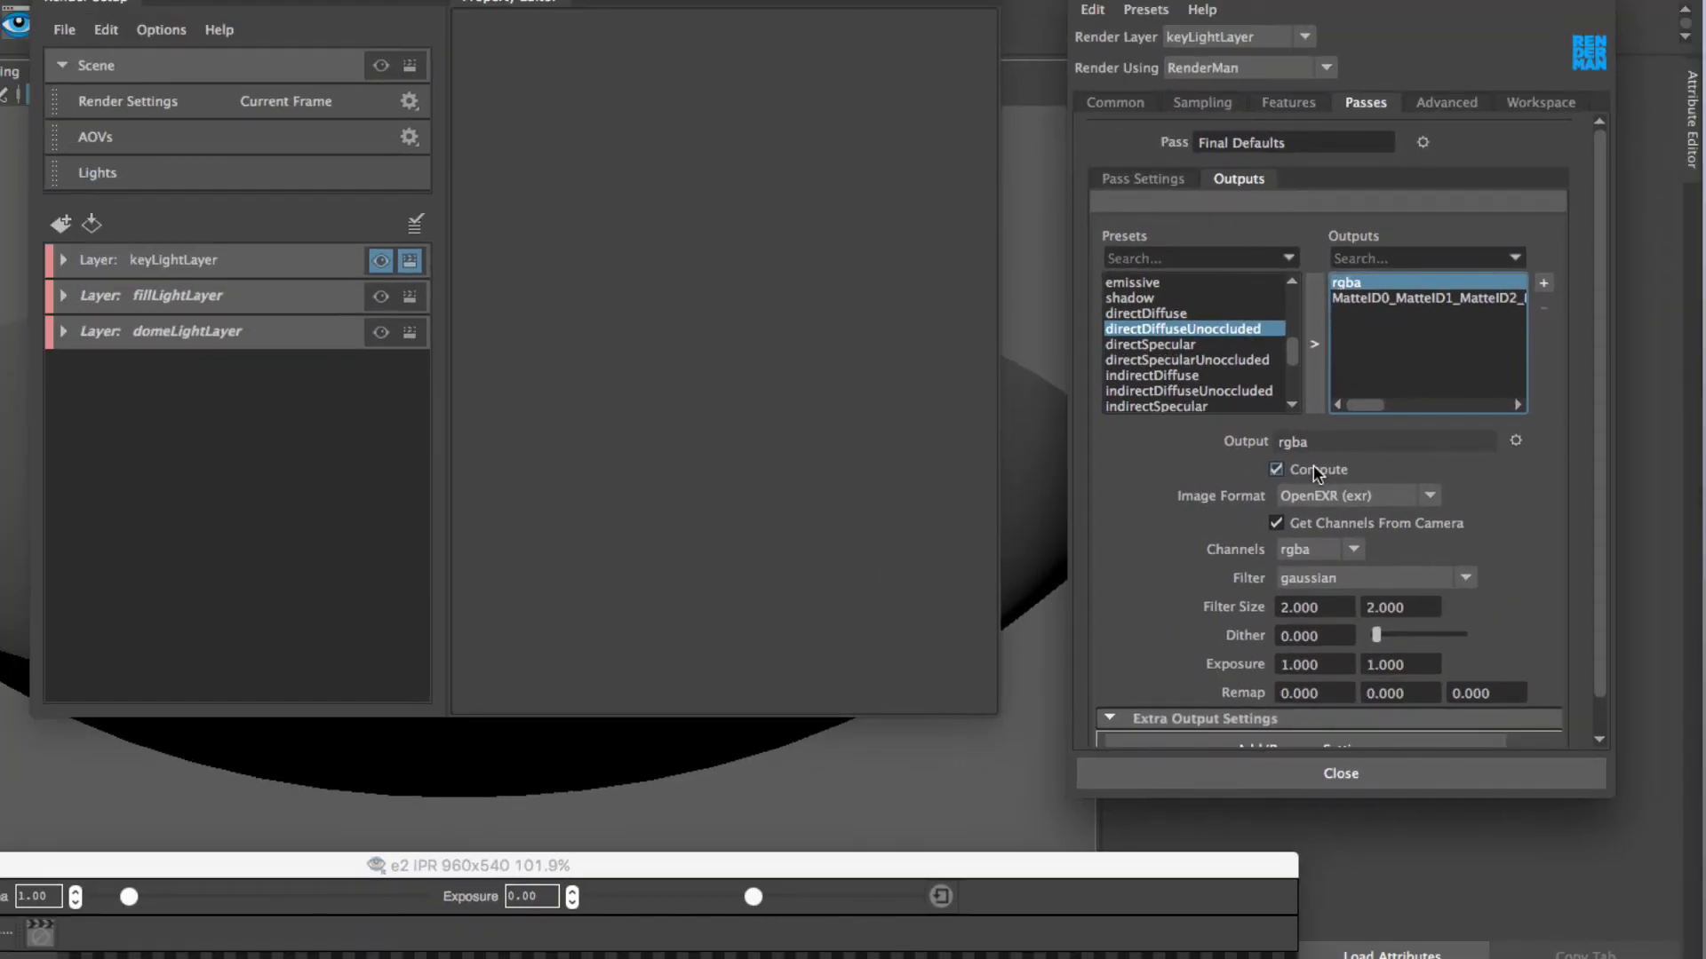
right_click(1313, 466)
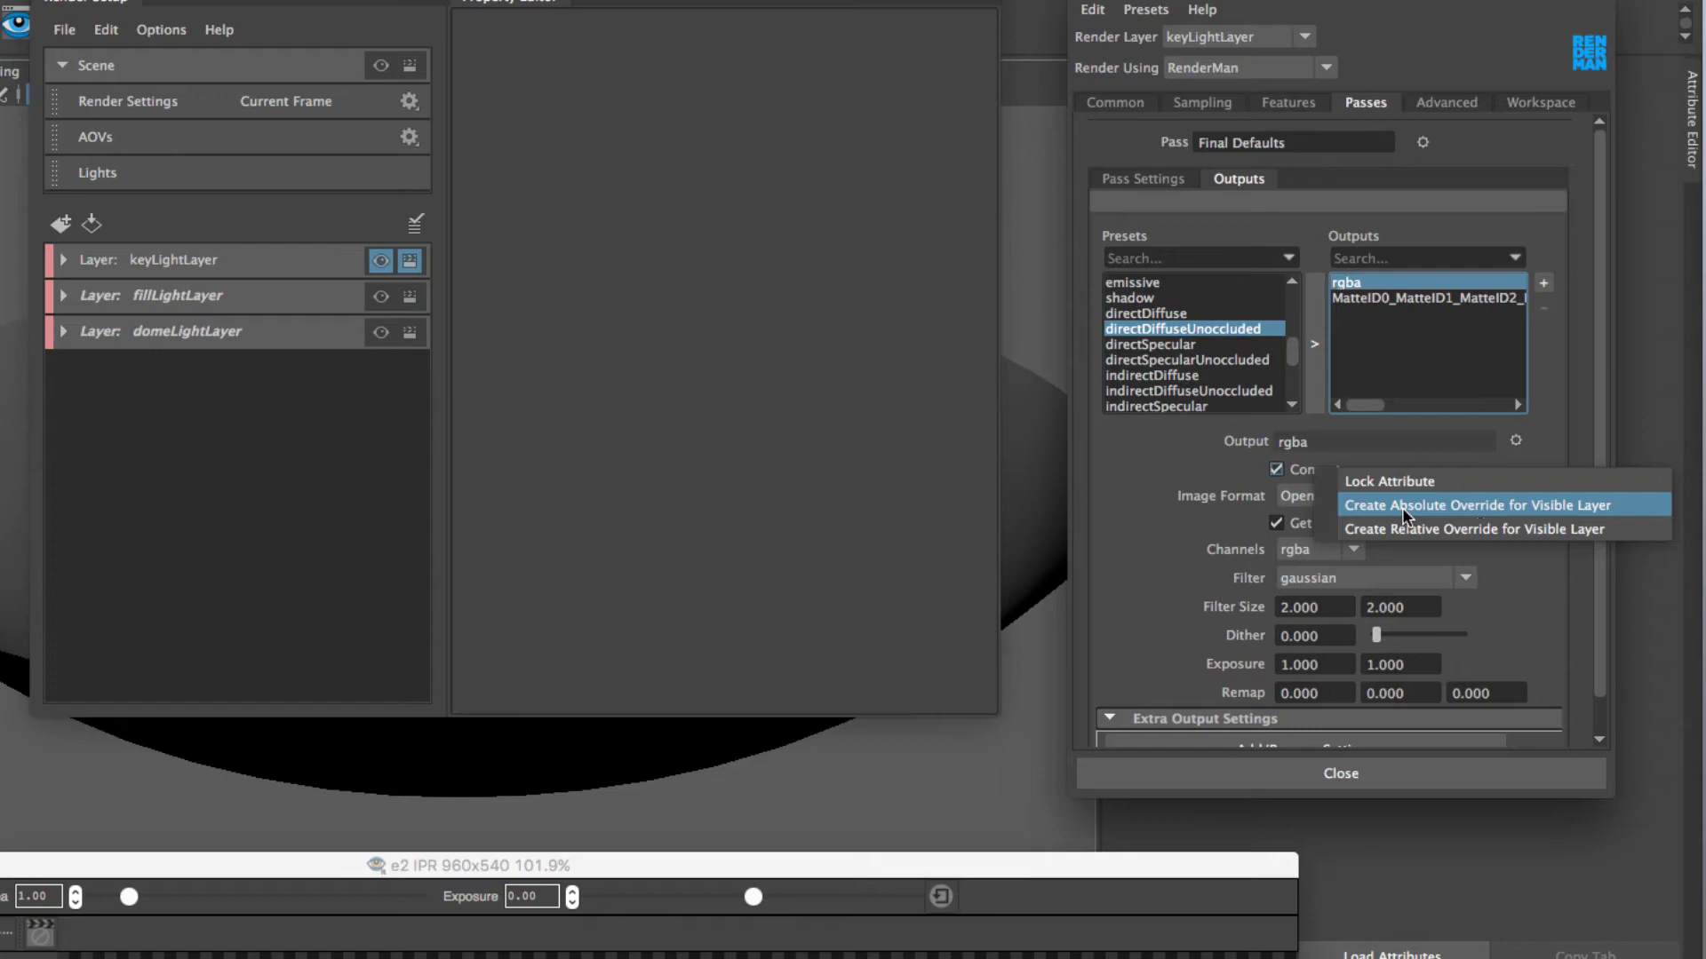
click(744, 316)
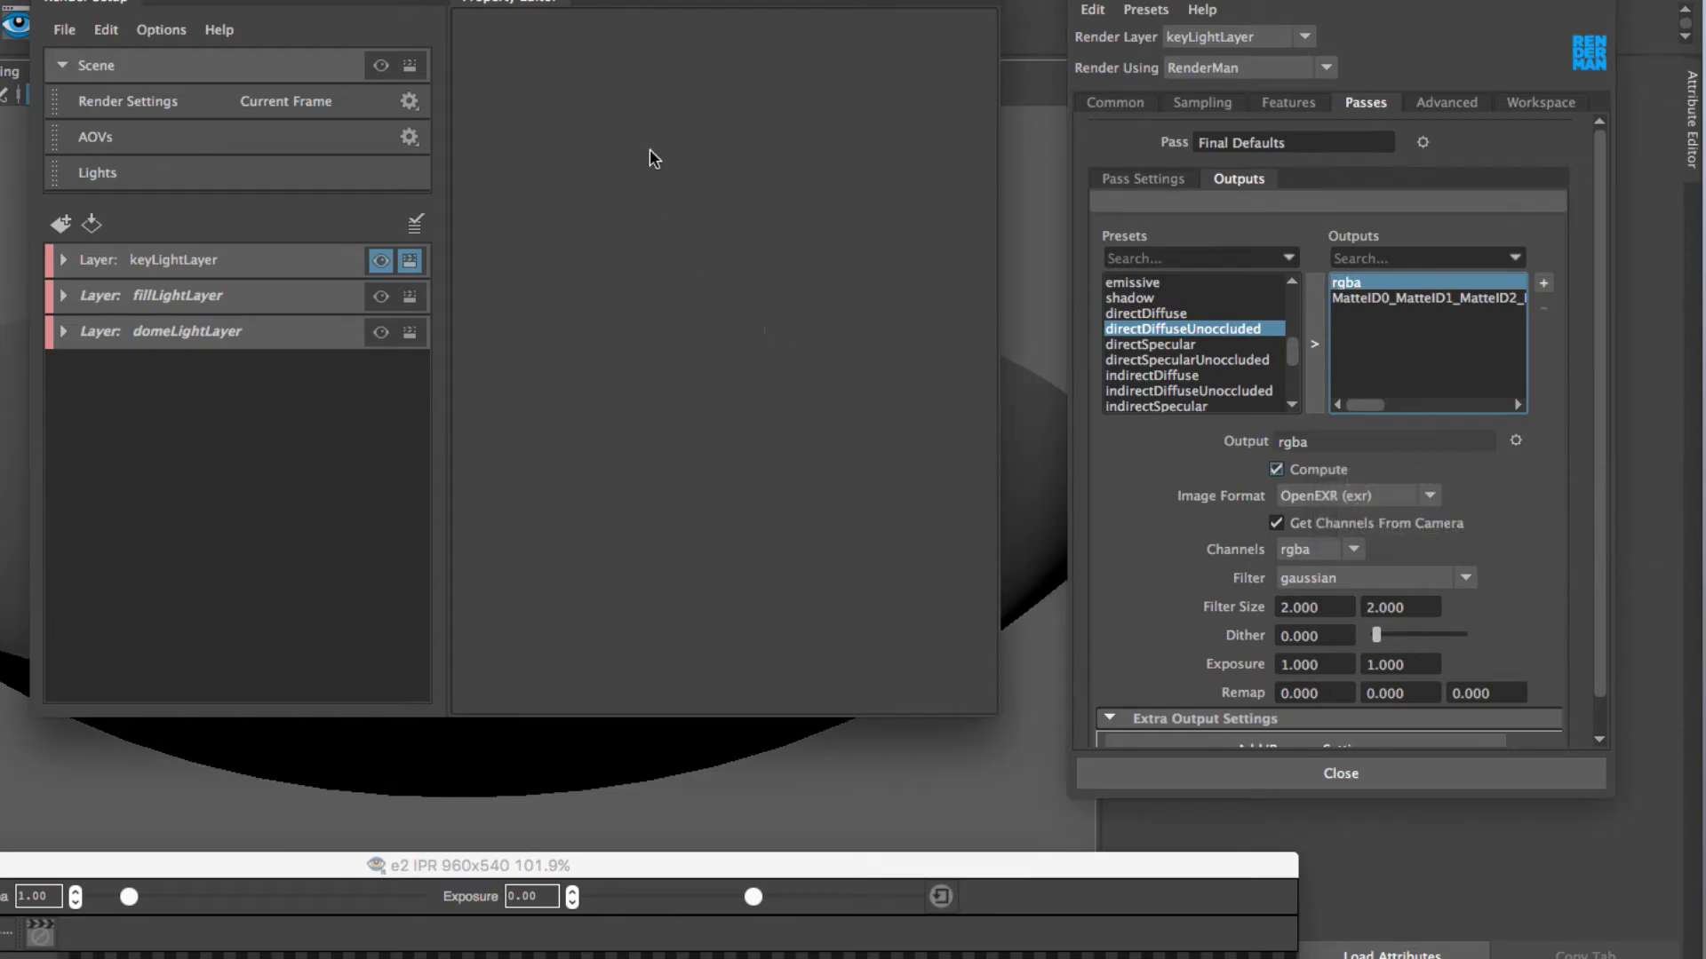
click(382, 214)
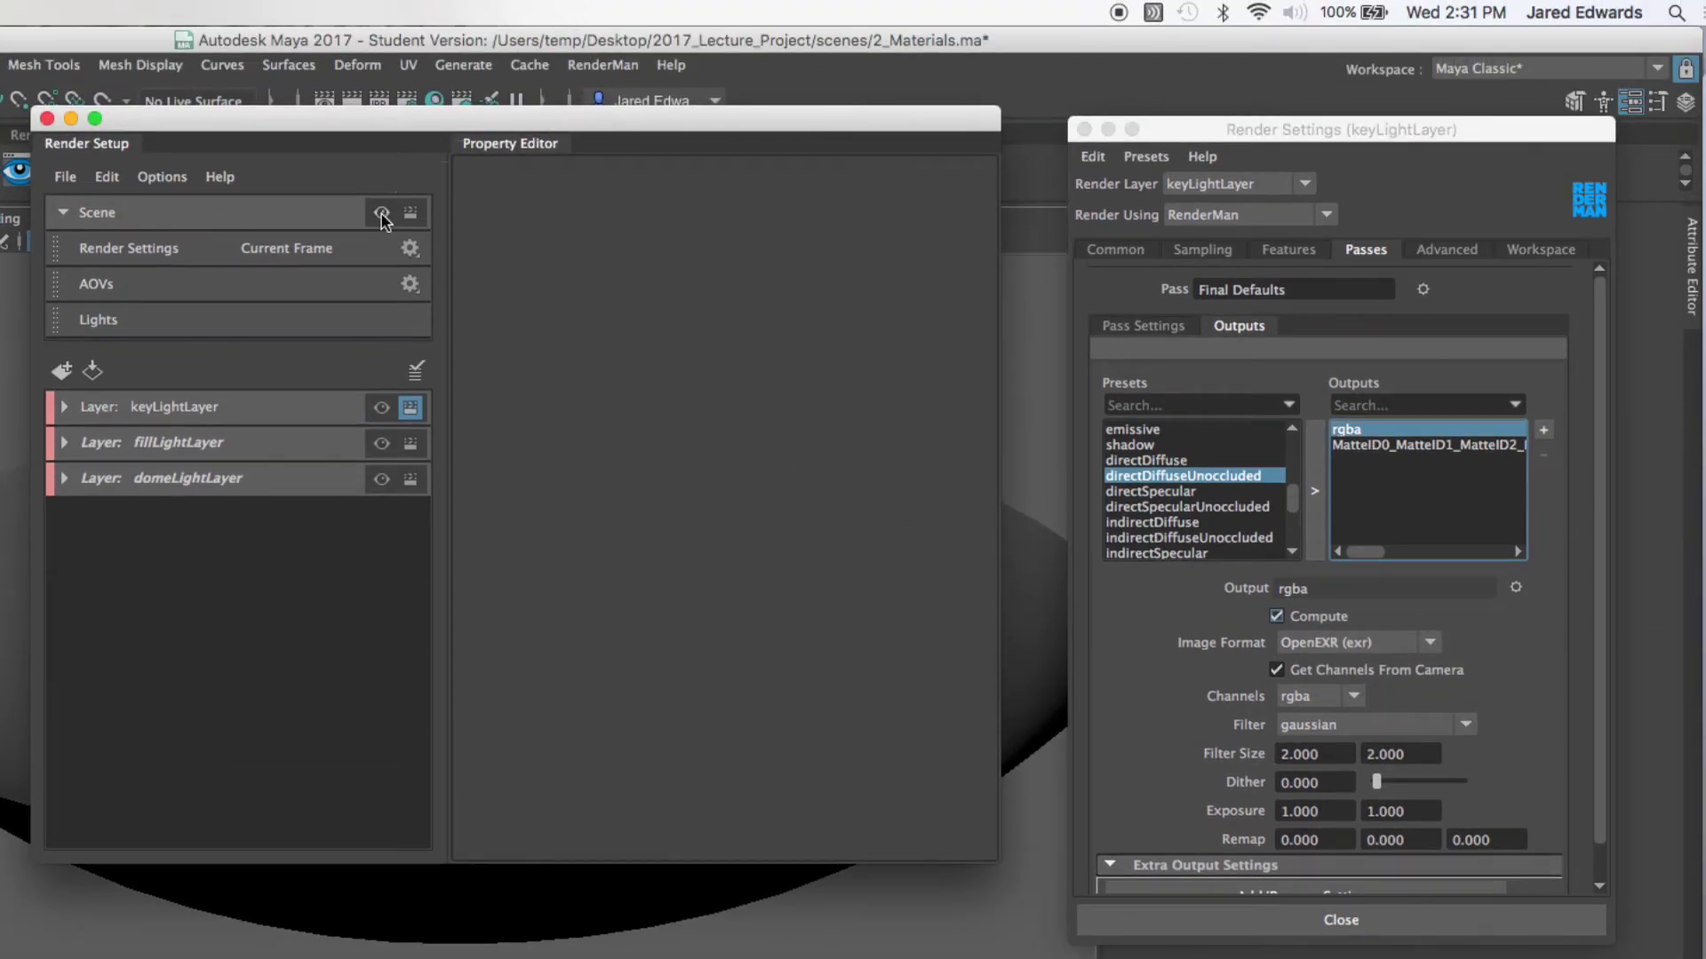
Step: Make keyLightLayer visible, create an absolute layer override for the rgba output's Compute attribute, and turn Compute off
right_click(1323, 616)
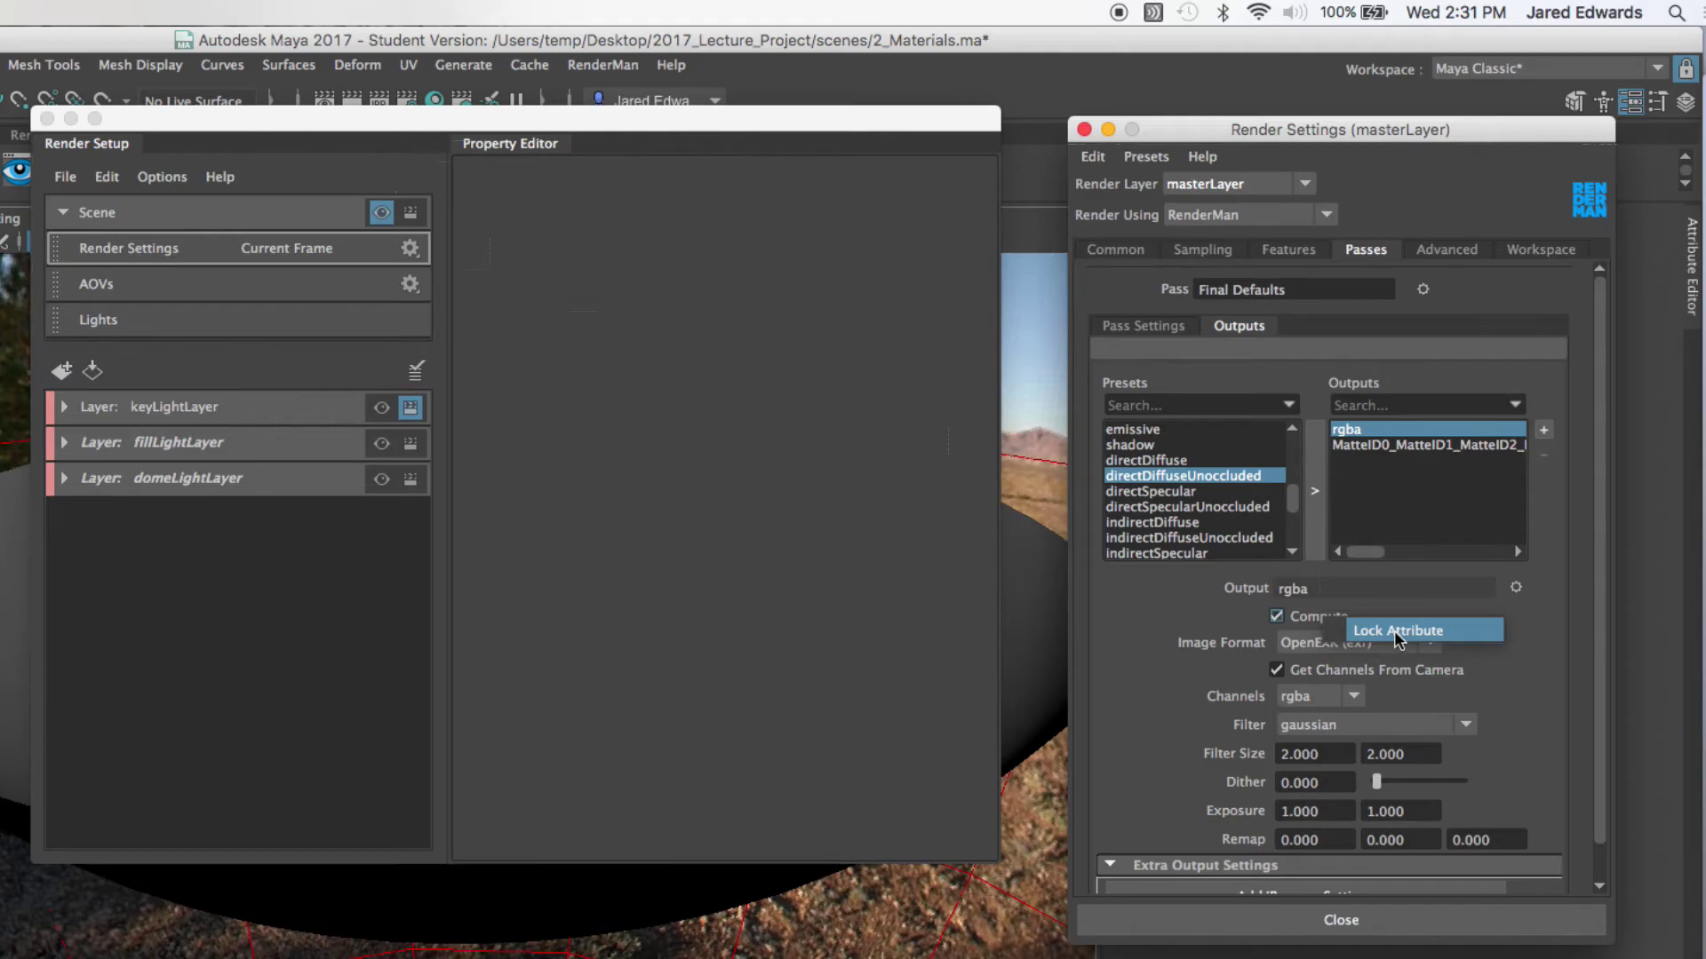
click(382, 408)
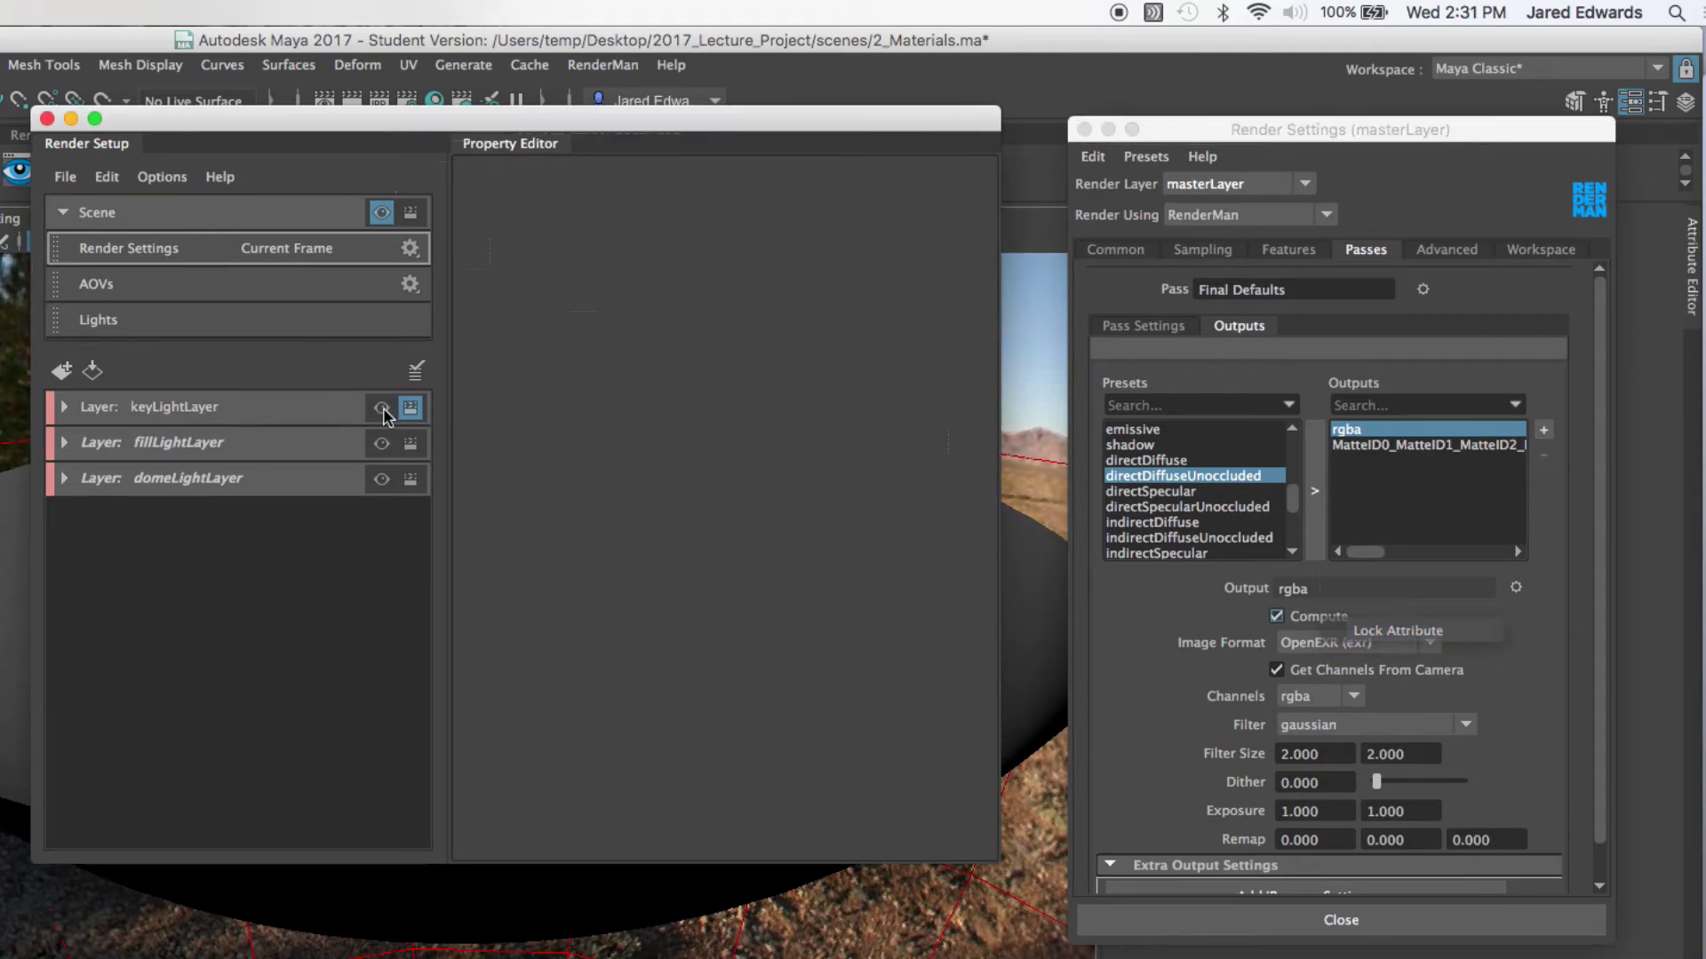
click(381, 408)
right_click(1337, 621)
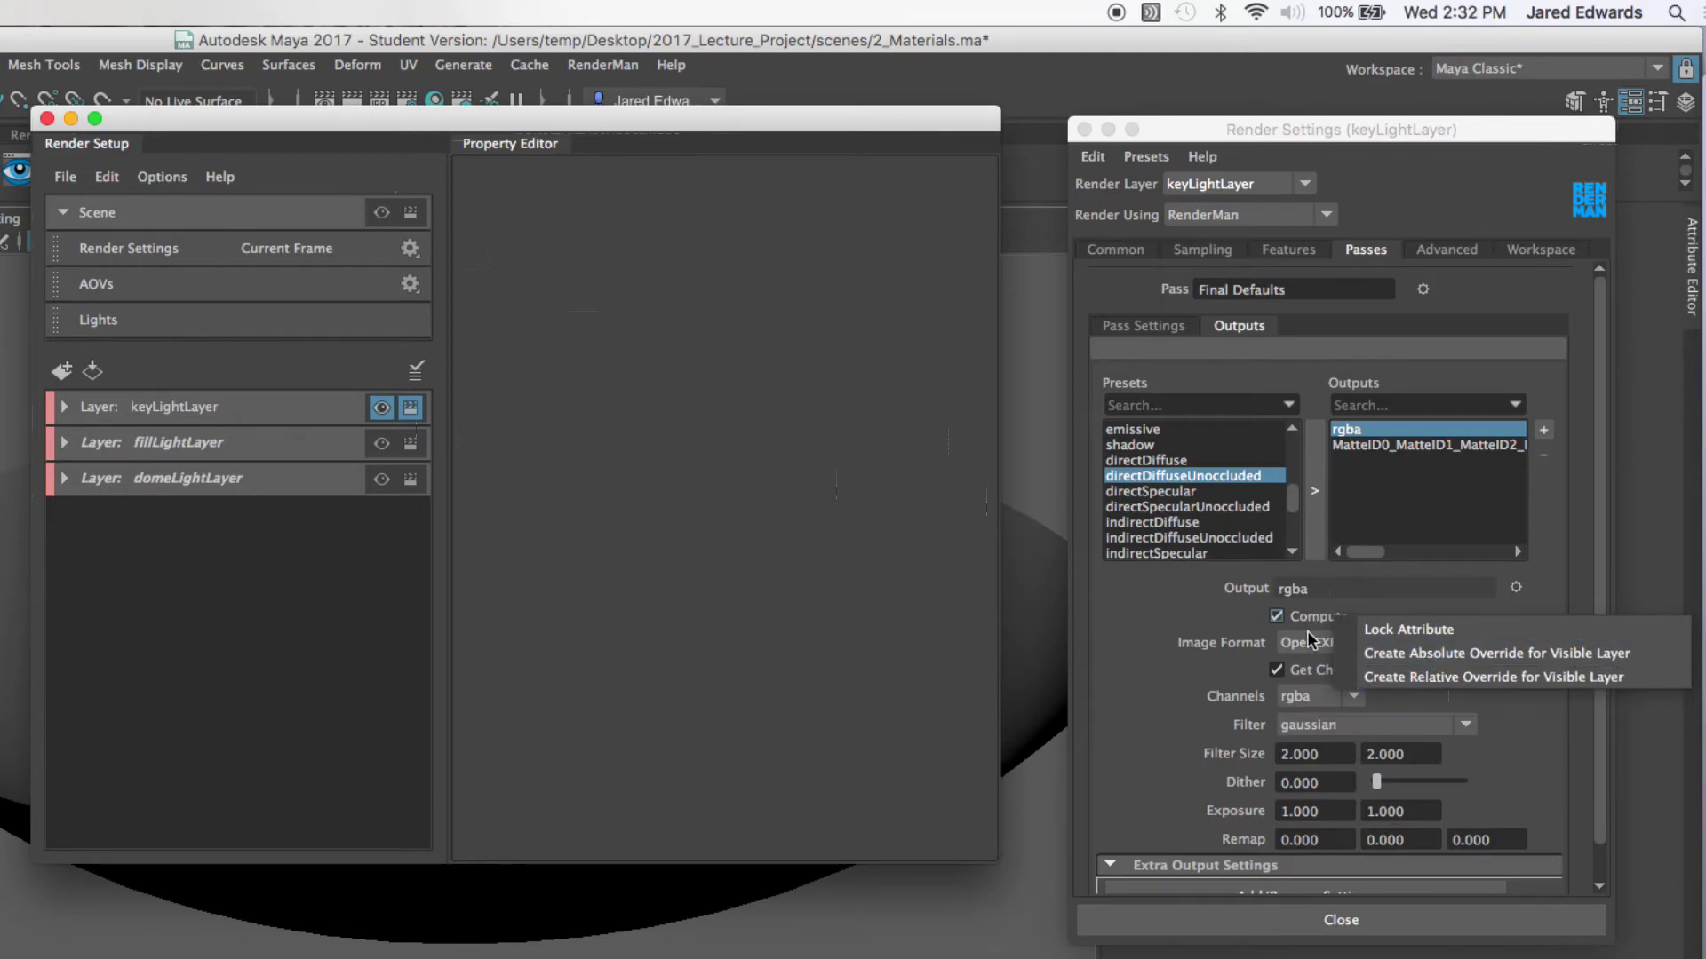
click(1432, 656)
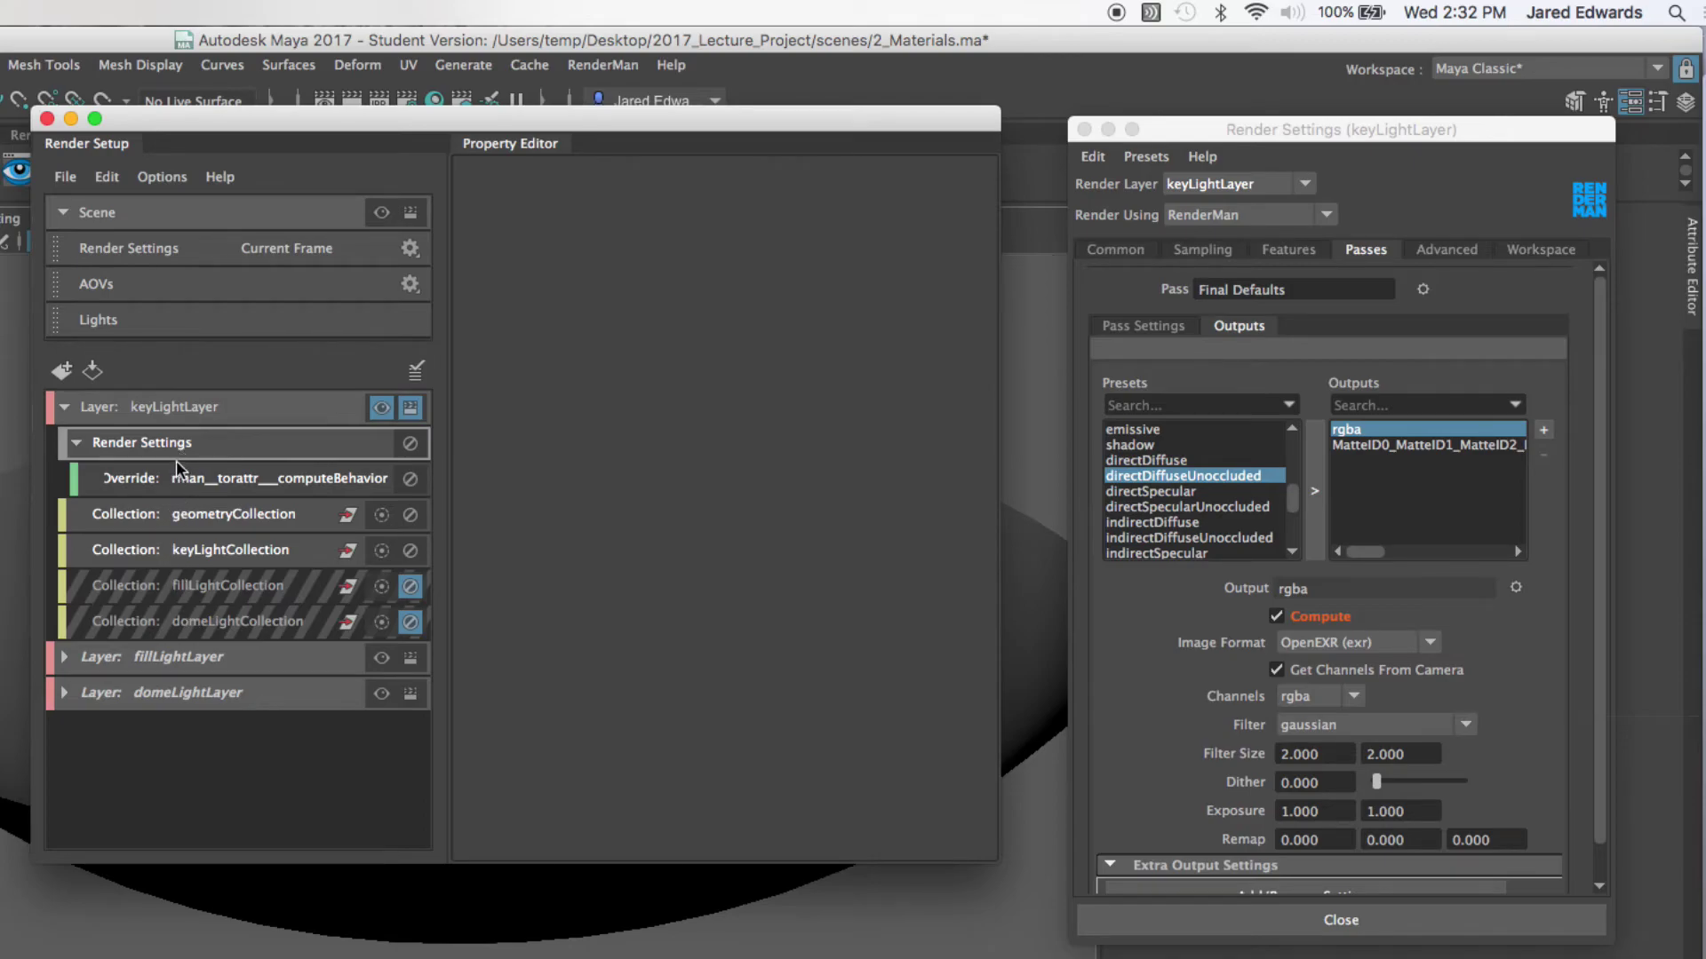
click(1320, 615)
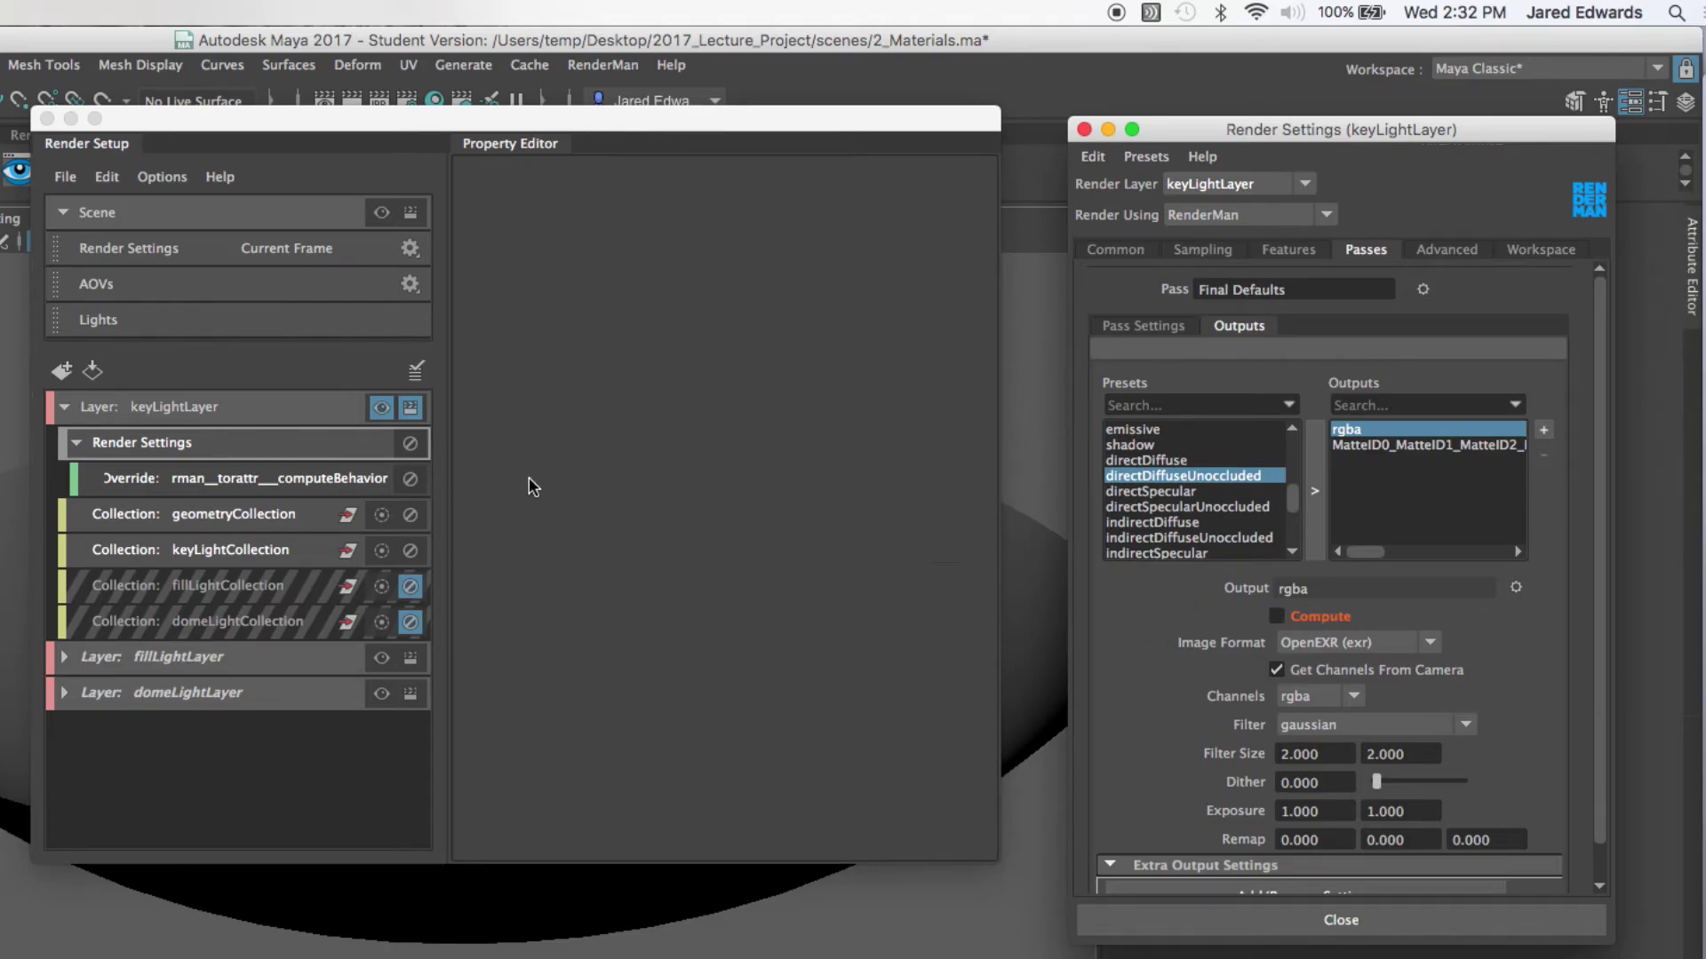
Step: Alternate the visible layer between the master Scene layer and keyLightLayer to compare the rgba output's Compute state, ending on keyLightLayer
click(382, 214)
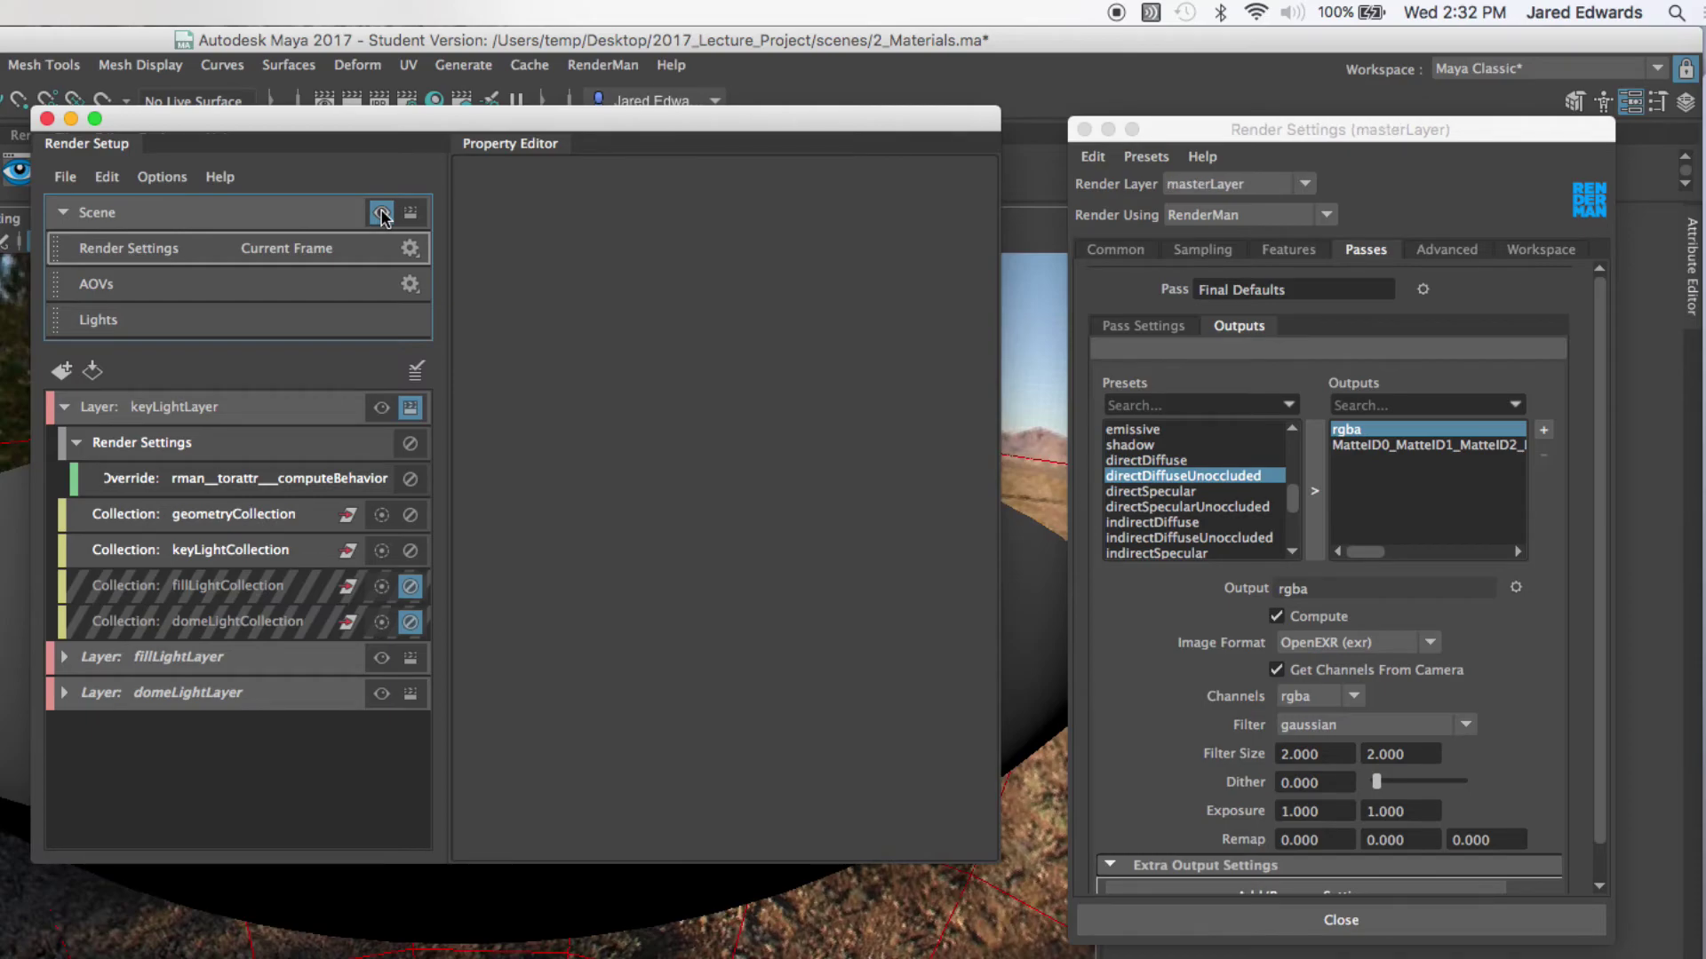
click(381, 407)
click(382, 214)
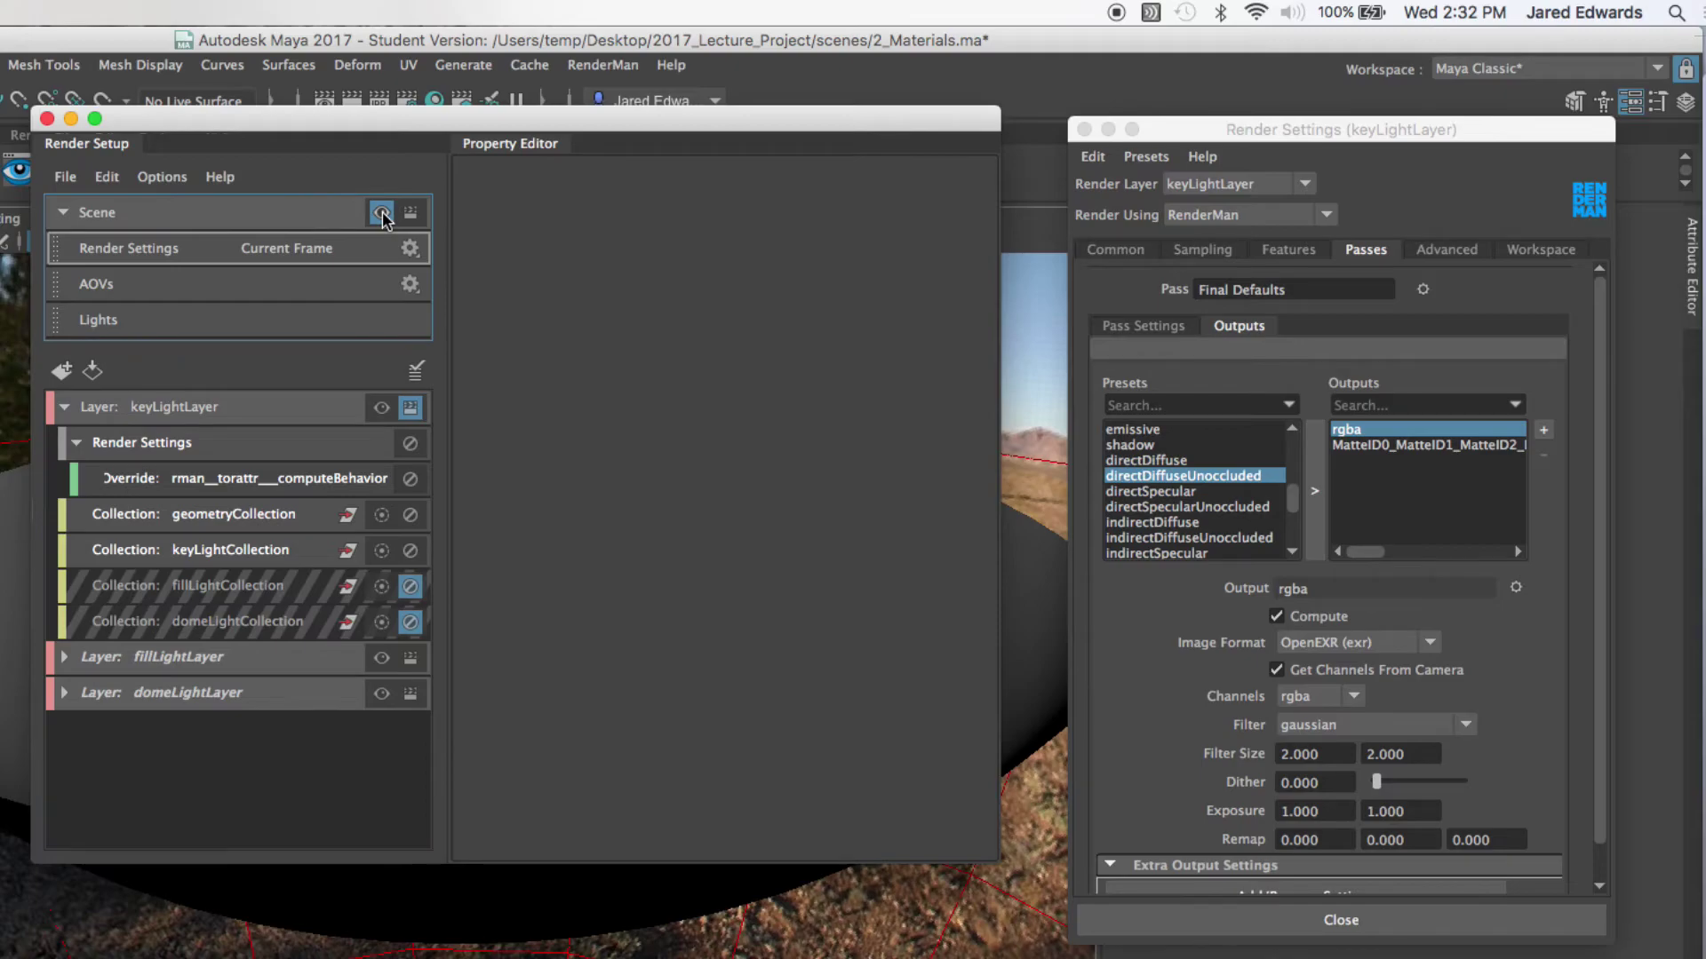
click(381, 408)
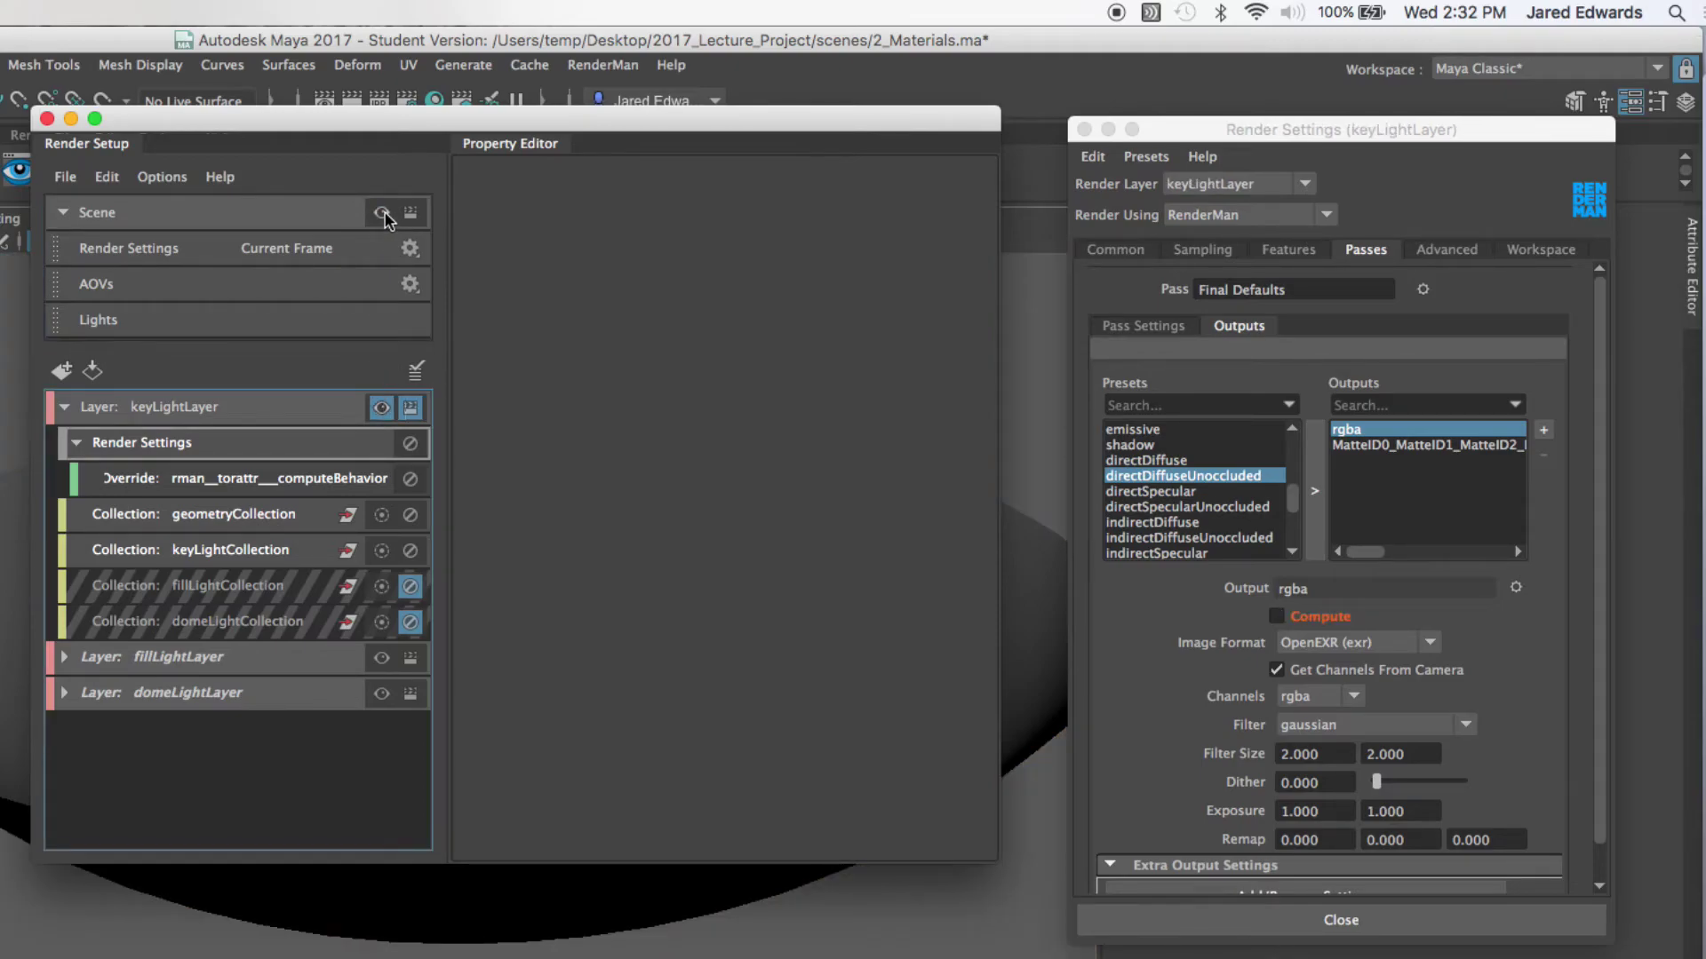
click(382, 214)
click(381, 408)
Step: Make fillLightLayer visible, create an absolute override for the rgba output's Compute attribute, turn Compute off, and collapse the layer
click(64, 407)
click(194, 449)
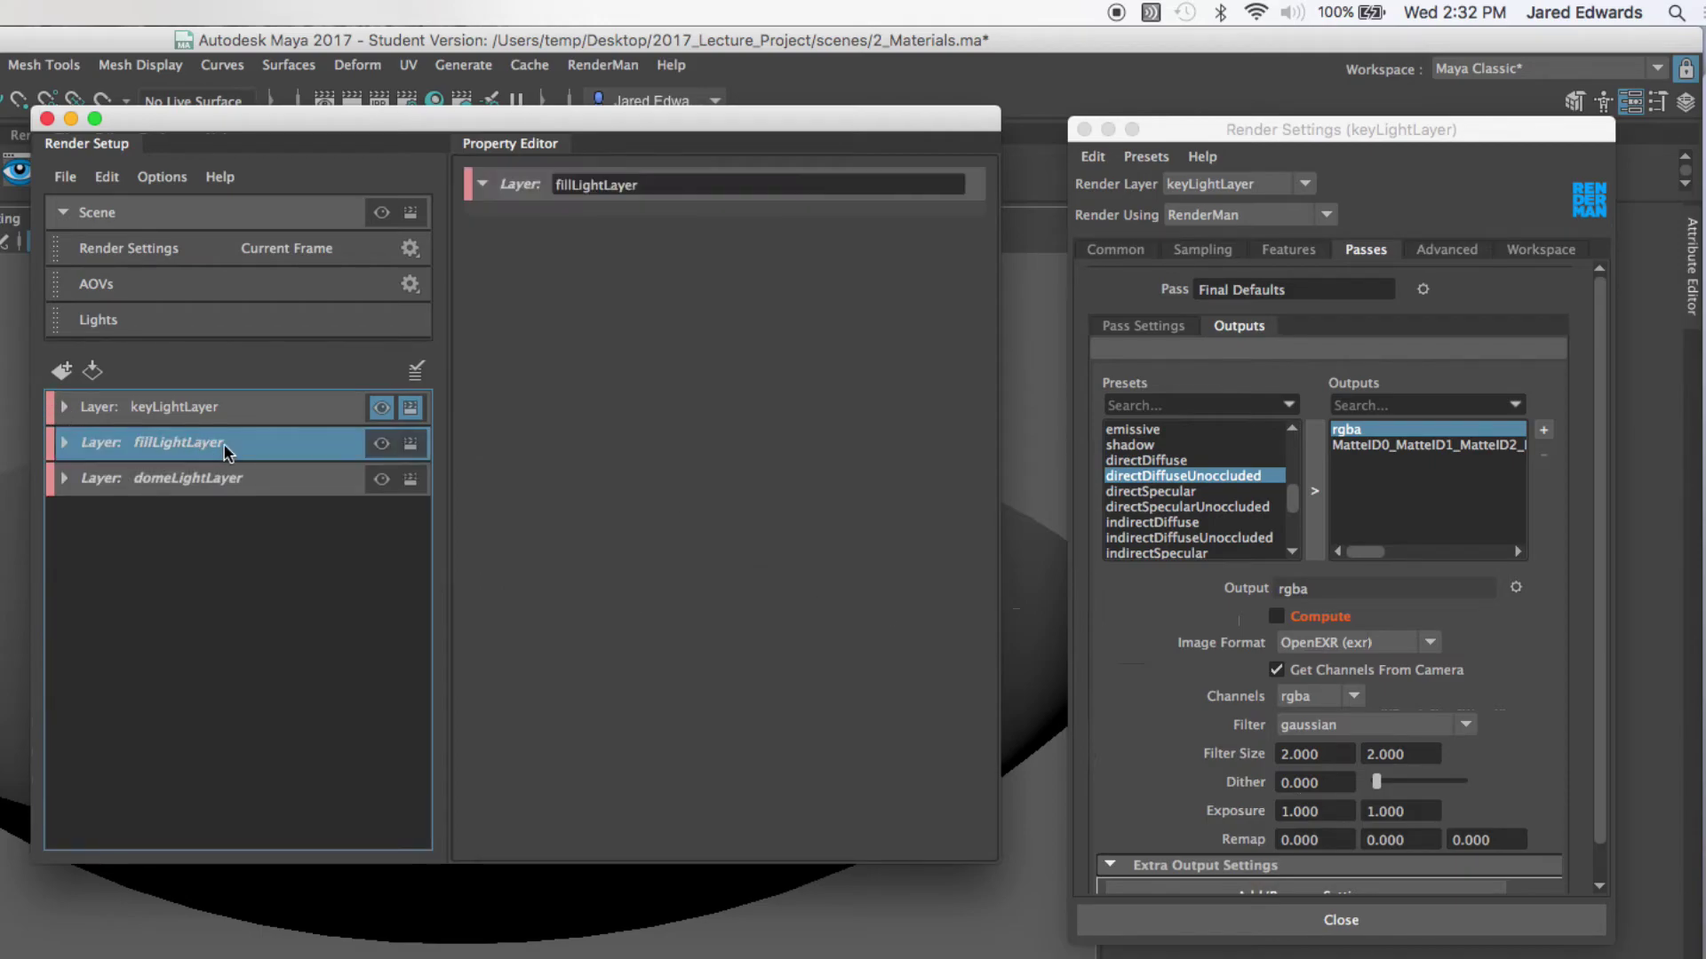
click(381, 443)
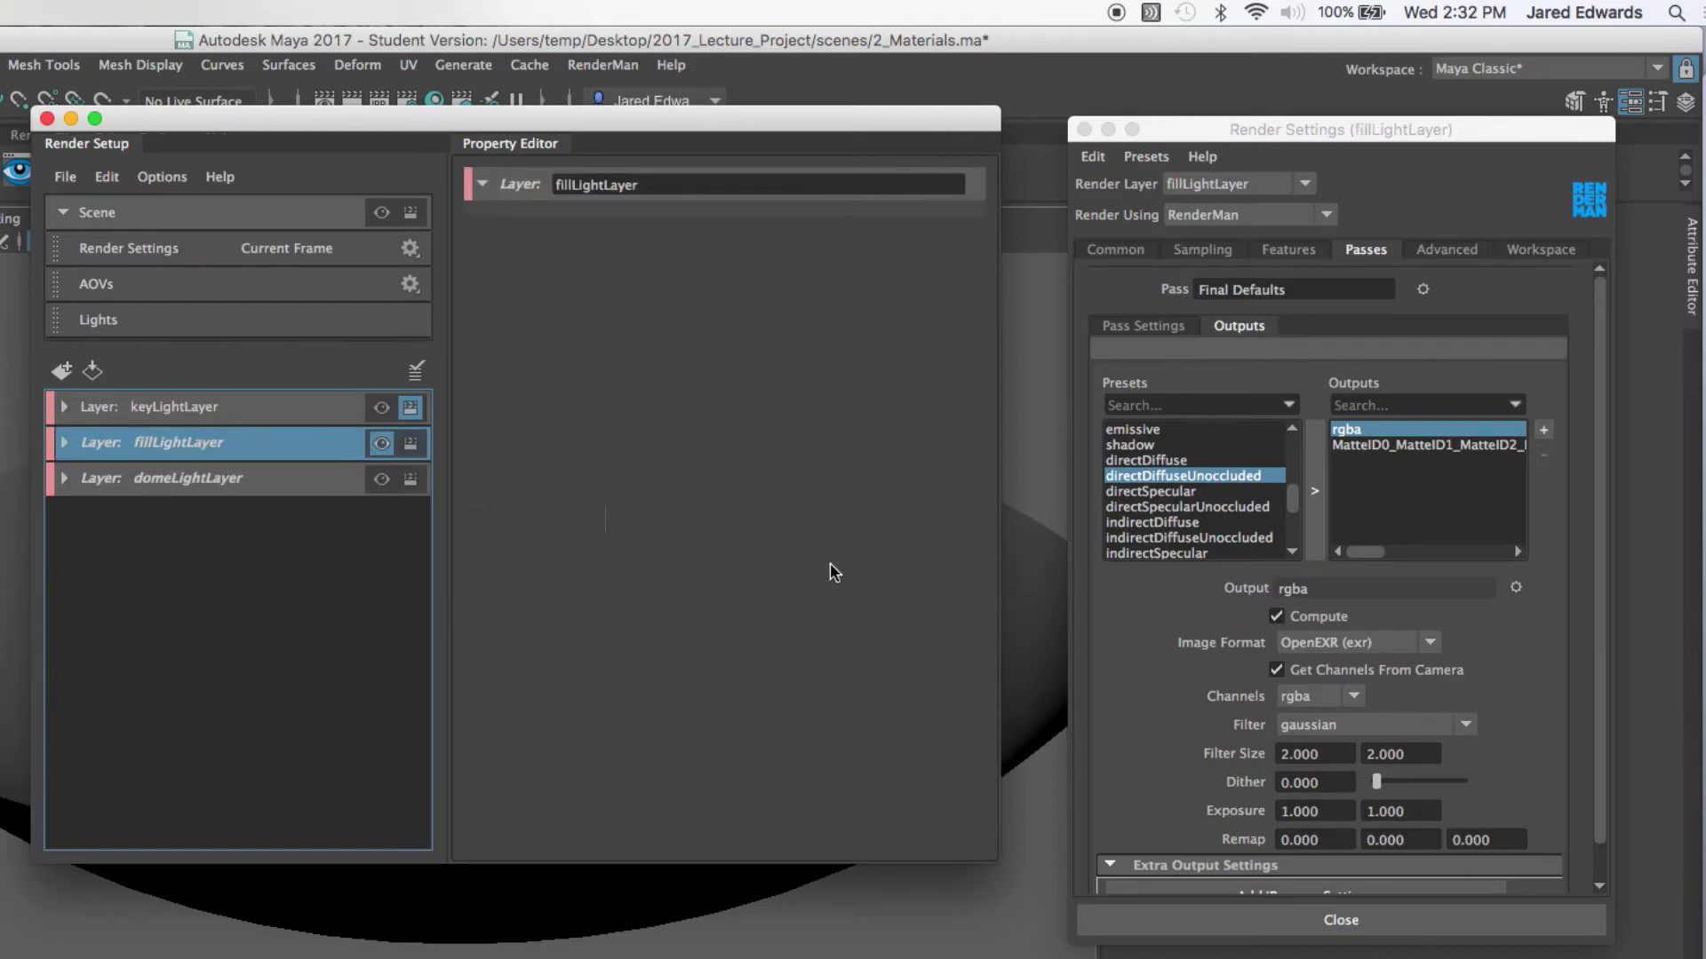
click(1319, 617)
right_click(1320, 617)
click(1396, 657)
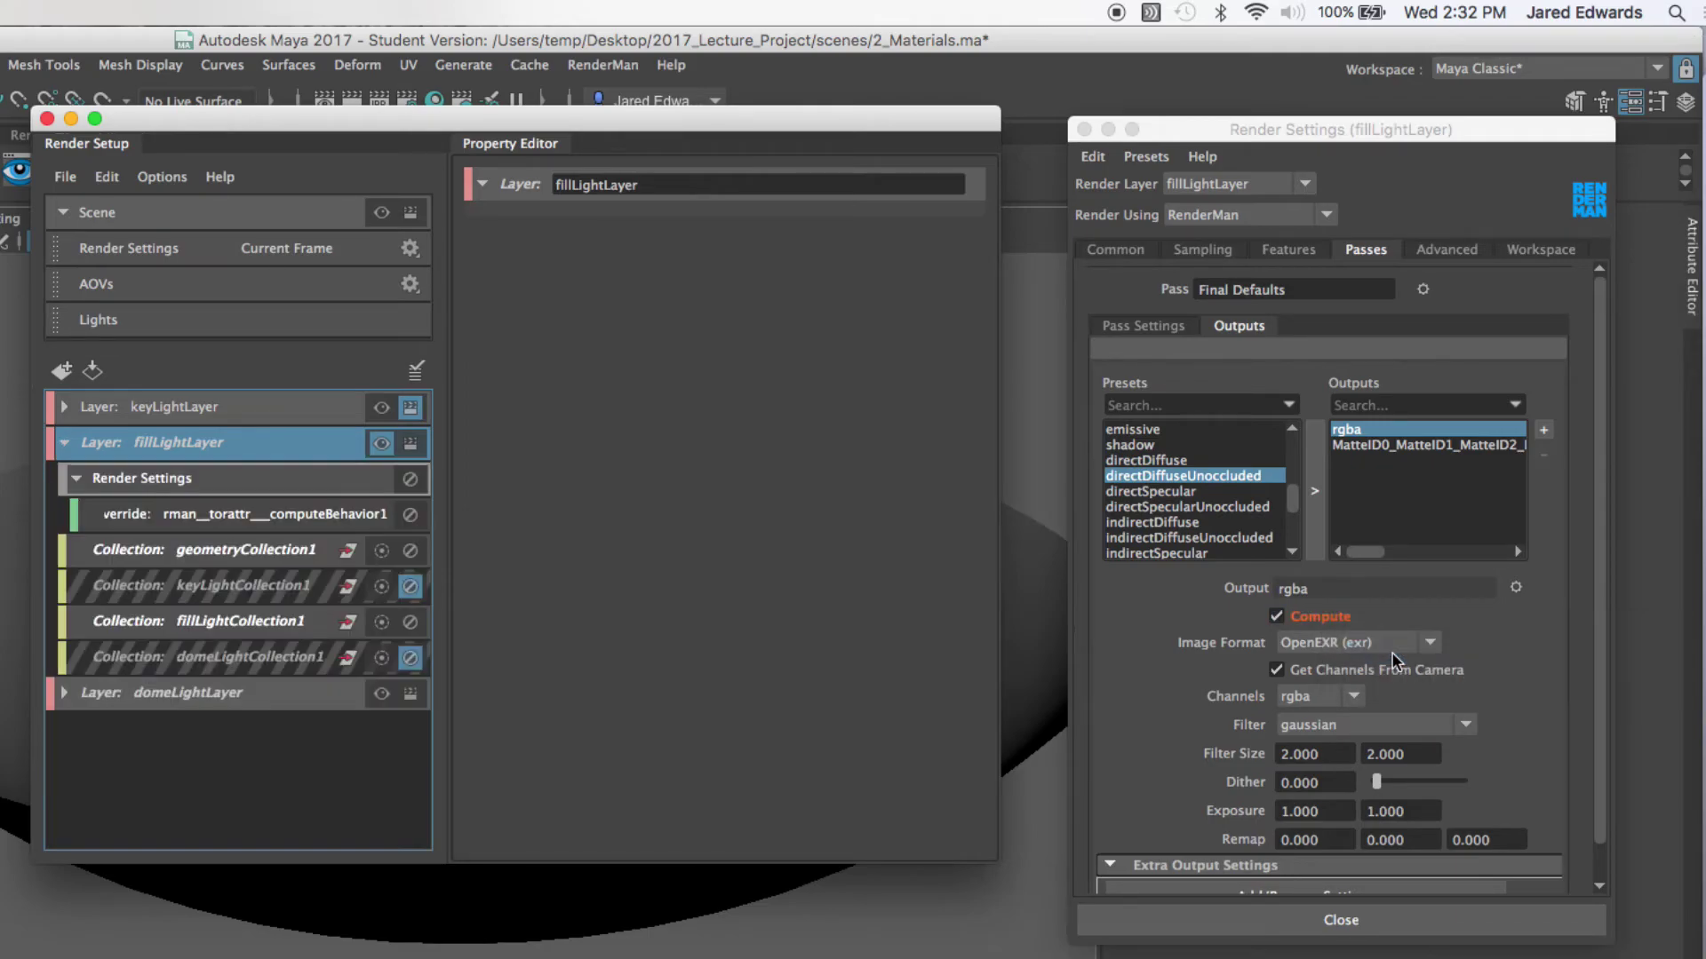
click(1276, 615)
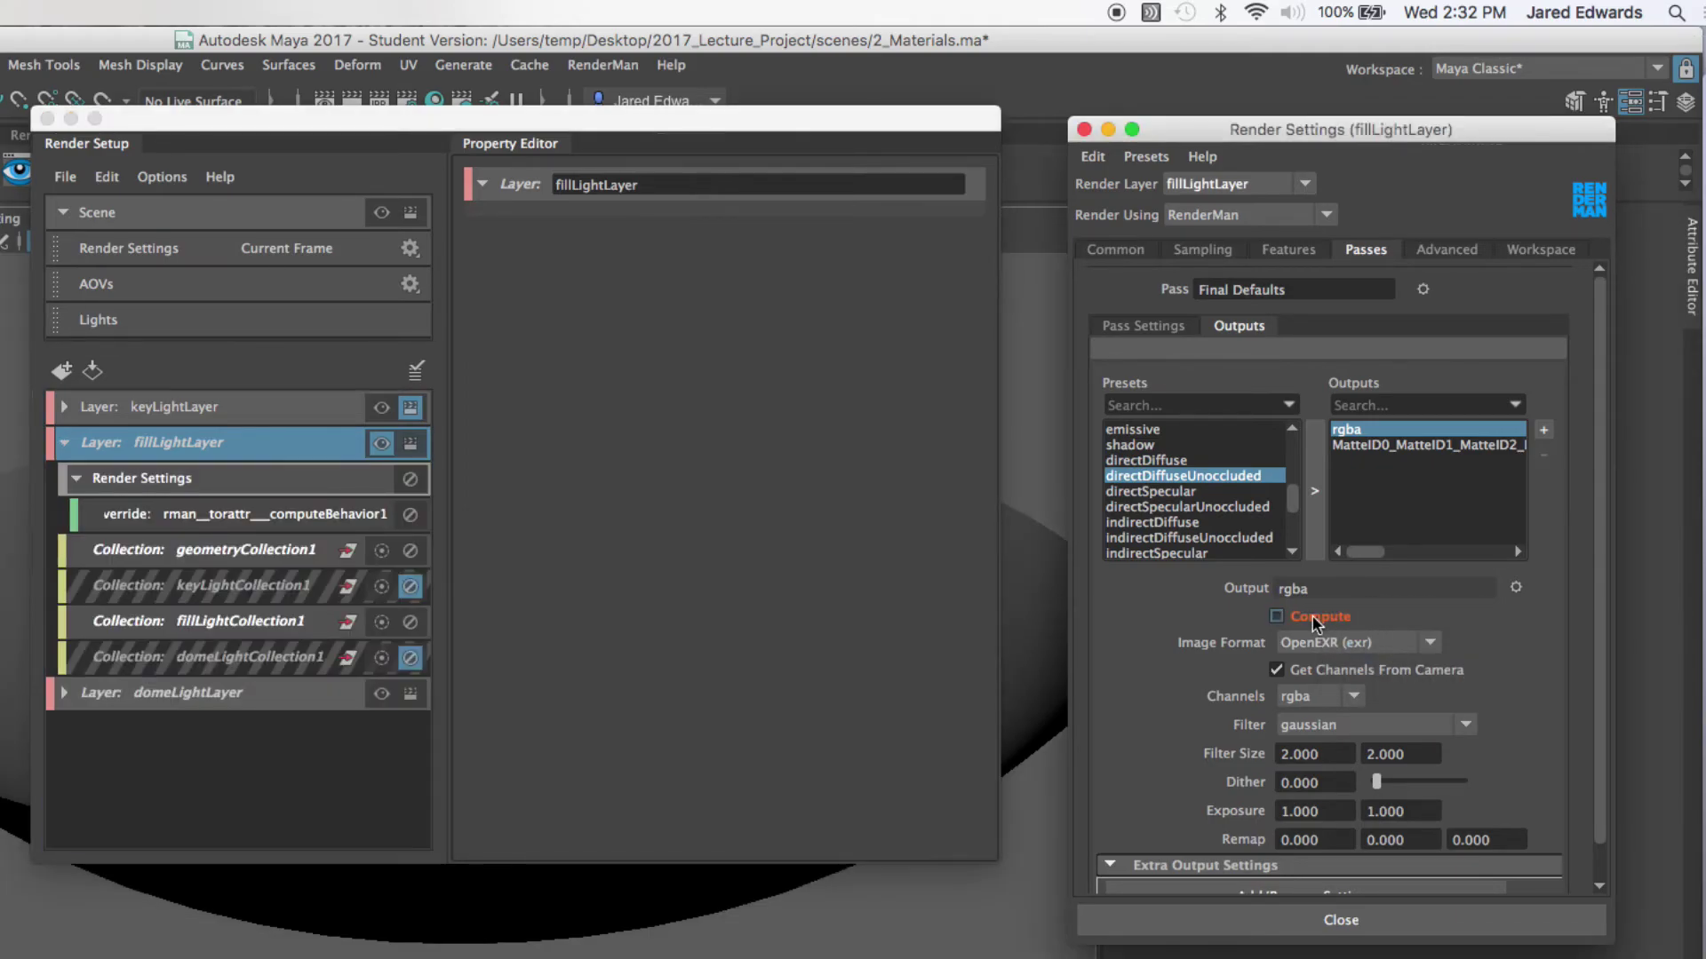
click(64, 441)
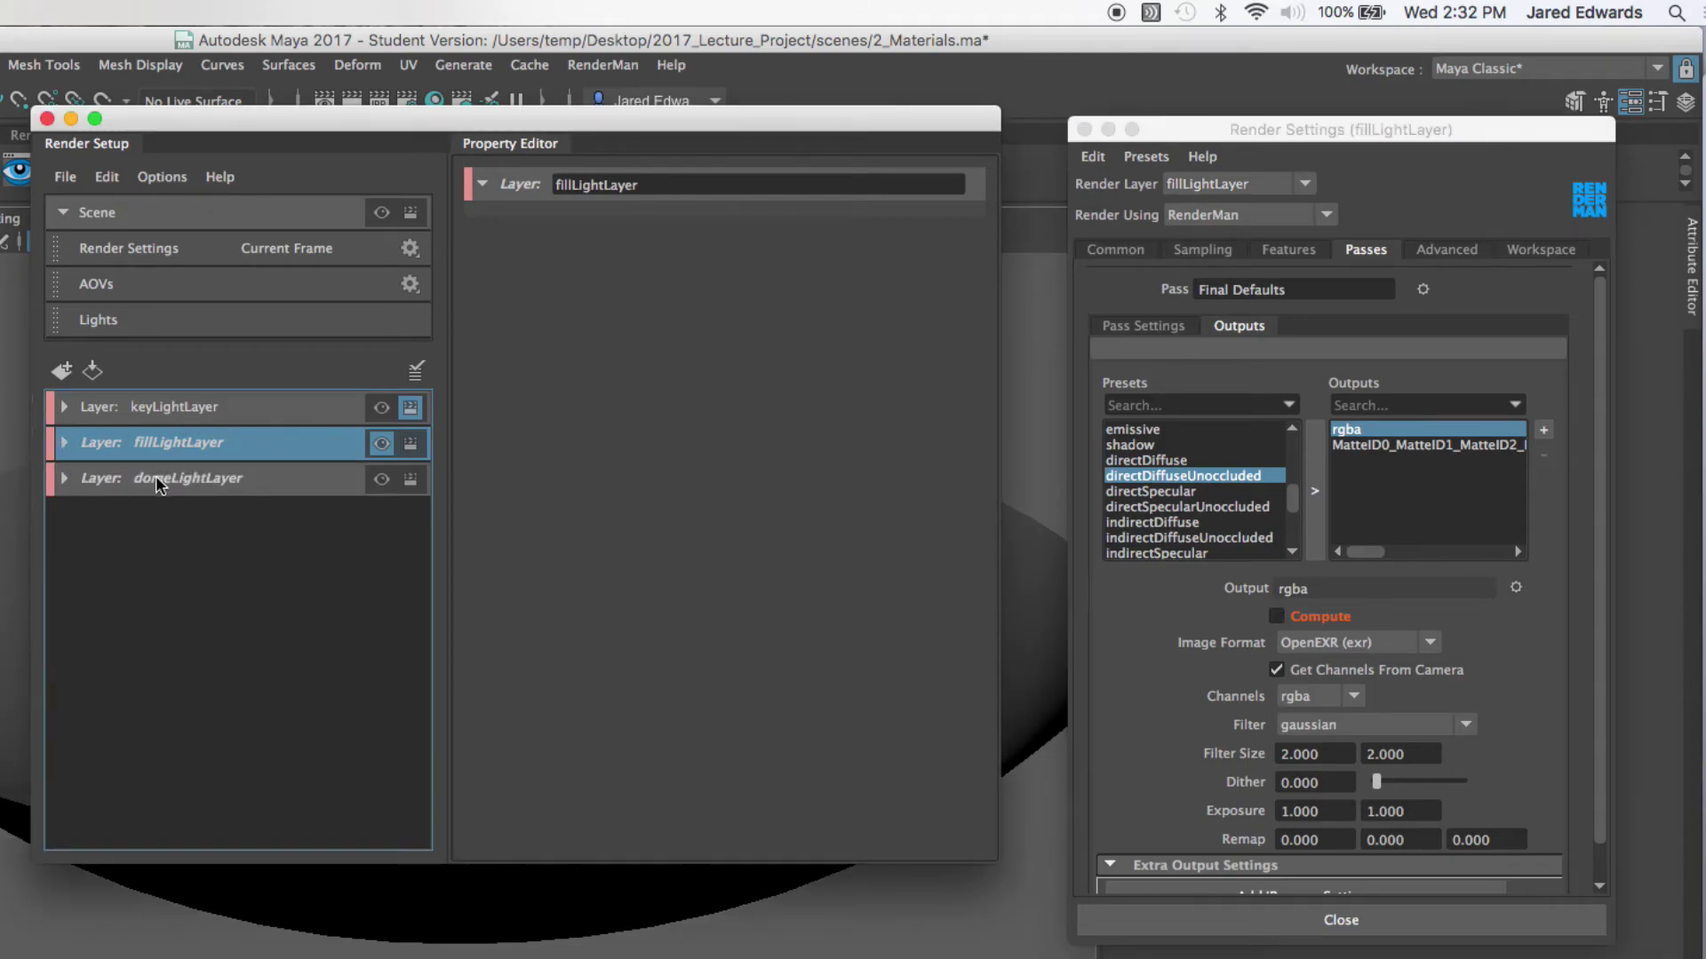
Step: Make domeLightLayer visible, create an absolute override for the rgba output's Compute attribute, turn Compute off, and collapse the layer
click(65, 478)
click(65, 478)
click(381, 479)
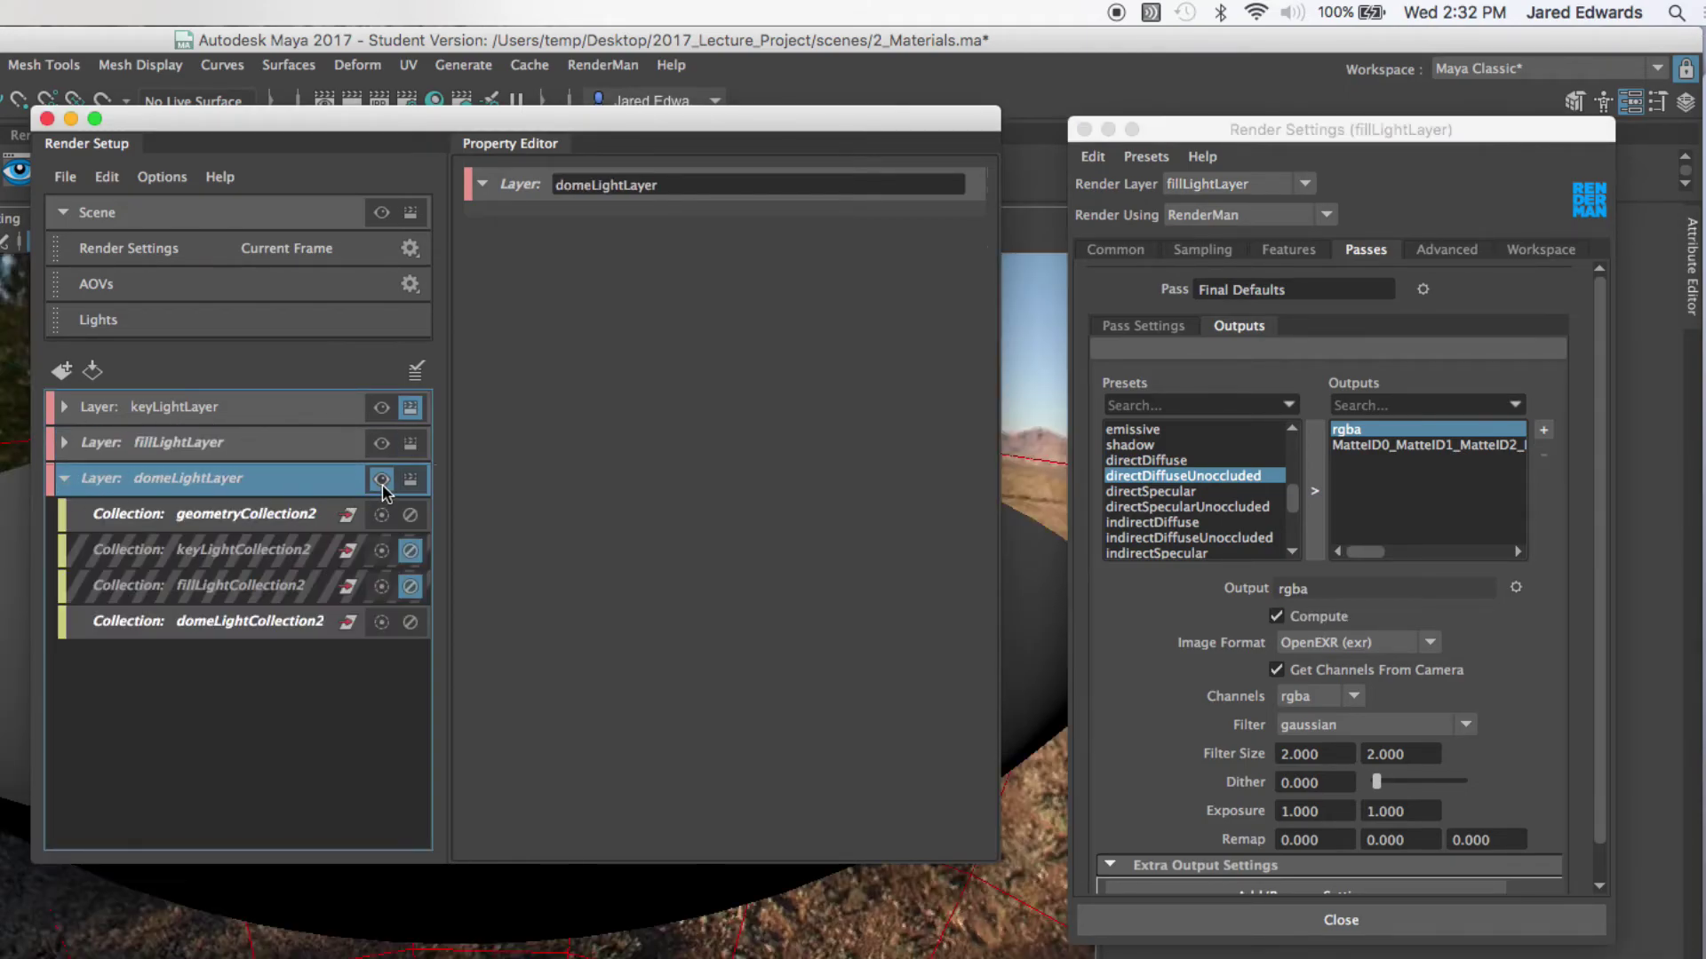
right_click(1330, 617)
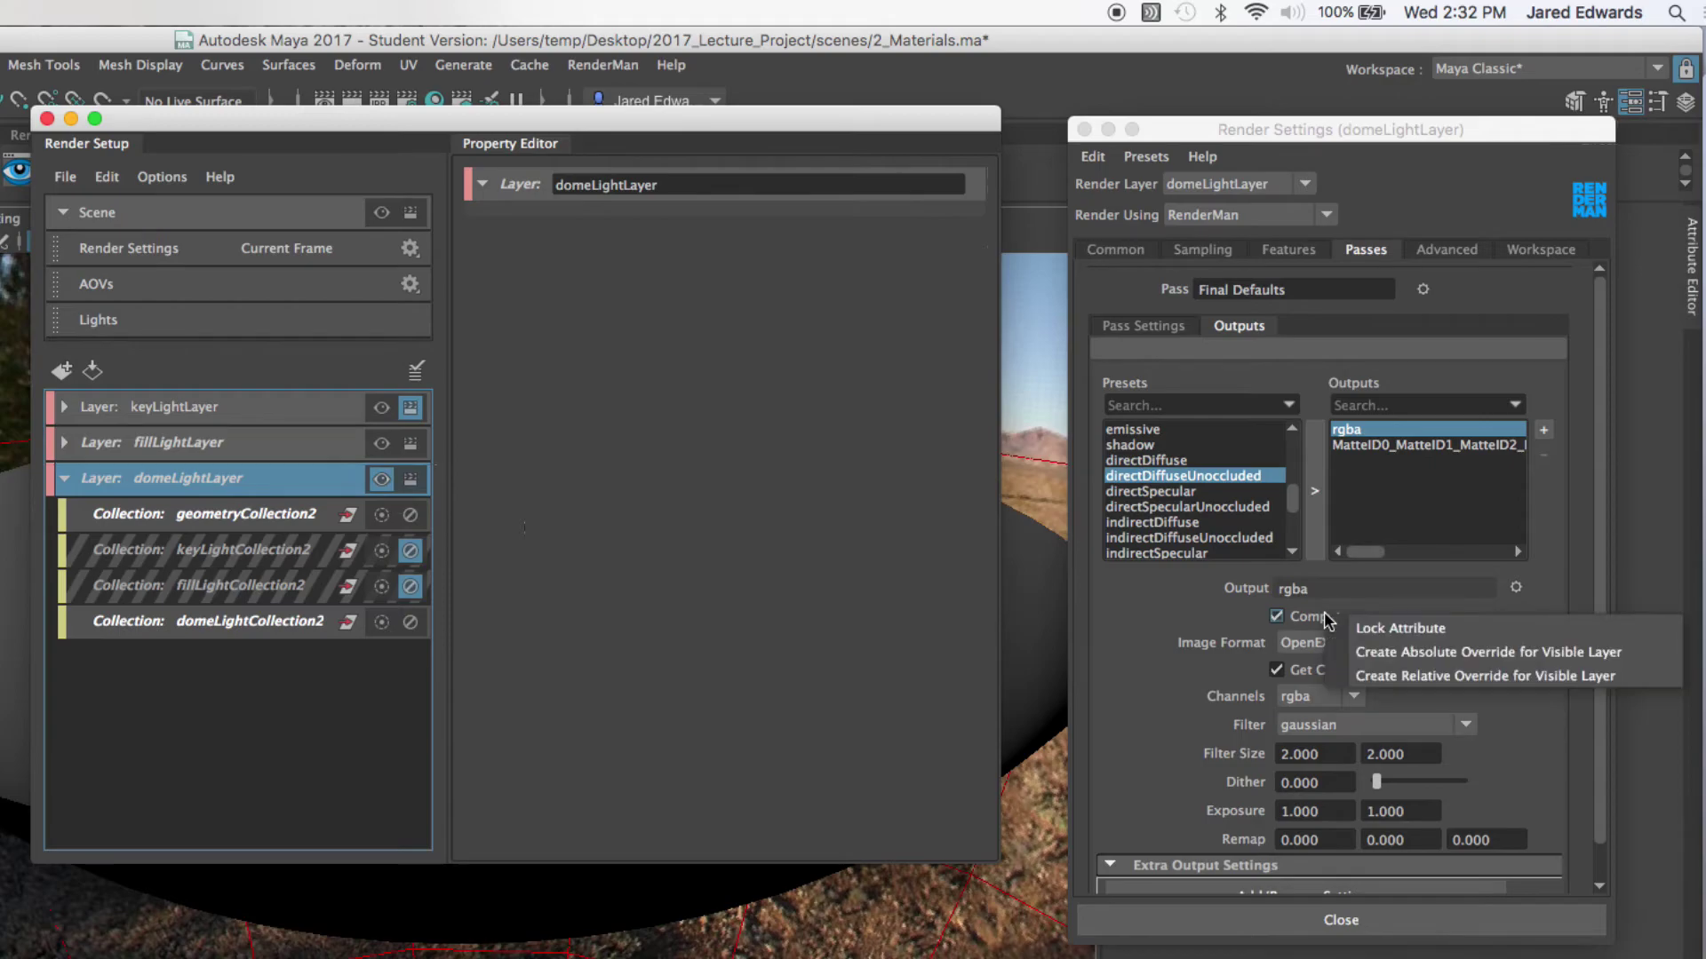
click(1422, 653)
click(1320, 615)
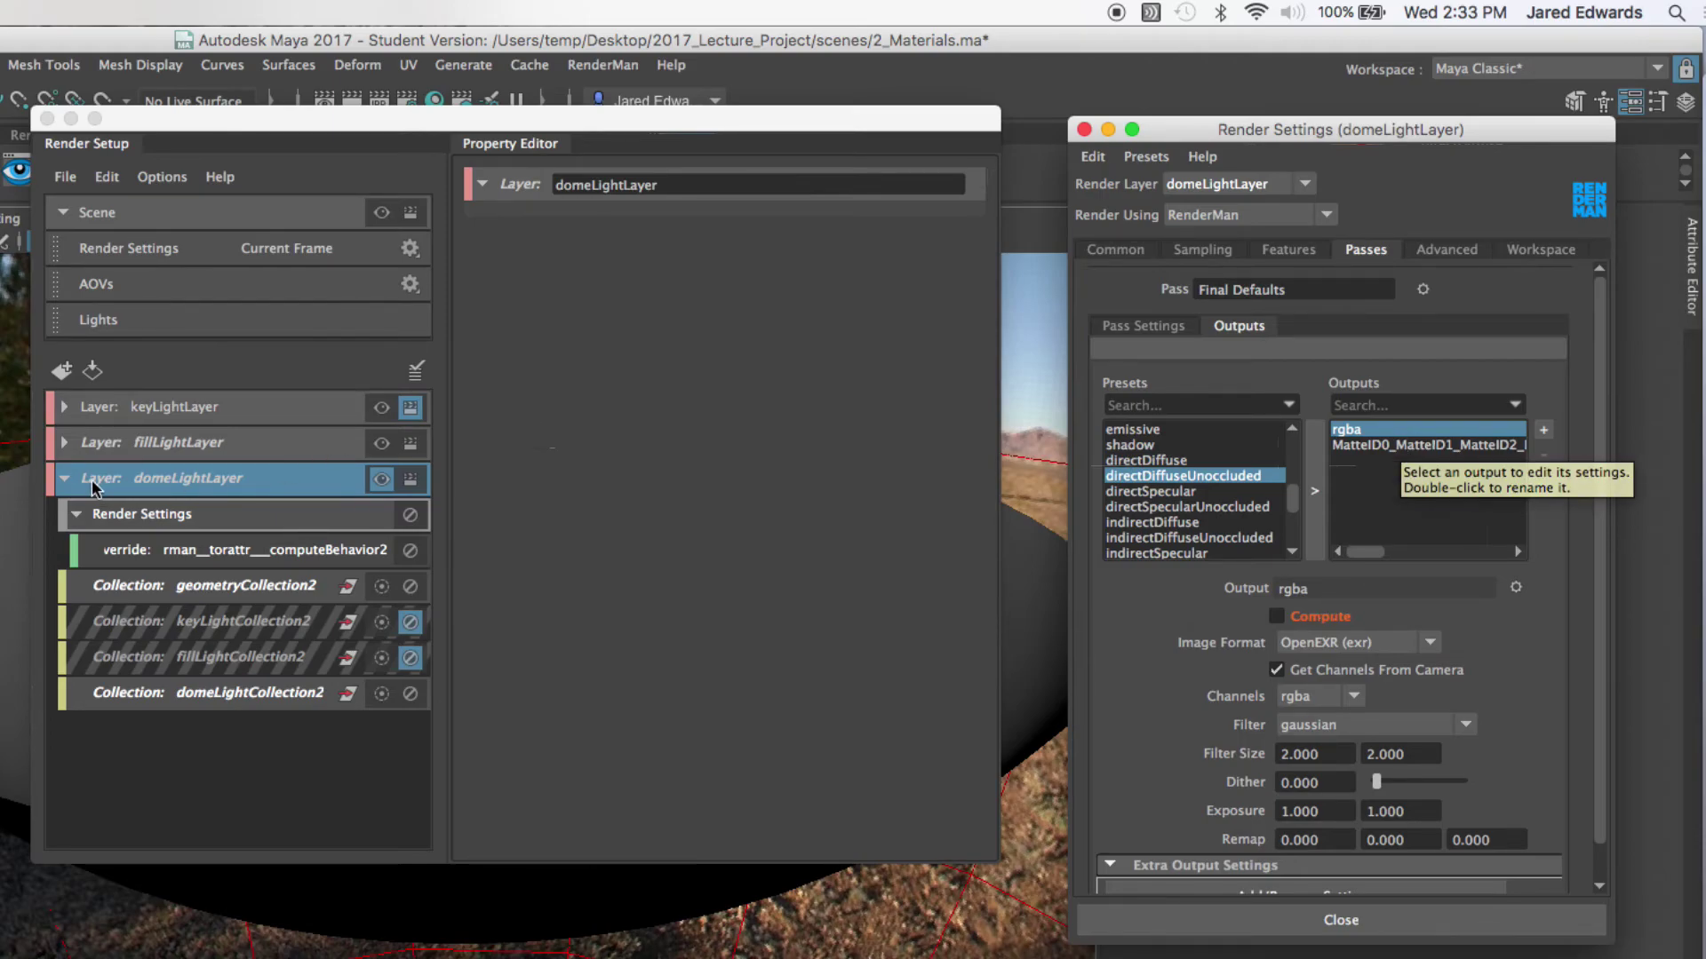
click(64, 480)
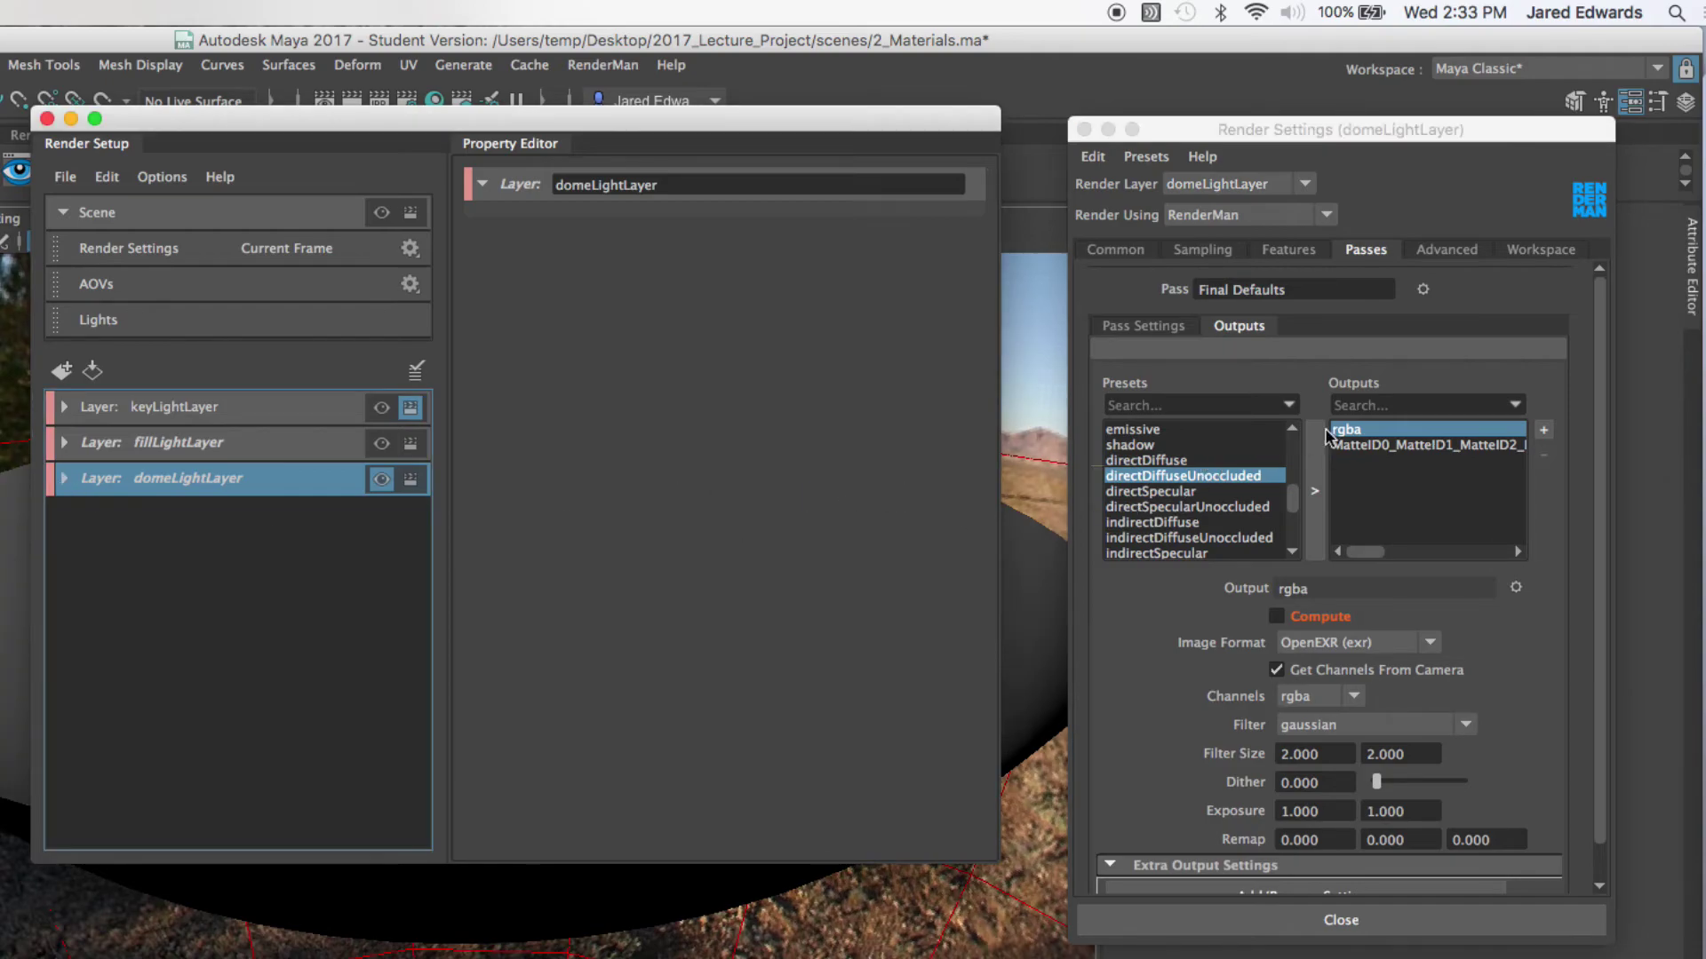
Step: Turn off OpenEXR As RGBA for the combined MatteID output
click(1412, 447)
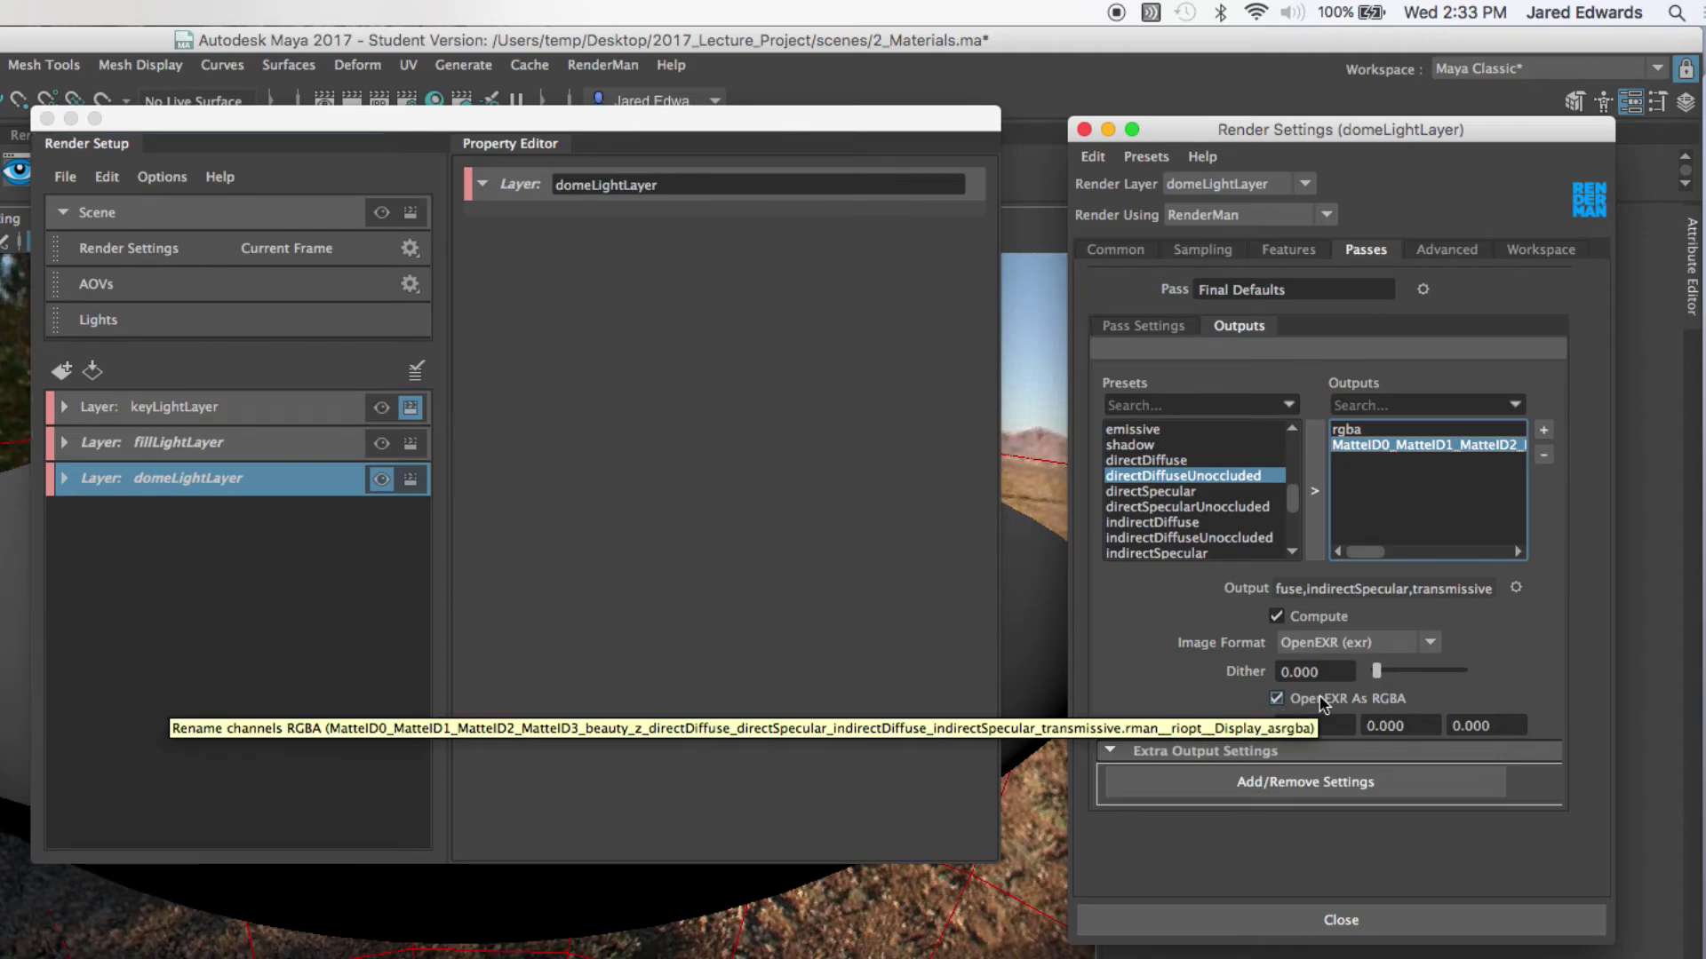
click(1275, 699)
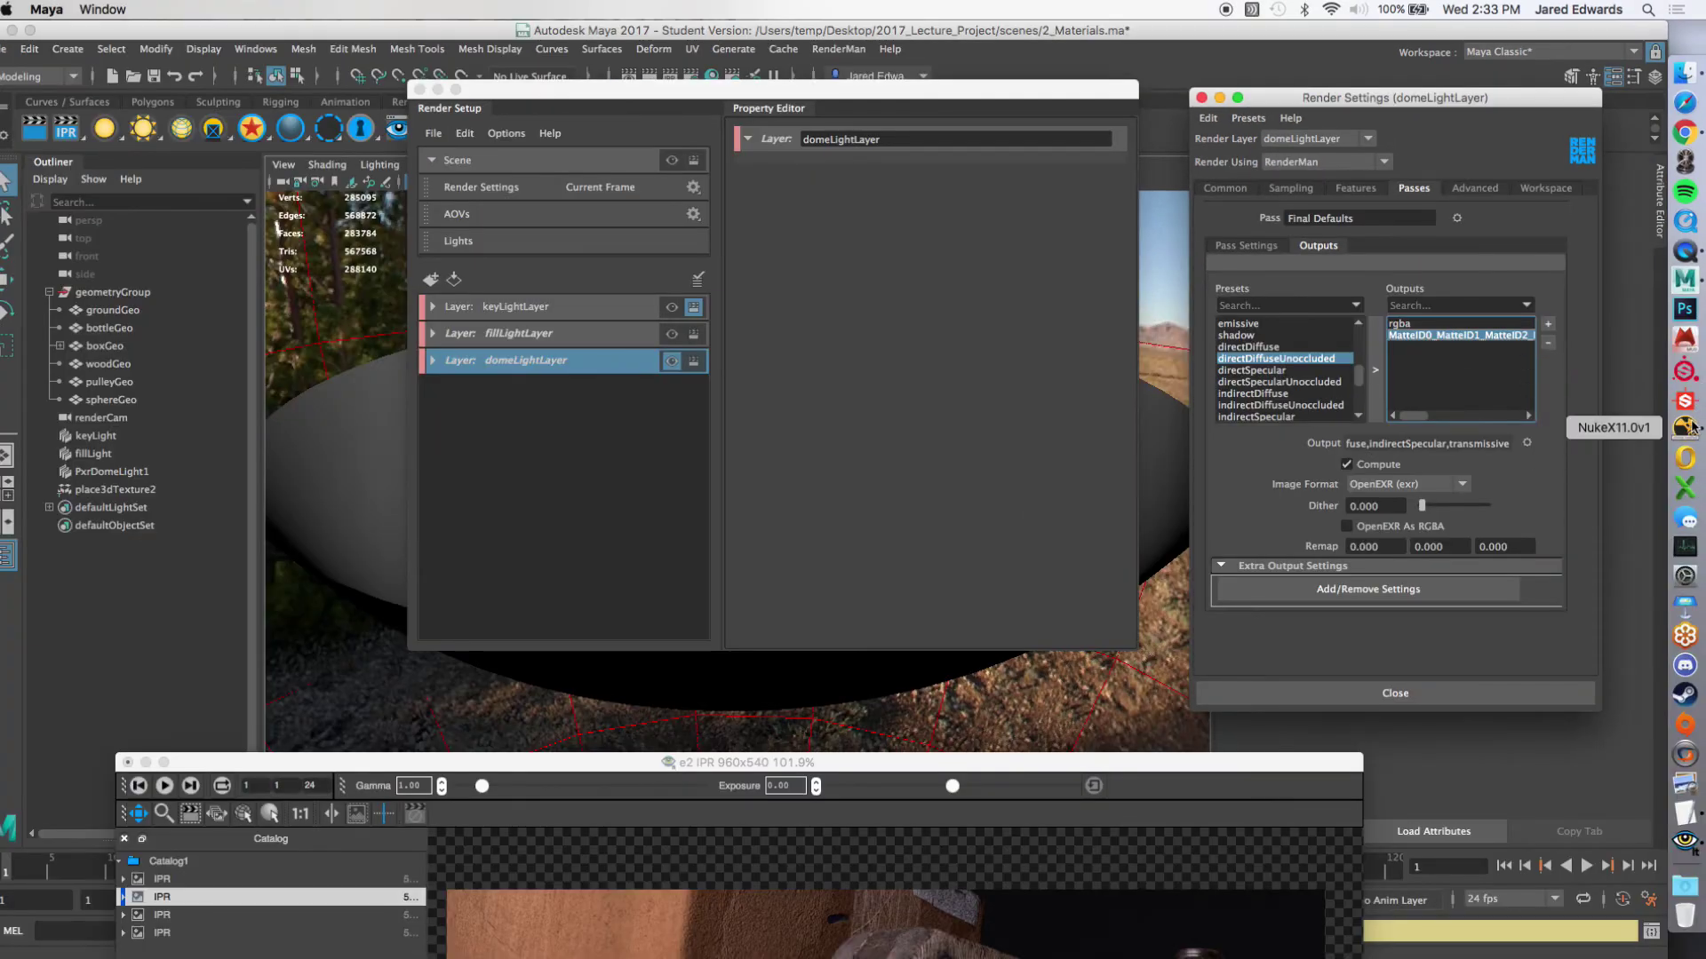
Step: Switch to NukeX, view the keyLightReference.exr Read node with the viewer channels set to rgba, and examine its list of available channels
click(1685, 425)
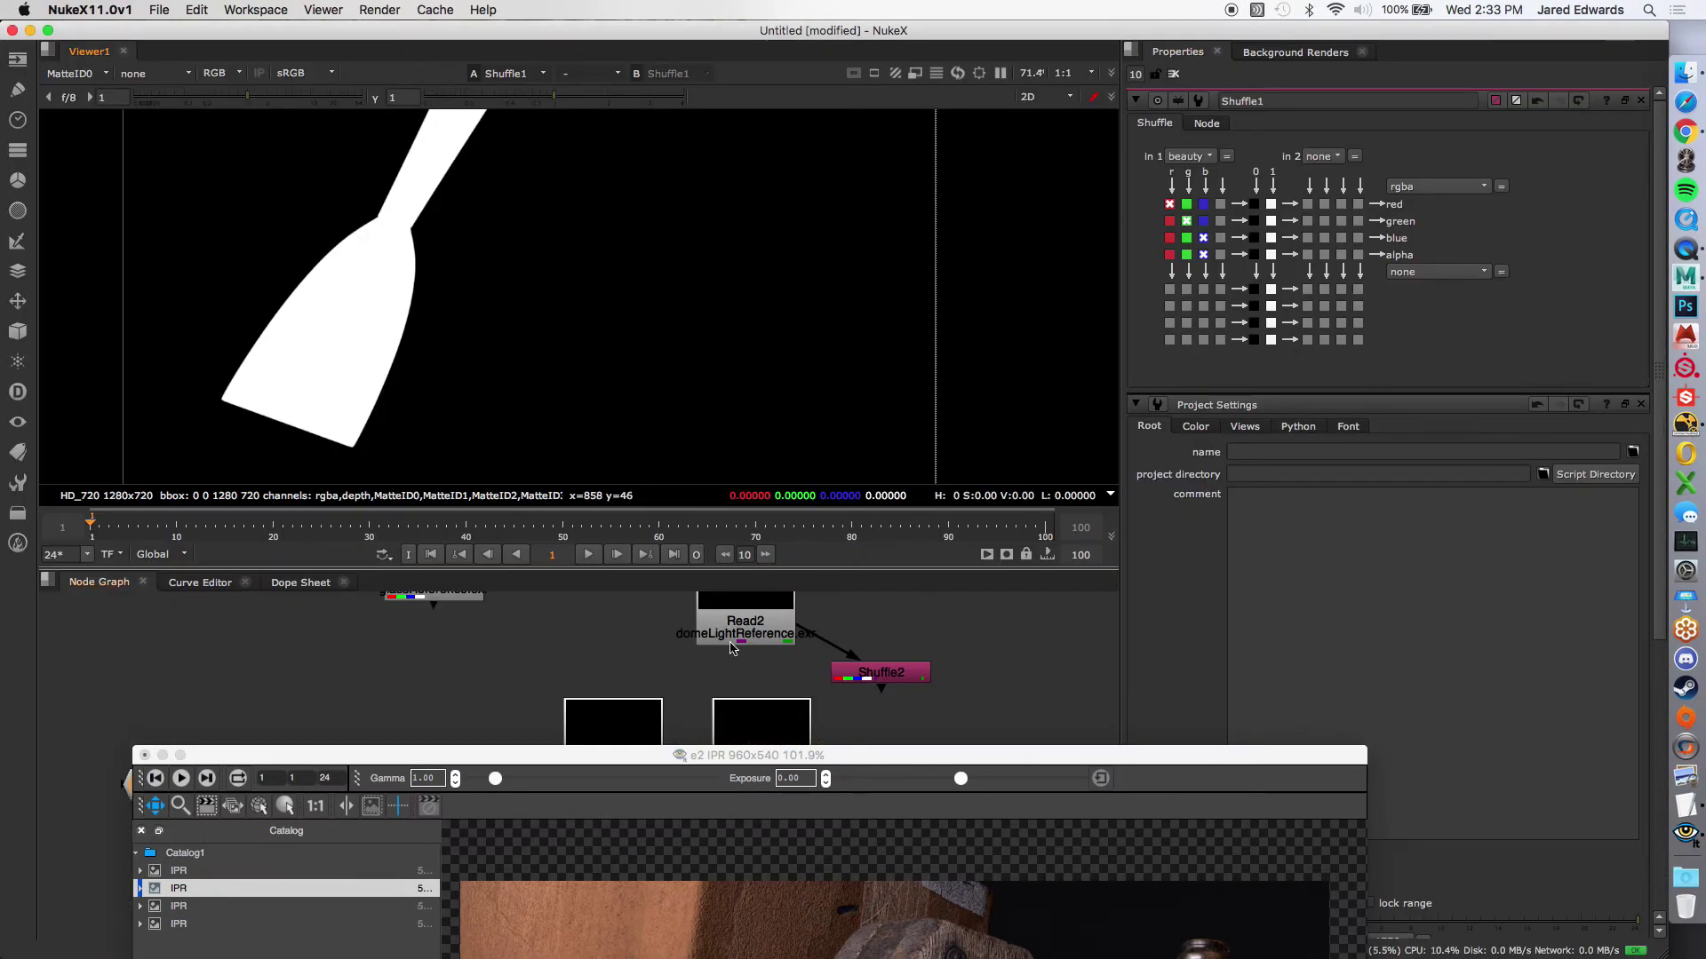
drag(819, 755, 845, 943)
click(819, 752)
middle_drag(819, 752, 832, 808)
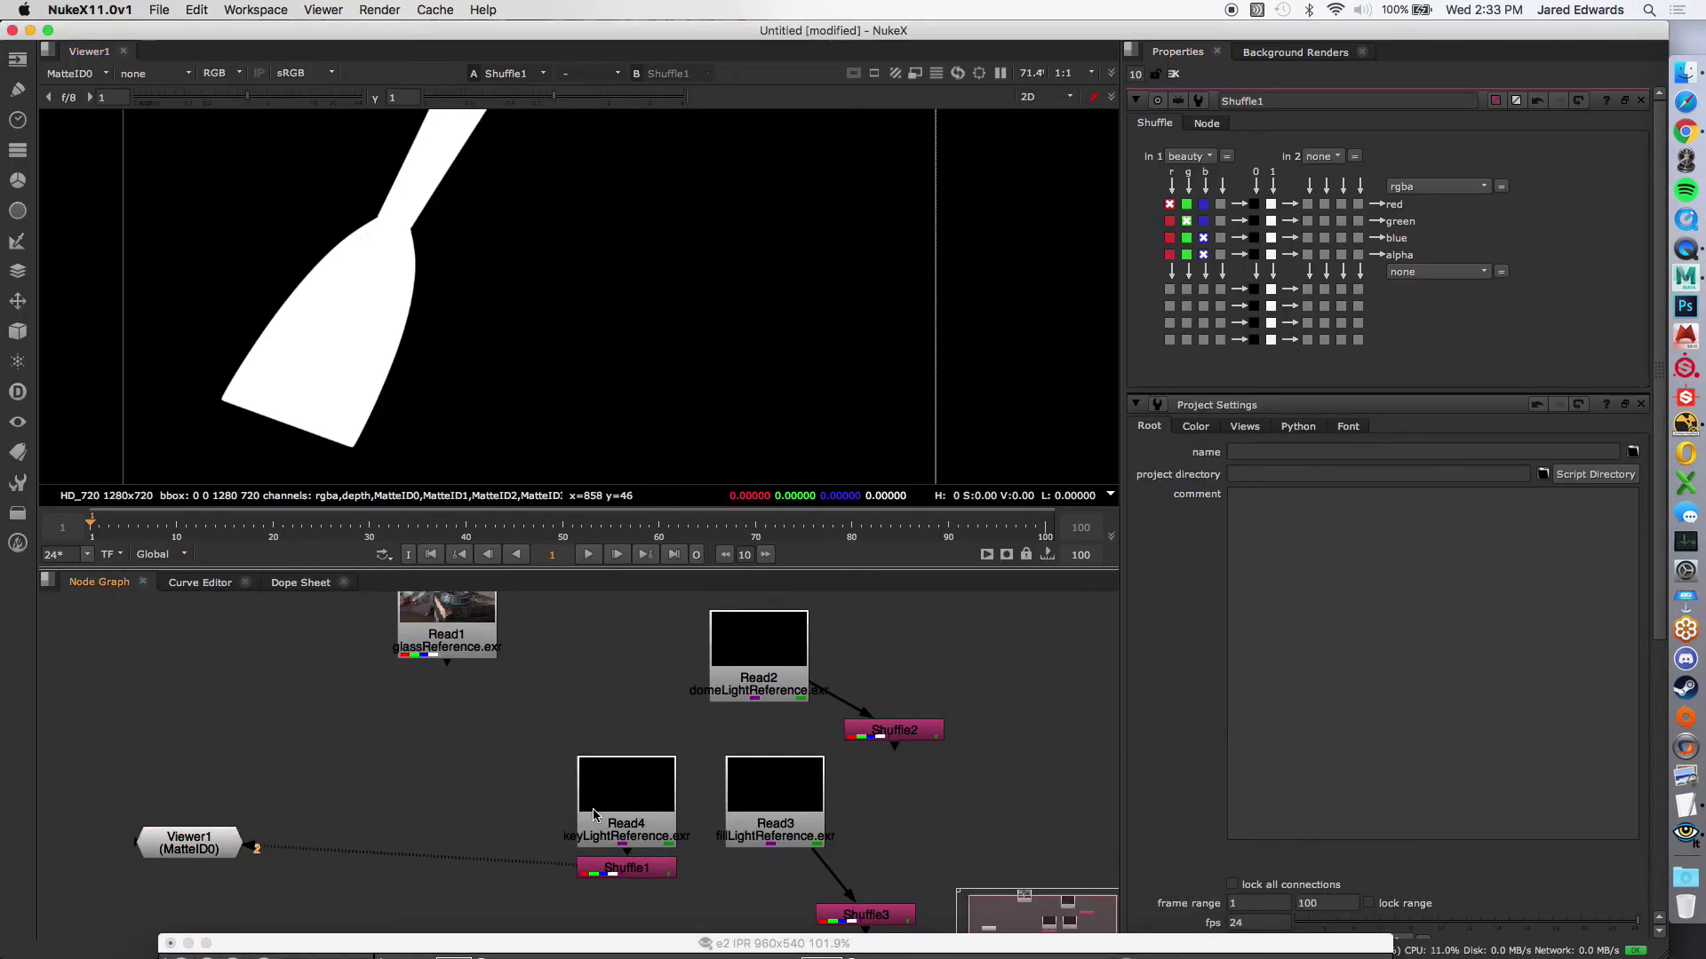
click(615, 823)
key(1)
click(80, 74)
click(110, 114)
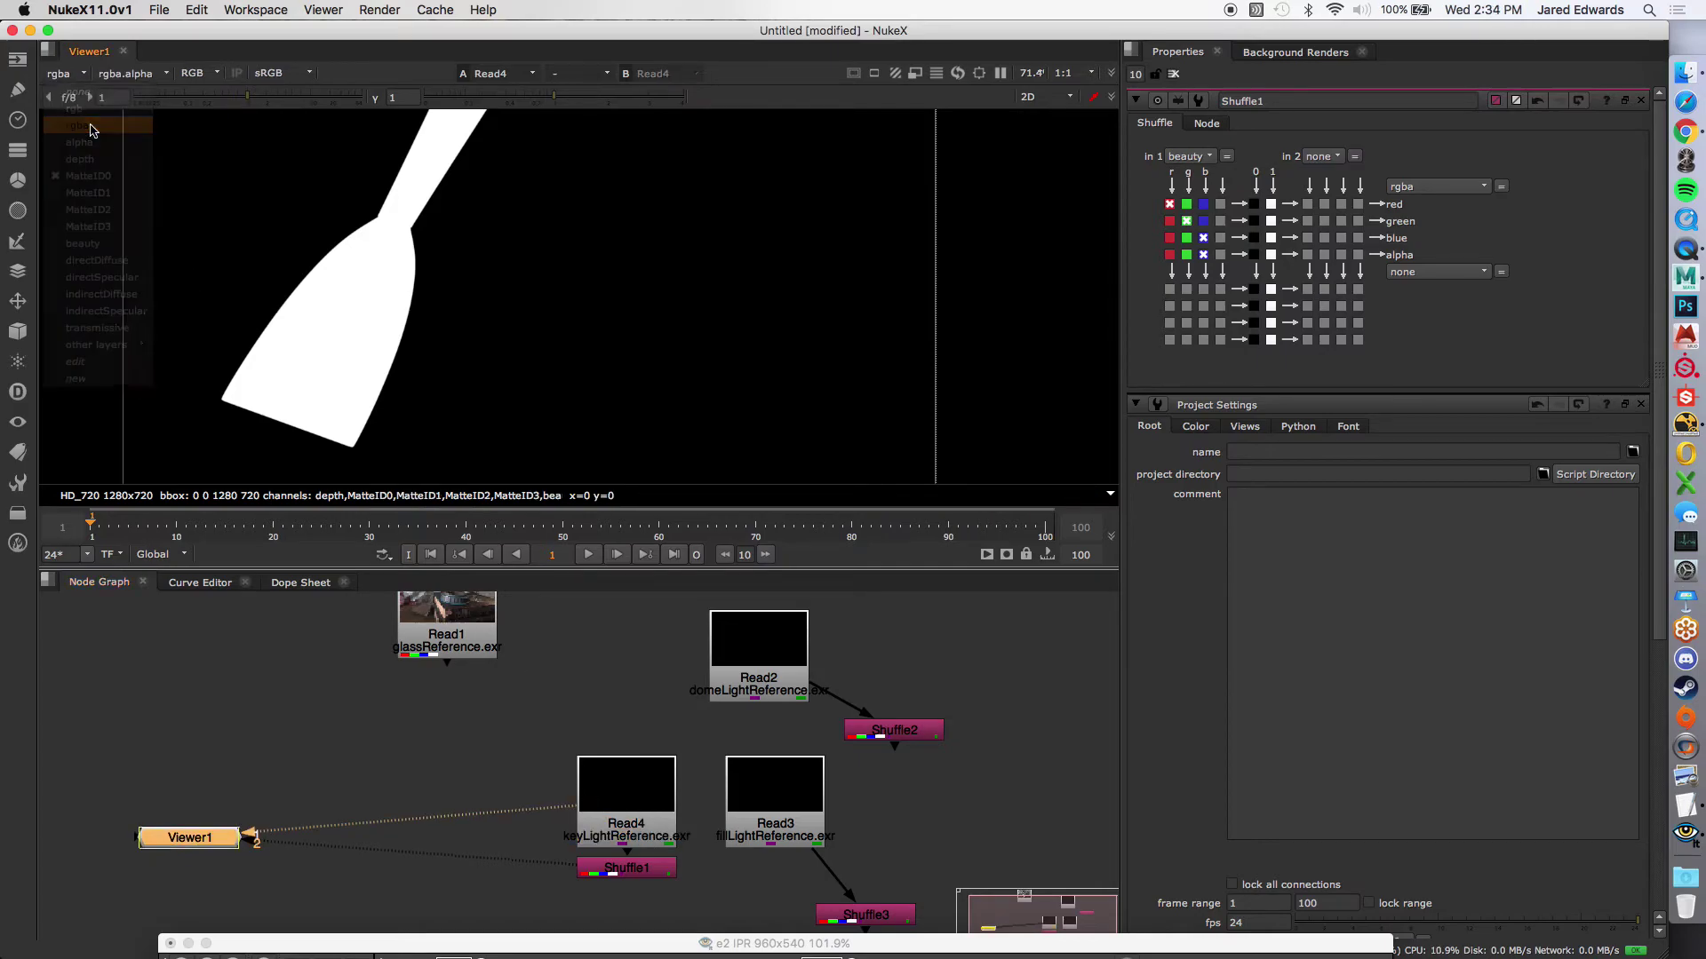
click(78, 77)
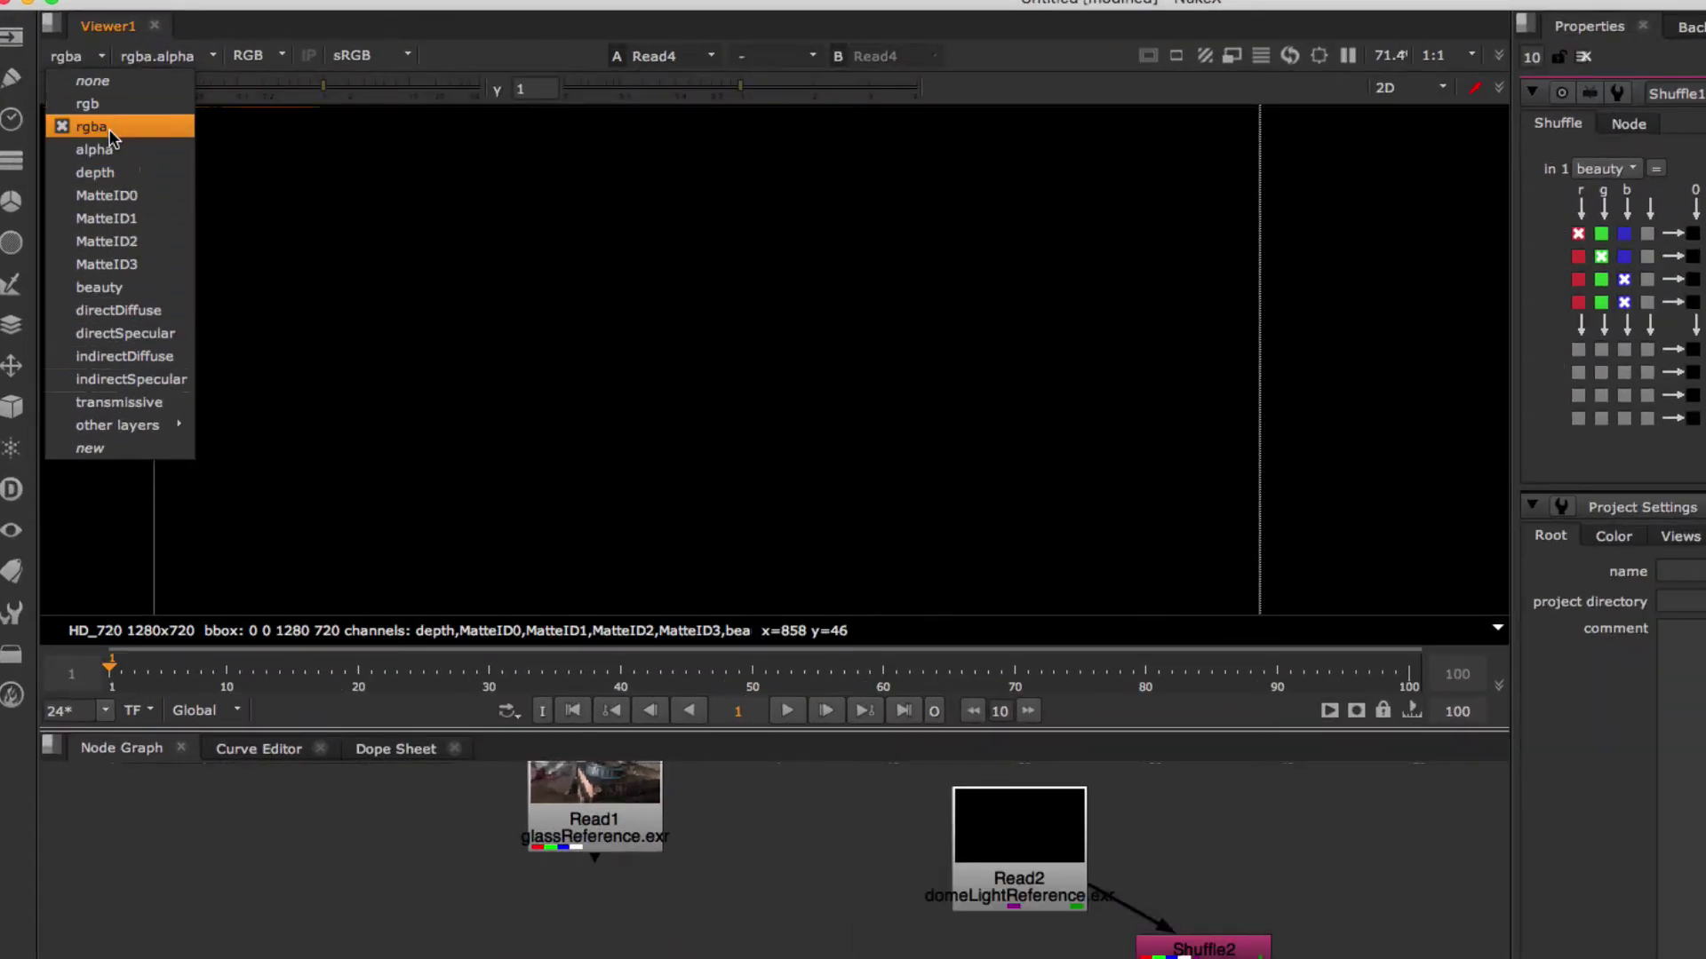
click(617, 453)
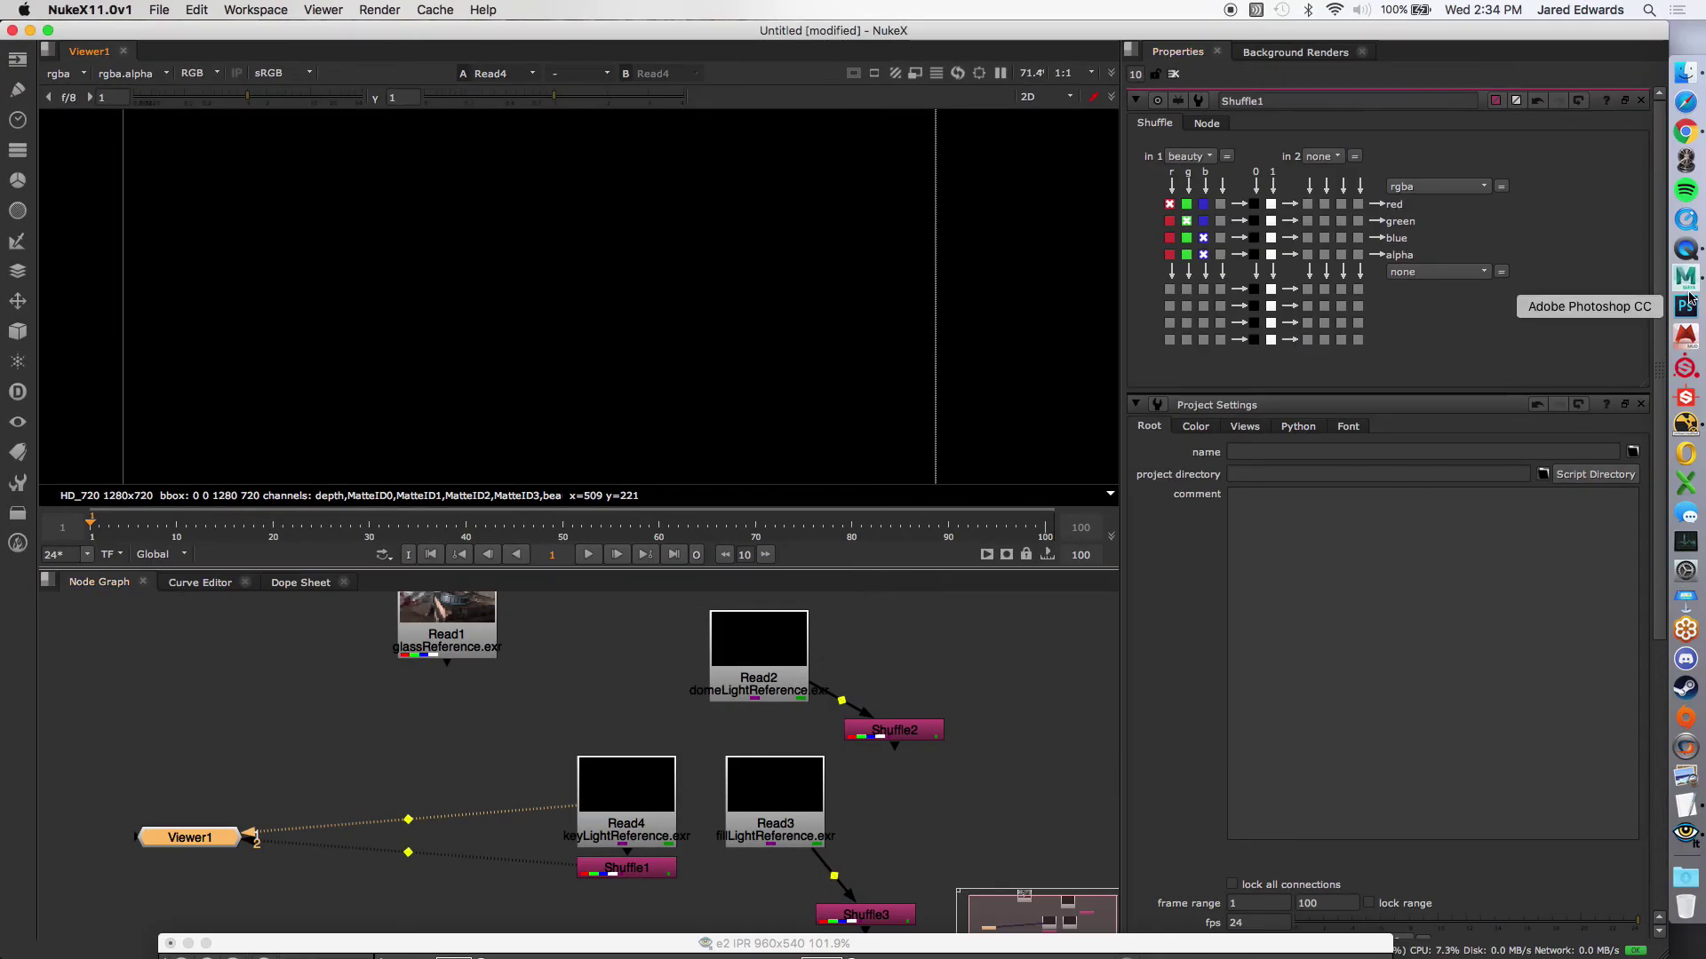
Step: Switch back to Maya and toggle OpenEXR As RGBA on and off again for the combined MatteID output
click(1685, 278)
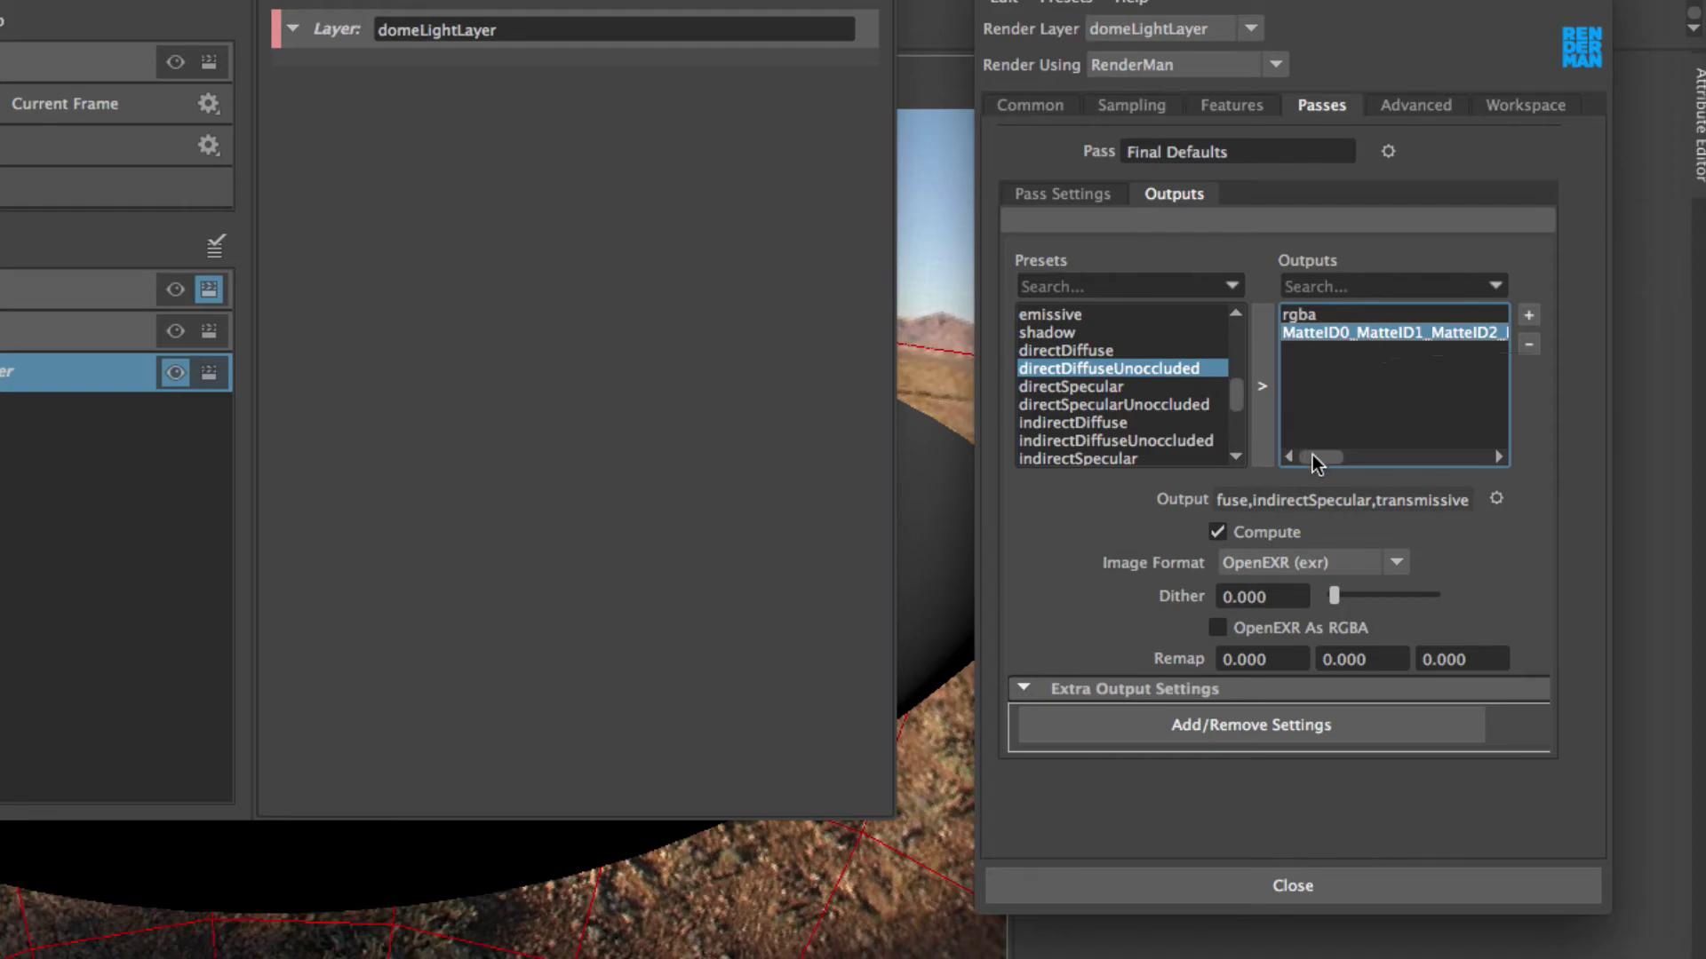
drag(1313, 455, 1234, 450)
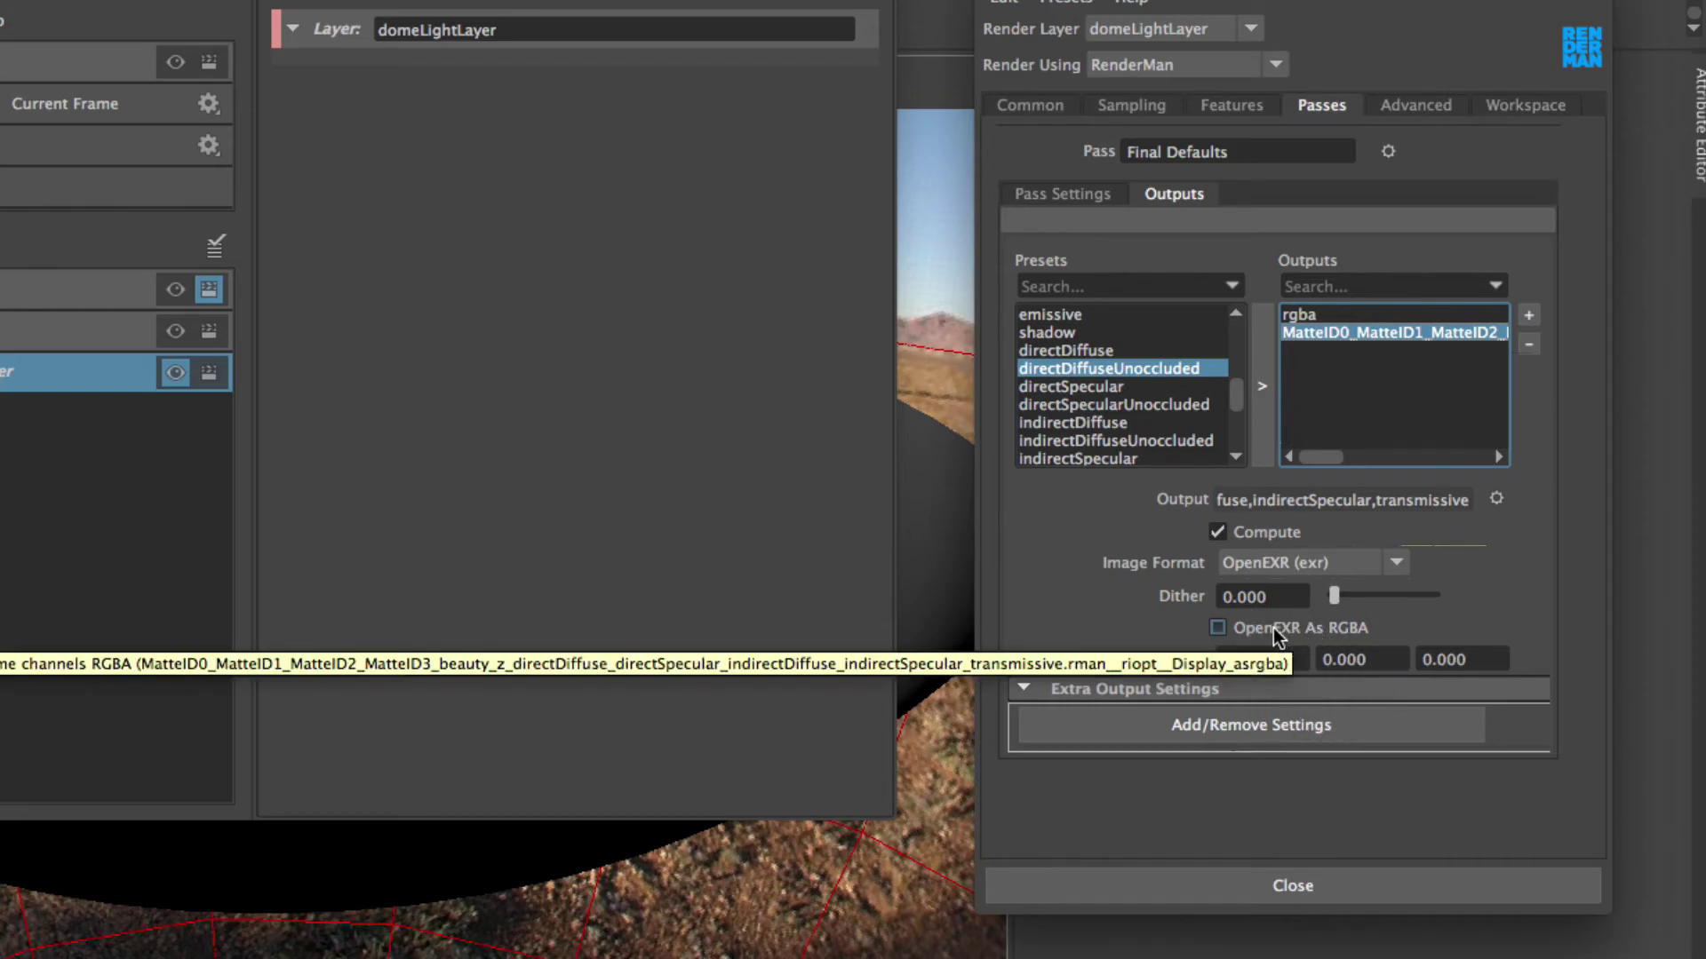
click(1318, 627)
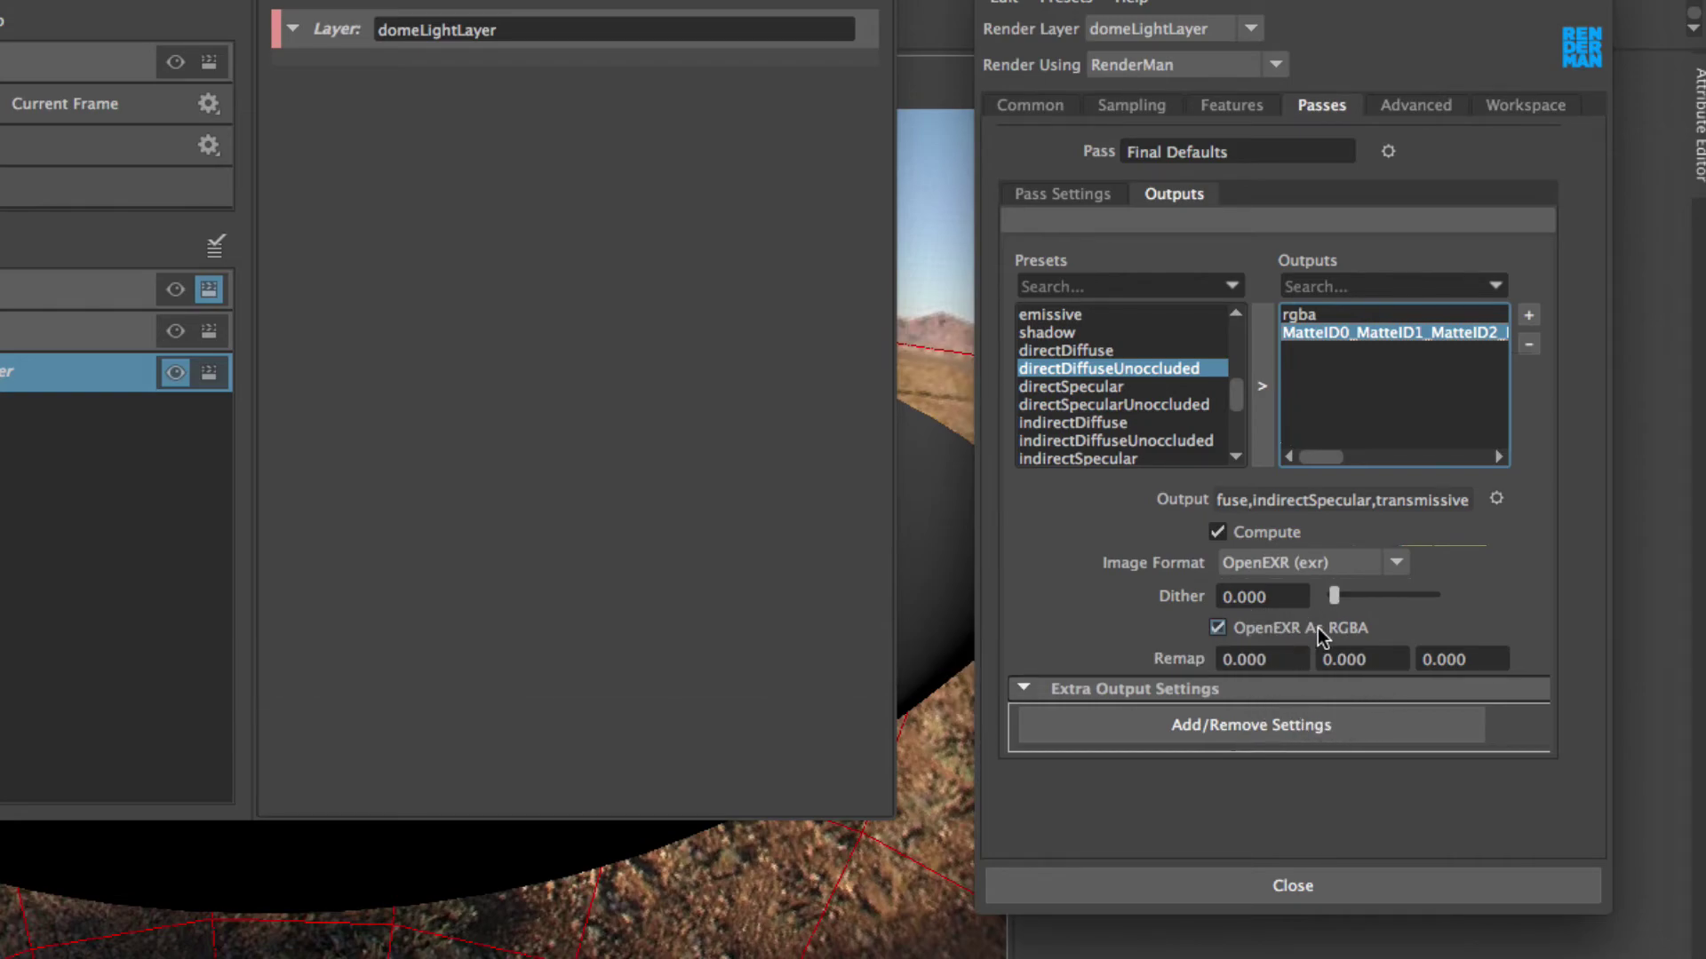
click(1319, 627)
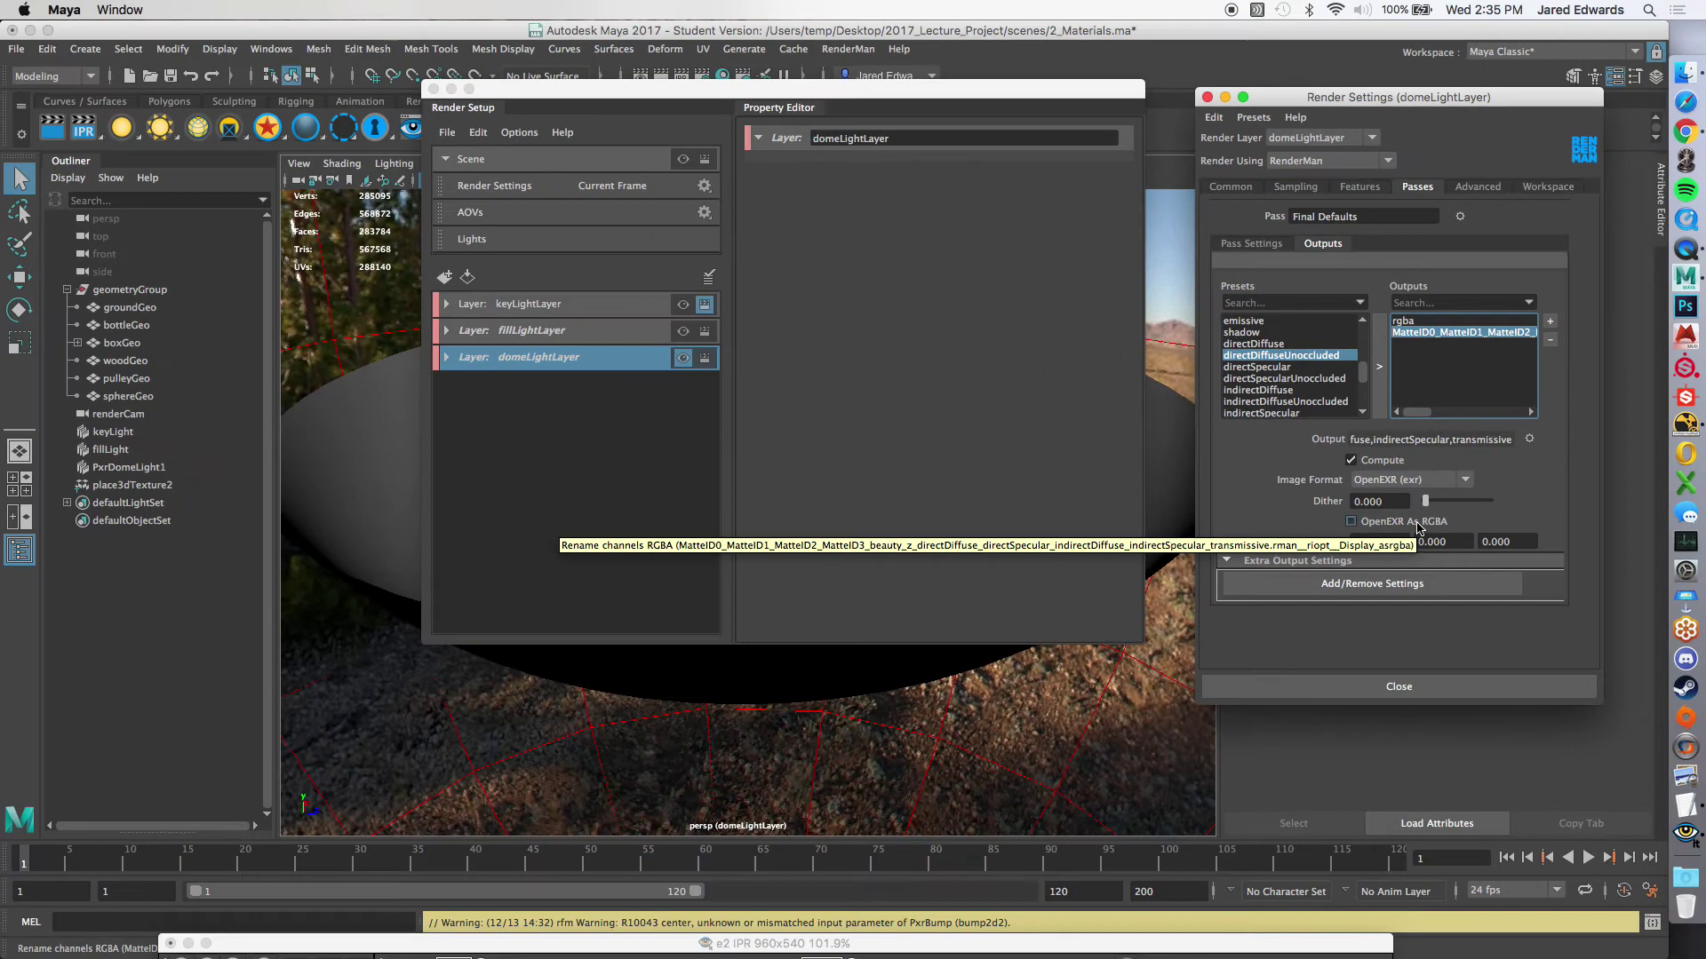
Step: Check the "OpenEXR as RGBA" item under Preparing for the Batch Render in the 08_VSD_Rendering document in Chrome, and return to Maya
click(1685, 131)
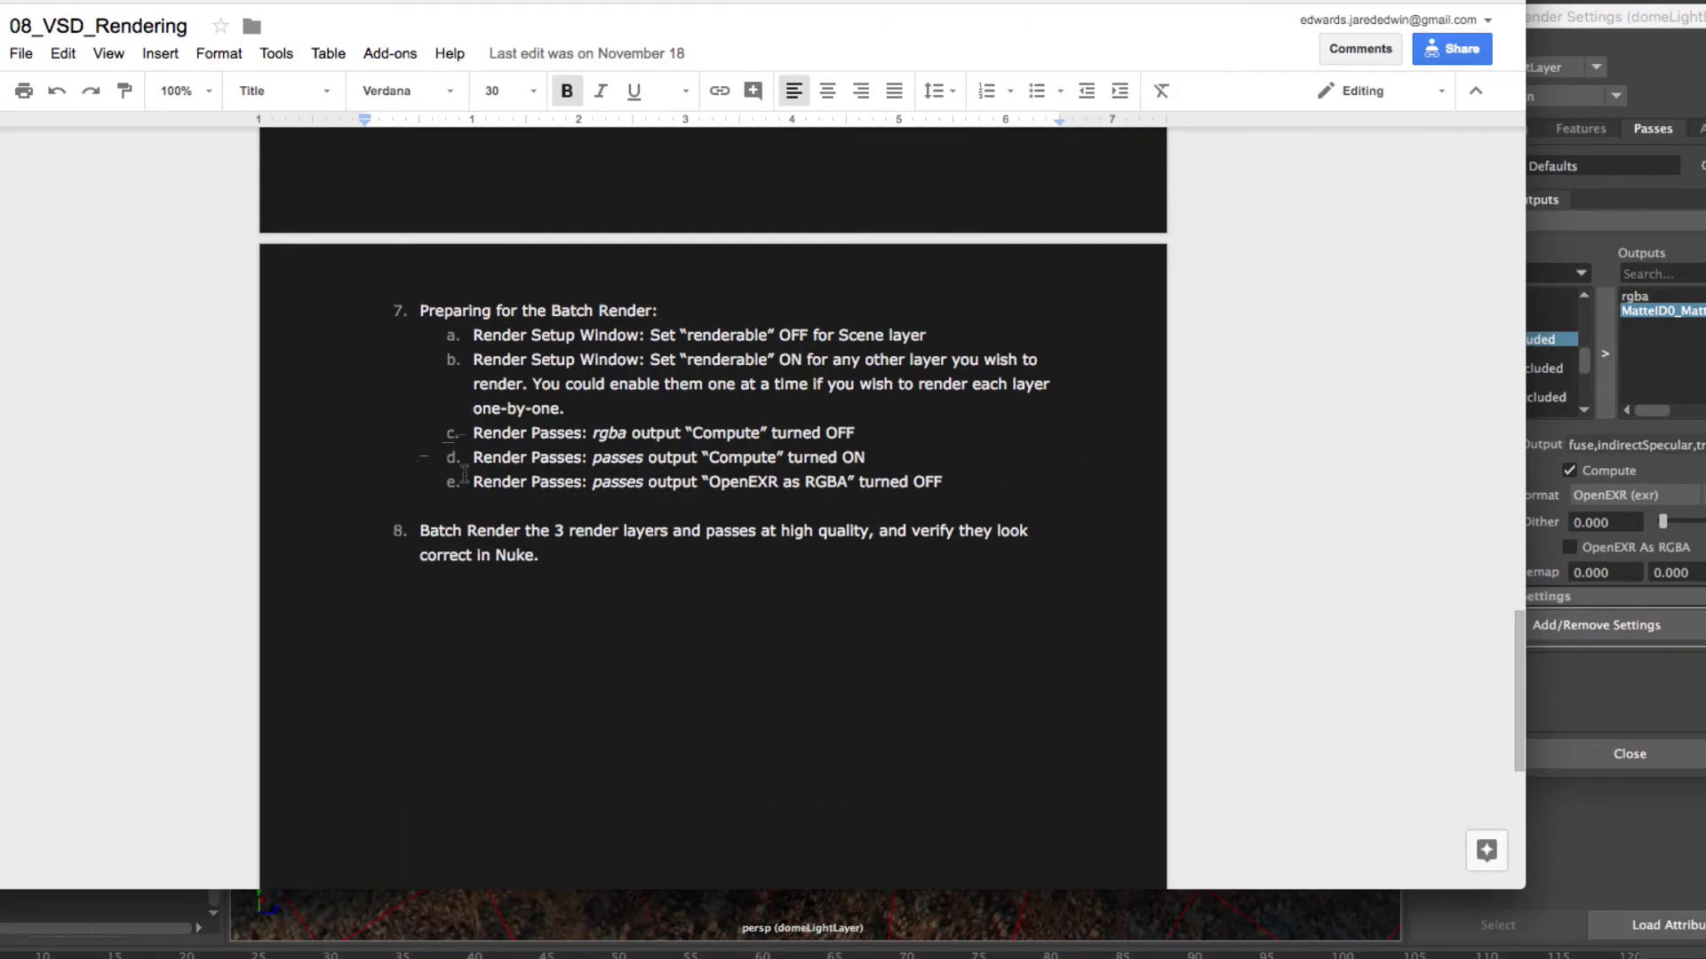
drag(483, 481, 943, 487)
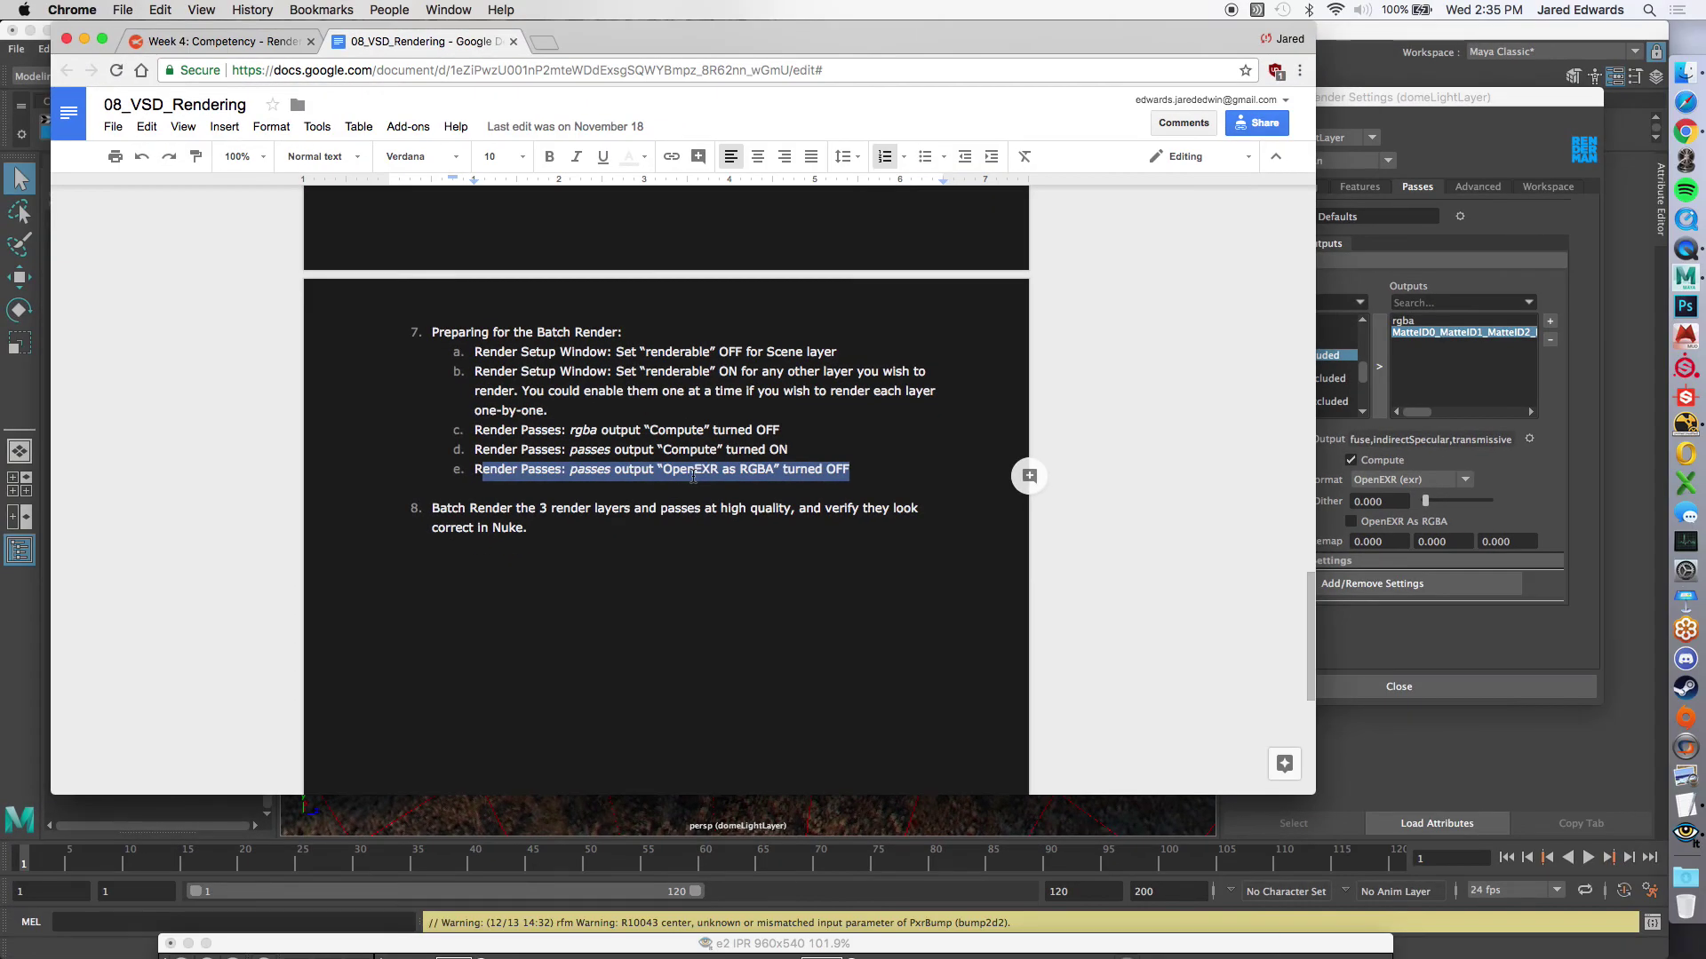
key(super+Tab)
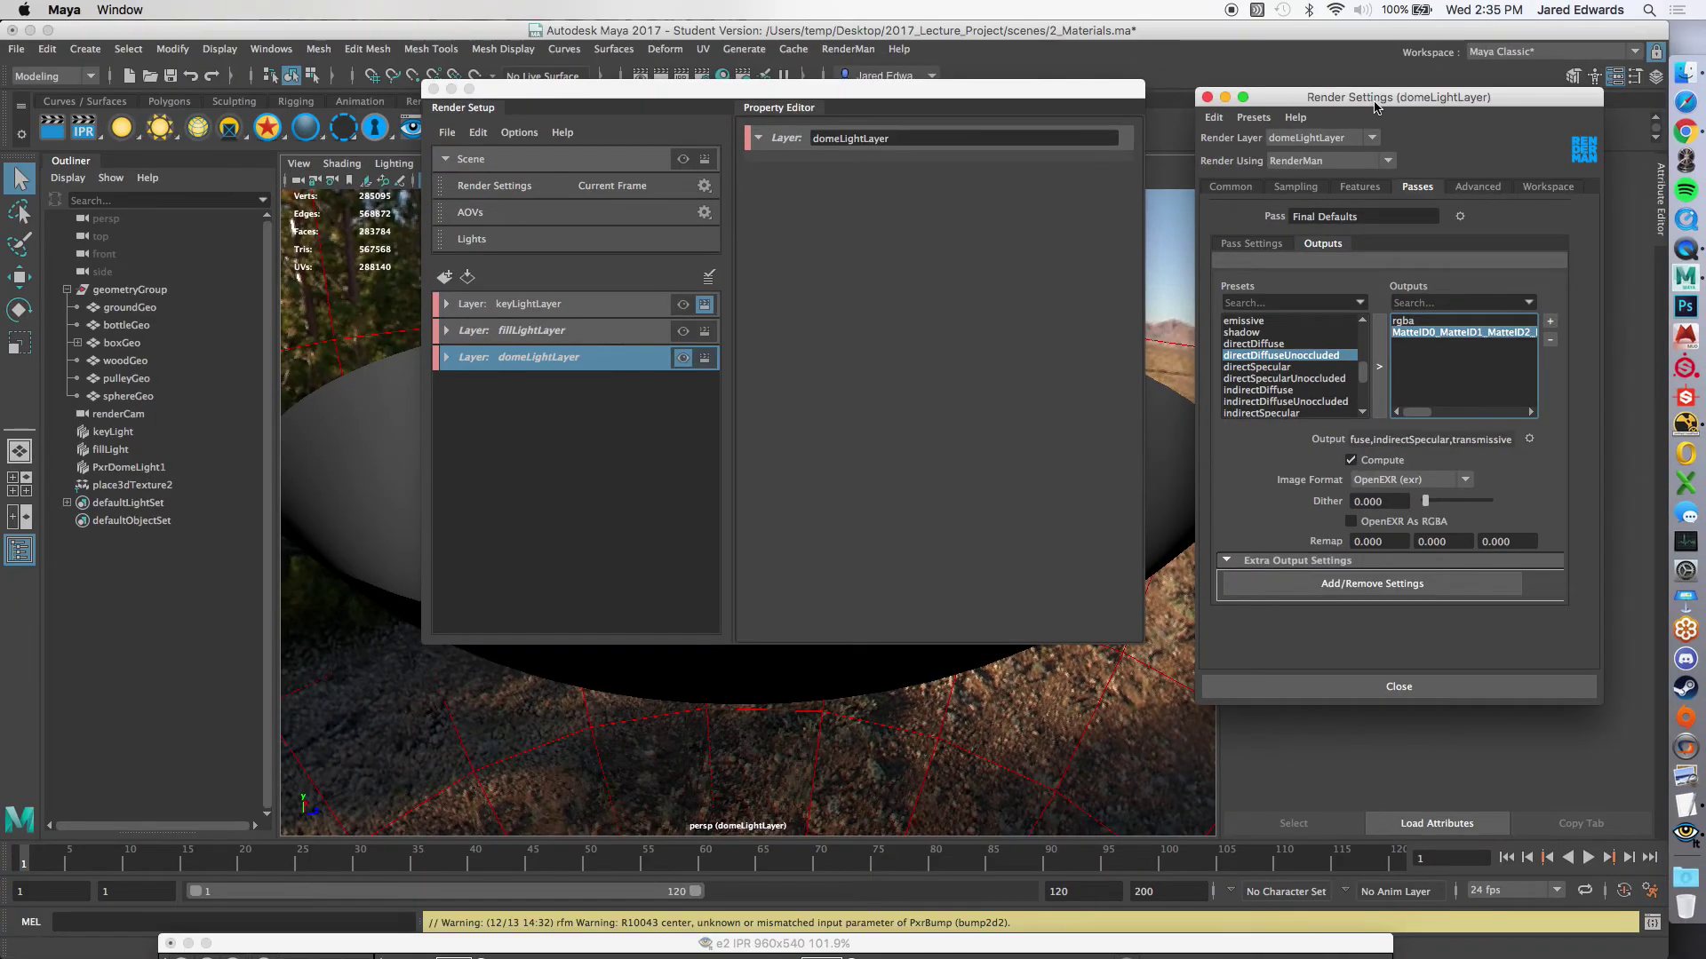
Step: Reposition Render Settings and compare the Image Format in the common file output settings with that of the combined MatteID output
drag(1386, 97, 1342, 125)
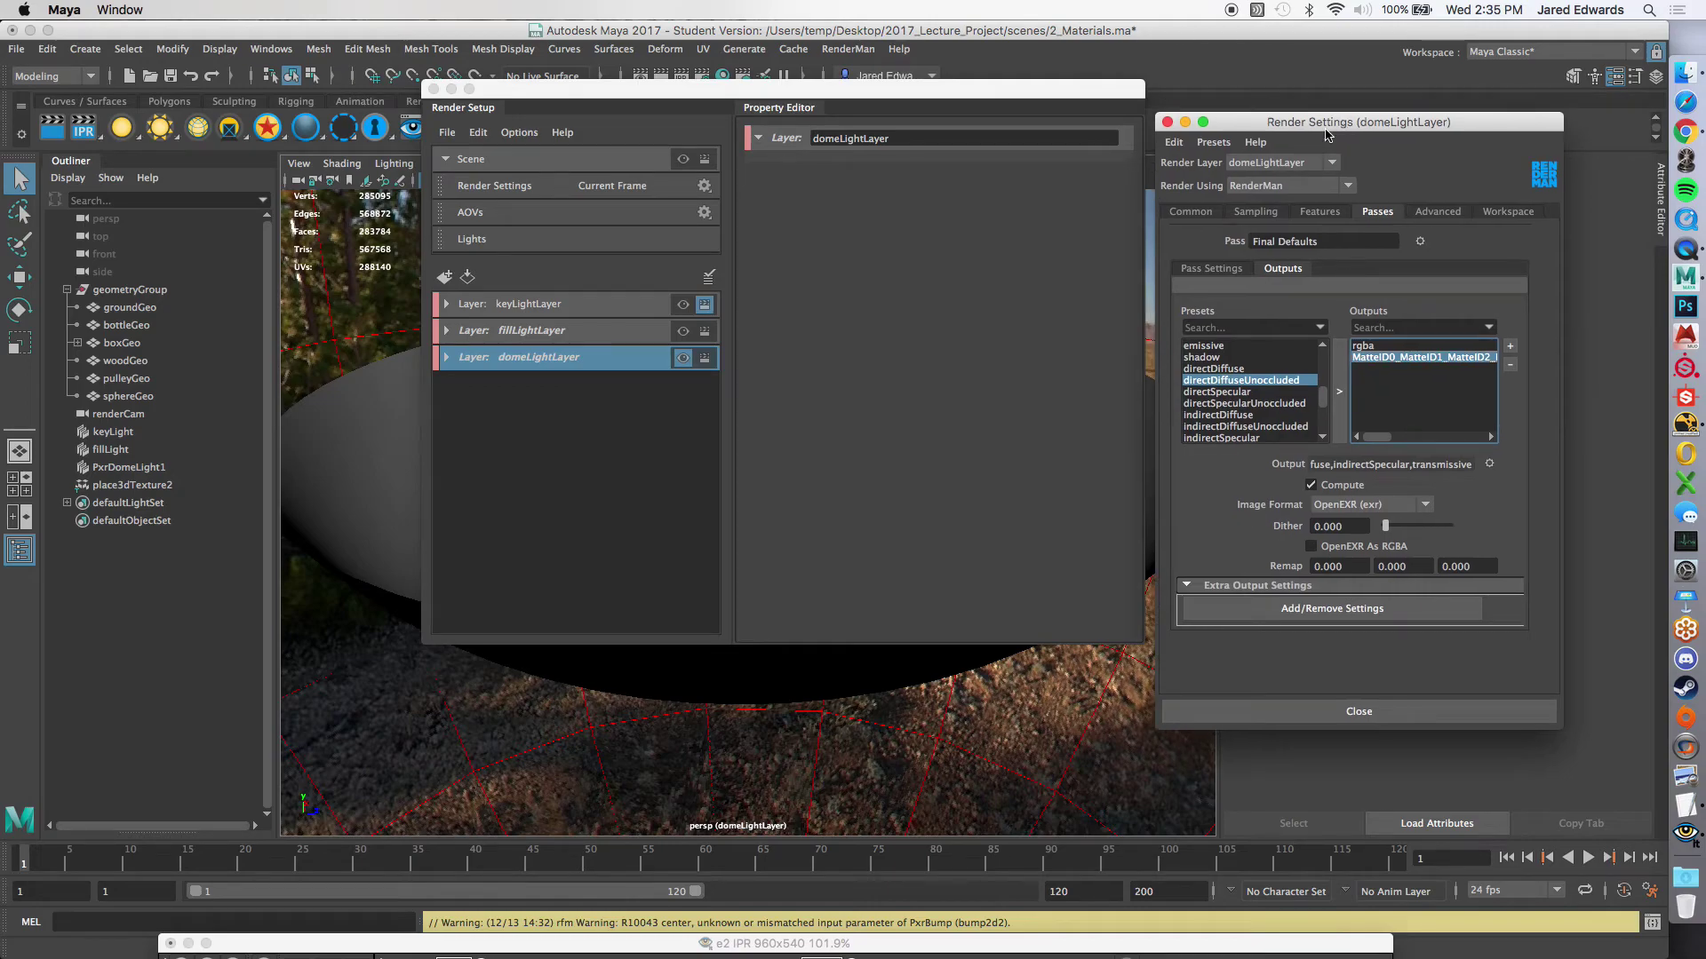
click(1190, 211)
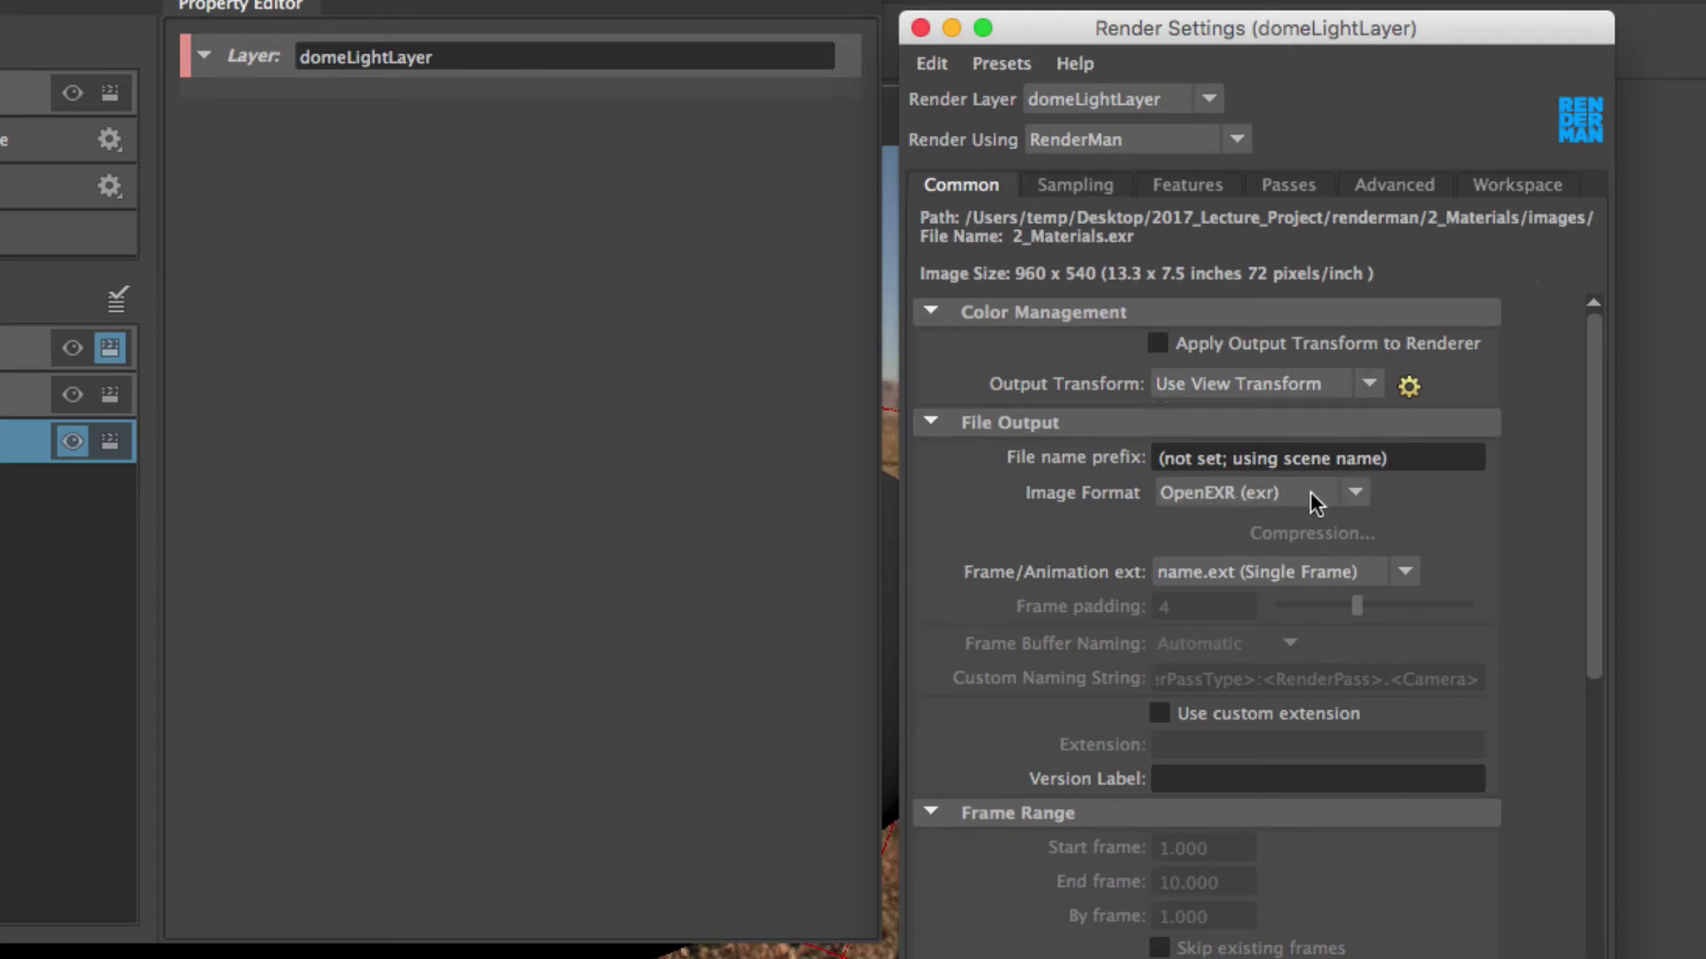
click(1355, 494)
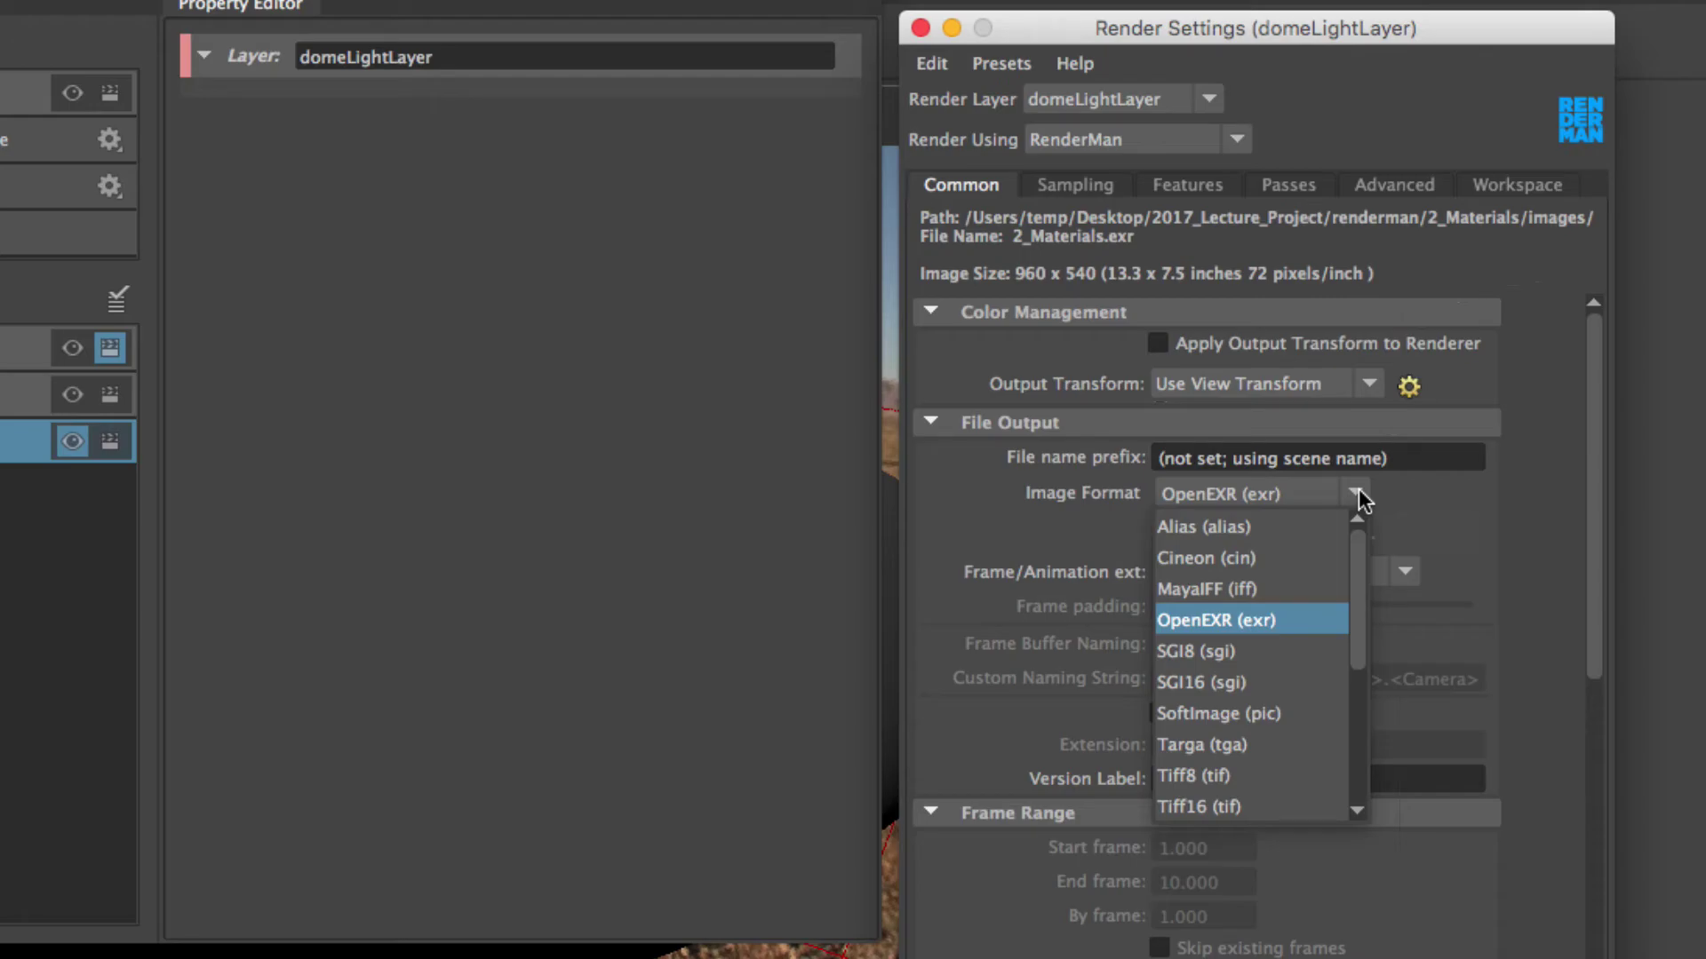
click(1359, 499)
click(1298, 183)
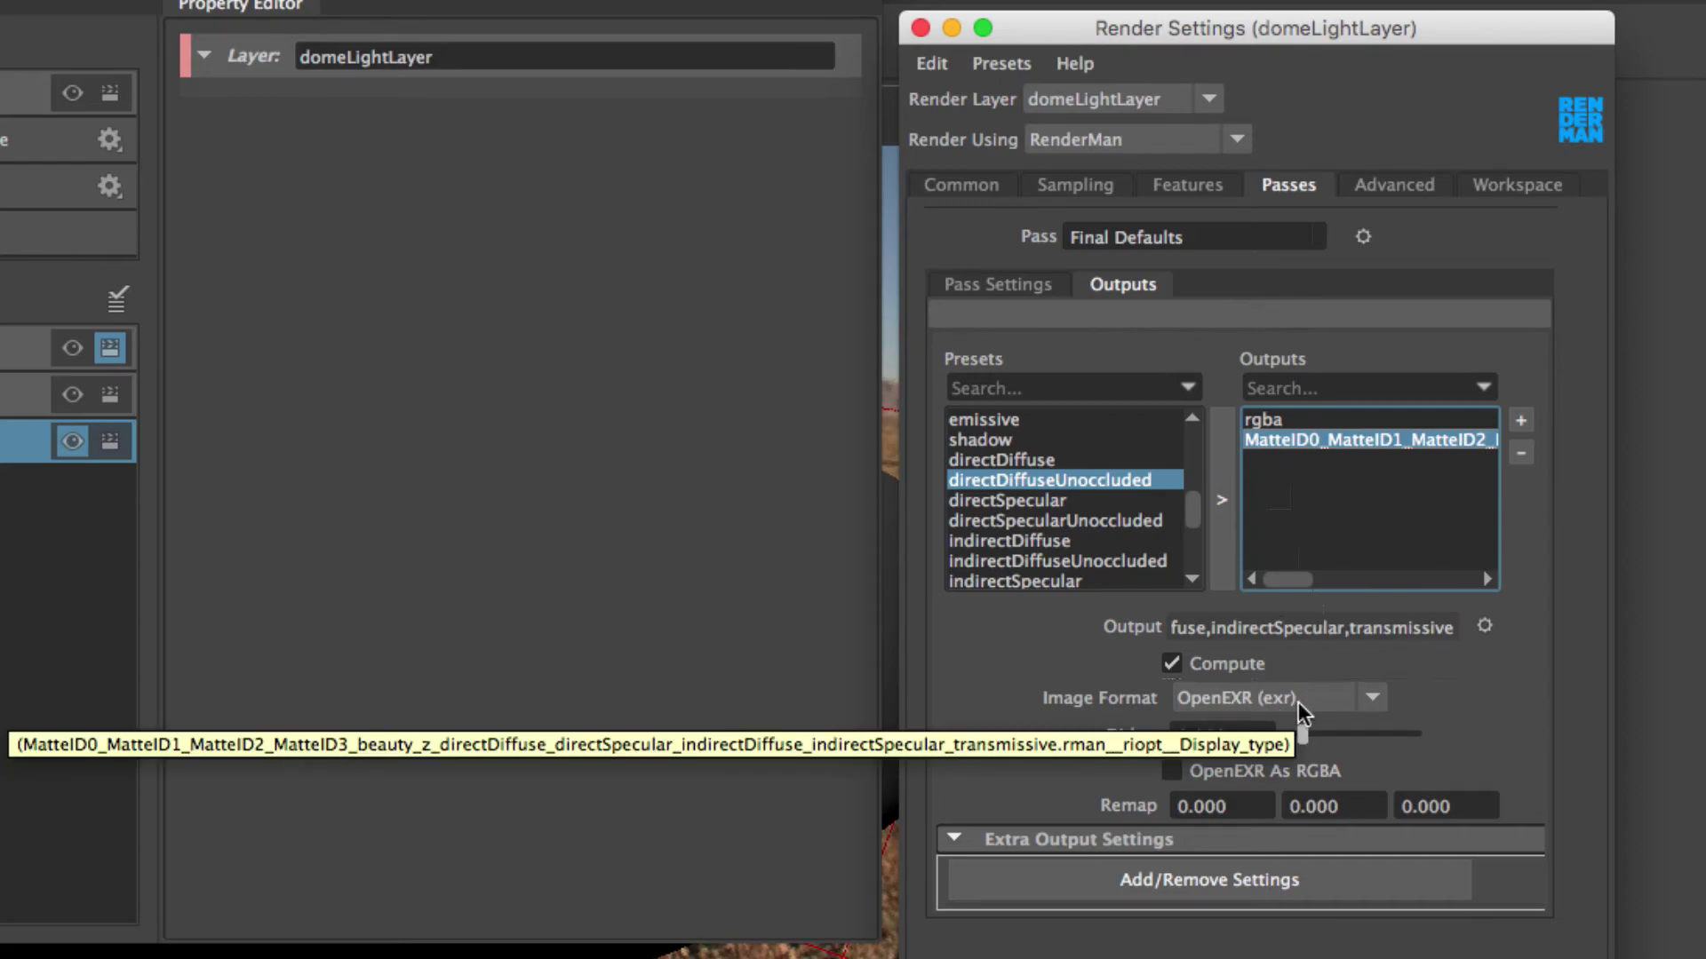
Step: Set the common file name prefix to the <RenderLayer> keyword in Render Settings
click(993, 189)
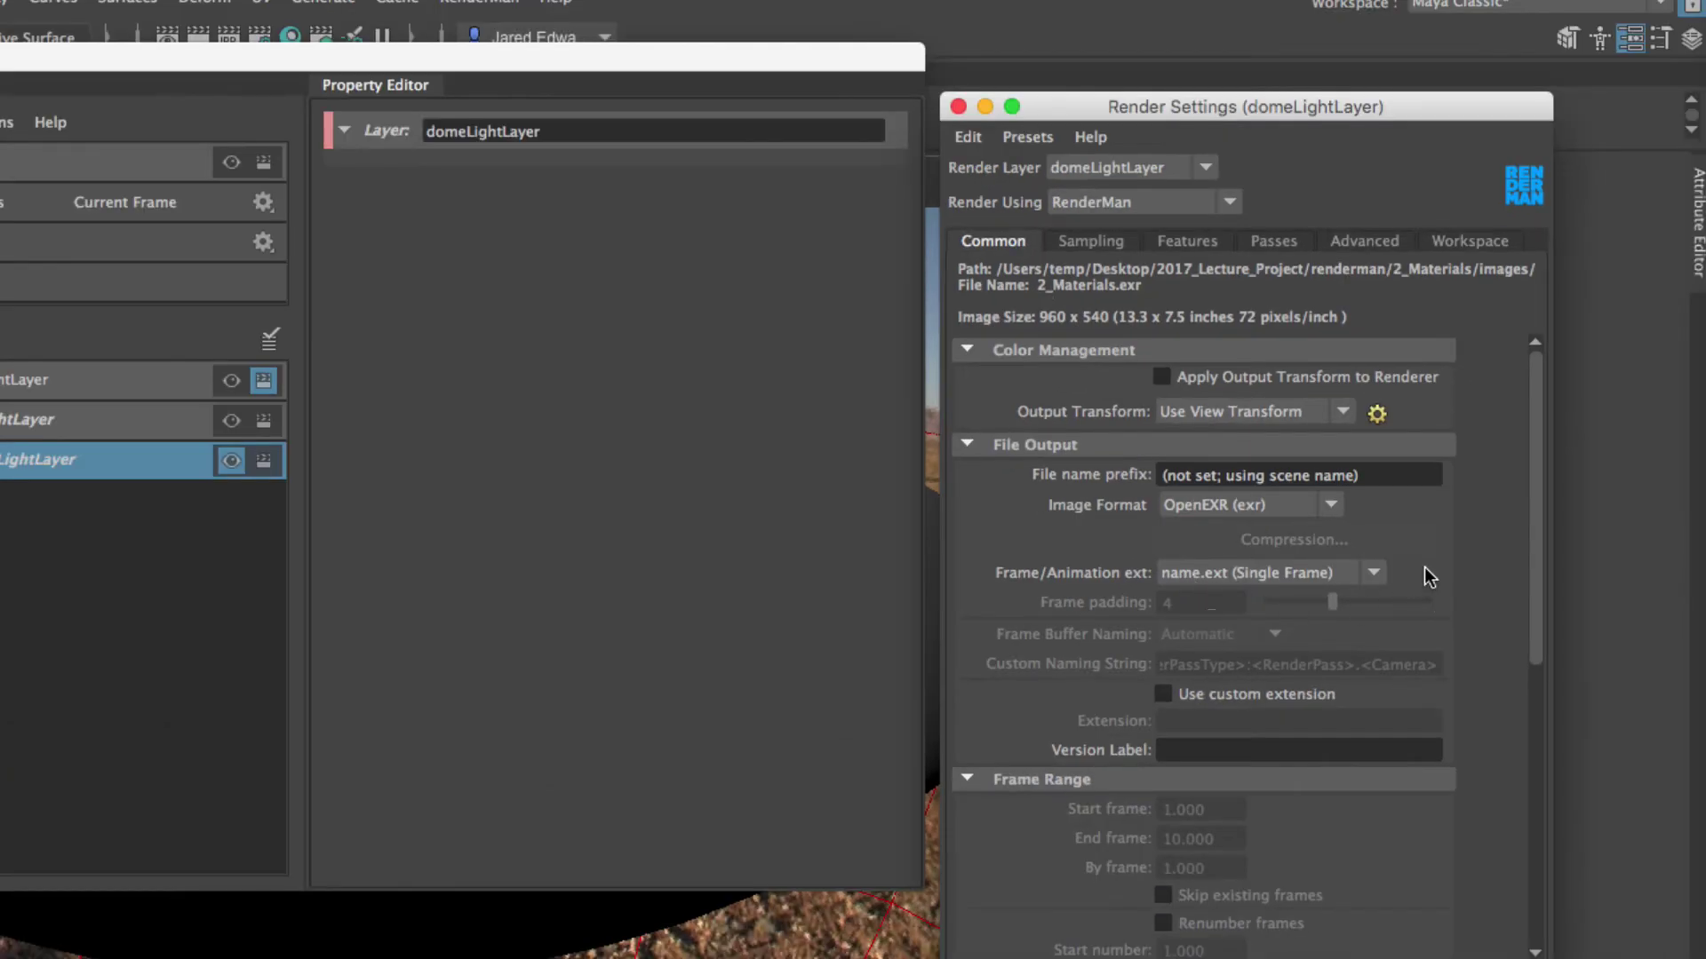
drag(1332, 108, 1330, 26)
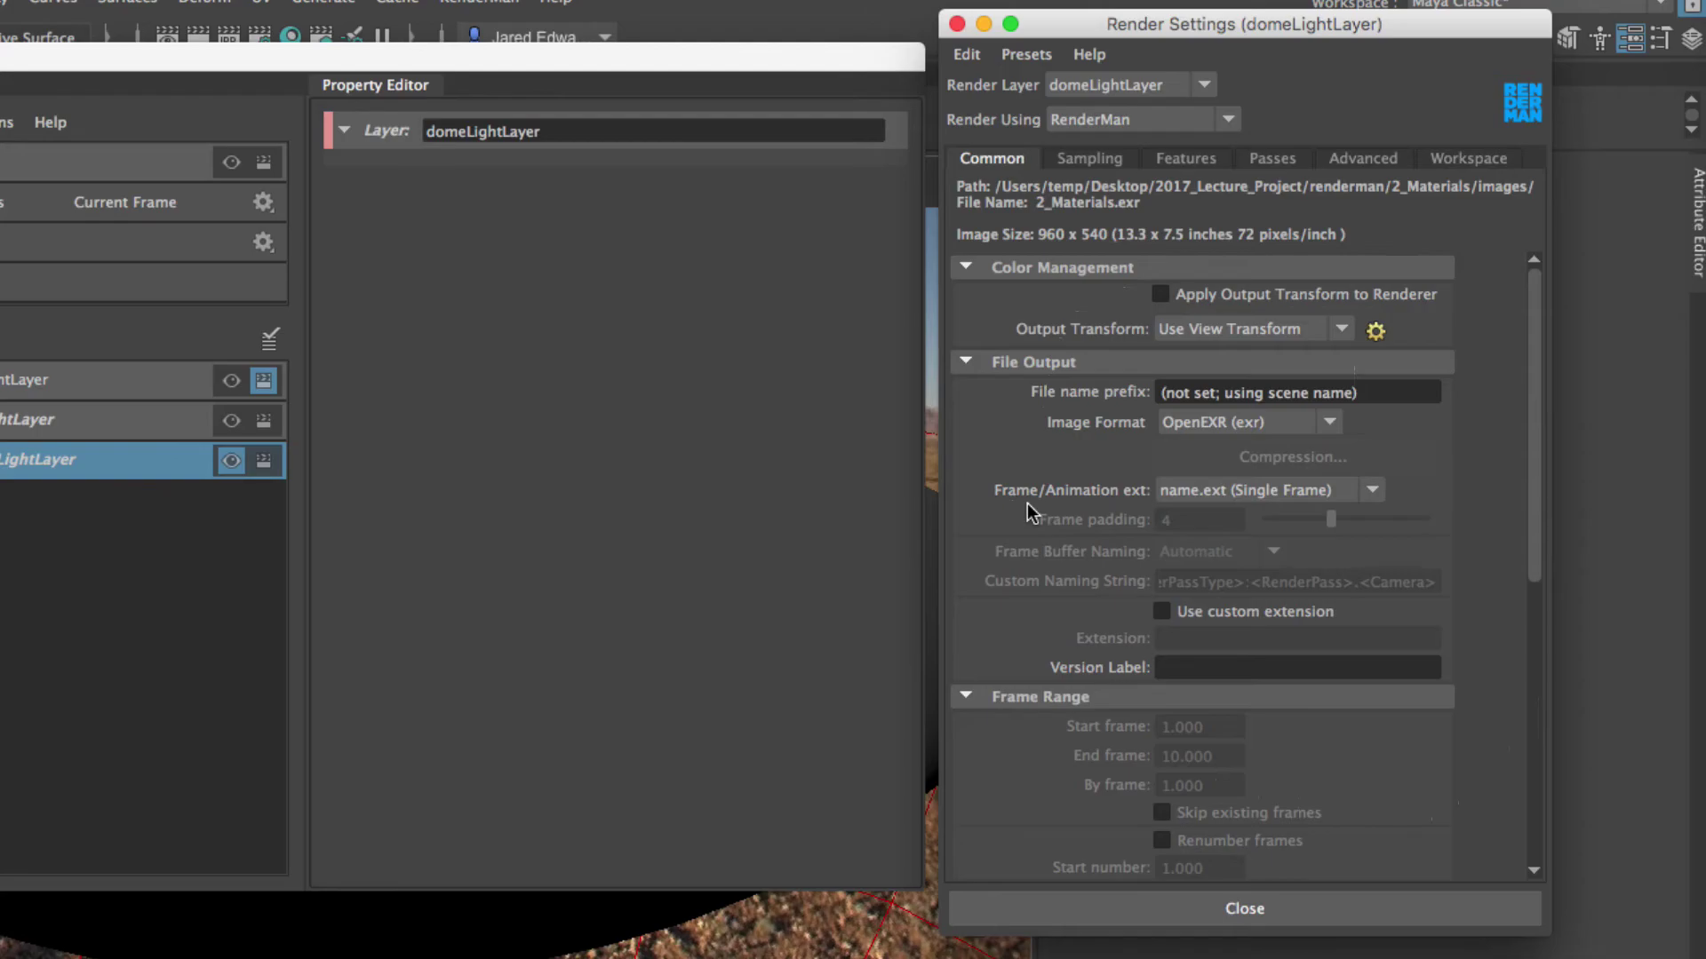
click(1394, 392)
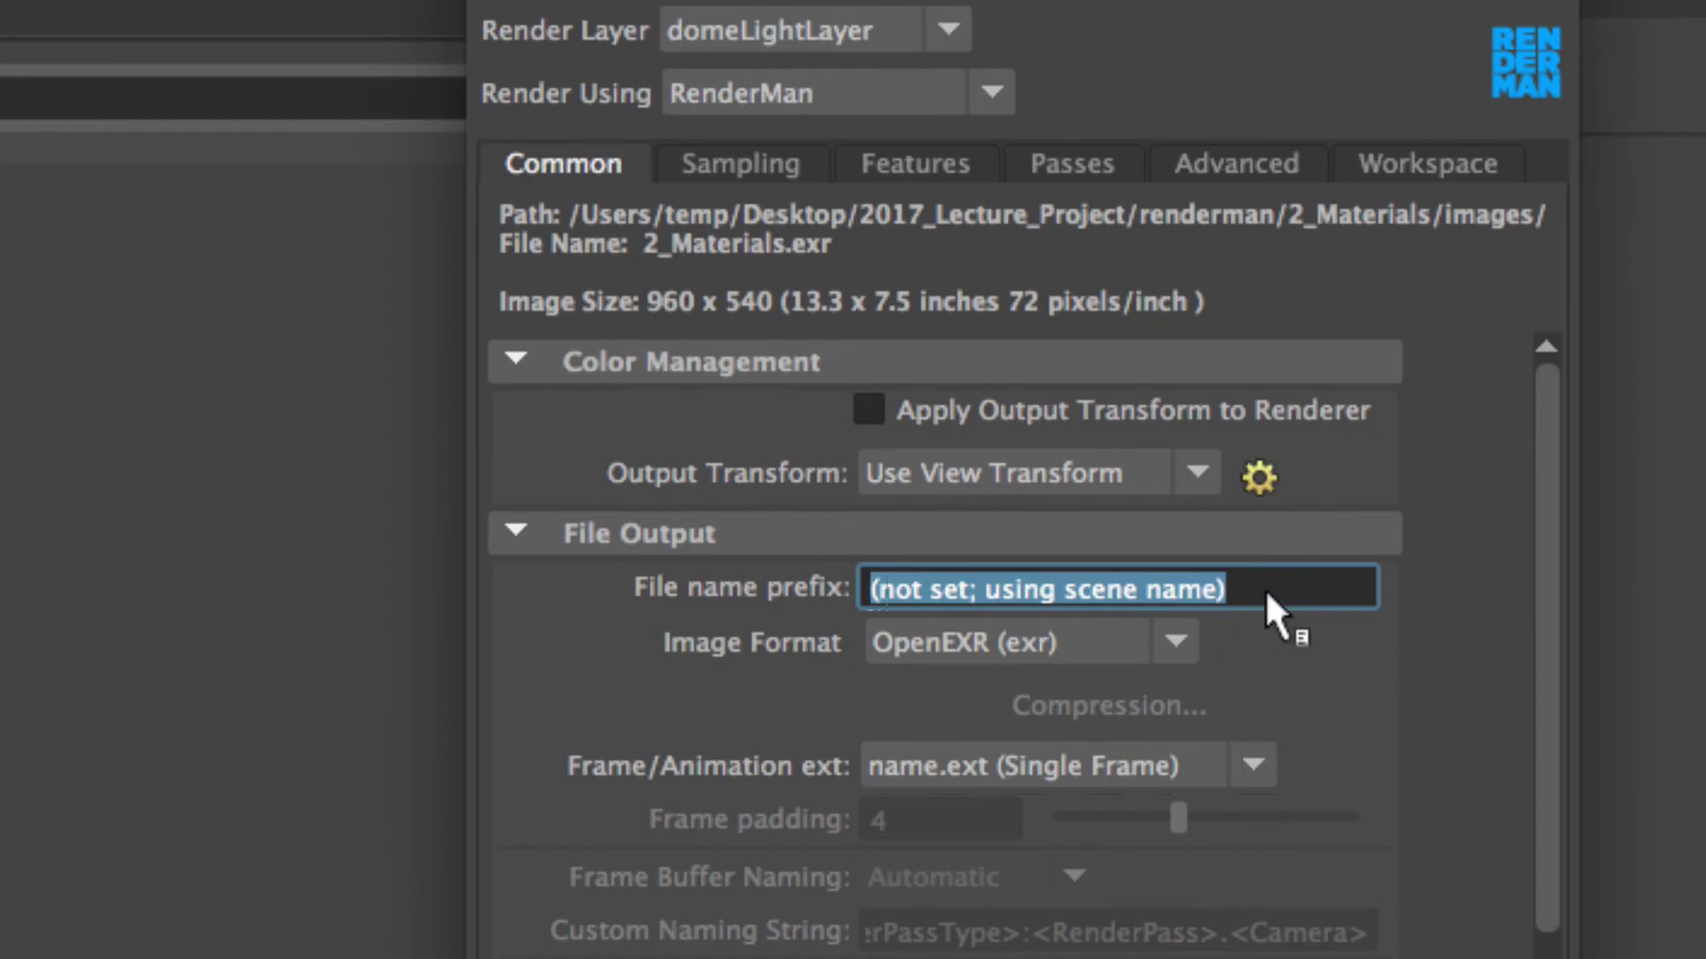
drag(1281, 848, 1098, 852)
drag(1098, 588, 780, 582)
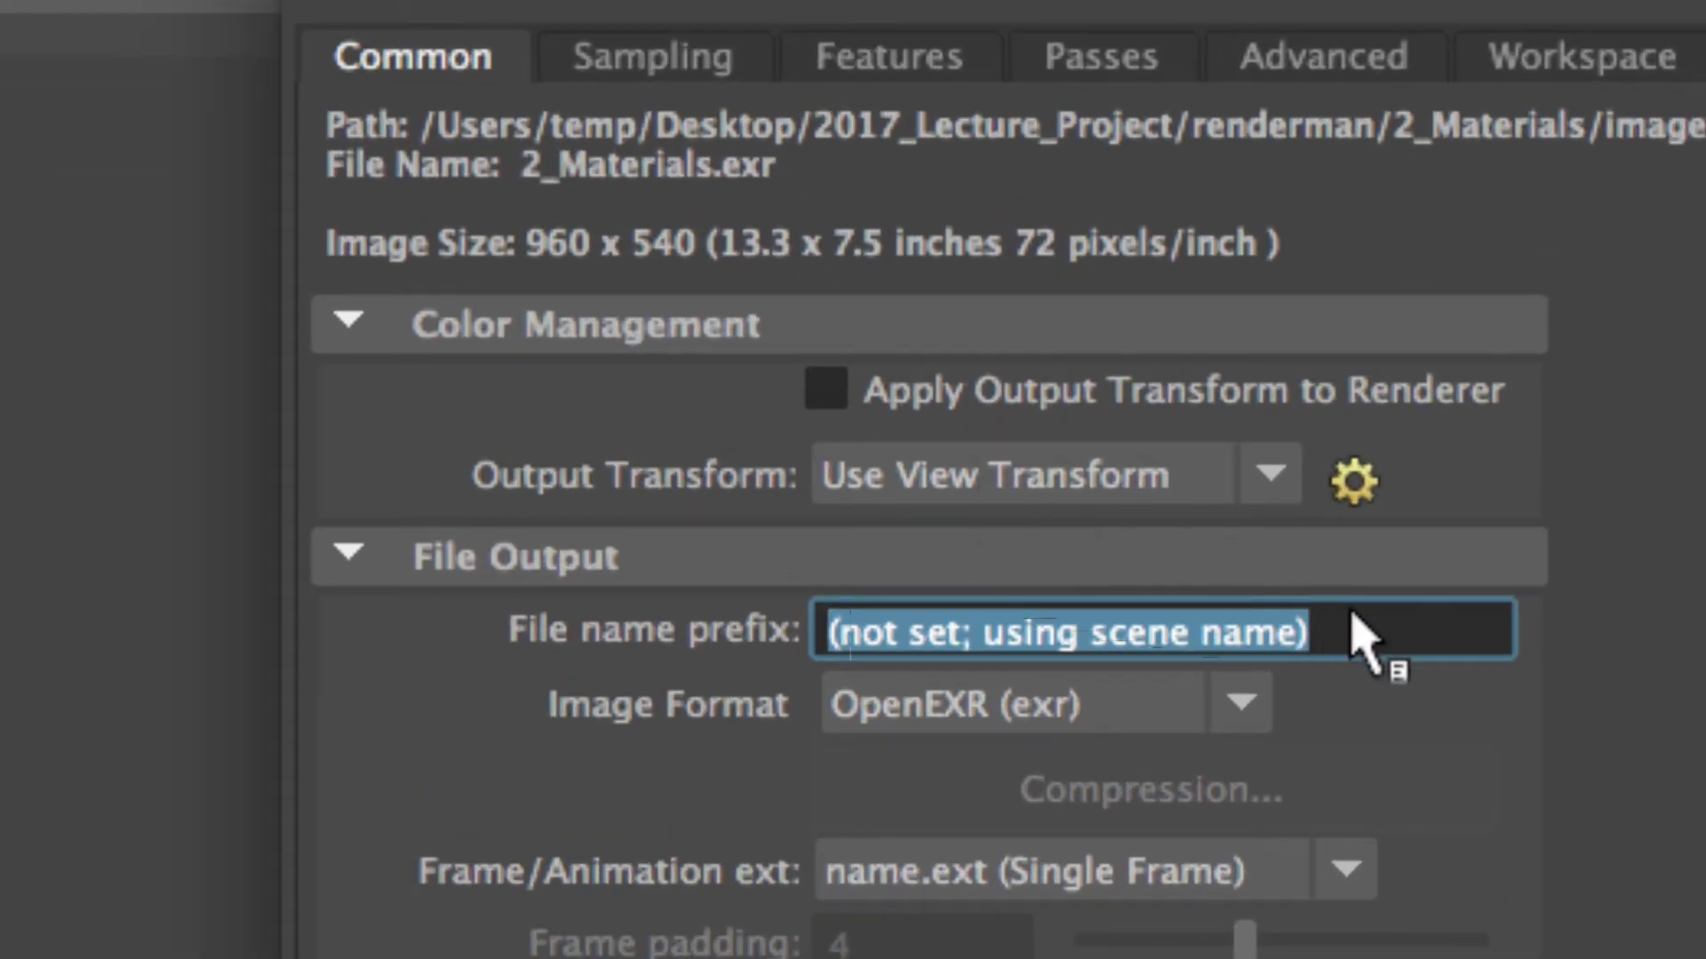
click(1257, 591)
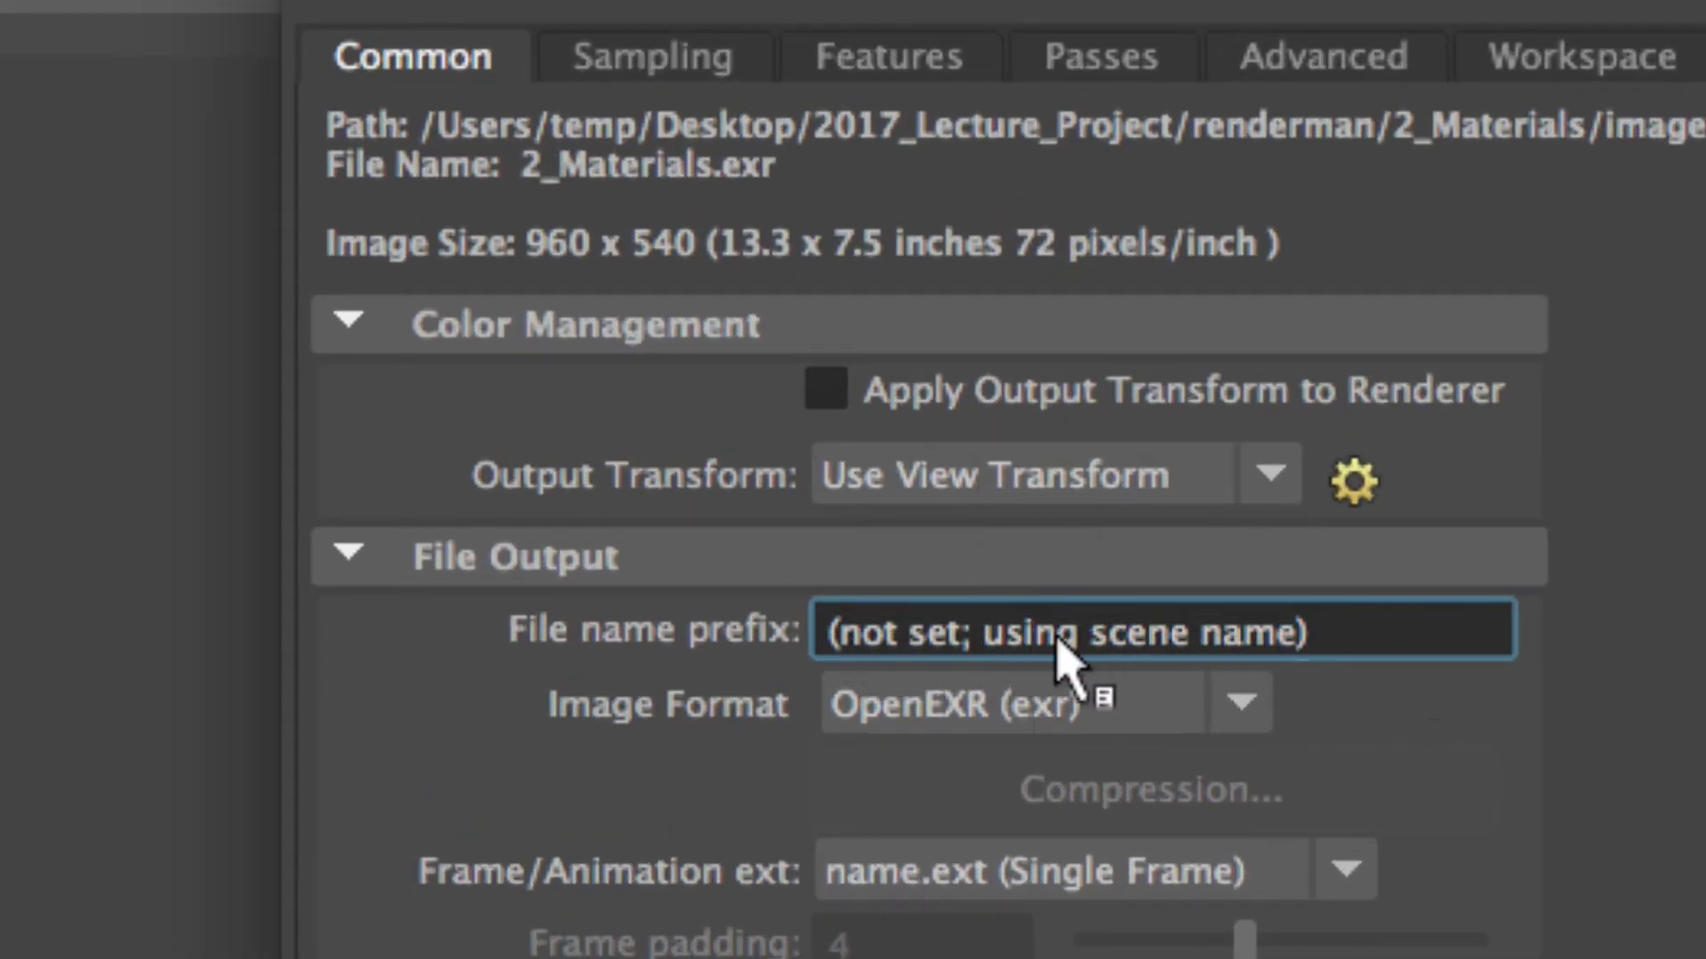
drag(1485, 655, 590, 648)
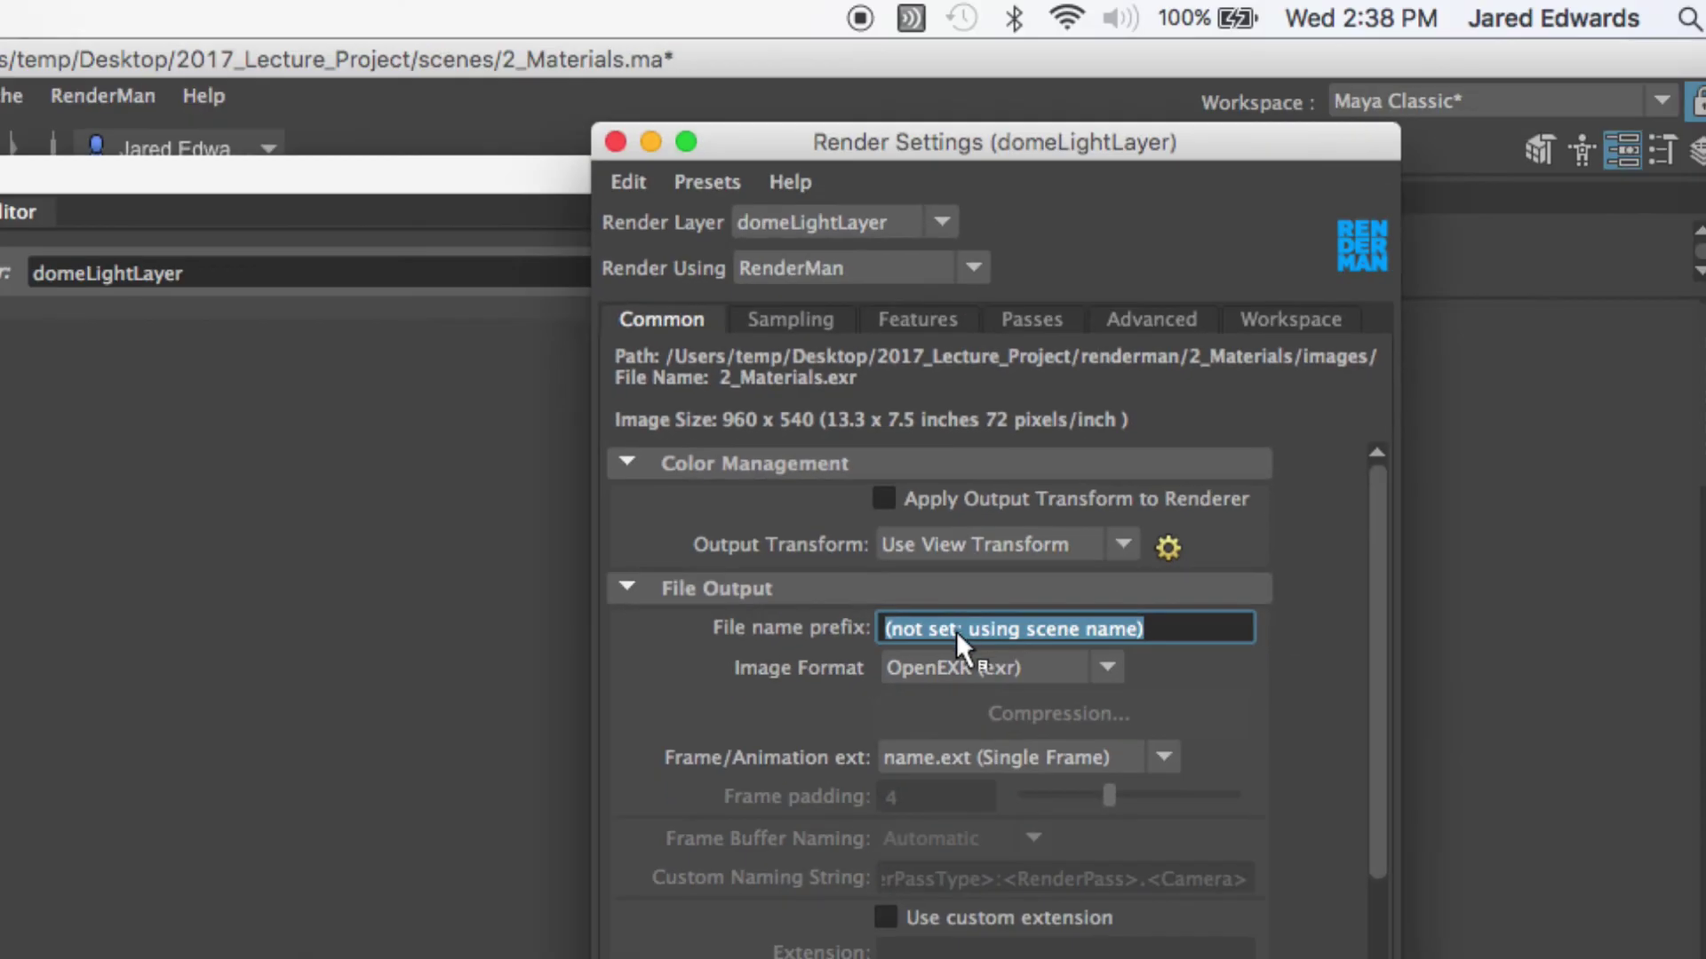
right_click(1057, 633)
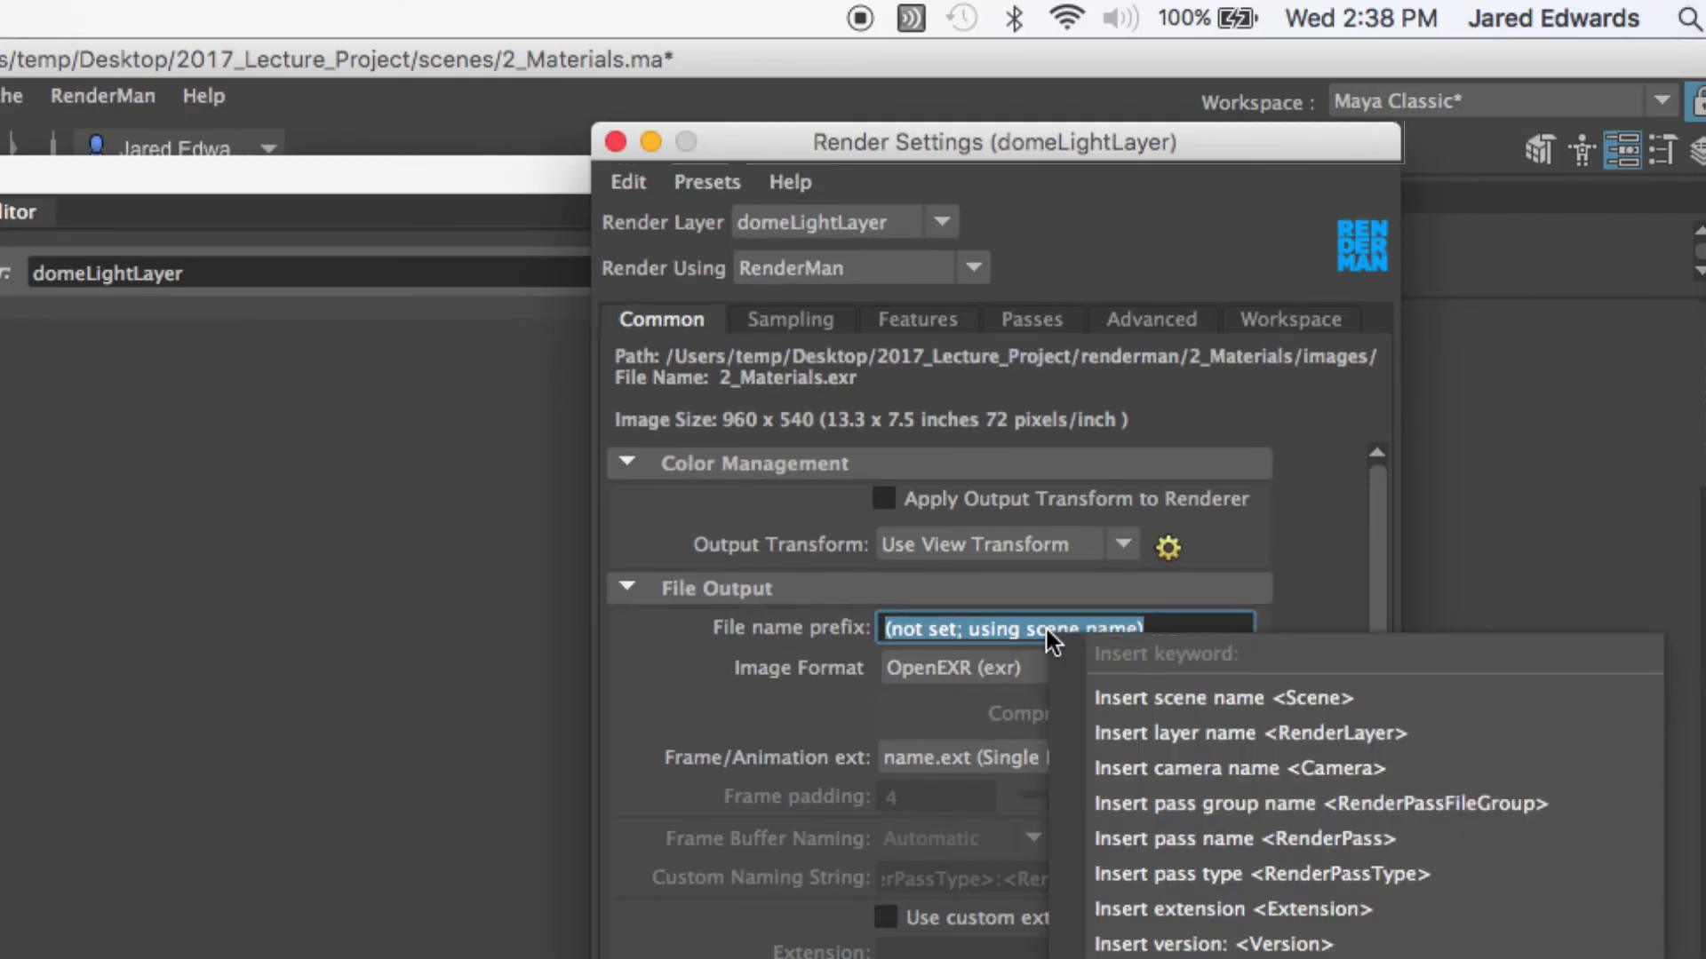
click(1196, 733)
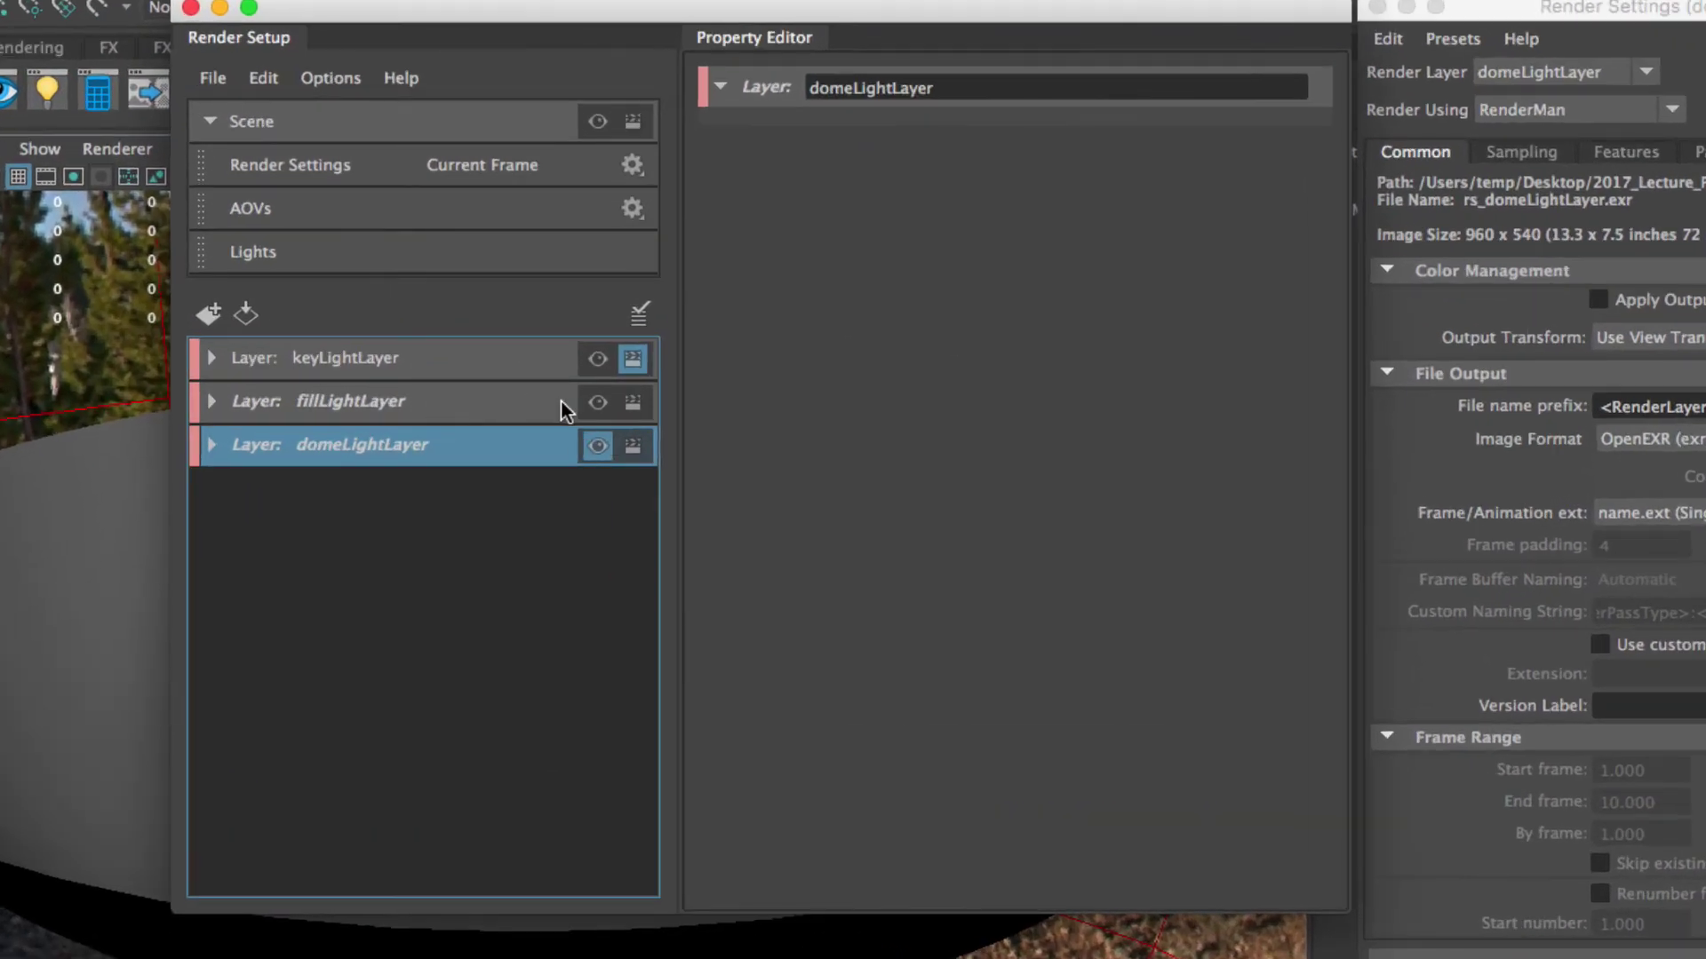
Step: Make fillLightLayer, keyLightLayer and domeLightLayer visible in turn to check the output file name for each layer
click(558, 394)
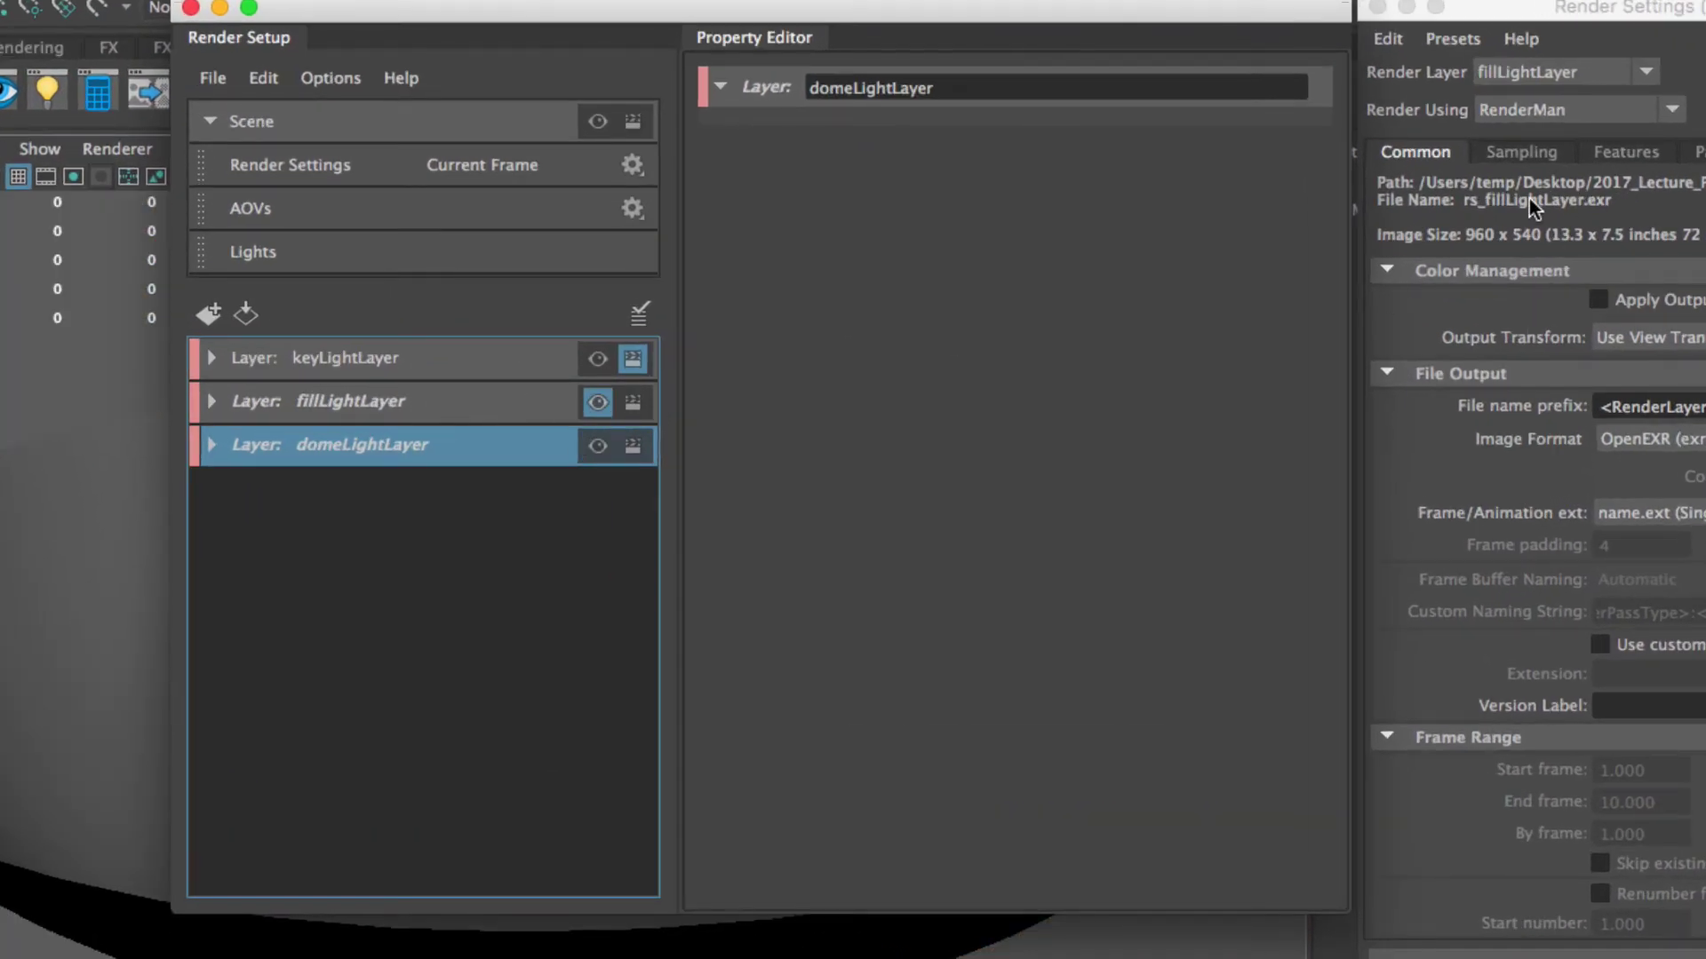
click(598, 358)
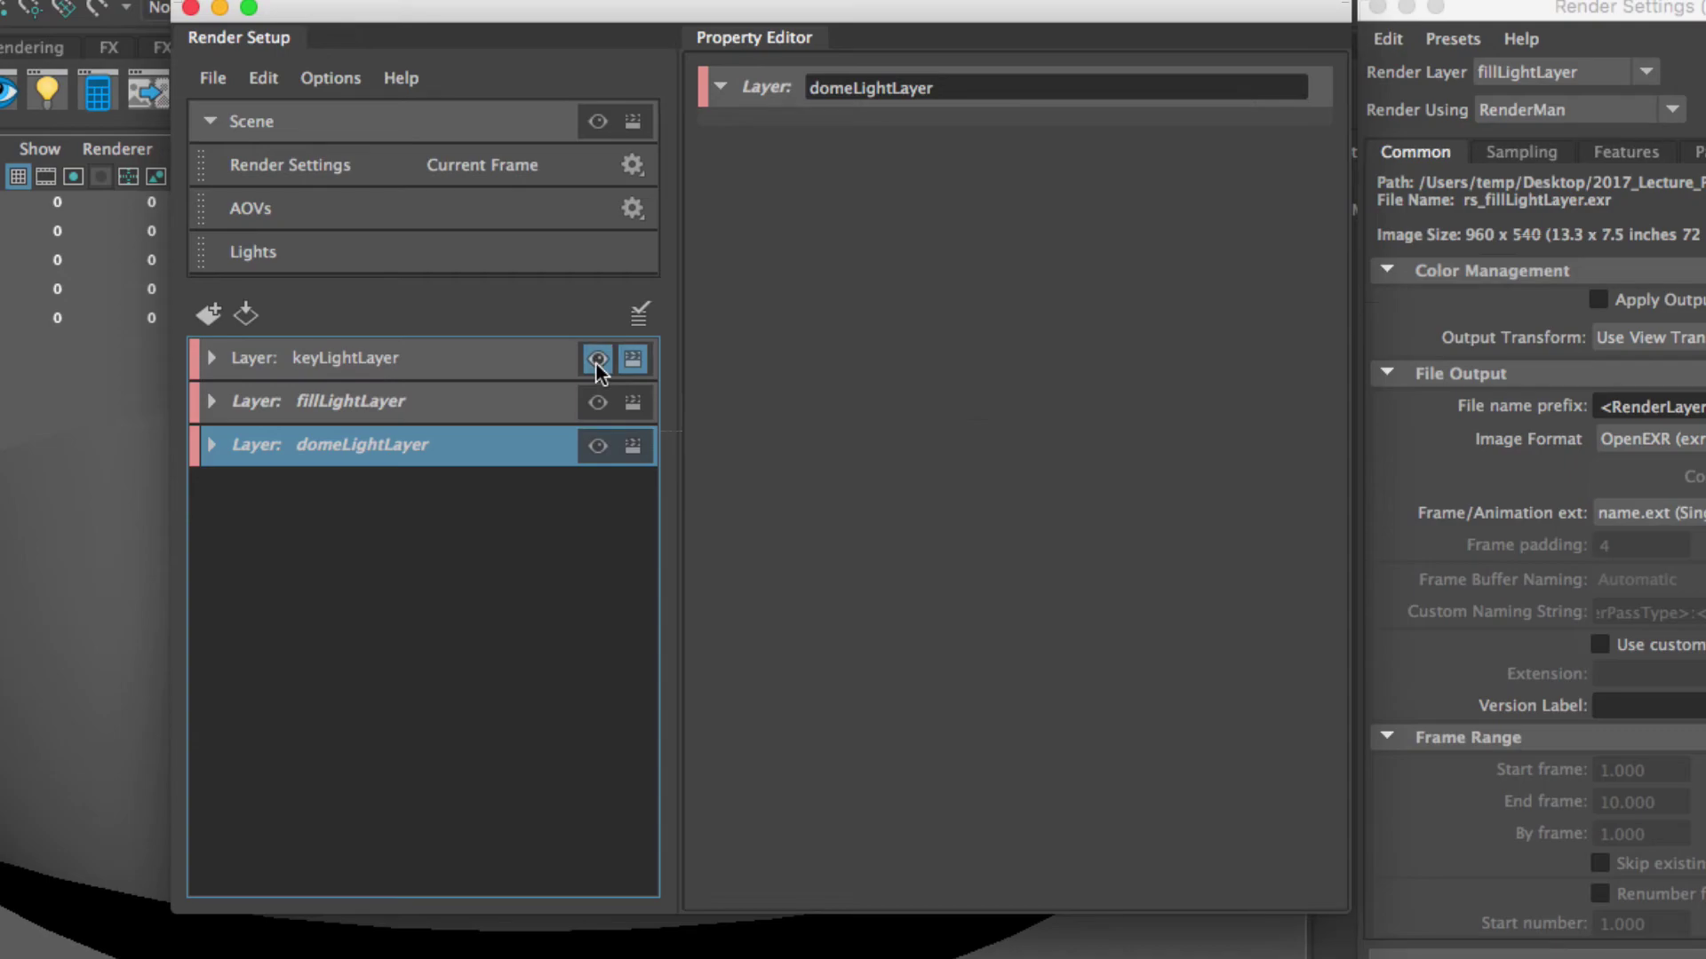
click(597, 402)
click(598, 446)
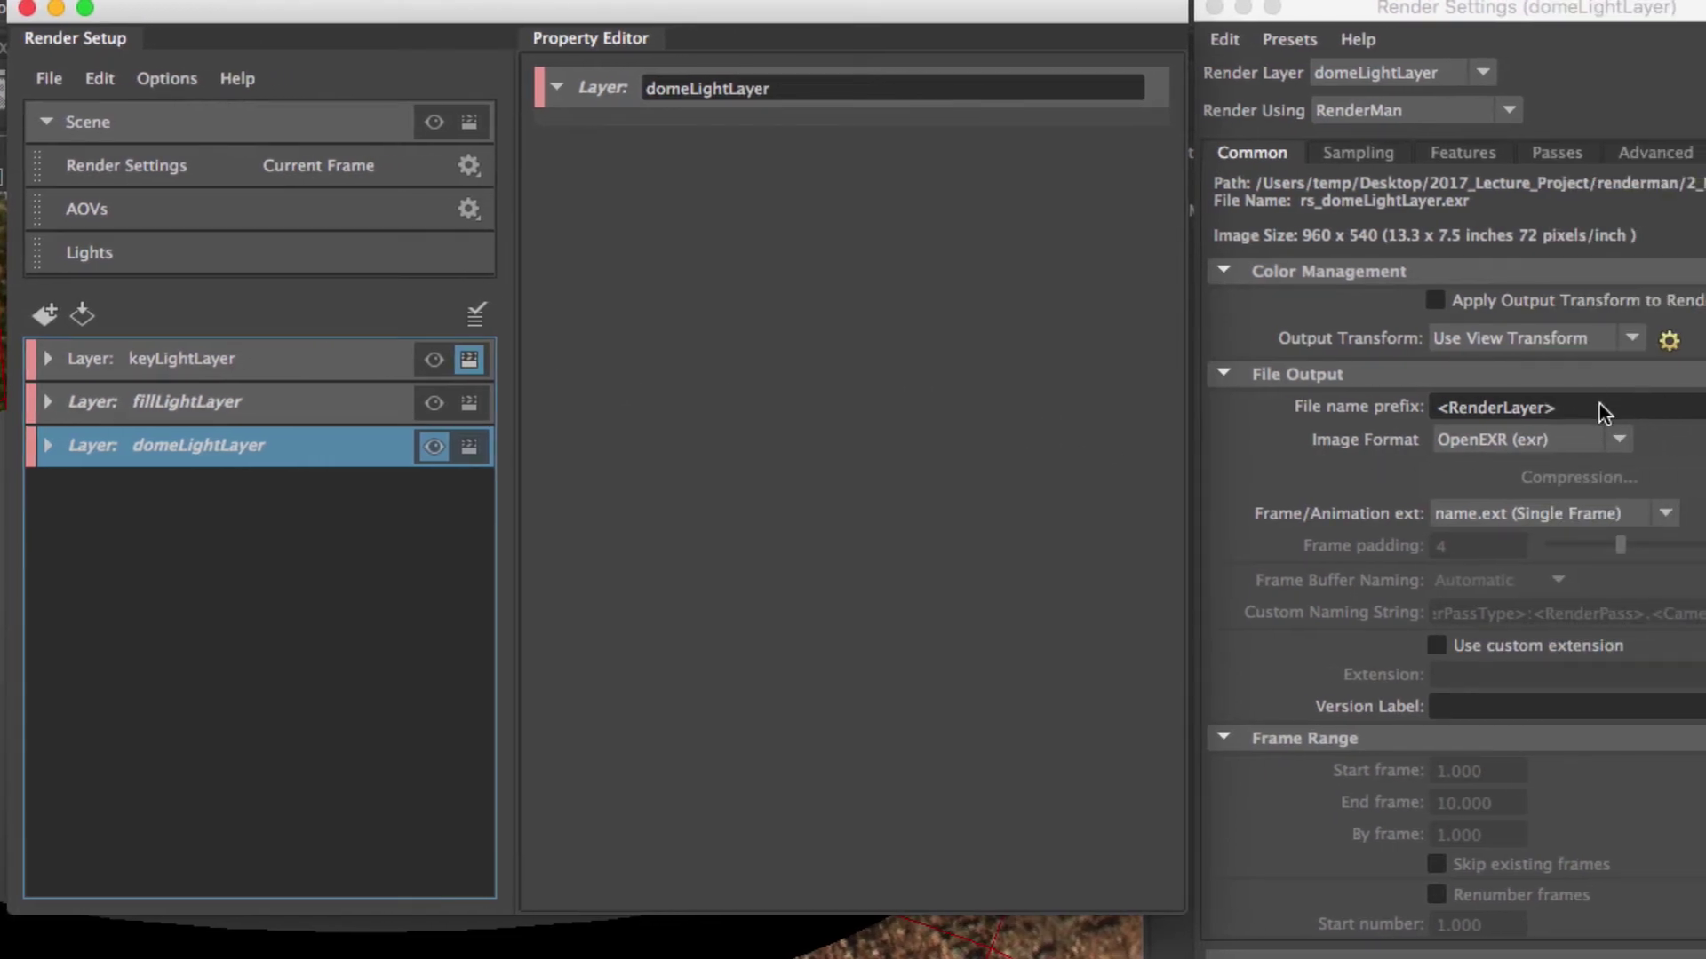
Step: Set the image size preset to HD 720 and check the Renderable Camera choice
click(1599, 407)
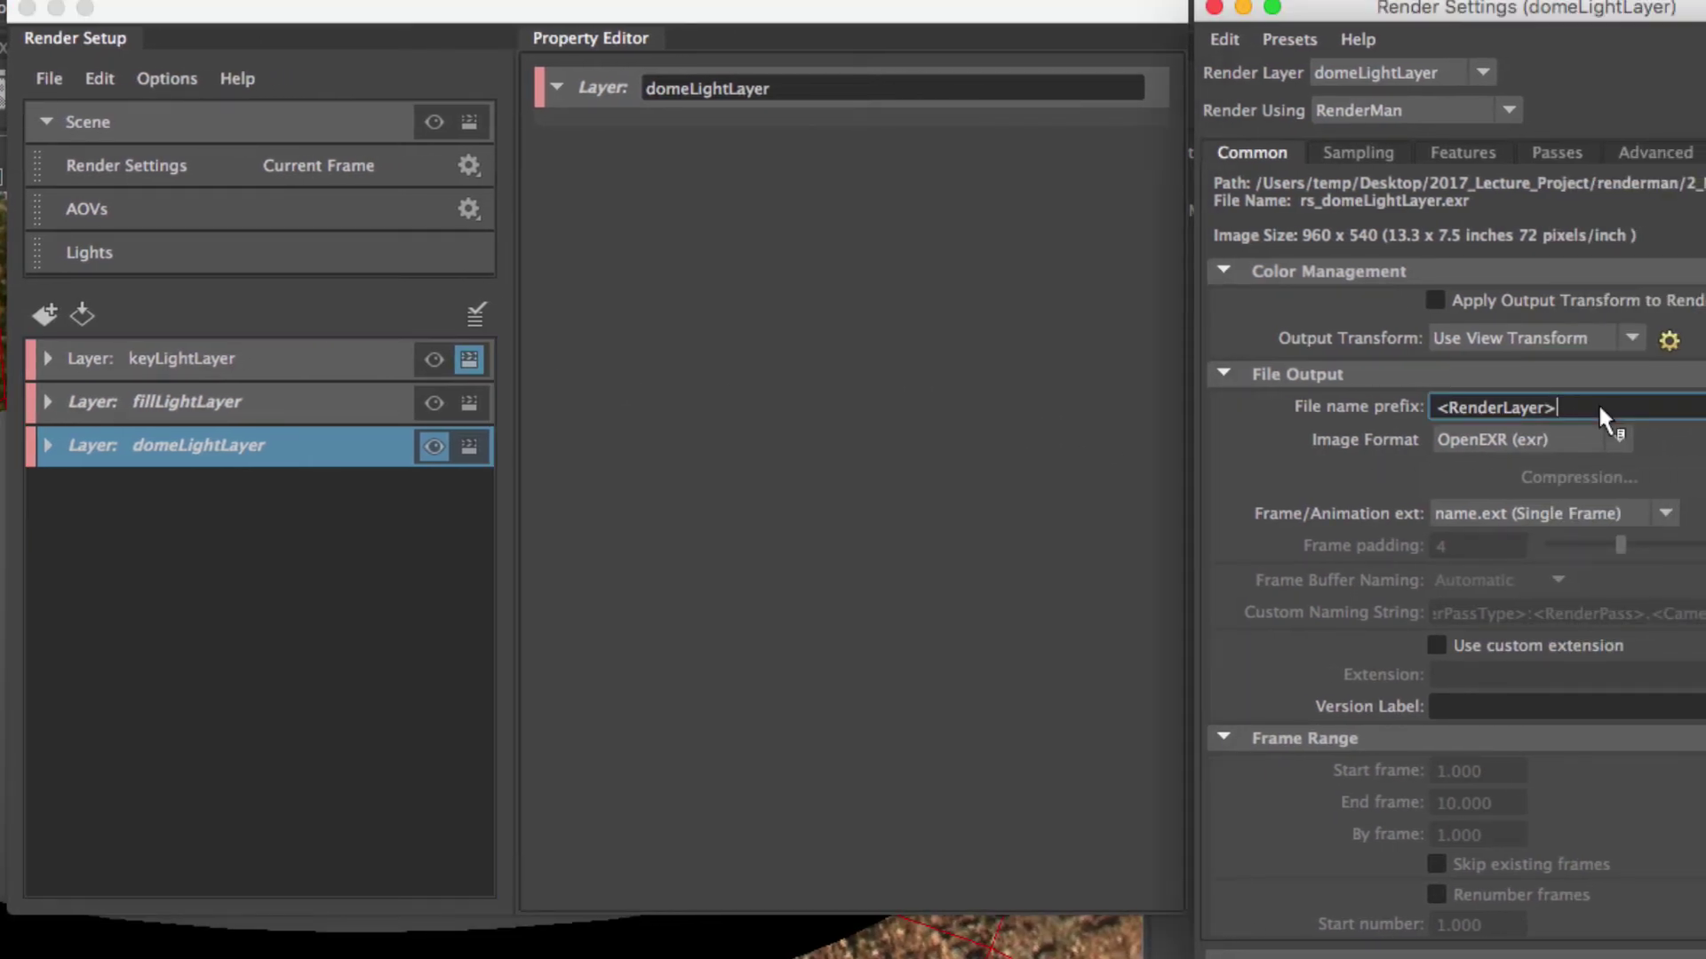
scroll(1528, 615, down, 5)
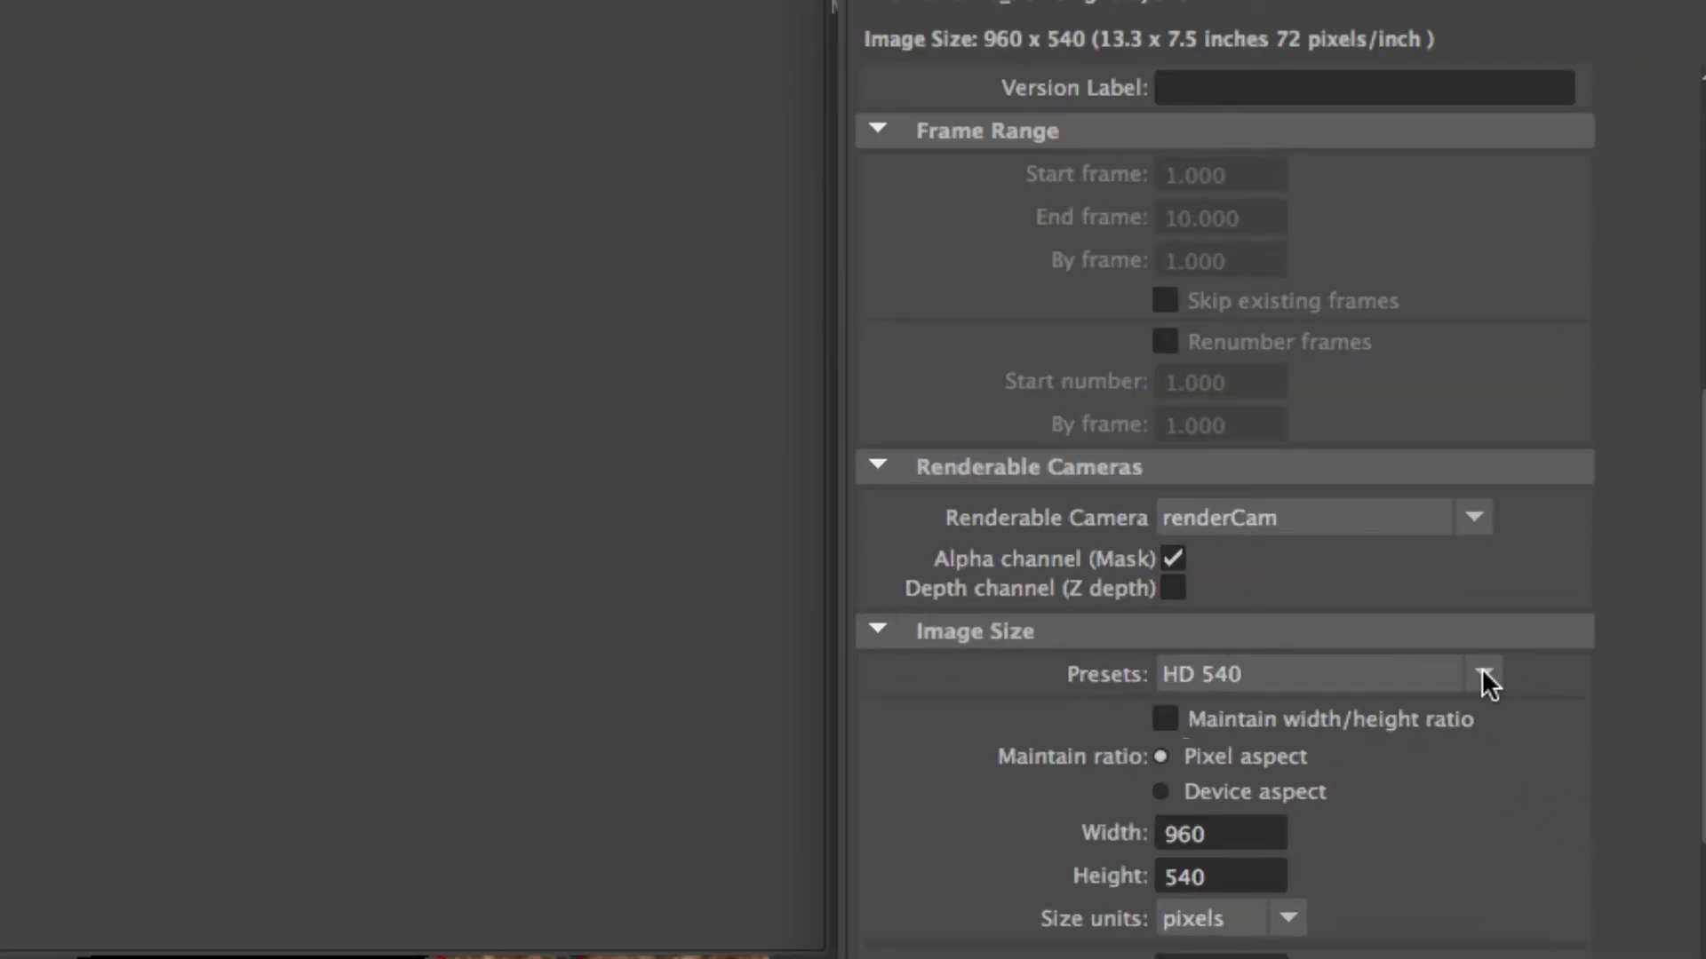
click(1481, 677)
scroll(1457, 781, down, 5)
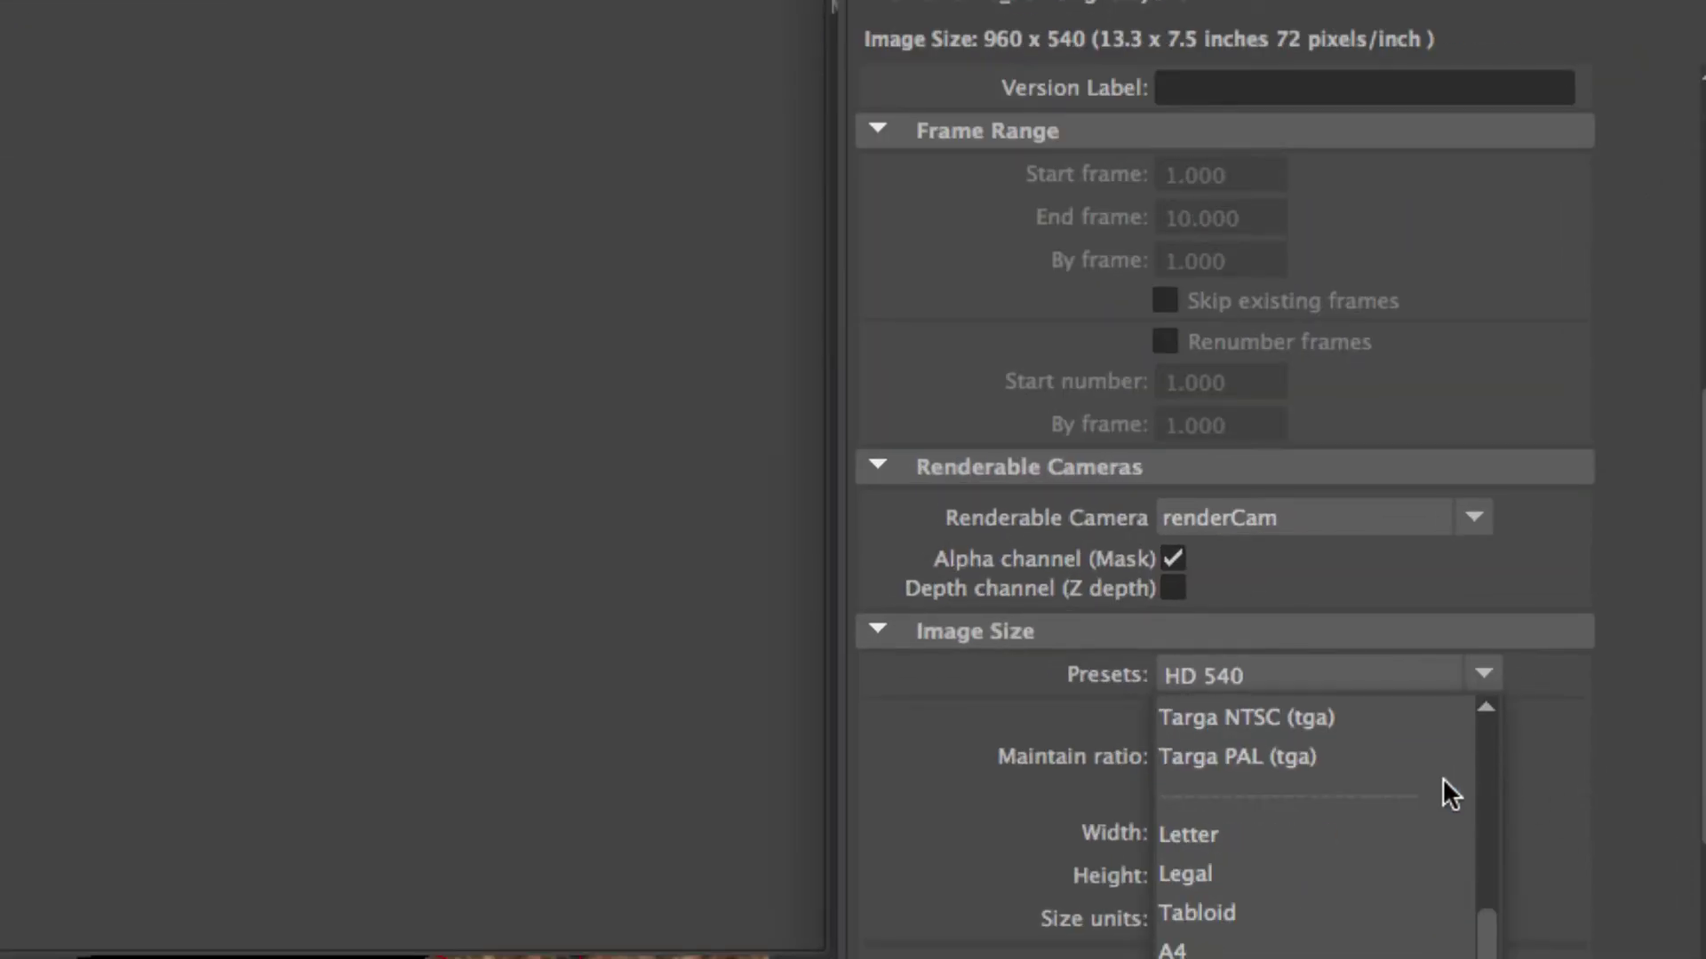
scroll(1373, 853, up, 3)
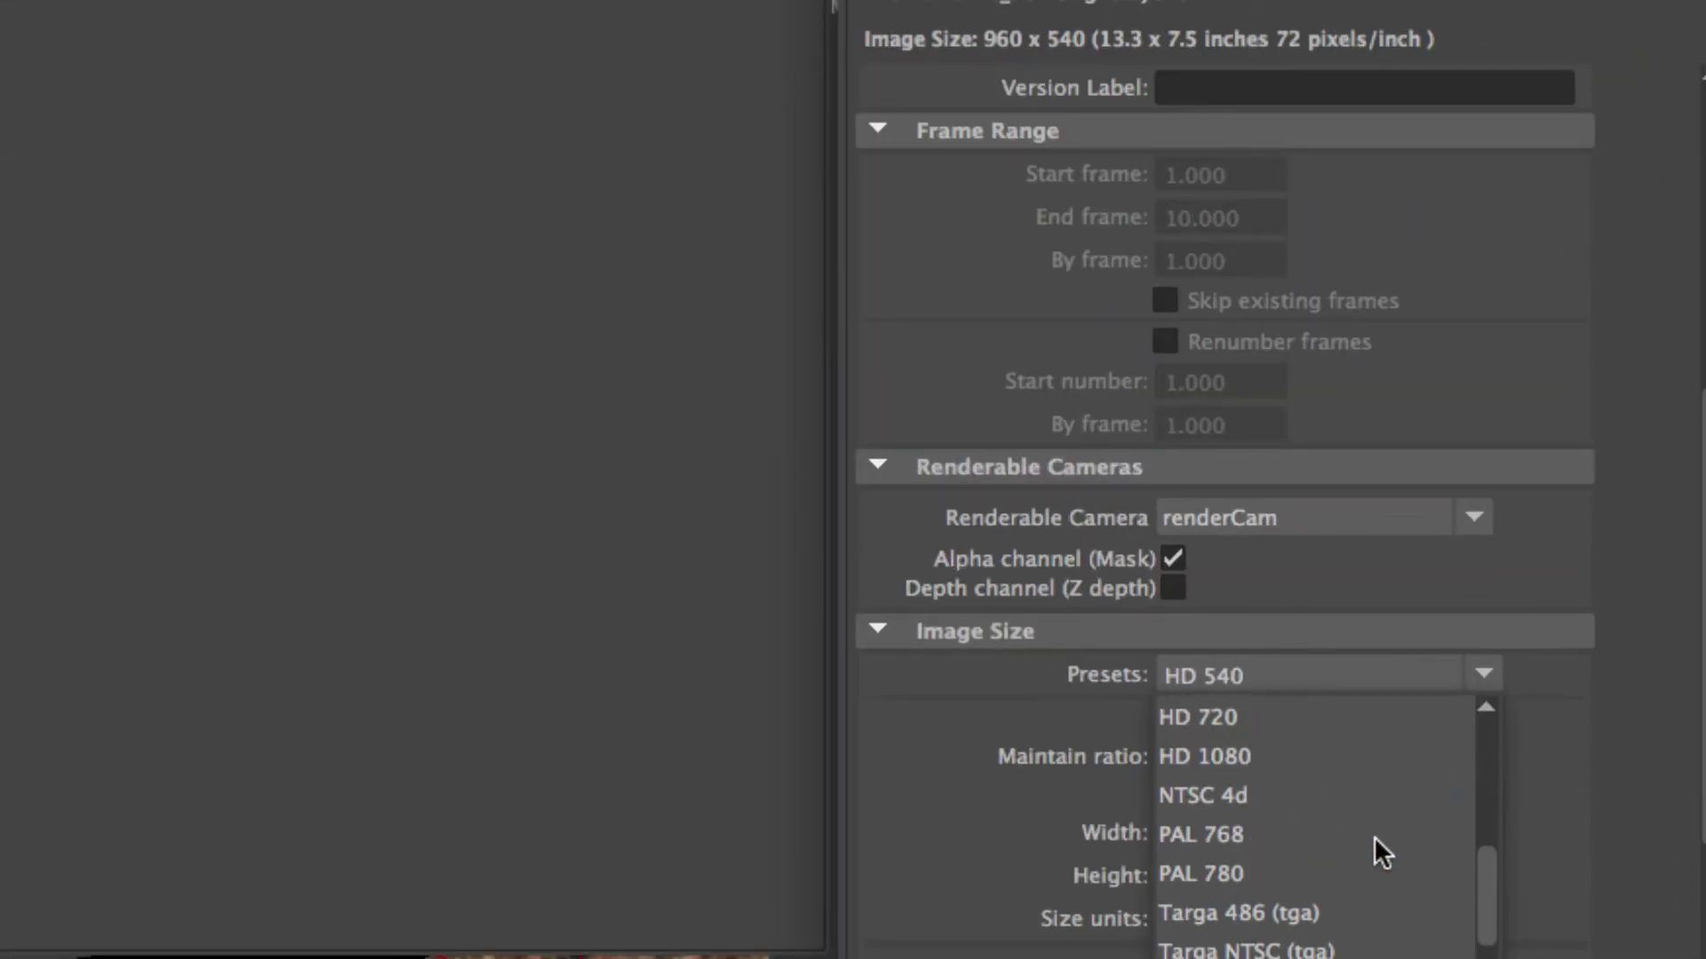
click(1253, 717)
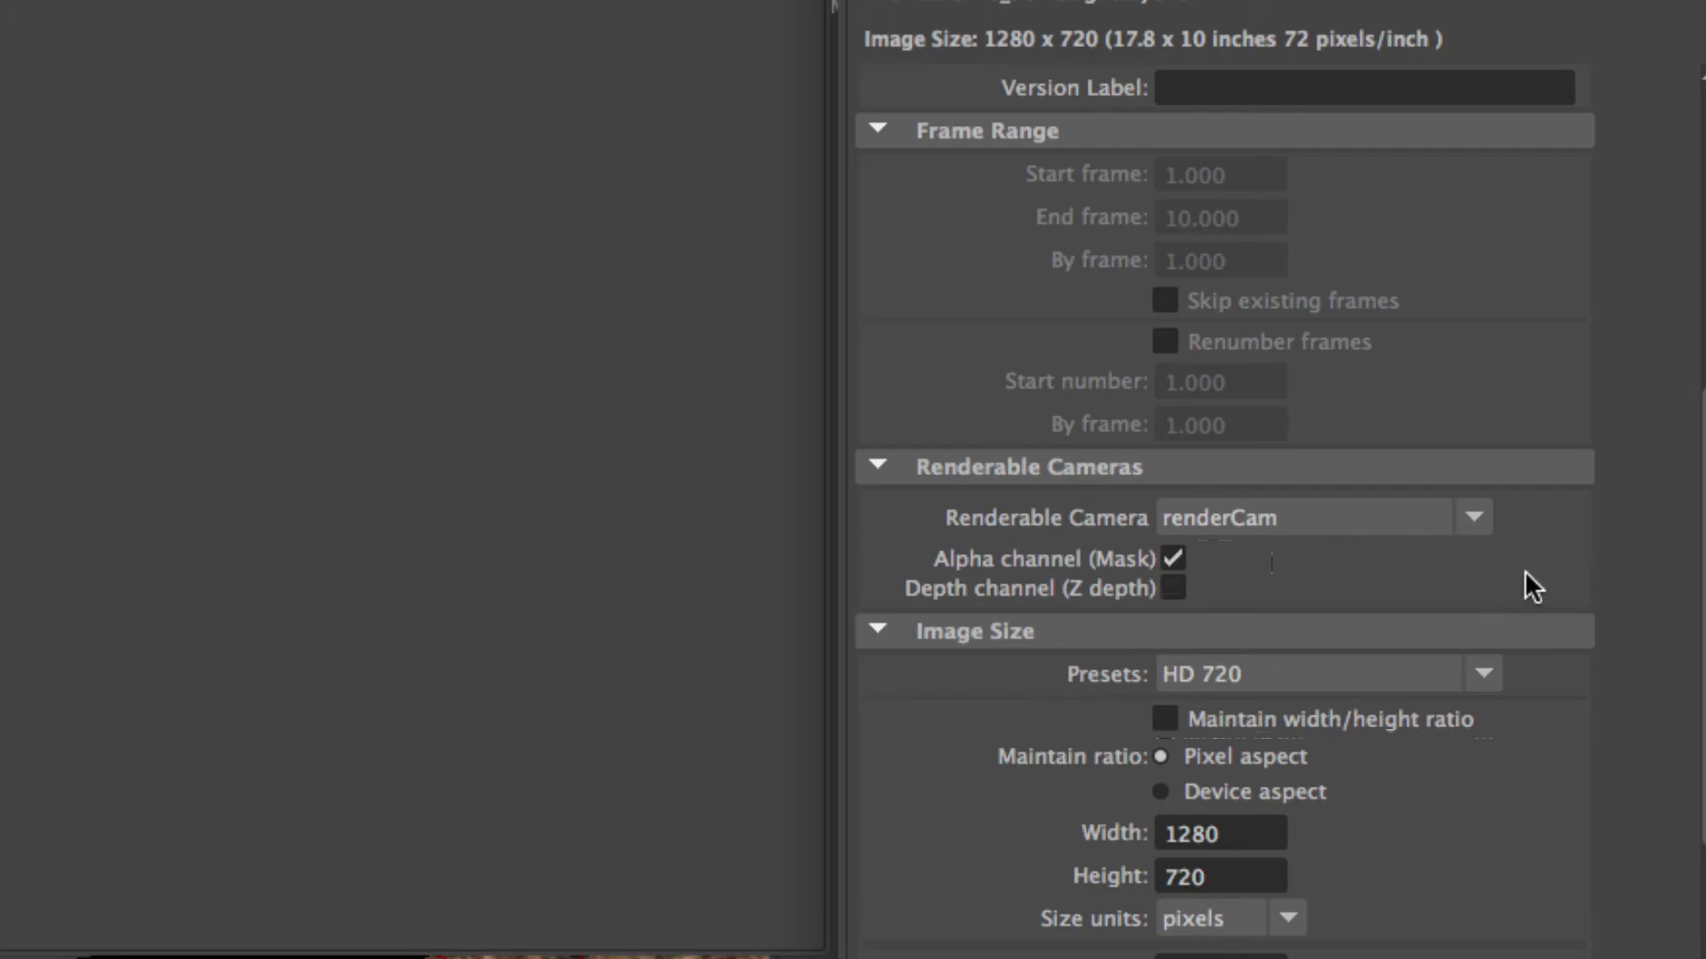
click(1465, 518)
click(1466, 522)
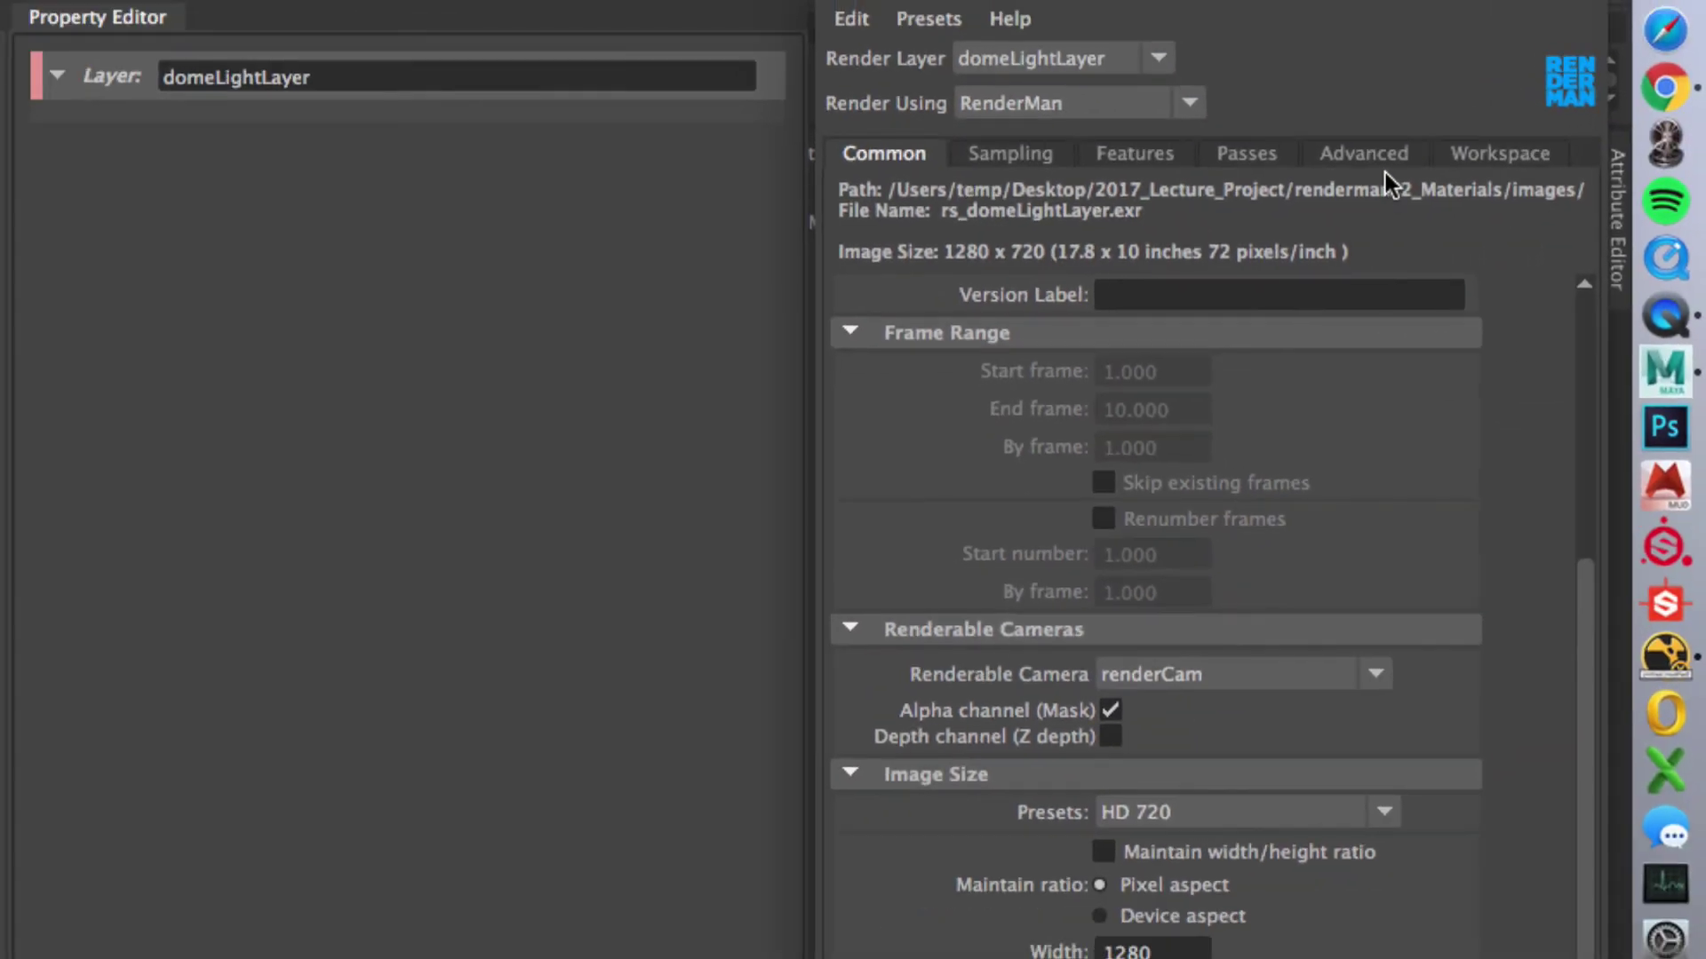
Step: Review the Advanced, Passes, Features, Workspace, Sampling and Common render settings, then close Render Settings and Render Setup
click(1372, 160)
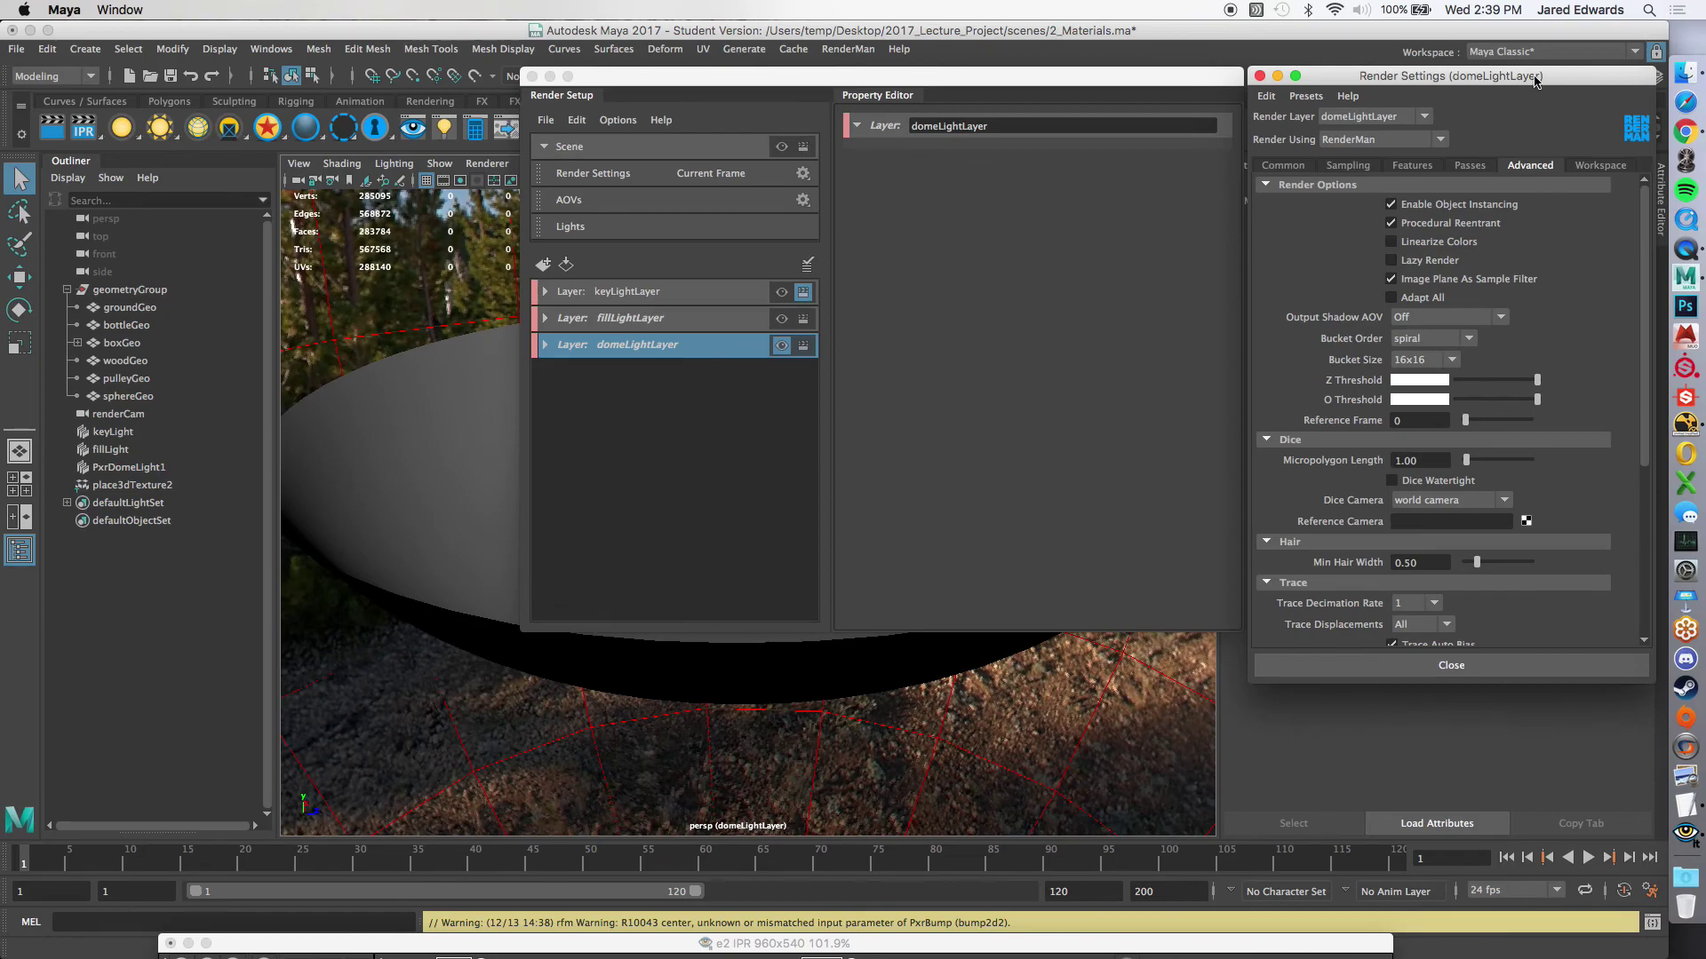
drag(1535, 82, 1226, 177)
click(1157, 263)
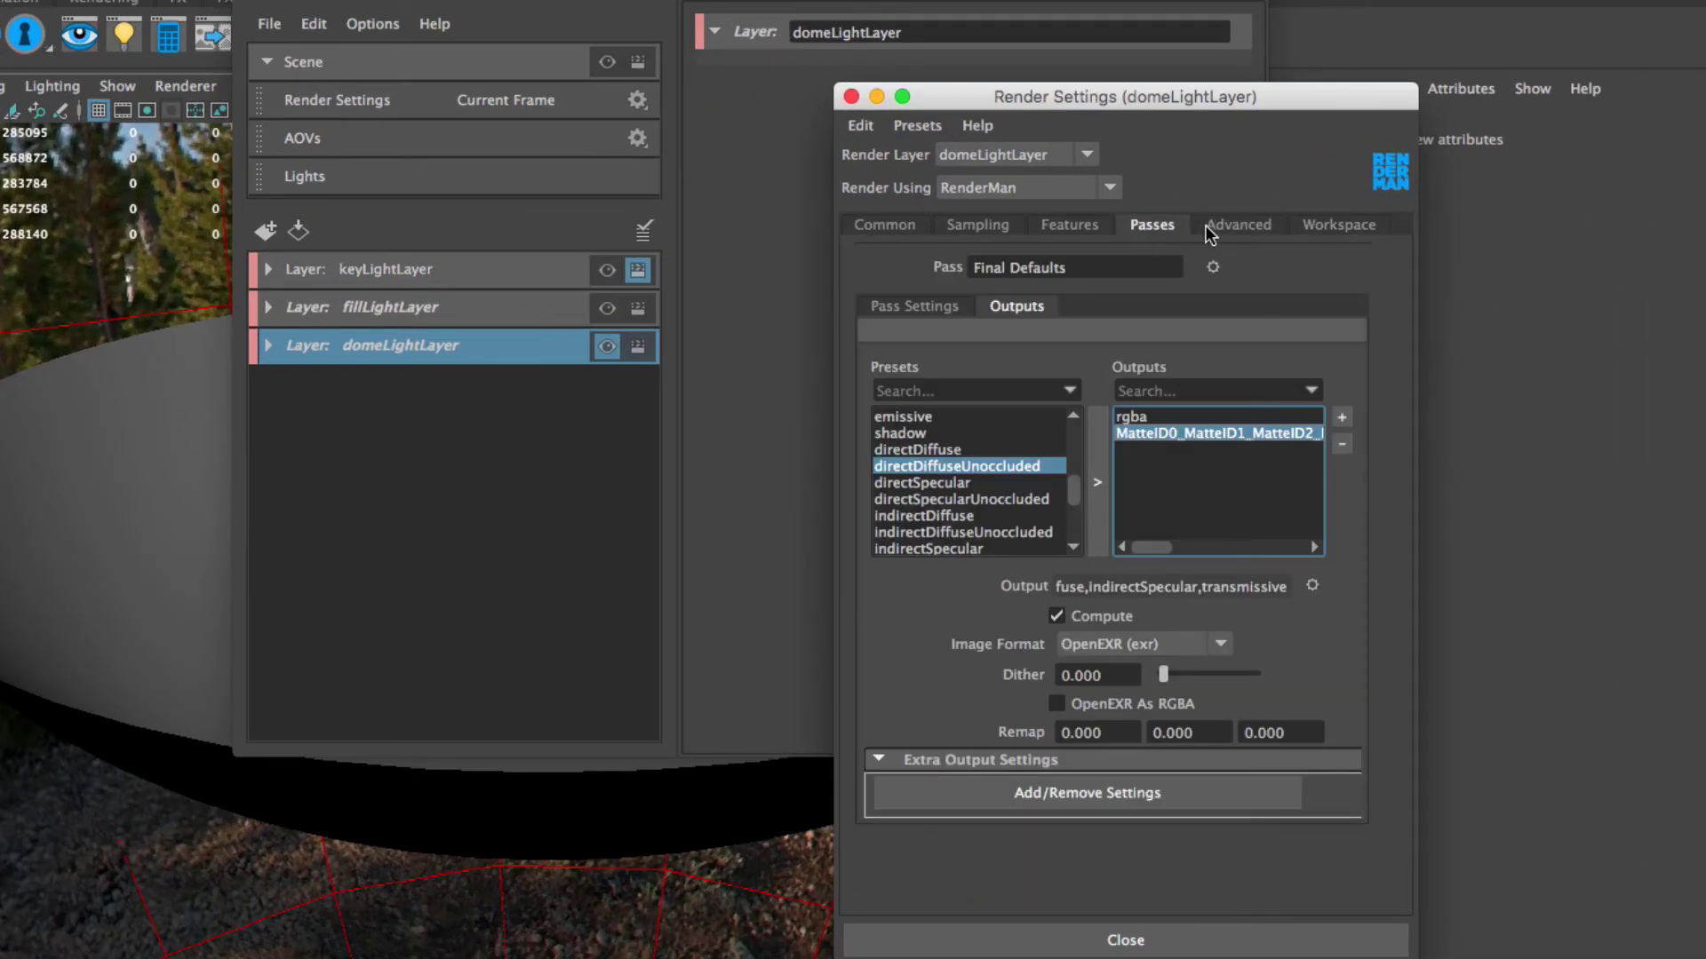
click(1103, 224)
click(1154, 224)
click(1276, 224)
click(1297, 221)
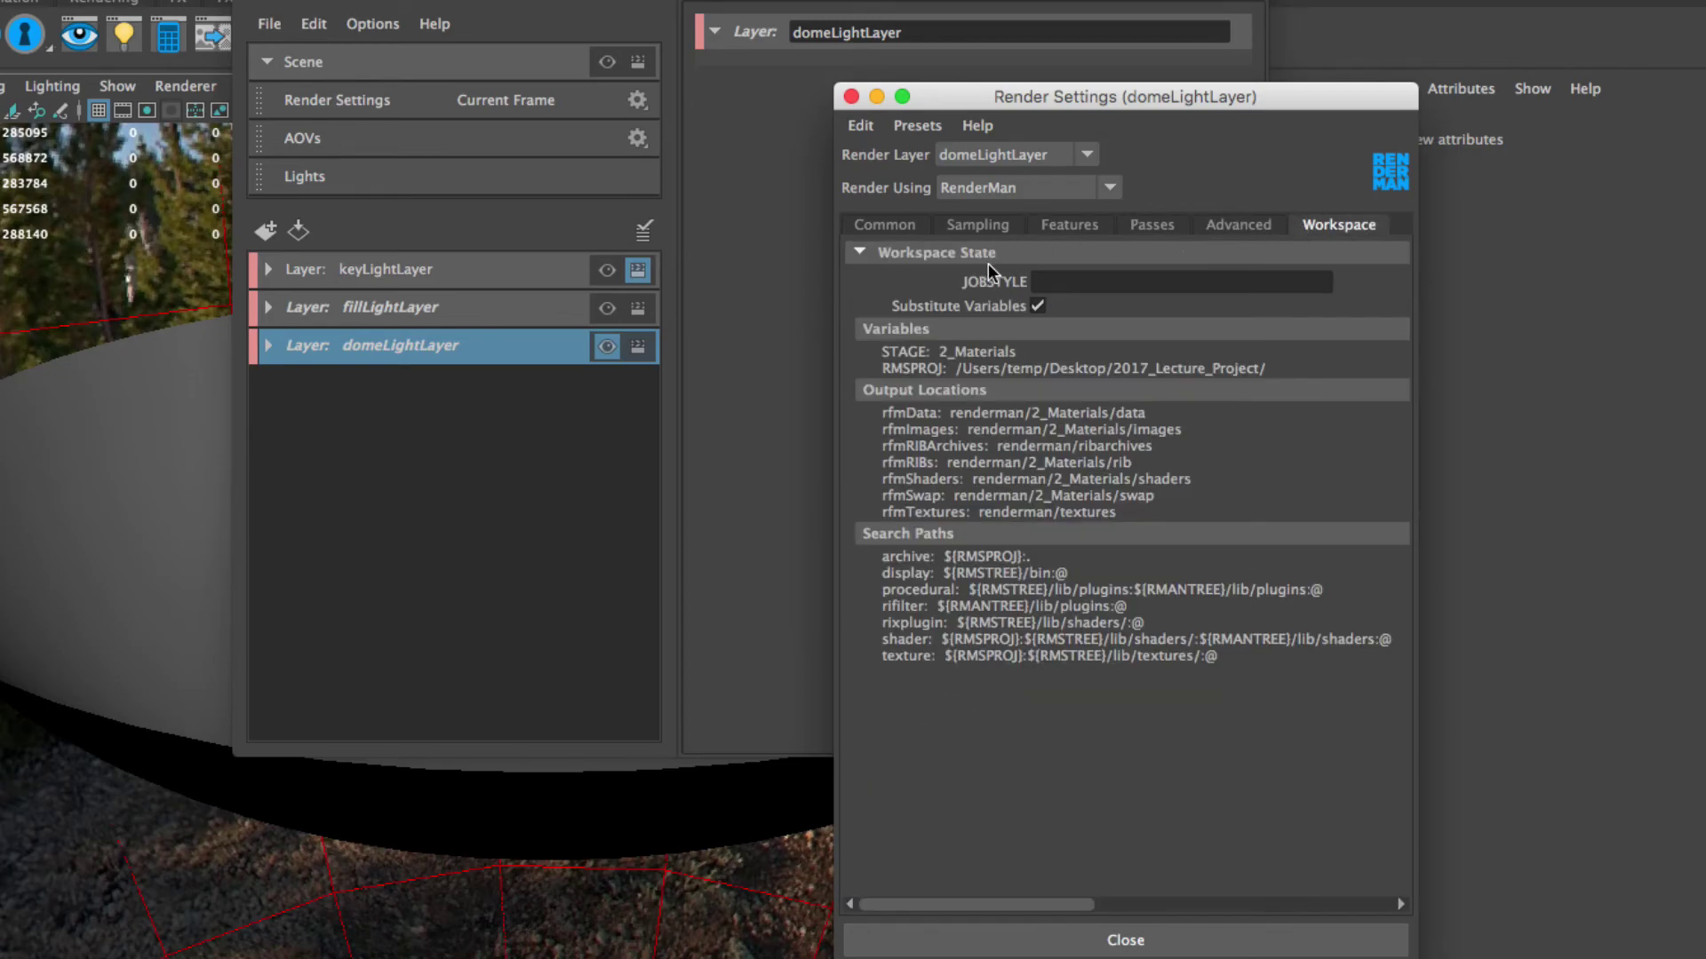
click(966, 224)
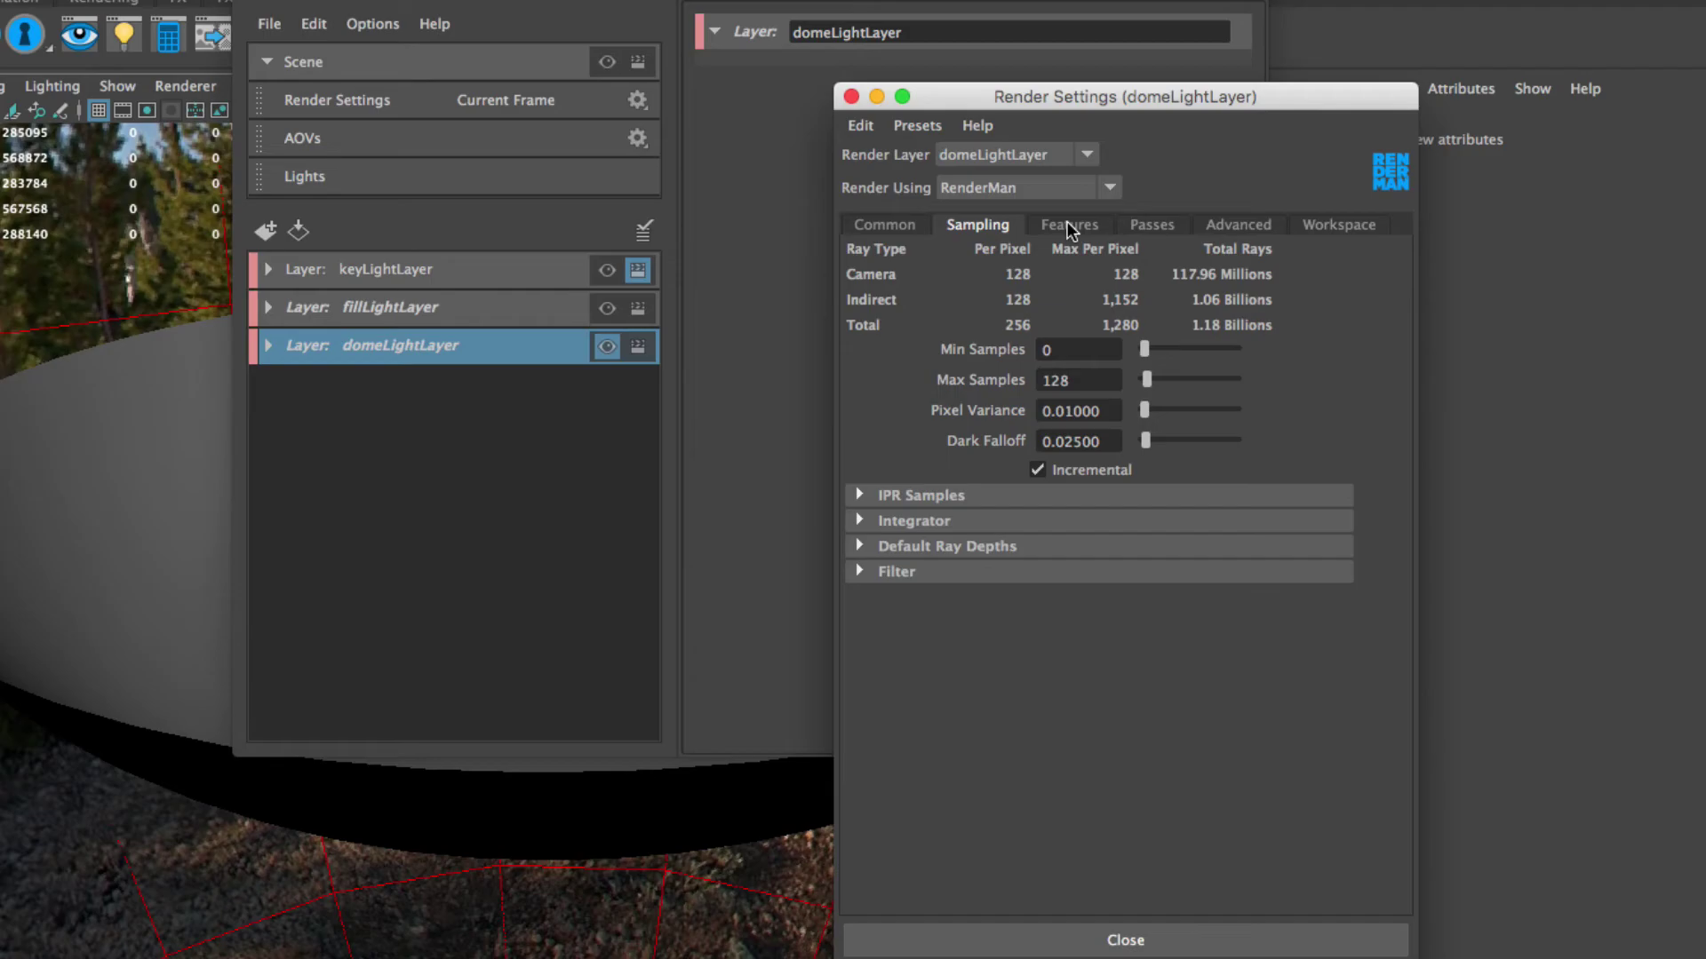
click(917, 224)
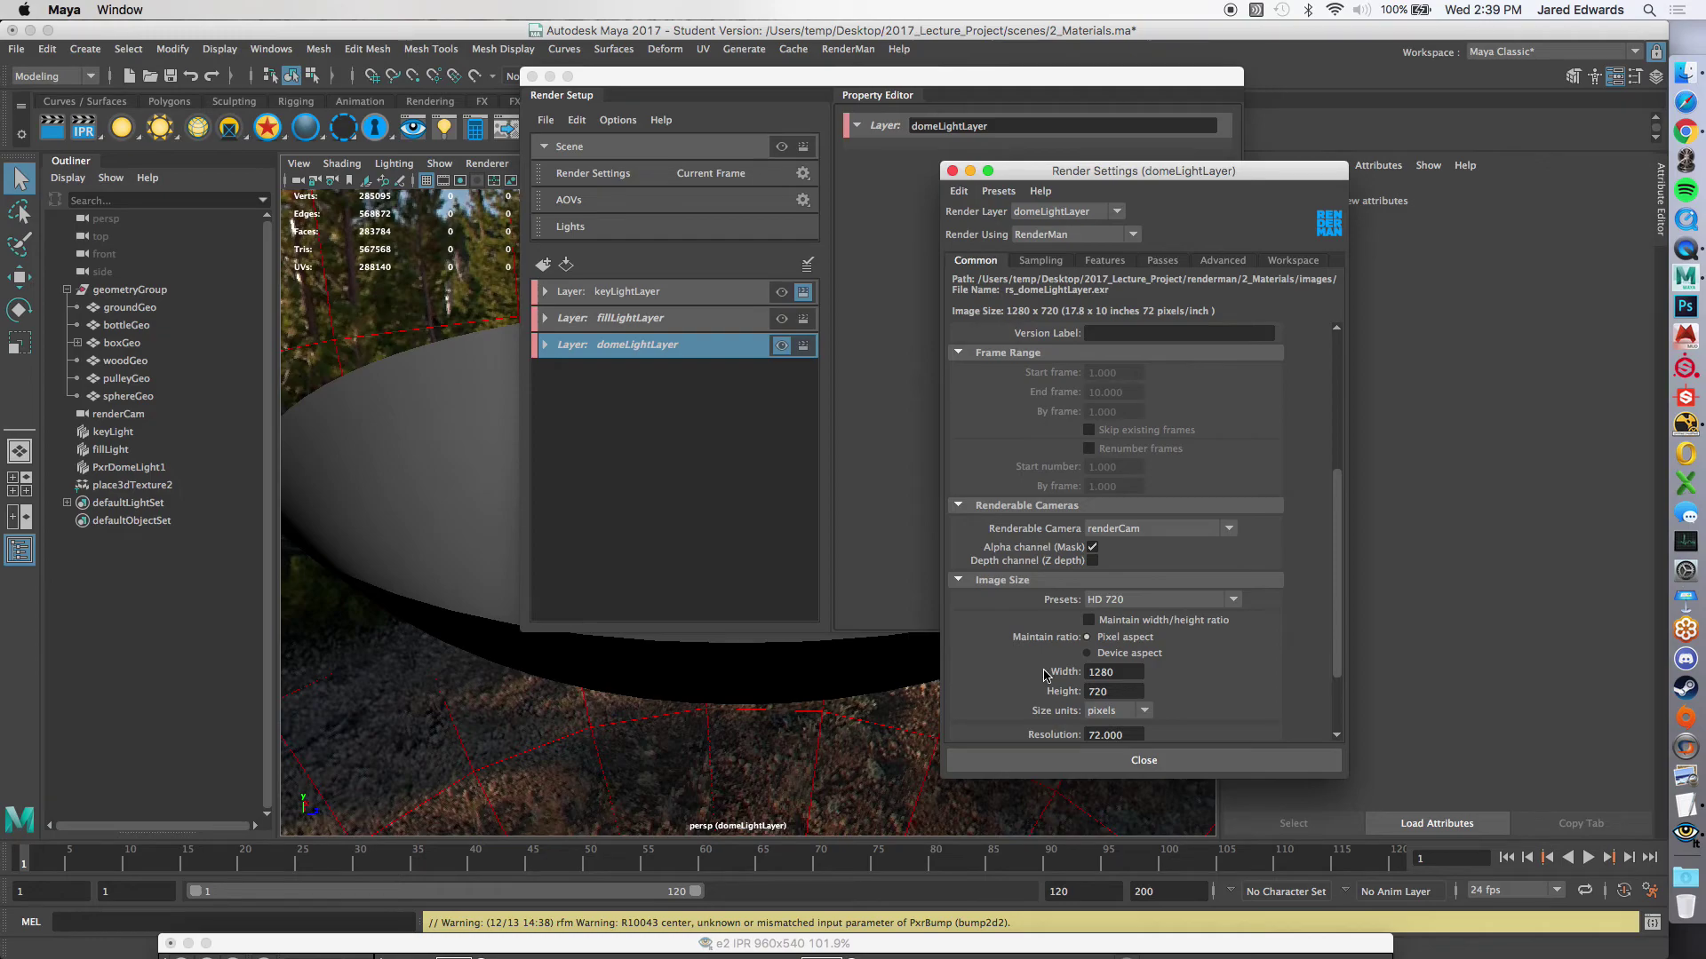
click(1144, 762)
click(532, 76)
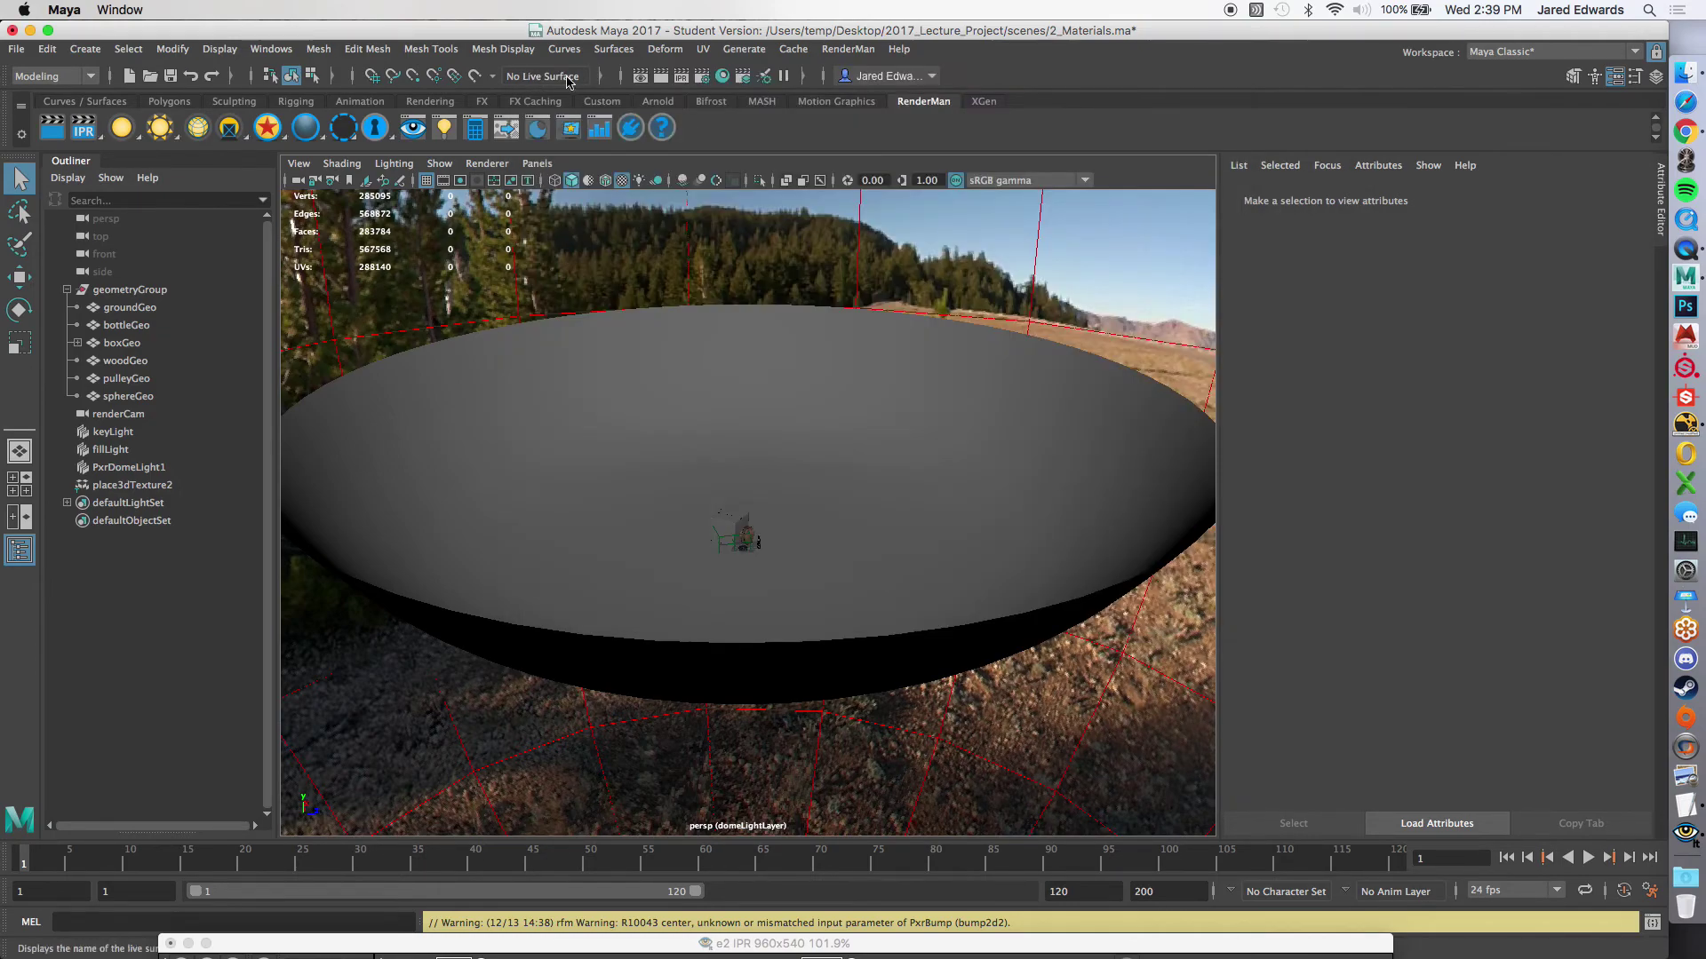
Step: Reopen Render Settings over the viewport and set Max Samples to 8
click(702, 76)
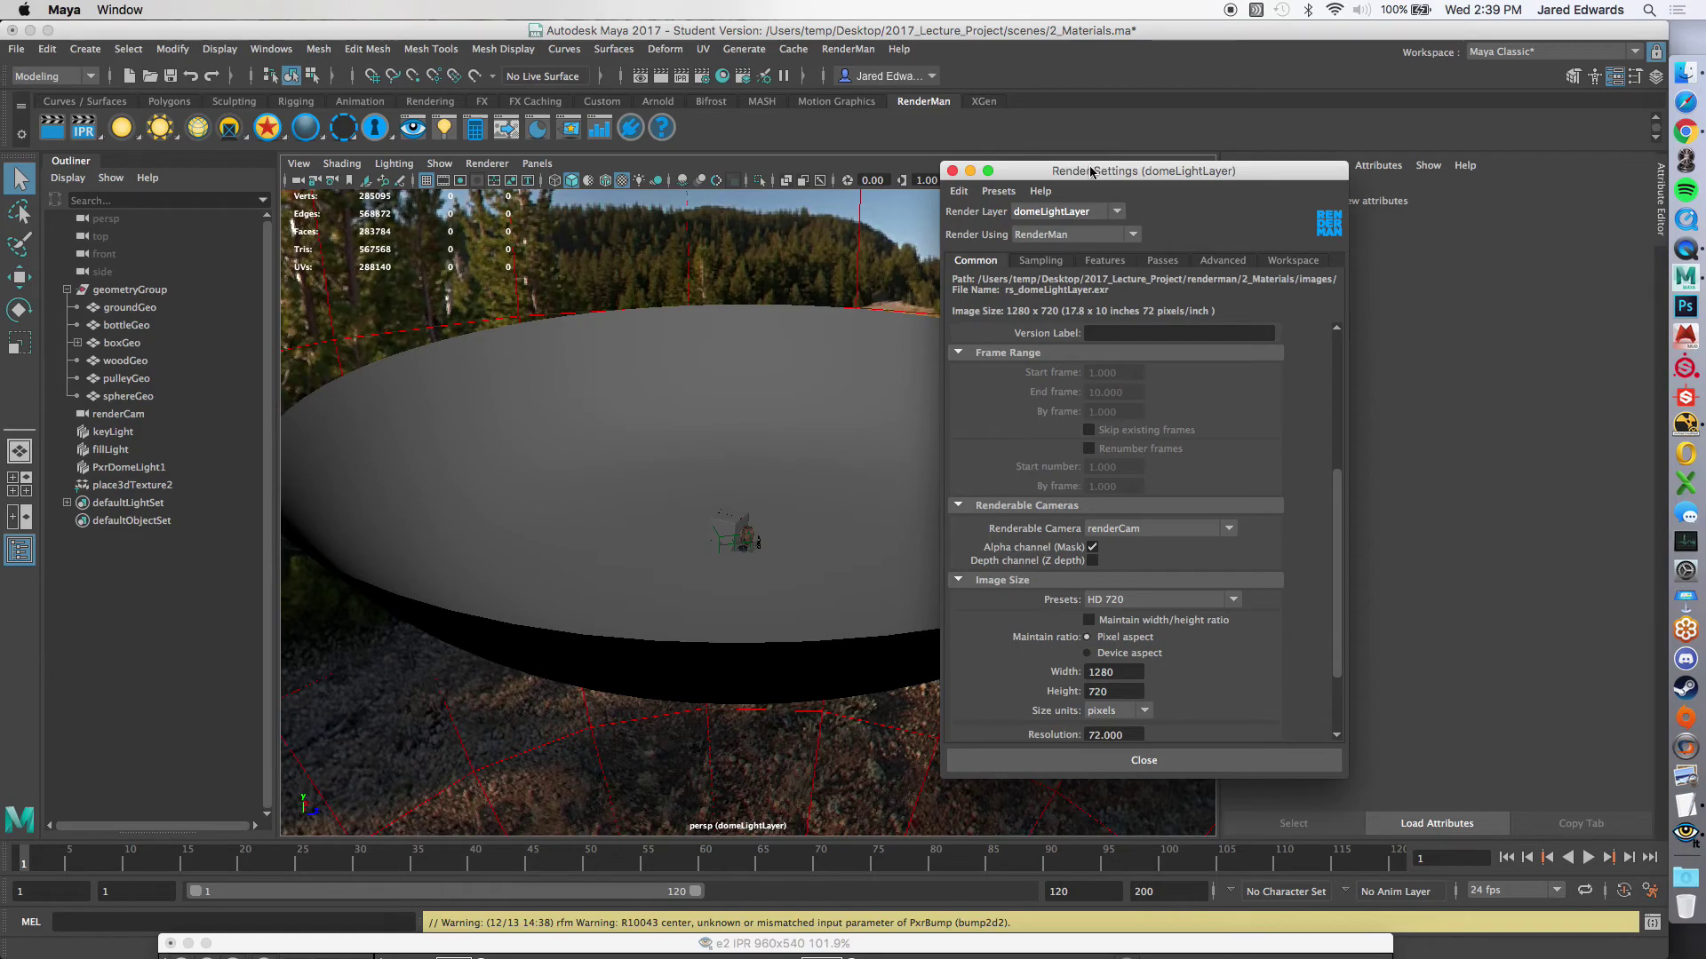
drag(1072, 169, 692, 209)
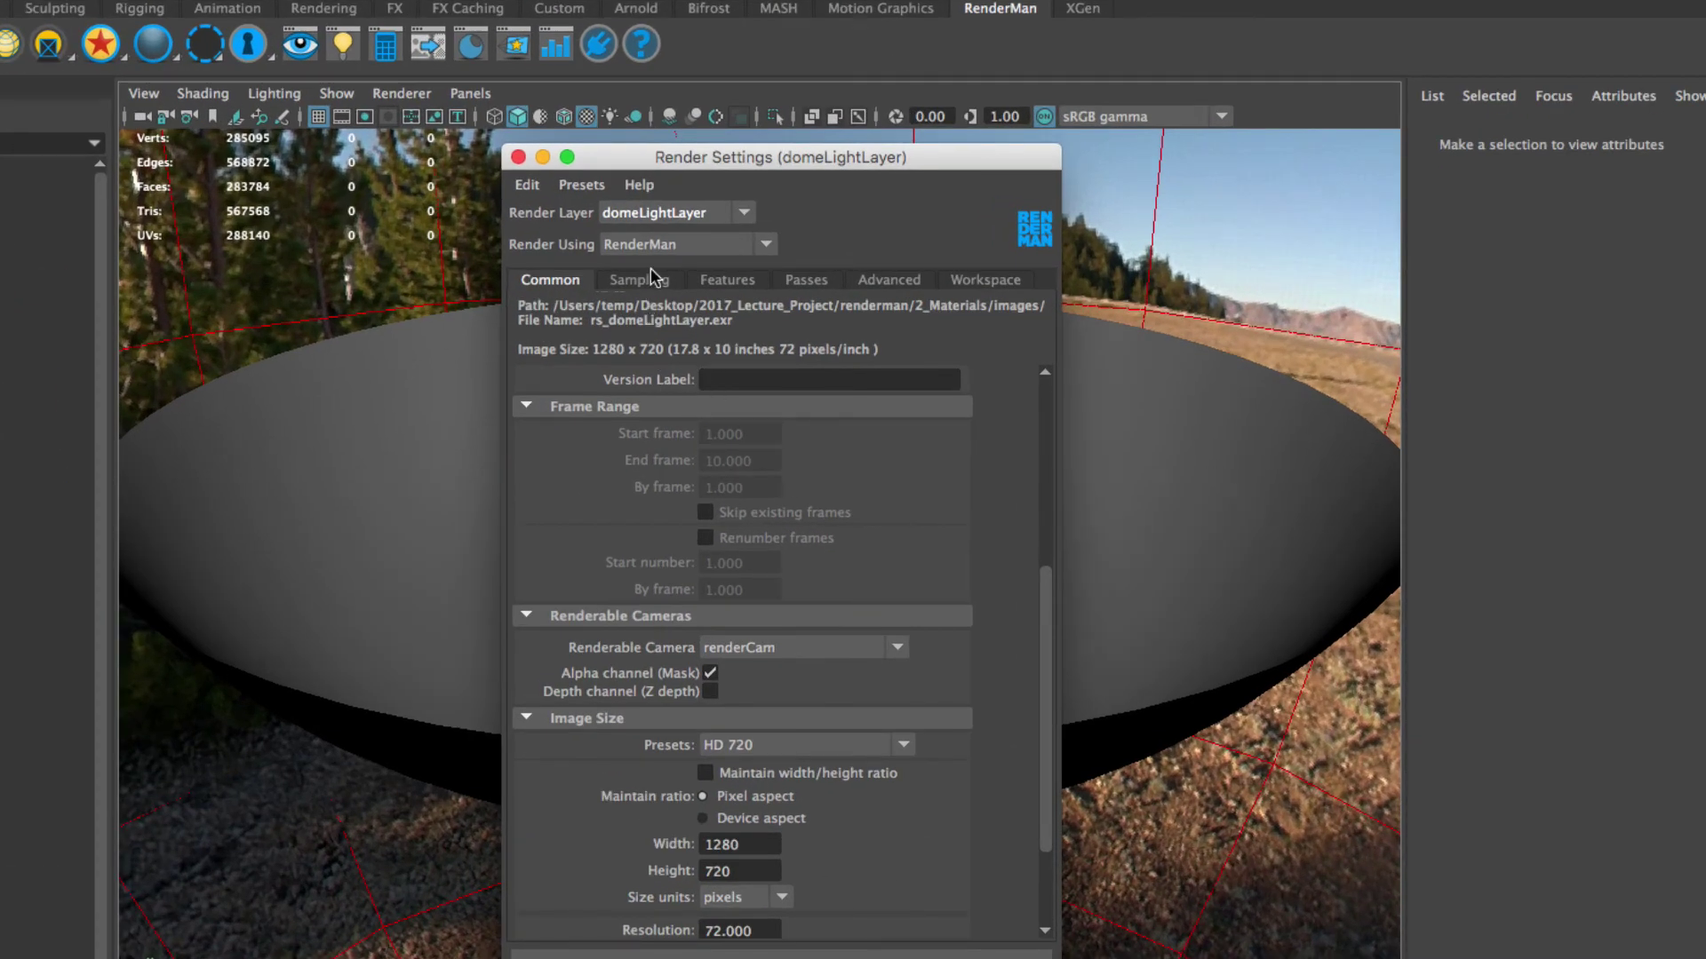
click(651, 276)
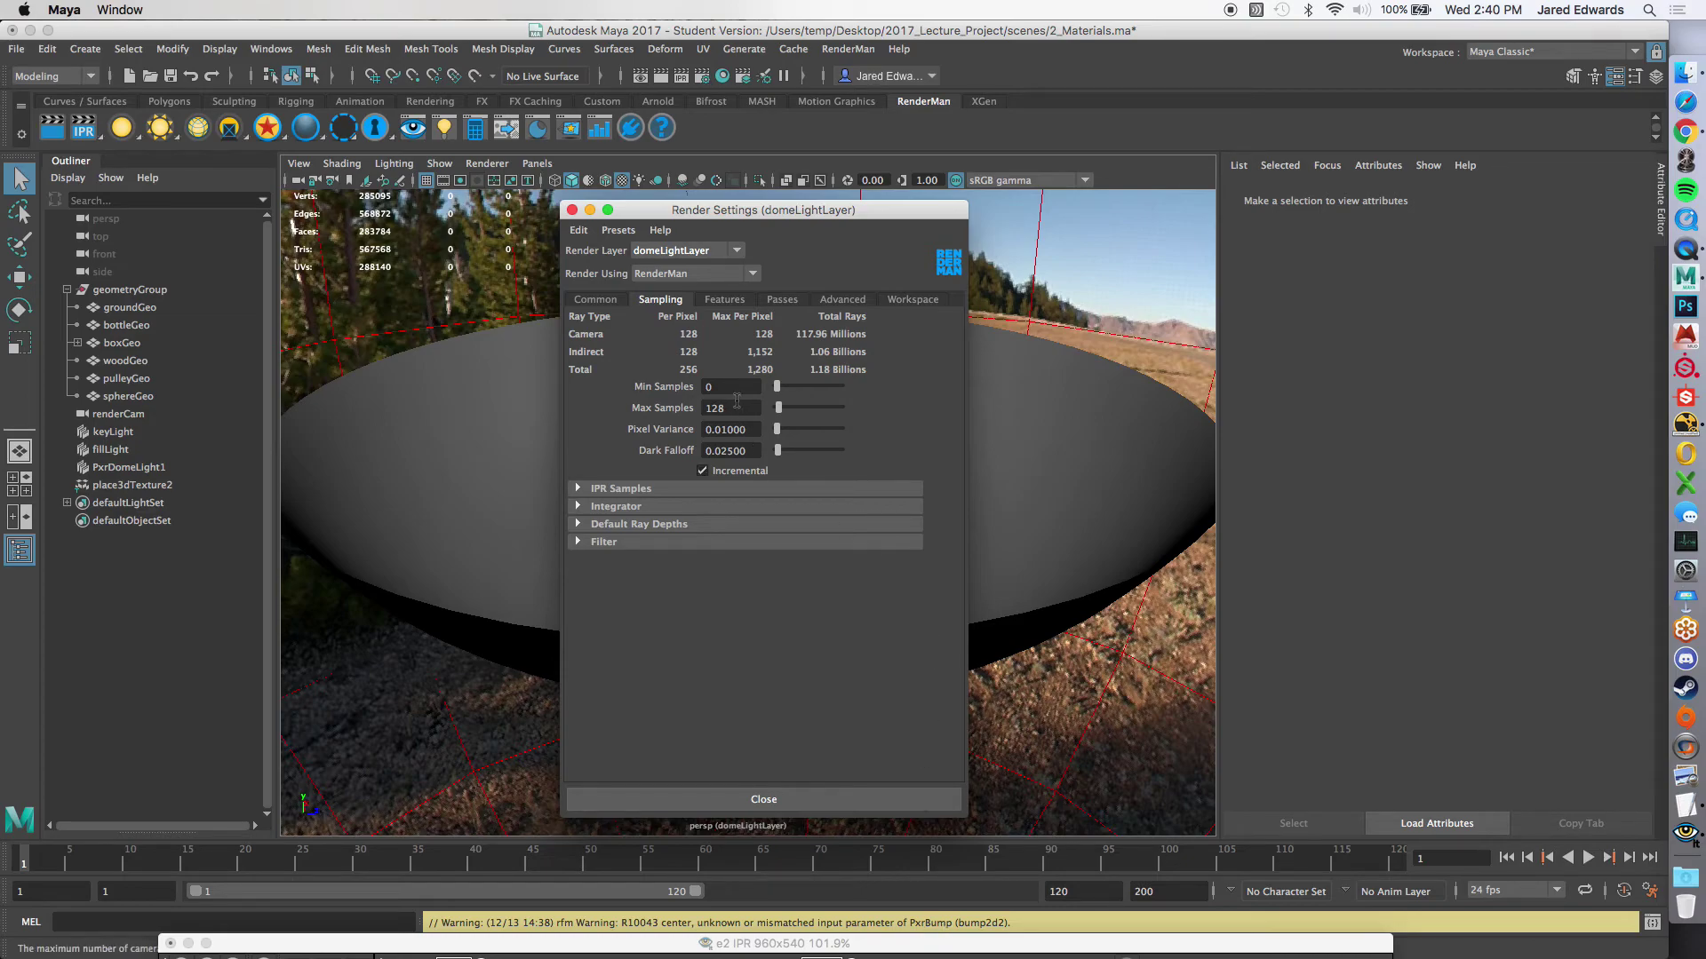
click(706, 407)
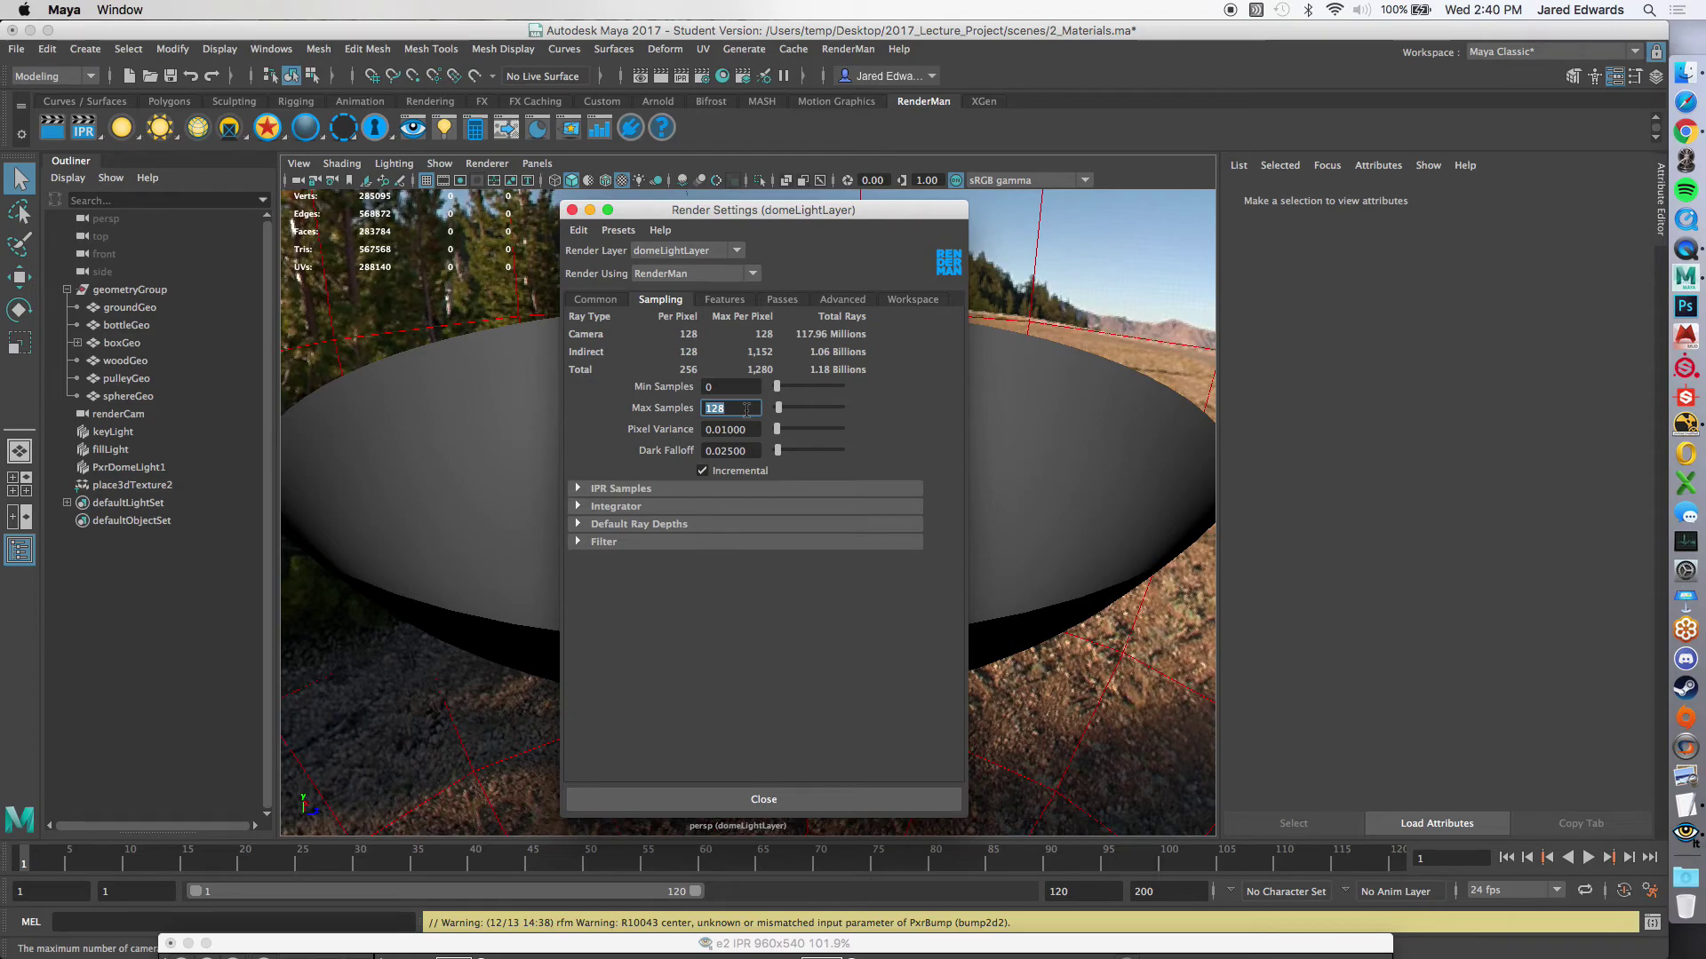
text(8)
key(Return)
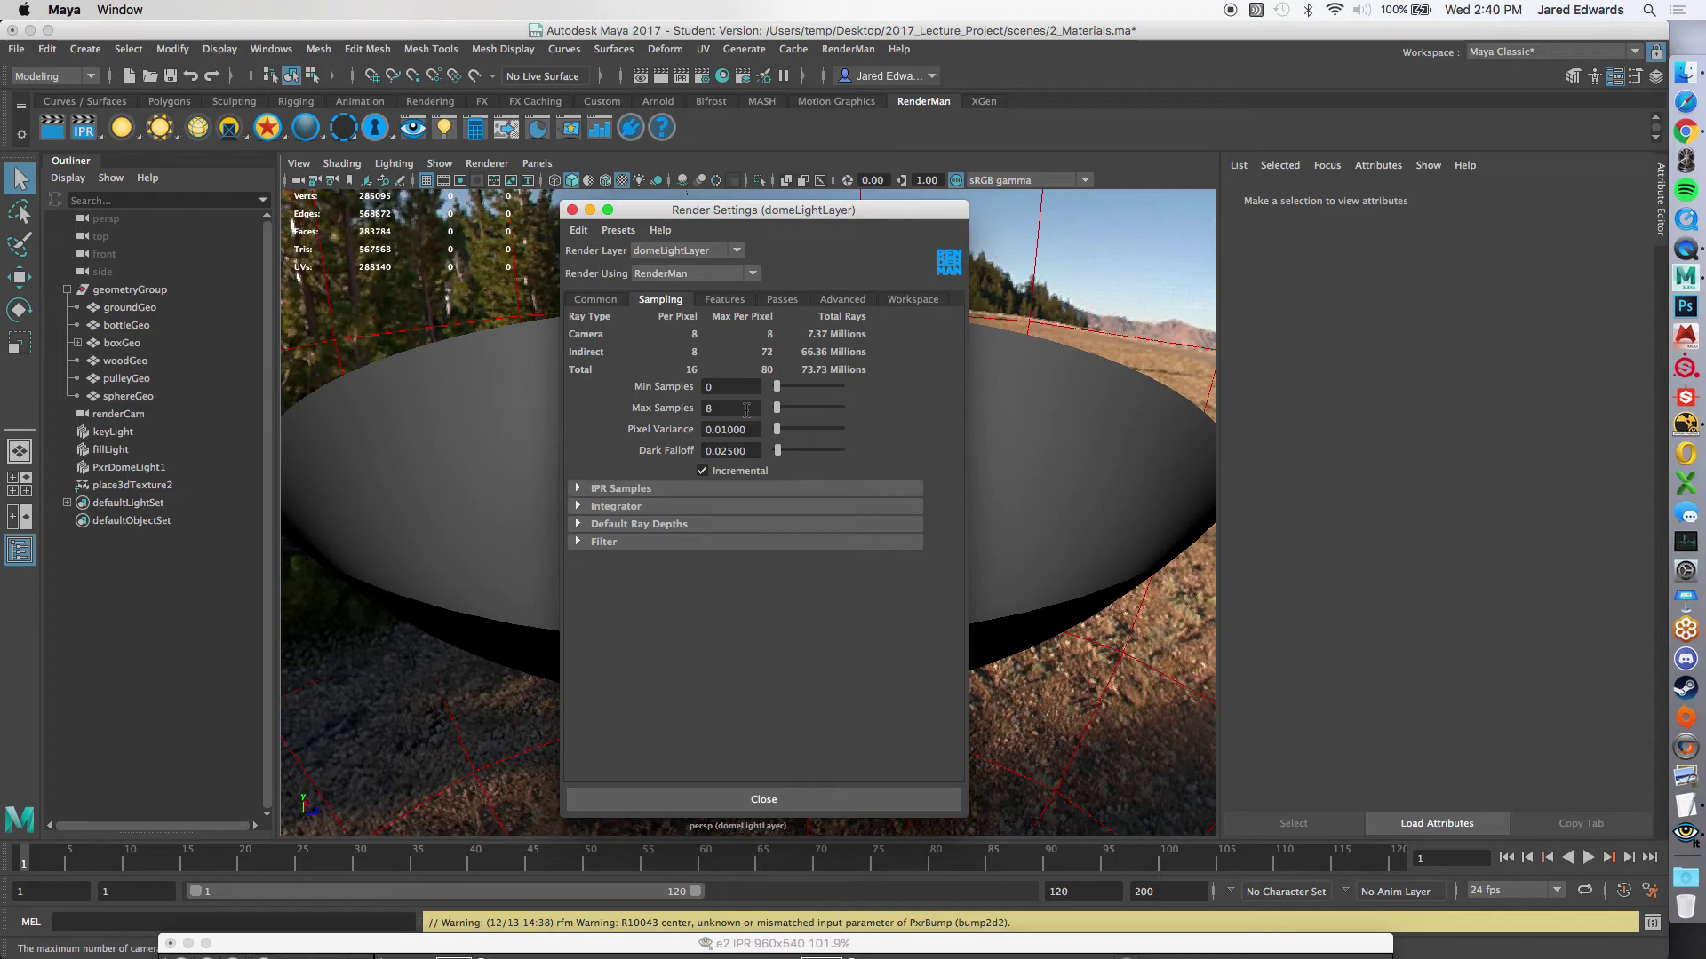
Step: Check which light layers are renderable in Render Setup, compare the rgba and combined MatteID output settings, and close both windows
click(744, 76)
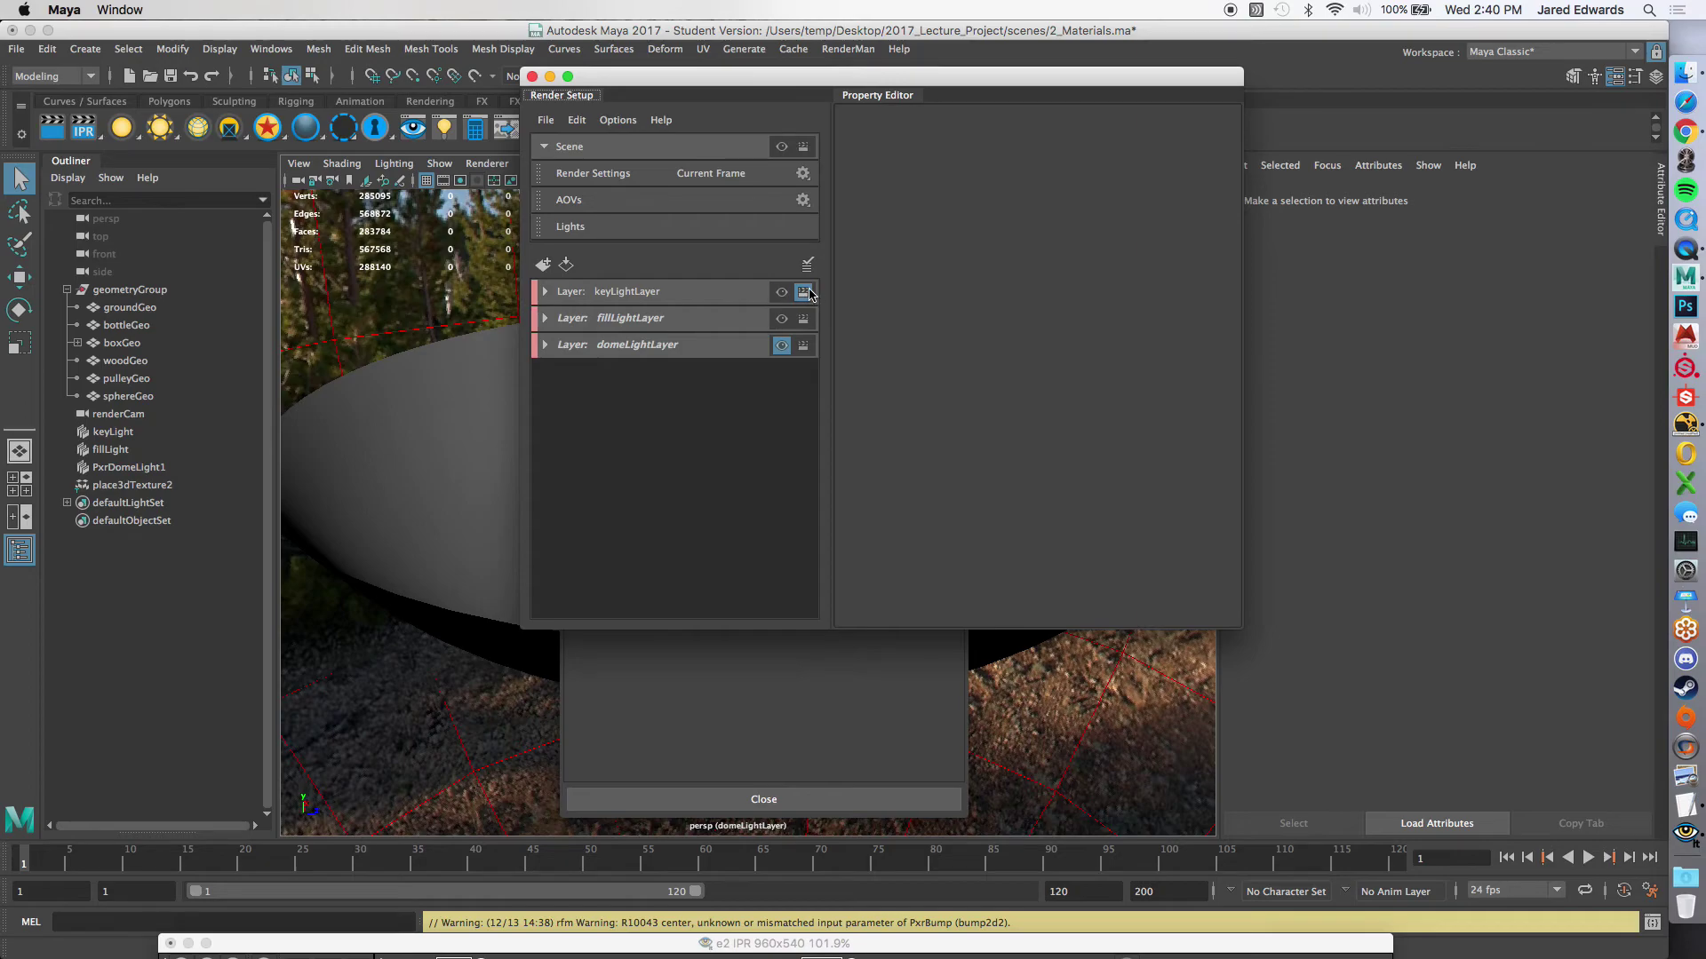
click(531, 77)
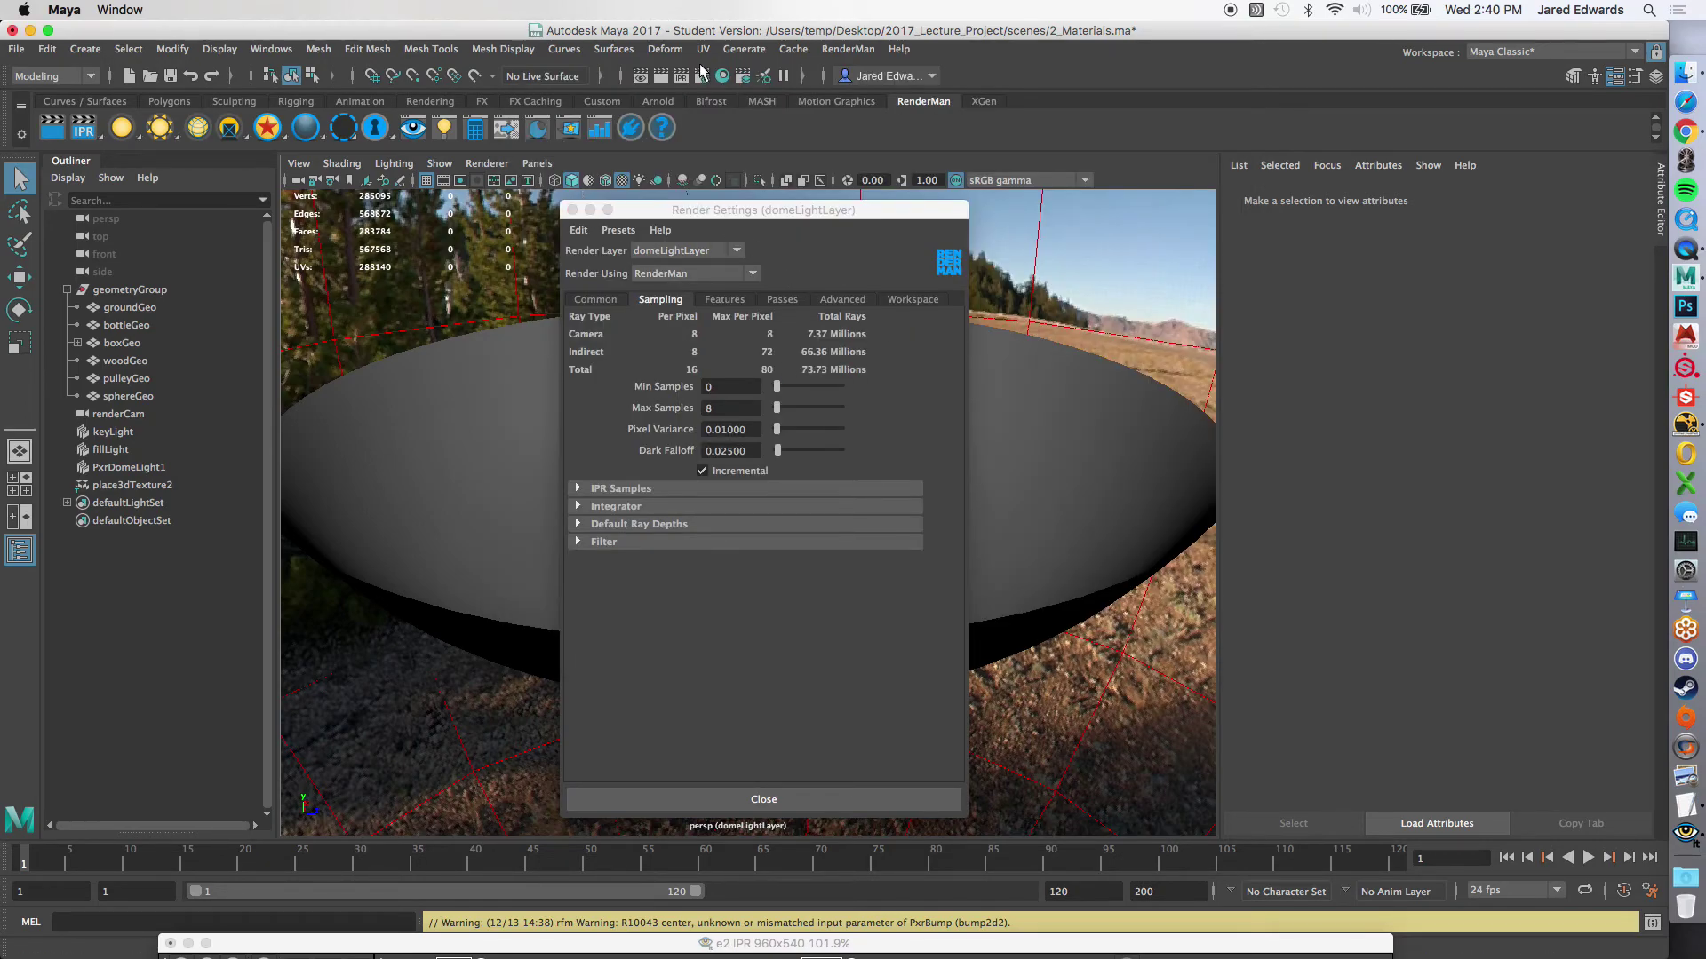
click(782, 299)
click(790, 434)
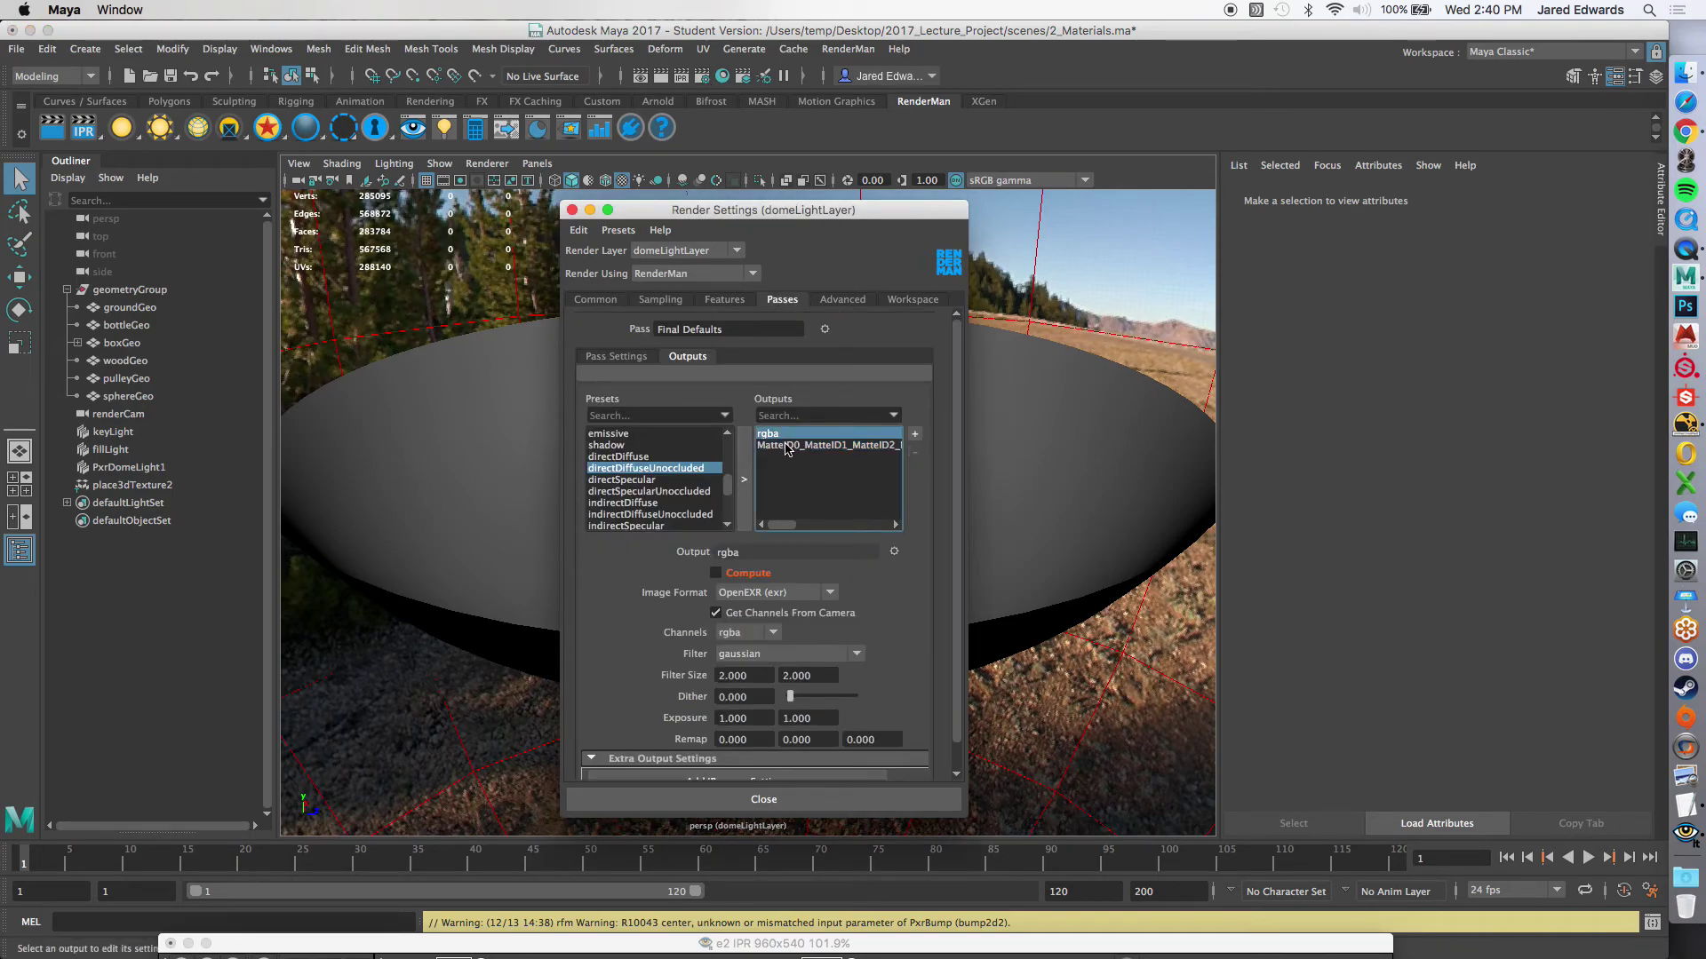
click(787, 445)
click(804, 800)
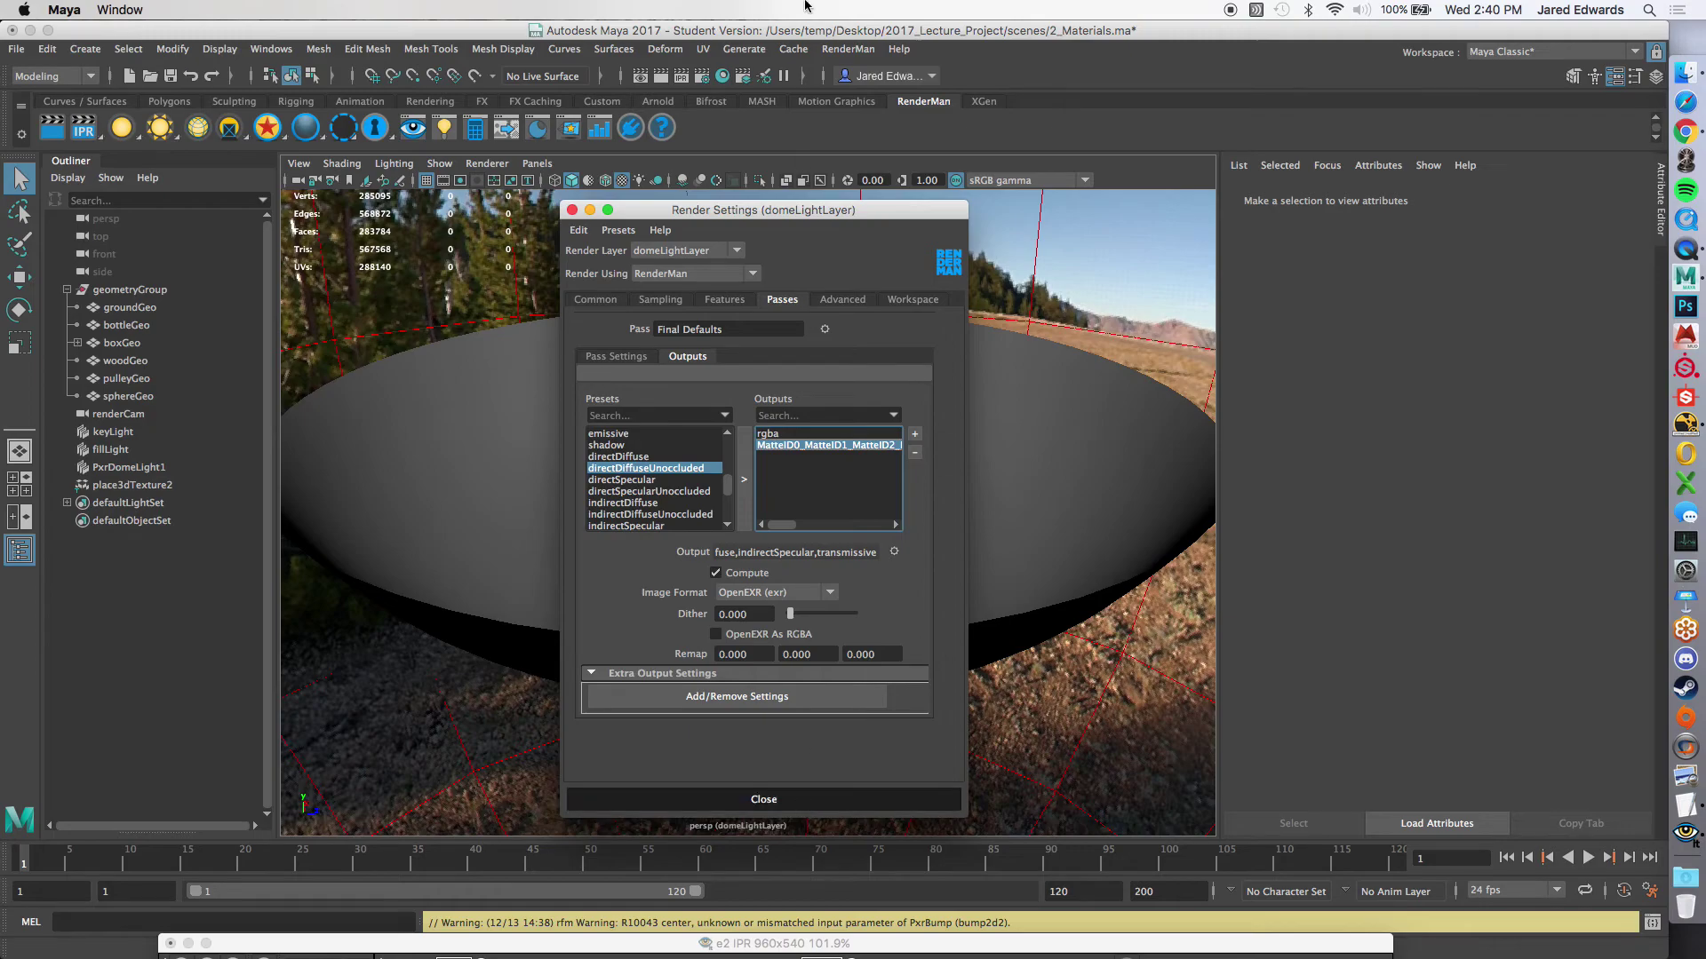
Step: Open Maya's Preferences window and show the RenderMan category of settings
click(848, 49)
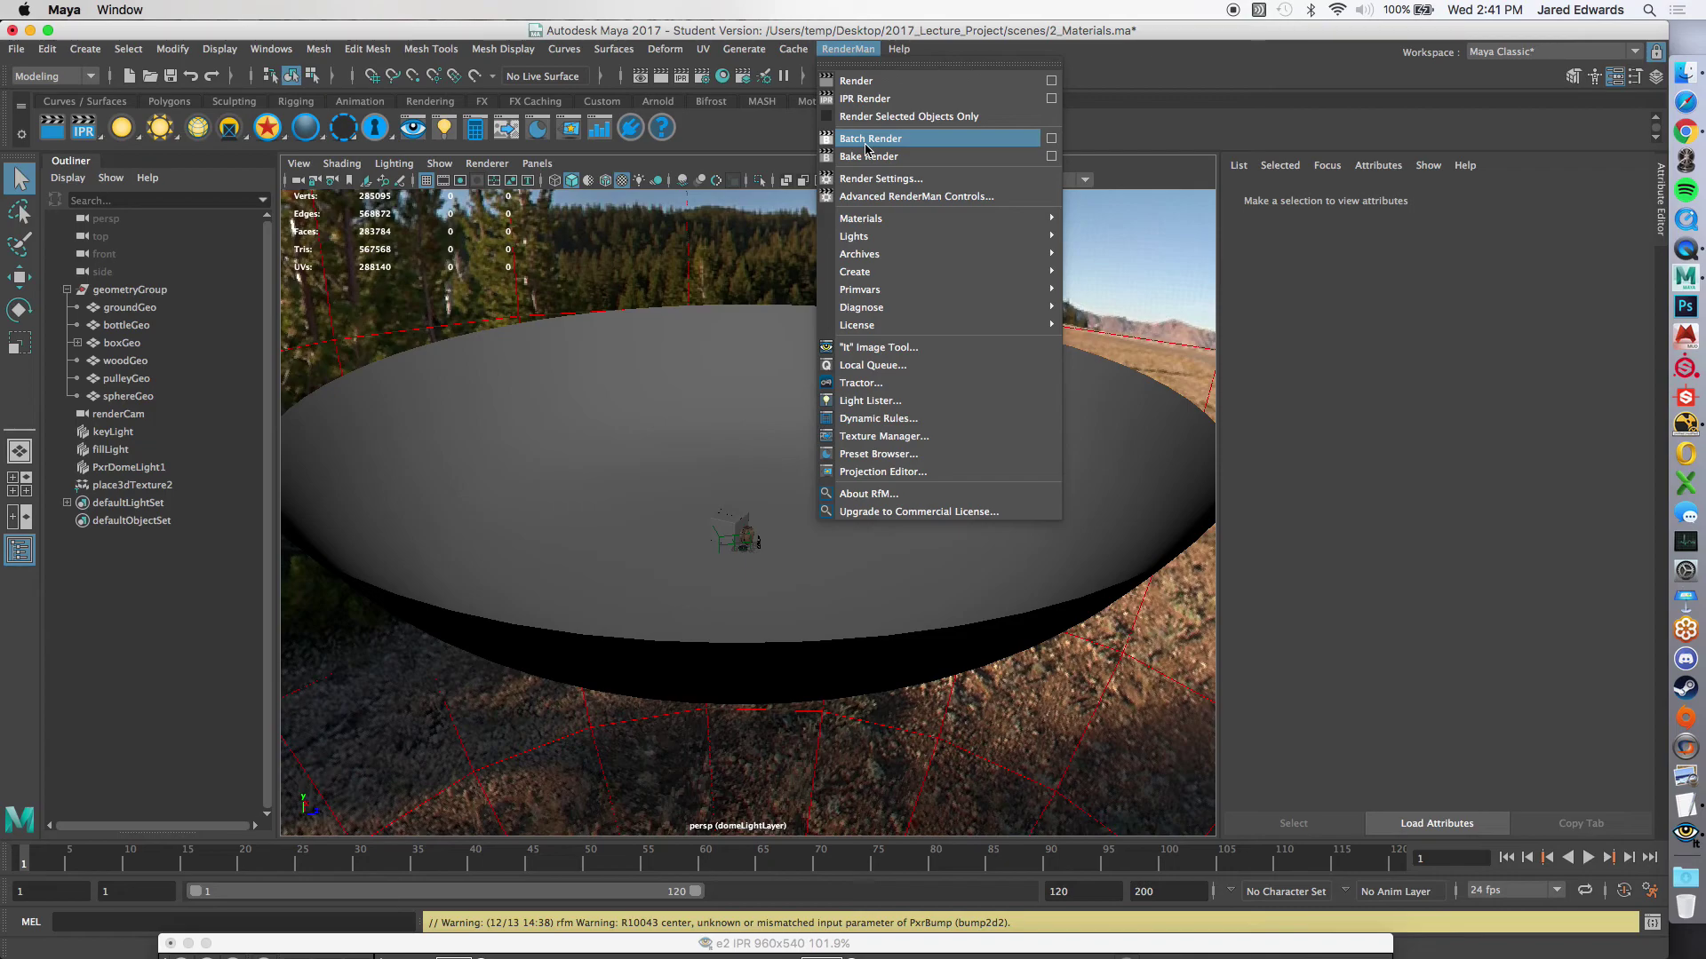
click(850, 52)
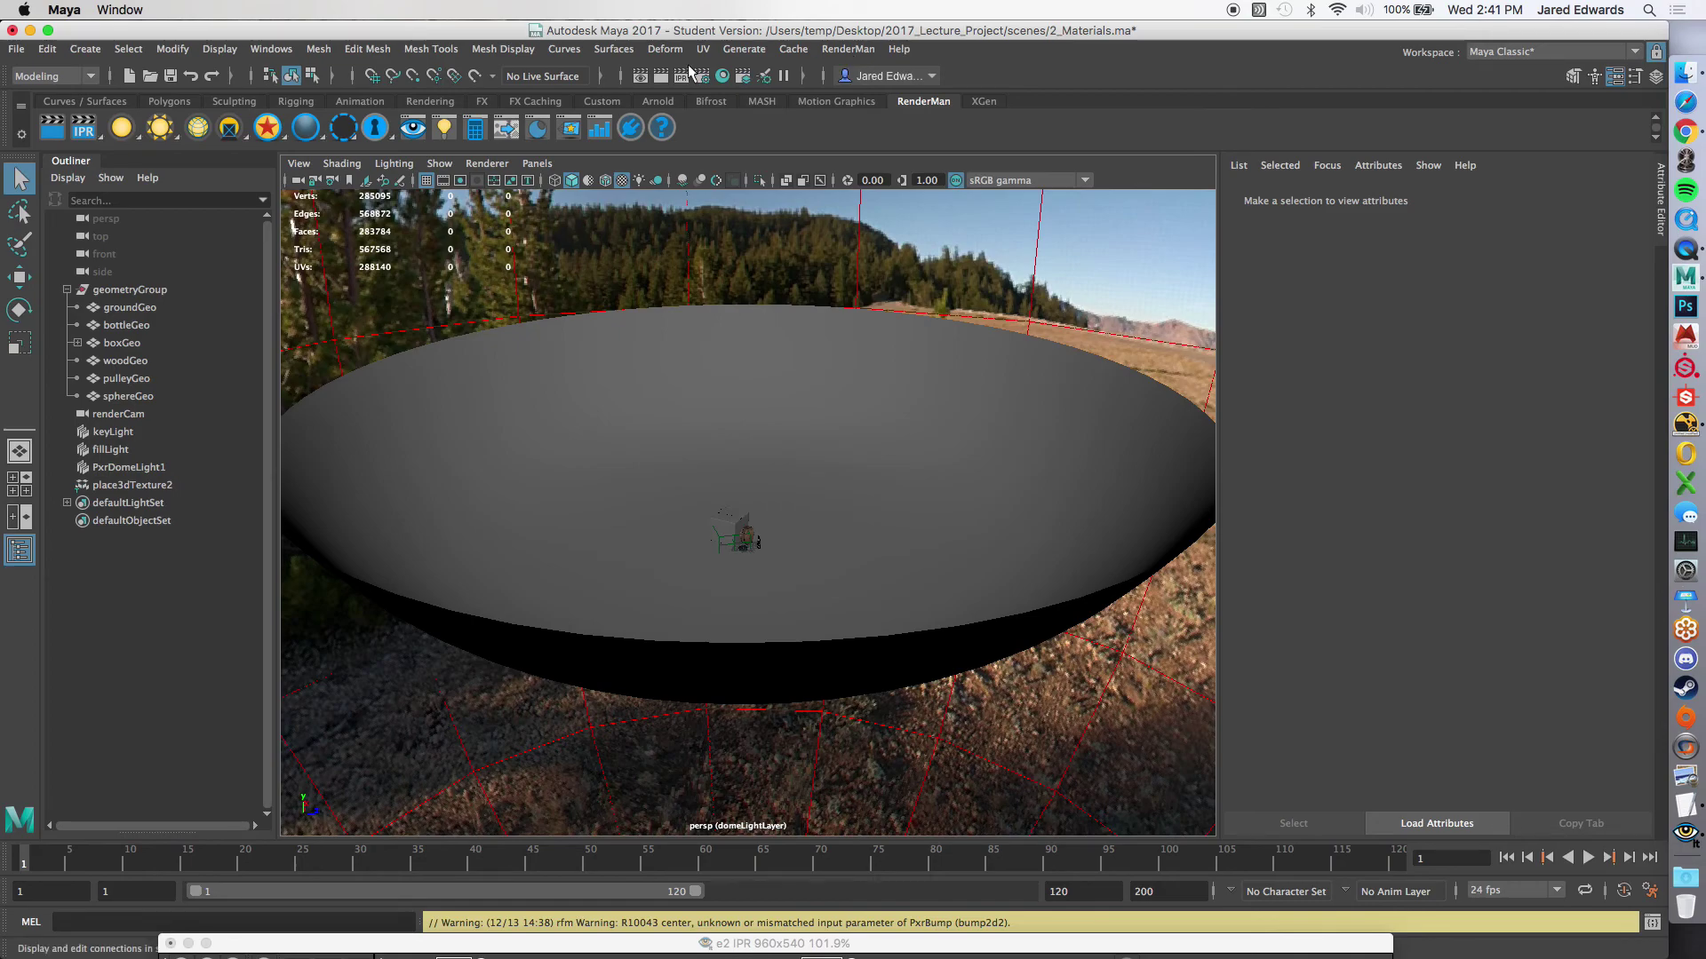
click(264, 52)
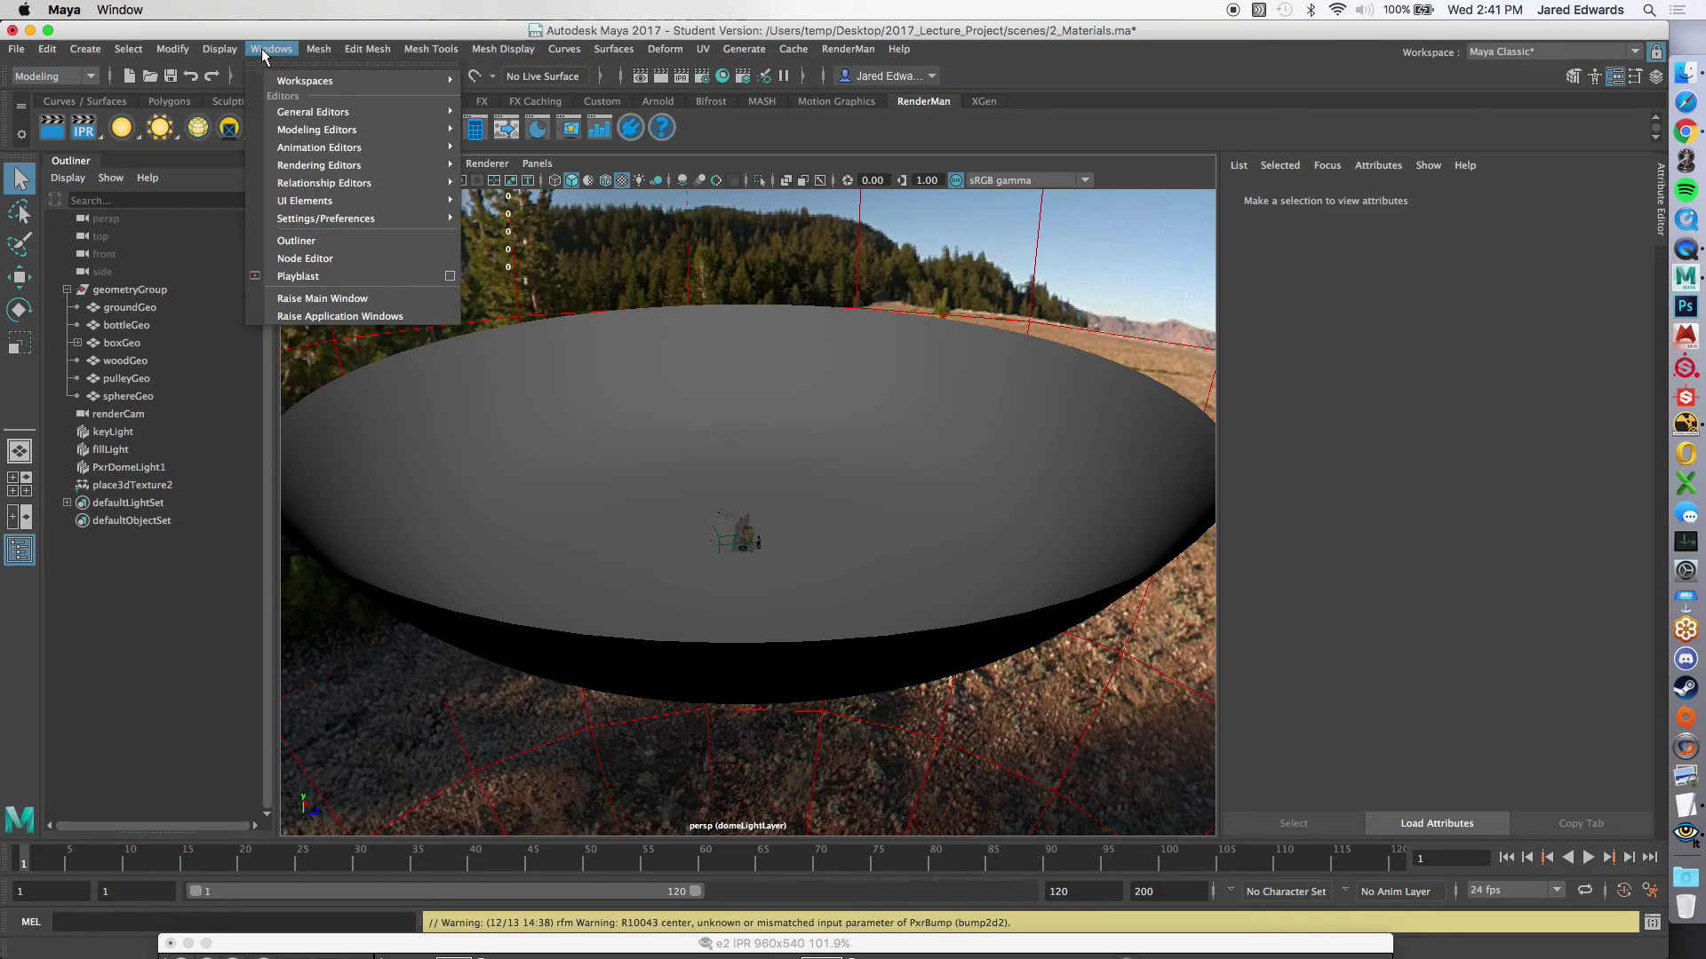
mouse_move(338, 218)
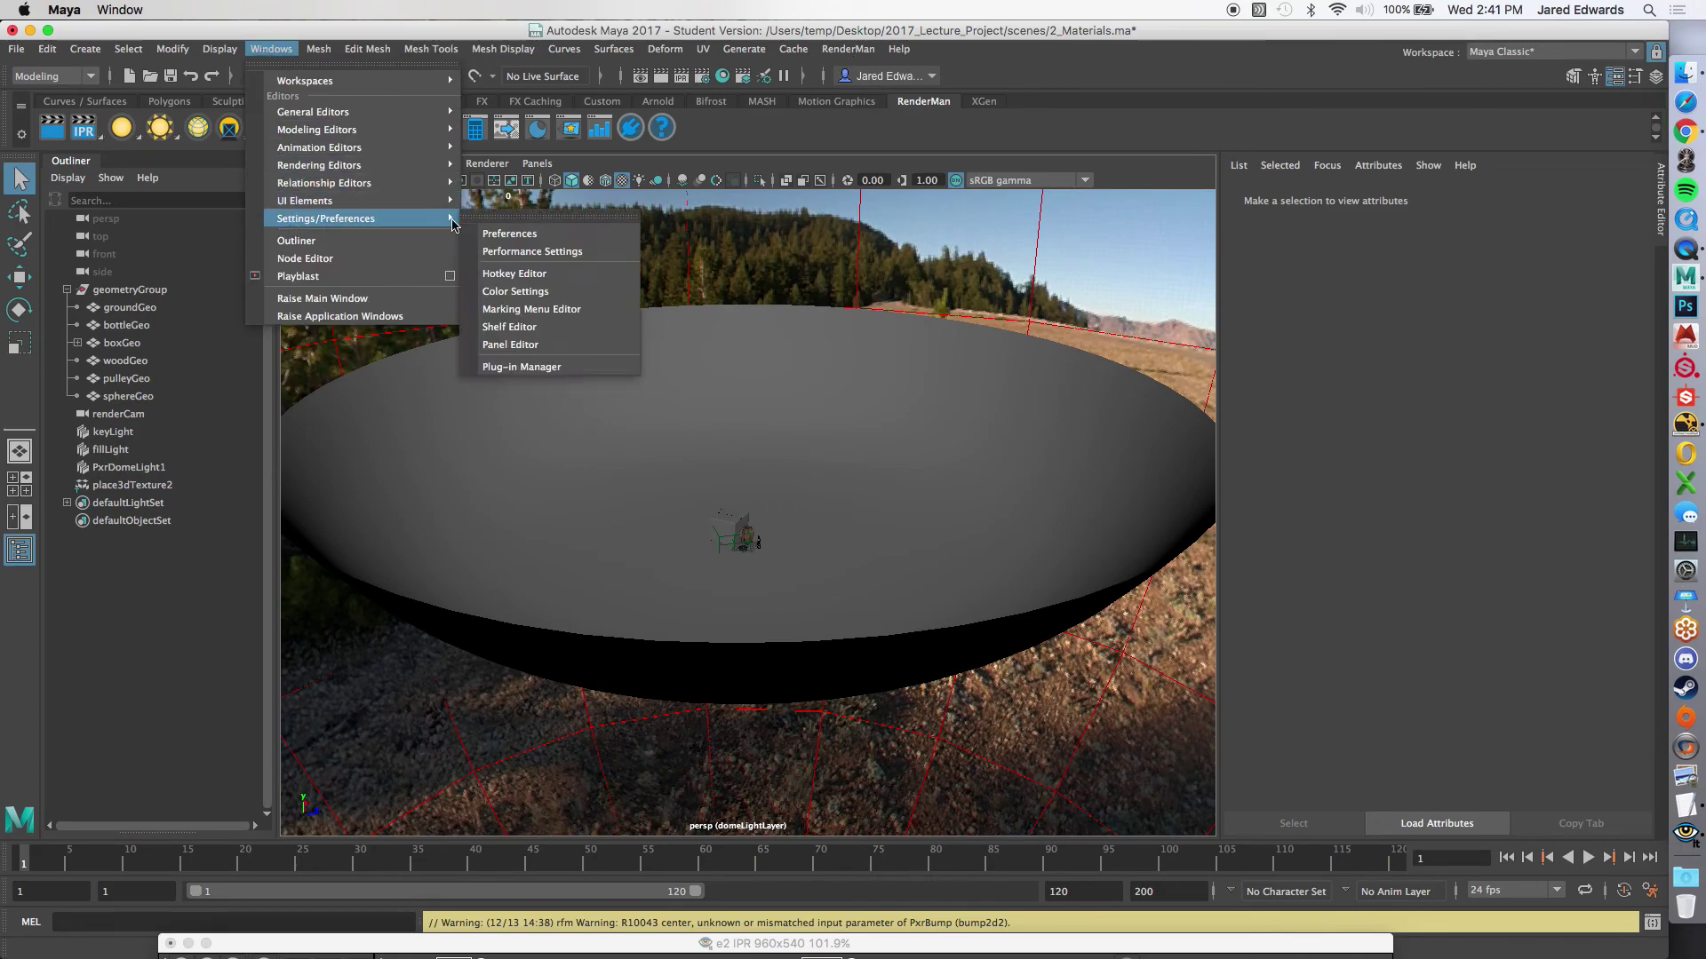
click(546, 236)
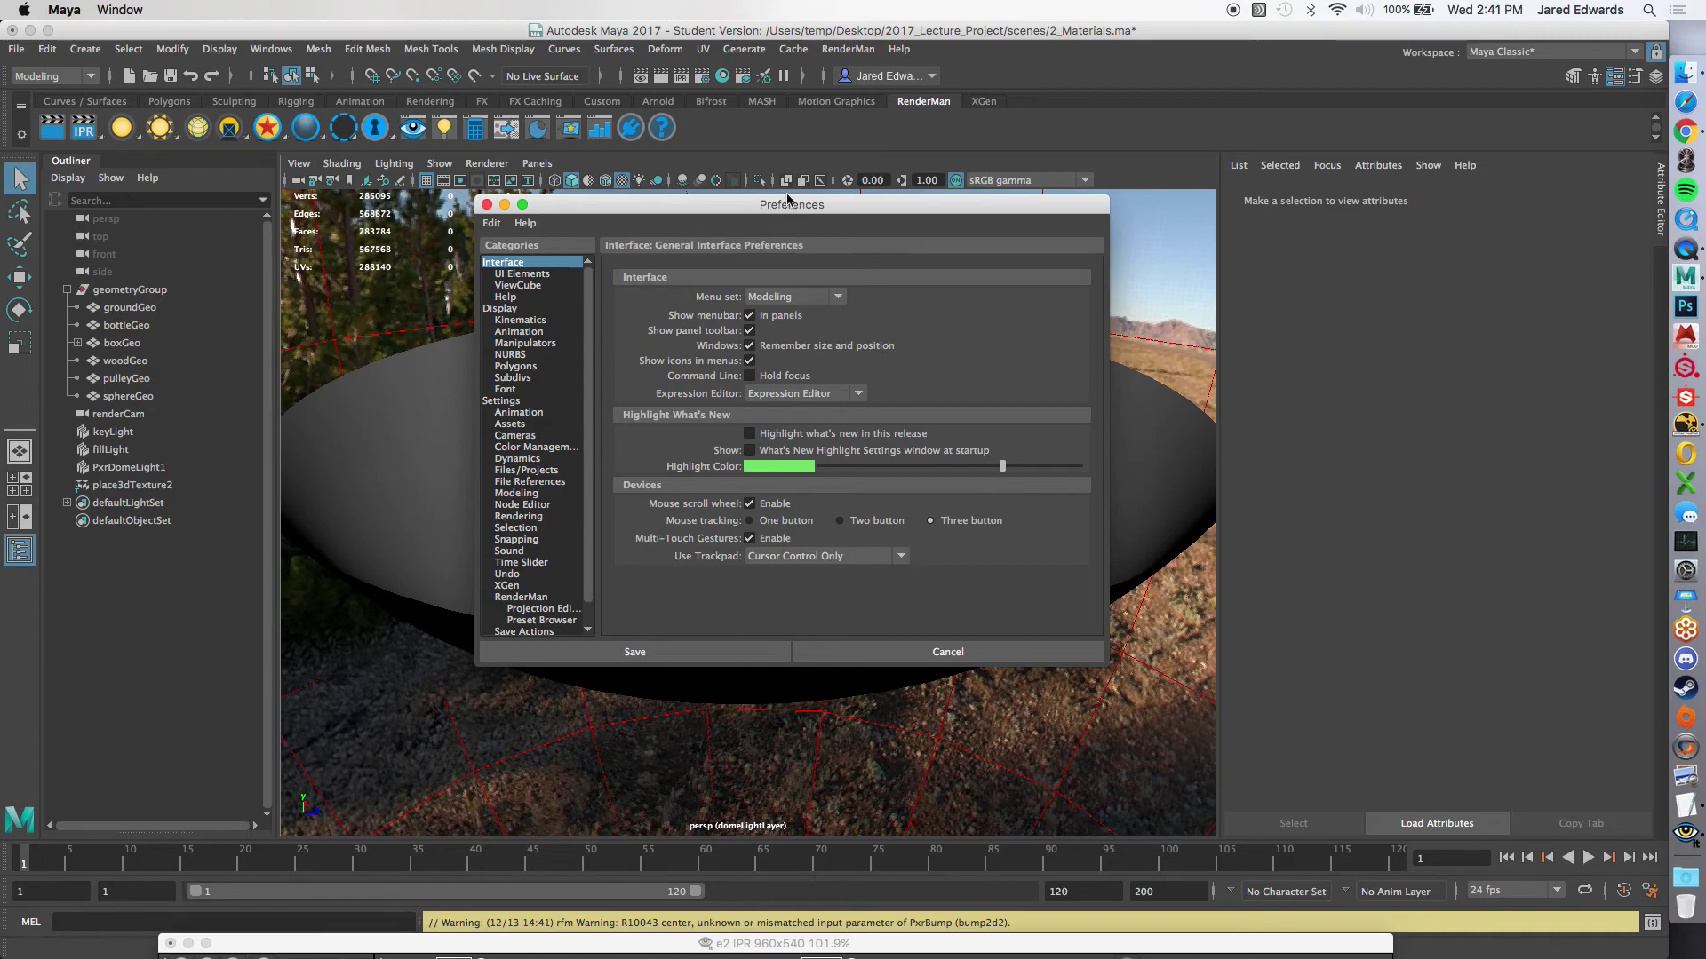
drag(787, 197, 749, 265)
click(715, 222)
click(787, 264)
scroll(569, 498, down, 2)
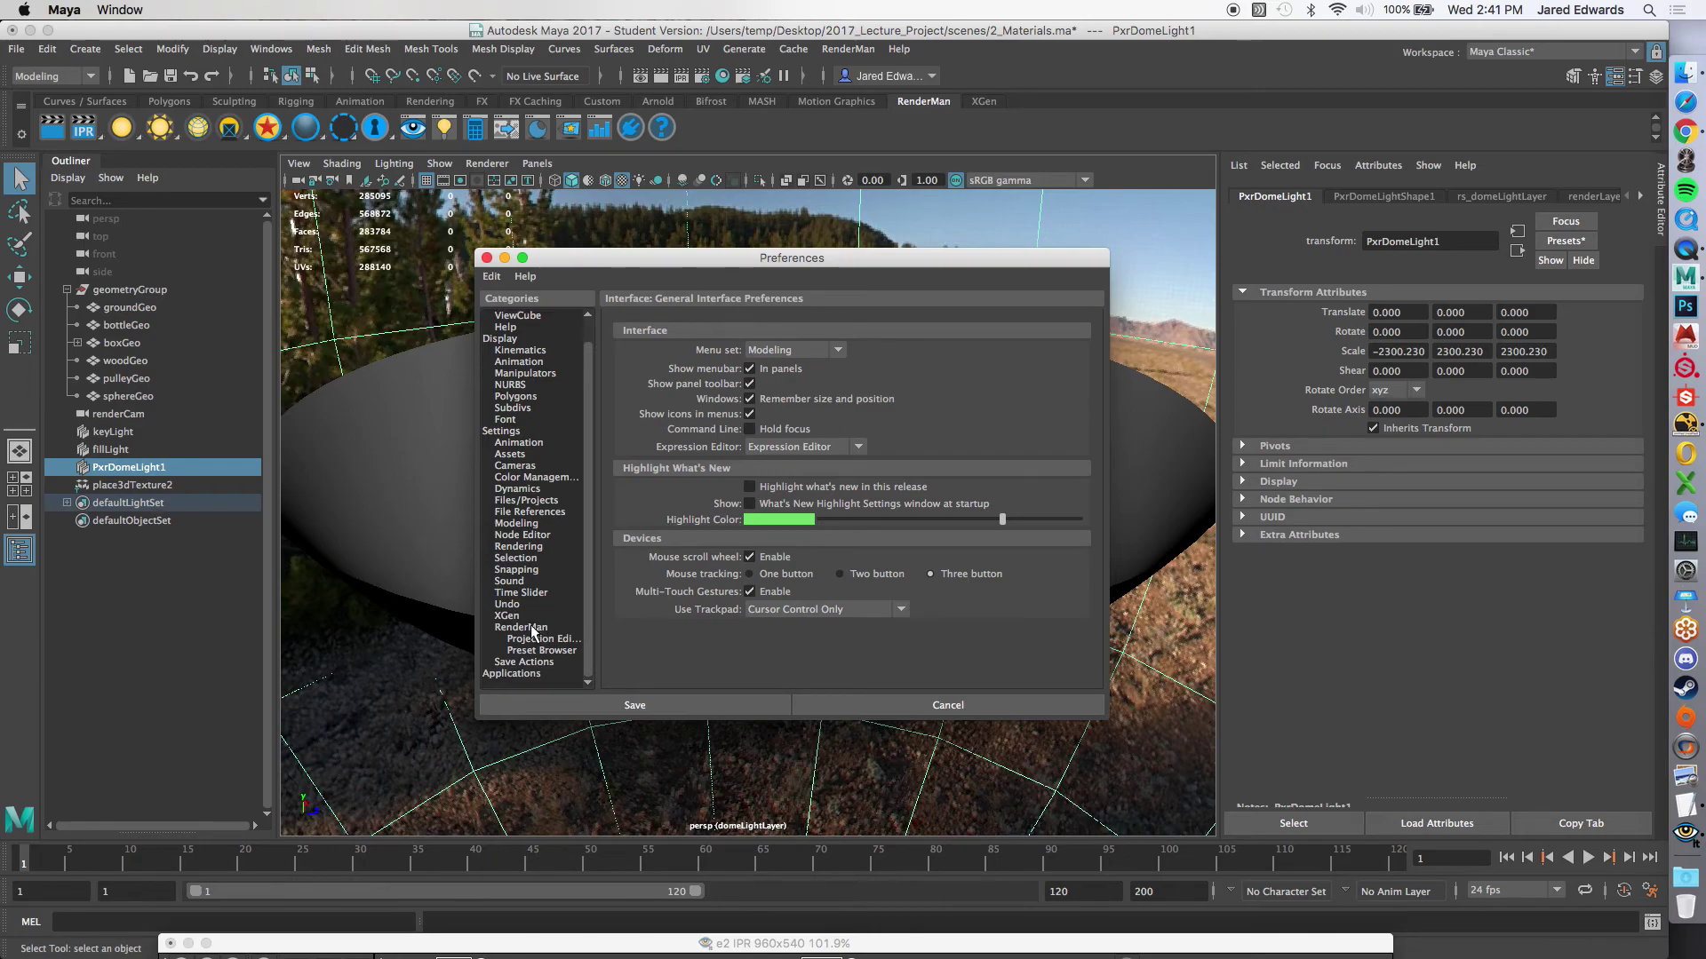
click(531, 627)
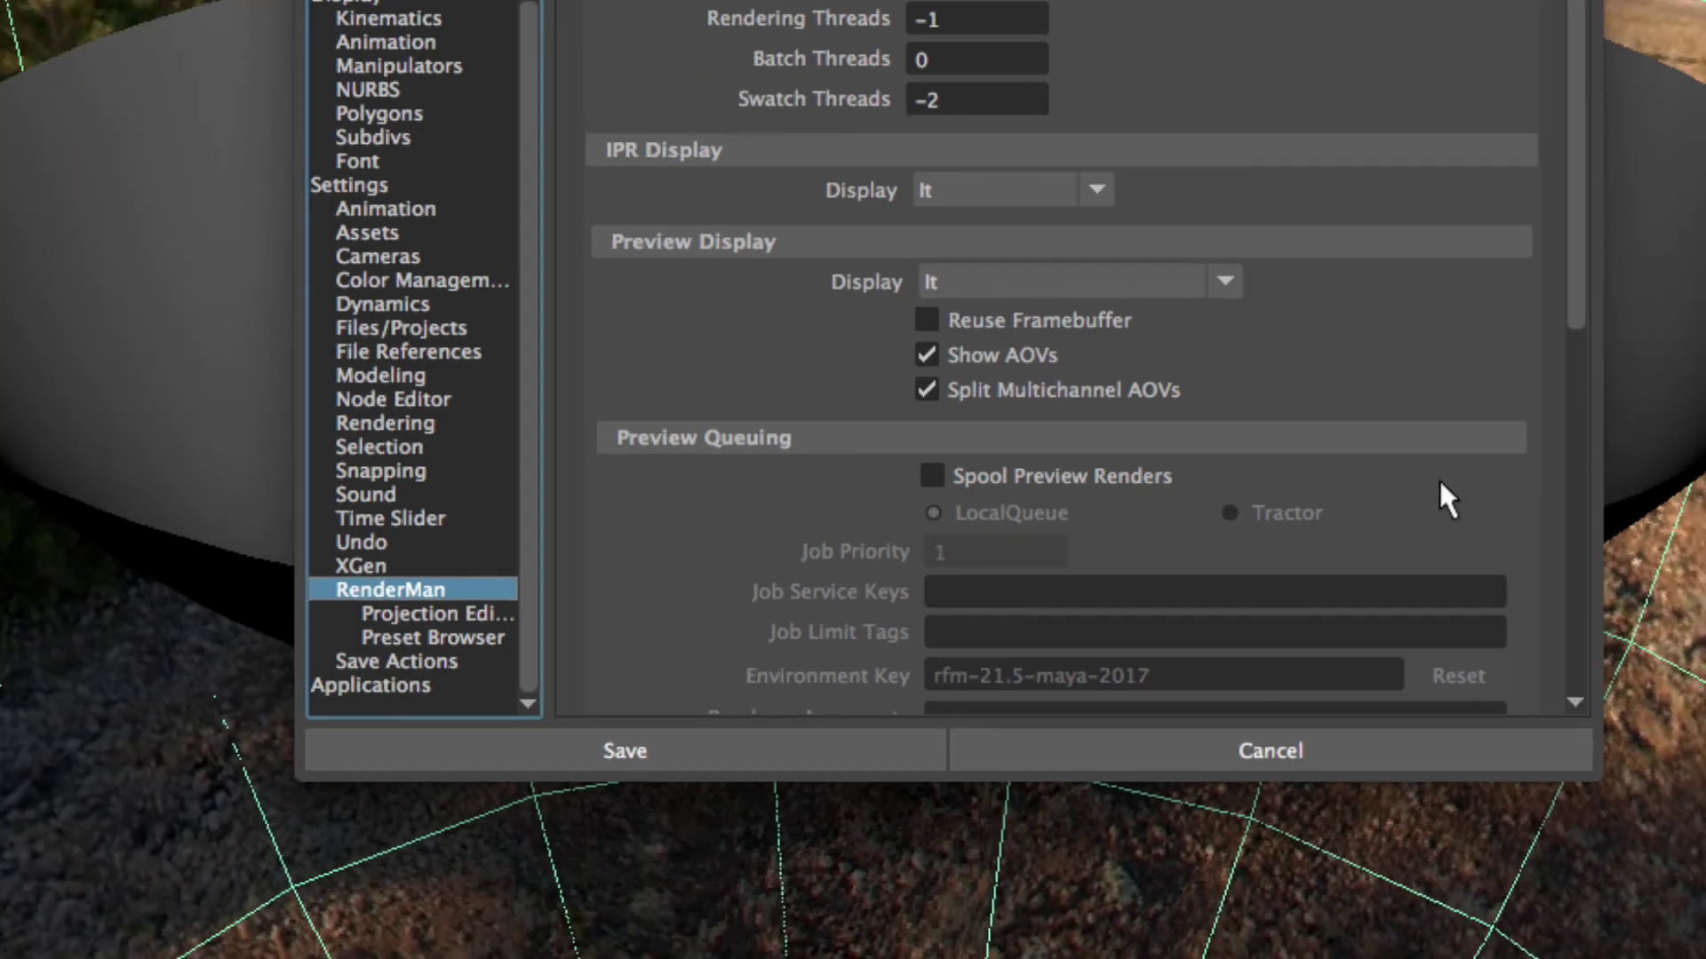
Step: Review the RenderMan preview and batch queuing preferences, including LocalQueue and Batch Style, and close Preferences without saving
scroll(1466, 302, down, 6)
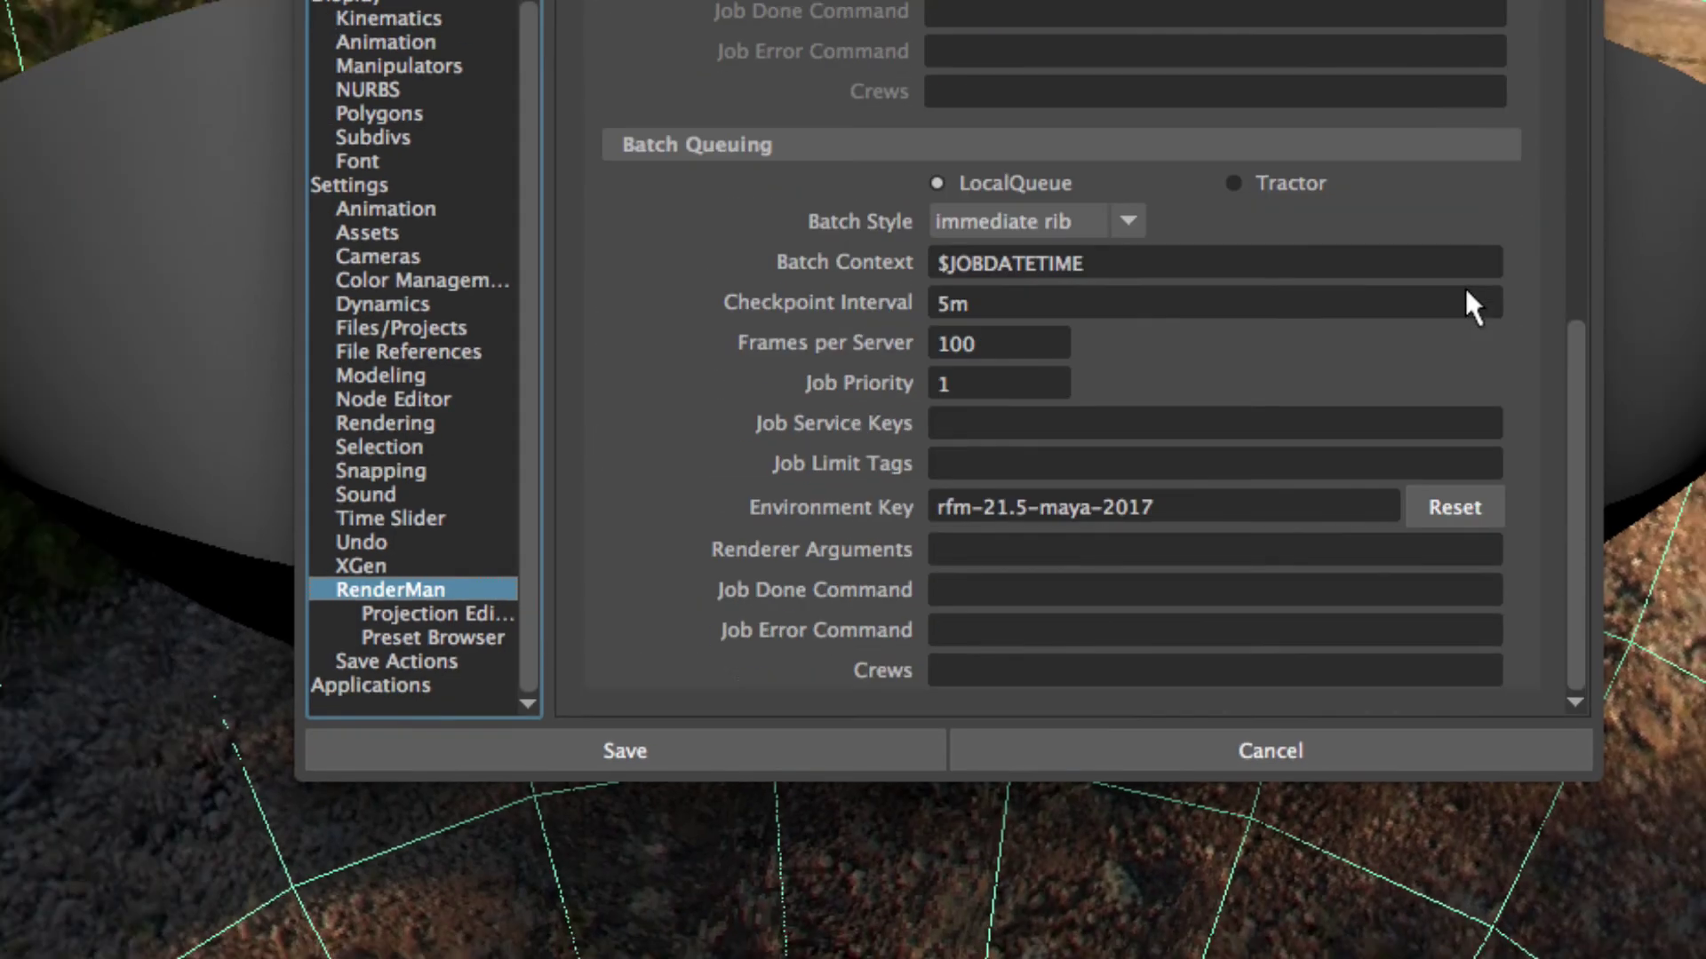
scroll(1288, 368, down, 2)
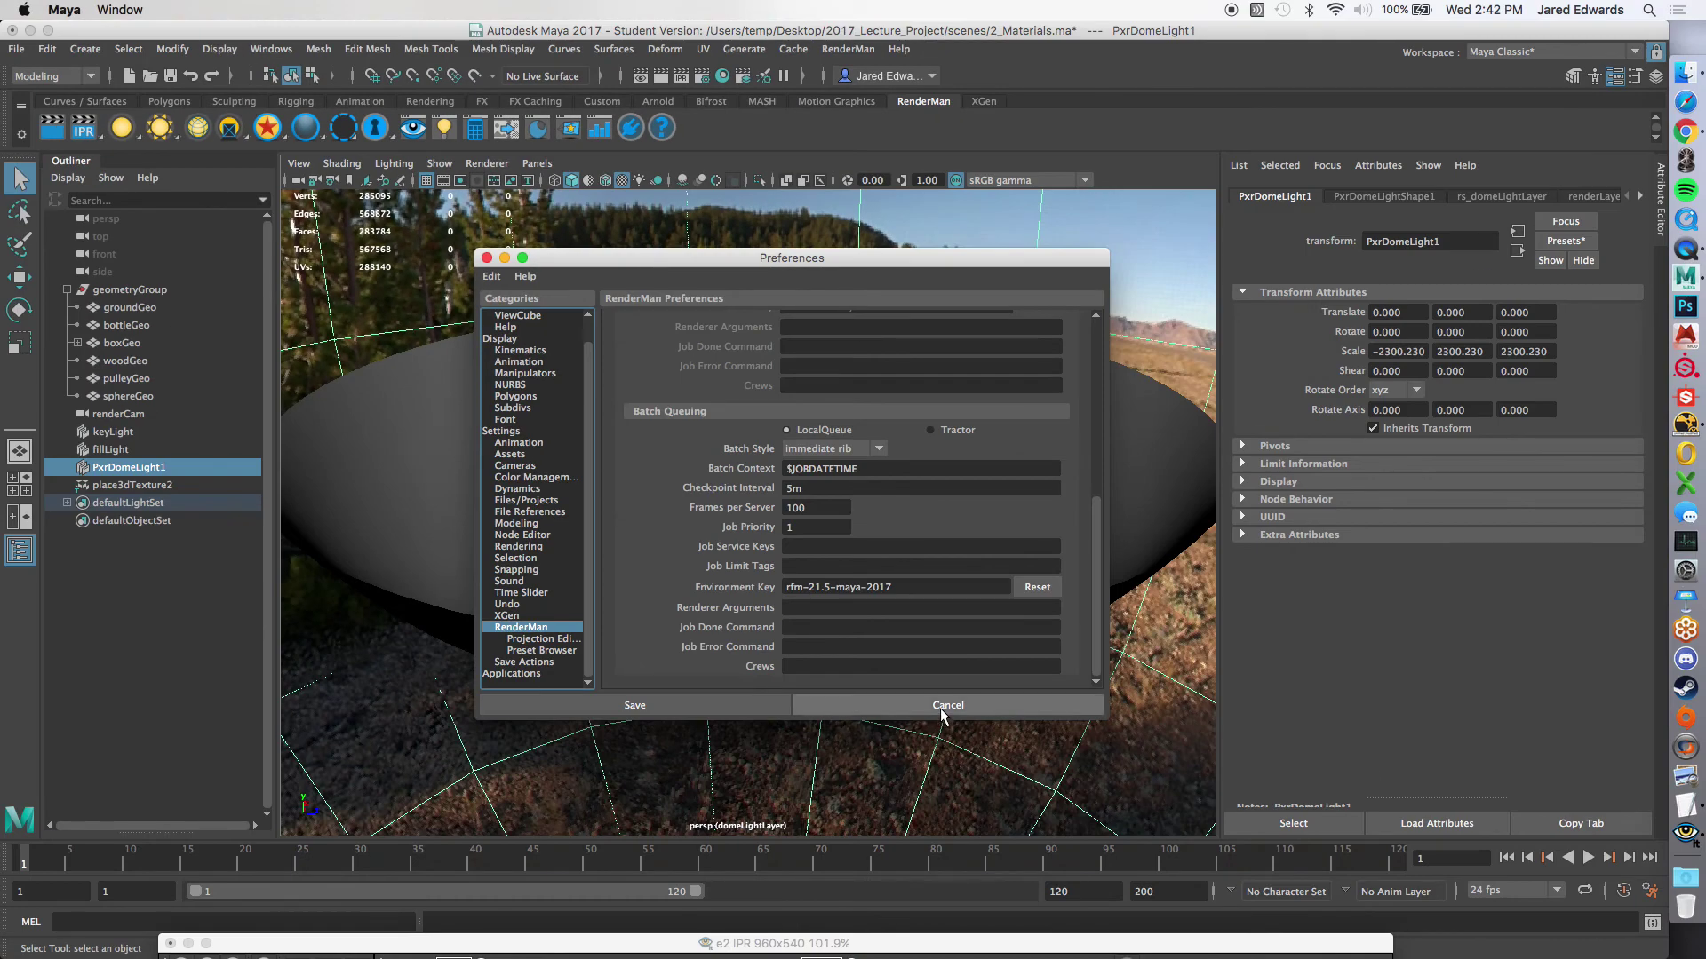
click(937, 704)
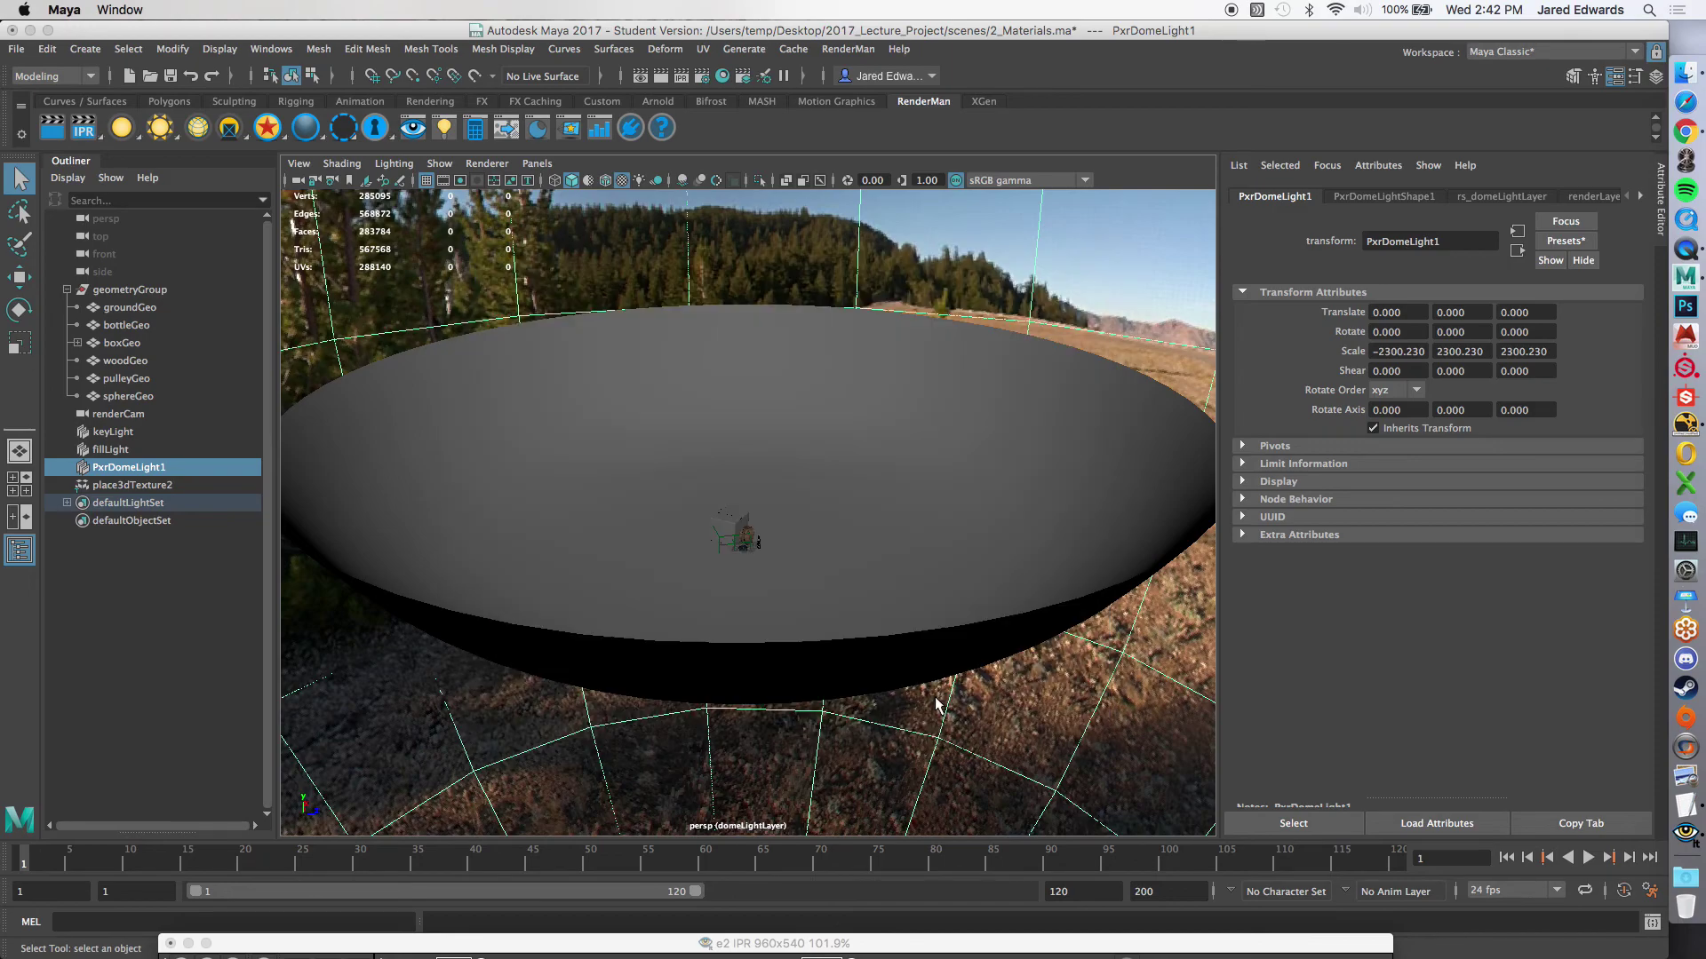
Step: Bring the IPR image window into view and start a RenderMan batch render of the scene
drag(1124, 945, 1033, 216)
click(851, 51)
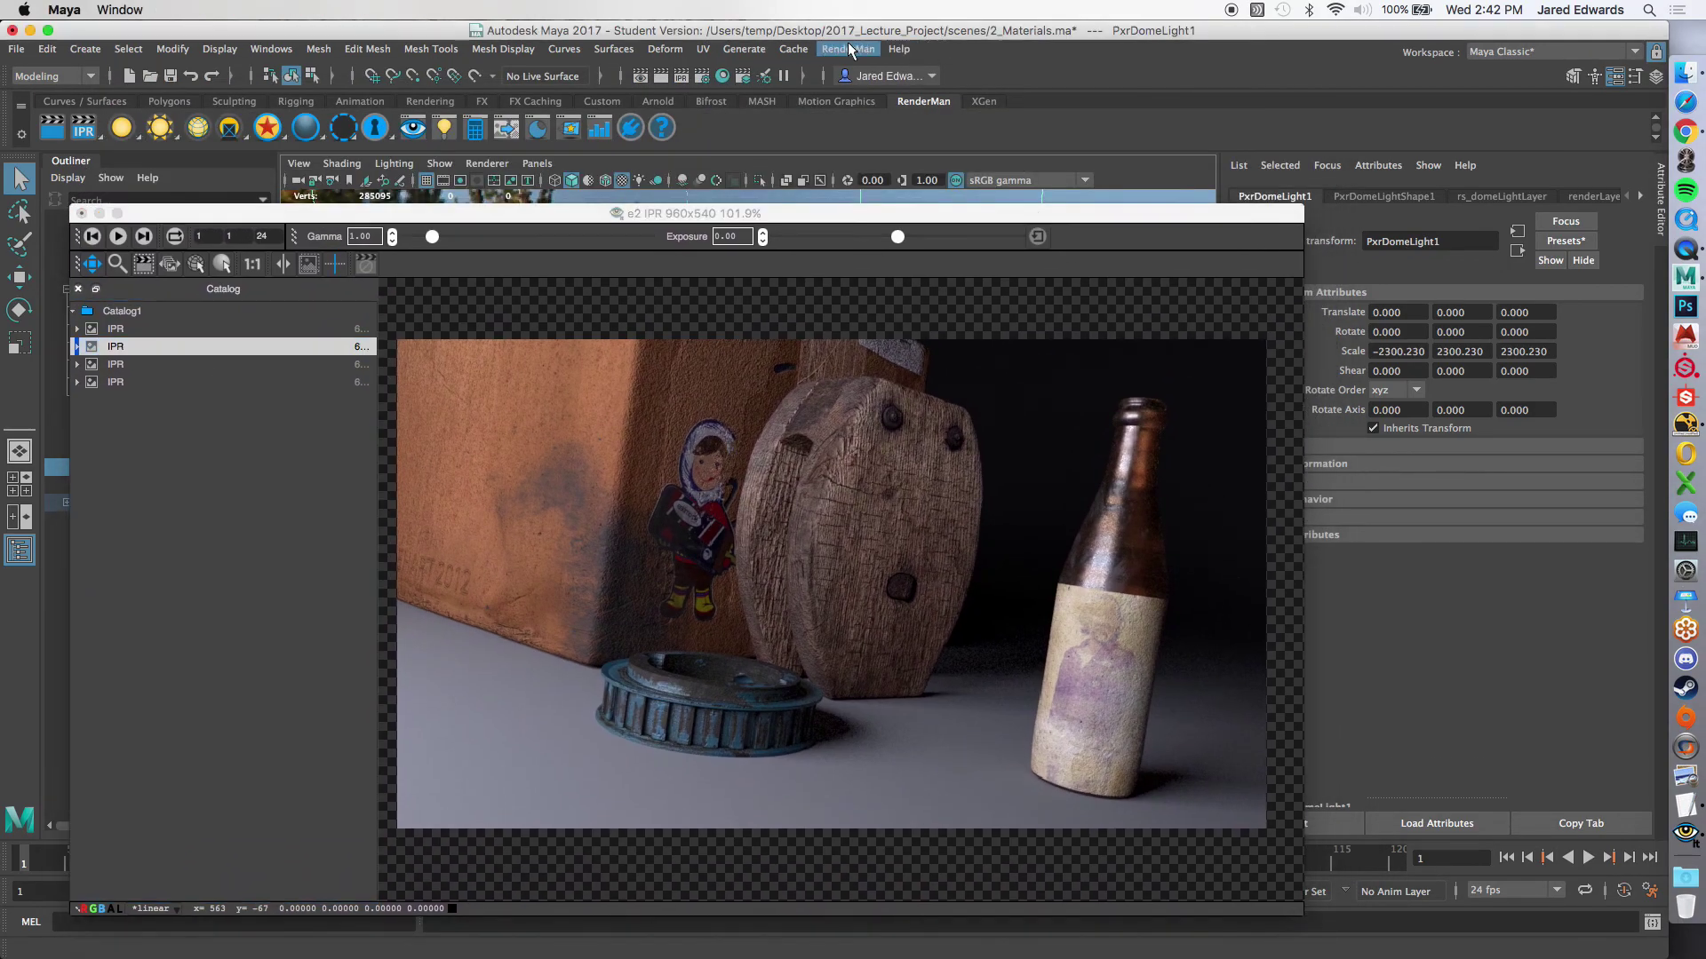
click(850, 50)
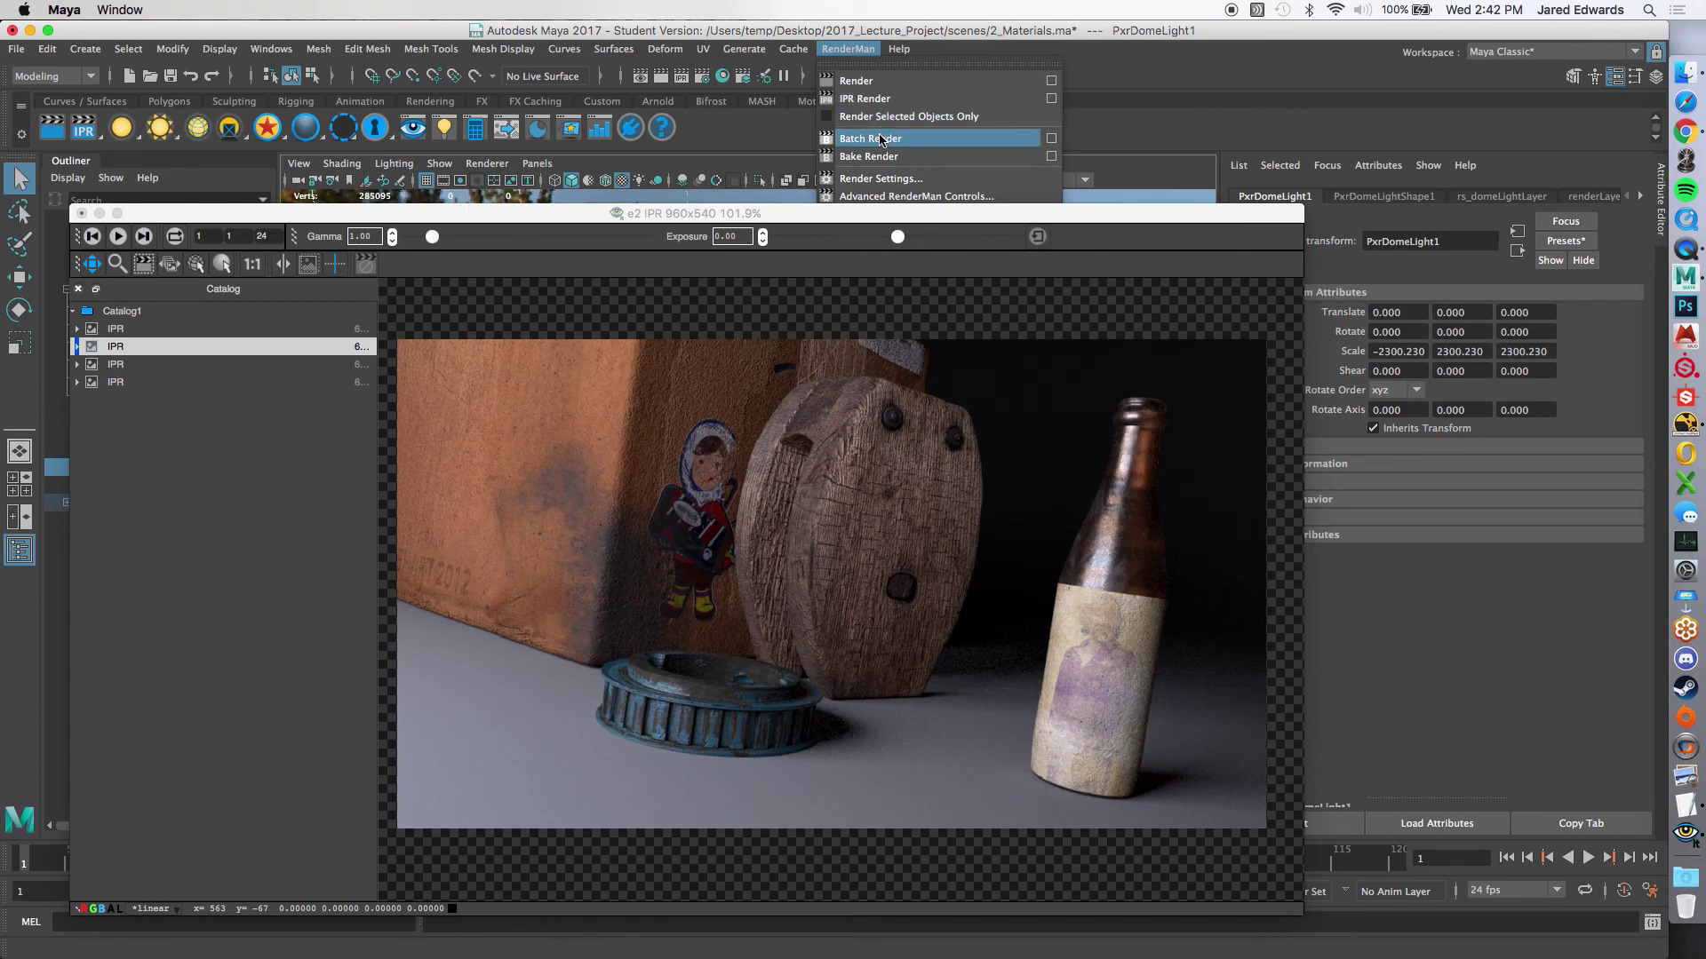
click(880, 140)
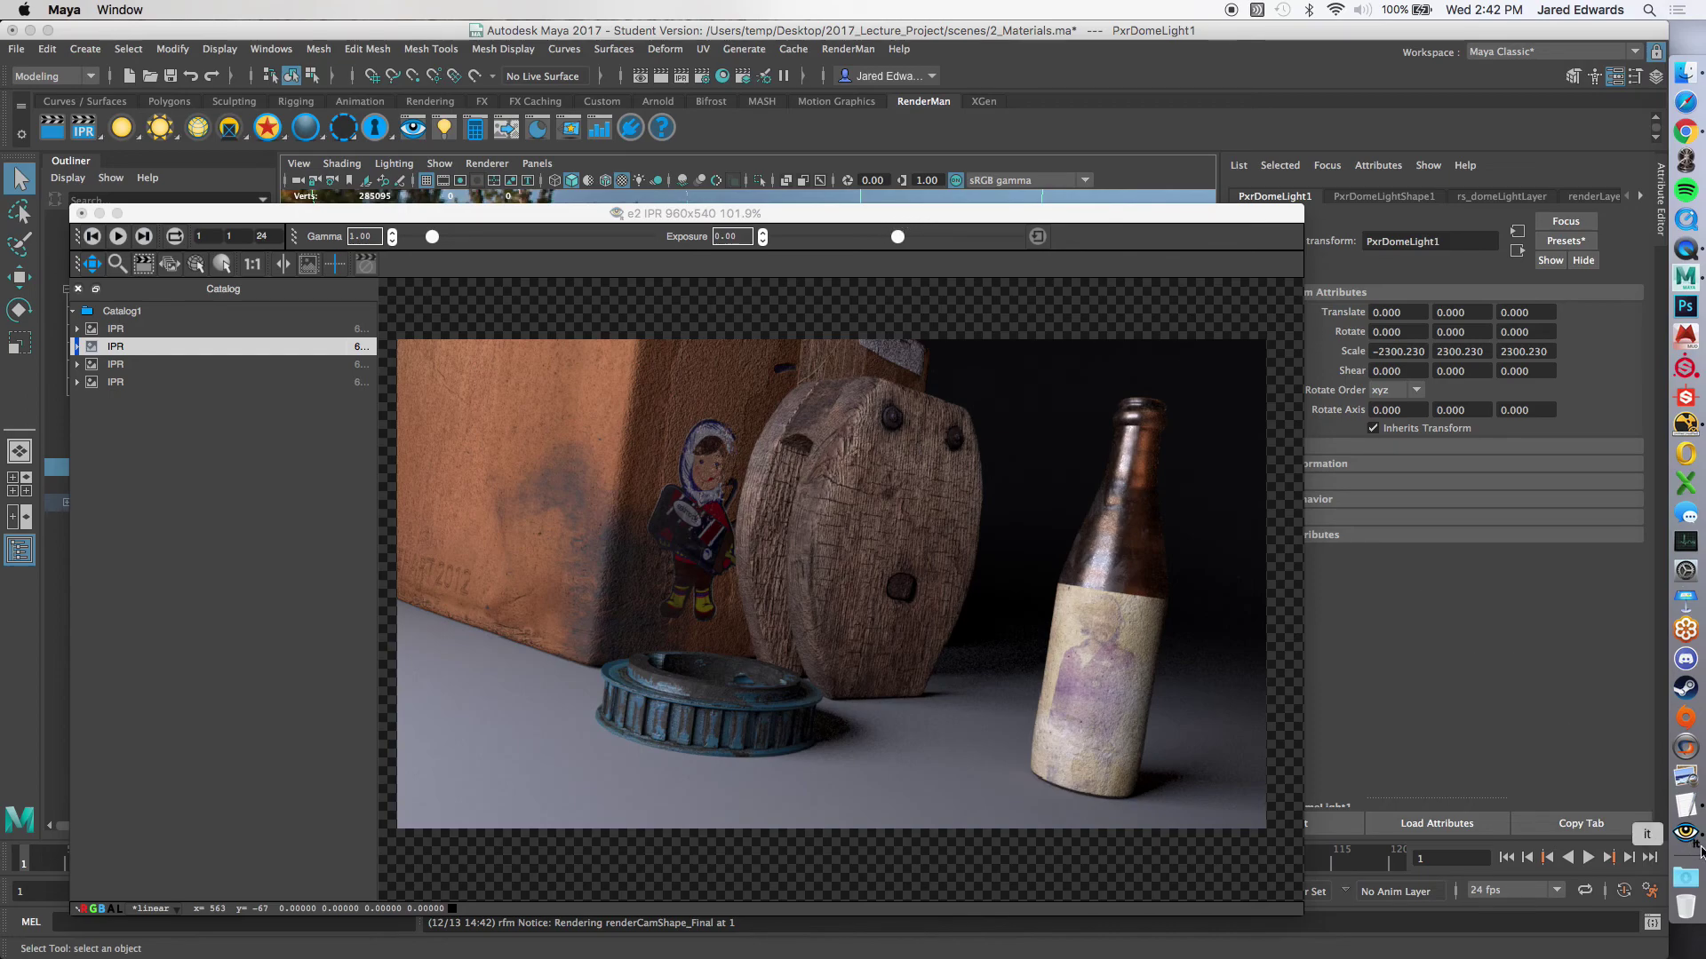
Step: Move the IPR image window out of the way and bring the LocalQueue window forward to monitor the batch job
drag(1110, 214, 1111, 692)
click(789, 524)
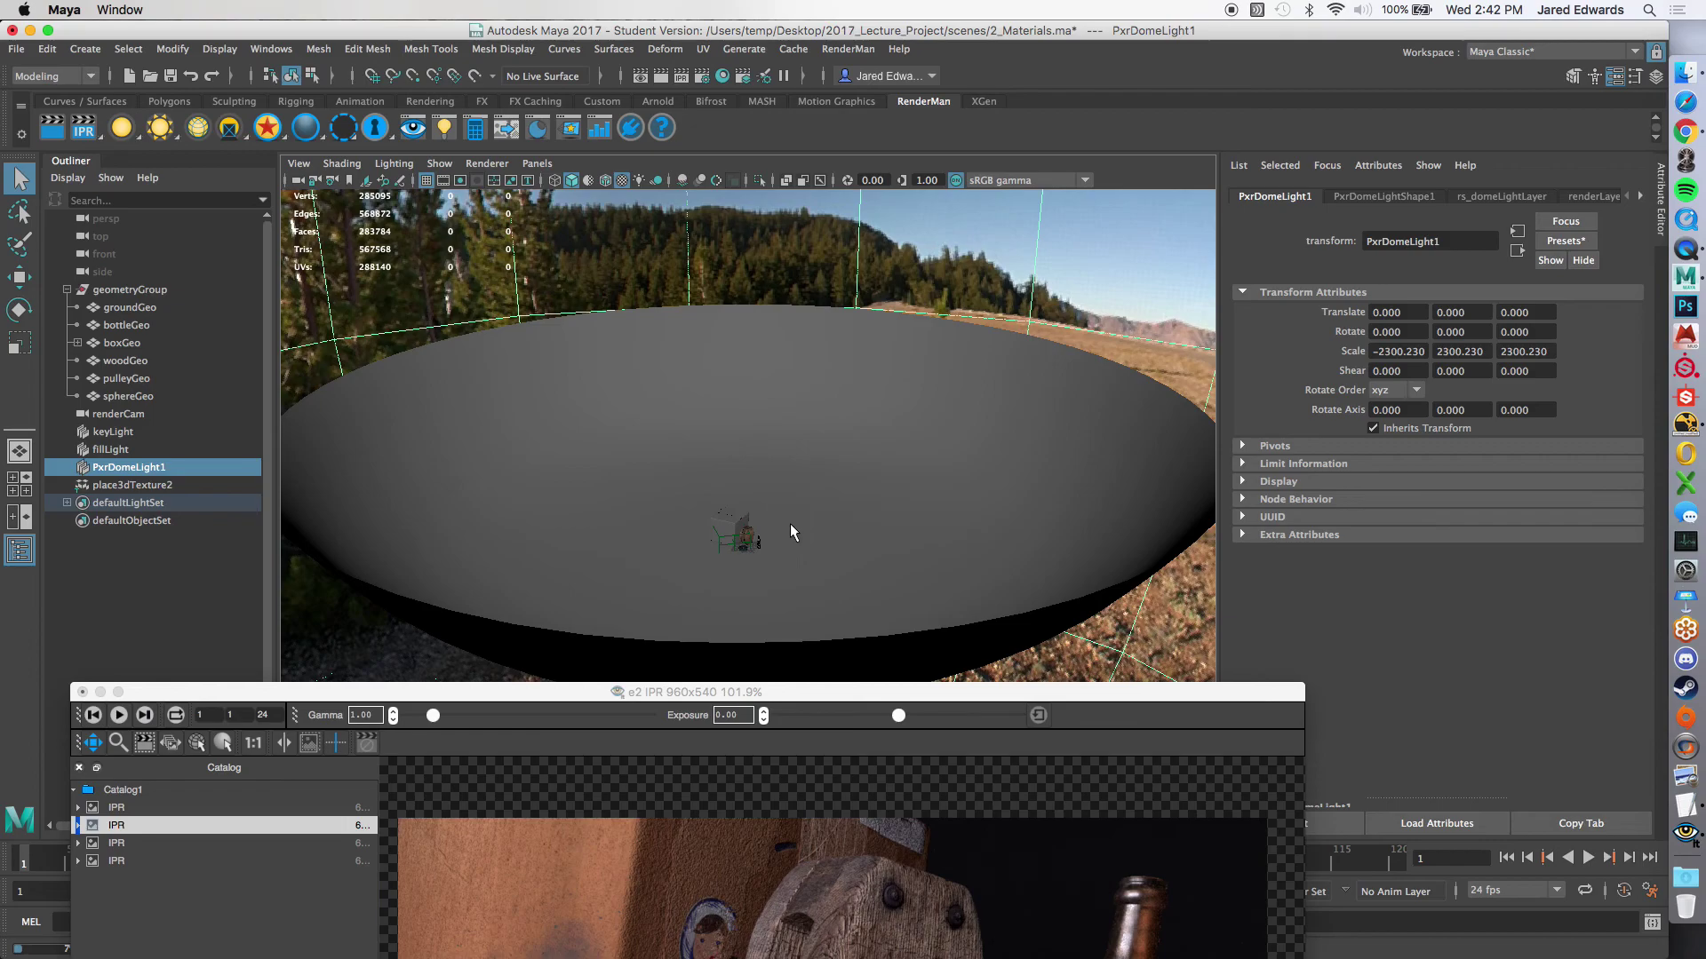
click(941, 696)
drag(941, 696, 947, 73)
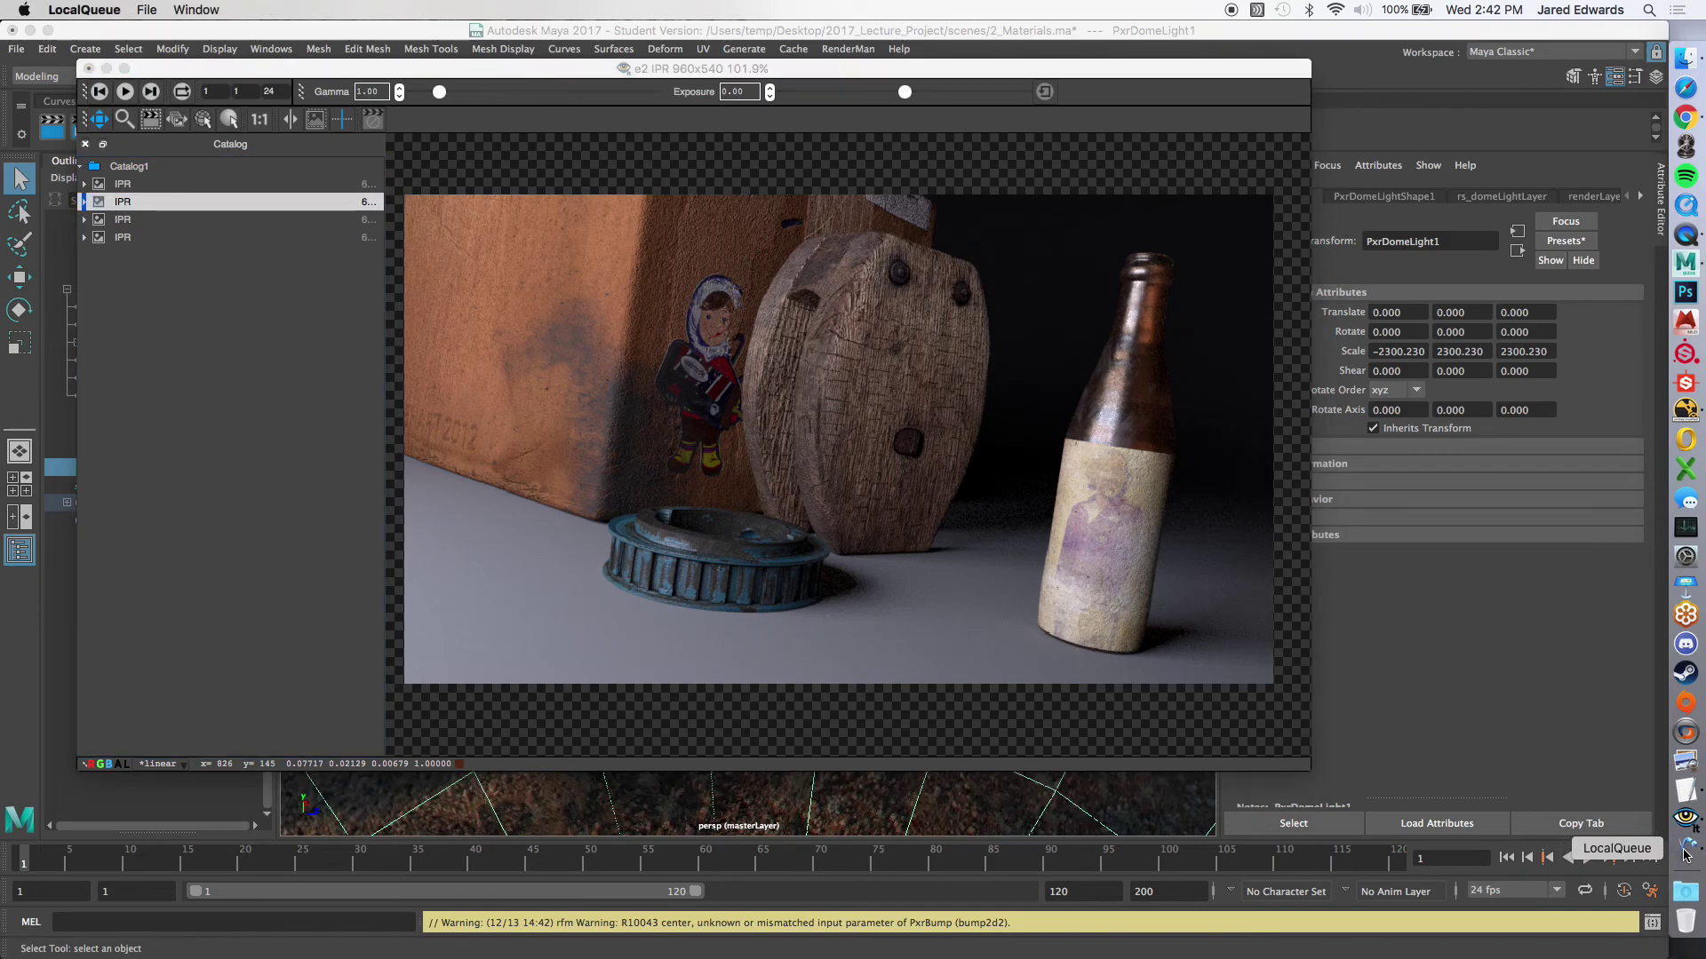
drag(1061, 70, 1098, 806)
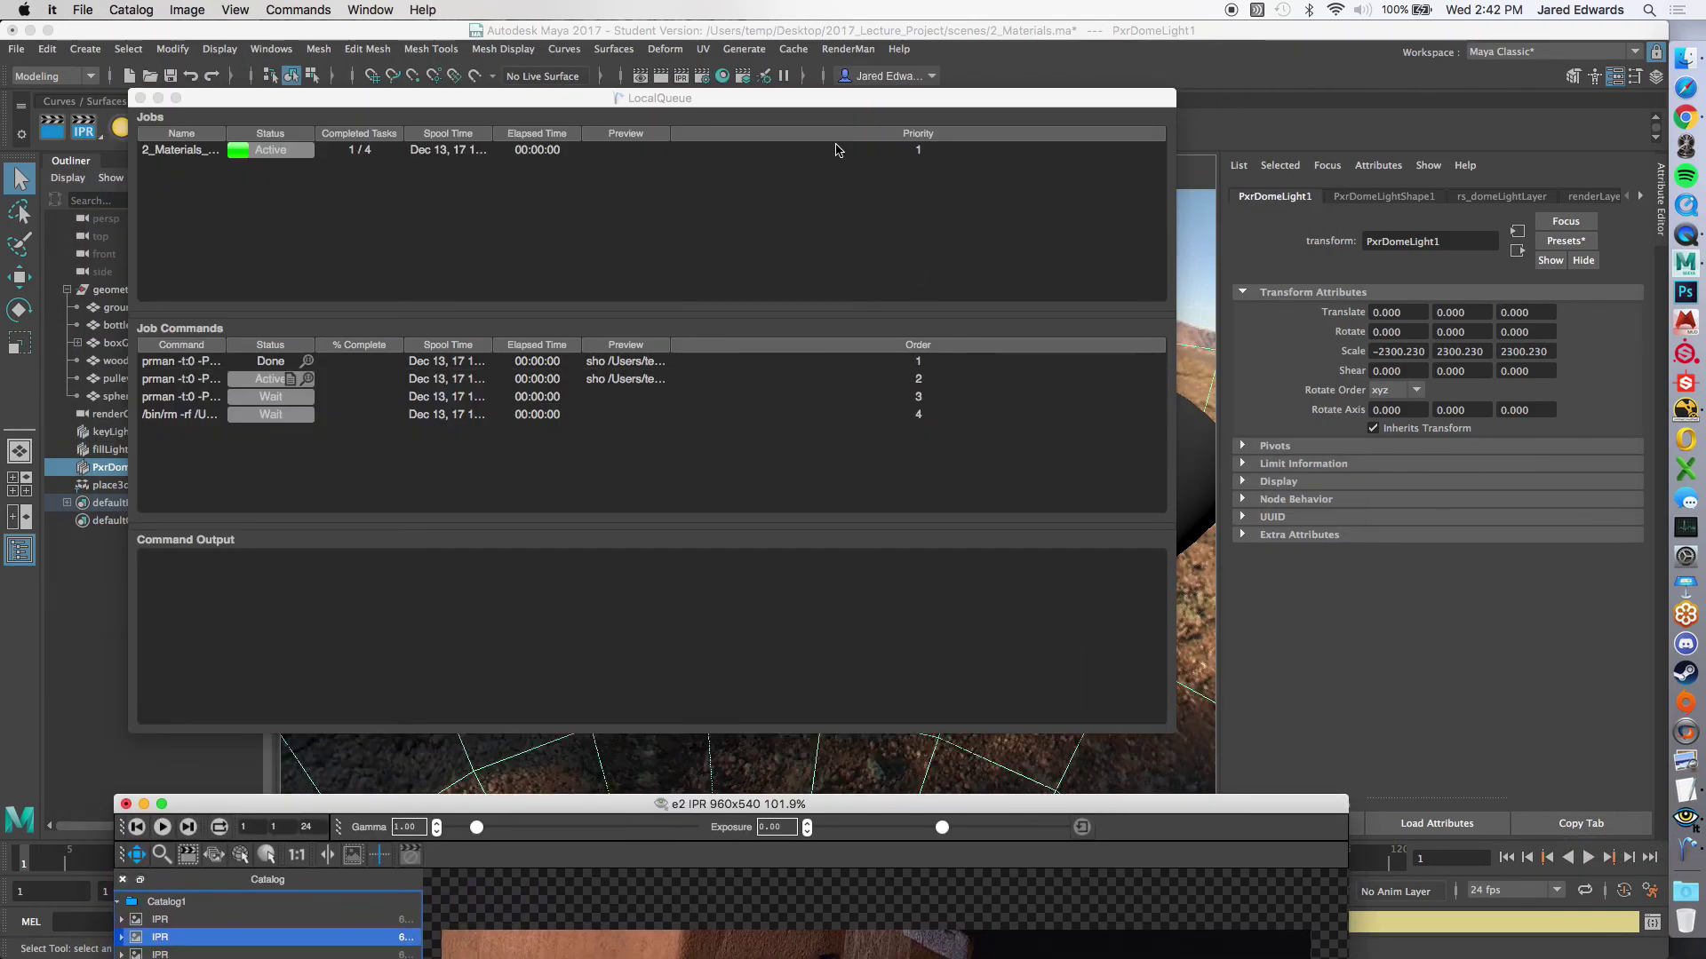
drag(787, 99, 881, 161)
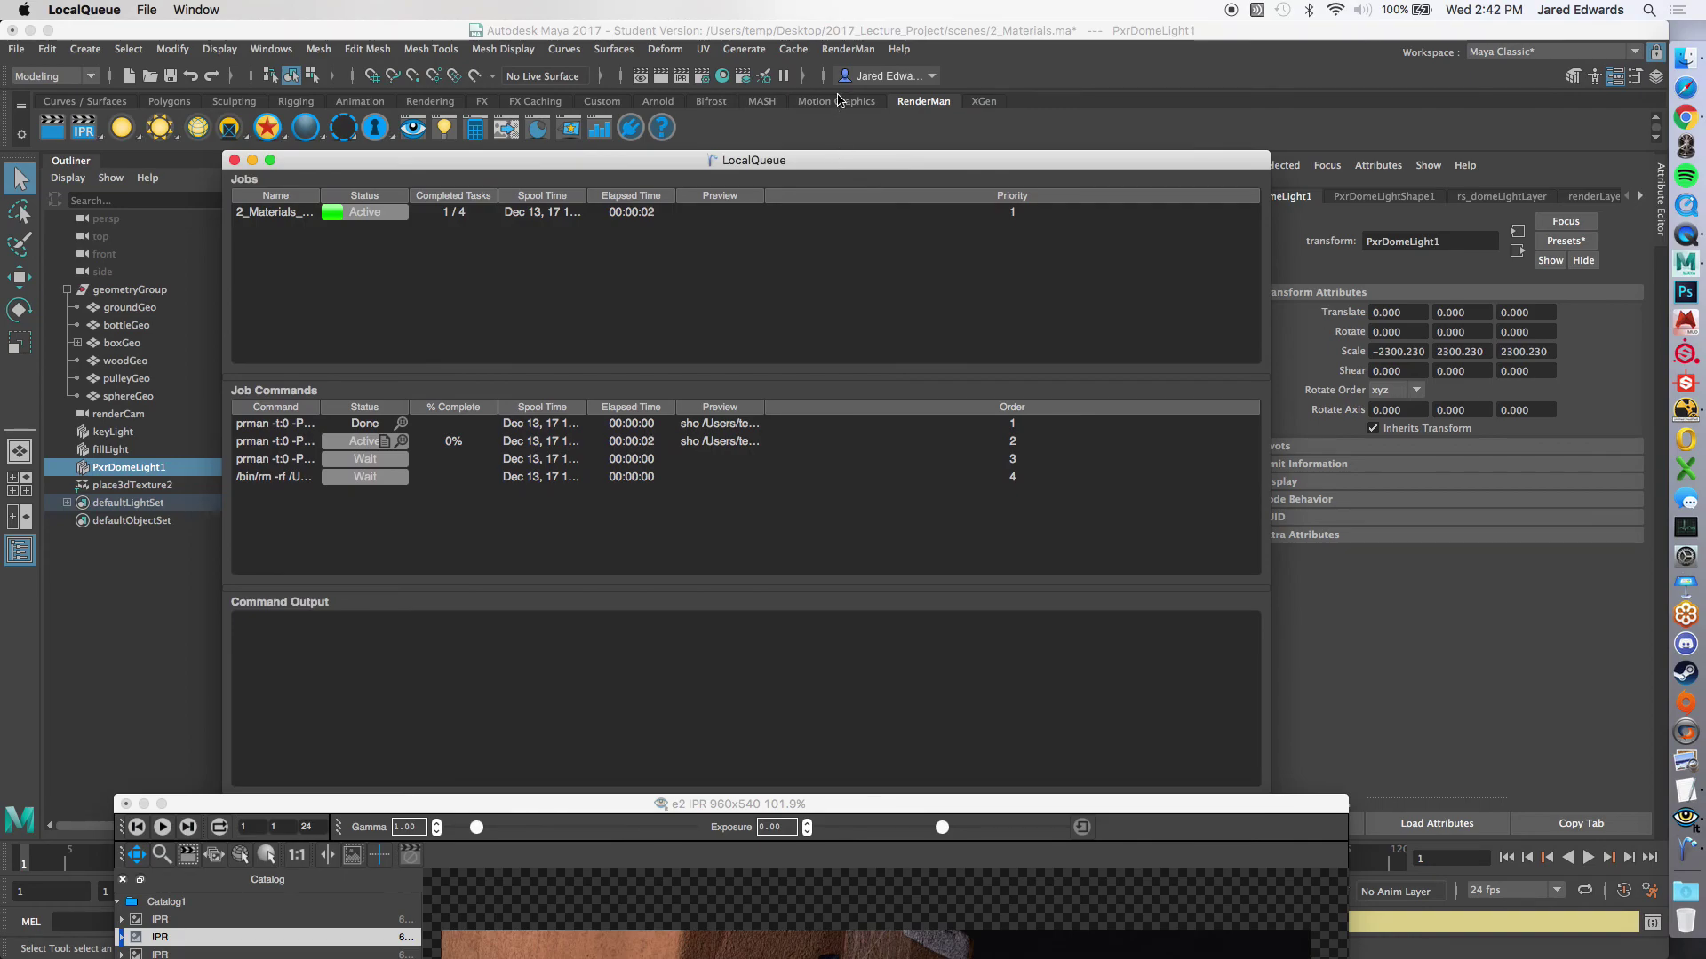
drag(761, 168, 793, 162)
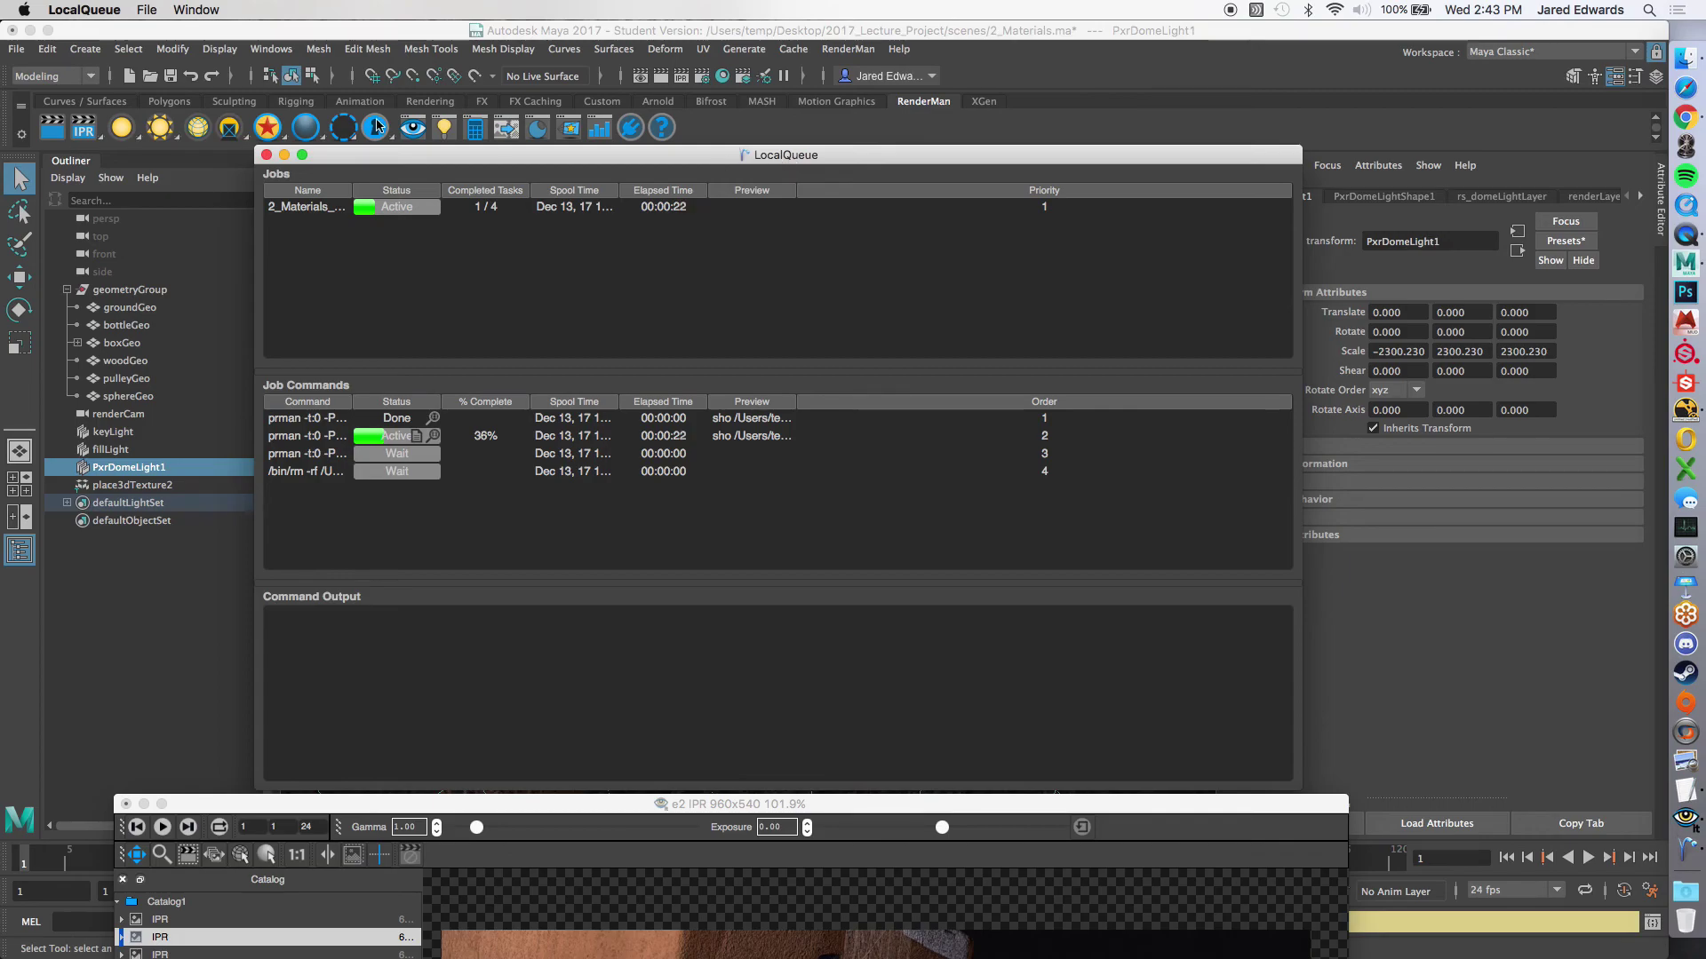
Step: Inspect the 2_Materials job in LocalQueue and each of its job commands for layer, status and progress
click(313, 207)
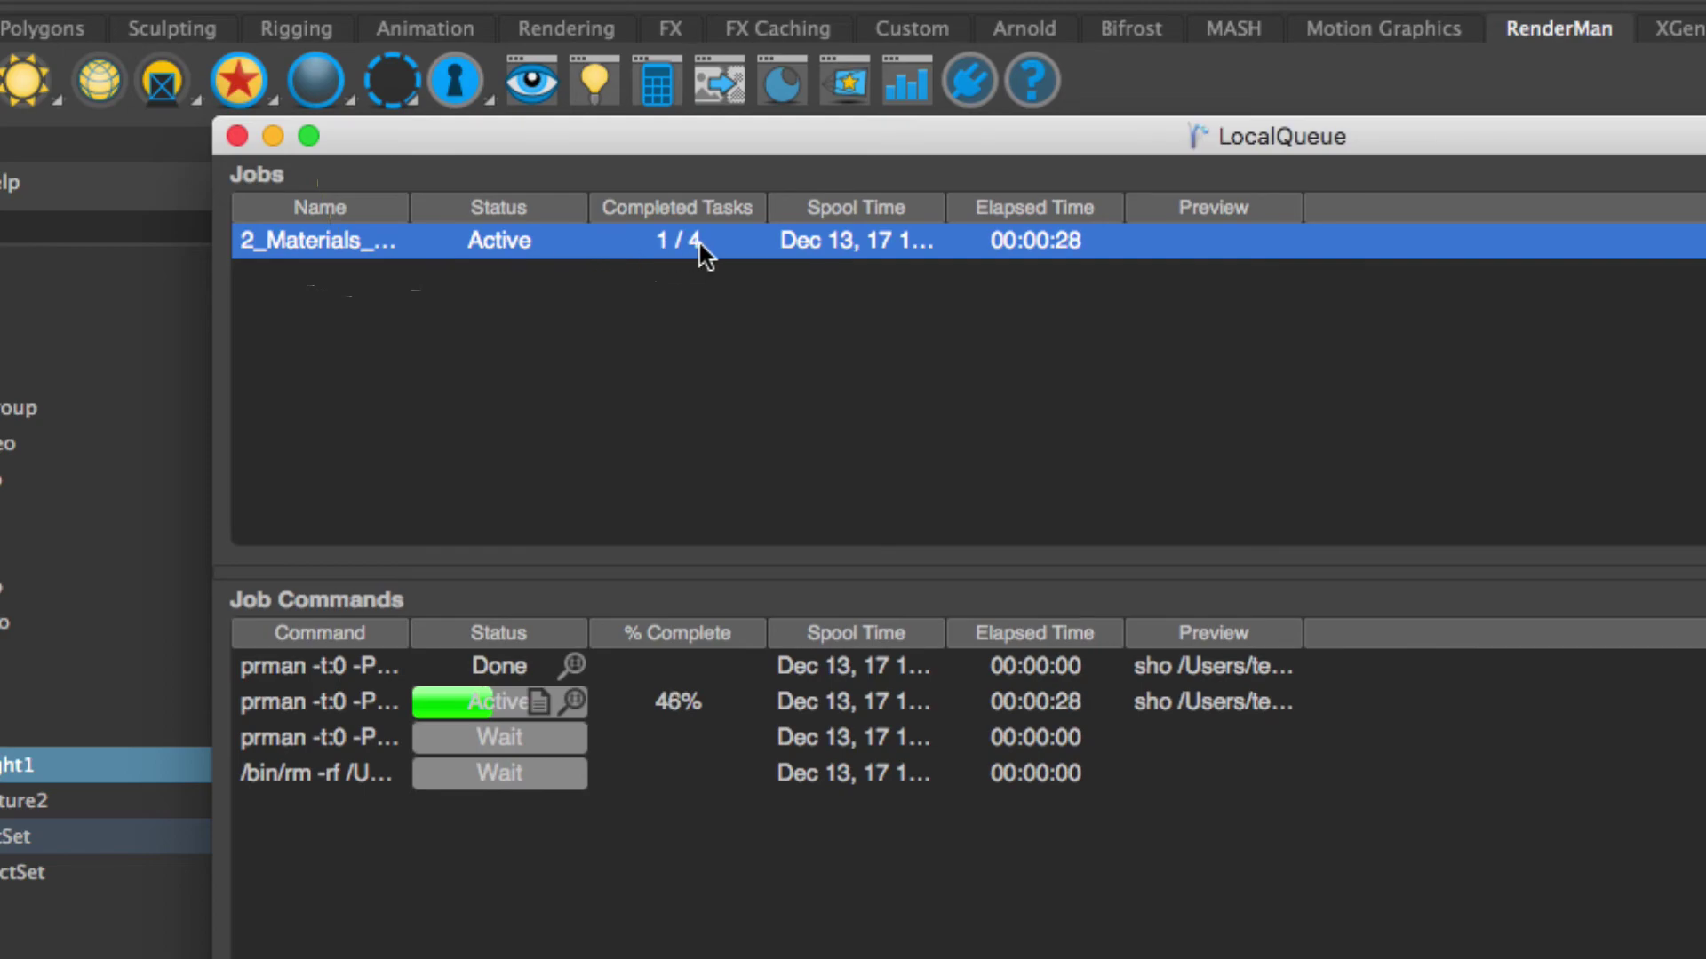
click(391, 662)
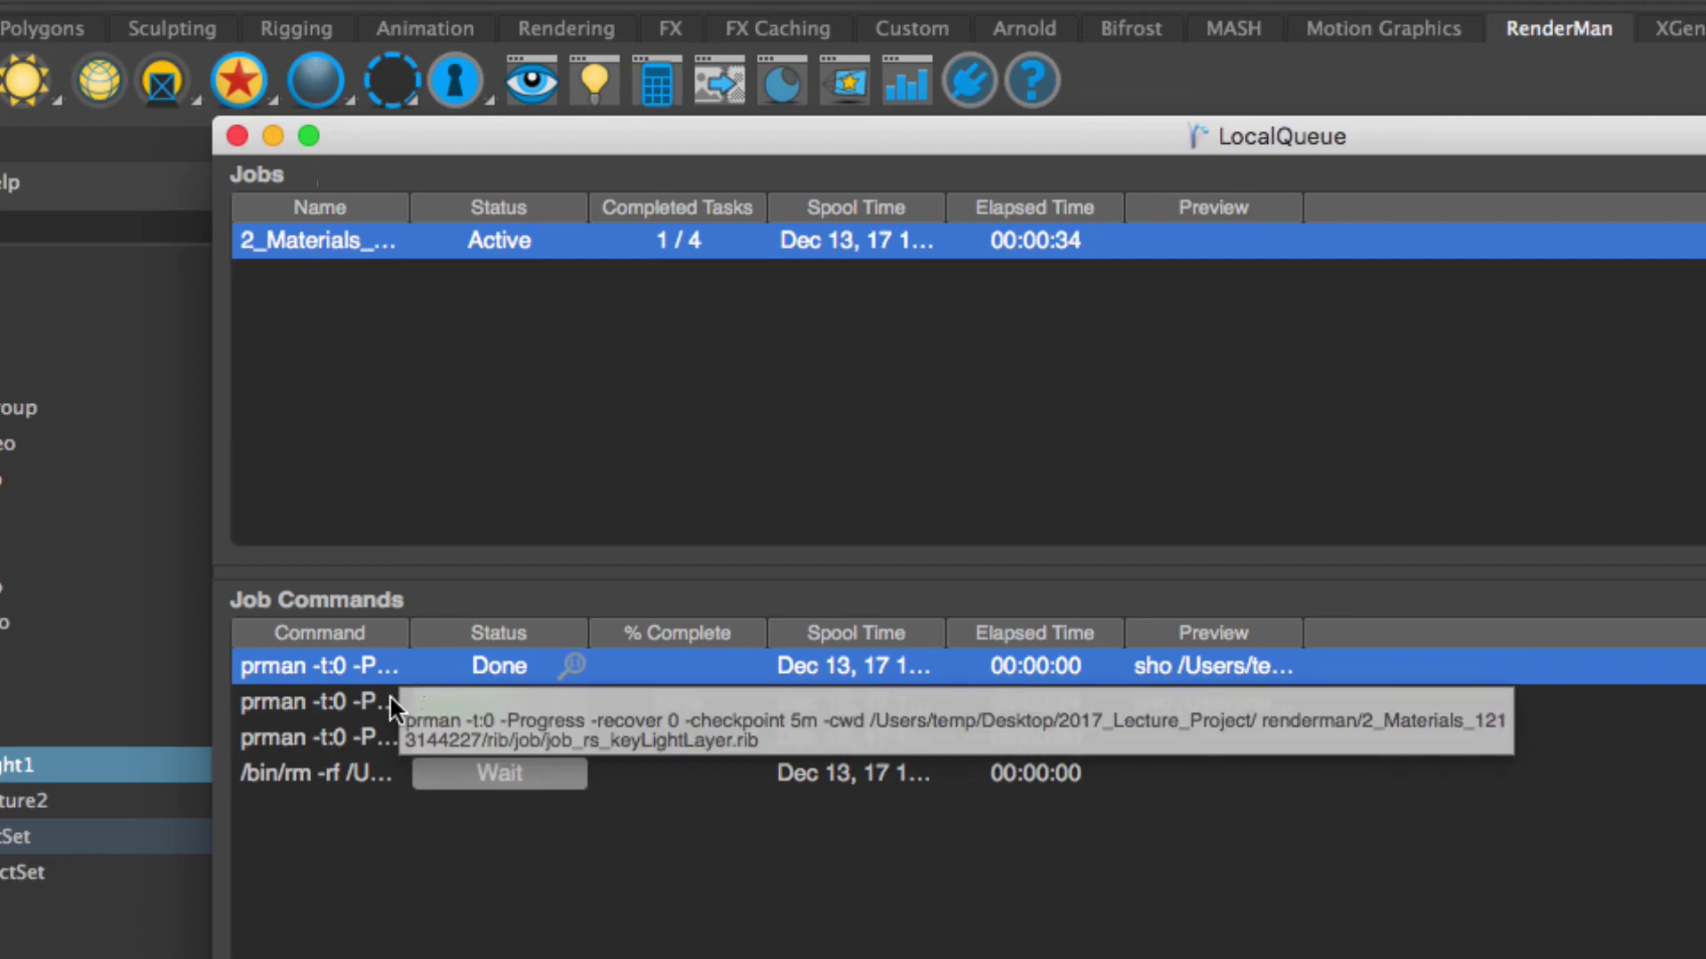
click(390, 703)
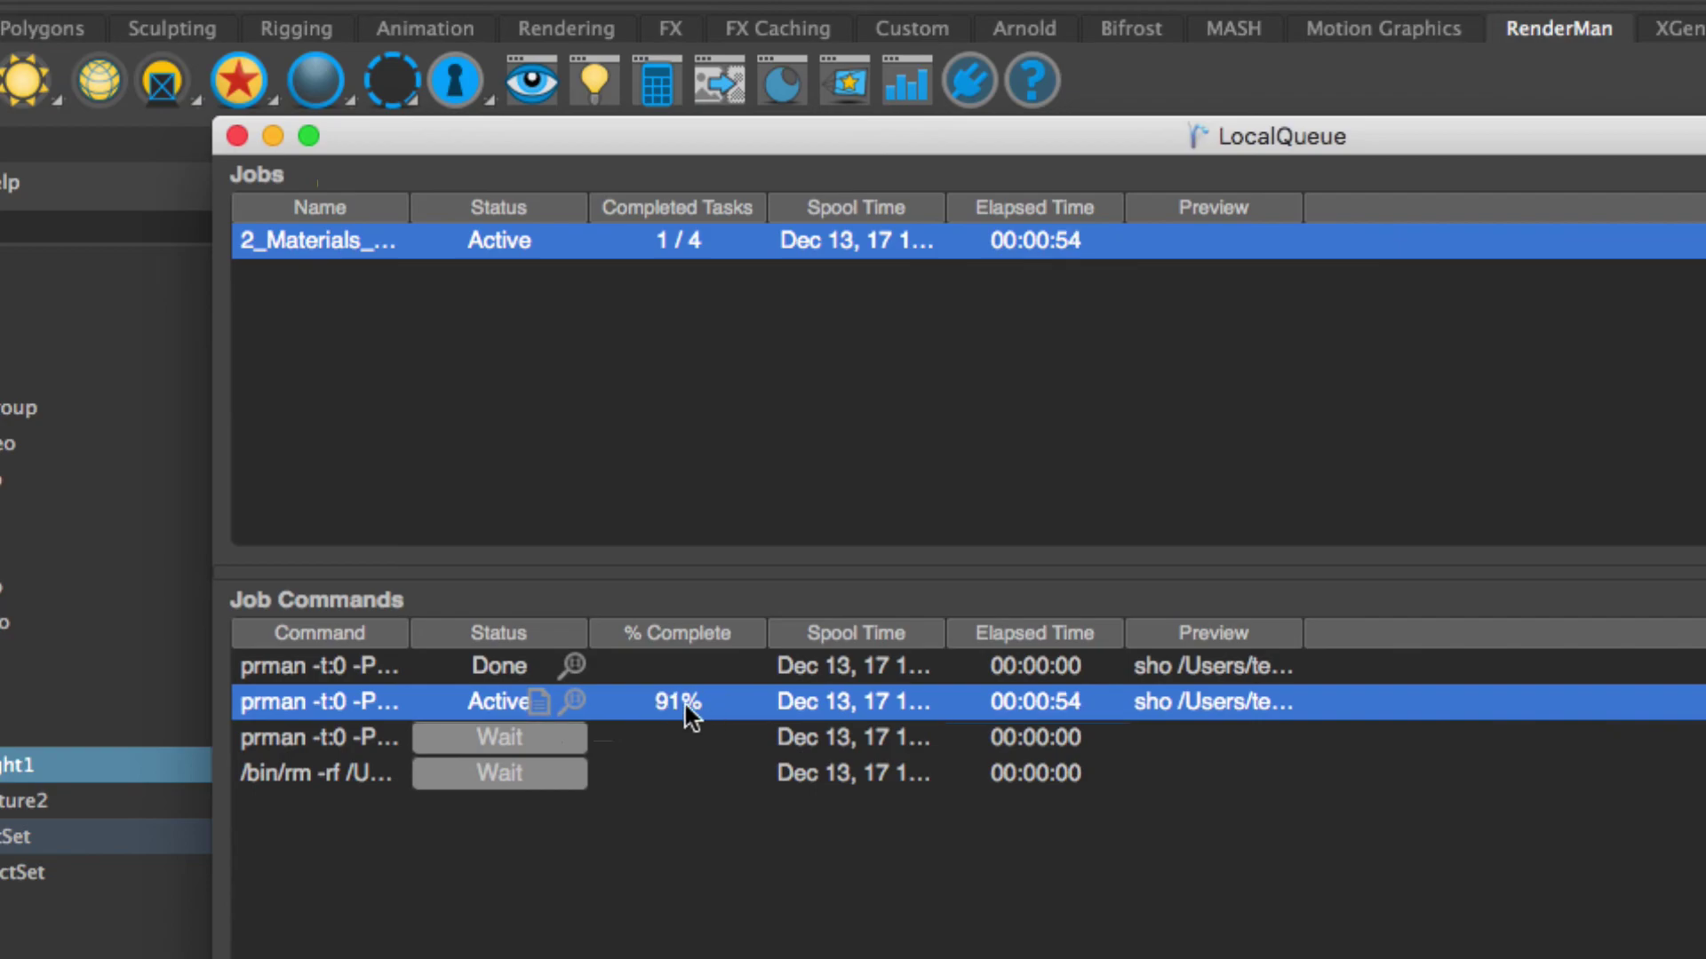
click(375, 739)
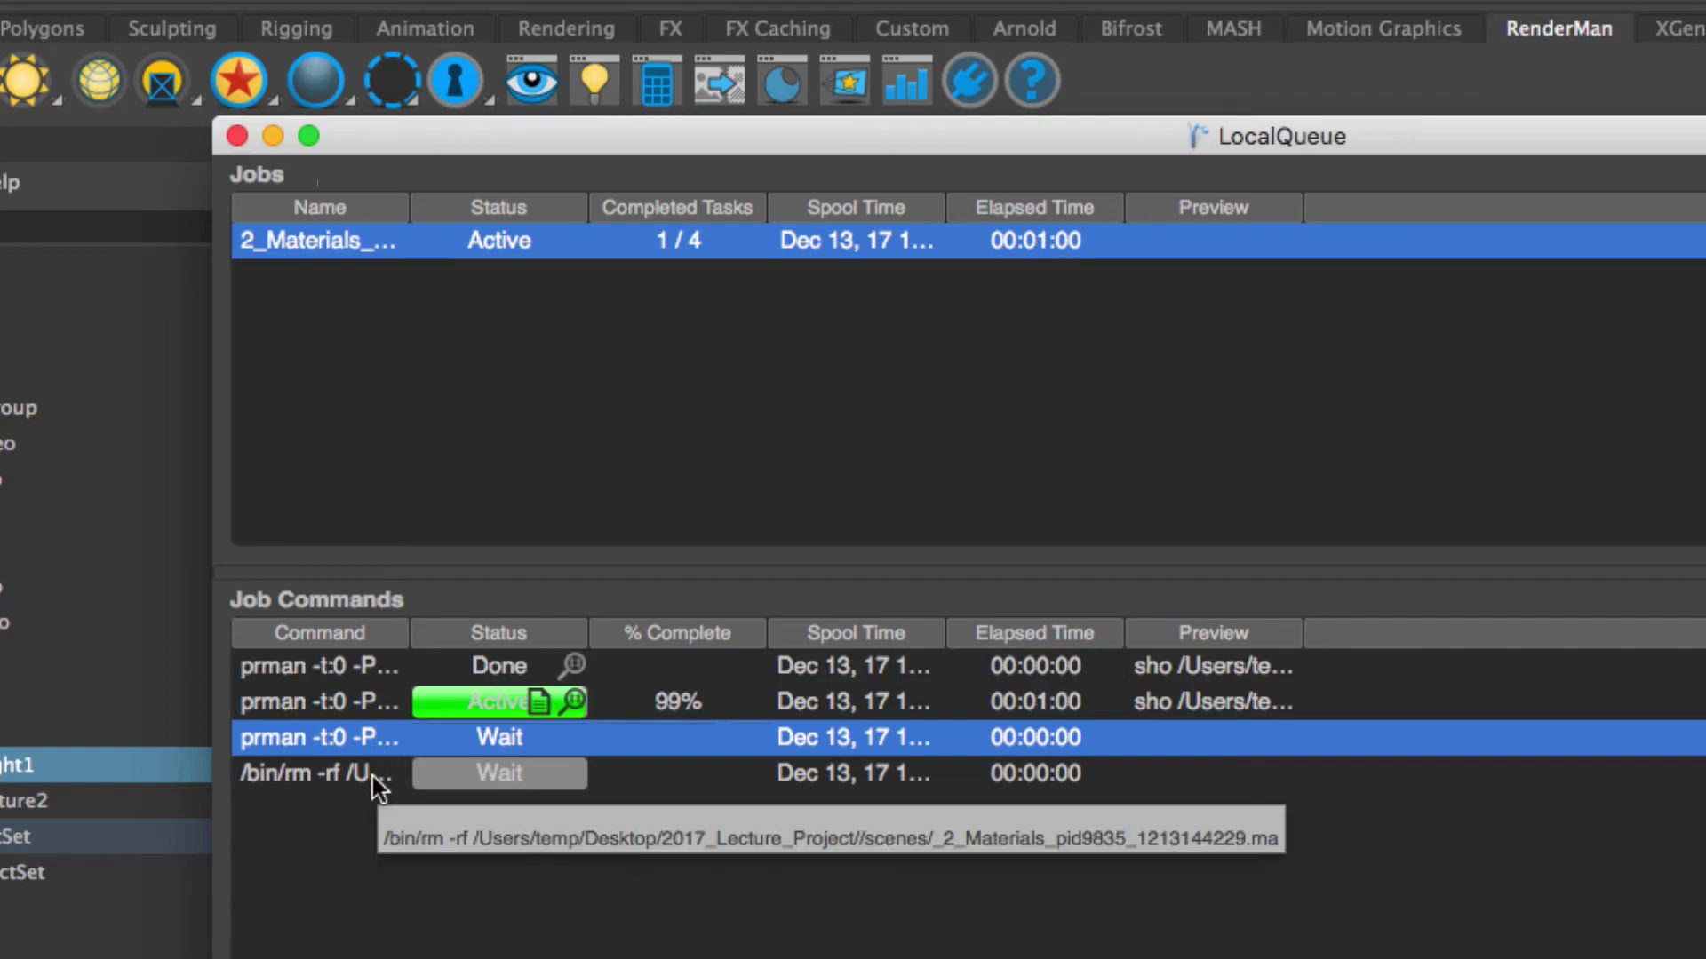
click(371, 774)
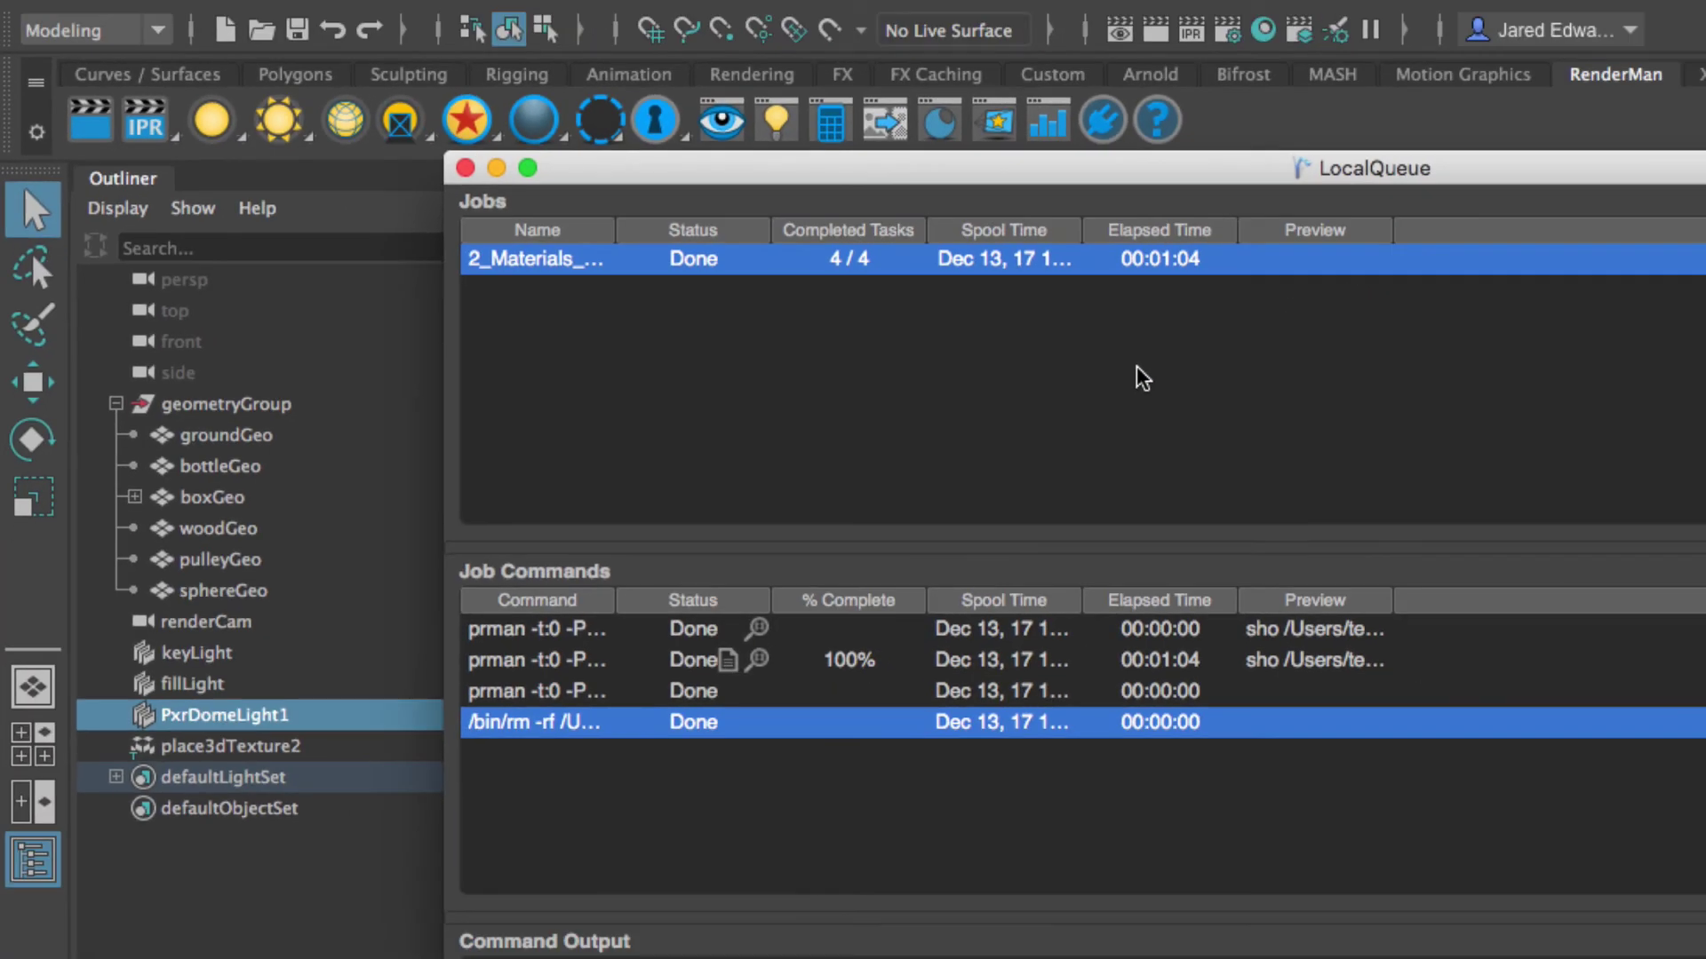
Step: Move LocalQueue aside and open the Common render settings to check the image output path
drag(1421, 169, 1558, 101)
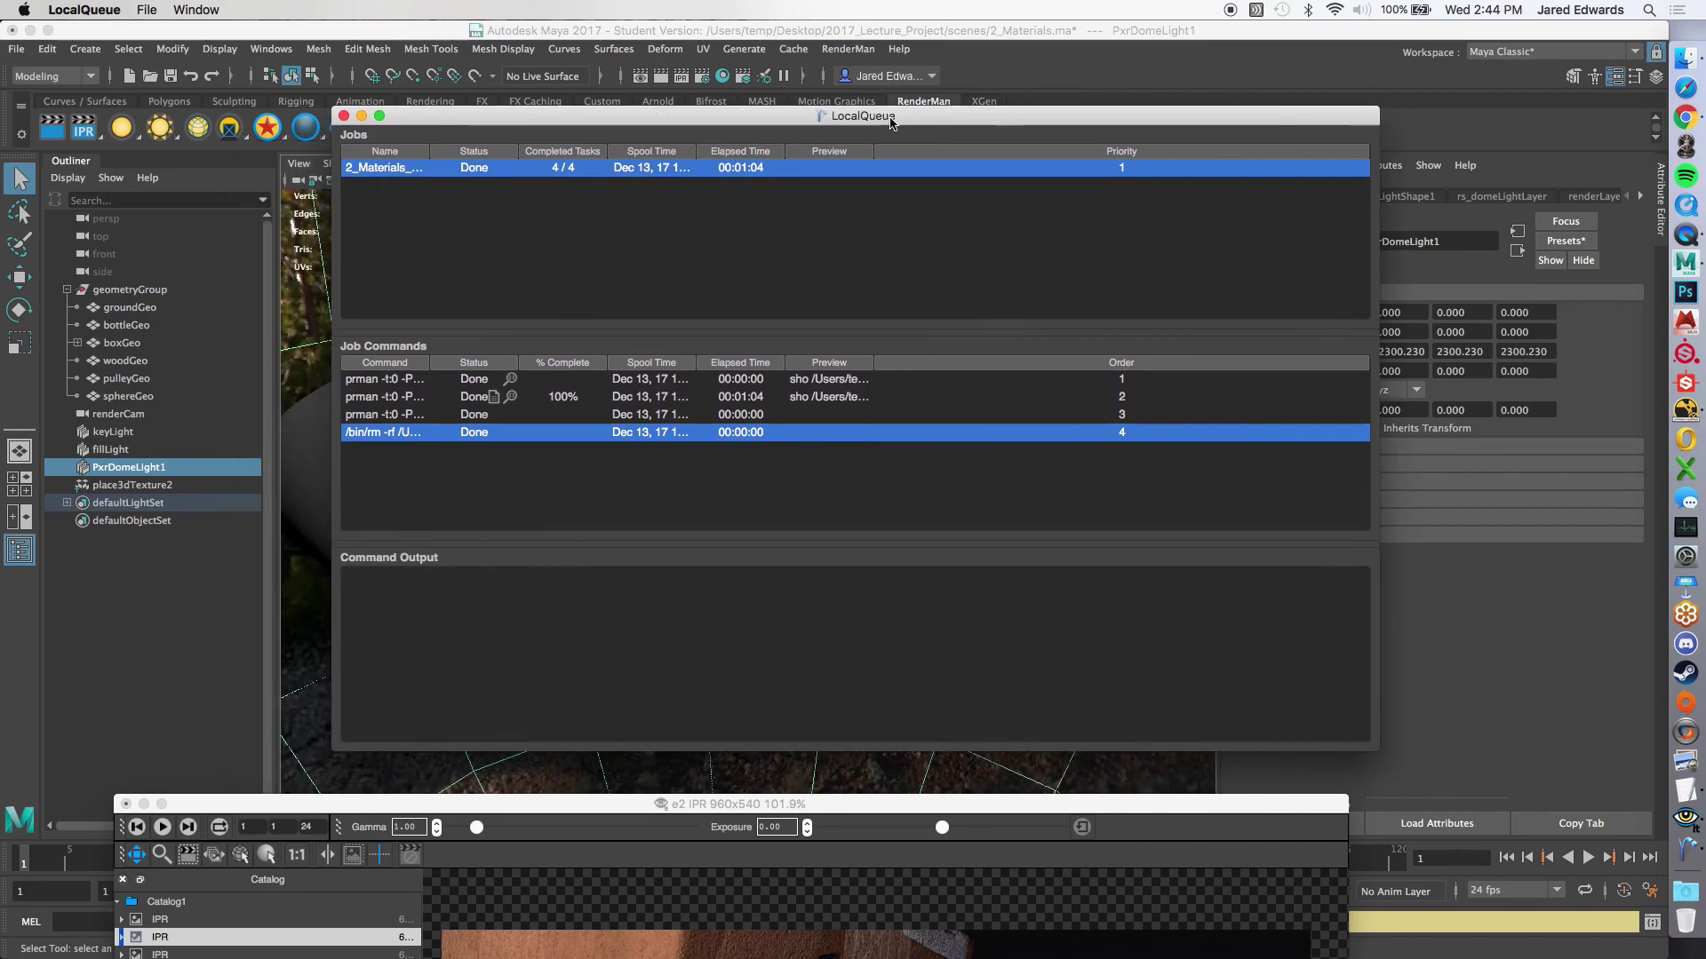
drag(891, 122, 905, 262)
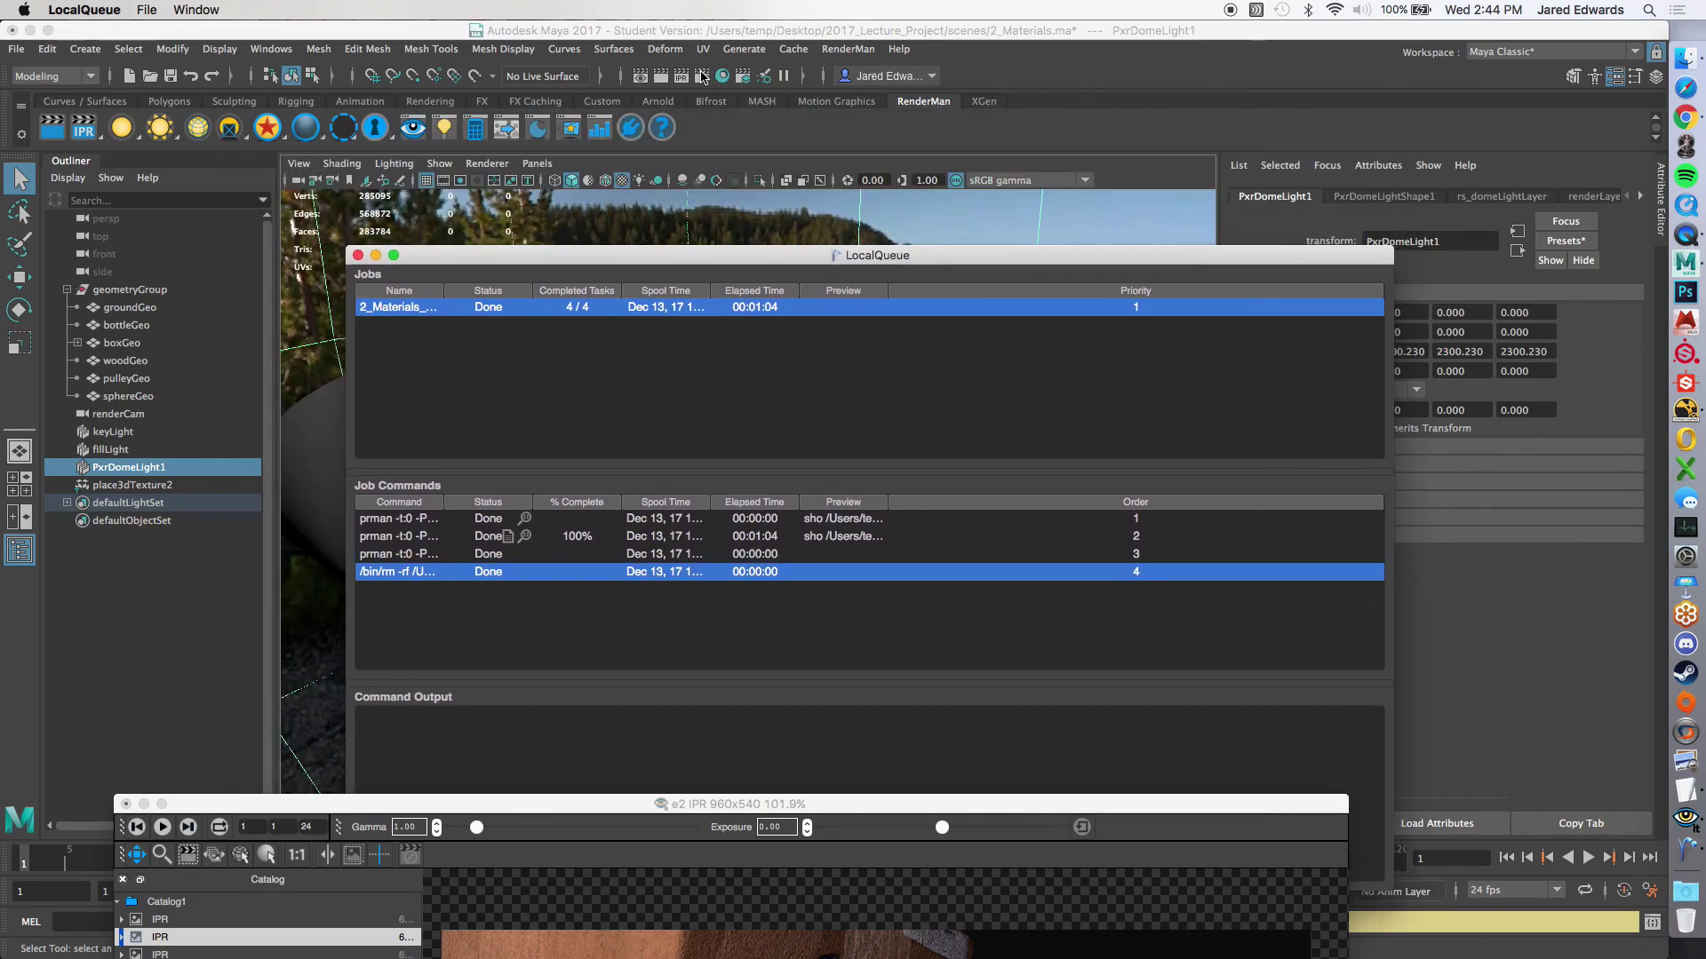
click(702, 78)
click(701, 78)
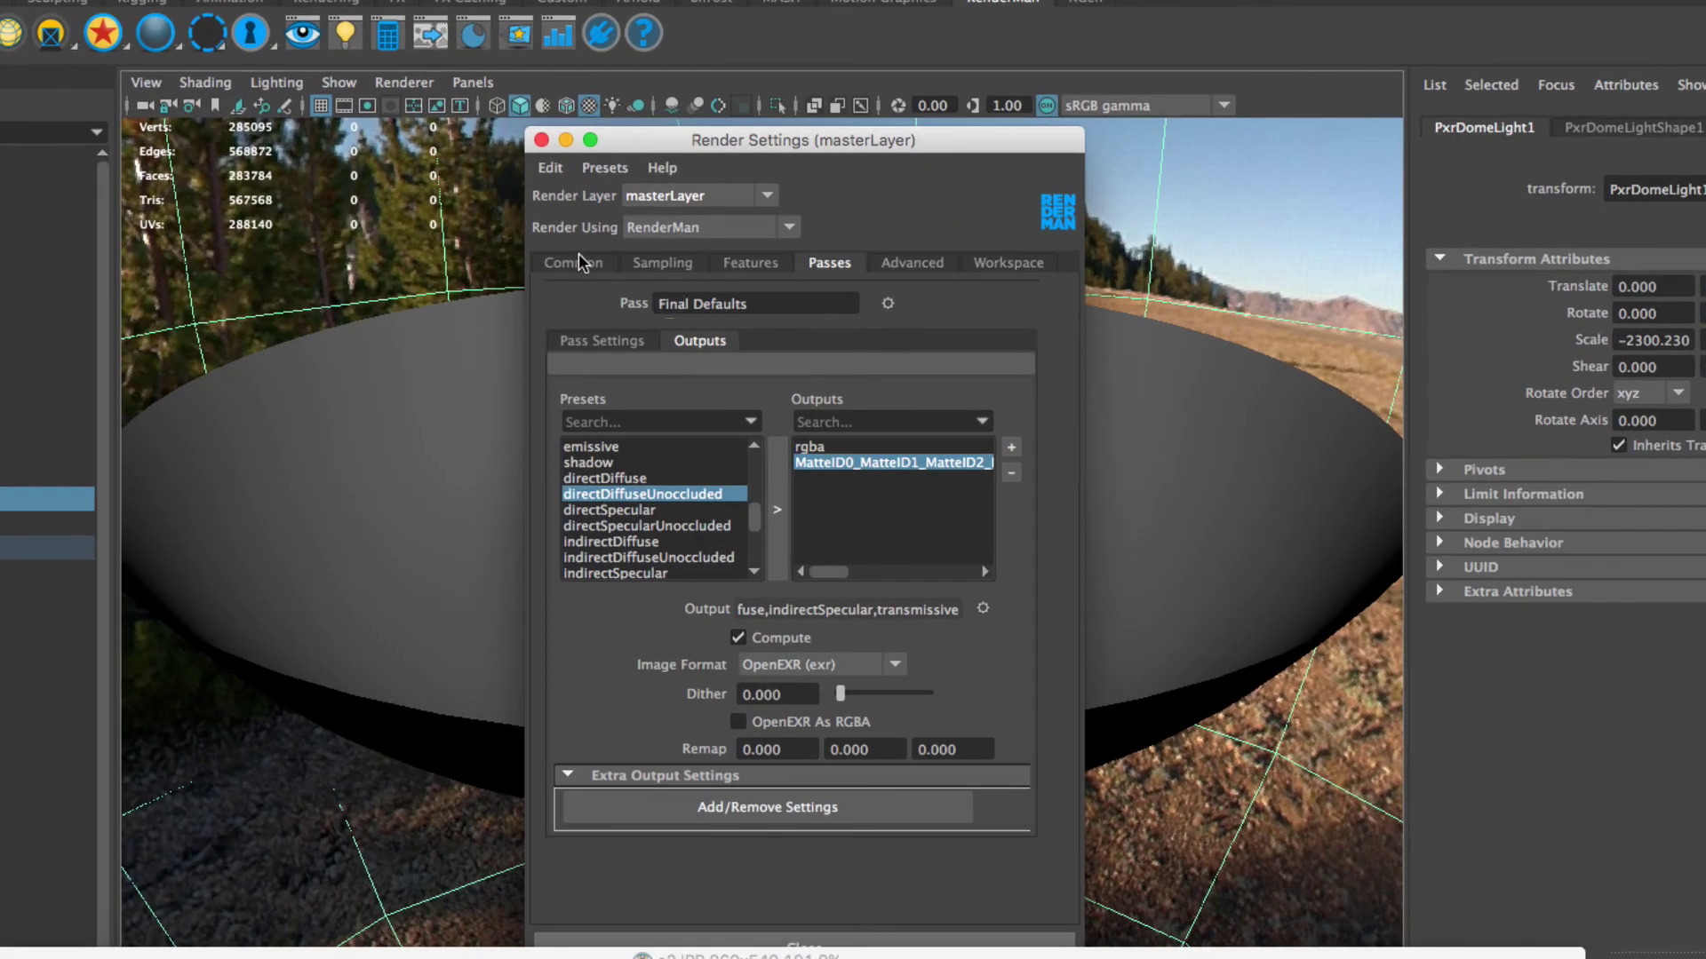
click(573, 262)
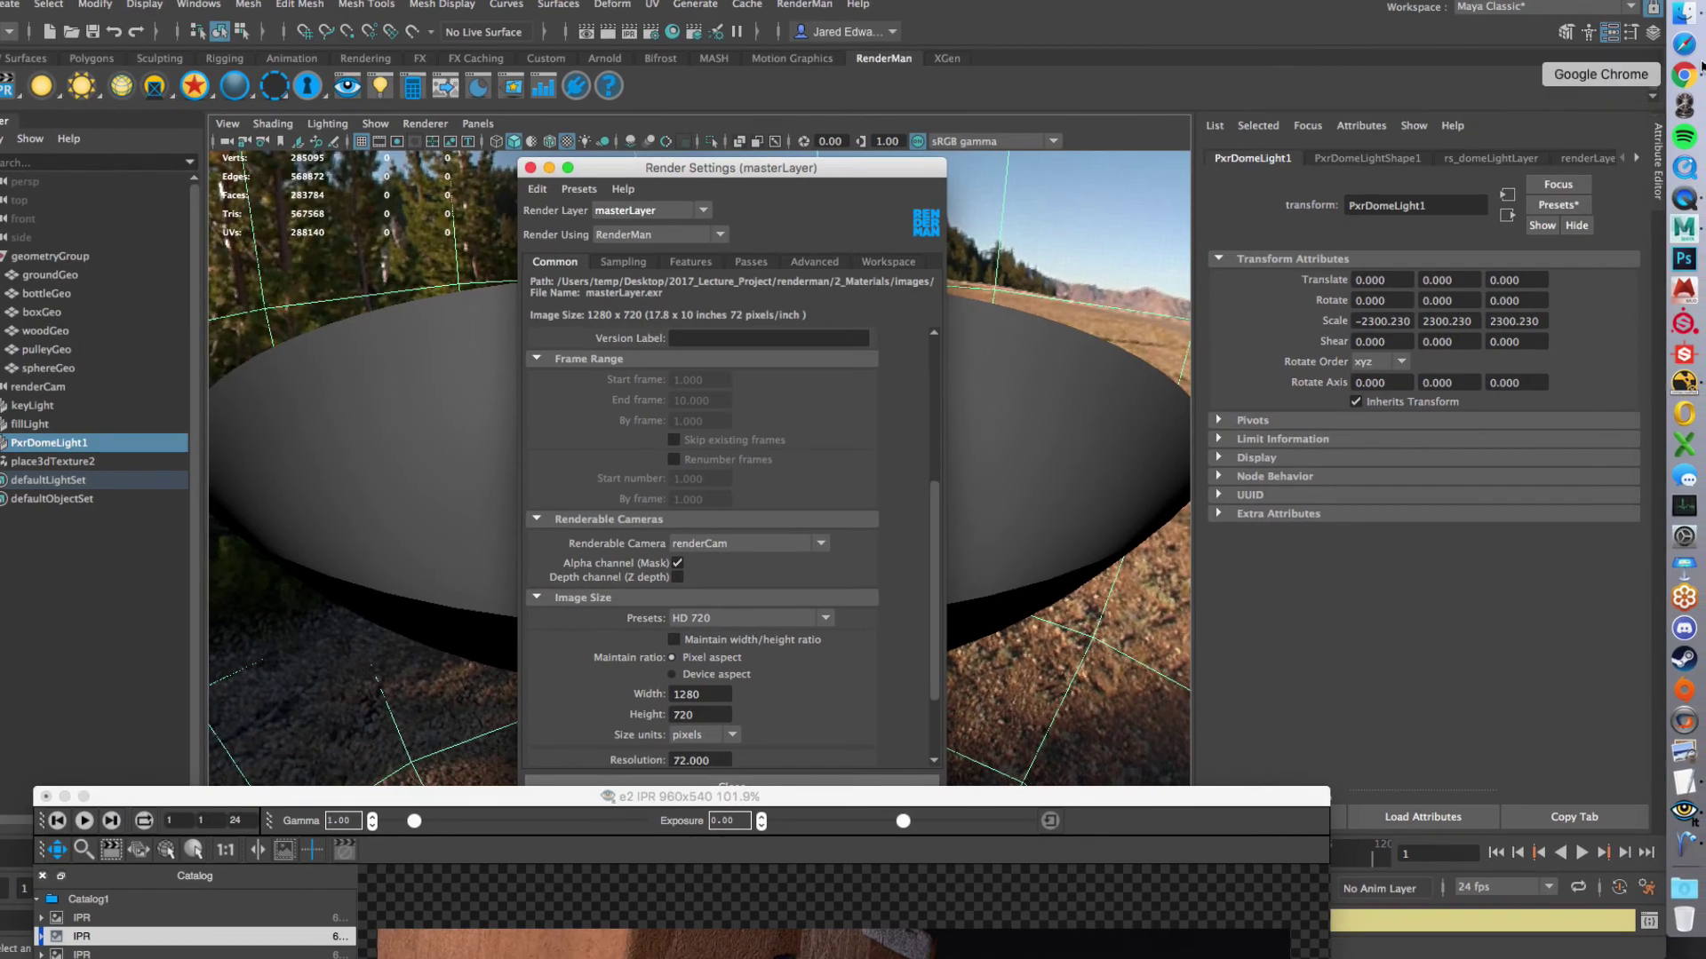
Step: Switch to Finder, open 2017_Lecture_Project on the Desktop, and arrange its window beside Render Settings
click(1684, 14)
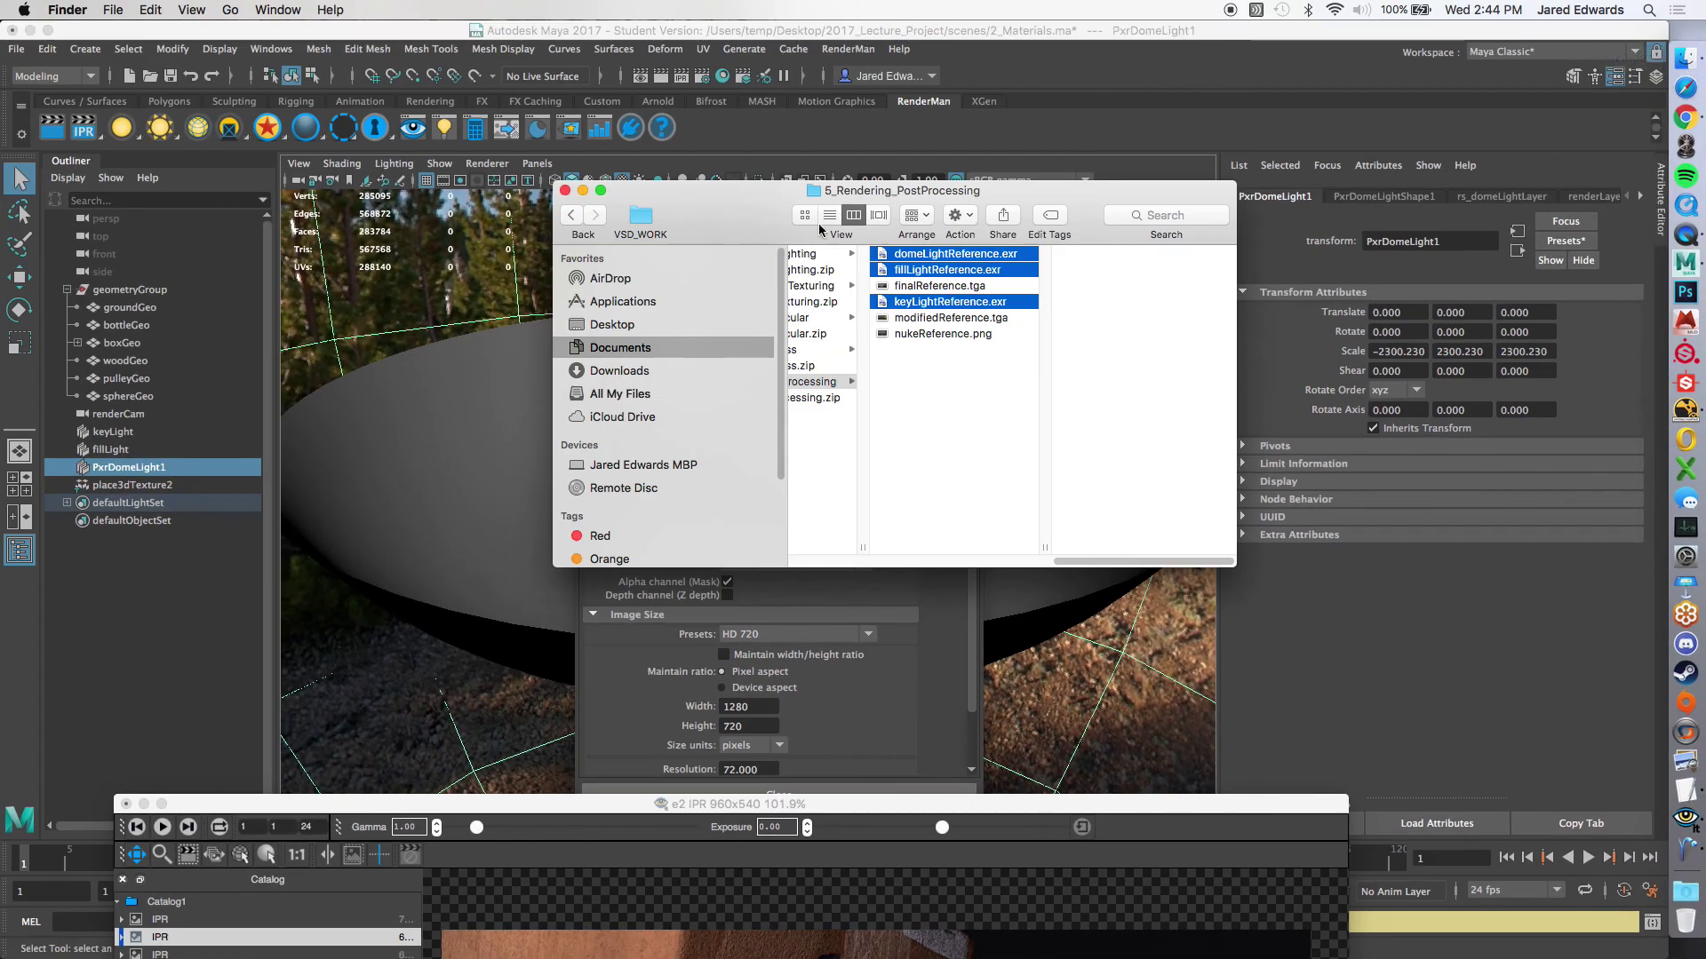
drag(813, 201, 1042, 215)
click(1154, 480)
click(840, 338)
drag(933, 206, 1019, 289)
click(1206, 384)
drag(856, 205, 646, 158)
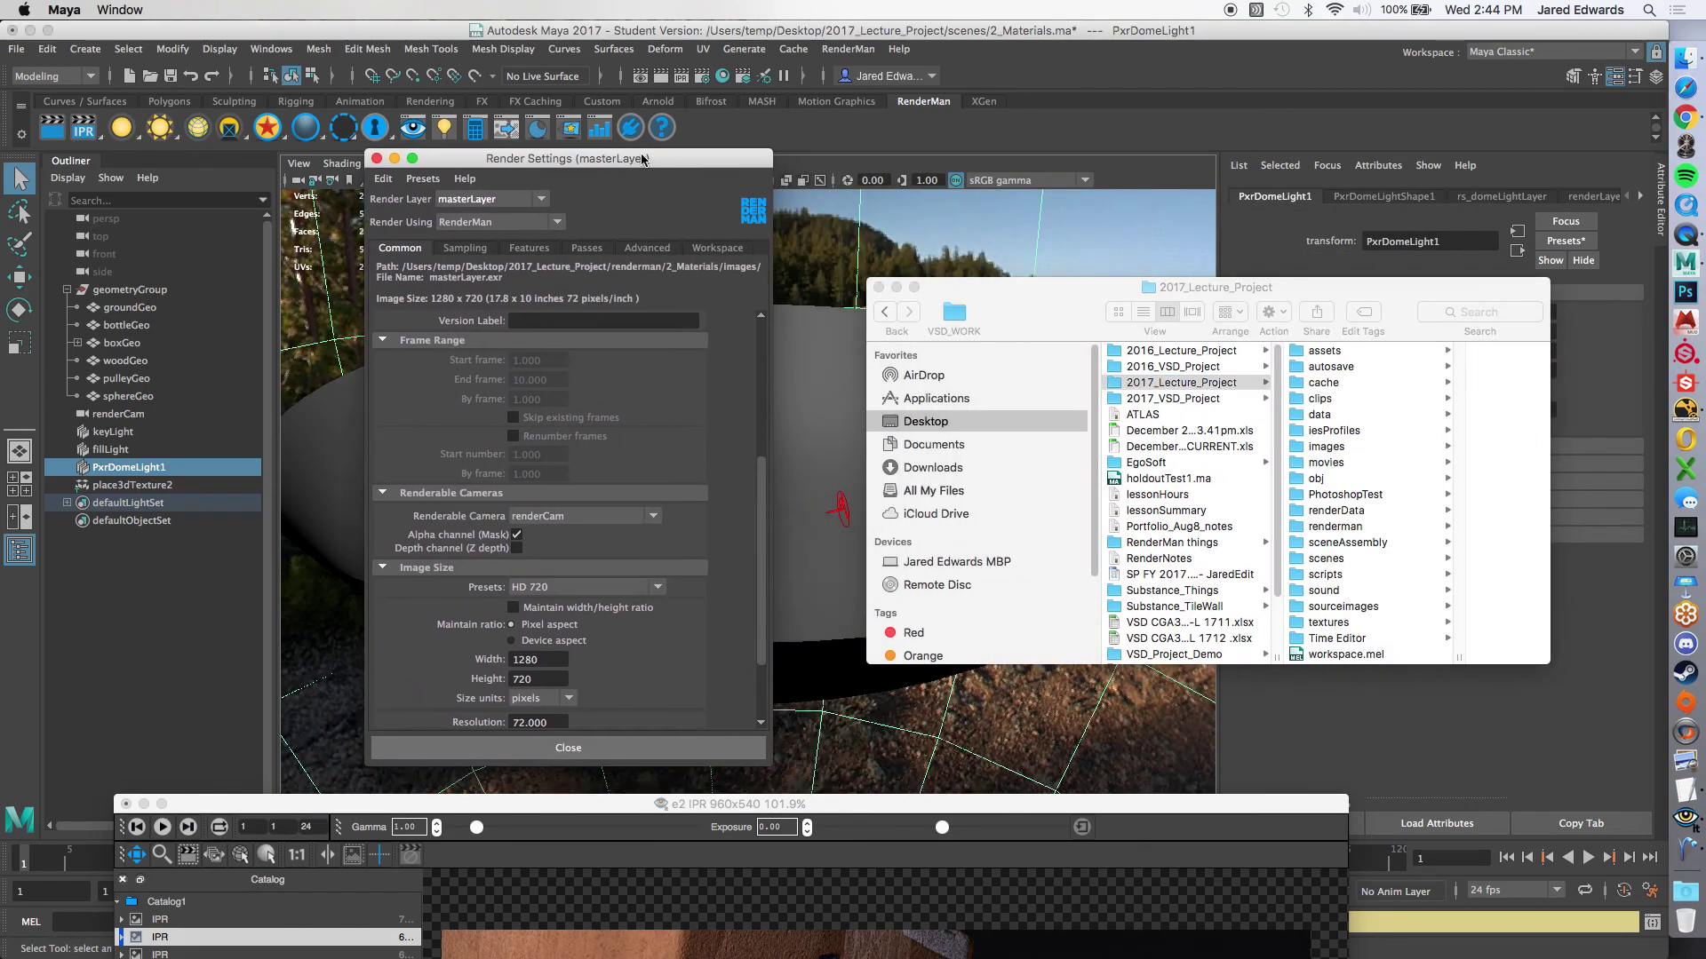
Step: Browse in the project folder to renderman/2_Materials/images, following the output path shown in Render Settings
click(1388, 333)
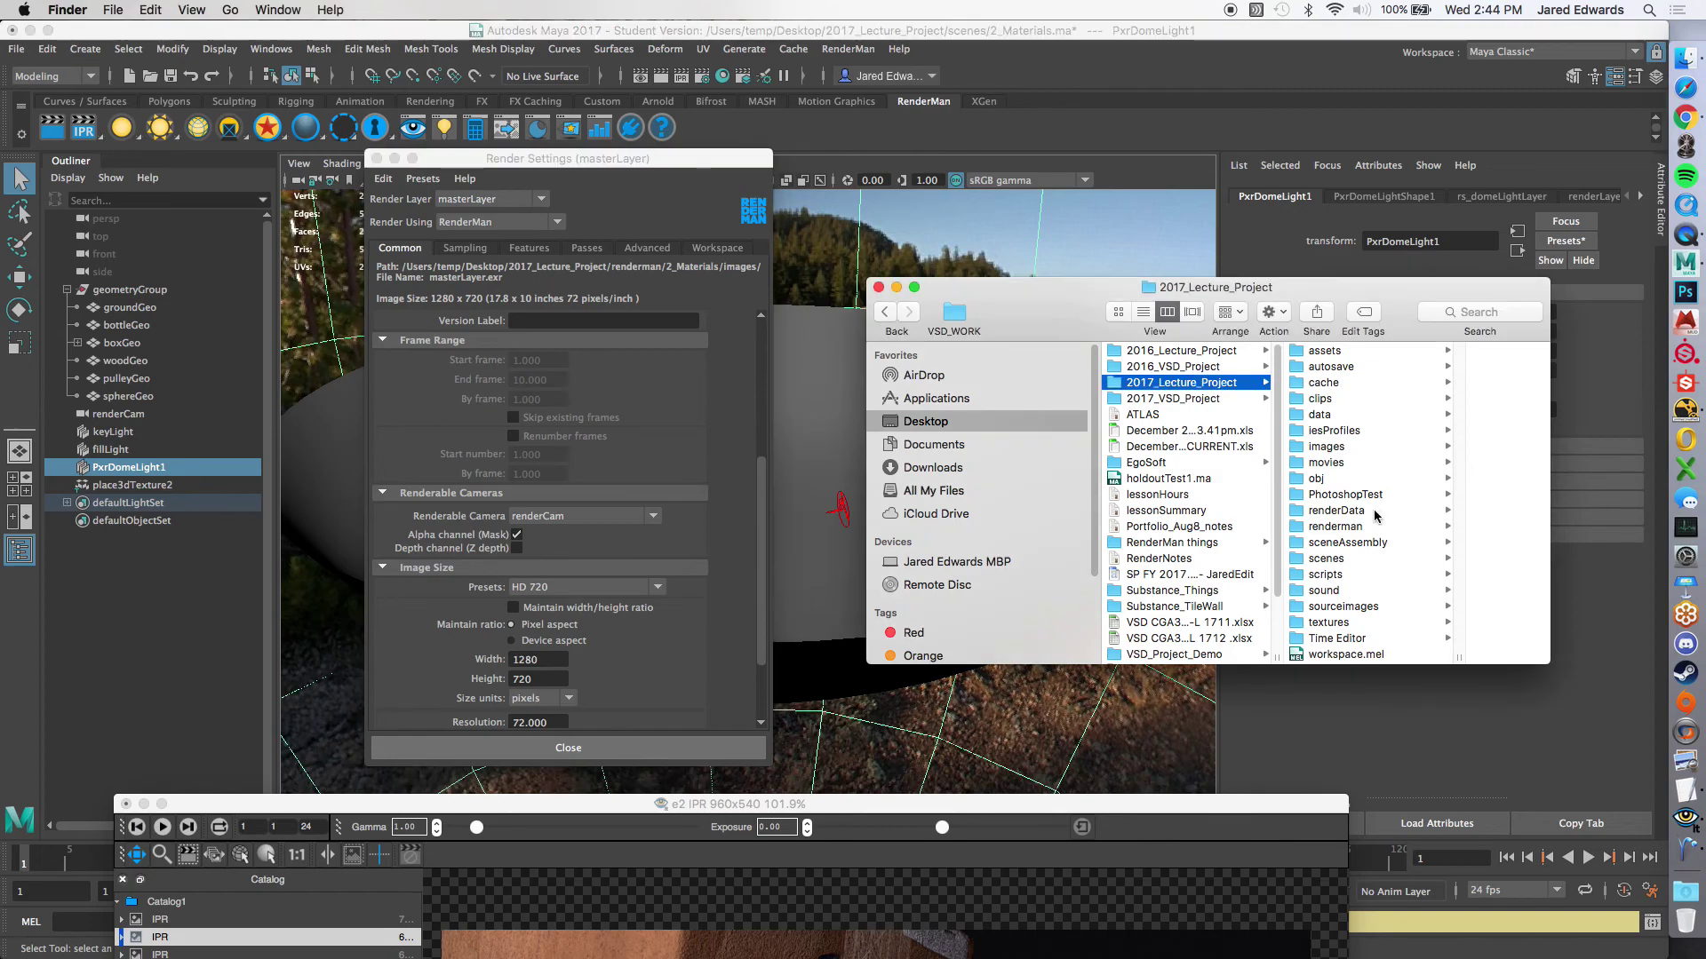
click(1341, 528)
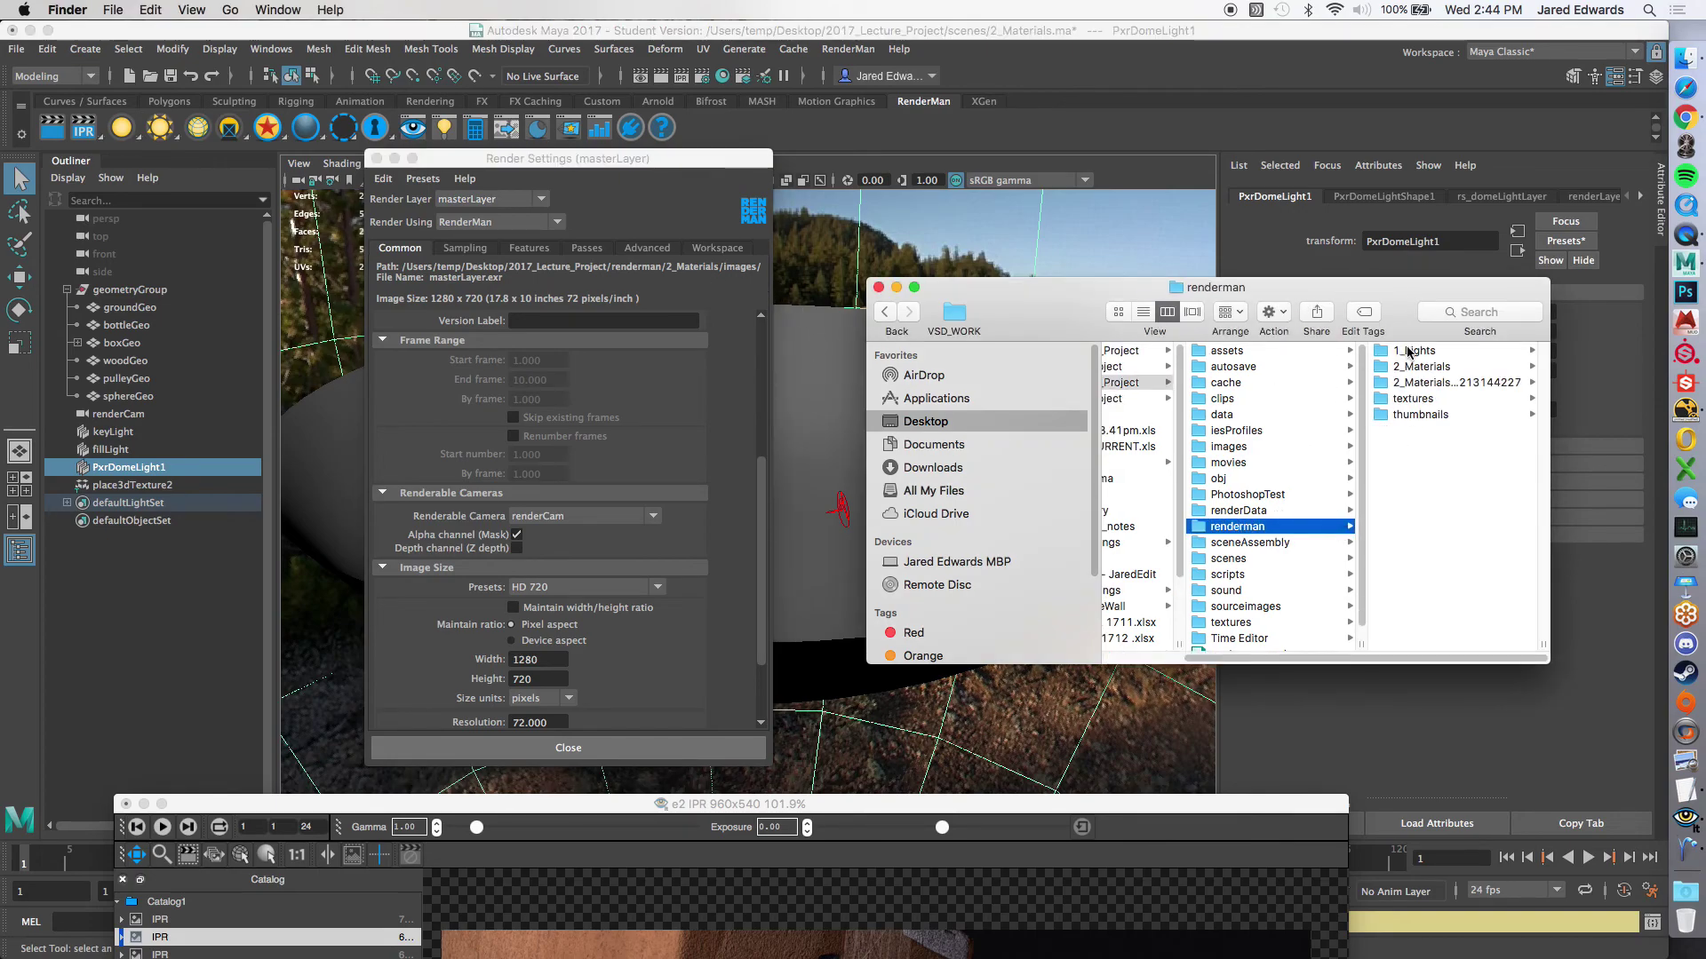
drag(1546, 647, 1633, 648)
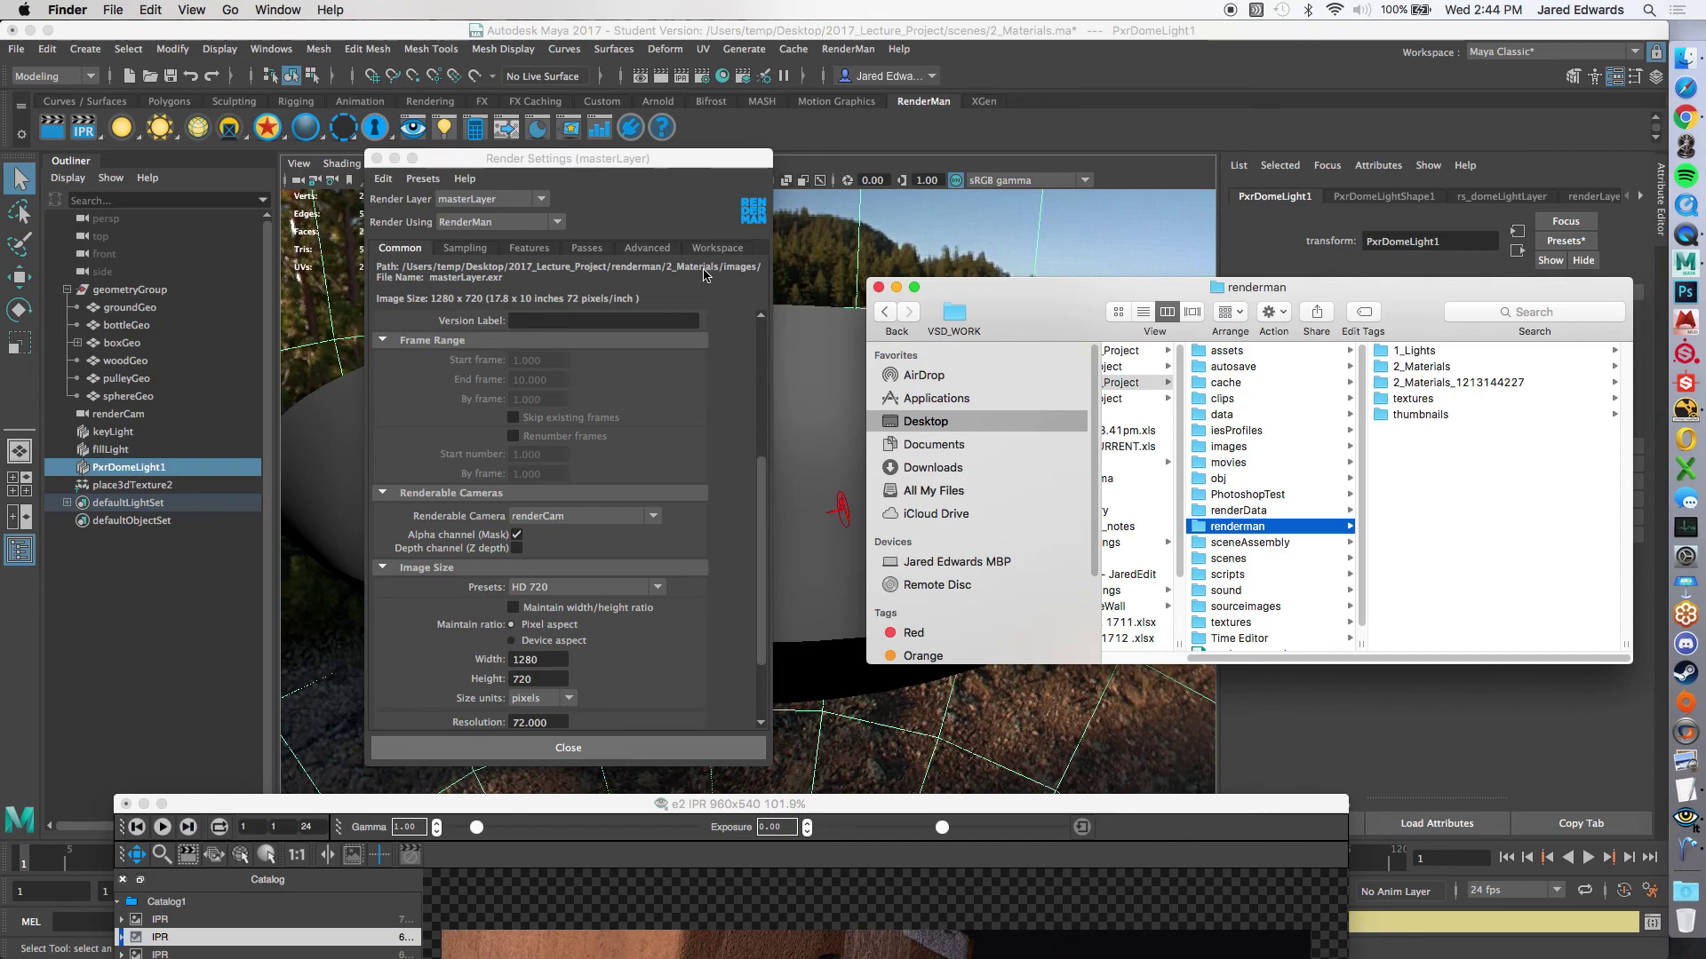
click(1423, 367)
click(1421, 370)
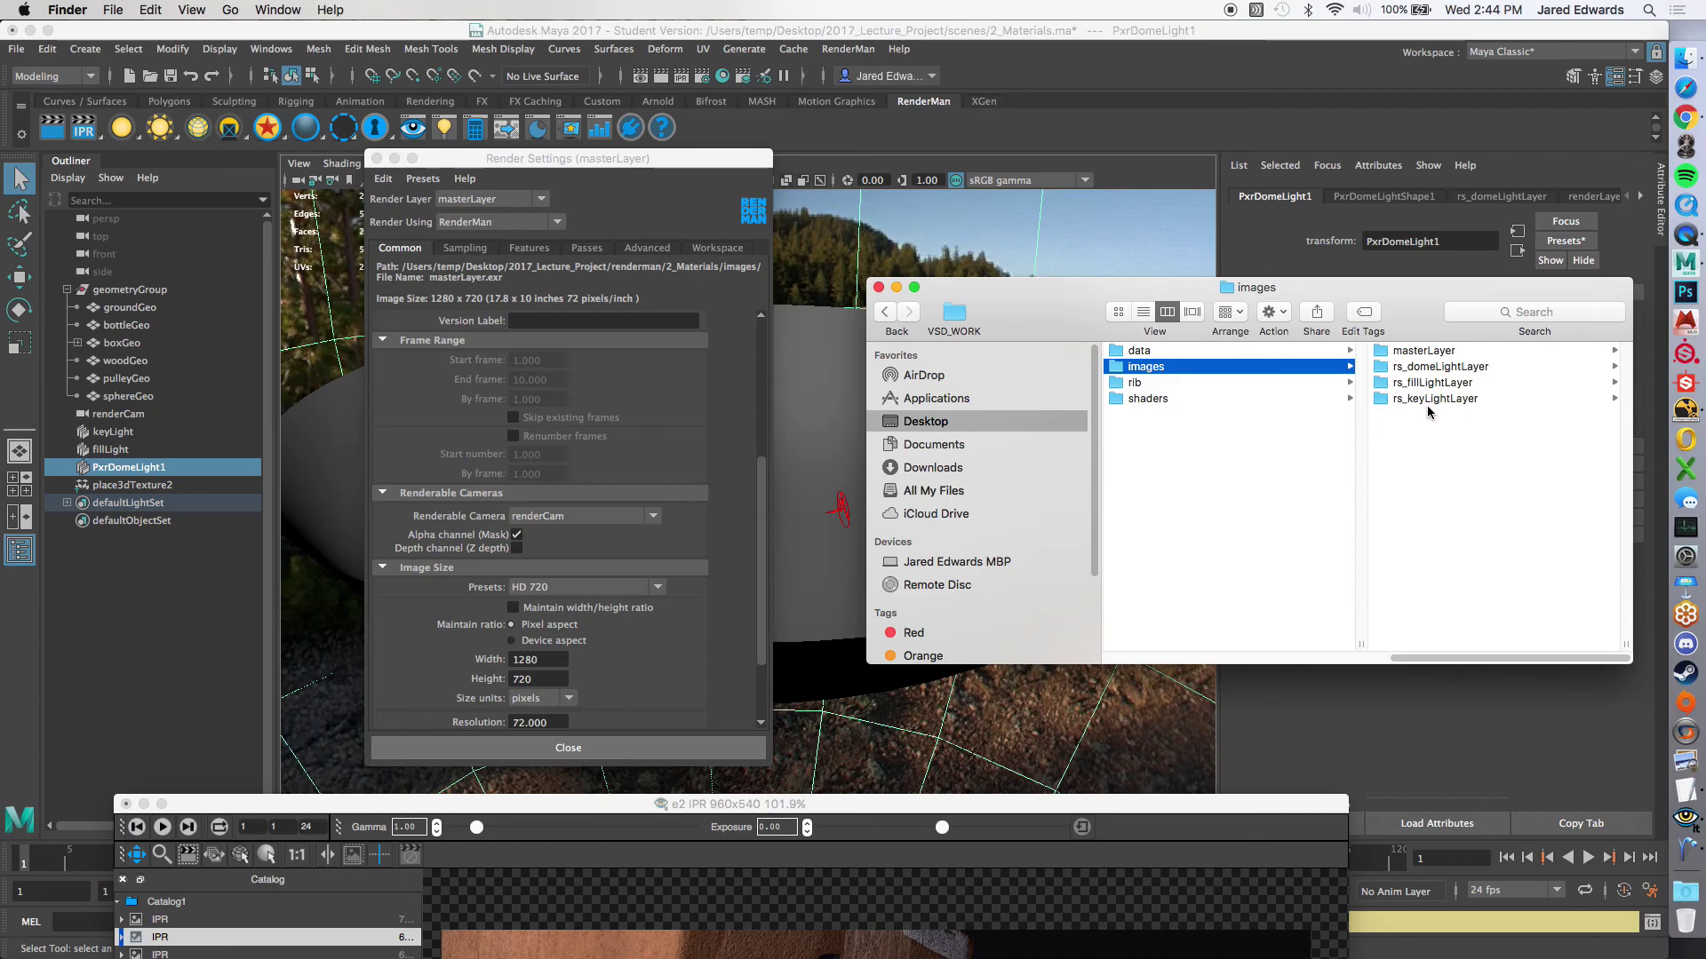
Step: Check the masterLayer, rs_domeLightLayer, rs_fillLightLayer and rs_keyLightLayer folders for rendered images
click(1409, 349)
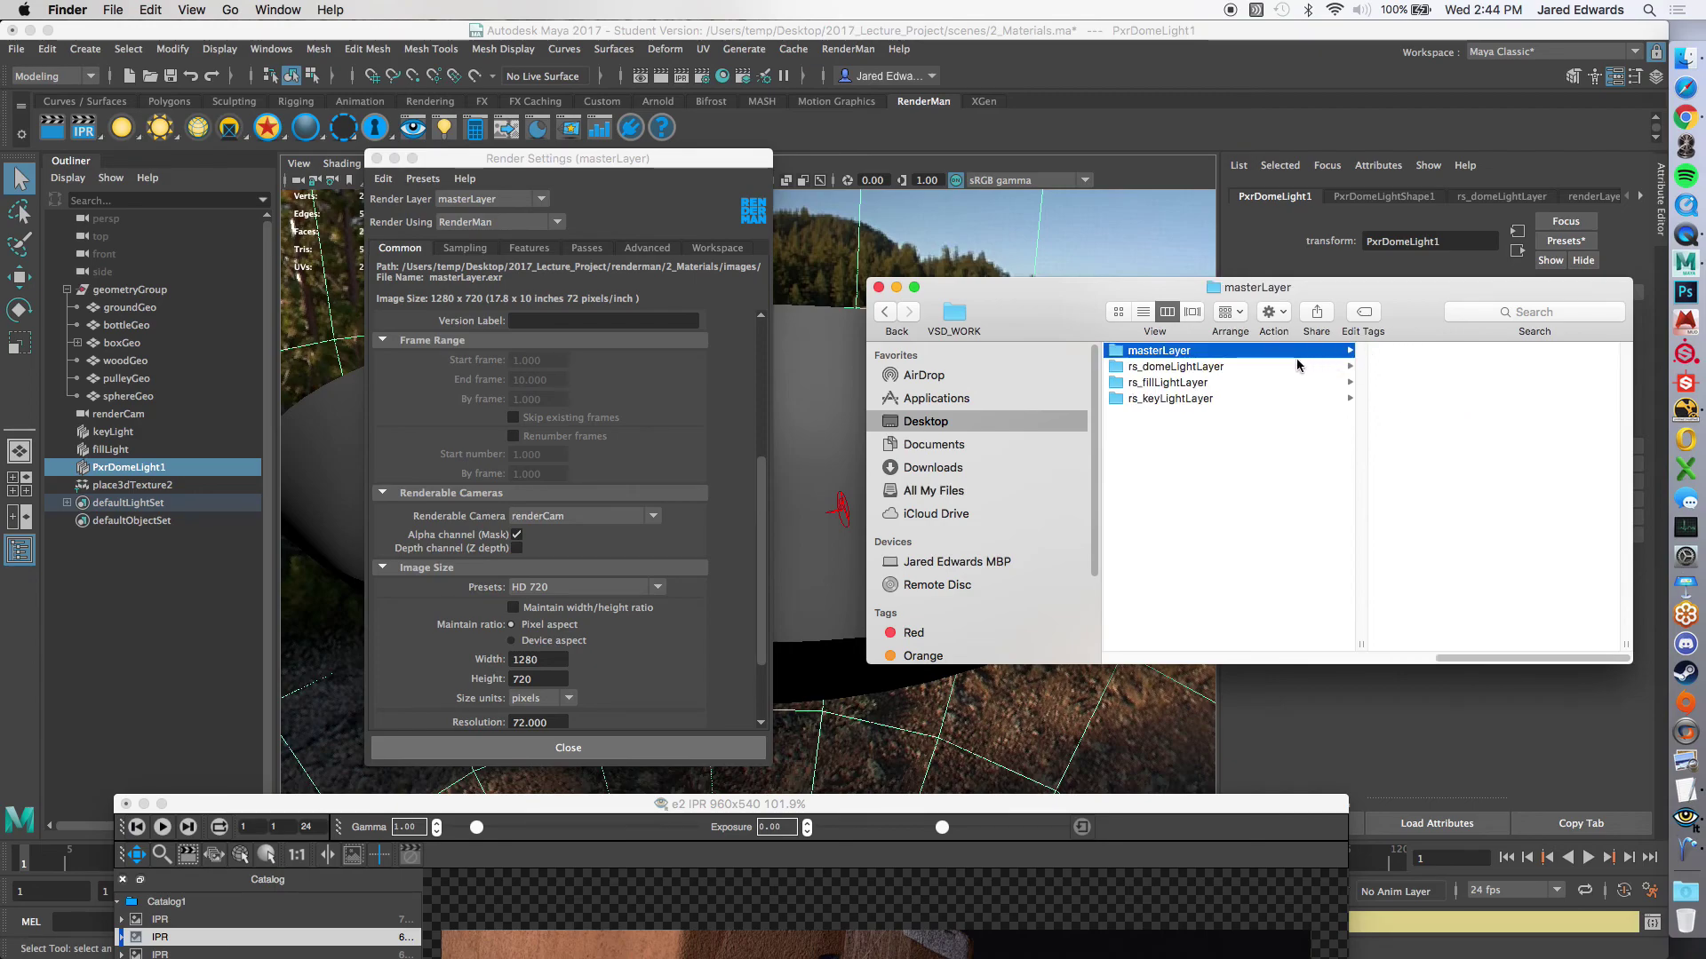
click(1184, 366)
click(1182, 384)
click(1181, 399)
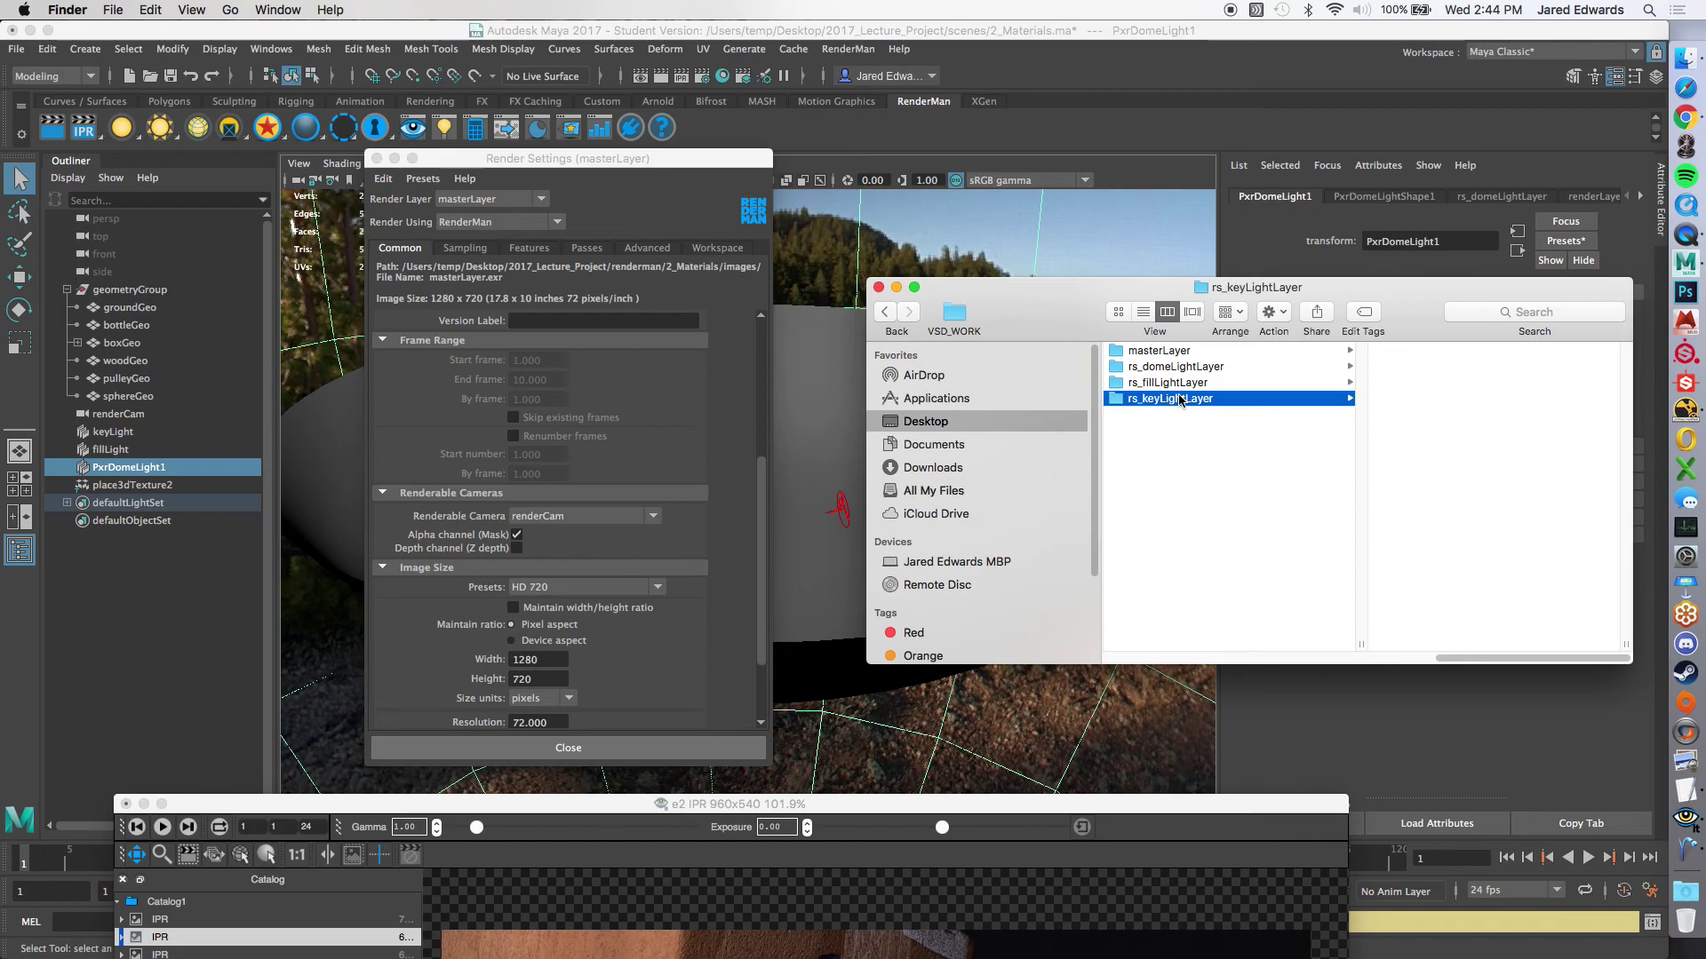
Step: Recheck the four render layer folders for images, and go back up to the renderman folder's contents
click(1188, 382)
click(1187, 365)
click(1178, 347)
click(1174, 366)
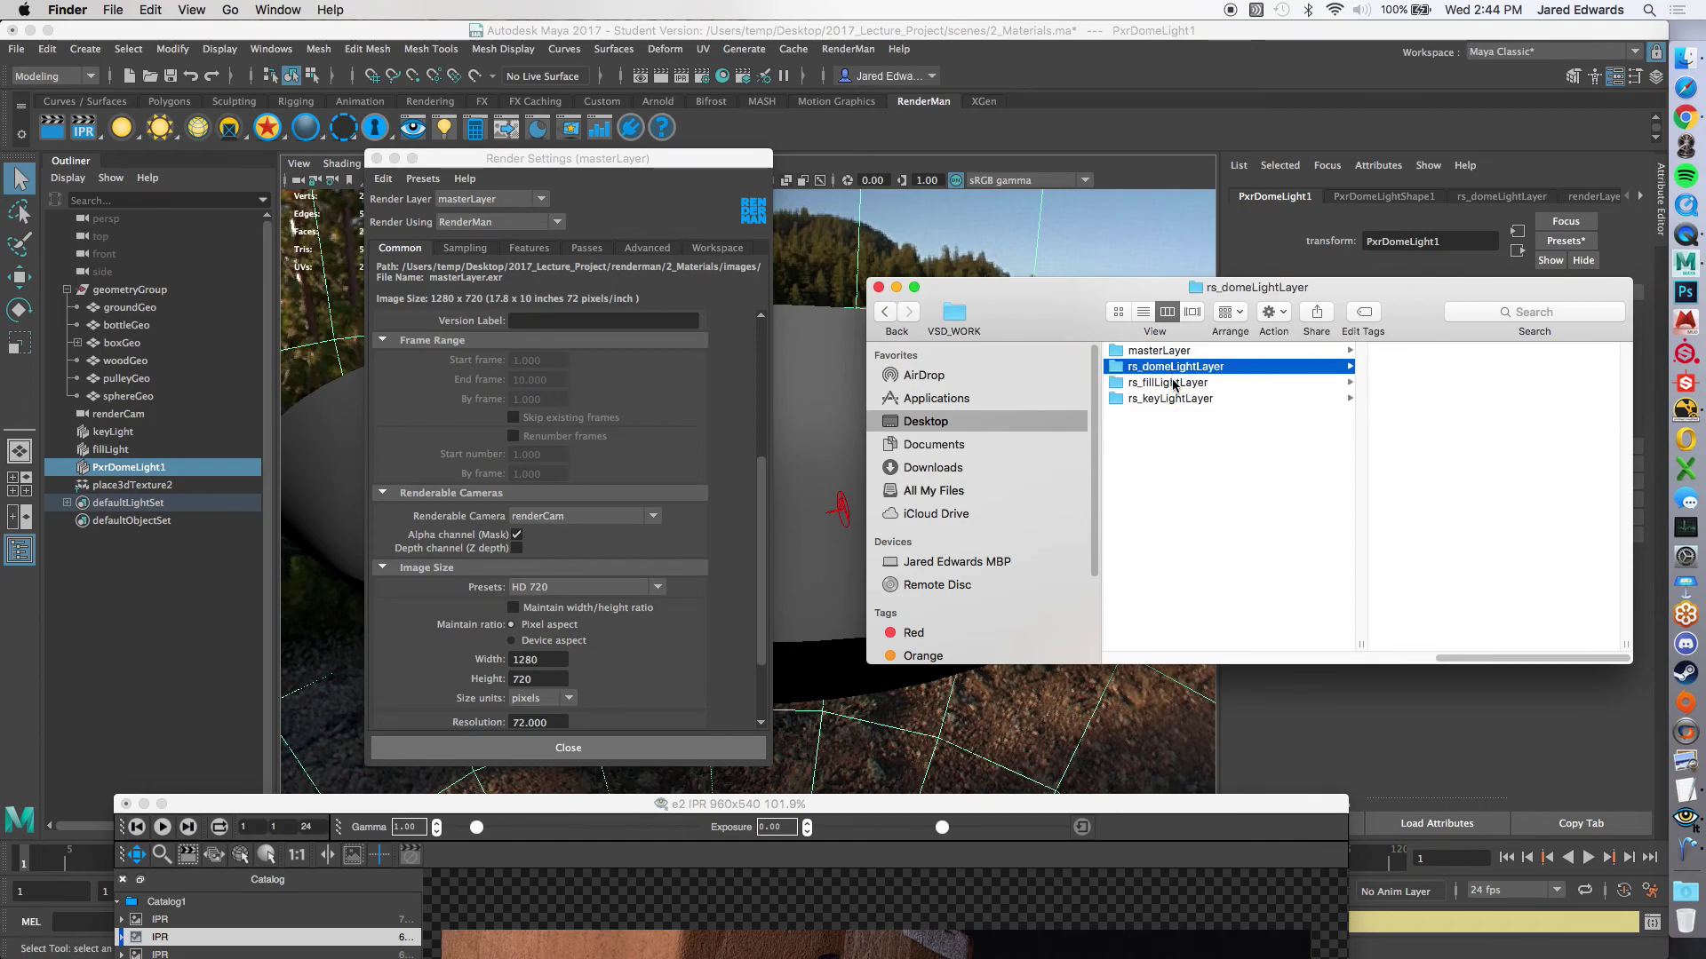
click(1172, 383)
click(1173, 398)
click(1240, 509)
click(1190, 527)
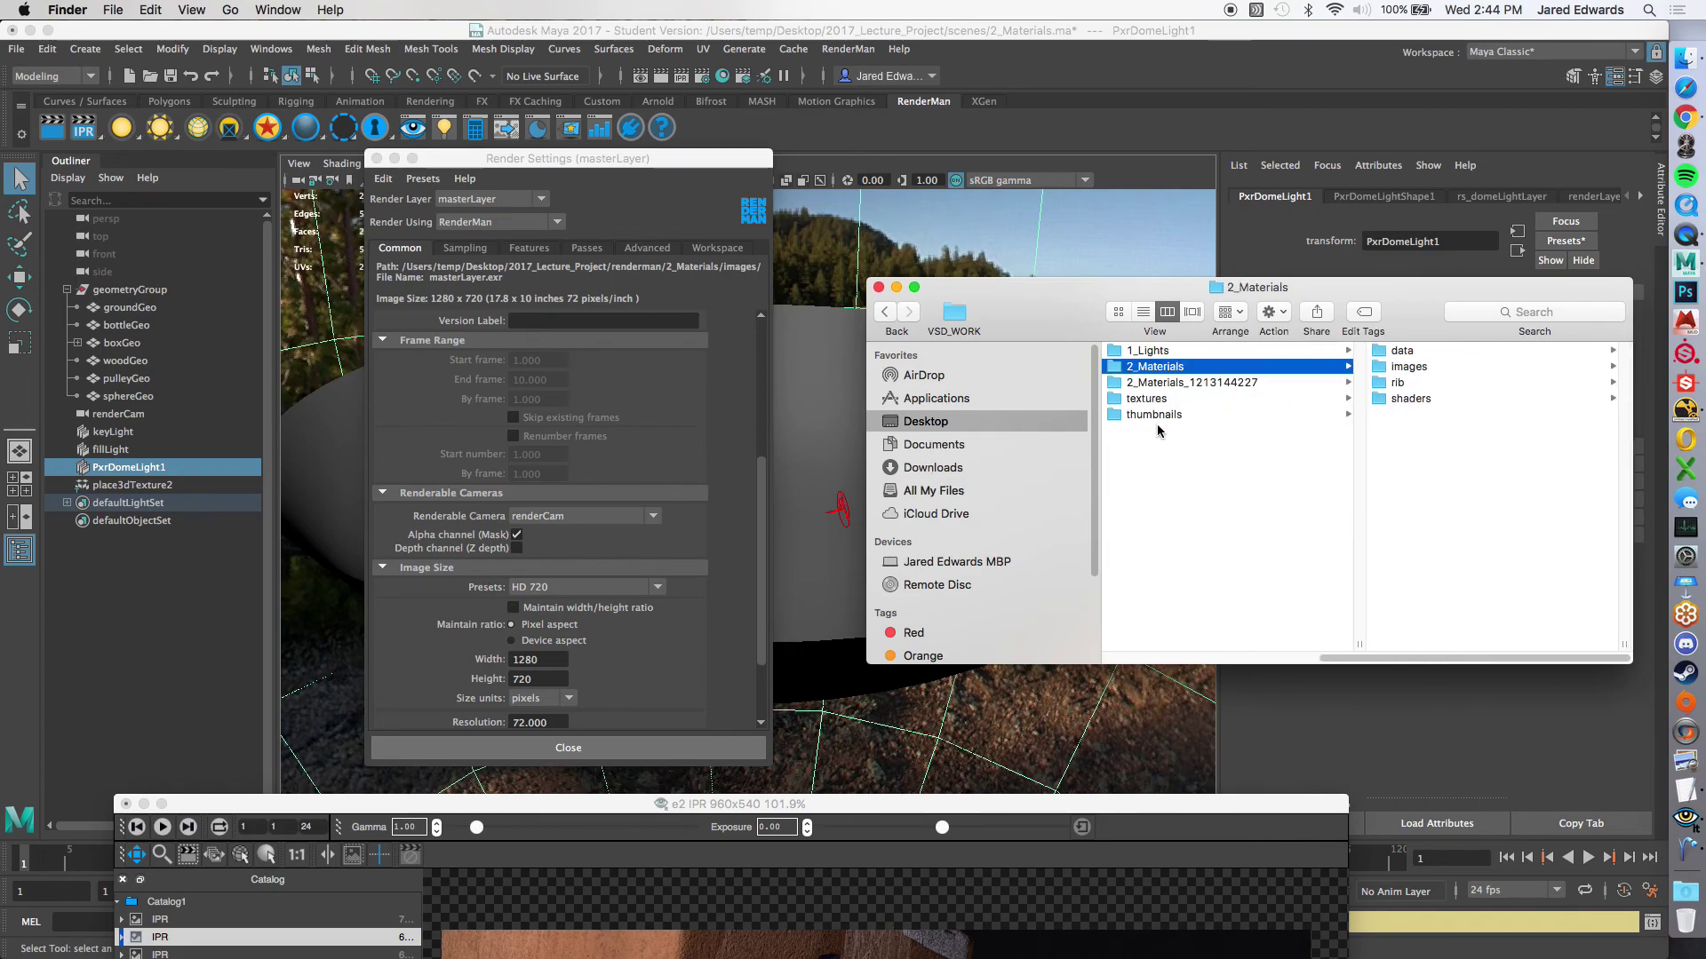
click(1199, 384)
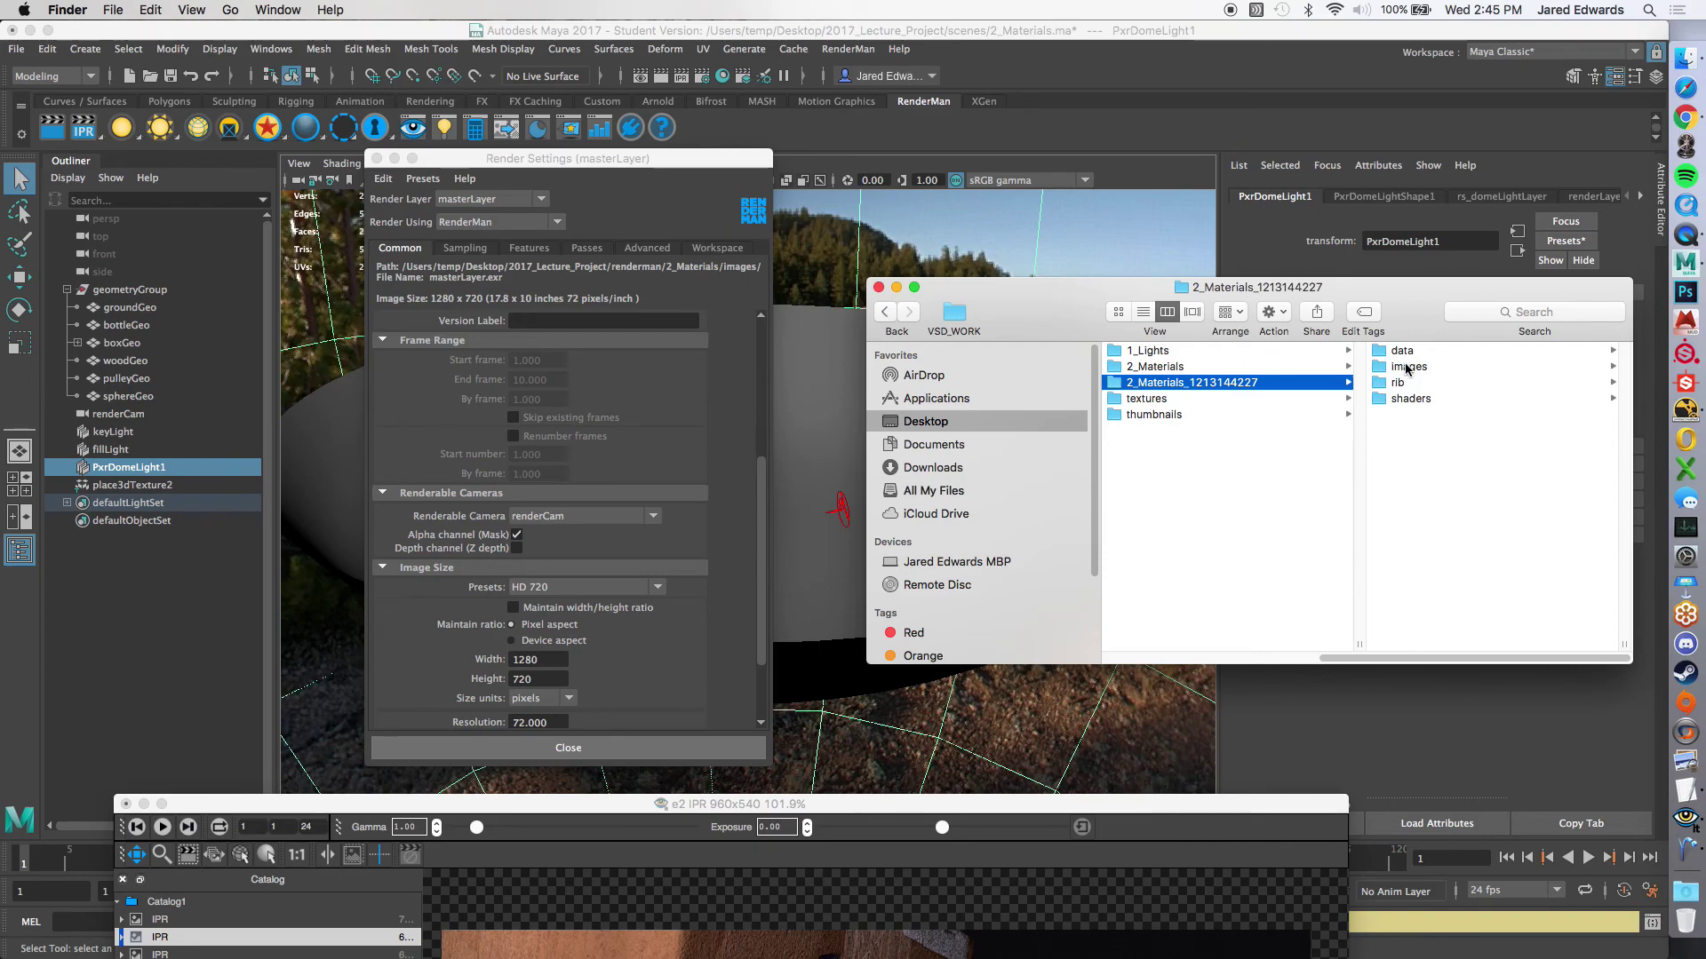
click(1167, 369)
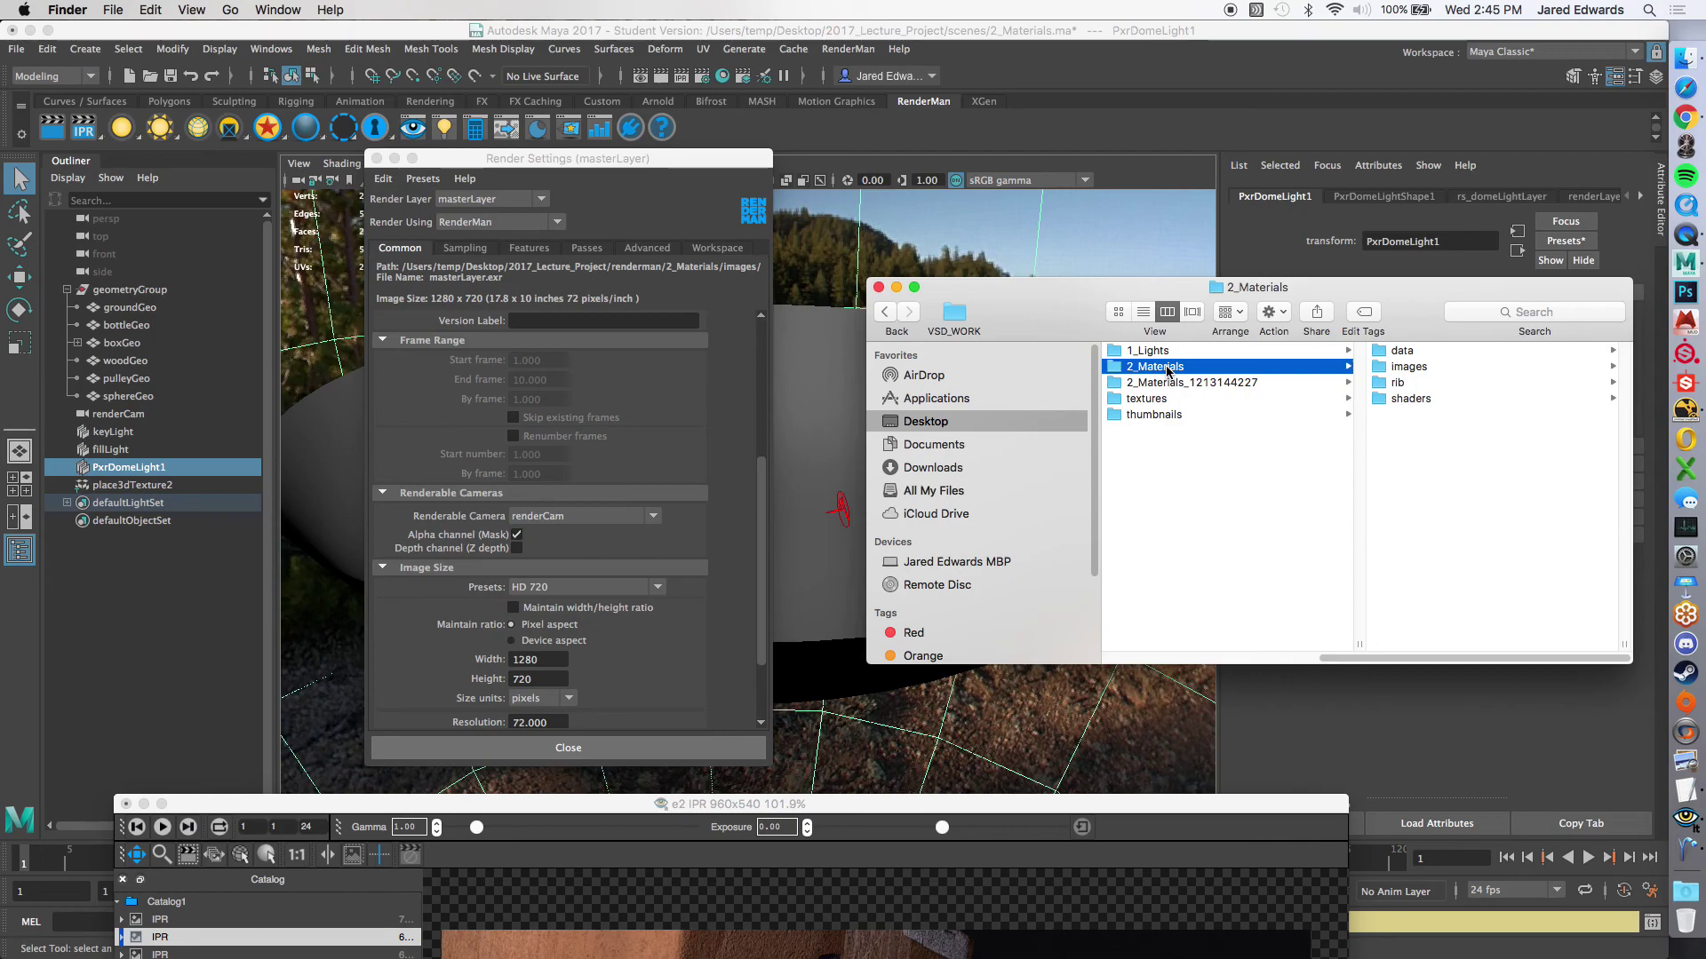
click(1184, 382)
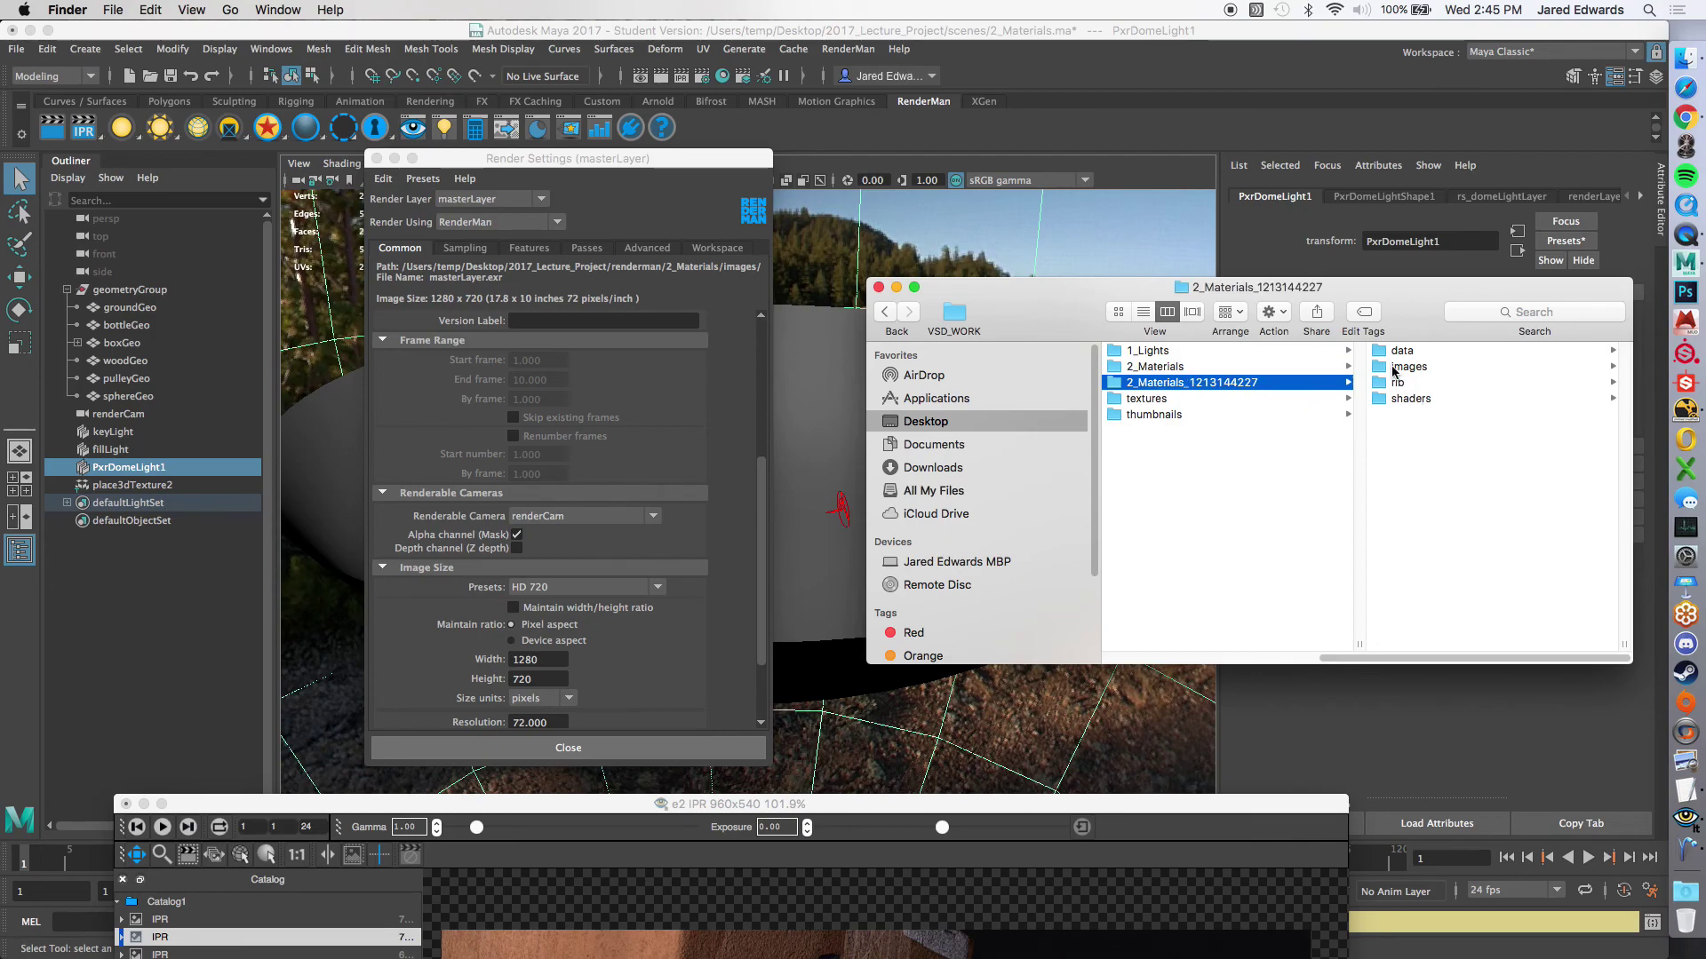
click(1393, 367)
click(1435, 353)
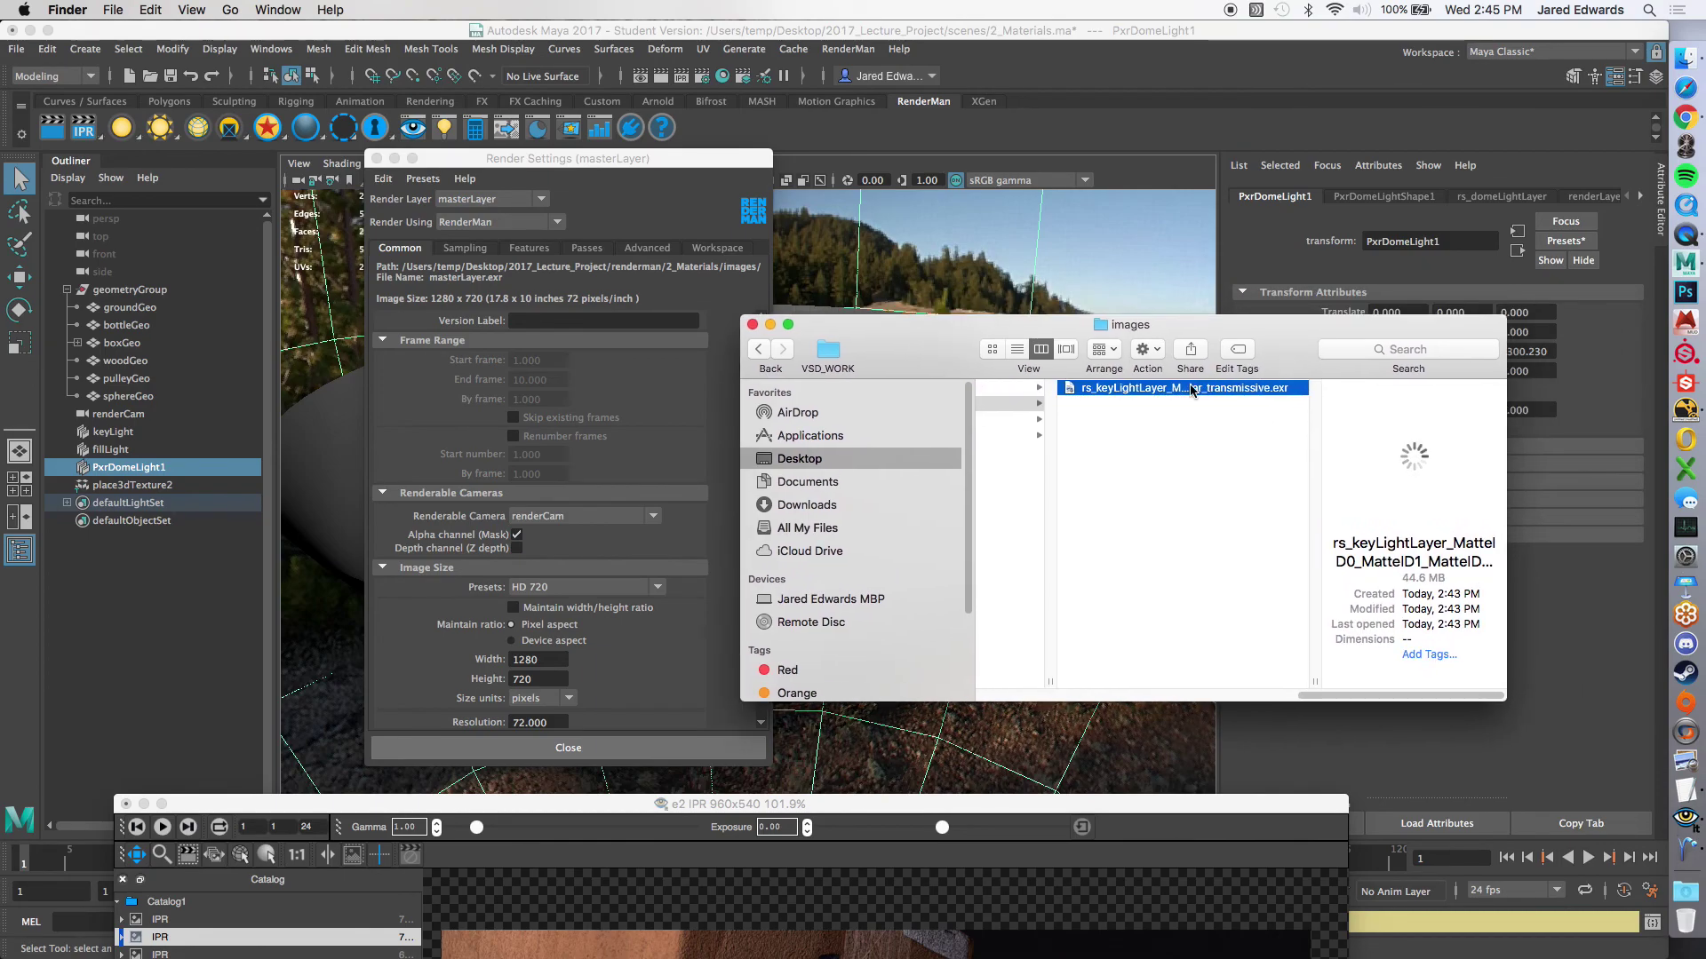
Step: Widen the Finder window to show the full file name, and rename the key light EXR as keyLightLayer.exr
drag(1290, 345, 1026, 347)
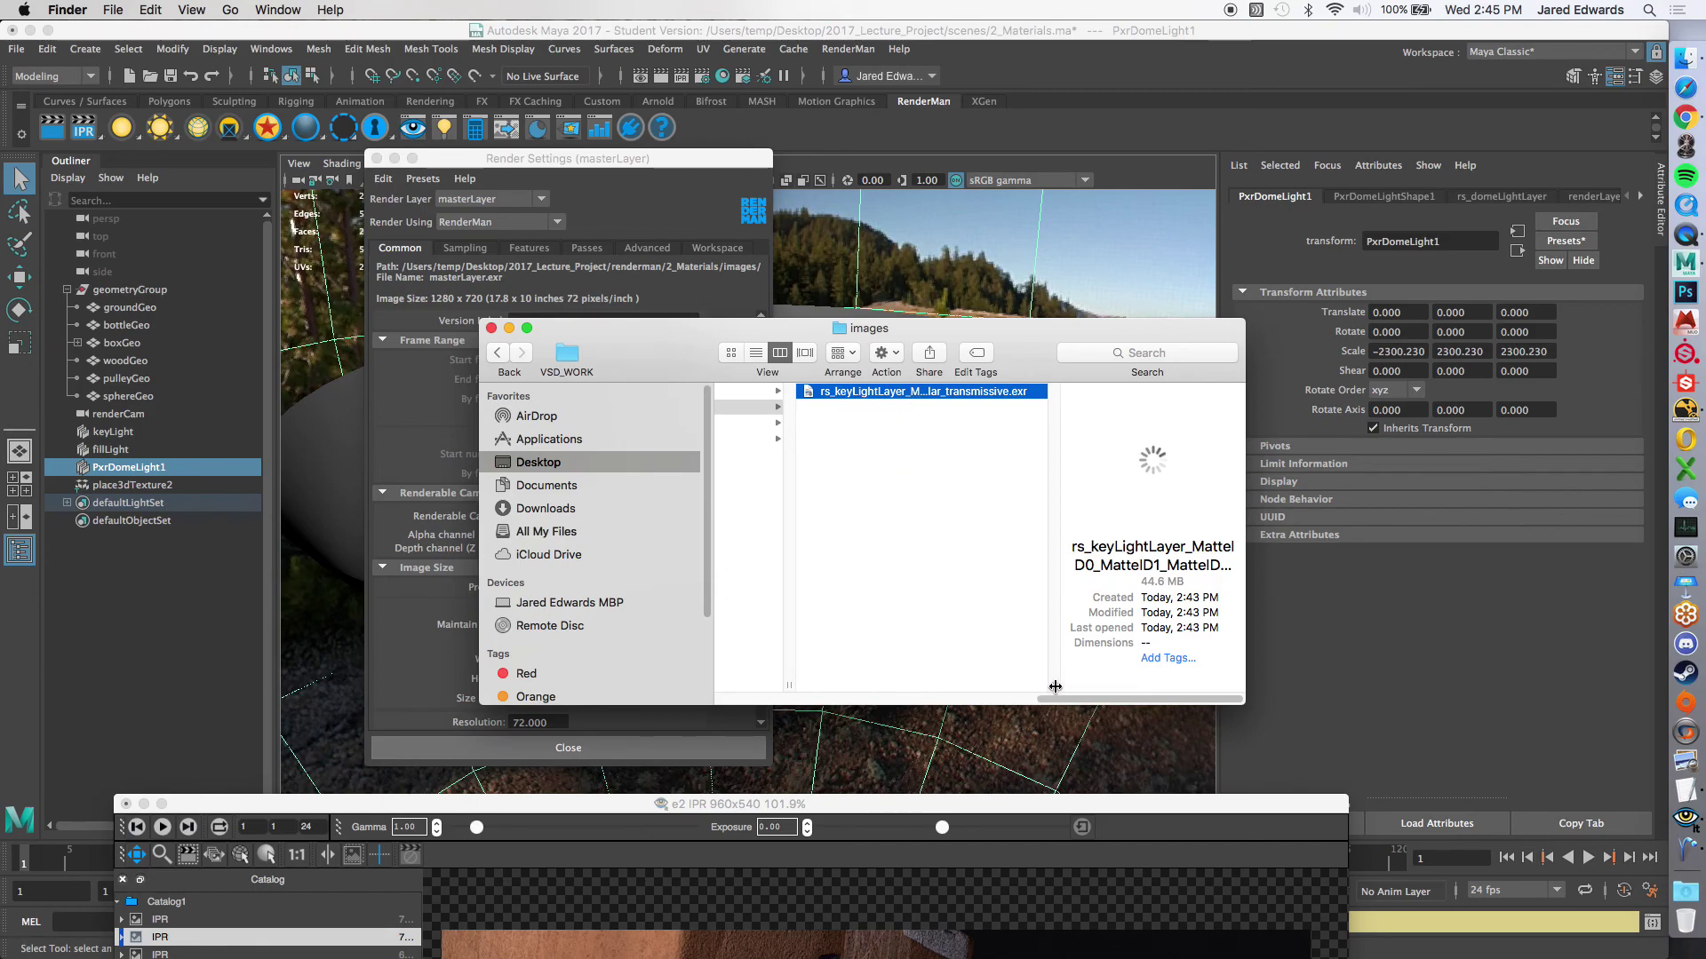
drag(1053, 685, 1652, 684)
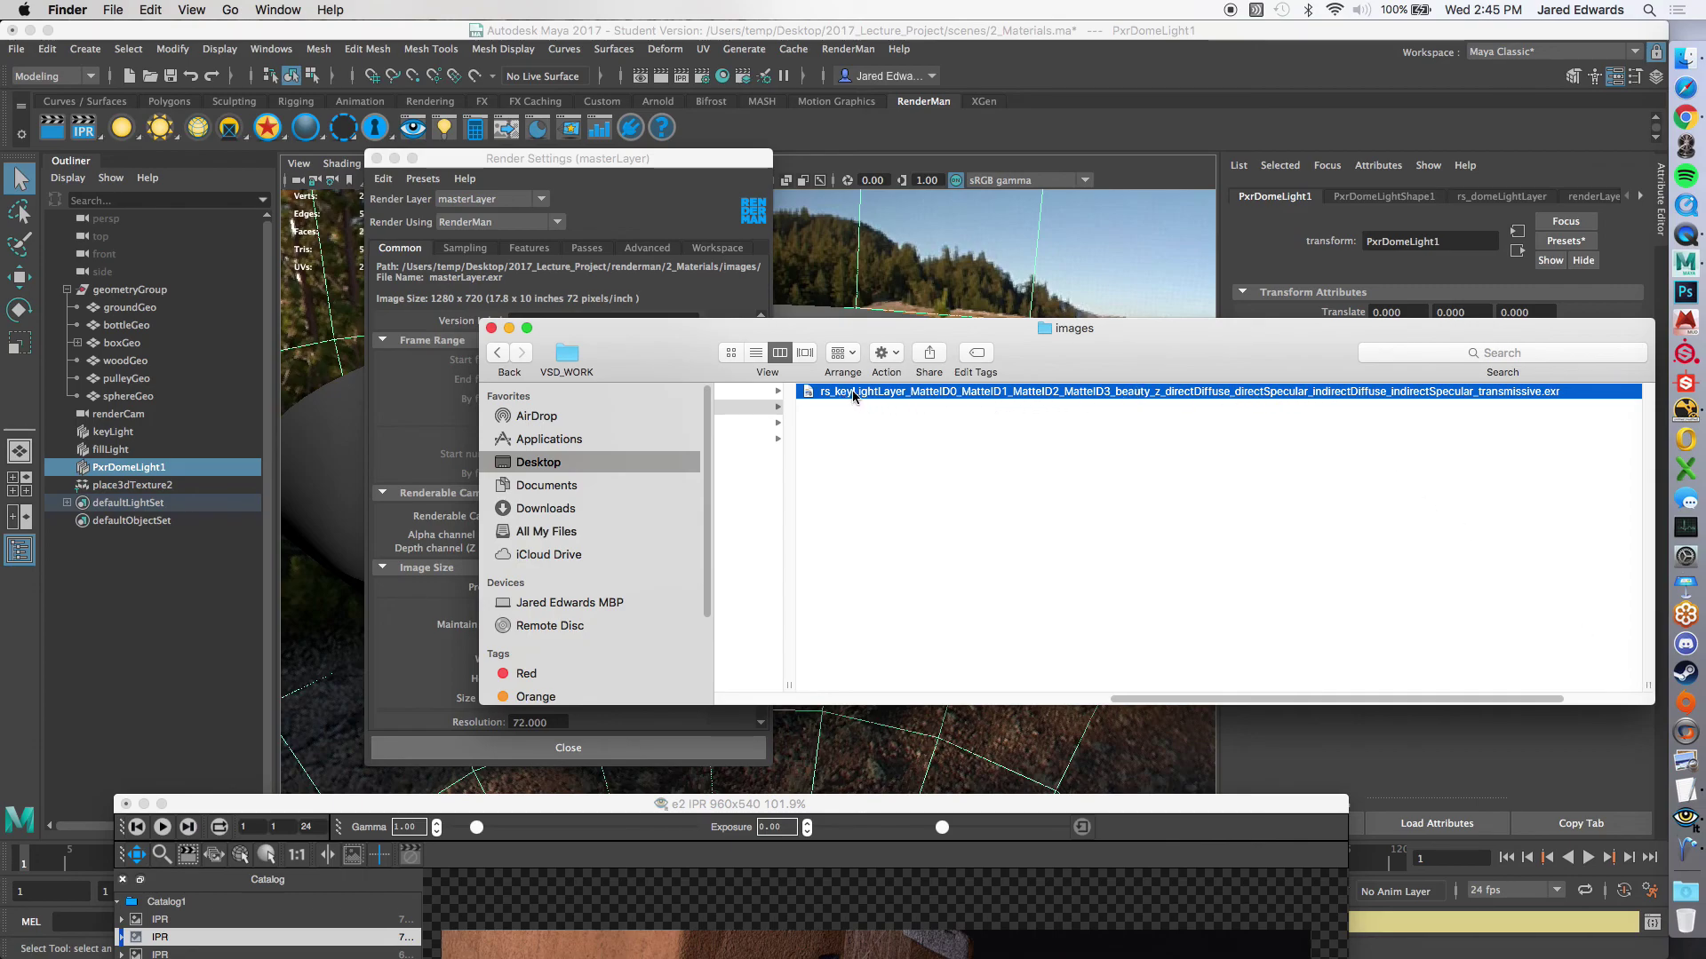
click(1057, 396)
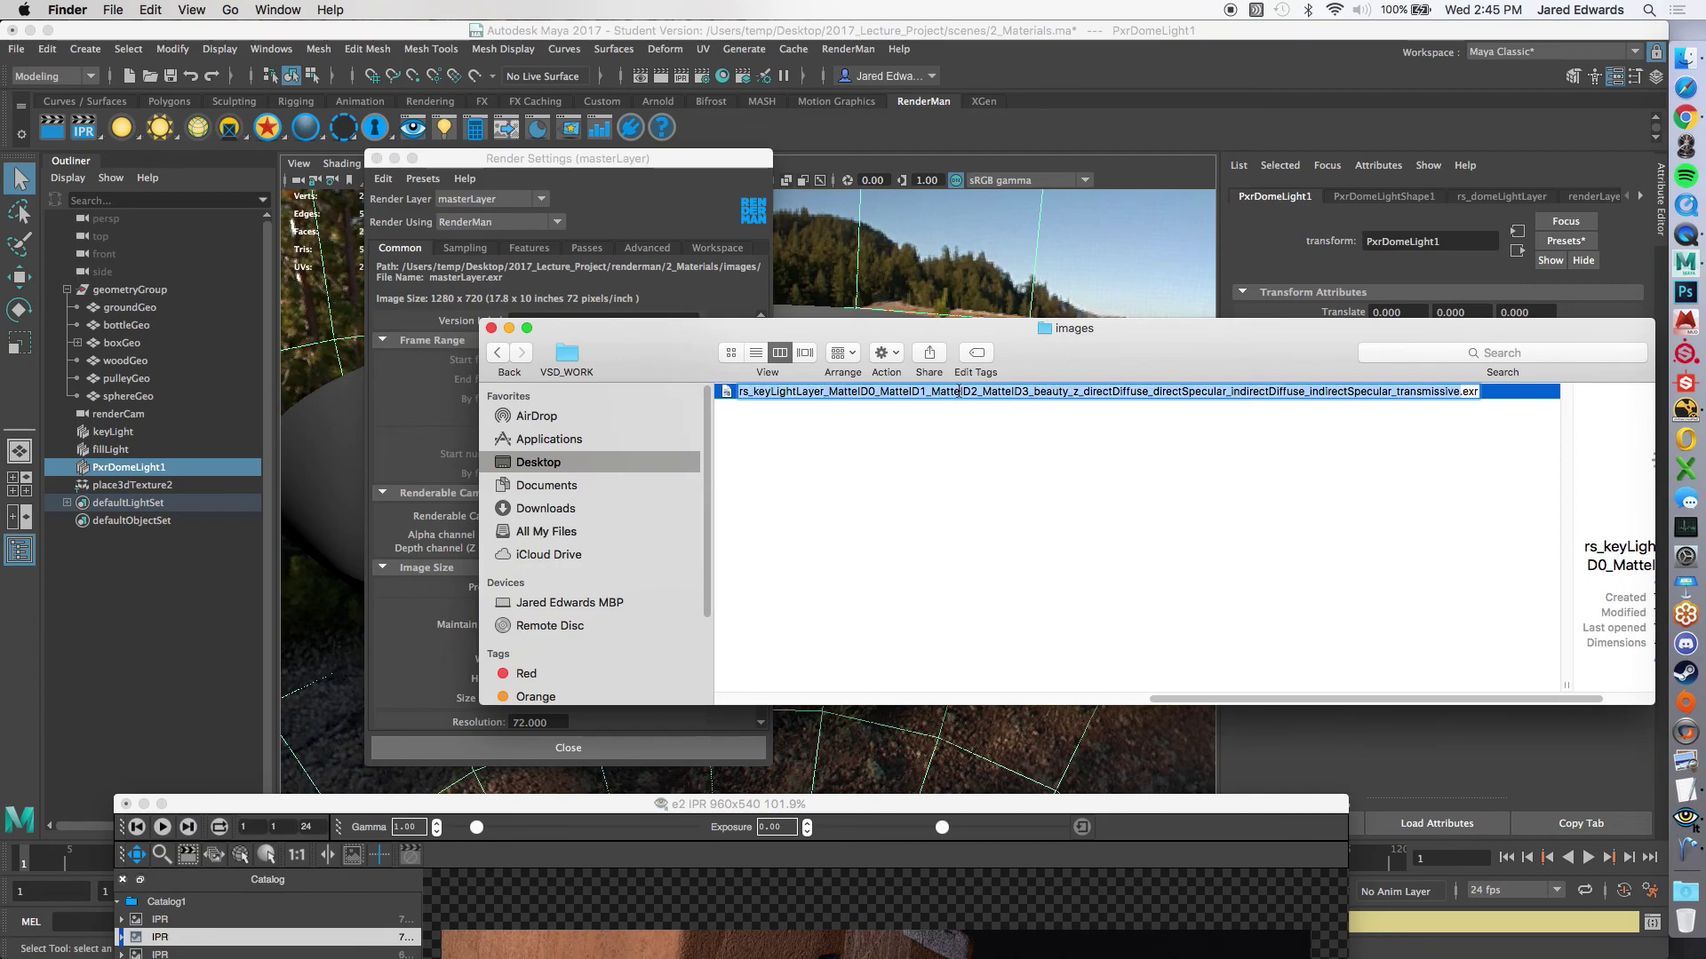
click(1458, 392)
drag(1458, 392, 833, 395)
key(BackSpace)
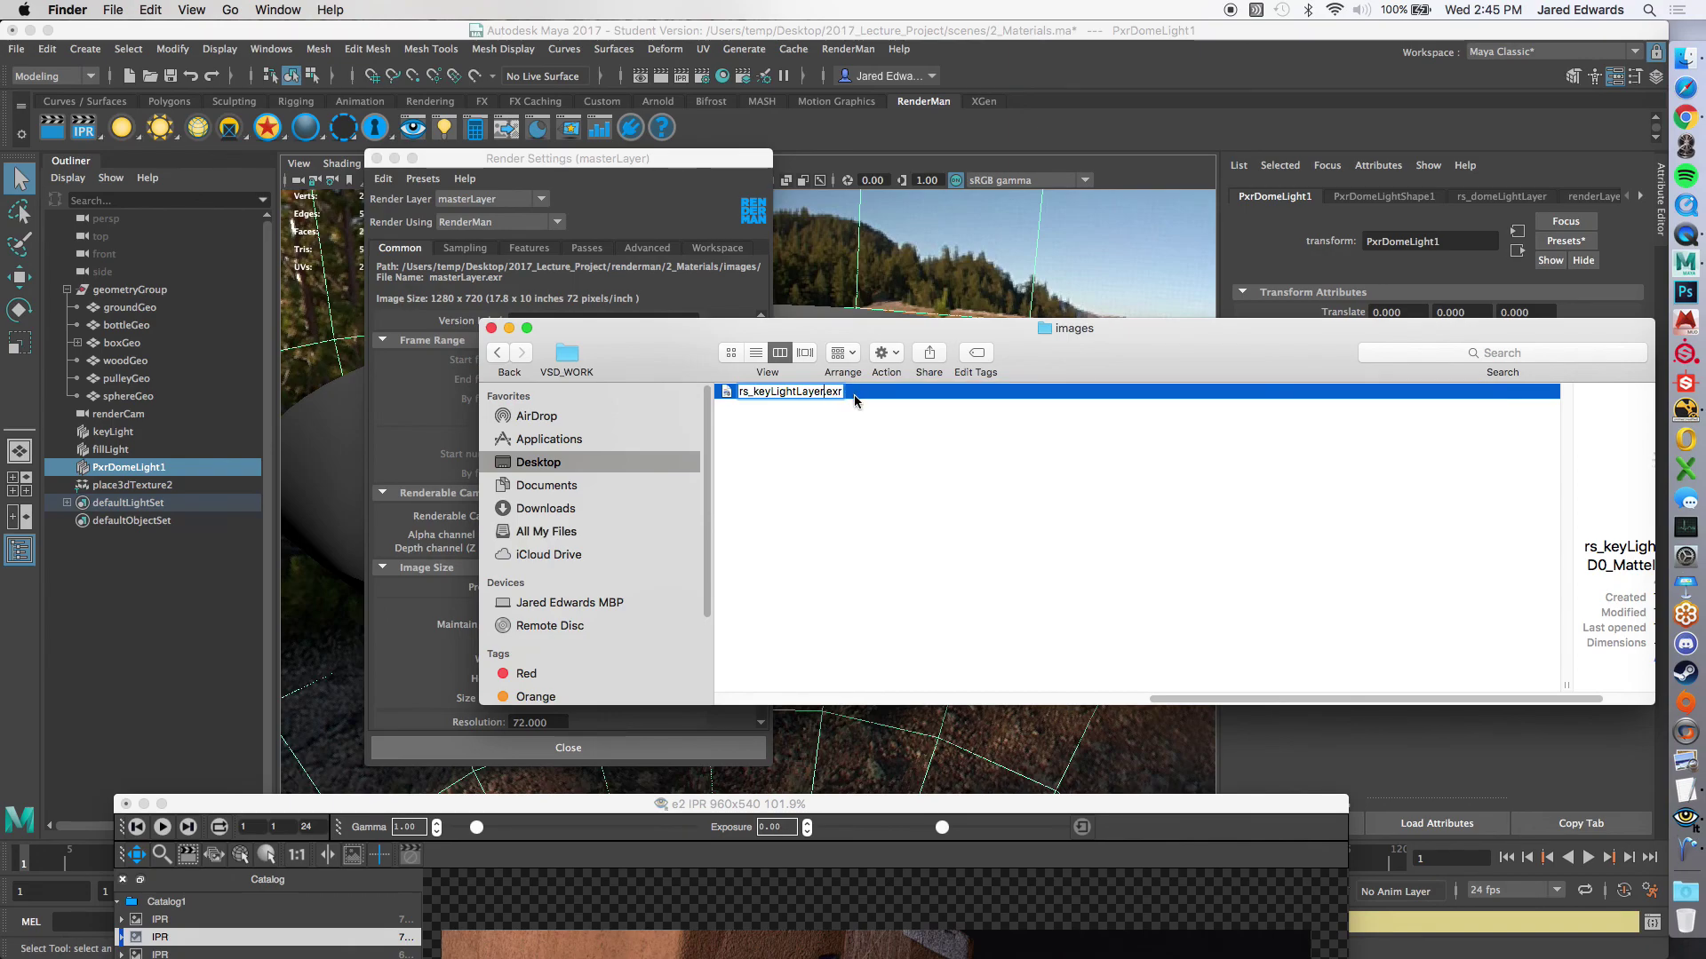
double_click(751, 391)
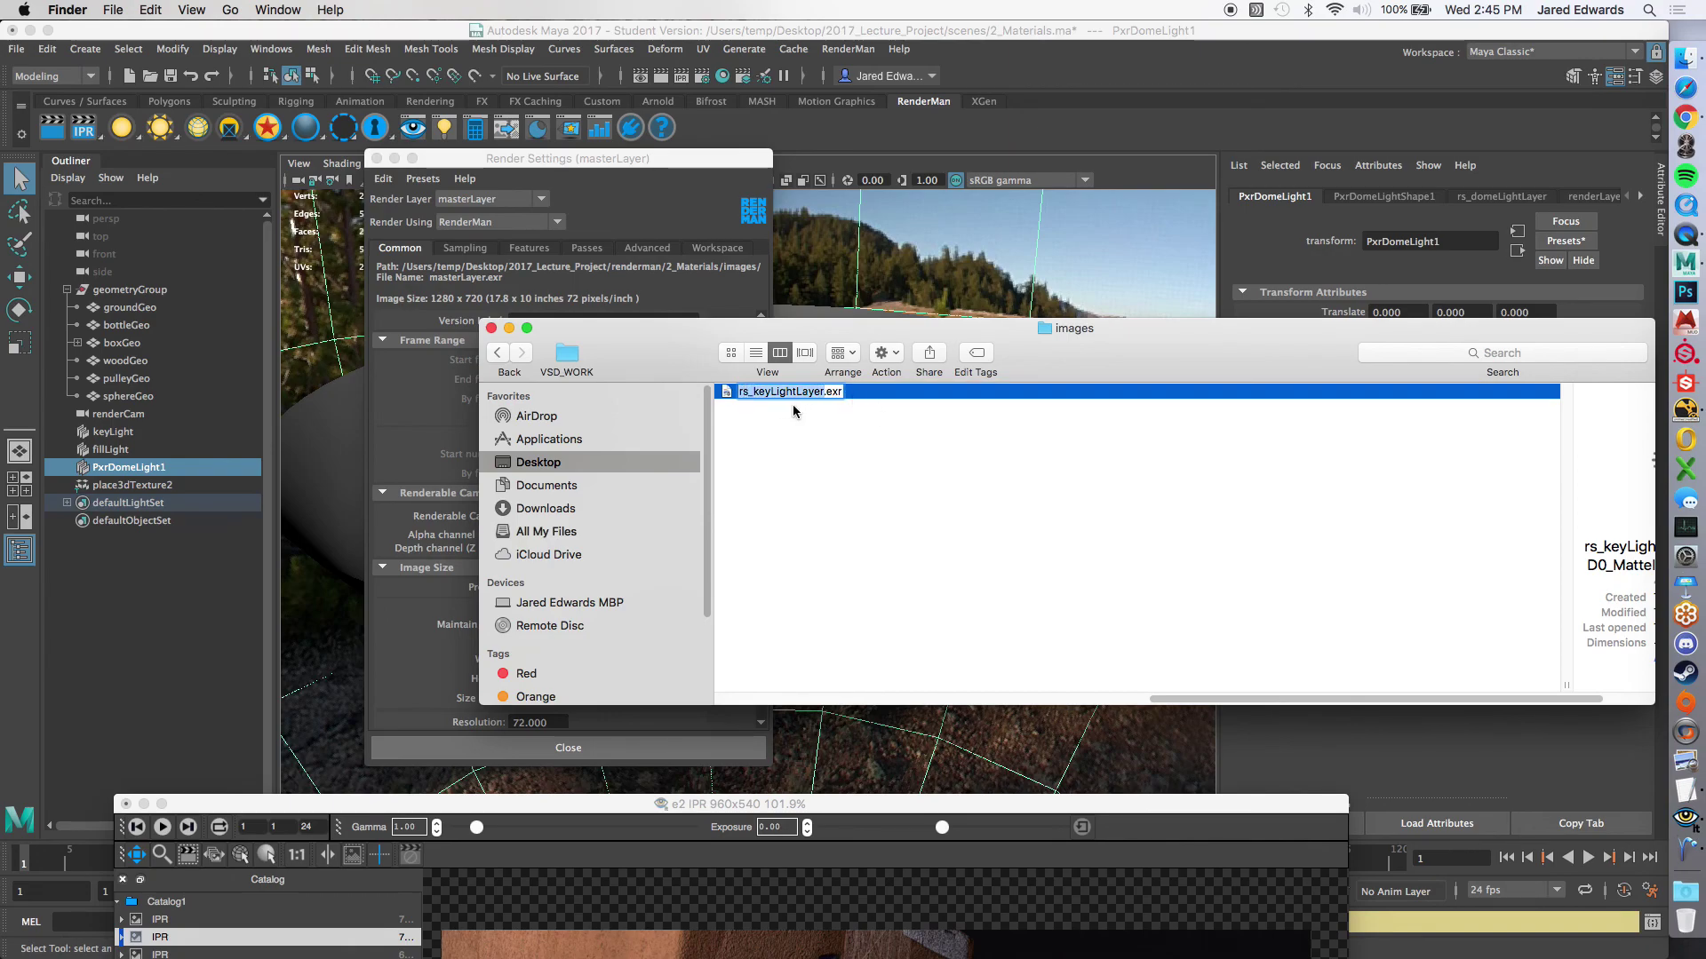
click(748, 394)
key(BackSpace)
key(BackSpace)
key(BackSpace)
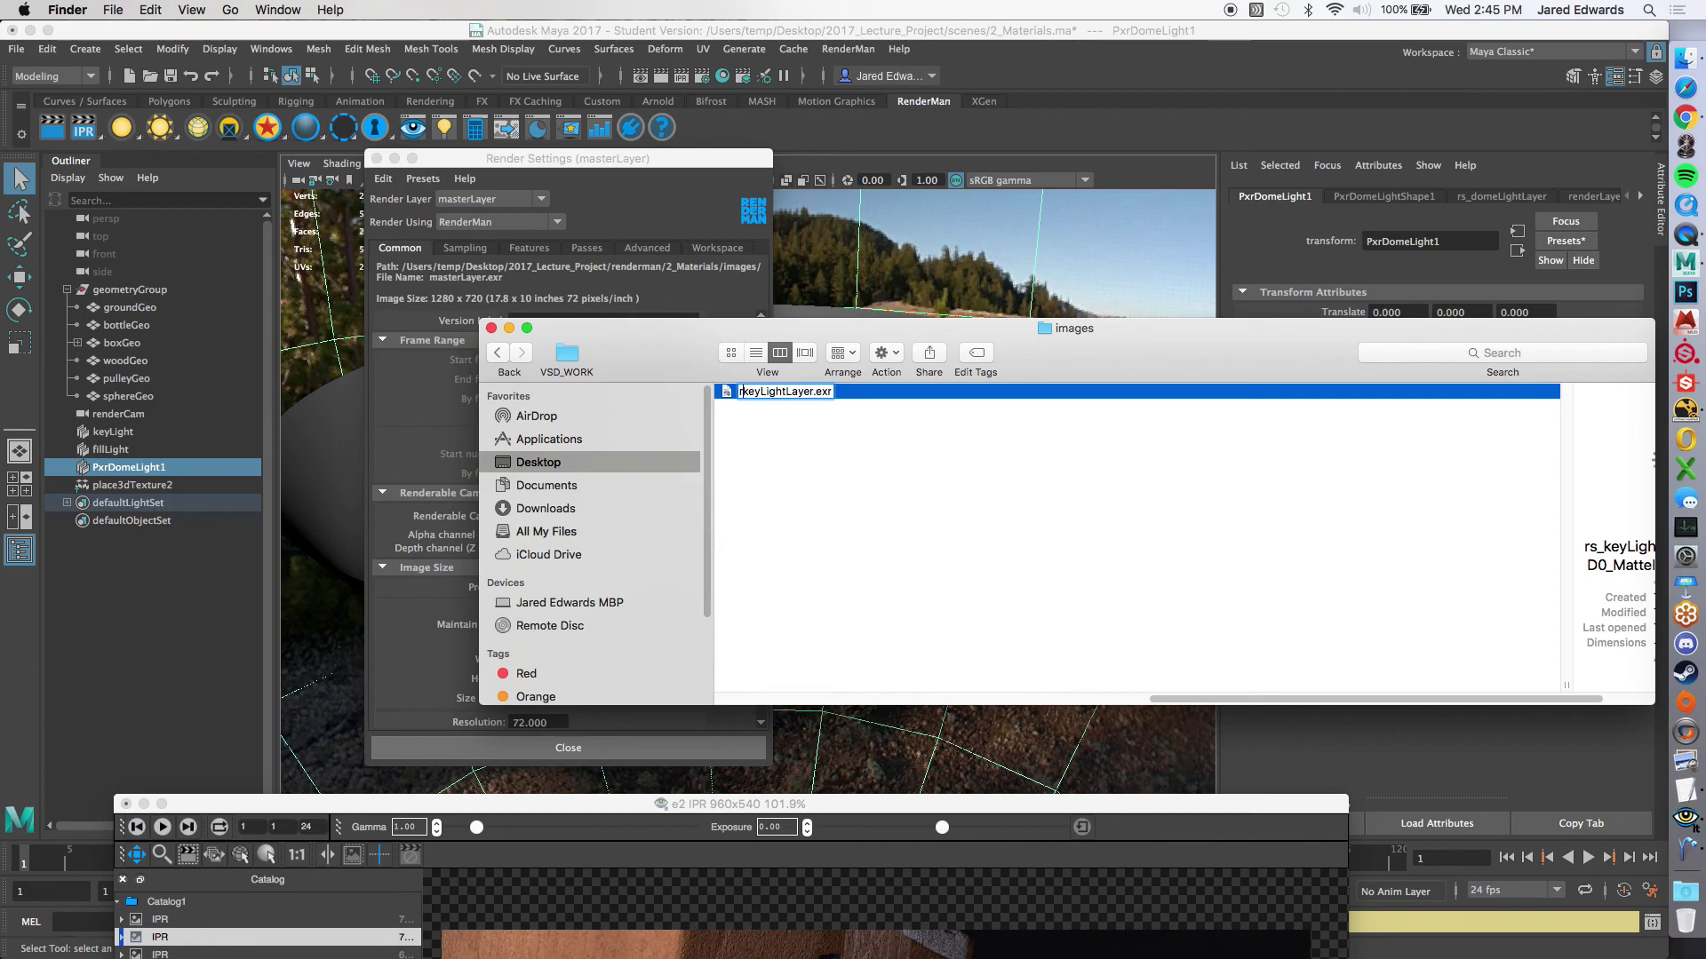
key(Return)
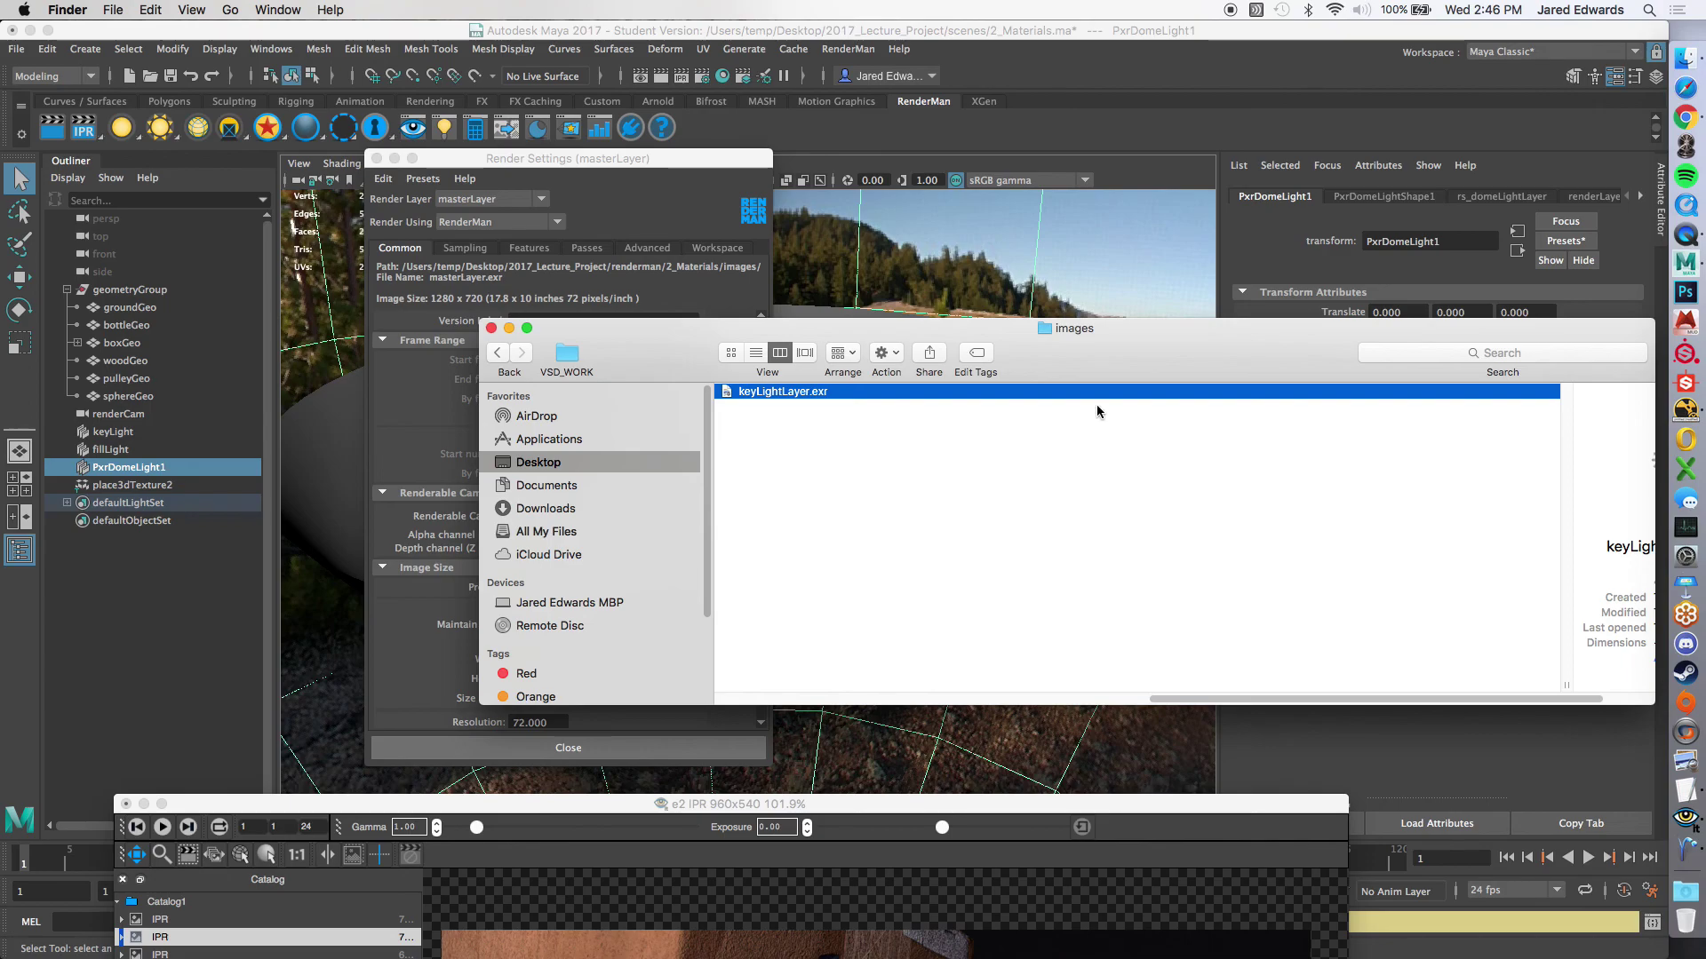
Step: Shrink the Finder window and its columns to fit keyLightLayer.exr beside its details, and preview the file with Quick Look
drag(1162, 373, 1030, 396)
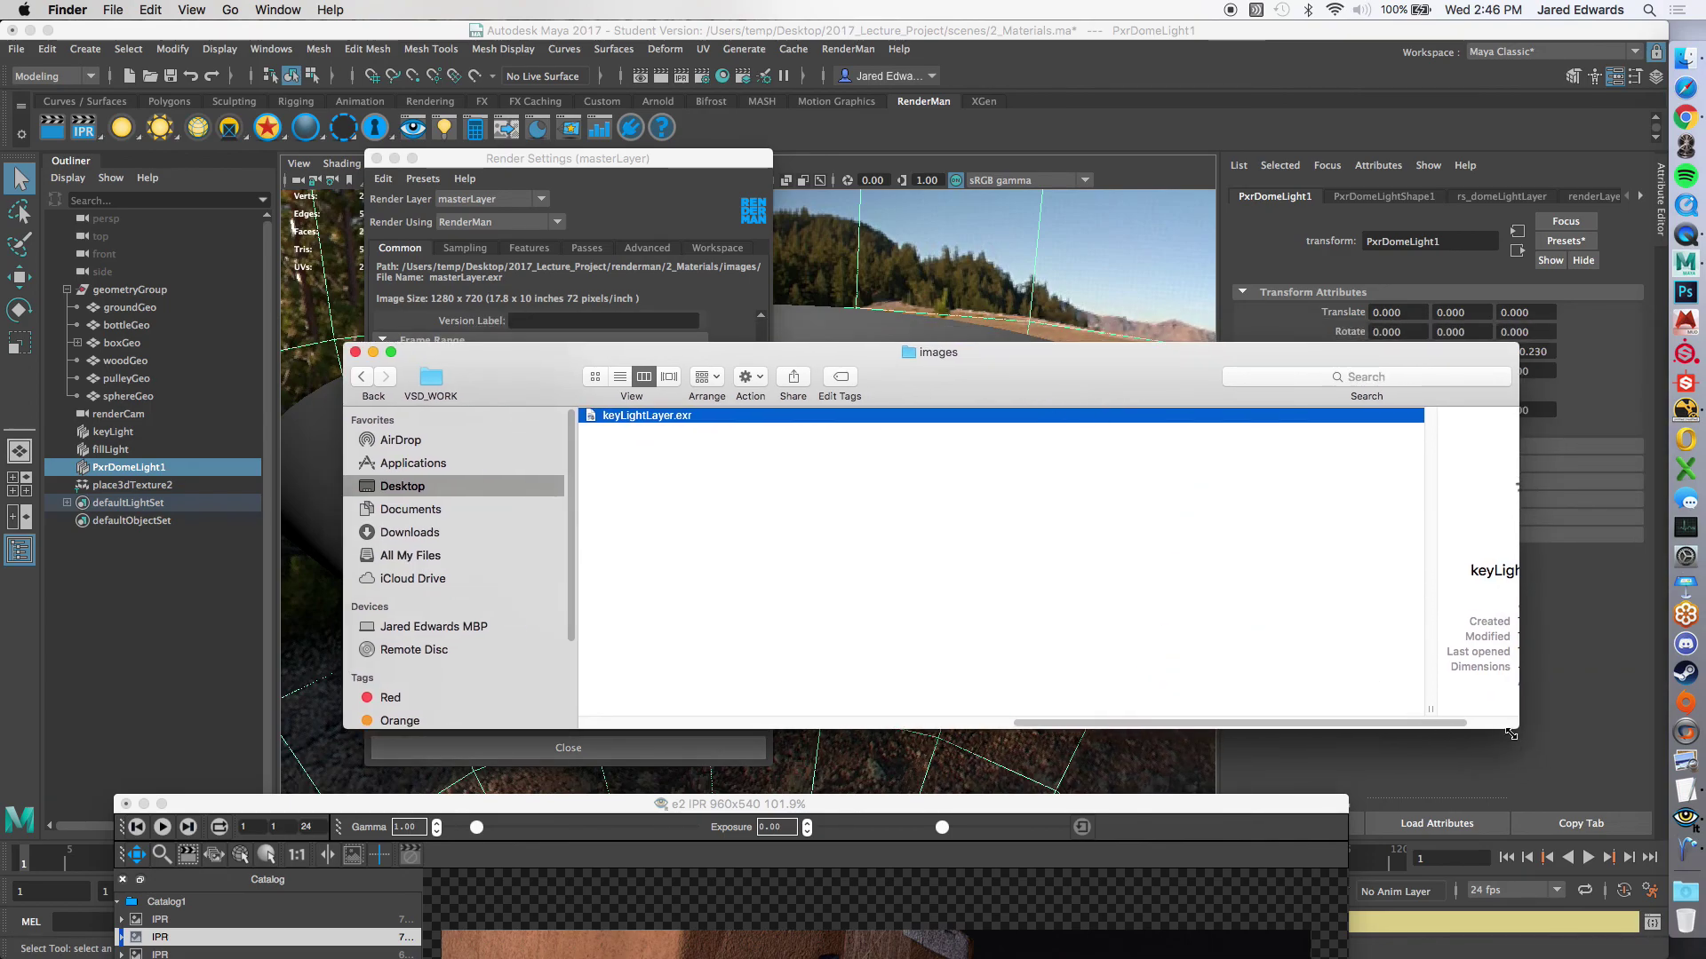
drag(1511, 733, 1104, 730)
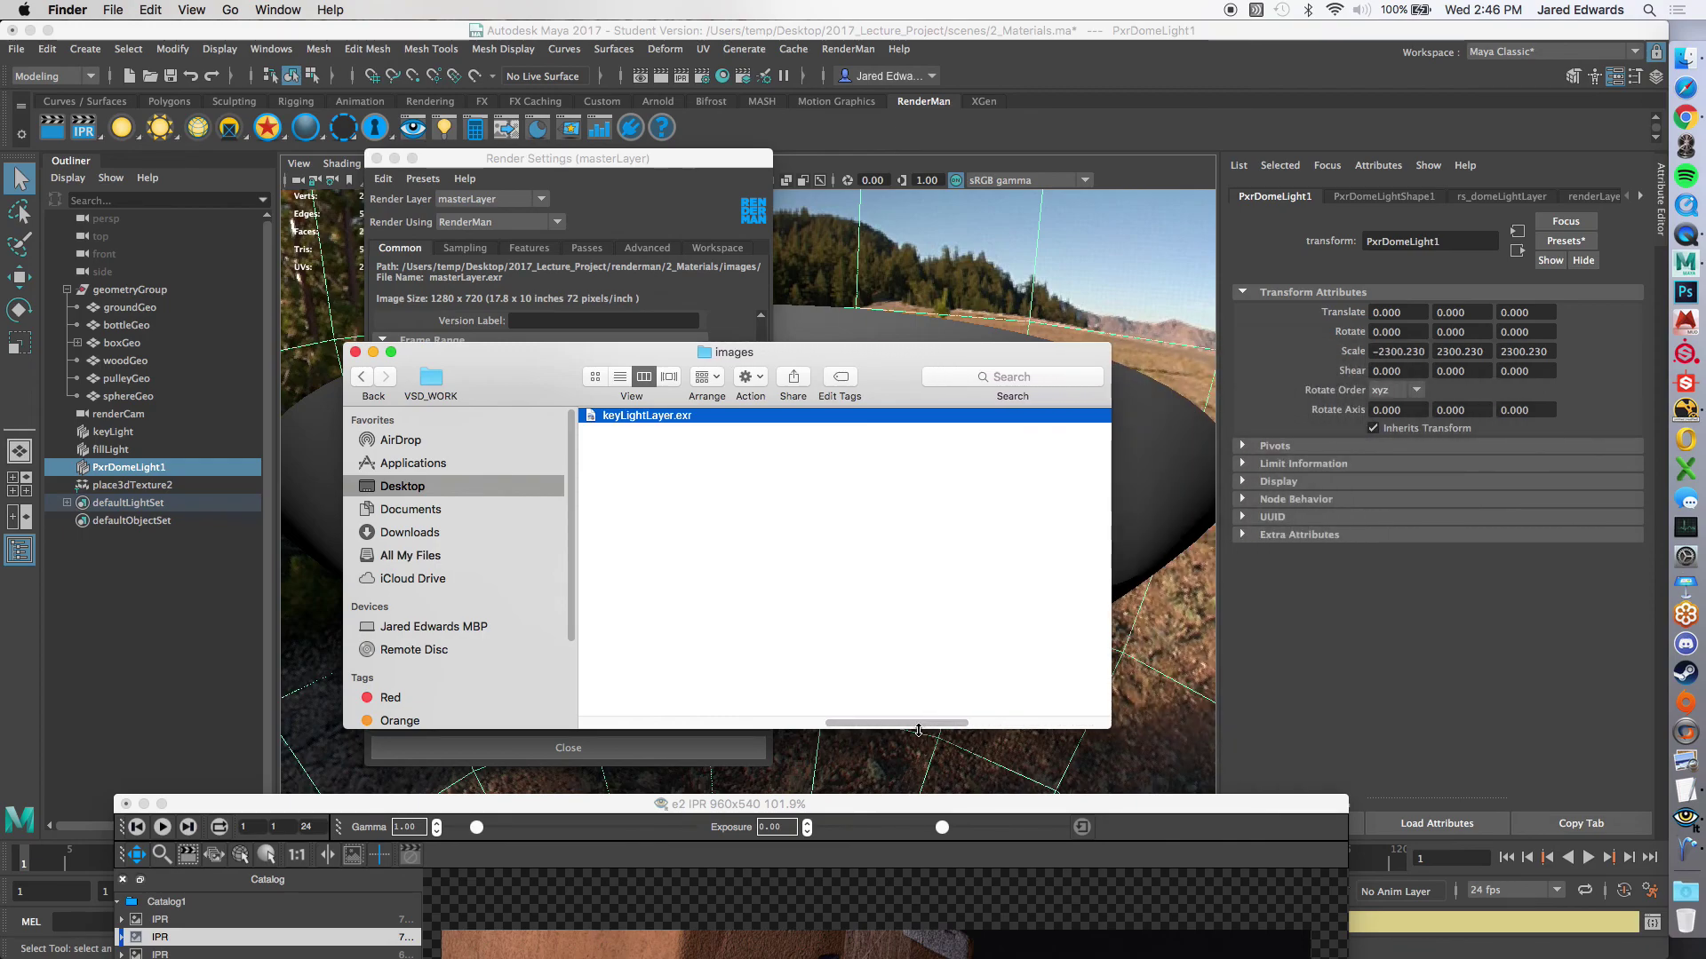
scroll(921, 721, right, 5)
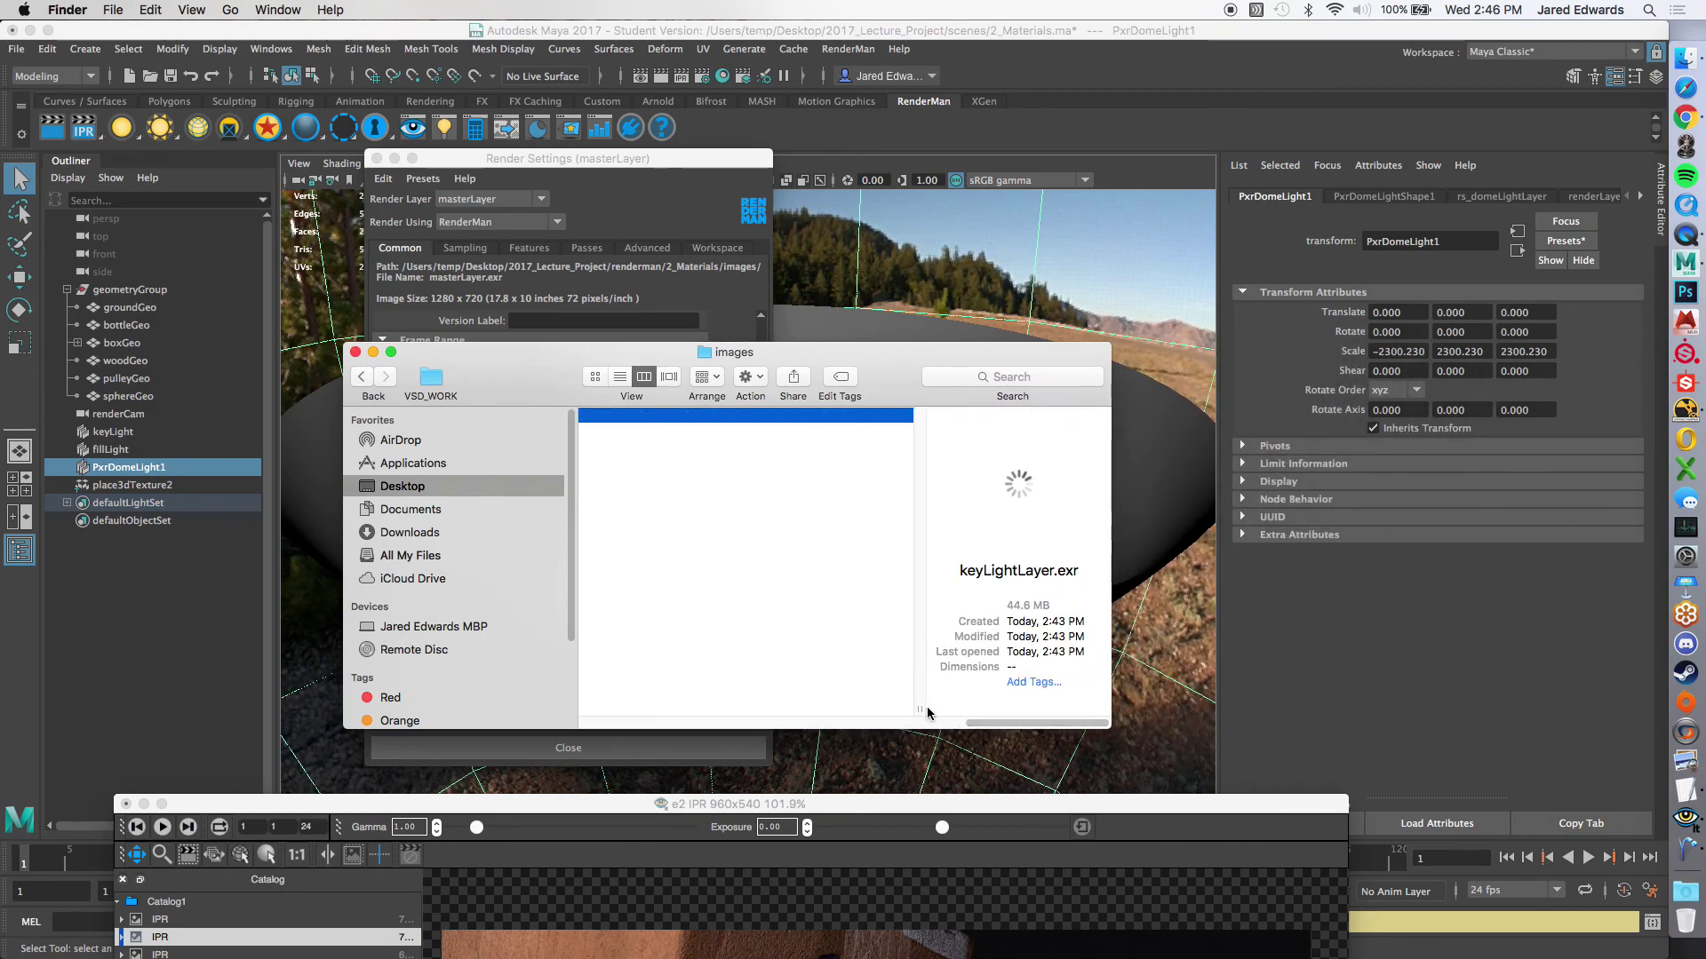
drag(927, 713, 724, 706)
scroll(895, 724, left, 3)
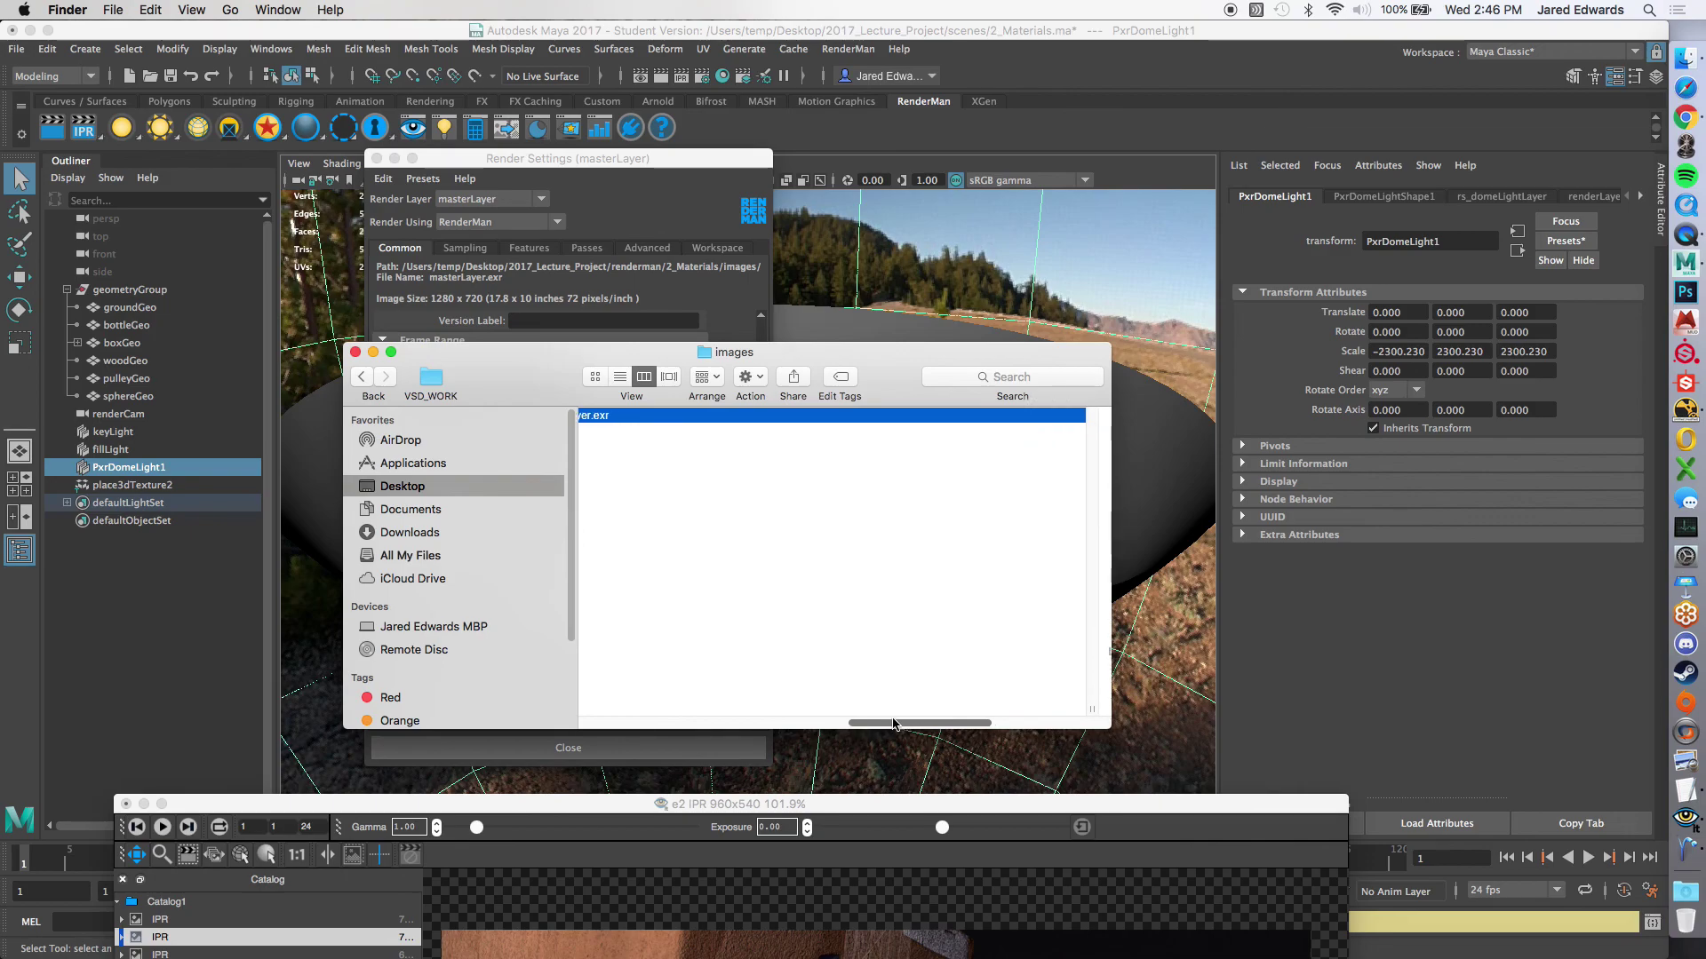
scroll(965, 706, right, 3)
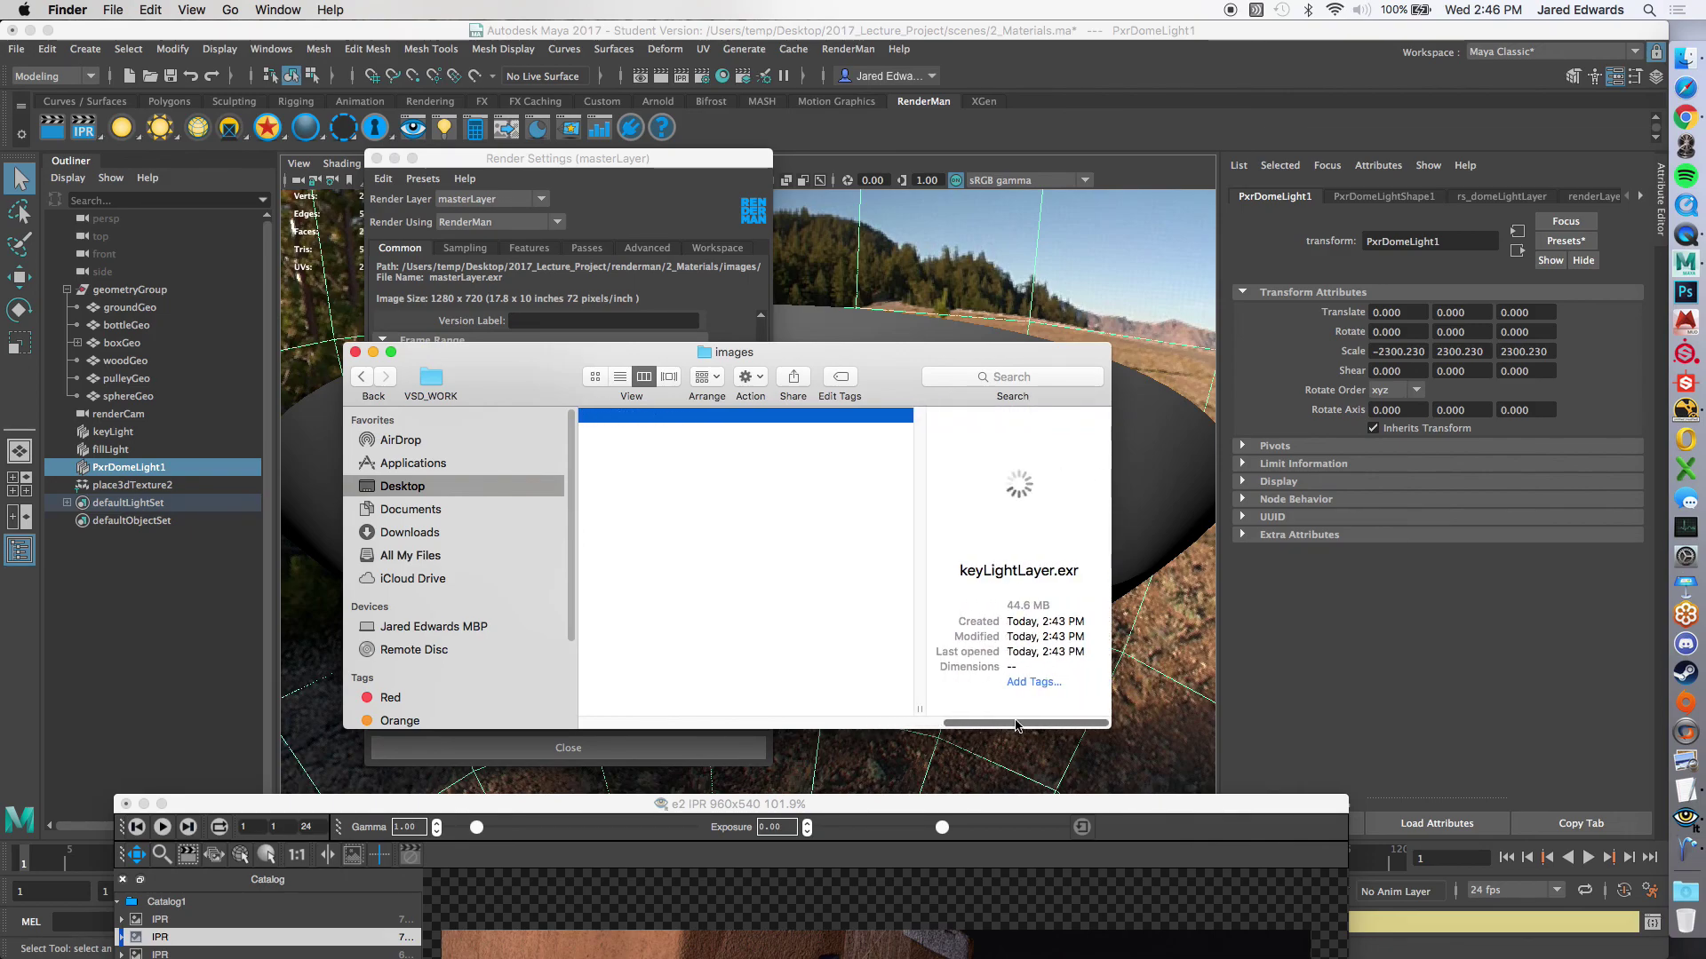
drag(921, 704, 724, 701)
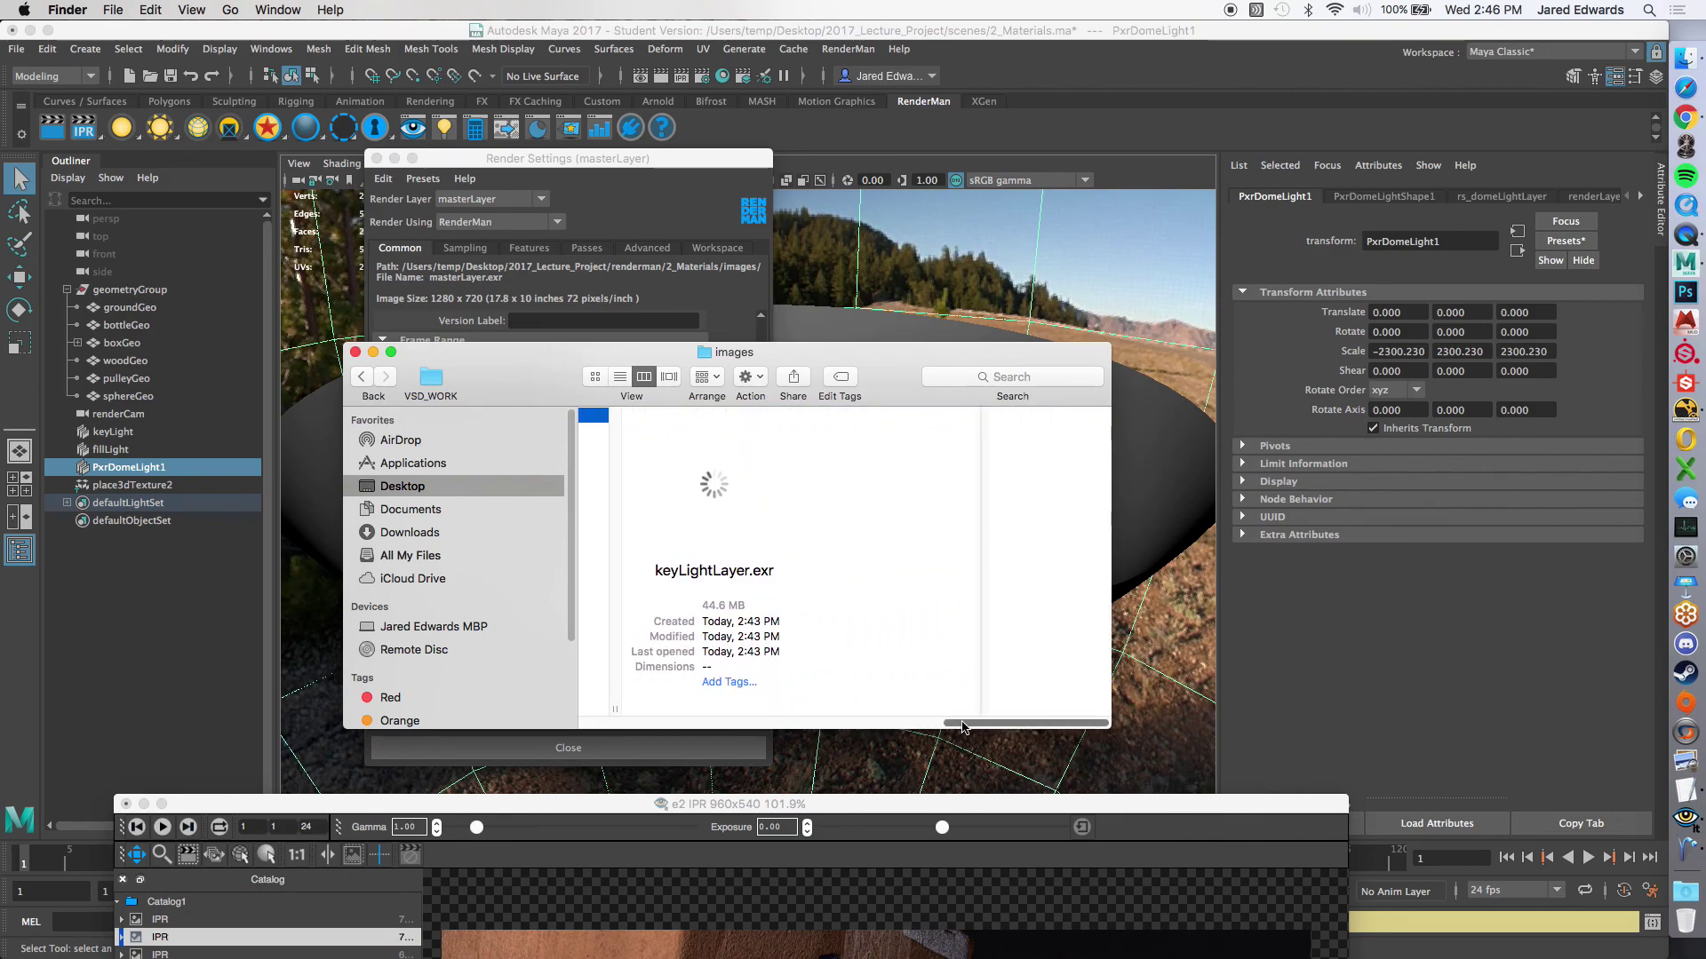
scroll(889, 724, left, 5)
scroll(889, 724, right, 5)
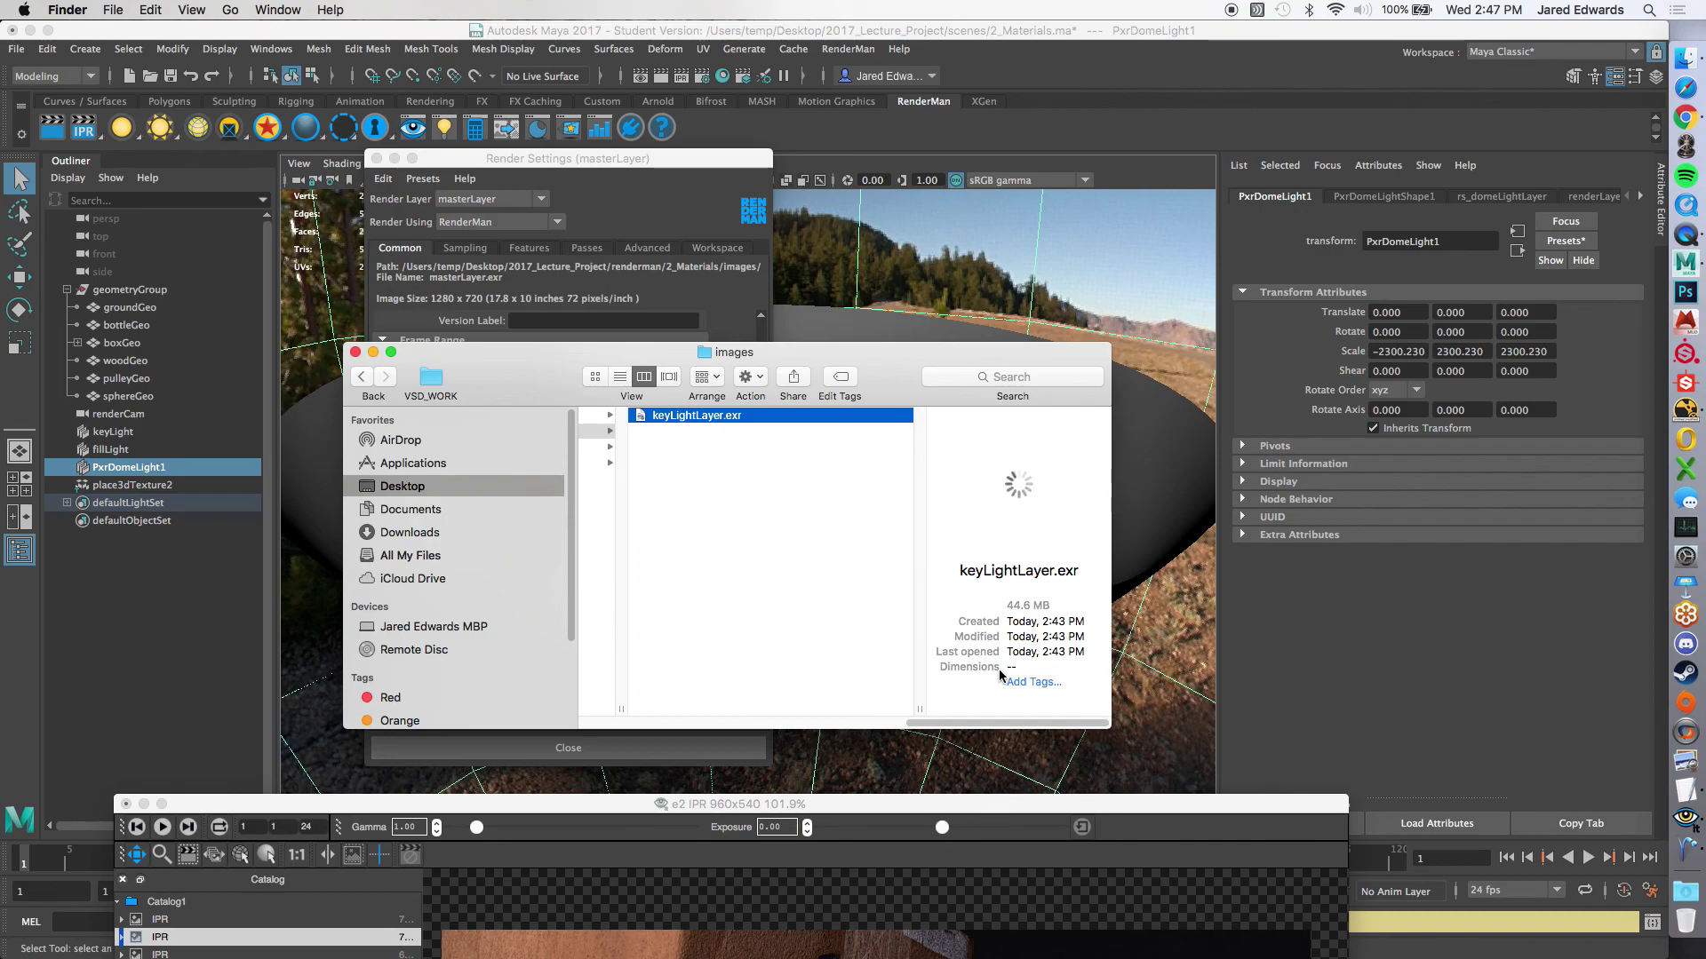
key(space)
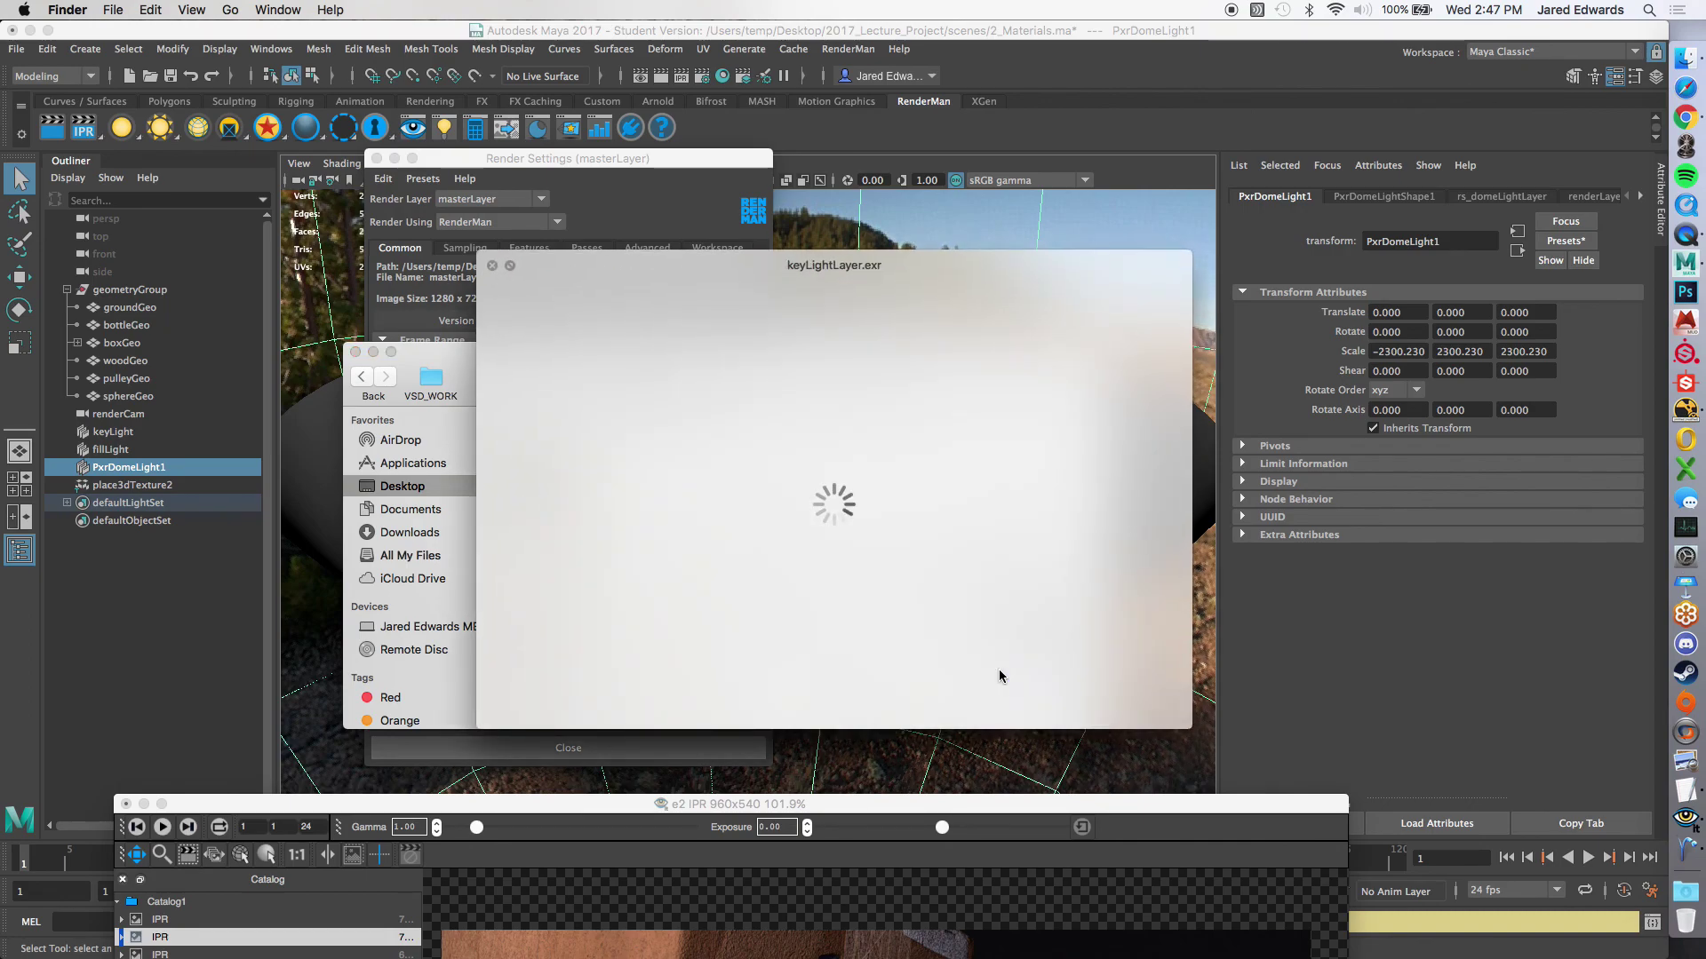
key(space)
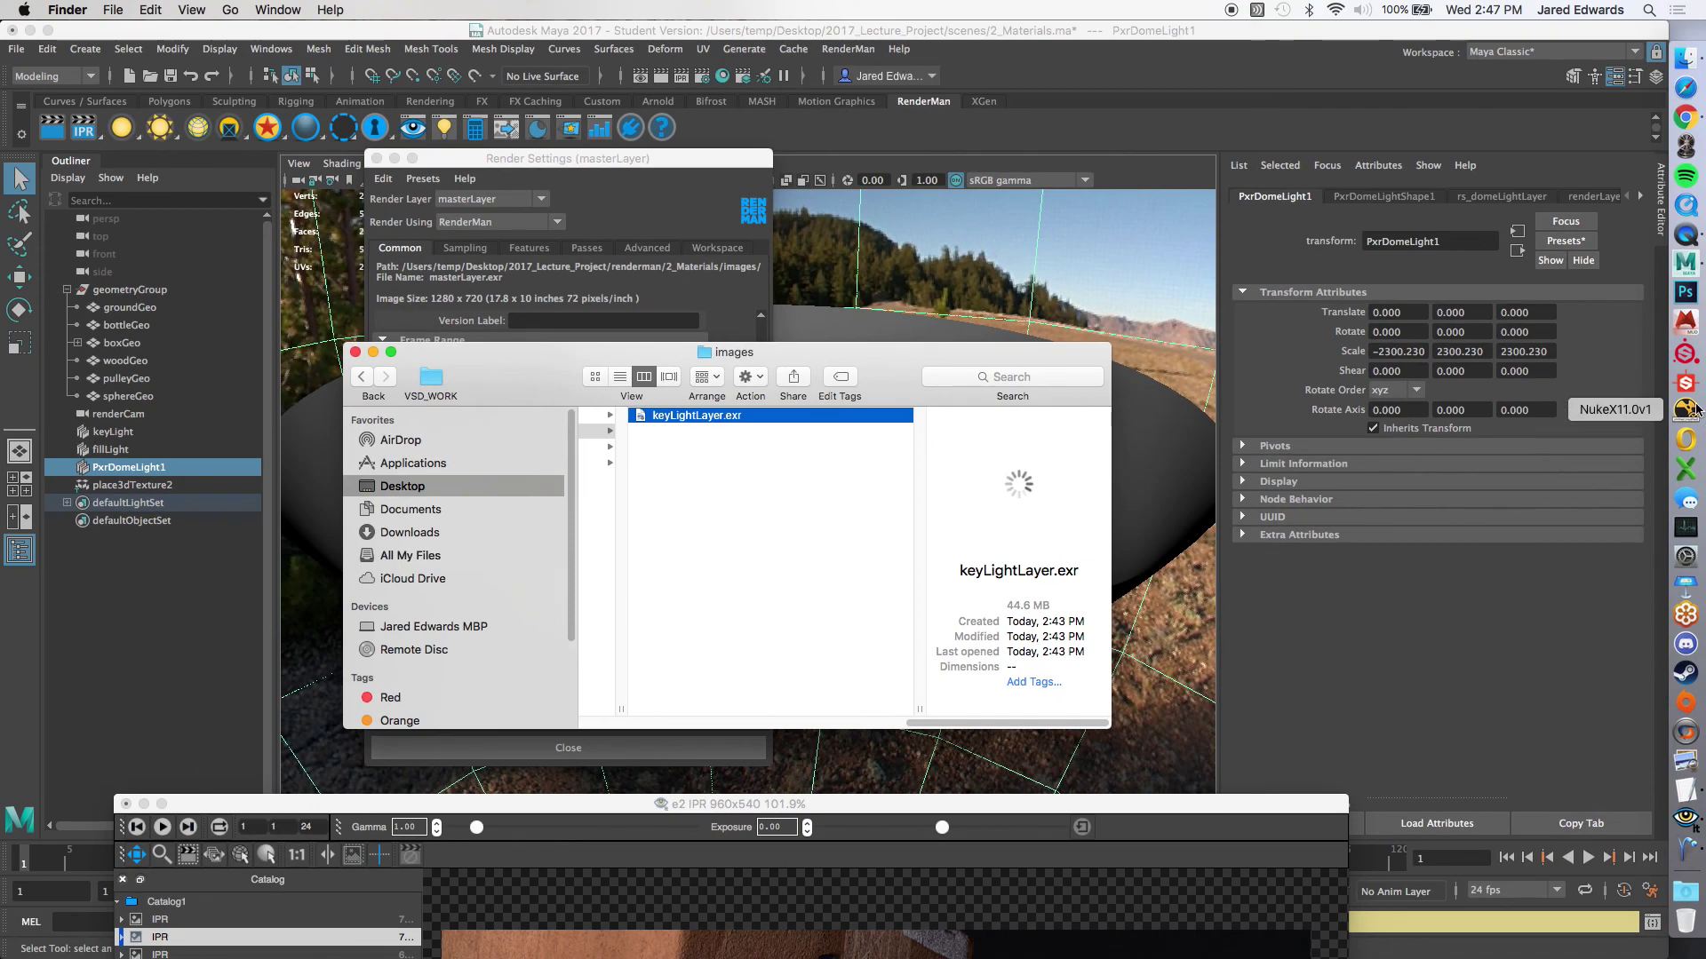
Step: Switch to NukeX and bring keyLightLayer.exr from the Finder window into the Node Graph as a Read node
click(1694, 407)
drag(893, 812, 1020, 923)
click(1001, 670)
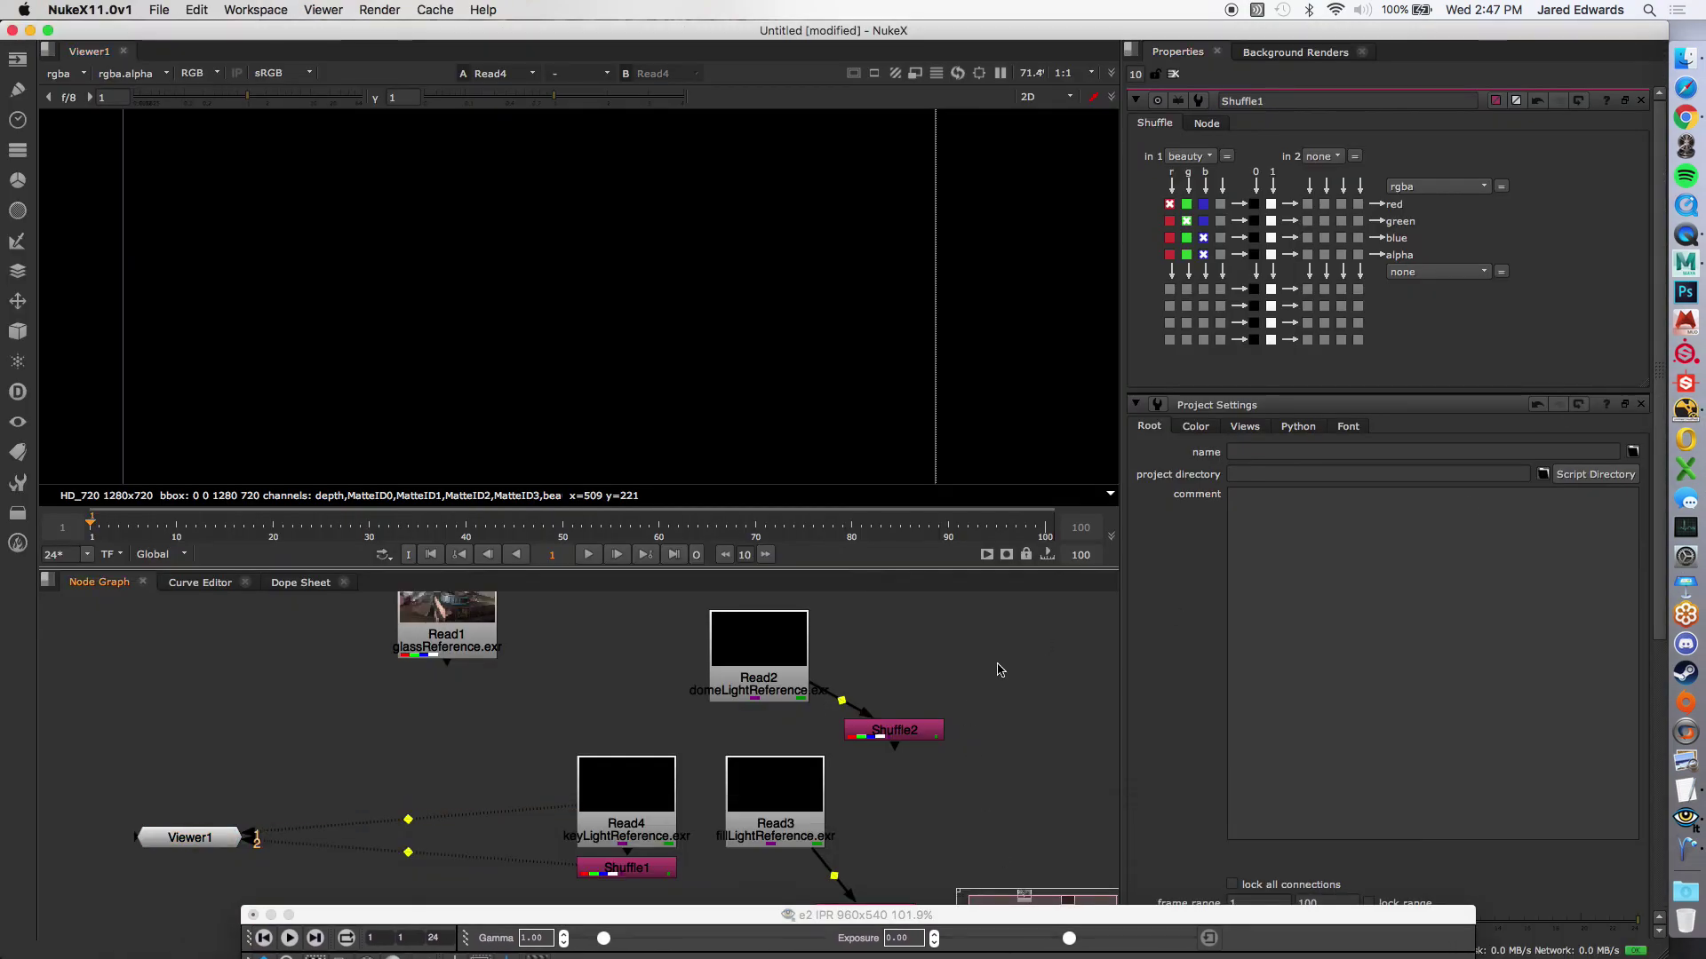
click(1686, 59)
drag(810, 362, 976, 114)
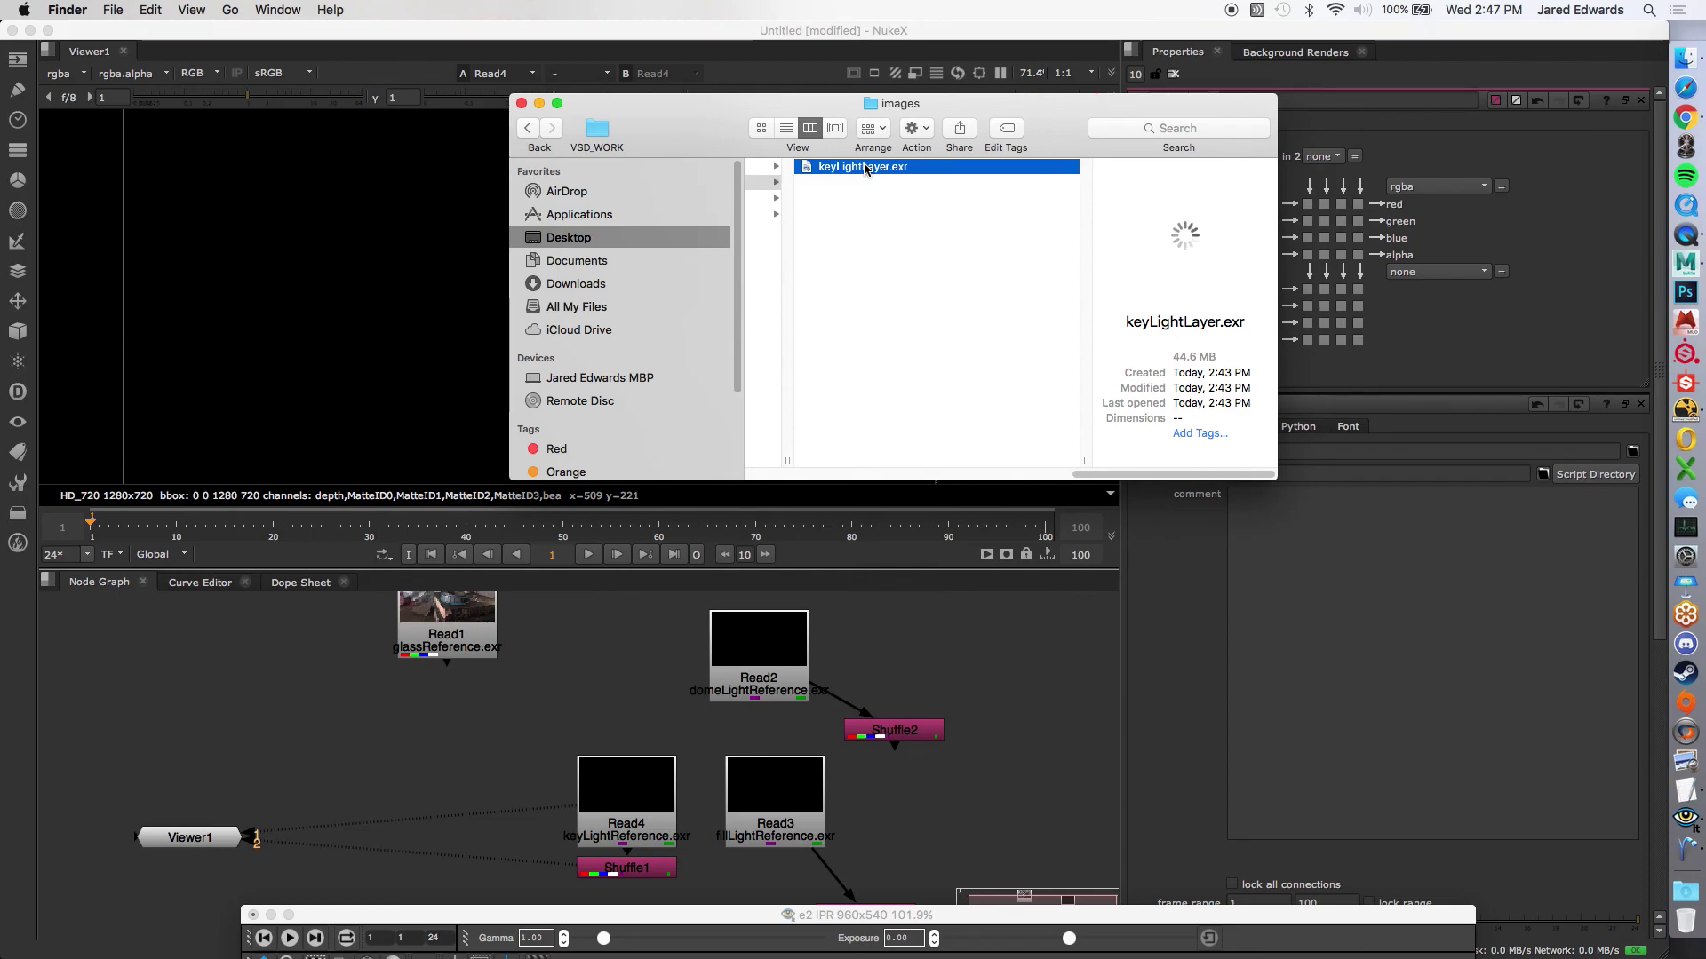
drag(866, 169, 171, 701)
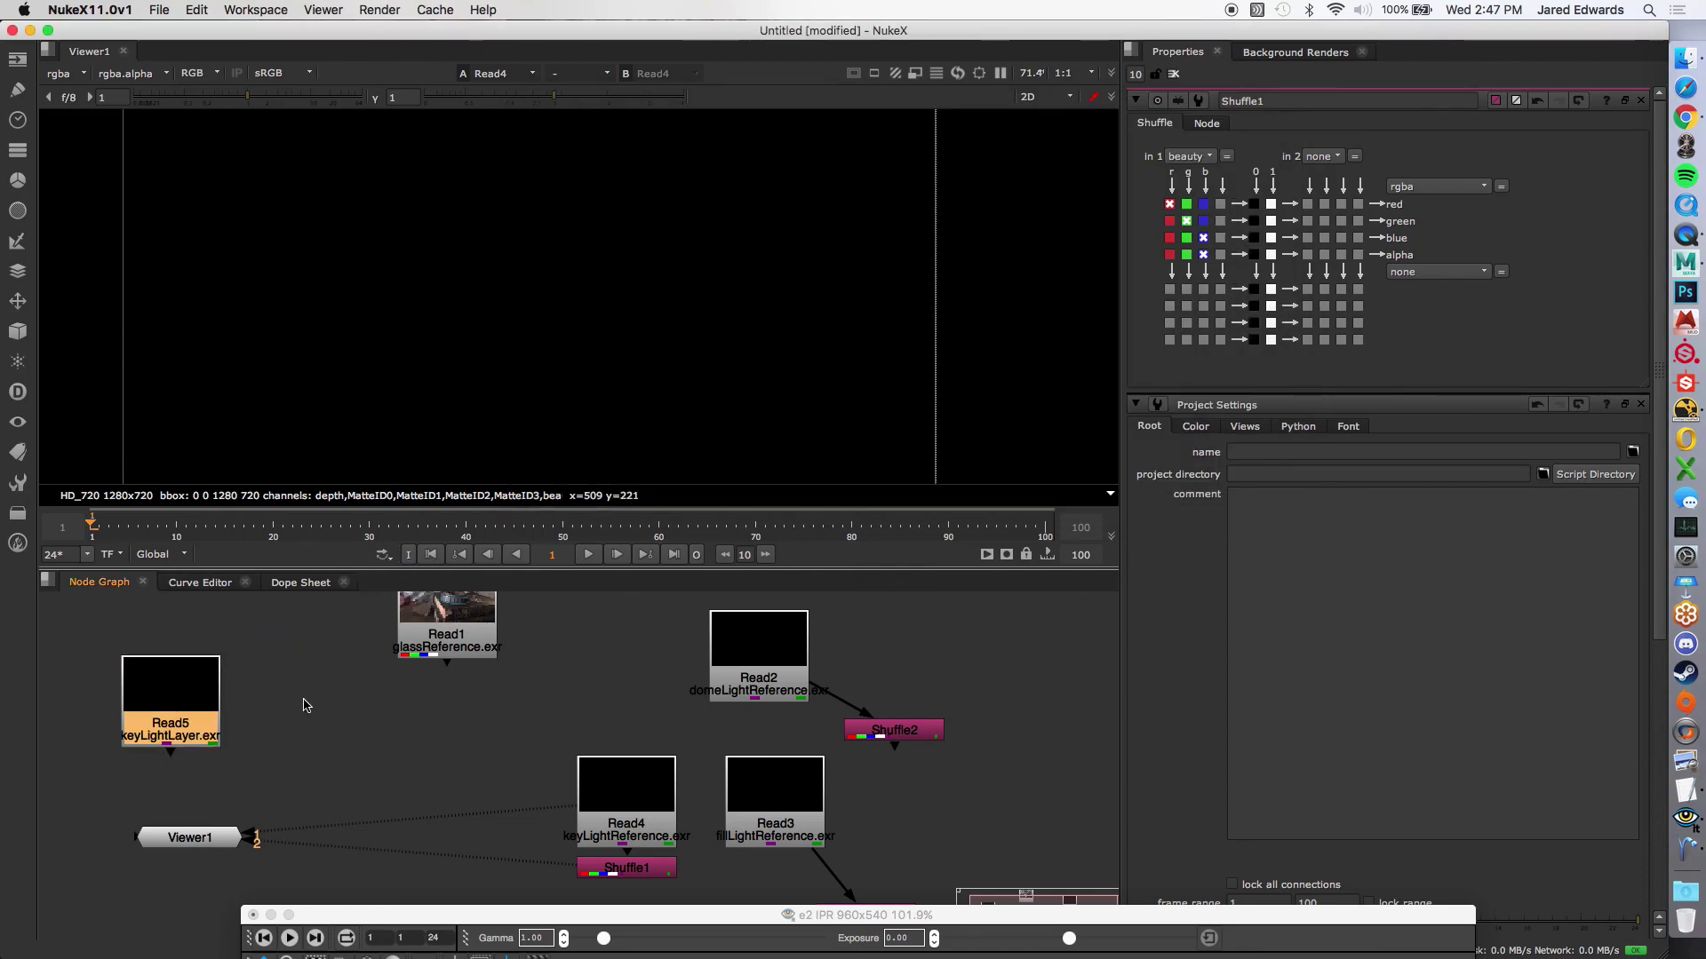
Step: Position the keyLightLayer.exr Read node and Viewer1 near each other, clear of the reference nodes
middle_drag(310, 704, 685, 725)
drag(555, 721, 399, 692)
middle_drag(479, 787, 487, 759)
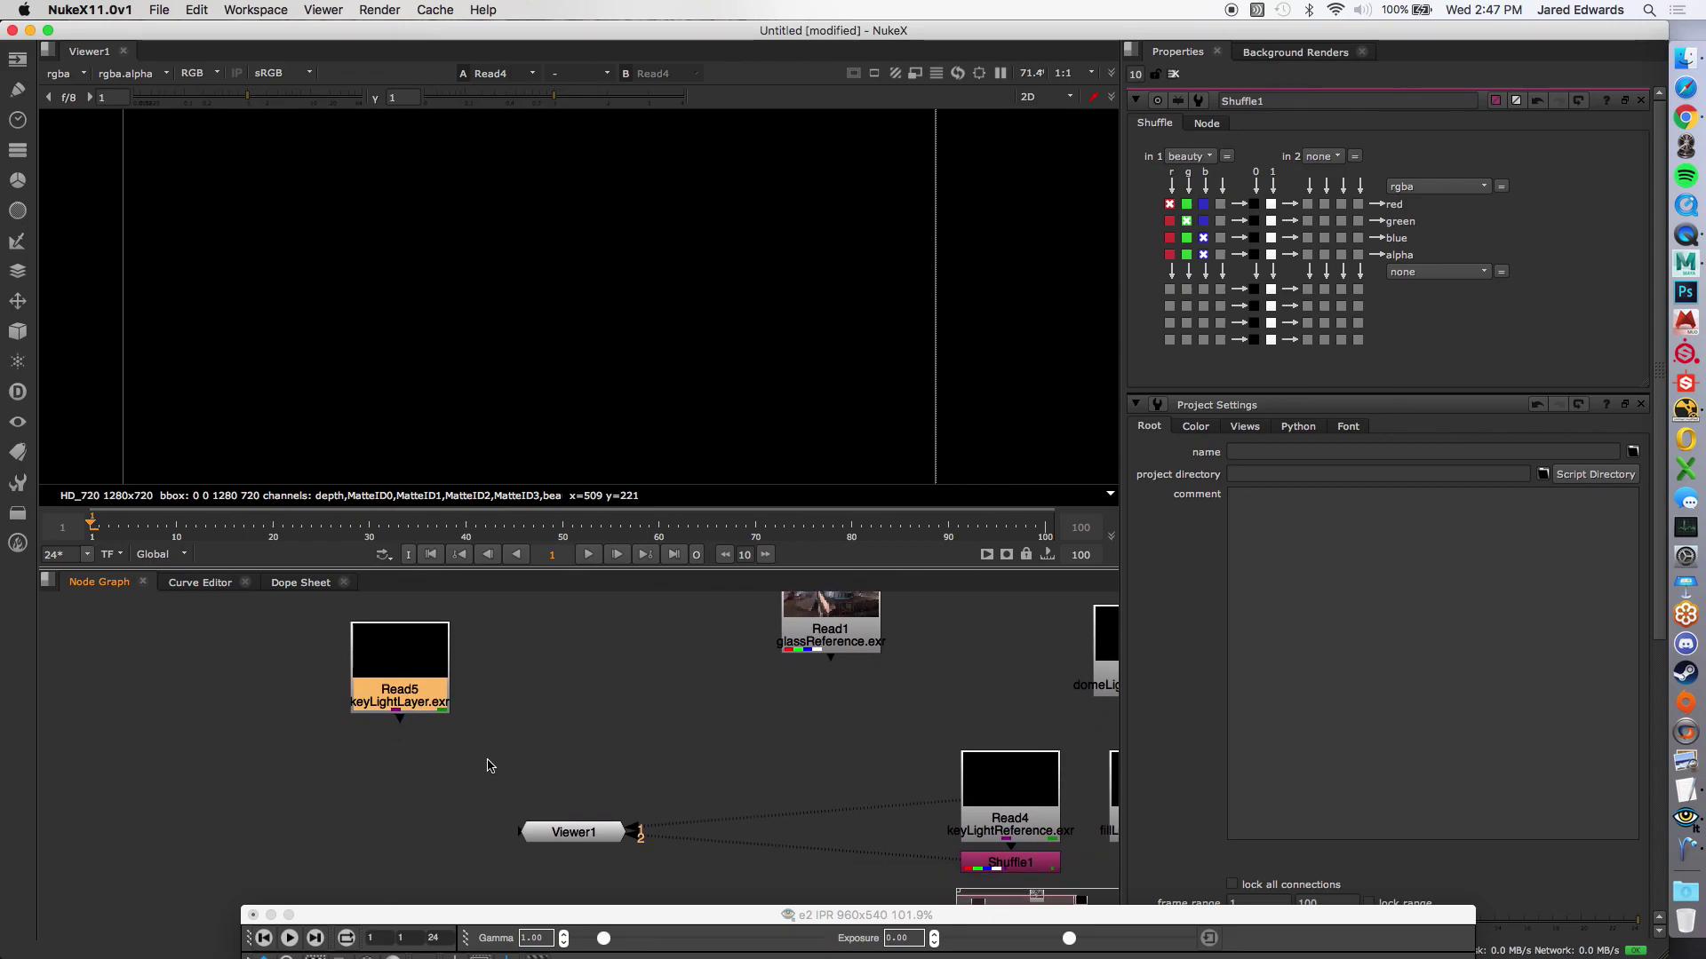
drag(569, 838, 499, 862)
Step: Disconnect Viewer1 from the key light reference nodes and connect it to the keyLightLayer.exr Read node
click(414, 691)
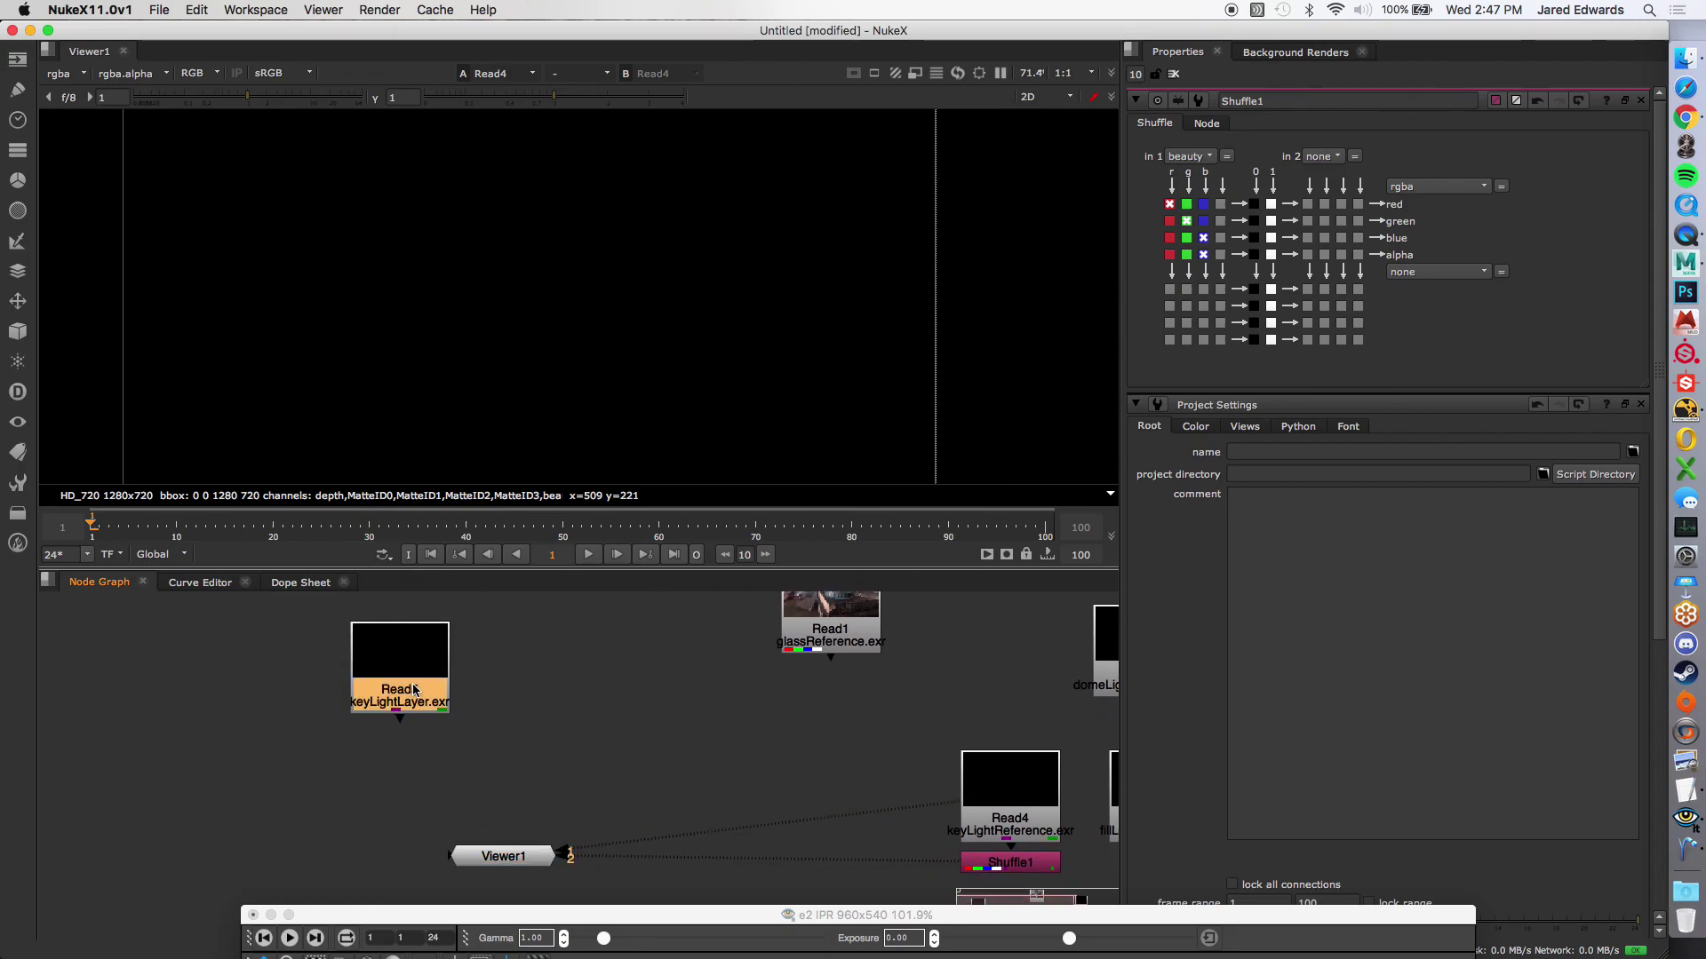
drag(396, 724, 573, 793)
click(614, 899)
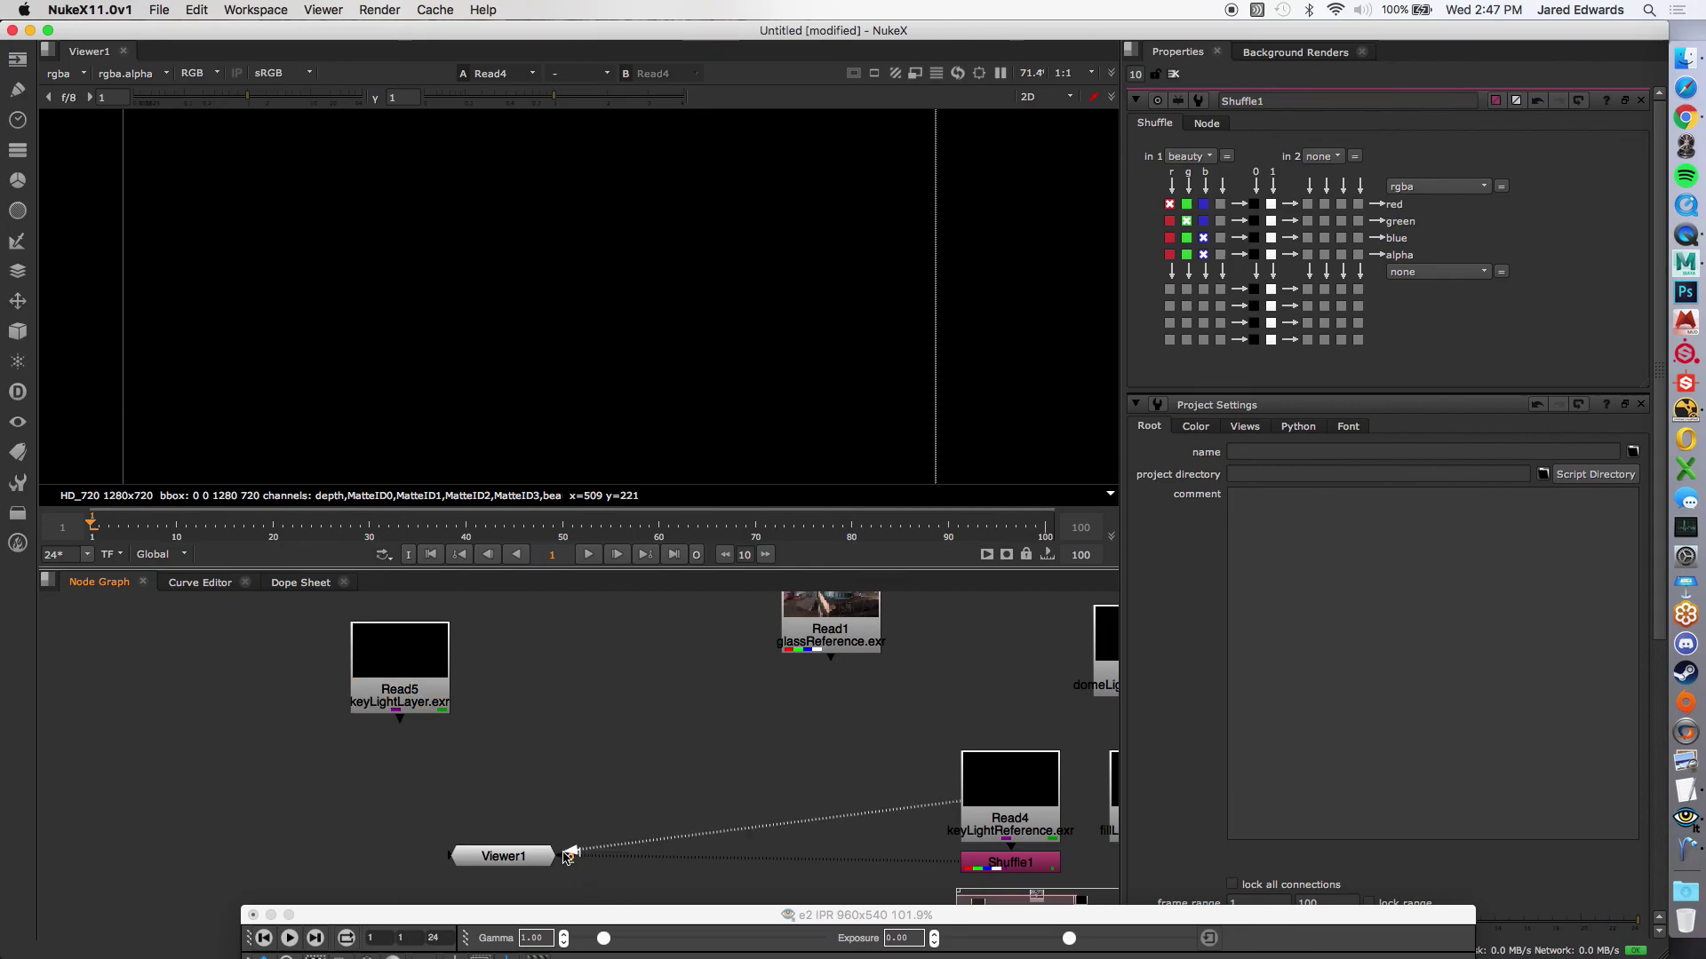
drag(573, 858, 622, 870)
click(411, 695)
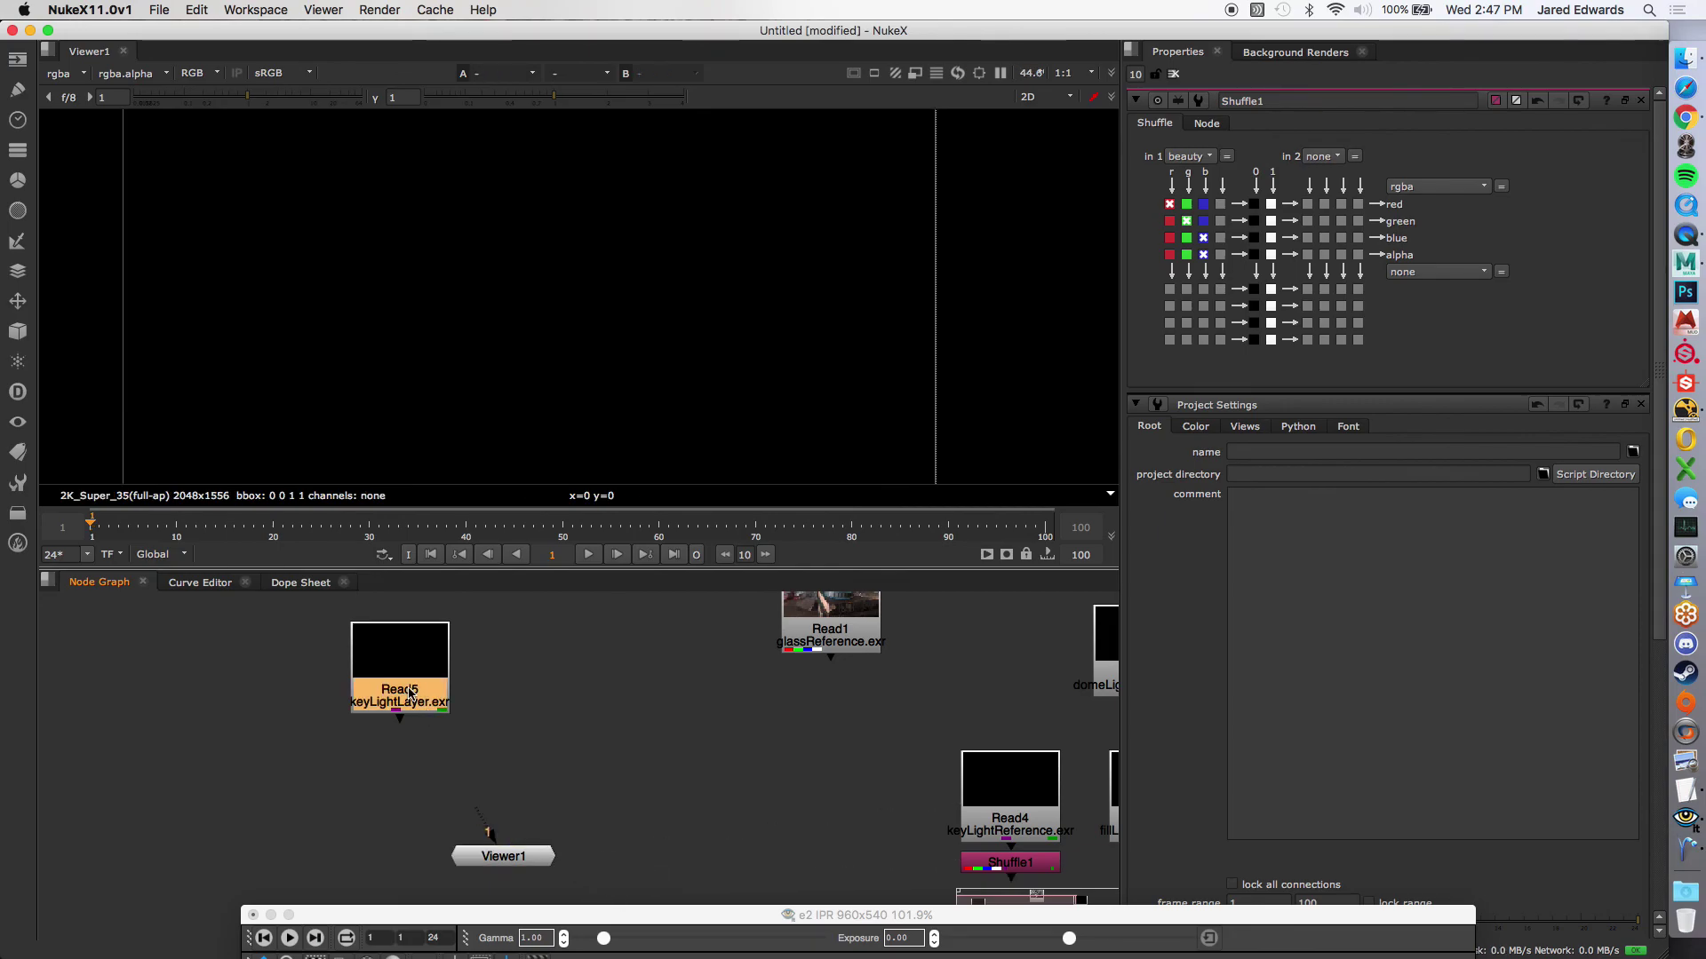
key(1)
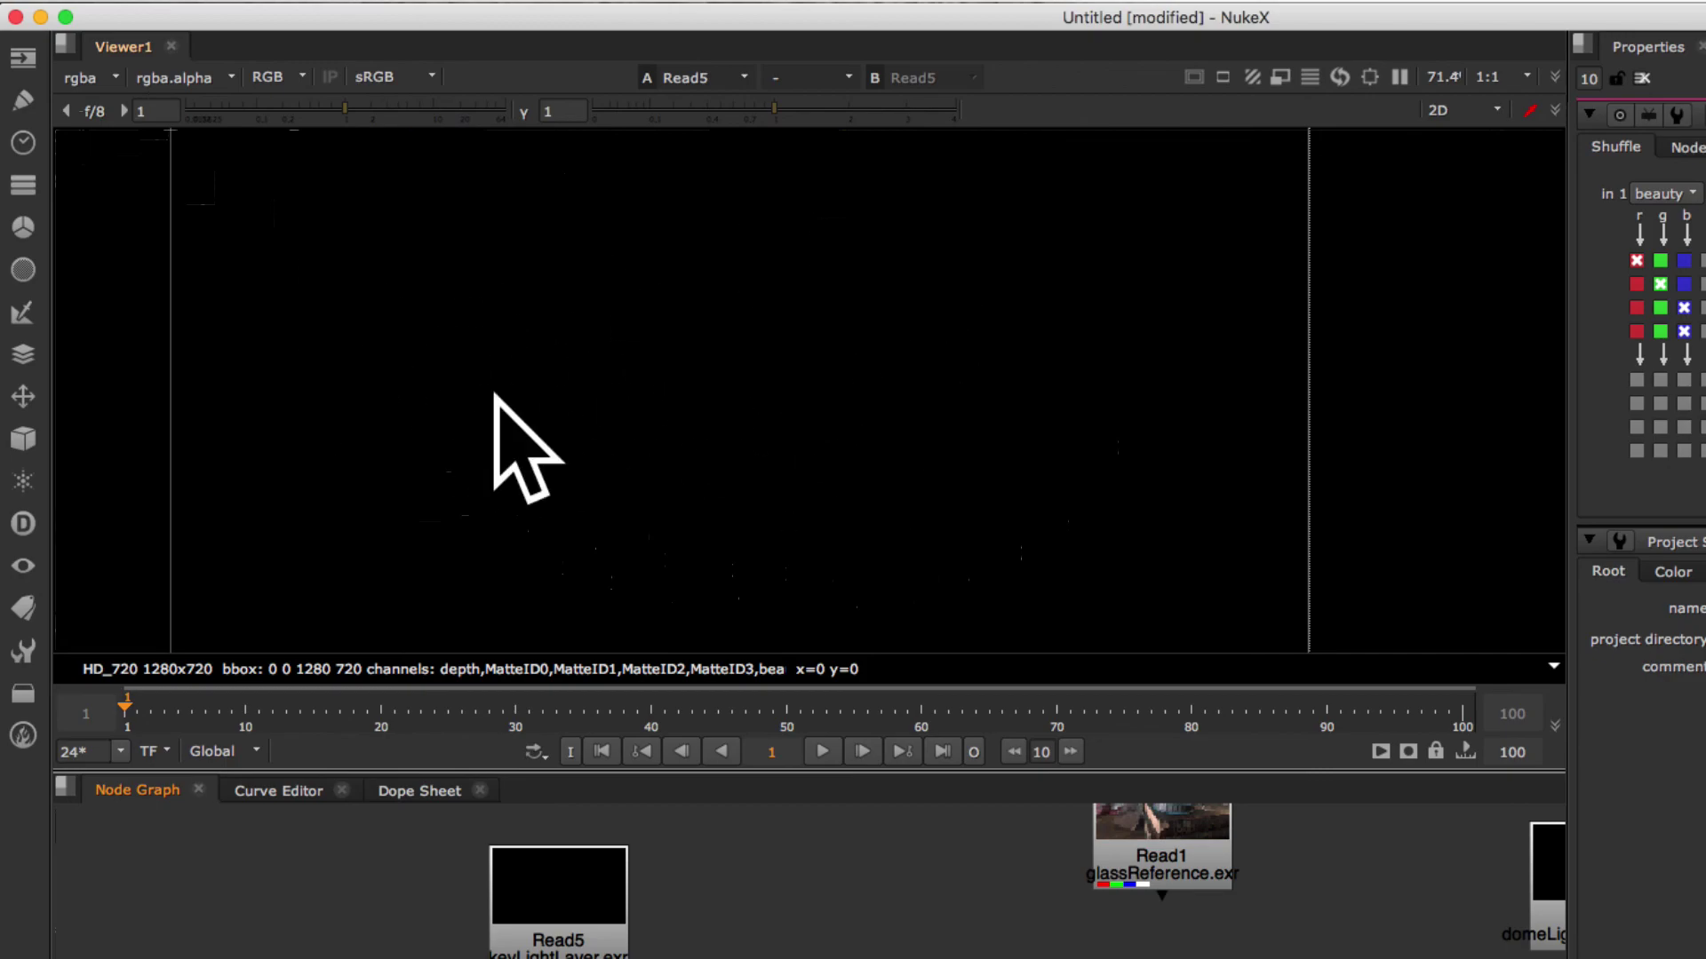
Step: Display the MatteID0 and MatteID1 layers of keyLightLayer.exr in the viewer
click(117, 81)
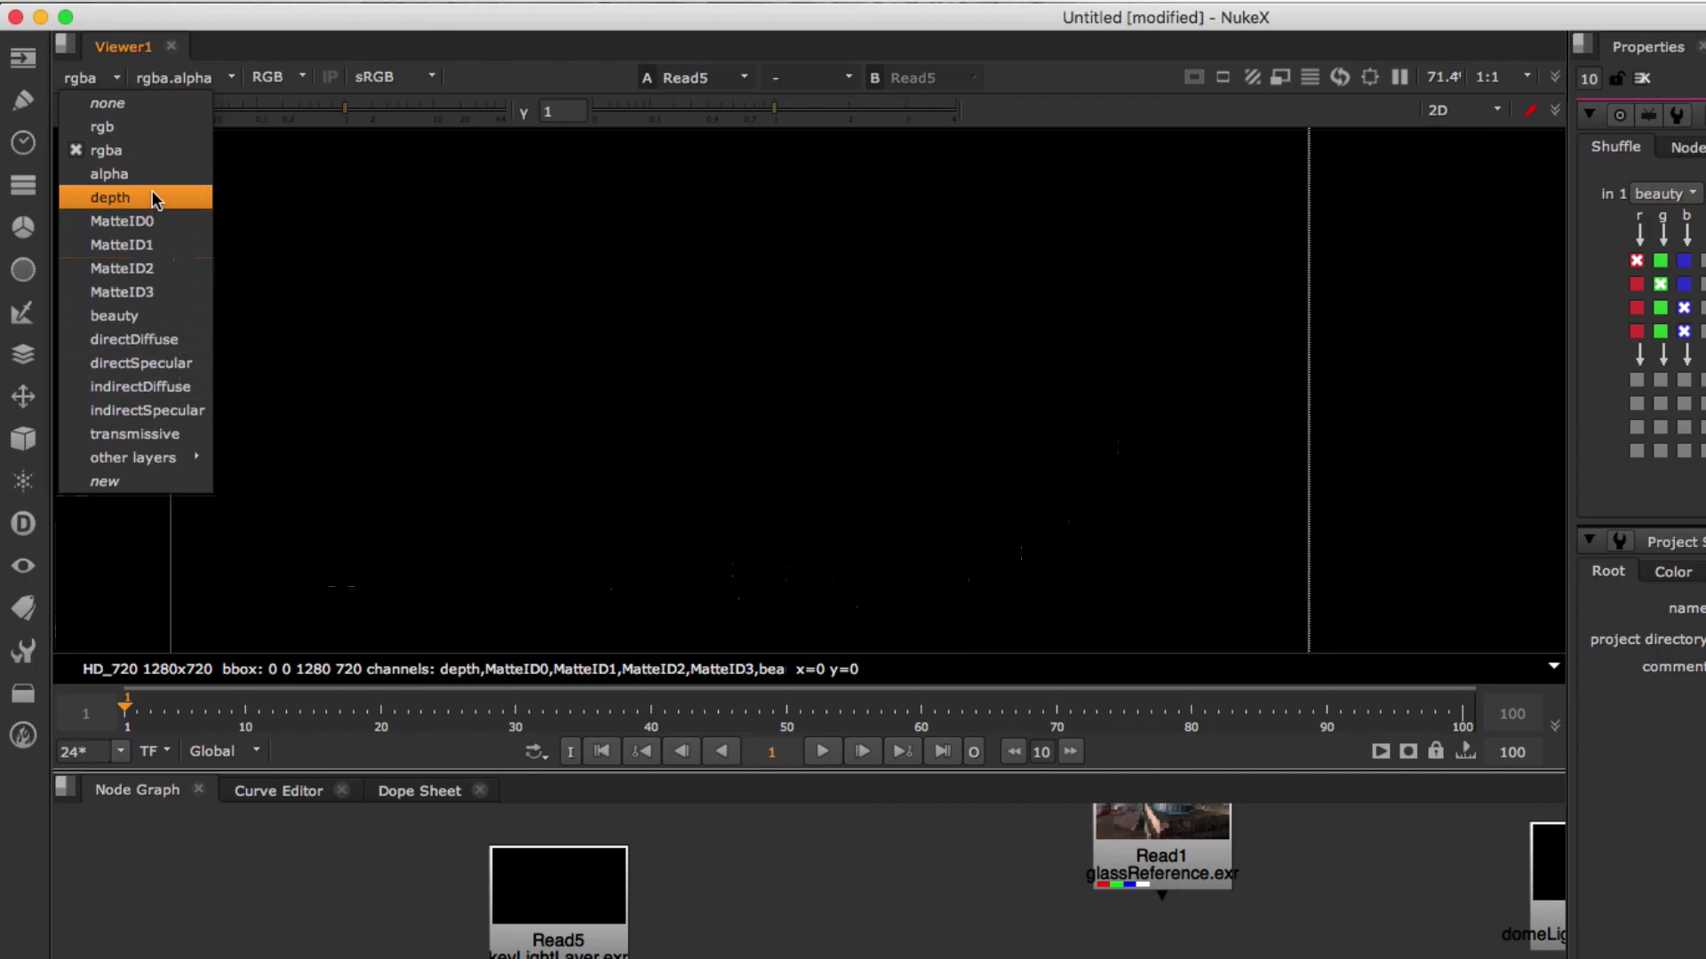
click(152, 221)
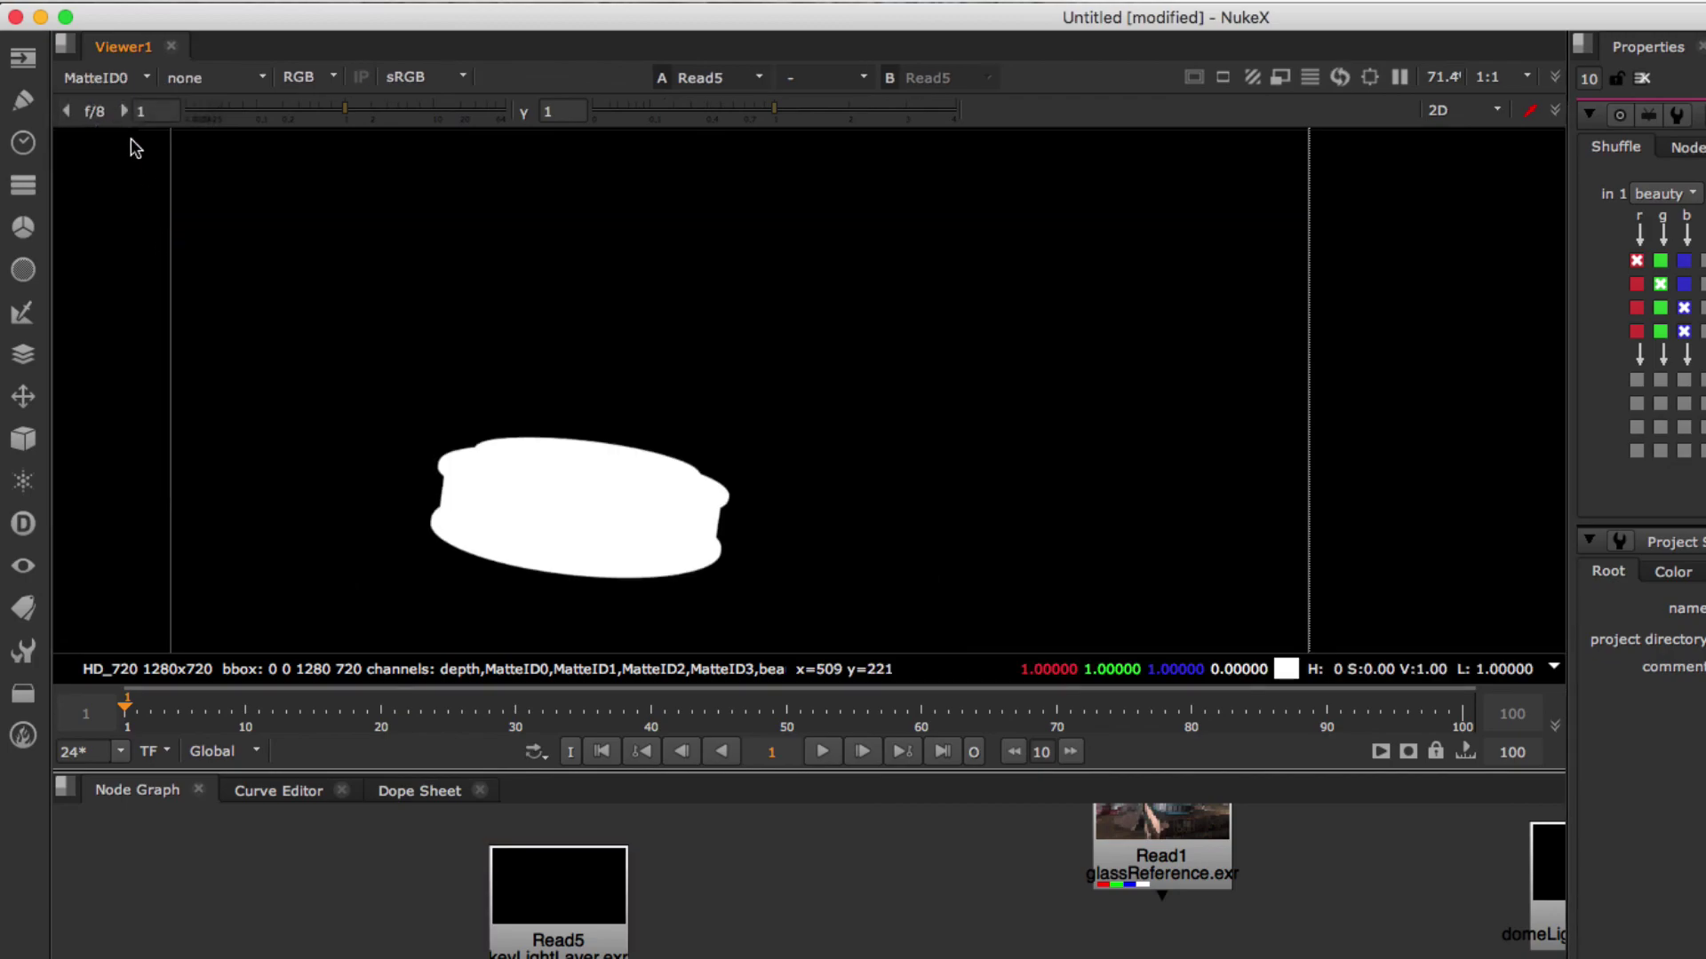
click(114, 83)
click(122, 245)
Step: Display the directDiffuse and directSpecular layers of keyLightLayer.exr in the viewer
click(111, 80)
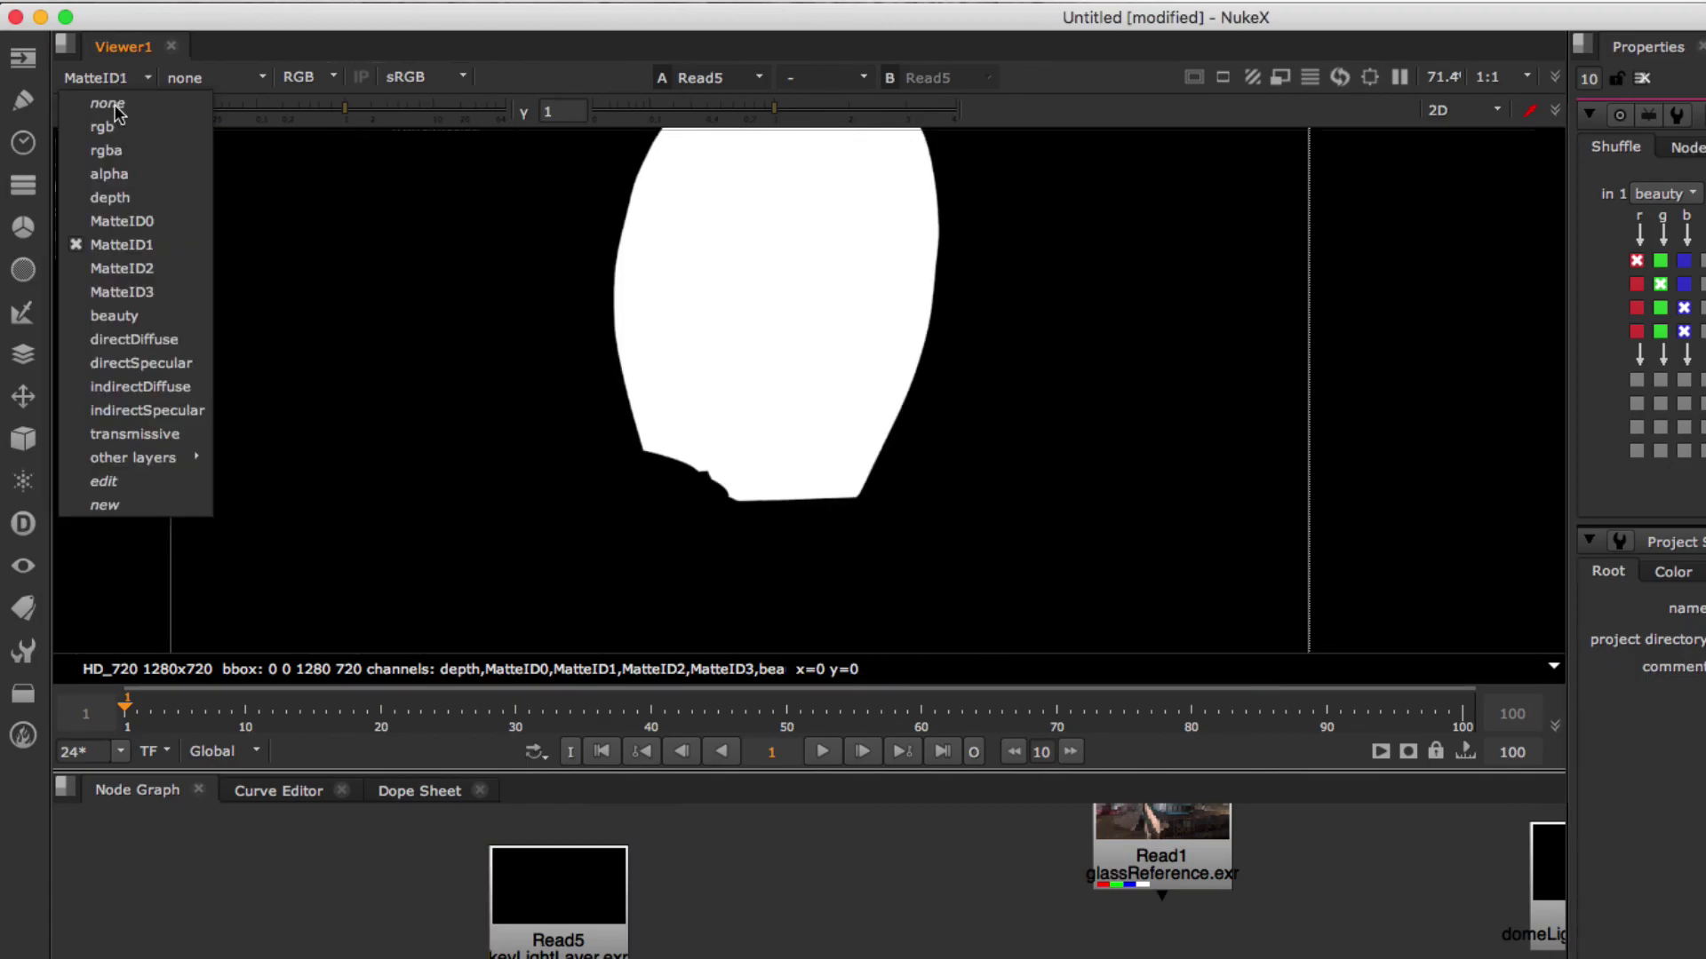
click(128, 341)
click(124, 81)
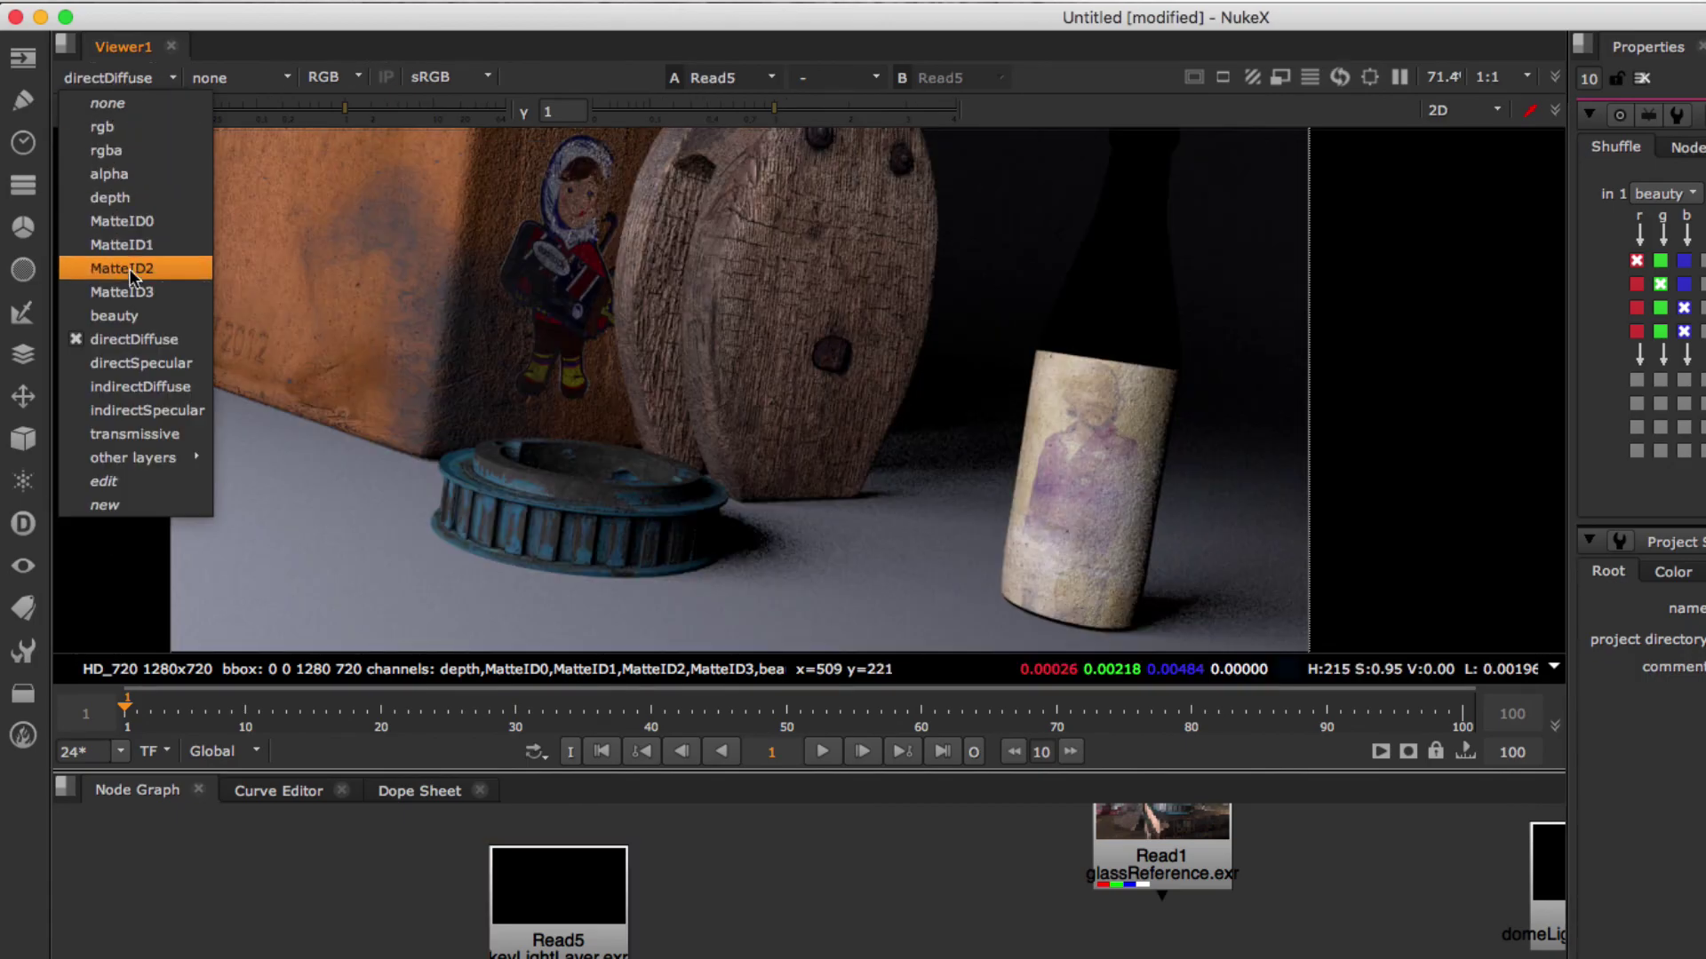
click(135, 365)
Step: Display the indirectDiffuse and transmissive layers of keyLightLayer.exr, and return the viewer to rgba
click(122, 86)
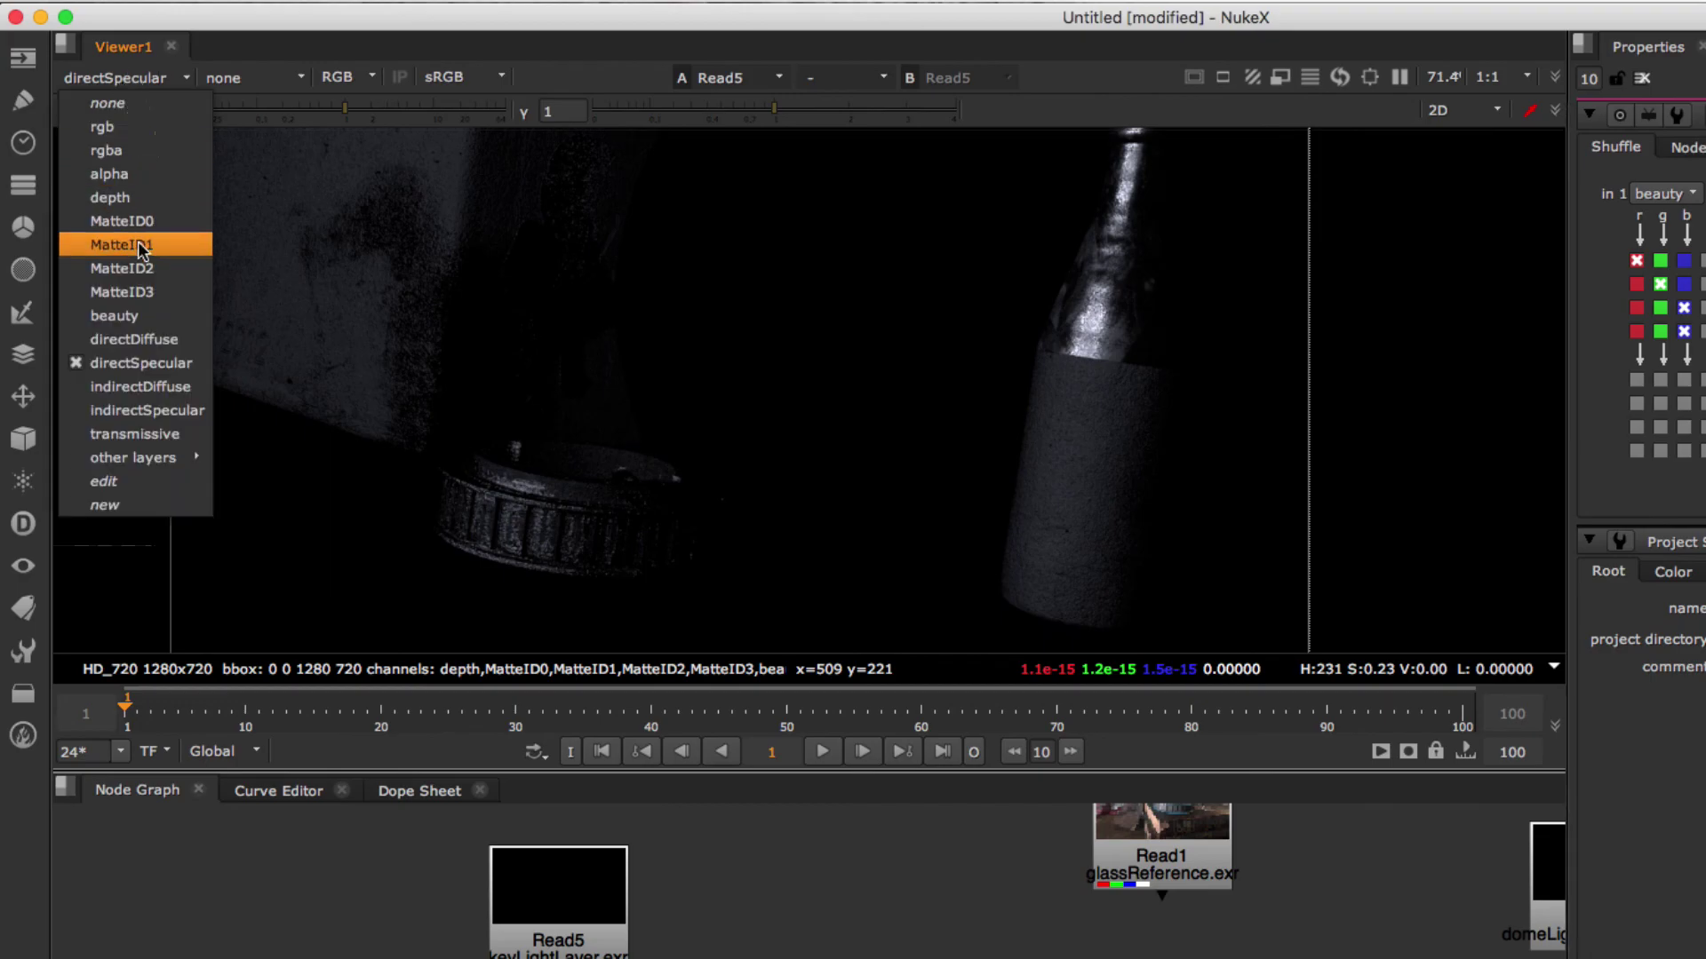
click(152, 389)
click(141, 84)
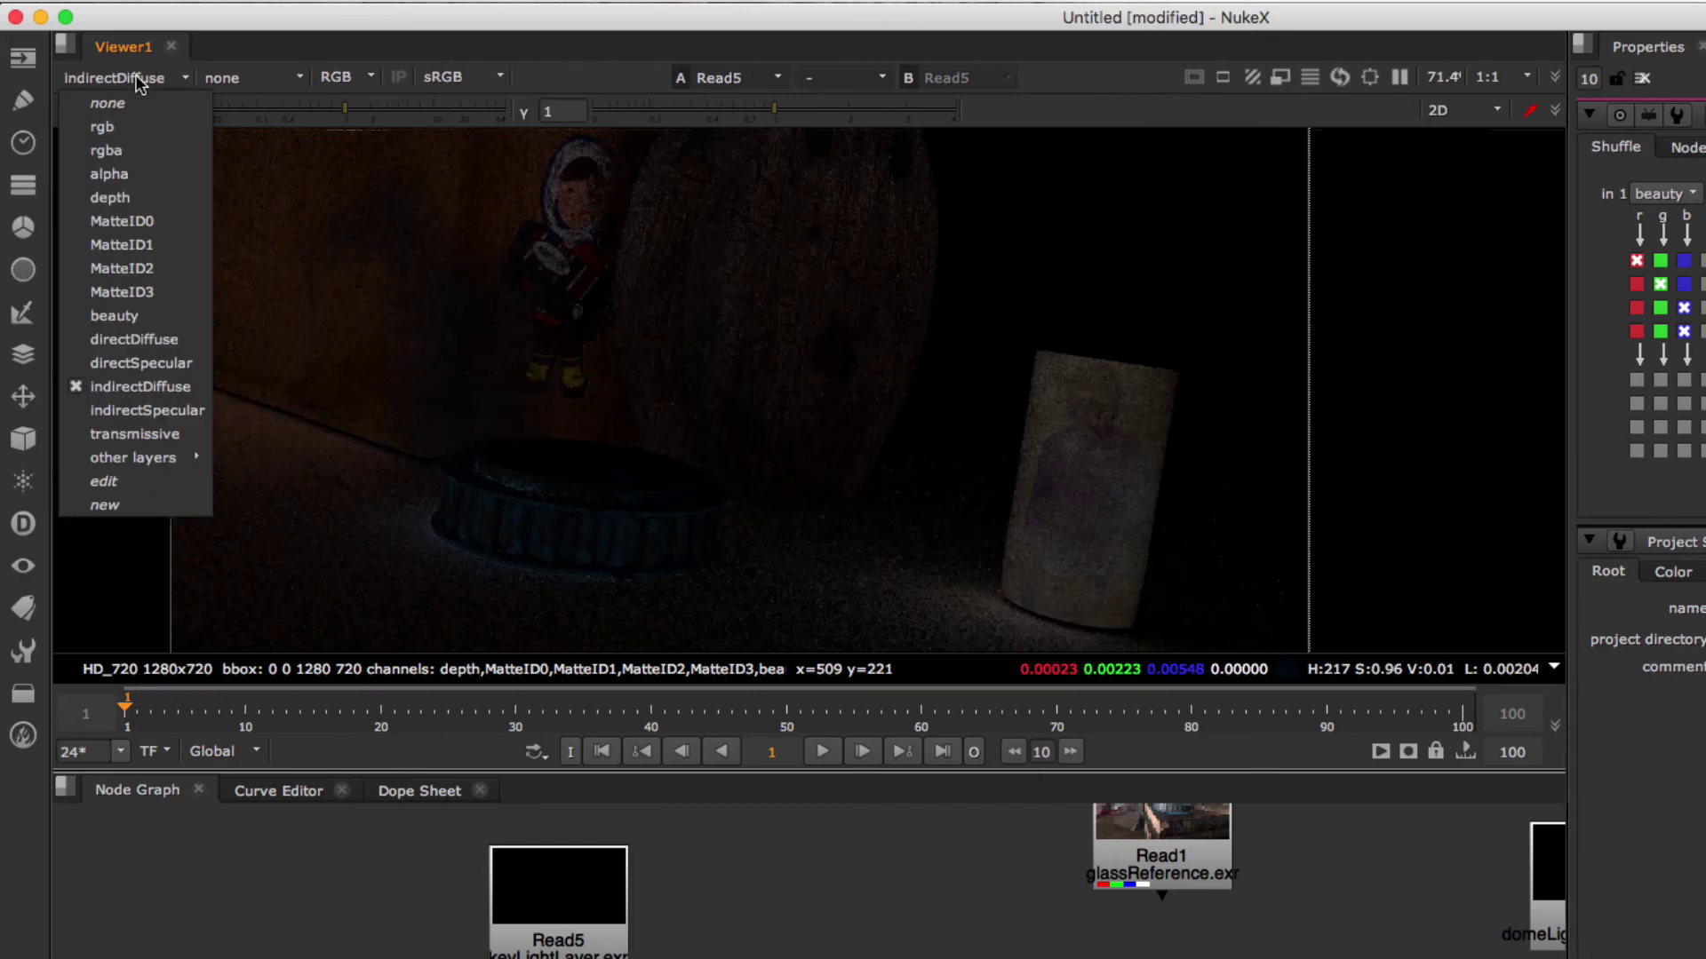
click(134, 433)
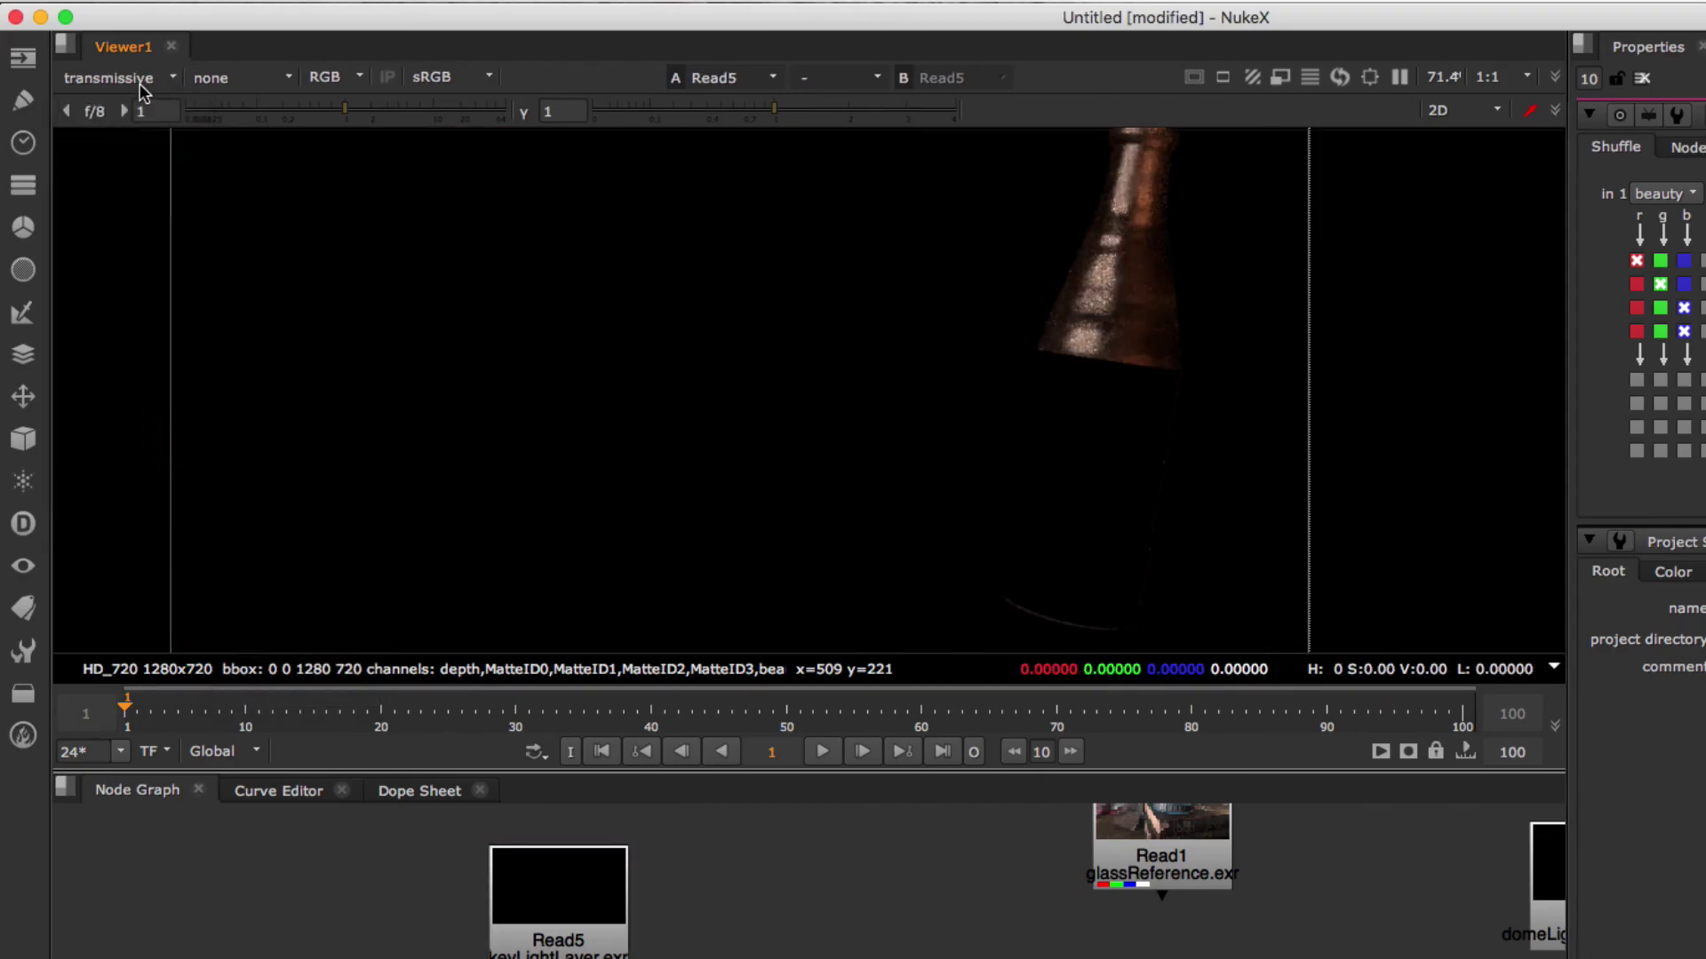
click(137, 84)
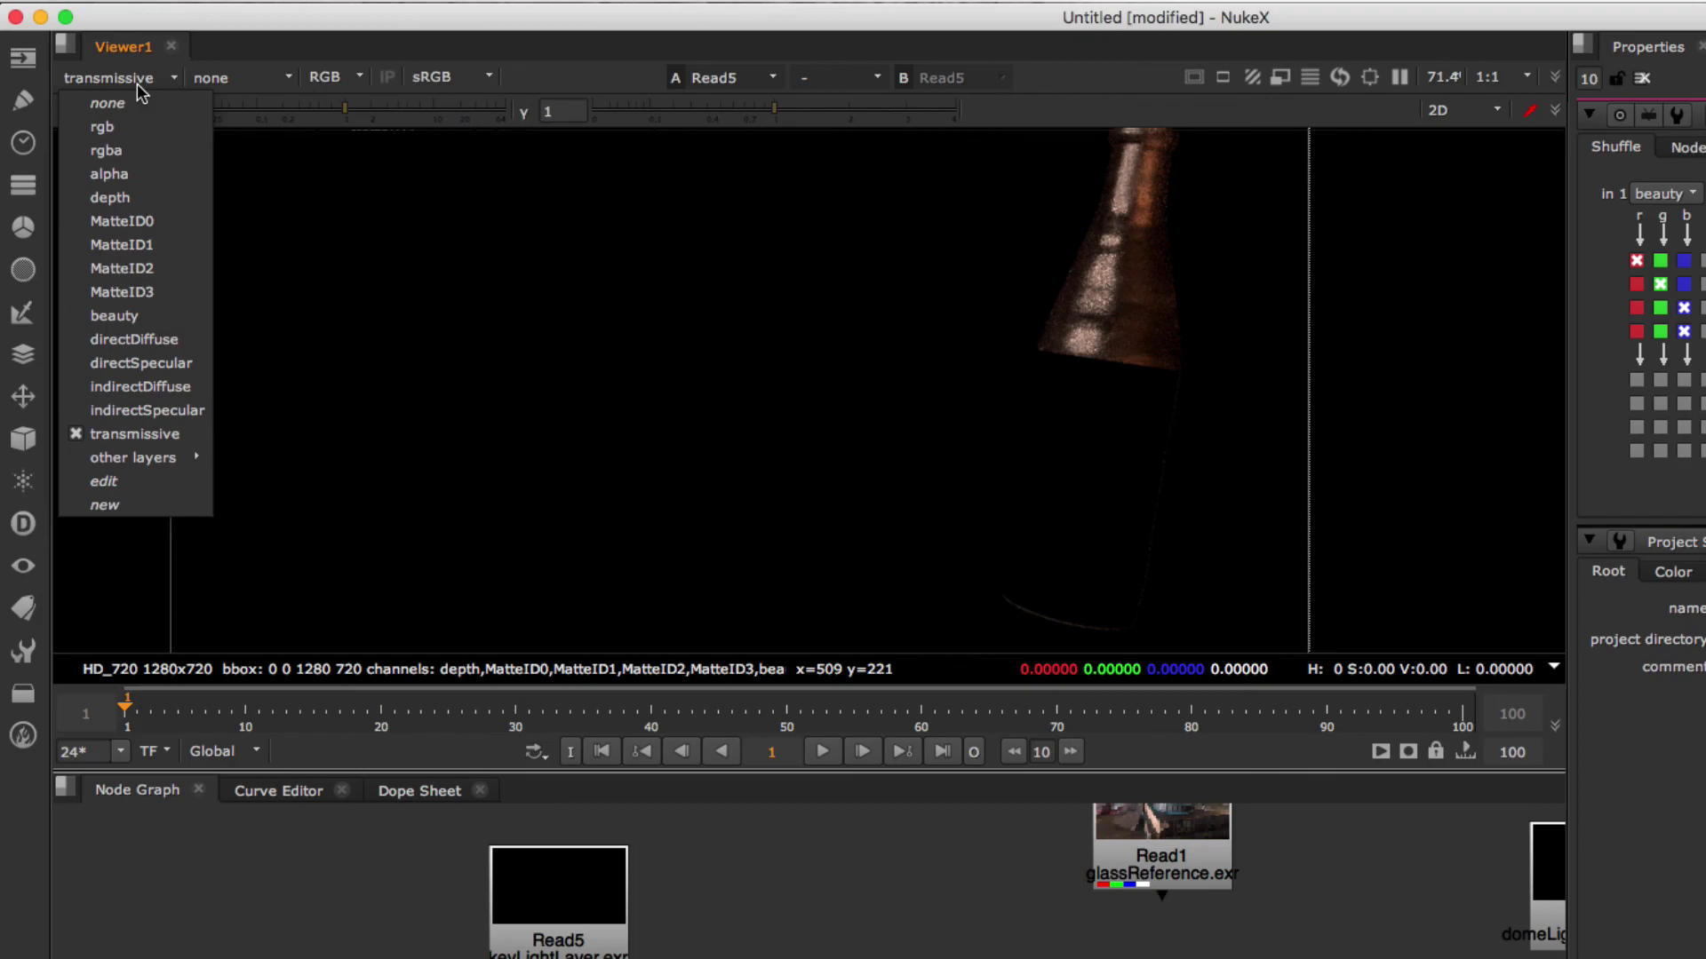
click(111, 149)
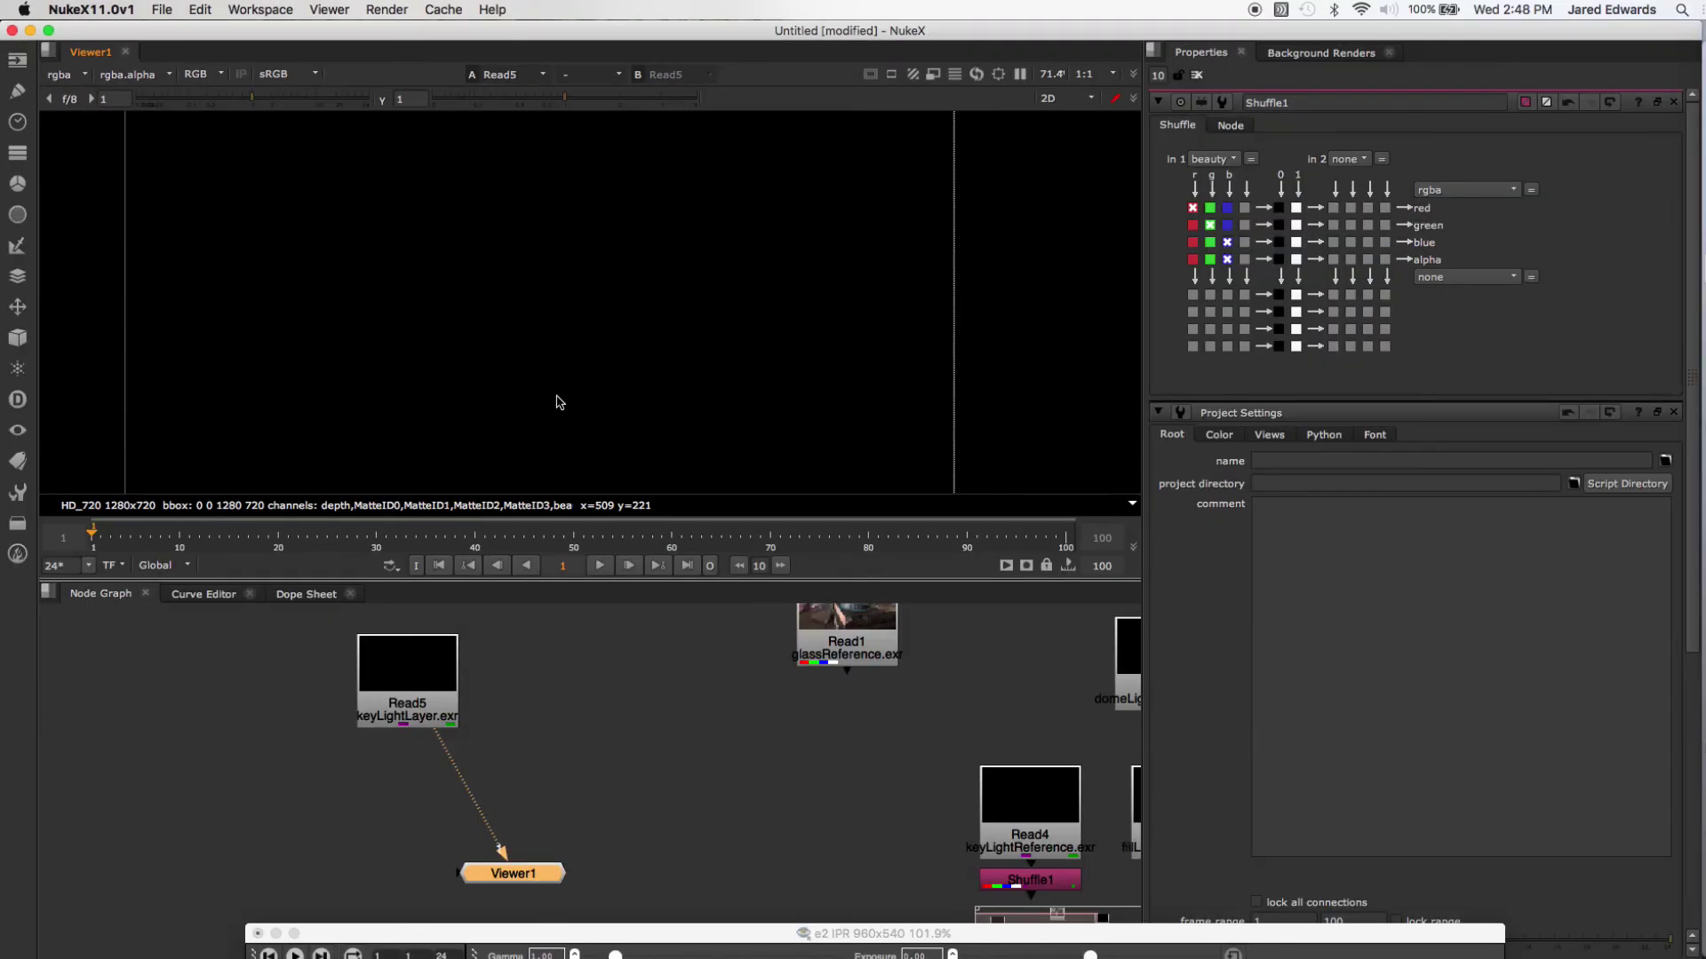
Step: Switch to Maya and open the Max Samples value for editing in the masterLayer sampling render settings
click(1686, 263)
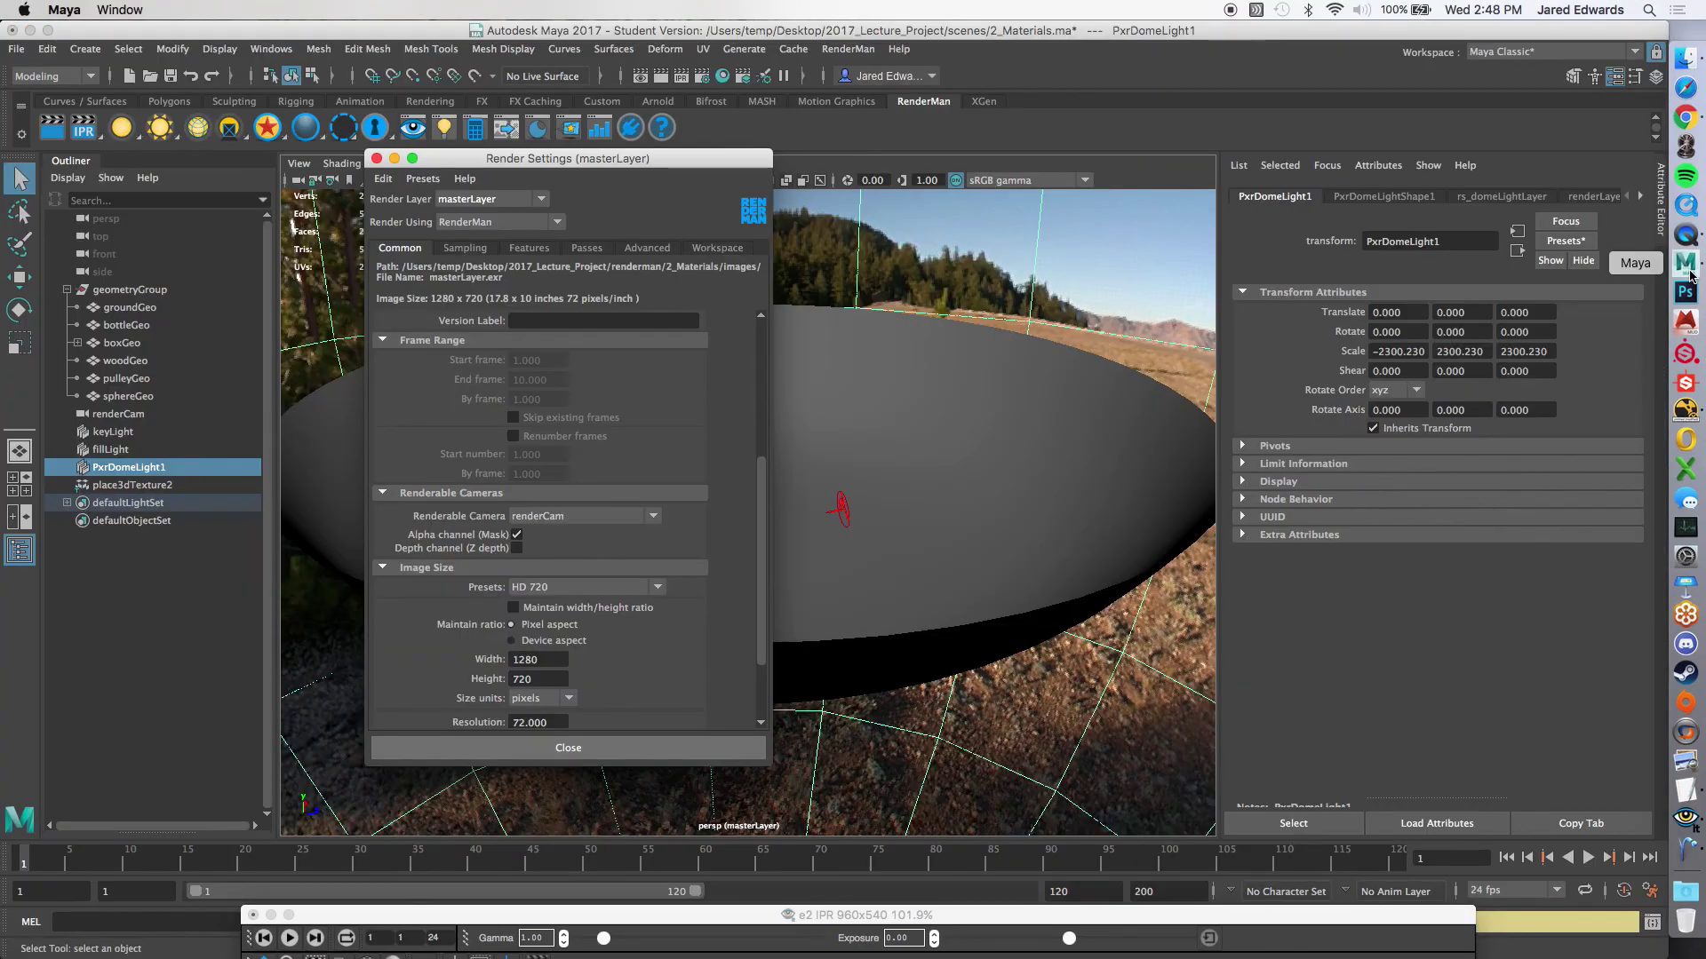
drag(610, 161, 636, 165)
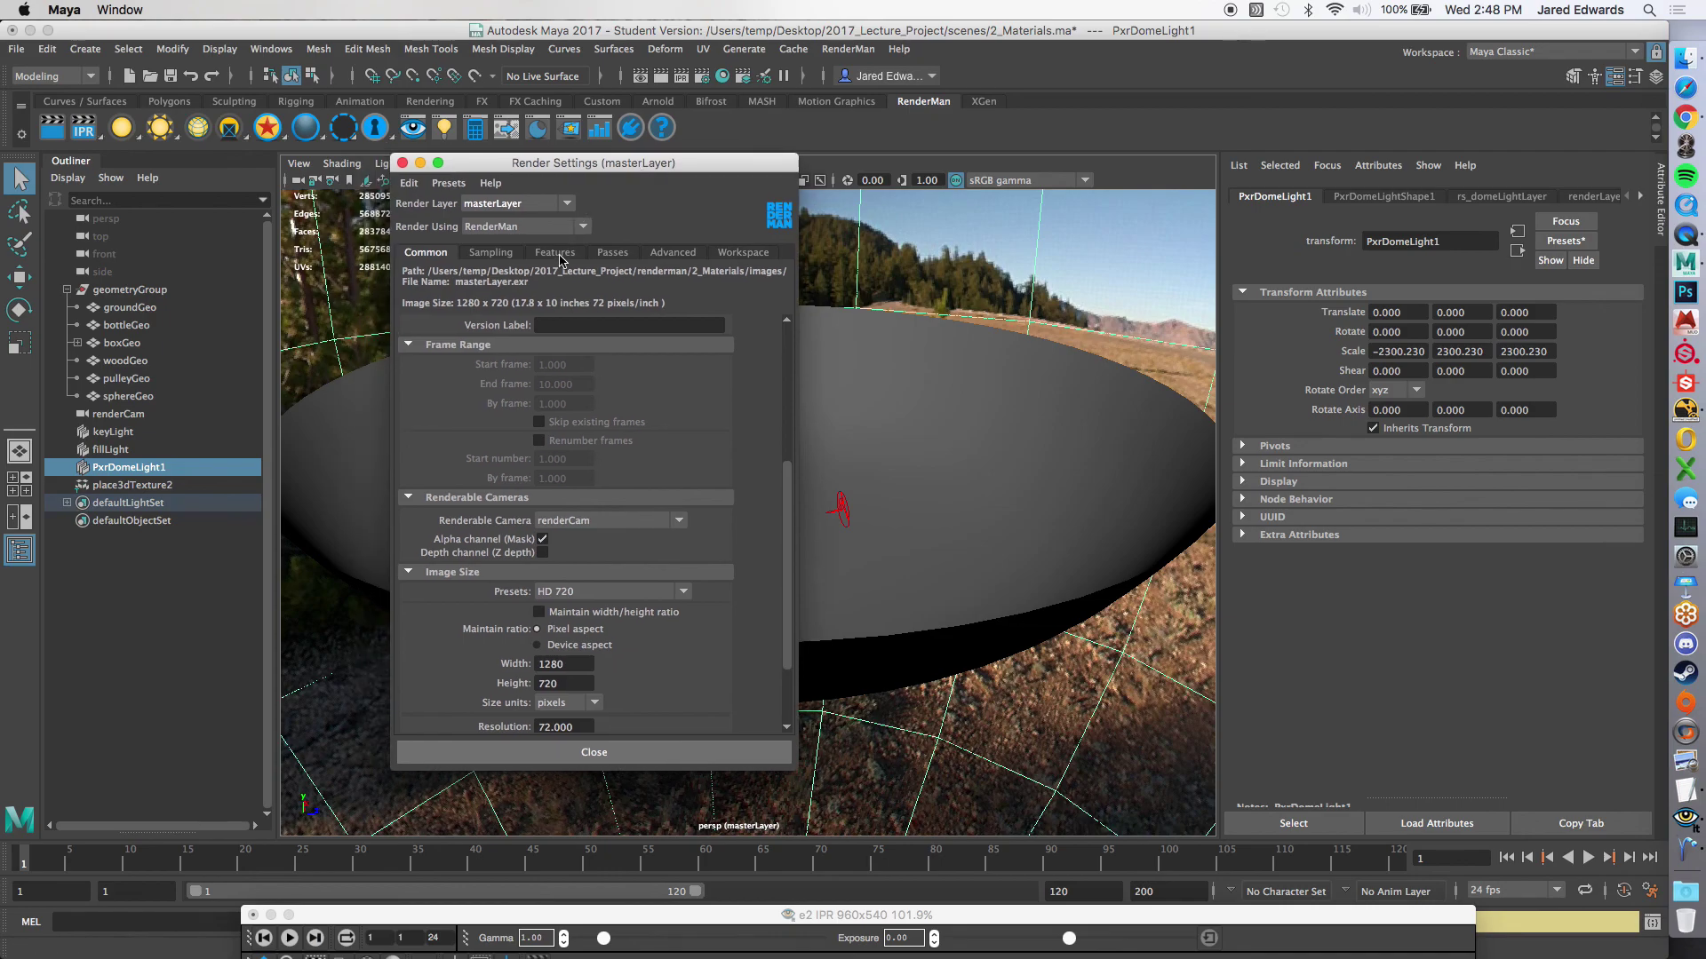
click(490, 253)
double_click(529, 363)
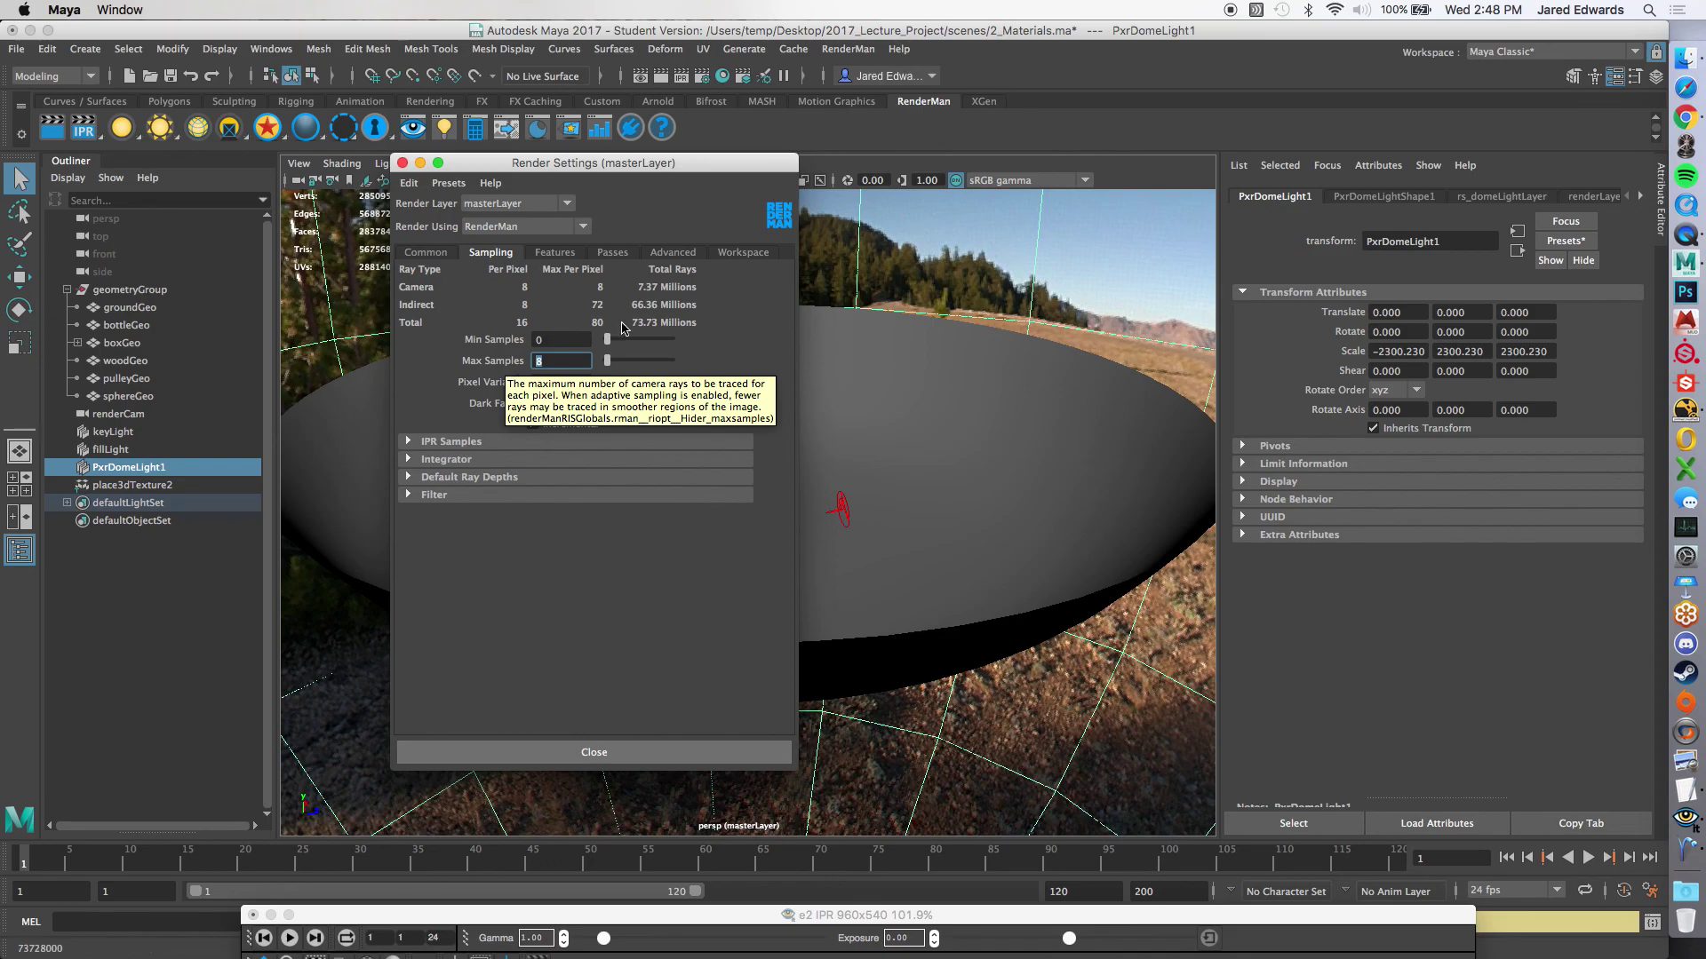
Step: Make fillLightLayer and domeLightLayer renderable in Render Setup, and close the setup and settings windows with nothing selected
click(746, 80)
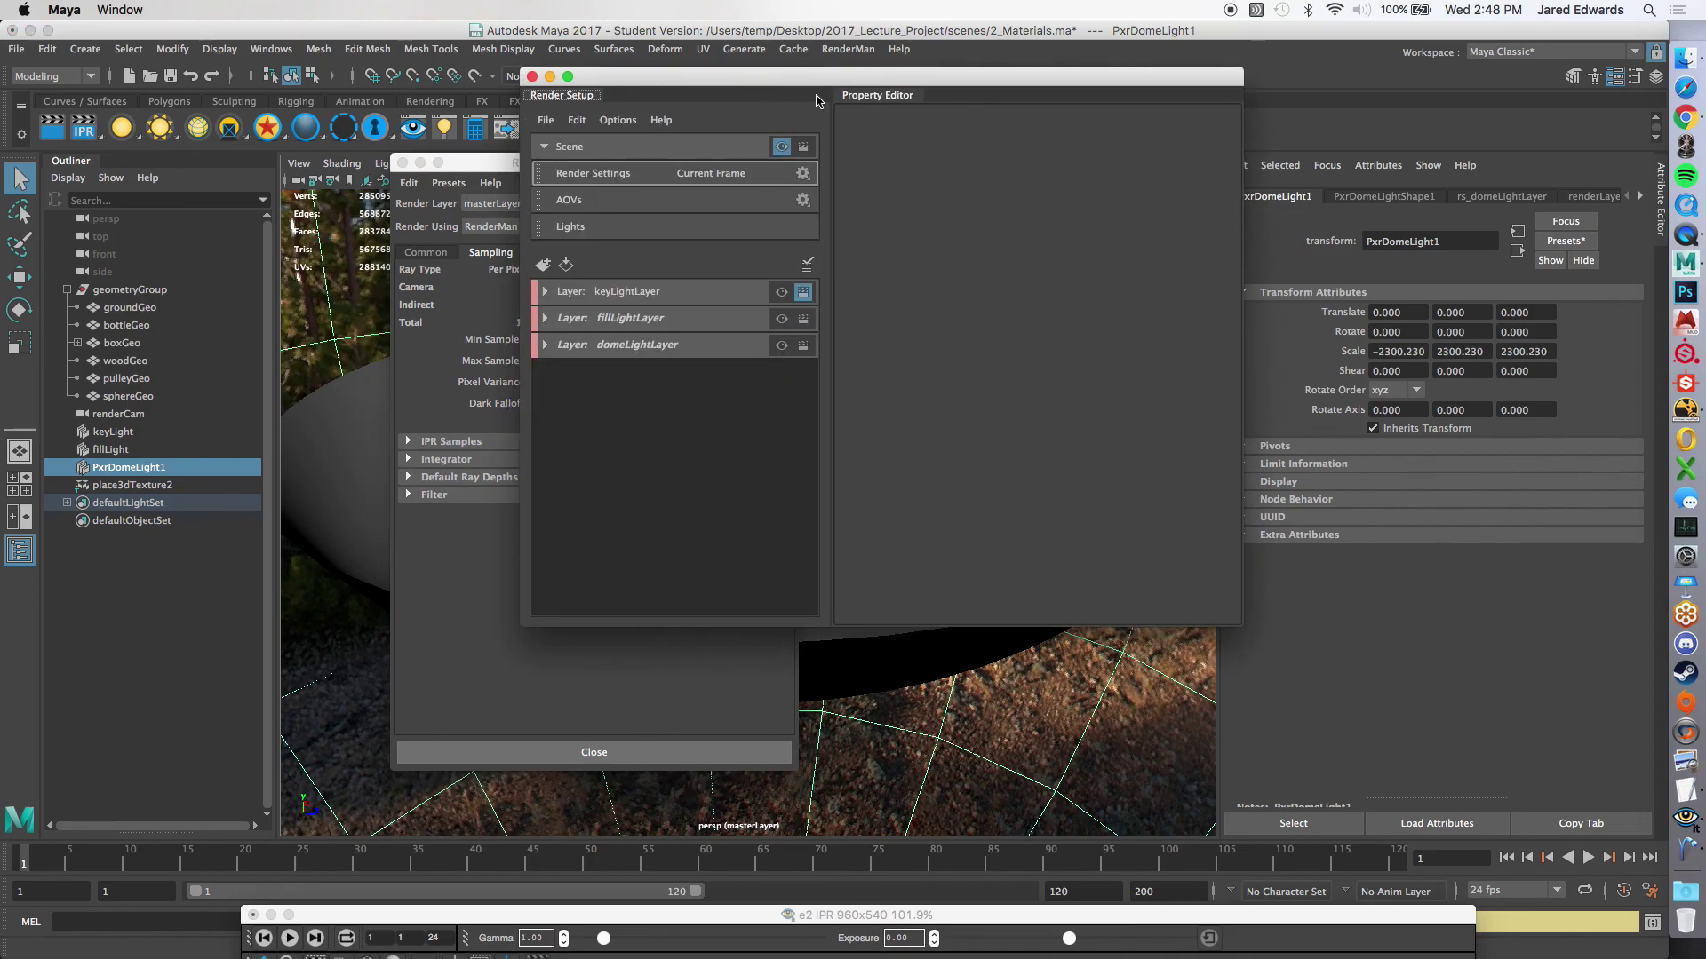
drag(863, 150, 1146, 224)
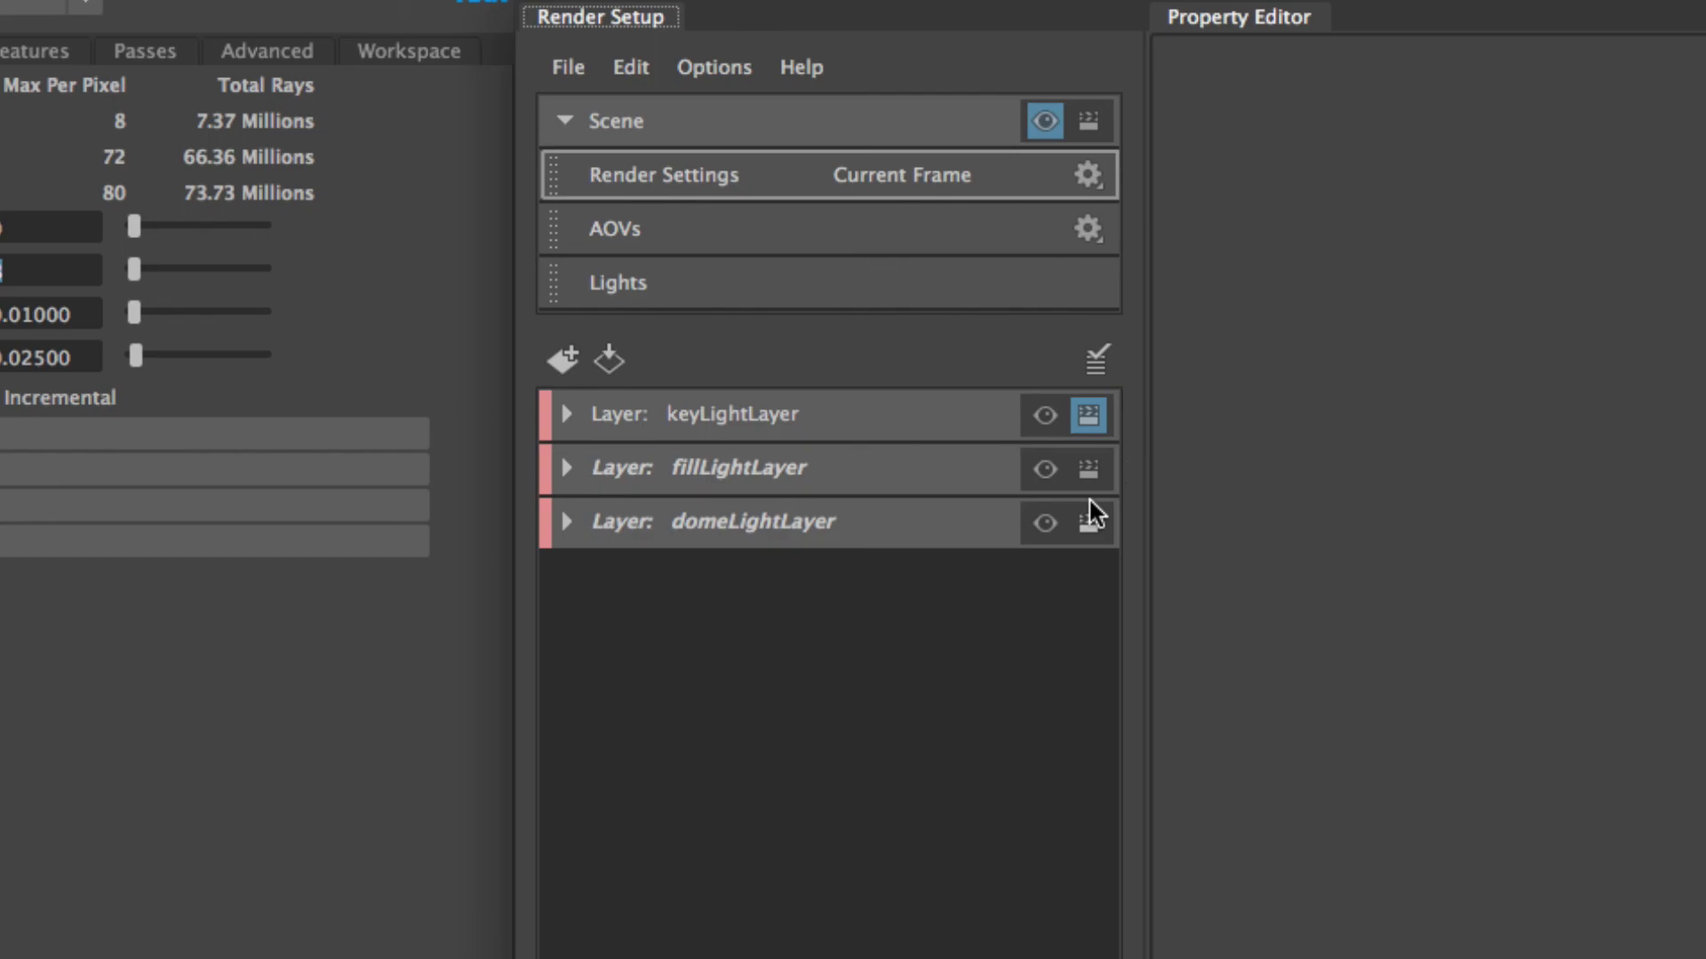
click(1089, 466)
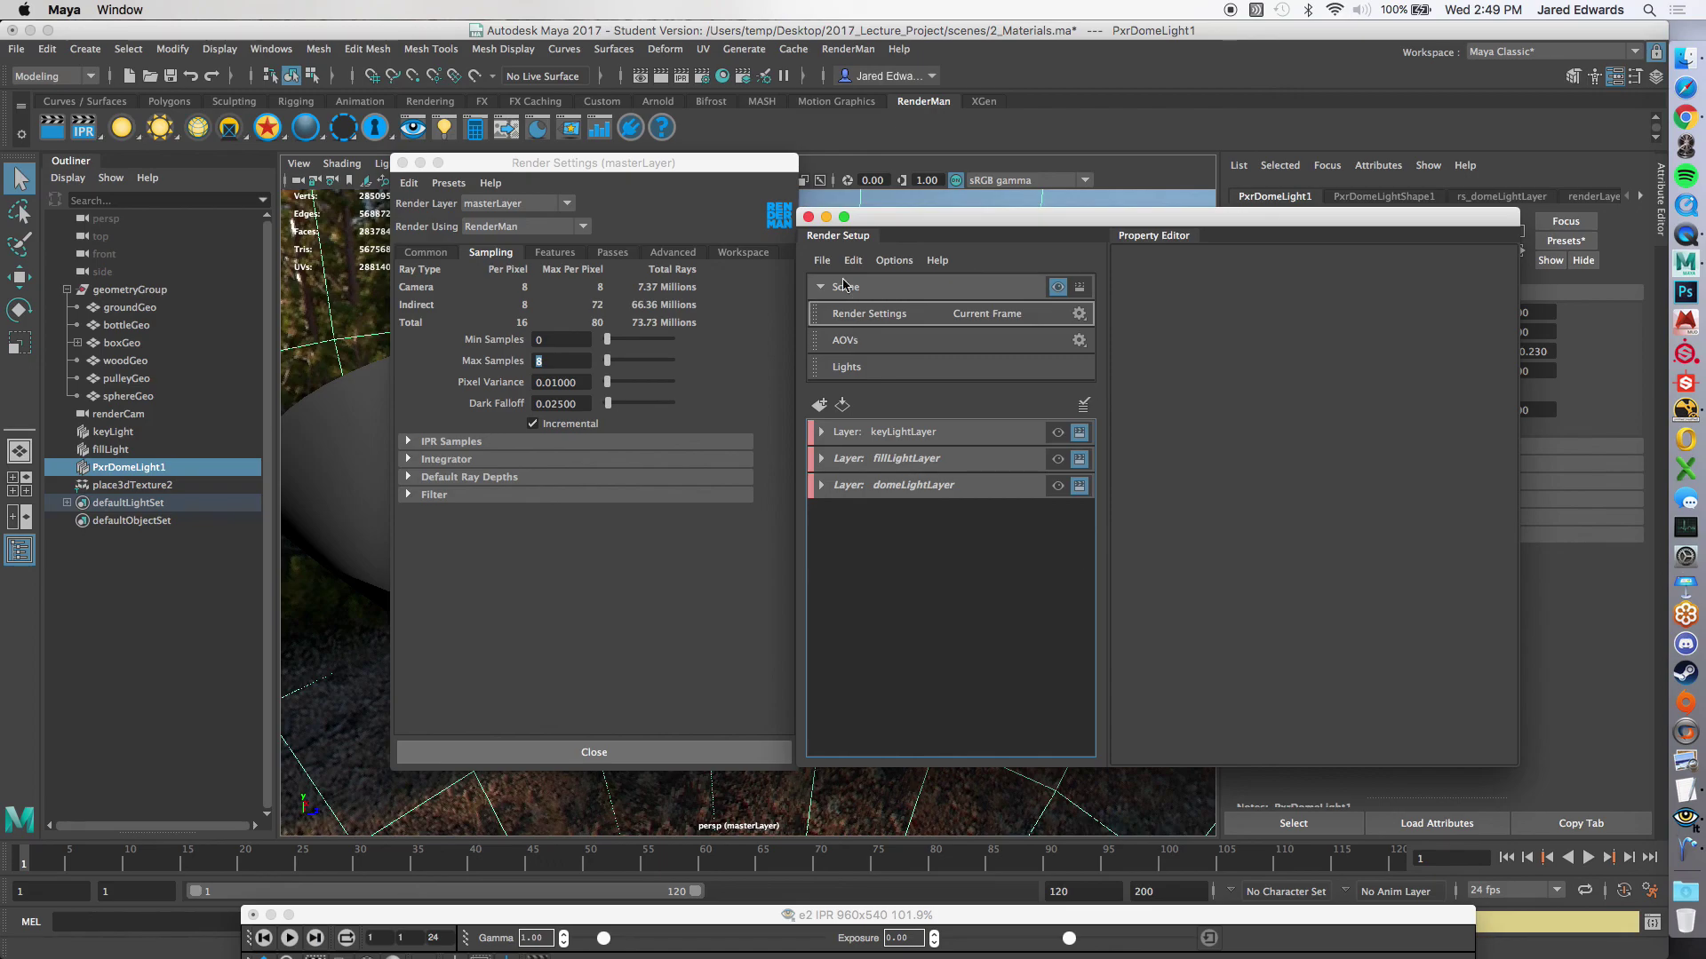
click(809, 216)
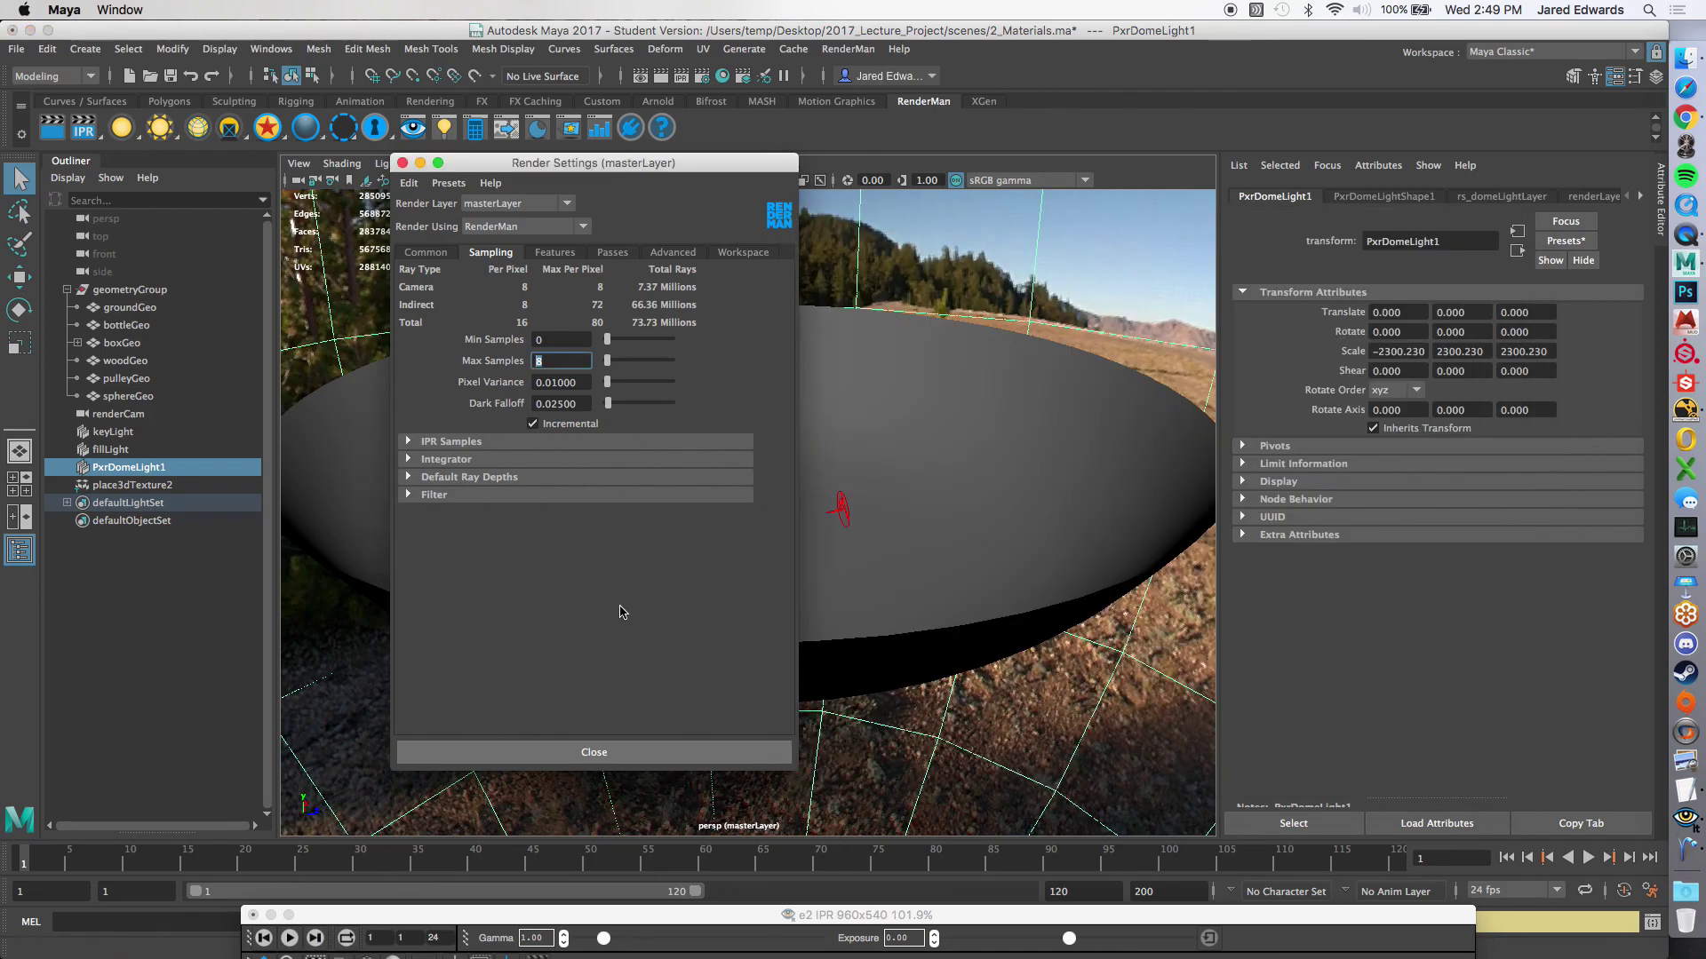
click(611, 752)
click(700, 776)
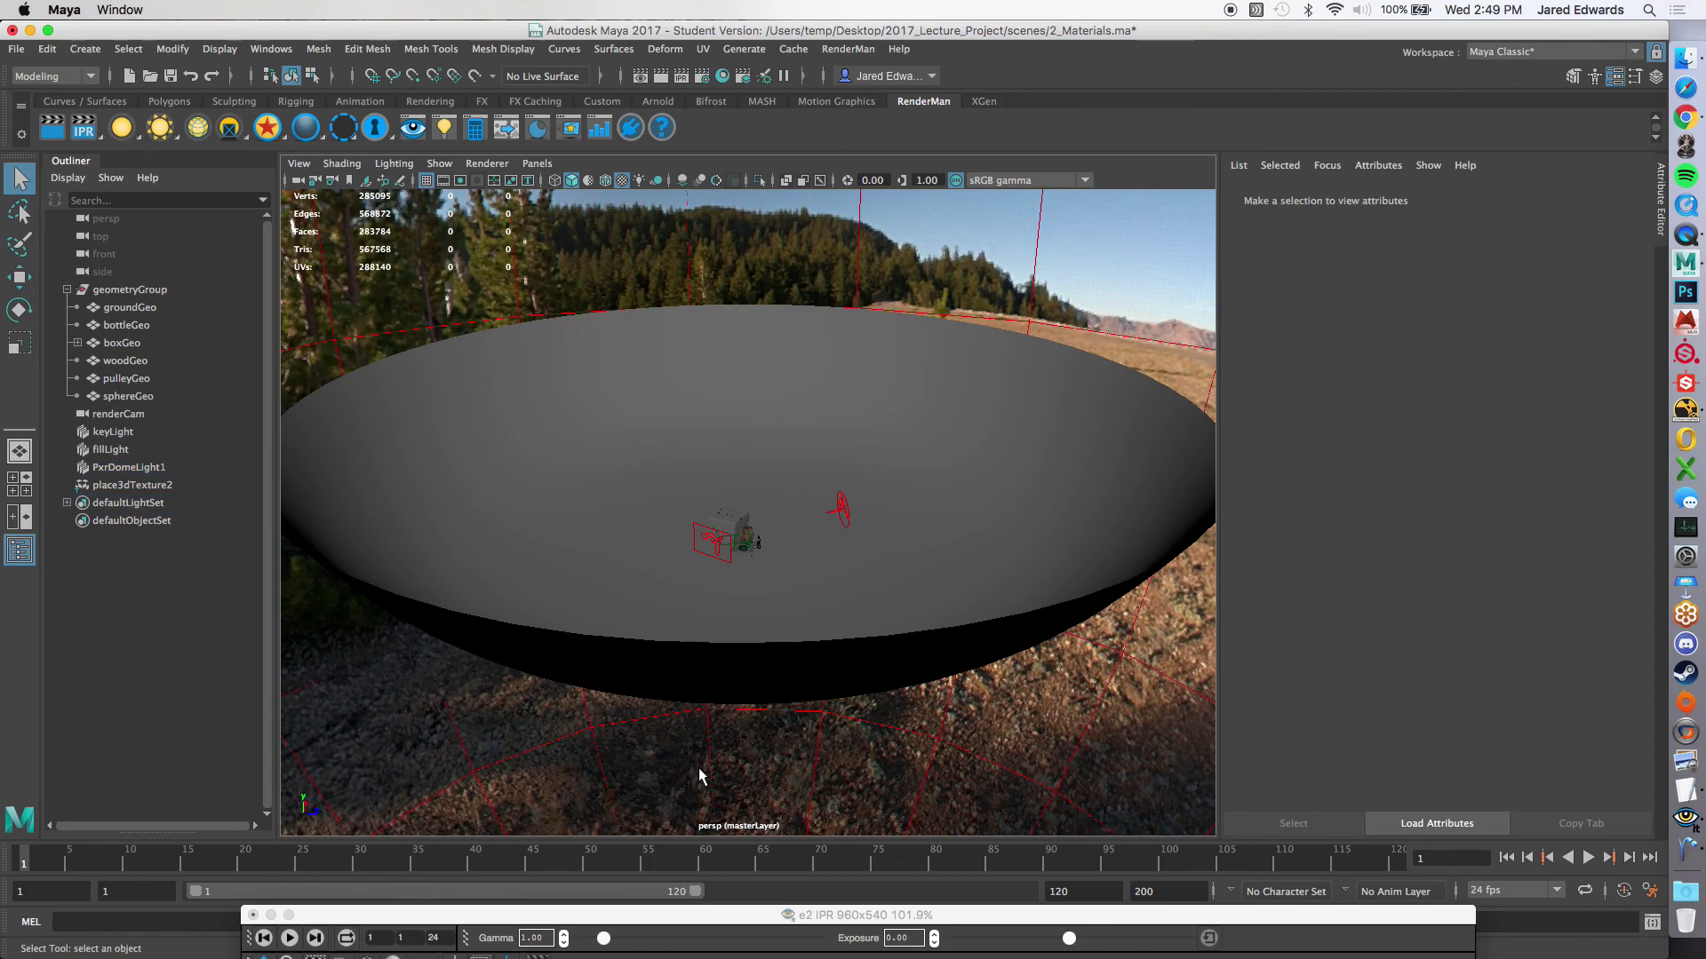